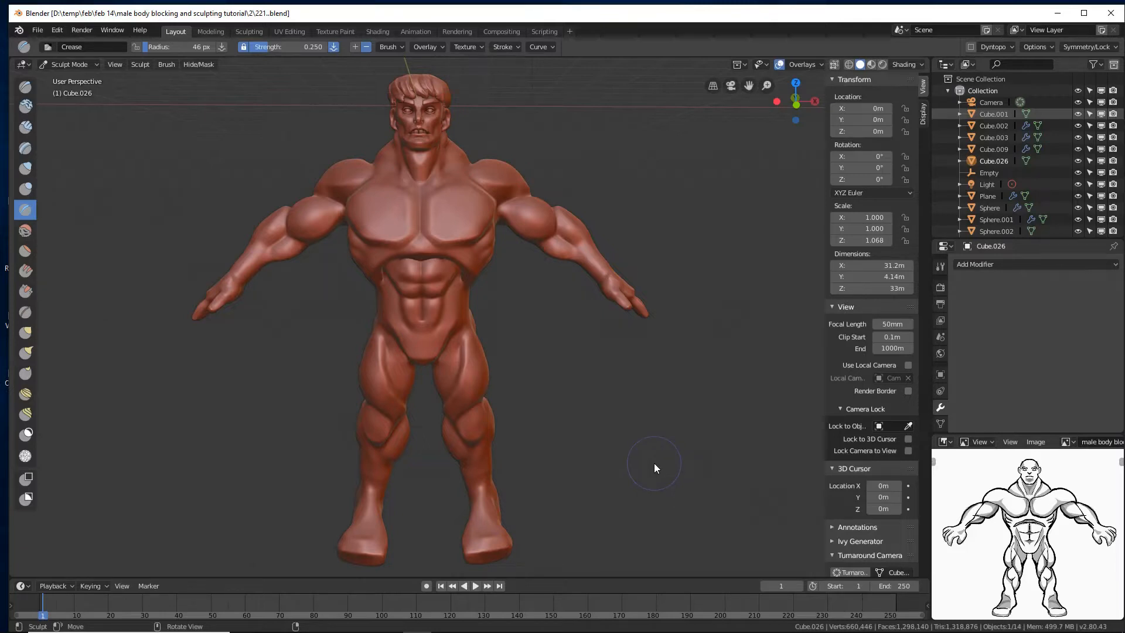
# - Examine the finished male figure from several angles and up close at the head and shoulders
pyautogui.moveTo(636, 395)
pyautogui.mouseDown(button='middle')
pyautogui.moveTo(498, 403)
pyautogui.moveTo(665, 402)
pyautogui.mouseUp(button='middle')
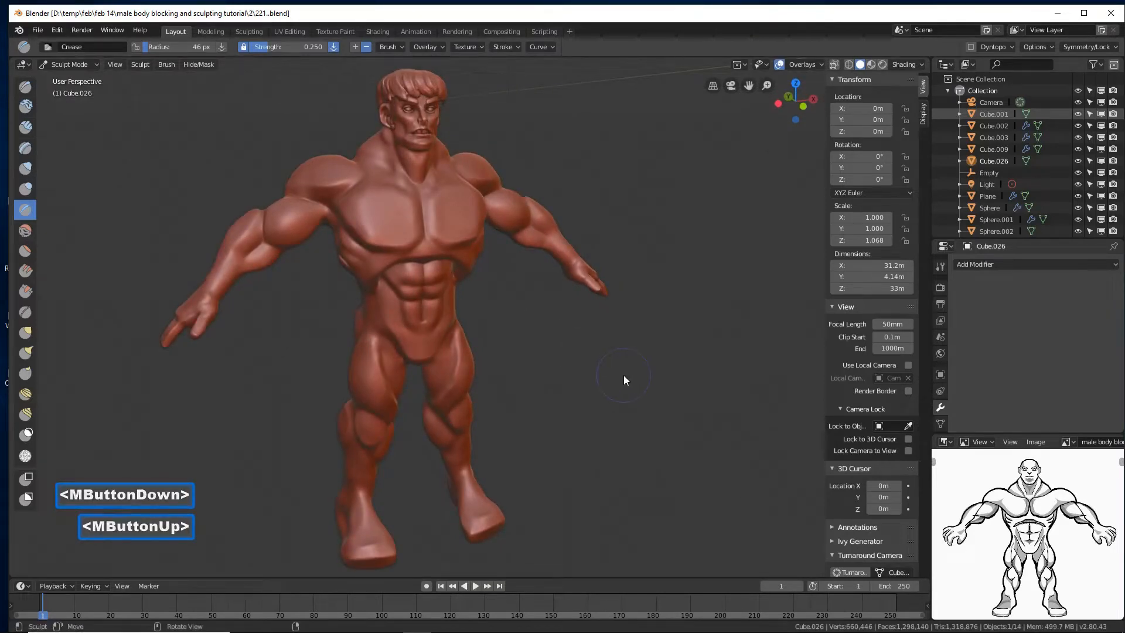
pyautogui.moveTo(622, 377); pyautogui.dragTo(533, 376, button='middle')
pyautogui.keyDown('shift'); pyautogui.moveTo(561, 464); pyautogui.dragTo(509, 298, button='middle'); pyautogui.keyUp('shift')
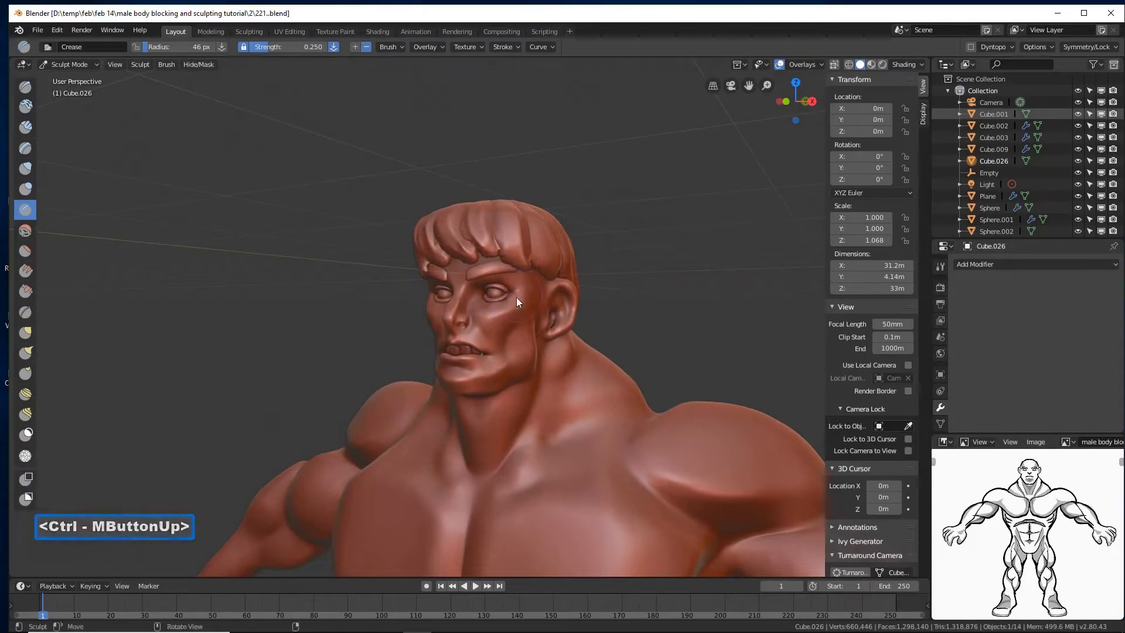
pyautogui.keyDown('ctrl'); pyautogui.moveTo(595, 299); pyautogui.dragTo(605, 375, button='middle'); pyautogui.keyUp('ctrl')
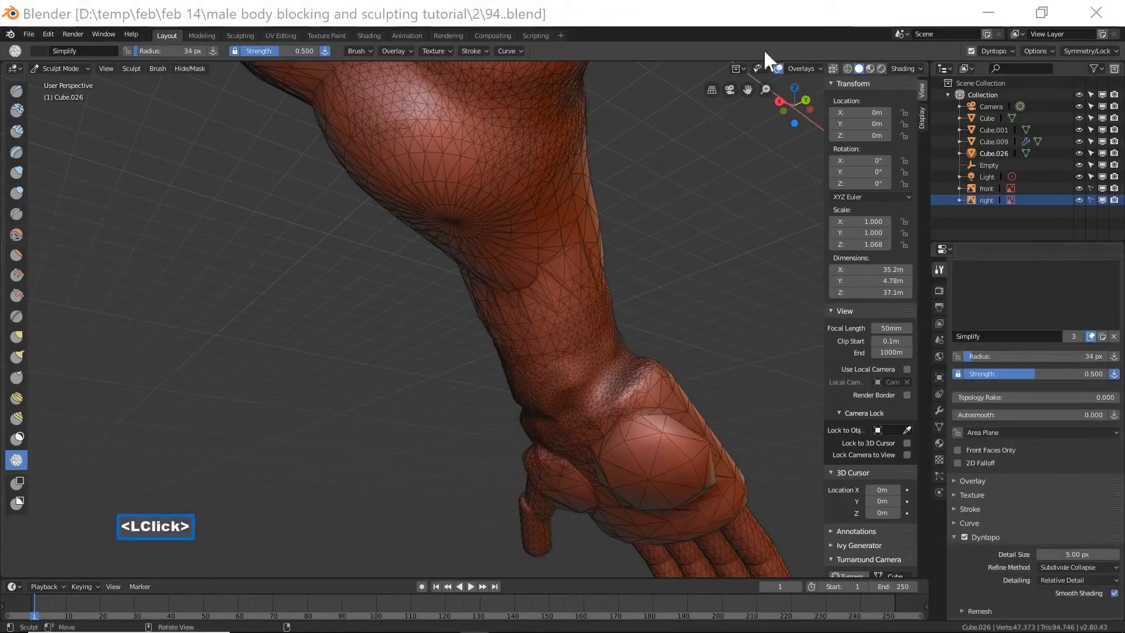
# - Add mesh detail around the outer pad of the palm with the Simplify brush and smooth its edges into the hand
pyautogui.click(766, 30)
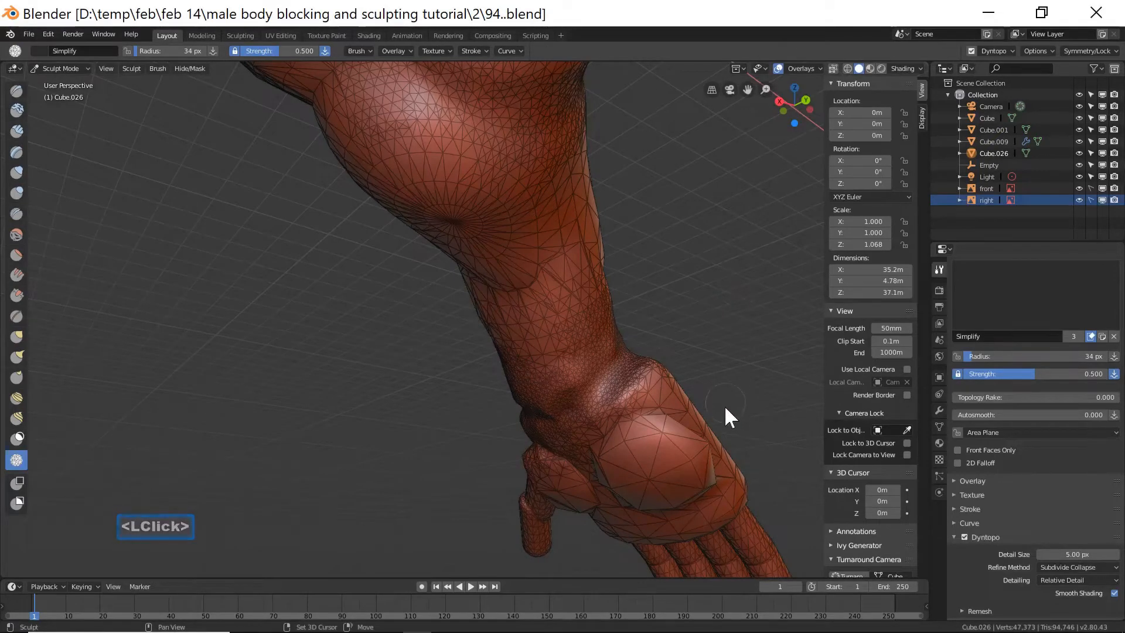
pyautogui.keyDown('shift'); pyautogui.moveTo(723, 414); pyautogui.dragTo(589, 359, button='middle'); pyautogui.keyUp('shift')
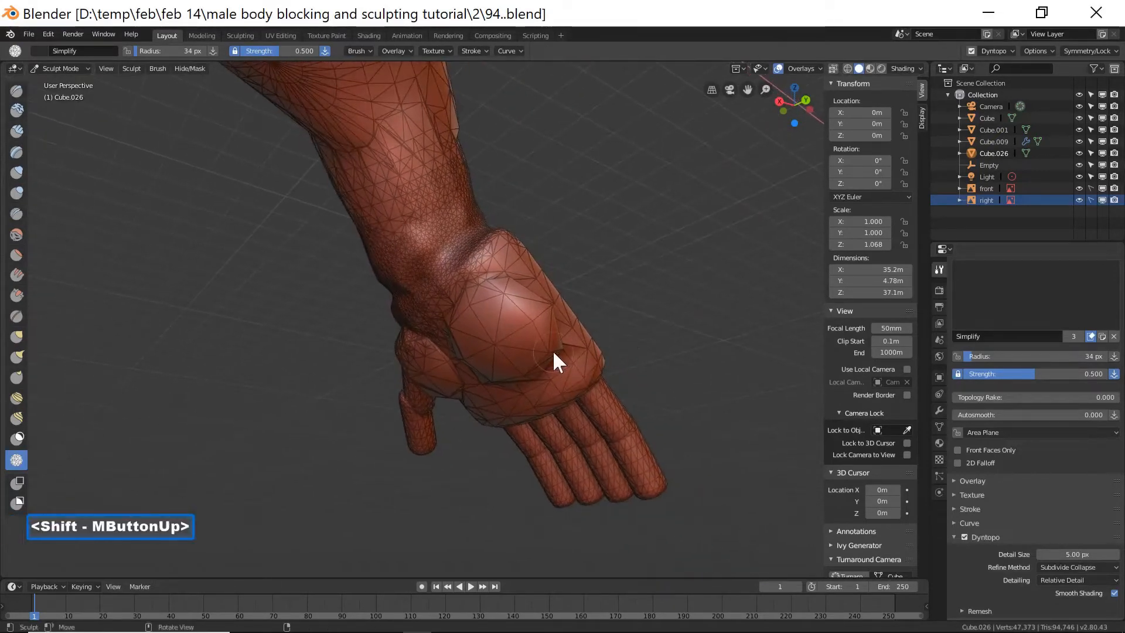
pyautogui.moveTo(553, 350); pyautogui.dragTo(509, 379)
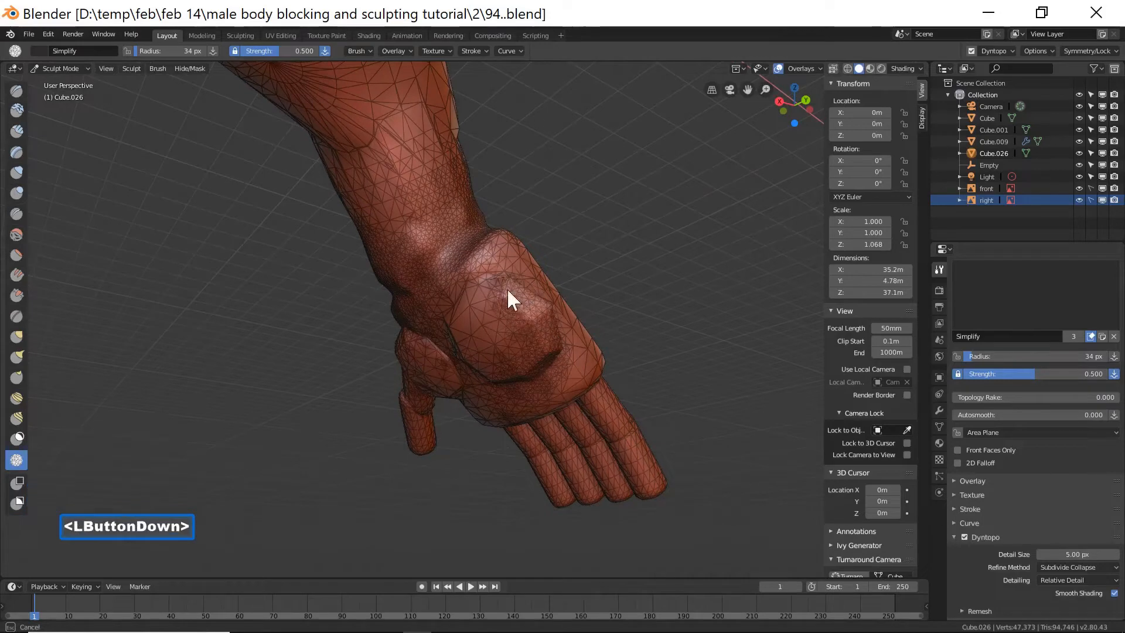
pyautogui.moveTo(462, 339)
pyautogui.keyDown('shift'); pyautogui.mouseDown()
pyautogui.moveTo(508, 363)
pyautogui.moveTo(530, 291)
pyautogui.moveTo(522, 300)
pyautogui.moveTo(543, 302)
pyautogui.moveTo(554, 346)
pyautogui.mouseUp(); pyautogui.keyUp('shift')
pyautogui.keyDown('shift'); pyautogui.moveTo(554, 346); pyautogui.dragTo(554, 369); pyautogui.keyUp('shift')
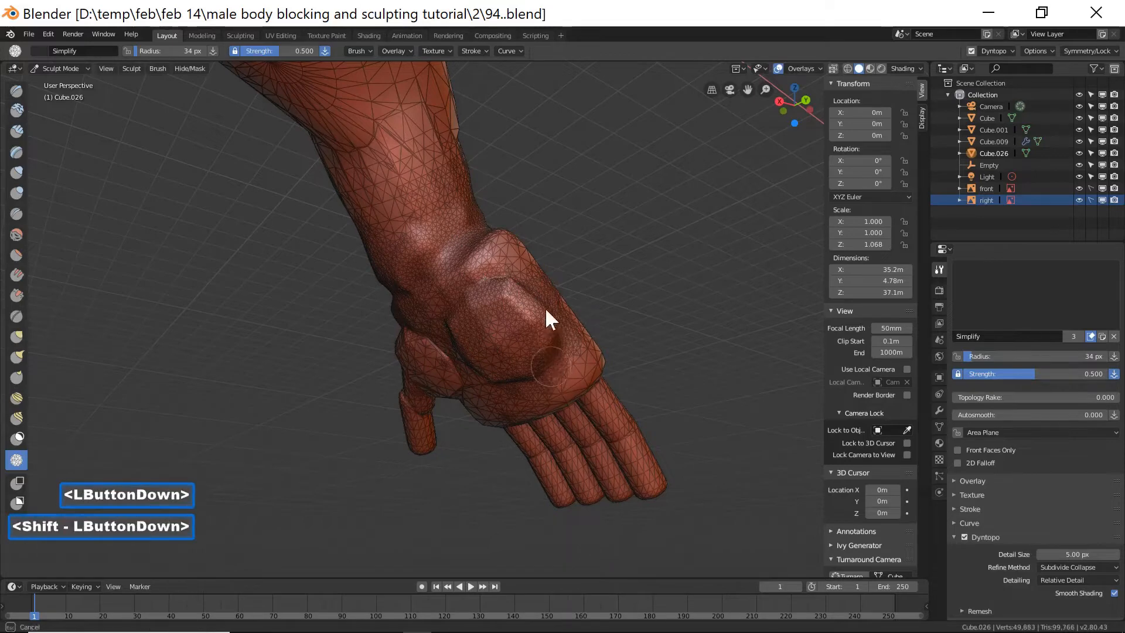
pyautogui.keyDown('shift'); pyautogui.moveTo(545, 307); pyautogui.dragTo(518, 303); pyautogui.keyUp('shift')
pyautogui.moveTo(518, 303); pyautogui.dragTo(499, 266, button='middle')
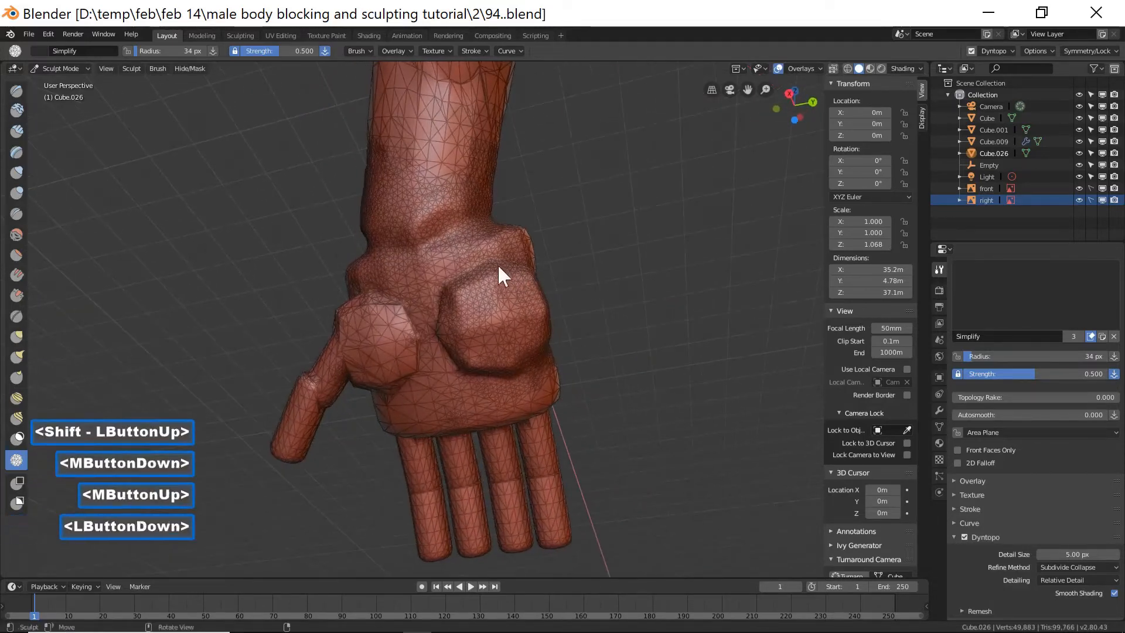
# - Refine the mesh around the thumb-side pad of the palm and smooth it into the palm
pyautogui.moveTo(497, 264)
pyautogui.mouseDown()
pyautogui.moveTo(434, 367)
pyautogui.moveTo(461, 357)
pyautogui.moveTo(490, 367)
pyautogui.moveTo(437, 331)
pyautogui.moveTo(484, 275)
pyautogui.moveTo(451, 353)
pyautogui.moveTo(386, 377)
pyautogui.mouseUp()
pyautogui.moveTo(386, 378); pyautogui.dragTo(417, 351, button='middle')
pyautogui.moveTo(417, 351)
pyautogui.mouseDown()
pyautogui.moveTo(367, 378)
pyautogui.moveTo(418, 326)
pyautogui.moveTo(414, 316)
pyautogui.mouseUp()
pyautogui.keyDown('shift'); pyautogui.moveTo(414, 316); pyautogui.dragTo(384, 301); pyautogui.keyUp('shift')
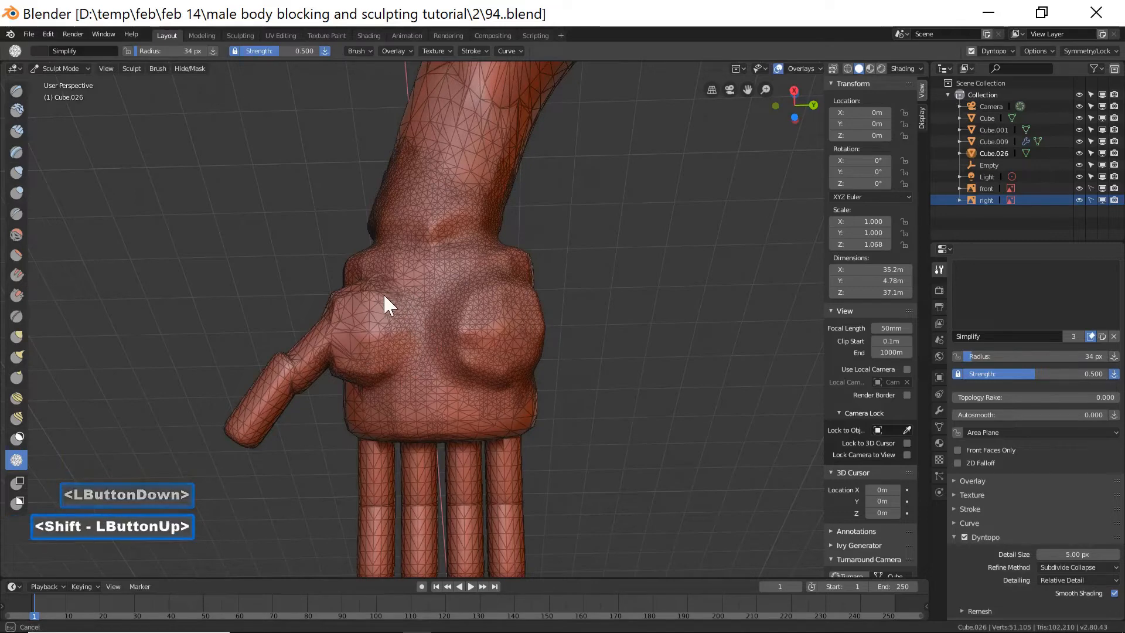
pyautogui.moveTo(384, 301)
pyautogui.mouseDown(button='middle')
pyautogui.moveTo(392, 329)
pyautogui.moveTo(402, 321)
pyautogui.mouseUp(button='middle')
pyautogui.moveTo(387, 293); pyautogui.dragTo(368, 272)
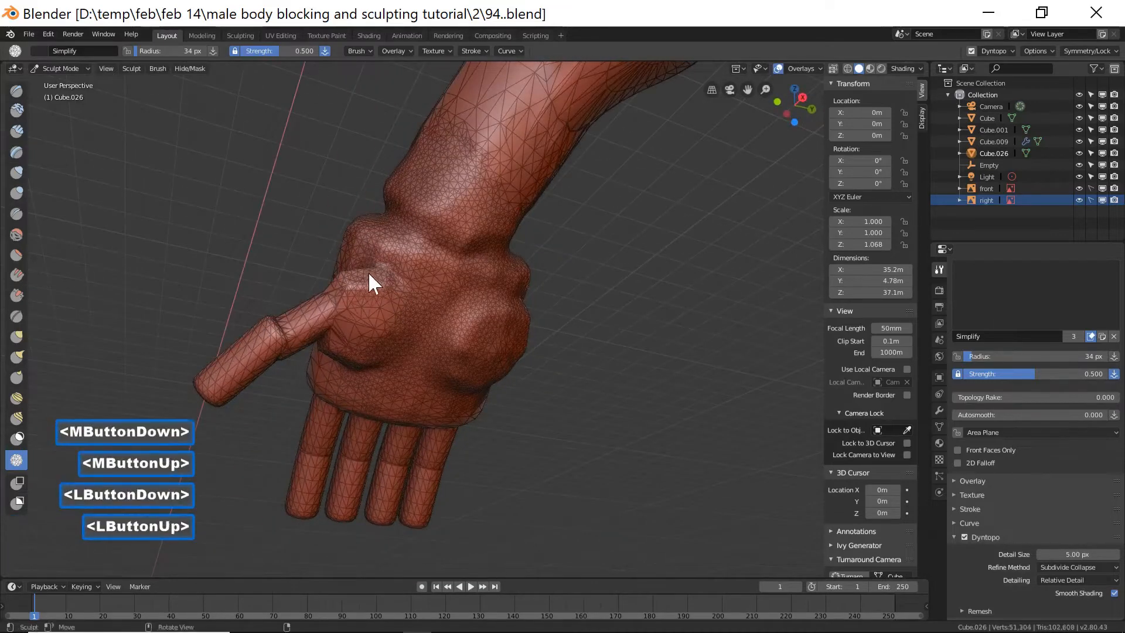
# - Refine and smooth the join between the thumb and its pad, along with the thumb's middle joint
pyautogui.moveTo(368, 272); pyautogui.dragTo(406, 315, button='middle')
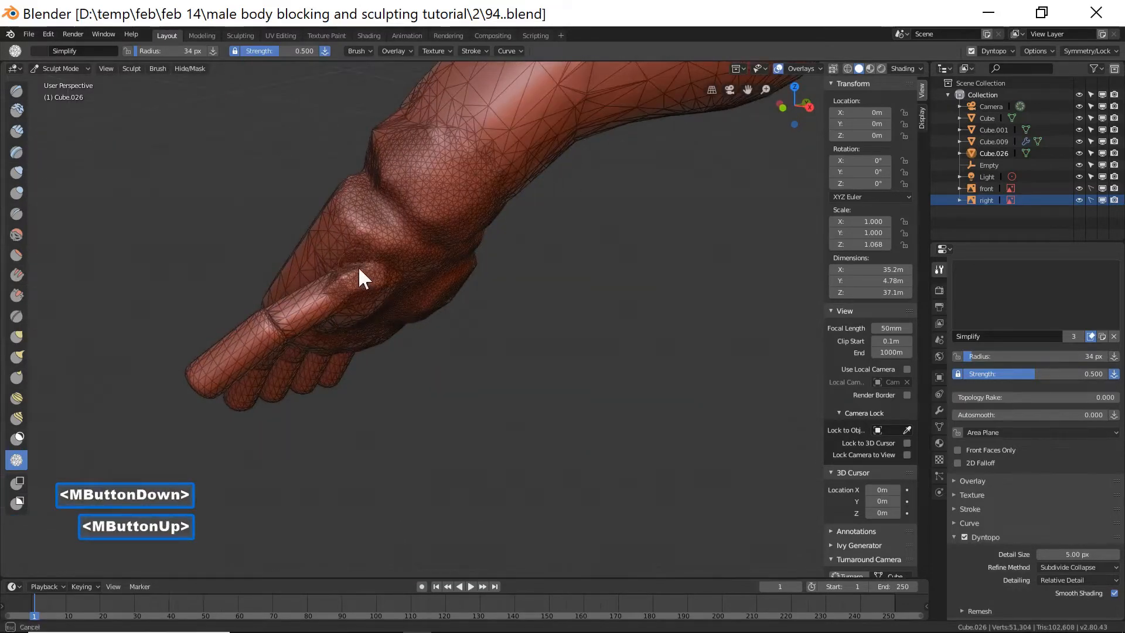
pyautogui.moveTo(359, 276)
pyautogui.keyDown('shift'); pyautogui.mouseDown()
pyautogui.moveTo(386, 266)
pyautogui.moveTo(346, 260)
pyautogui.moveTo(344, 284)
pyautogui.mouseUp(); pyautogui.keyUp('shift')
pyautogui.moveTo(277, 317); pyautogui.dragTo(281, 316)
pyautogui.moveTo(281, 317)
pyautogui.mouseDown(button='middle')
pyautogui.moveTo(301, 325)
pyautogui.moveTo(292, 277)
pyautogui.mouseUp(button='middle')
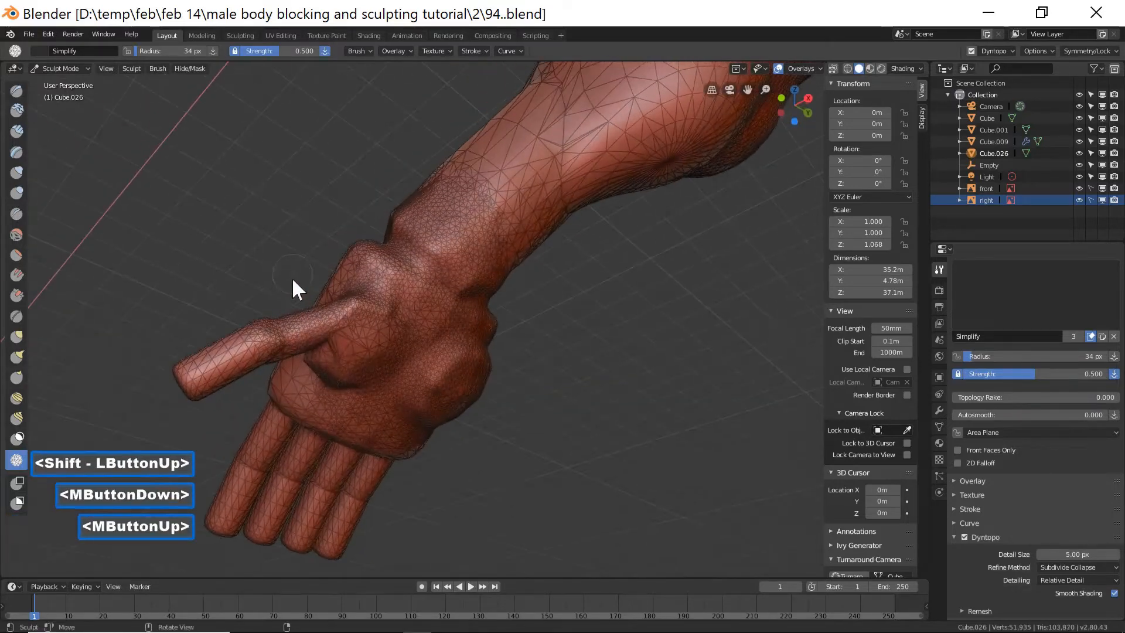
# - Refine and smooth the palm-side joins where the four fingers meet the palm
pyautogui.moveTo(296, 391); pyautogui.dragTo(326, 371, button='middle')
pyautogui.moveTo(326, 371)
pyautogui.keyDown('shift'); pyautogui.mouseDown(button='middle')
pyautogui.moveTo(406, 253)
pyautogui.moveTo(439, 283)
pyautogui.moveTo(434, 246)
pyautogui.mouseUp(button='middle'); pyautogui.keyUp('shift')
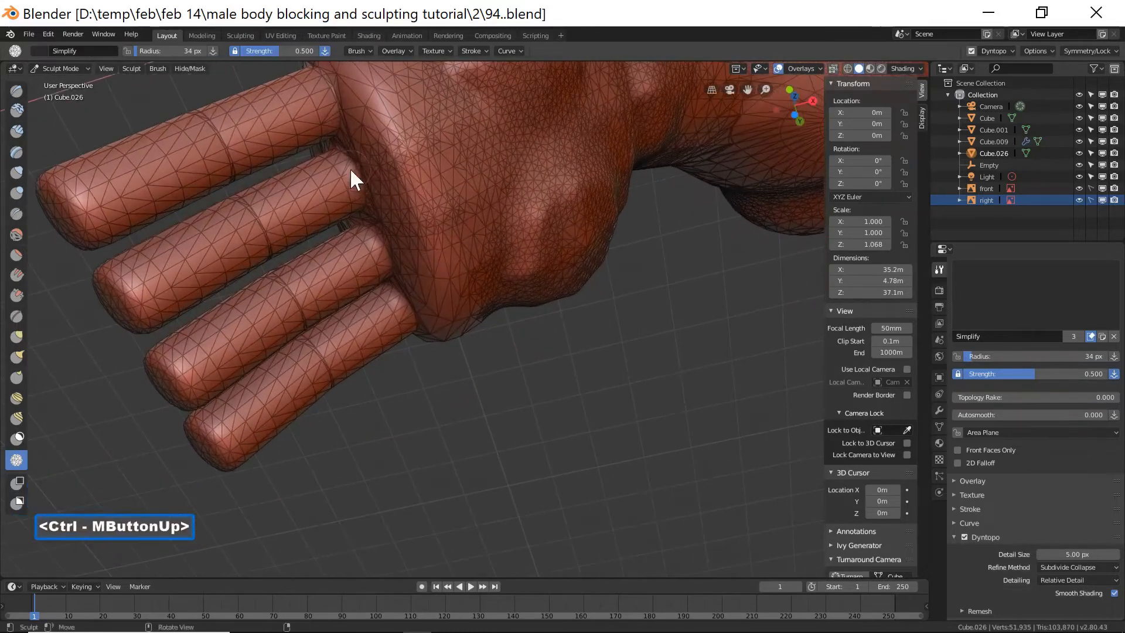
pyautogui.moveTo(364, 193); pyautogui.dragTo(361, 179)
pyautogui.moveTo(360, 179)
pyautogui.keyDown('shift'); pyautogui.mouseDown()
pyautogui.moveTo(332, 86)
pyautogui.moveTo(336, 110)
pyautogui.mouseUp(); pyautogui.keyUp('shift')
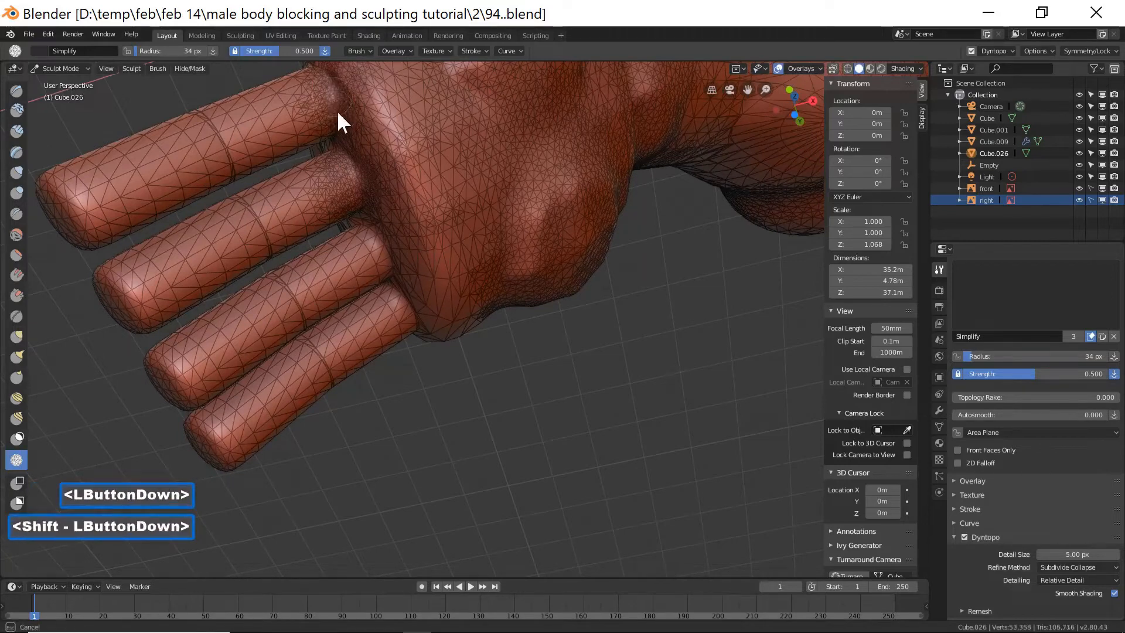
pyautogui.moveTo(378, 227); pyautogui.dragTo(384, 249)
pyautogui.moveTo(400, 299); pyautogui.dragTo(413, 315)
pyautogui.moveTo(413, 315)
pyautogui.keyDown('shift'); pyautogui.mouseDown()
pyautogui.moveTo(398, 286)
pyautogui.moveTo(411, 319)
pyautogui.mouseUp(); pyautogui.keyUp('shift')
# - Refine and smooth the middle joints of the four fingers on the palm side
pyautogui.moveTo(322, 347); pyautogui.dragTo(327, 369)
pyautogui.keyDown('shift'); pyautogui.moveTo(327, 369); pyautogui.dragTo(328, 346); pyautogui.keyUp('shift')
pyautogui.moveTo(291, 291)
pyautogui.mouseDown()
pyautogui.moveTo(303, 313)
pyautogui.moveTo(287, 285)
pyautogui.mouseUp()
pyautogui.moveTo(272, 246)
pyautogui.mouseDown()
pyautogui.moveTo(223, 142)
pyautogui.moveTo(205, 136)
pyautogui.moveTo(231, 176)
pyautogui.mouseUp()
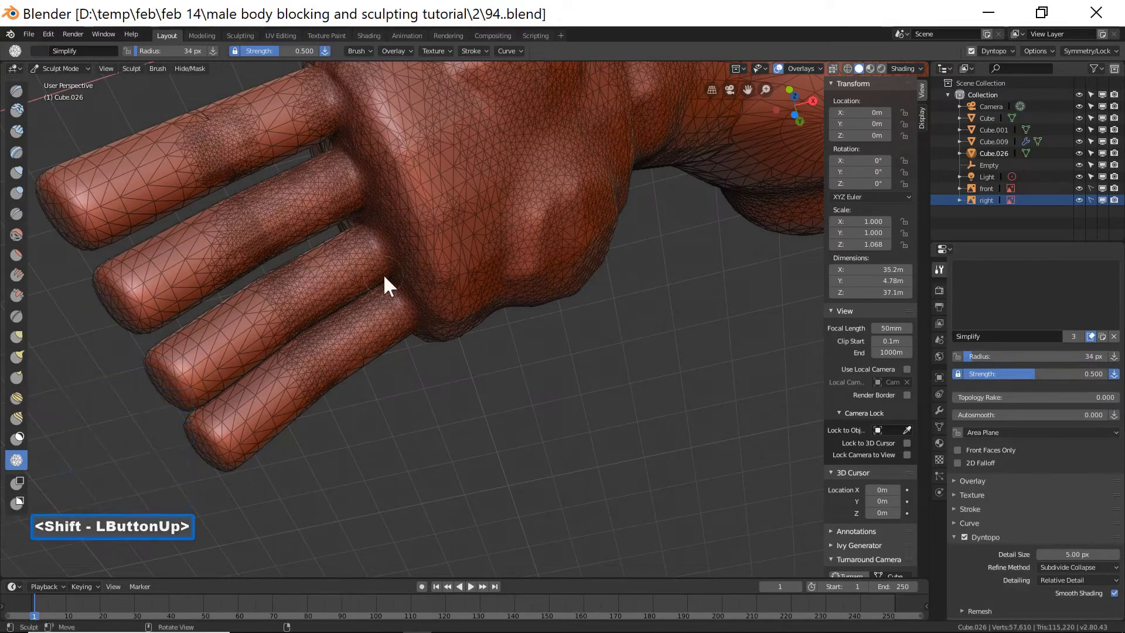
# - Refine and smooth the knuckles and finger joints across the back of the hand
pyautogui.scroll(-2, 404, 286)
pyautogui.scroll(-3, 402, 281)
pyautogui.moveTo(377, 252)
pyautogui.mouseDown(button='middle')
pyautogui.moveTo(371, 241)
pyautogui.moveTo(489, 294)
pyautogui.moveTo(496, 374)
pyautogui.moveTo(361, 255)
pyautogui.moveTo(389, 279)
pyautogui.moveTo(380, 249)
pyautogui.mouseUp(button='middle')
pyautogui.keyDown('shift'); pyautogui.moveTo(379, 249); pyautogui.dragTo(454, 316, button='middle'); pyautogui.keyUp('shift')
pyautogui.moveTo(454, 316)
pyautogui.mouseDown()
pyautogui.moveTo(452, 305)
pyautogui.moveTo(410, 329)
pyautogui.moveTo(382, 318)
pyautogui.moveTo(375, 336)
pyautogui.moveTo(289, 325)
pyautogui.moveTo(315, 322)
pyautogui.moveTo(248, 332)
pyautogui.moveTo(241, 353)
pyautogui.moveTo(304, 334)
pyautogui.moveTo(313, 344)
pyautogui.moveTo(202, 349)
pyautogui.moveTo(448, 314)
pyautogui.moveTo(451, 288)
pyautogui.mouseUp()
pyautogui.click(245, 350)
pyautogui.moveTo(451, 288); pyautogui.dragTo(442, 234, button='middle')
pyautogui.moveTo(442, 235); pyautogui.dragTo(436, 235)
pyautogui.moveTo(422, 239); pyautogui.dragTo(404, 241)
pyautogui.moveTo(404, 241)
pyautogui.mouseDown()
pyautogui.moveTo(392, 241)
pyautogui.moveTo(454, 243)
pyautogui.moveTo(347, 227)
pyautogui.moveTo(325, 236)
pyautogui.mouseUp()
pyautogui.click(325, 236)
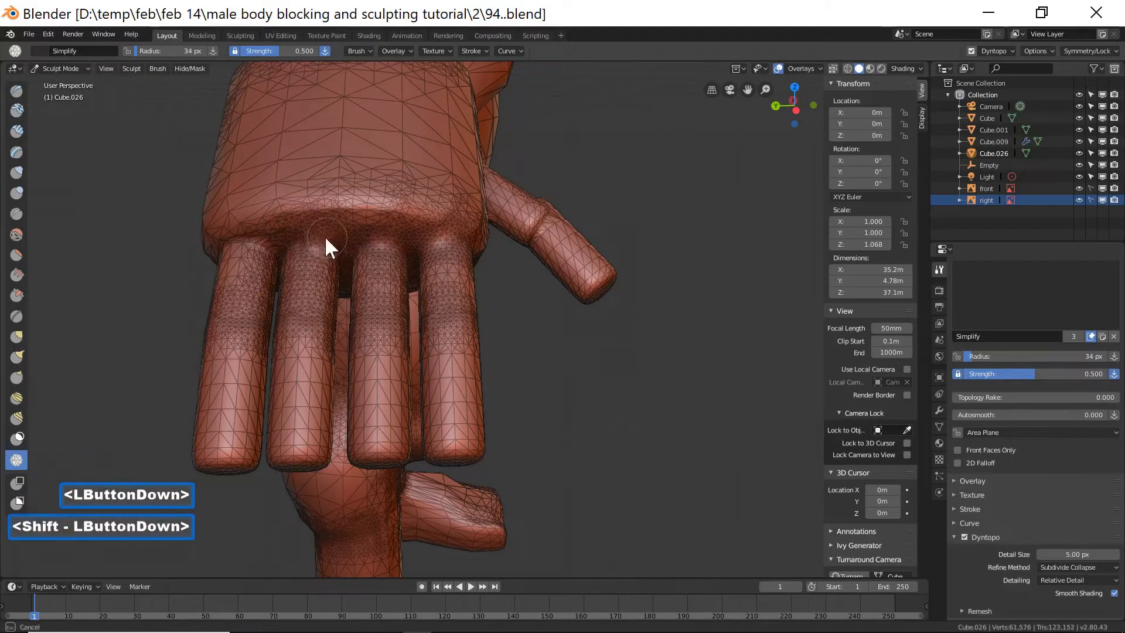
pyautogui.moveTo(237, 235)
pyautogui.mouseDown()
pyautogui.moveTo(258, 228)
pyautogui.moveTo(237, 231)
pyautogui.mouseUp()
pyautogui.keyDown('shift'); pyautogui.moveTo(237, 231); pyautogui.dragTo(261, 235); pyautogui.keyUp('shift')
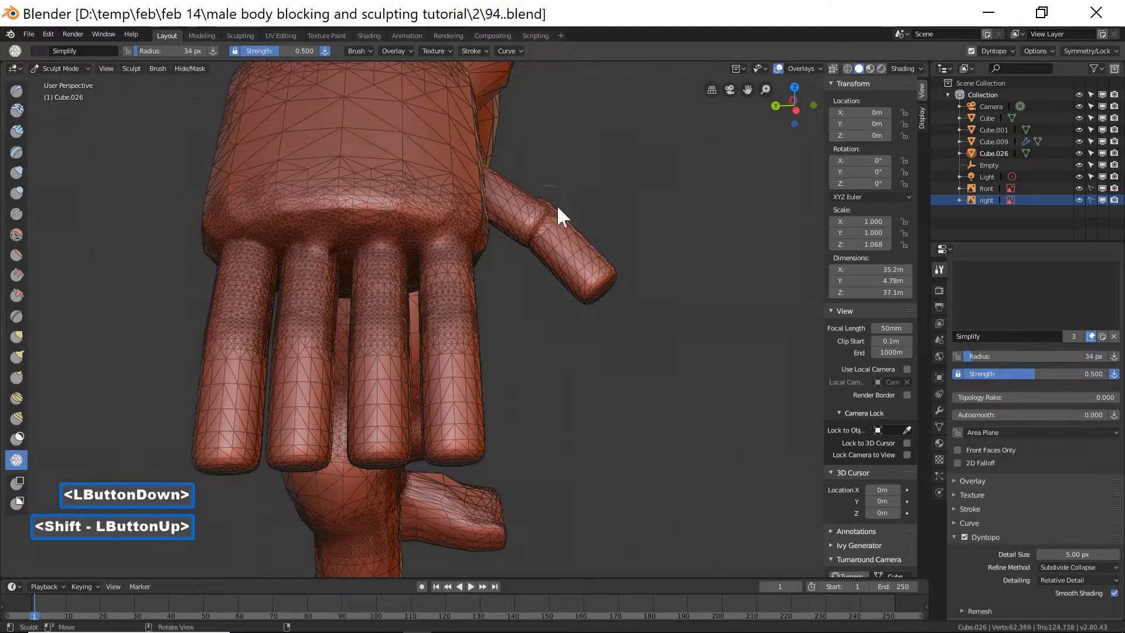
# - Refine and smooth the back of the thumb's joint and the thumb base near the wrist
pyautogui.moveTo(555, 209)
pyautogui.mouseDown()
pyautogui.moveTo(552, 235)
pyautogui.moveTo(539, 223)
pyautogui.moveTo(551, 226)
pyautogui.mouseUp()
pyautogui.moveTo(551, 225)
pyautogui.mouseDown(button='middle')
pyautogui.moveTo(575, 214)
pyautogui.moveTo(476, 225)
pyautogui.moveTo(498, 211)
pyautogui.mouseUp(button='middle')
pyautogui.moveTo(536, 167)
pyautogui.mouseDown()
pyautogui.moveTo(550, 145)
pyautogui.moveTo(611, 172)
pyautogui.mouseUp()
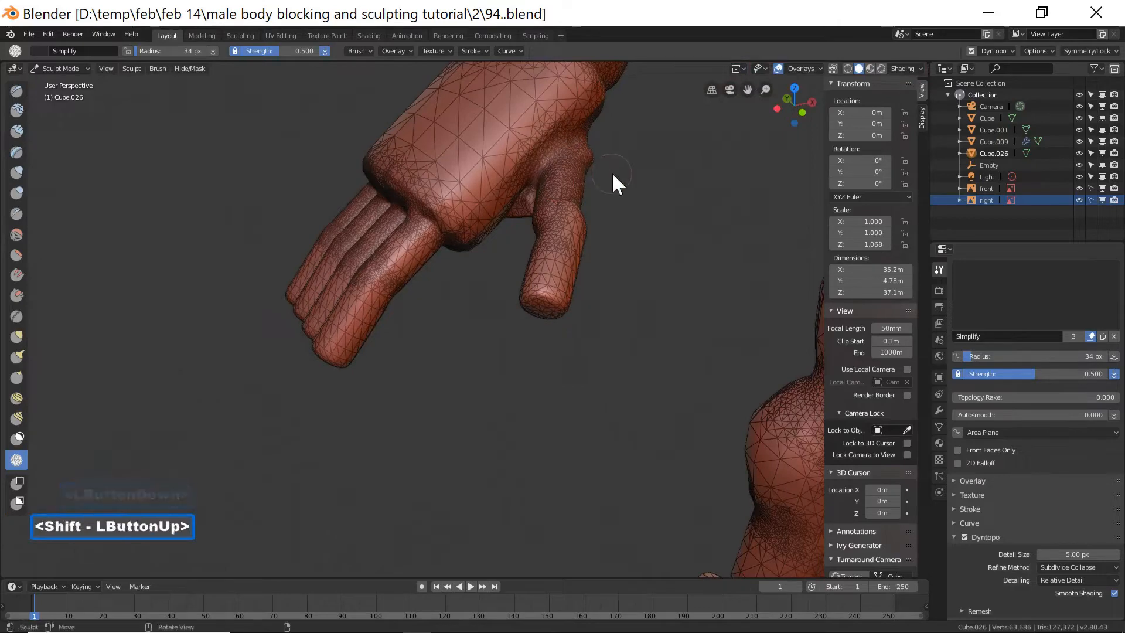
pyautogui.moveTo(611, 173)
pyautogui.mouseDown(button='middle')
pyautogui.moveTo(502, 146)
pyautogui.moveTo(592, 158)
pyautogui.mouseUp(button='middle')
pyautogui.moveTo(586, 157); pyautogui.dragTo(583, 148)
pyautogui.keyDown('shift'); pyautogui.moveTo(583, 149); pyautogui.dragTo(637, 166); pyautogui.keyUp('shift')
# - Add mesh detail along the forearm and elbow, smoothing the seams between the muscle masses
pyautogui.keyDown('shift'); pyautogui.moveTo(638, 165); pyautogui.dragTo(489, 310, button='middle'); pyautogui.keyUp('shift')
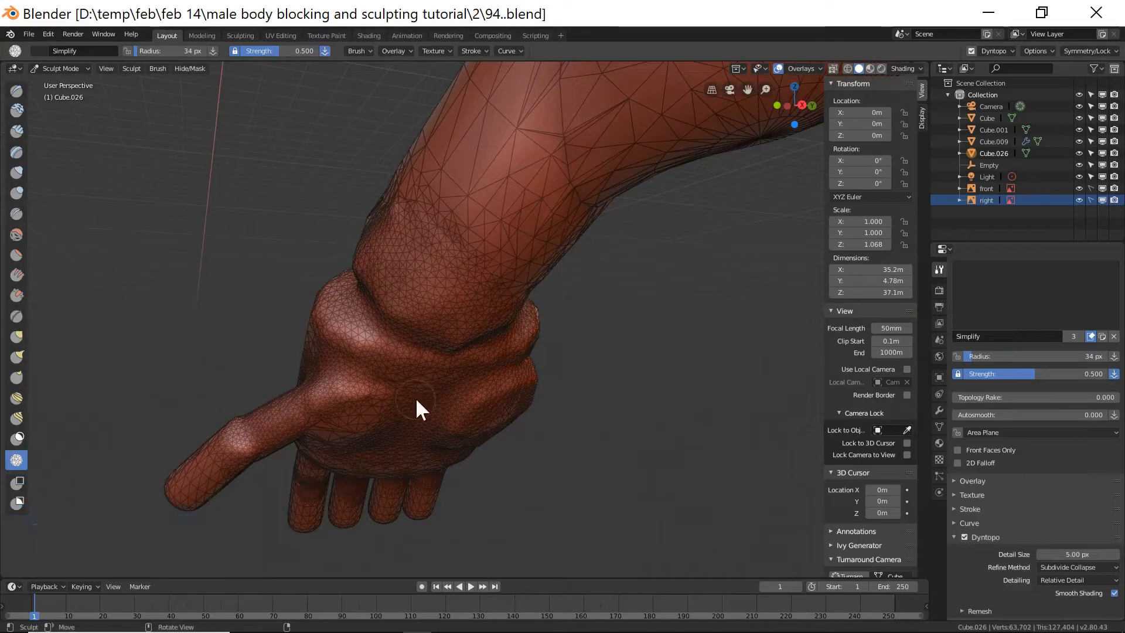
pyautogui.scroll(-3, 431, 381)
pyautogui.moveTo(492, 267)
pyautogui.mouseDown(button='middle')
pyautogui.moveTo(547, 251)
pyautogui.moveTo(597, 166)
pyautogui.mouseUp(button='middle')
pyautogui.moveTo(598, 165)
pyautogui.mouseDown()
pyautogui.moveTo(585, 171)
pyautogui.moveTo(601, 185)
pyautogui.moveTo(574, 146)
pyautogui.moveTo(602, 188)
pyautogui.moveTo(590, 199)
pyautogui.moveTo(645, 215)
pyautogui.mouseUp()
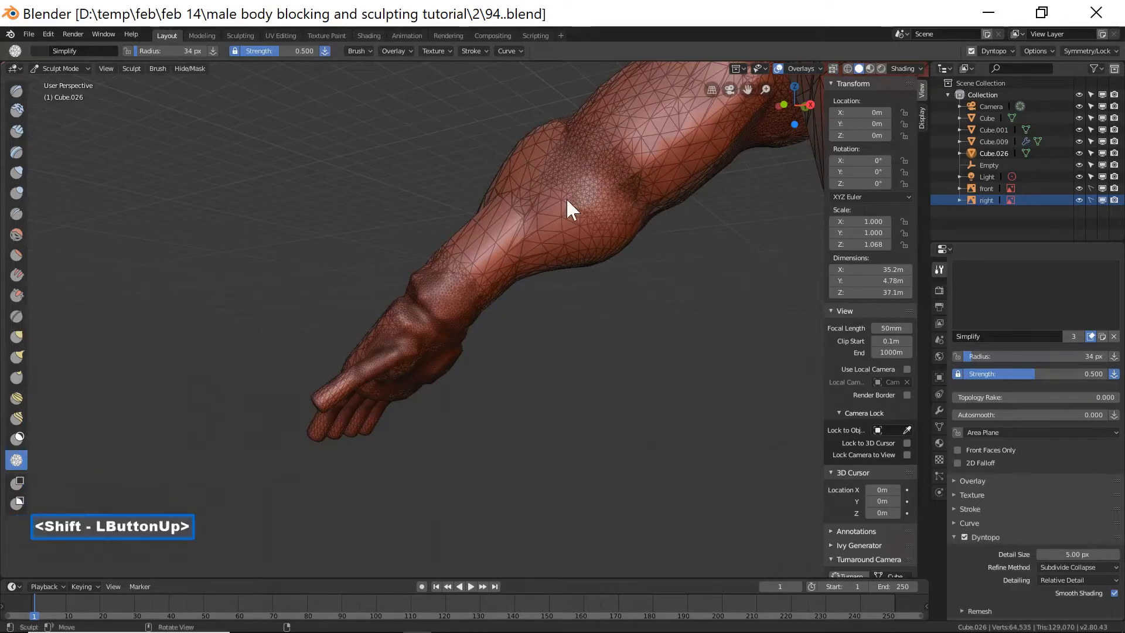
pyautogui.moveTo(566, 200)
pyautogui.mouseDown(button='middle')
pyautogui.moveTo(579, 219)
pyautogui.moveTo(550, 209)
pyautogui.mouseUp(button='middle')
pyautogui.moveTo(460, 185); pyautogui.dragTo(461, 185)
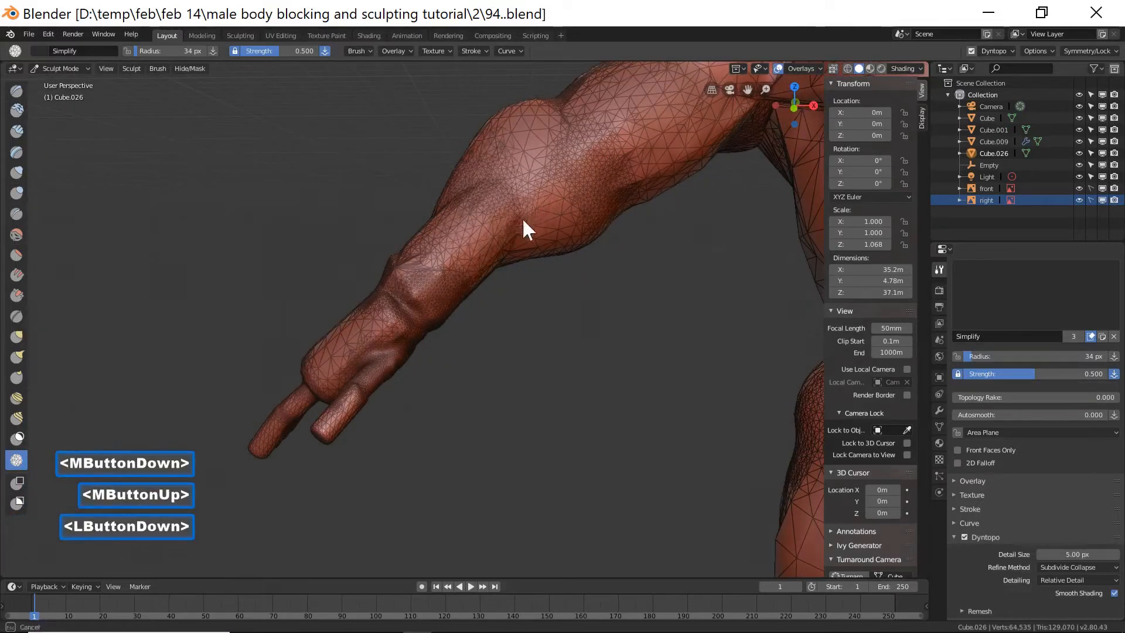
pyautogui.moveTo(524, 221)
pyautogui.mouseDown()
pyautogui.moveTo(510, 195)
pyautogui.moveTo(523, 235)
pyautogui.mouseUp()
pyautogui.moveTo(495, 168)
pyautogui.keyDown('shift'); pyautogui.mouseDown()
pyautogui.moveTo(521, 239)
pyautogui.moveTo(533, 176)
pyautogui.mouseUp(); pyautogui.keyUp('shift')
# - Refine and smooth the seams joining the shoulder to the upper arm and chest
pyautogui.moveTo(532, 175)
pyautogui.mouseDown(button='middle')
pyautogui.moveTo(630, 201)
pyautogui.moveTo(497, 162)
pyautogui.moveTo(489, 316)
pyautogui.mouseUp(button='middle')
pyautogui.moveTo(461, 276); pyautogui.dragTo(483, 296, button='middle')
pyautogui.moveTo(471, 280)
pyautogui.mouseDown()
pyautogui.moveTo(409, 288)
pyautogui.moveTo(430, 262)
pyautogui.moveTo(417, 200)
pyautogui.moveTo(467, 181)
pyautogui.moveTo(467, 170)
pyautogui.moveTo(492, 191)
pyautogui.mouseUp()
pyautogui.moveTo(492, 191)
pyautogui.keyDown('shift'); pyautogui.mouseDown(button='middle')
pyautogui.moveTo(562, 225)
pyautogui.moveTo(547, 373)
pyautogui.moveTo(529, 315)
pyautogui.moveTo(479, 294)
pyautogui.moveTo(494, 303)
pyautogui.mouseUp(button='middle'); pyautogui.keyUp('shift')
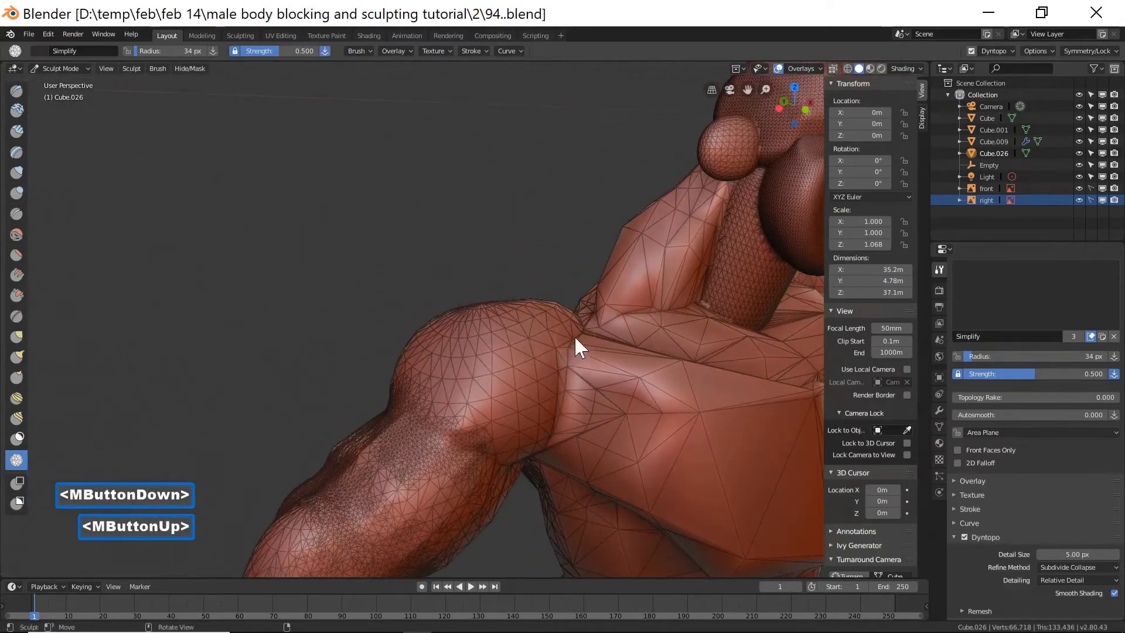
pyautogui.moveTo(574, 335)
pyautogui.mouseDown()
pyautogui.moveTo(554, 394)
pyautogui.moveTo(585, 336)
pyautogui.mouseUp()
pyautogui.keyDown('shift'); pyautogui.moveTo(551, 431); pyautogui.dragTo(559, 408); pyautogui.keyUp('shift')
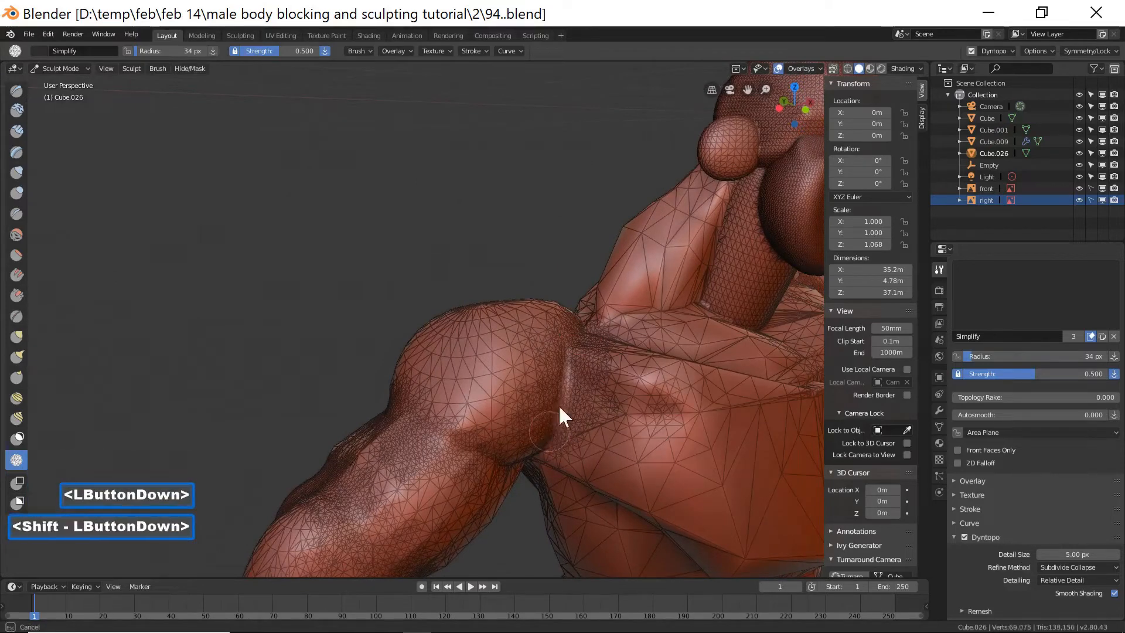
pyautogui.keyDown('shift'); pyautogui.moveTo(567, 335); pyautogui.dragTo(577, 376); pyautogui.keyUp('shift')
# - Enlarge the brush radius to 154 px and increase the mesh density across the chest and abdomen
pyautogui.moveTo(721, 392)
pyautogui.keyDown('shift'); pyautogui.mouseDown(button='middle')
pyautogui.moveTo(534, 337)
pyautogui.moveTo(514, 342)
pyautogui.moveTo(533, 356)
pyautogui.moveTo(492, 389)
pyautogui.moveTo(488, 439)
pyautogui.mouseUp(button='middle'); pyautogui.keyUp('shift')
pyautogui.press('f')
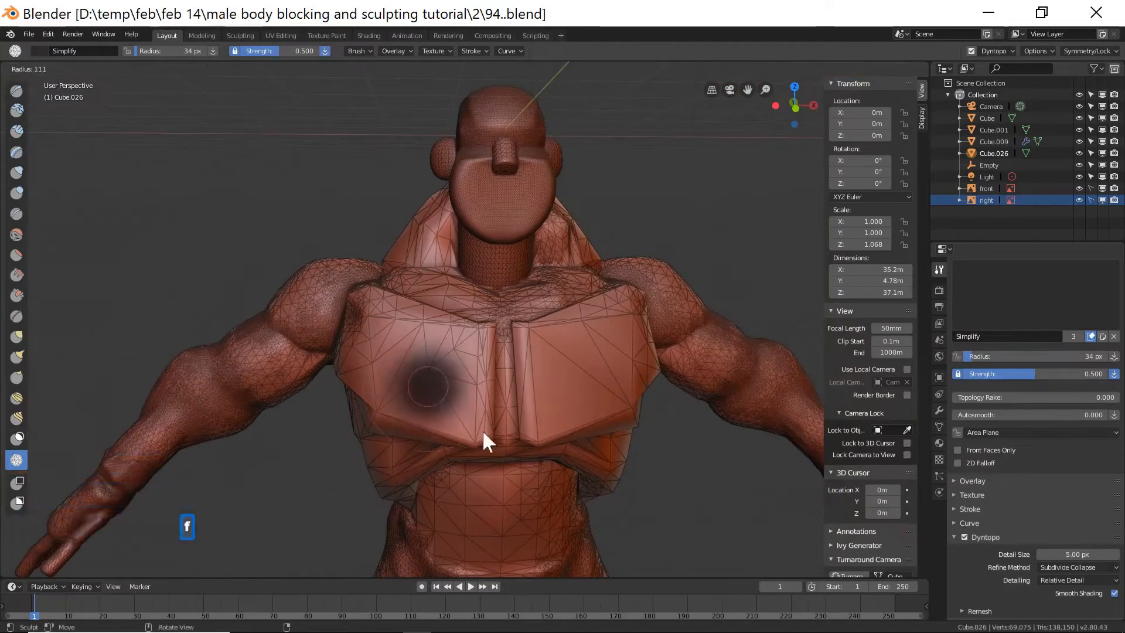
pyautogui.click(497, 442)
pyautogui.moveTo(463, 413); pyautogui.dragTo(502, 419)
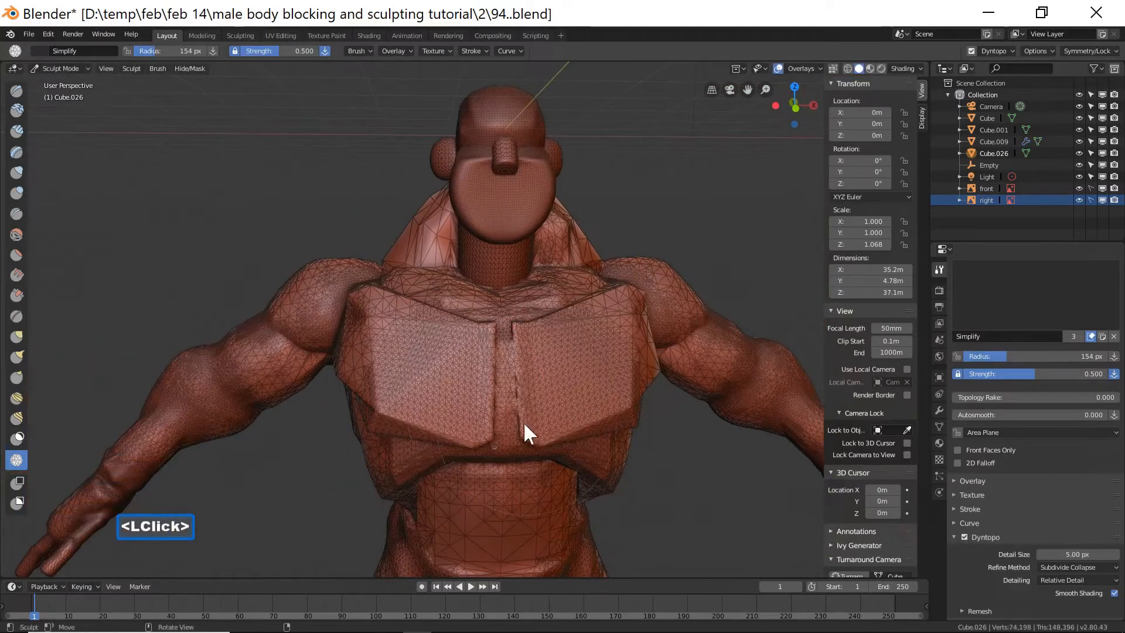
pyautogui.click(496, 513)
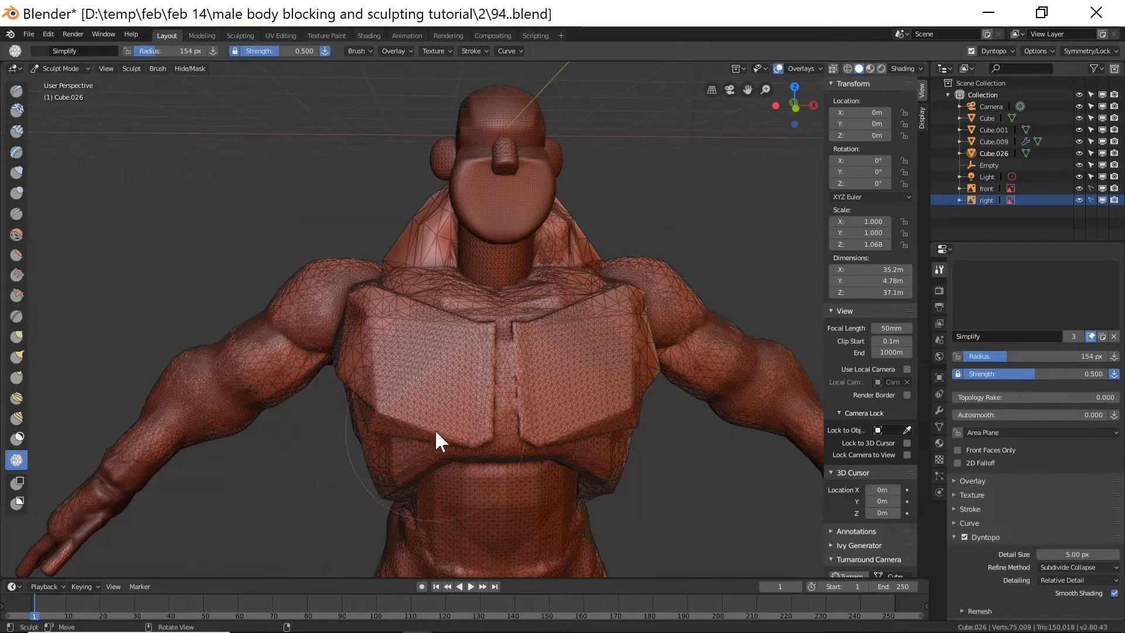
# - Reduce the brush radius to 29 px and refine and smooth the inner part of the crease under the pectoral
pyautogui.press('f')
pyautogui.click(370, 449)
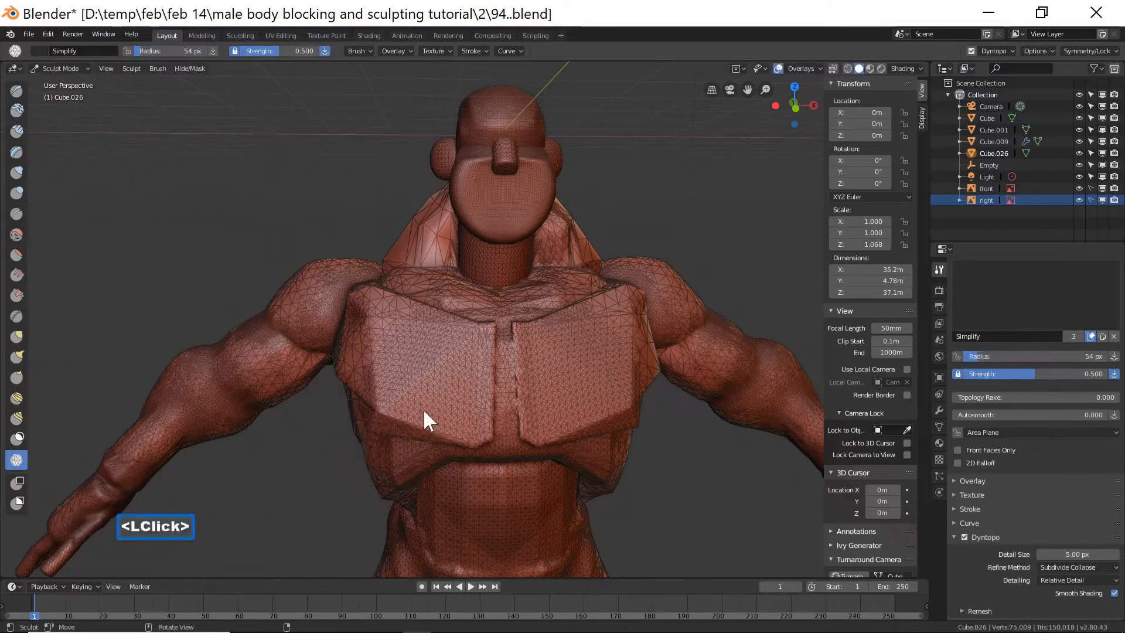
pyautogui.moveTo(425, 411)
pyautogui.mouseDown(button='middle')
pyautogui.moveTo(473, 397)
pyautogui.moveTo(489, 414)
pyautogui.moveTo(442, 353)
pyautogui.moveTo(472, 385)
pyautogui.moveTo(475, 330)
pyautogui.moveTo(512, 328)
pyautogui.moveTo(515, 313)
pyautogui.moveTo(546, 376)
pyautogui.mouseUp(button='middle')
pyautogui.press('f')
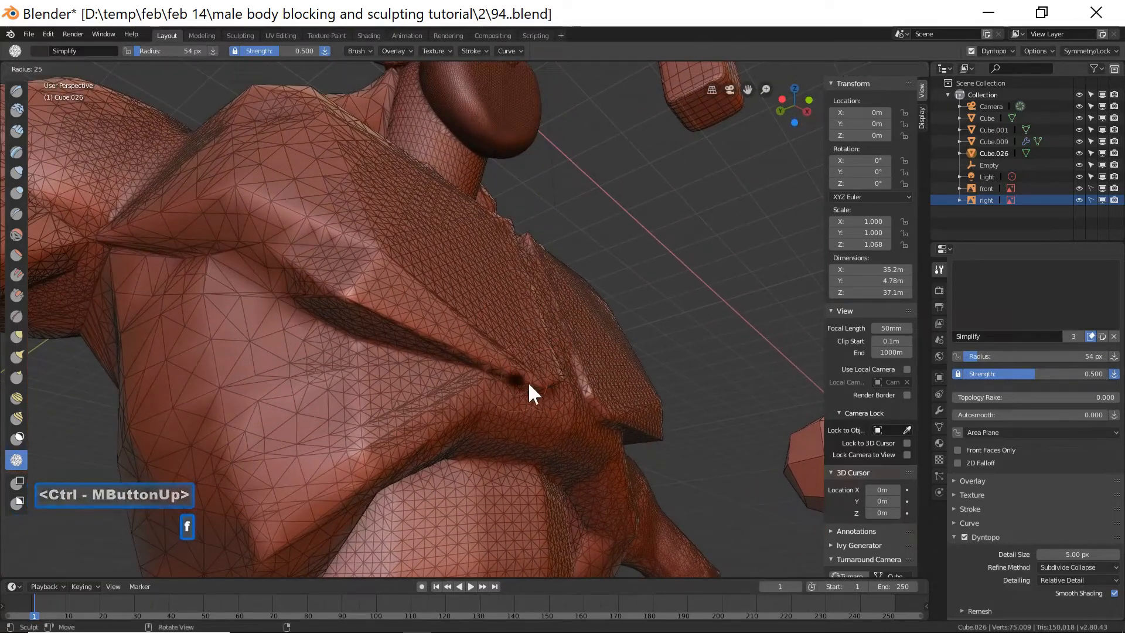
pyautogui.click(520, 387)
pyautogui.press('f')
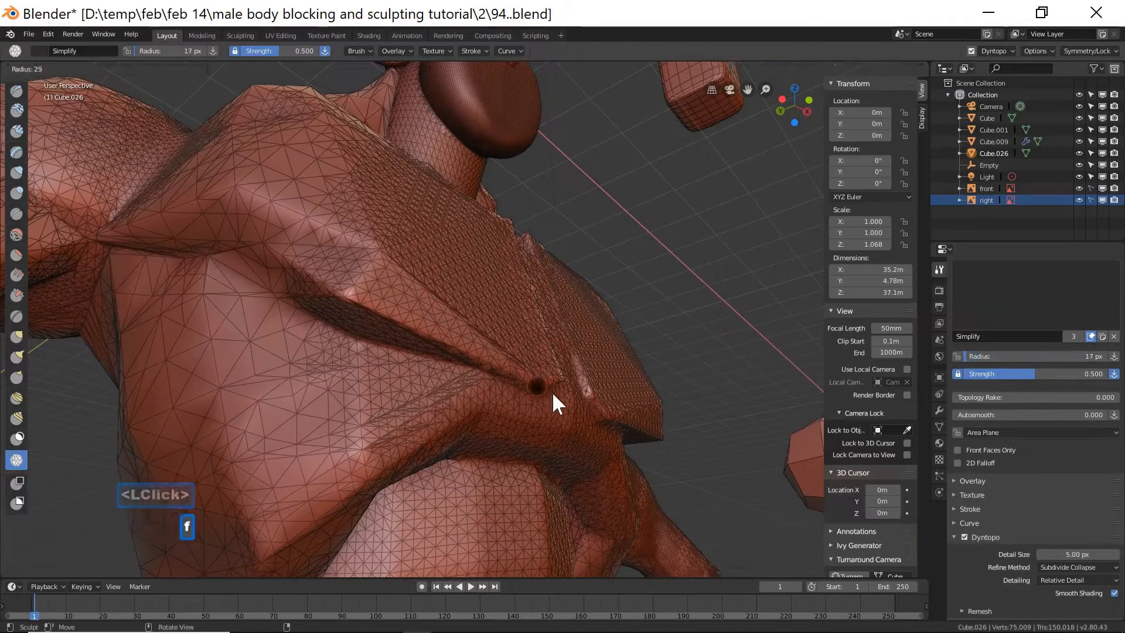
pyautogui.click(553, 392)
pyautogui.moveTo(551, 390); pyautogui.dragTo(535, 391)
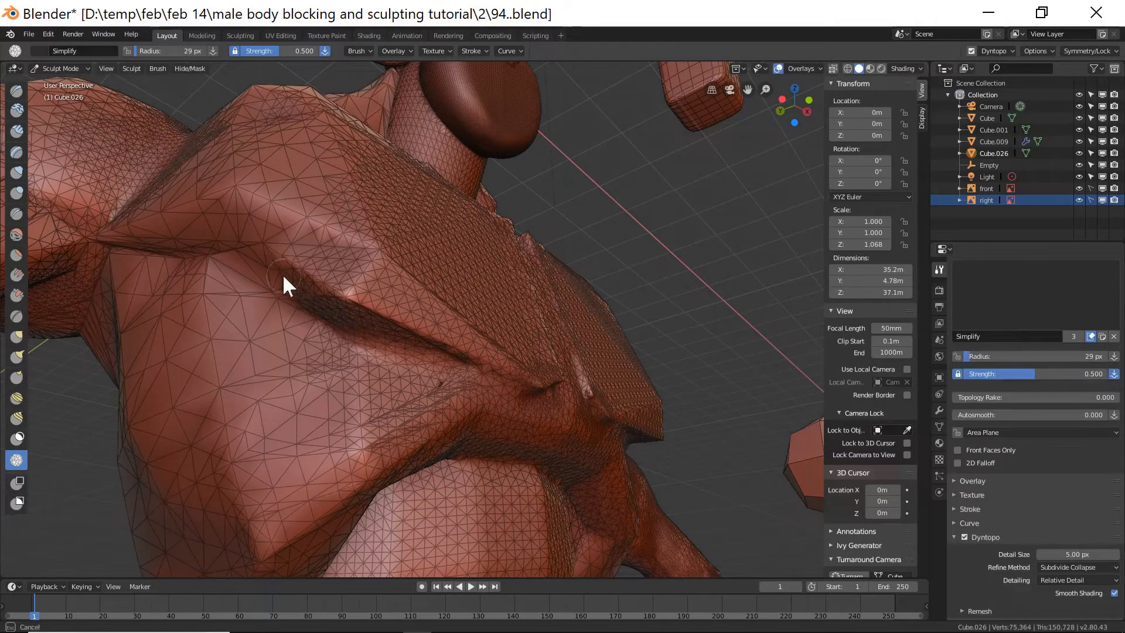
pyautogui.keyDown('shift'); pyautogui.moveTo(318, 310); pyautogui.dragTo(309, 306); pyautogui.keyUp('shift')
# - Refine and smooth the pectoral's lower crease out to the armpit, and refine the pectoral's lower edge
pyautogui.moveTo(309, 307)
pyautogui.mouseDown()
pyautogui.moveTo(357, 344)
pyautogui.moveTo(282, 281)
pyautogui.mouseUp()
pyautogui.moveTo(283, 281)
pyautogui.keyDown('shift'); pyautogui.mouseDown()
pyautogui.moveTo(343, 325)
pyautogui.moveTo(263, 259)
pyautogui.moveTo(183, 269)
pyautogui.moveTo(200, 260)
pyautogui.mouseUp(); pyautogui.keyUp('shift')
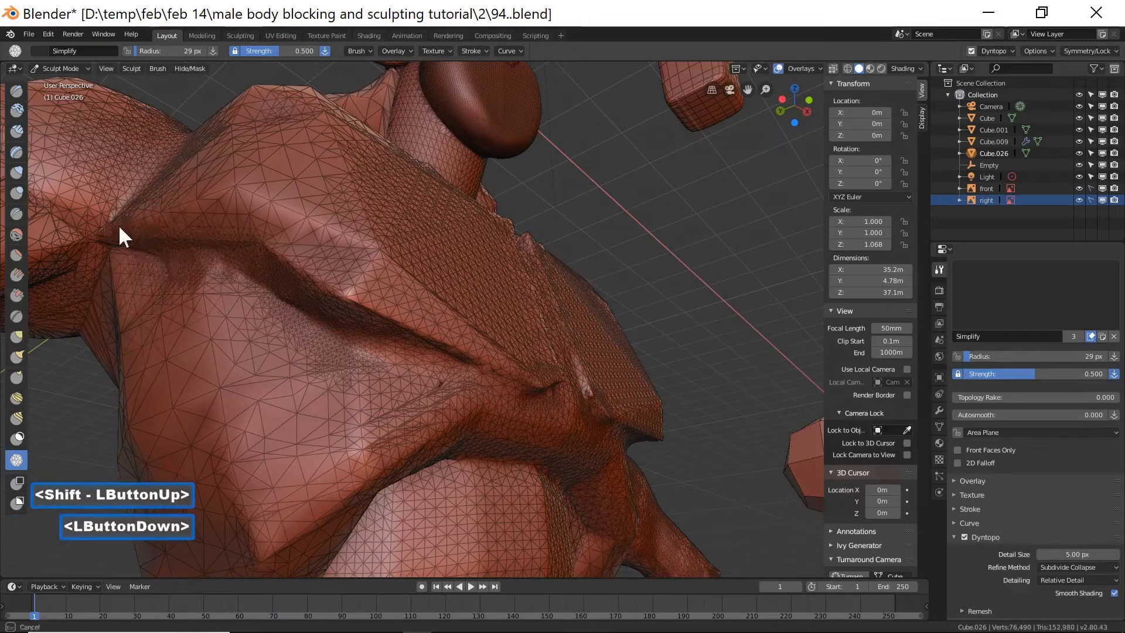
pyautogui.moveTo(118, 223); pyautogui.dragTo(124, 237)
pyautogui.moveTo(124, 238)
pyautogui.keyDown('shift'); pyautogui.mouseDown()
pyautogui.moveTo(130, 249)
pyautogui.moveTo(187, 181)
pyautogui.moveTo(216, 199)
pyautogui.mouseUp(); pyautogui.keyUp('shift')
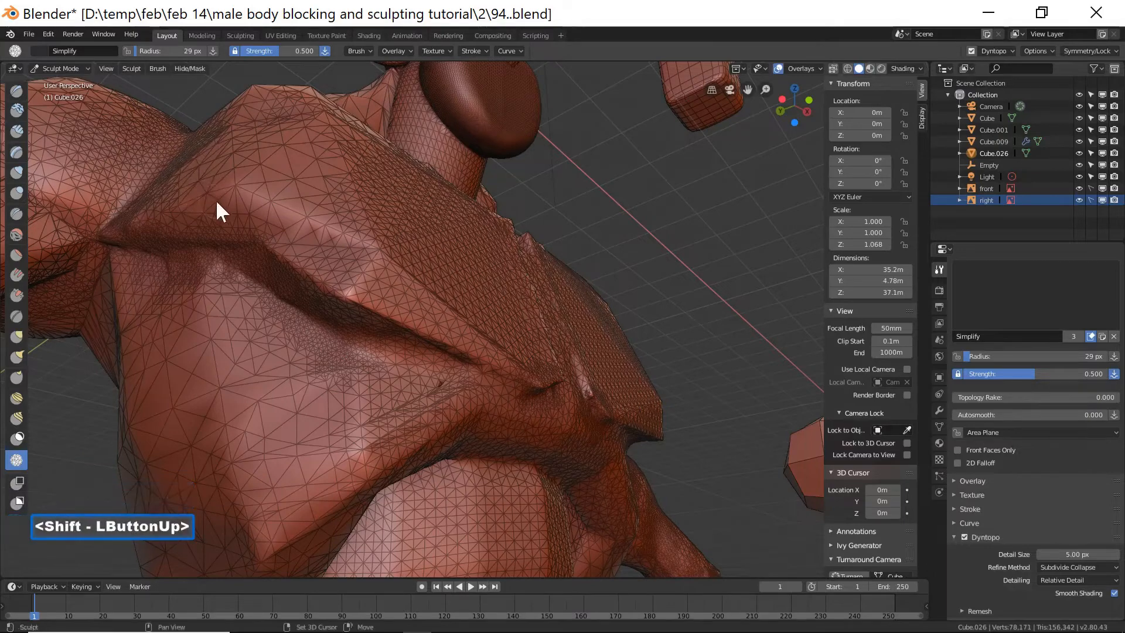
pyautogui.moveTo(374, 240)
pyautogui.mouseDown()
pyautogui.moveTo(467, 312)
pyautogui.moveTo(530, 331)
pyautogui.mouseUp()
# - Refine and smooth the inner edge of the pectoral along the sternum groove
pyautogui.moveTo(547, 334)
pyautogui.mouseDown(button='middle')
pyautogui.moveTo(613, 330)
pyautogui.moveTo(527, 372)
pyautogui.mouseUp(button='middle')
pyautogui.keyDown('shift'); pyautogui.moveTo(711, 251); pyautogui.dragTo(459, 351, button='middle'); pyautogui.keyUp('shift')
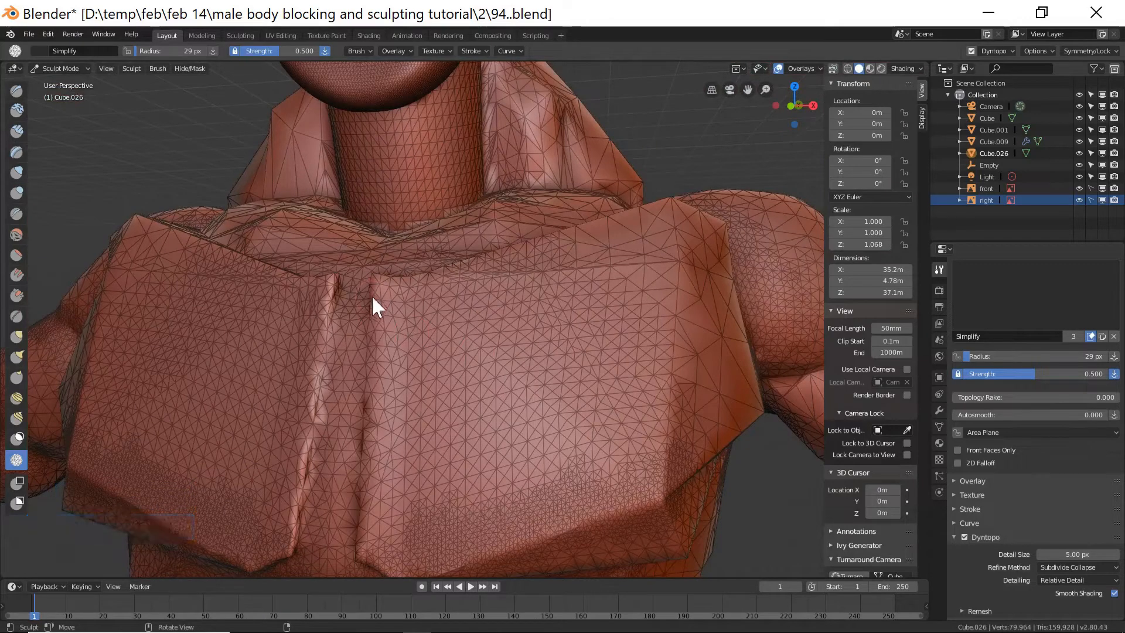
pyautogui.moveTo(371, 295); pyautogui.dragTo(360, 524)
pyautogui.moveTo(359, 524)
pyautogui.keyDown('shift'); pyautogui.mouseDown()
pyautogui.moveTo(369, 297)
pyautogui.moveTo(380, 405)
pyautogui.moveTo(367, 557)
pyautogui.moveTo(361, 328)
pyautogui.moveTo(389, 266)
pyautogui.mouseUp(); pyautogui.keyUp('shift')
# - Refine and smooth the upper edge of the pectoral from the sternum toward the shoulder
pyautogui.moveTo(388, 265); pyautogui.dragTo(427, 318, button='middle')
pyautogui.moveTo(428, 318)
pyautogui.mouseDown()
pyautogui.moveTo(381, 281)
pyautogui.moveTo(370, 300)
pyautogui.moveTo(446, 250)
pyautogui.mouseUp()
pyautogui.moveTo(446, 250); pyautogui.dragTo(498, 214)
pyautogui.moveTo(497, 214)
pyautogui.keyDown('shift'); pyautogui.mouseDown()
pyautogui.moveTo(470, 234)
pyautogui.moveTo(581, 151)
pyautogui.moveTo(476, 219)
pyautogui.moveTo(565, 184)
pyautogui.mouseUp(); pyautogui.keyUp('shift')
# - Refine and smooth the pectoral's lower outer corner and the edge running up to the armpit
pyautogui.moveTo(564, 184)
pyautogui.mouseDown(button='middle')
pyautogui.moveTo(593, 160)
pyautogui.moveTo(633, 221)
pyautogui.moveTo(502, 264)
pyautogui.mouseUp(button='middle')
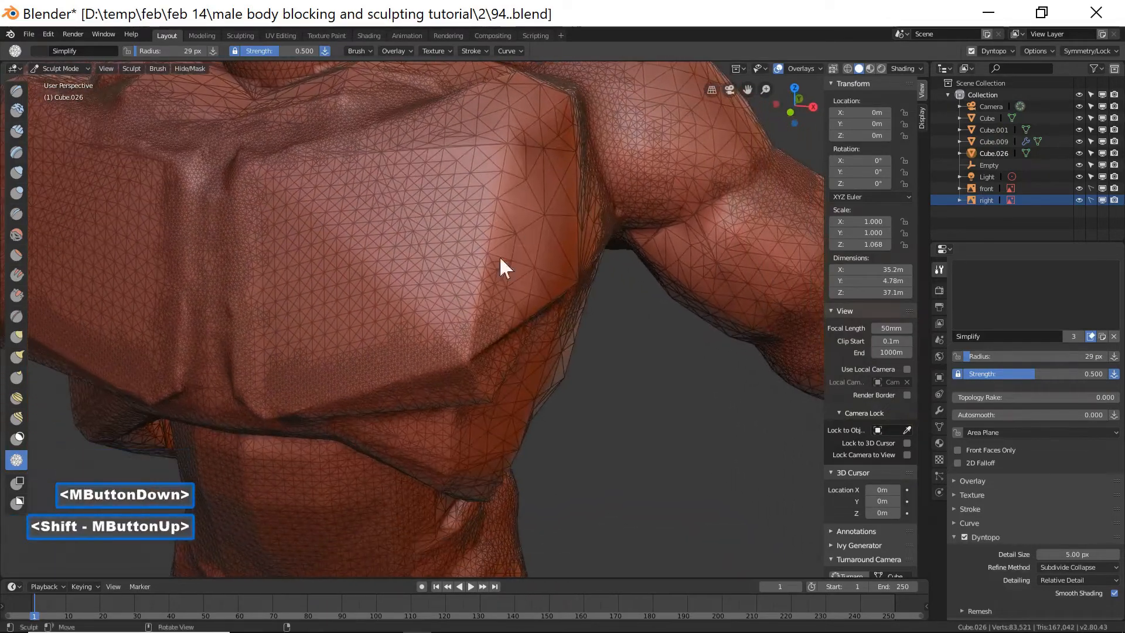
pyautogui.moveTo(466, 350)
pyautogui.mouseDown()
pyautogui.moveTo(476, 360)
pyautogui.moveTo(471, 351)
pyautogui.mouseUp()
pyautogui.keyDown('shift'); pyautogui.moveTo(471, 350); pyautogui.dragTo(552, 333); pyautogui.keyUp('shift')
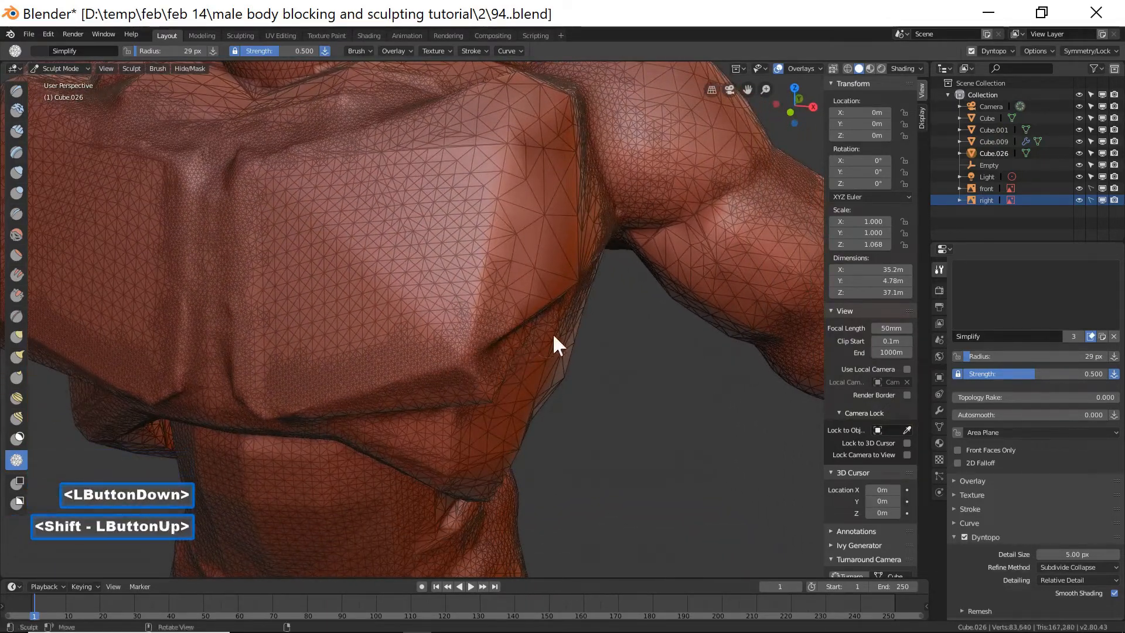
pyautogui.moveTo(553, 332); pyautogui.dragTo(512, 293, button='middle')
pyautogui.moveTo(488, 417); pyautogui.dragTo(483, 398)
pyautogui.moveTo(484, 398)
pyautogui.keyDown('shift'); pyautogui.mouseDown()
pyautogui.moveTo(522, 355)
pyautogui.moveTo(627, 279)
pyautogui.mouseUp(); pyautogui.keyUp('shift')
# - Refine and smooth the crease between the waist and the buttock, and the back-of-knee crease above the calf
pyautogui.moveTo(627, 278)
pyautogui.keyDown('shift'); pyautogui.mouseDown(button='middle')
pyautogui.moveTo(652, 259)
pyautogui.moveTo(482, 263)
pyautogui.moveTo(452, 283)
pyautogui.mouseUp(button='middle'); pyautogui.keyUp('shift')
pyautogui.scroll(-2, 563, 359)
pyautogui.keyDown('shift'); pyautogui.moveTo(431, 439); pyautogui.dragTo(499, 291, button='middle'); pyautogui.keyUp('shift')
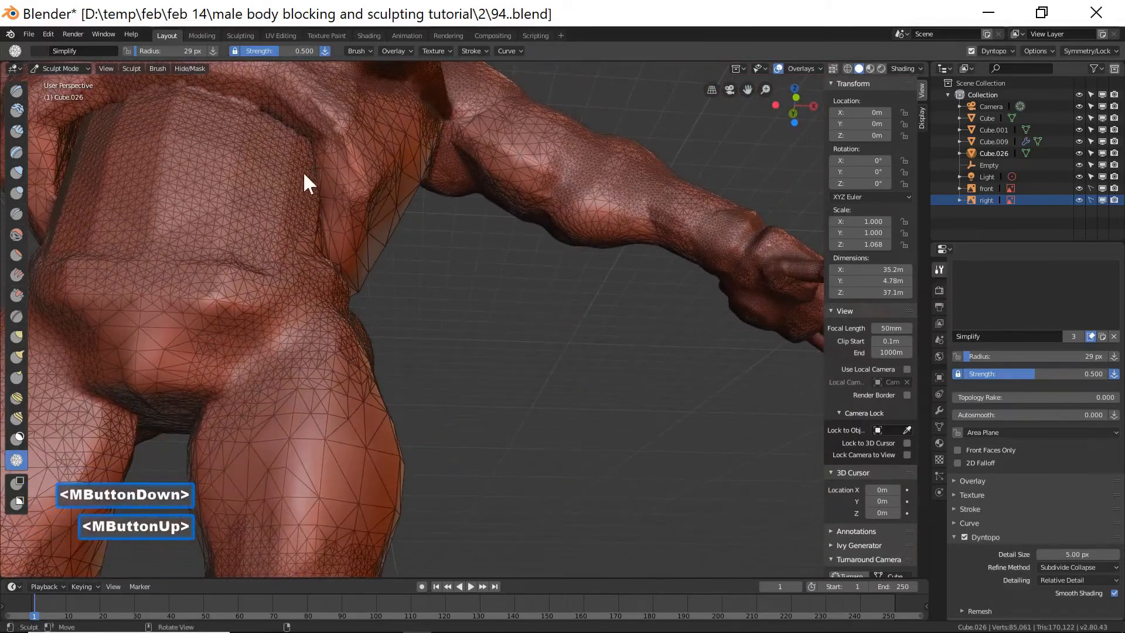
pyautogui.moveTo(447, 354)
pyautogui.mouseDown(button='middle')
pyautogui.moveTo(369, 384)
pyautogui.moveTo(497, 339)
pyautogui.moveTo(372, 362)
pyautogui.moveTo(326, 347)
pyautogui.moveTo(334, 354)
pyautogui.mouseUp(button='middle')
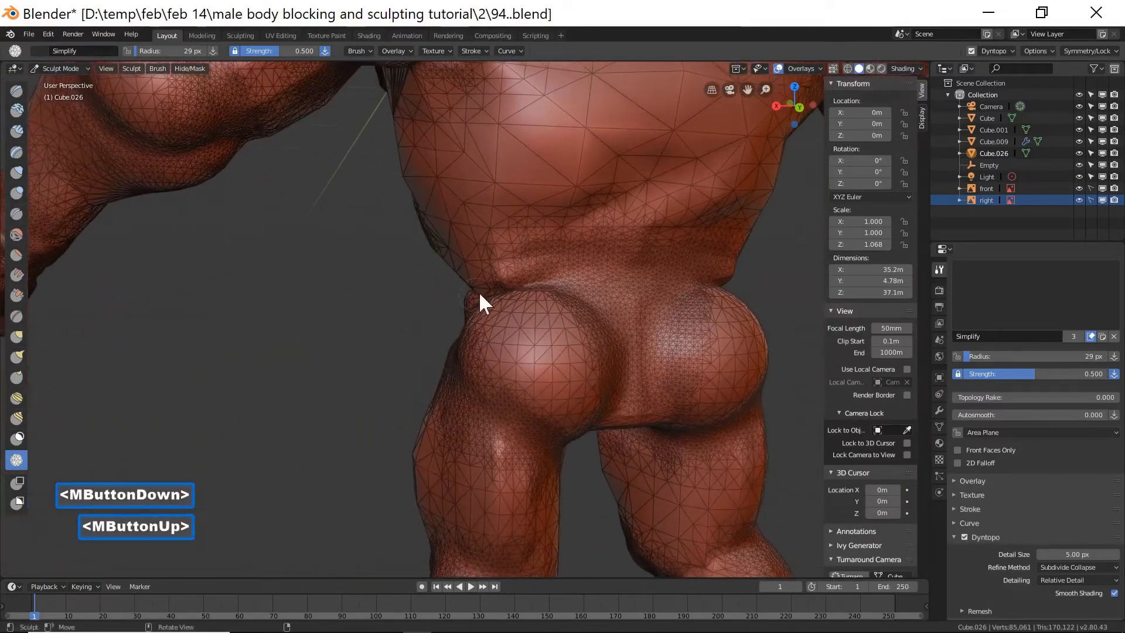
pyautogui.moveTo(498, 295)
pyautogui.mouseDown()
pyautogui.moveTo(522, 291)
pyautogui.moveTo(460, 294)
pyautogui.mouseUp()
pyautogui.moveTo(533, 276); pyautogui.dragTo(551, 316)
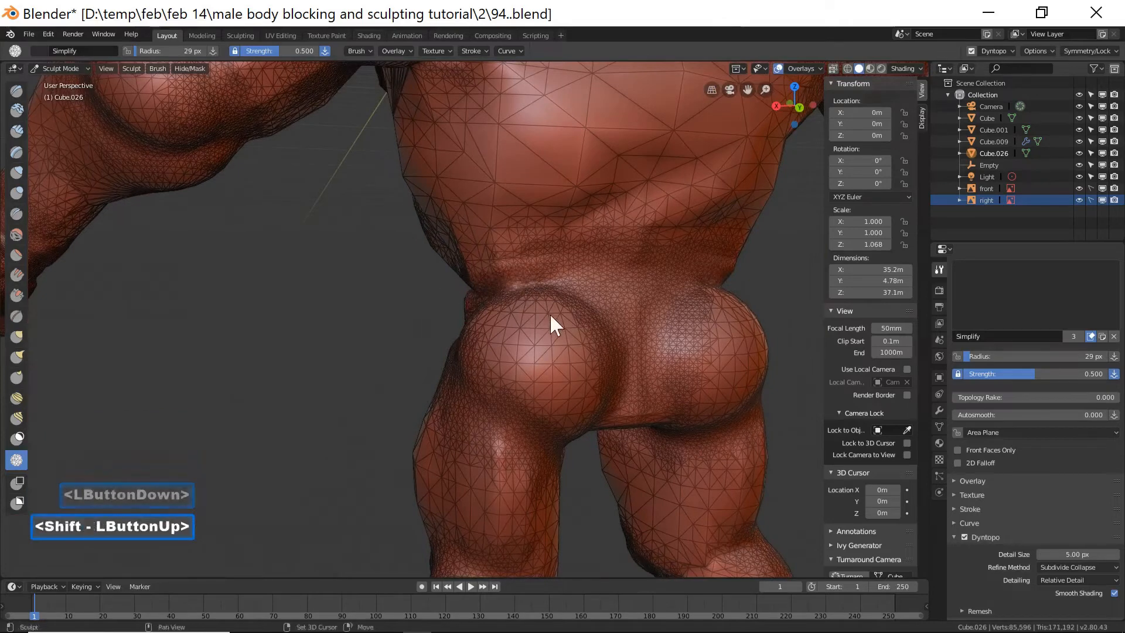
pyautogui.moveTo(551, 317)
pyautogui.keyDown('shift'); pyautogui.mouseDown(button='middle')
pyautogui.moveTo(540, 251)
pyautogui.moveTo(512, 360)
pyautogui.moveTo(485, 288)
pyautogui.mouseUp(button='middle'); pyautogui.keyUp('shift')
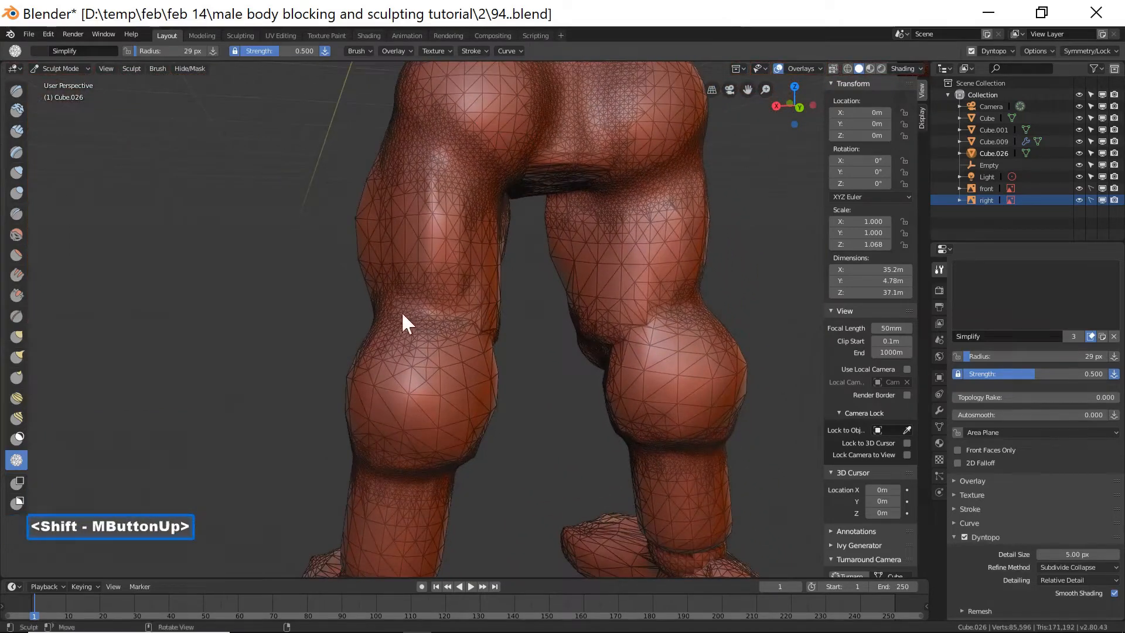
pyautogui.moveTo(446, 334)
pyautogui.mouseDown()
pyautogui.moveTo(477, 345)
pyautogui.moveTo(461, 312)
pyautogui.moveTo(392, 311)
pyautogui.moveTo(471, 312)
pyautogui.moveTo(468, 343)
pyautogui.mouseUp()
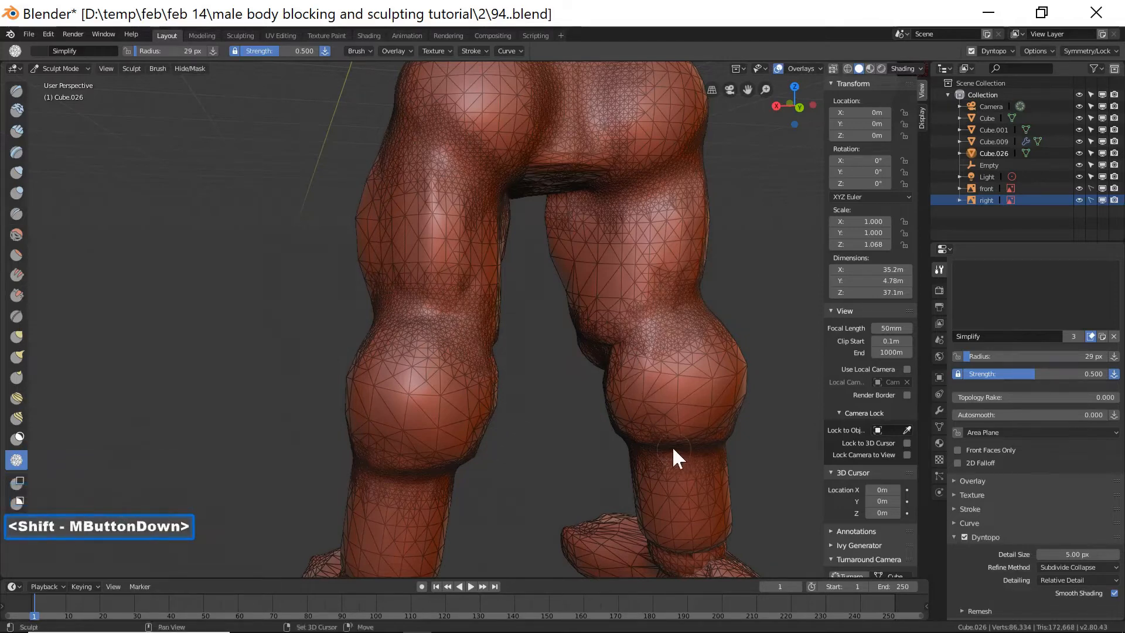
# - Refine and smooth the outer side of the crease between the lower leg and the ankle
pyautogui.keyDown('shift'); pyautogui.moveTo(673, 454); pyautogui.dragTo(280, 485, button='middle'); pyautogui.keyUp('shift')
pyautogui.moveTo(280, 472)
pyautogui.mouseDown()
pyautogui.moveTo(277, 441)
pyautogui.moveTo(325, 425)
pyautogui.moveTo(281, 429)
pyautogui.mouseUp()
pyautogui.moveTo(281, 429)
pyautogui.mouseDown(button='middle')
pyautogui.moveTo(305, 393)
pyautogui.moveTo(275, 410)
pyautogui.mouseUp(button='middle')
pyautogui.click(272, 413)
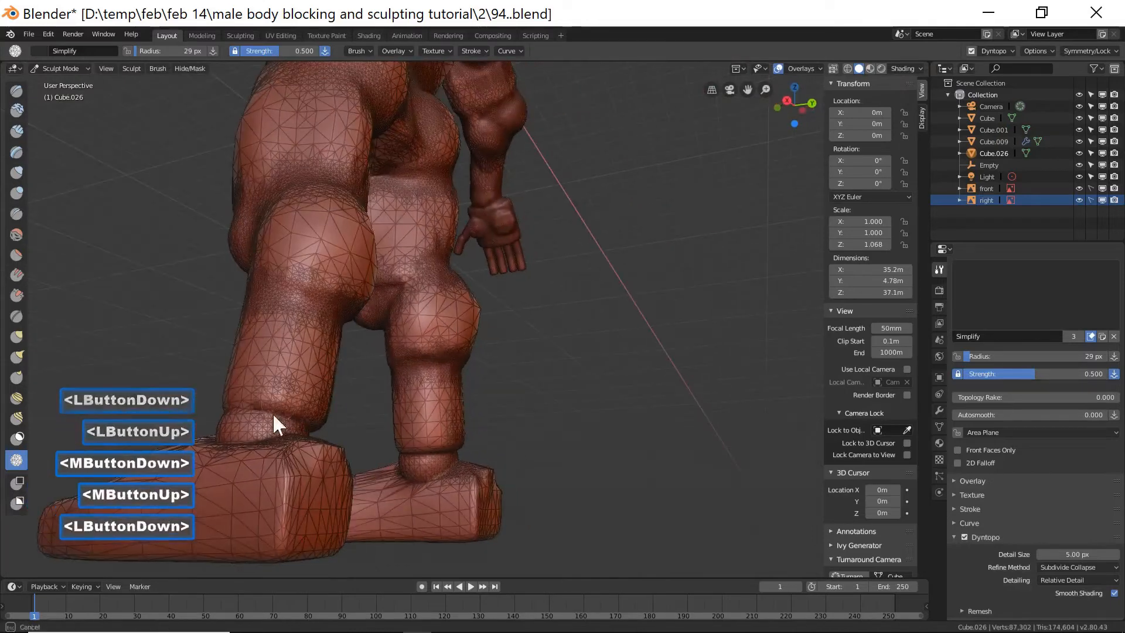
pyautogui.moveTo(264, 413)
pyautogui.keyDown('shift'); pyautogui.mouseDown()
pyautogui.moveTo(234, 413)
pyautogui.moveTo(236, 427)
pyautogui.moveTo(329, 409)
pyautogui.mouseUp(); pyautogui.keyUp('shift')
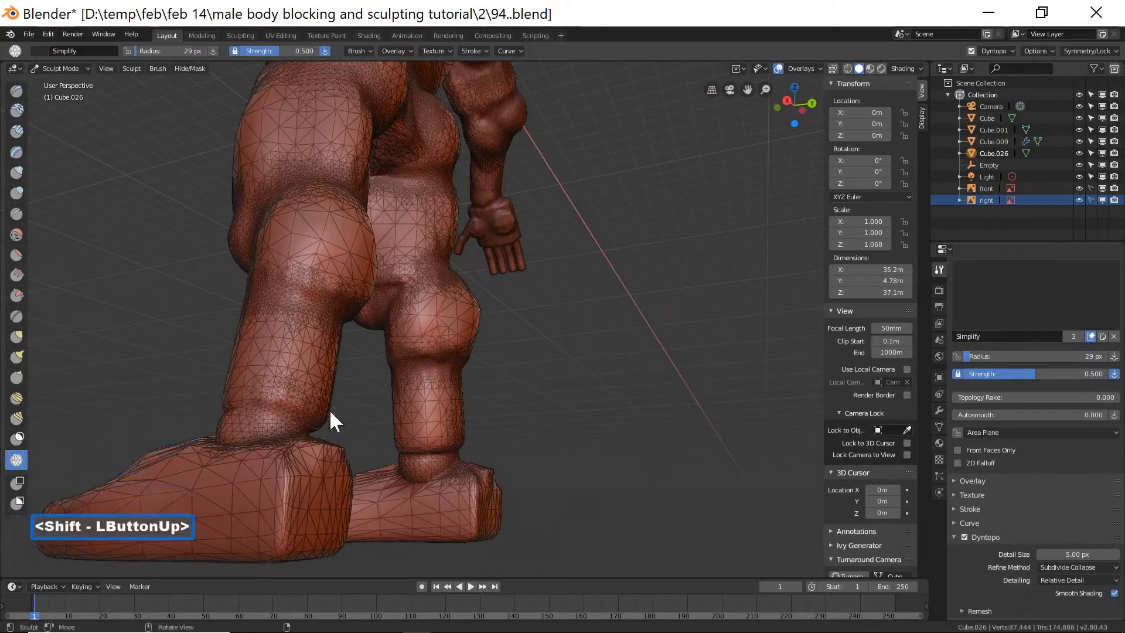
# - Refine and smooth the ankle crease around the back and inner side of the lower leg, above the heel
pyautogui.moveTo(330, 409)
pyautogui.mouseDown(button='middle')
pyautogui.moveTo(310, 433)
pyautogui.moveTo(316, 424)
pyautogui.mouseUp(button='middle')
pyautogui.click(315, 424)
pyautogui.moveTo(316, 428); pyautogui.dragTo(407, 410)
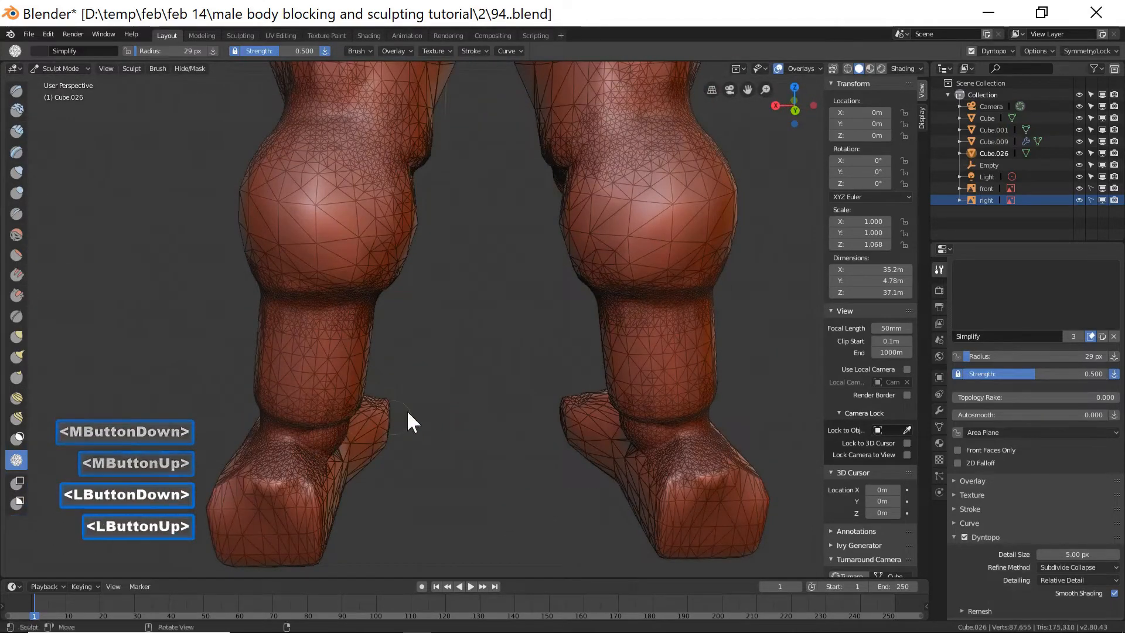
pyautogui.moveTo(406, 409)
pyautogui.mouseDown(button='middle')
pyautogui.moveTo(324, 378)
pyautogui.moveTo(339, 449)
pyautogui.mouseUp(button='middle')
pyautogui.moveTo(338, 448)
pyautogui.mouseDown()
pyautogui.moveTo(377, 459)
pyautogui.moveTo(334, 473)
pyautogui.moveTo(352, 478)
pyautogui.moveTo(360, 433)
pyautogui.moveTo(384, 415)
pyautogui.moveTo(299, 422)
pyautogui.moveTo(391, 408)
pyautogui.moveTo(284, 431)
pyautogui.mouseUp()
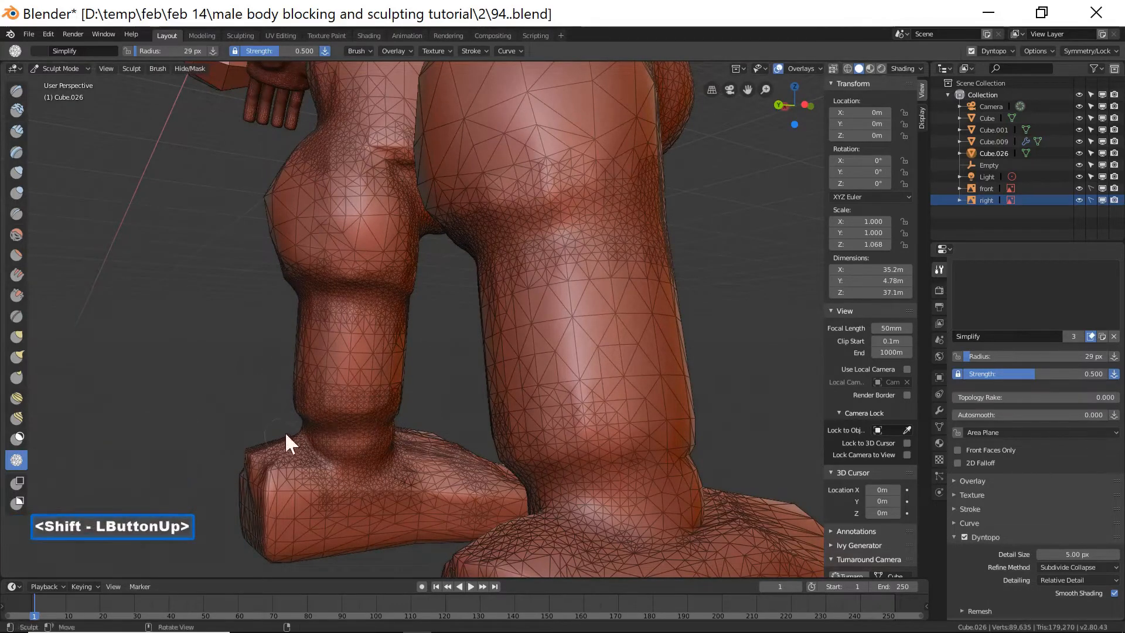
pyautogui.moveTo(285, 431); pyautogui.dragTo(322, 409, button='middle')
pyautogui.moveTo(322, 409); pyautogui.dragTo(316, 410)
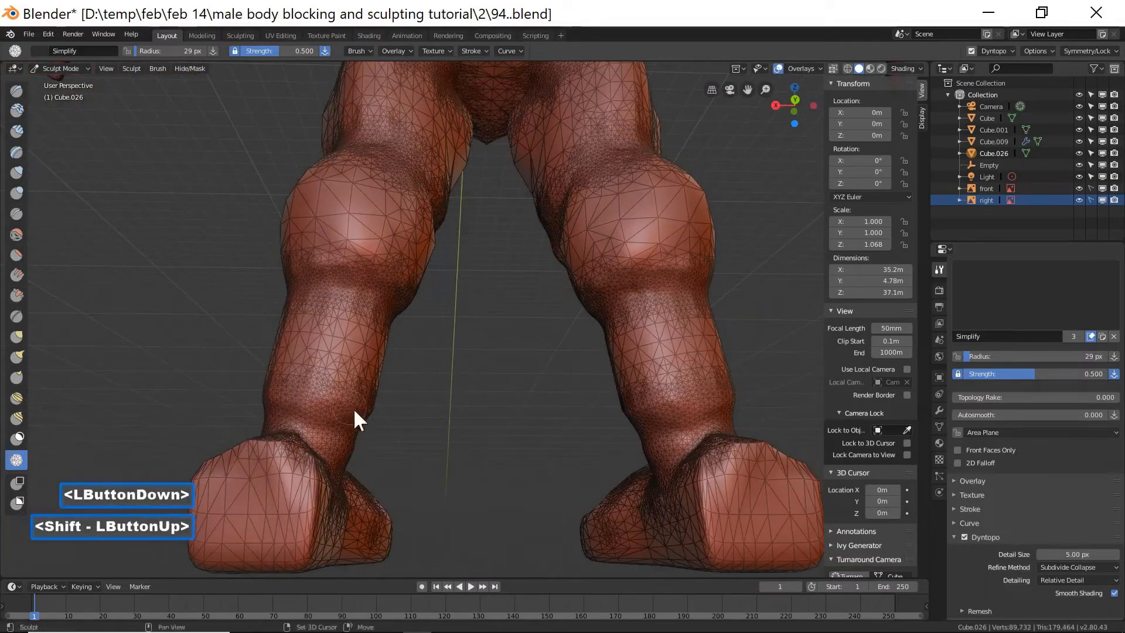
# - Enlarge the brush radius to 123 px and refine the mesh over the side and heel of the blocky foot
pyautogui.moveTo(270, 473); pyautogui.dragTo(359, 462, button='middle')
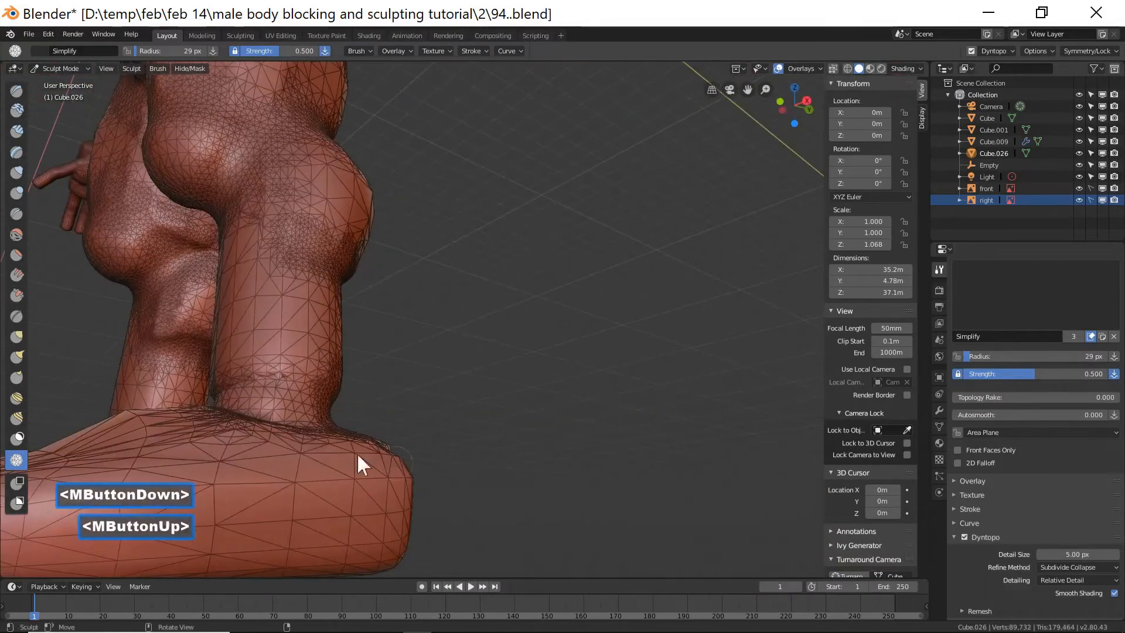
pyautogui.moveTo(293, 446); pyautogui.dragTo(333, 455, button='middle')
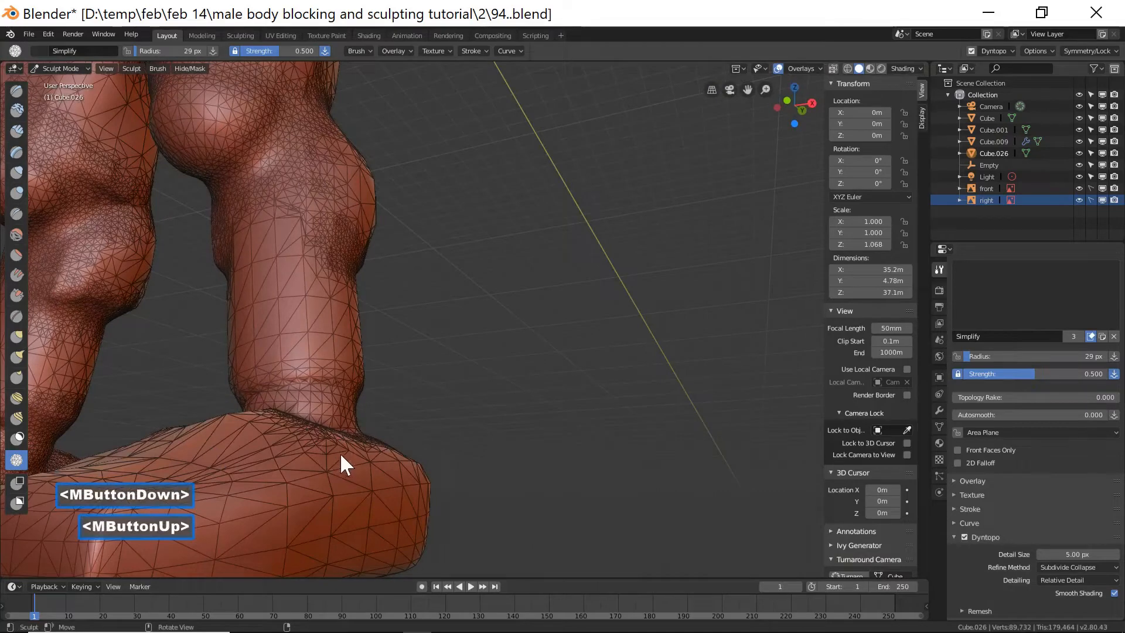
pyautogui.press('f')
pyautogui.click(373, 480)
pyautogui.moveTo(369, 472)
pyautogui.mouseDown()
pyautogui.moveTo(191, 488)
pyautogui.moveTo(246, 481)
pyautogui.mouseUp()
pyautogui.keyDown('shift'); pyautogui.moveTo(244, 464); pyautogui.dragTo(389, 414, button='middle'); pyautogui.keyUp('shift')
pyautogui.doubleClick(580, 392)
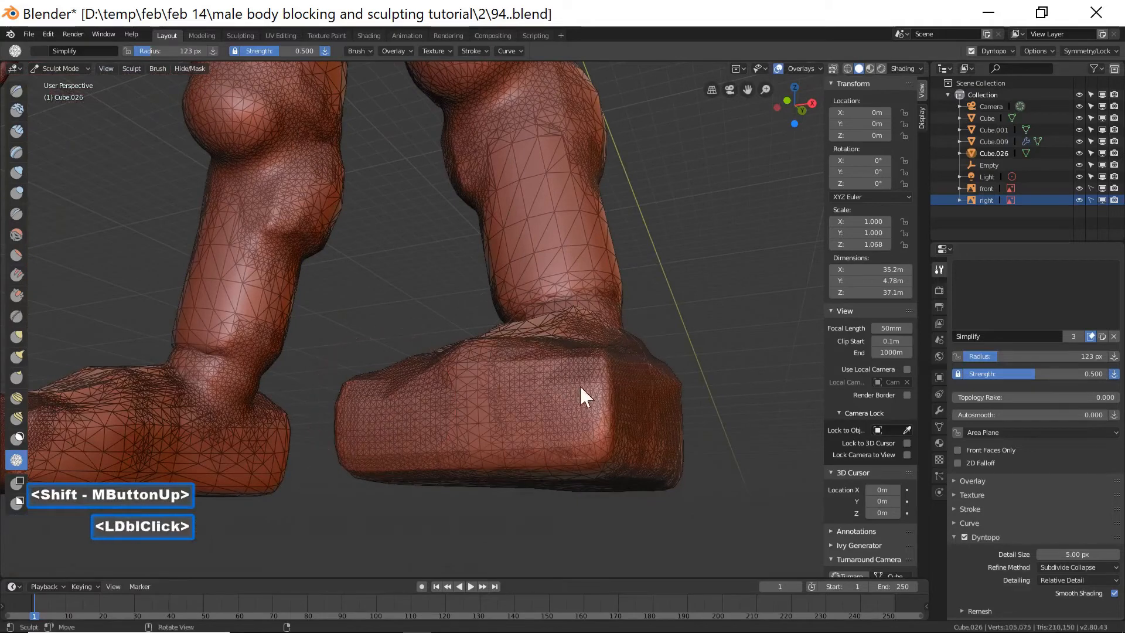
# - Refine the mesh on the top of the foot and around the ankle with the 123 px brush
pyautogui.click(535, 319)
pyautogui.moveTo(538, 316)
pyautogui.mouseDown(button='middle')
pyautogui.moveTo(561, 361)
pyautogui.moveTo(485, 301)
pyautogui.moveTo(472, 331)
pyautogui.moveTo(515, 394)
pyautogui.mouseUp(button='middle')
pyautogui.click(363, 344)
pyautogui.click(336, 293)
pyautogui.click(356, 262)
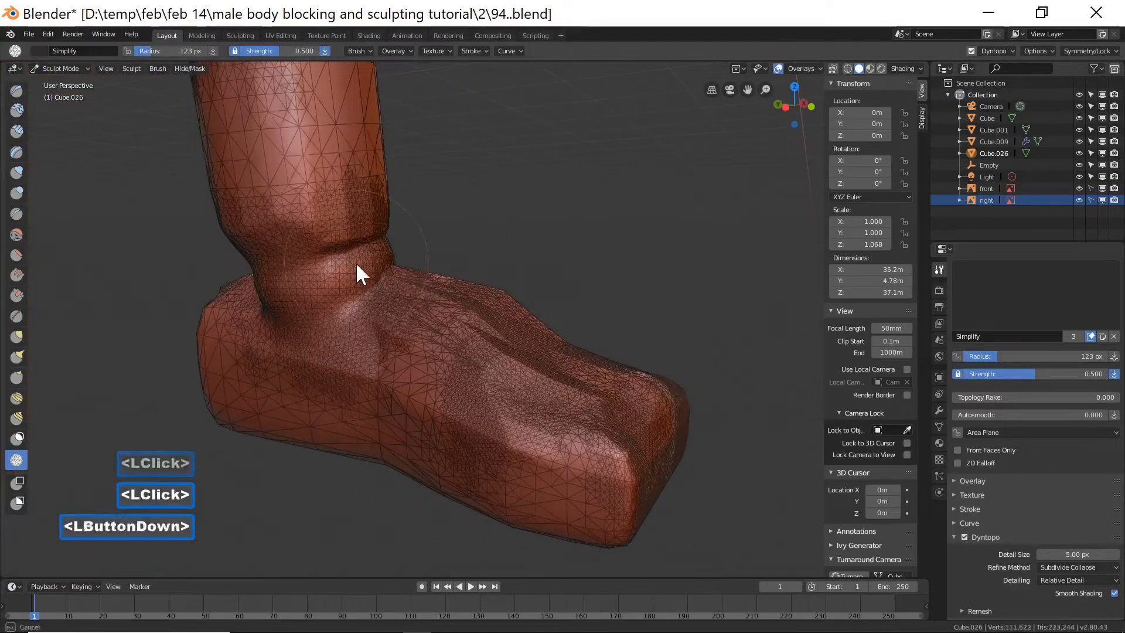
# - Reduce the brush radius to 47 px, then refine and smooth the lower shin into the ankle
pyautogui.keyDown('ctrl'); pyautogui.moveTo(553, 290); pyautogui.dragTo(571, 332, button='middle'); pyautogui.keyUp('ctrl')
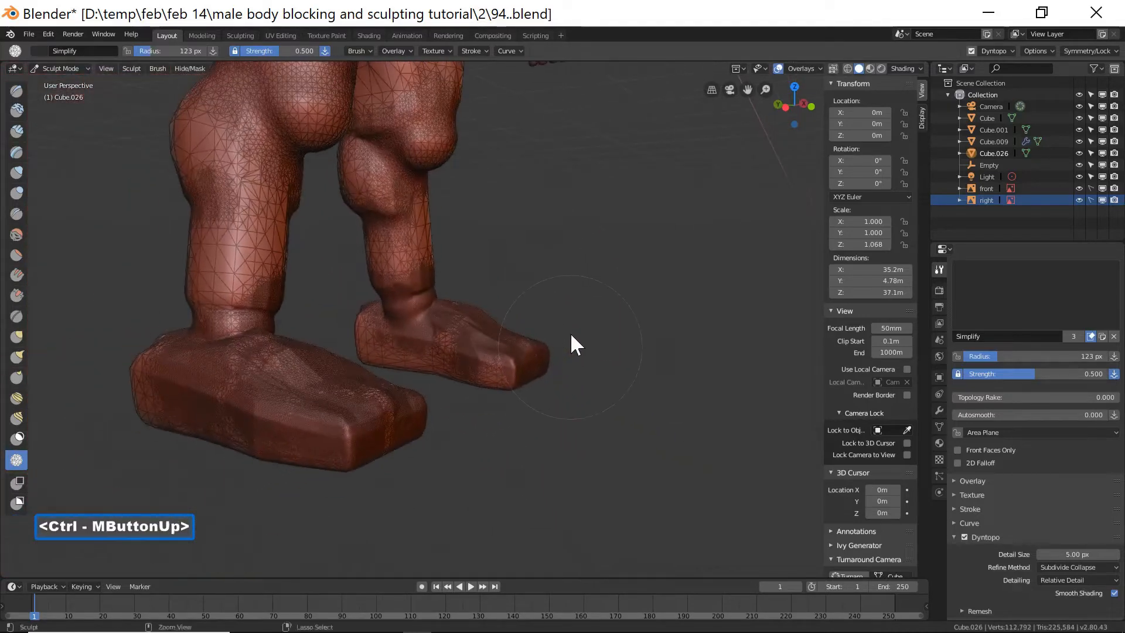
pyautogui.press('f')
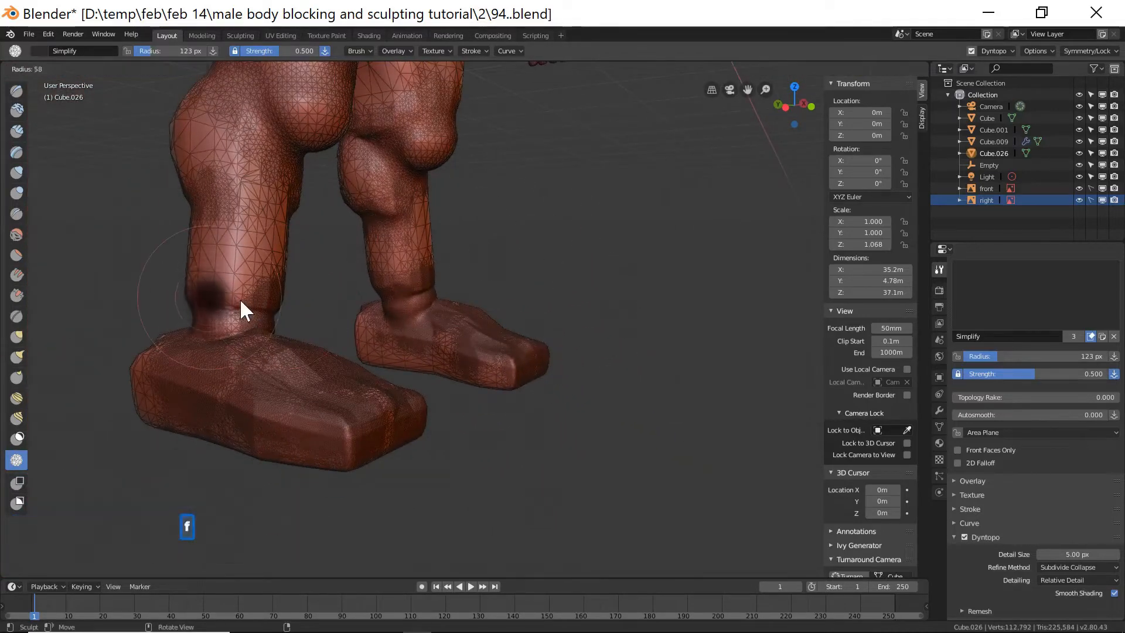
pyautogui.click(244, 304)
pyautogui.moveTo(243, 303)
pyautogui.mouseDown()
pyautogui.moveTo(211, 305)
pyautogui.moveTo(311, 282)
pyautogui.mouseUp()
pyautogui.moveTo(312, 282); pyautogui.dragTo(232, 291, button='middle')
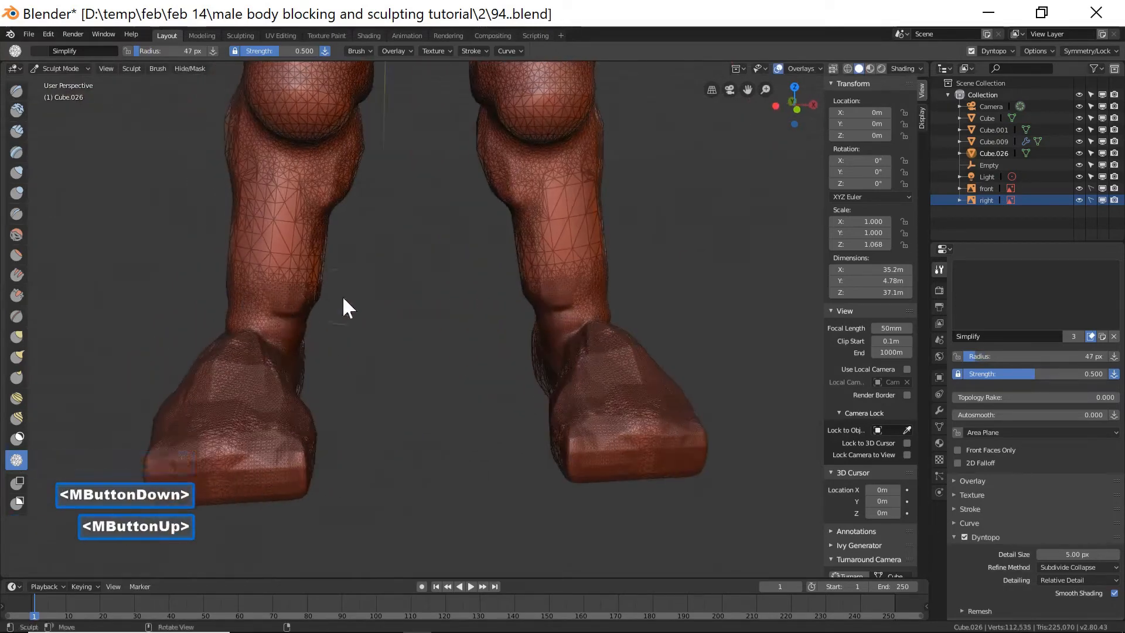
pyautogui.moveTo(344, 307); pyautogui.dragTo(271, 283, button='middle')
pyautogui.moveTo(266, 321)
pyautogui.keyDown('shift'); pyautogui.mouseDown()
pyautogui.moveTo(283, 308)
pyautogui.moveTo(305, 331)
pyautogui.mouseUp(); pyautogui.keyUp('shift')
# - Refine and smooth the crease where the ankle meets the top of the foot
pyautogui.moveTo(602, 363); pyautogui.dragTo(477, 454, button='middle')
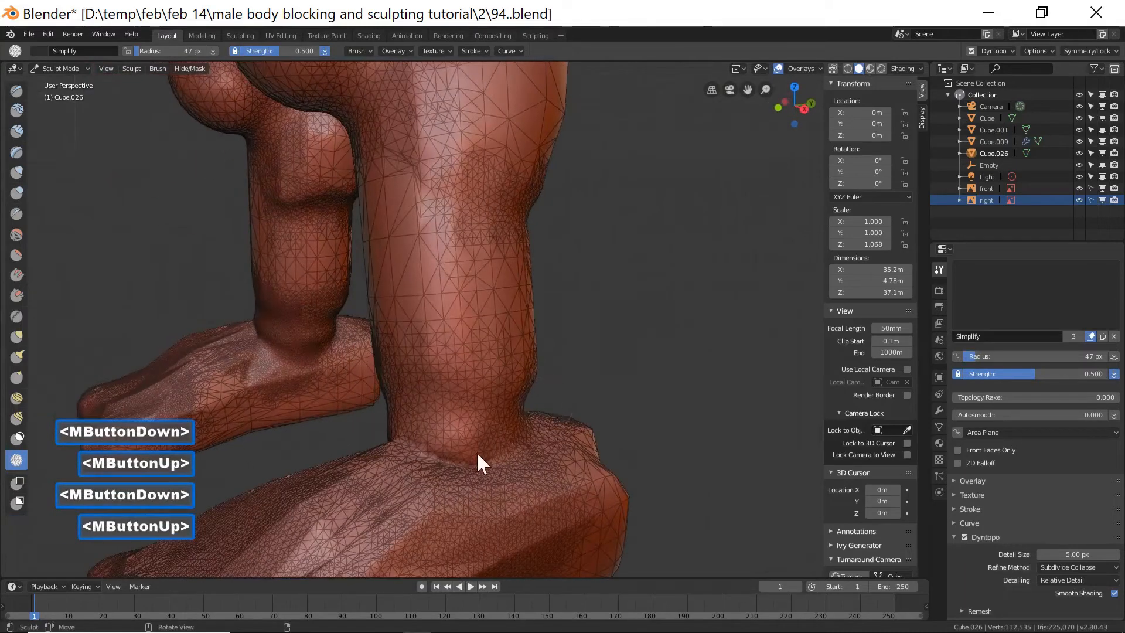
pyautogui.moveTo(477, 455)
pyautogui.mouseDown()
pyautogui.moveTo(410, 462)
pyautogui.moveTo(455, 464)
pyautogui.mouseUp()
pyautogui.moveTo(454, 464)
pyautogui.keyDown('shift'); pyautogui.mouseDown()
pyautogui.moveTo(447, 469)
pyautogui.moveTo(535, 427)
pyautogui.moveTo(408, 449)
pyautogui.mouseUp(); pyautogui.keyUp('shift')
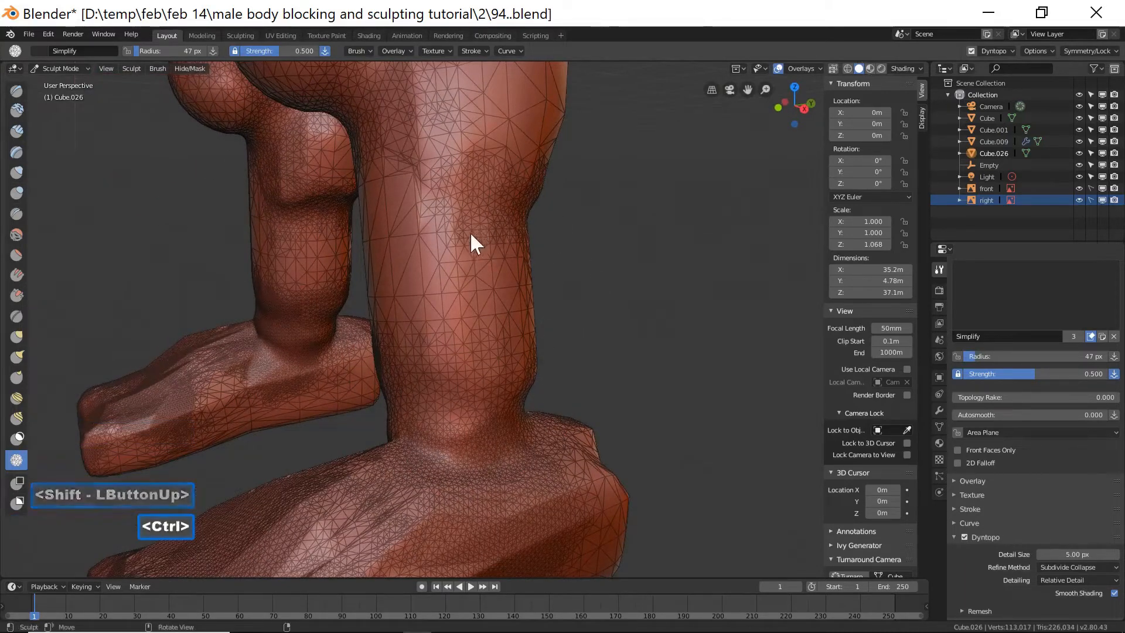
# - Refine and smooth the groove between the trapezius muscles down the back of the neck
pyautogui.moveTo(623, 271)
pyautogui.mouseDown(button='middle')
pyautogui.moveTo(610, 284)
pyautogui.moveTo(607, 258)
pyautogui.mouseUp(button='middle')
pyautogui.keyDown('ctrl'); pyautogui.moveTo(607, 257); pyautogui.dragTo(514, 300, button='middle'); pyautogui.keyUp('ctrl')
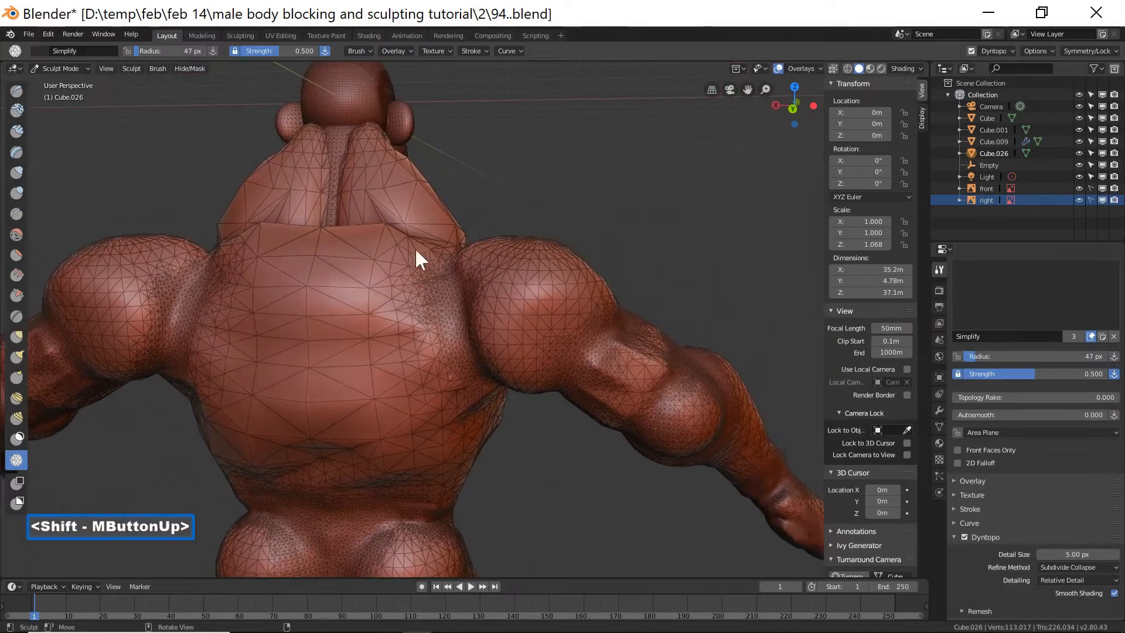
pyautogui.keyDown('ctrl'); pyautogui.moveTo(401, 248); pyautogui.dragTo(481, 215, button='middle'); pyautogui.keyUp('ctrl')
pyautogui.moveTo(480, 213)
pyautogui.mouseDown()
pyautogui.moveTo(442, 305)
pyautogui.moveTo(444, 434)
pyautogui.moveTo(593, 452)
pyautogui.moveTo(584, 444)
pyautogui.moveTo(639, 468)
pyautogui.moveTo(442, 415)
pyautogui.mouseUp()
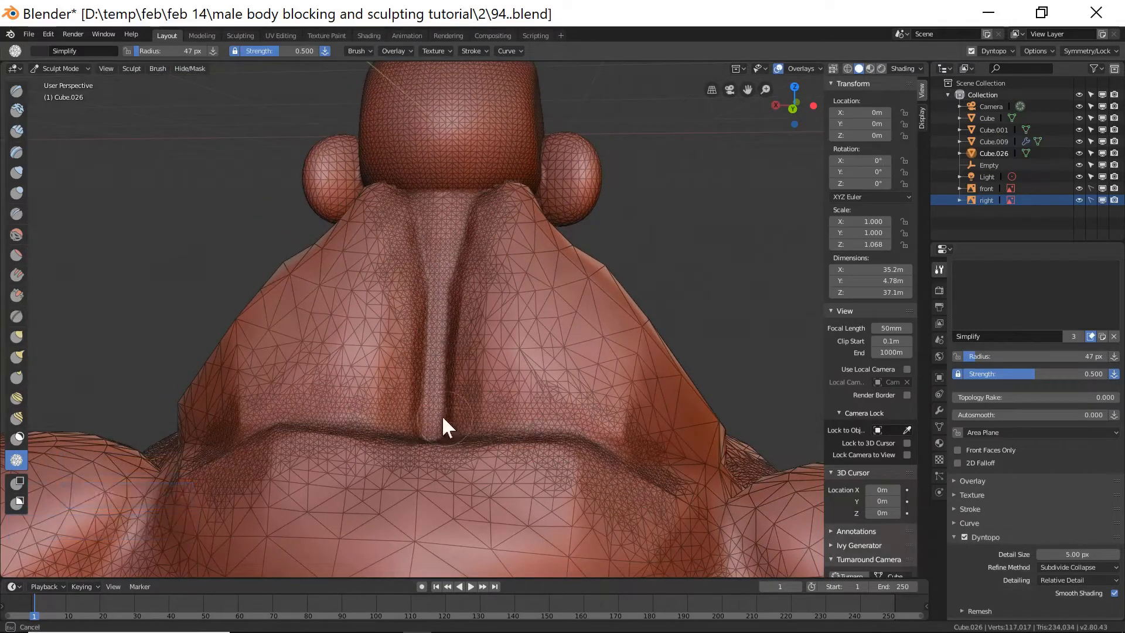
pyautogui.moveTo(485, 205)
pyautogui.keyDown('shift'); pyautogui.mouseDown()
pyautogui.moveTo(445, 408)
pyautogui.moveTo(439, 346)
pyautogui.mouseUp(); pyautogui.keyUp('shift')
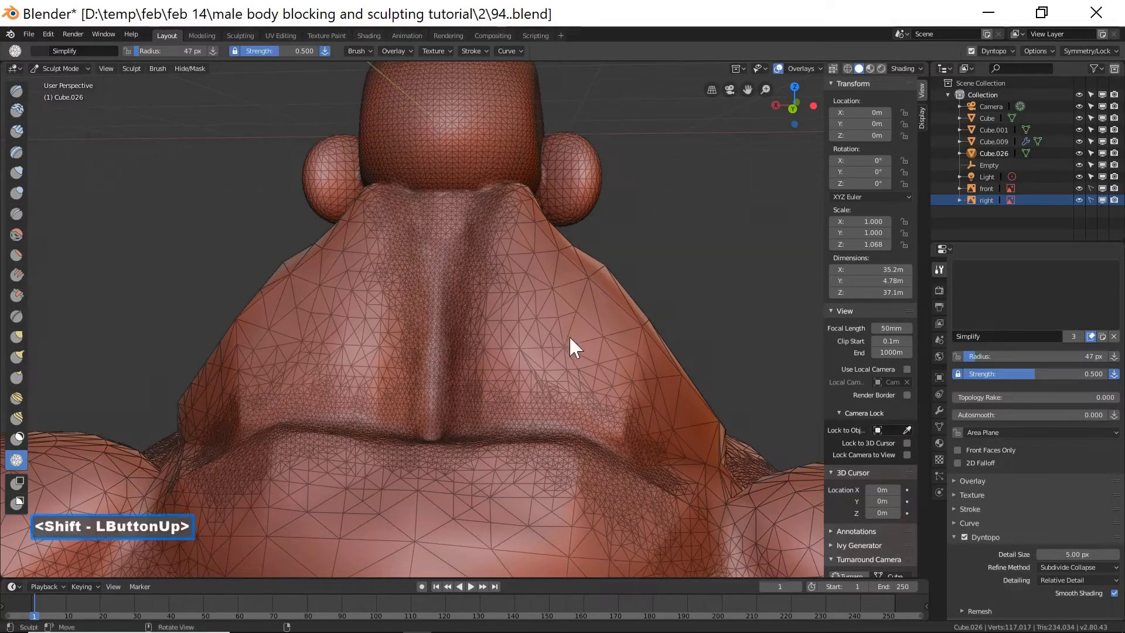
# - Enlarge the brush radius to 90 px and refine the broad back surface of the trapezius
pyautogui.press('f')
pyautogui.doubleClick(589, 361)
pyautogui.click(542, 257)
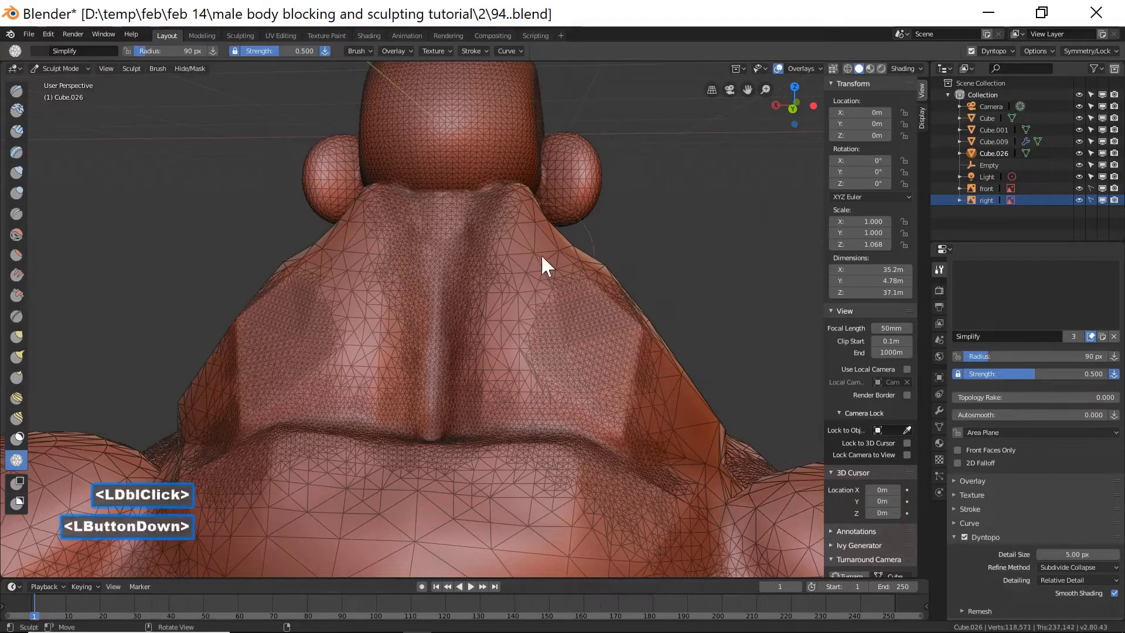
# - Reduce the brush radius to 41 px and refine the trapezius's front edge where it meets the neck
pyautogui.moveTo(673, 347)
pyautogui.mouseDown(button='middle')
pyautogui.moveTo(536, 349)
pyautogui.moveTo(451, 329)
pyautogui.moveTo(532, 363)
pyautogui.mouseUp(button='middle')
pyautogui.press('f')
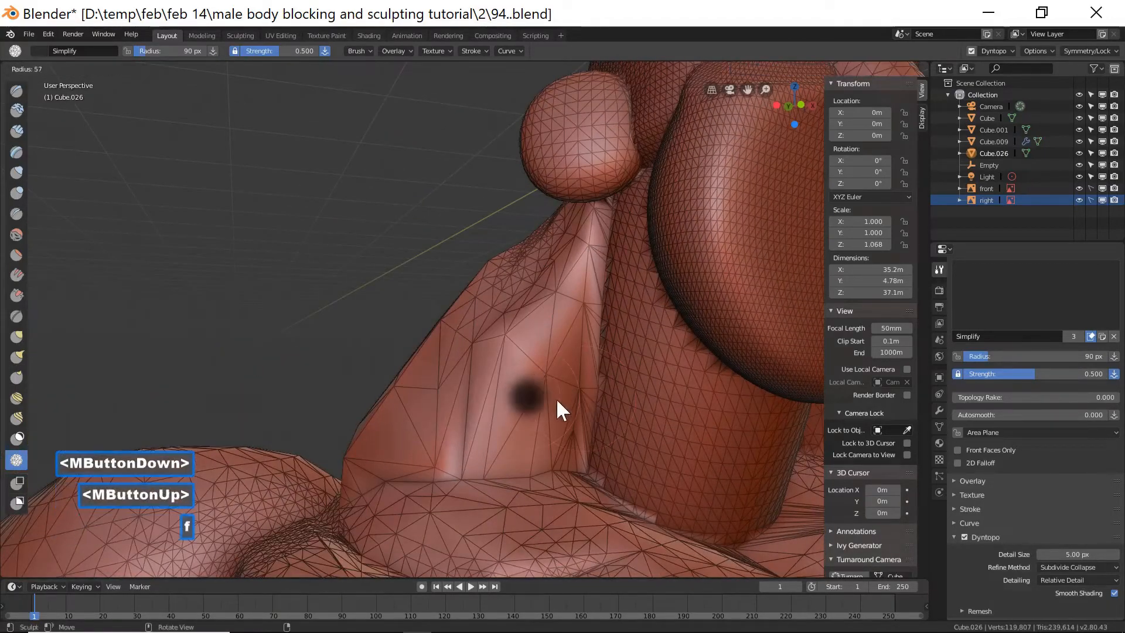
pyautogui.click(547, 398)
pyautogui.moveTo(621, 226)
pyautogui.mouseDown()
pyautogui.moveTo(592, 307)
pyautogui.moveTo(584, 476)
pyautogui.moveTo(618, 212)
pyautogui.moveTo(597, 332)
pyautogui.moveTo(598, 477)
pyautogui.moveTo(718, 533)
pyautogui.mouseUp()
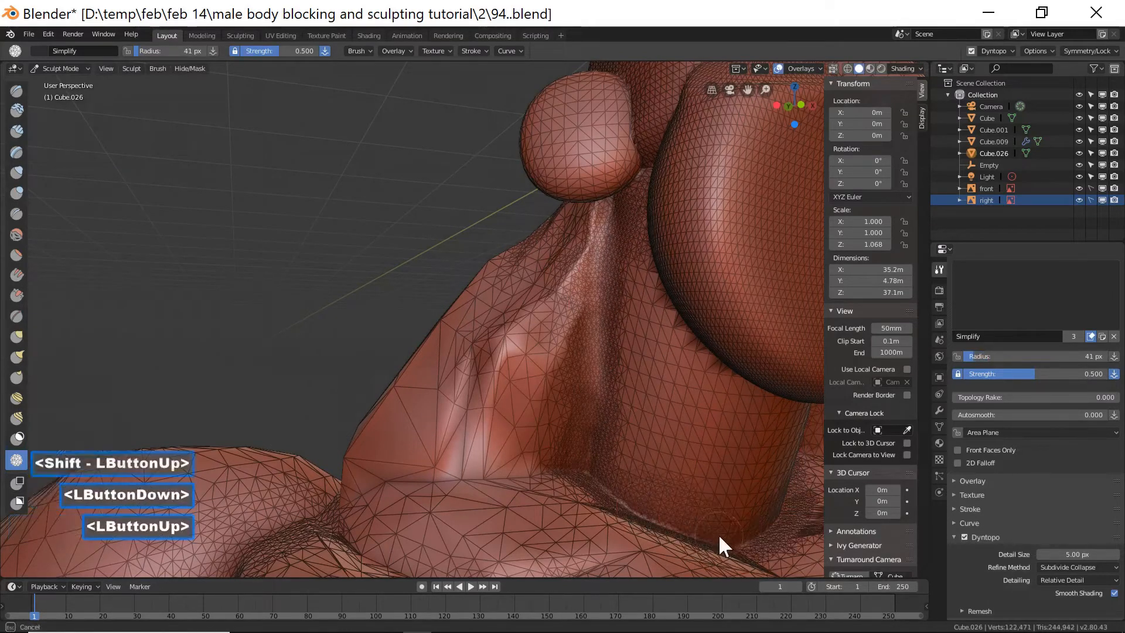
# - Refine and smooth the crease around the front base of the neck, out to the trapezius
pyautogui.keyDown('shift'); pyautogui.moveTo(719, 533); pyautogui.dragTo(500, 402, button='middle'); pyautogui.keyUp('shift')
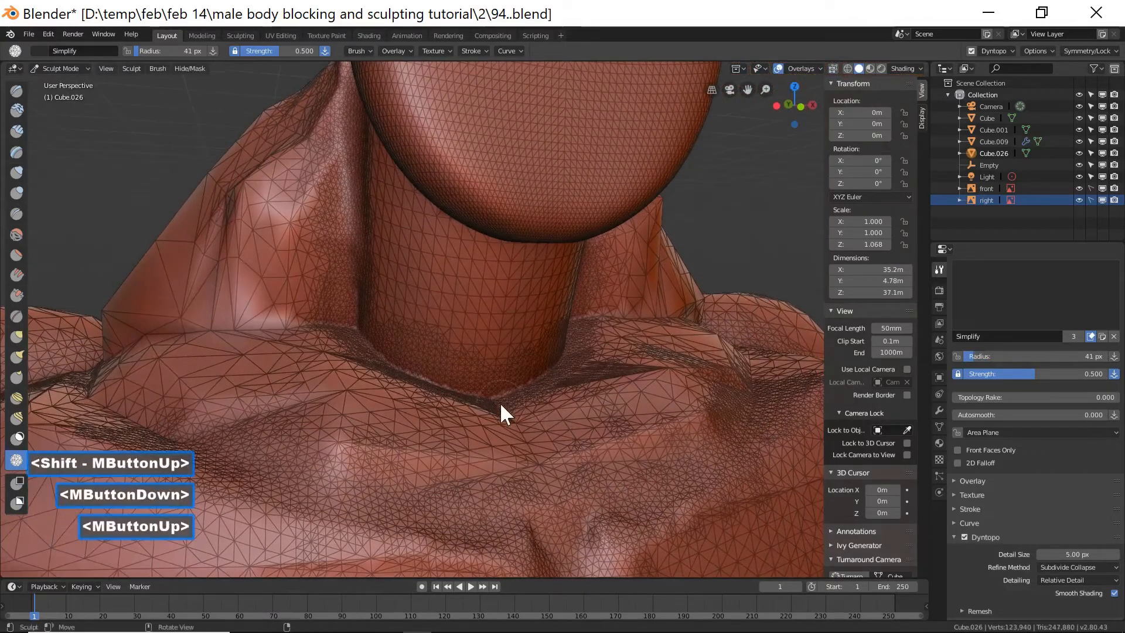
pyautogui.moveTo(503, 401)
pyautogui.mouseDown()
pyautogui.moveTo(508, 393)
pyautogui.moveTo(397, 380)
pyautogui.moveTo(460, 393)
pyautogui.moveTo(404, 371)
pyautogui.moveTo(481, 398)
pyautogui.moveTo(402, 369)
pyautogui.moveTo(485, 388)
pyautogui.mouseUp()
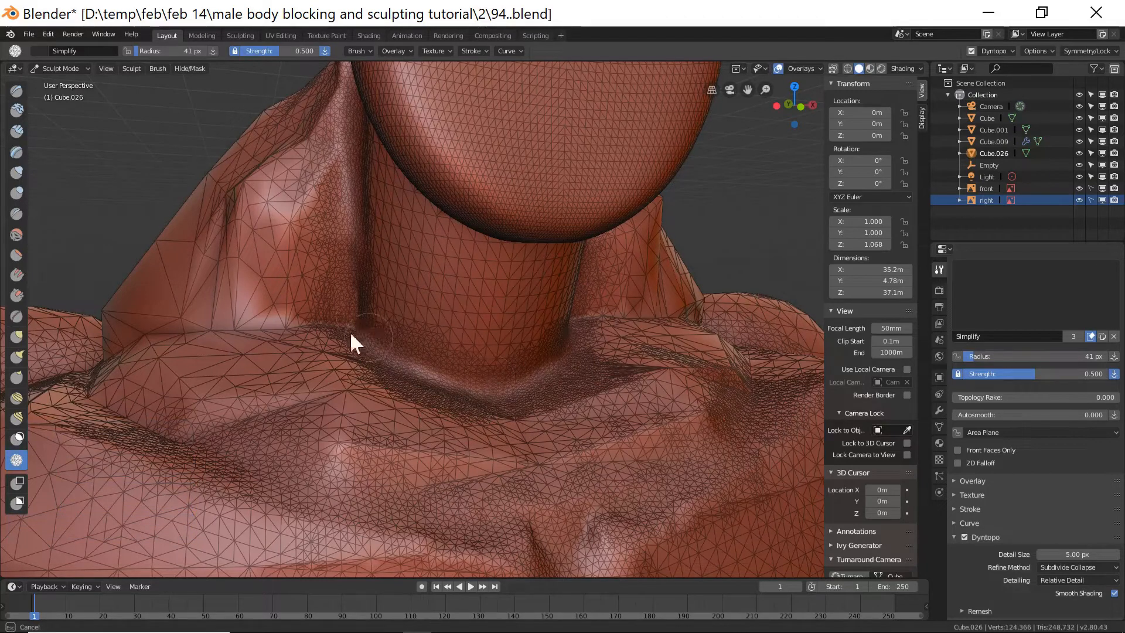
pyautogui.keyDown('shift'); pyautogui.moveTo(350, 332); pyautogui.dragTo(321, 323); pyautogui.keyUp('shift')
pyautogui.moveTo(305, 324)
pyautogui.mouseDown()
pyautogui.moveTo(231, 330)
pyautogui.moveTo(310, 326)
pyautogui.mouseUp()
pyautogui.moveTo(310, 326)
pyautogui.keyDown('shift'); pyautogui.mouseDown()
pyautogui.moveTo(229, 325)
pyautogui.moveTo(334, 326)
pyautogui.moveTo(342, 304)
pyautogui.moveTo(366, 324)
pyautogui.moveTo(357, 326)
pyautogui.mouseUp(); pyautogui.keyUp('shift')
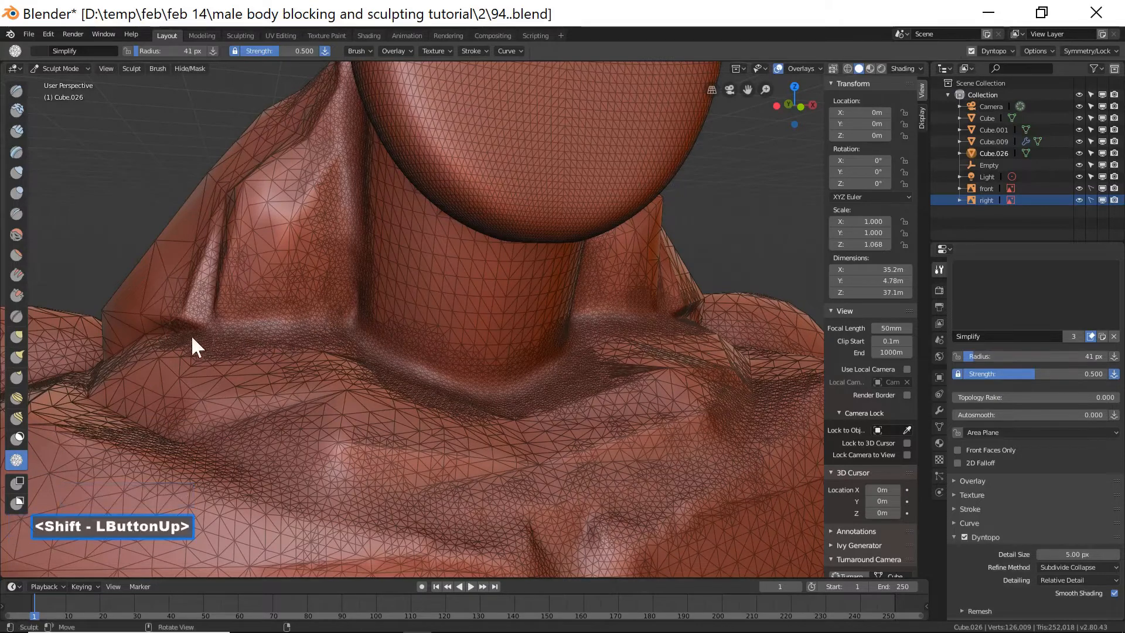
# - Refine and smooth the crease between the base of the trapezius and the top of the shoulder
pyautogui.moveTo(190, 335); pyautogui.dragTo(240, 331, button='middle')
pyautogui.moveTo(134, 345)
pyautogui.mouseDown()
pyautogui.moveTo(90, 360)
pyautogui.moveTo(233, 317)
pyautogui.moveTo(226, 323)
pyautogui.mouseUp()
pyautogui.moveTo(199, 328)
pyautogui.keyDown('shift'); pyautogui.mouseDown()
pyautogui.moveTo(82, 352)
pyautogui.moveTo(55, 369)
pyautogui.moveTo(183, 324)
pyautogui.moveTo(314, 332)
pyautogui.moveTo(179, 325)
pyautogui.mouseUp(); pyautogui.keyUp('shift')
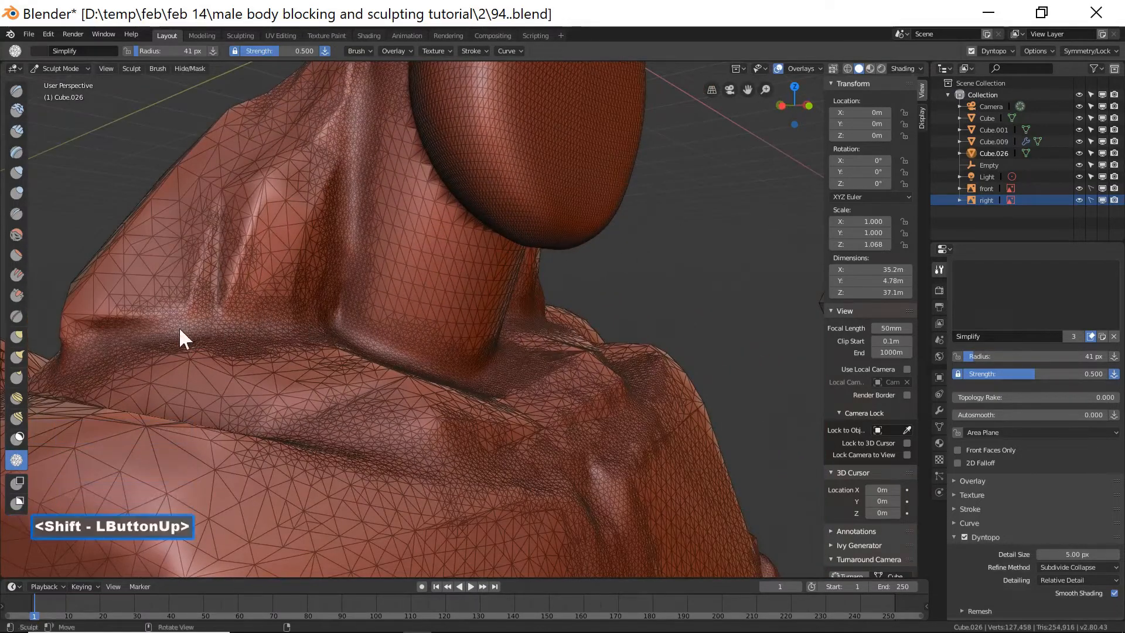
# - Refine and smooth the crease between the jaw and the neck, from below the ear to the chin
pyautogui.moveTo(180, 330); pyautogui.dragTo(241, 200, button='middle')
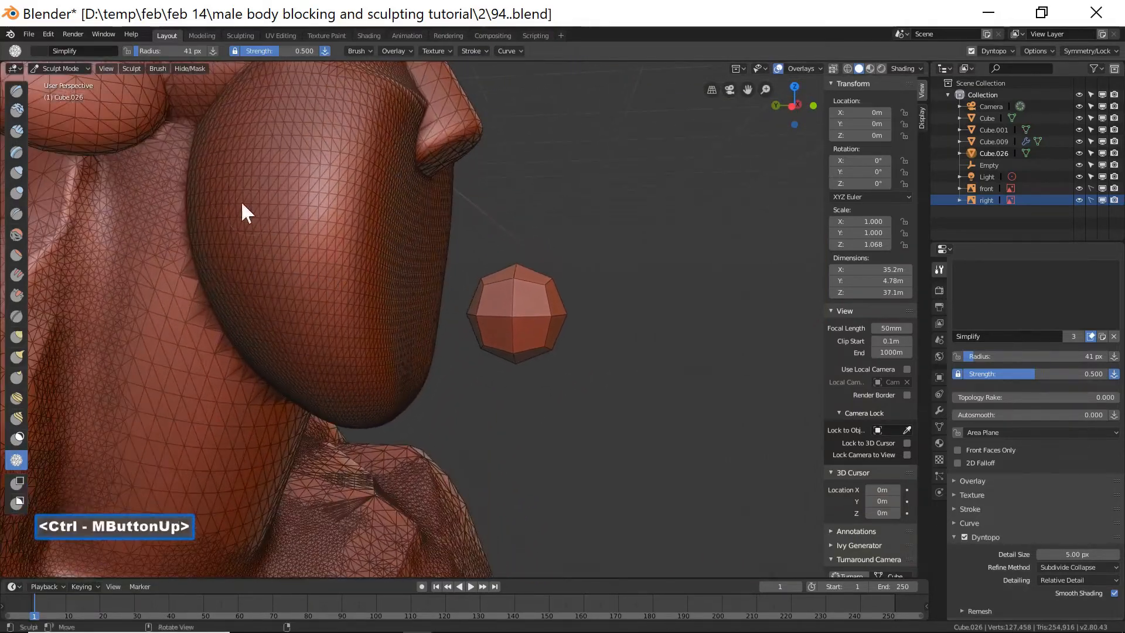
pyautogui.moveTo(203, 136)
pyautogui.mouseDown()
pyautogui.moveTo(192, 234)
pyautogui.moveTo(242, 380)
pyautogui.moveTo(308, 414)
pyautogui.moveTo(264, 367)
pyautogui.moveTo(190, 170)
pyautogui.moveTo(200, 351)
pyautogui.moveTo(228, 340)
pyautogui.mouseUp()
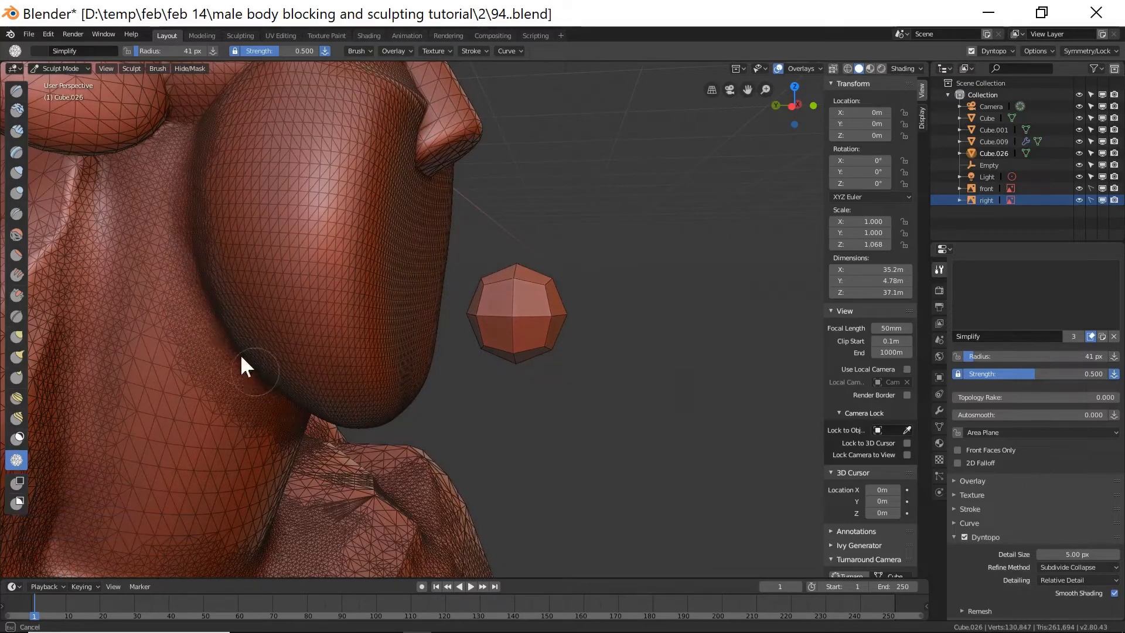
pyautogui.keyDown('shift'); pyautogui.moveTo(269, 385); pyautogui.dragTo(319, 432); pyautogui.keyUp('shift')
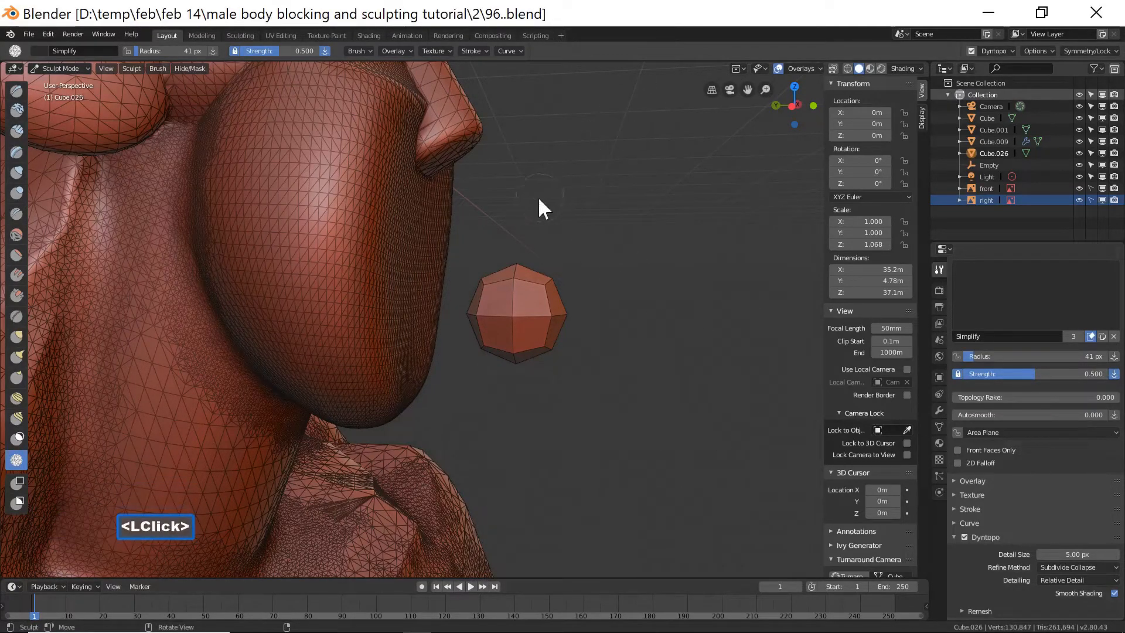
pyautogui.moveTo(505, 209)
pyautogui.keyDown('shift'); pyautogui.mouseDown(button='middle')
pyautogui.moveTo(528, 196)
pyautogui.moveTo(563, 224)
pyautogui.mouseUp(button='middle'); pyautogui.keyUp('shift')
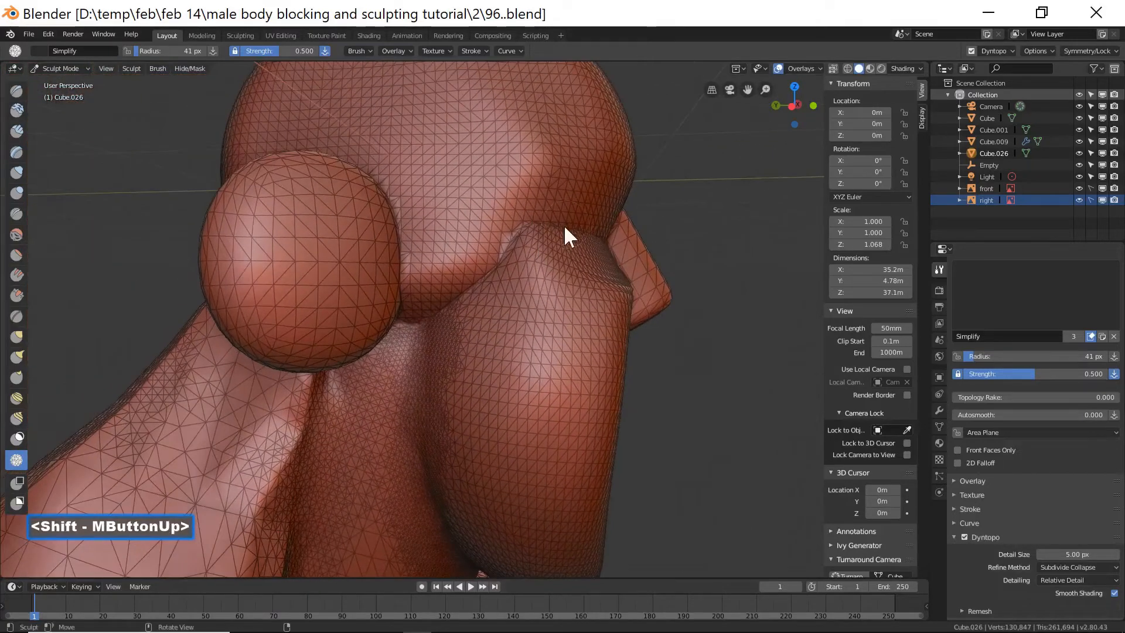
# - Refine and smooth the crease between the brow and the top edge of the cheek with the Simplify brush
pyautogui.moveTo(533, 233)
pyautogui.mouseDown()
pyautogui.moveTo(472, 282)
pyautogui.moveTo(521, 232)
pyautogui.moveTo(554, 219)
pyautogui.moveTo(589, 227)
pyautogui.mouseUp()
pyautogui.moveTo(589, 226)
pyautogui.keyDown('shift'); pyautogui.mouseDown()
pyautogui.moveTo(414, 318)
pyautogui.moveTo(459, 287)
pyautogui.moveTo(413, 240)
pyautogui.moveTo(400, 252)
pyautogui.moveTo(397, 221)
pyautogui.moveTo(392, 233)
pyautogui.mouseUp(); pyautogui.keyUp('shift')
pyautogui.moveTo(392, 233)
pyautogui.keyDown('shift'); pyautogui.mouseDown()
pyautogui.moveTo(383, 331)
pyautogui.moveTo(358, 193)
pyautogui.mouseUp(); pyautogui.keyUp('shift')
# - Refine and smooth the crease around the base of the ear and along the underside of the skull behind it
pyautogui.moveTo(338, 326)
pyautogui.mouseDown(button='middle')
pyautogui.moveTo(349, 290)
pyautogui.moveTo(391, 259)
pyautogui.mouseUp(button='middle')
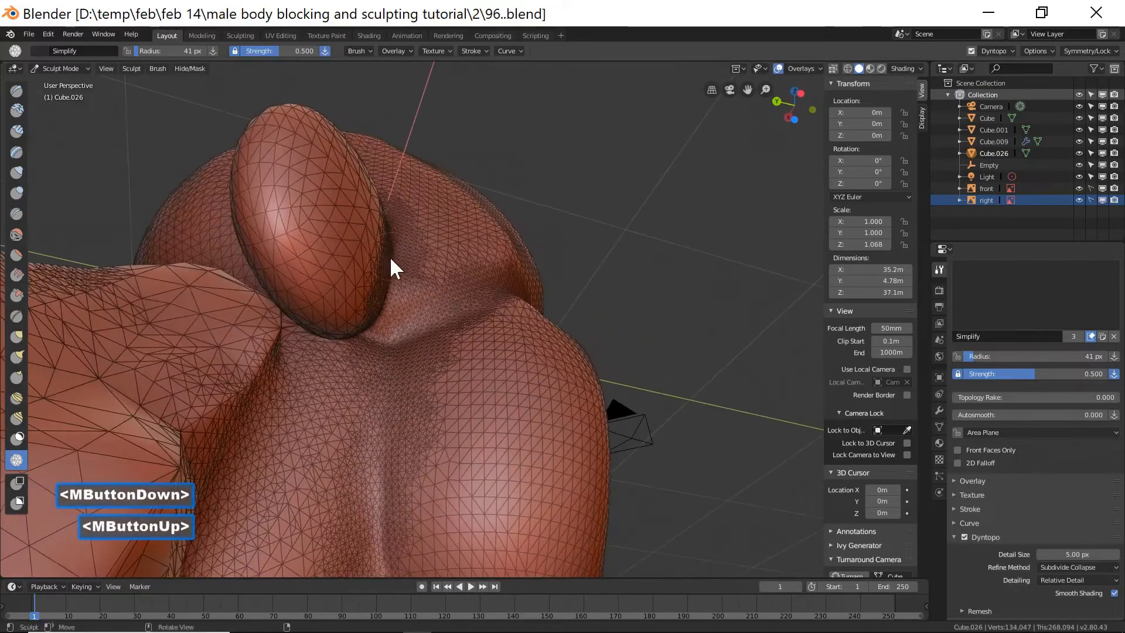
pyautogui.moveTo(334, 344)
pyautogui.mouseDown(button='middle')
pyautogui.moveTo(414, 381)
pyautogui.moveTo(346, 221)
pyautogui.mouseUp(button='middle')
pyautogui.moveTo(310, 261)
pyautogui.mouseDown()
pyautogui.moveTo(316, 146)
pyautogui.moveTo(307, 246)
pyautogui.moveTo(241, 254)
pyautogui.moveTo(304, 328)
pyautogui.moveTo(128, 229)
pyautogui.moveTo(266, 265)
pyautogui.moveTo(255, 244)
pyautogui.moveTo(203, 241)
pyautogui.mouseUp()
pyautogui.keyDown('shift'); pyautogui.moveTo(203, 241); pyautogui.dragTo(348, 308, button='middle'); pyautogui.keyUp('shift')
pyautogui.moveTo(316, 350)
pyautogui.mouseDown()
pyautogui.moveTo(205, 353)
pyautogui.moveTo(341, 346)
pyautogui.moveTo(334, 359)
pyautogui.moveTo(473, 318)
pyautogui.mouseUp()
pyautogui.moveTo(472, 318)
pyautogui.mouseDown(button='middle')
pyautogui.moveTo(581, 199)
pyautogui.moveTo(615, 213)
pyautogui.mouseUp(button='middle')
pyautogui.moveTo(638, 214)
pyautogui.mouseDown()
pyautogui.moveTo(661, 213)
pyautogui.moveTo(638, 226)
pyautogui.moveTo(683, 216)
pyautogui.moveTo(632, 244)
pyautogui.moveTo(701, 207)
pyautogui.moveTo(694, 216)
pyautogui.mouseUp()
pyautogui.moveTo(693, 215)
pyautogui.keyDown('shift'); pyautogui.mouseDown(button='middle')
pyautogui.moveTo(649, 220)
pyautogui.moveTo(580, 263)
pyautogui.moveTo(435, 270)
pyautogui.mouseUp(button='middle'); pyautogui.keyUp('shift')
pyautogui.moveTo(473, 339); pyautogui.dragTo(438, 324, button='middle')
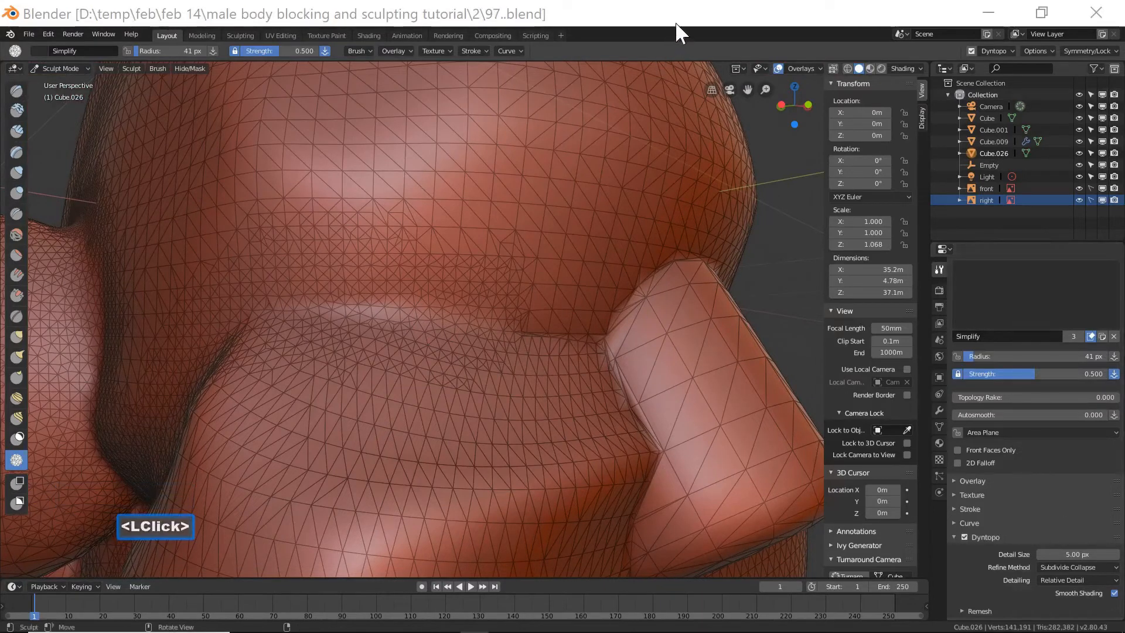
# - Refine and smooth the joint around the nose, from the bridge down its side to underneath the tip
pyautogui.keyDown('ctrl'); pyautogui.moveTo(662, 179); pyautogui.dragTo(663, 192, button='middle'); pyautogui.keyUp('ctrl')
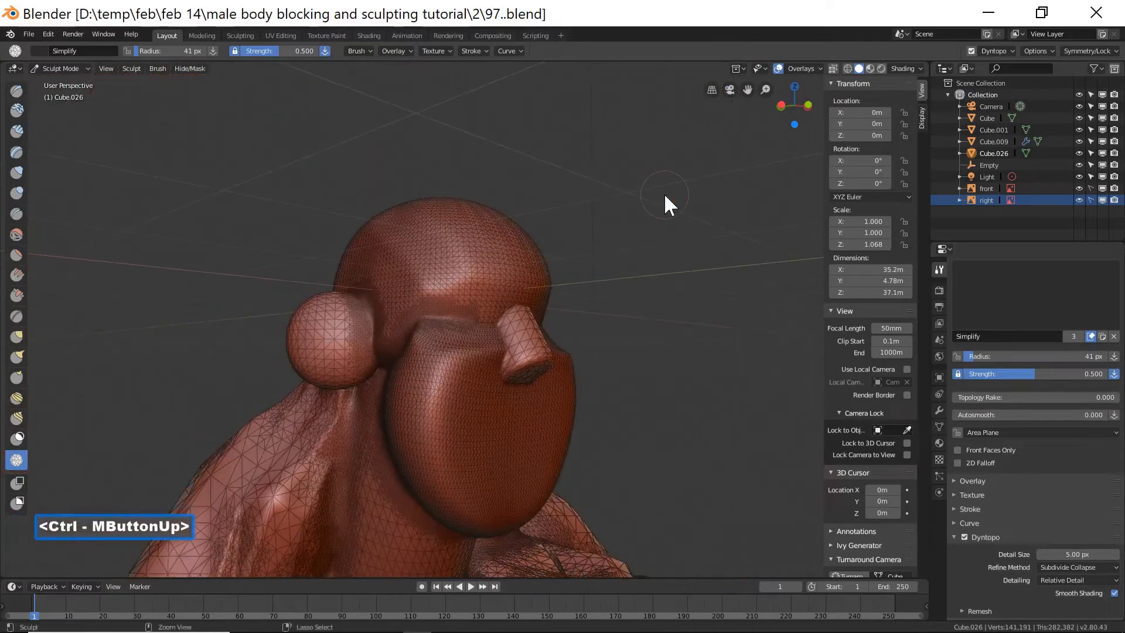
pyautogui.keyDown('ctrl'); pyautogui.moveTo(618, 314); pyautogui.dragTo(613, 297, button='middle'); pyautogui.keyUp('ctrl')
pyautogui.moveTo(621, 272); pyautogui.dragTo(568, 321)
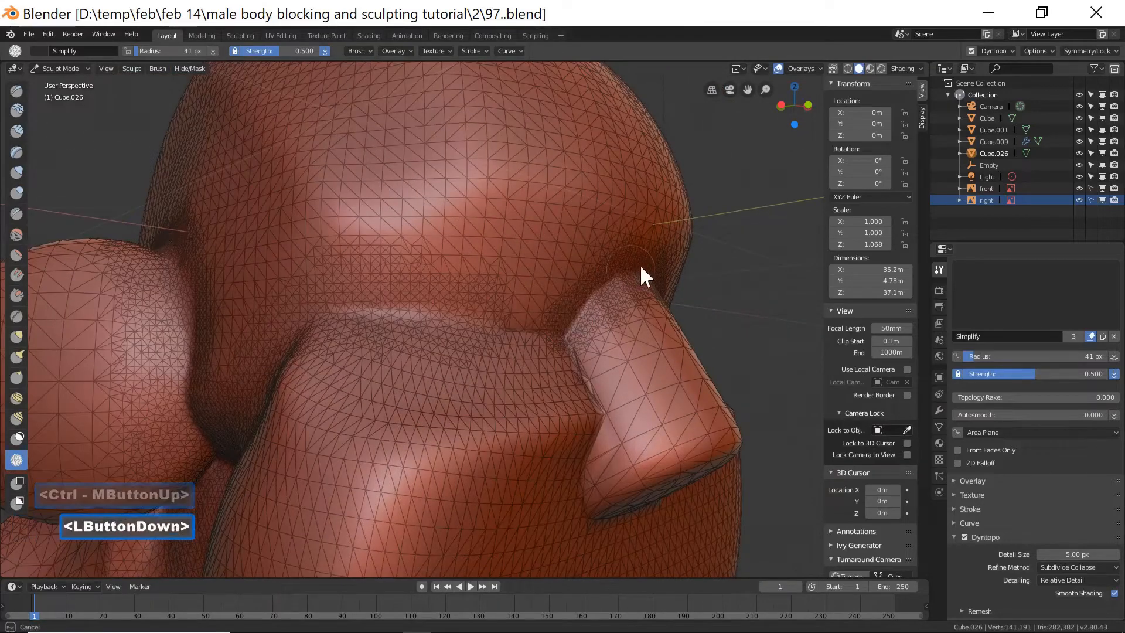
pyautogui.moveTo(639, 265)
pyautogui.keyDown('shift'); pyautogui.mouseDown()
pyautogui.moveTo(596, 285)
pyautogui.moveTo(569, 323)
pyautogui.moveTo(588, 381)
pyautogui.moveTo(582, 356)
pyautogui.moveTo(598, 377)
pyautogui.mouseUp(); pyautogui.keyUp('shift')
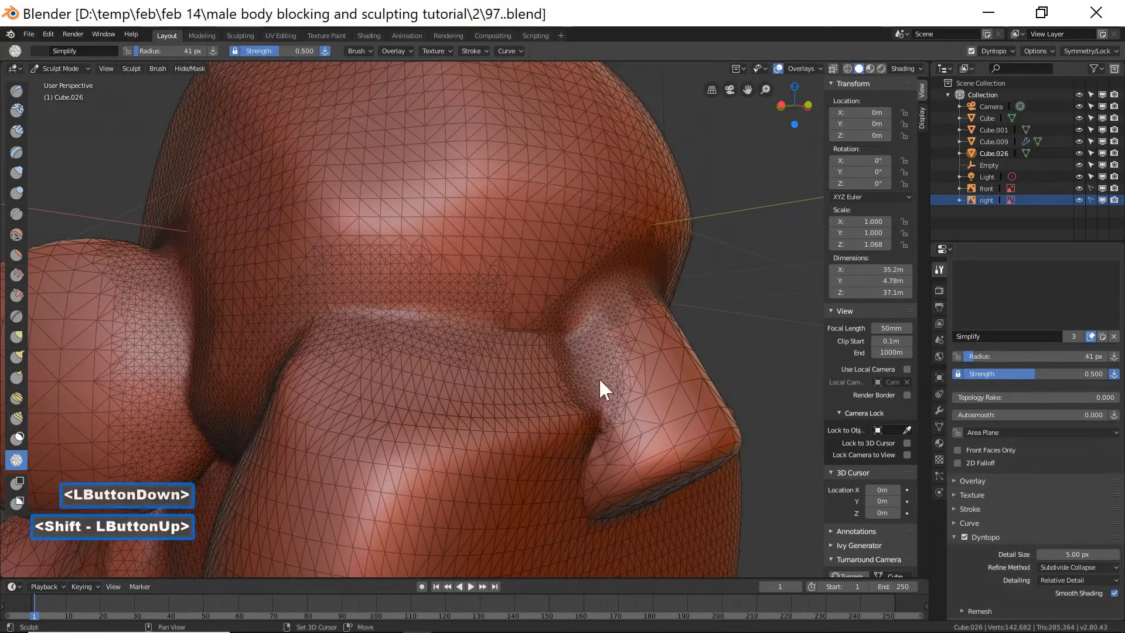
pyautogui.keyDown('shift'); pyautogui.moveTo(601, 375); pyautogui.dragTo(599, 222, button='middle'); pyautogui.keyUp('shift')
pyautogui.moveTo(576, 156)
pyautogui.mouseDown()
pyautogui.moveTo(618, 244)
pyautogui.moveTo(589, 114)
pyautogui.moveTo(582, 173)
pyautogui.mouseUp()
pyautogui.keyDown('shift'); pyautogui.moveTo(663, 237); pyautogui.dragTo(663, 240); pyautogui.keyUp('shift')
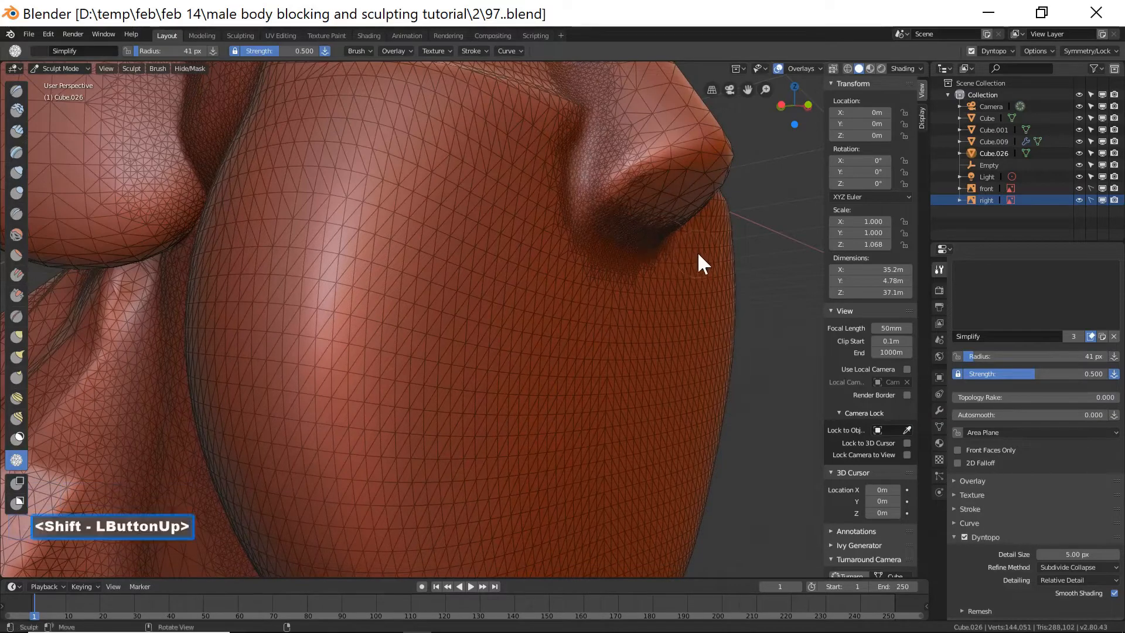
# - Refine and smooth the eye-line crease below the brow on the opposite side of the face, out to the cheek corner near the ear
pyautogui.moveTo(697, 251)
pyautogui.mouseDown(button='middle')
pyautogui.moveTo(581, 284)
pyautogui.moveTo(712, 240)
pyautogui.moveTo(694, 258)
pyautogui.mouseUp(button='middle')
pyautogui.keyDown('shift'); pyautogui.moveTo(694, 259); pyautogui.dragTo(685, 263, button='middle'); pyautogui.keyUp('shift')
pyautogui.moveTo(545, 284)
pyautogui.mouseDown()
pyautogui.moveTo(484, 282)
pyautogui.moveTo(646, 260)
pyautogui.moveTo(442, 279)
pyautogui.moveTo(520, 282)
pyautogui.moveTo(636, 261)
pyautogui.moveTo(715, 294)
pyautogui.mouseUp()
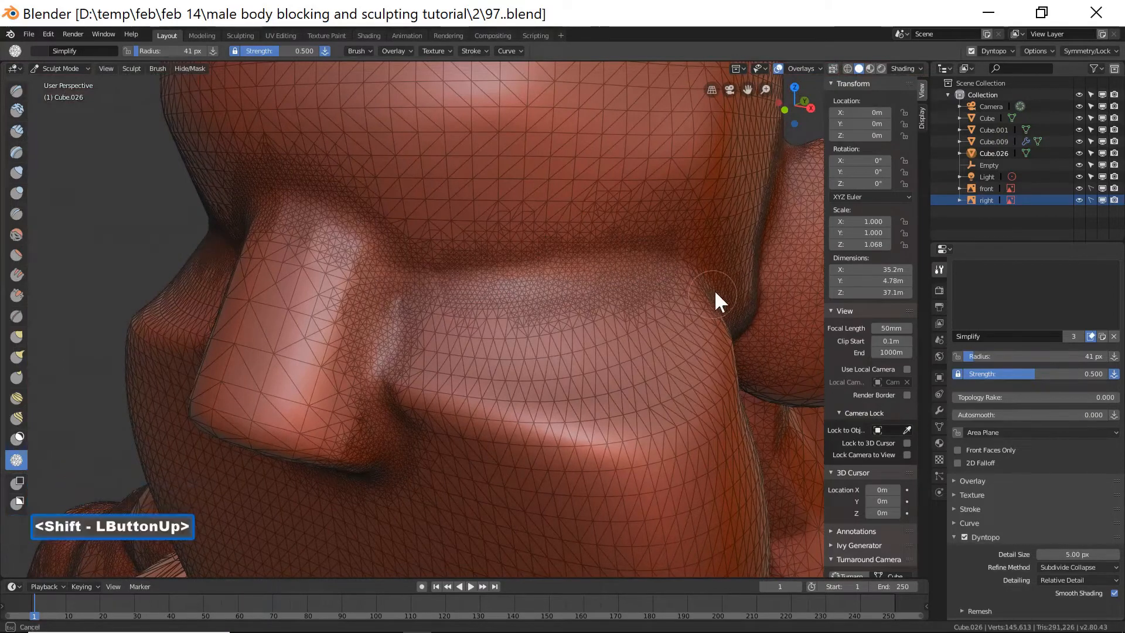
pyautogui.keyDown('shift'); pyautogui.moveTo(710, 318); pyautogui.dragTo(576, 312, button='middle'); pyautogui.keyUp('shift')
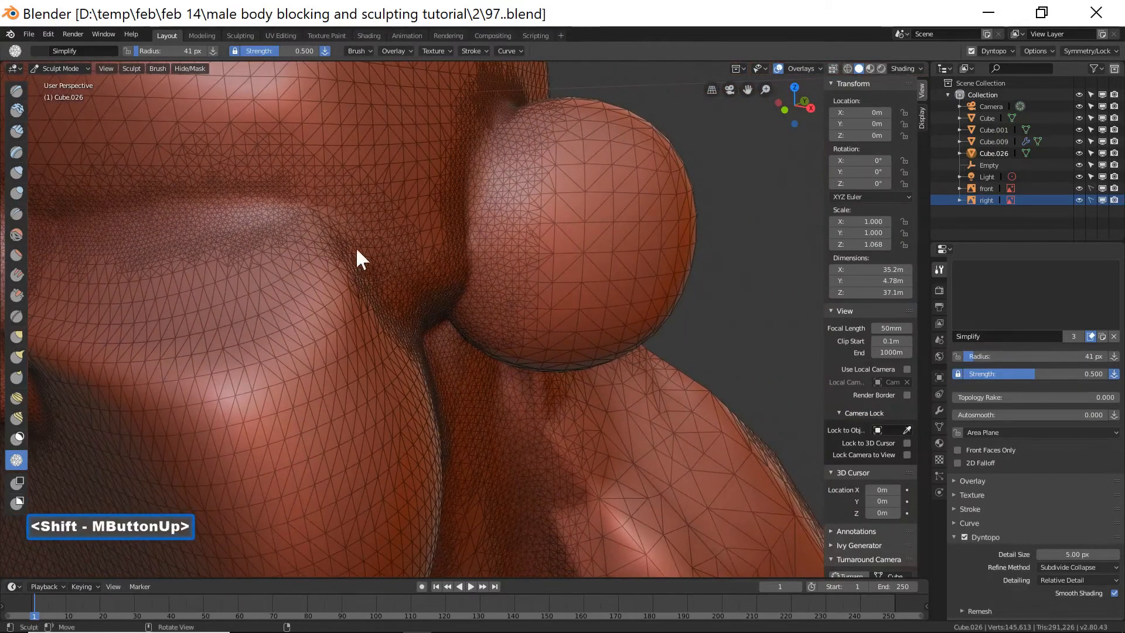
pyautogui.moveTo(366, 282)
pyautogui.mouseDown()
pyautogui.moveTo(434, 339)
pyautogui.moveTo(454, 326)
pyautogui.moveTo(444, 324)
pyautogui.moveTo(430, 357)
pyautogui.moveTo(454, 331)
pyautogui.moveTo(389, 317)
pyautogui.moveTo(351, 245)
pyautogui.moveTo(369, 284)
pyautogui.mouseUp()
pyautogui.scroll(-4, 495, 401)
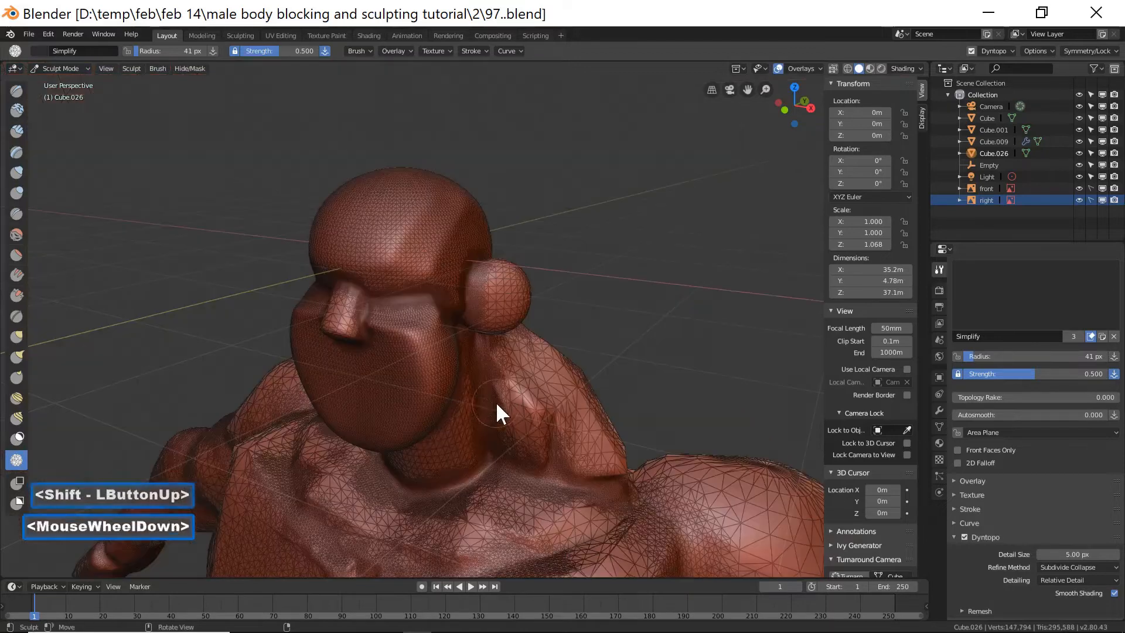
# - Enable Dyntopo again for the body sculpt
pyautogui.moveTo(434, 418); pyautogui.dragTo(476, 434, button='middle')
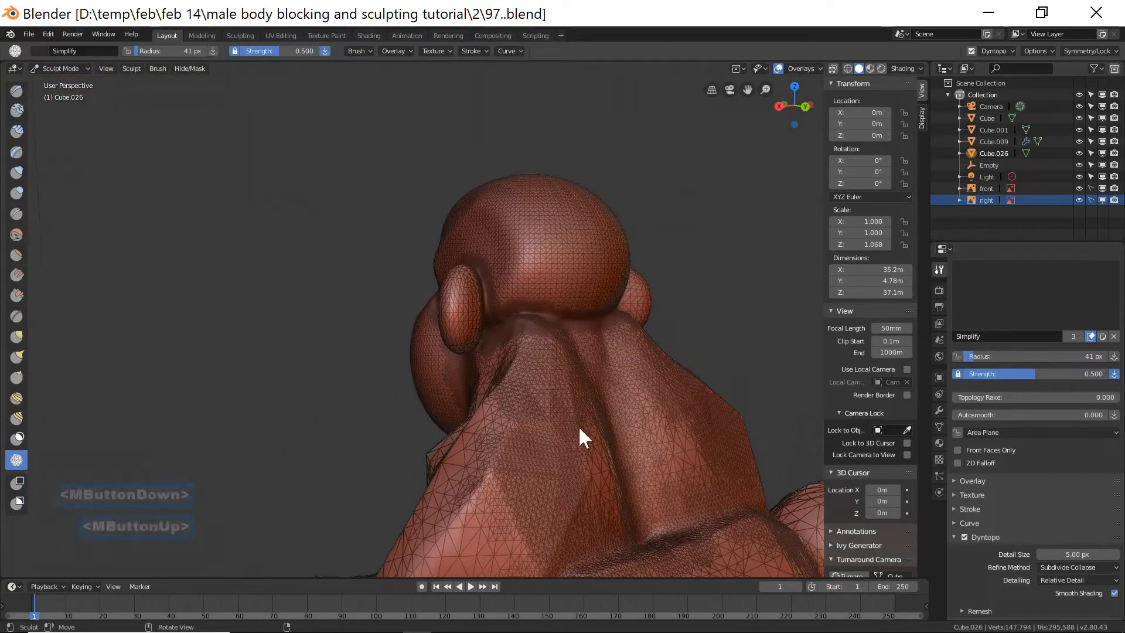
pyautogui.keyDown('ctrl'); pyautogui.moveTo(580, 437); pyautogui.dragTo(597, 473, button='middle'); pyautogui.keyUp('ctrl')
pyautogui.keyDown('shift'); pyautogui.moveTo(547, 446); pyautogui.dragTo(567, 360, button='middle'); pyautogui.keyUp('shift')
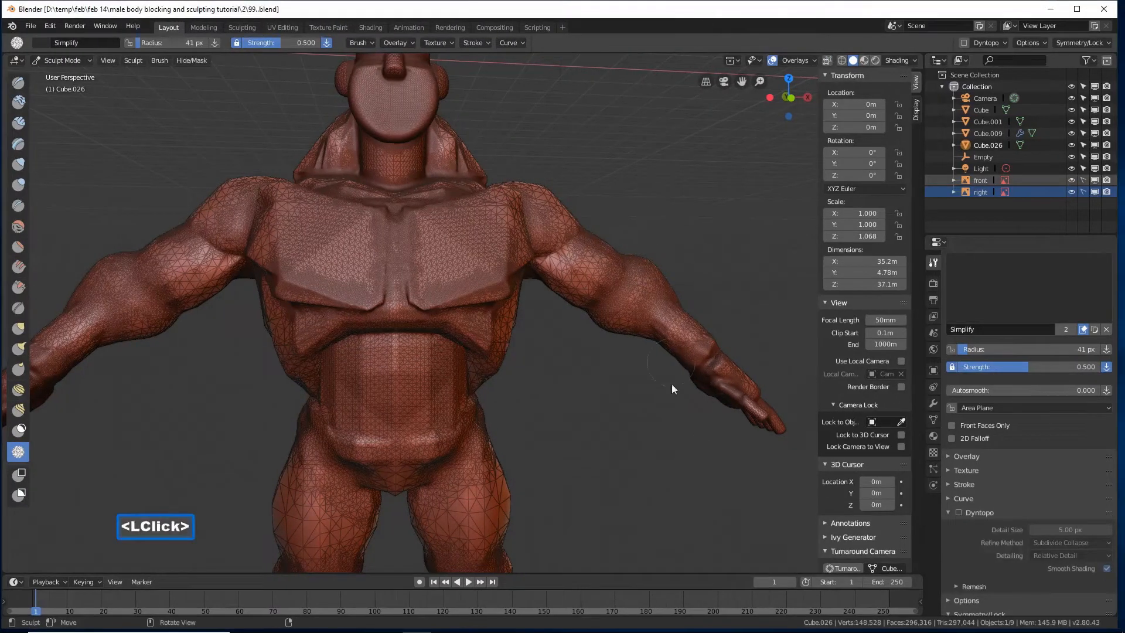
pyautogui.click(958, 512)
pyautogui.click(951, 512)
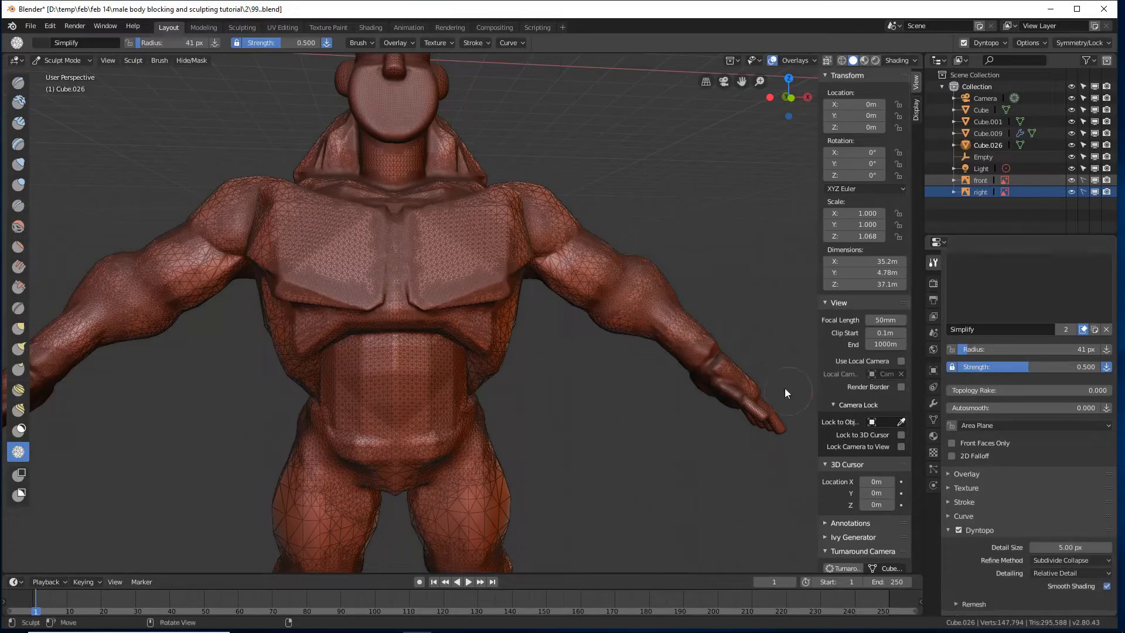
# - Refine and smooth the crease on the front of the arm where the shoulder meets the upper arm
pyautogui.moveTo(785, 388); pyautogui.dragTo(673, 382, button='middle')
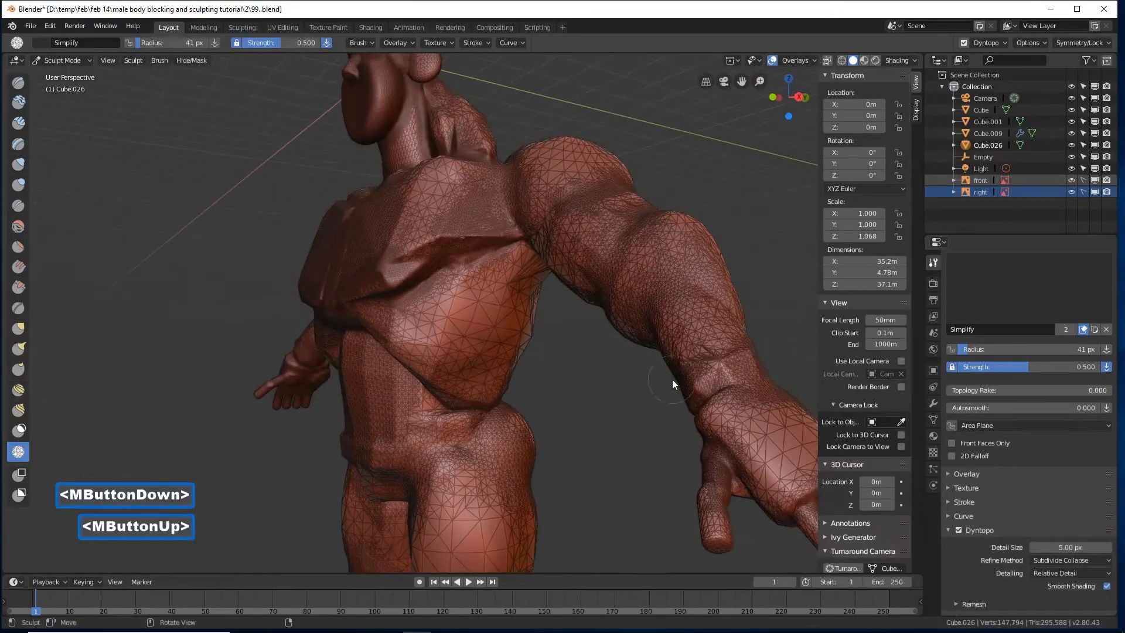
pyautogui.moveTo(645, 418)
pyautogui.keyDown('shift'); pyautogui.mouseDown(button='middle')
pyautogui.moveTo(648, 429)
pyautogui.moveTo(657, 351)
pyautogui.mouseUp(button='middle'); pyautogui.keyUp('shift')
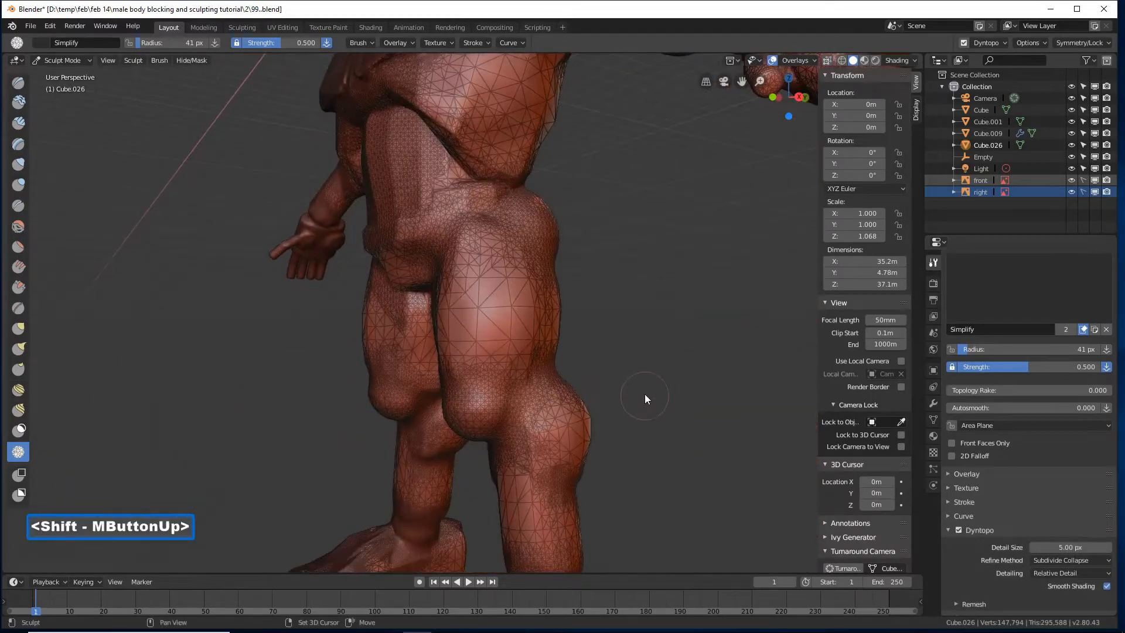
pyautogui.keyDown('shift'); pyautogui.moveTo(644, 393); pyautogui.dragTo(648, 383, button='middle'); pyautogui.keyUp('shift')
pyautogui.moveTo(596, 297)
pyautogui.keyDown('shift'); pyautogui.mouseDown(button='middle')
pyautogui.moveTo(599, 357)
pyautogui.moveTo(585, 307)
pyautogui.moveTo(631, 287)
pyautogui.moveTo(650, 298)
pyautogui.moveTo(629, 305)
pyautogui.mouseUp(button='middle'); pyautogui.keyUp('shift')
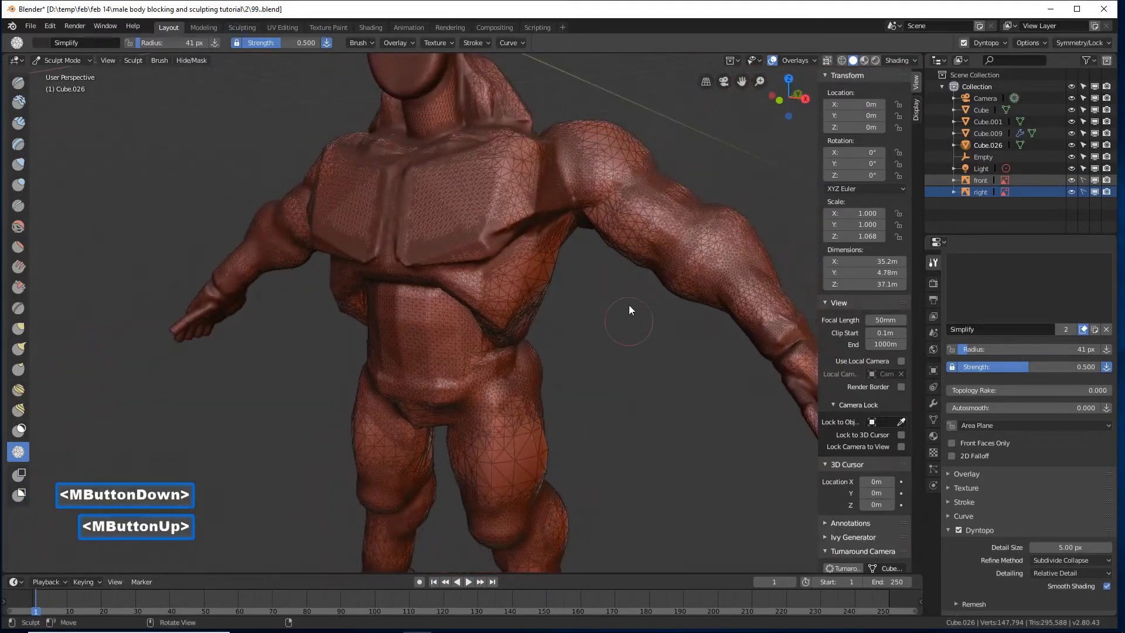
pyautogui.moveTo(644, 261)
pyautogui.keyDown('ctrl'); pyautogui.mouseDown(button='middle')
pyautogui.moveTo(635, 250)
pyautogui.moveTo(673, 191)
pyautogui.moveTo(650, 224)
pyautogui.mouseUp(button='middle'); pyautogui.keyUp('ctrl')
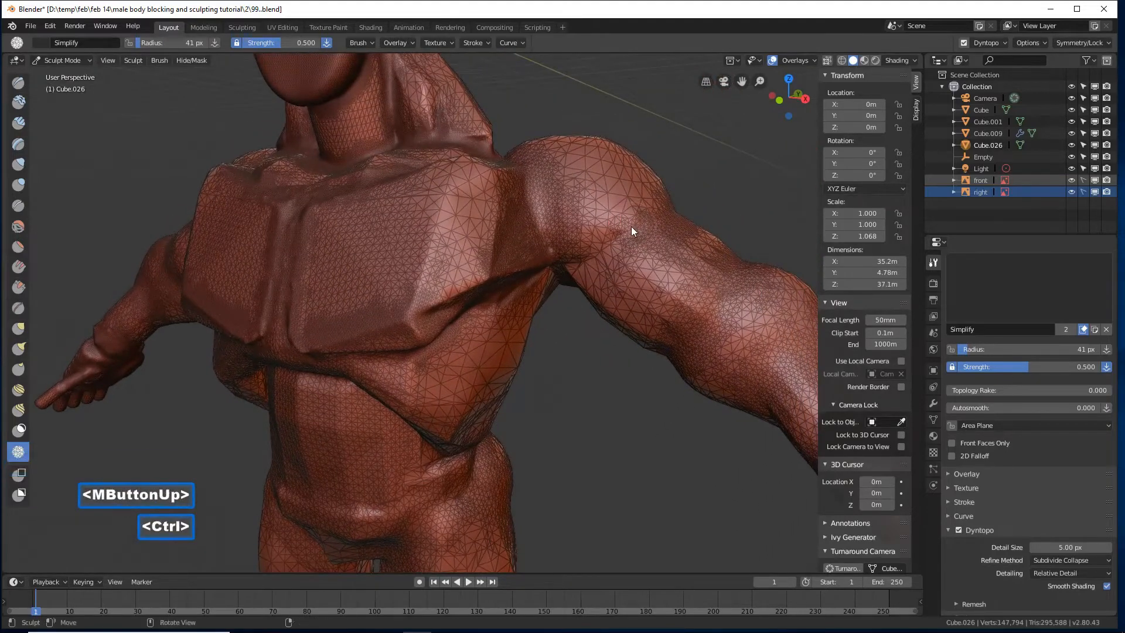
pyautogui.keyDown('ctrl'); pyautogui.moveTo(631, 226); pyautogui.dragTo(591, 258); pyautogui.keyUp('ctrl')
pyautogui.moveTo(591, 258)
pyautogui.keyDown('shift'); pyautogui.mouseDown()
pyautogui.moveTo(565, 282)
pyautogui.moveTo(633, 231)
pyautogui.moveTo(595, 271)
pyautogui.mouseUp(); pyautogui.keyUp('shift')
# - Set the Dyntopo detailing method to Constant Detail and show the Remesh options
pyautogui.scroll(-4, 454, 313)
pyautogui.moveTo(455, 312)
pyautogui.mouseDown(button='middle')
pyautogui.moveTo(532, 286)
pyautogui.moveTo(352, 320)
pyautogui.moveTo(469, 314)
pyautogui.mouseUp(button='middle')
pyautogui.moveTo(469, 313)
pyautogui.mouseDown(button='middle')
pyautogui.moveTo(589, 305)
pyautogui.moveTo(487, 315)
pyautogui.moveTo(650, 284)
pyautogui.moveTo(484, 307)
pyautogui.moveTo(591, 307)
pyautogui.moveTo(625, 290)
pyautogui.moveTo(611, 324)
pyautogui.mouseUp(button='middle')
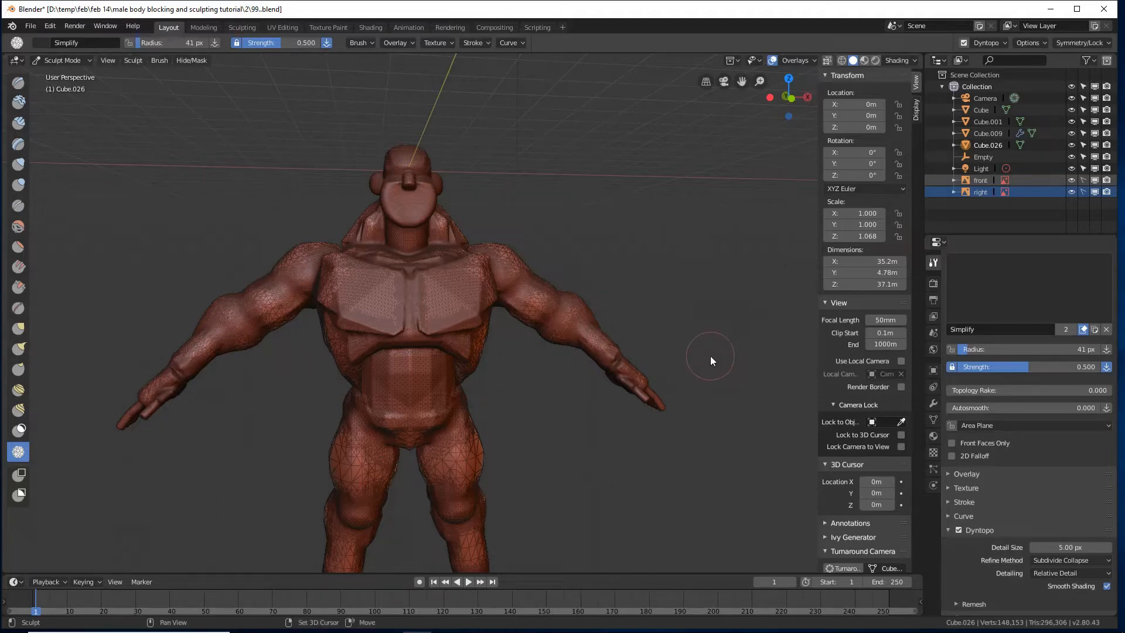
pyautogui.keyDown('shift'); pyautogui.moveTo(710, 356); pyautogui.dragTo(710, 333, button='middle'); pyautogui.keyUp('shift')
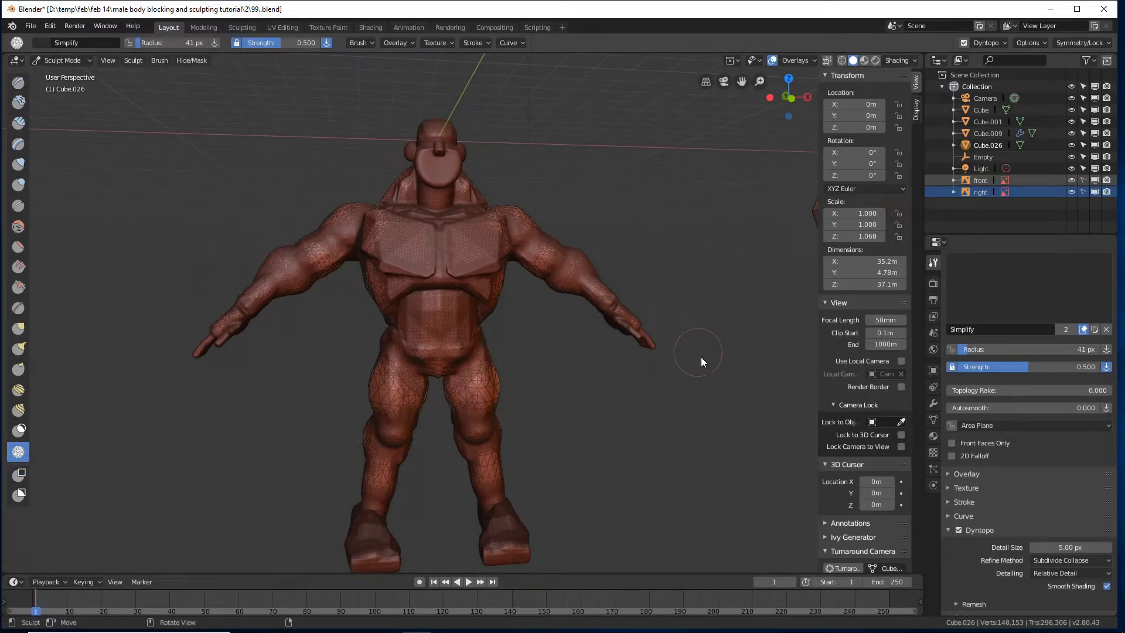
pyautogui.moveTo(703, 362)
pyautogui.mouseDown(button='middle')
pyautogui.moveTo(704, 389)
pyautogui.moveTo(694, 387)
pyautogui.moveTo(702, 385)
pyautogui.mouseUp(button='middle')
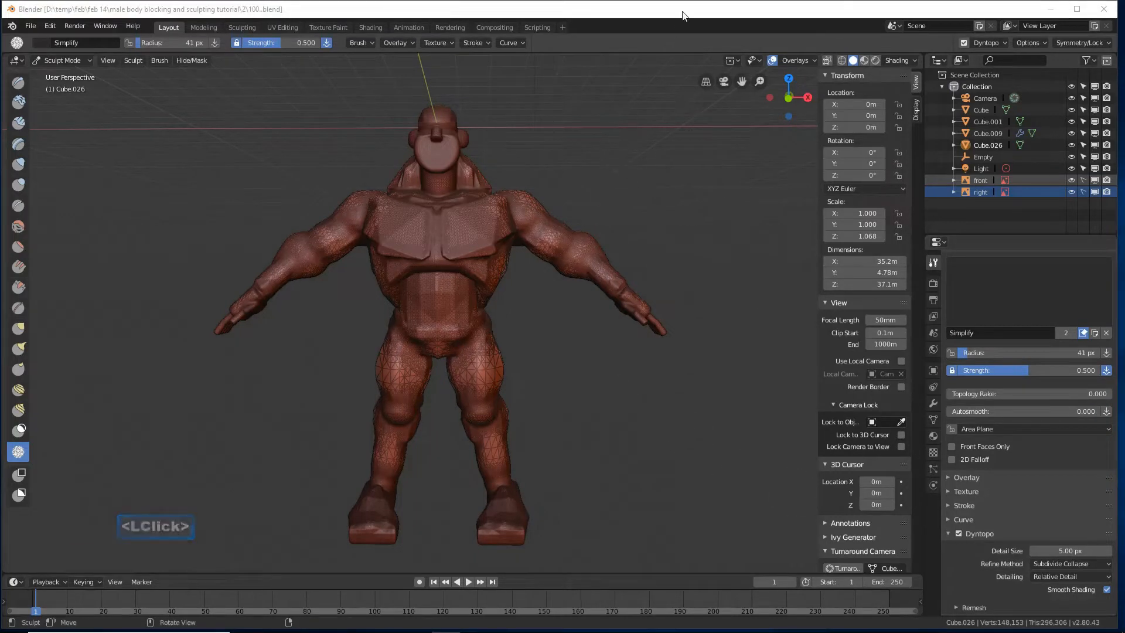
pyautogui.click(682, 12)
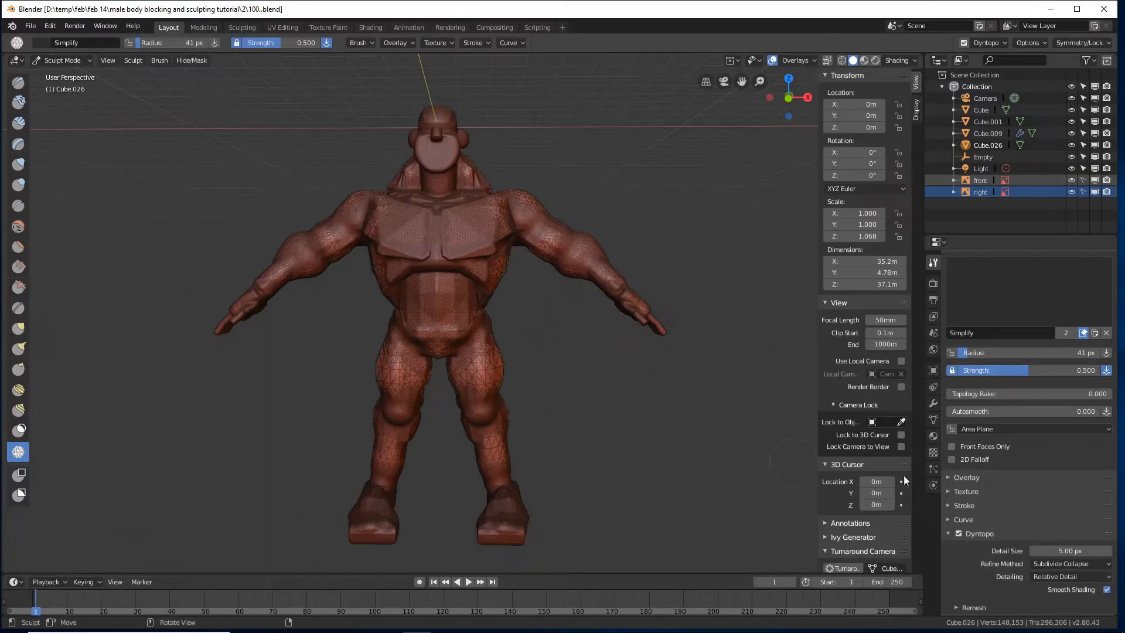
pyautogui.scroll(-1, 1059, 494)
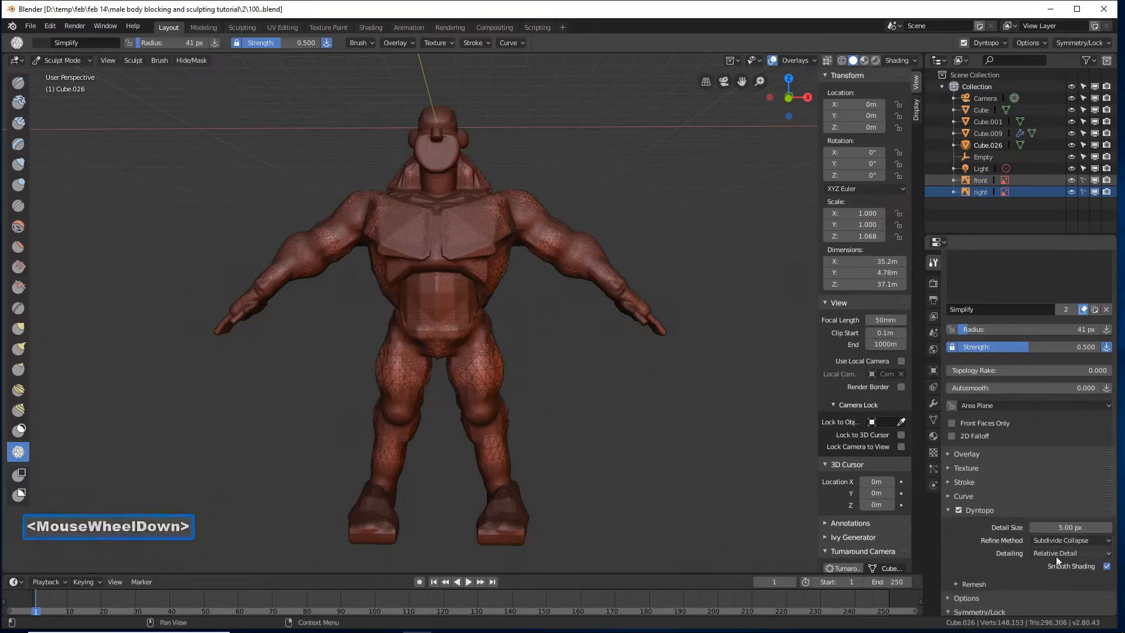
pyautogui.click(1108, 555)
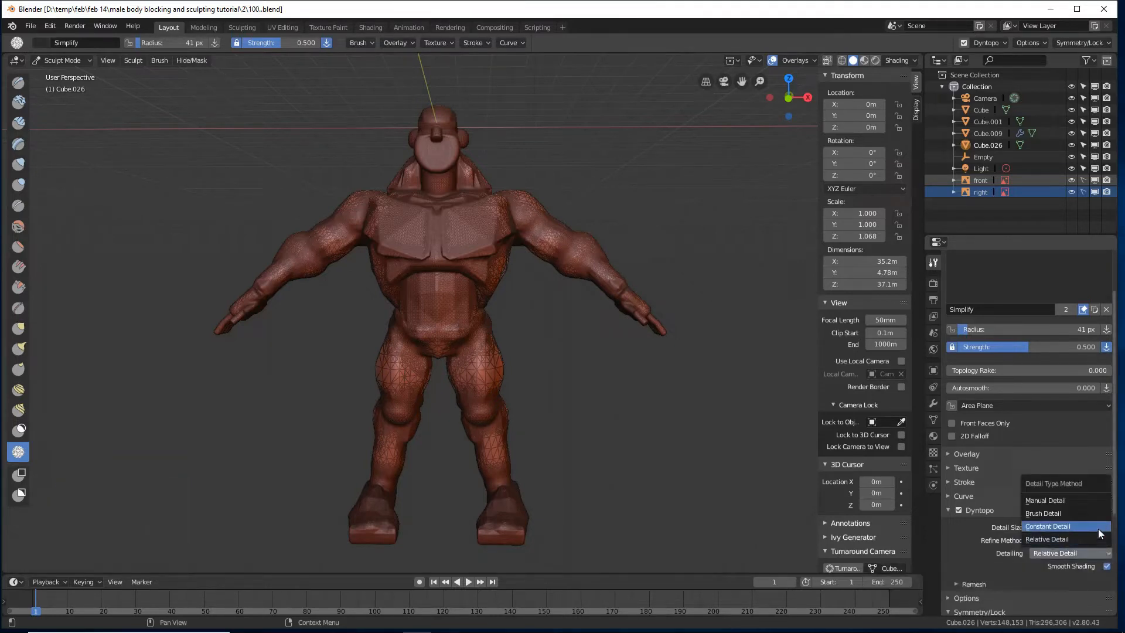
pyautogui.click(1098, 527)
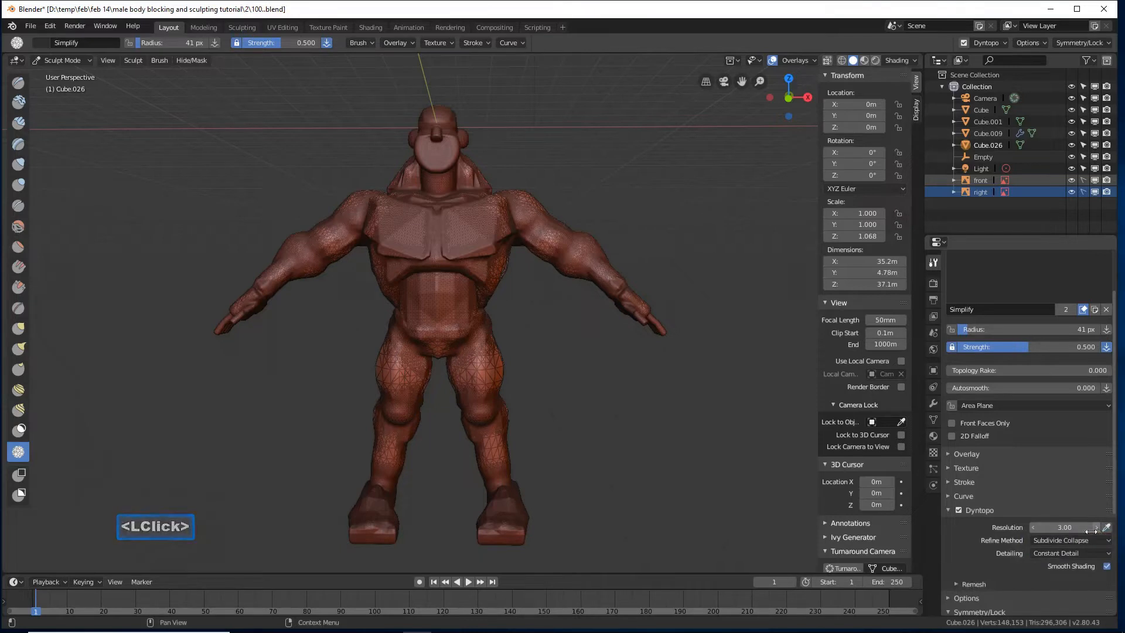
pyautogui.scroll(-2, 1088, 533)
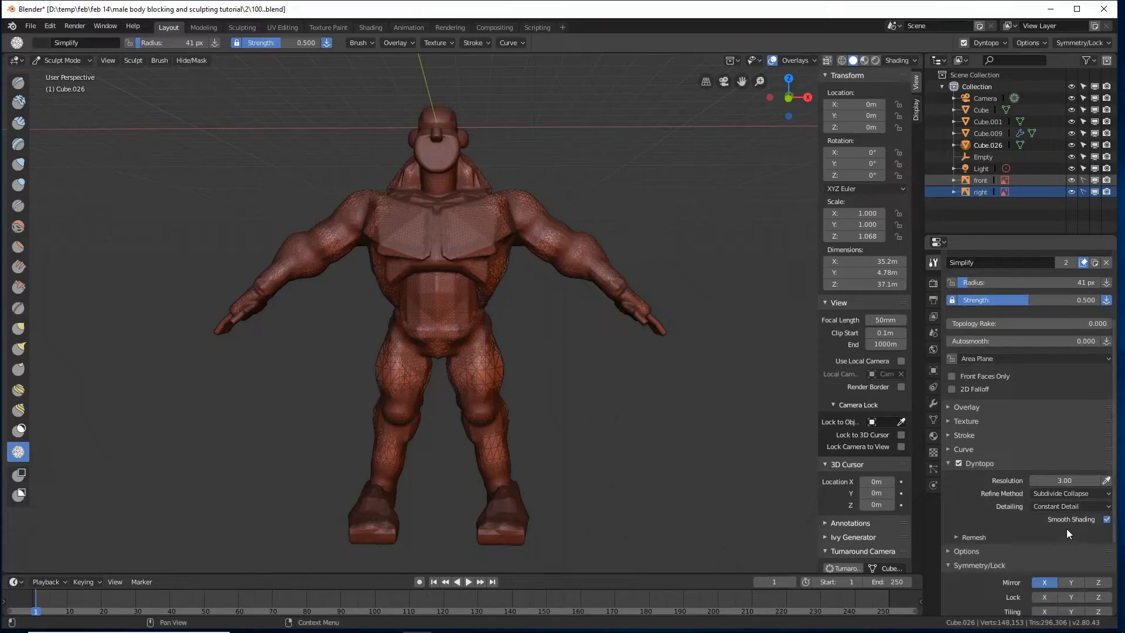
pyautogui.click(955, 536)
pyautogui.scroll(-1, 978, 524)
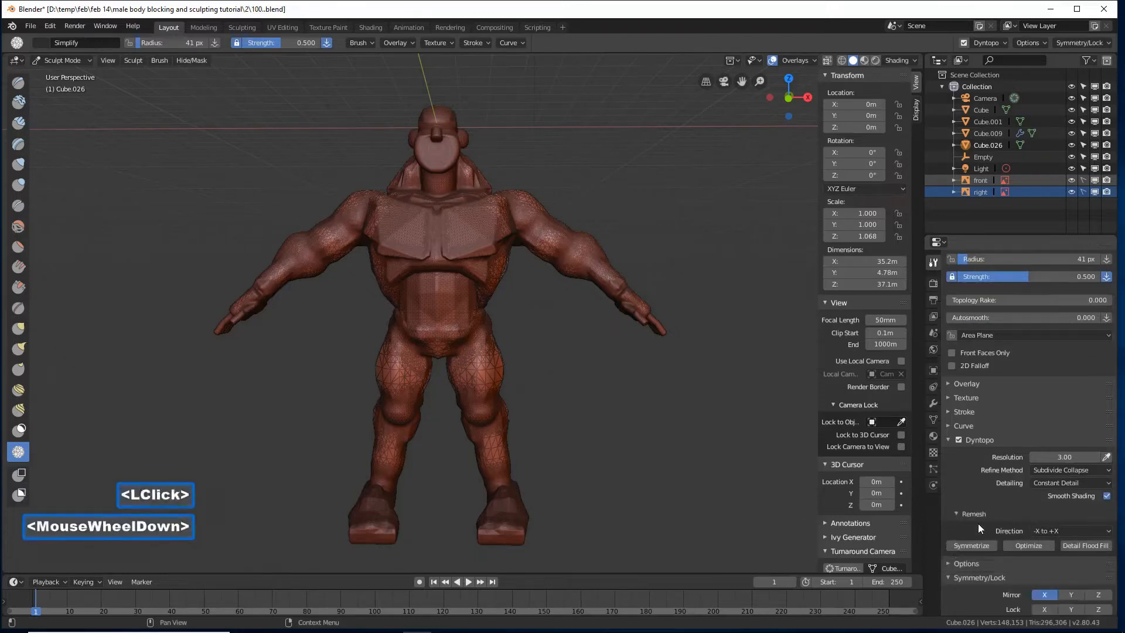
# - Sample the Dyntopo resolution from the lower face and flood-fill the whole body mesh with that detail
pyautogui.click(1105, 461)
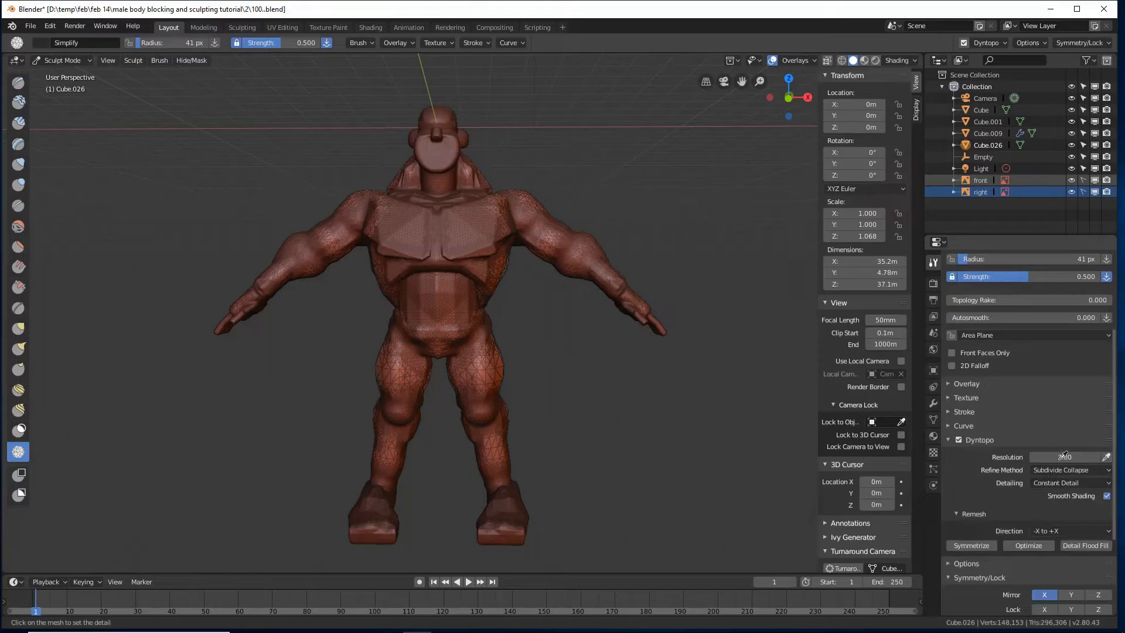
pyautogui.click(448, 150)
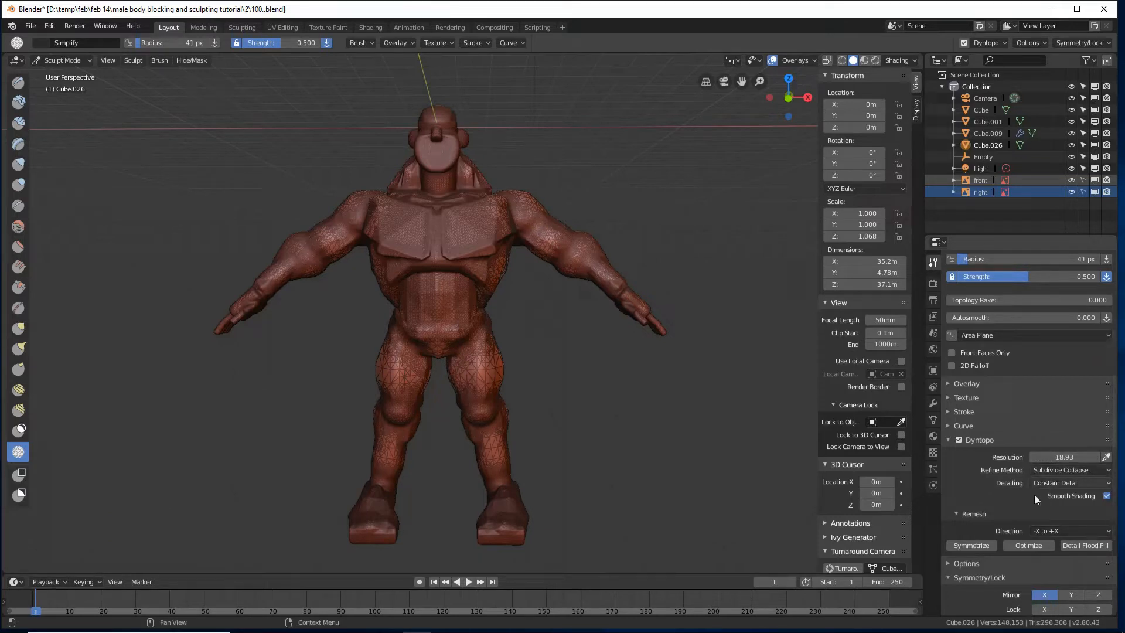
pyautogui.click(1071, 545)
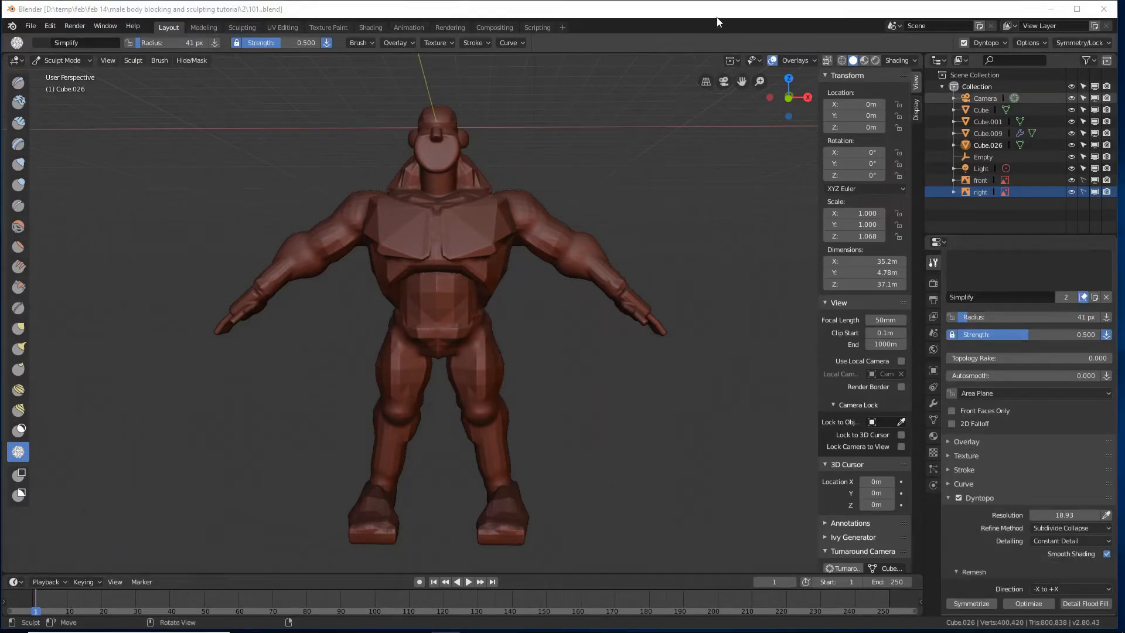
pyautogui.click(716, 22)
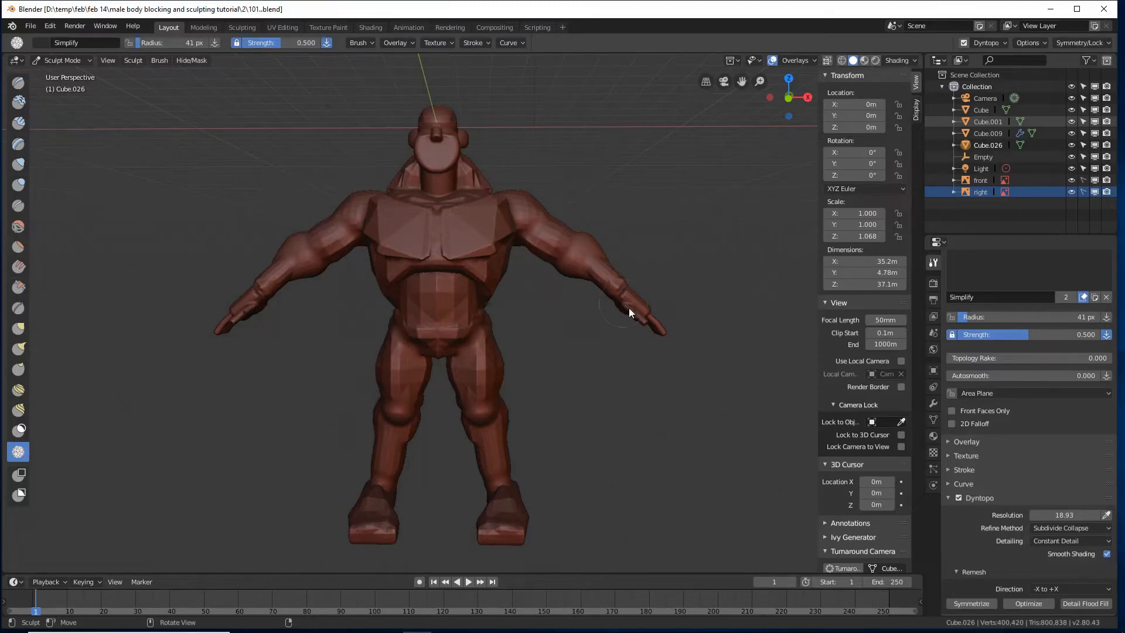
# - Set the Dyntopo detailing method back to Relative Detail
pyautogui.moveTo(631, 315)
pyautogui.keyDown('ctrl'); pyautogui.mouseDown(button='middle')
pyautogui.moveTo(631, 286)
pyautogui.moveTo(605, 241)
pyautogui.mouseUp(button='middle'); pyautogui.keyUp('ctrl')
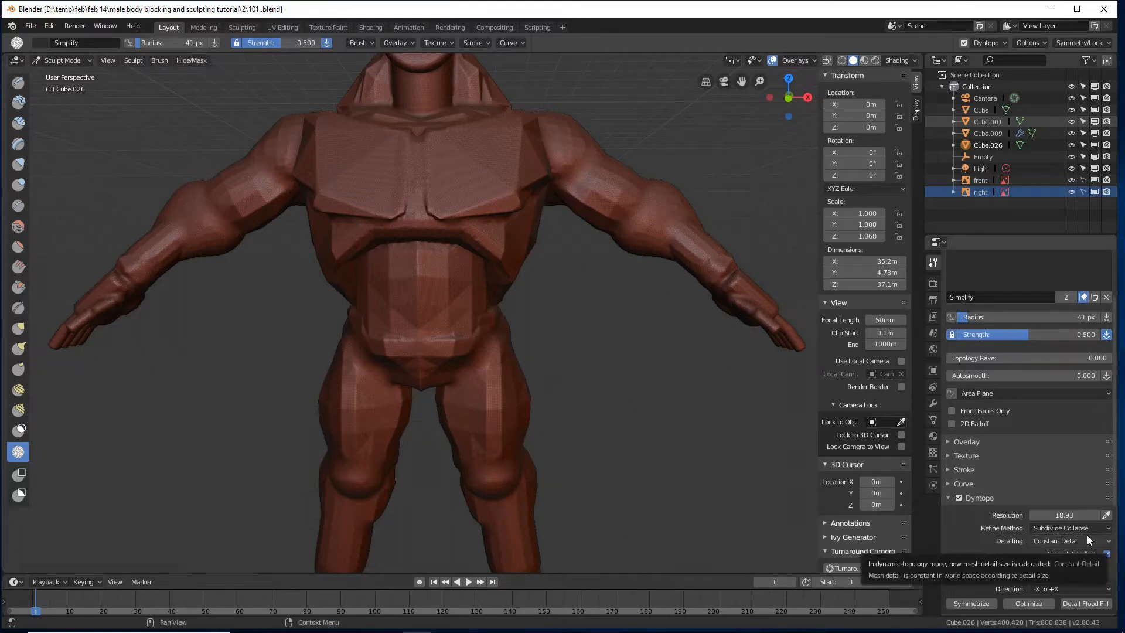
pyautogui.click(1108, 541)
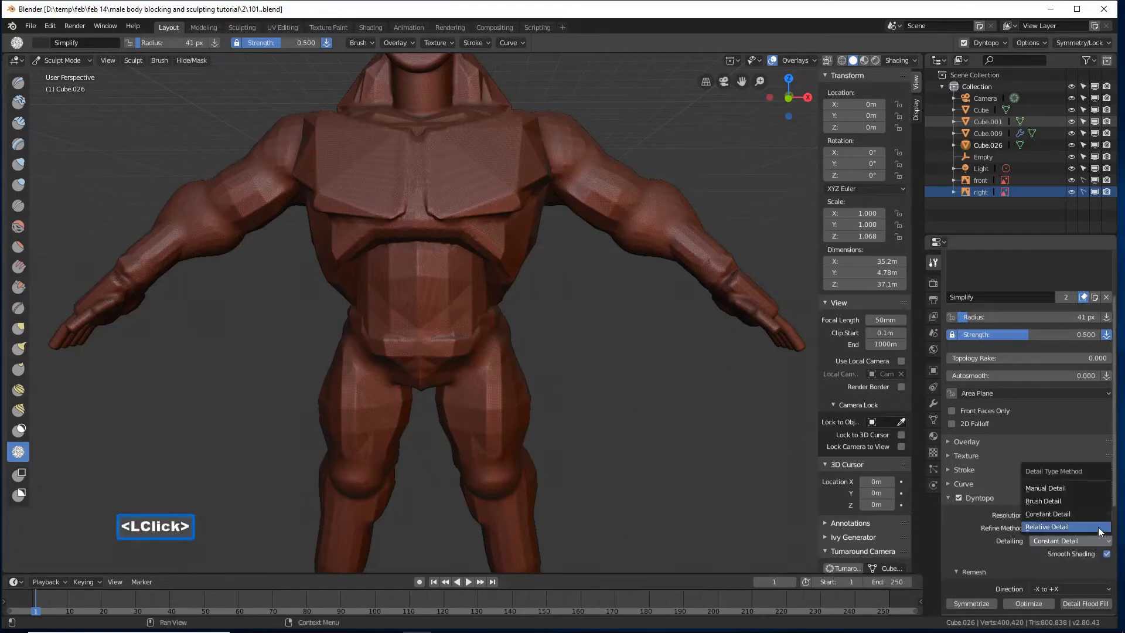
pyautogui.click(1099, 527)
pyautogui.moveTo(779, 426)
pyautogui.mouseDown(button='middle')
pyautogui.moveTo(760, 412)
pyautogui.moveTo(666, 424)
pyautogui.moveTo(689, 437)
pyautogui.mouseUp(button='middle')
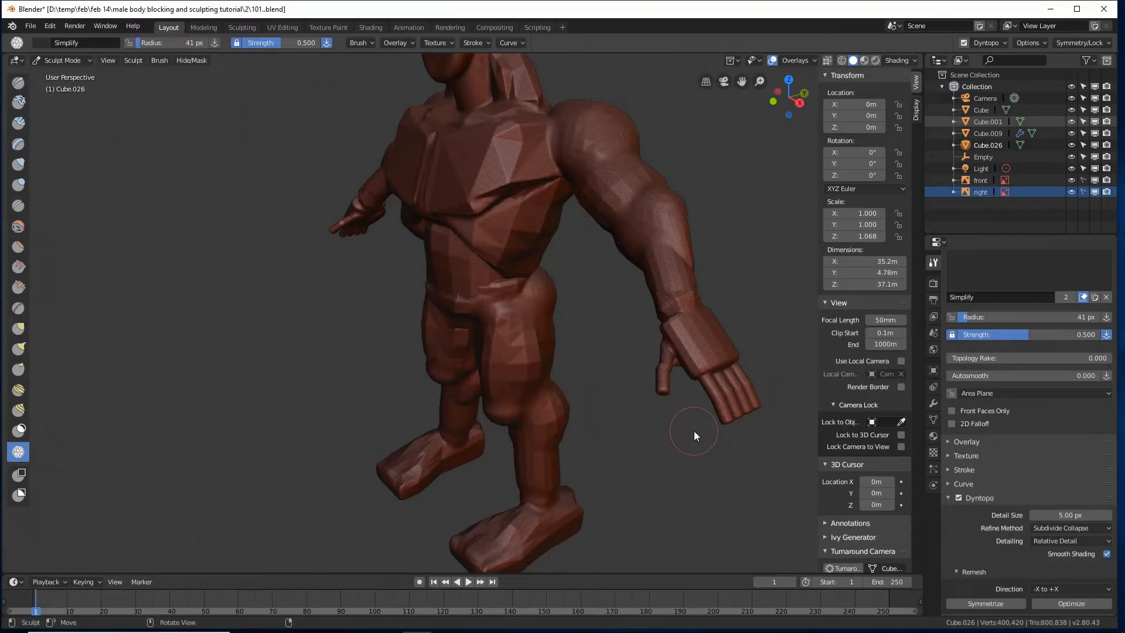
pyautogui.keyDown('ctrl'); pyautogui.moveTo(702, 424); pyautogui.dragTo(703, 403, button='middle'); pyautogui.keyUp('ctrl')
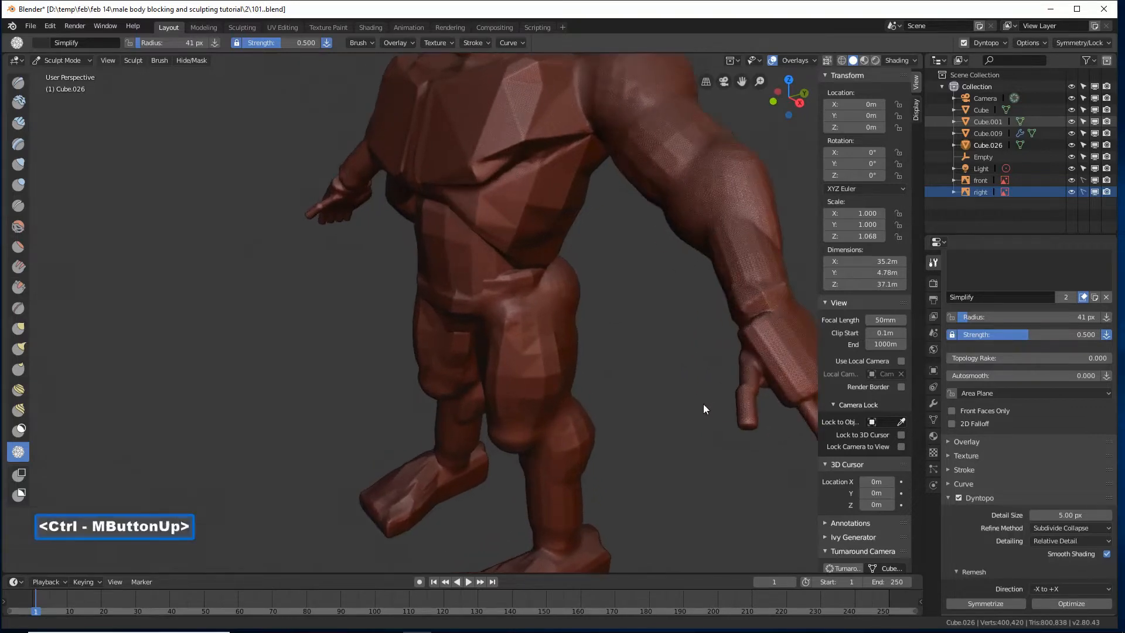
pyautogui.keyDown('shift'); pyautogui.moveTo(734, 328); pyautogui.dragTo(713, 342, button='middle'); pyautogui.keyUp('shift')
pyautogui.keyDown('shift'); pyautogui.moveTo(711, 244); pyautogui.dragTo(686, 257, button='middle'); pyautogui.keyUp('shift')
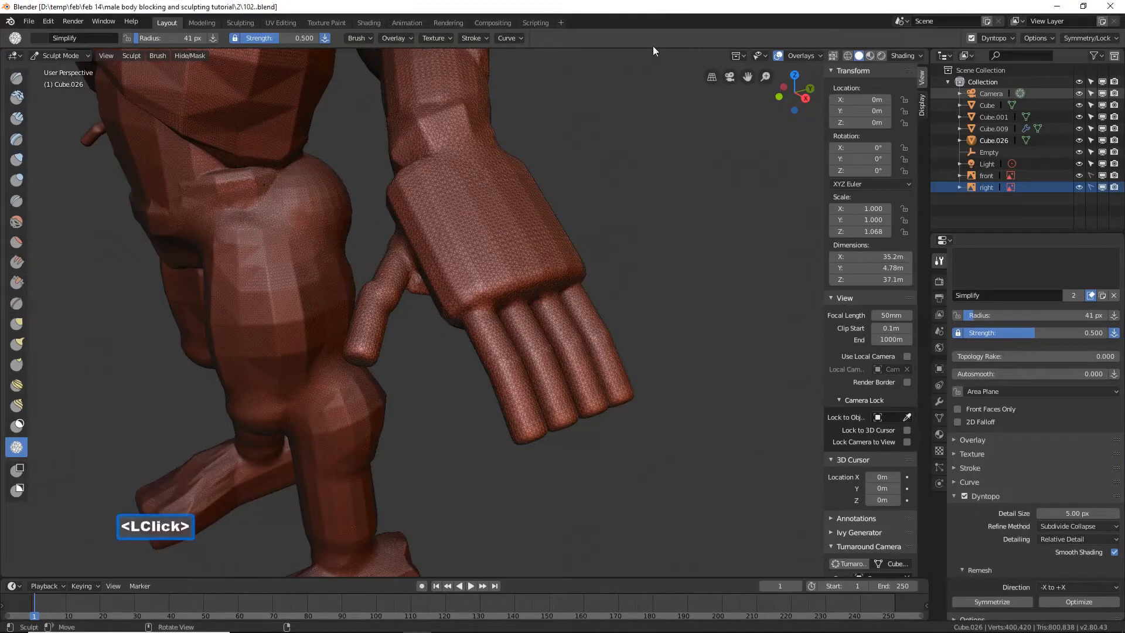
pyautogui.moveTo(507, 306)
pyautogui.mouseDown(button='middle')
pyautogui.moveTo(525, 310)
pyautogui.moveTo(516, 283)
pyautogui.mouseUp(button='middle')
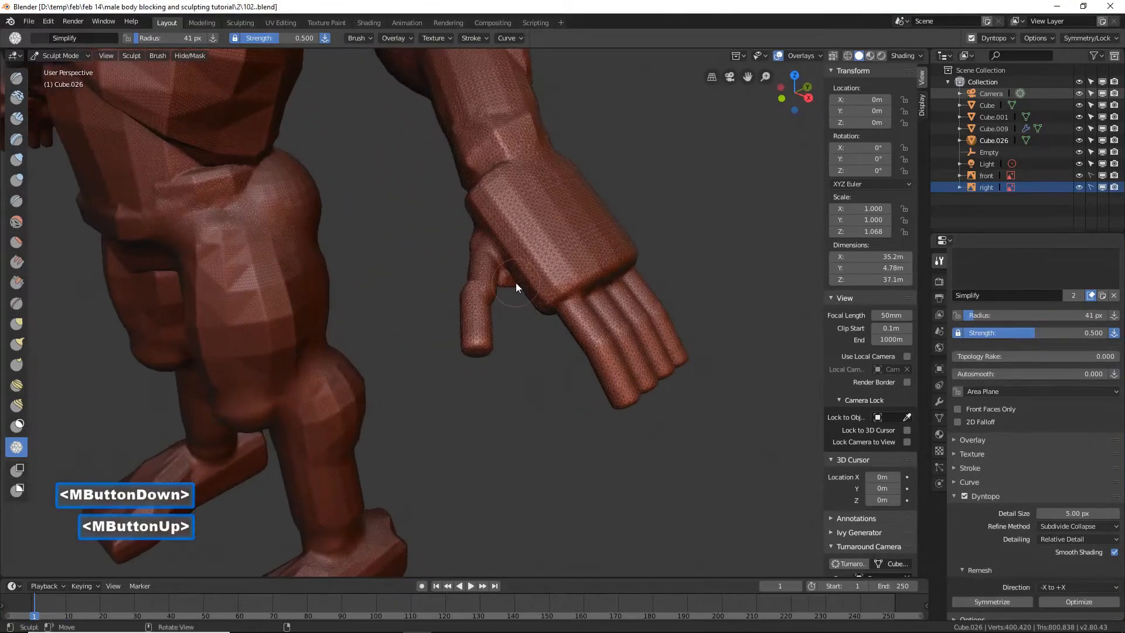
# - Enlarge the Simplify brush radius to 85 px and refine the mesh on the thumb and the adjoining edge of the hand
pyautogui.moveTo(503, 279)
pyautogui.mouseDown()
pyautogui.moveTo(484, 325)
pyautogui.moveTo(476, 311)
pyautogui.mouseUp()
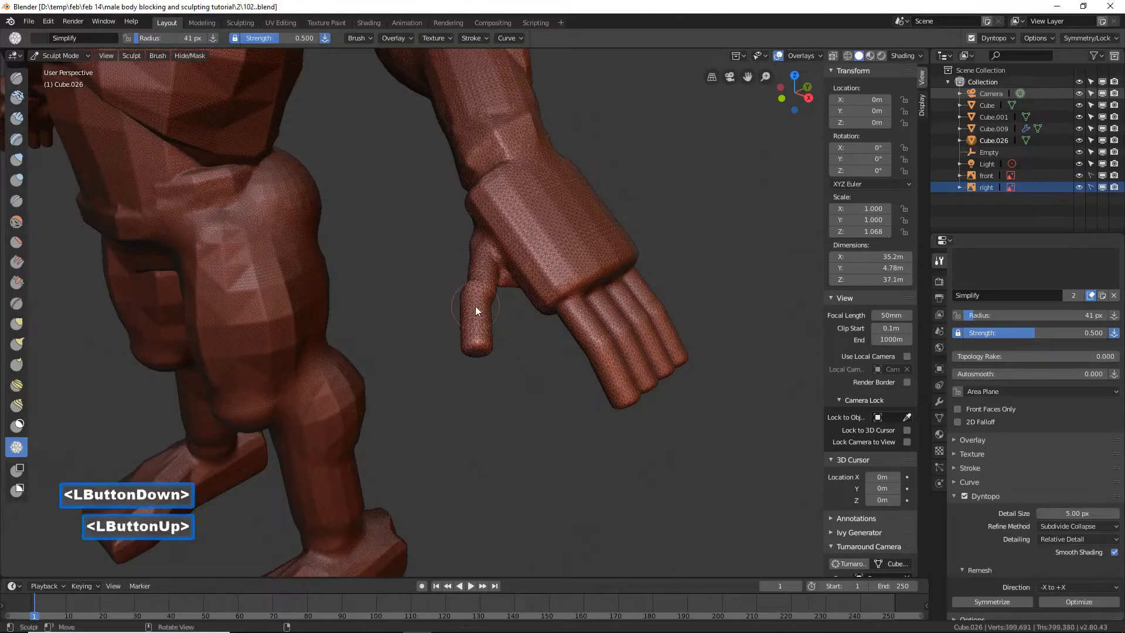
pyautogui.keyDown('ctrl'); pyautogui.moveTo(574, 305); pyautogui.dragTo(568, 282, button='middle'); pyautogui.keyUp('ctrl')
pyautogui.moveTo(512, 340)
pyautogui.mouseDown()
pyautogui.moveTo(492, 261)
pyautogui.moveTo(508, 350)
pyautogui.mouseUp()
pyautogui.press('f')
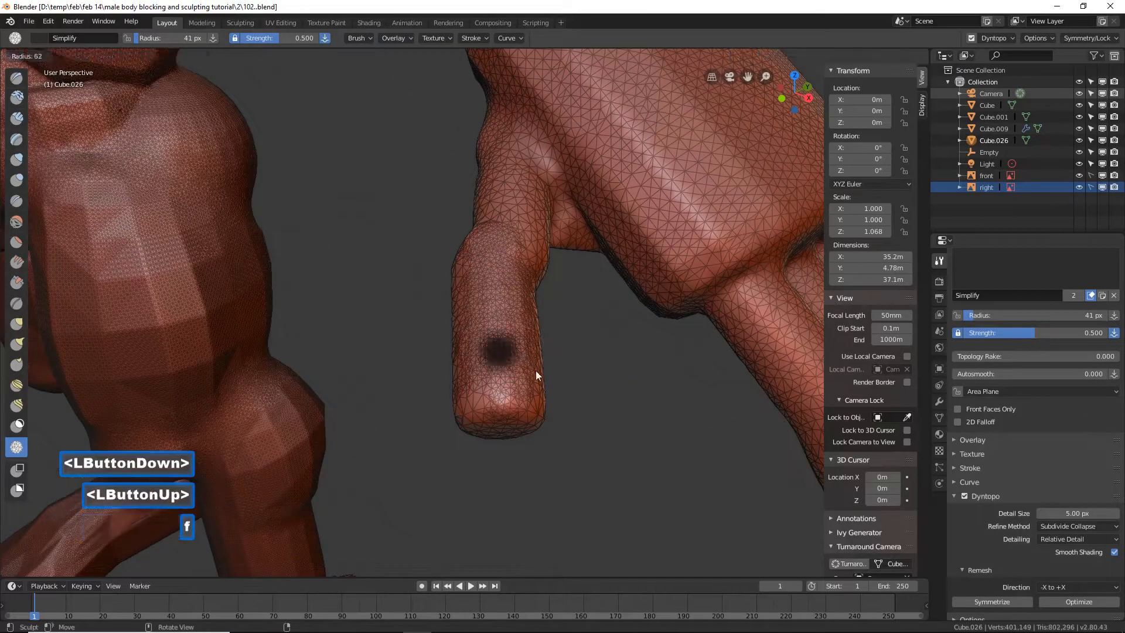
pyautogui.click(540, 375)
pyautogui.moveTo(533, 199)
pyautogui.mouseDown()
pyautogui.moveTo(487, 217)
pyautogui.moveTo(616, 167)
pyautogui.moveTo(650, 223)
pyautogui.mouseUp()
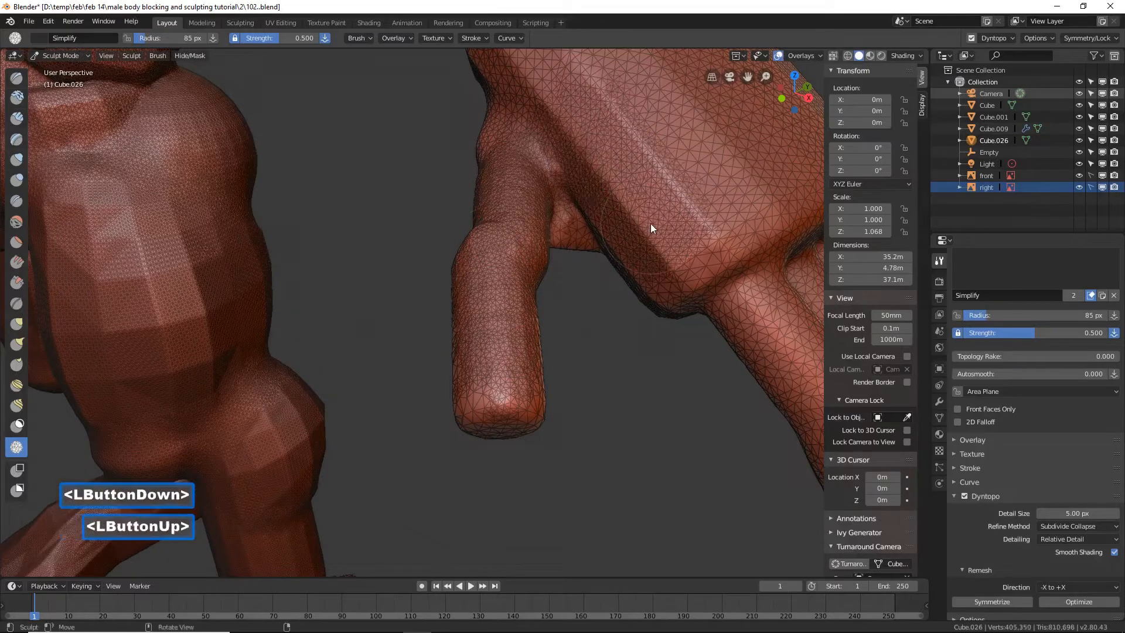
# - Refine the mesh along the back of the hand and the four fingers with the Simplify brush
pyautogui.keyDown('shift'); pyautogui.moveTo(677, 243); pyautogui.dragTo(590, 252, button='middle'); pyautogui.keyUp('shift')
pyautogui.moveTo(590, 252)
pyautogui.mouseDown()
pyautogui.moveTo(621, 227)
pyautogui.moveTo(693, 328)
pyautogui.moveTo(734, 421)
pyautogui.moveTo(696, 446)
pyautogui.moveTo(701, 277)
pyautogui.moveTo(726, 276)
pyautogui.mouseUp()
pyautogui.moveTo(759, 346); pyautogui.dragTo(736, 230)
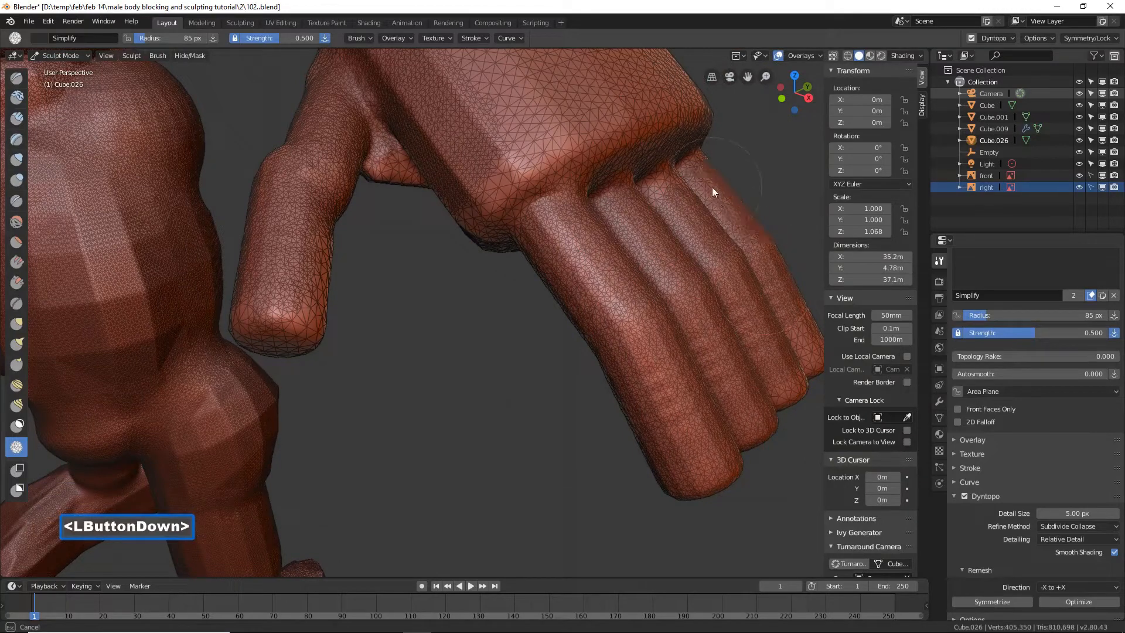
pyautogui.moveTo(710, 478); pyautogui.dragTo(708, 476)
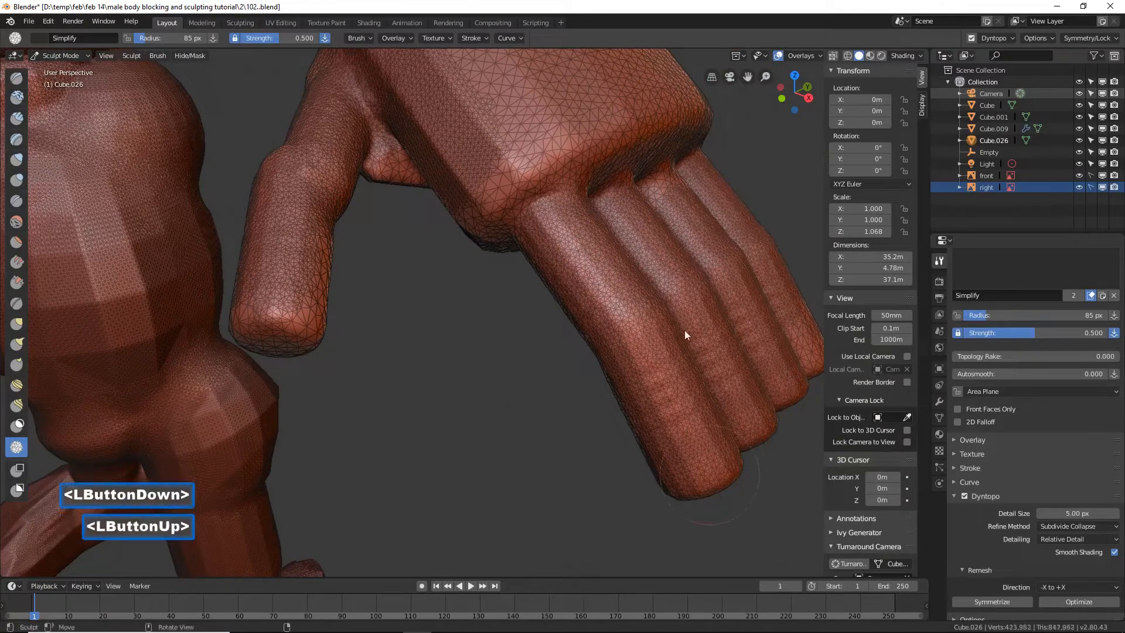
pyautogui.keyDown('shift'); pyautogui.moveTo(683, 332); pyautogui.dragTo(677, 343, button='middle'); pyautogui.keyUp('shift')
pyautogui.moveTo(550, 404)
pyautogui.mouseDown()
pyautogui.moveTo(584, 296)
pyautogui.moveTo(597, 171)
pyautogui.moveTo(440, 153)
pyautogui.moveTo(603, 113)
pyautogui.moveTo(434, 113)
pyautogui.moveTo(381, 158)
pyautogui.moveTo(615, 237)
pyautogui.moveTo(452, 334)
pyautogui.moveTo(490, 410)
pyautogui.mouseUp()
# - Refine the mesh across the palm and the base of the thumb with the Simplify brush
pyautogui.moveTo(491, 410)
pyautogui.mouseDown(button='middle')
pyautogui.moveTo(557, 385)
pyautogui.moveTo(541, 281)
pyautogui.moveTo(599, 371)
pyautogui.moveTo(476, 356)
pyautogui.mouseUp(button='middle')
pyautogui.moveTo(402, 308)
pyautogui.mouseDown()
pyautogui.moveTo(396, 265)
pyautogui.moveTo(553, 447)
pyautogui.moveTo(494, 402)
pyautogui.moveTo(524, 458)
pyautogui.mouseUp()
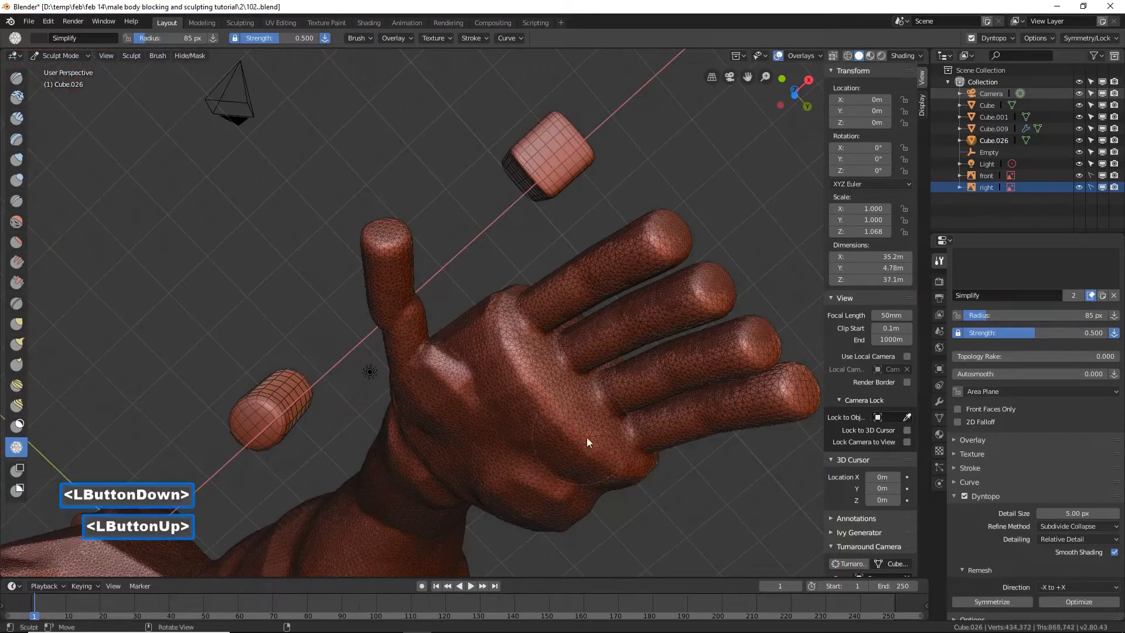
pyautogui.moveTo(586, 437)
pyautogui.keyDown('ctrl'); pyautogui.mouseDown(button='middle')
pyautogui.moveTo(602, 402)
pyautogui.moveTo(581, 375)
pyautogui.mouseUp(button='middle'); pyautogui.keyUp('ctrl')
pyautogui.moveTo(555, 316)
pyautogui.mouseDown()
pyautogui.moveTo(504, 322)
pyautogui.moveTo(468, 189)
pyautogui.moveTo(475, 321)
pyautogui.moveTo(446, 403)
pyautogui.mouseUp()
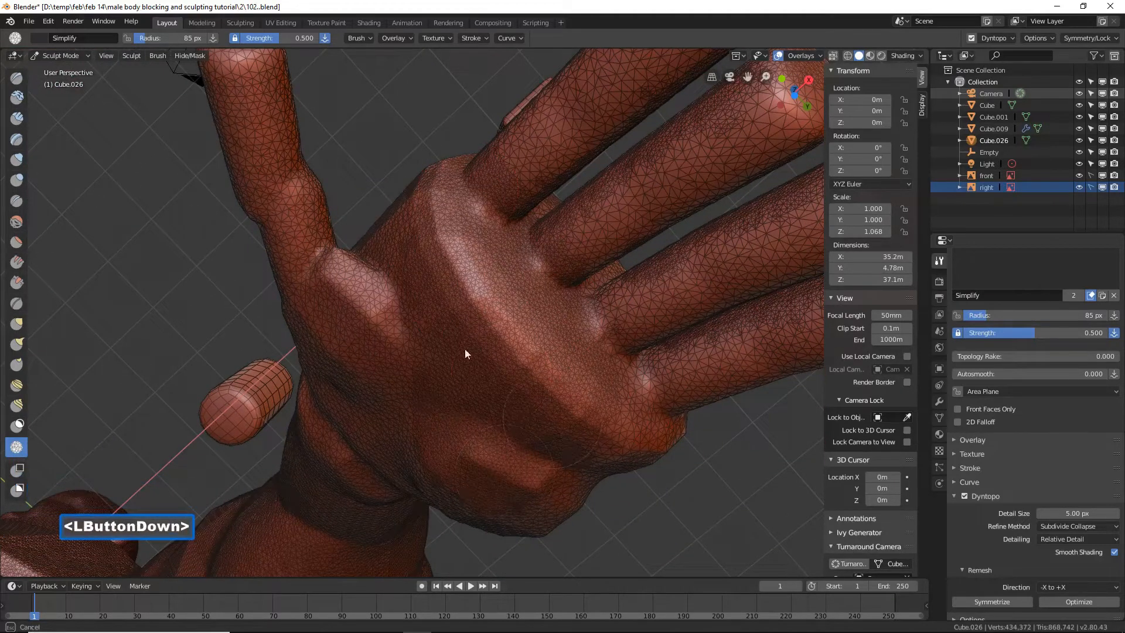
pyautogui.moveTo(357, 260)
pyautogui.mouseDown()
pyautogui.moveTo(262, 117)
pyautogui.moveTo(307, 227)
pyautogui.mouseUp()
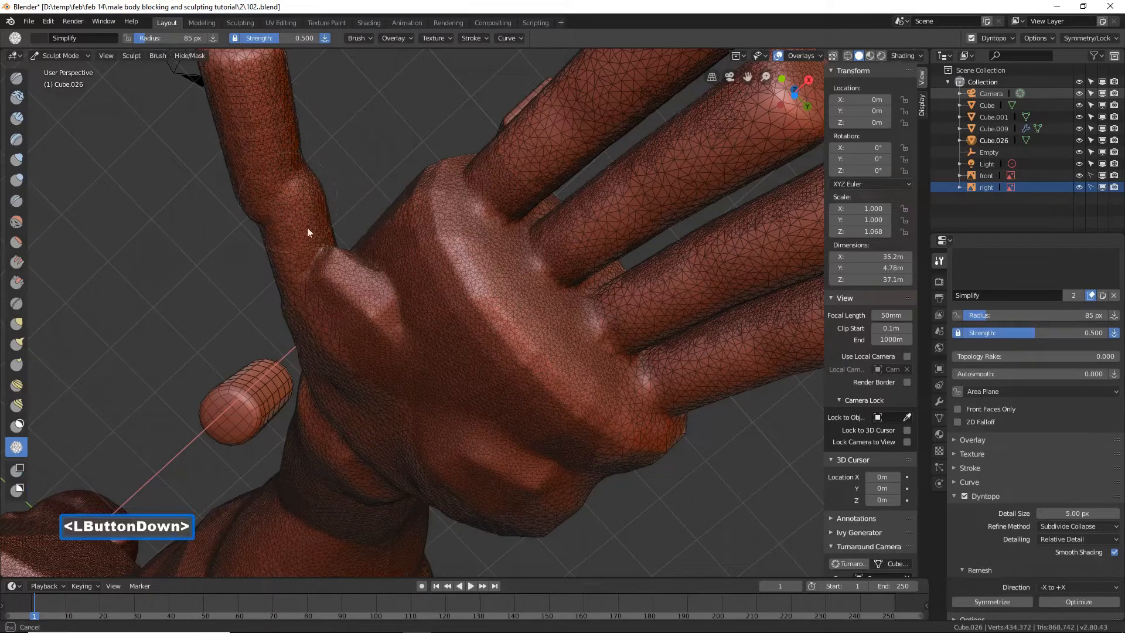
pyautogui.moveTo(360, 356); pyautogui.dragTo(393, 349)
# - Refine the palm side of the thumb and the two fingers nearest to it with the Simplify brush
pyautogui.moveTo(393, 349)
pyautogui.keyDown('shift'); pyautogui.mouseDown(button='middle')
pyautogui.moveTo(370, 327)
pyautogui.moveTo(228, 273)
pyautogui.mouseUp(button='middle'); pyautogui.keyUp('shift')
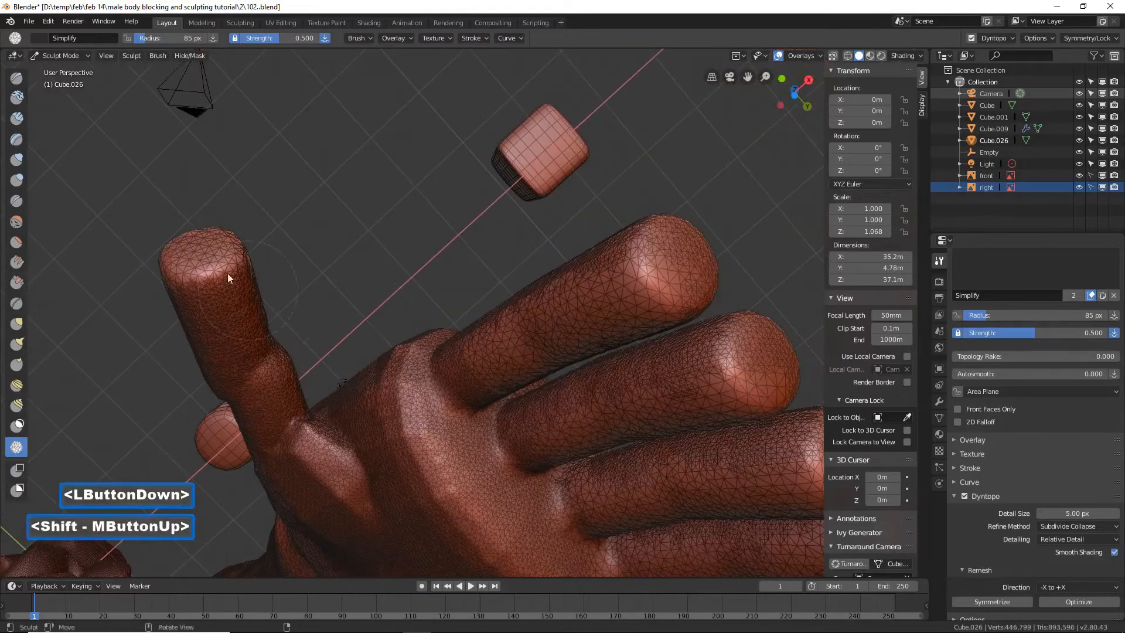
pyautogui.click(287, 286)
pyautogui.moveTo(287, 286)
pyautogui.mouseDown()
pyautogui.moveTo(615, 259)
pyautogui.moveTo(654, 278)
pyautogui.moveTo(593, 301)
pyautogui.moveTo(485, 411)
pyautogui.mouseUp()
pyautogui.moveTo(515, 488)
pyautogui.mouseDown()
pyautogui.moveTo(683, 381)
pyautogui.moveTo(691, 396)
pyautogui.mouseUp()
# - Refine the palm side of the ring and little fingers up to their tips with the Simplify brush
pyautogui.keyDown('shift'); pyautogui.moveTo(678, 402); pyautogui.dragTo(670, 387, button='middle'); pyautogui.keyUp('shift')
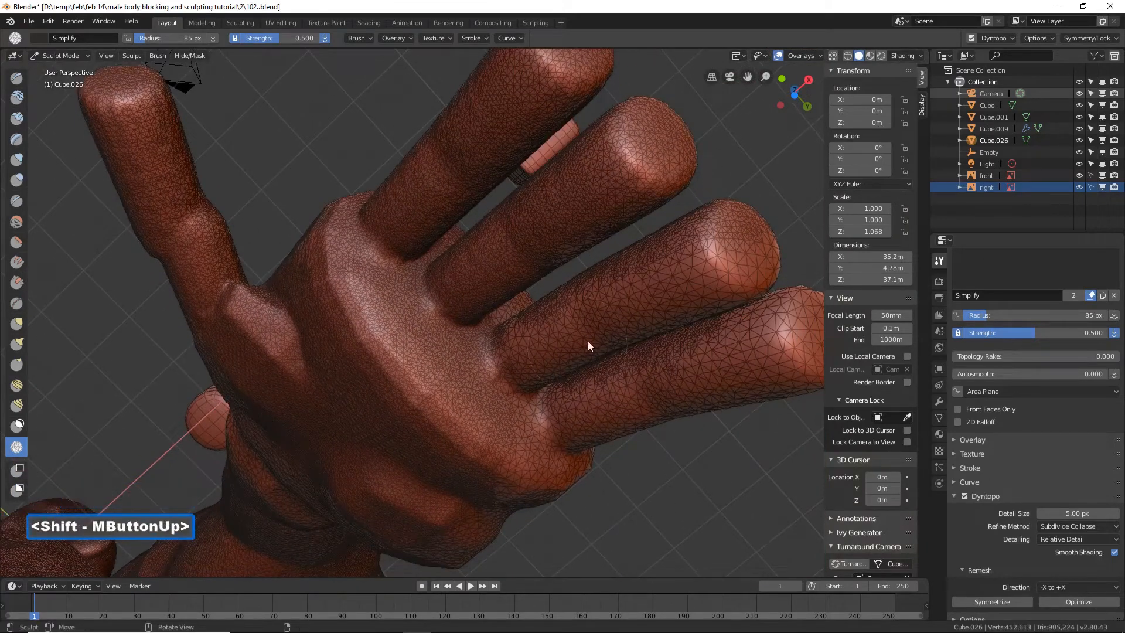
pyautogui.moveTo(737, 261)
pyautogui.mouseDown()
pyautogui.moveTo(536, 389)
pyautogui.moveTo(570, 423)
pyautogui.moveTo(488, 493)
pyautogui.moveTo(594, 434)
pyautogui.moveTo(635, 434)
pyautogui.mouseUp()
pyautogui.moveTo(644, 428)
pyautogui.keyDown('shift'); pyautogui.mouseDown(button='middle')
pyautogui.moveTo(635, 431)
pyautogui.moveTo(636, 329)
pyautogui.mouseUp(button='middle'); pyautogui.keyUp('shift')
pyautogui.moveTo(636, 329); pyautogui.dragTo(670, 363)
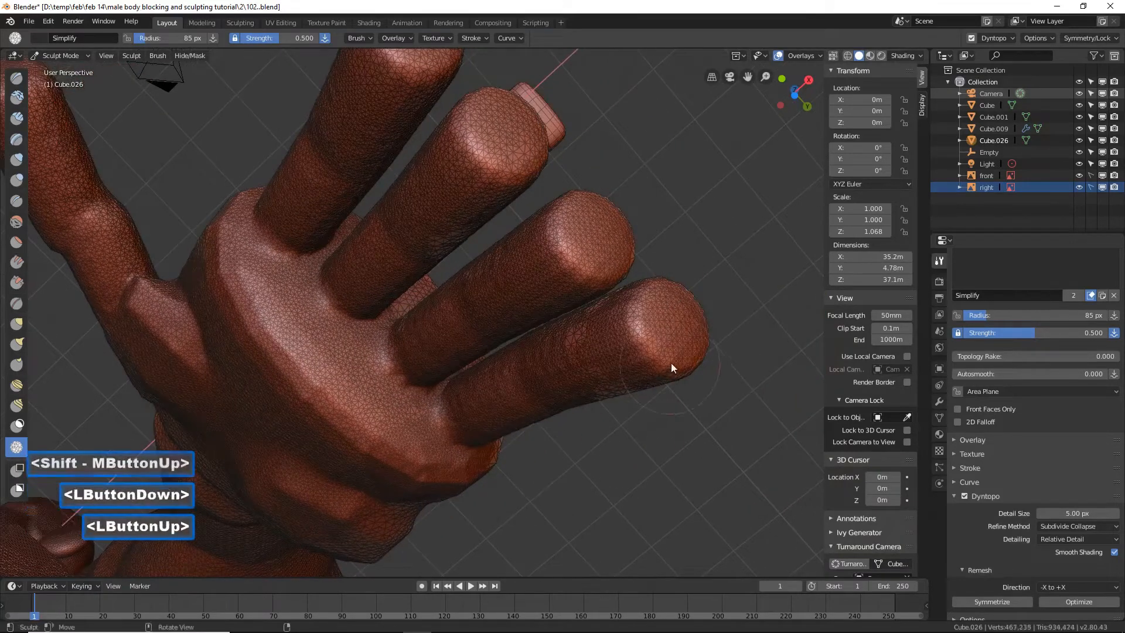
pyautogui.moveTo(563, 410)
pyautogui.mouseDown()
pyautogui.moveTo(500, 446)
pyautogui.moveTo(589, 451)
pyautogui.mouseUp()
# - Refine the coarse triangles along the outer side of the hand and its outermost finger
pyautogui.moveTo(596, 452)
pyautogui.mouseDown(button='middle')
pyautogui.moveTo(528, 463)
pyautogui.moveTo(465, 514)
pyautogui.moveTo(543, 413)
pyautogui.mouseUp(button='middle')
pyautogui.moveTo(544, 415)
pyautogui.mouseDown()
pyautogui.moveTo(533, 427)
pyautogui.moveTo(596, 423)
pyautogui.moveTo(502, 439)
pyautogui.moveTo(390, 485)
pyautogui.moveTo(392, 503)
pyautogui.mouseUp()
pyautogui.keyDown('shift'); pyautogui.moveTo(391, 502); pyautogui.dragTo(416, 473, button='middle'); pyautogui.keyUp('shift')
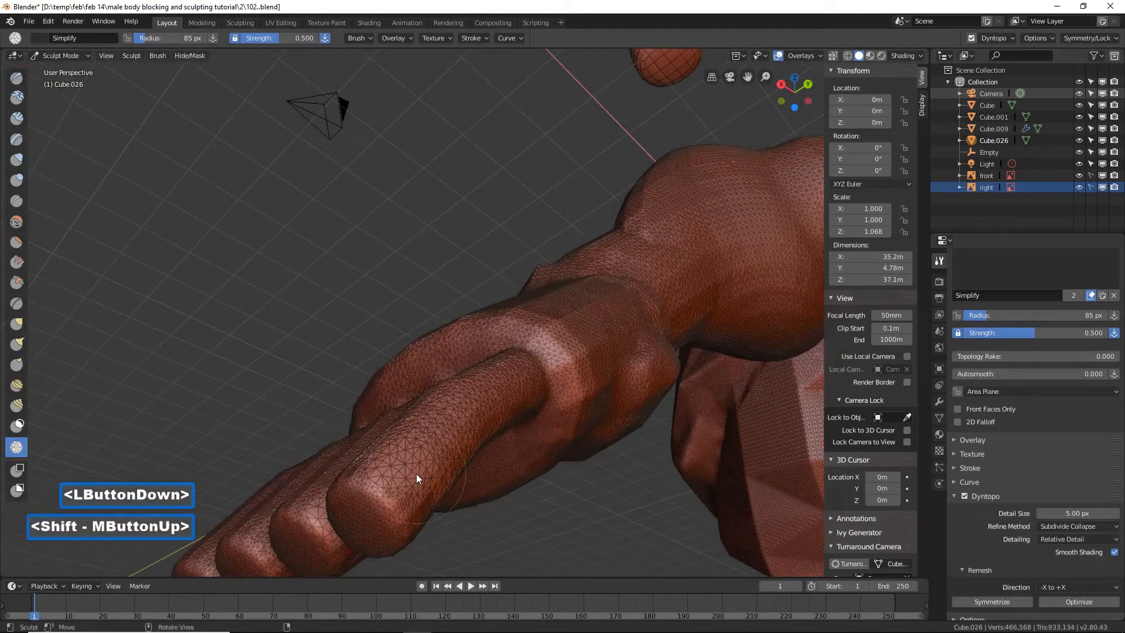
pyautogui.click(415, 474)
pyautogui.moveTo(414, 473); pyautogui.dragTo(501, 391)
# - Refine the remaining coarse fingertips as seen from the outer side of the hand
pyautogui.moveTo(425, 414); pyautogui.dragTo(444, 409, button='middle')
pyautogui.doubleClick(336, 484)
pyautogui.doubleClick(328, 505)
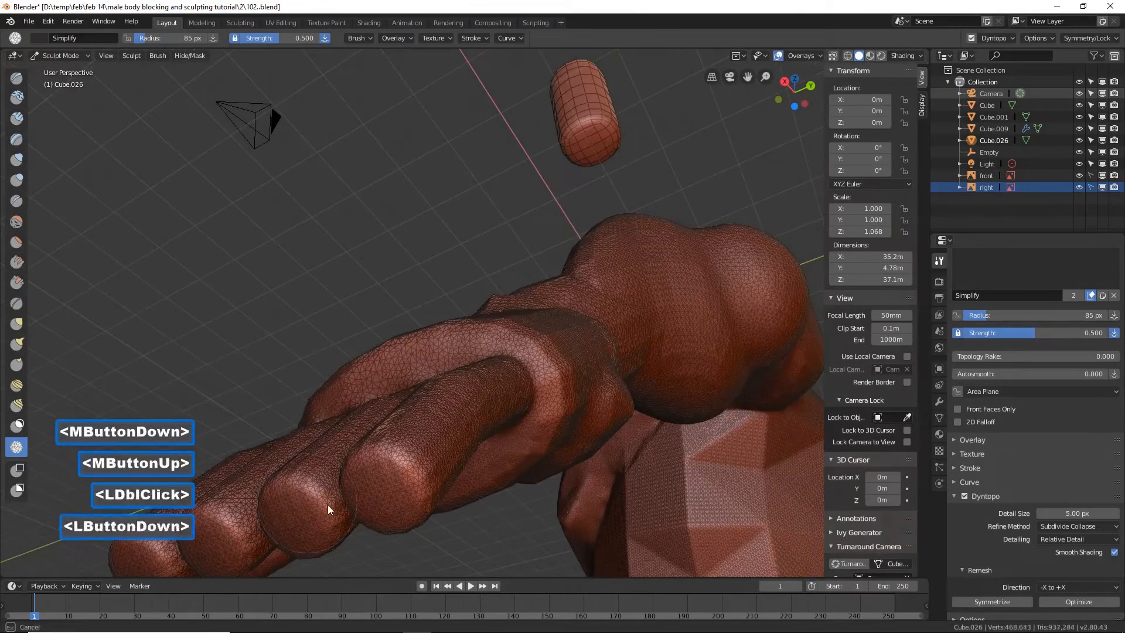
pyautogui.doubleClick(378, 486)
pyautogui.moveTo(332, 486); pyautogui.dragTo(318, 477, button='middle')
pyautogui.doubleClick(214, 519)
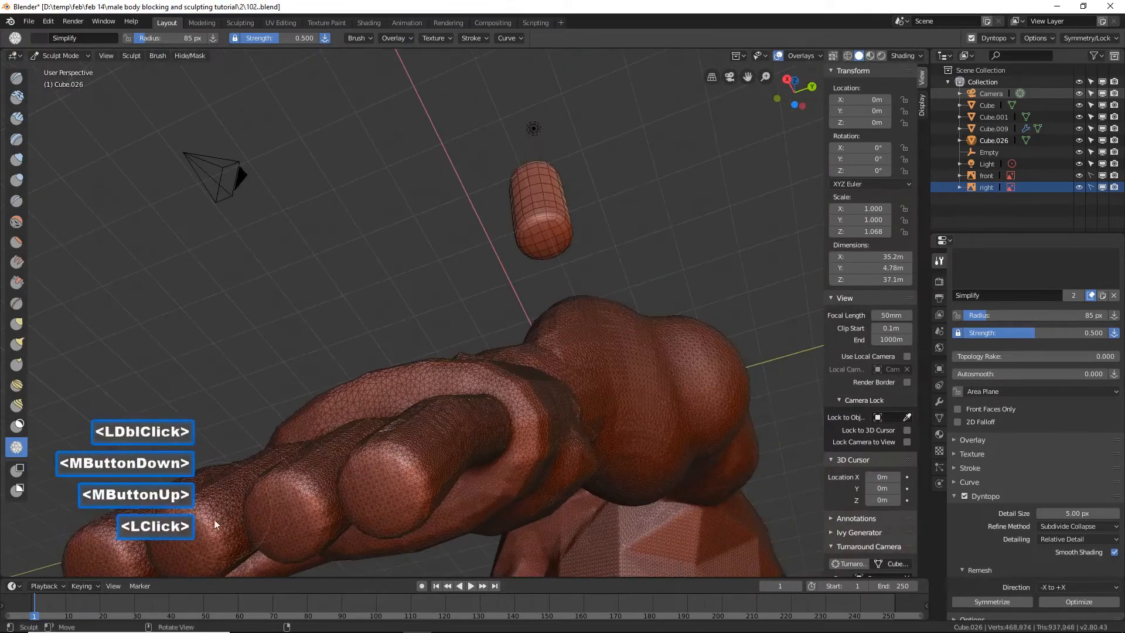
pyautogui.doubleClick(238, 508)
# - Even out the mesh on the ends of all four fingers and the thumb with short Simplify strokes from the front
pyautogui.moveTo(237, 509)
pyautogui.keyDown('shift'); pyautogui.mouseDown(button='middle')
pyautogui.moveTo(318, 478)
pyautogui.moveTo(305, 388)
pyautogui.moveTo(287, 383)
pyautogui.moveTo(296, 430)
pyautogui.moveTo(342, 414)
pyautogui.moveTo(374, 441)
pyautogui.moveTo(259, 355)
pyautogui.mouseUp(button='middle'); pyautogui.keyUp('shift')
pyautogui.doubleClick(304, 387)
pyautogui.click(300, 374)
pyautogui.doubleClick(234, 337)
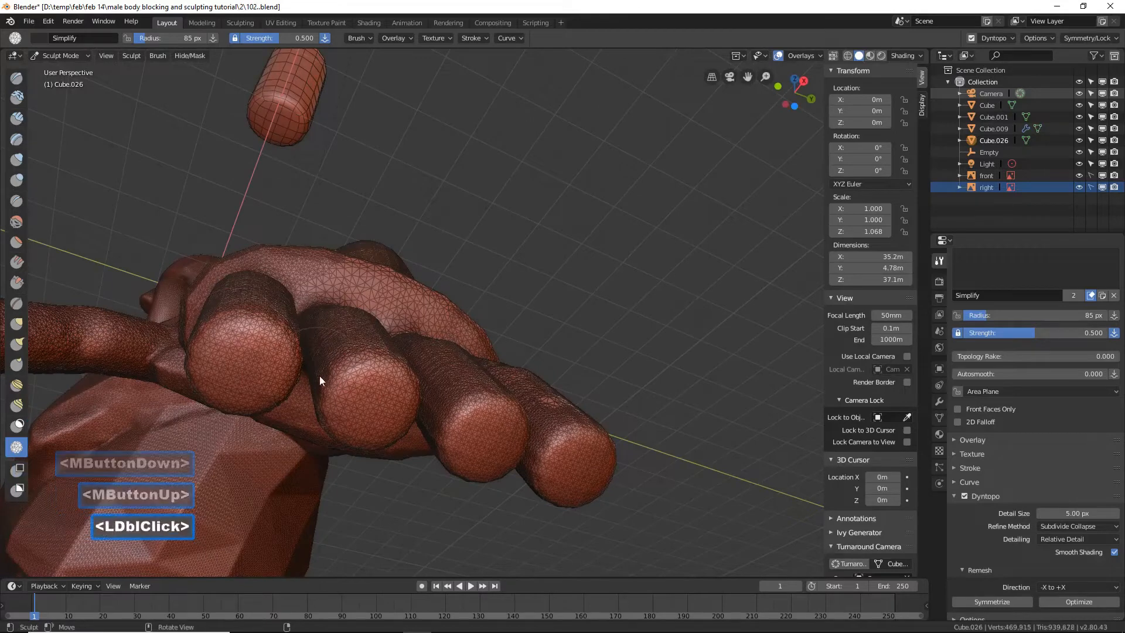
pyautogui.doubleClick(367, 374)
pyautogui.doubleClick(482, 414)
pyautogui.moveTo(474, 420)
pyautogui.mouseDown()
pyautogui.moveTo(465, 431)
pyautogui.moveTo(574, 450)
pyautogui.moveTo(504, 457)
pyautogui.mouseUp()
pyautogui.keyDown('shift'); pyautogui.moveTo(336, 468); pyautogui.dragTo(350, 465, button='middle'); pyautogui.keyUp('shift')
pyautogui.doubleClick(134, 361)
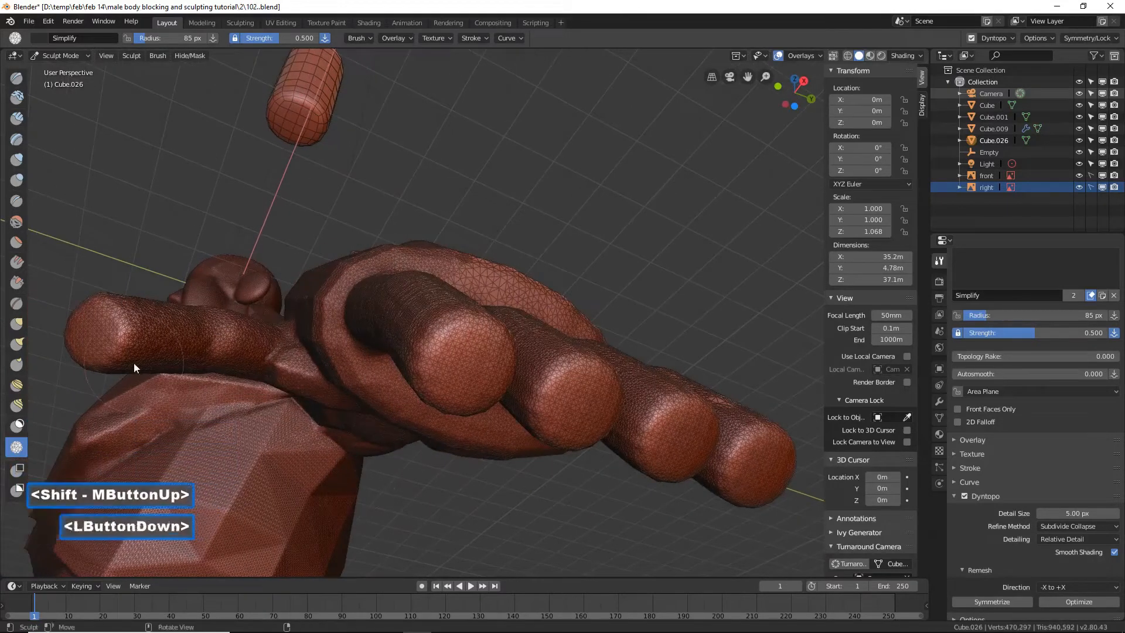
pyautogui.keyDown('ctrl'); pyautogui.moveTo(521, 248); pyautogui.dragTo(520, 269, button='middle'); pyautogui.keyUp('ctrl')
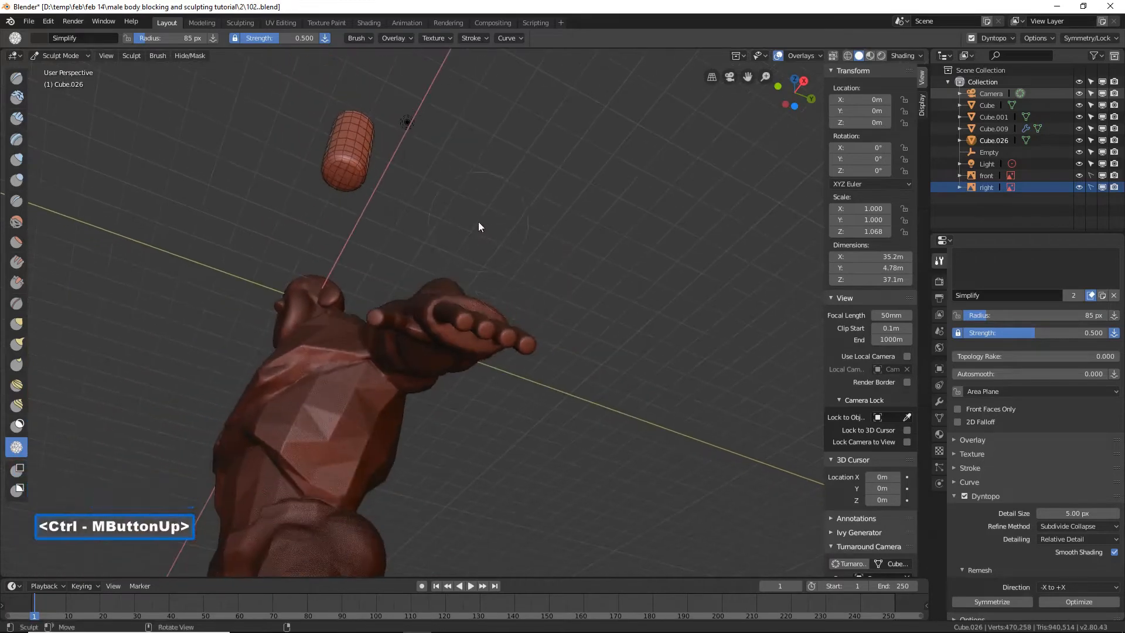
# - Refine the tip of the nose with the Simplify brush
pyautogui.moveTo(478, 222); pyautogui.dragTo(452, 336, button='middle')
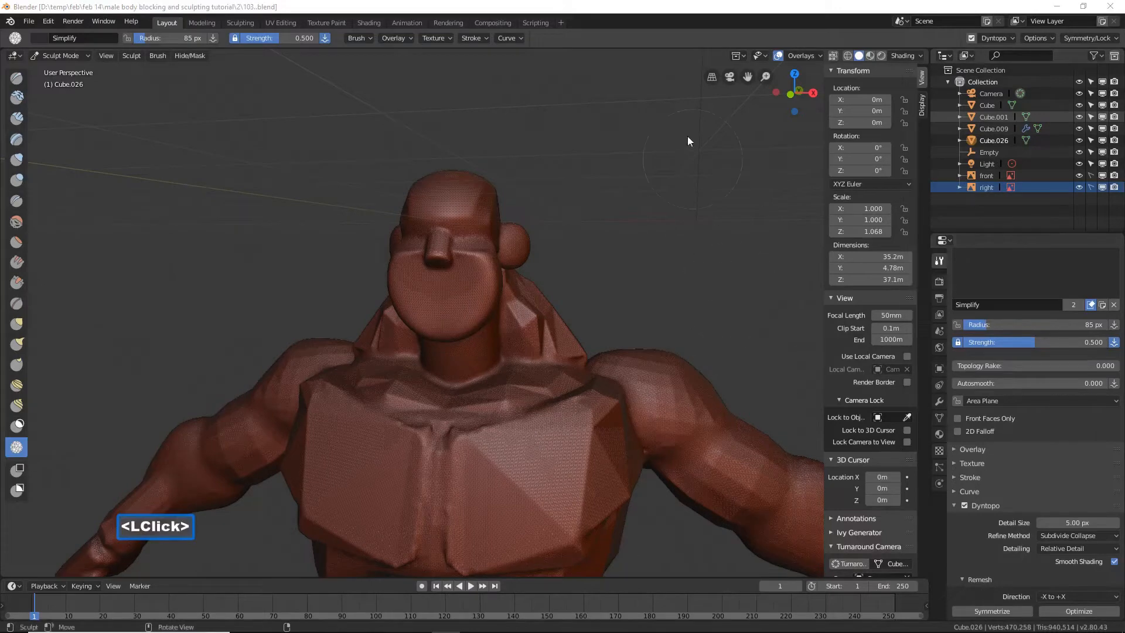
pyautogui.click(638, 28)
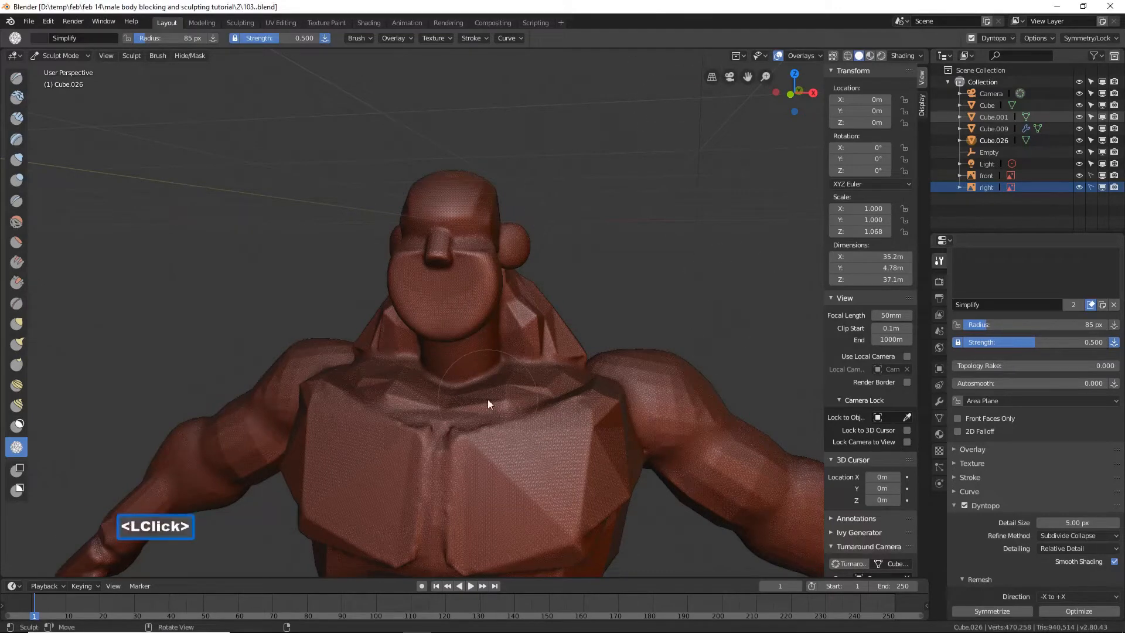
pyautogui.keyDown('ctrl'); pyautogui.moveTo(507, 395); pyautogui.dragTo(493, 361, button='middle'); pyautogui.keyUp('ctrl')
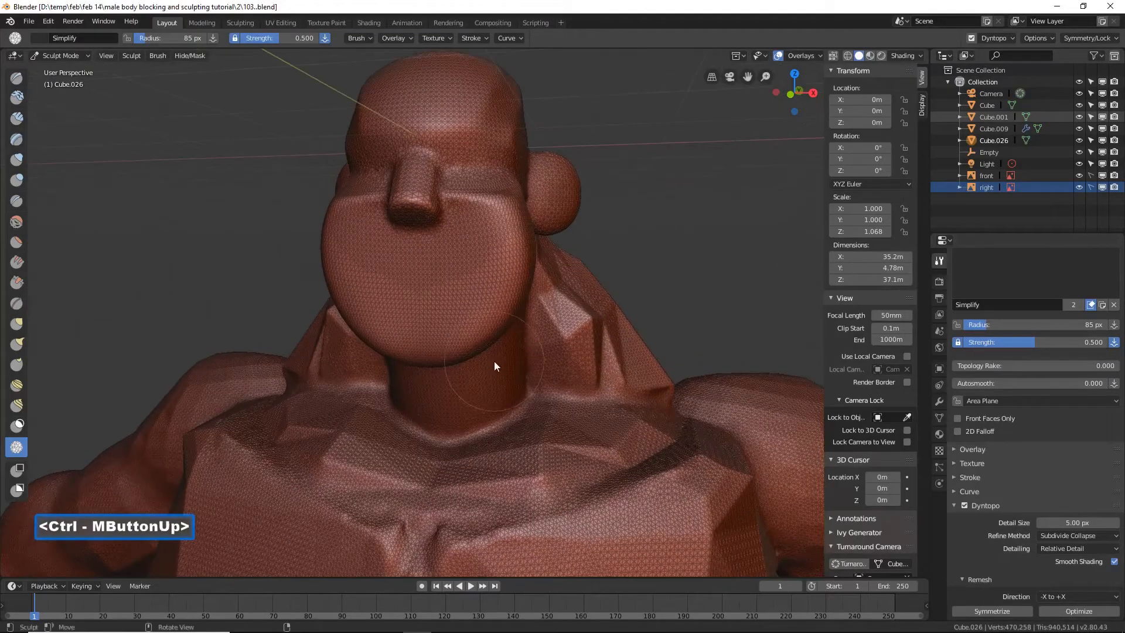
pyautogui.click(411, 205)
pyautogui.doubleClick(411, 204)
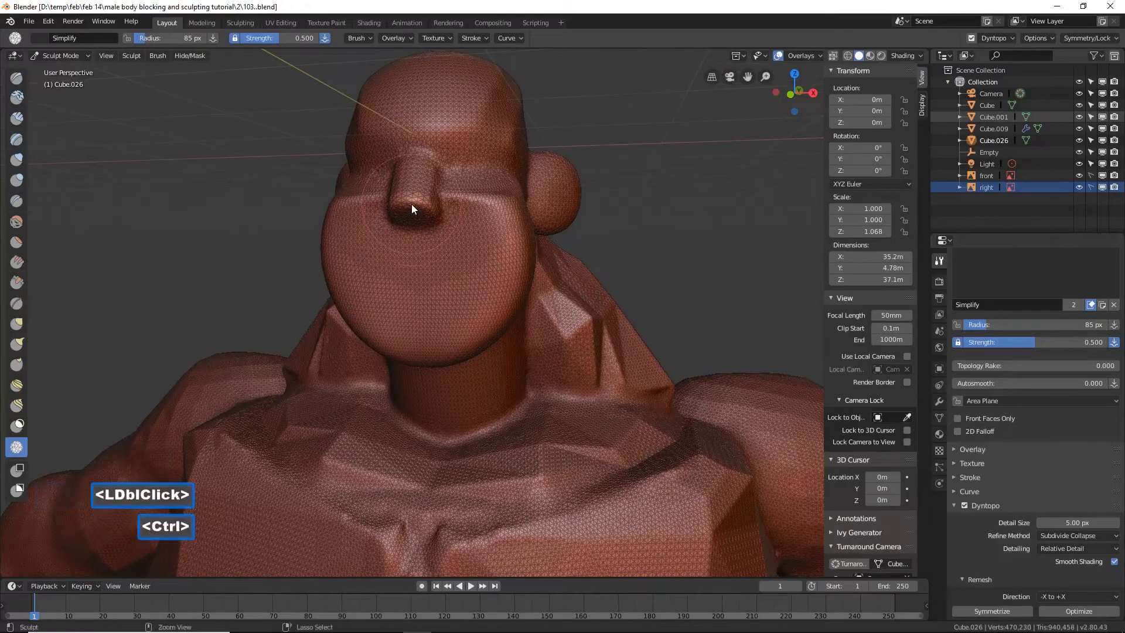
# - Refine the front of the lower face around the nose down to the chin with the Simplify brush
pyautogui.keyDown('ctrl'); pyautogui.moveTo(411, 204); pyautogui.dragTo(410, 194, button='middle'); pyautogui.keyUp('ctrl')
pyautogui.keyDown('shift'); pyautogui.moveTo(431, 117); pyautogui.dragTo(448, 237, button='middle'); pyautogui.keyUp('shift')
pyautogui.moveTo(430, 266)
pyautogui.mouseDown()
pyautogui.moveTo(405, 339)
pyautogui.moveTo(427, 388)
pyautogui.moveTo(387, 251)
pyautogui.moveTo(421, 231)
pyautogui.moveTo(543, 333)
pyautogui.moveTo(657, 304)
pyautogui.moveTo(534, 263)
pyautogui.moveTo(467, 225)
pyautogui.moveTo(564, 169)
pyautogui.moveTo(589, 184)
pyautogui.mouseUp()
pyautogui.moveTo(572, 363)
pyautogui.keyDown('shift'); pyautogui.mouseDown(button='middle')
pyautogui.moveTo(568, 346)
pyautogui.moveTo(636, 182)
pyautogui.mouseUp(button='middle'); pyautogui.keyUp('shift')
pyautogui.moveTo(636, 182)
pyautogui.mouseDown()
pyautogui.moveTo(590, 421)
pyautogui.moveTo(431, 516)
pyautogui.moveTo(337, 514)
pyautogui.mouseUp()
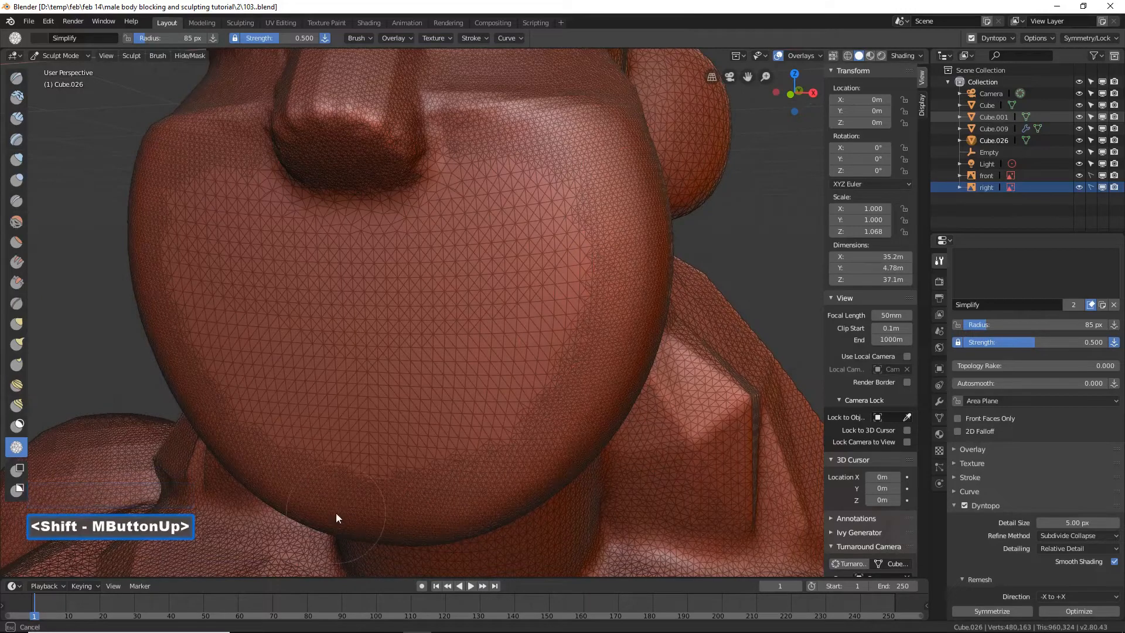
# - Refine the side of the cheek and the jaw with the Simplify brush
pyautogui.moveTo(620, 415); pyautogui.dragTo(529, 402, button='middle')
pyautogui.moveTo(617, 199)
pyautogui.mouseDown()
pyautogui.moveTo(635, 411)
pyautogui.moveTo(761, 188)
pyautogui.moveTo(704, 425)
pyautogui.moveTo(637, 521)
pyautogui.moveTo(740, 309)
pyautogui.mouseUp()
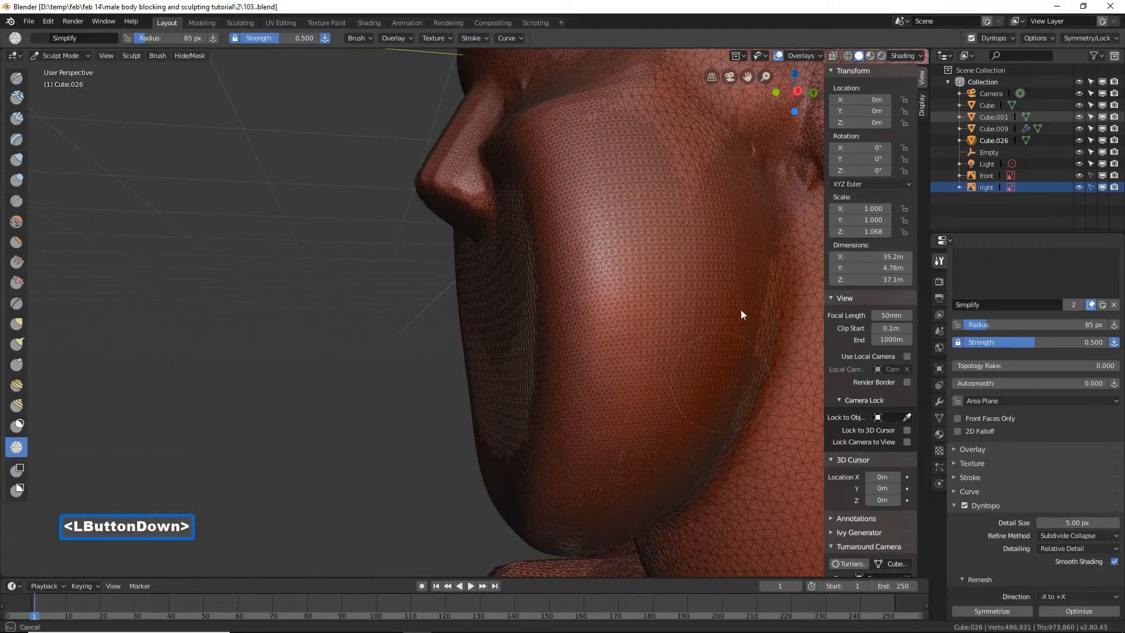
pyautogui.moveTo(741, 355)
pyautogui.mouseDown()
pyautogui.moveTo(615, 508)
pyautogui.moveTo(617, 440)
pyautogui.moveTo(578, 342)
pyautogui.moveTo(540, 326)
pyautogui.moveTo(478, 419)
pyautogui.moveTo(507, 232)
pyautogui.moveTo(484, 435)
pyautogui.moveTo(535, 250)
pyautogui.moveTo(595, 239)
pyautogui.mouseUp()
# - Refine the outer face, rim and back of the rounded ear block with the Simplify brush
pyautogui.keyDown('shift'); pyautogui.moveTo(595, 238); pyautogui.dragTo(582, 242, button='middle'); pyautogui.keyUp('shift')
pyautogui.moveTo(581, 243)
pyautogui.mouseDown()
pyautogui.moveTo(632, 171)
pyautogui.moveTo(713, 211)
pyautogui.moveTo(645, 120)
pyautogui.moveTo(740, 147)
pyautogui.moveTo(703, 297)
pyautogui.moveTo(585, 205)
pyautogui.moveTo(645, 301)
pyautogui.mouseUp()
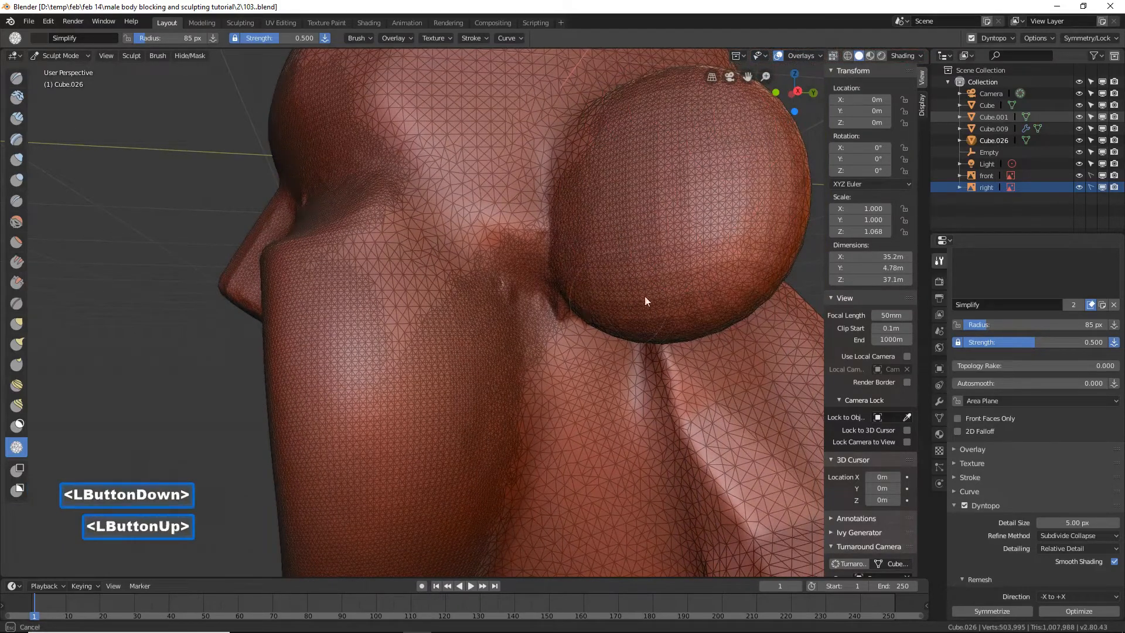
pyautogui.keyDown('shift'); pyautogui.moveTo(645, 301); pyautogui.dragTo(638, 284, button='middle'); pyautogui.keyUp('shift')
pyautogui.moveTo(639, 284)
pyautogui.mouseDown(button='middle')
pyautogui.moveTo(635, 271)
pyautogui.moveTo(532, 301)
pyautogui.moveTo(499, 241)
pyautogui.mouseUp(button='middle')
pyautogui.moveTo(499, 241)
pyautogui.mouseDown()
pyautogui.moveTo(571, 157)
pyautogui.moveTo(513, 143)
pyautogui.moveTo(546, 94)
pyautogui.moveTo(592, 208)
pyautogui.moveTo(547, 340)
pyautogui.moveTo(600, 265)
pyautogui.moveTo(586, 105)
pyautogui.mouseUp()
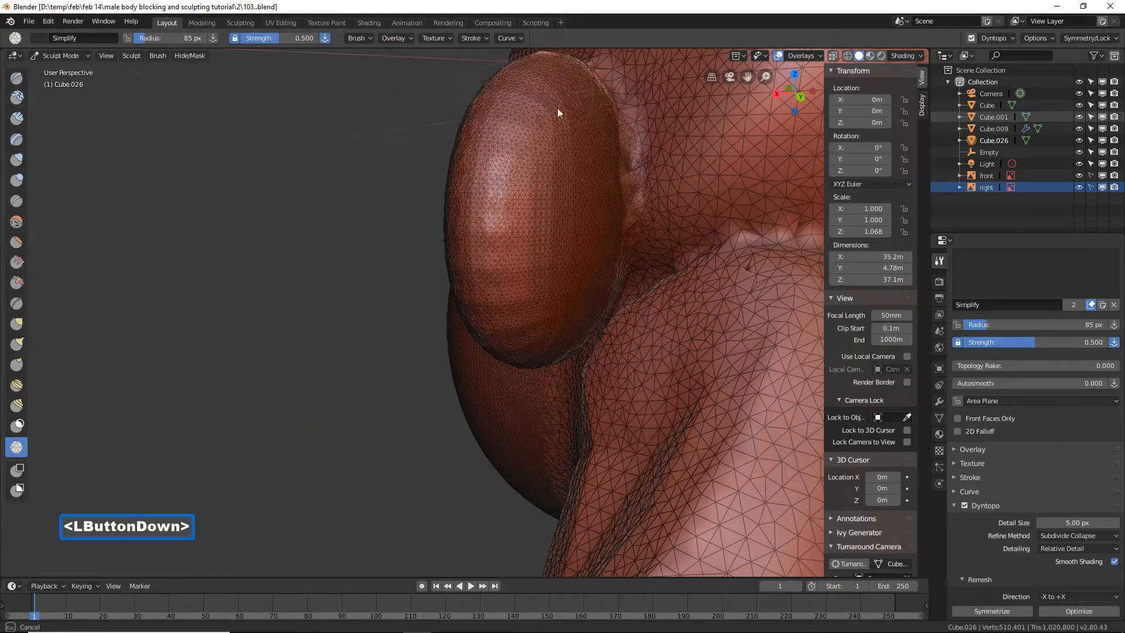
pyautogui.moveTo(544, 306); pyautogui.dragTo(414, 346)
# - Refine the mesh on the forehead and down the temple in front of the ear
pyautogui.moveTo(414, 347)
pyautogui.mouseDown(button='middle')
pyautogui.moveTo(490, 344)
pyautogui.moveTo(595, 319)
pyautogui.moveTo(447, 292)
pyautogui.moveTo(528, 309)
pyautogui.moveTo(536, 325)
pyautogui.moveTo(585, 326)
pyautogui.mouseUp(button='middle')
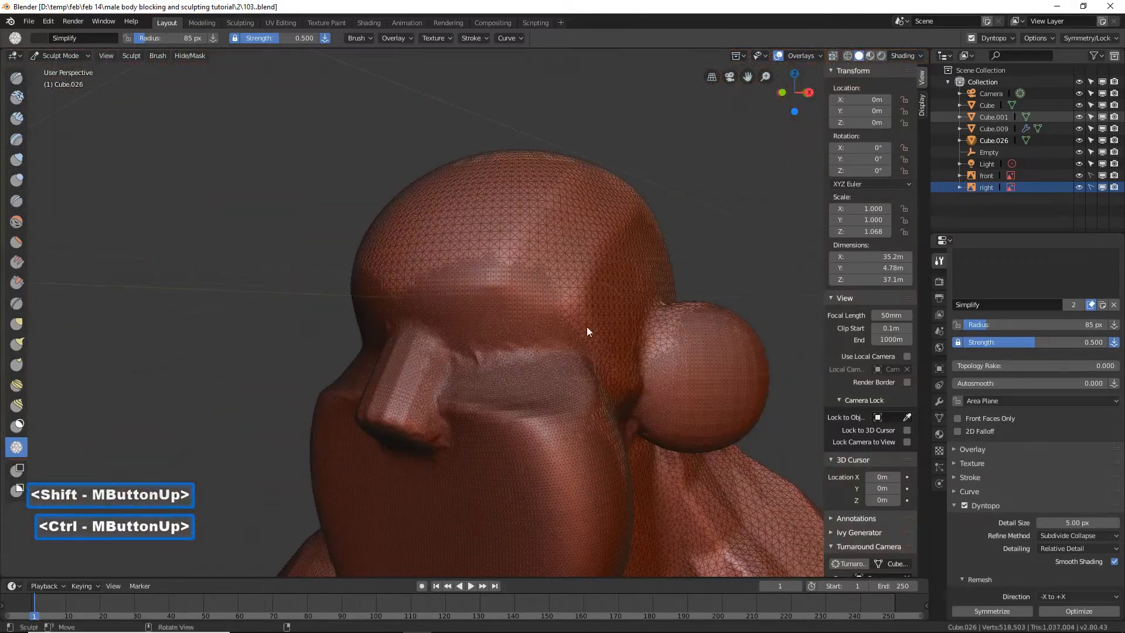
pyautogui.moveTo(431, 255)
pyautogui.mouseDown()
pyautogui.moveTo(417, 257)
pyautogui.moveTo(516, 284)
pyautogui.moveTo(557, 267)
pyautogui.mouseUp()
pyautogui.moveTo(569, 246)
pyautogui.mouseDown()
pyautogui.moveTo(574, 221)
pyautogui.moveTo(482, 179)
pyautogui.moveTo(554, 192)
pyautogui.moveTo(602, 304)
pyautogui.mouseUp()
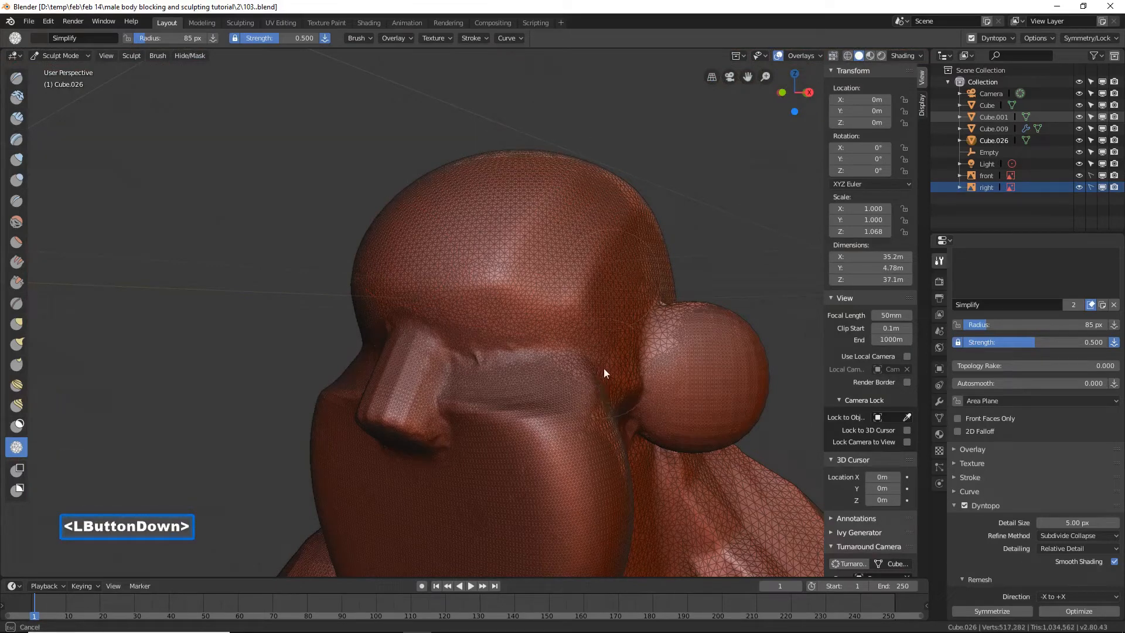
pyautogui.moveTo(604, 369)
pyautogui.mouseDown()
pyautogui.moveTo(610, 432)
pyautogui.moveTo(628, 445)
pyautogui.mouseUp()
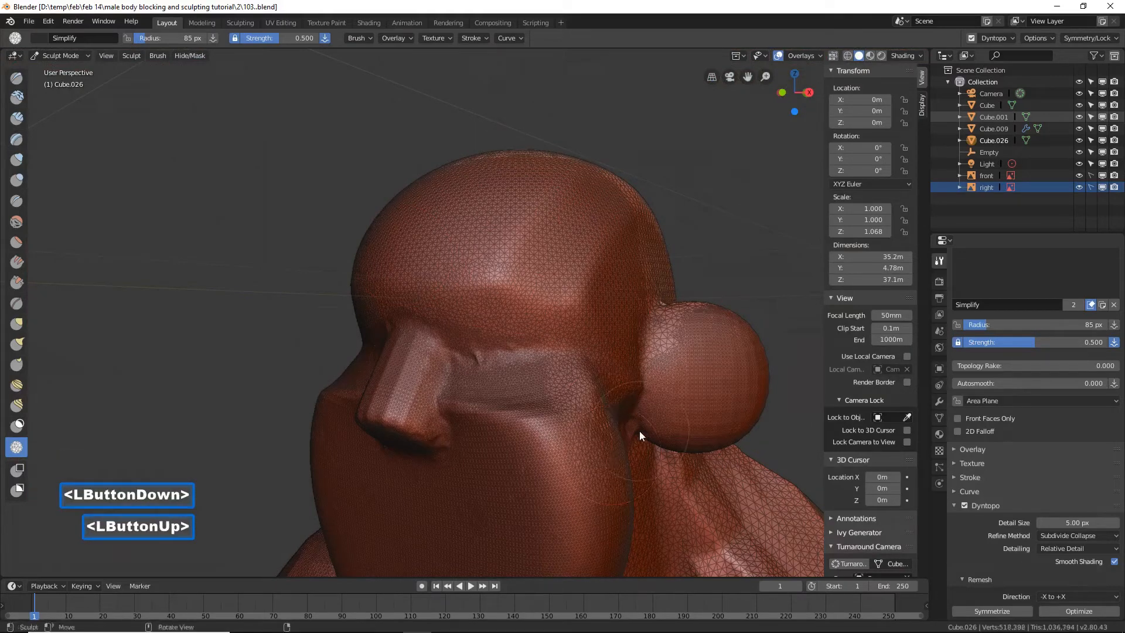
# - Refine the side, top and back of the skull with the Simplify brush
pyautogui.moveTo(635, 413); pyautogui.dragTo(616, 382, button='middle')
pyautogui.moveTo(616, 382)
pyautogui.keyDown('shift'); pyautogui.mouseDown(button='middle')
pyautogui.moveTo(590, 398)
pyautogui.moveTo(585, 388)
pyautogui.mouseUp(button='middle'); pyautogui.keyUp('shift')
pyautogui.moveTo(439, 333)
pyautogui.mouseDown()
pyautogui.moveTo(510, 470)
pyautogui.moveTo(427, 351)
pyautogui.moveTo(632, 314)
pyautogui.moveTo(588, 466)
pyautogui.mouseUp()
pyautogui.moveTo(588, 466)
pyautogui.mouseDown()
pyautogui.moveTo(600, 515)
pyautogui.moveTo(698, 393)
pyautogui.moveTo(619, 544)
pyautogui.moveTo(497, 527)
pyautogui.moveTo(441, 469)
pyautogui.moveTo(420, 481)
pyautogui.moveTo(622, 294)
pyautogui.mouseUp()
pyautogui.moveTo(629, 285)
pyautogui.mouseDown()
pyautogui.moveTo(639, 272)
pyautogui.moveTo(676, 325)
pyautogui.mouseUp()
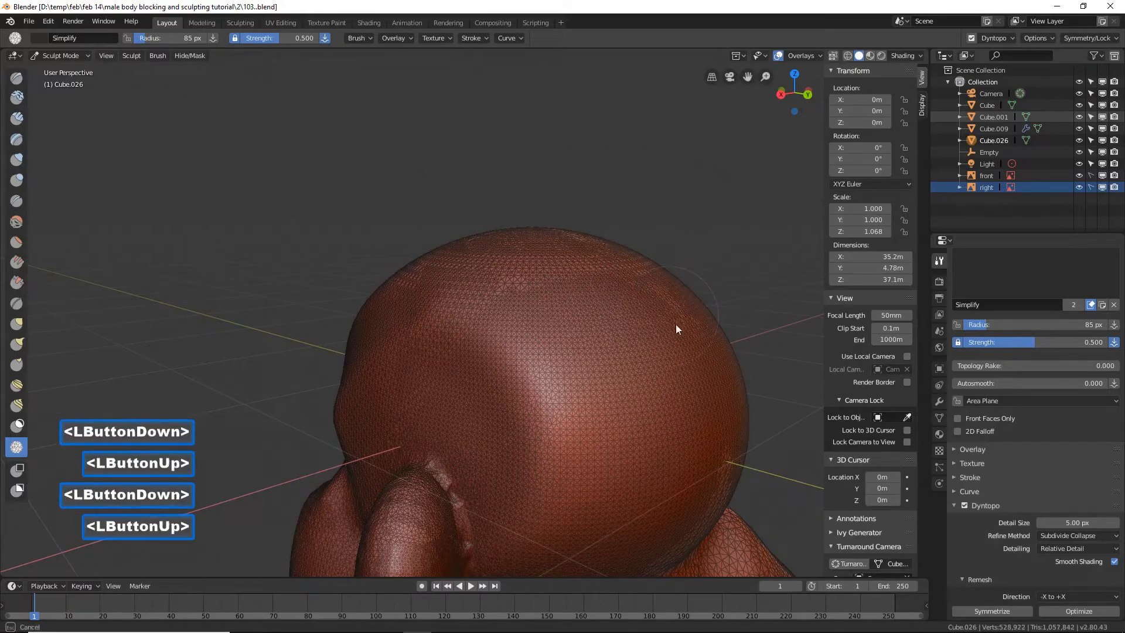
pyautogui.moveTo(676, 325)
pyautogui.keyDown('shift'); pyautogui.mouseDown(button='middle')
pyautogui.moveTo(592, 378)
pyautogui.moveTo(441, 286)
pyautogui.mouseUp(button='middle'); pyautogui.keyUp('shift')
pyautogui.moveTo(442, 286); pyautogui.dragTo(346, 389)
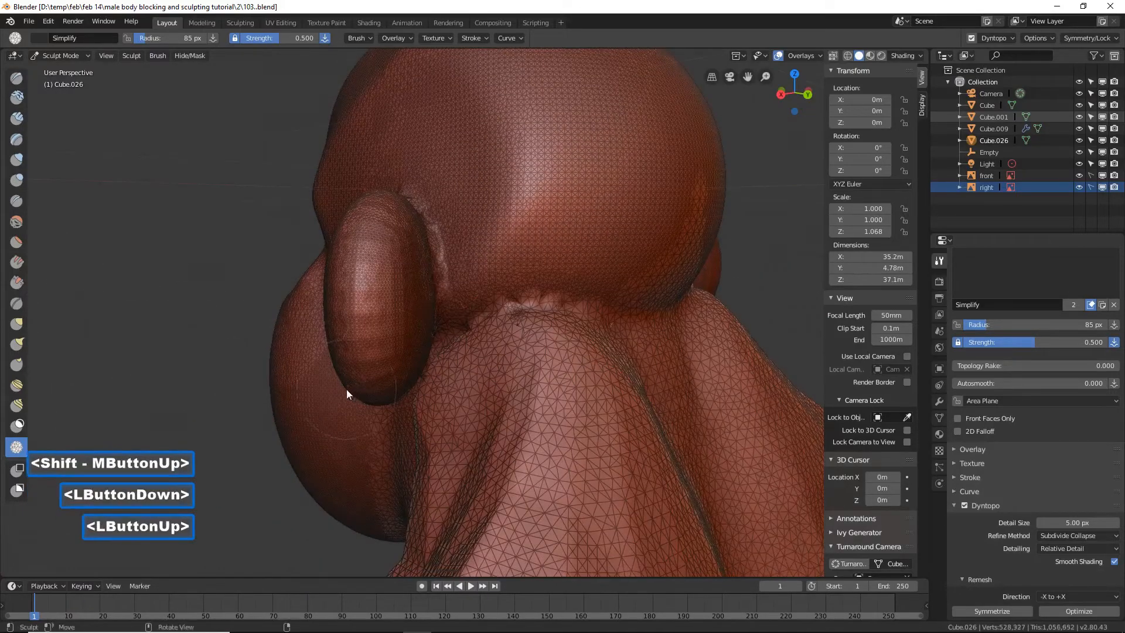
# - Refine the outer corner of the eye socket and the joint where the ear meets the head
pyautogui.moveTo(346, 389)
pyautogui.mouseDown(button='middle')
pyautogui.moveTo(492, 397)
pyautogui.moveTo(535, 378)
pyautogui.moveTo(498, 369)
pyautogui.moveTo(456, 382)
pyautogui.mouseUp(button='middle')
pyautogui.moveTo(424, 326); pyautogui.dragTo(417, 335)
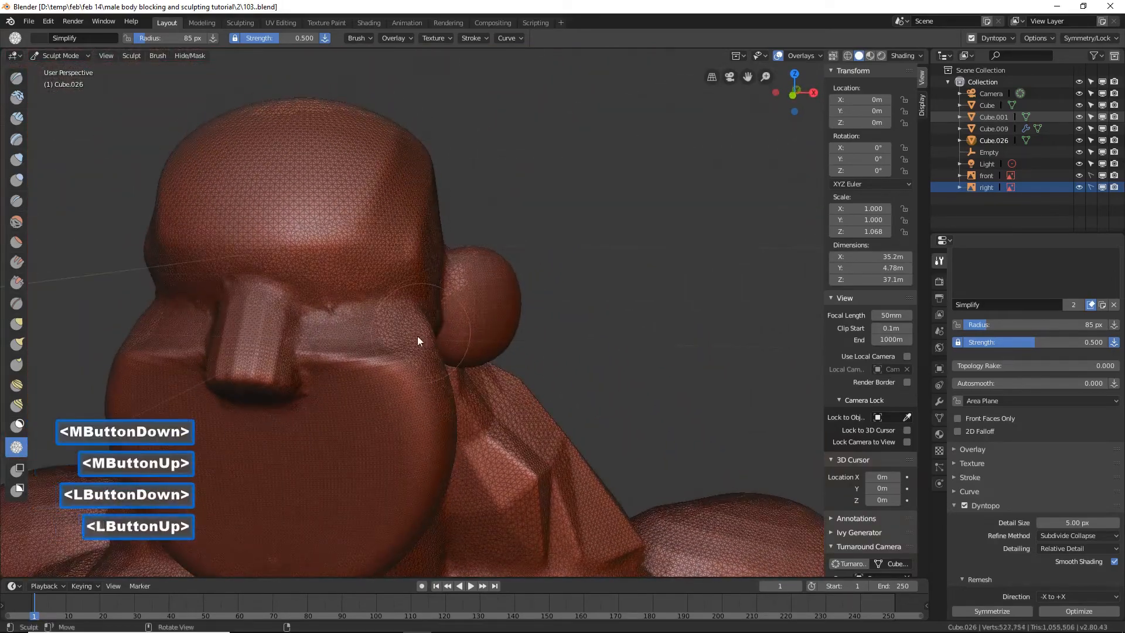
pyautogui.keyDown('ctrl'); pyautogui.moveTo(434, 355); pyautogui.dragTo(432, 354, button='middle'); pyautogui.keyUp('ctrl')
pyautogui.click(387, 340)
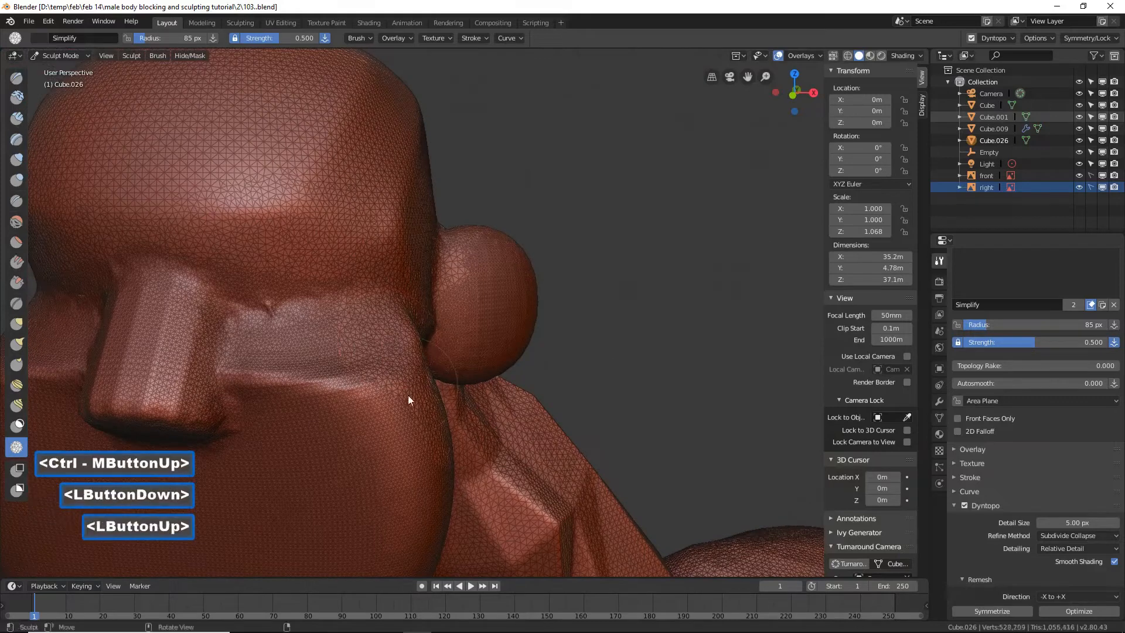
pyautogui.moveTo(410, 391); pyautogui.dragTo(430, 320)
pyautogui.doubleClick(442, 283)
pyautogui.keyDown('ctrl'); pyautogui.moveTo(455, 340); pyautogui.dragTo(449, 332, button='middle'); pyautogui.keyUp('ctrl')
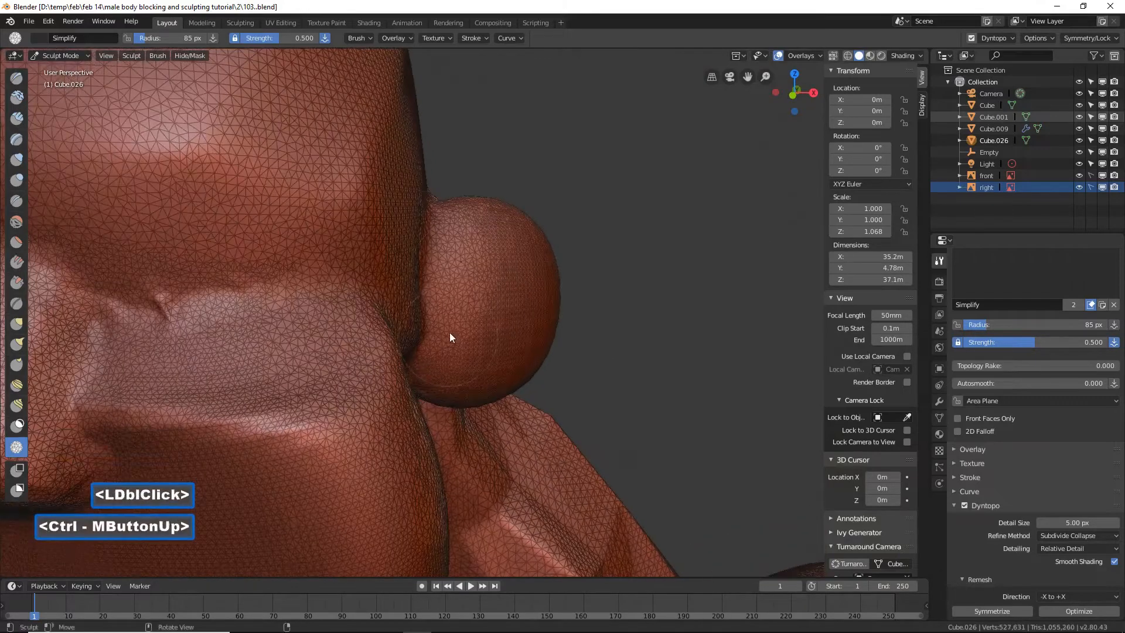
pyautogui.moveTo(458, 297); pyautogui.dragTo(427, 336)
pyautogui.scroll(-5, 402, 360)
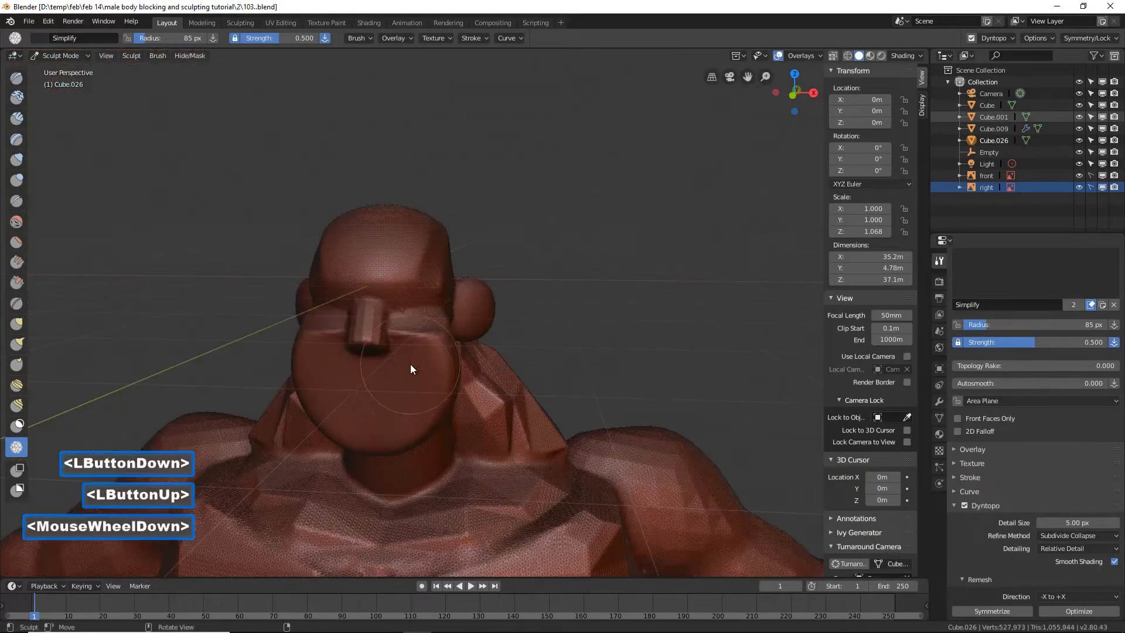
pyautogui.moveTo(372, 377)
pyautogui.mouseDown(button='middle')
pyautogui.moveTo(432, 371)
pyautogui.moveTo(374, 357)
pyautogui.mouseUp(button='middle')
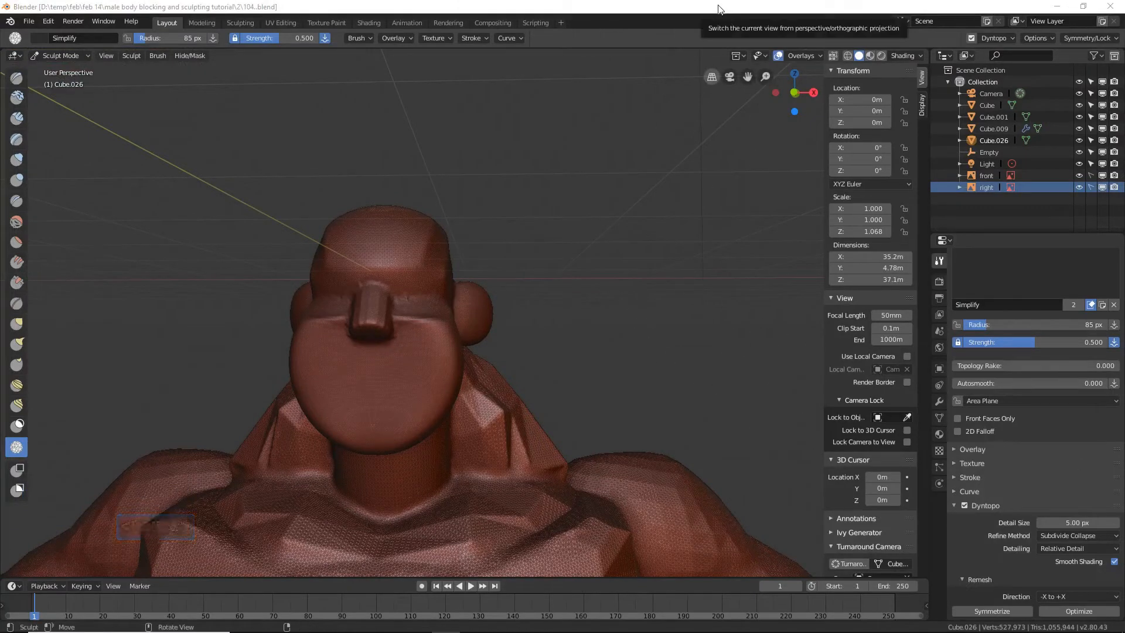
# - Turn off the wireframe overlay so the sculpted body shows only its shaded surface
pyautogui.click(719, 9)
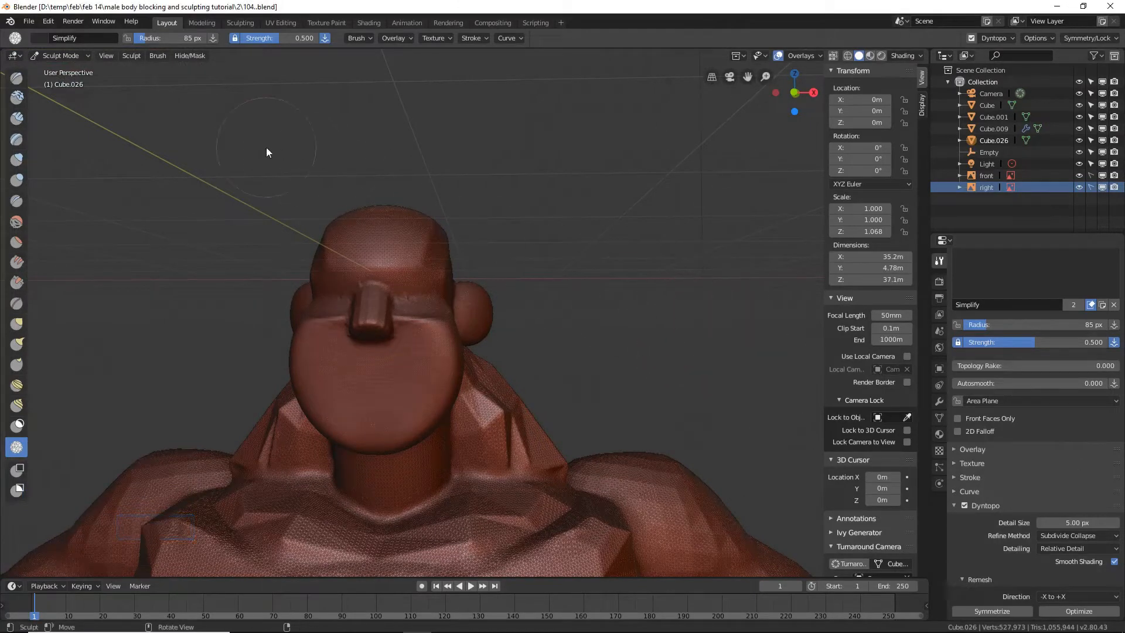
pyautogui.click(75, 55)
pyautogui.click(806, 58)
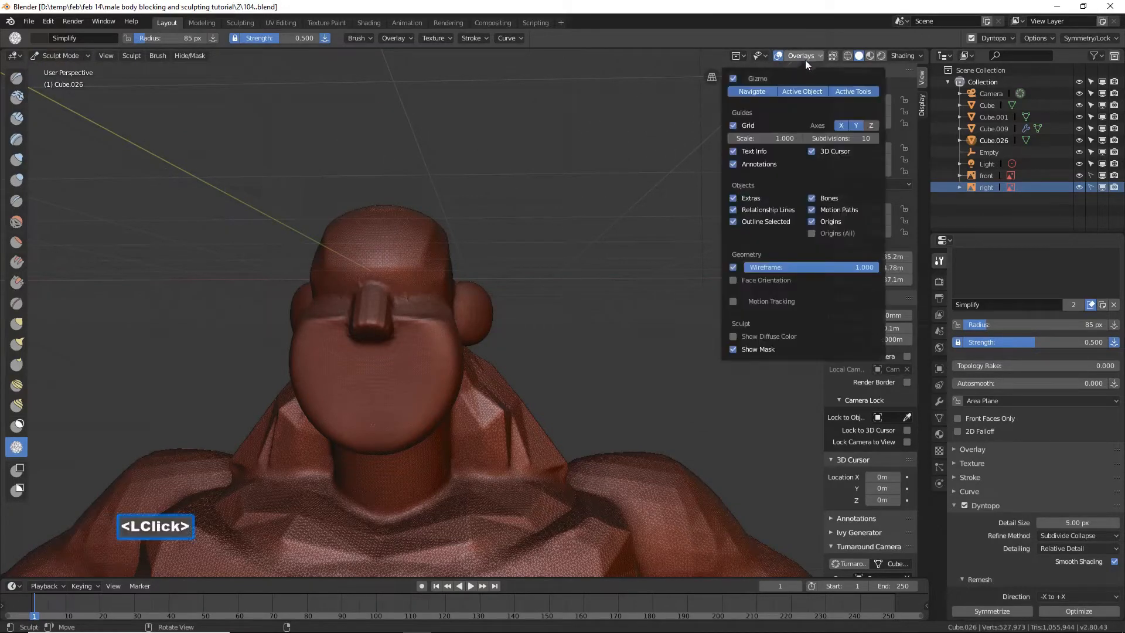
pyautogui.click(733, 266)
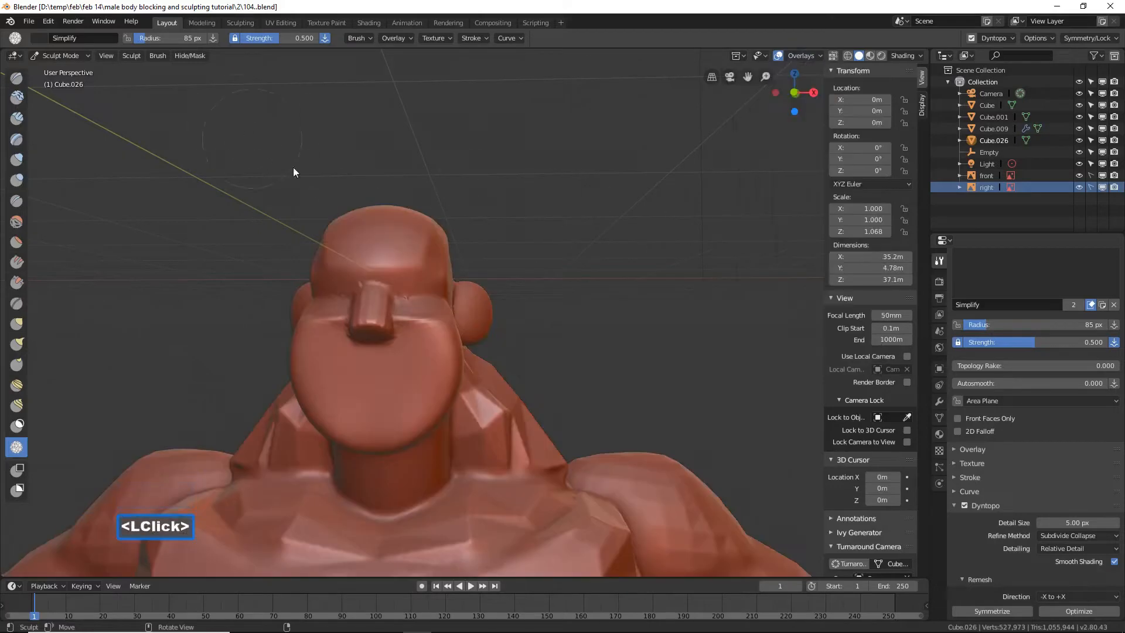
pyautogui.scroll(-2, 511, 241)
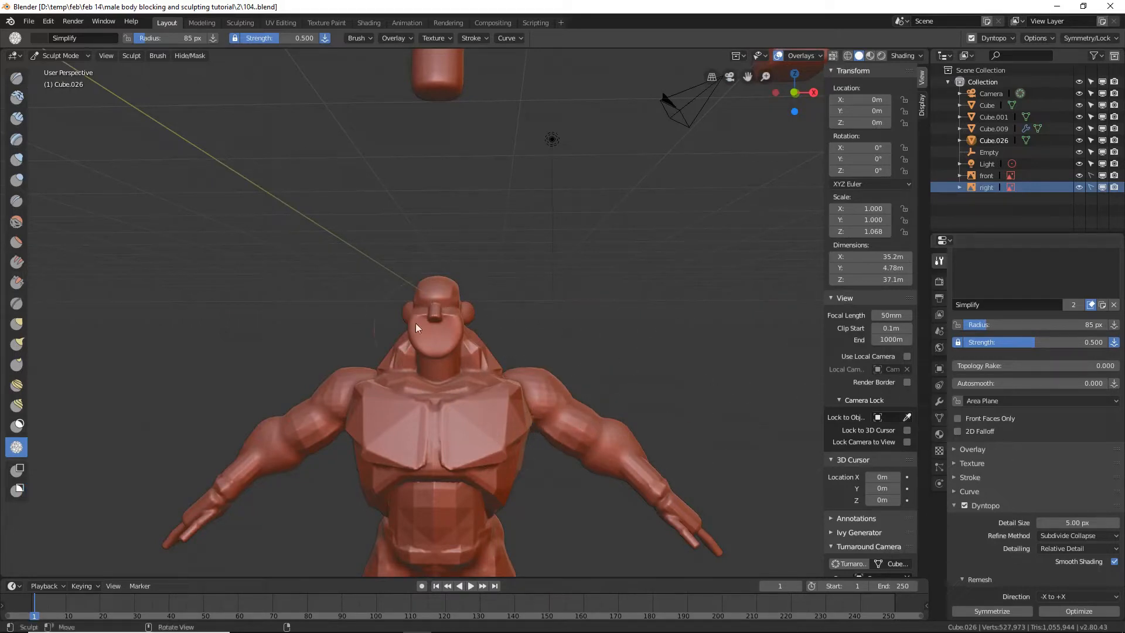
# - Switch the body mesh from sculpting to Object Mode and save the file as version 105
pyautogui.click(83, 54)
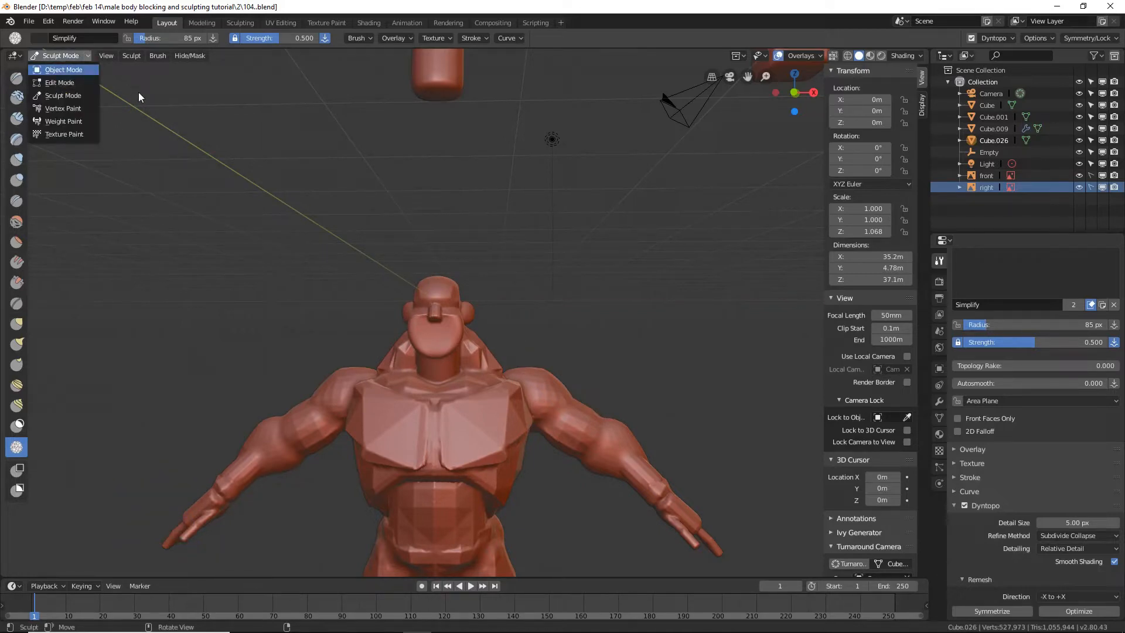
pyautogui.press('Return')
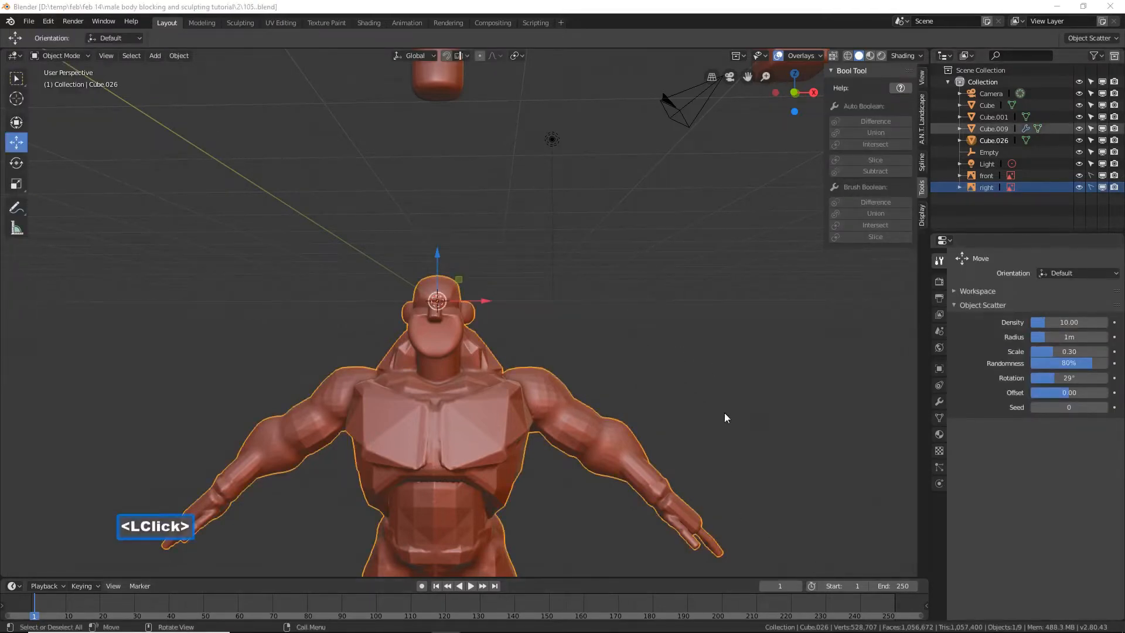
pyautogui.click(714, 9)
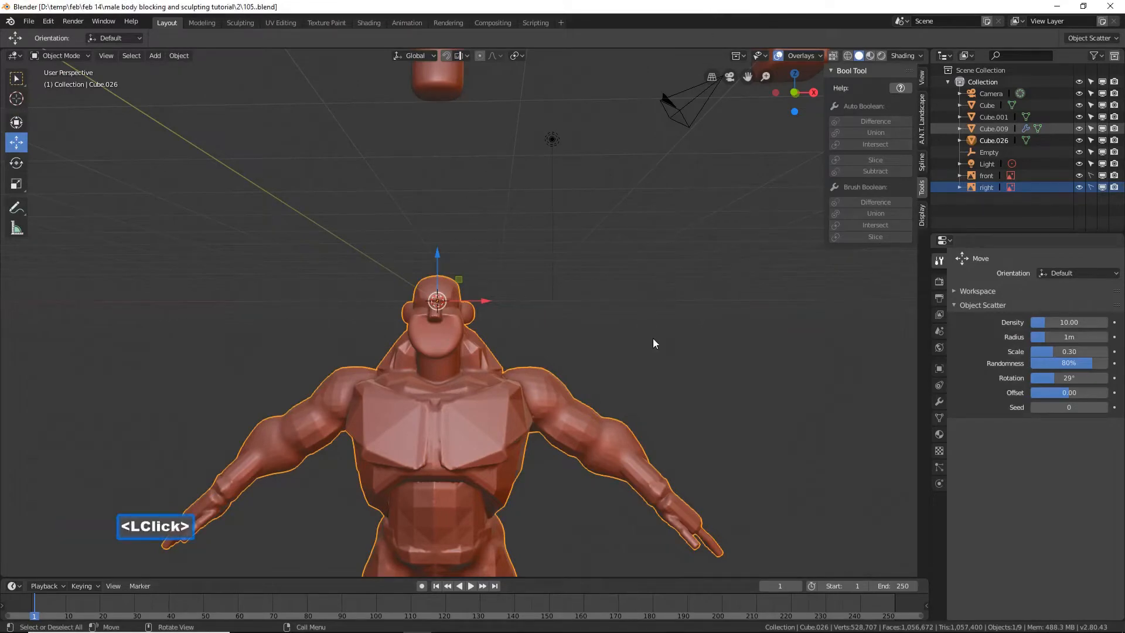
# - Add a Smooth modifier to the body mesh and set its Factor to 1
pyautogui.keyDown('shift'); pyautogui.moveTo(655, 371); pyautogui.dragTo(656, 304, button='middle'); pyautogui.keyUp('shift')
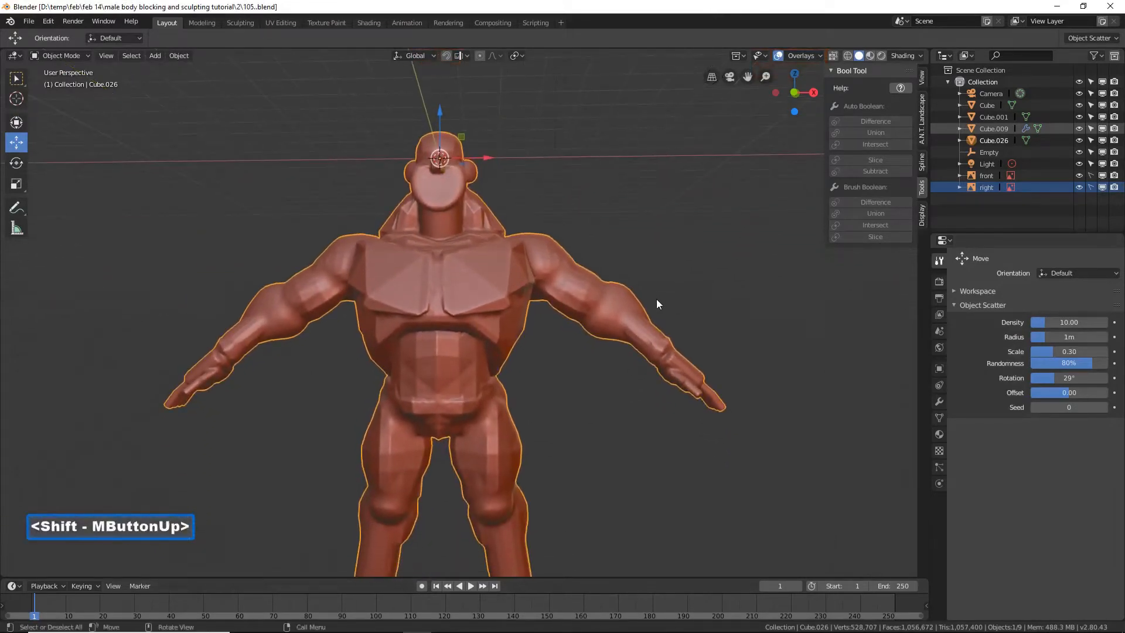
pyautogui.click(938, 401)
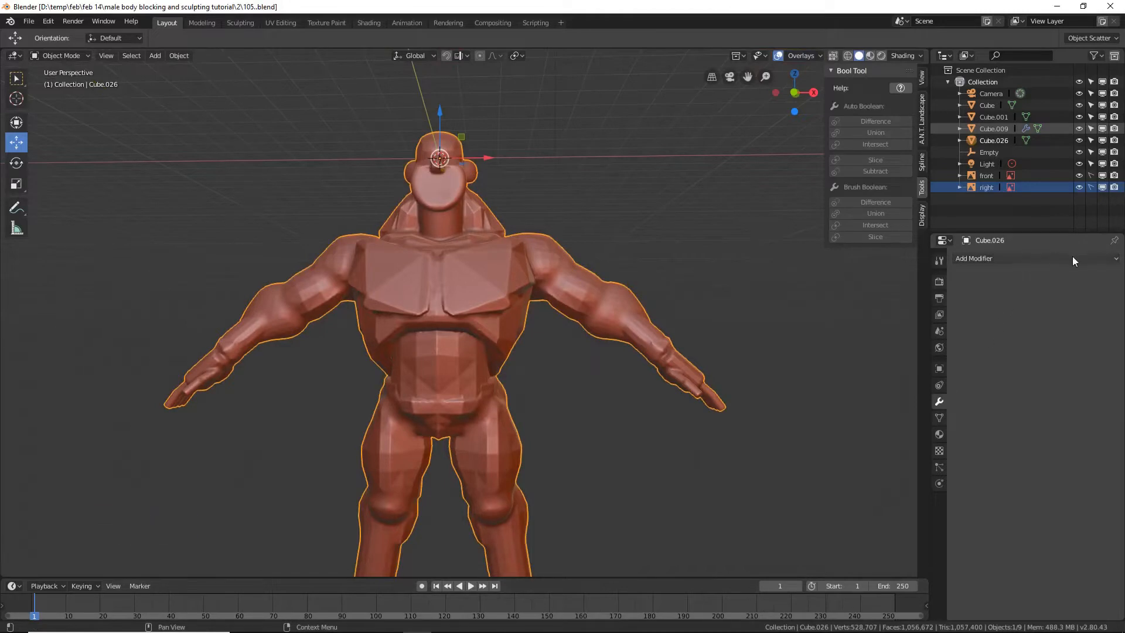
pyautogui.click(1097, 255)
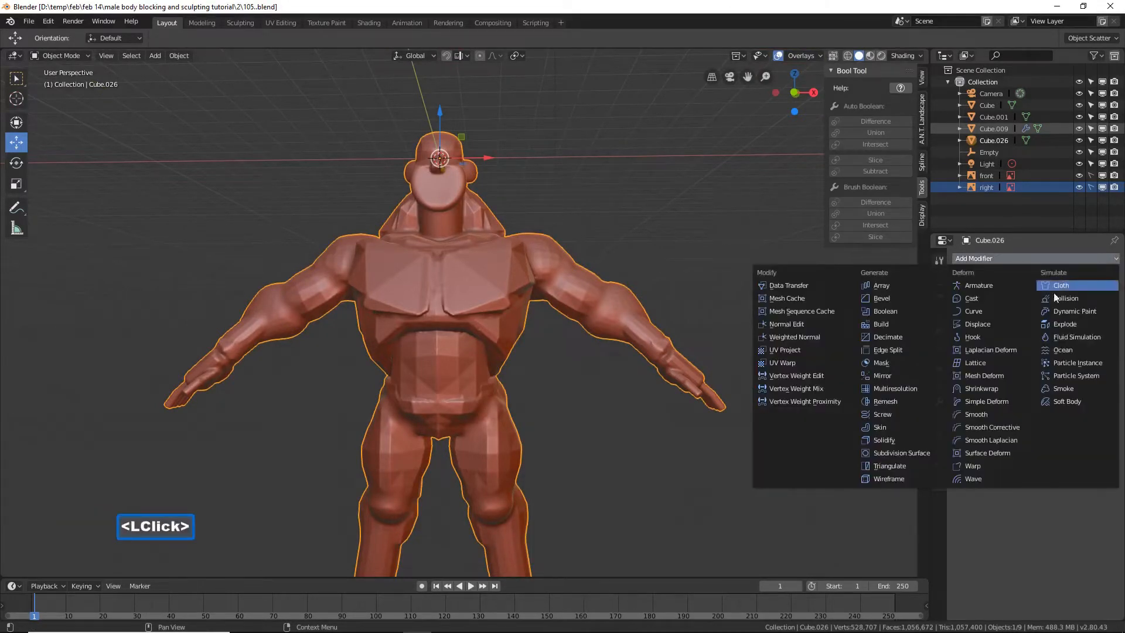
pyautogui.click(1007, 414)
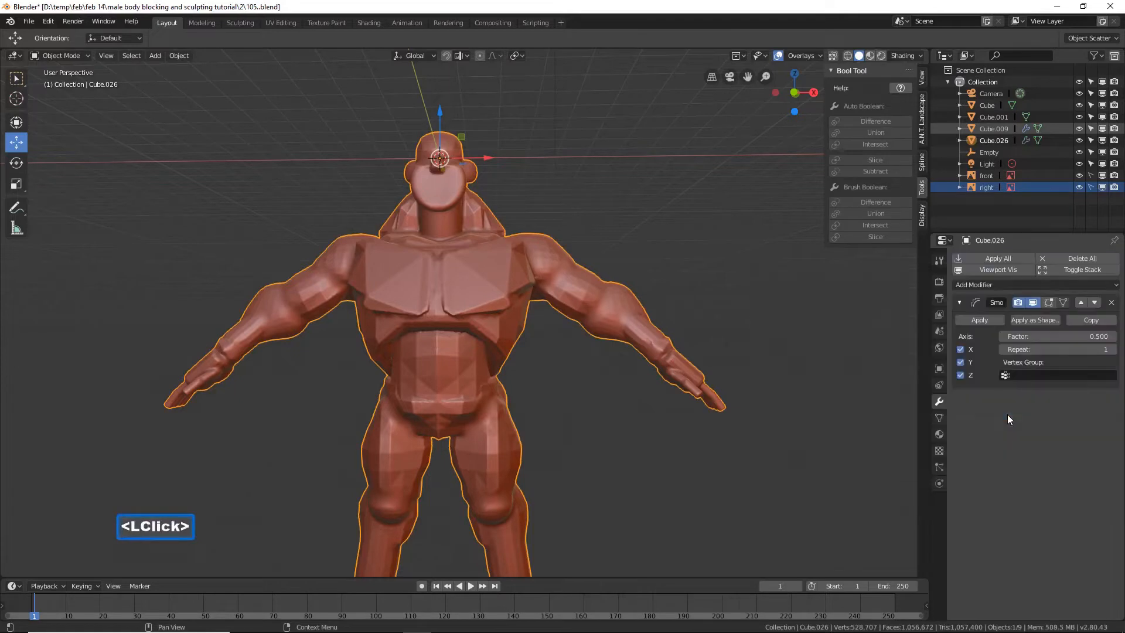
pyautogui.click(1023, 339)
pyautogui.click(1022, 339)
pyautogui.write('1')
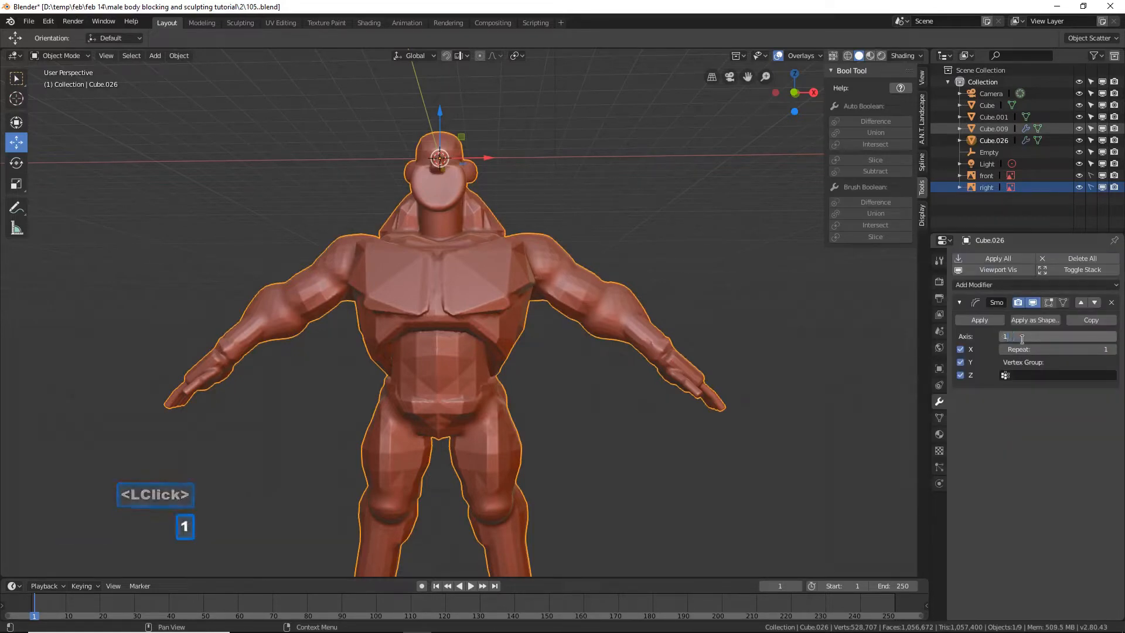
pyautogui.press('Return')
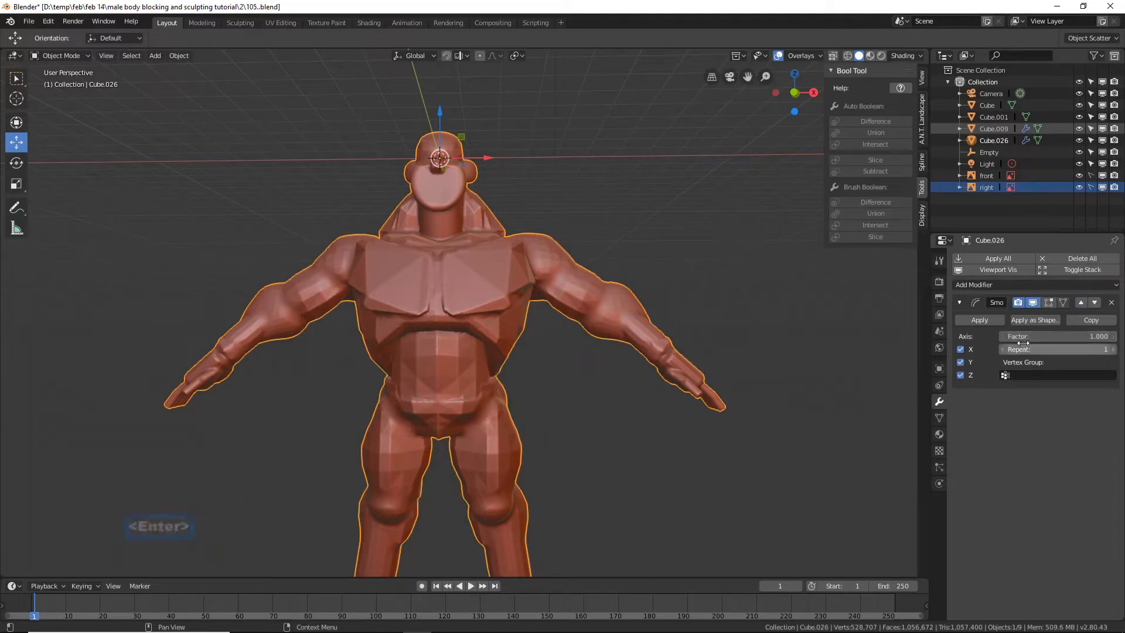
# - Set the Smooth modifier's Repeat to 20 and save the file as version 106
pyautogui.click(1023, 348)
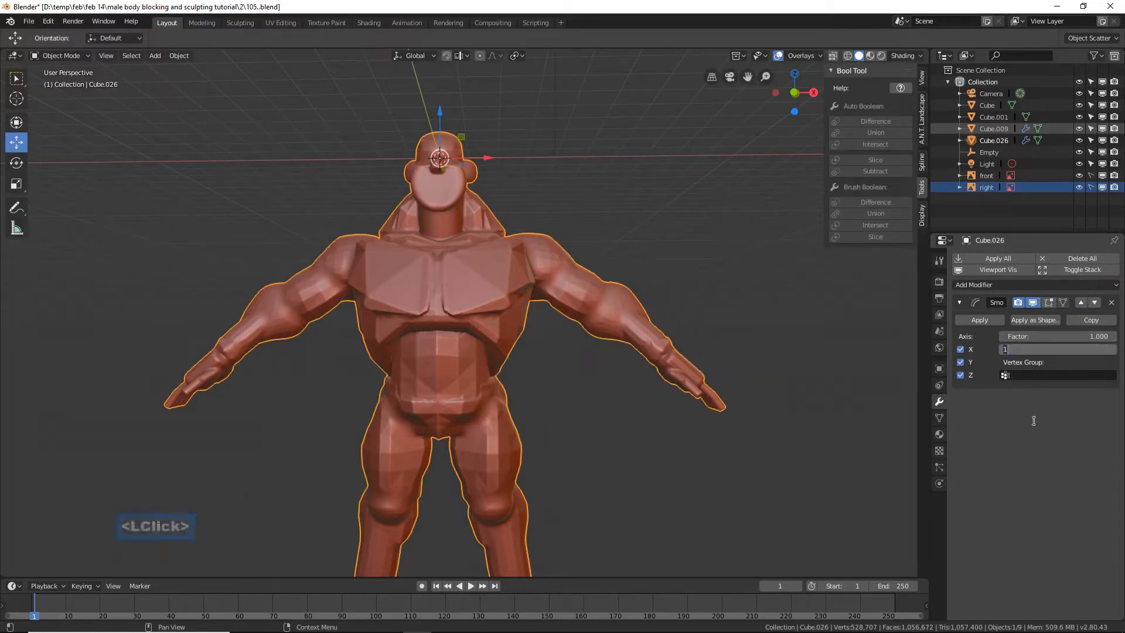
pyautogui.write('20')
pyautogui.press('Return')
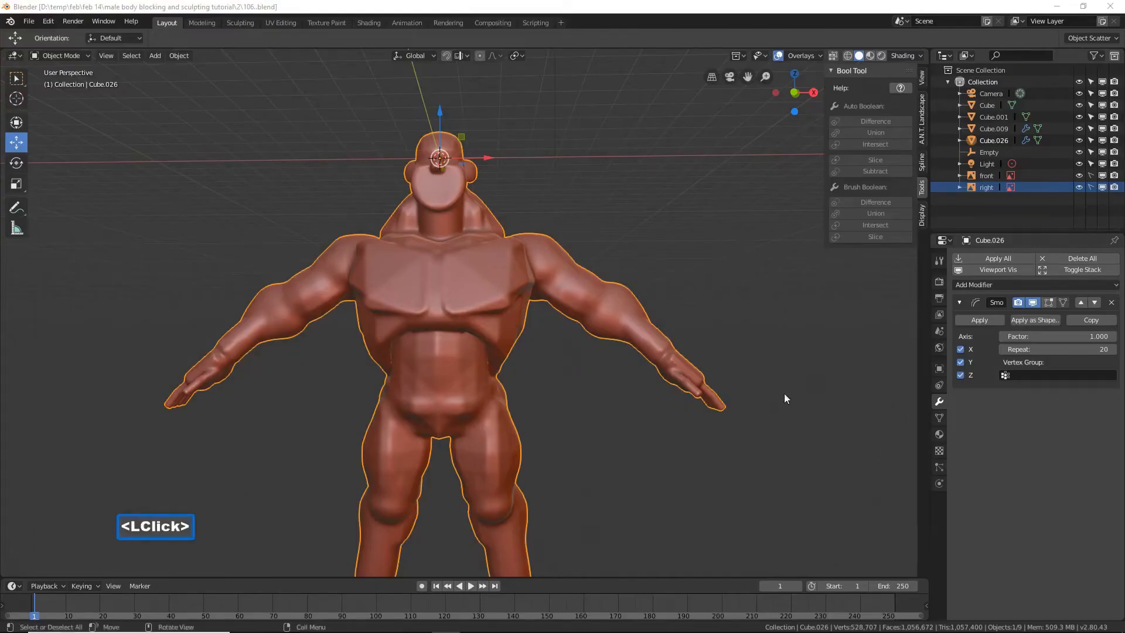
pyautogui.click(722, 7)
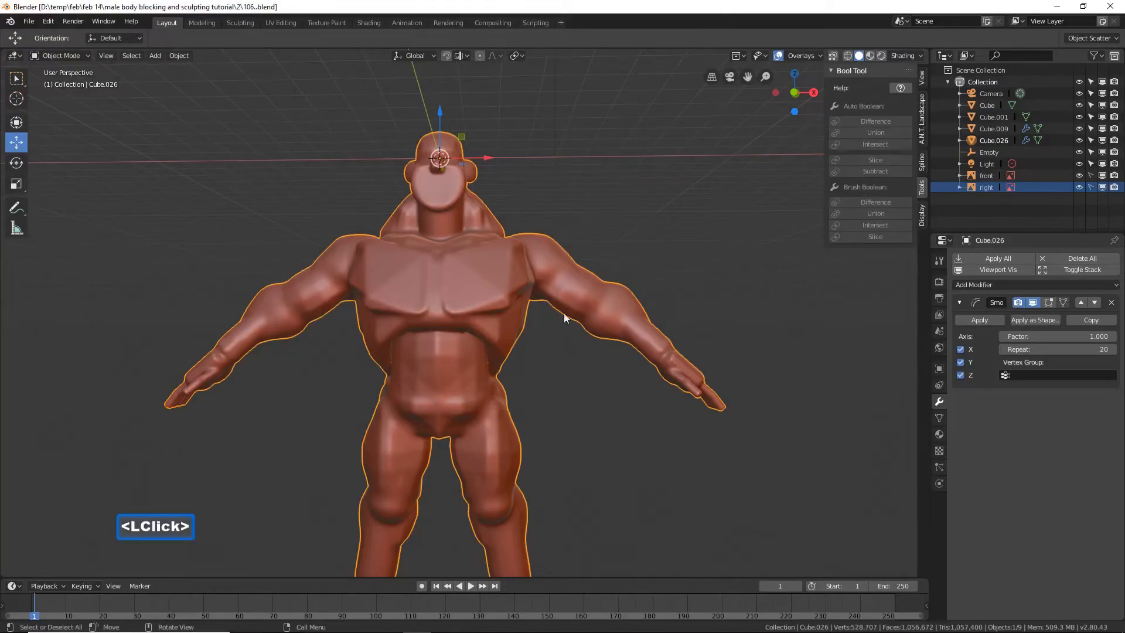
# - Set the Smooth modifier's Repeat to 50 and check the body's surface
pyautogui.click(1052, 350)
pyautogui.write('50')
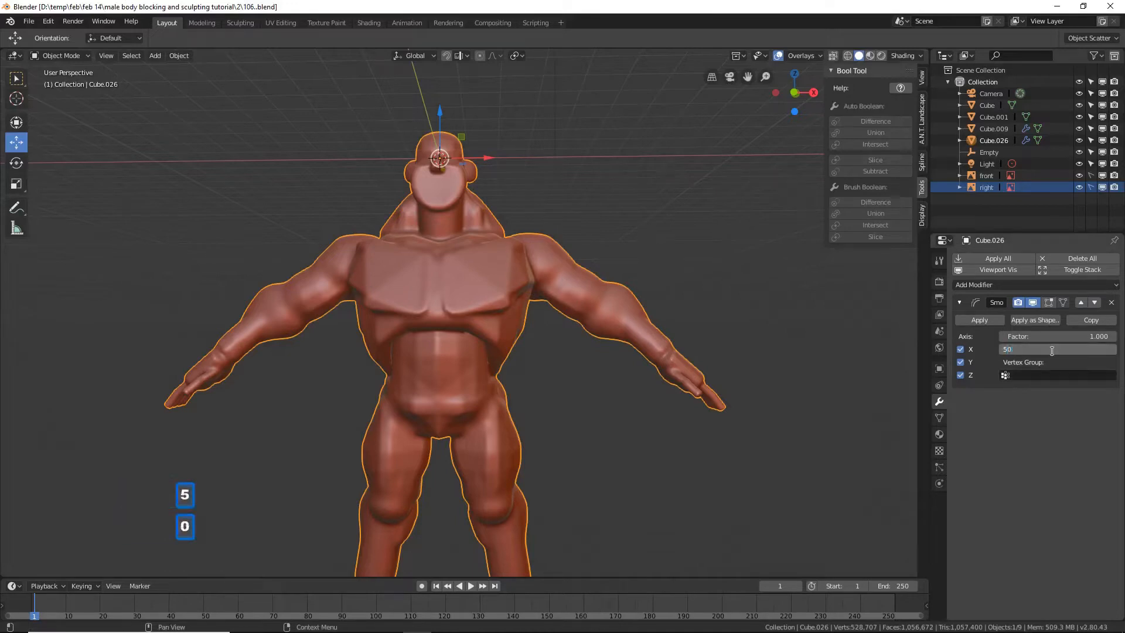
pyautogui.press('Return')
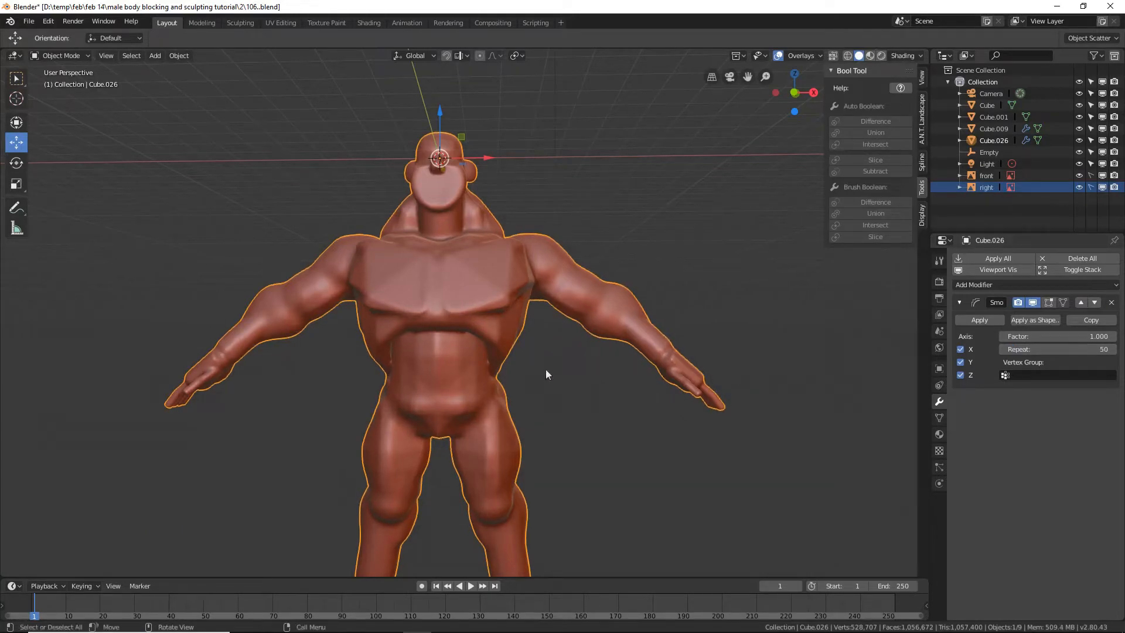
pyautogui.moveTo(637, 408)
pyautogui.mouseDown(button='middle')
pyautogui.moveTo(565, 436)
pyautogui.moveTo(536, 428)
pyautogui.moveTo(539, 420)
pyautogui.moveTo(393, 416)
pyautogui.moveTo(493, 399)
pyautogui.moveTo(648, 416)
pyautogui.moveTo(555, 427)
pyautogui.moveTo(645, 414)
pyautogui.mouseUp(button='middle')
# - Set the Smooth modifier's Repeat to 100 and inspect the body from several angles
pyautogui.click(1026, 349)
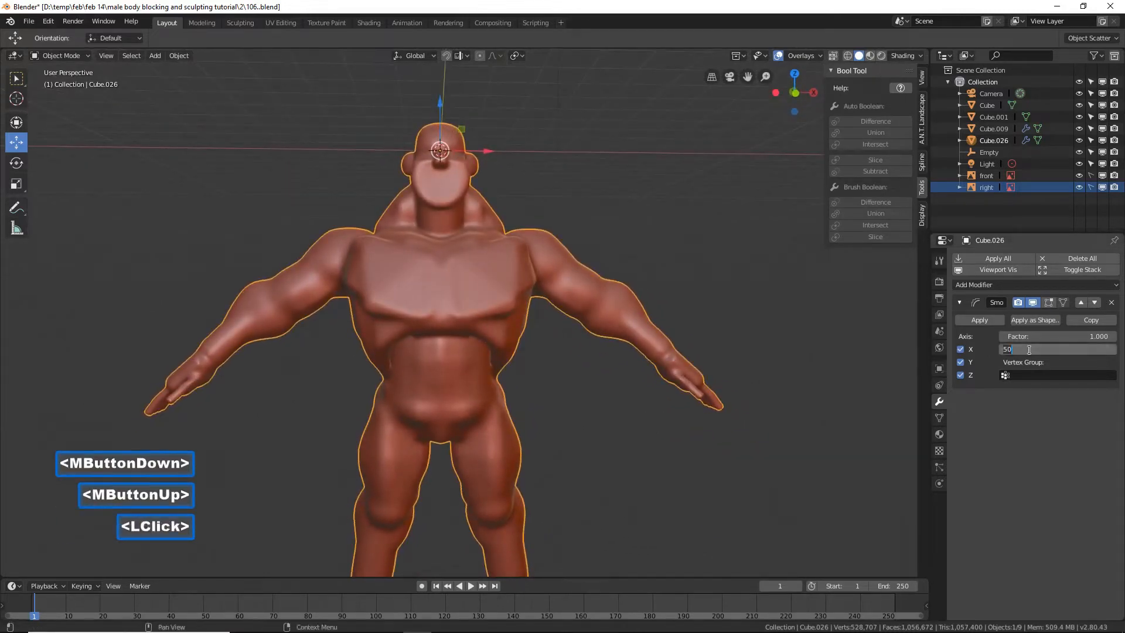
pyautogui.write('100')
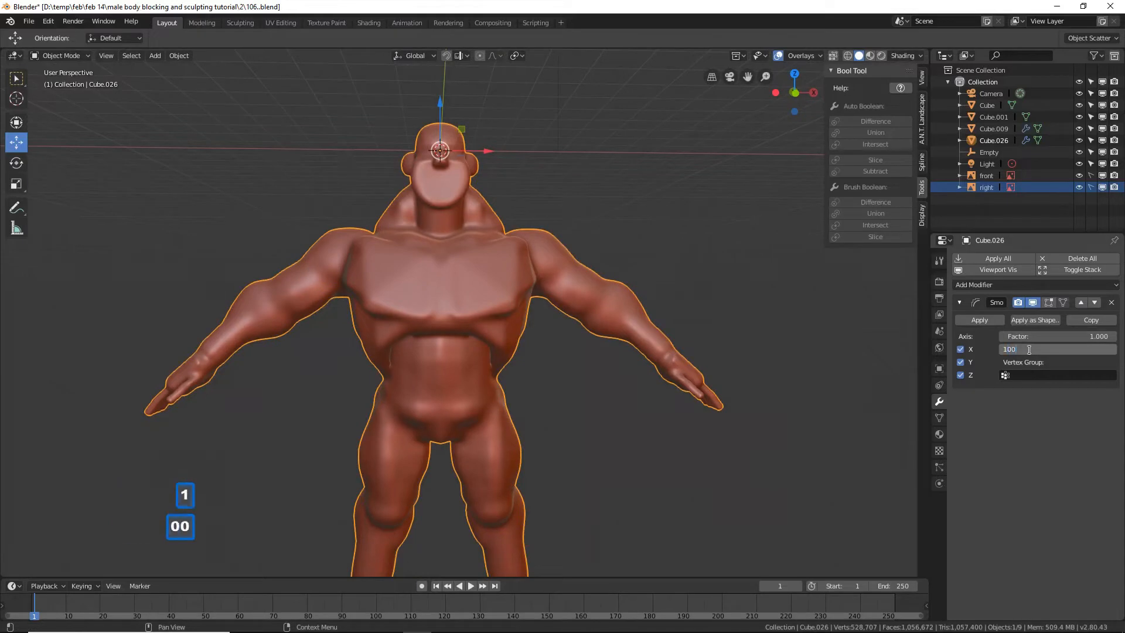
pyautogui.press('Return')
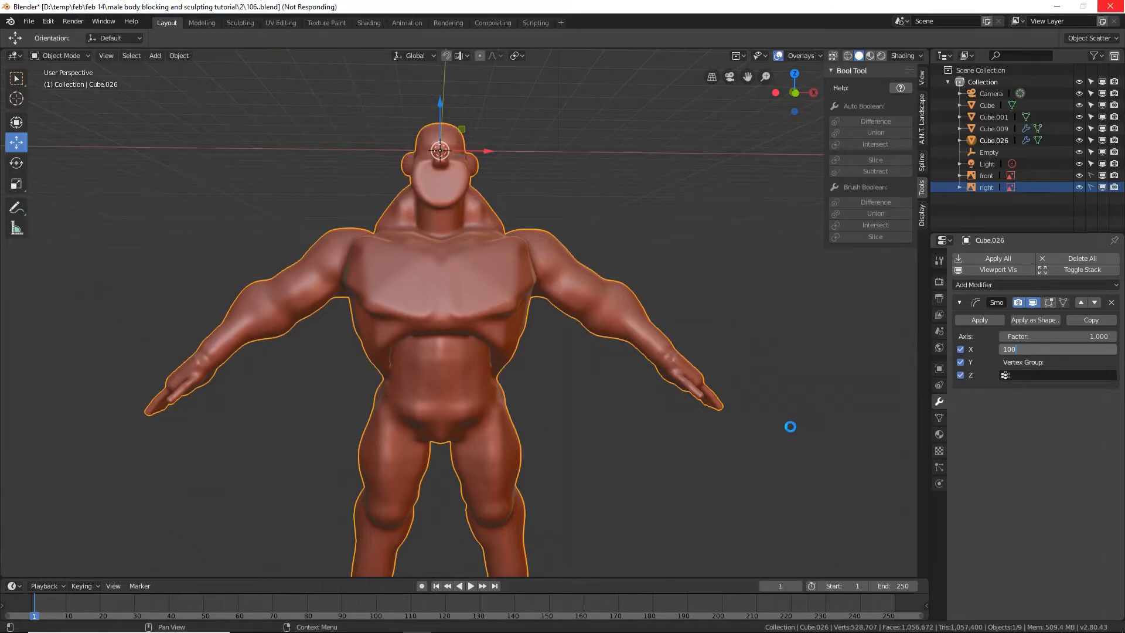
pyautogui.press('Return')
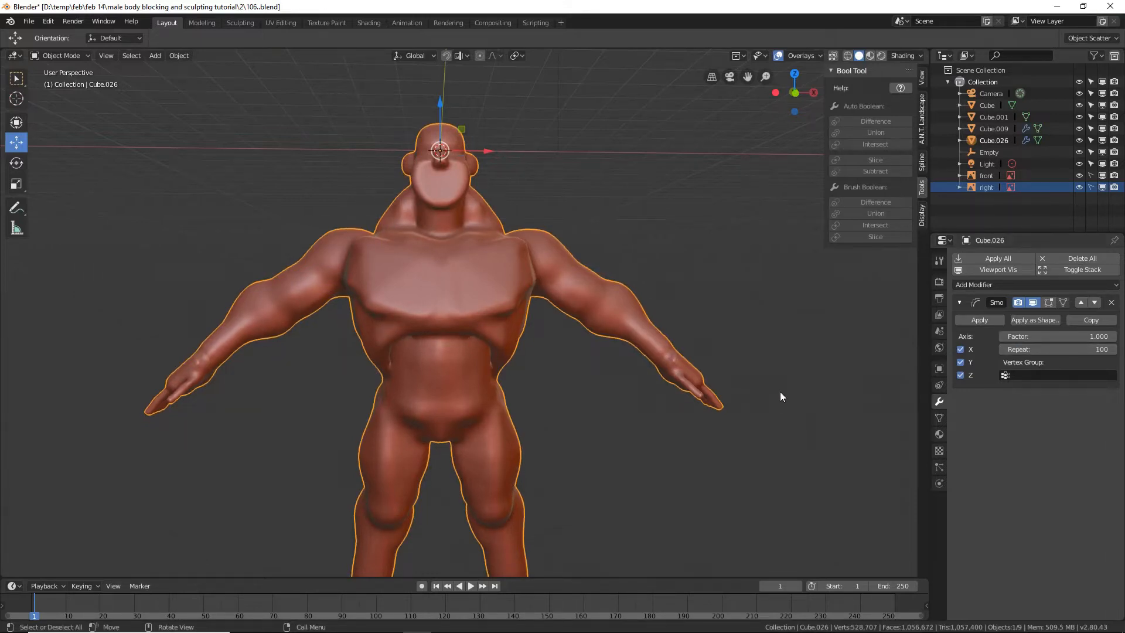
pyautogui.moveTo(780, 396); pyautogui.dragTo(682, 394, button='middle')
pyautogui.moveTo(561, 407); pyautogui.dragTo(663, 407, button='middle')
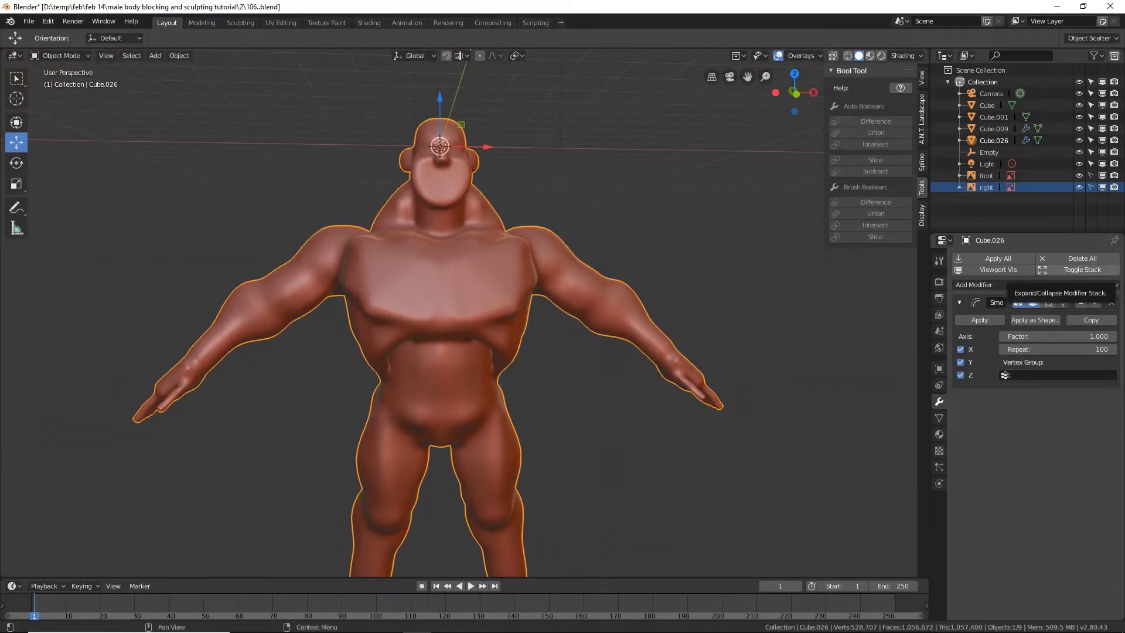
# - Save the file as version 107 and apply the Smooth modifier to the body mesh
pyautogui.click(716, 427)
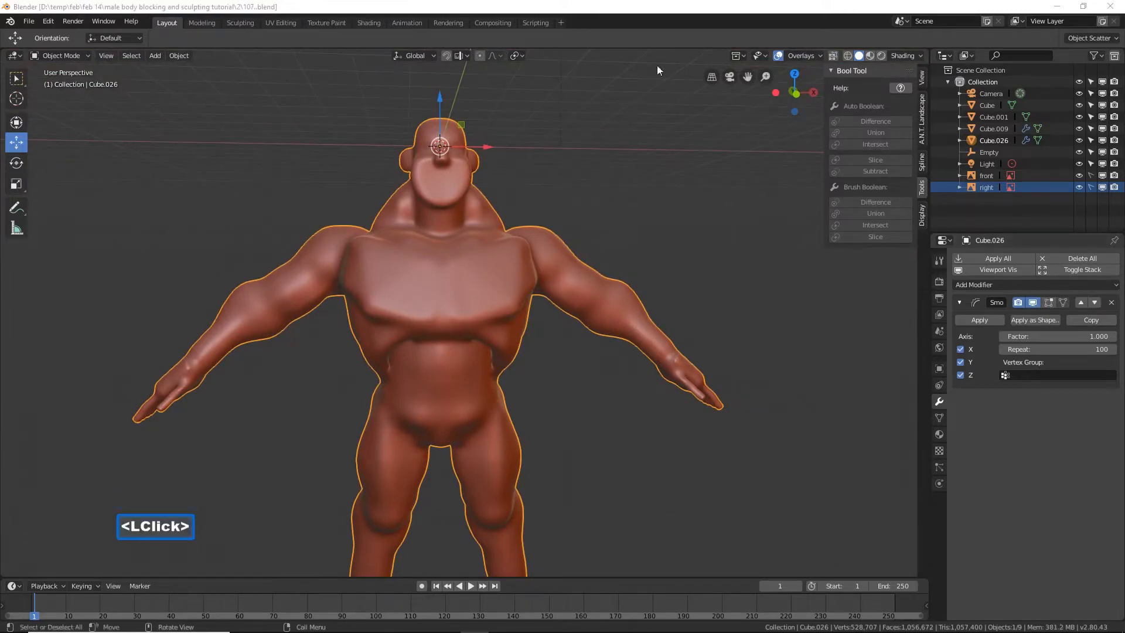
pyautogui.click(675, 8)
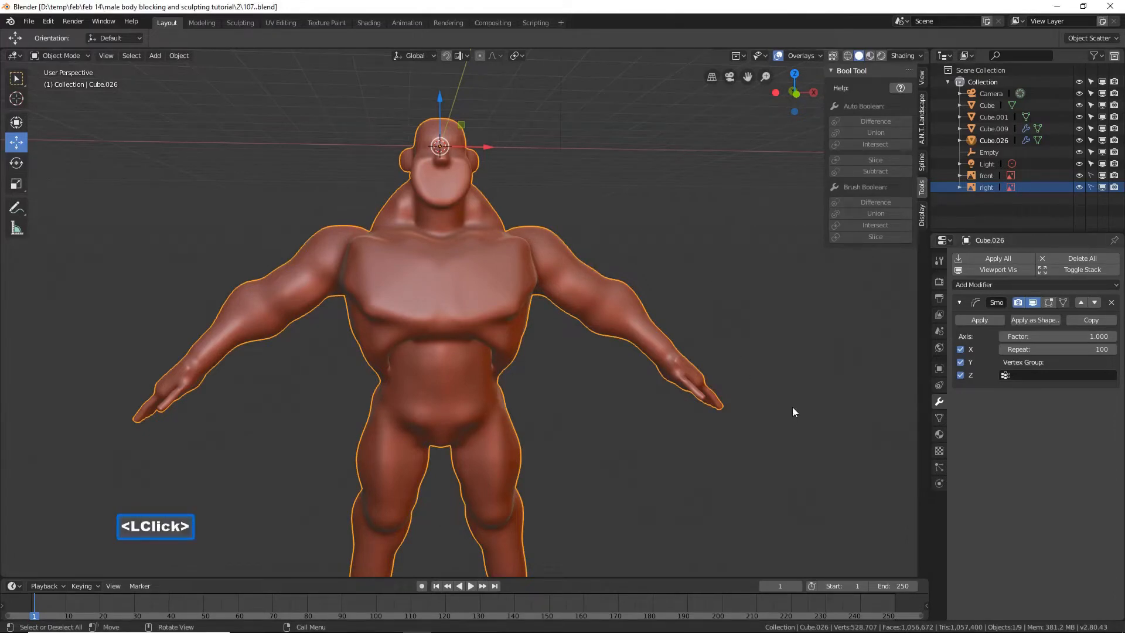
pyautogui.click(977, 321)
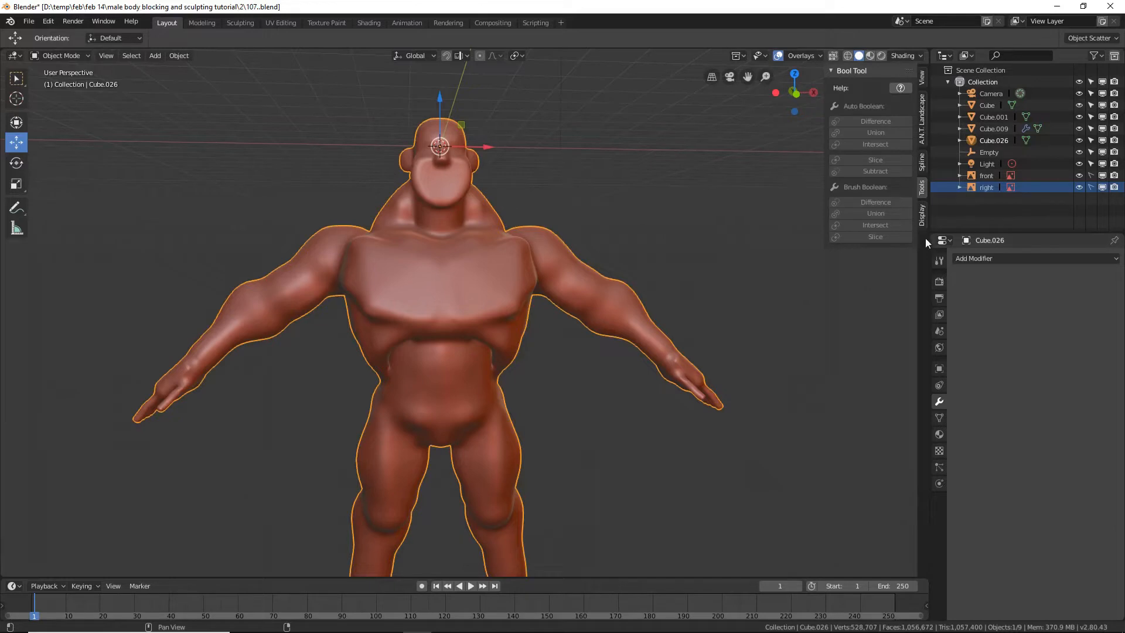
# - Split the Properties area and show "male body blocking reference picture.PNG" in an Image Editor below it, with the whole figure fitted in view
pyautogui.moveTo(929, 234); pyautogui.dragTo(924, 415)
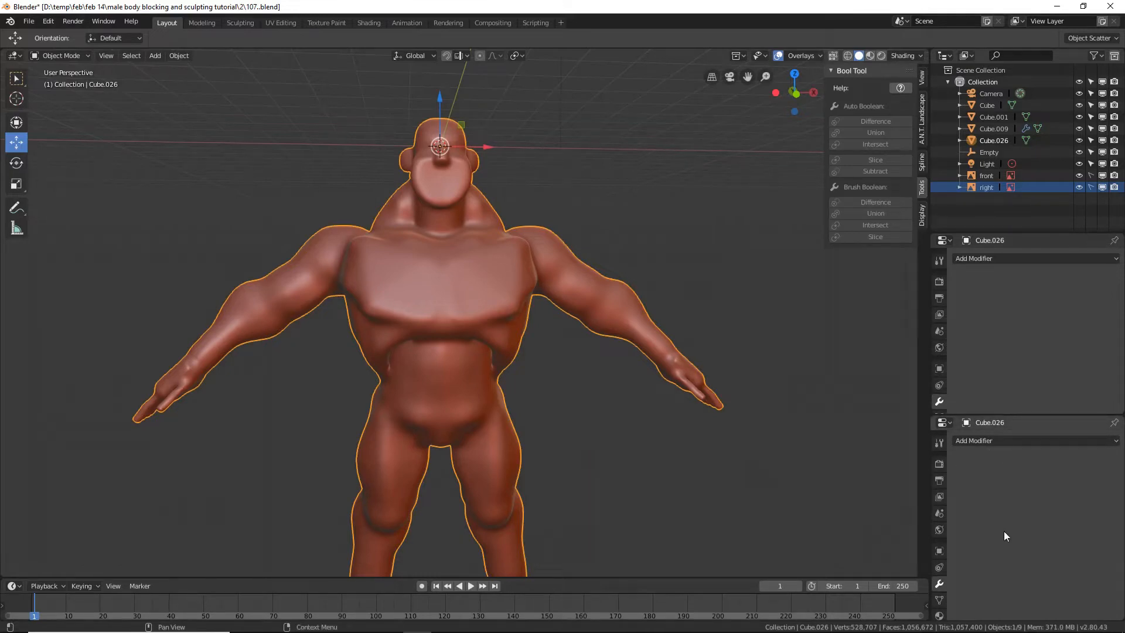
pyautogui.click(947, 424)
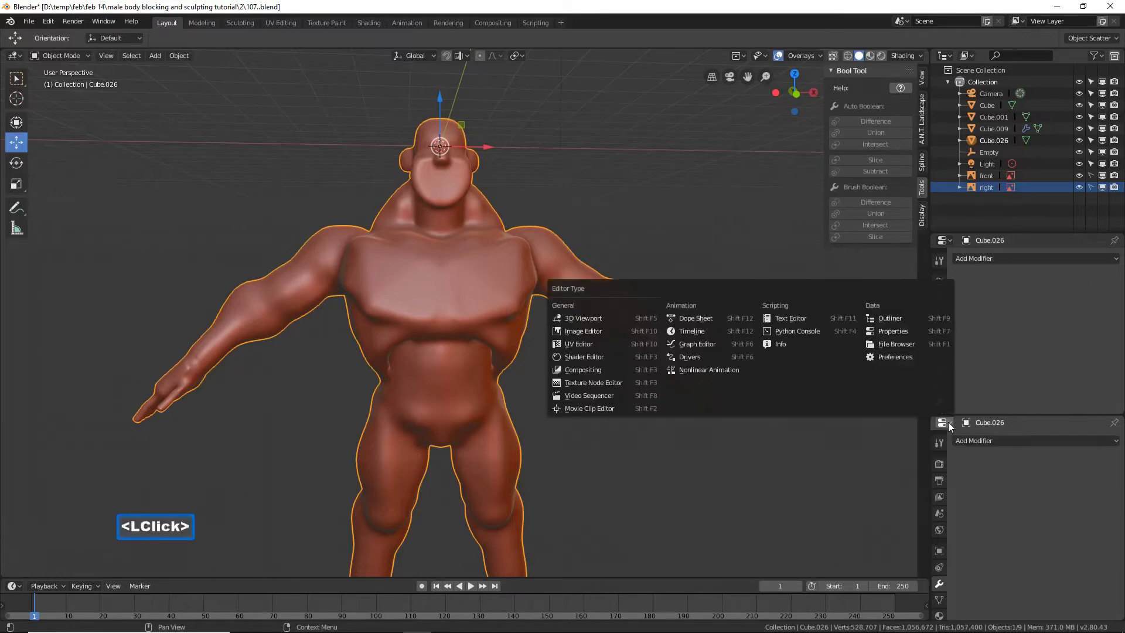
pyautogui.click(605, 330)
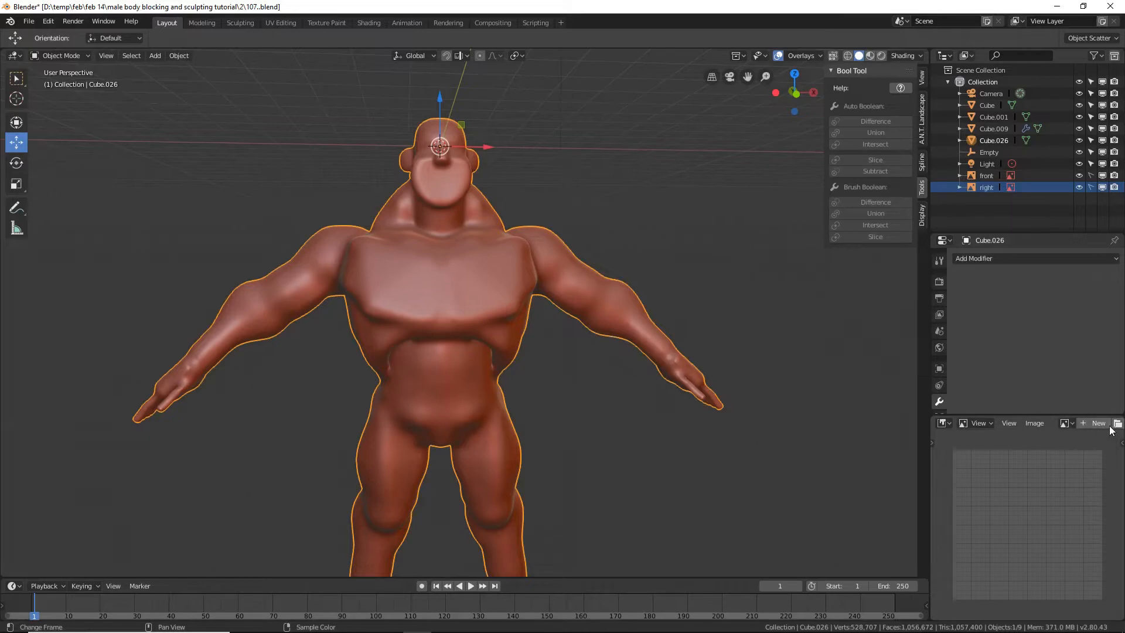
pyautogui.click(1069, 423)
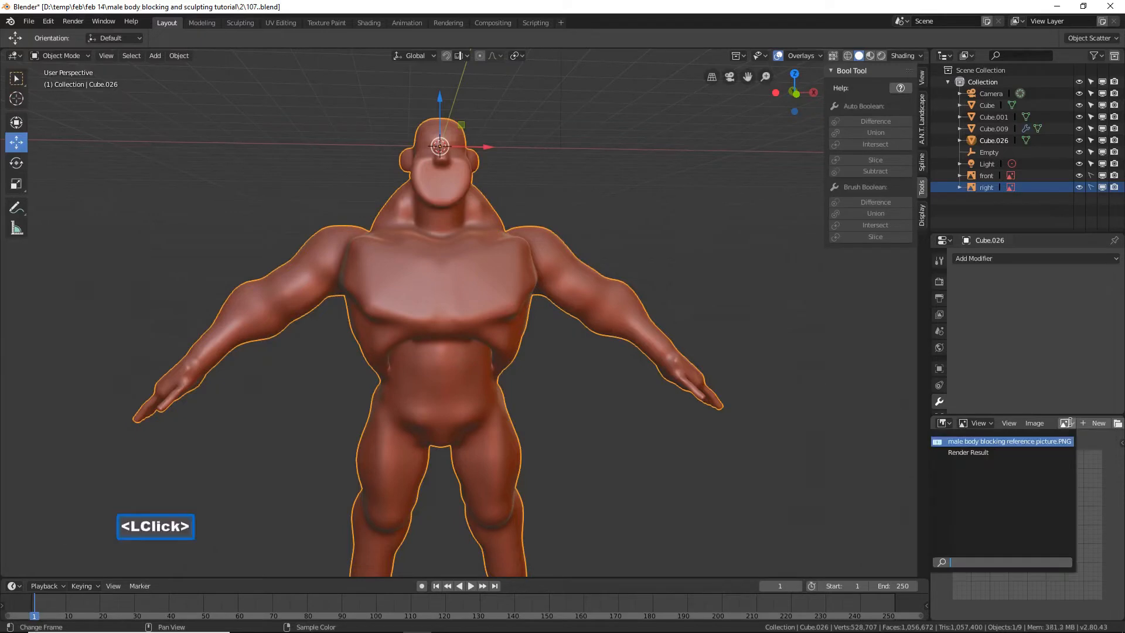
pyautogui.click(952, 442)
pyautogui.scroll(-3, 1041, 505)
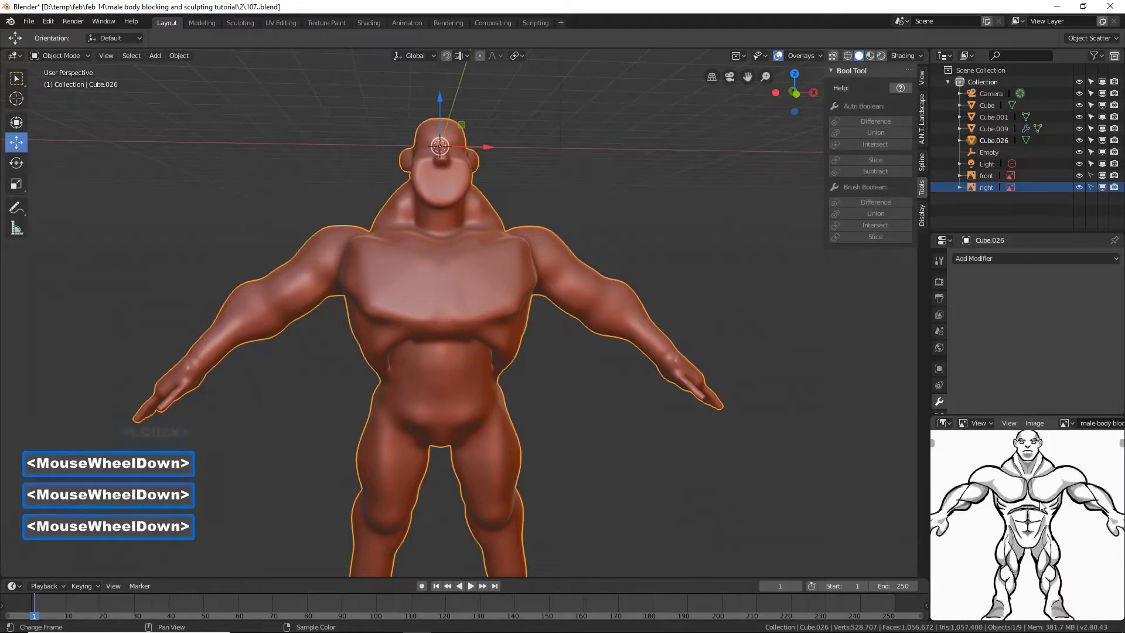
pyautogui.scroll(-1, 1040, 505)
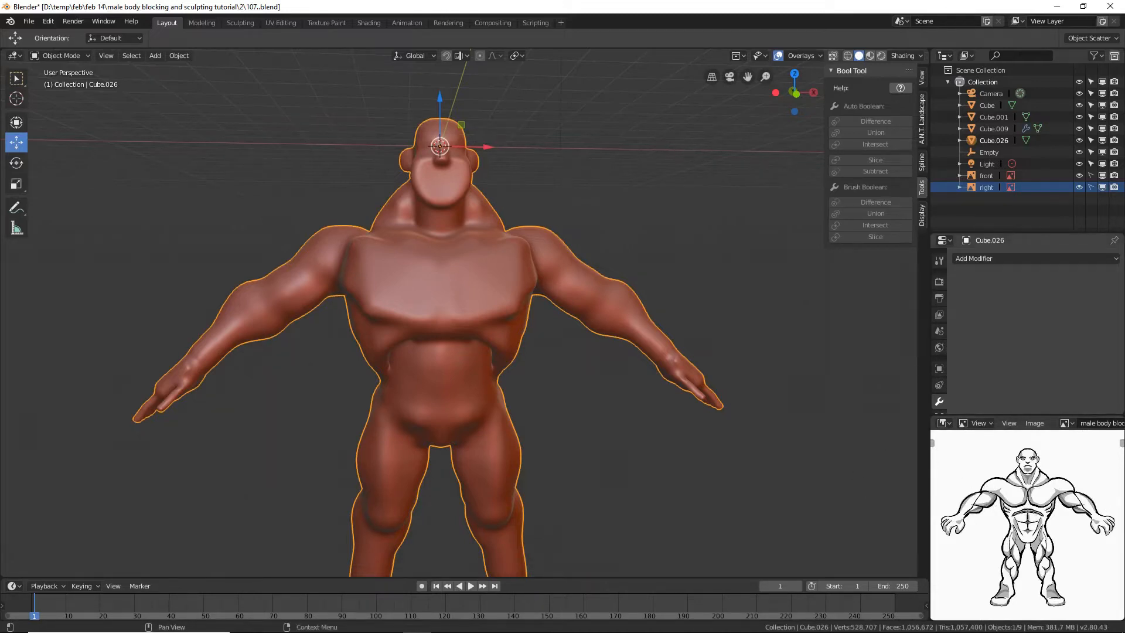
# - Save the file as version 108 and switch the body mesh to Sculpt Mode
pyautogui.click(690, 453)
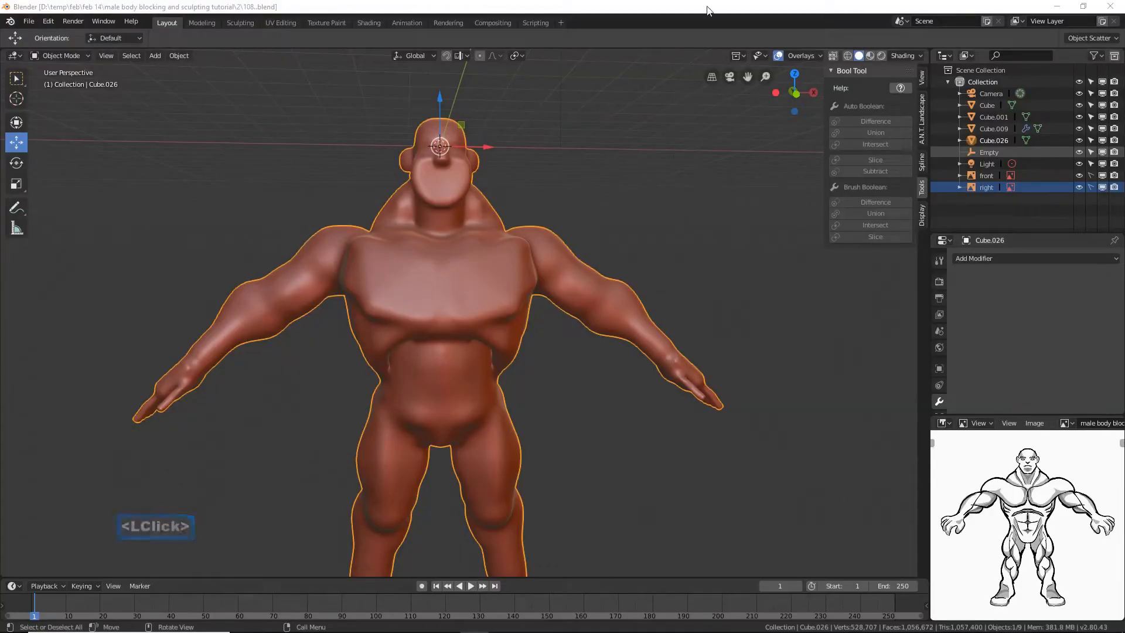
pyautogui.click(596, 314)
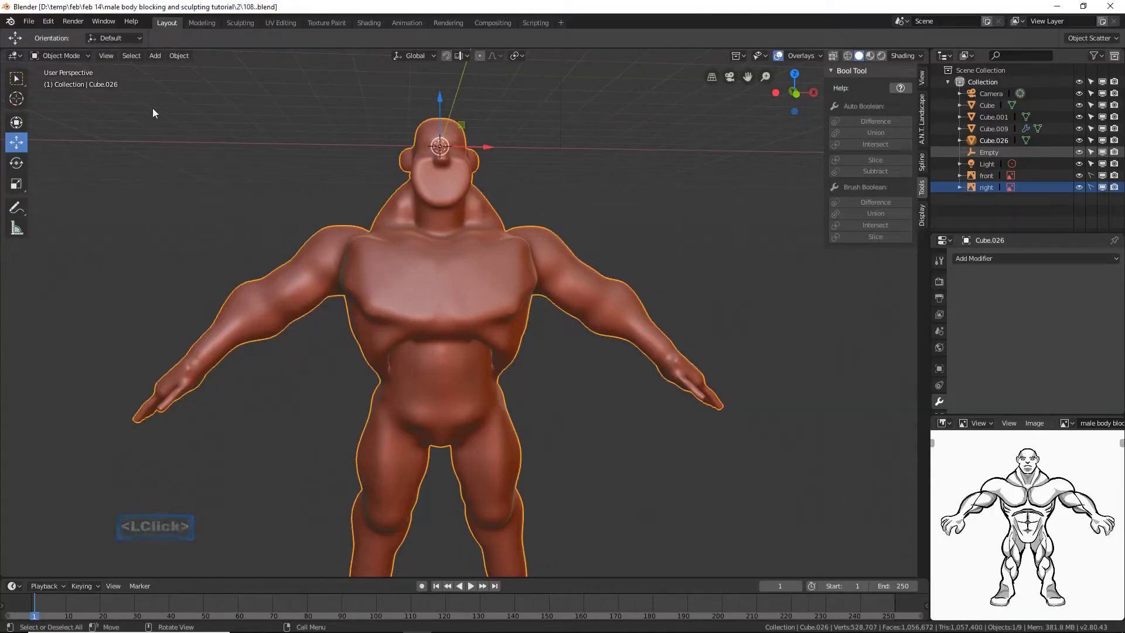
pyautogui.click(73, 54)
pyautogui.click(67, 97)
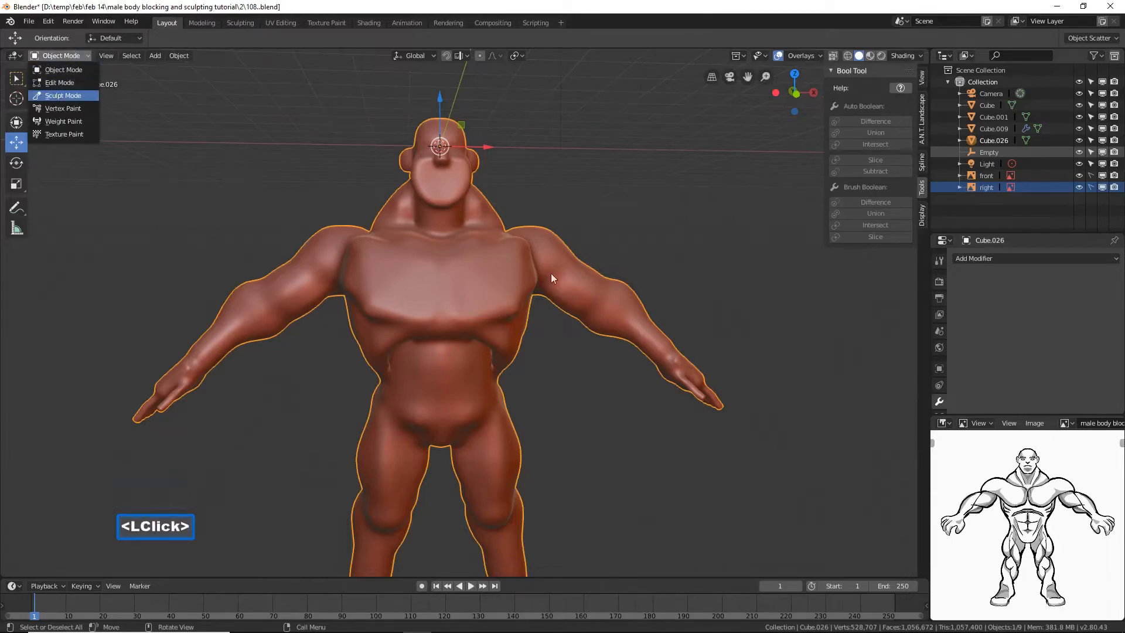
# - Show the tool settings in a slightly taller Properties area and enable Dyntopo for the body mesh
pyautogui.moveTo(620, 262); pyautogui.dragTo(393, 264, button='middle')
pyautogui.moveTo(465, 300); pyautogui.dragTo(480, 301, button='middle')
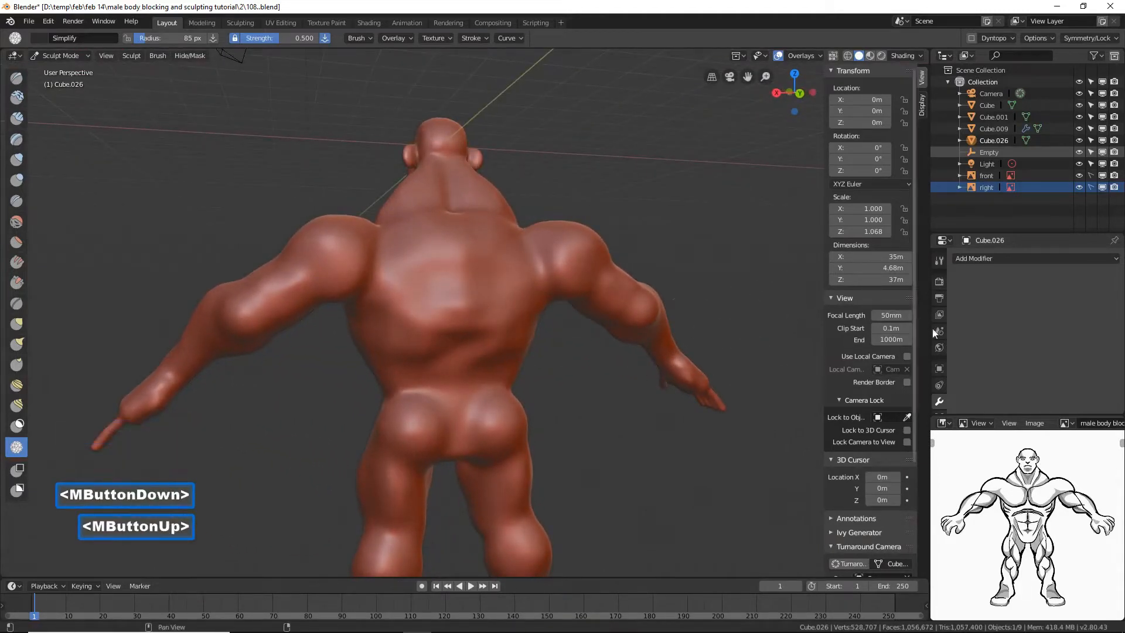
pyautogui.click(939, 261)
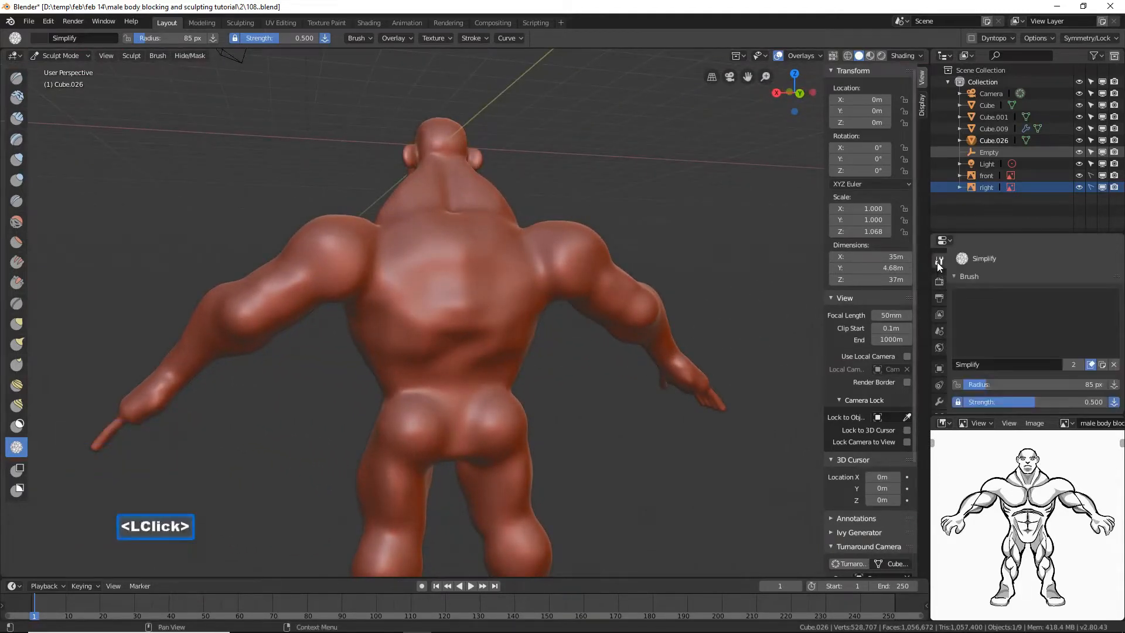
pyautogui.scroll(-2, 979, 340)
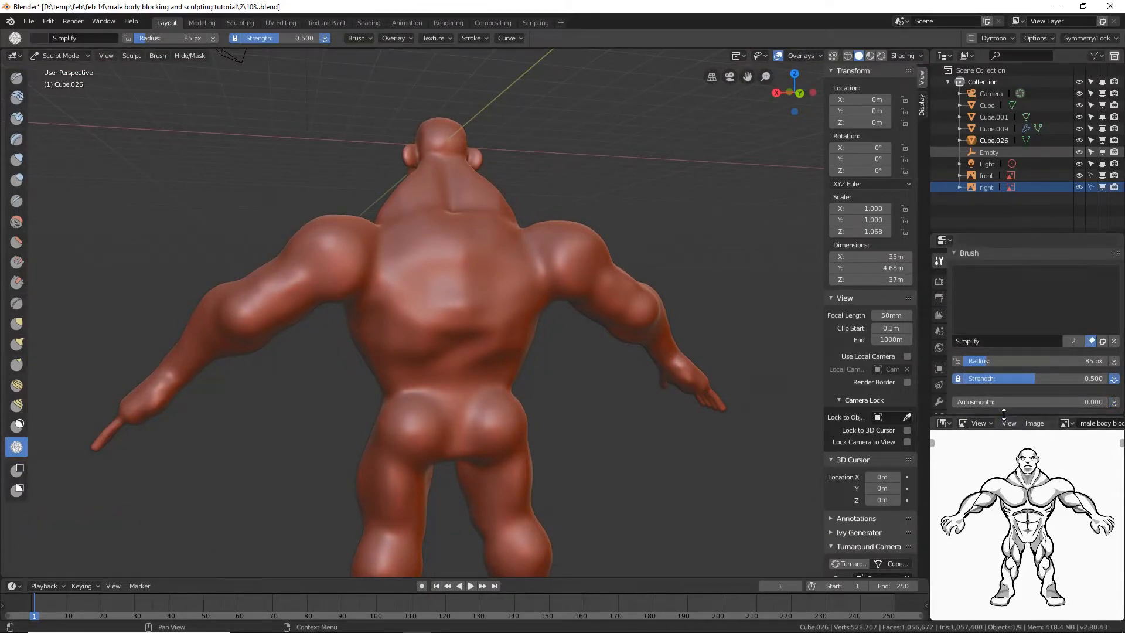
pyautogui.moveTo(1003, 417); pyautogui.dragTo(1005, 430)
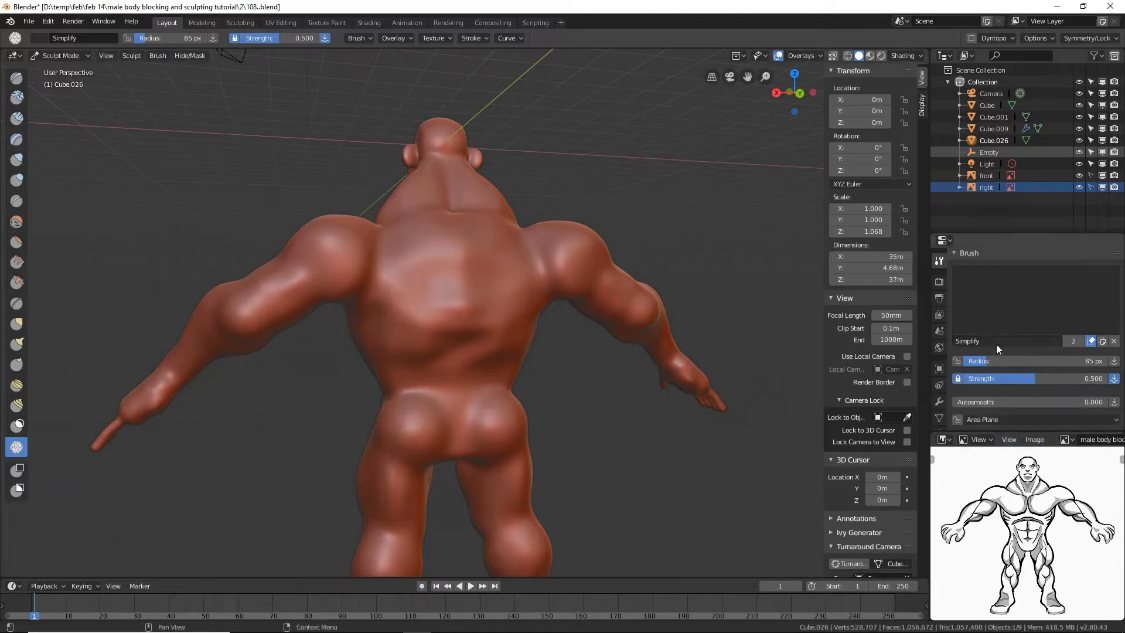
pyautogui.scroll(-2, 995, 351)
pyautogui.scroll(-6, 994, 347)
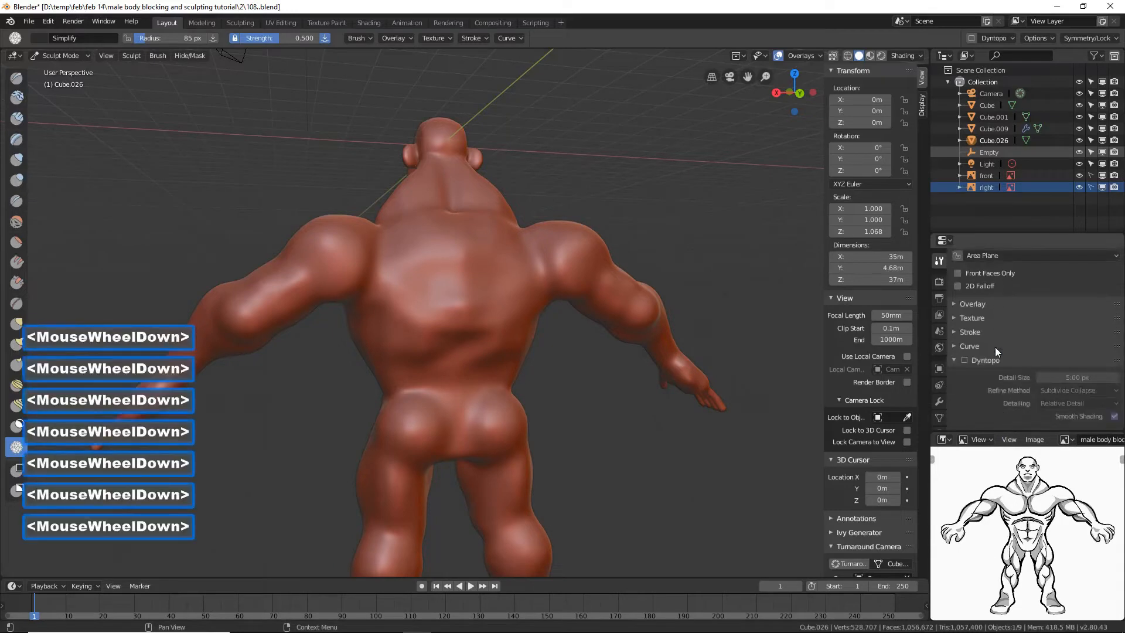
pyautogui.click(965, 359)
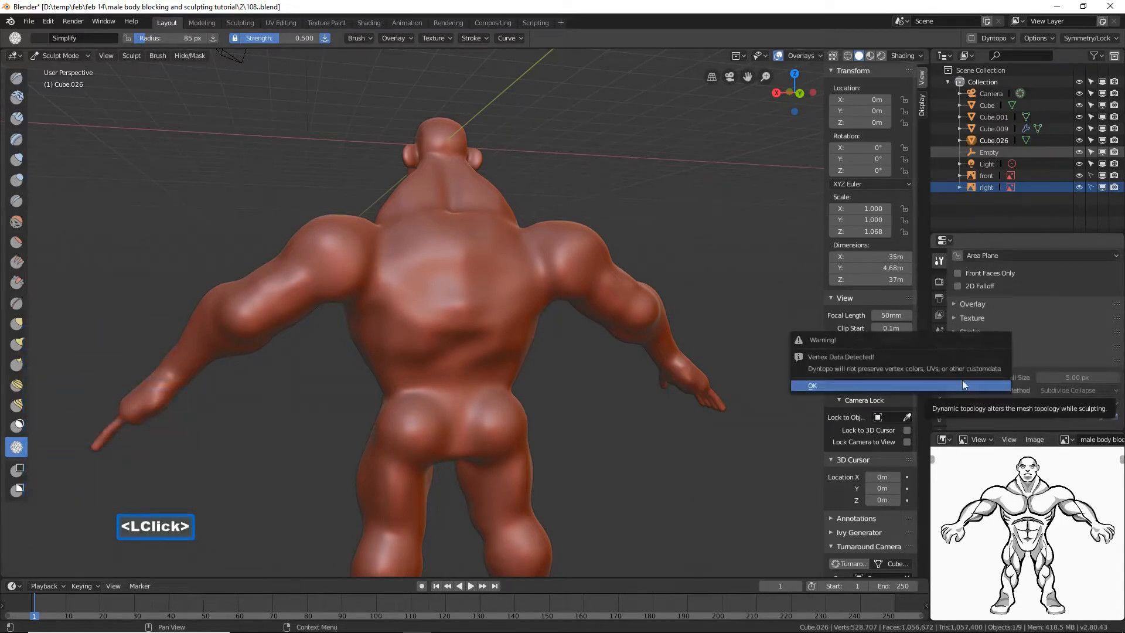
pyautogui.click(961, 382)
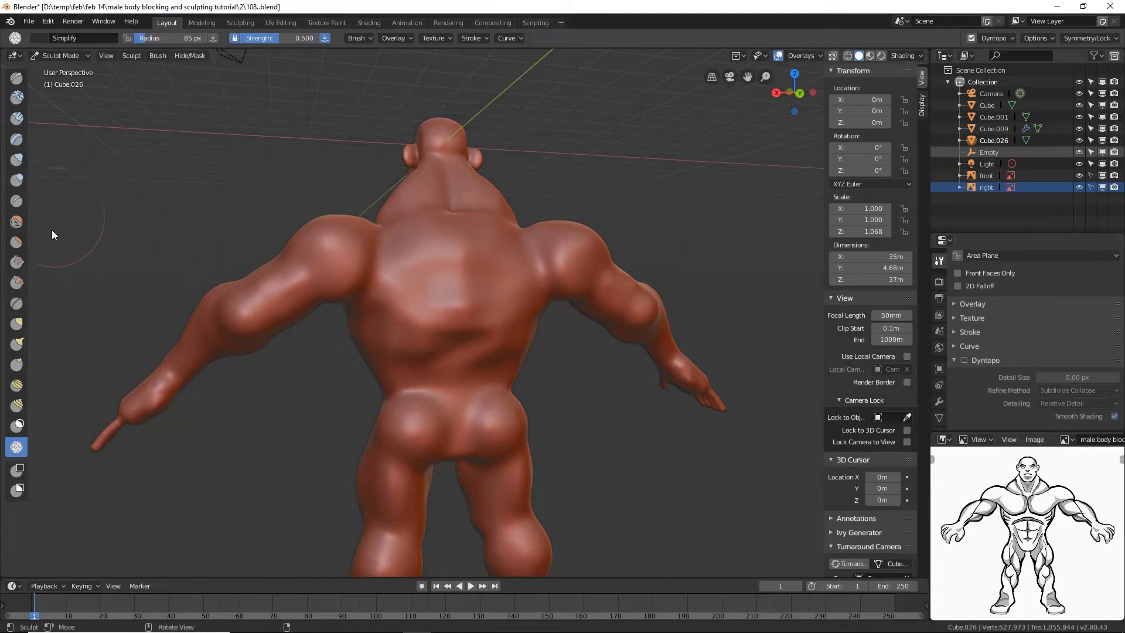
# - Carve the spine groove down the middle of the back with the Crease brush, reducing its radius to 46 px, and smooth around it
pyautogui.click(17, 201)
pyautogui.moveTo(508, 302); pyautogui.dragTo(493, 301, button='middle')
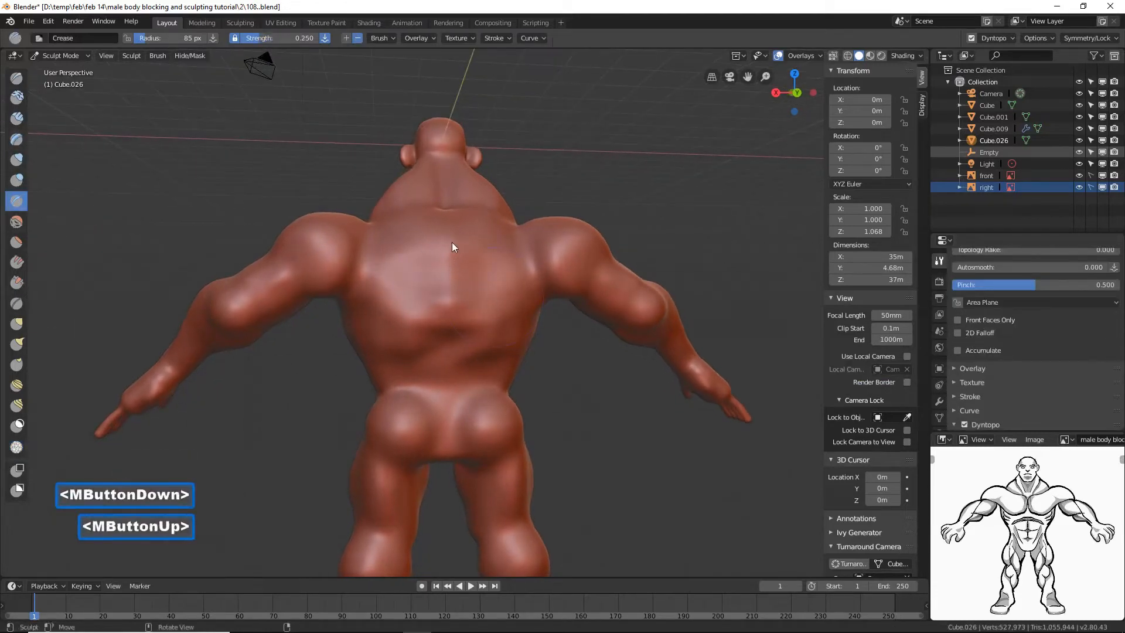
pyautogui.moveTo(452, 241); pyautogui.dragTo(447, 273)
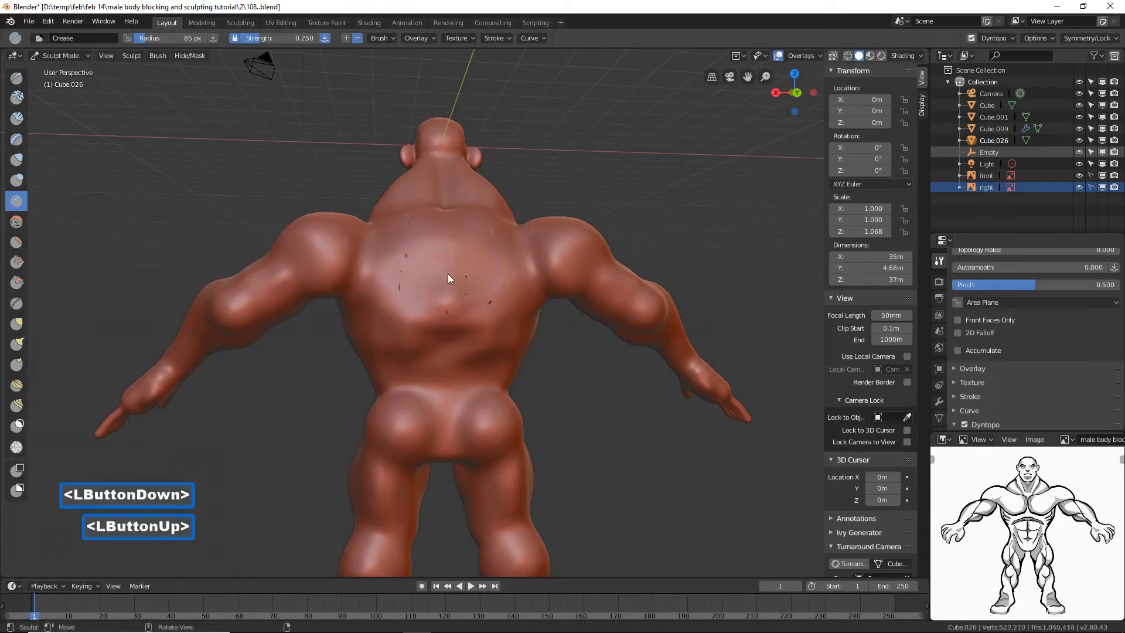
pyautogui.press('f')
pyautogui.click(425, 277)
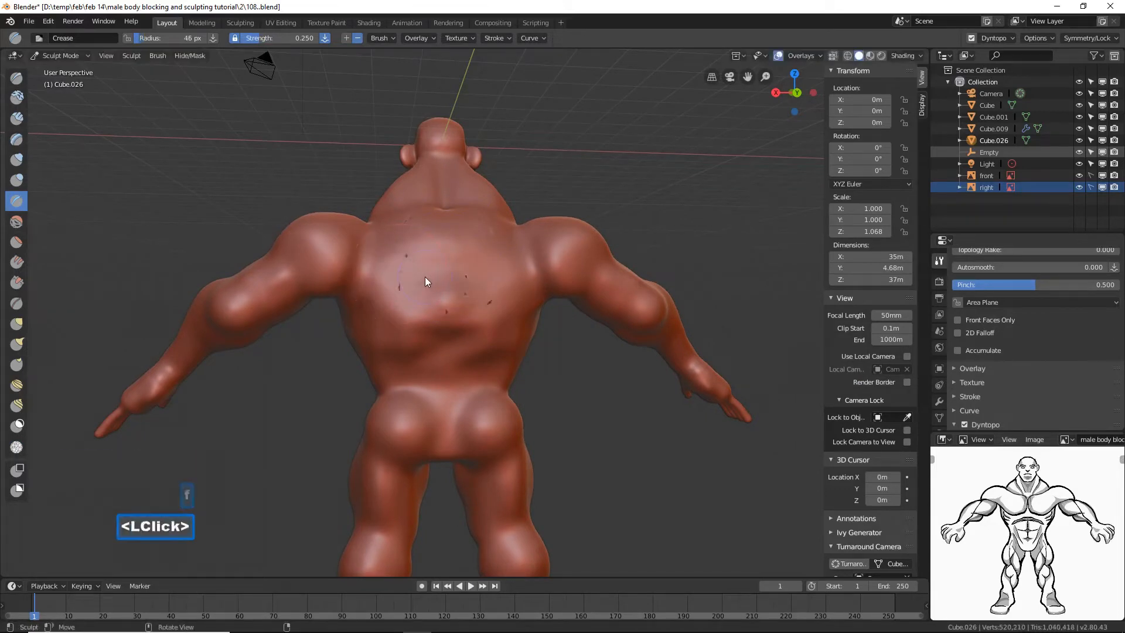
pyautogui.moveTo(452, 248); pyautogui.dragTo(448, 291)
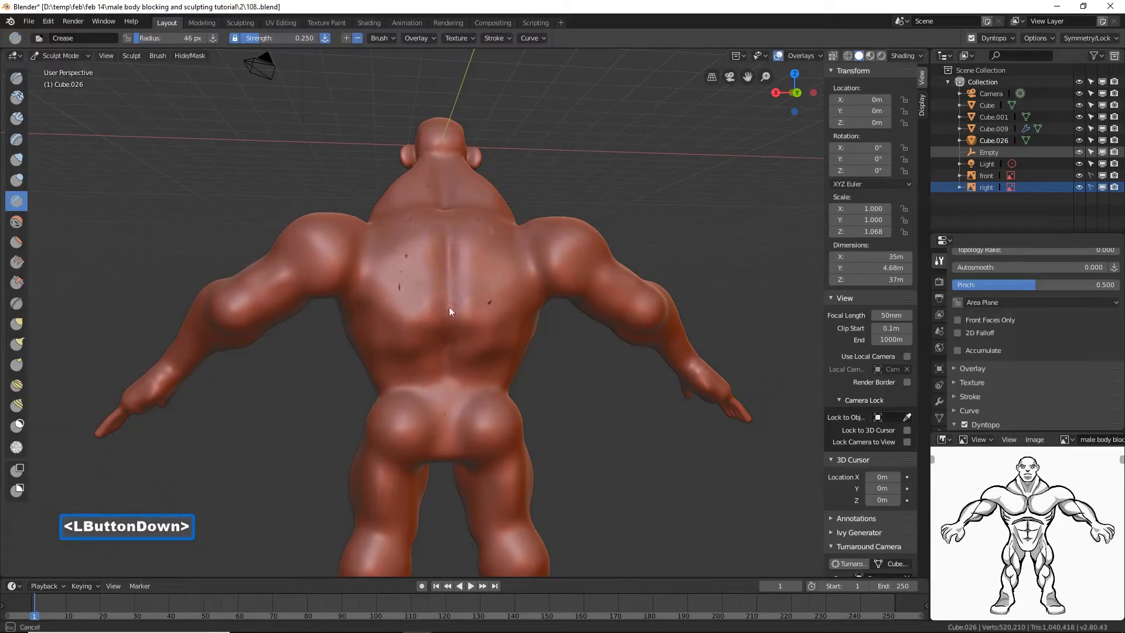
pyautogui.moveTo(447, 356); pyautogui.dragTo(451, 346)
pyautogui.moveTo(451, 346)
pyautogui.keyDown('shift'); pyautogui.mouseDown()
pyautogui.moveTo(489, 303)
pyautogui.moveTo(477, 226)
pyautogui.moveTo(480, 247)
pyautogui.mouseUp(); pyautogui.keyUp('shift')
pyautogui.moveTo(450, 309); pyautogui.dragTo(449, 353)
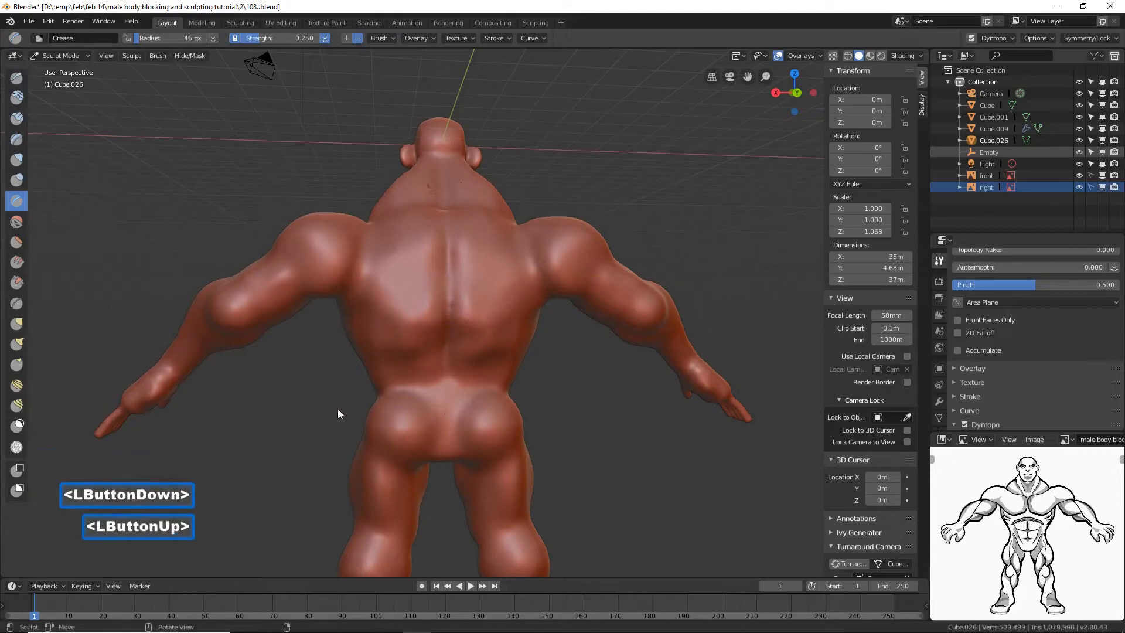
# - Smooth the area under the outer chest near the armpit and turn Dyntopo off
pyautogui.moveTo(338, 409)
pyautogui.mouseDown(button='middle')
pyautogui.moveTo(564, 399)
pyautogui.moveTo(503, 390)
pyautogui.moveTo(530, 401)
pyautogui.moveTo(493, 403)
pyautogui.mouseUp(button='middle')
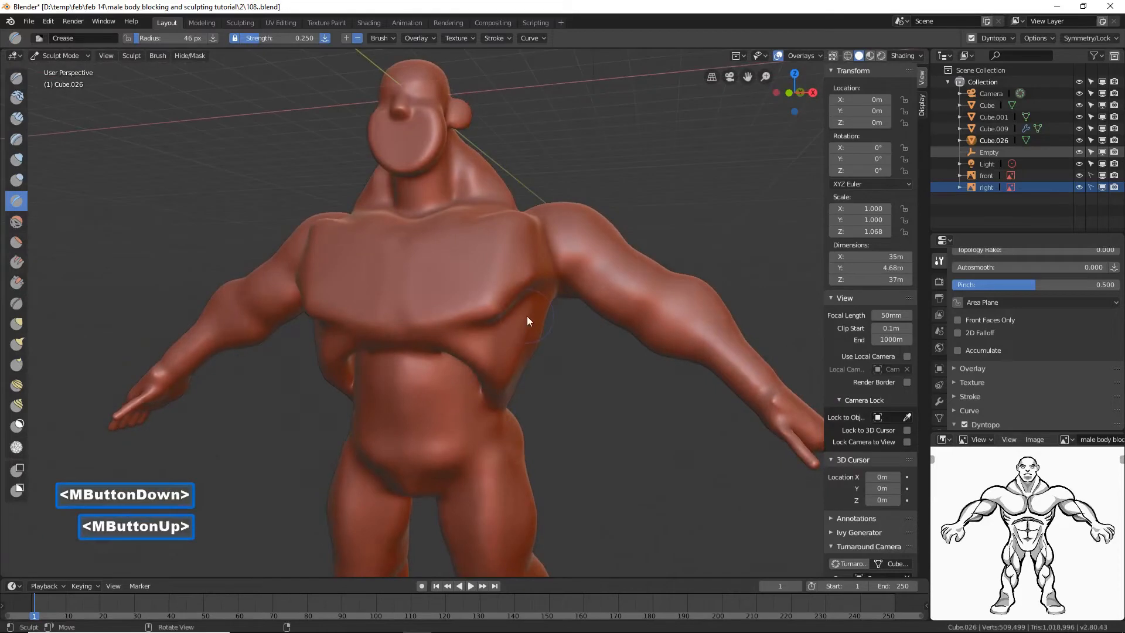
pyautogui.moveTo(492, 314)
pyautogui.keyDown('shift'); pyautogui.mouseDown()
pyautogui.moveTo(478, 322)
pyautogui.moveTo(498, 300)
pyautogui.moveTo(535, 321)
pyautogui.mouseUp(); pyautogui.keyUp('shift')
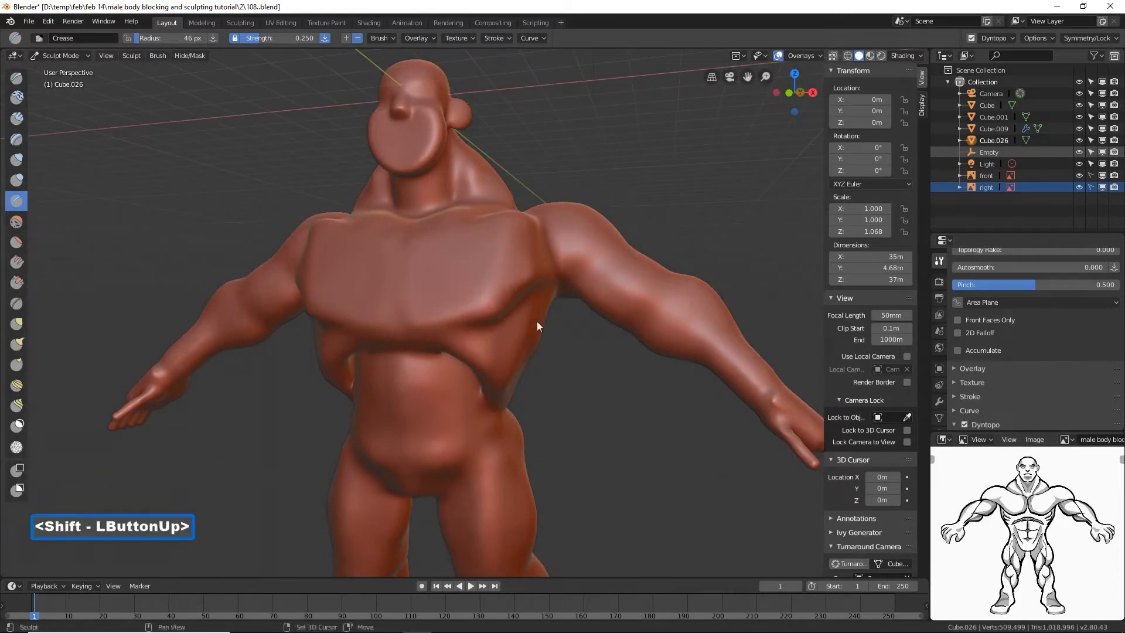
pyautogui.click(964, 424)
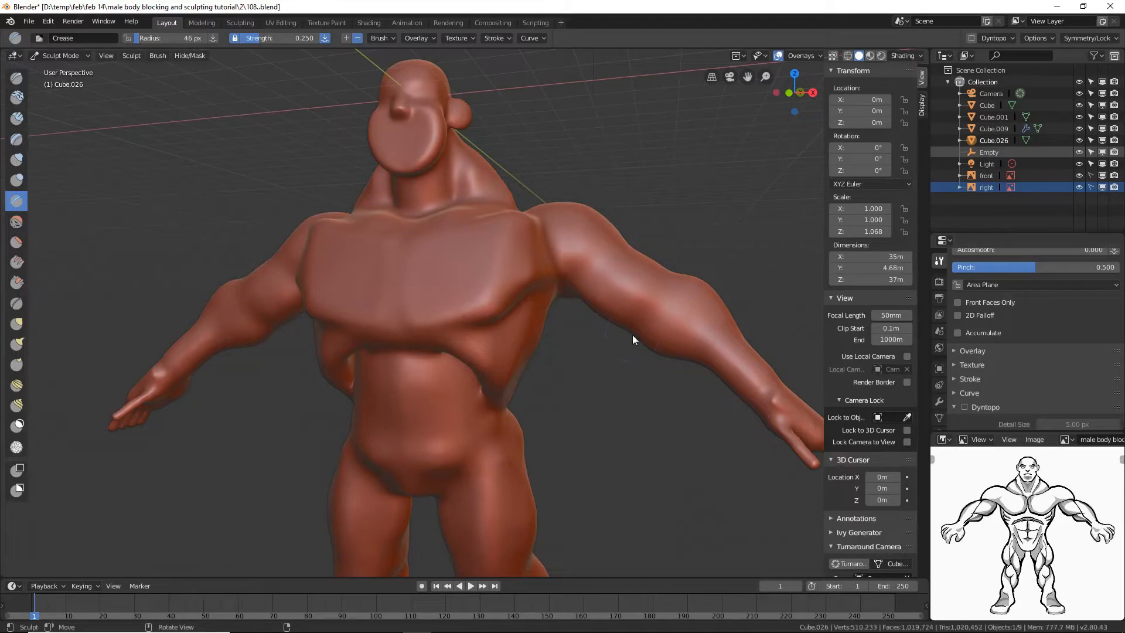
# - Crease the boundary between the biceps and the forearm, using the reference picture as a guide
pyautogui.moveTo(631, 338); pyautogui.dragTo(658, 347, button='middle')
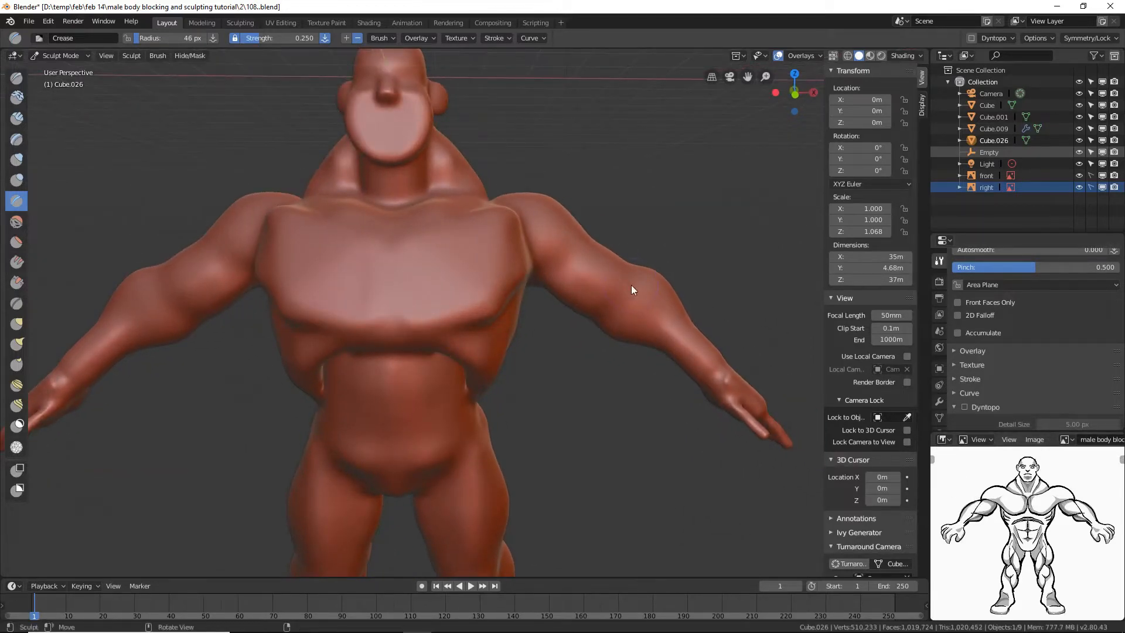
pyautogui.moveTo(629, 285)
pyautogui.mouseDown()
pyautogui.moveTo(632, 309)
pyautogui.moveTo(597, 314)
pyautogui.moveTo(629, 313)
pyautogui.moveTo(629, 267)
pyautogui.moveTo(635, 306)
pyautogui.moveTo(602, 318)
pyautogui.moveTo(652, 321)
pyautogui.moveTo(644, 302)
pyautogui.mouseUp()
pyautogui.moveTo(647, 297)
pyautogui.mouseDown(button='middle')
pyautogui.moveTo(554, 306)
pyautogui.moveTo(573, 322)
pyautogui.moveTo(656, 248)
pyautogui.moveTo(591, 267)
pyautogui.moveTo(645, 266)
pyautogui.mouseUp(button='middle')
pyautogui.moveTo(1041, 507)
pyautogui.mouseDown(button='middle')
pyautogui.moveTo(991, 509)
pyautogui.moveTo(1059, 499)
pyautogui.moveTo(1044, 496)
pyautogui.moveTo(1052, 491)
pyautogui.mouseUp(button='middle')
pyautogui.moveTo(1001, 505); pyautogui.dragTo(1057, 502, button='middle')
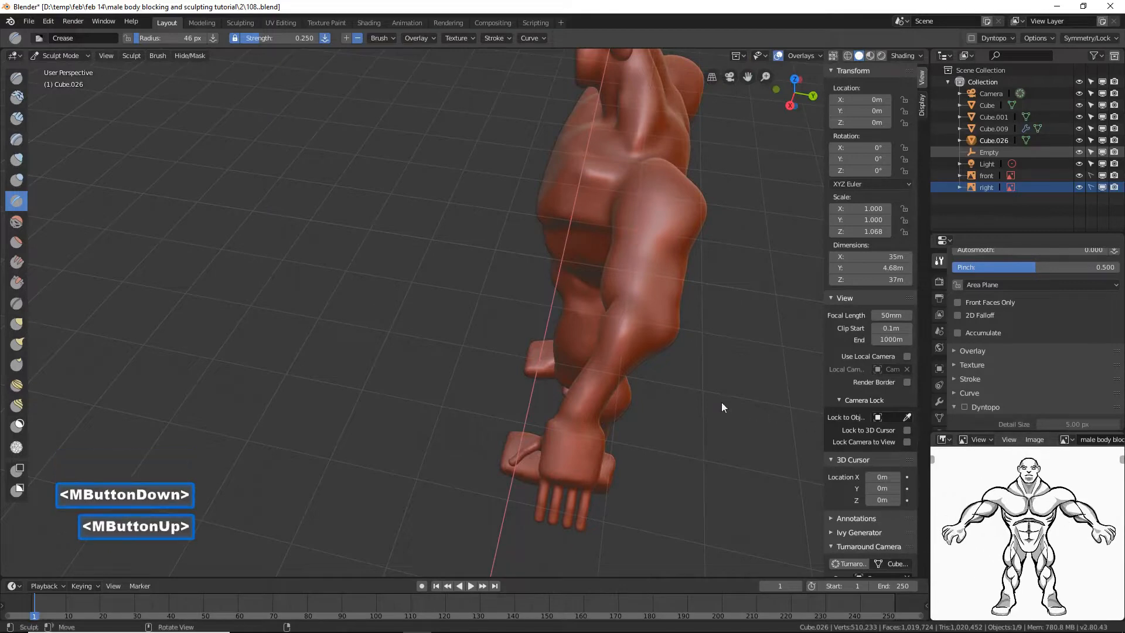
# - Crease the lower edge of the deltoid around the outside and back of the upper arm
pyautogui.moveTo(721, 401)
pyautogui.mouseDown(button='middle')
pyautogui.moveTo(674, 388)
pyautogui.moveTo(668, 402)
pyautogui.mouseUp(button='middle')
pyautogui.moveTo(609, 213)
pyautogui.mouseDown()
pyautogui.moveTo(649, 255)
pyautogui.moveTo(712, 253)
pyautogui.mouseUp()
pyautogui.moveTo(712, 253); pyautogui.dragTo(673, 248, button='middle')
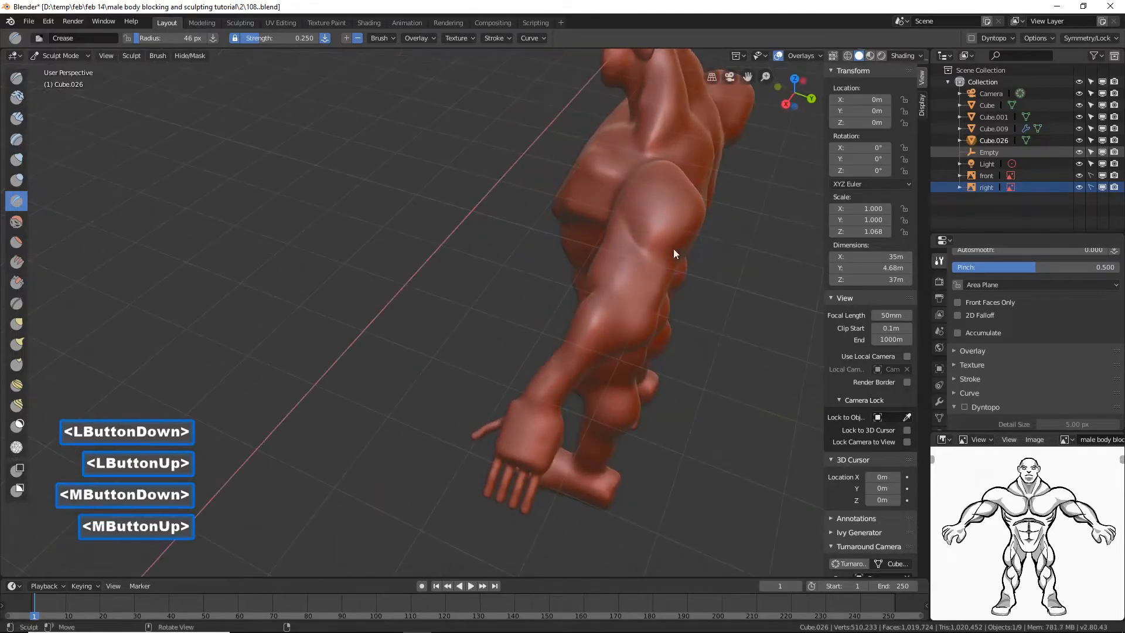
pyautogui.moveTo(650, 251); pyautogui.dragTo(702, 246)
pyautogui.moveTo(701, 246); pyautogui.dragTo(663, 227, button='middle')
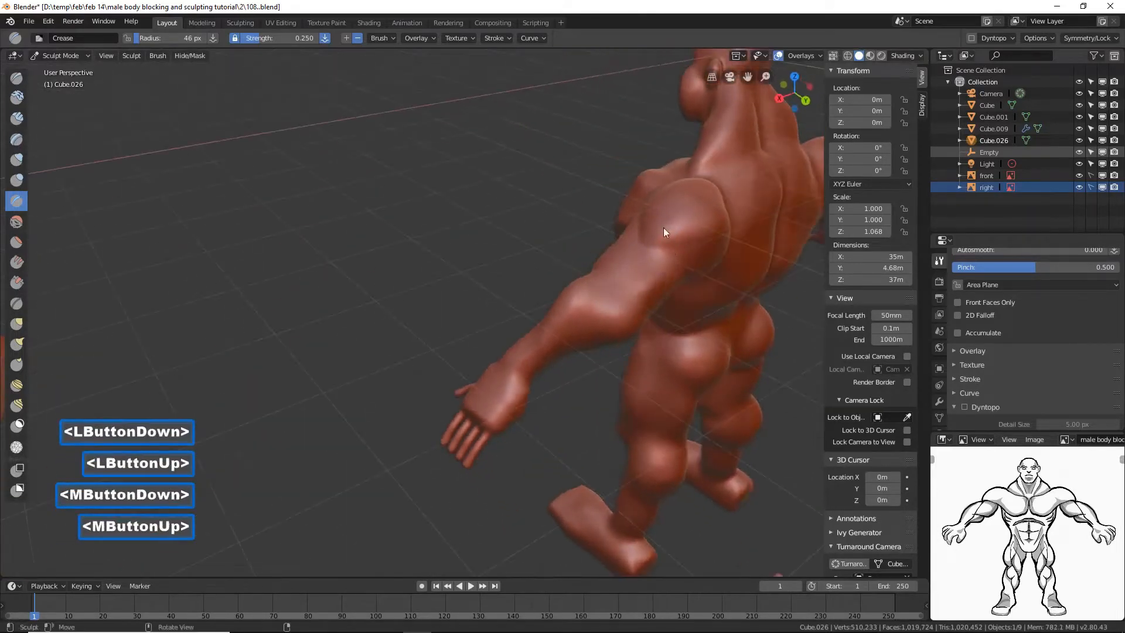
pyautogui.moveTo(697, 266); pyautogui.dragTo(657, 241, button='middle')
pyautogui.moveTo(658, 241)
pyautogui.mouseDown()
pyautogui.moveTo(692, 249)
pyautogui.moveTo(582, 251)
pyautogui.mouseUp()
# - Continue the deltoid crease across the front of the upper arm to separate the shoulder from the biceps
pyautogui.moveTo(582, 250)
pyautogui.mouseDown(button='middle')
pyautogui.moveTo(673, 276)
pyautogui.moveTo(623, 289)
pyautogui.mouseUp(button='middle')
pyautogui.moveTo(624, 288)
pyautogui.mouseDown(button='middle')
pyautogui.moveTo(574, 301)
pyautogui.moveTo(666, 279)
pyautogui.moveTo(683, 261)
pyautogui.mouseUp(button='middle')
pyautogui.moveTo(683, 261)
pyautogui.mouseDown()
pyautogui.moveTo(671, 264)
pyautogui.moveTo(700, 250)
pyautogui.mouseUp()
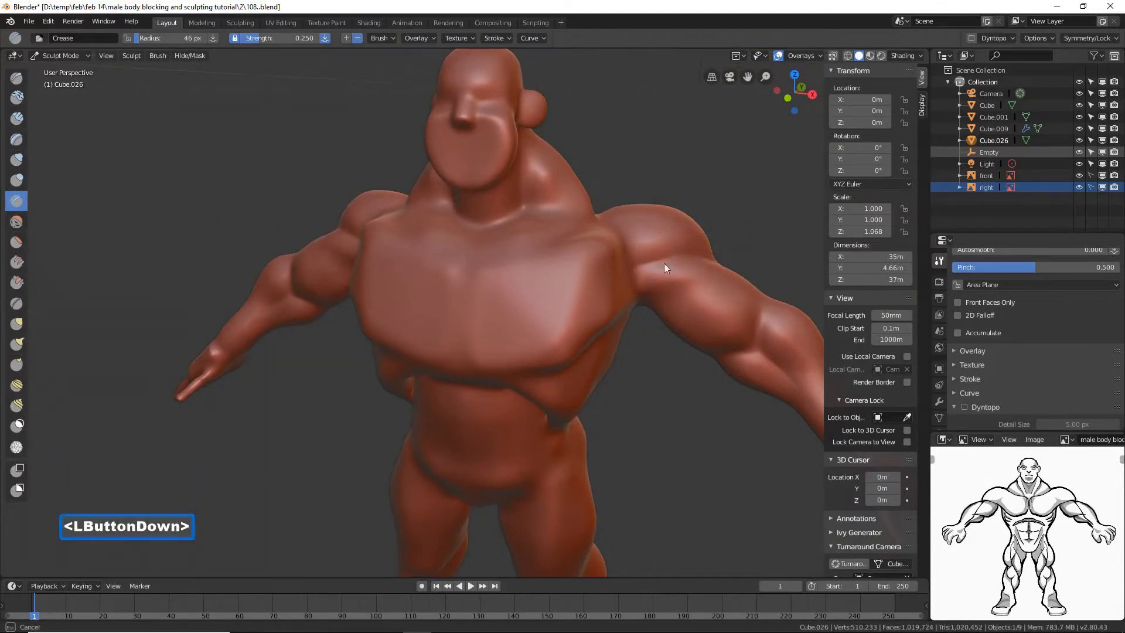
pyautogui.moveTo(627, 284); pyautogui.dragTo(626, 285)
pyautogui.moveTo(627, 284)
pyautogui.mouseDown(button='middle')
pyautogui.moveTo(675, 273)
pyautogui.moveTo(599, 295)
pyautogui.moveTo(719, 283)
pyautogui.moveTo(640, 287)
pyautogui.mouseUp(button='middle')
pyautogui.moveTo(640, 288); pyautogui.dragTo(713, 266)
pyautogui.moveTo(649, 281); pyautogui.dragTo(702, 265)
pyautogui.moveTo(703, 265)
pyautogui.mouseDown()
pyautogui.moveTo(649, 277)
pyautogui.moveTo(701, 268)
pyautogui.mouseUp()
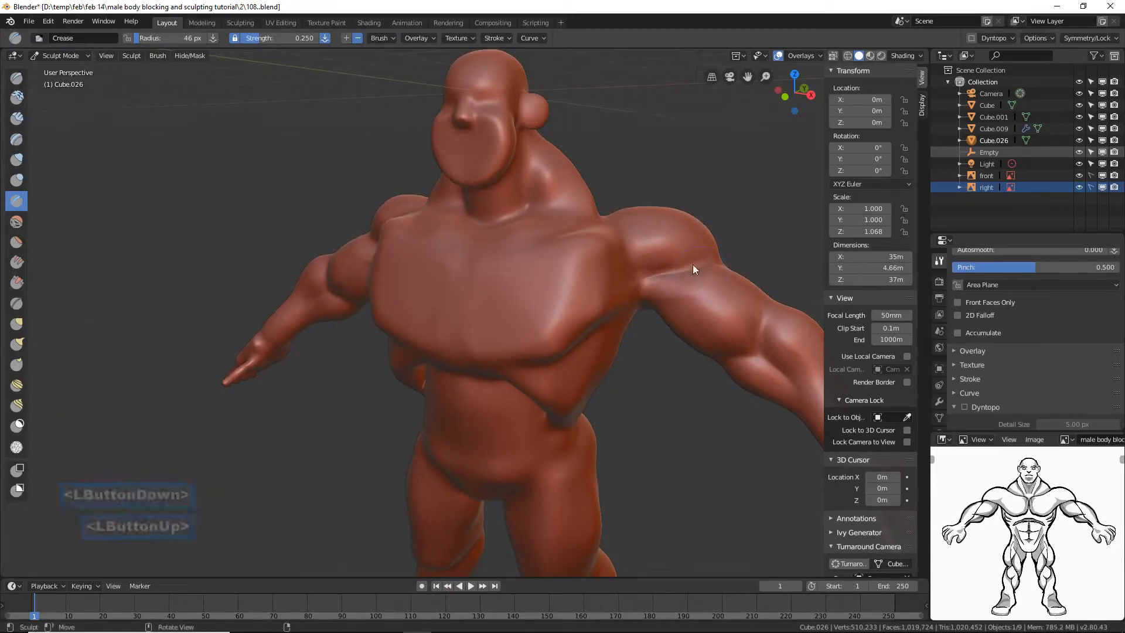
# - Crease the centre line between the pectorals and their upper and lower edges, following the reference picture
pyautogui.moveTo(692, 265)
pyautogui.mouseDown(button='middle')
pyautogui.moveTo(599, 285)
pyautogui.moveTo(690, 283)
pyautogui.moveTo(641, 282)
pyautogui.moveTo(632, 303)
pyautogui.moveTo(643, 284)
pyautogui.moveTo(504, 315)
pyautogui.moveTo(484, 276)
pyautogui.mouseUp(button='middle')
pyautogui.moveTo(484, 276)
pyautogui.mouseDown()
pyautogui.moveTo(479, 364)
pyautogui.moveTo(508, 389)
pyautogui.mouseUp()
pyautogui.moveTo(478, 339); pyautogui.dragTo(494, 261)
pyautogui.moveTo(549, 236); pyautogui.dragTo(592, 229)
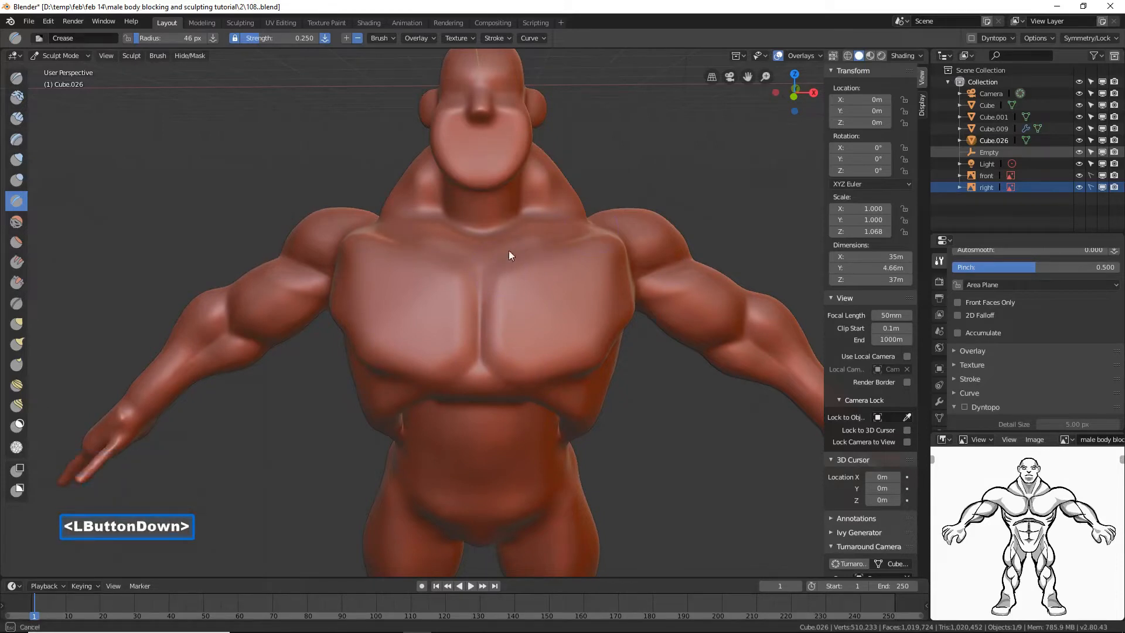
pyautogui.moveTo(501, 378); pyautogui.dragTo(563, 407)
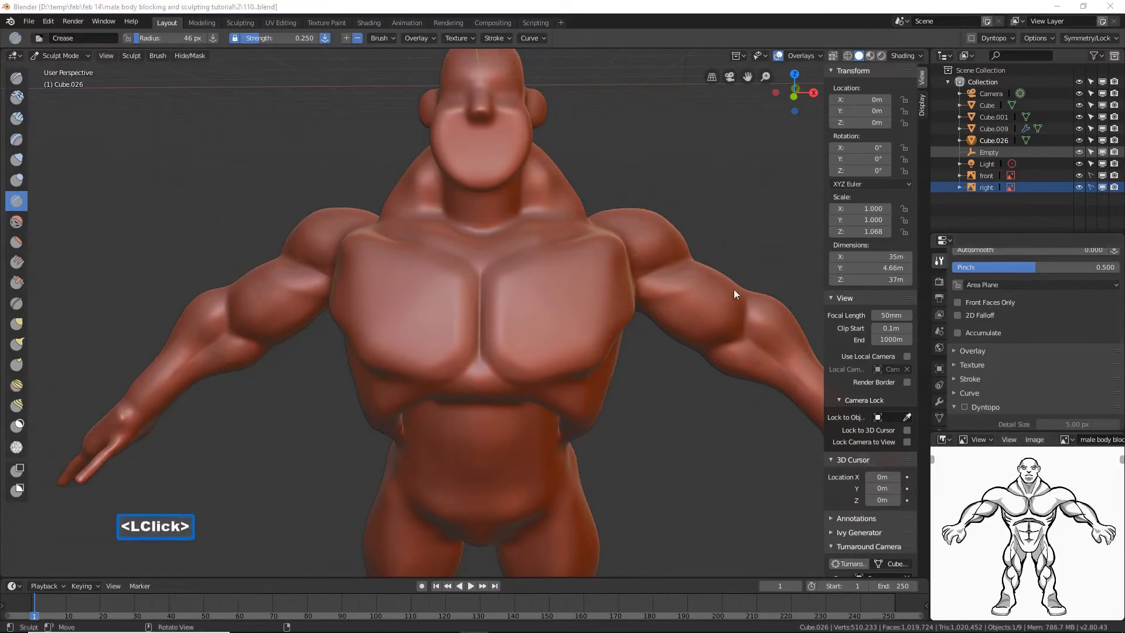
# - Crease the outer edge of the pectoral below the armpit and smooth where the chest meets the shoulder
pyautogui.click(667, 130)
pyautogui.moveTo(666, 130)
pyautogui.mouseDown(button='middle')
pyautogui.moveTo(613, 241)
pyautogui.moveTo(593, 238)
pyautogui.moveTo(620, 273)
pyautogui.mouseUp(button='middle')
pyautogui.moveTo(682, 302); pyautogui.dragTo(625, 330)
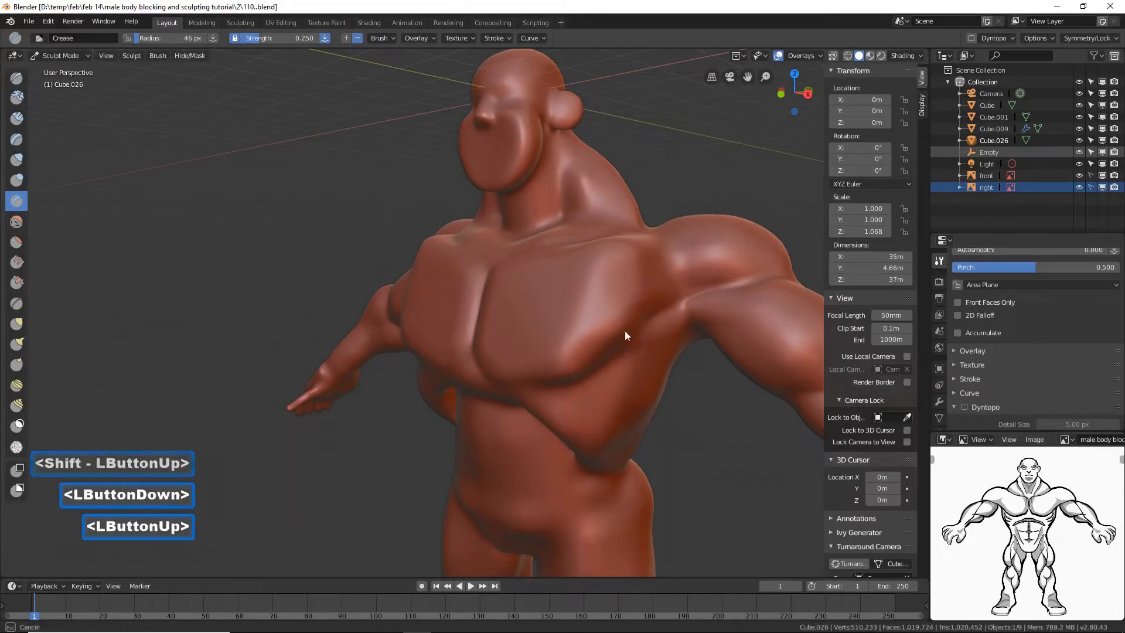
pyautogui.moveTo(571, 294); pyautogui.dragTo(600, 268, button='middle')
pyautogui.moveTo(601, 268)
pyautogui.keyDown('shift'); pyautogui.mouseDown()
pyautogui.moveTo(595, 292)
pyautogui.moveTo(650, 258)
pyautogui.moveTo(640, 258)
pyautogui.moveTo(630, 280)
pyautogui.moveTo(671, 280)
pyautogui.mouseUp(); pyautogui.keyUp('shift')
# - Build up the area where the chest meets the shoulder with the Inflate/Deflate brush and smooth the outer chest
pyautogui.click(23, 160)
pyautogui.moveTo(671, 264); pyautogui.dragTo(665, 251)
pyautogui.moveTo(665, 251)
pyautogui.keyDown('shift'); pyautogui.mouseDown()
pyautogui.moveTo(658, 261)
pyautogui.moveTo(648, 238)
pyautogui.moveTo(640, 254)
pyautogui.moveTo(661, 294)
pyautogui.moveTo(601, 300)
pyautogui.mouseUp(); pyautogui.keyUp('shift')
pyautogui.moveTo(602, 300)
pyautogui.mouseDown(button='middle')
pyautogui.moveTo(648, 306)
pyautogui.moveTo(623, 294)
pyautogui.moveTo(635, 298)
pyautogui.mouseUp(button='middle')
pyautogui.scroll(-2, 635, 298)
pyautogui.moveTo(529, 395); pyautogui.dragTo(536, 382, button='middle')
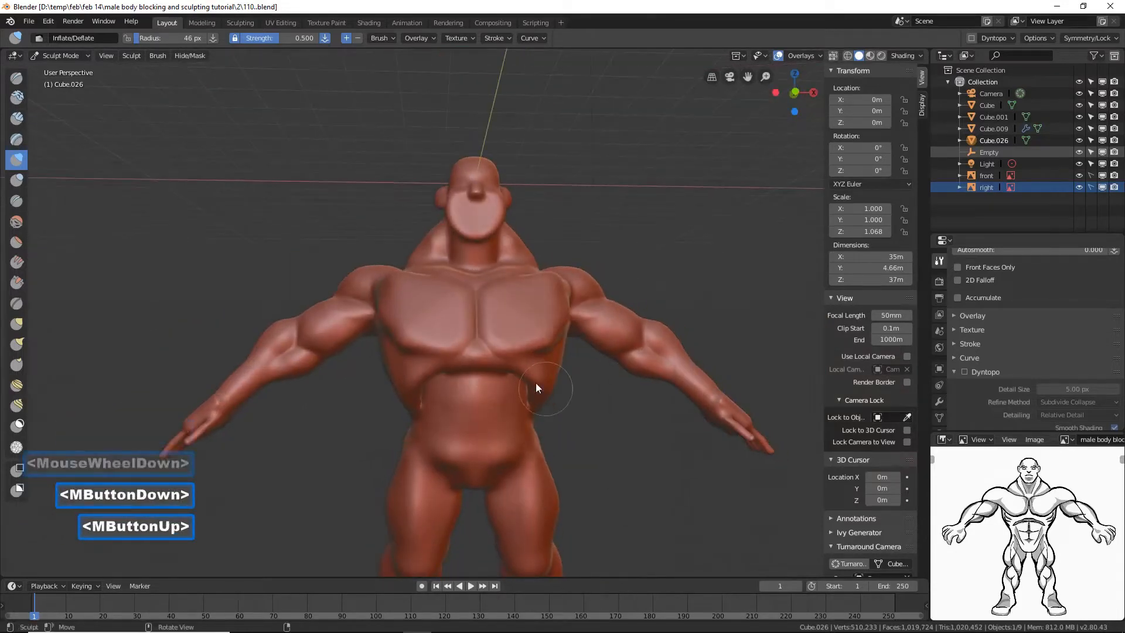
# - Crease the vertical centre line of the abdomen and a curved outline around the lower abdominal muscles
pyautogui.click(18, 198)
pyautogui.keyDown('shift'); pyautogui.moveTo(483, 418); pyautogui.dragTo(513, 373, button='middle'); pyautogui.keyUp('shift')
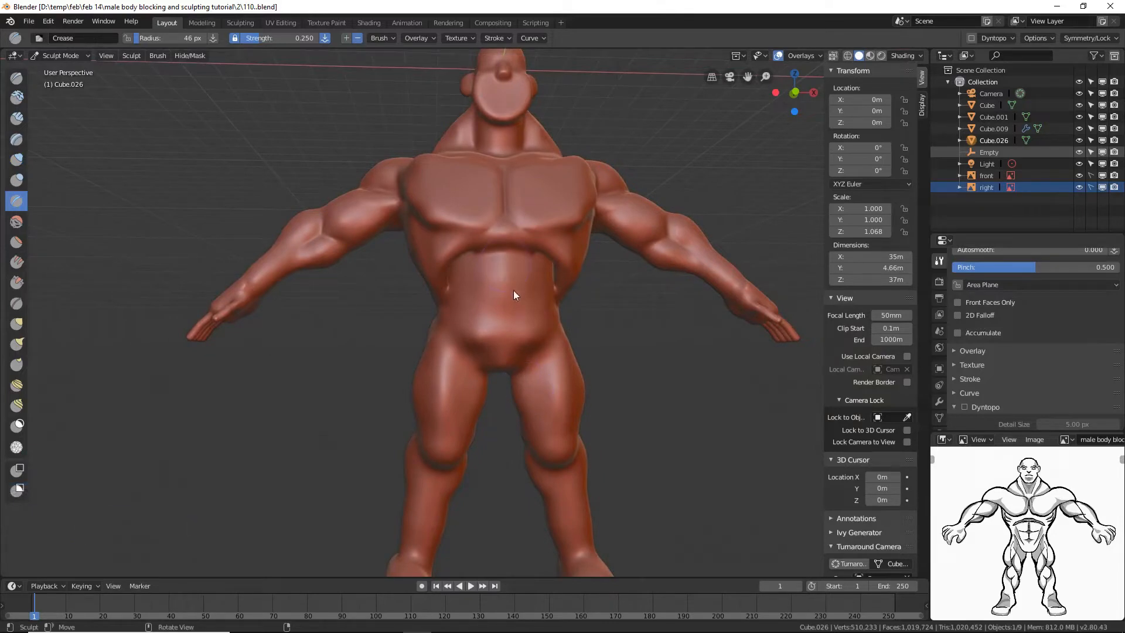
pyautogui.keyDown('ctrl'); pyautogui.moveTo(513, 290); pyautogui.dragTo(524, 252, button='middle'); pyautogui.keyUp('ctrl')
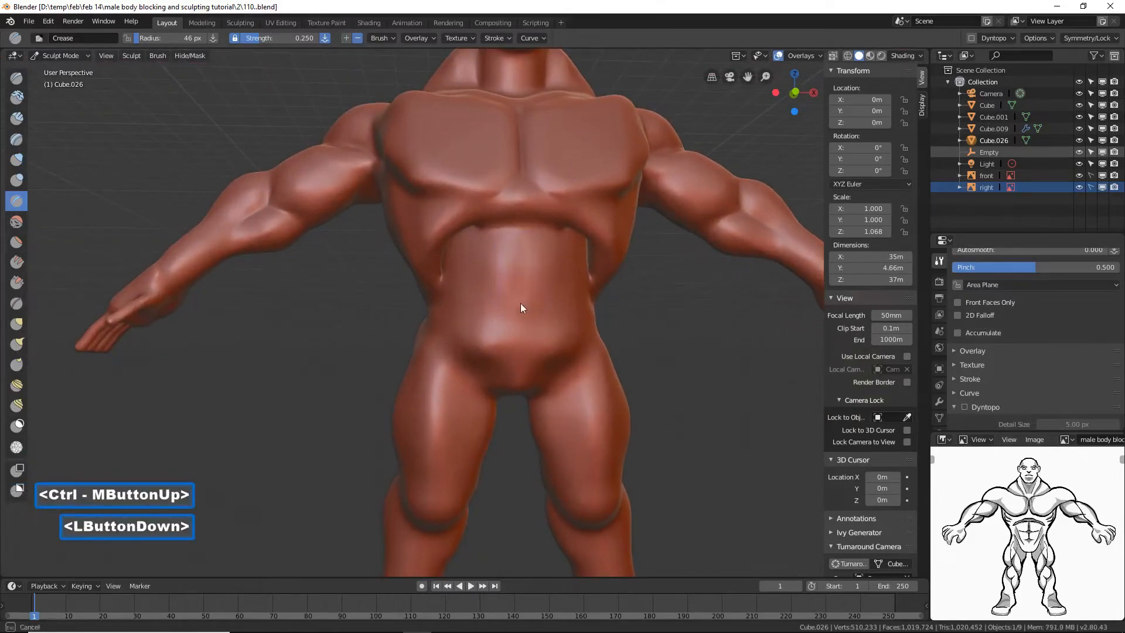
pyautogui.moveTo(528, 248); pyautogui.dragTo(526, 261)
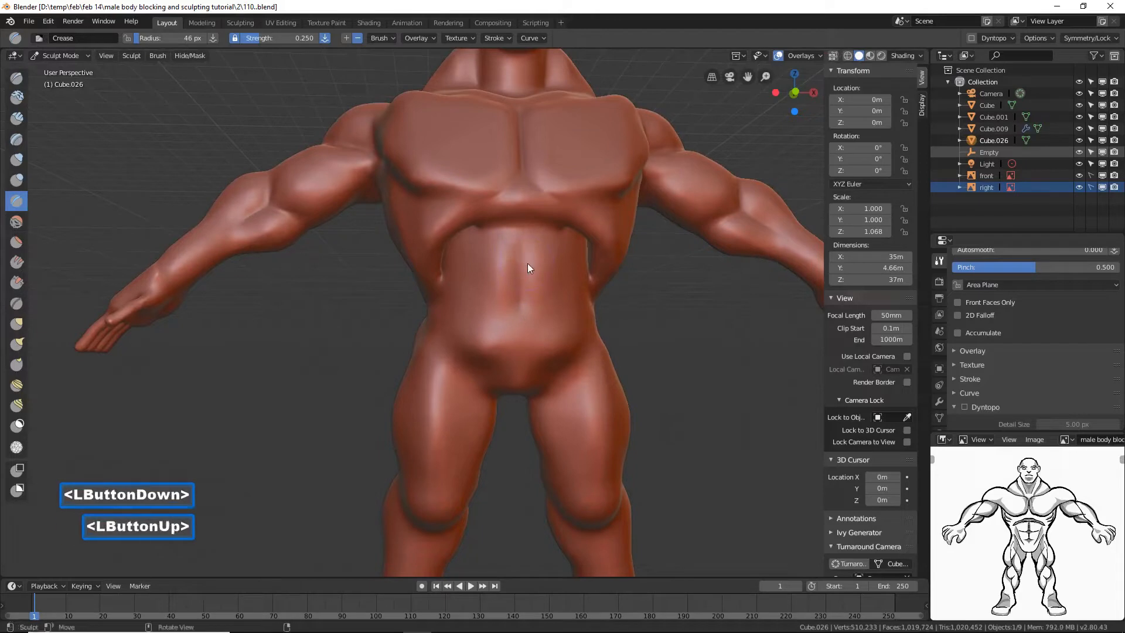
pyautogui.moveTo(452, 268); pyautogui.dragTo(492, 325)
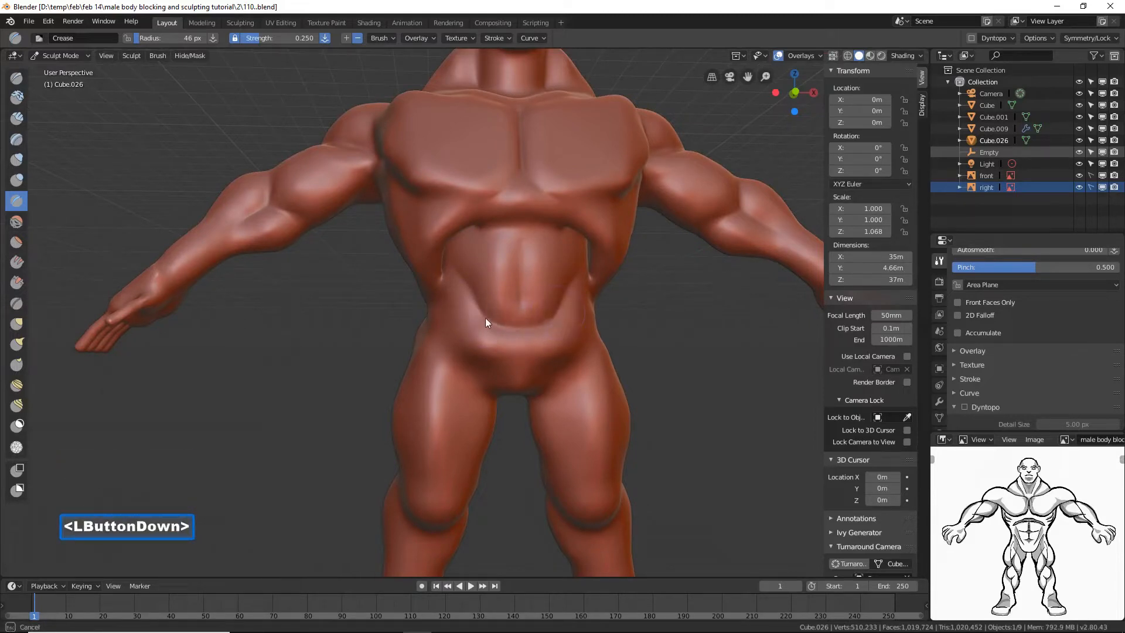
pyautogui.moveTo(447, 262); pyautogui.dragTo(465, 284)
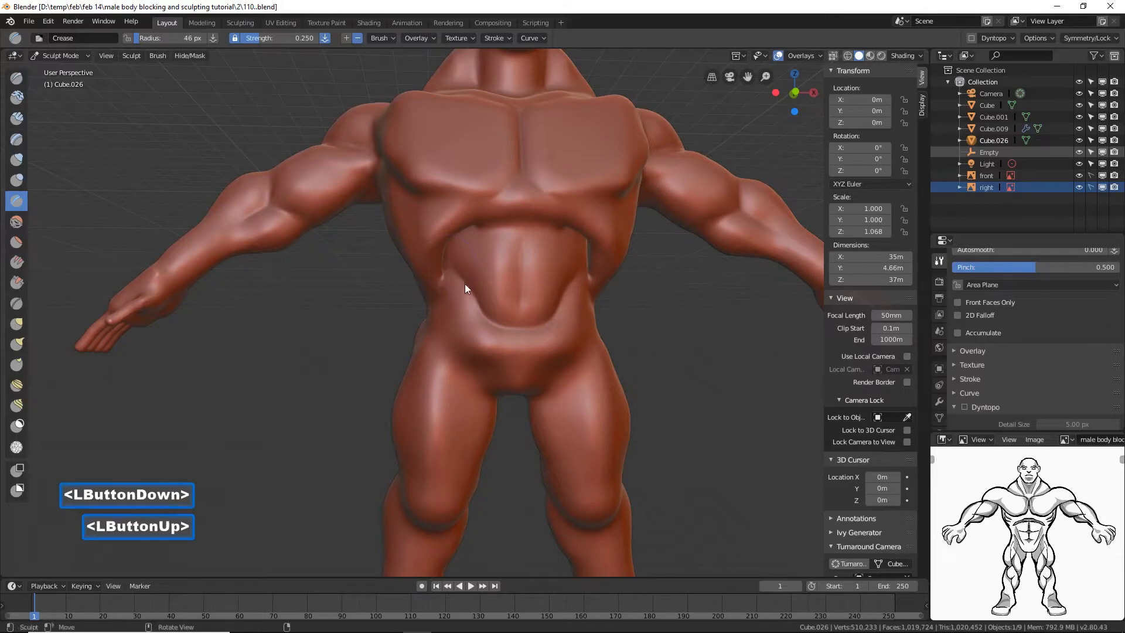
# - Deepen the curved lower abdominal outline up to the edge of the rib cage
pyautogui.moveTo(574, 322)
pyautogui.mouseDown(button='middle')
pyautogui.moveTo(502, 317)
pyautogui.moveTo(585, 325)
pyautogui.moveTo(617, 234)
pyautogui.mouseUp(button='middle')
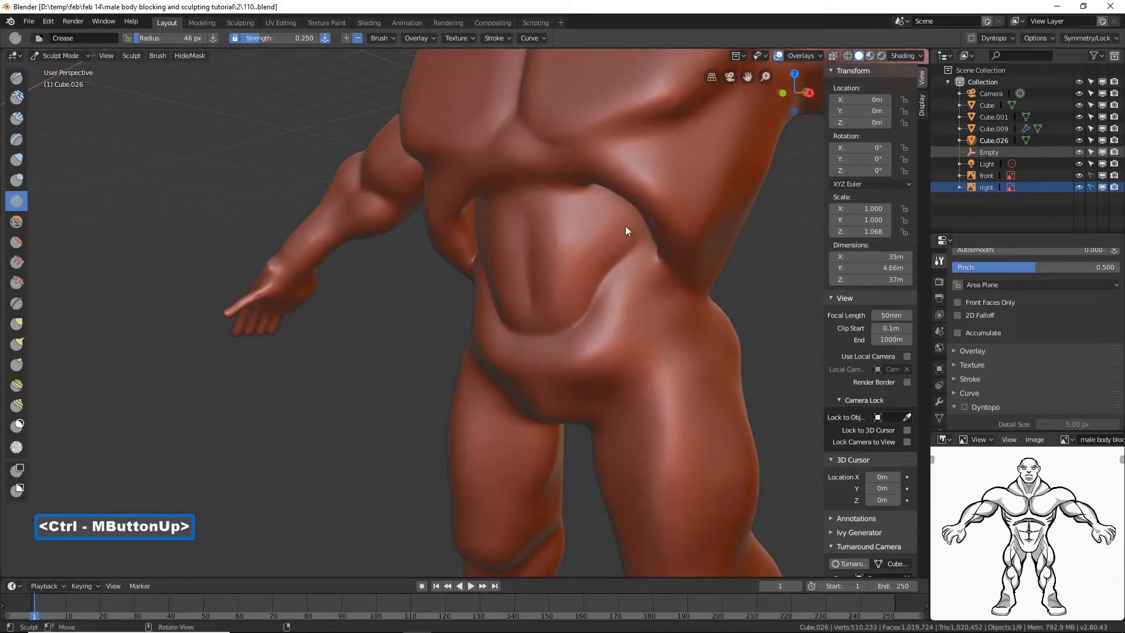
pyautogui.moveTo(537, 305); pyautogui.dragTo(535, 325)
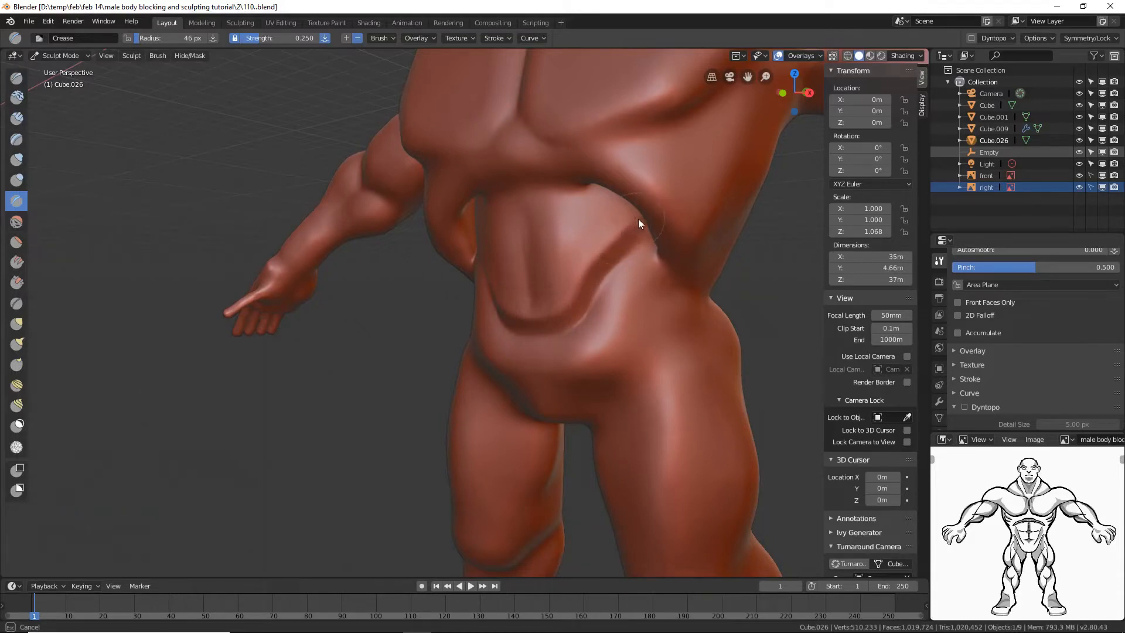
pyautogui.keyDown('ctrl'); pyautogui.moveTo(638, 219); pyautogui.dragTo(642, 220); pyautogui.keyUp('ctrl')
# - Crease a horizontal division across the middle of the abdominals and deepen their vertical centre line
pyautogui.moveTo(584, 339); pyautogui.dragTo(652, 353, button='middle')
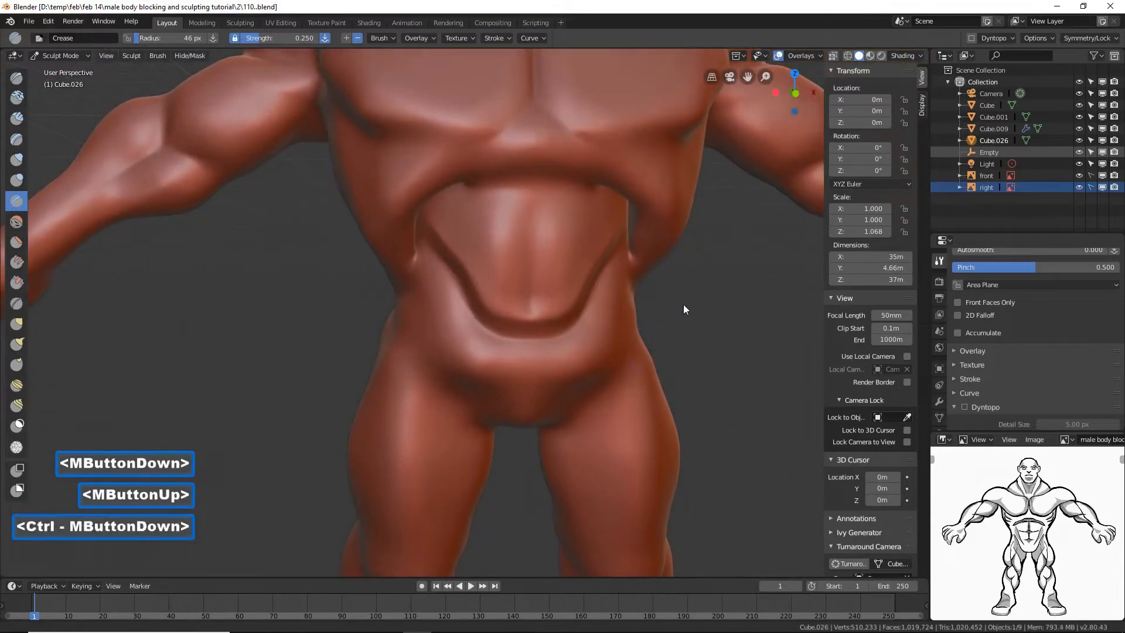
pyautogui.keyDown('ctrl'); pyautogui.moveTo(684, 309); pyautogui.dragTo(630, 321, button='middle'); pyautogui.keyUp('ctrl')
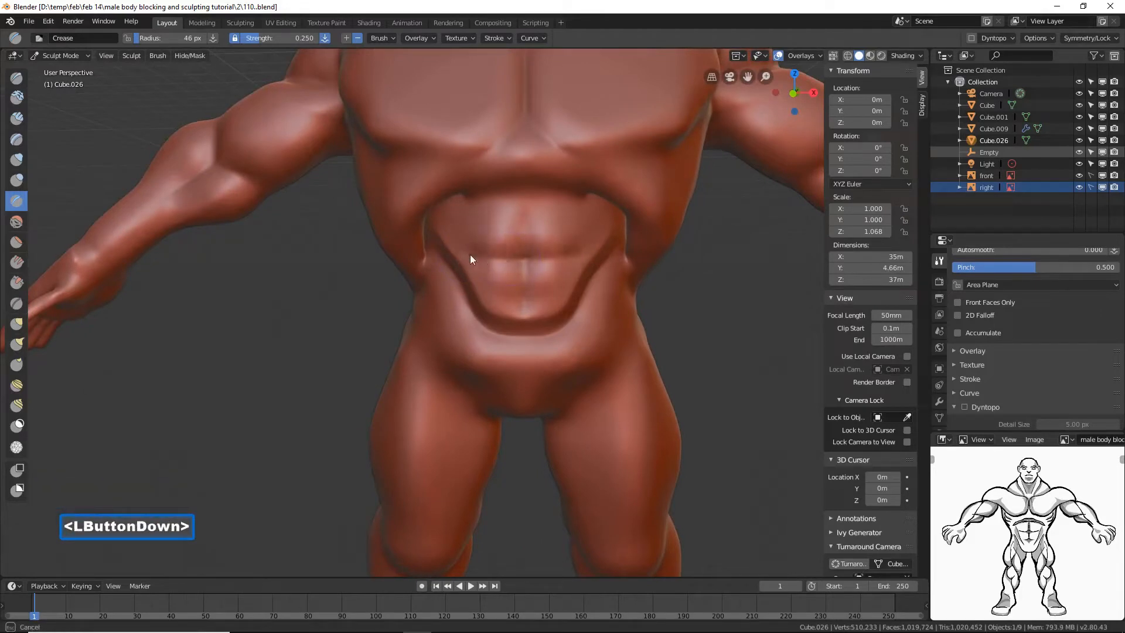
pyautogui.moveTo(470, 257)
pyautogui.mouseDown()
pyautogui.moveTo(500, 260)
pyautogui.moveTo(529, 307)
pyautogui.moveTo(523, 293)
pyautogui.mouseUp()
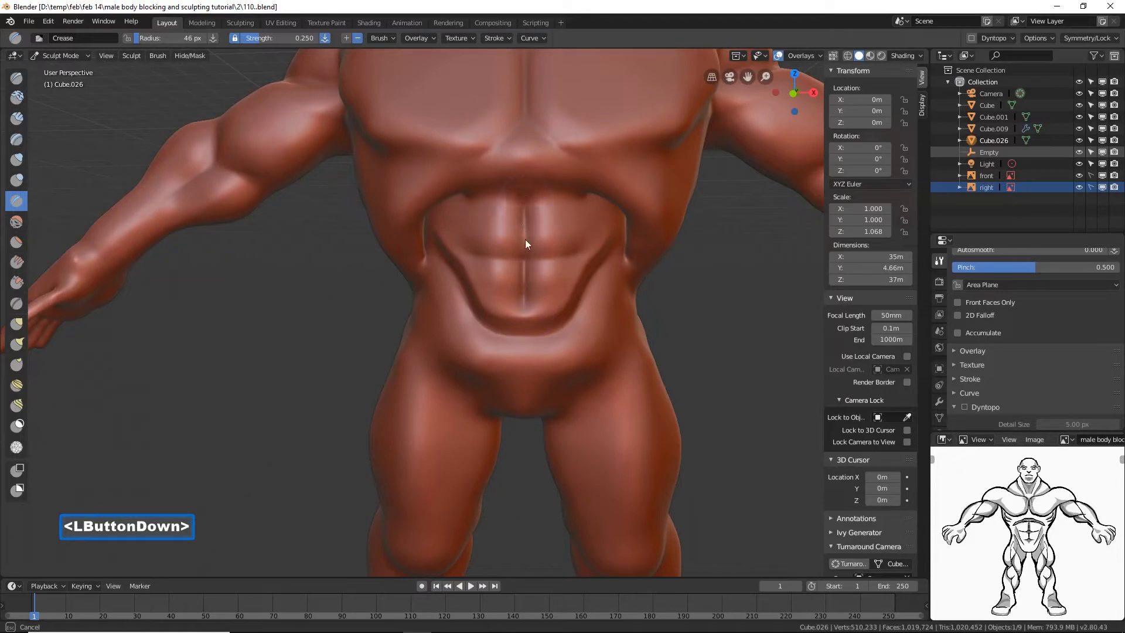
# - Deepen the creases between the abdominal muscles, under the rib cage arch and along the abdominals' outer edge
pyautogui.moveTo(461, 255); pyautogui.dragTo(471, 254)
pyautogui.moveTo(478, 255)
pyautogui.mouseDown()
pyautogui.moveTo(516, 266)
pyautogui.moveTo(530, 310)
pyautogui.mouseUp()
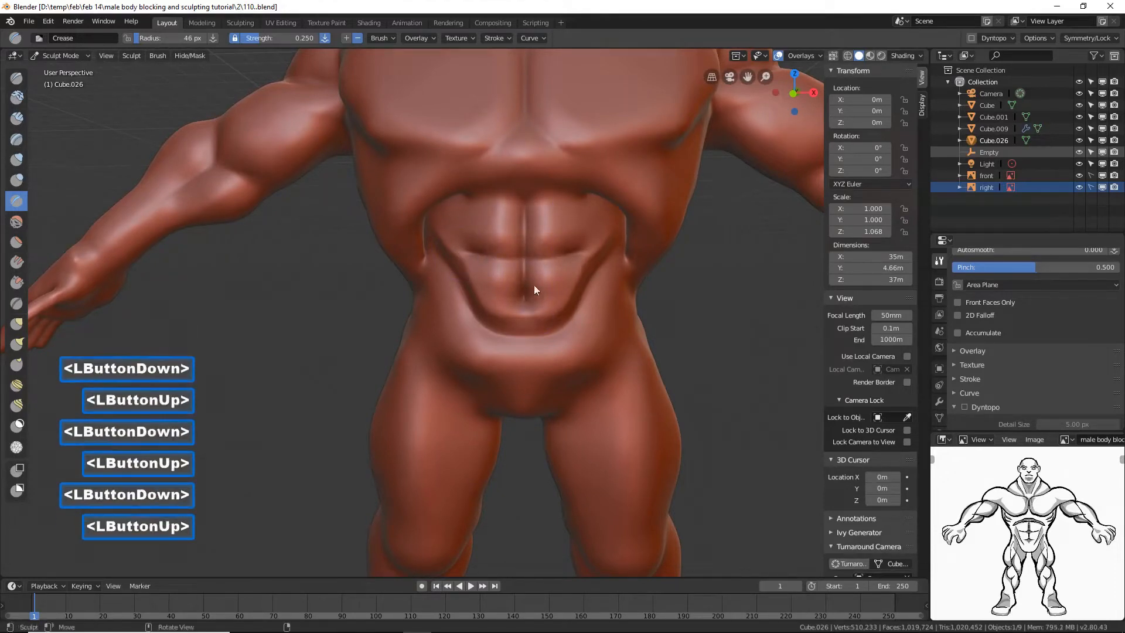
pyautogui.moveTo(554, 197); pyautogui.dragTo(591, 202)
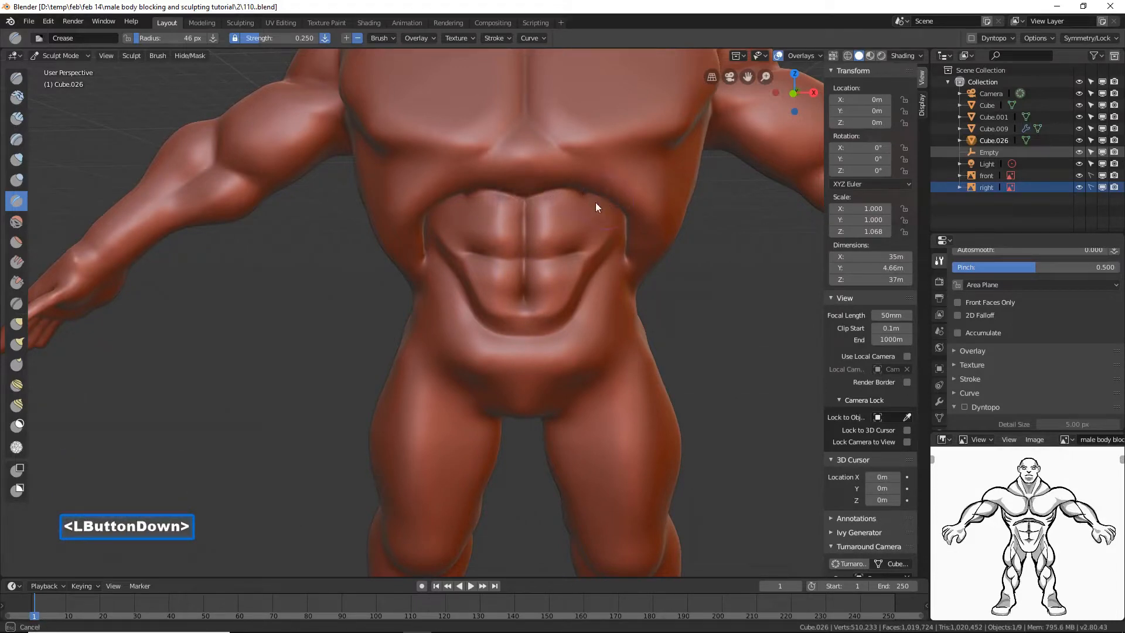
pyautogui.moveTo(595, 204); pyautogui.dragTo(595, 262)
pyautogui.moveTo(528, 257); pyautogui.dragTo(592, 247)
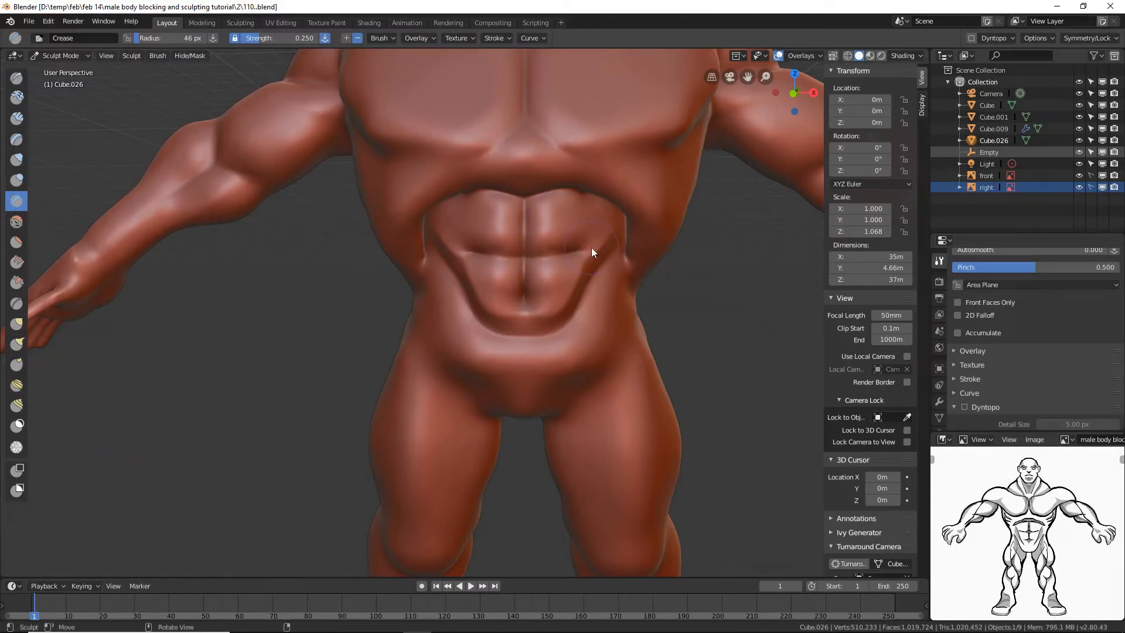
pyautogui.moveTo(620, 234); pyautogui.dragTo(576, 306)
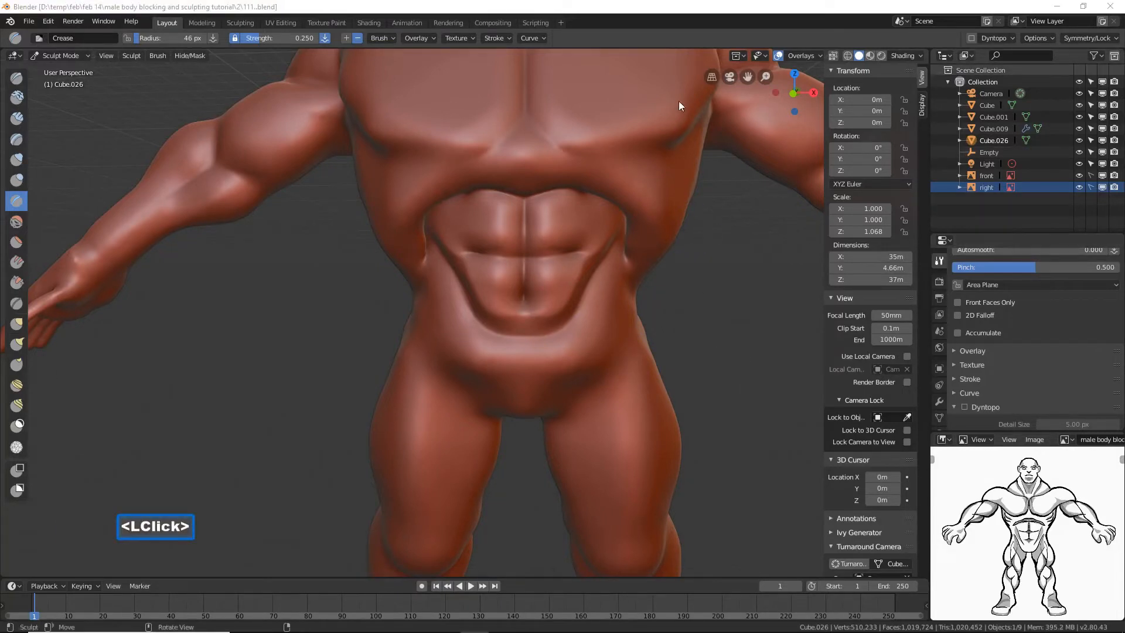
# - Crease the lower edge of the chest muscle from the outer chest to the sternum
pyautogui.click(687, 7)
pyautogui.moveTo(695, 213)
pyautogui.keyDown('shift'); pyautogui.mouseDown(button='middle')
pyautogui.moveTo(672, 225)
pyautogui.moveTo(568, 201)
pyautogui.moveTo(550, 216)
pyautogui.moveTo(528, 163)
pyautogui.mouseUp(button='middle'); pyautogui.keyUp('shift')
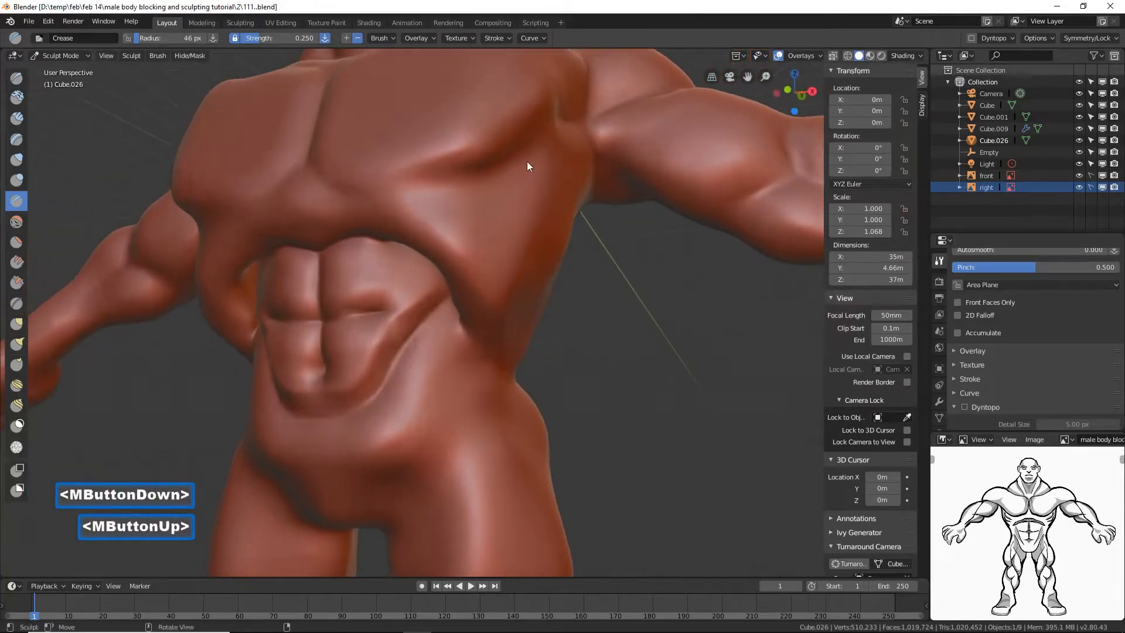
pyautogui.moveTo(511, 162); pyautogui.dragTo(422, 188)
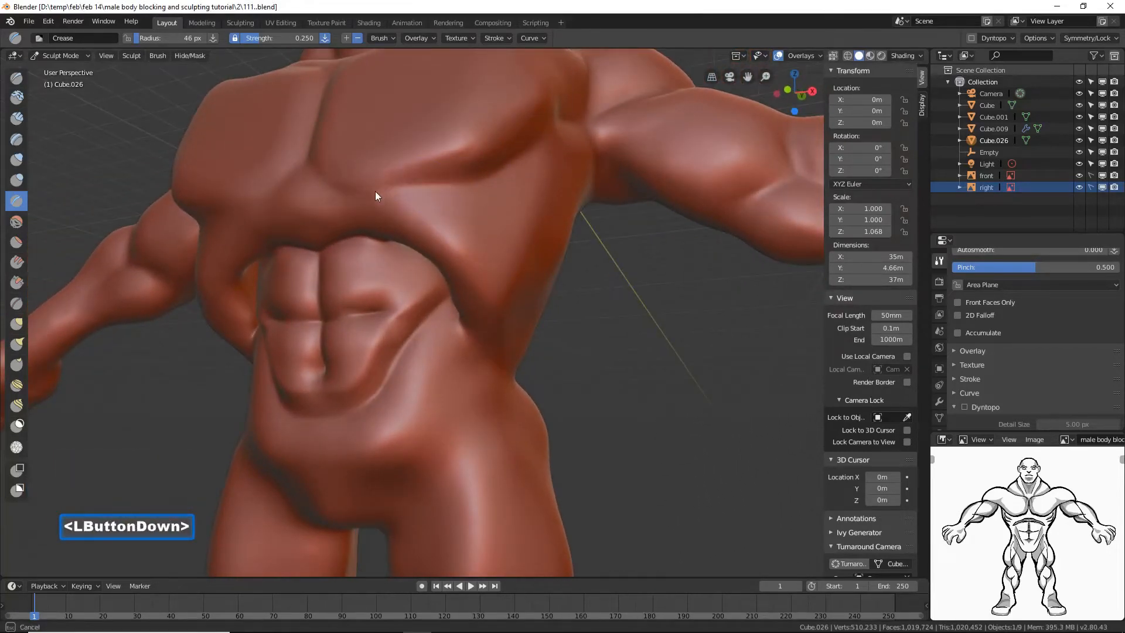
pyautogui.moveTo(345, 191); pyautogui.dragTo(325, 179)
pyautogui.moveTo(325, 178)
pyautogui.mouseDown(button='middle')
pyautogui.moveTo(360, 196)
pyautogui.moveTo(314, 159)
pyautogui.mouseUp(button='middle')
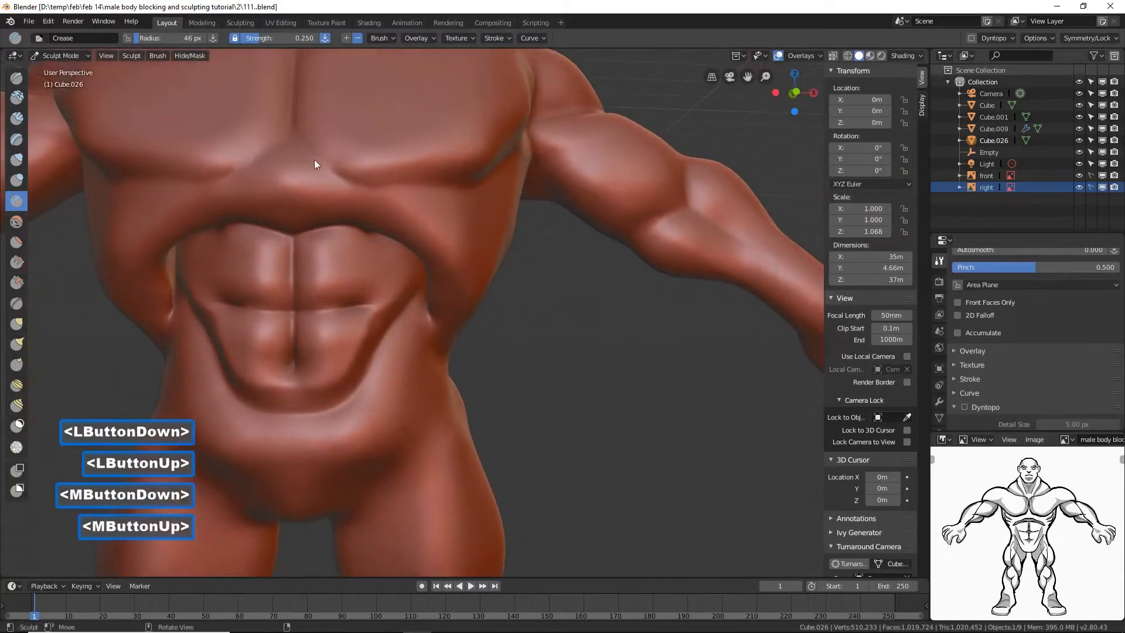
pyautogui.moveTo(314, 159)
pyautogui.mouseDown()
pyautogui.moveTo(311, 150)
pyautogui.moveTo(345, 174)
pyautogui.mouseUp()
pyautogui.moveTo(346, 175)
pyautogui.mouseDown(button='middle')
pyautogui.moveTo(515, 192)
pyautogui.moveTo(509, 205)
pyautogui.mouseUp(button='middle')
# - Raise a sharp ridge with the inverted Crease brush along the chest muscle's lower edge and out to the front of the shoulder
pyautogui.moveTo(494, 175)
pyautogui.keyDown('ctrl'); pyautogui.mouseDown()
pyautogui.moveTo(440, 216)
pyautogui.moveTo(356, 226)
pyautogui.mouseUp(); pyautogui.keyUp('ctrl')
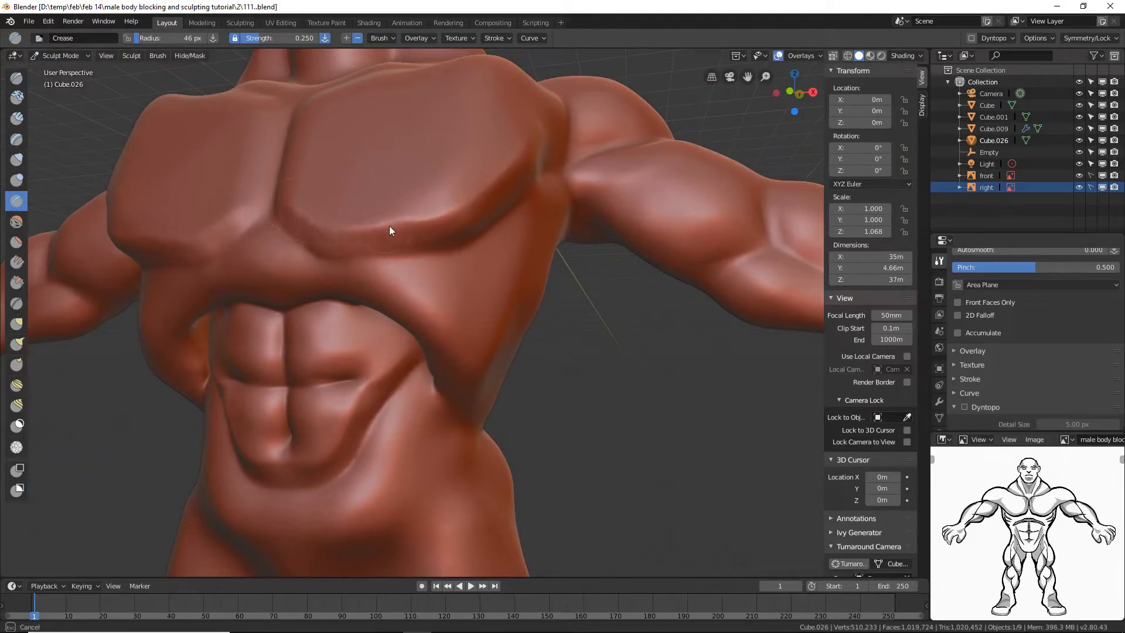
pyautogui.keyDown('ctrl'); pyautogui.moveTo(433, 213); pyautogui.dragTo(562, 157); pyautogui.keyUp('ctrl')
pyautogui.moveTo(563, 156); pyautogui.dragTo(551, 165, button='middle')
pyautogui.keyDown('ctrl'); pyautogui.moveTo(371, 246); pyautogui.dragTo(435, 203); pyautogui.keyUp('ctrl')
pyautogui.keyDown('ctrl'); pyautogui.moveTo(378, 245); pyautogui.dragTo(420, 228); pyautogui.keyUp('ctrl')
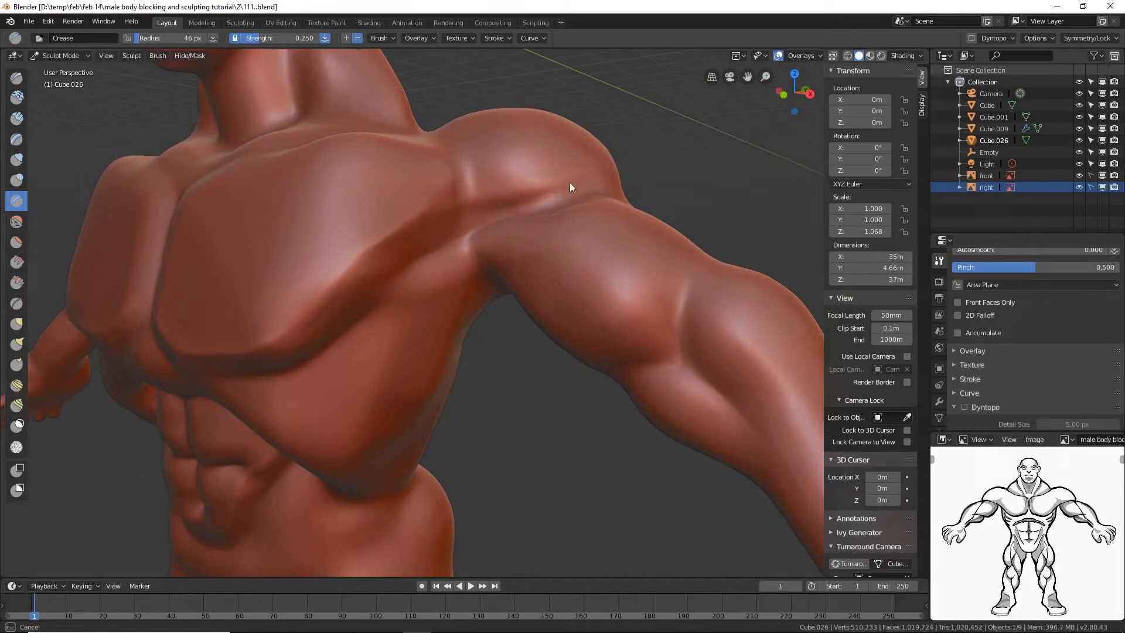
pyautogui.keyDown('ctrl'); pyautogui.moveTo(414, 221); pyautogui.dragTo(588, 222); pyautogui.keyUp('ctrl')
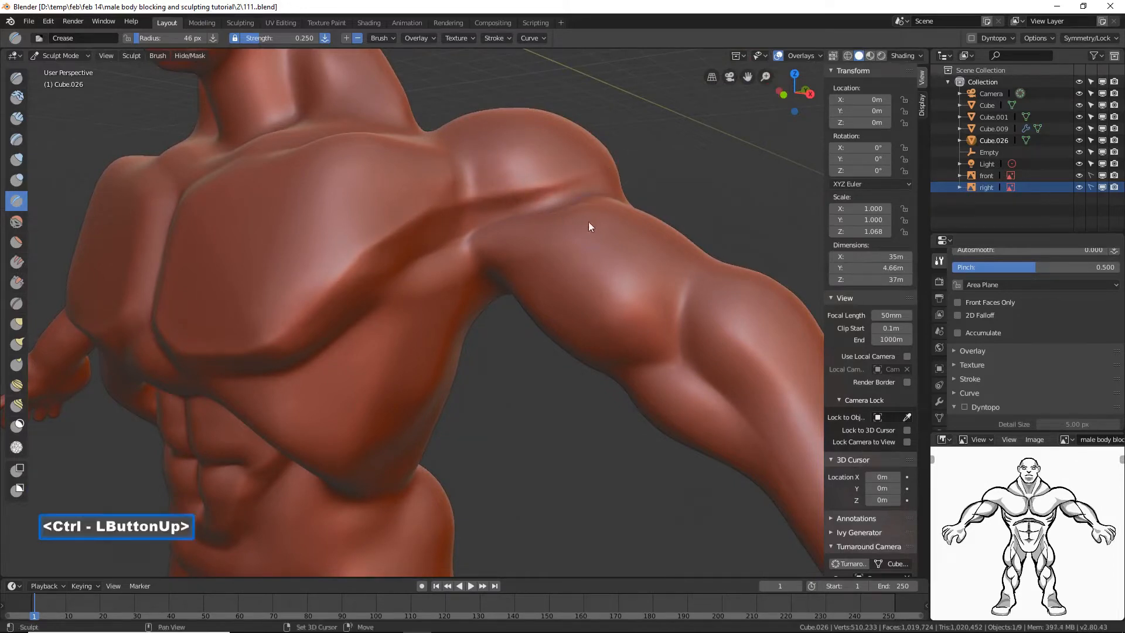
# - Continue the sharp lower edge of the shoulder muscle around the side and back of the arm, and crease beneath it
pyautogui.moveTo(588, 223)
pyautogui.keyDown('shift'); pyautogui.mouseDown(button='middle')
pyautogui.moveTo(565, 224)
pyautogui.moveTo(601, 231)
pyautogui.moveTo(543, 257)
pyautogui.moveTo(447, 223)
pyautogui.mouseUp(button='middle'); pyautogui.keyUp('shift')
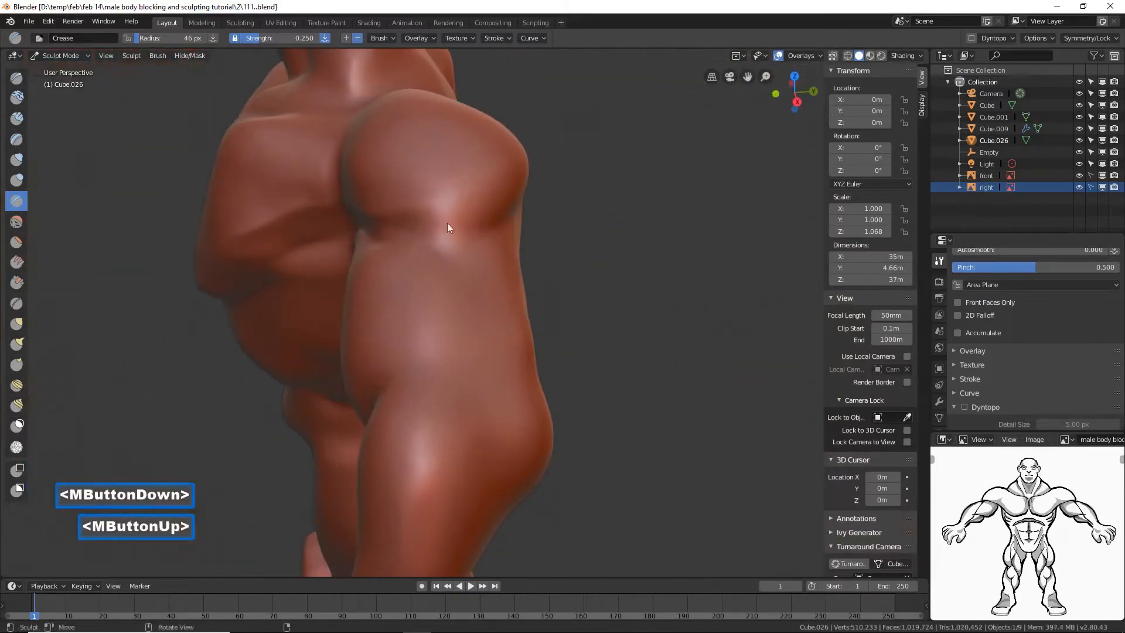
pyautogui.moveTo(395, 206)
pyautogui.keyDown('ctrl'); pyautogui.mouseDown()
pyautogui.moveTo(442, 224)
pyautogui.moveTo(400, 203)
pyautogui.moveTo(558, 221)
pyautogui.mouseUp(); pyautogui.keyUp('ctrl')
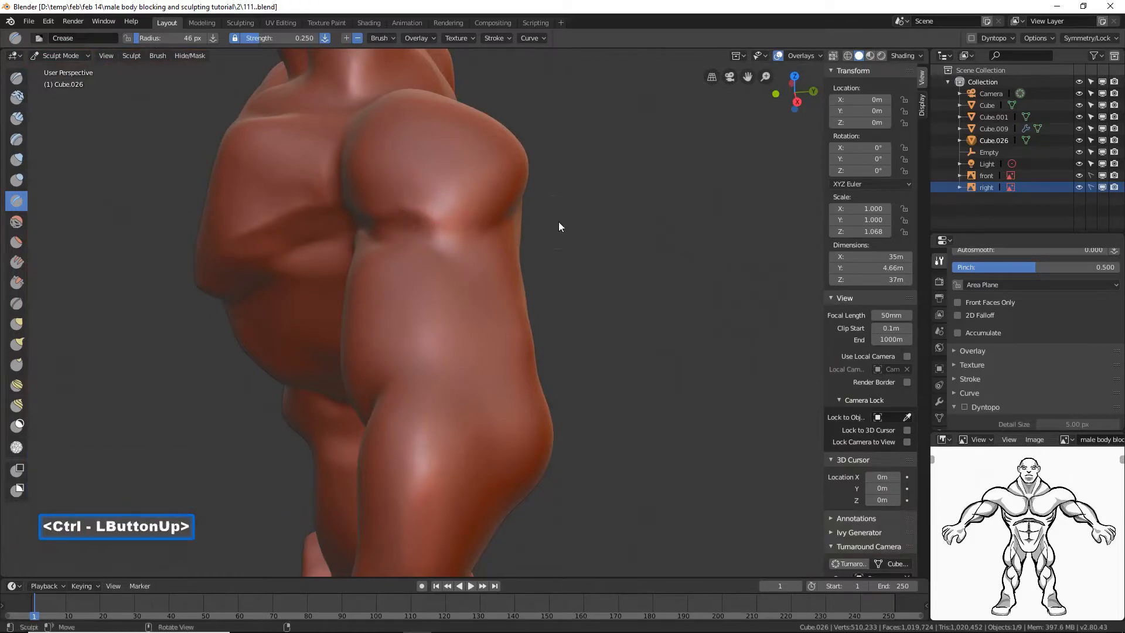
pyautogui.moveTo(558, 221)
pyautogui.mouseDown(button='middle')
pyautogui.moveTo(475, 226)
pyautogui.moveTo(593, 201)
pyautogui.mouseUp(button='middle')
pyautogui.moveTo(593, 201)
pyautogui.keyDown('ctrl'); pyautogui.mouseDown()
pyautogui.moveTo(517, 223)
pyautogui.moveTo(425, 226)
pyautogui.moveTo(489, 220)
pyautogui.mouseUp(); pyautogui.keyUp('ctrl')
pyautogui.moveTo(563, 207)
pyautogui.keyDown('ctrl'); pyautogui.mouseDown()
pyautogui.moveTo(603, 211)
pyautogui.moveTo(600, 240)
pyautogui.mouseUp(); pyautogui.keyUp('ctrl')
pyautogui.moveTo(503, 252); pyautogui.dragTo(432, 241)
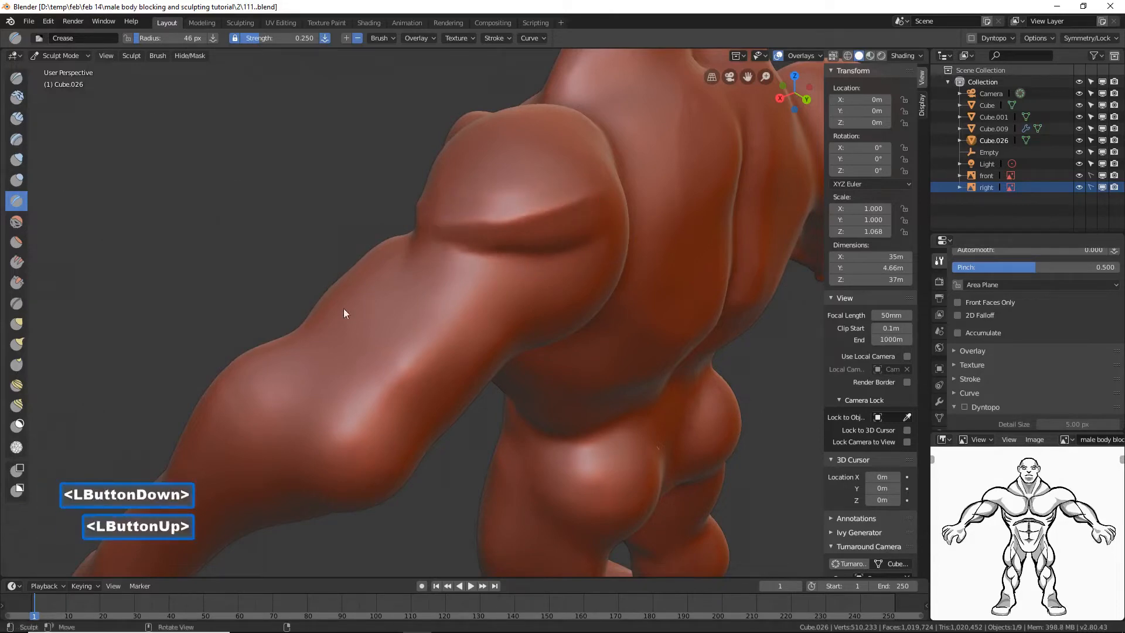
# - Sharpen the rib cage arch and the outer edge of the lower abdomen into raised ridges with the inverted Crease brush
pyautogui.moveTo(343, 308)
pyautogui.mouseDown(button='middle')
pyautogui.moveTo(495, 285)
pyautogui.moveTo(574, 324)
pyautogui.moveTo(518, 339)
pyautogui.moveTo(453, 302)
pyautogui.moveTo(452, 361)
pyautogui.moveTo(465, 360)
pyautogui.moveTo(430, 332)
pyautogui.moveTo(469, 290)
pyautogui.moveTo(582, 291)
pyautogui.mouseUp(button='middle')
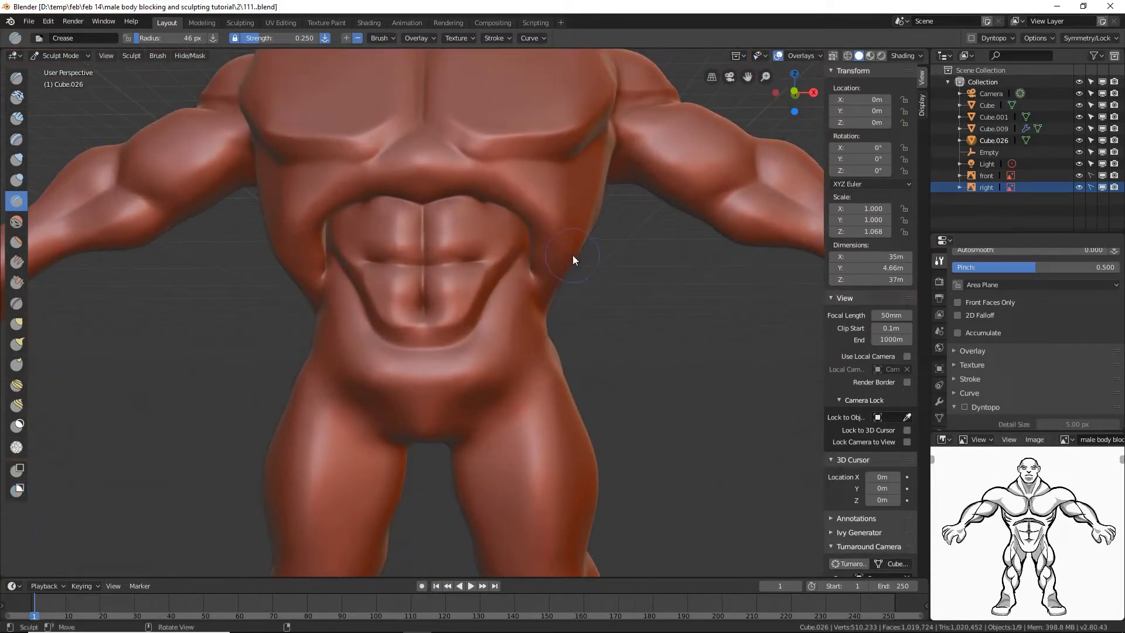
pyautogui.keyDown('ctrl'); pyautogui.moveTo(572, 255); pyautogui.dragTo(561, 234); pyautogui.keyUp('ctrl')
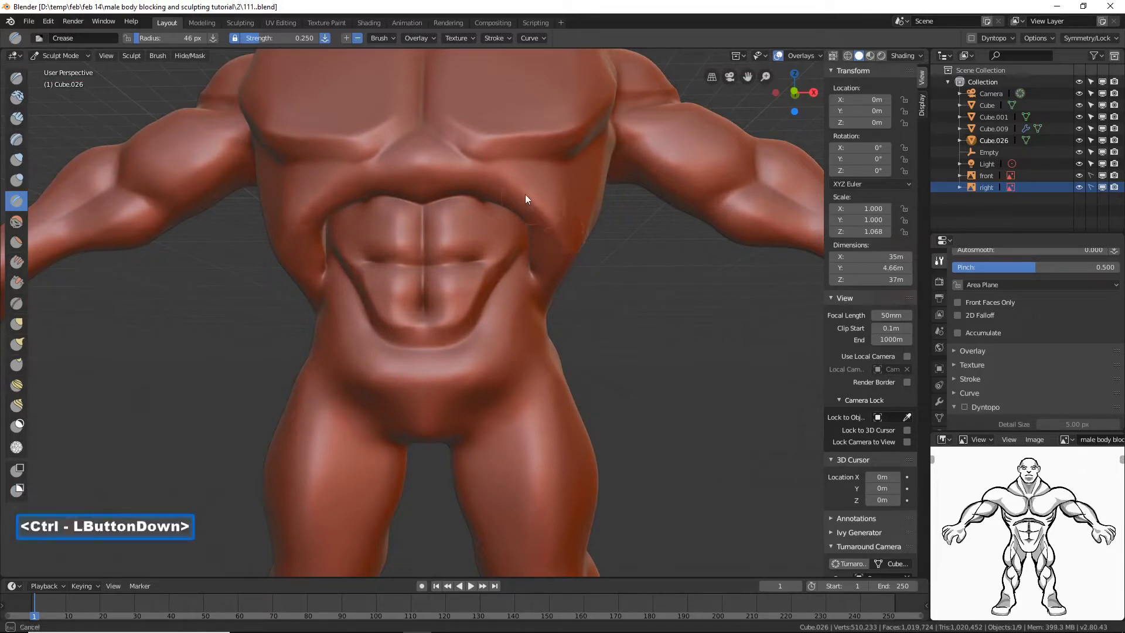
pyautogui.moveTo(525, 198)
pyautogui.keyDown('ctrl'); pyautogui.mouseDown()
pyautogui.moveTo(496, 179)
pyautogui.moveTo(384, 172)
pyautogui.mouseUp(); pyautogui.keyUp('ctrl')
pyautogui.keyDown('ctrl'); pyautogui.moveTo(564, 248); pyautogui.dragTo(433, 174); pyautogui.keyUp('ctrl')
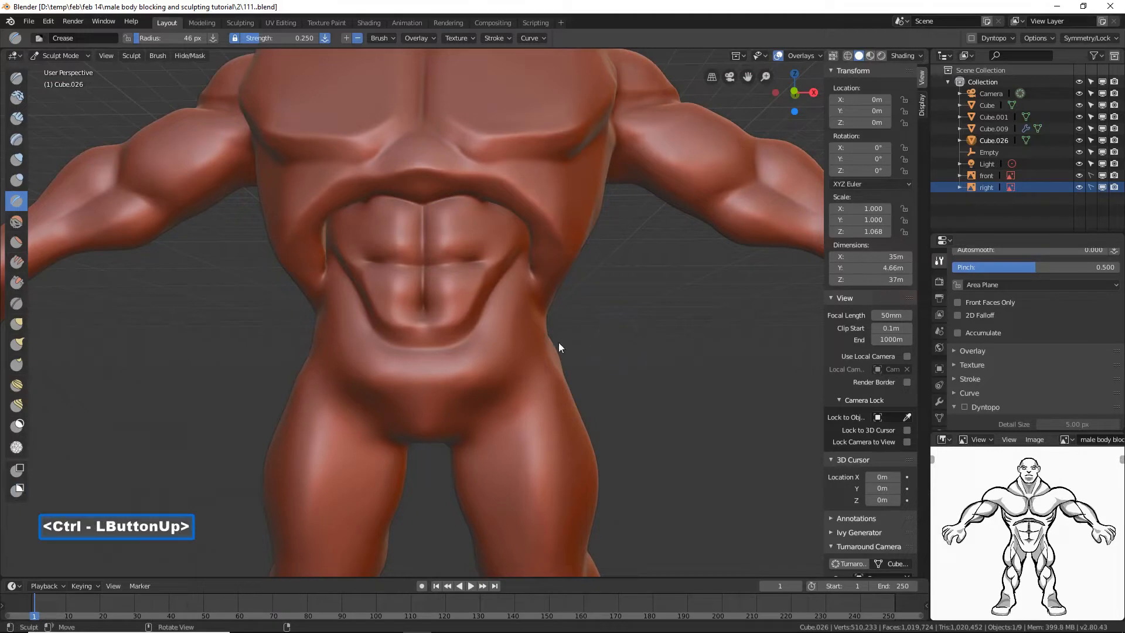
pyautogui.moveTo(527, 314)
pyautogui.keyDown('ctrl'); pyautogui.mouseDown()
pyautogui.moveTo(500, 359)
pyautogui.moveTo(413, 389)
pyautogui.moveTo(459, 385)
pyautogui.moveTo(510, 350)
pyautogui.moveTo(603, 346)
pyautogui.mouseUp(); pyautogui.keyUp('ctrl')
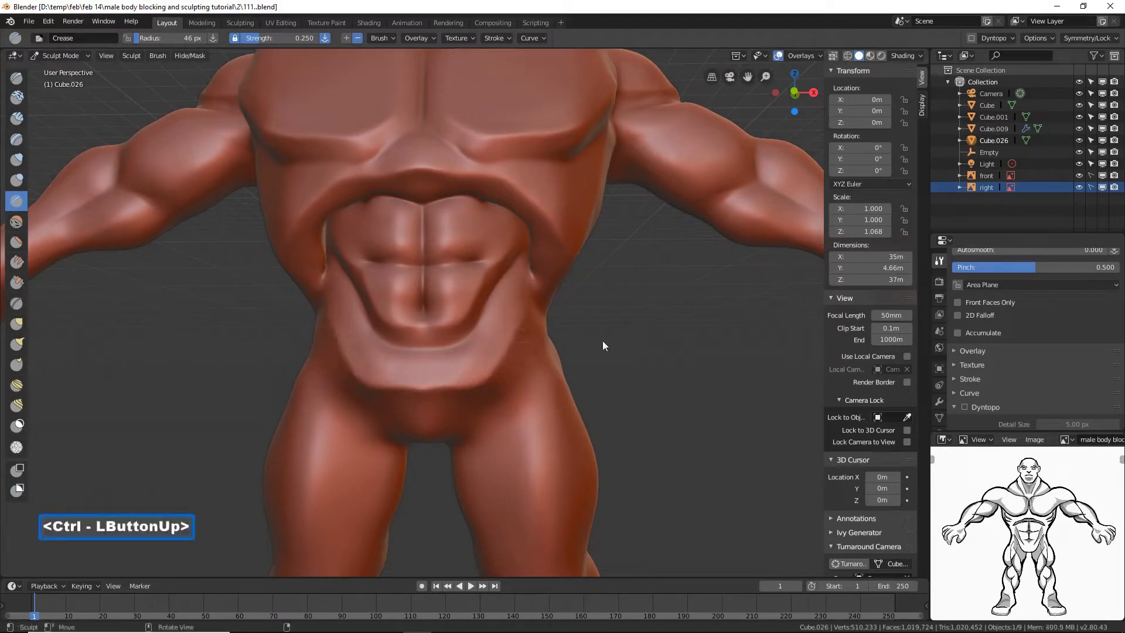
# - Sharpen the underside of the biceps and the lower edge of the inner forearm muscle with inverted Crease strokes
pyautogui.keyDown('shift'); pyautogui.moveTo(654, 345); pyautogui.dragTo(570, 304, button='middle'); pyautogui.keyUp('shift')
pyautogui.keyDown('ctrl'); pyautogui.moveTo(570, 303); pyautogui.dragTo(576, 288, button='middle'); pyautogui.keyUp('ctrl')
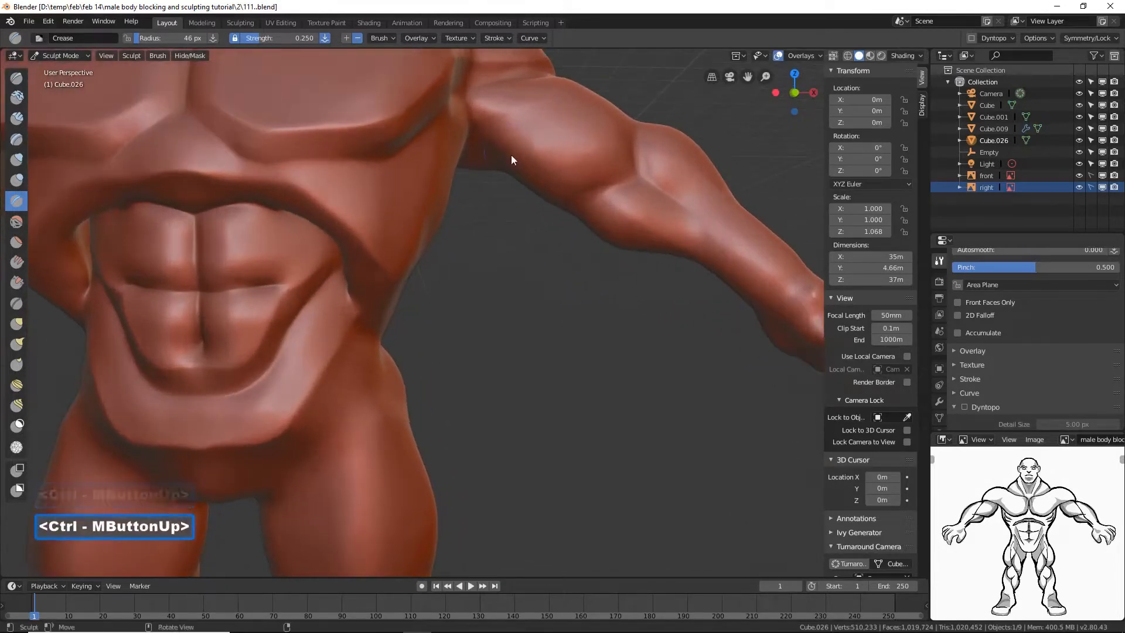
pyautogui.moveTo(513, 139)
pyautogui.keyDown('ctrl'); pyautogui.mouseDown()
pyautogui.moveTo(585, 176)
pyautogui.moveTo(626, 176)
pyautogui.moveTo(586, 181)
pyautogui.mouseUp(); pyautogui.keyUp('ctrl')
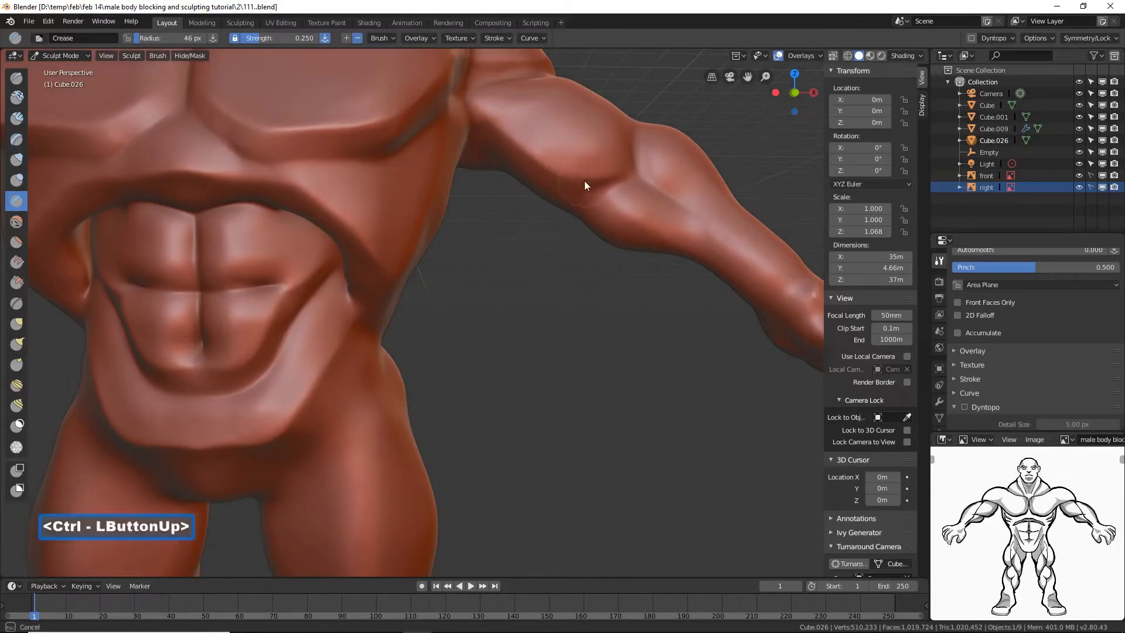
pyautogui.moveTo(586, 181)
pyautogui.mouseDown(button='middle')
pyautogui.moveTo(643, 227)
pyautogui.moveTo(605, 211)
pyautogui.mouseUp(button='middle')
pyautogui.moveTo(612, 228)
pyautogui.keyDown('ctrl'); pyautogui.mouseDown()
pyautogui.moveTo(724, 235)
pyautogui.moveTo(653, 230)
pyautogui.moveTo(683, 201)
pyautogui.mouseUp(); pyautogui.keyUp('ctrl')
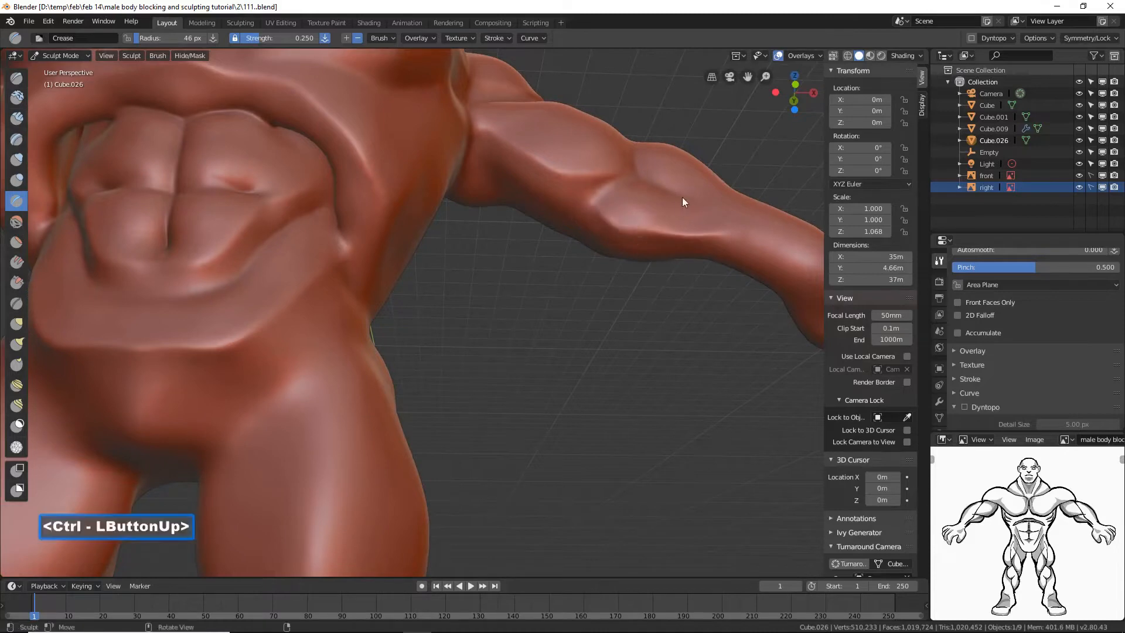
# - Raise the outer forearm muscle near the elbow and crease a dividing line down the back of the forearm
pyautogui.moveTo(696, 191)
pyautogui.keyDown('shift'); pyautogui.mouseDown(button='middle')
pyautogui.moveTo(667, 201)
pyautogui.moveTo(623, 266)
pyautogui.mouseUp(button='middle'); pyautogui.keyUp('shift')
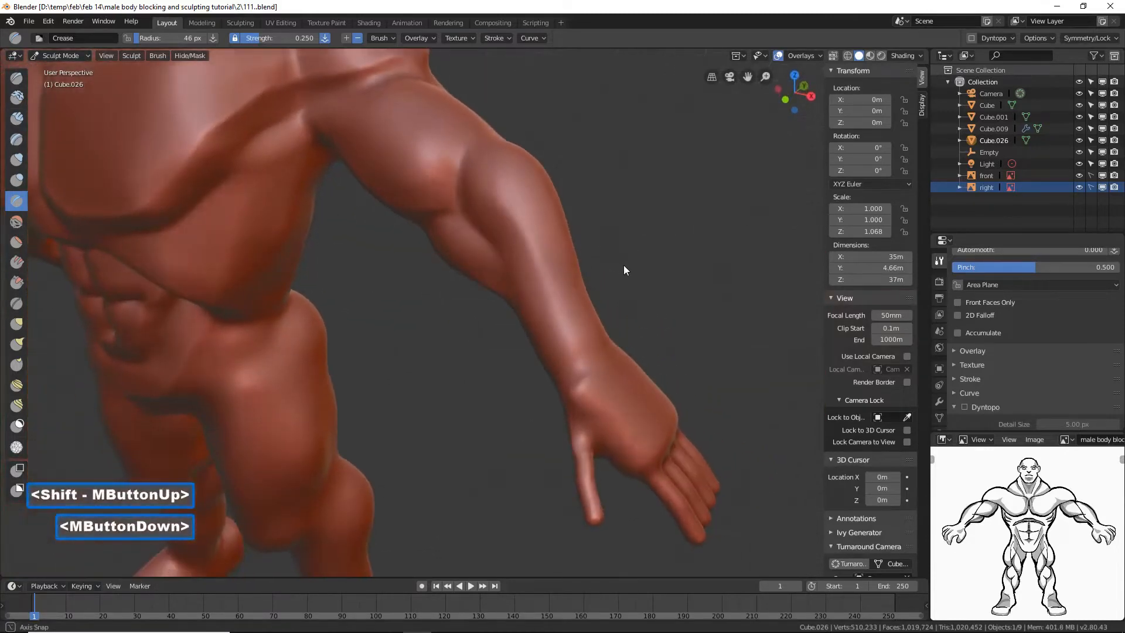
pyautogui.moveTo(486, 151)
pyautogui.keyDown('ctrl'); pyautogui.mouseDown()
pyautogui.moveTo(549, 280)
pyautogui.moveTo(650, 225)
pyautogui.mouseUp(); pyautogui.keyUp('ctrl')
pyautogui.moveTo(649, 222)
pyautogui.mouseDown(button='middle')
pyautogui.moveTo(545, 221)
pyautogui.moveTo(617, 170)
pyautogui.mouseUp(button='middle')
pyautogui.keyDown('ctrl'); pyautogui.click(604, 174); pyautogui.keyUp('ctrl')
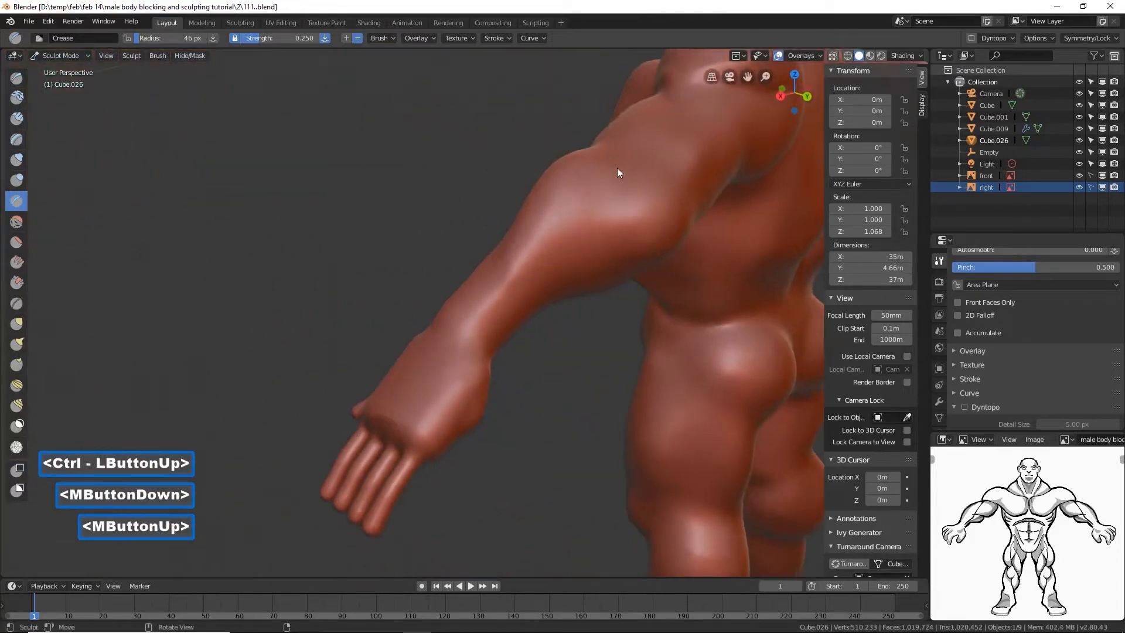
pyautogui.moveTo(616, 170); pyautogui.dragTo(611, 196)
pyautogui.moveTo(548, 267); pyautogui.dragTo(532, 274)
# - Raise the elbow point with inverted Crease strokes and crease an outline around it
pyautogui.moveTo(532, 274); pyautogui.dragTo(442, 246, button='middle')
pyautogui.moveTo(651, 202)
pyautogui.keyDown('ctrl'); pyautogui.mouseDown()
pyautogui.moveTo(633, 206)
pyautogui.moveTo(642, 258)
pyautogui.moveTo(668, 262)
pyautogui.mouseUp(); pyautogui.keyUp('ctrl')
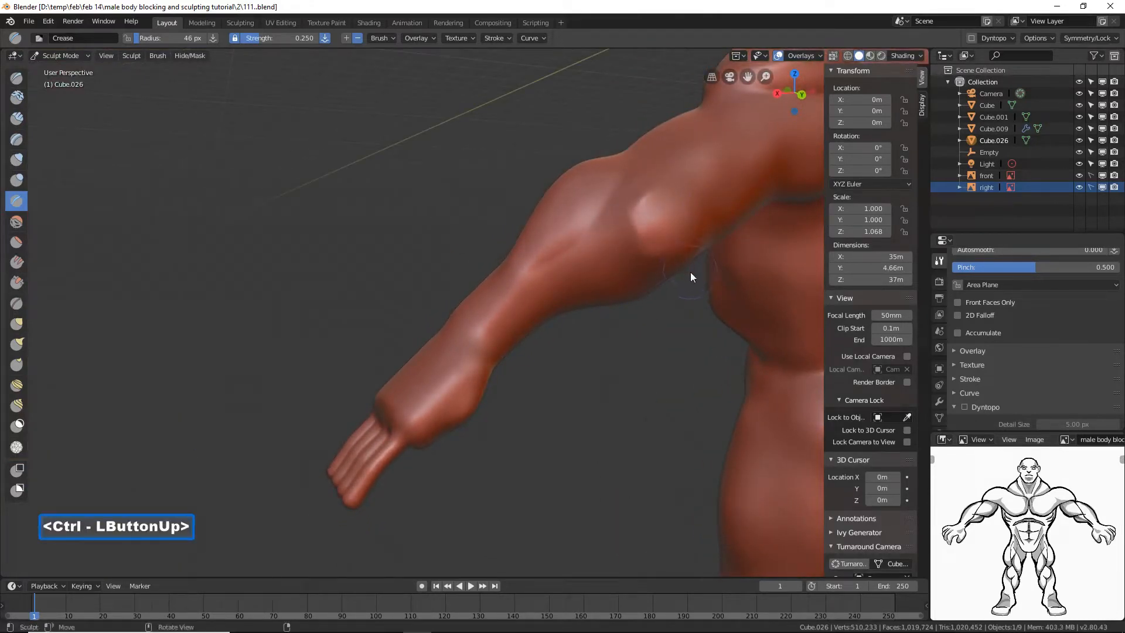
pyautogui.moveTo(690, 272); pyautogui.dragTo(662, 258, button='middle')
pyautogui.moveTo(663, 258)
pyautogui.keyDown('ctrl'); pyautogui.mouseDown()
pyautogui.moveTo(708, 244)
pyautogui.moveTo(645, 243)
pyautogui.moveTo(637, 272)
pyautogui.moveTo(681, 273)
pyautogui.mouseUp(); pyautogui.keyUp('ctrl')
pyautogui.moveTo(681, 273); pyautogui.dragTo(633, 196, button='middle')
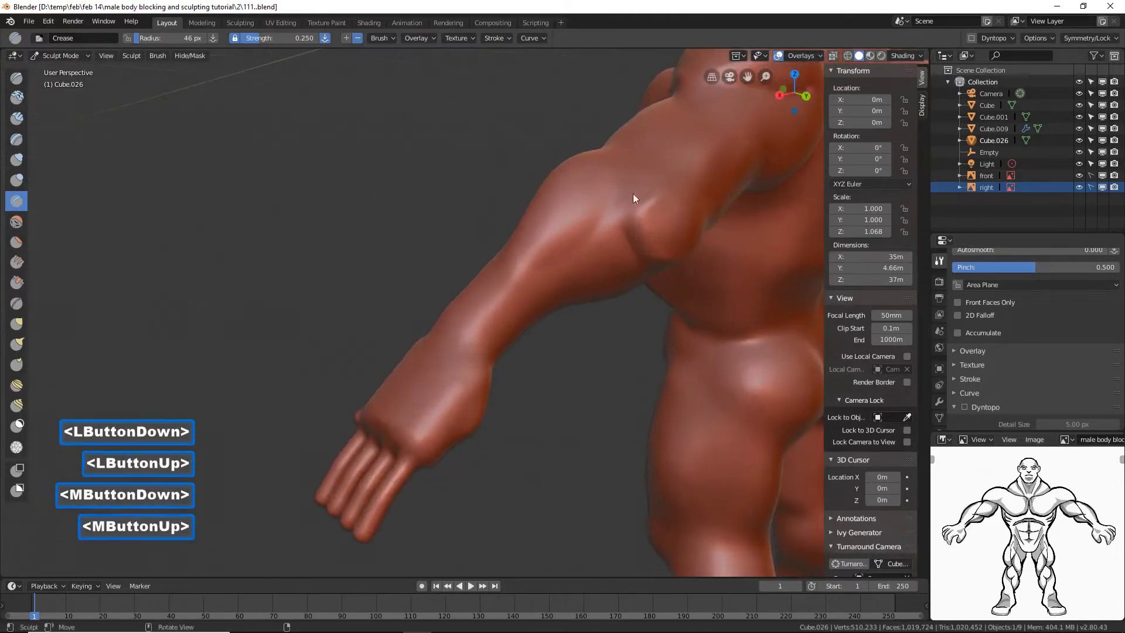
pyautogui.moveTo(625, 226)
pyautogui.mouseDown()
pyautogui.moveTo(668, 165)
pyautogui.moveTo(650, 179)
pyautogui.mouseUp()
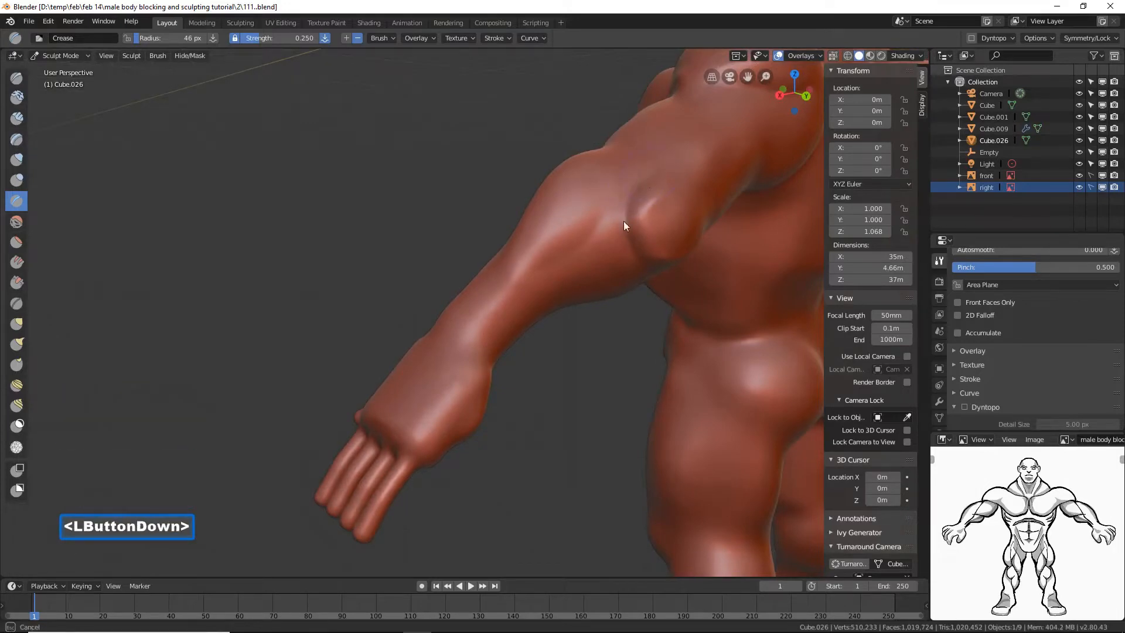
pyautogui.moveTo(654, 276); pyautogui.dragTo(651, 274)
# - Define the upper and outer edges of the biceps below the shoulder with inverted Crease strokes
pyautogui.moveTo(595, 261)
pyautogui.mouseDown(button='middle')
pyautogui.moveTo(623, 289)
pyautogui.moveTo(447, 297)
pyautogui.moveTo(625, 299)
pyautogui.moveTo(519, 295)
pyautogui.mouseUp(button='middle')
pyautogui.moveTo(519, 295)
pyautogui.mouseDown(button='middle')
pyautogui.moveTo(504, 290)
pyautogui.moveTo(484, 310)
pyautogui.moveTo(498, 302)
pyautogui.mouseUp(button='middle')
pyautogui.keyDown('ctrl'); pyautogui.moveTo(497, 302); pyautogui.dragTo(473, 164, button='middle'); pyautogui.keyUp('ctrl')
pyautogui.keyDown('ctrl'); pyautogui.moveTo(476, 165); pyautogui.dragTo(528, 218); pyautogui.keyUp('ctrl')
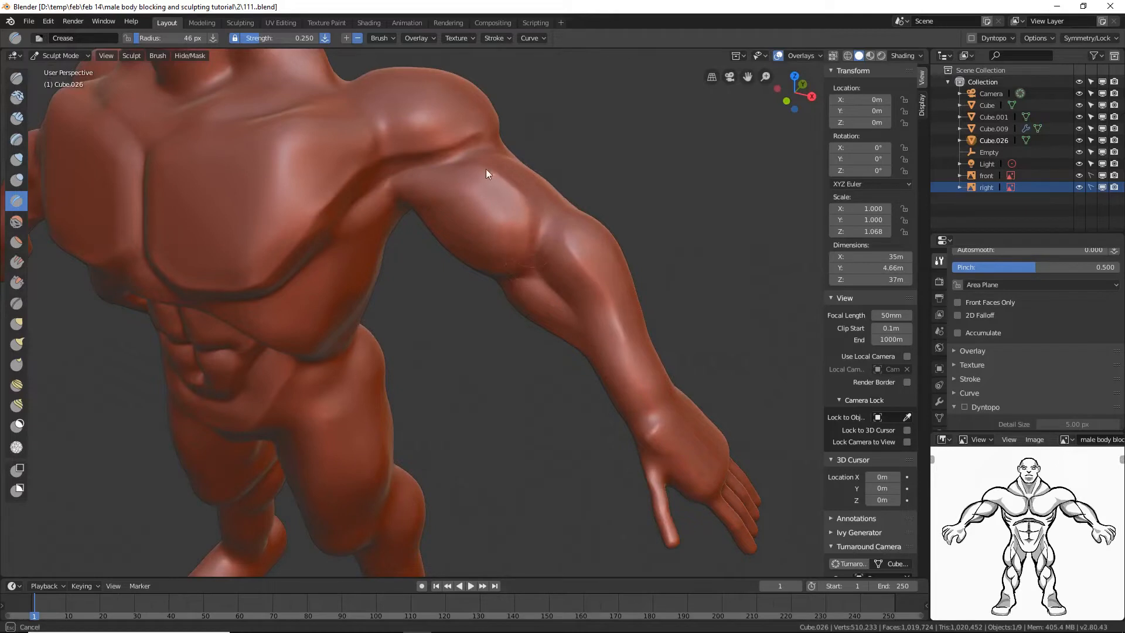
pyautogui.keyDown('ctrl'); pyautogui.moveTo(448, 173); pyautogui.dragTo(538, 209); pyautogui.keyUp('ctrl')
pyautogui.keyDown('ctrl'); pyautogui.moveTo(545, 320); pyautogui.dragTo(528, 344, button='middle'); pyautogui.keyUp('ctrl')
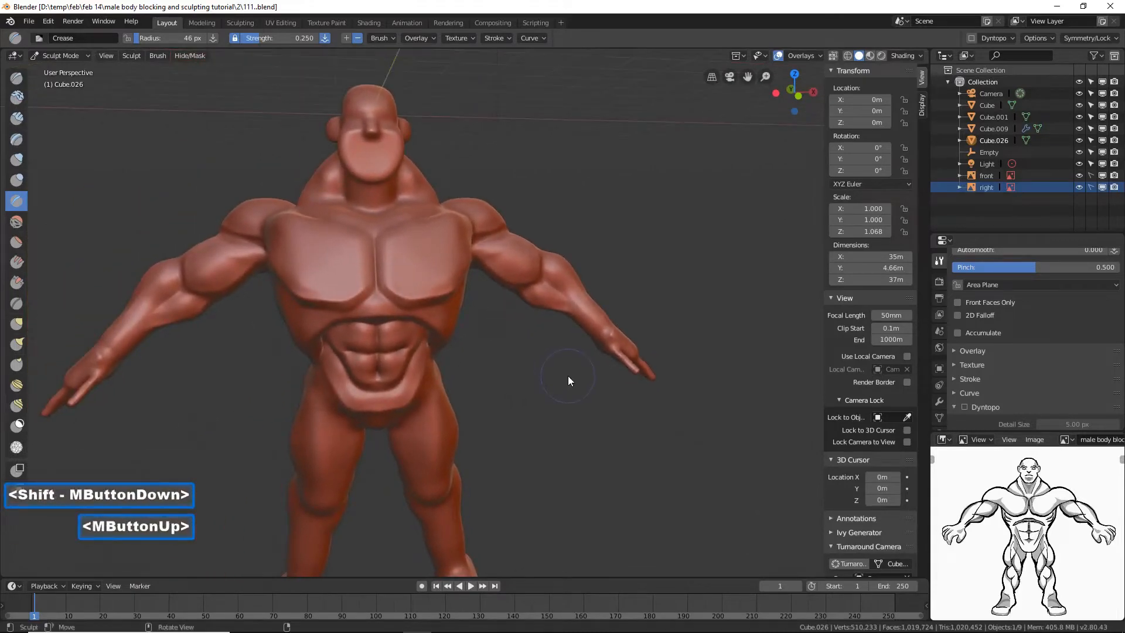
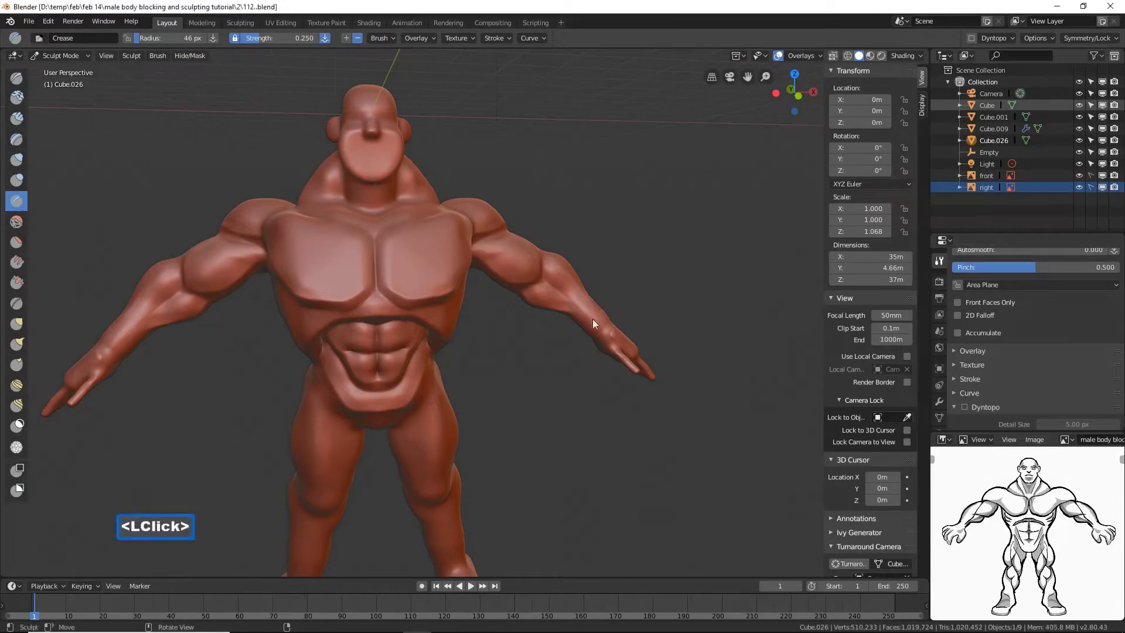
# - Raise a diagonal ridge down the front of the thigh from hip to inner knee and crease along its inner side
pyautogui.moveTo(593, 323)
pyautogui.keyDown('shift'); pyautogui.mouseDown(button='middle')
pyautogui.moveTo(569, 346)
pyautogui.moveTo(579, 322)
pyautogui.mouseUp(button='middle'); pyautogui.keyUp('shift')
pyautogui.moveTo(572, 385)
pyautogui.mouseDown(button='middle')
pyautogui.moveTo(563, 382)
pyautogui.moveTo(574, 367)
pyautogui.mouseUp(button='middle')
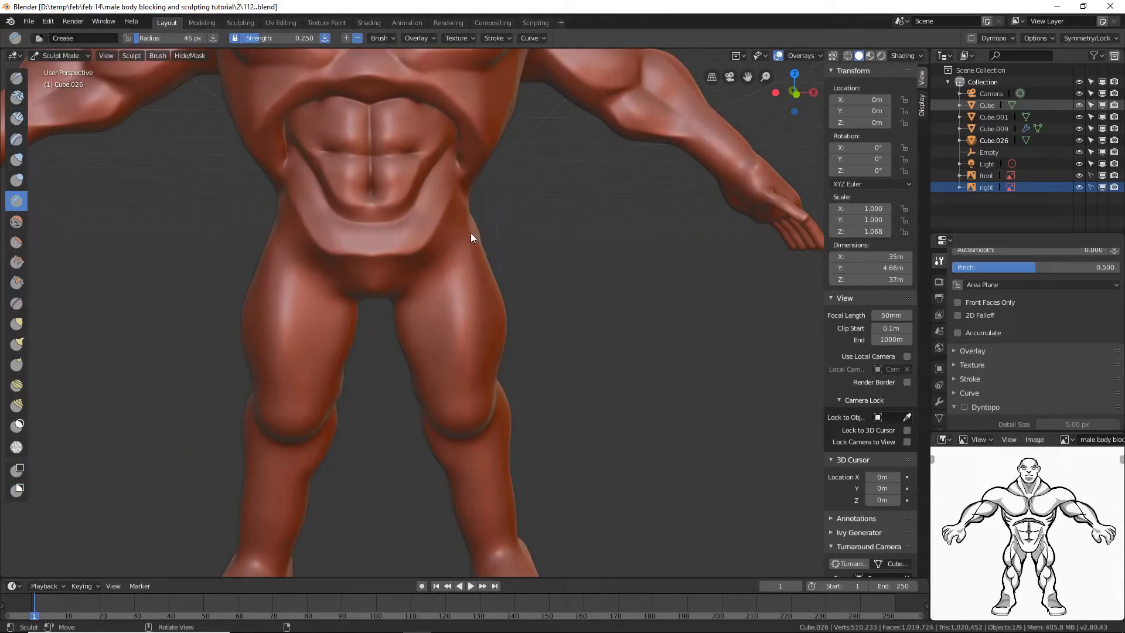
pyautogui.keyDown('ctrl'); pyautogui.moveTo(470, 233); pyautogui.dragTo(459, 330); pyautogui.keyUp('ctrl')
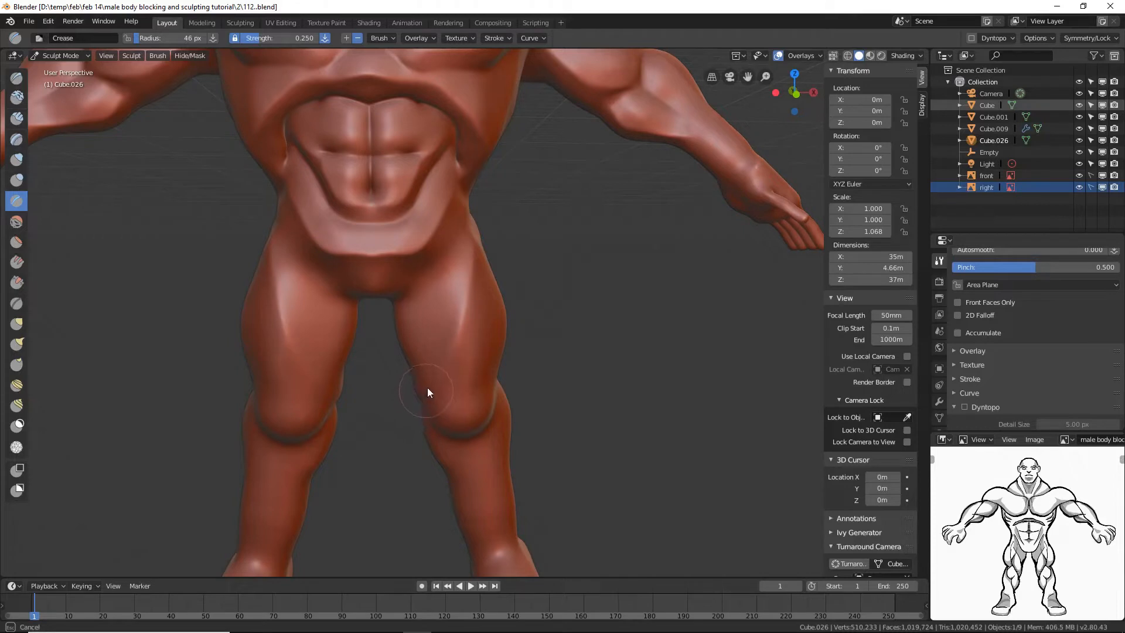
pyautogui.moveTo(451, 330)
pyautogui.keyDown('ctrl'); pyautogui.mouseDown()
pyautogui.moveTo(472, 244)
pyautogui.moveTo(472, 301)
pyautogui.moveTo(419, 382)
pyautogui.mouseUp(); pyautogui.keyUp('ctrl')
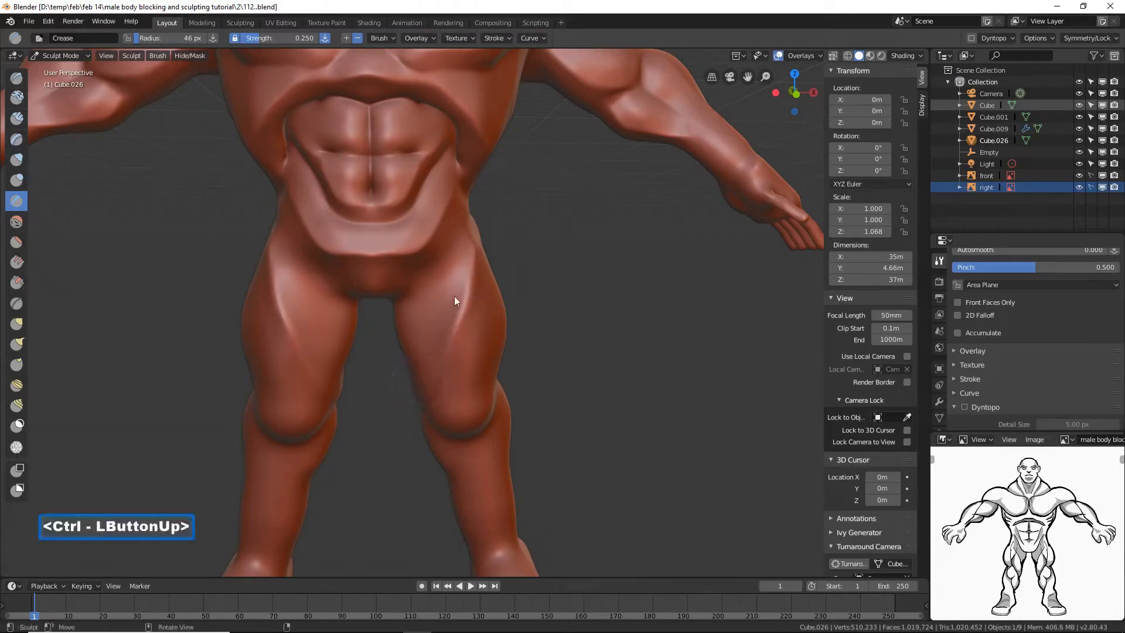
pyautogui.moveTo(465, 272); pyautogui.dragTo(402, 392)
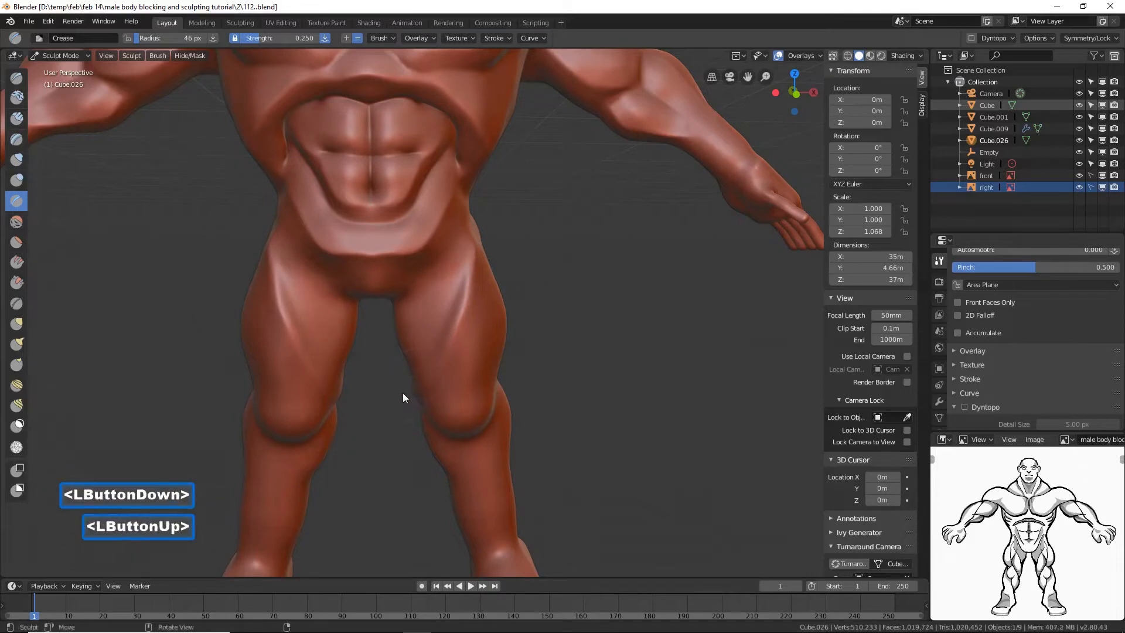
# - Deepen the crease above the inner knee and extend the diagonal thigh crease up to the hip
pyautogui.moveTo(402, 393)
pyautogui.mouseDown(button='middle')
pyautogui.moveTo(426, 377)
pyautogui.moveTo(416, 371)
pyautogui.moveTo(399, 393)
pyautogui.mouseUp(button='middle')
pyautogui.moveTo(398, 392); pyautogui.dragTo(380, 399)
pyautogui.moveTo(429, 354); pyautogui.dragTo(398, 396)
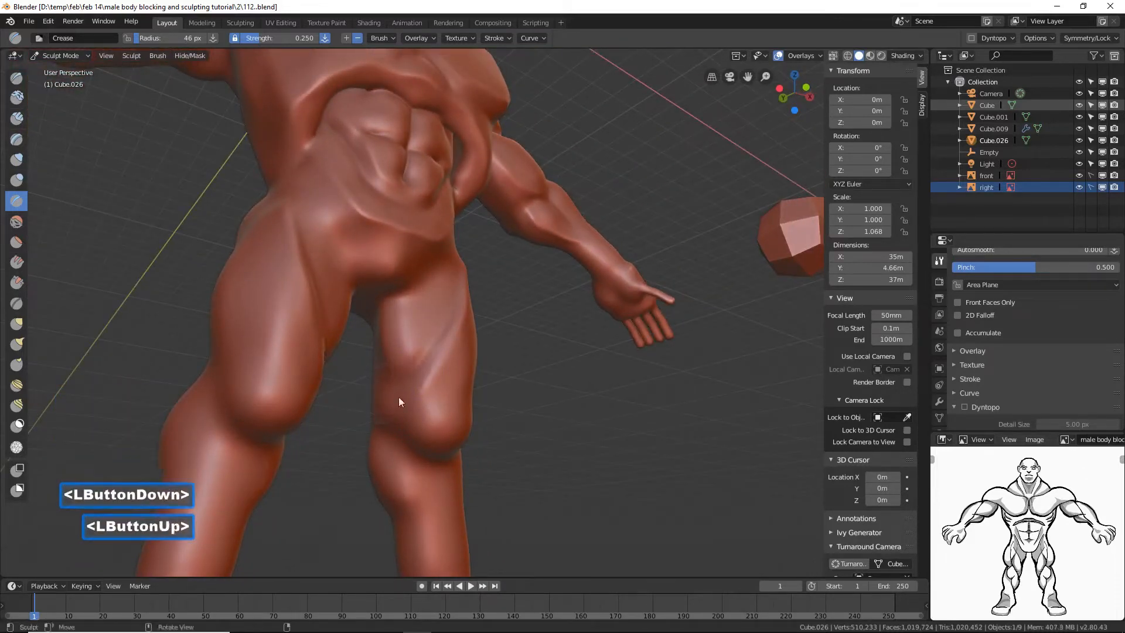
pyautogui.moveTo(455, 359)
pyautogui.mouseDown(button='middle')
pyautogui.moveTo(412, 371)
pyautogui.moveTo(418, 355)
pyautogui.mouseUp(button='middle')
pyautogui.keyDown('ctrl'); pyautogui.moveTo(524, 264); pyautogui.dragTo(472, 237, button='middle'); pyautogui.keyUp('ctrl')
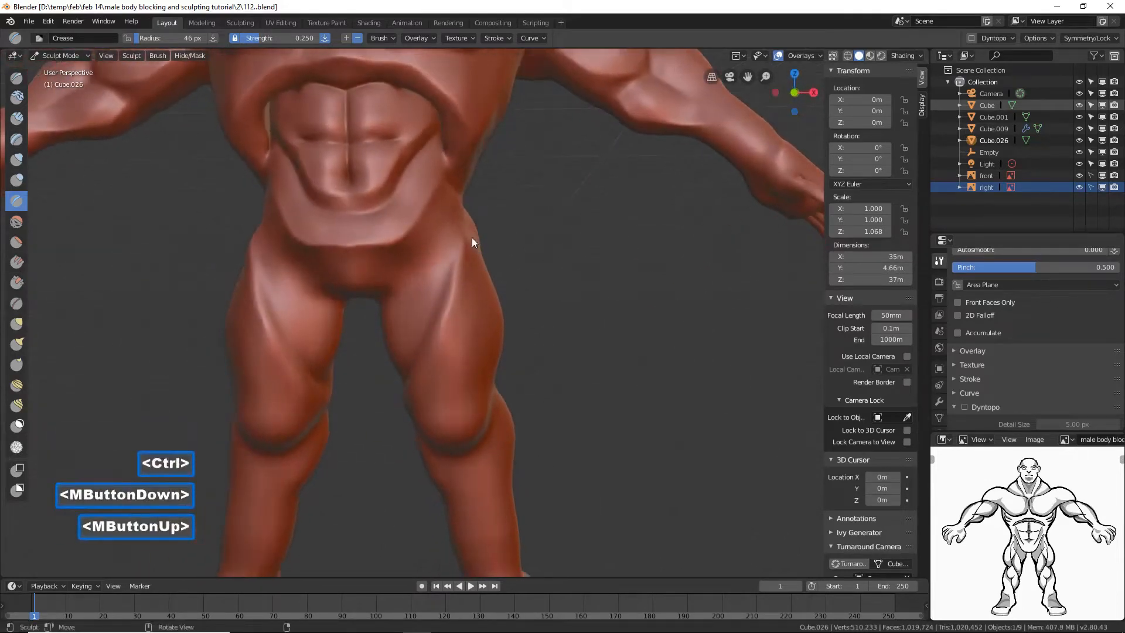
pyautogui.moveTo(458, 223)
pyautogui.mouseDown()
pyautogui.moveTo(436, 284)
pyautogui.moveTo(444, 343)
pyautogui.mouseUp()
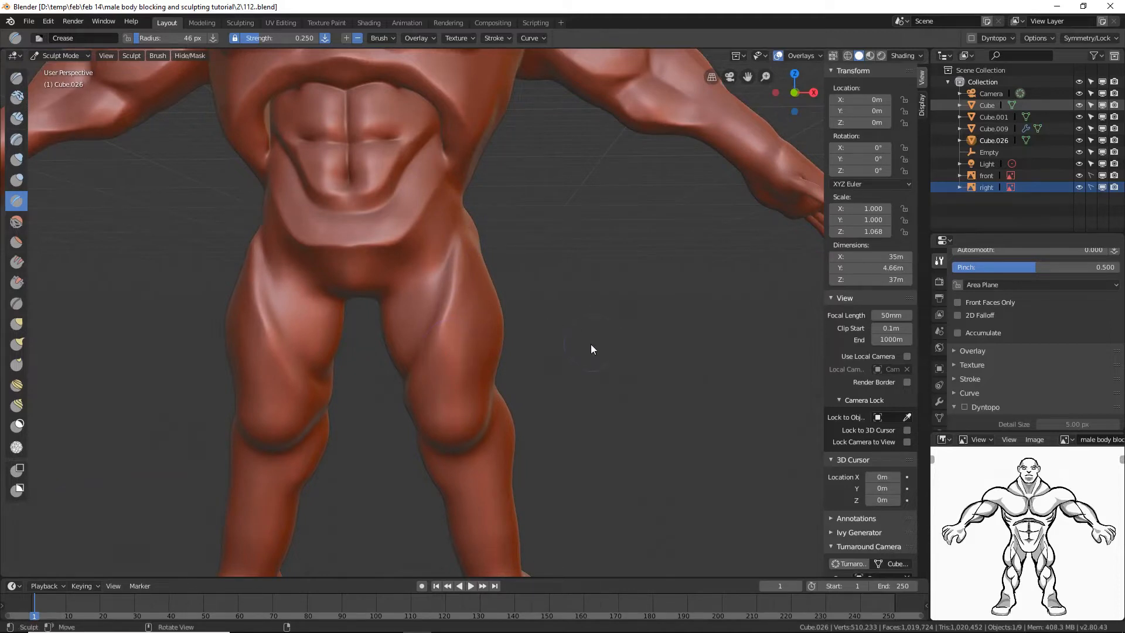
# - Deepen the crease between the thigh and the top of the kneecap, from the outer to the inner side
pyautogui.moveTo(589, 346); pyautogui.dragTo(497, 389, button='middle')
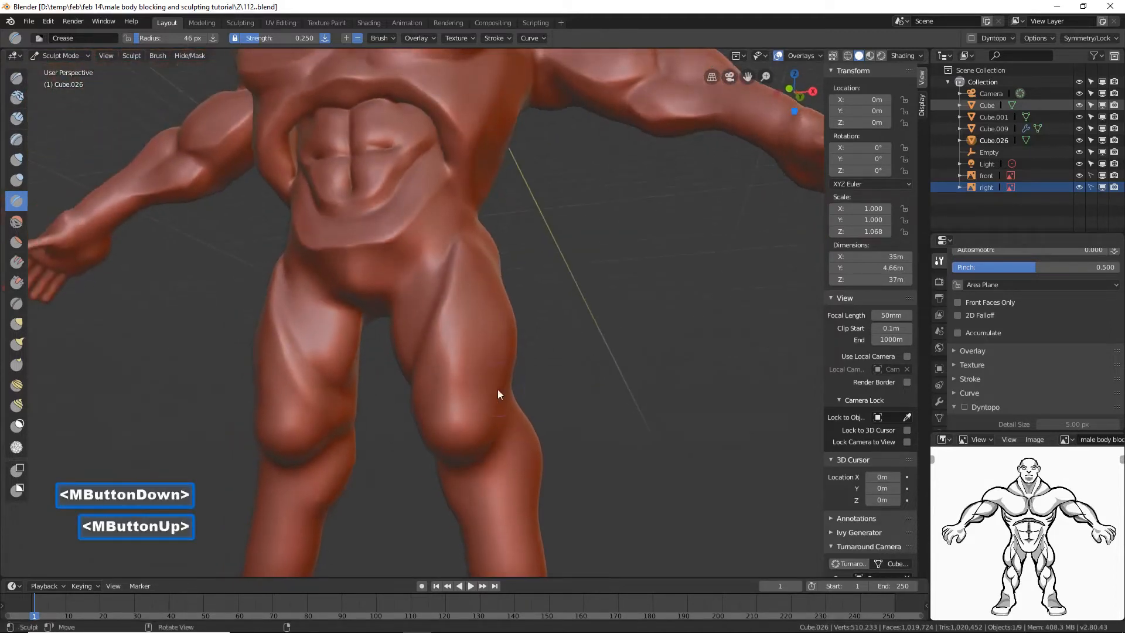
pyautogui.moveTo(503, 390)
pyautogui.mouseDown()
pyautogui.moveTo(471, 389)
pyautogui.moveTo(430, 426)
pyautogui.moveTo(451, 399)
pyautogui.mouseUp()
pyautogui.moveTo(451, 399); pyautogui.dragTo(460, 395, button='middle')
pyautogui.moveTo(459, 395); pyautogui.dragTo(407, 433)
pyautogui.moveTo(407, 434)
pyautogui.mouseDown(button='middle')
pyautogui.moveTo(449, 405)
pyautogui.moveTo(416, 423)
pyautogui.mouseUp(button='middle')
pyautogui.moveTo(410, 427)
pyautogui.mouseDown()
pyautogui.moveTo(373, 442)
pyautogui.moveTo(365, 398)
pyautogui.moveTo(378, 440)
pyautogui.moveTo(445, 409)
pyautogui.moveTo(410, 430)
pyautogui.moveTo(368, 419)
pyautogui.mouseUp()
pyautogui.moveTo(368, 418)
pyautogui.mouseDown(button='middle')
pyautogui.moveTo(501, 385)
pyautogui.moveTo(434, 418)
pyautogui.moveTo(468, 397)
pyautogui.moveTo(432, 410)
pyautogui.moveTo(436, 399)
pyautogui.mouseUp(button='middle')
# - Crease the outline of the outer thigh muscle from the hip down its back edge and around its base above the knee
pyautogui.moveTo(464, 253); pyautogui.dragTo(475, 381)
pyautogui.moveTo(533, 333); pyautogui.dragTo(491, 317, button='middle')
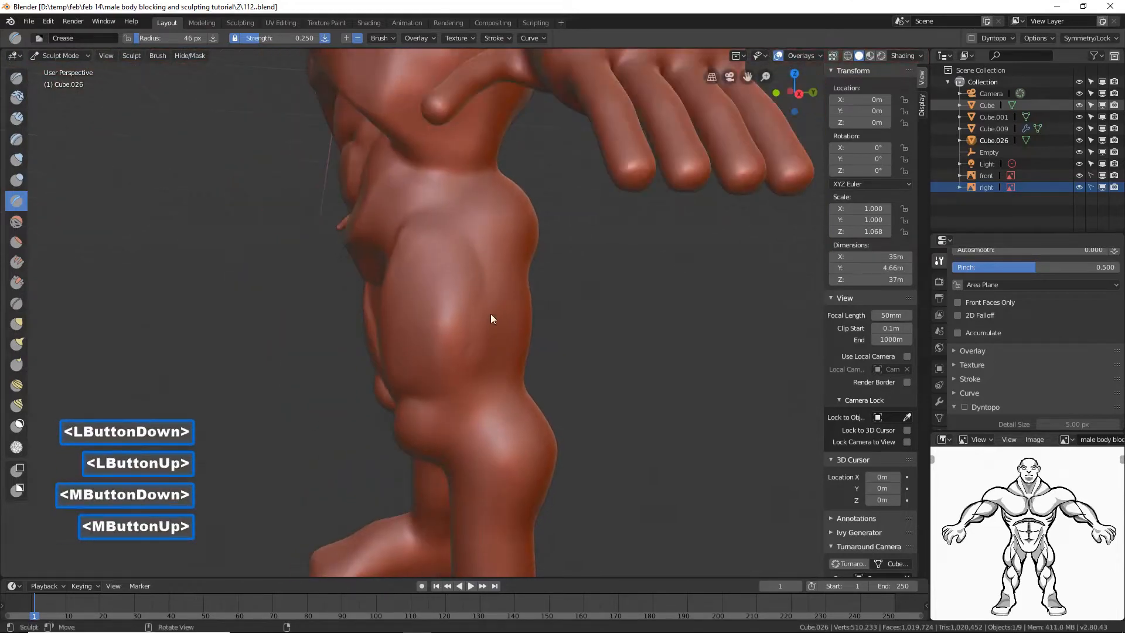
pyautogui.moveTo(491, 317)
pyautogui.mouseDown()
pyautogui.moveTo(476, 376)
pyautogui.moveTo(483, 259)
pyautogui.mouseUp()
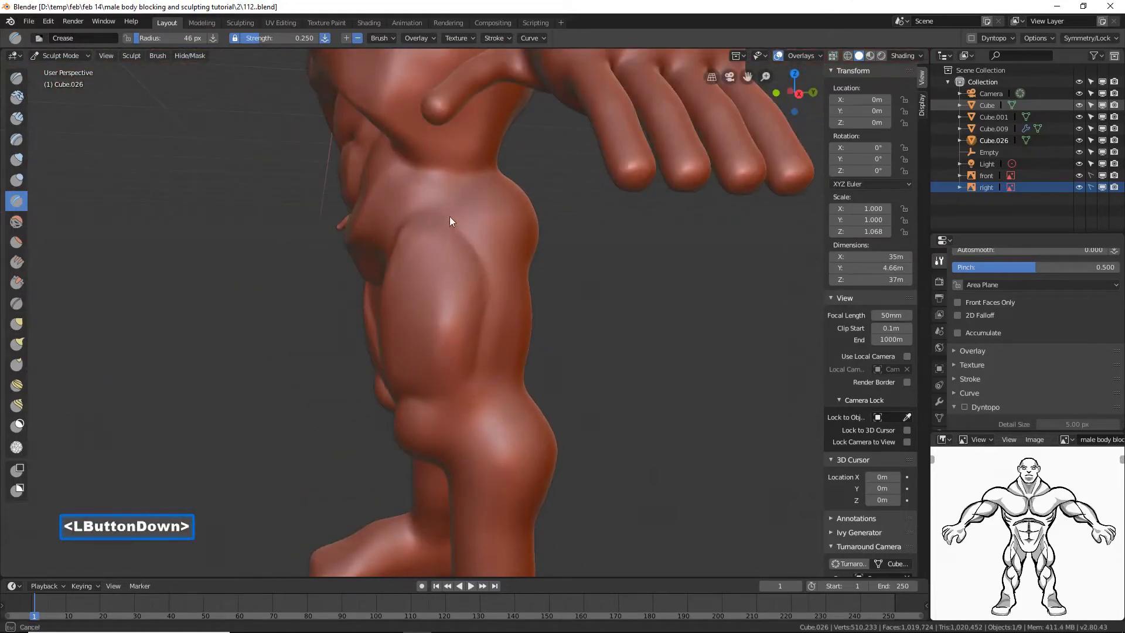
pyautogui.moveTo(474, 370)
pyautogui.mouseDown()
pyautogui.moveTo(464, 307)
pyautogui.moveTo(457, 369)
pyautogui.moveTo(476, 266)
pyautogui.mouseUp()
pyautogui.moveTo(447, 216)
pyautogui.mouseDown()
pyautogui.moveTo(472, 241)
pyautogui.moveTo(487, 287)
pyautogui.mouseUp()
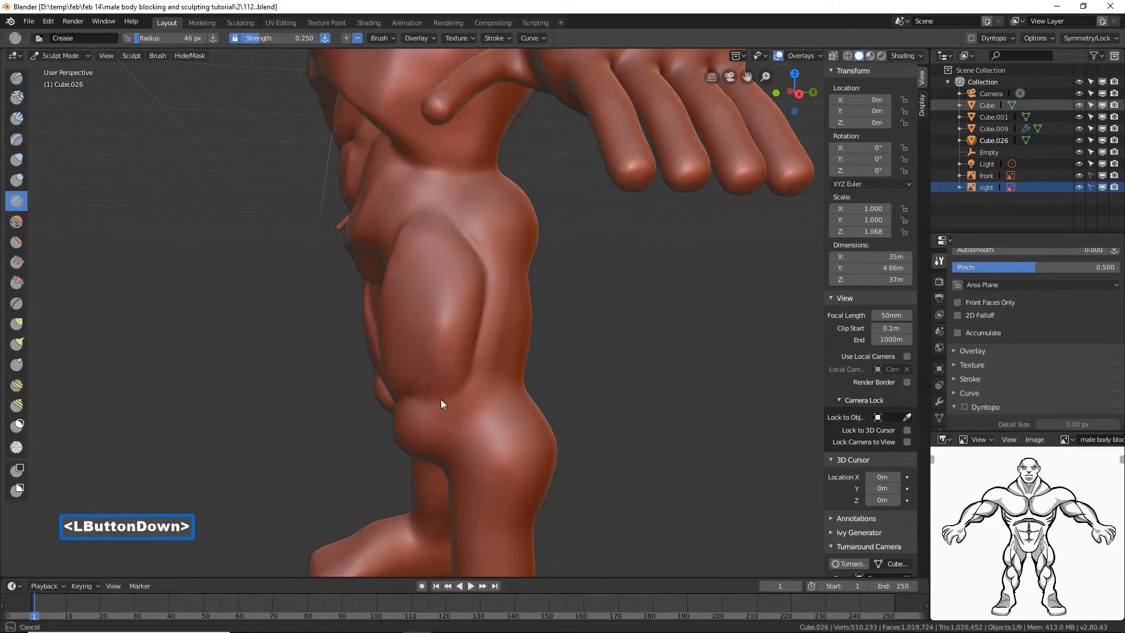
pyautogui.moveTo(440, 404); pyautogui.dragTo(429, 405)
pyautogui.moveTo(429, 404)
pyautogui.mouseDown(button='middle')
pyautogui.moveTo(419, 384)
pyautogui.moveTo(516, 384)
pyautogui.moveTo(563, 337)
pyautogui.moveTo(595, 336)
pyautogui.mouseUp(button='middle')
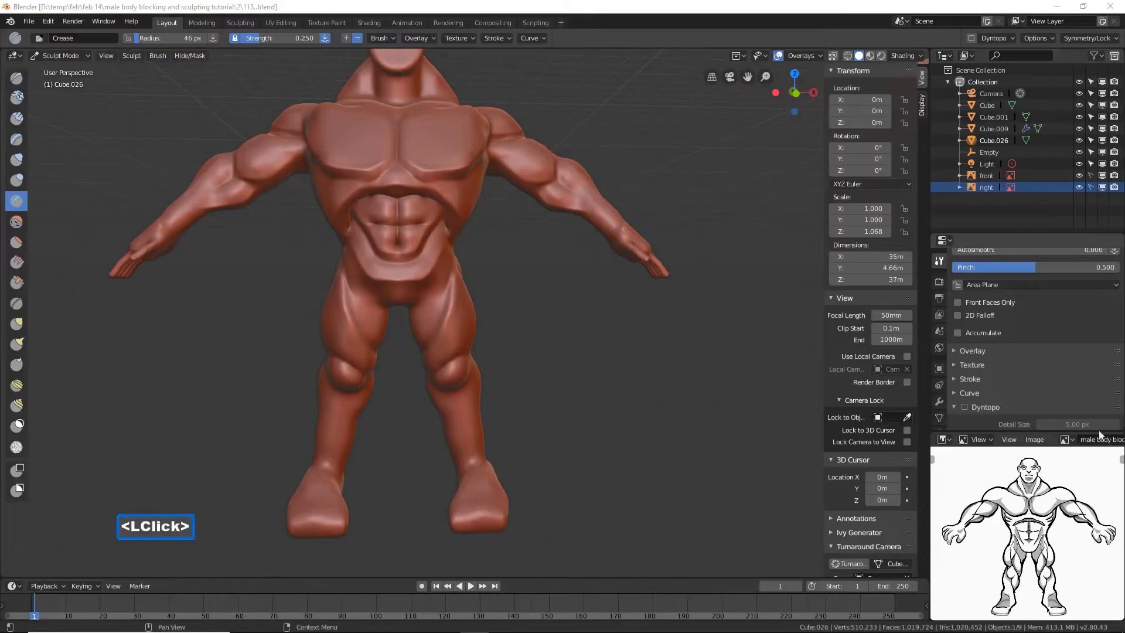
# - Crease the groin line between the pelvis and the upper thigh, from the crotch up to the hip
pyautogui.click(631, 10)
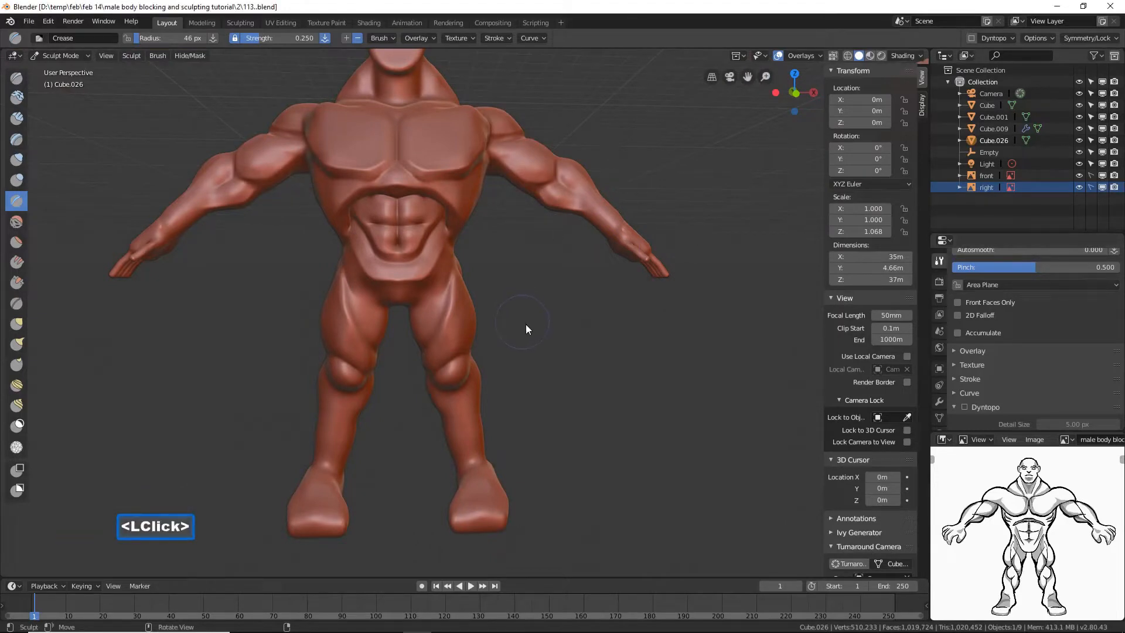
pyautogui.moveTo(526, 325)
pyautogui.keyDown('ctrl'); pyautogui.mouseDown(button='middle')
pyautogui.moveTo(540, 307)
pyautogui.moveTo(452, 268)
pyautogui.mouseUp(button='middle'); pyautogui.keyUp('ctrl')
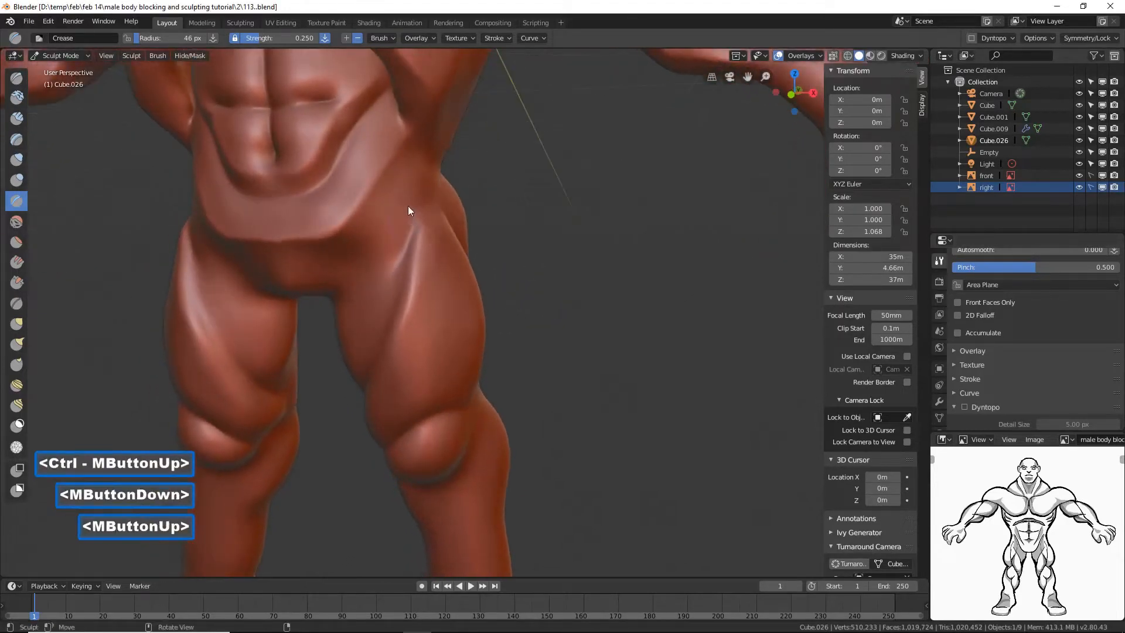
pyautogui.moveTo(408, 209)
pyautogui.mouseDown()
pyautogui.moveTo(346, 293)
pyautogui.moveTo(404, 206)
pyautogui.mouseUp()
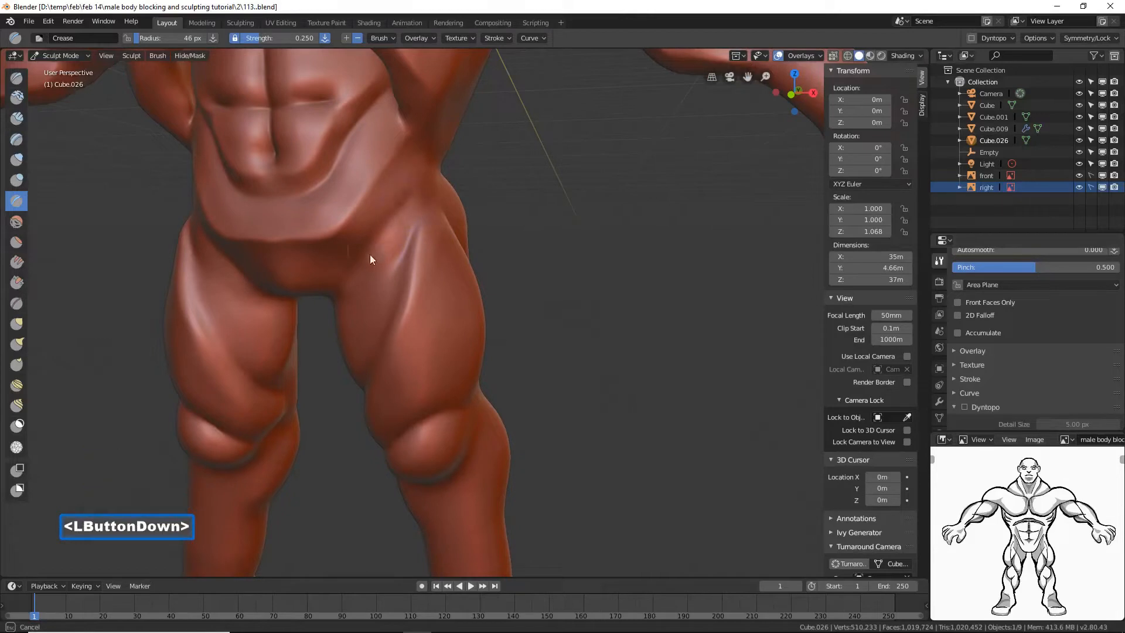
pyautogui.moveTo(337, 286)
pyautogui.mouseDown()
pyautogui.moveTo(419, 186)
pyautogui.moveTo(414, 196)
pyautogui.mouseUp()
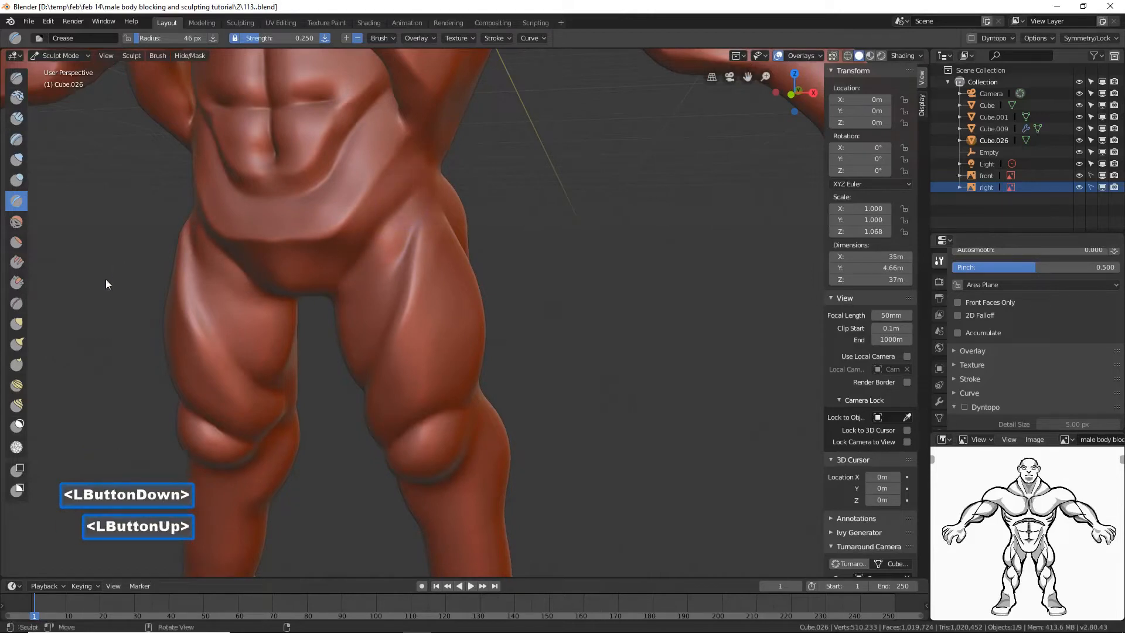
# - Pull the lower abdomen's edge down toward the crotch into a V shape with the Grab brush at 159 px
pyautogui.click(16, 324)
pyautogui.moveTo(223, 316)
pyautogui.mouseDown(button='middle')
pyautogui.moveTo(253, 314)
pyautogui.moveTo(332, 351)
pyautogui.mouseUp(button='middle')
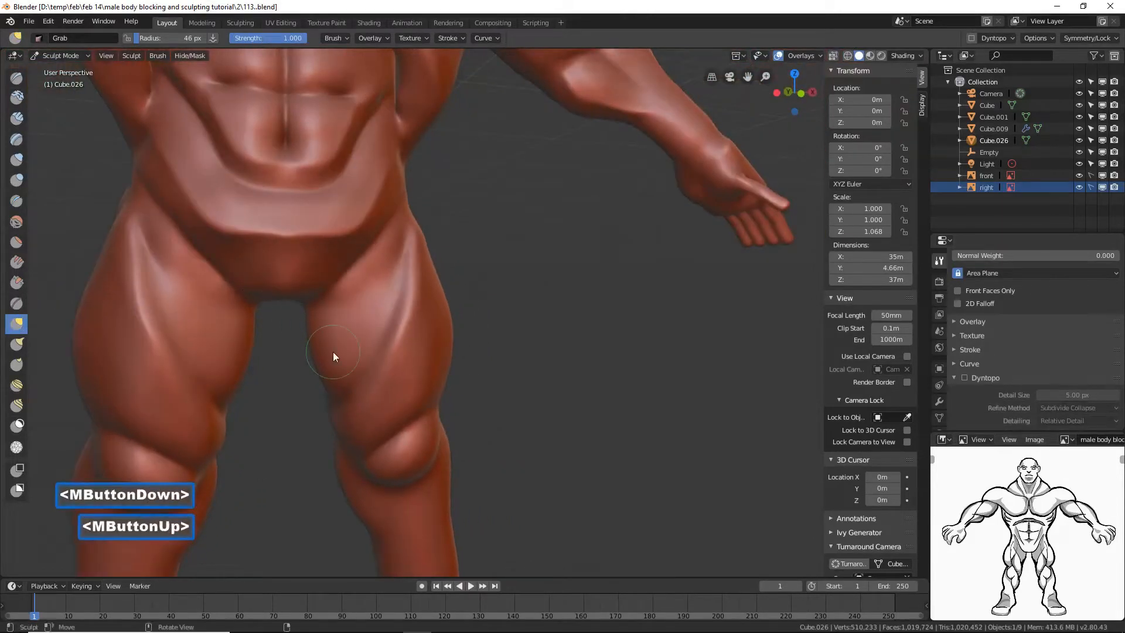
pyautogui.press('f')
pyautogui.click(377, 393)
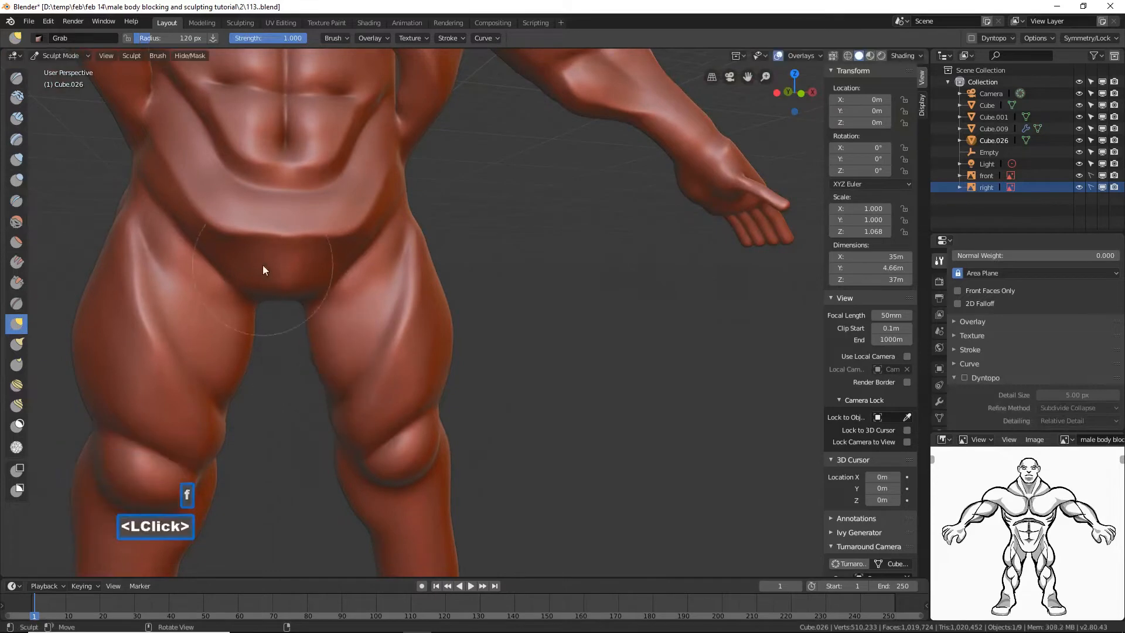
pyautogui.press('f')
pyautogui.click(281, 298)
pyautogui.moveTo(233, 234)
pyautogui.mouseDown()
pyautogui.moveTo(232, 248)
pyautogui.moveTo(273, 244)
pyautogui.moveTo(279, 255)
pyautogui.mouseUp()
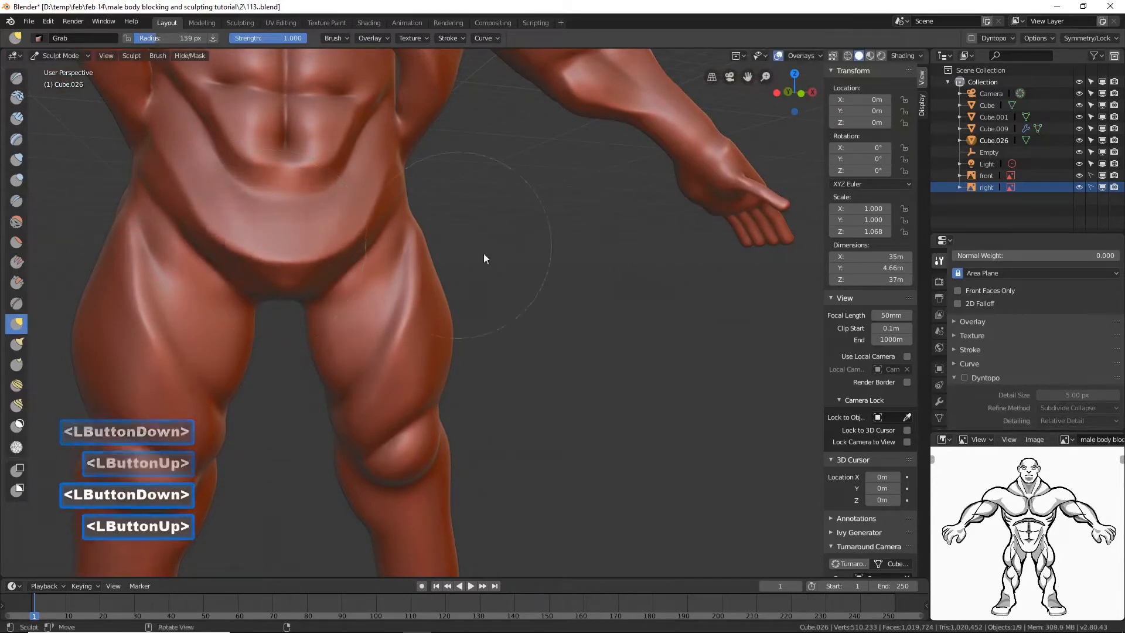
# - Pull the front of the pelvis forward from the side with the Grab brush and adjust its profile
pyautogui.moveTo(485, 253)
pyautogui.mouseDown(button='middle')
pyautogui.moveTo(375, 258)
pyautogui.moveTo(354, 246)
pyautogui.mouseUp(button='middle')
pyautogui.moveTo(330, 252); pyautogui.dragTo(287, 264)
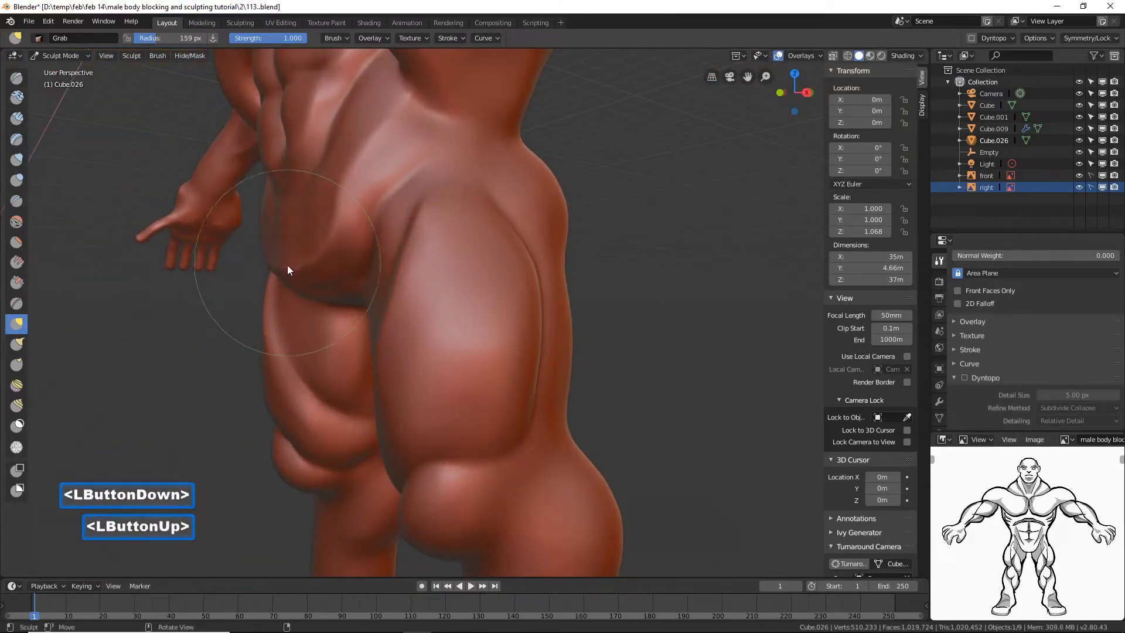
pyautogui.moveTo(287, 265); pyautogui.dragTo(405, 244, button='middle')
pyautogui.moveTo(358, 250); pyautogui.dragTo(347, 254)
pyautogui.moveTo(466, 240)
pyautogui.mouseDown(button='middle')
pyautogui.moveTo(475, 254)
pyautogui.moveTo(532, 256)
pyautogui.moveTo(542, 276)
pyautogui.moveTo(562, 271)
pyautogui.mouseUp(button='middle')
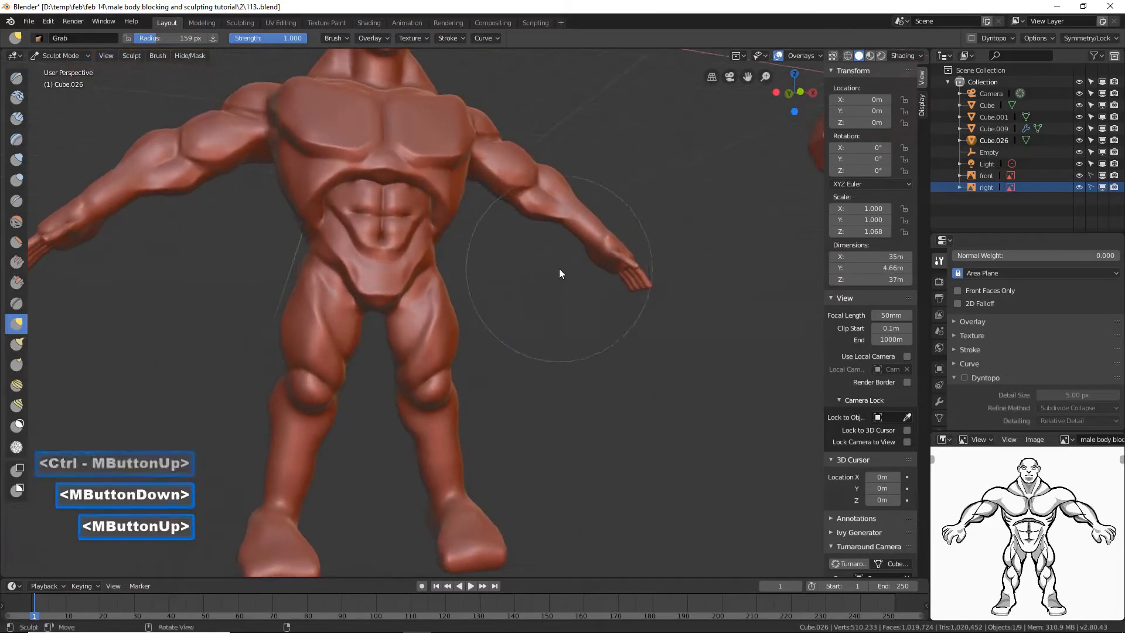
# - Bulk up the backs of both calves below the knees with the Inflate/Deflate brush at 159 px
pyautogui.keyDown('shift'); pyautogui.moveTo(541, 335); pyautogui.dragTo(557, 305, button='middle'); pyautogui.keyUp('shift')
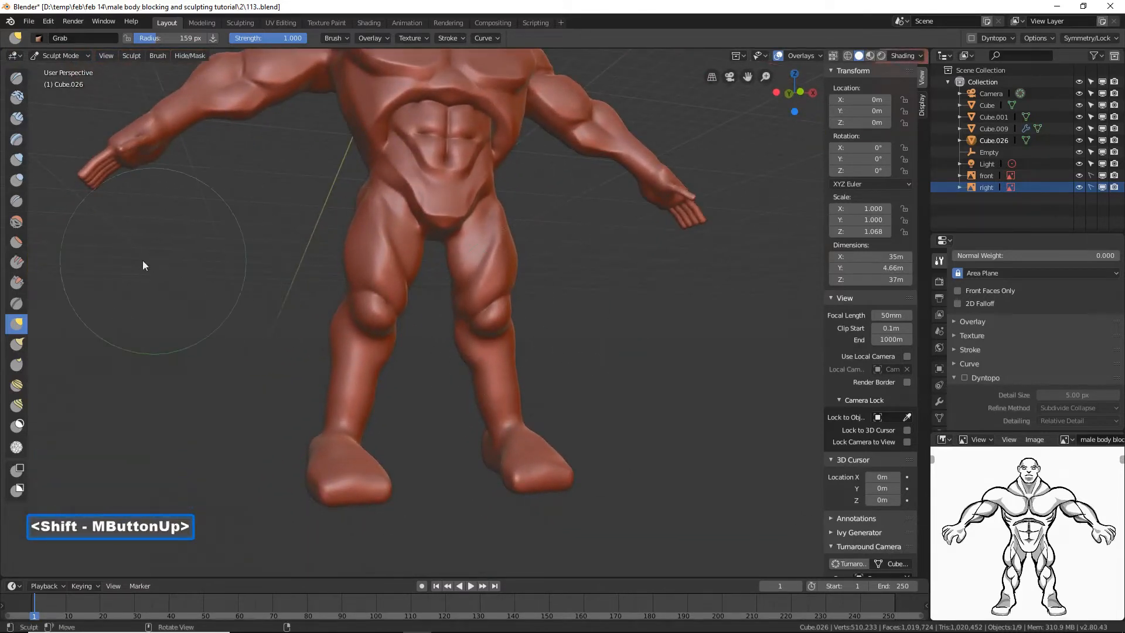
pyautogui.click(17, 159)
pyautogui.moveTo(683, 345); pyautogui.dragTo(398, 339, button='middle')
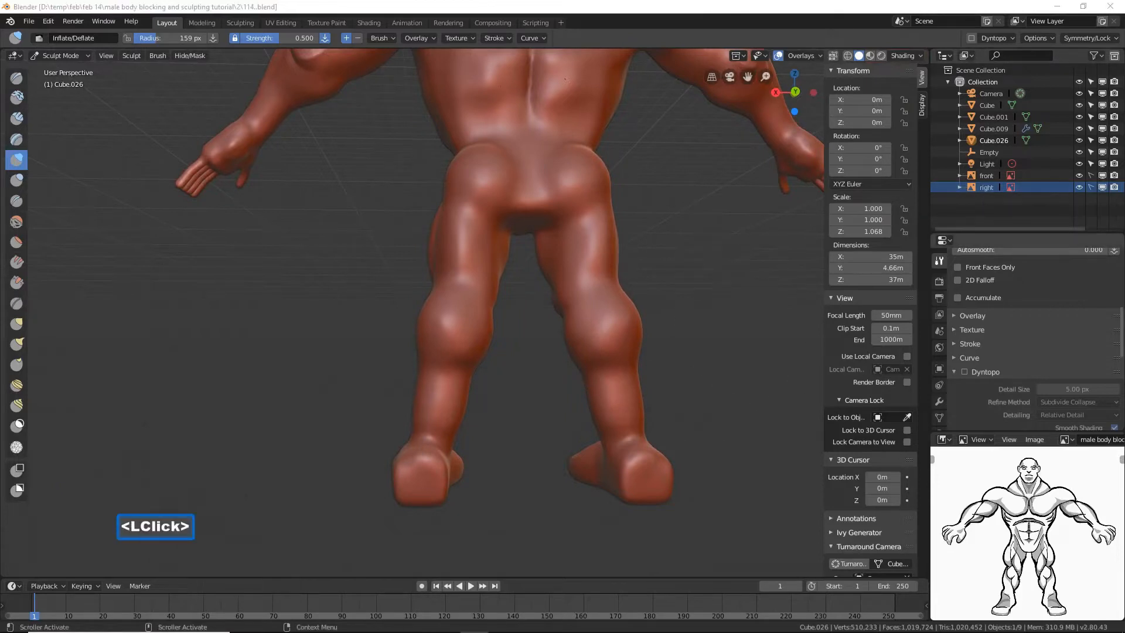
pyautogui.click(796, 9)
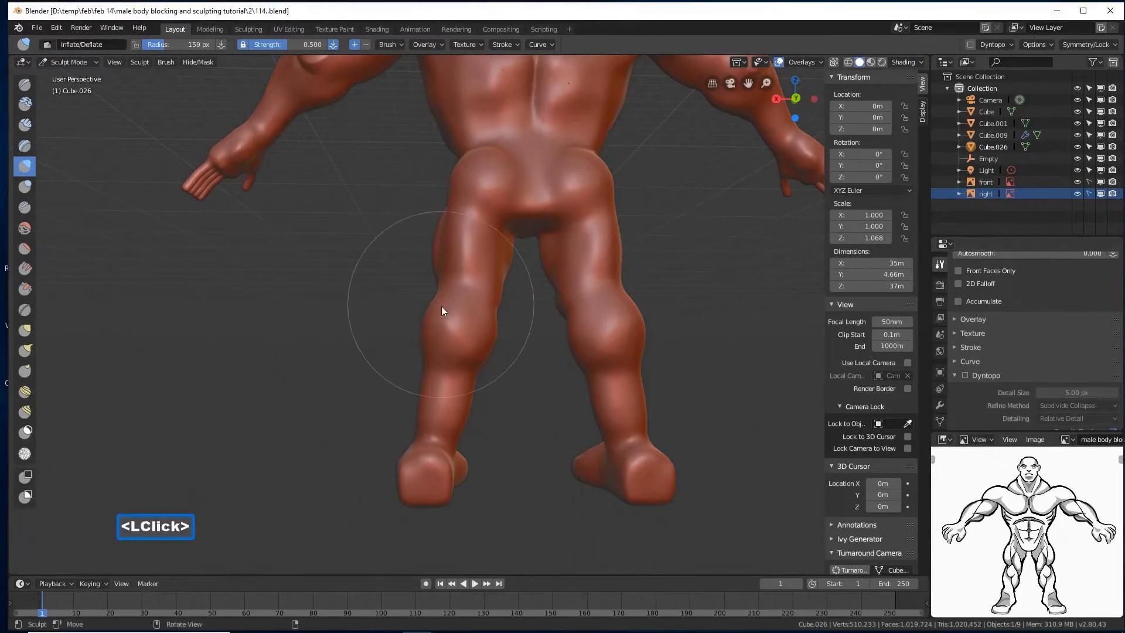
pyautogui.click(462, 324)
pyautogui.moveTo(462, 332)
pyautogui.mouseDown()
pyautogui.moveTo(472, 346)
pyautogui.moveTo(447, 339)
pyautogui.moveTo(455, 352)
pyautogui.moveTo(482, 352)
pyautogui.moveTo(434, 316)
pyautogui.mouseUp()
pyautogui.doubleClick(484, 352)
pyautogui.doubleClick(435, 316)
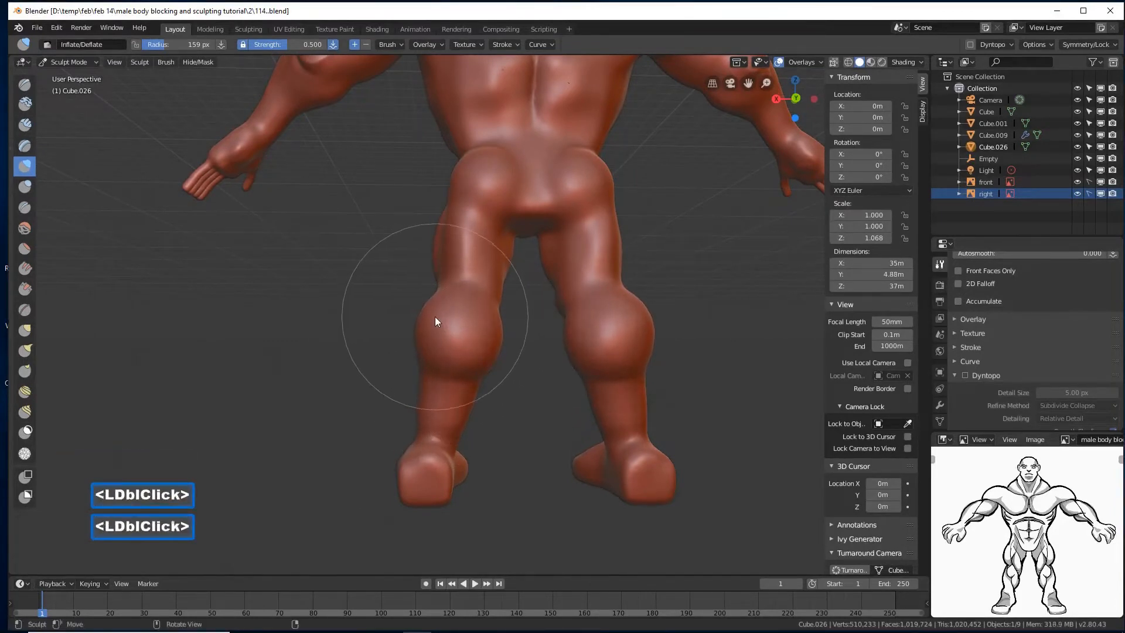
pyautogui.doubleClick(428, 321)
# - Swell the inner side of the calf below the knee with the Inflate/Deflate brush at 103 px
pyautogui.moveTo(424, 322)
pyautogui.mouseDown(button='middle')
pyautogui.moveTo(598, 325)
pyautogui.moveTo(427, 382)
pyautogui.moveTo(441, 382)
pyautogui.mouseUp(button='middle')
pyautogui.press('f')
pyautogui.click(401, 358)
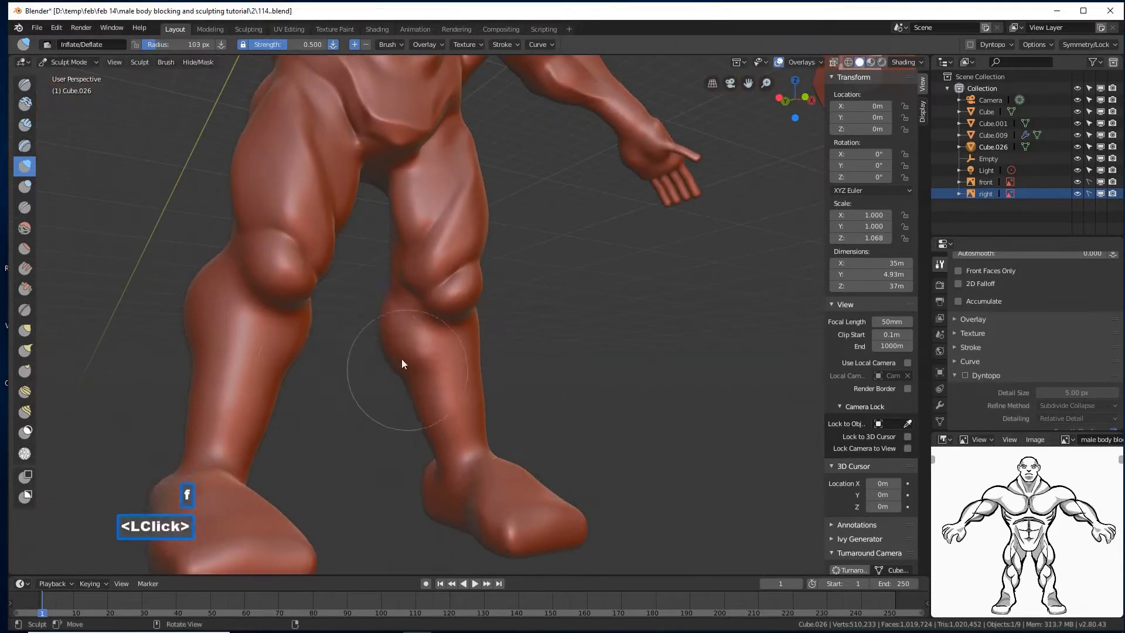
pyautogui.moveTo(402, 358)
pyautogui.mouseDown()
pyautogui.moveTo(389, 318)
pyautogui.moveTo(392, 346)
pyautogui.moveTo(431, 385)
pyautogui.mouseUp()
pyautogui.moveTo(431, 385)
pyautogui.mouseDown(button='middle')
pyautogui.moveTo(450, 389)
pyautogui.moveTo(409, 380)
pyautogui.mouseUp(button='middle')
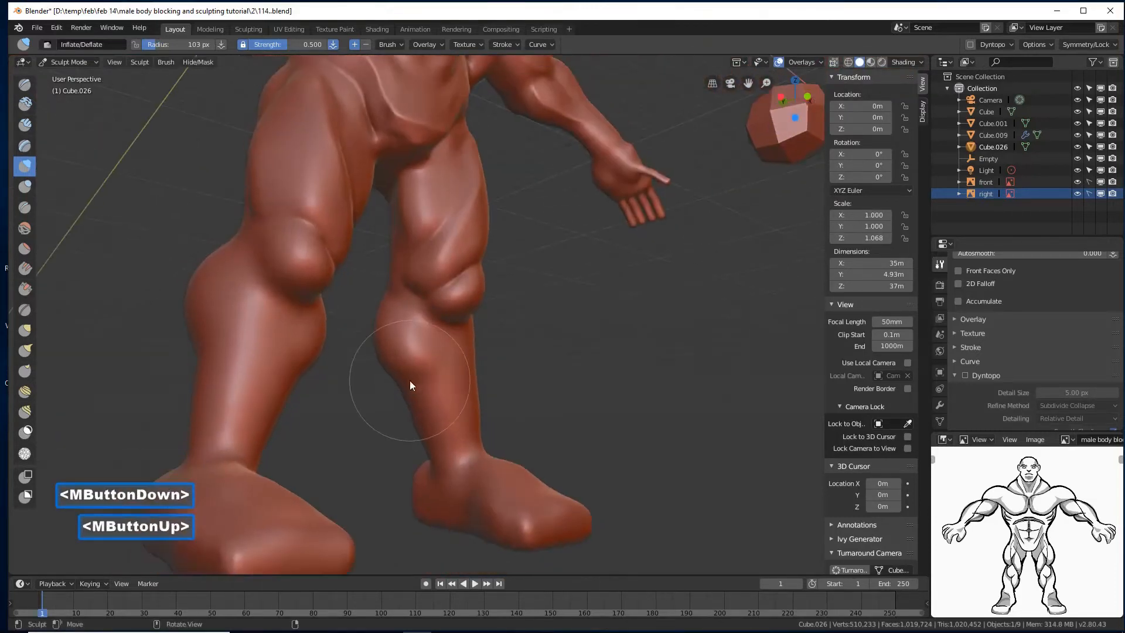
pyautogui.moveTo(413, 381)
pyautogui.mouseDown()
pyautogui.moveTo(423, 389)
pyautogui.moveTo(387, 321)
pyautogui.moveTo(402, 350)
pyautogui.moveTo(406, 338)
pyautogui.mouseUp()
pyautogui.moveTo(406, 337)
pyautogui.mouseDown(button='middle')
pyautogui.moveTo(466, 388)
pyautogui.moveTo(439, 396)
pyautogui.moveTo(465, 392)
pyautogui.mouseUp(button='middle')
pyautogui.moveTo(579, 326)
pyautogui.keyDown('ctrl'); pyautogui.mouseDown(button='middle')
pyautogui.moveTo(585, 343)
pyautogui.moveTo(583, 327)
pyautogui.mouseUp(button='middle'); pyautogui.keyUp('ctrl')
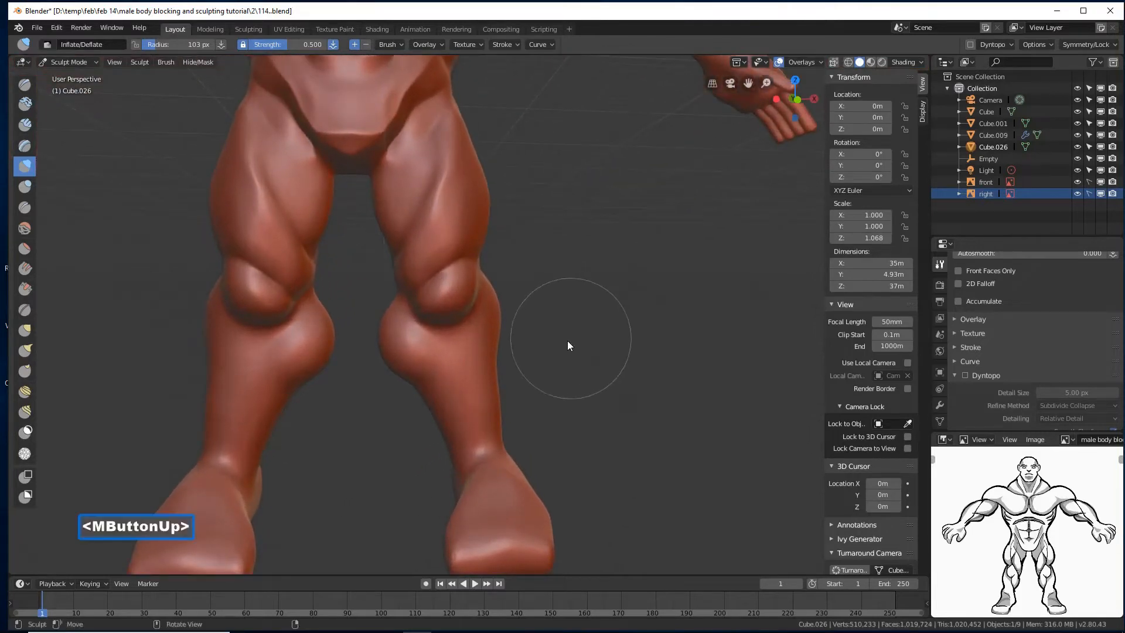
# - Separate the inner calf muscle from the shin with Crease strokes at a 52 px radius
pyautogui.click(25, 207)
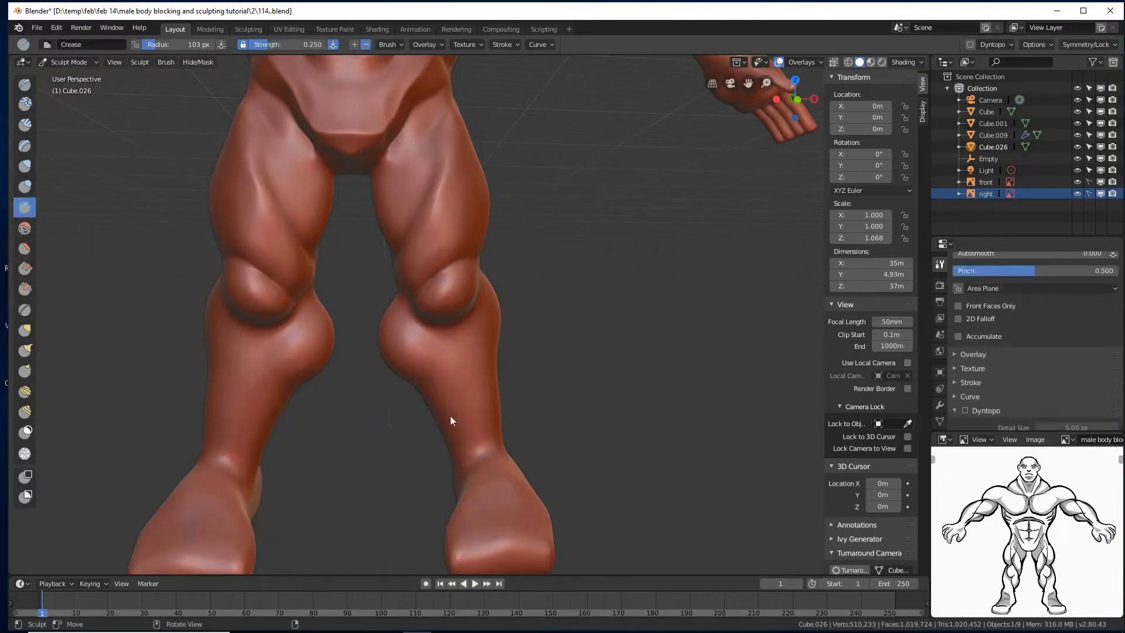
pyautogui.moveTo(468, 408); pyautogui.dragTo(469, 408, button='middle')
pyautogui.press('f')
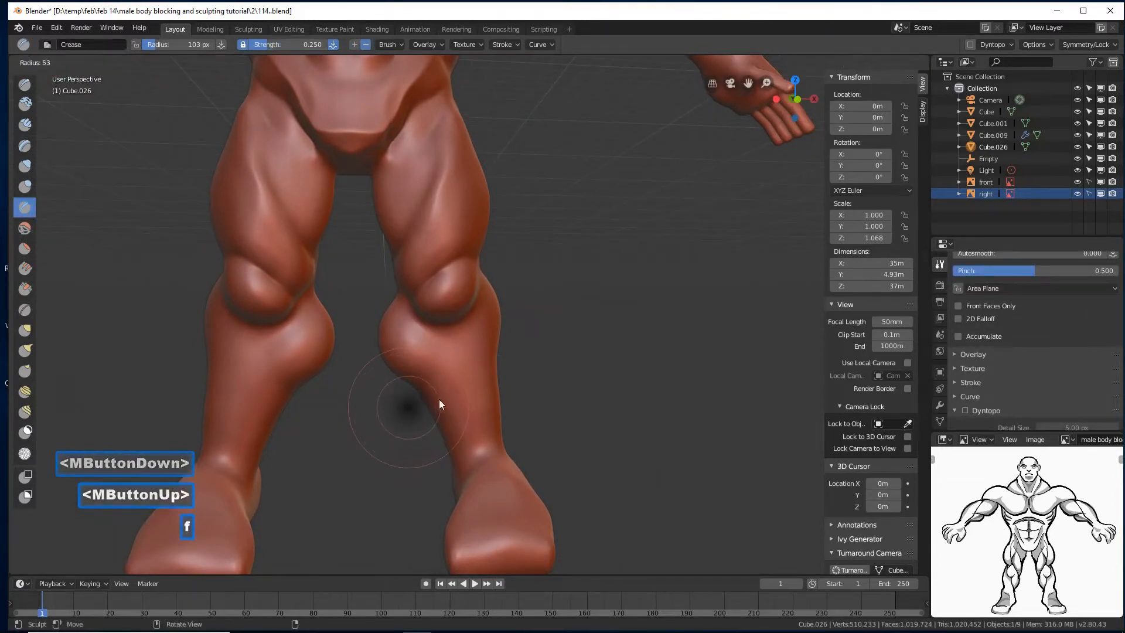
pyautogui.click(438, 399)
pyautogui.moveTo(443, 346)
pyautogui.mouseDown()
pyautogui.moveTo(409, 371)
pyautogui.moveTo(431, 329)
pyautogui.moveTo(394, 381)
pyautogui.mouseUp()
pyautogui.moveTo(393, 381)
pyautogui.mouseDown(button='middle')
pyautogui.moveTo(431, 353)
pyautogui.moveTo(417, 360)
pyautogui.mouseUp(button='middle')
pyautogui.moveTo(417, 361)
pyautogui.mouseDown()
pyautogui.moveTo(424, 347)
pyautogui.moveTo(387, 382)
pyautogui.mouseUp()
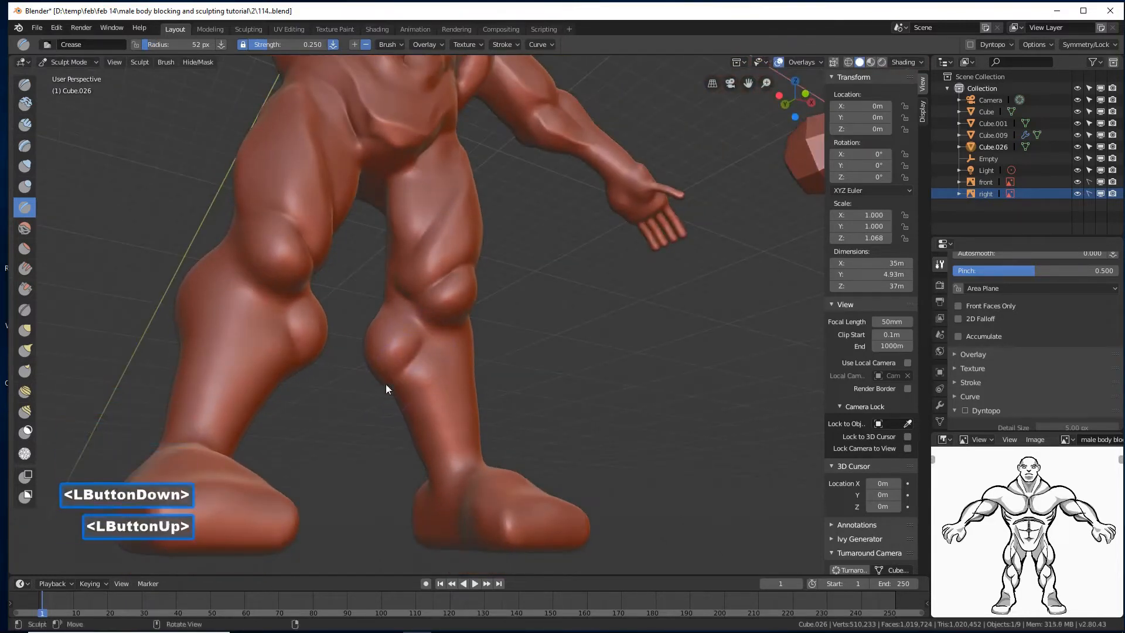
# - Sharpen the lower edge of the inner calf muscle, from the shin around to the back, with inverted Crease strokes
pyautogui.keyDown('ctrl'); pyautogui.moveTo(421, 342); pyautogui.dragTo(375, 376); pyautogui.keyUp('ctrl')
pyautogui.moveTo(375, 376); pyautogui.dragTo(413, 348, button='middle')
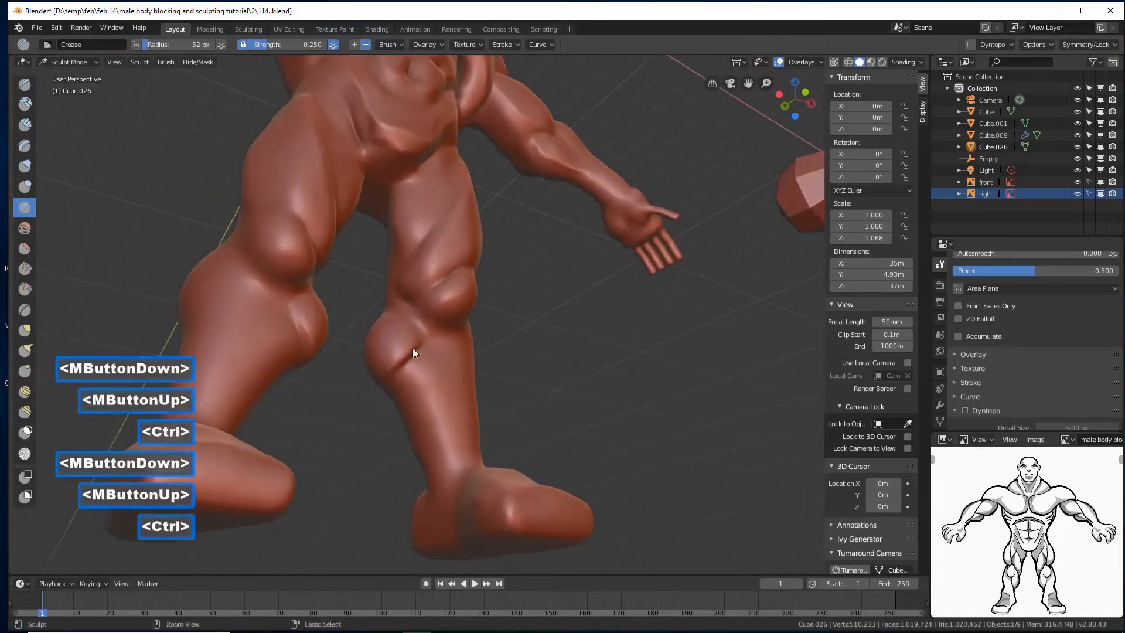
pyautogui.keyDown('ctrl'); pyautogui.moveTo(412, 348); pyautogui.dragTo(370, 368); pyautogui.keyUp('ctrl')
pyautogui.moveTo(370, 368)
pyautogui.mouseDown(button='middle')
pyautogui.moveTo(458, 361)
pyautogui.moveTo(508, 382)
pyautogui.mouseUp(button='middle')
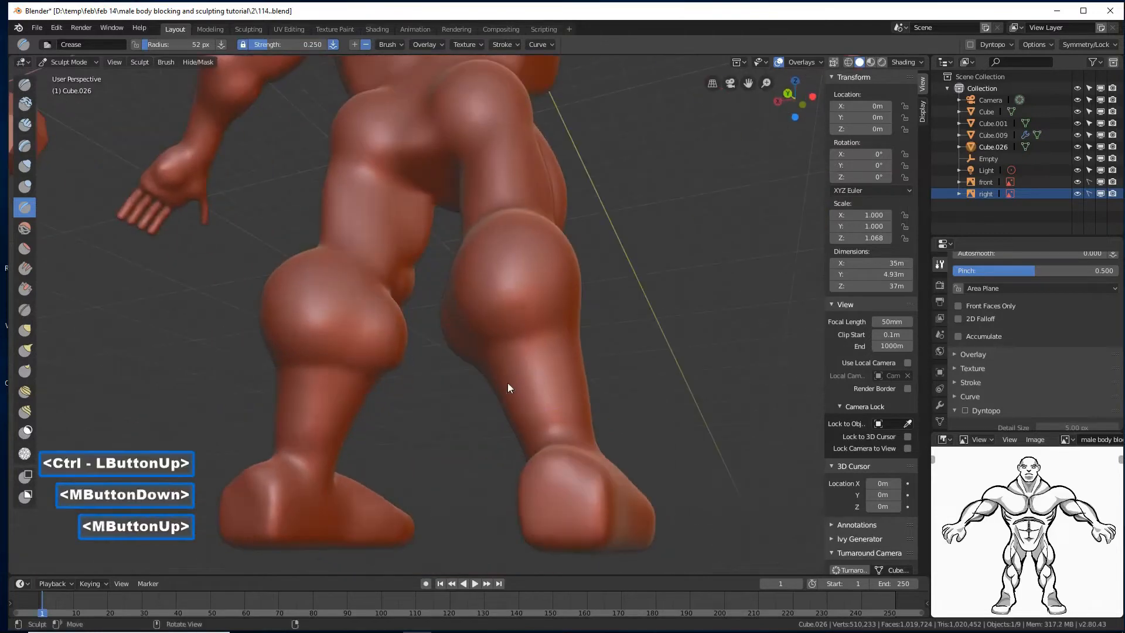
pyautogui.keyDown('ctrl'); pyautogui.moveTo(377, 381); pyautogui.dragTo(346, 359); pyautogui.keyUp('ctrl')
pyautogui.moveTo(345, 359)
pyautogui.mouseDown(button='middle')
pyautogui.moveTo(389, 409)
pyautogui.moveTo(407, 409)
pyautogui.moveTo(389, 399)
pyautogui.mouseUp(button='middle')
# - Split the back of the calf into two heads with a raised vertical line and Crease strokes beside it
pyautogui.moveTo(339, 300)
pyautogui.keyDown('ctrl'); pyautogui.mouseDown()
pyautogui.moveTo(332, 286)
pyautogui.moveTo(289, 360)
pyautogui.moveTo(318, 309)
pyautogui.moveTo(327, 341)
pyautogui.mouseUp(); pyautogui.keyUp('ctrl')
pyautogui.moveTo(329, 346)
pyautogui.mouseDown()
pyautogui.moveTo(347, 369)
pyautogui.moveTo(318, 272)
pyautogui.moveTo(329, 337)
pyautogui.moveTo(323, 318)
pyautogui.moveTo(322, 345)
pyautogui.moveTo(289, 350)
pyautogui.moveTo(326, 266)
pyautogui.moveTo(323, 279)
pyautogui.moveTo(344, 262)
pyautogui.mouseUp()
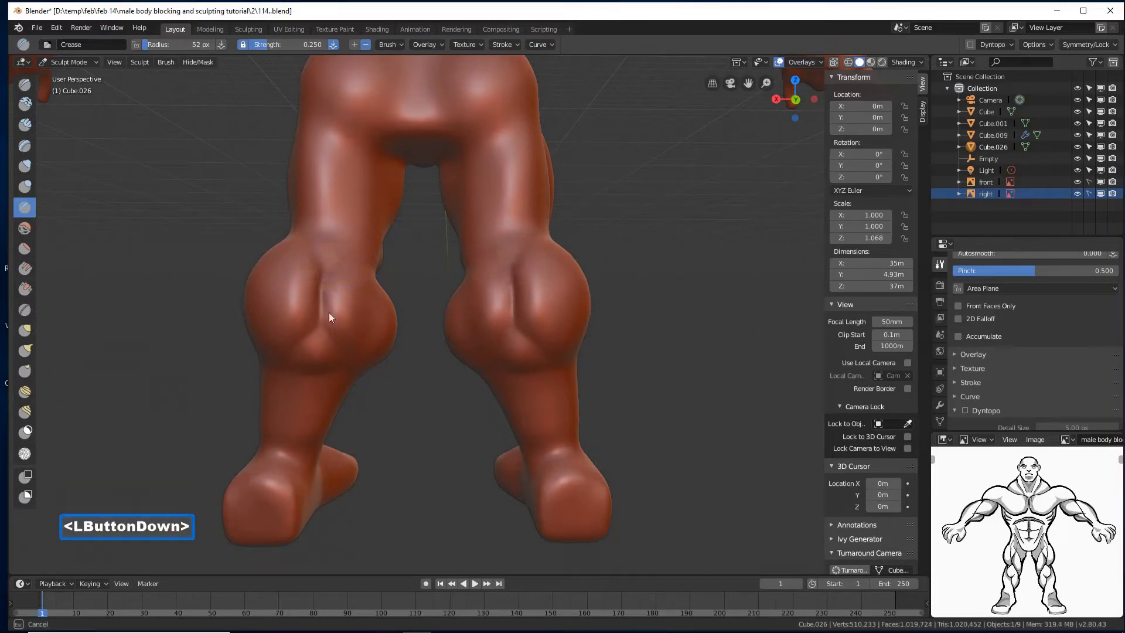
pyautogui.moveTo(329, 312); pyautogui.dragTo(358, 373)
pyautogui.moveTo(358, 372); pyautogui.dragTo(375, 343, button='middle')
pyautogui.moveTo(375, 343)
pyautogui.keyDown('shift'); pyautogui.mouseDown()
pyautogui.moveTo(378, 321)
pyautogui.moveTo(388, 344)
pyautogui.moveTo(357, 335)
pyautogui.moveTo(373, 332)
pyautogui.moveTo(405, 356)
pyautogui.moveTo(399, 321)
pyautogui.moveTo(368, 360)
pyautogui.moveTo(384, 352)
pyautogui.mouseUp(); pyautogui.keyUp('shift')
# - Crease the calf's lower edge from the back around the outer side and up toward the knee
pyautogui.moveTo(383, 351); pyautogui.dragTo(347, 343, button='middle')
pyautogui.moveTo(347, 343)
pyautogui.mouseDown()
pyautogui.moveTo(329, 341)
pyautogui.moveTo(356, 359)
pyautogui.moveTo(290, 356)
pyautogui.mouseUp()
pyautogui.moveTo(290, 356); pyautogui.dragTo(307, 348, button='middle')
pyautogui.moveTo(308, 349); pyautogui.dragTo(237, 314)
pyautogui.moveTo(237, 313)
pyautogui.mouseDown(button='middle')
pyautogui.moveTo(296, 342)
pyautogui.moveTo(352, 350)
pyautogui.moveTo(224, 269)
pyautogui.mouseUp(button='middle')
pyautogui.moveTo(224, 269)
pyautogui.mouseDown()
pyautogui.moveTo(202, 270)
pyautogui.moveTo(274, 326)
pyautogui.moveTo(196, 238)
pyautogui.mouseUp()
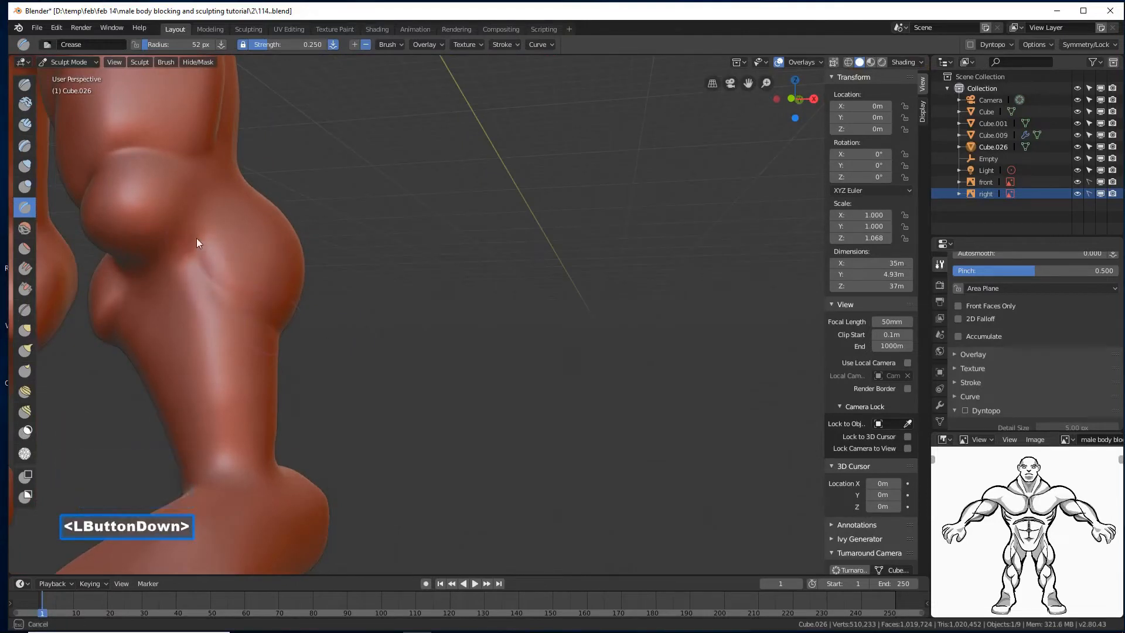
pyautogui.moveTo(287, 318); pyautogui.dragTo(312, 339)
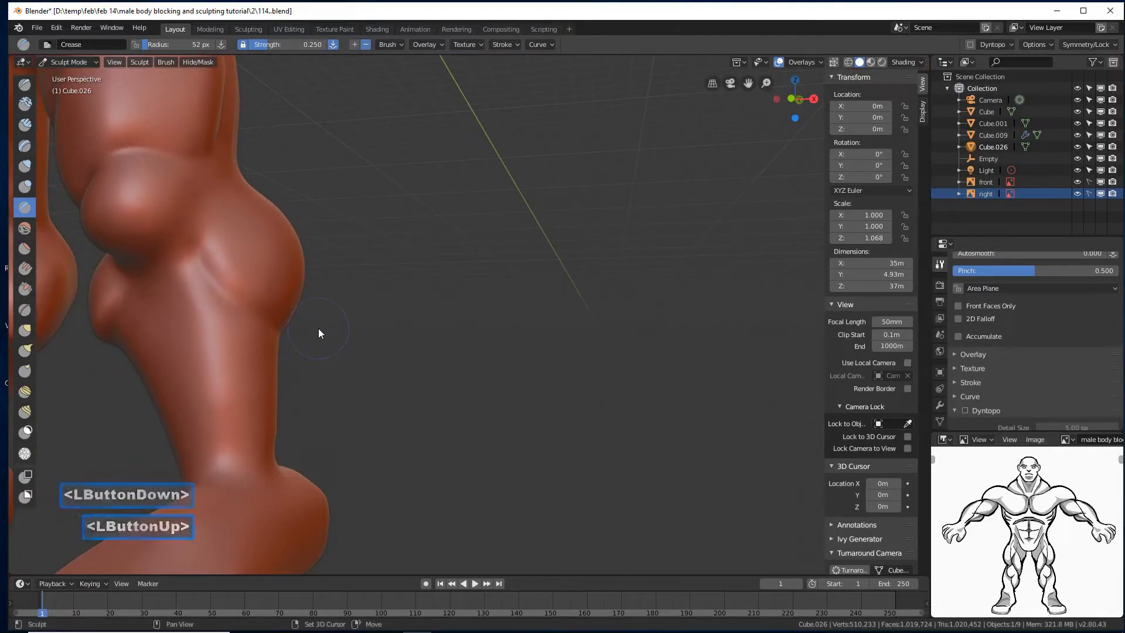
# - Raise the lower part of the kneecap with inverted Crease strokes and crease along its outer side
pyautogui.moveTo(318, 328)
pyautogui.keyDown('shift'); pyautogui.mouseDown(button='middle')
pyautogui.moveTo(335, 328)
pyautogui.moveTo(350, 299)
pyautogui.mouseUp(button='middle'); pyautogui.keyUp('shift')
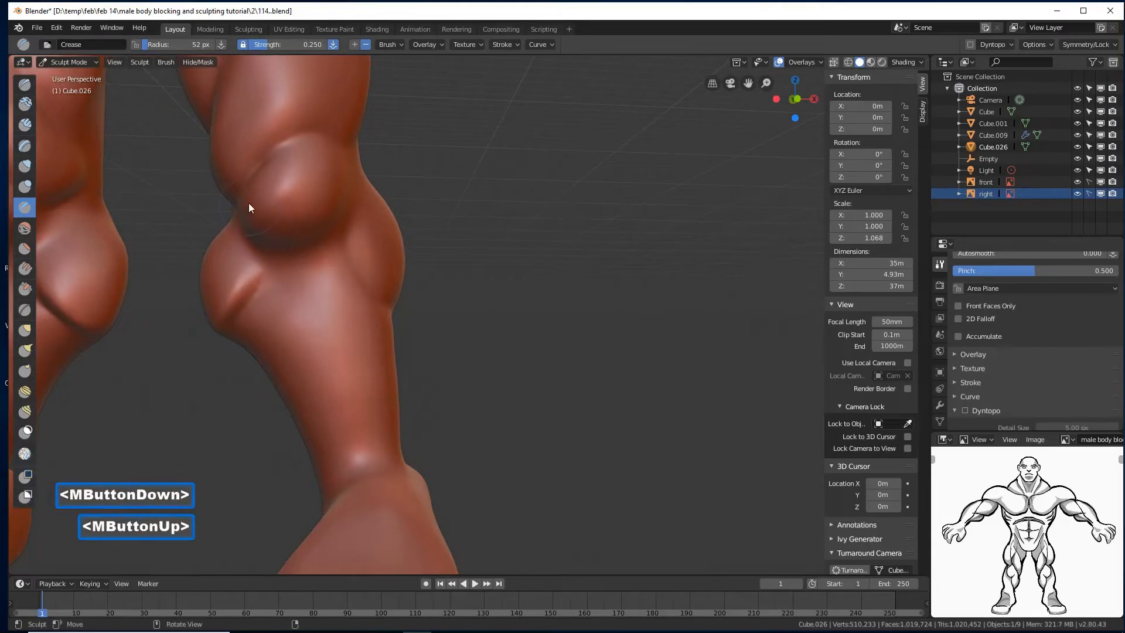
pyautogui.moveTo(247, 202)
pyautogui.keyDown('ctrl'); pyautogui.mouseDown()
pyautogui.moveTo(276, 231)
pyautogui.moveTo(321, 228)
pyautogui.moveTo(345, 208)
pyautogui.mouseUp(); pyautogui.keyUp('ctrl')
pyautogui.moveTo(344, 208)
pyautogui.mouseDown(button='middle')
pyautogui.moveTo(364, 205)
pyautogui.moveTo(355, 200)
pyautogui.mouseUp(button='middle')
pyautogui.moveTo(349, 199)
pyautogui.keyDown('ctrl'); pyautogui.mouseDown()
pyautogui.moveTo(332, 195)
pyautogui.moveTo(347, 187)
pyautogui.moveTo(300, 223)
pyautogui.mouseUp(); pyautogui.keyUp('ctrl')
pyautogui.moveTo(300, 222)
pyautogui.mouseDown(button='middle')
pyautogui.moveTo(358, 210)
pyautogui.moveTo(337, 212)
pyautogui.mouseUp(button='middle')
pyautogui.moveTo(337, 212)
pyautogui.keyDown('ctrl'); pyautogui.mouseDown()
pyautogui.moveTo(248, 220)
pyautogui.moveTo(285, 250)
pyautogui.mouseUp(); pyautogui.keyUp('ctrl')
pyautogui.moveTo(284, 251); pyautogui.dragTo(301, 231, button='middle')
pyautogui.moveTo(301, 231)
pyautogui.mouseDown()
pyautogui.moveTo(326, 225)
pyautogui.moveTo(349, 188)
pyautogui.mouseUp()
pyautogui.moveTo(358, 159)
pyautogui.mouseDown()
pyautogui.moveTo(363, 142)
pyautogui.moveTo(369, 187)
pyautogui.mouseUp()
# - Deepen the diagonal crease on the front of the thigh from the hip toward the inner knee
pyautogui.moveTo(371, 205)
pyautogui.keyDown('ctrl'); pyautogui.mouseDown(button='middle')
pyautogui.moveTo(409, 243)
pyautogui.moveTo(433, 246)
pyautogui.mouseUp(button='middle'); pyautogui.keyUp('ctrl')
pyautogui.moveTo(434, 246)
pyautogui.mouseDown(button='middle')
pyautogui.moveTo(476, 257)
pyautogui.moveTo(494, 223)
pyautogui.moveTo(515, 244)
pyautogui.moveTo(511, 261)
pyautogui.moveTo(510, 251)
pyautogui.moveTo(483, 254)
pyautogui.mouseUp(button='middle')
pyautogui.moveTo(483, 253); pyautogui.dragTo(433, 259, button='middle')
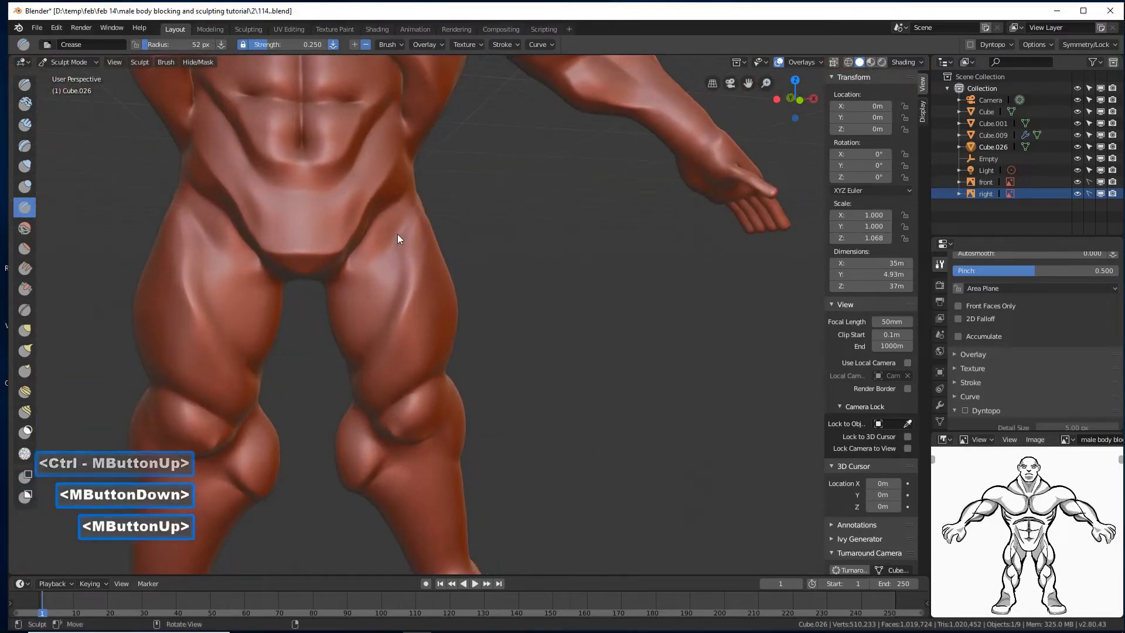
pyautogui.moveTo(398, 234)
pyautogui.mouseDown()
pyautogui.moveTo(402, 270)
pyautogui.moveTo(386, 311)
pyautogui.mouseUp()
pyautogui.moveTo(360, 352); pyautogui.dragTo(362, 351)
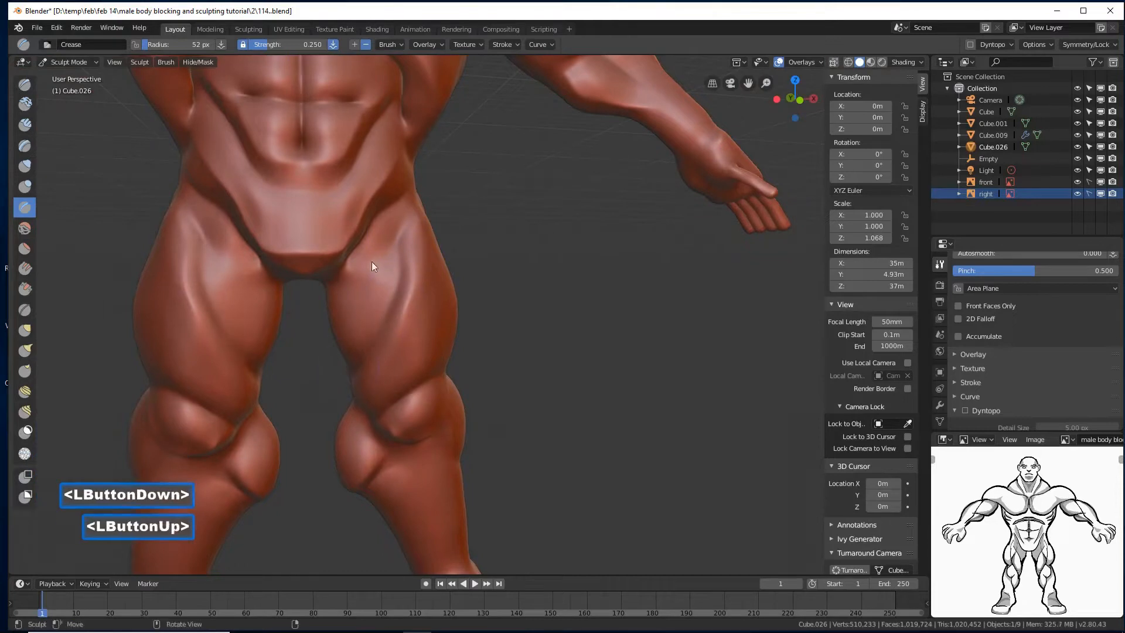
pyautogui.moveTo(401, 232)
pyautogui.mouseDown()
pyautogui.moveTo(412, 203)
pyautogui.moveTo(381, 331)
pyautogui.mouseUp()
pyautogui.keyDown('ctrl'); pyautogui.moveTo(505, 319); pyautogui.dragTo(613, 372, button='middle'); pyautogui.keyUp('ctrl')
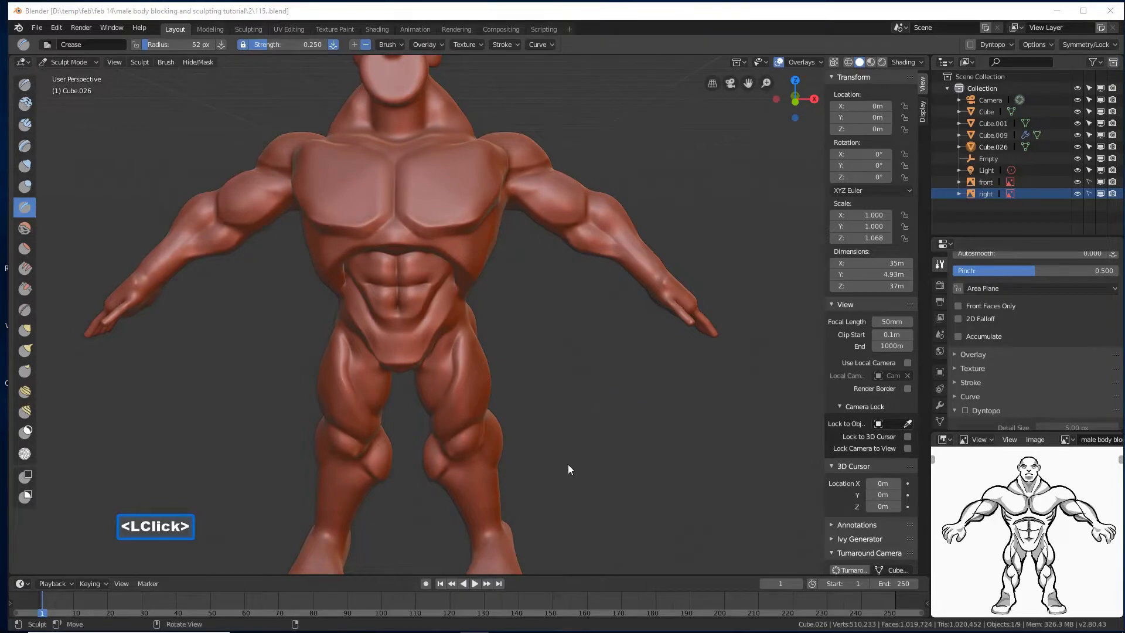
# - Nudge the knee and upper calf into shape from the front and side with the Grab brush at 84 px
pyautogui.keyDown('shift'); pyautogui.moveTo(568, 464); pyautogui.dragTo(558, 423, button='middle'); pyautogui.keyUp('shift')
pyautogui.click(25, 329)
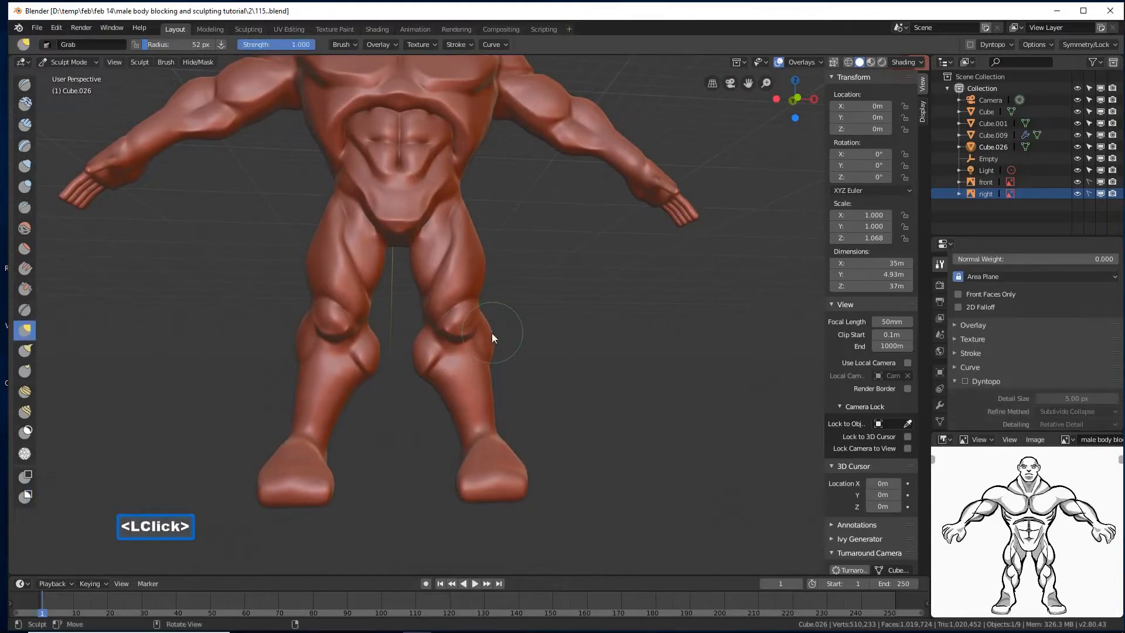
pyautogui.press('f')
pyautogui.click(475, 343)
pyautogui.moveTo(467, 340); pyautogui.dragTo(467, 343)
pyautogui.moveTo(542, 339)
pyautogui.mouseDown(button='middle')
pyautogui.moveTo(497, 335)
pyautogui.moveTo(491, 306)
pyautogui.moveTo(474, 367)
pyautogui.moveTo(441, 361)
pyautogui.mouseUp(button='middle')
pyautogui.moveTo(443, 362); pyautogui.dragTo(450, 367)
pyautogui.moveTo(451, 367)
pyautogui.mouseDown(button='middle')
pyautogui.moveTo(547, 364)
pyautogui.moveTo(544, 376)
pyautogui.moveTo(553, 358)
pyautogui.moveTo(527, 341)
pyautogui.moveTo(580, 340)
pyautogui.moveTo(592, 289)
pyautogui.moveTo(576, 318)
pyautogui.mouseUp(button='middle')
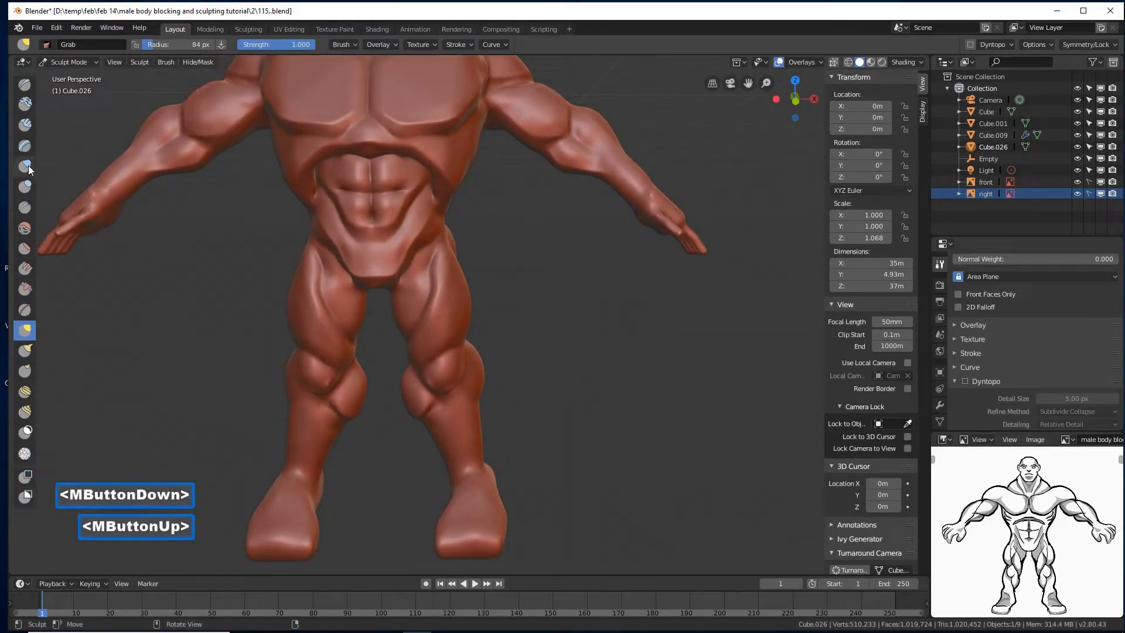
# - Swell the front and outer thigh muscles with the Inflate/Deflate brush at 84 px, from front and three-quarter angles
pyautogui.click(25, 165)
pyautogui.moveTo(477, 300); pyautogui.dragTo(461, 290, button='middle')
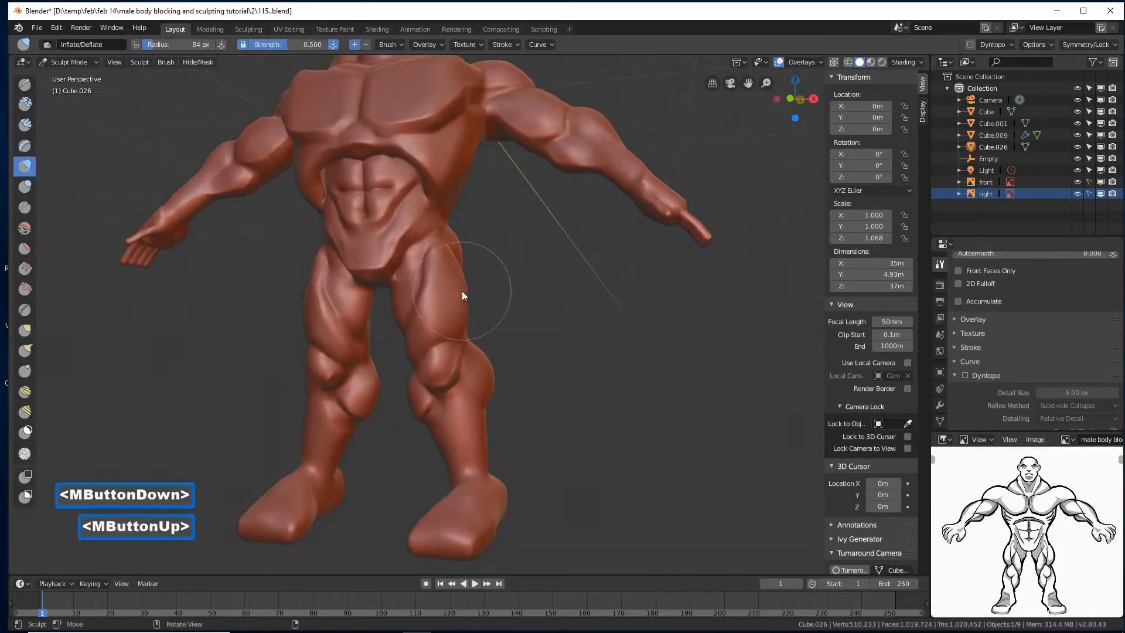
pyautogui.click(448, 309)
pyautogui.moveTo(444, 315); pyautogui.dragTo(456, 297)
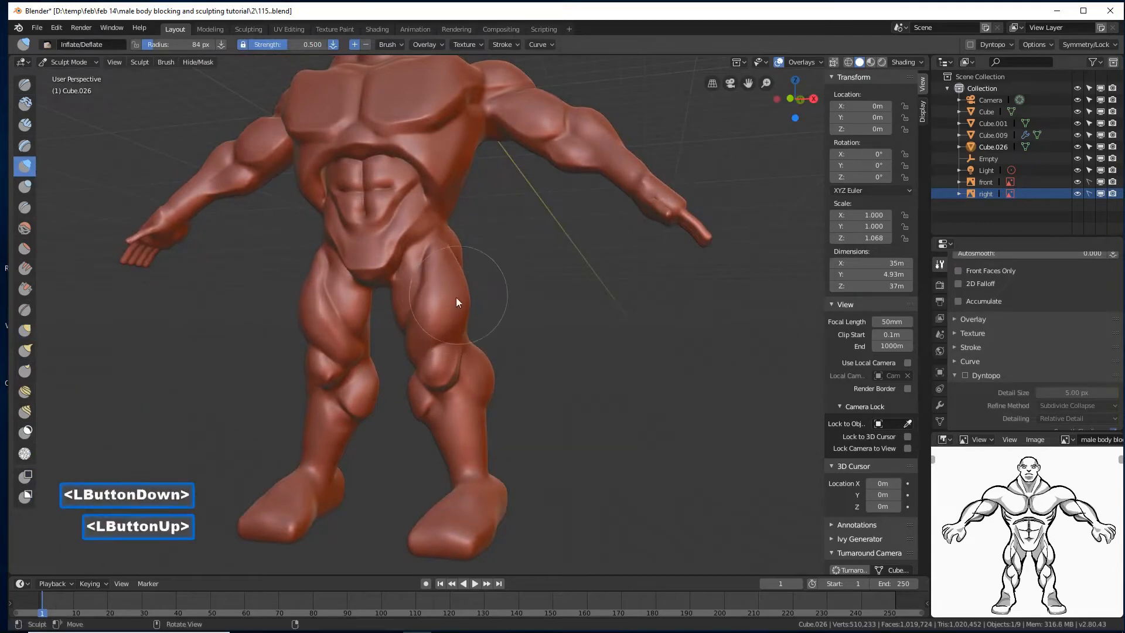
pyautogui.moveTo(456, 297)
pyautogui.mouseDown(button='middle')
pyautogui.moveTo(540, 308)
pyautogui.moveTo(480, 314)
pyautogui.moveTo(490, 298)
pyautogui.moveTo(428, 287)
pyautogui.mouseUp(button='middle')
pyautogui.moveTo(444, 245); pyautogui.dragTo(447, 236)
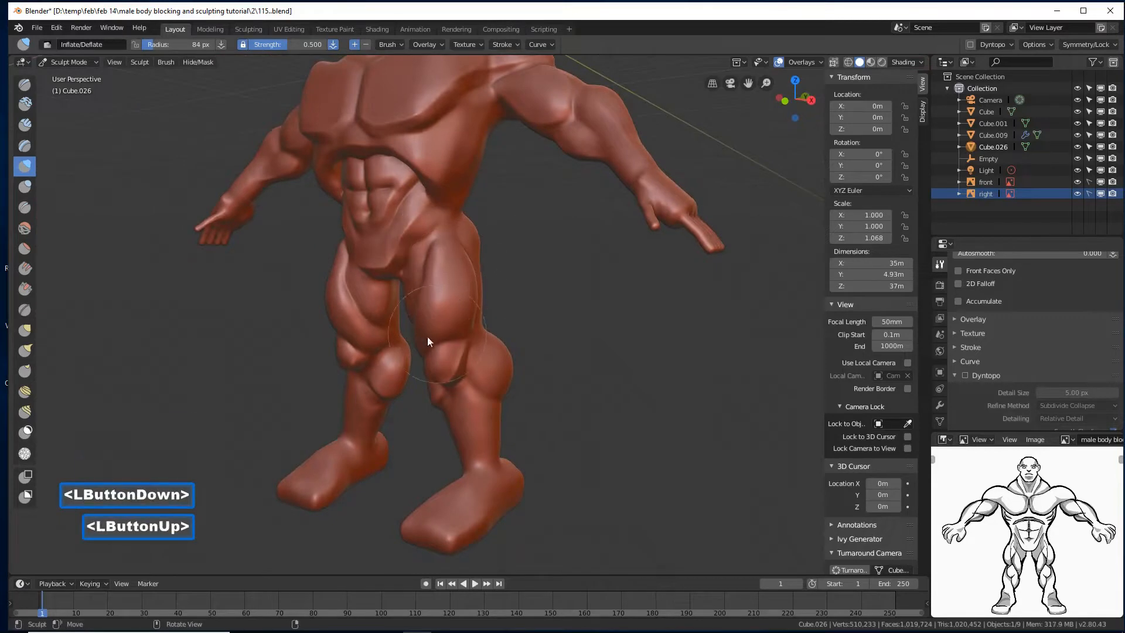
pyautogui.moveTo(427, 336); pyautogui.dragTo(477, 324, button='middle')
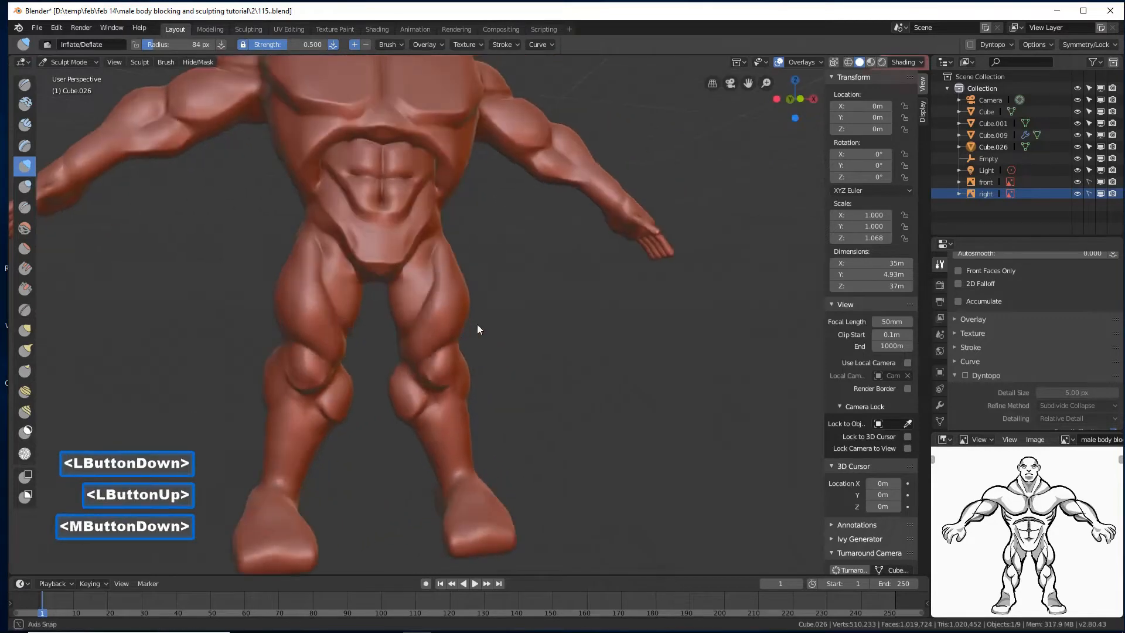
# - Sharpen the outer thigh muscle's ridge and the area above the knee with mostly inverted Crease strokes at 37 px
pyautogui.click(24, 206)
pyautogui.press('f')
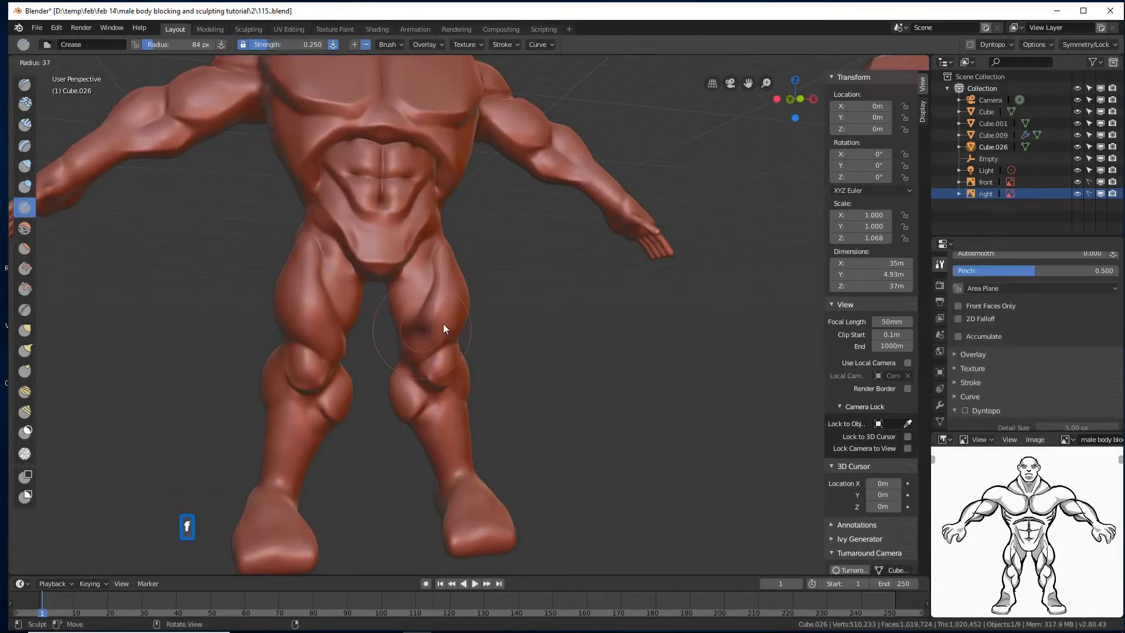
pyautogui.click(474, 330)
pyautogui.keyDown('ctrl'); pyautogui.moveTo(479, 338); pyautogui.dragTo(473, 322, button='middle'); pyautogui.keyUp('ctrl')
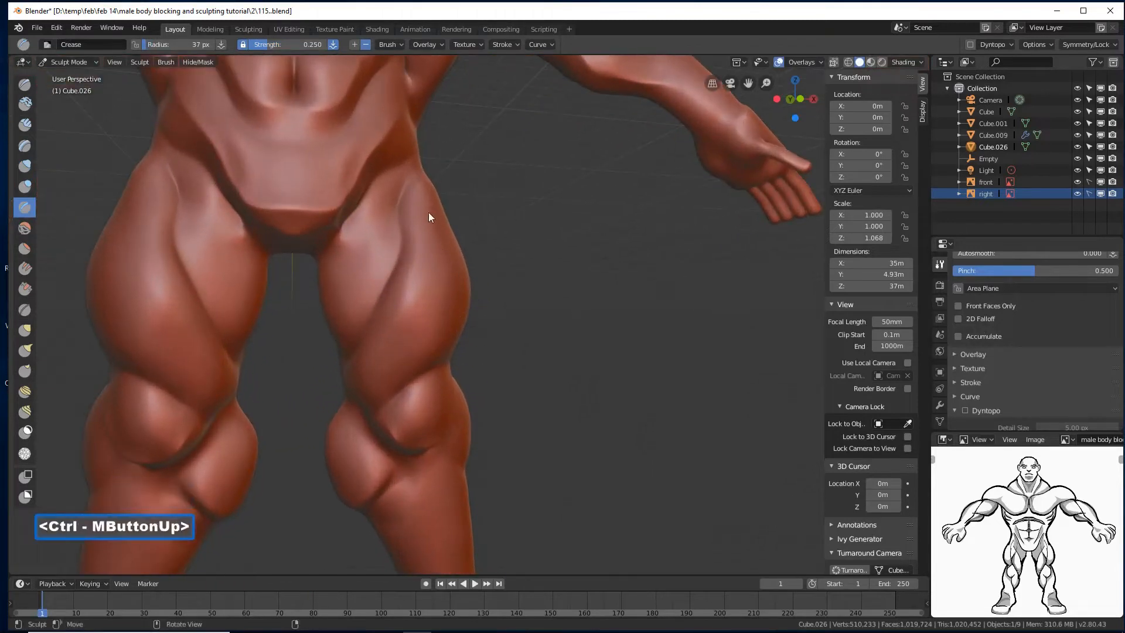
pyautogui.moveTo(427, 212)
pyautogui.keyDown('ctrl'); pyautogui.mouseDown()
pyautogui.moveTo(419, 192)
pyautogui.moveTo(419, 247)
pyautogui.moveTo(402, 295)
pyautogui.moveTo(353, 369)
pyautogui.moveTo(387, 334)
pyautogui.mouseUp(); pyautogui.keyUp('ctrl')
pyautogui.moveTo(408, 291)
pyautogui.keyDown('ctrl'); pyautogui.mouseDown()
pyautogui.moveTo(430, 181)
pyautogui.moveTo(403, 202)
pyautogui.mouseUp(); pyautogui.keyUp('ctrl')
pyautogui.moveTo(403, 204); pyautogui.dragTo(388, 305)
pyautogui.moveTo(367, 346)
pyautogui.keyDown('ctrl'); pyautogui.mouseDown()
pyautogui.moveTo(354, 360)
pyautogui.moveTo(388, 311)
pyautogui.moveTo(470, 353)
pyautogui.mouseUp(); pyautogui.keyUp('ctrl')
pyautogui.moveTo(470, 353); pyautogui.dragTo(420, 361, button='middle')
# - Save the sculpt as 116.blend
pyautogui.moveTo(485, 364)
pyautogui.keyDown('ctrl'); pyautogui.mouseDown(button='middle')
pyautogui.moveTo(530, 369)
pyautogui.moveTo(512, 334)
pyautogui.moveTo(537, 326)
pyautogui.moveTo(476, 332)
pyautogui.moveTo(547, 332)
pyautogui.moveTo(502, 327)
pyautogui.moveTo(522, 337)
pyautogui.mouseUp(button='middle'); pyautogui.keyUp('ctrl')
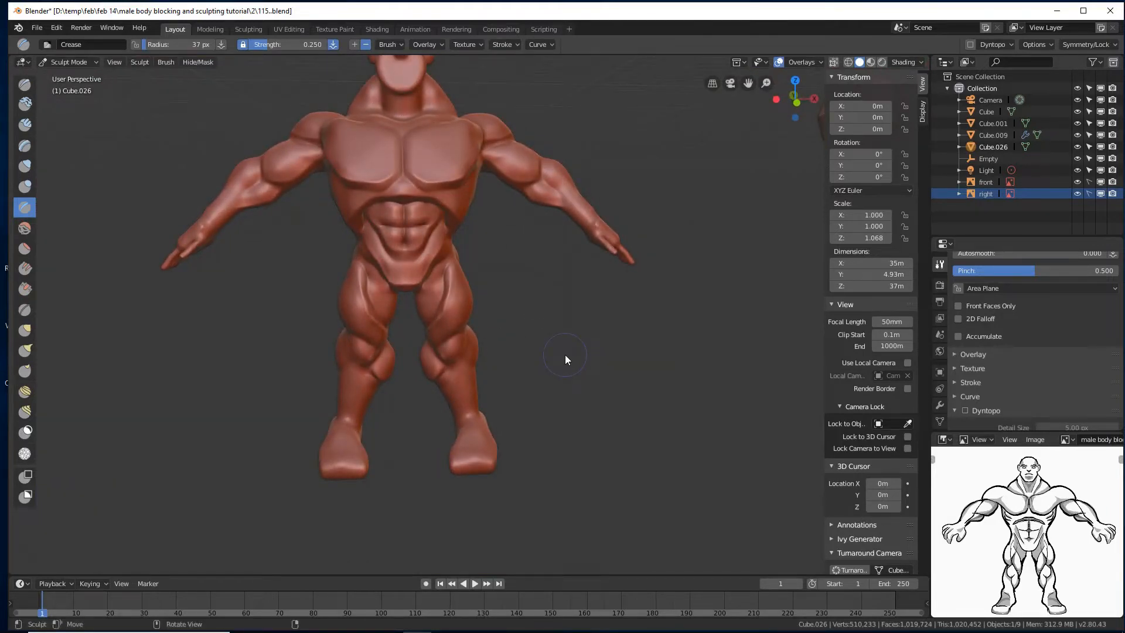
pyautogui.click(697, 240)
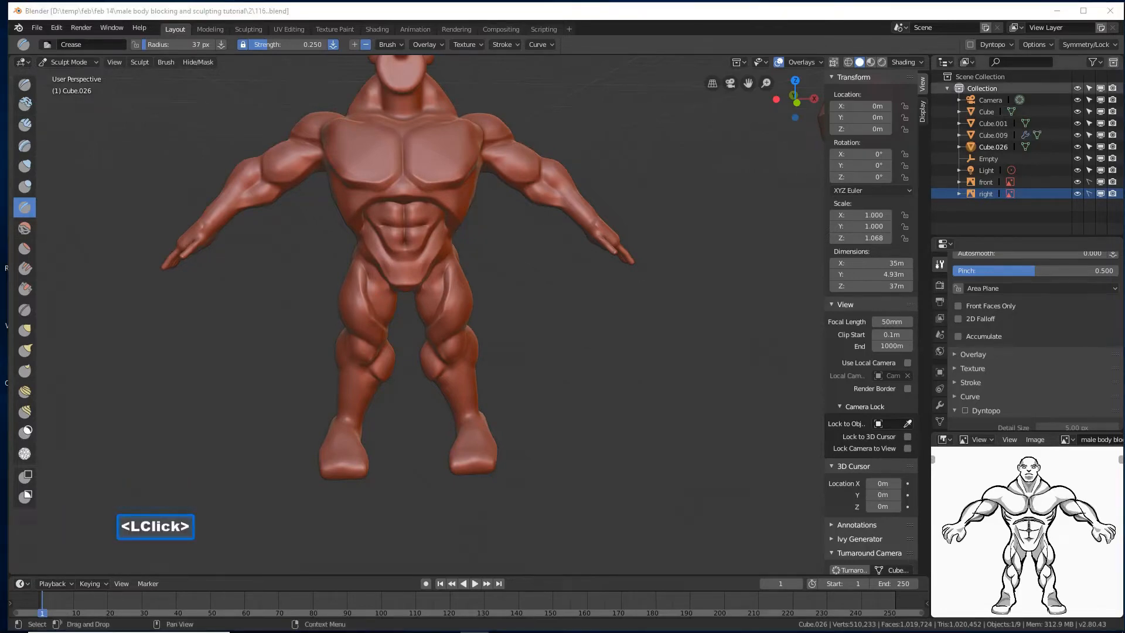
pyautogui.click(390, 143)
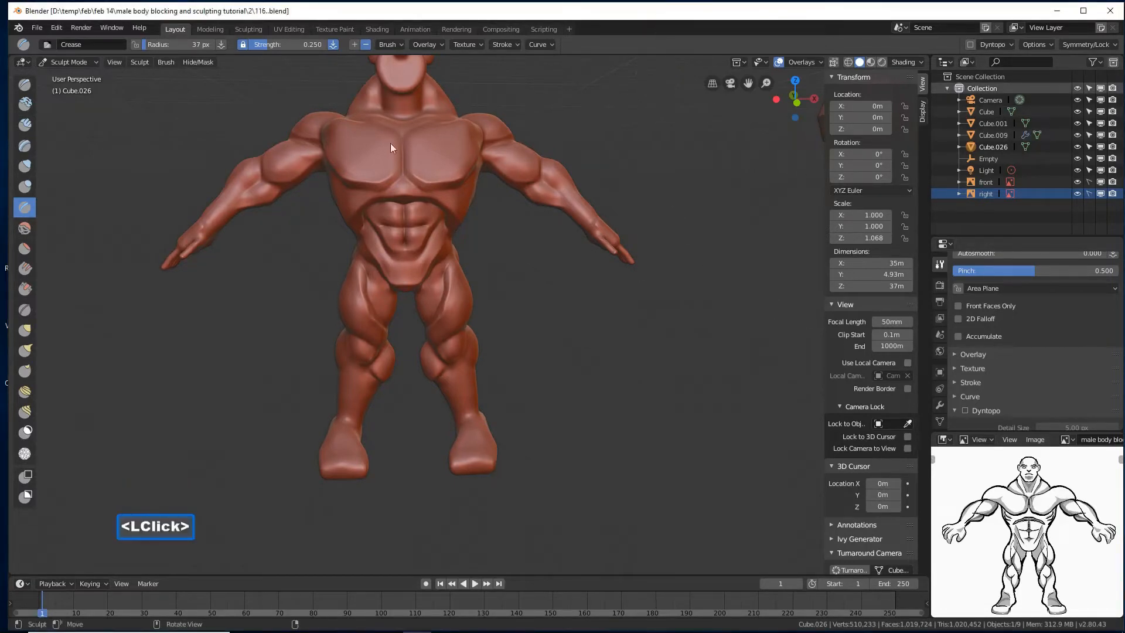
# - Swell the biceps and forearm muscles with the Inflate/Deflate brush at 68 px, working from the front around to the side
pyautogui.click(27, 166)
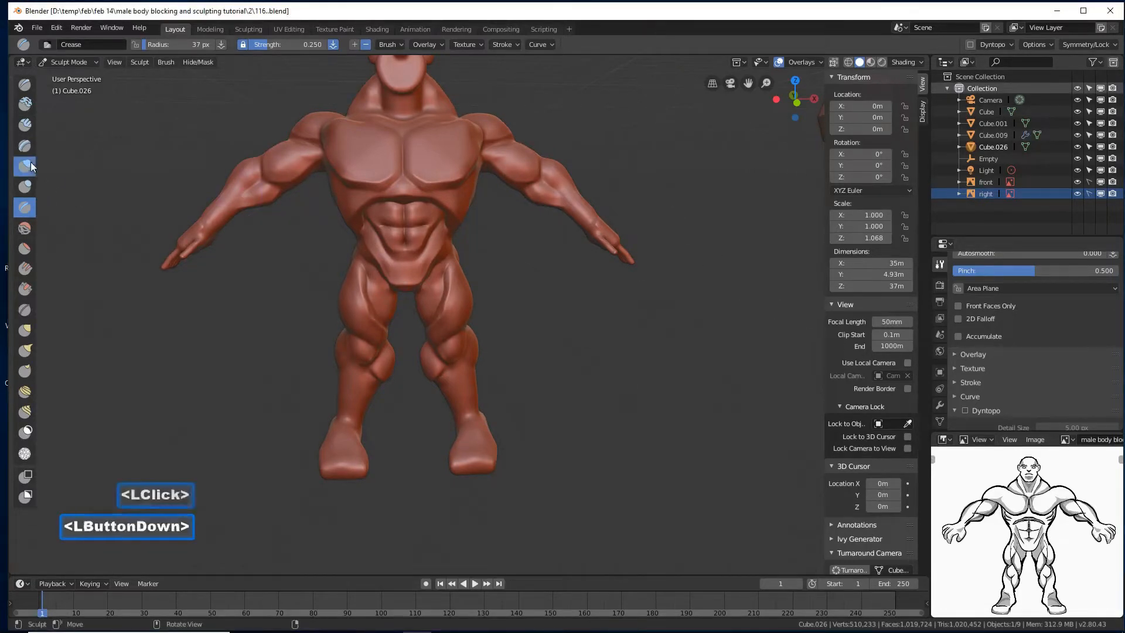
pyautogui.press('f')
pyautogui.click(508, 166)
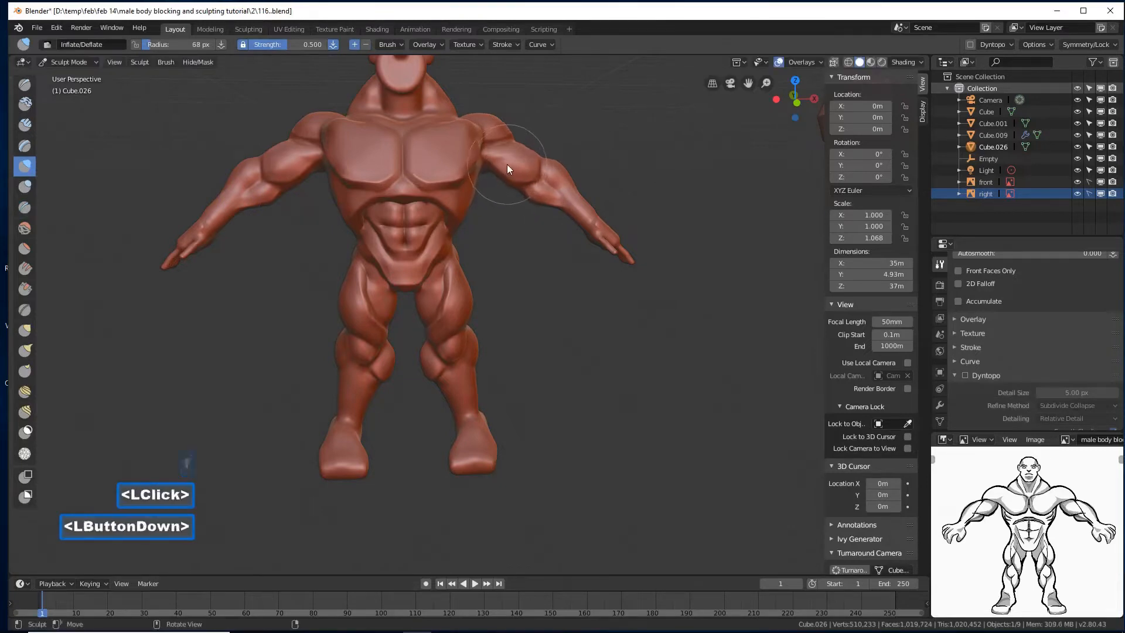
pyautogui.moveTo(507, 164); pyautogui.dragTo(551, 184)
pyautogui.moveTo(582, 205)
pyautogui.mouseDown(button='middle')
pyautogui.moveTo(573, 199)
pyautogui.moveTo(613, 213)
pyautogui.moveTo(609, 202)
pyautogui.mouseUp(button='middle')
pyautogui.moveTo(609, 202)
pyautogui.keyDown('shift'); pyautogui.mouseDown(button='middle')
pyautogui.moveTo(603, 191)
pyautogui.moveTo(589, 209)
pyautogui.moveTo(580, 246)
pyautogui.mouseUp(button='middle'); pyautogui.keyUp('shift')
pyautogui.moveTo(551, 193)
pyautogui.mouseDown()
pyautogui.moveTo(562, 183)
pyautogui.moveTo(538, 187)
pyautogui.moveTo(592, 186)
pyautogui.moveTo(543, 191)
pyautogui.moveTo(620, 206)
pyautogui.moveTo(547, 179)
pyautogui.moveTo(578, 179)
pyautogui.moveTo(609, 234)
pyautogui.mouseUp()
pyautogui.moveTo(609, 234)
pyautogui.mouseDown(button='middle')
pyautogui.moveTo(622, 249)
pyautogui.moveTo(655, 210)
pyautogui.moveTo(557, 241)
pyautogui.mouseUp(button='middle')
pyautogui.moveTo(554, 250)
pyautogui.mouseDown()
pyautogui.moveTo(557, 262)
pyautogui.moveTo(532, 268)
pyautogui.moveTo(501, 251)
pyautogui.moveTo(617, 237)
pyautogui.mouseUp()
pyautogui.moveTo(616, 238)
pyautogui.mouseDown(button='middle')
pyautogui.moveTo(588, 253)
pyautogui.moveTo(564, 250)
pyautogui.mouseUp(button='middle')
pyautogui.moveTo(564, 250)
pyautogui.mouseDown()
pyautogui.moveTo(565, 294)
pyautogui.moveTo(557, 275)
pyautogui.moveTo(604, 244)
pyautogui.moveTo(563, 305)
pyautogui.moveTo(552, 293)
pyautogui.moveTo(572, 272)
pyautogui.moveTo(526, 272)
pyautogui.mouseUp()
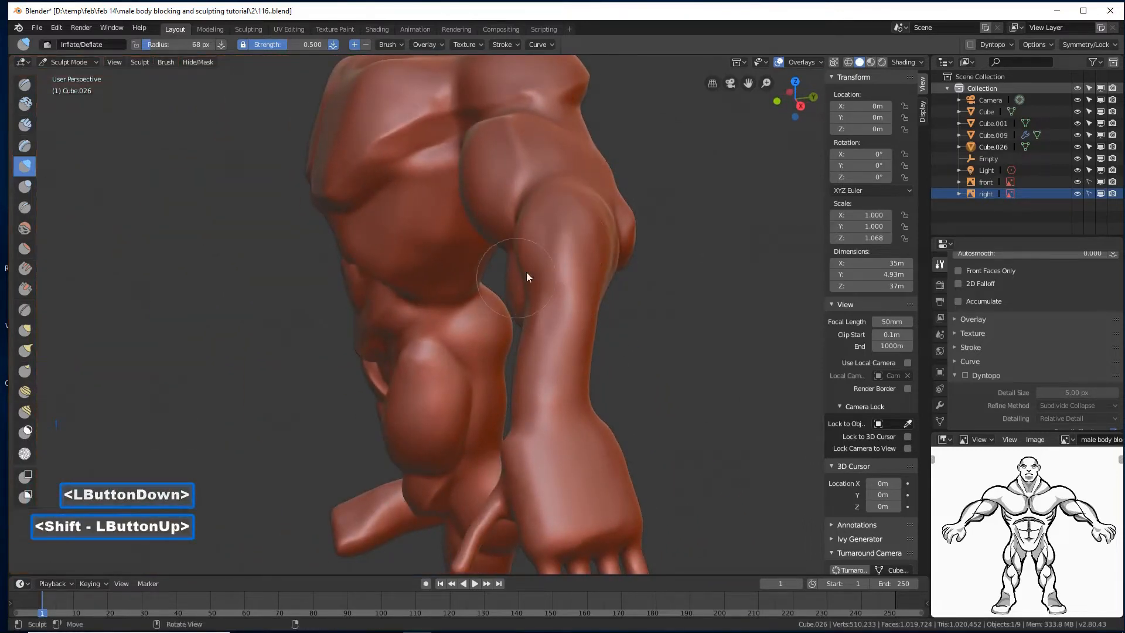
# - Add short Inflate/Deflate strokes around the outer and back side of the arm
pyautogui.moveTo(526, 271)
pyautogui.mouseDown(button='middle')
pyautogui.moveTo(554, 272)
pyautogui.moveTo(588, 235)
pyautogui.moveTo(574, 266)
pyautogui.moveTo(547, 266)
pyautogui.moveTo(580, 261)
pyautogui.moveTo(476, 326)
pyautogui.moveTo(406, 326)
pyautogui.moveTo(358, 357)
pyautogui.moveTo(412, 325)
pyautogui.moveTo(526, 305)
pyautogui.moveTo(570, 284)
pyautogui.moveTo(561, 286)
pyautogui.mouseUp(button='middle')
pyautogui.moveTo(623, 230)
pyautogui.mouseDown(button='middle')
pyautogui.moveTo(558, 289)
pyautogui.moveTo(479, 261)
pyautogui.mouseUp(button='middle')
pyautogui.moveTo(479, 261)
pyautogui.mouseDown()
pyautogui.moveTo(477, 276)
pyautogui.moveTo(459, 248)
pyautogui.moveTo(469, 249)
pyautogui.mouseUp()
pyautogui.moveTo(469, 249)
pyautogui.mouseDown(button='middle')
pyautogui.moveTo(487, 251)
pyautogui.moveTo(354, 216)
pyautogui.moveTo(557, 269)
pyautogui.moveTo(512, 273)
pyautogui.mouseUp(button='middle')
pyautogui.click(514, 280)
pyautogui.click(513, 283)
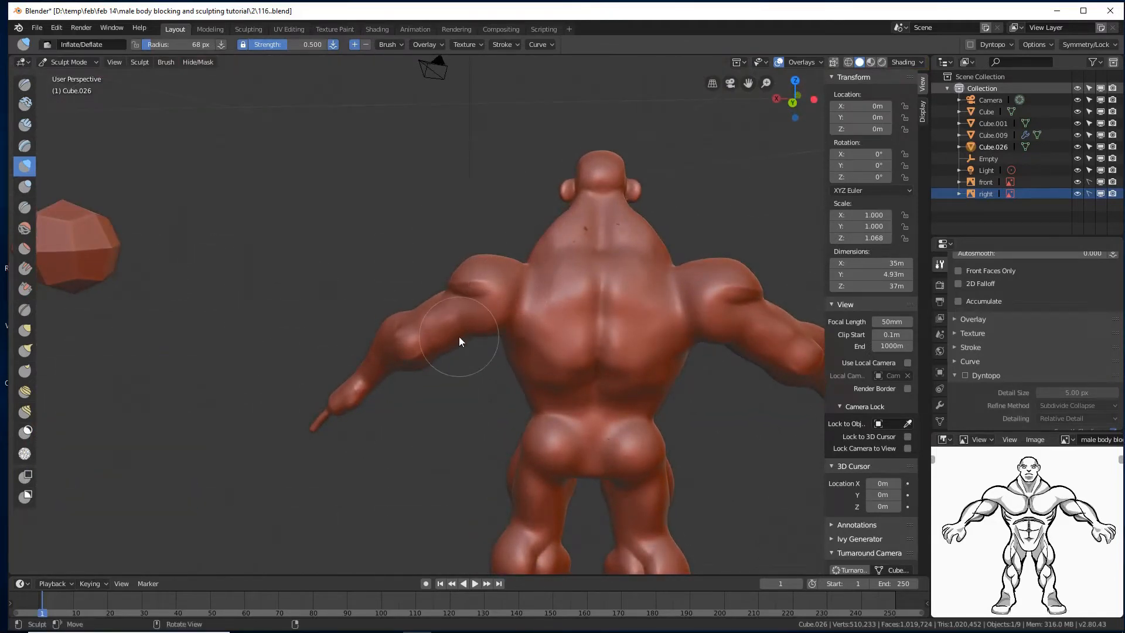
pyautogui.moveTo(372, 342); pyautogui.dragTo(407, 315, button='middle')
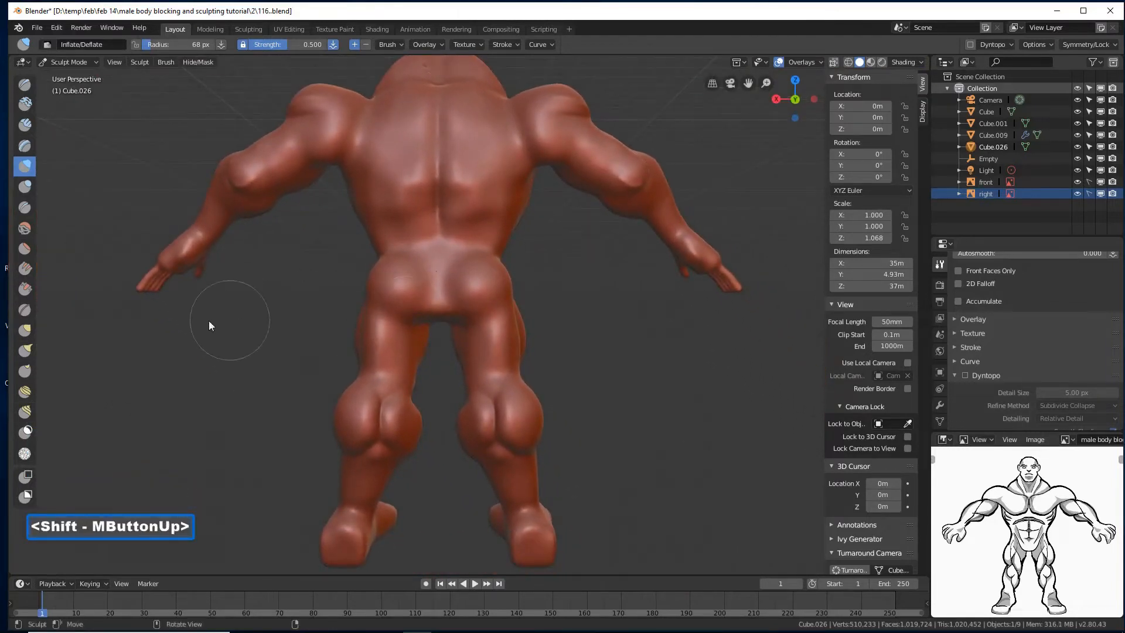
# - Adjust the shape of the body and legs from behind with the Grab brush at 110 px
pyautogui.click(21, 337)
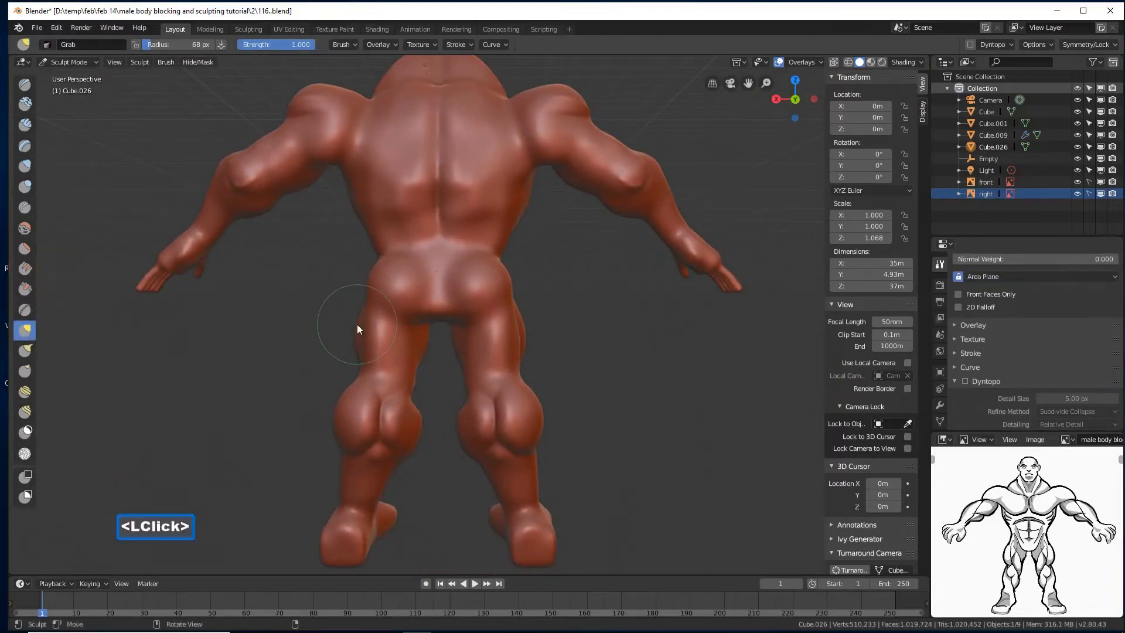
pyautogui.press('f')
pyautogui.click(374, 359)
pyautogui.moveTo(416, 295); pyautogui.dragTo(431, 299)
pyautogui.keyDown('ctrl'); pyautogui.moveTo(431, 300); pyautogui.dragTo(456, 277, button='middle'); pyautogui.keyUp('ctrl')
pyautogui.moveTo(457, 277)
pyautogui.keyDown('ctrl'); pyautogui.mouseDown(button='middle')
pyautogui.moveTo(432, 246)
pyautogui.moveTo(388, 226)
pyautogui.mouseUp(button='middle'); pyautogui.keyUp('ctrl')
pyautogui.moveTo(378, 217)
pyautogui.mouseDown()
pyautogui.moveTo(366, 207)
pyautogui.moveTo(380, 170)
pyautogui.moveTo(357, 166)
pyautogui.moveTo(374, 210)
pyautogui.mouseUp()
pyautogui.moveTo(389, 305)
pyautogui.mouseDown()
pyautogui.moveTo(352, 307)
pyautogui.moveTo(304, 279)
pyautogui.moveTo(336, 311)
pyautogui.mouseUp()
pyautogui.moveTo(361, 320)
pyautogui.keyDown('ctrl'); pyautogui.mouseDown(button='middle')
pyautogui.moveTo(364, 338)
pyautogui.moveTo(338, 313)
pyautogui.moveTo(328, 271)
pyautogui.moveTo(366, 287)
pyautogui.moveTo(501, 280)
pyautogui.moveTo(437, 296)
pyautogui.moveTo(516, 293)
pyautogui.mouseUp(button='middle'); pyautogui.keyUp('ctrl')
pyautogui.keyDown('ctrl'); pyautogui.moveTo(527, 293); pyautogui.dragTo(645, 367, button='middle'); pyautogui.keyUp('ctrl')
# - Save the sculpt as 117.blend
pyautogui.moveTo(649, 370); pyautogui.dragTo(649, 371, button='middle')
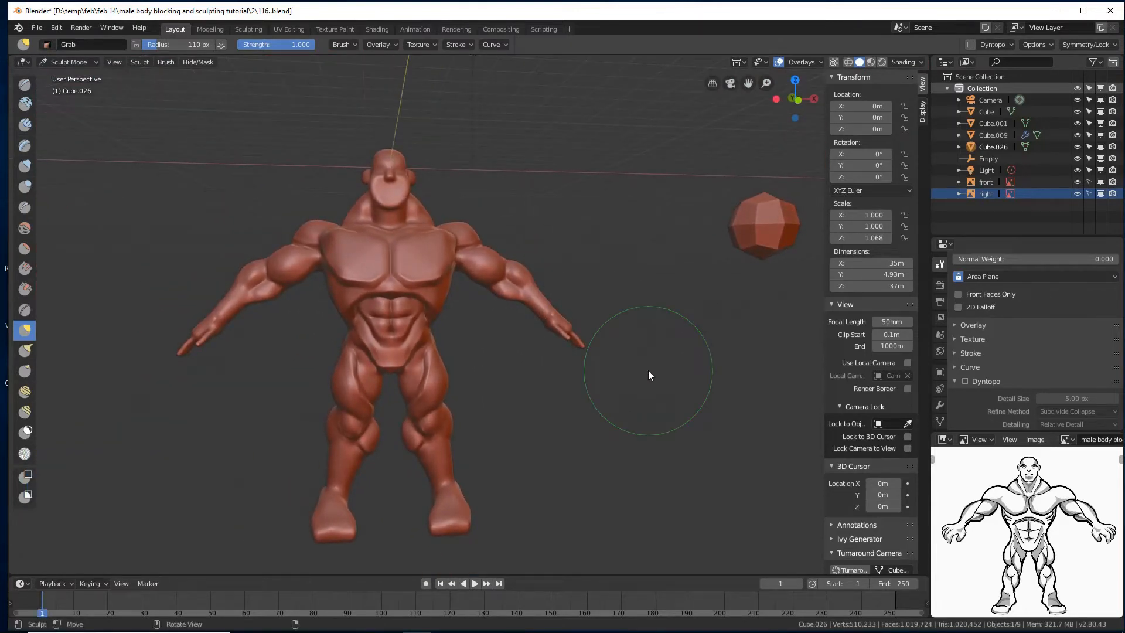
pyautogui.moveTo(657, 363)
pyautogui.mouseDown(button='middle')
pyautogui.moveTo(514, 404)
pyautogui.moveTo(527, 369)
pyautogui.moveTo(644, 357)
pyautogui.moveTo(622, 363)
pyautogui.moveTo(634, 356)
pyautogui.mouseUp(button='middle')
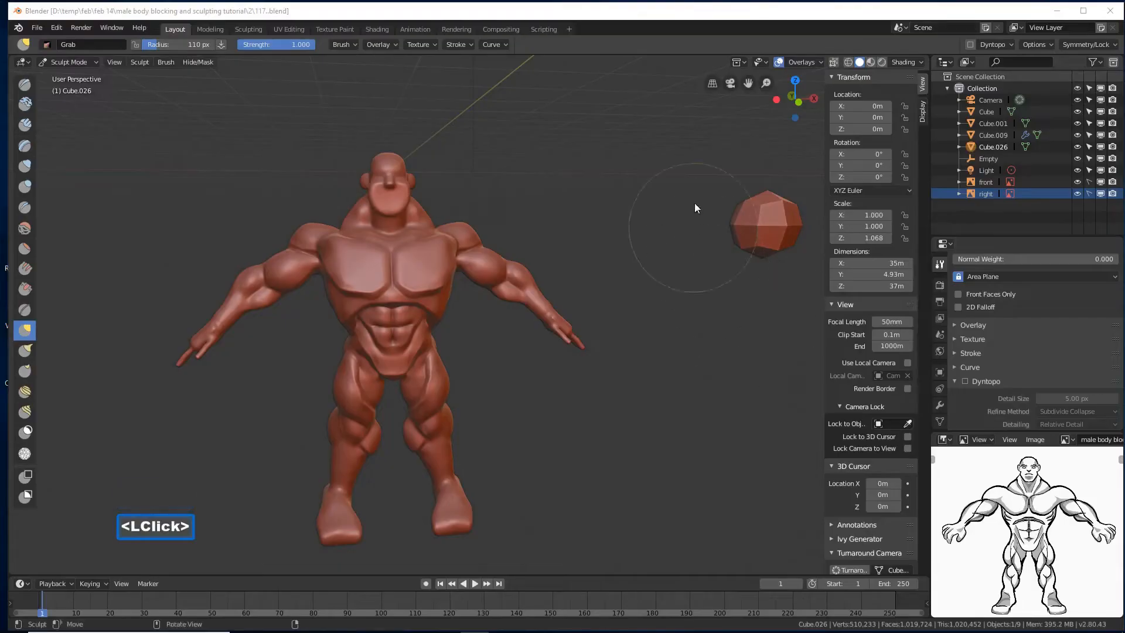
pyautogui.click(675, 39)
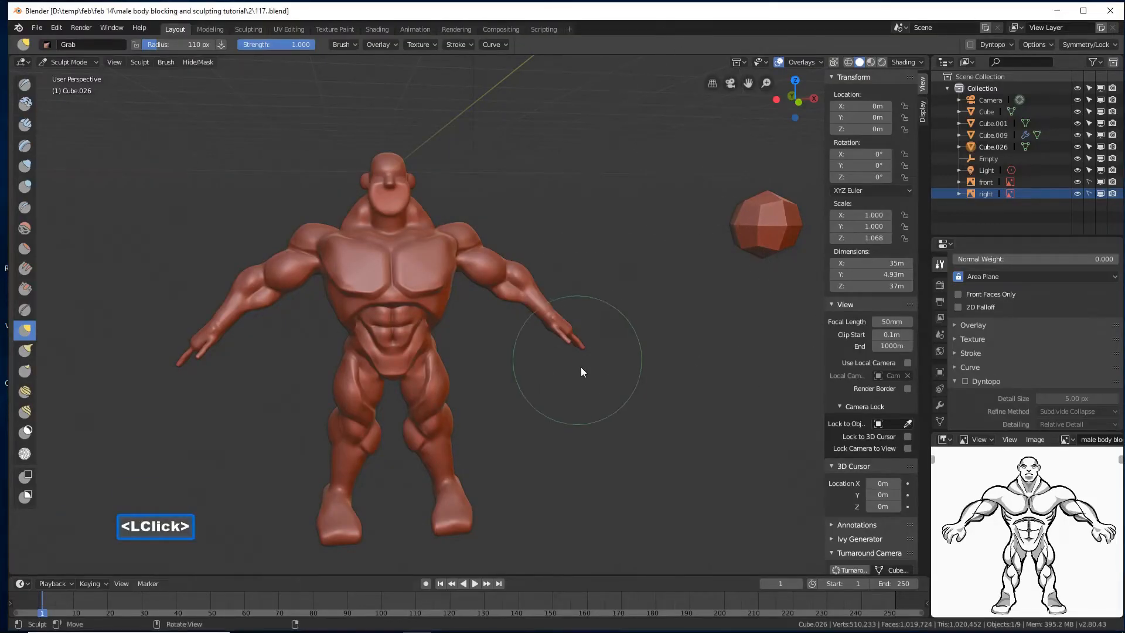
# - Ridge the biceps and the inner forearm muscle with inverted Crease strokes at 70 px
pyautogui.moveTo(581, 368)
pyautogui.keyDown('ctrl'); pyautogui.mouseDown(button='middle')
pyautogui.moveTo(580, 383)
pyautogui.moveTo(580, 350)
pyautogui.mouseUp(button='middle'); pyautogui.keyUp('ctrl')
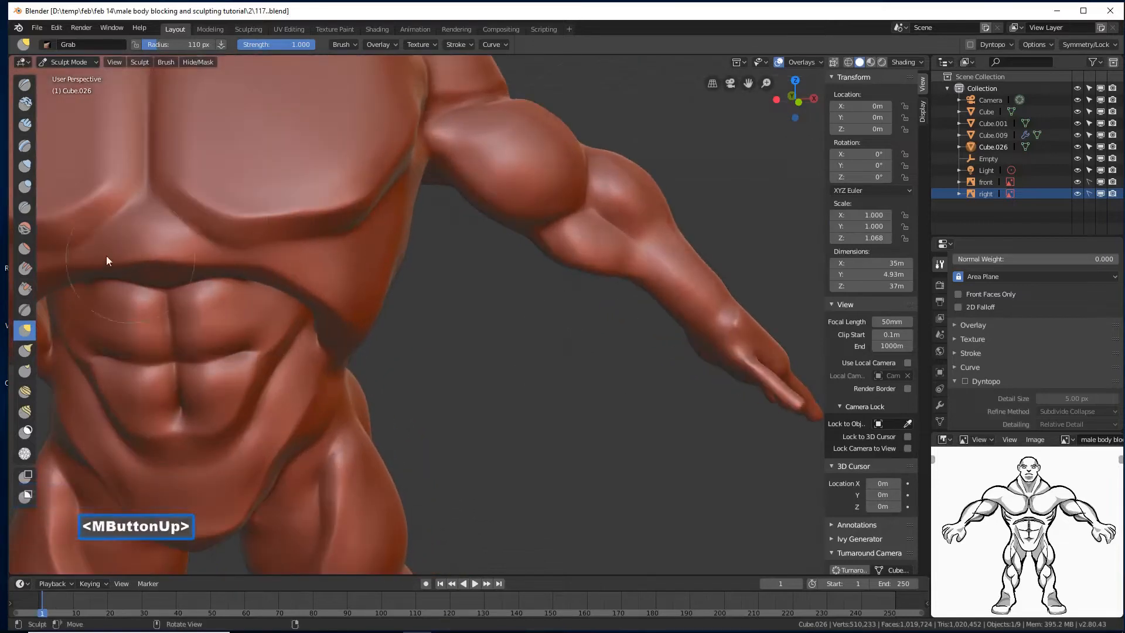
pyautogui.click(25, 208)
pyautogui.moveTo(507, 235)
pyautogui.mouseDown(button='middle')
pyautogui.moveTo(535, 226)
pyautogui.moveTo(475, 185)
pyautogui.mouseUp(button='middle')
pyautogui.press('f')
pyautogui.click(487, 240)
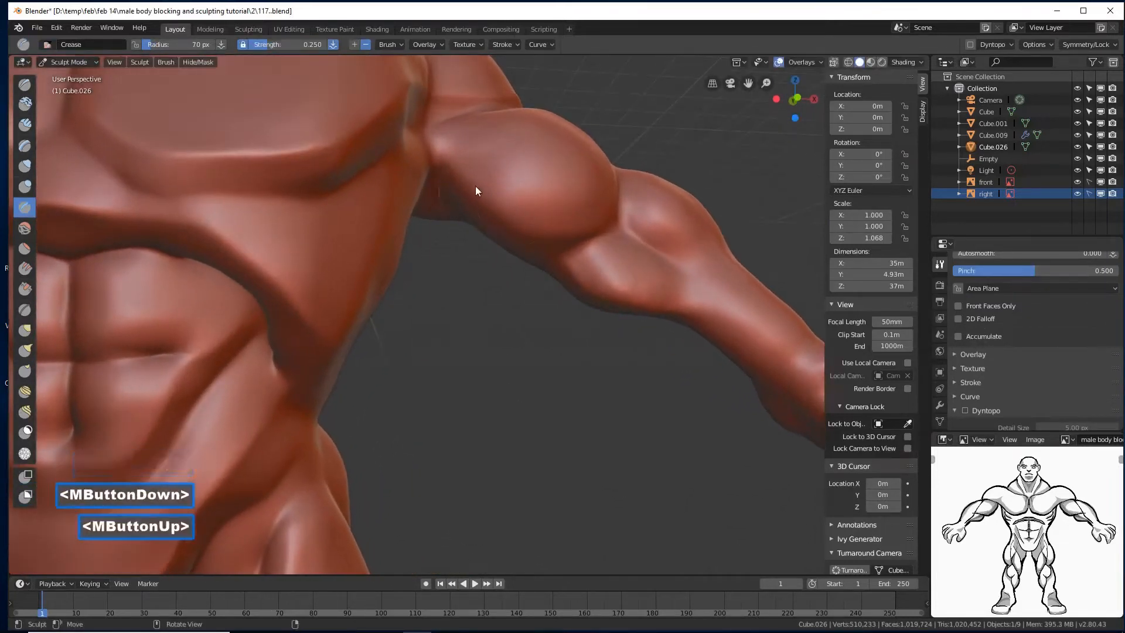
pyautogui.moveTo(456, 170)
pyautogui.keyDown('ctrl'); pyautogui.mouseDown()
pyautogui.moveTo(518, 224)
pyautogui.moveTo(620, 244)
pyautogui.mouseUp(); pyautogui.keyUp('ctrl')
pyautogui.moveTo(620, 244)
pyautogui.mouseDown(button='middle')
pyautogui.moveTo(659, 276)
pyautogui.moveTo(622, 260)
pyautogui.mouseUp(button='middle')
pyautogui.moveTo(604, 274)
pyautogui.keyDown('ctrl'); pyautogui.mouseDown()
pyautogui.moveTo(651, 296)
pyautogui.moveTo(714, 302)
pyautogui.mouseUp(); pyautogui.keyUp('ctrl')
# - Ridge the outer upper arm and the upper forearm muscle with inverted Crease strokes, adding one regular crease along the arm
pyautogui.moveTo(714, 301)
pyautogui.mouseDown(button='middle')
pyautogui.moveTo(679, 258)
pyautogui.moveTo(629, 315)
pyautogui.moveTo(697, 143)
pyautogui.moveTo(680, 176)
pyautogui.moveTo(408, 365)
pyautogui.mouseUp(button='middle')
pyautogui.moveTo(407, 366)
pyautogui.keyDown('ctrl'); pyautogui.mouseDown()
pyautogui.moveTo(455, 394)
pyautogui.moveTo(493, 444)
pyautogui.moveTo(484, 497)
pyautogui.moveTo(506, 497)
pyautogui.mouseUp(); pyautogui.keyUp('ctrl')
pyautogui.moveTo(506, 496)
pyautogui.keyDown('shift'); pyautogui.mouseDown(button='middle')
pyautogui.moveTo(500, 480)
pyautogui.moveTo(550, 279)
pyautogui.mouseUp(button='middle'); pyautogui.keyUp('shift')
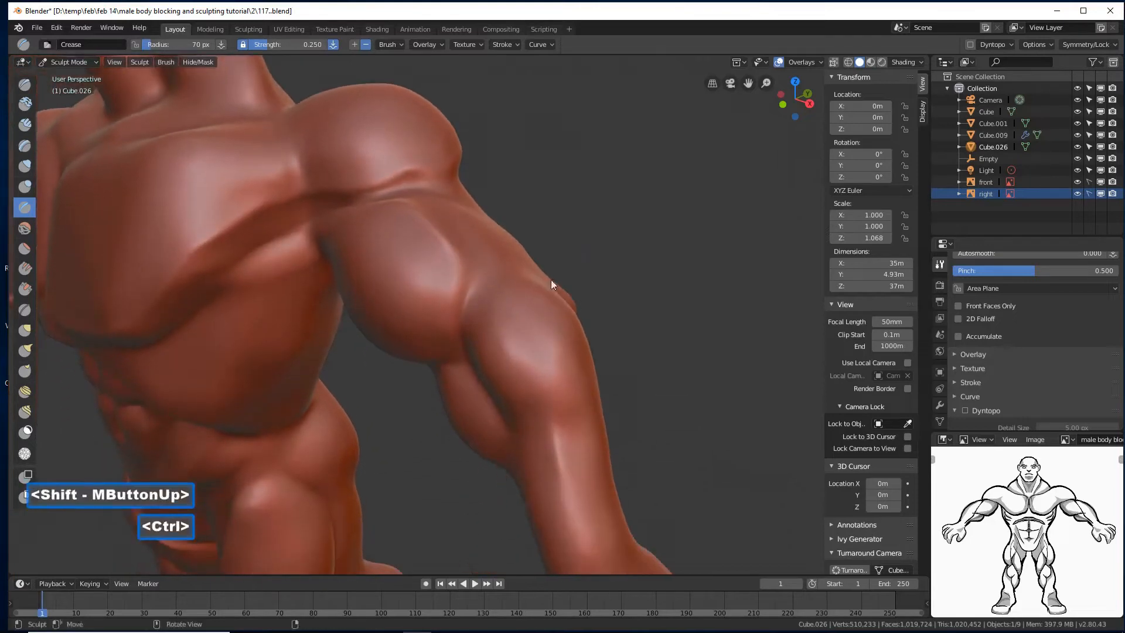
pyautogui.moveTo(507, 284)
pyautogui.keyDown('ctrl'); pyautogui.mouseDown()
pyautogui.moveTo(509, 361)
pyautogui.moveTo(558, 430)
pyautogui.mouseUp(); pyautogui.keyUp('ctrl')
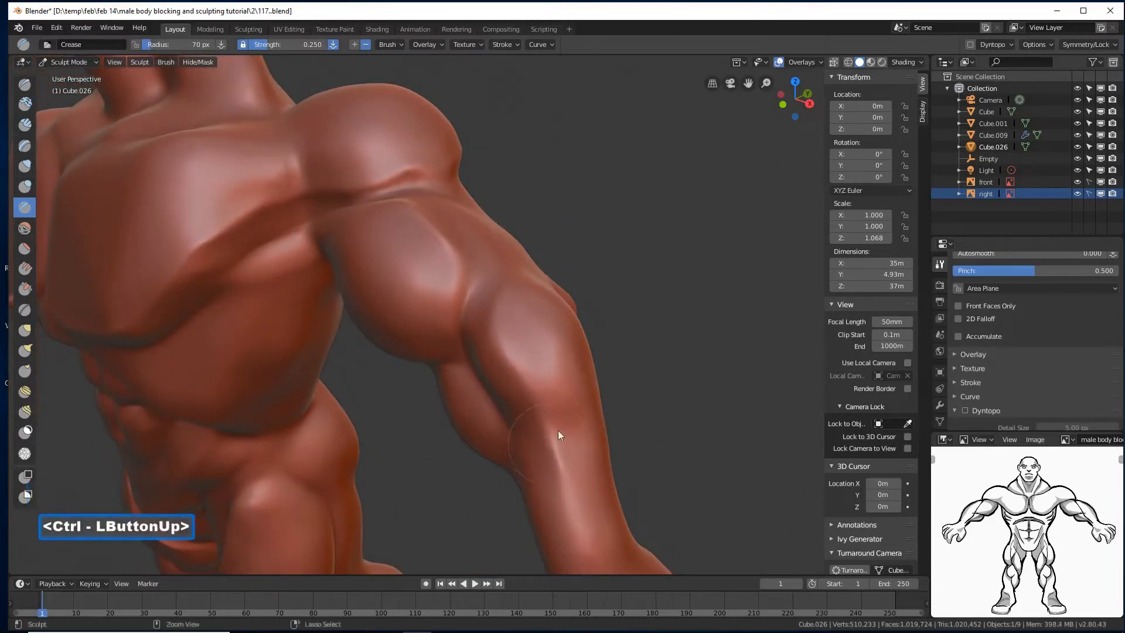
pyautogui.moveTo(558, 430)
pyautogui.mouseDown(button='middle')
pyautogui.moveTo(581, 372)
pyautogui.moveTo(530, 378)
pyautogui.mouseUp(button='middle')
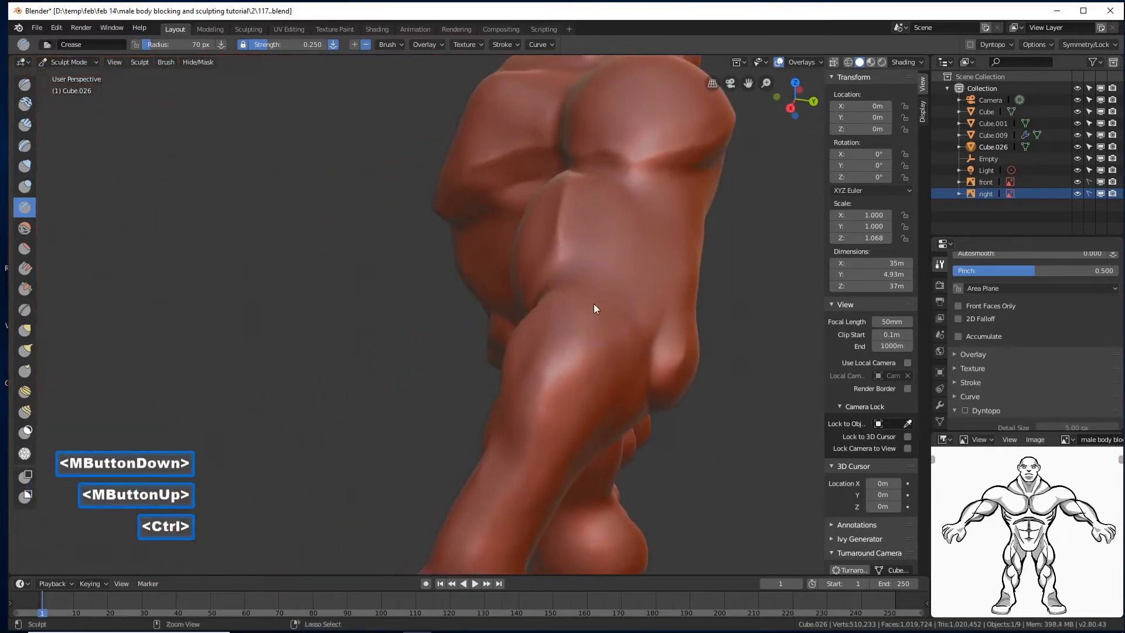
pyautogui.moveTo(628, 341)
pyautogui.keyDown('ctrl'); pyautogui.mouseDown()
pyautogui.moveTo(584, 421)
pyautogui.moveTo(558, 430)
pyautogui.mouseUp(); pyautogui.keyUp('ctrl')
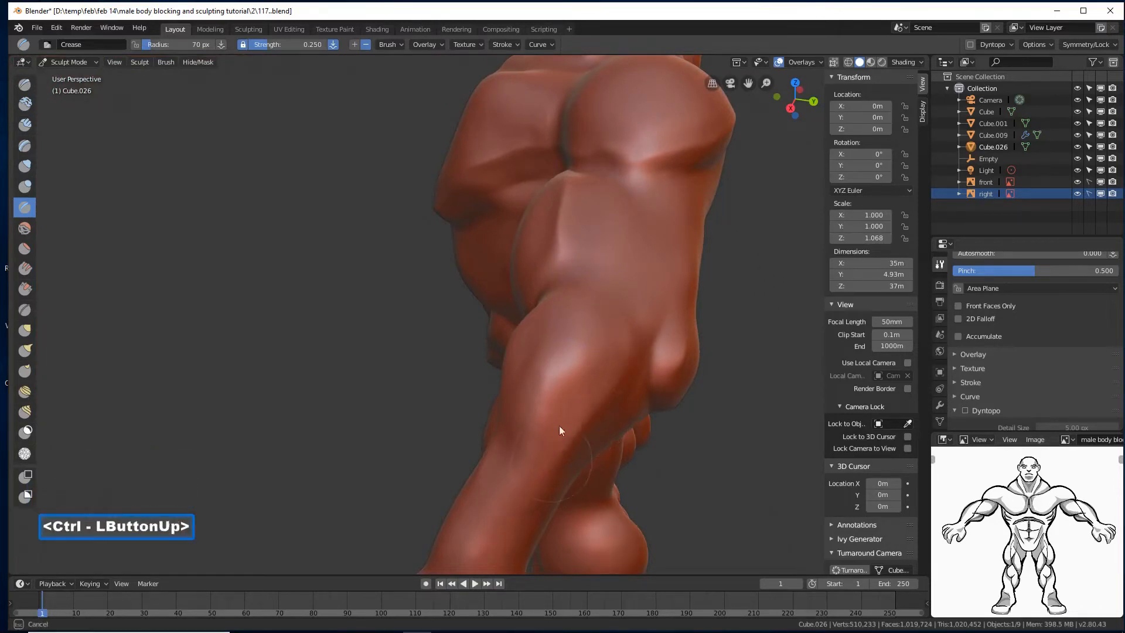
pyautogui.keyDown('ctrl'); pyautogui.moveTo(571, 372); pyautogui.dragTo(572, 374); pyautogui.keyUp('ctrl')
pyautogui.keyDown('ctrl'); pyautogui.moveTo(515, 476); pyautogui.dragTo(518, 462); pyautogui.keyUp('ctrl')
pyautogui.moveTo(536, 377)
pyautogui.mouseDown(button='middle')
pyautogui.moveTo(537, 364)
pyautogui.moveTo(559, 375)
pyautogui.mouseUp(button='middle')
pyautogui.moveTo(529, 286)
pyautogui.mouseDown()
pyautogui.moveTo(566, 288)
pyautogui.moveTo(372, 382)
pyautogui.mouseUp()
# - Save the sculpt as 118.blend
pyautogui.moveTo(371, 381)
pyautogui.mouseDown(button='middle')
pyautogui.moveTo(479, 334)
pyautogui.moveTo(386, 363)
pyautogui.moveTo(464, 267)
pyautogui.moveTo(483, 297)
pyautogui.moveTo(461, 309)
pyautogui.moveTo(481, 304)
pyautogui.moveTo(499, 319)
pyautogui.mouseUp(button='middle')
pyautogui.keyDown('shift'); pyautogui.moveTo(499, 318); pyautogui.dragTo(509, 277, button='middle'); pyautogui.keyUp('shift')
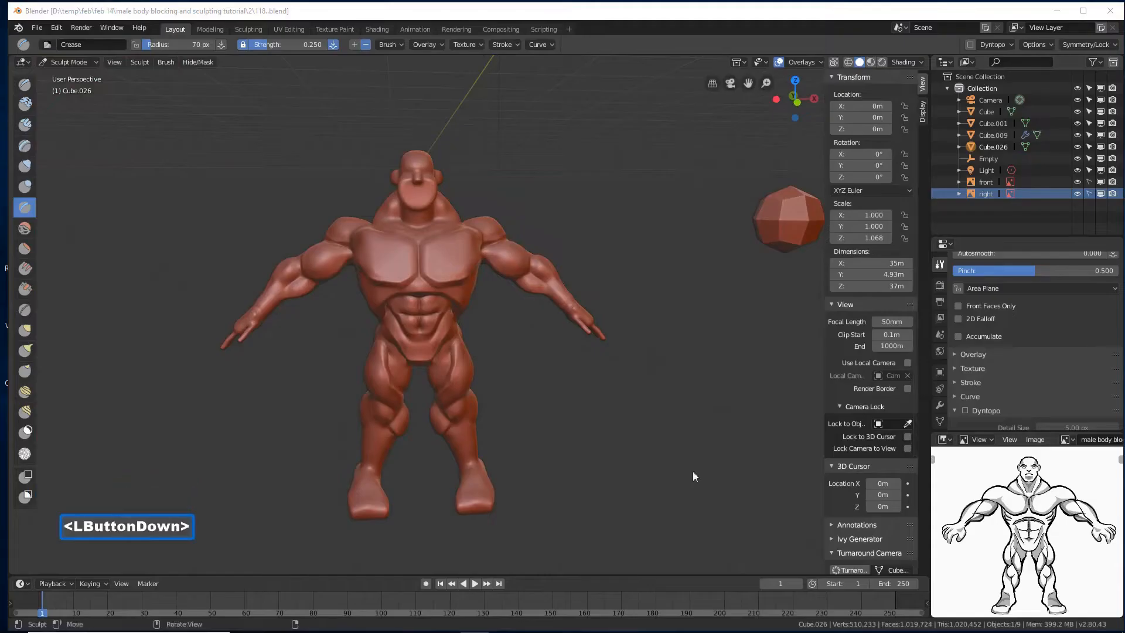
pyautogui.click(628, 16)
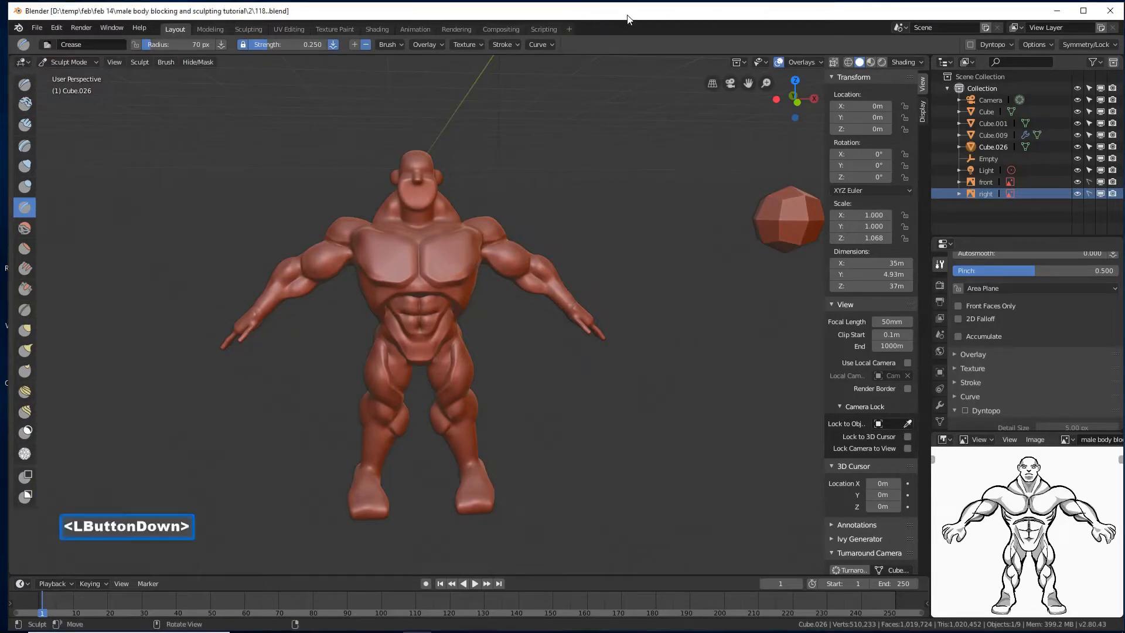
# - Pull the top of the outer forearm muscle up onto the upper arm with the Grab brush, enlarging it to 194 px
pyautogui.click(25, 330)
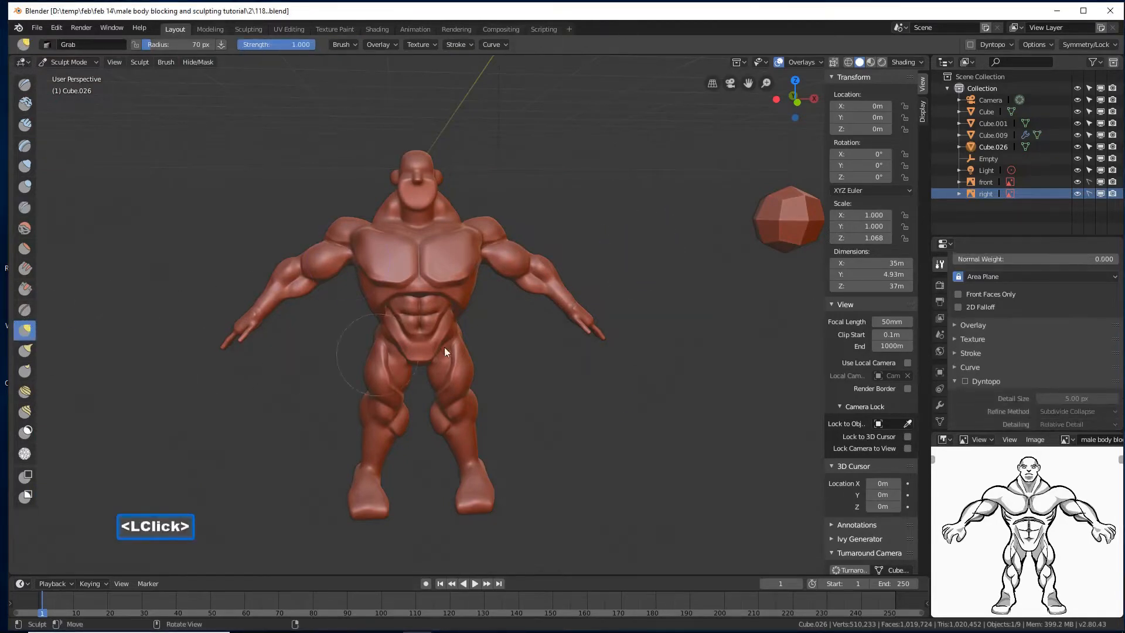
pyautogui.keyDown('ctrl'); pyautogui.moveTo(571, 343); pyautogui.dragTo(572, 312, button='middle'); pyautogui.keyUp('ctrl')
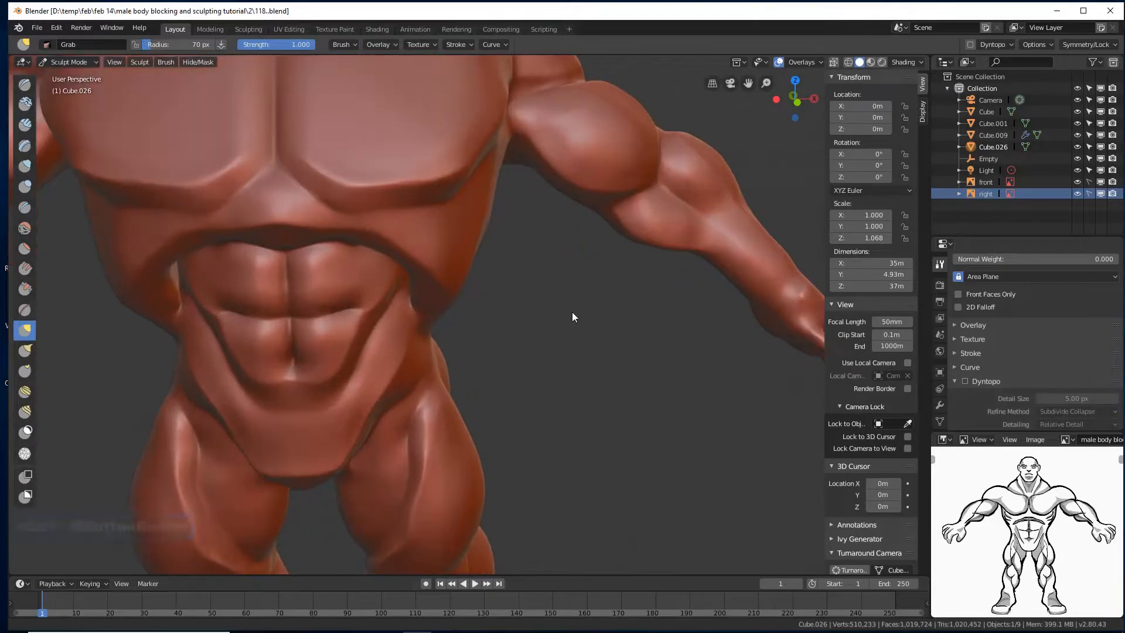
pyautogui.keyDown('shift'); pyautogui.moveTo(651, 248); pyautogui.dragTo(512, 354, button='middle'); pyautogui.keyUp('shift')
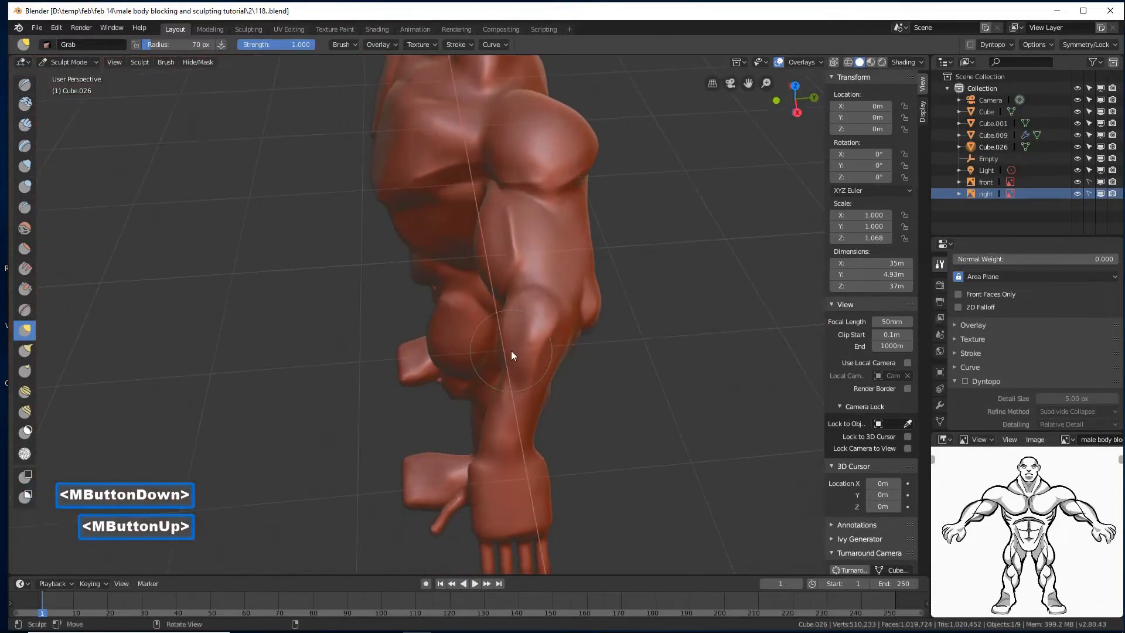
pyautogui.keyDown('ctrl'); pyautogui.moveTo(589, 378); pyautogui.dragTo(586, 366, button='middle'); pyautogui.keyUp('ctrl')
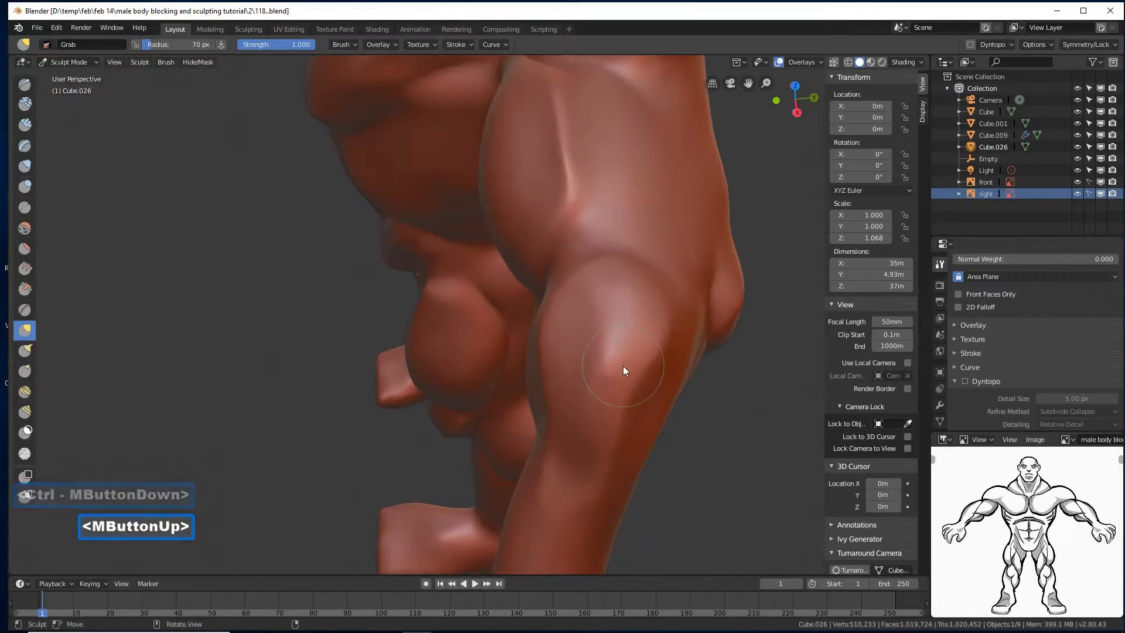
pyautogui.press('f')
pyautogui.click(647, 389)
pyautogui.moveTo(611, 248)
pyautogui.mouseDown()
pyautogui.moveTo(655, 276)
pyautogui.moveTo(669, 261)
pyautogui.moveTo(666, 271)
pyautogui.moveTo(624, 222)
pyautogui.mouseUp()
pyautogui.press('f')
pyautogui.click(623, 265)
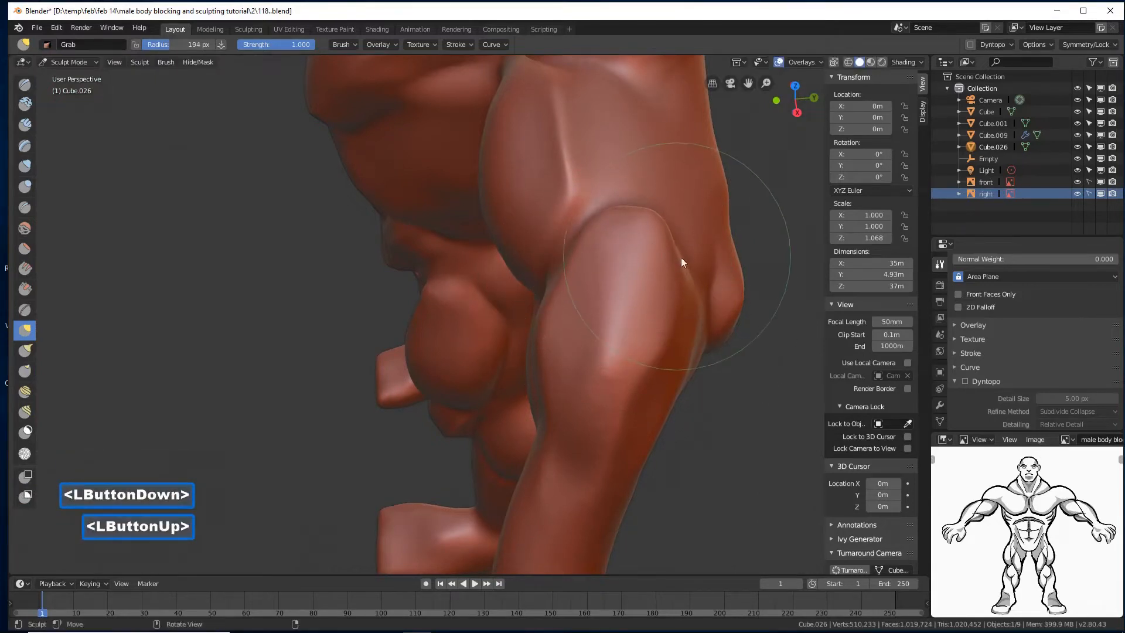
pyautogui.moveTo(680, 258); pyautogui.dragTo(687, 227)
pyautogui.moveTo(585, 254); pyautogui.dragTo(594, 212)
# - Smooth the upper edge of the forearm muscle where it overlaps the upper arm near the elbow
pyautogui.click(641, 193)
pyautogui.keyDown('shift'); pyautogui.doubleClick(656, 196); pyautogui.keyUp('shift')
pyautogui.keyDown('shift'); pyautogui.click(660, 194); pyautogui.keyUp('shift')
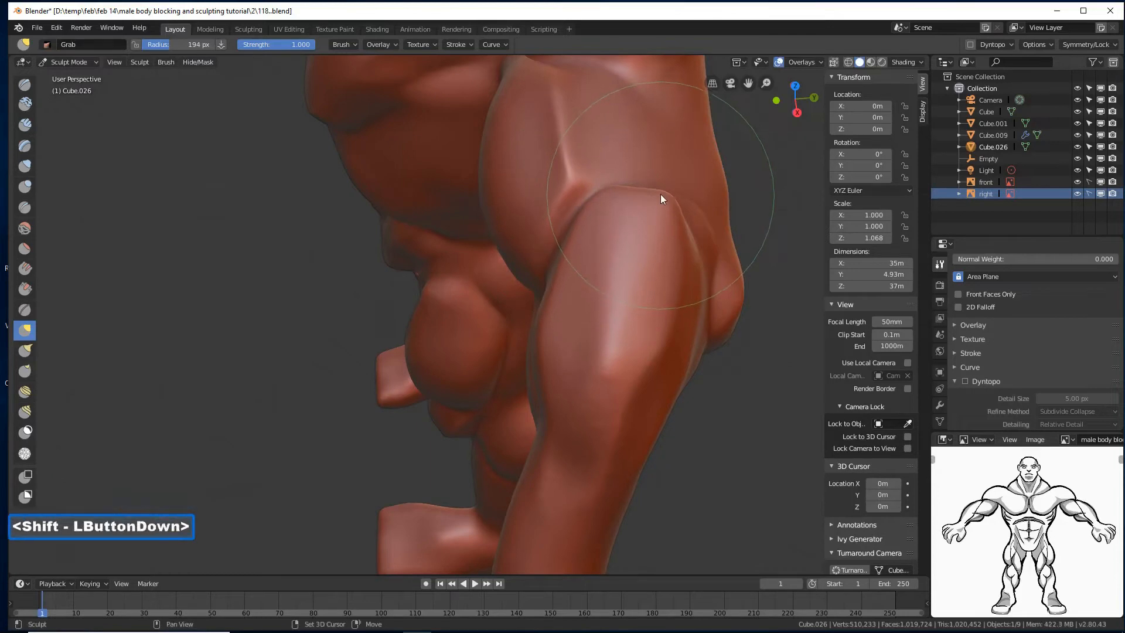
pyautogui.keyDown('shift'); pyautogui.click(652, 192); pyautogui.keyUp('shift')
pyautogui.keyDown('shift'); pyautogui.click(635, 190); pyautogui.keyUp('shift')
pyautogui.keyDown('shift'); pyautogui.click(624, 192); pyautogui.keyUp('shift')
pyautogui.keyDown('shift'); pyautogui.click(611, 197); pyautogui.keyUp('shift')
pyautogui.moveTo(698, 218); pyautogui.dragTo(658, 248, button='middle')
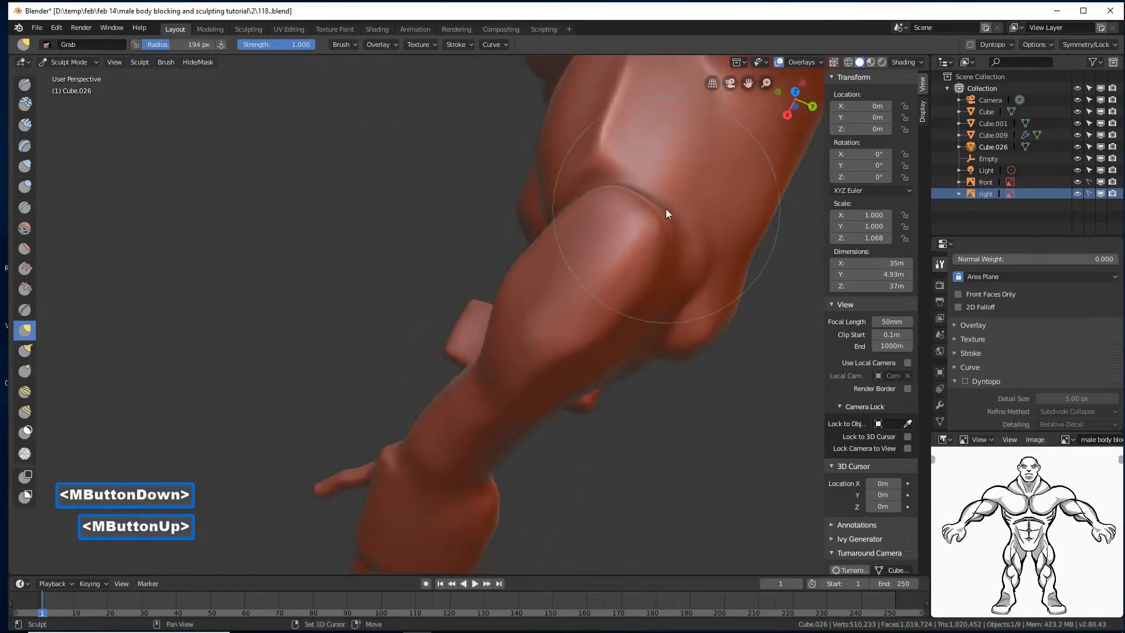
pyautogui.keyDown('shift'); pyautogui.doubleClick(662, 208); pyautogui.keyUp('shift')
pyautogui.keyDown('shift'); pyautogui.click(651, 203); pyautogui.keyUp('shift')
pyautogui.moveTo(576, 220); pyautogui.dragTo(600, 245, button='middle')
pyautogui.press('ctrl')
pyautogui.press('ctrl')
pyautogui.moveTo(623, 190); pyautogui.dragTo(615, 193)
pyautogui.keyDown('shift'); pyautogui.click(596, 204); pyautogui.keyUp('shift')
# - Reduce the Grab brush radius to 111 px and save the sculpt as 119.blend
pyautogui.moveTo(629, 306)
pyautogui.keyDown('ctrl'); pyautogui.mouseDown(button='middle')
pyautogui.moveTo(611, 289)
pyautogui.moveTo(449, 360)
pyautogui.moveTo(494, 314)
pyautogui.moveTo(481, 343)
pyautogui.moveTo(550, 335)
pyautogui.moveTo(594, 360)
pyautogui.mouseUp(button='middle'); pyautogui.keyUp('ctrl')
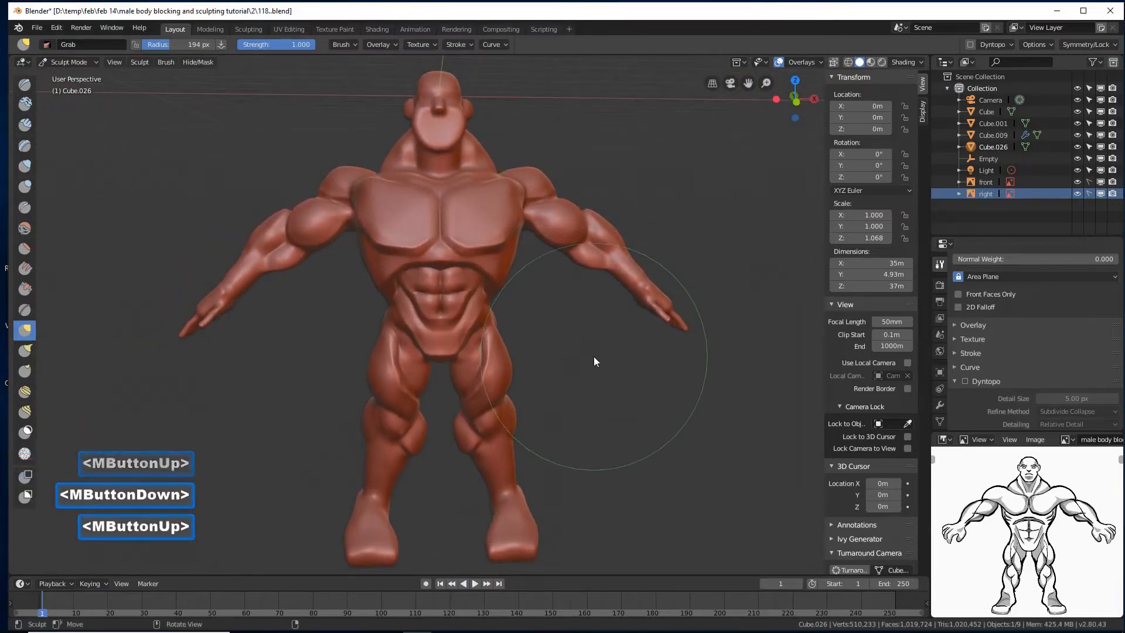
pyautogui.press('f')
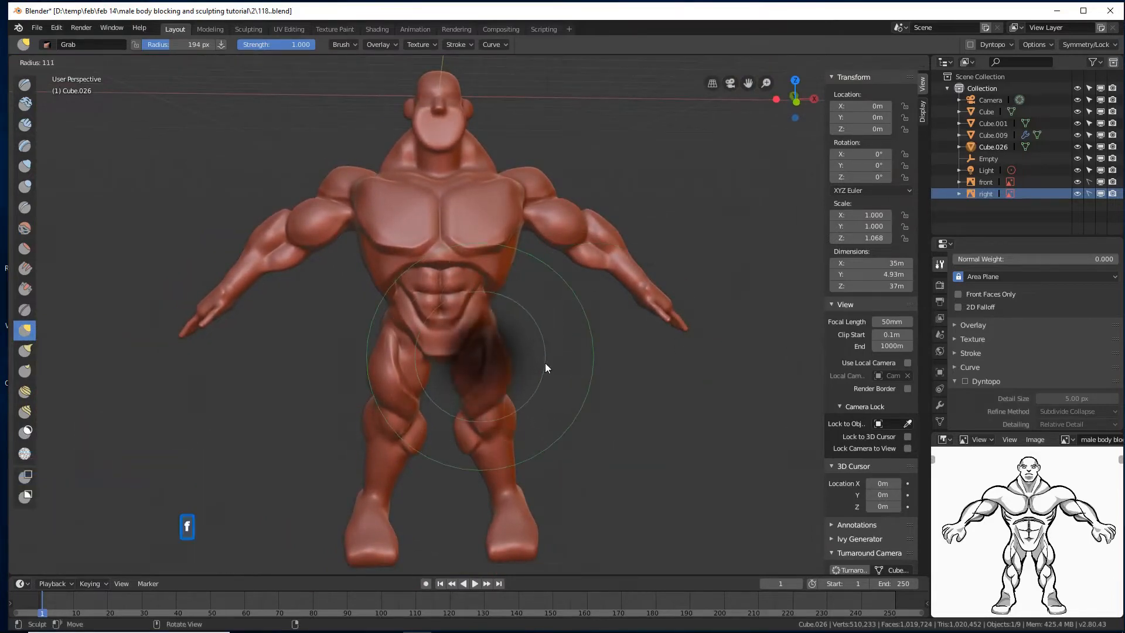
pyautogui.click(545, 363)
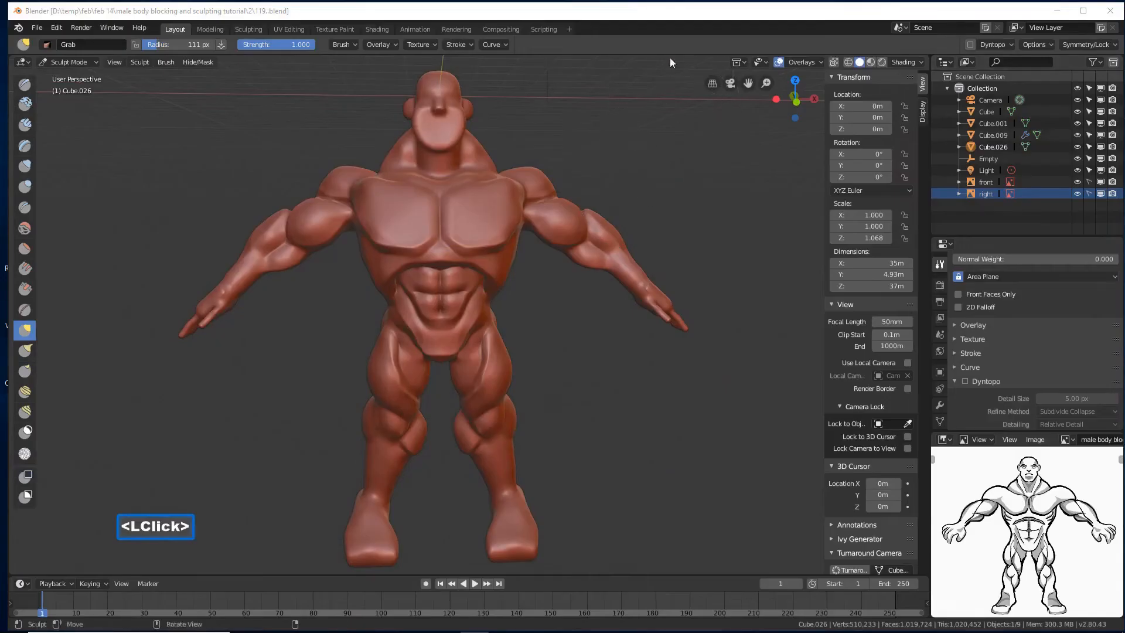
pyautogui.click(682, 14)
# - Carve the outline of the small bump at the base of the neck on the back with the Crease brush at 59 px radius
pyautogui.moveTo(699, 207); pyautogui.dragTo(511, 241, button='middle')
pyautogui.keyDown('shift'); pyautogui.moveTo(666, 276); pyautogui.dragTo(622, 297, button='middle'); pyautogui.keyUp('shift')
pyautogui.moveTo(623, 297)
pyautogui.keyDown('ctrl'); pyautogui.mouseDown(button='middle')
pyautogui.moveTo(668, 264)
pyautogui.moveTo(634, 284)
pyautogui.mouseUp(button='middle'); pyautogui.keyUp('ctrl')
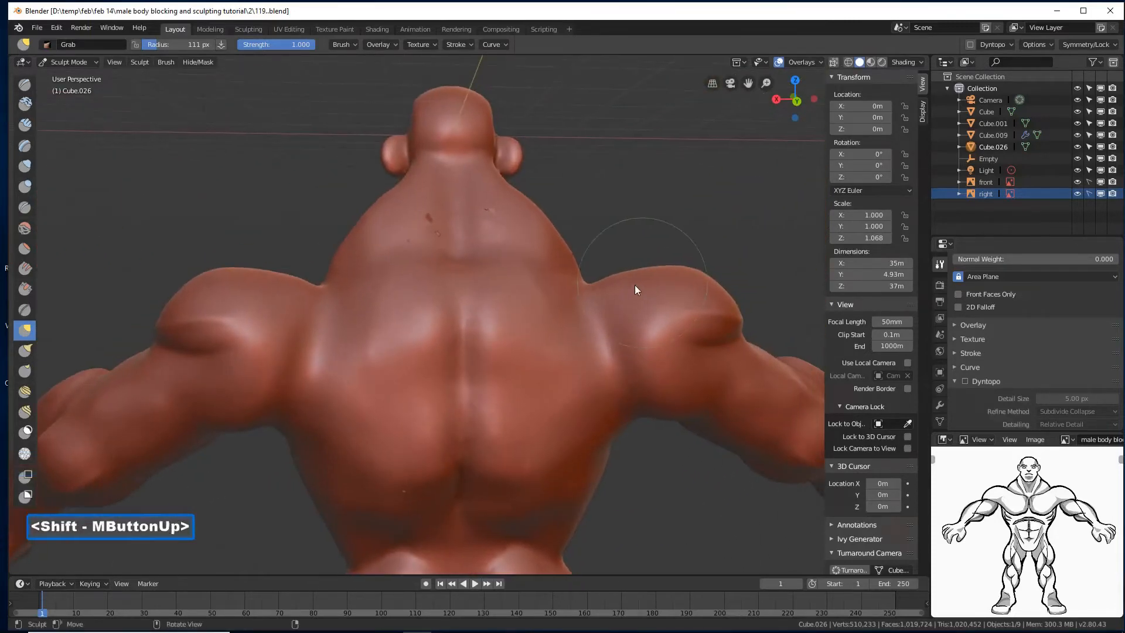
pyautogui.click(25, 207)
pyautogui.press('f')
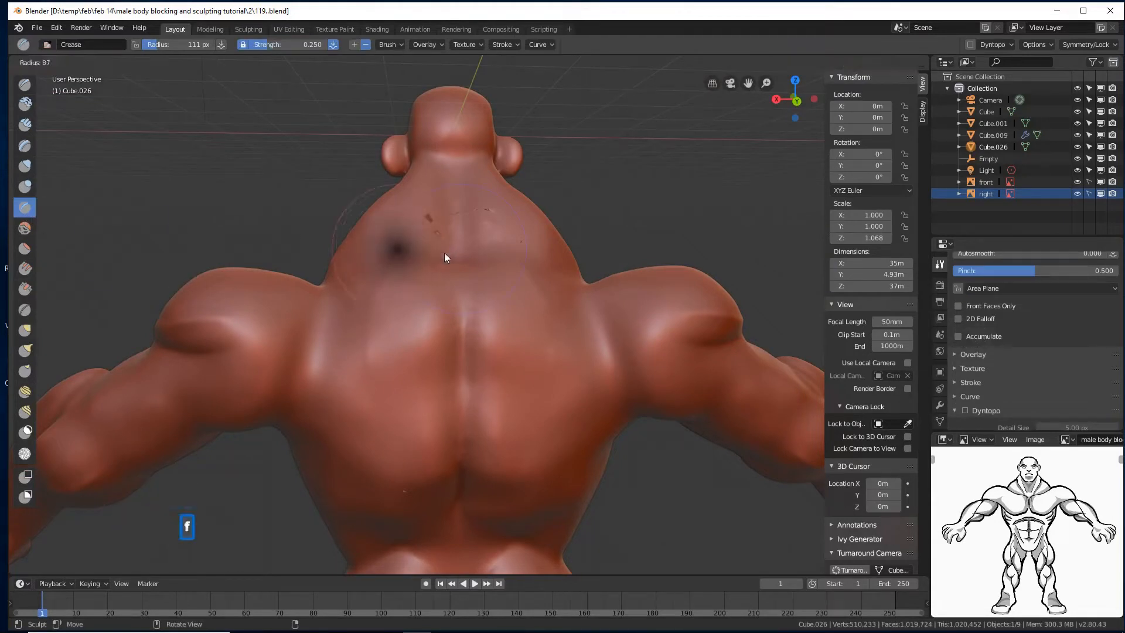
pyautogui.click(431, 254)
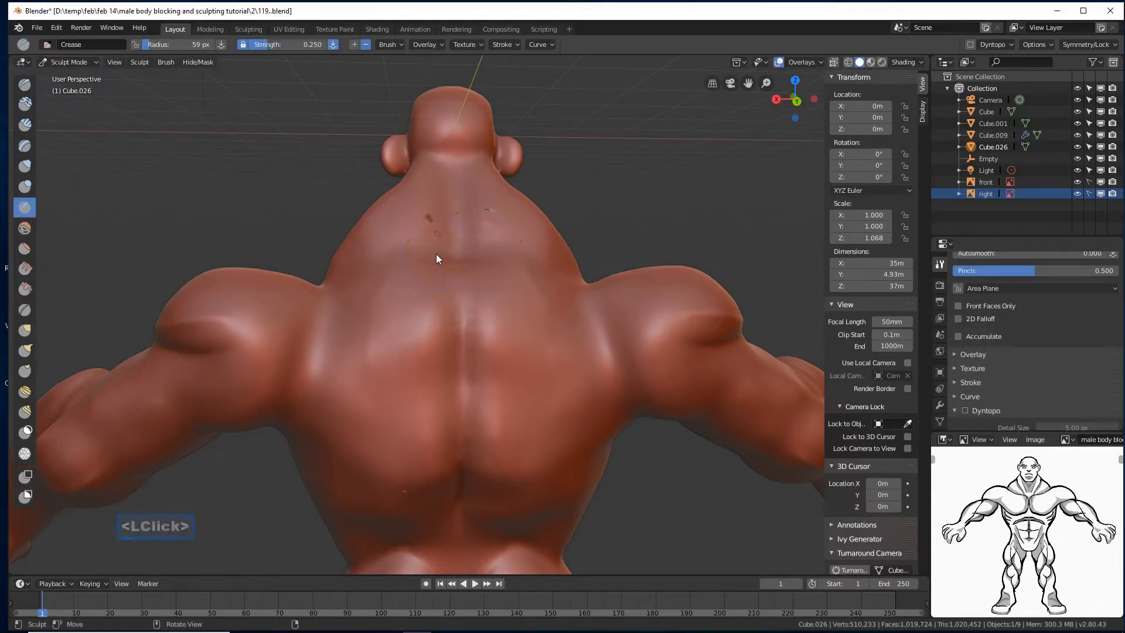
pyautogui.moveTo(446, 253); pyautogui.dragTo(447, 238)
pyautogui.click(463, 249)
pyautogui.keyDown('ctrl'); pyautogui.moveTo(462, 246); pyautogui.dragTo(460, 225, button='middle'); pyautogui.keyUp('ctrl')
pyautogui.moveTo(461, 225)
pyautogui.mouseDown()
pyautogui.moveTo(458, 203)
pyautogui.moveTo(419, 235)
pyautogui.mouseUp()
pyautogui.moveTo(416, 242)
pyautogui.mouseDown()
pyautogui.moveTo(462, 278)
pyautogui.moveTo(416, 235)
pyautogui.moveTo(443, 207)
pyautogui.mouseUp()
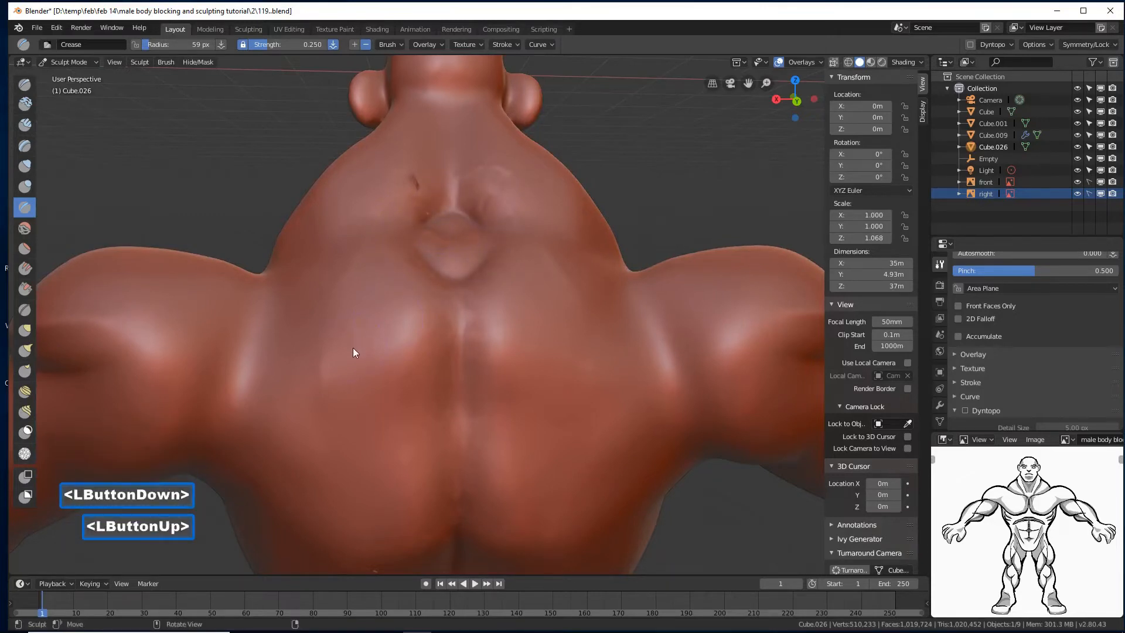
# - Crease the lower edge of the trapezius diagonally from the shoulder down to the spine on the upper back
pyautogui.moveTo(353, 348)
pyautogui.mouseDown(button='middle')
pyautogui.moveTo(358, 355)
pyautogui.moveTo(310, 335)
pyautogui.mouseUp(button='middle')
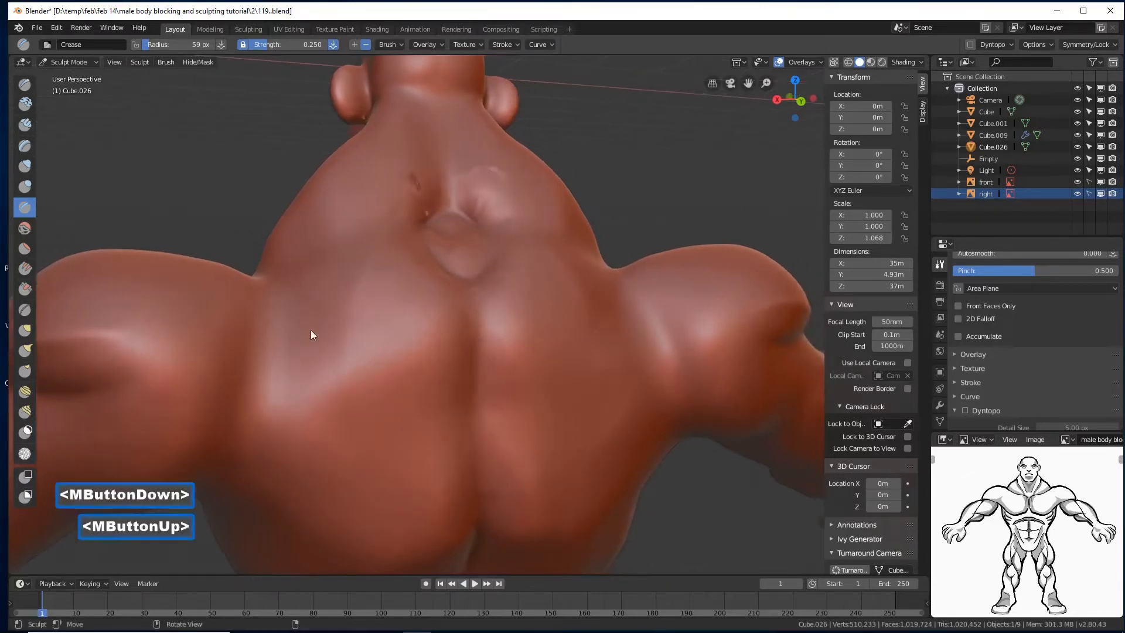
pyautogui.moveTo(311, 334)
pyautogui.mouseDown()
pyautogui.moveTo(328, 324)
pyautogui.moveTo(443, 396)
pyautogui.moveTo(315, 323)
pyautogui.mouseUp()
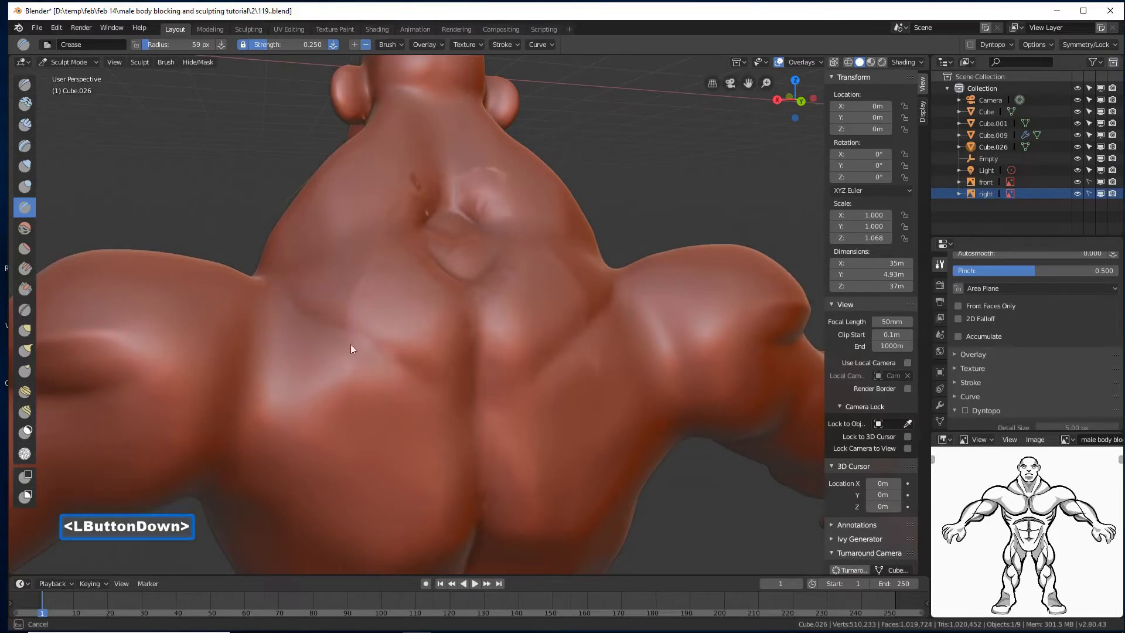
pyautogui.moveTo(442, 403); pyautogui.dragTo(394, 365)
pyautogui.moveTo(288, 302); pyautogui.dragTo(469, 410)
# - Carve a curved crease along the lower edge of the shoulder blade
pyautogui.moveTo(469, 410)
pyautogui.keyDown('shift'); pyautogui.mouseDown(button='middle')
pyautogui.moveTo(554, 396)
pyautogui.moveTo(548, 389)
pyautogui.mouseUp(button='middle'); pyautogui.keyUp('shift')
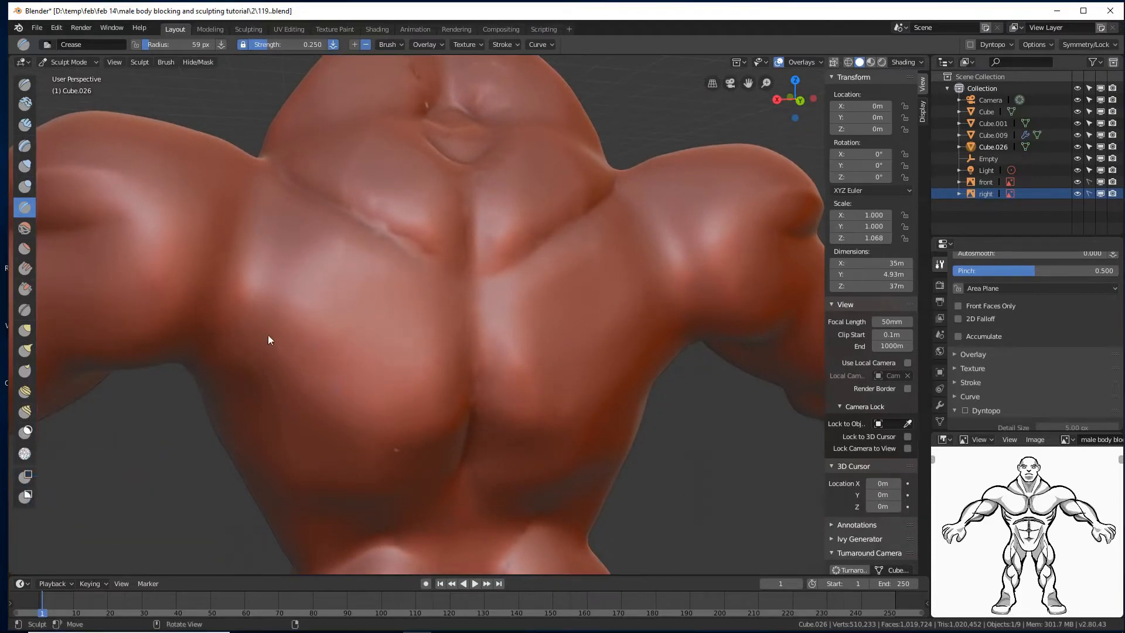
pyautogui.moveTo(246, 316)
pyautogui.mouseDown()
pyautogui.moveTo(272, 342)
pyautogui.moveTo(384, 379)
pyautogui.mouseUp()
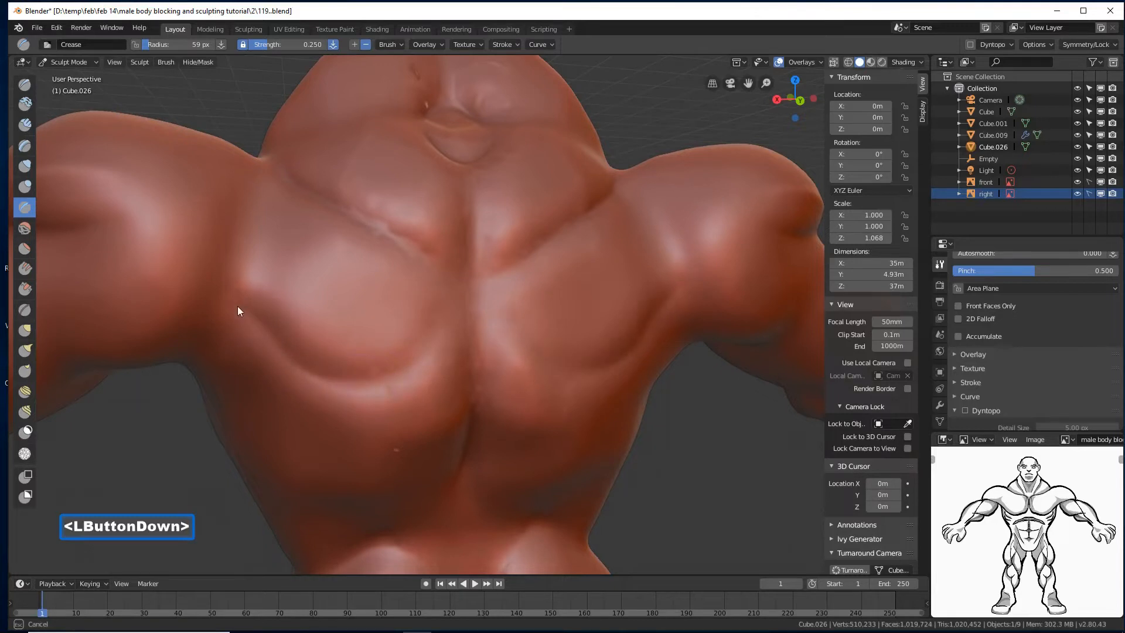
pyautogui.moveTo(238, 306); pyautogui.dragTo(392, 374)
# - Ridge the lower edge of the latissimus with inverted Crease strokes from the spine around to the side of the torso
pyautogui.moveTo(469, 411); pyautogui.dragTo(553, 369, button='middle')
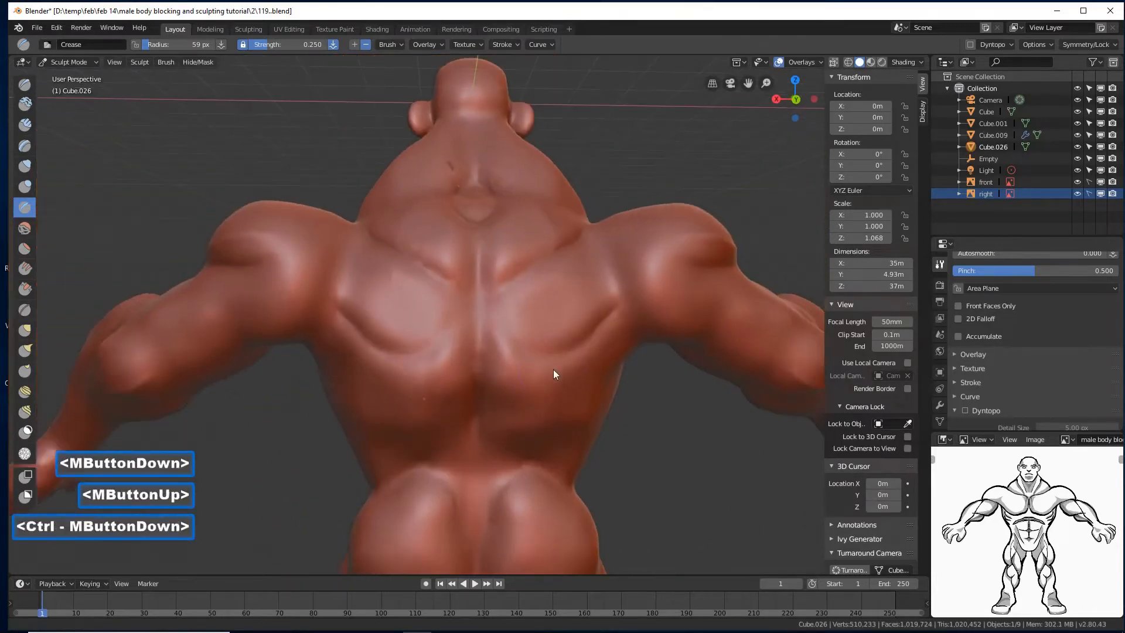
pyautogui.moveTo(440, 395)
pyautogui.mouseDown(button='middle')
pyautogui.moveTo(424, 364)
pyautogui.moveTo(438, 416)
pyautogui.mouseUp(button='middle')
pyautogui.moveTo(438, 416)
pyautogui.keyDown('ctrl'); pyautogui.mouseDown()
pyautogui.moveTo(364, 452)
pyautogui.moveTo(448, 401)
pyautogui.mouseUp(); pyautogui.keyUp('ctrl')
pyautogui.keyDown('ctrl'); pyautogui.moveTo(388, 437); pyautogui.dragTo(328, 452); pyautogui.keyUp('ctrl')
pyautogui.moveTo(339, 445)
pyautogui.mouseDown(button='middle')
pyautogui.moveTo(399, 415)
pyautogui.moveTo(416, 420)
pyautogui.mouseUp(button='middle')
pyautogui.keyDown('ctrl'); pyautogui.moveTo(365, 419); pyautogui.dragTo(364, 420); pyautogui.keyUp('ctrl')
pyautogui.moveTo(293, 389)
pyautogui.keyDown('ctrl'); pyautogui.mouseDown()
pyautogui.moveTo(381, 430)
pyautogui.moveTo(303, 405)
pyautogui.mouseUp(); pyautogui.keyUp('ctrl')
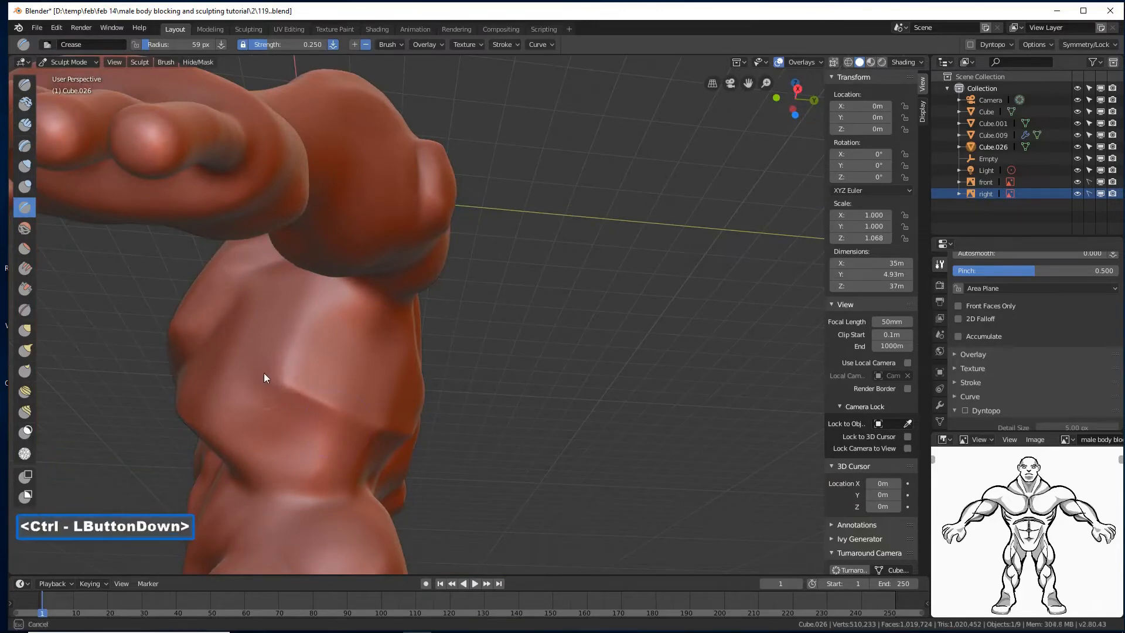
pyautogui.keyDown('ctrl'); pyautogui.moveTo(263, 372); pyautogui.dragTo(305, 386); pyautogui.keyUp('ctrl')
# - Cut a regular crease beneath the latissimus ridge, from the lower spine around the side of the waist
pyautogui.moveTo(304, 386)
pyautogui.mouseDown(button='middle')
pyautogui.moveTo(486, 389)
pyautogui.moveTo(367, 420)
pyautogui.moveTo(385, 396)
pyautogui.moveTo(365, 404)
pyautogui.mouseUp(button='middle')
pyautogui.moveTo(436, 339); pyautogui.dragTo(376, 389)
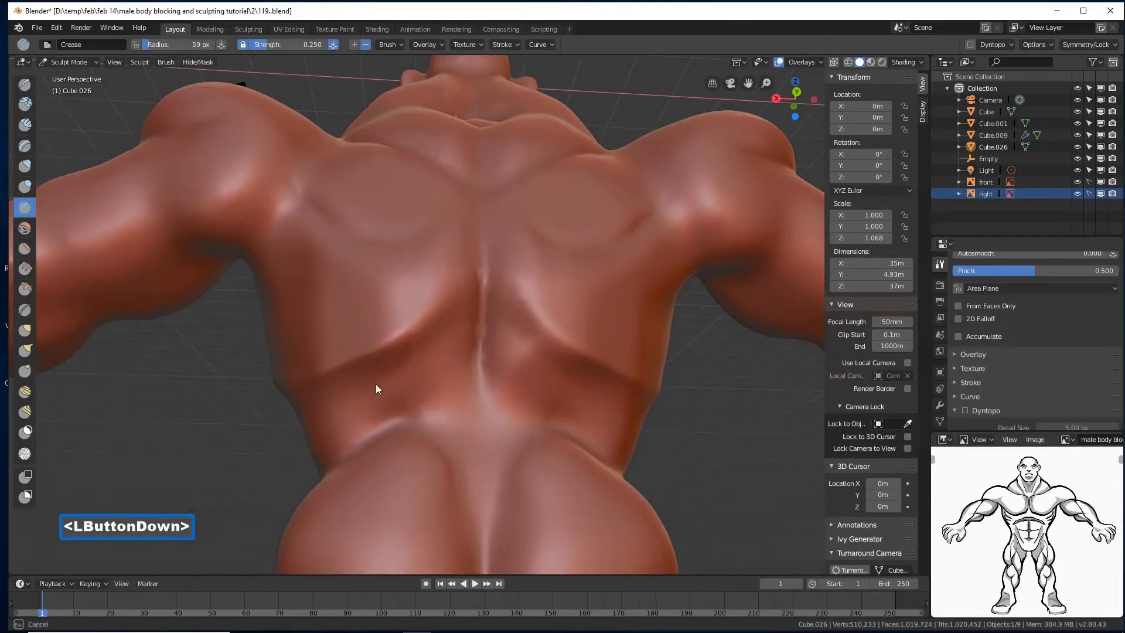
pyautogui.moveTo(412, 357)
pyautogui.mouseDown()
pyautogui.moveTo(442, 325)
pyautogui.moveTo(354, 395)
pyautogui.moveTo(292, 409)
pyautogui.mouseUp()
pyautogui.moveTo(292, 409); pyautogui.dragTo(370, 366, button='middle')
pyautogui.moveTo(371, 362)
pyautogui.mouseDown()
pyautogui.moveTo(306, 349)
pyautogui.moveTo(231, 309)
pyautogui.mouseUp()
pyautogui.moveTo(379, 343); pyautogui.dragTo(368, 345)
pyautogui.moveTo(368, 345); pyautogui.dragTo(346, 346)
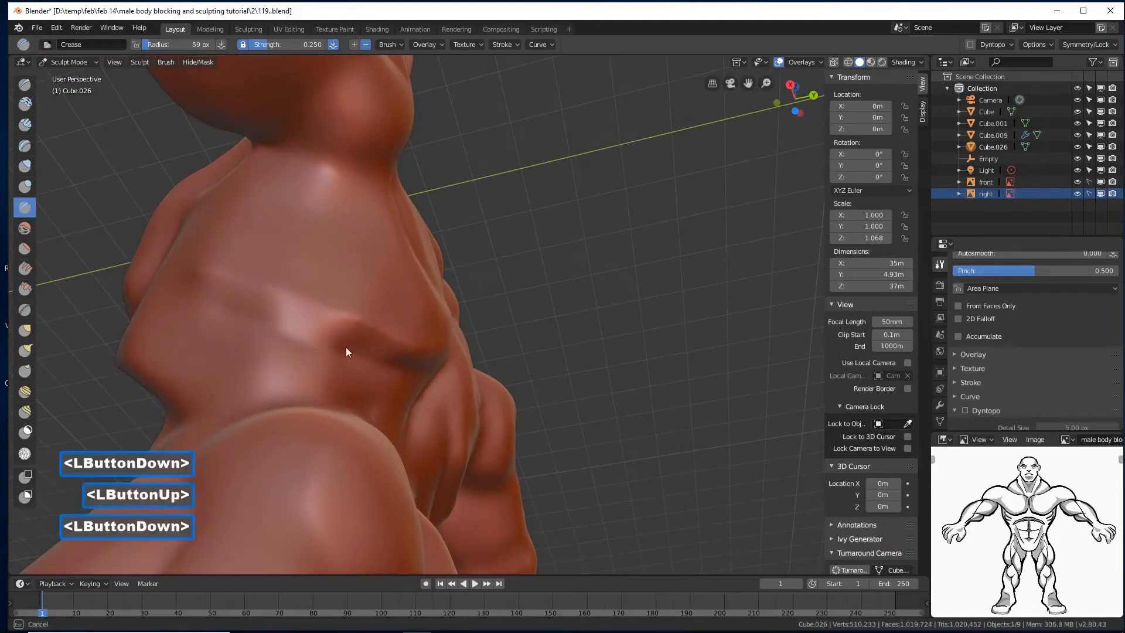
pyautogui.moveTo(278, 324); pyautogui.dragTo(229, 305)
# - Ridge the rim of the shoulder blade with inverted Crease strokes and deepen the regular crease below it
pyautogui.moveTo(446, 277)
pyautogui.mouseDown(button='middle')
pyautogui.moveTo(497, 293)
pyautogui.moveTo(434, 351)
pyautogui.moveTo(502, 248)
pyautogui.moveTo(399, 375)
pyautogui.moveTo(417, 361)
pyautogui.mouseUp(button='middle')
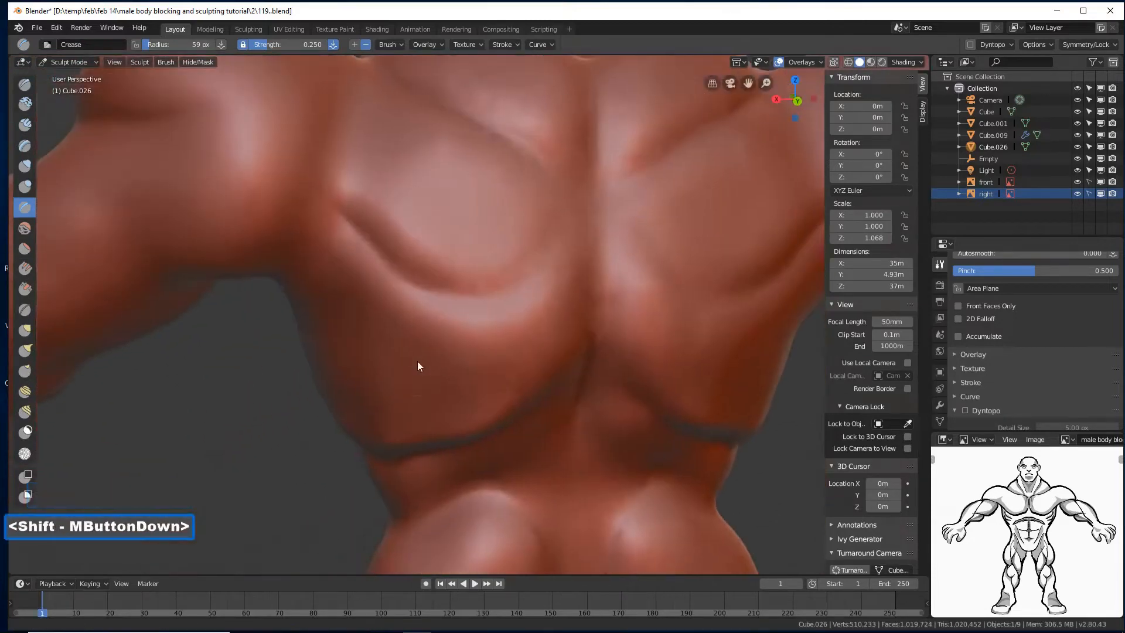
pyautogui.moveTo(498, 268)
pyautogui.keyDown('ctrl'); pyautogui.mouseDown()
pyautogui.moveTo(467, 273)
pyautogui.moveTo(359, 196)
pyautogui.mouseUp(); pyautogui.keyUp('ctrl')
pyautogui.moveTo(351, 146)
pyautogui.keyDown('ctrl'); pyautogui.mouseDown()
pyautogui.moveTo(364, 115)
pyautogui.moveTo(356, 174)
pyautogui.moveTo(419, 237)
pyautogui.moveTo(494, 262)
pyautogui.mouseUp(); pyautogui.keyUp('ctrl')
pyautogui.moveTo(546, 215)
pyautogui.keyDown('ctrl'); pyautogui.mouseDown()
pyautogui.moveTo(562, 209)
pyautogui.moveTo(560, 233)
pyautogui.moveTo(566, 220)
pyautogui.mouseUp(); pyautogui.keyUp('ctrl')
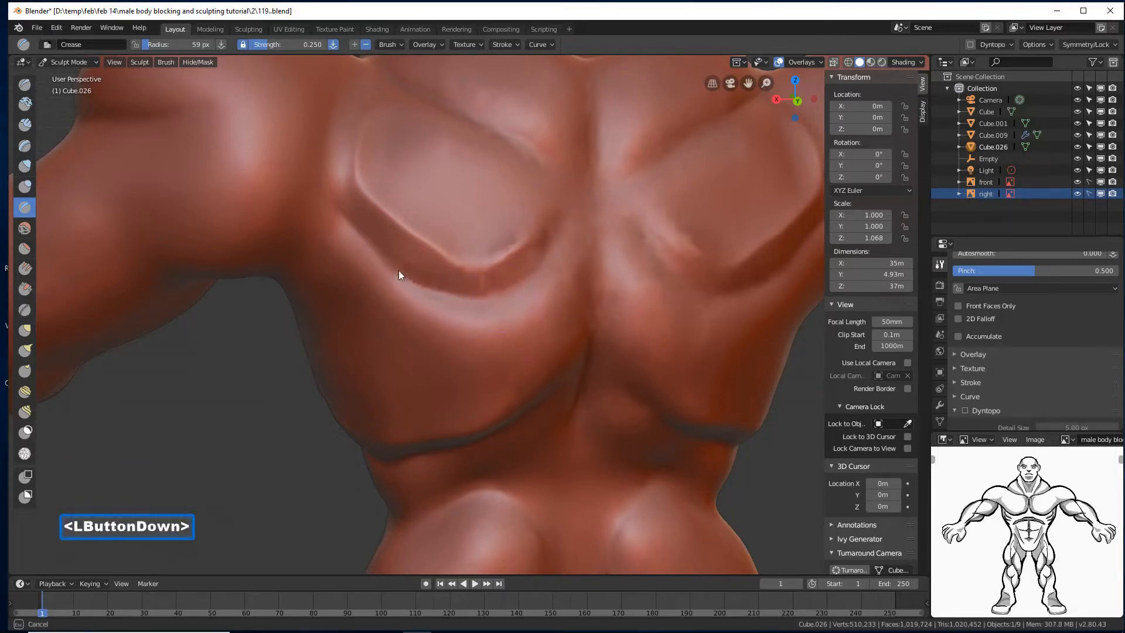
pyautogui.moveTo(398, 275); pyautogui.dragTo(414, 231)
# - Deepen the crease under the trapezius, and ridge its lower edge and its inner edge beside the spine with inverted strokes
pyautogui.moveTo(414, 231)
pyautogui.keyDown('shift'); pyautogui.mouseDown(button='middle')
pyautogui.moveTo(514, 238)
pyautogui.moveTo(410, 248)
pyautogui.mouseUp(button='middle'); pyautogui.keyUp('shift')
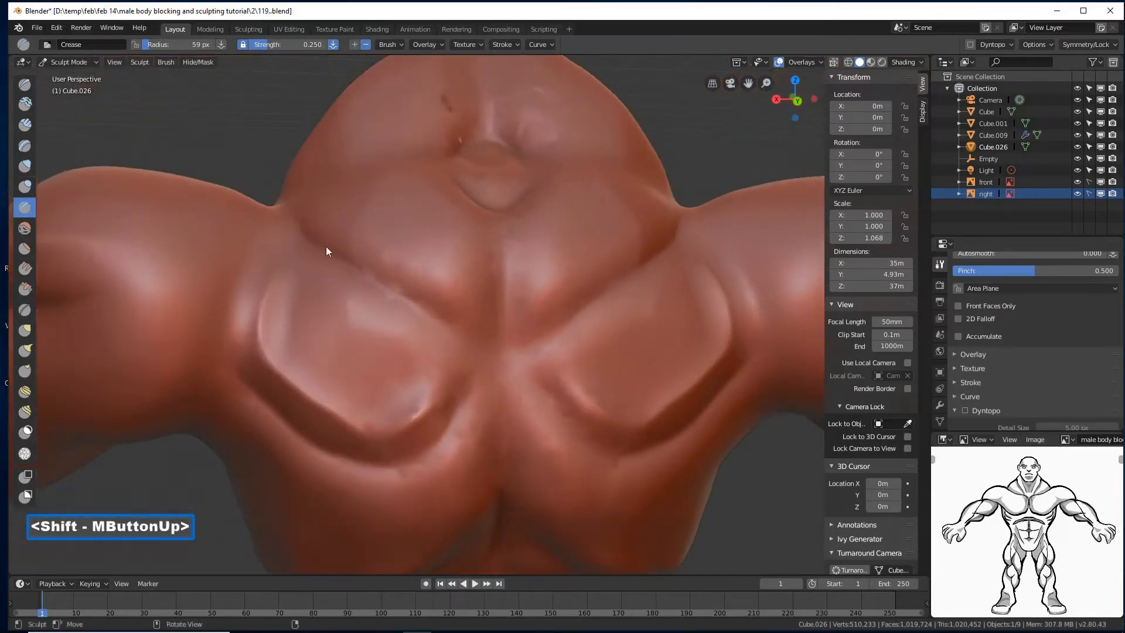
pyautogui.moveTo(364, 272)
pyautogui.mouseDown()
pyautogui.moveTo(454, 328)
pyautogui.moveTo(437, 314)
pyautogui.moveTo(433, 280)
pyautogui.mouseUp()
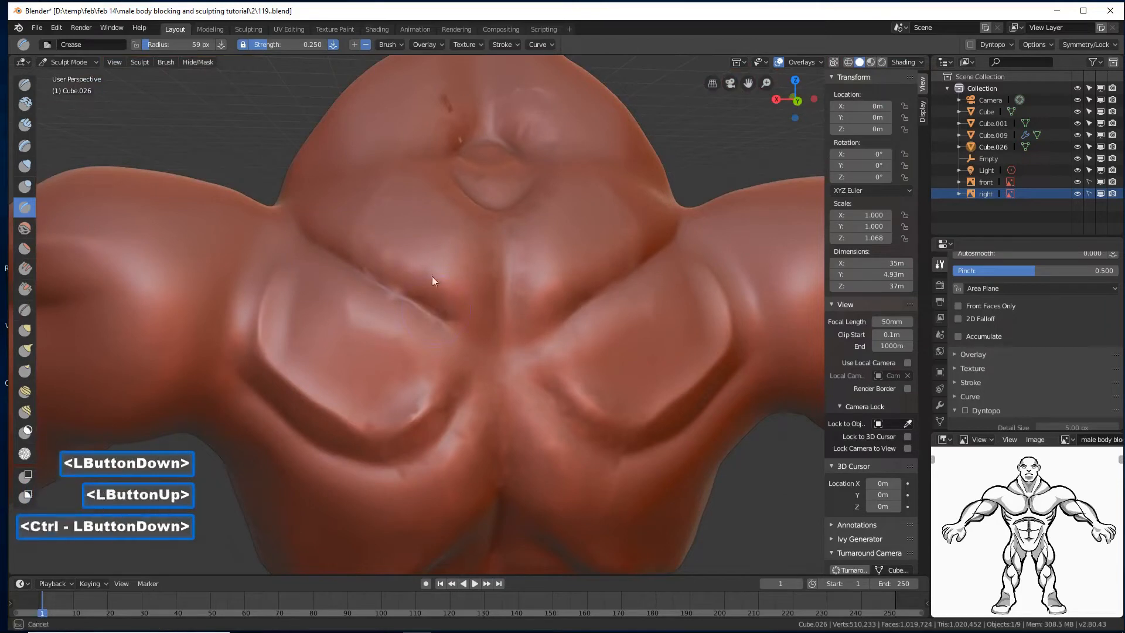
pyautogui.moveTo(365, 246)
pyautogui.keyDown('ctrl'); pyautogui.mouseDown()
pyautogui.moveTo(434, 272)
pyautogui.moveTo(425, 272)
pyautogui.mouseUp(); pyautogui.keyUp('ctrl')
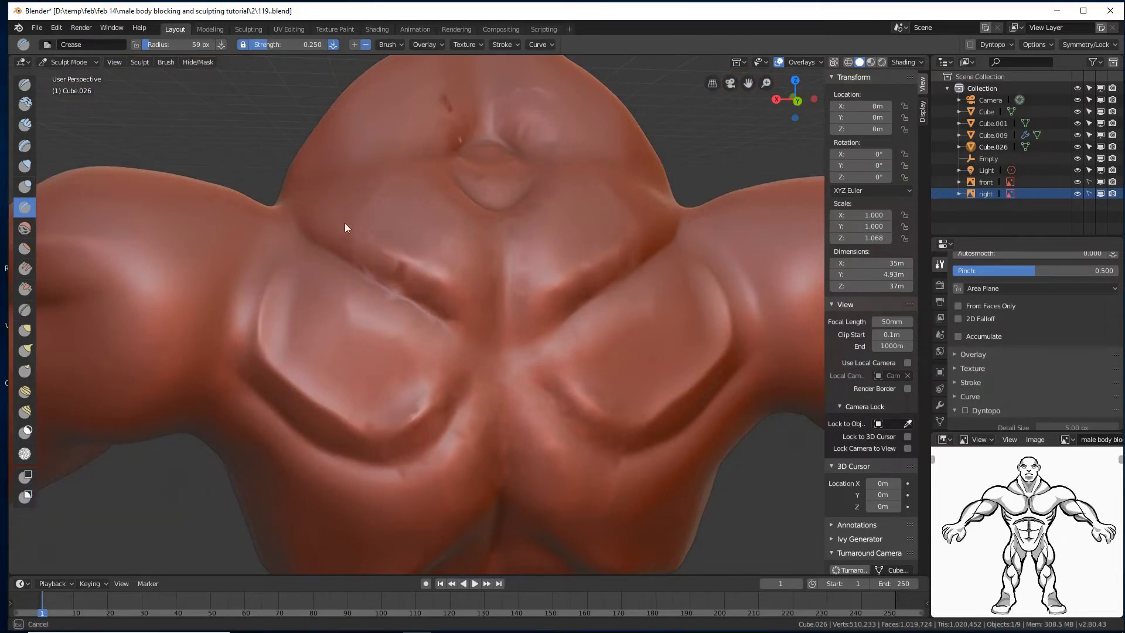
pyautogui.keyDown('ctrl'); pyautogui.moveTo(365, 232); pyautogui.dragTo(375, 234); pyautogui.keyUp('ctrl')
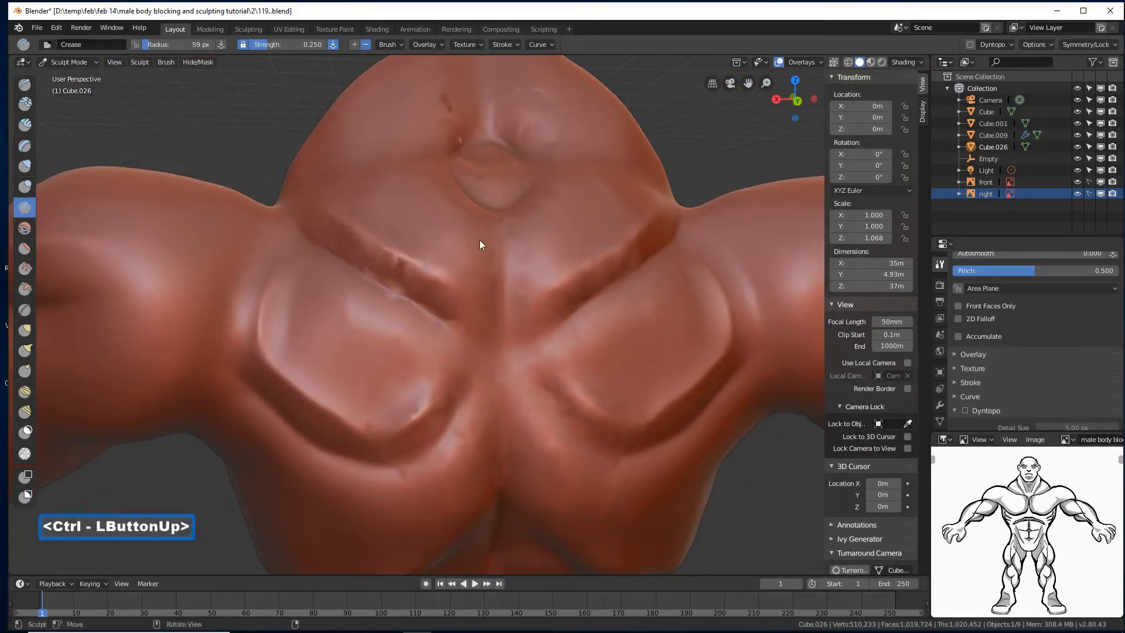
pyautogui.keyDown('ctrl'); pyautogui.moveTo(480, 240); pyautogui.dragTo(501, 314); pyautogui.keyUp('ctrl')
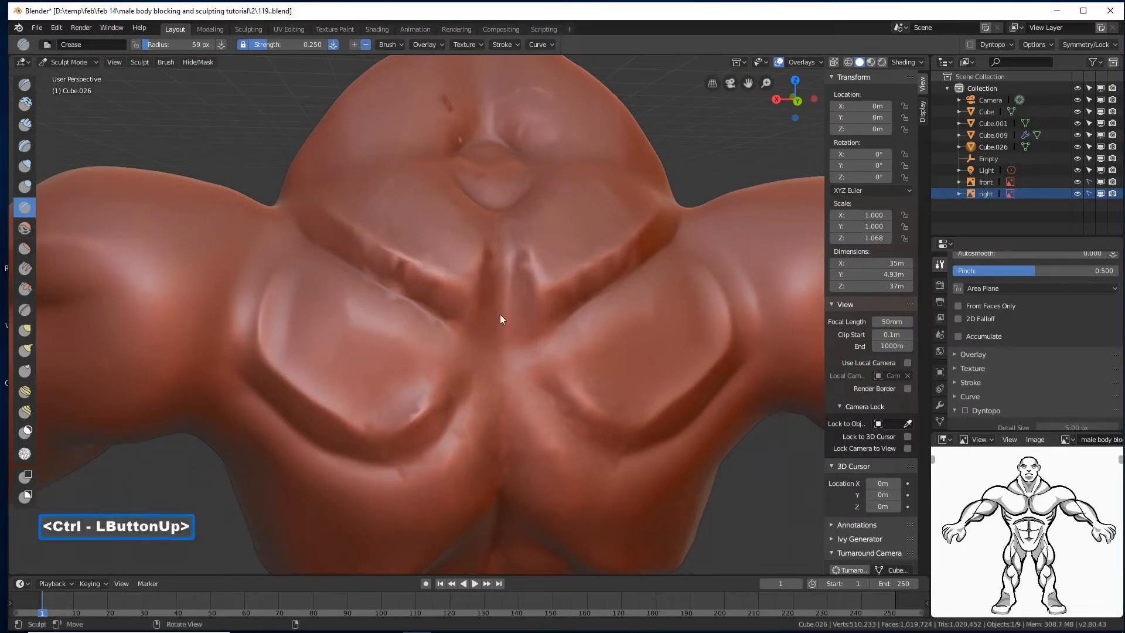
# - Ridge the lower rear edge of the deltoid with an inverted Crease stroke and cut a regular crease beneath it
pyautogui.moveTo(409, 368)
pyautogui.keyDown('ctrl'); pyautogui.mouseDown(button='middle')
pyautogui.moveTo(413, 378)
pyautogui.moveTo(394, 358)
pyautogui.moveTo(389, 322)
pyautogui.moveTo(294, 292)
pyautogui.mouseUp(button='middle'); pyautogui.keyUp('ctrl')
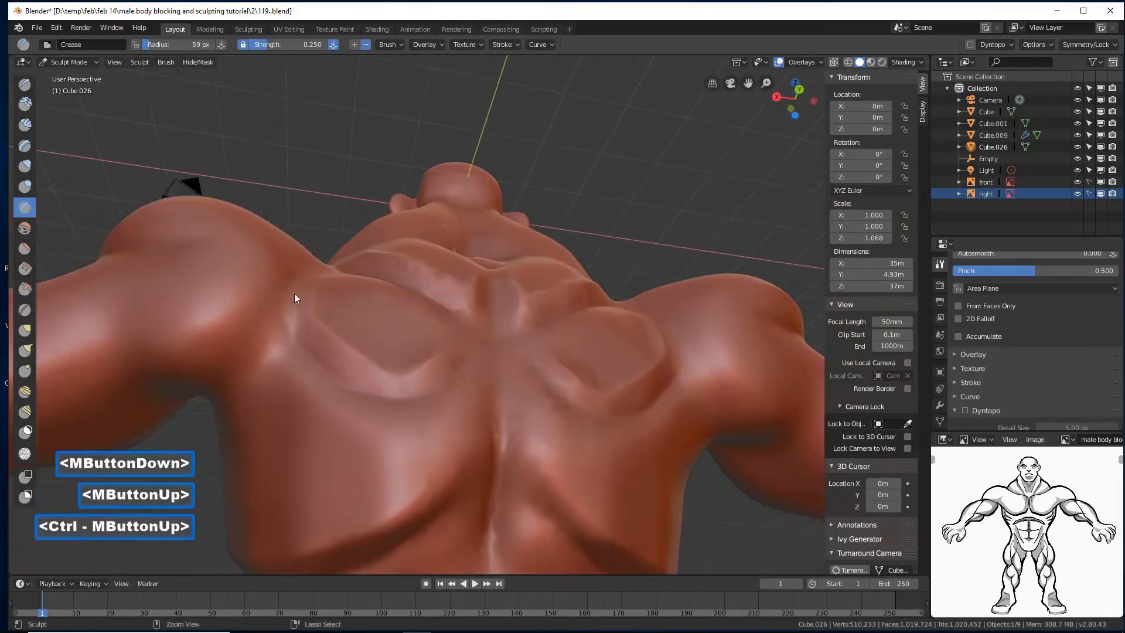
pyautogui.moveTo(192, 334)
pyautogui.keyDown('ctrl'); pyautogui.mouseDown()
pyautogui.moveTo(259, 297)
pyautogui.moveTo(181, 335)
pyautogui.mouseUp(); pyautogui.keyUp('ctrl')
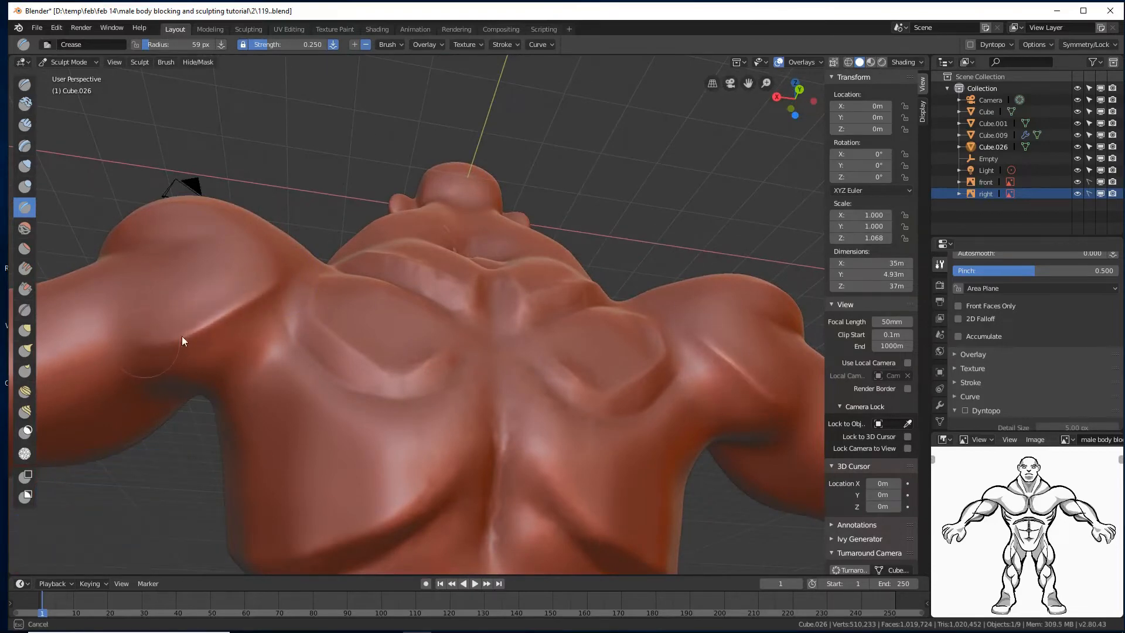
pyautogui.moveTo(428, 287)
pyautogui.keyDown('ctrl'); pyautogui.mouseDown(button='middle')
pyautogui.moveTo(431, 339)
pyautogui.moveTo(528, 382)
pyautogui.moveTo(438, 375)
pyautogui.moveTo(360, 390)
pyautogui.mouseUp(button='middle'); pyautogui.keyUp('ctrl')
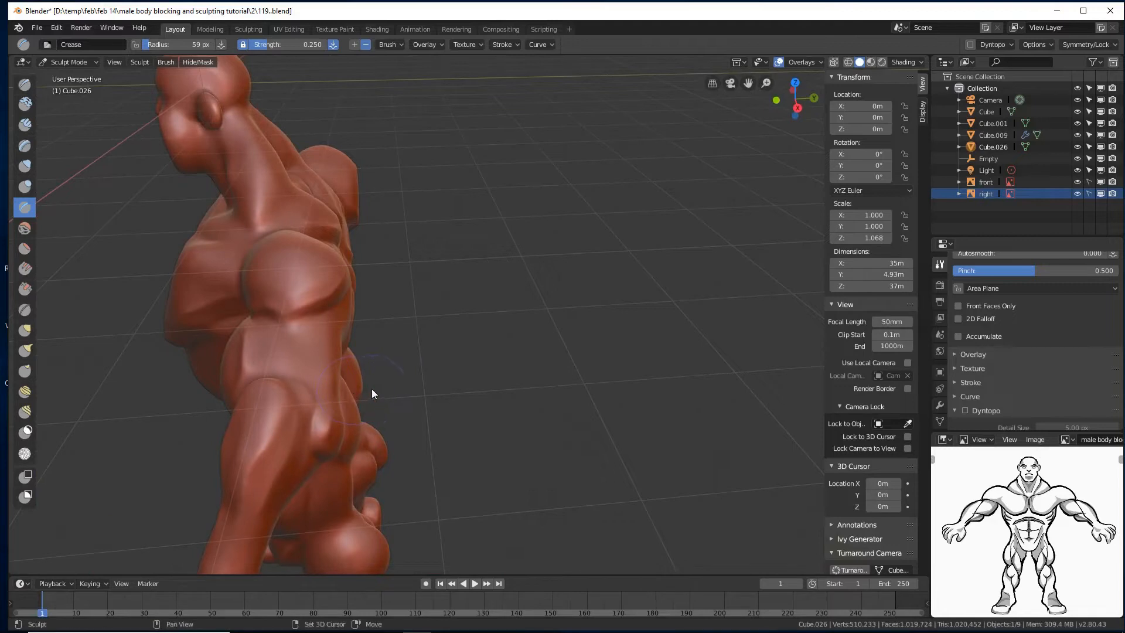
pyautogui.moveTo(371, 388)
pyautogui.keyDown('shift'); pyautogui.mouseDown(button='middle')
pyautogui.moveTo(374, 353)
pyautogui.moveTo(322, 323)
pyautogui.moveTo(389, 347)
pyautogui.moveTo(406, 335)
pyautogui.moveTo(343, 322)
pyautogui.mouseUp(button='middle'); pyautogui.keyUp('shift')
pyautogui.moveTo(336, 310)
pyautogui.mouseDown()
pyautogui.moveTo(371, 315)
pyautogui.moveTo(363, 367)
pyautogui.mouseUp()
# - Crease around the upper part of the triceps bulge on the back of the upper arm
pyautogui.moveTo(363, 367)
pyautogui.mouseDown(button='middle')
pyautogui.moveTo(374, 341)
pyautogui.moveTo(367, 351)
pyautogui.mouseUp(button='middle')
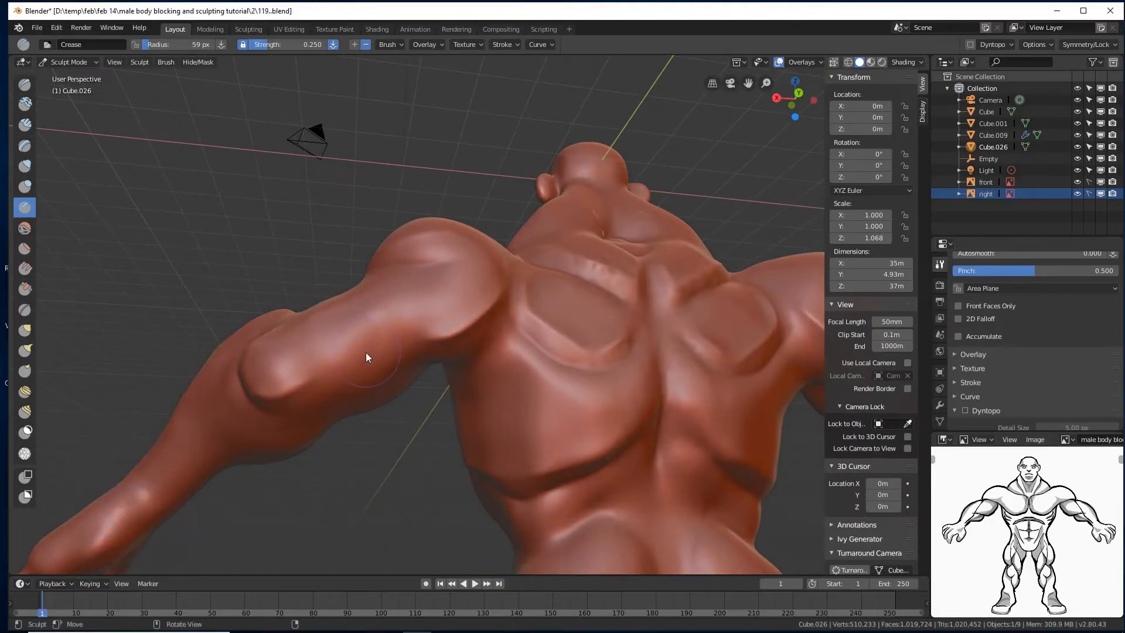
pyautogui.moveTo(367, 352); pyautogui.dragTo(333, 368)
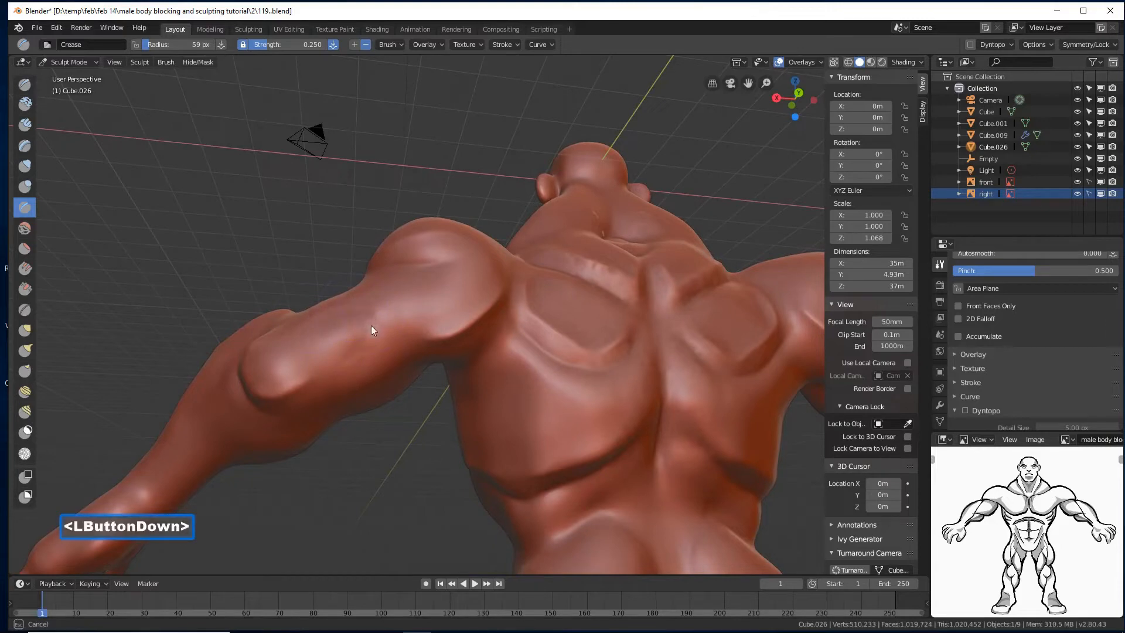
pyautogui.moveTo(321, 375); pyautogui.dragTo(326, 374)
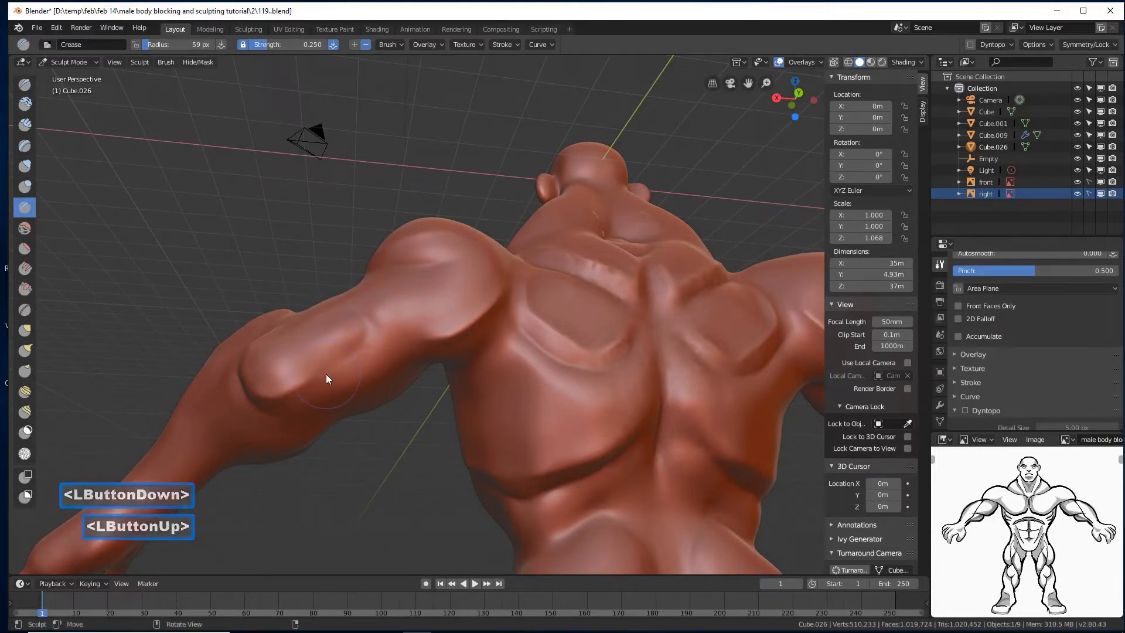
pyautogui.moveTo(327, 372)
pyautogui.mouseDown(button='middle')
pyautogui.moveTo(341, 357)
pyautogui.moveTo(352, 375)
pyautogui.mouseUp(button='middle')
pyautogui.moveTo(358, 319)
pyautogui.mouseDown()
pyautogui.moveTo(300, 318)
pyautogui.moveTo(345, 304)
pyautogui.mouseUp()
pyautogui.moveTo(347, 304)
pyautogui.mouseDown()
pyautogui.moveTo(370, 324)
pyautogui.moveTo(417, 331)
pyautogui.moveTo(396, 288)
pyautogui.moveTo(377, 284)
pyautogui.mouseUp()
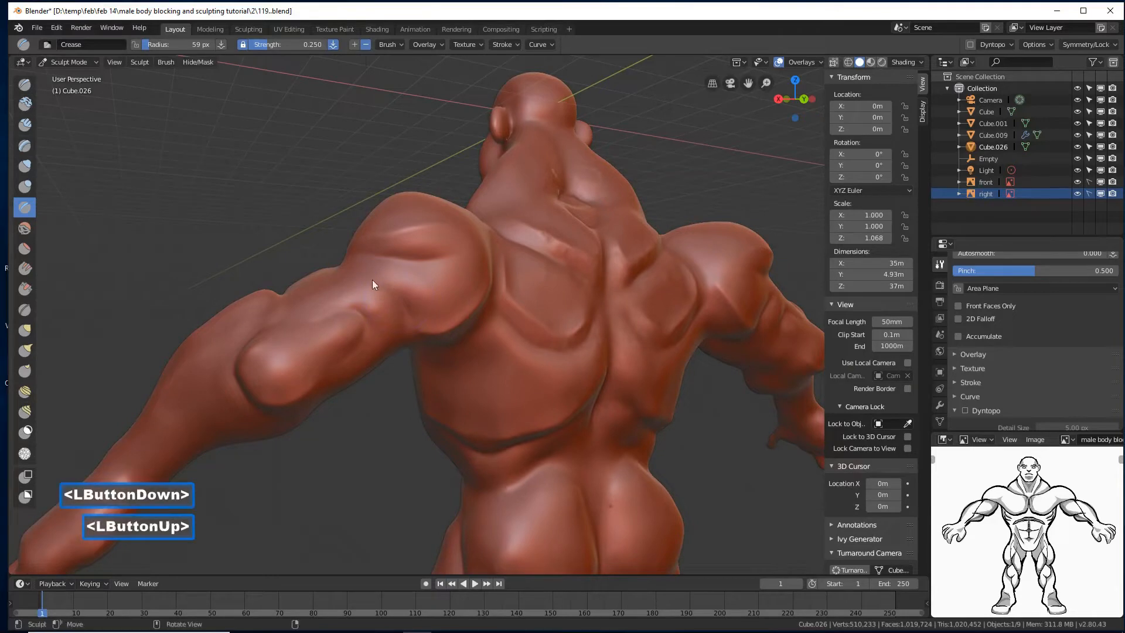
# - Crease the boundary between the deltoid and the triceps, from the outer upper arm back toward the armpit
pyautogui.moveTo(377, 283)
pyautogui.mouseDown(button='middle')
pyautogui.moveTo(414, 314)
pyautogui.moveTo(394, 291)
pyautogui.mouseUp(button='middle')
pyautogui.moveTo(395, 291)
pyautogui.mouseDown()
pyautogui.moveTo(360, 273)
pyautogui.moveTo(321, 278)
pyautogui.moveTo(328, 287)
pyautogui.mouseUp()
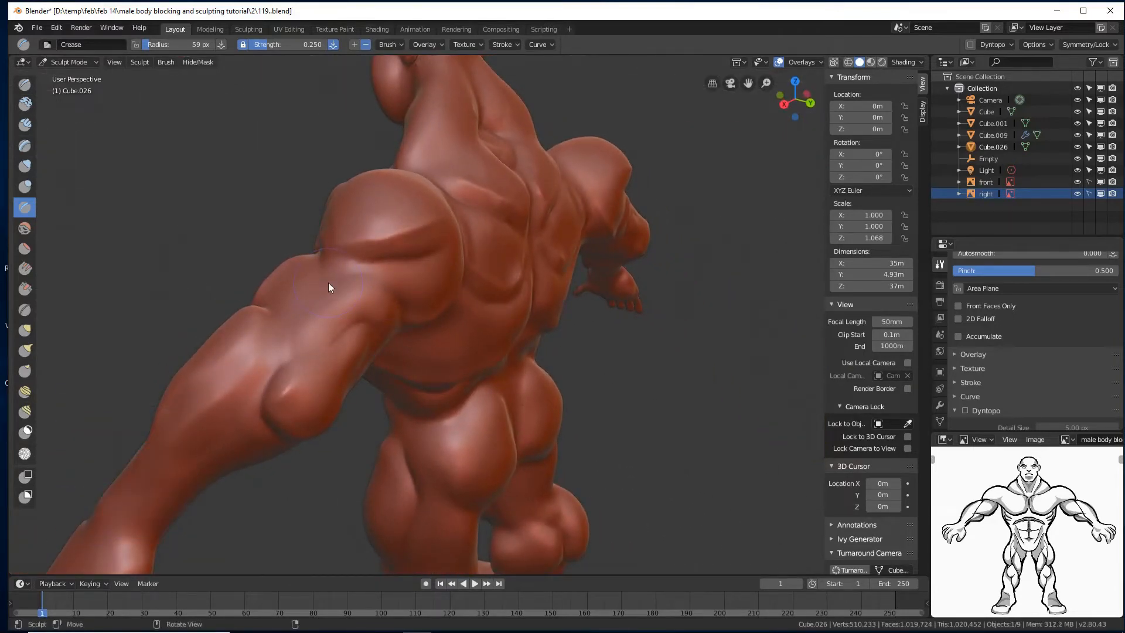
pyautogui.moveTo(328, 286)
pyautogui.mouseDown(button='middle')
pyautogui.moveTo(371, 301)
pyautogui.moveTo(351, 281)
pyautogui.mouseUp(button='middle')
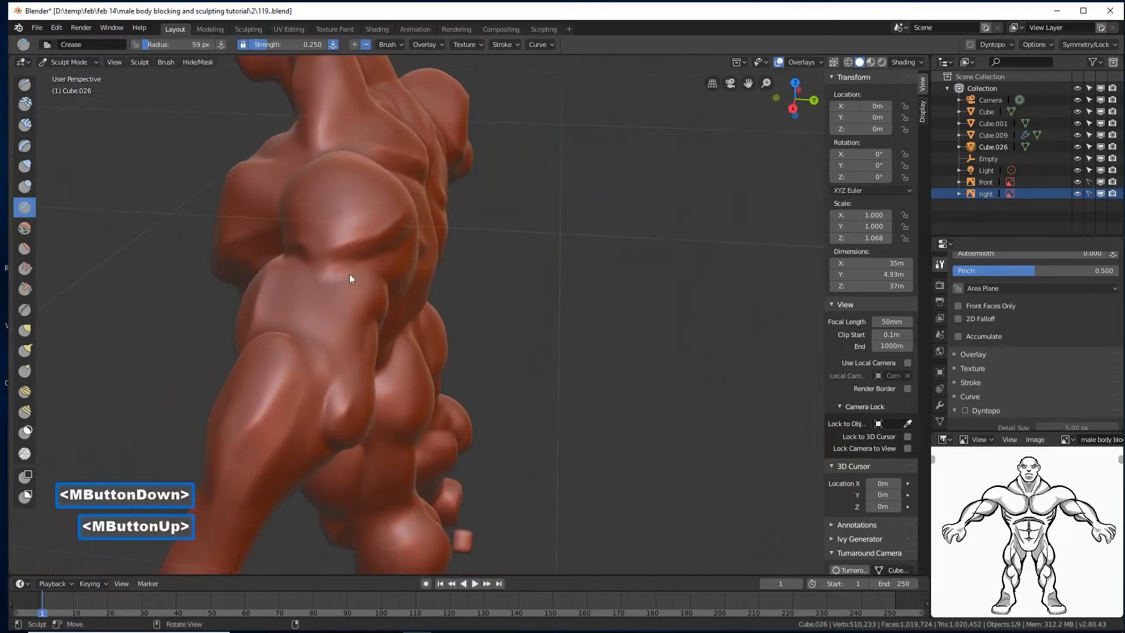
pyautogui.moveTo(352, 281)
pyautogui.mouseDown()
pyautogui.moveTo(314, 298)
pyautogui.moveTo(305, 334)
pyautogui.moveTo(329, 284)
pyautogui.moveTo(387, 291)
pyautogui.mouseUp()
pyautogui.moveTo(387, 291)
pyautogui.mouseDown(button='middle')
pyautogui.moveTo(294, 255)
pyautogui.moveTo(373, 290)
pyautogui.mouseUp(button='middle')
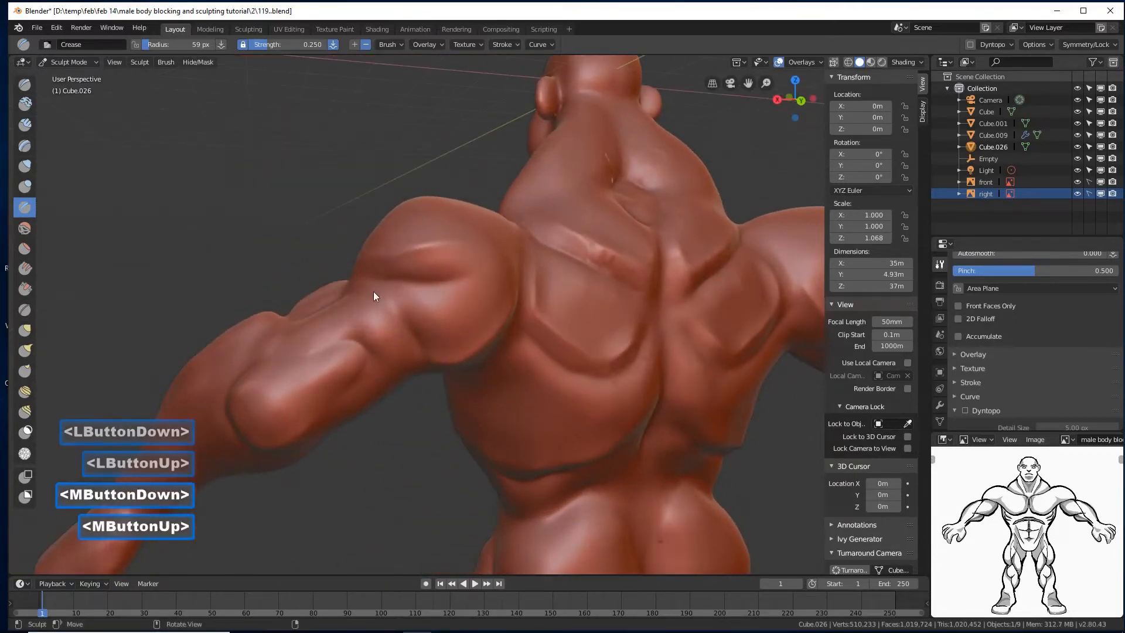
pyautogui.moveTo(374, 290)
pyautogui.mouseDown()
pyautogui.moveTo(419, 322)
pyautogui.moveTo(430, 365)
pyautogui.mouseUp()
# - Crease the underside of the upper arm from the armpit toward the elbow and sharpen the outline of the triceps muscle
pyautogui.moveTo(430, 364)
pyautogui.mouseDown(button='middle')
pyautogui.moveTo(409, 304)
pyautogui.moveTo(410, 368)
pyautogui.mouseUp(button='middle')
pyautogui.moveTo(411, 373)
pyautogui.mouseDown()
pyautogui.moveTo(398, 413)
pyautogui.moveTo(299, 436)
pyautogui.mouseUp()
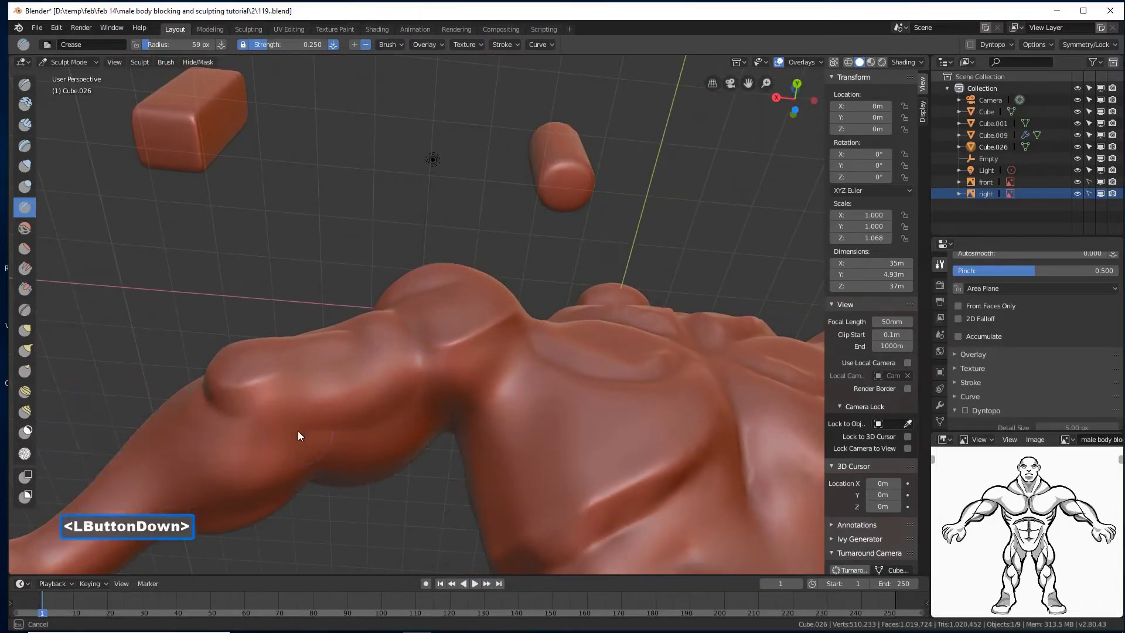
pyautogui.moveTo(432, 367); pyautogui.dragTo(301, 382)
pyautogui.moveTo(301, 382); pyautogui.dragTo(333, 419, button='middle')
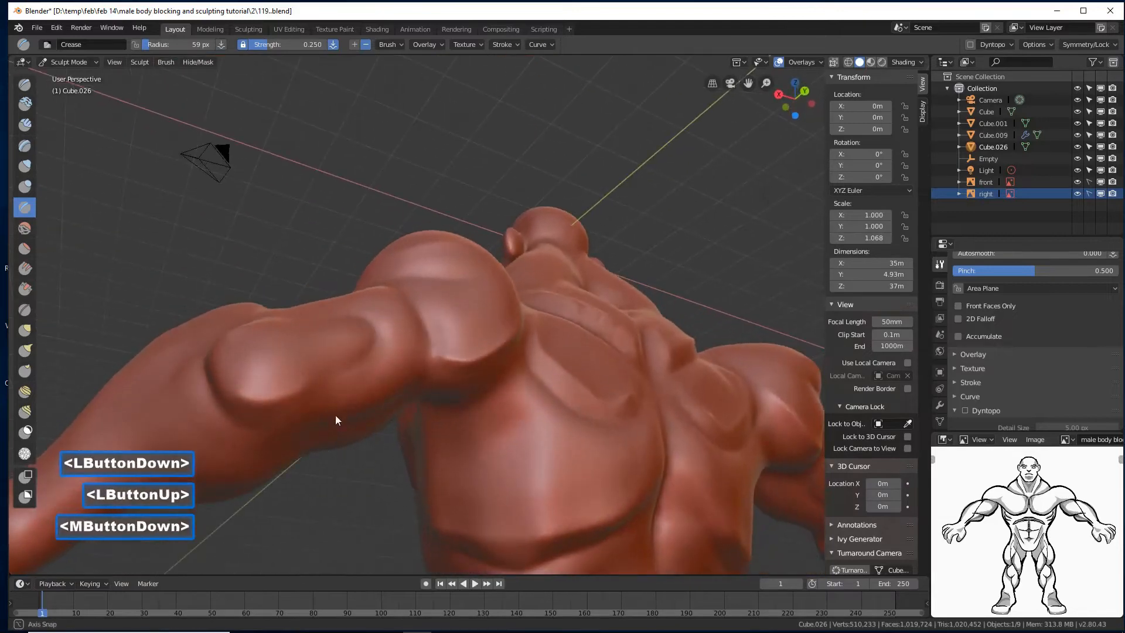
pyautogui.moveTo(356, 368)
pyautogui.mouseDown()
pyautogui.moveTo(378, 321)
pyautogui.moveTo(332, 322)
pyautogui.mouseUp()
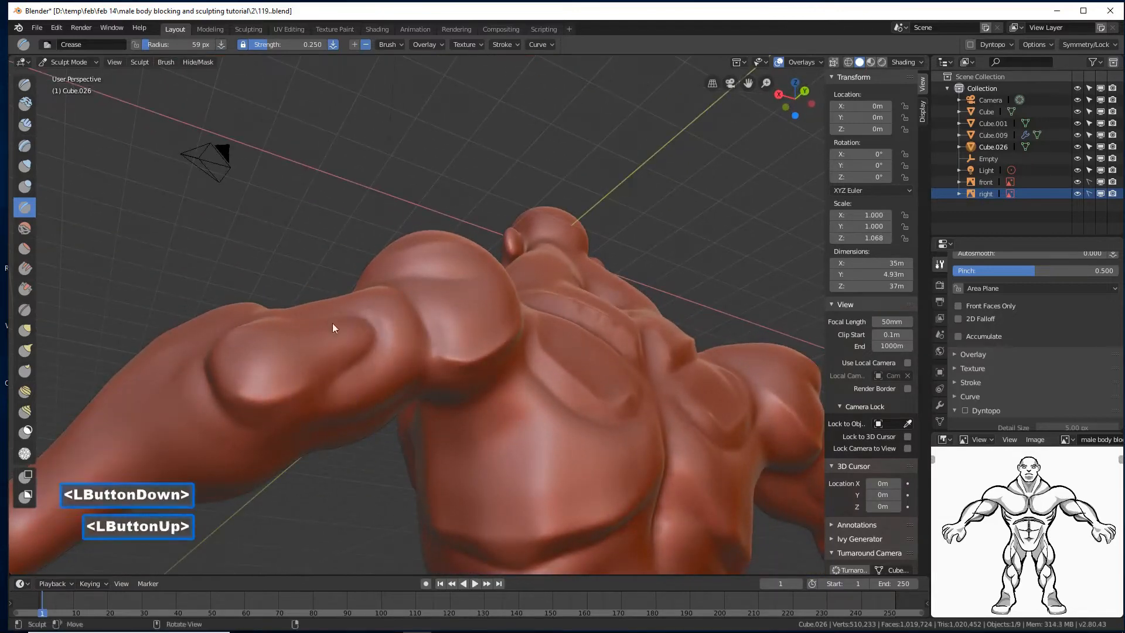
# - Raise a ridge with inverted Crease strokes along the upper triceps, curving around the shoulder-side end of the bulge beneath the deltoid
pyautogui.moveTo(332, 322)
pyautogui.mouseDown(button='middle')
pyautogui.moveTo(343, 358)
pyautogui.moveTo(329, 322)
pyautogui.mouseUp(button='middle')
pyautogui.moveTo(329, 322)
pyautogui.mouseDown()
pyautogui.moveTo(261, 344)
pyautogui.moveTo(328, 324)
pyautogui.mouseUp()
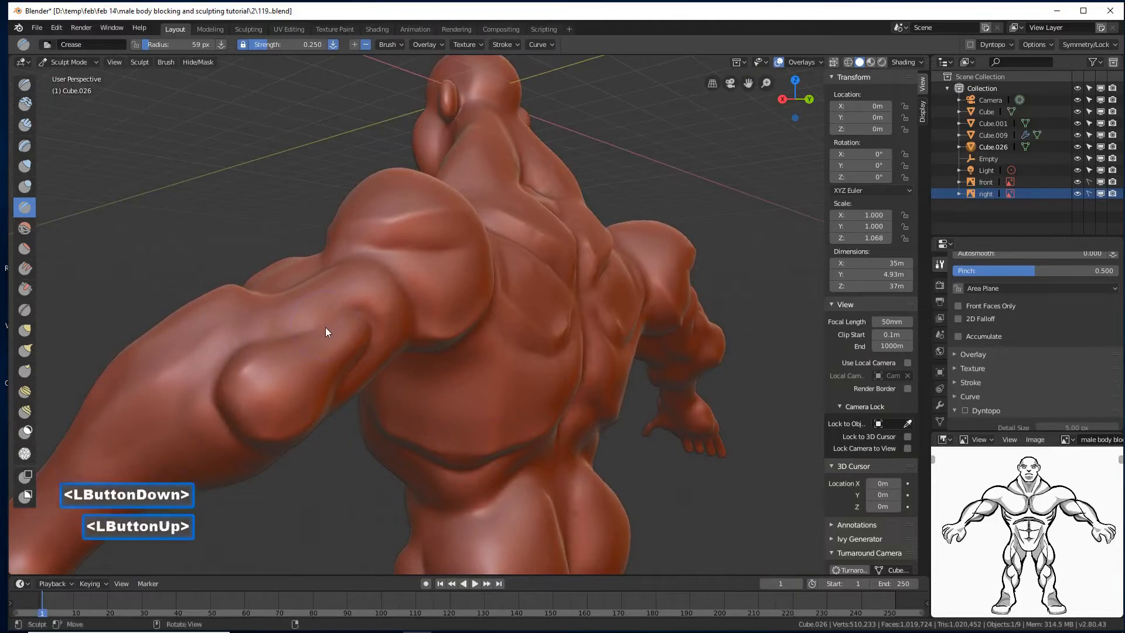
pyautogui.moveTo(334, 326)
pyautogui.mouseDown(button='middle')
pyautogui.moveTo(322, 336)
pyautogui.moveTo(358, 348)
pyautogui.moveTo(299, 323)
pyautogui.moveTo(337, 330)
pyautogui.mouseUp(button='middle')
pyautogui.moveTo(299, 311)
pyautogui.keyDown('ctrl'); pyautogui.mouseDown()
pyautogui.moveTo(357, 284)
pyautogui.moveTo(391, 306)
pyautogui.moveTo(401, 337)
pyautogui.mouseUp(); pyautogui.keyUp('ctrl')
pyautogui.moveTo(402, 337); pyautogui.dragTo(378, 300, button='middle')
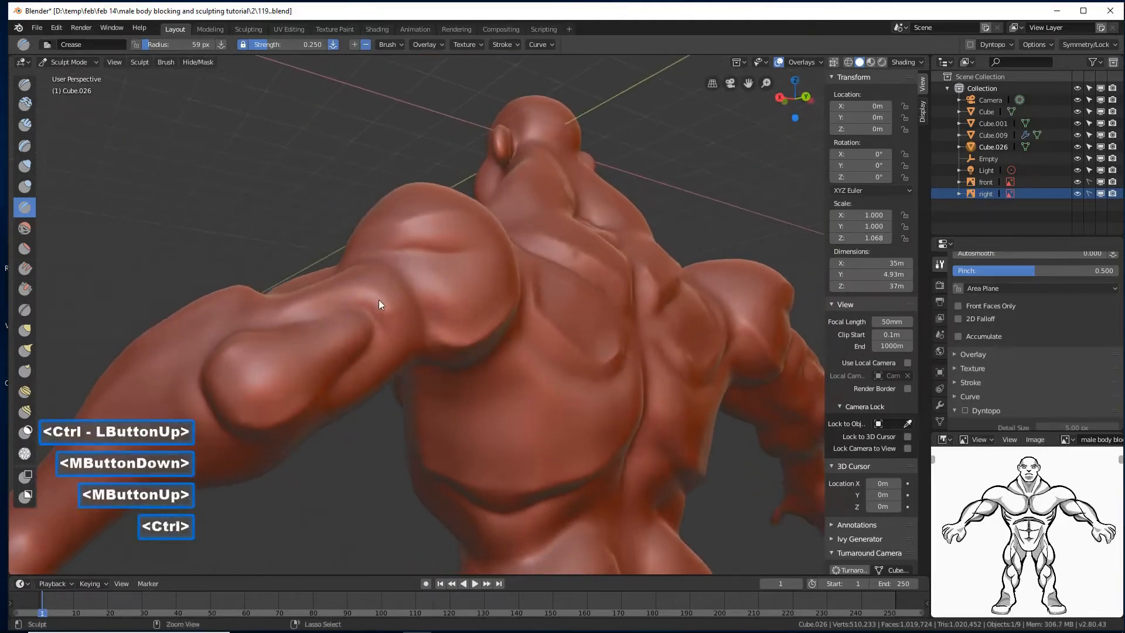
pyautogui.moveTo(381, 304)
pyautogui.keyDown('ctrl'); pyautogui.mouseDown()
pyautogui.moveTo(396, 321)
pyautogui.moveTo(349, 386)
pyautogui.moveTo(398, 327)
pyautogui.mouseUp(); pyautogui.keyUp('ctrl')
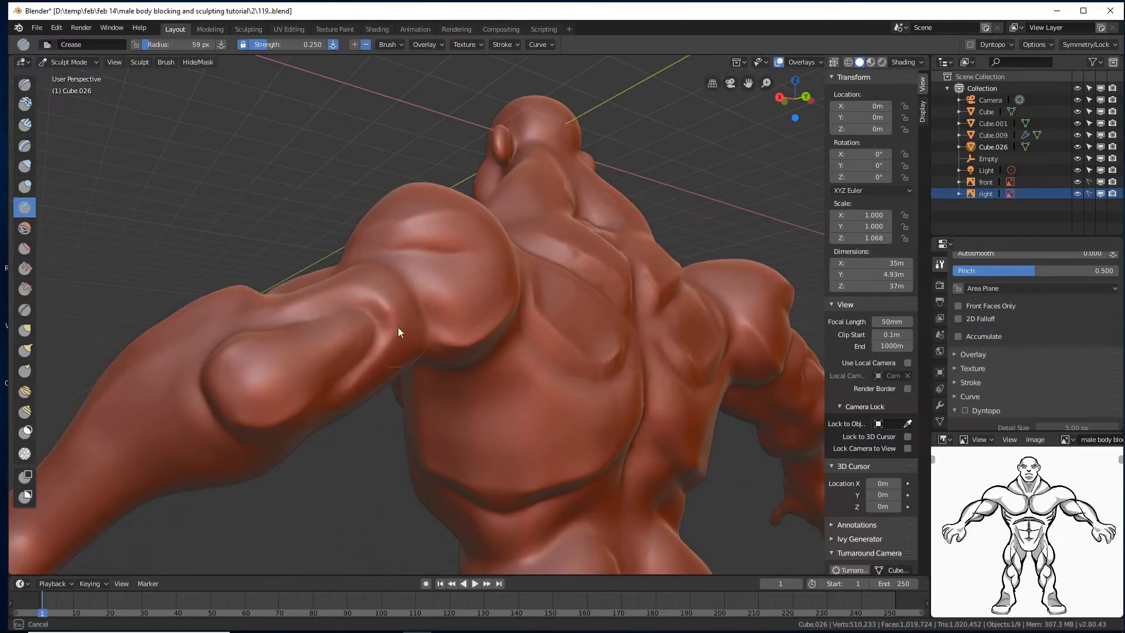
pyautogui.keyDown('ctrl'); pyautogui.moveTo(280, 314); pyautogui.dragTo(282, 317); pyautogui.keyUp('ctrl')
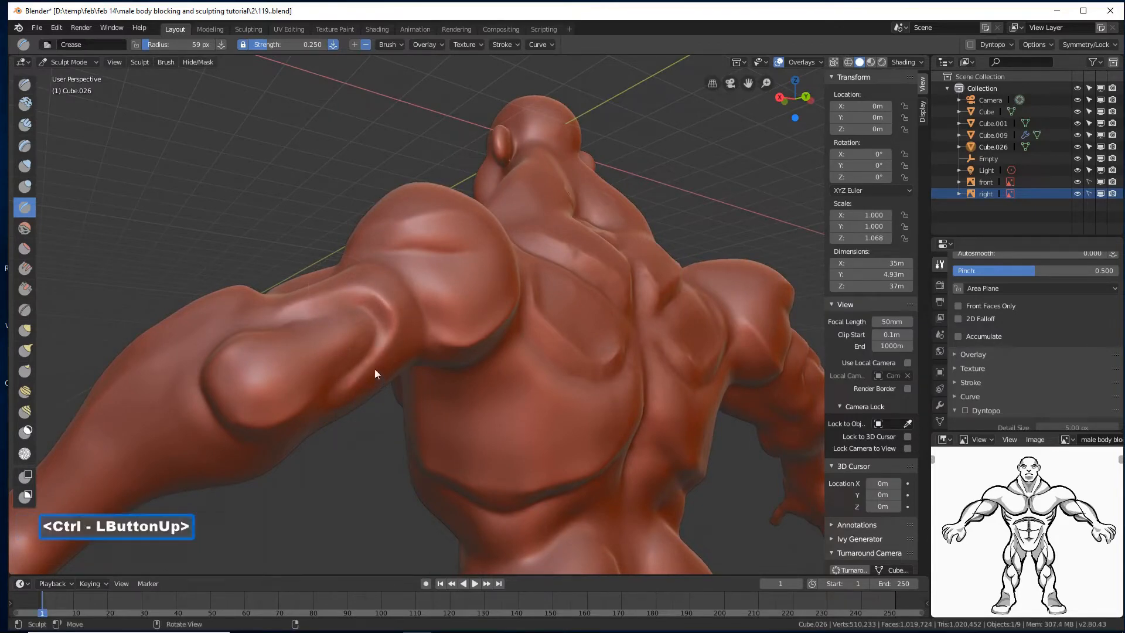
# - Sharpen the lower edge of the buttock into a ridge with inverted Crease strokes from the inner fold to the outer hip
pyautogui.keyDown('ctrl'); pyautogui.moveTo(549, 359); pyautogui.dragTo(580, 351, button='middle'); pyautogui.keyUp('ctrl')
pyautogui.moveTo(580, 352); pyautogui.dragTo(562, 364, button='middle')
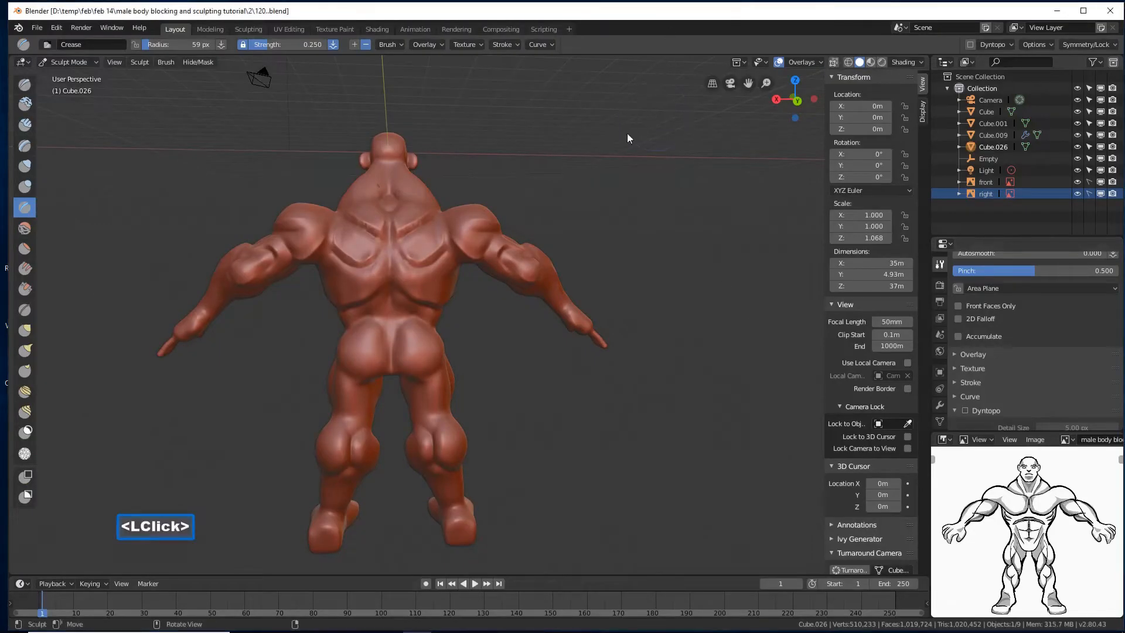
pyautogui.moveTo(455, 311)
pyautogui.keyDown('shift'); pyautogui.mouseDown(button='middle')
pyautogui.moveTo(458, 298)
pyautogui.moveTo(499, 331)
pyautogui.moveTo(499, 311)
pyautogui.moveTo(451, 335)
pyautogui.moveTo(475, 332)
pyautogui.moveTo(521, 371)
pyautogui.mouseUp(button='middle'); pyautogui.keyUp('shift')
pyautogui.keyDown('ctrl'); pyautogui.moveTo(599, 378); pyautogui.dragTo(594, 378); pyautogui.keyUp('ctrl')
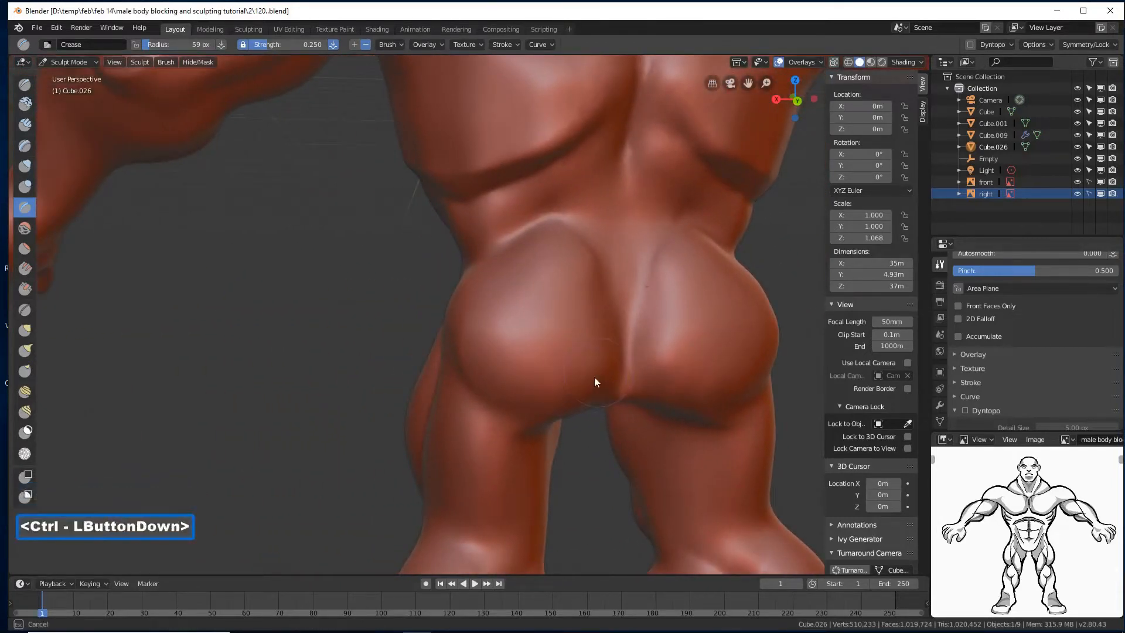
pyautogui.keyDown('ctrl'); pyautogui.moveTo(489, 371); pyautogui.dragTo(471, 355); pyautogui.keyUp('ctrl')
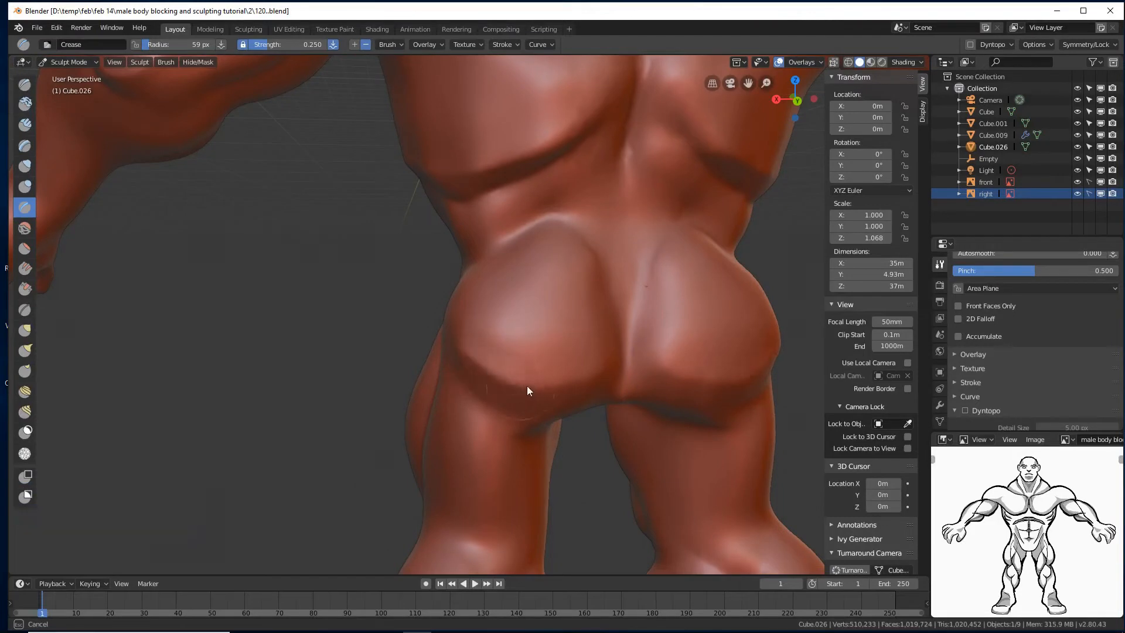
# - Sharpen the upper contour and lower outer folds of the buttocks with the Crease brush
pyautogui.moveTo(569, 391)
pyautogui.keyDown('ctrl'); pyautogui.mouseDown()
pyautogui.moveTo(600, 369)
pyautogui.moveTo(606, 284)
pyautogui.moveTo(589, 252)
pyautogui.mouseUp(); pyautogui.keyUp('ctrl')
pyautogui.moveTo(578, 427); pyautogui.dragTo(559, 428, button='middle')
pyautogui.moveTo(559, 428); pyautogui.dragTo(554, 426)
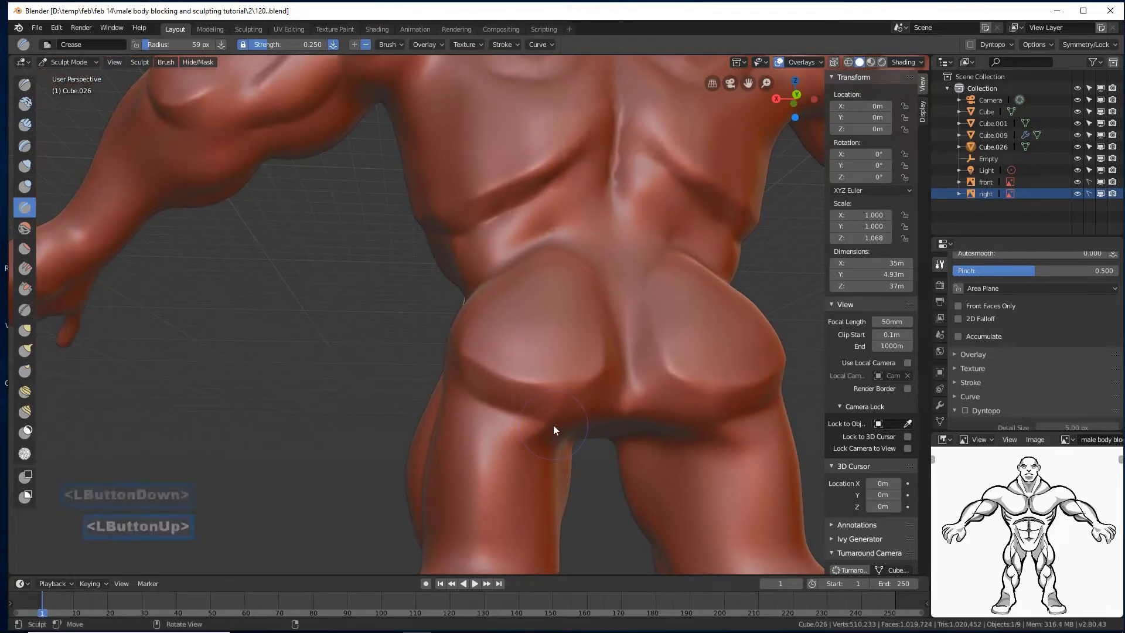
pyautogui.moveTo(522, 426); pyautogui.dragTo(571, 449, button='middle')
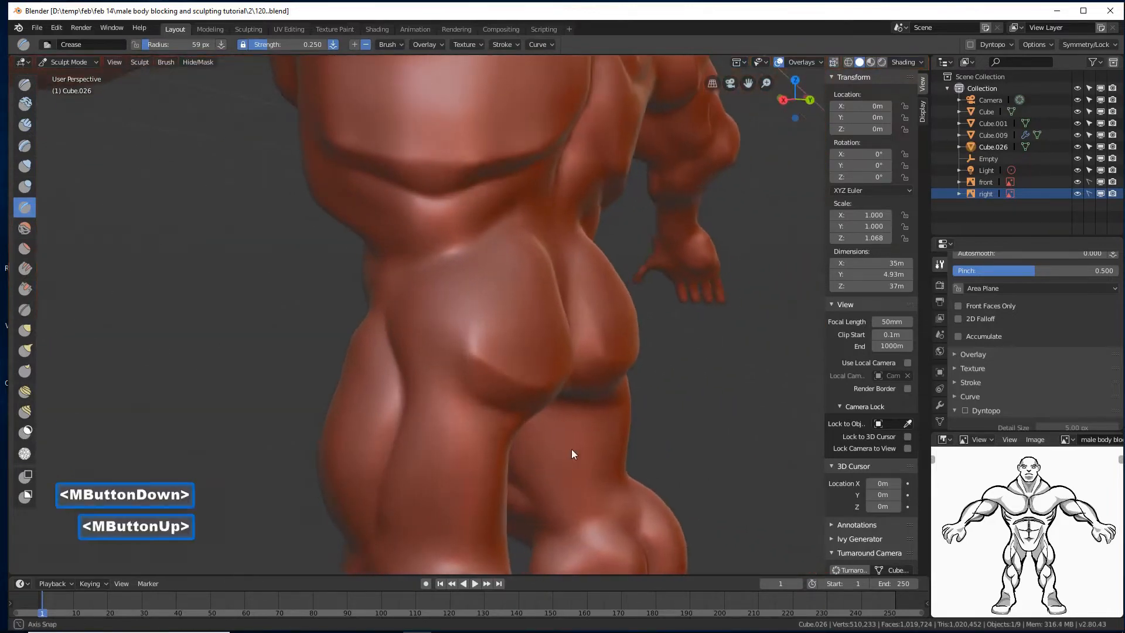
pyautogui.moveTo(452, 374); pyautogui.dragTo(438, 325)
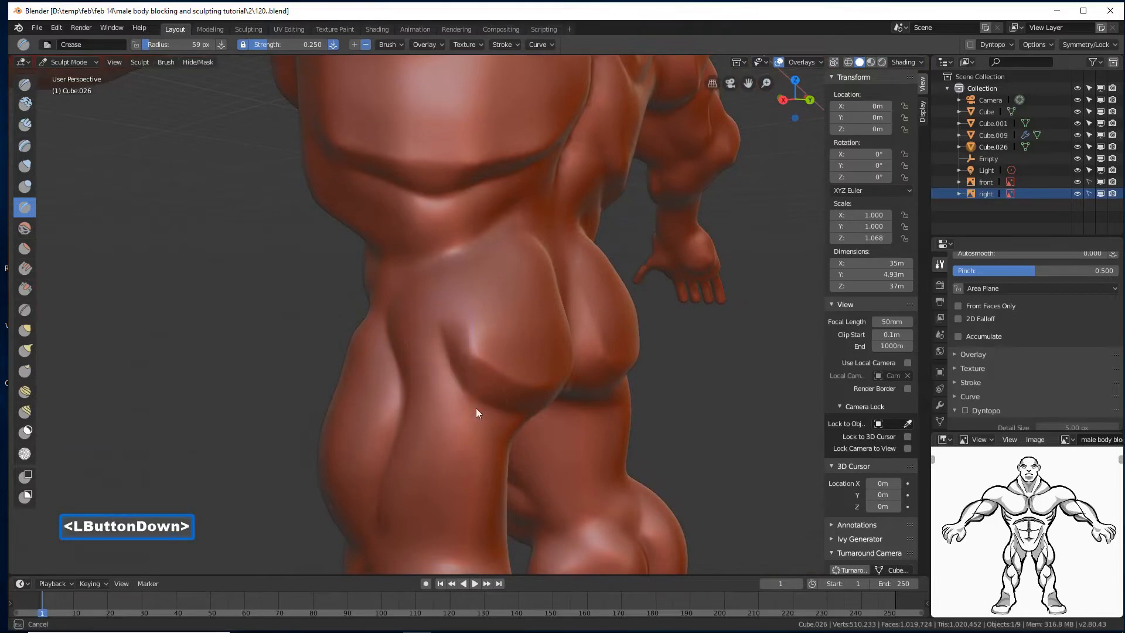
pyautogui.moveTo(445, 367); pyautogui.dragTo(463, 387)
# - Define the muscle edges on the backs of the thighs and knees with Crease strokes
pyautogui.keyDown('ctrl'); pyautogui.moveTo(527, 447); pyautogui.dragTo(572, 470, button='middle'); pyautogui.keyUp('ctrl')
pyautogui.moveTo(572, 469)
pyautogui.mouseDown(button='middle')
pyautogui.moveTo(511, 459)
pyautogui.moveTo(540, 461)
pyautogui.moveTo(548, 448)
pyautogui.mouseUp(button='middle')
pyautogui.keyDown('ctrl'); pyautogui.moveTo(552, 448); pyautogui.dragTo(501, 462, button='middle'); pyautogui.keyUp('ctrl')
pyautogui.moveTo(415, 452)
pyautogui.mouseDown(button='middle')
pyautogui.moveTo(440, 465)
pyautogui.moveTo(406, 436)
pyautogui.mouseUp(button='middle')
pyautogui.moveTo(407, 436); pyautogui.dragTo(490, 454)
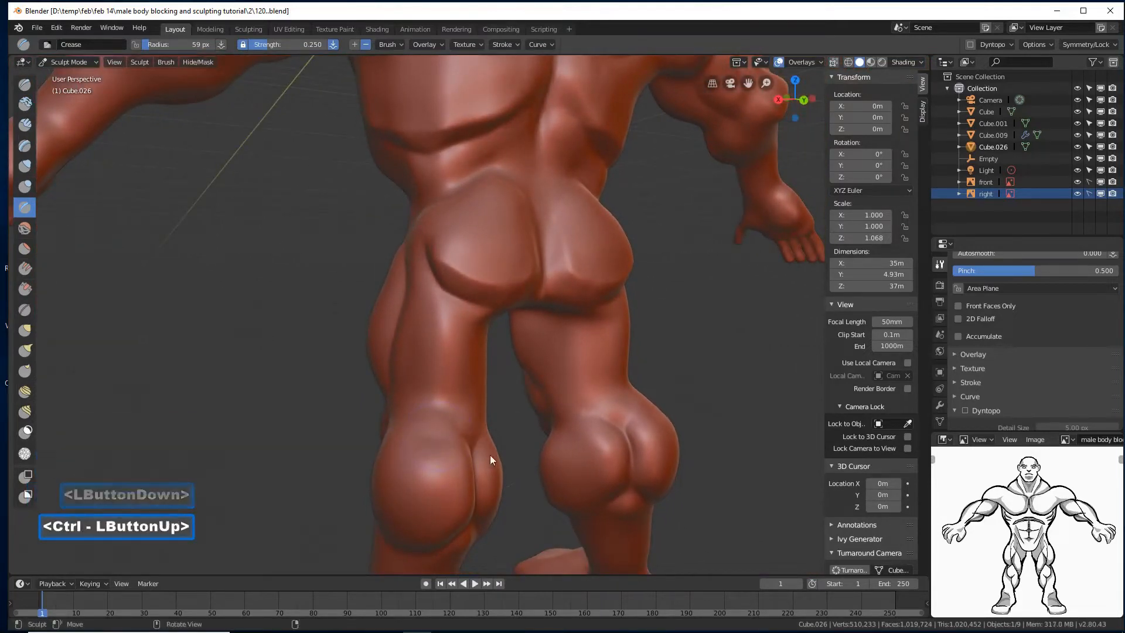
pyautogui.moveTo(490, 454); pyautogui.dragTo(455, 457, button='middle')
pyautogui.moveTo(455, 459)
pyautogui.keyDown('ctrl'); pyautogui.mouseDown()
pyautogui.moveTo(434, 526)
pyautogui.moveTo(498, 515)
pyautogui.moveTo(534, 544)
pyautogui.moveTo(499, 487)
pyautogui.moveTo(503, 431)
pyautogui.moveTo(511, 418)
pyautogui.moveTo(569, 415)
pyautogui.mouseUp(); pyautogui.keyUp('ctrl')
pyautogui.moveTo(568, 415)
pyautogui.mouseDown(button='middle')
pyautogui.moveTo(508, 404)
pyautogui.moveTo(527, 398)
pyautogui.mouseUp(button='middle')
pyautogui.moveTo(531, 387)
pyautogui.mouseDown()
pyautogui.moveTo(525, 402)
pyautogui.moveTo(491, 403)
pyautogui.mouseUp()
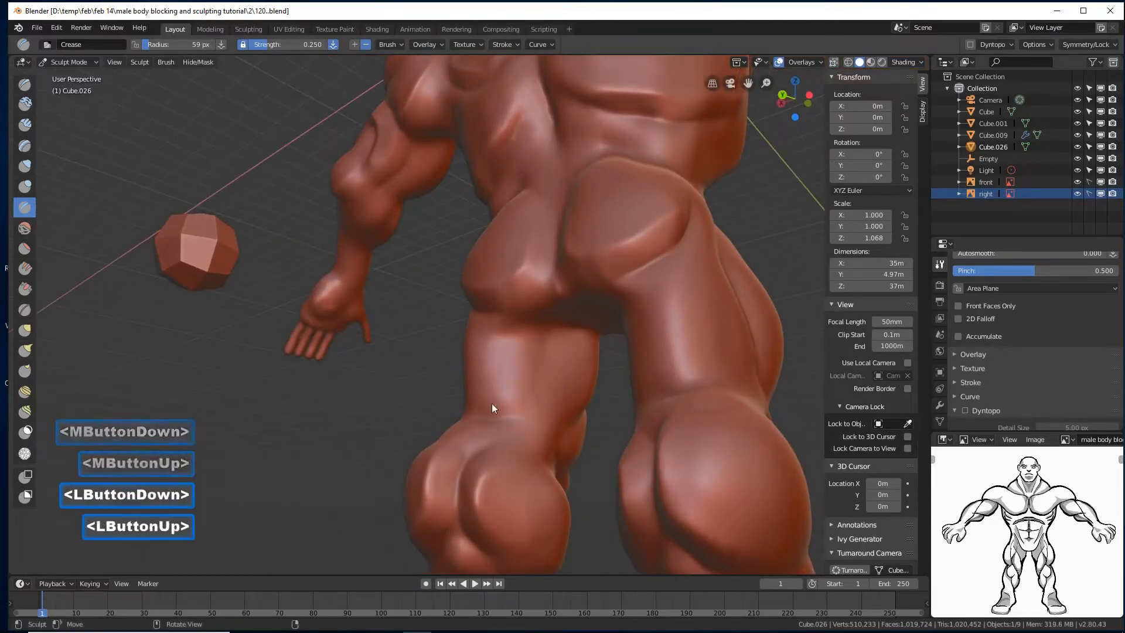
# - Raise crisp ridges over the calf muscles with inverted Crease strokes
pyautogui.moveTo(491, 403)
pyautogui.keyDown('ctrl'); pyautogui.mouseDown(button='middle')
pyautogui.moveTo(510, 410)
pyautogui.moveTo(525, 350)
pyautogui.moveTo(552, 355)
pyautogui.moveTo(478, 399)
pyautogui.moveTo(493, 441)
pyautogui.mouseUp(button='middle'); pyautogui.keyUp('ctrl')
pyautogui.moveTo(494, 440)
pyautogui.mouseDown()
pyautogui.moveTo(495, 475)
pyautogui.moveTo(468, 463)
pyautogui.mouseUp()
pyautogui.moveTo(468, 463)
pyautogui.mouseDown(button='middle')
pyautogui.moveTo(446, 453)
pyautogui.moveTo(549, 471)
pyautogui.mouseUp(button='middle')
pyautogui.keyDown('ctrl'); pyautogui.moveTo(500, 473); pyautogui.dragTo(426, 459); pyautogui.keyUp('ctrl')
pyautogui.moveTo(427, 459)
pyautogui.mouseDown(button='middle')
pyautogui.moveTo(506, 469)
pyautogui.moveTo(423, 425)
pyautogui.mouseUp(button='middle')
pyautogui.moveTo(423, 425)
pyautogui.keyDown('ctrl'); pyautogui.mouseDown()
pyautogui.moveTo(442, 459)
pyautogui.moveTo(409, 417)
pyautogui.moveTo(439, 468)
pyautogui.moveTo(404, 420)
pyautogui.mouseUp(); pyautogui.keyUp('ctrl')
pyautogui.moveTo(404, 420)
pyautogui.mouseDown(button='middle')
pyautogui.moveTo(445, 430)
pyautogui.moveTo(434, 396)
pyautogui.mouseUp(button='middle')
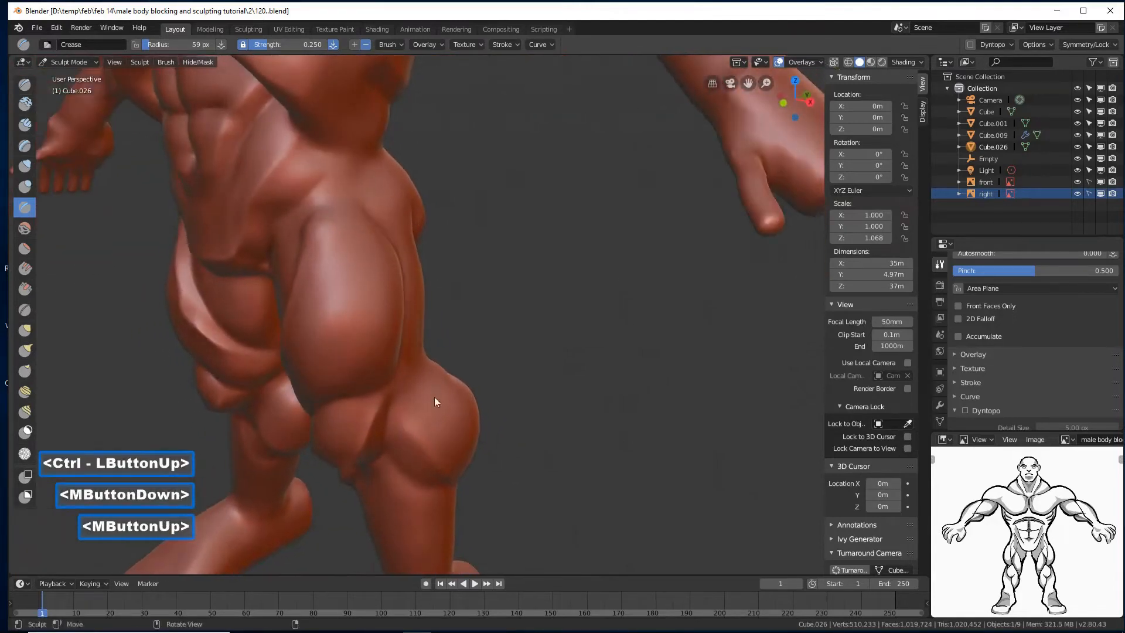
pyautogui.moveTo(414, 409)
pyautogui.keyDown('ctrl'); pyautogui.mouseDown()
pyautogui.moveTo(458, 374)
pyautogui.moveTo(412, 416)
pyautogui.mouseUp(); pyautogui.keyUp('ctrl')
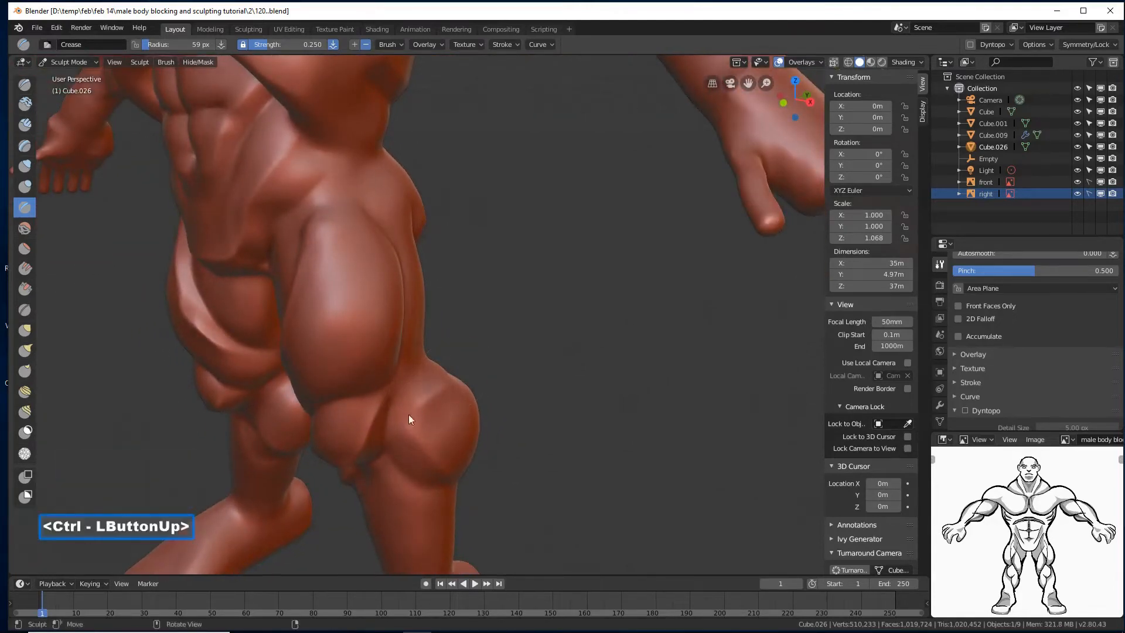
# - Raise sharp muscle ridges along the front and outer side of the thigh with inverted Crease strokes
pyautogui.keyDown('ctrl'); pyautogui.moveTo(412, 416); pyautogui.dragTo(454, 399, button='middle'); pyautogui.keyUp('ctrl')
pyautogui.moveTo(454, 400); pyautogui.dragTo(420, 376, button='middle')
pyautogui.moveTo(410, 367)
pyautogui.keyDown('ctrl'); pyautogui.mouseDown(button='middle')
pyautogui.moveTo(434, 371)
pyautogui.moveTo(341, 206)
pyautogui.mouseUp(button='middle'); pyautogui.keyUp('ctrl')
pyautogui.moveTo(339, 207)
pyautogui.keyDown('ctrl'); pyautogui.mouseDown()
pyautogui.moveTo(351, 264)
pyautogui.moveTo(328, 333)
pyautogui.moveTo(351, 272)
pyautogui.moveTo(334, 342)
pyautogui.moveTo(311, 371)
pyautogui.mouseUp(); pyautogui.keyUp('ctrl')
pyautogui.moveTo(311, 371)
pyautogui.mouseDown(button='middle')
pyautogui.moveTo(341, 334)
pyautogui.moveTo(324, 356)
pyautogui.mouseUp(button='middle')
pyautogui.moveTo(324, 356)
pyautogui.keyDown('ctrl'); pyautogui.mouseDown()
pyautogui.moveTo(226, 384)
pyautogui.moveTo(181, 413)
pyautogui.mouseUp(); pyautogui.keyUp('ctrl')
# - Sharpen the muscle forms around the lower thigh and knee with inverted Crease strokes
pyautogui.moveTo(181, 413)
pyautogui.mouseDown(button='middle')
pyautogui.moveTo(219, 400)
pyautogui.moveTo(269, 407)
pyautogui.moveTo(259, 387)
pyautogui.mouseUp(button='middle')
pyautogui.keyDown('ctrl'); pyautogui.moveTo(207, 385); pyautogui.dragTo(134, 448); pyautogui.keyUp('ctrl')
pyautogui.moveTo(182, 396)
pyautogui.keyDown('ctrl'); pyautogui.mouseDown()
pyautogui.moveTo(206, 382)
pyautogui.moveTo(141, 440)
pyautogui.mouseUp(); pyautogui.keyUp('ctrl')
pyautogui.keyDown('ctrl'); pyautogui.moveTo(198, 416); pyautogui.dragTo(215, 424, button='middle'); pyautogui.keyUp('ctrl')
pyautogui.moveTo(325, 381)
pyautogui.mouseDown(button='middle')
pyautogui.moveTo(402, 384)
pyautogui.moveTo(427, 373)
pyautogui.moveTo(418, 368)
pyautogui.mouseUp(button='middle')
pyautogui.moveTo(264, 336)
pyautogui.keyDown('ctrl'); pyautogui.mouseDown()
pyautogui.moveTo(250, 371)
pyautogui.moveTo(289, 338)
pyautogui.moveTo(238, 371)
pyautogui.moveTo(249, 402)
pyautogui.mouseUp(); pyautogui.keyUp('ctrl')
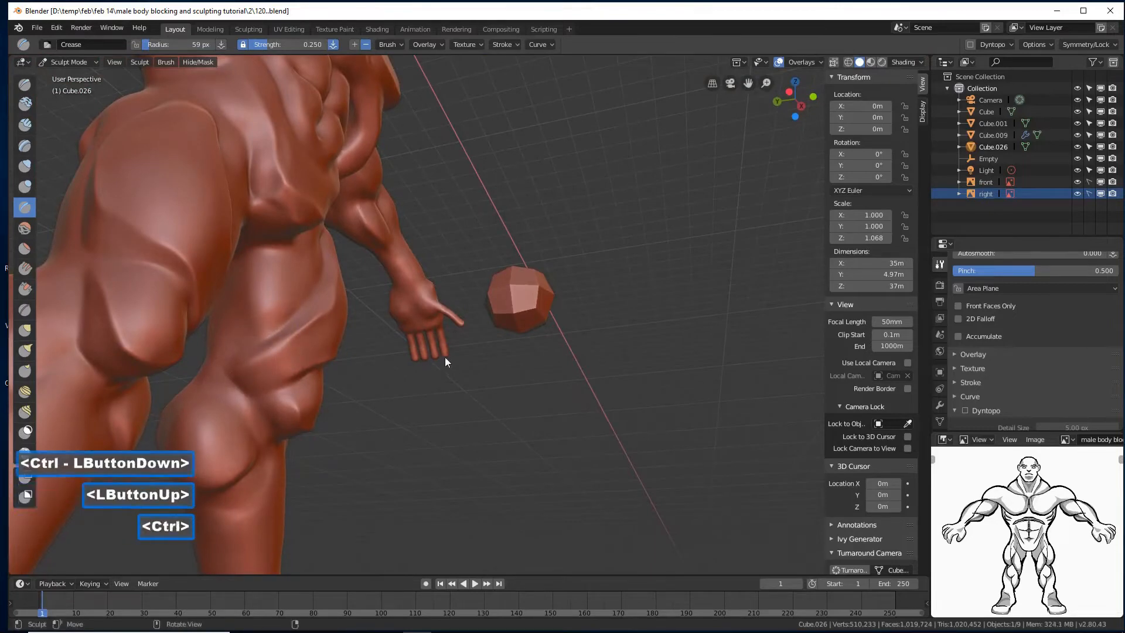
pyautogui.moveTo(444, 357)
pyautogui.keyDown('ctrl'); pyautogui.mouseDown(button='middle')
pyautogui.moveTo(514, 342)
pyautogui.moveTo(557, 312)
pyautogui.moveTo(556, 257)
pyautogui.moveTo(558, 269)
pyautogui.moveTo(577, 269)
pyautogui.mouseUp(button='middle'); pyautogui.keyUp('ctrl')
pyautogui.moveTo(577, 268)
pyautogui.keyDown('ctrl'); pyautogui.mouseDown(button='middle')
pyautogui.moveTo(628, 284)
pyautogui.moveTo(603, 288)
pyautogui.moveTo(611, 283)
pyautogui.mouseUp(button='middle'); pyautogui.keyUp('ctrl')
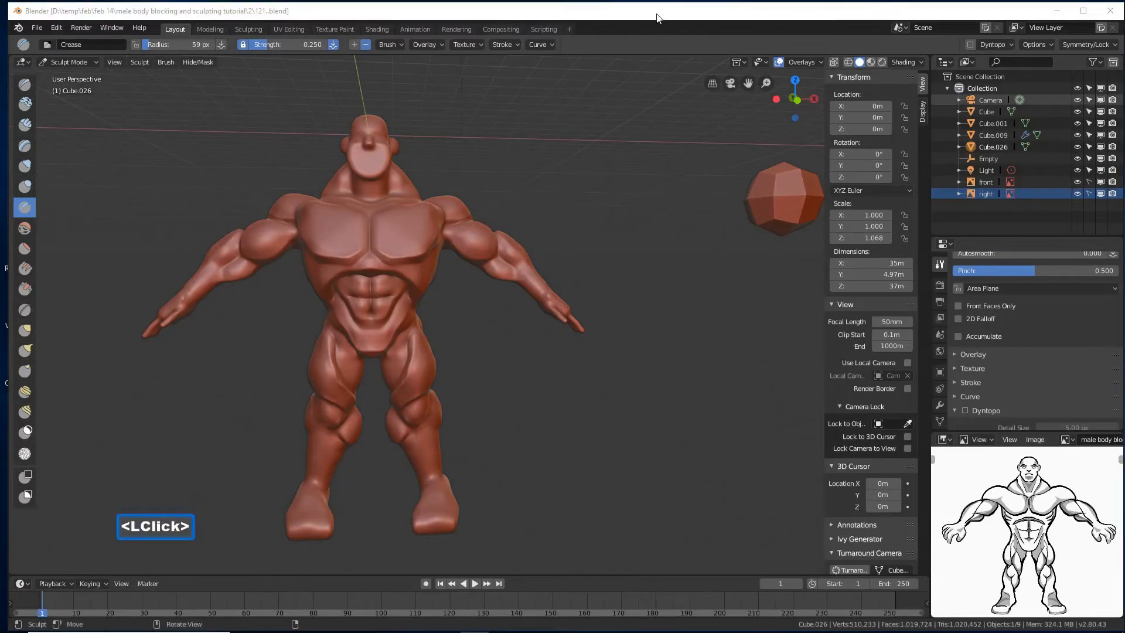
pyautogui.click(627, 216)
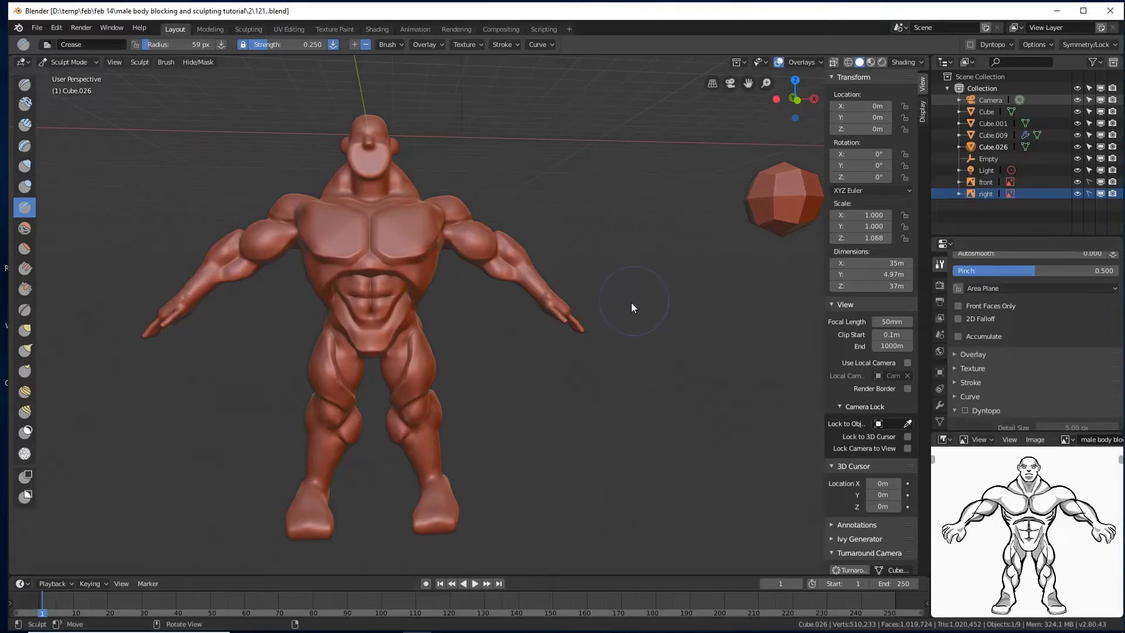
pyautogui.moveTo(632, 308)
pyautogui.mouseDown(button='middle')
pyautogui.moveTo(603, 301)
pyautogui.moveTo(602, 313)
pyautogui.mouseUp(button='middle')
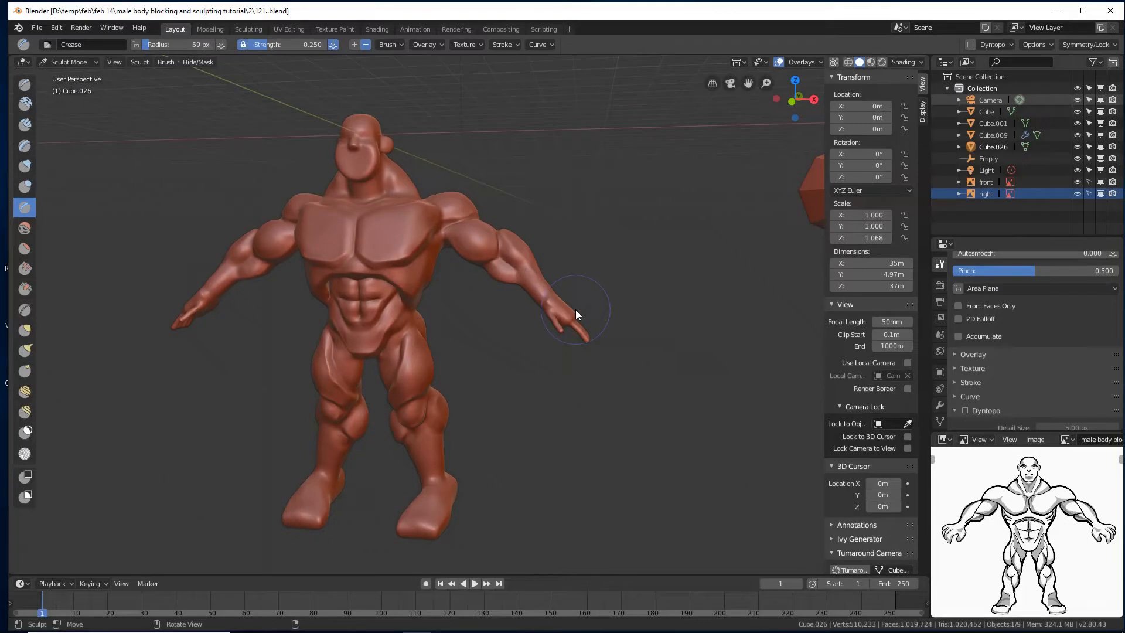
# - Crease the side of the rib cage below the armpit and raise a ridge beneath the chest muscle
pyautogui.moveTo(518, 338)
pyautogui.keyDown('ctrl'); pyautogui.mouseDown(button='middle')
pyautogui.moveTo(478, 304)
pyautogui.moveTo(448, 316)
pyautogui.mouseUp(button='middle'); pyautogui.keyUp('ctrl')
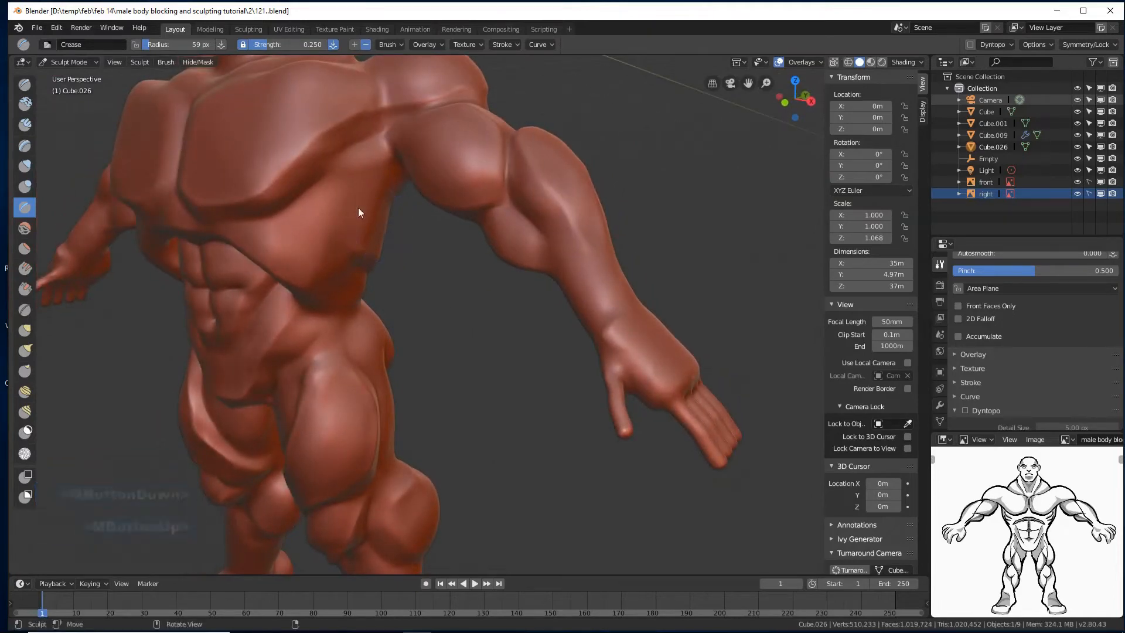
pyautogui.moveTo(355, 186)
pyautogui.mouseDown()
pyautogui.moveTo(314, 208)
pyautogui.moveTo(346, 196)
pyautogui.moveTo(332, 197)
pyautogui.moveTo(368, 215)
pyautogui.mouseUp()
pyautogui.moveTo(368, 215); pyautogui.dragTo(369, 216, button='middle')
pyautogui.moveTo(371, 216)
pyautogui.keyDown('ctrl'); pyautogui.mouseDown()
pyautogui.moveTo(311, 231)
pyautogui.moveTo(362, 193)
pyautogui.moveTo(341, 189)
pyautogui.mouseUp(); pyautogui.keyUp('ctrl')
pyautogui.moveTo(297, 219)
pyautogui.keyDown('ctrl'); pyautogui.mouseDown()
pyautogui.moveTo(337, 195)
pyautogui.moveTo(381, 231)
pyautogui.mouseUp(); pyautogui.keyUp('ctrl')
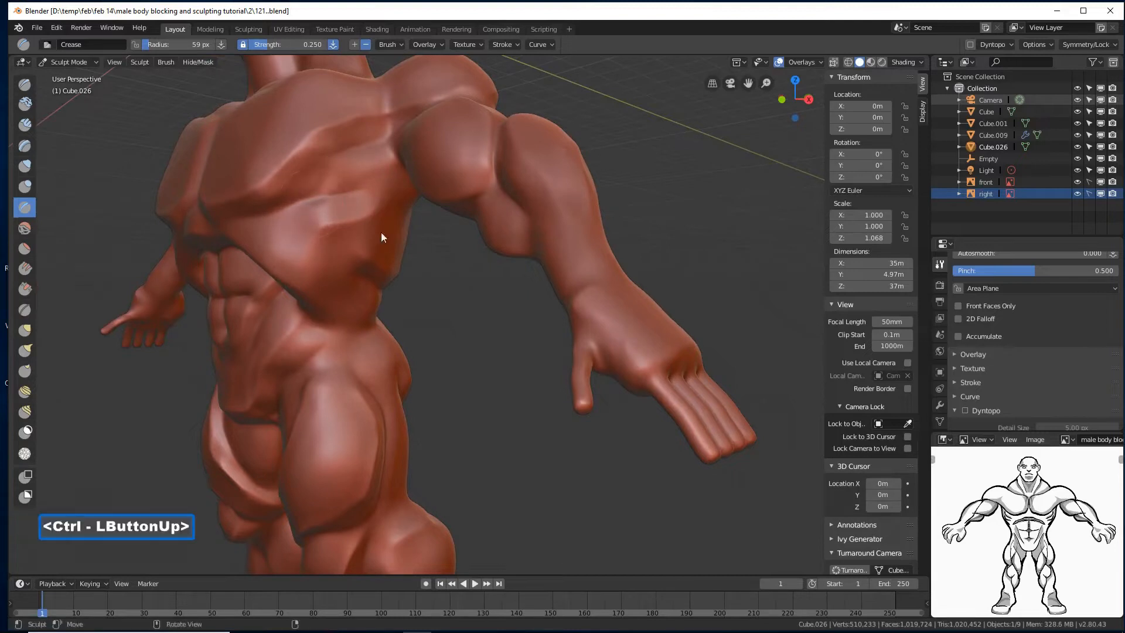
# - Carve a further groove lower on the side ribs and sharpen its edge with the Crease brush
pyautogui.moveTo(381, 231); pyautogui.dragTo(382, 223, button='middle')
pyautogui.moveTo(381, 224)
pyautogui.mouseDown()
pyautogui.moveTo(324, 251)
pyautogui.moveTo(356, 248)
pyautogui.mouseUp()
pyautogui.moveTo(356, 248); pyautogui.dragTo(363, 233, button='middle')
pyautogui.moveTo(372, 234)
pyautogui.keyDown('ctrl'); pyautogui.mouseDown()
pyautogui.moveTo(339, 240)
pyautogui.moveTo(374, 233)
pyautogui.moveTo(318, 260)
pyautogui.moveTo(357, 246)
pyautogui.mouseUp(); pyautogui.keyUp('ctrl')
pyautogui.moveTo(356, 246); pyautogui.dragTo(360, 227, button='middle')
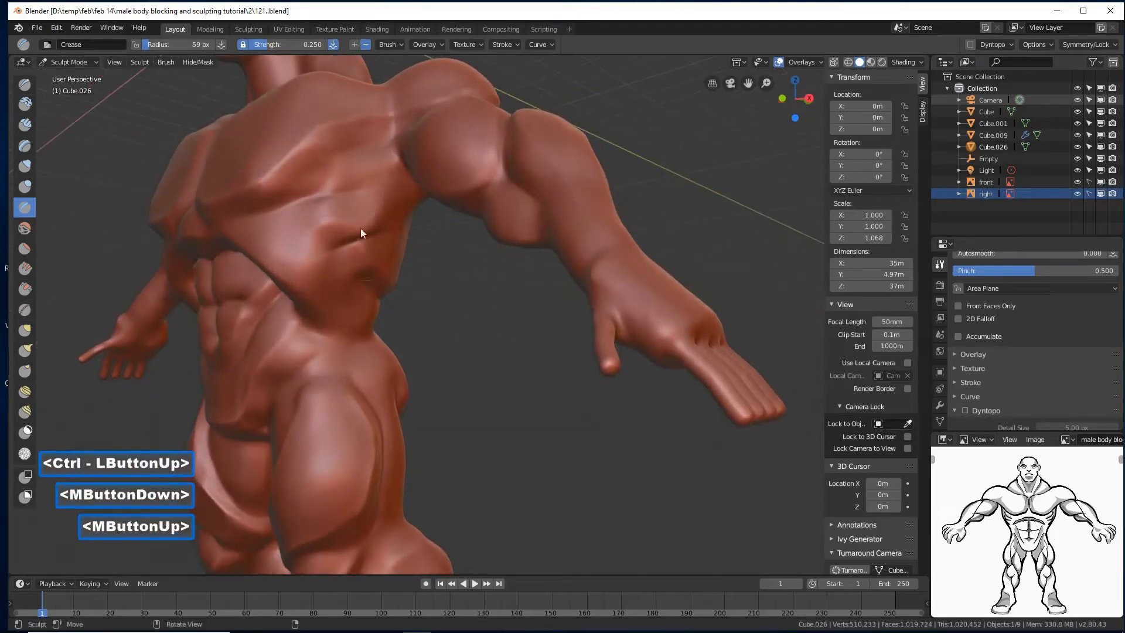
# - Build up the serratus muscle bulges along the side ribs using the Blob brush at a 45 px radius
pyautogui.moveTo(389, 266)
pyautogui.mouseDown(button='middle')
pyautogui.moveTo(361, 235)
pyautogui.moveTo(394, 248)
pyautogui.moveTo(363, 251)
pyautogui.moveTo(65, 169)
pyautogui.mouseUp(button='middle')
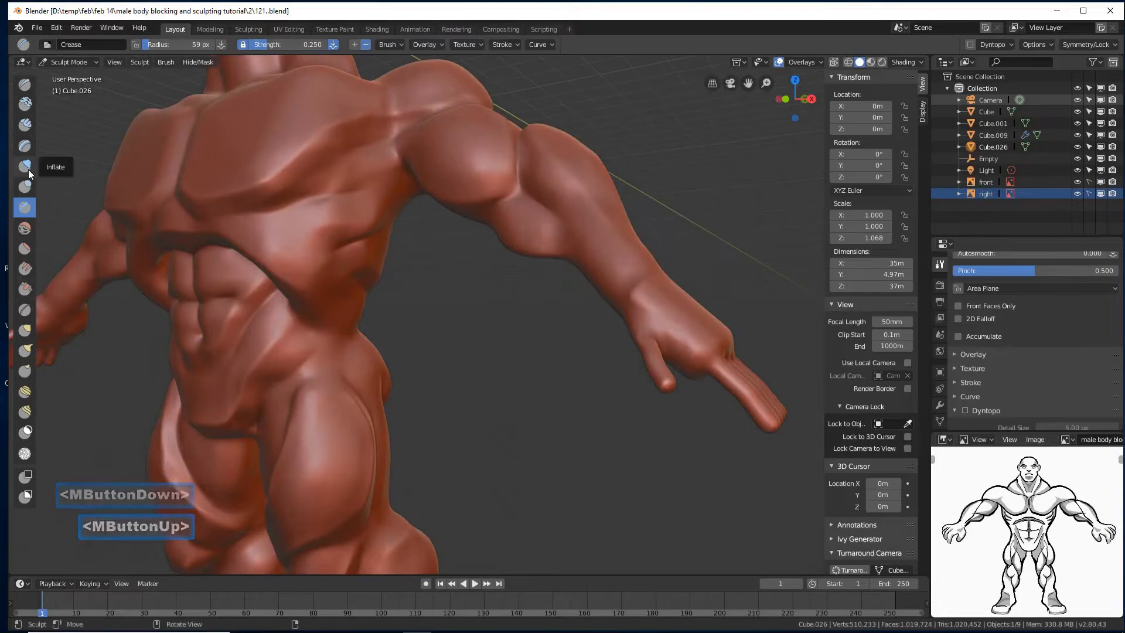
pyautogui.click(28, 185)
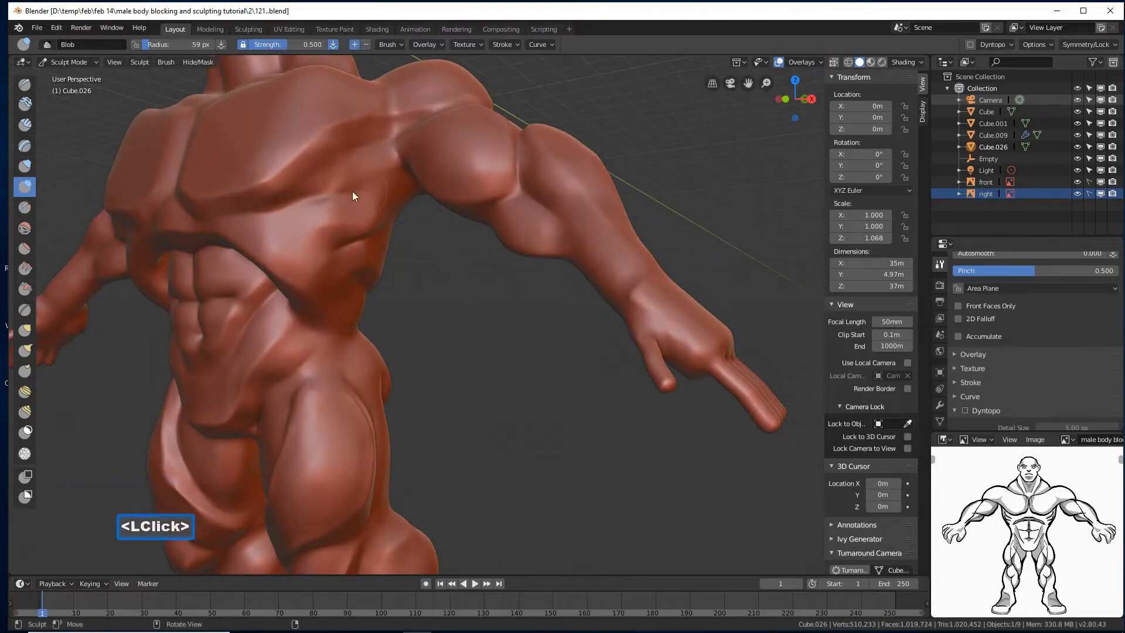
pyautogui.press('f')
pyautogui.click(344, 188)
pyautogui.moveTo(341, 191)
pyautogui.mouseDown()
pyautogui.moveTo(311, 208)
pyautogui.moveTo(342, 191)
pyautogui.moveTo(316, 225)
pyautogui.mouseUp()
pyautogui.moveTo(339, 228)
pyautogui.mouseDown(button='middle')
pyautogui.moveTo(361, 230)
pyautogui.moveTo(380, 205)
pyautogui.mouseUp(button='middle')
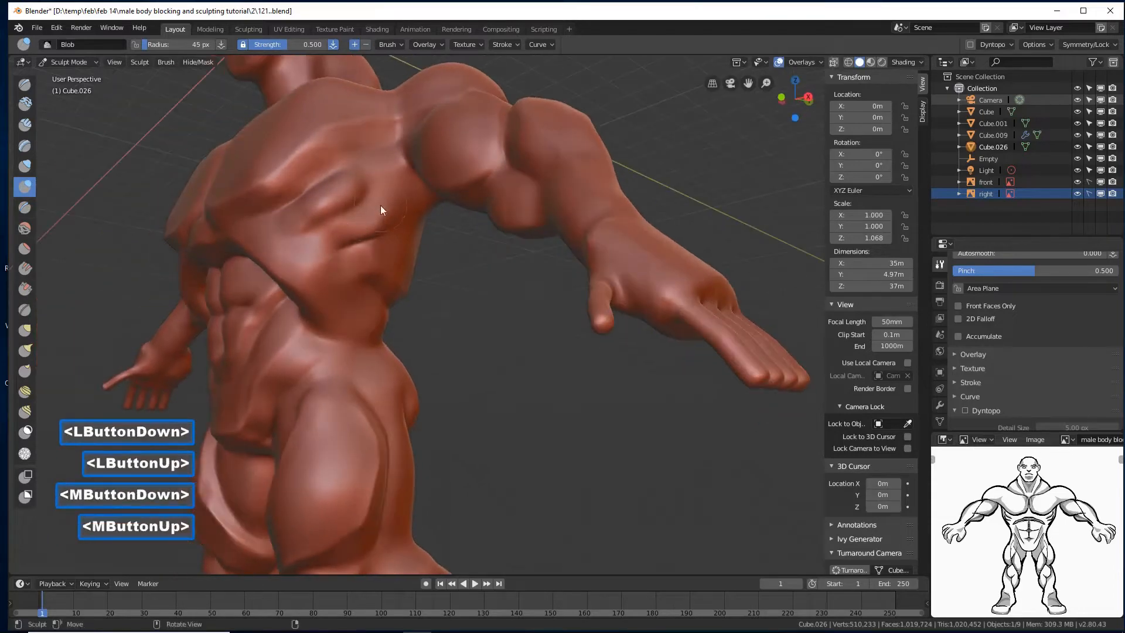
pyautogui.moveTo(316, 237)
pyautogui.mouseDown()
pyautogui.moveTo(309, 243)
pyautogui.moveTo(337, 233)
pyautogui.moveTo(375, 240)
pyautogui.mouseUp()
pyautogui.moveTo(375, 240); pyautogui.dragTo(390, 241, button='middle')
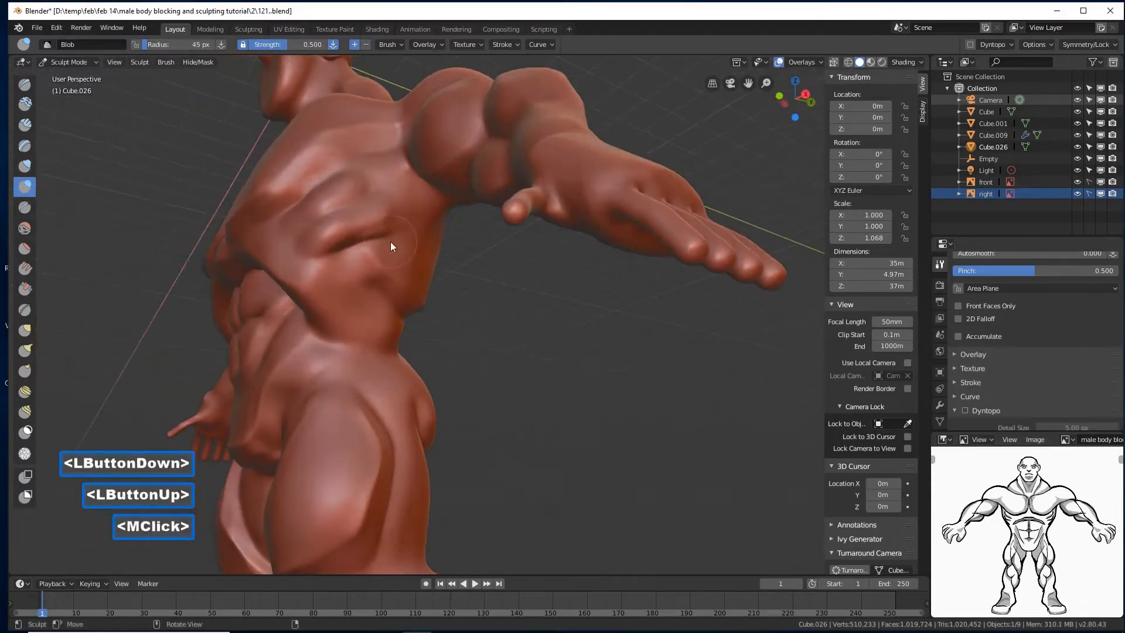
pyautogui.moveTo(390, 241)
pyautogui.mouseDown()
pyautogui.moveTo(330, 266)
pyautogui.moveTo(384, 258)
pyautogui.mouseUp()
pyautogui.moveTo(384, 258); pyautogui.dragTo(402, 276, button='middle')
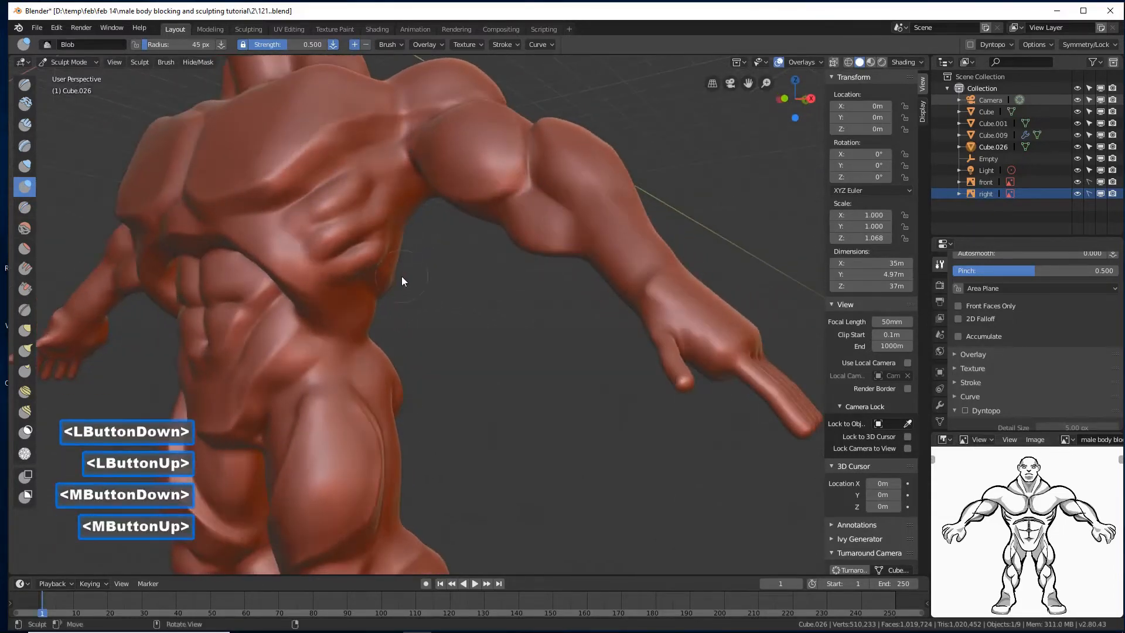
# - Deepen the grooves between the serratus muscles with the Crease brush, sharpen their ridges, and smooth the sculpted surface
pyautogui.click(31, 208)
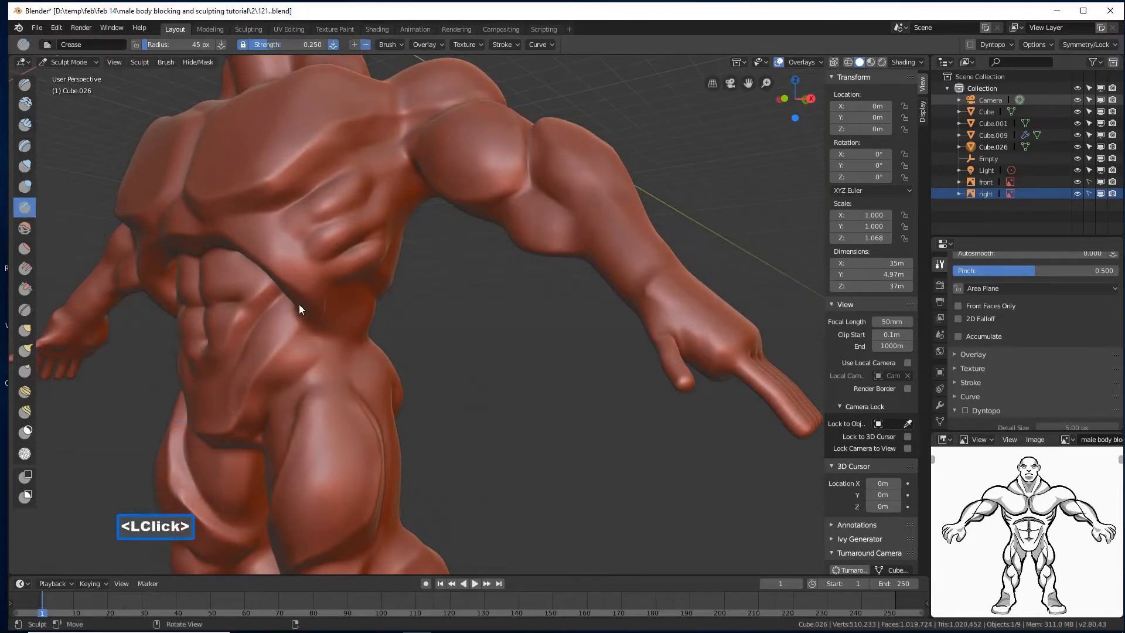
pyautogui.moveTo(299, 304)
pyautogui.mouseDown(button='middle')
pyautogui.moveTo(425, 318)
pyautogui.moveTo(448, 337)
pyautogui.mouseUp(button='middle')
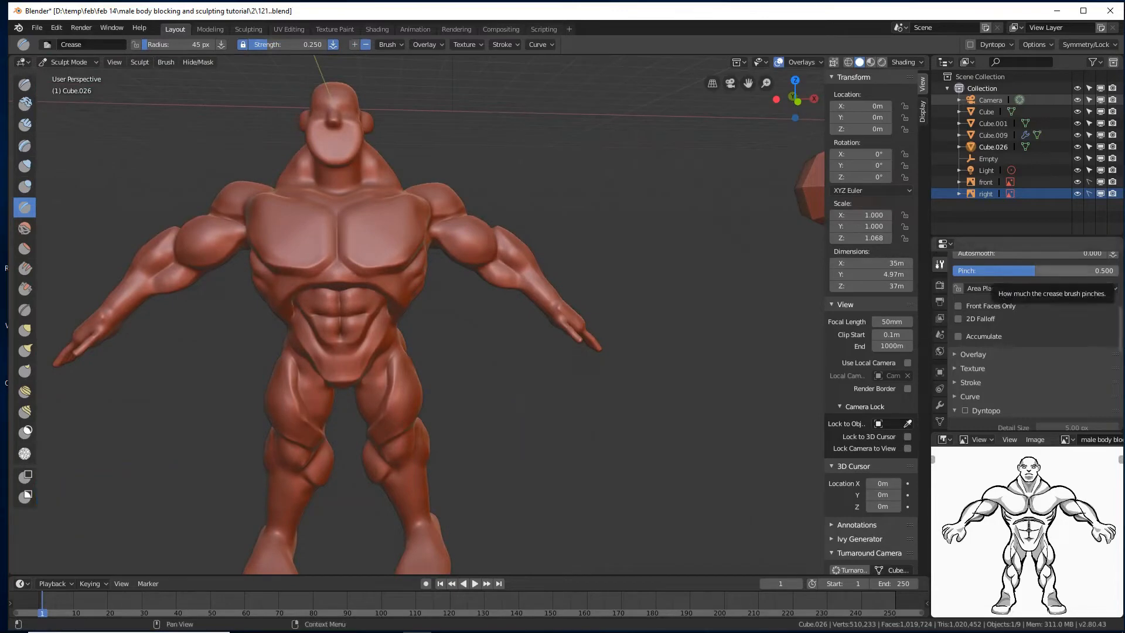
pyautogui.click(631, 413)
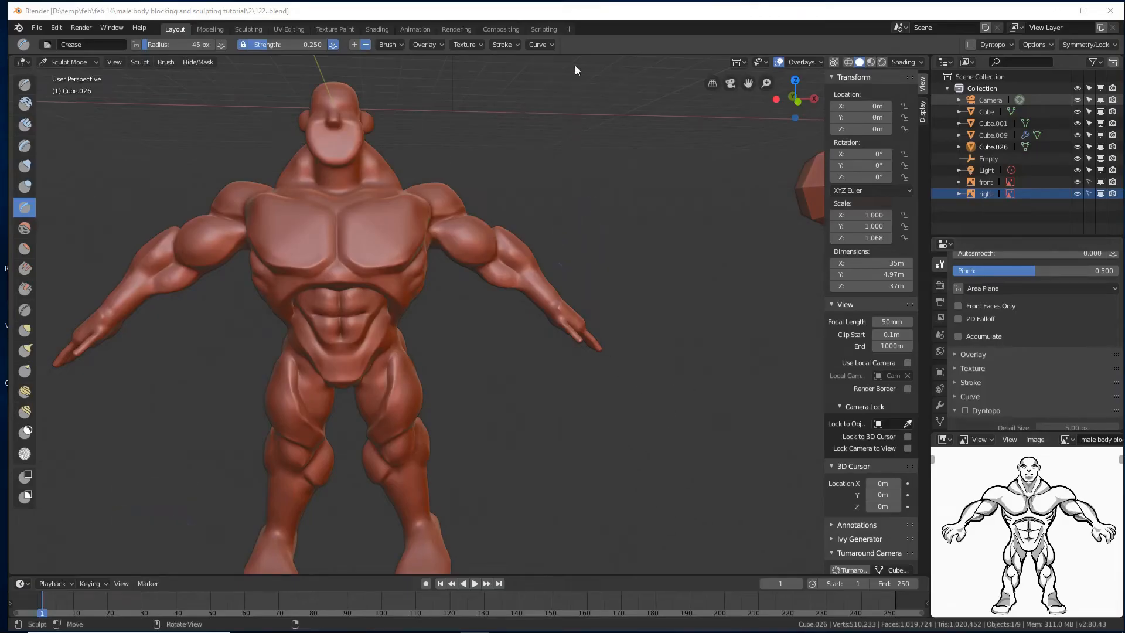
pyautogui.keyDown('ctrl'); pyautogui.moveTo(494, 343); pyautogui.dragTo(481, 329, button='middle'); pyautogui.keyUp('ctrl')
pyautogui.moveTo(480, 328); pyautogui.dragTo(400, 323, button='middle')
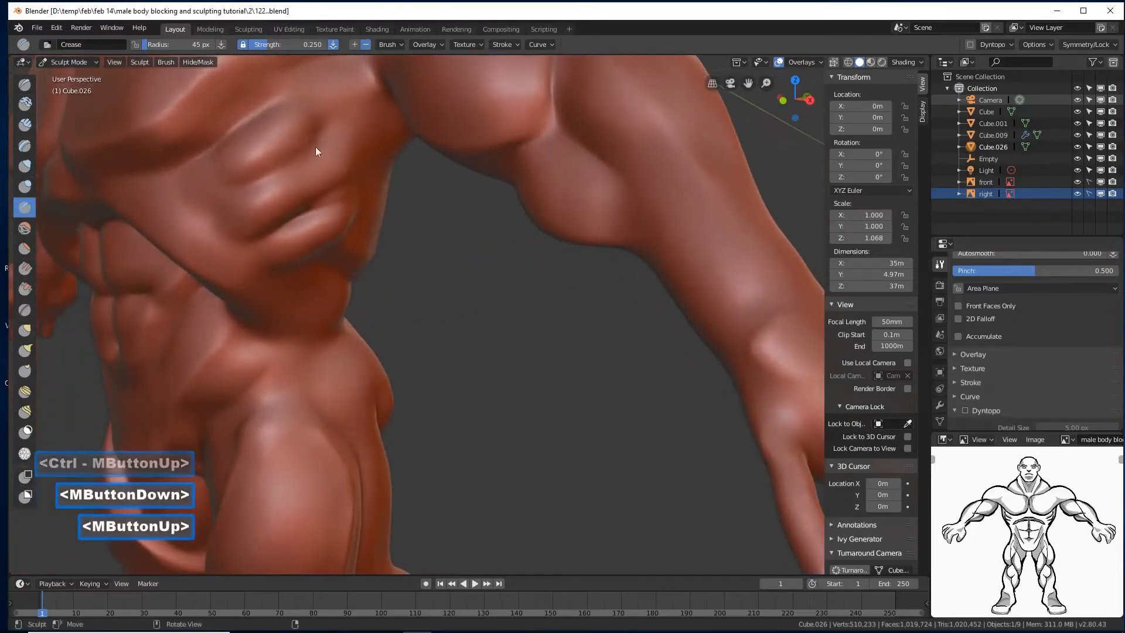
pyautogui.moveTo(309, 142)
pyautogui.mouseDown()
pyautogui.moveTo(223, 201)
pyautogui.moveTo(291, 115)
pyautogui.moveTo(261, 119)
pyautogui.moveTo(301, 106)
pyautogui.moveTo(303, 156)
pyautogui.moveTo(240, 205)
pyautogui.mouseUp()
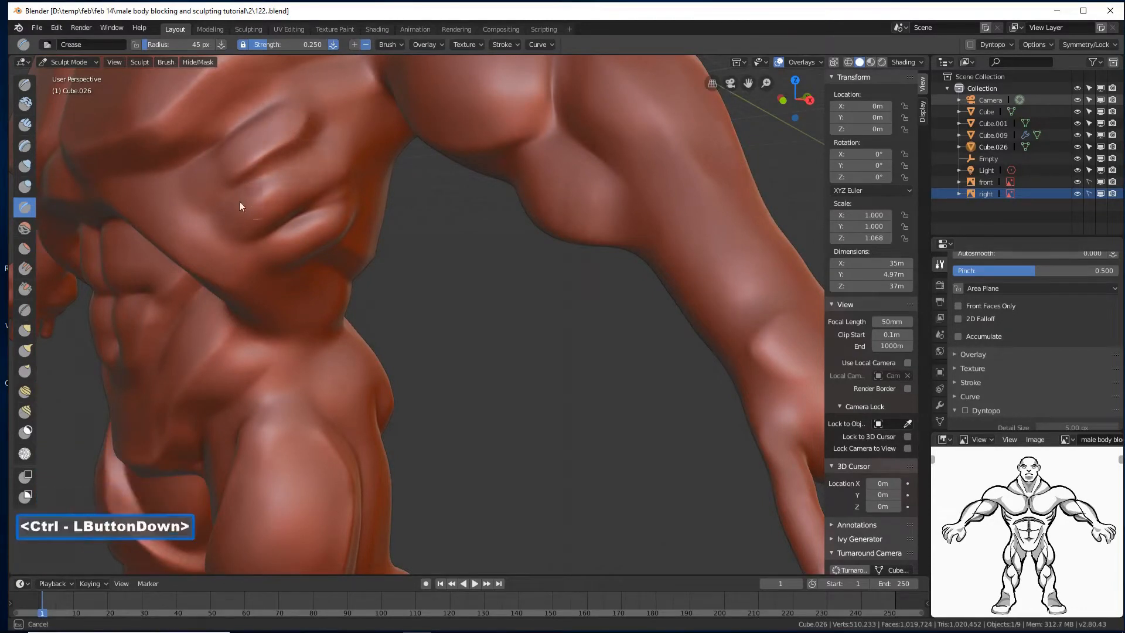
pyautogui.moveTo(306, 156)
pyautogui.keyDown('ctrl'); pyautogui.mouseDown()
pyautogui.moveTo(329, 143)
pyautogui.moveTo(339, 170)
pyautogui.moveTo(245, 233)
pyautogui.moveTo(326, 201)
pyautogui.moveTo(254, 256)
pyautogui.moveTo(339, 201)
pyautogui.moveTo(338, 217)
pyautogui.mouseUp(); pyautogui.keyUp('ctrl')
pyautogui.moveTo(339, 216)
pyautogui.mouseDown(button='middle')
pyautogui.moveTo(337, 236)
pyautogui.moveTo(292, 270)
pyautogui.mouseUp(button='middle')
pyautogui.moveTo(293, 271)
pyautogui.keyDown('ctrl'); pyautogui.mouseDown()
pyautogui.moveTo(349, 235)
pyautogui.moveTo(367, 199)
pyautogui.moveTo(285, 234)
pyautogui.moveTo(319, 195)
pyautogui.moveTo(282, 226)
pyautogui.mouseUp(); pyautogui.keyUp('ctrl')
pyautogui.moveTo(312, 138)
pyautogui.mouseDown()
pyautogui.moveTo(224, 192)
pyautogui.moveTo(225, 202)
pyautogui.mouseUp()
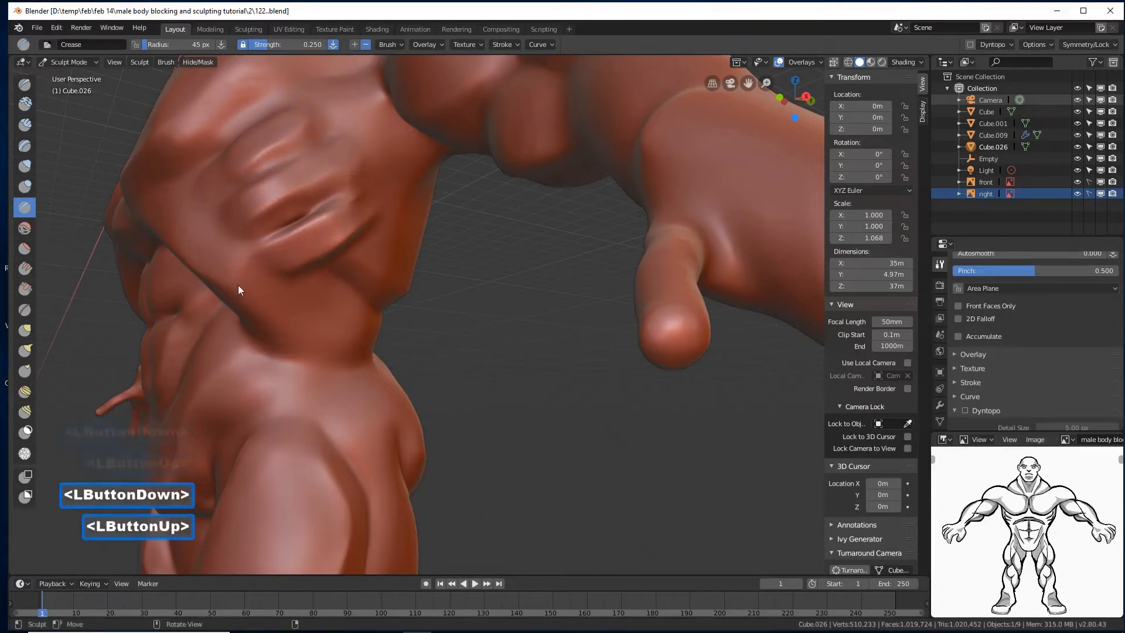
pyautogui.moveTo(291, 269)
pyautogui.keyDown('ctrl'); pyautogui.mouseDown(button='middle')
pyautogui.moveTo(292, 282)
pyautogui.moveTo(421, 279)
pyautogui.moveTo(424, 307)
pyautogui.moveTo(404, 294)
pyautogui.moveTo(442, 321)
pyautogui.moveTo(375, 326)
pyautogui.moveTo(397, 335)
pyautogui.moveTo(418, 290)
pyautogui.mouseUp(button='middle'); pyautogui.keyUp('ctrl')
pyautogui.moveTo(388, 179)
pyautogui.keyDown('shift'); pyautogui.mouseDown()
pyautogui.moveTo(353, 188)
pyautogui.moveTo(394, 157)
pyautogui.moveTo(343, 195)
pyautogui.moveTo(329, 186)
pyautogui.moveTo(303, 194)
pyautogui.moveTo(293, 233)
pyautogui.moveTo(314, 208)
pyautogui.mouseUp(); pyautogui.keyUp('shift')
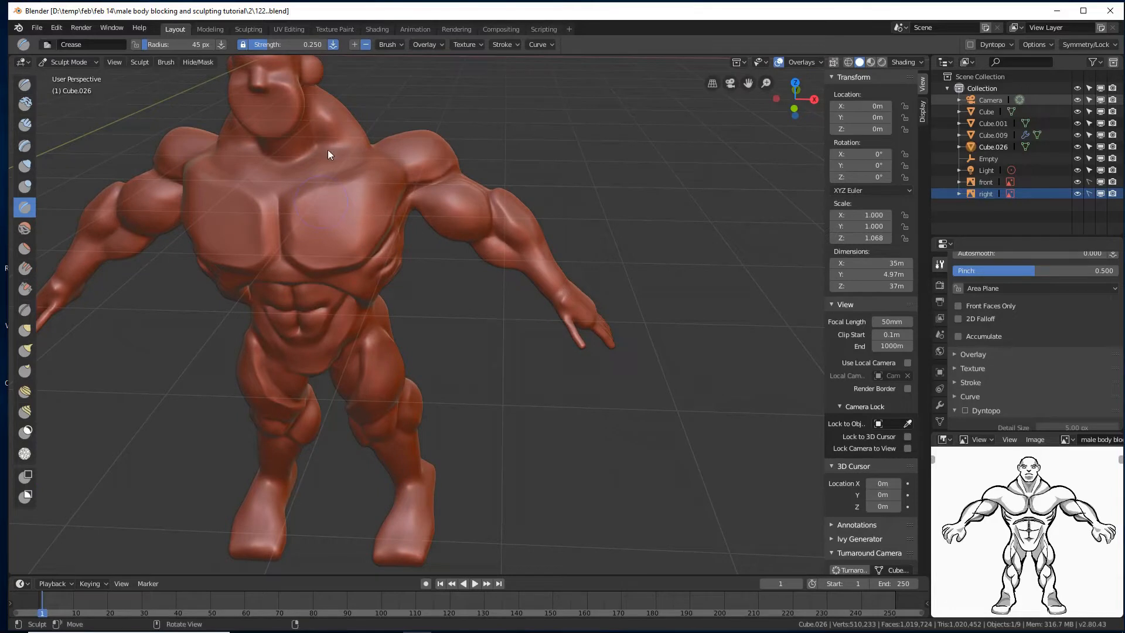
# - Start the side neck muscle below the ear using the Blob brush at a 32 px radius
pyautogui.moveTo(328, 154)
pyautogui.mouseDown(button='middle')
pyautogui.moveTo(342, 135)
pyautogui.moveTo(91, 159)
pyautogui.mouseUp(button='middle')
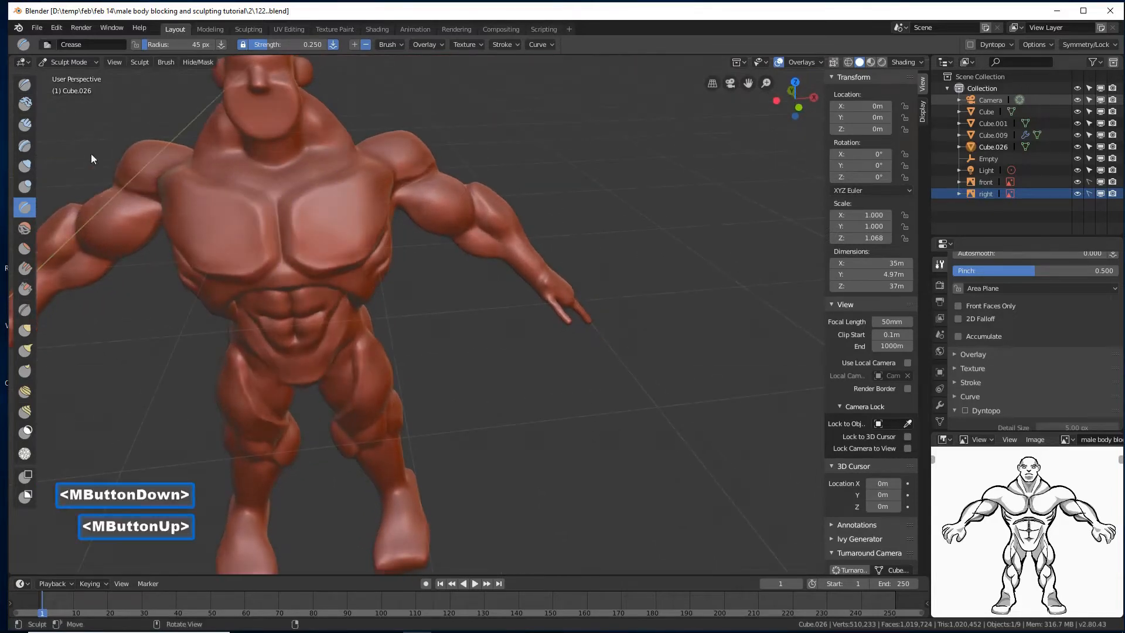
pyautogui.click(25, 186)
pyautogui.moveTo(234, 166)
pyautogui.mouseDown(button='middle')
pyautogui.moveTo(286, 156)
pyautogui.moveTo(315, 167)
pyautogui.mouseUp(button='middle')
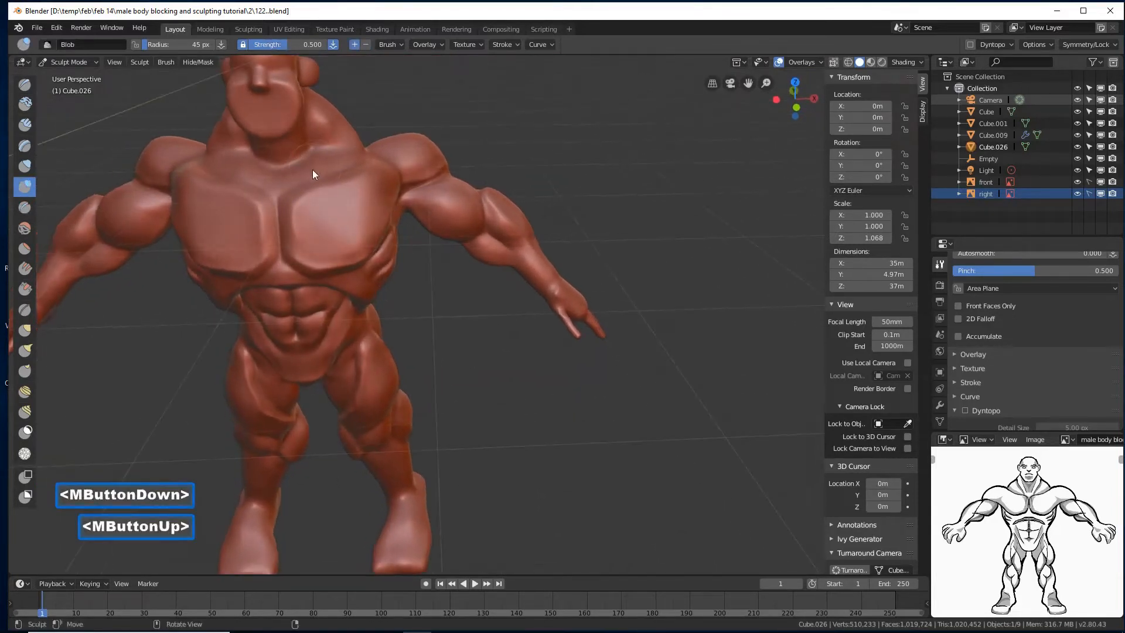
pyautogui.press('f')
pyautogui.click(305, 170)
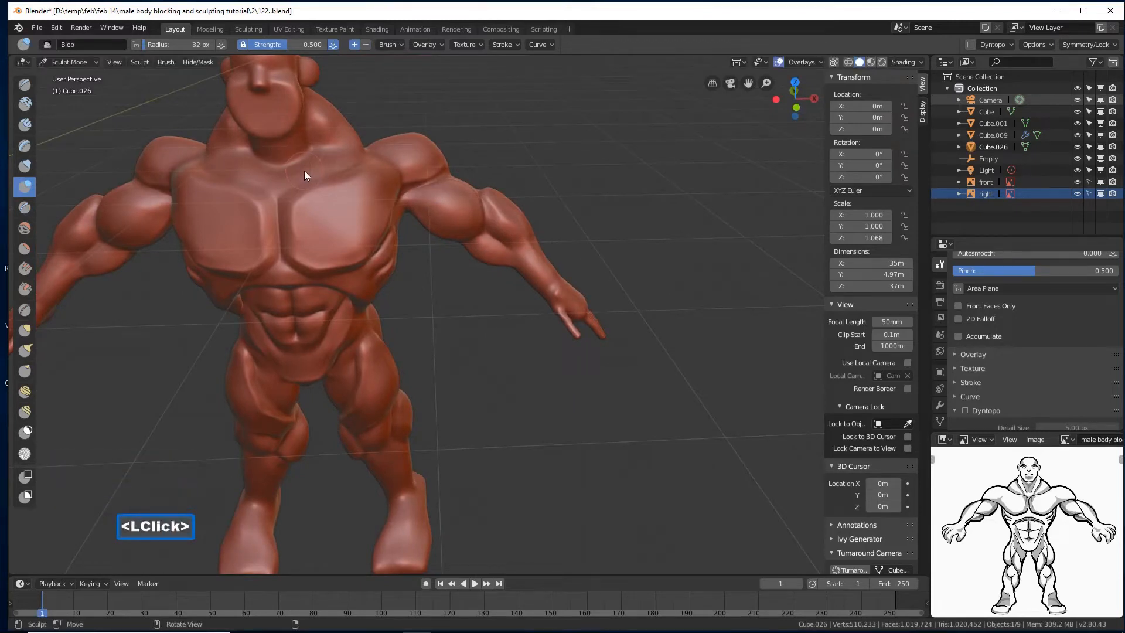
pyautogui.moveTo(304, 170)
pyautogui.mouseDown(button='middle')
pyautogui.moveTo(283, 161)
pyautogui.moveTo(338, 101)
pyautogui.moveTo(351, 135)
pyautogui.mouseUp(button='middle')
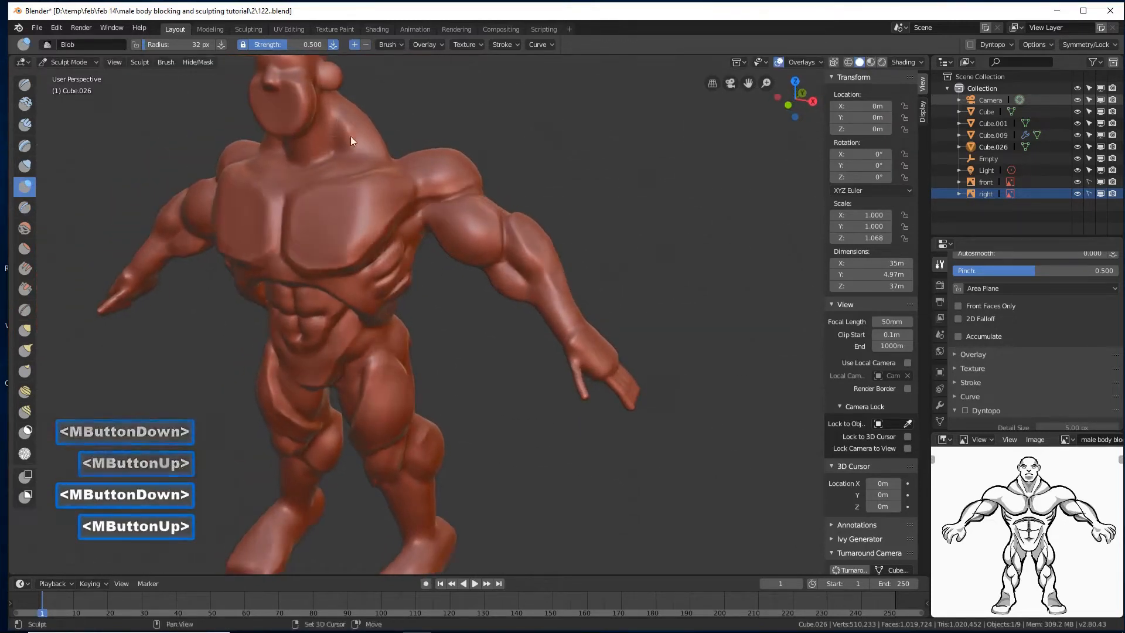
pyautogui.moveTo(393, 168)
pyautogui.keyDown('ctrl'); pyautogui.mouseDown(button='middle')
pyautogui.moveTo(386, 130)
pyautogui.moveTo(402, 172)
pyautogui.moveTo(332, 178)
pyautogui.moveTo(447, 167)
pyautogui.mouseUp(button='middle'); pyautogui.keyUp('ctrl')
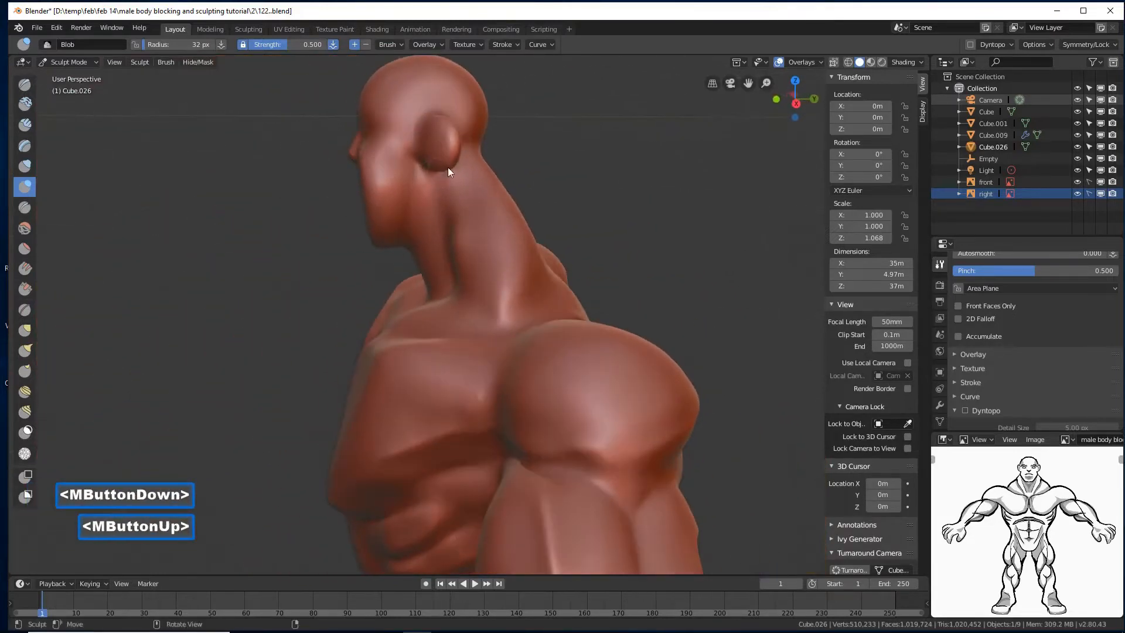
pyautogui.moveTo(455, 172); pyautogui.dragTo(465, 170)
pyautogui.moveTo(465, 171)
pyautogui.mouseDown(button='middle')
pyautogui.moveTo(442, 165)
pyautogui.moveTo(455, 158)
pyautogui.mouseUp(button='middle')
pyautogui.moveTo(452, 205); pyautogui.dragTo(441, 234)
pyautogui.moveTo(441, 234)
pyautogui.mouseDown(button='middle')
pyautogui.moveTo(519, 216)
pyautogui.moveTo(602, 220)
pyautogui.moveTo(453, 254)
pyautogui.mouseUp(button='middle')
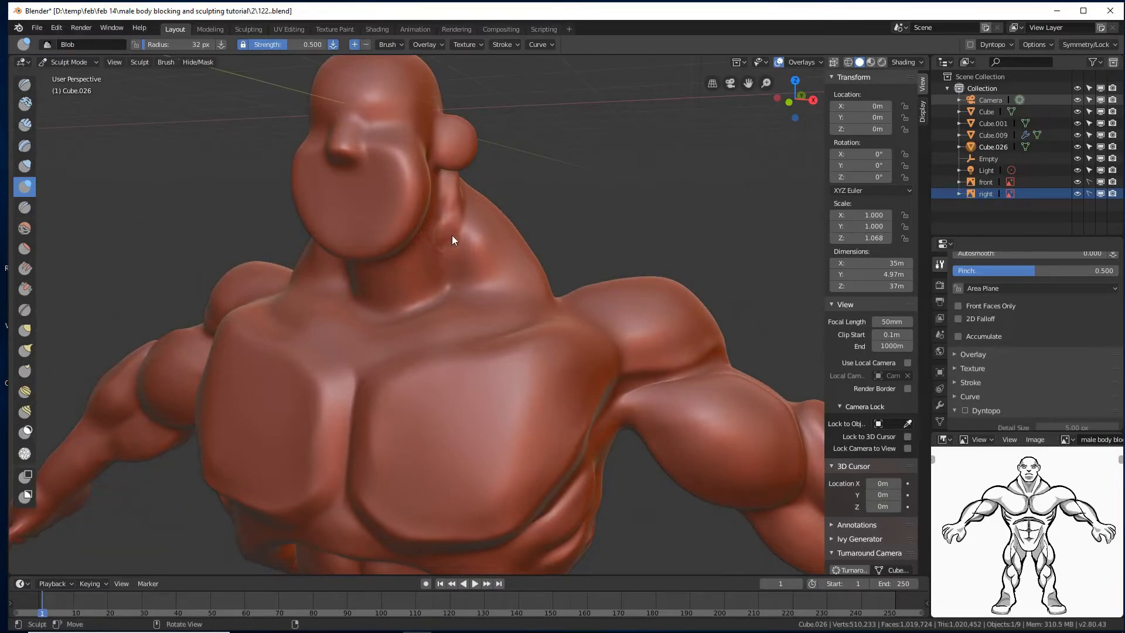
# - Extend the side neck muscle from below the ear down to the inner collarbone with the Blob brush, smoothing along its length
pyautogui.moveTo(451, 234); pyautogui.dragTo(444, 265)
pyautogui.moveTo(424, 313)
pyautogui.mouseDown()
pyautogui.moveTo(374, 360)
pyautogui.moveTo(414, 323)
pyautogui.moveTo(449, 228)
pyautogui.mouseUp()
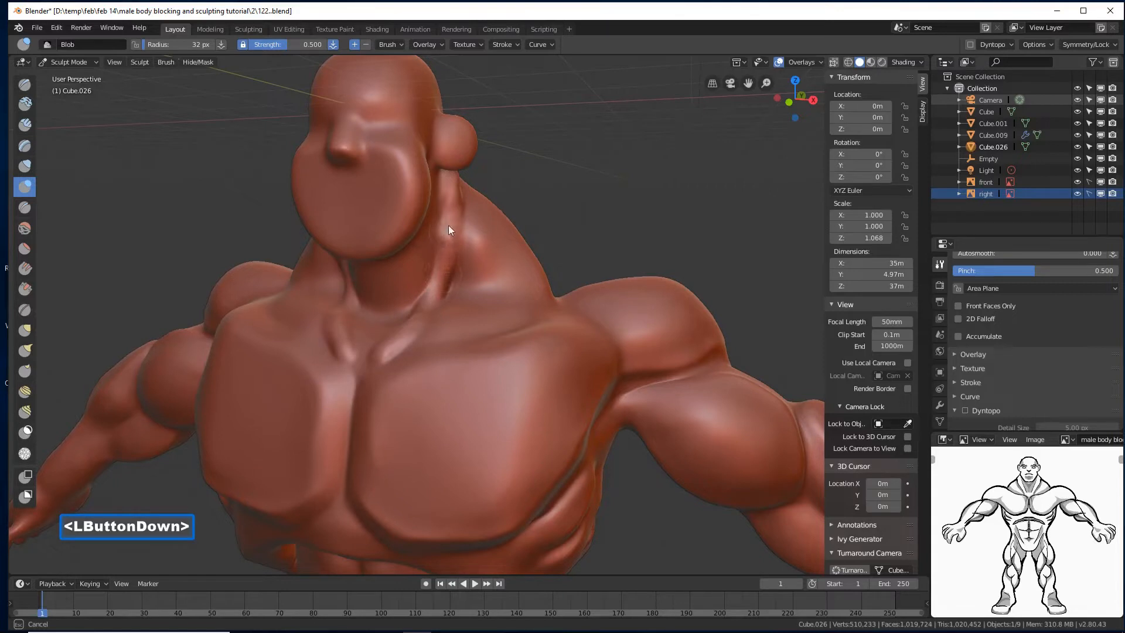
pyautogui.moveTo(433, 276)
pyautogui.mouseDown()
pyautogui.moveTo(409, 326)
pyautogui.moveTo(374, 353)
pyautogui.moveTo(424, 294)
pyautogui.mouseUp()
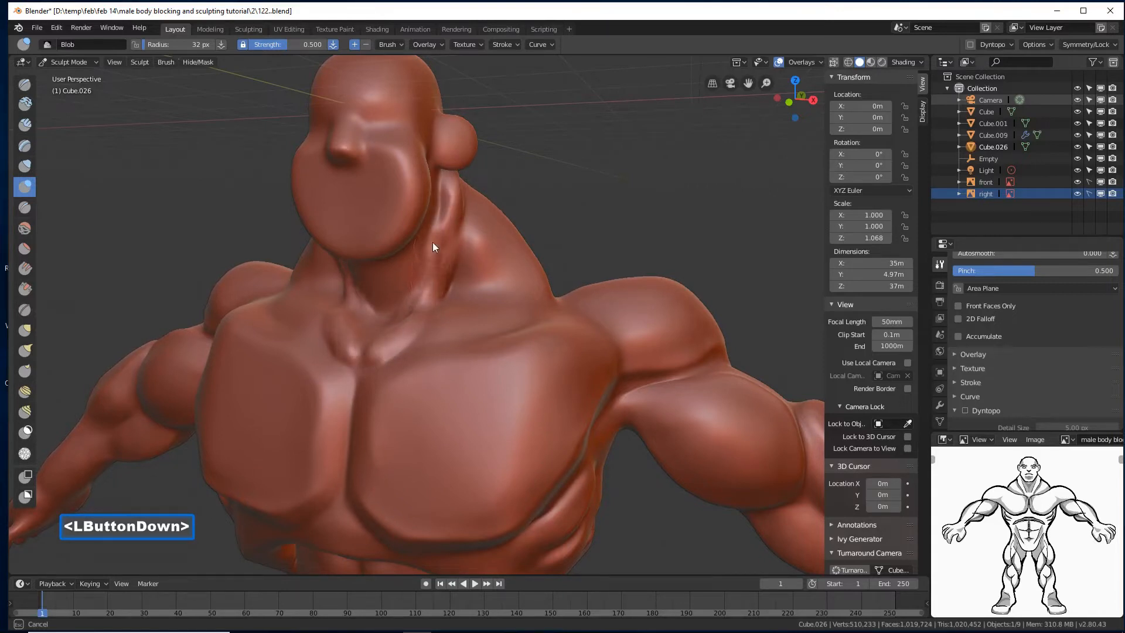
pyautogui.moveTo(451, 200)
pyautogui.keyDown('shift'); pyautogui.mouseDown()
pyautogui.moveTo(434, 275)
pyautogui.moveTo(416, 300)
pyautogui.moveTo(434, 305)
pyautogui.mouseUp(); pyautogui.keyUp('shift')
pyautogui.moveTo(434, 305); pyautogui.dragTo(433, 308, button='middle')
pyautogui.moveTo(410, 317)
pyautogui.mouseDown()
pyautogui.moveTo(402, 323)
pyautogui.moveTo(443, 230)
pyautogui.mouseUp()
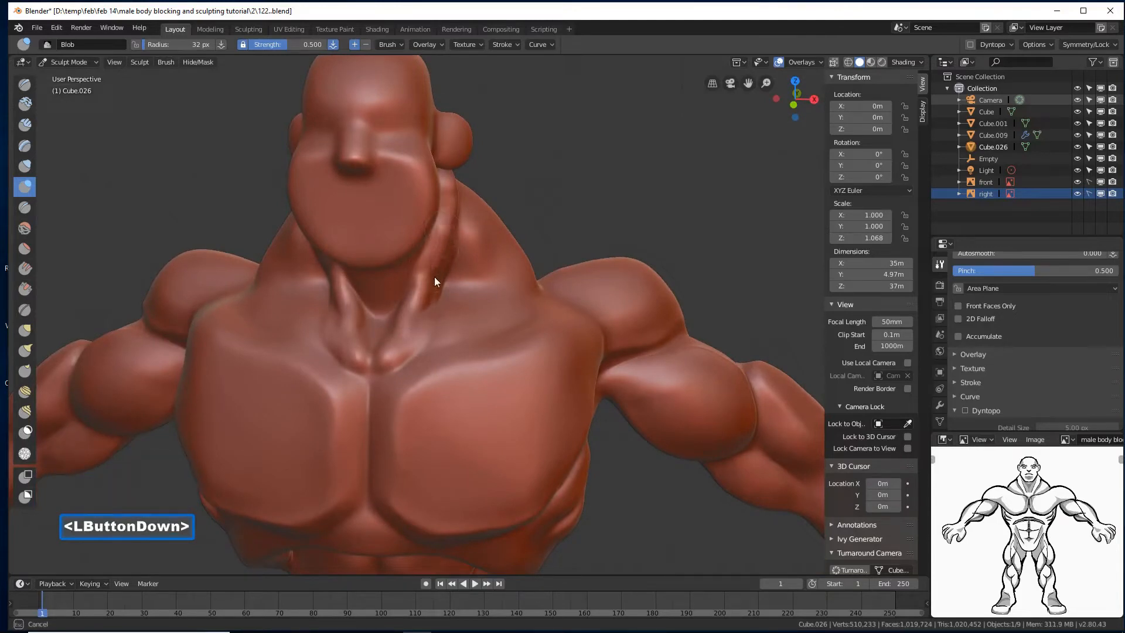
# - Thicken the upper part of the side neck muscle with the Blob brush and smooth its surface below the ear
pyautogui.moveTo(434, 277)
pyautogui.mouseDown()
pyautogui.moveTo(441, 253)
pyautogui.moveTo(423, 332)
pyautogui.moveTo(424, 308)
pyautogui.moveTo(414, 326)
pyautogui.moveTo(430, 279)
pyautogui.moveTo(395, 352)
pyautogui.moveTo(477, 284)
pyautogui.mouseUp()
pyautogui.moveTo(477, 283); pyautogui.dragTo(442, 265, button='middle')
pyautogui.moveTo(462, 190)
pyautogui.mouseDown()
pyautogui.moveTo(444, 262)
pyautogui.moveTo(447, 252)
pyautogui.mouseUp()
pyautogui.keyDown('shift'); pyautogui.moveTo(457, 226); pyautogui.dragTo(471, 192); pyautogui.keyUp('shift')
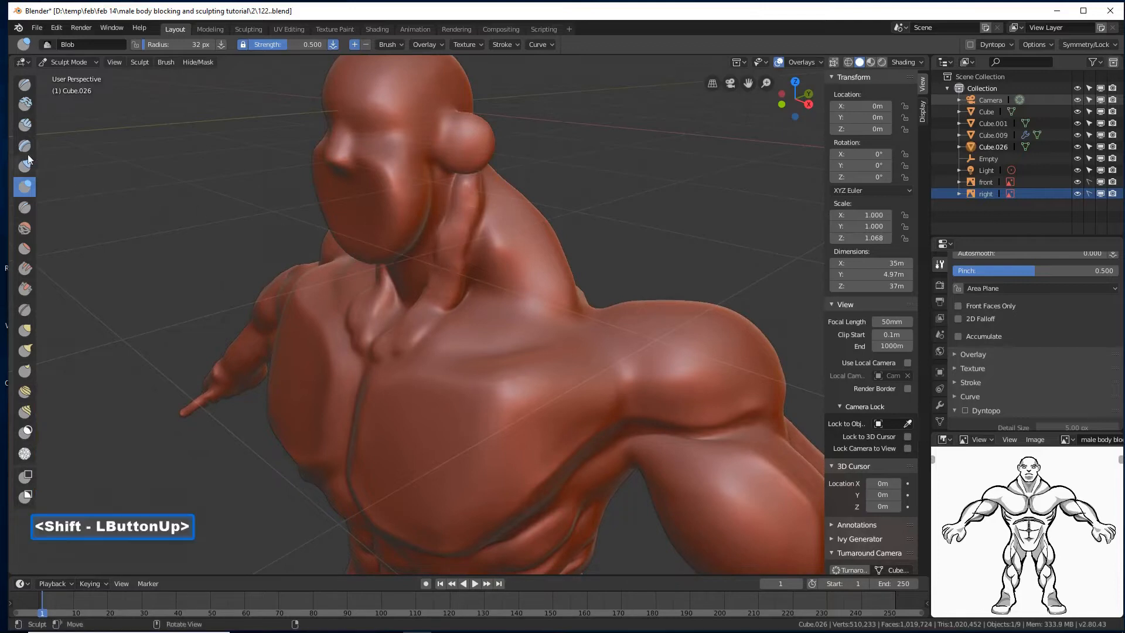
# - Swell the side neck muscle down to its lower end with the Inflate/Deflate brush, and smooth the lower part
pyautogui.click(26, 165)
pyautogui.moveTo(328, 199); pyautogui.dragTo(421, 202, button='middle')
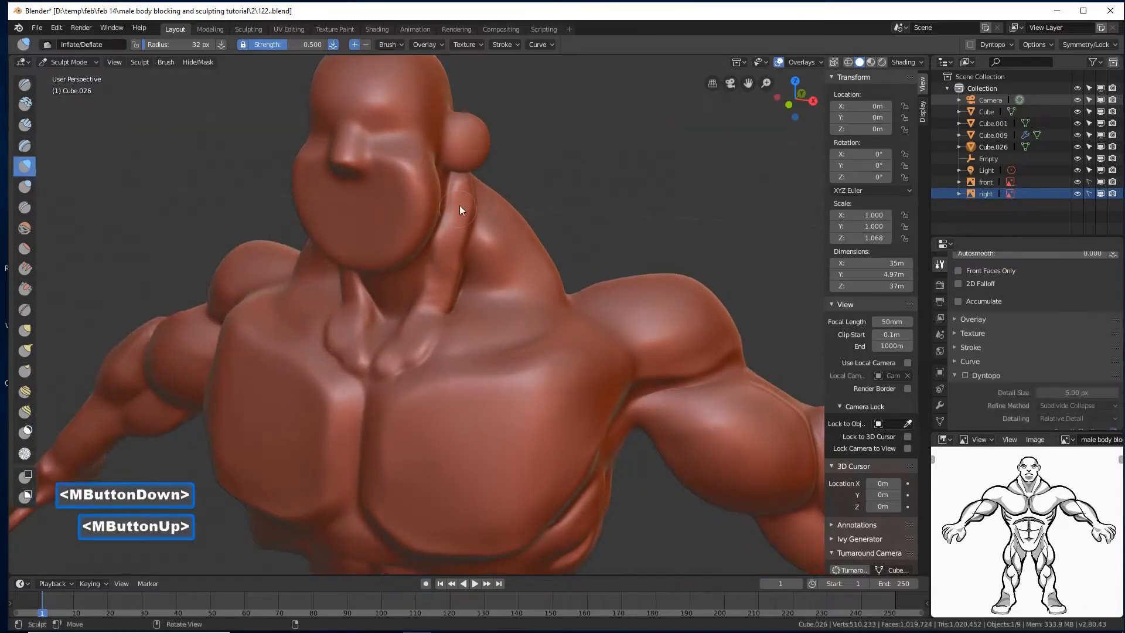
pyautogui.moveTo(446, 263)
pyautogui.mouseDown()
pyautogui.moveTo(455, 230)
pyautogui.moveTo(428, 318)
pyautogui.moveTo(385, 361)
pyautogui.moveTo(421, 287)
pyautogui.moveTo(424, 314)
pyautogui.mouseUp()
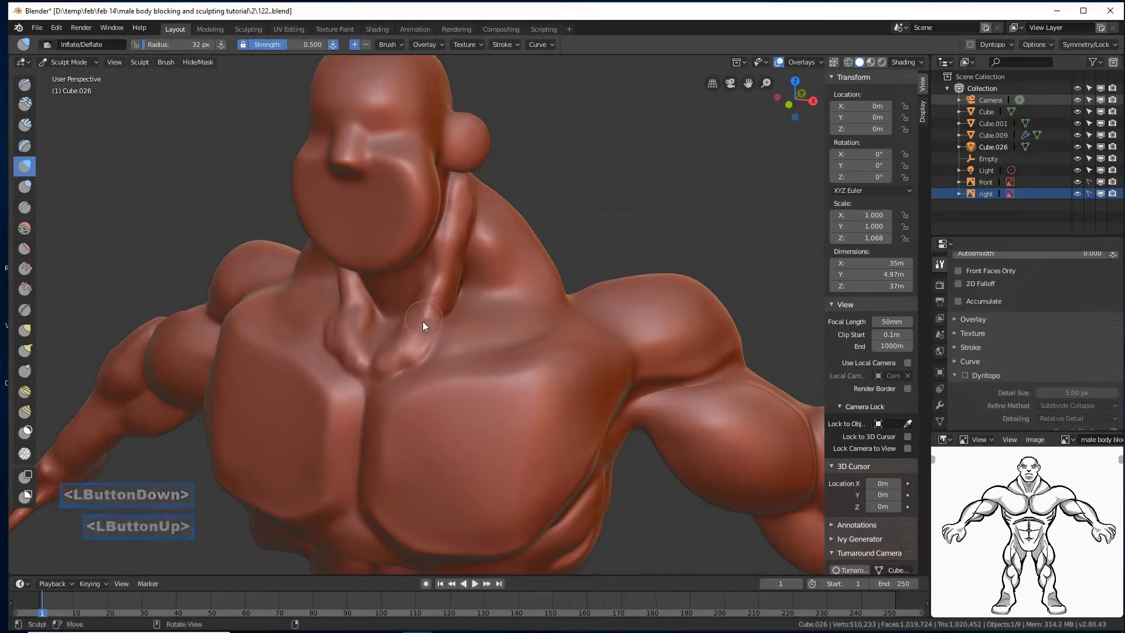
pyautogui.moveTo(422, 320)
pyautogui.mouseDown(button='middle')
pyautogui.moveTo(441, 325)
pyautogui.moveTo(455, 310)
pyautogui.moveTo(439, 324)
pyautogui.mouseUp(button='middle')
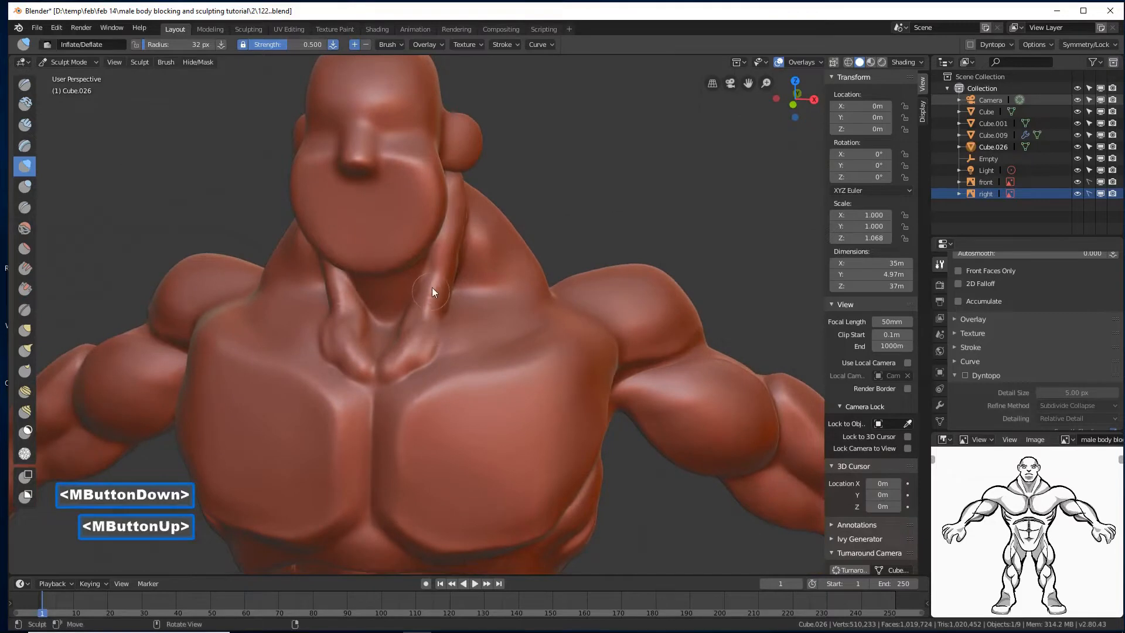
pyautogui.moveTo(434, 285)
pyautogui.mouseDown()
pyautogui.moveTo(411, 339)
pyautogui.moveTo(433, 292)
pyautogui.moveTo(431, 310)
pyautogui.mouseUp()
pyautogui.keyDown('shift'); pyautogui.moveTo(430, 310); pyautogui.dragTo(433, 294); pyautogui.keyUp('shift')
pyautogui.moveTo(433, 294); pyautogui.dragTo(410, 322, button='middle')
# - Sharpen the ridge along the side neck muscle from the ear to the collarbone using inverted strokes of the Crease brush
pyautogui.click(25, 206)
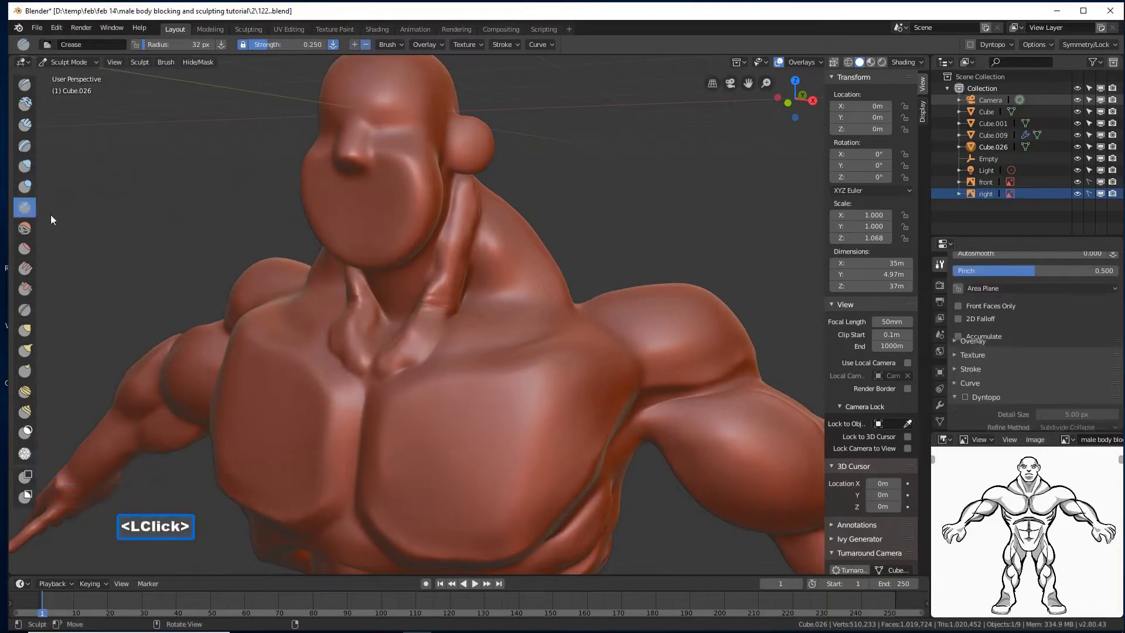
pyautogui.moveTo(392, 276); pyautogui.dragTo(441, 328, button='middle')
pyautogui.moveTo(436, 334)
pyautogui.keyDown('ctrl'); pyautogui.mouseDown()
pyautogui.moveTo(426, 344)
pyautogui.moveTo(445, 308)
pyautogui.moveTo(413, 361)
pyautogui.moveTo(469, 269)
pyautogui.mouseUp(); pyautogui.keyUp('ctrl')
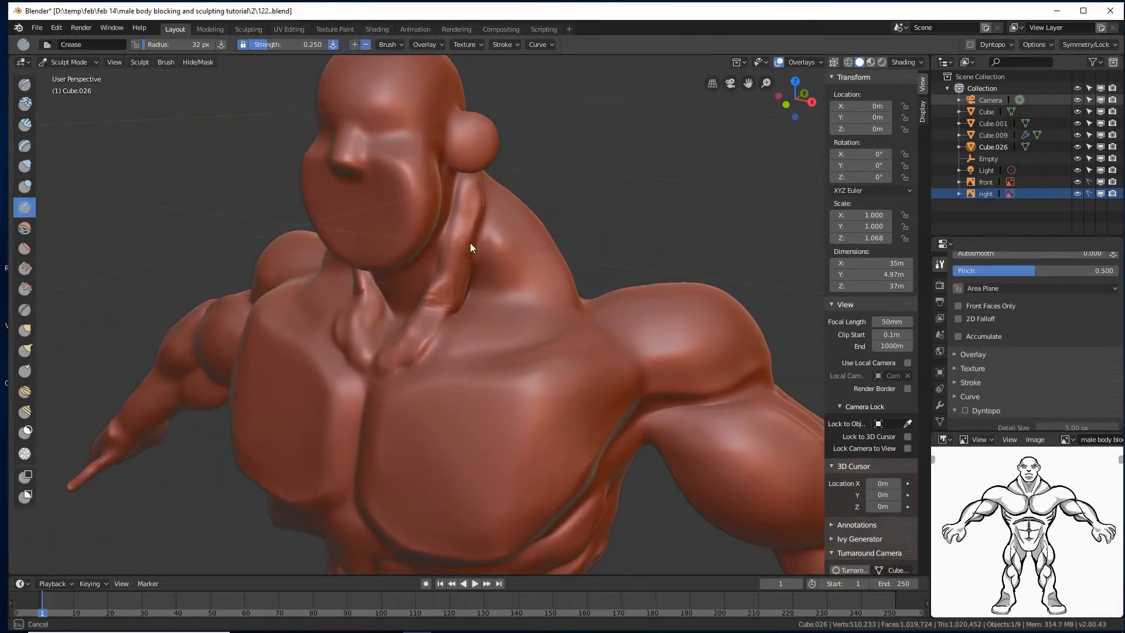
pyautogui.keyDown('ctrl'); pyautogui.moveTo(475, 188); pyautogui.dragTo(451, 227); pyautogui.keyUp('ctrl')
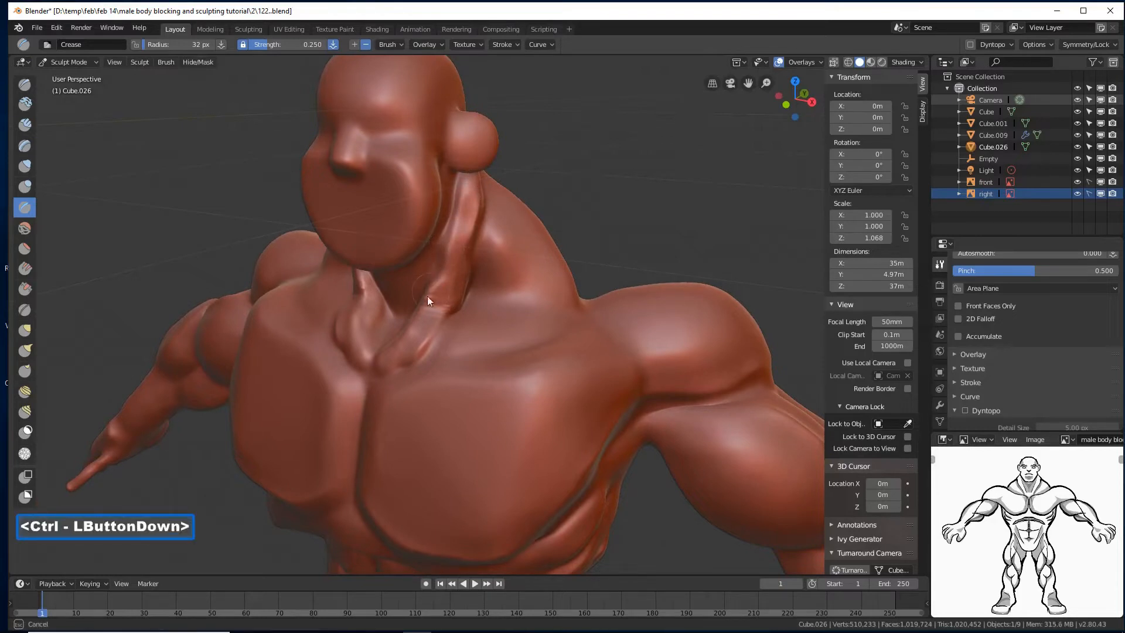
pyautogui.moveTo(427, 296)
pyautogui.keyDown('ctrl'); pyautogui.mouseDown()
pyautogui.moveTo(354, 323)
pyautogui.moveTo(384, 307)
pyautogui.moveTo(382, 317)
pyautogui.mouseUp(); pyautogui.keyUp('ctrl')
# - Carve a groove along the collarbone and sharpen the ridges around the shoulder with the Crease brush
pyautogui.moveTo(496, 334)
pyautogui.mouseDown(button='middle')
pyautogui.moveTo(499, 318)
pyautogui.moveTo(474, 330)
pyautogui.mouseUp(button='middle')
pyautogui.moveTo(544, 314); pyautogui.dragTo(404, 377)
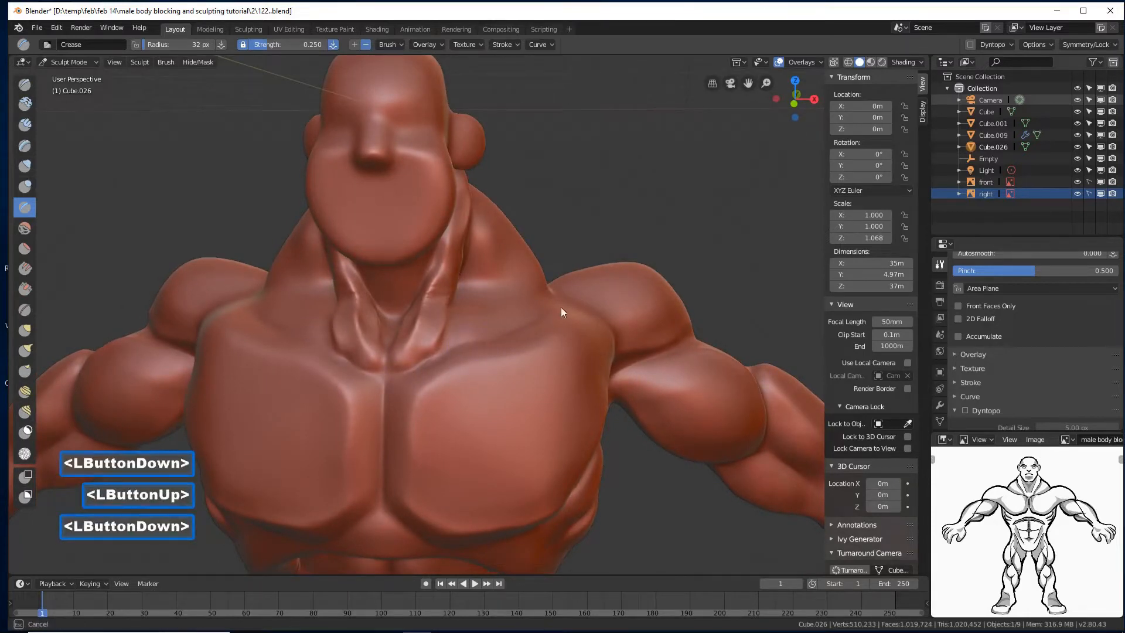
pyautogui.moveTo(561, 307)
pyautogui.mouseDown()
pyautogui.moveTo(474, 291)
pyautogui.moveTo(538, 294)
pyautogui.mouseUp()
pyautogui.moveTo(537, 295); pyautogui.dragTo(487, 184, button='middle')
pyautogui.moveTo(504, 216)
pyautogui.keyDown('ctrl'); pyautogui.mouseDown()
pyautogui.moveTo(540, 276)
pyautogui.moveTo(497, 195)
pyautogui.moveTo(540, 275)
pyautogui.moveTo(623, 247)
pyautogui.mouseUp(); pyautogui.keyUp('ctrl')
pyautogui.moveTo(624, 247)
pyautogui.mouseDown(button='middle')
pyautogui.moveTo(514, 254)
pyautogui.moveTo(588, 178)
pyautogui.mouseUp(button='middle')
pyautogui.moveTo(588, 178)
pyautogui.keyDown('ctrl'); pyautogui.mouseDown()
pyautogui.moveTo(550, 235)
pyautogui.moveTo(564, 138)
pyautogui.mouseUp(); pyautogui.keyUp('ctrl')
pyautogui.moveTo(564, 137)
pyautogui.mouseDown(button='middle')
pyautogui.moveTo(609, 212)
pyautogui.moveTo(635, 170)
pyautogui.mouseUp(button='middle')
pyautogui.moveTo(635, 170)
pyautogui.keyDown('ctrl'); pyautogui.mouseDown()
pyautogui.moveTo(600, 306)
pyautogui.moveTo(620, 298)
pyautogui.mouseUp(); pyautogui.keyUp('ctrl')
# - Save the sculpt under a new file name, 123
pyautogui.keyDown('ctrl'); pyautogui.moveTo(650, 378); pyautogui.dragTo(615, 344, button='middle'); pyautogui.keyUp('ctrl')
pyautogui.click(437, 448)
pyautogui.click(462, 427)
pyautogui.keyDown('shift'); pyautogui.moveTo(615, 344); pyautogui.dragTo(606, 339, button='middle'); pyautogui.keyUp('shift')
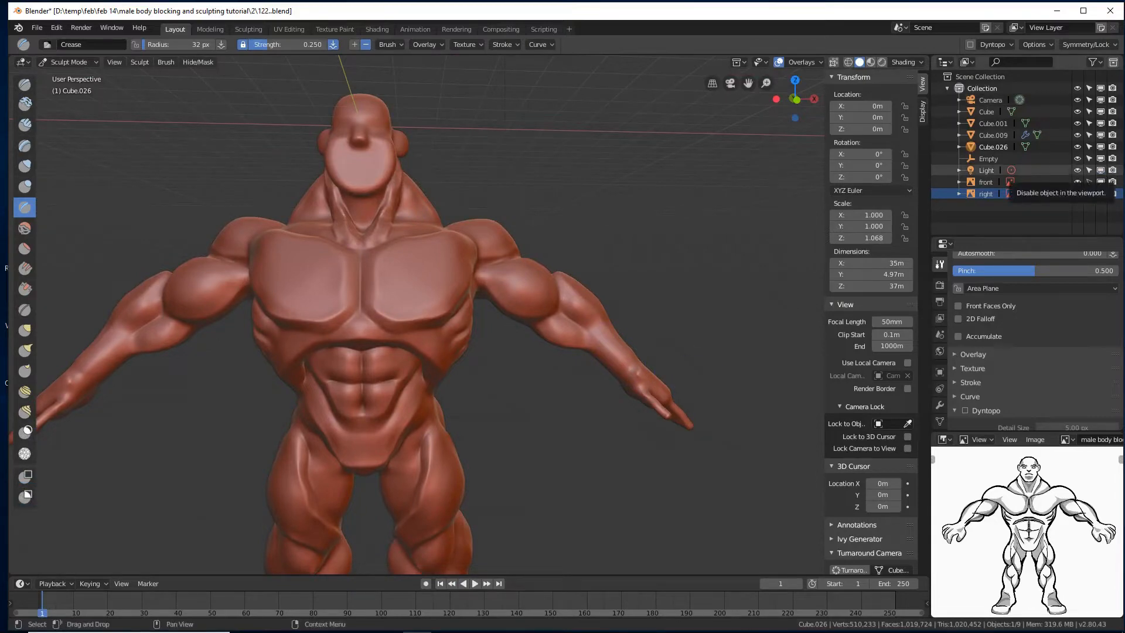
pyautogui.click(1089, 193)
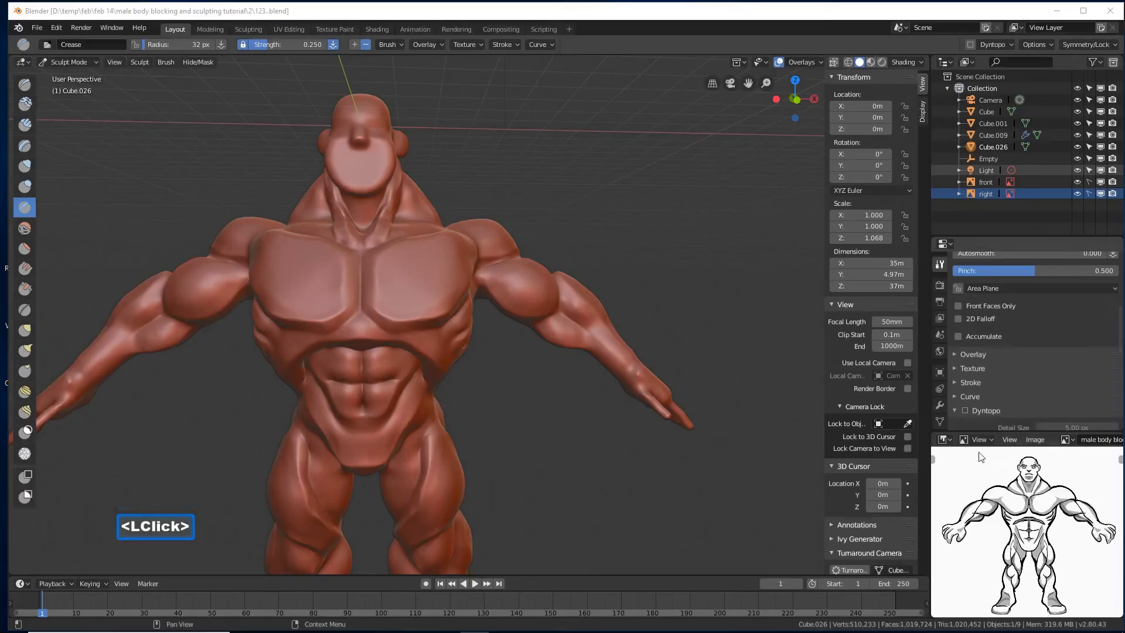
pyautogui.click(711, 21)
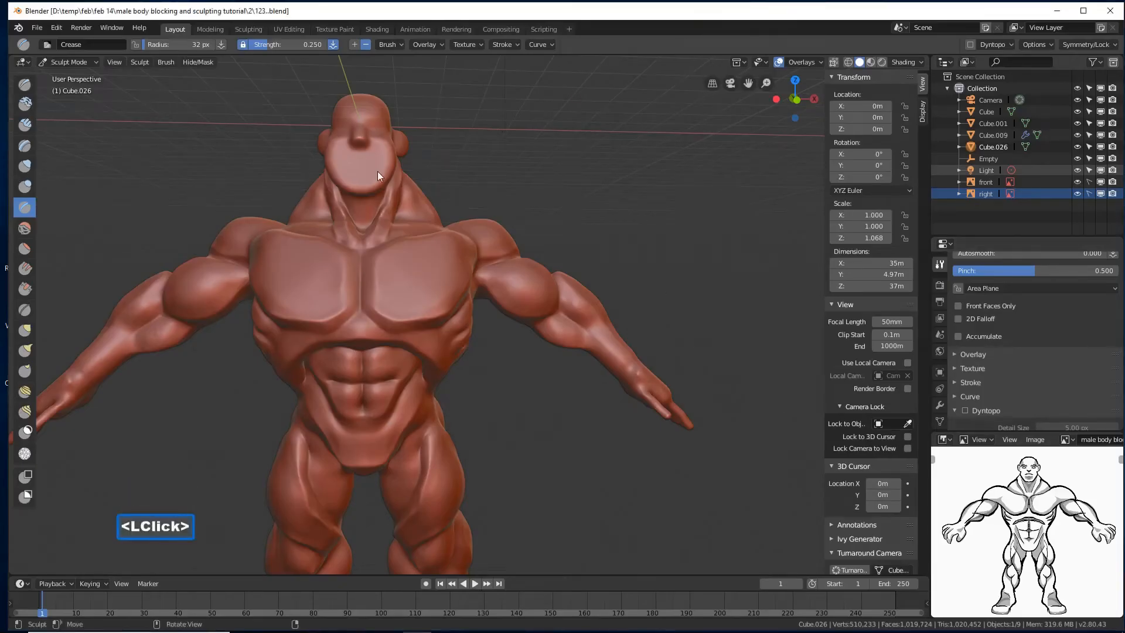
# - Thicken the thumb using the Inflate/Deflate brush at a 115 px radius
pyautogui.click(24, 166)
pyautogui.keyDown('ctrl'); pyautogui.moveTo(615, 410); pyautogui.dragTo(627, 395, button='middle'); pyautogui.keyUp('ctrl')
pyautogui.keyDown('ctrl'); pyautogui.moveTo(627, 396); pyautogui.dragTo(623, 389, button='middle'); pyautogui.keyUp('ctrl')
pyautogui.keyDown('shift'); pyautogui.moveTo(623, 389); pyautogui.dragTo(588, 297, button='middle'); pyautogui.keyUp('shift')
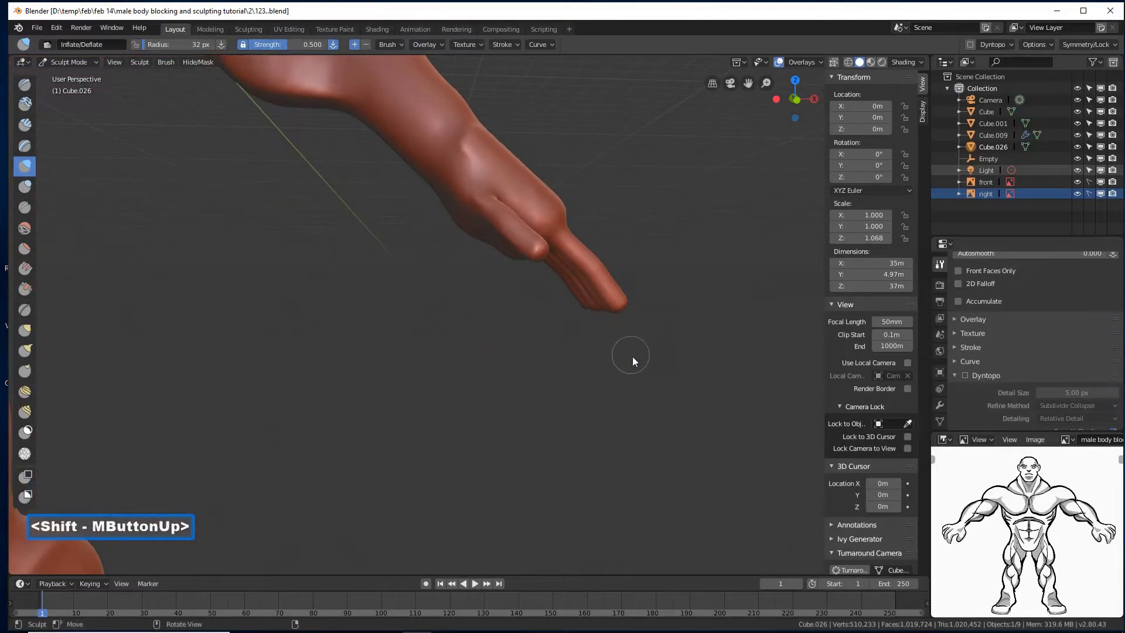
pyautogui.keyDown('ctrl'); pyautogui.moveTo(632, 356); pyautogui.dragTo(632, 353, button='middle'); pyautogui.keyUp('ctrl')
pyautogui.press('f')
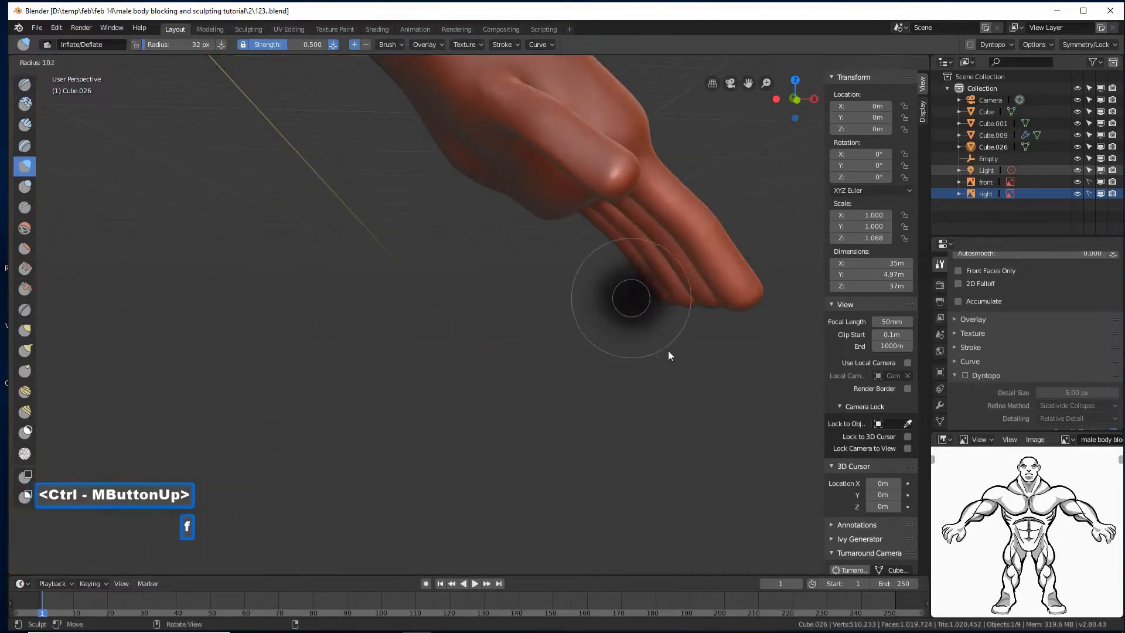
pyautogui.click(671, 357)
pyautogui.moveTo(568, 176)
pyautogui.mouseDown()
pyautogui.moveTo(553, 134)
pyautogui.moveTo(585, 131)
pyautogui.moveTo(595, 153)
pyautogui.moveTo(516, 106)
pyautogui.moveTo(580, 146)
pyautogui.mouseUp()
pyautogui.moveTo(580, 146)
pyautogui.mouseDown(button='middle')
pyautogui.moveTo(653, 211)
pyautogui.moveTo(584, 131)
pyautogui.mouseUp(button='middle')
pyautogui.moveTo(580, 150); pyautogui.dragTo(609, 175)
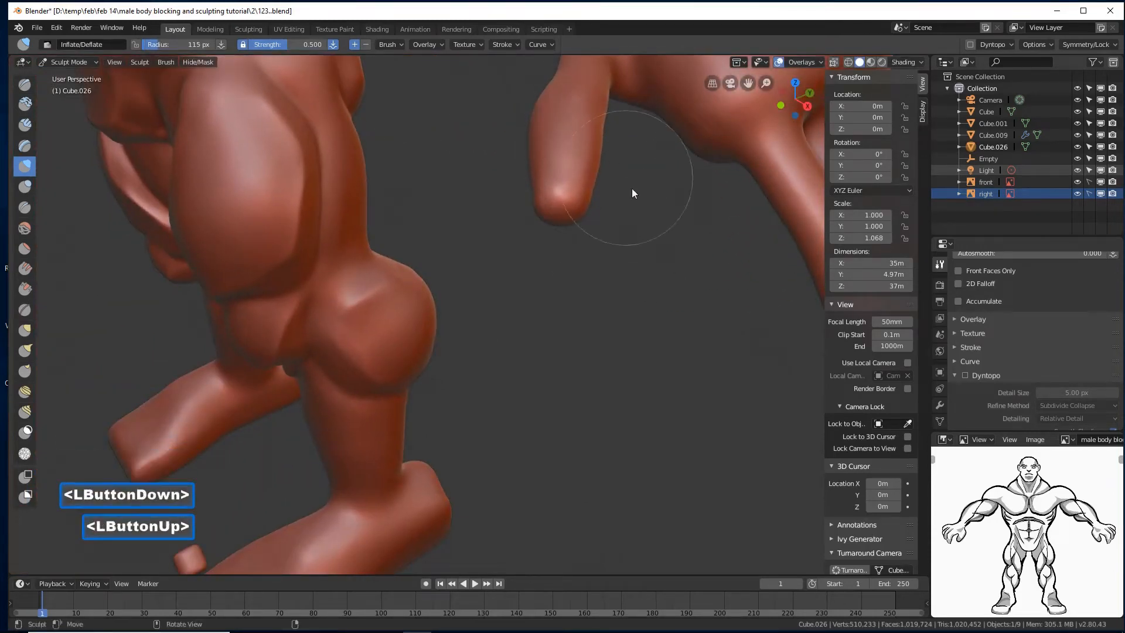
# - Thicken the four fingers from the back of the hand with the Inflate/Deflate brush
pyautogui.moveTo(631, 188)
pyautogui.keyDown('ctrl'); pyautogui.mouseDown(button='middle')
pyautogui.moveTo(679, 222)
pyautogui.moveTo(613, 291)
pyautogui.moveTo(610, 277)
pyautogui.moveTo(637, 294)
pyautogui.moveTo(620, 296)
pyautogui.mouseUp(button='middle'); pyautogui.keyUp('ctrl')
pyautogui.moveTo(621, 296)
pyautogui.mouseDown()
pyautogui.moveTo(607, 319)
pyautogui.moveTo(586, 291)
pyautogui.mouseUp()
pyautogui.moveTo(586, 290)
pyautogui.mouseDown(button='middle')
pyautogui.moveTo(640, 315)
pyautogui.moveTo(626, 297)
pyautogui.mouseUp(button='middle')
pyautogui.doubleClick(623, 280)
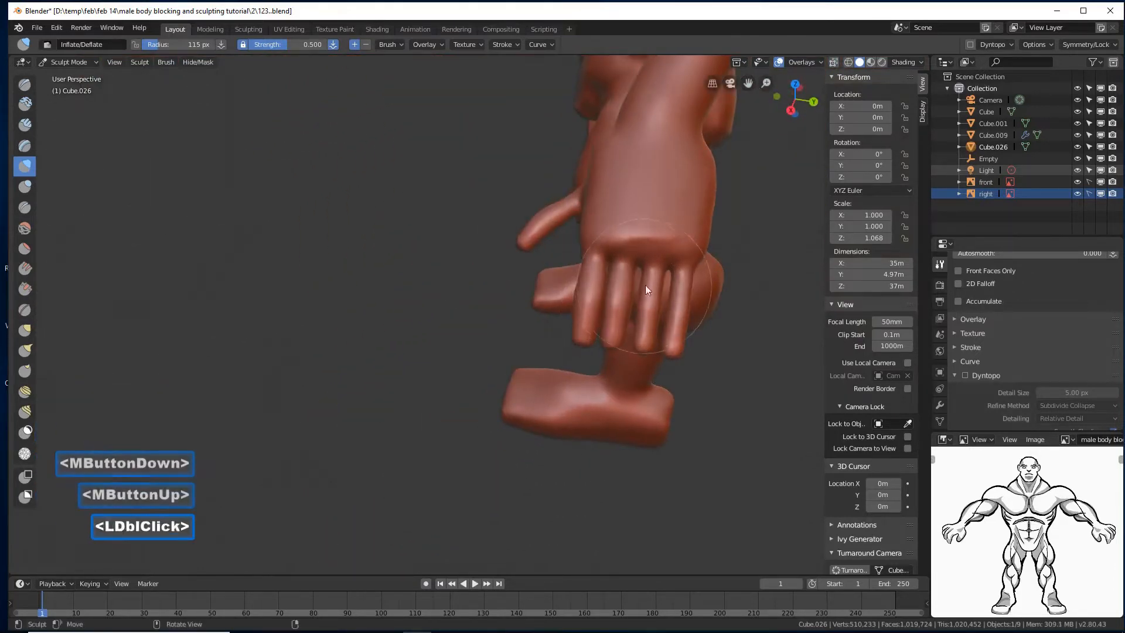
pyautogui.doubleClick(646, 284)
pyautogui.doubleClick(646, 333)
pyautogui.click(674, 300)
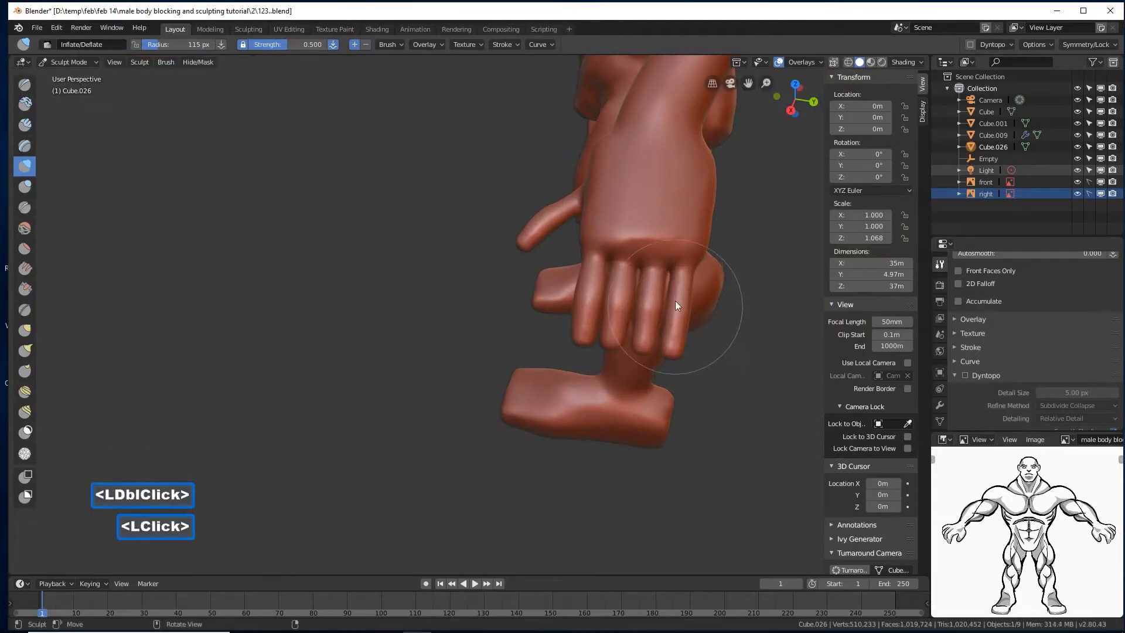
pyautogui.doubleClick(680, 280)
pyautogui.doubleClick(676, 324)
pyautogui.doubleClick(661, 343)
pyautogui.click(634, 335)
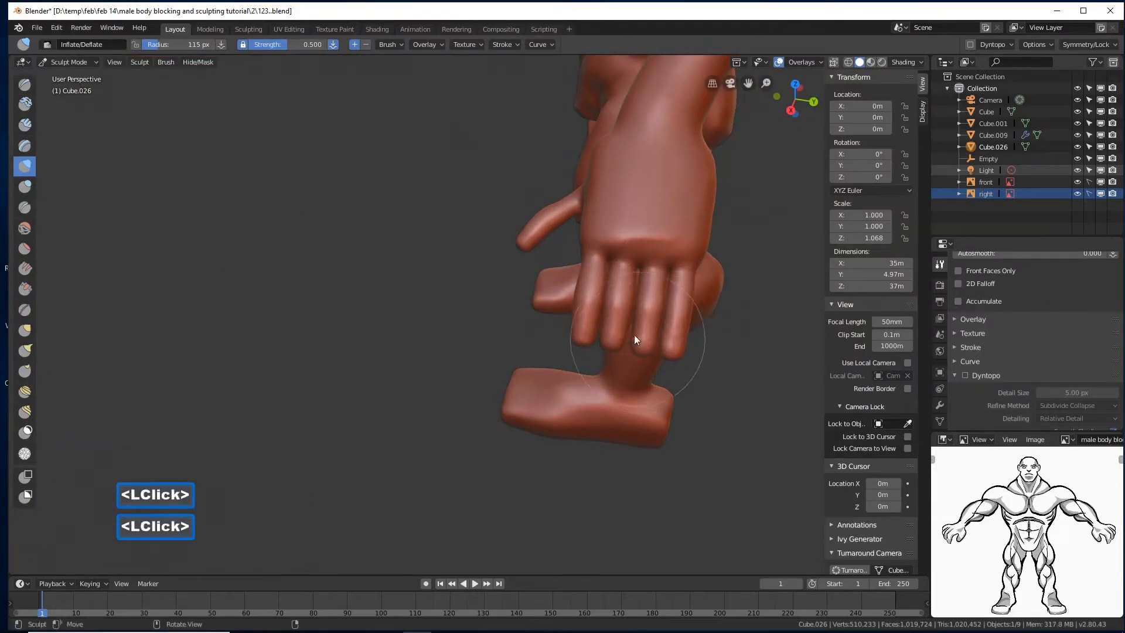
pyautogui.moveTo(624, 268)
pyautogui.mouseDown()
pyautogui.moveTo(594, 279)
pyautogui.moveTo(586, 364)
pyautogui.mouseUp()
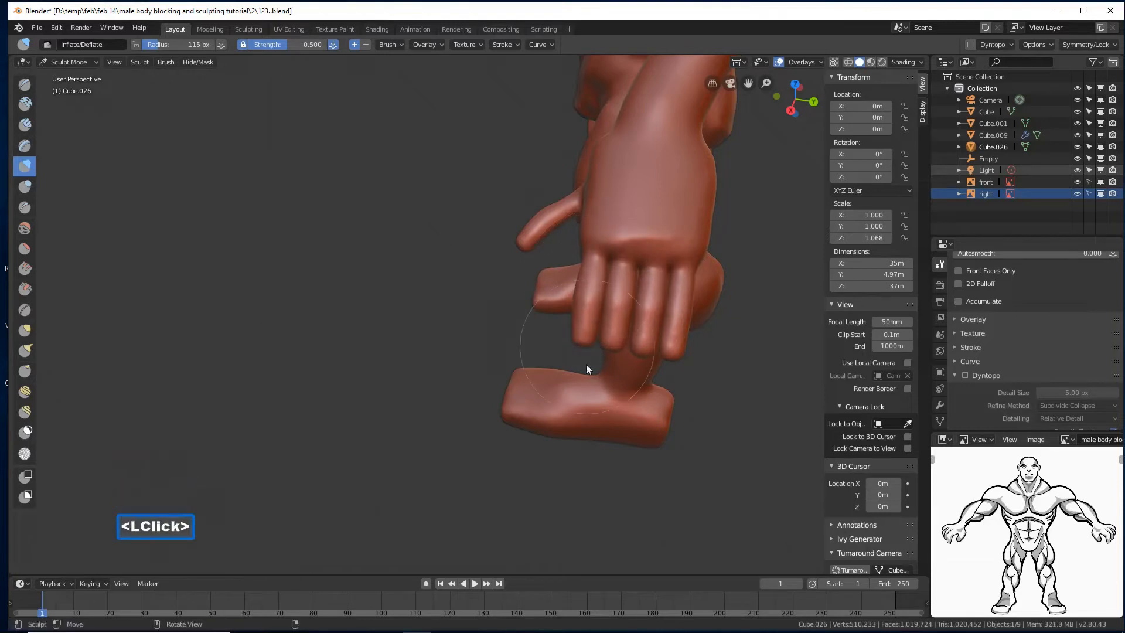
# - Inflate the base and tip of the thumb from the front side of the hand
pyautogui.moveTo(527, 326); pyautogui.dragTo(621, 296, button='middle')
pyautogui.click(493, 236)
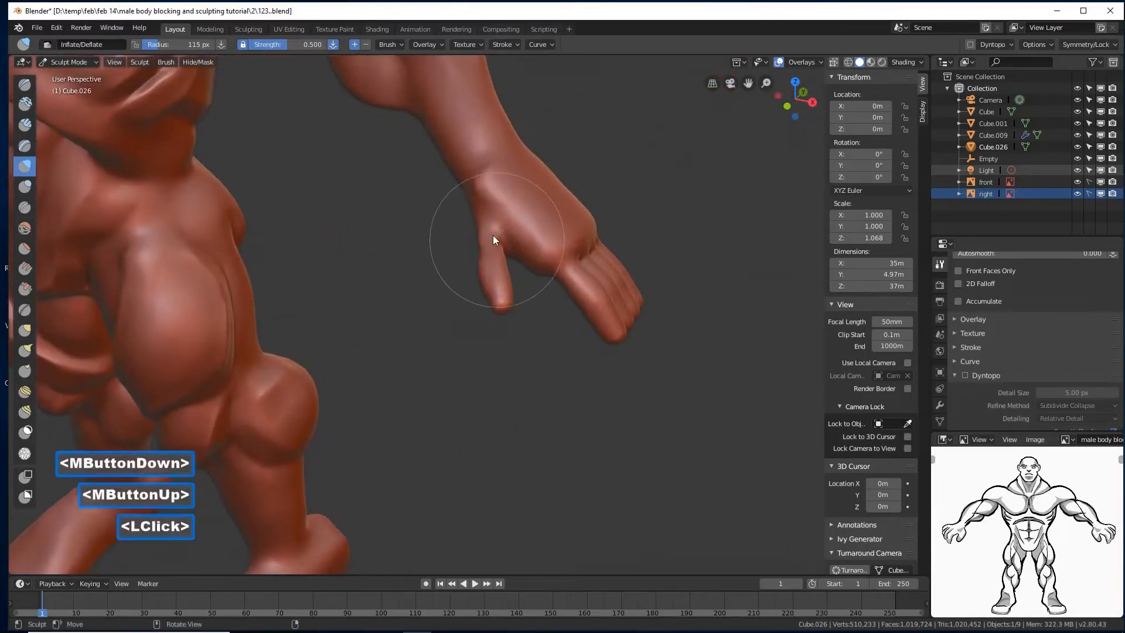
pyautogui.doubleClick(485, 231)
pyautogui.doubleClick(488, 226)
pyautogui.click(501, 316)
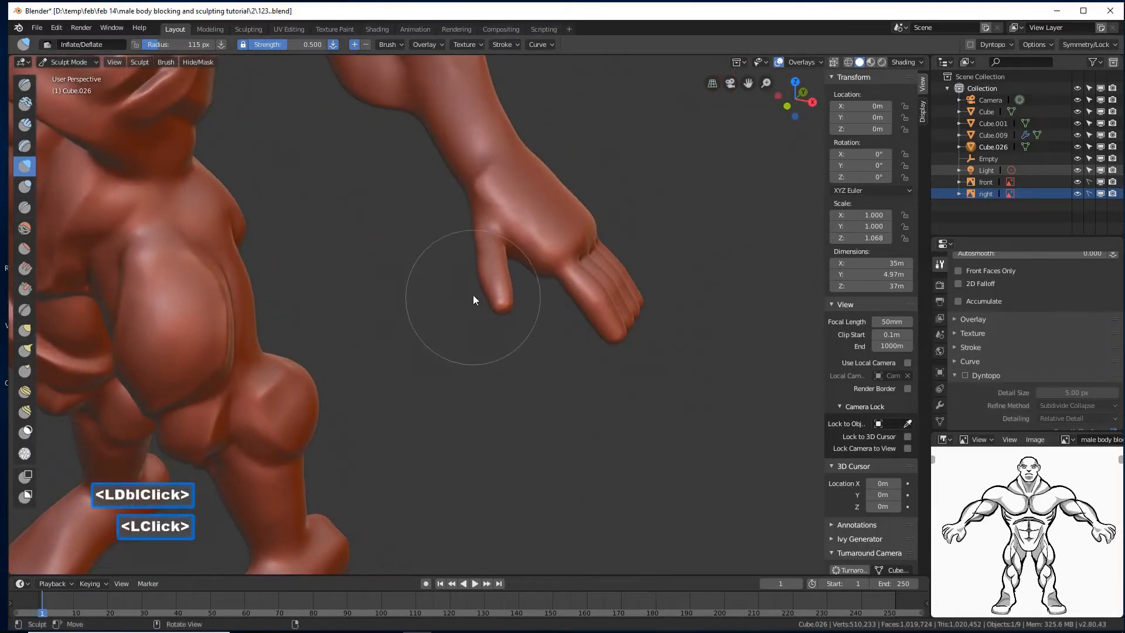
# - Build up the thumb's fleshy base on the palm with the Inflate/Deflate brush
pyautogui.moveTo(473, 300); pyautogui.dragTo(535, 181, button='middle')
pyautogui.click(470, 265)
pyautogui.doubleClick(463, 268)
pyautogui.moveTo(460, 270); pyautogui.dragTo(457, 272)
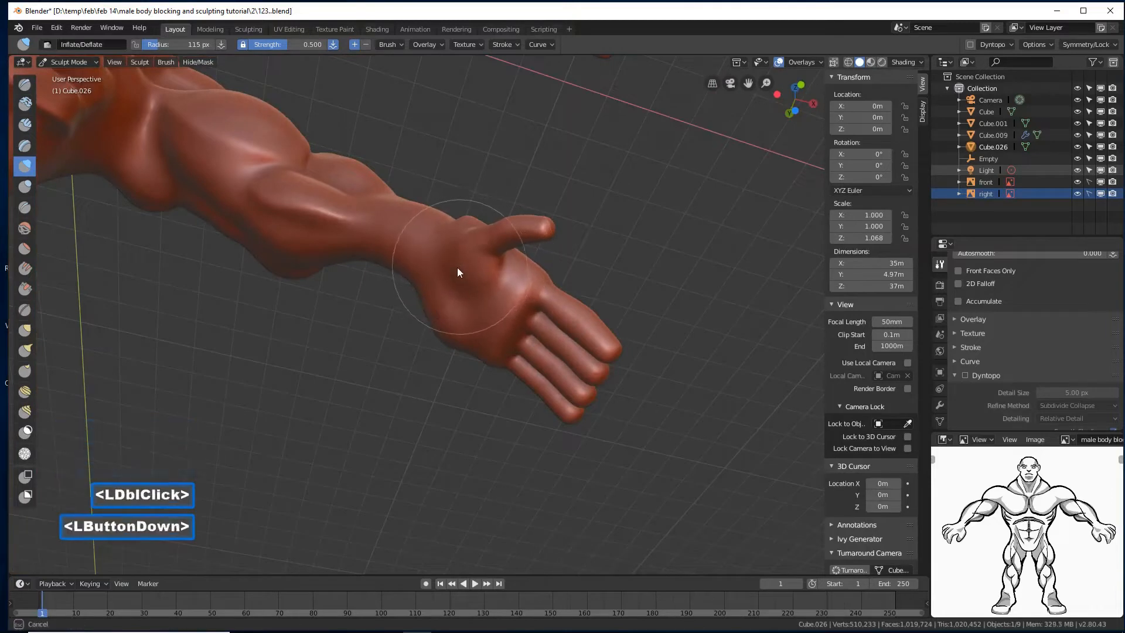
pyautogui.doubleClick(451, 267)
pyautogui.doubleClick(446, 261)
pyautogui.click(445, 255)
# - Add volume to the outer edge of the palm below the little finger with the Inflate/Deflate brush
pyautogui.moveTo(472, 234)
pyautogui.mouseDown(button='middle')
pyautogui.moveTo(489, 265)
pyautogui.moveTo(484, 282)
pyautogui.mouseUp(button='middle')
pyautogui.doubleClick(396, 294)
pyautogui.moveTo(396, 277); pyautogui.dragTo(396, 267)
pyautogui.moveTo(389, 276); pyautogui.dragTo(389, 310)
pyautogui.doubleClick(396, 342)
pyautogui.doubleClick(389, 311)
pyautogui.click(389, 306)
pyautogui.click(498, 301)
# - Fill out the four fingers from the palm side with the Inflate/Deflate brush
pyautogui.moveTo(498, 301); pyautogui.dragTo(511, 330, button='middle')
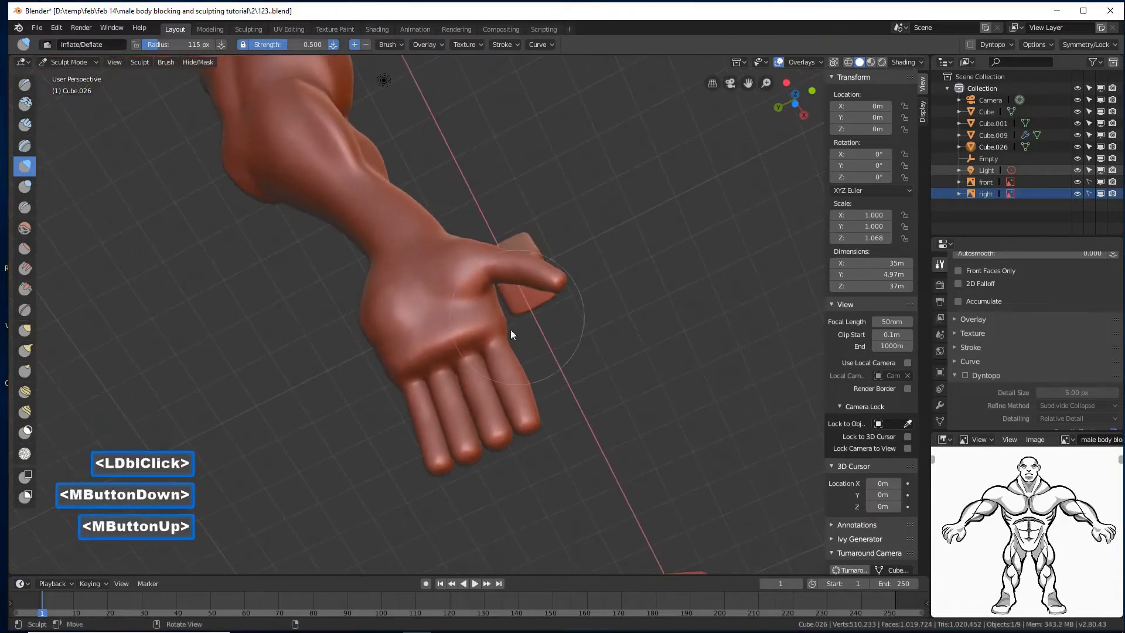
pyautogui.doubleClick(403, 387)
pyautogui.doubleClick(430, 385)
pyautogui.moveTo(446, 406); pyautogui.dragTo(468, 423)
pyautogui.moveTo(476, 422); pyautogui.dragTo(493, 418)
pyautogui.moveTo(493, 375); pyautogui.dragTo(493, 357)
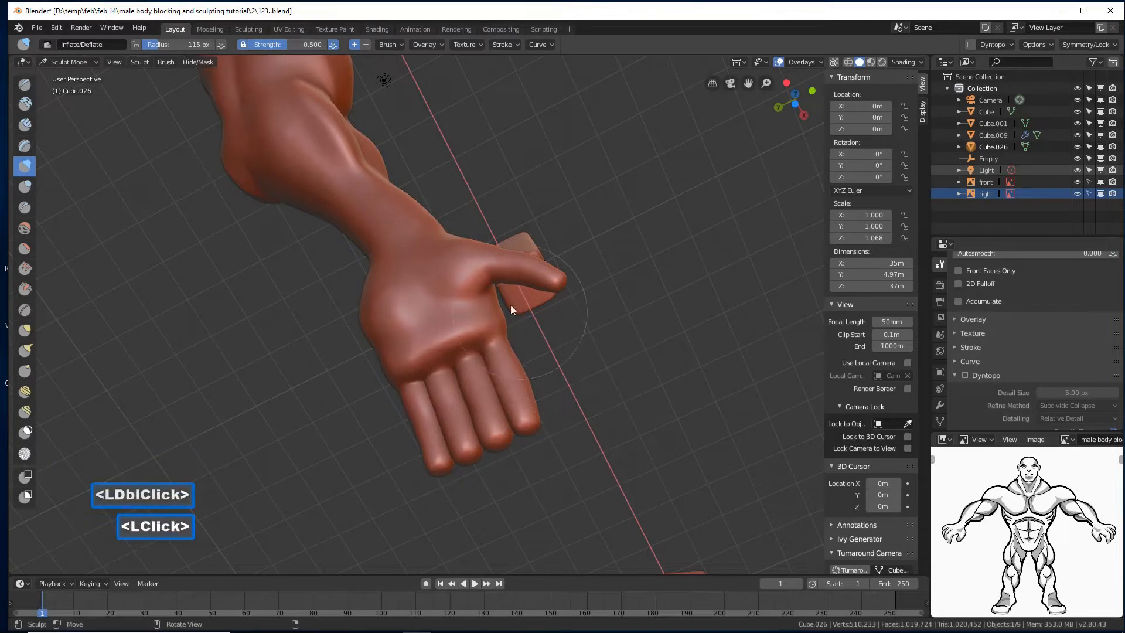
# - Enlarge the thumb tip with the Inflate/Deflate brush and extend the inflation back across the palm
pyautogui.doubleClick(545, 285)
pyautogui.doubleClick(556, 286)
pyautogui.doubleClick(547, 290)
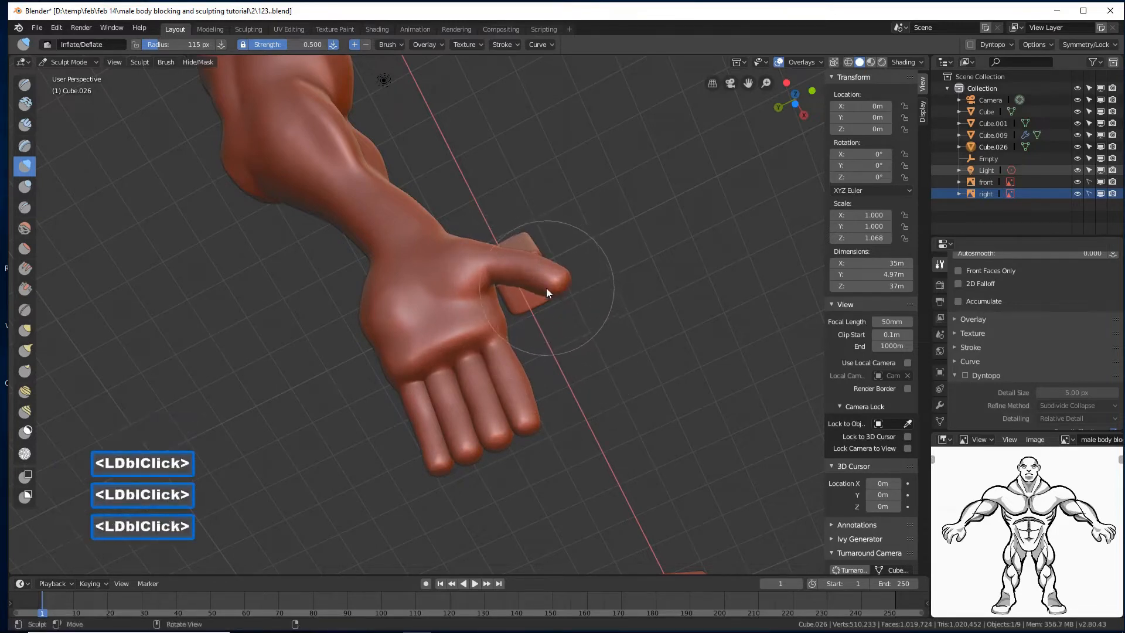
pyautogui.moveTo(538, 284)
pyautogui.mouseDown()
pyautogui.moveTo(492, 265)
pyautogui.moveTo(483, 287)
pyautogui.moveTo(432, 302)
pyautogui.mouseUp()
# - Inflate the hand from the wrist along the back of the hand
pyautogui.moveTo(462, 251)
pyautogui.mouseDown(button='middle')
pyautogui.moveTo(509, 249)
pyautogui.moveTo(453, 231)
pyautogui.moveTo(497, 241)
pyautogui.moveTo(482, 220)
pyautogui.mouseUp(button='middle')
pyautogui.doubleClick(450, 224)
pyautogui.doubleClick(474, 219)
pyautogui.doubleClick(489, 202)
pyautogui.doubleClick(493, 200)
pyautogui.click(521, 187)
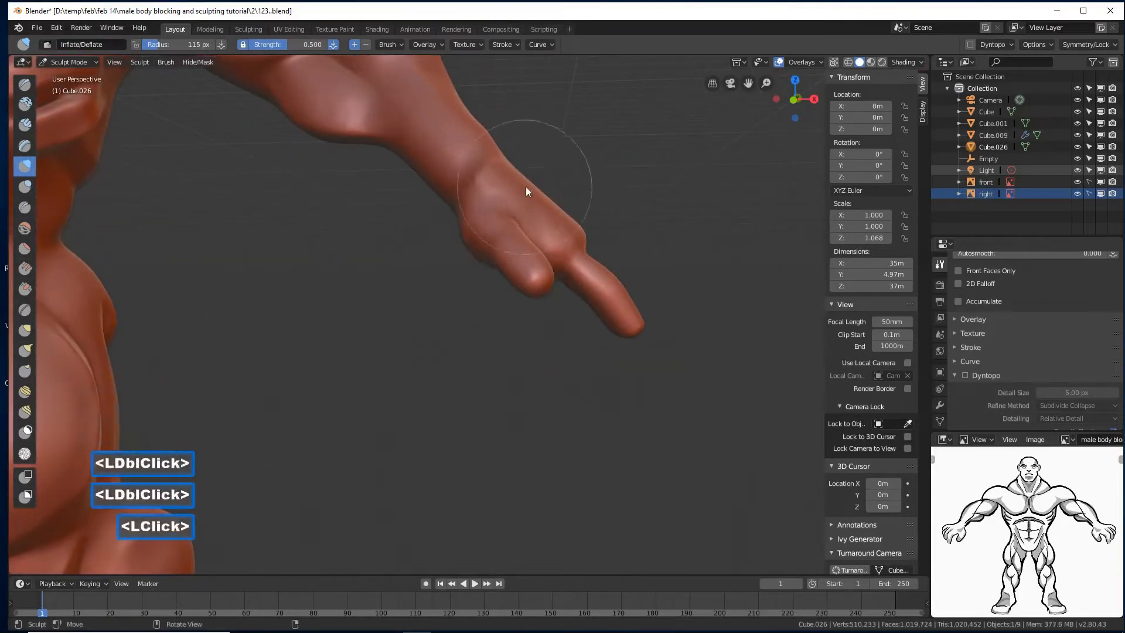
# - Inflate the finger bases and knuckles across the back of the hand
pyautogui.moveTo(525, 188); pyautogui.dragTo(459, 226, button='middle')
pyautogui.moveTo(539, 218)
pyautogui.mouseDown(button='middle')
pyautogui.moveTo(497, 234)
pyautogui.moveTo(463, 223)
pyautogui.moveTo(628, 206)
pyautogui.moveTo(621, 214)
pyautogui.mouseUp(button='middle')
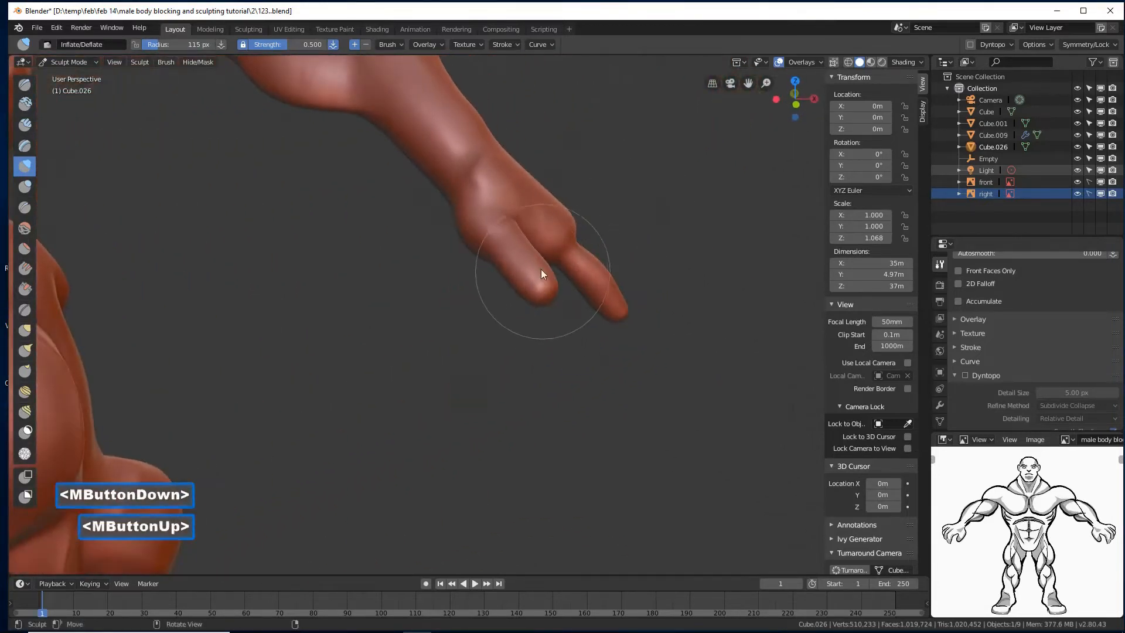
pyautogui.moveTo(540, 269)
pyautogui.keyDown('ctrl'); pyautogui.mouseDown(button='middle')
pyautogui.moveTo(510, 295)
pyautogui.moveTo(519, 290)
pyautogui.mouseUp(button='middle'); pyautogui.keyUp('ctrl')
pyautogui.moveTo(591, 315)
pyautogui.mouseDown(button='middle')
pyautogui.moveTo(532, 311)
pyautogui.moveTo(479, 330)
pyautogui.moveTo(572, 332)
pyautogui.moveTo(577, 307)
pyautogui.mouseUp(button='middle')
pyautogui.click(566, 305)
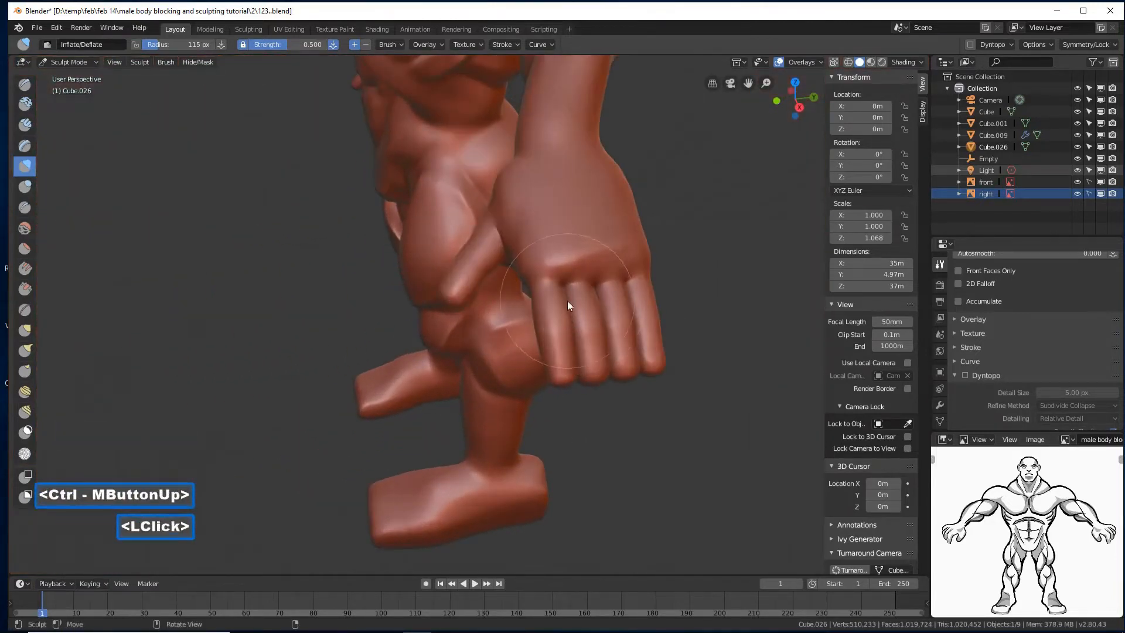
pyautogui.click(590, 285)
pyautogui.click(619, 274)
pyautogui.click(629, 271)
pyautogui.click(645, 273)
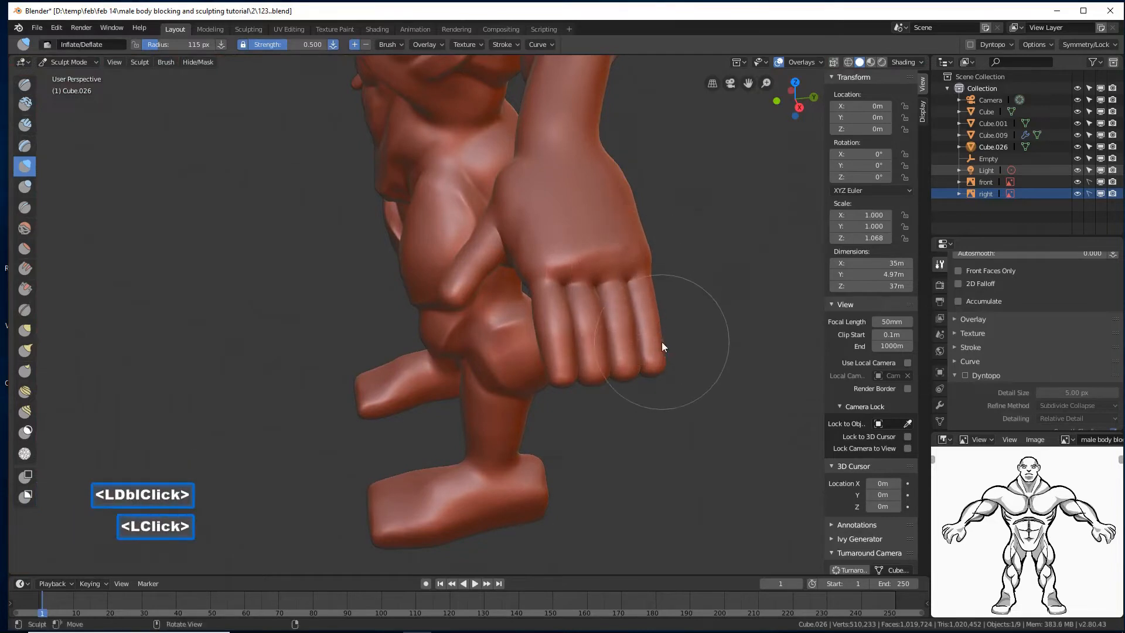
pyautogui.click(580, 312)
pyautogui.click(575, 301)
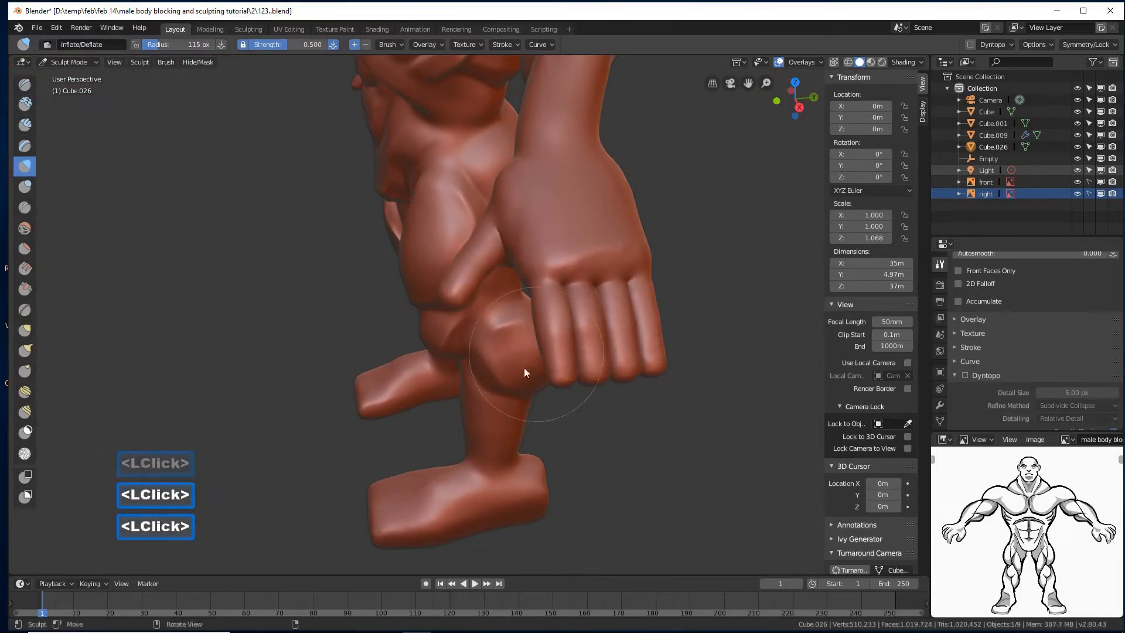
# - Save the sculpt with the thickened hands under a new file name, 125
pyautogui.keyDown('ctrl'); pyautogui.moveTo(449, 380); pyautogui.dragTo(468, 369, button='middle'); pyautogui.keyUp('ctrl')
pyautogui.moveTo(469, 369)
pyautogui.mouseDown(button='middle')
pyautogui.moveTo(493, 352)
pyautogui.moveTo(550, 354)
pyautogui.mouseUp(button='middle')
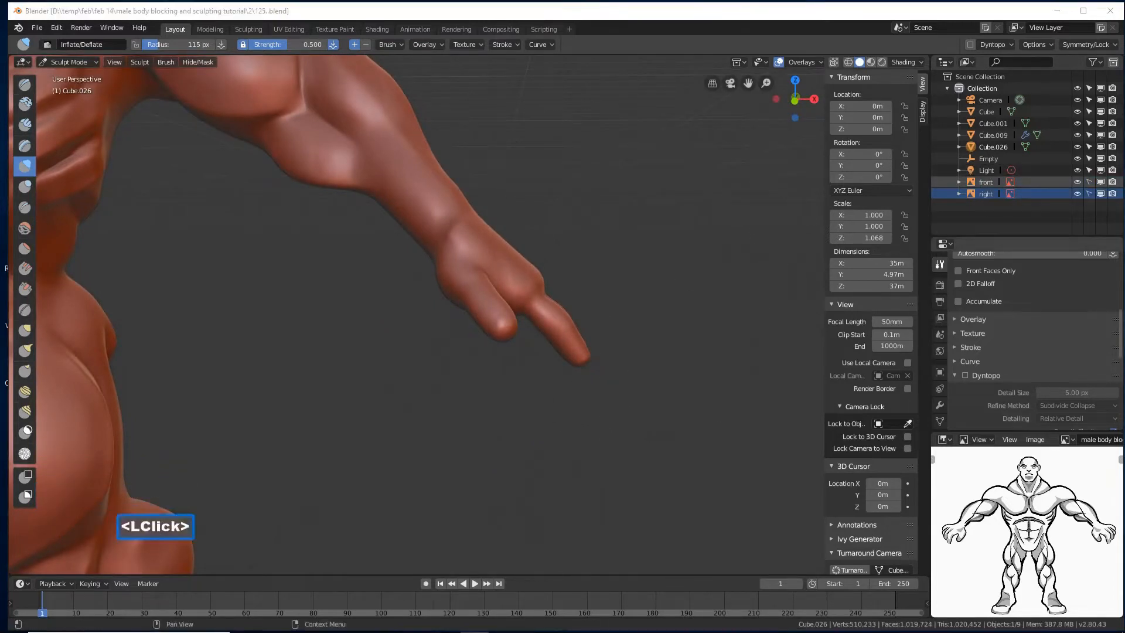
pyautogui.click(737, 14)
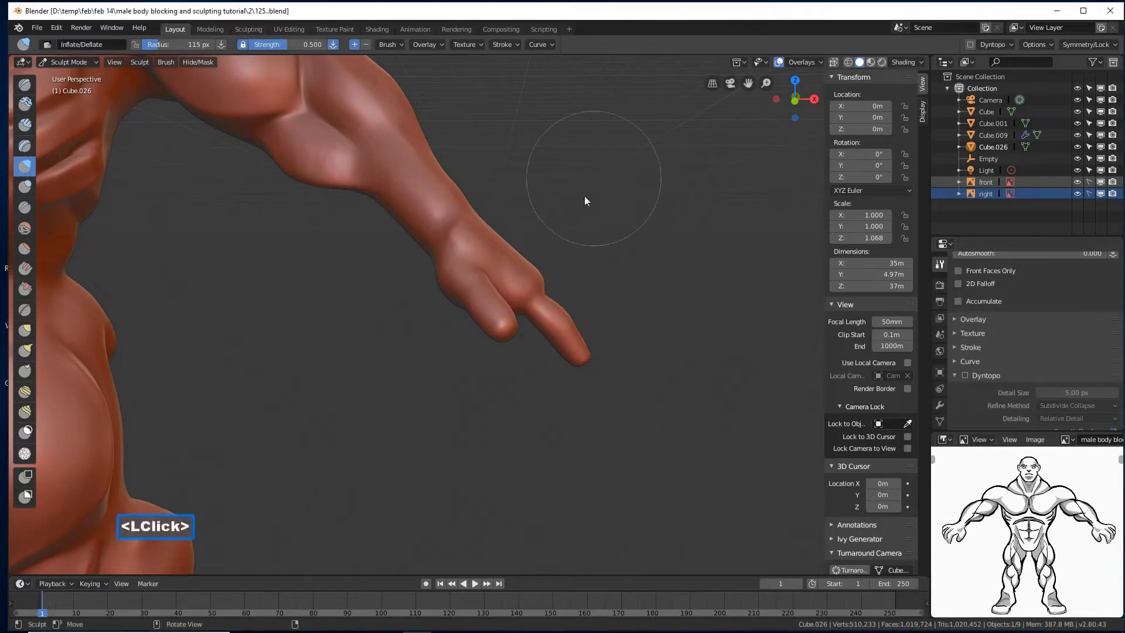
# - Set the Crease brush radius to 79 px and raise ridges along the length of the thumb with the inverted brush
pyautogui.click(25, 207)
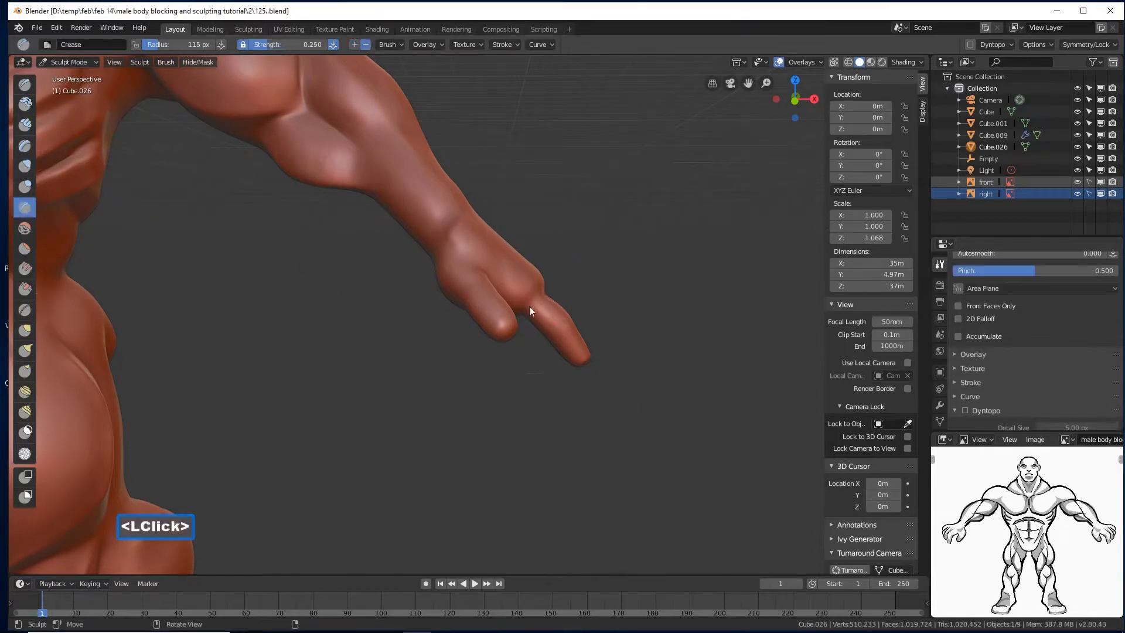
pyautogui.keyDown('ctrl'); pyautogui.moveTo(551, 323); pyautogui.dragTo(551, 288, button='middle'); pyautogui.keyUp('ctrl')
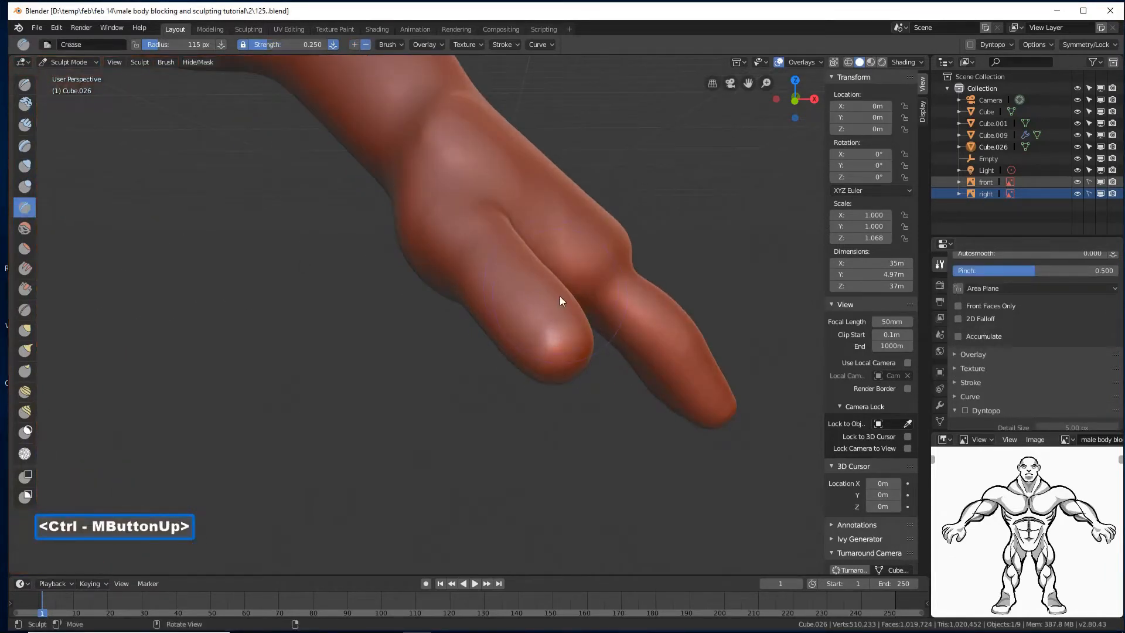
pyautogui.press('f')
pyautogui.click(539, 297)
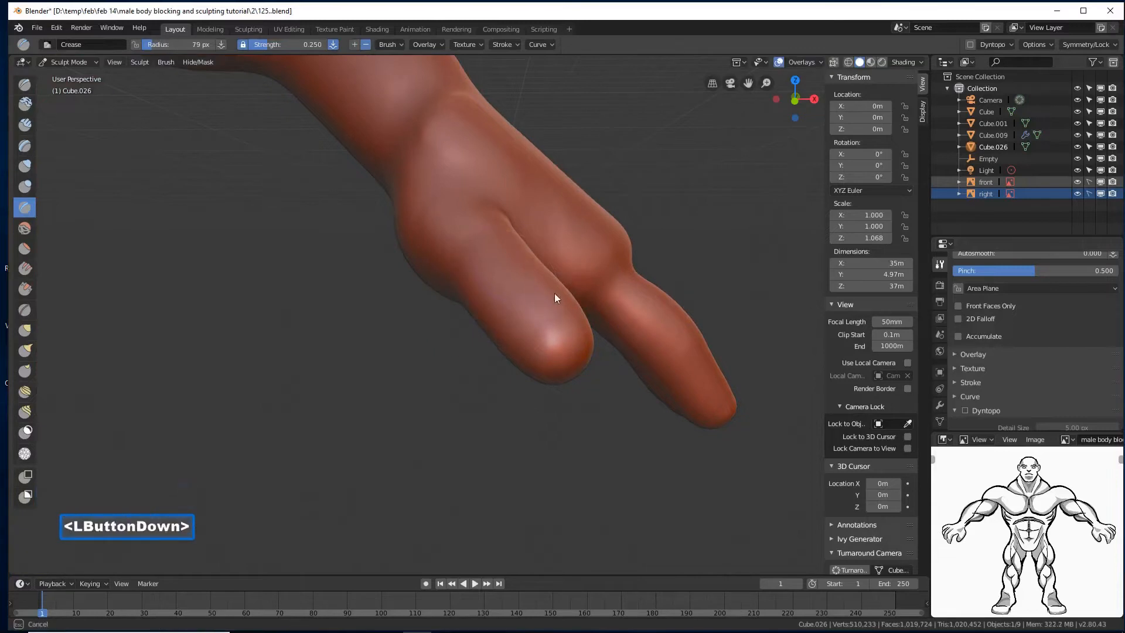
pyautogui.moveTo(528, 259)
pyautogui.mouseDown(button='middle')
pyautogui.moveTo(582, 312)
pyautogui.moveTo(554, 272)
pyautogui.mouseUp(button='middle')
pyautogui.moveTo(554, 271)
pyautogui.keyDown('ctrl'); pyautogui.mouseDown()
pyautogui.moveTo(558, 314)
pyautogui.moveTo(544, 264)
pyautogui.moveTo(557, 326)
pyautogui.mouseUp(); pyautogui.keyUp('ctrl')
pyautogui.moveTo(557, 326); pyautogui.dragTo(572, 321, button='middle')
pyautogui.moveTo(572, 322)
pyautogui.keyDown('ctrl'); pyautogui.mouseDown()
pyautogui.moveTo(533, 356)
pyautogui.moveTo(545, 353)
pyautogui.moveTo(519, 357)
pyautogui.mouseUp(); pyautogui.keyUp('ctrl')
pyautogui.moveTo(519, 357); pyautogui.dragTo(603, 334, button='middle')
# - Crease the junction where the thumb joins the hand and touch up the thumb's base
pyautogui.moveTo(538, 352)
pyautogui.mouseDown()
pyautogui.moveTo(421, 307)
pyautogui.moveTo(502, 323)
pyautogui.moveTo(535, 353)
pyautogui.moveTo(507, 351)
pyautogui.moveTo(430, 302)
pyautogui.moveTo(509, 326)
pyautogui.moveTo(450, 318)
pyautogui.mouseUp()
pyautogui.moveTo(476, 292); pyautogui.dragTo(491, 311, button='middle')
pyautogui.keyDown('ctrl'); pyautogui.click(486, 249); pyautogui.keyUp('ctrl')
pyautogui.moveTo(561, 327); pyautogui.dragTo(525, 293, button='middle')
pyautogui.moveTo(526, 293); pyautogui.dragTo(557, 271, button='middle')
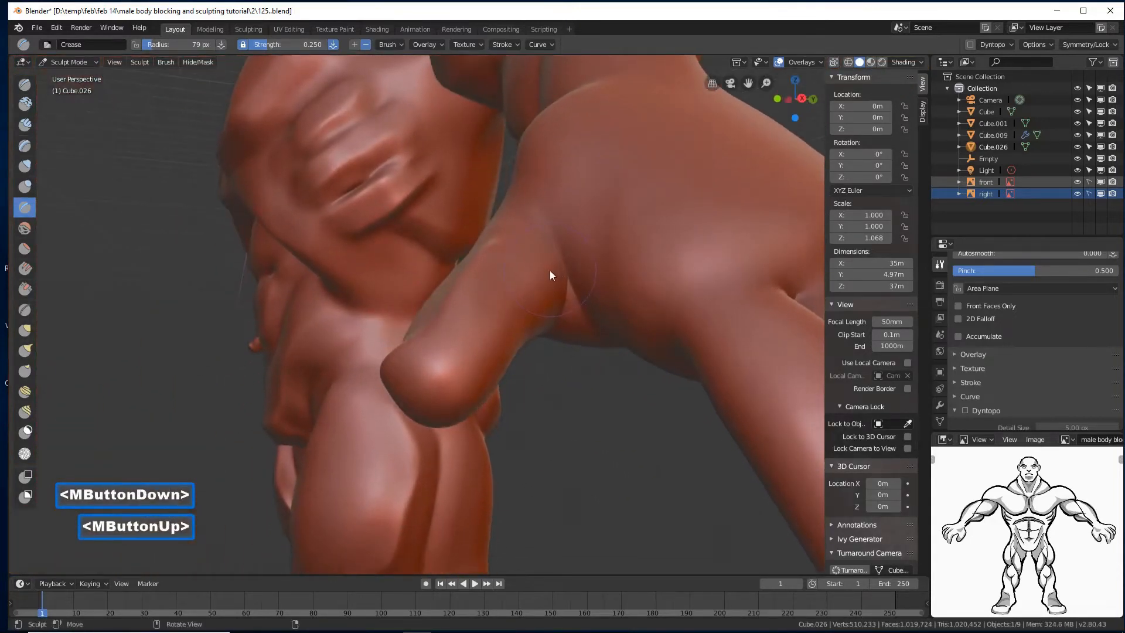
# - Sharpen the thumb's side edges and the rim around its tip with inverted Crease strokes
pyautogui.moveTo(549, 269)
pyautogui.keyDown('ctrl'); pyautogui.mouseDown()
pyautogui.moveTo(441, 400)
pyautogui.moveTo(444, 387)
pyautogui.mouseUp(); pyautogui.keyUp('ctrl')
pyautogui.moveTo(444, 387); pyautogui.dragTo(481, 321, button='middle')
pyautogui.moveTo(480, 321)
pyautogui.keyDown('ctrl'); pyautogui.mouseDown()
pyautogui.moveTo(452, 354)
pyautogui.moveTo(468, 337)
pyautogui.mouseUp(); pyautogui.keyUp('ctrl')
pyautogui.moveTo(468, 336)
pyautogui.mouseDown(button='middle')
pyautogui.moveTo(491, 322)
pyautogui.moveTo(464, 328)
pyautogui.mouseUp(button='middle')
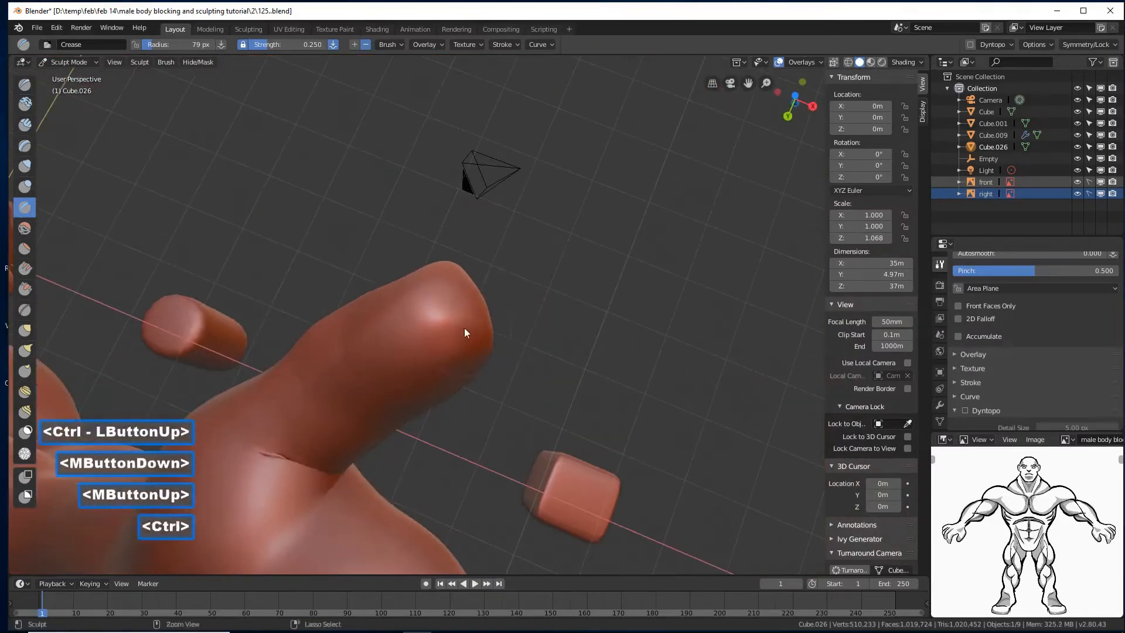
pyautogui.moveTo(464, 328)
pyautogui.keyDown('ctrl'); pyautogui.mouseDown()
pyautogui.moveTo(320, 419)
pyautogui.moveTo(445, 314)
pyautogui.moveTo(297, 441)
pyautogui.moveTo(513, 300)
pyautogui.mouseUp(); pyautogui.keyUp('ctrl')
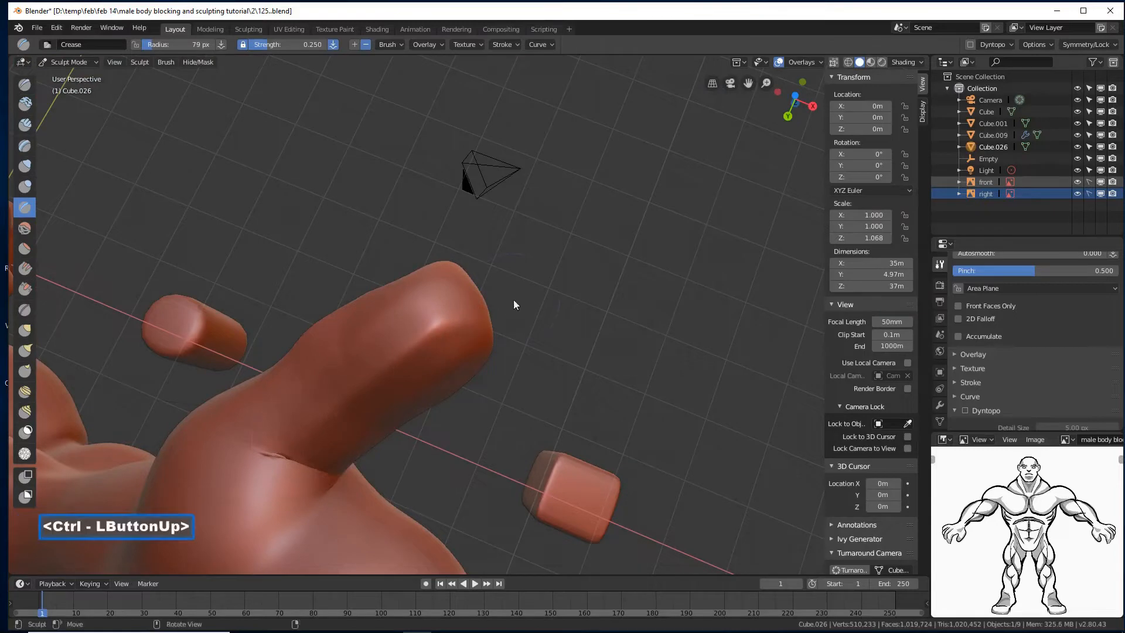
pyautogui.moveTo(513, 300)
pyautogui.mouseDown(button='middle')
pyautogui.moveTo(526, 363)
pyautogui.moveTo(413, 319)
pyautogui.moveTo(445, 378)
pyautogui.moveTo(445, 353)
pyautogui.mouseUp(button='middle')
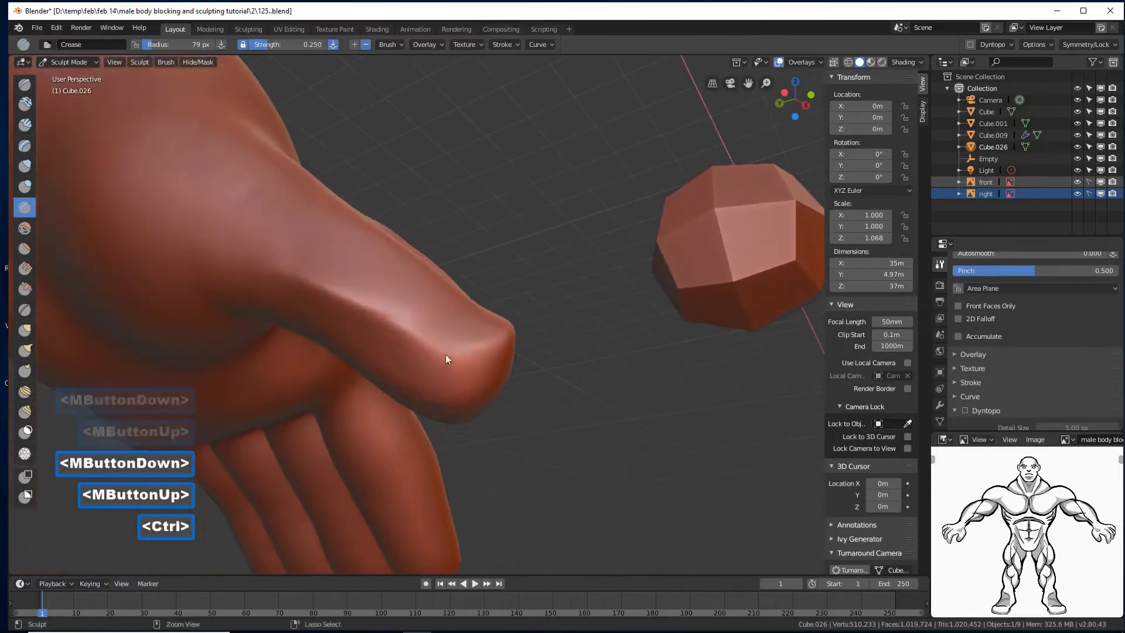
pyautogui.keyDown('ctrl'); pyautogui.moveTo(445, 354); pyautogui.dragTo(494, 335); pyautogui.keyUp('ctrl')
pyautogui.moveTo(408, 332)
pyautogui.keyDown('ctrl'); pyautogui.mouseDown()
pyautogui.moveTo(316, 284)
pyautogui.moveTo(403, 371)
pyautogui.mouseUp(); pyautogui.keyUp('ctrl')
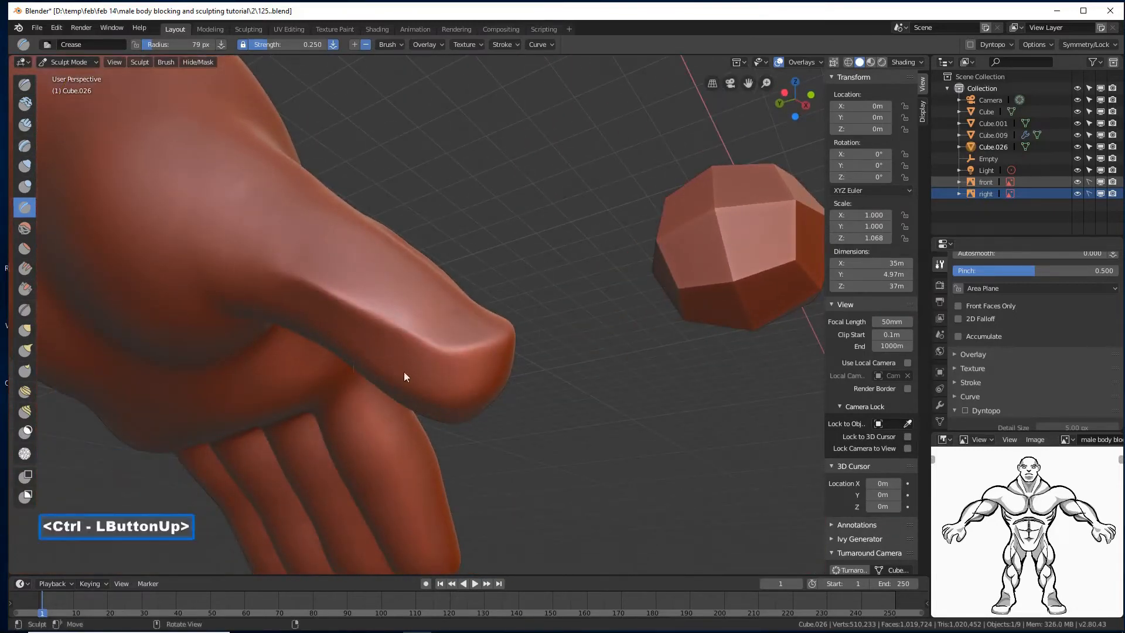
# - Extend the thumb's ridge toward the palm and define the upper outline of the pad at the thumb's base
pyautogui.moveTo(386, 381)
pyautogui.keyDown('shift'); pyautogui.mouseDown(button='middle')
pyautogui.moveTo(479, 356)
pyautogui.moveTo(467, 359)
pyautogui.moveTo(491, 309)
pyautogui.moveTo(476, 342)
pyautogui.moveTo(482, 332)
pyautogui.moveTo(452, 356)
pyautogui.mouseUp(button='middle'); pyautogui.keyUp('shift')
pyautogui.moveTo(314, 408)
pyautogui.keyDown('ctrl'); pyautogui.mouseDown()
pyautogui.moveTo(296, 406)
pyautogui.moveTo(329, 409)
pyautogui.mouseUp(); pyautogui.keyUp('ctrl')
pyautogui.moveTo(238, 372)
pyautogui.keyDown('ctrl'); pyautogui.mouseDown()
pyautogui.moveTo(203, 327)
pyautogui.moveTo(258, 397)
pyautogui.moveTo(267, 369)
pyautogui.mouseUp(); pyautogui.keyUp('ctrl')
pyautogui.moveTo(423, 215); pyautogui.dragTo(381, 210, button='middle')
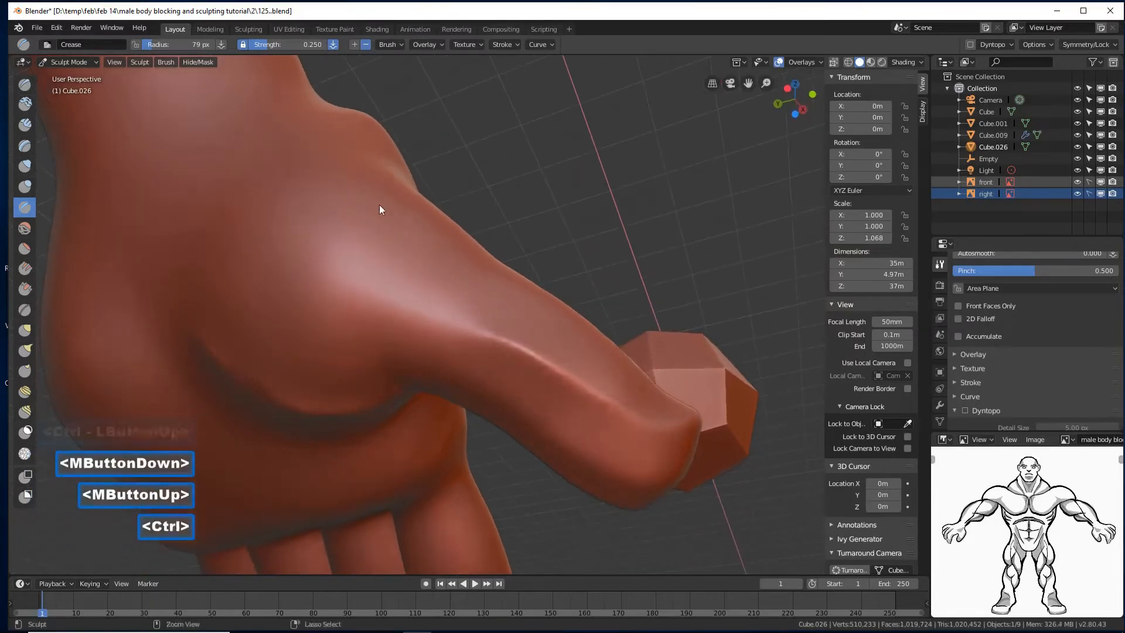
pyautogui.keyDown('ctrl'); pyautogui.moveTo(382, 211); pyautogui.dragTo(259, 209); pyautogui.keyUp('ctrl')
pyautogui.keyDown('ctrl'); pyautogui.moveTo(348, 174); pyautogui.dragTo(483, 252); pyautogui.keyUp('ctrl')
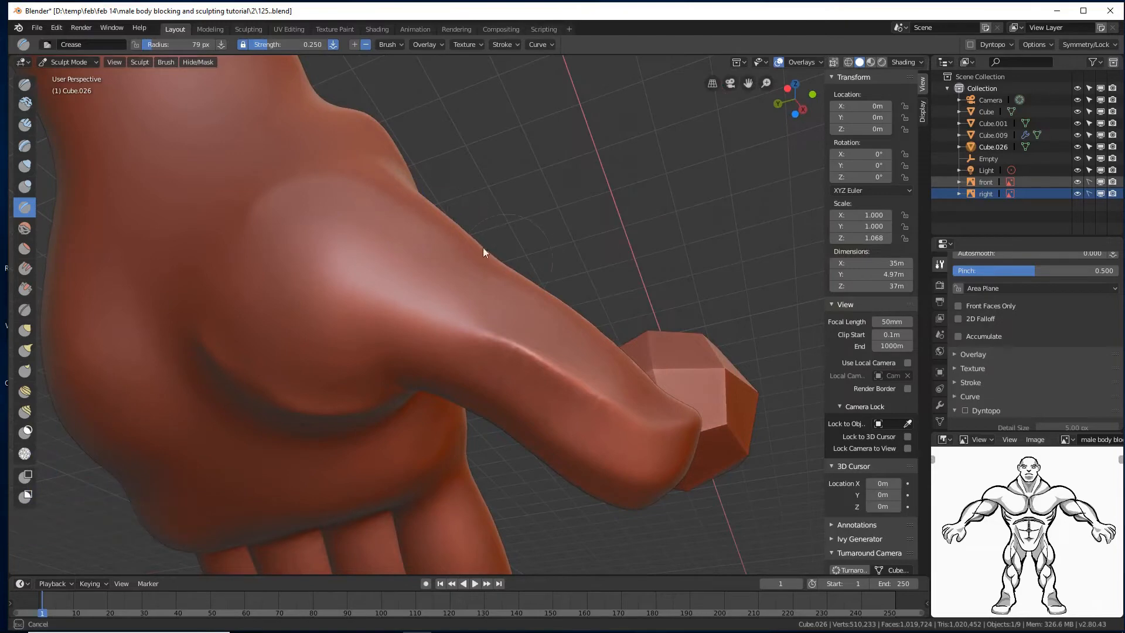
pyautogui.moveTo(276, 200); pyautogui.dragTo(427, 178)
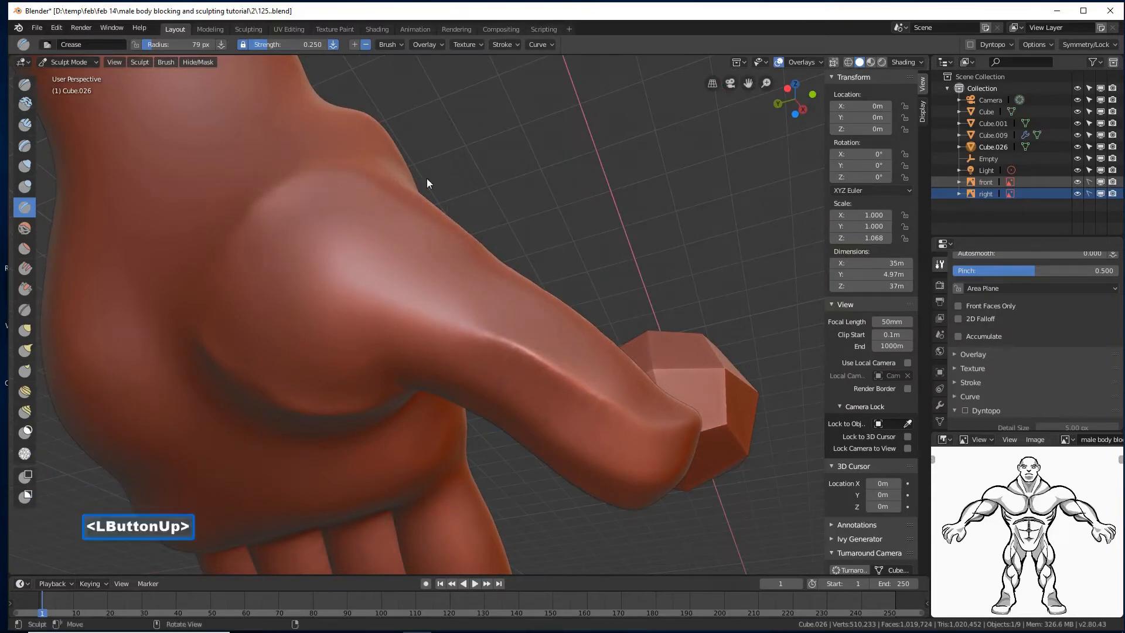
# - Raise a ridge along the top edge of the index finger and around its tip with the inverted Crease brush
pyautogui.moveTo(427, 178)
pyautogui.mouseDown(button='middle')
pyautogui.moveTo(413, 206)
pyautogui.moveTo(384, 219)
pyautogui.moveTo(592, 270)
pyautogui.moveTo(578, 275)
pyautogui.moveTo(634, 294)
pyautogui.mouseUp(button='middle')
pyautogui.keyDown('ctrl'); pyautogui.moveTo(635, 294); pyautogui.dragTo(638, 287, button='middle'); pyautogui.keyUp('ctrl')
pyautogui.keyDown('shift'); pyautogui.moveTo(638, 287); pyautogui.dragTo(360, 351, button='middle'); pyautogui.keyUp('shift')
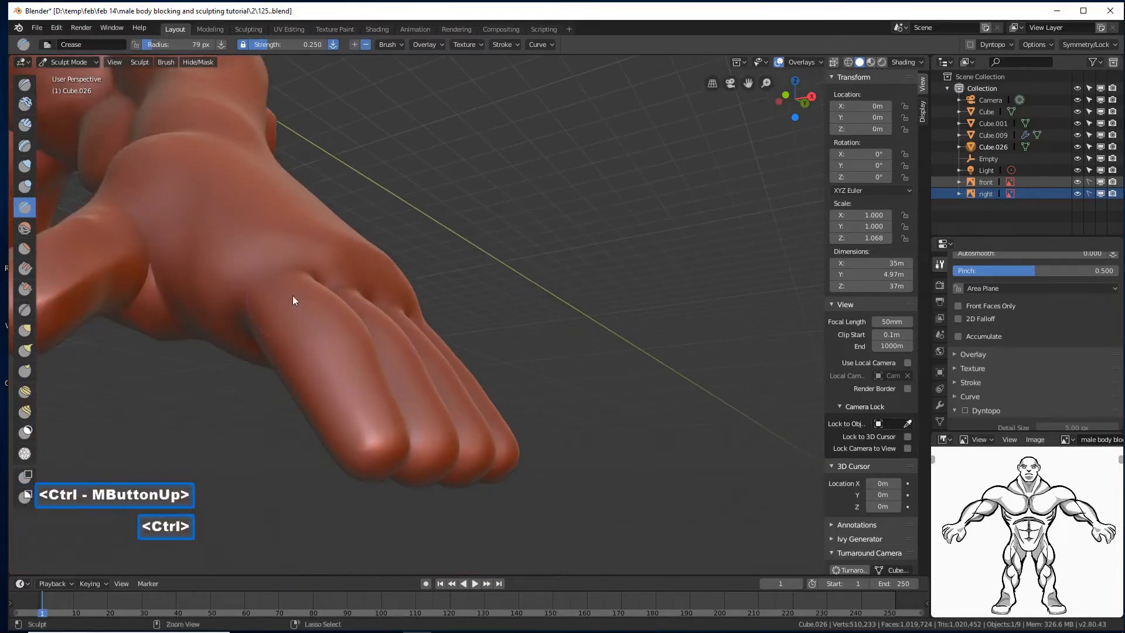
pyautogui.moveTo(321, 336)
pyautogui.keyDown('ctrl'); pyautogui.mouseDown()
pyautogui.moveTo(351, 410)
pyautogui.moveTo(301, 321)
pyautogui.mouseUp(); pyautogui.keyUp('ctrl')
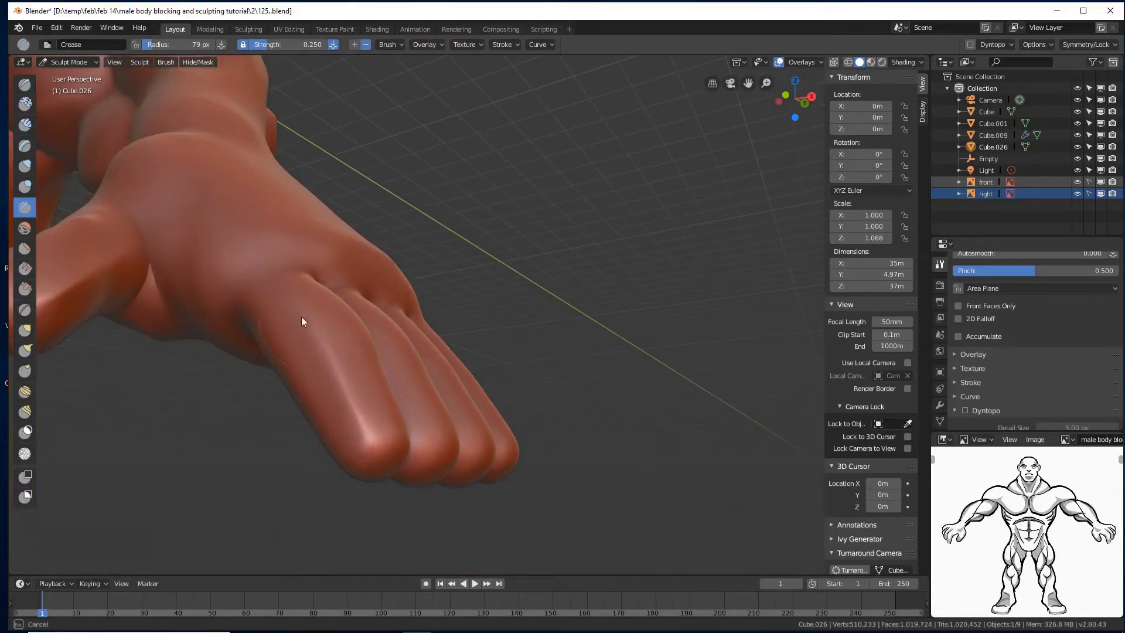
pyautogui.keyDown('ctrl'); pyautogui.moveTo(375, 438); pyautogui.dragTo(375, 436); pyautogui.keyUp('ctrl')
pyautogui.moveTo(375, 437)
pyautogui.mouseDown(button='middle')
pyautogui.moveTo(377, 421)
pyautogui.moveTo(372, 441)
pyautogui.mouseUp(button='middle')
pyautogui.middleClick(371, 441)
pyautogui.keyDown('ctrl'); pyautogui.moveTo(375, 441); pyautogui.dragTo(395, 441); pyautogui.keyUp('ctrl')
# - Raise ridges along both edges of the middle finger and around its tip
pyautogui.moveTo(395, 440)
pyautogui.mouseDown(button='middle')
pyautogui.moveTo(443, 401)
pyautogui.moveTo(431, 331)
pyautogui.mouseUp(button='middle')
pyautogui.moveTo(431, 330)
pyautogui.keyDown('ctrl'); pyautogui.mouseDown()
pyautogui.moveTo(439, 294)
pyautogui.moveTo(396, 430)
pyautogui.moveTo(422, 325)
pyautogui.mouseUp(); pyautogui.keyUp('ctrl')
pyautogui.moveTo(421, 325)
pyautogui.mouseDown(button='middle')
pyautogui.moveTo(489, 336)
pyautogui.moveTo(441, 238)
pyautogui.mouseUp(button='middle')
pyautogui.keyDown('ctrl'); pyautogui.moveTo(441, 240); pyautogui.dragTo(436, 403); pyautogui.keyUp('ctrl')
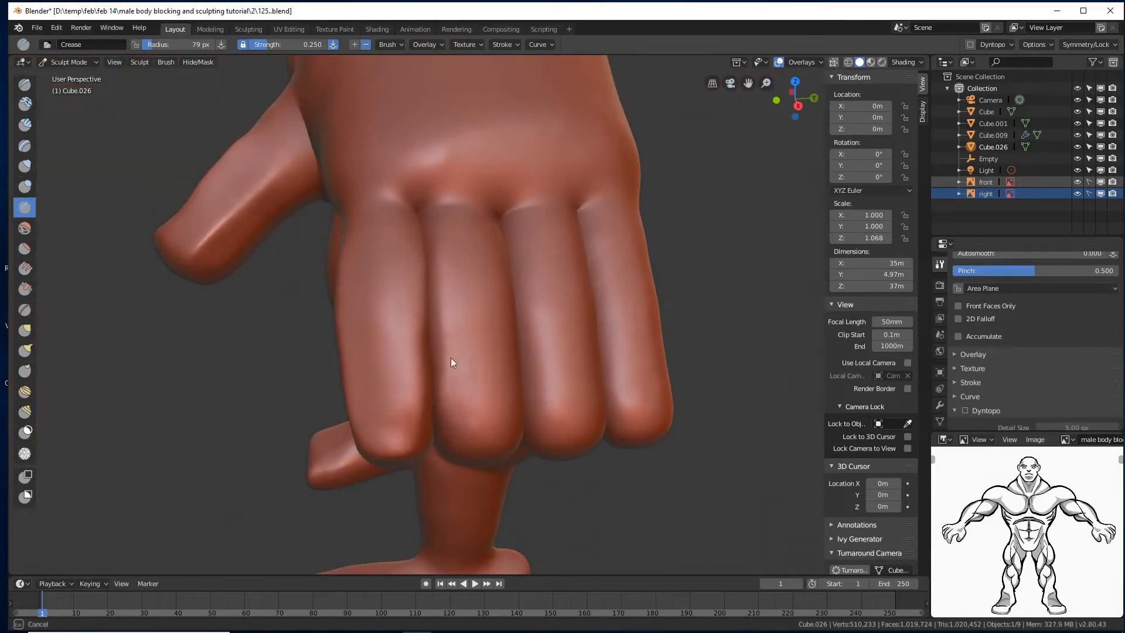
pyautogui.keyDown('ctrl'); pyautogui.moveTo(450, 358); pyautogui.dragTo(440, 382); pyautogui.keyUp('ctrl')
pyautogui.moveTo(445, 436)
pyautogui.keyDown('ctrl'); pyautogui.mouseDown()
pyautogui.moveTo(447, 422)
pyautogui.moveTo(454, 447)
pyautogui.moveTo(494, 457)
pyautogui.moveTo(464, 455)
pyautogui.moveTo(513, 443)
pyautogui.mouseUp(); pyautogui.keyUp('ctrl')
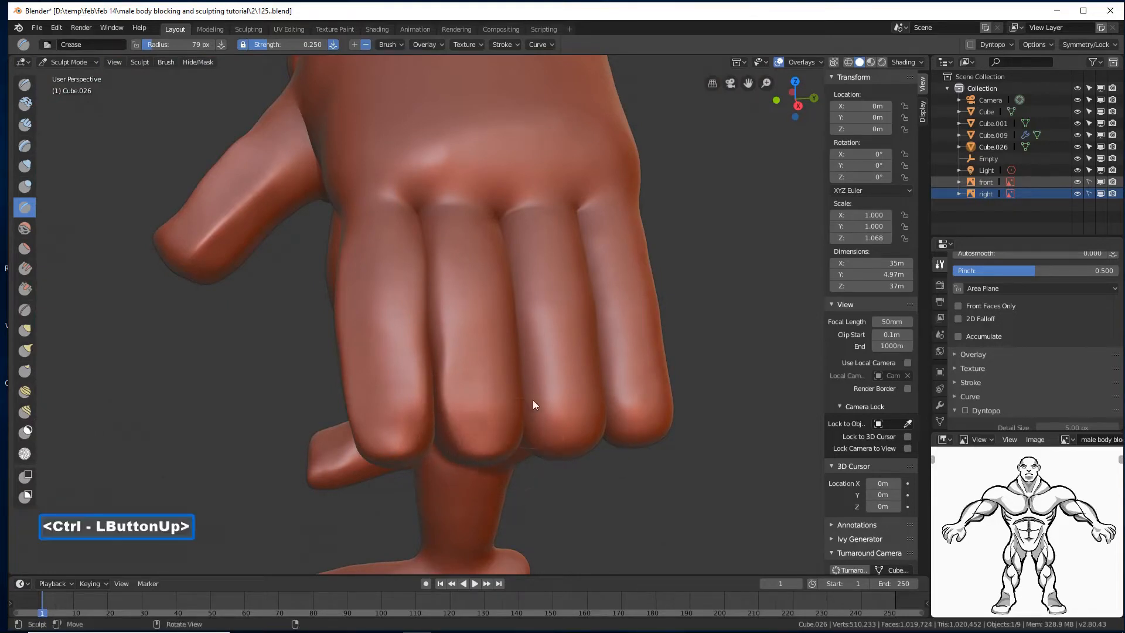
pyautogui.moveTo(532, 399); pyautogui.dragTo(538, 304, button='middle')
pyautogui.moveTo(549, 218)
pyautogui.keyDown('ctrl'); pyautogui.mouseDown()
pyautogui.moveTo(517, 438)
pyautogui.moveTo(547, 196)
pyautogui.moveTo(527, 346)
pyautogui.moveTo(568, 230)
pyautogui.mouseUp(); pyautogui.keyUp('ctrl')
# - Raise ridges along both edges and the tip of the ring finger to square its form
pyautogui.moveTo(567, 233)
pyautogui.mouseDown(button='middle')
pyautogui.moveTo(595, 221)
pyautogui.moveTo(547, 231)
pyautogui.mouseUp(button='middle')
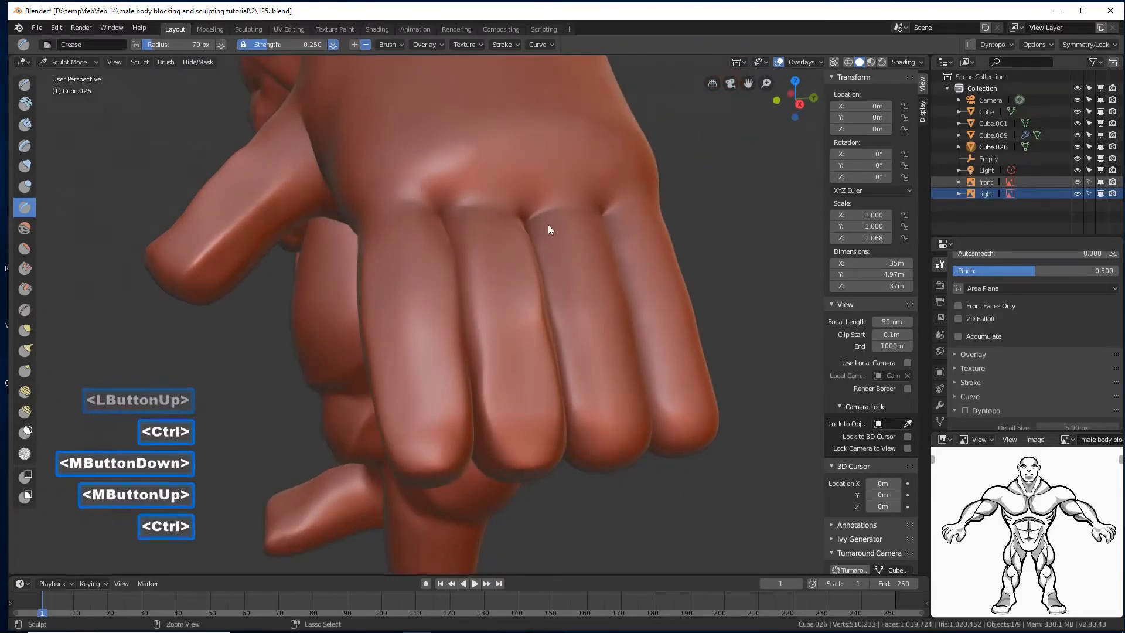
pyautogui.moveTo(547, 231)
pyautogui.keyDown('ctrl'); pyautogui.mouseDown()
pyautogui.moveTo(592, 453)
pyautogui.moveTo(623, 403)
pyautogui.mouseUp(); pyautogui.keyUp('ctrl')
pyautogui.moveTo(624, 403); pyautogui.dragTo(593, 437, button='middle')
pyautogui.moveTo(591, 432)
pyautogui.keyDown('ctrl'); pyautogui.mouseDown()
pyautogui.moveTo(618, 449)
pyautogui.moveTo(598, 443)
pyautogui.mouseUp(); pyautogui.keyUp('ctrl')
pyautogui.moveTo(597, 443)
pyautogui.mouseDown(button='middle')
pyautogui.moveTo(680, 329)
pyautogui.moveTo(681, 230)
pyautogui.mouseUp(button='middle')
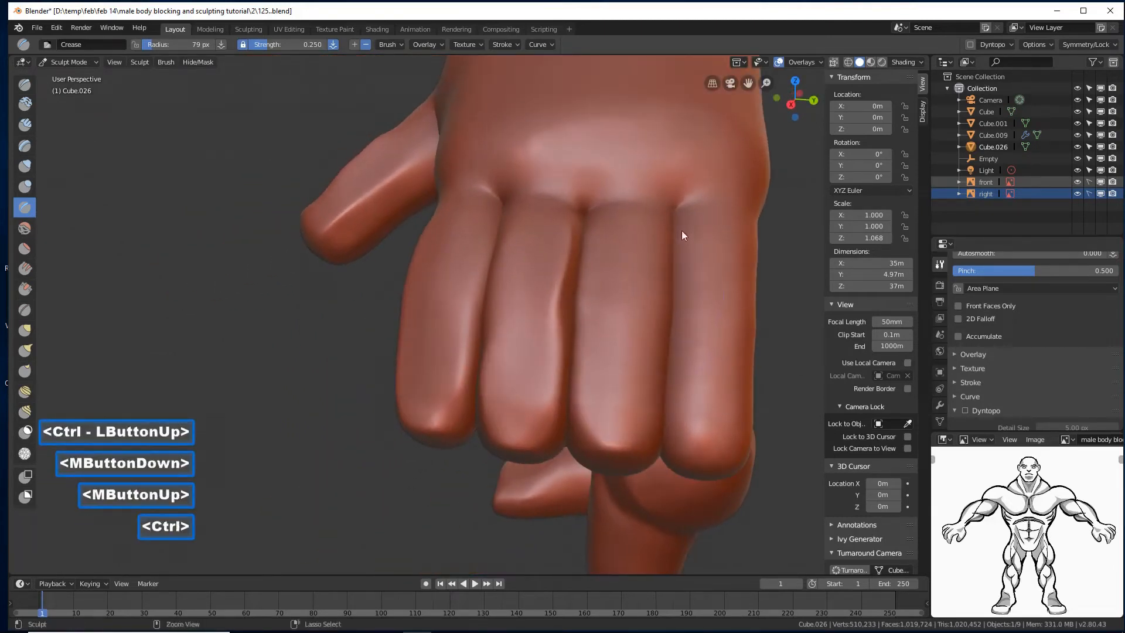
pyautogui.keyDown('ctrl'); pyautogui.moveTo(671, 234); pyautogui.dragTo(657, 391); pyautogui.keyUp('ctrl')
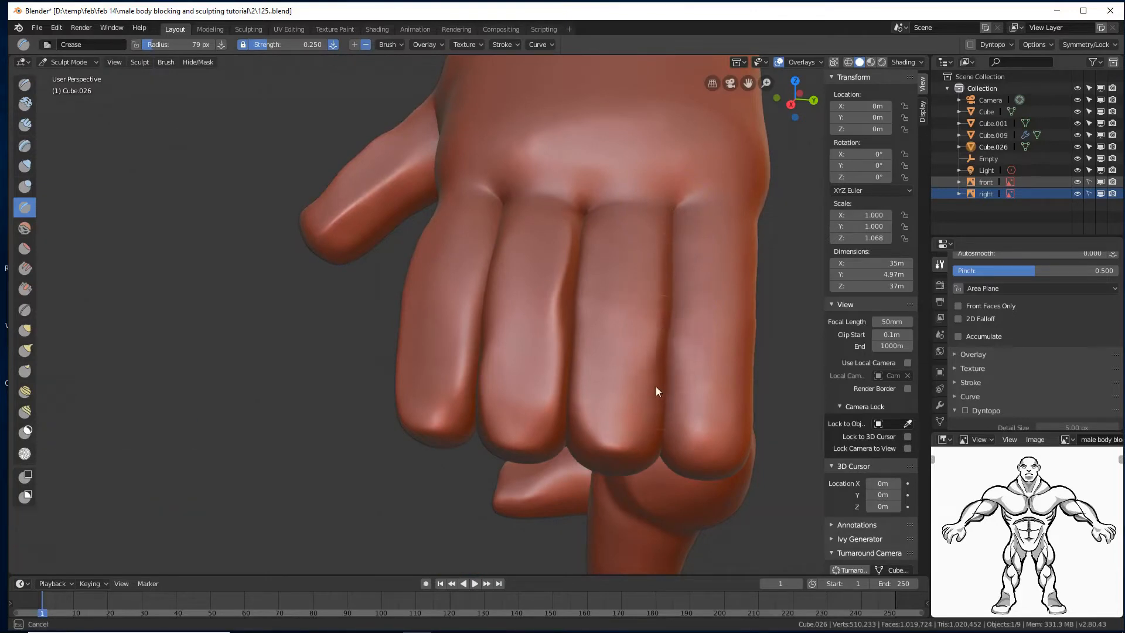
pyautogui.moveTo(654, 436)
pyautogui.keyDown('ctrl'); pyautogui.mouseDown()
pyautogui.moveTo(625, 454)
pyautogui.moveTo(651, 413)
pyautogui.moveTo(650, 317)
pyautogui.mouseUp(); pyautogui.keyUp('ctrl')
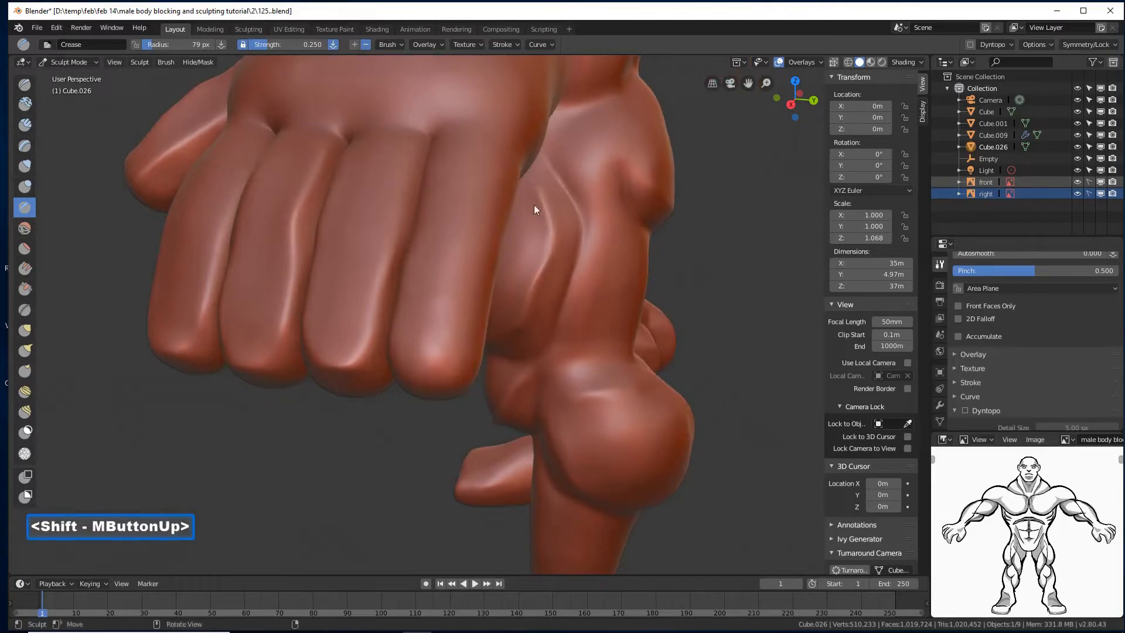
# - Sharpen both long edges and the tip of the little finger with inverted Crease strokes
pyautogui.moveTo(511, 161)
pyautogui.keyDown('ctrl'); pyautogui.mouseDown()
pyautogui.moveTo(507, 214)
pyautogui.moveTo(506, 168)
pyautogui.moveTo(484, 250)
pyautogui.mouseUp(); pyautogui.keyUp('ctrl')
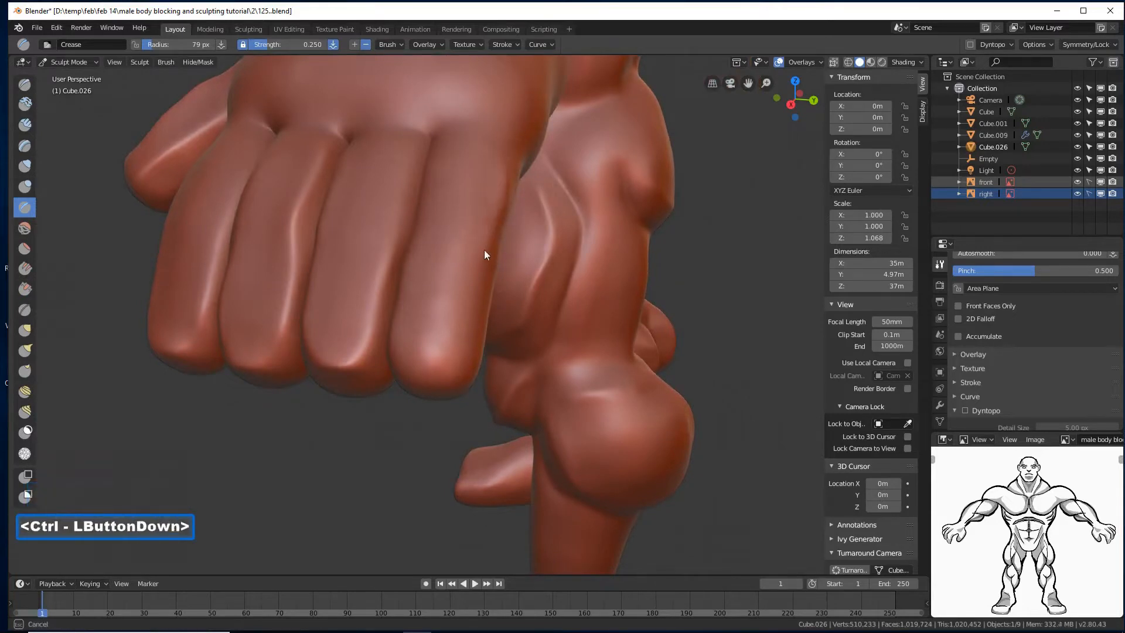
pyautogui.moveTo(471, 304)
pyautogui.keyDown('ctrl'); pyautogui.mouseDown()
pyautogui.moveTo(463, 356)
pyautogui.moveTo(419, 372)
pyautogui.moveTo(401, 349)
pyautogui.mouseUp(); pyautogui.keyUp('ctrl')
pyautogui.moveTo(430, 178); pyautogui.dragTo(421, 149, button='middle')
pyautogui.moveTo(419, 151)
pyautogui.keyDown('ctrl'); pyautogui.mouseDown()
pyautogui.moveTo(401, 228)
pyautogui.moveTo(408, 270)
pyautogui.mouseUp(); pyautogui.keyUp('ctrl')
pyautogui.keyDown('ctrl'); pyautogui.moveTo(408, 345); pyautogui.dragTo(408, 349); pyautogui.keyUp('ctrl')
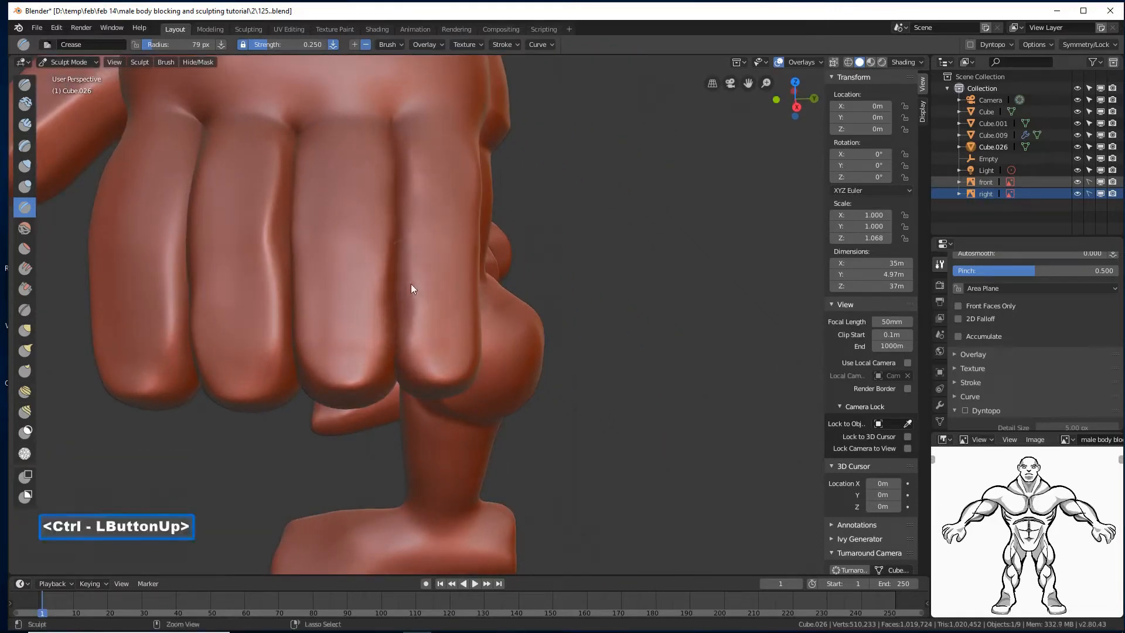
pyautogui.keyDown('ctrl'); pyautogui.moveTo(409, 233); pyautogui.dragTo(394, 138); pyautogui.keyUp('ctrl')
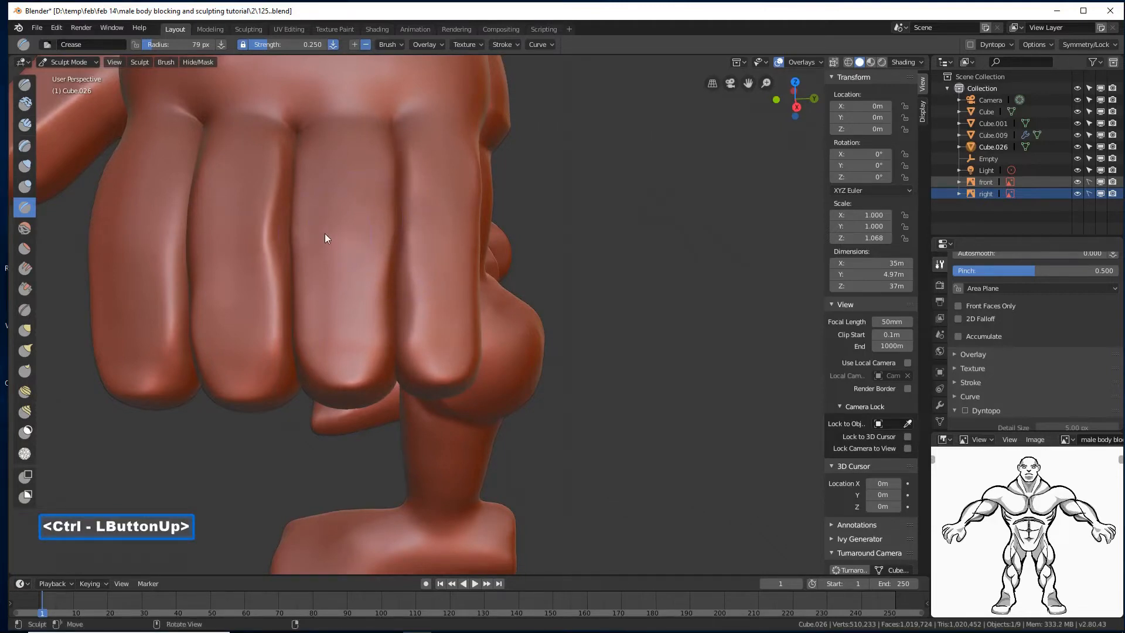
# - Reduce the Crease brush radius to 53 px and refine the middle finger's edge facing the index finger
pyautogui.moveTo(326, 237); pyautogui.dragTo(339, 237, button='middle')
pyautogui.press('f')
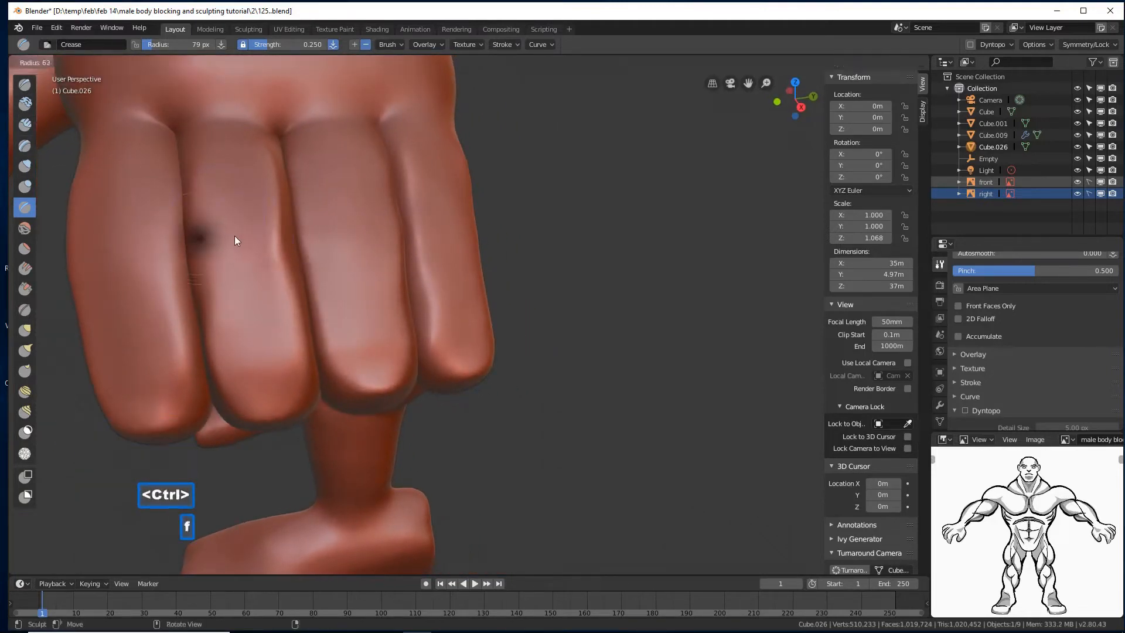
pyautogui.click(213, 201)
pyautogui.moveTo(205, 194)
pyautogui.keyDown('ctrl'); pyautogui.mouseDown()
pyautogui.moveTo(200, 185)
pyautogui.moveTo(209, 308)
pyautogui.moveTo(213, 247)
pyautogui.mouseUp(); pyautogui.keyUp('ctrl')
pyautogui.keyDown('ctrl'); pyautogui.moveTo(193, 147); pyautogui.dragTo(191, 141); pyautogui.keyUp('ctrl')
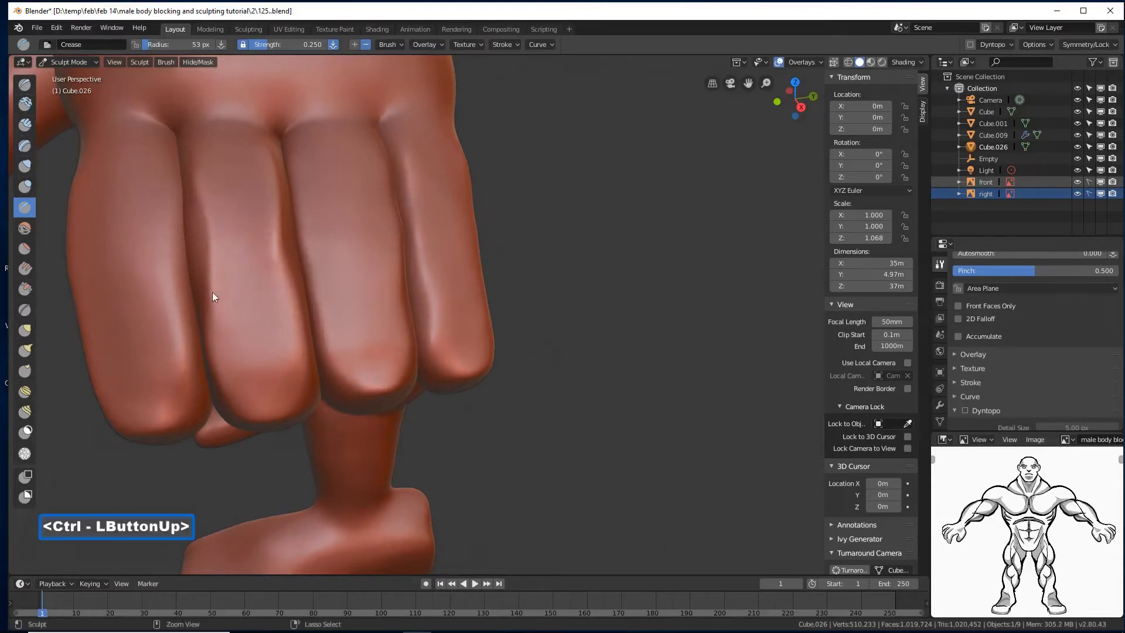
pyautogui.keyDown('ctrl'); pyautogui.moveTo(212, 291); pyautogui.dragTo(219, 345); pyautogui.keyUp('ctrl')
# - Raise a ridge across the knuckle row and along the back of the hand's thumb-side edge
pyautogui.keyDown('ctrl'); pyautogui.moveTo(342, 336); pyautogui.dragTo(343, 318, button='middle'); pyautogui.keyUp('ctrl')
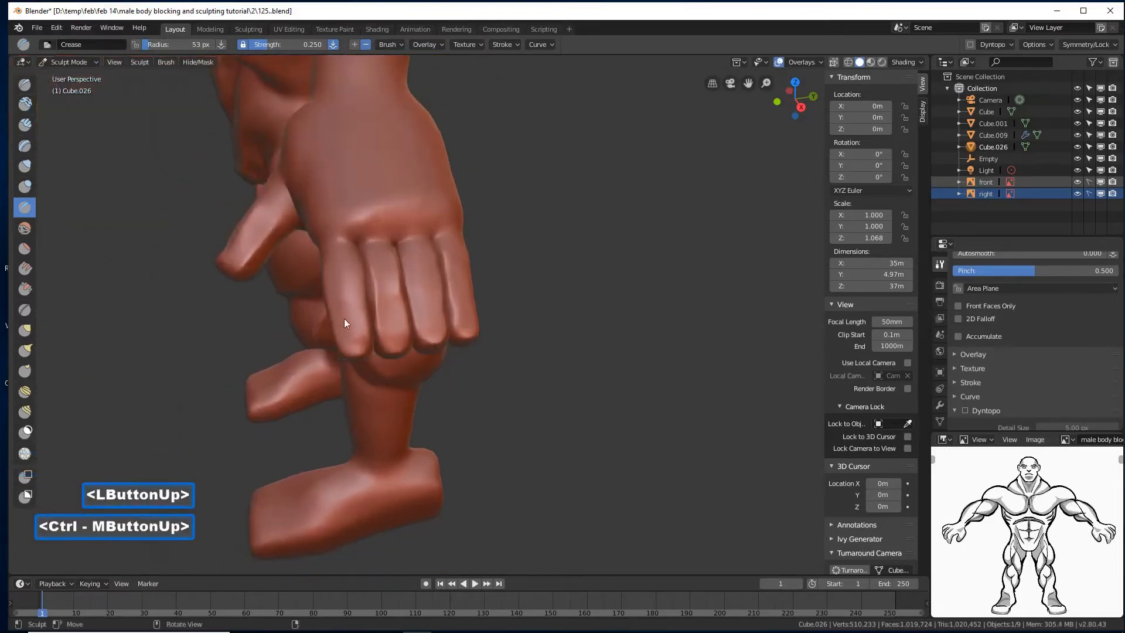
pyautogui.keyDown('ctrl'); pyautogui.moveTo(390, 235); pyautogui.dragTo(396, 212, button='middle'); pyautogui.keyUp('ctrl')
pyautogui.moveTo(396, 210)
pyautogui.keyDown('ctrl'); pyautogui.mouseDown()
pyautogui.moveTo(346, 197)
pyautogui.moveTo(408, 200)
pyautogui.moveTo(324, 193)
pyautogui.mouseUp(); pyautogui.keyUp('ctrl')
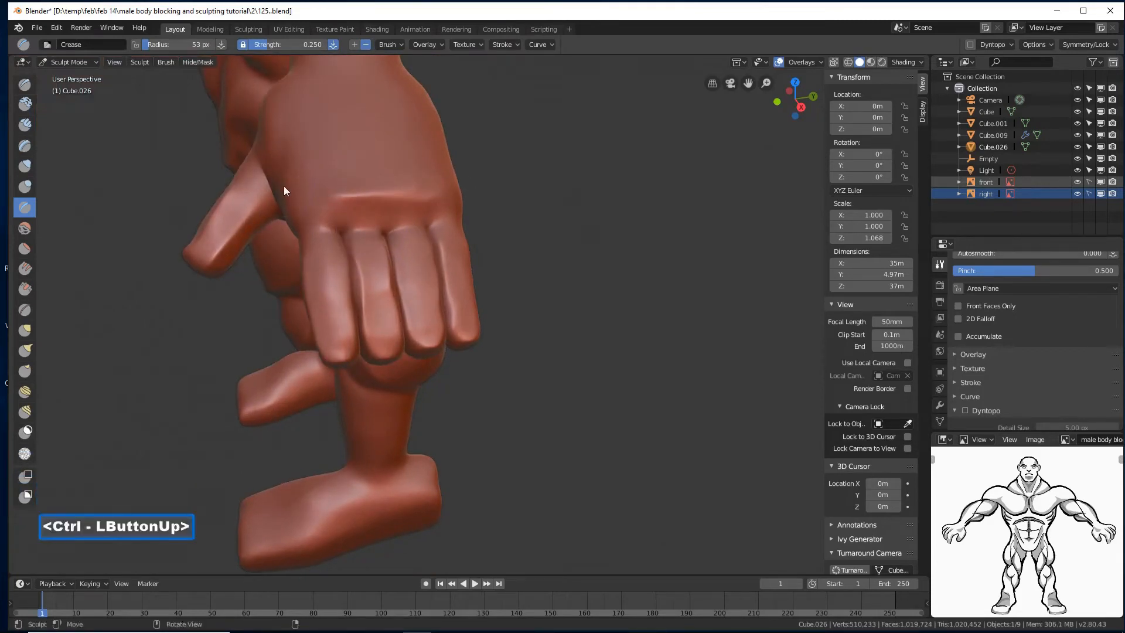
pyautogui.moveTo(283, 188); pyautogui.dragTo(269, 176, button='middle')
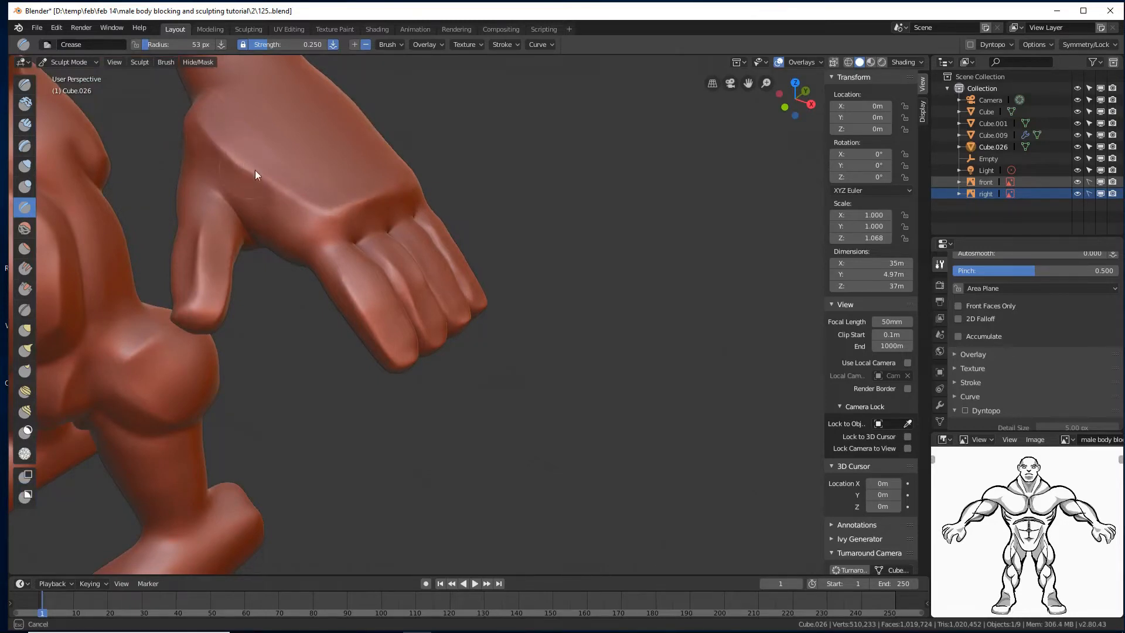
# - Sharpen the side of the hand running into the index finger's base, and save the sculpt under the new file name 127
pyautogui.moveTo(312, 215)
pyautogui.mouseDown(button='middle')
pyautogui.moveTo(312, 194)
pyautogui.moveTo(324, 259)
pyautogui.moveTo(273, 240)
pyautogui.mouseUp(button='middle')
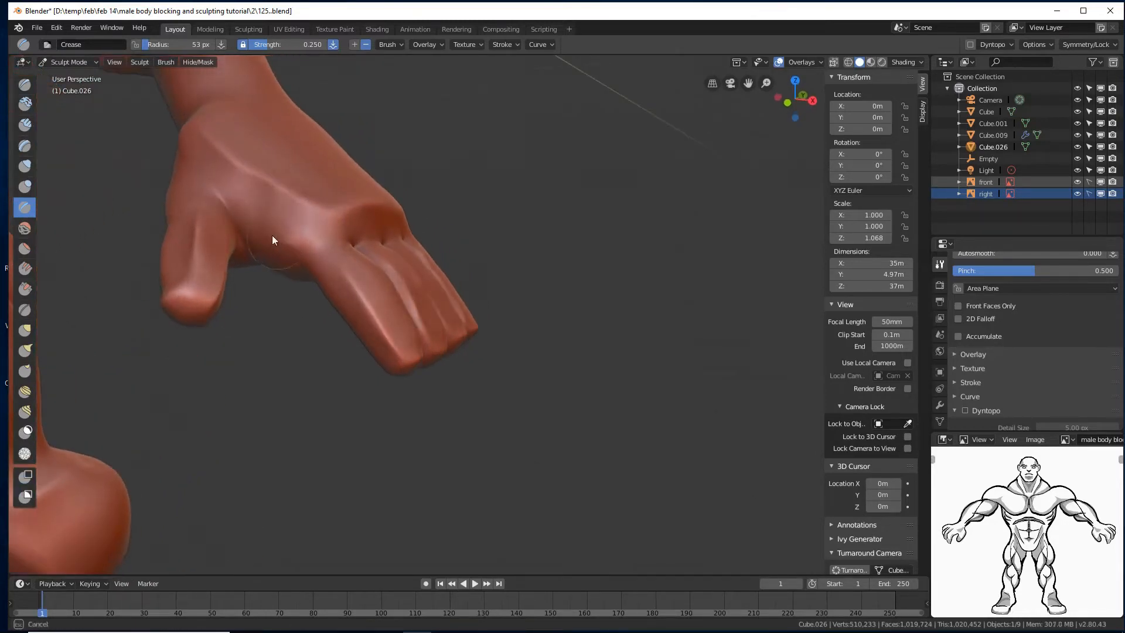
pyautogui.keyDown('ctrl'); pyautogui.moveTo(314, 260); pyautogui.dragTo(317, 261); pyautogui.keyUp('ctrl')
pyautogui.keyDown('ctrl'); pyautogui.moveTo(320, 245); pyautogui.dragTo(328, 251); pyautogui.keyUp('ctrl')
pyautogui.keyDown('ctrl'); pyautogui.moveTo(241, 205); pyautogui.dragTo(355, 264); pyautogui.keyUp('ctrl')
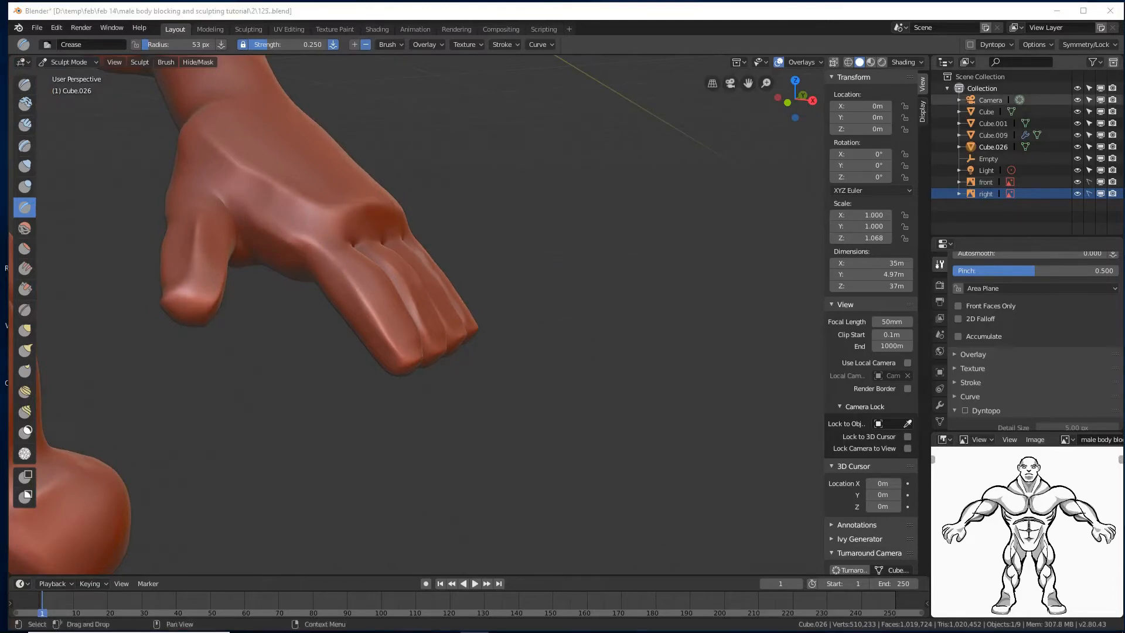
pyautogui.click(680, 15)
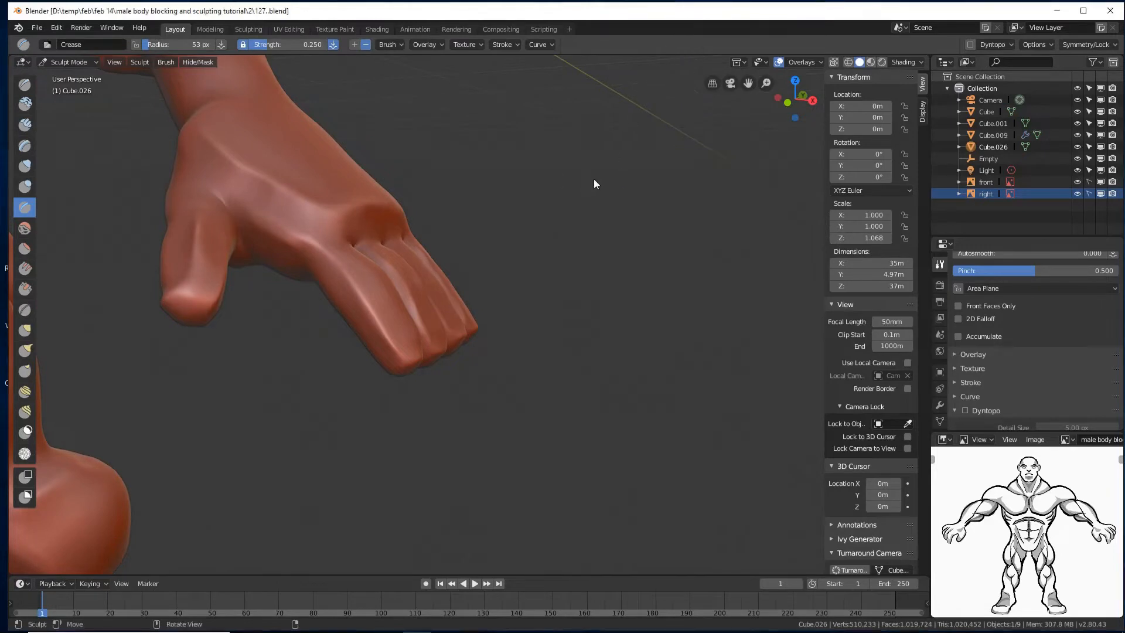
# - Carve a Crease line across the palm just below the bases of the four fingers
pyautogui.scroll(-9, 575, 205)
pyautogui.moveTo(575, 216); pyautogui.dragTo(469, 334, button='middle')
pyautogui.scroll(5, 461, 318)
pyautogui.scroll(5, 460, 312)
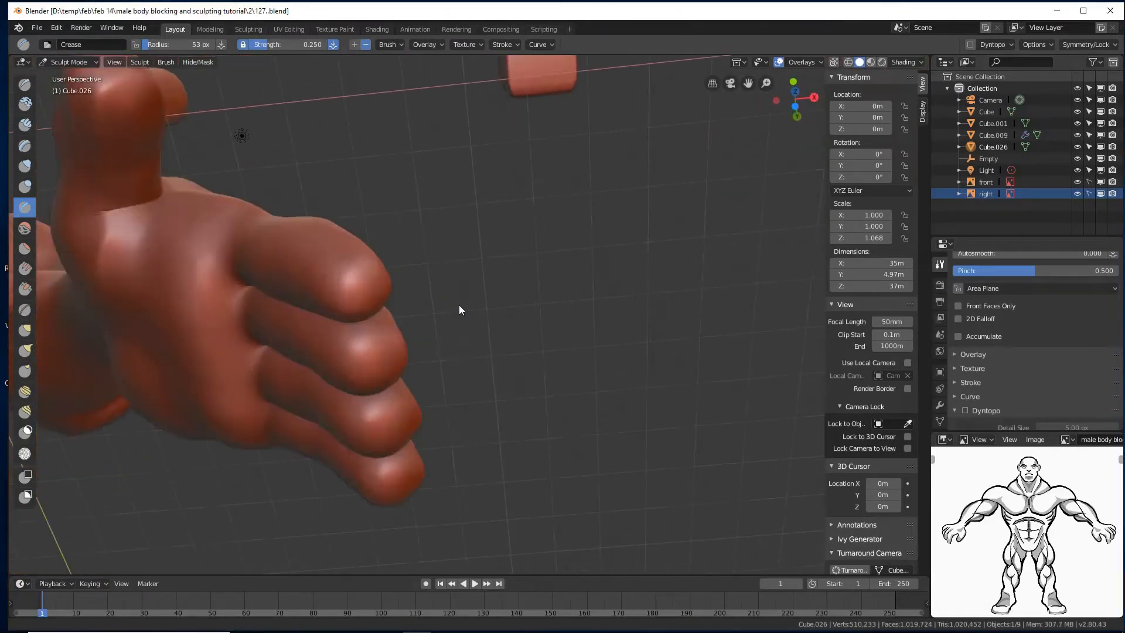
pyautogui.moveTo(331, 369)
pyautogui.mouseDown(button='middle')
pyautogui.moveTo(350, 367)
pyautogui.moveTo(337, 343)
pyautogui.mouseUp(button='middle')
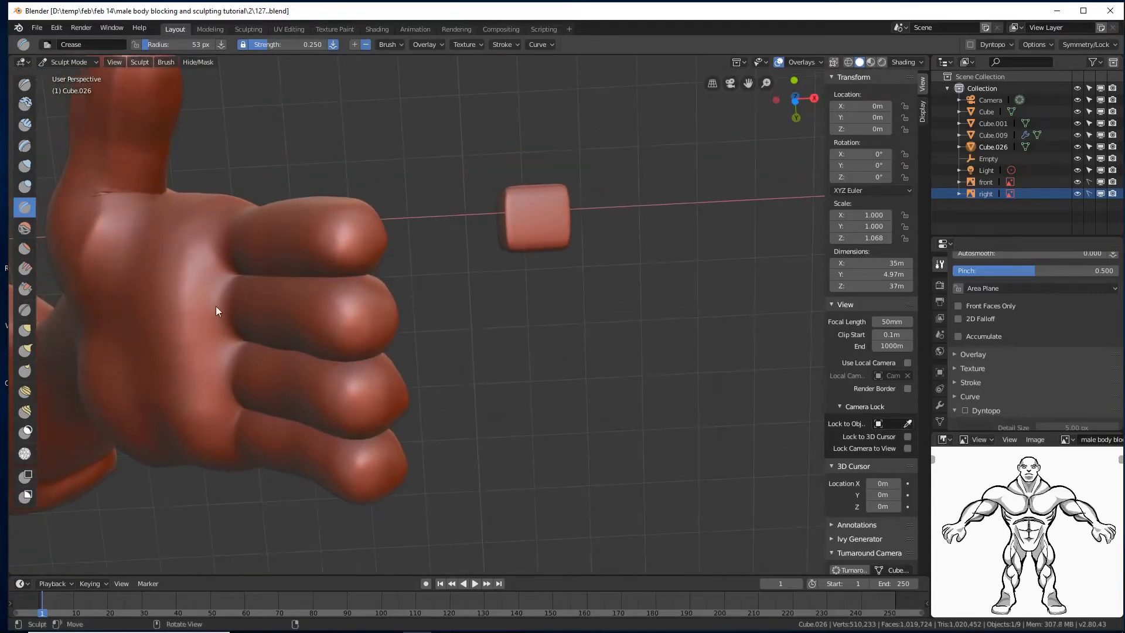
pyautogui.moveTo(202, 285); pyautogui.dragTo(200, 283)
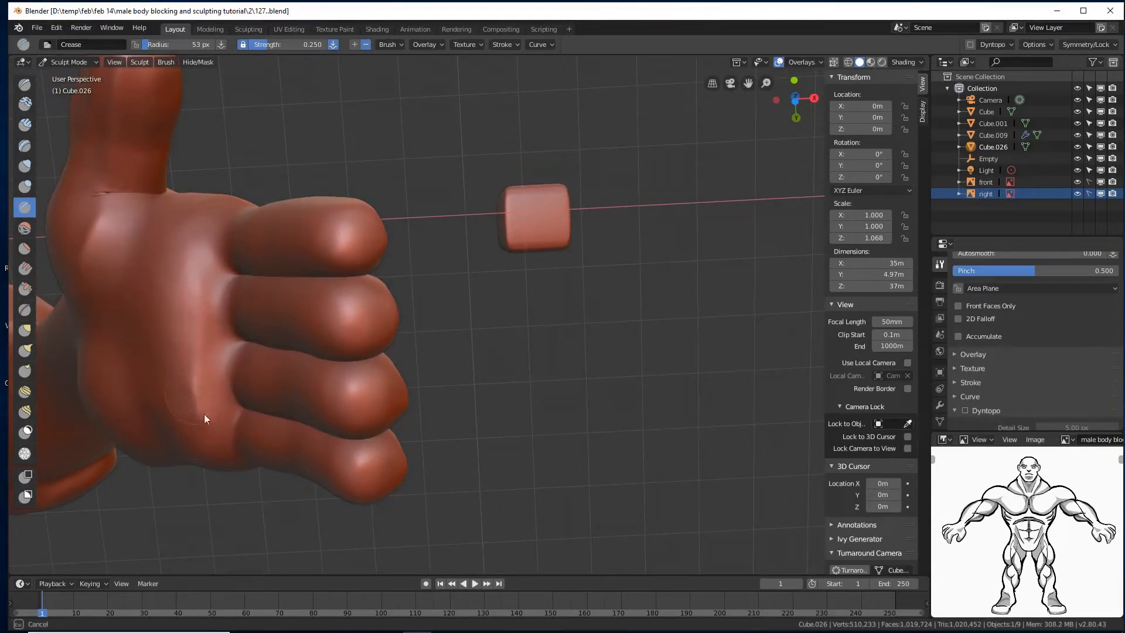
pyautogui.moveTo(203, 414); pyautogui.dragTo(207, 425)
pyautogui.moveTo(214, 268); pyautogui.dragTo(206, 307)
# - Carve creases into the palm to separate the thumb pad from the heel of the hand
pyautogui.moveTo(206, 307); pyautogui.dragTo(230, 303, button='middle')
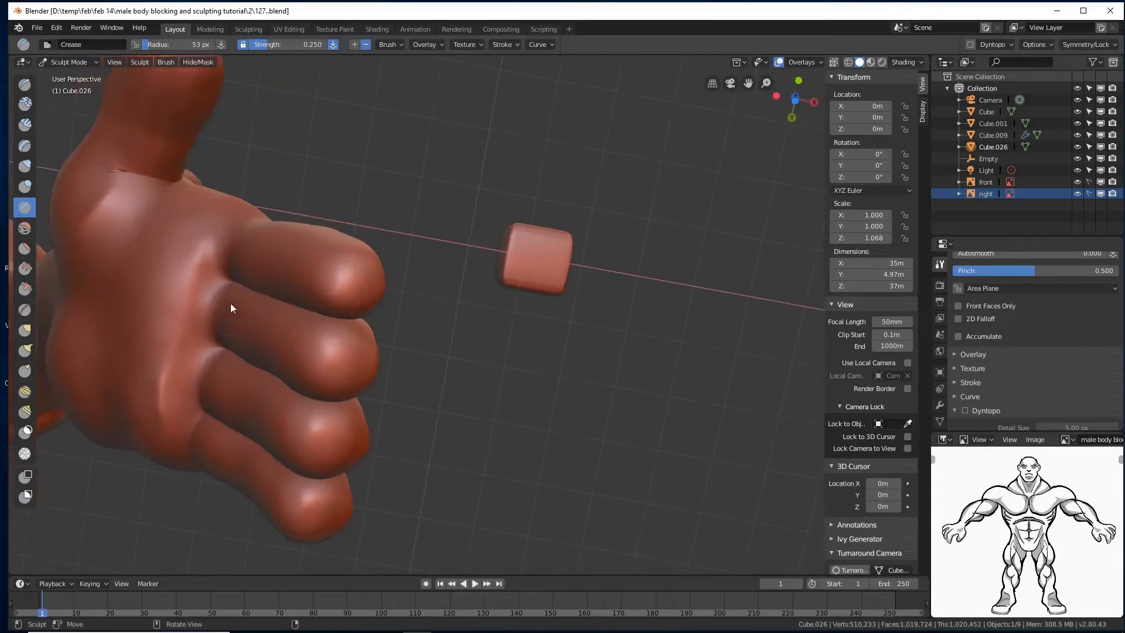
pyautogui.moveTo(226, 366); pyautogui.dragTo(240, 371, button='middle')
pyautogui.moveTo(574, 280); pyautogui.dragTo(502, 364)
pyautogui.moveTo(502, 364)
pyautogui.mouseDown(button='middle')
pyautogui.moveTo(454, 374)
pyautogui.moveTo(489, 389)
pyautogui.mouseUp(button='middle')
pyautogui.moveTo(475, 435)
pyautogui.mouseDown()
pyautogui.moveTo(459, 421)
pyautogui.moveTo(435, 446)
pyautogui.mouseUp()
pyautogui.moveTo(449, 406)
pyautogui.mouseDown()
pyautogui.moveTo(443, 481)
pyautogui.moveTo(467, 377)
pyautogui.moveTo(451, 349)
pyautogui.mouseUp()
pyautogui.moveTo(452, 349); pyautogui.dragTo(461, 251, button='middle')
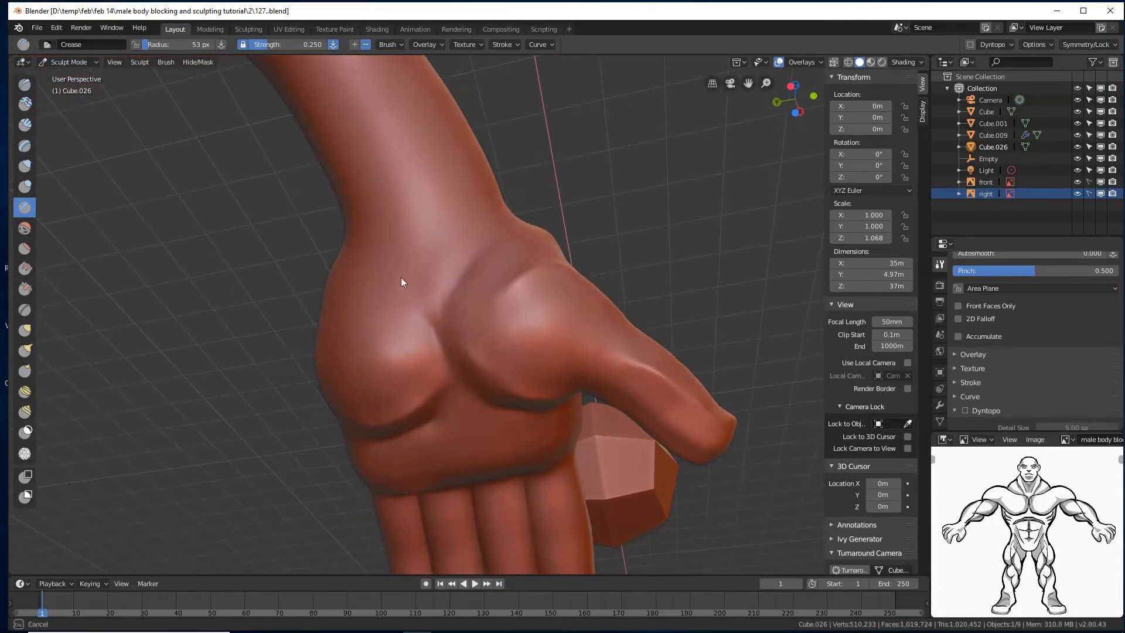
# - Deepen the Crease outline around the heel pad of the hand, running from the wrist into the middle of the palm
pyautogui.moveTo(401, 276); pyautogui.dragTo(438, 343)
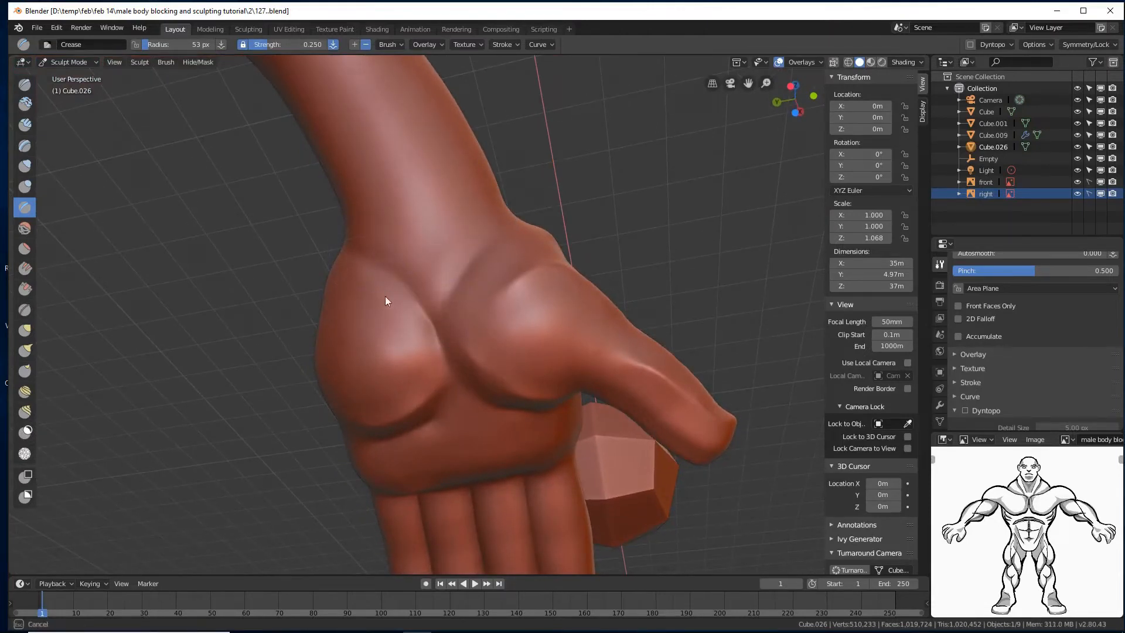
pyautogui.moveTo(431, 391)
pyautogui.mouseDown()
pyautogui.moveTo(383, 293)
pyautogui.moveTo(440, 339)
pyautogui.moveTo(468, 388)
pyautogui.mouseUp()
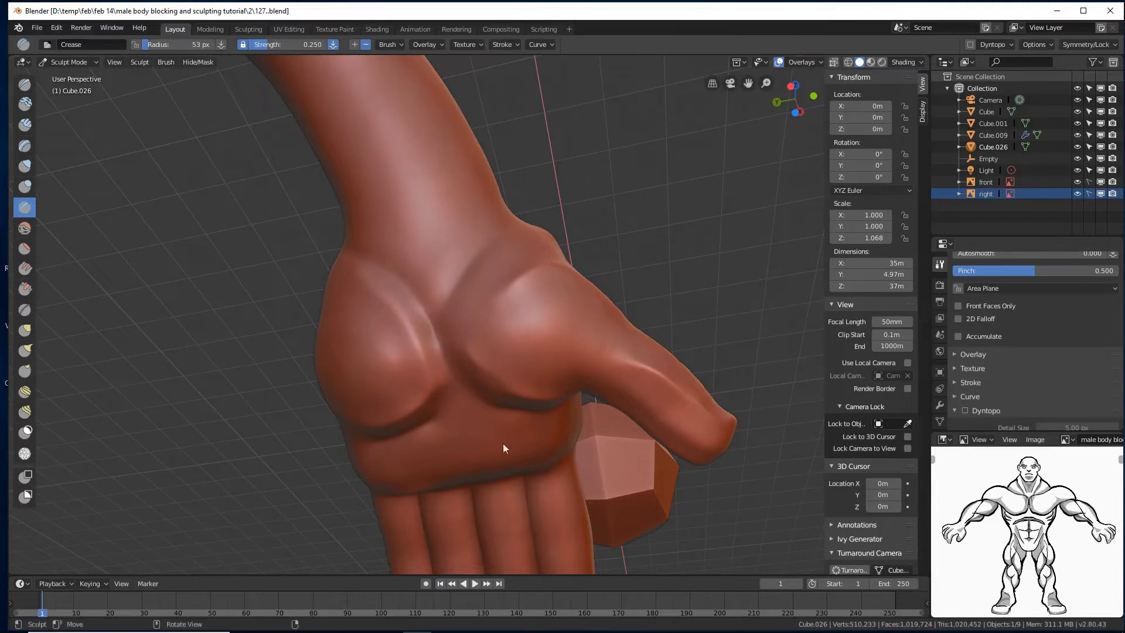
pyautogui.moveTo(503, 442)
pyautogui.mouseDown(button='middle')
pyautogui.moveTo(499, 396)
pyautogui.moveTo(573, 466)
pyautogui.moveTo(563, 480)
pyautogui.mouseUp(button='middle')
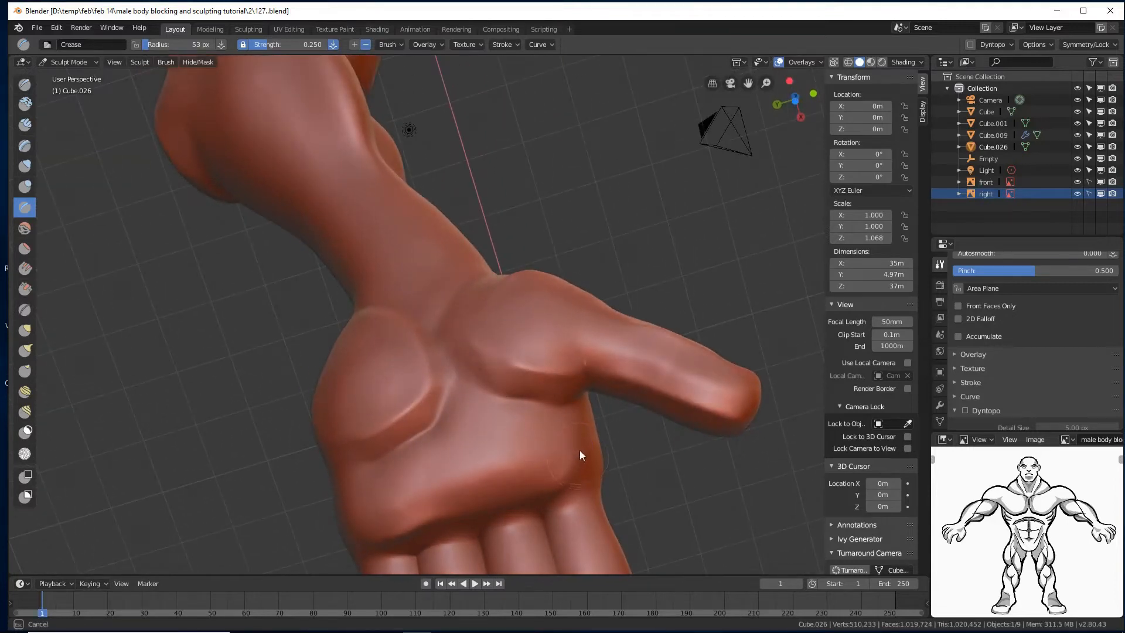
pyautogui.moveTo(408, 532); pyautogui.dragTo(372, 366, button='middle')
pyautogui.moveTo(408, 289); pyautogui.dragTo(409, 289, button='middle')
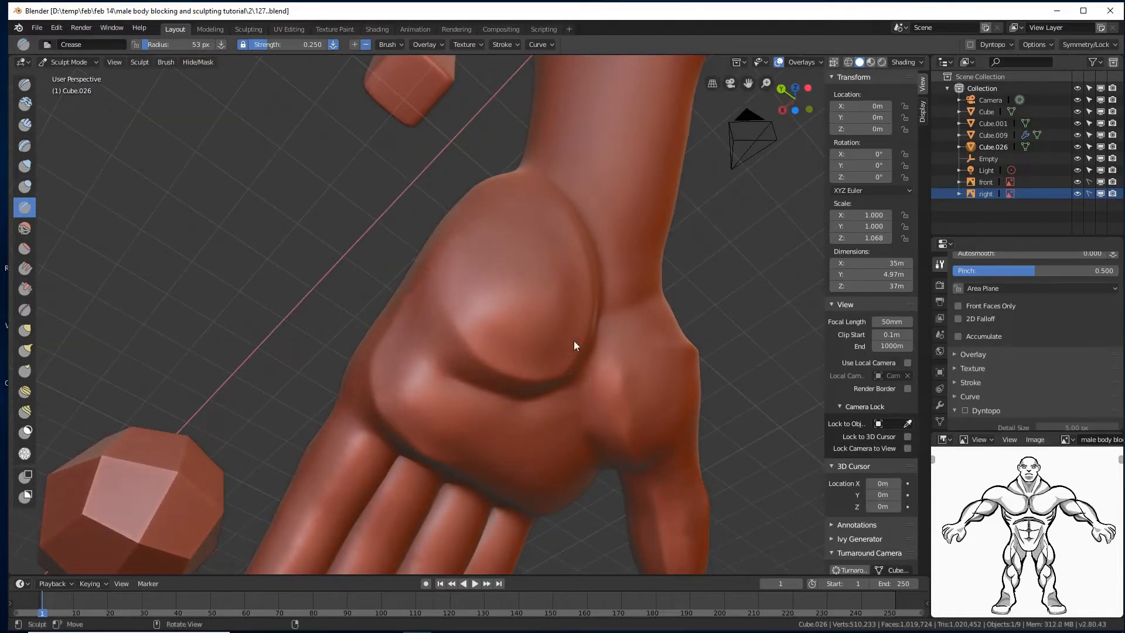
pyautogui.moveTo(585, 300); pyautogui.dragTo(384, 356, button='middle')
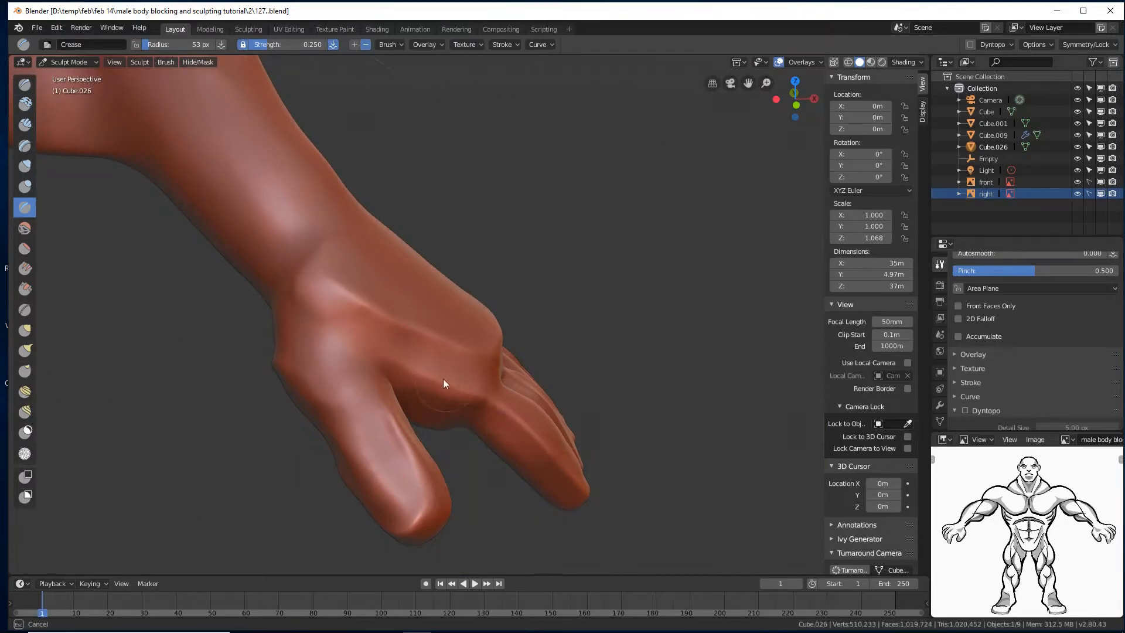
# - Add Crease strokes around the wrist and thumb base on the thumb side of the hand
pyautogui.moveTo(389, 360); pyautogui.dragTo(364, 346, button='middle')
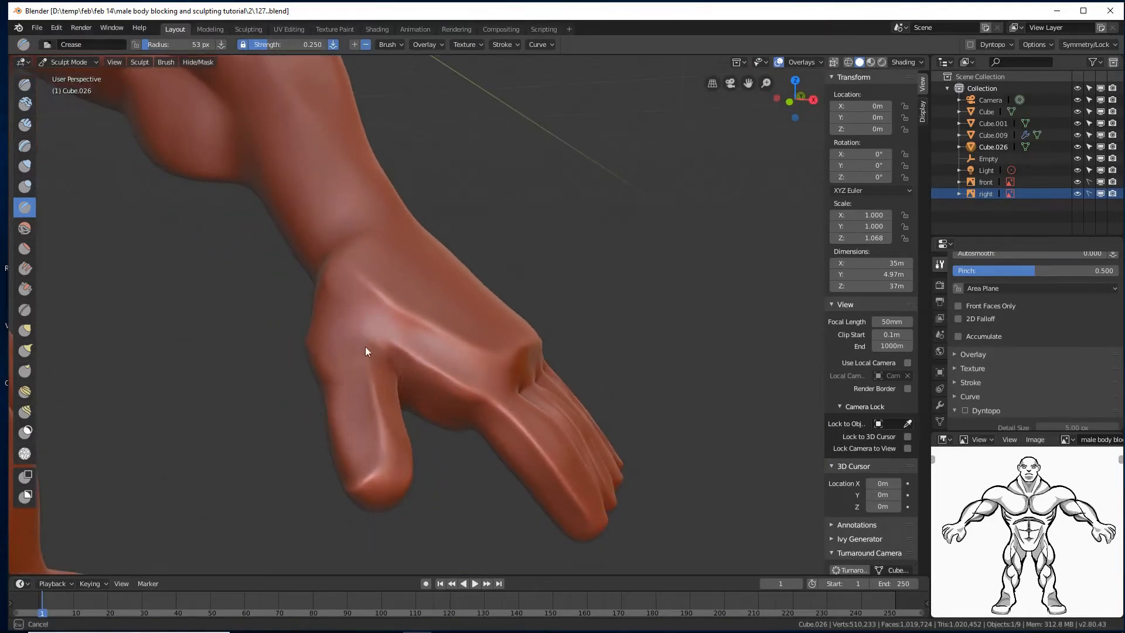
pyautogui.moveTo(375, 388); pyautogui.dragTo(376, 389, button='middle')
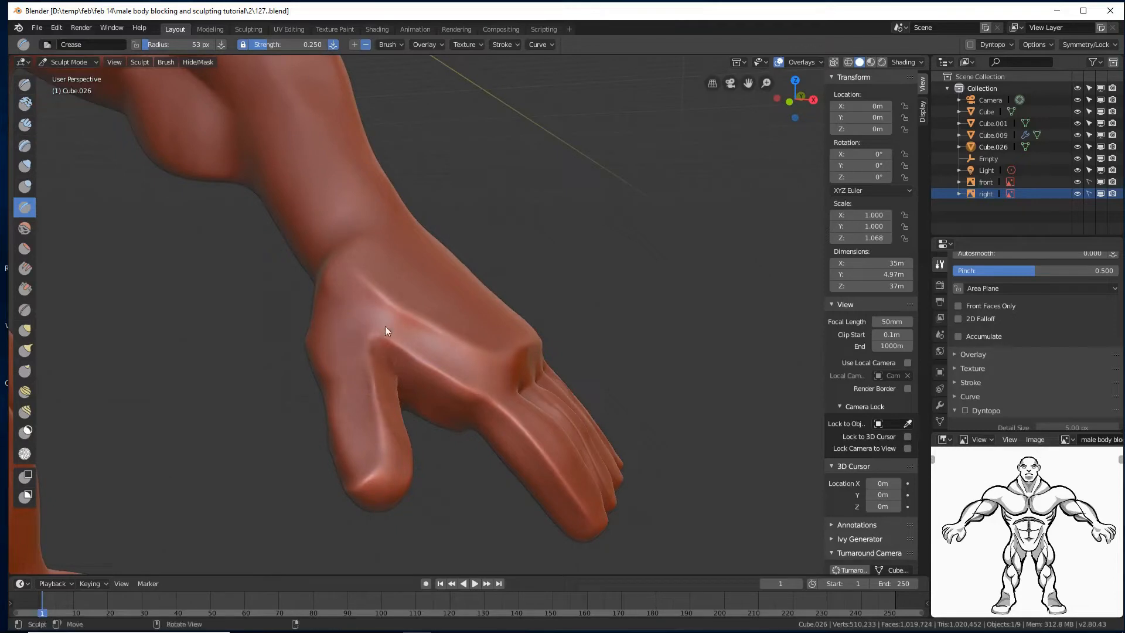
pyautogui.scroll(-5, 384, 326)
pyautogui.moveTo(386, 332)
pyautogui.mouseDown(button='middle')
pyautogui.moveTo(496, 287)
pyautogui.moveTo(445, 338)
pyautogui.moveTo(392, 294)
pyautogui.moveTo(455, 280)
pyautogui.moveTo(461, 292)
pyautogui.mouseUp(button='middle')
pyautogui.moveTo(359, 289)
pyautogui.mouseDown()
pyautogui.moveTo(332, 332)
pyautogui.moveTo(372, 296)
pyautogui.moveTo(343, 342)
pyautogui.mouseUp()
pyautogui.moveTo(381, 276); pyautogui.dragTo(382, 279)
pyautogui.moveTo(382, 278)
pyautogui.mouseDown(button='middle')
pyautogui.moveTo(388, 289)
pyautogui.moveTo(373, 286)
pyautogui.mouseUp(button='middle')
pyautogui.scroll(-6, 392, 298)
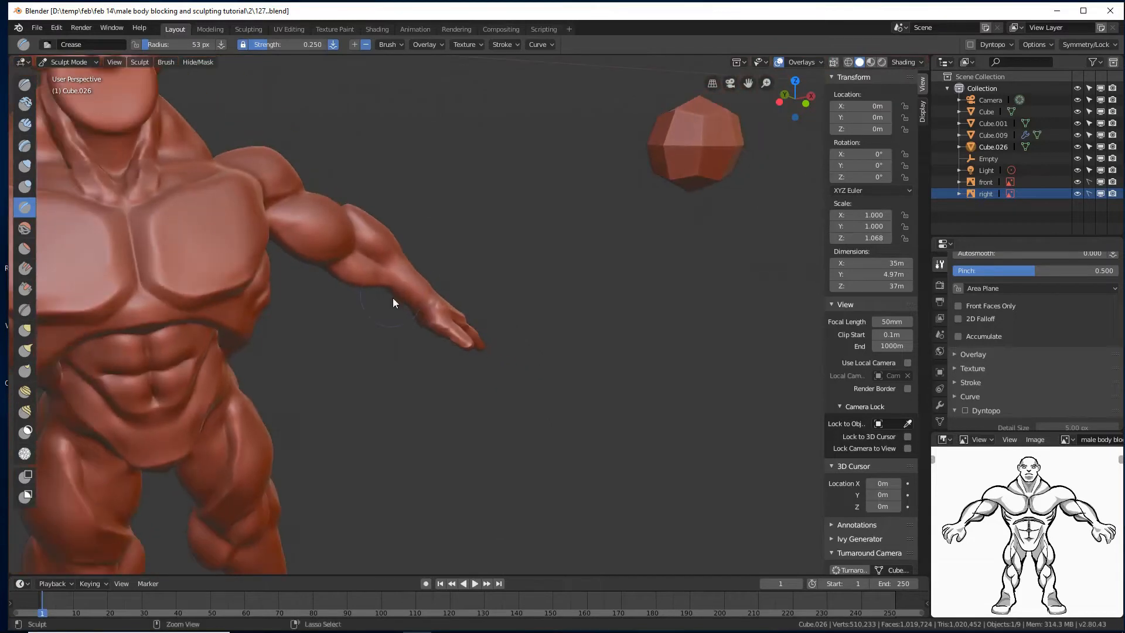
# - Save the sculpt under the new file name 129 and review the whole figure from the front
pyautogui.scroll(-3, 459, 337)
pyautogui.moveTo(558, 367)
pyautogui.mouseDown(button='middle')
pyautogui.moveTo(527, 366)
pyautogui.moveTo(532, 335)
pyautogui.moveTo(568, 357)
pyautogui.mouseUp(button='middle')
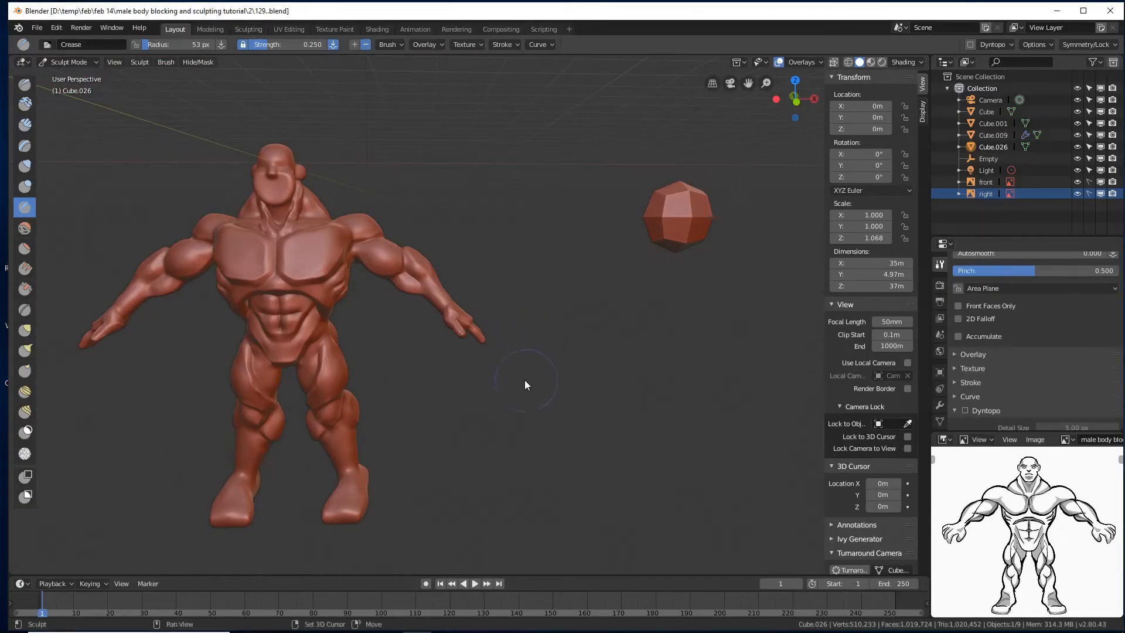
pyautogui.keyDown('shift'); pyautogui.moveTo(525, 380); pyautogui.dragTo(541, 377, button='middle'); pyautogui.keyUp('shift')
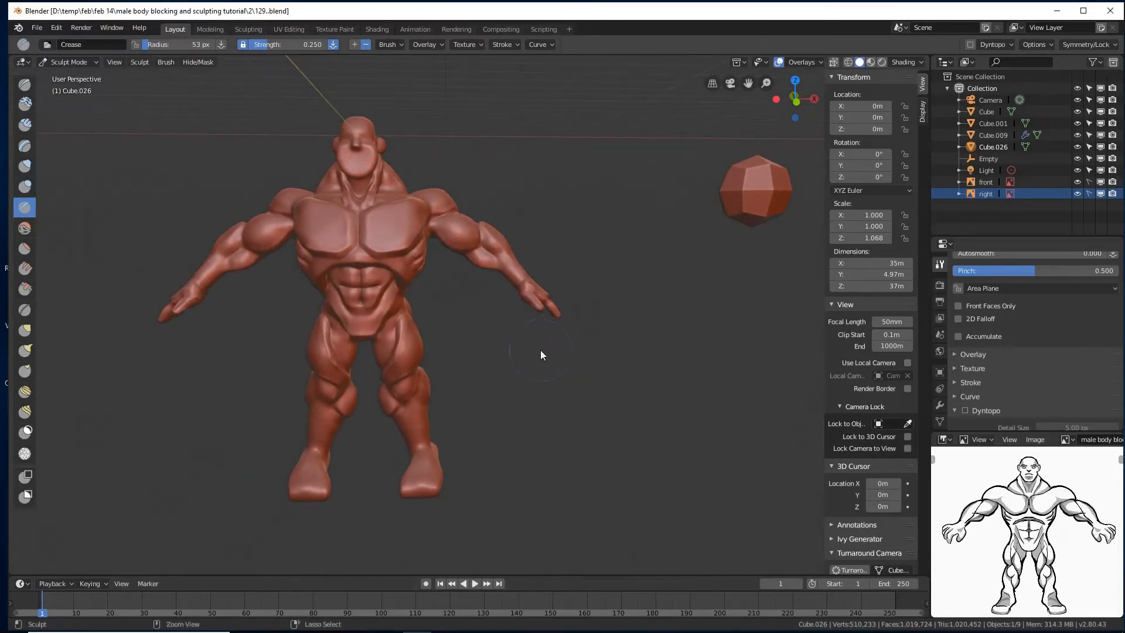
pyautogui.scroll(-2, 551, 363)
pyautogui.scroll(2, 558, 371)
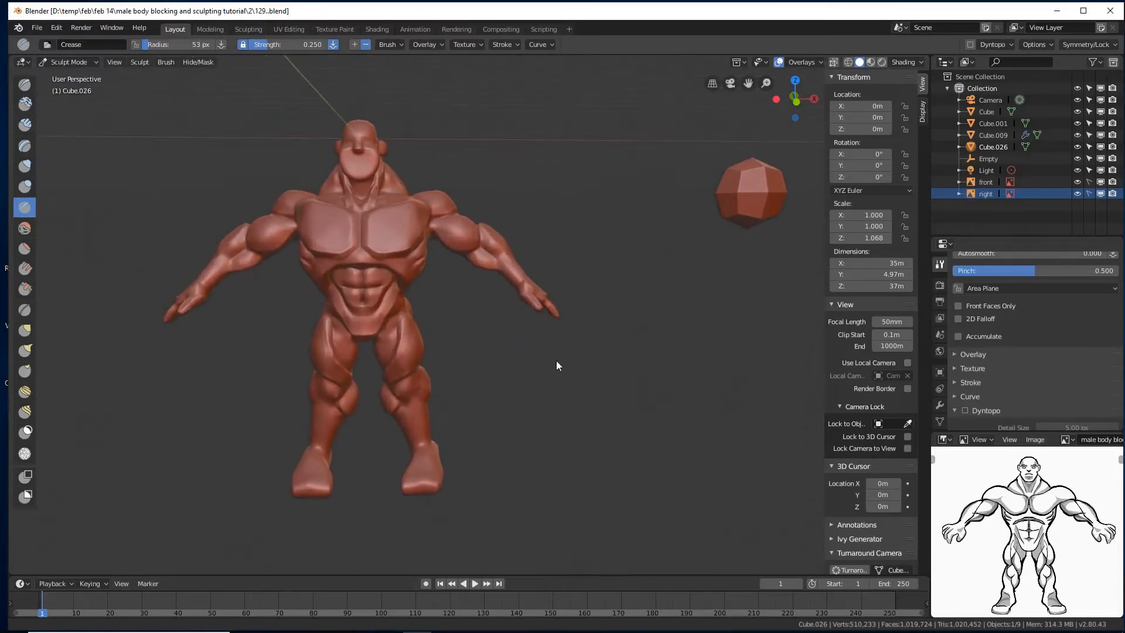
pyautogui.moveTo(556, 360)
pyautogui.mouseDown(button='middle')
pyautogui.moveTo(439, 368)
pyautogui.moveTo(557, 370)
pyautogui.moveTo(516, 393)
pyautogui.moveTo(504, 334)
pyautogui.moveTo(450, 335)
pyautogui.moveTo(471, 314)
pyautogui.moveTo(442, 333)
pyautogui.mouseUp(button='middle')
pyautogui.scroll(2, 502, 365)
# - Box-mask the soles of the feet in the right orthographic view
pyautogui.press('KP_3')
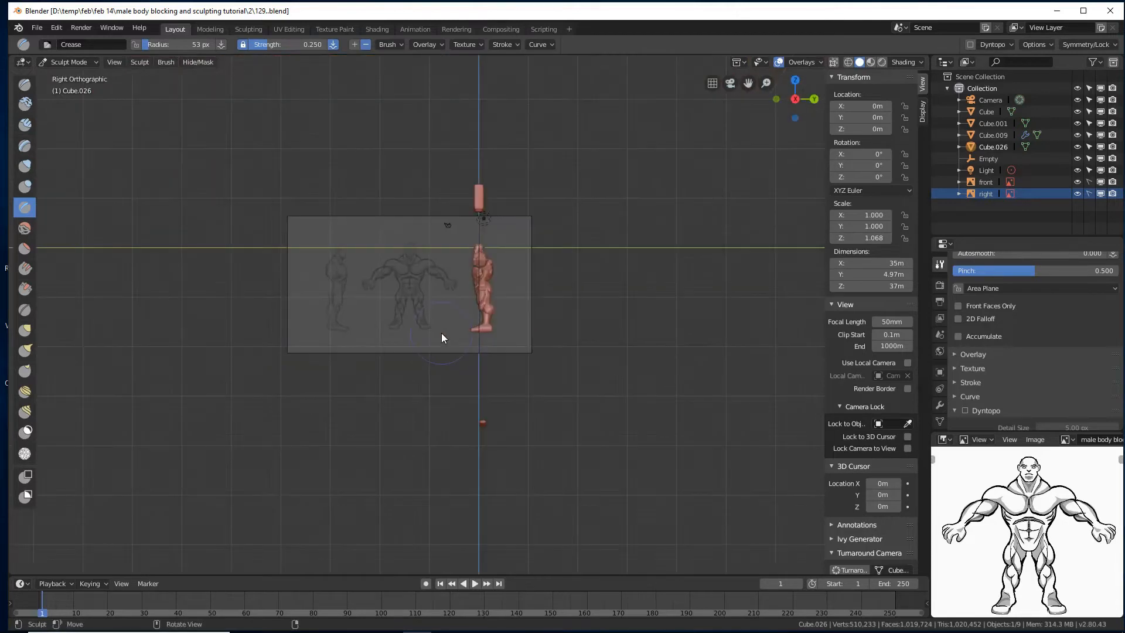
pyautogui.scroll(4, 439, 334)
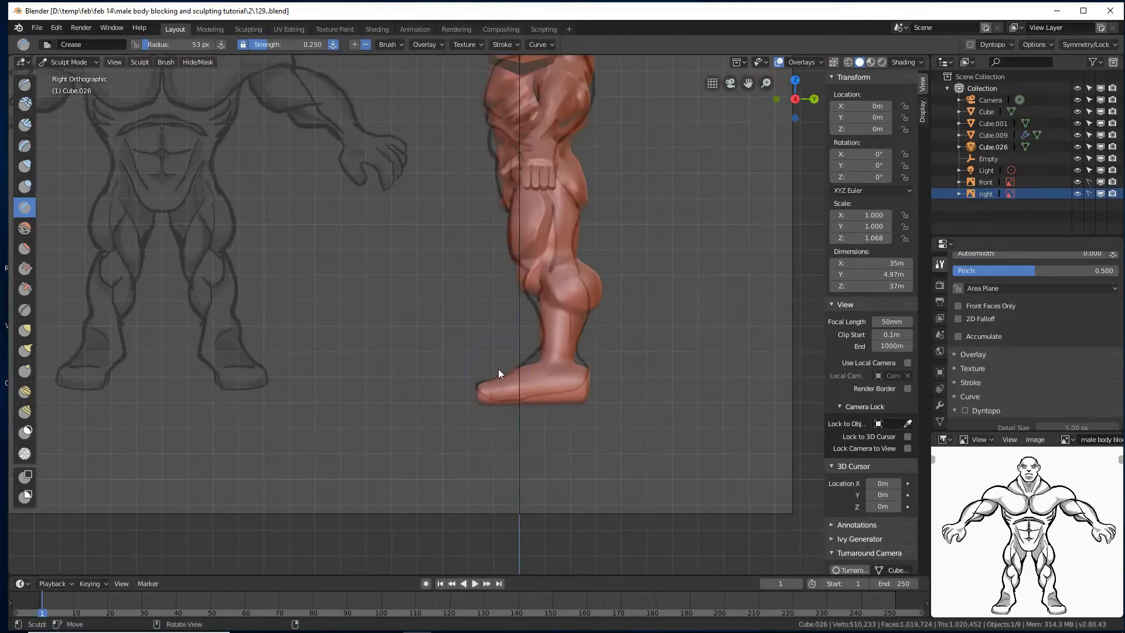
pyautogui.scroll(1, 506, 374)
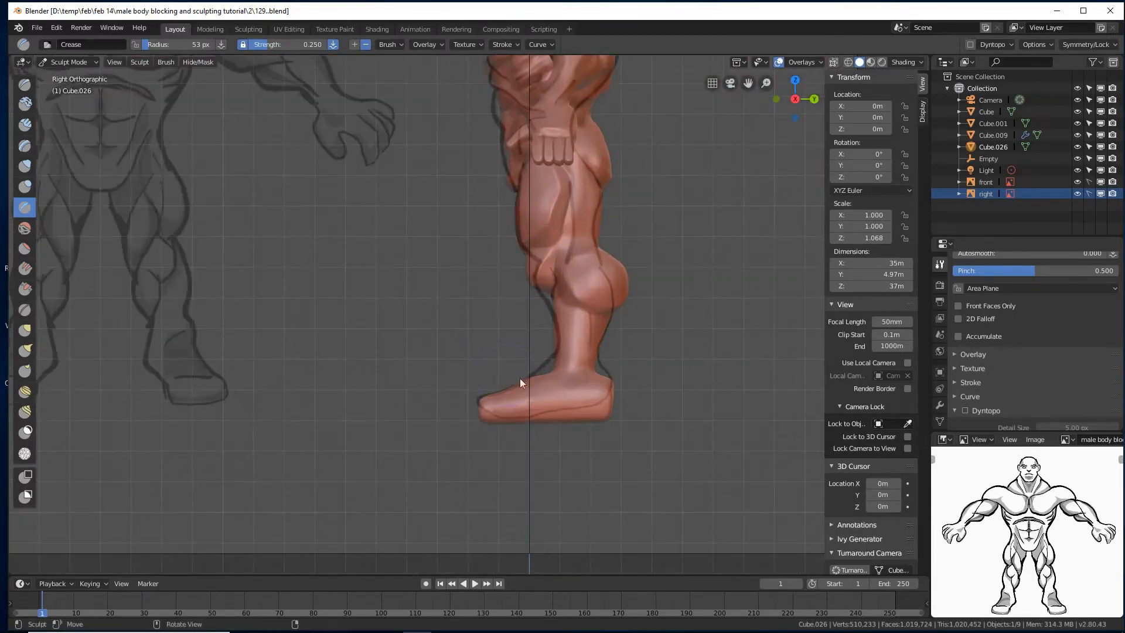
pyautogui.press('b')
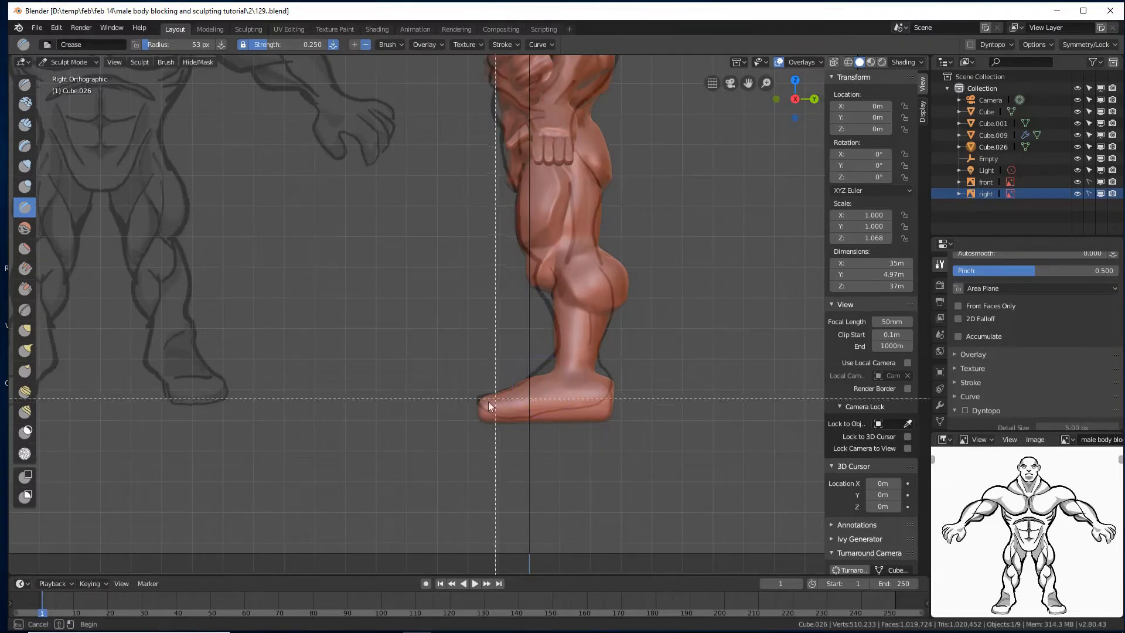
pyautogui.moveTo(455, 412); pyautogui.dragTo(651, 462)
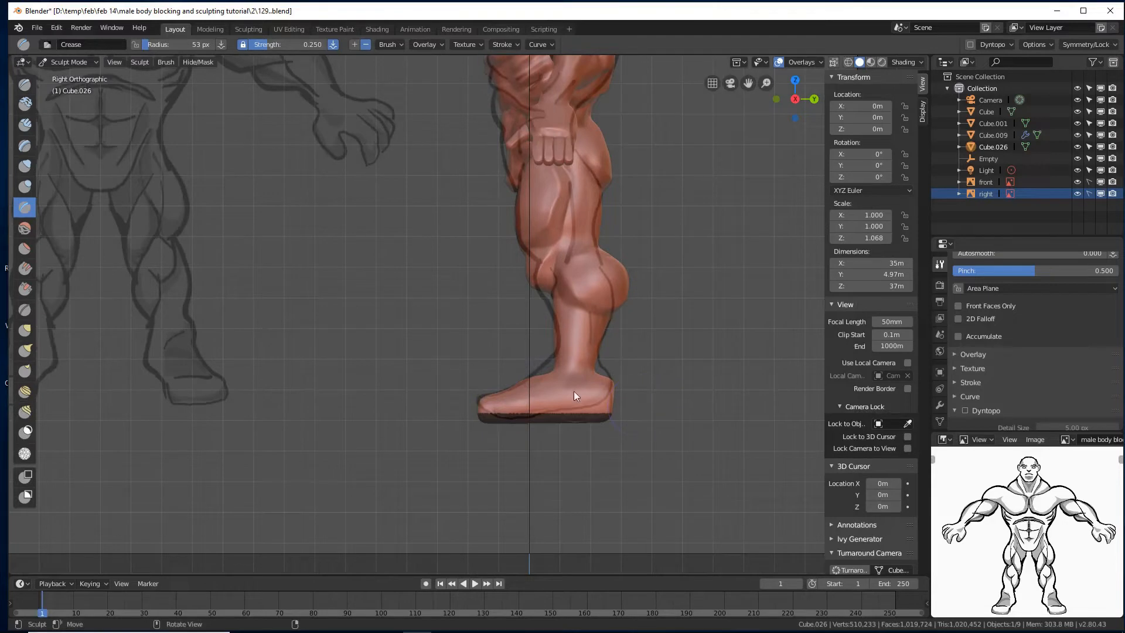
# - Reshape the foot's instep and the back of the ankle to the side reference with the Grab brush at 84 px and 74 px
pyautogui.click(26, 329)
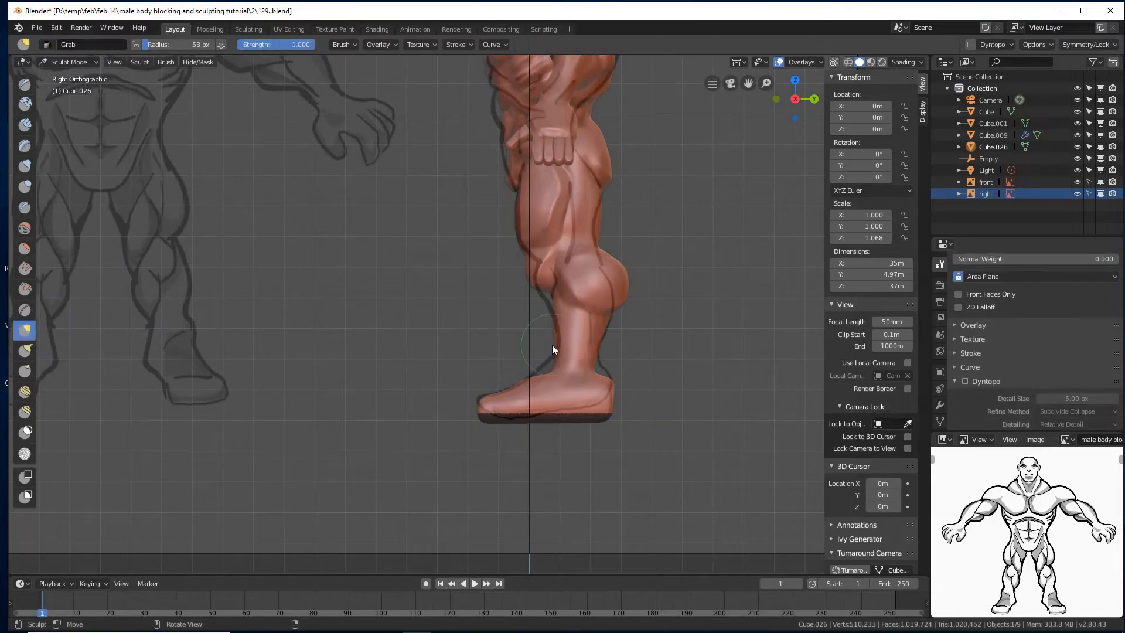
pyautogui.press('f')
pyautogui.click(561, 372)
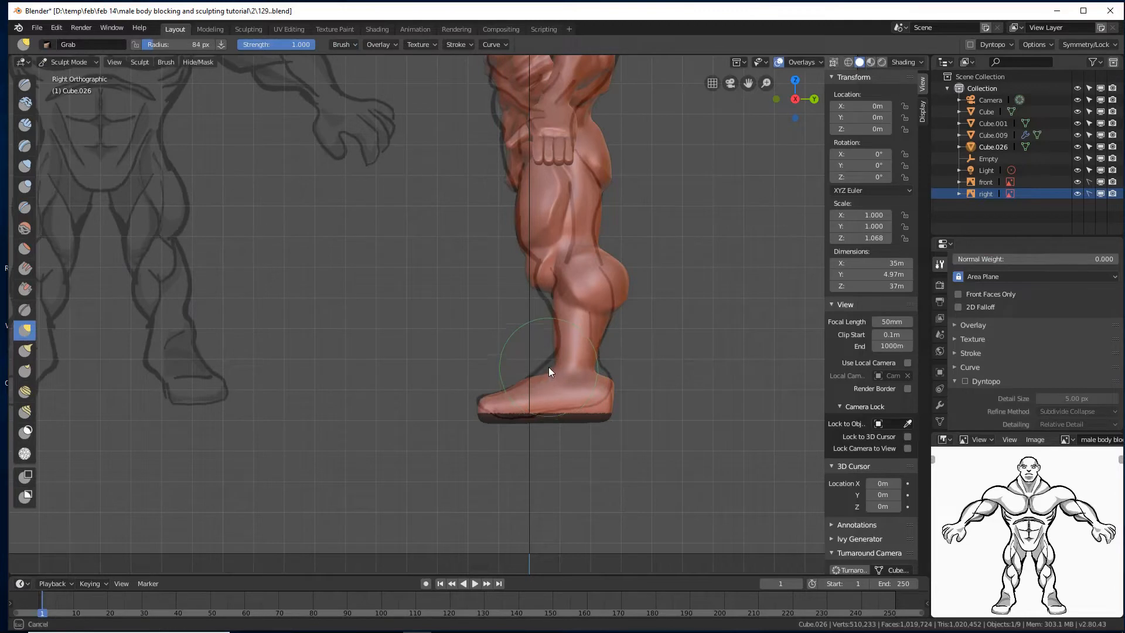
pyautogui.moveTo(554, 373); pyautogui.dragTo(553, 356)
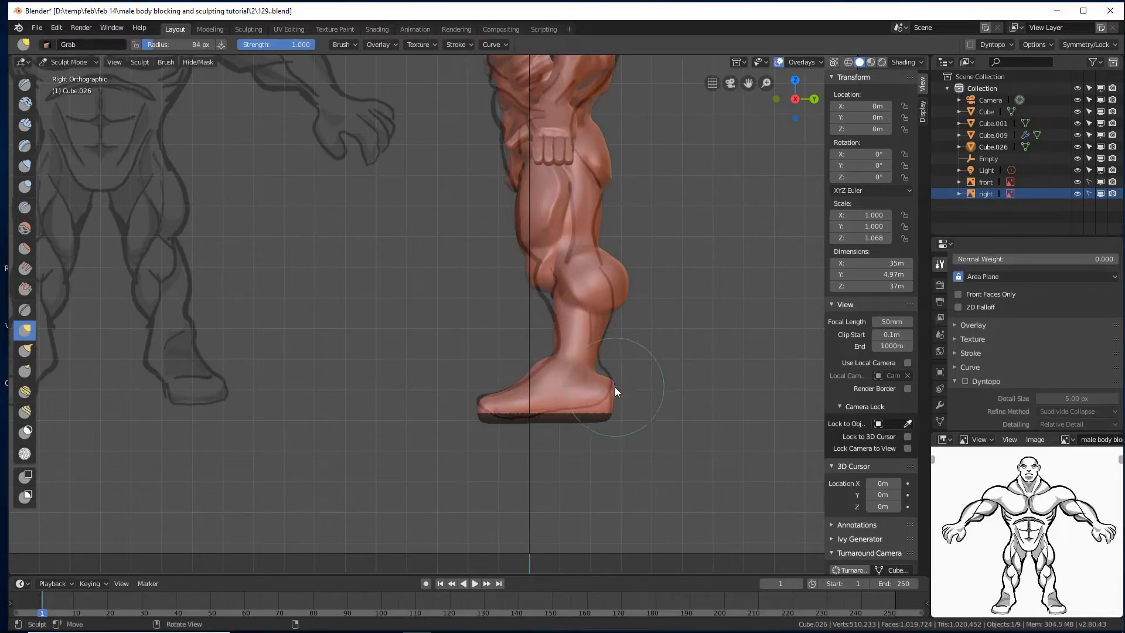
pyautogui.press('f')
pyautogui.click(609, 384)
pyautogui.moveTo(602, 368)
pyautogui.mouseDown()
pyautogui.moveTo(589, 369)
pyautogui.moveTo(609, 370)
pyautogui.mouseUp()
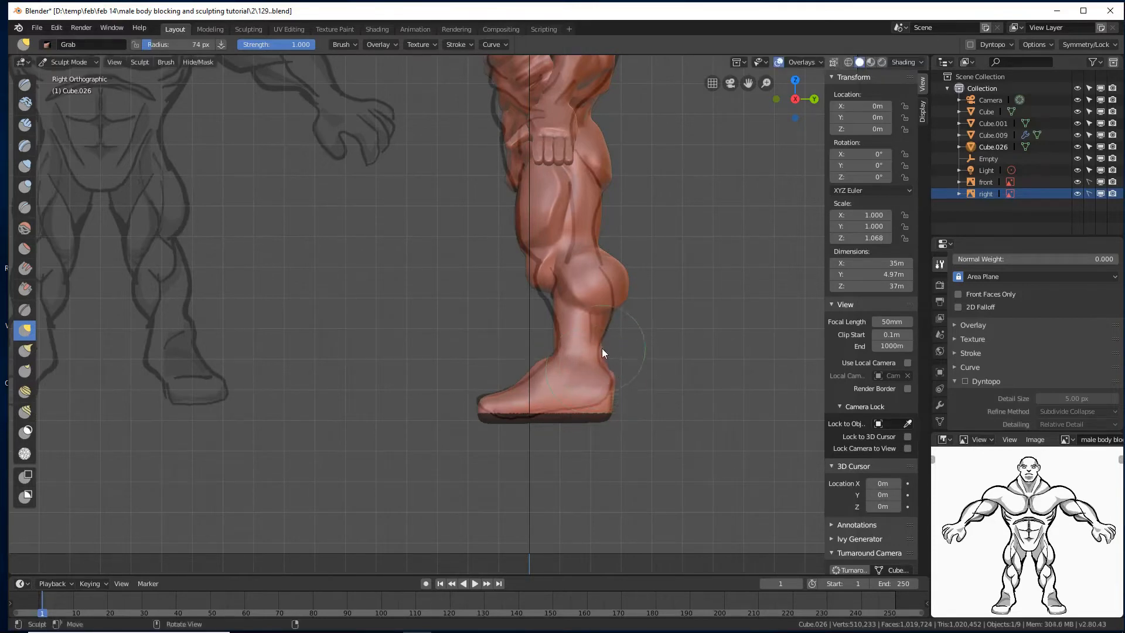
# - Adjust the front contours of the knee and lower torso to the side reference with the Grab brush
pyautogui.moveTo(552, 295)
pyautogui.mouseDown()
pyautogui.moveTo(529, 265)
pyautogui.moveTo(536, 255)
pyautogui.mouseUp()
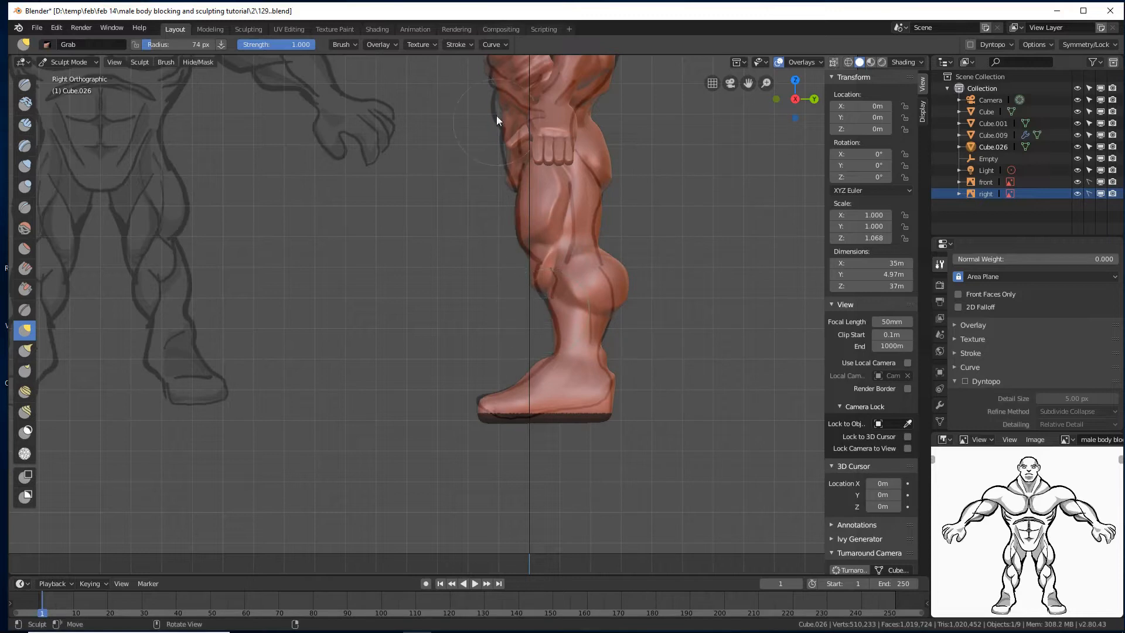
pyautogui.keyDown('shift'); pyautogui.moveTo(522, 184); pyautogui.dragTo(494, 325, button='middle'); pyautogui.keyUp('shift')
pyautogui.moveTo(477, 262); pyautogui.dragTo(480, 259)
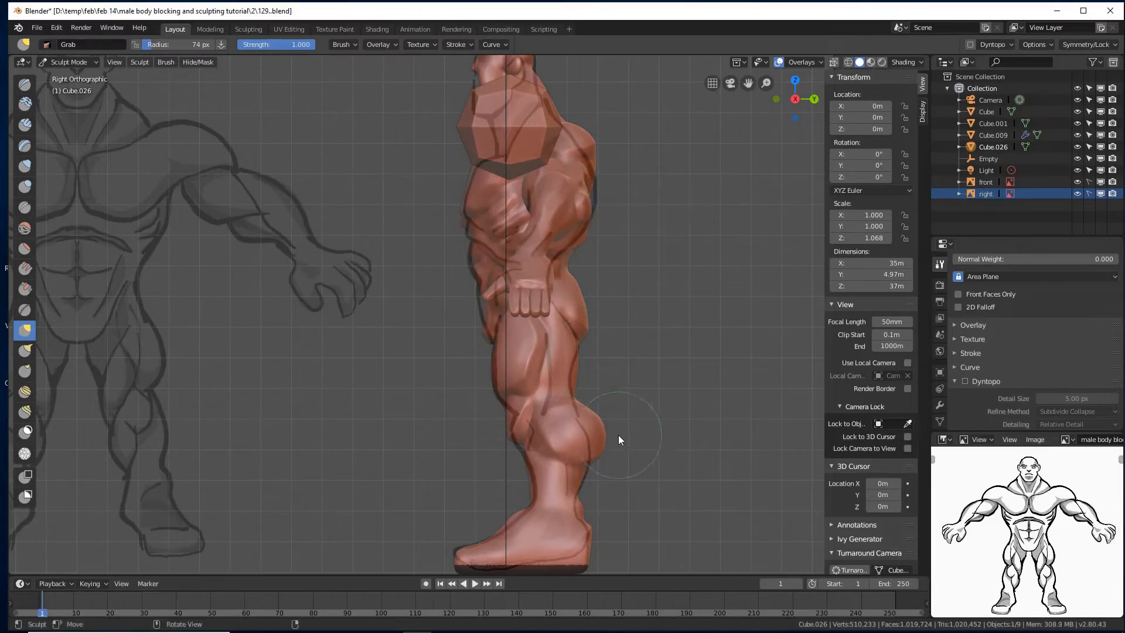
# - Push the back of the calf inward and refine the ankle to the side reference with a 91 px Grab brush
pyautogui.press('f')
pyautogui.click(625, 448)
pyautogui.moveTo(601, 423)
pyautogui.mouseDown()
pyautogui.moveTo(599, 444)
pyautogui.moveTo(551, 442)
pyautogui.moveTo(595, 448)
pyautogui.moveTo(589, 423)
pyautogui.mouseUp()
pyautogui.moveTo(582, 503); pyautogui.dragTo(580, 503)
pyautogui.keyDown('shift'); pyautogui.moveTo(593, 498); pyautogui.dragTo(605, 404, button='middle'); pyautogui.keyUp('shift')
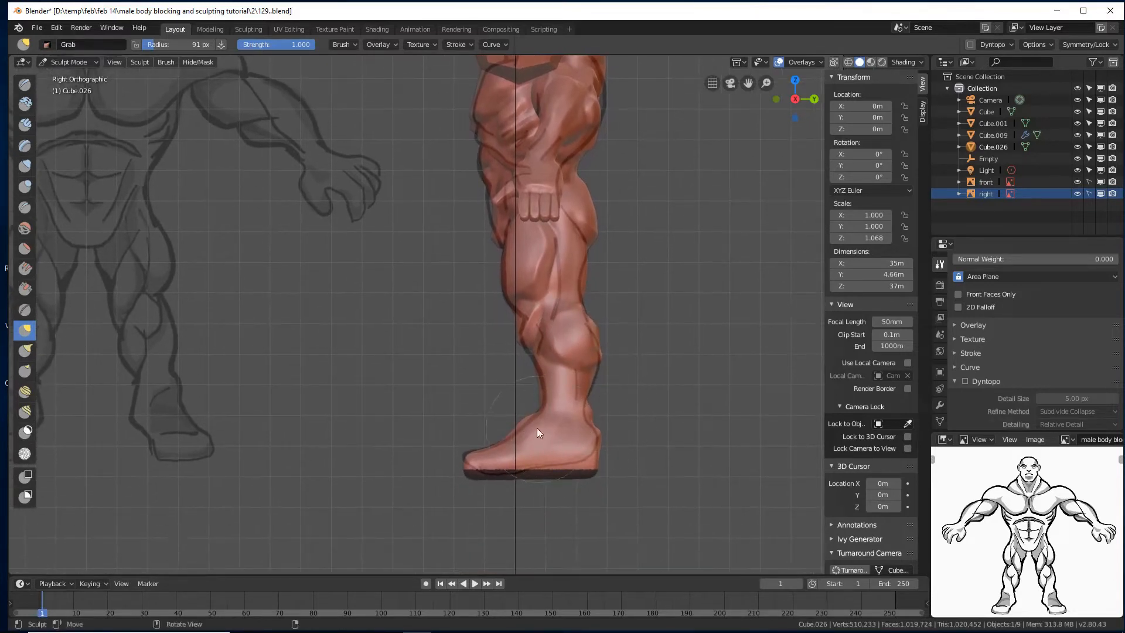
pyautogui.moveTo(520, 421); pyautogui.dragTo(523, 422)
# - Sharpen the toe edge and the inner side of the foot with Crease brush strokes
pyautogui.moveTo(424, 407)
pyautogui.mouseDown(button='middle')
pyautogui.moveTo(480, 428)
pyautogui.moveTo(578, 427)
pyautogui.moveTo(573, 444)
pyautogui.moveTo(557, 388)
pyautogui.moveTo(574, 394)
pyautogui.mouseUp(button='middle')
pyautogui.scroll(-6, 481, 434)
pyautogui.scroll(5, 573, 422)
pyautogui.scroll(1, 577, 394)
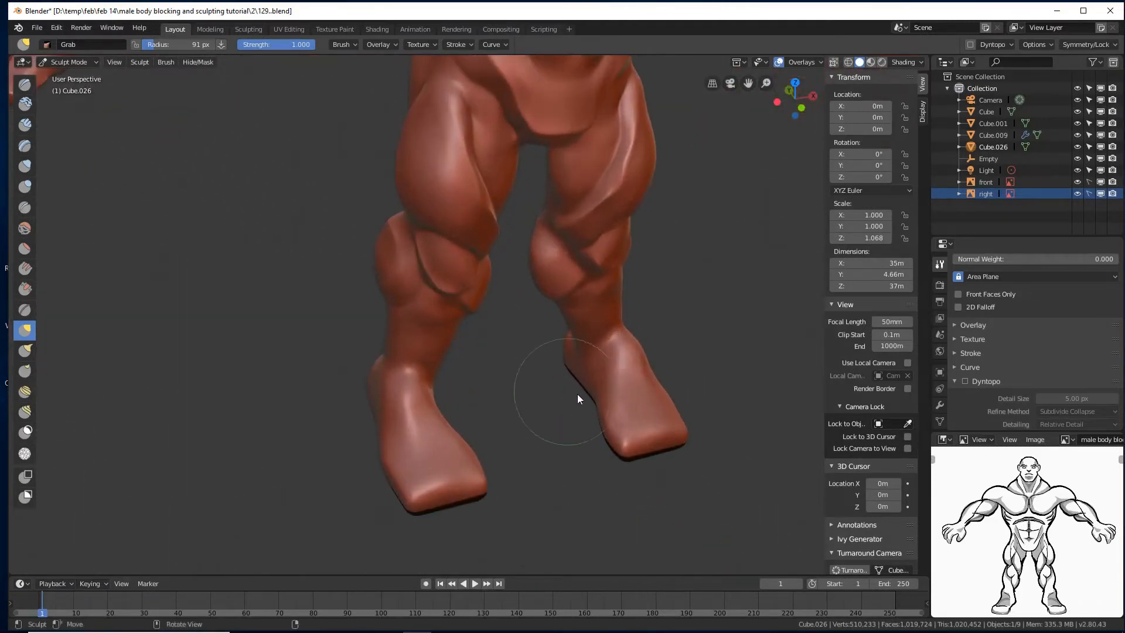
pyautogui.keyDown('shift'); pyautogui.moveTo(756, 462); pyautogui.dragTo(558, 383, button='middle'); pyautogui.keyUp('shift')
pyautogui.scroll(3, 531, 384)
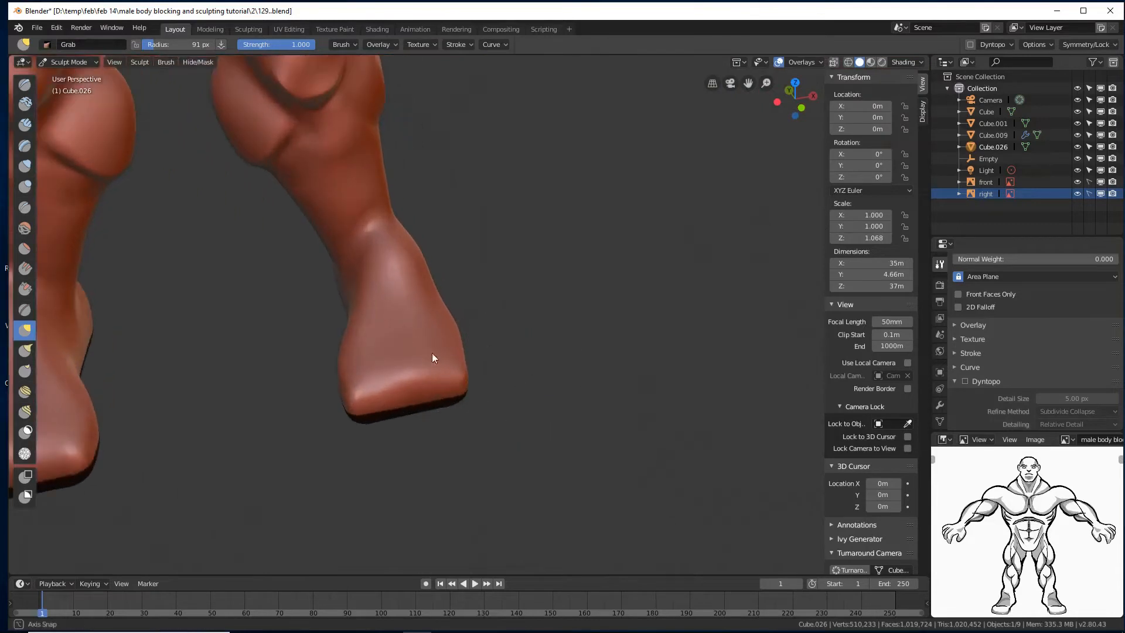
pyautogui.scroll(3, 432, 357)
pyautogui.moveTo(431, 357); pyautogui.dragTo(459, 345, button='middle')
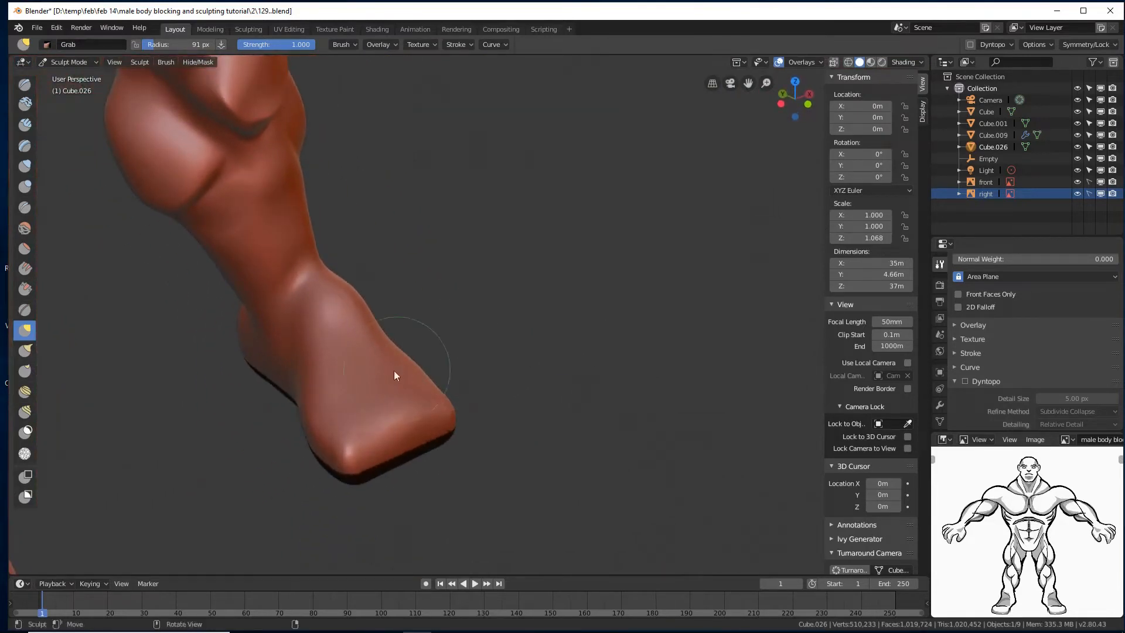
pyautogui.click(26, 205)
pyautogui.moveTo(447, 413)
pyautogui.mouseDown()
pyautogui.moveTo(364, 448)
pyautogui.moveTo(326, 445)
pyautogui.mouseUp()
pyautogui.moveTo(326, 445); pyautogui.dragTo(359, 421, button='middle')
pyautogui.moveTo(359, 422)
pyautogui.mouseDown()
pyautogui.moveTo(289, 416)
pyautogui.moveTo(203, 375)
pyautogui.mouseUp()
pyautogui.moveTo(202, 374)
pyautogui.mouseDown(button='middle')
pyautogui.moveTo(242, 354)
pyautogui.moveTo(260, 396)
pyautogui.mouseUp(button='middle')
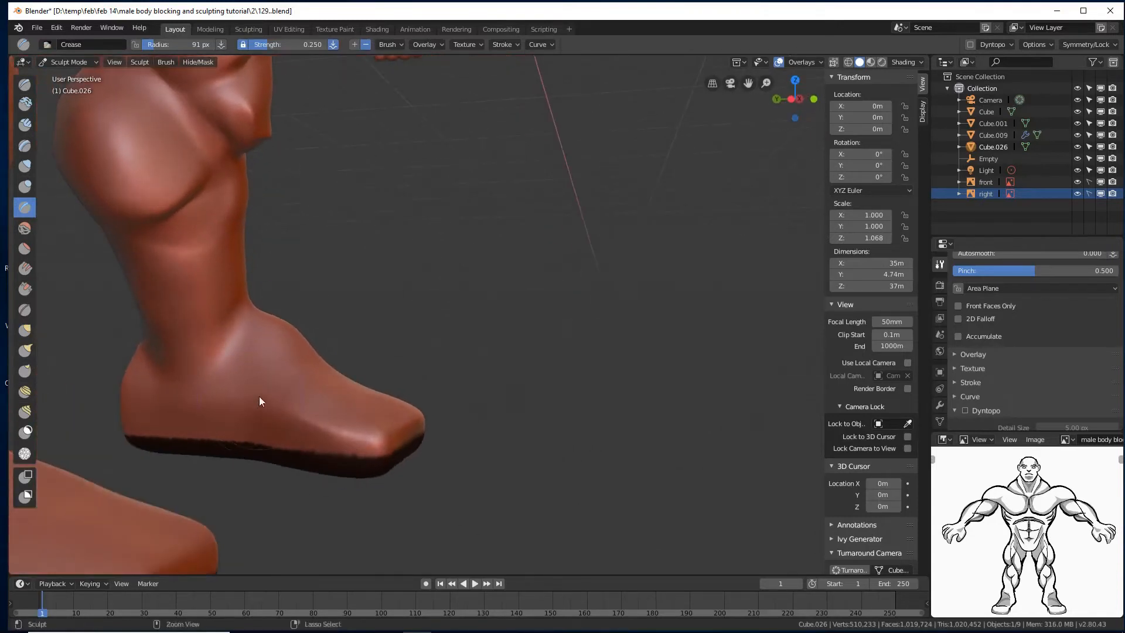
pyautogui.moveTo(259, 396)
pyautogui.mouseDown()
pyautogui.moveTo(149, 392)
pyautogui.moveTo(367, 424)
pyautogui.mouseUp()
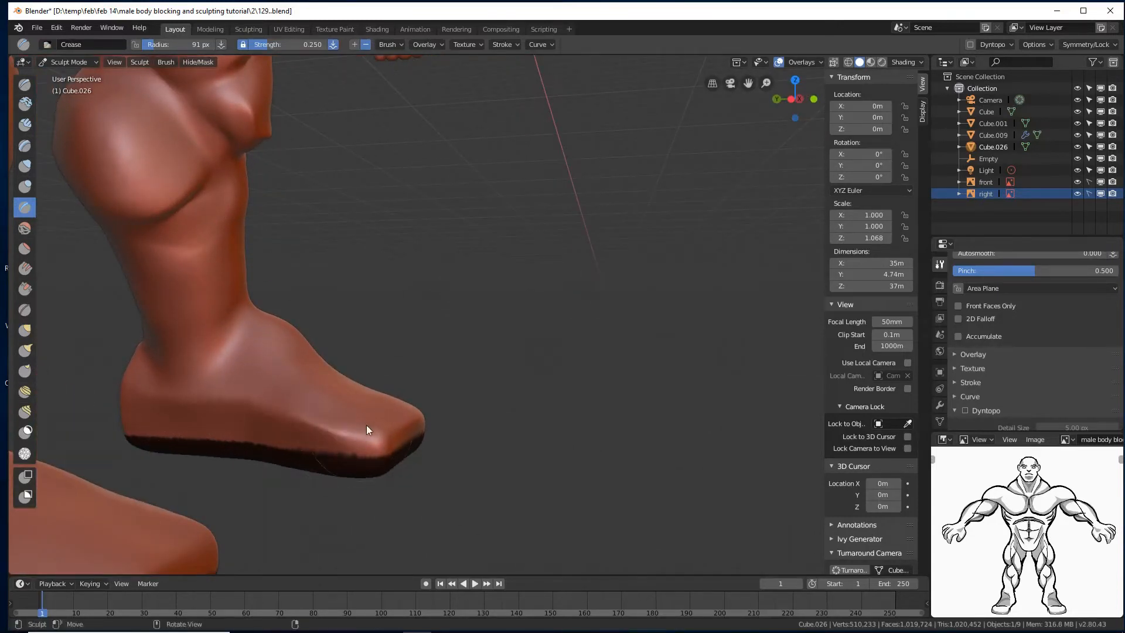
# - Define the top of the foot and its outer edge toward the toes with Crease strokes
pyautogui.moveTo(366, 424); pyautogui.dragTo(299, 435, button='middle')
pyautogui.moveTo(244, 375); pyautogui.dragTo(266, 374)
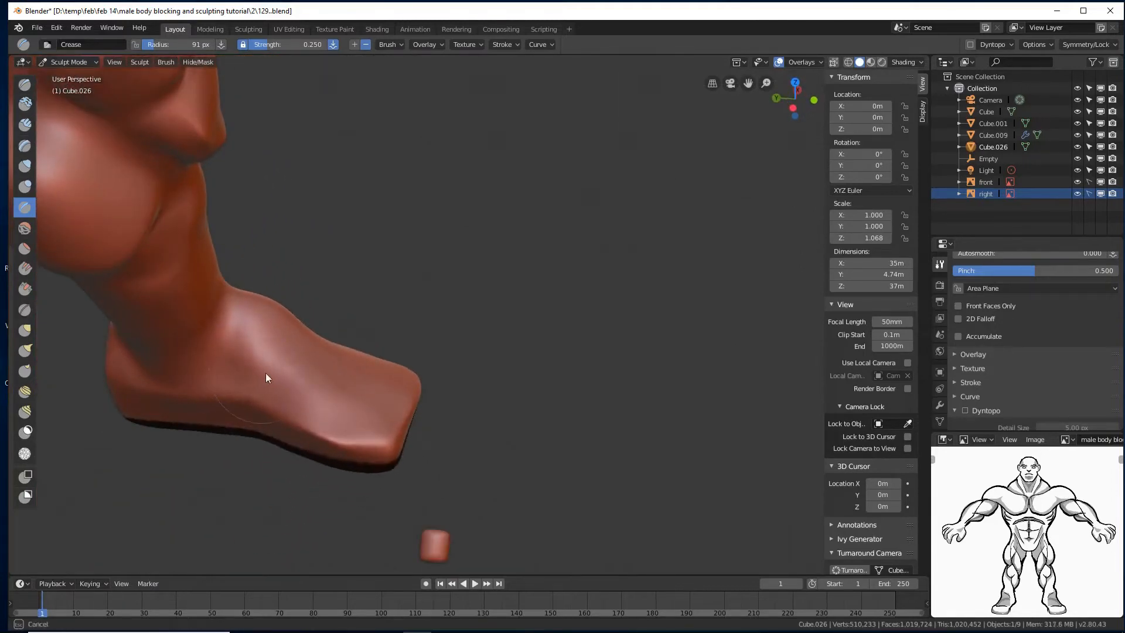
pyautogui.moveTo(326, 413); pyautogui.dragTo(382, 402)
pyautogui.moveTo(382, 402)
pyautogui.mouseDown(button='middle')
pyautogui.moveTo(371, 408)
pyautogui.moveTo(412, 402)
pyautogui.moveTo(396, 404)
pyautogui.moveTo(414, 427)
pyautogui.moveTo(524, 335)
pyautogui.mouseUp(button='middle')
pyautogui.moveTo(409, 423)
pyautogui.mouseDown(button='middle')
pyautogui.moveTo(556, 369)
pyautogui.moveTo(512, 328)
pyautogui.mouseUp(button='middle')
pyautogui.moveTo(488, 322)
pyautogui.mouseDown()
pyautogui.moveTo(500, 302)
pyautogui.moveTo(482, 327)
pyautogui.mouseUp()
pyautogui.moveTo(483, 327)
pyautogui.mouseDown(button='middle')
pyautogui.moveTo(647, 338)
pyautogui.moveTo(602, 307)
pyautogui.mouseUp(button='middle')
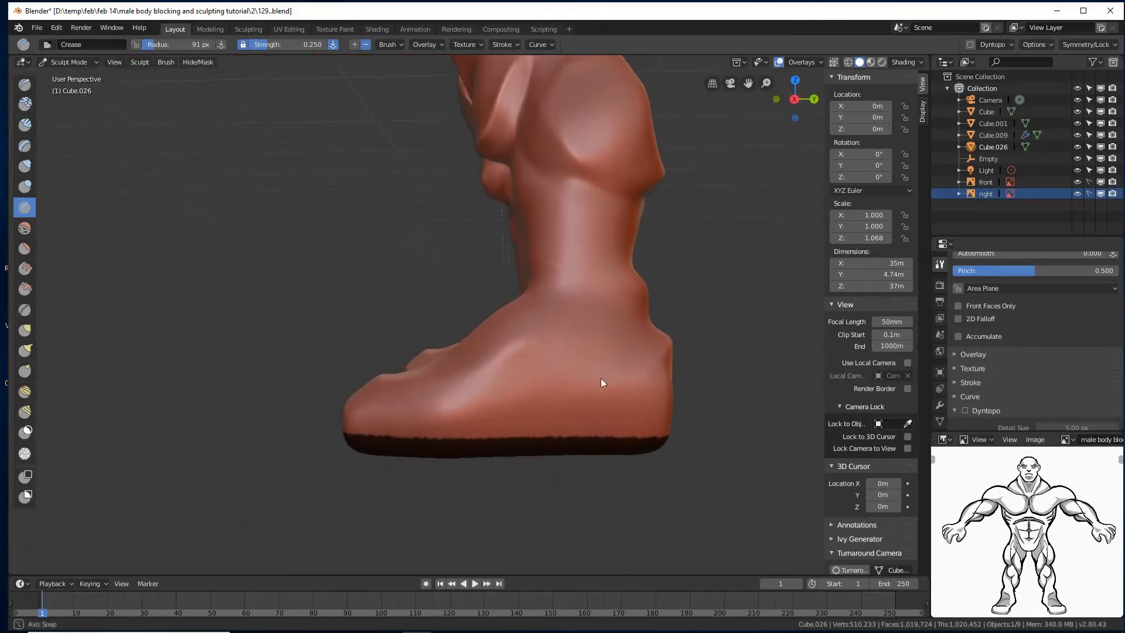
# - Carve Crease strokes around the back of the heel and up the Achilles tendon
pyautogui.moveTo(603, 384); pyautogui.dragTo(716, 363, button='middle')
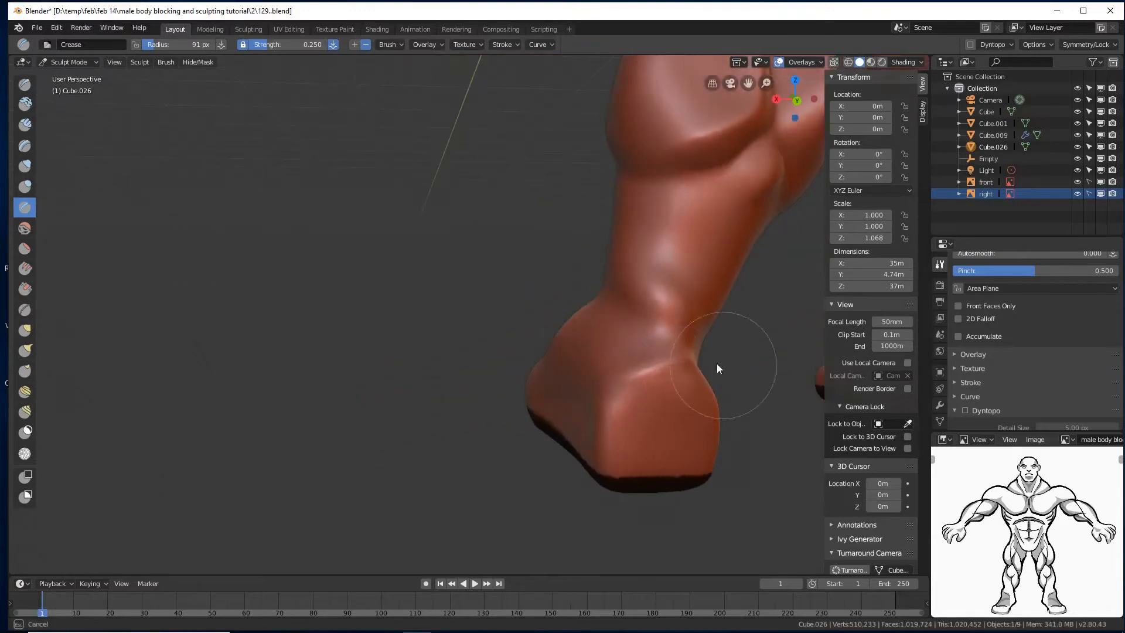
pyautogui.moveTo(717, 364)
pyautogui.mouseDown()
pyautogui.moveTo(697, 361)
pyautogui.moveTo(640, 391)
pyautogui.mouseUp()
pyautogui.moveTo(714, 420)
pyautogui.mouseDown()
pyautogui.moveTo(624, 426)
pyautogui.moveTo(628, 417)
pyautogui.mouseUp()
pyautogui.moveTo(662, 321)
pyautogui.mouseDown()
pyautogui.moveTo(693, 293)
pyautogui.moveTo(691, 311)
pyautogui.moveTo(663, 297)
pyautogui.moveTo(680, 296)
pyautogui.mouseUp()
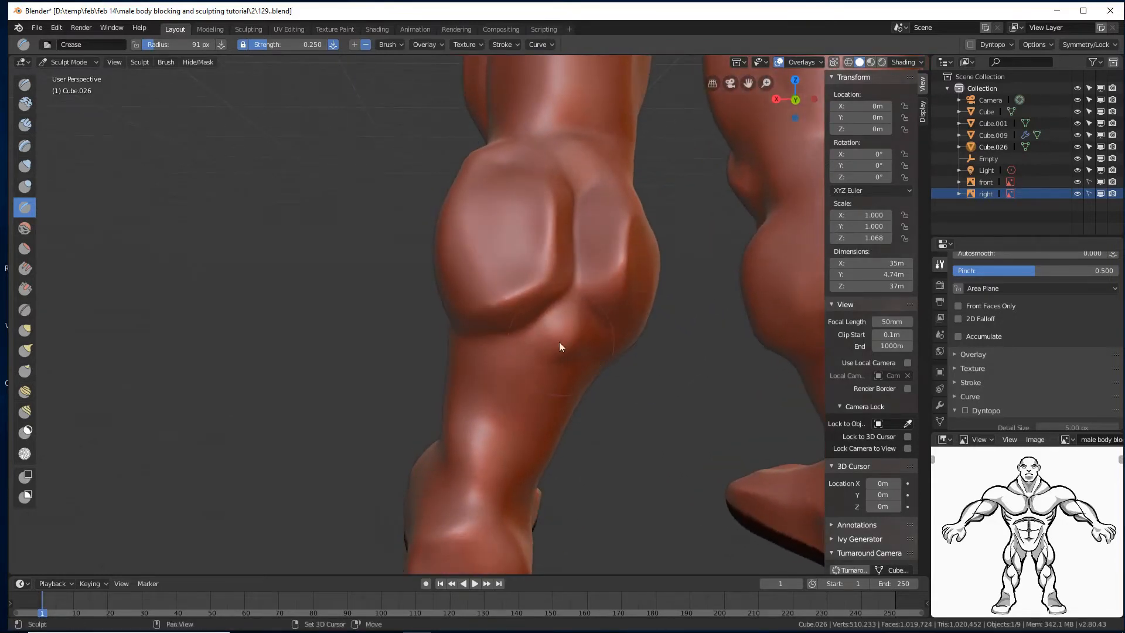
# - Sharpen the lower edge of the inner calf muscle with a Crease stroke
pyautogui.moveTo(676, 378); pyautogui.dragTo(612, 356, button='middle')
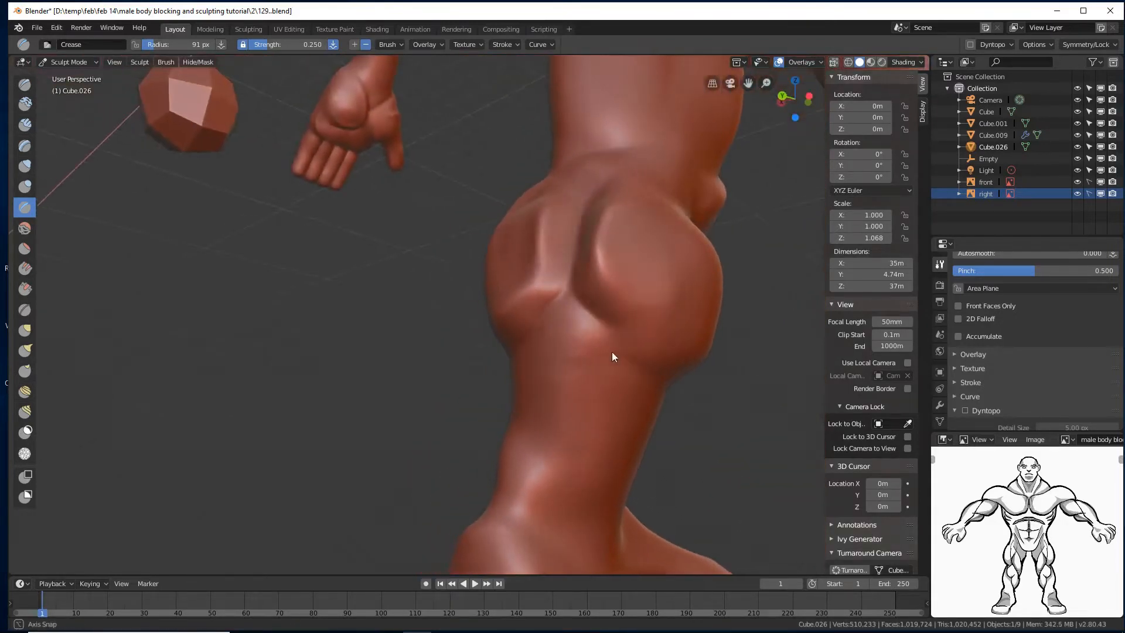
pyautogui.moveTo(603, 303)
pyautogui.mouseDown()
pyautogui.moveTo(674, 345)
pyautogui.moveTo(672, 361)
pyautogui.mouseUp()
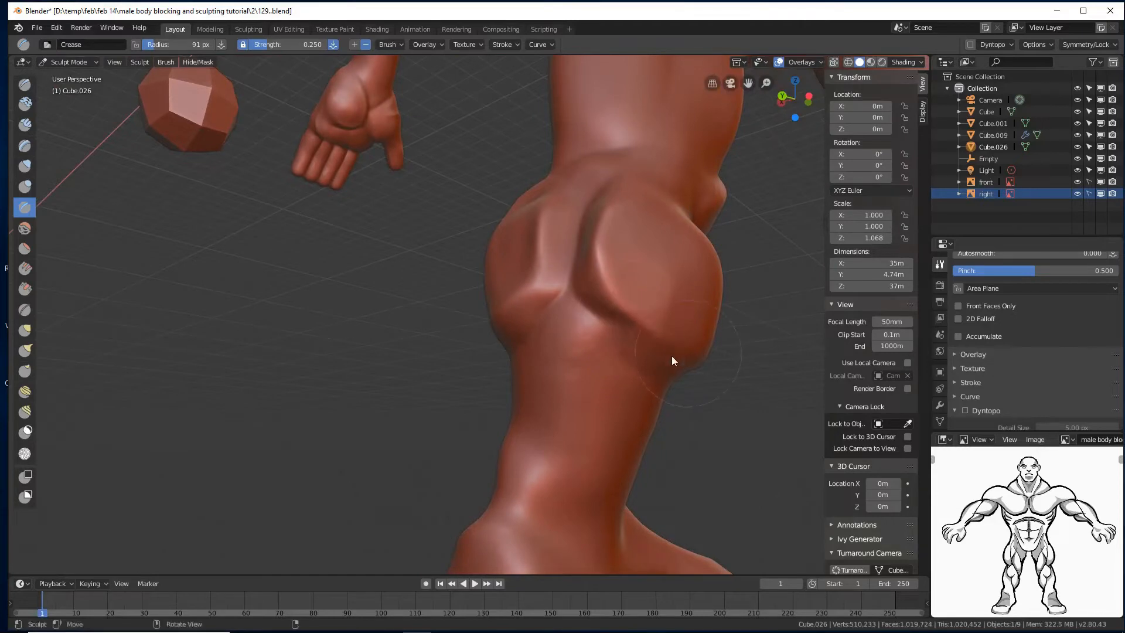
pyautogui.moveTo(644, 378); pyautogui.dragTo(557, 319, button='middle')
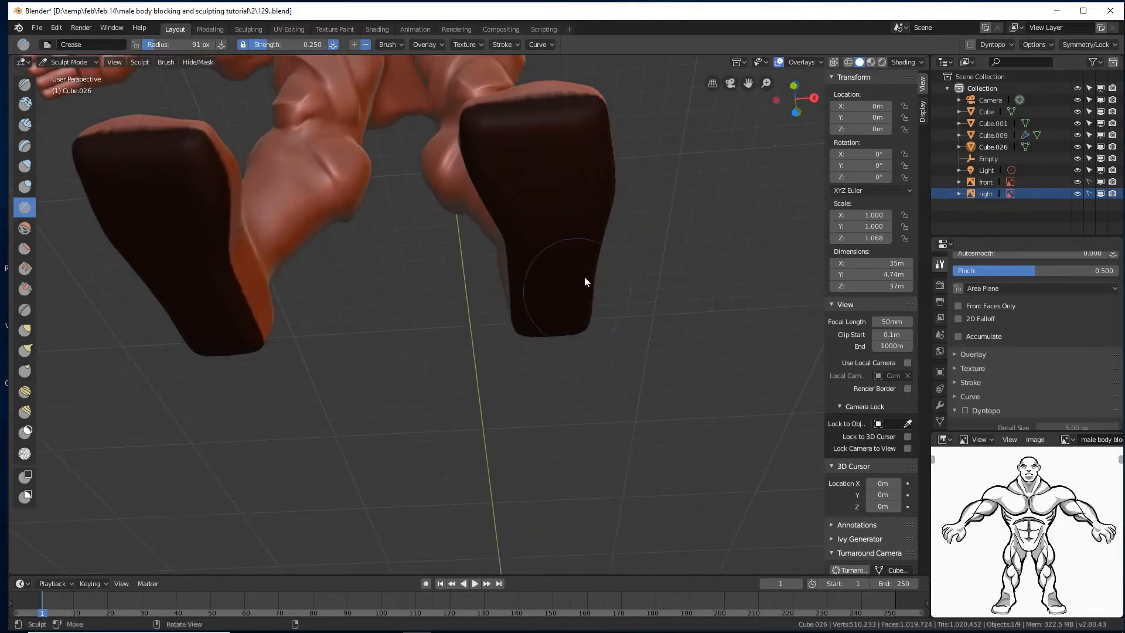
# - Carve a groove below the outer ankle bone with Crease brush strokes at a 61 px radius
pyautogui.moveTo(585, 279); pyautogui.dragTo(622, 376, button='middle')
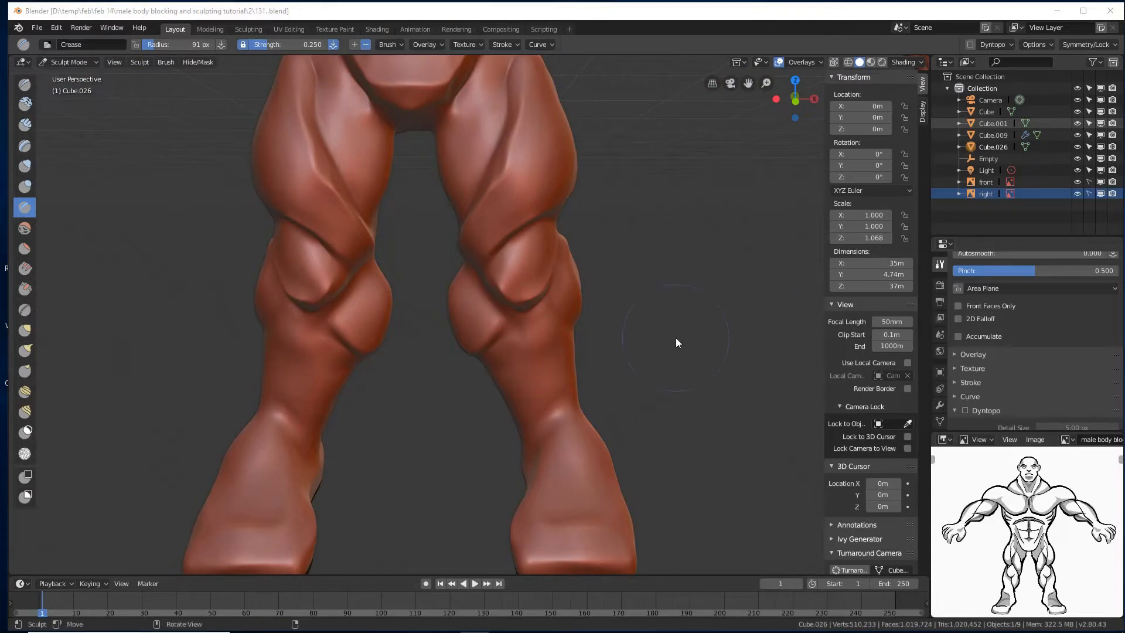
pyautogui.moveTo(676, 337); pyautogui.dragTo(523, 415, button='middle')
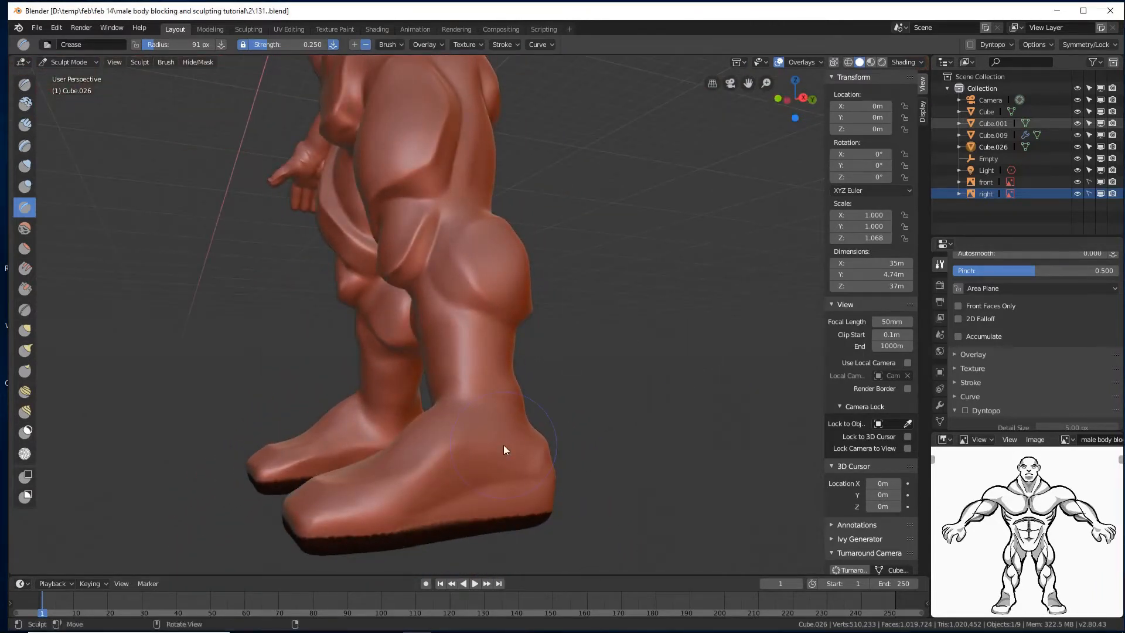
pyautogui.press('f')
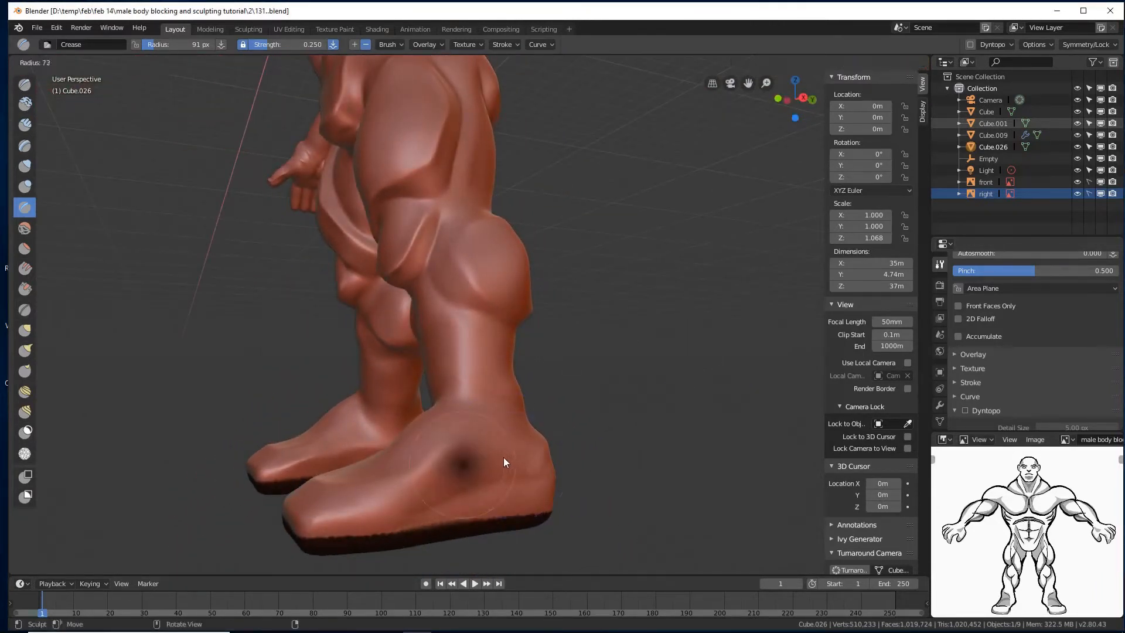
pyautogui.click(498, 456)
pyautogui.moveTo(519, 440); pyautogui.dragTo(515, 447)
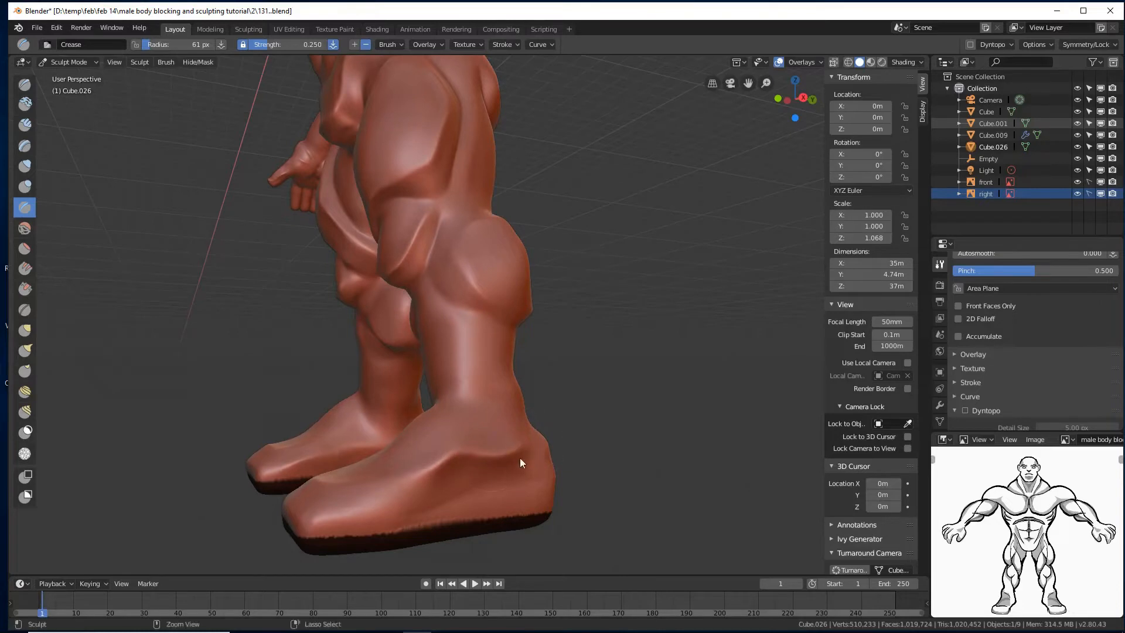
pyautogui.moveTo(519, 458); pyautogui.dragTo(510, 449, button='middle')
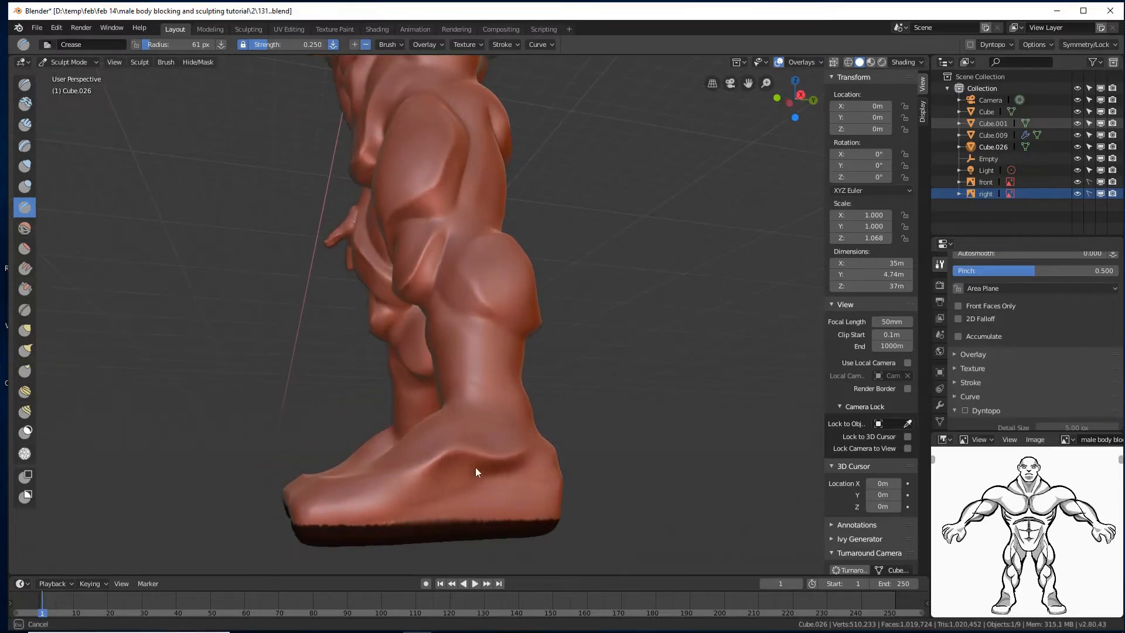
pyautogui.moveTo(535, 455); pyautogui.dragTo(537, 452)
# - Extend the crease up behind the outer ankle bone and define the ridge running from it toward the top of the foot
pyautogui.moveTo(535, 424)
pyautogui.mouseDown(button='middle')
pyautogui.moveTo(504, 441)
pyautogui.moveTo(533, 420)
pyautogui.mouseUp(button='middle')
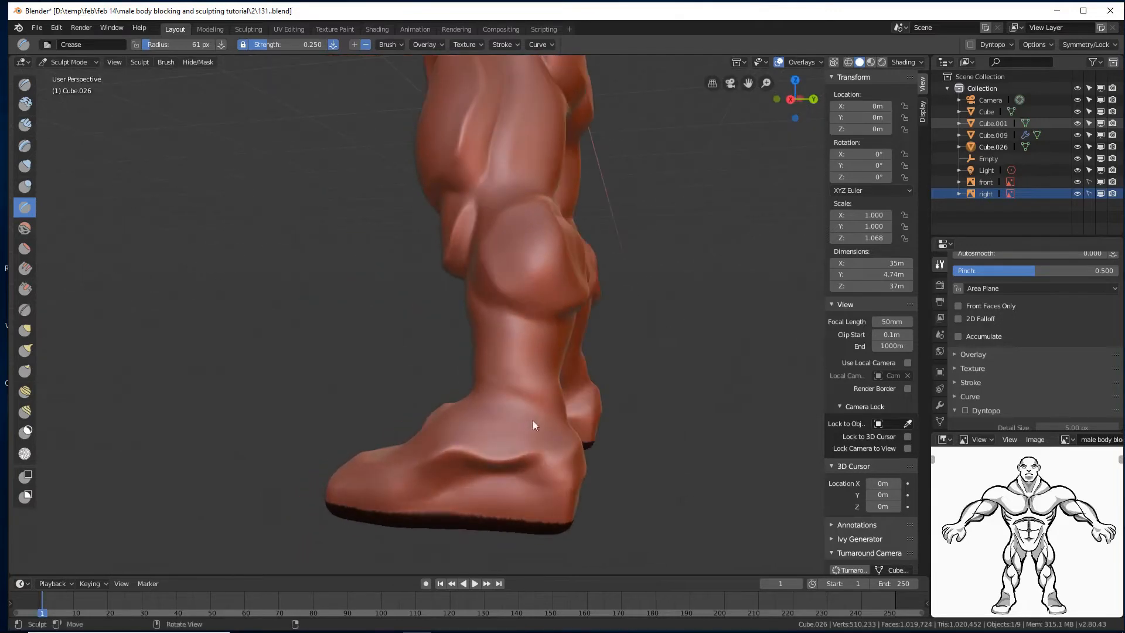
pyautogui.moveTo(533, 420)
pyautogui.mouseDown()
pyautogui.moveTo(551, 407)
pyautogui.moveTo(546, 442)
pyautogui.mouseUp()
pyautogui.moveTo(541, 412); pyautogui.dragTo(550, 406, button='middle')
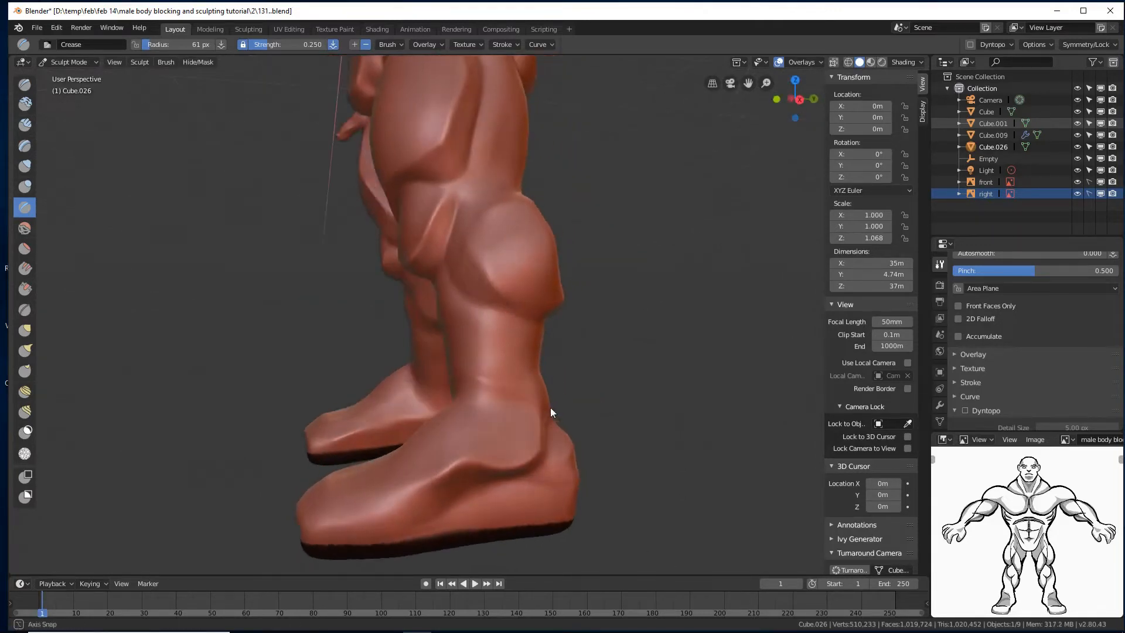
pyautogui.moveTo(507, 465); pyautogui.dragTo(463, 449)
pyautogui.moveTo(463, 449)
pyautogui.mouseDown(button='middle')
pyautogui.moveTo(532, 440)
pyautogui.moveTo(485, 467)
pyautogui.mouseUp(button='middle')
pyautogui.moveTo(484, 464)
pyautogui.keyDown('ctrl'); pyautogui.mouseDown()
pyautogui.moveTo(445, 490)
pyautogui.moveTo(461, 476)
pyautogui.mouseUp(); pyautogui.keyUp('ctrl')
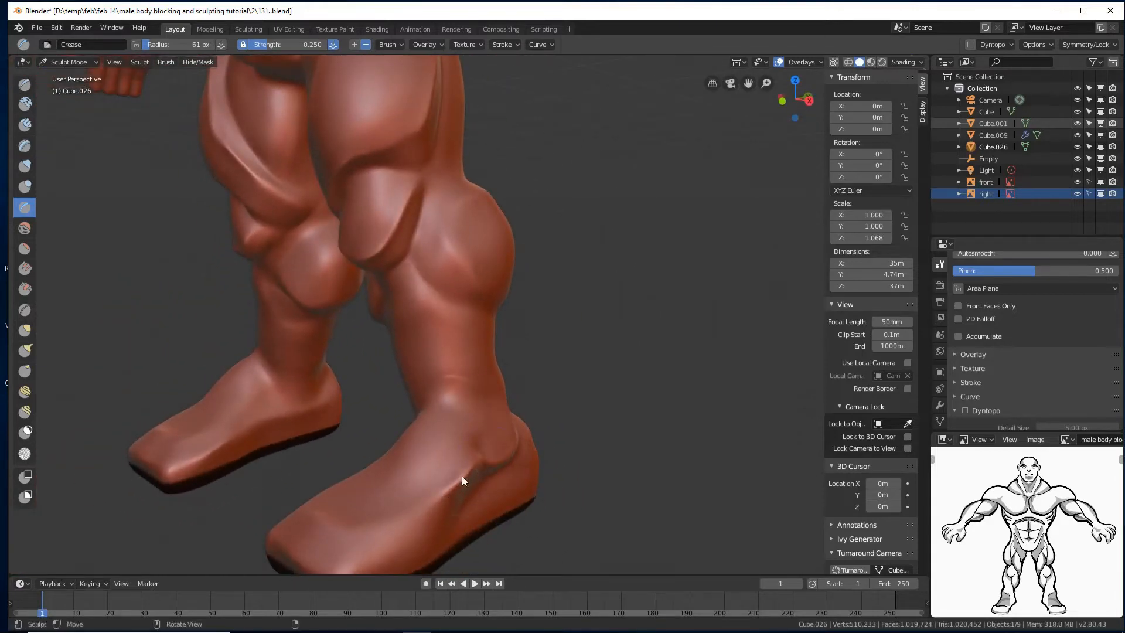
# - Clear the mask from the soles in the bottom view and save an incremental copy of the file numbered 132
pyautogui.moveTo(430, 476)
pyautogui.mouseDown(button='middle')
pyautogui.moveTo(471, 451)
pyautogui.moveTo(453, 452)
pyautogui.moveTo(445, 435)
pyautogui.moveTo(437, 473)
pyautogui.moveTo(410, 462)
pyautogui.moveTo(399, 413)
pyautogui.moveTo(397, 439)
pyautogui.moveTo(412, 325)
pyautogui.mouseUp(button='middle')
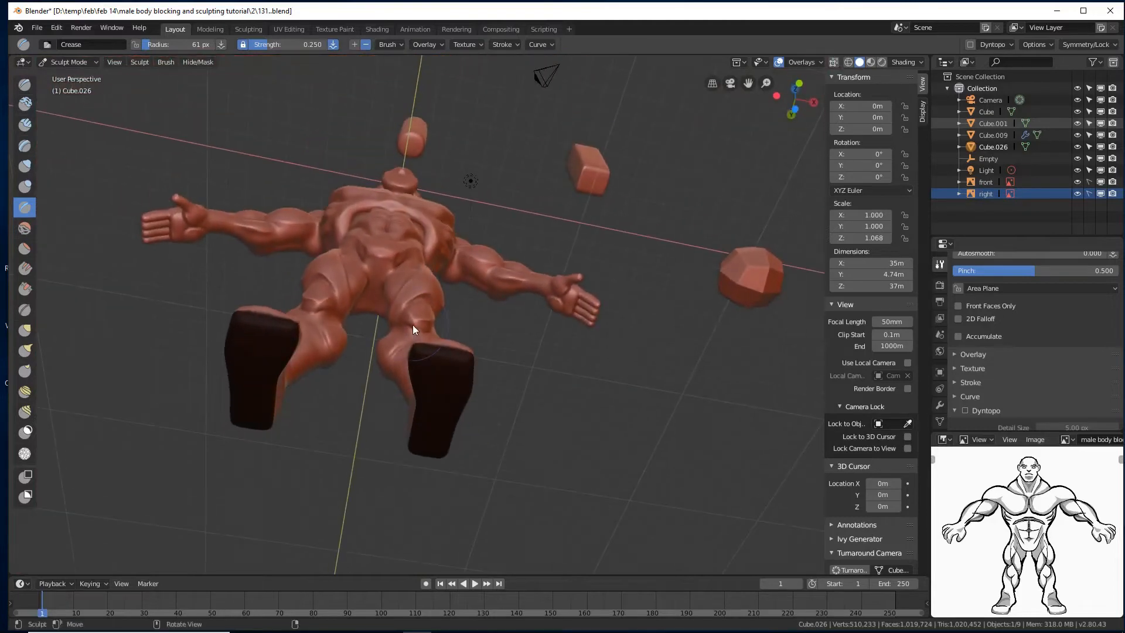
pyautogui.moveTo(450, 388); pyautogui.dragTo(455, 386, button='middle')
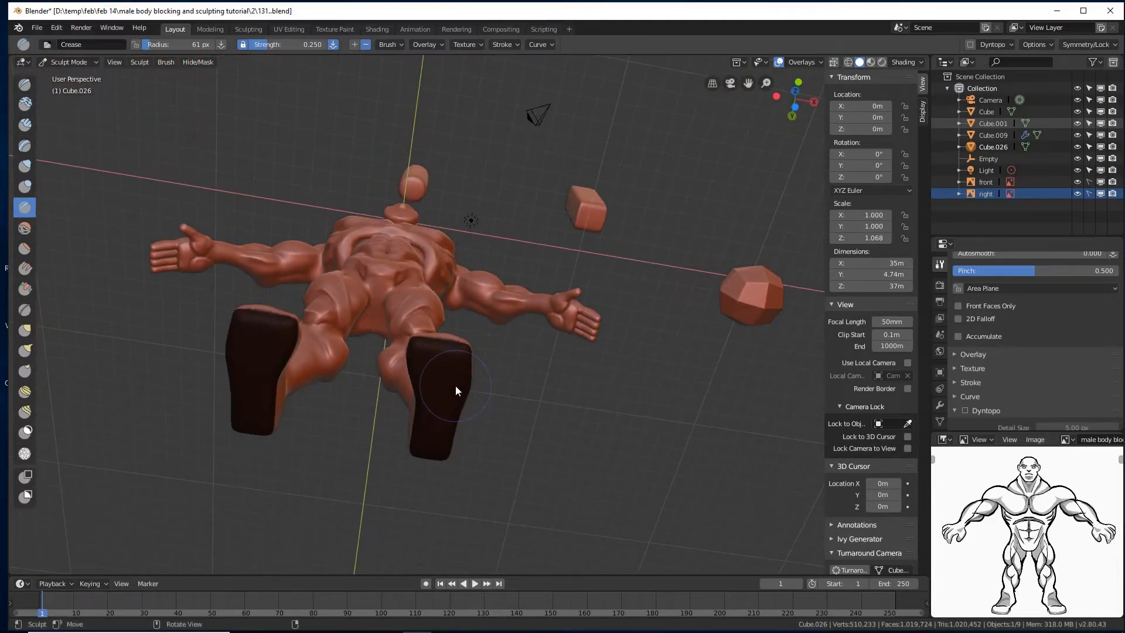
pyautogui.press('ctrl+KP_7')
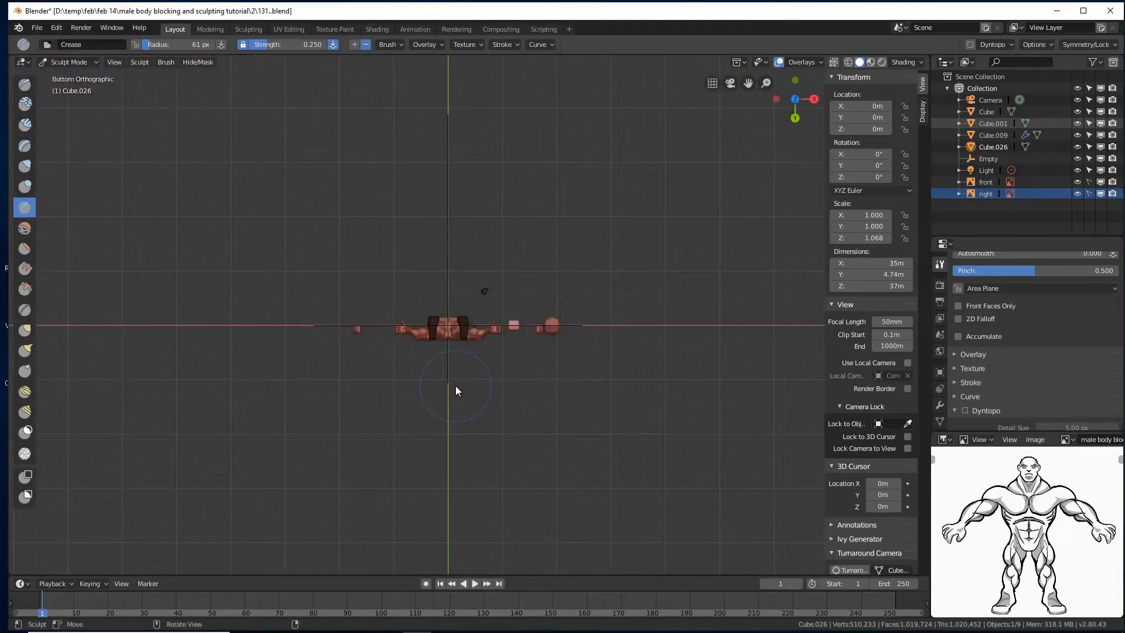
pyautogui.scroll(5, 455, 385)
pyautogui.scroll(6, 455, 385)
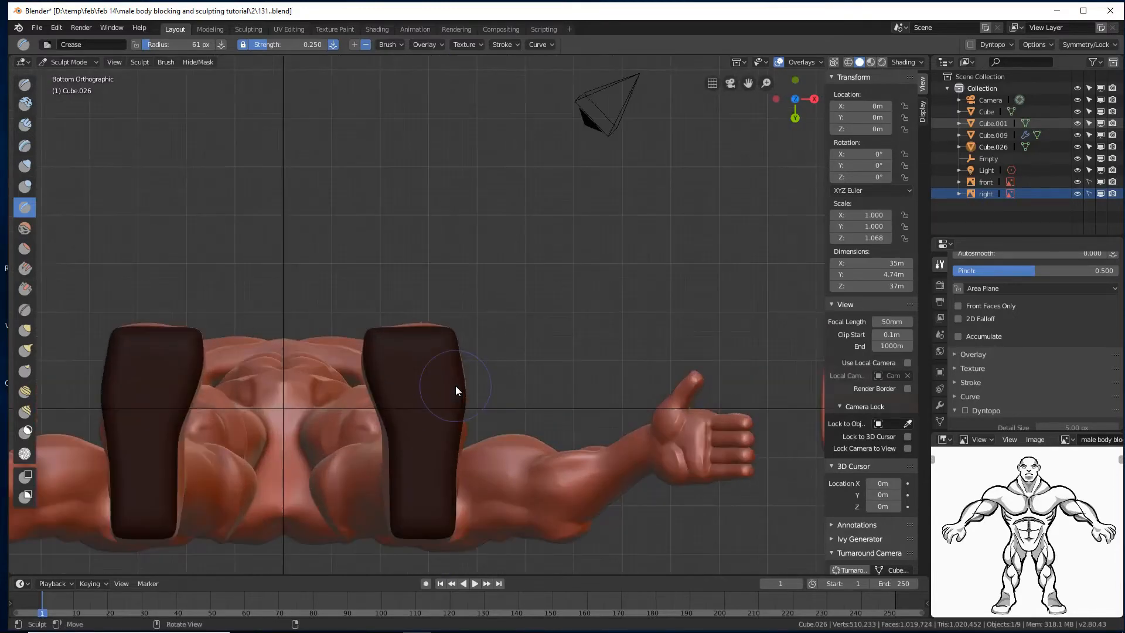
pyautogui.hotkey('alt', 'm')
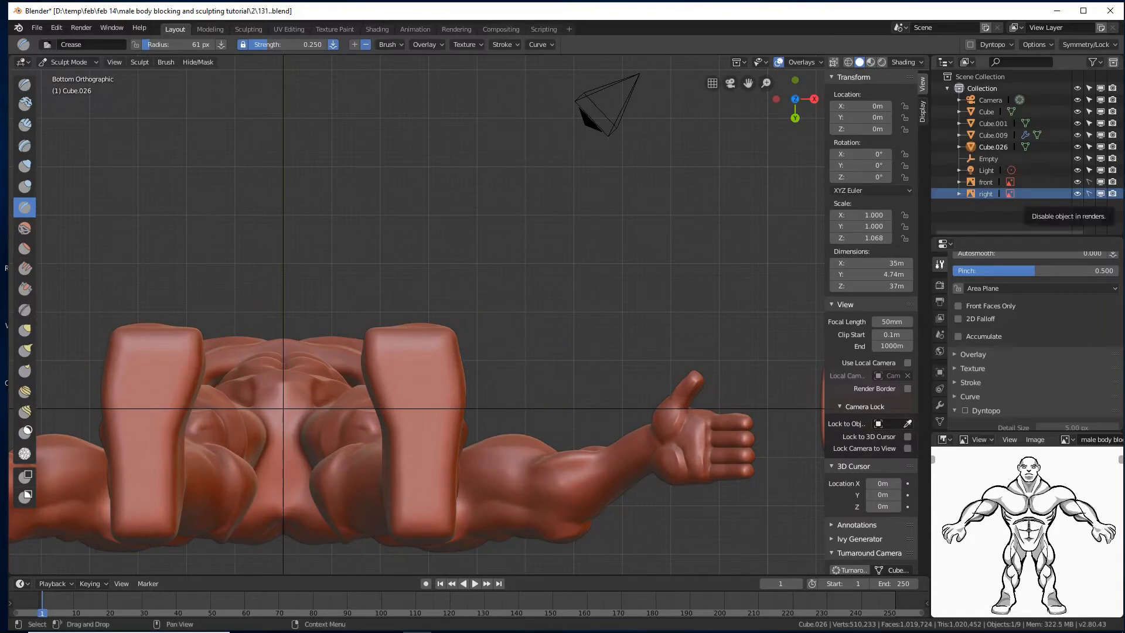
pyautogui.hotkey('ctrl', 'alt', 's')
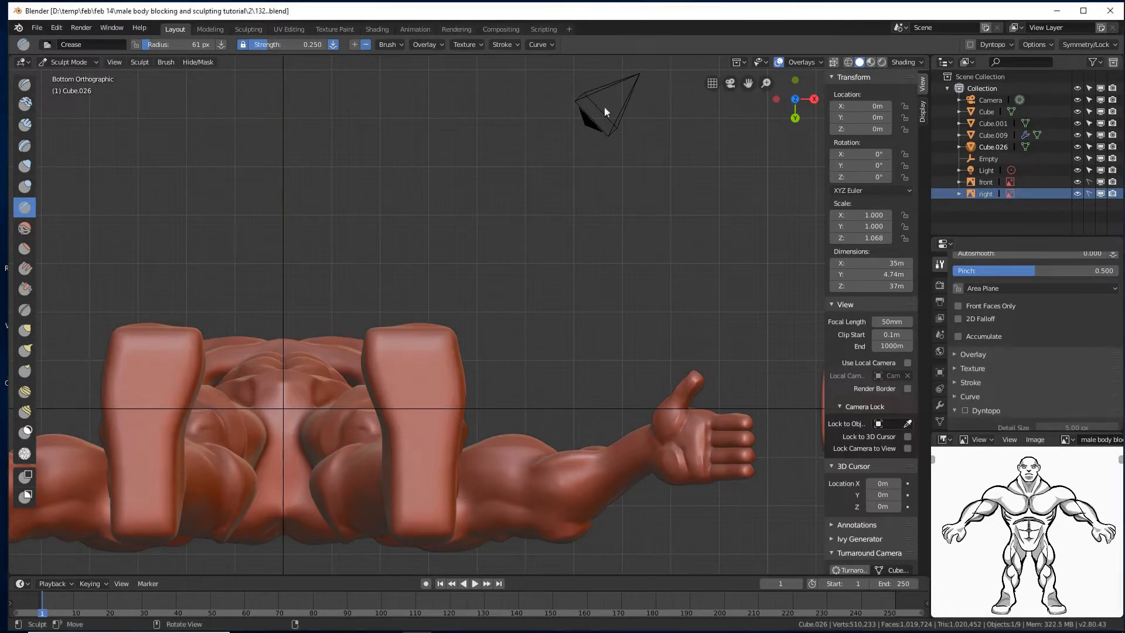
# - Push the outer toe corner of the sole back with the Grab brush at a 94 px radius to slant the toe line
pyautogui.press('f')
pyautogui.click(526, 335)
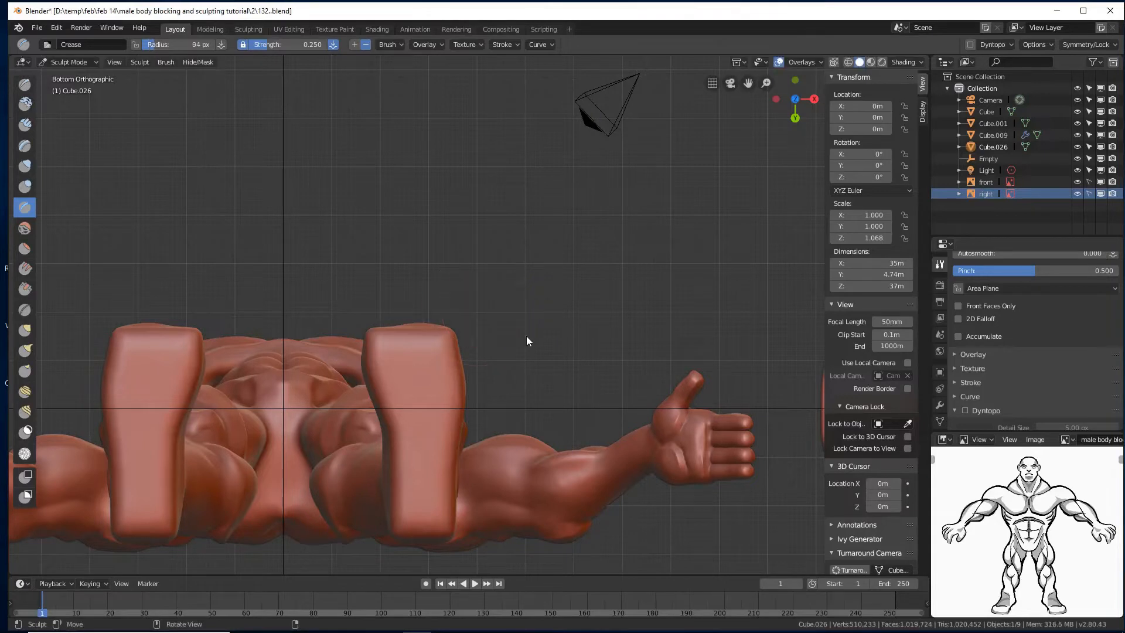
pyautogui.click(26, 332)
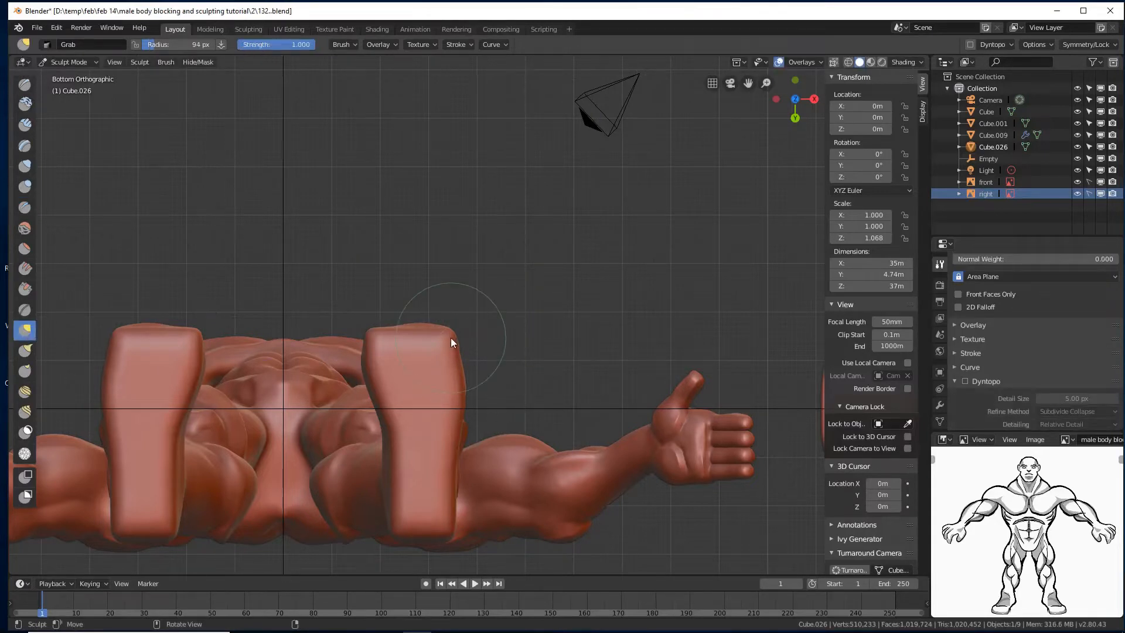
pyautogui.moveTo(453, 350)
pyautogui.mouseDown()
pyautogui.moveTo(464, 380)
pyautogui.moveTo(454, 345)
pyautogui.moveTo(425, 339)
pyautogui.moveTo(458, 349)
pyautogui.mouseUp()
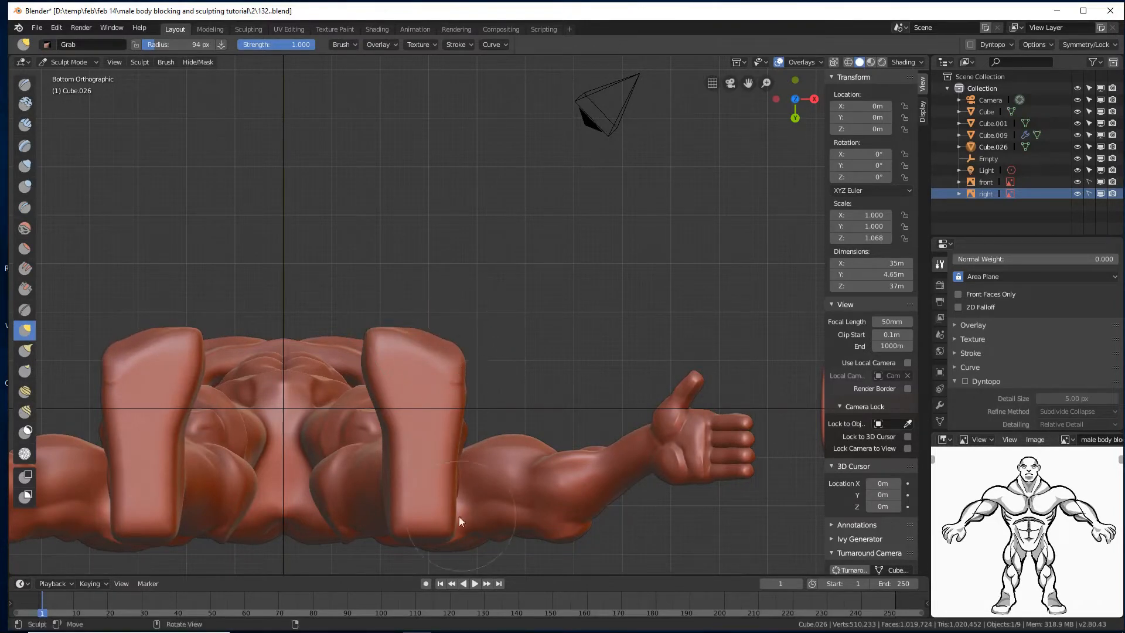
# - Round both corners of the heel inward with Grab brush pulls in the bottom view
pyautogui.keyDown('shift'); pyautogui.moveTo(522, 500); pyautogui.dragTo(558, 353, button='middle'); pyautogui.keyUp('shift')
pyautogui.scroll(3, 553, 321)
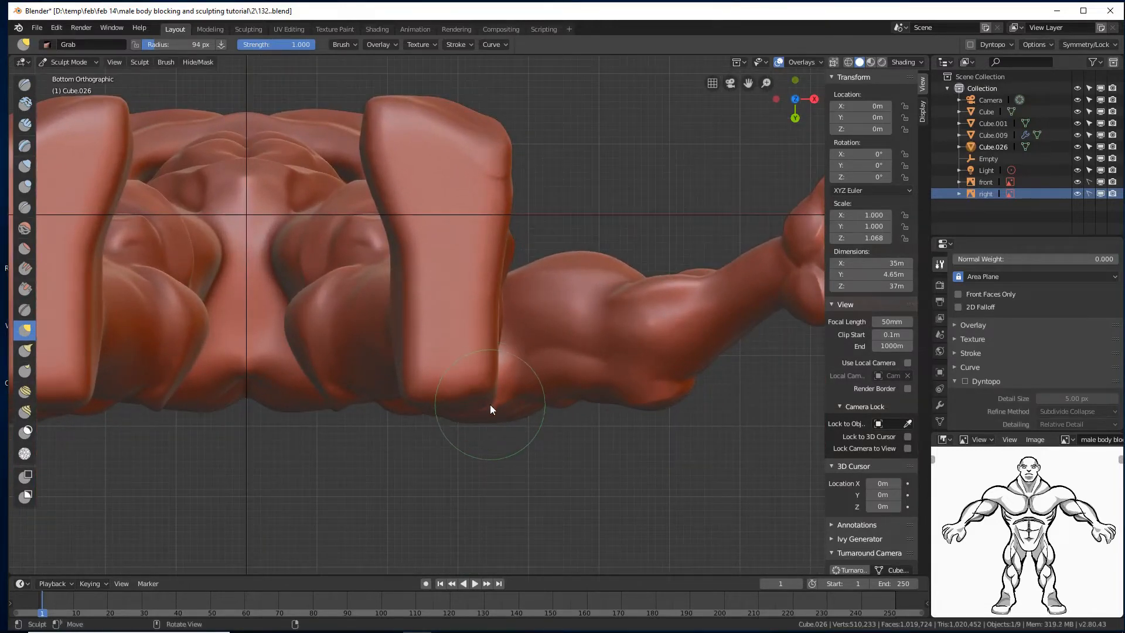
pyautogui.moveTo(491, 404); pyautogui.dragTo(491, 393)
pyautogui.moveTo(417, 404)
pyautogui.mouseDown()
pyautogui.moveTo(405, 384)
pyautogui.moveTo(472, 391)
pyautogui.moveTo(445, 394)
pyautogui.moveTo(414, 376)
pyautogui.mouseUp()
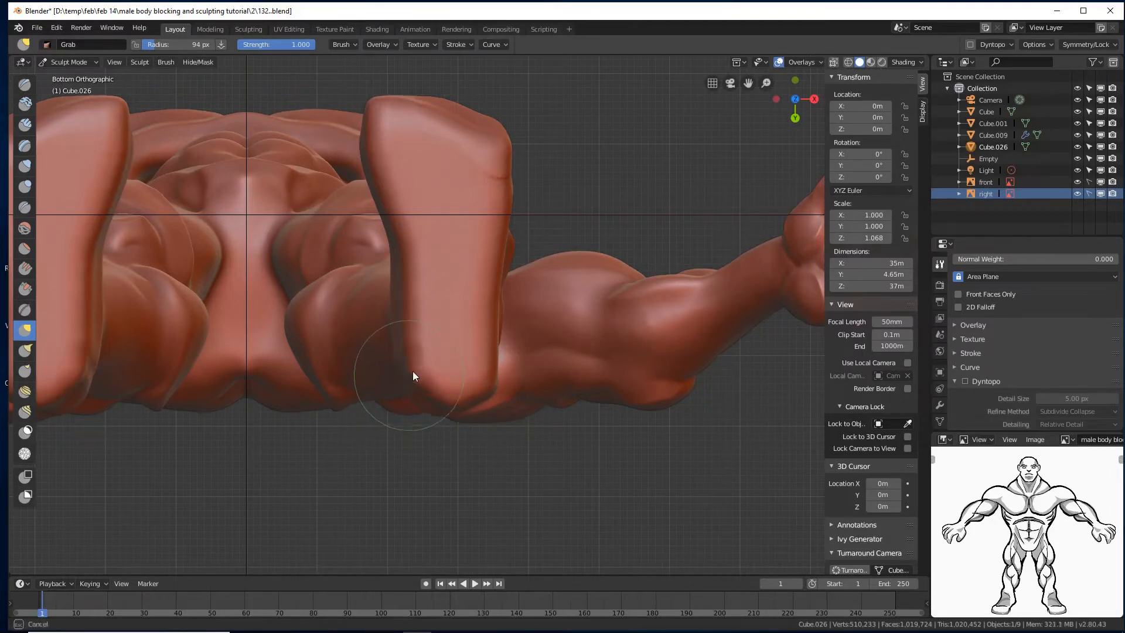
pyautogui.moveTo(479, 392); pyautogui.dragTo(488, 375)
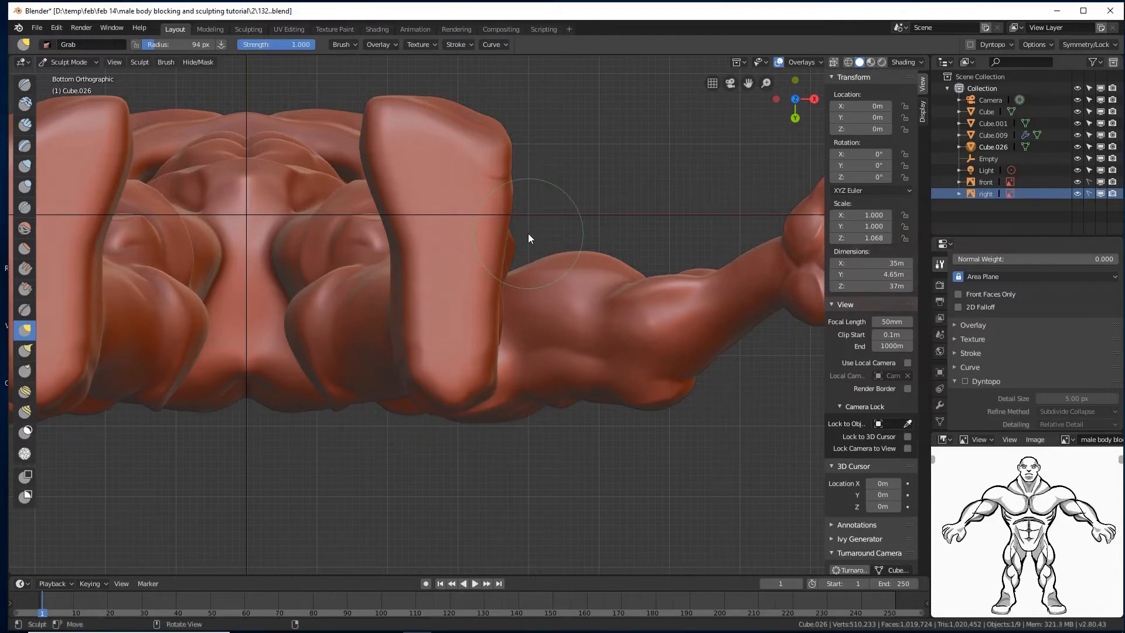
# - Narrow the arch and push out the outer edge of the sole with the Grab brush at a 138 px radius, then reduce it to 104 px
pyautogui.press('f')
pyautogui.click(547, 266)
pyautogui.moveTo(499, 209)
pyautogui.mouseDown()
pyautogui.moveTo(504, 172)
pyautogui.moveTo(506, 232)
pyautogui.mouseUp()
pyautogui.moveTo(413, 272); pyautogui.dragTo(421, 272)
pyautogui.moveTo(401, 274); pyautogui.dragTo(403, 272)
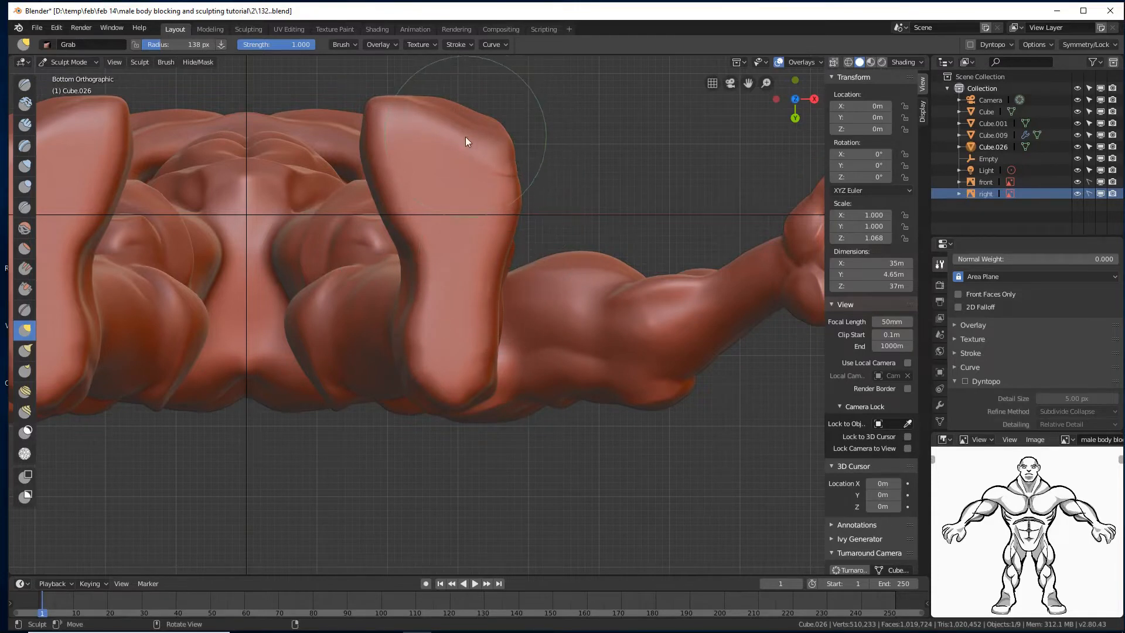
pyautogui.press('f')
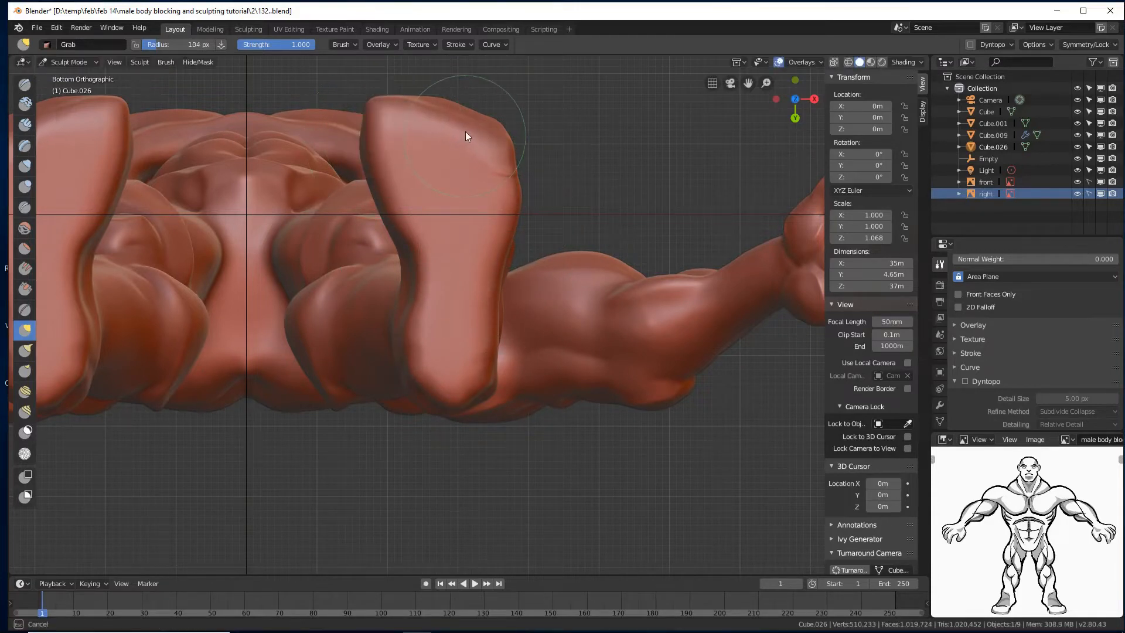
pyautogui.click(490, 150)
# - Sharpen the outer lower edge of the sole at the heel with the Crease brush at a 43 px radius
pyautogui.scroll(-3, 612, 143)
pyautogui.moveTo(575, 155); pyautogui.dragTo(453, 316, button='middle')
pyautogui.keyDown('ctrl'); pyautogui.moveTo(603, 311); pyautogui.dragTo(600, 303, button='middle'); pyautogui.keyUp('ctrl')
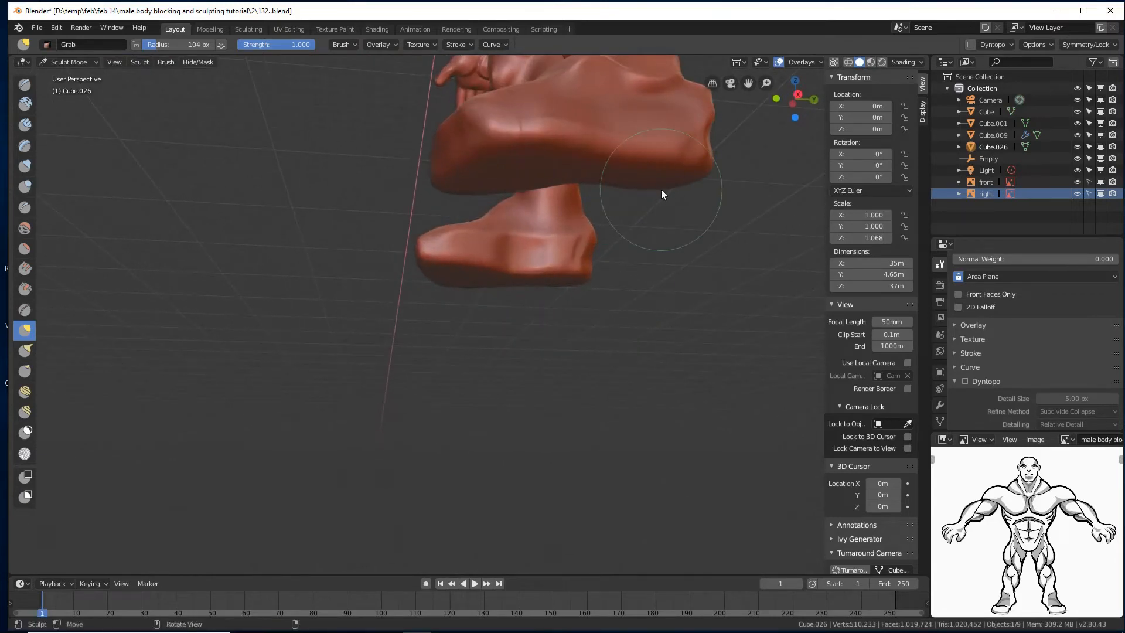
pyautogui.click(26, 207)
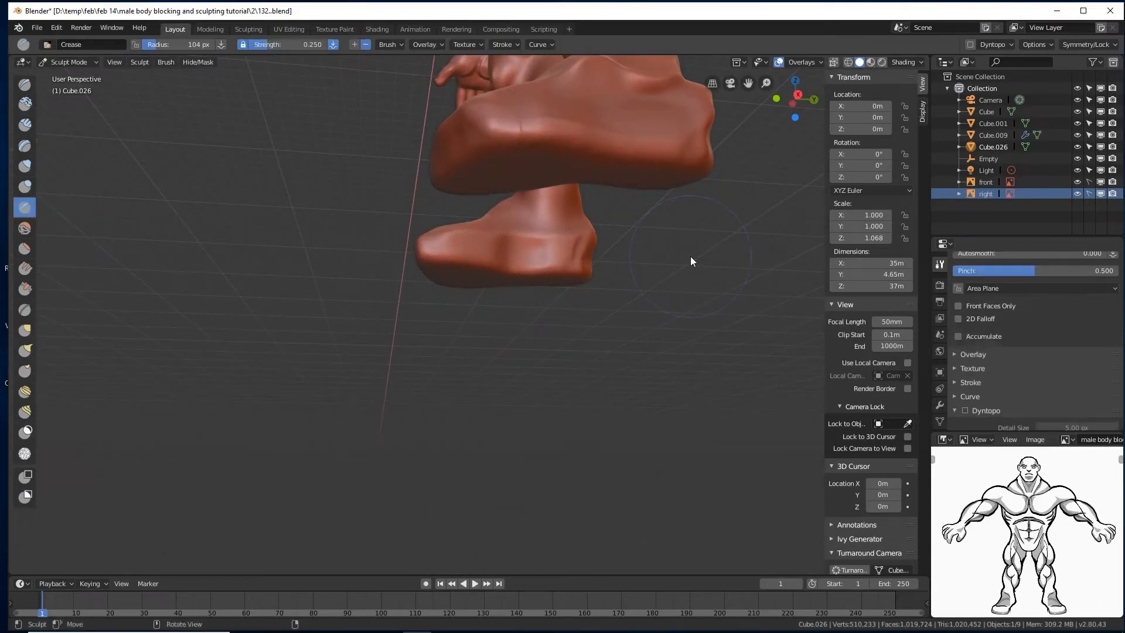
pyautogui.press('f')
pyautogui.click(655, 258)
pyautogui.moveTo(678, 175)
pyautogui.mouseDown()
pyautogui.moveTo(634, 148)
pyautogui.moveTo(708, 170)
pyautogui.mouseUp()
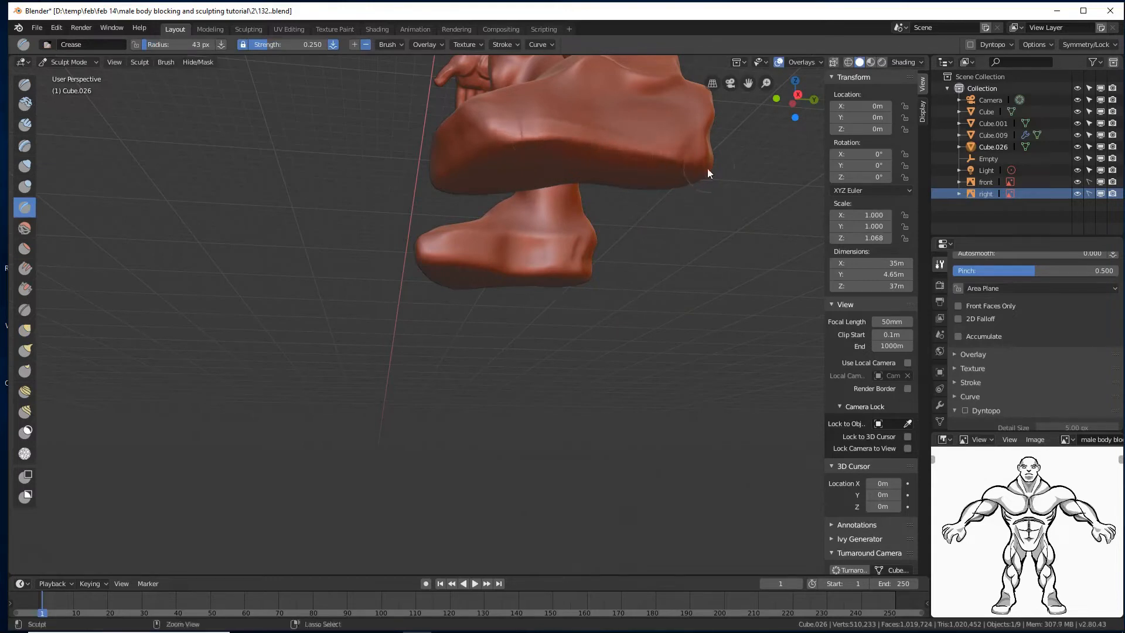
# - Crease the edge of the sole around the back of the heel and onto the inner side of the foot
pyautogui.moveTo(644, 186); pyautogui.dragTo(489, 192, button='middle')
pyautogui.moveTo(518, 123)
pyautogui.mouseDown()
pyautogui.moveTo(470, 127)
pyautogui.moveTo(382, 209)
pyautogui.mouseUp()
pyautogui.moveTo(382, 208)
pyautogui.mouseDown(button='middle')
pyautogui.moveTo(402, 183)
pyautogui.moveTo(522, 219)
pyautogui.moveTo(533, 245)
pyautogui.mouseUp(button='middle')
pyautogui.moveTo(444, 105); pyautogui.dragTo(360, 128)
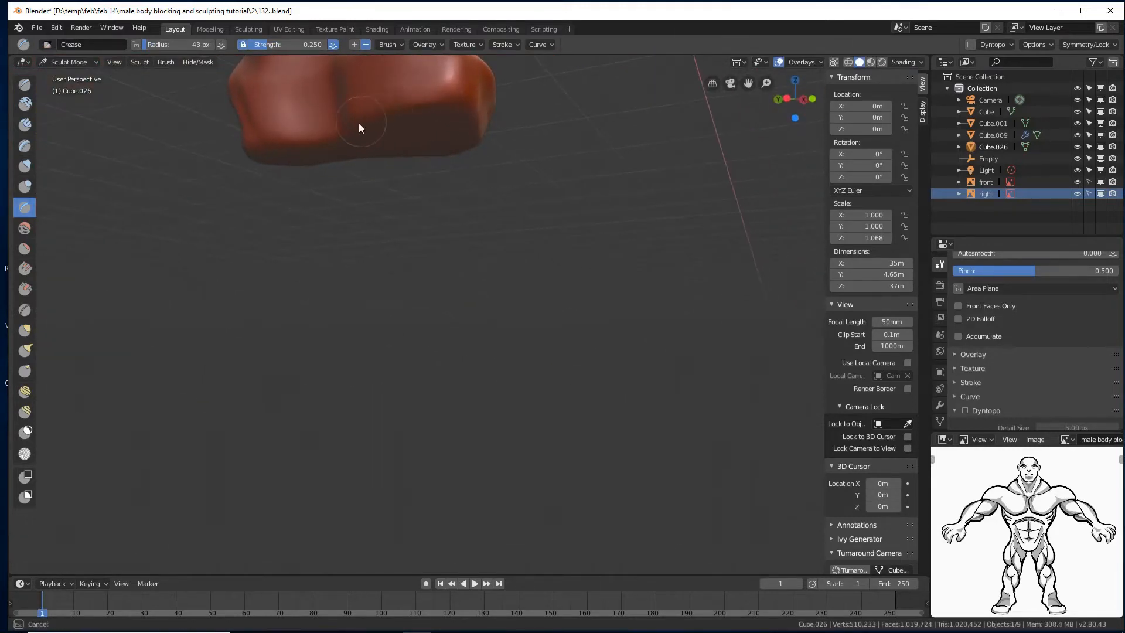
pyautogui.moveTo(261, 138); pyautogui.dragTo(367, 157)
pyautogui.moveTo(367, 157)
pyautogui.mouseDown(button='middle')
pyautogui.moveTo(406, 136)
pyautogui.moveTo(442, 153)
pyautogui.mouseUp(button='middle')
# - Sharpen the inner side of the foot between the toes and the heel with Crease strokes
pyautogui.moveTo(530, 277)
pyautogui.mouseDown()
pyautogui.moveTo(373, 322)
pyautogui.moveTo(315, 317)
pyautogui.mouseUp()
pyautogui.moveTo(315, 317)
pyautogui.mouseDown(button='middle')
pyautogui.moveTo(397, 294)
pyautogui.moveTo(366, 308)
pyautogui.moveTo(356, 346)
pyautogui.moveTo(494, 311)
pyautogui.mouseUp(button='middle')
pyautogui.moveTo(508, 315)
pyautogui.mouseDown()
pyautogui.moveTo(520, 321)
pyautogui.moveTo(470, 288)
pyautogui.mouseUp()
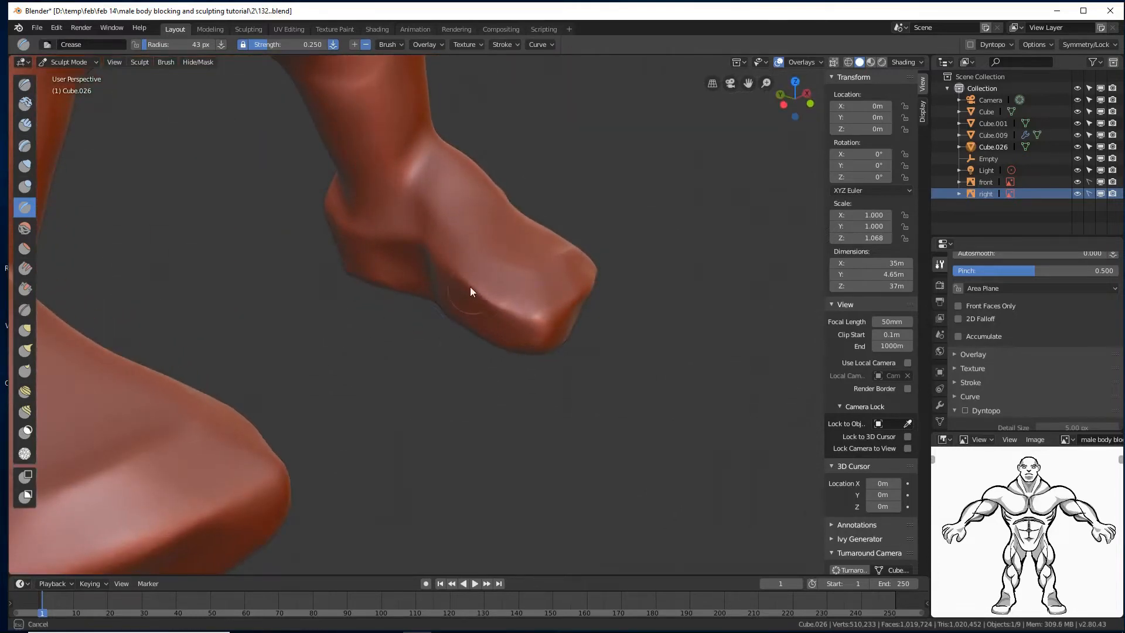
pyautogui.moveTo(360, 228); pyautogui.dragTo(350, 224)
# - Define the front edge of the toes and the outer edge of the sole back to the heel with Crease strokes
pyautogui.moveTo(620, 318); pyautogui.dragTo(566, 311, button='middle')
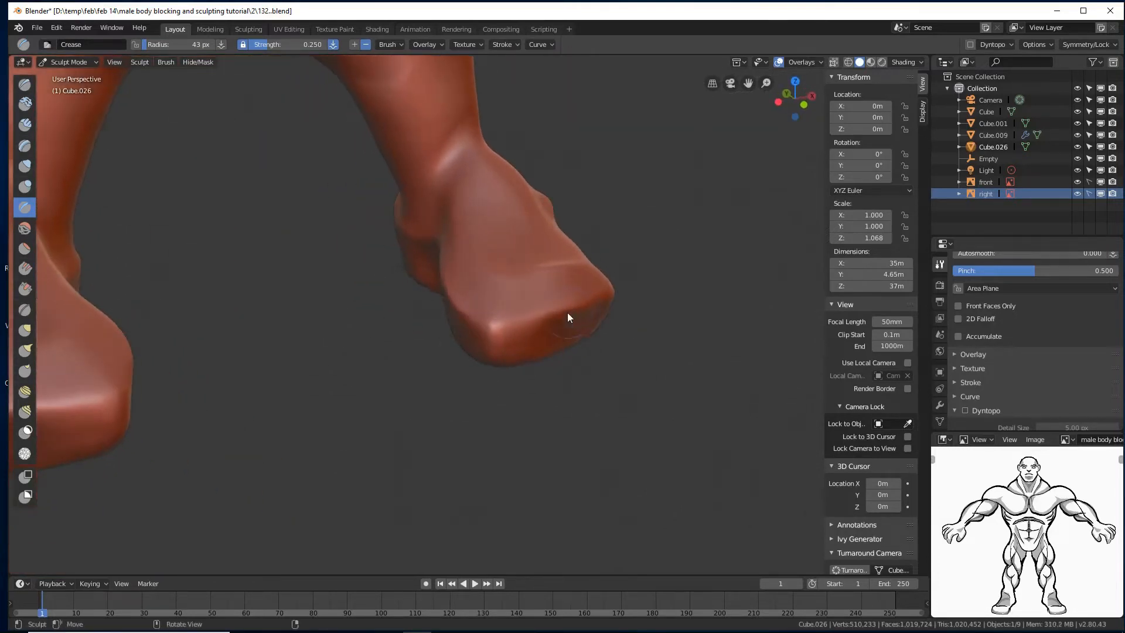
pyautogui.moveTo(567, 312)
pyautogui.mouseDown()
pyautogui.moveTo(480, 334)
pyautogui.moveTo(607, 290)
pyautogui.mouseUp()
pyautogui.moveTo(607, 291)
pyautogui.mouseDown(button='middle')
pyautogui.moveTo(594, 294)
pyautogui.moveTo(588, 343)
pyautogui.moveTo(673, 336)
pyautogui.moveTo(611, 325)
pyautogui.moveTo(460, 346)
pyautogui.mouseUp(button='middle')
pyautogui.moveTo(460, 346); pyautogui.dragTo(420, 350)
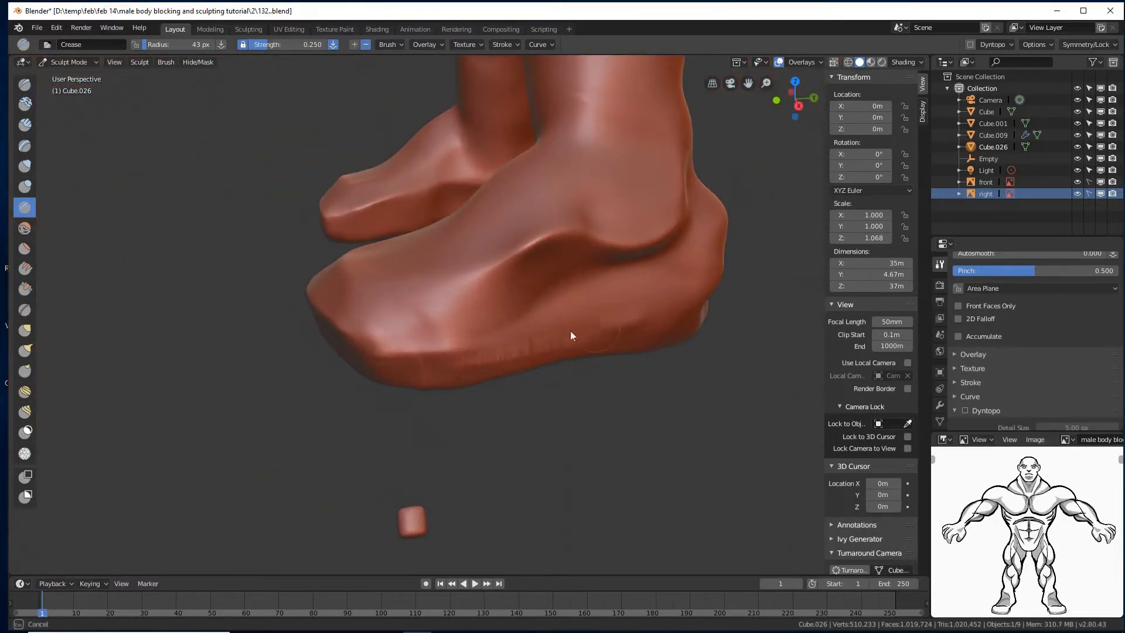
pyautogui.moveTo(676, 310)
pyautogui.mouseDown()
pyautogui.moveTo(448, 349)
pyautogui.moveTo(600, 328)
pyautogui.mouseUp()
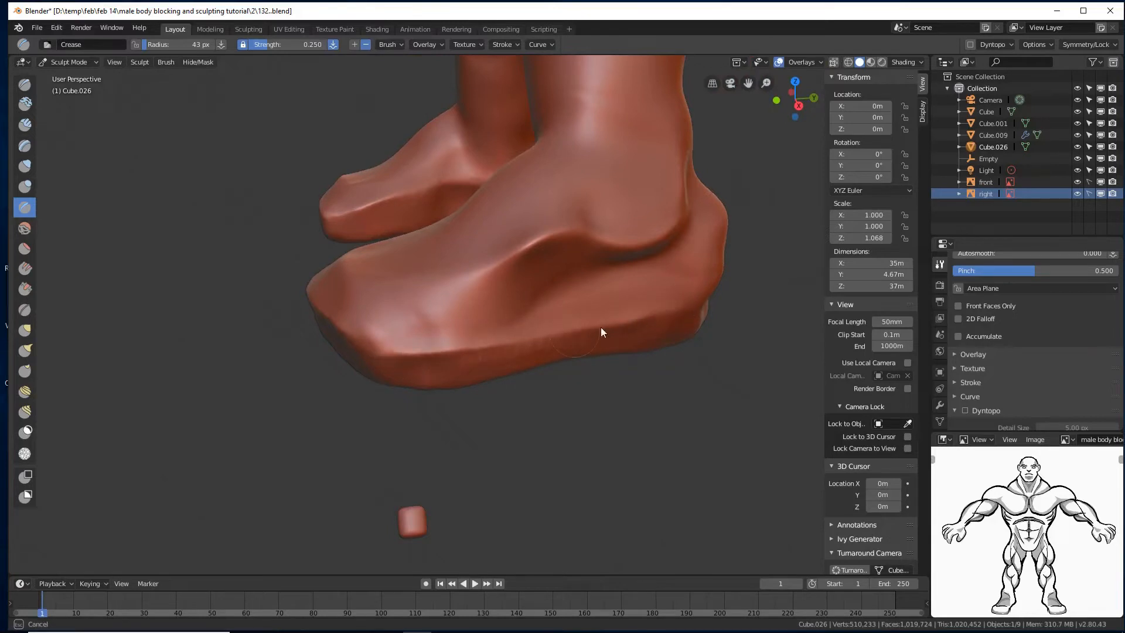
pyautogui.moveTo(694, 304); pyautogui.dragTo(718, 308)
# - Crease the sole edge across the back of the heel and enlarge the brush radius to 68 px
pyautogui.moveTo(718, 308); pyautogui.dragTo(602, 311, button='middle')
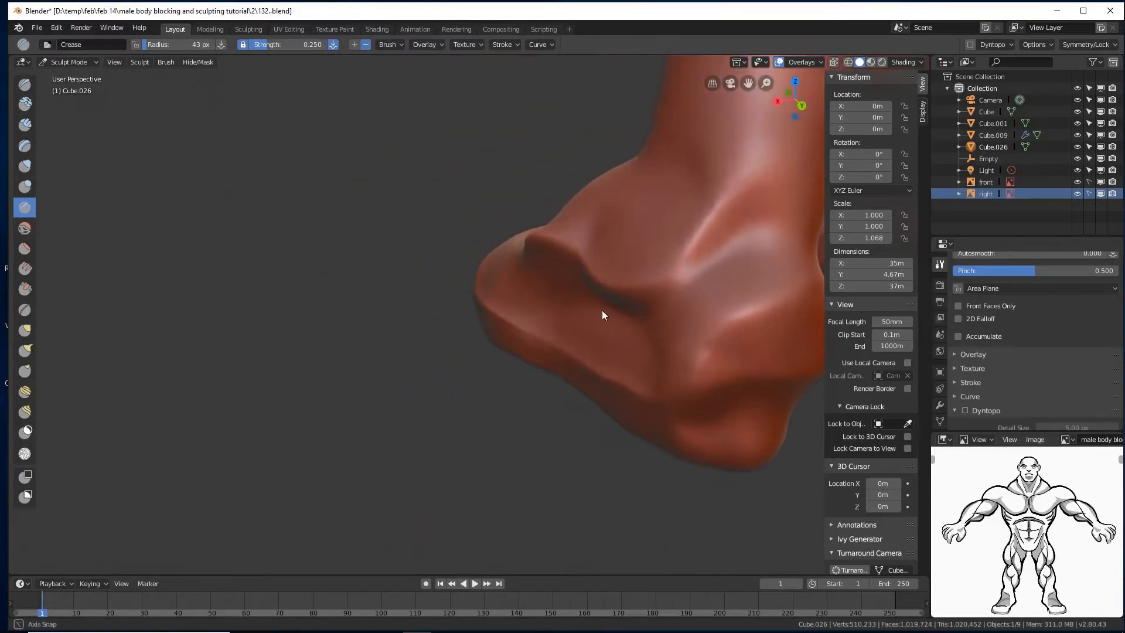
pyautogui.moveTo(700, 384); pyautogui.dragTo(642, 350, button='middle')
pyautogui.moveTo(640, 351)
pyautogui.mouseDown()
pyautogui.moveTo(757, 367)
pyautogui.moveTo(711, 345)
pyautogui.mouseUp()
pyautogui.press('f')
pyautogui.click(719, 369)
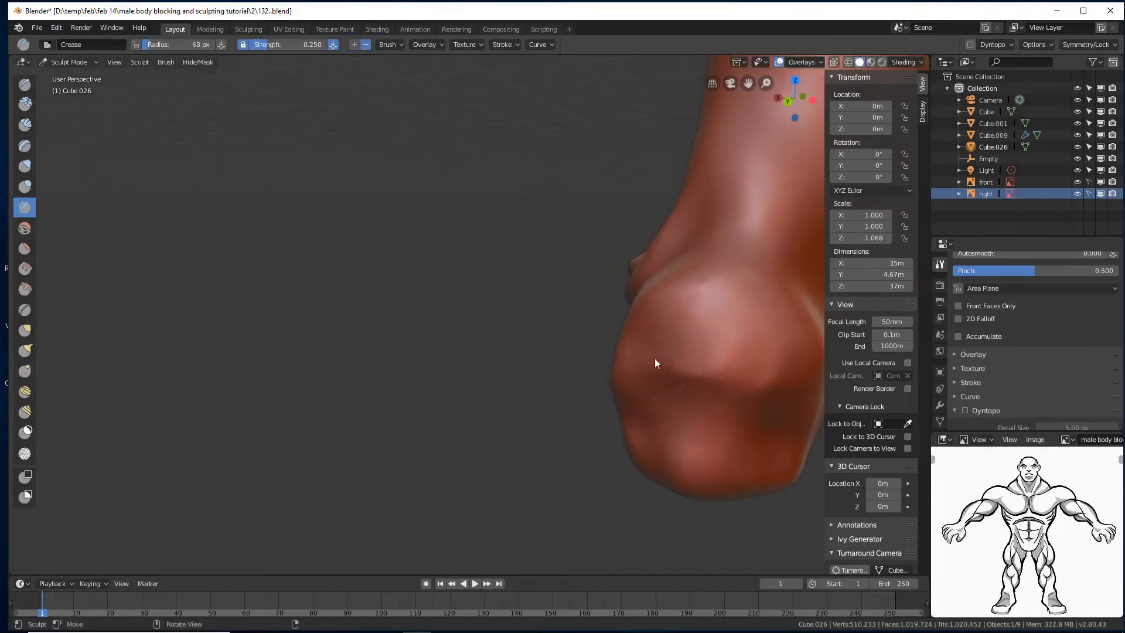
pyautogui.moveTo(690, 358)
pyautogui.mouseDown(button='middle')
pyautogui.moveTo(676, 351)
pyautogui.moveTo(646, 367)
pyautogui.moveTo(674, 353)
pyautogui.mouseUp(button='middle')
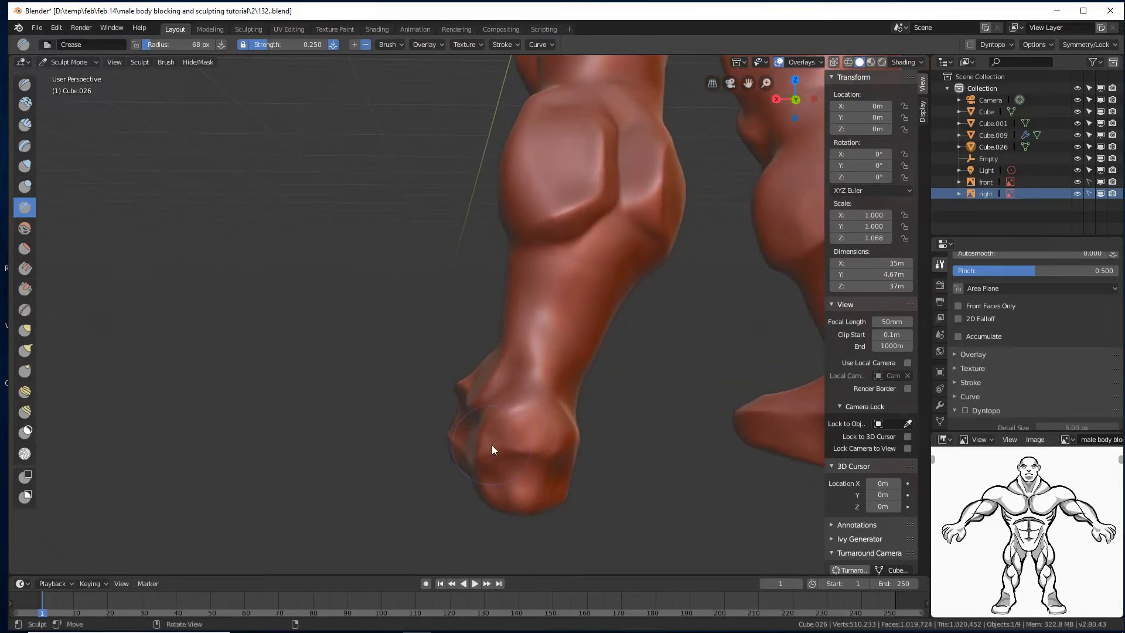
pyautogui.moveTo(508, 429)
pyautogui.mouseDown(button='middle')
pyautogui.moveTo(479, 420)
pyautogui.moveTo(505, 413)
pyautogui.moveTo(534, 425)
pyautogui.moveTo(497, 411)
pyautogui.mouseUp(button='middle')
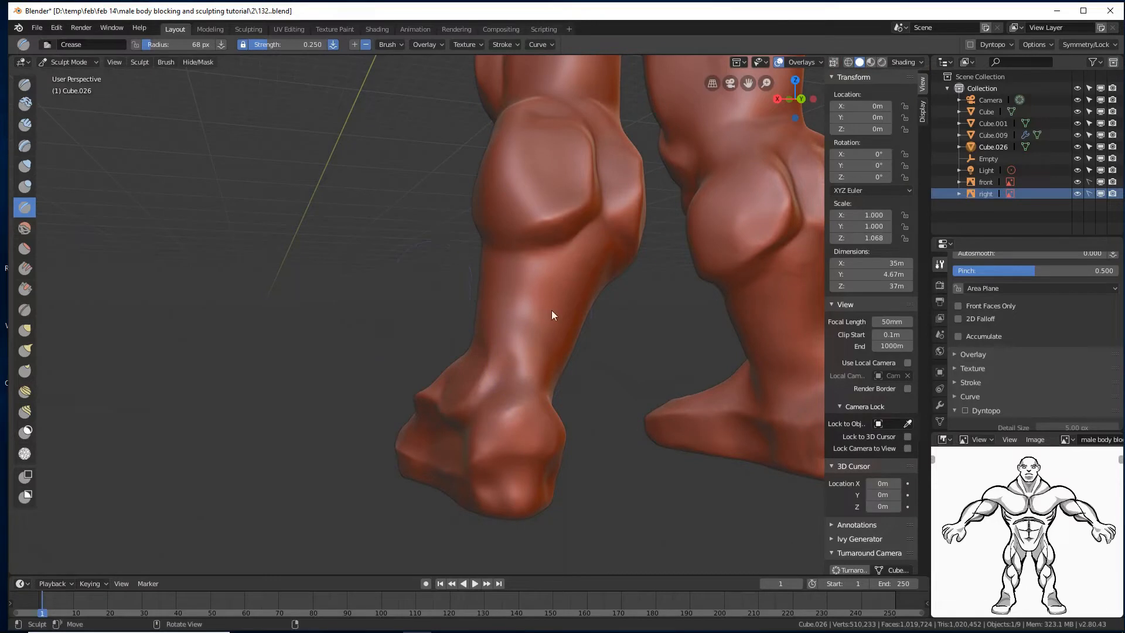
# - Reduce the Crease brush radius to 44 px and crease the lower edge of the calf muscles
pyautogui.press('f')
pyautogui.click(536, 310)
pyautogui.moveTo(537, 310); pyautogui.dragTo(589, 303, button='middle')
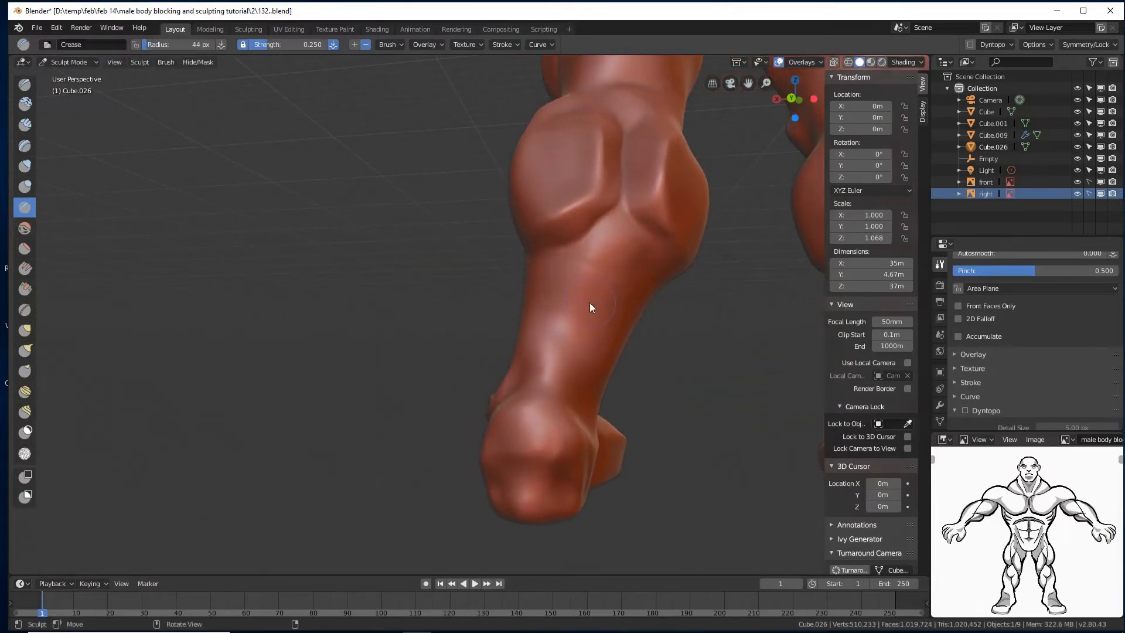
pyautogui.moveTo(585, 241); pyautogui.dragTo(588, 235)
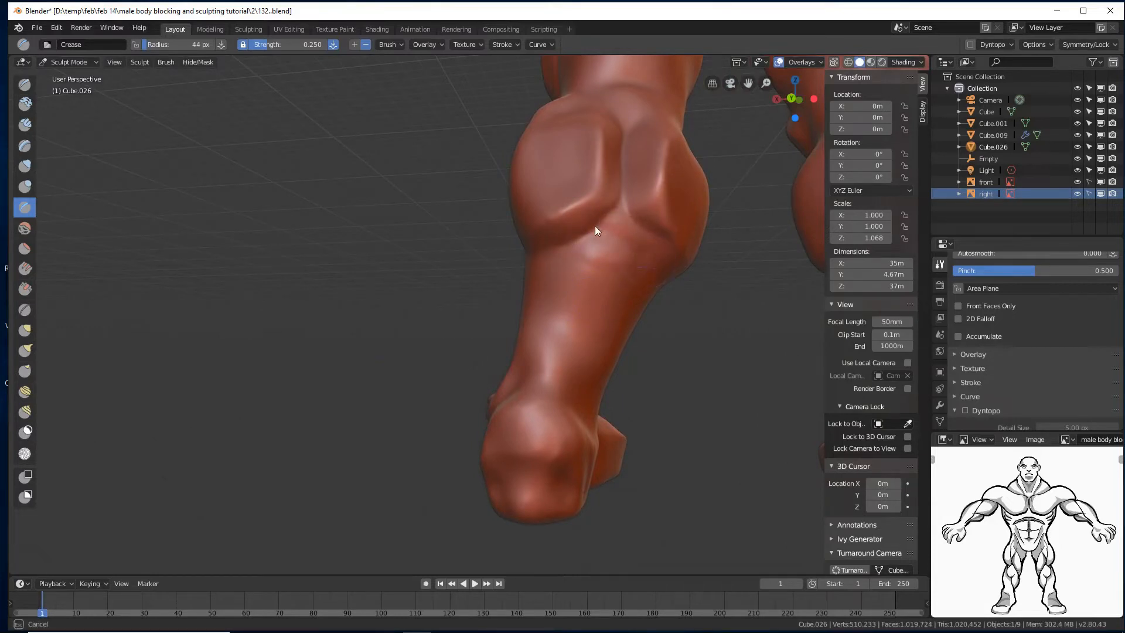
pyautogui.moveTo(660, 273)
pyautogui.mouseDown(button='middle')
pyautogui.moveTo(618, 251)
pyautogui.moveTo(667, 263)
pyautogui.mouseUp(button='middle')
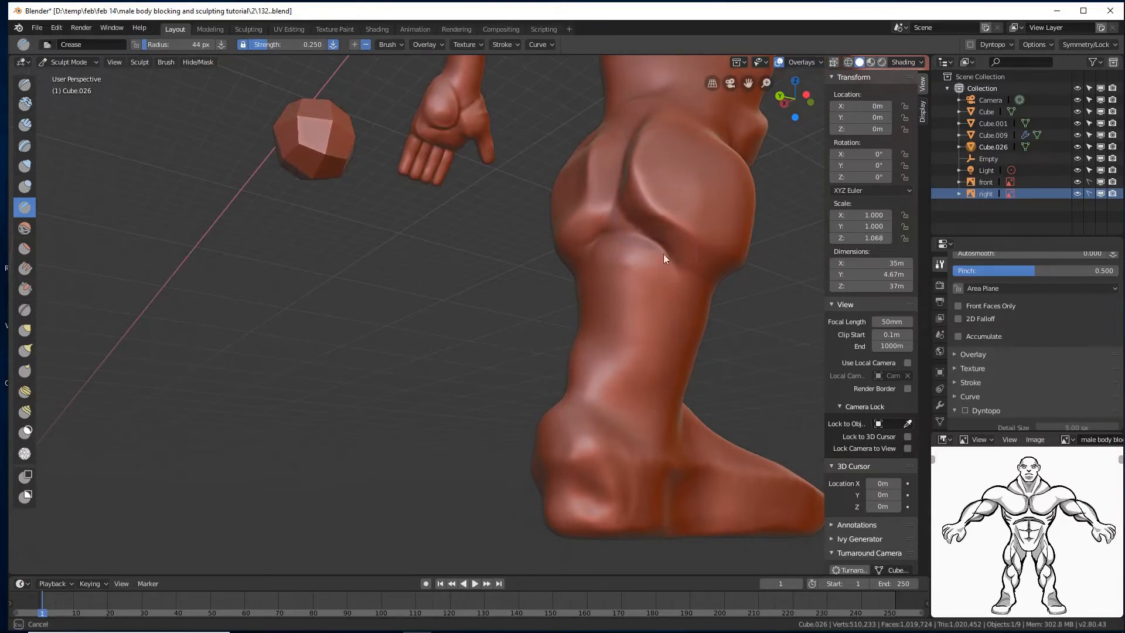
pyautogui.moveTo(592, 242); pyautogui.dragTo(670, 277, button='middle')
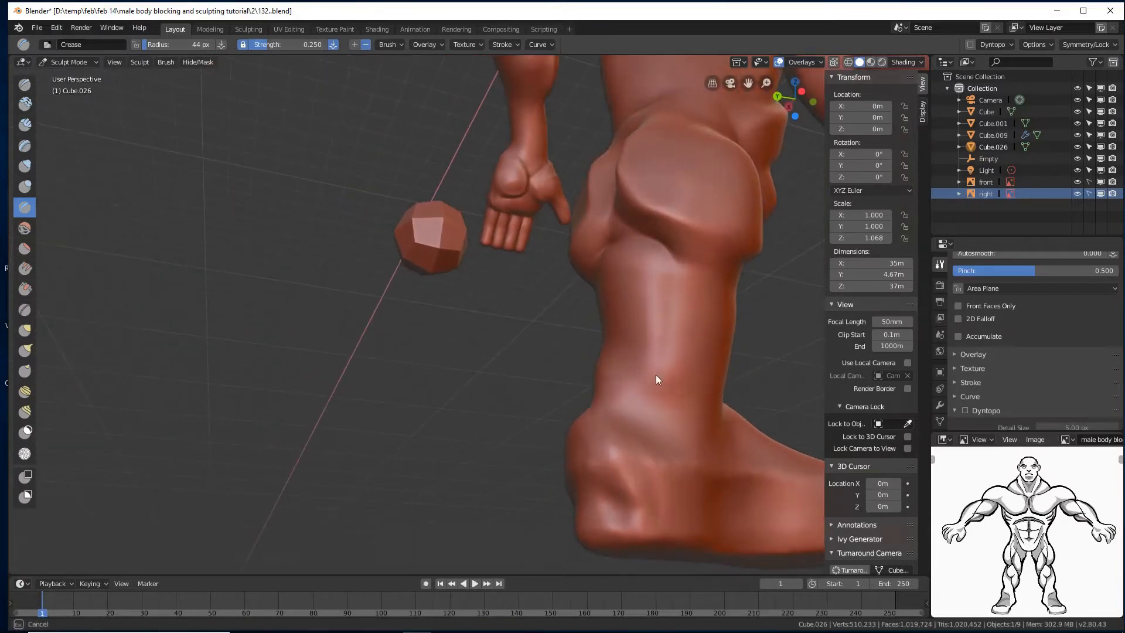
# - Crease long vertical grooves down the inner and outer sides of the lower leg, from the calf to the ankle
pyautogui.moveTo(659, 394)
pyautogui.mouseDown()
pyautogui.moveTo(667, 301)
pyautogui.moveTo(660, 389)
pyautogui.mouseUp()
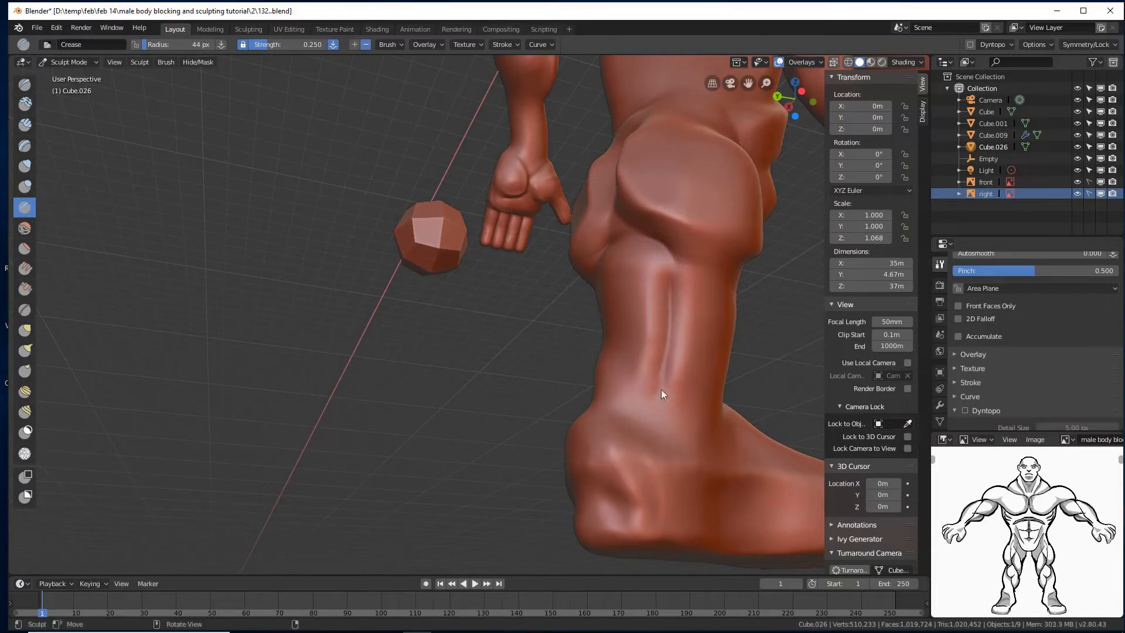
pyautogui.moveTo(660, 389); pyautogui.dragTo(611, 347, button='middle')
pyautogui.moveTo(577, 272); pyautogui.dragTo(564, 354)
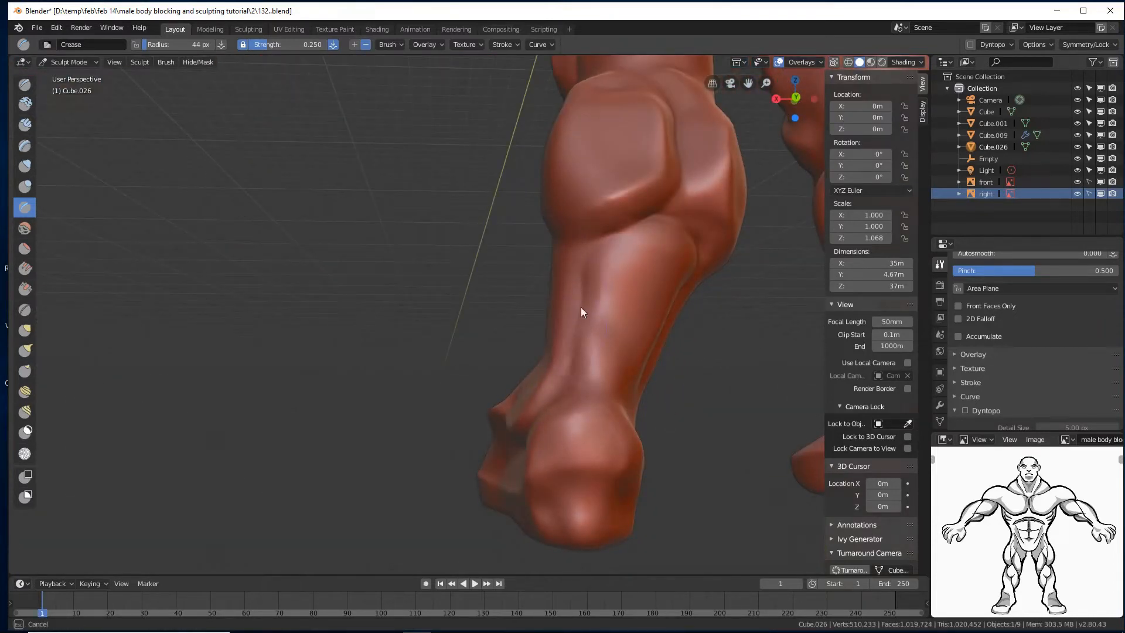
pyautogui.moveTo(604, 240); pyautogui.dragTo(611, 233)
pyautogui.moveTo(610, 233)
pyautogui.mouseDown()
pyautogui.moveTo(578, 266)
pyautogui.moveTo(578, 293)
pyautogui.mouseUp()
# - Crease the rounded top of the Achilles tendon beneath the calf and deepen the grooves running down its sides
pyautogui.moveTo(629, 281)
pyautogui.mouseDown(button='middle')
pyautogui.moveTo(578, 268)
pyautogui.moveTo(634, 278)
pyautogui.mouseUp(button='middle')
pyautogui.moveTo(622, 257); pyautogui.dragTo(572, 384)
pyautogui.moveTo(618, 246); pyautogui.dragTo(658, 240)
pyautogui.moveTo(657, 241)
pyautogui.mouseDown(button='middle')
pyautogui.moveTo(588, 240)
pyautogui.moveTo(691, 232)
pyautogui.mouseUp(button='middle')
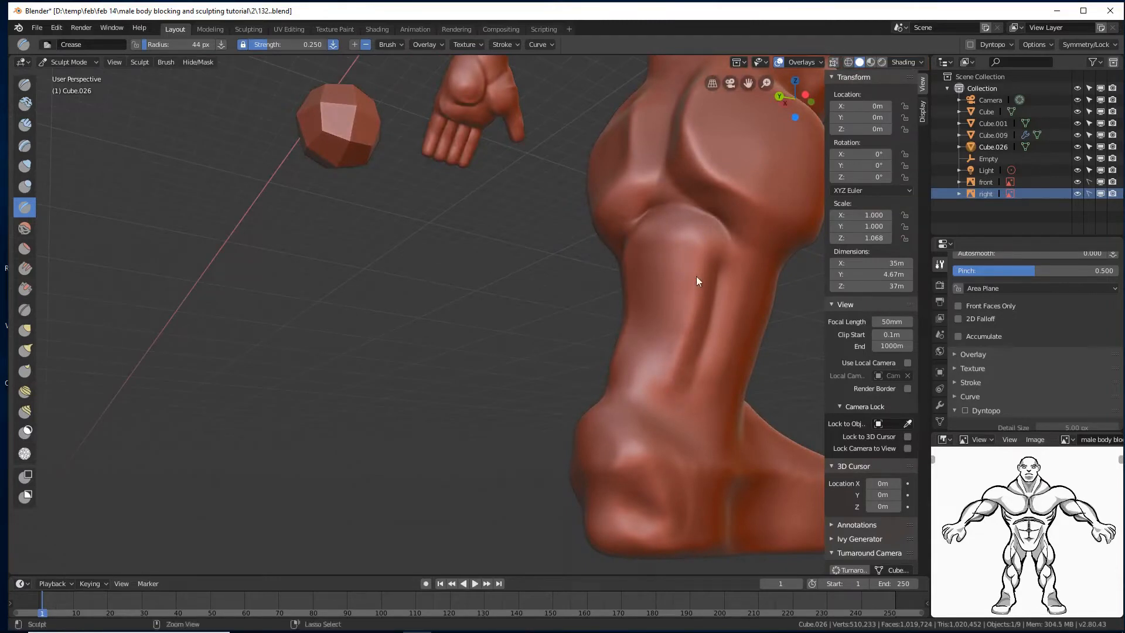
pyautogui.moveTo(684, 225); pyautogui.dragTo(715, 318)
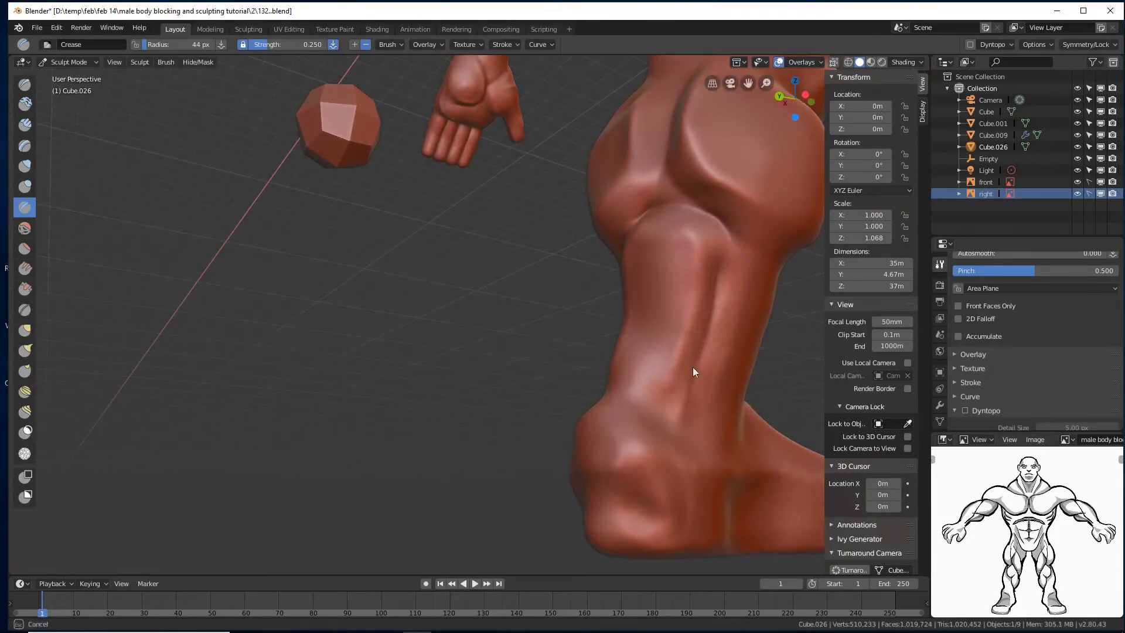
pyautogui.moveTo(692, 366); pyautogui.dragTo(685, 389)
# - Build up the two lower back muscles beside the spine with the Blob brush at a 44 px radius
pyautogui.scroll(-5, 585, 315)
pyautogui.moveTo(519, 293)
pyautogui.mouseDown(button='middle')
pyautogui.moveTo(465, 322)
pyautogui.moveTo(567, 324)
pyautogui.moveTo(540, 325)
pyautogui.moveTo(437, 273)
pyautogui.moveTo(442, 258)
pyautogui.moveTo(447, 279)
pyautogui.moveTo(401, 251)
pyautogui.moveTo(454, 299)
pyautogui.mouseUp(button='middle')
pyautogui.moveTo(591, 152); pyautogui.dragTo(574, 202)
pyautogui.moveTo(501, 201); pyautogui.dragTo(514, 189, button='middle')
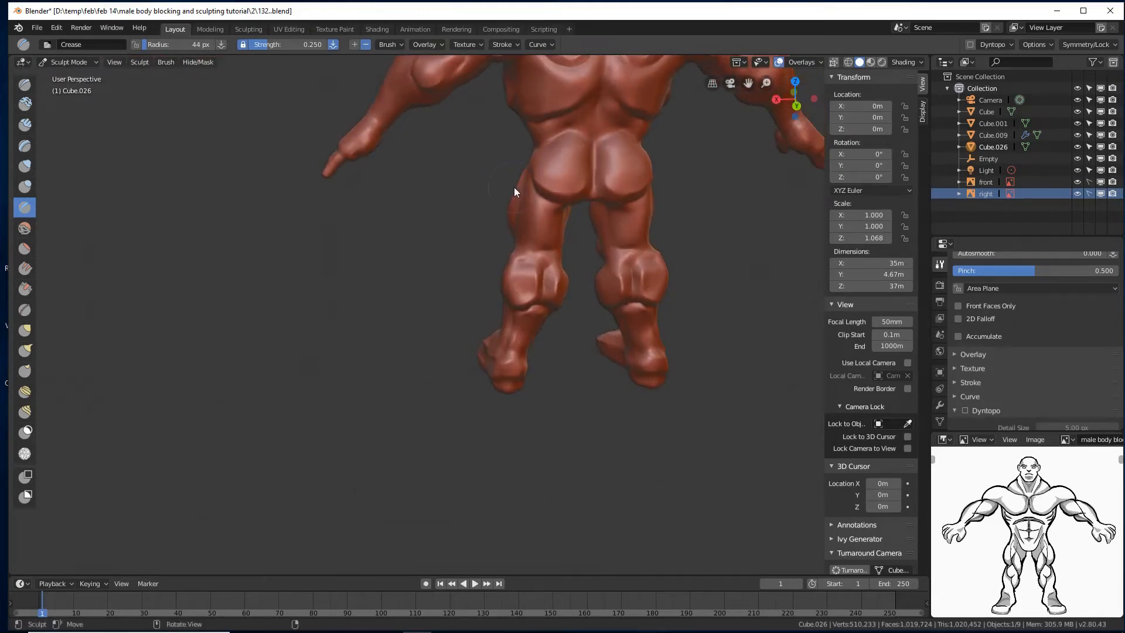
pyautogui.keyDown('shift'); pyautogui.moveTo(593, 131); pyautogui.dragTo(498, 273, button='middle'); pyautogui.keyUp('shift')
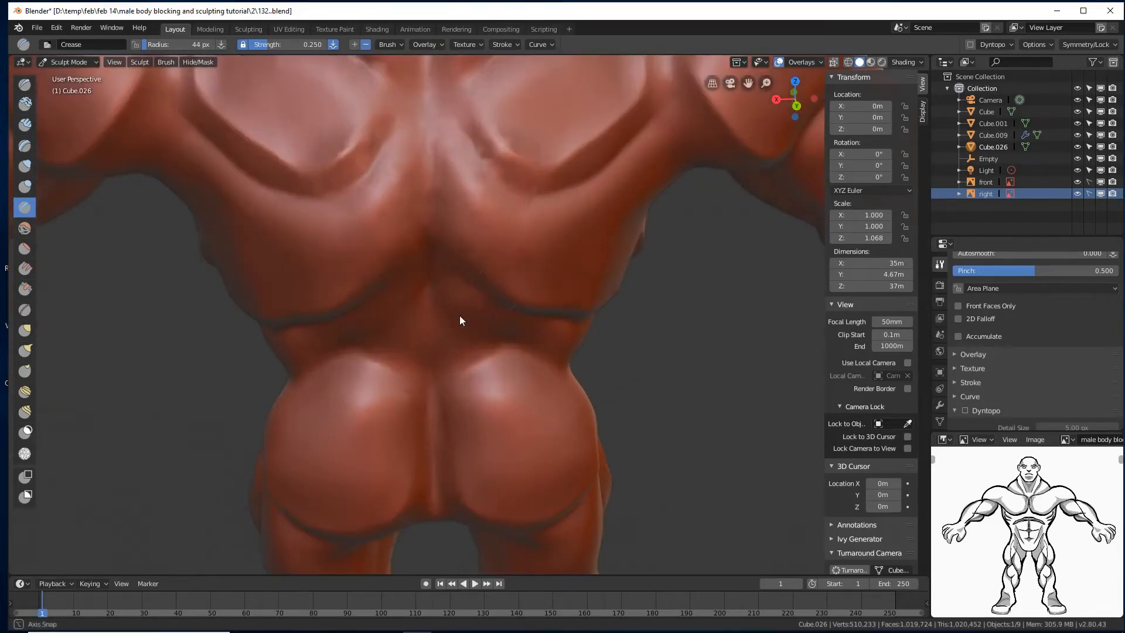
pyautogui.moveTo(461, 316)
pyautogui.mouseDown(button='middle')
pyautogui.moveTo(477, 275)
pyautogui.moveTo(112, 205)
pyautogui.mouseUp(button='middle')
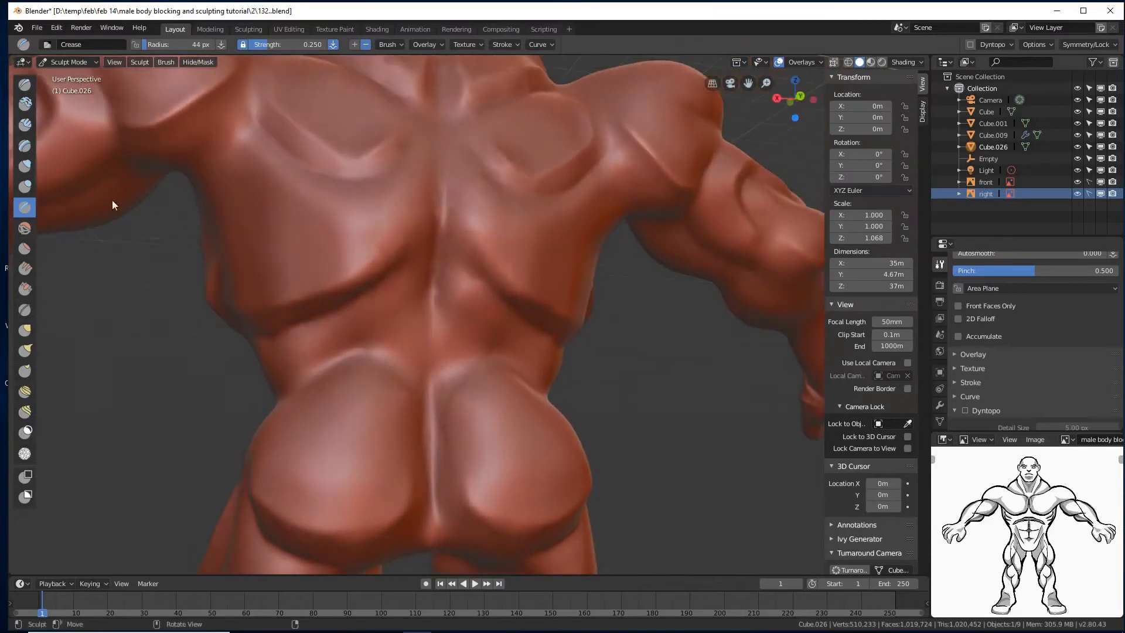
pyautogui.click(29, 186)
pyautogui.moveTo(410, 314)
pyautogui.mouseDown()
pyautogui.moveTo(395, 311)
pyautogui.moveTo(396, 357)
pyautogui.moveTo(403, 292)
pyautogui.moveTo(410, 354)
pyautogui.moveTo(376, 296)
pyautogui.moveTo(397, 283)
pyautogui.moveTo(417, 372)
pyautogui.moveTo(410, 345)
pyautogui.mouseUp()
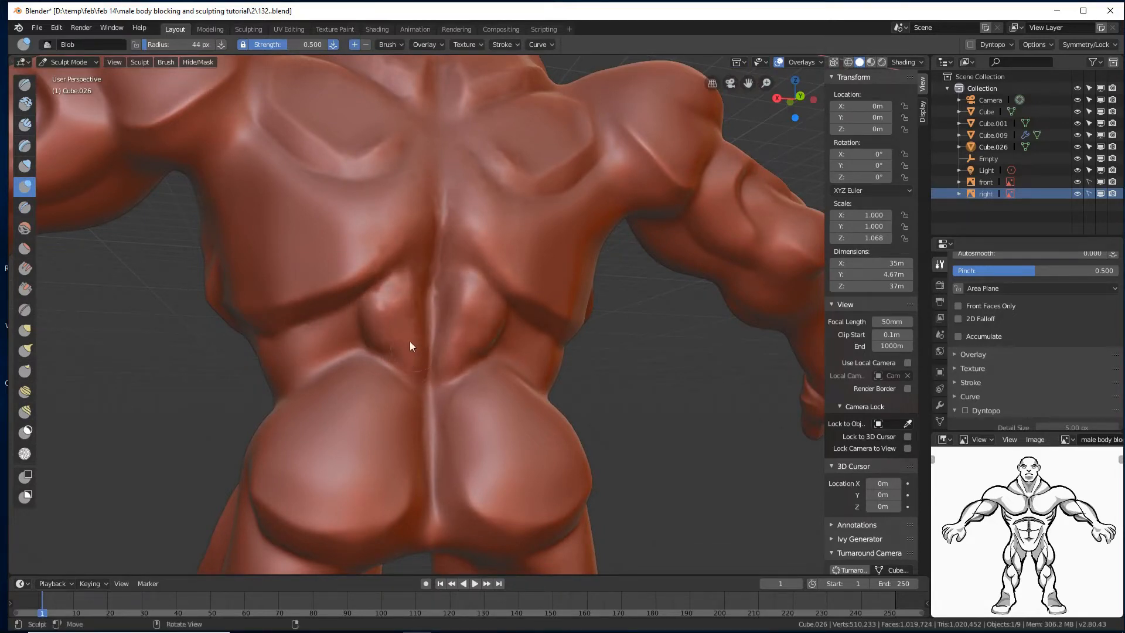
pyautogui.moveTo(409, 346)
pyautogui.mouseDown(button='middle')
pyautogui.moveTo(377, 346)
pyautogui.moveTo(104, 242)
pyautogui.mouseUp(button='middle')
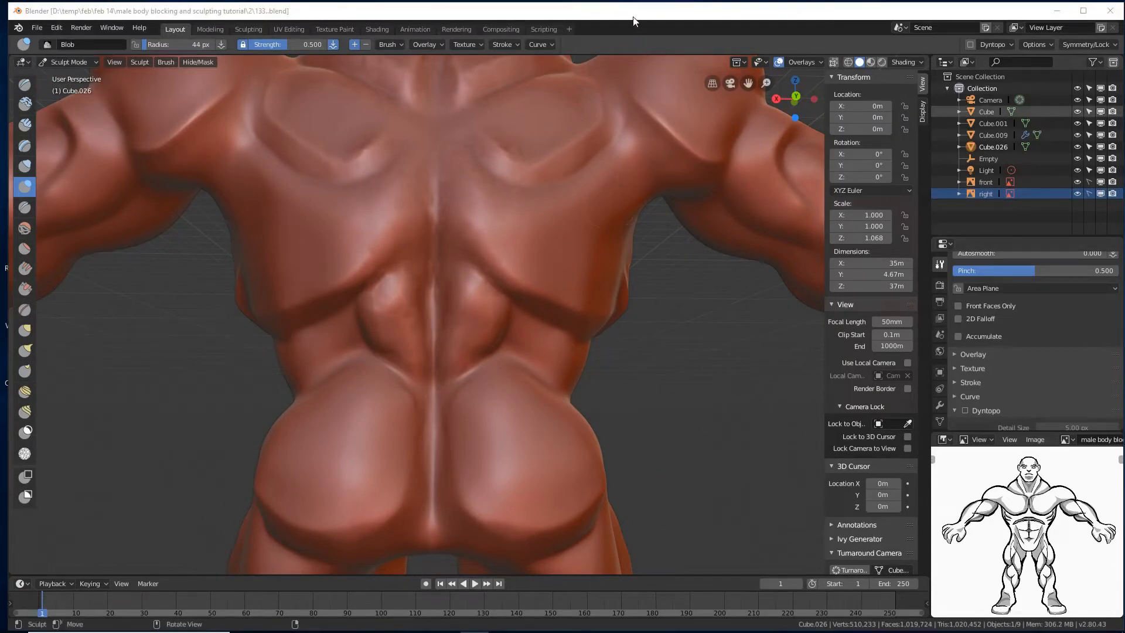
# - Enable Dyntopo for sculpting the body
pyautogui.click(633, 17)
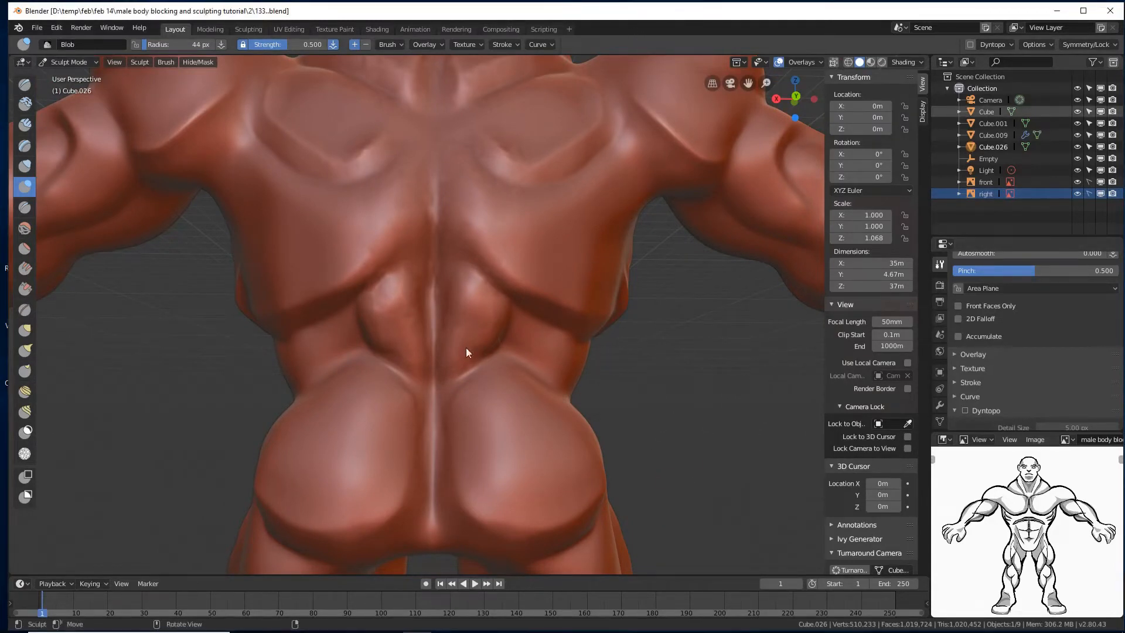
pyautogui.click(964, 410)
pyautogui.click(964, 411)
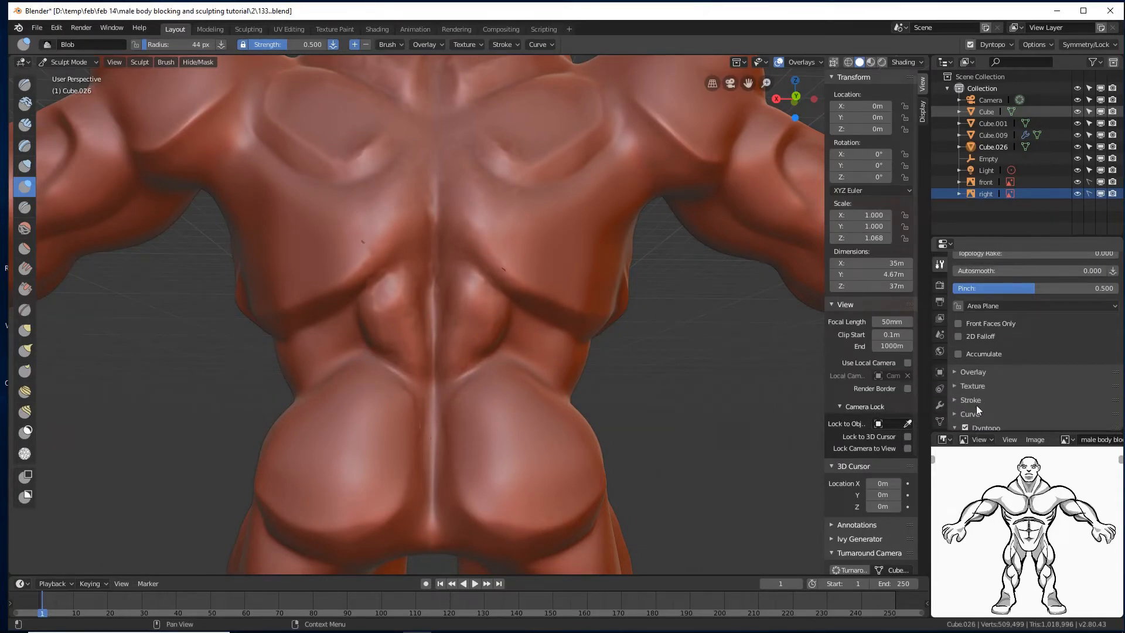
pyautogui.scroll(-2, 976, 405)
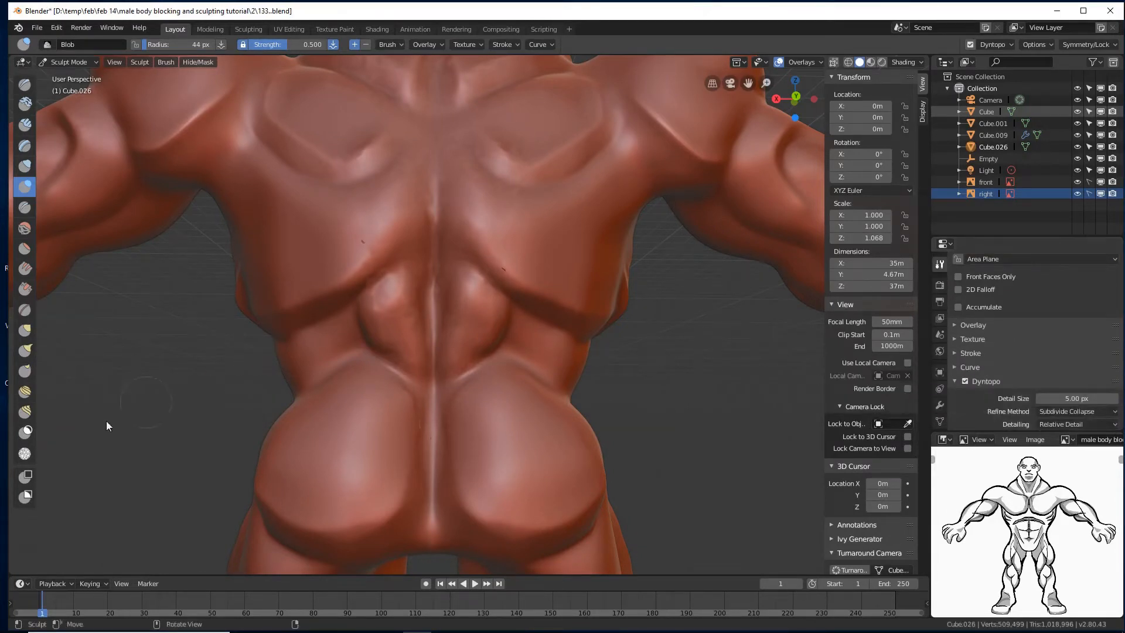
# - Try simplifying the mesh on the lower back, shoulder blades and upper back with the Simplify brush at a 55 px radius
pyautogui.click(23, 454)
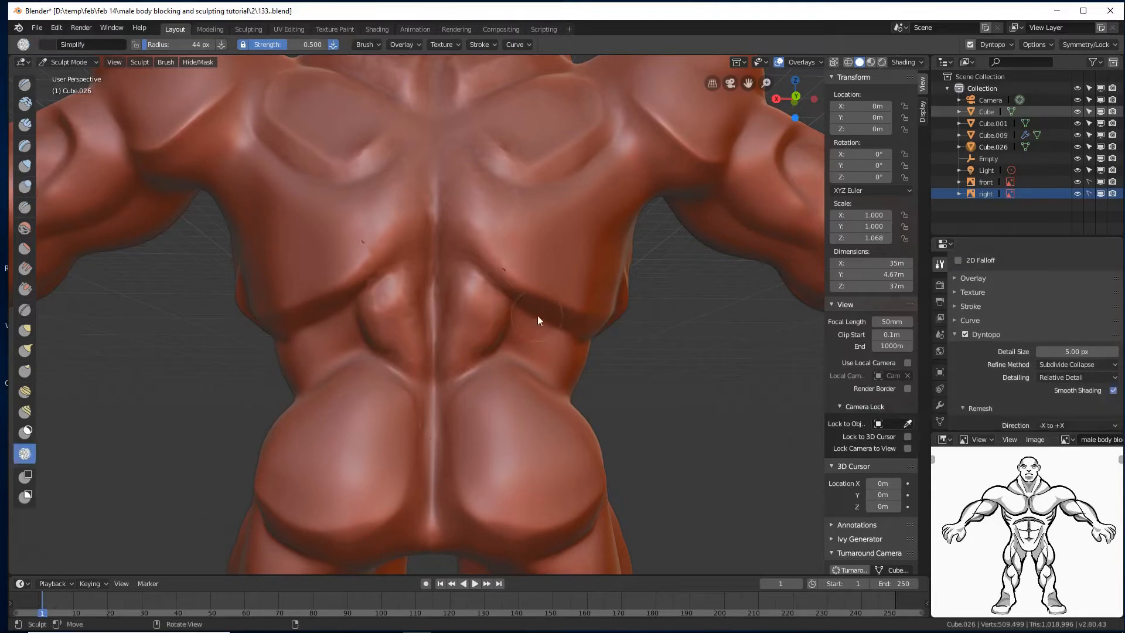
pyautogui.press('f')
pyautogui.click(503, 321)
pyautogui.moveTo(483, 294)
pyautogui.mouseDown()
pyautogui.moveTo(489, 322)
pyautogui.moveTo(479, 339)
pyautogui.moveTo(469, 291)
pyautogui.mouseUp()
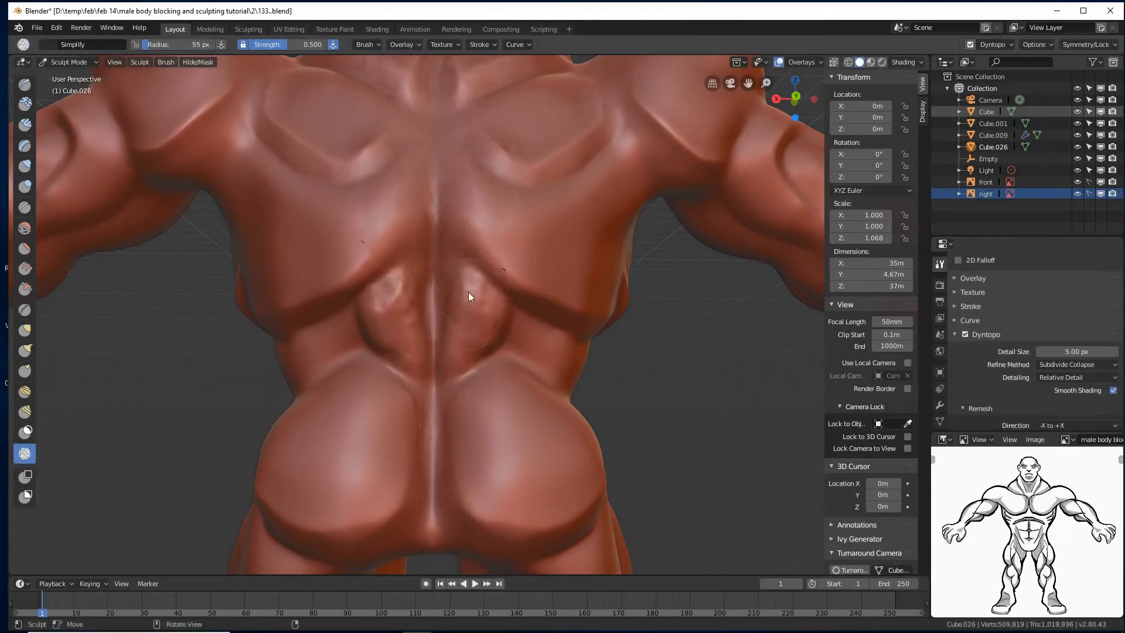
pyautogui.moveTo(362, 143); pyautogui.dragTo(322, 162)
pyautogui.moveTo(301, 85); pyautogui.dragTo(382, 135)
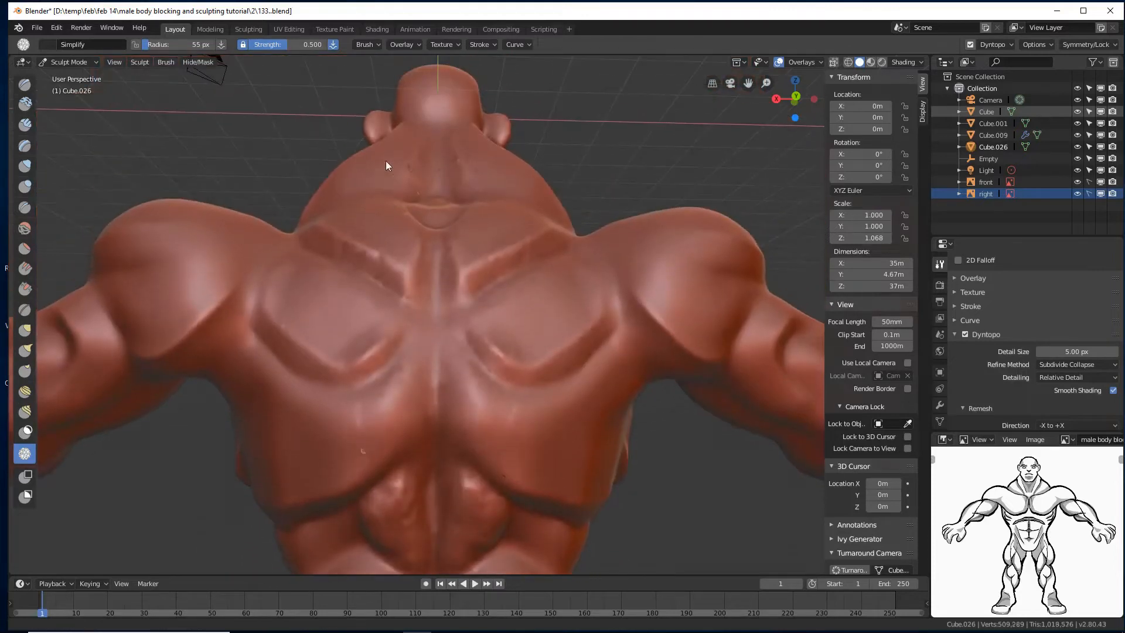
pyautogui.moveTo(385, 161)
pyautogui.mouseDown()
pyautogui.moveTo(348, 238)
pyautogui.moveTo(395, 266)
pyautogui.moveTo(423, 148)
pyautogui.moveTo(409, 177)
pyautogui.moveTo(405, 142)
pyautogui.mouseUp()
# - Try simplifying the neck, trapezius and middle of the back with further Simplify strokes
pyautogui.moveTo(405, 142)
pyautogui.mouseDown(button='middle')
pyautogui.moveTo(419, 231)
pyautogui.moveTo(389, 206)
pyautogui.mouseUp(button='middle')
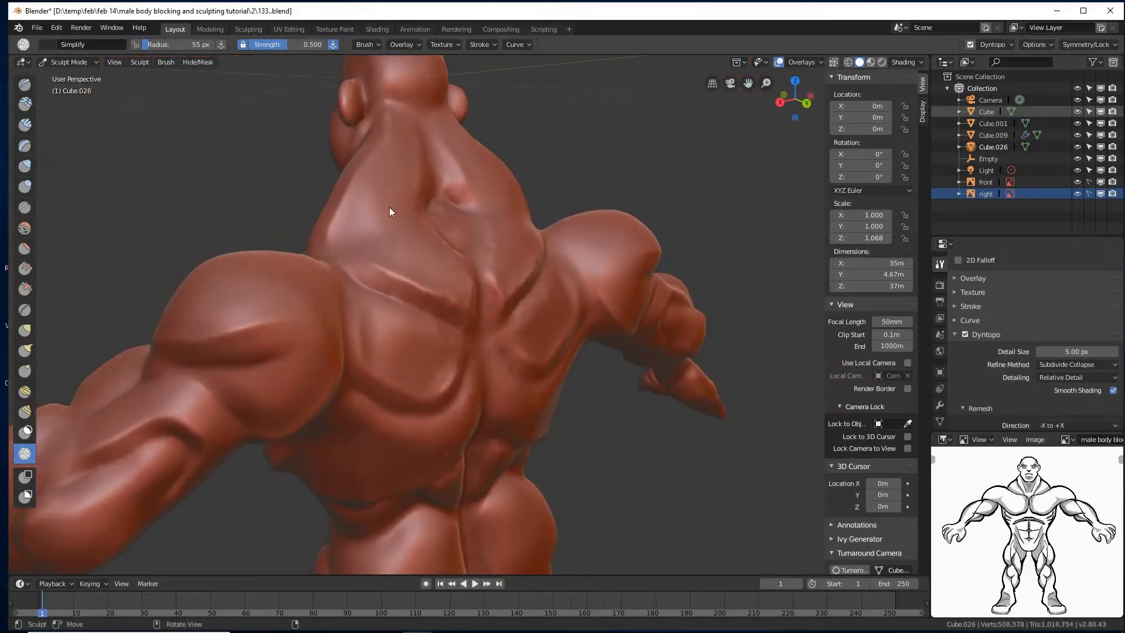
pyautogui.moveTo(369, 192); pyautogui.dragTo(361, 187)
pyautogui.moveTo(399, 224); pyautogui.dragTo(481, 290)
pyautogui.moveTo(492, 299); pyautogui.dragTo(429, 254, button='middle')
pyautogui.moveTo(406, 417)
pyautogui.mouseDown()
pyautogui.moveTo(294, 379)
pyautogui.moveTo(413, 460)
pyautogui.moveTo(508, 444)
pyautogui.mouseUp()
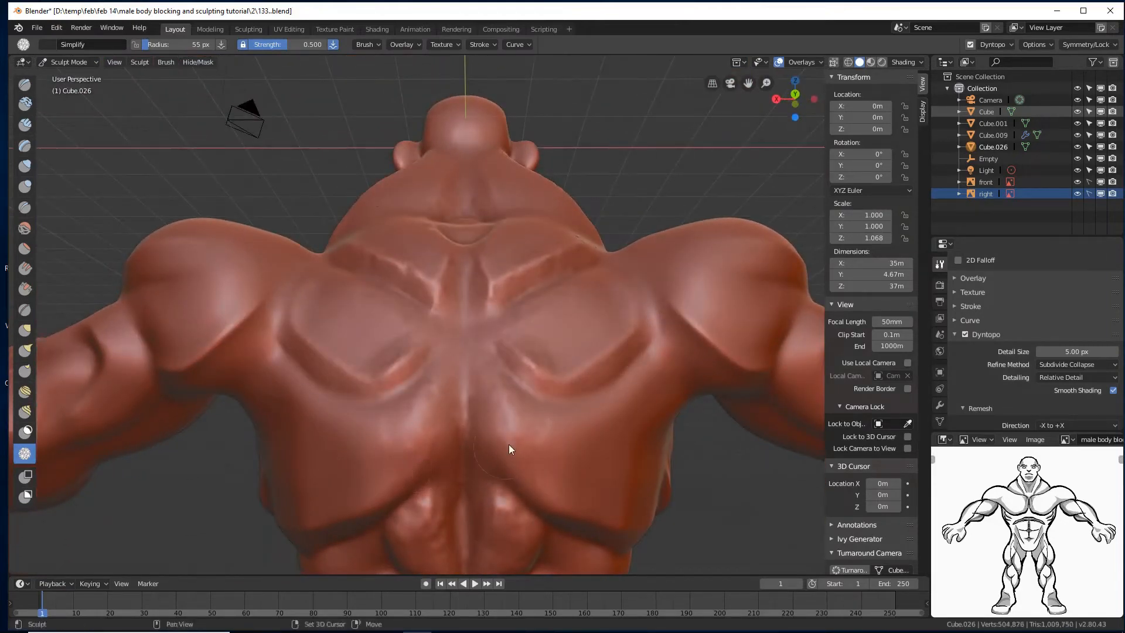
pyautogui.keyDown('shift'); pyautogui.moveTo(544, 527); pyautogui.dragTo(502, 426, button='middle'); pyautogui.keyUp('shift')
pyautogui.keyDown('shift'); pyautogui.moveTo(417, 304); pyautogui.dragTo(404, 328); pyautogui.keyUp('shift')
pyautogui.moveTo(325, 327)
pyautogui.mouseDown()
pyautogui.moveTo(346, 332)
pyautogui.moveTo(325, 318)
pyautogui.mouseUp()
pyautogui.moveTo(355, 273); pyautogui.dragTo(329, 224)
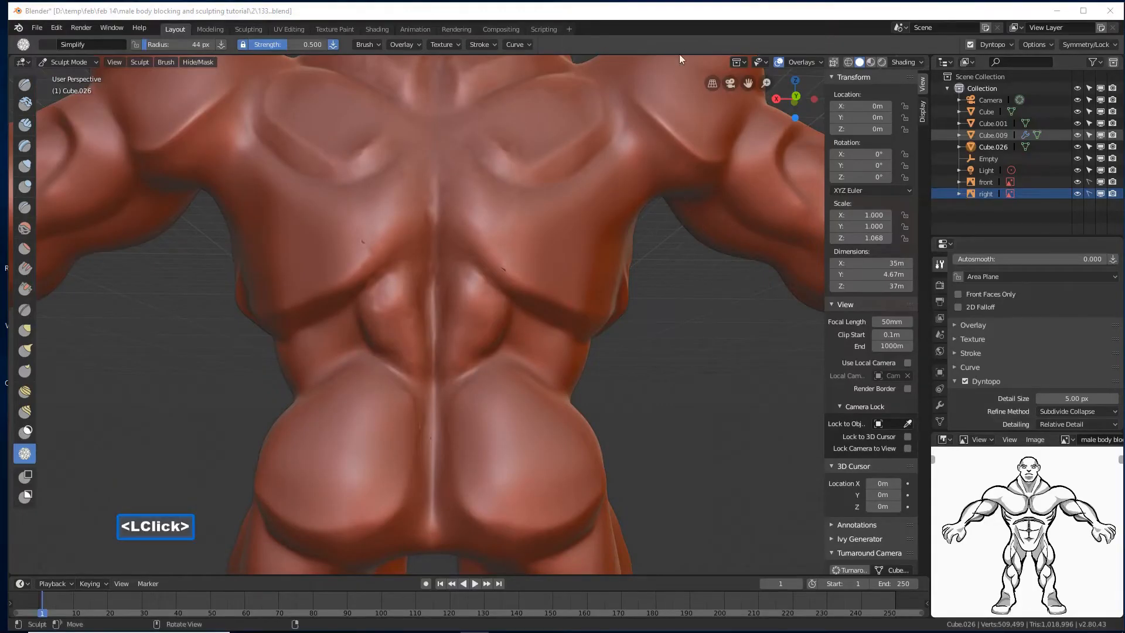
# - Sharpen the edges of the lower back muscles and the spine line with inverted Crease strokes, smoothing the surface between them
pyautogui.click(683, 15)
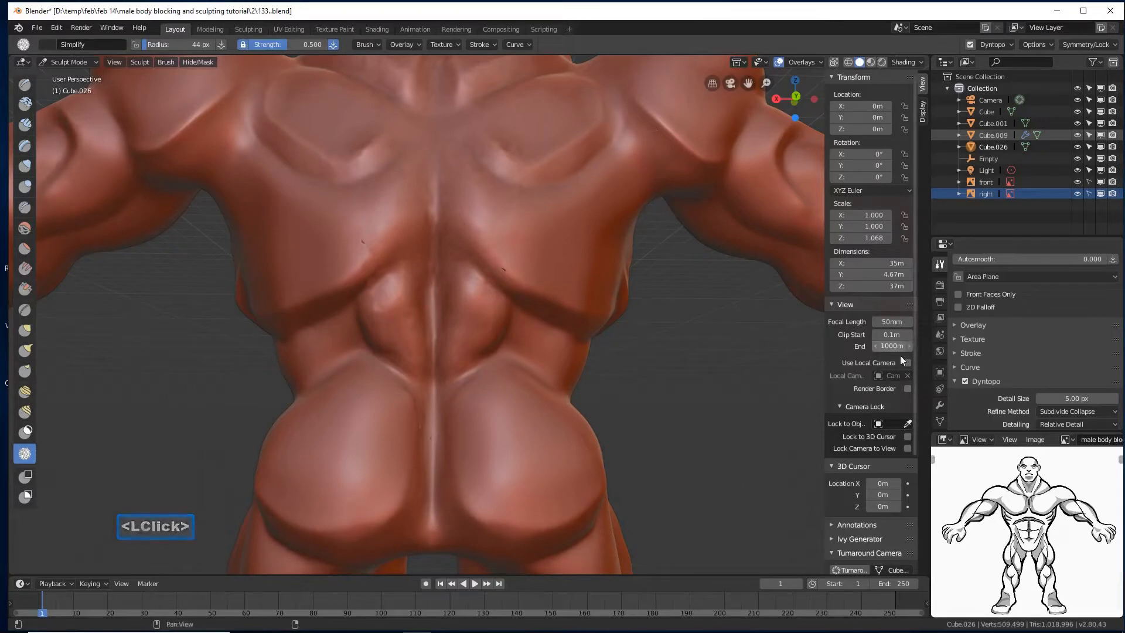
pyautogui.keyDown('ctrl'); pyautogui.moveTo(653, 404); pyautogui.dragTo(647, 386, button='middle'); pyautogui.keyUp('ctrl')
pyautogui.click(35, 212)
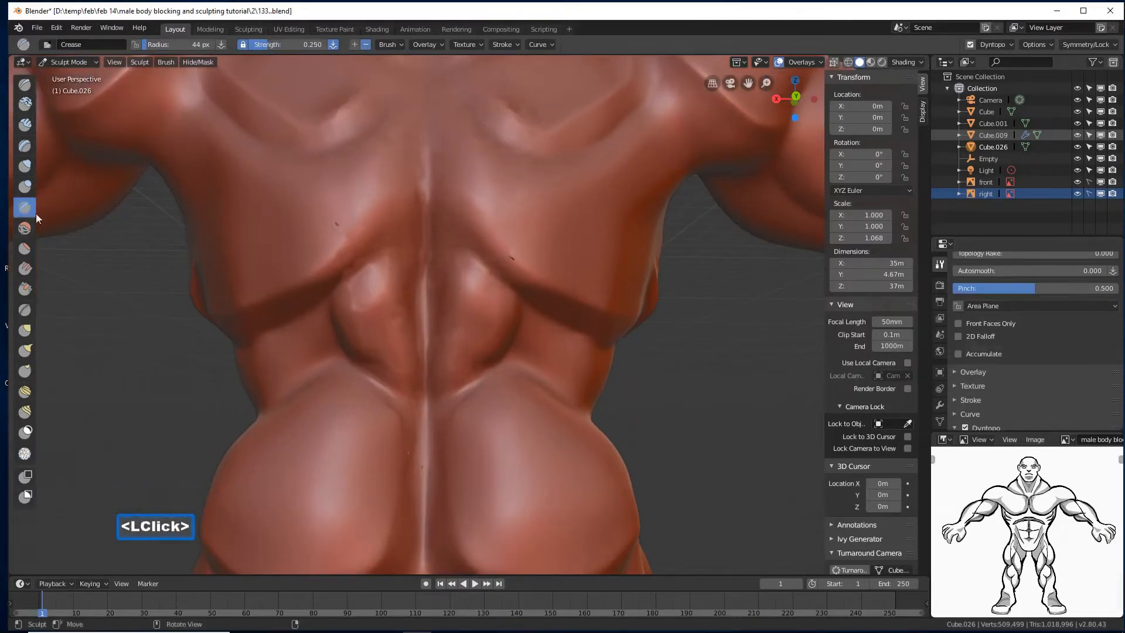
pyautogui.moveTo(507, 318)
pyautogui.keyDown('ctrl'); pyautogui.mouseDown()
pyautogui.moveTo(482, 349)
pyautogui.moveTo(507, 301)
pyautogui.moveTo(475, 357)
pyautogui.moveTo(465, 352)
pyautogui.mouseUp(); pyautogui.keyUp('ctrl')
pyautogui.moveTo(434, 289)
pyautogui.keyDown('ctrl'); pyautogui.mouseDown()
pyautogui.moveTo(439, 357)
pyautogui.moveTo(441, 273)
pyautogui.moveTo(442, 346)
pyautogui.mouseUp(); pyautogui.keyUp('ctrl')
pyautogui.moveTo(470, 288)
pyautogui.keyDown('shift'); pyautogui.mouseDown()
pyautogui.moveTo(473, 328)
pyautogui.moveTo(467, 317)
pyautogui.moveTo(537, 319)
pyautogui.mouseUp(); pyautogui.keyUp('shift')
# - Sharpen the lower edge of the latissimus from the waist up to the spine with inverted Crease strokes
pyautogui.moveTo(537, 318); pyautogui.dragTo(522, 306, button='middle')
pyautogui.moveTo(518, 311)
pyautogui.keyDown('ctrl'); pyautogui.mouseDown()
pyautogui.moveTo(482, 367)
pyautogui.moveTo(532, 322)
pyautogui.moveTo(515, 361)
pyautogui.moveTo(463, 411)
pyautogui.moveTo(498, 381)
pyautogui.moveTo(504, 311)
pyautogui.moveTo(472, 253)
pyautogui.moveTo(476, 236)
pyautogui.moveTo(529, 268)
pyautogui.mouseUp(); pyautogui.keyUp('ctrl')
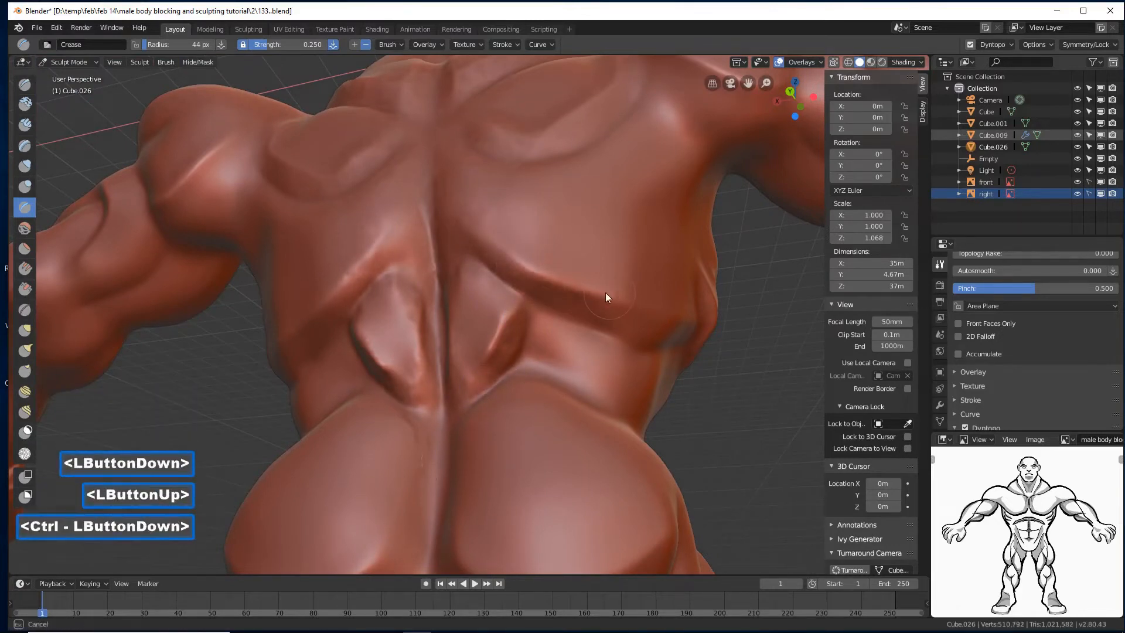
pyautogui.moveTo(605, 293)
pyautogui.keyDown('ctrl'); pyautogui.mouseDown()
pyautogui.moveTo(459, 227)
pyautogui.moveTo(488, 279)
pyautogui.moveTo(449, 205)
pyautogui.mouseUp(); pyautogui.keyUp('ctrl')
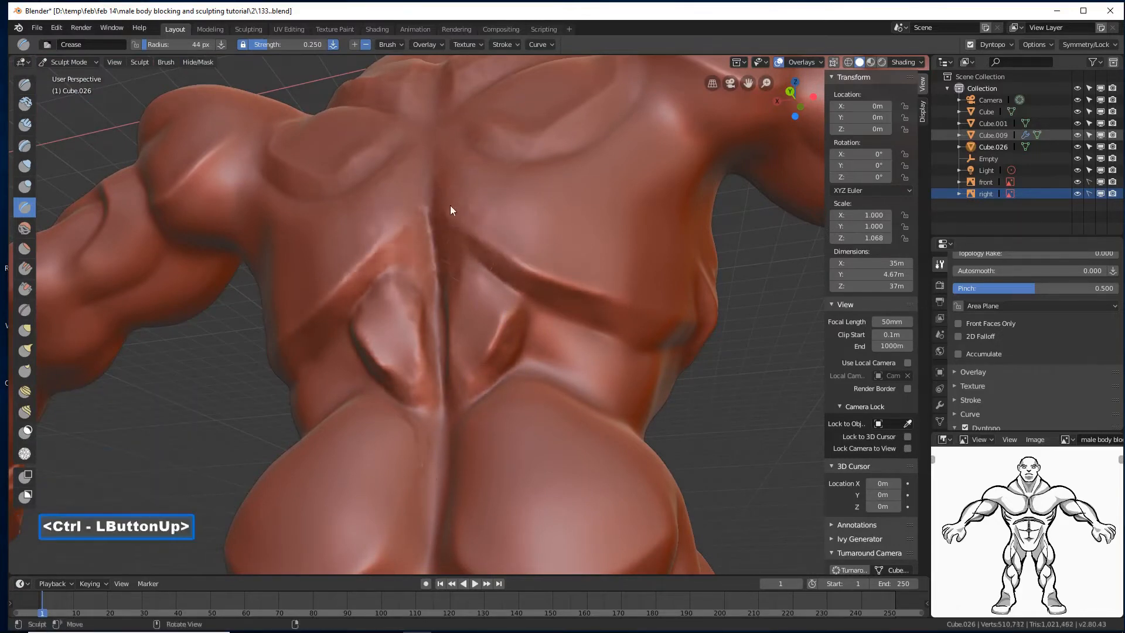
# - Define the edges of the shoulder blade muscles with Crease strokes and smooth the upper back
pyautogui.moveTo(450, 205)
pyautogui.mouseDown(button='middle')
pyautogui.moveTo(455, 220)
pyautogui.moveTo(536, 148)
pyautogui.mouseUp(button='middle')
pyautogui.moveTo(618, 72)
pyautogui.mouseDown()
pyautogui.moveTo(561, 118)
pyautogui.moveTo(505, 118)
pyautogui.moveTo(594, 93)
pyautogui.moveTo(609, 72)
pyautogui.moveTo(603, 88)
pyautogui.mouseUp()
pyautogui.keyDown('ctrl'); pyautogui.moveTo(582, 133); pyautogui.dragTo(504, 149); pyautogui.keyUp('ctrl')
pyautogui.moveTo(544, 150); pyautogui.dragTo(476, 126)
pyautogui.keyDown('shift'); pyautogui.moveTo(395, 271); pyautogui.dragTo(406, 299); pyautogui.keyUp('shift')
pyautogui.keyDown('shift'); pyautogui.moveTo(510, 278); pyautogui.dragTo(560, 292, button='middle'); pyautogui.keyUp('shift')
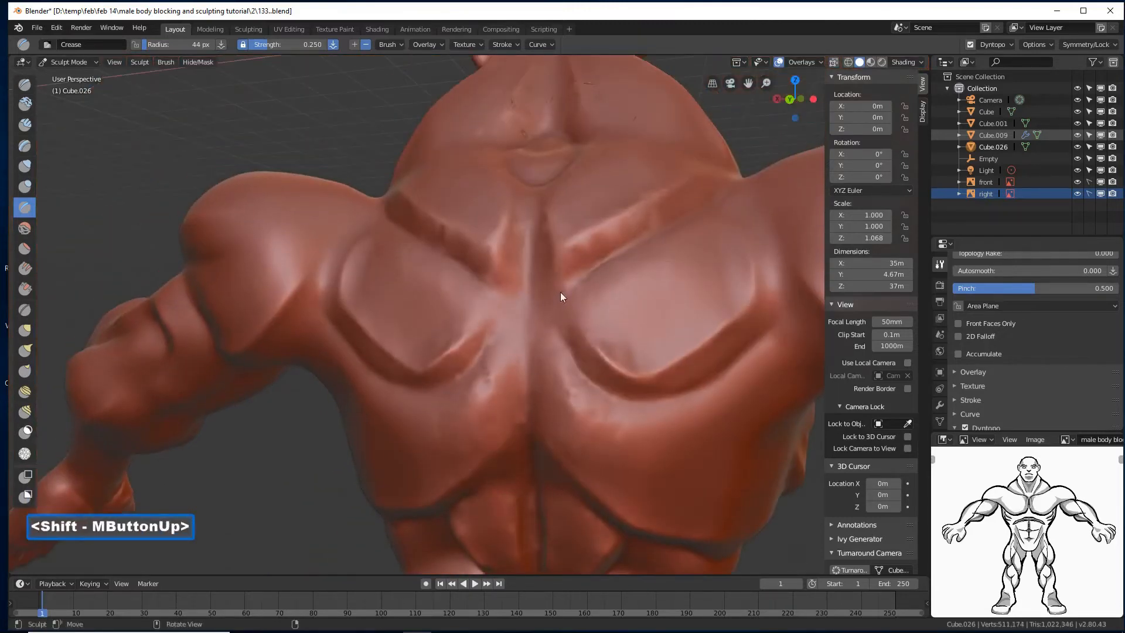
# - Sharpen the lower edges of the trapezius with inverted Crease strokes and smooth the area up to the neck
pyautogui.moveTo(636, 214)
pyautogui.keyDown('ctrl'); pyautogui.mouseDown()
pyautogui.moveTo(572, 246)
pyautogui.moveTo(551, 210)
pyautogui.moveTo(573, 266)
pyautogui.mouseUp(); pyautogui.keyUp('ctrl')
pyautogui.moveTo(685, 209)
pyautogui.keyDown('ctrl'); pyautogui.mouseDown()
pyautogui.moveTo(641, 239)
pyautogui.moveTo(609, 240)
pyautogui.moveTo(652, 187)
pyautogui.mouseUp(); pyautogui.keyUp('ctrl')
pyautogui.keyDown('shift'); pyautogui.click(588, 217); pyautogui.keyUp('shift')
pyautogui.moveTo(557, 205)
pyautogui.keyDown('shift'); pyautogui.mouseDown()
pyautogui.moveTo(536, 198)
pyautogui.moveTo(521, 113)
pyautogui.mouseUp(); pyautogui.keyUp('shift')
# - Save the sculpt as a new version named 134..blend
pyautogui.moveTo(645, 222)
pyautogui.keyDown('ctrl'); pyautogui.mouseDown(button='middle')
pyautogui.moveTo(631, 222)
pyautogui.moveTo(626, 313)
pyautogui.moveTo(637, 350)
pyautogui.moveTo(593, 319)
pyautogui.moveTo(608, 336)
pyautogui.moveTo(557, 356)
pyautogui.moveTo(416, 366)
pyautogui.moveTo(480, 350)
pyautogui.moveTo(492, 336)
pyautogui.moveTo(374, 294)
pyautogui.moveTo(501, 309)
pyautogui.moveTo(487, 350)
pyautogui.moveTo(531, 343)
pyautogui.moveTo(503, 338)
pyautogui.moveTo(513, 351)
pyautogui.moveTo(530, 344)
pyautogui.moveTo(602, 294)
pyautogui.moveTo(613, 311)
pyautogui.moveTo(545, 325)
pyautogui.mouseUp(button='middle'); pyautogui.keyUp('ctrl')
pyautogui.keyDown('ctrl'); pyautogui.click(520, 344); pyautogui.keyUp('ctrl')
pyautogui.moveTo(545, 325); pyautogui.dragTo(530, 357, button='middle')
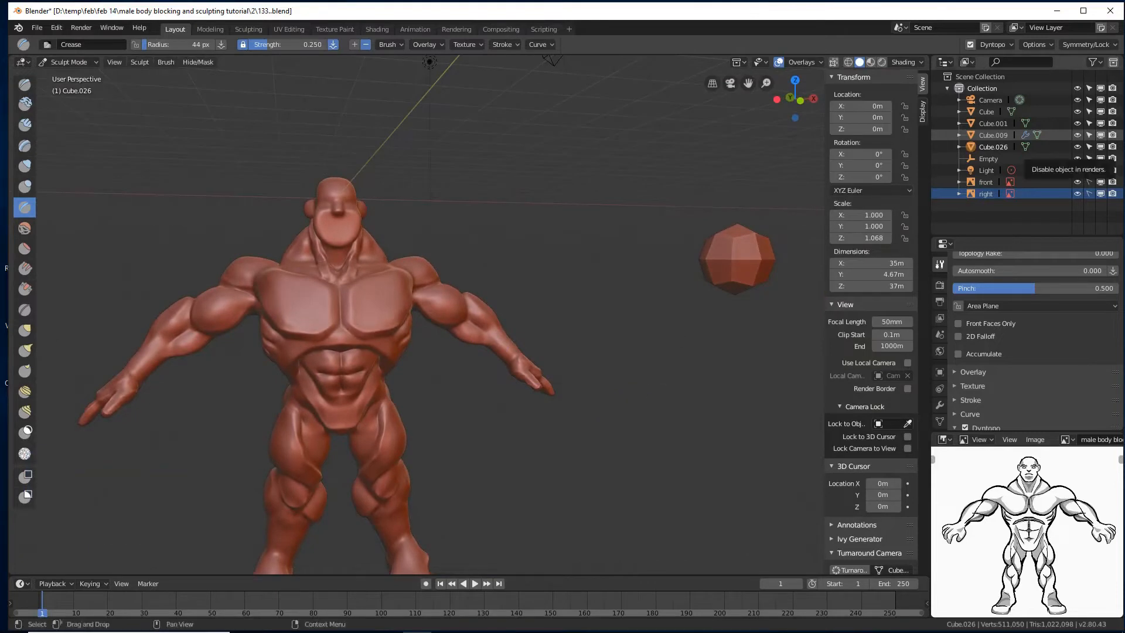
pyautogui.click(679, 108)
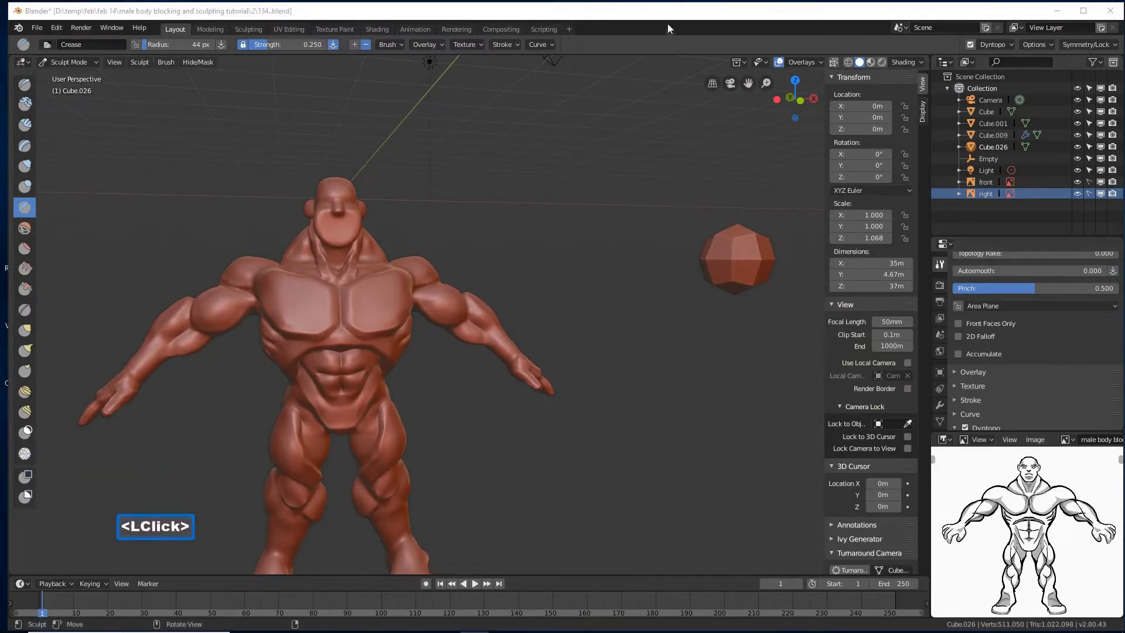
pyautogui.click(667, 25)
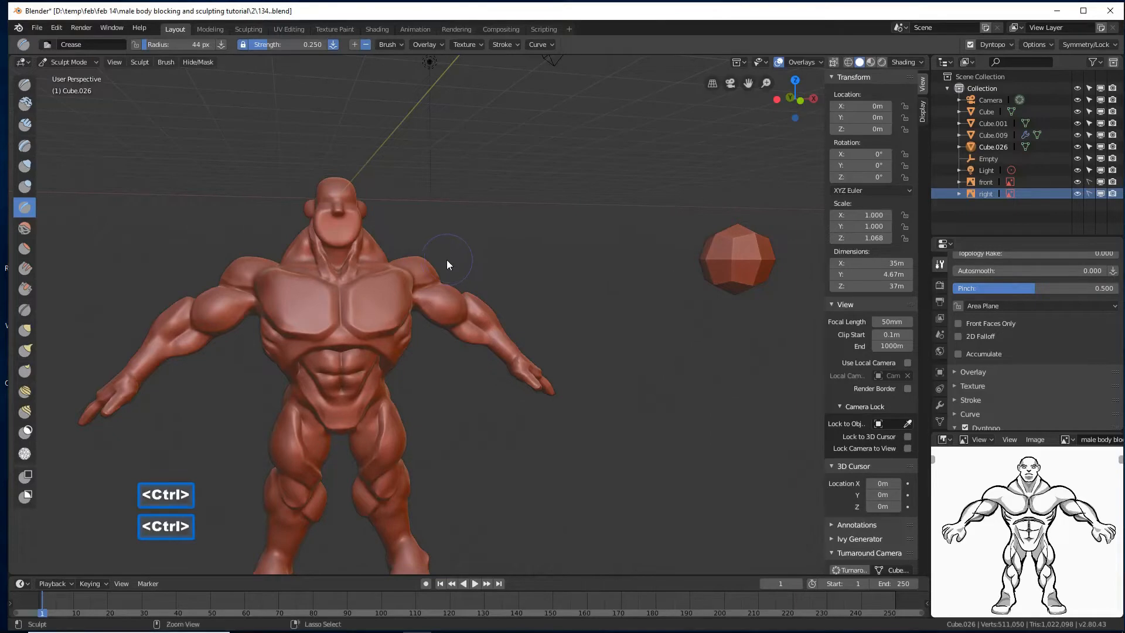
# - Sharpen the side of the nose bridge and crease the inner corner of the eye socket
pyautogui.keyDown('ctrl'); pyautogui.moveTo(446, 259); pyautogui.dragTo(434, 237, button='middle'); pyautogui.keyUp('ctrl')
pyautogui.keyDown('ctrl'); pyautogui.moveTo(433, 238); pyautogui.dragTo(480, 372, button='middle'); pyautogui.keyUp('ctrl')
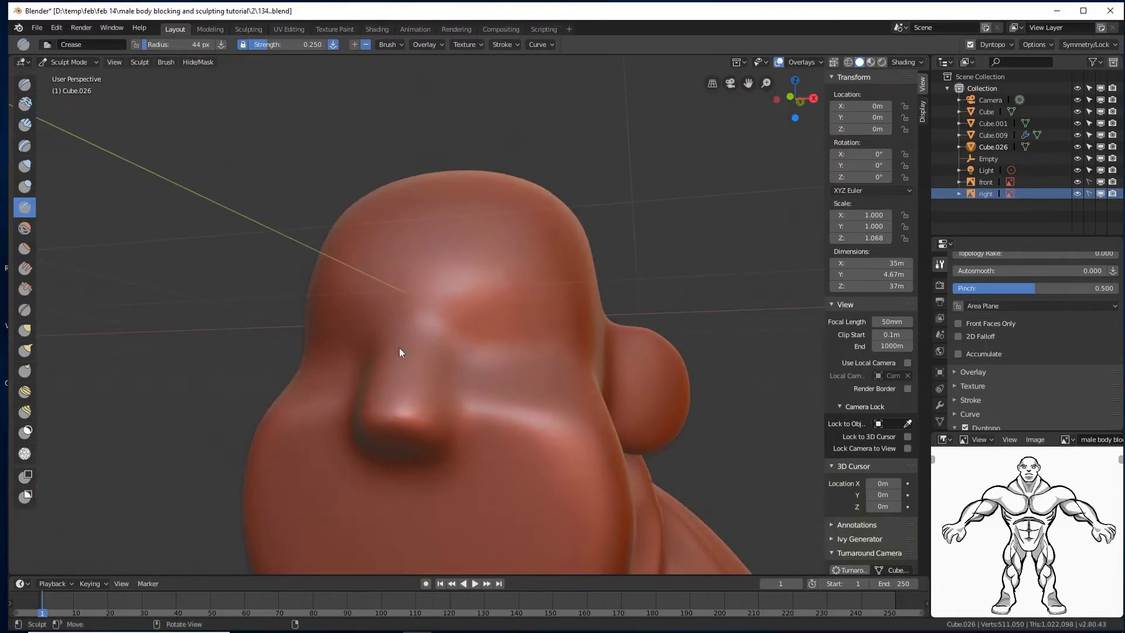
pyautogui.moveTo(446, 325)
pyautogui.keyDown('ctrl'); pyautogui.mouseDown()
pyautogui.moveTo(427, 410)
pyautogui.moveTo(449, 452)
pyautogui.moveTo(451, 442)
pyautogui.mouseUp(); pyautogui.keyUp('ctrl')
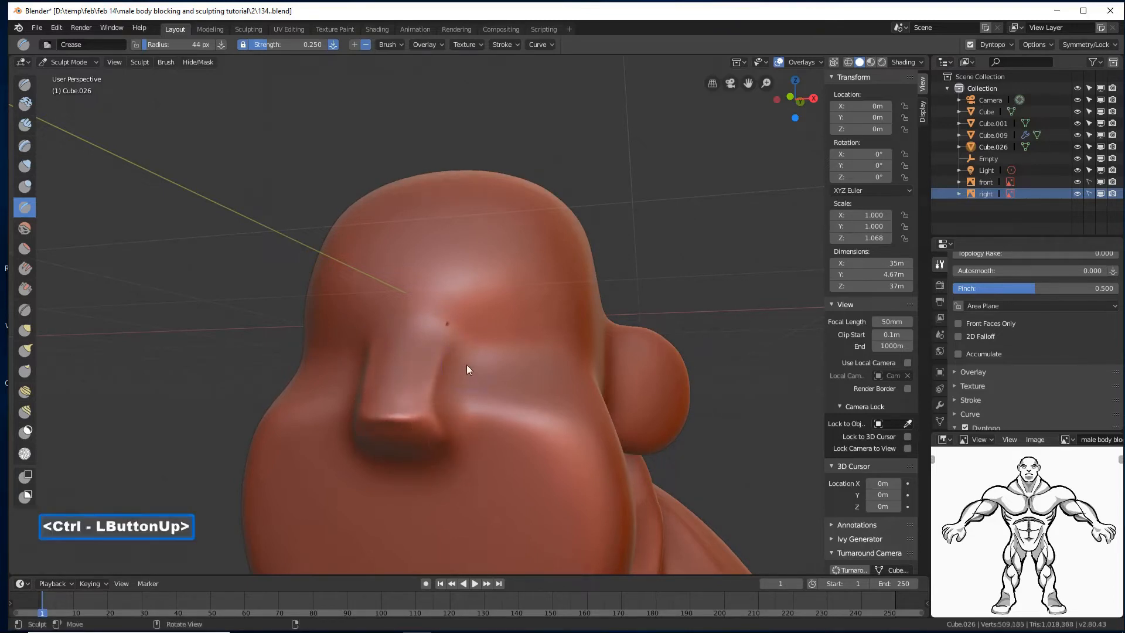
pyautogui.moveTo(466, 366)
pyautogui.mouseDown()
pyautogui.moveTo(461, 402)
pyautogui.moveTo(477, 343)
pyautogui.moveTo(461, 318)
pyautogui.moveTo(533, 280)
pyautogui.moveTo(567, 297)
pyautogui.moveTo(500, 296)
pyautogui.moveTo(457, 324)
pyautogui.mouseUp()
pyautogui.moveTo(460, 328)
pyautogui.mouseDown()
pyautogui.moveTo(480, 352)
pyautogui.moveTo(572, 356)
pyautogui.moveTo(498, 353)
pyautogui.mouseUp()
# - Crease a curved ridge from the brow across the temple and sharpen the outer rim of the ear
pyautogui.moveTo(498, 354)
pyautogui.mouseDown(button='middle')
pyautogui.moveTo(537, 354)
pyautogui.moveTo(676, 245)
pyautogui.mouseUp(button='middle')
pyautogui.moveTo(677, 244)
pyautogui.mouseDown()
pyautogui.moveTo(723, 217)
pyautogui.moveTo(672, 223)
pyautogui.moveTo(697, 219)
pyautogui.mouseUp()
pyautogui.moveTo(697, 219)
pyautogui.keyDown('ctrl'); pyautogui.mouseDown()
pyautogui.moveTo(727, 215)
pyautogui.moveTo(631, 245)
pyautogui.moveTo(587, 300)
pyautogui.moveTo(722, 211)
pyautogui.mouseUp(); pyautogui.keyUp('ctrl')
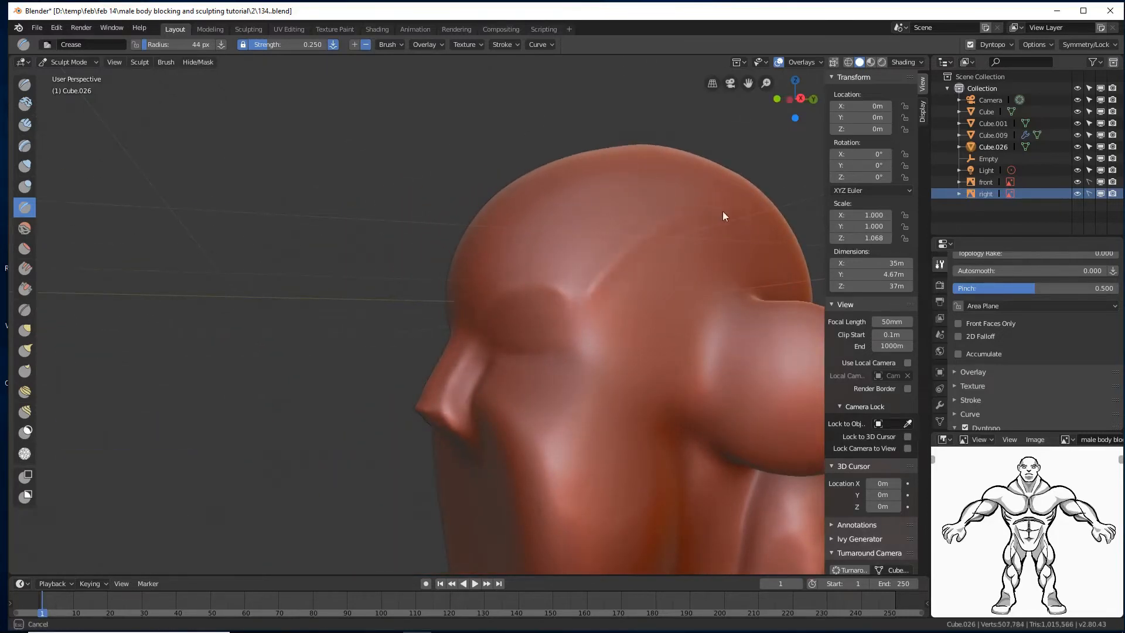
pyautogui.keyDown('shift'); pyautogui.moveTo(752, 221); pyautogui.dragTo(698, 258, button='middle'); pyautogui.keyUp('shift')
pyautogui.moveTo(658, 168)
pyautogui.keyDown('ctrl'); pyautogui.mouseDown()
pyautogui.moveTo(733, 205)
pyautogui.moveTo(691, 171)
pyautogui.moveTo(728, 212)
pyautogui.mouseUp(); pyautogui.keyUp('ctrl')
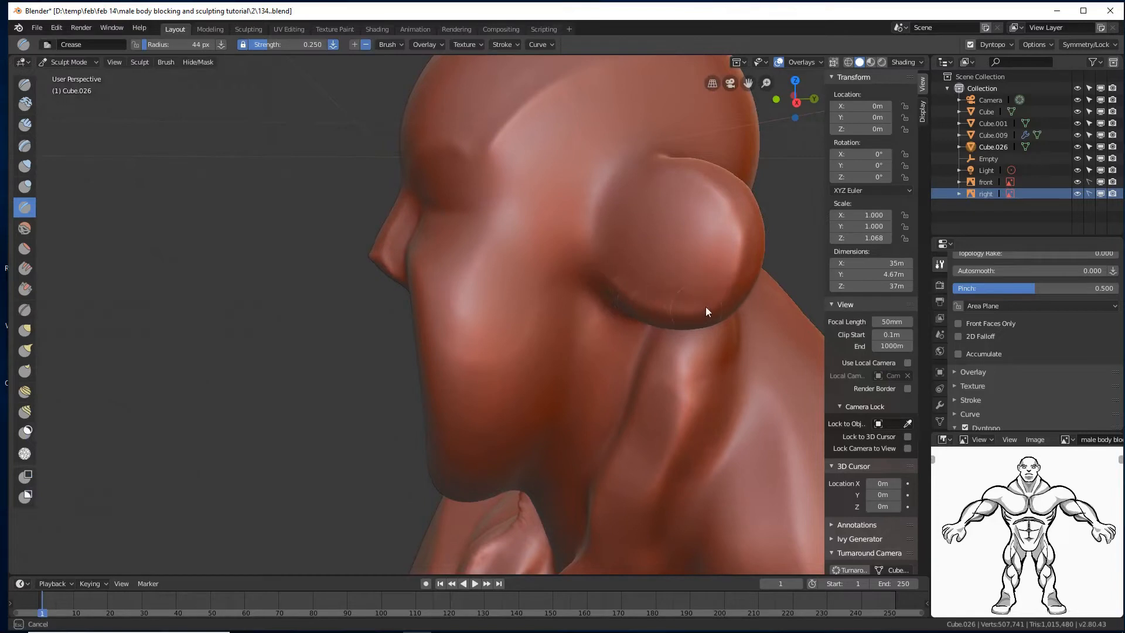
pyautogui.keyDown('ctrl'); pyautogui.moveTo(705, 307); pyautogui.dragTo(649, 339); pyautogui.keyUp('ctrl')
# - Crease beneath the jaw and sharpen the side neck muscle
pyautogui.moveTo(568, 411); pyautogui.dragTo(534, 474)
pyautogui.moveTo(656, 492)
pyautogui.keyDown('ctrl'); pyautogui.mouseDown()
pyautogui.moveTo(648, 504)
pyautogui.moveTo(578, 446)
pyautogui.mouseUp(); pyautogui.keyUp('ctrl')
pyautogui.moveTo(483, 386)
pyautogui.mouseDown(button='middle')
pyautogui.moveTo(514, 357)
pyautogui.moveTo(497, 334)
pyautogui.moveTo(427, 318)
pyautogui.moveTo(554, 356)
pyautogui.moveTo(547, 366)
pyautogui.moveTo(526, 357)
pyautogui.moveTo(538, 368)
pyautogui.mouseUp(button='middle')
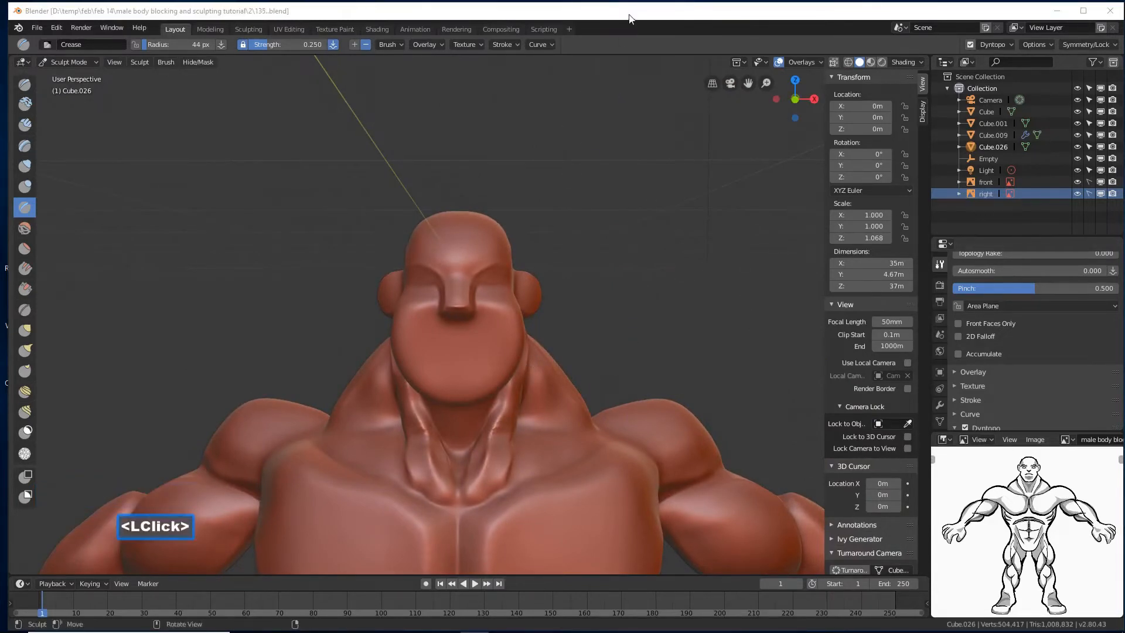
# - Carve the eye sockets beneath the brow with the Blob brush in subtract mode
pyautogui.click(628, 16)
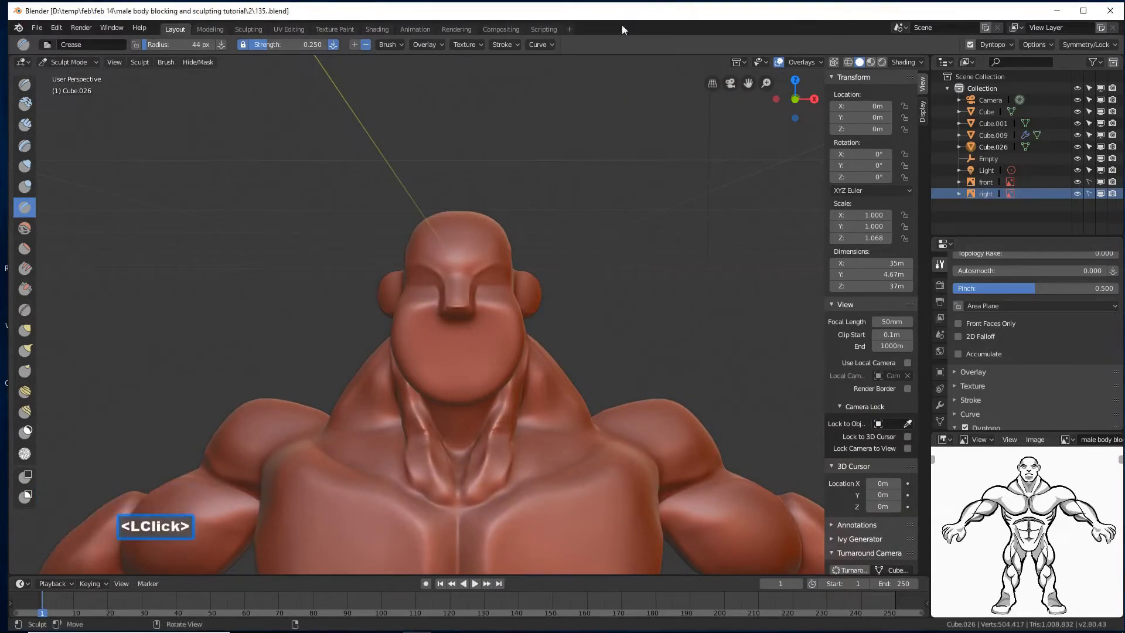
pyautogui.keyDown('ctrl'); pyautogui.moveTo(602, 264); pyautogui.dragTo(253, 262, button='middle'); pyautogui.keyUp('ctrl')
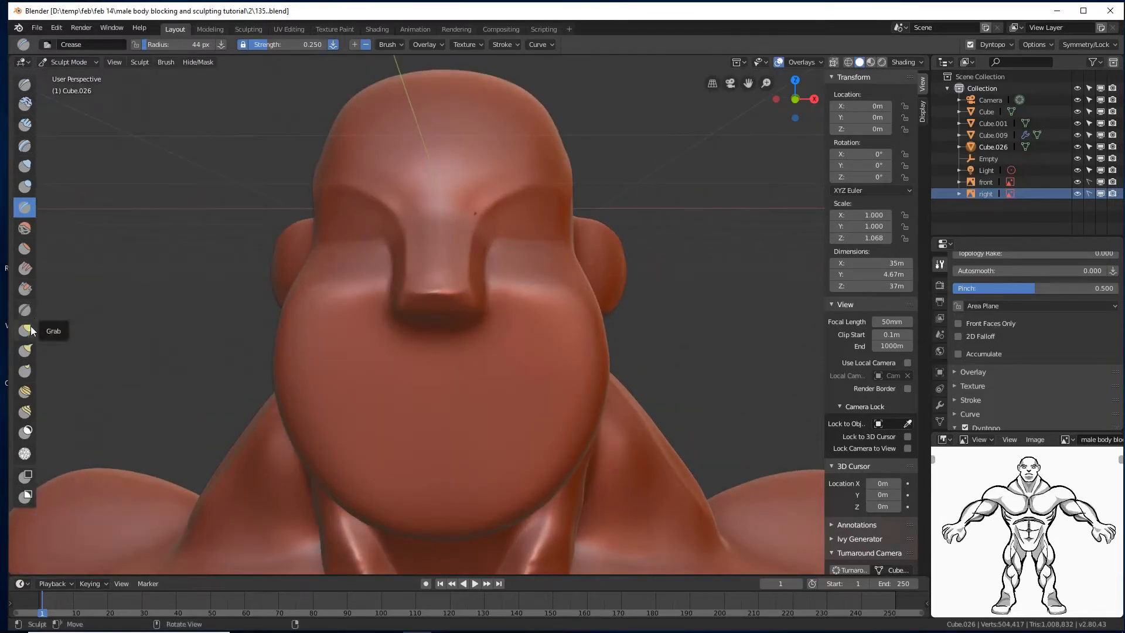
pyautogui.click(25, 186)
pyautogui.moveTo(497, 216); pyautogui.dragTo(520, 252, button='middle')
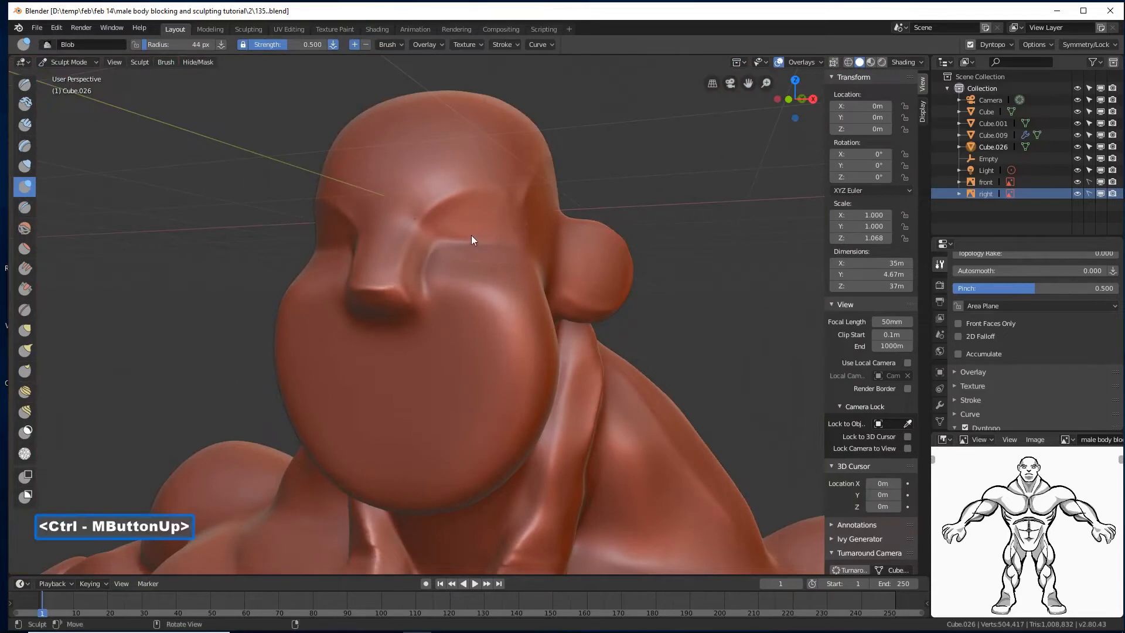
pyautogui.keyDown('ctrl'); pyautogui.moveTo(471, 234); pyautogui.dragTo(449, 242); pyautogui.keyUp('ctrl')
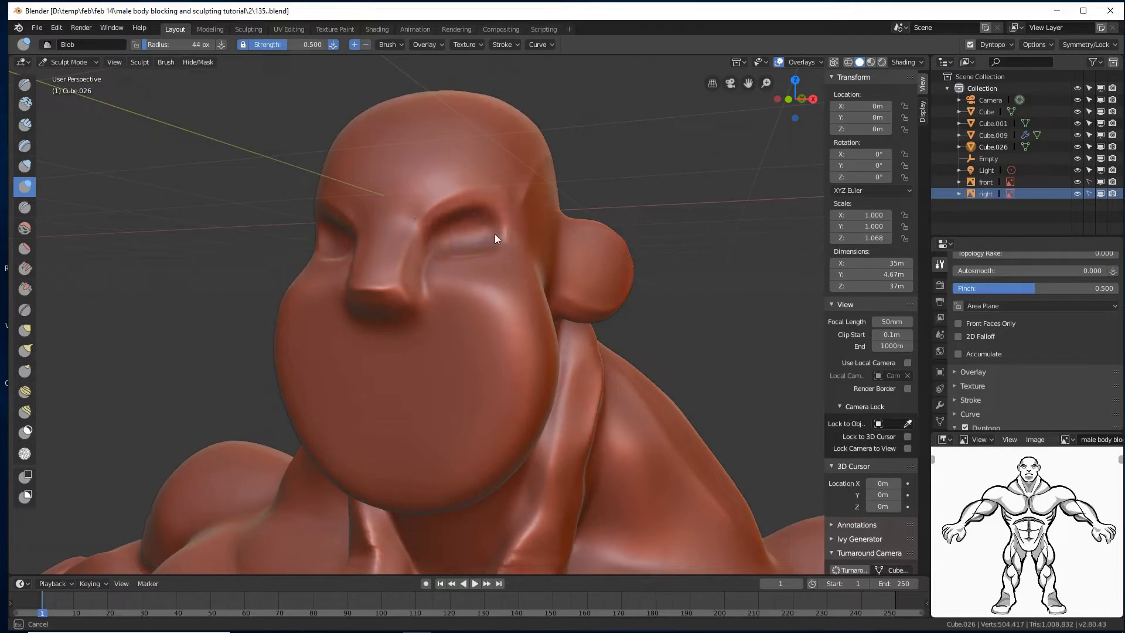
pyautogui.moveTo(490, 249)
pyautogui.mouseDown()
pyautogui.moveTo(511, 242)
pyautogui.moveTo(451, 243)
pyautogui.mouseUp()
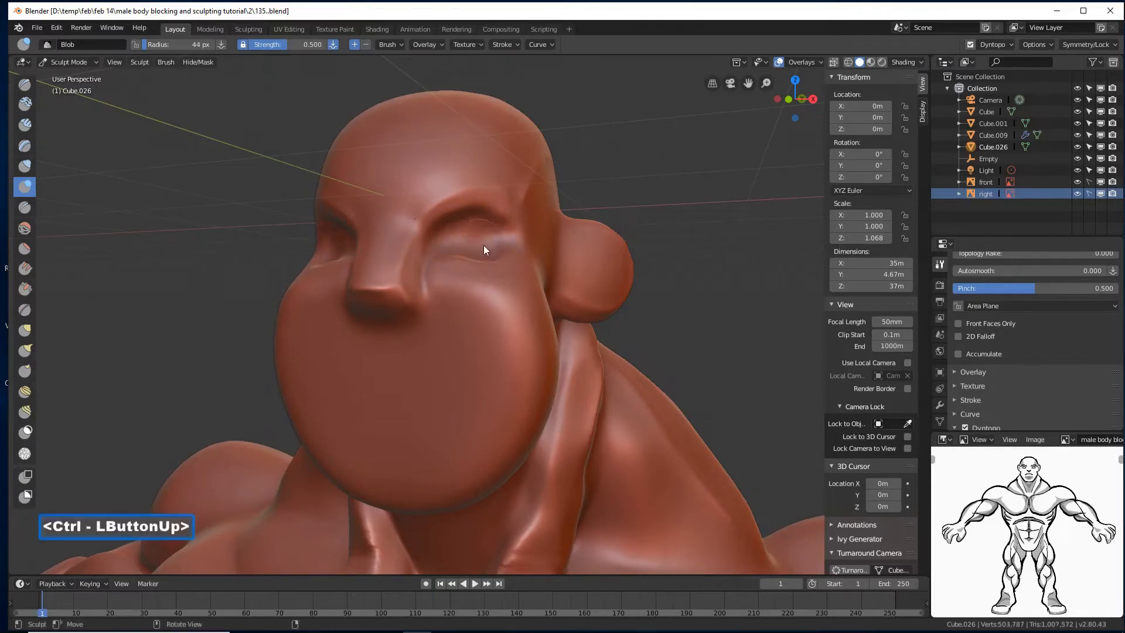
pyautogui.moveTo(484, 244)
pyautogui.mouseDown(button='middle')
pyautogui.moveTo(529, 258)
pyautogui.moveTo(480, 249)
pyautogui.mouseUp(button='middle')
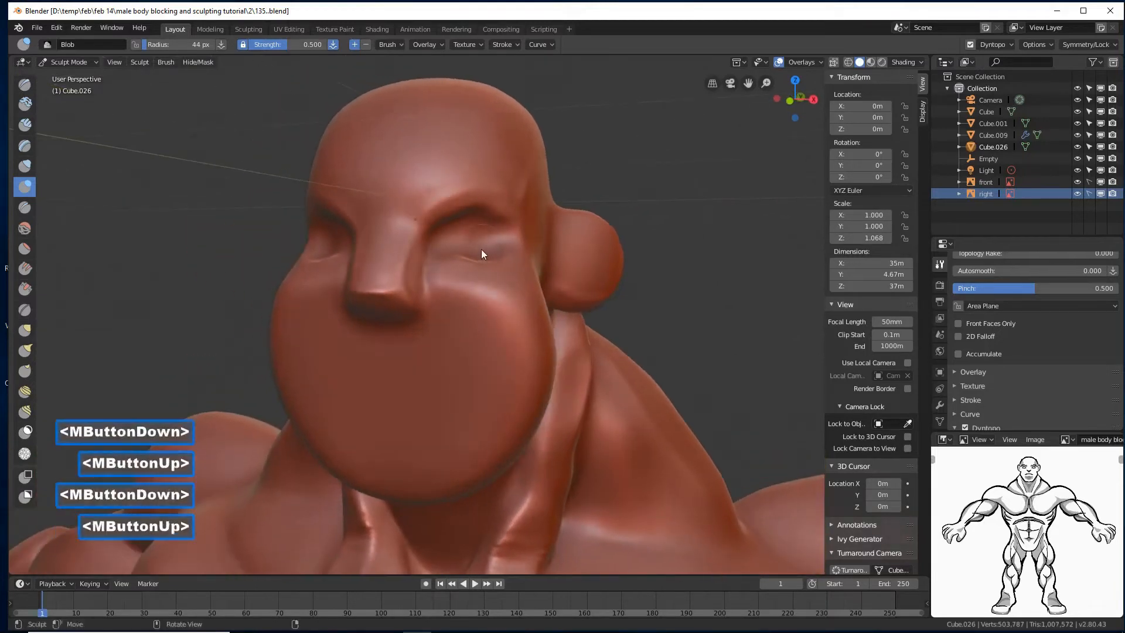
pyautogui.keyDown('ctrl'); pyautogui.moveTo(458, 241); pyautogui.dragTo(493, 237); pyautogui.keyUp('ctrl')
pyautogui.keyDown('ctrl'); pyautogui.click(448, 248); pyautogui.keyUp('ctrl')
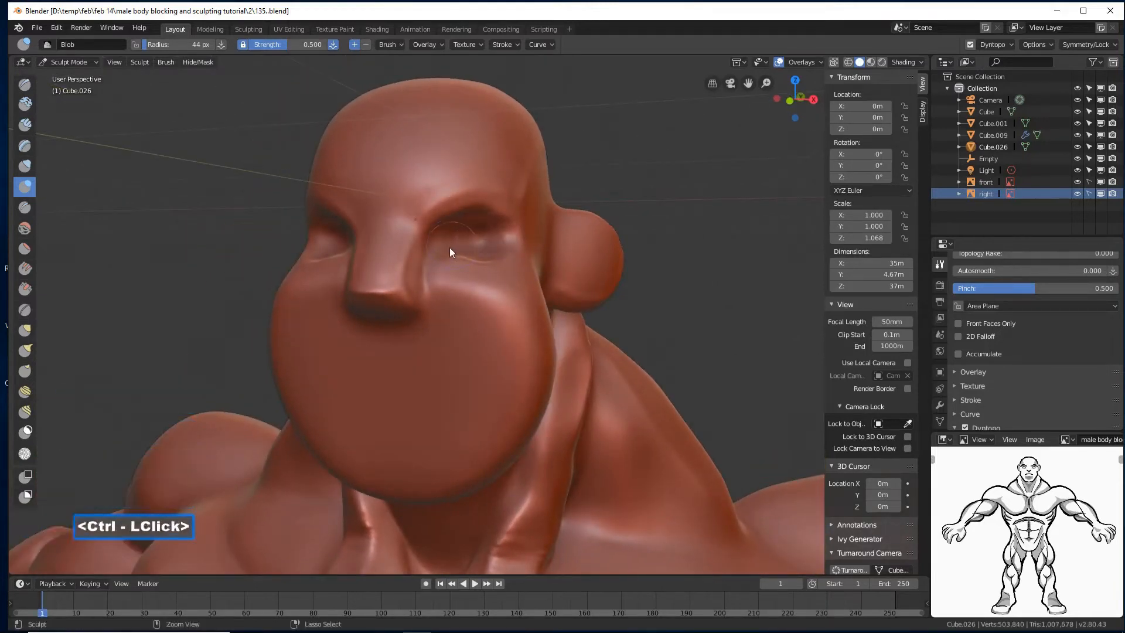
pyautogui.keyDown('ctrl'); pyautogui.click(499, 251); pyautogui.keyUp('ctrl')
# - Deepen the inner part of the eye sockets beside the nose bridge and save the sculpt as 136..blend
pyautogui.keyDown('ctrl'); pyautogui.moveTo(526, 268); pyautogui.dragTo(527, 268, button='middle'); pyautogui.keyUp('ctrl')
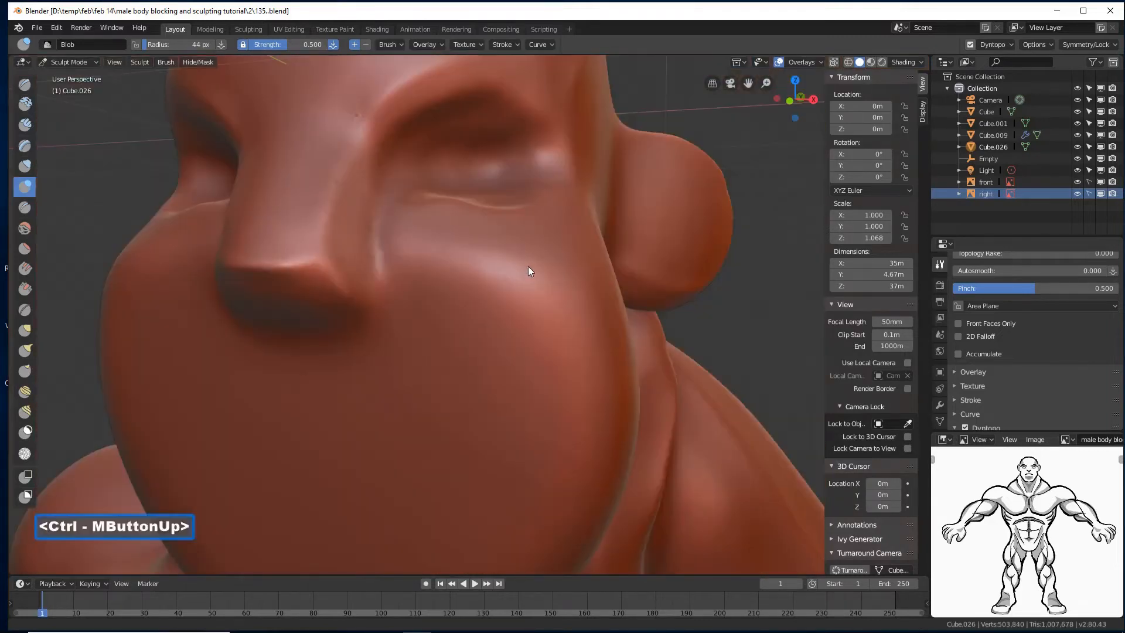
pyautogui.moveTo(431, 166)
pyautogui.keyDown('ctrl'); pyautogui.mouseDown()
pyautogui.moveTo(430, 178)
pyautogui.moveTo(454, 159)
pyautogui.mouseUp(); pyautogui.keyUp('ctrl')
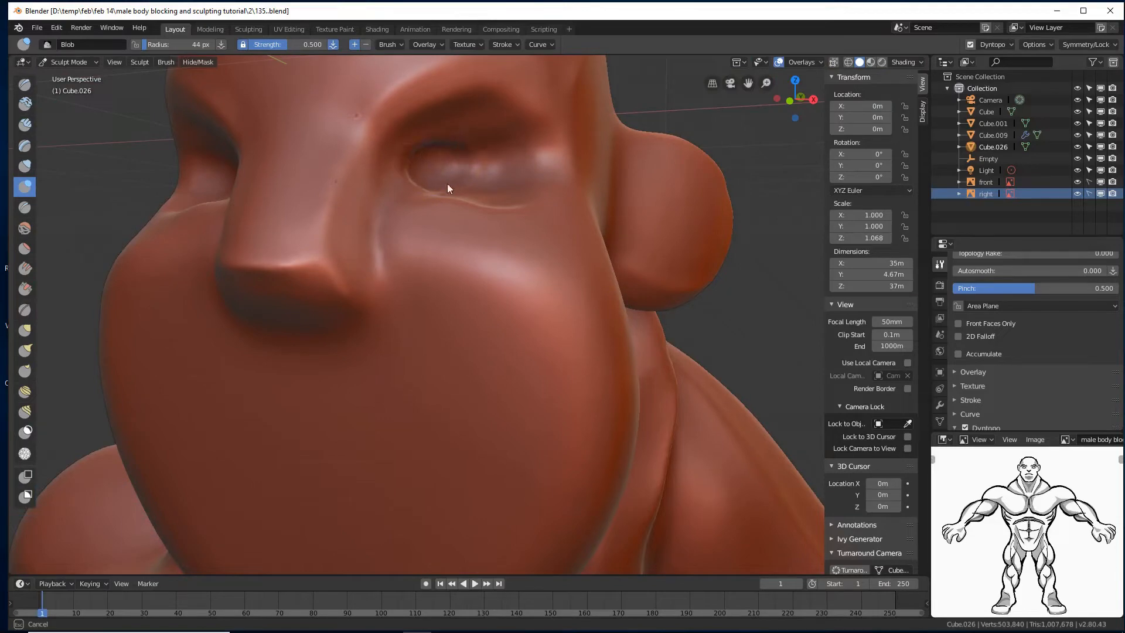
pyautogui.keyDown('ctrl'); pyautogui.moveTo(422, 172); pyautogui.dragTo(452, 172); pyautogui.keyUp('ctrl')
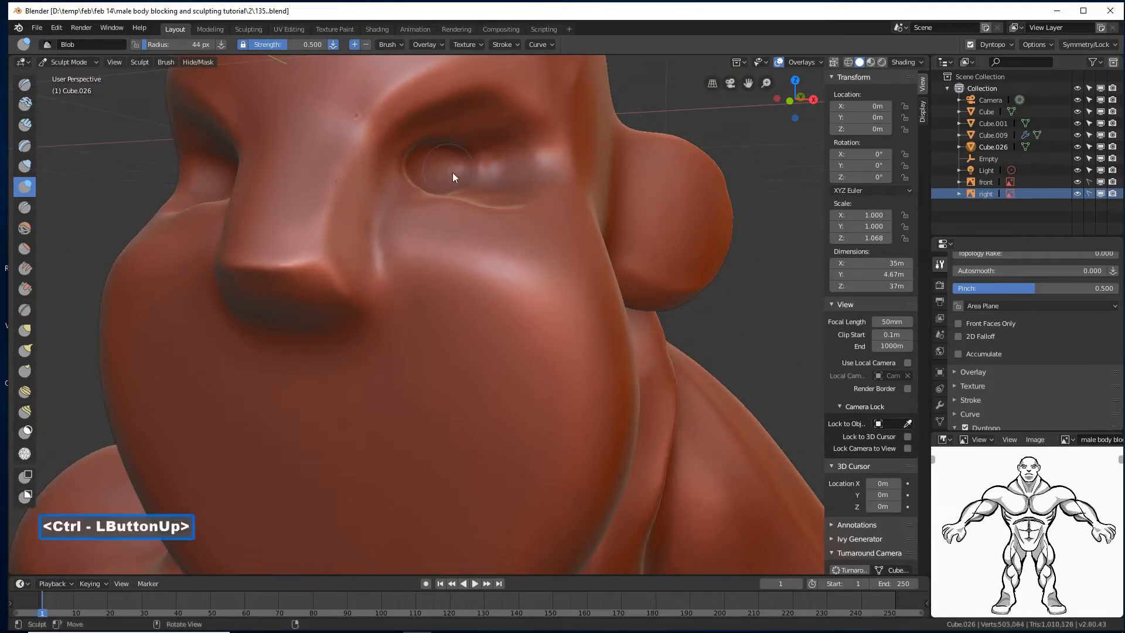
pyautogui.moveTo(452, 172)
pyautogui.mouseDown(button='middle')
pyautogui.moveTo(490, 182)
pyautogui.moveTo(459, 194)
pyautogui.mouseUp(button='middle')
pyautogui.moveTo(416, 170)
pyautogui.keyDown('ctrl'); pyautogui.mouseDown()
pyautogui.moveTo(425, 155)
pyautogui.moveTo(519, 159)
pyautogui.moveTo(438, 203)
pyautogui.moveTo(511, 164)
pyautogui.moveTo(441, 178)
pyautogui.moveTo(419, 170)
pyautogui.moveTo(427, 182)
pyautogui.moveTo(409, 185)
pyautogui.moveTo(440, 213)
pyautogui.mouseUp(); pyautogui.keyUp('ctrl')
pyautogui.moveTo(440, 213)
pyautogui.mouseDown(button='middle')
pyautogui.moveTo(476, 192)
pyautogui.moveTo(480, 254)
pyautogui.mouseUp(button='middle')
pyautogui.moveTo(473, 304)
pyautogui.keyDown('ctrl'); pyautogui.mouseDown(button='middle')
pyautogui.moveTo(526, 329)
pyautogui.moveTo(464, 339)
pyautogui.moveTo(549, 322)
pyautogui.moveTo(530, 335)
pyautogui.mouseUp(button='middle'); pyautogui.keyUp('ctrl')
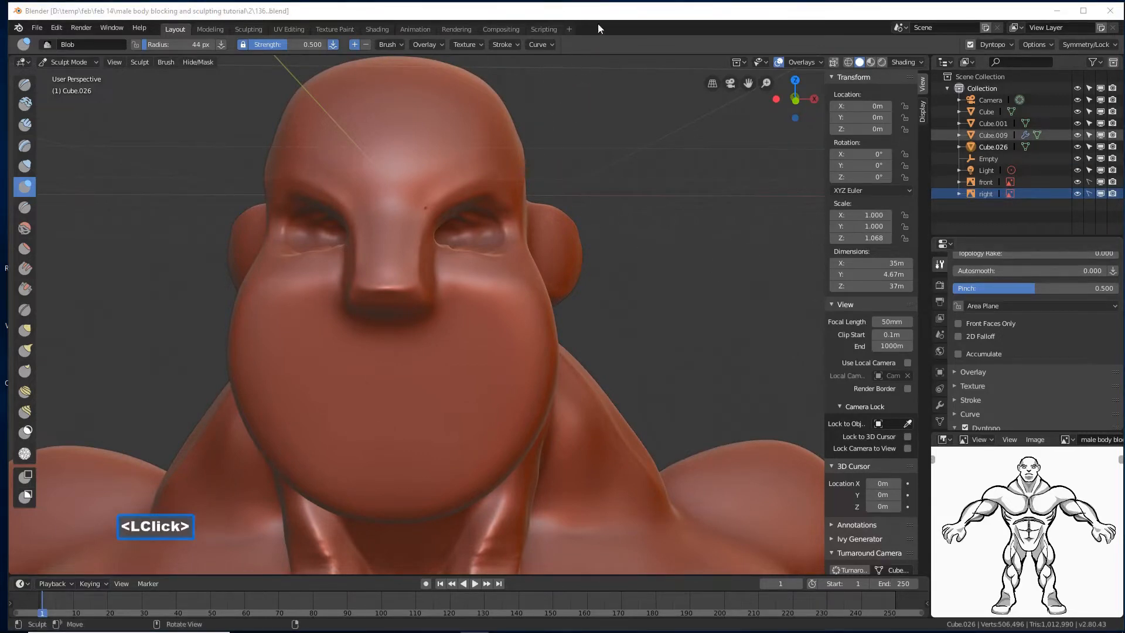
pyautogui.click(598, 28)
# - Flatten the side of the cheek and jaw into a distinct plane using the Flatten/Contrast brush at a 122 px radius
pyautogui.moveTo(624, 263); pyautogui.dragTo(557, 246, button='middle')
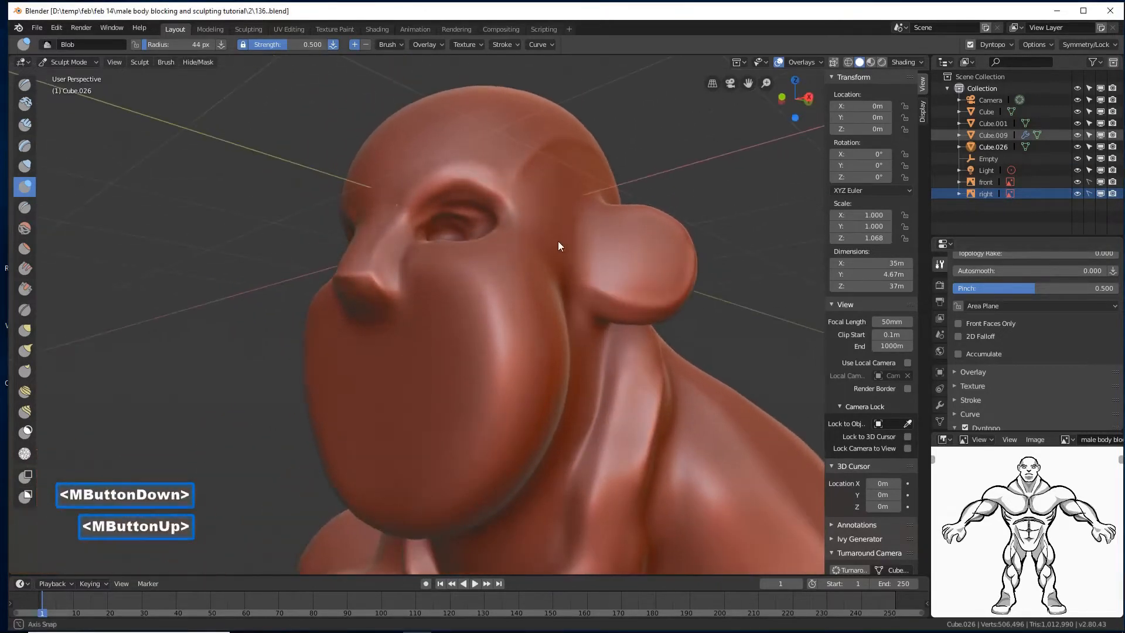
pyautogui.click(27, 244)
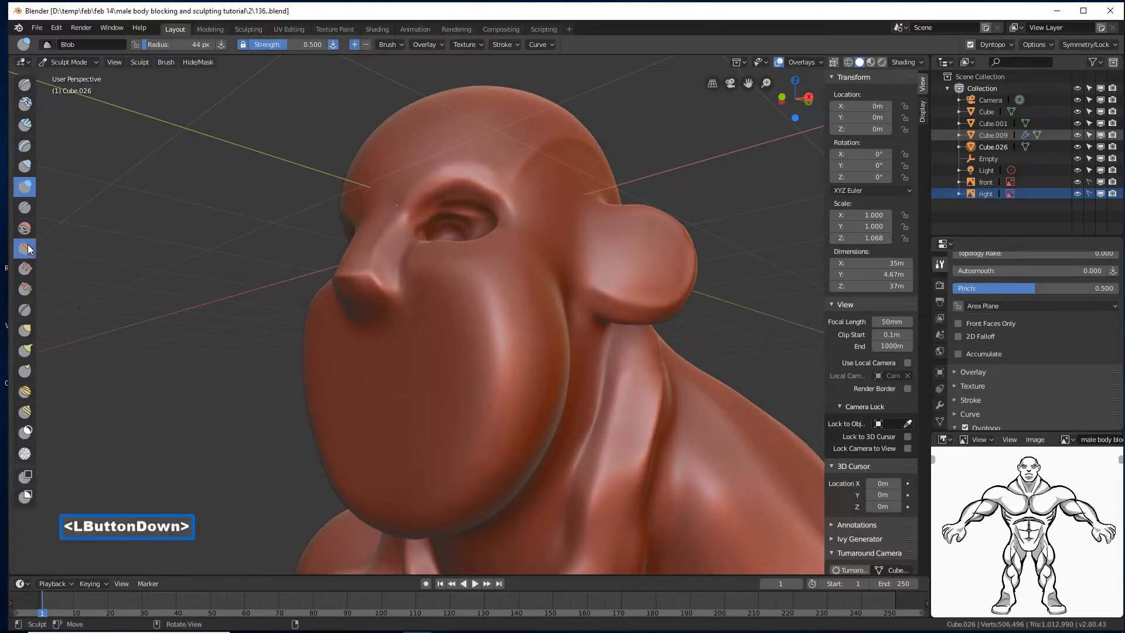
pyautogui.press('f')
pyautogui.click(564, 374)
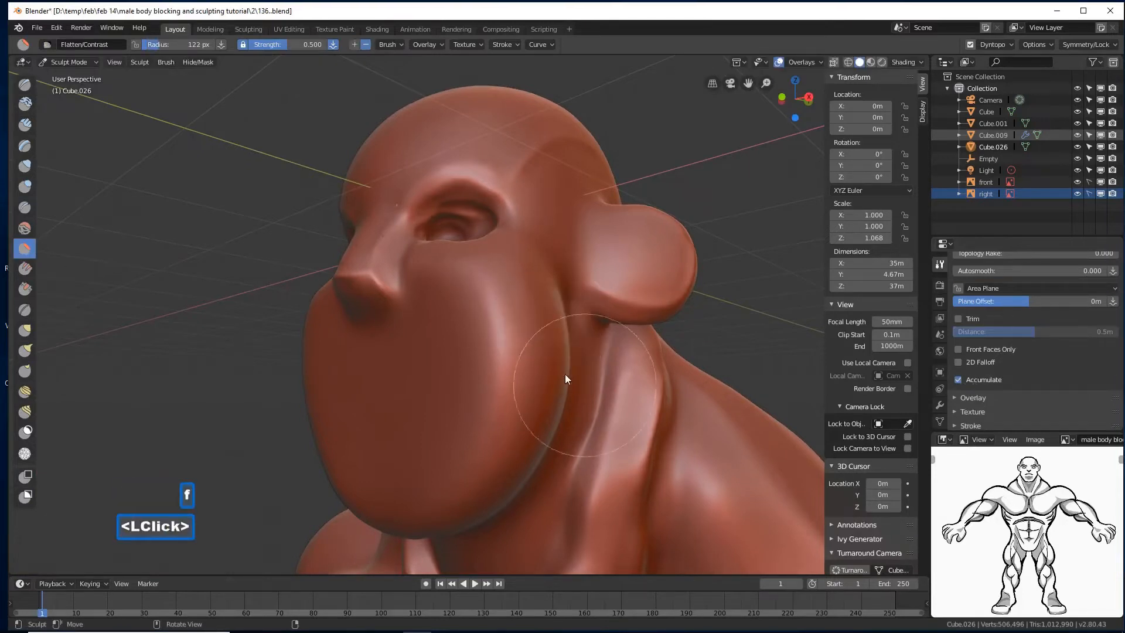
pyautogui.moveTo(519, 335)
pyautogui.mouseDown()
pyautogui.moveTo(501, 349)
pyautogui.moveTo(461, 455)
pyautogui.moveTo(524, 318)
pyautogui.moveTo(482, 427)
pyautogui.moveTo(486, 416)
pyautogui.mouseUp()
pyautogui.moveTo(486, 416); pyautogui.dragTo(530, 371, button='middle')
pyautogui.moveTo(530, 372)
pyautogui.mouseDown()
pyautogui.moveTo(500, 469)
pyautogui.moveTo(548, 359)
pyautogui.moveTo(507, 456)
pyautogui.moveTo(519, 389)
pyautogui.moveTo(494, 433)
pyautogui.moveTo(525, 335)
pyautogui.moveTo(461, 488)
pyautogui.moveTo(432, 421)
pyautogui.mouseUp()
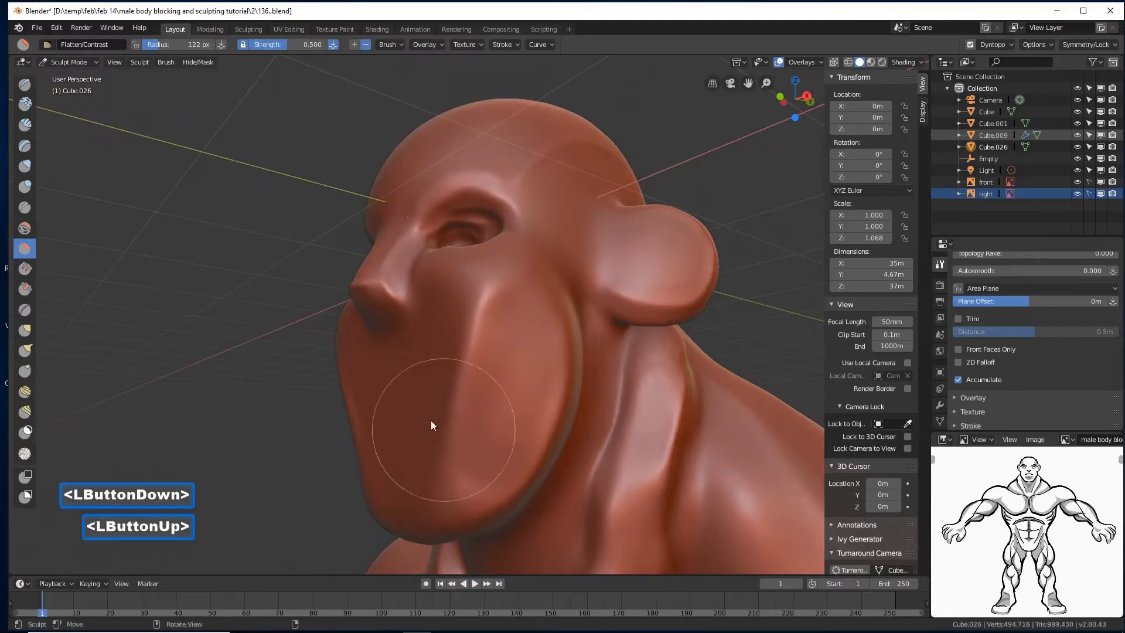
pyautogui.moveTo(432, 421)
pyautogui.mouseDown(button='middle')
pyautogui.moveTo(519, 434)
pyautogui.moveTo(495, 386)
pyautogui.moveTo(512, 369)
pyautogui.moveTo(486, 349)
pyautogui.moveTo(490, 396)
pyautogui.moveTo(465, 392)
pyautogui.mouseUp(button='middle')
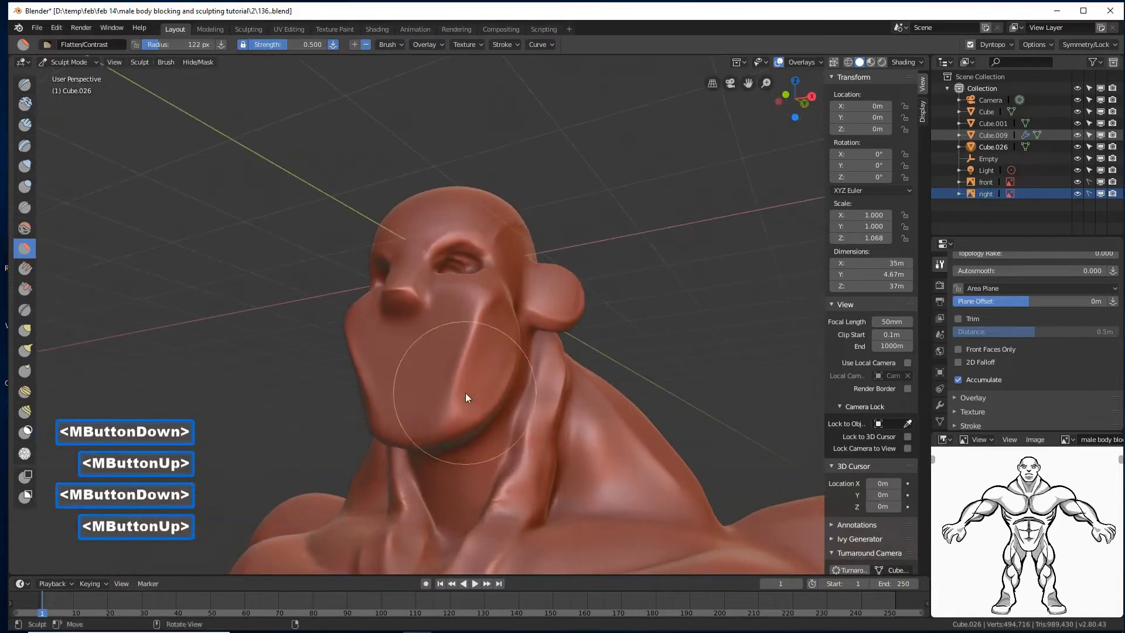
pyautogui.moveTo(465, 392); pyautogui.dragTo(463, 420)
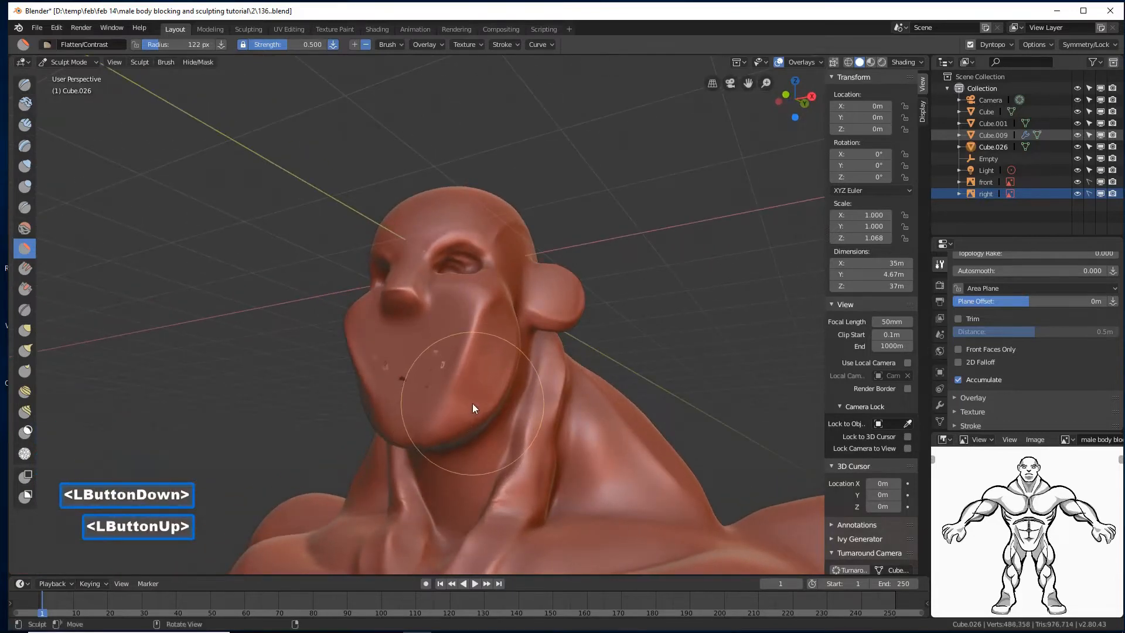
# - Smooth the specks on the front of the lower face and flatten the cheek further with a 97 px brush radius
pyautogui.press('f')
pyautogui.click(455, 396)
pyautogui.keyDown('ctrl'); pyautogui.moveTo(490, 385); pyautogui.dragTo(489, 383, button='middle'); pyautogui.keyUp('ctrl')
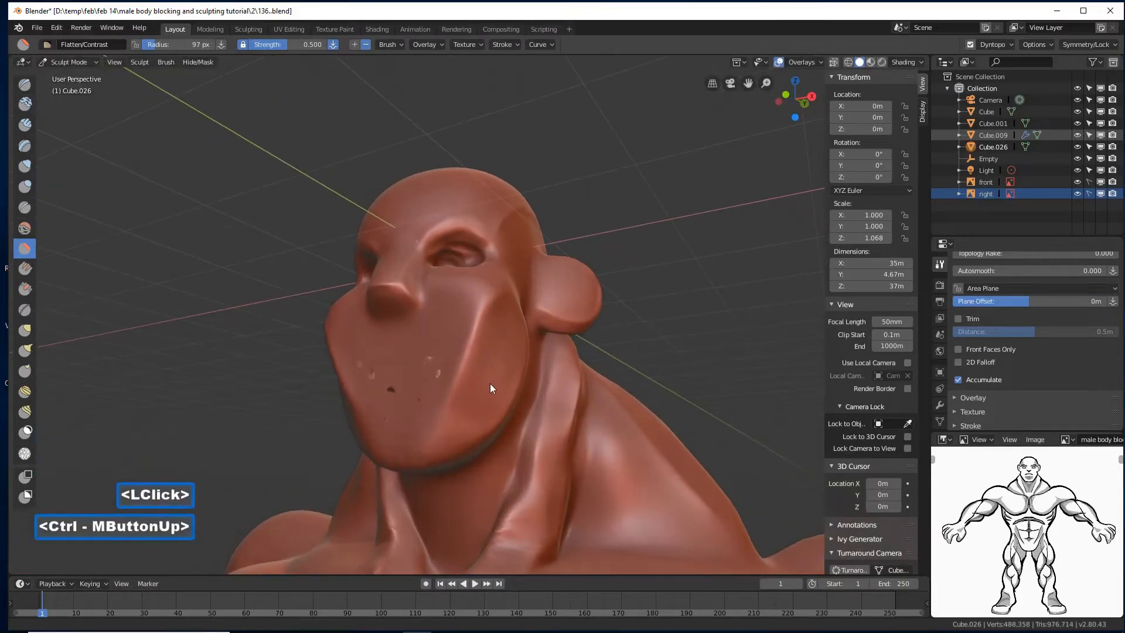
pyautogui.keyDown('shift'); pyautogui.moveTo(409, 375); pyautogui.dragTo(366, 371); pyautogui.keyUp('shift')
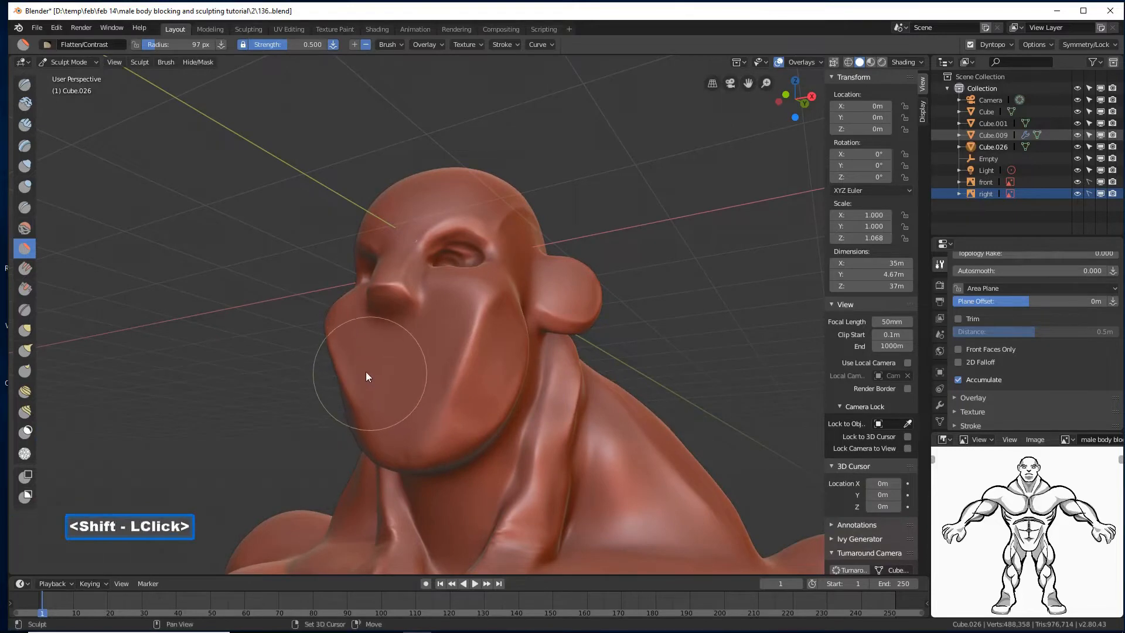
pyautogui.moveTo(490, 401); pyautogui.dragTo(467, 388, button='middle')
pyautogui.moveTo(467, 389); pyautogui.dragTo(456, 409)
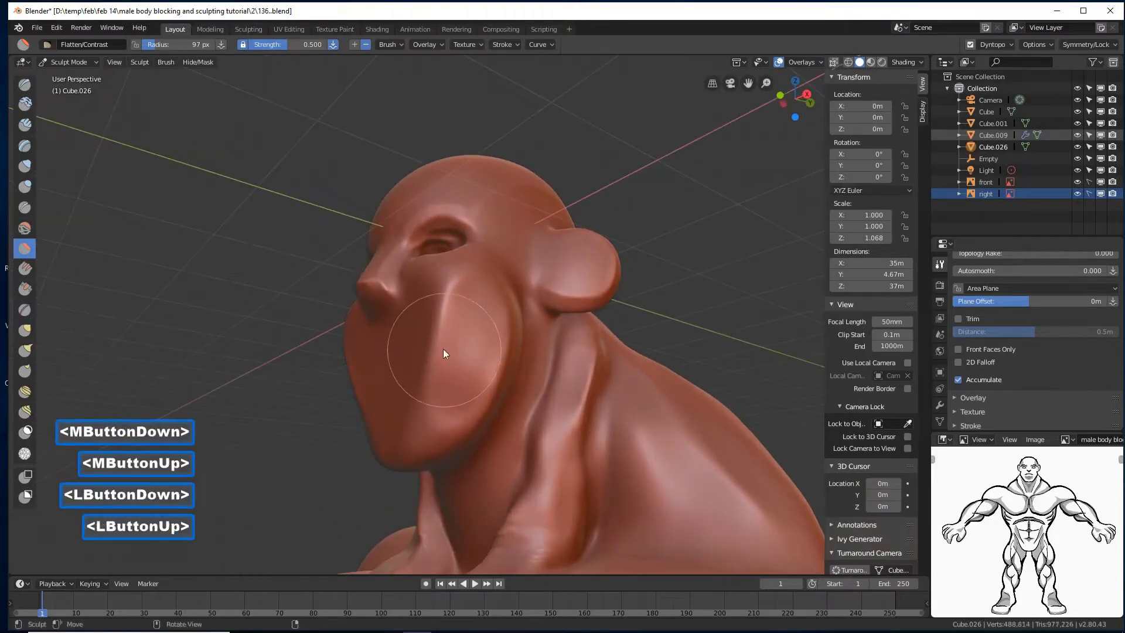
pyautogui.moveTo(443, 349)
pyautogui.mouseDown(button='middle')
pyautogui.moveTo(536, 385)
pyautogui.moveTo(492, 385)
pyautogui.moveTo(555, 377)
pyautogui.moveTo(551, 389)
pyautogui.moveTo(504, 388)
pyautogui.moveTo(493, 378)
pyautogui.mouseUp(button='middle')
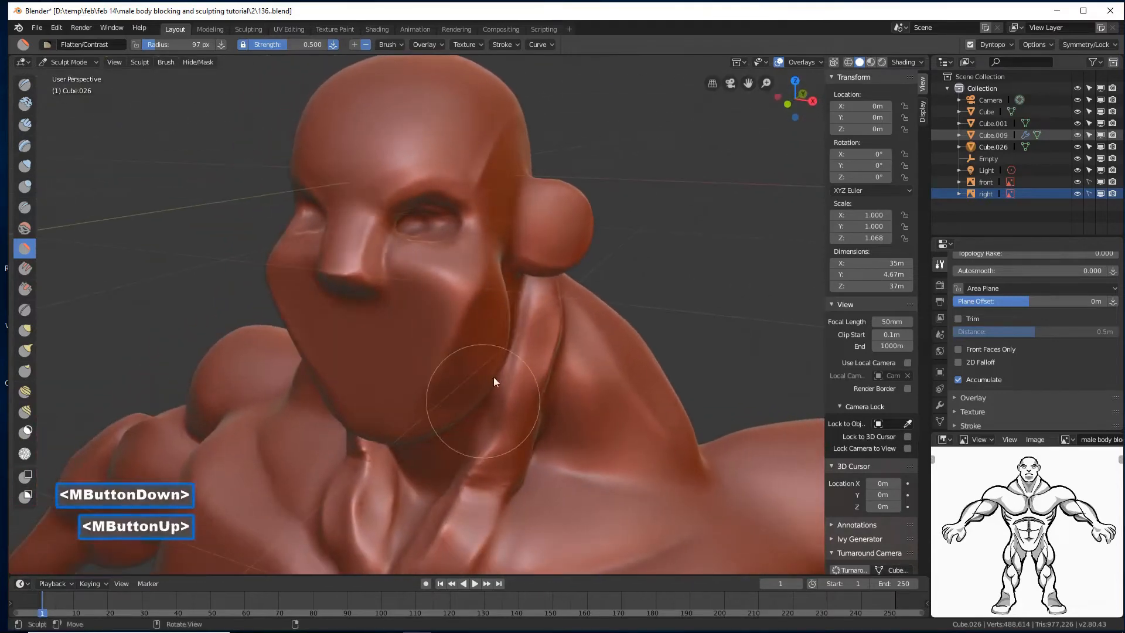
# - Flatten the side of the forehead above the temple with the brush radius set to 67 px
pyautogui.moveTo(539, 267)
pyautogui.mouseDown(button='middle')
pyautogui.moveTo(528, 254)
pyautogui.moveTo(540, 235)
pyautogui.mouseUp(button='middle')
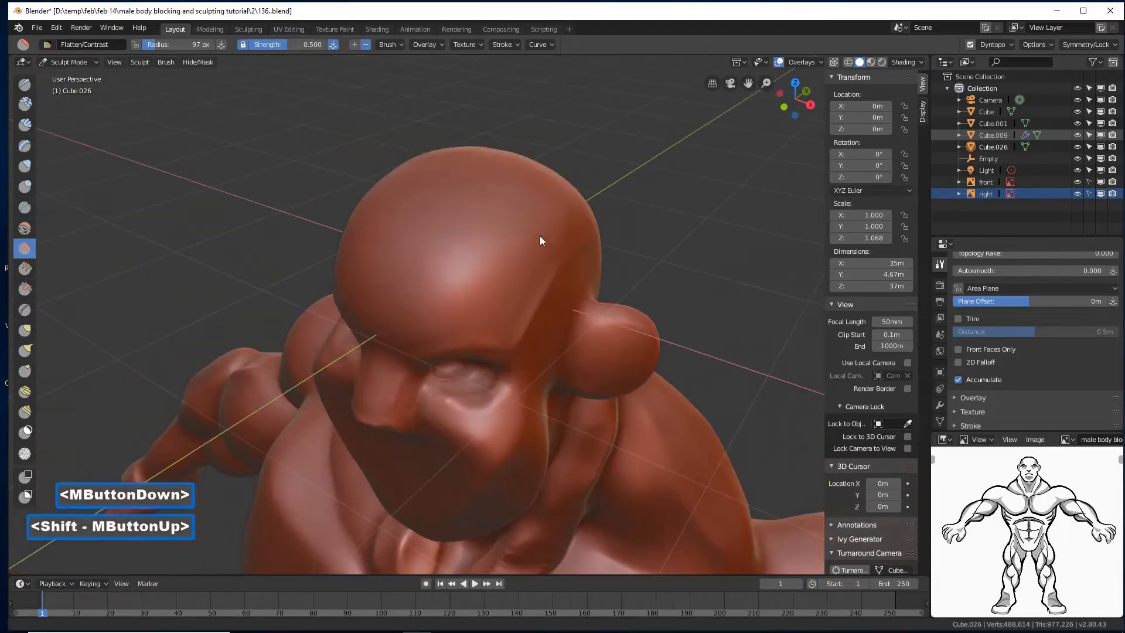
pyautogui.press('f')
pyautogui.click(557, 275)
pyautogui.moveTo(557, 274); pyautogui.dragTo(589, 260, button='middle')
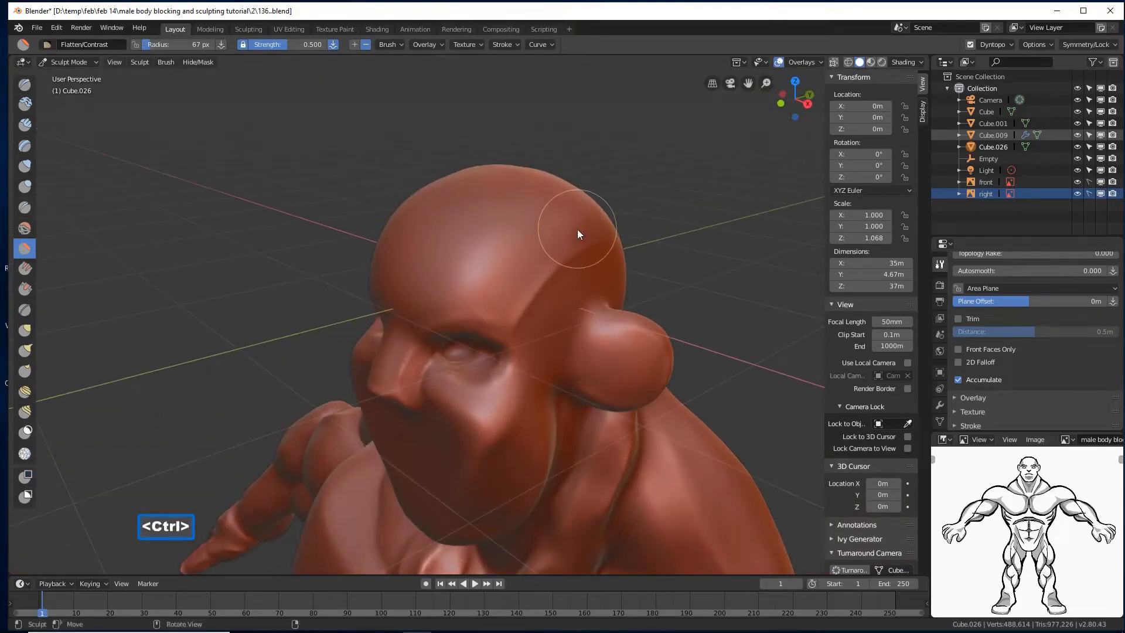
pyautogui.click(557, 253)
pyautogui.moveTo(557, 248)
pyautogui.mouseDown()
pyautogui.moveTo(507, 285)
pyautogui.moveTo(536, 260)
pyautogui.moveTo(525, 271)
pyautogui.moveTo(473, 266)
pyautogui.mouseUp()
pyautogui.moveTo(472, 268); pyautogui.dragTo(566, 271, button='middle')
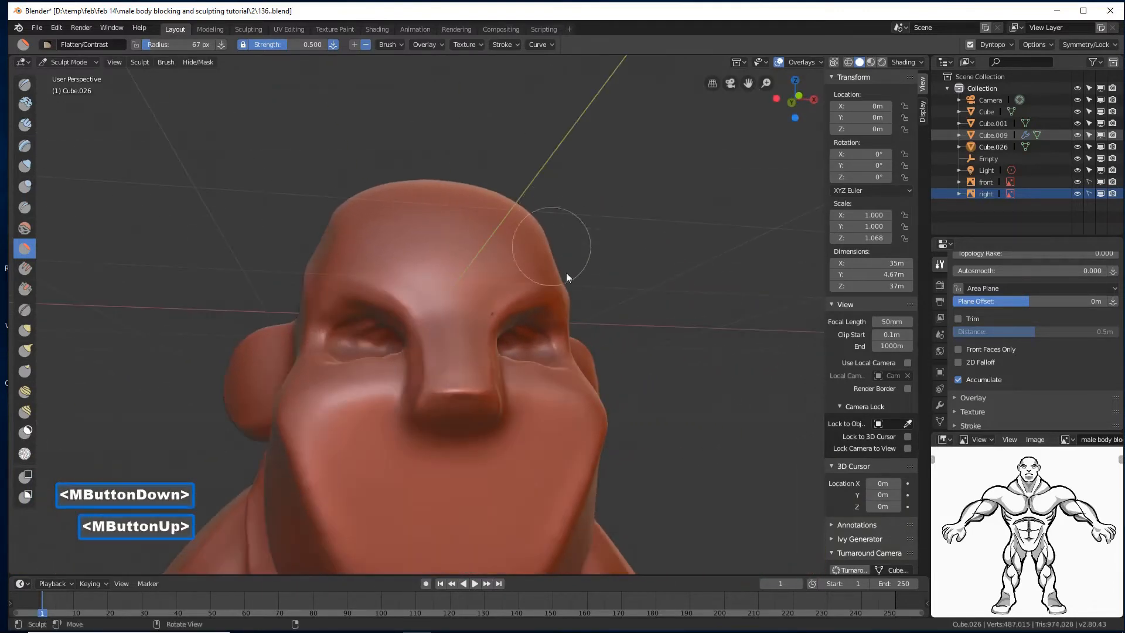
# - Save the sculpt as a new version named 137..blend
pyautogui.moveTo(652, 284)
pyautogui.keyDown('ctrl'); pyautogui.mouseDown(button='middle')
pyautogui.moveTo(617, 300)
pyautogui.moveTo(505, 293)
pyautogui.moveTo(579, 312)
pyautogui.moveTo(667, 291)
pyautogui.moveTo(654, 296)
pyautogui.mouseUp(button='middle'); pyautogui.keyUp('ctrl')
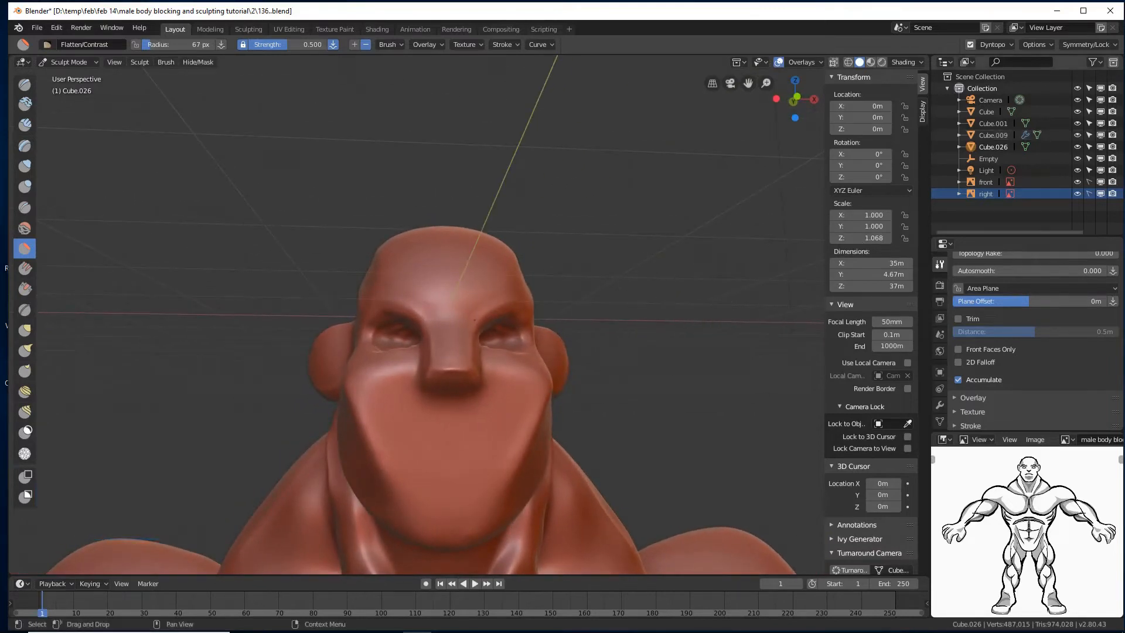
pyautogui.click(704, 273)
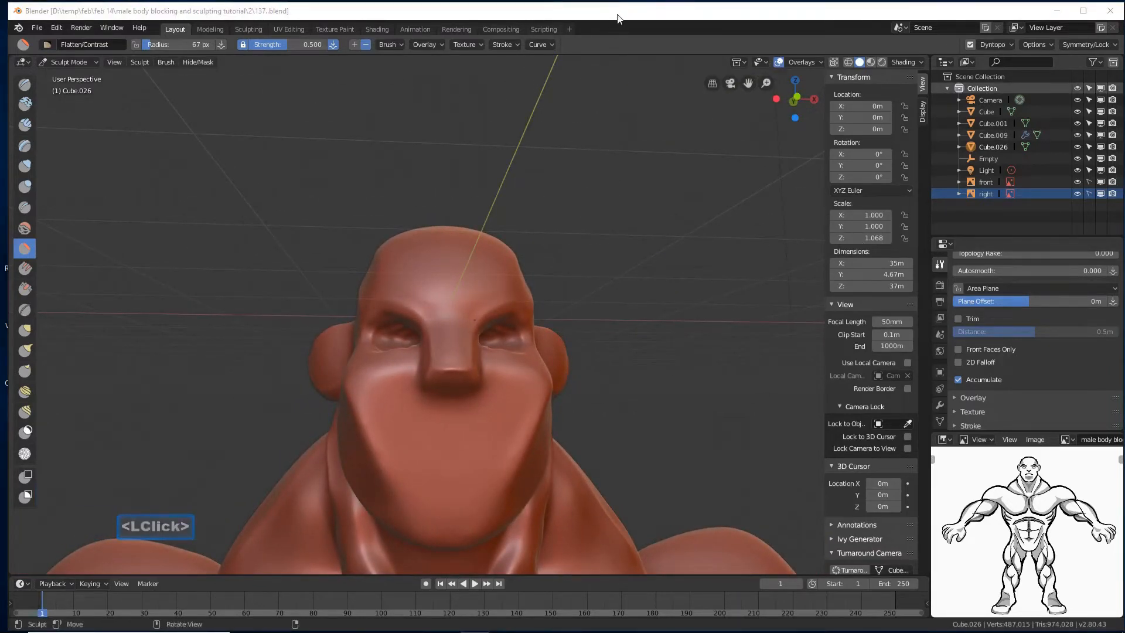
pyautogui.click(573, 176)
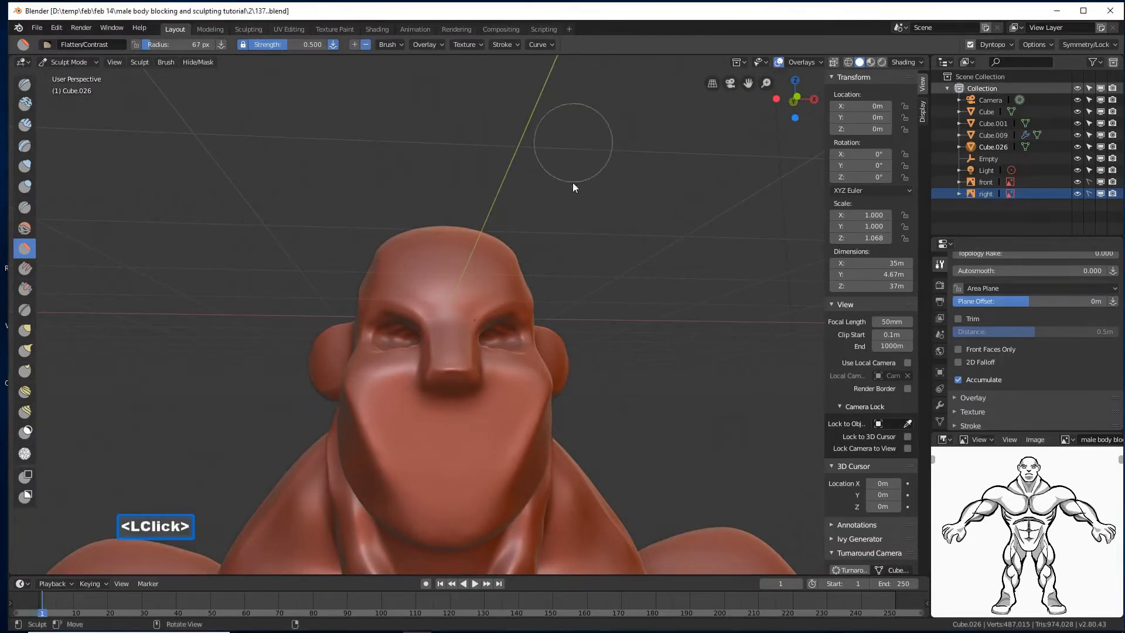
# - Paint a wide oval mask over the mouth area below the nose
pyautogui.click(26, 437)
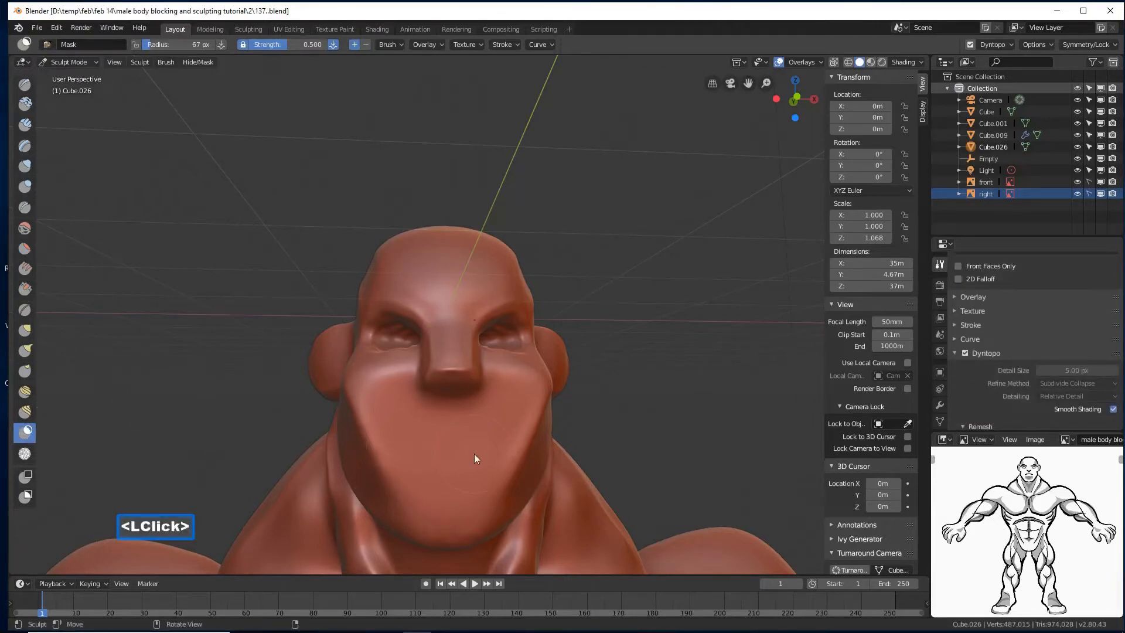
pyautogui.keyDown('ctrl'); pyautogui.moveTo(507, 464); pyautogui.dragTo(523, 458, button='middle'); pyautogui.keyUp('ctrl')
pyautogui.keyDown('ctrl'); pyautogui.middleClick(586, 332); pyautogui.keyUp('ctrl')
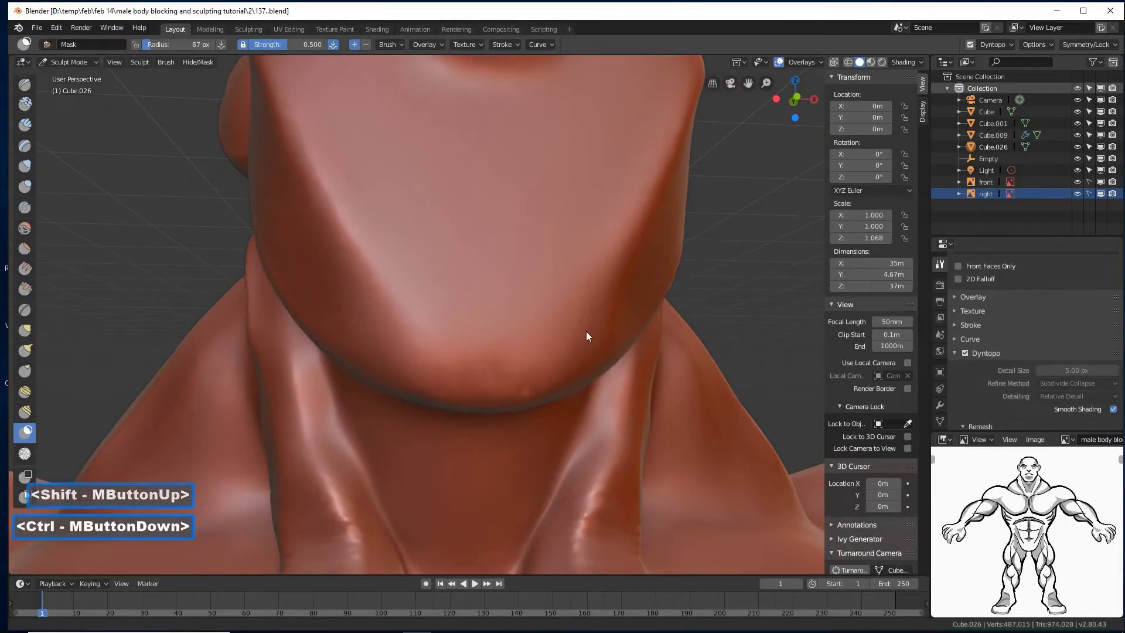
pyautogui.keyDown('shift'); pyautogui.moveTo(587, 308); pyautogui.dragTo(588, 326, button='middle'); pyautogui.keyUp('shift')
pyautogui.middleClick(593, 315)
pyautogui.moveTo(450, 324)
pyautogui.mouseDown()
pyautogui.moveTo(480, 310)
pyautogui.moveTo(417, 329)
pyautogui.moveTo(458, 304)
pyautogui.moveTo(399, 324)
pyautogui.moveTo(506, 353)
pyautogui.moveTo(520, 316)
pyautogui.moveTo(414, 367)
pyautogui.moveTo(456, 392)
pyautogui.moveTo(427, 386)
pyautogui.moveTo(518, 384)
pyautogui.mouseUp()
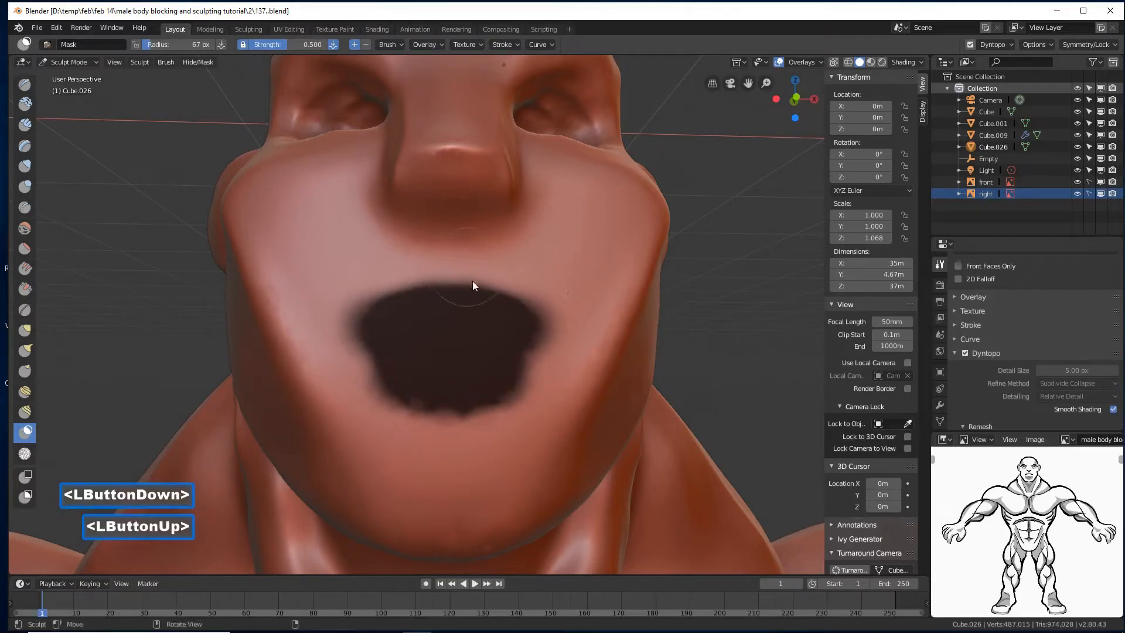
pyautogui.moveTo(482, 350); pyautogui.dragTo(436, 354, button='middle')
pyautogui.moveTo(436, 353)
pyautogui.mouseDown()
pyautogui.moveTo(384, 368)
pyautogui.moveTo(463, 387)
pyautogui.moveTo(522, 352)
pyautogui.moveTo(537, 357)
pyautogui.moveTo(522, 324)
pyautogui.moveTo(394, 326)
pyautogui.moveTo(413, 371)
pyautogui.mouseUp()
pyautogui.moveTo(412, 371)
pyautogui.mouseDown(button='middle')
pyautogui.moveTo(442, 366)
pyautogui.moveTo(426, 378)
pyautogui.moveTo(400, 354)
pyautogui.mouseUp(button='middle')
pyautogui.moveTo(399, 353)
pyautogui.mouseDown()
pyautogui.moveTo(376, 355)
pyautogui.moveTo(473, 385)
pyautogui.mouseUp()
# - Invert the mask so only the mouth area can be sculpted, and save the file as 138..blend
pyautogui.hotkey('ctrl', 'i')
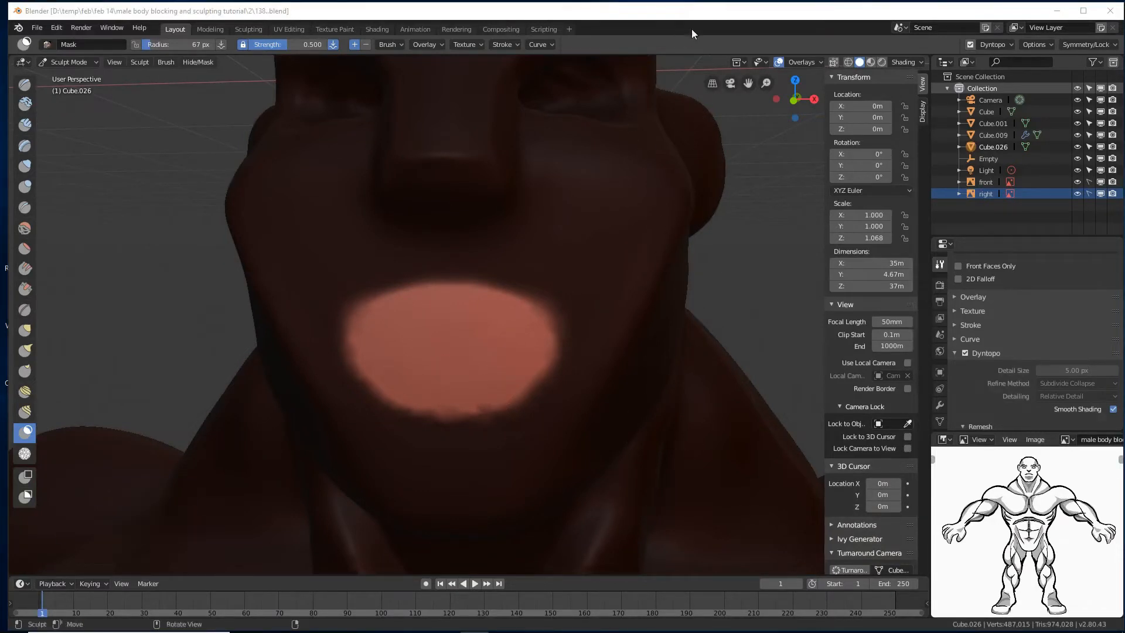
pyautogui.click(692, 18)
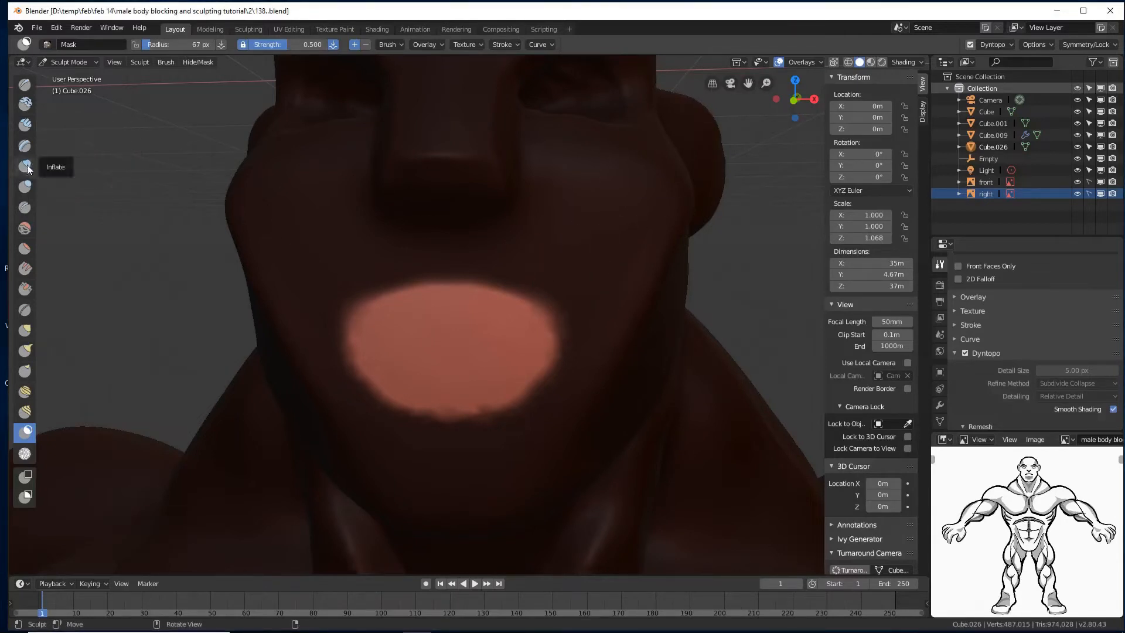
# - Carve a cavity inward in the unmasked mouth oval with the Blob brush at a radius of 104 px
pyautogui.click(25, 187)
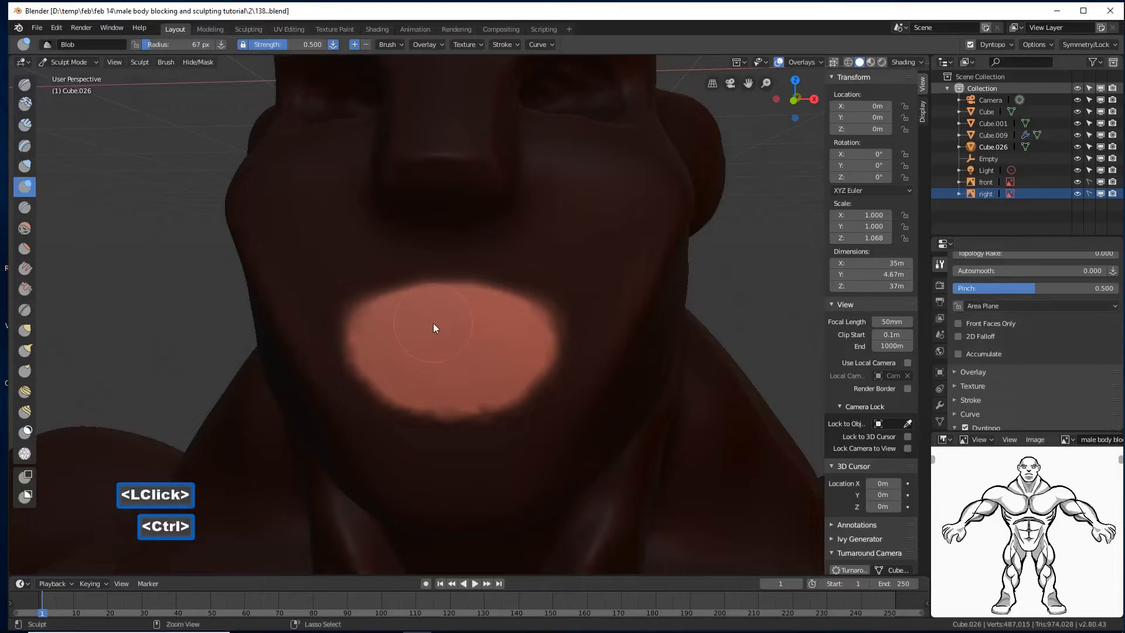
pyautogui.moveTo(433, 329)
pyautogui.keyDown('ctrl'); pyautogui.mouseDown()
pyautogui.moveTo(459, 354)
pyautogui.moveTo(502, 351)
pyautogui.moveTo(489, 326)
pyautogui.moveTo(444, 368)
pyautogui.moveTo(483, 347)
pyautogui.moveTo(413, 350)
pyautogui.moveTo(441, 374)
pyautogui.moveTo(420, 378)
pyautogui.moveTo(422, 349)
pyautogui.moveTo(389, 349)
pyautogui.moveTo(495, 357)
pyautogui.moveTo(462, 367)
pyautogui.moveTo(486, 354)
pyautogui.moveTo(411, 334)
pyautogui.moveTo(442, 367)
pyautogui.moveTo(458, 356)
pyautogui.moveTo(428, 352)
pyautogui.mouseUp(); pyautogui.keyUp('ctrl')
pyautogui.press('f')
pyautogui.click(463, 380)
pyautogui.keyDown('ctrl'); pyautogui.click(473, 371); pyautogui.keyUp('ctrl')
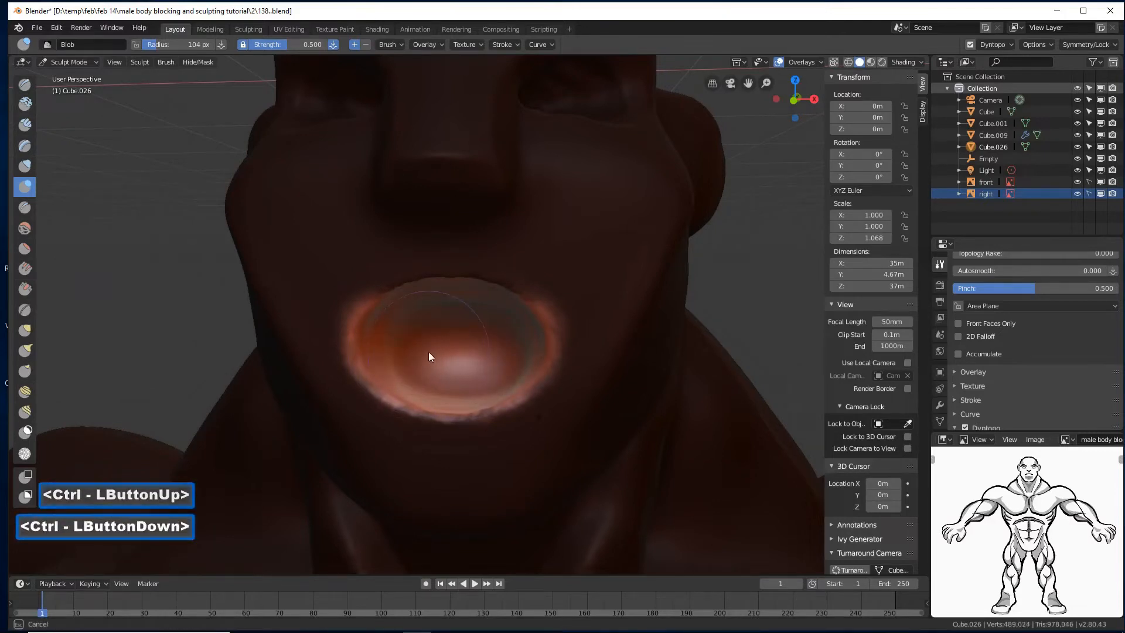
pyautogui.moveTo(428, 352)
pyautogui.mouseDown(button='middle')
pyautogui.moveTo(407, 359)
pyautogui.moveTo(387, 345)
pyautogui.mouseUp(button='middle')
pyautogui.moveTo(386, 345)
pyautogui.keyDown('ctrl'); pyautogui.mouseDown()
pyautogui.moveTo(394, 350)
pyautogui.moveTo(366, 322)
pyautogui.moveTo(386, 342)
pyautogui.moveTo(381, 318)
pyautogui.moveTo(400, 334)
pyautogui.moveTo(378, 341)
pyautogui.mouseUp(); pyautogui.keyUp('ctrl')
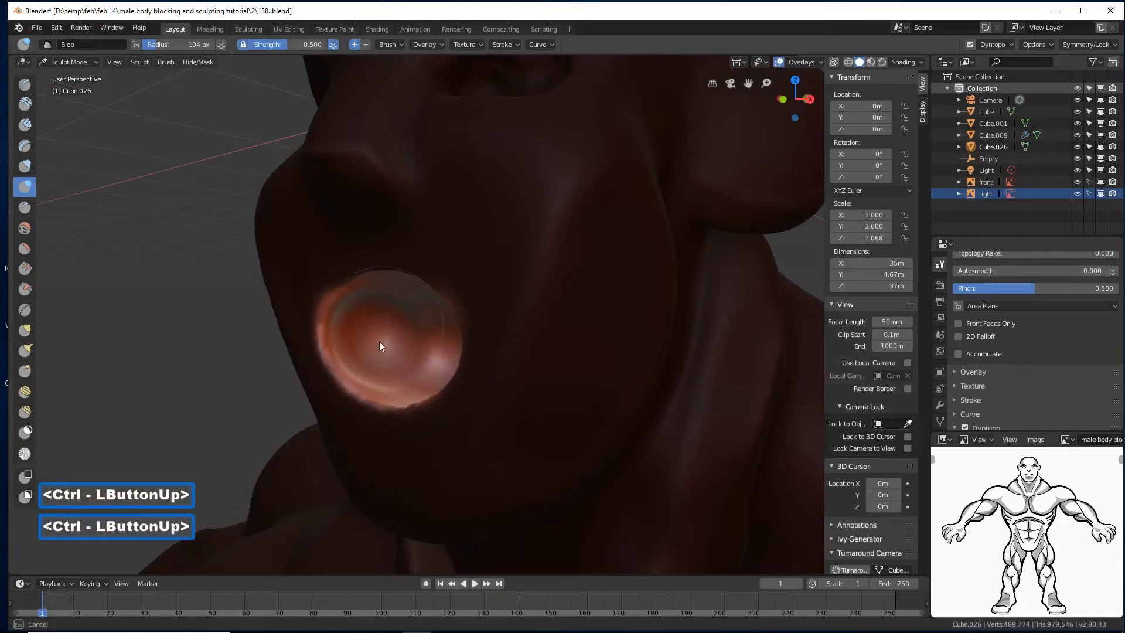
# - Deepen the mouth cavity with inward Blob strokes from several angles, covering its upper, lower and side walls
pyautogui.moveTo(379, 340); pyautogui.dragTo(451, 282, button='middle')
pyautogui.moveTo(451, 282)
pyautogui.keyDown('ctrl'); pyautogui.mouseDown()
pyautogui.moveTo(488, 307)
pyautogui.moveTo(433, 304)
pyautogui.mouseUp(); pyautogui.keyUp('ctrl')
pyautogui.moveTo(433, 304)
pyautogui.mouseDown(button='middle')
pyautogui.moveTo(515, 381)
pyautogui.moveTo(523, 358)
pyautogui.mouseUp(button='middle')
pyautogui.moveTo(498, 337)
pyautogui.keyDown('ctrl'); pyautogui.mouseDown()
pyautogui.moveTo(482, 330)
pyautogui.moveTo(516, 349)
pyautogui.mouseUp(); pyautogui.keyUp('ctrl')
pyautogui.moveTo(515, 349); pyautogui.dragTo(490, 374, button='middle')
pyautogui.moveTo(490, 374)
pyautogui.keyDown('ctrl'); pyautogui.mouseDown()
pyautogui.moveTo(470, 374)
pyautogui.moveTo(480, 348)
pyautogui.moveTo(482, 360)
pyautogui.mouseUp(); pyautogui.keyUp('ctrl')
pyautogui.moveTo(482, 359); pyautogui.dragTo(452, 319, button='middle')
pyautogui.keyDown('ctrl'); pyautogui.moveTo(452, 320); pyautogui.dragTo(421, 305); pyautogui.keyUp('ctrl')
pyautogui.moveTo(421, 305)
pyautogui.mouseDown(button='middle')
pyautogui.moveTo(398, 295)
pyautogui.moveTo(400, 281)
pyautogui.moveTo(399, 292)
pyautogui.mouseUp(button='middle')
pyautogui.keyDown('ctrl'); pyautogui.moveTo(399, 292); pyautogui.dragTo(398, 277); pyautogui.keyUp('ctrl')
pyautogui.moveTo(398, 277)
pyautogui.mouseDown(button='middle')
pyautogui.moveTo(455, 251)
pyautogui.moveTo(486, 311)
pyautogui.mouseUp(button='middle')
pyautogui.keyDown('ctrl'); pyautogui.moveTo(486, 310); pyautogui.dragTo(486, 310); pyautogui.keyUp('ctrl')
pyautogui.moveTo(486, 309)
pyautogui.mouseDown(button='middle')
pyautogui.moveTo(437, 319)
pyautogui.moveTo(416, 304)
pyautogui.mouseUp(button='middle')
pyautogui.keyDown('ctrl'); pyautogui.moveTo(416, 305); pyautogui.dragTo(430, 321); pyautogui.keyUp('ctrl')
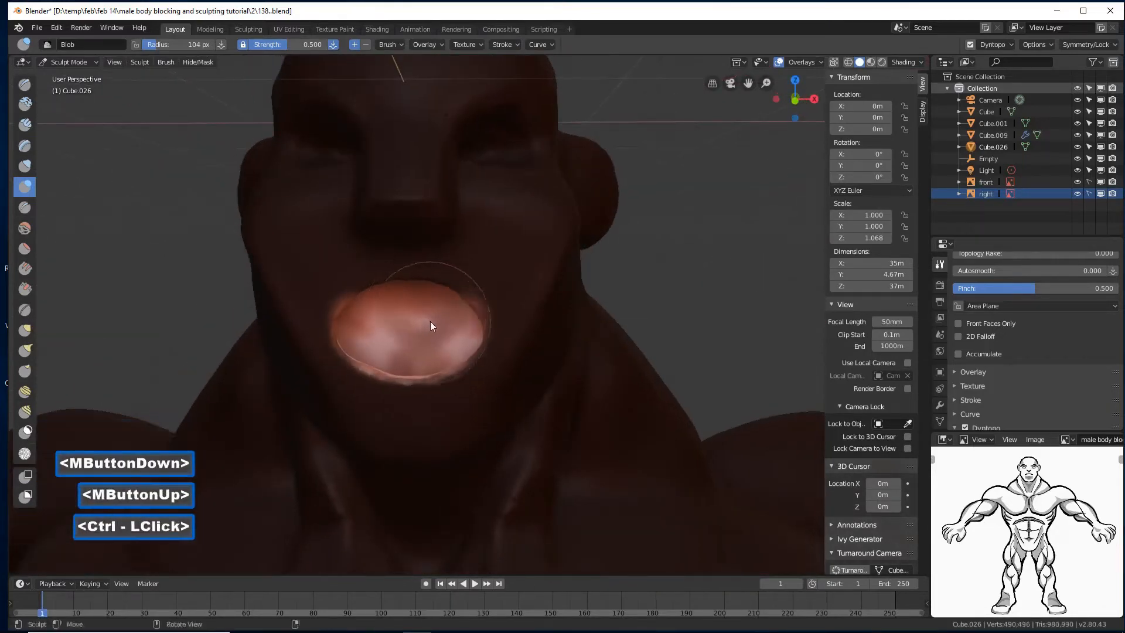
# - Smooth the lumpy inside of the mouth cavity and push its upper and lower areas further in
pyautogui.moveTo(430, 321)
pyautogui.mouseDown(button='middle')
pyautogui.moveTo(381, 322)
pyautogui.moveTo(436, 302)
pyautogui.mouseUp(button='middle')
pyautogui.moveTo(460, 328); pyautogui.dragTo(434, 287, button='middle')
pyautogui.keyDown('ctrl'); pyautogui.click(430, 282); pyautogui.keyUp('ctrl')
pyautogui.keyDown('shift'); pyautogui.moveTo(441, 305); pyautogui.dragTo(457, 313); pyautogui.keyUp('shift')
pyautogui.moveTo(457, 314); pyautogui.dragTo(452, 343, button='middle')
pyautogui.keyDown('shift'); pyautogui.moveTo(452, 342); pyautogui.dragTo(478, 345); pyautogui.keyUp('shift')
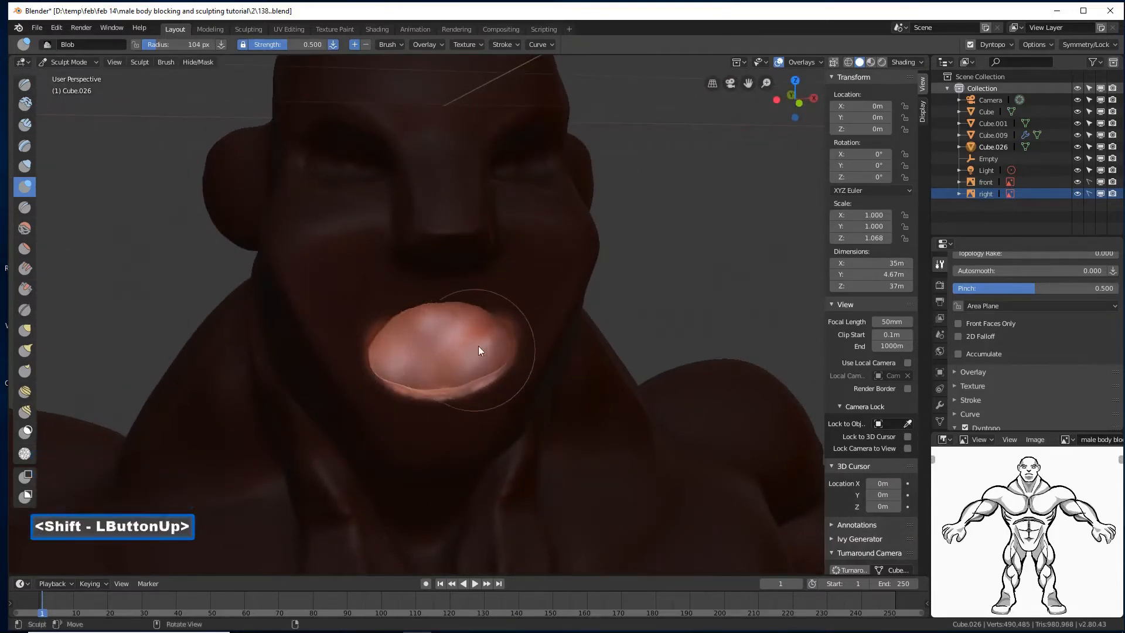
pyautogui.moveTo(478, 346)
pyautogui.mouseDown(button='middle')
pyautogui.moveTo(379, 343)
pyautogui.moveTo(437, 382)
pyautogui.moveTo(437, 402)
pyautogui.moveTo(487, 296)
pyautogui.mouseUp(button='middle')
pyautogui.keyDown('ctrl'); pyautogui.click(424, 396); pyautogui.keyUp('ctrl')
pyautogui.keyDown('ctrl'); pyautogui.click(390, 392); pyautogui.keyUp('ctrl')
pyautogui.doubleClick(390, 392)
pyautogui.keyDown('shift'); pyautogui.moveTo(487, 297); pyautogui.dragTo(475, 283); pyautogui.keyUp('shift')
pyautogui.moveTo(474, 283)
pyautogui.mouseDown(button='middle')
pyautogui.moveTo(512, 287)
pyautogui.moveTo(487, 308)
pyautogui.mouseUp(button='middle')
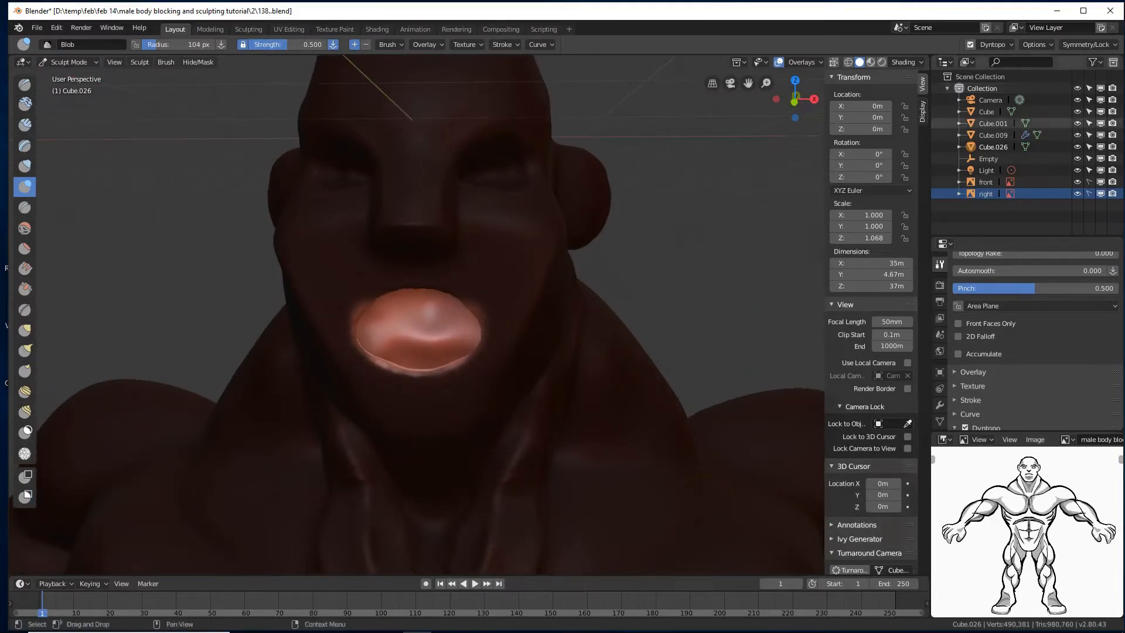
# - Save the sculpt as 139..blend and clear the mask from the whole body
pyautogui.click(672, 174)
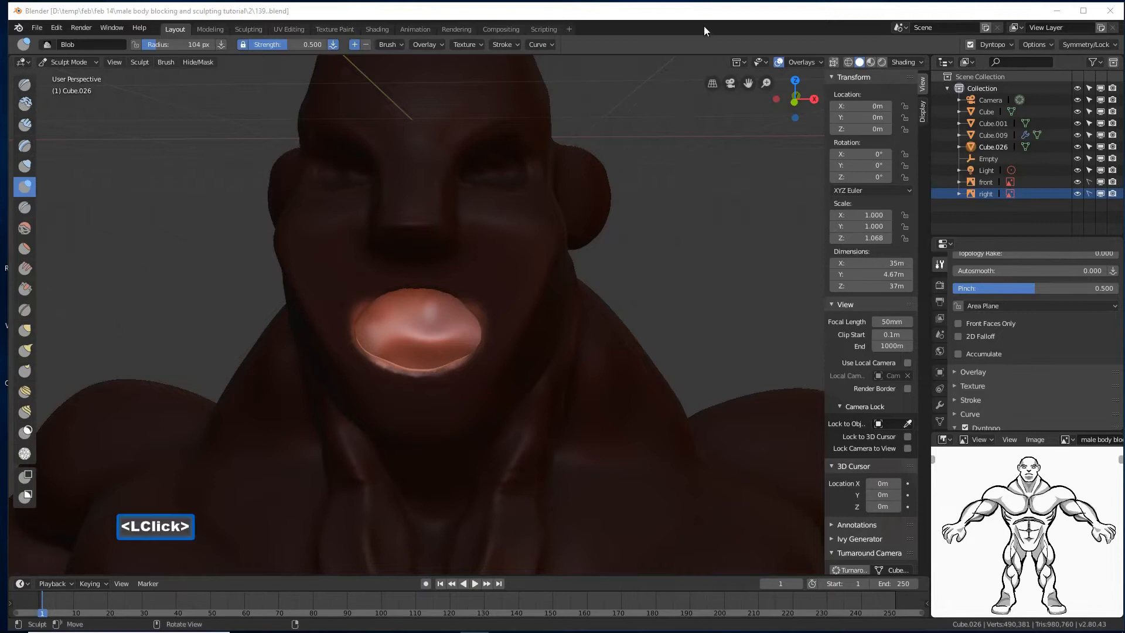
pyautogui.click(708, 15)
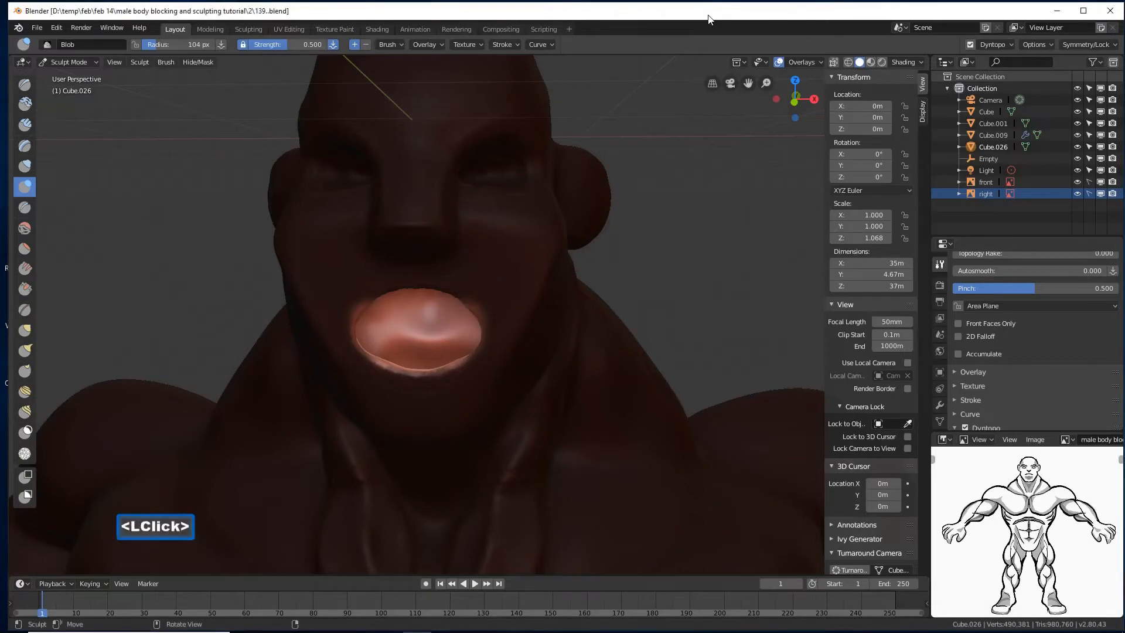
pyautogui.press('alt')
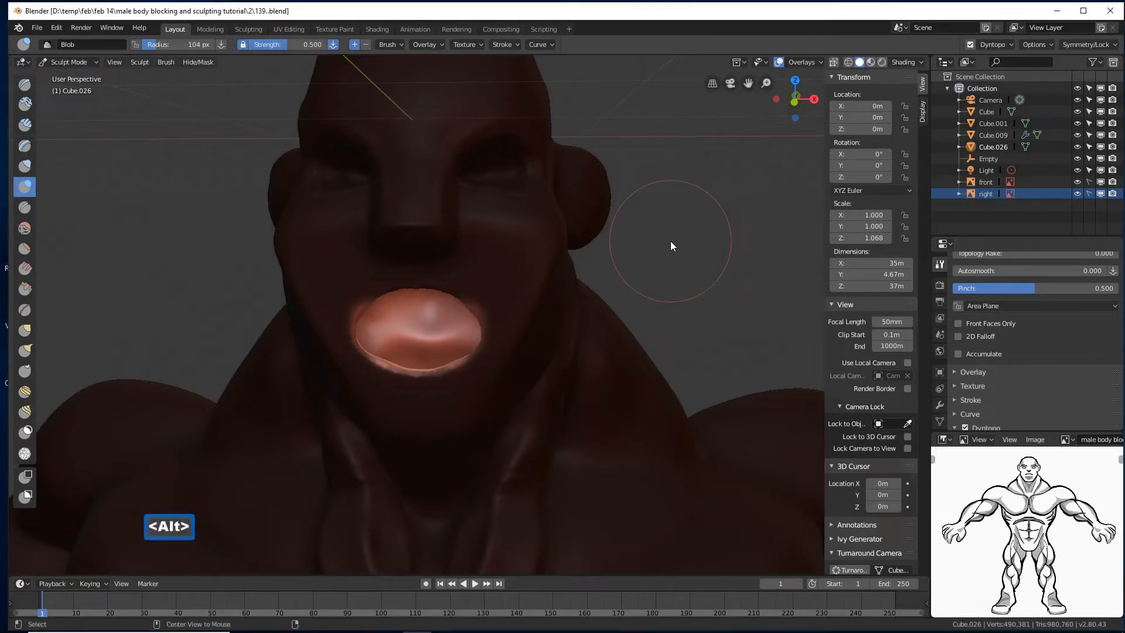
pyautogui.hotkey('alt', 'm')
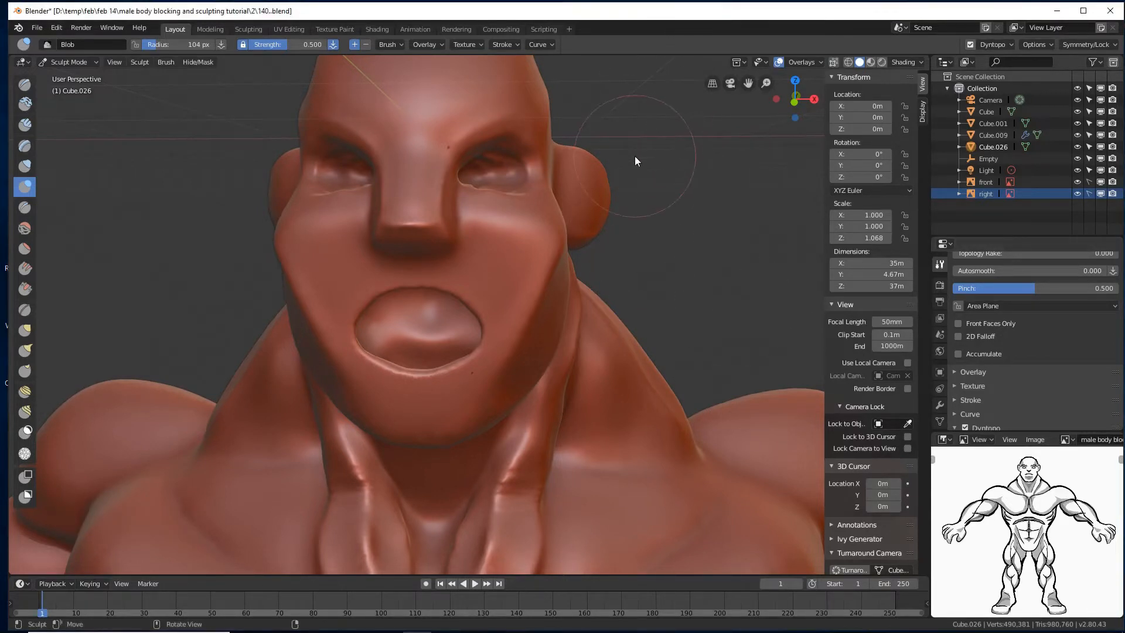
# - Isolate the head and neck by hiding the rest of the body, and save the file as 141..blend
pyautogui.scroll(-4, 637, 163)
pyautogui.moveTo(592, 215)
pyautogui.mouseDown(button='middle')
pyautogui.moveTo(609, 203)
pyautogui.moveTo(516, 191)
pyautogui.mouseUp(button='middle')
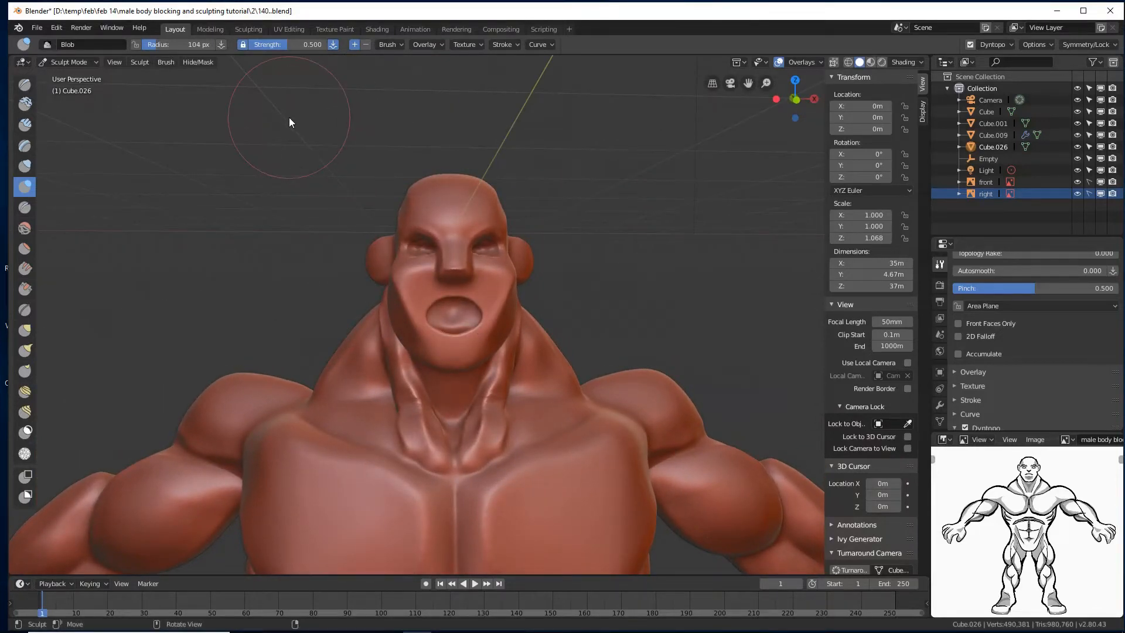
pyautogui.press('b')
pyautogui.moveTo(289, 118)
pyautogui.mouseDown()
pyautogui.moveTo(342, 196)
pyautogui.moveTo(592, 392)
pyautogui.mouseUp()
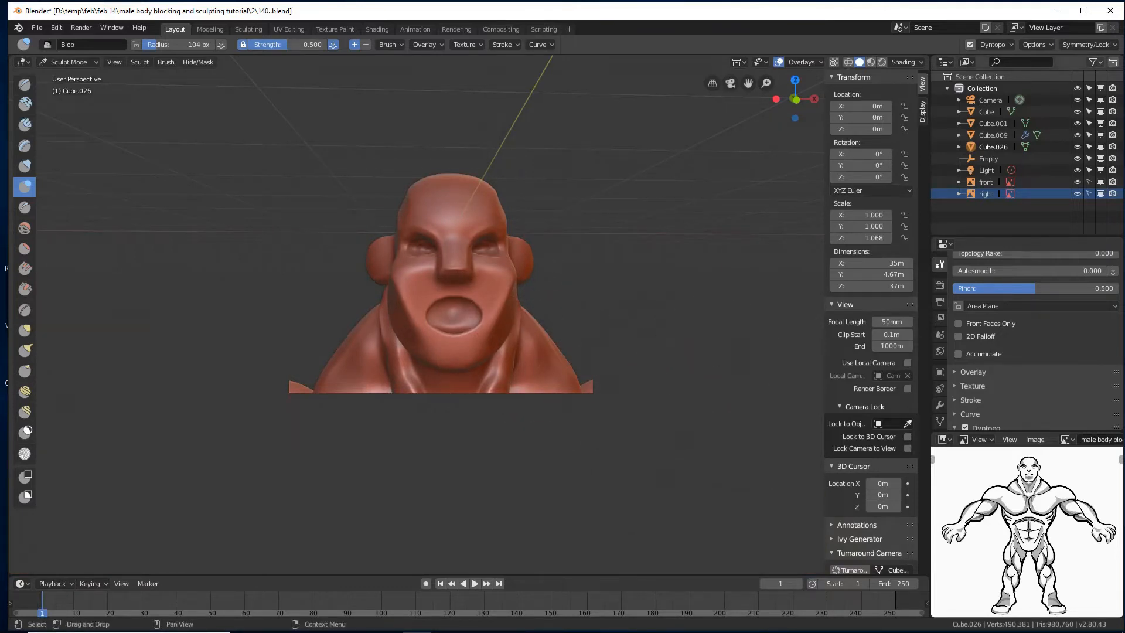
pyautogui.hotkey('ctrl', 'alt', 's')
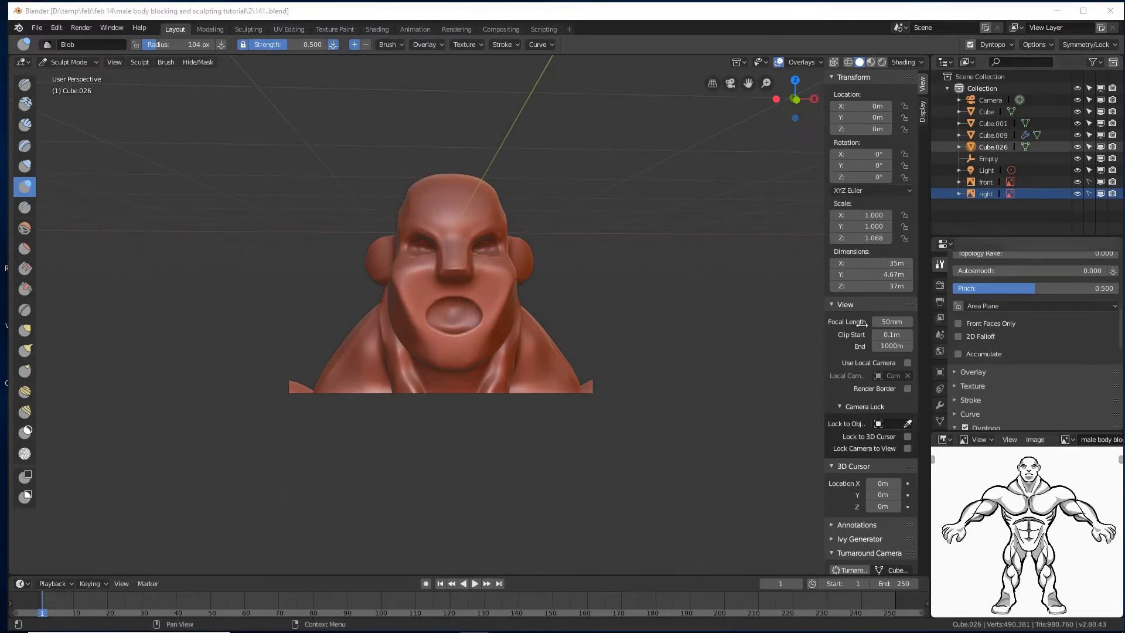
pyautogui.click(691, 16)
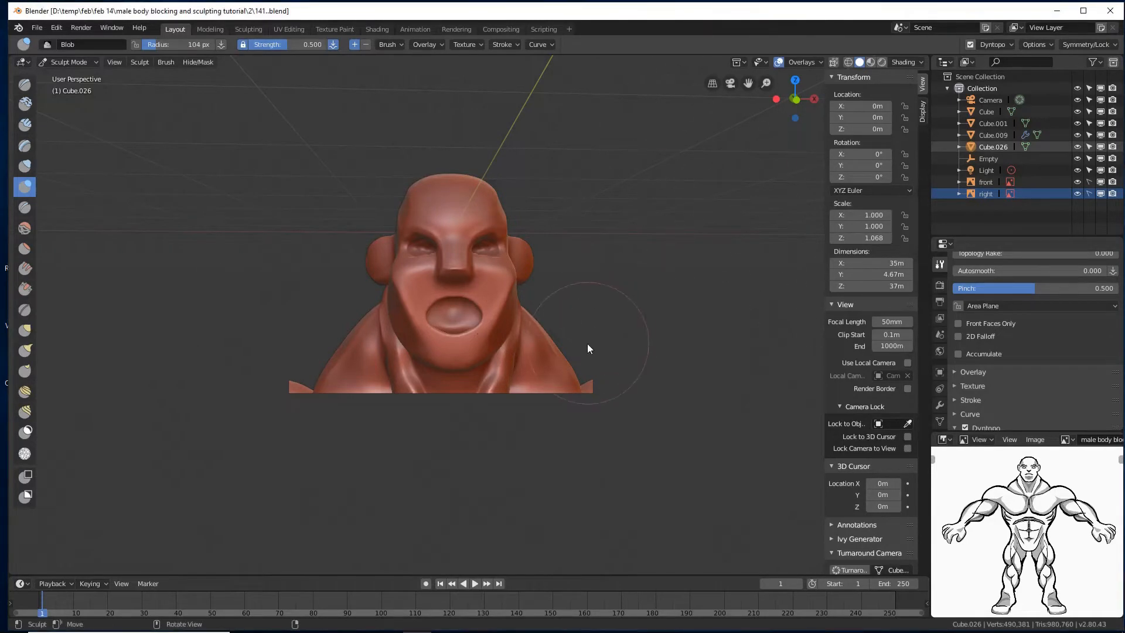
# - Paint a mask ring around the mouth opening with a 24 px brush and invert it so only the lips are sculptable
pyautogui.press('KP_Decimal')
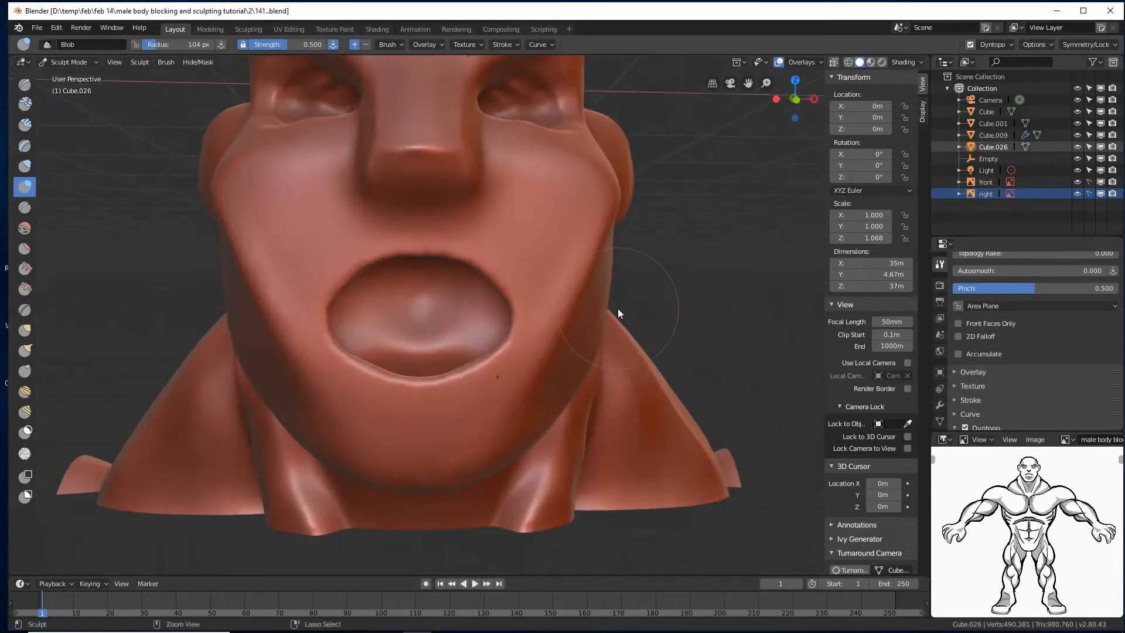
pyautogui.scroll(-4, 618, 310)
pyautogui.moveTo(607, 317)
pyautogui.mouseDown(button='middle')
pyautogui.moveTo(570, 311)
pyautogui.moveTo(608, 321)
pyautogui.mouseUp(button='middle')
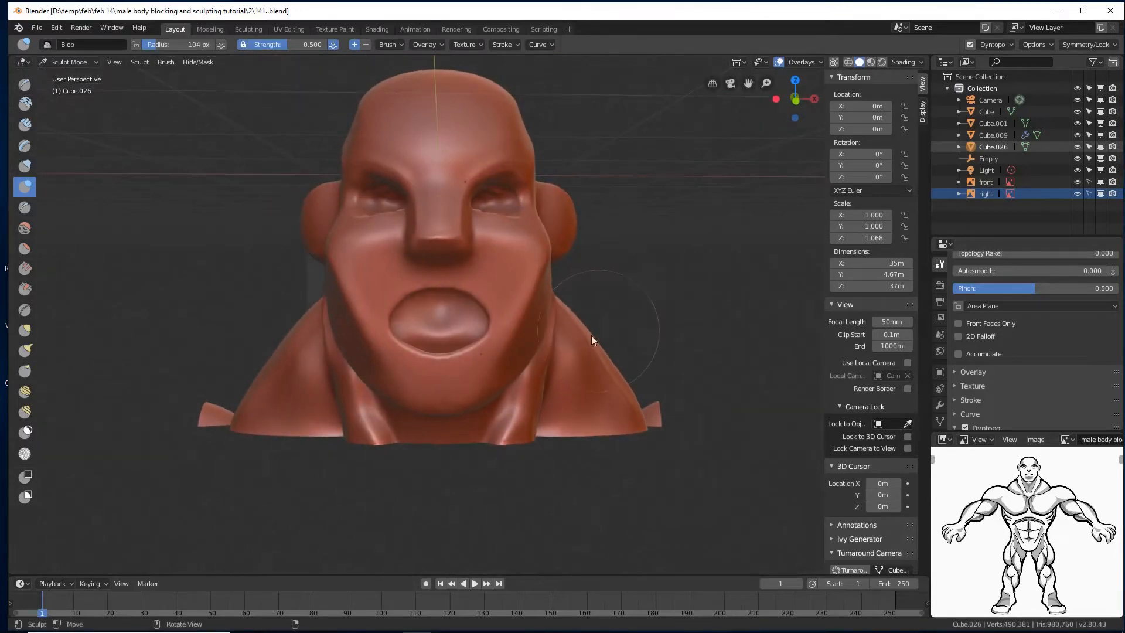
pyautogui.scroll(4, 585, 346)
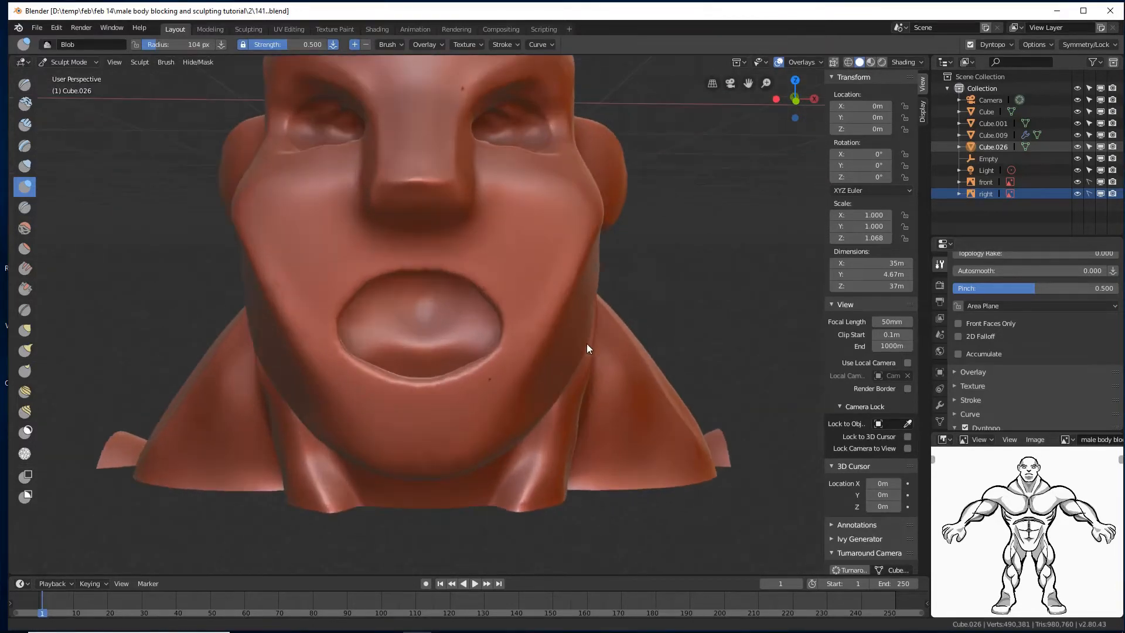
pyautogui.click(25, 433)
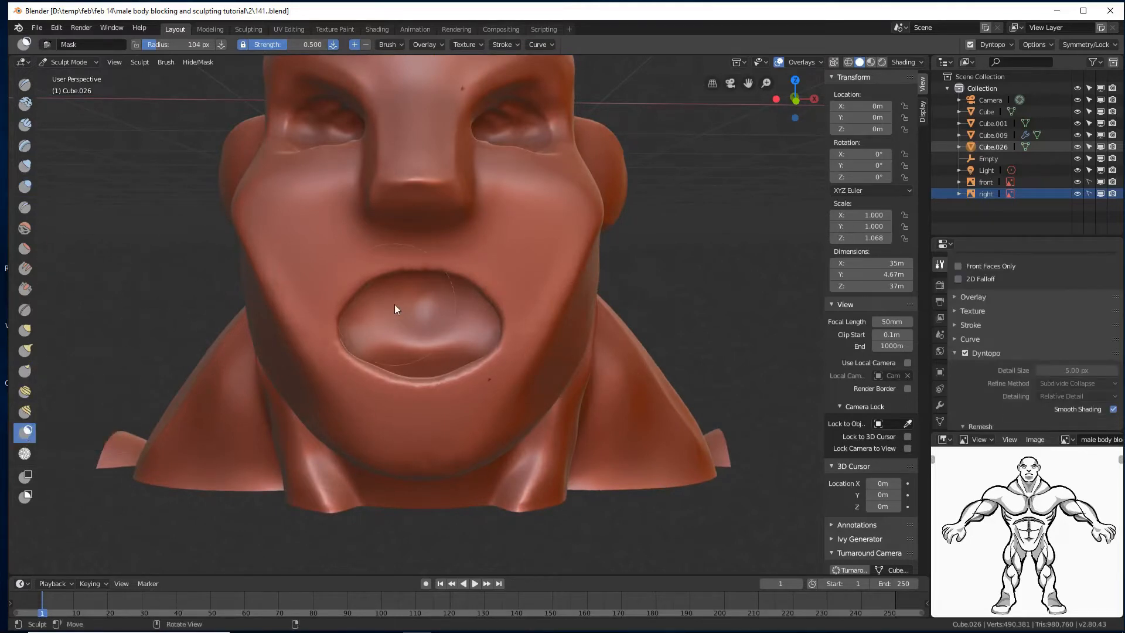
pyautogui.press('f')
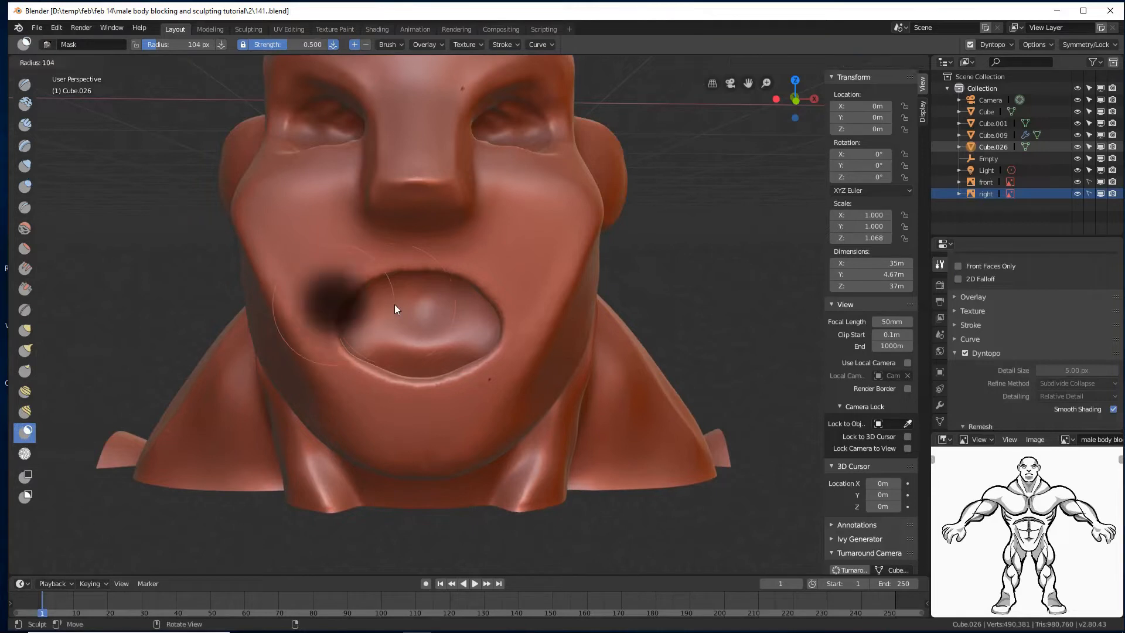
pyautogui.click(346, 299)
pyautogui.moveTo(401, 261)
pyautogui.mouseDown()
pyautogui.moveTo(358, 271)
pyautogui.moveTo(335, 306)
pyautogui.moveTo(340, 351)
pyautogui.moveTo(375, 384)
pyautogui.moveTo(456, 388)
pyautogui.moveTo(503, 345)
pyautogui.moveTo(502, 296)
pyautogui.moveTo(420, 266)
pyautogui.moveTo(483, 290)
pyautogui.moveTo(512, 316)
pyautogui.mouseUp()
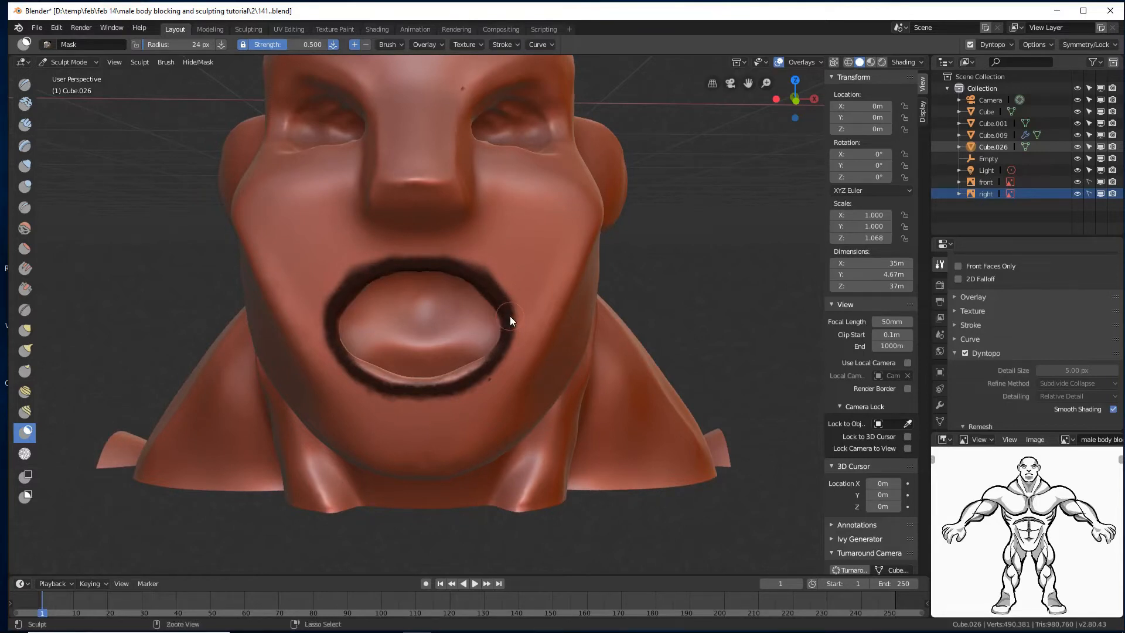
pyautogui.hotkey('ctrl', 'i')
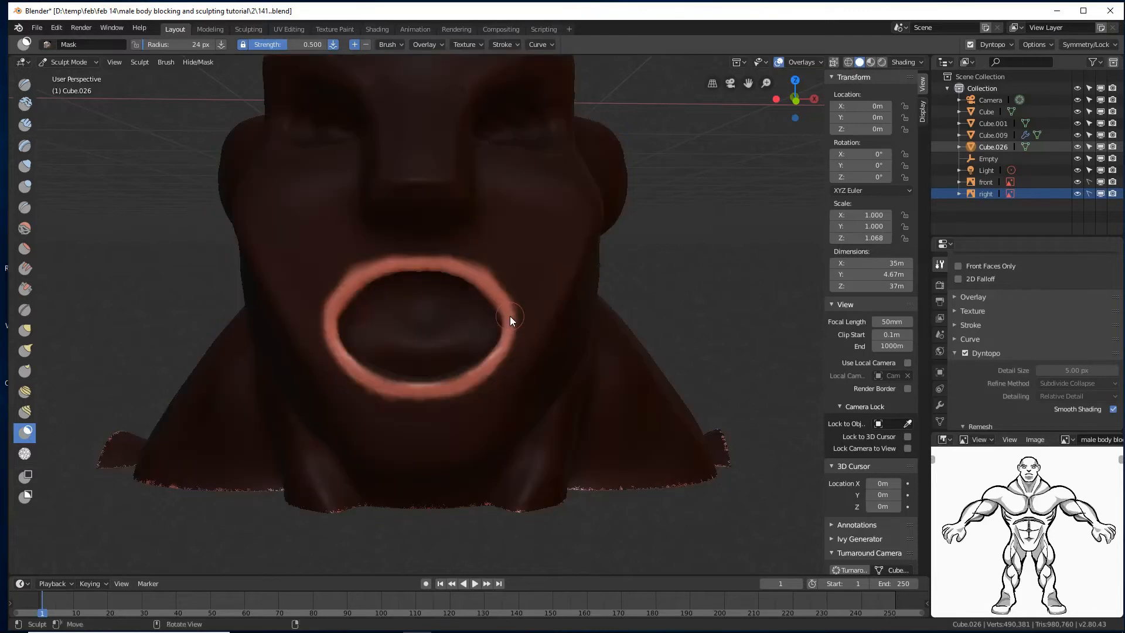
# - Inflate the unmasked ring around the mouth into lips with the Inflate brush at a radius of 60 px
pyautogui.moveTo(531, 296); pyautogui.dragTo(513, 290, button='middle')
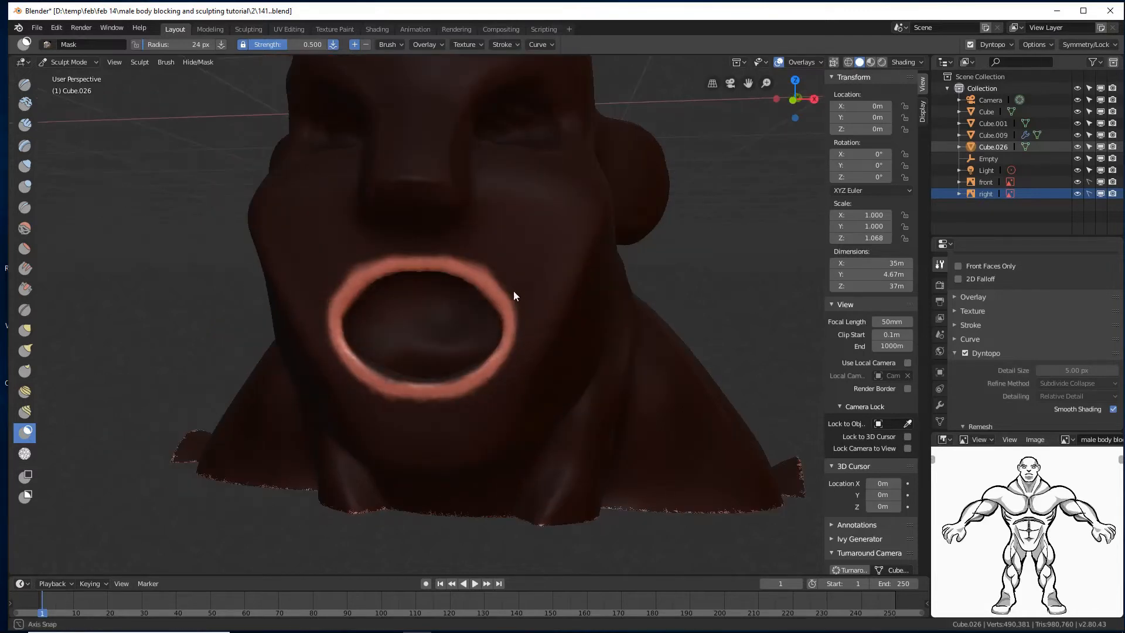
pyautogui.click(24, 167)
pyautogui.press('f')
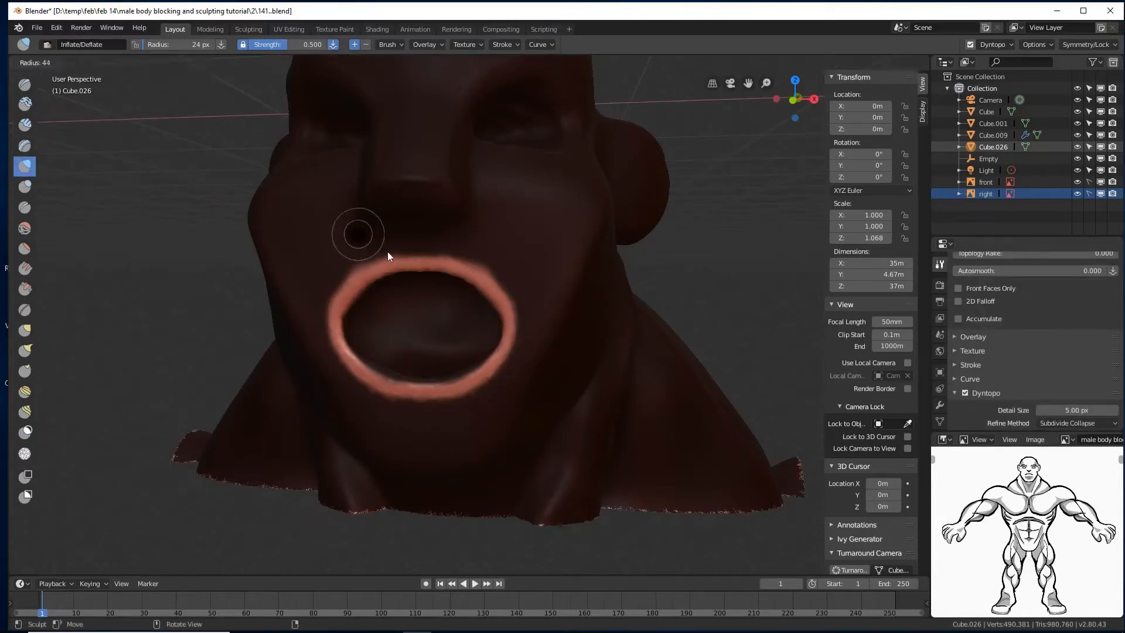
pyautogui.click(390, 256)
pyautogui.moveTo(406, 258)
pyautogui.mouseDown()
pyautogui.moveTo(486, 282)
pyautogui.moveTo(504, 329)
pyautogui.moveTo(468, 381)
pyautogui.moveTo(437, 396)
pyautogui.moveTo(511, 348)
pyautogui.moveTo(480, 283)
pyautogui.moveTo(427, 276)
pyautogui.moveTo(472, 269)
pyautogui.moveTo(497, 376)
pyautogui.moveTo(406, 393)
pyautogui.moveTo(349, 335)
pyautogui.mouseUp()
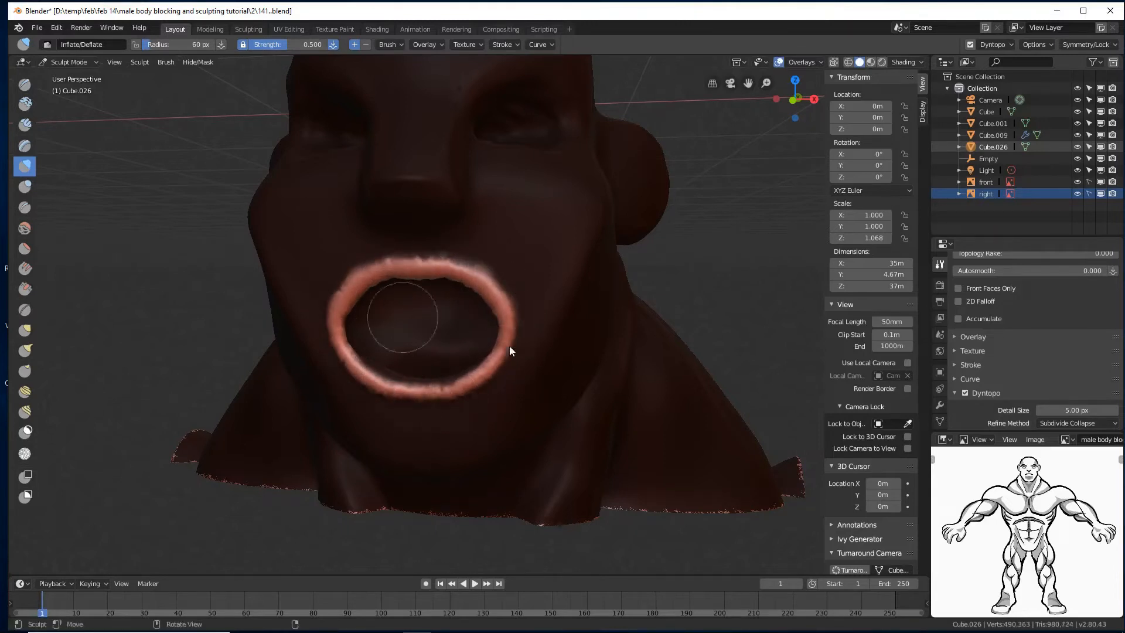
pyautogui.moveTo(509, 346)
pyautogui.mouseDown(button='middle')
pyautogui.moveTo(548, 353)
pyautogui.moveTo(487, 353)
pyautogui.moveTo(469, 366)
pyautogui.mouseUp(button='middle')
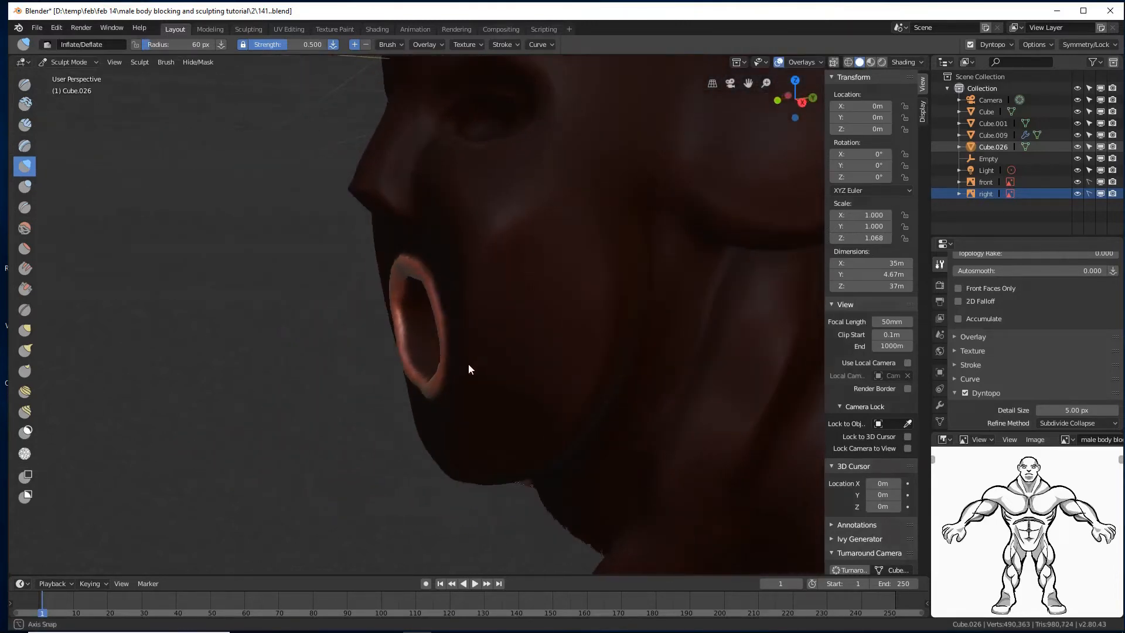
# - Pull the upper and lower lips forward in side view with the Grab brush at a radius of 92 px
pyautogui.click(24, 333)
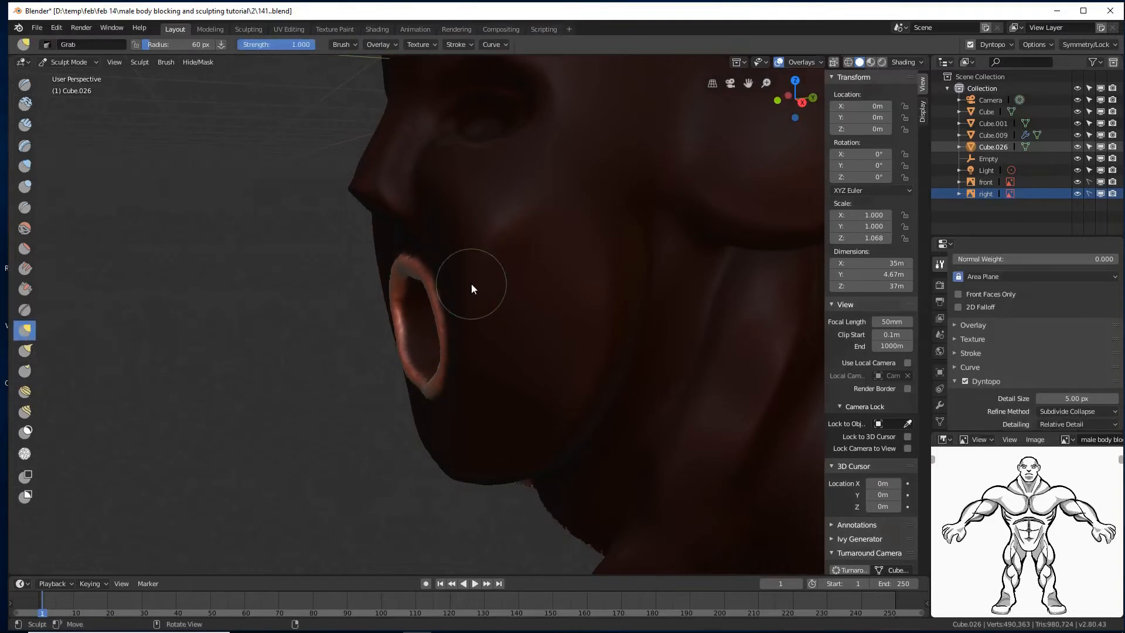
pyautogui.press('f')
pyautogui.click(487, 306)
pyautogui.moveTo(399, 268); pyautogui.dragTo(392, 266)
pyautogui.moveTo(414, 381); pyautogui.dragTo(404, 382)
pyautogui.moveTo(410, 375)
pyautogui.mouseDown(button='middle')
pyautogui.moveTo(453, 355)
pyautogui.moveTo(498, 353)
pyautogui.mouseUp(button='middle')
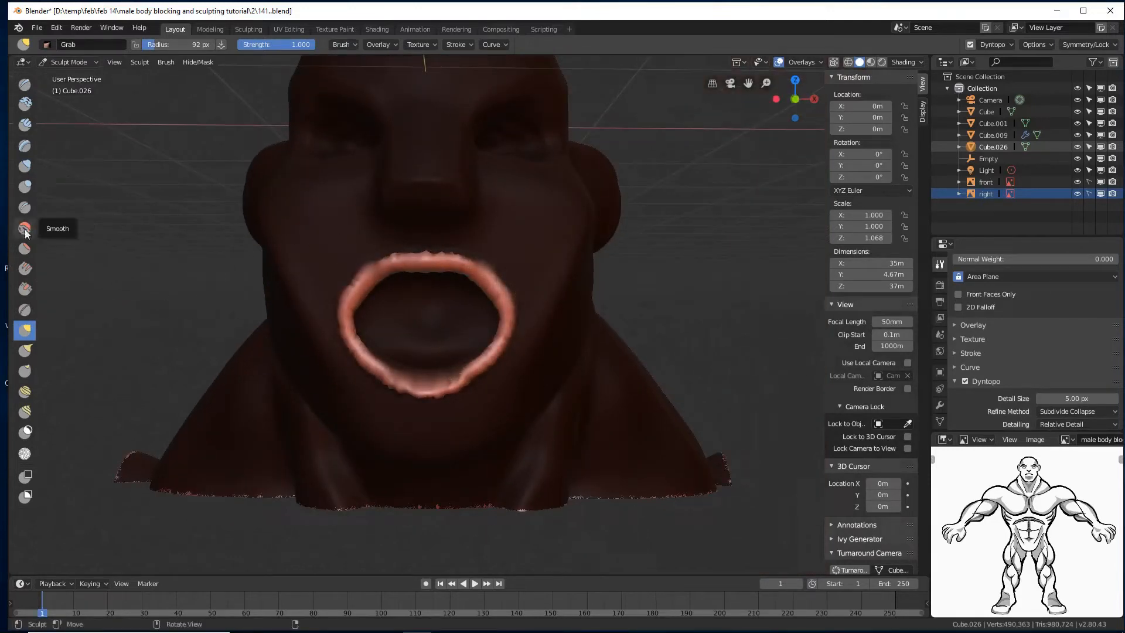
# - Flatten the bumpy lip ring around the mouth with the Flatten brush at a radius of 61 px
pyautogui.click(25, 248)
pyautogui.press('f')
pyautogui.click(436, 275)
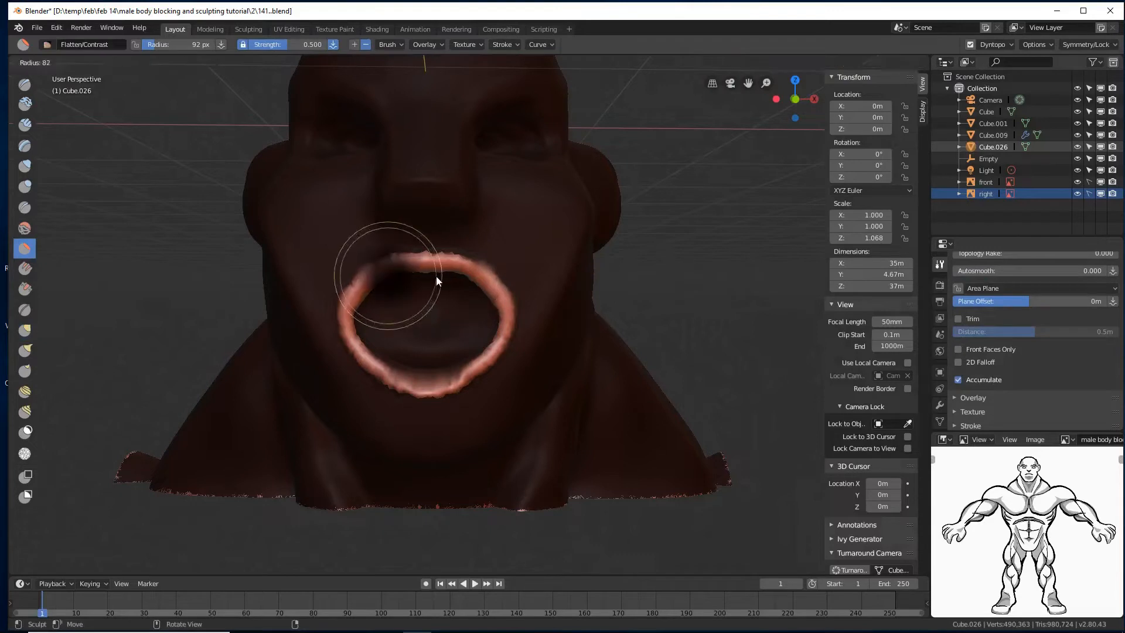
pyautogui.moveTo(436, 276)
pyautogui.mouseDown()
pyautogui.moveTo(423, 276)
pyautogui.moveTo(490, 287)
pyautogui.moveTo(501, 339)
pyautogui.moveTo(426, 394)
pyautogui.mouseUp()
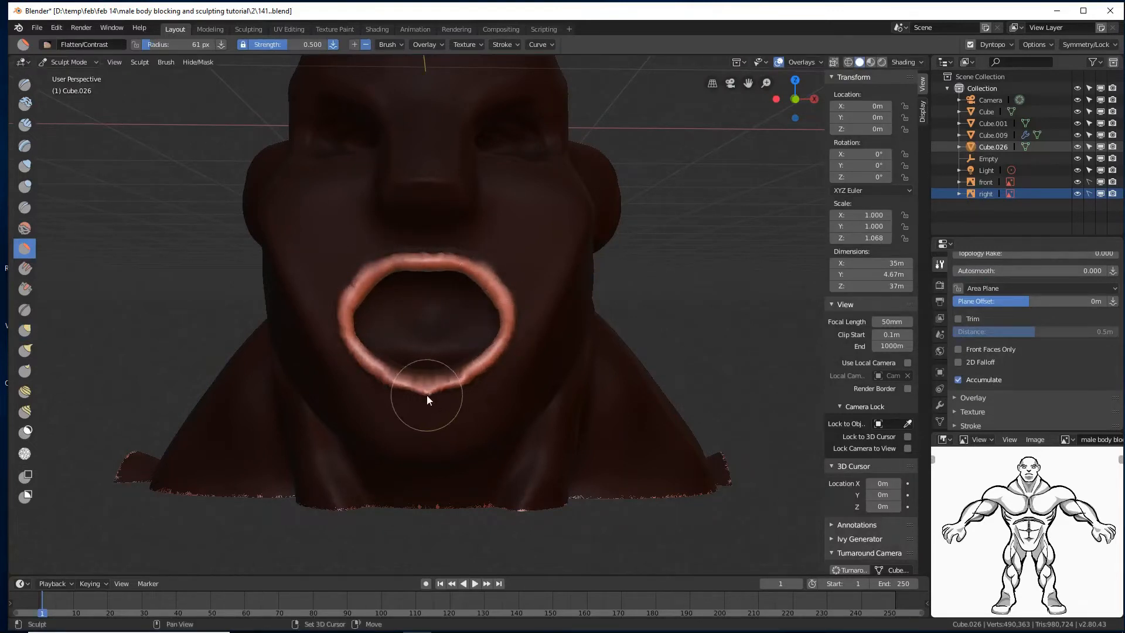
# - Thicken the upper and lower lips with further Inflate strokes at a radius of 61 px, and check their shape
pyautogui.click(25, 168)
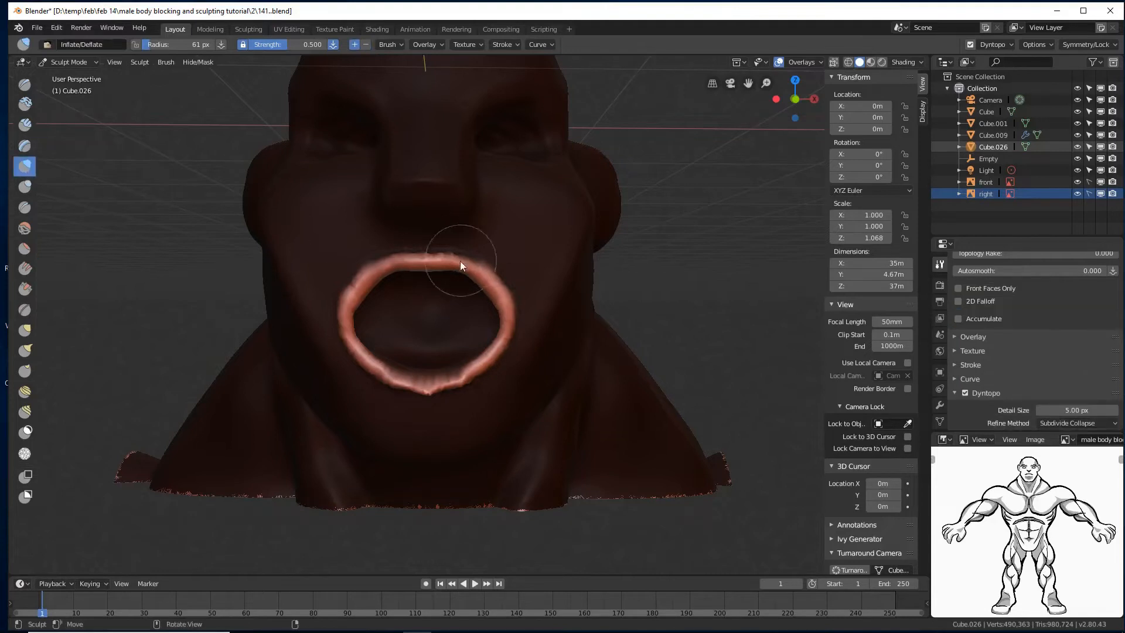
pyautogui.moveTo(434, 262)
pyautogui.mouseDown()
pyautogui.moveTo(360, 290)
pyautogui.moveTo(441, 248)
pyautogui.moveTo(502, 326)
pyautogui.moveTo(403, 392)
pyautogui.moveTo(452, 388)
pyautogui.mouseUp()
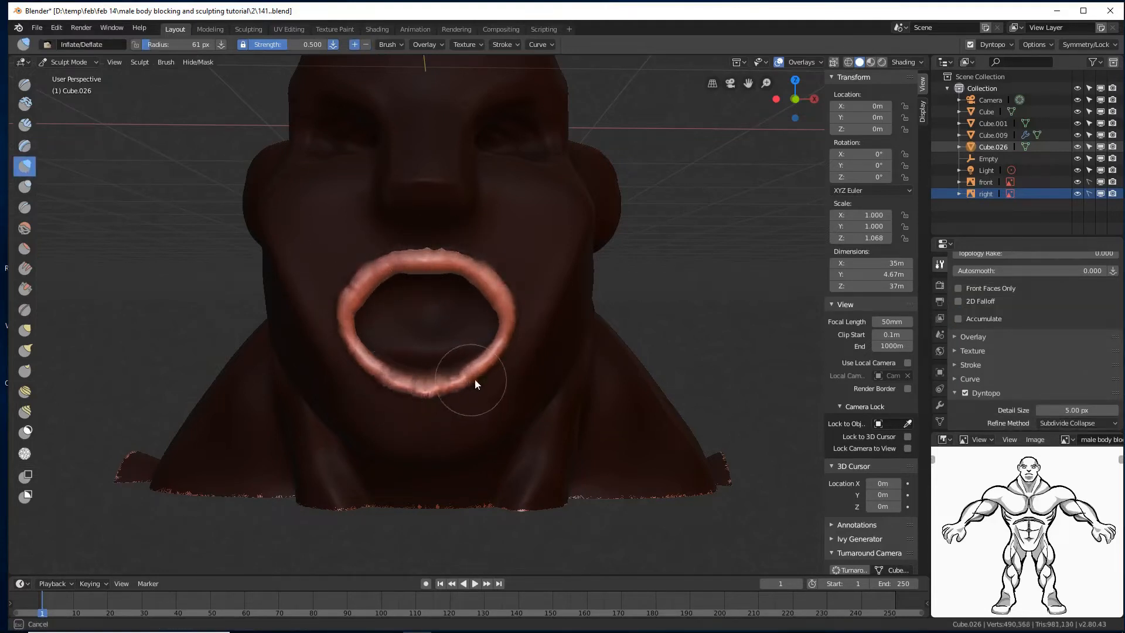
pyautogui.moveTo(571, 332); pyautogui.dragTo(595, 333, button='middle')
pyautogui.scroll(7, 587, 325)
pyautogui.scroll(-8, 587, 329)
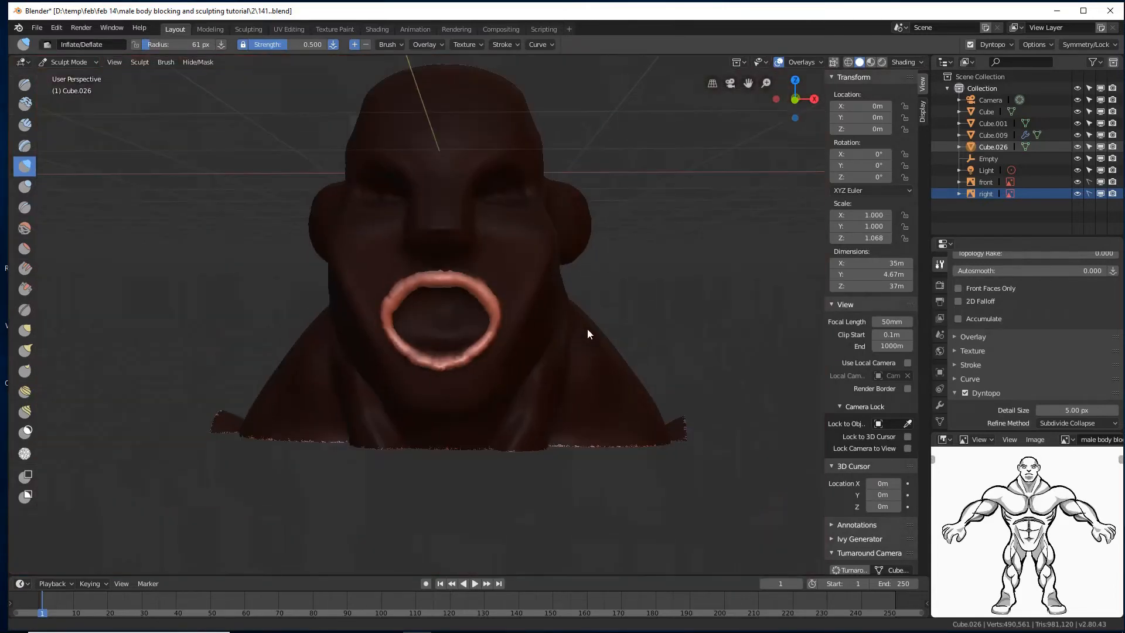
pyautogui.scroll(5, 586, 328)
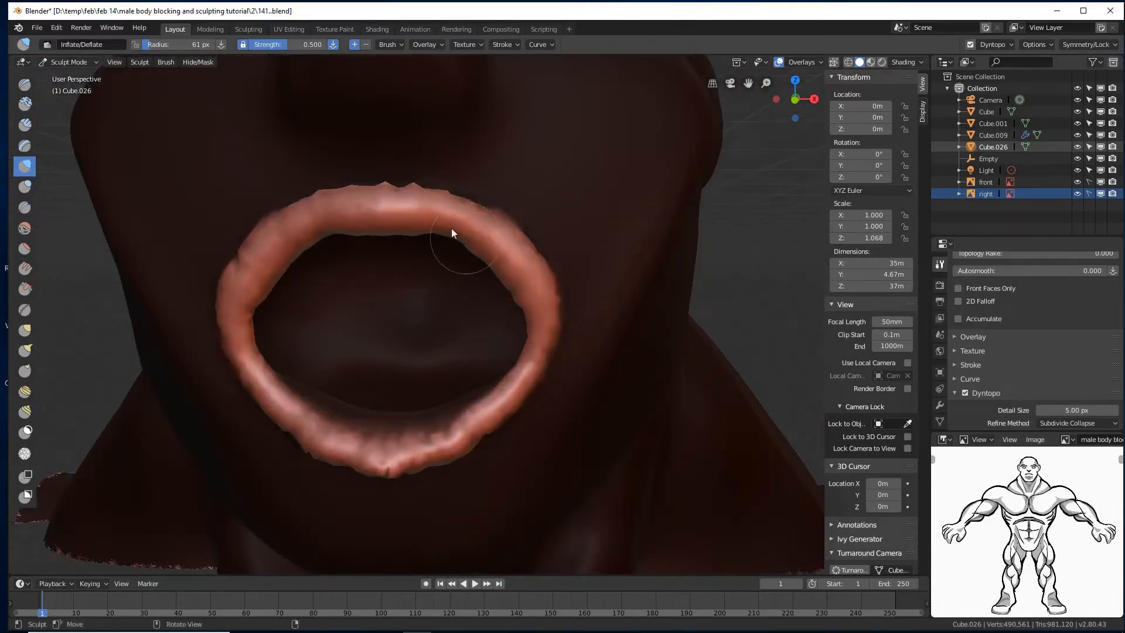
# - Flatten the inner surface of the thickened lips around the mouth opening with the 61 px Flatten brush
pyautogui.click(26, 248)
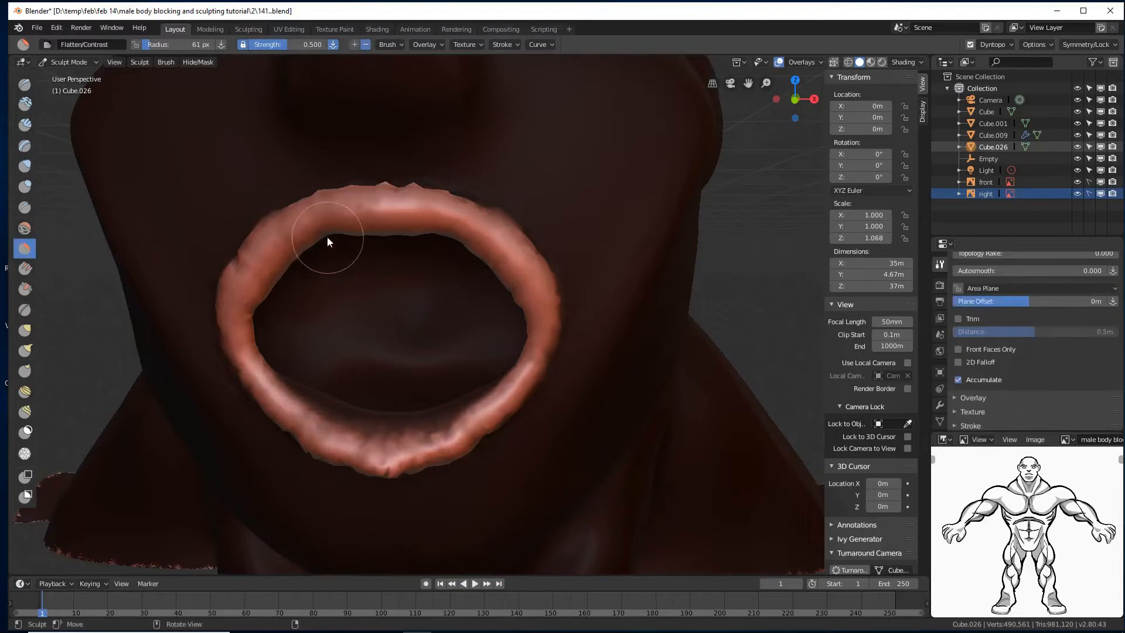
pyautogui.moveTo(334, 232)
pyautogui.mouseDown()
pyautogui.moveTo(357, 216)
pyautogui.moveTo(454, 221)
pyautogui.moveTo(333, 220)
pyautogui.moveTo(280, 260)
pyautogui.moveTo(306, 226)
pyautogui.moveTo(259, 281)
pyautogui.moveTo(273, 406)
pyautogui.moveTo(310, 438)
pyautogui.moveTo(385, 454)
pyautogui.moveTo(431, 448)
pyautogui.mouseUp()
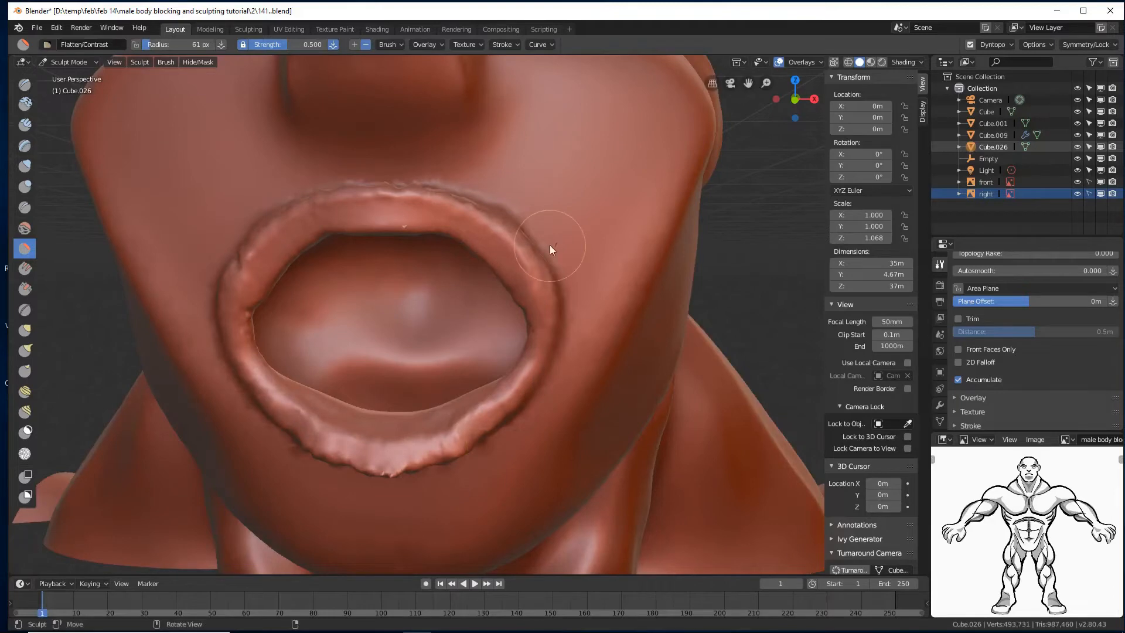
# - Flatten the bumpy outer edge of the lip ring around the mouth with the Flatten brush at a radius of 61 px
pyautogui.moveTo(550, 245)
pyautogui.mouseDown(button='middle')
pyautogui.moveTo(492, 239)
pyautogui.moveTo(509, 260)
pyautogui.mouseUp(button='middle')
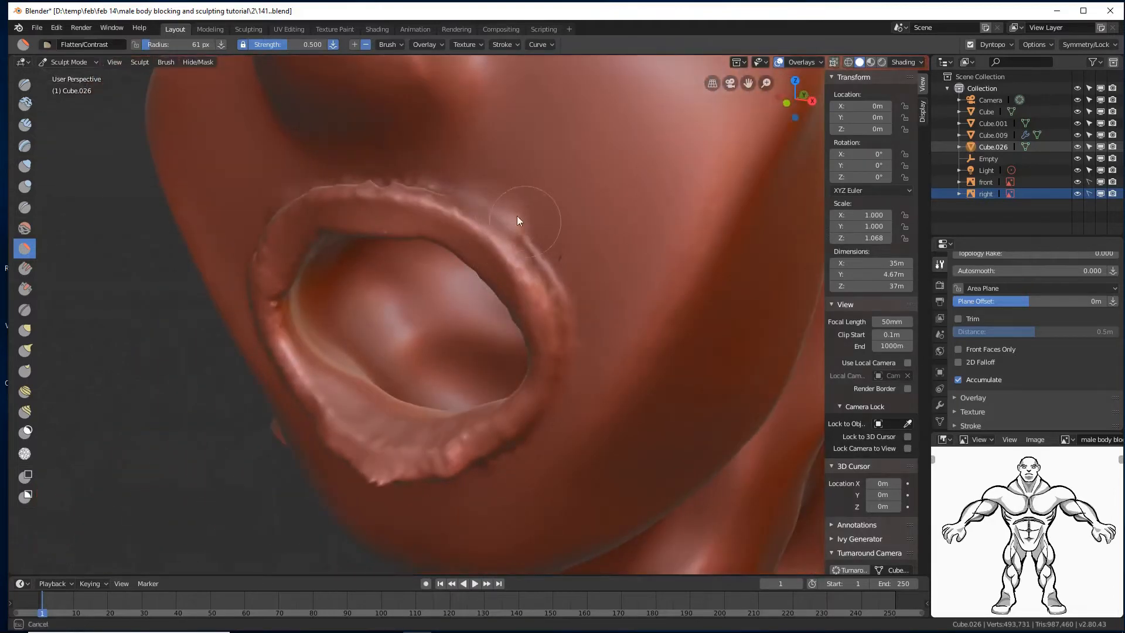
pyautogui.moveTo(516, 216)
pyautogui.mouseDown()
pyautogui.moveTo(442, 177)
pyautogui.moveTo(377, 173)
pyautogui.moveTo(446, 195)
pyautogui.moveTo(549, 268)
pyautogui.moveTo(555, 371)
pyautogui.moveTo(502, 457)
pyautogui.moveTo(354, 471)
pyautogui.moveTo(476, 472)
pyautogui.moveTo(442, 469)
pyautogui.moveTo(534, 427)
pyautogui.moveTo(516, 440)
pyautogui.mouseUp()
pyautogui.moveTo(379, 473); pyautogui.dragTo(328, 375, button='middle')
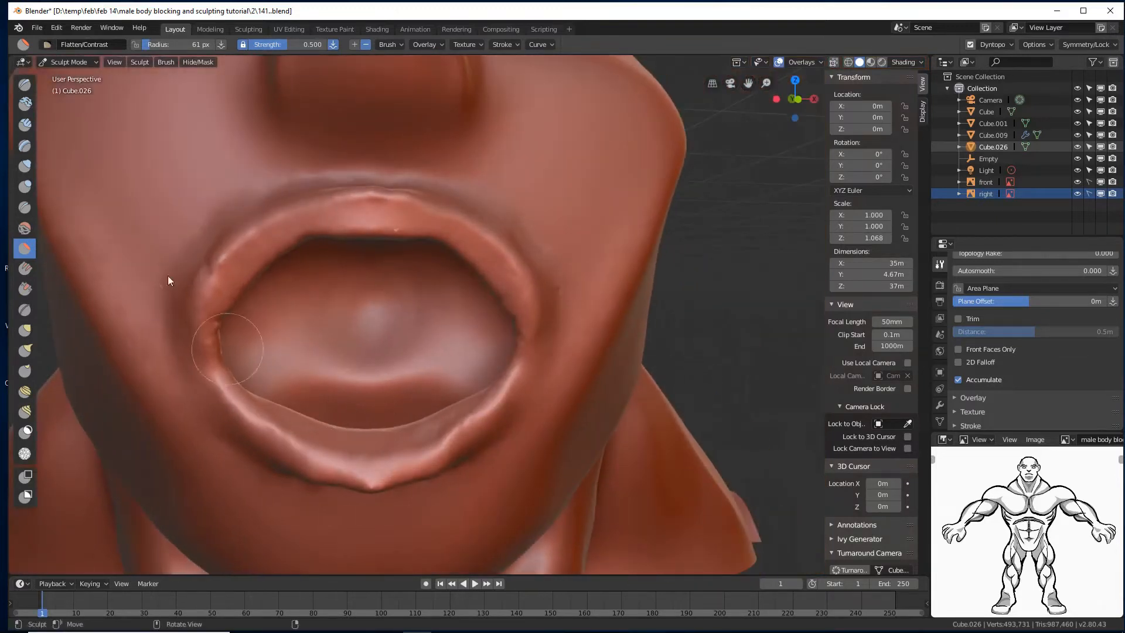
# - Crease the outer contour of both lips and the mouth corners with the Crease brush at a radius of 61 px
pyautogui.click(26, 205)
pyautogui.moveTo(290, 202)
pyautogui.mouseDown()
pyautogui.moveTo(356, 198)
pyautogui.moveTo(287, 213)
pyautogui.moveTo(185, 297)
pyautogui.moveTo(234, 429)
pyautogui.moveTo(297, 473)
pyautogui.moveTo(361, 489)
pyautogui.mouseUp()
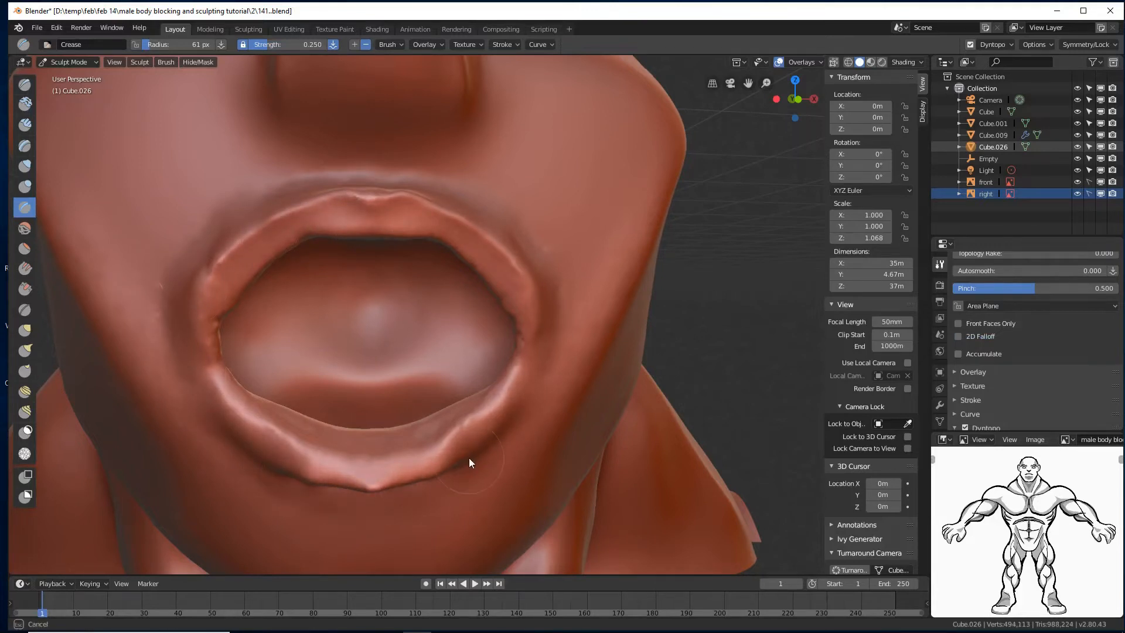
pyautogui.moveTo(469, 458)
pyautogui.mouseDown(button='middle')
pyautogui.moveTo(458, 420)
pyautogui.moveTo(543, 392)
pyautogui.mouseUp(button='middle')
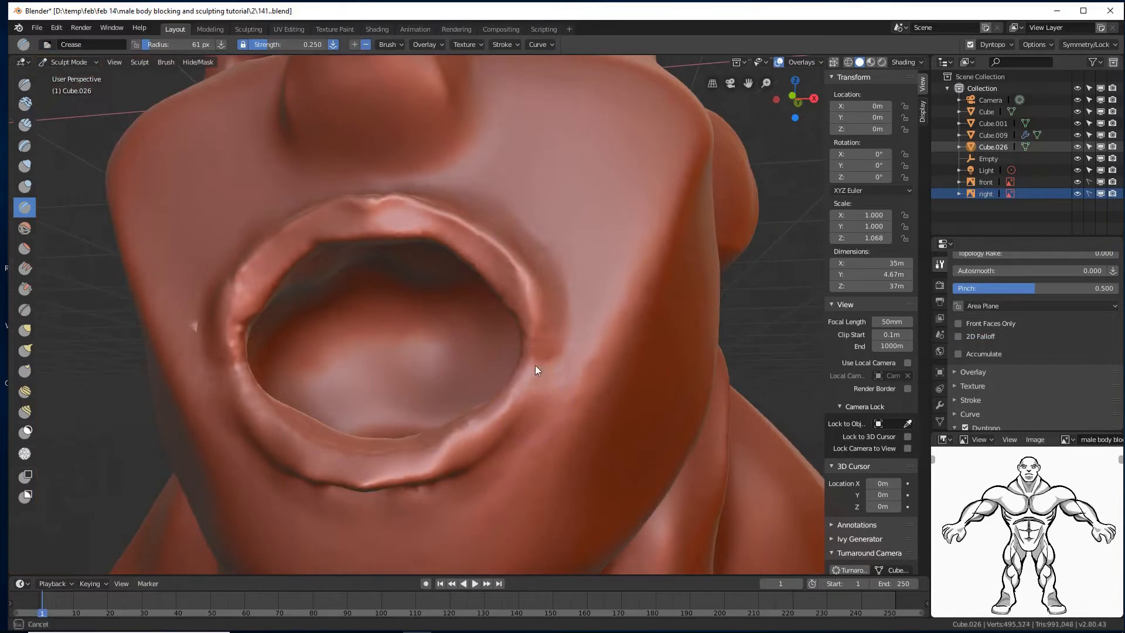
pyautogui.moveTo(557, 361)
pyautogui.mouseDown()
pyautogui.moveTo(533, 359)
pyautogui.moveTo(520, 406)
pyautogui.moveTo(457, 470)
pyautogui.mouseUp()
pyautogui.moveTo(494, 427)
pyautogui.mouseDown()
pyautogui.moveTo(437, 465)
pyautogui.moveTo(388, 472)
pyautogui.moveTo(421, 472)
pyautogui.mouseUp()
pyautogui.moveTo(421, 472)
pyautogui.mouseDown(button='middle')
pyautogui.moveTo(462, 476)
pyautogui.moveTo(540, 284)
pyautogui.mouseUp(button='middle')
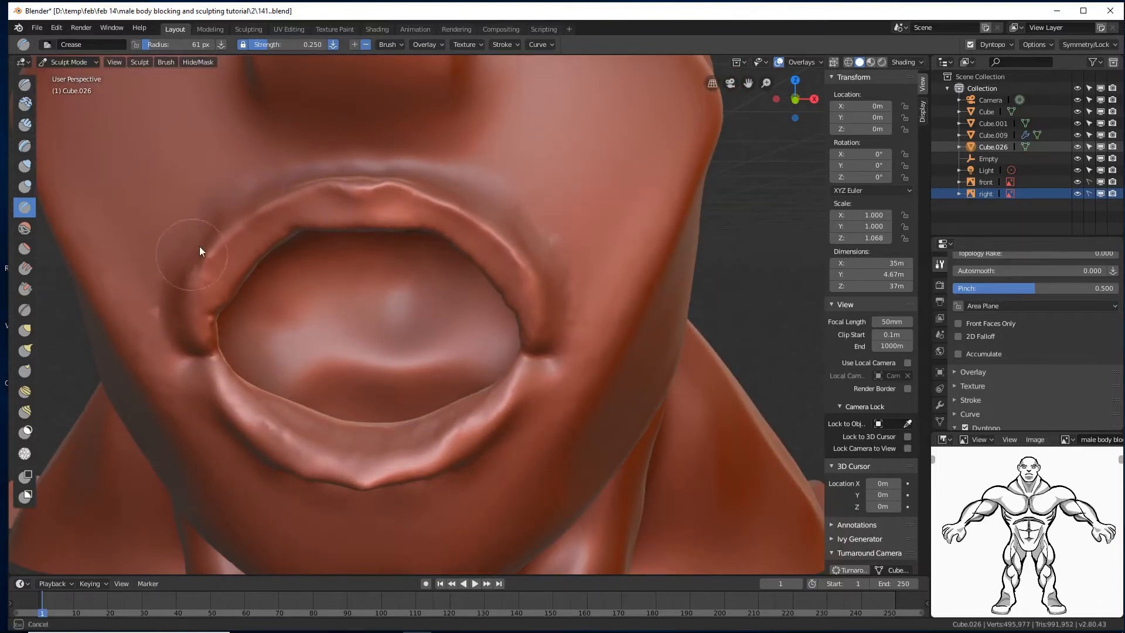
pyautogui.scroll(-5, 612, 240)
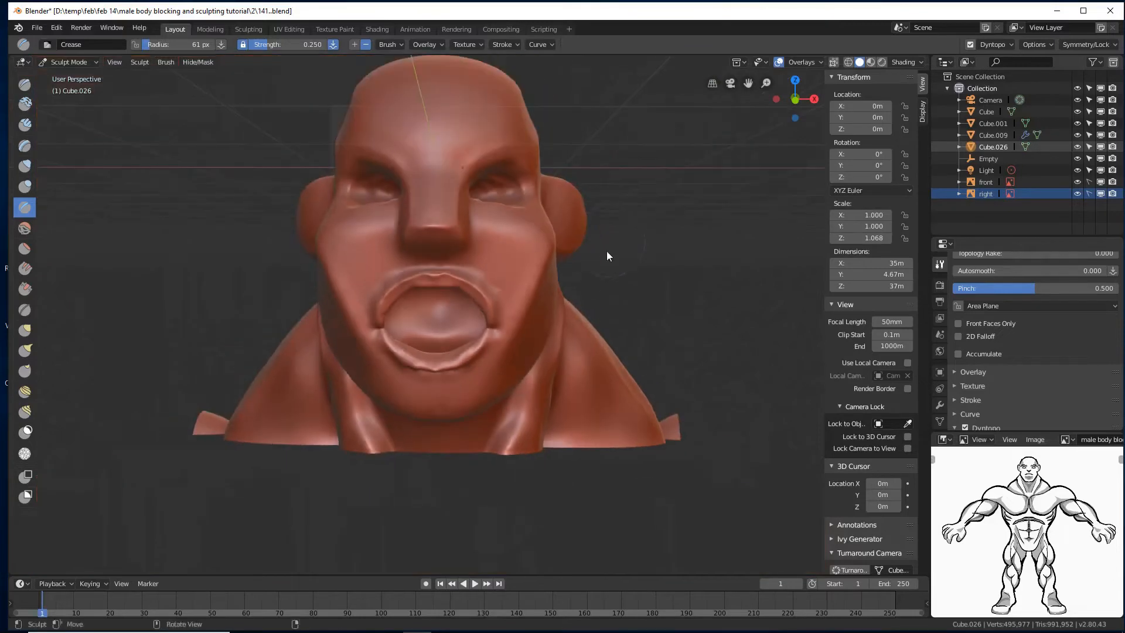
# - Pull the upper and lower lips forward from the side with the Grab brush at a radius of 107 px
pyautogui.moveTo(606, 250); pyautogui.dragTo(505, 256, button='middle')
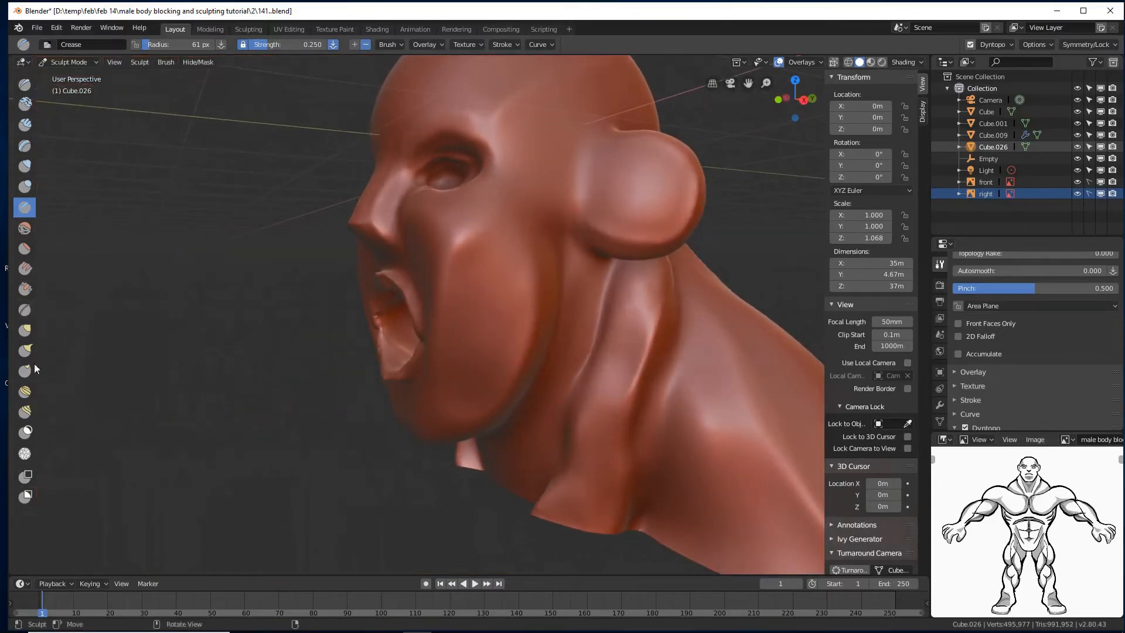
pyautogui.click(25, 331)
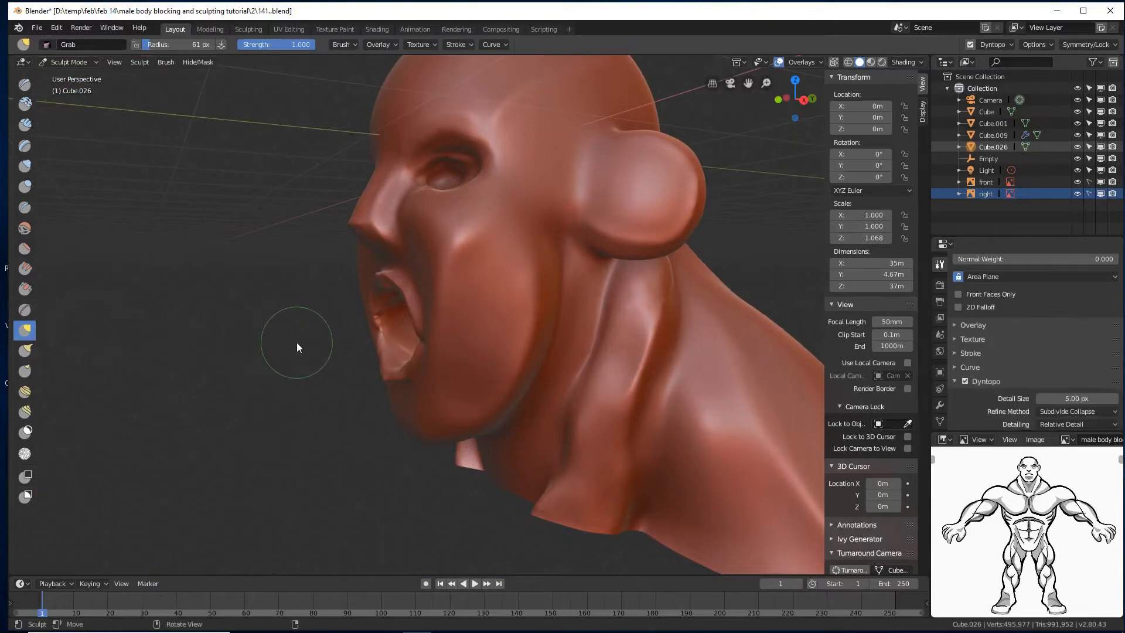
pyautogui.press('f')
pyautogui.click(309, 361)
pyautogui.moveTo(395, 339); pyautogui.dragTo(422, 353, button='middle')
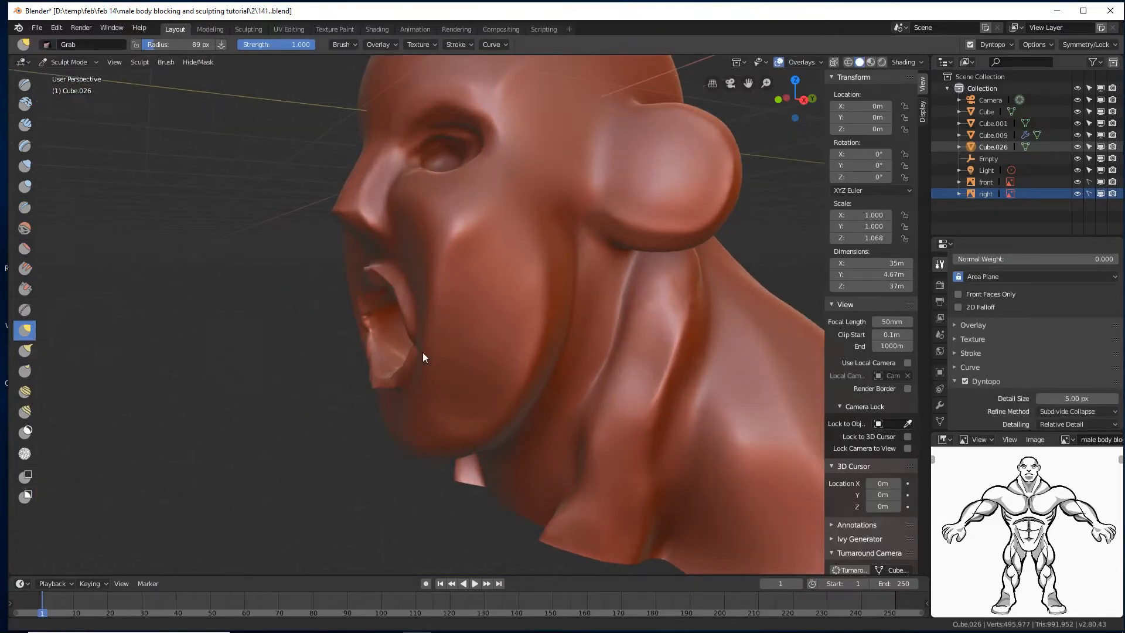
pyautogui.press('f')
pyautogui.click(422, 336)
pyautogui.moveTo(380, 276)
pyautogui.mouseDown(button='middle')
pyautogui.moveTo(395, 284)
pyautogui.moveTo(375, 278)
pyautogui.mouseUp(button='middle')
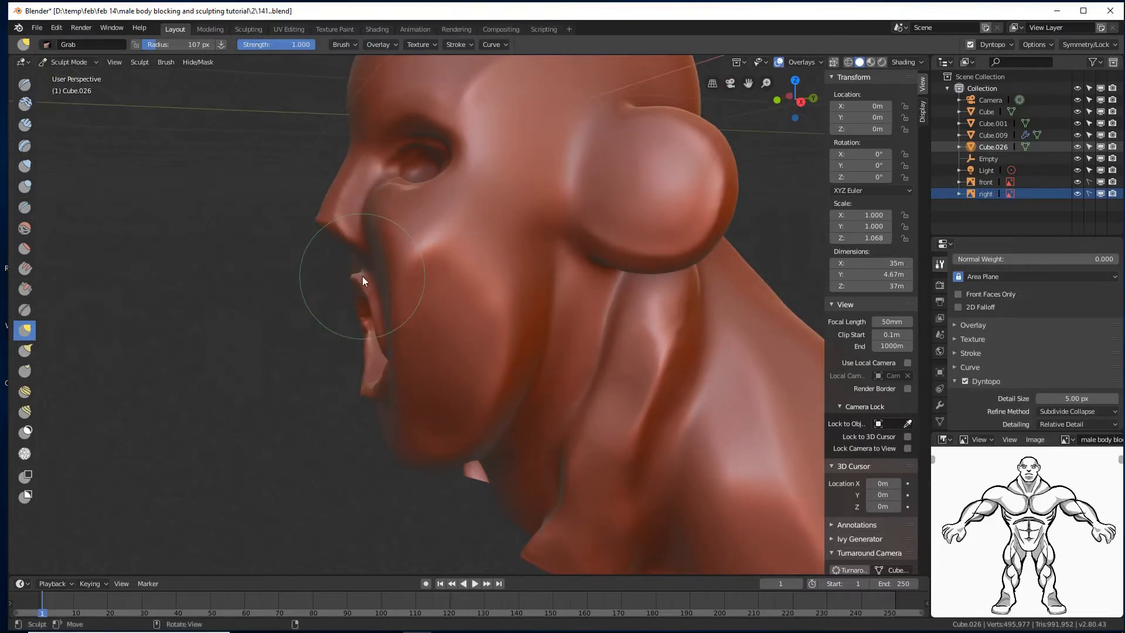
pyautogui.moveTo(362, 275); pyautogui.dragTo(350, 275)
pyautogui.moveTo(351, 274)
pyautogui.mouseDown(button='middle')
pyautogui.moveTo(424, 342)
pyautogui.moveTo(415, 332)
pyautogui.moveTo(361, 402)
pyautogui.mouseUp(button='middle')
pyautogui.moveTo(363, 407); pyautogui.dragTo(336, 379)
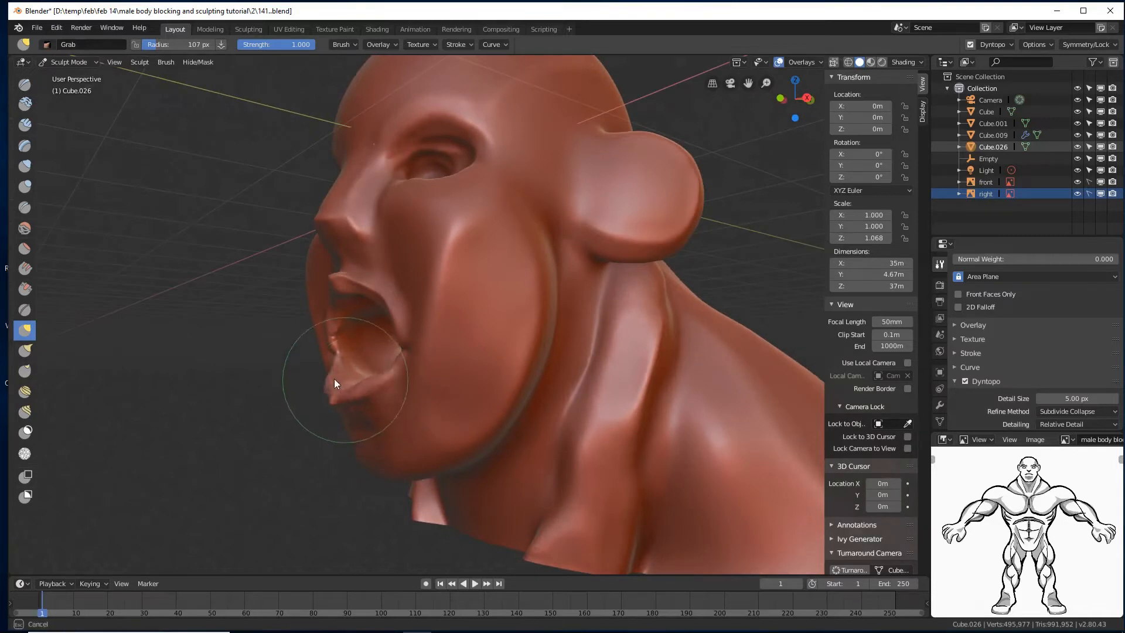
# - Pull the upper lip further forward in side view with the Grab brush at a radius of 137 px
pyautogui.moveTo(335, 384)
pyautogui.mouseDown(button='middle')
pyautogui.moveTo(365, 358)
pyautogui.moveTo(349, 358)
pyautogui.mouseUp(button='middle')
pyautogui.press('f')
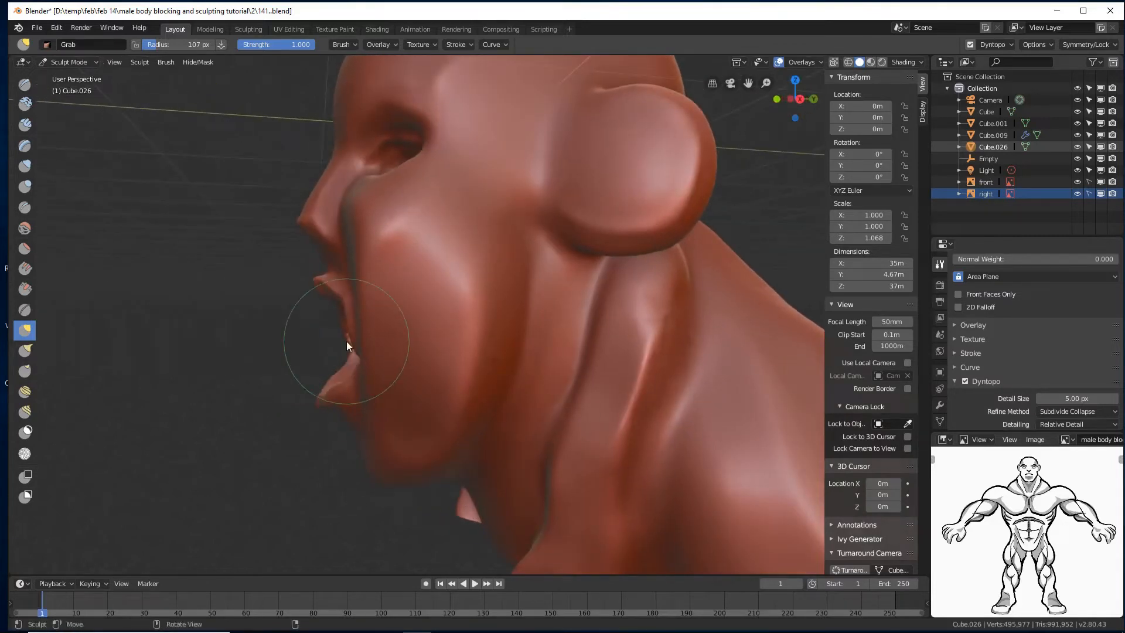
pyautogui.click(363, 356)
pyautogui.moveTo(335, 261); pyautogui.dragTo(325, 267)
# - Pull the nose tip and the chin forward with the Grab brush at a radius of 100 px
pyautogui.press('f')
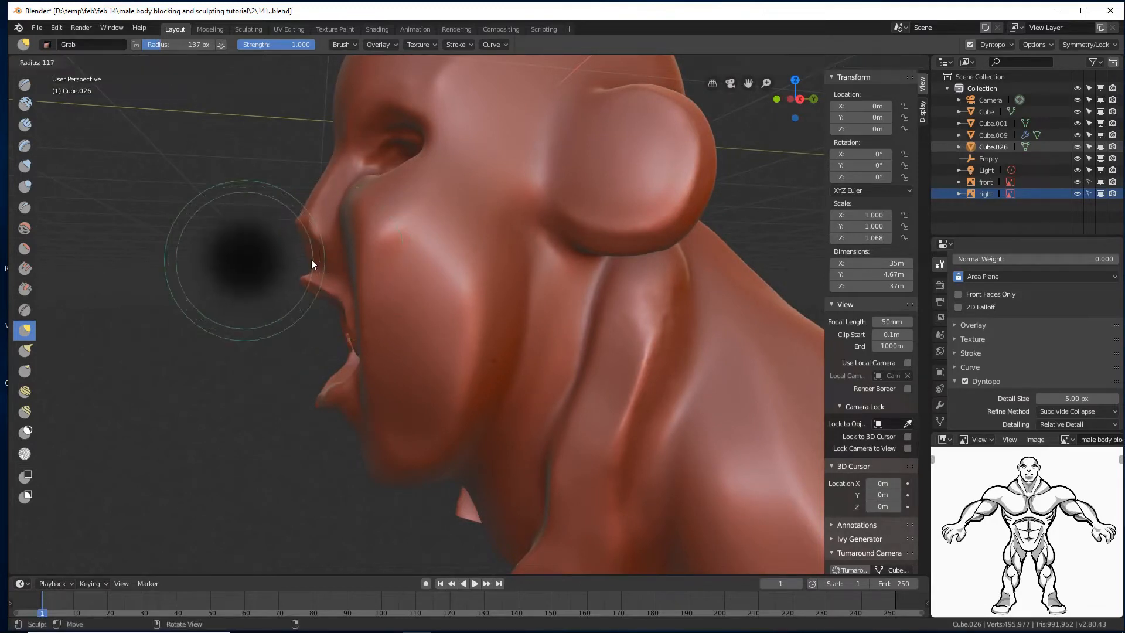
pyautogui.click(303, 258)
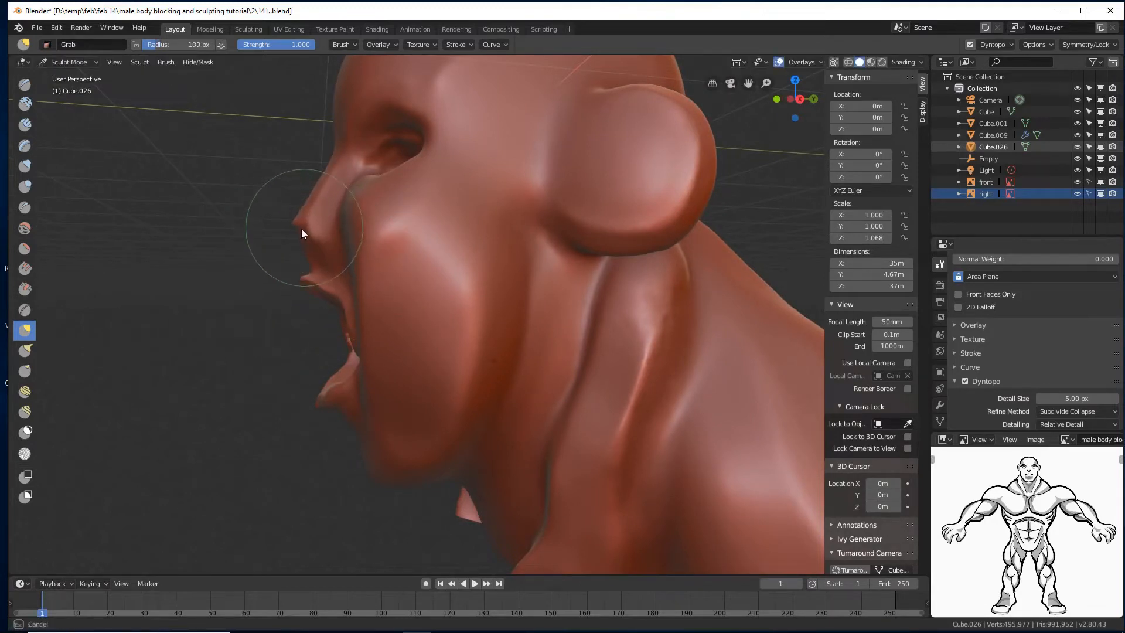
pyautogui.moveTo(296, 230)
pyautogui.mouseDown(button='middle')
pyautogui.moveTo(369, 314)
pyautogui.moveTo(459, 296)
pyautogui.moveTo(479, 326)
pyautogui.moveTo(466, 326)
pyautogui.moveTo(482, 314)
pyautogui.moveTo(392, 364)
pyautogui.moveTo(421, 386)
pyautogui.moveTo(288, 370)
pyautogui.moveTo(300, 366)
pyautogui.moveTo(354, 446)
pyautogui.mouseUp(button='middle')
pyautogui.moveTo(354, 445)
pyautogui.mouseDown()
pyautogui.moveTo(350, 462)
pyautogui.moveTo(337, 462)
pyautogui.mouseUp()
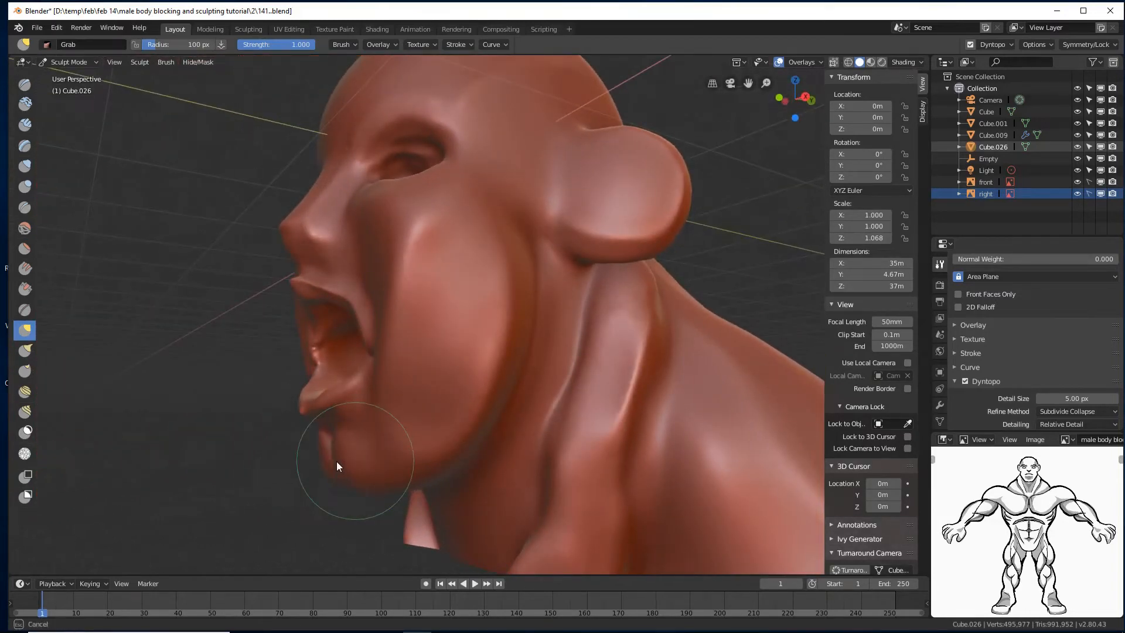
# - Fill out the chin into one rounded mass with the Inflate brush at a radius of 100 px
pyautogui.moveTo(385, 447)
pyautogui.mouseDown(button='middle')
pyautogui.moveTo(435, 446)
pyautogui.moveTo(357, 469)
pyautogui.moveTo(469, 445)
pyautogui.mouseUp(button='middle')
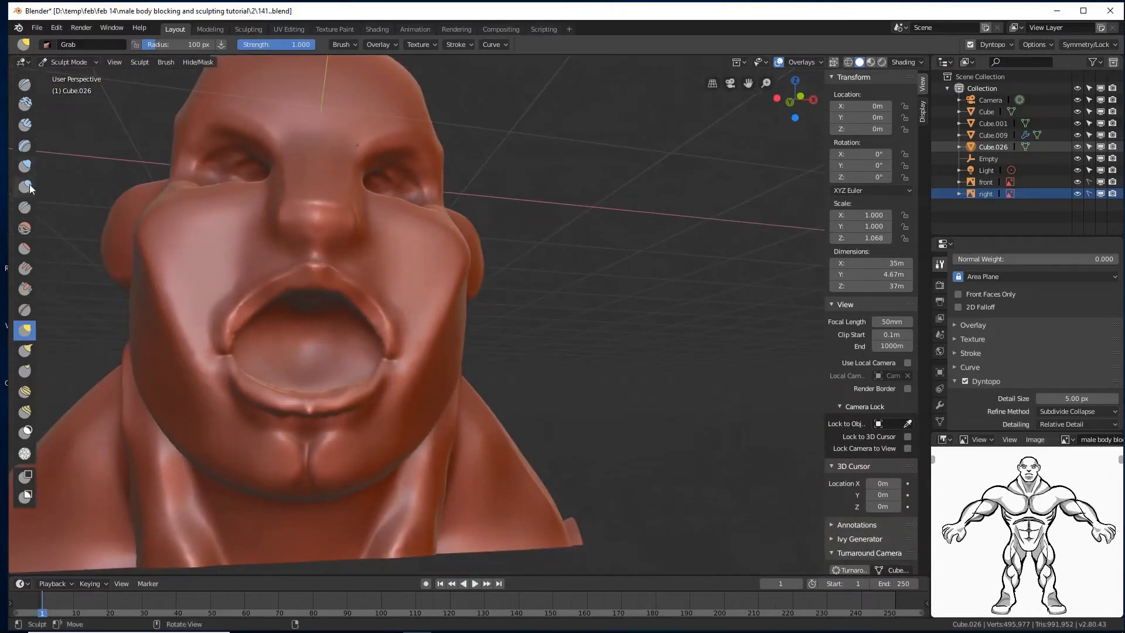
pyautogui.click(27, 168)
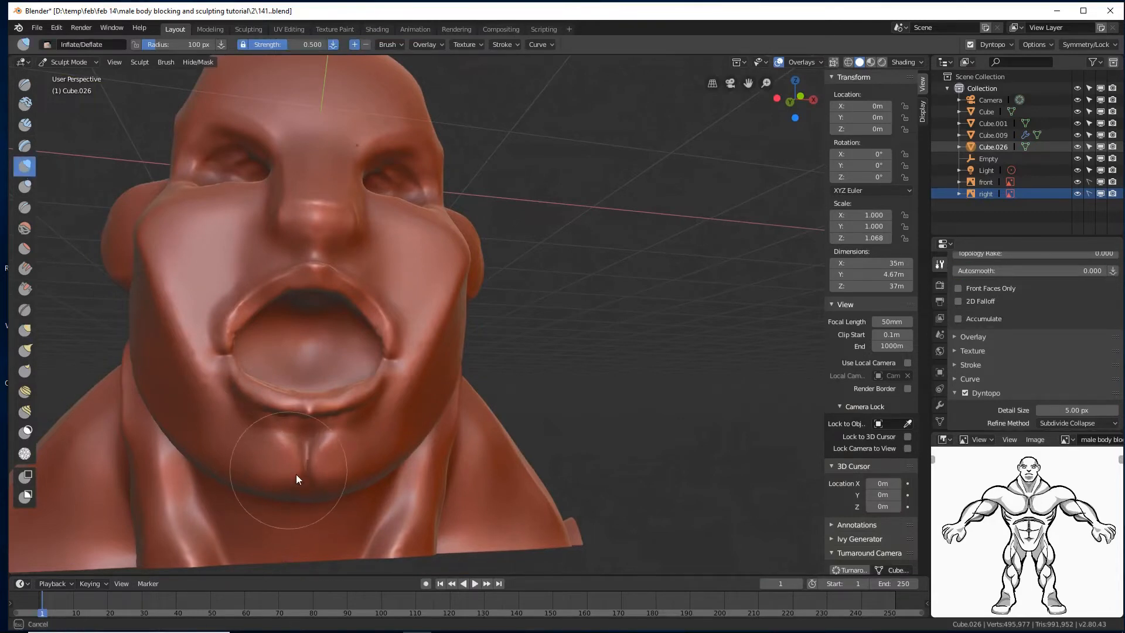
pyautogui.moveTo(296, 475)
pyautogui.mouseDown()
pyautogui.moveTo(346, 472)
pyautogui.moveTo(283, 475)
pyautogui.moveTo(376, 475)
pyautogui.mouseUp()
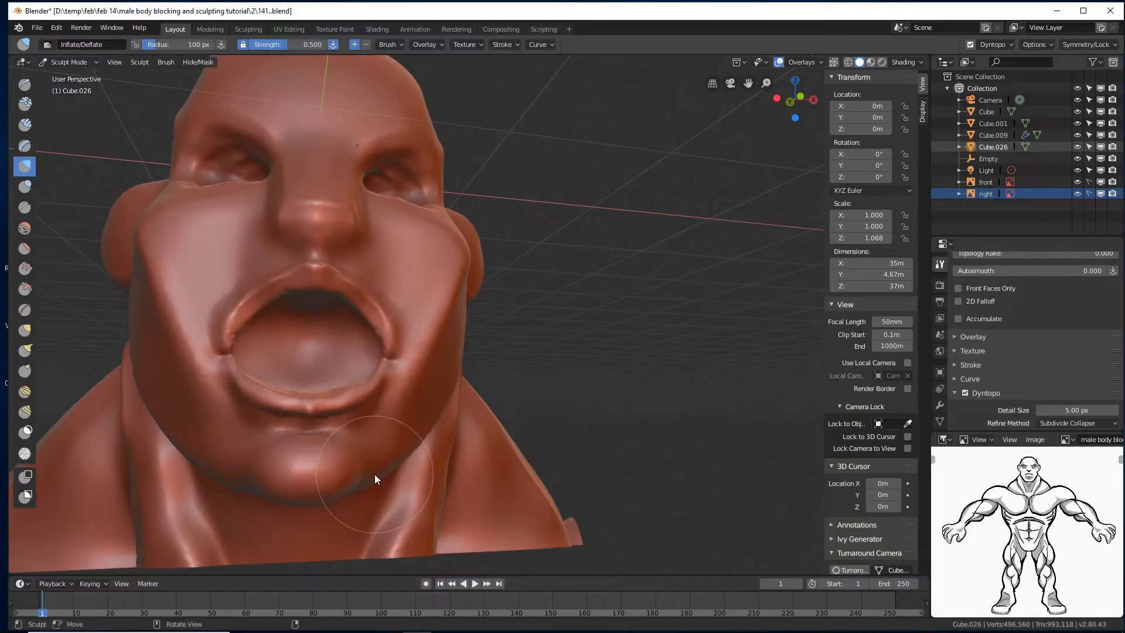
pyautogui.moveTo(374, 473)
pyautogui.mouseDown(button='middle')
pyautogui.moveTo(406, 434)
pyautogui.moveTo(354, 444)
pyautogui.moveTo(465, 306)
pyautogui.moveTo(437, 318)
pyautogui.moveTo(504, 315)
pyautogui.mouseUp(button='middle')
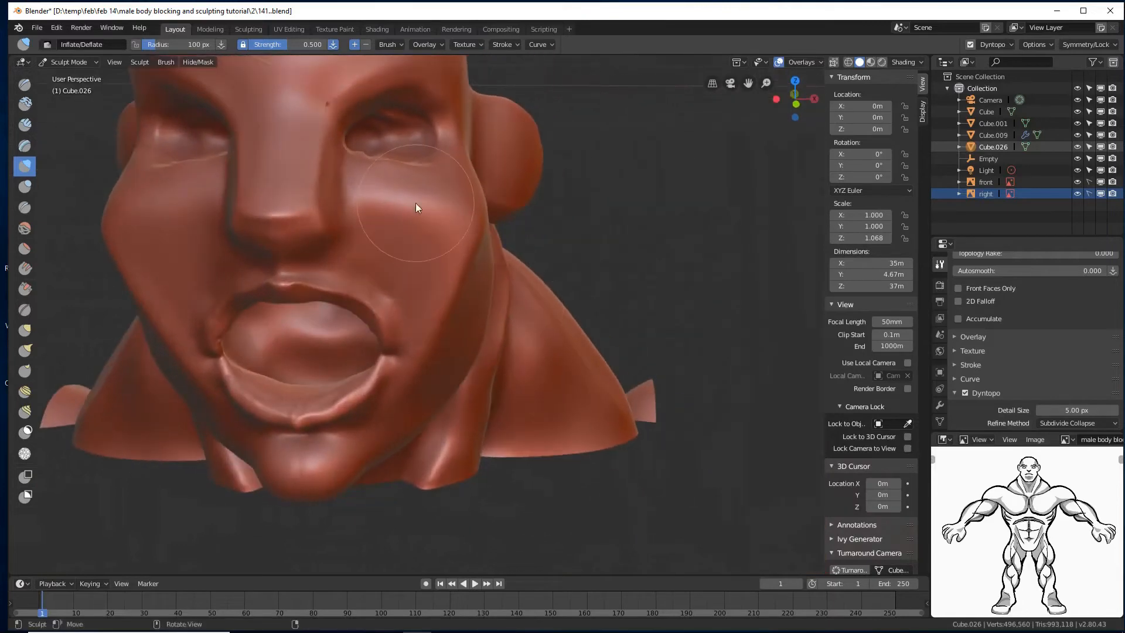
pyautogui.moveTo(416, 203); pyautogui.dragTo(425, 205, button='middle')
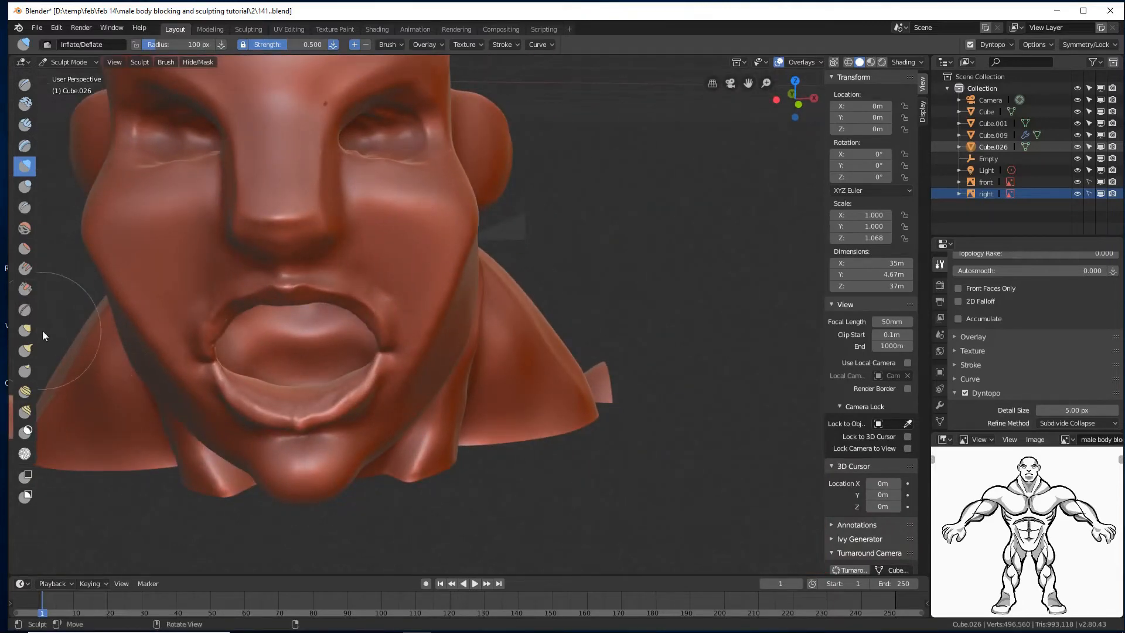
# - Reshape the mouth corner and the upper lip in side view, using the Grab brush at a radius of 112 px
pyautogui.moveTo(375, 319)
pyautogui.mouseDown(button='middle')
pyautogui.moveTo(297, 283)
pyautogui.moveTo(332, 290)
pyautogui.moveTo(244, 291)
pyautogui.moveTo(275, 314)
pyautogui.mouseUp(button='middle')
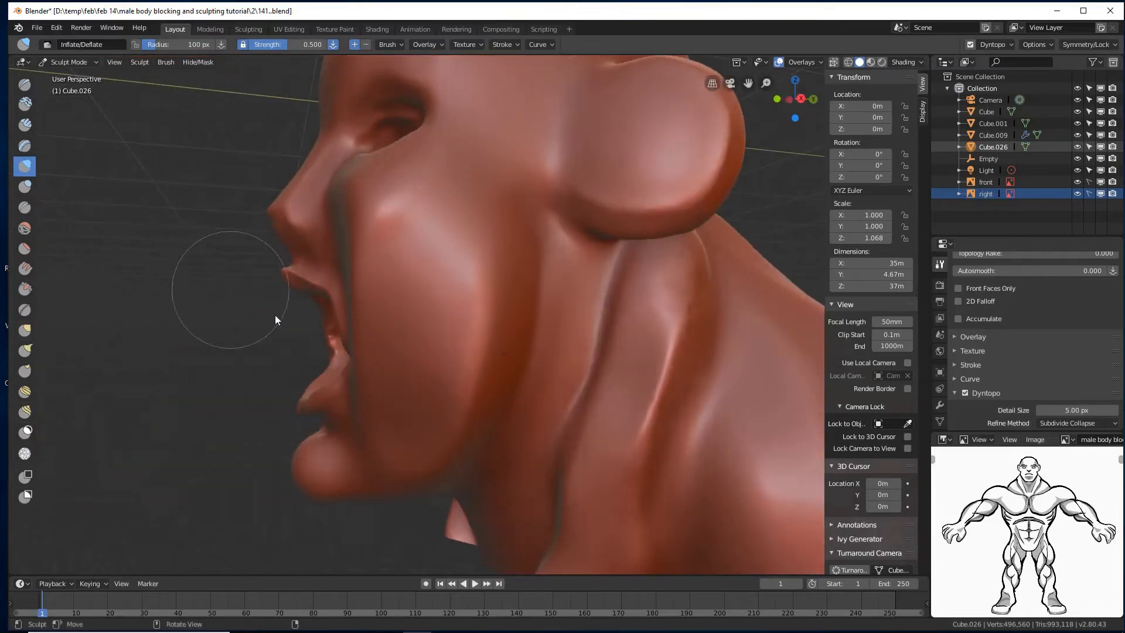
pyautogui.moveTo(359, 346); pyautogui.dragTo(367, 351)
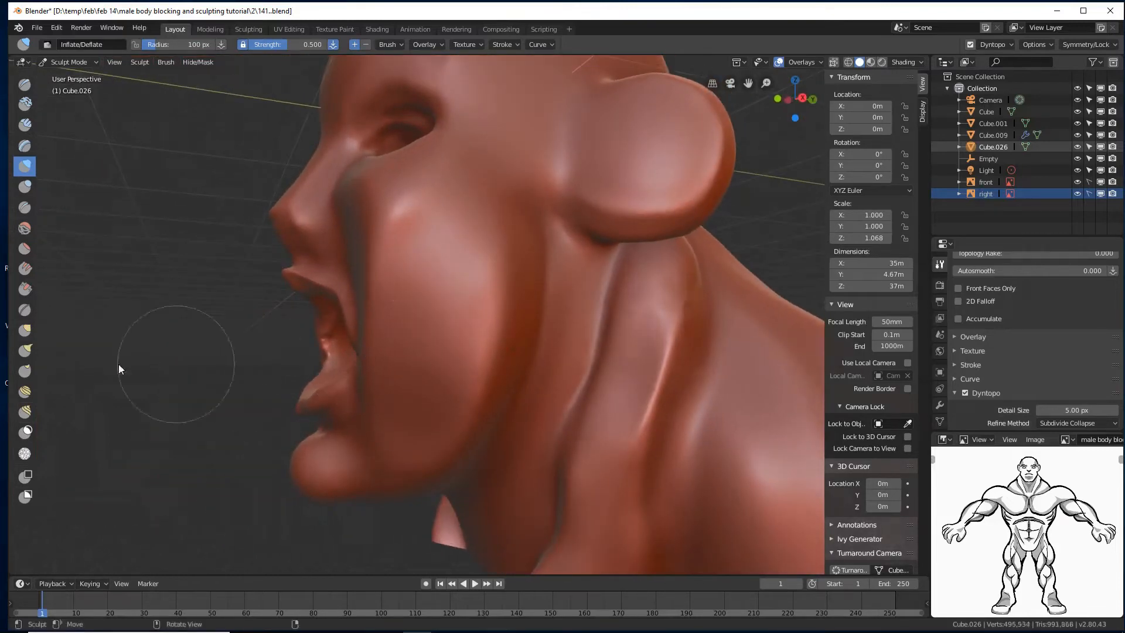
pyautogui.click(25, 330)
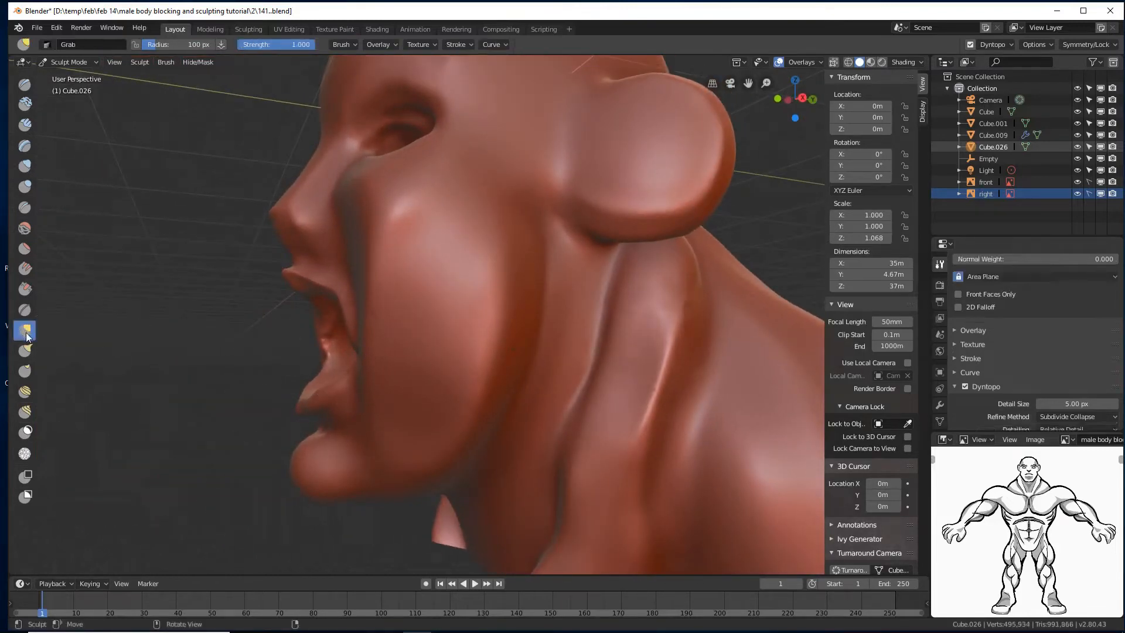
pyautogui.press('f')
pyautogui.click(411, 373)
pyautogui.moveTo(357, 349); pyautogui.dragTo(367, 345)
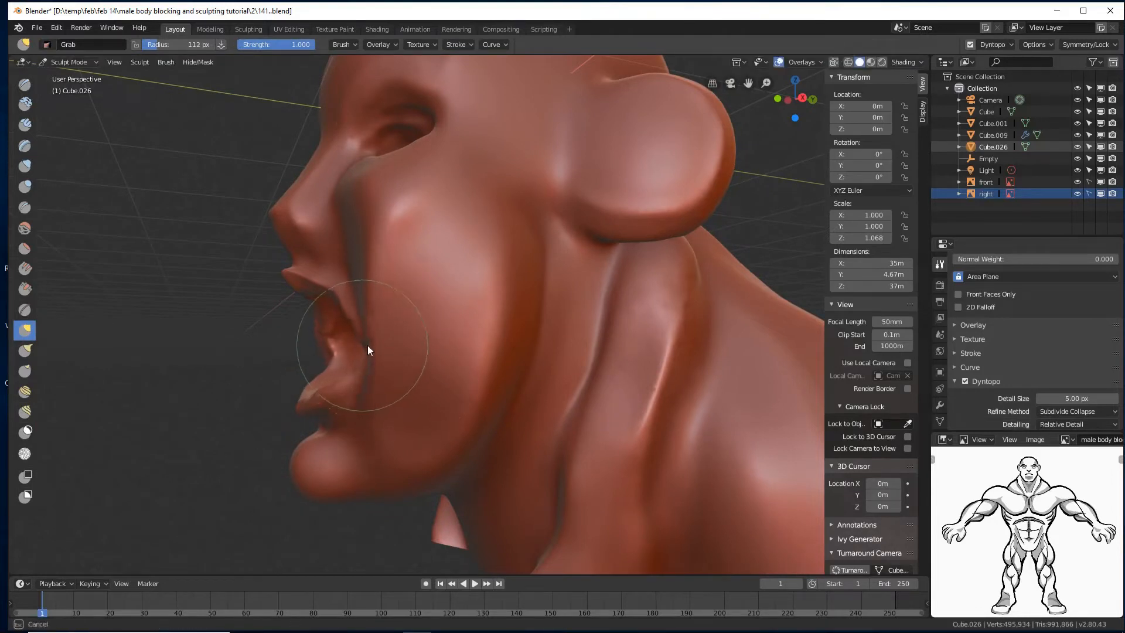
pyautogui.moveTo(299, 280); pyautogui.dragTo(307, 273)
# - Rework the area between the nose and the upper lip with the brush at a radius of 112 px
pyautogui.moveTo(307, 273)
pyautogui.mouseDown(button='middle')
pyautogui.moveTo(431, 269)
pyautogui.moveTo(406, 286)
pyautogui.moveTo(298, 268)
pyautogui.mouseUp(button='middle')
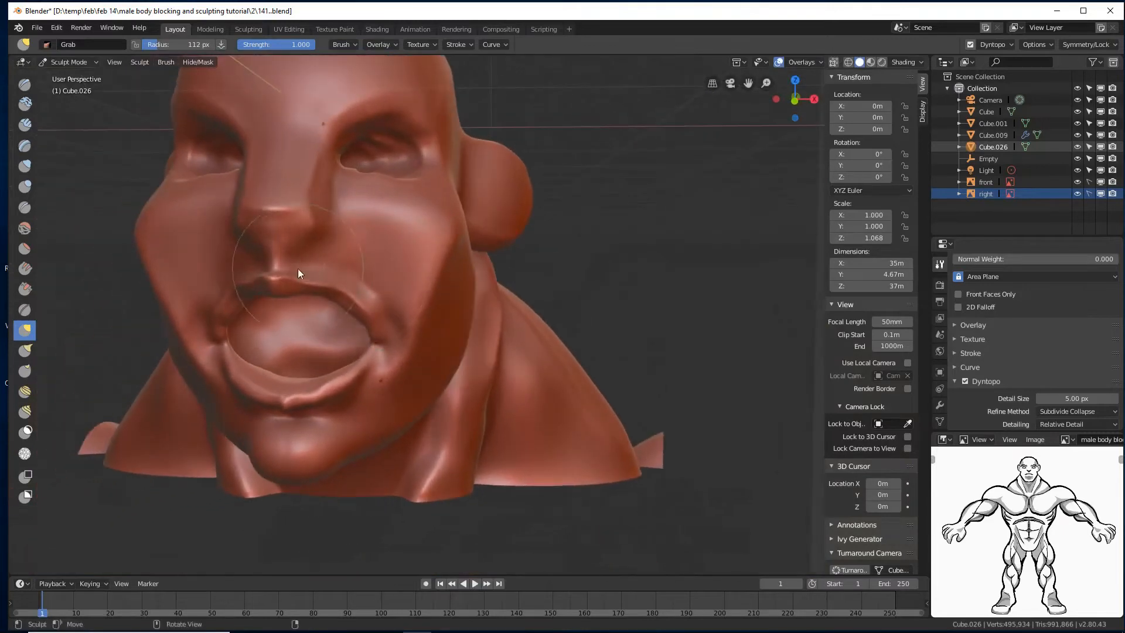
pyautogui.scroll(5, 406, 316)
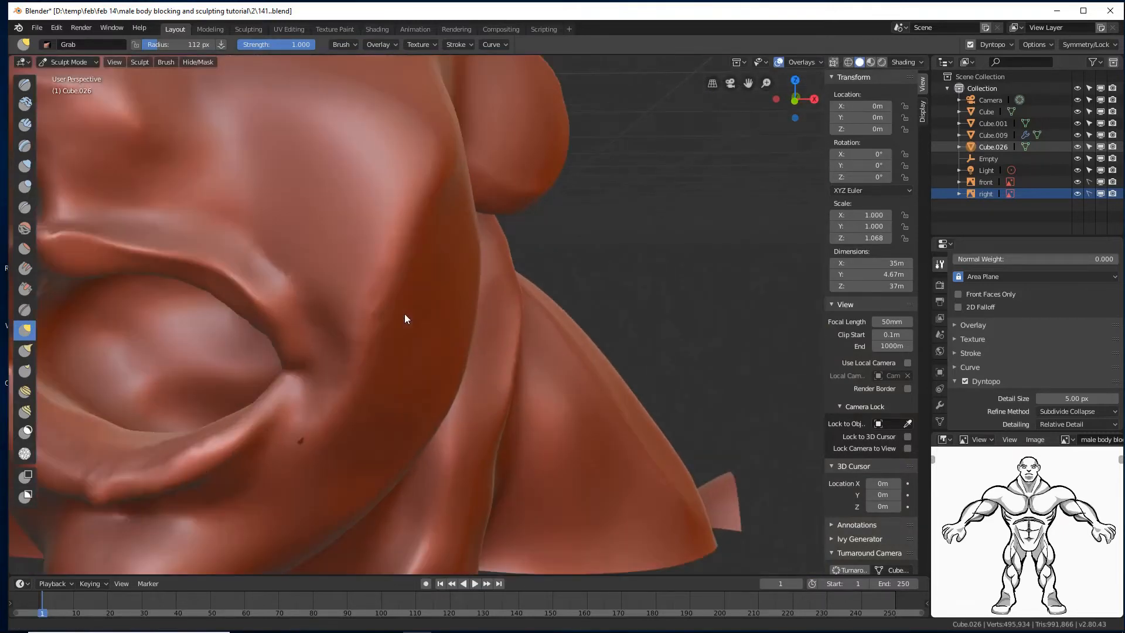
pyautogui.scroll(-5, 382, 293)
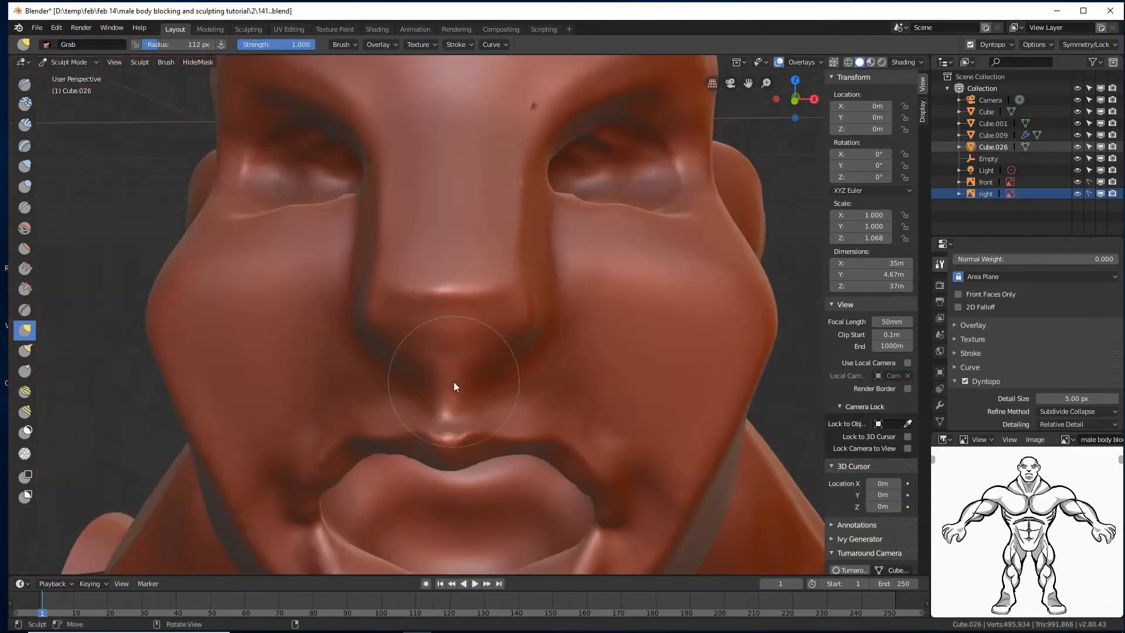
pyautogui.moveTo(454, 385); pyautogui.dragTo(519, 392)
# - Crease the sides and underside of the nose with the Crease brush at a radius of 92 px
pyautogui.moveTo(519, 392)
pyautogui.mouseDown(button='middle')
pyautogui.moveTo(437, 376)
pyautogui.moveTo(491, 388)
pyautogui.mouseUp(button='middle')
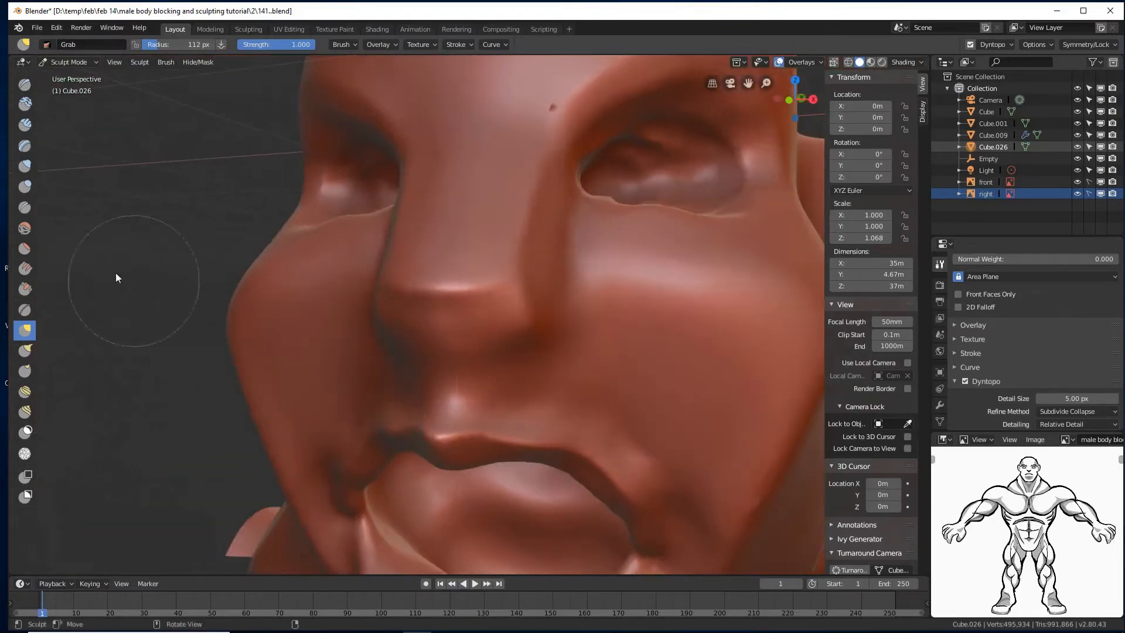
pyautogui.click(24, 207)
pyautogui.press('f')
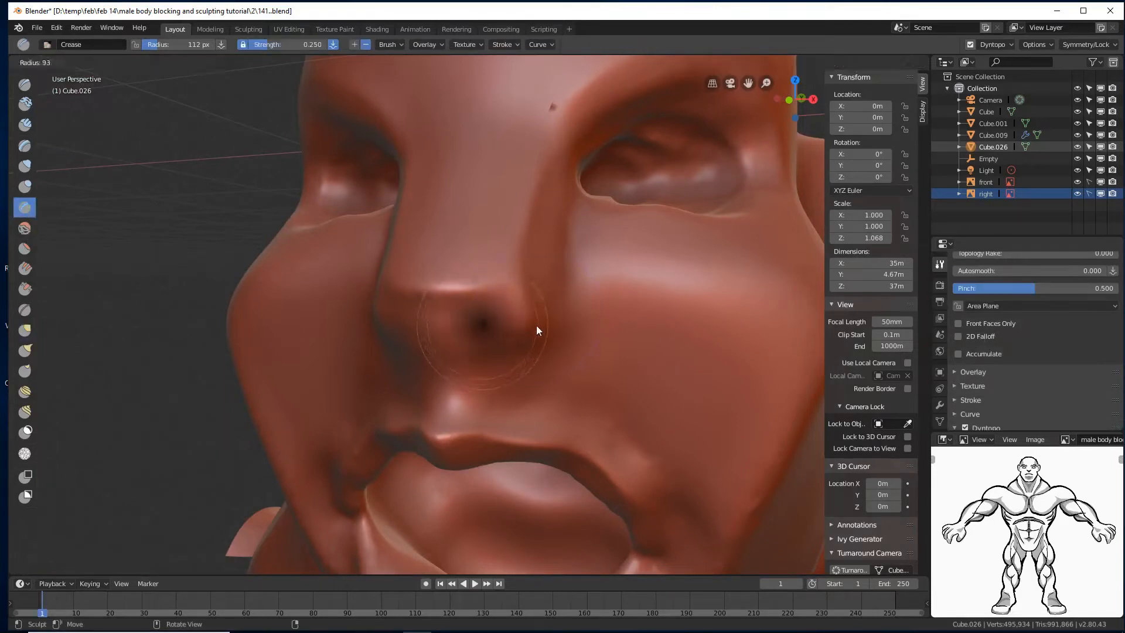
pyautogui.click(536, 325)
pyautogui.moveTo(564, 287)
pyautogui.mouseDown()
pyautogui.moveTo(546, 350)
pyautogui.moveTo(501, 372)
pyautogui.moveTo(526, 371)
pyautogui.mouseUp()
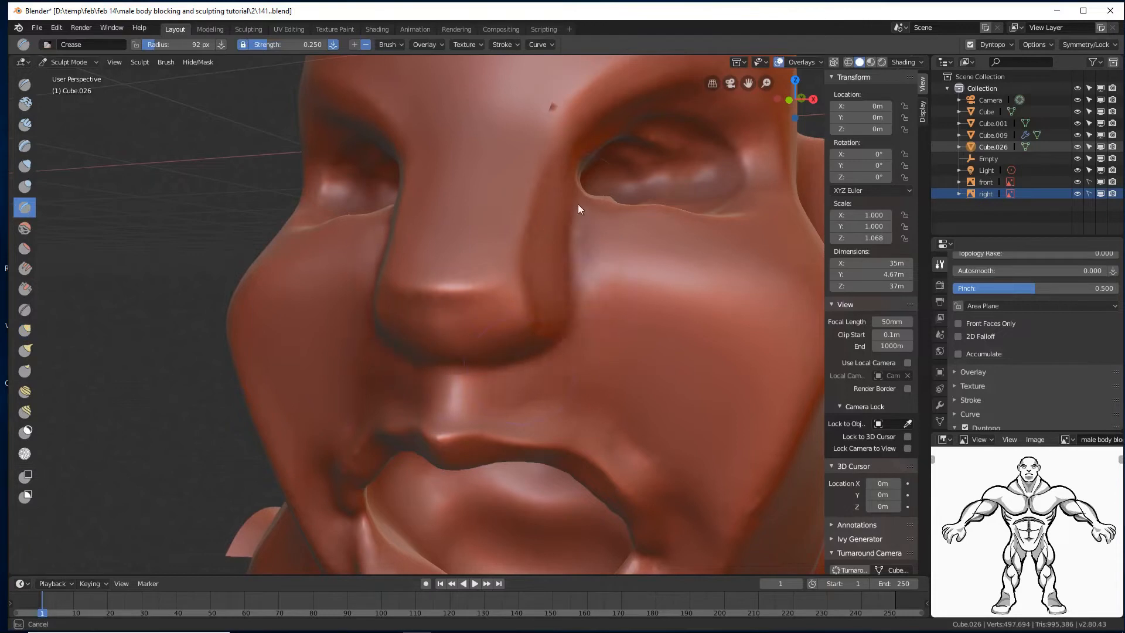
pyautogui.moveTo(578, 205)
pyautogui.mouseDown()
pyautogui.moveTo(539, 234)
pyautogui.moveTo(517, 284)
pyautogui.mouseUp()
pyautogui.moveTo(512, 342)
pyautogui.mouseDown()
pyautogui.moveTo(507, 300)
pyautogui.moveTo(550, 343)
pyautogui.mouseUp()
# - Widen the chin and adjust the middle of the lower lip with the Grab brush at a radius of 92 px
pyautogui.scroll(-10, 566, 349)
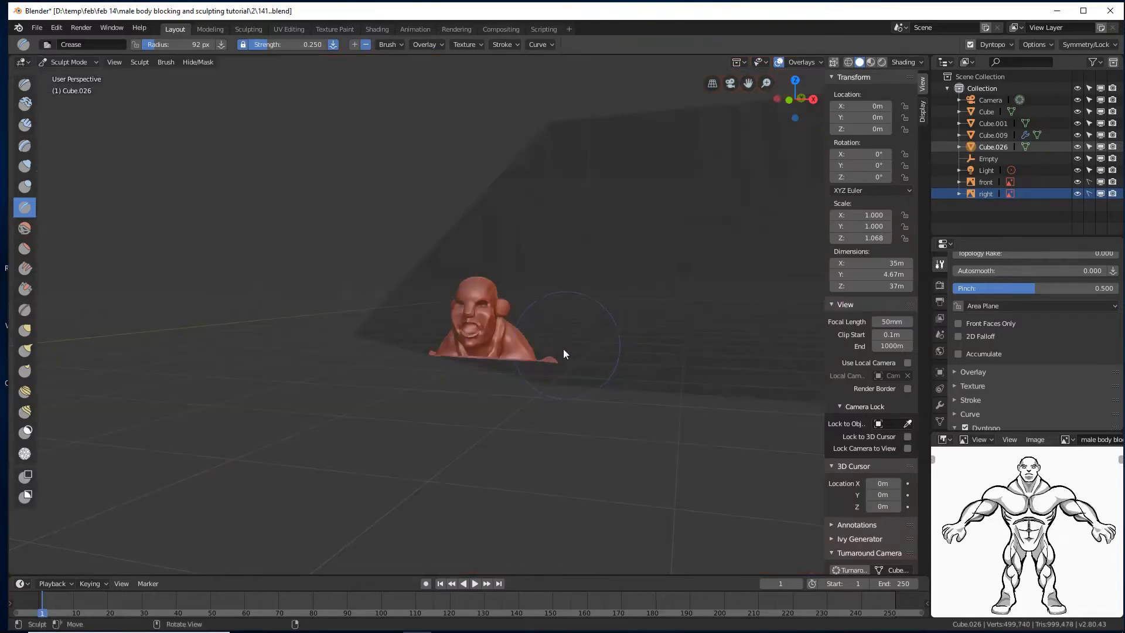
pyautogui.scroll(8, 572, 343)
pyautogui.scroll(-1, 576, 329)
pyautogui.moveTo(577, 326); pyautogui.dragTo(518, 485, button='middle')
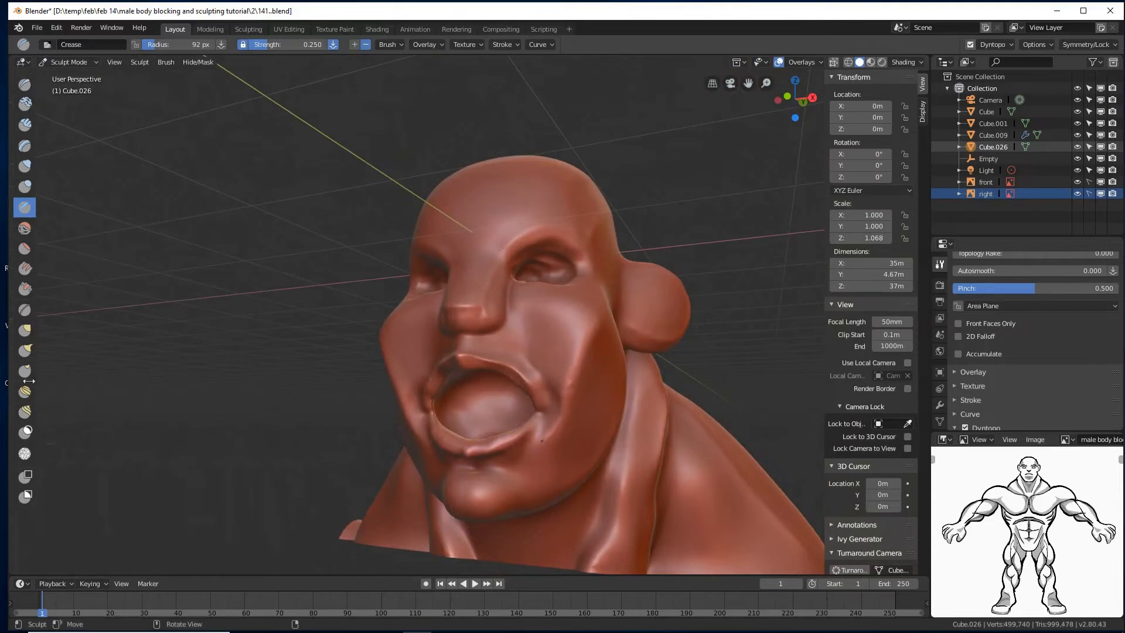
pyautogui.click(28, 331)
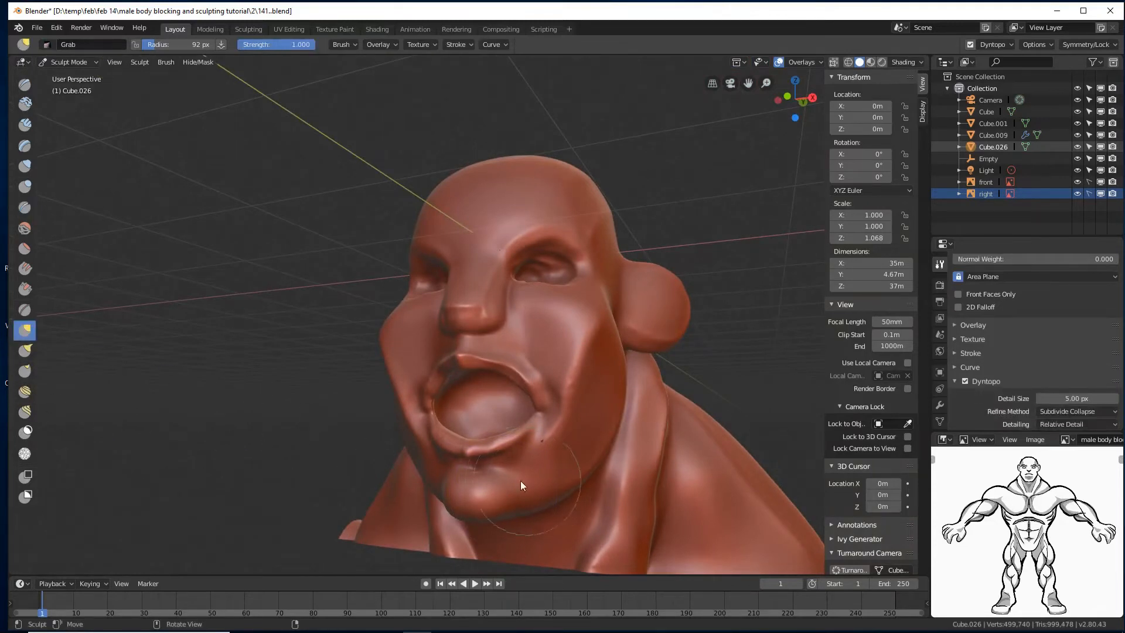
pyautogui.moveTo(520, 481)
pyautogui.mouseDown()
pyautogui.moveTo(521, 497)
pyautogui.moveTo(544, 491)
pyautogui.mouseUp()
pyautogui.moveTo(545, 497)
pyautogui.mouseDown(button='middle')
pyautogui.moveTo(509, 502)
pyautogui.moveTo(552, 494)
pyautogui.mouseUp(button='middle')
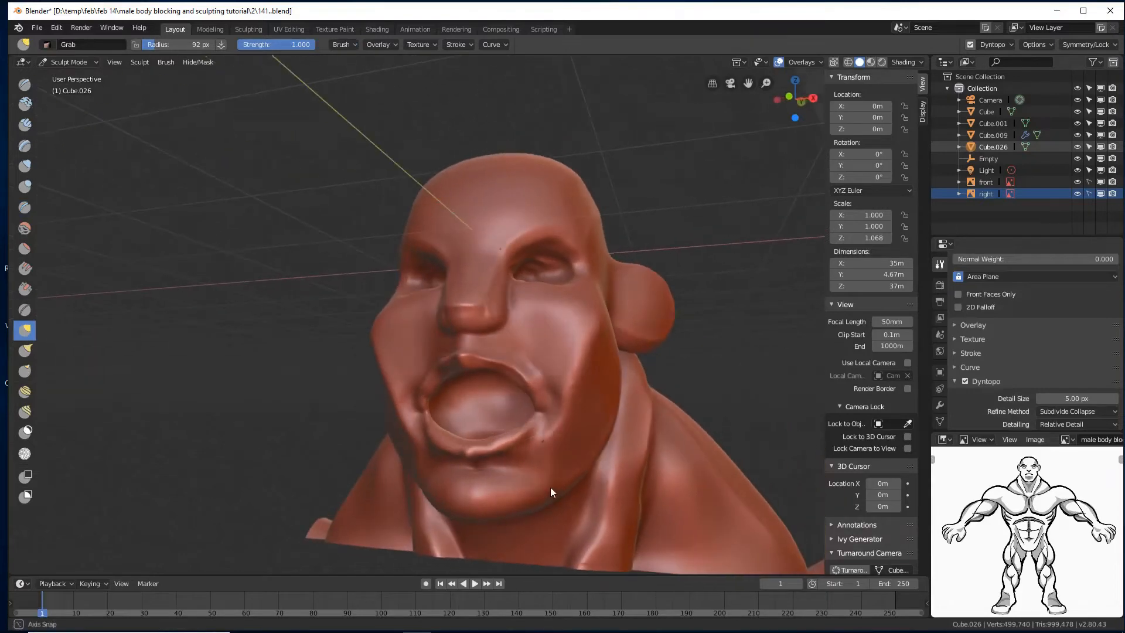
pyautogui.moveTo(477, 455); pyautogui.dragTo(471, 453)
pyautogui.moveTo(471, 453)
pyautogui.mouseDown(button='middle')
pyautogui.moveTo(571, 401)
pyautogui.moveTo(593, 429)
pyautogui.moveTo(520, 415)
pyautogui.moveTo(501, 350)
pyautogui.mouseUp(button='middle')
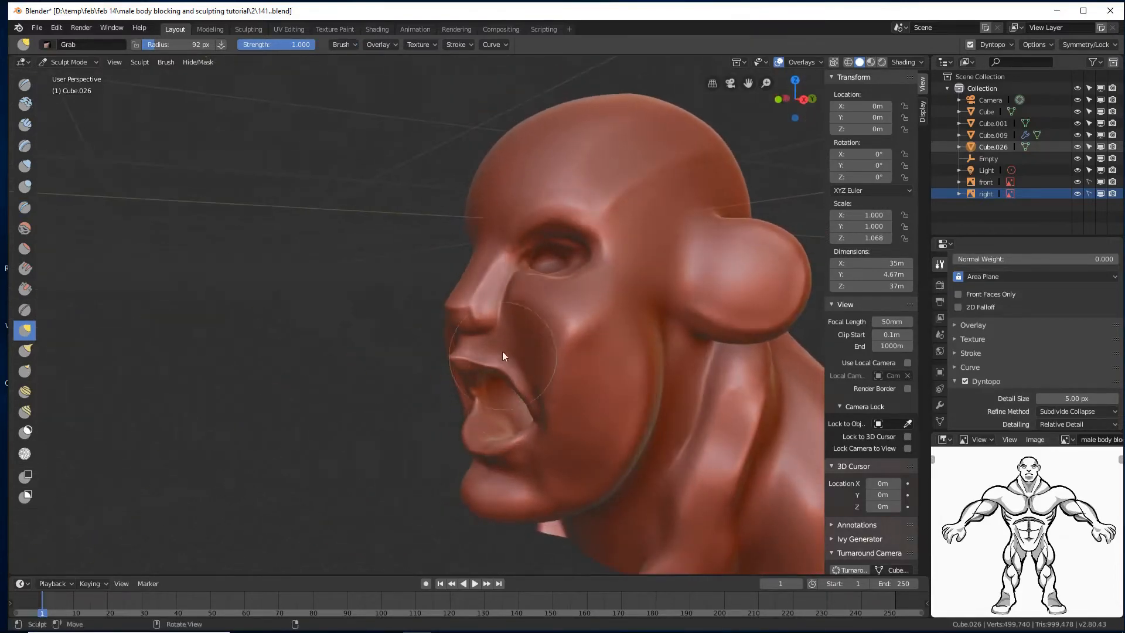
# - Pull the upper lip and the tip of the nose forward in side view with the Grab brush at a radius of 92 px
pyautogui.moveTo(502, 350); pyautogui.dragTo(495, 348)
pyautogui.moveTo(508, 364); pyautogui.dragTo(507, 379, button='middle')
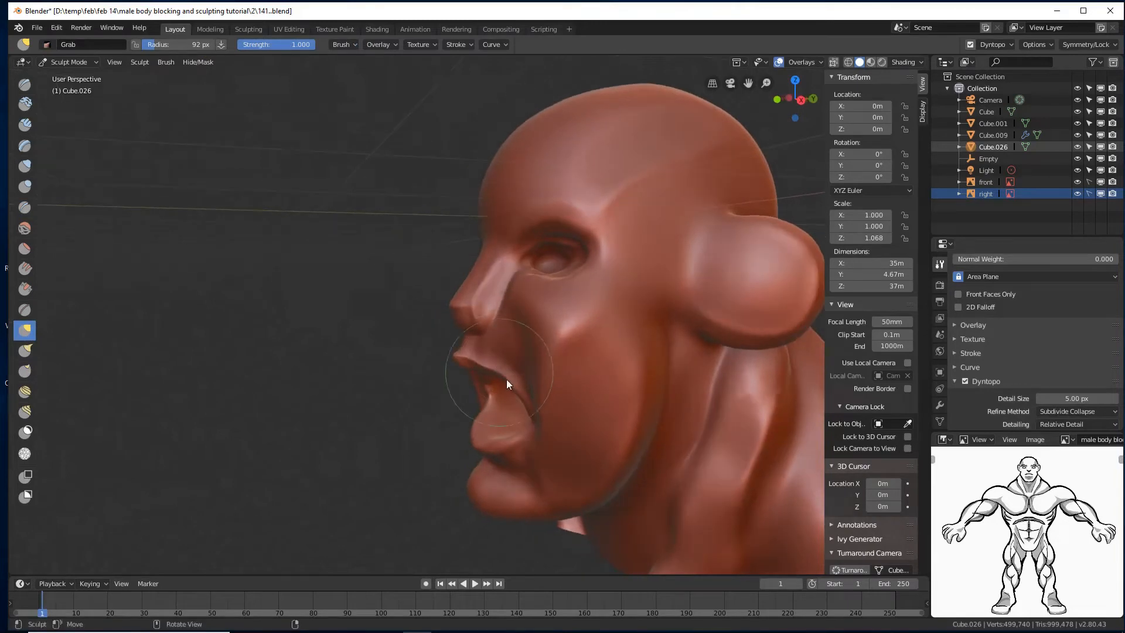
pyautogui.moveTo(483, 358); pyautogui.dragTo(466, 352)
pyautogui.click(465, 352)
pyautogui.moveTo(518, 339); pyautogui.dragTo(467, 320, button='middle')
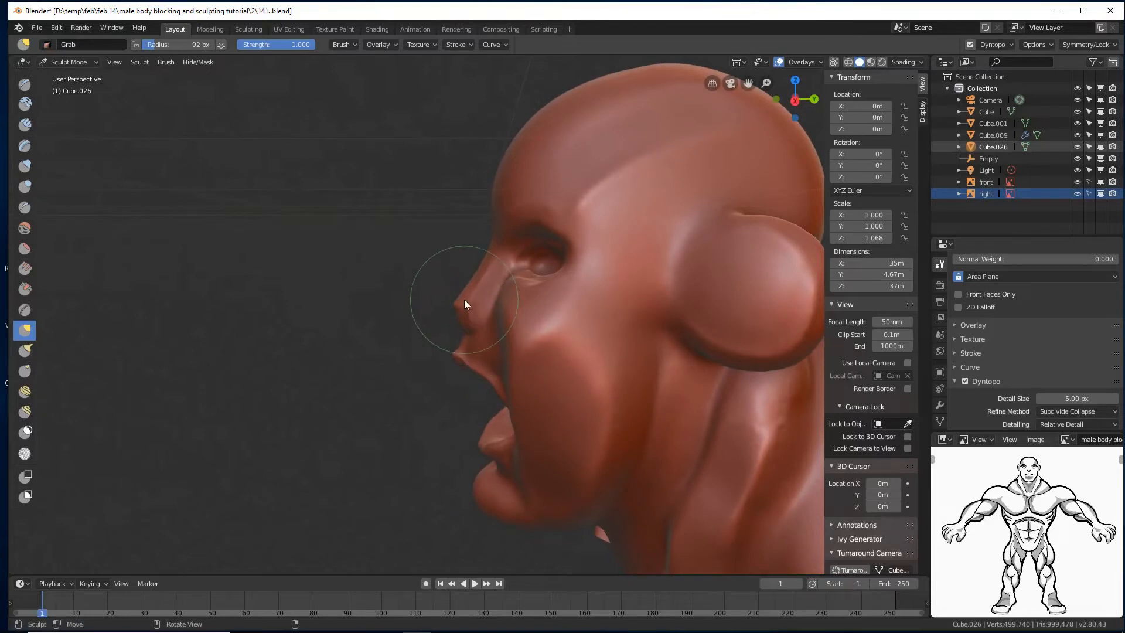
pyautogui.moveTo(463, 301); pyautogui.dragTo(453, 300)
pyautogui.moveTo(452, 300)
pyautogui.mouseDown(button='middle')
pyautogui.moveTo(550, 288)
pyautogui.moveTo(554, 330)
pyautogui.moveTo(500, 402)
pyautogui.moveTo(578, 326)
pyautogui.moveTo(491, 417)
pyautogui.moveTo(519, 427)
pyautogui.mouseUp(button='middle')
# - Adjust the lips, the nose and the side of the face from several angles with the Grab brush at a radius of 92 px
pyautogui.moveTo(469, 390)
pyautogui.mouseDown()
pyautogui.moveTo(476, 377)
pyautogui.moveTo(455, 367)
pyautogui.mouseUp()
pyautogui.moveTo(476, 442)
pyautogui.mouseDown(button='middle')
pyautogui.moveTo(476, 409)
pyautogui.moveTo(501, 472)
pyautogui.moveTo(482, 427)
pyautogui.moveTo(454, 404)
pyautogui.moveTo(431, 412)
pyautogui.mouseUp(button='middle')
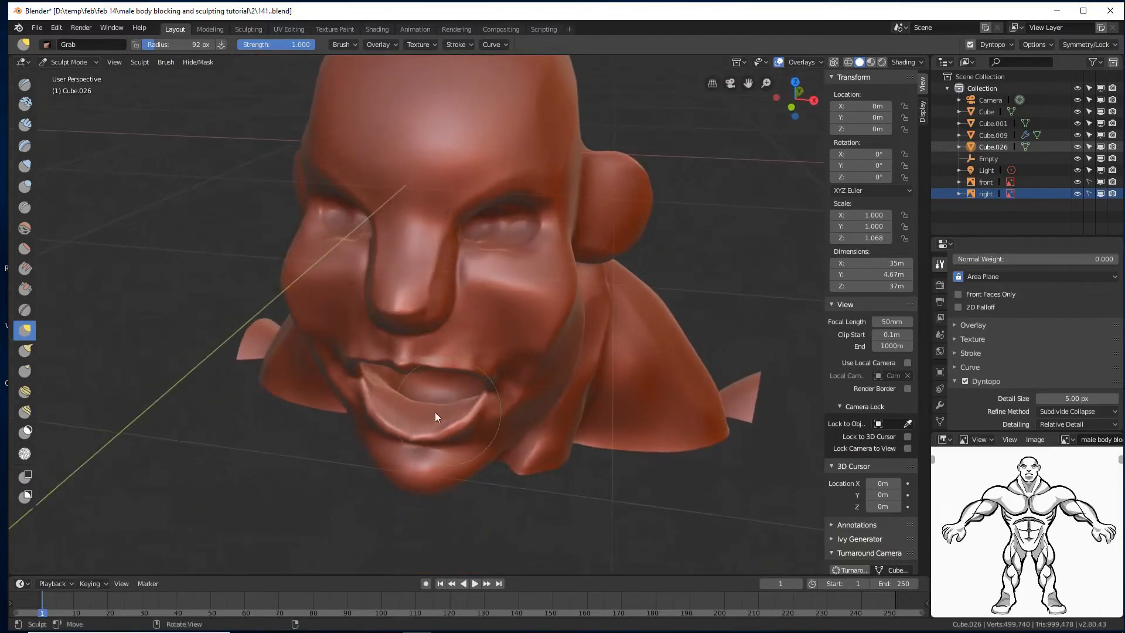
pyautogui.moveTo(422, 402); pyautogui.dragTo(402, 392)
pyautogui.moveTo(402, 392)
pyautogui.mouseDown(button='middle')
pyautogui.moveTo(431, 321)
pyautogui.moveTo(518, 340)
pyautogui.moveTo(488, 355)
pyautogui.mouseUp(button='middle')
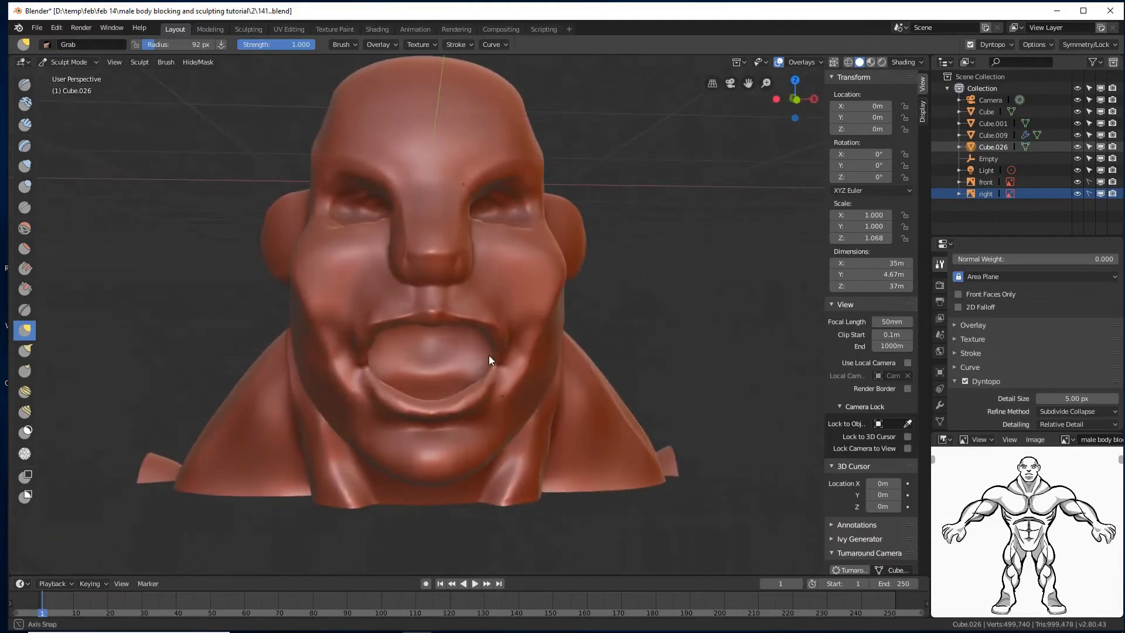
pyautogui.moveTo(485, 251); pyautogui.dragTo(487, 264, button='middle')
pyautogui.moveTo(467, 205)
pyautogui.mouseDown()
pyautogui.moveTo(467, 189)
pyautogui.moveTo(486, 185)
pyautogui.moveTo(489, 206)
pyautogui.moveTo(455, 268)
pyautogui.moveTo(456, 241)
pyautogui.moveTo(457, 273)
pyautogui.mouseUp()
pyautogui.moveTo(520, 280)
pyautogui.mouseDown(button='middle')
pyautogui.moveTo(449, 271)
pyautogui.moveTo(579, 284)
pyautogui.mouseUp(button='middle')
pyautogui.moveTo(579, 283)
pyautogui.mouseDown()
pyautogui.moveTo(556, 346)
pyautogui.moveTo(564, 379)
pyautogui.moveTo(553, 409)
pyautogui.moveTo(585, 309)
pyautogui.moveTo(531, 279)
pyautogui.moveTo(581, 305)
pyautogui.moveTo(543, 327)
pyautogui.mouseUp()
pyautogui.moveTo(543, 325); pyautogui.dragTo(591, 336, button='middle')
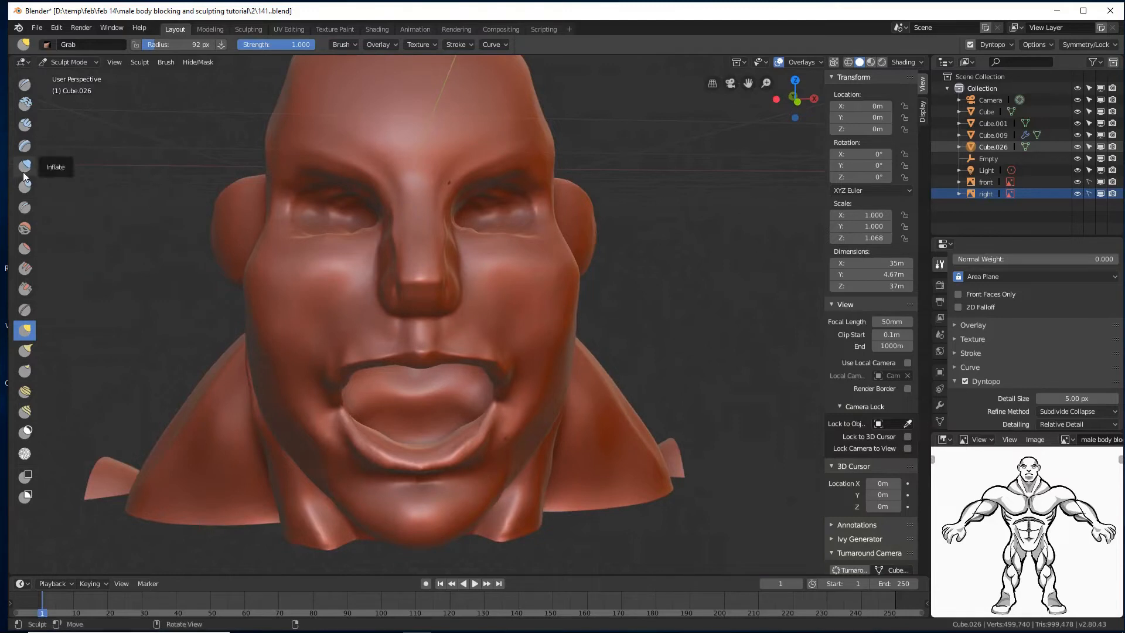
# - Shape the philtrum between the nose and the upper lip with the Blob brush at a radius of 34 px
pyautogui.click(25, 186)
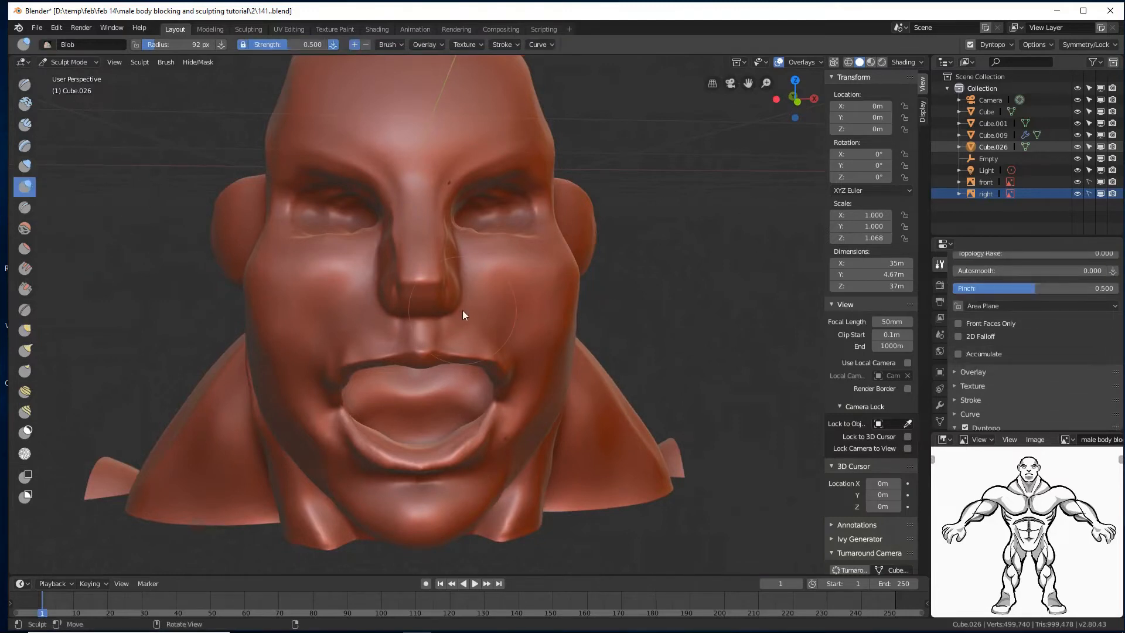
pyautogui.scroll(1, 539, 334)
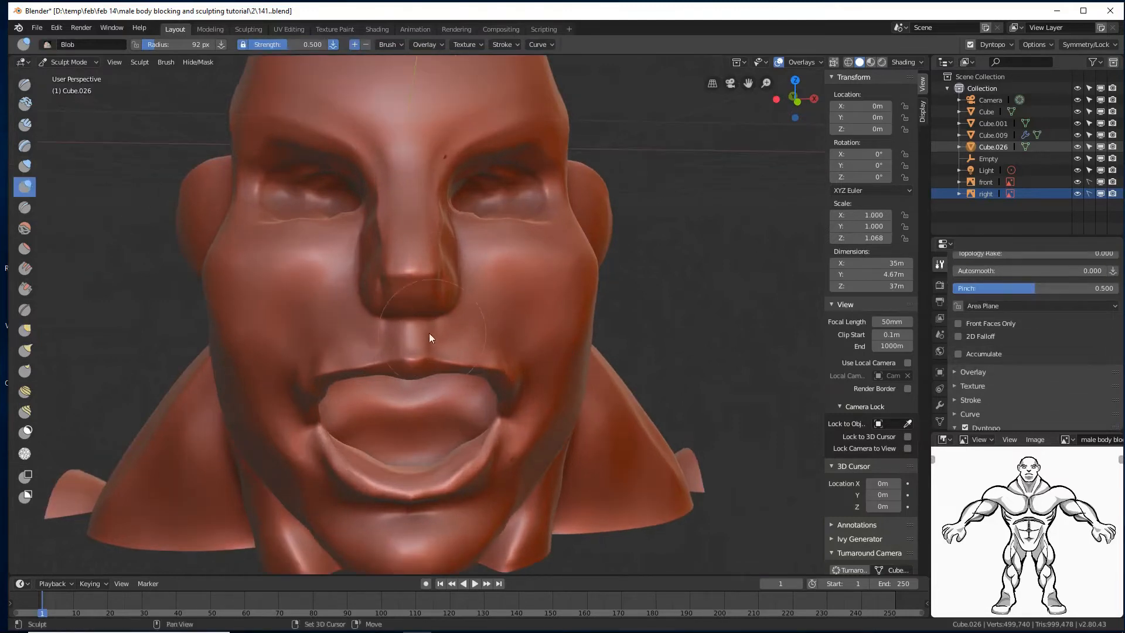
pyautogui.keyDown('shift'); pyautogui.moveTo(429, 332); pyautogui.dragTo(416, 337); pyautogui.keyUp('shift')
pyautogui.press('f')
pyautogui.click(398, 326)
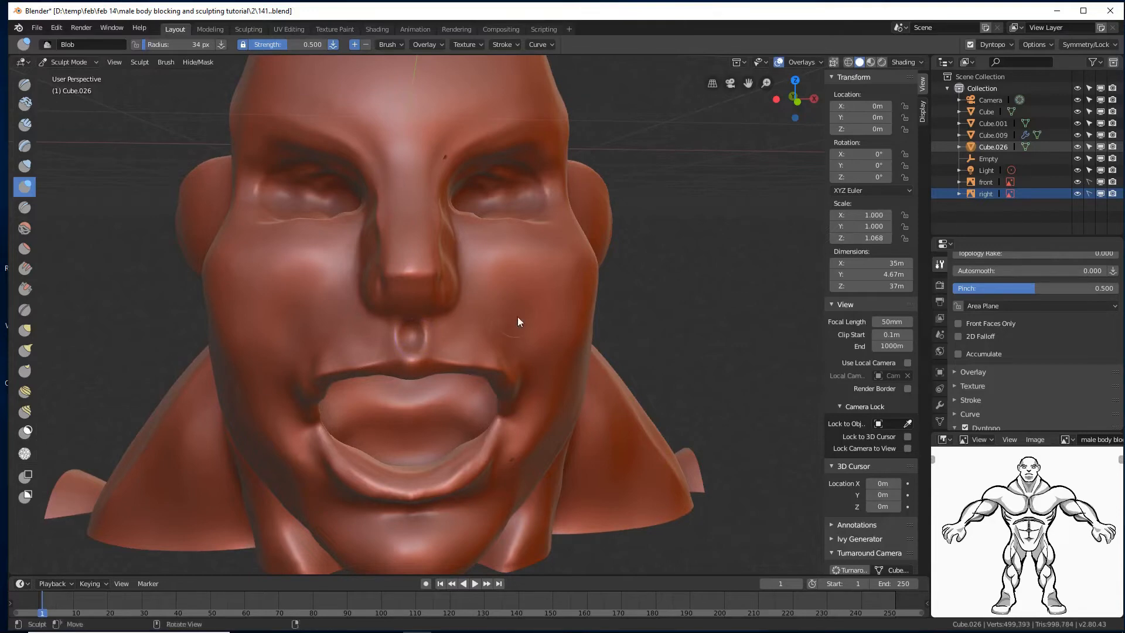
pyautogui.moveTo(518, 316)
pyautogui.mouseDown(button='middle')
pyautogui.moveTo(451, 297)
pyautogui.moveTo(531, 304)
pyautogui.moveTo(505, 315)
pyautogui.mouseUp(button='middle')
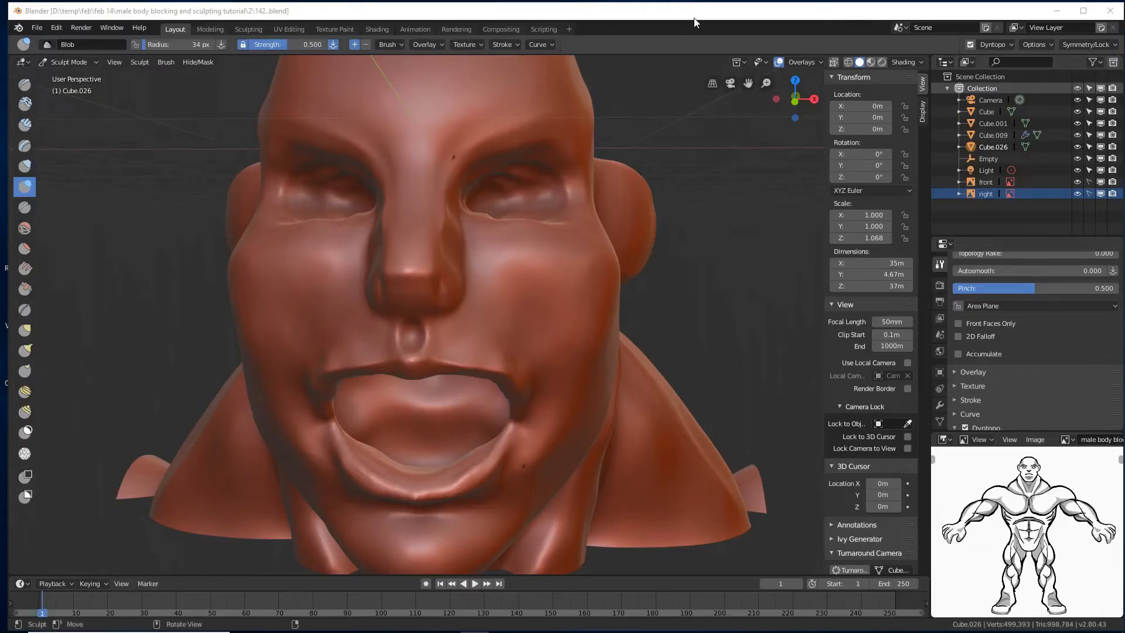
# - Build up the eyeball inside the eye socket with the Blob brush at a radius of 34 px
pyautogui.moveTo(695, 312)
pyautogui.mouseDown(button='middle')
pyautogui.moveTo(653, 315)
pyautogui.moveTo(668, 319)
pyautogui.moveTo(673, 306)
pyautogui.moveTo(630, 322)
pyautogui.moveTo(651, 318)
pyautogui.mouseUp(button='middle')
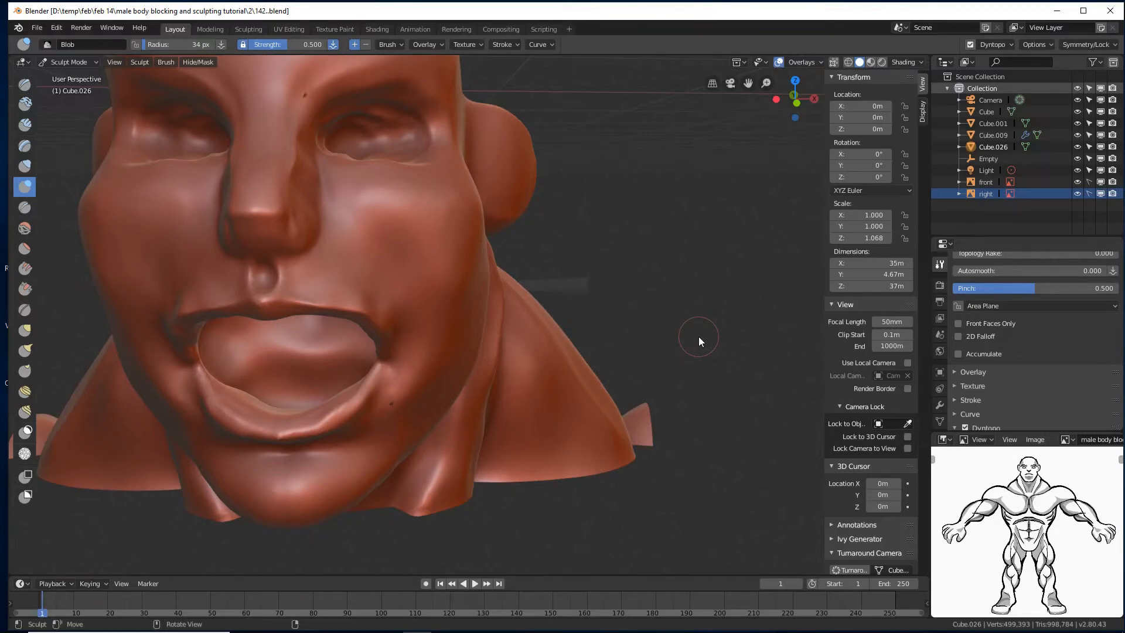
pyautogui.scroll(-2, 680, 298)
pyautogui.moveTo(681, 299)
pyautogui.mouseDown(button='middle')
pyautogui.moveTo(537, 297)
pyautogui.moveTo(645, 298)
pyautogui.moveTo(632, 303)
pyautogui.moveTo(616, 281)
pyautogui.moveTo(652, 317)
pyautogui.moveTo(627, 304)
pyautogui.moveTo(642, 301)
pyautogui.moveTo(602, 325)
pyautogui.moveTo(563, 326)
pyautogui.moveTo(592, 321)
pyautogui.mouseUp(button='middle')
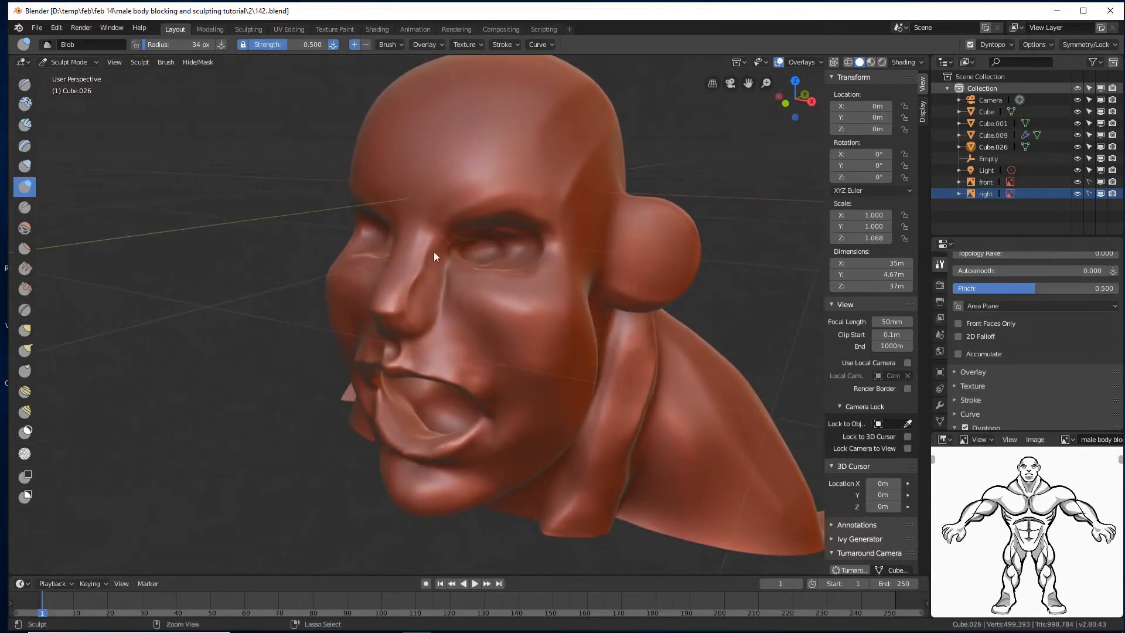
pyautogui.moveTo(477, 253); pyautogui.dragTo(476, 256)
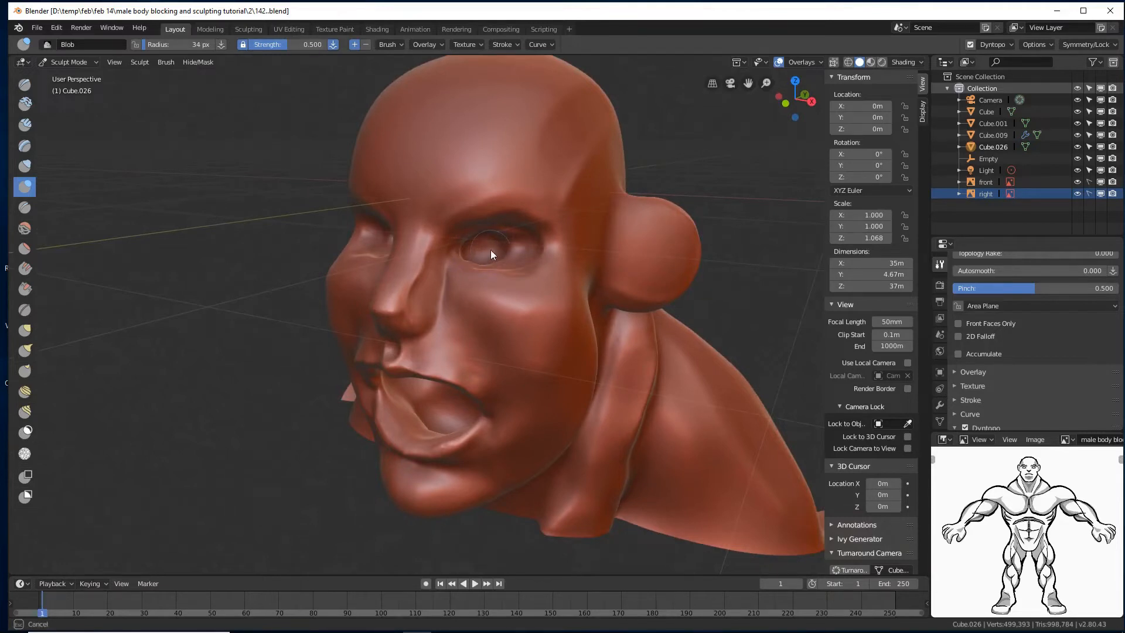
pyautogui.moveTo(491, 250); pyautogui.dragTo(518, 251, button='middle')
pyautogui.moveTo(687, 322); pyautogui.dragTo(600, 307, button='middle')
# - Switch the body to Object Mode and clear the view clipping to show the whole figure
pyautogui.click(71, 62)
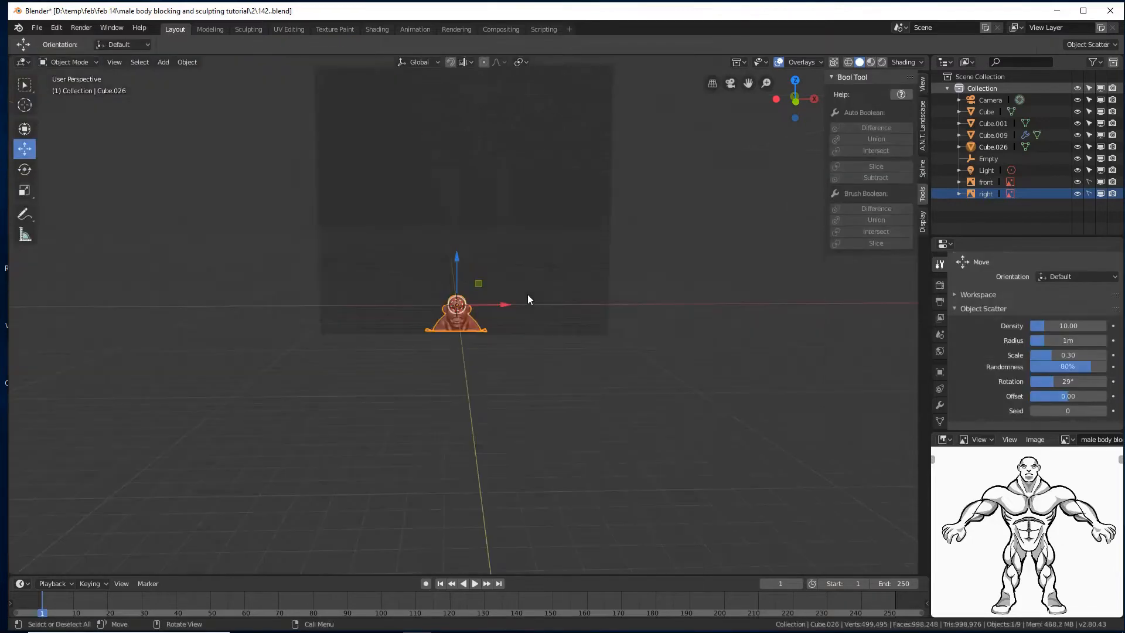
pyautogui.scroll(10, 527, 298)
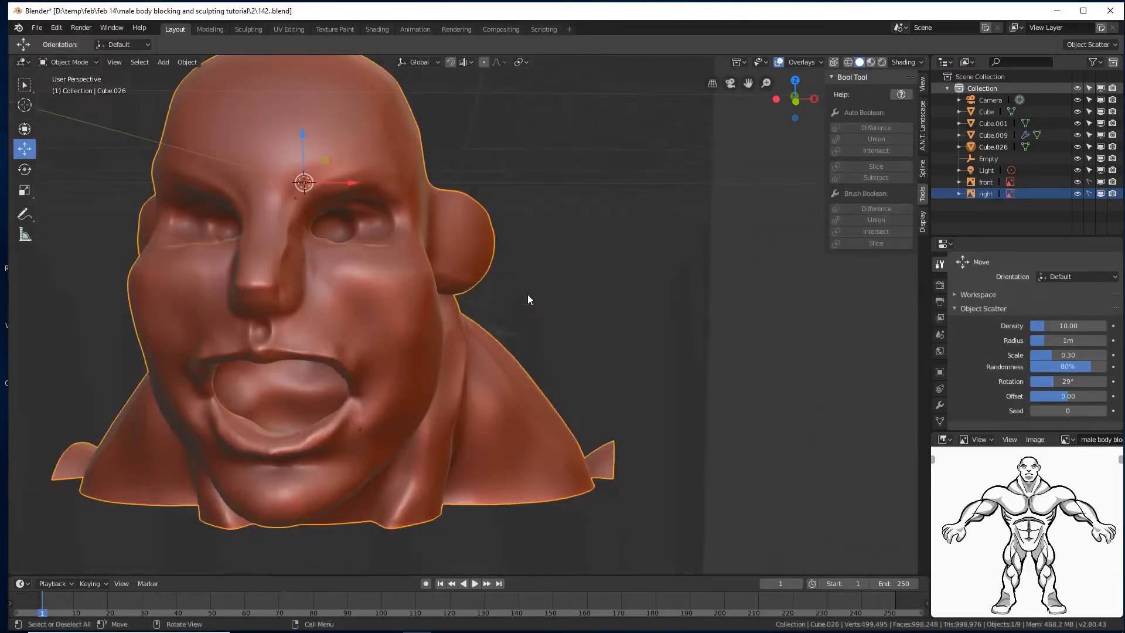
pyautogui.scroll(-8, 527, 299)
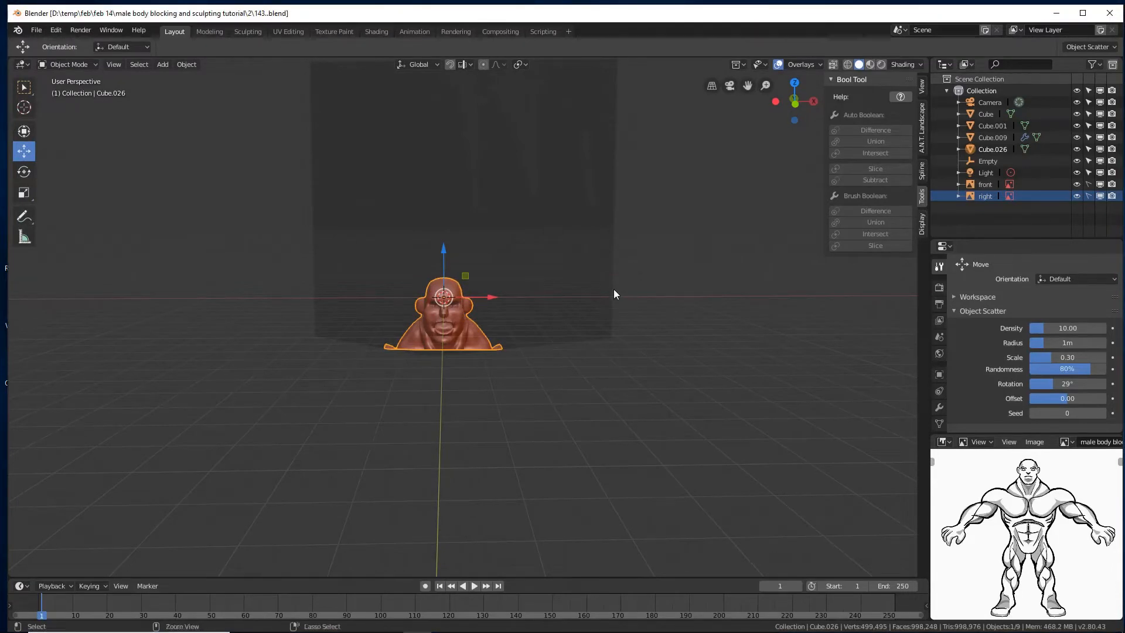
pyautogui.scroll(3, 613, 287)
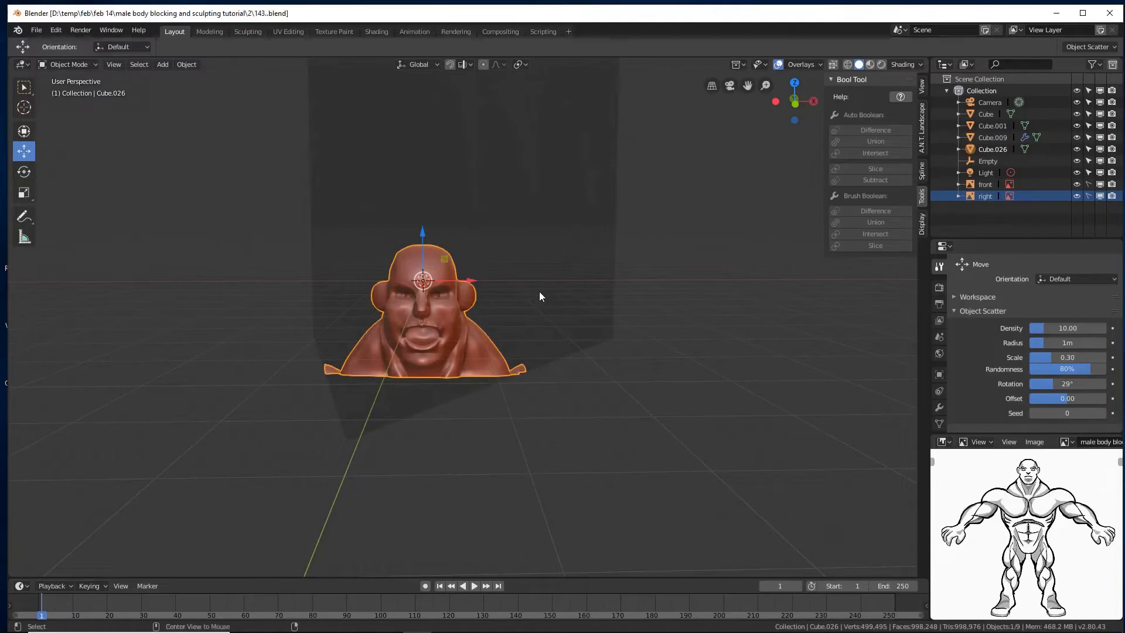
pyautogui.hotkey('alt', 'b')
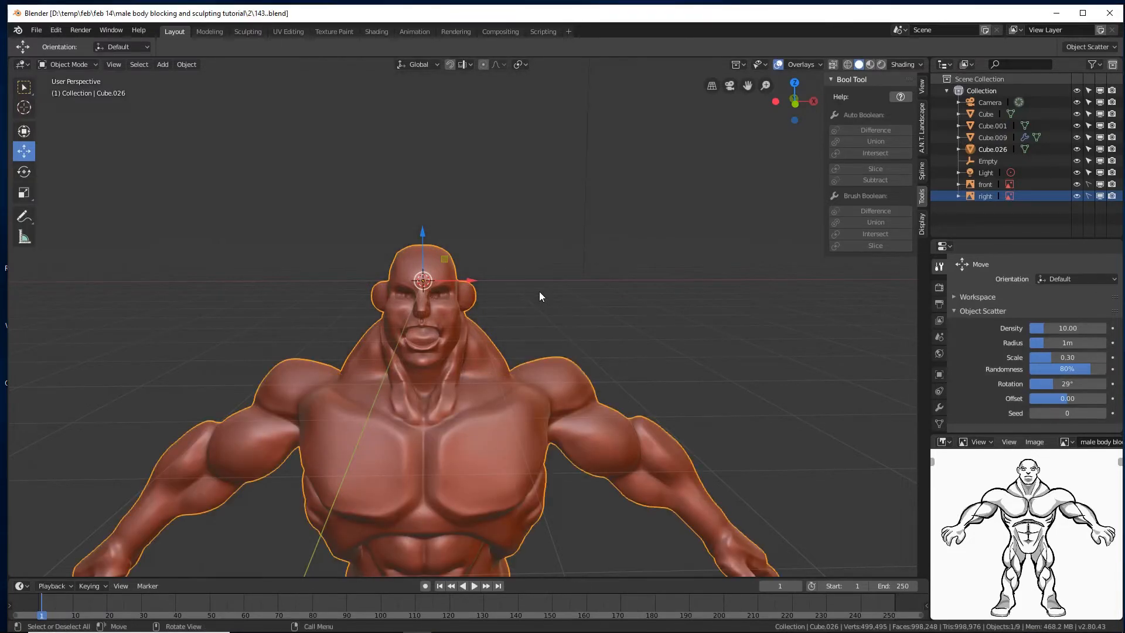
# - Place the 3D cursor beside the head and add a 2 m cube there
pyautogui.keyDown('shift'); pyautogui.rightClick(580, 291); pyautogui.keyUp('shift')
pyautogui.hotkey('shift', 'a')
pyautogui.moveTo(591, 303)
pyautogui.click(650, 317)
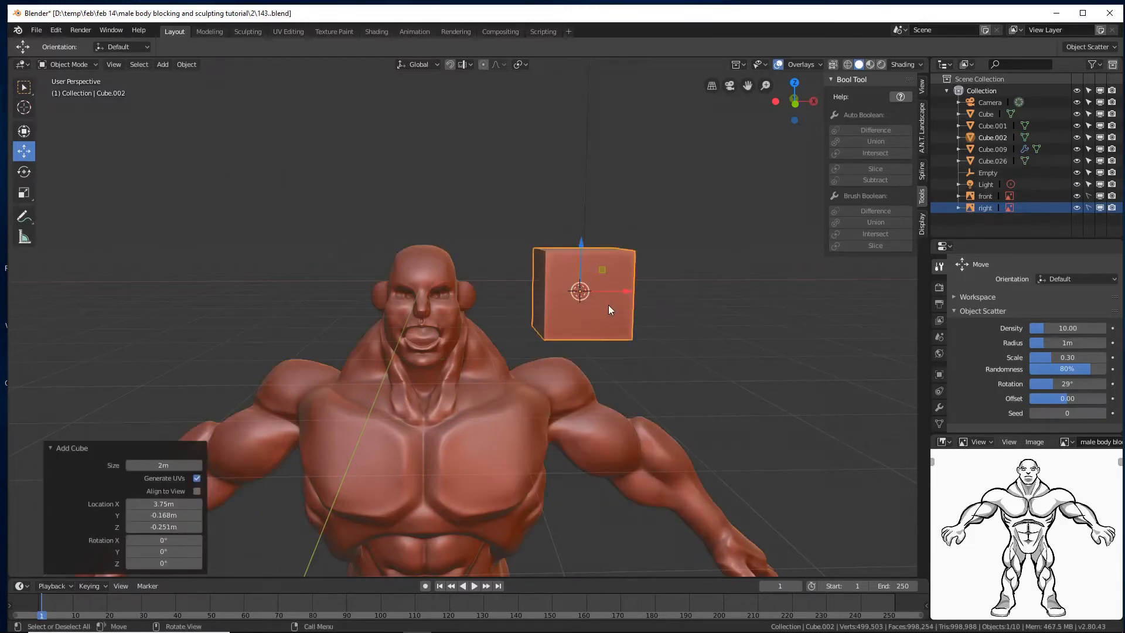
# - Subdivide the new cube in Edit Mode with 3 cuts
pyautogui.click(82, 69)
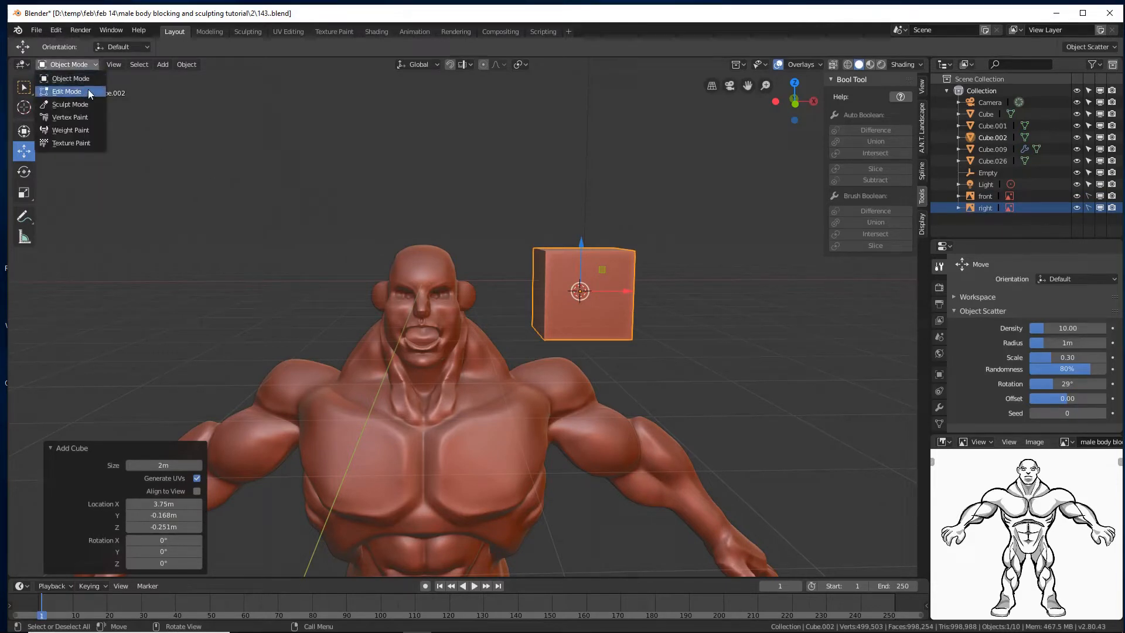
pyautogui.click(88, 89)
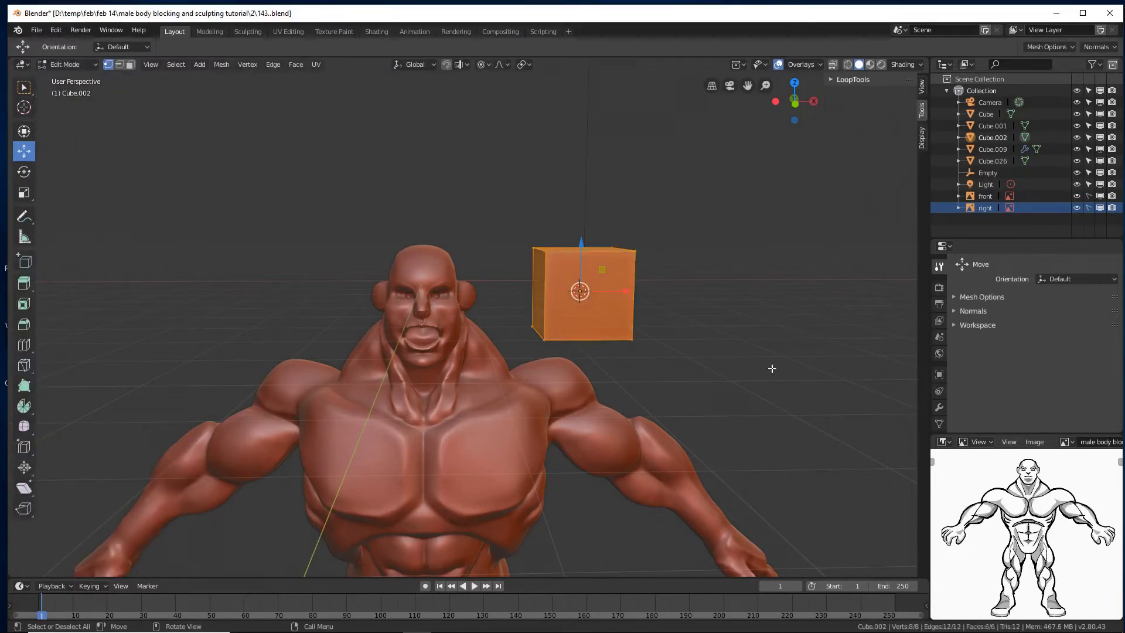
pyautogui.rightClick(774, 314)
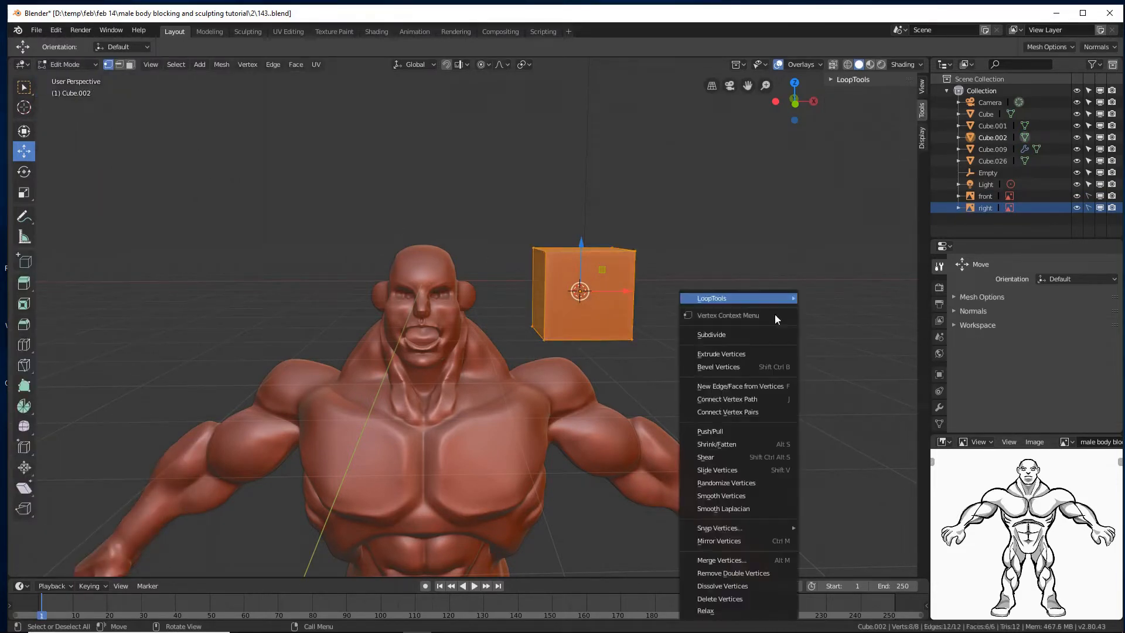
pyautogui.click(752, 335)
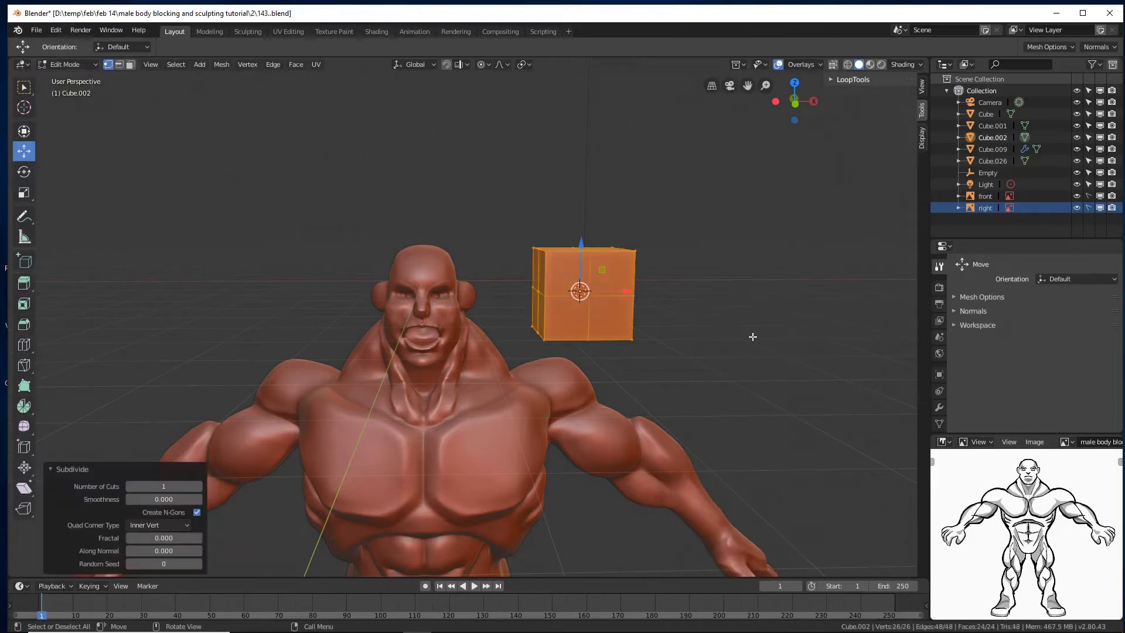
pyautogui.click(196, 487)
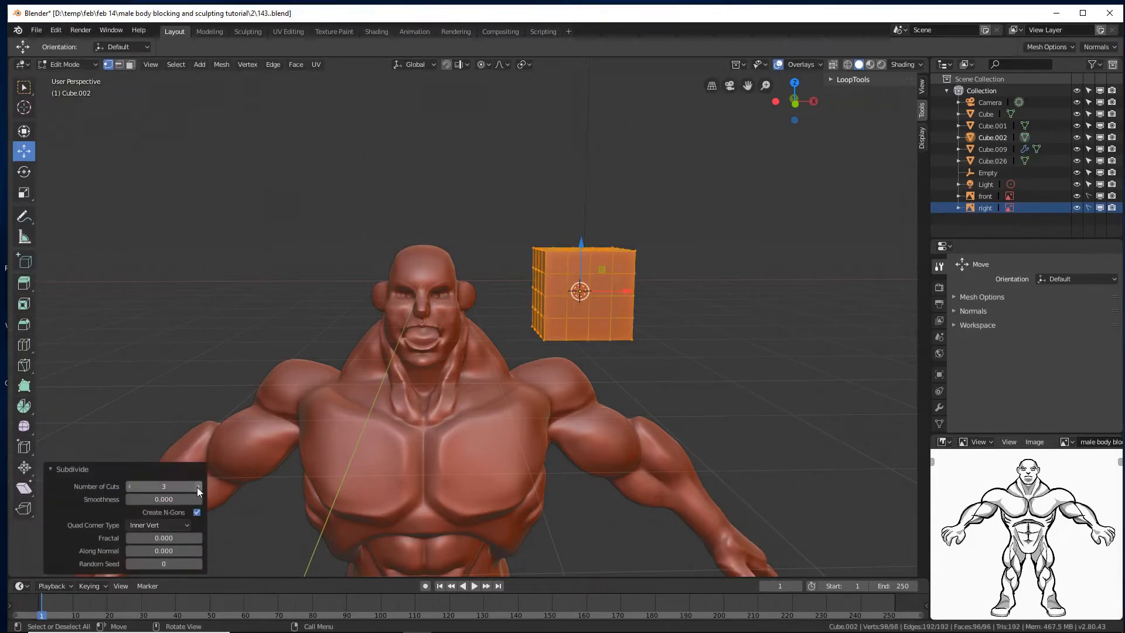
pyautogui.click(197, 486)
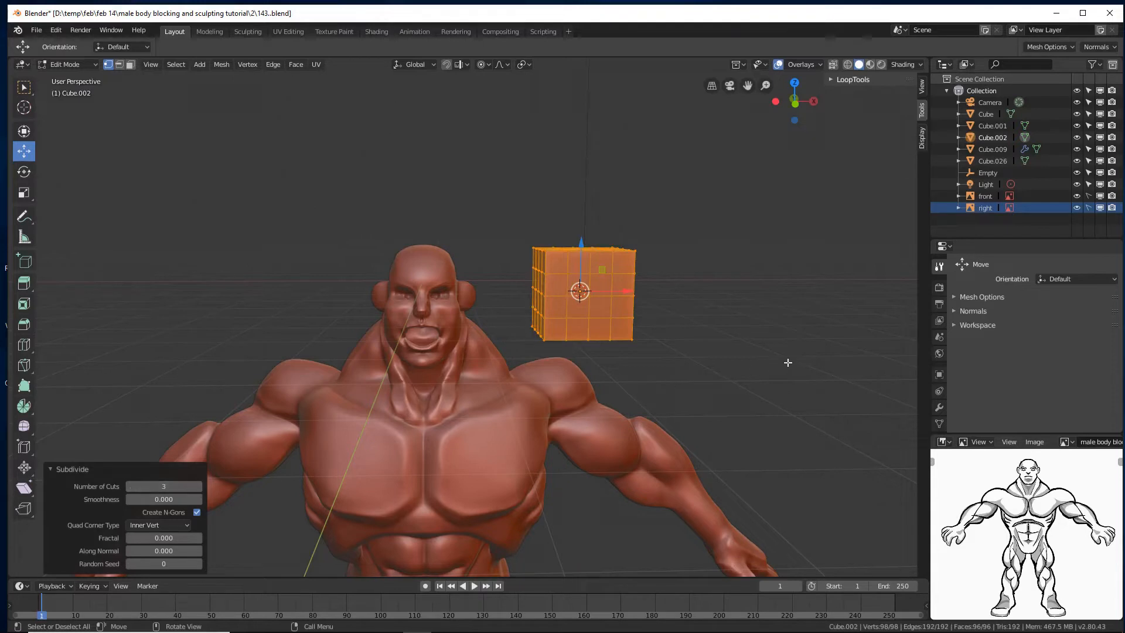
pyautogui.press('s')
pyautogui.press('z')
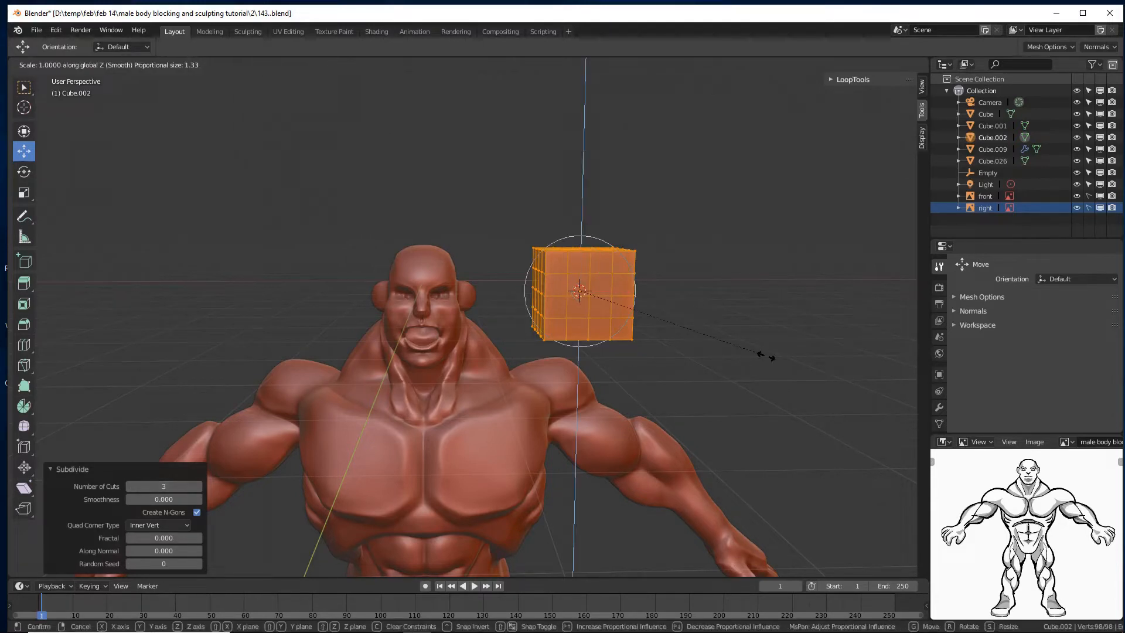
pyautogui.press('Escape')
# - Turn off proportional editing and flatten the cube along Z by a scale of about 0.211
pyautogui.press('o')
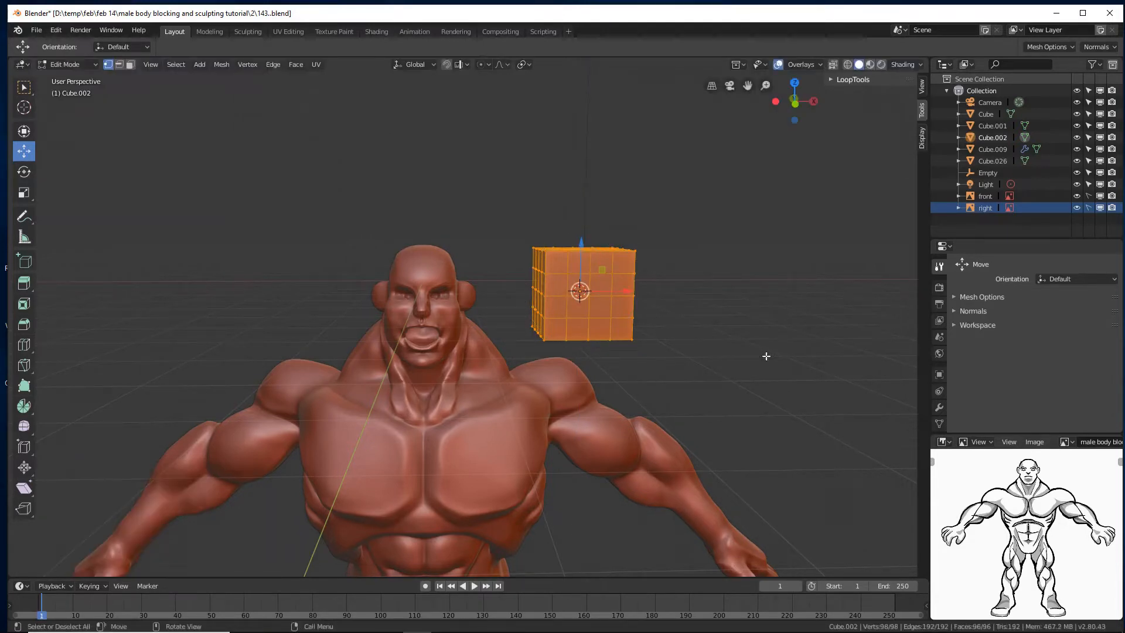
pyautogui.click(487, 65)
pyautogui.press('s')
pyautogui.press('z')
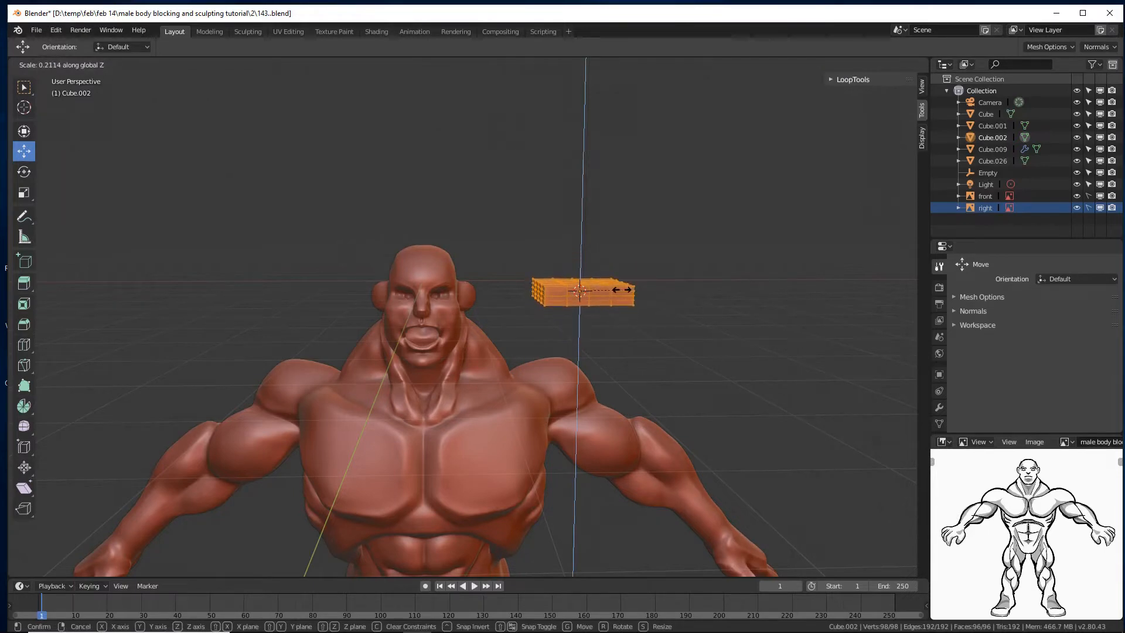
pyautogui.click(644, 287)
# - Narrow the flattened block along Y by a scale of about 0.182
pyautogui.moveTo(647, 268); pyautogui.dragTo(735, 333, button='middle')
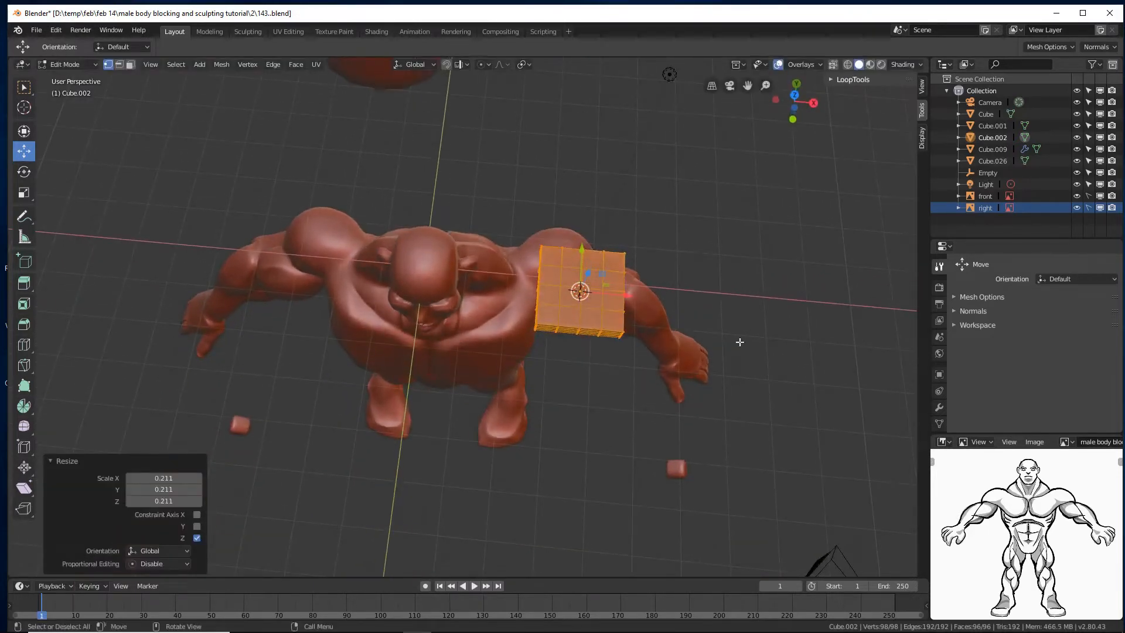
pyautogui.press('s')
pyautogui.press('y')
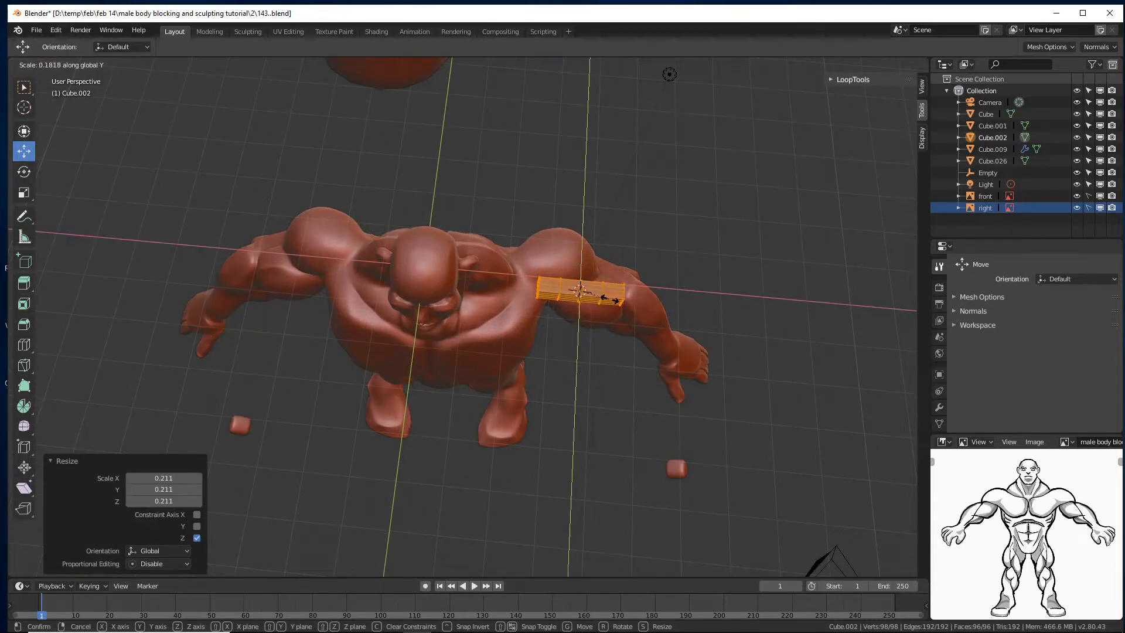
pyautogui.click(609, 298)
# - Thin the bar further in front view by scaling it along Z by about 0.789
pyautogui.moveTo(753, 415); pyautogui.dragTo(735, 314, button='middle')
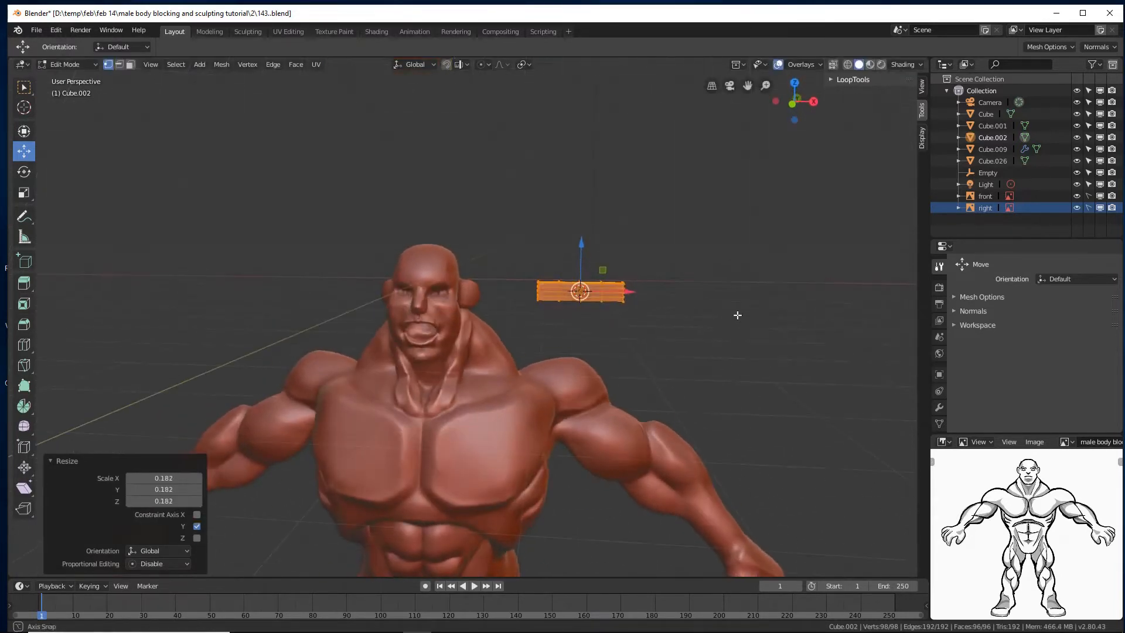
pyautogui.scroll(4, 756, 355)
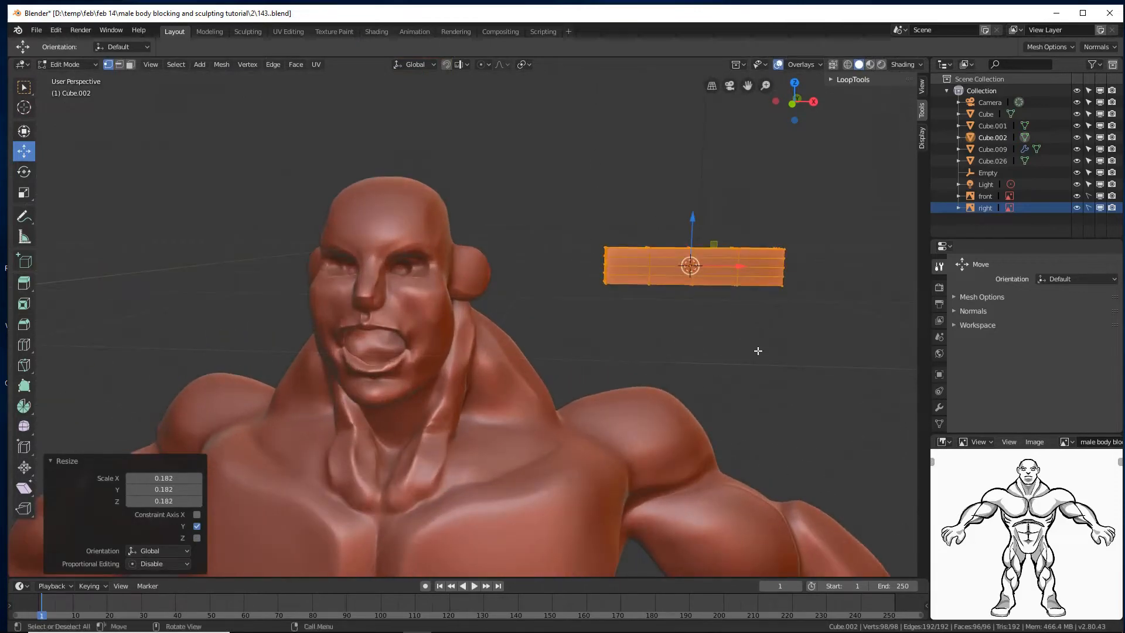
pyautogui.press('KP_1')
pyautogui.scroll(12, 758, 350)
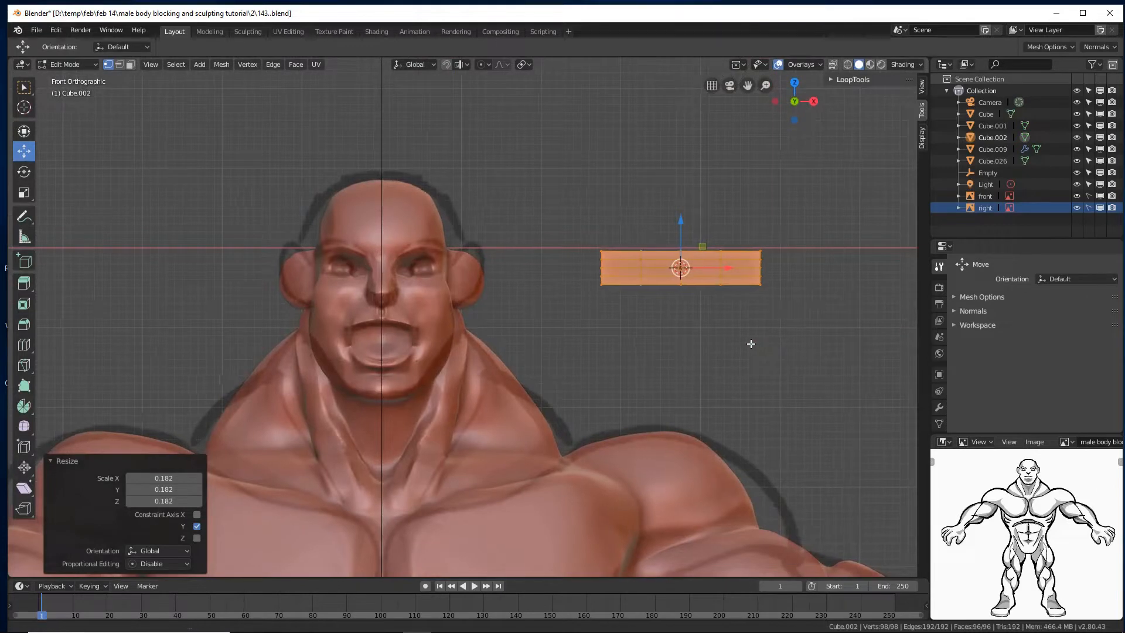
pyautogui.keyDown('shift'); pyautogui.moveTo(750, 342); pyautogui.dragTo(592, 427, button='middle'); pyautogui.keyUp('shift')
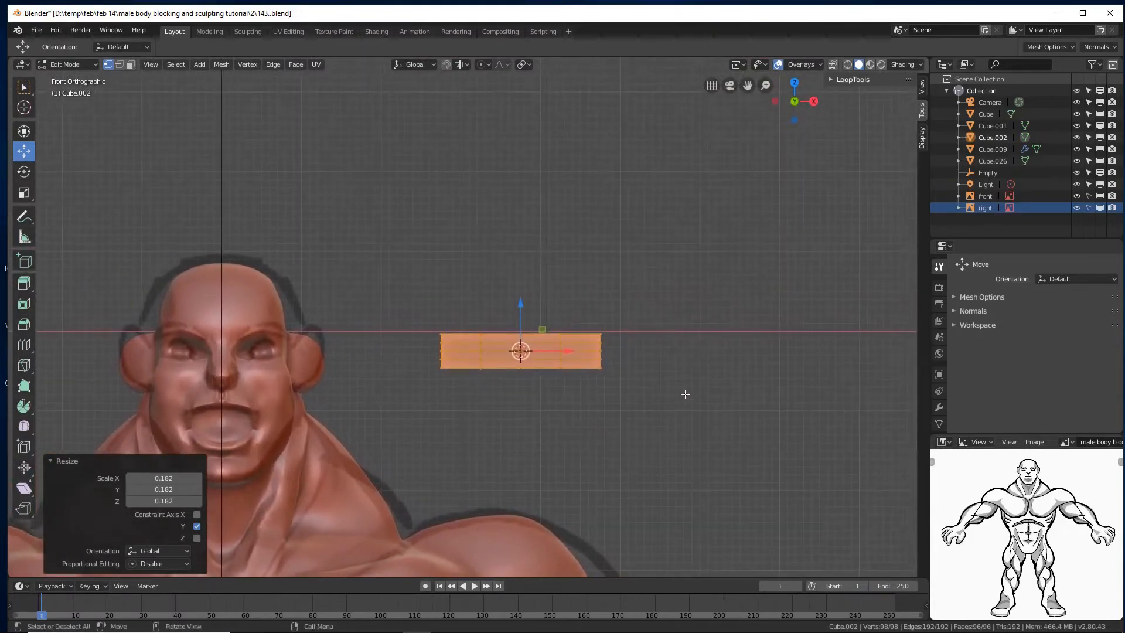
pyautogui.press('s')
pyautogui.press('z')
pyautogui.click(664, 394)
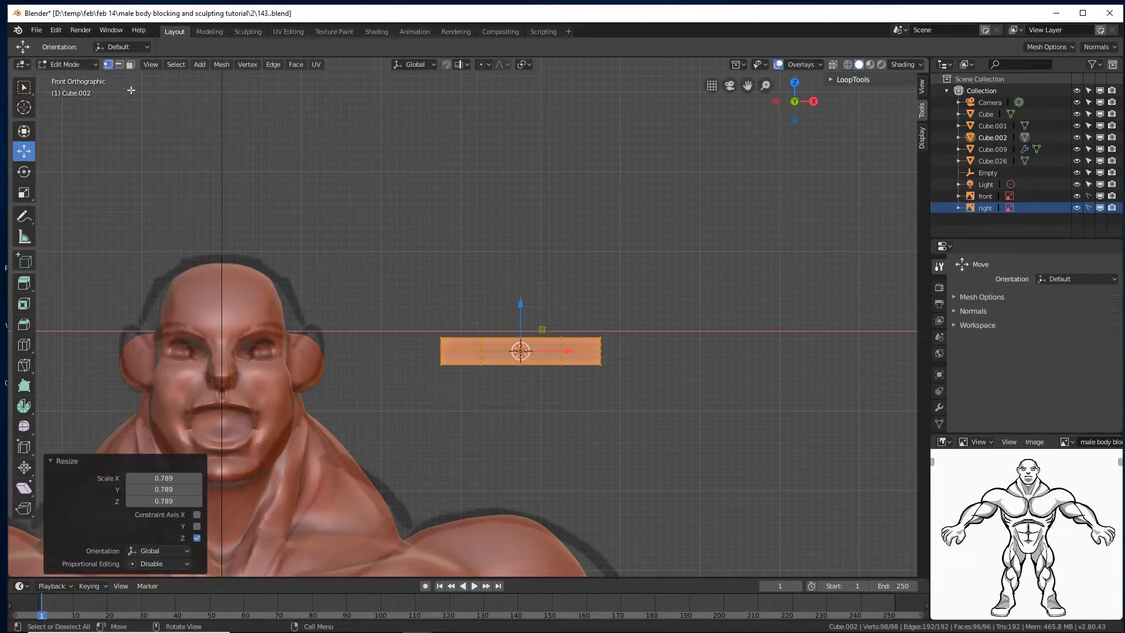
pyautogui.click(145, 66)
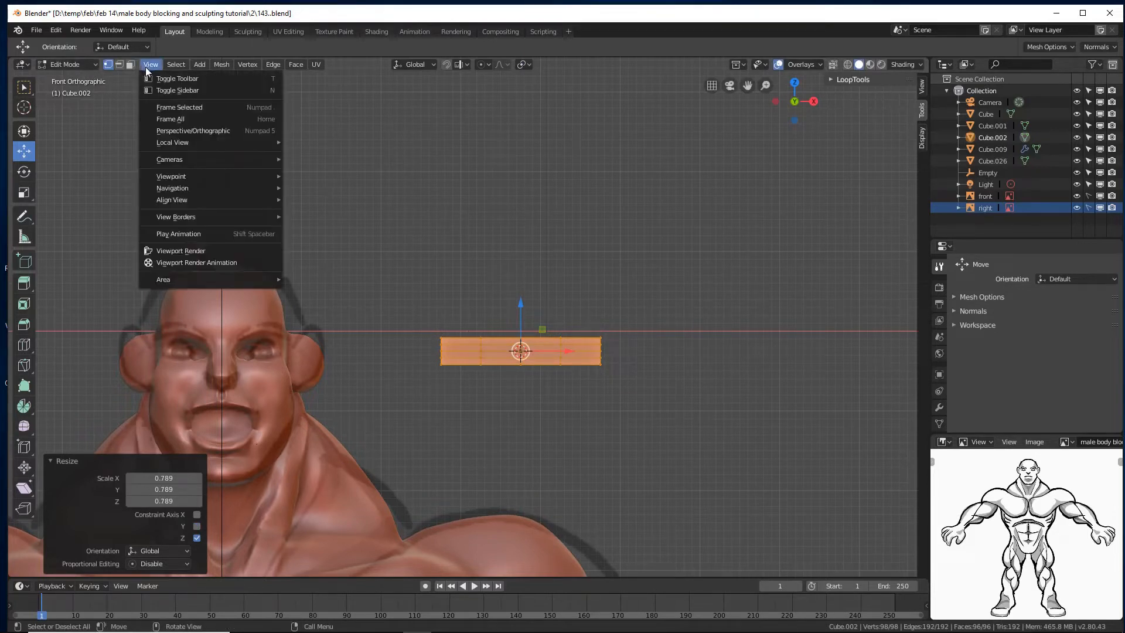
# - Isolate the bar in local view and save the scene as a new numbered copy, 144..blend
pyautogui.moveTo(181, 144)
pyautogui.click(321, 142)
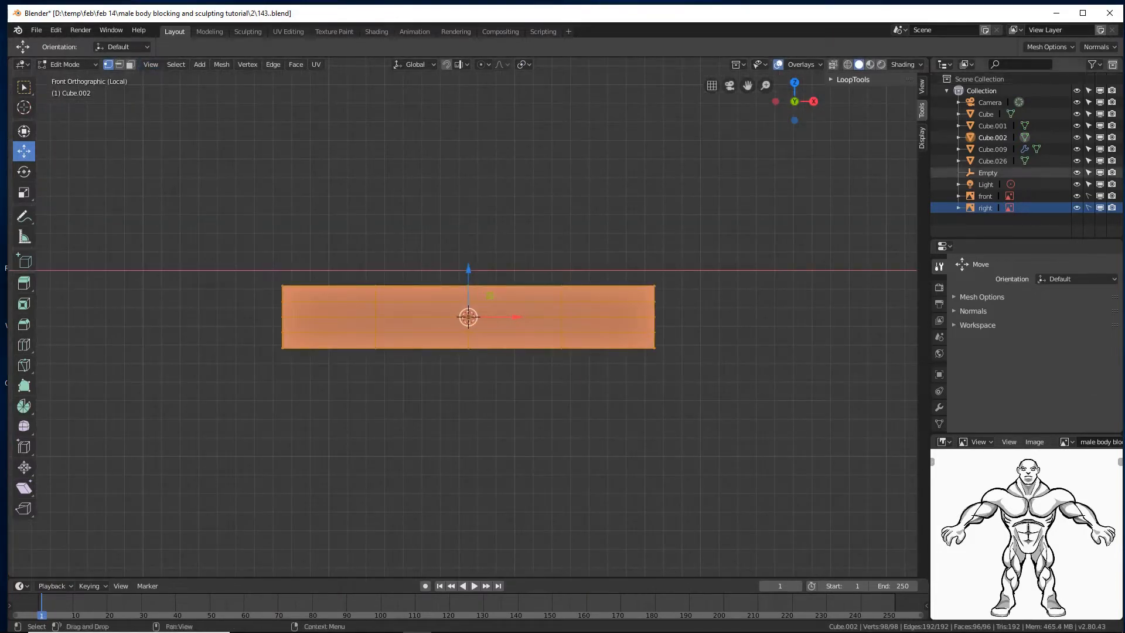
pyautogui.hotkey('ctrl', 'alt', 's')
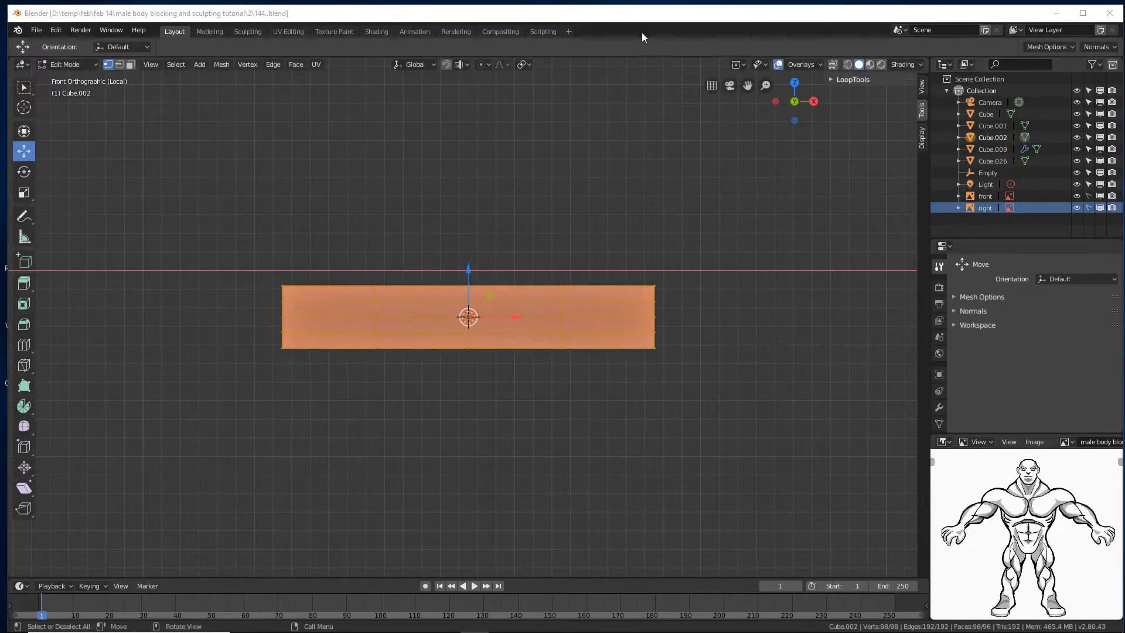
# - In wireframe shading, select the faces of the bar's left half, up to its centre line, and delete them
pyautogui.click(847, 64)
pyautogui.click(699, 146)
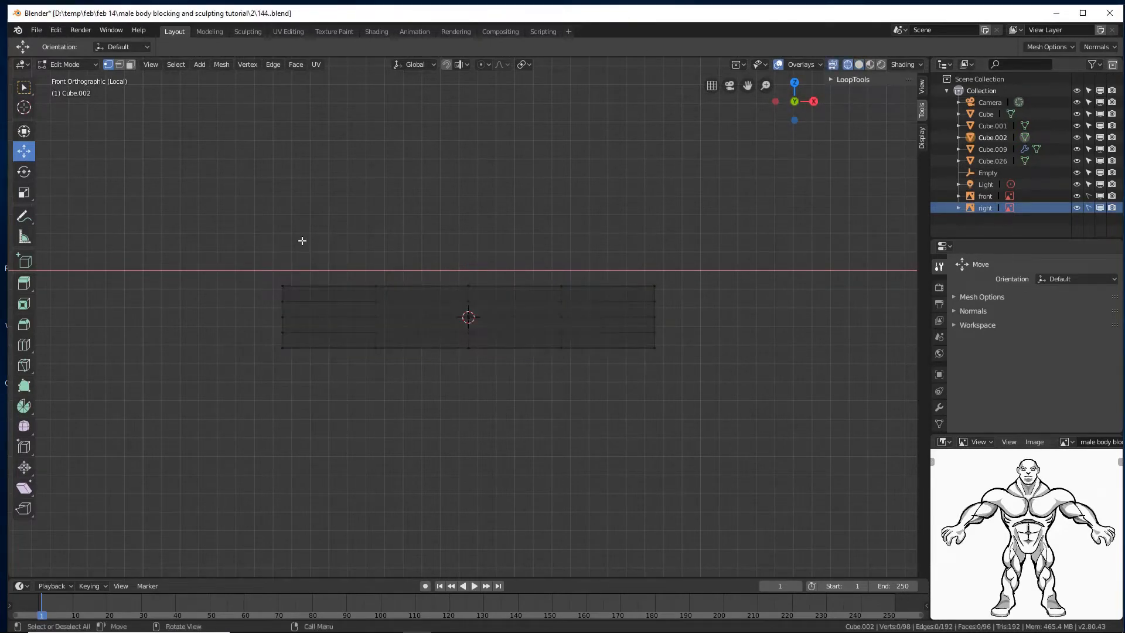
pyautogui.click(130, 65)
pyautogui.press('b')
pyautogui.moveTo(219, 200); pyautogui.dragTo(474, 397)
pyautogui.press('x')
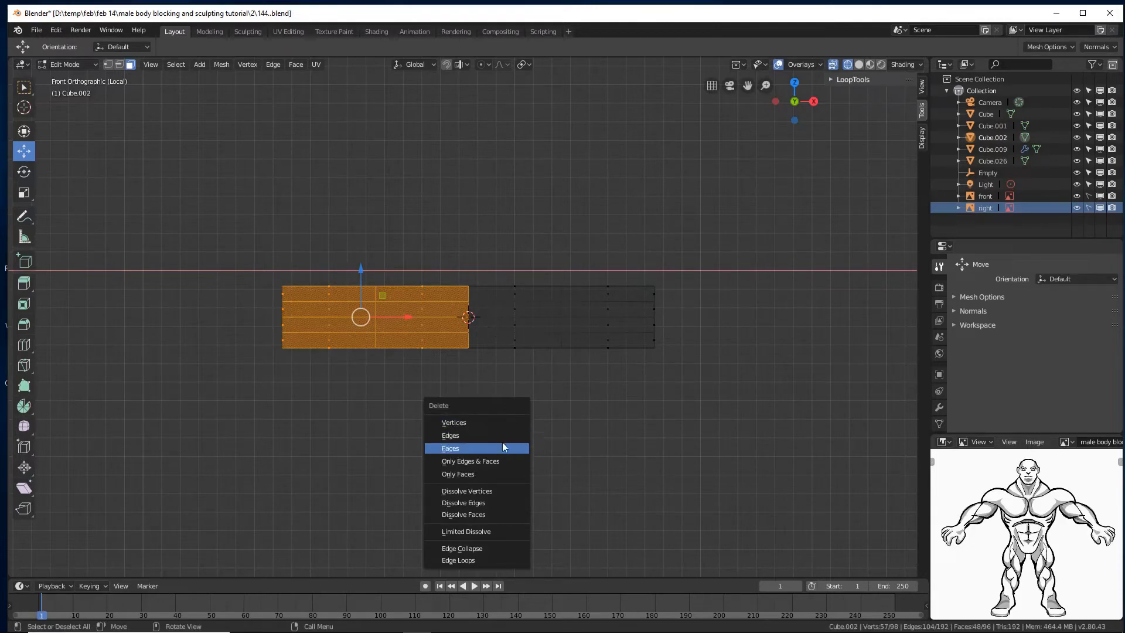
pyautogui.click(501, 442)
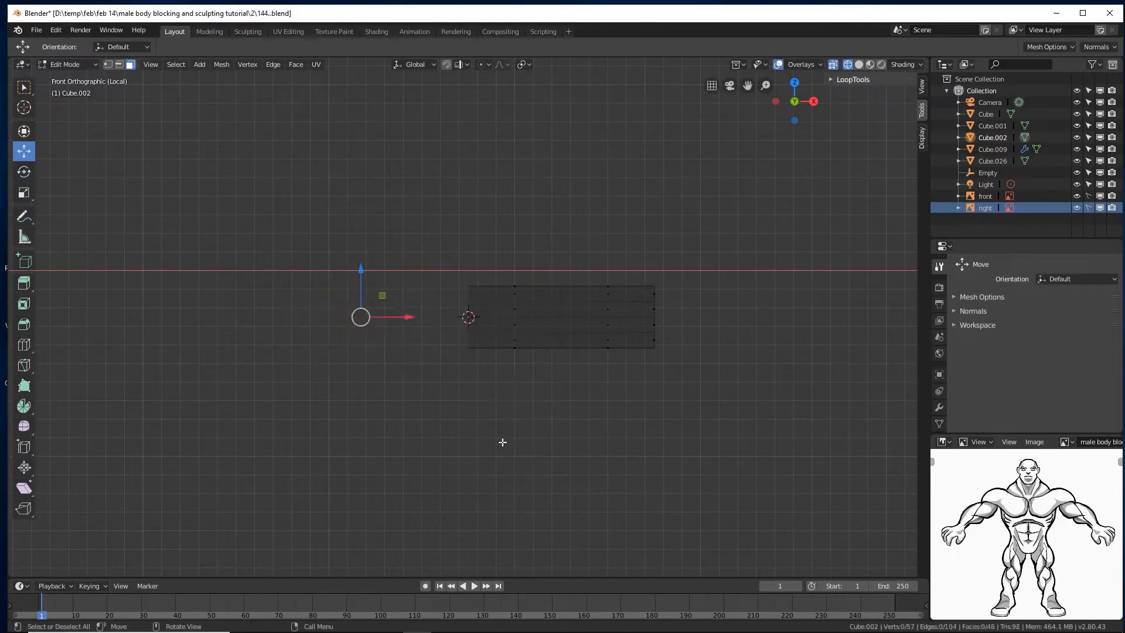
# - Add a Mirror modifier on the X axis to the remaining half and have the edit cage follow the modifier result
pyautogui.click(938, 407)
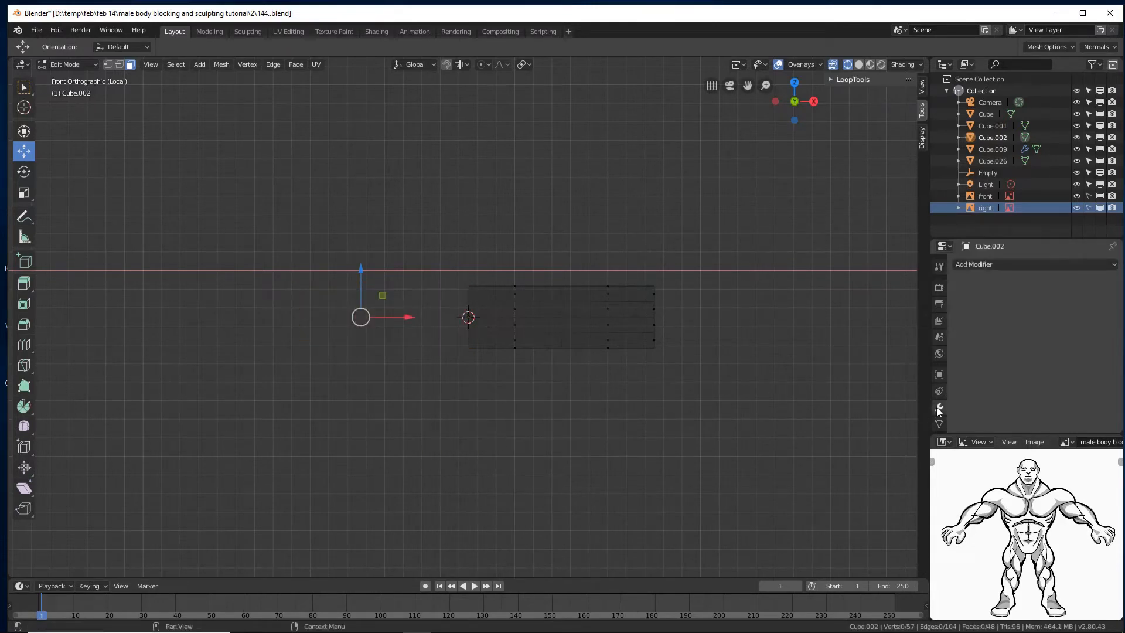
pyautogui.click(1041, 266)
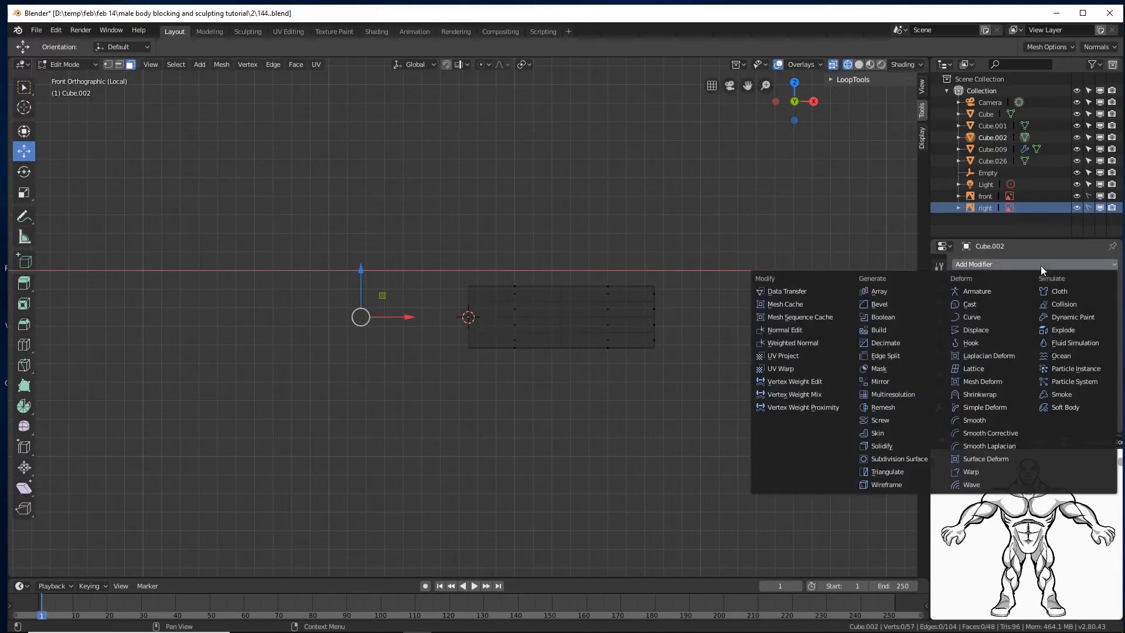
pyautogui.click(933, 381)
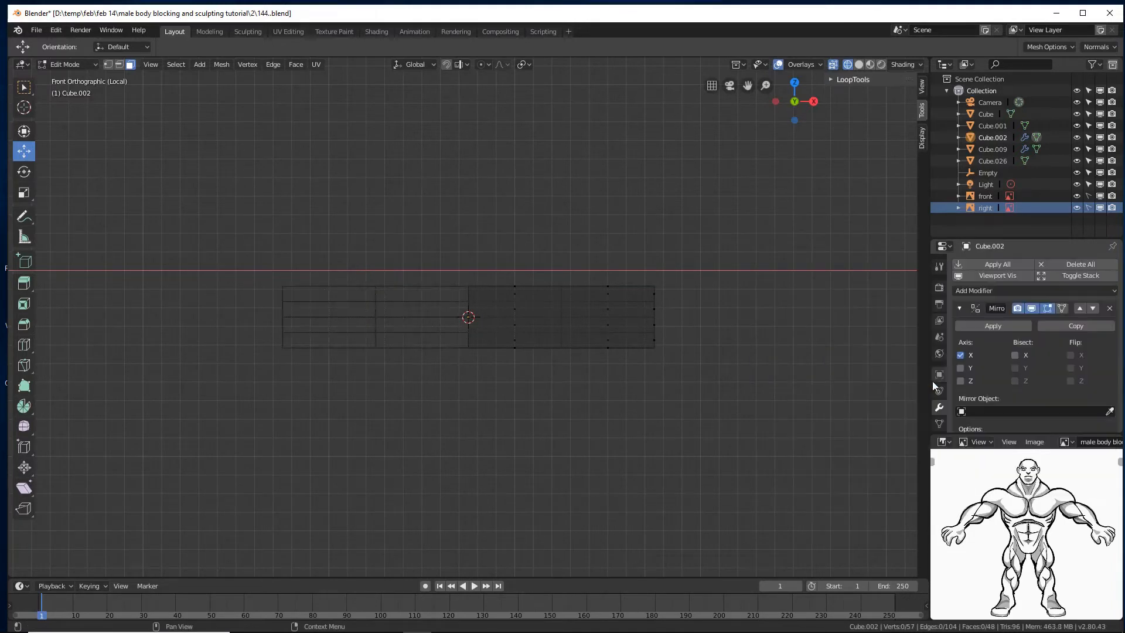
pyautogui.click(1059, 308)
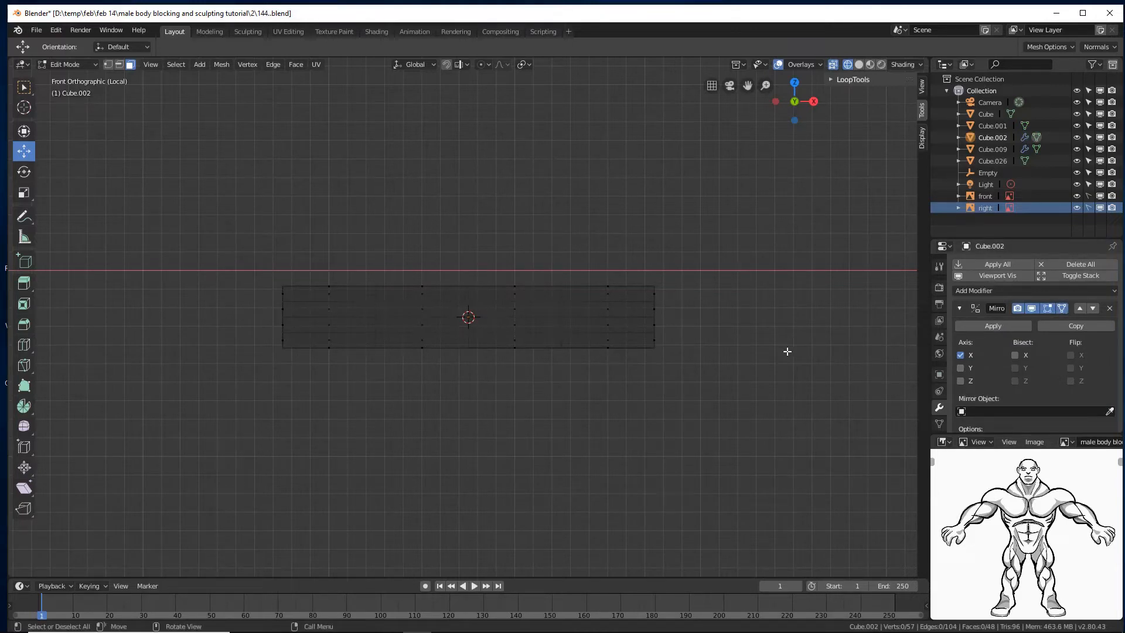
# - View the mirrored bar from the top and bring up the choice of standard viewpoints
pyautogui.press('KP_7')
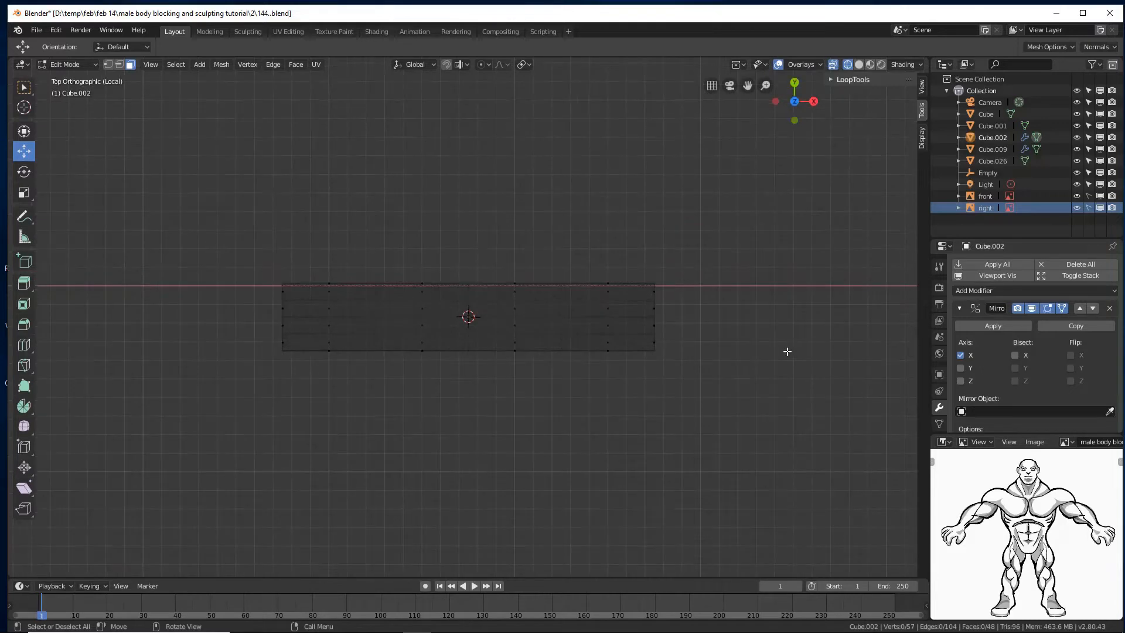
pyautogui.click(150, 67)
pyautogui.moveTo(181, 179)
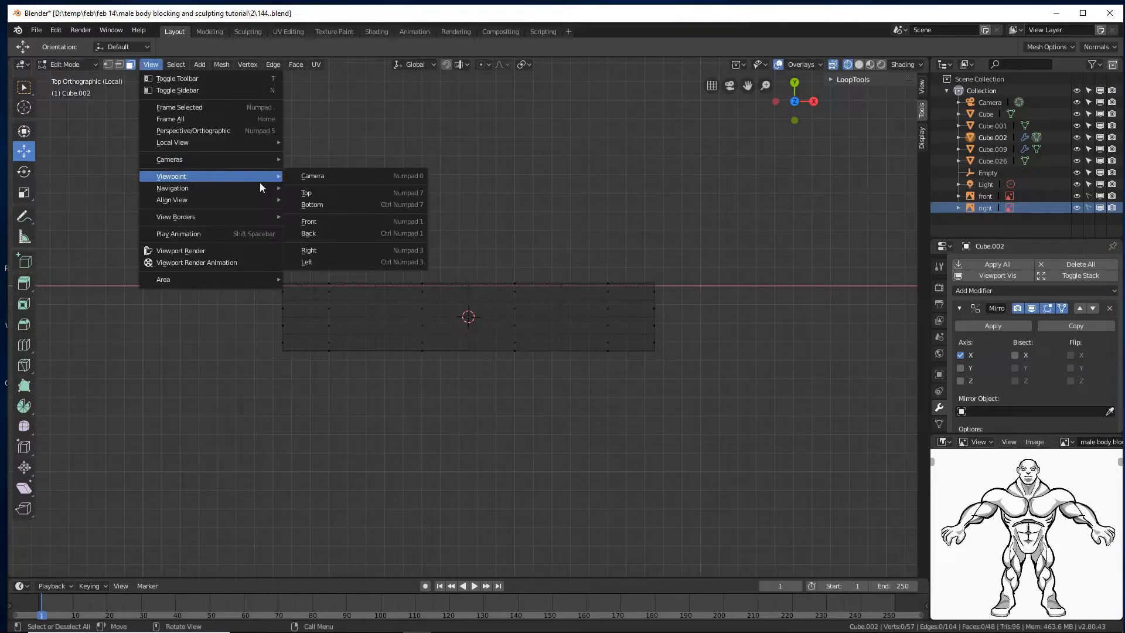
# - In top view, rotate the bar's outer end sections and shift them backward and slightly inward to start a symmetrical curve
pyautogui.click(305, 193)
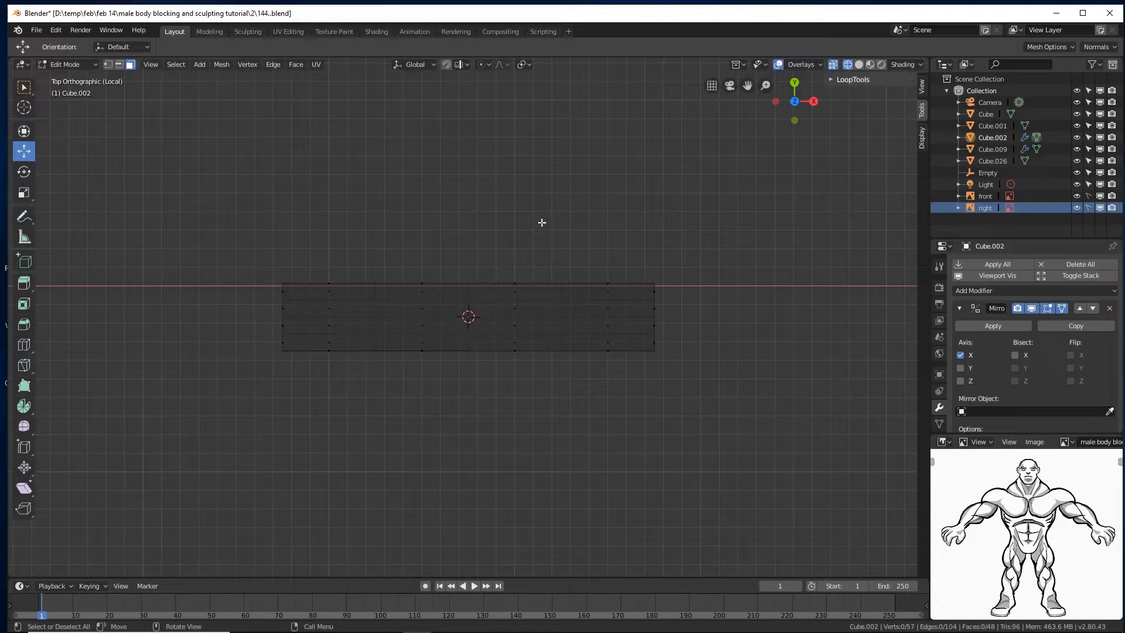
pyautogui.moveTo(542, 223); pyautogui.dragTo(683, 381)
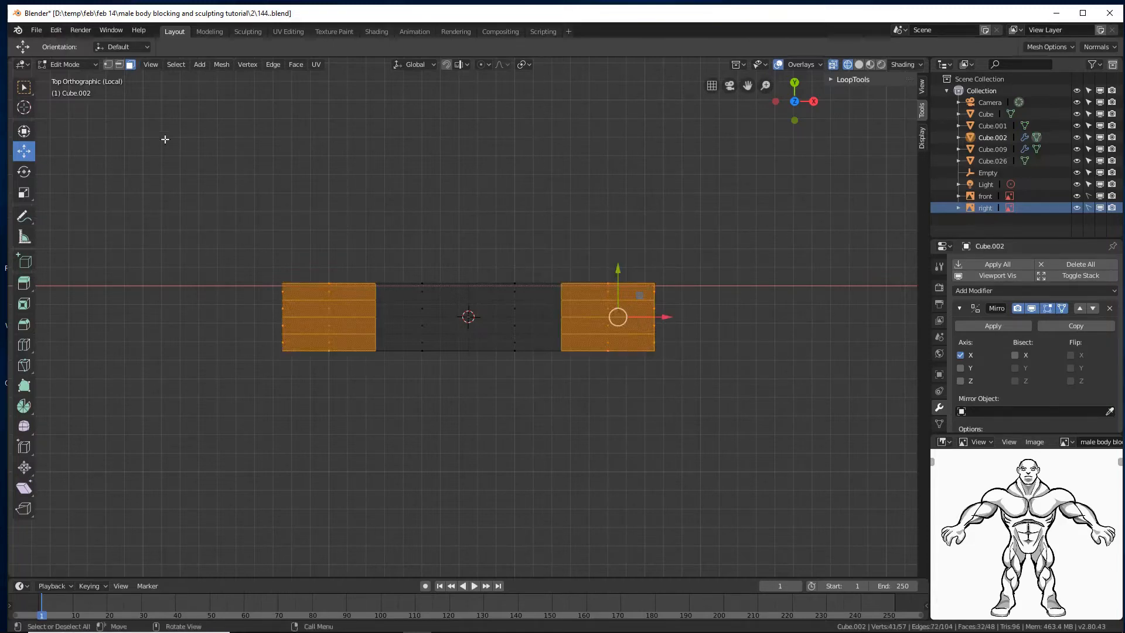
pyautogui.press('r')
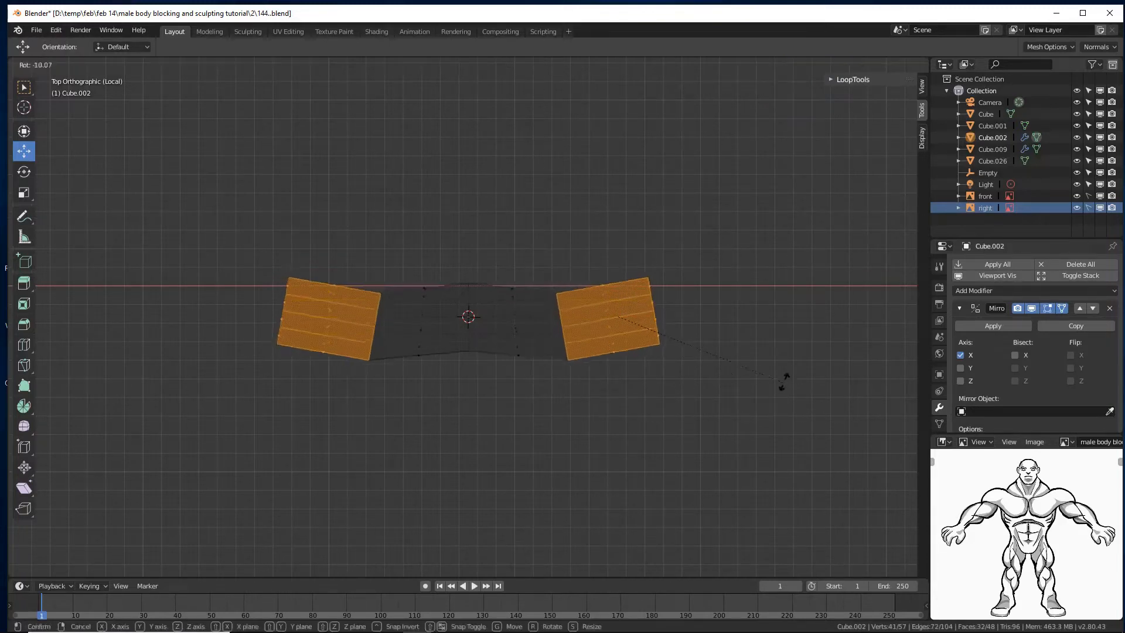
pyautogui.click(781, 365)
pyautogui.moveTo(619, 272); pyautogui.dragTo(619, 239)
pyautogui.press('r')
pyautogui.click(731, 330)
pyautogui.moveTo(667, 286); pyautogui.dragTo(653, 285)
pyautogui.click(687, 224)
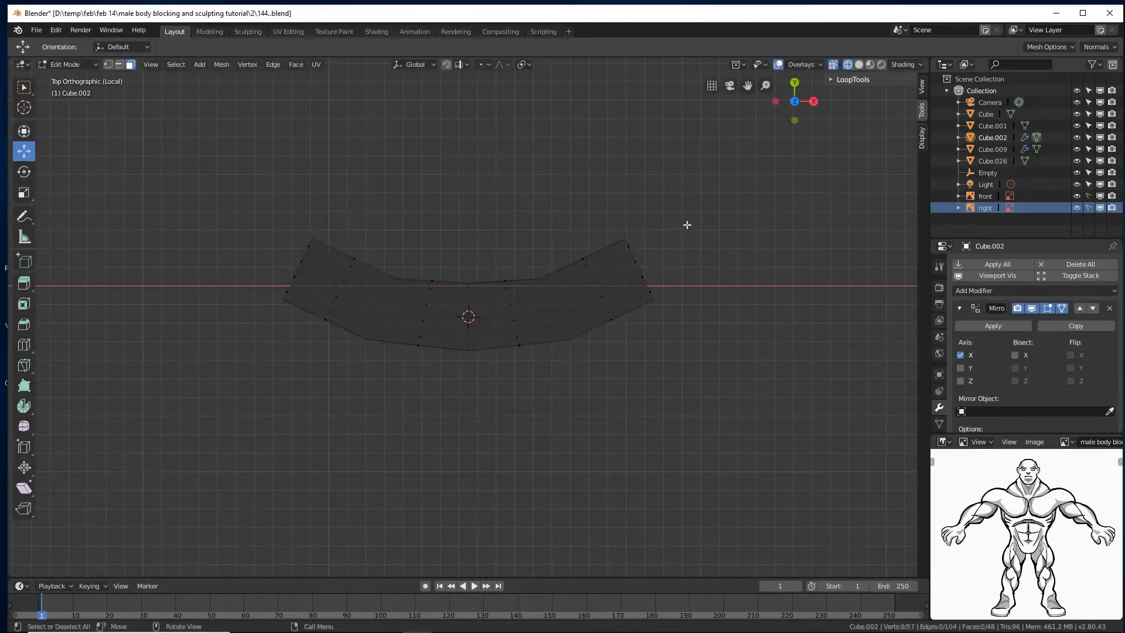
# - Extrude the bar's mirrored end faces outward about 0.43 m along their normal
pyautogui.press('b')
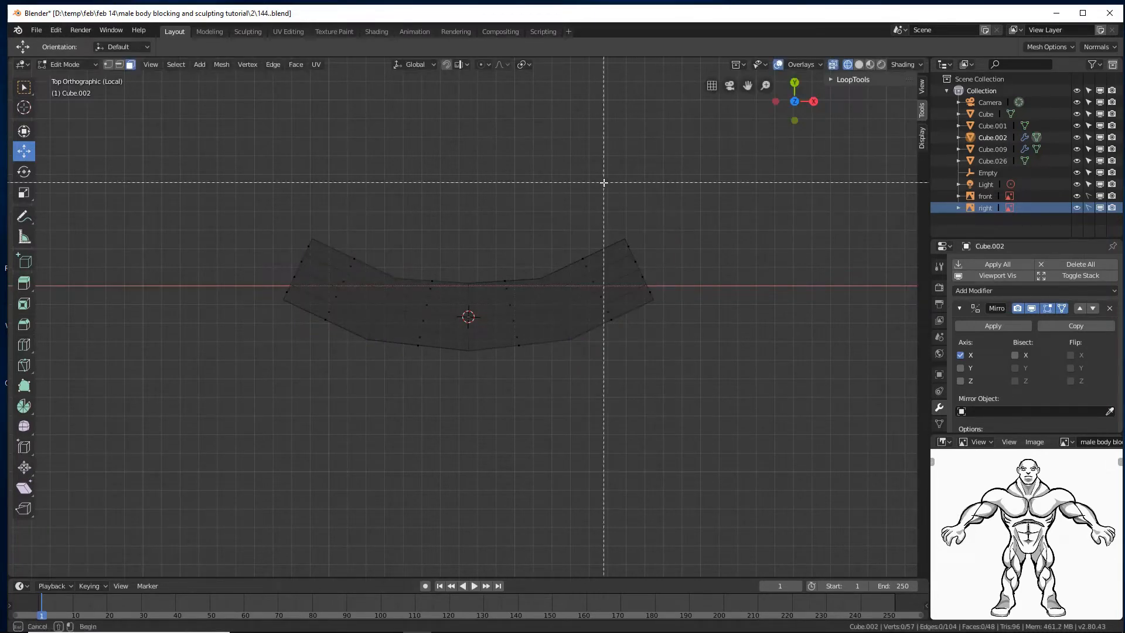
pyautogui.moveTo(602, 181); pyautogui.dragTo(691, 311)
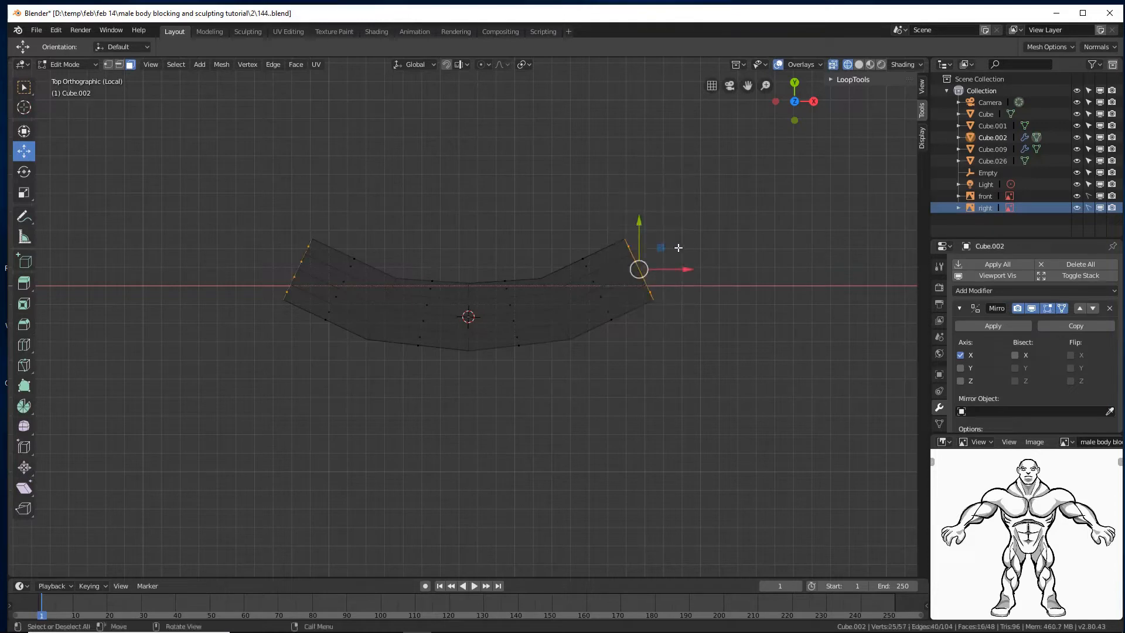
pyautogui.press('e')
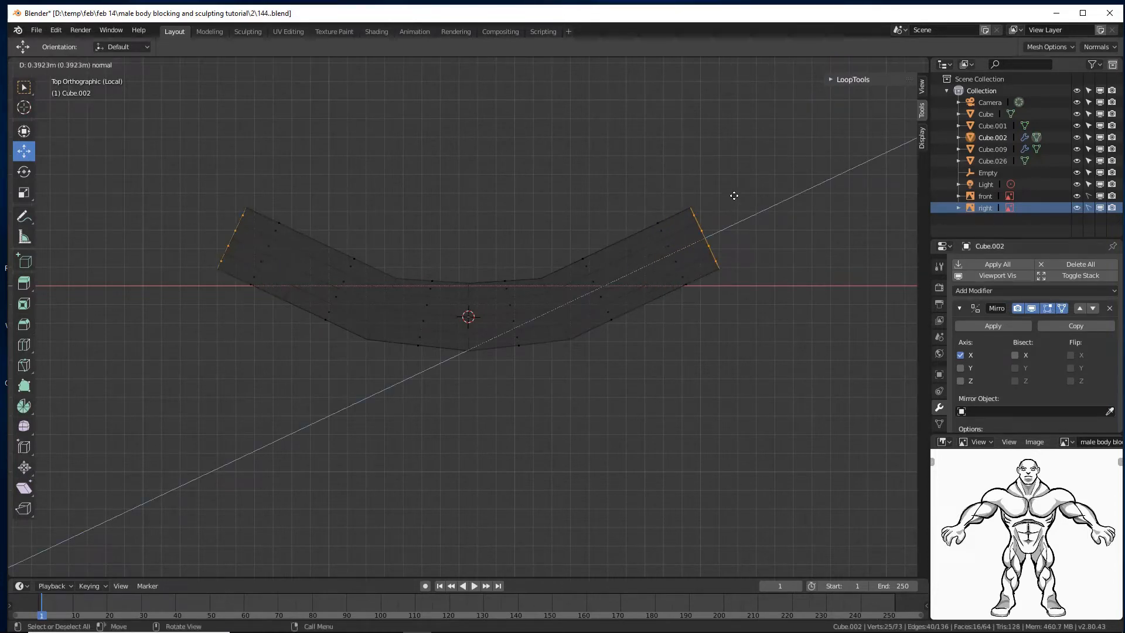
pyautogui.click(737, 193)
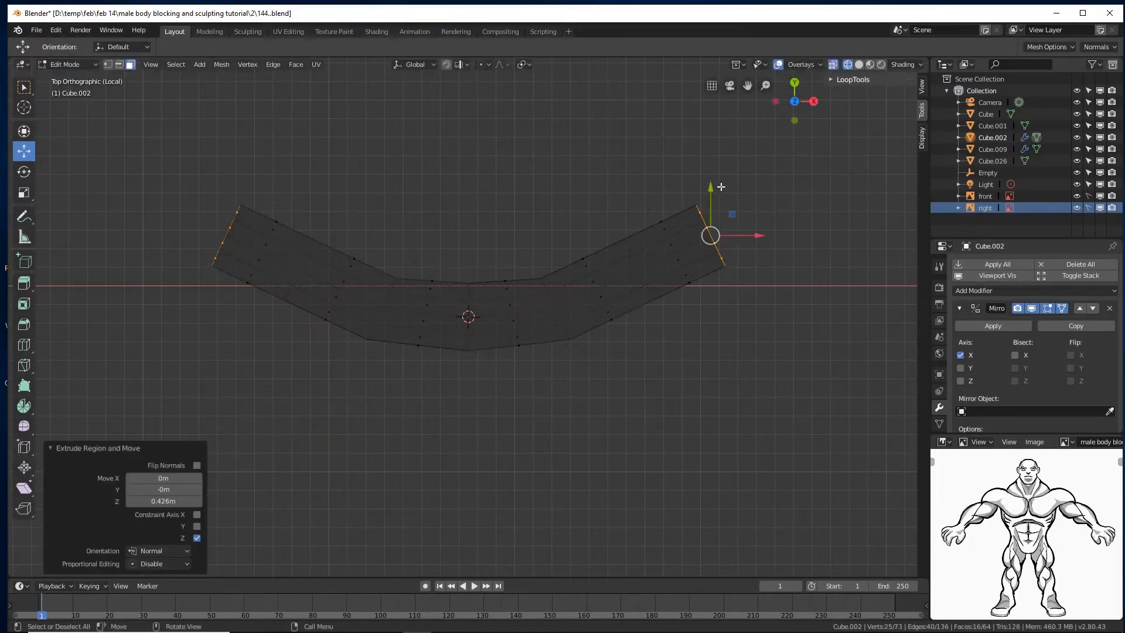
# - Move the extruded end faces about 0.132 m along Y and -0.091 m along X
pyautogui.press('g')
pyautogui.press('y')
pyautogui.click(739, 212)
pyautogui.press('g')
pyautogui.press('x')
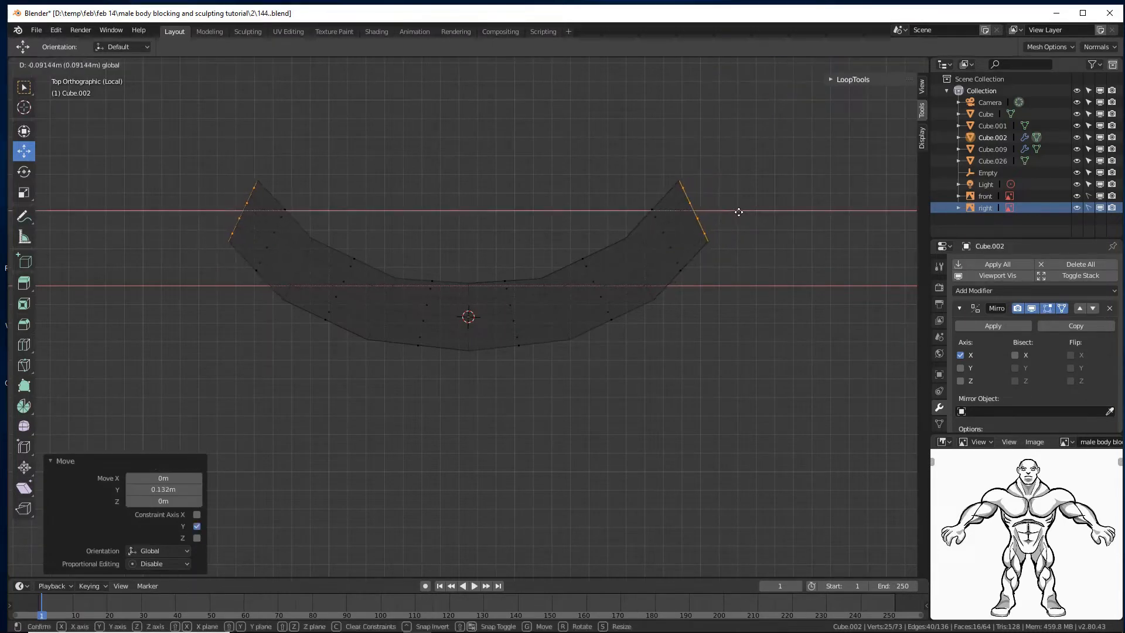
pyautogui.click(738, 212)
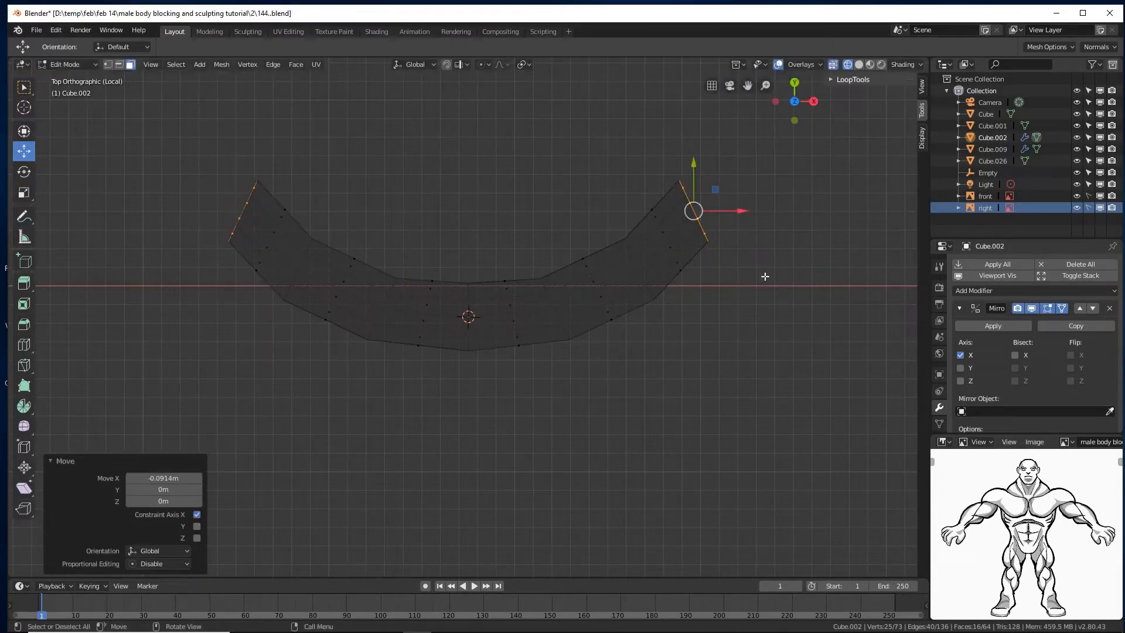
# - Rotate the end faces about -21.9° and nudge them about 0.073 m along Y and 0.022 m along X
pyautogui.press('r')
pyautogui.click(778, 240)
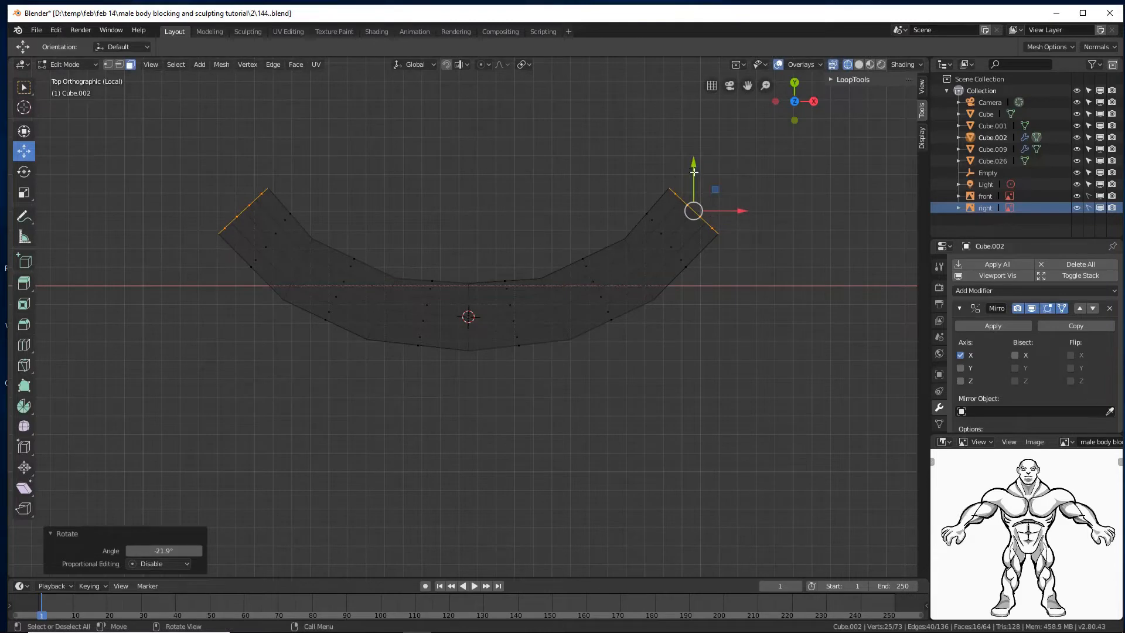
pyautogui.moveTo(694, 171); pyautogui.dragTo(694, 158)
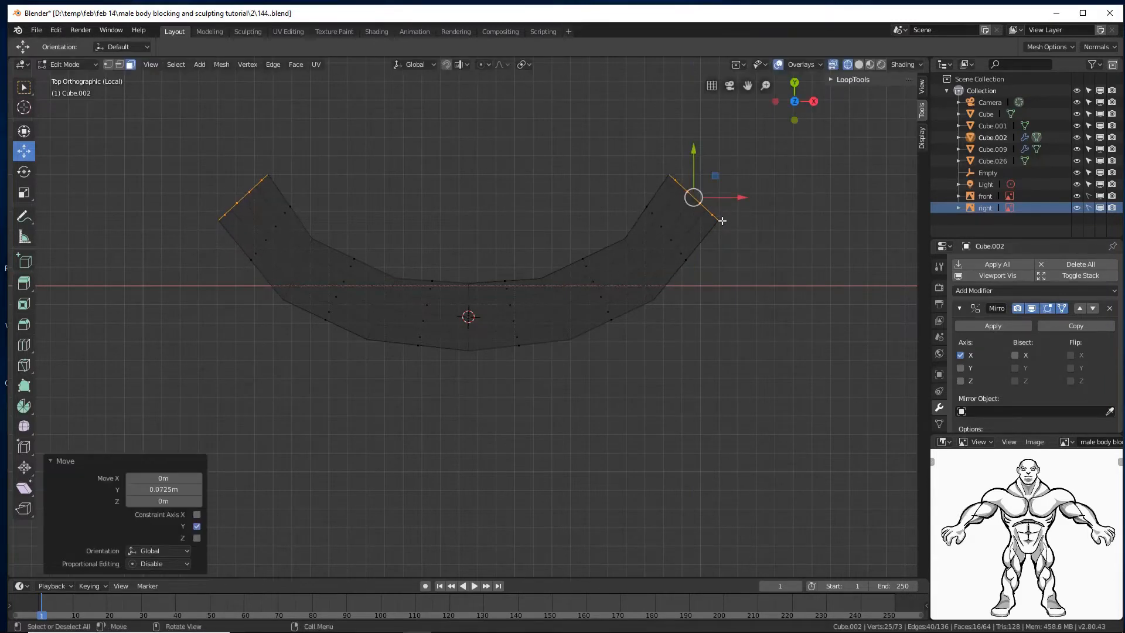
pyautogui.moveTo(739, 196); pyautogui.dragTo(743, 189)
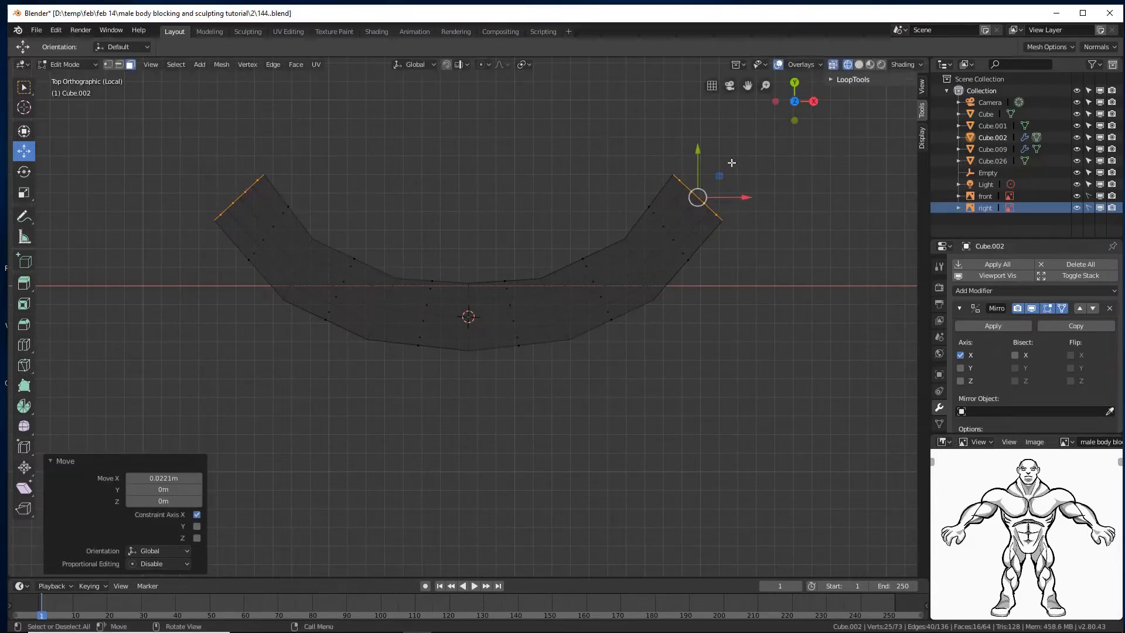
# - Extrude the end faces about 0.415 m, then shift them inward along X and about 0.085 m along Y
pyautogui.keyDown('shift'); pyautogui.moveTo(781, 181); pyautogui.dragTo(709, 275, button='middle'); pyautogui.keyUp('shift')
pyautogui.press('e')
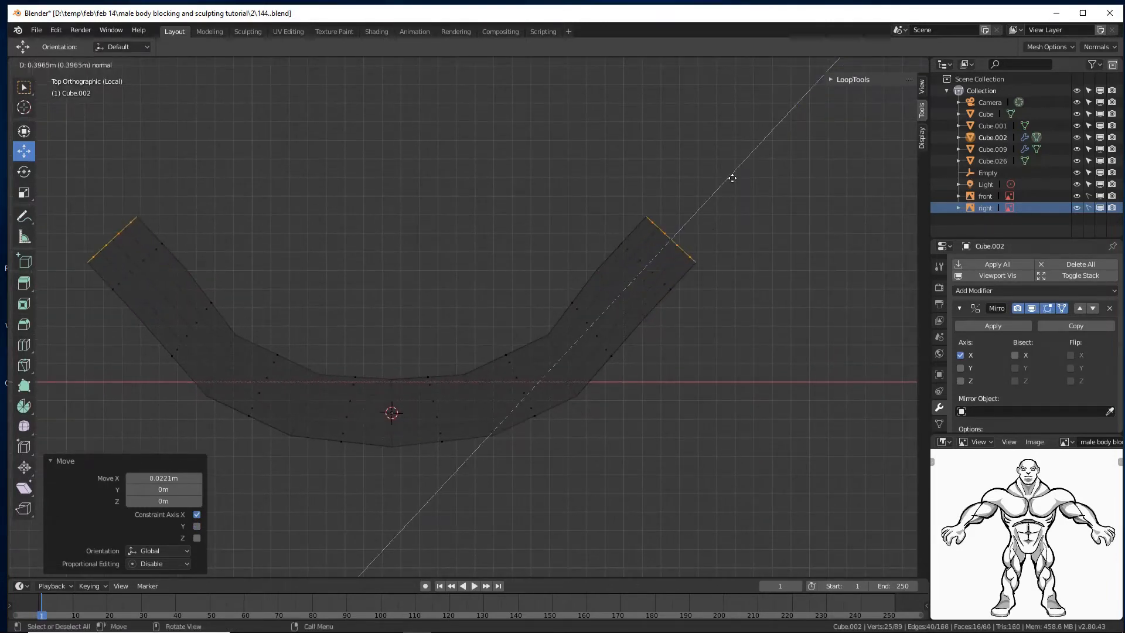
pyautogui.click(732, 175)
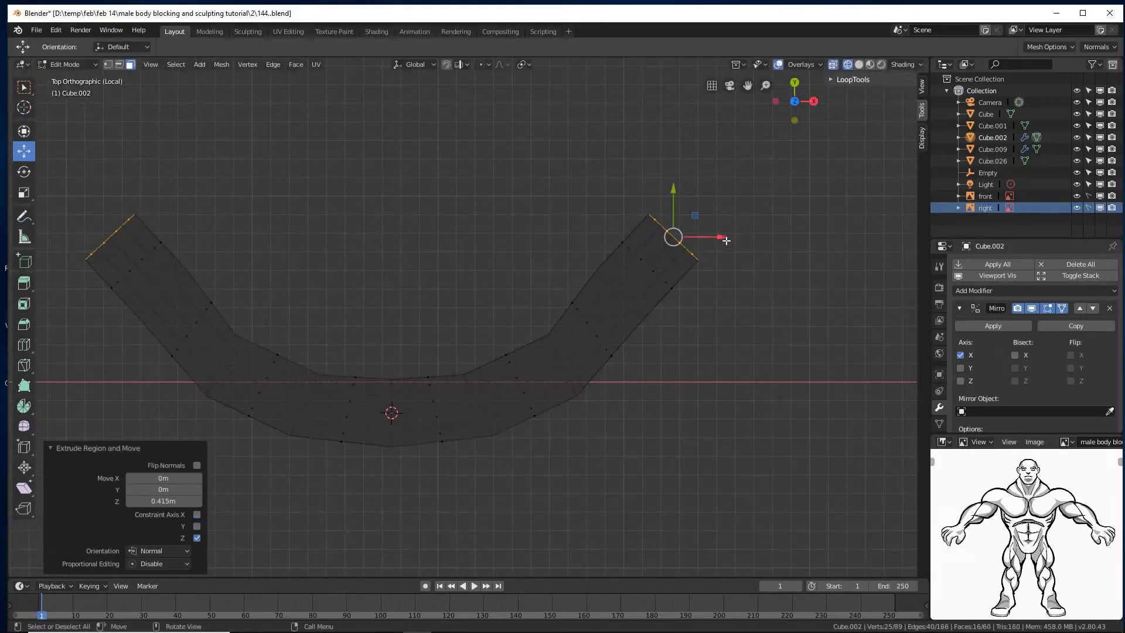
pyautogui.moveTo(726, 240); pyautogui.dragTo(698, 222)
pyautogui.moveTo(644, 195); pyautogui.dragTo(644, 184)
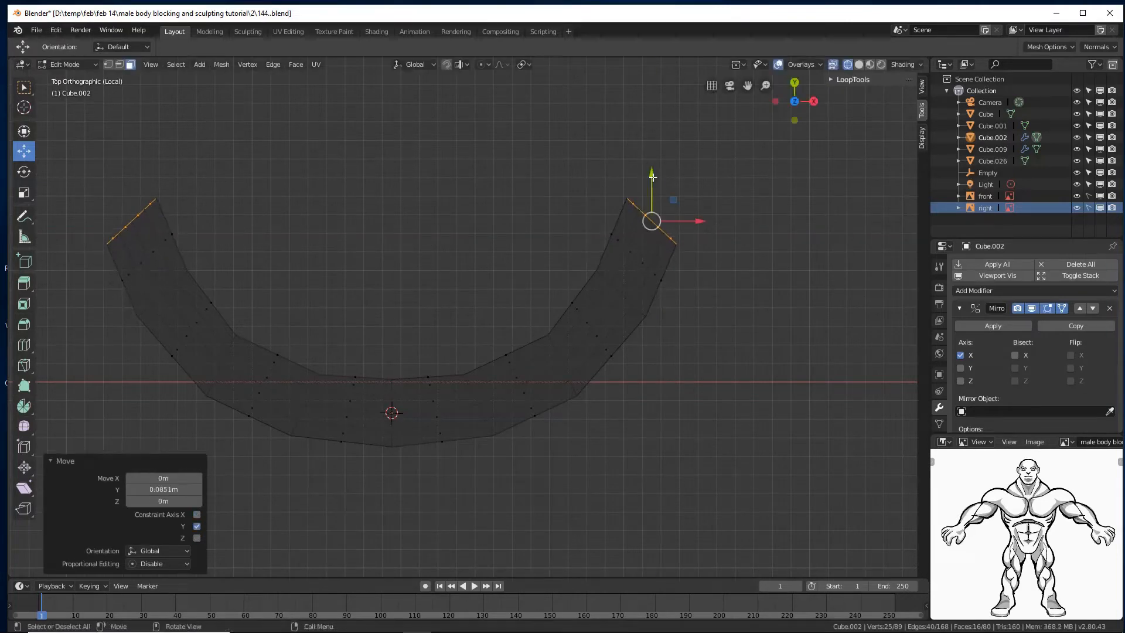
# - Rotate the new end faces about -28.2° and shift them about 0.085 m along Y and -0.044 m along X
pyautogui.press('r')
pyautogui.click(739, 234)
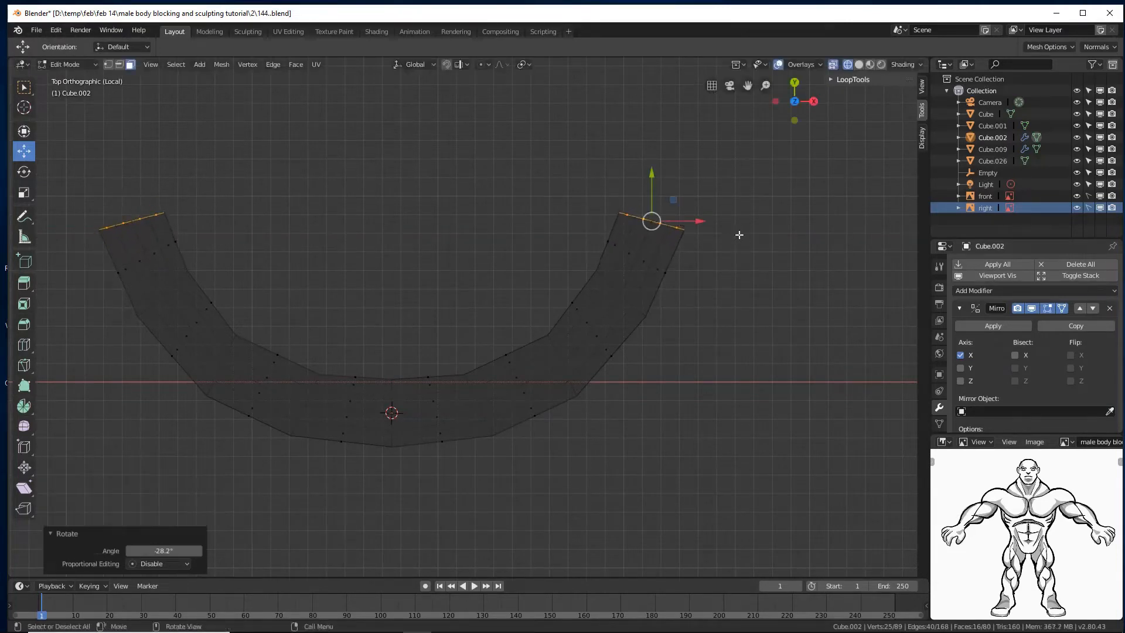
pyautogui.hotkey('ctrl', 'z')
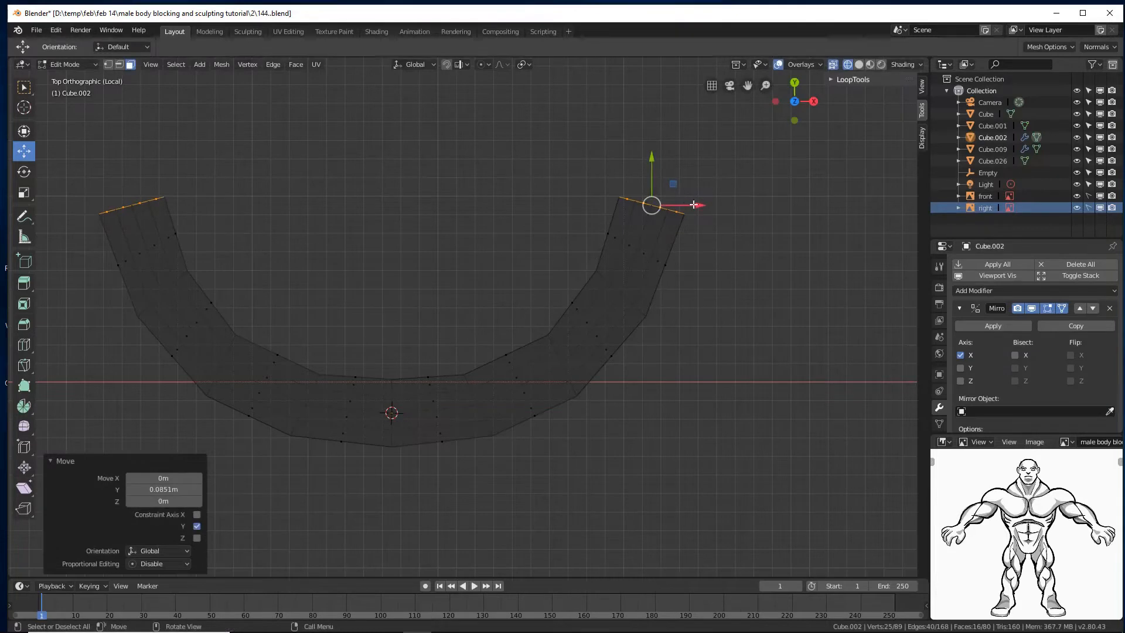
pyautogui.moveTo(694, 204); pyautogui.dragTo(687, 205)
# - Extrude the end faces about 0.39 m and move them about -0.139 m along X and 0.101 m along Y
pyautogui.press('e')
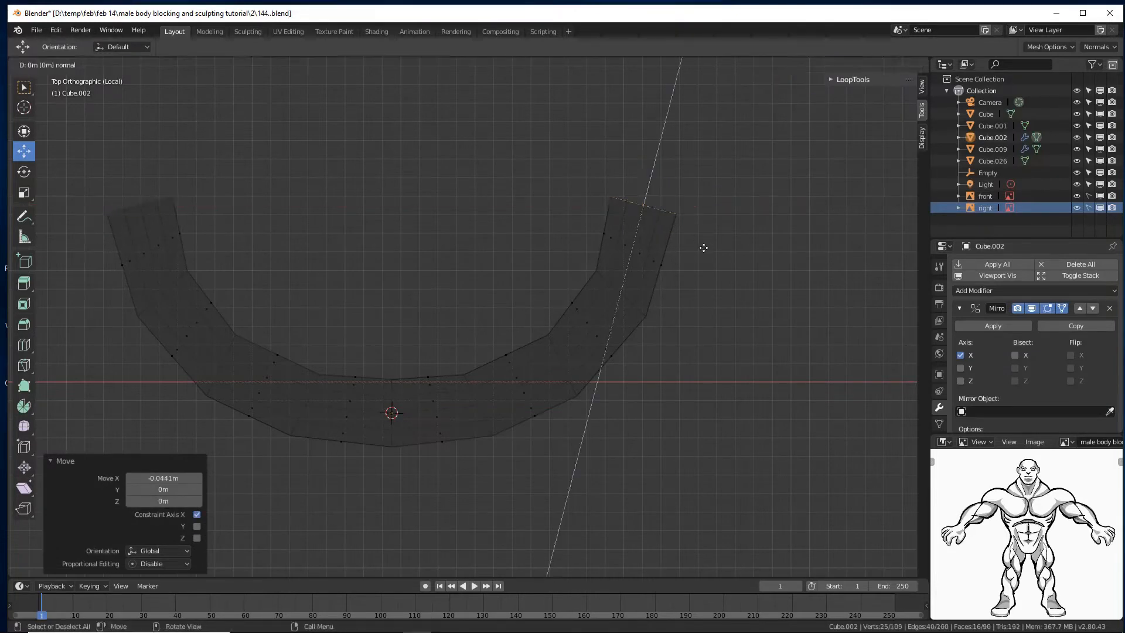
pyautogui.click(714, 174)
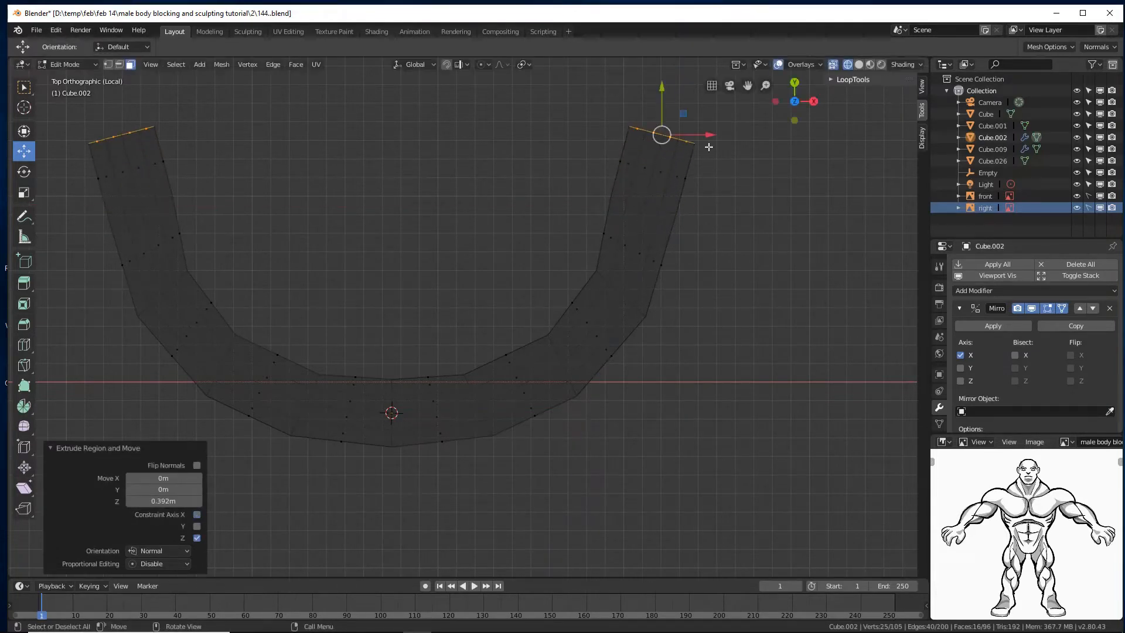
pyautogui.moveTo(707, 134); pyautogui.dragTo(679, 134)
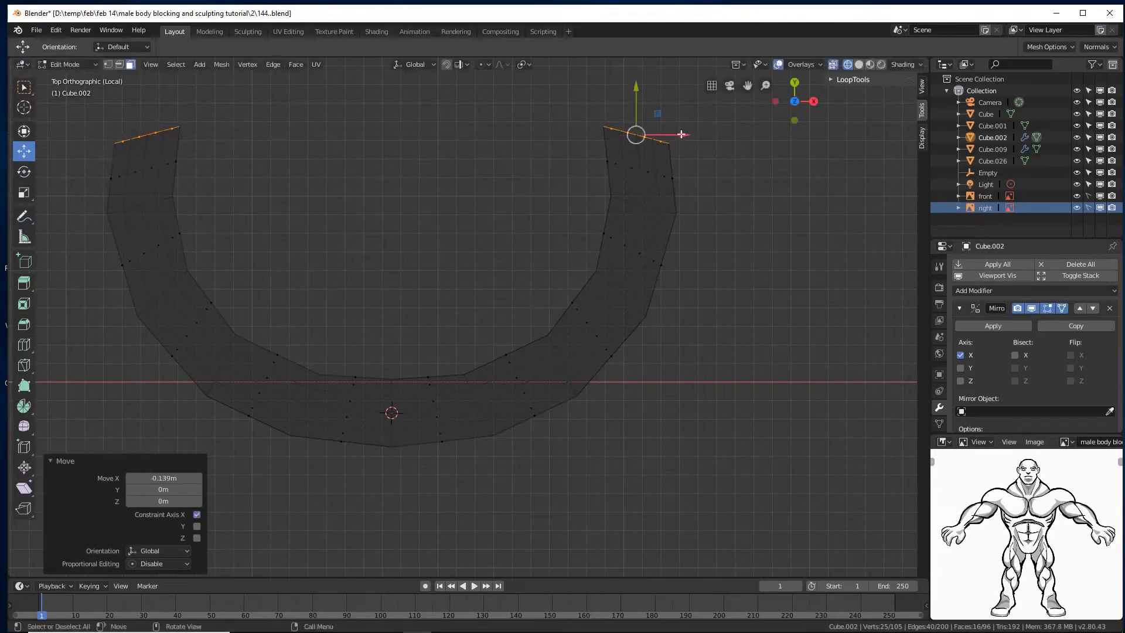
pyautogui.moveTo(638, 101); pyautogui.dragTo(639, 83)
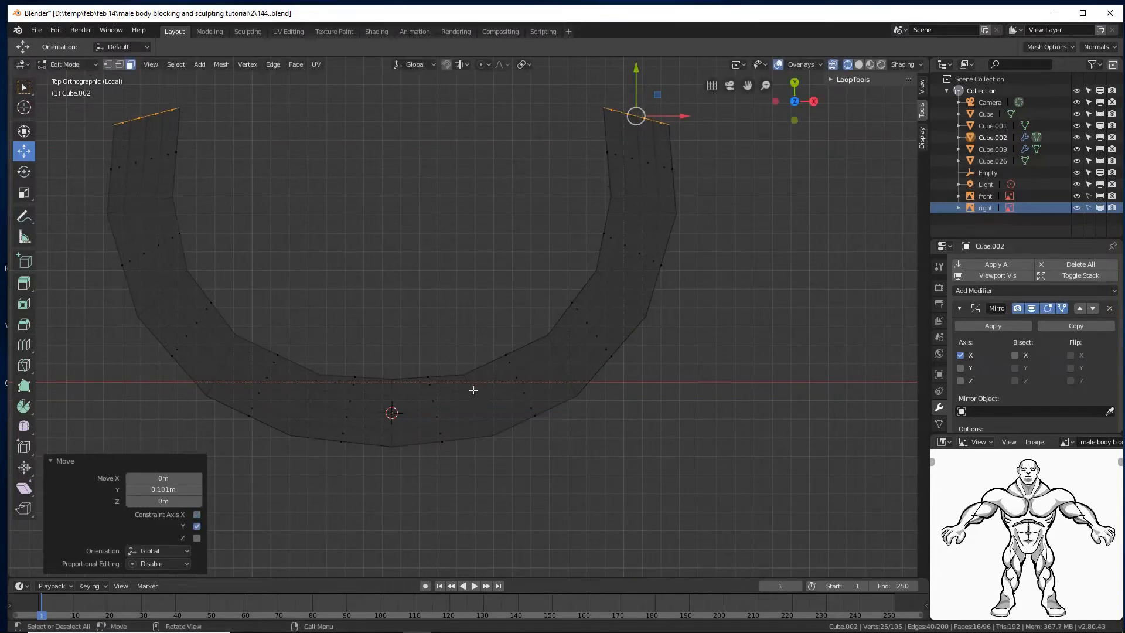
# - Select the vertex loop just before the arm's end, rotate it about -13.1° and move it about -0.038 m along X
pyautogui.click(582, 181)
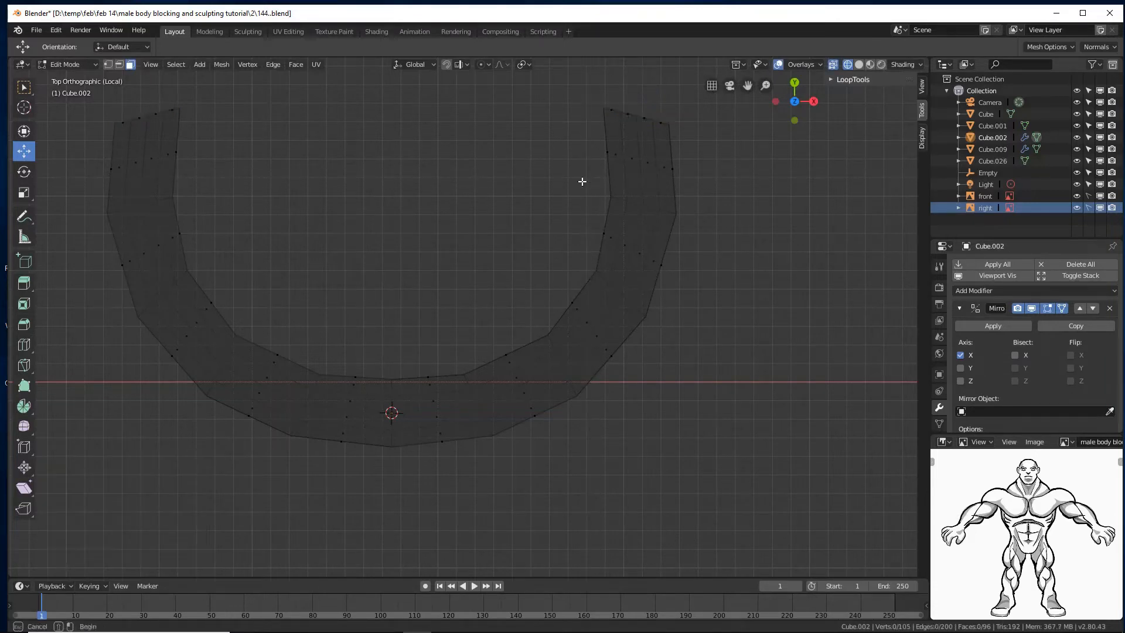
pyautogui.moveTo(581, 182); pyautogui.dragTo(703, 228)
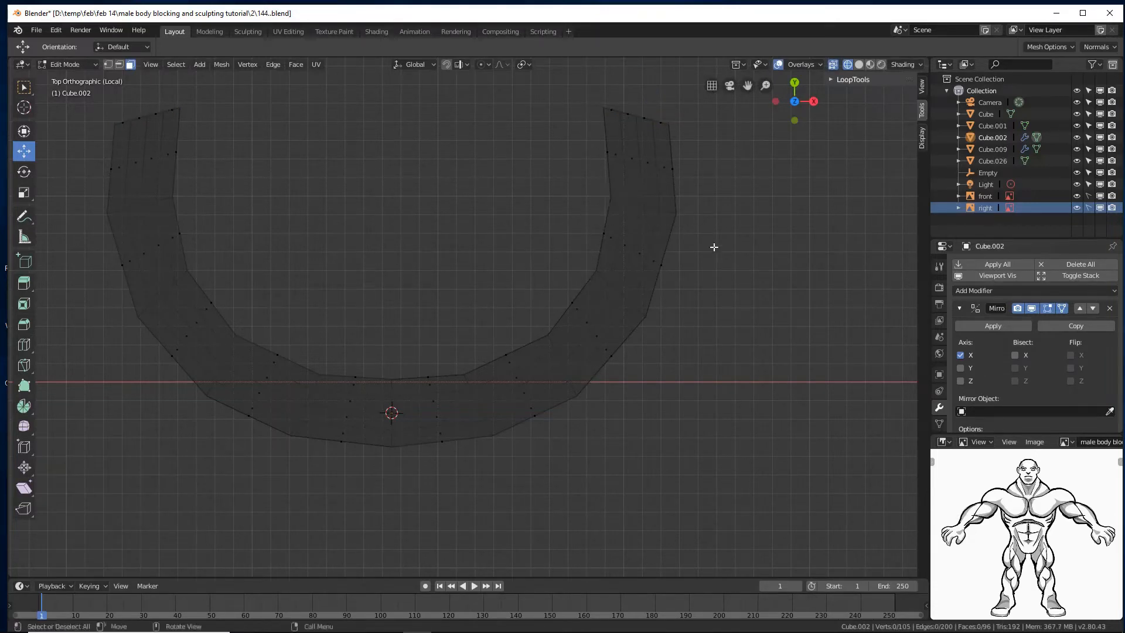
pyautogui.click(108, 64)
pyautogui.moveTo(586, 178); pyautogui.dragTo(724, 238)
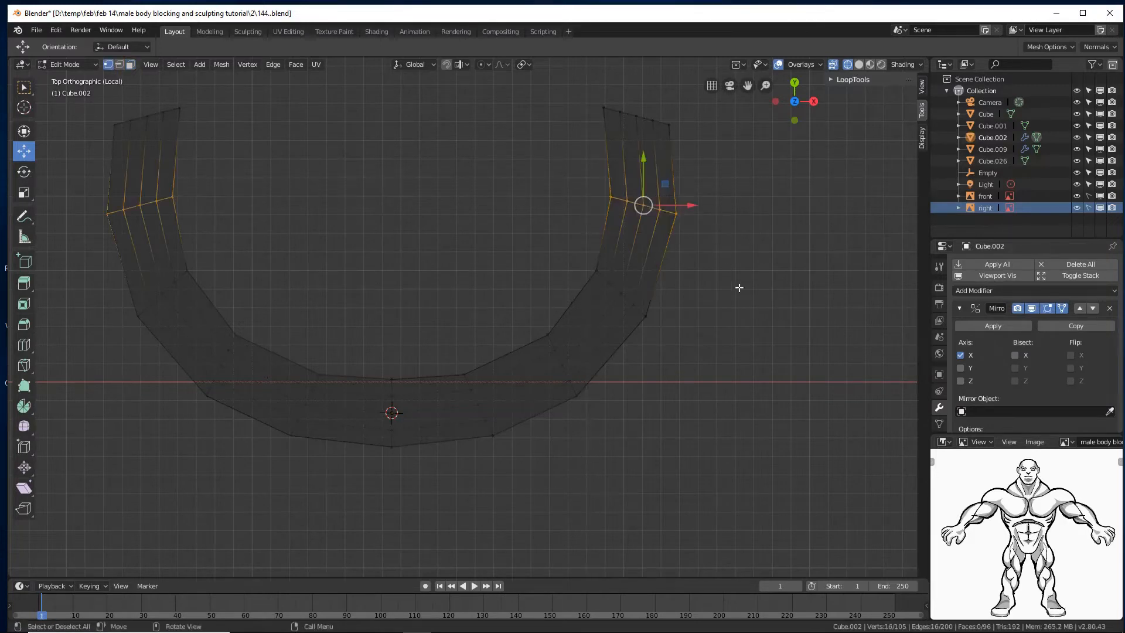
pyautogui.press('r')
pyautogui.click(732, 253)
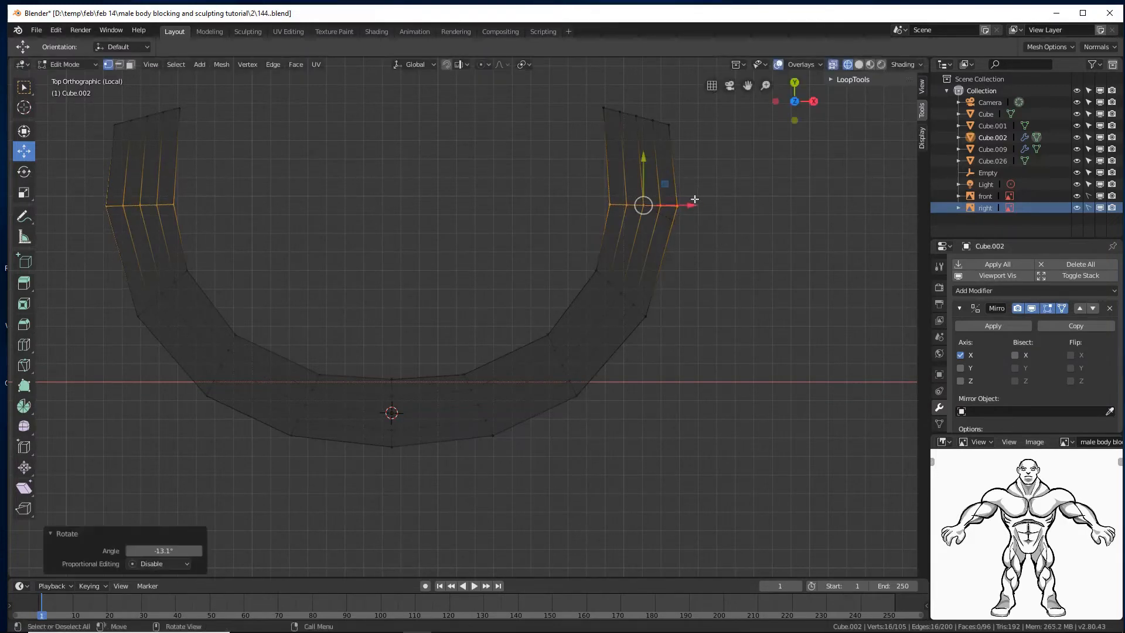
pyautogui.press('g')
pyautogui.press('x')
pyautogui.click(686, 205)
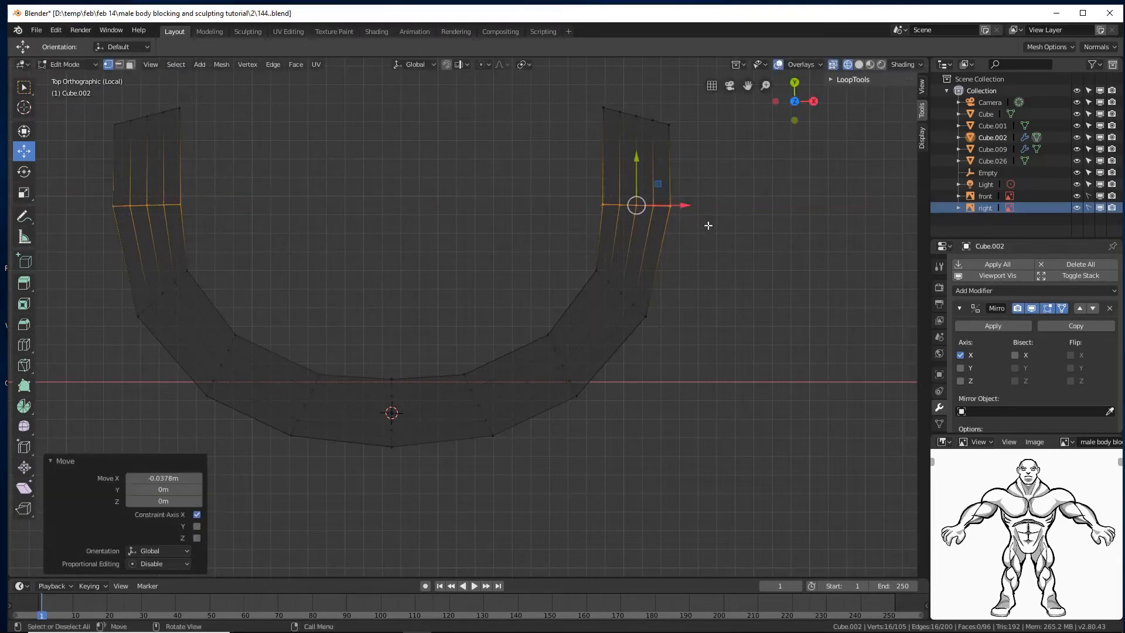
pyautogui.hotkey('alt', 'a')
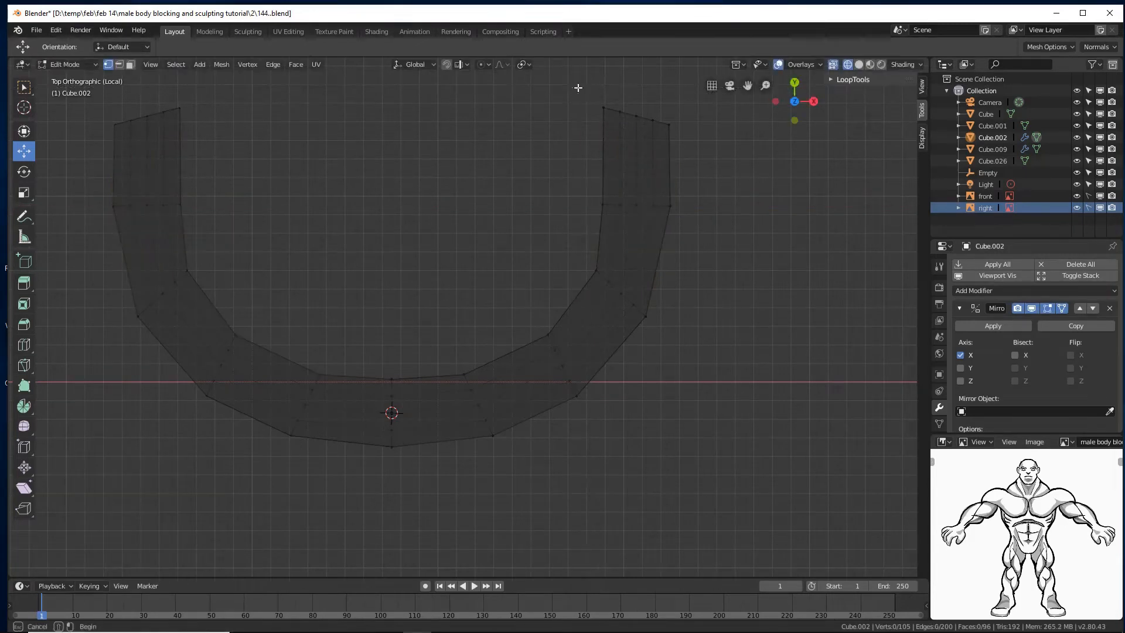
# - Flatten the end vertices of the U-shaped arms by scaling them to 0 along Y
pyautogui.moveTo(577, 83); pyautogui.dragTo(700, 146)
pyautogui.press('s')
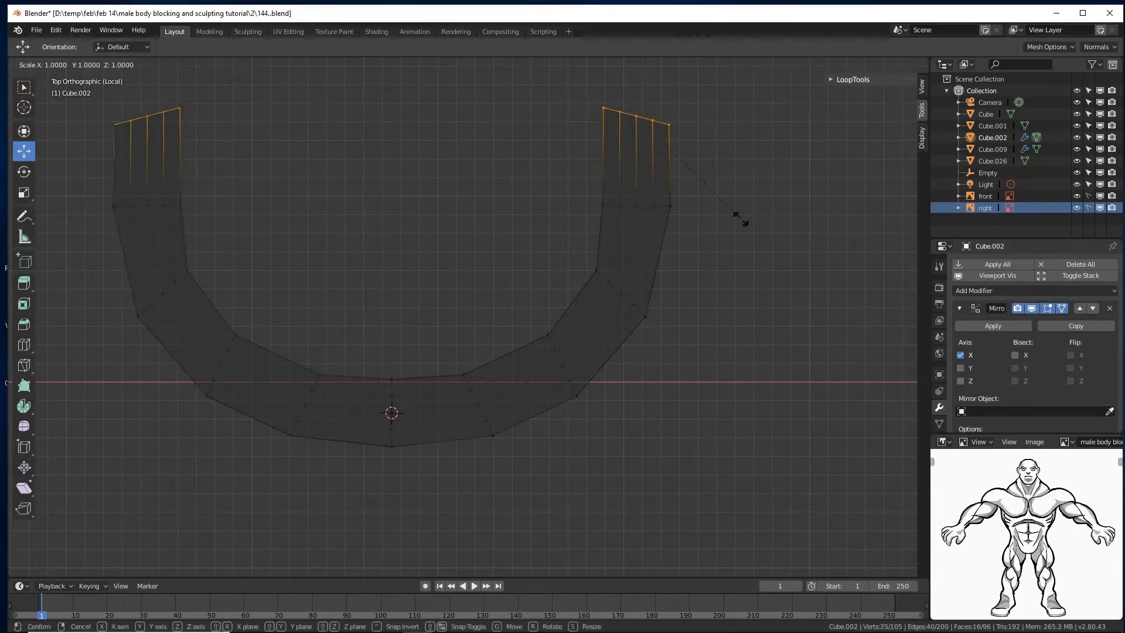
pyautogui.press('y')
pyautogui.press('0')
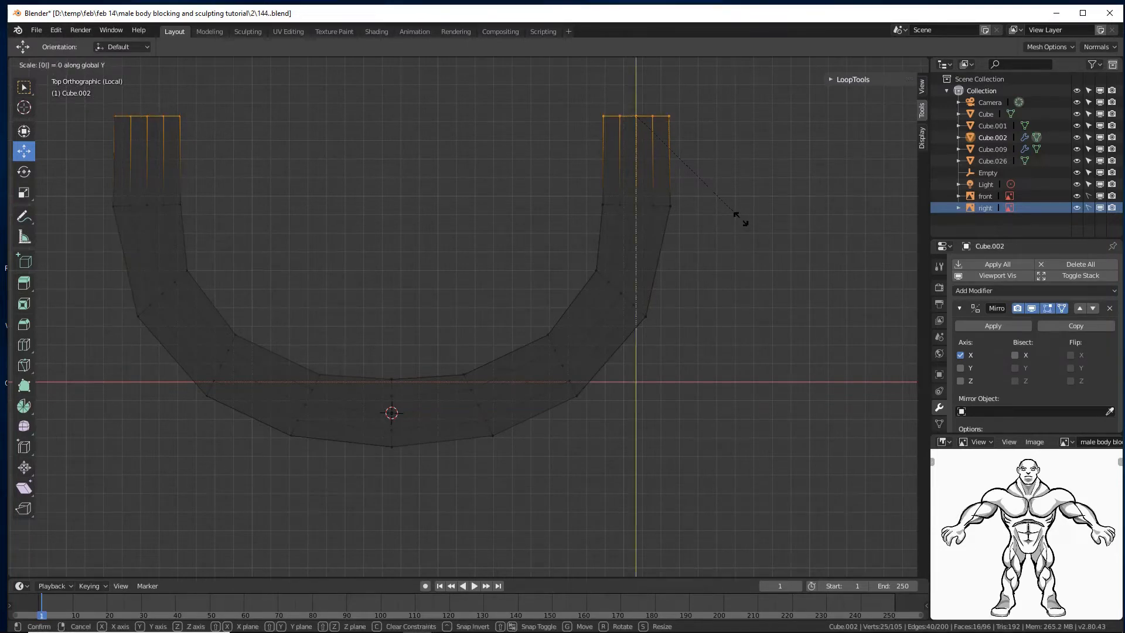
pyautogui.press('Return')
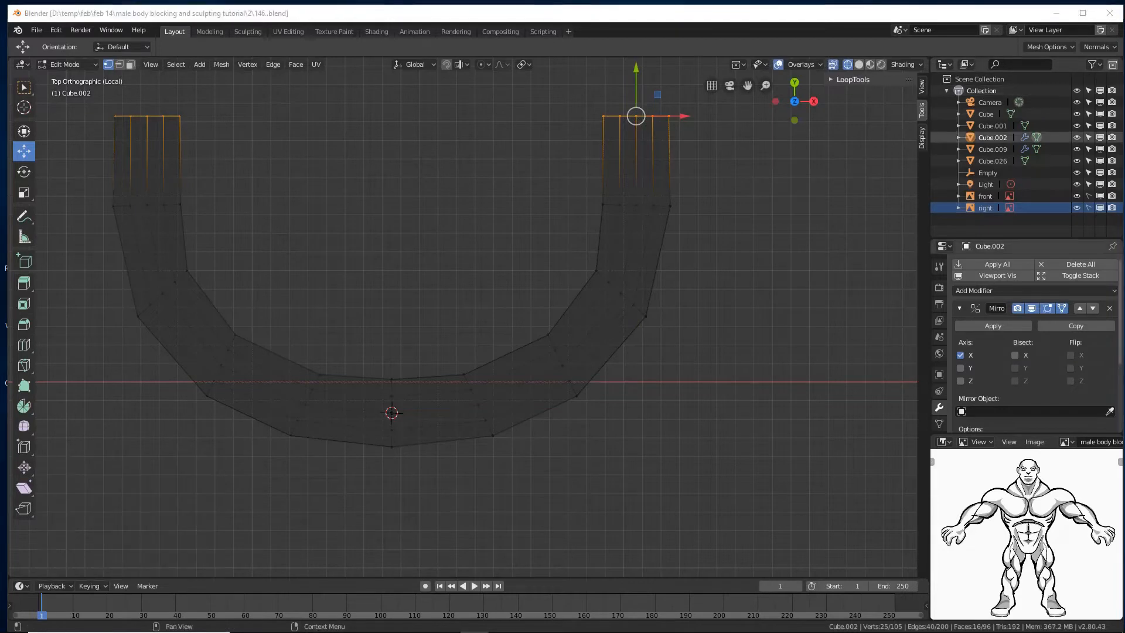
pyautogui.click(719, 15)
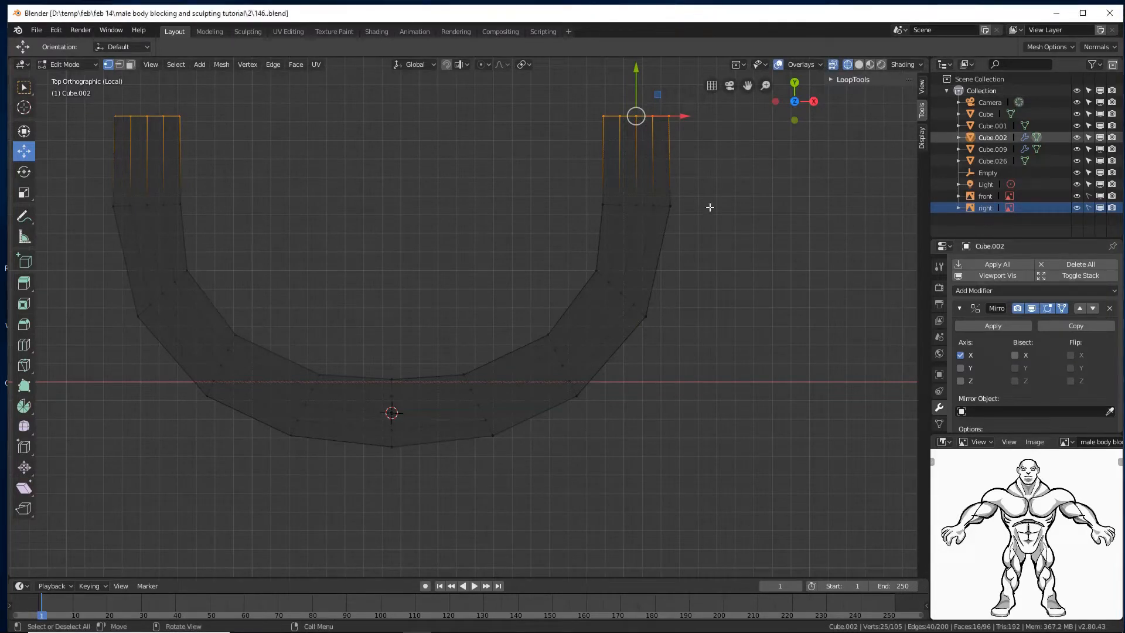
# - Extrude the end faces of the U-shaped arms and move them 0.5 m along Y
pyautogui.keyDown('shift'); pyautogui.moveTo(710, 207); pyautogui.dragTo(654, 298, button='middle'); pyautogui.keyUp('shift')
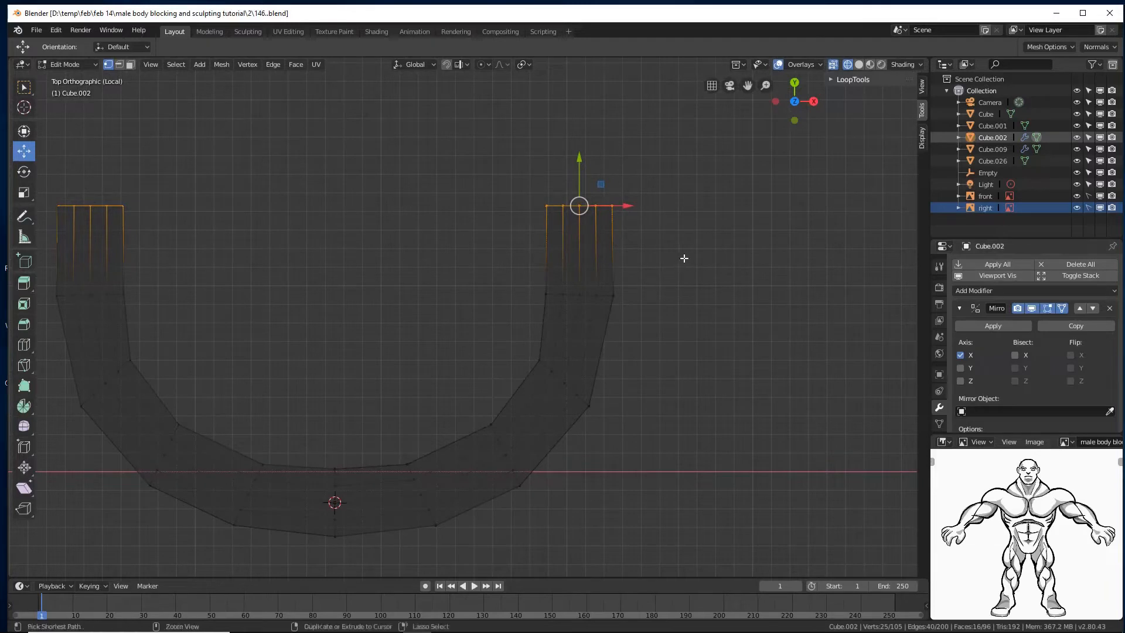
pyautogui.scroll(-2, 683, 259)
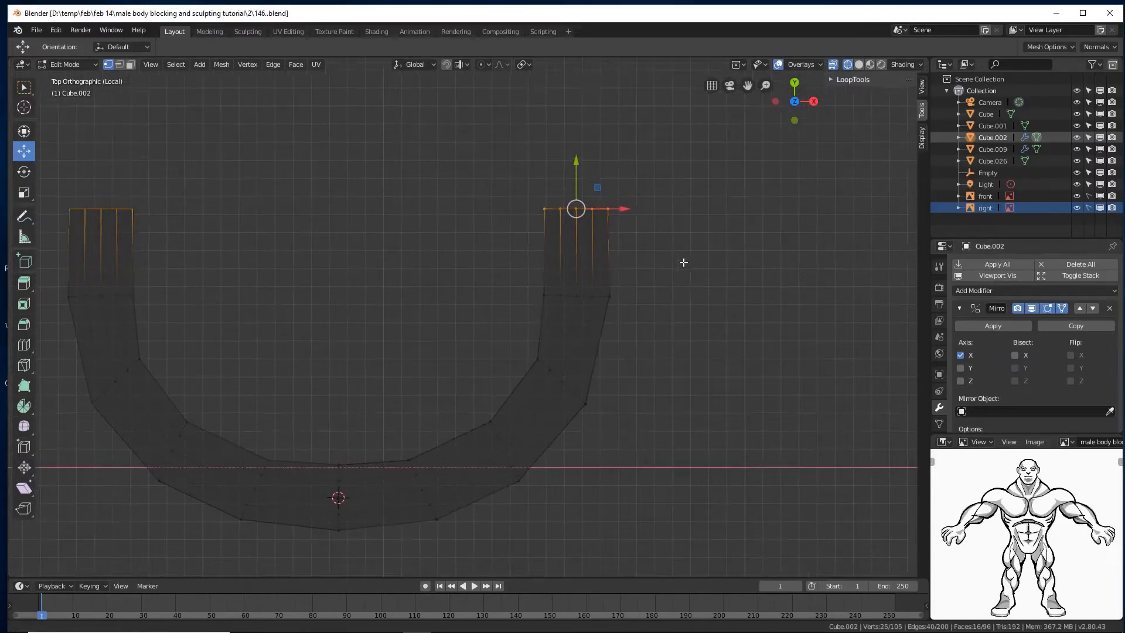
pyautogui.press('e')
pyautogui.rightClick(678, 294)
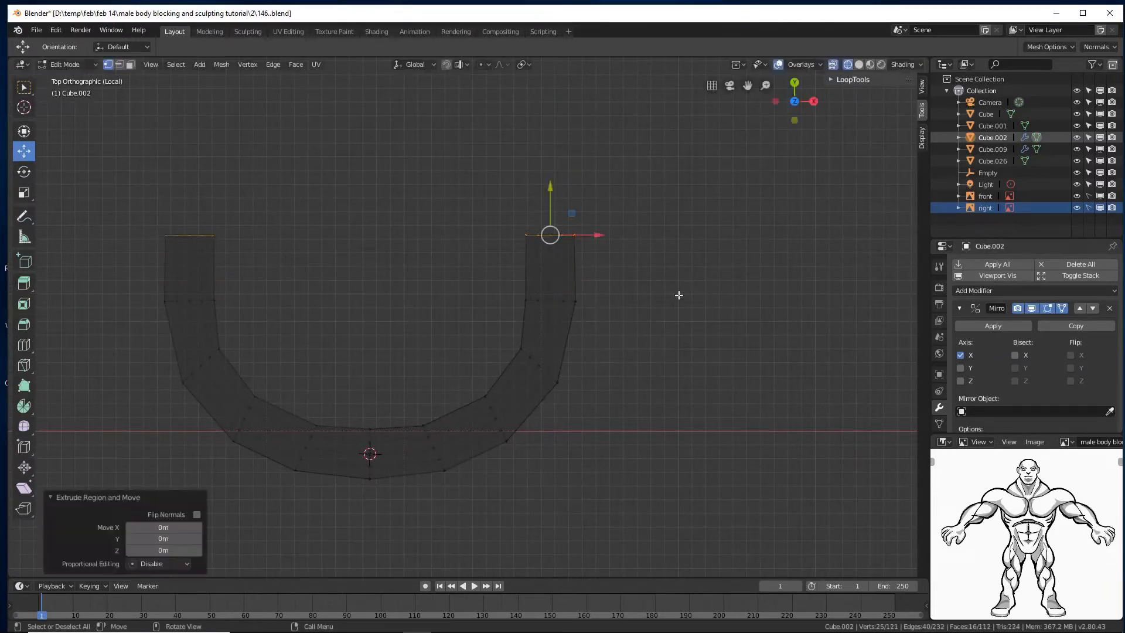
pyautogui.moveTo(564, 198); pyautogui.dragTo(553, 126)
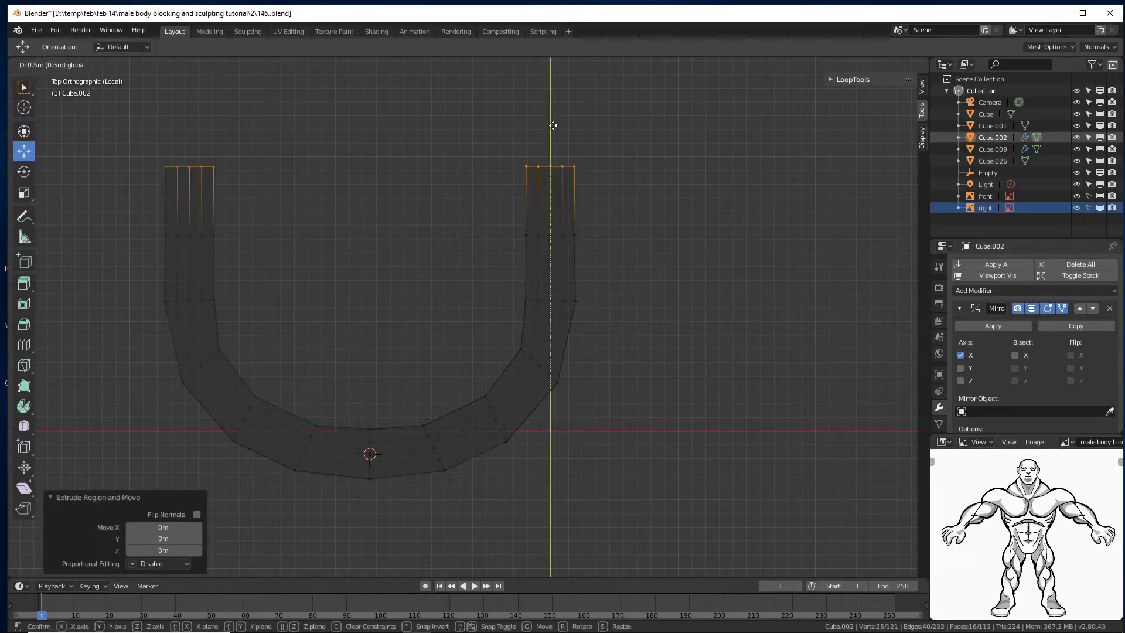
pyautogui.scroll(-2, 1019, 394)
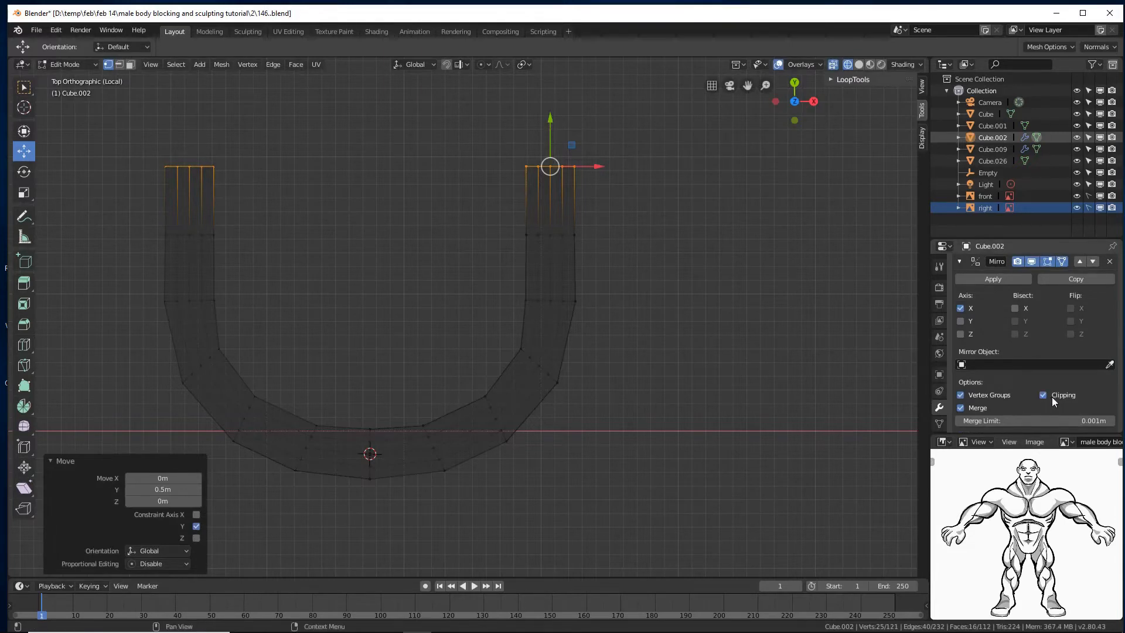
# - Clear the mesh selection, switch the viewport to solid shading and set the mesh to face selection
pyautogui.press('a')
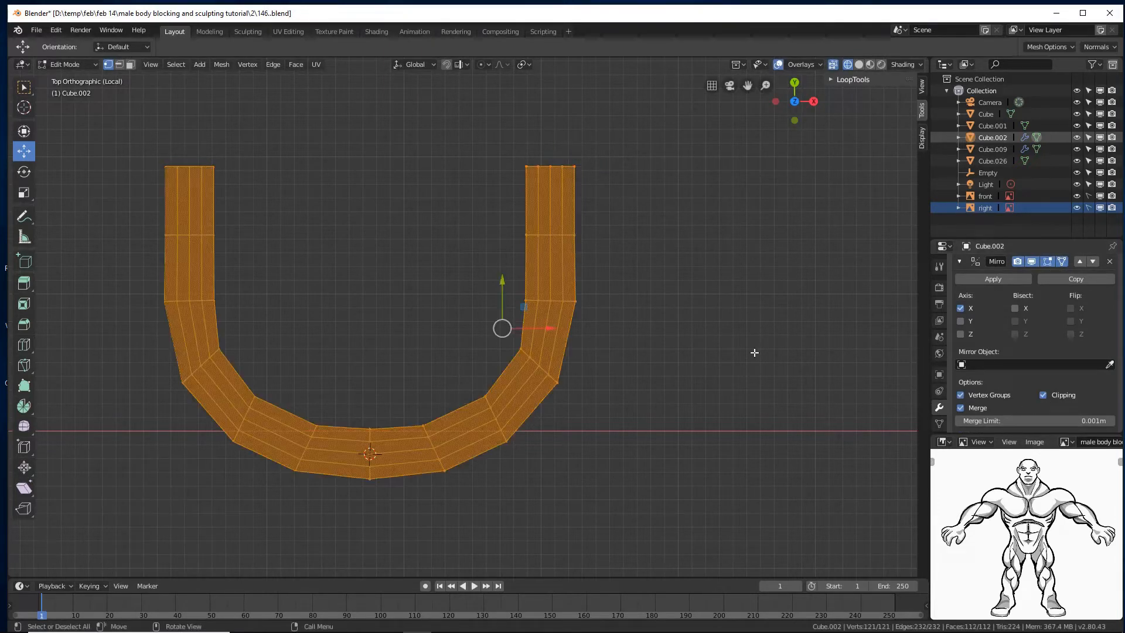
pyautogui.moveTo(680, 407); pyautogui.dragTo(687, 290, button='middle')
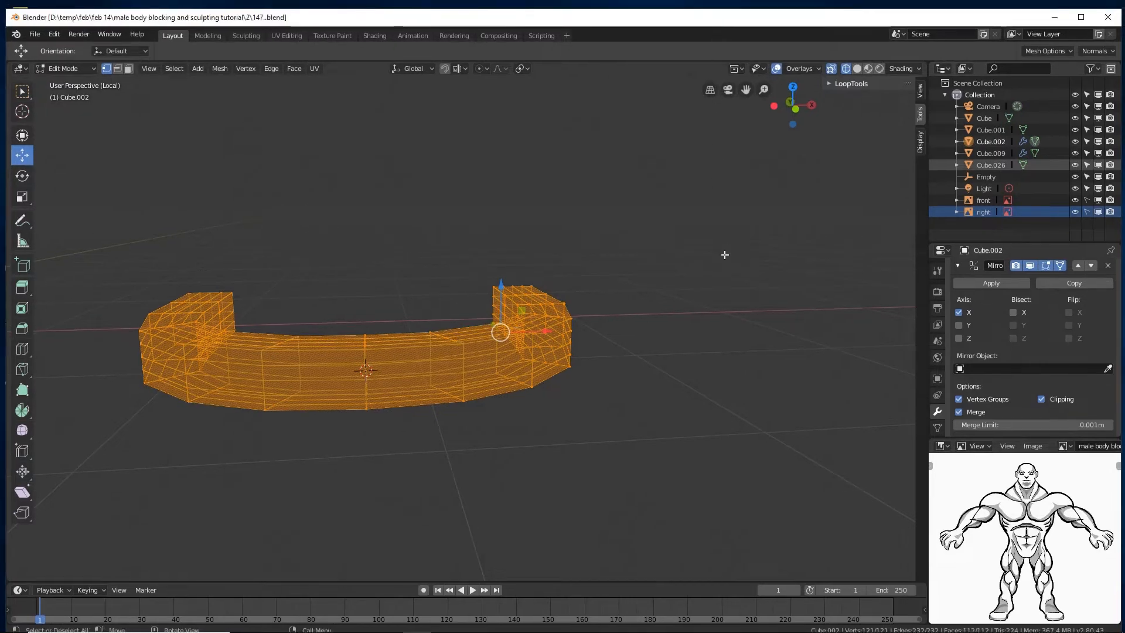
pyautogui.click(702, 349)
pyautogui.moveTo(710, 363); pyautogui.dragTo(803, 175, button='middle')
pyautogui.click(856, 68)
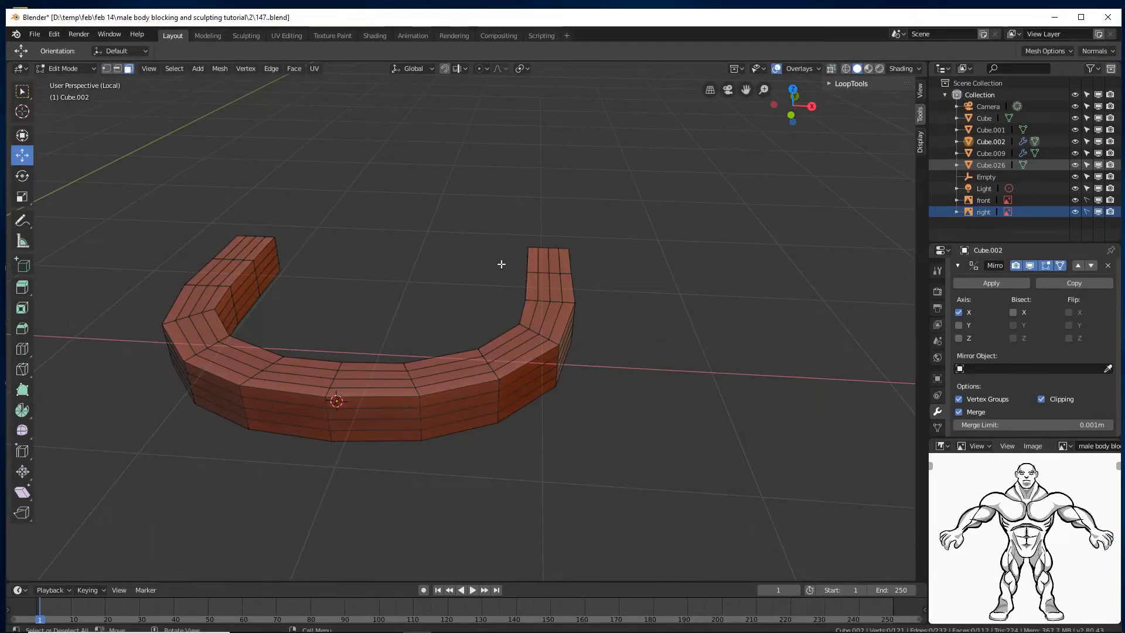
# - Circle-select the upper faces along the U-shaped piece and delete them as faces
pyautogui.press('c')
pyautogui.moveTo(537, 271)
pyautogui.mouseDown()
pyautogui.moveTo(543, 292)
pyautogui.moveTo(518, 345)
pyautogui.moveTo(463, 367)
pyautogui.moveTo(402, 371)
pyautogui.mouseUp()
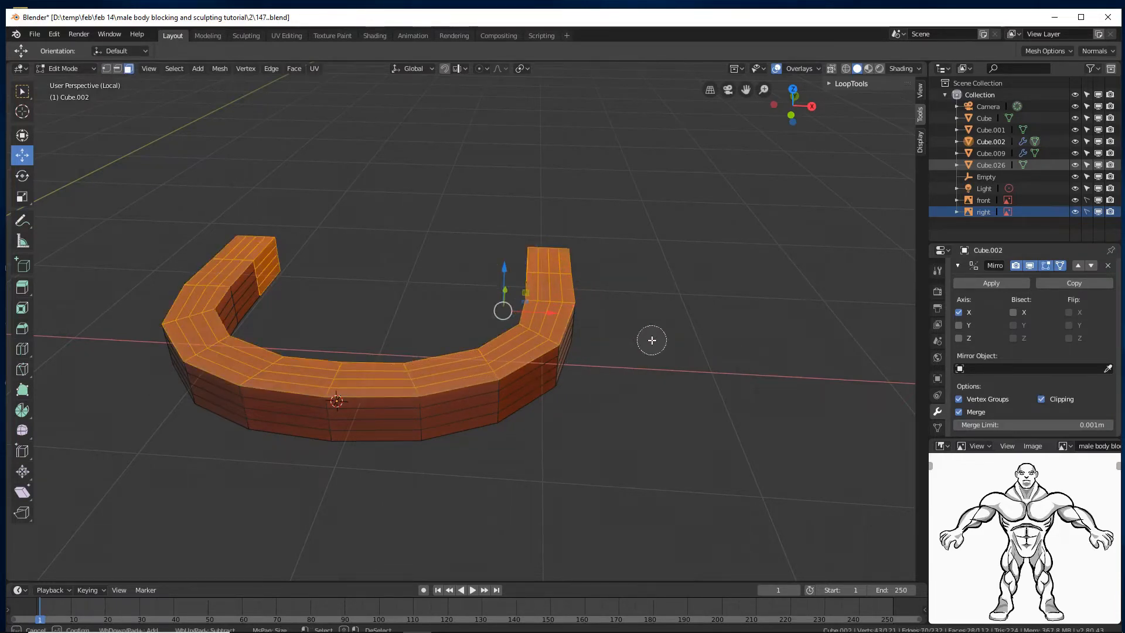
pyautogui.press('Escape')
pyautogui.press('x')
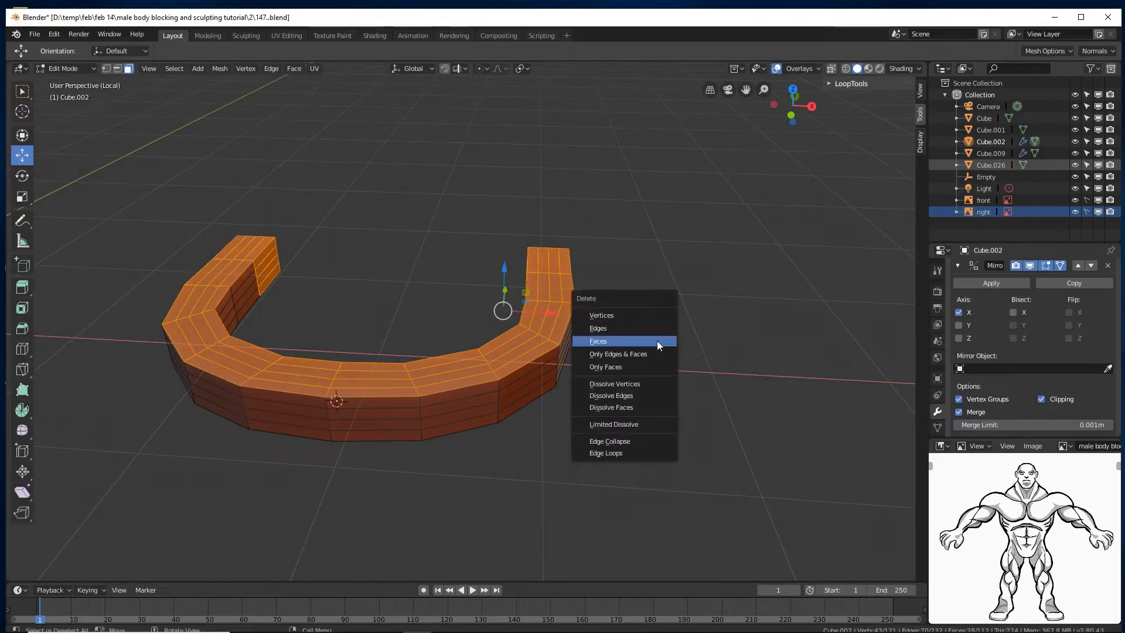
pyautogui.click(656, 340)
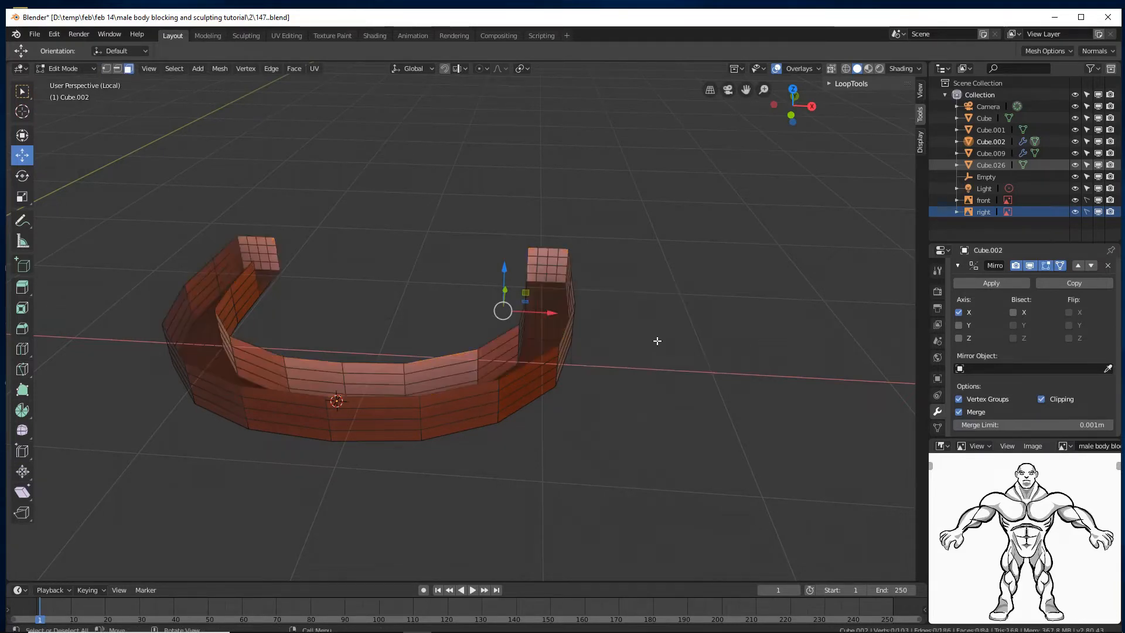
pyautogui.moveTo(568, 427); pyautogui.dragTo(591, 364, button='middle')
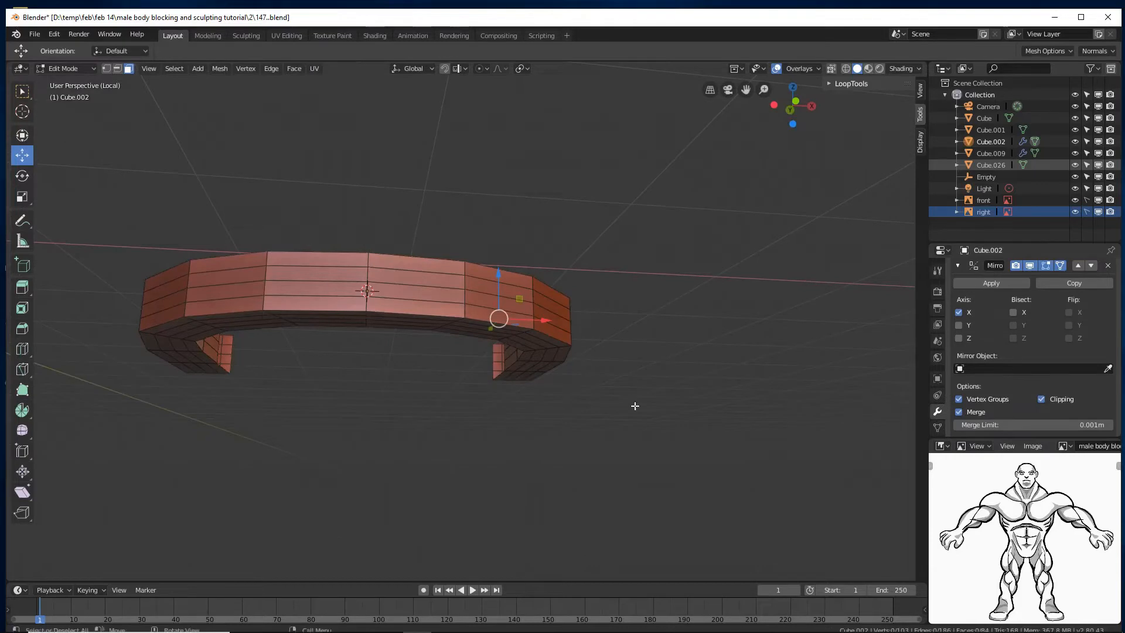
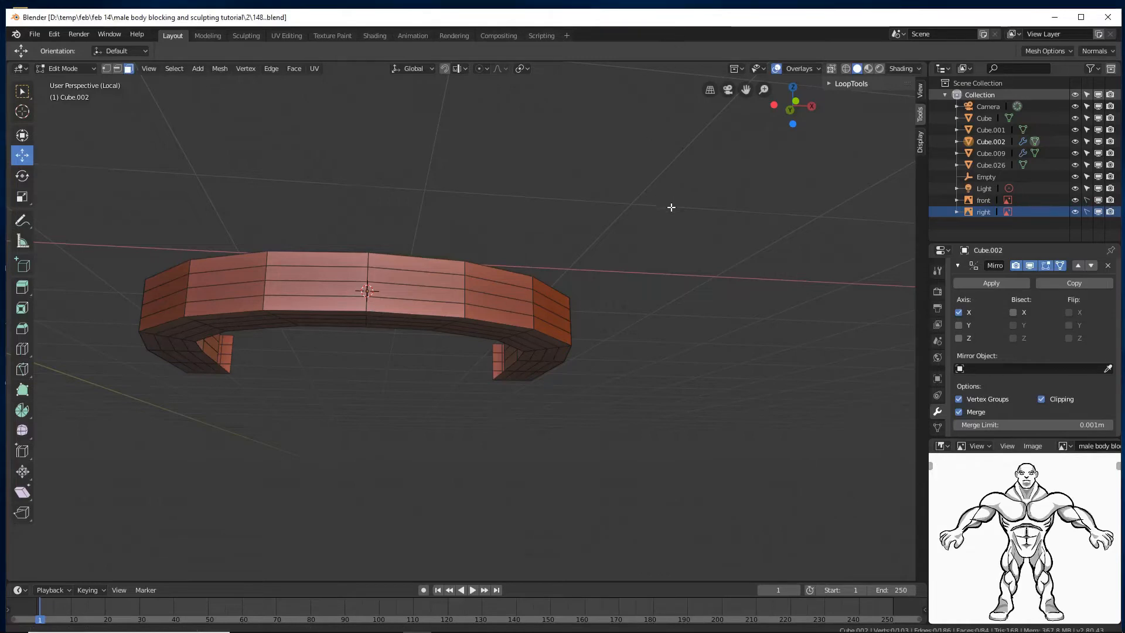
# - Add a 2 m cube at a 3D cursor position well beside the U-shaped piece and subdivide it with one cut
pyautogui.moveTo(670, 206); pyautogui.dragTo(683, 333, button='middle')
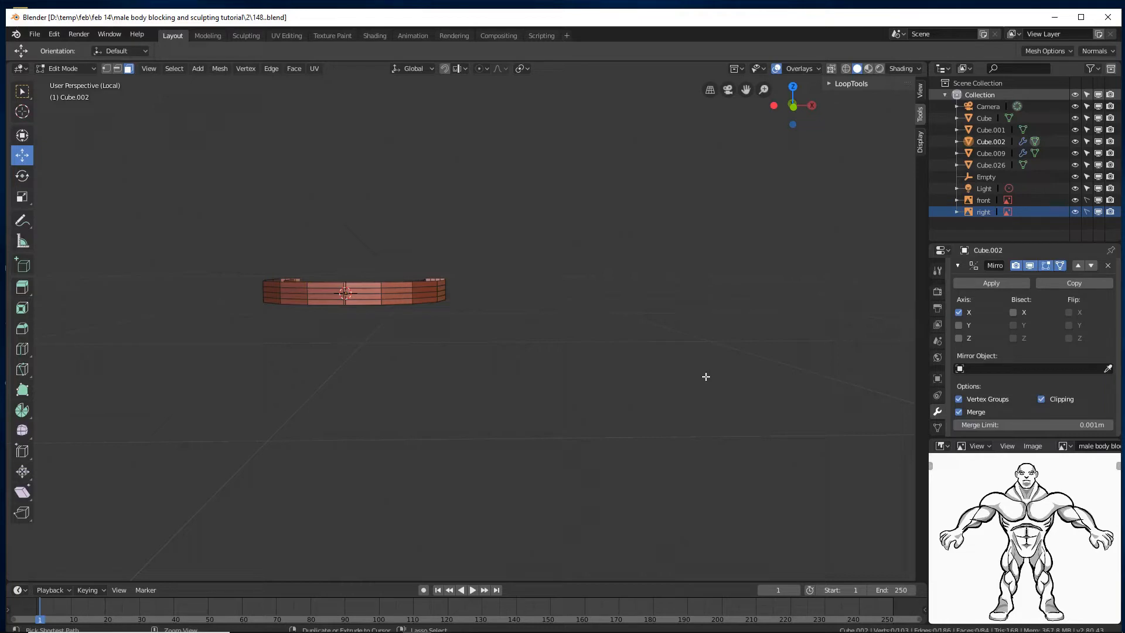
pyautogui.keyDown('ctrl'); pyautogui.rightClick(705, 376); pyautogui.keyUp('ctrl')
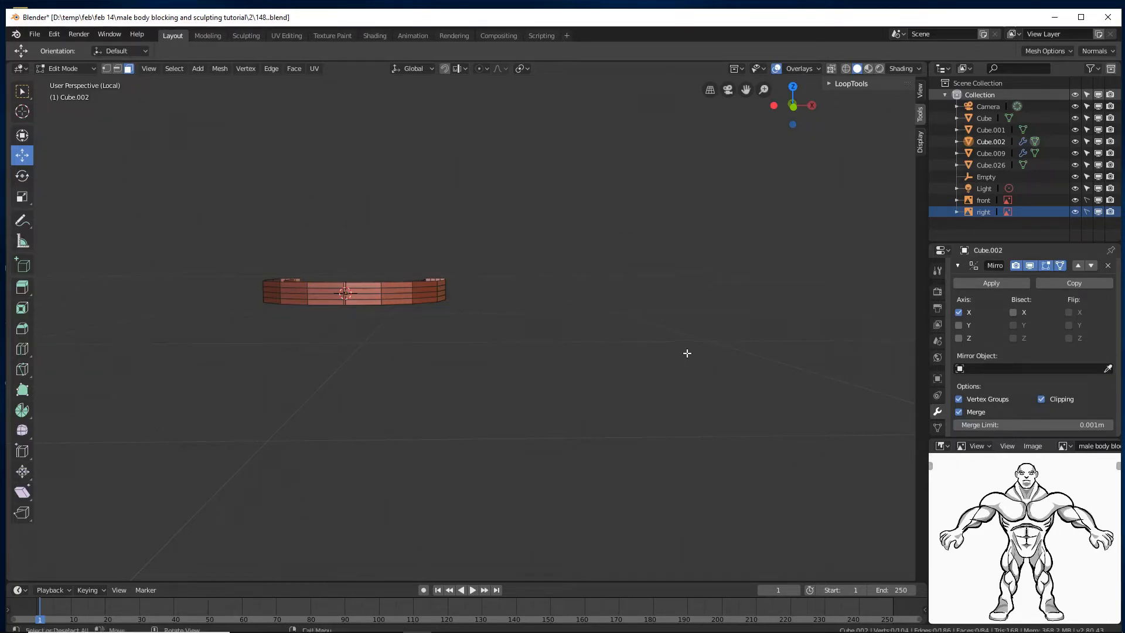
pyautogui.rightClick(687, 353)
pyautogui.keyDown('ctrl'); pyautogui.rightClick(711, 353); pyautogui.keyUp('ctrl')
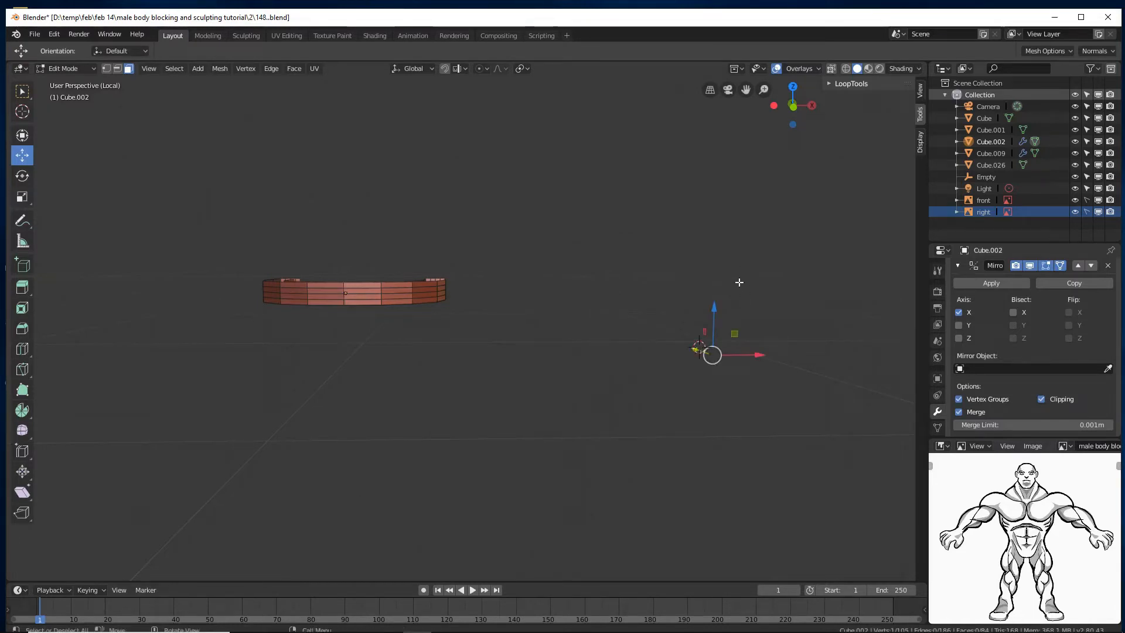
pyautogui.hotkey('shift', 'a')
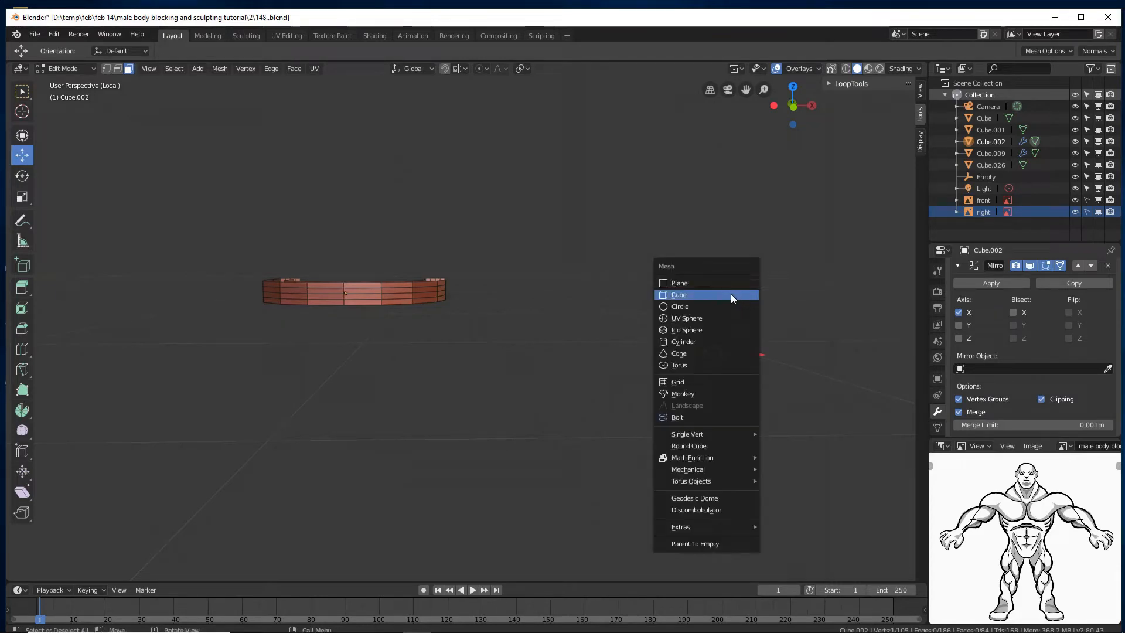
pyautogui.click(730, 294)
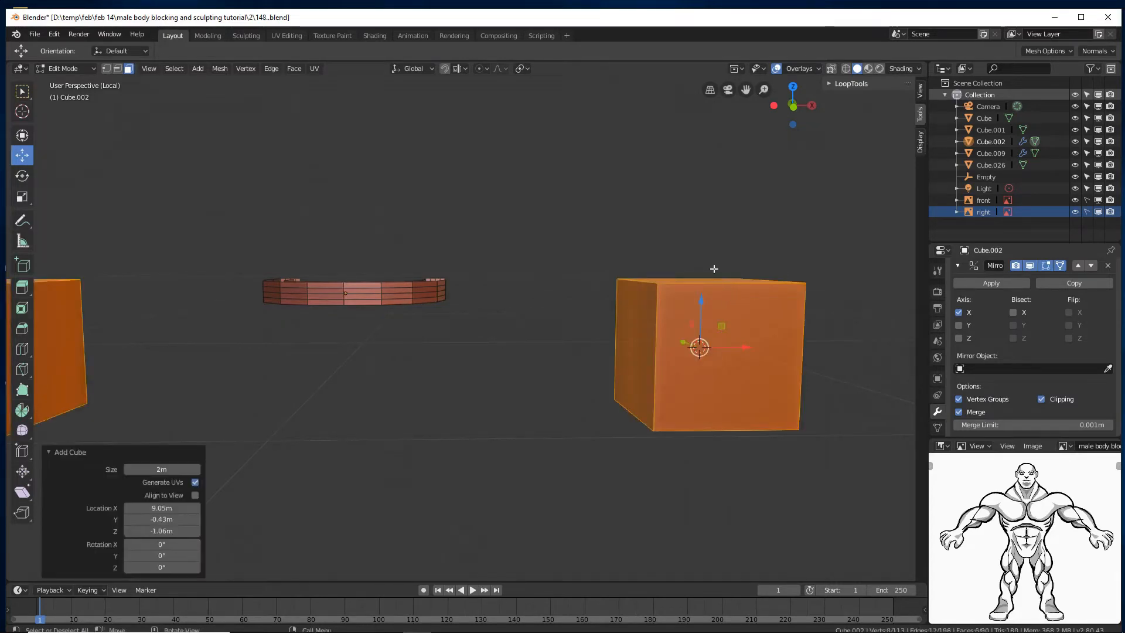
pyautogui.rightClick(778, 221)
pyautogui.click(778, 221)
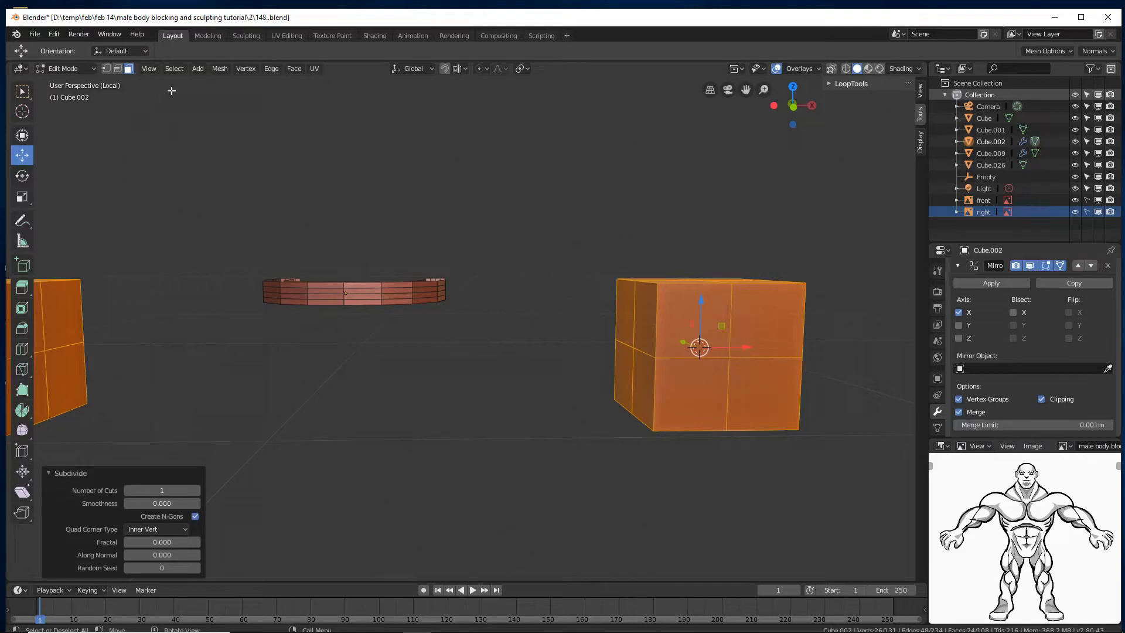
# - Pull the cube's bottom centre vertex about -0.522 m and its top centre vertex about 1.01 m along Z
pyautogui.click(106, 68)
pyautogui.moveTo(743, 437); pyautogui.dragTo(717, 422, button='middle')
pyautogui.click(719, 411)
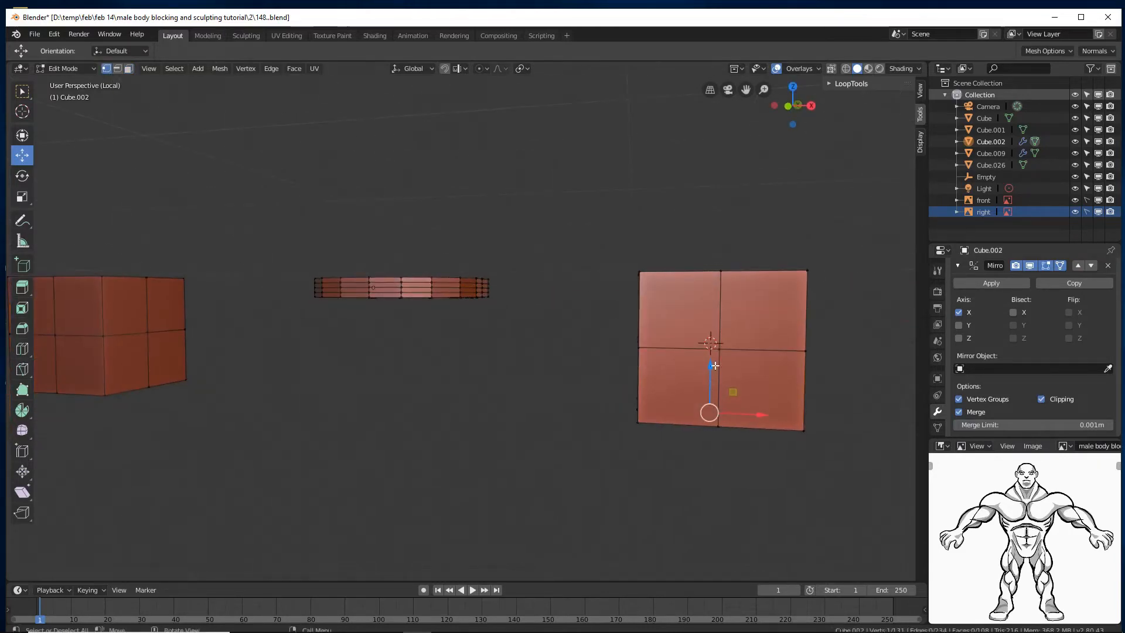
pyautogui.moveTo(715, 365); pyautogui.dragTo(713, 399)
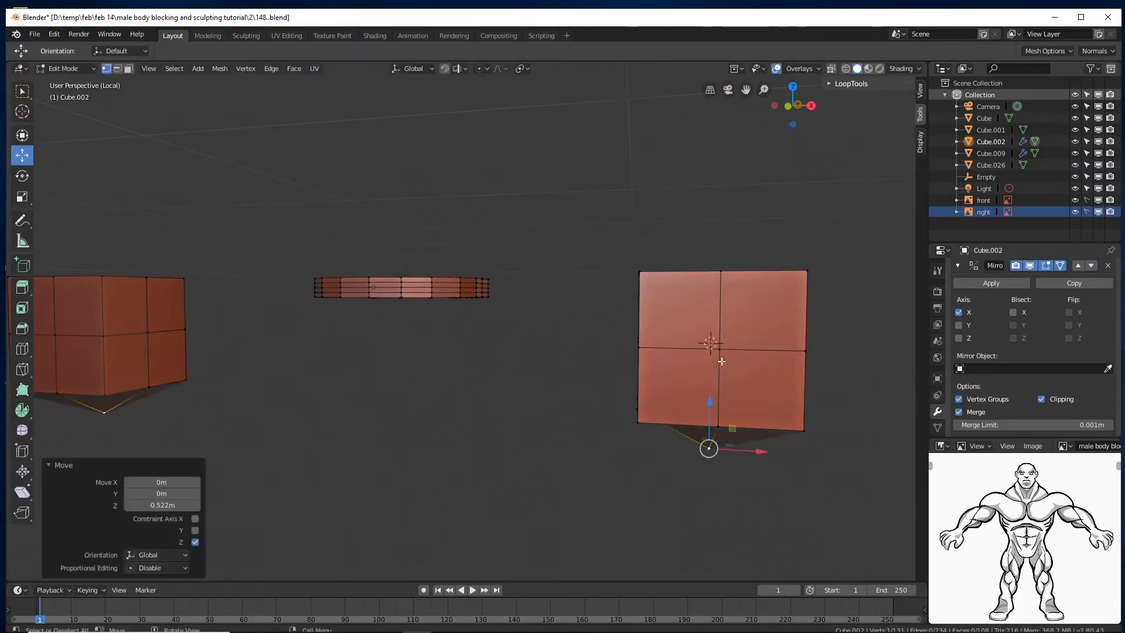
pyautogui.moveTo(714, 399); pyautogui.dragTo(717, 400, button='middle')
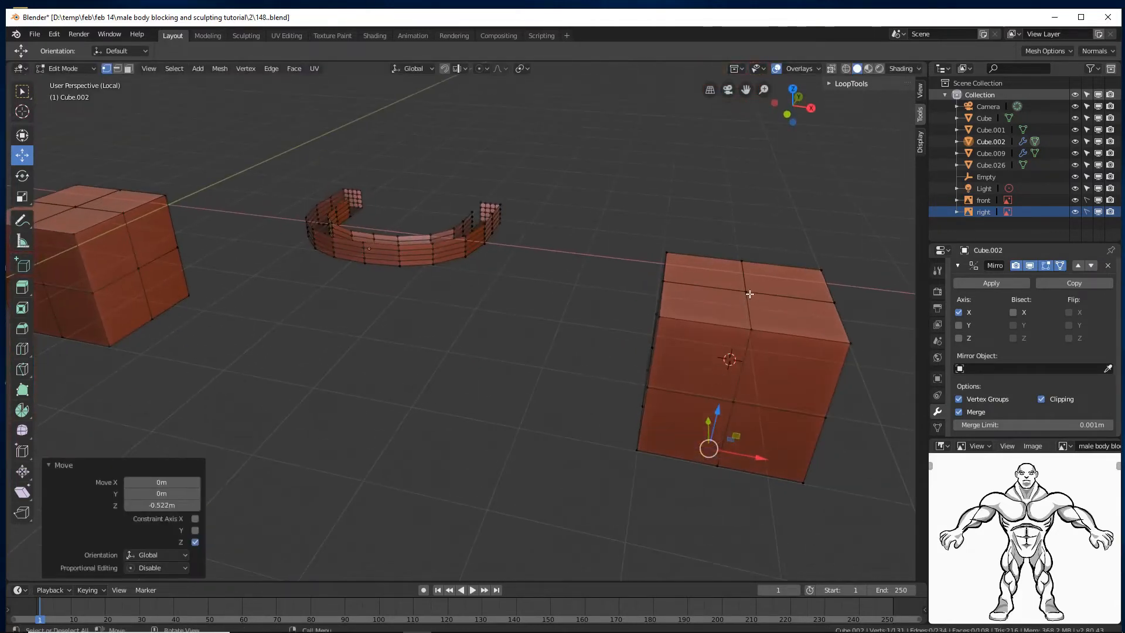
pyautogui.moveTo(749, 293); pyautogui.dragTo(747, 270, button='middle')
pyautogui.moveTo(747, 261); pyautogui.dragTo(743, 182)
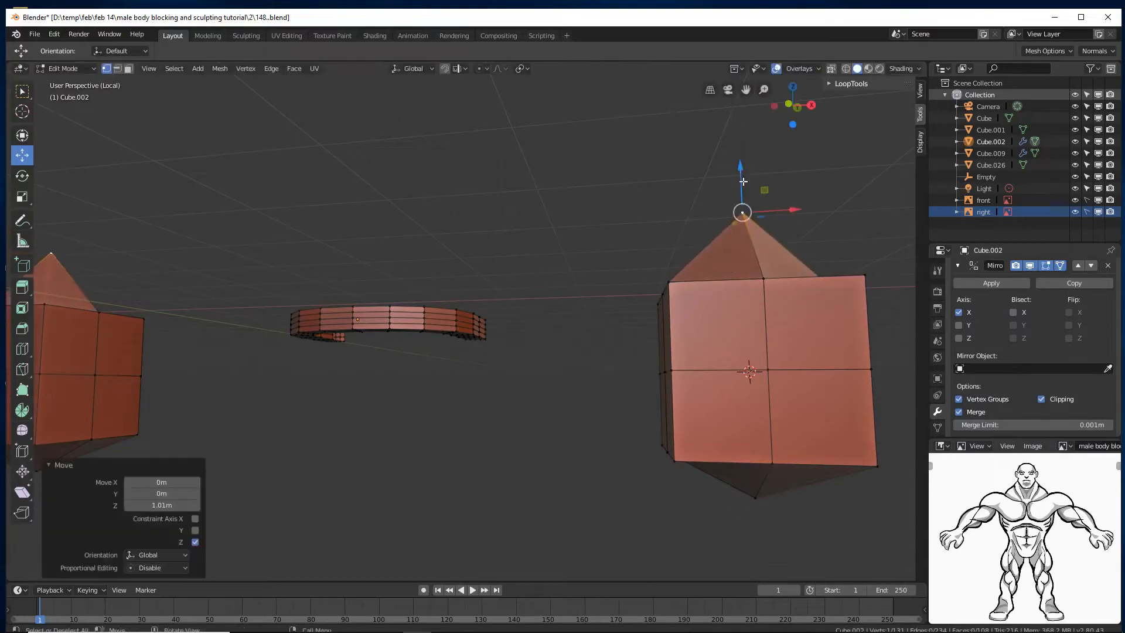
pyautogui.click(612, 227)
# - Return to Object Mode and add a level 2 Subdivision Surface modifier to Cube.002
pyautogui.click(66, 72)
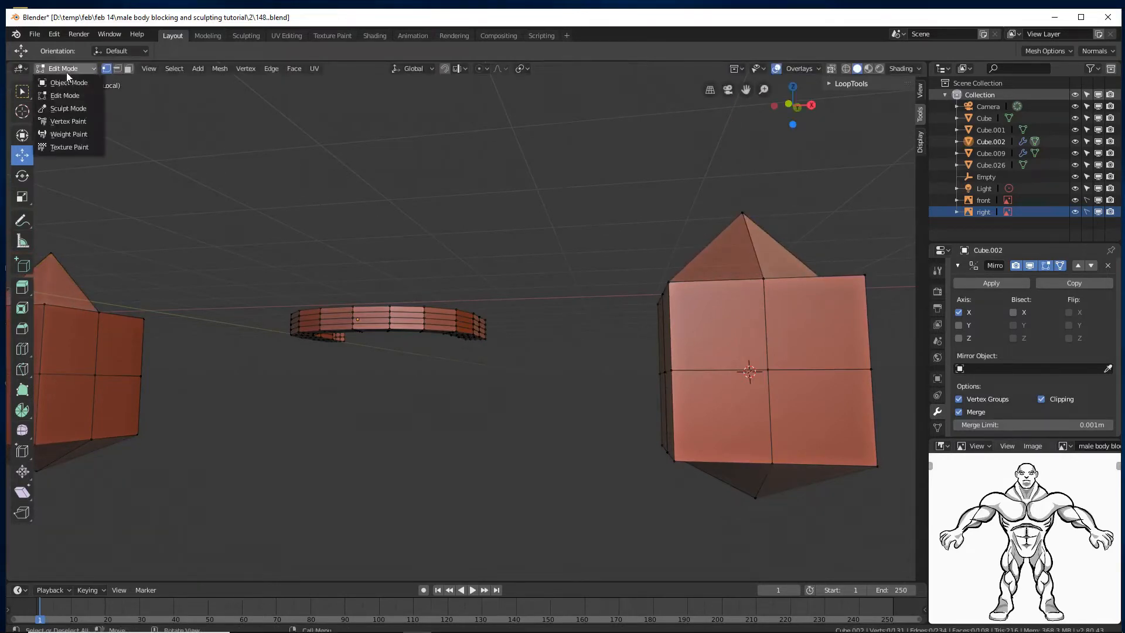
pyautogui.click(69, 83)
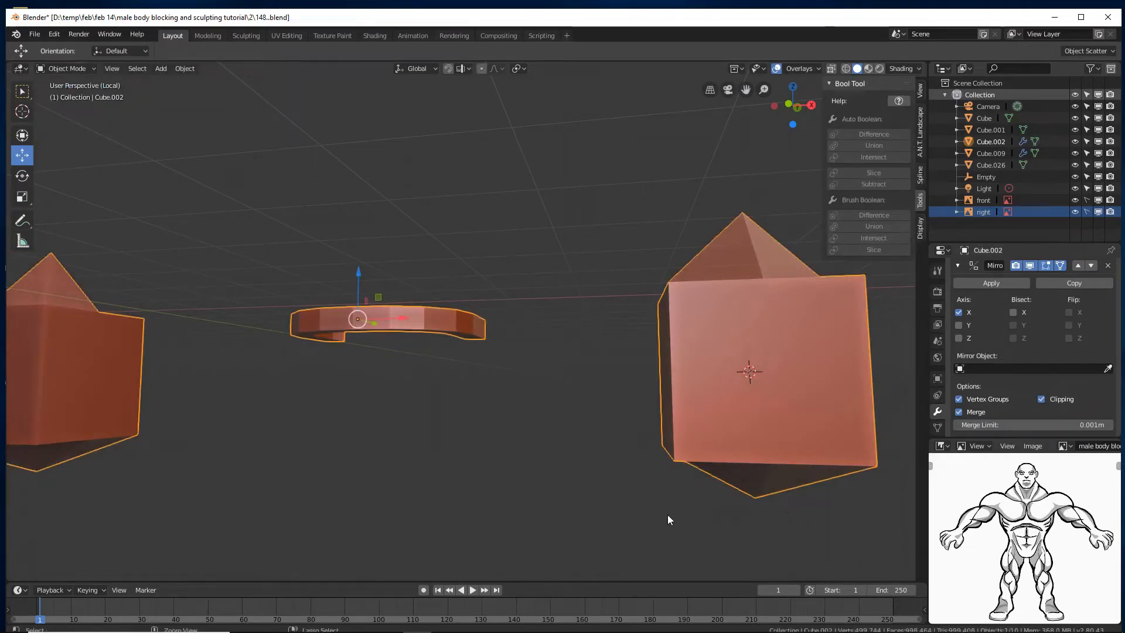
pyautogui.hotkey('ctrl', '2')
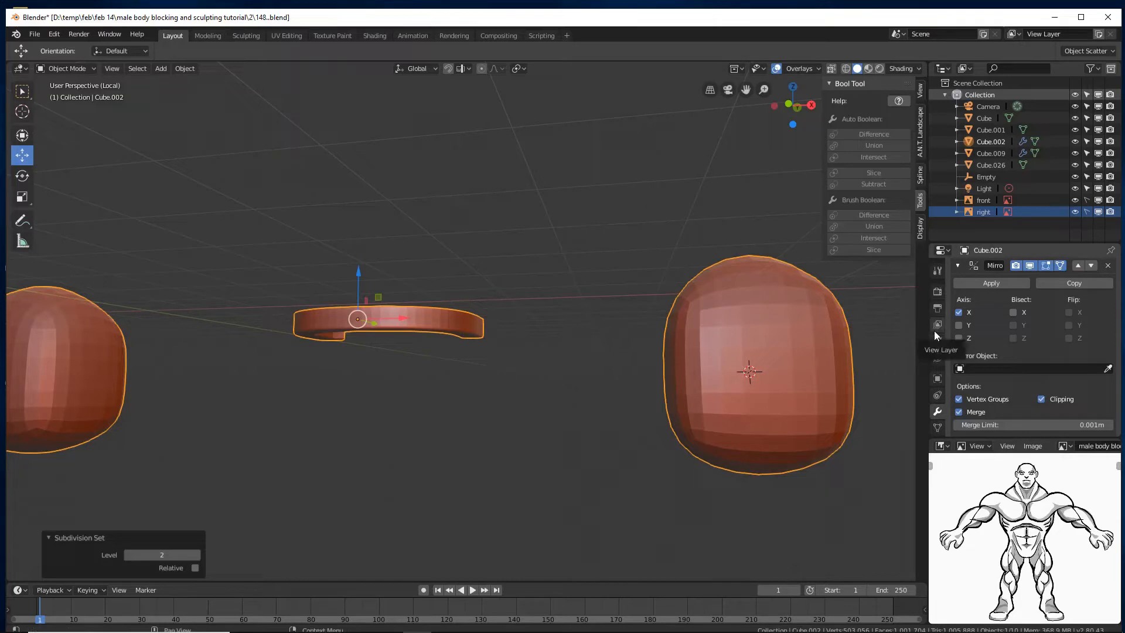
pyautogui.scroll(-6, 1028, 356)
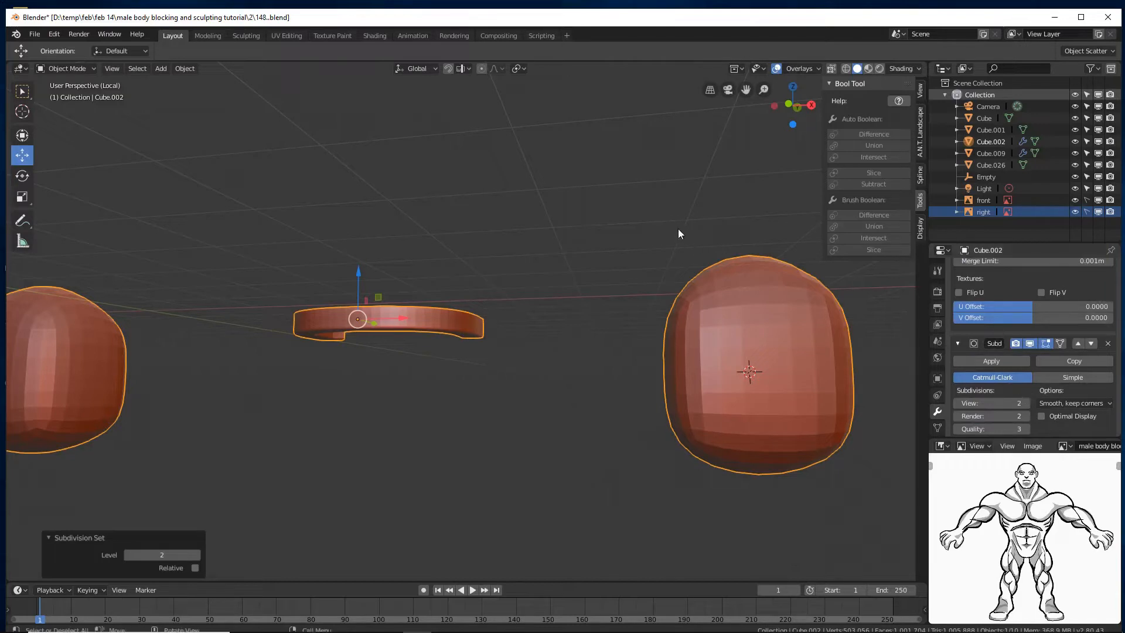
# - Shade Cube.002 smooth and save the scene as the next numbered file, 149
pyautogui.rightClick(672, 210)
pyautogui.click(673, 211)
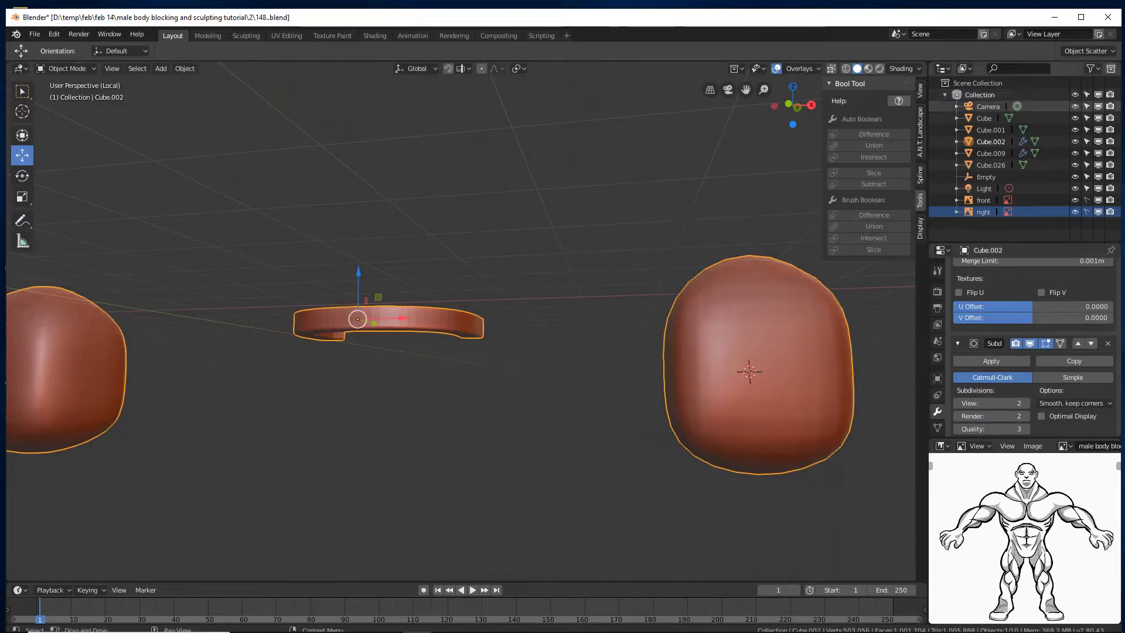
pyautogui.hotkey('ctrl', 'alt', 's')
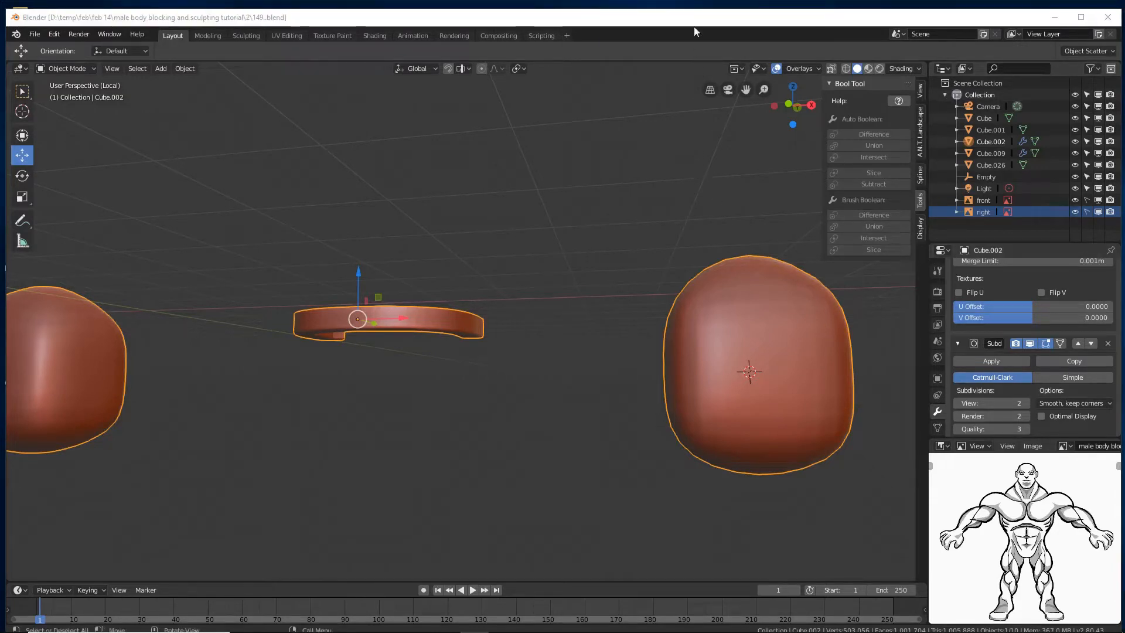
# - Enter Edit Mode on Cube.002 and make the edit cage follow the Subdivision Surface result
pyautogui.click(76, 68)
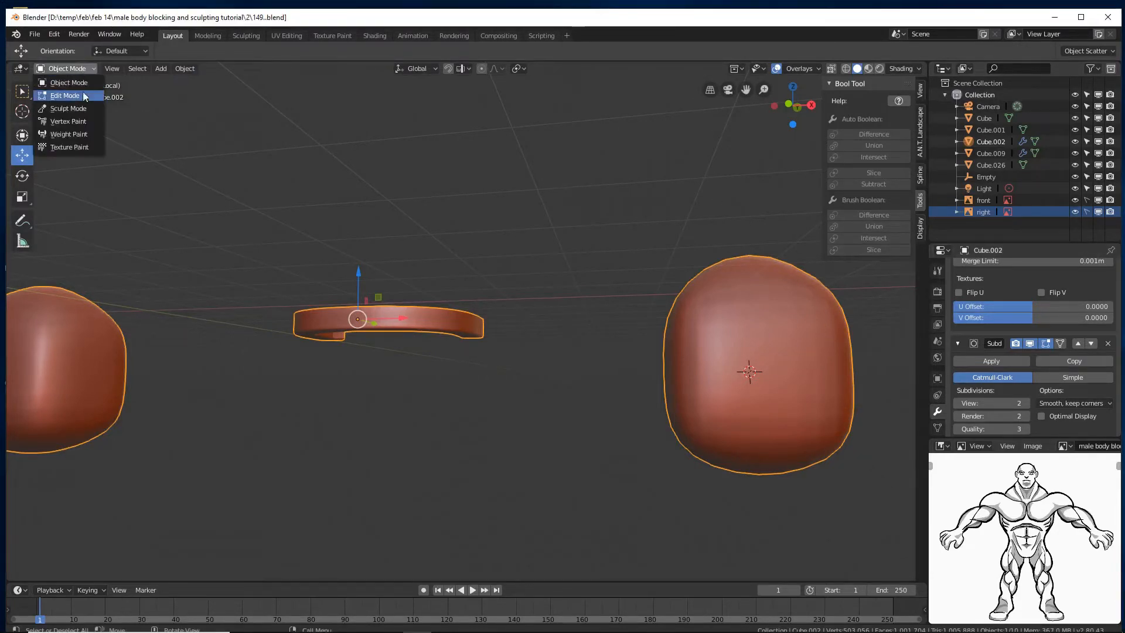
pyautogui.click(82, 96)
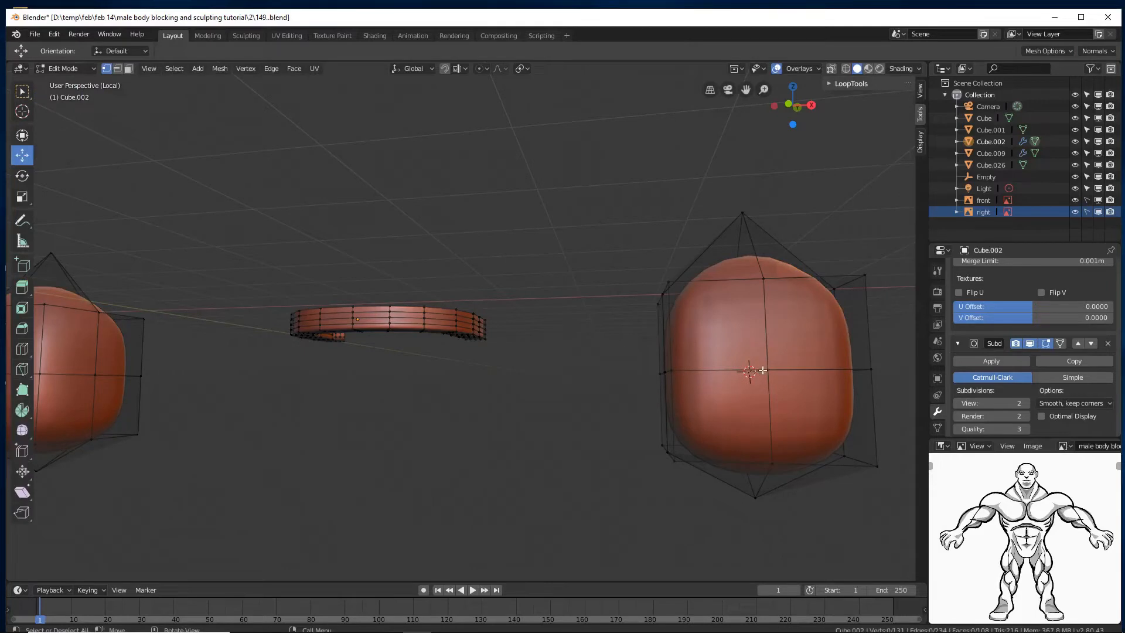
pyautogui.click(1061, 345)
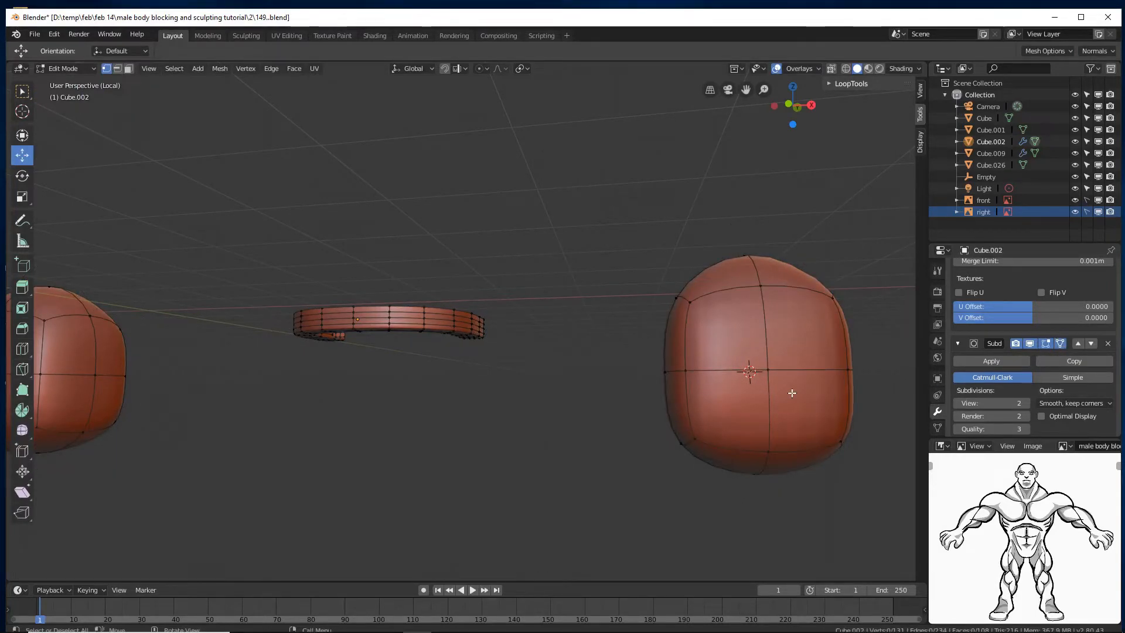
# - Select the whole mirrored rounded cube, move it -3.29 m along X and scale it to 0.275
pyautogui.click(128, 68)
pyautogui.press('l')
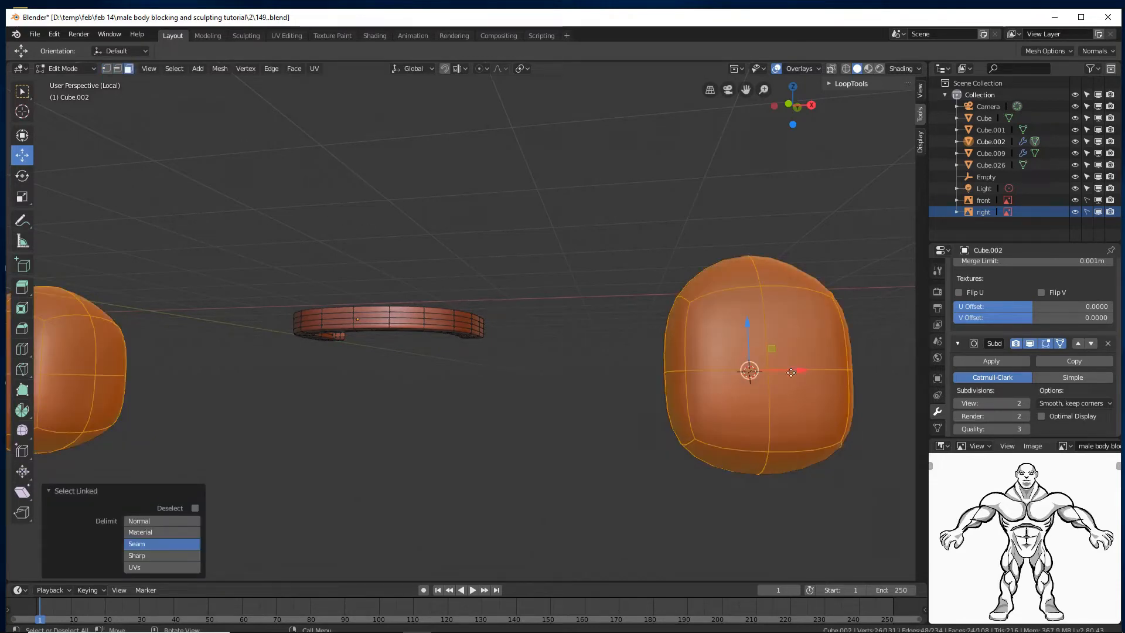
pyautogui.moveTo(791, 373); pyautogui.dragTo(534, 383)
pyautogui.press('s')
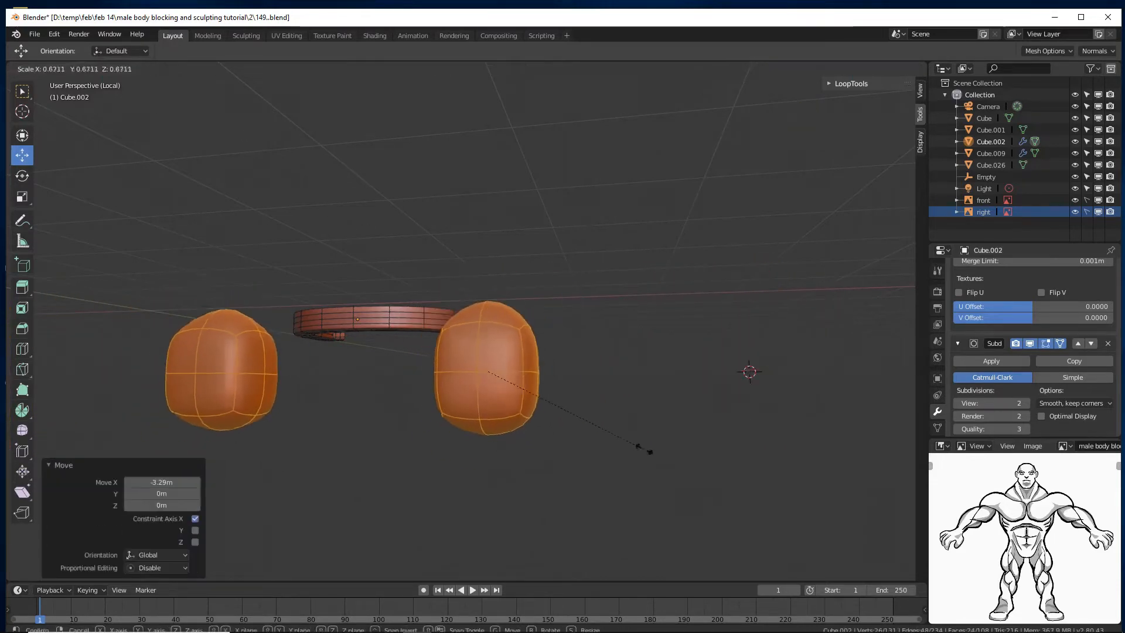
pyautogui.click(547, 407)
# - Move the rounded cube -1.43 m along X and scale it to 0.647 along Y
pyautogui.press('g')
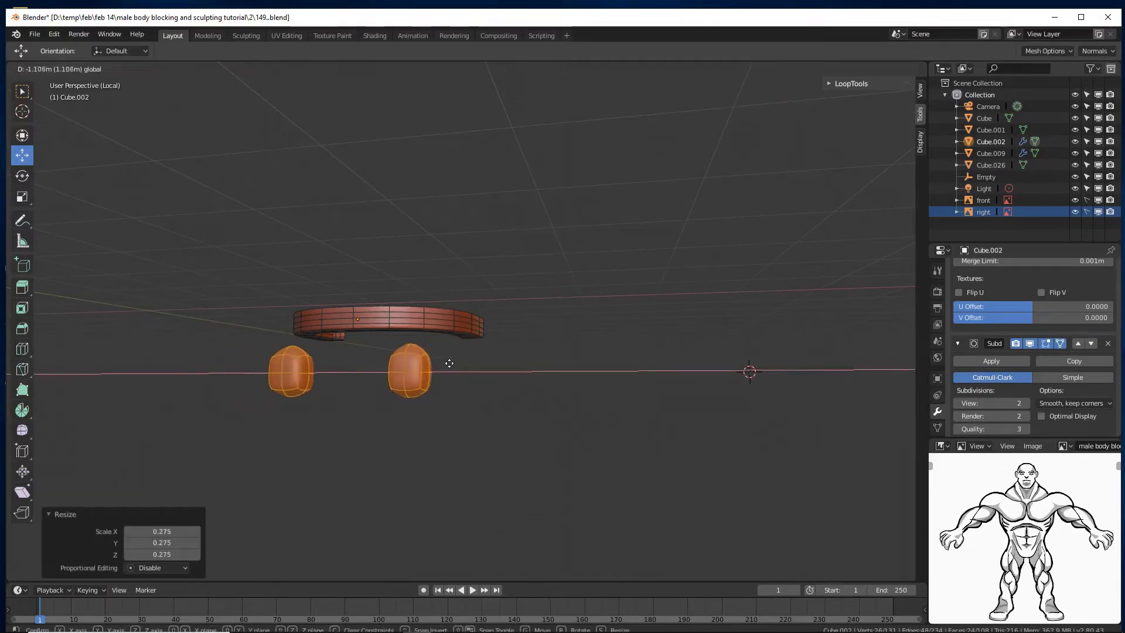
pyautogui.click(432, 370)
pyautogui.moveTo(455, 394); pyautogui.dragTo(463, 402, button='middle')
pyautogui.moveTo(547, 411); pyautogui.dragTo(582, 412, button='middle')
pyautogui.press('s')
pyautogui.press('y')
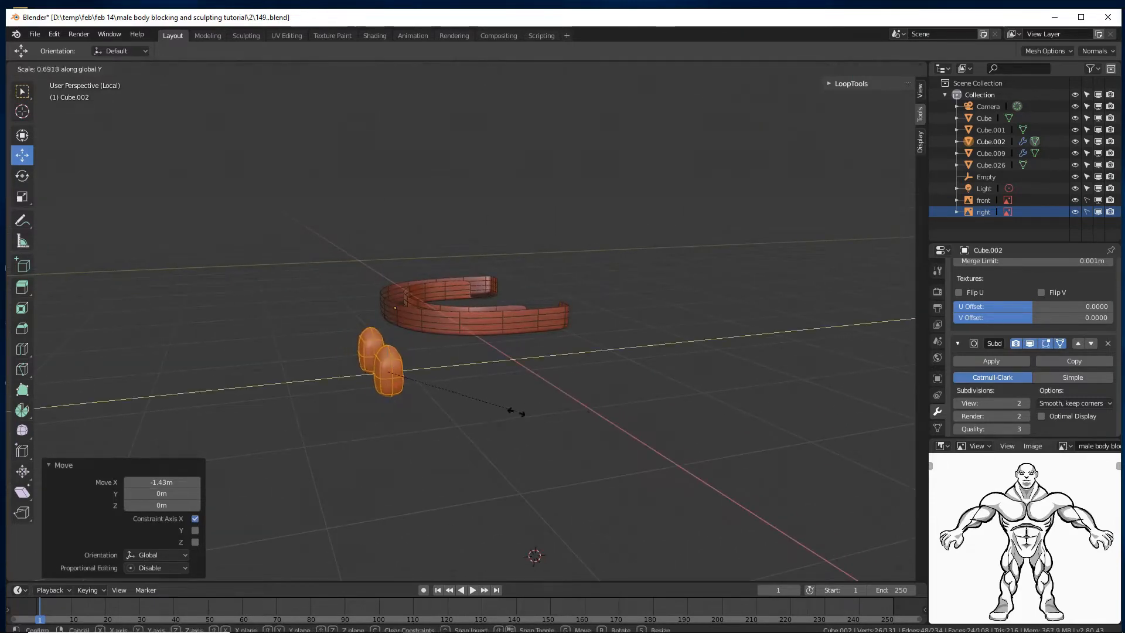
pyautogui.click(511, 410)
# - Raise the rounded cube 0.439 m along Z and shift it -0.226 m along X beneath the U-shaped piece
pyautogui.moveTo(510, 410); pyautogui.dragTo(465, 372, button='middle')
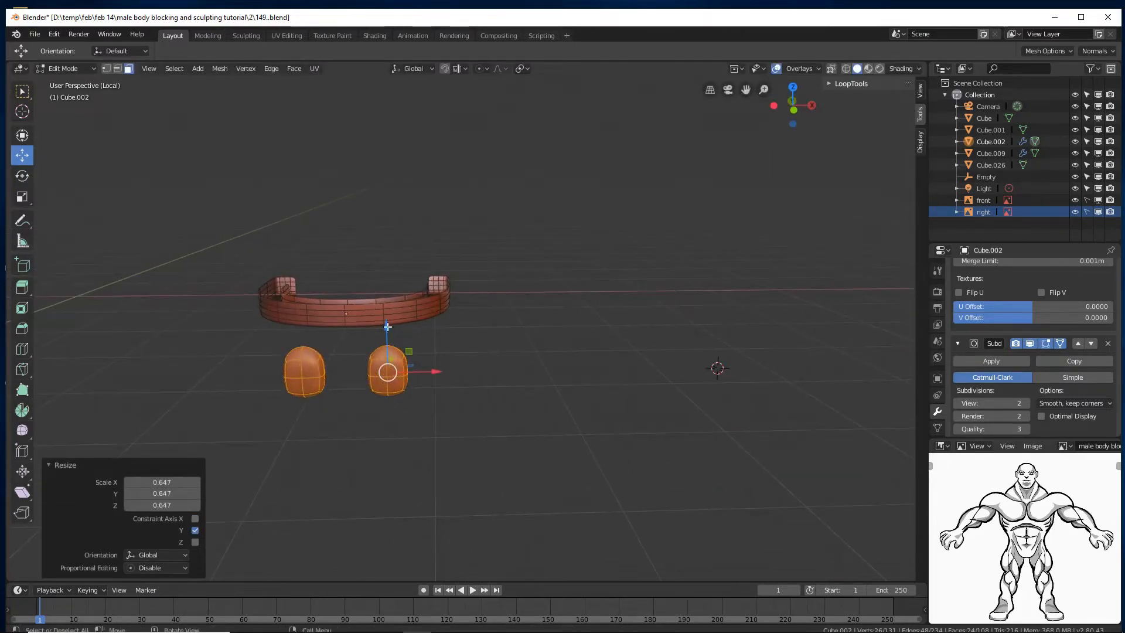
pyautogui.press('g')
pyautogui.press('z')
pyautogui.click(381, 299)
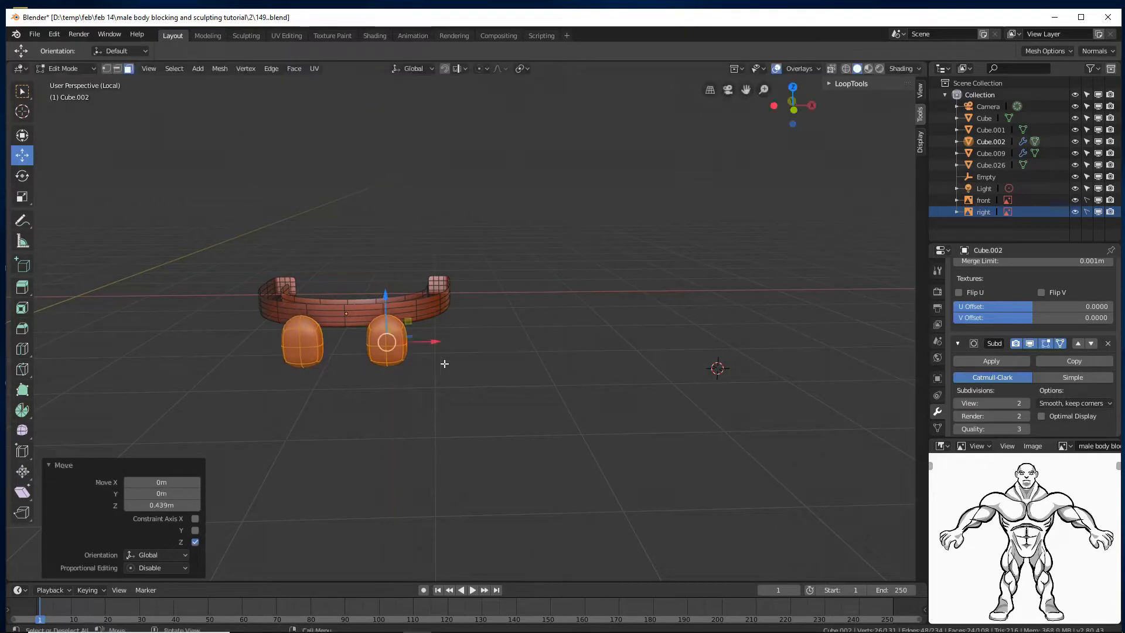
pyautogui.press('g')
pyautogui.press('x')
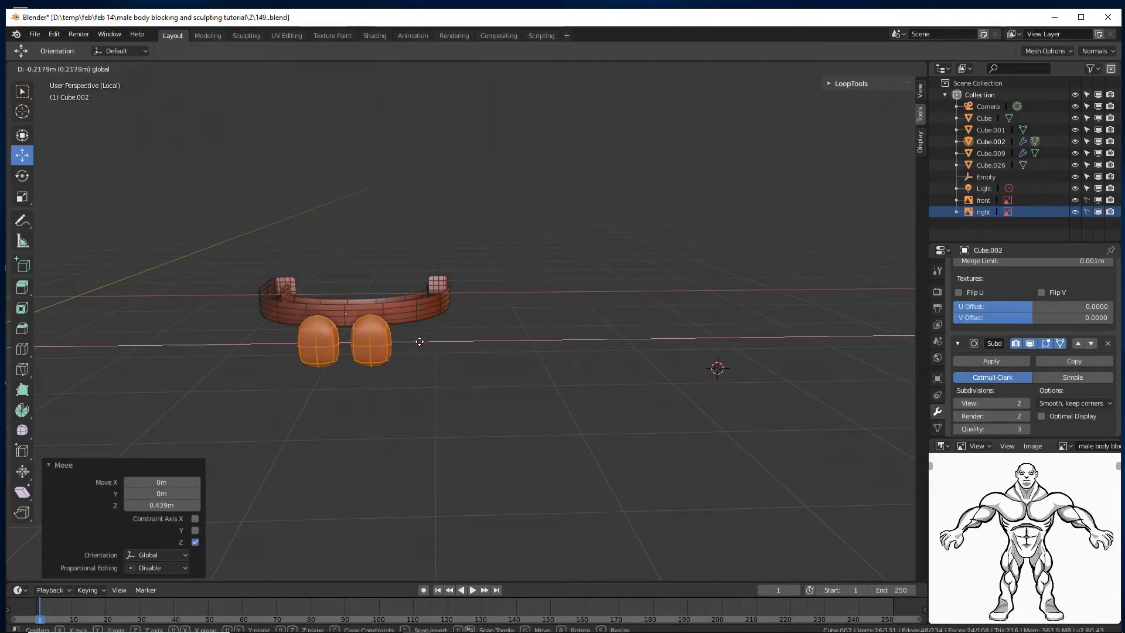
pyautogui.click(419, 341)
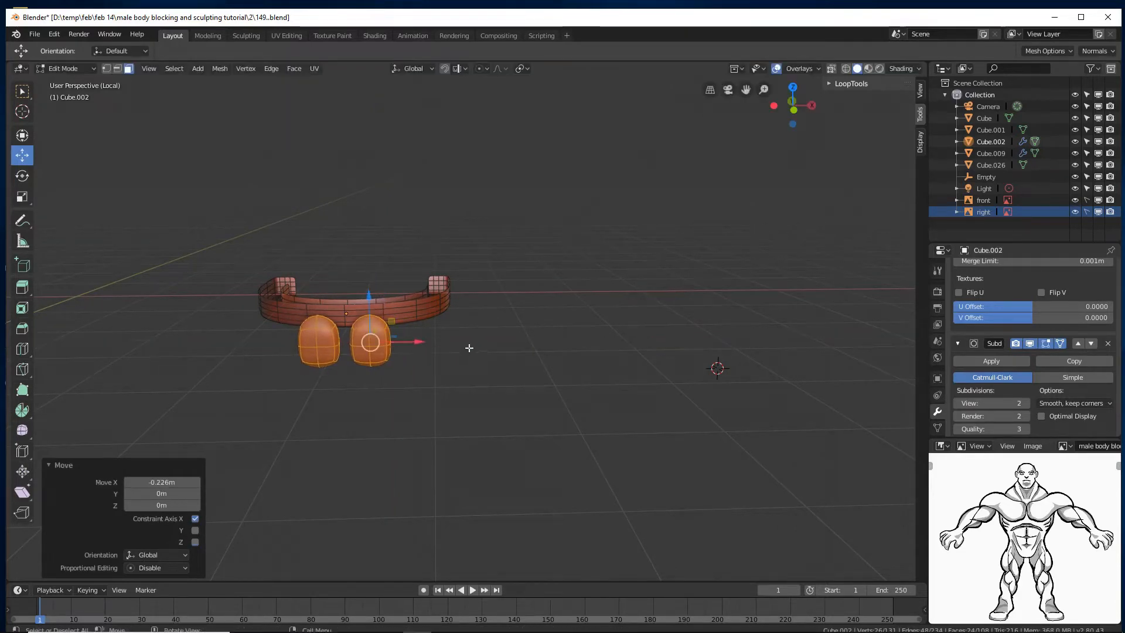
# - Move the rounded cube 0.211 m along Y and save the scene as the next numbered file, 150
pyautogui.moveTo(402, 341); pyautogui.dragTo(402, 351, button='middle')
pyautogui.press('g')
pyautogui.press('y')
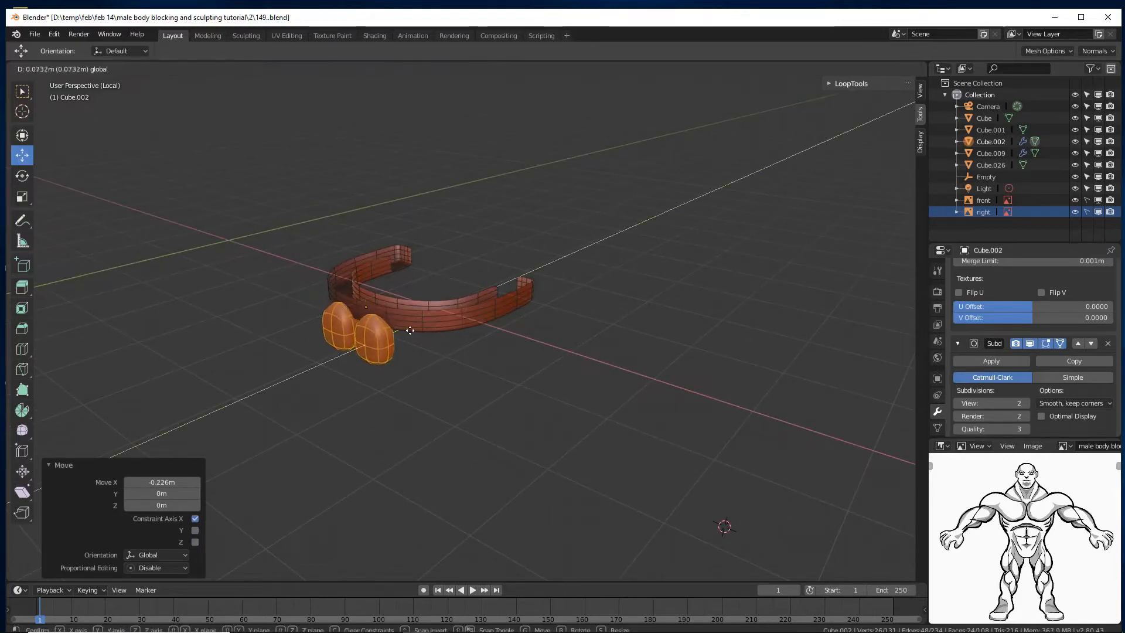
pyautogui.click(417, 328)
pyautogui.moveTo(418, 329); pyautogui.dragTo(512, 316, button='middle')
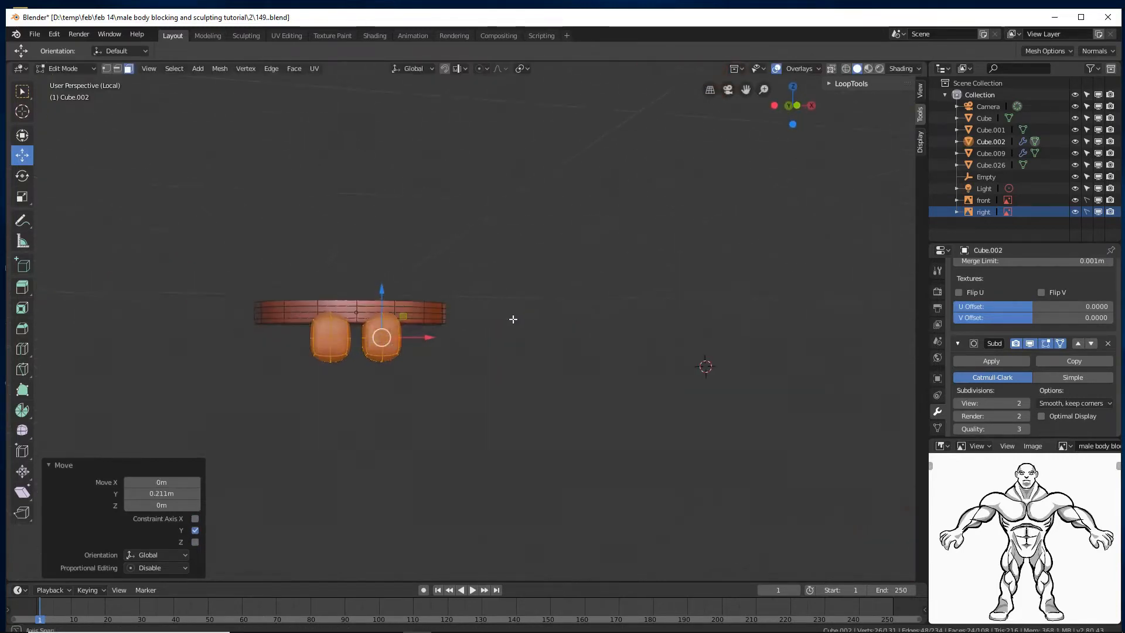
pyautogui.keyDown('shift'); pyautogui.moveTo(592, 357); pyautogui.dragTo(639, 360, button='middle'); pyautogui.keyUp('shift')
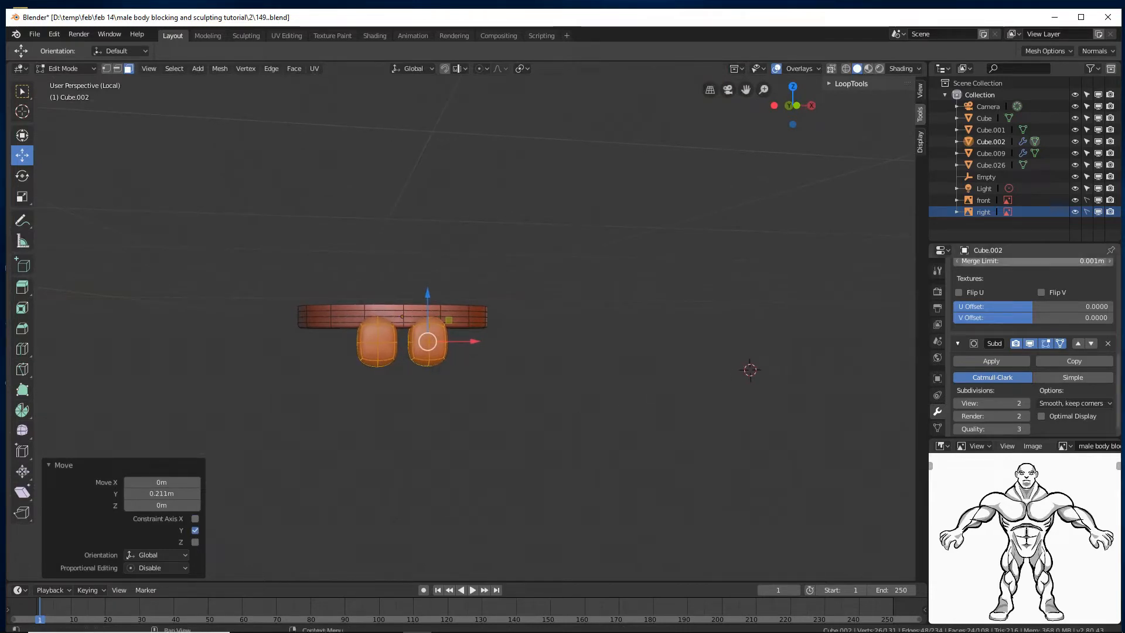
pyautogui.hotkey('ctrl', 'alt', 's')
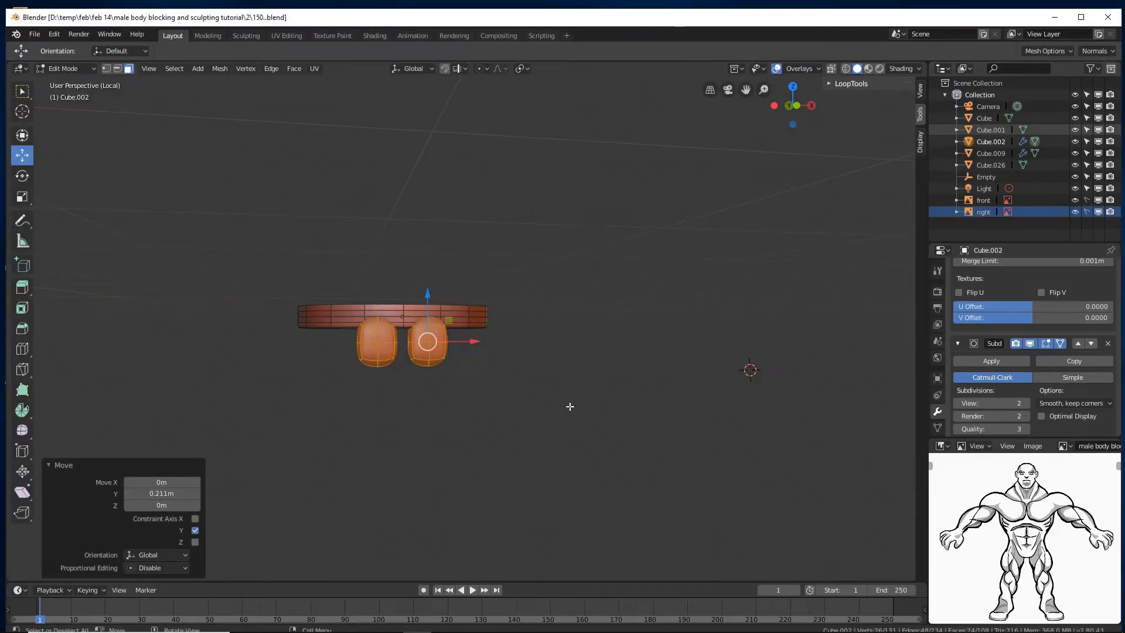
# - Nudge the rounded cube about -0.0295 m along X towards its mirrored counterpart
pyautogui.scroll(3, 569, 408)
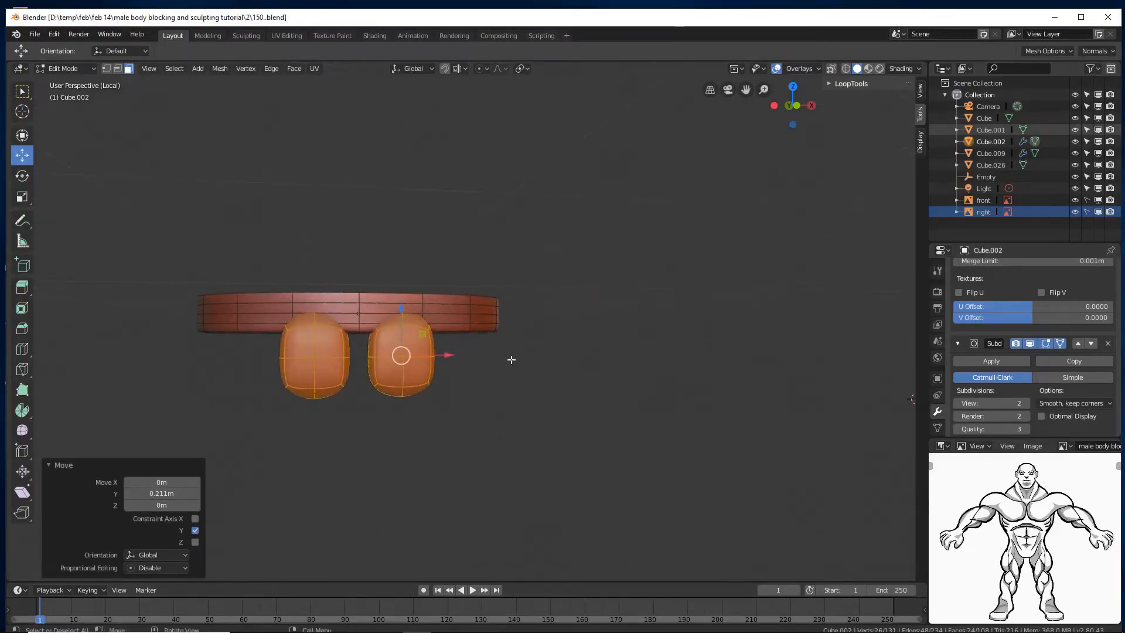
pyautogui.press('g')
pyautogui.press('x')
pyautogui.click(447, 359)
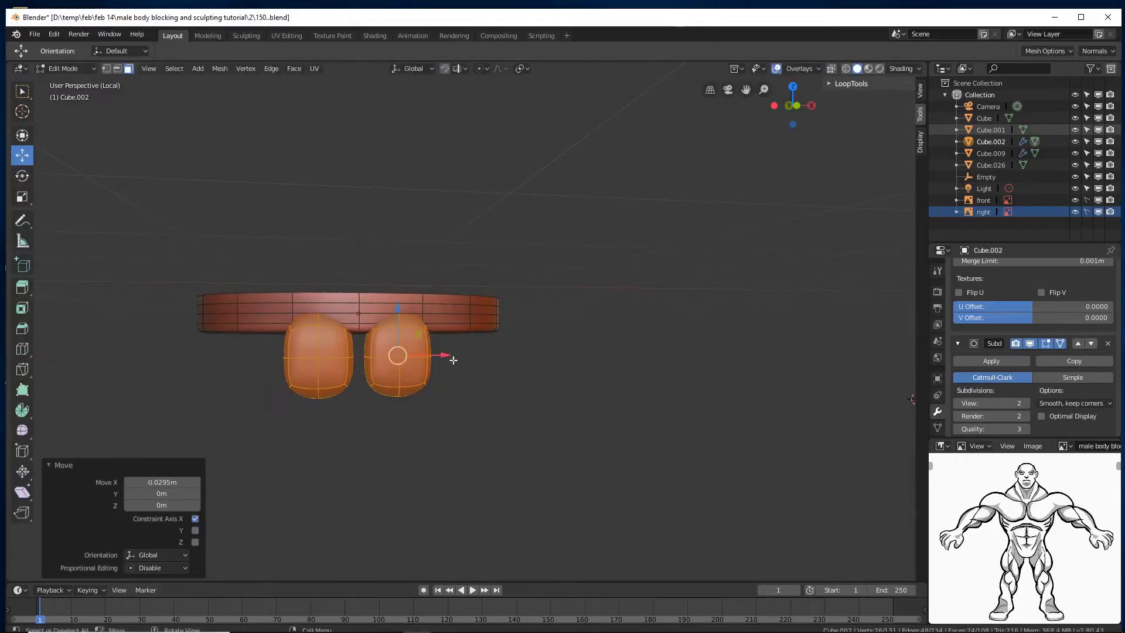
pyautogui.moveTo(447, 359); pyautogui.dragTo(499, 397, button='middle')
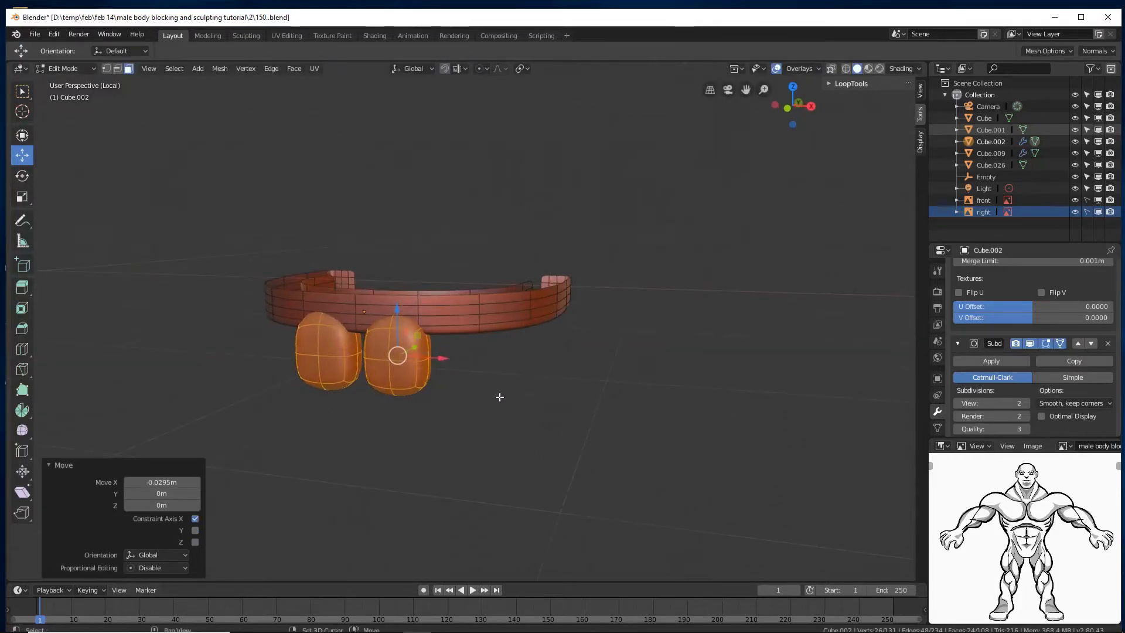
# - Duplicate the rounded cube and move the copy 0.526 m along X beside the original
pyautogui.hotkey('shift', 'd')
pyautogui.rightClick(407, 417)
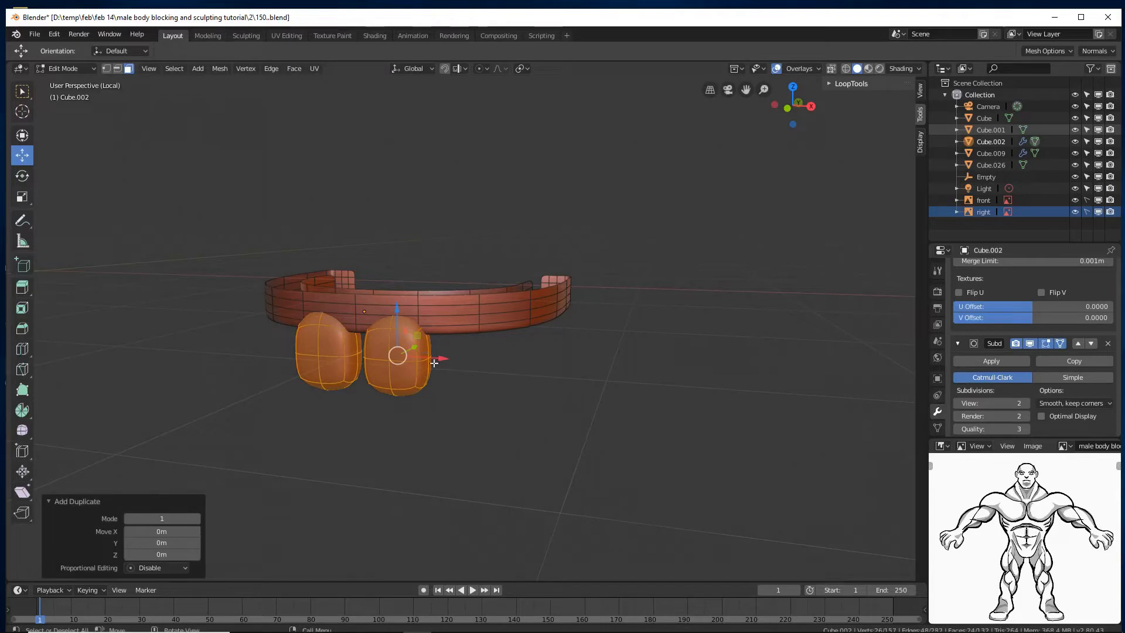
pyautogui.press('g')
pyautogui.press('x')
pyautogui.click(495, 364)
# - Rotate the duplicated cube 25.6° about Z and save the scene as the next numbered file, 151
pyautogui.press('s')
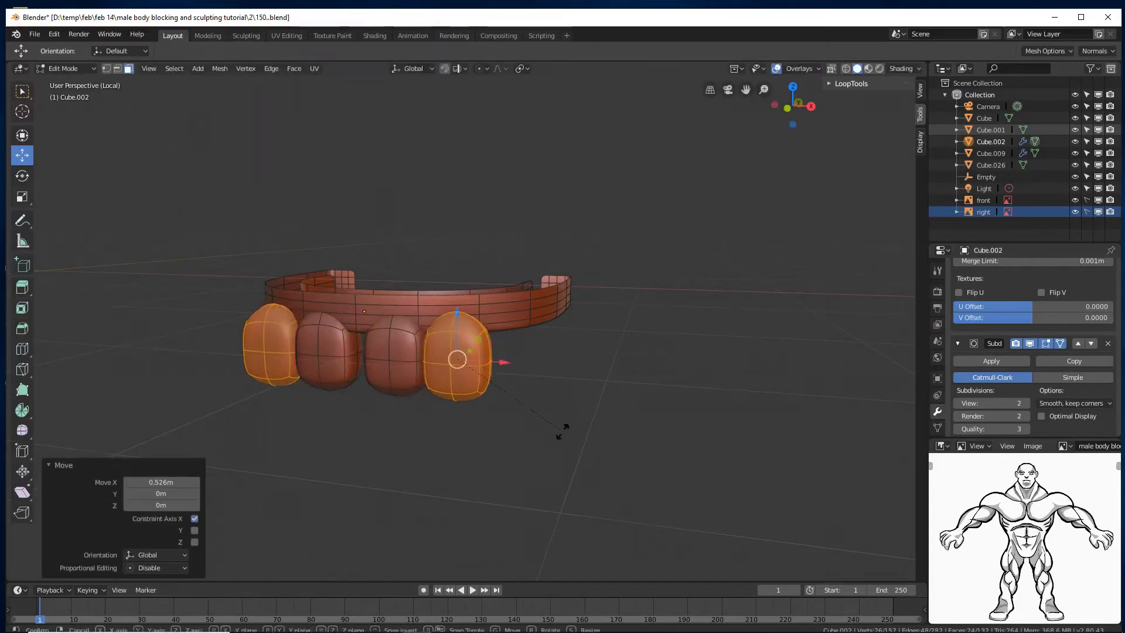
pyautogui.press('z')
pyautogui.click(582, 379)
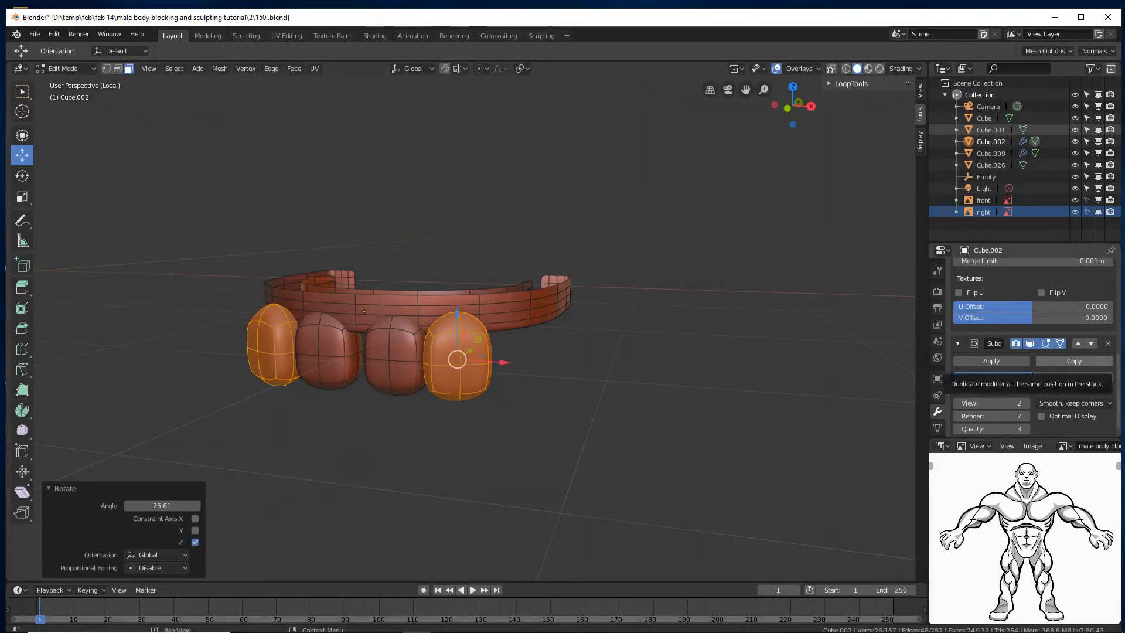
pyautogui.hotkey('ctrl', 'alt', 's')
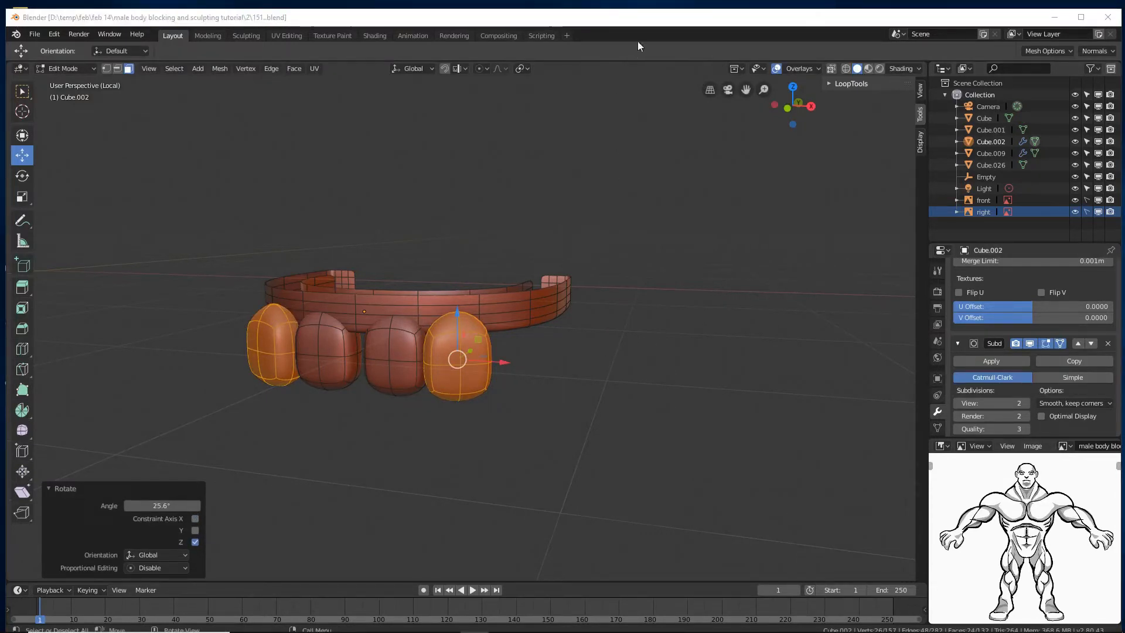
# - Scale the second rounded cube to about 0.82 and reposition it 0.145 m along Y and -0.0148 m along X
pyautogui.press('s')
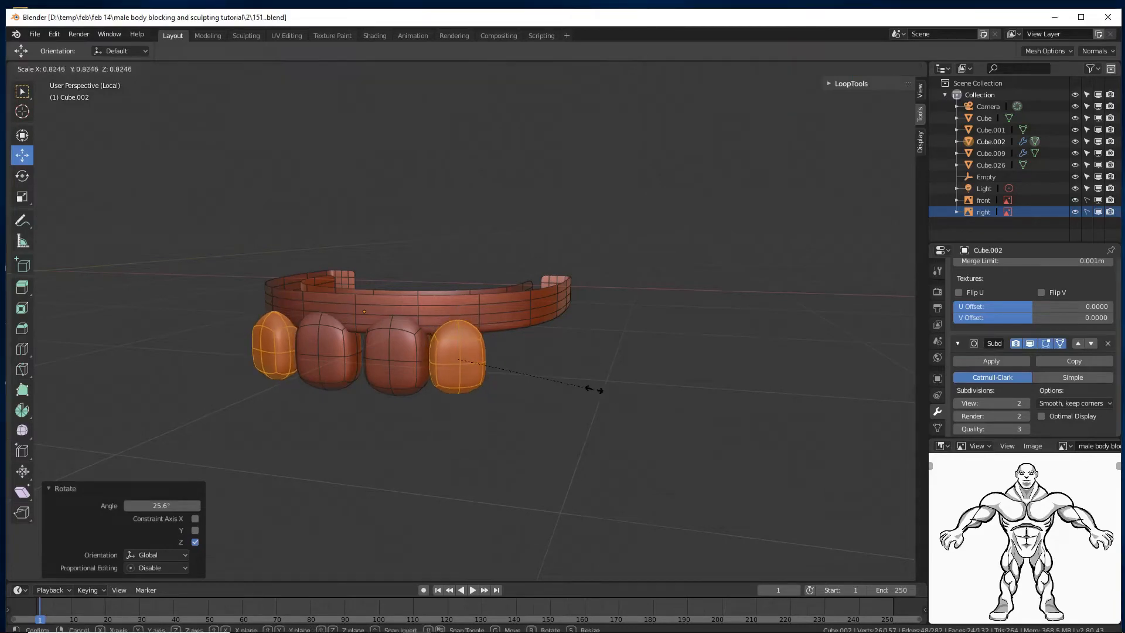
pyautogui.click(592, 387)
pyautogui.moveTo(592, 389); pyautogui.dragTo(532, 359, button='middle')
pyautogui.press('g')
pyautogui.press('y')
pyautogui.click(499, 336)
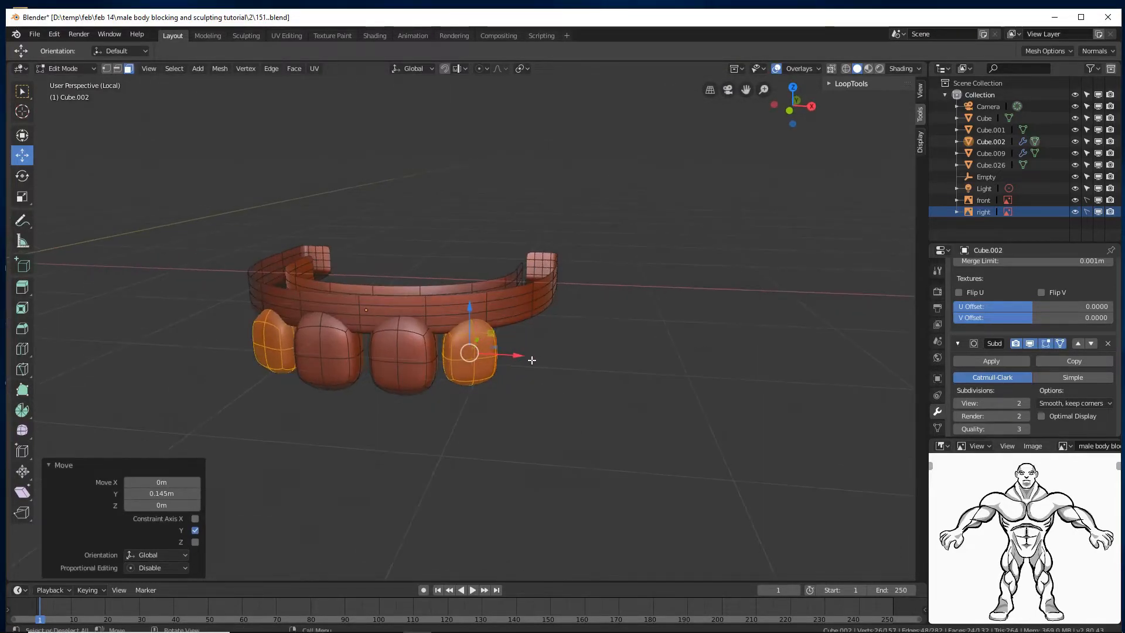
pyautogui.moveTo(519, 358); pyautogui.dragTo(516, 355)
pyautogui.moveTo(552, 367)
pyautogui.mouseDown(button='middle')
pyautogui.moveTo(557, 354)
pyautogui.moveTo(548, 364)
pyautogui.mouseUp(button='middle')
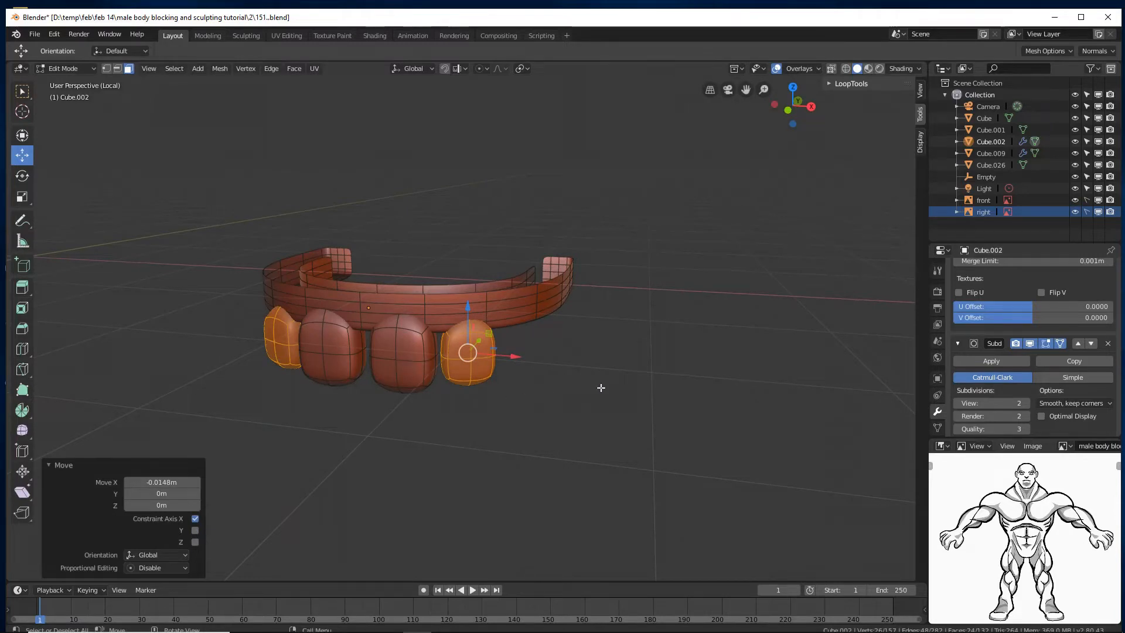
# - Duplicate the second rounded cube and offset the copy 0.308 m along X and 0.207 m along Y
pyautogui.moveTo(600, 387); pyautogui.dragTo(592, 389, button='middle')
pyautogui.hotkey('shift', 'd')
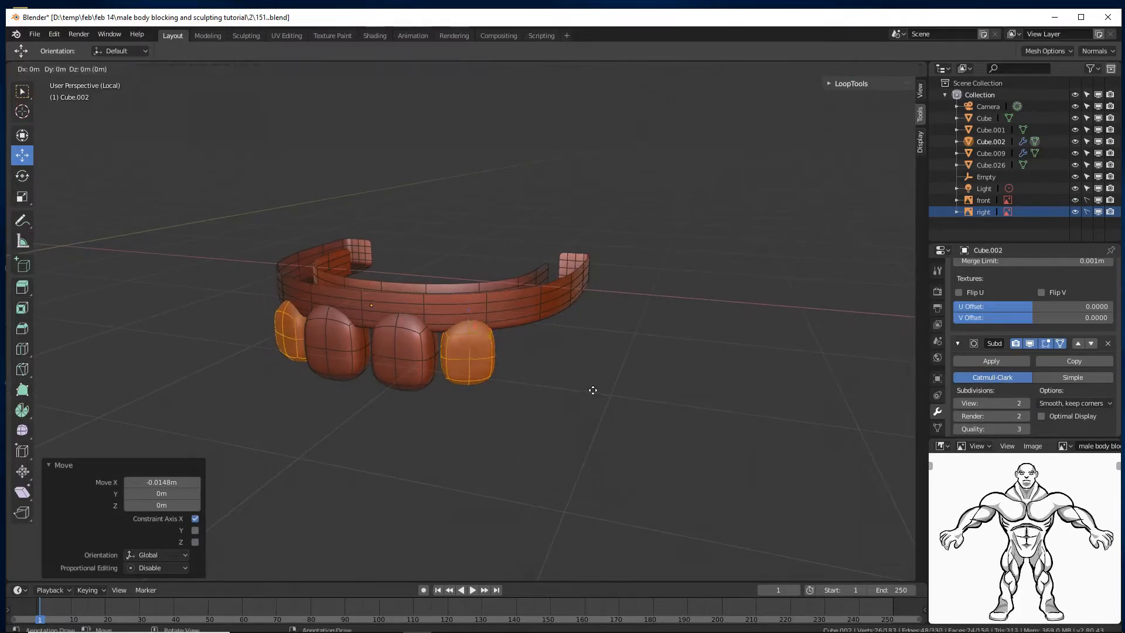
pyautogui.rightClick(538, 382)
pyautogui.moveTo(513, 361); pyautogui.dragTo(551, 368)
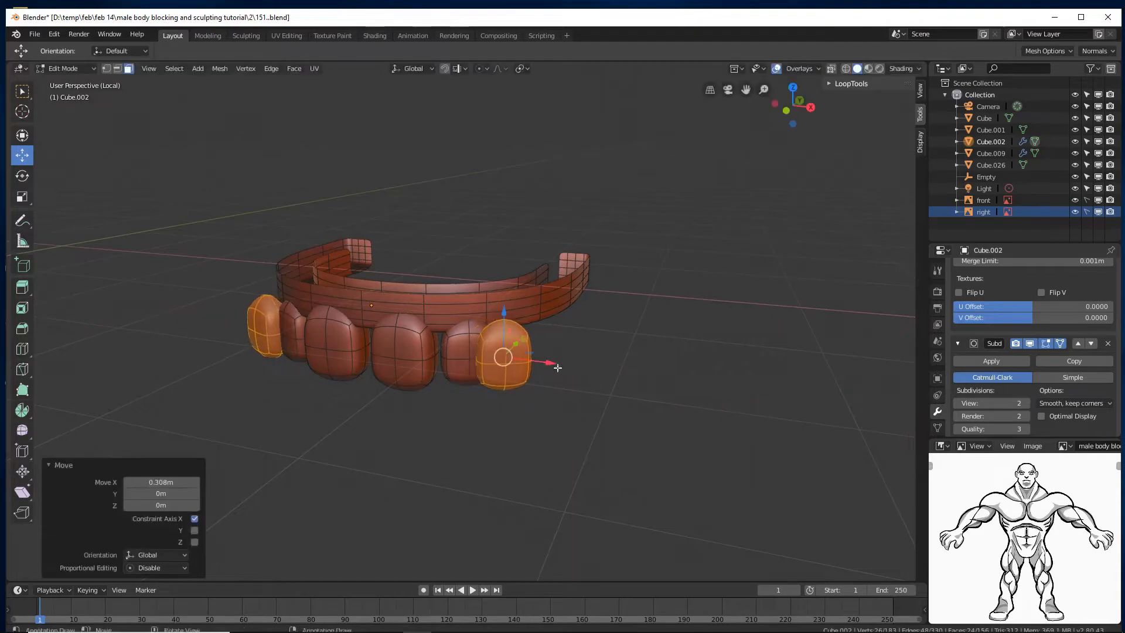
pyautogui.moveTo(551, 367); pyautogui.dragTo(535, 347, button='middle')
pyautogui.moveTo(534, 346); pyautogui.dragTo(550, 338)
# - Rotate the third rounded cube 30.2° about Z to follow the curve of the U-shaped piece
pyautogui.press('r')
pyautogui.press('z')
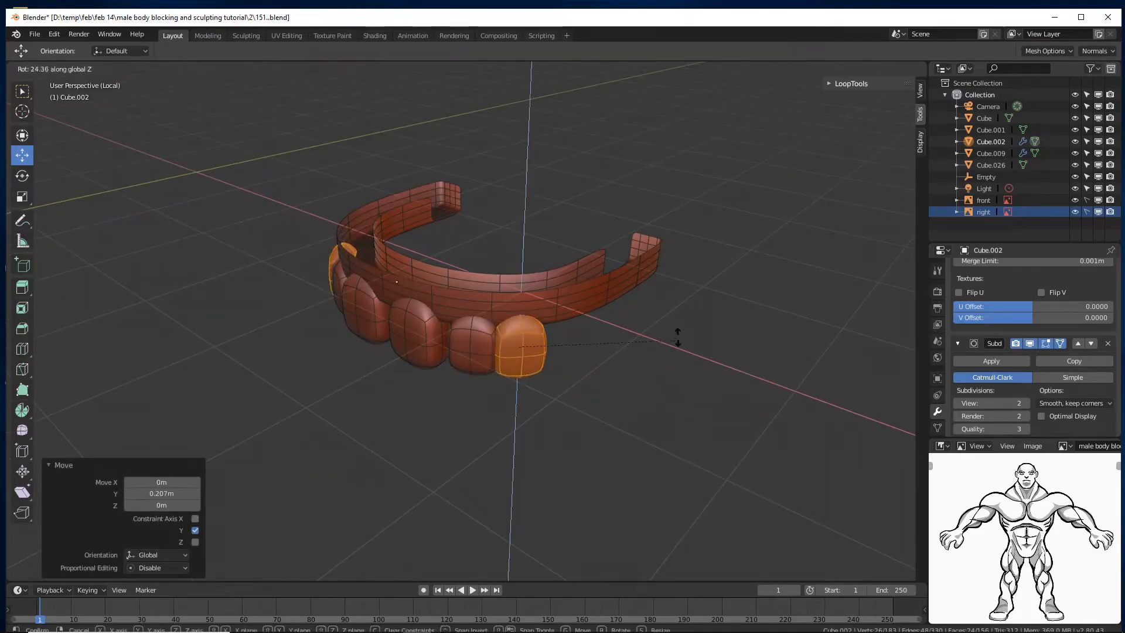
pyautogui.click(668, 322)
# - Pull the bottom centre vertex of the third rounded cube -0.154 m along Z to lengthen it to a point
pyautogui.moveTo(668, 321); pyautogui.dragTo(600, 360, button='middle')
pyautogui.moveTo(552, 390); pyautogui.dragTo(576, 337, button='middle')
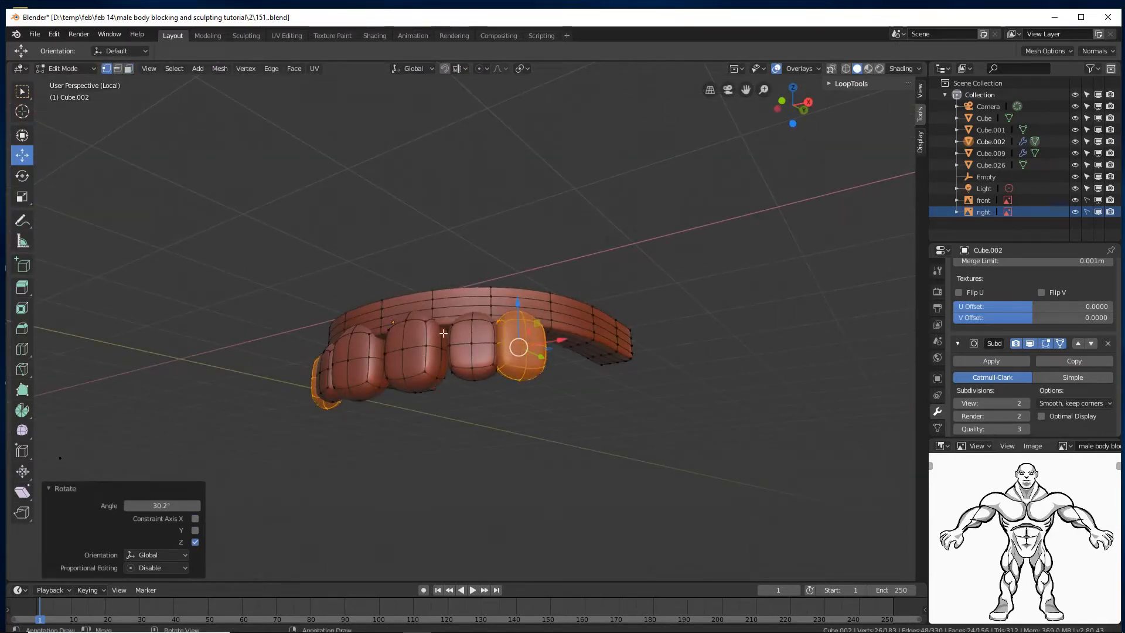
pyautogui.moveTo(443, 333); pyautogui.dragTo(530, 381, button='middle')
pyautogui.click(531, 384)
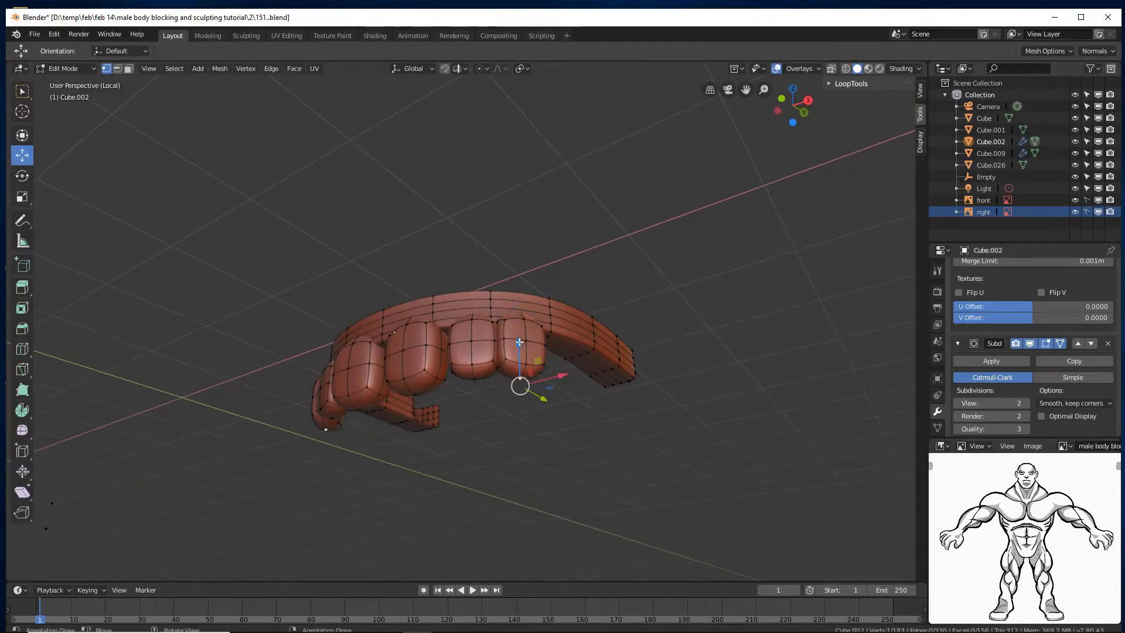
pyautogui.moveTo(518, 341); pyautogui.dragTo(516, 366)
pyautogui.moveTo(516, 366); pyautogui.dragTo(547, 379, button='middle')
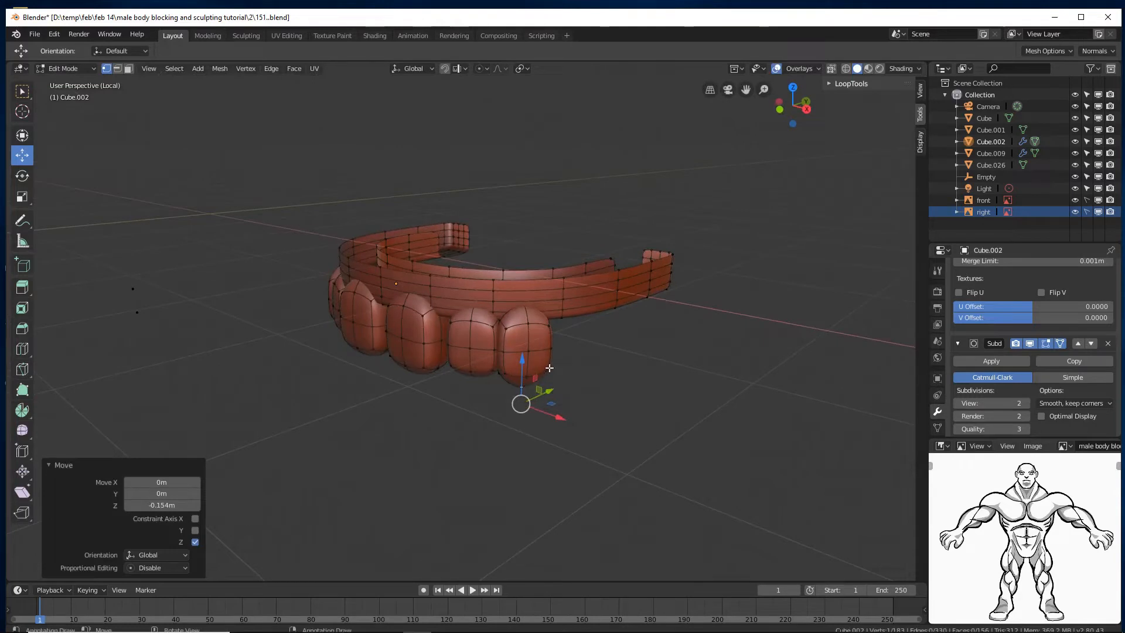
pyautogui.moveTo(583, 363); pyautogui.dragTo(545, 359, button='middle')
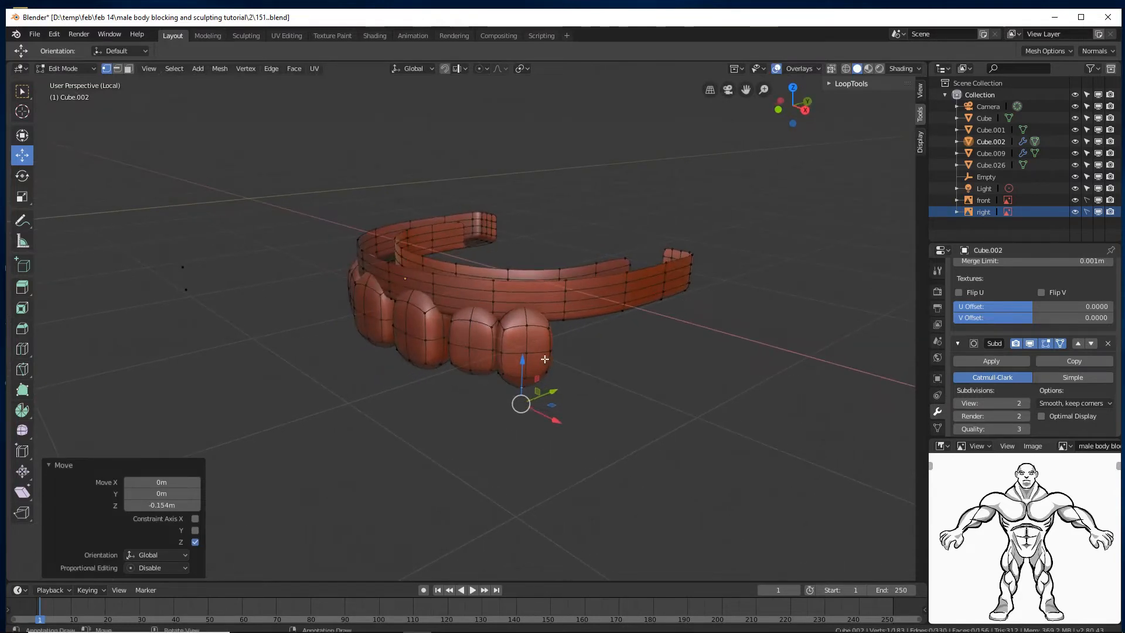
# - Select the whole third rounded cube and scale it to 0.925
pyautogui.click(623, 412)
pyautogui.press('l')
pyautogui.moveTo(552, 363); pyautogui.dragTo(627, 369, button='middle')
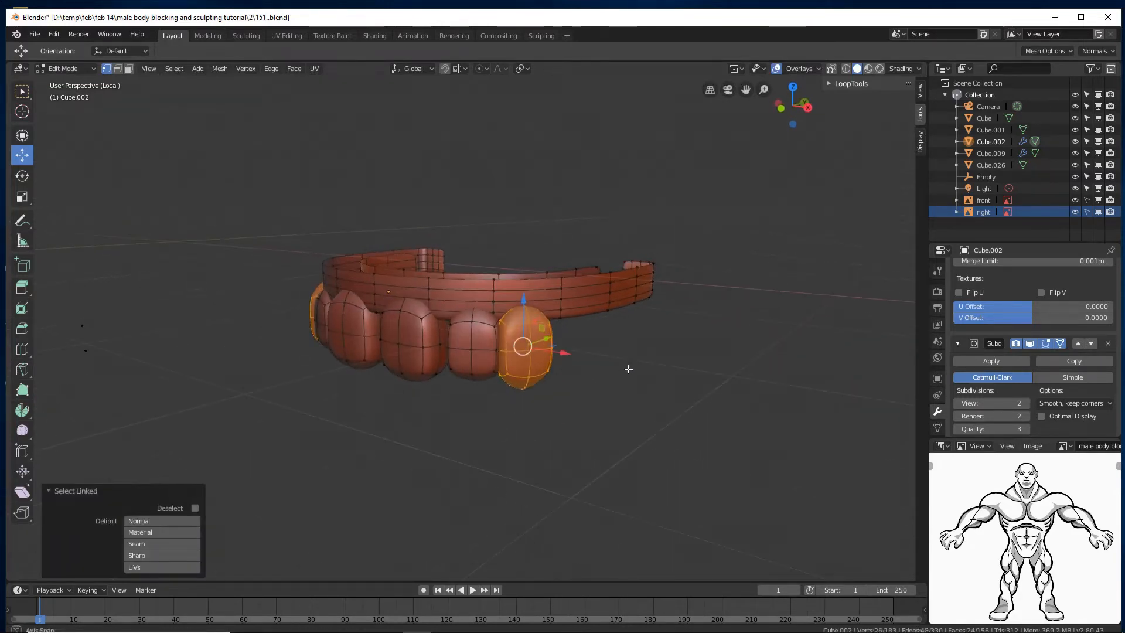
pyautogui.press('s')
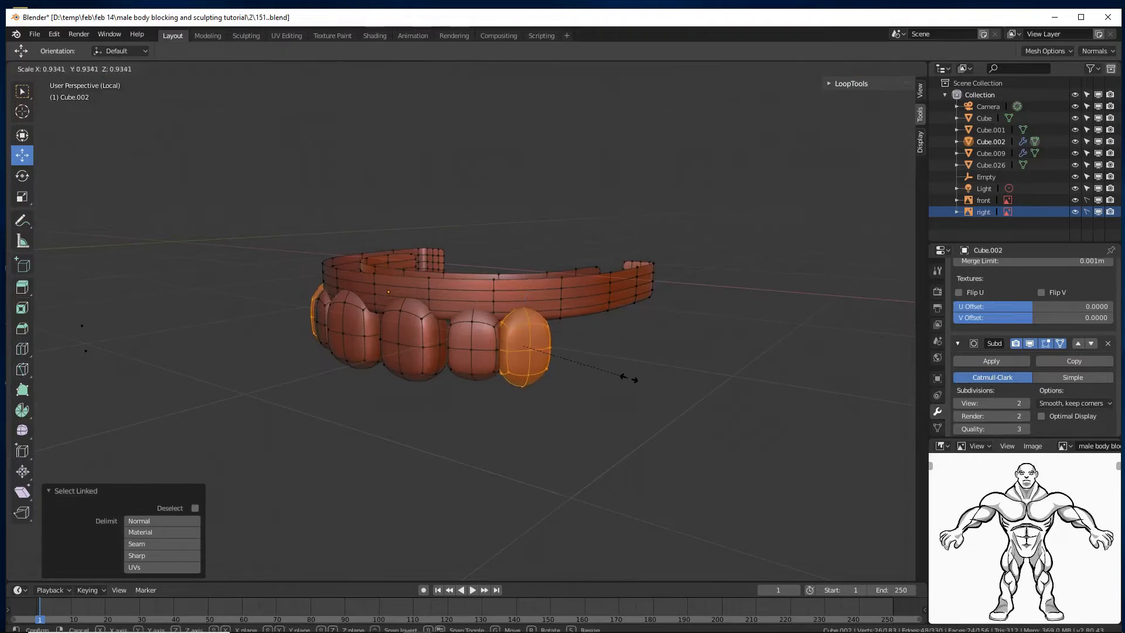
pyautogui.click(627, 378)
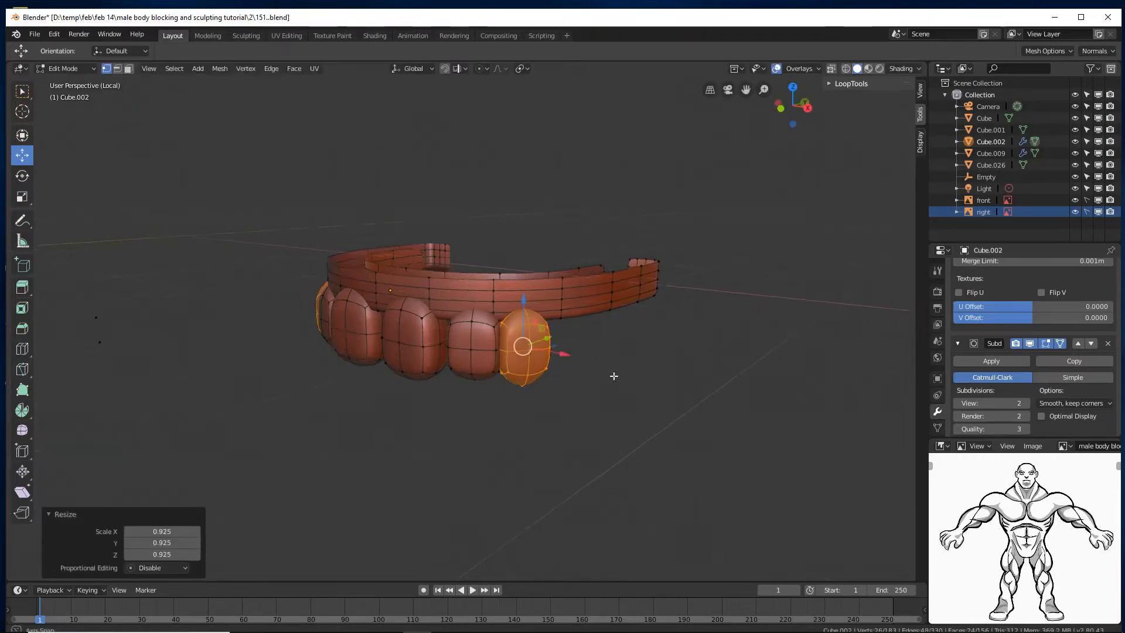
# - Duplicate the third rounded cube and place the copy farther along the curve, shifting it 0.208 m along X
pyautogui.moveTo(609, 377); pyautogui.dragTo(592, 363, button='middle')
pyautogui.moveTo(560, 336); pyautogui.dragTo(675, 389)
pyautogui.hotkey('shift', 'd')
pyautogui.rightClick(576, 338)
# - Rotate the fourth rounded cube 28.3° about Z to follow the side of the U-shaped piece
pyautogui.press('r')
pyautogui.press('z')
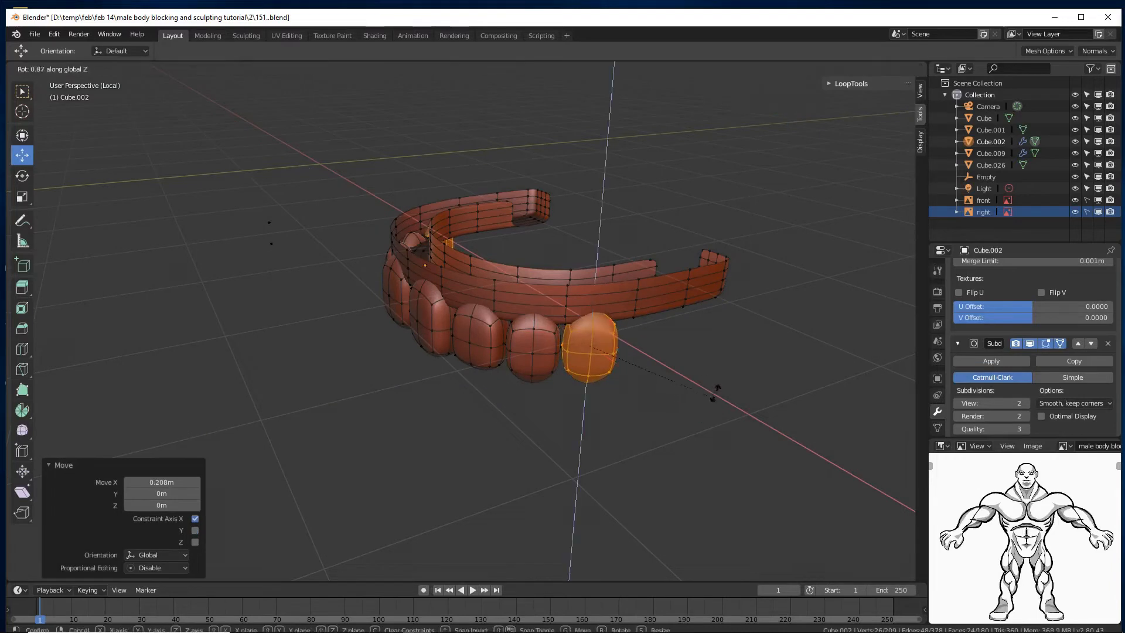
pyautogui.click(705, 335)
# - Duplicate the fourth rounded cube and move the copy 0.406 m along Y, farther along the side of the U-shaped piece
pyautogui.moveTo(704, 335); pyautogui.dragTo(617, 404, button='middle')
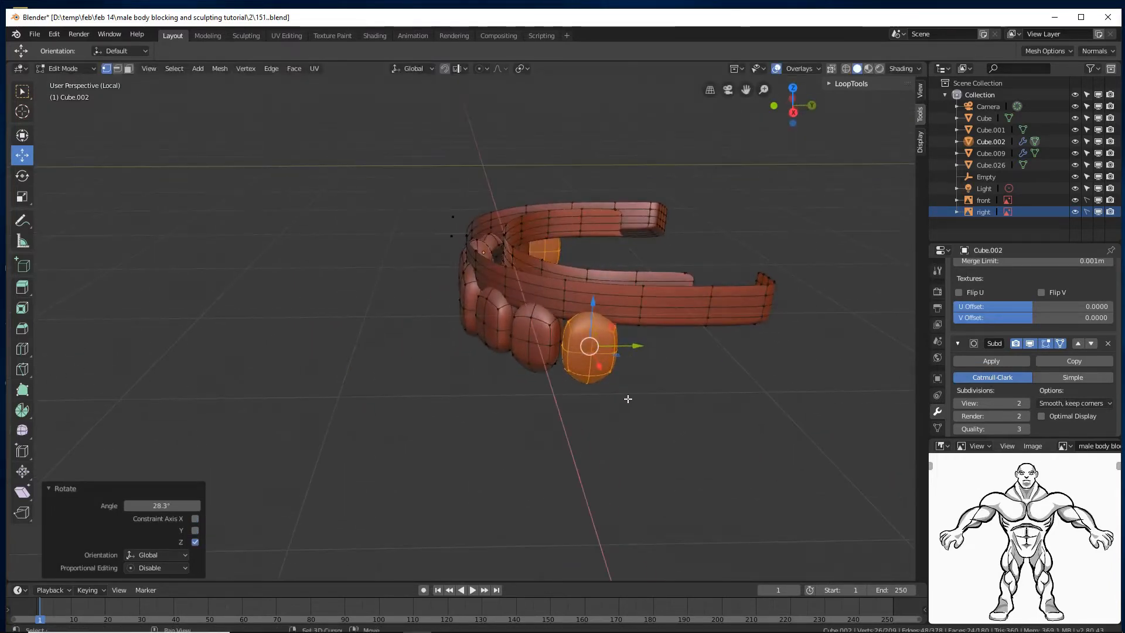
pyautogui.press('g')
pyautogui.click(628, 398)
pyautogui.hotkey('shift', 'd')
pyautogui.press('y')
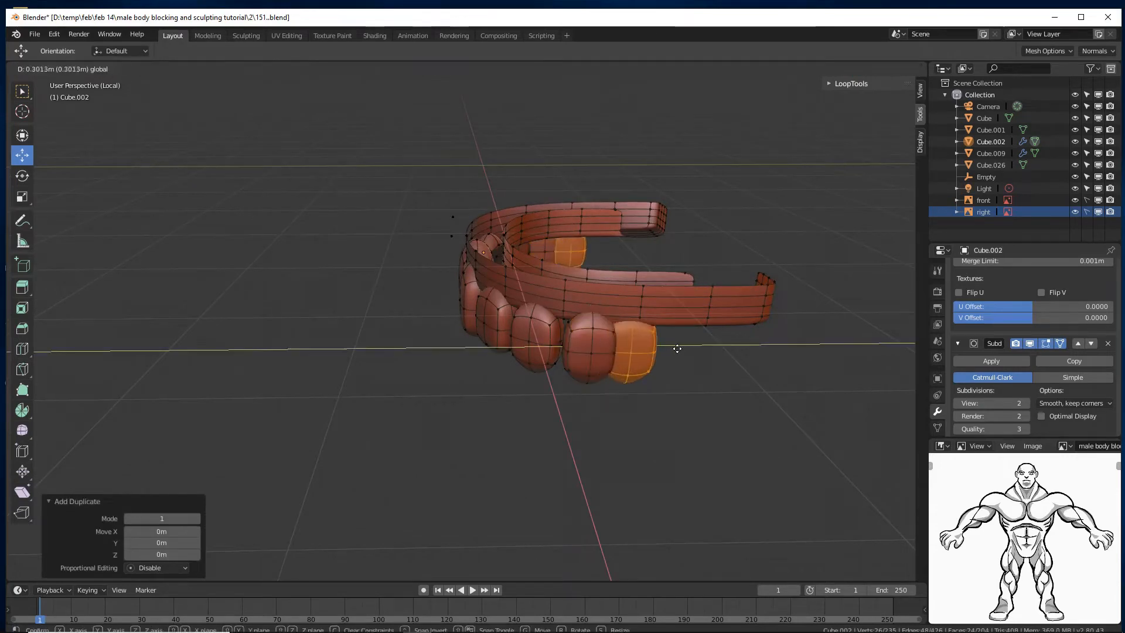
pyautogui.click(684, 348)
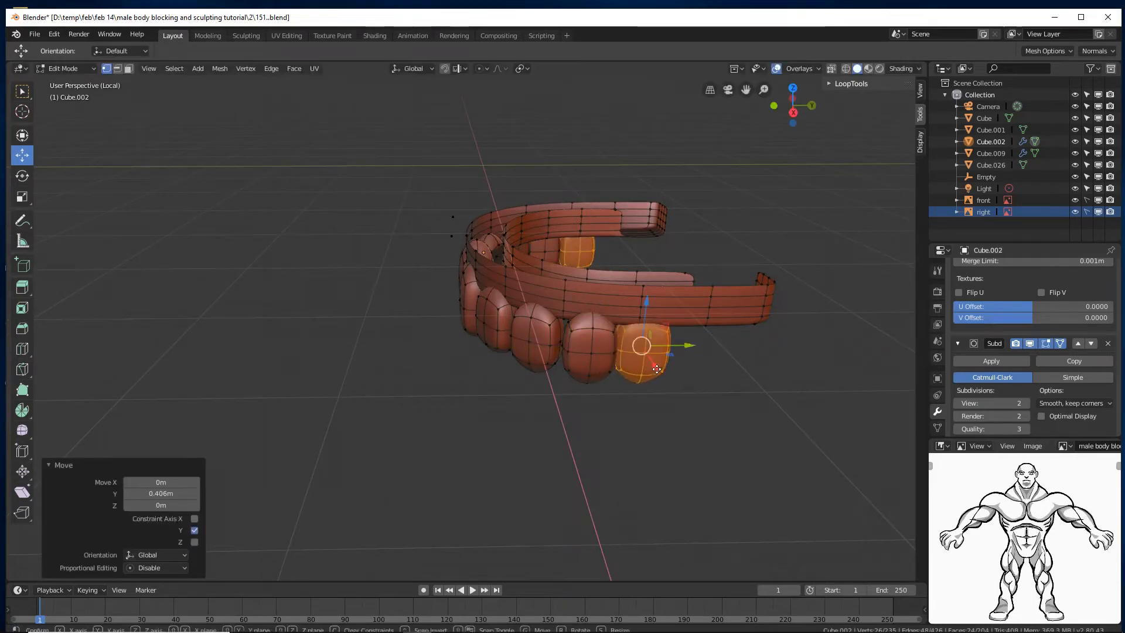
# - Nudge the fifth rounded cube 0.051 m along X and 0.0175 m along Y to follow the band
pyautogui.press('g')
pyautogui.press('y')
pyautogui.click(657, 371)
pyautogui.moveTo(657, 371); pyautogui.dragTo(663, 364, button='middle')
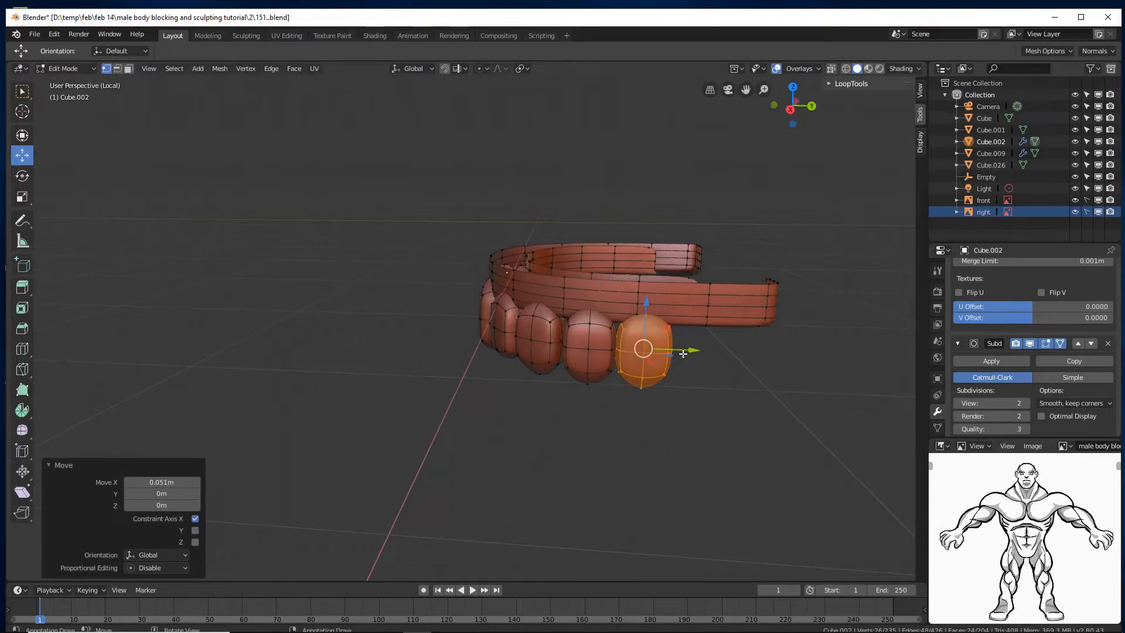
pyautogui.moveTo(682, 353); pyautogui.dragTo(687, 354)
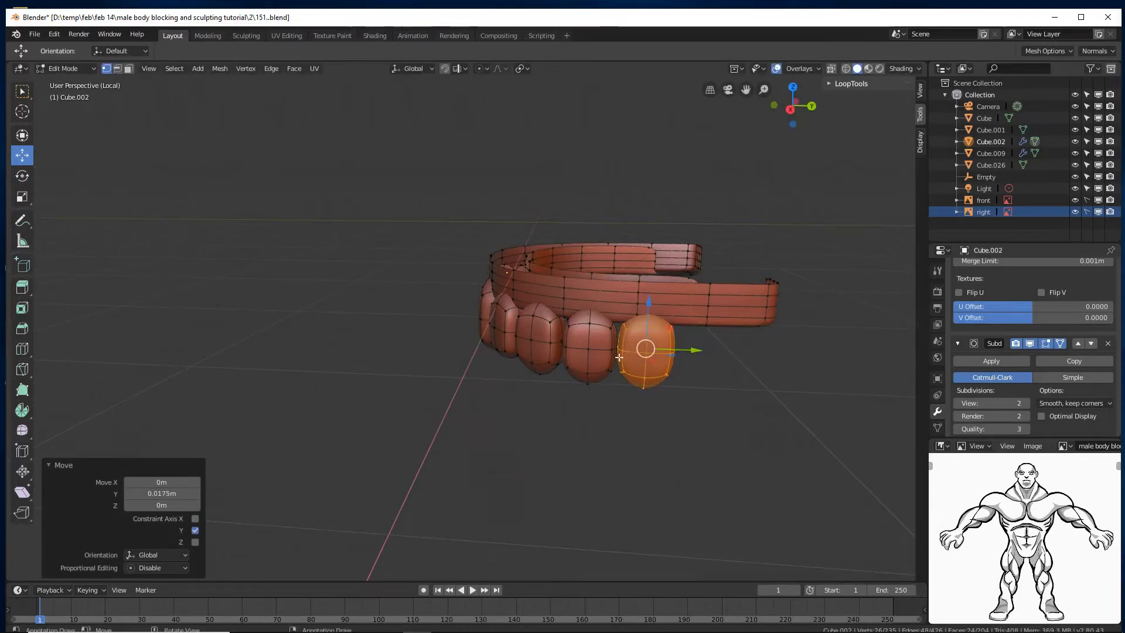
# - Duplicate the fifth rounded cube and place the copy directly behind it along Y
pyautogui.hotkey('shift', 'd')
pyautogui.rightClick(664, 366)
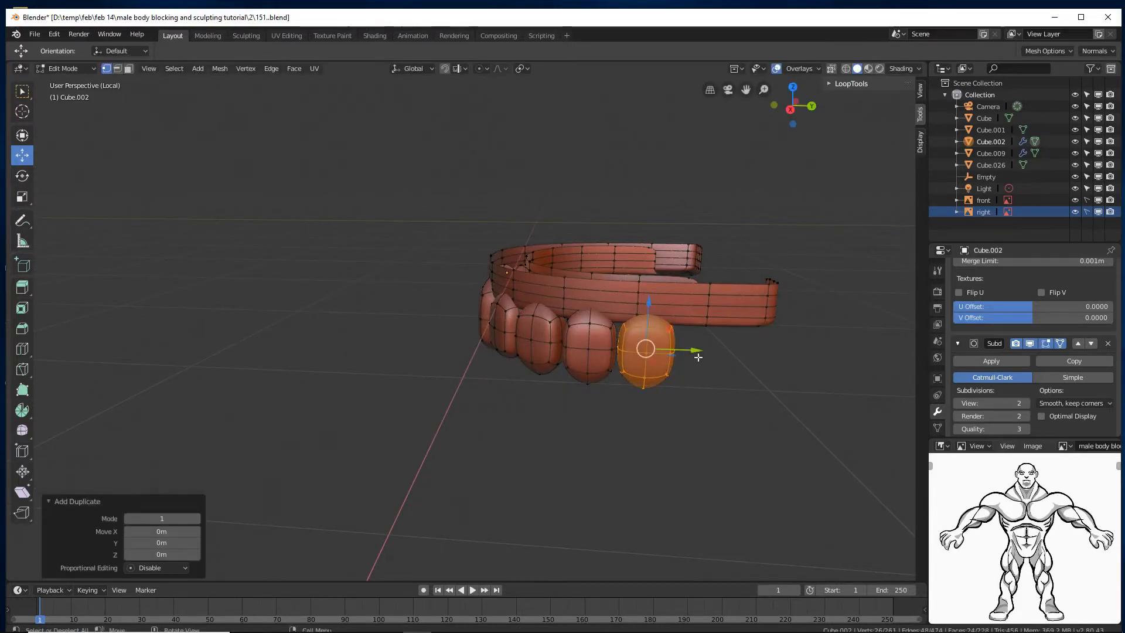
pyautogui.press('g')
pyautogui.press('y')
pyautogui.click(756, 344)
pyautogui.moveTo(561, 412); pyautogui.dragTo(642, 399, button='middle')
pyautogui.moveTo(707, 354)
pyautogui.mouseDown(button='middle')
pyautogui.moveTo(689, 374)
pyautogui.moveTo(742, 346)
pyautogui.moveTo(720, 371)
pyautogui.mouseUp(button='middle')
# - Duplicate the sixth rounded cube, shifting the copy 0.376 m along Y and rotating it 23.4° about Z at the end of the band
pyautogui.hotkey('shift', 'd')
pyautogui.rightClick(720, 371)
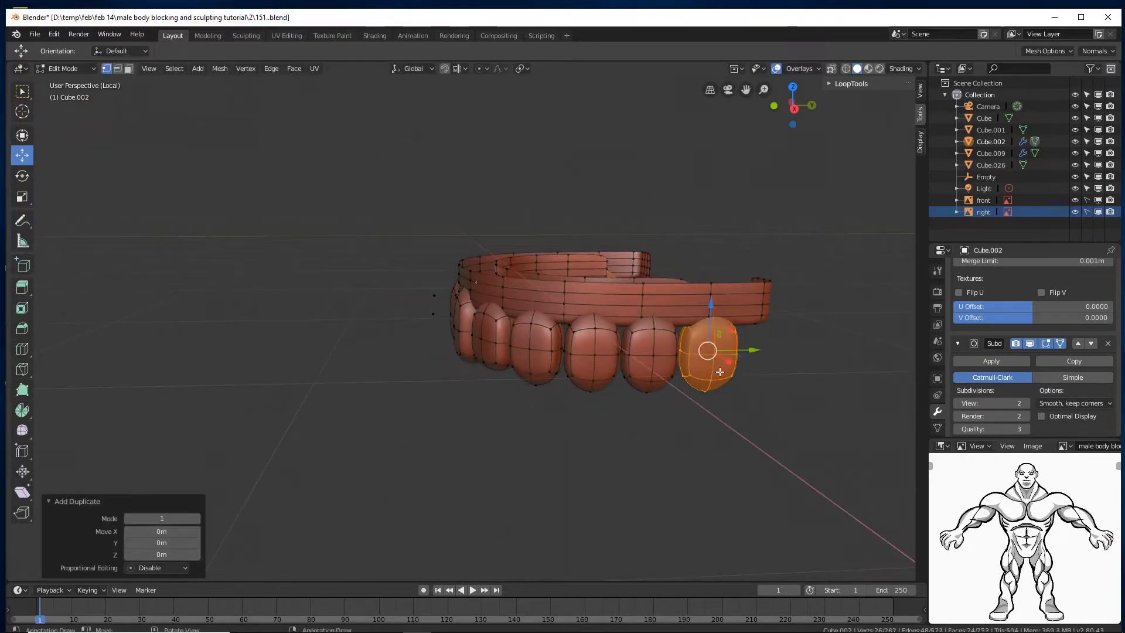
pyautogui.moveTo(751, 350); pyautogui.dragTo(797, 346)
pyautogui.moveTo(796, 346); pyautogui.dragTo(772, 405, button='middle')
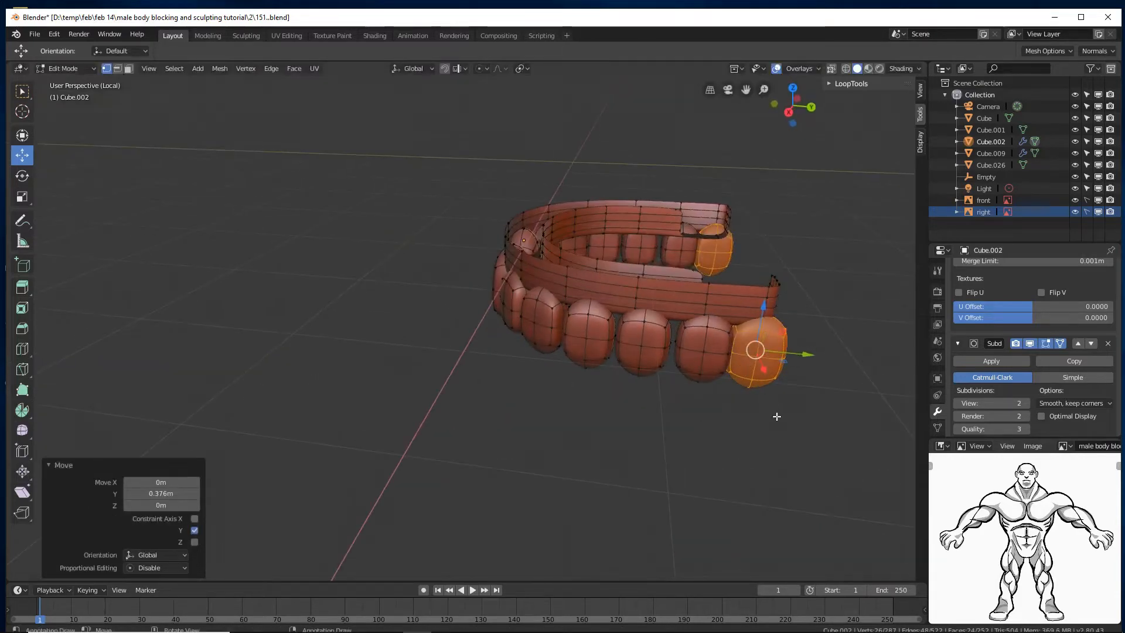
pyautogui.press('r')
pyautogui.press('z')
pyautogui.click(767, 364)
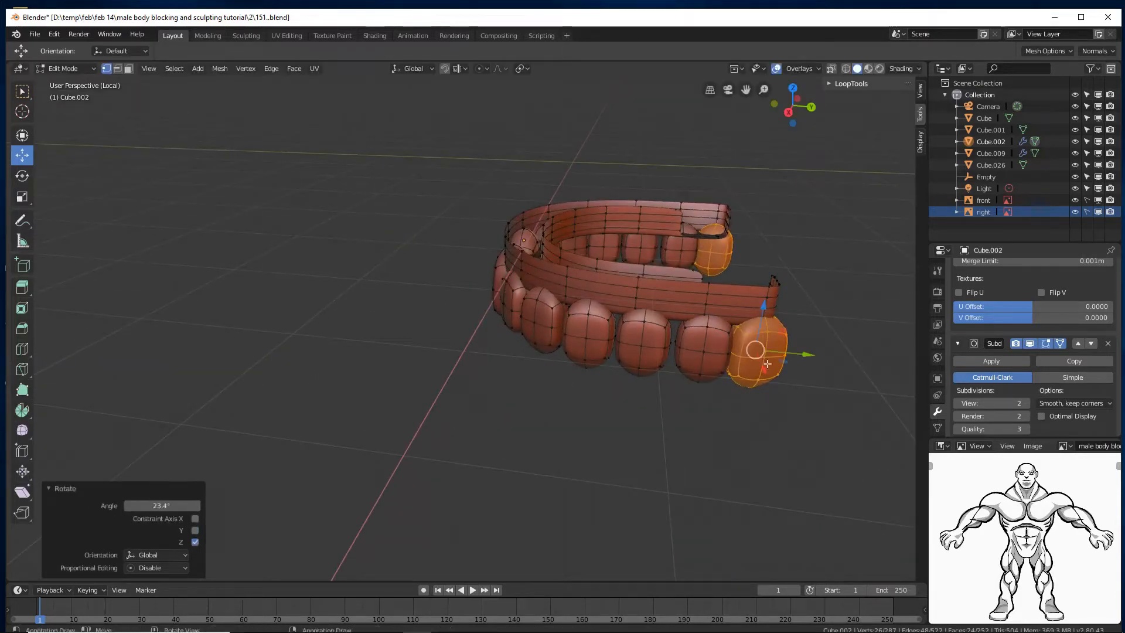
pyautogui.click(676, 304)
pyautogui.press('l')
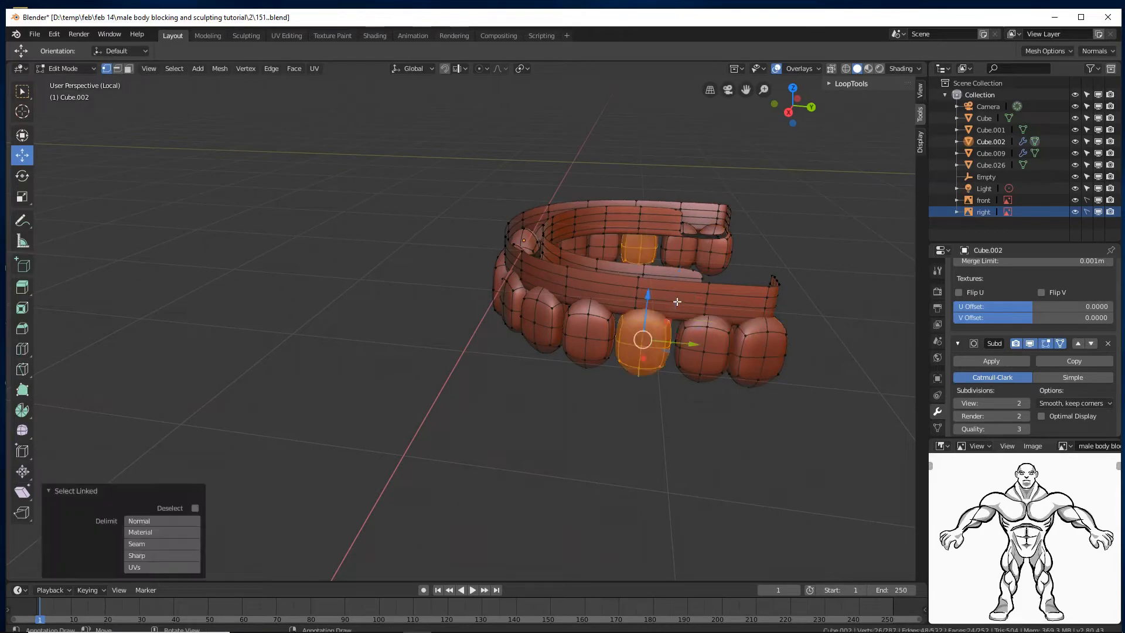
pyautogui.press('l')
pyautogui.click(664, 284)
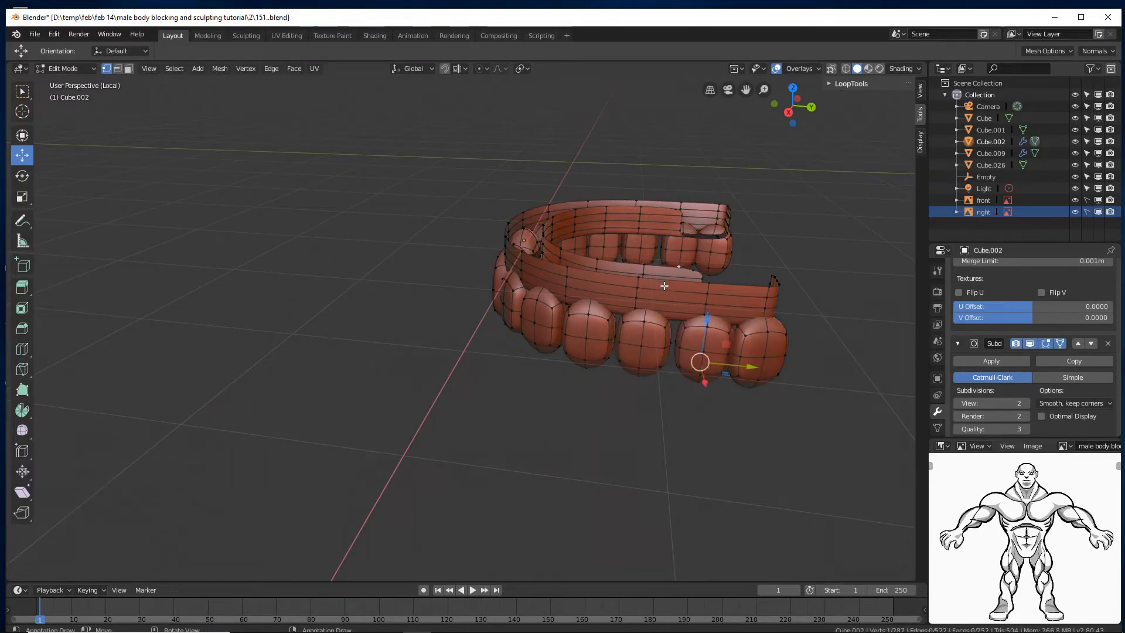
# - Select the whole U-shaped band in face select mode and fatten it with a Shrink/Fatten offset of -0.079, saving the file as version 152
pyautogui.hotkey('alt', 'a')
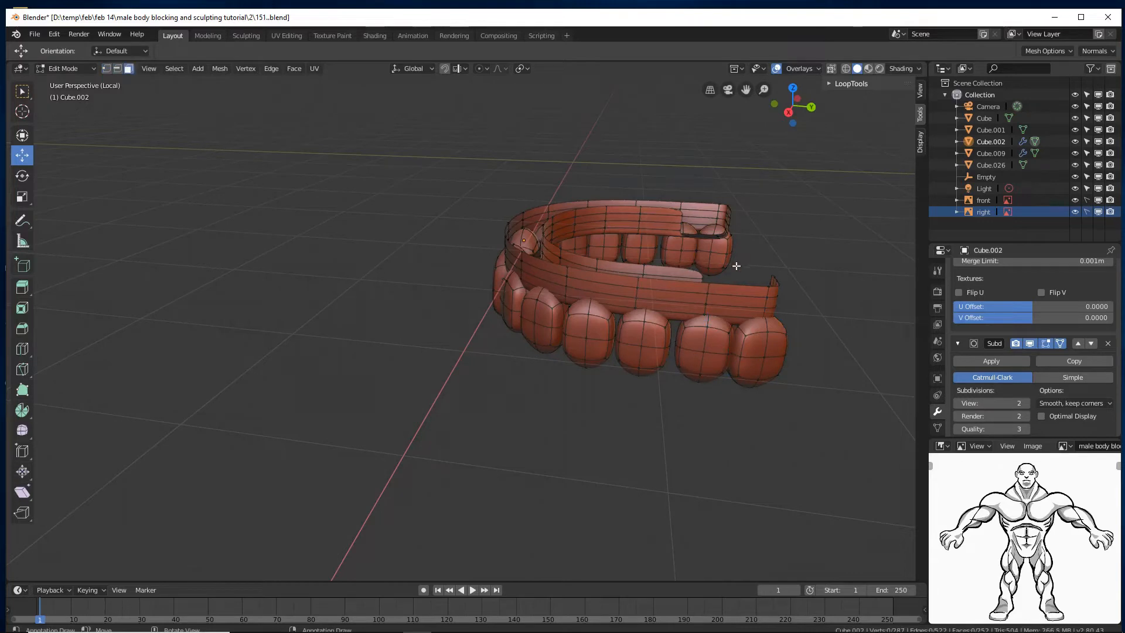
pyautogui.press('l')
pyautogui.moveTo(462, 421); pyautogui.dragTo(592, 402, button='middle')
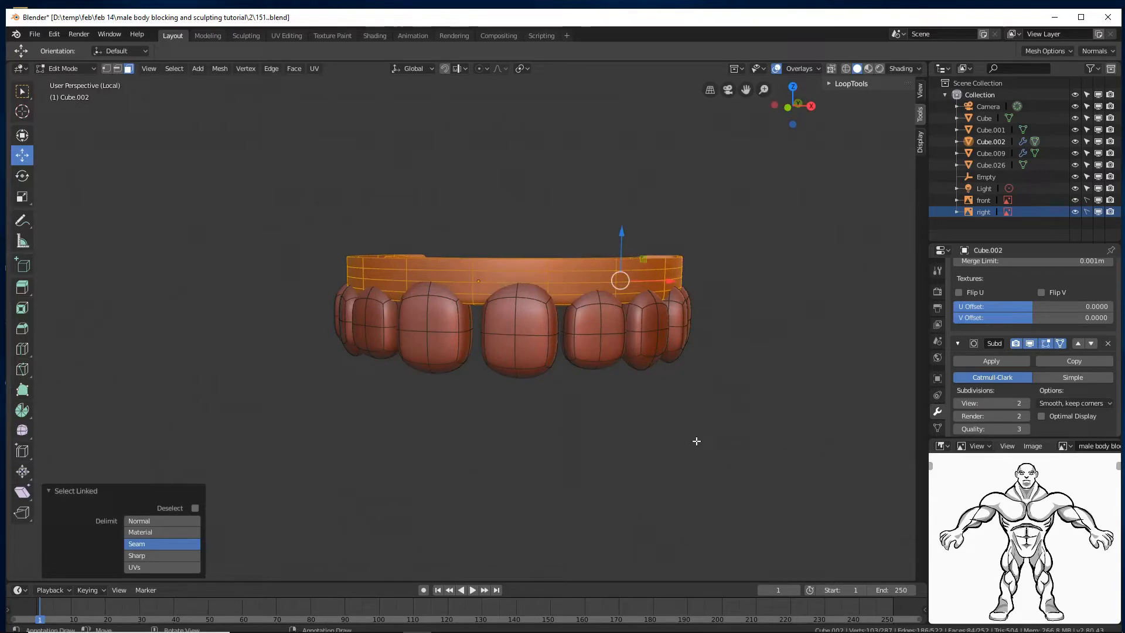
pyautogui.hotkey('ctrl', 'alt', 's')
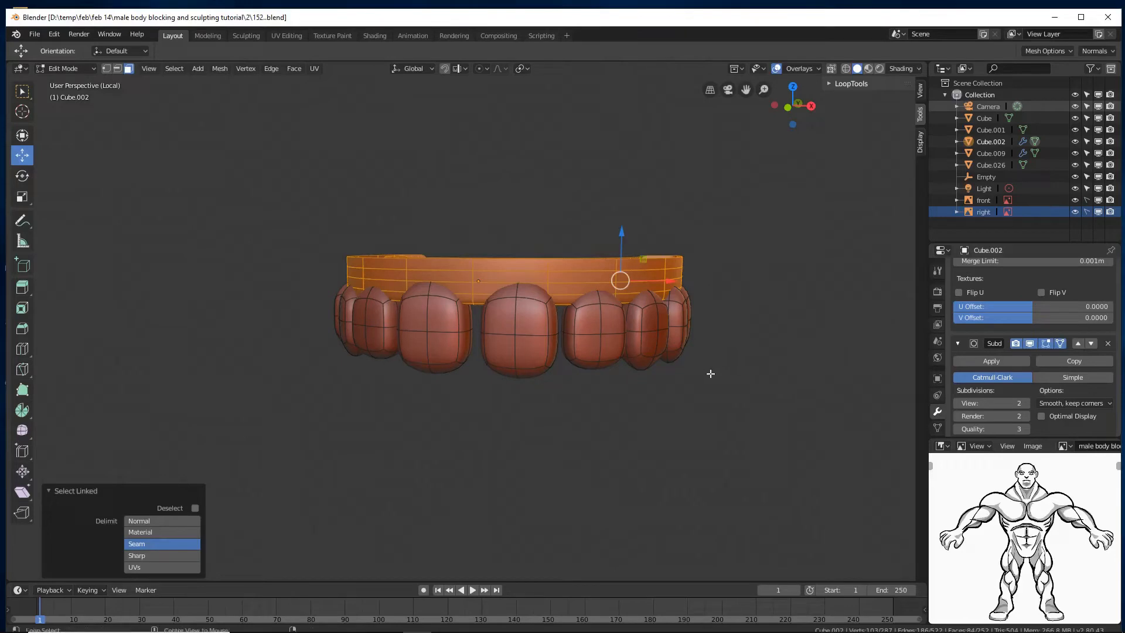
pyautogui.hotkey('alt', 's')
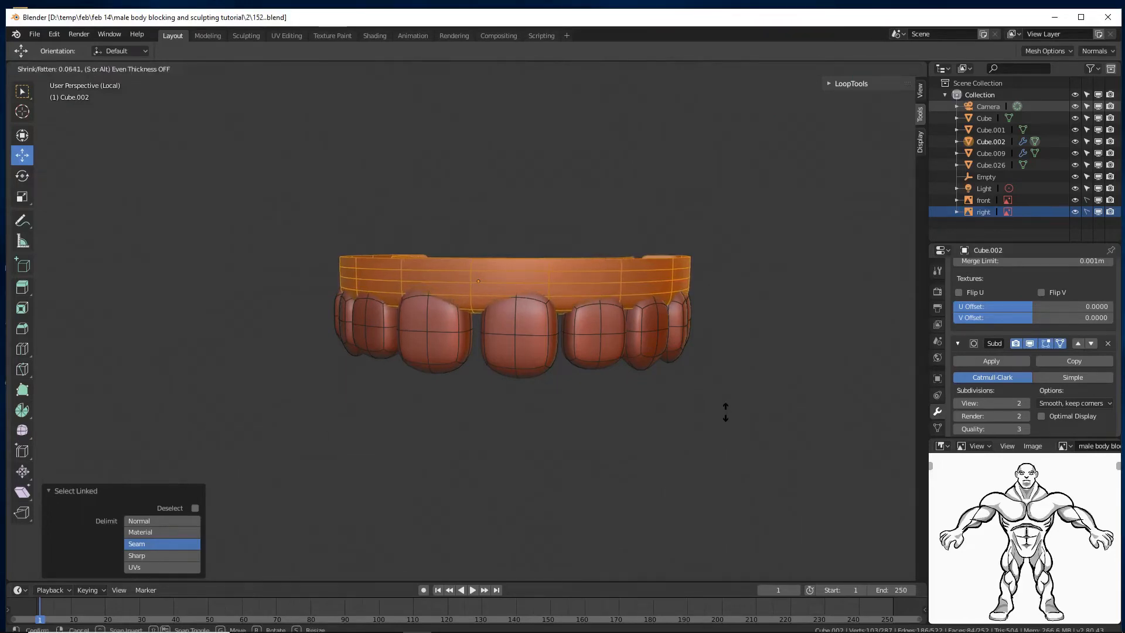
pyautogui.click(728, 420)
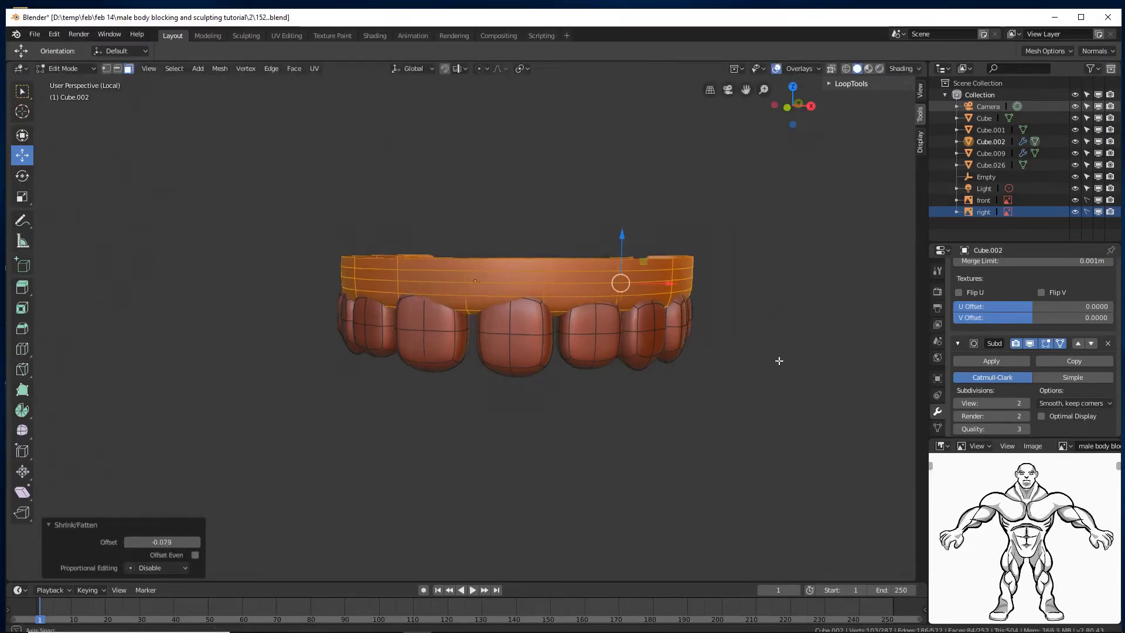
pyautogui.moveTo(779, 360); pyautogui.dragTo(732, 359, button='middle')
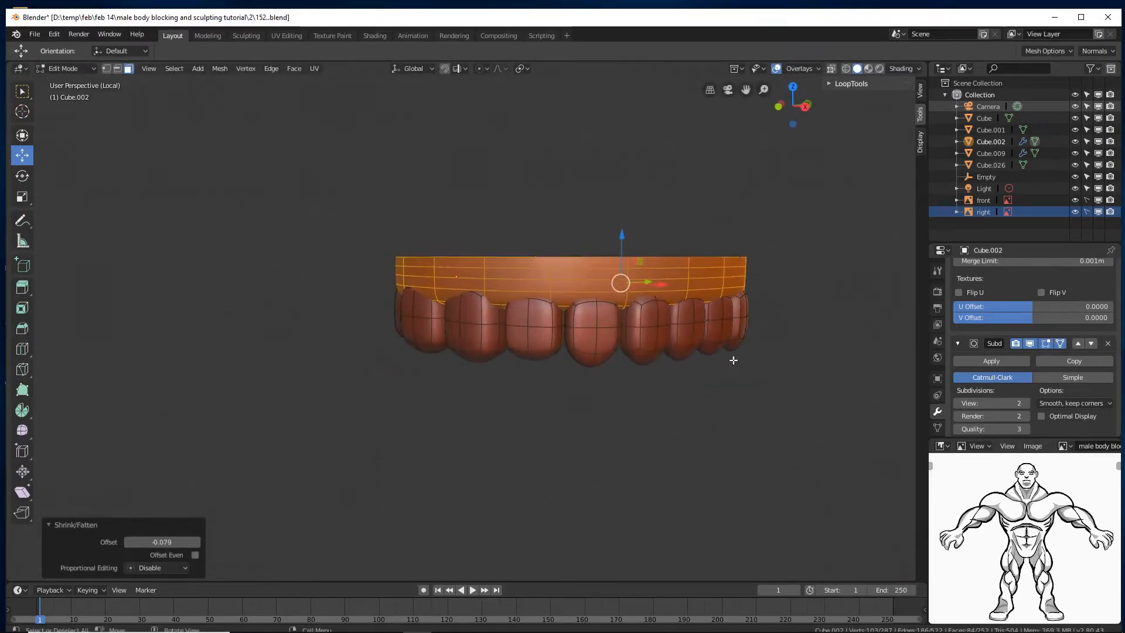
pyautogui.moveTo(532, 401); pyautogui.dragTo(638, 414, button='middle')
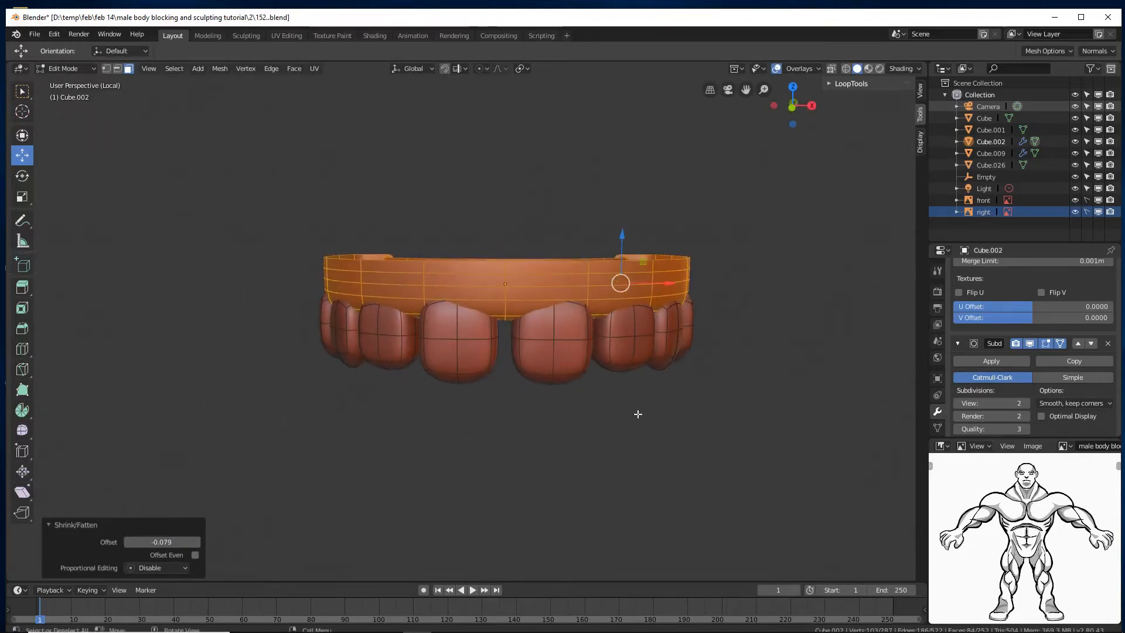
# - Clear the band's selection and return Cube.002 to Object Mode
pyautogui.click(710, 421)
pyautogui.keyDown('ctrl'); pyautogui.moveTo(724, 410); pyautogui.dragTo(724, 432, button='middle'); pyautogui.keyUp('ctrl')
pyautogui.click(66, 69)
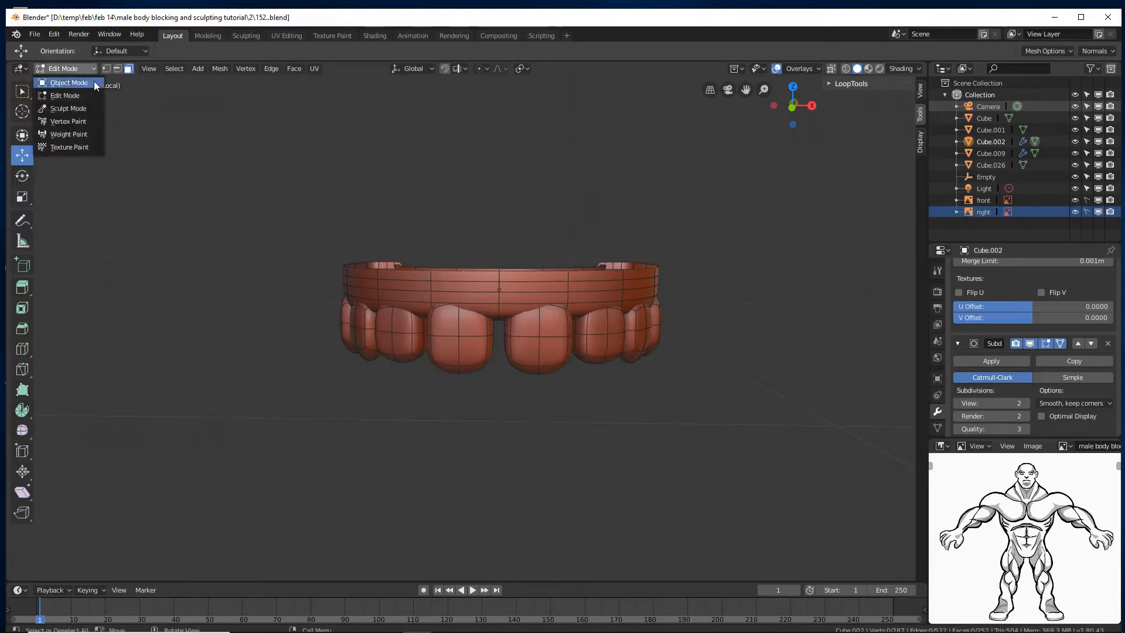
pyautogui.click(63, 82)
pyautogui.moveTo(678, 318); pyautogui.dragTo(659, 332, button='middle')
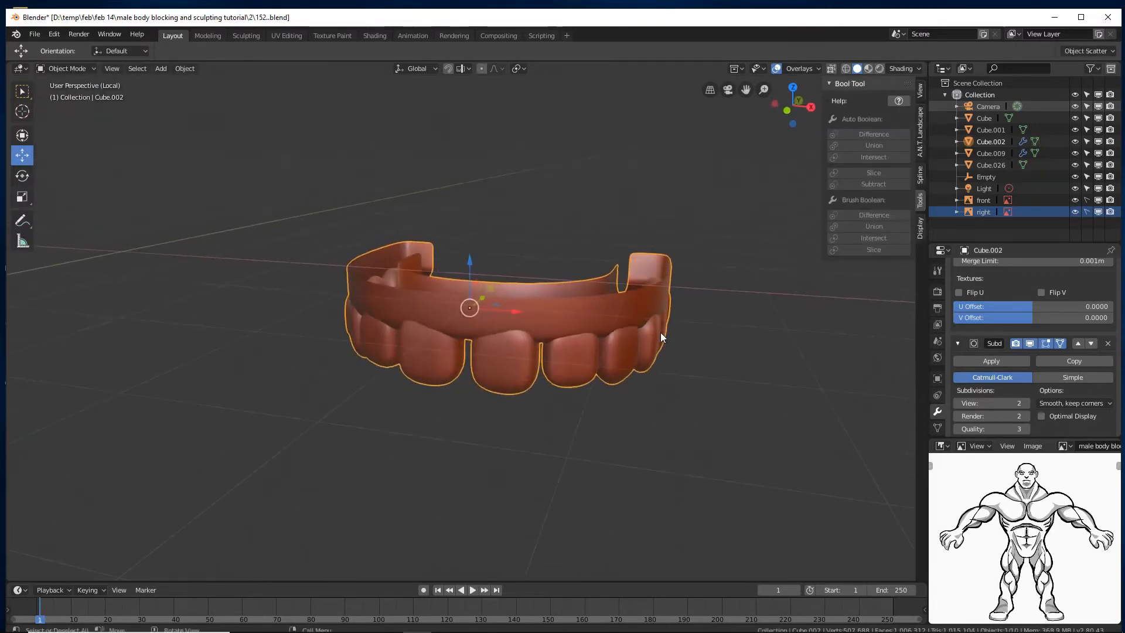
# - Duplicate the whole teeth object and lower the copy well below the original along Z, including moves of -0.666 m and -0.715 m
pyautogui.hotkey('shift', 'd')
pyautogui.rightClick(660, 332)
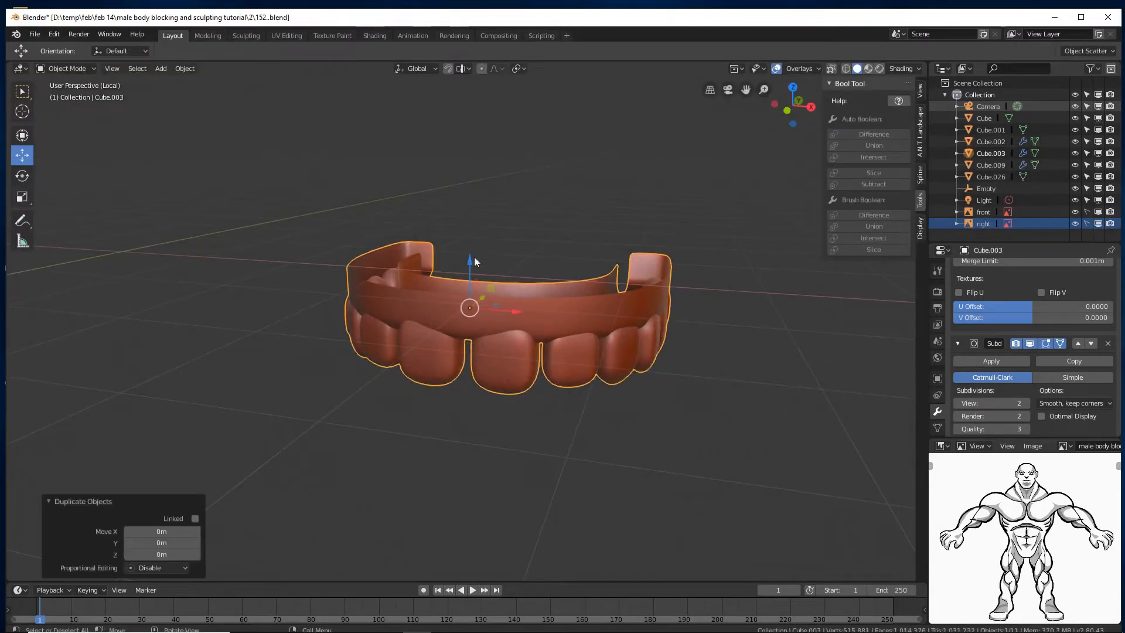
pyautogui.moveTo(471, 262); pyautogui.dragTo(496, 380)
pyautogui.moveTo(500, 381); pyautogui.dragTo(512, 352, button='middle')
pyautogui.moveTo(496, 344); pyautogui.dragTo(501, 410)
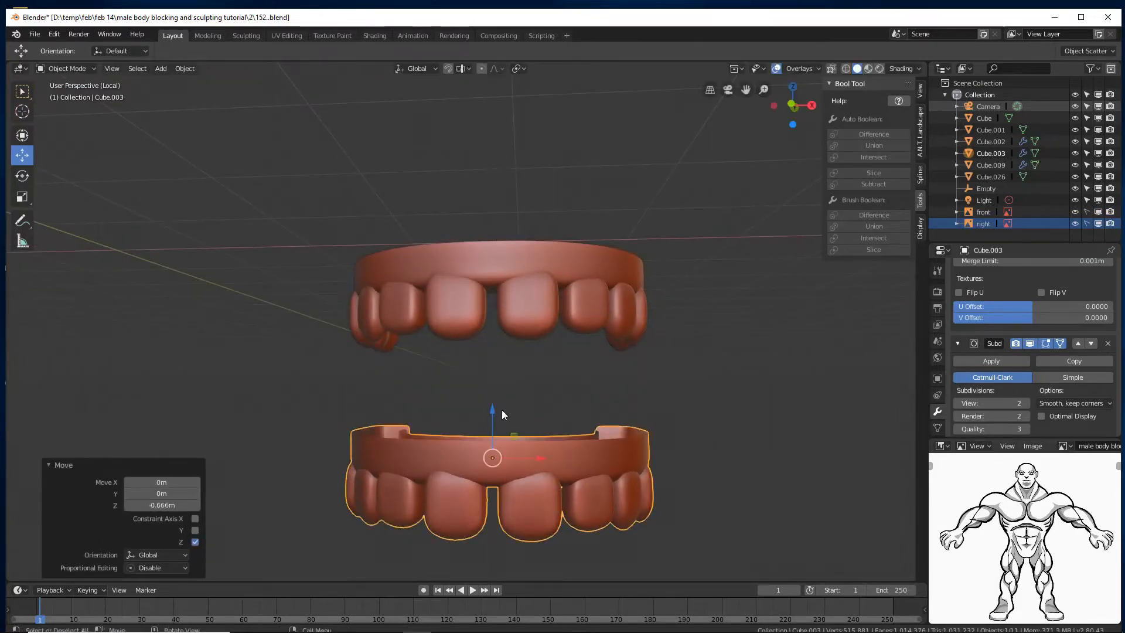
pyautogui.keyDown('shift'); pyautogui.moveTo(628, 397); pyautogui.dragTo(620, 316, button='middle'); pyautogui.keyUp('shift')
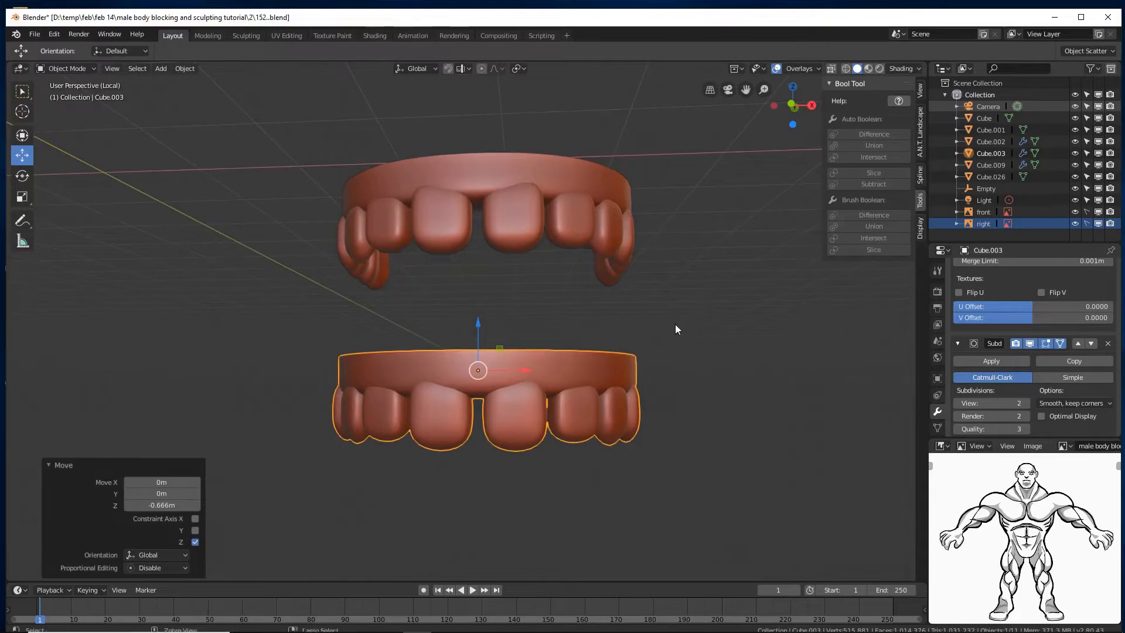
pyautogui.scroll(-3, 677, 345)
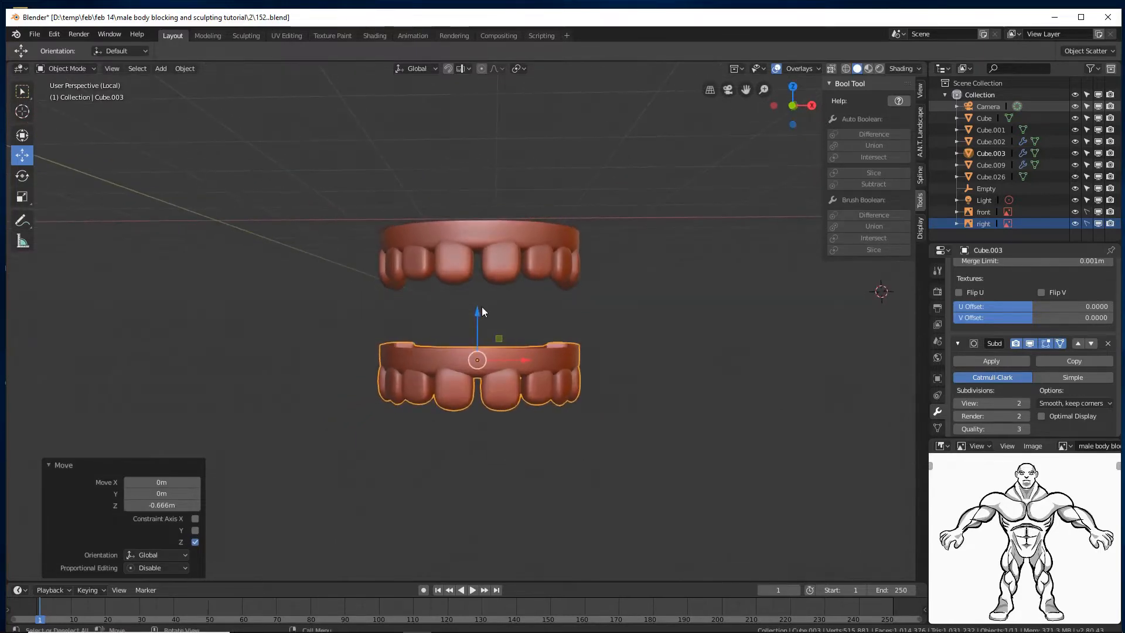
pyautogui.moveTo(482, 307); pyautogui.dragTo(484, 362)
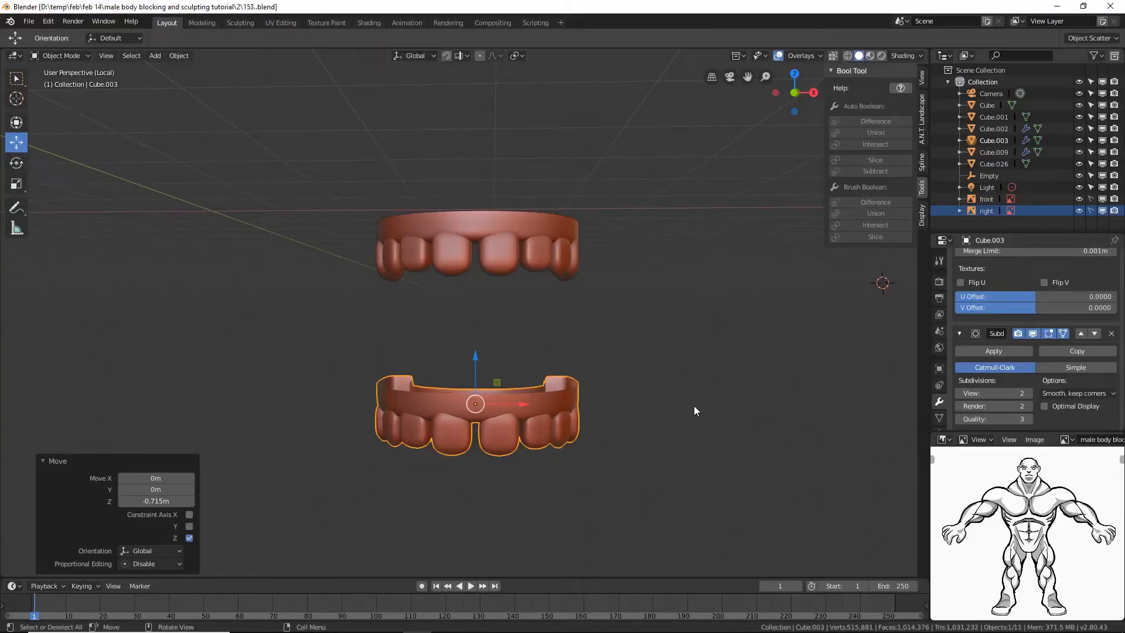
# - Rotate the lower copy of the teeth 180° about the Y axis so its teeth point upward
pyautogui.press('r')
pyautogui.write('y')
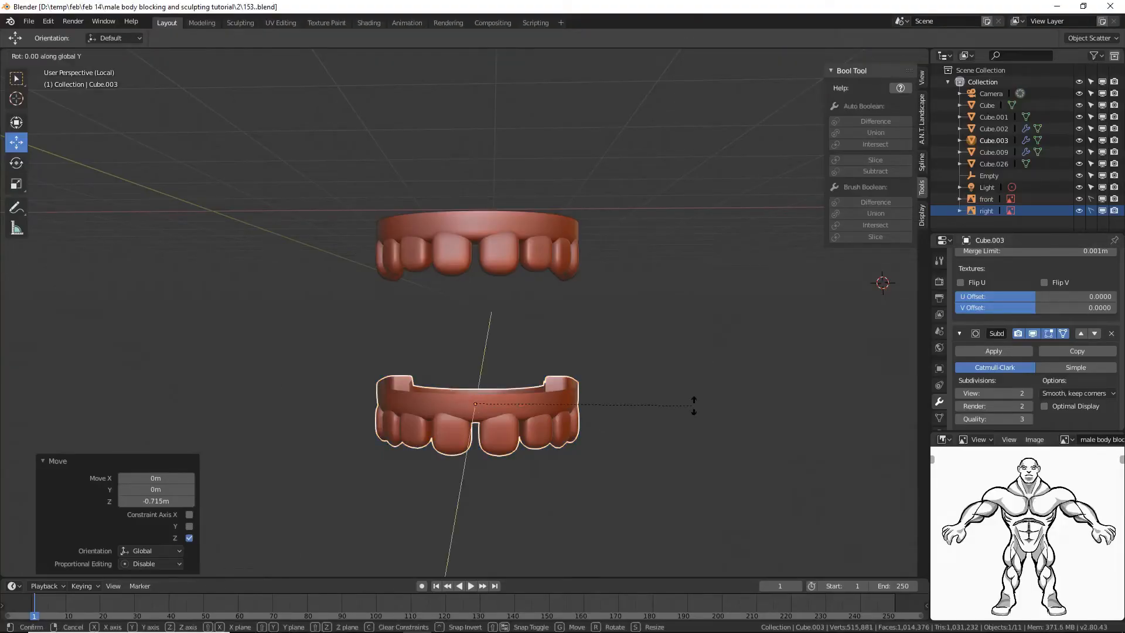
pyautogui.write('180')
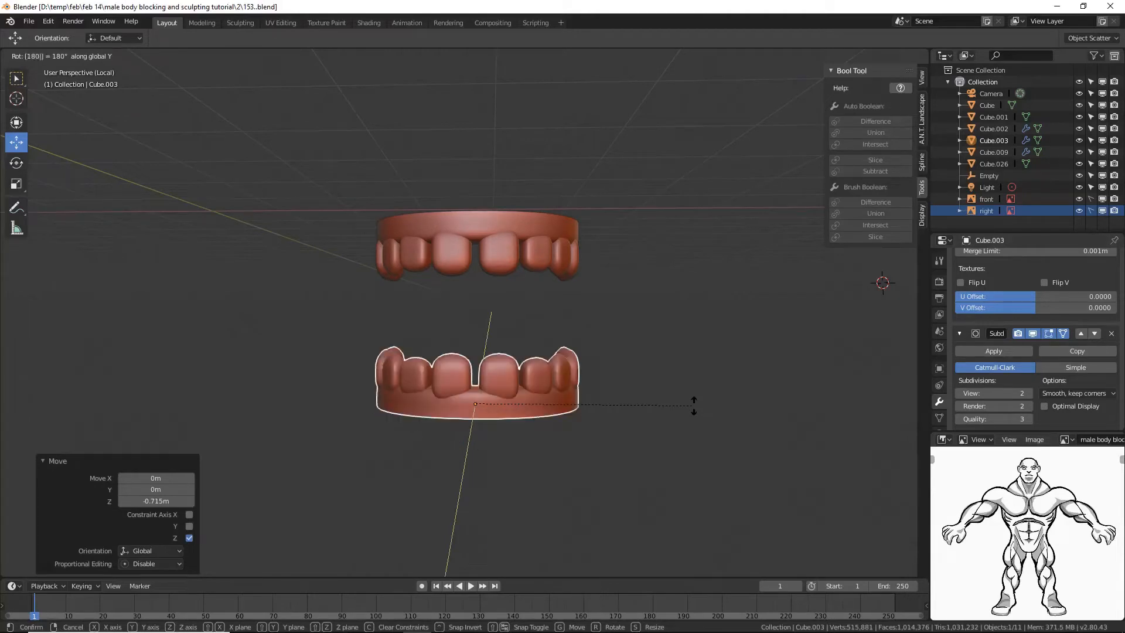
pyautogui.press('Return')
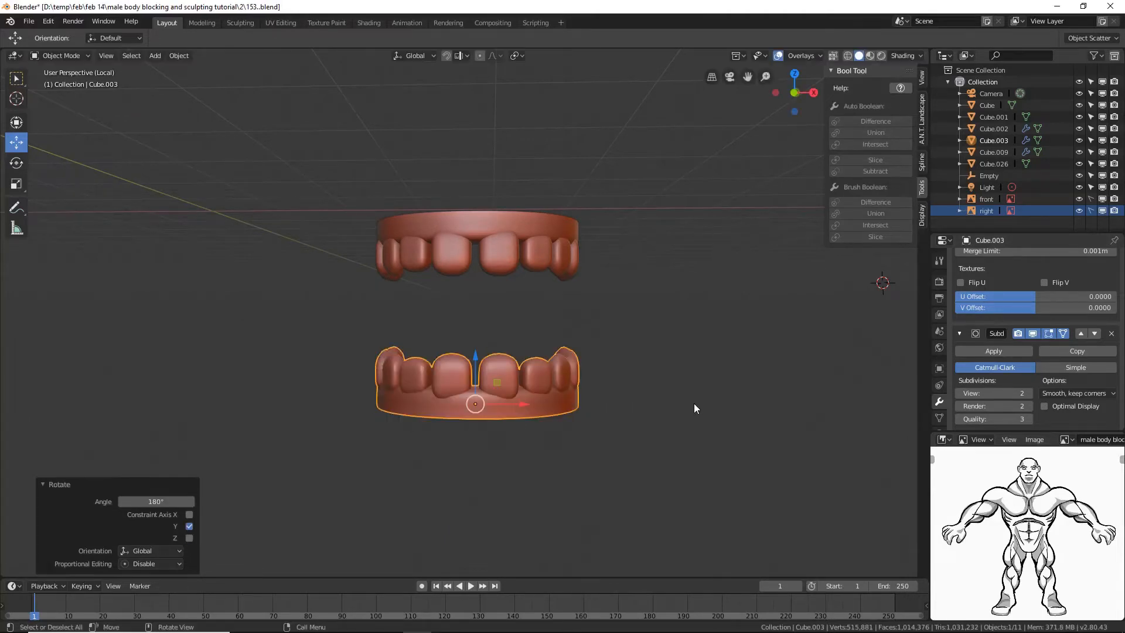
pyautogui.moveTo(694, 403); pyautogui.dragTo(590, 403, button='middle')
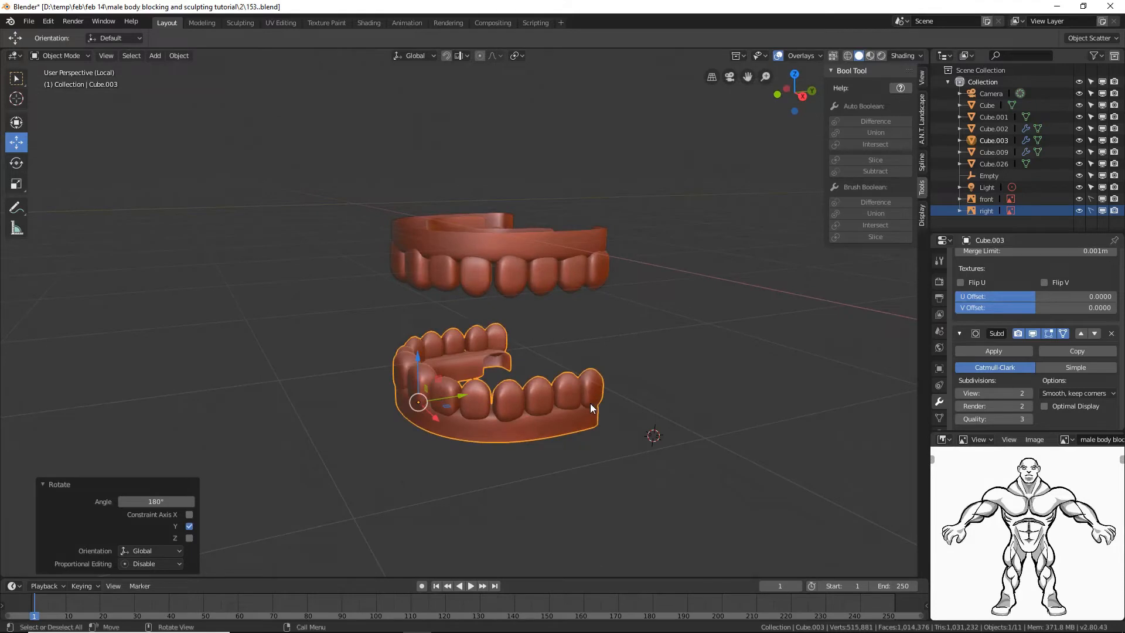
# - Position the flipped copy just beneath the upper teeth, including a 0.0734 m shift along Y, and scale it to 0.959
pyautogui.moveTo(423, 358); pyautogui.dragTo(458, 327)
pyautogui.moveTo(458, 327); pyautogui.dragTo(557, 310, button='middle')
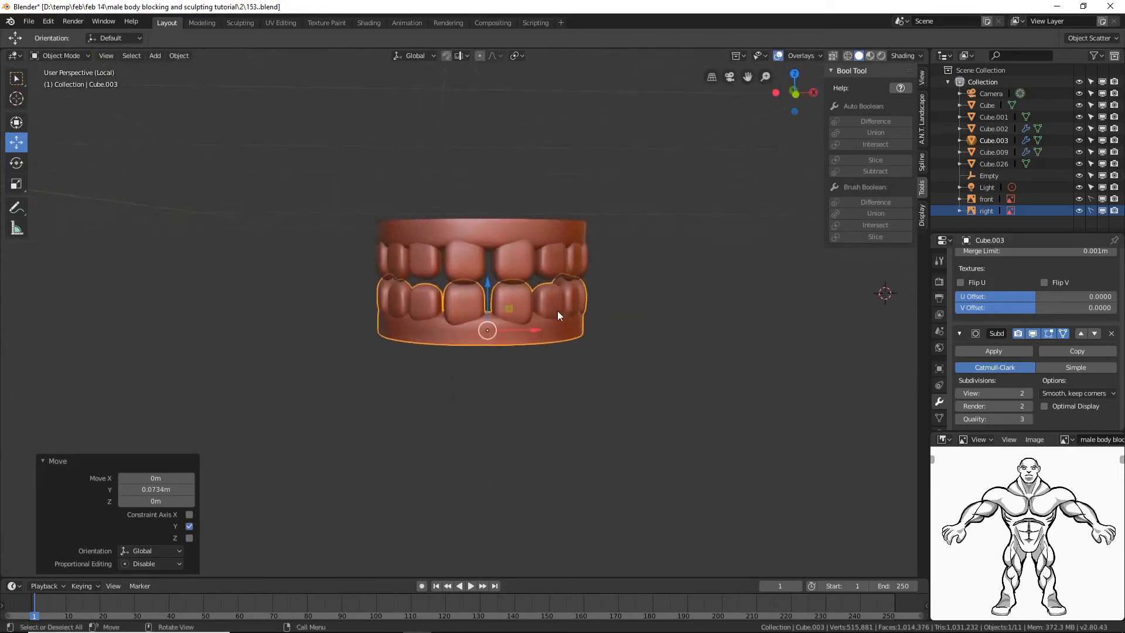
pyautogui.press('s')
pyautogui.click(635, 365)
pyautogui.moveTo(634, 364)
pyautogui.mouseDown(button='middle')
pyautogui.moveTo(571, 358)
pyautogui.moveTo(649, 350)
pyautogui.moveTo(556, 349)
pyautogui.moveTo(655, 350)
pyautogui.moveTo(633, 359)
pyautogui.moveTo(663, 372)
pyautogui.moveTo(650, 366)
pyautogui.mouseUp(button='middle')
# - Enter Edit Mode on the lower teeth, select the two front teeth and scale them to 0.917
pyautogui.click(68, 55)
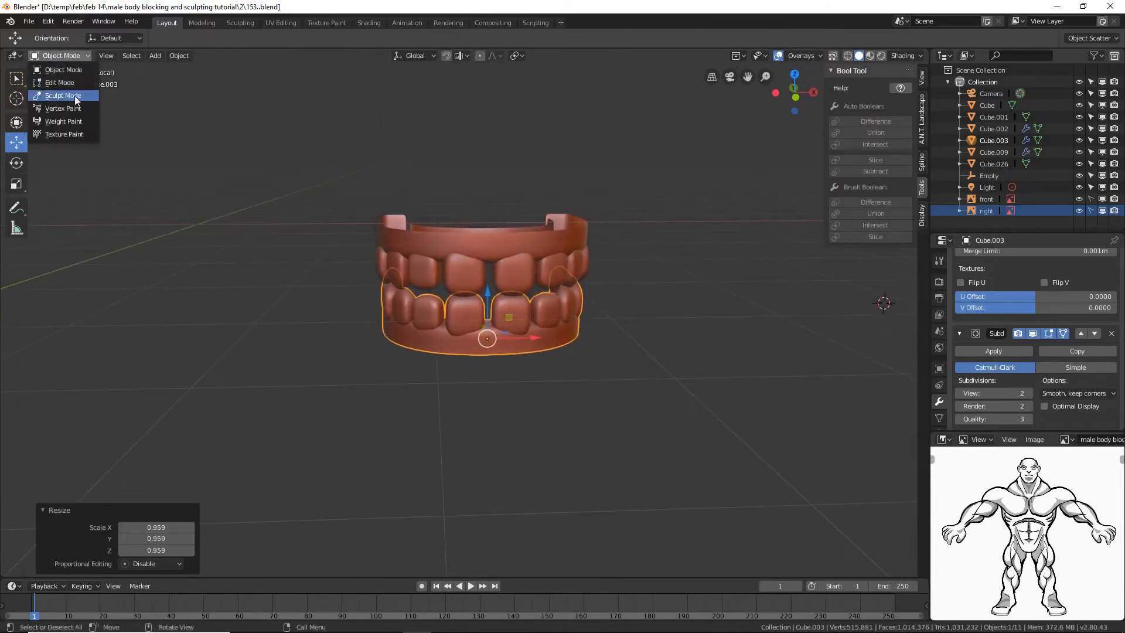
pyautogui.click(51, 82)
pyautogui.scroll(2, 496, 344)
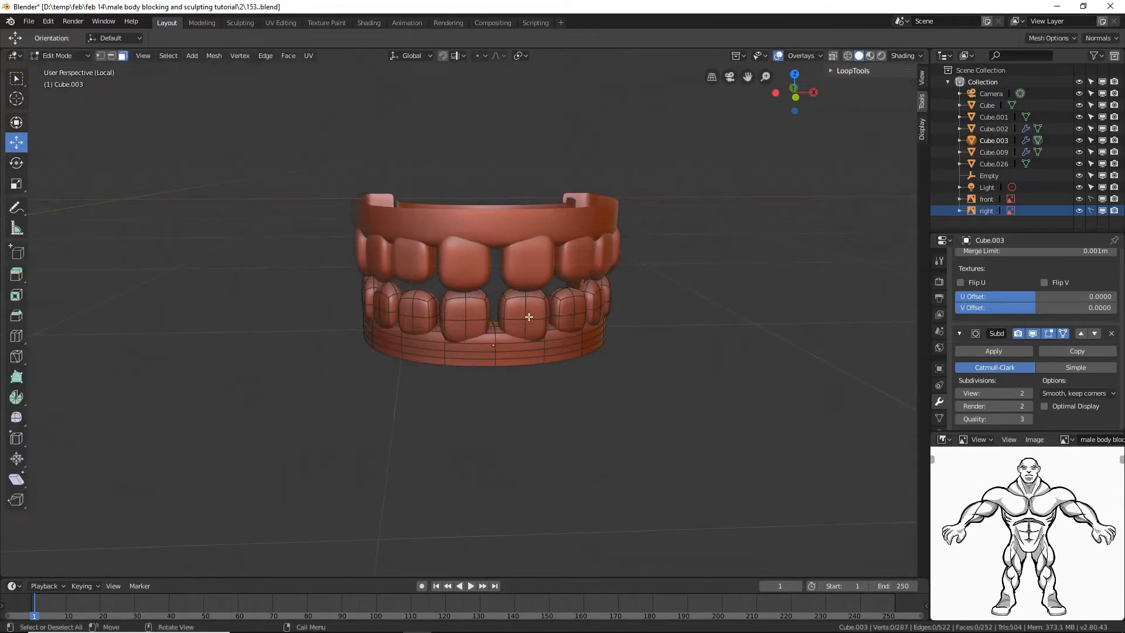
pyautogui.press('l')
pyautogui.press('s')
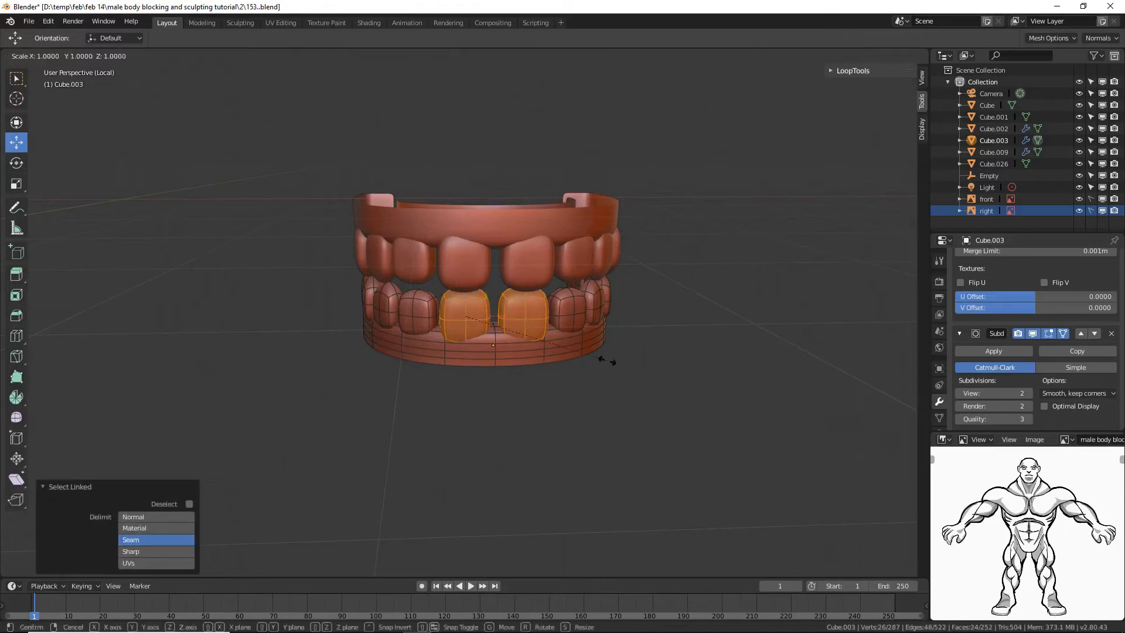
pyautogui.click(607, 364)
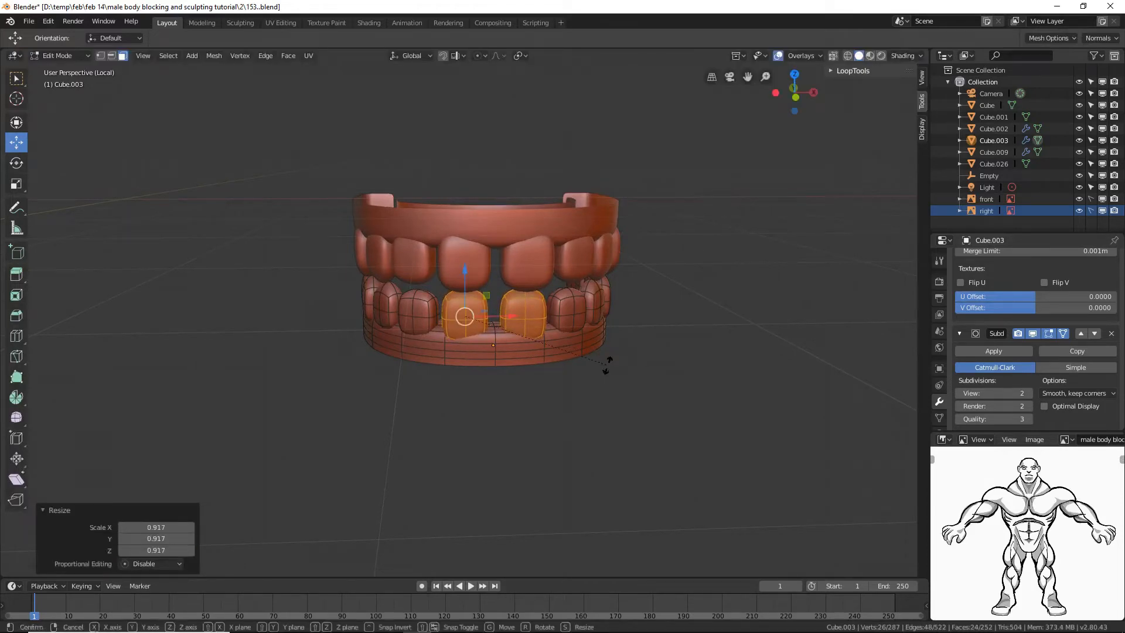
# - Rotate the two front lower teeth about the Z axis and move them 0.0311 m along X, closer to the centre line
pyautogui.press('r')
pyautogui.press('z')
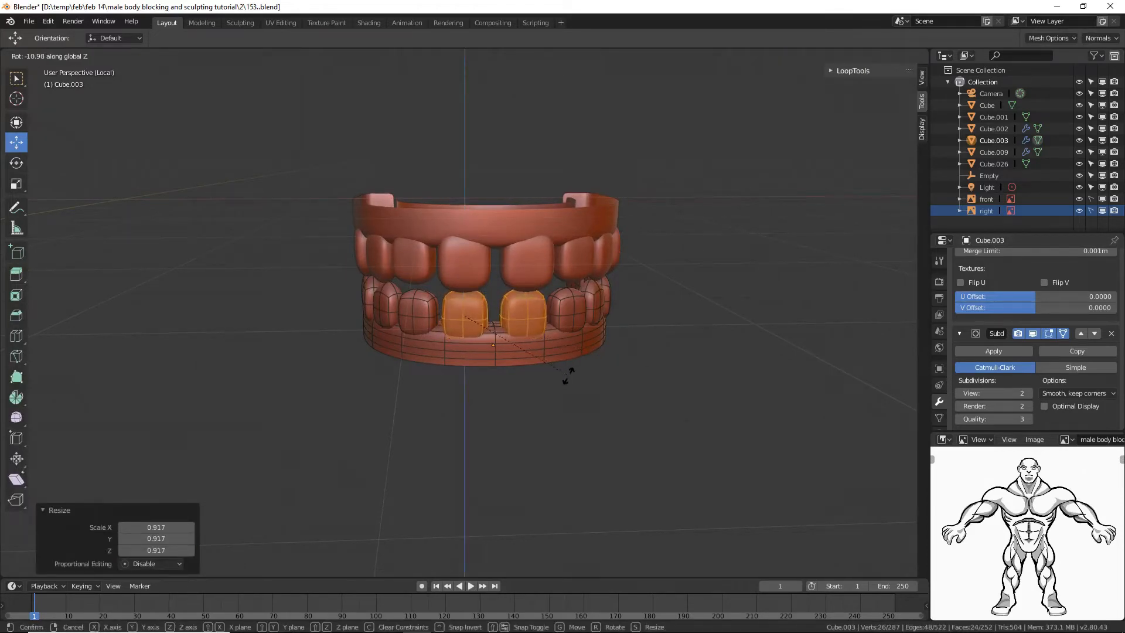
pyautogui.click(579, 364)
pyautogui.moveTo(514, 321); pyautogui.dragTo(514, 313)
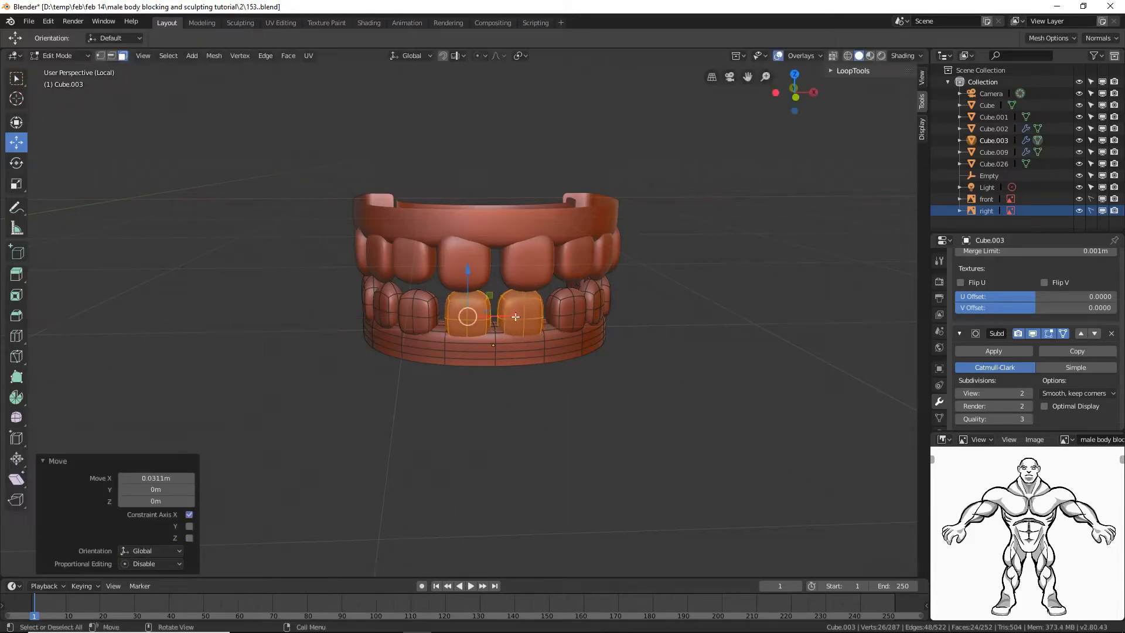
pyautogui.moveTo(514, 314); pyautogui.dragTo(633, 374, button='middle')
pyautogui.click(629, 378)
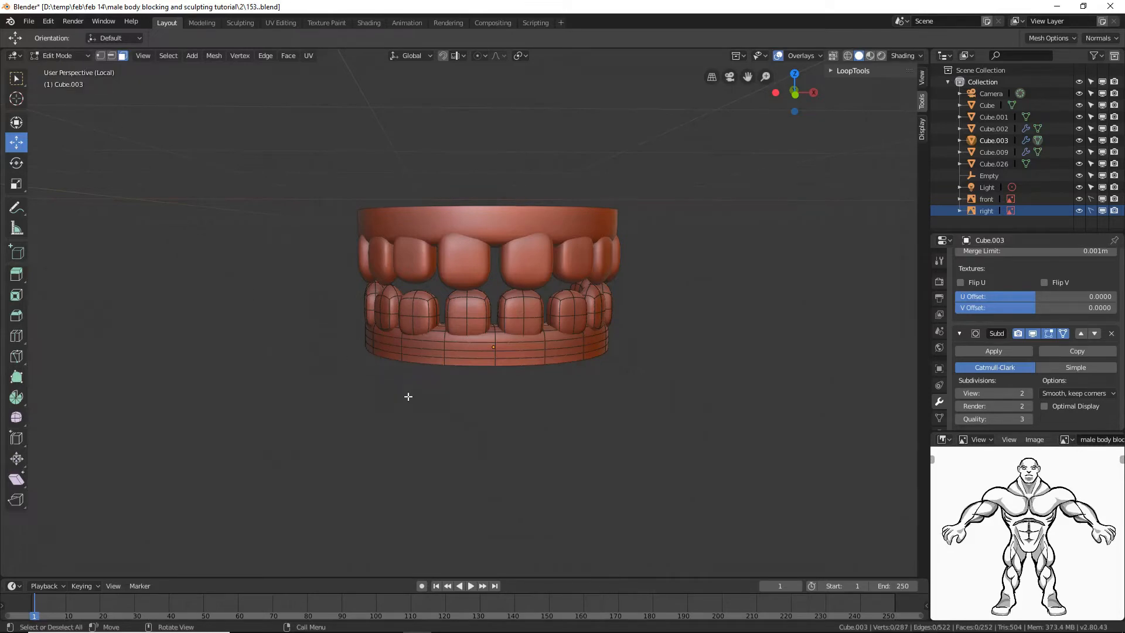
pyautogui.moveTo(408, 396); pyautogui.dragTo(563, 370, button='middle')
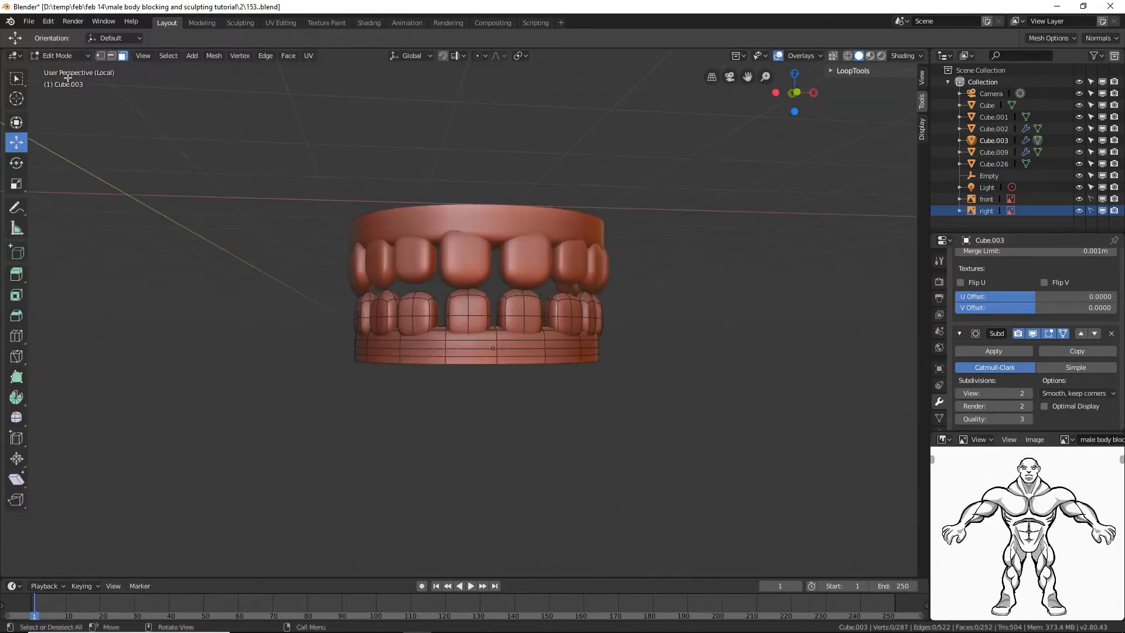
# - Return the lower teeth to Object Mode, deselect them and save the file as 154.blend
pyautogui.click(58, 54)
pyautogui.click(65, 64)
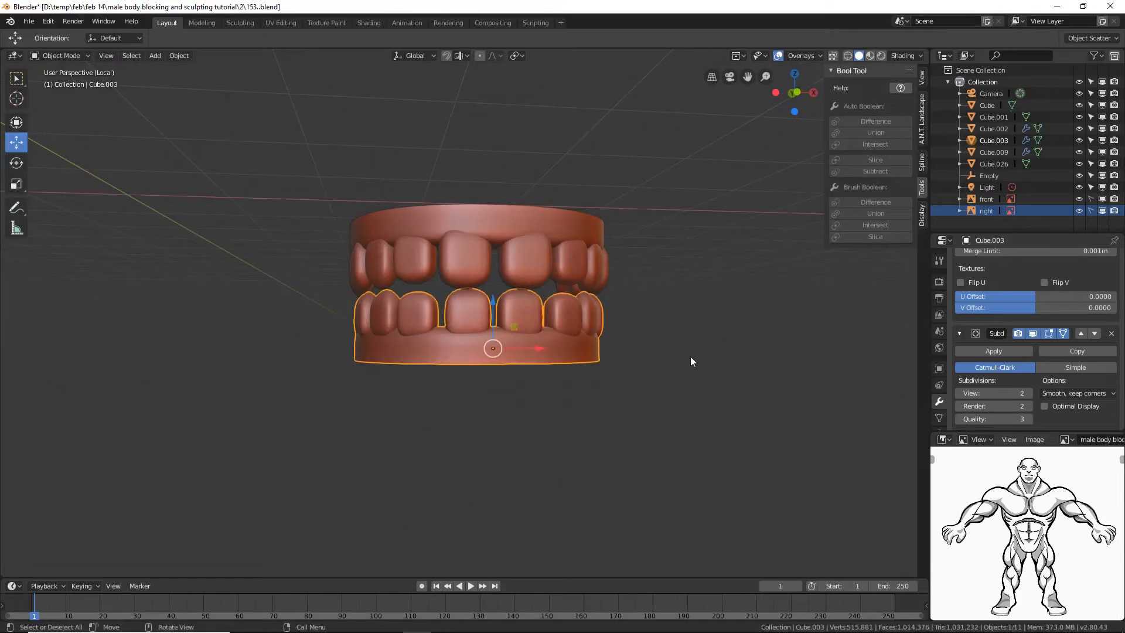
pyautogui.click(701, 372)
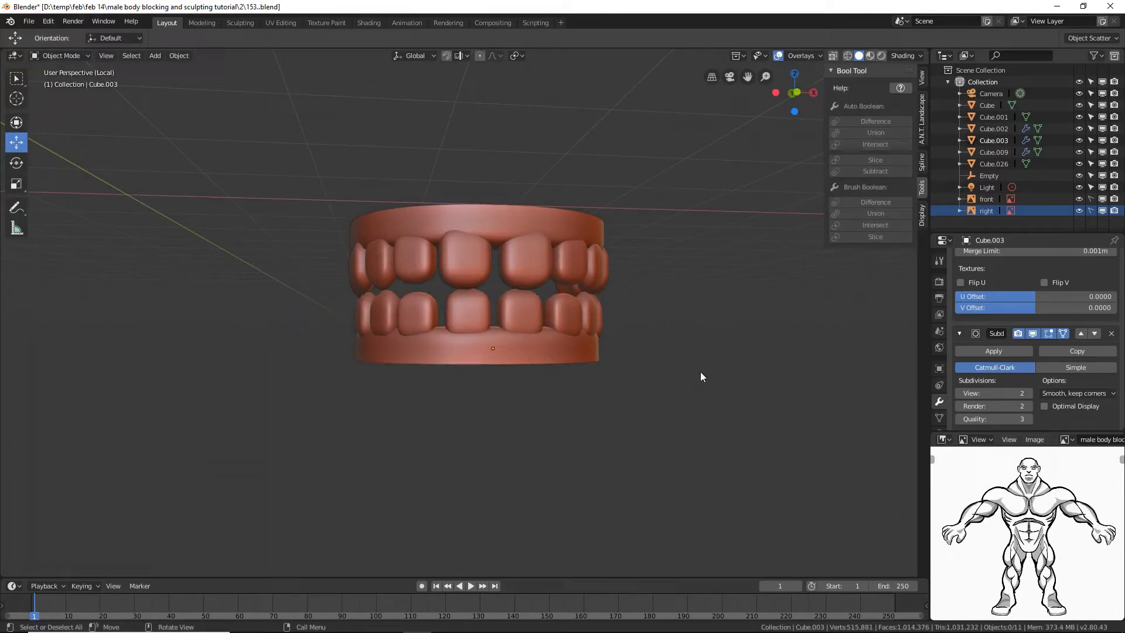
pyautogui.hotkey('ctrl', 'alt', 's')
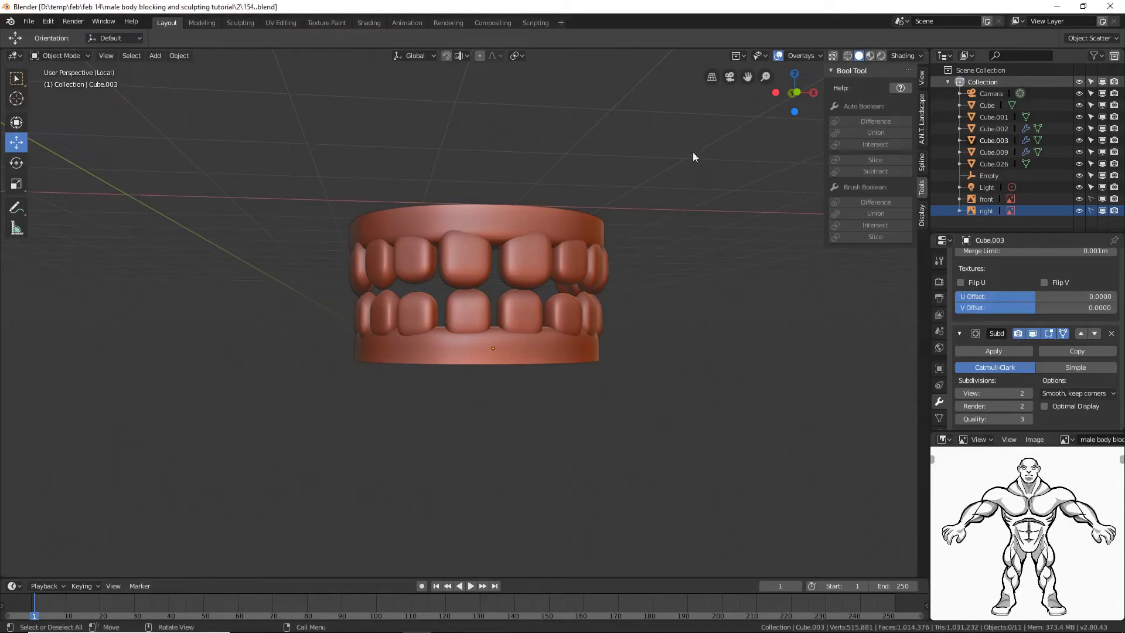
# - Leave local view to bring back the whole body and select only the upper and lower teeth objects
pyautogui.click(108, 58)
pyautogui.moveTo(146, 134)
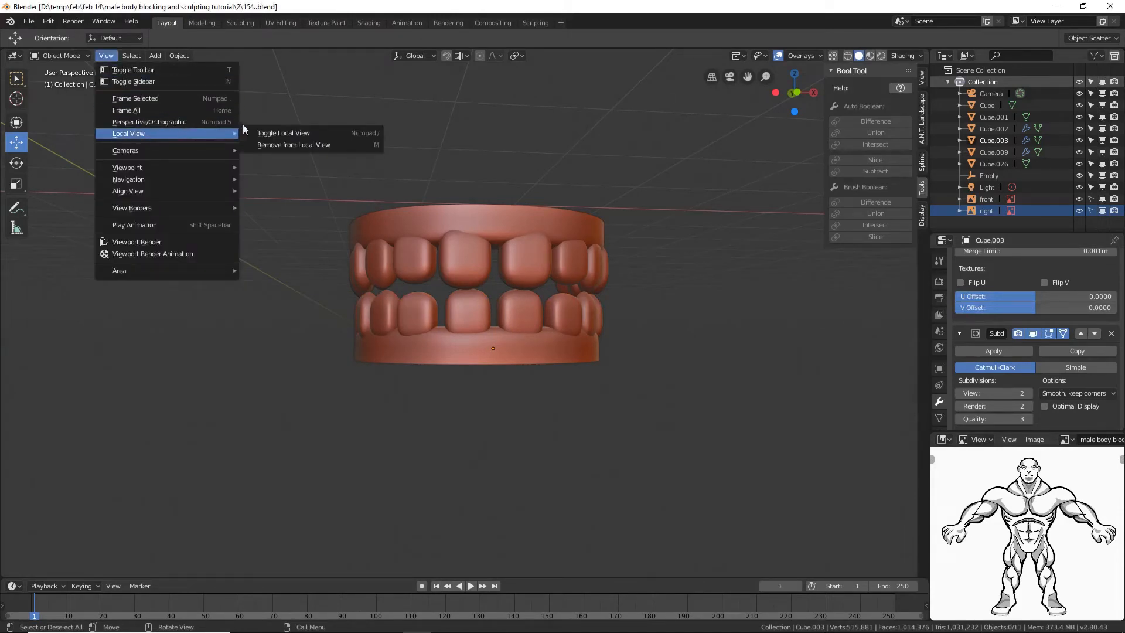
pyautogui.click(265, 135)
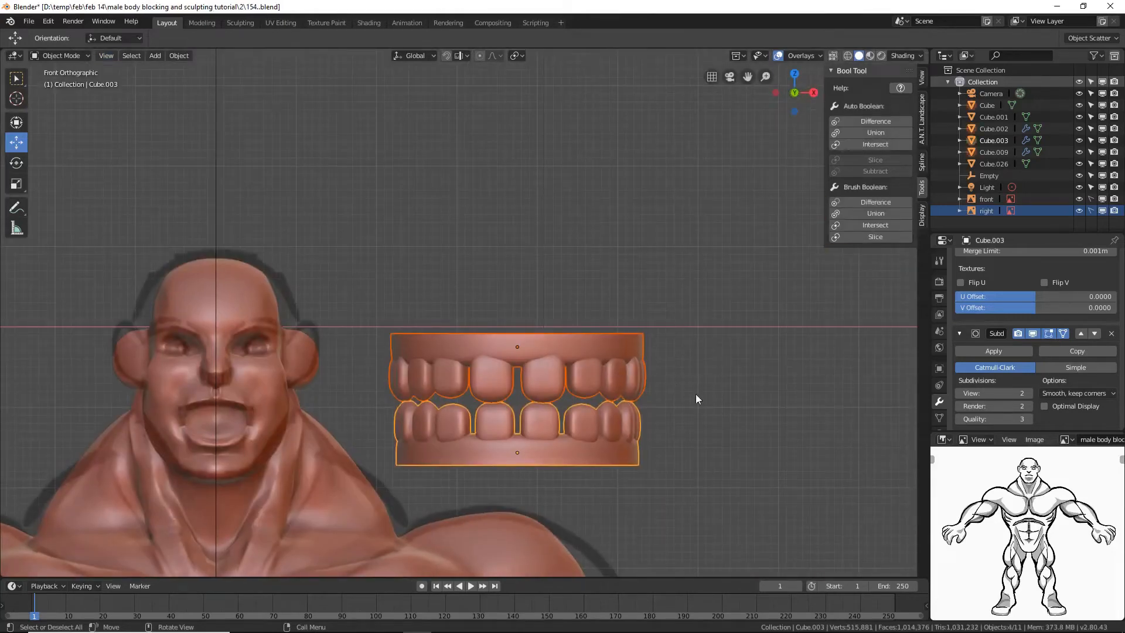
pyautogui.press('g')
pyautogui.press('Escape')
pyautogui.click(516, 56)
pyautogui.keyDown('shift'); pyautogui.click(581, 441); pyautogui.keyUp('shift')
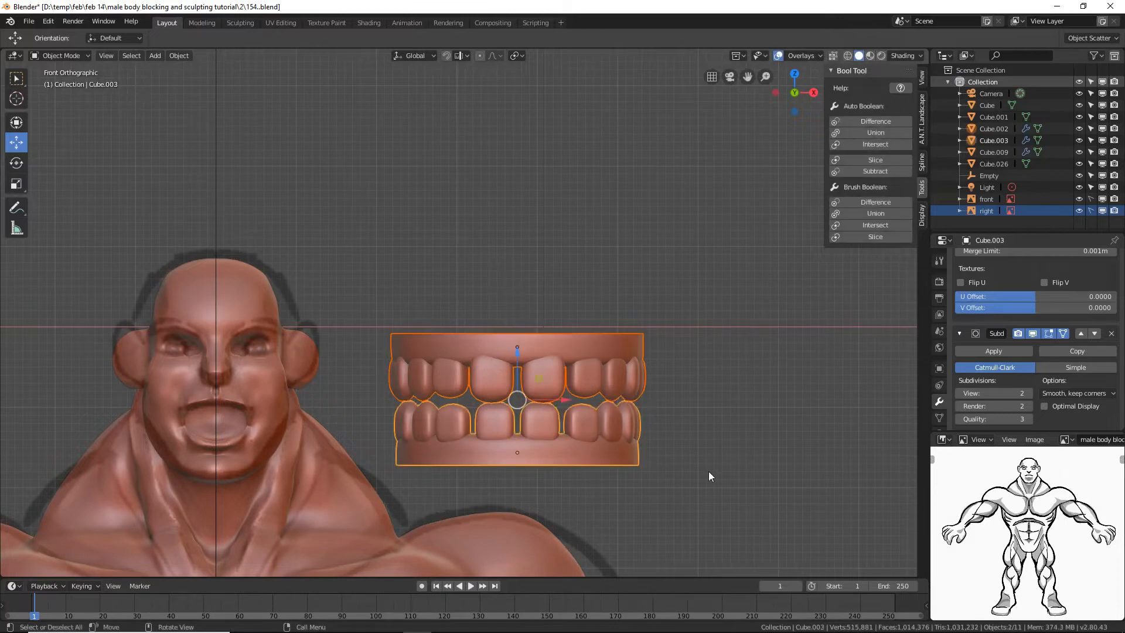
# - Scale both sets of teeth to 0.427 and move them -3.76 m along X onto the head's centre line
pyautogui.press('s')
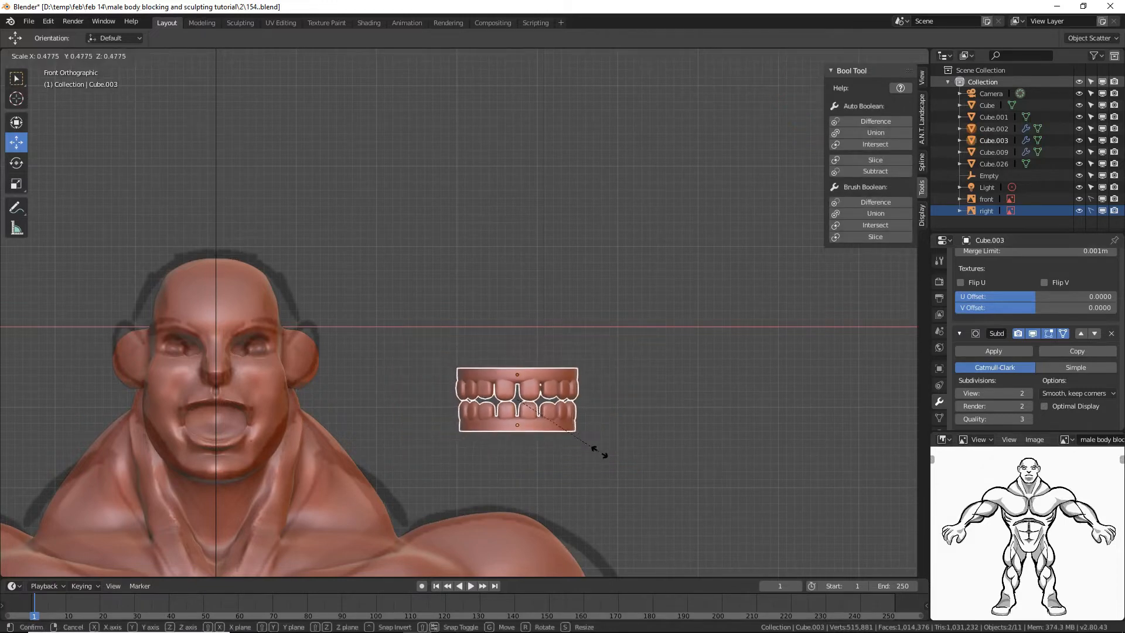
pyautogui.click(590, 455)
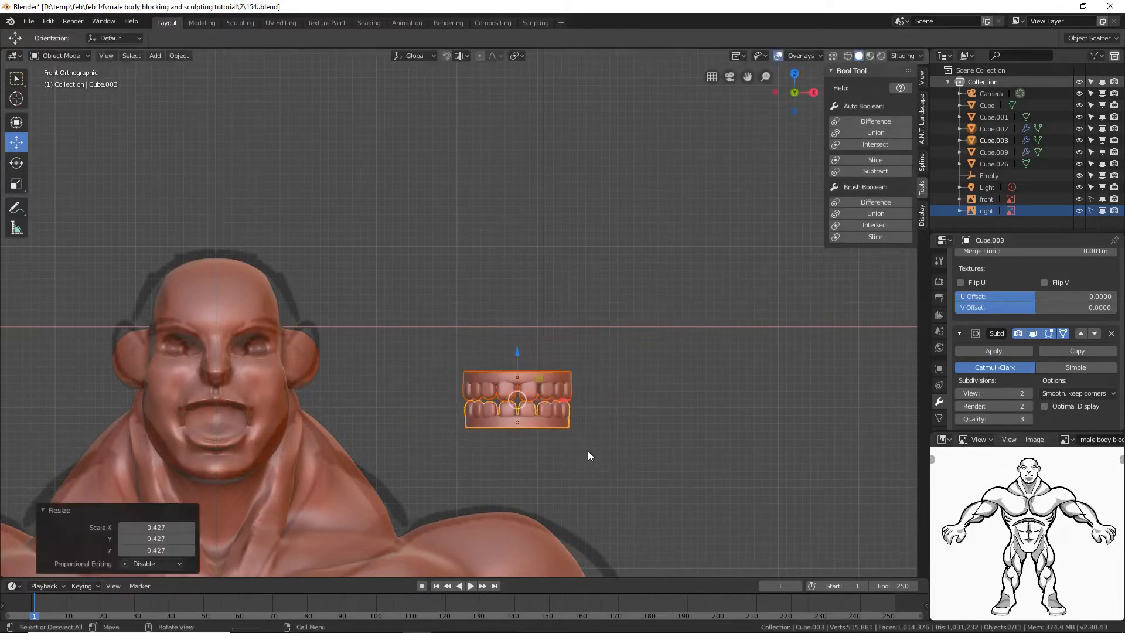
pyautogui.press('g')
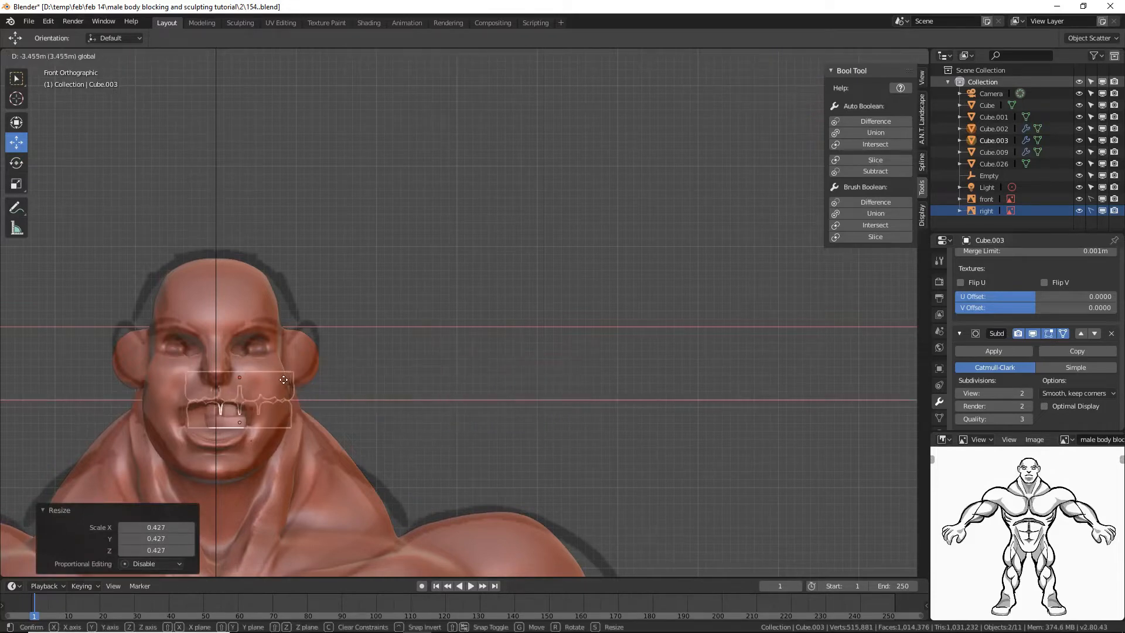
pyautogui.click(237, 385)
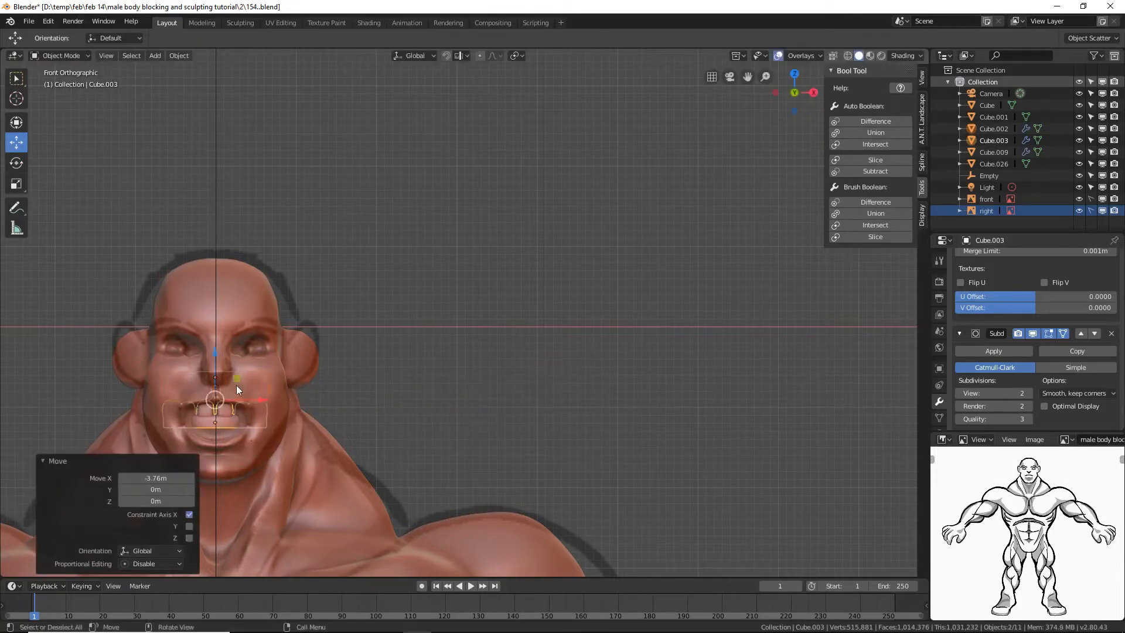
# - Move both sets of teeth -0.852 m along Y toward the front of the mouth
pyautogui.moveTo(335, 410); pyautogui.dragTo(371, 437, button='middle')
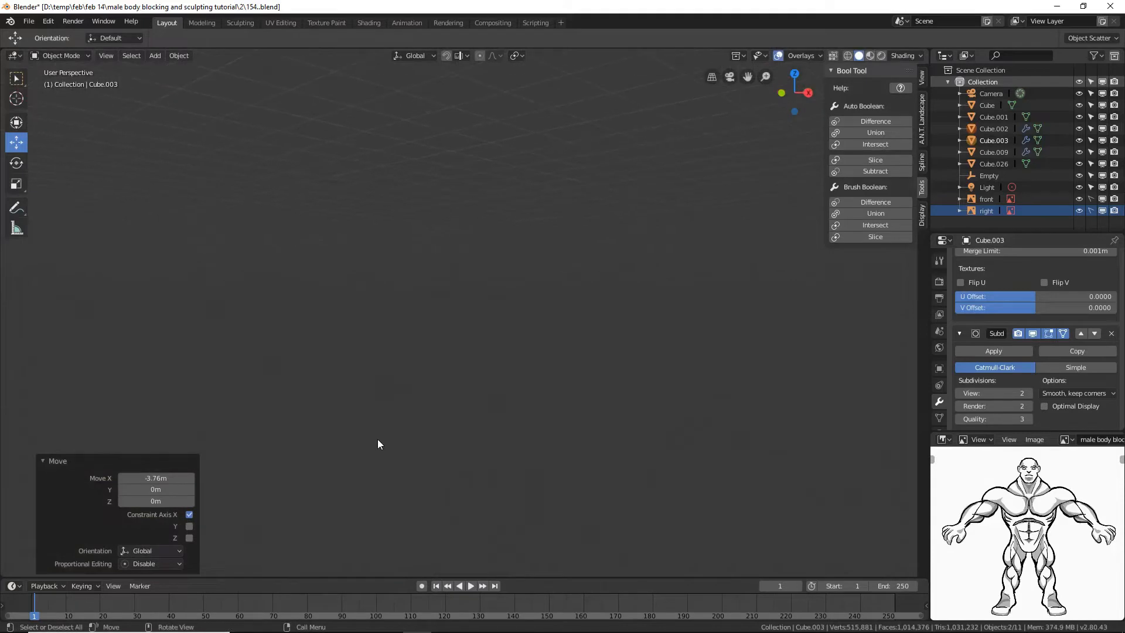
pyautogui.scroll(-8, 378, 439)
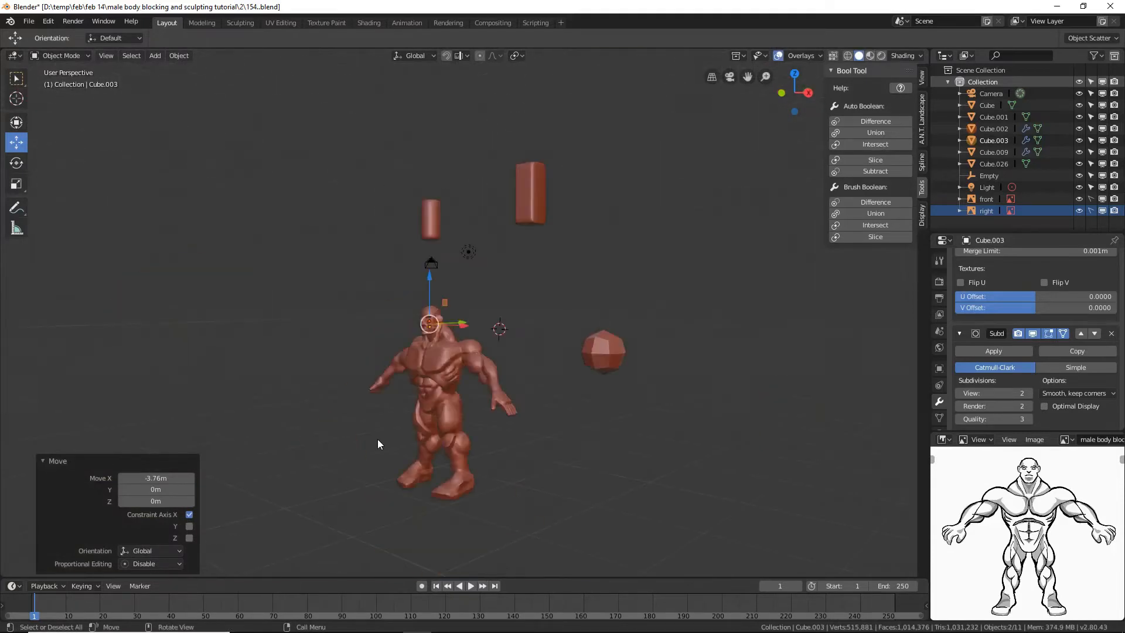
pyautogui.scroll(4, 378, 440)
pyautogui.keyDown('shift'); pyautogui.moveTo(426, 429); pyautogui.dragTo(491, 417, button='middle'); pyautogui.keyUp('shift')
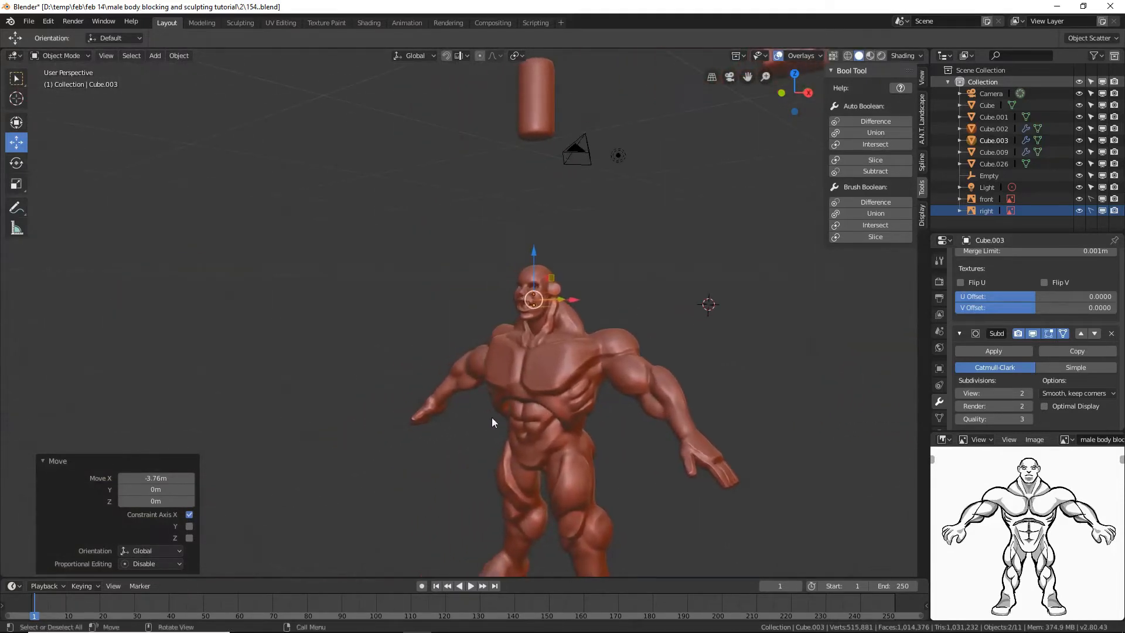
pyautogui.scroll(6, 595, 403)
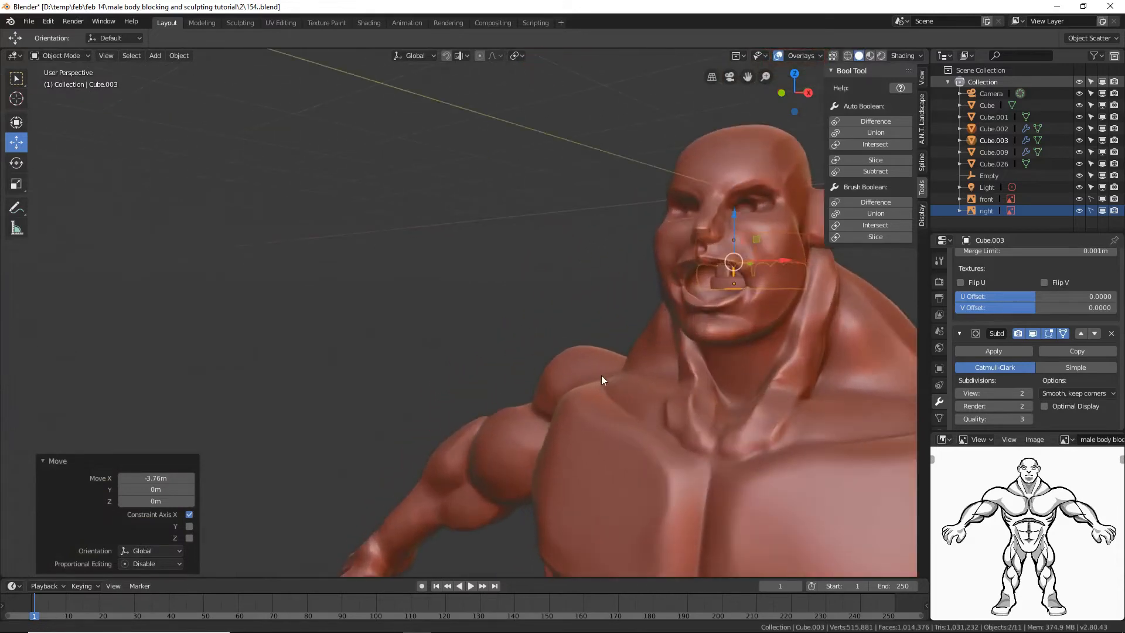
pyautogui.moveTo(601, 374); pyautogui.dragTo(763, 339, button='middle')
pyautogui.moveTo(727, 368); pyautogui.dragTo(763, 304, button='middle')
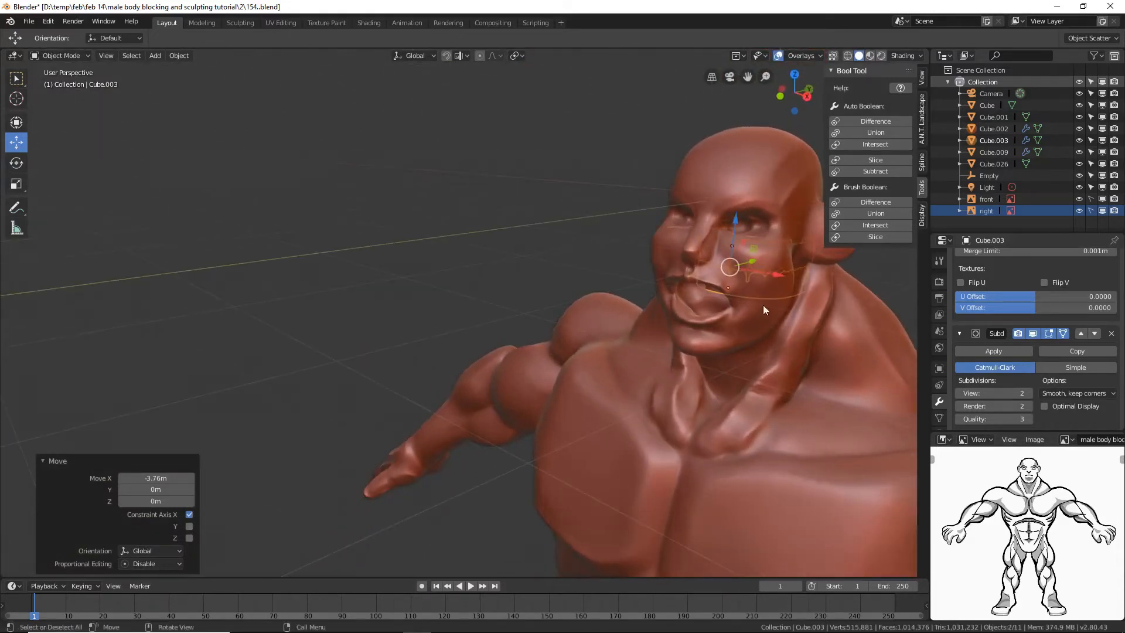
pyautogui.press('g')
pyautogui.press('y')
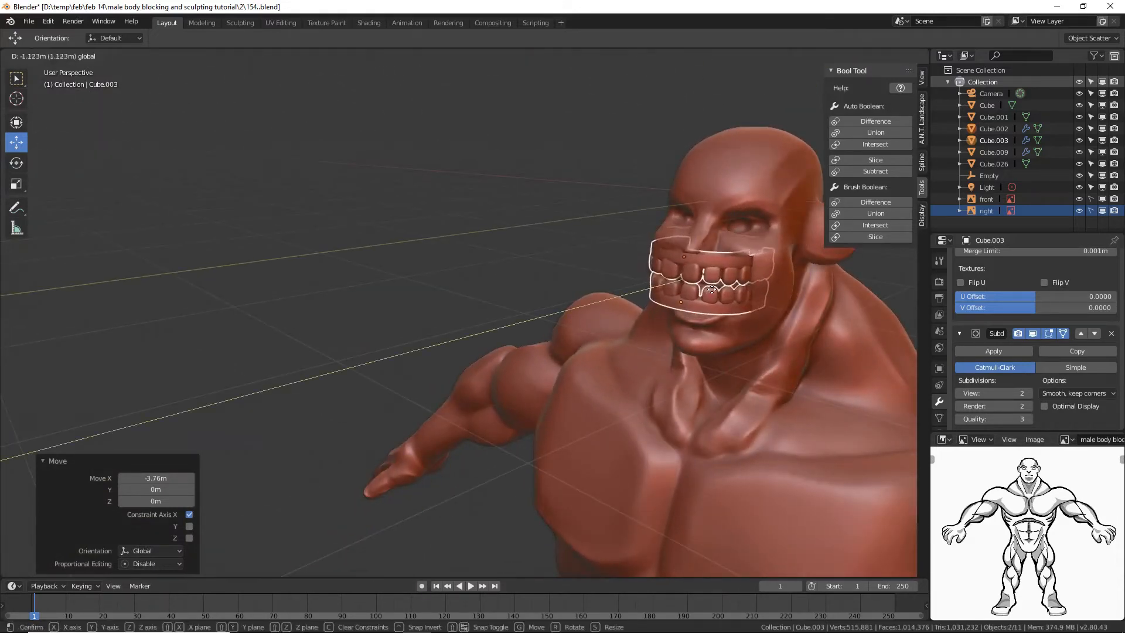
pyautogui.click(732, 298)
# - Tilt both sets of teeth about 13° around the X axis and lower them 0.261 m along Z
pyautogui.moveTo(732, 297); pyautogui.dragTo(687, 286, button='middle')
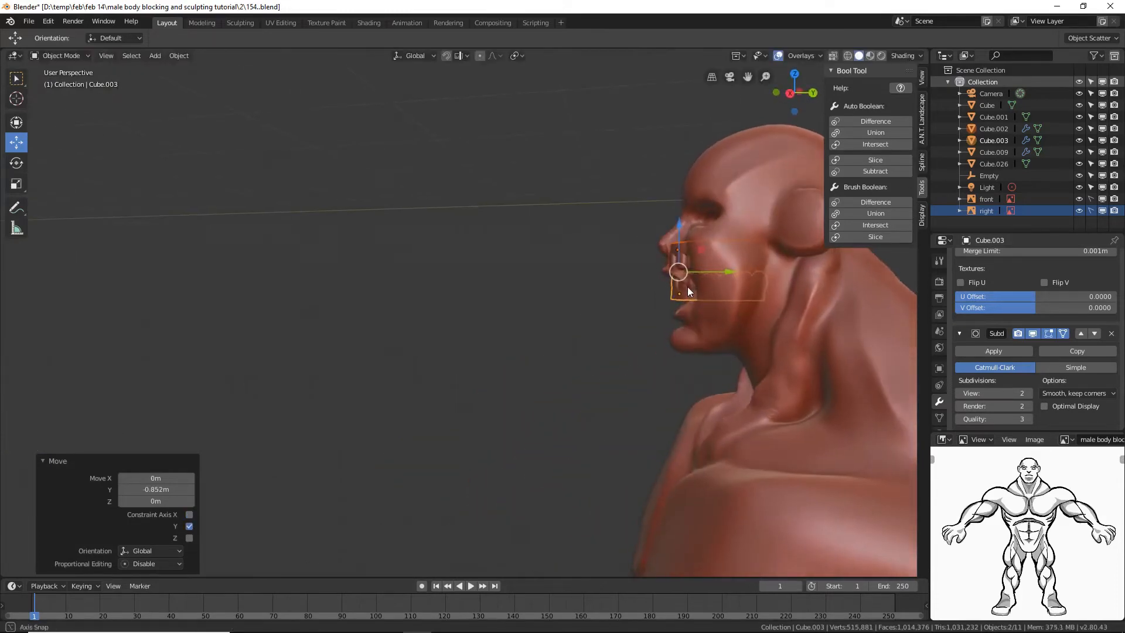
pyautogui.moveTo(754, 318); pyautogui.dragTo(746, 319, button='middle')
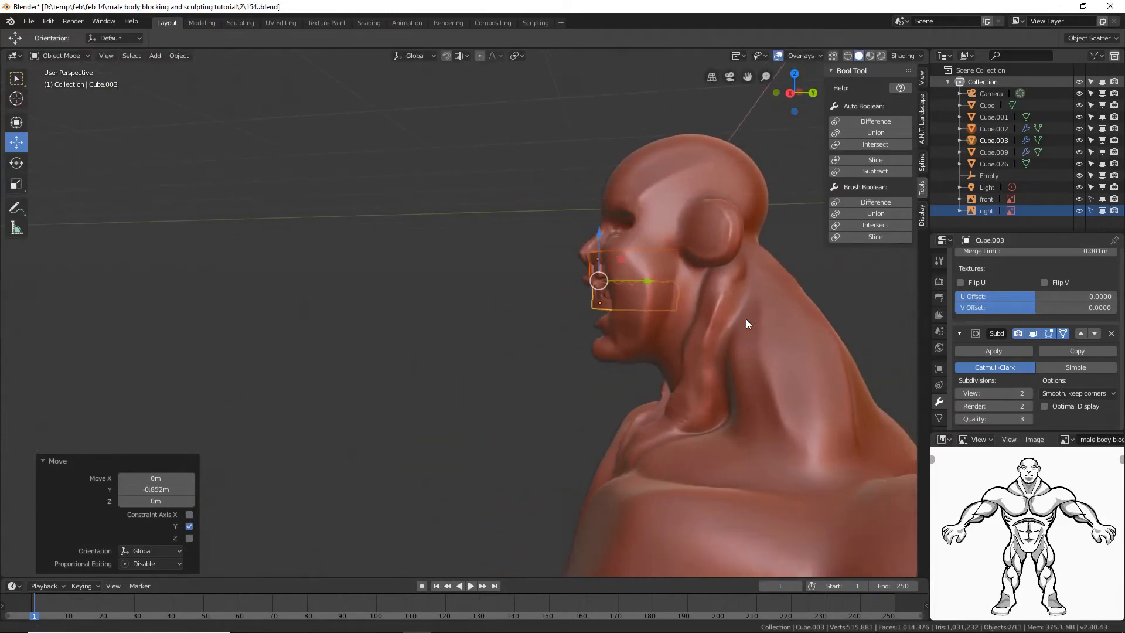
pyautogui.press('r')
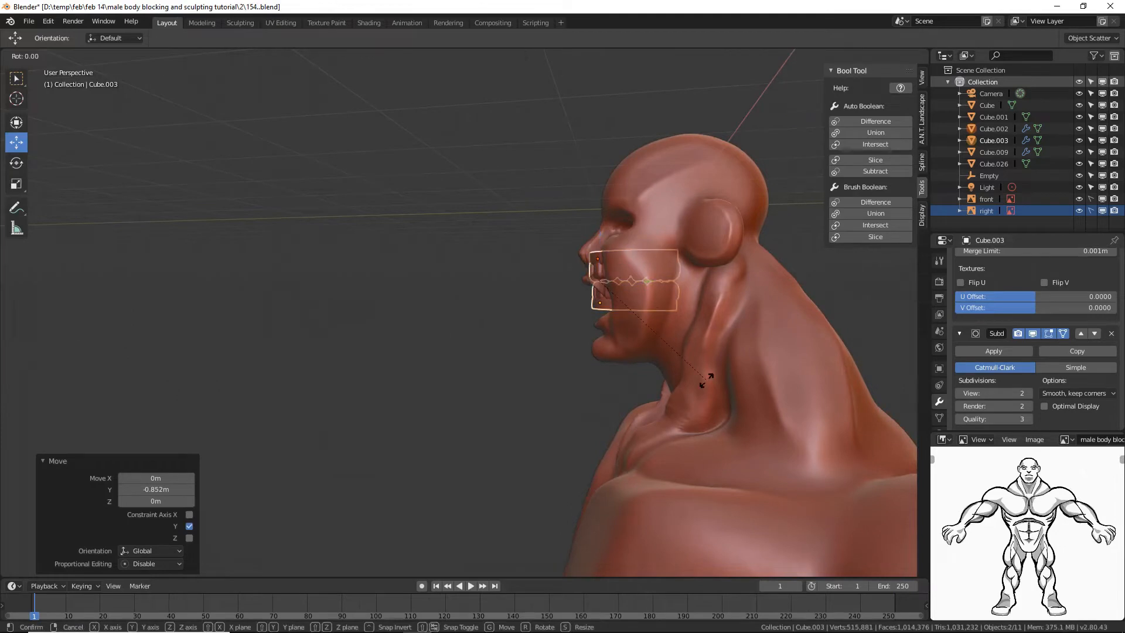
pyautogui.press('x')
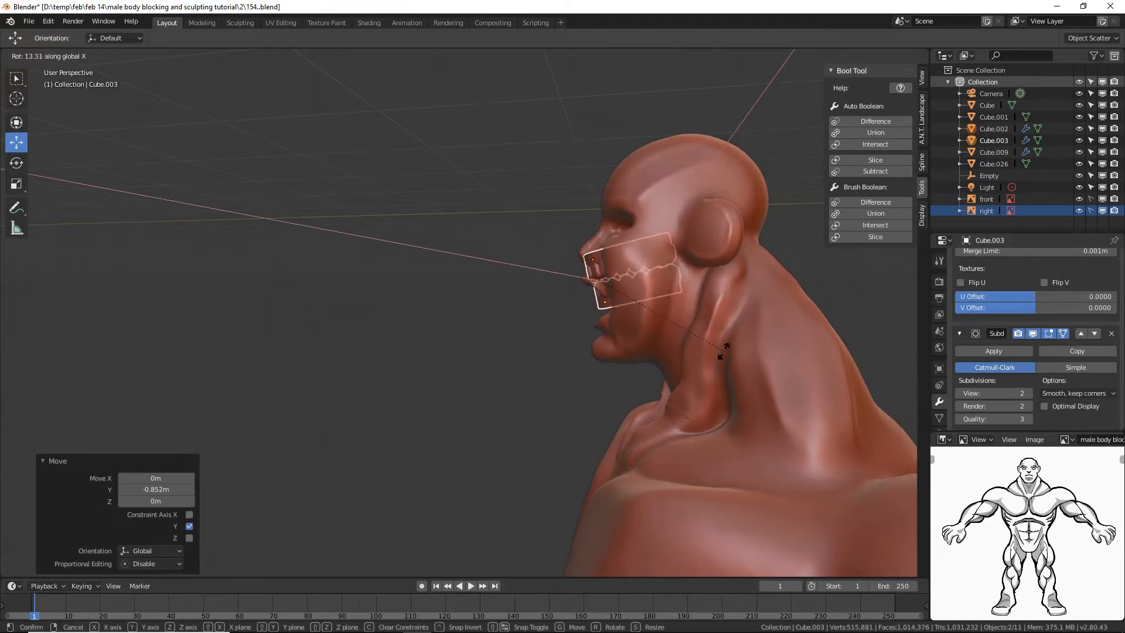
pyautogui.click(722, 352)
pyautogui.moveTo(600, 235); pyautogui.dragTo(600, 257)
# - Scale both sets of teeth to 0.736 and adjust their height along Z to fit the mouth opening
pyautogui.moveTo(540, 321); pyautogui.dragTo(662, 331, button='middle')
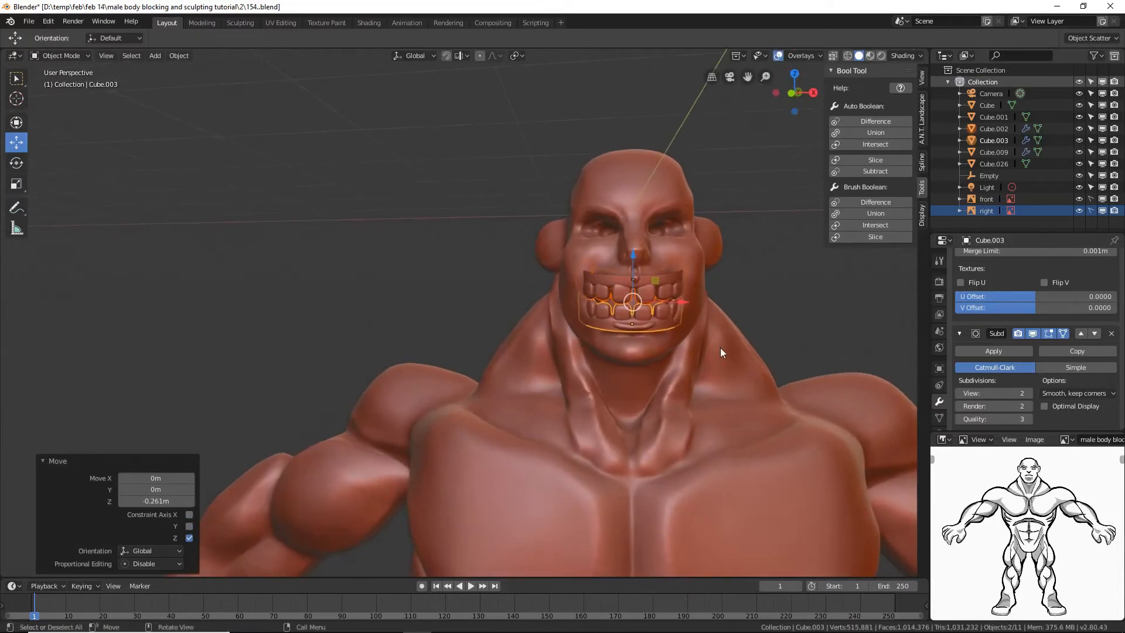
pyautogui.press('s')
pyautogui.click(694, 342)
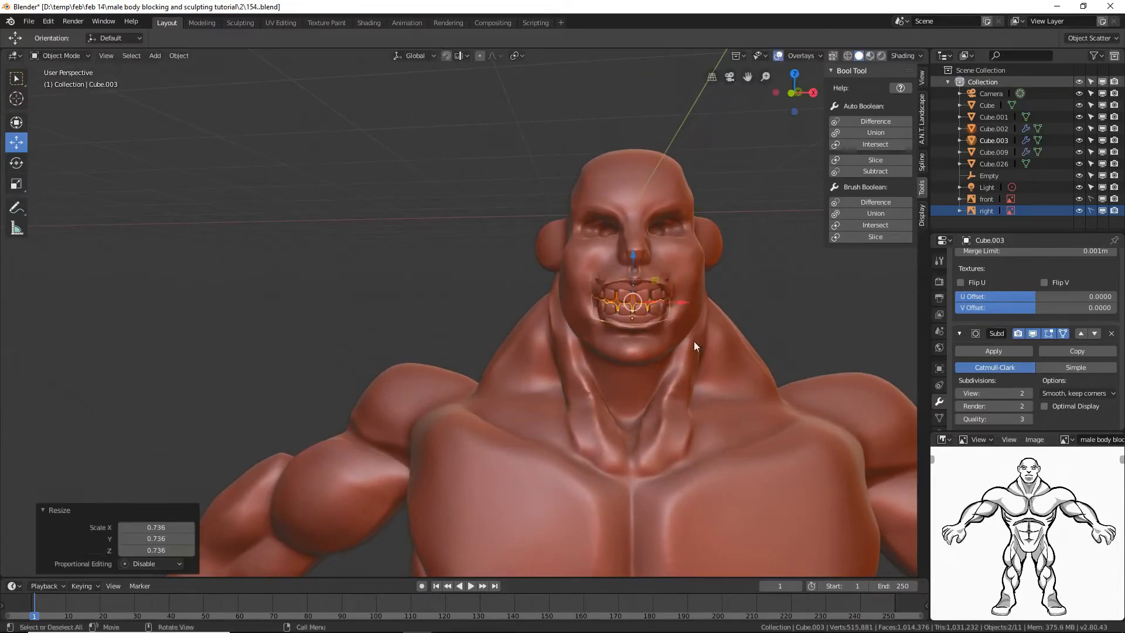
pyautogui.press('g')
pyautogui.press('z')
pyautogui.click(631, 266)
# - Push both sets of teeth 0.15 m along Y, deeper into the mouth
pyautogui.moveTo(632, 266); pyautogui.dragTo(713, 291, button='middle')
pyautogui.press('g')
pyautogui.press('y')
pyautogui.click(655, 307)
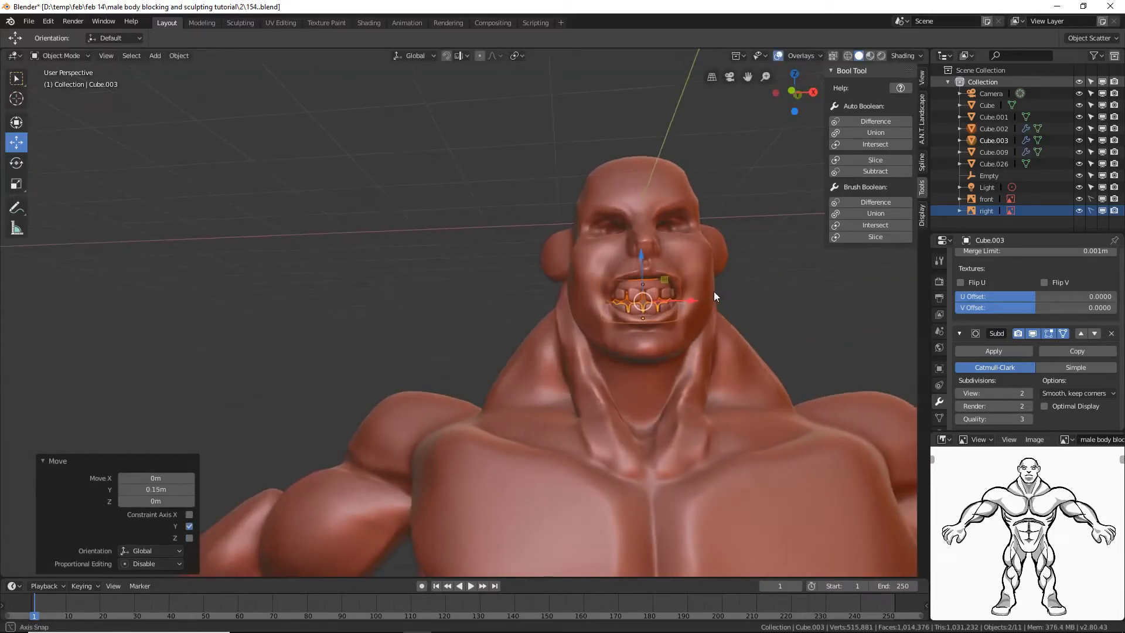
# - Raise both sets of teeth 0.0574 m along Z and save the file as 155.blend
pyautogui.press('g')
pyautogui.press('z')
pyautogui.click(642, 250)
pyautogui.moveTo(708, 297)
pyautogui.mouseDown(button='middle')
pyautogui.moveTo(641, 305)
pyautogui.moveTo(715, 315)
pyautogui.moveTo(687, 280)
pyautogui.moveTo(698, 289)
pyautogui.mouseUp(button='middle')
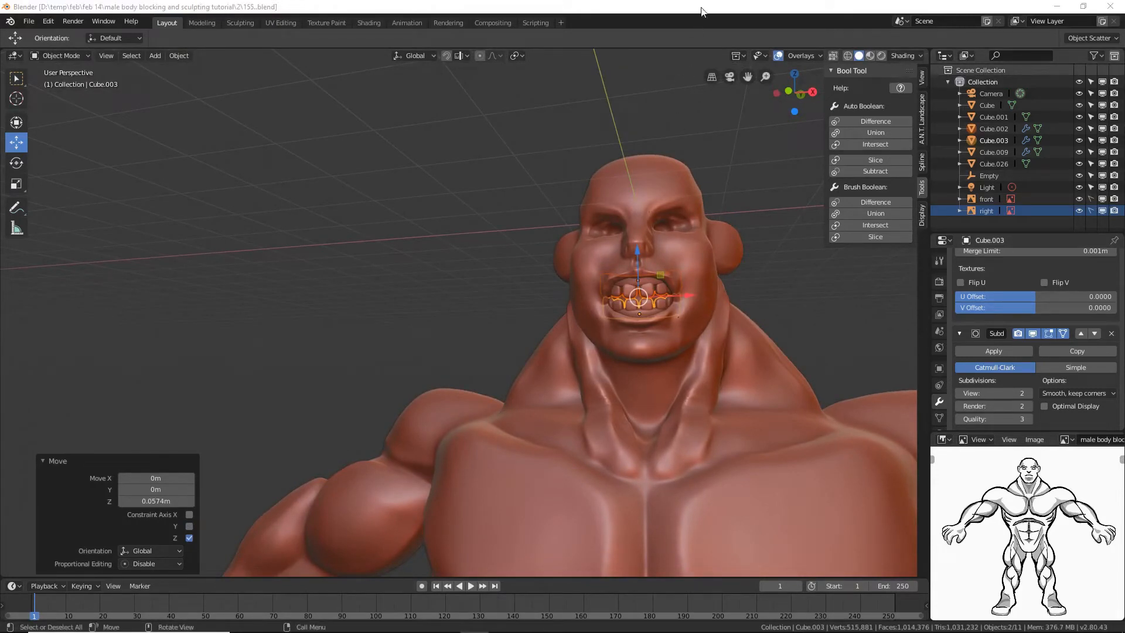
pyautogui.click(701, 11)
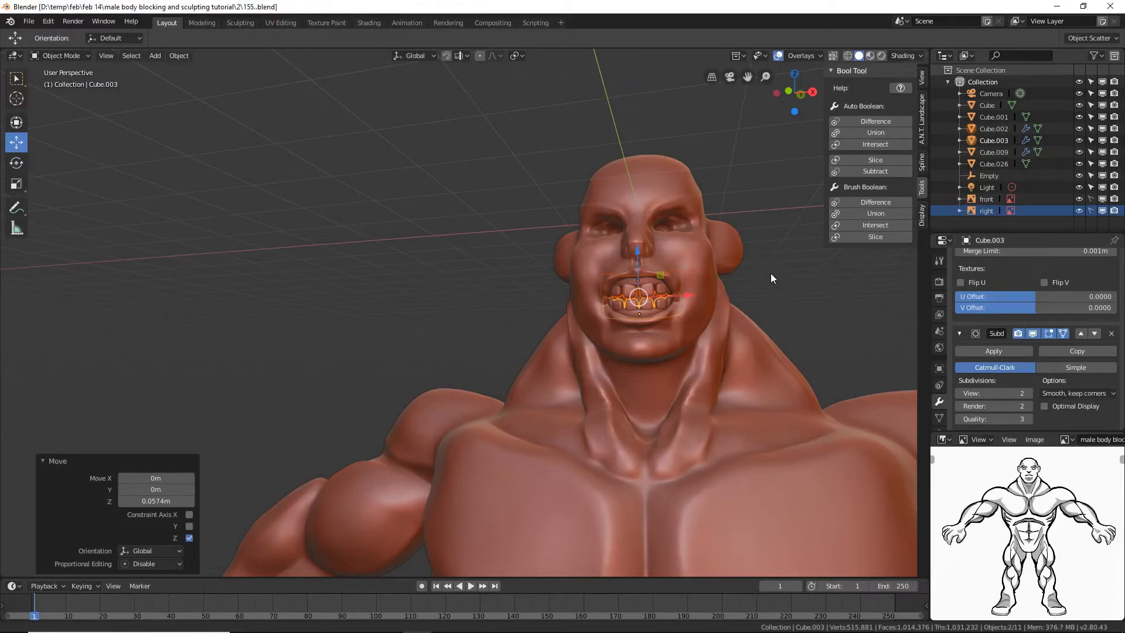
# - Place the 3D cursor in the body's left eye socket and add a UV sphere there with 32 segments and 16 rings
pyautogui.scroll(4, 770, 271)
pyautogui.keyDown('shift'); pyautogui.moveTo(771, 270); pyautogui.dragTo(632, 325, button='middle'); pyautogui.keyUp('shift')
pyautogui.click(501, 333)
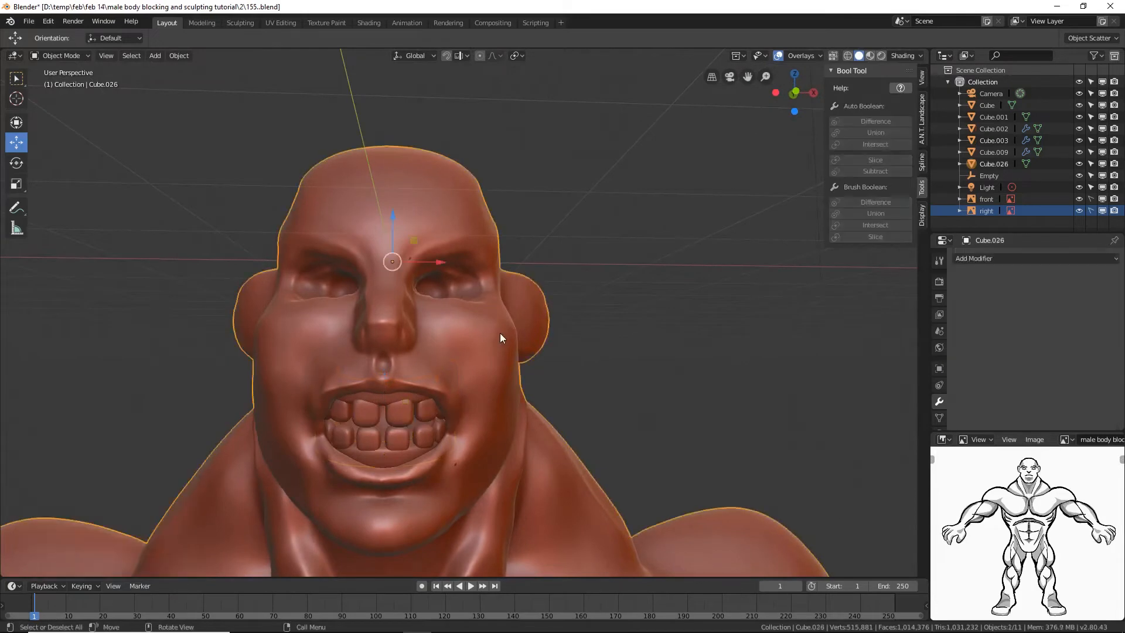
pyautogui.keyDown('shift'); pyautogui.rightClick(442, 282); pyautogui.keyUp('shift')
pyautogui.keyDown('shift'); pyautogui.rightClick(449, 293); pyautogui.keyUp('shift')
pyautogui.hotkey('shift', 'a')
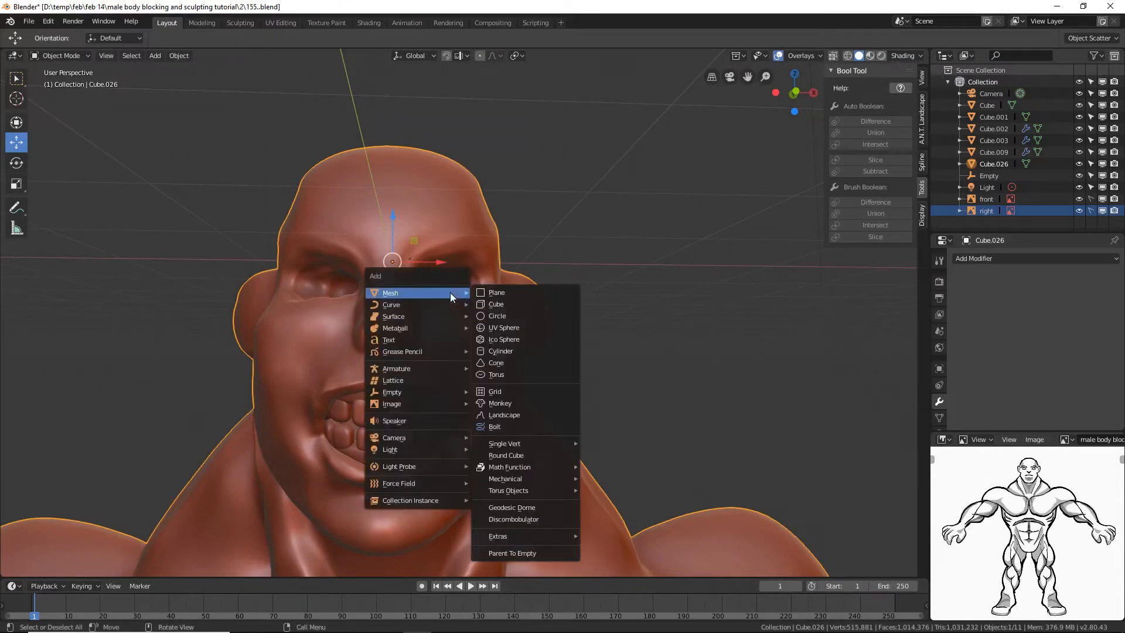
pyautogui.click(535, 327)
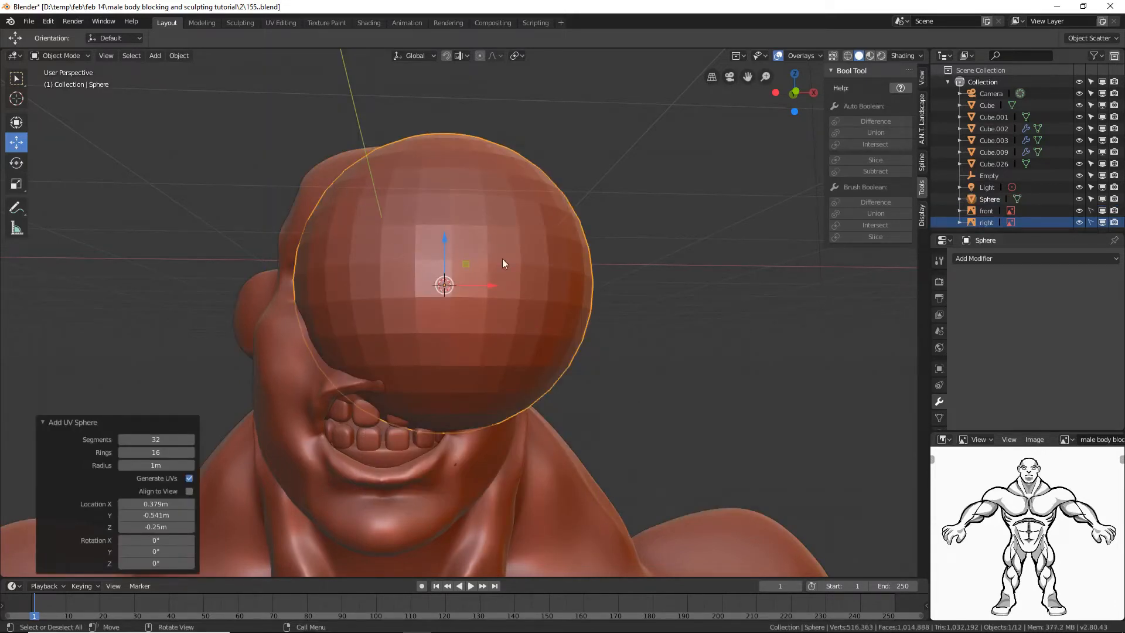
# - Scale the new UV sphere down to 0.313 from the front view to suit the eye socket
pyautogui.press('KP_1')
pyautogui.scroll(3, 493, 260)
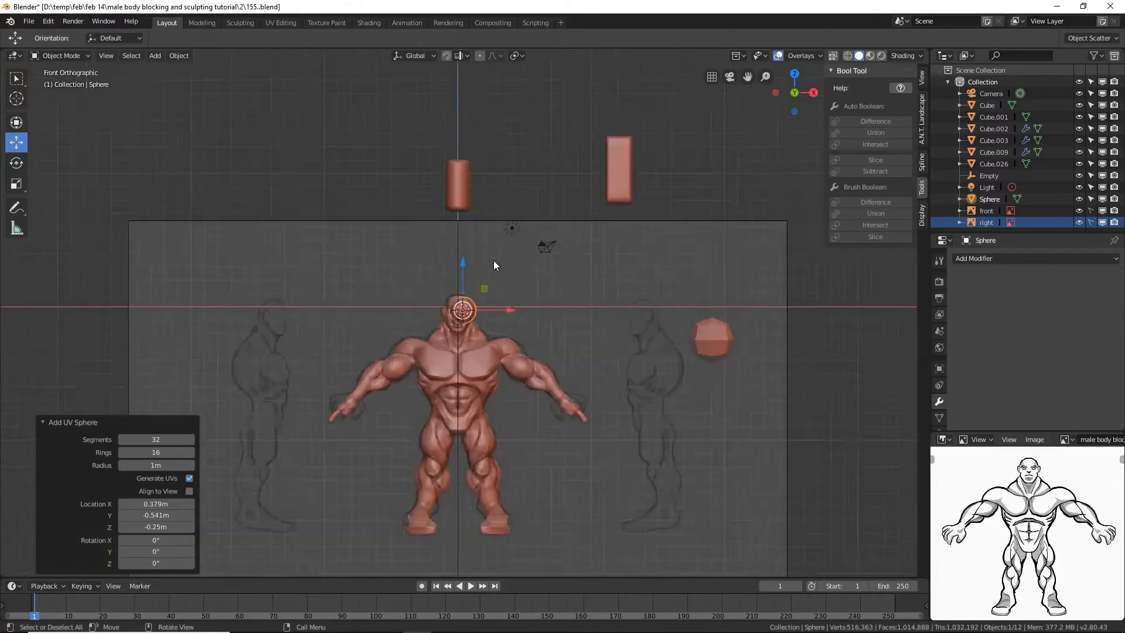
pyautogui.press('KP_Decimal')
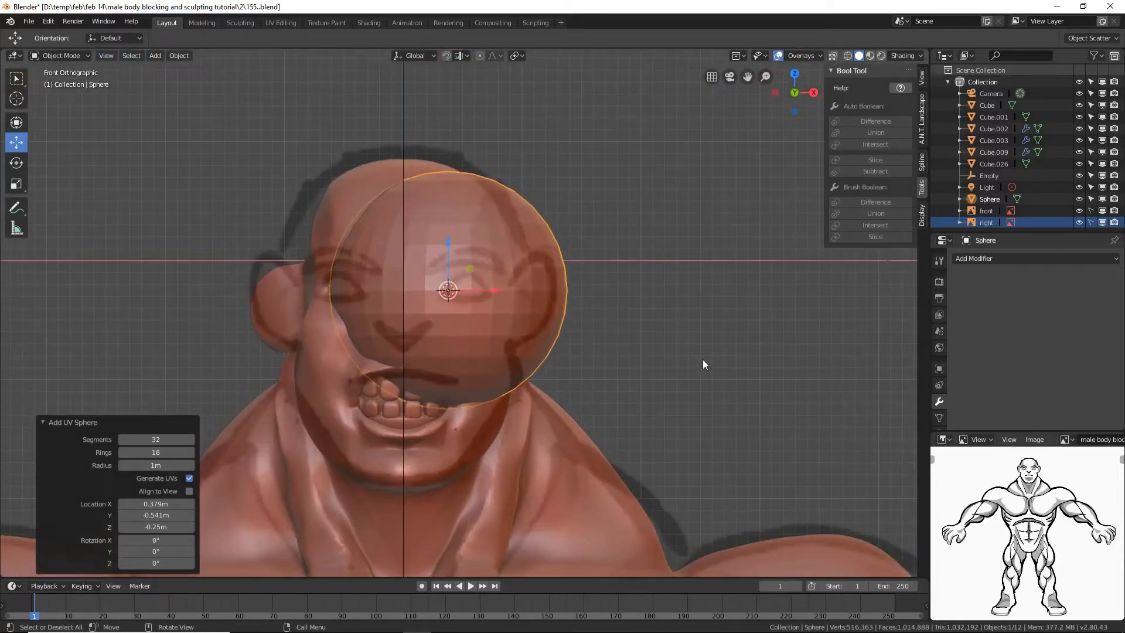
pyautogui.press('s')
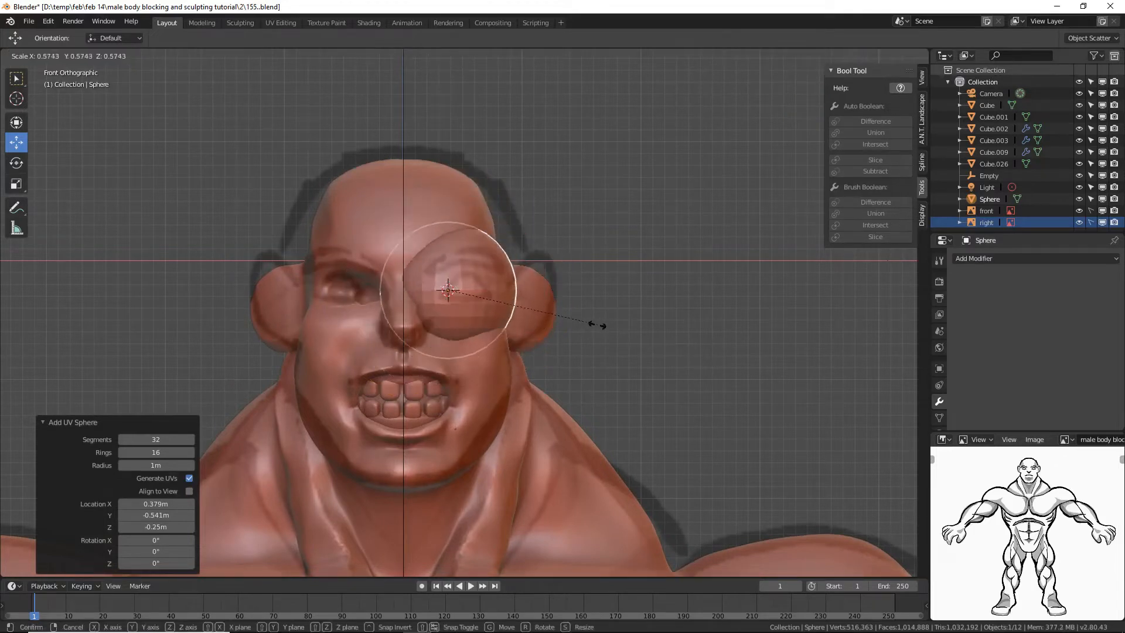
pyautogui.click(525, 319)
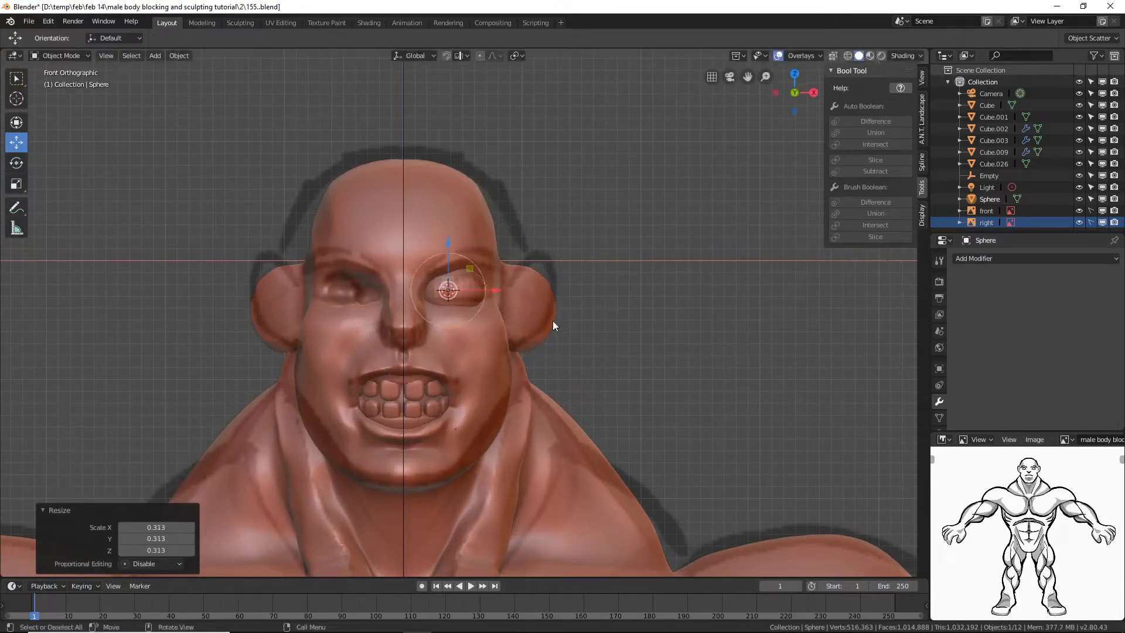
# - Scale the eye sphere by a further 0.829 to sit inside the socket
pyautogui.moveTo(553, 321); pyautogui.dragTo(542, 328, button='middle')
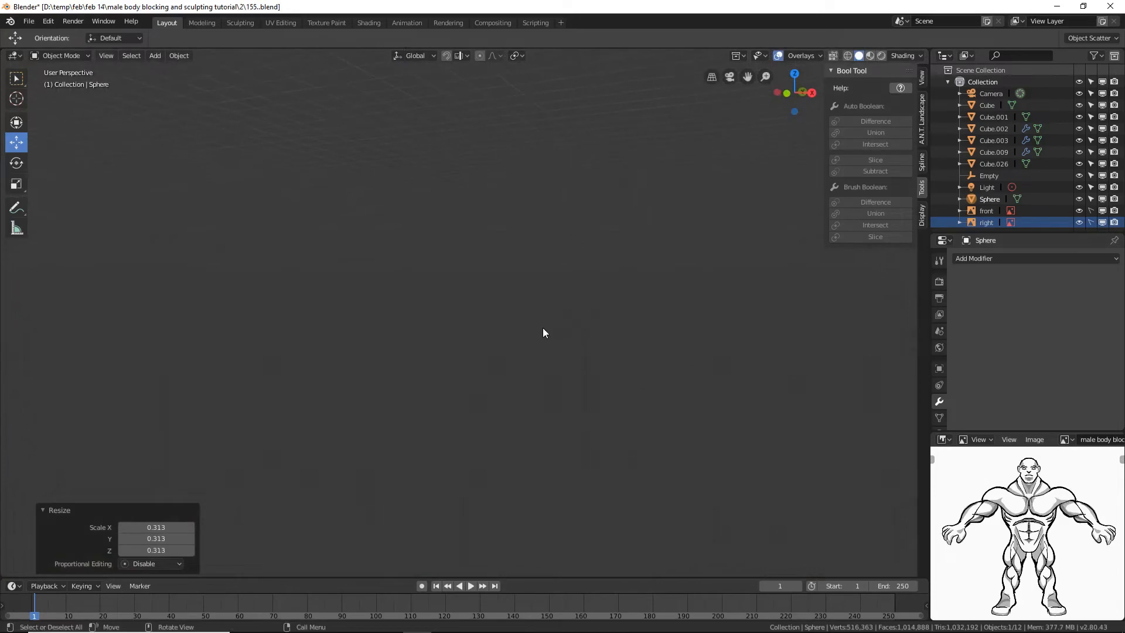
pyautogui.scroll(-10, 543, 328)
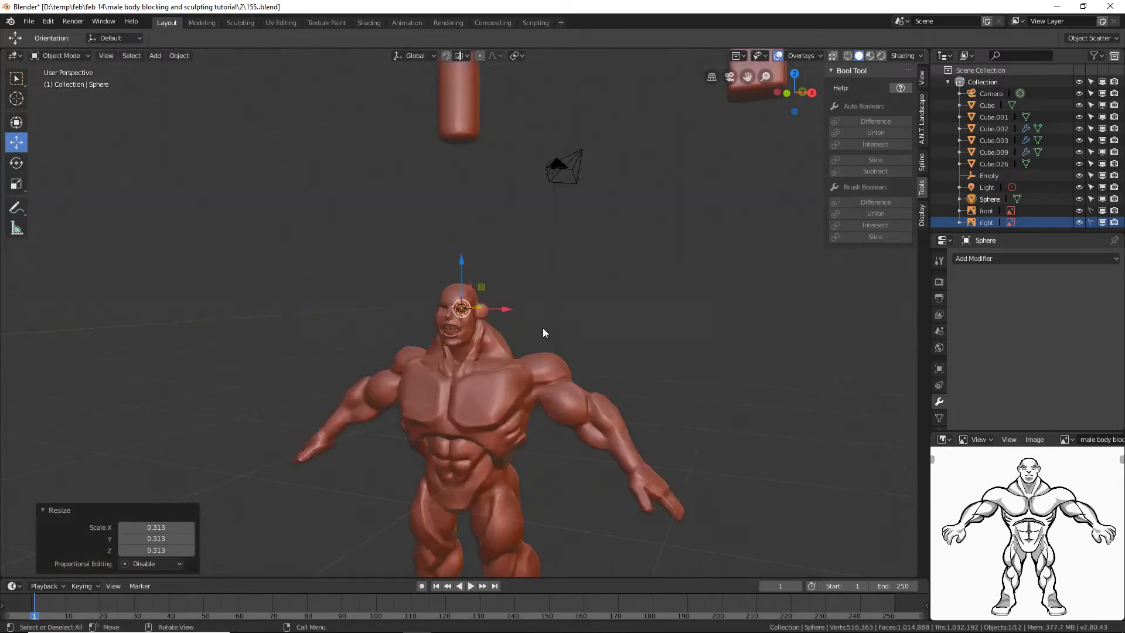
pyautogui.scroll(7, 542, 328)
pyautogui.moveTo(506, 322); pyautogui.dragTo(428, 304, button='middle')
pyautogui.press('s')
pyautogui.click(505, 336)
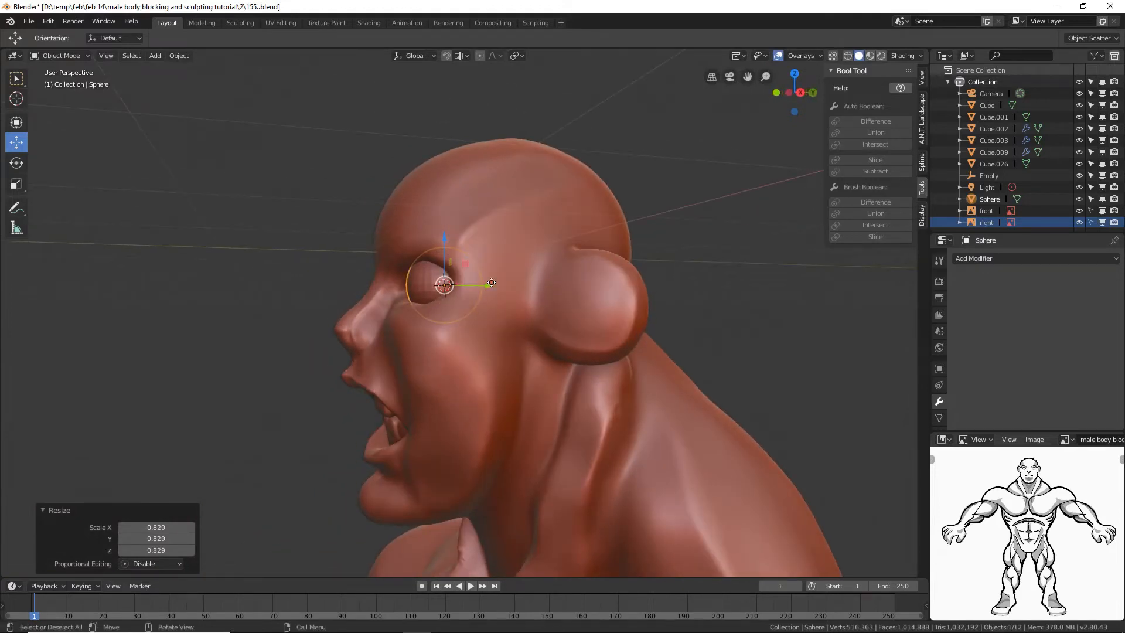
# - Shift the eye sphere forward along Y, scale it by 0.920, and fine-tune its depth by -0.0462 m along Y
pyautogui.moveTo(491, 282); pyautogui.dragTo(466, 292)
pyautogui.moveTo(466, 293); pyautogui.dragTo(573, 292, button='middle')
pyautogui.press('s')
pyautogui.click(494, 290)
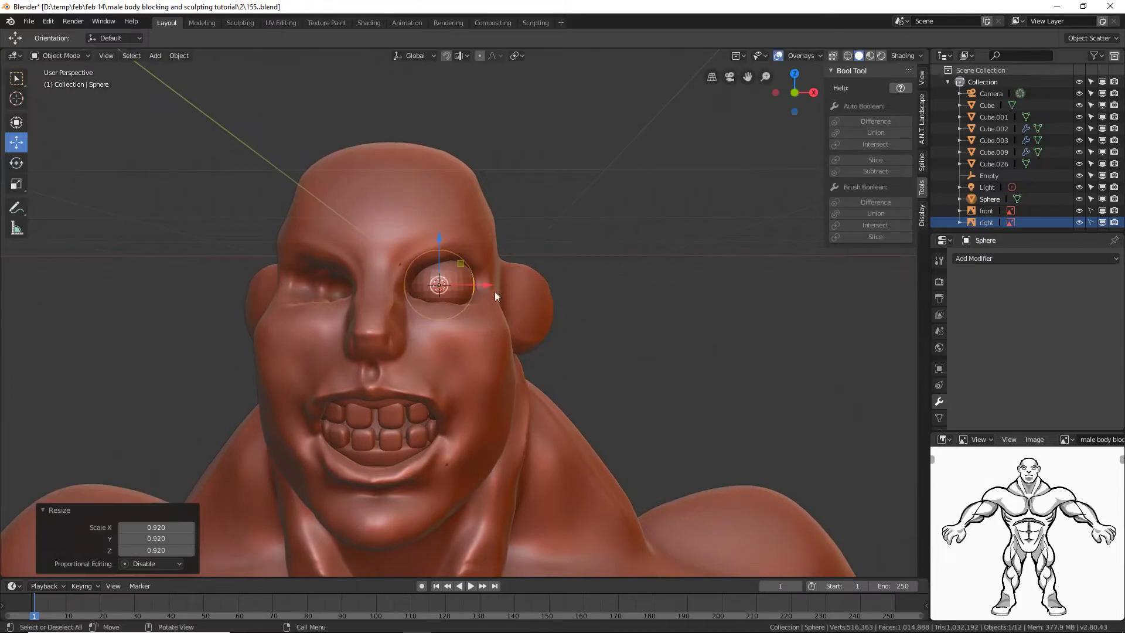
pyautogui.moveTo(494, 290); pyautogui.dragTo(481, 285, button='middle')
pyautogui.moveTo(480, 286); pyautogui.dragTo(481, 287)
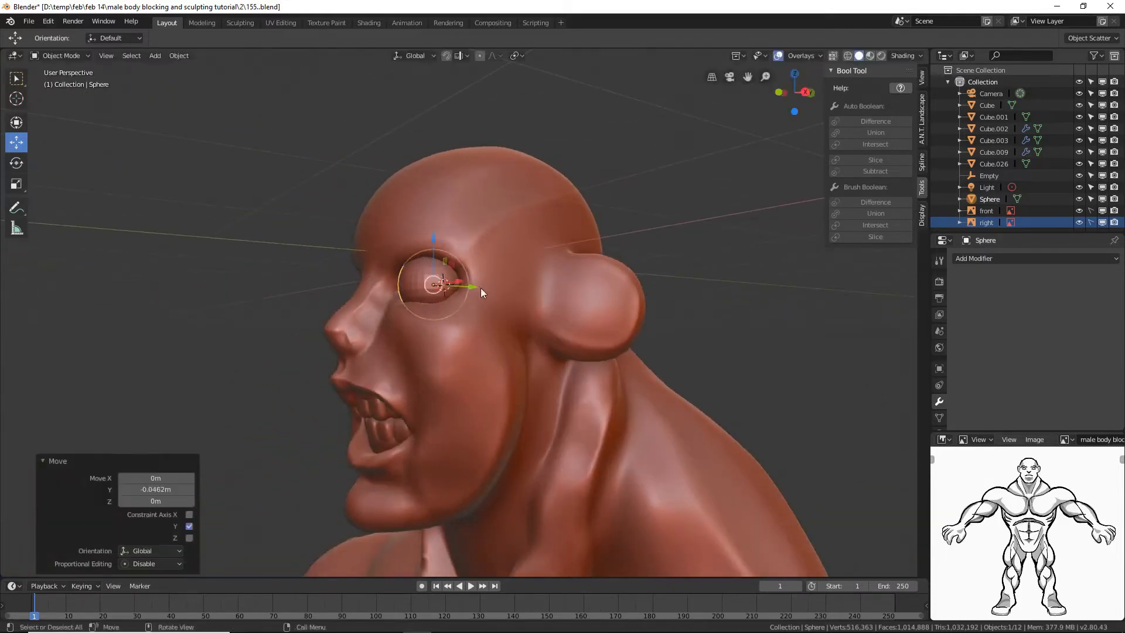
pyautogui.moveTo(480, 287); pyautogui.dragTo(574, 297, button='middle')
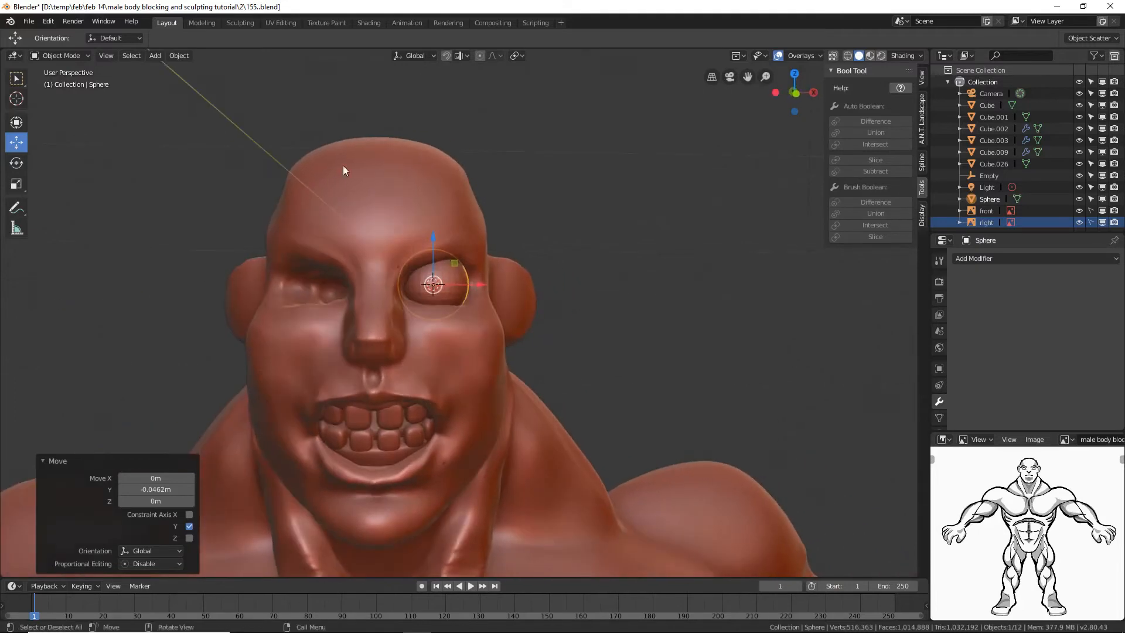
# - Isolate the eye sphere in local view from the front and save the file as 156.blend
pyautogui.press('KP_1')
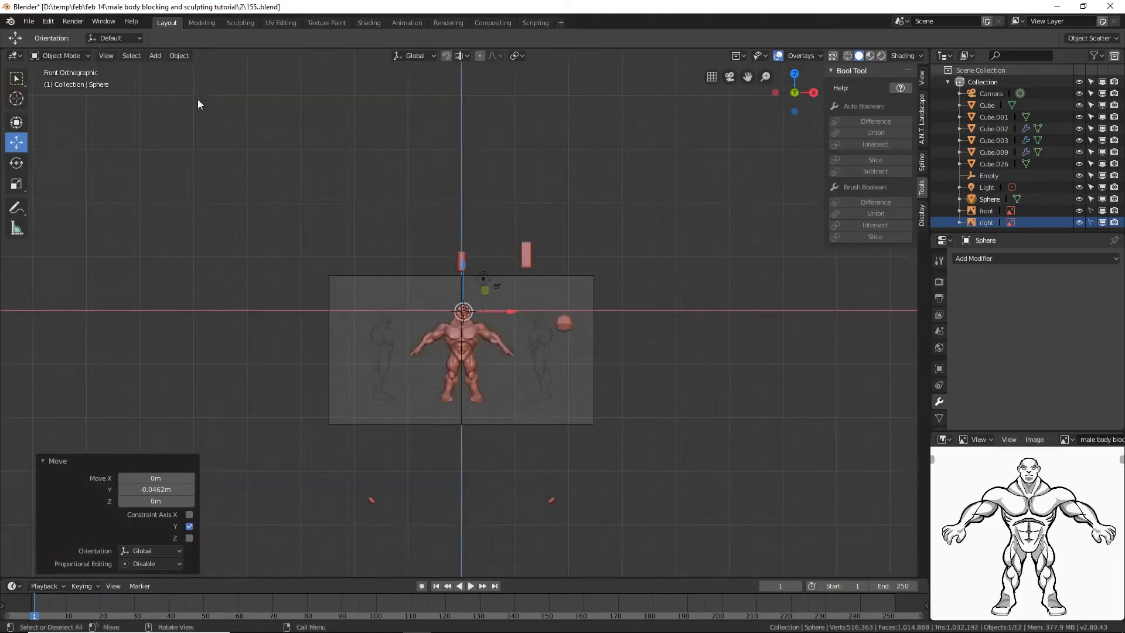
pyautogui.scroll(15, 576, 282)
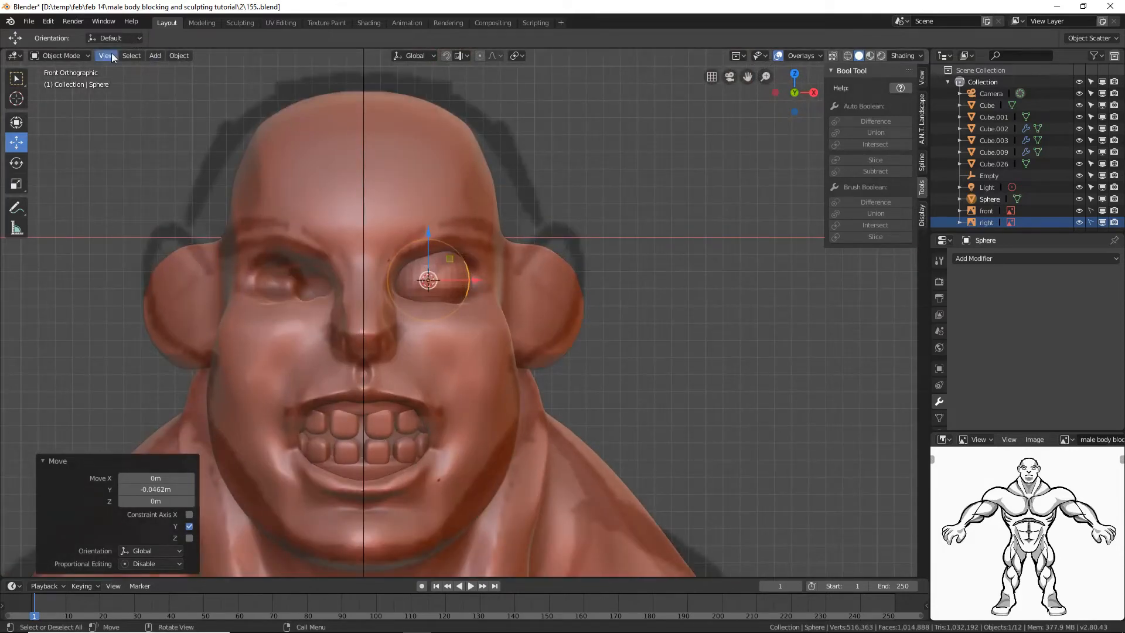
pyautogui.click(111, 55)
pyautogui.moveTo(156, 133)
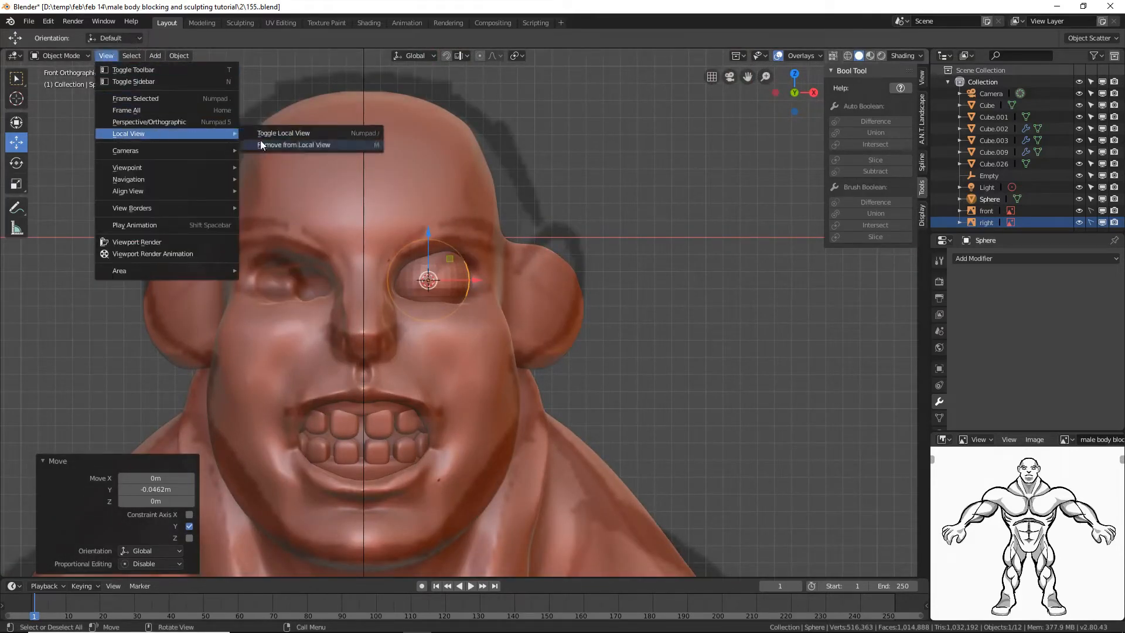
pyautogui.click(279, 130)
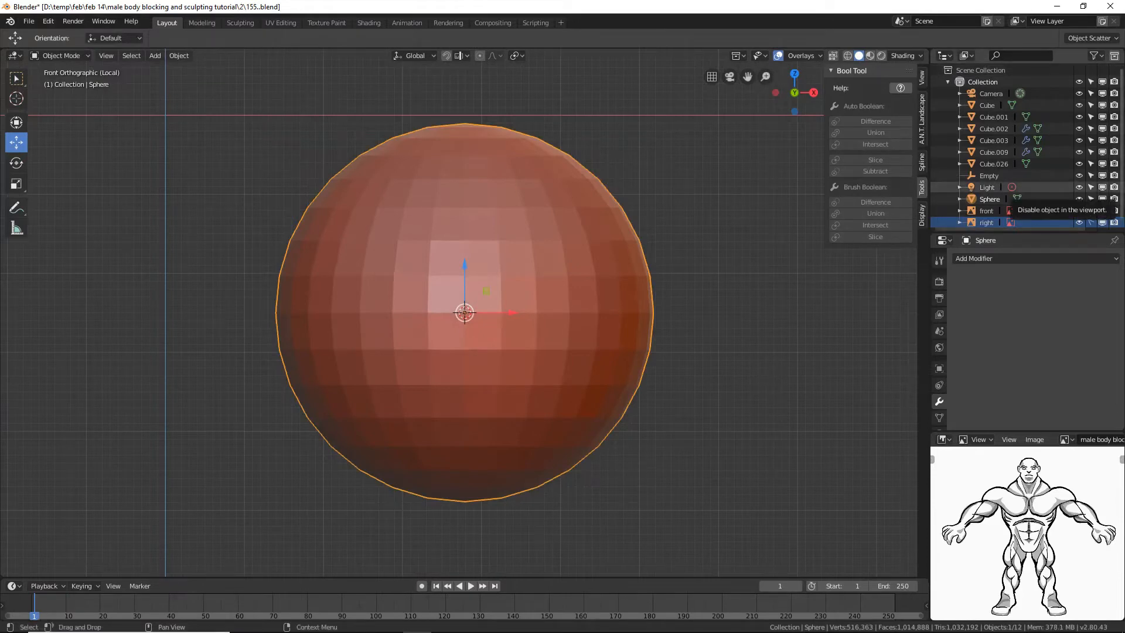
pyautogui.hotkey('ctrl', 'alt', 's')
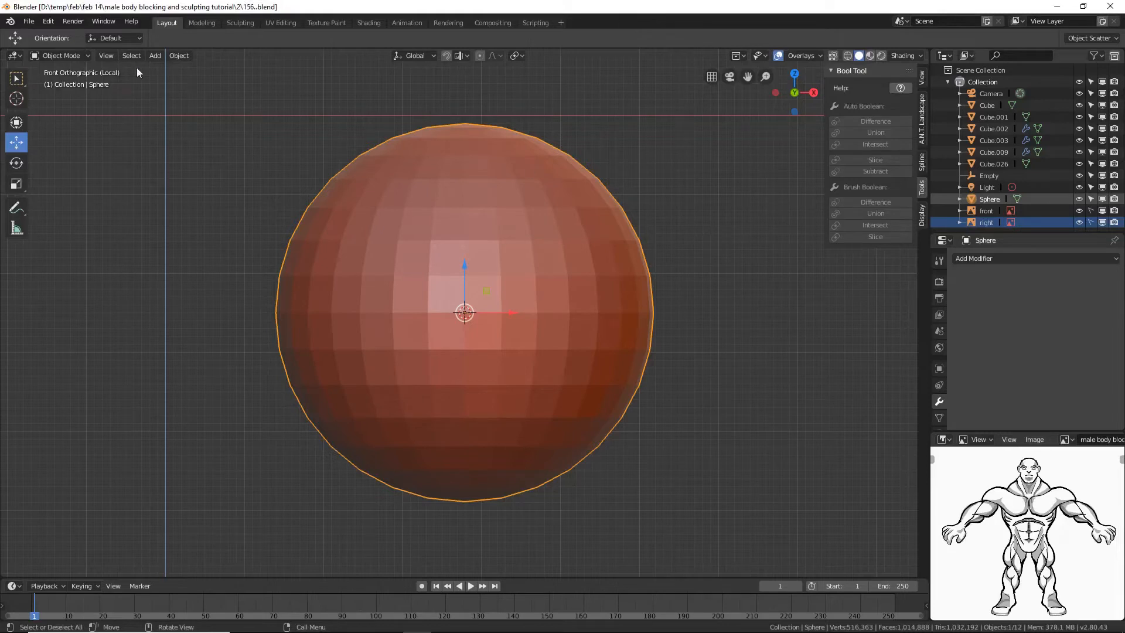
# - In Edit Mode, select the sphere's upper half in wireframe from the right view and split it from the lower half
pyautogui.click(81, 54)
pyautogui.click(85, 81)
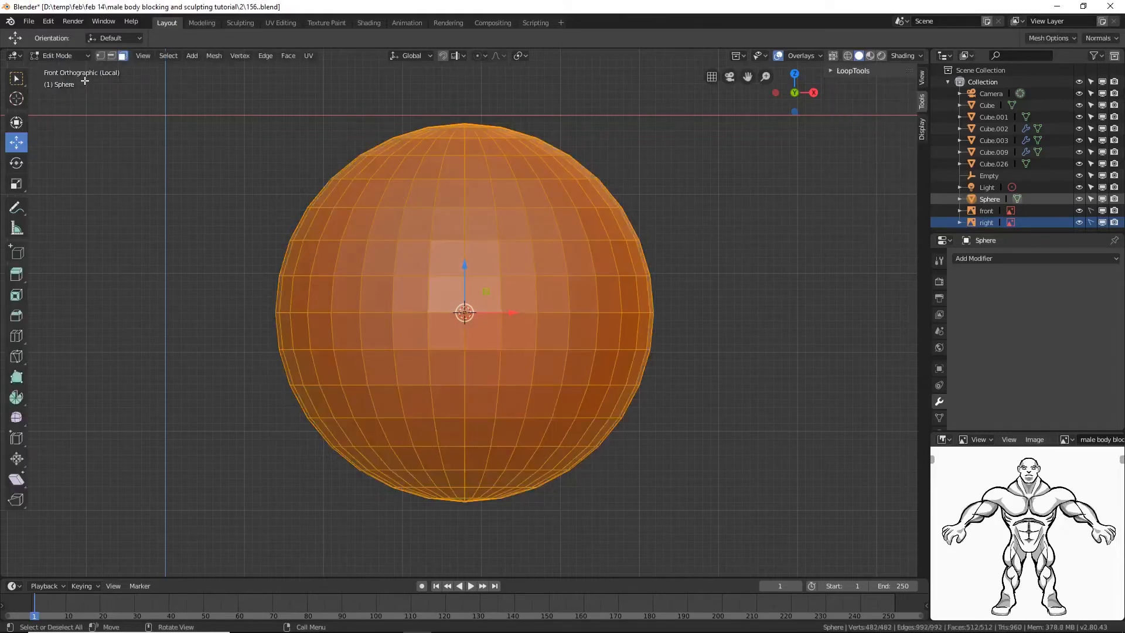
pyautogui.press('KP_3')
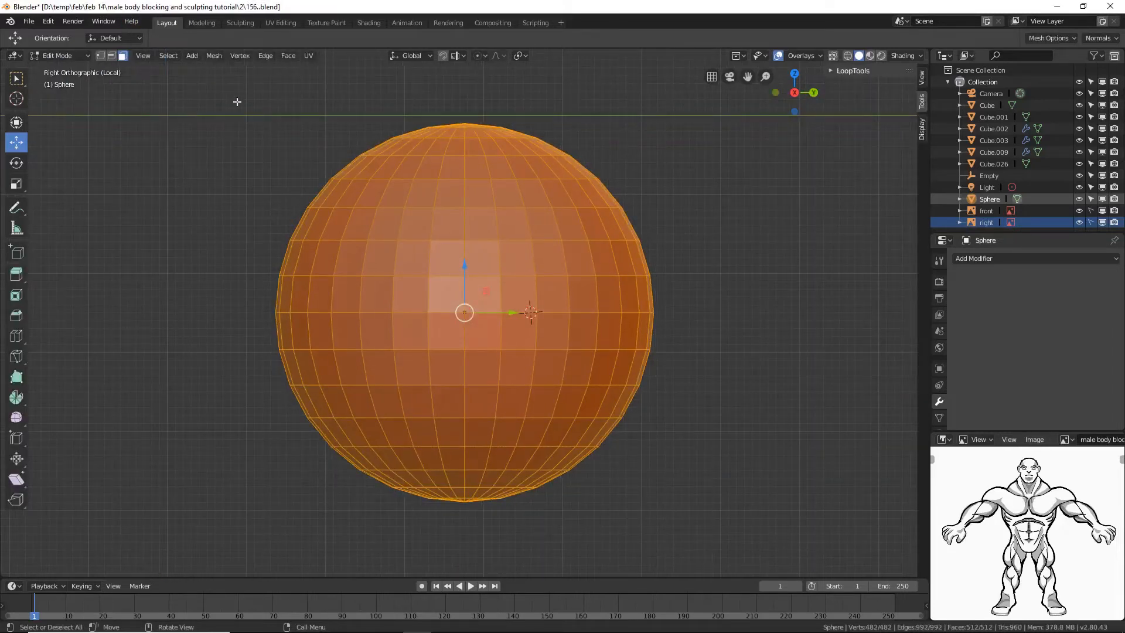
pyautogui.hotkey('alt', 'a')
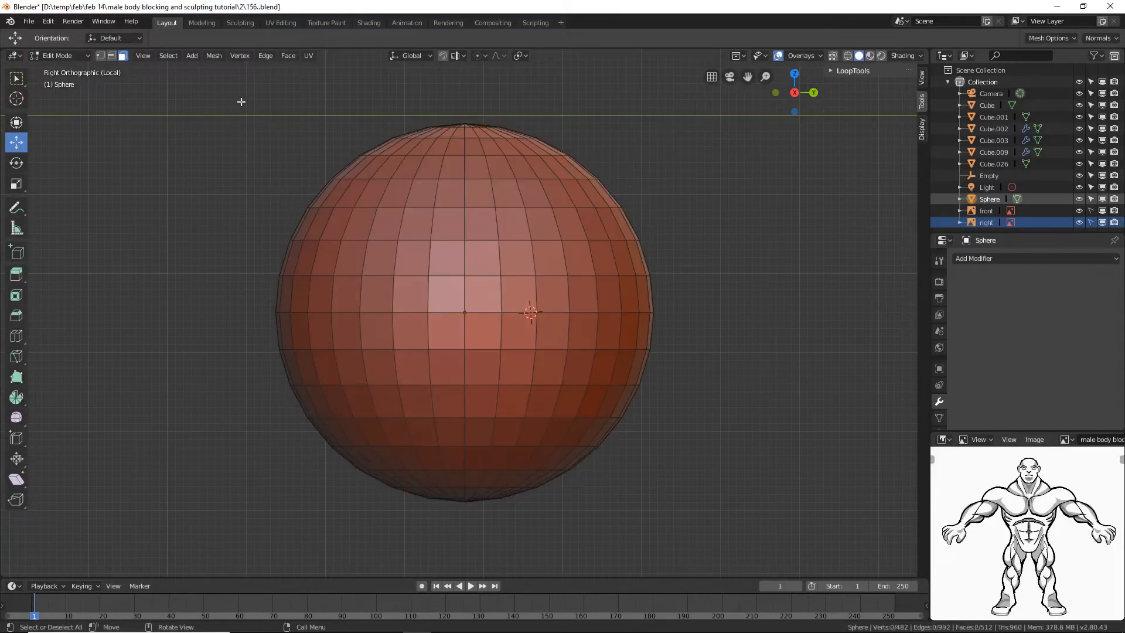
pyautogui.click(847, 56)
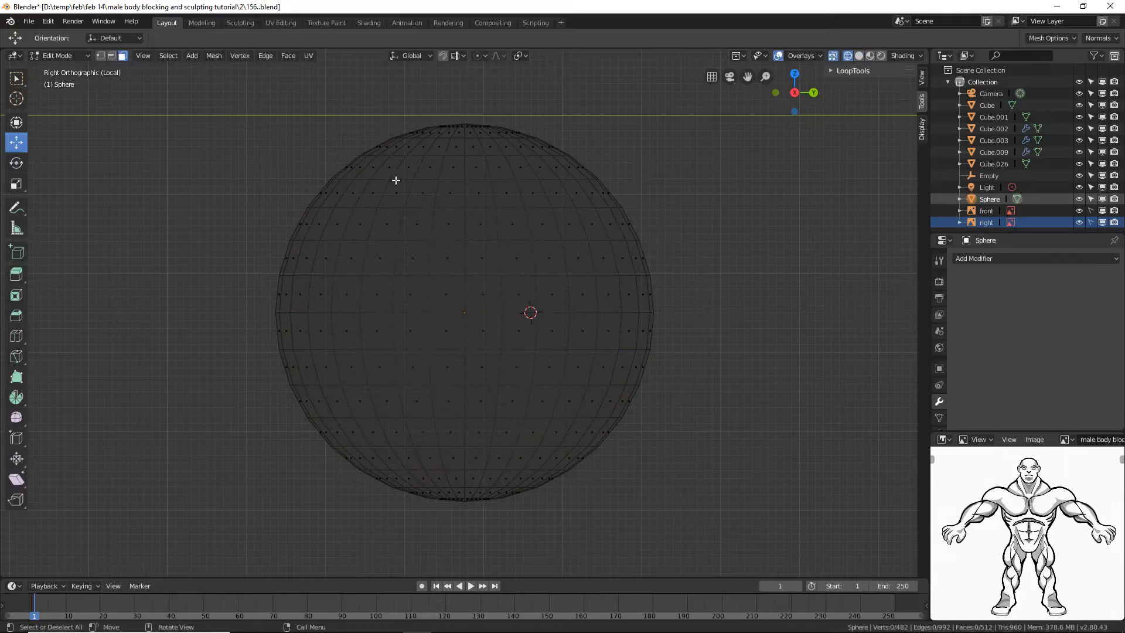
pyautogui.press('b')
pyautogui.moveTo(222, 99); pyautogui.dragTo(699, 319)
pyautogui.press('y')
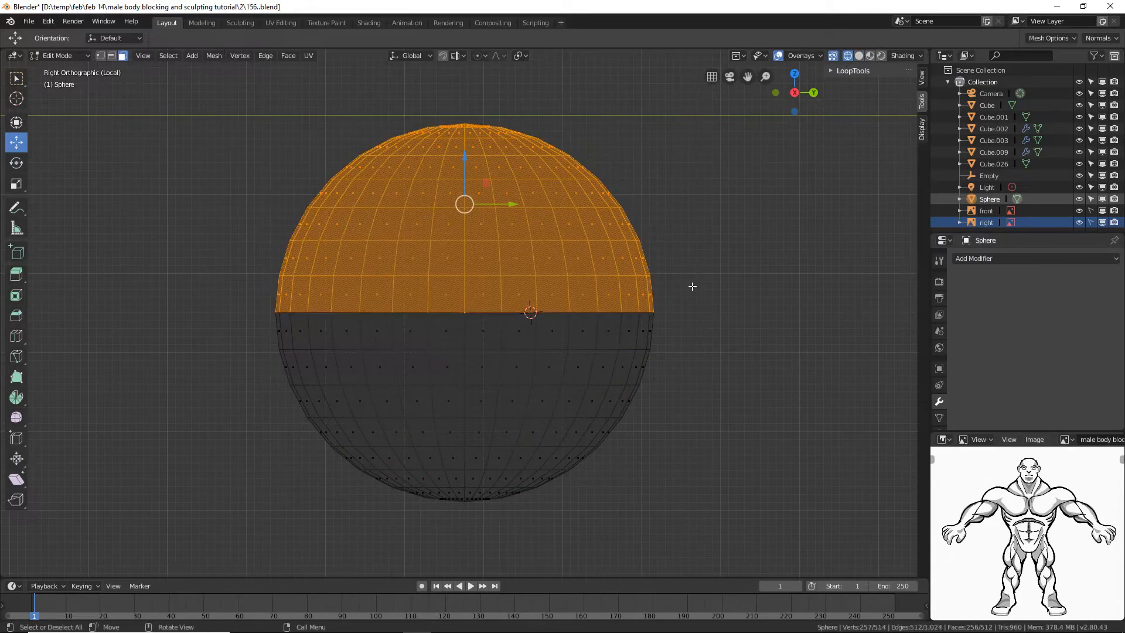
pyautogui.press('g')
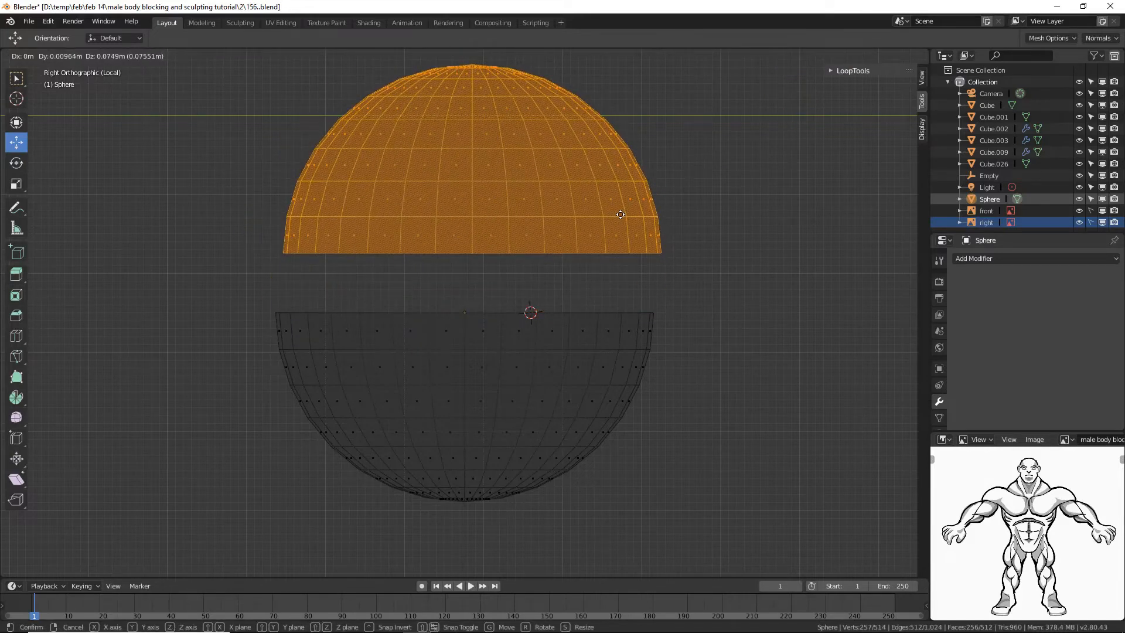
pyautogui.rightClick(621, 215)
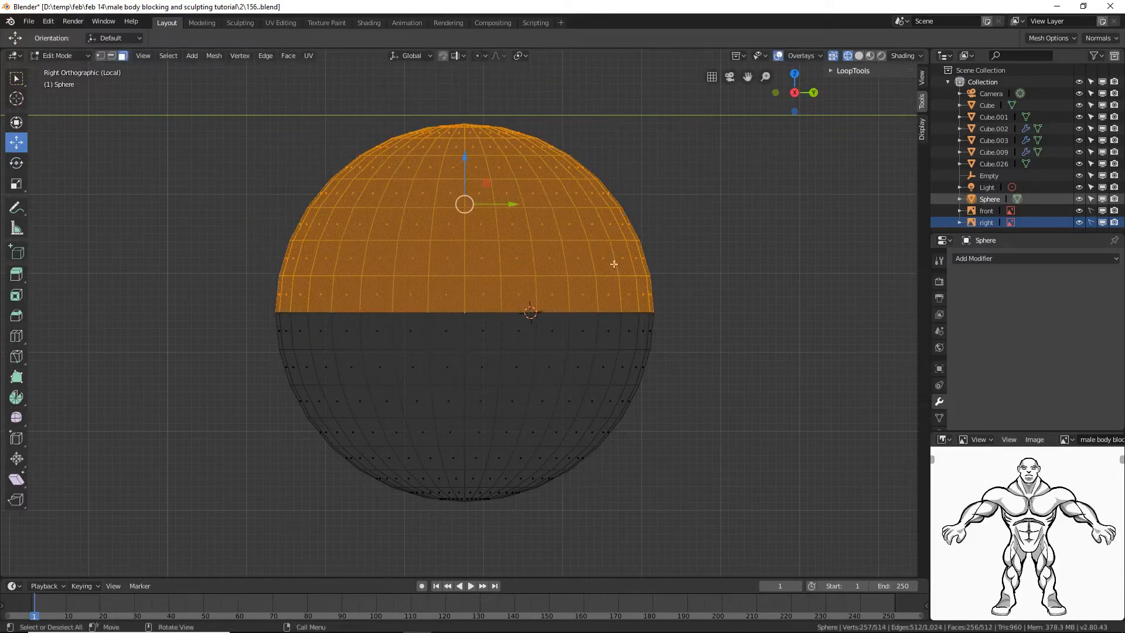
# - Snap the 3D cursor to the centre of the whole sphere and set the pivot point to 3D Cursor
pyautogui.press('a')
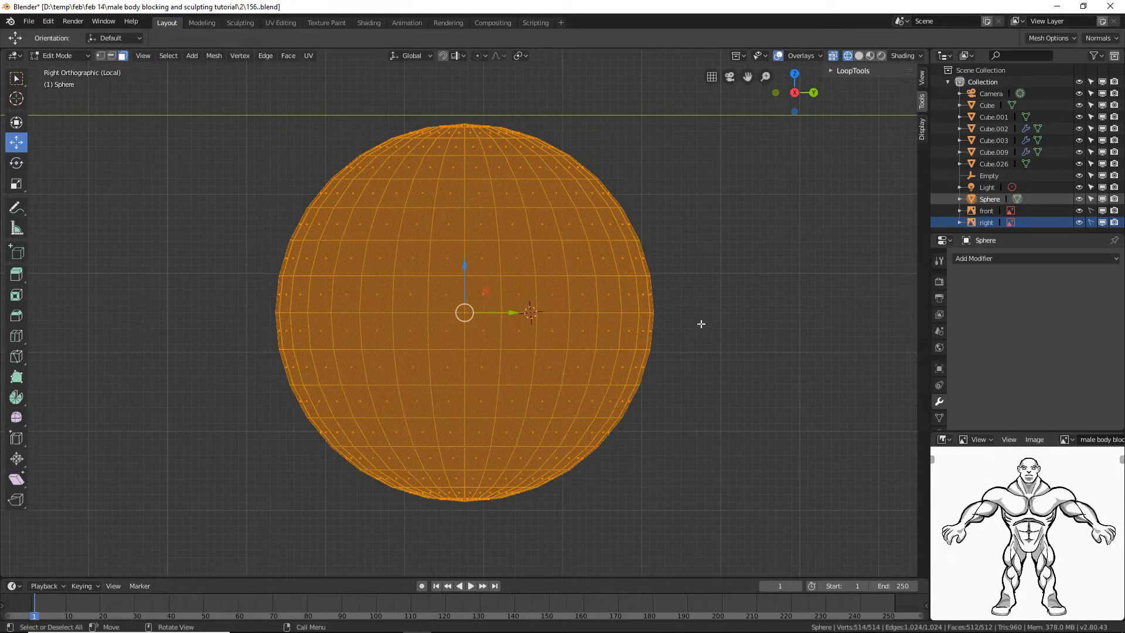
pyautogui.hotkey('shift', 's')
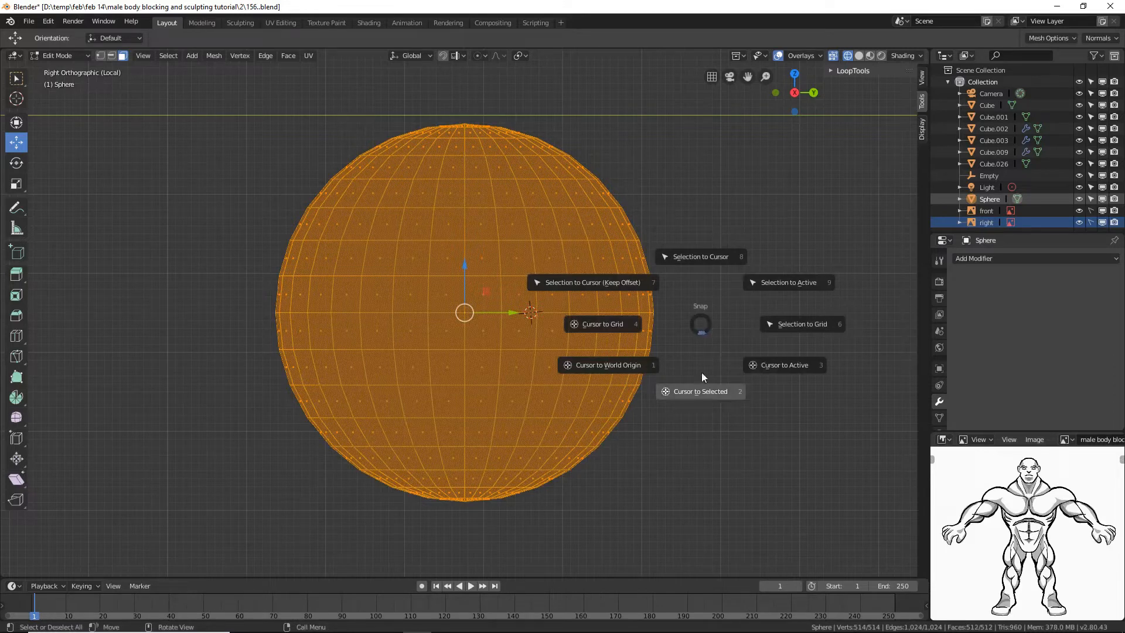
pyautogui.click(700, 391)
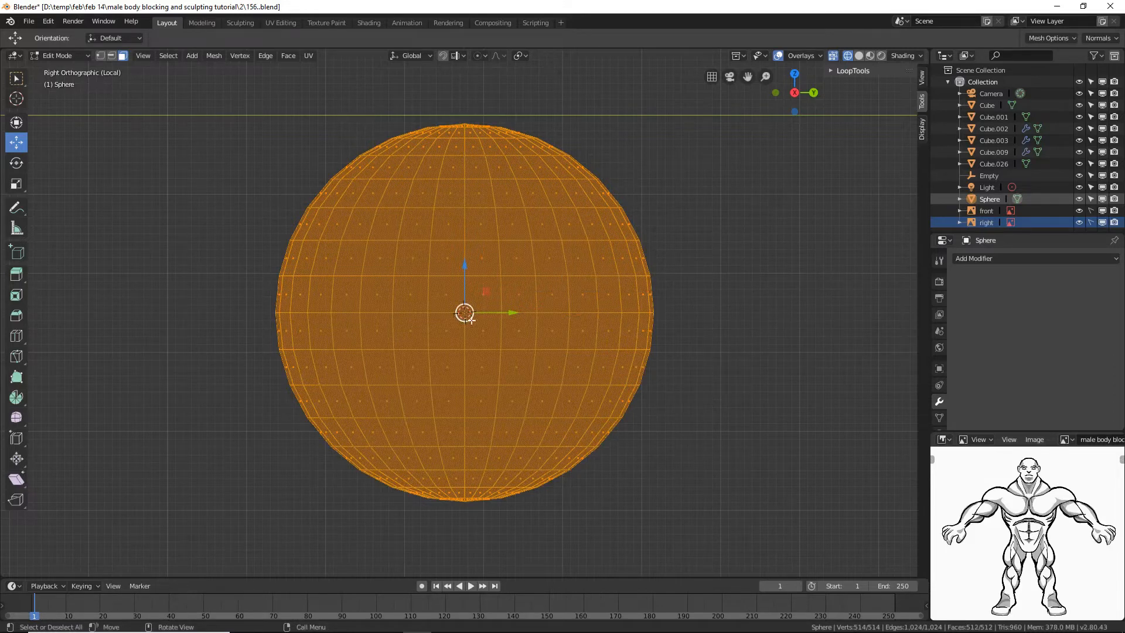
pyautogui.click(522, 57)
pyautogui.click(527, 102)
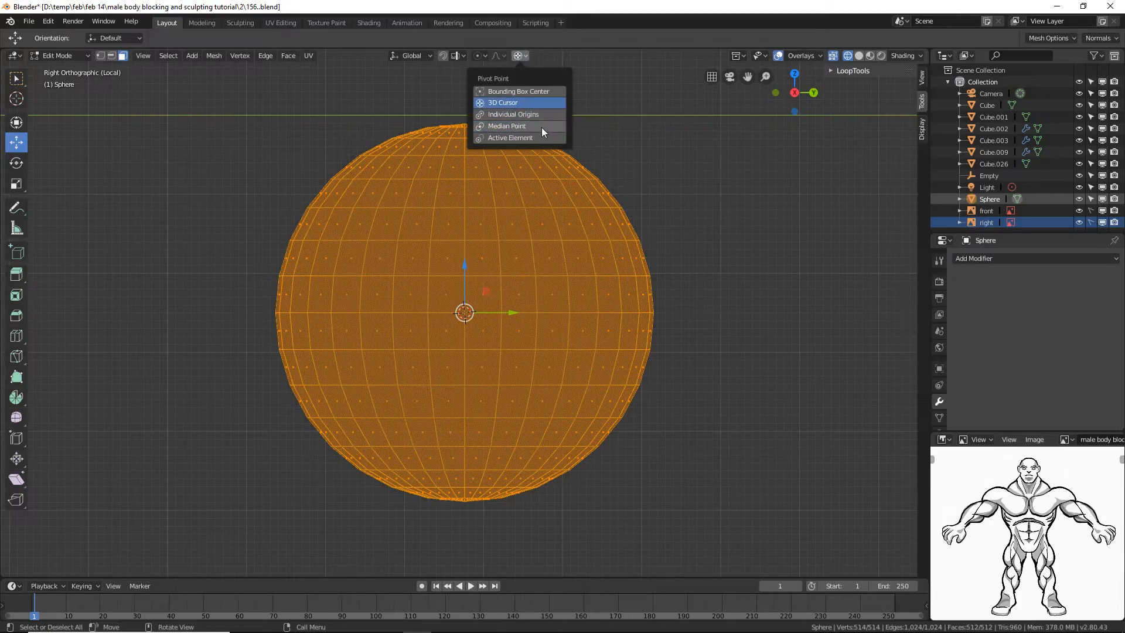
# - Rotate the linked upper half of the sphere about 31.7° around the 3D cursor to open it at the front
pyautogui.click(689, 222)
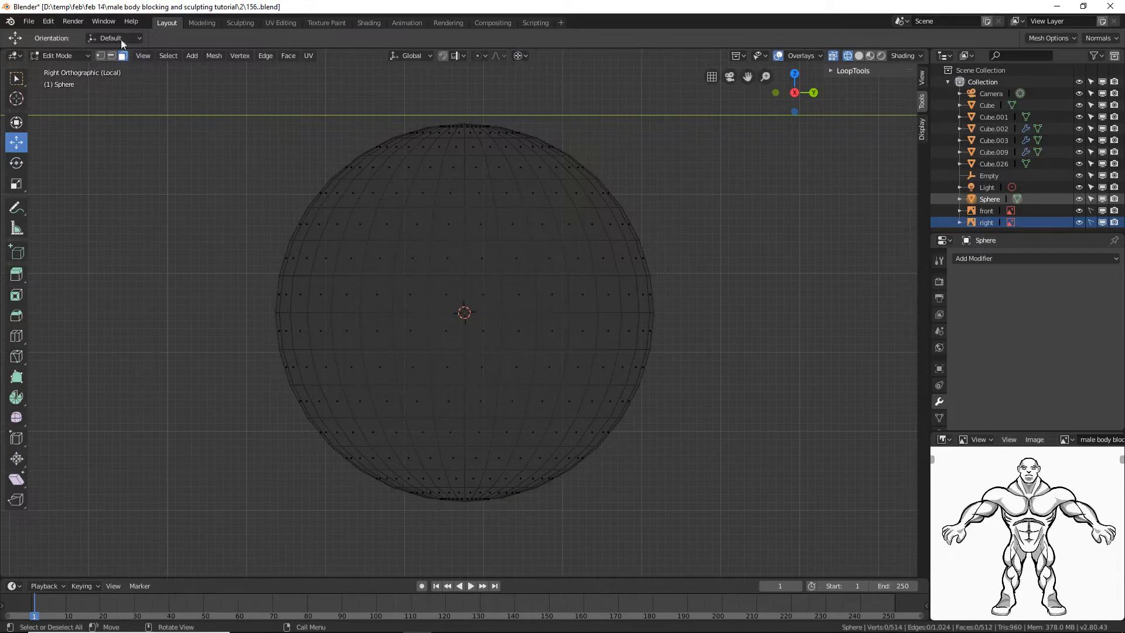
pyautogui.press('l')
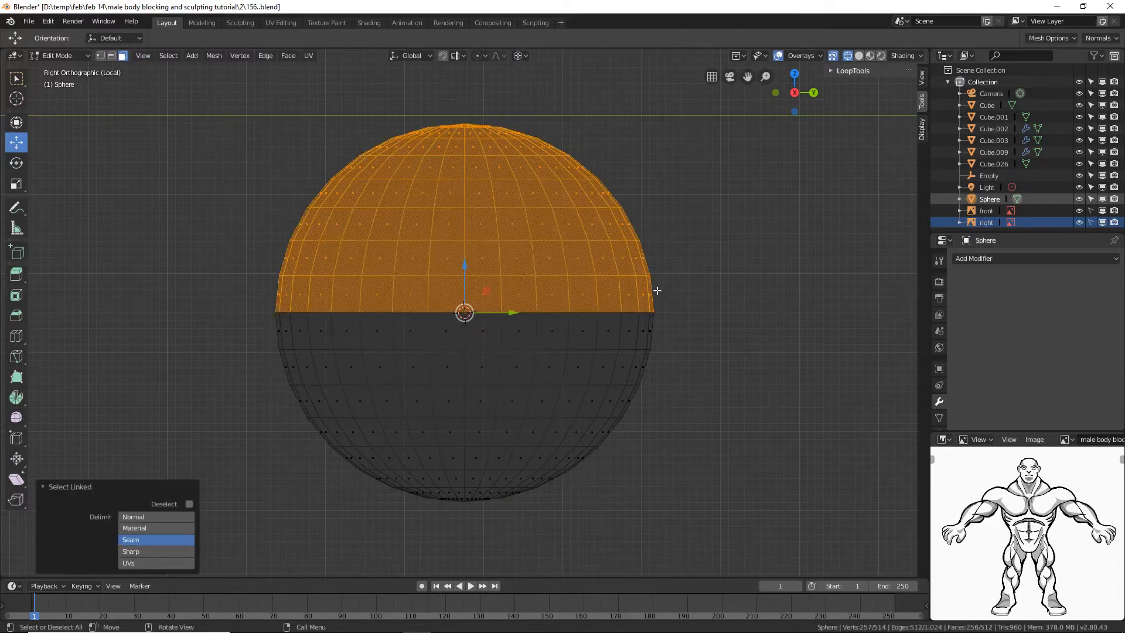
pyautogui.press('r')
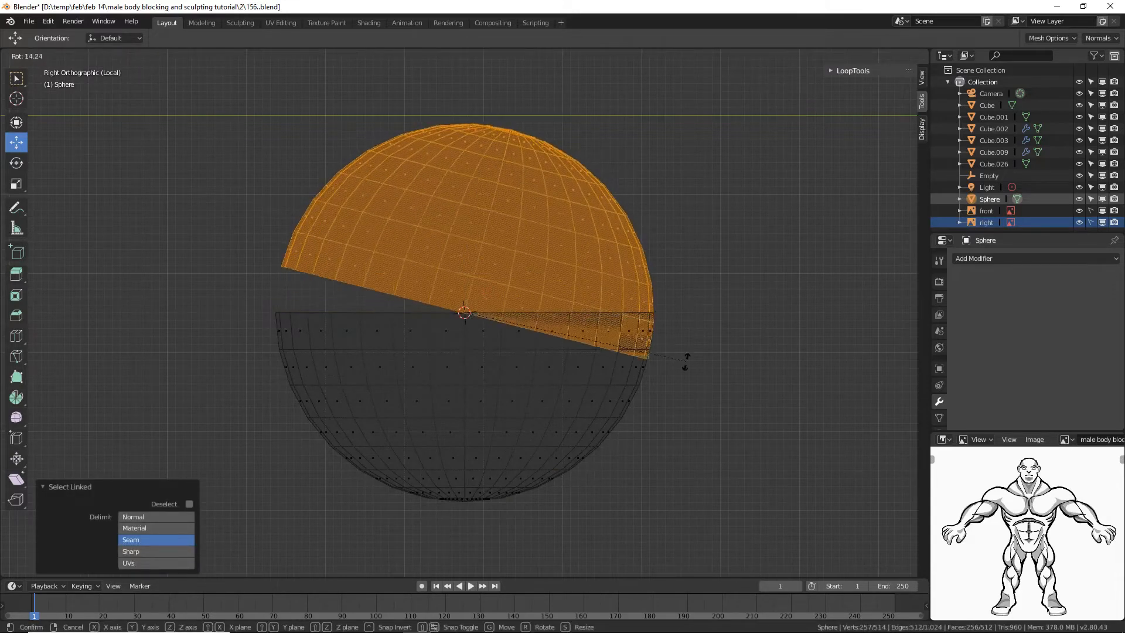
pyautogui.click(673, 434)
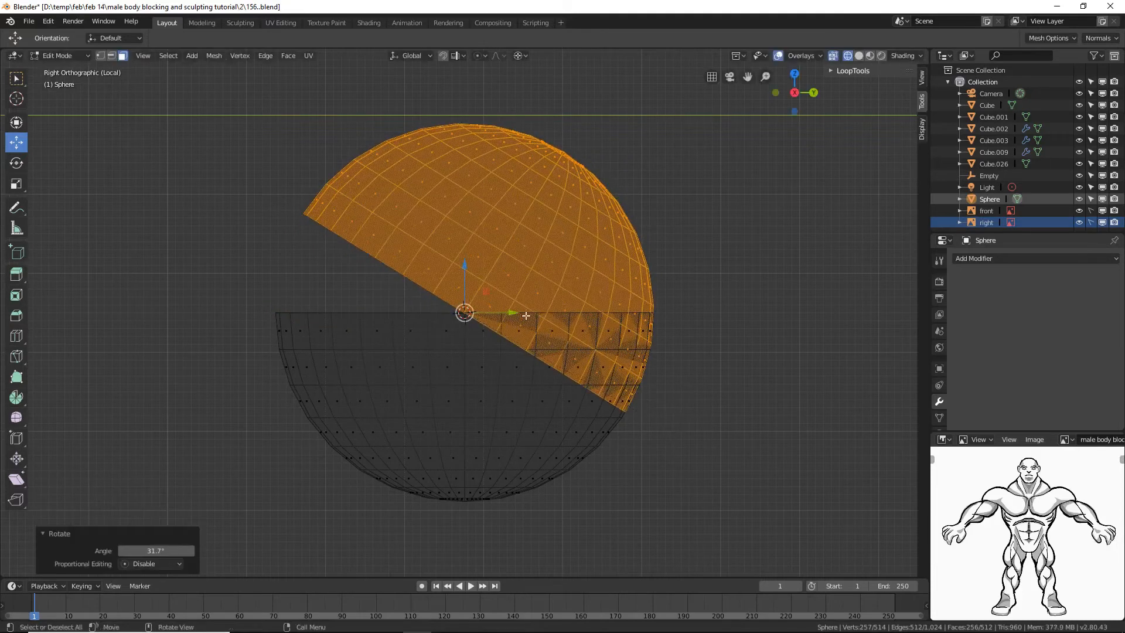
pyautogui.click(679, 456)
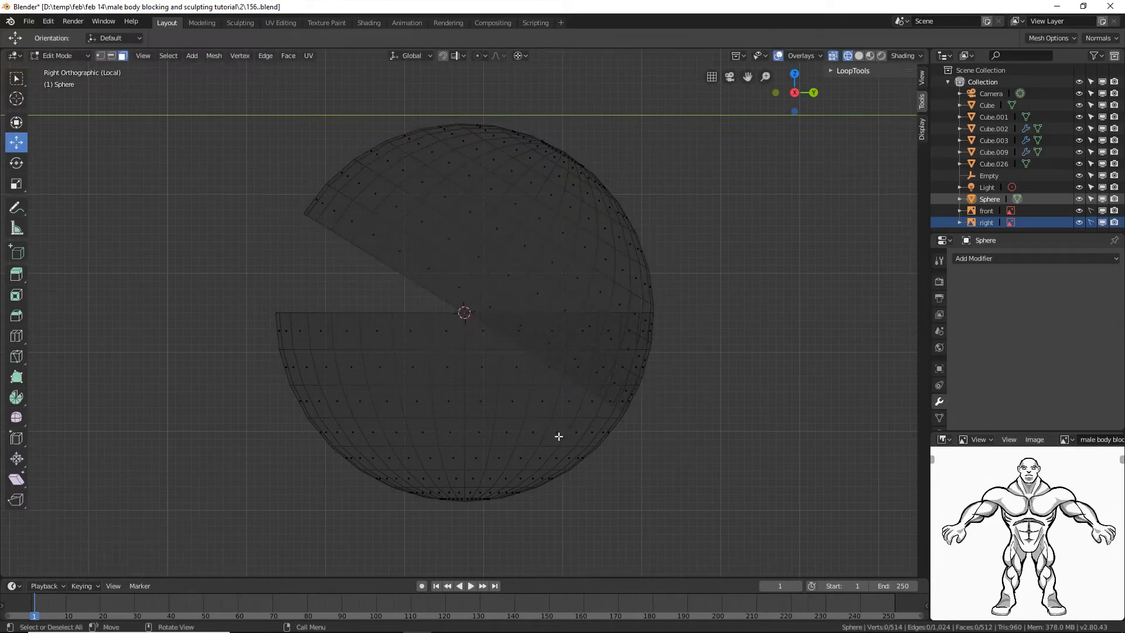
# - Rotate the linked lower half of the sphere about -32.1° around the 3D cursor and return to solid shading
pyautogui.press('l')
pyautogui.press('r')
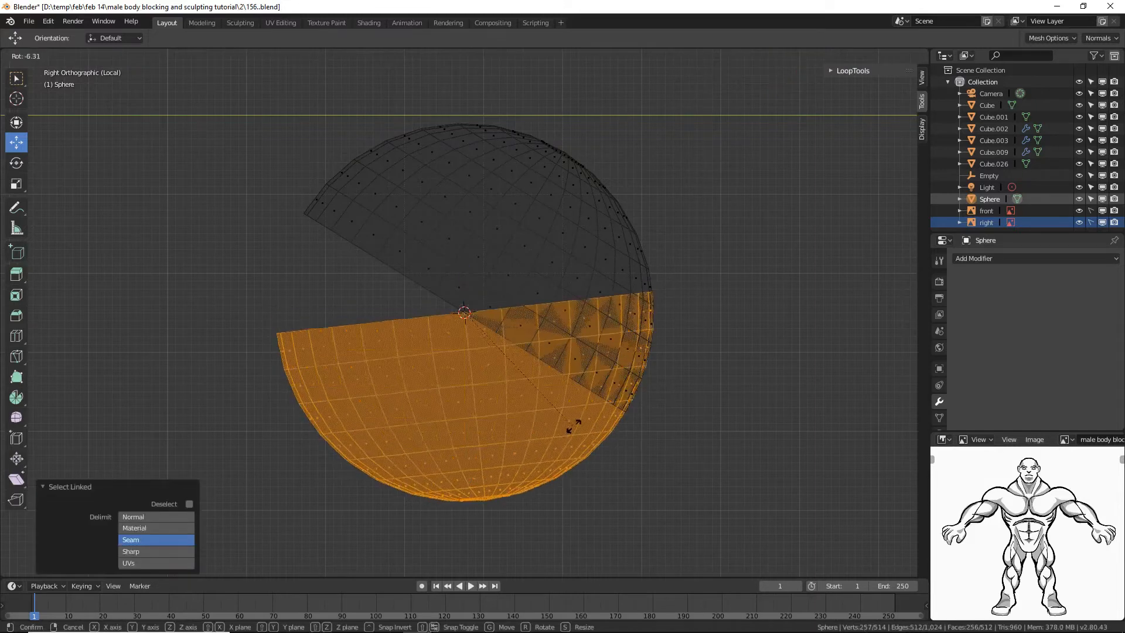
pyautogui.click(622, 372)
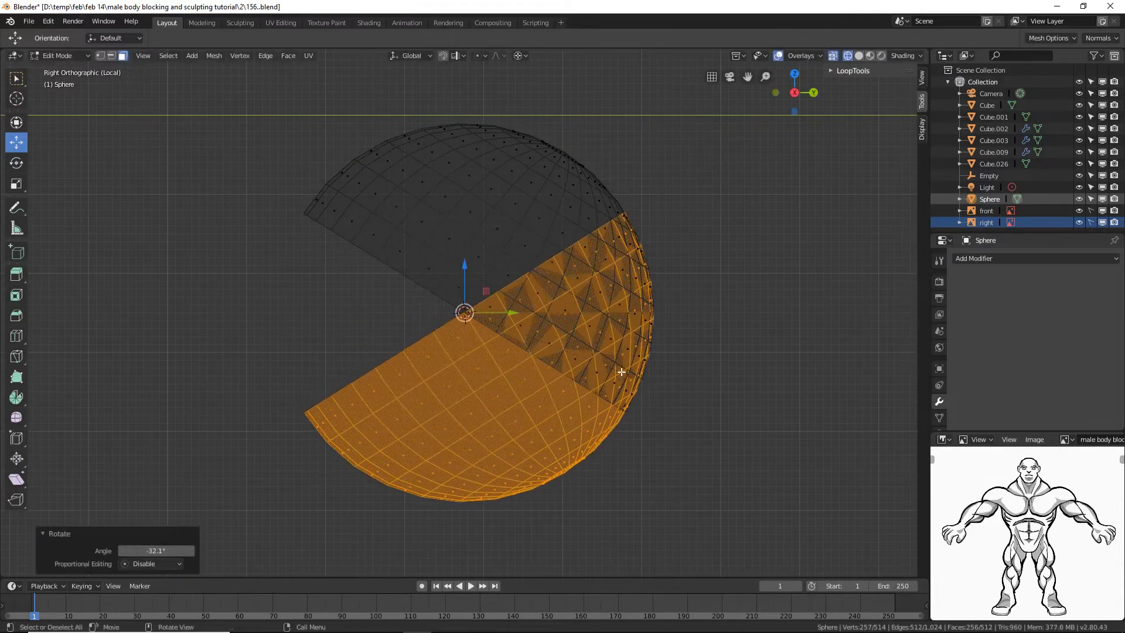
pyautogui.click(730, 411)
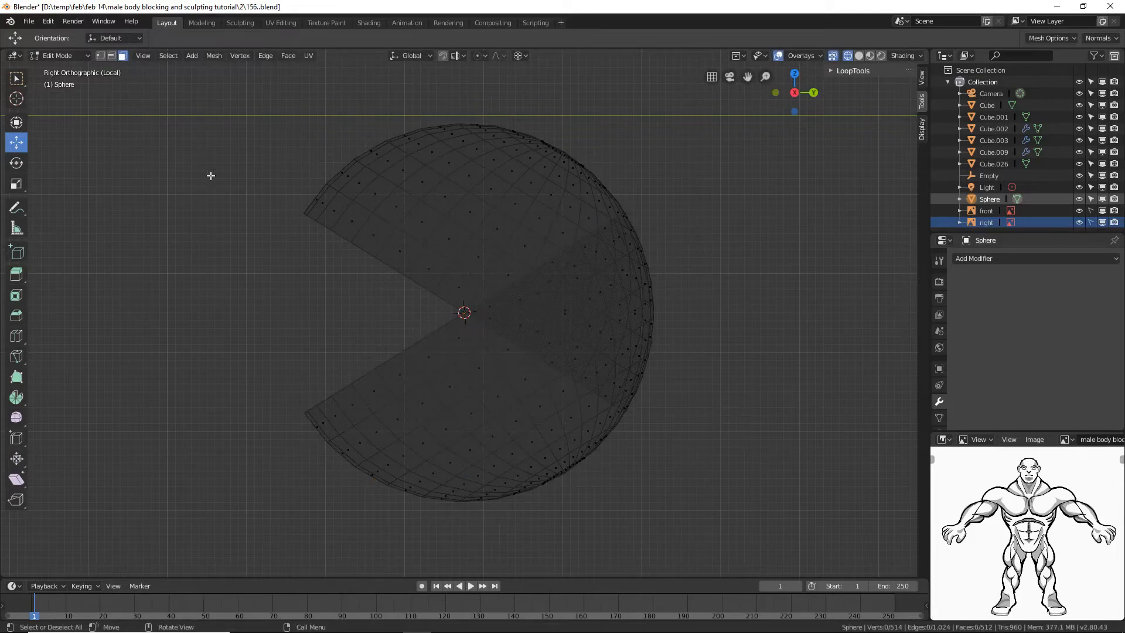
pyautogui.click(859, 55)
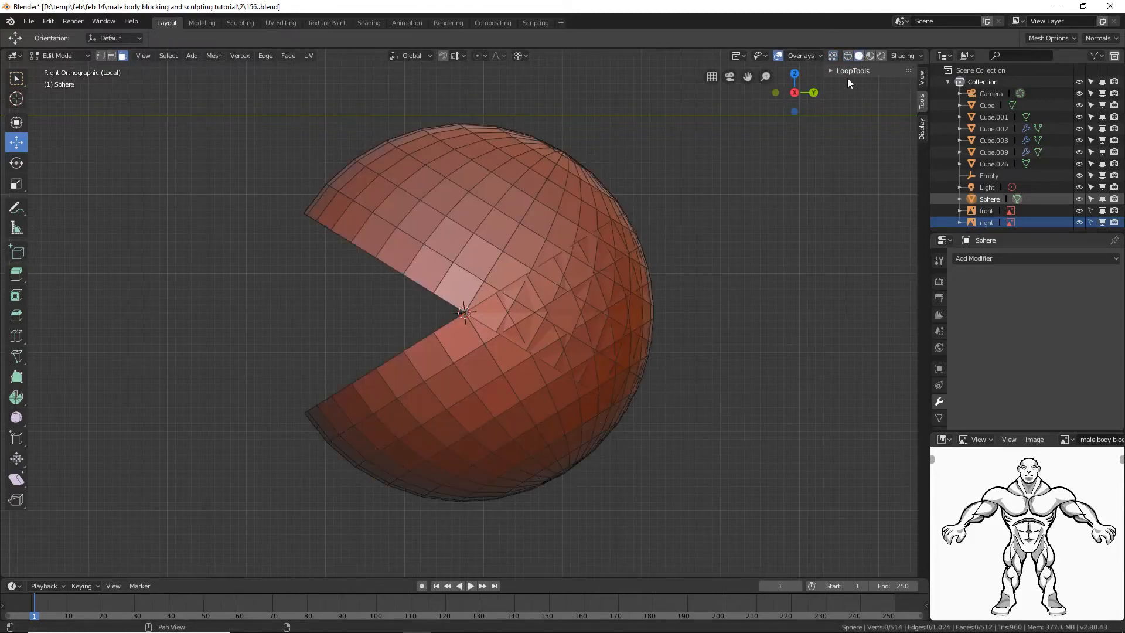
# - Return the split sphere to Object Mode, exit local view in front view and save the file as 157.blend
pyautogui.click(82, 56)
pyautogui.click(83, 72)
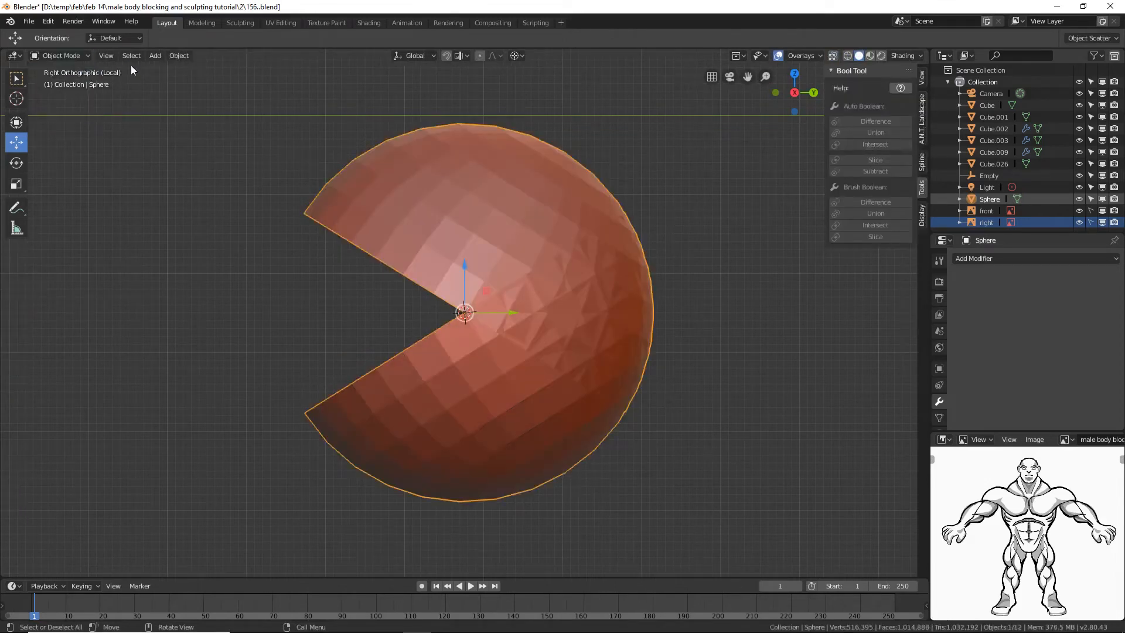
pyautogui.moveTo(582, 334); pyautogui.dragTo(582, 334, button='middle')
pyautogui.press('KP_1')
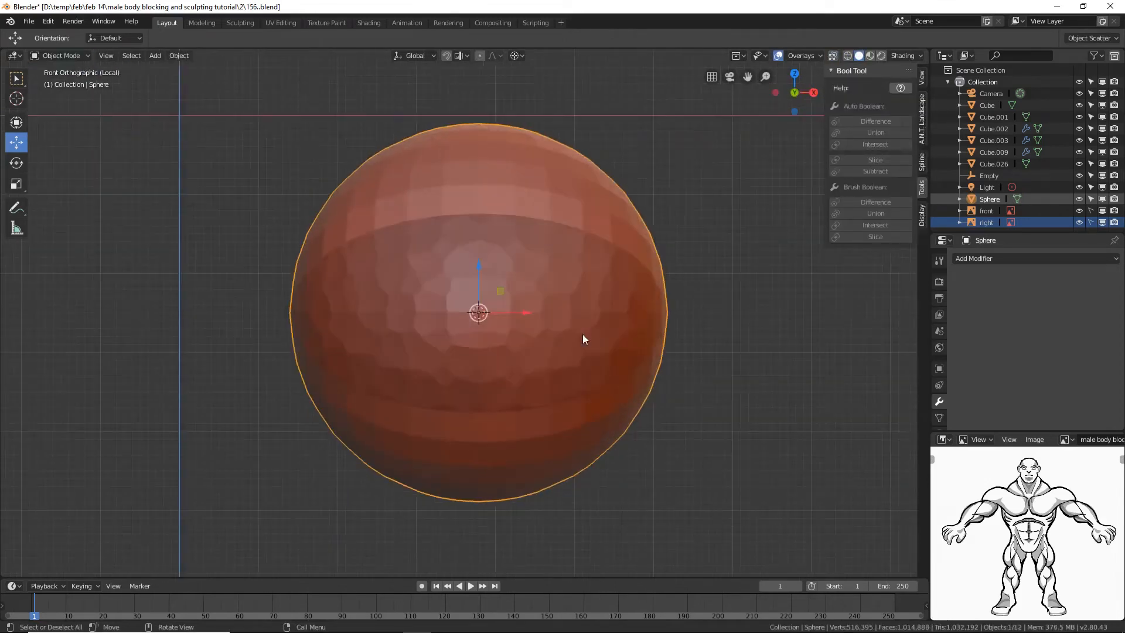
pyautogui.click(108, 55)
pyautogui.moveTo(225, 134)
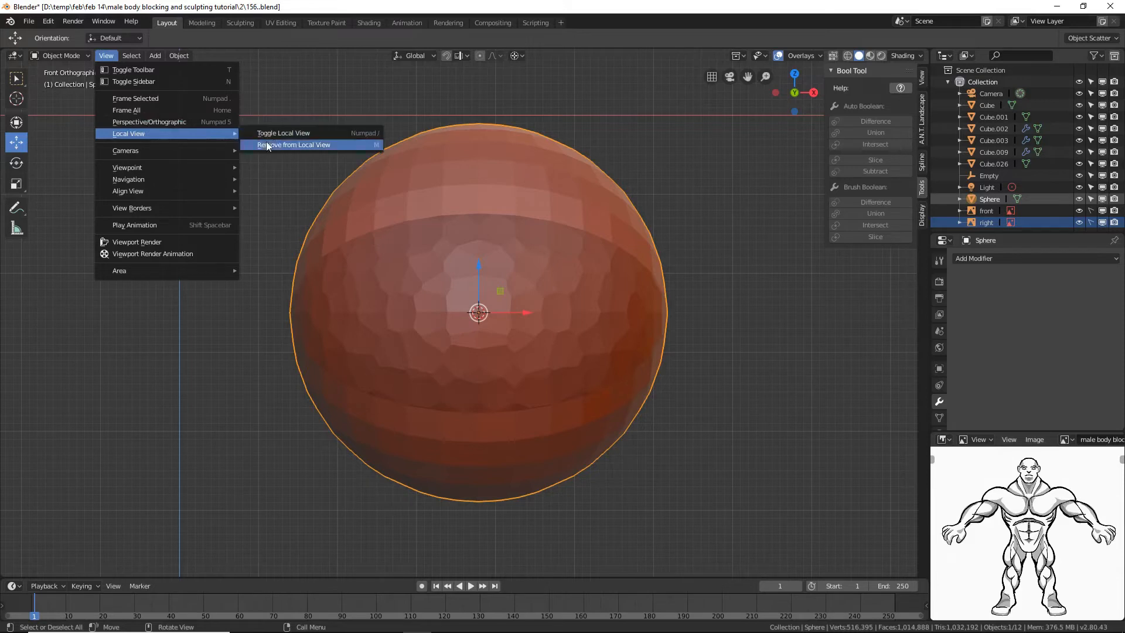
pyautogui.click(279, 133)
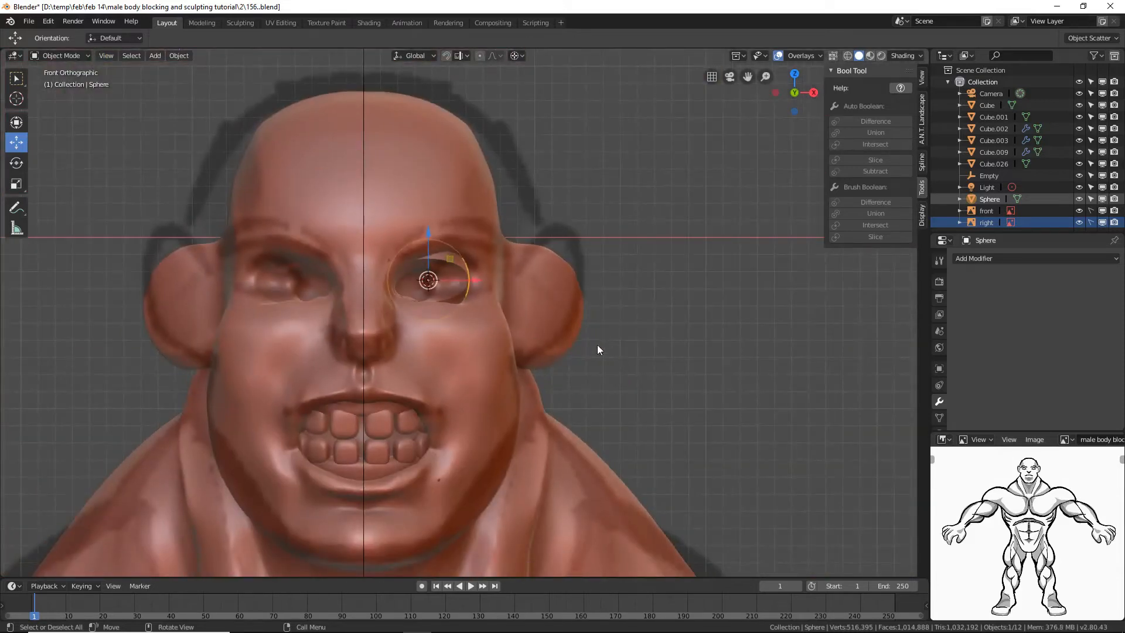
pyautogui.hotkey('ctrl', 'alt', 's')
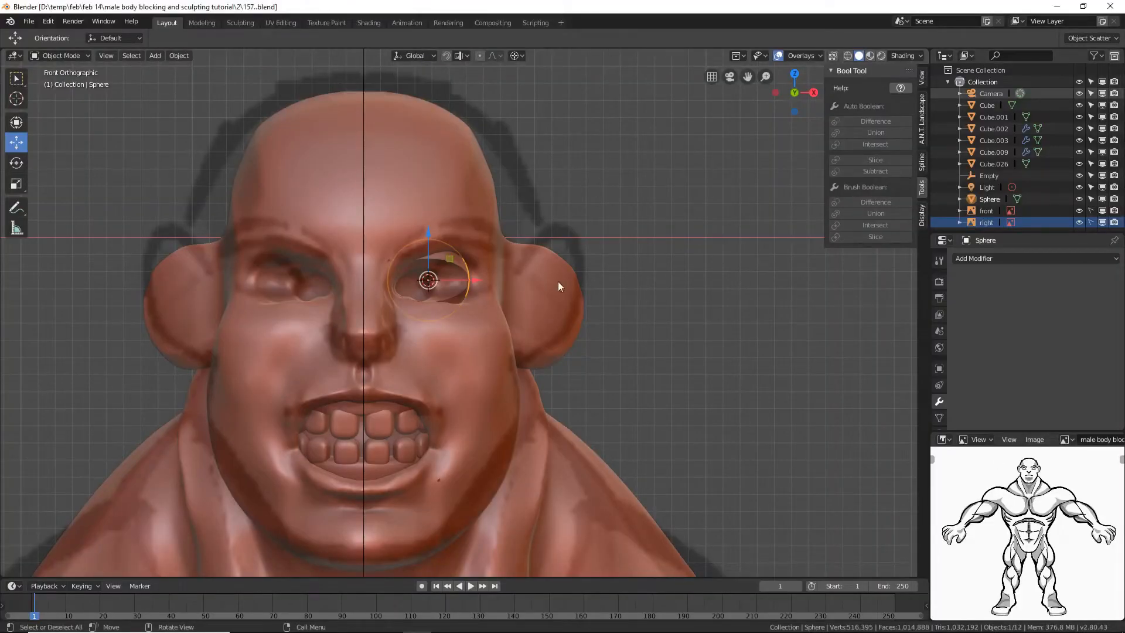
# - Give the split eyelid sphere a Solidify modifier with a thickness of 0.28 m, saving the file as 158.blend
pyautogui.moveTo(586, 306); pyautogui.dragTo(627, 320, button='middle')
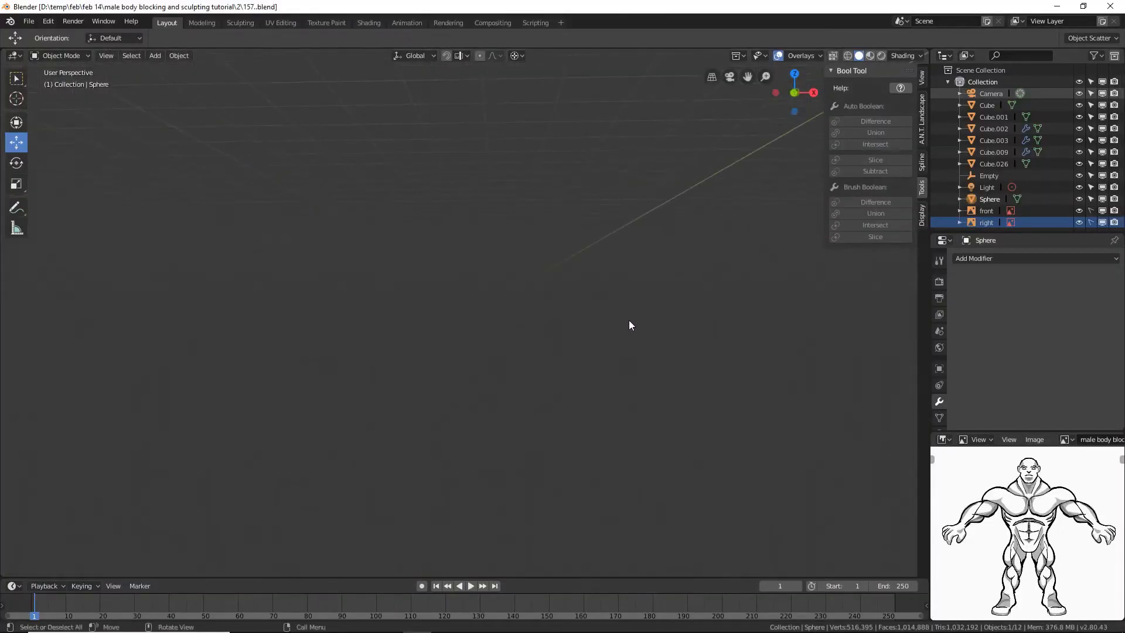
pyautogui.scroll(-10, 628, 320)
pyautogui.scroll(10, 628, 320)
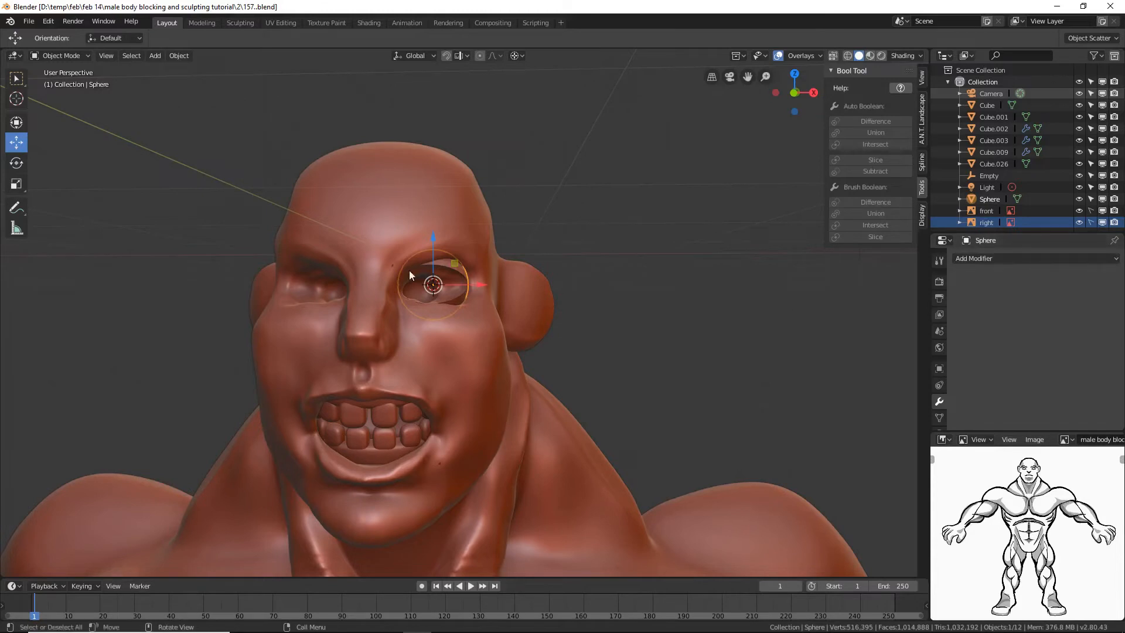
pyautogui.click(1044, 258)
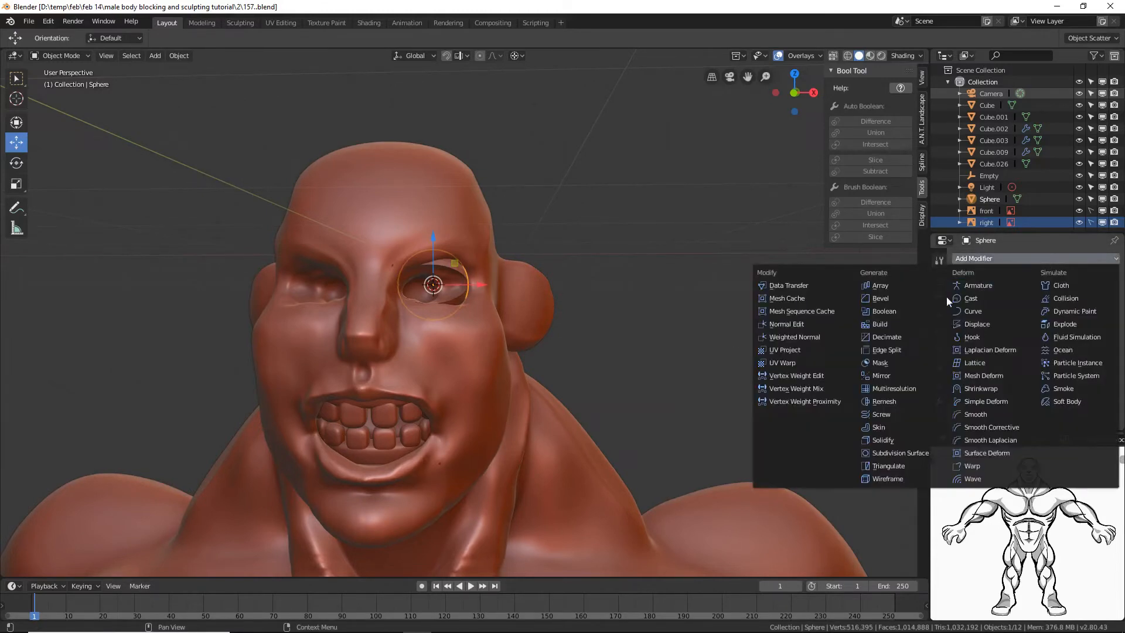
pyautogui.click(908, 439)
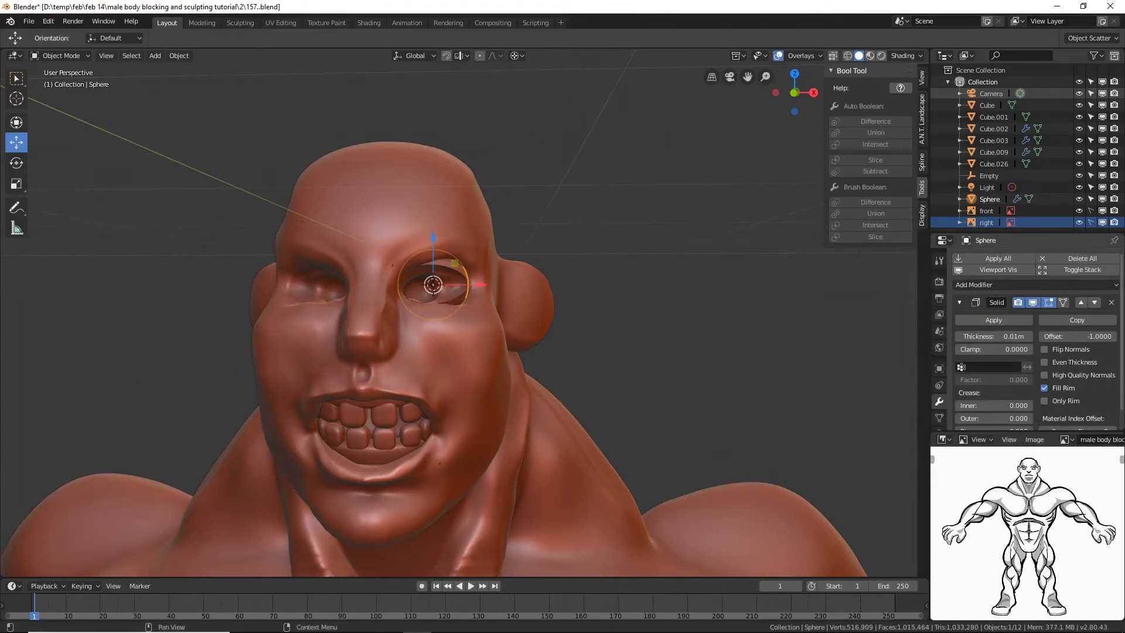
pyautogui.hotkey('ctrl', 'alt', 's')
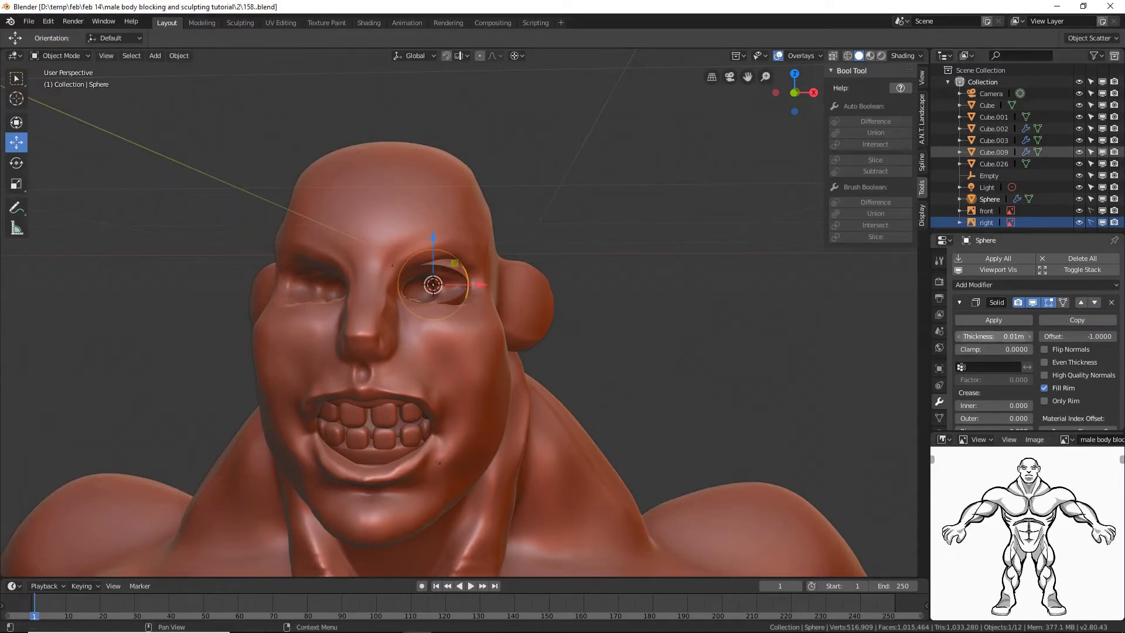
pyautogui.moveTo(994, 336); pyautogui.dragTo(1031, 336)
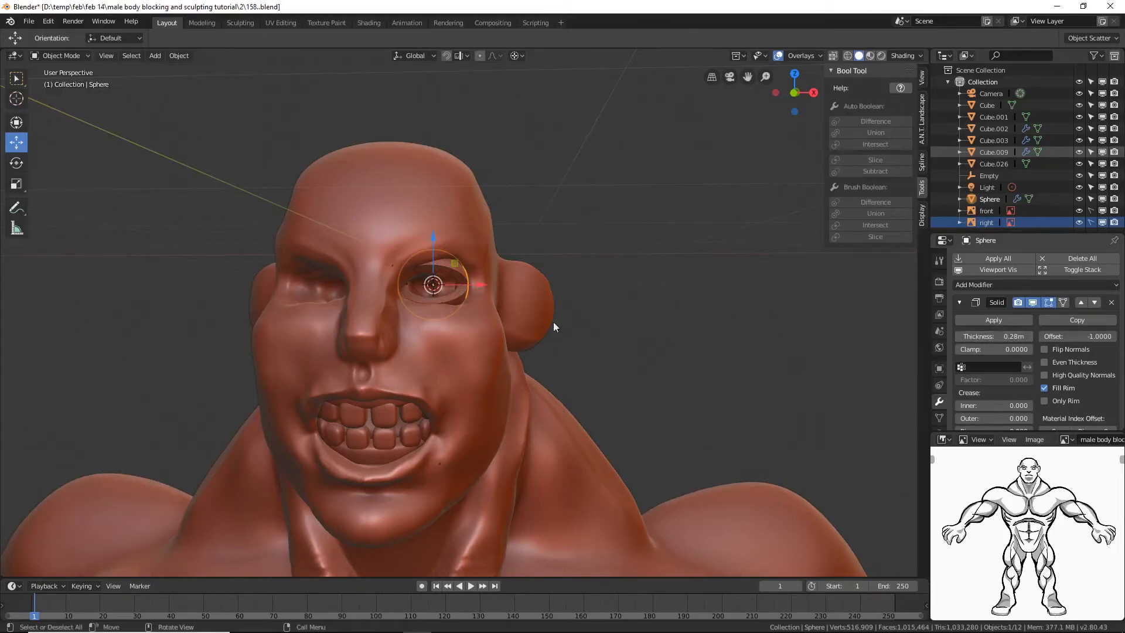
# - Add a UV sphere at the 3D cursor and scale it by about 0.168 and again by 0.941 as an eyeball inside the eyelids
pyautogui.moveTo(553, 321); pyautogui.dragTo(580, 320, button='middle')
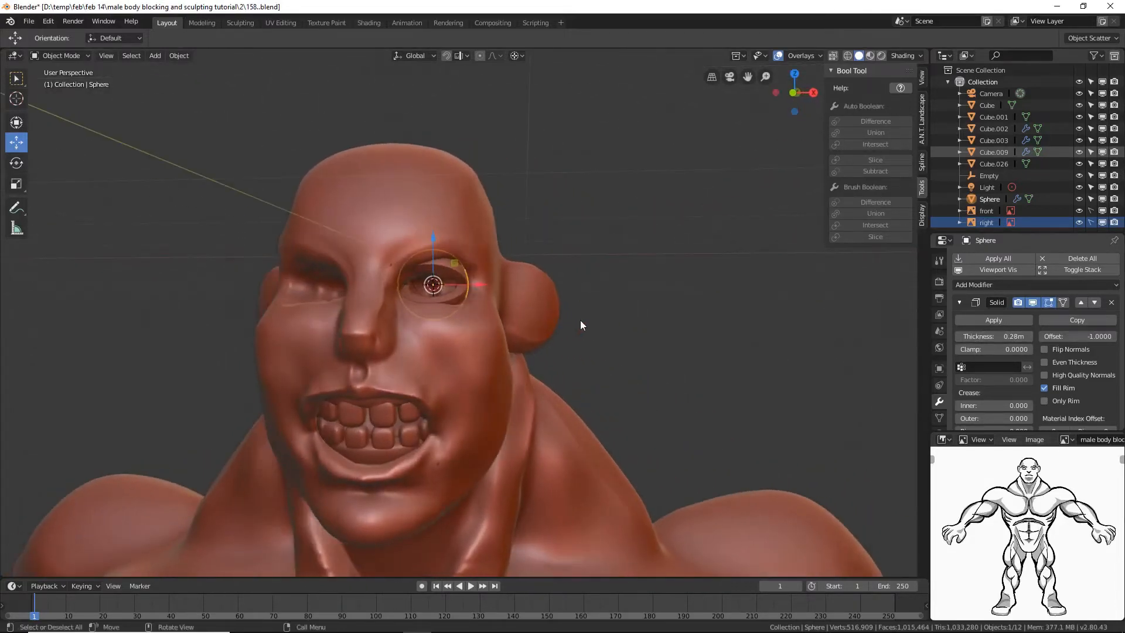
pyautogui.scroll(2, 586, 321)
pyautogui.scroll(1, 585, 318)
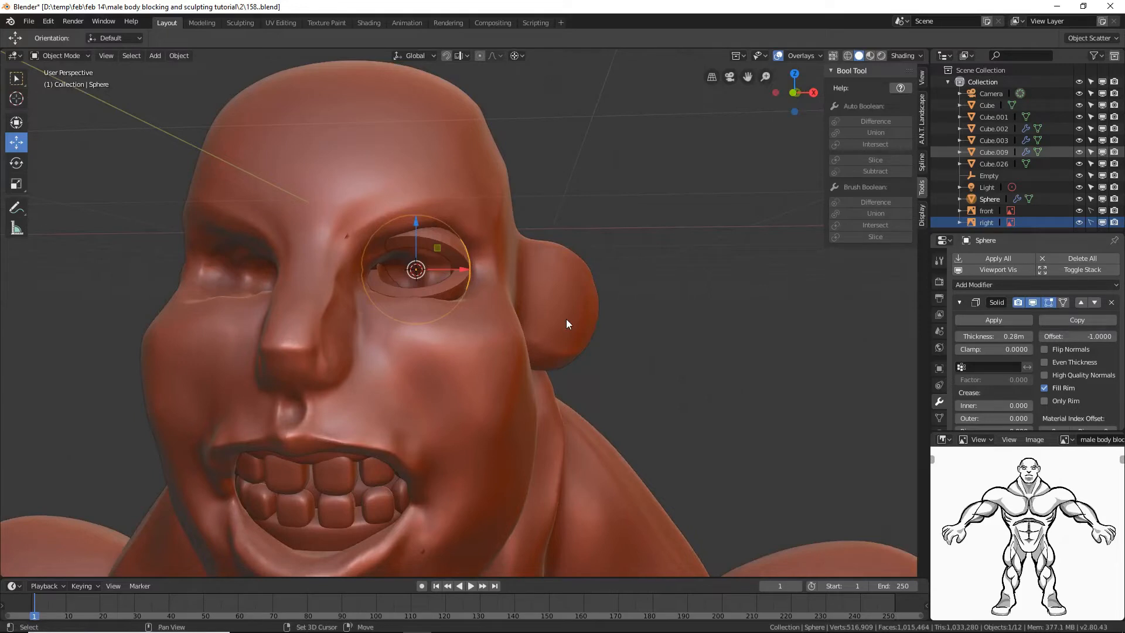
pyautogui.hotkey('shift', 'a')
pyautogui.moveTo(566, 320)
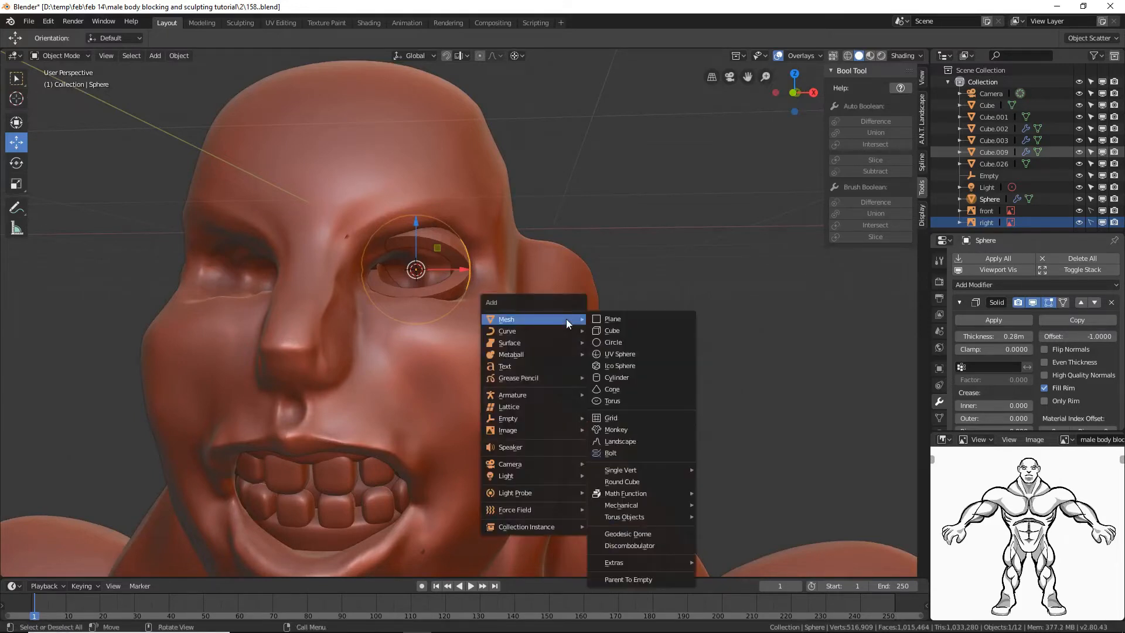
pyautogui.click(656, 353)
pyautogui.press('s')
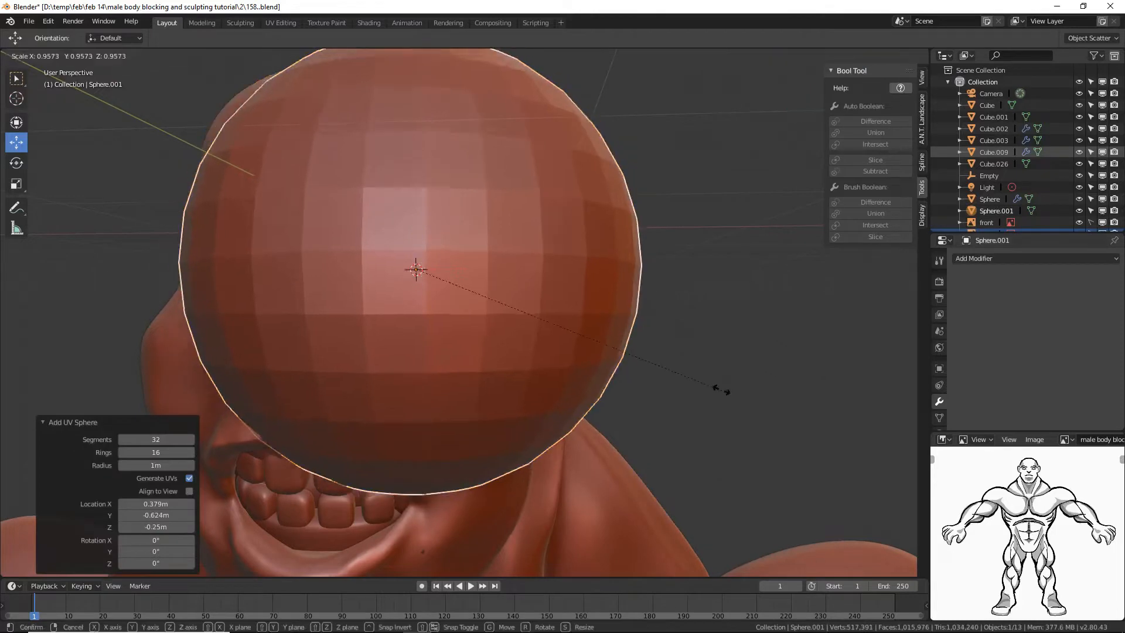
pyautogui.click(466, 300)
pyautogui.moveTo(466, 300); pyautogui.dragTo(526, 318, button='middle')
pyautogui.press('s')
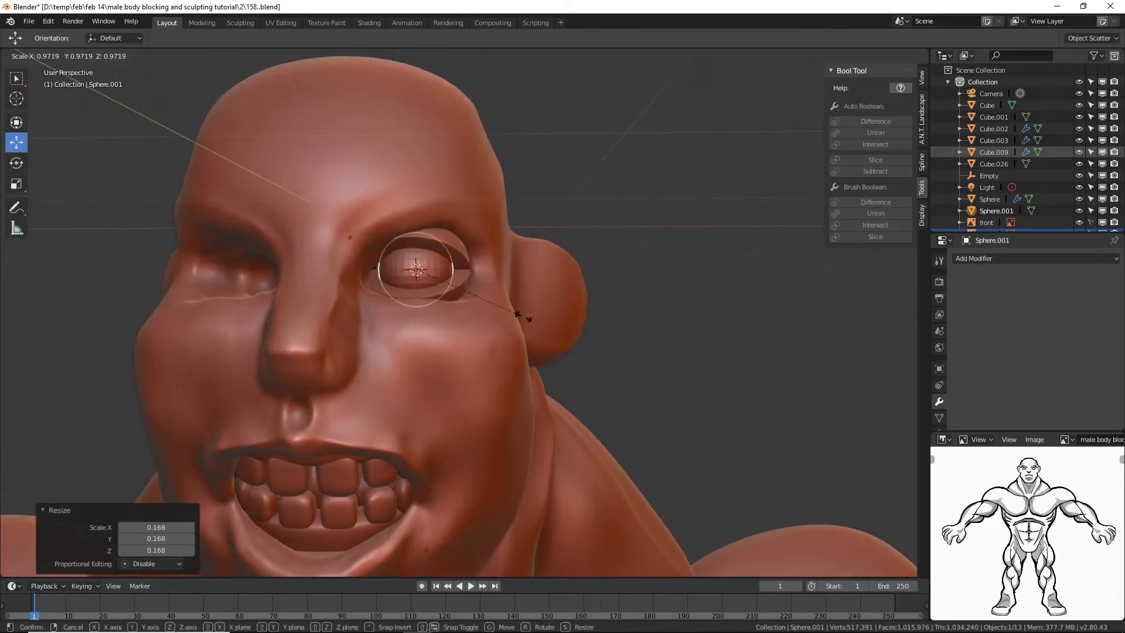
pyautogui.click(520, 319)
# - Apply smooth shading to the eyeball sphere and to the eyelid sphere
pyautogui.rightClick(640, 288)
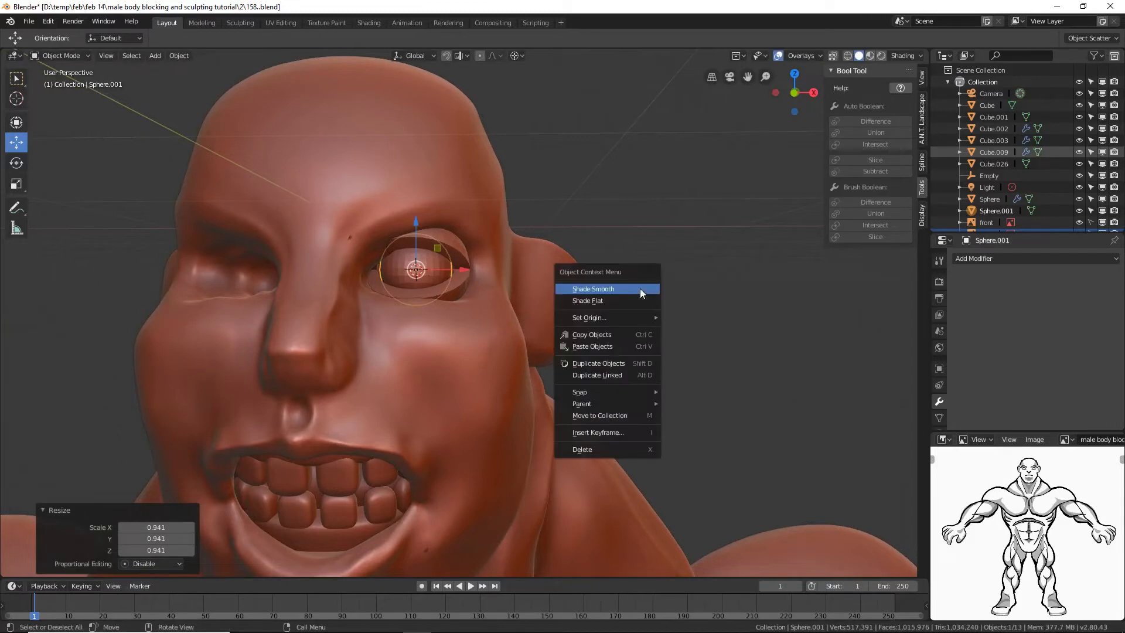
pyautogui.click(640, 288)
pyautogui.moveTo(616, 294)
pyautogui.mouseDown(button='middle')
pyautogui.moveTo(539, 289)
pyautogui.moveTo(612, 304)
pyautogui.mouseUp(button='middle')
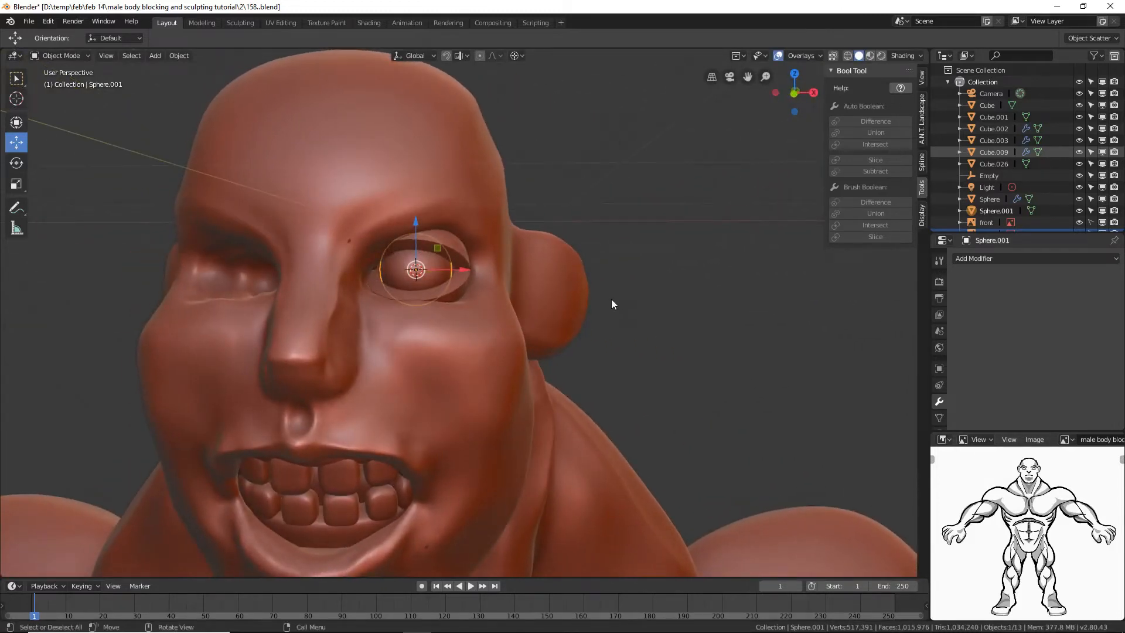
pyautogui.click(466, 245)
pyautogui.rightClick(694, 217)
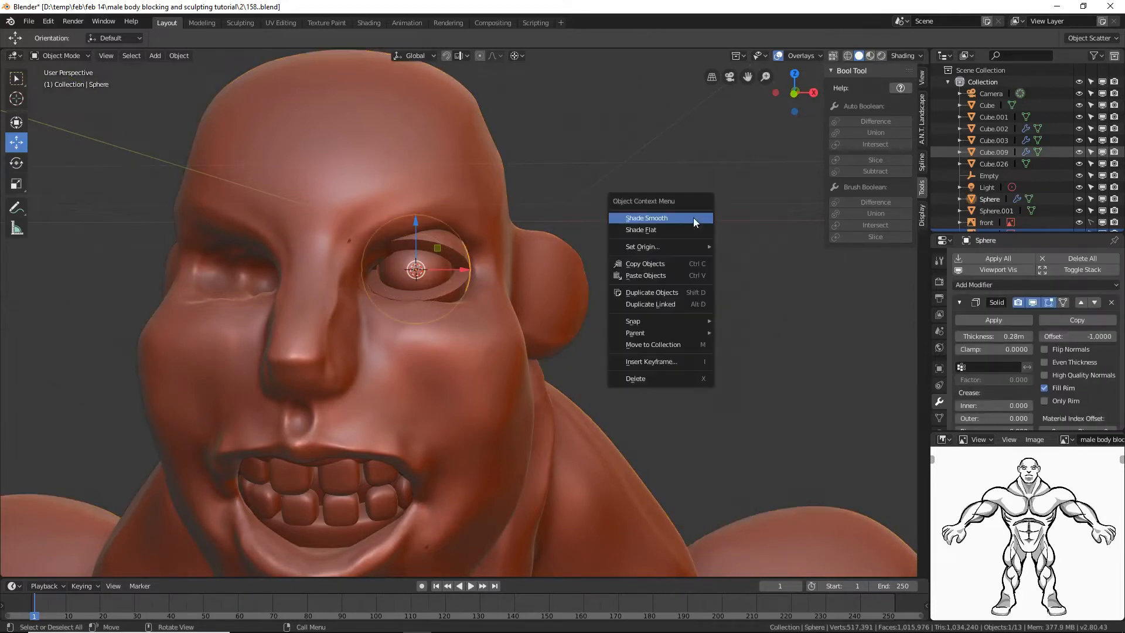
pyautogui.click(694, 217)
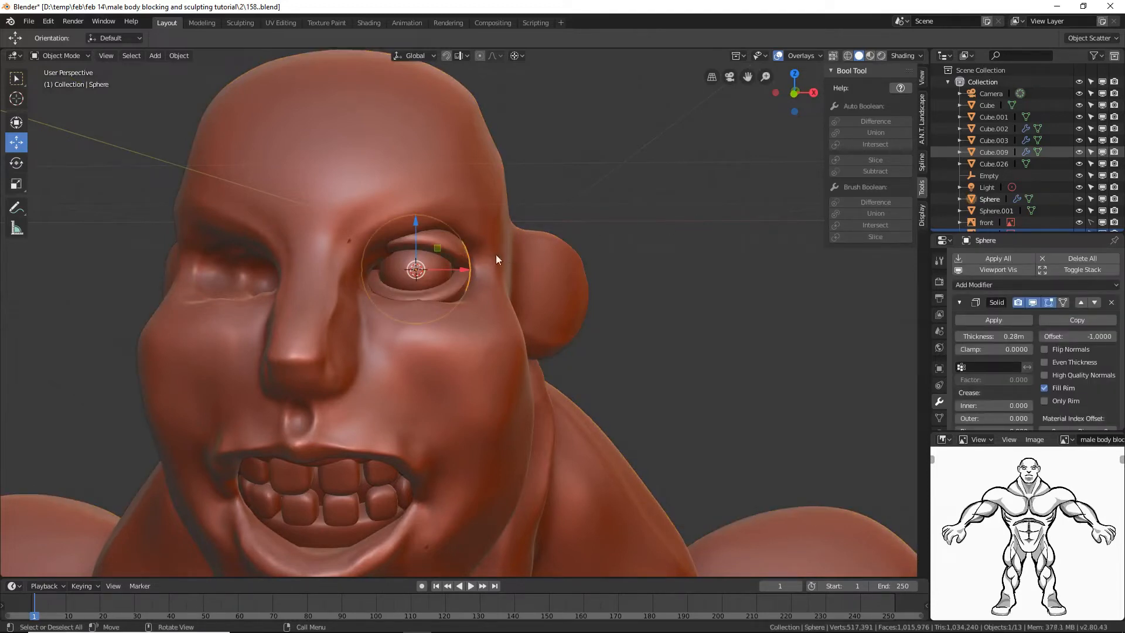
# - Add a Mirror modifier on the X axis to the eyelid sphere with Empty as the mirror object
pyautogui.moveTo(580, 279)
pyautogui.mouseDown(button='middle')
pyautogui.moveTo(530, 265)
pyautogui.moveTo(568, 275)
pyautogui.mouseUp(button='middle')
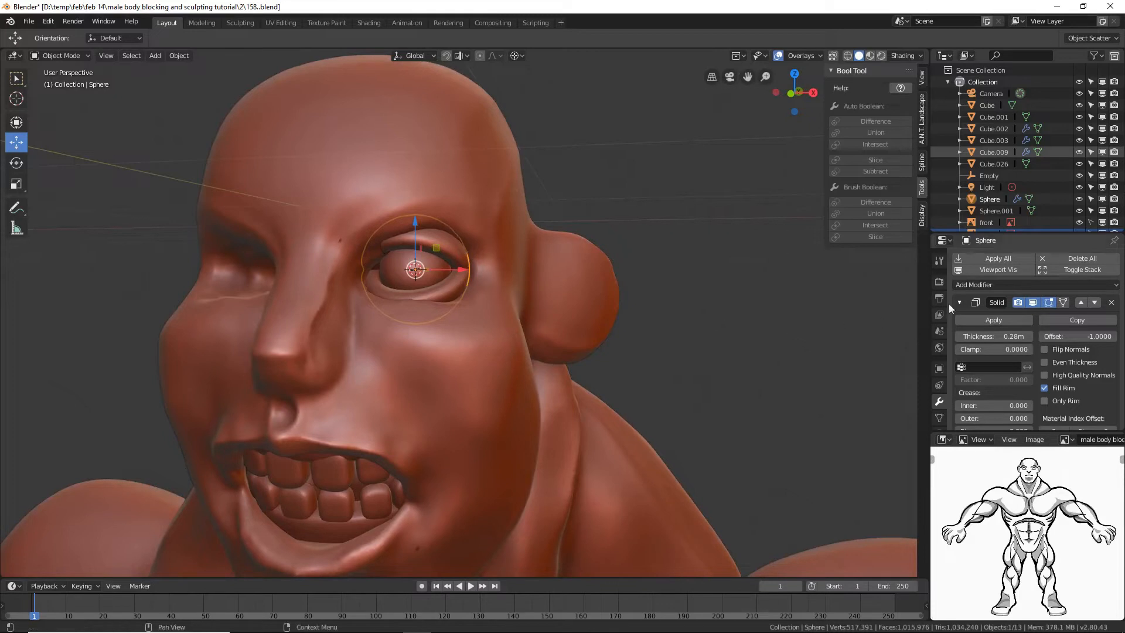
pyautogui.scroll(-1, 1002, 318)
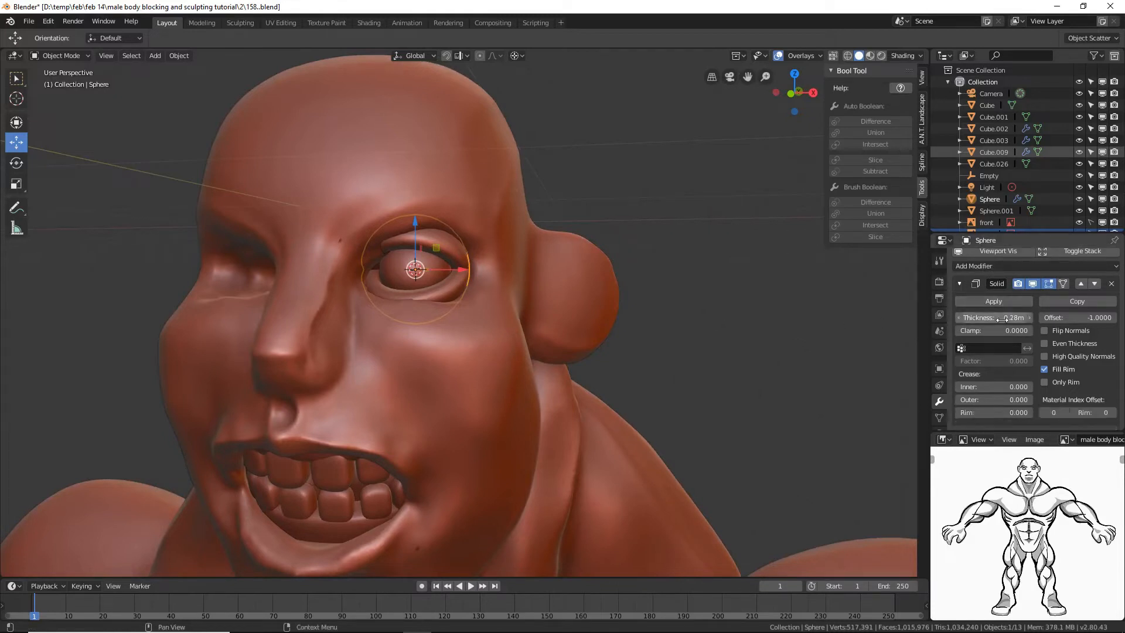
pyautogui.scroll(1, 1001, 318)
pyautogui.click(1025, 284)
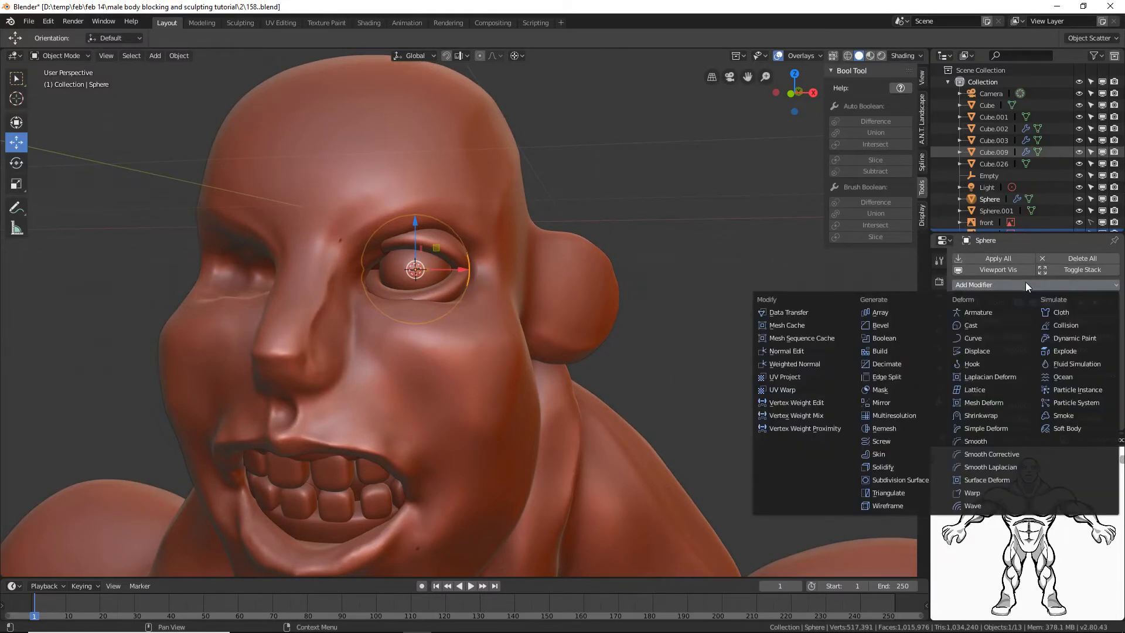
pyautogui.click(883, 467)
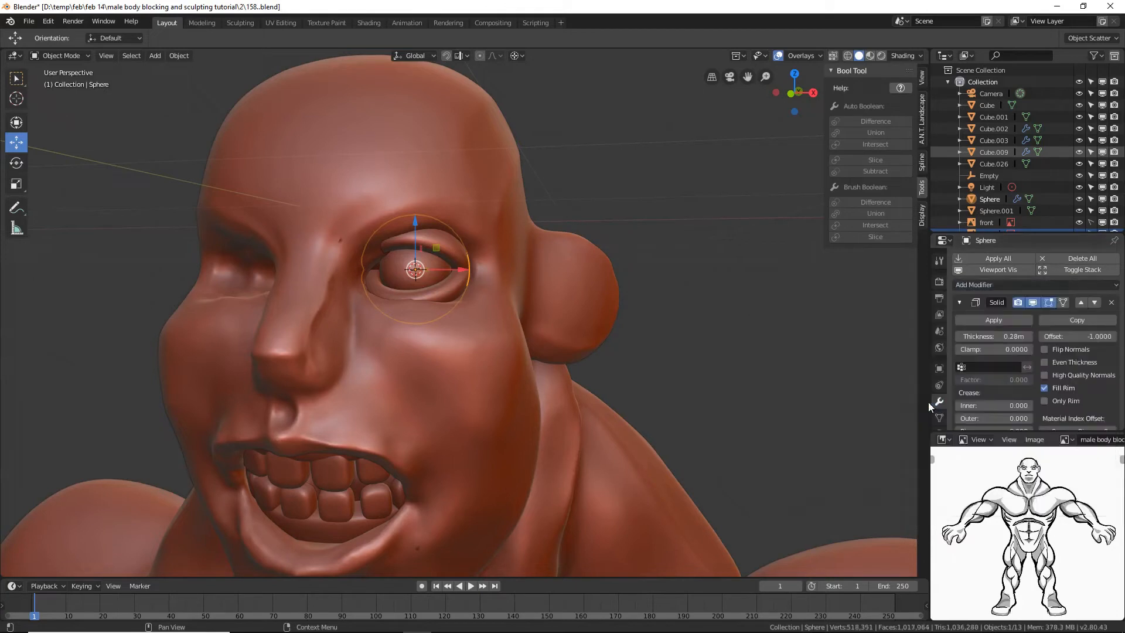
pyautogui.scroll(-6, 982, 398)
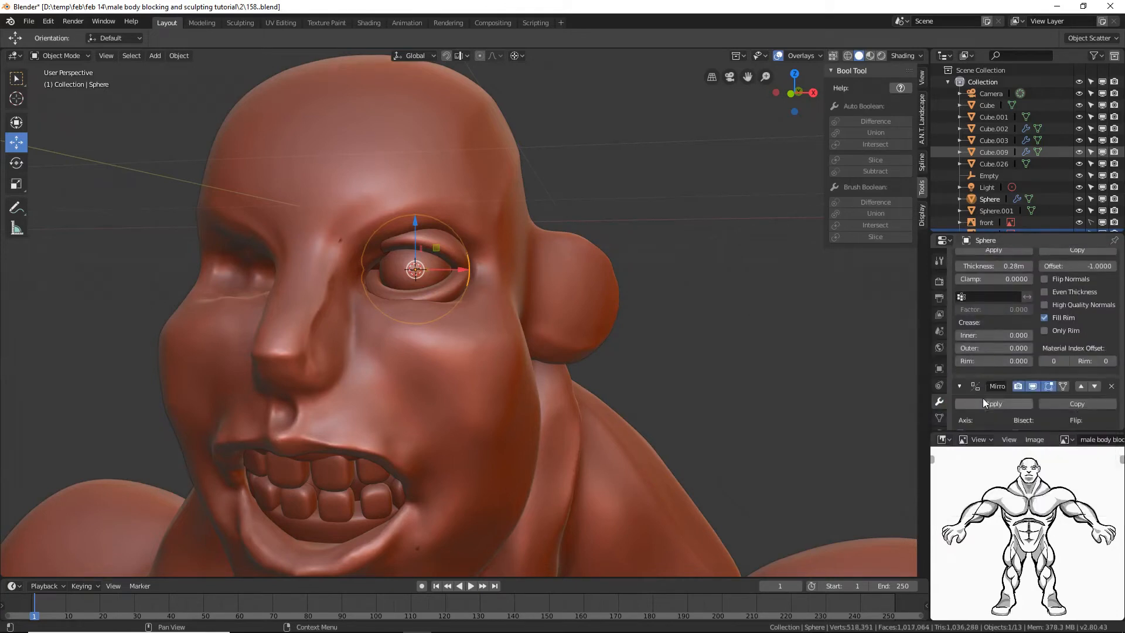
pyautogui.scroll(-2, 1011, 381)
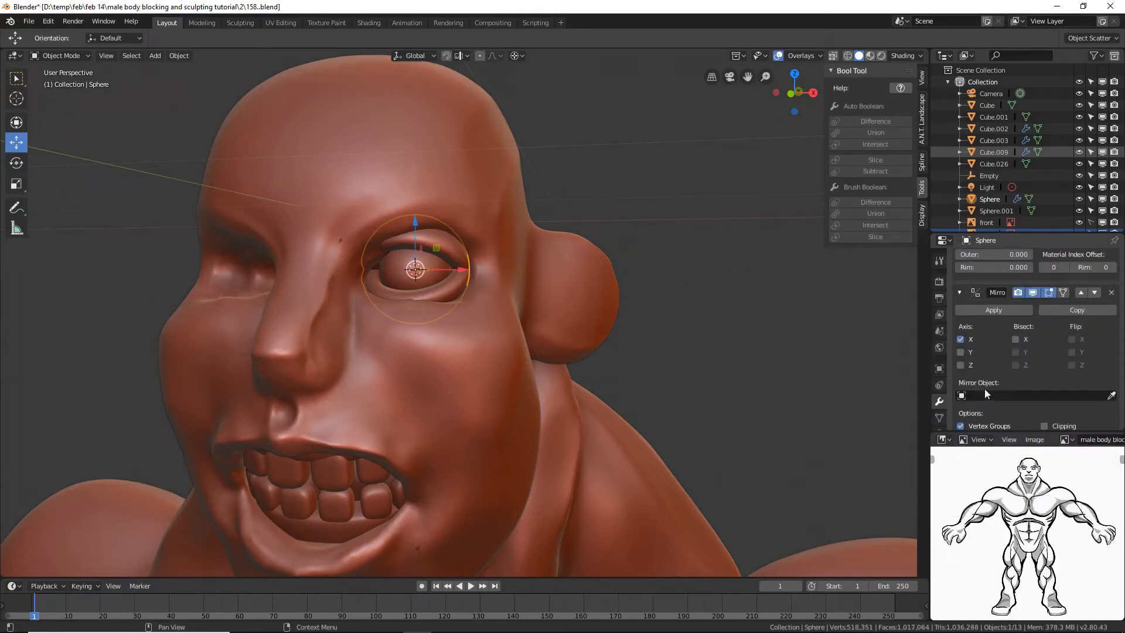
pyautogui.click(961, 394)
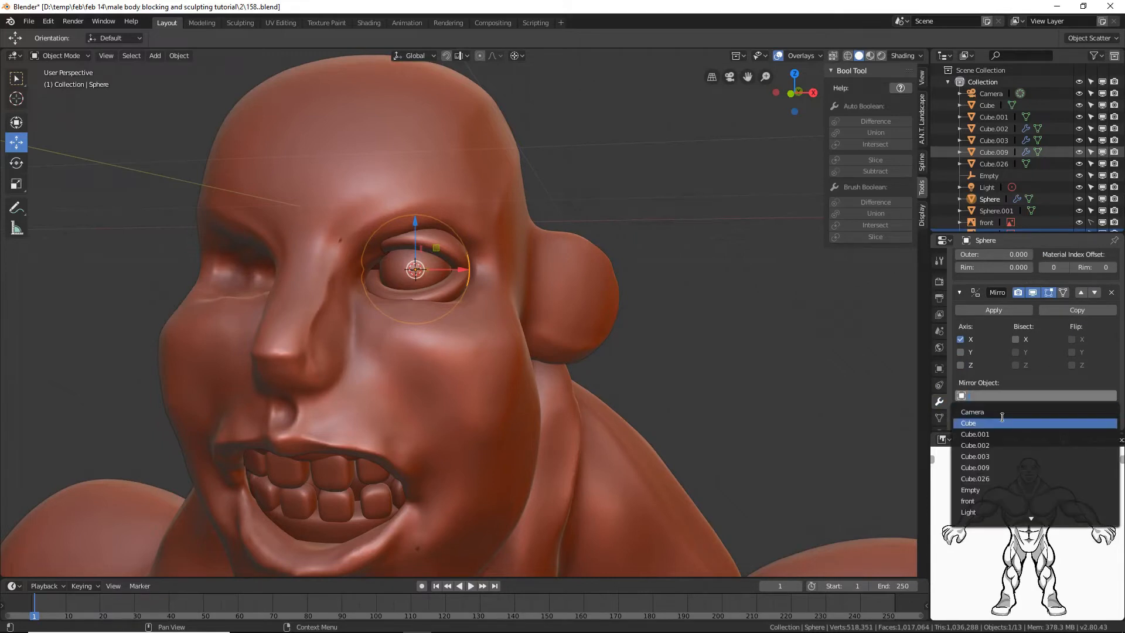
pyautogui.write('em')
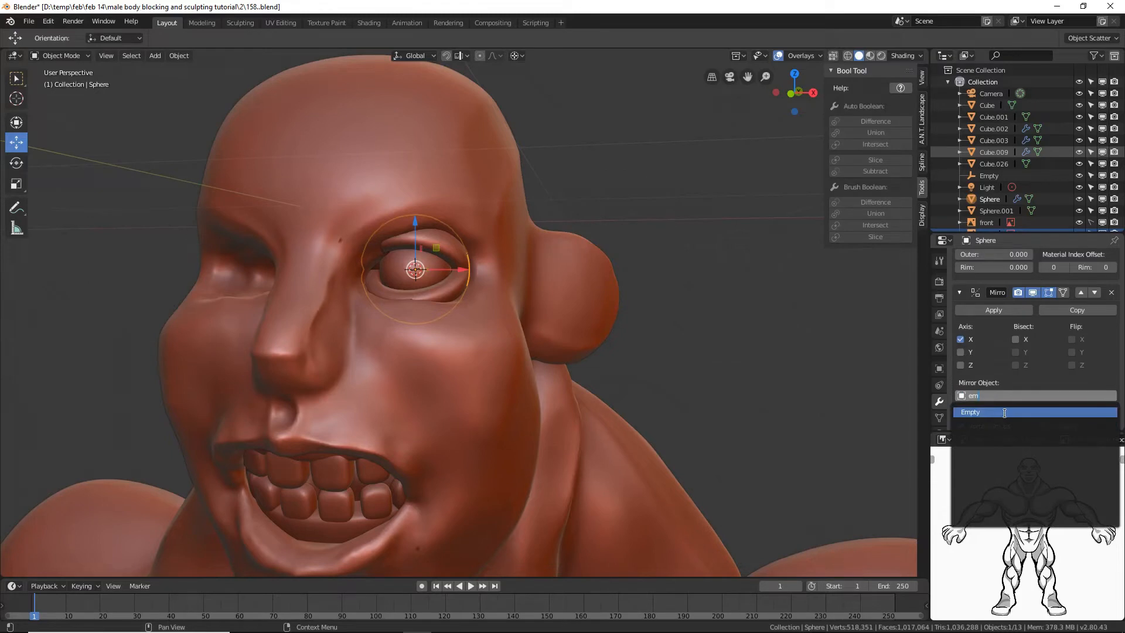
pyautogui.click(1004, 413)
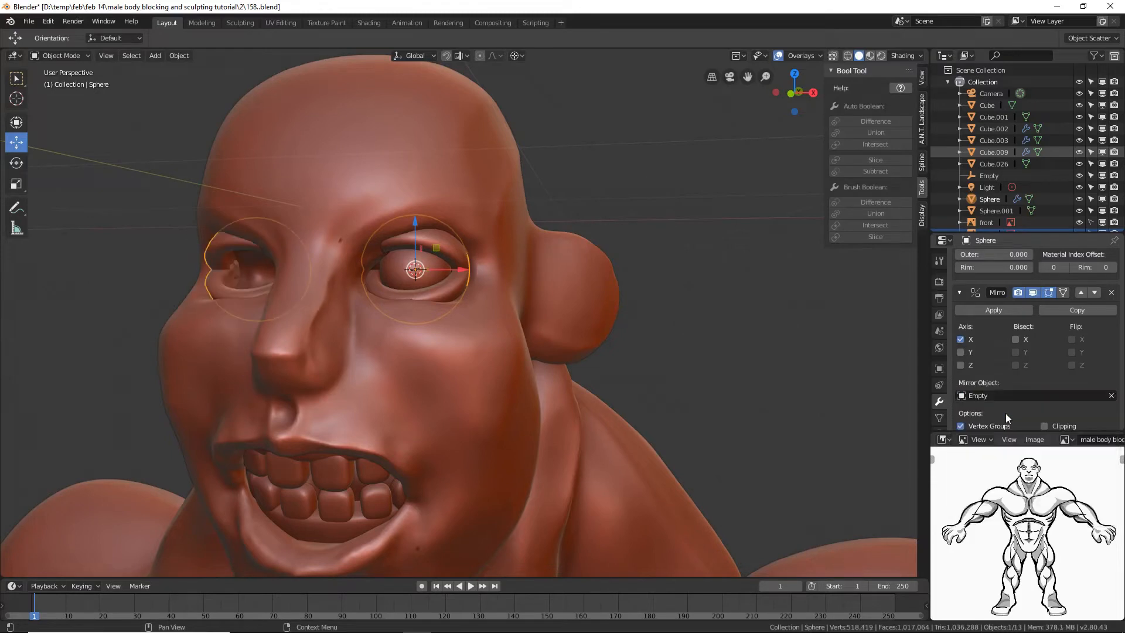
pyautogui.click(386, 267)
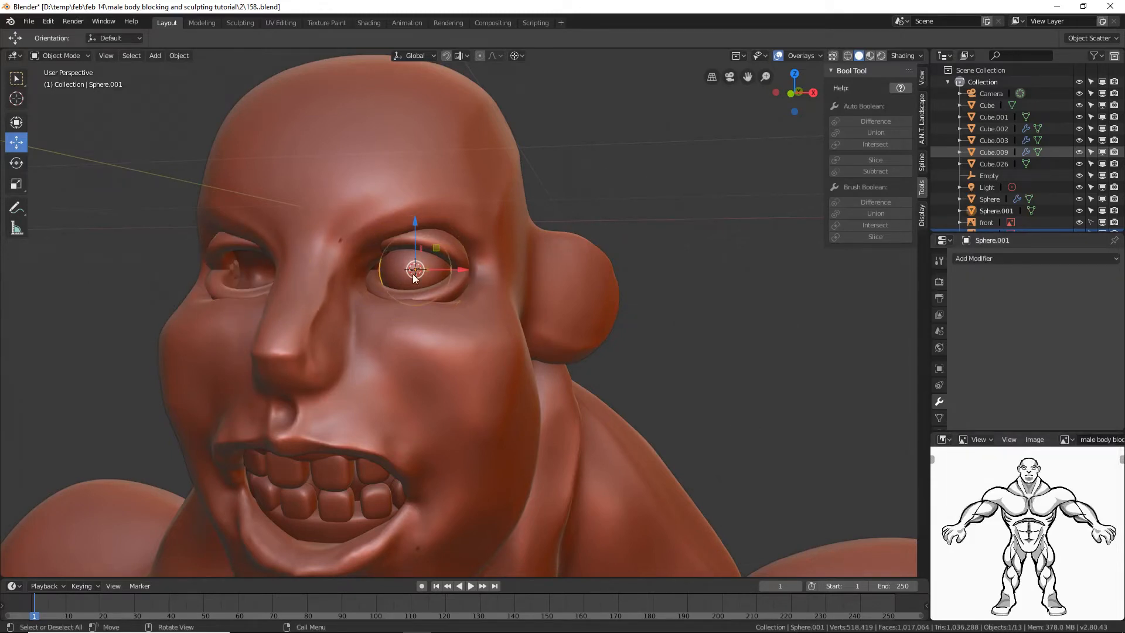
pyautogui.click(455, 247)
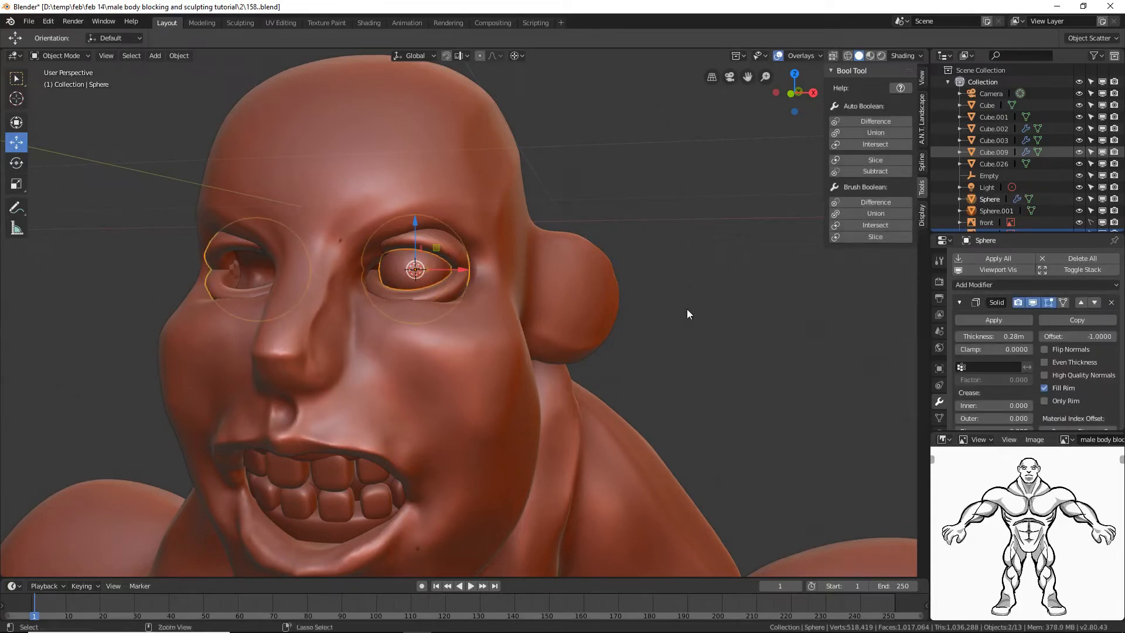
pyautogui.hotkey('ctrl', 'l')
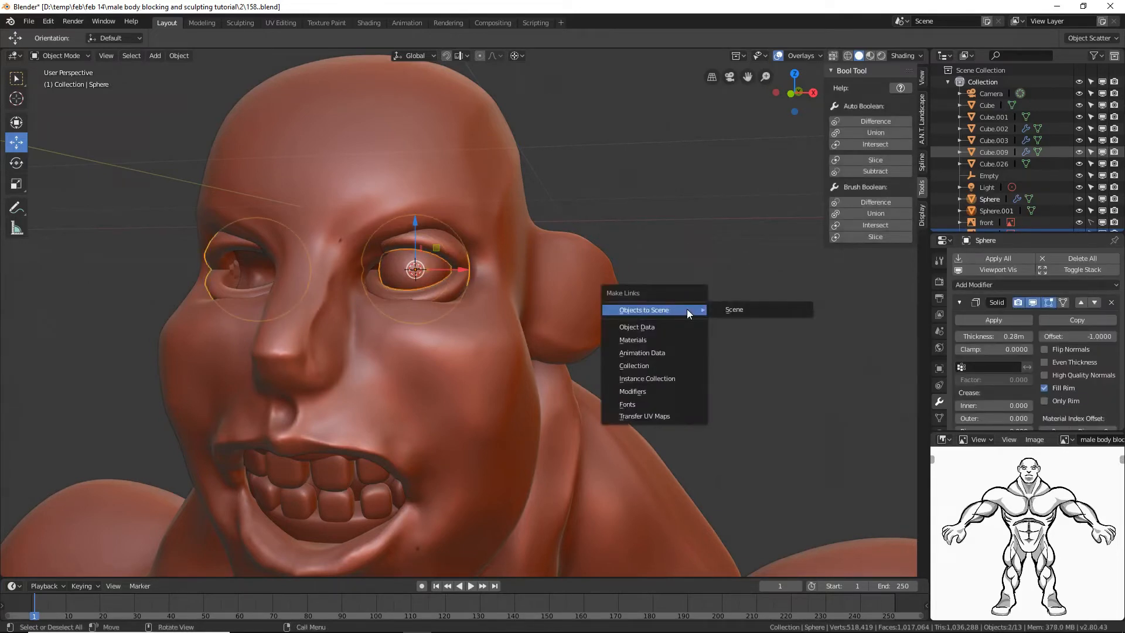
pyautogui.click(676, 364)
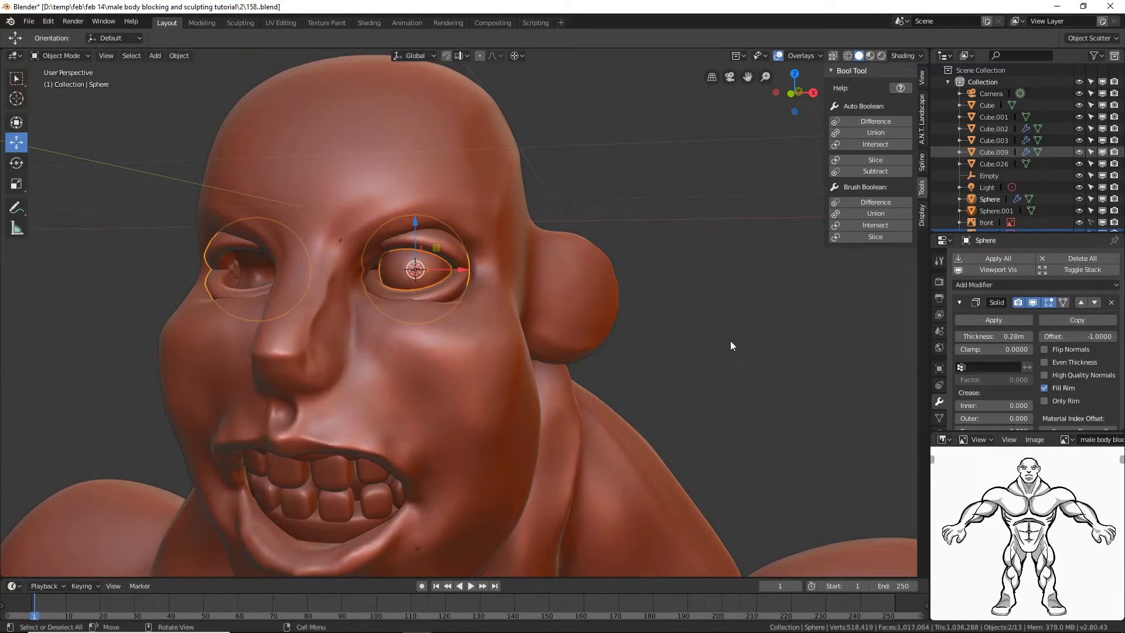
# - Add a Mirror modifier on the X axis to the eyeball sphere with Empty as mirror object, and save the file as 160.blend
pyautogui.click(394, 264)
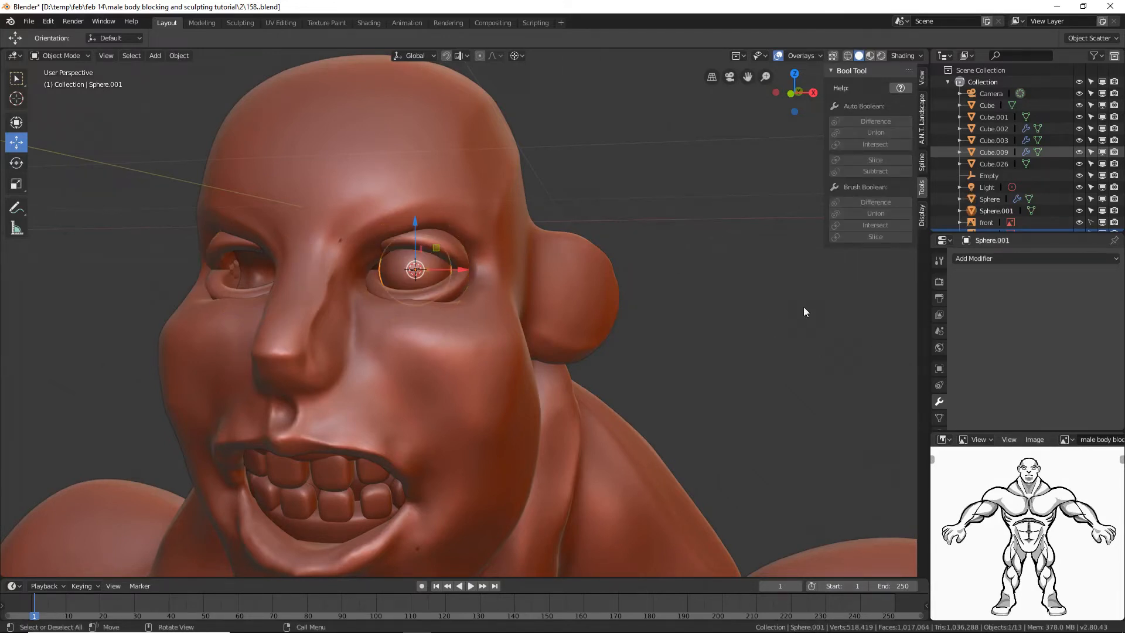
pyautogui.click(1029, 258)
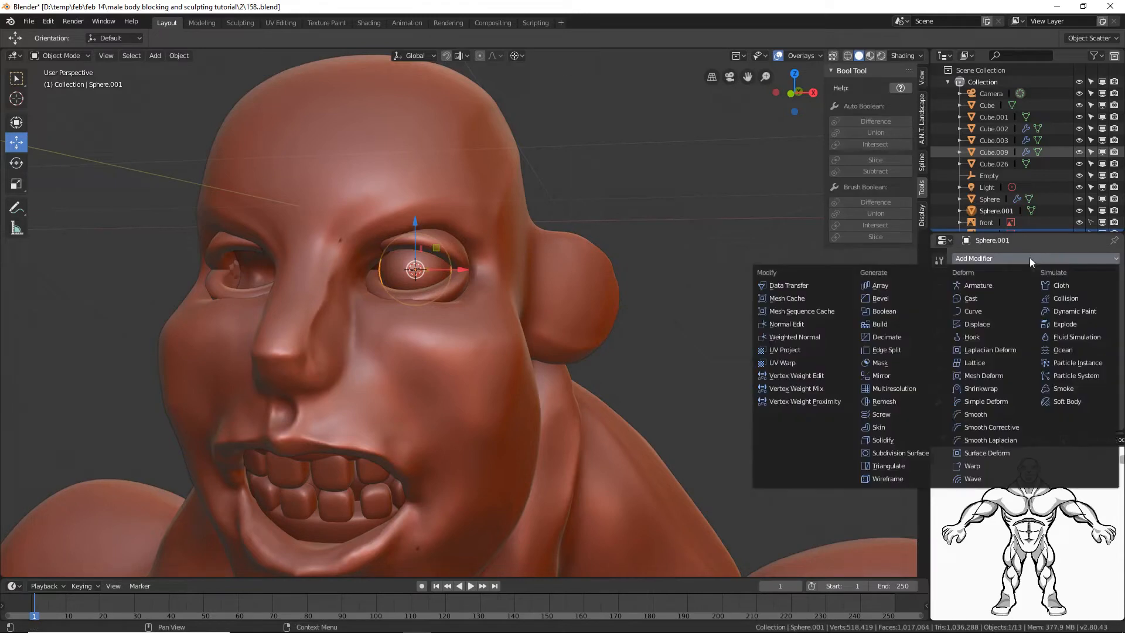
pyautogui.click(926, 375)
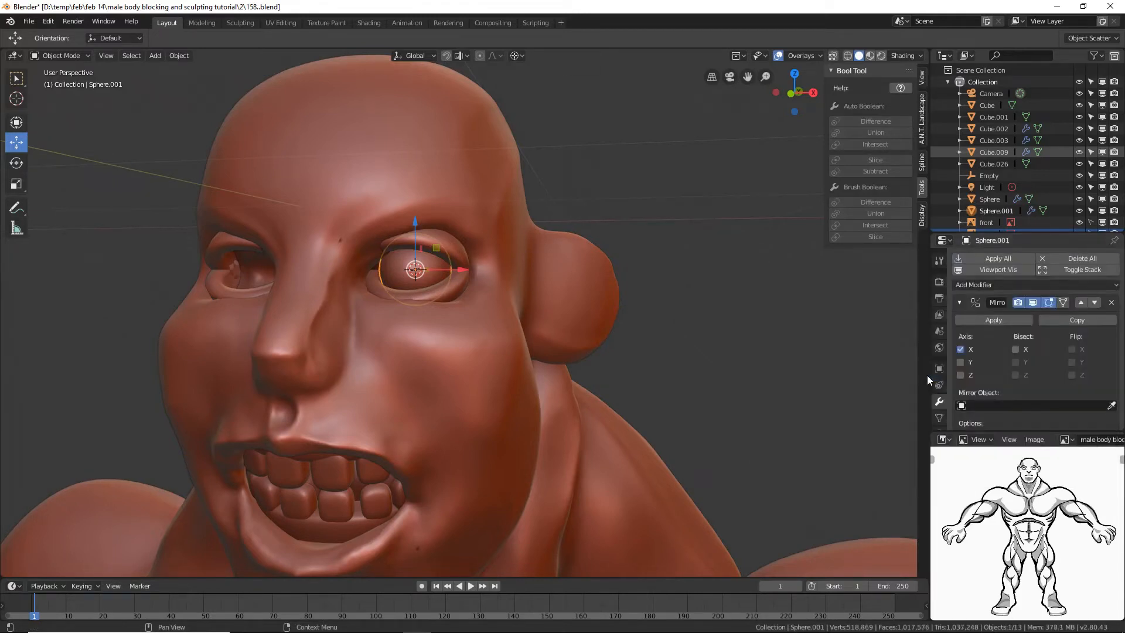
pyautogui.click(989, 405)
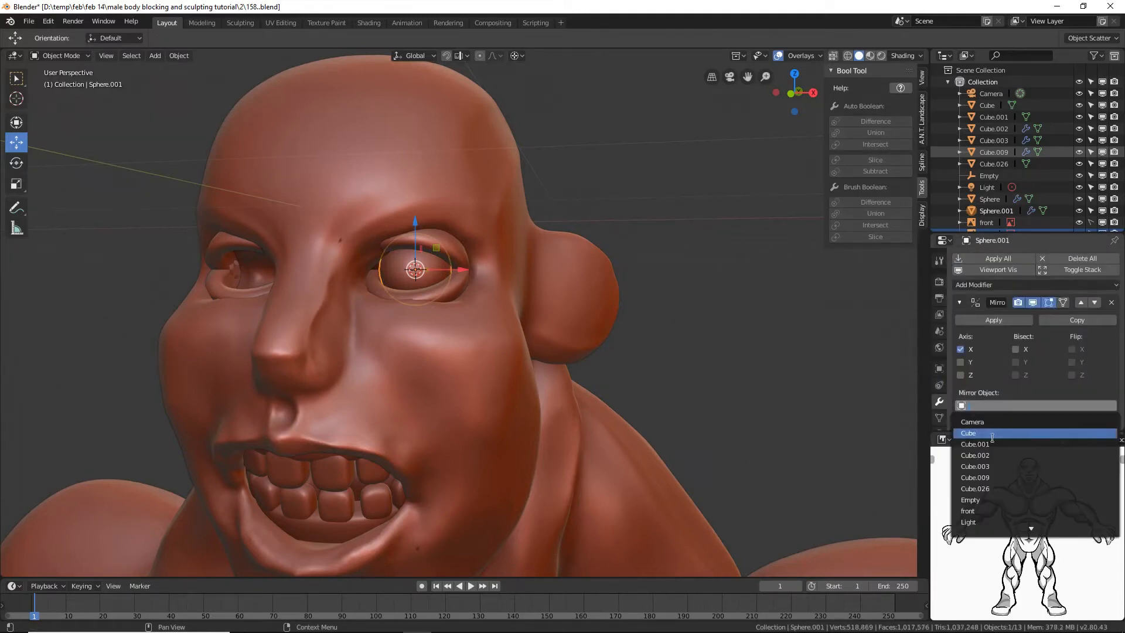
pyautogui.write('em')
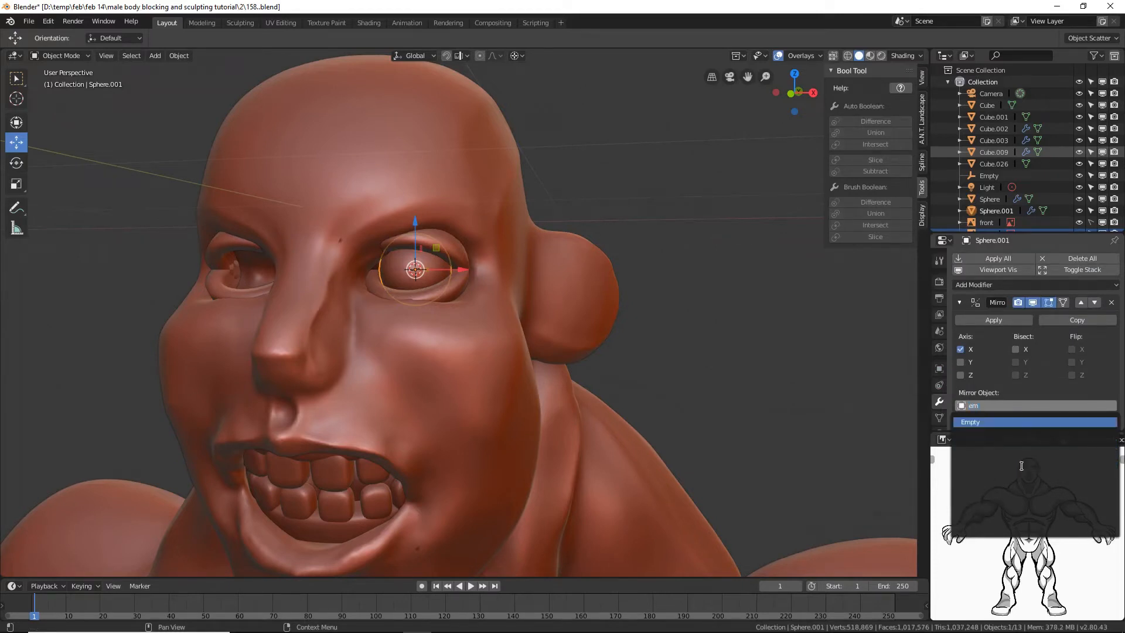
pyautogui.click(1015, 422)
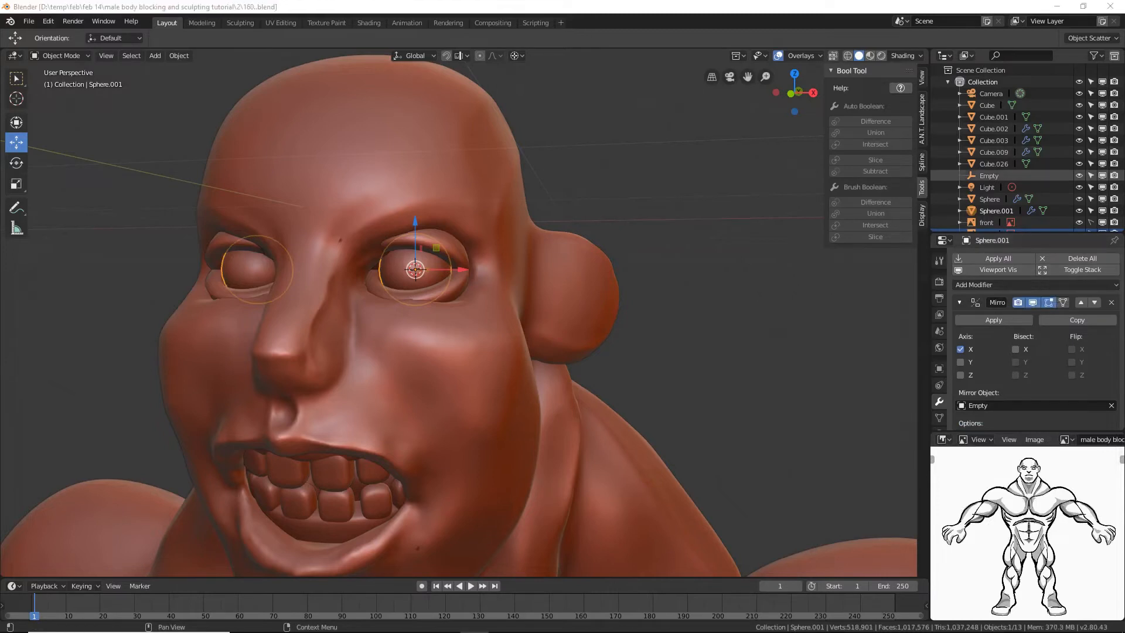
pyautogui.click(649, 13)
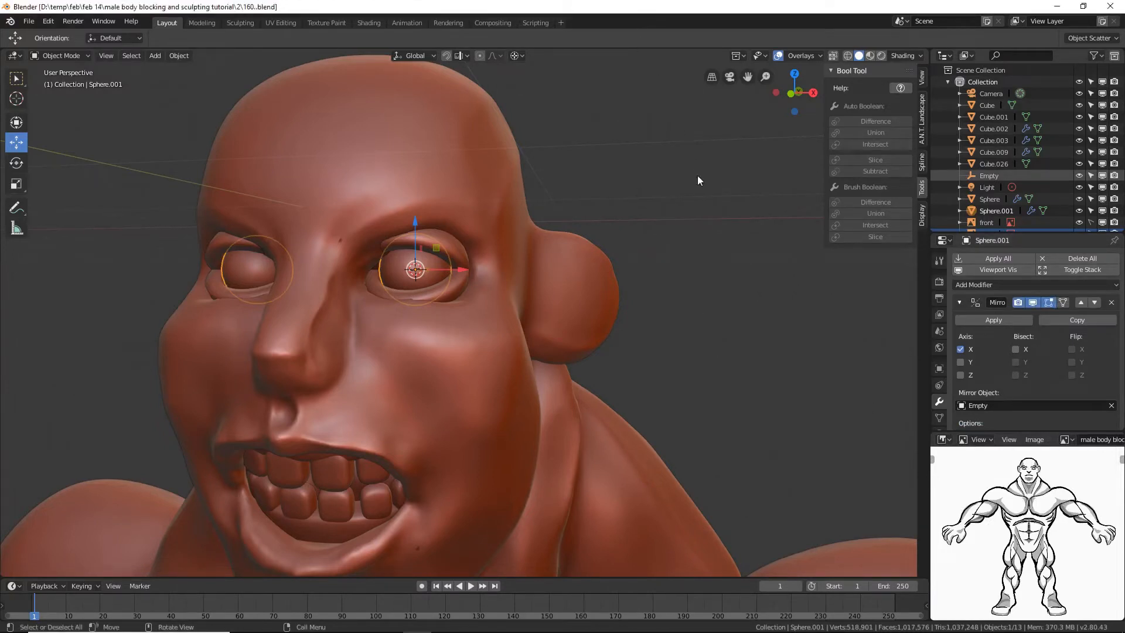
# - Delete the large faceted Cube object standing behind the body
pyautogui.scroll(-10, 691, 222)
pyautogui.moveTo(642, 298); pyautogui.dragTo(554, 294, button='middle')
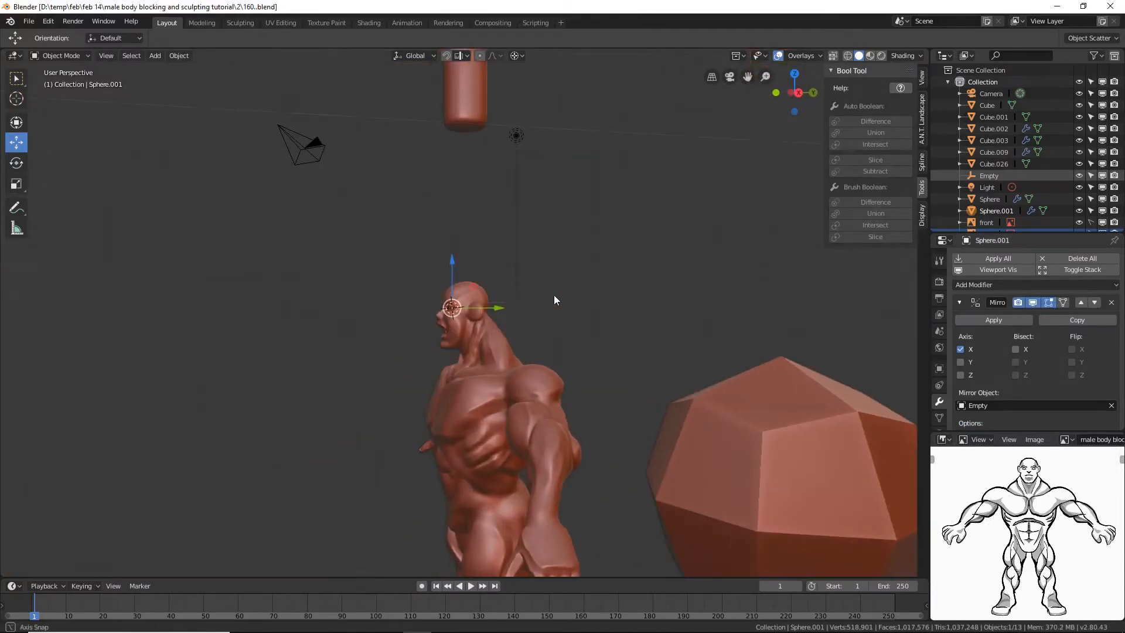
pyautogui.click(746, 423)
pyautogui.press('x')
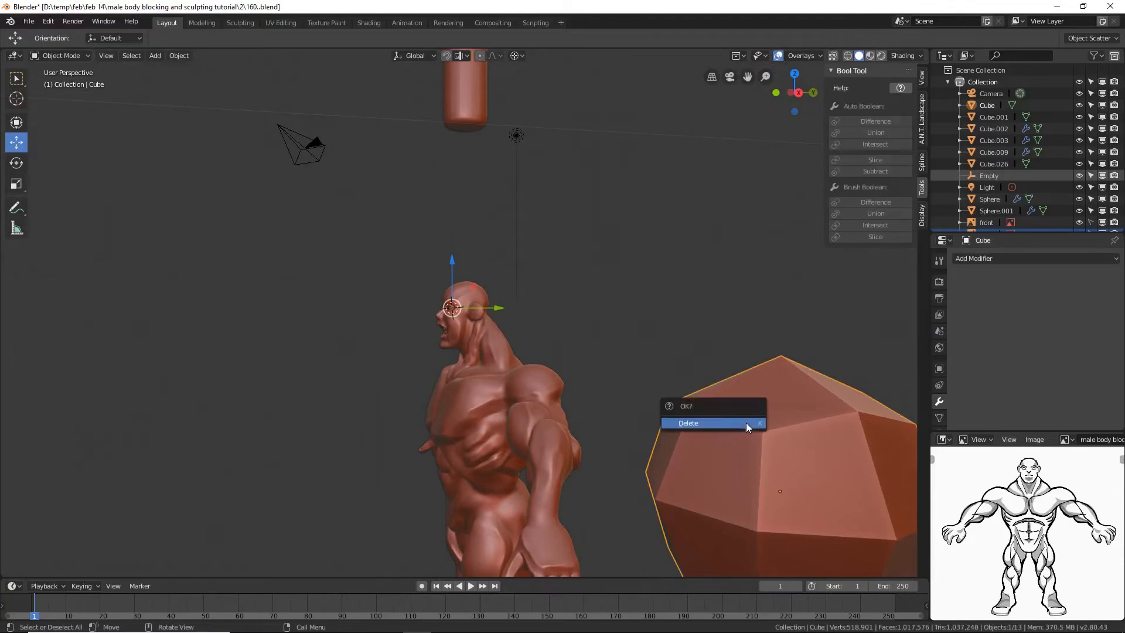
pyautogui.click(748, 423)
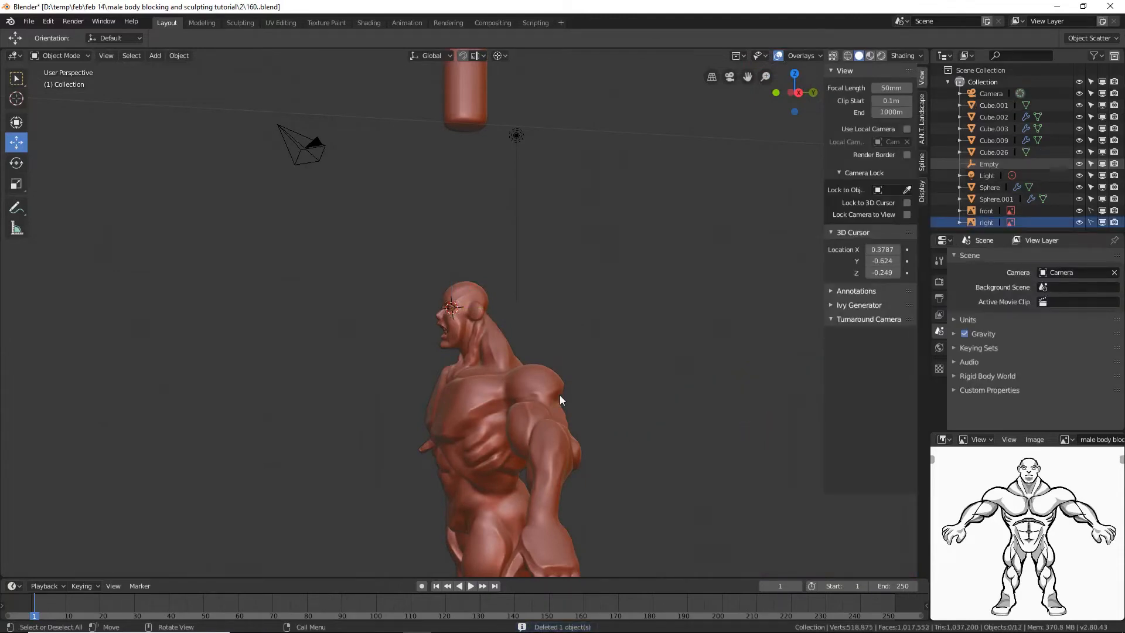
# - Clip the viewport to the region around the head and neck and show it in the right orthographic view
pyautogui.scroll(10, 560, 399)
pyautogui.scroll(-10, 560, 400)
pyautogui.hotkey('shift', 'b')
pyautogui.moveTo(383, 234); pyautogui.dragTo(539, 359)
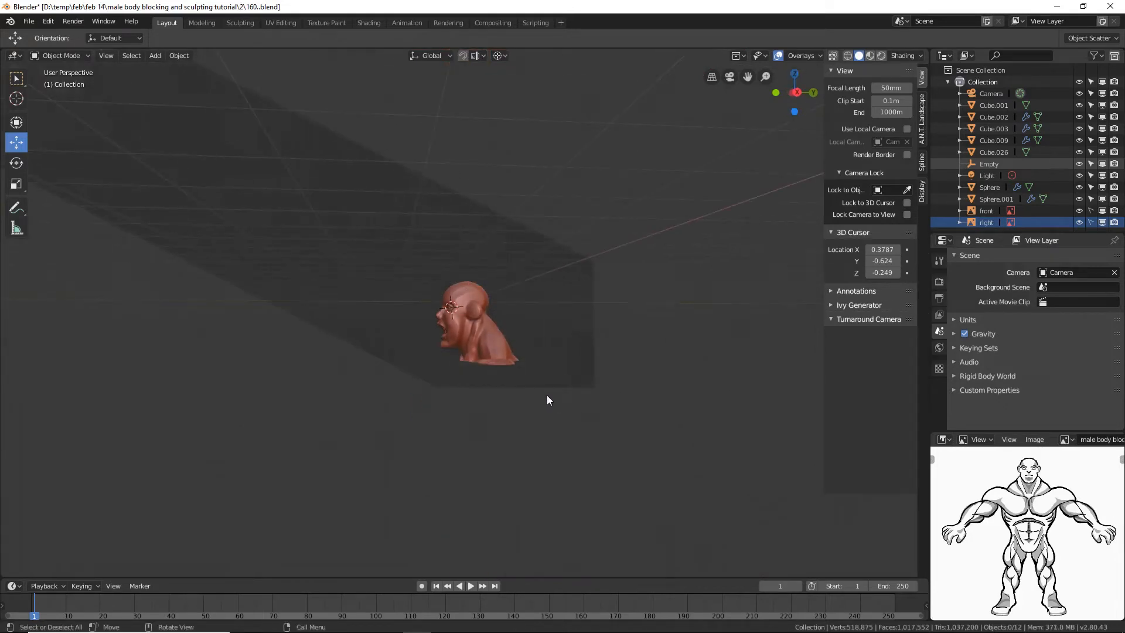
pyautogui.scroll(8, 547, 397)
pyautogui.press('KP_3')
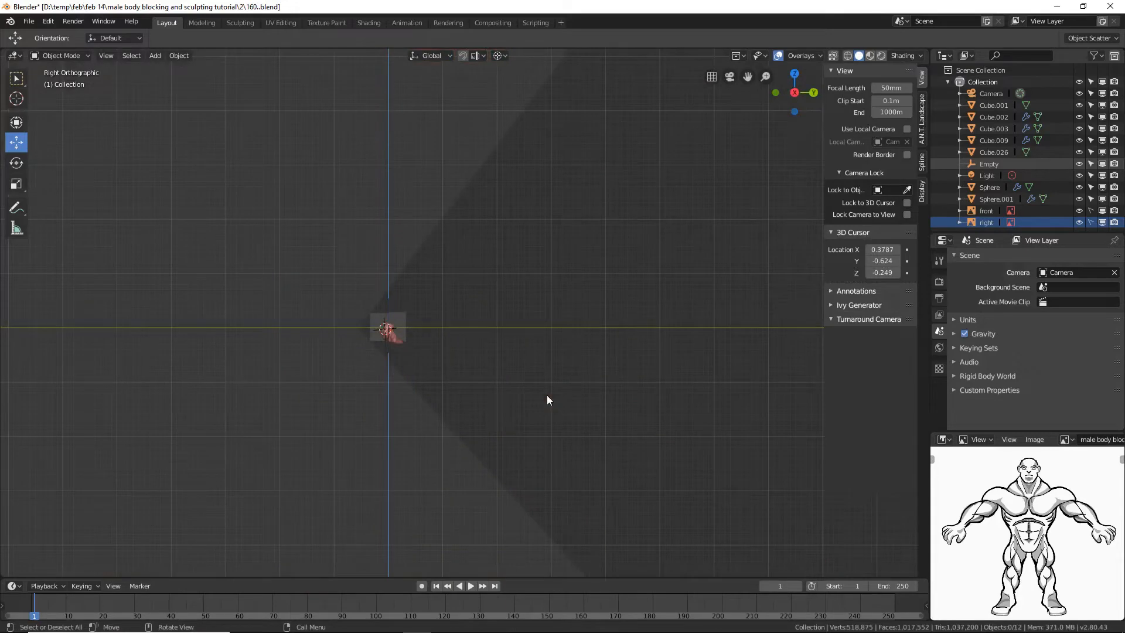
pyautogui.scroll(7, 547, 396)
pyautogui.keyDown('shift'); pyautogui.moveTo(384, 377); pyautogui.dragTo(617, 346, button='middle'); pyautogui.keyUp('shift')
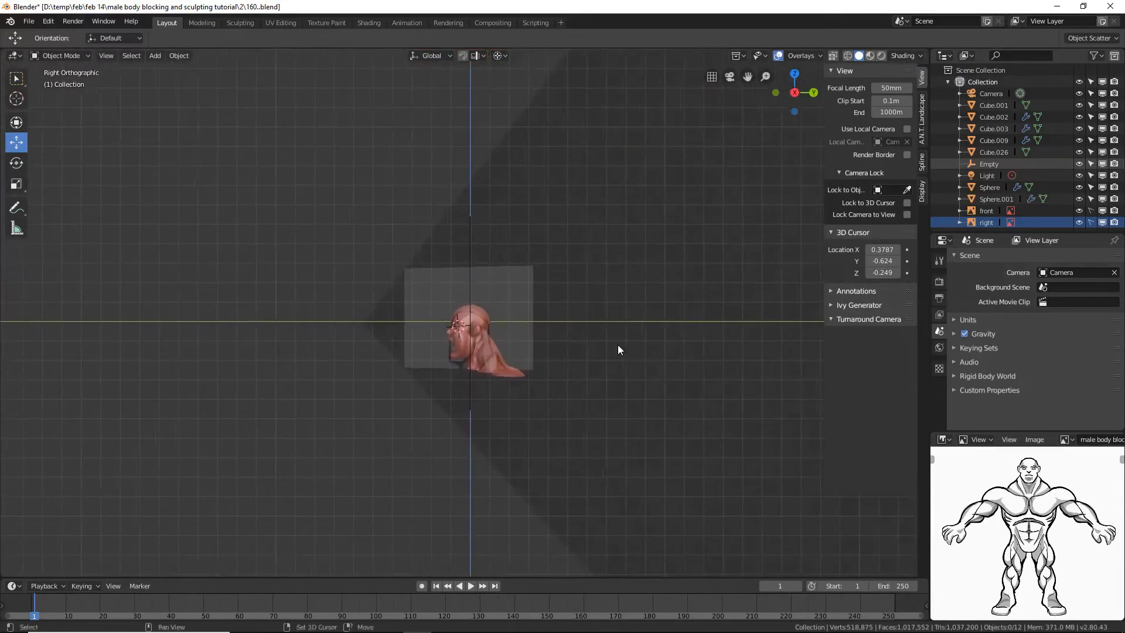
pyautogui.scroll(4, 618, 346)
pyautogui.scroll(4, 617, 345)
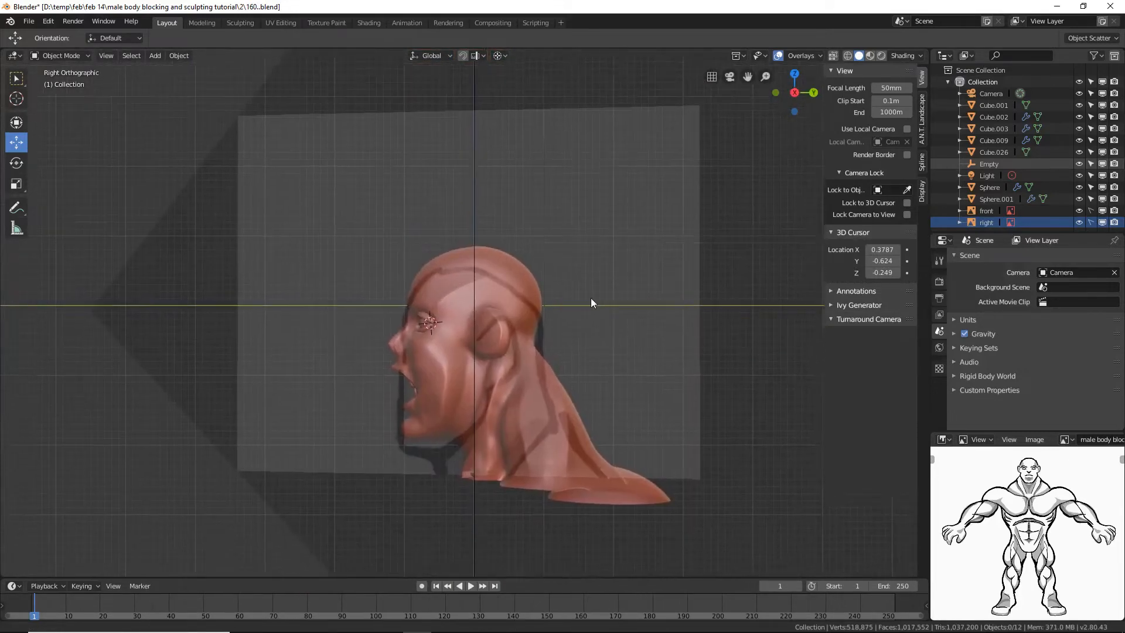
pyautogui.scroll(1, 580, 286)
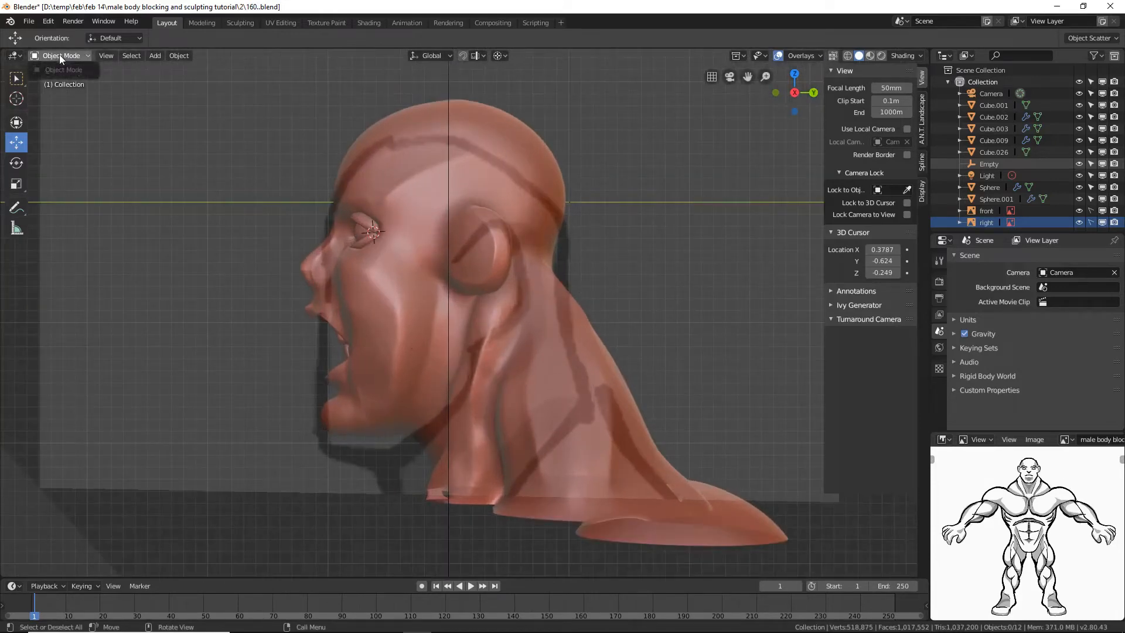
# - Put the head mesh, Cube.026, into Edit Mode with vertex selection
pyautogui.click(396, 228)
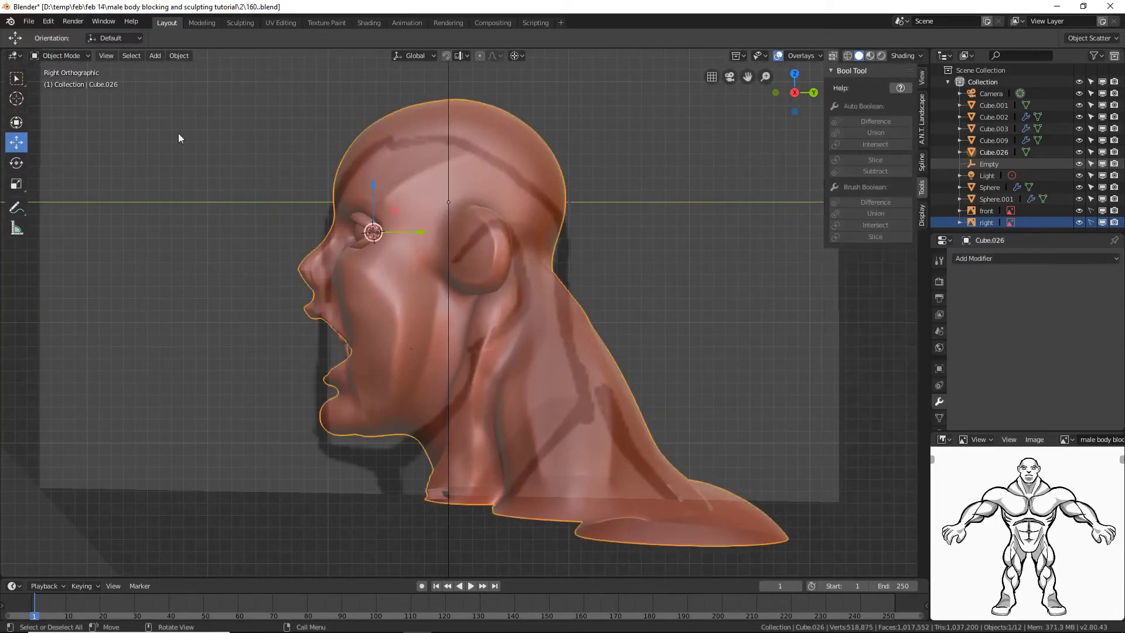
pyautogui.click(70, 55)
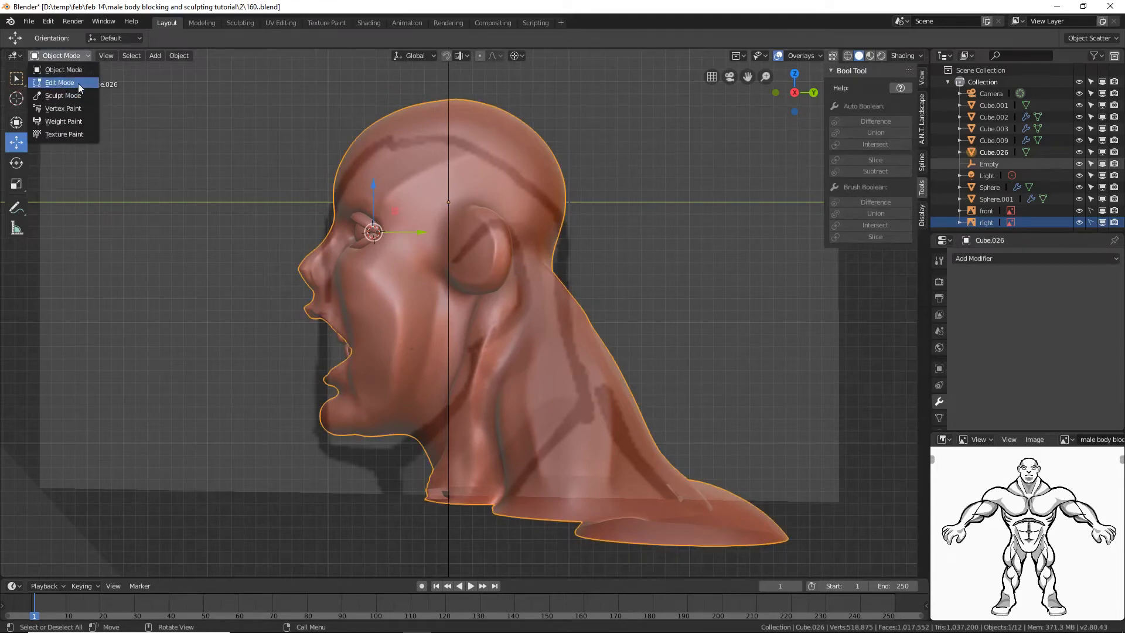
pyautogui.click(79, 83)
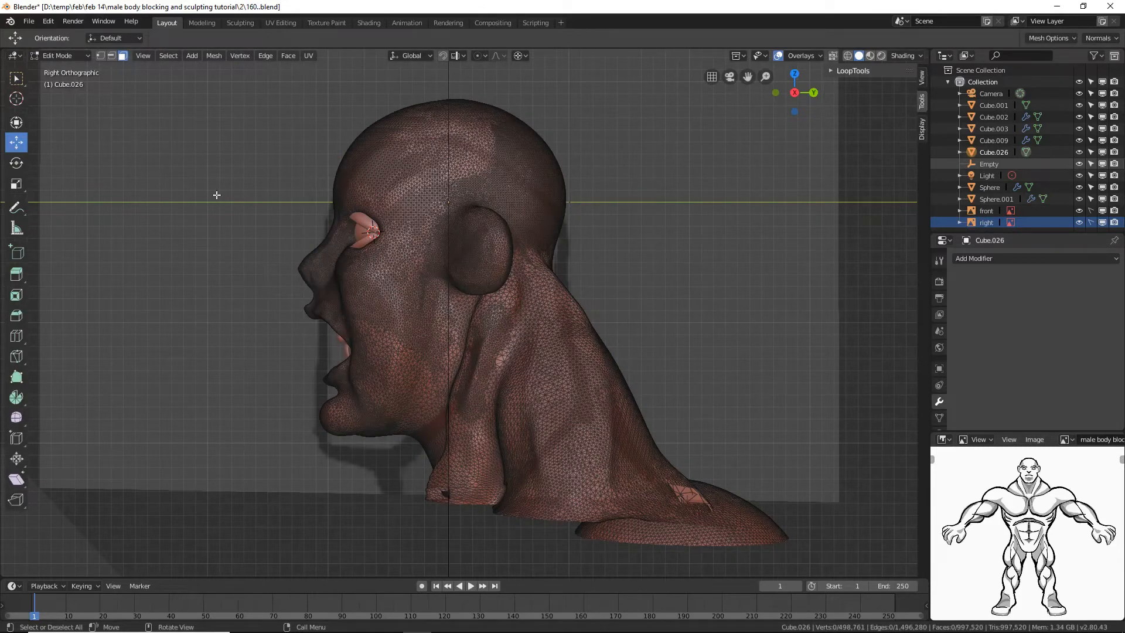
pyautogui.click(99, 55)
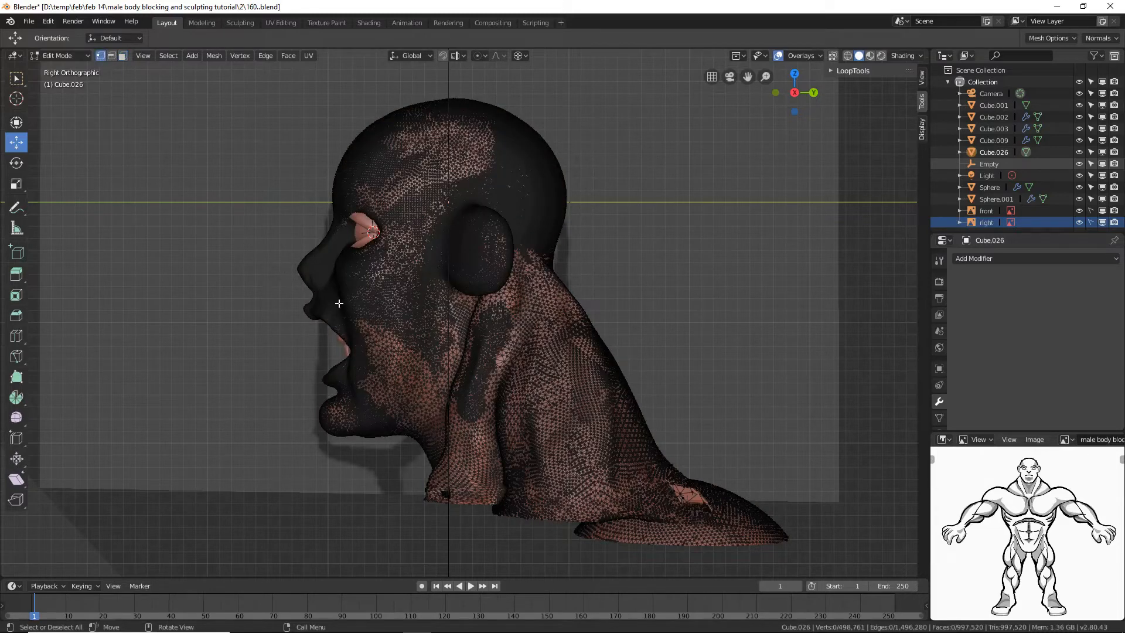
# - Turn on proportional editing and reduce its size to about 0.47 while trying to move a vertex beside the mouth
pyautogui.click(358, 348)
pyautogui.press('alt')
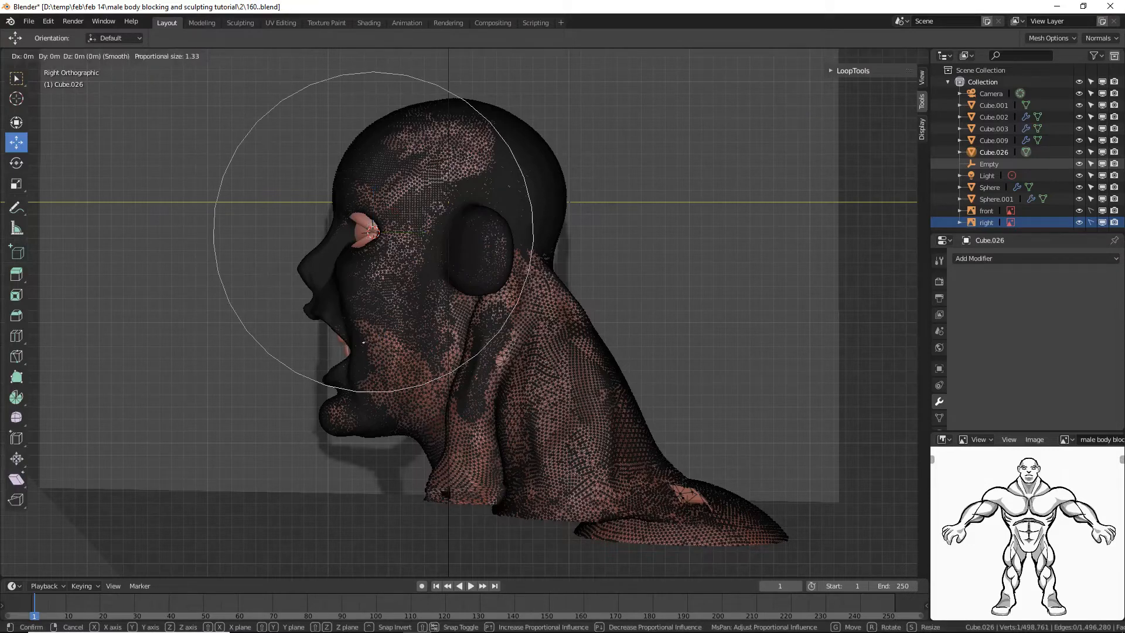
pyautogui.moveTo(363, 343)
pyautogui.mouseDown()
pyautogui.moveTo(358, 366)
pyautogui.moveTo(369, 371)
pyautogui.moveTo(361, 324)
pyautogui.mouseUp()
pyautogui.scroll(1, 369, 371)
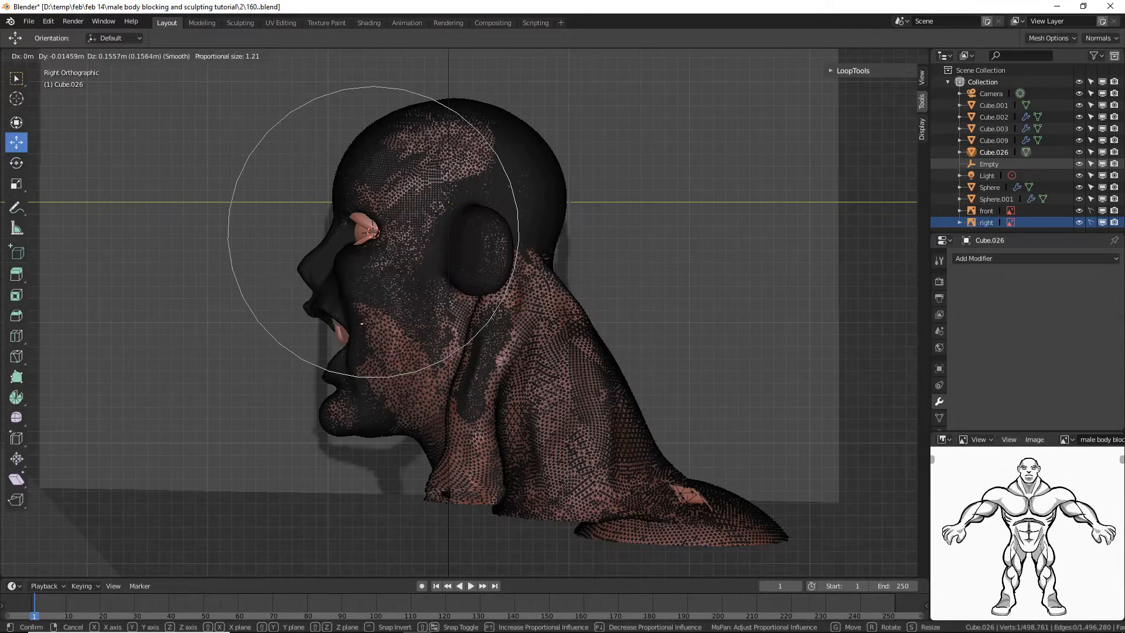
pyautogui.scroll(2, 361, 322)
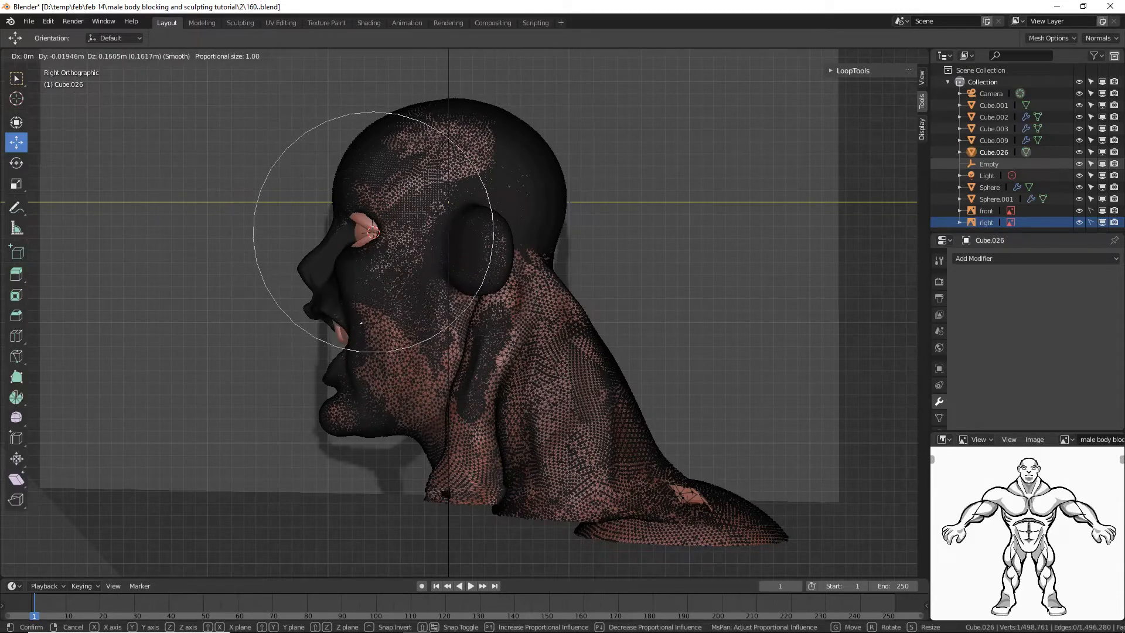
pyautogui.scroll(2, 360, 323)
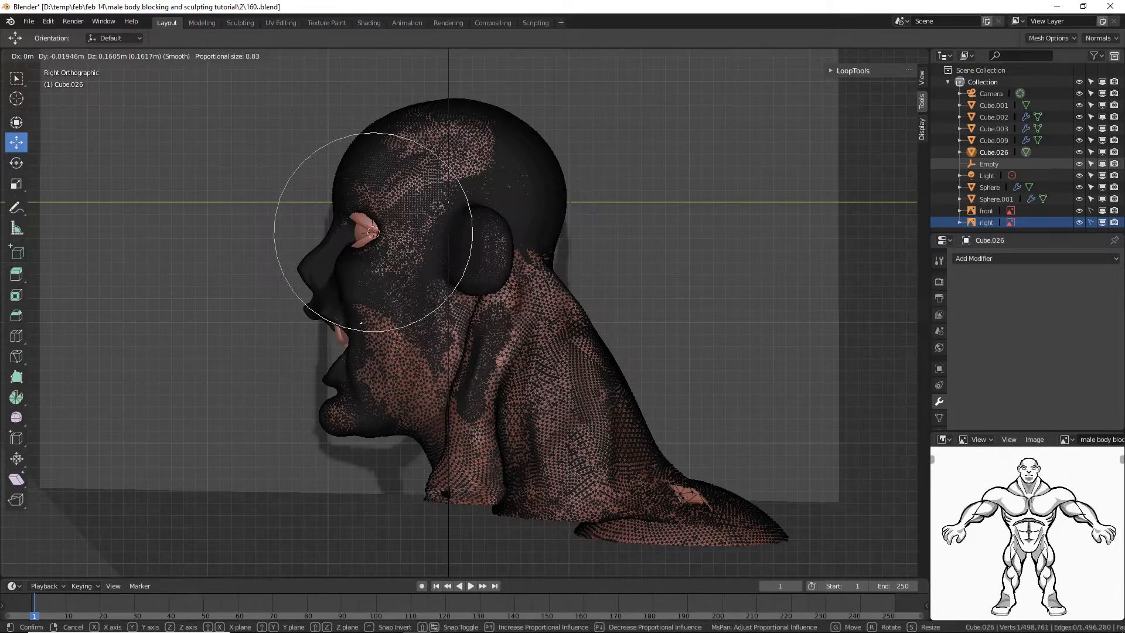
pyautogui.scroll(4, 361, 323)
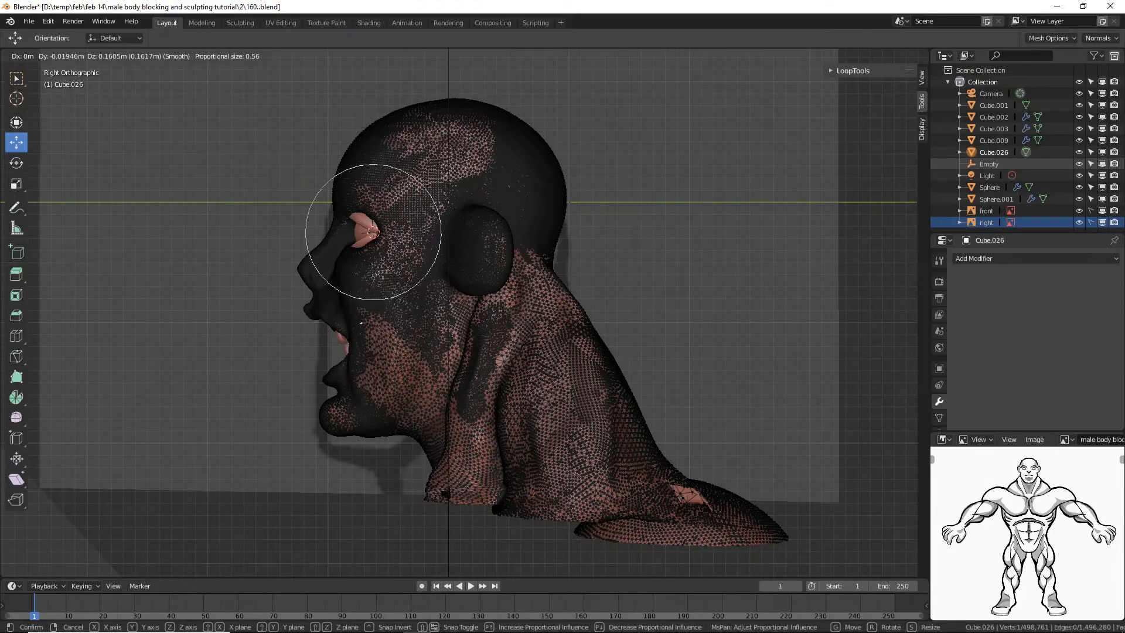
pyautogui.scroll(2, 360, 323)
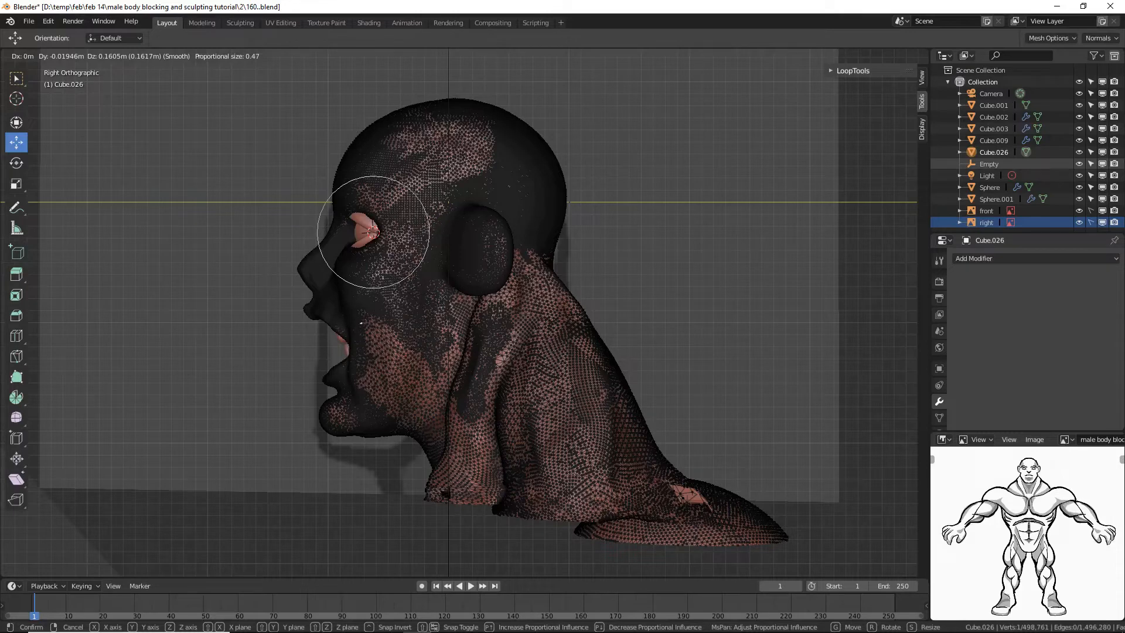
pyautogui.click(372, 320)
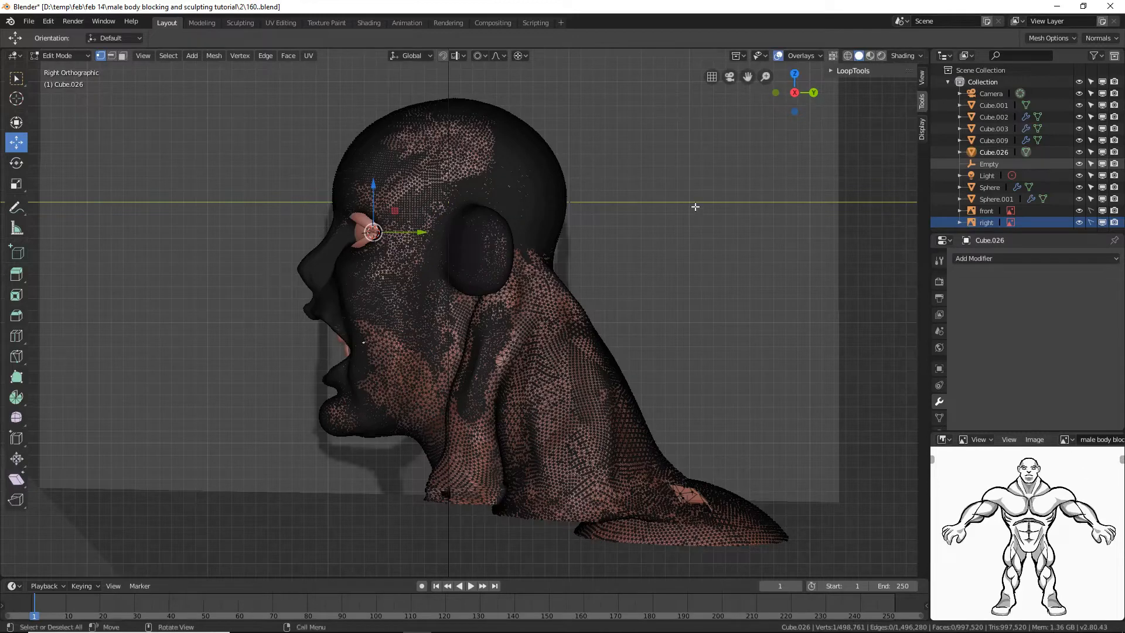
# - Deselect everything, switch to wireframe shading and place the 3D cursor at the jaw hinge just below the ear
pyautogui.click(652, 263)
pyautogui.click(847, 56)
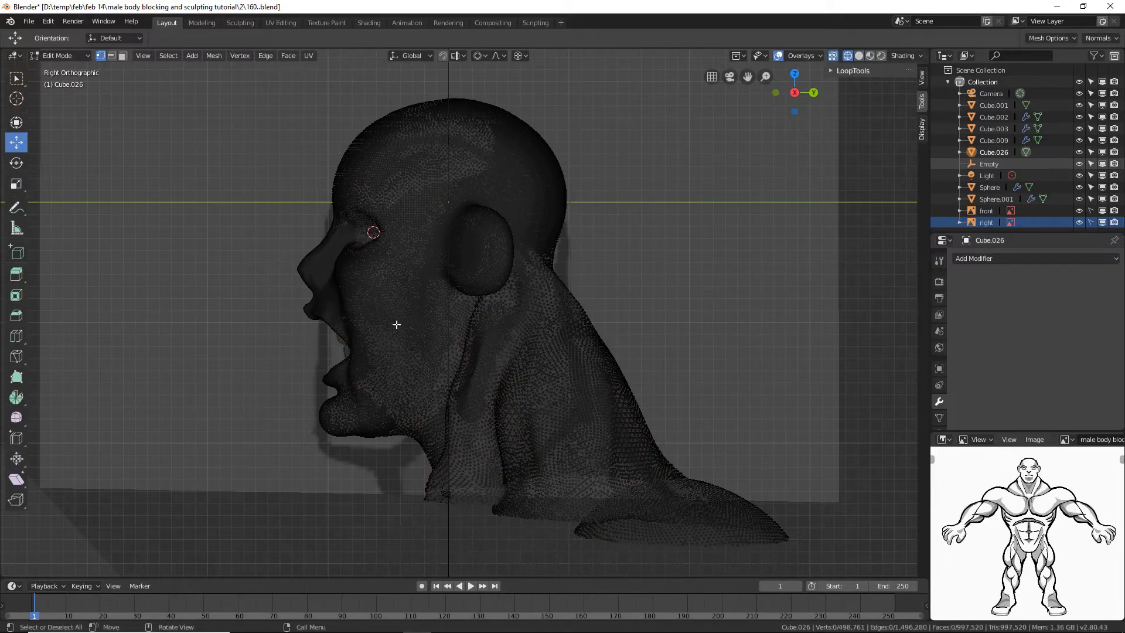
pyautogui.keyDown('shift'); pyautogui.rightClick(456, 327); pyautogui.keyUp('shift')
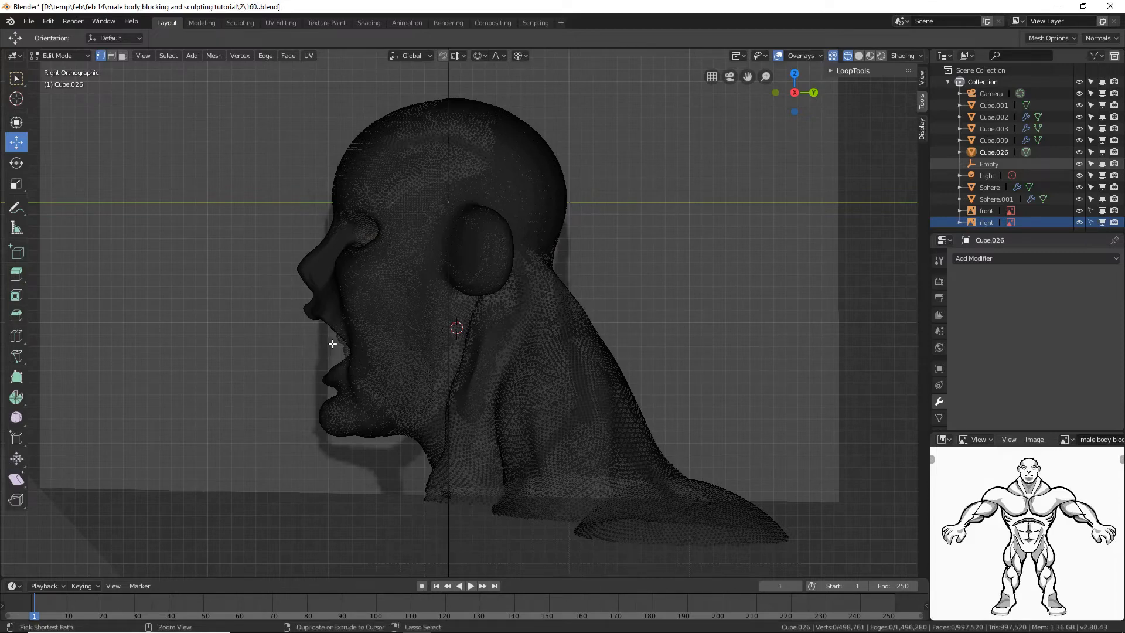
# - Select the lower jaw region and rotate it about 12.1° around the 3D cursor with a proportional size of about 0.057, leaving nothing selected
pyautogui.moveTo(332, 343)
pyautogui.keyDown('ctrl'); pyautogui.mouseDown(button='right')
pyautogui.moveTo(308, 349)
pyautogui.moveTo(271, 392)
pyautogui.moveTo(324, 462)
pyautogui.moveTo(399, 470)
pyautogui.moveTo(445, 438)
pyautogui.moveTo(483, 380)
pyautogui.moveTo(477, 319)
pyautogui.mouseUp(button='right'); pyautogui.keyUp('ctrl')
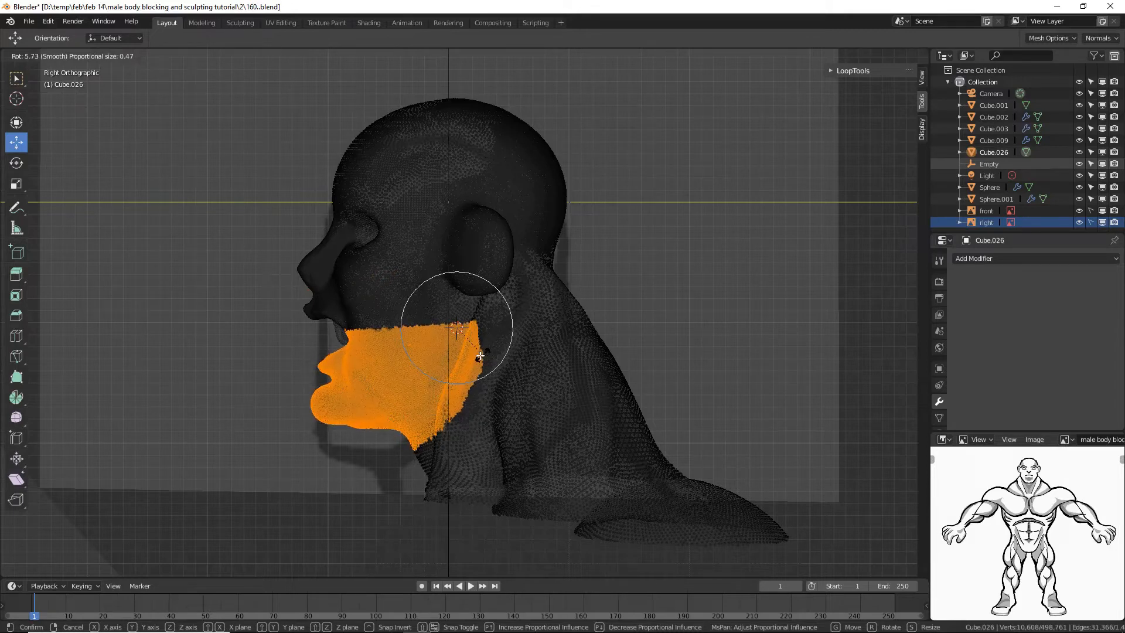
pyautogui.scroll(4, 480, 355)
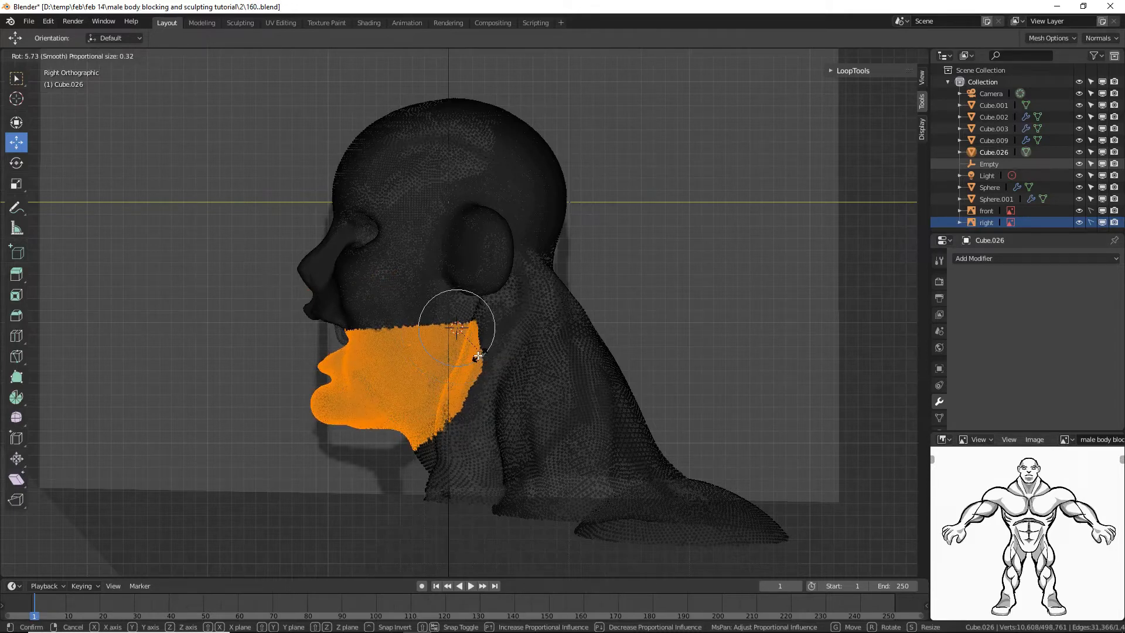
pyautogui.scroll(1, 478, 355)
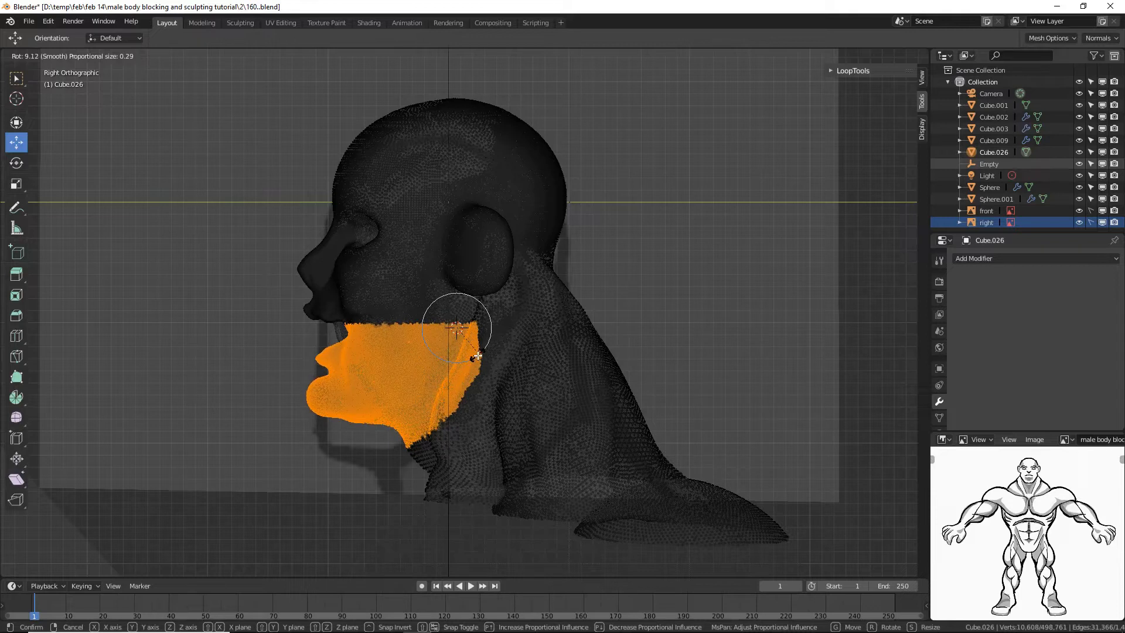
pyautogui.scroll(1, 478, 355)
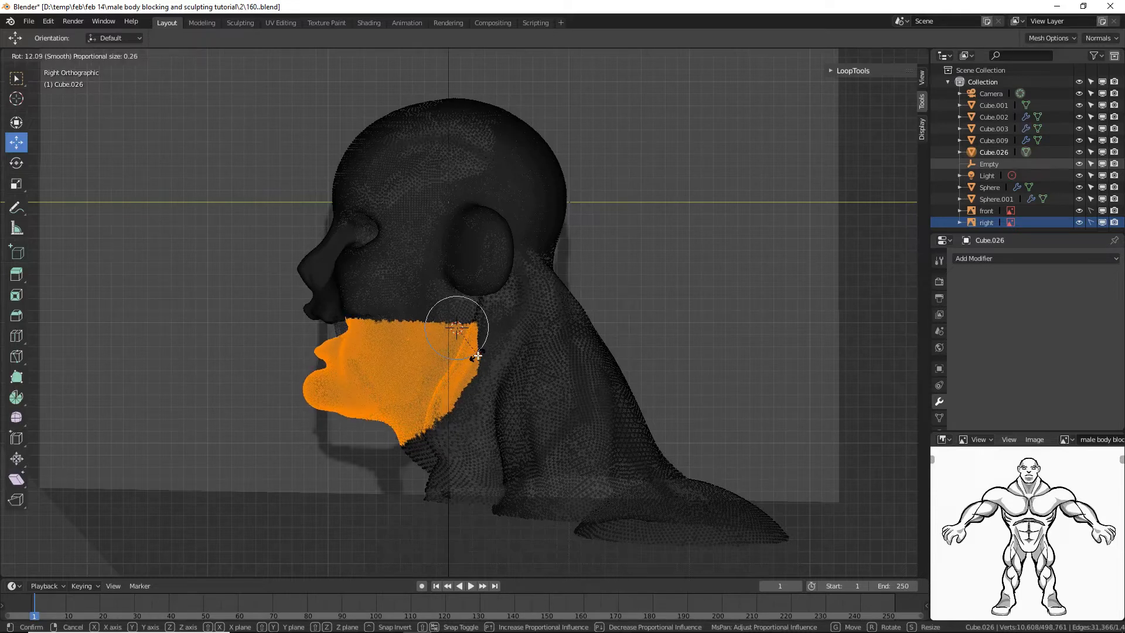
pyautogui.scroll(2, 478, 356)
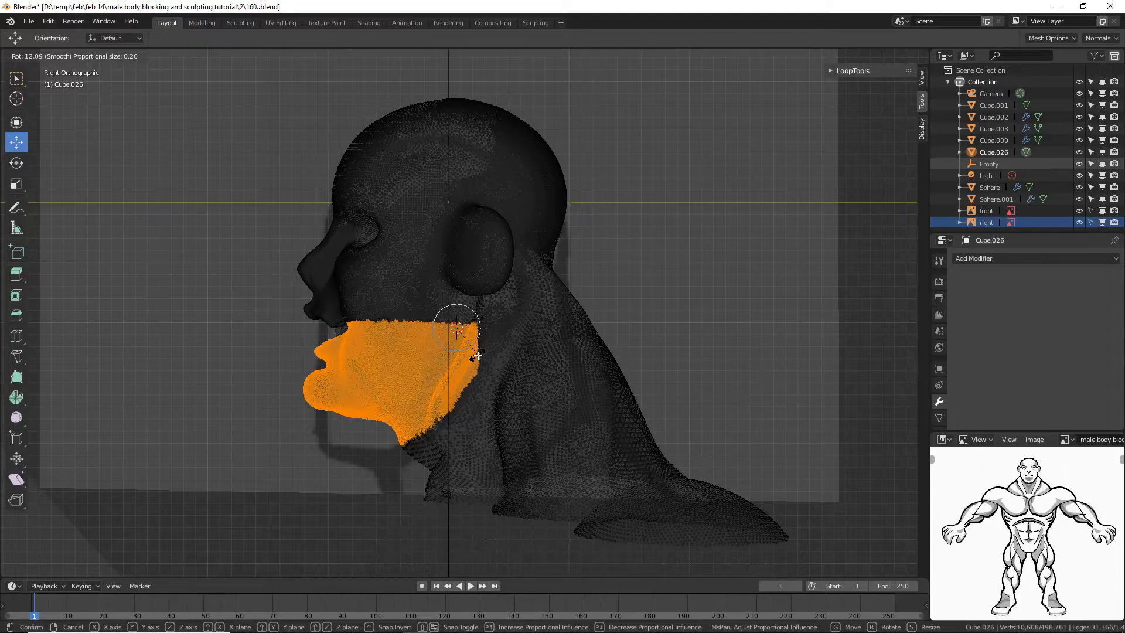
pyautogui.scroll(7, 478, 355)
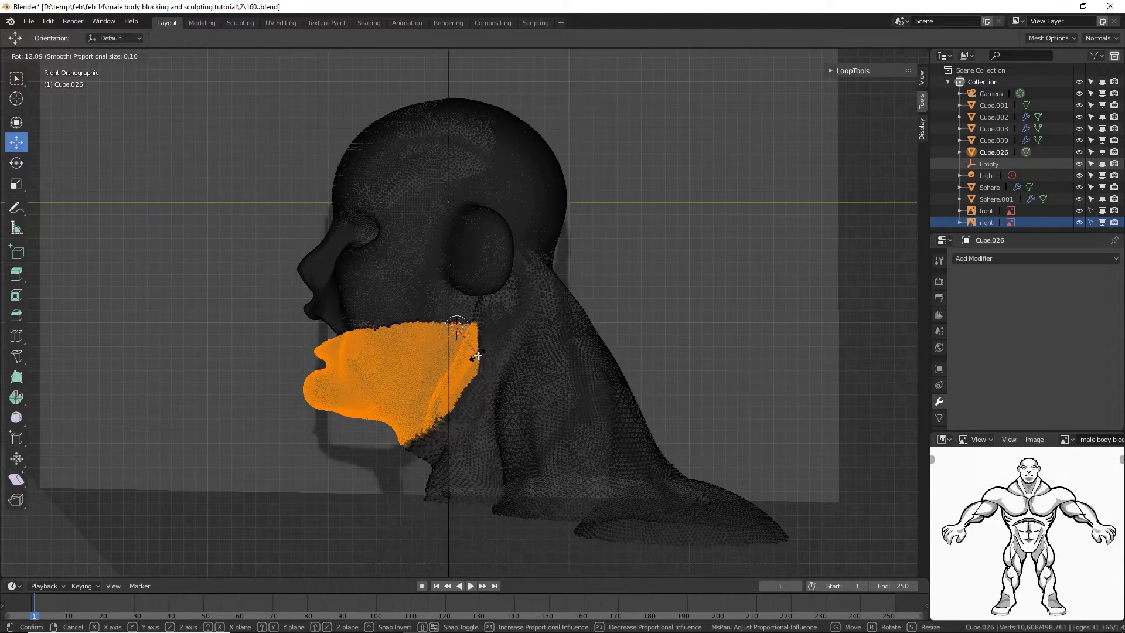
pyautogui.scroll(5, 478, 355)
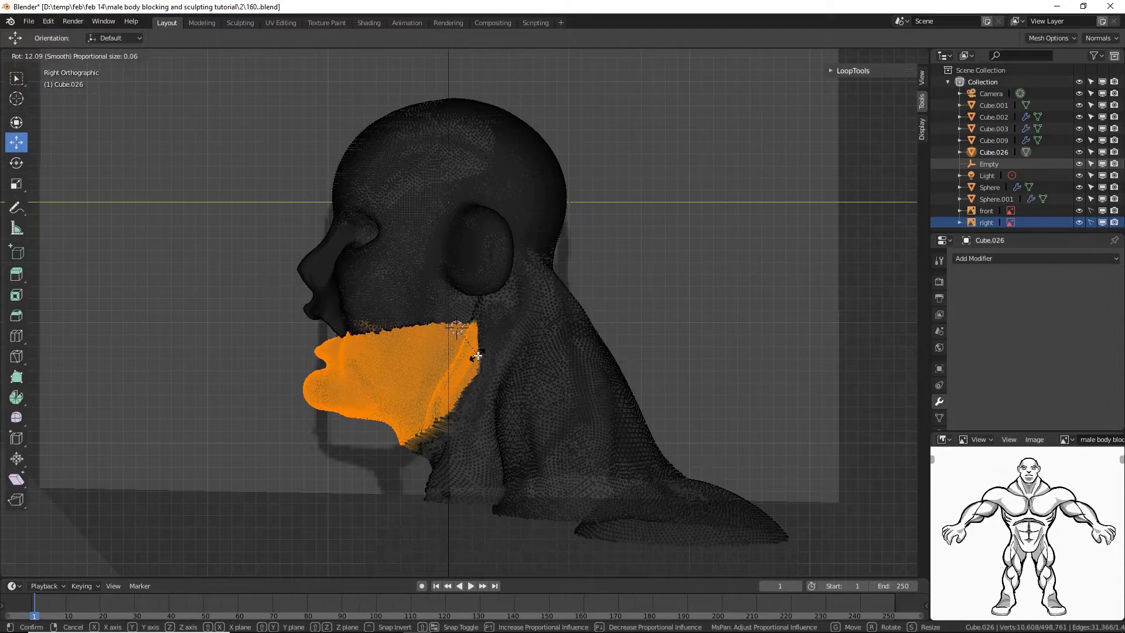
pyautogui.click(477, 356)
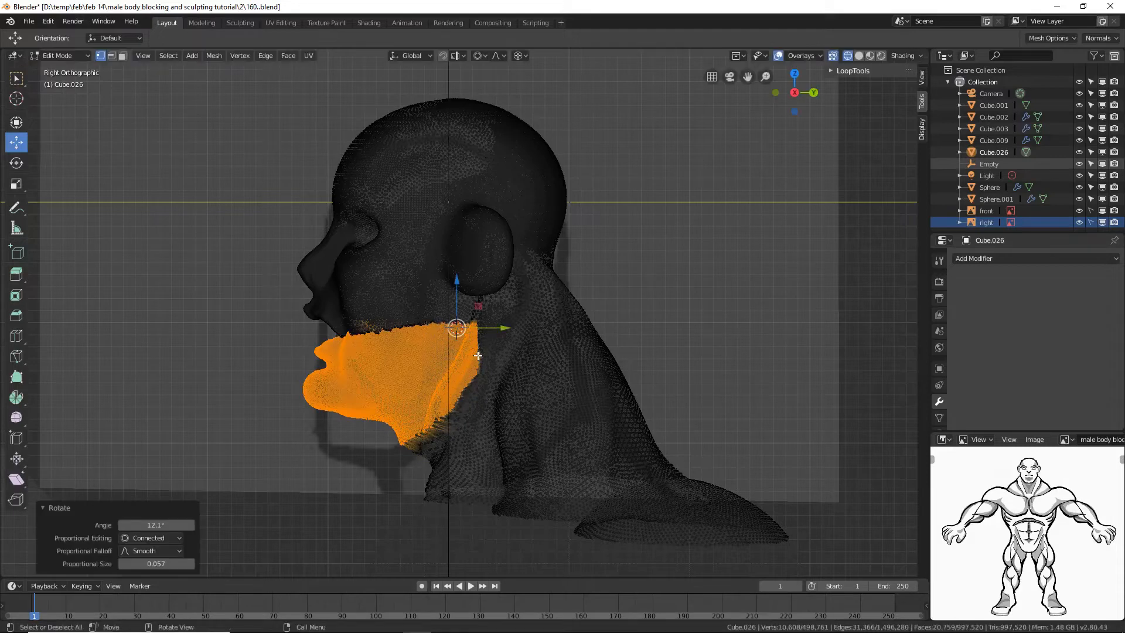
pyautogui.click(697, 281)
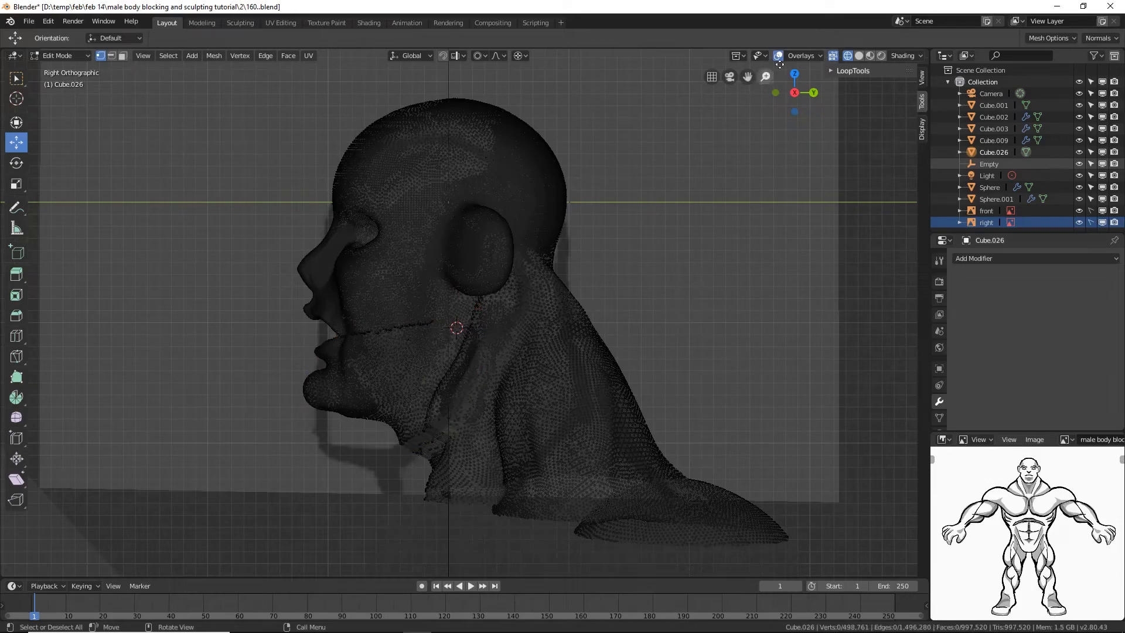
# - Restore solid shading, put the head mesh into Sculpt Mode and frame the side of the mouth and jaw
pyautogui.click(860, 56)
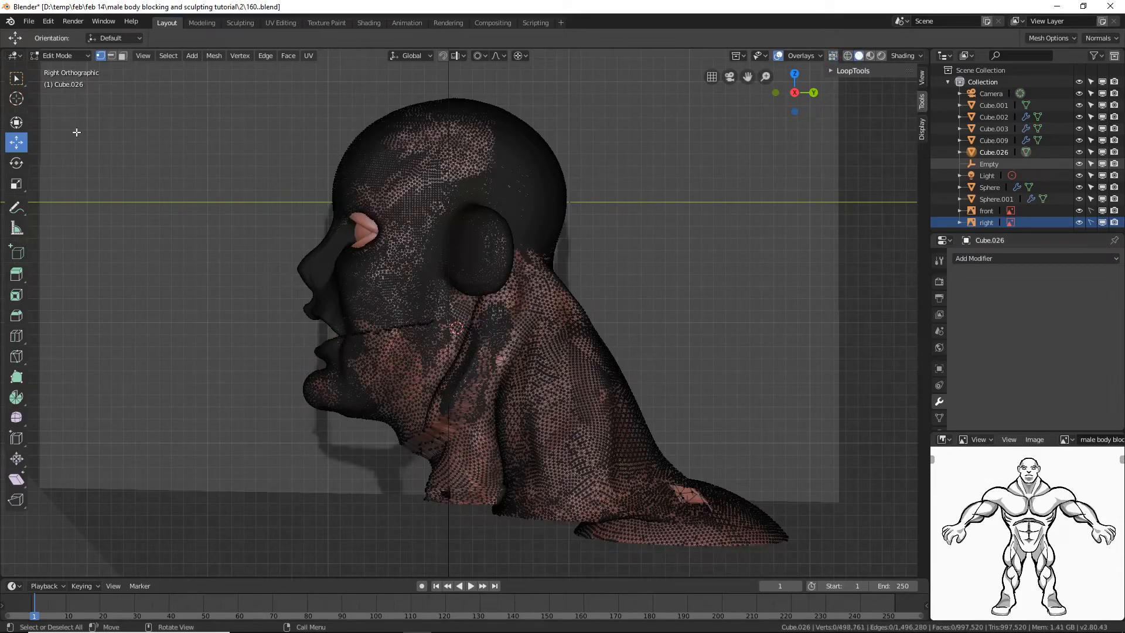
pyautogui.click(67, 58)
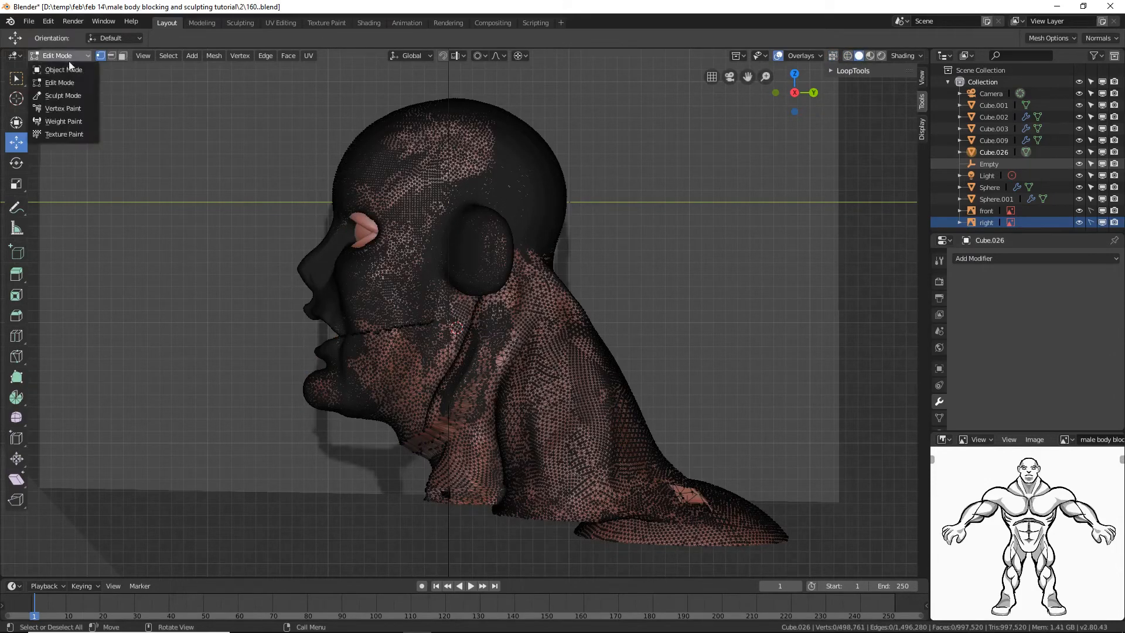
pyautogui.click(85, 95)
pyautogui.moveTo(249, 306)
pyautogui.mouseDown(button='middle')
pyautogui.moveTo(302, 326)
pyautogui.moveTo(401, 321)
pyautogui.moveTo(346, 318)
pyautogui.mouseUp(button='middle')
pyautogui.press('KP_Decimal')
pyautogui.press('Home')
pyautogui.press('KP_Decimal')
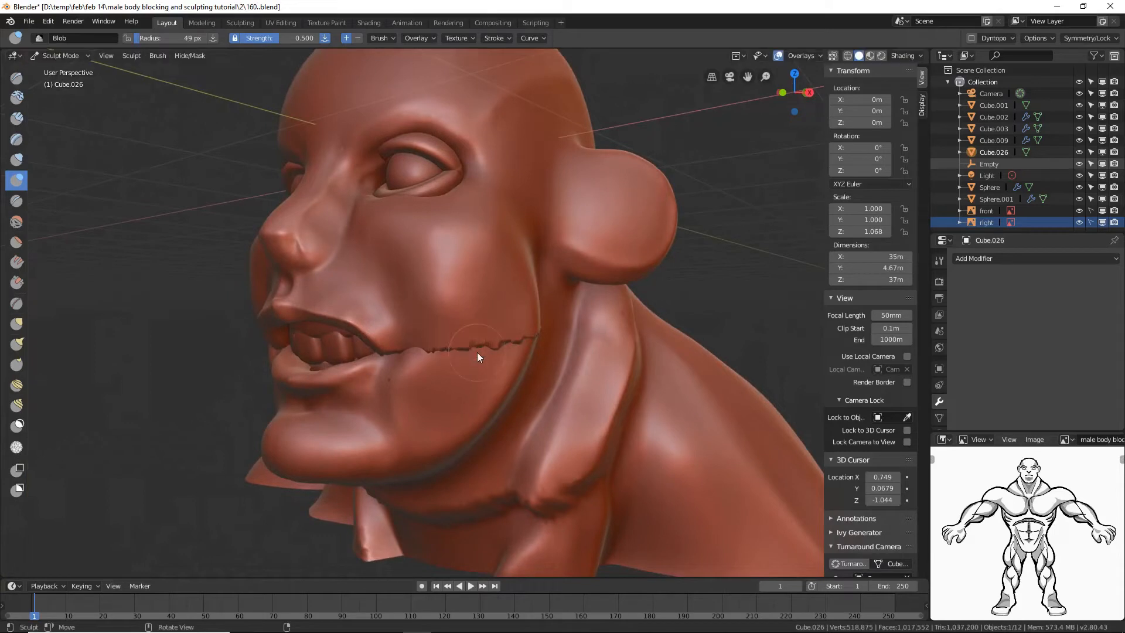
# - Smooth the jagged seam across the cheek and around the mouth corner, enlarging the brush to 67 px, and save the file
pyautogui.press('f')
pyautogui.moveTo(514, 331)
pyautogui.keyDown('shift'); pyautogui.mouseDown()
pyautogui.moveTo(426, 339)
pyautogui.moveTo(533, 326)
pyautogui.moveTo(462, 333)
pyautogui.mouseUp(); pyautogui.keyUp('shift')
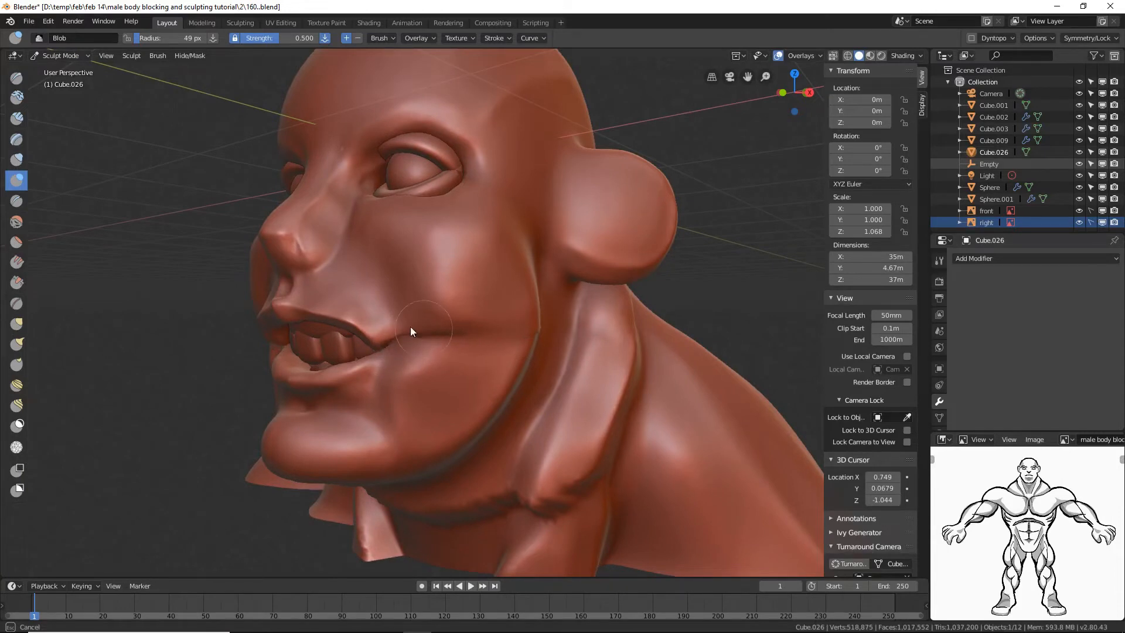
pyautogui.click(457, 358)
pyautogui.moveTo(457, 358); pyautogui.dragTo(435, 343, button='middle')
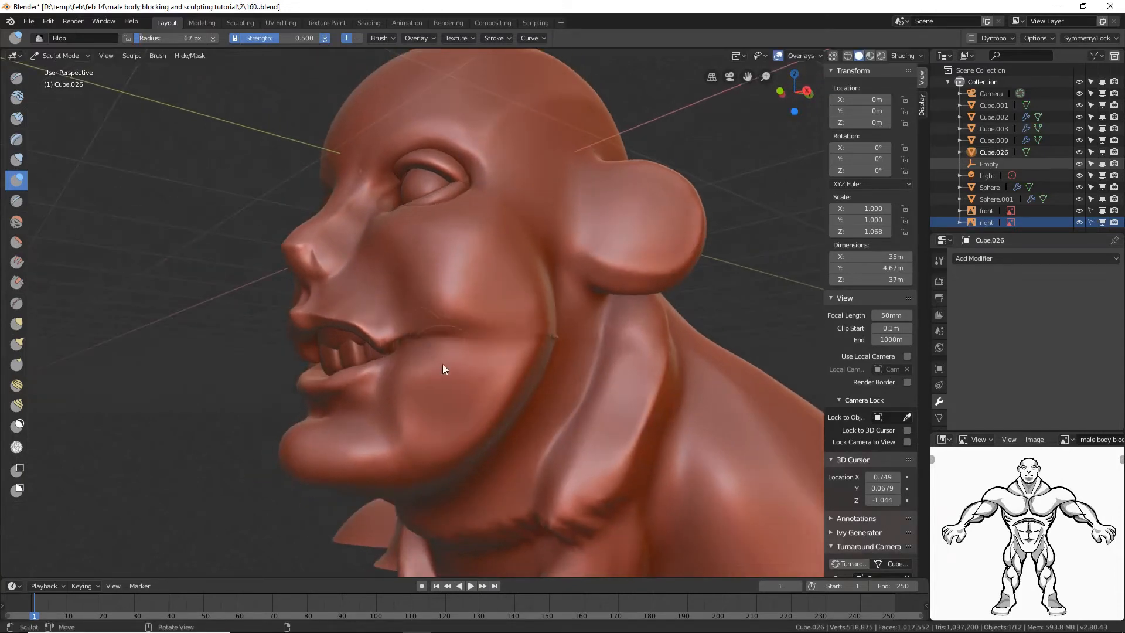
pyautogui.moveTo(435, 357)
pyautogui.keyDown('shift'); pyautogui.mouseDown()
pyautogui.moveTo(412, 347)
pyautogui.moveTo(552, 326)
pyautogui.moveTo(461, 339)
pyautogui.mouseUp(); pyautogui.keyUp('shift')
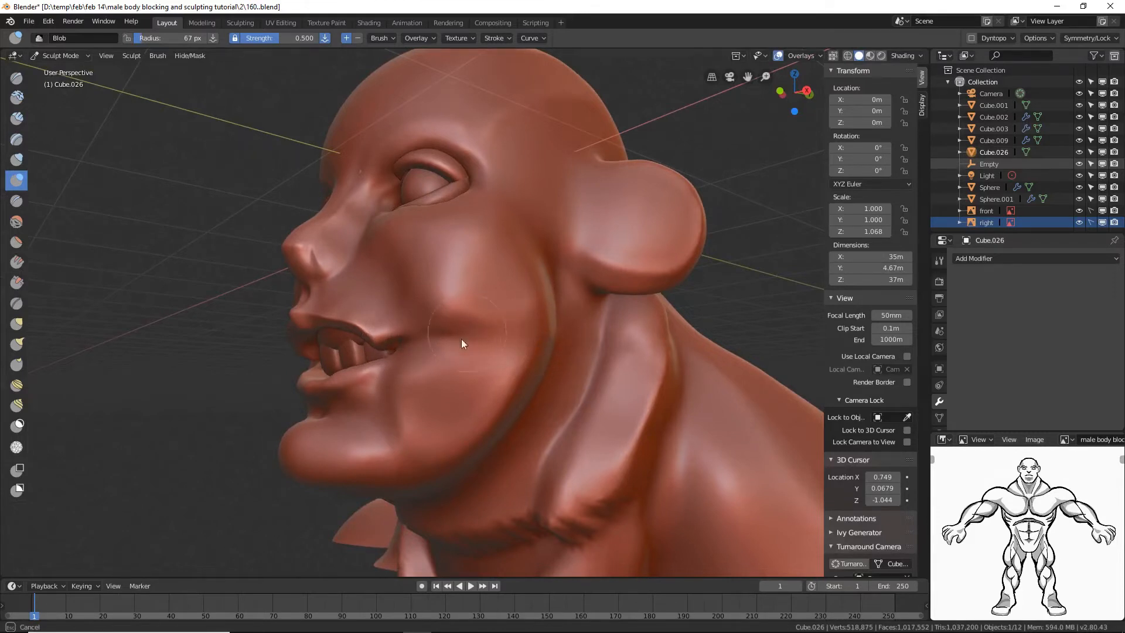
pyautogui.moveTo(385, 352)
pyautogui.keyDown('shift'); pyautogui.mouseDown()
pyautogui.moveTo(407, 355)
pyautogui.moveTo(404, 335)
pyautogui.moveTo(424, 352)
pyautogui.mouseUp(); pyautogui.keyUp('shift')
pyautogui.moveTo(424, 353)
pyautogui.mouseDown(button='middle')
pyautogui.moveTo(504, 356)
pyautogui.moveTo(451, 352)
pyautogui.moveTo(496, 364)
pyautogui.moveTo(428, 371)
pyautogui.moveTo(479, 369)
pyautogui.mouseUp(button='middle')
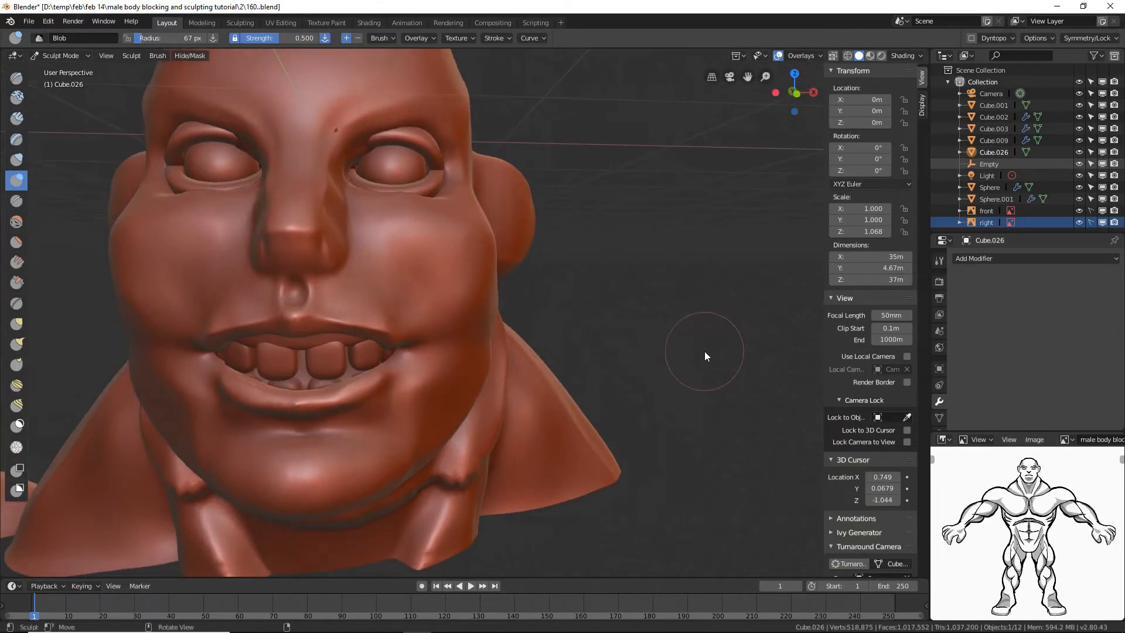
pyautogui.hotkey('ctrl', 's')
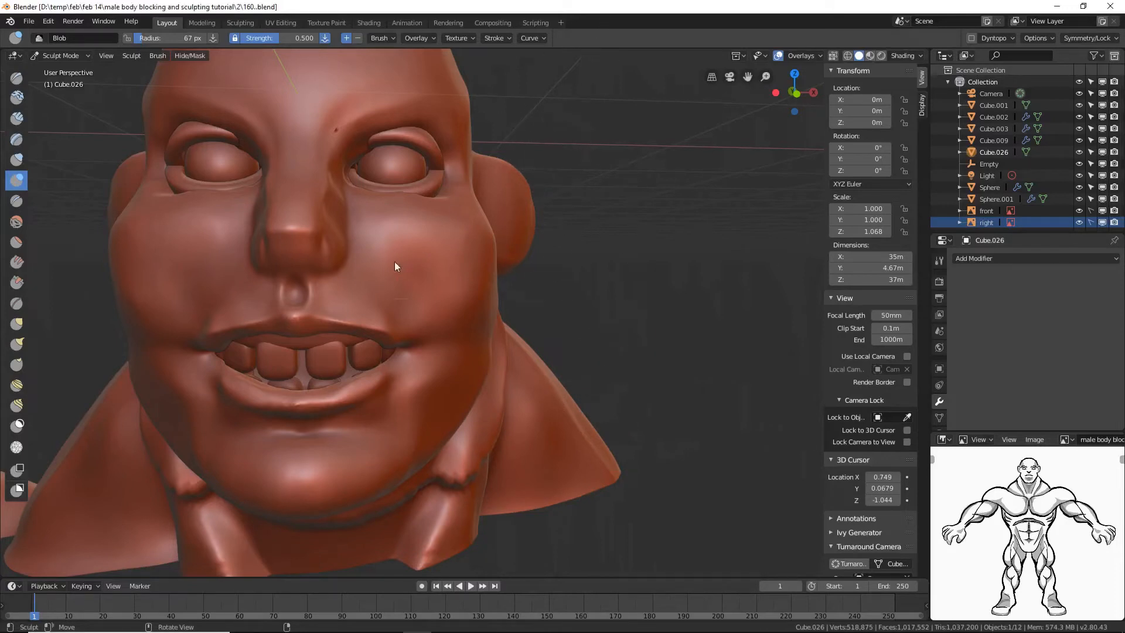
# - In Object Mode, scale the upper and lower teeth together to 0.819 around their median point
pyautogui.click(64, 53)
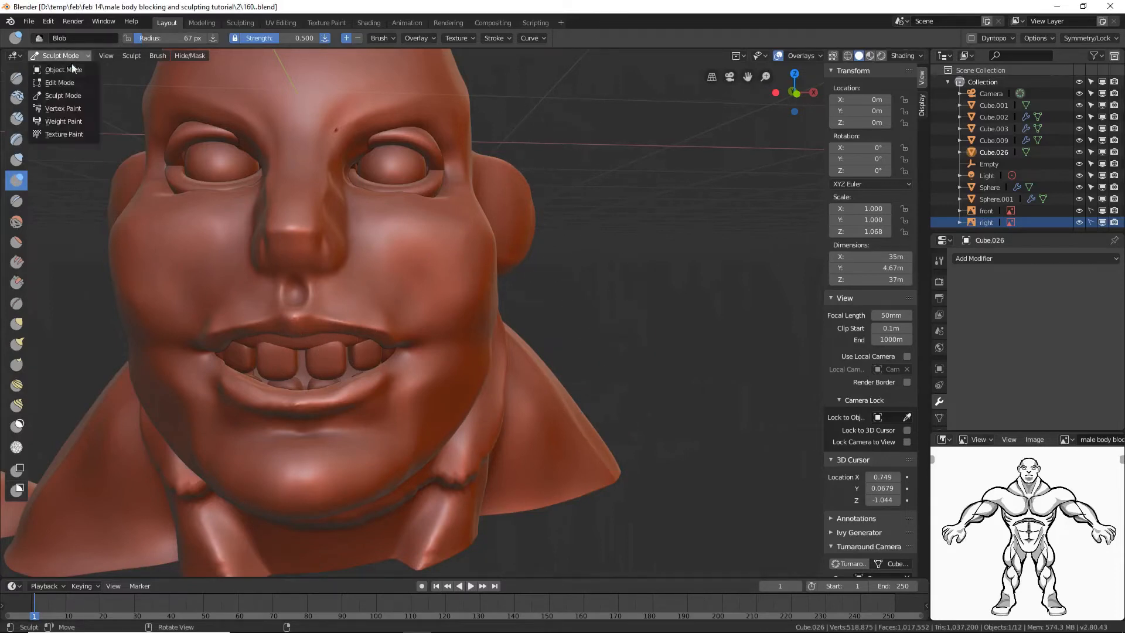
pyautogui.click(72, 68)
pyautogui.click(321, 346)
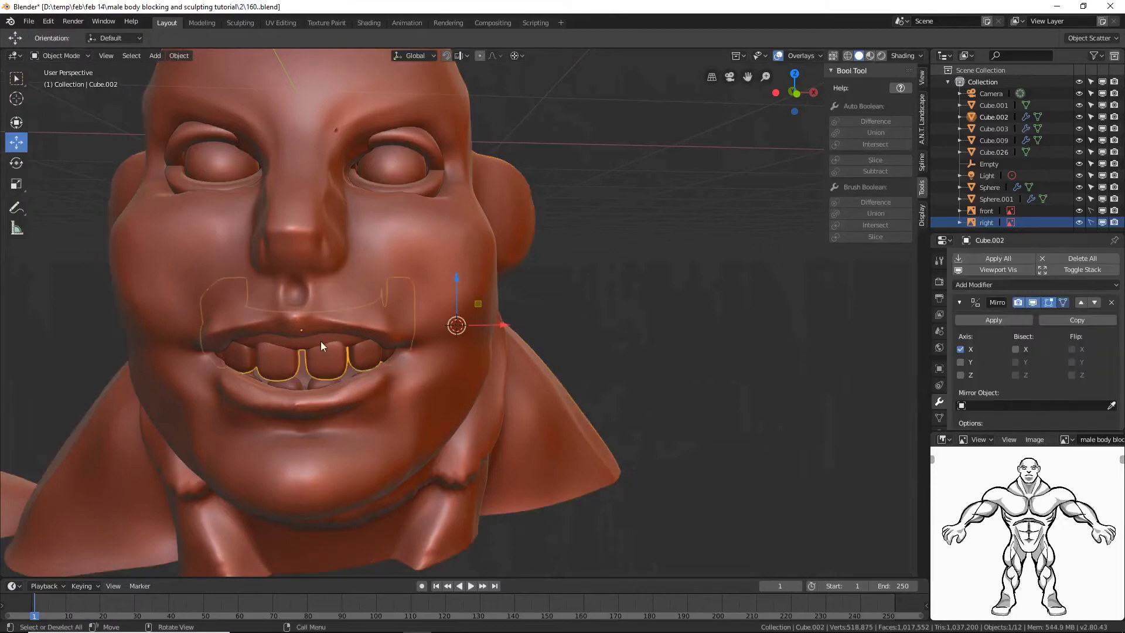
pyautogui.keyDown('shift'); pyautogui.click(294, 383); pyautogui.keyUp('shift')
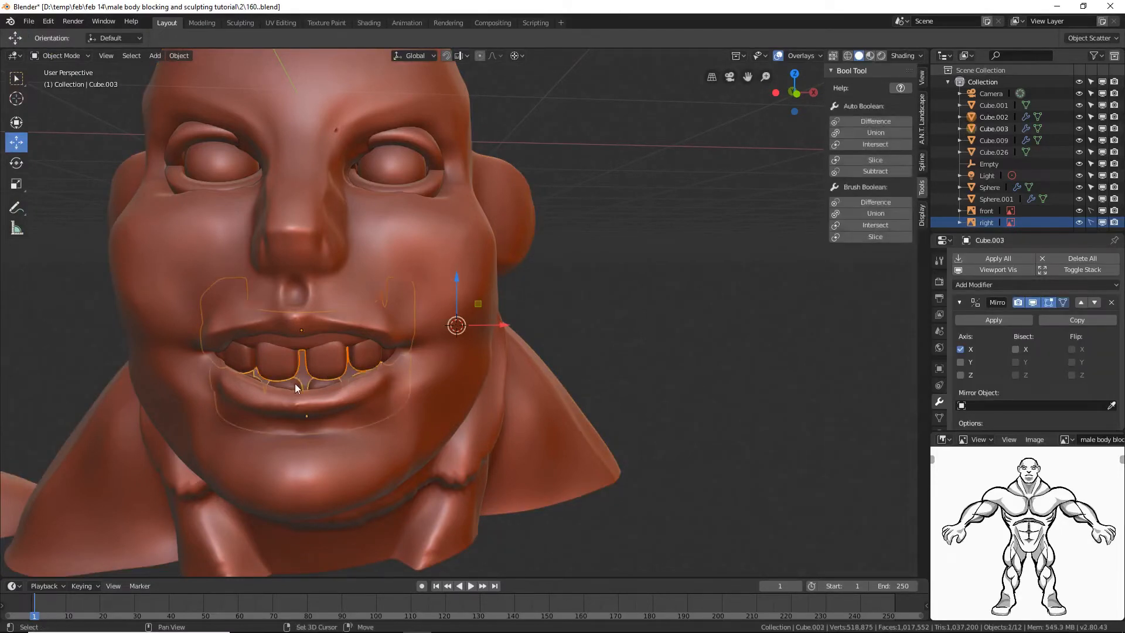
pyautogui.press('s')
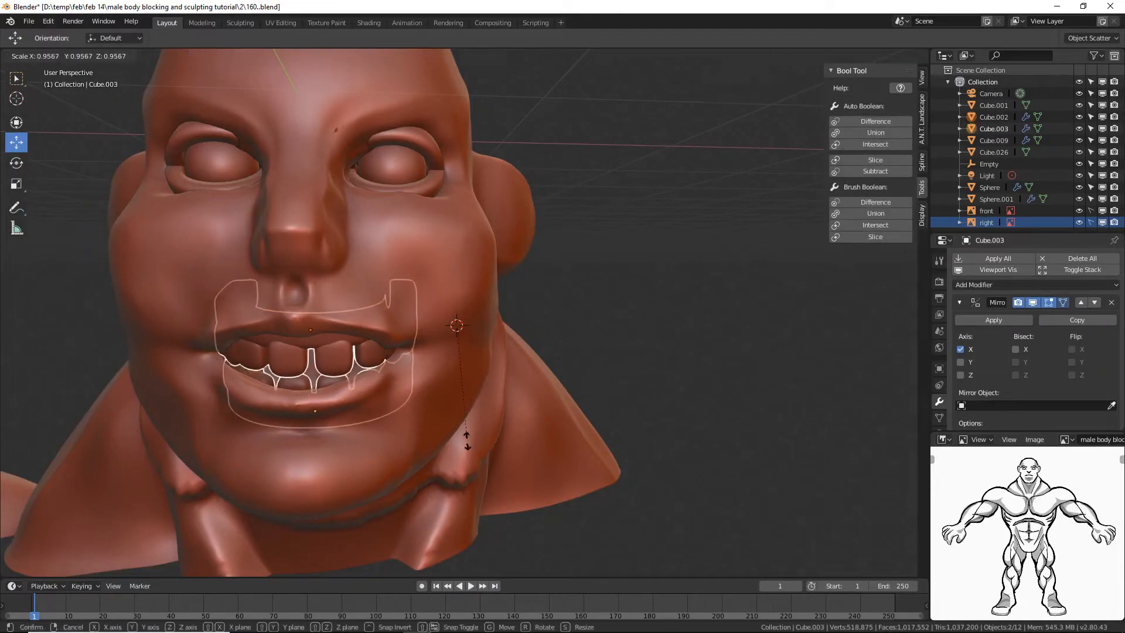
pyautogui.rightClick(467, 435)
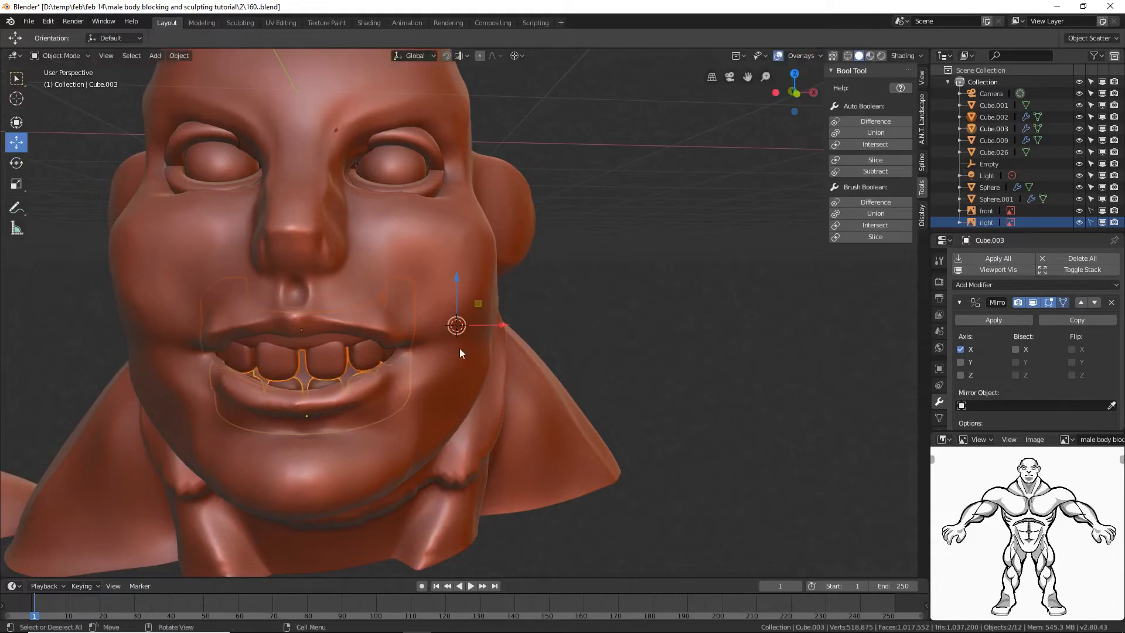
pyautogui.click(515, 55)
pyautogui.click(519, 125)
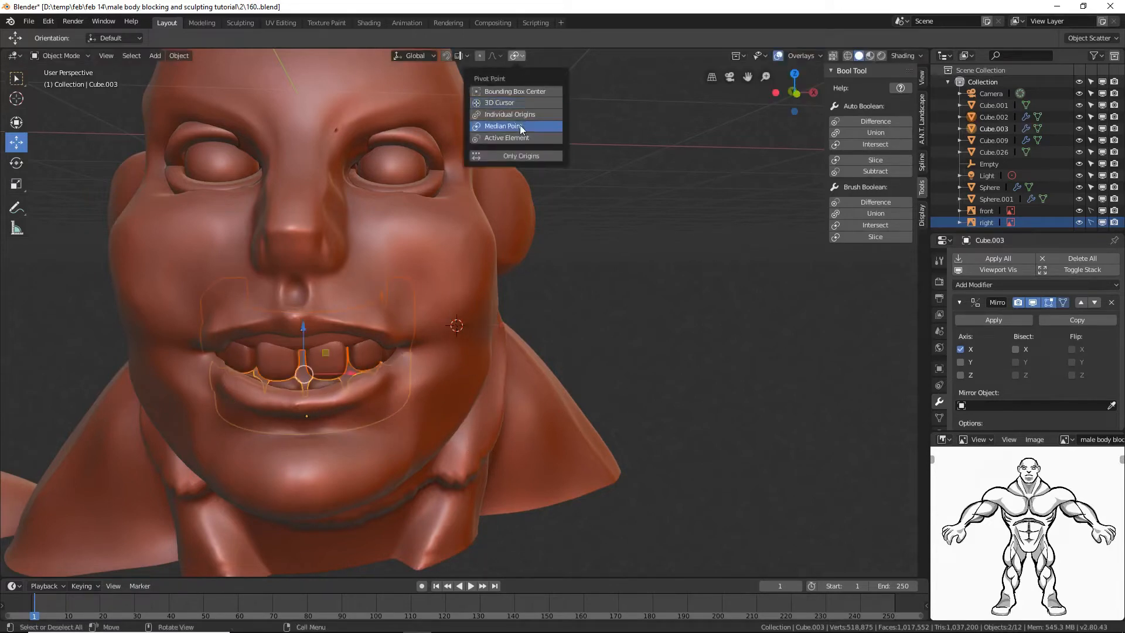
pyautogui.press('s')
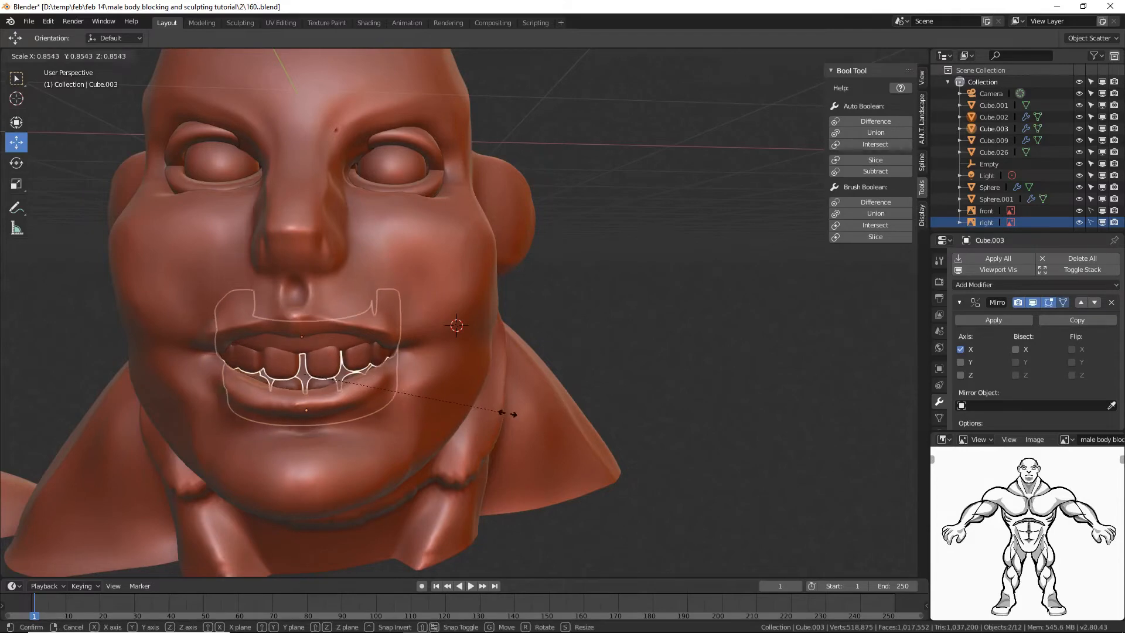
pyautogui.click(499, 416)
# - Raise both rows of teeth about 0.05 m along Z and deselect them
pyautogui.click(304, 329)
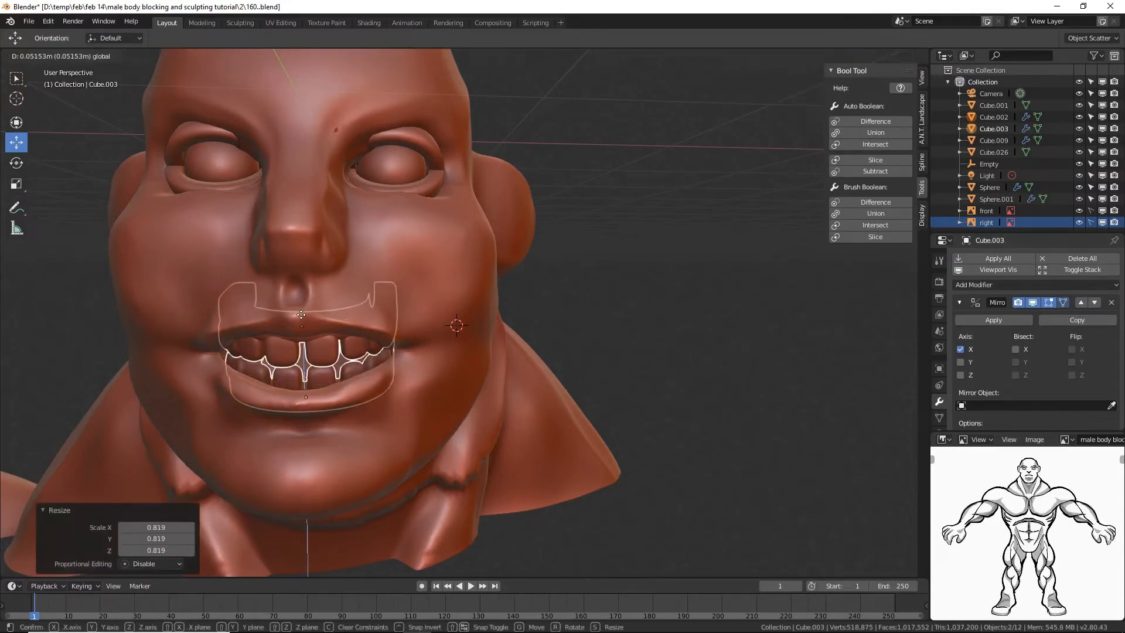
pyautogui.click(700, 307)
pyautogui.moveTo(675, 367)
pyautogui.mouseDown(button='middle')
pyautogui.moveTo(596, 359)
pyautogui.moveTo(681, 371)
pyautogui.moveTo(668, 371)
pyautogui.mouseUp(button='middle')
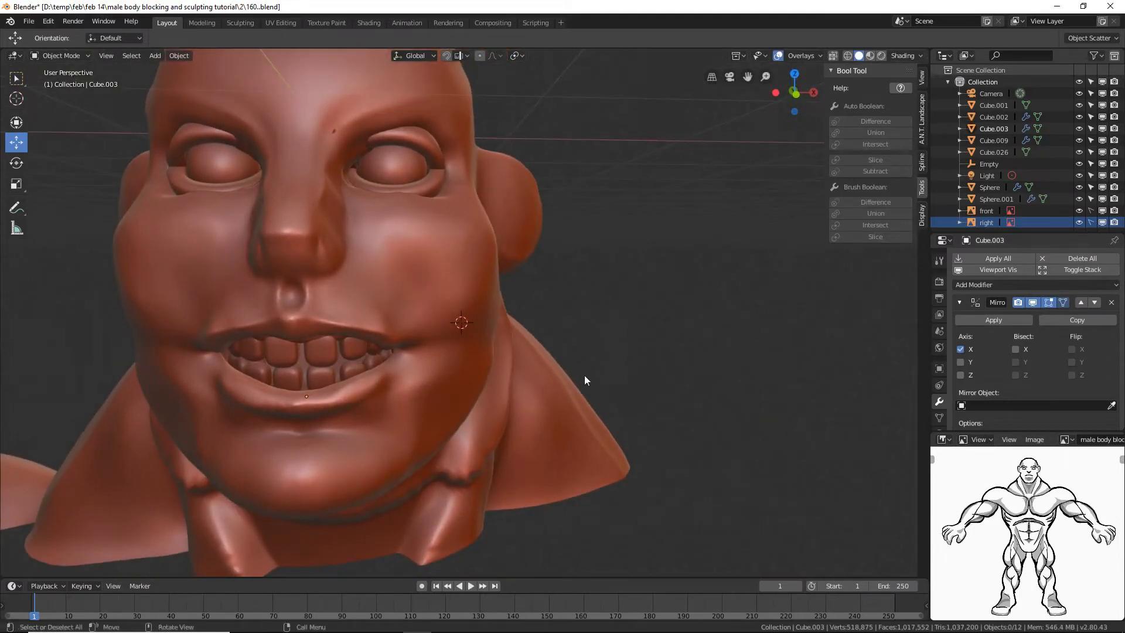
# - Return the head mesh, Cube.026, to Sculpt Mode and save the file as the new version 161..blend
pyautogui.click(458, 394)
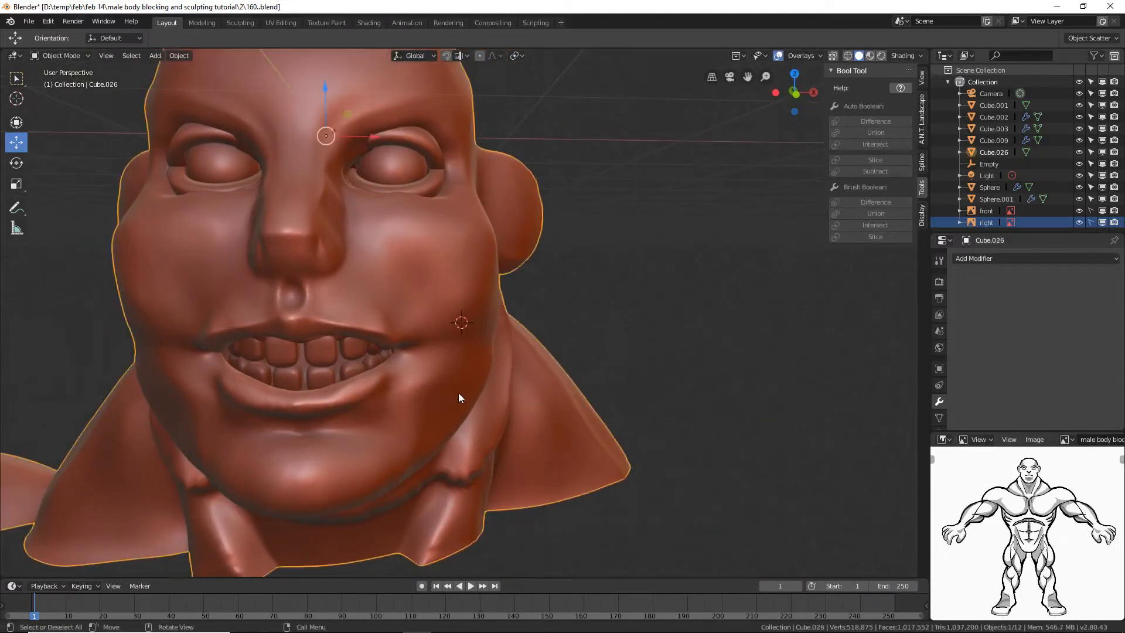
pyautogui.click(74, 55)
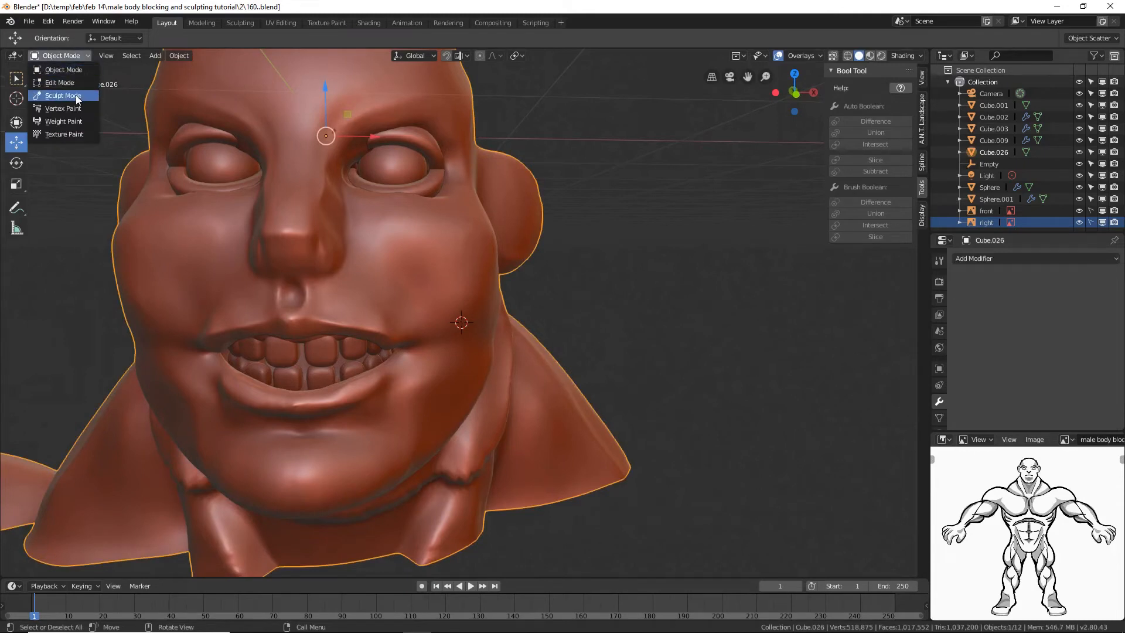
pyautogui.click(75, 95)
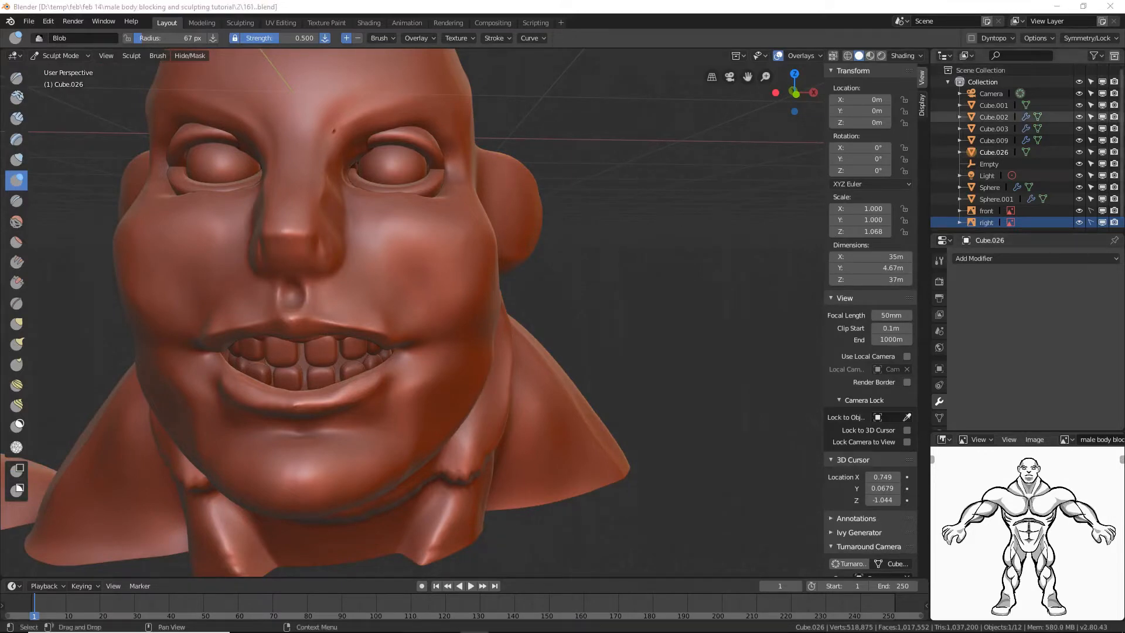
pyautogui.click(591, 13)
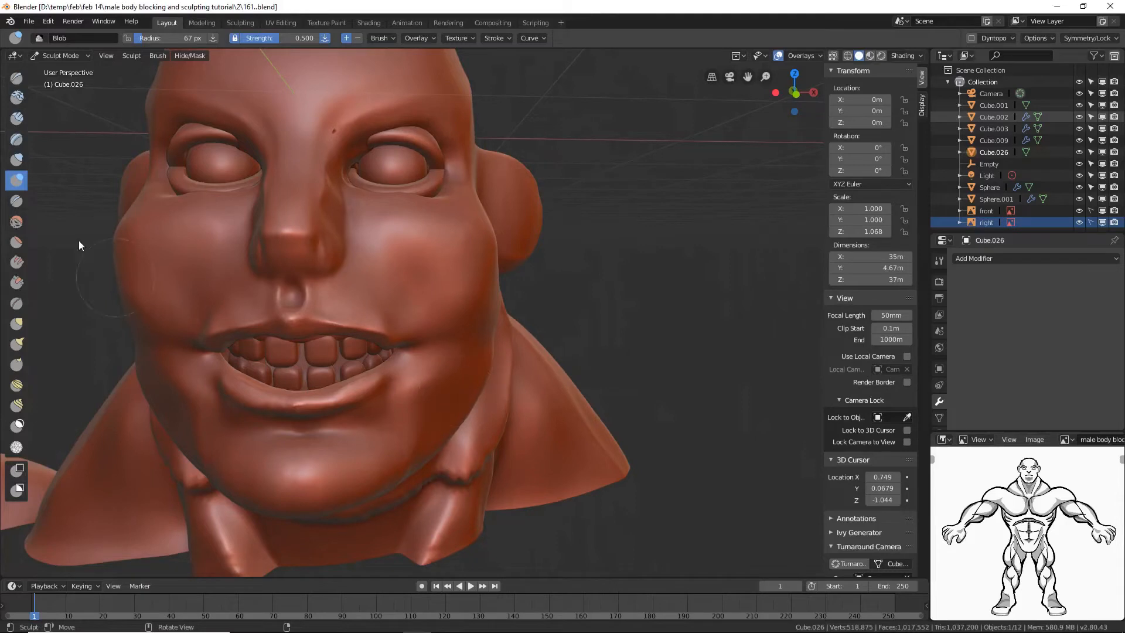
# - Thicken the lips and the corners of the mouth with the Inflate/Deflate brush at a 67 px radius
pyautogui.click(18, 159)
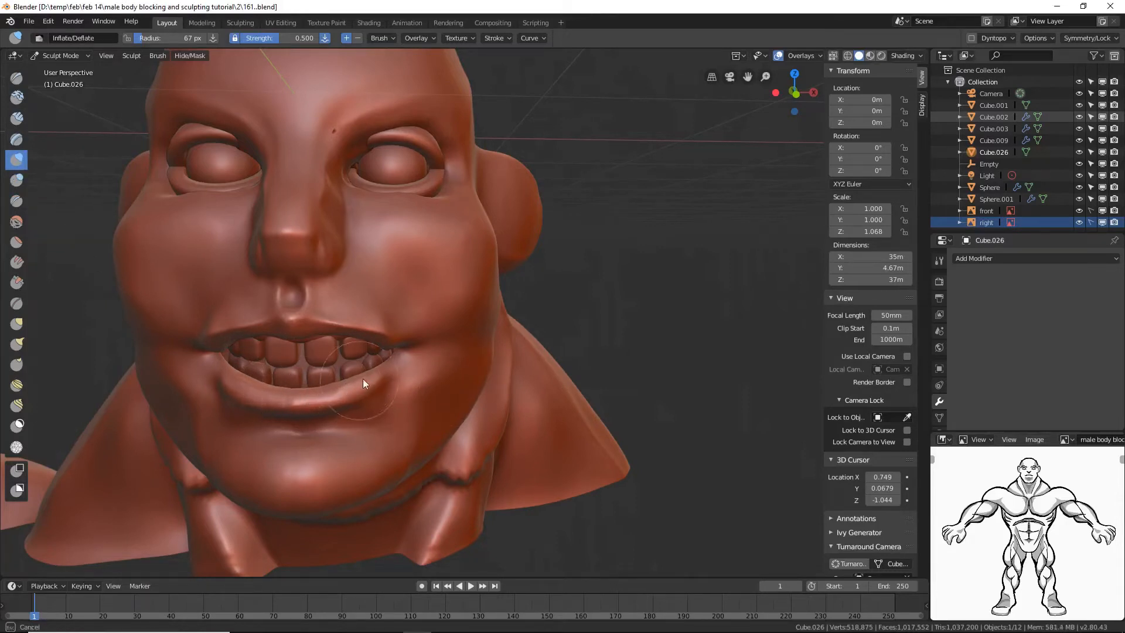
pyautogui.moveTo(363, 379)
pyautogui.mouseDown()
pyautogui.moveTo(324, 382)
pyautogui.moveTo(337, 387)
pyautogui.moveTo(393, 361)
pyautogui.moveTo(335, 380)
pyautogui.moveTo(394, 367)
pyautogui.moveTo(352, 379)
pyautogui.moveTo(363, 335)
pyautogui.moveTo(302, 333)
pyautogui.moveTo(377, 342)
pyautogui.moveTo(339, 375)
pyautogui.moveTo(310, 375)
pyautogui.moveTo(357, 379)
pyautogui.mouseUp()
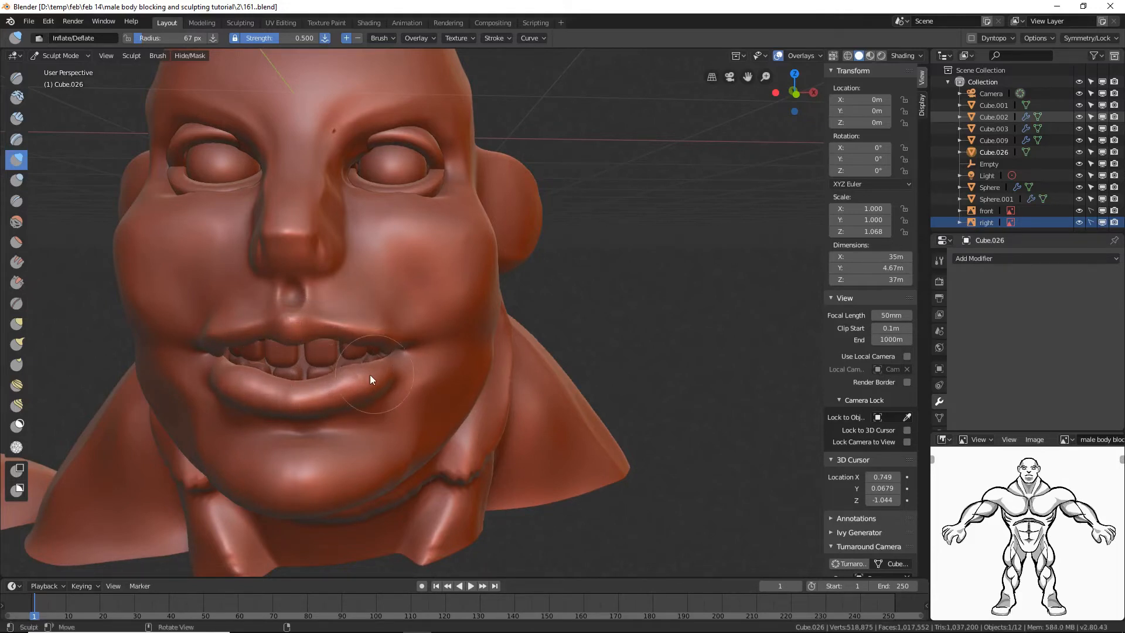
pyautogui.moveTo(406, 360)
pyautogui.mouseDown(button='middle')
pyautogui.moveTo(399, 376)
pyautogui.moveTo(438, 372)
pyautogui.moveTo(373, 375)
pyautogui.moveTo(400, 351)
pyautogui.mouseUp(button='middle')
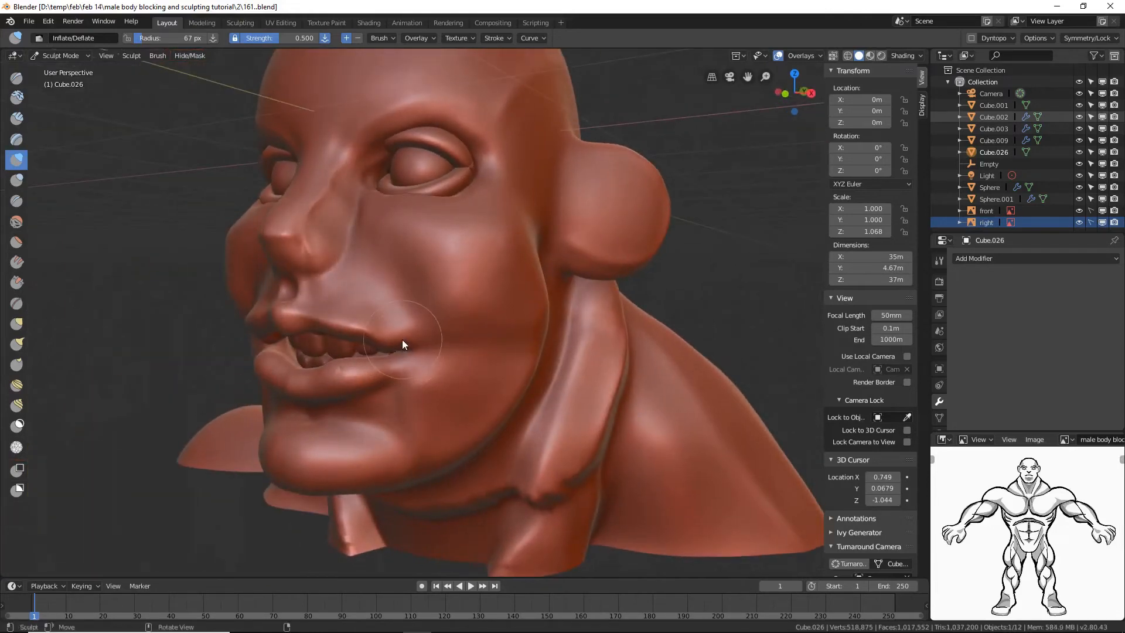
pyautogui.moveTo(403, 341)
pyautogui.mouseDown()
pyautogui.moveTo(414, 345)
pyautogui.moveTo(403, 346)
pyautogui.moveTo(403, 326)
pyautogui.moveTo(379, 371)
pyautogui.mouseUp()
pyautogui.moveTo(380, 371)
pyautogui.mouseDown(button='middle')
pyautogui.moveTo(414, 379)
pyautogui.moveTo(403, 381)
pyautogui.mouseUp(button='middle')
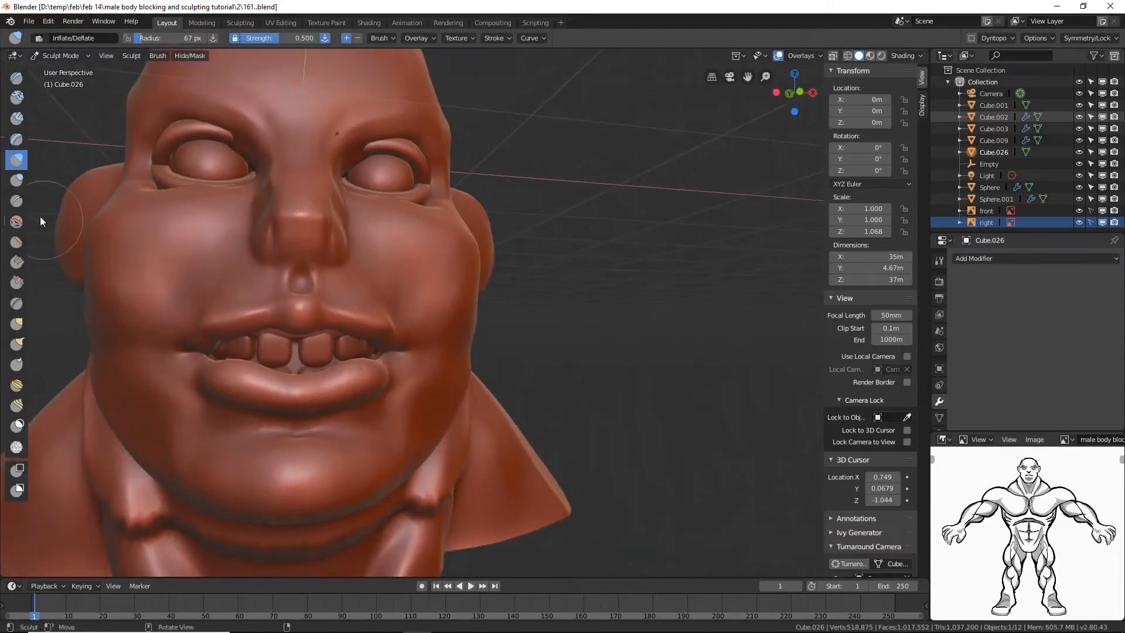
# - Flatten the lower lip and the area around the mouth corner with the Flatten/Contrast brush at a 67 px radius
pyautogui.click(17, 241)
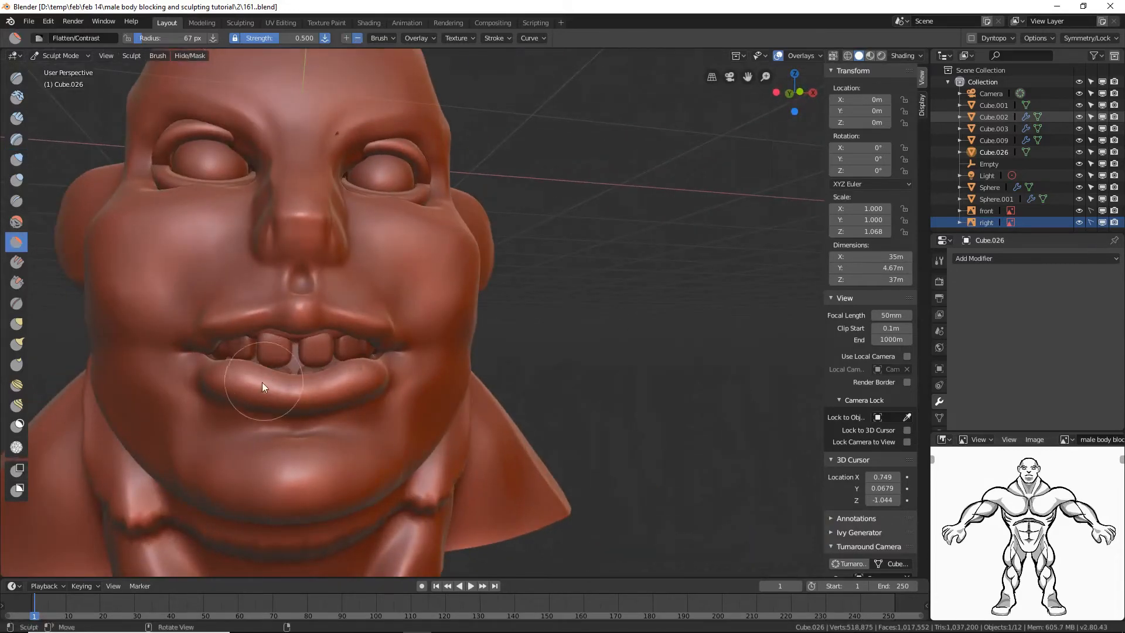
pyautogui.moveTo(247, 381)
pyautogui.mouseDown()
pyautogui.moveTo(332, 385)
pyautogui.moveTo(382, 371)
pyautogui.moveTo(363, 374)
pyautogui.mouseUp()
pyautogui.moveTo(364, 373); pyautogui.dragTo(377, 395, button='middle')
pyautogui.moveTo(378, 395)
pyautogui.mouseDown()
pyautogui.moveTo(314, 408)
pyautogui.moveTo(440, 372)
pyautogui.mouseUp()
pyautogui.moveTo(440, 372)
pyautogui.mouseDown(button='middle')
pyautogui.moveTo(441, 389)
pyautogui.moveTo(478, 378)
pyautogui.moveTo(458, 346)
pyautogui.mouseUp(button='middle')
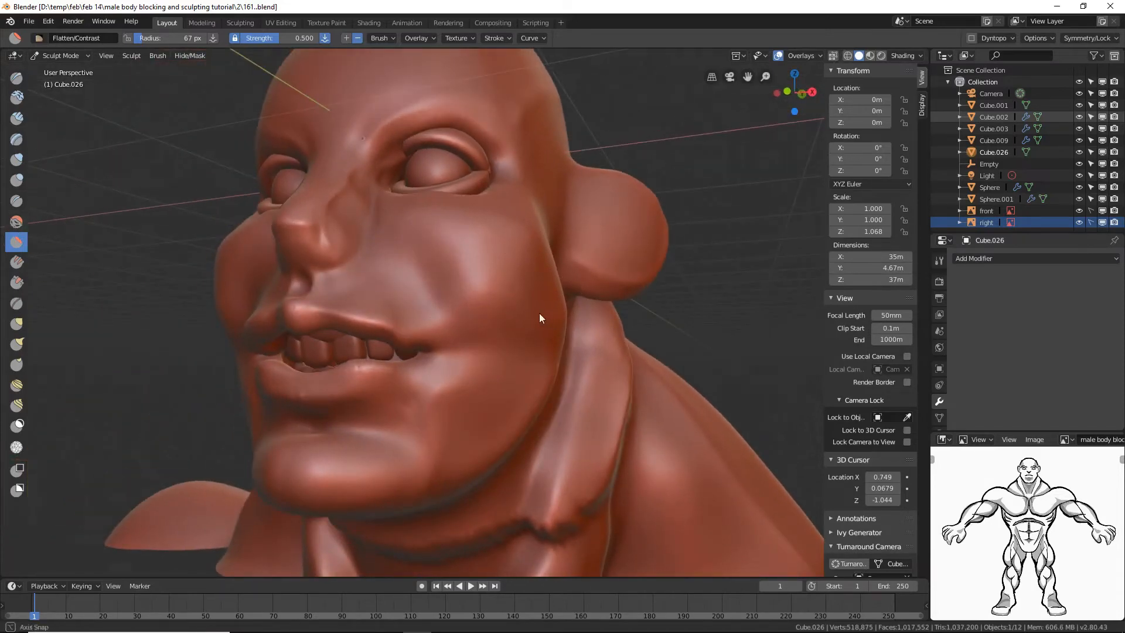
pyautogui.moveTo(539, 313); pyautogui.dragTo(562, 326, button='middle')
# - Flatten the cheek and the side of the jaw with the Flatten/Contrast brush at a 121 px radius
pyautogui.press('f')
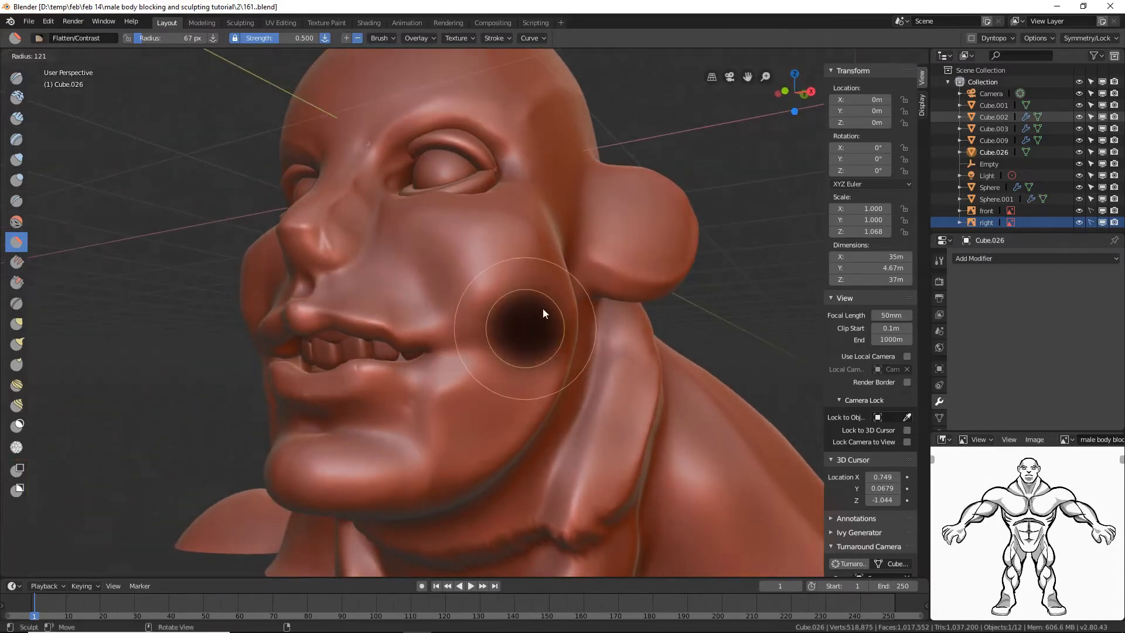
pyautogui.click(542, 308)
pyautogui.moveTo(481, 426)
pyautogui.mouseDown()
pyautogui.moveTo(547, 304)
pyautogui.moveTo(410, 469)
pyautogui.moveTo(455, 433)
pyautogui.moveTo(543, 297)
pyautogui.mouseUp()
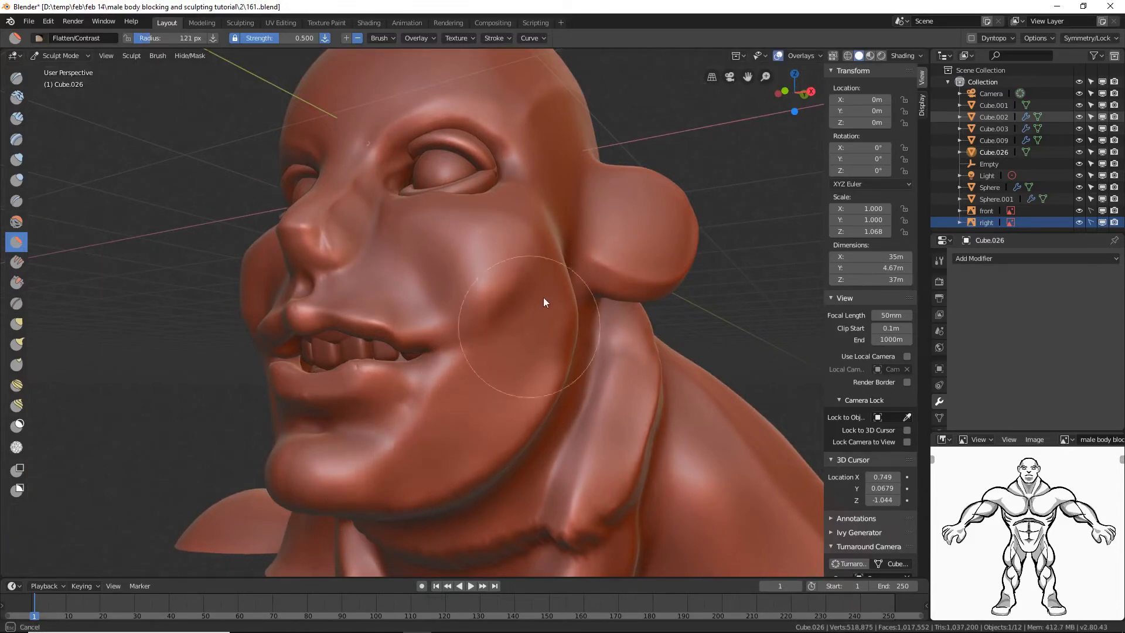
pyautogui.moveTo(543, 297)
pyautogui.mouseDown(button='middle')
pyautogui.moveTo(521, 346)
pyautogui.moveTo(556, 358)
pyautogui.moveTo(543, 298)
pyautogui.mouseUp(button='middle')
pyautogui.moveTo(543, 302)
pyautogui.mouseDown()
pyautogui.moveTo(512, 322)
pyautogui.moveTo(545, 254)
pyautogui.moveTo(532, 241)
pyautogui.moveTo(432, 221)
pyautogui.moveTo(469, 241)
pyautogui.moveTo(468, 270)
pyautogui.mouseUp()
pyautogui.moveTo(469, 270)
pyautogui.mouseDown(button='middle')
pyautogui.moveTo(525, 283)
pyautogui.moveTo(516, 284)
pyautogui.mouseUp(button='middle')
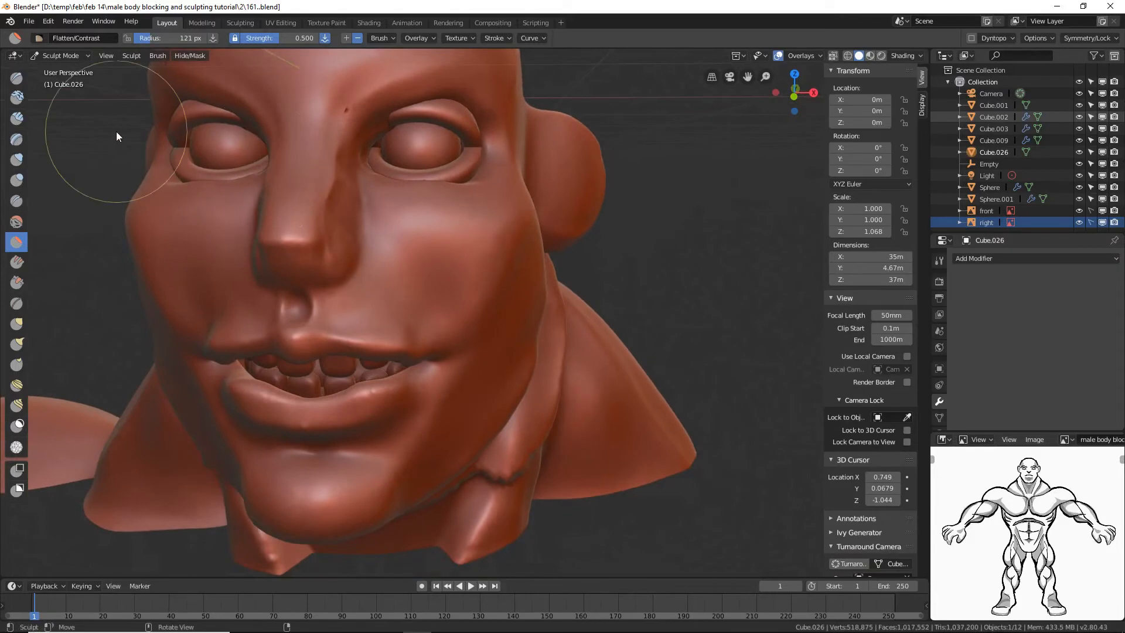
# - Build up the upper cheeks below the eyes with the Inflate/Deflate brush at a 75 px radius
pyautogui.click(16, 160)
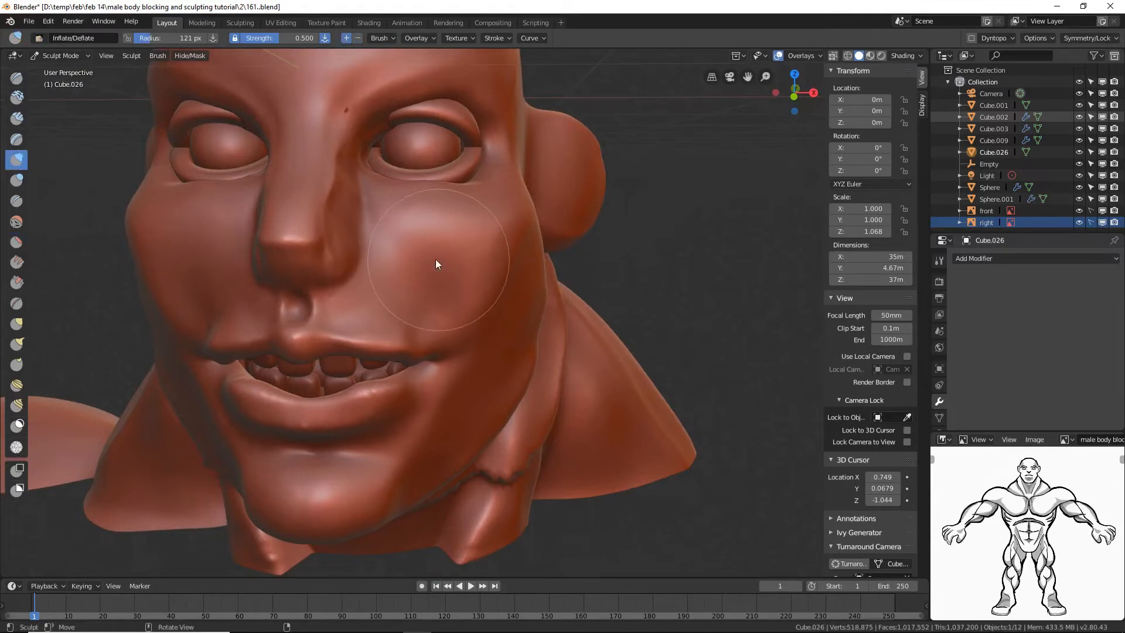
pyautogui.press('f')
pyautogui.click(411, 258)
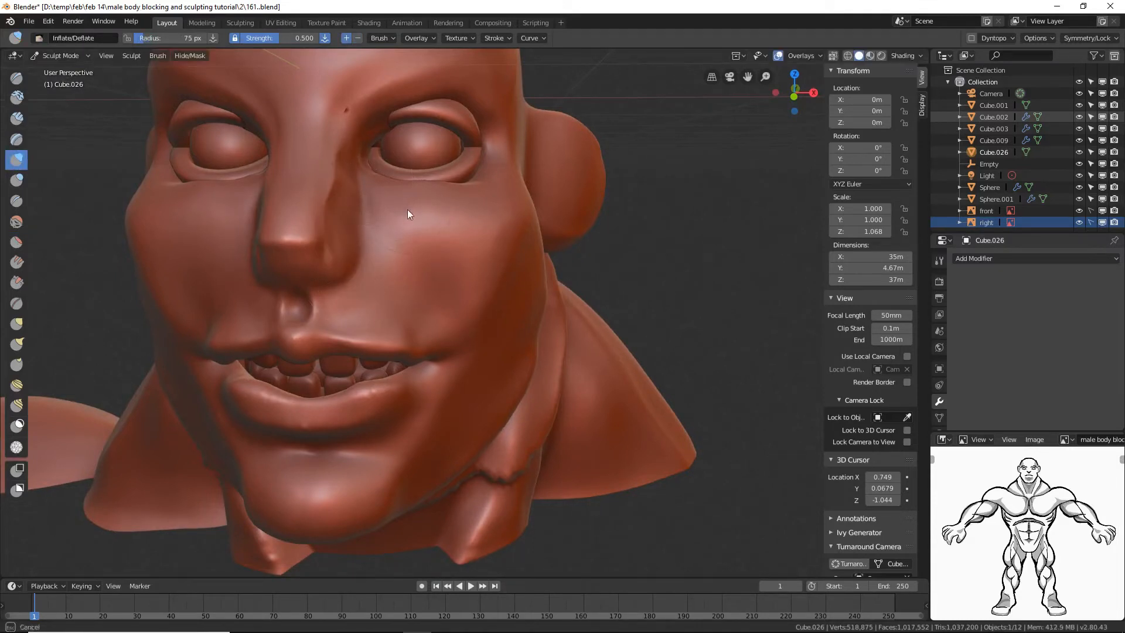
pyautogui.moveTo(398, 195)
pyautogui.mouseDown(button='middle')
pyautogui.moveTo(469, 228)
pyautogui.moveTo(378, 184)
pyautogui.mouseUp(button='middle')
pyautogui.moveTo(413, 206)
pyautogui.mouseDown()
pyautogui.moveTo(392, 189)
pyautogui.moveTo(462, 210)
pyautogui.moveTo(413, 197)
pyautogui.moveTo(417, 209)
pyautogui.moveTo(391, 195)
pyautogui.moveTo(443, 203)
pyautogui.moveTo(365, 178)
pyautogui.moveTo(422, 214)
pyautogui.moveTo(507, 238)
pyautogui.moveTo(392, 212)
pyautogui.moveTo(487, 215)
pyautogui.moveTo(441, 234)
pyautogui.mouseUp()
pyautogui.moveTo(441, 234); pyautogui.dragTo(154, 270, button='middle')
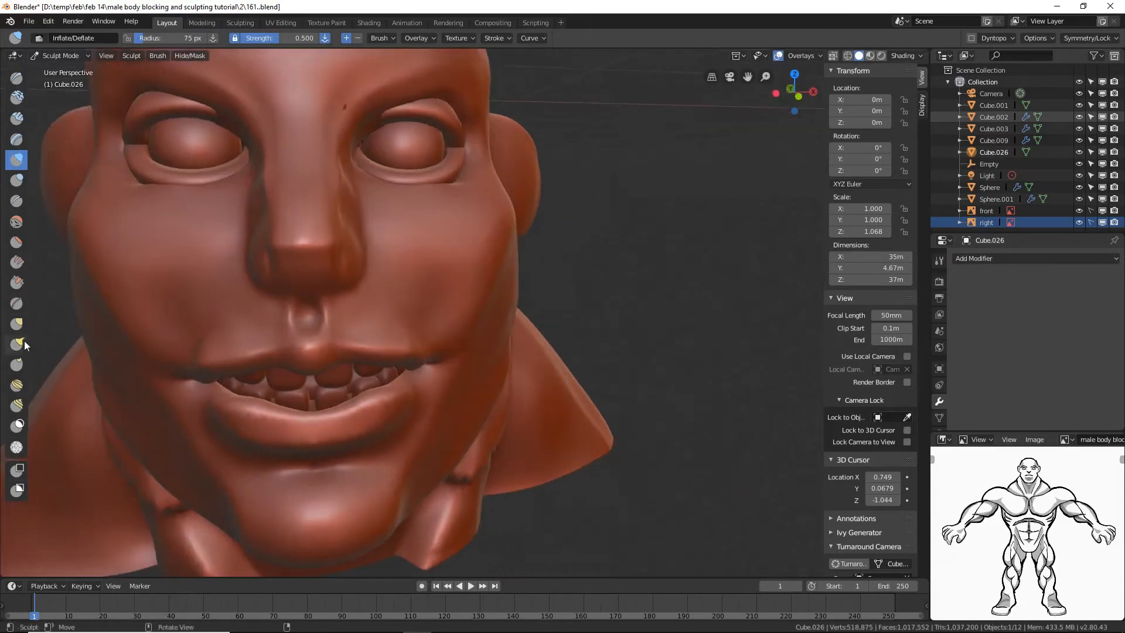
# - Pull the sides of the nose inward with the Grab brush at a 123 px radius to narrow it
pyautogui.click(18, 324)
pyautogui.press('f')
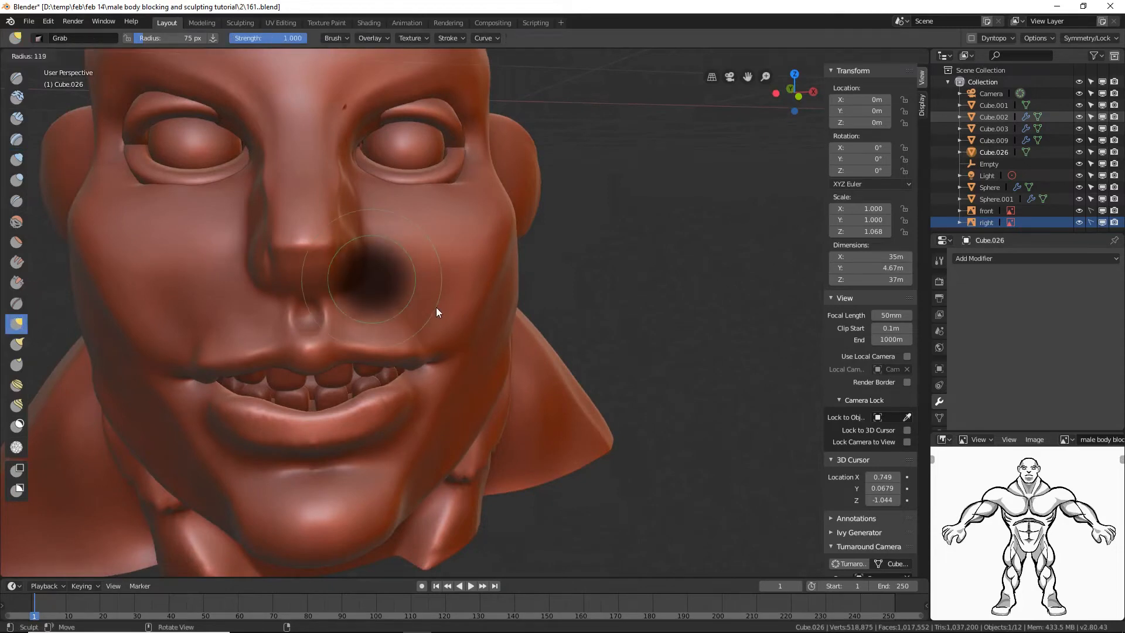
pyautogui.click(437, 309)
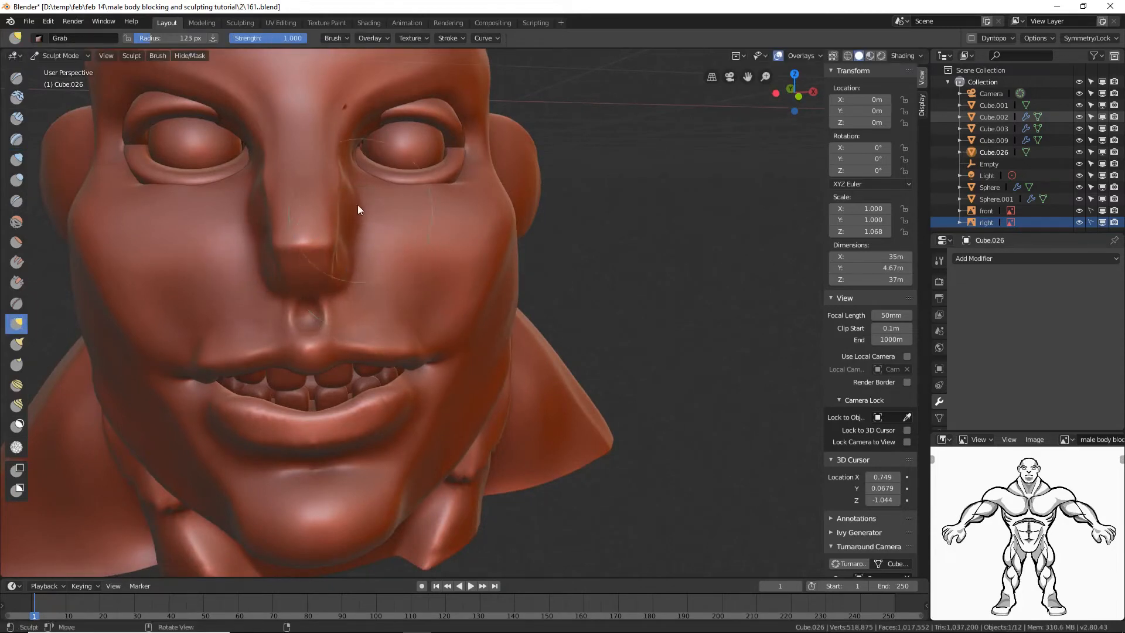
pyautogui.moveTo(368, 198); pyautogui.dragTo(337, 184, button='middle')
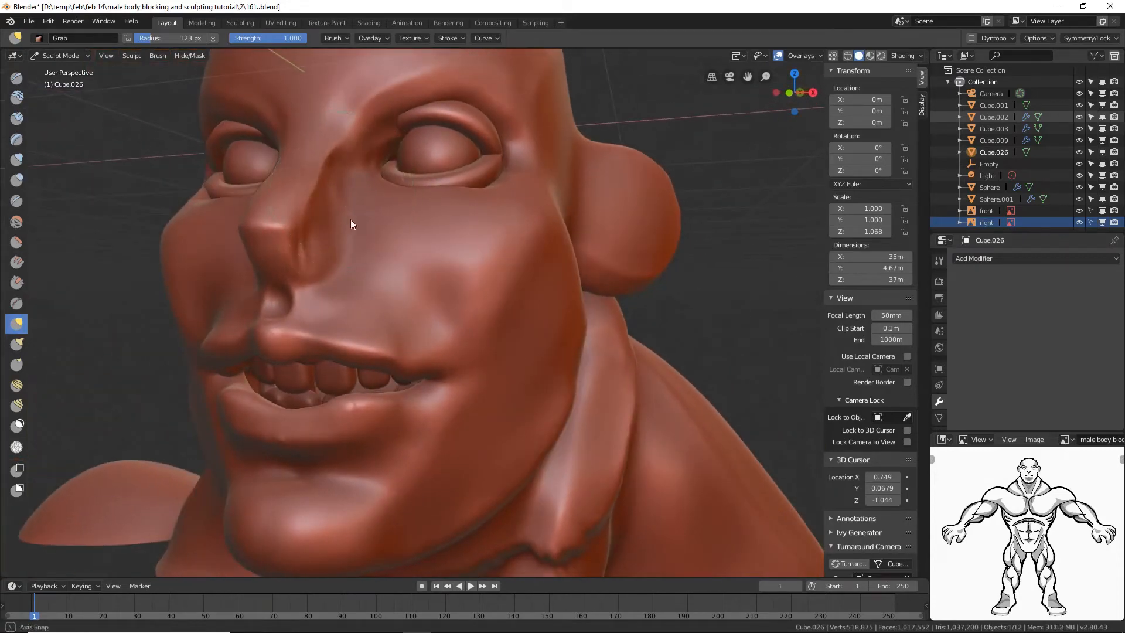
pyautogui.moveTo(351, 225); pyautogui.dragTo(337, 239, button='middle')
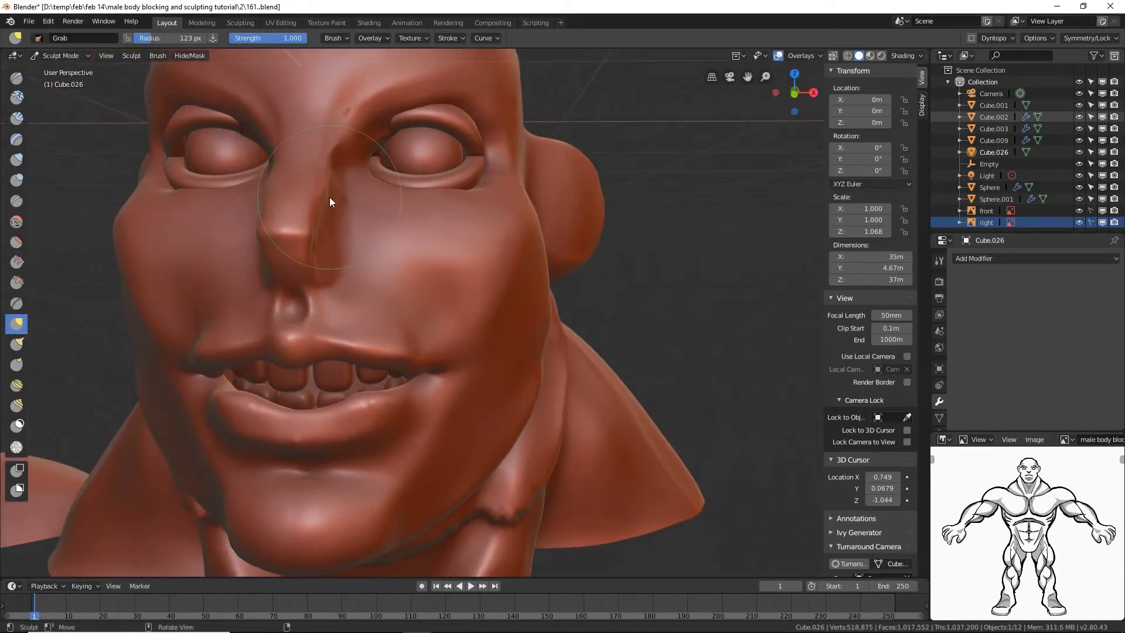
pyautogui.moveTo(326, 226)
pyautogui.mouseDown(button='middle')
pyautogui.moveTo(389, 266)
pyautogui.moveTo(345, 269)
pyautogui.mouseUp(button='middle')
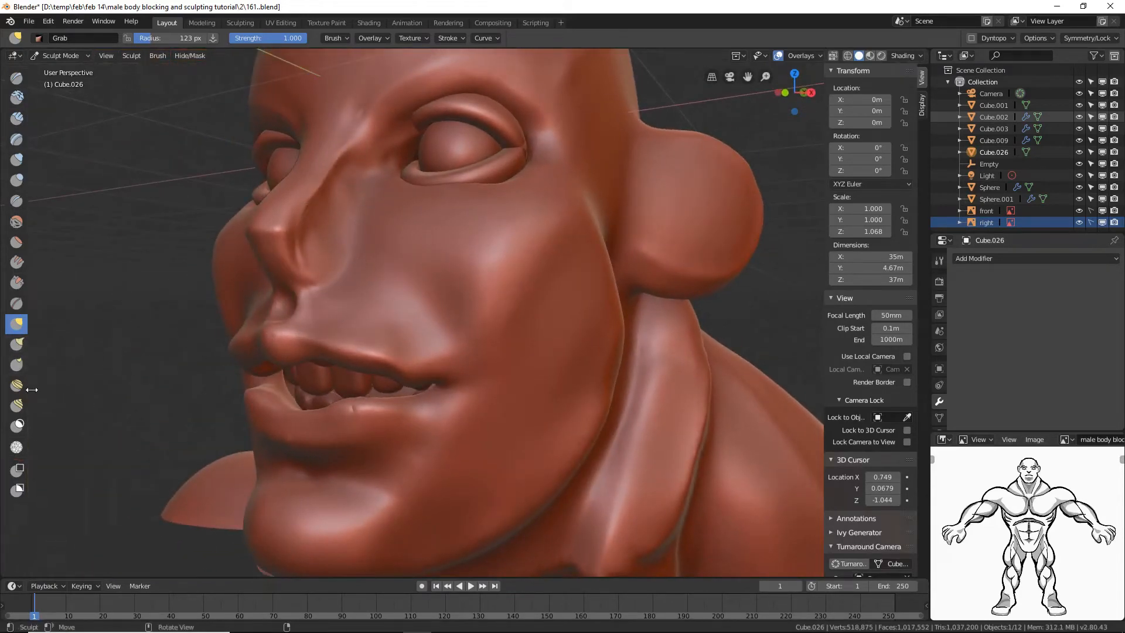
# - Save the file as the new version 162..blend and mask everything except the nostril wings, using a 47 px Mask brush and inverting the mask
pyautogui.click(19, 424)
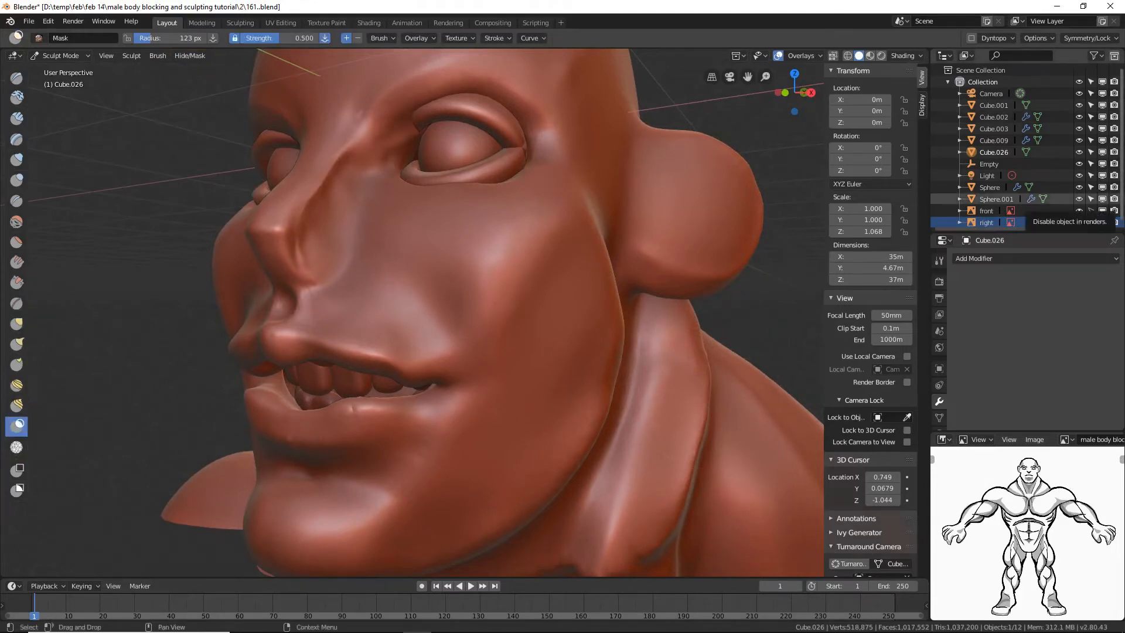
pyautogui.hotkey('ctrl', 'alt', 's')
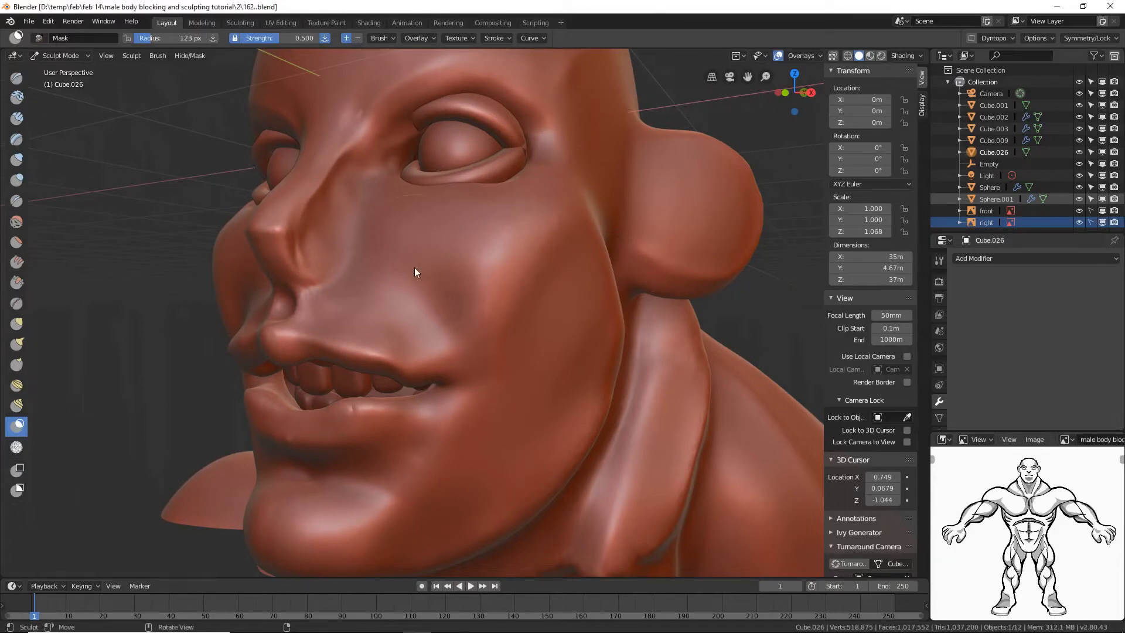
pyautogui.press('f')
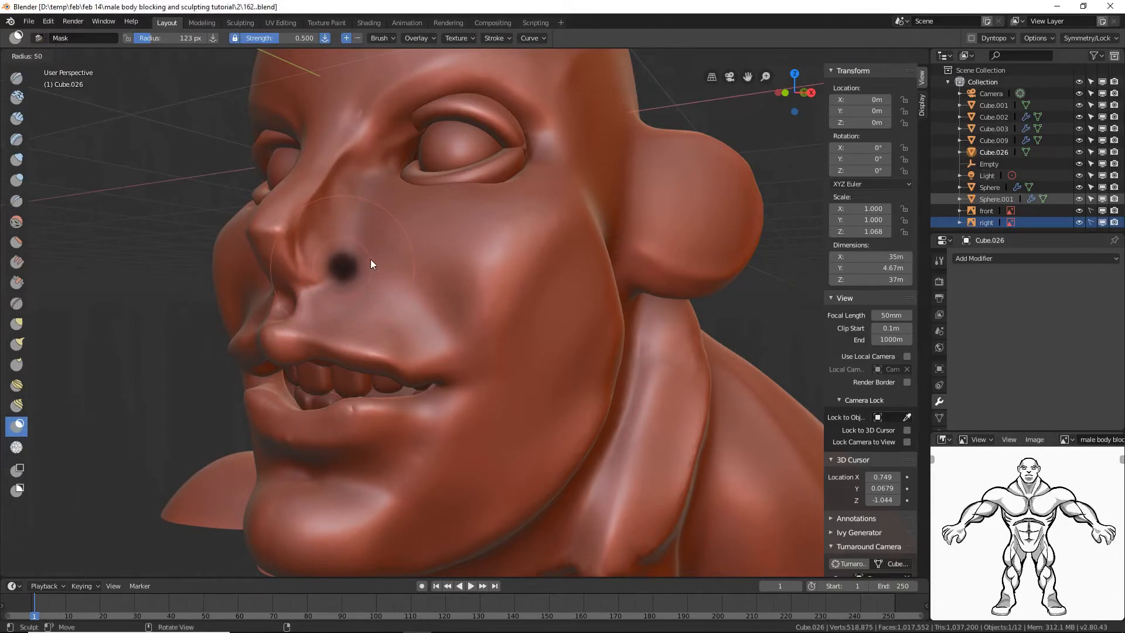
pyautogui.click(368, 259)
pyautogui.moveTo(367, 259)
pyautogui.mouseDown(button='middle')
pyautogui.moveTo(373, 269)
pyautogui.moveTo(318, 247)
pyautogui.mouseUp(button='middle')
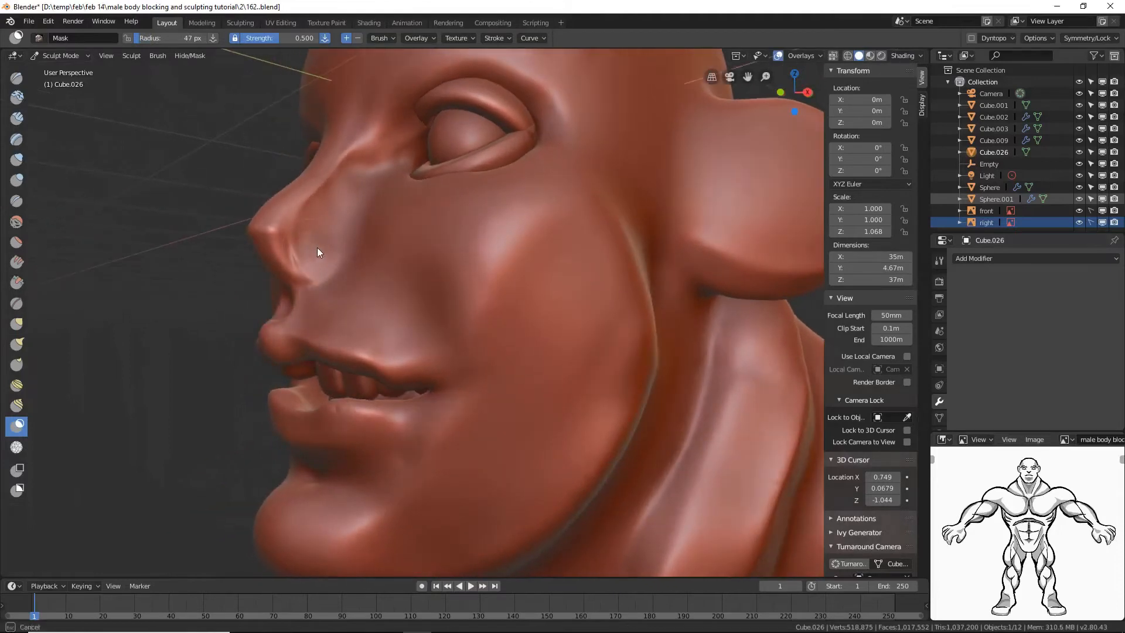
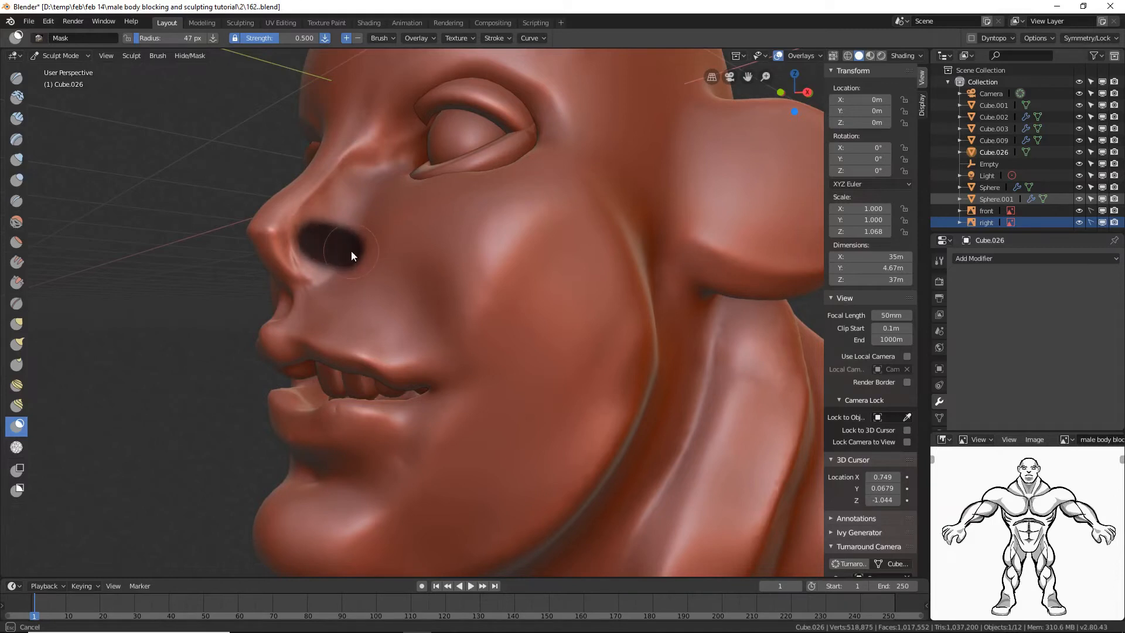
pyautogui.moveTo(352, 255); pyautogui.dragTo(393, 274, button='middle')
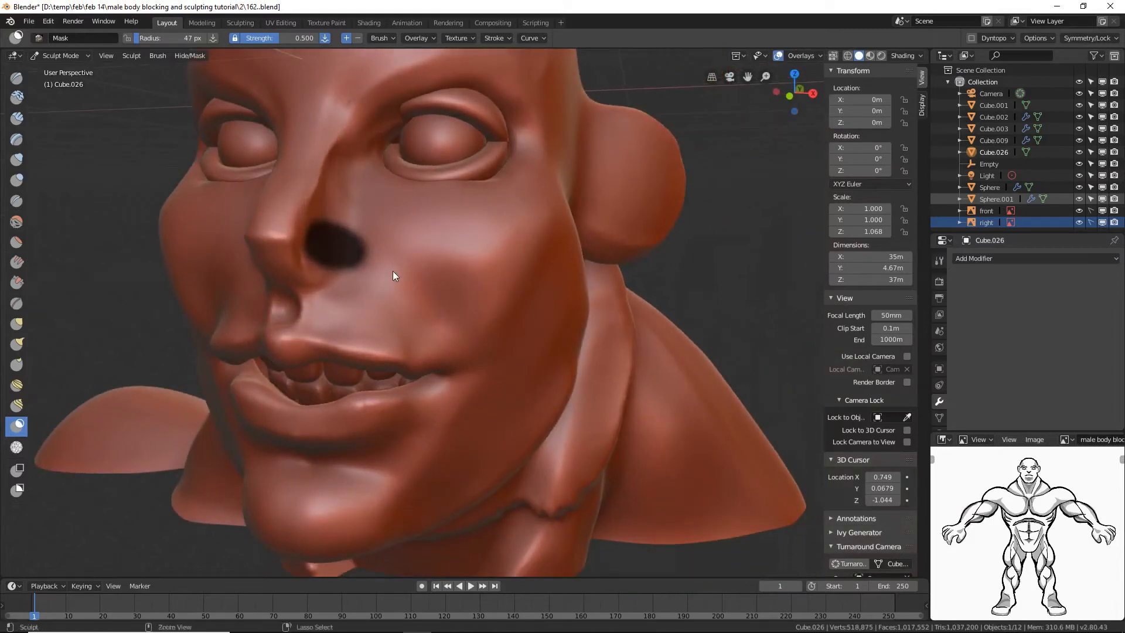
pyautogui.hotkey('ctrl', 'i')
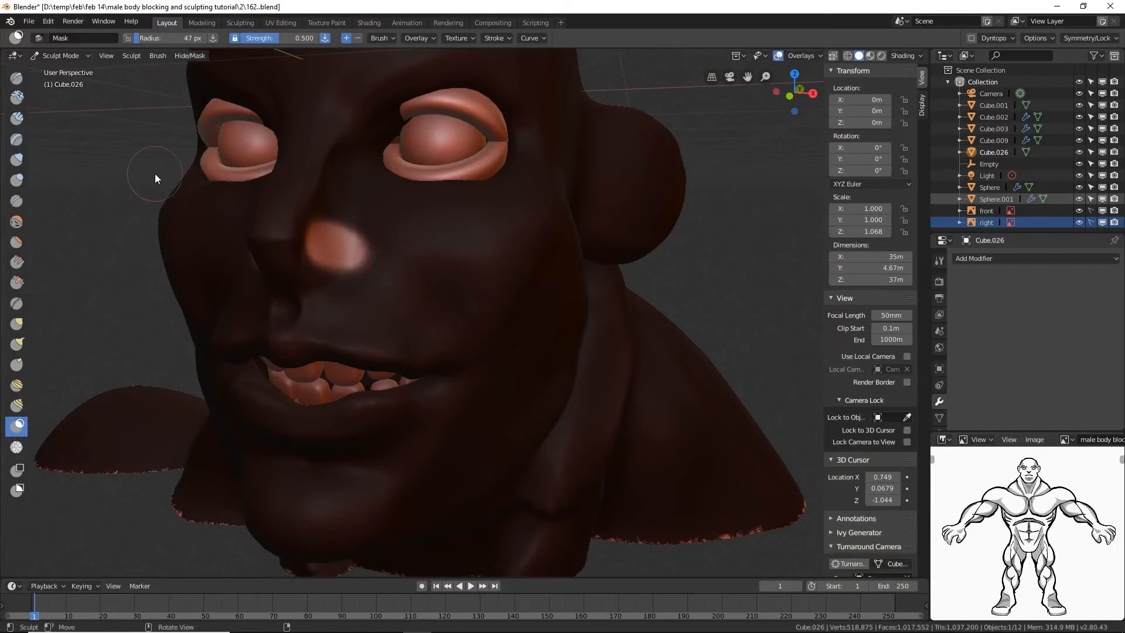
# - Inflate the unmasked nostril wings into rounded bulges with the Inflate/Deflate brush at a 47 px radius
pyautogui.click(18, 159)
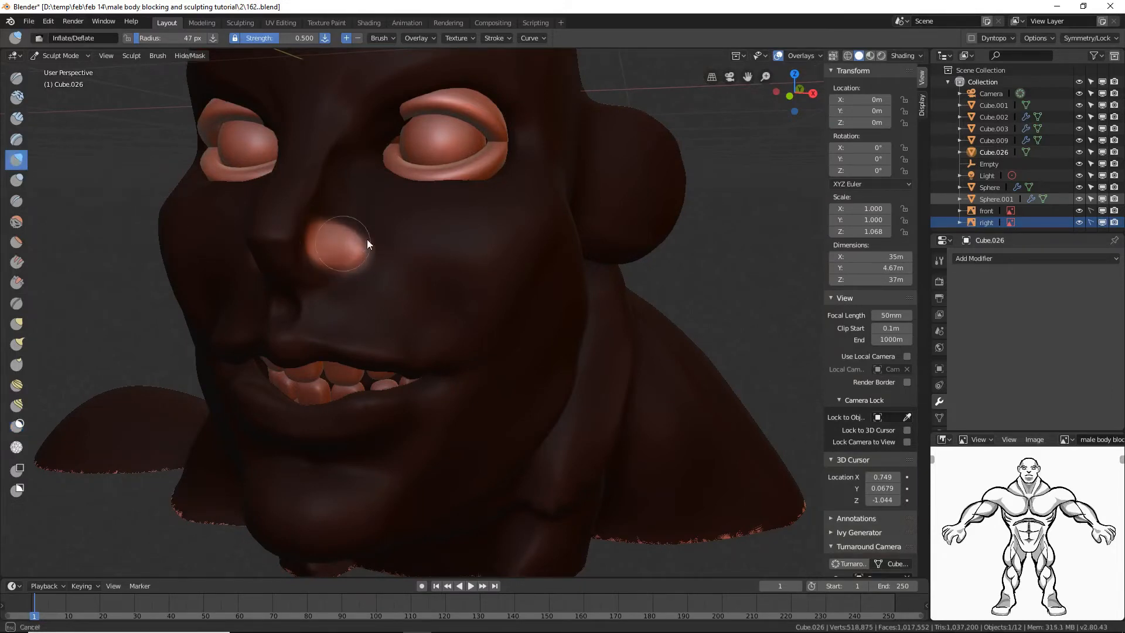
pyautogui.moveTo(366, 239)
pyautogui.mouseDown()
pyautogui.moveTo(342, 253)
pyautogui.moveTo(327, 242)
pyautogui.moveTo(387, 274)
pyautogui.mouseUp()
pyautogui.moveTo(388, 275); pyautogui.dragTo(315, 230, button='middle')
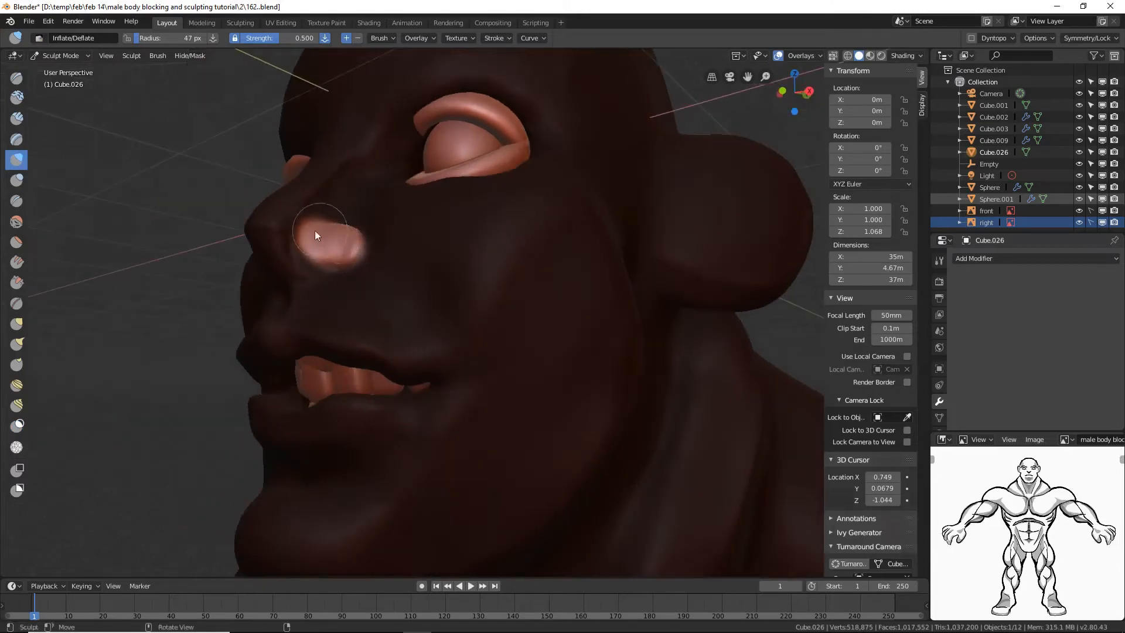
pyautogui.moveTo(314, 230)
pyautogui.mouseDown()
pyautogui.moveTo(351, 230)
pyautogui.moveTo(327, 247)
pyautogui.moveTo(305, 233)
pyautogui.moveTo(349, 232)
pyautogui.moveTo(355, 258)
pyautogui.mouseUp()
pyautogui.moveTo(363, 243); pyautogui.dragTo(393, 272, button='middle')
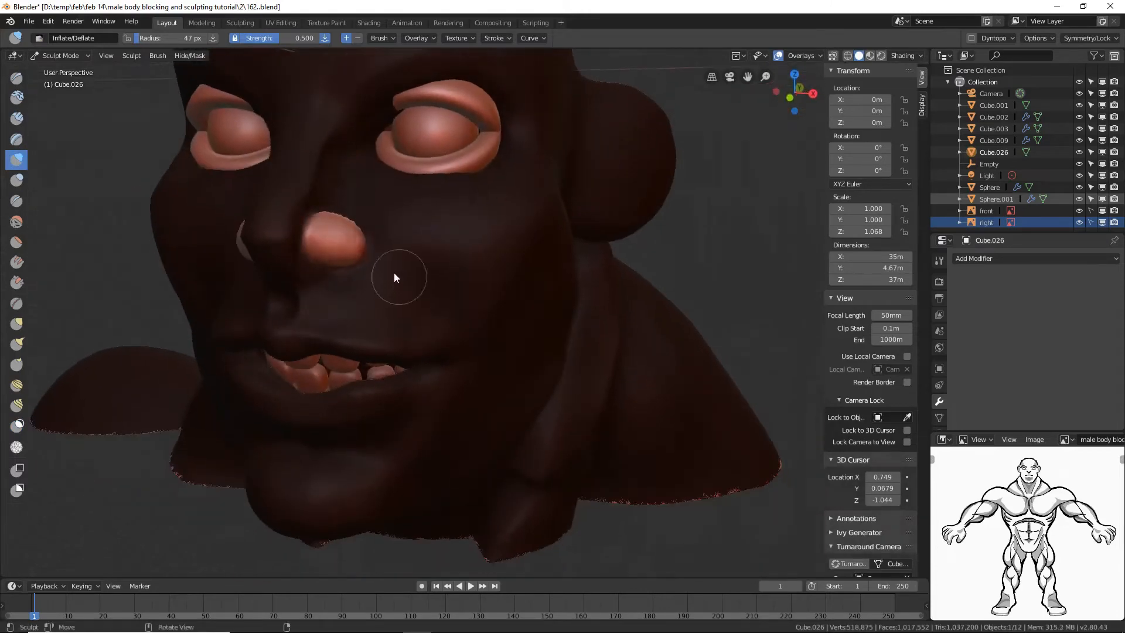
pyautogui.moveTo(377, 257)
pyautogui.mouseDown()
pyautogui.moveTo(324, 235)
pyautogui.moveTo(275, 237)
pyautogui.mouseUp()
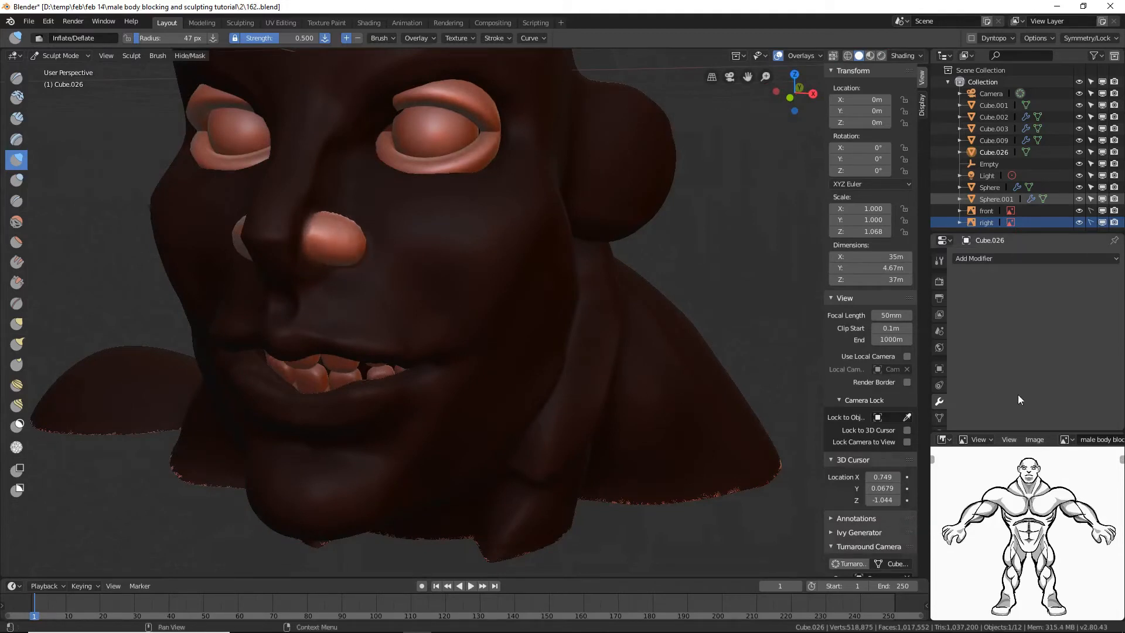
# - Enable Dyntopo for the head mesh, accepting the loss of vertex data
pyautogui.click(939, 260)
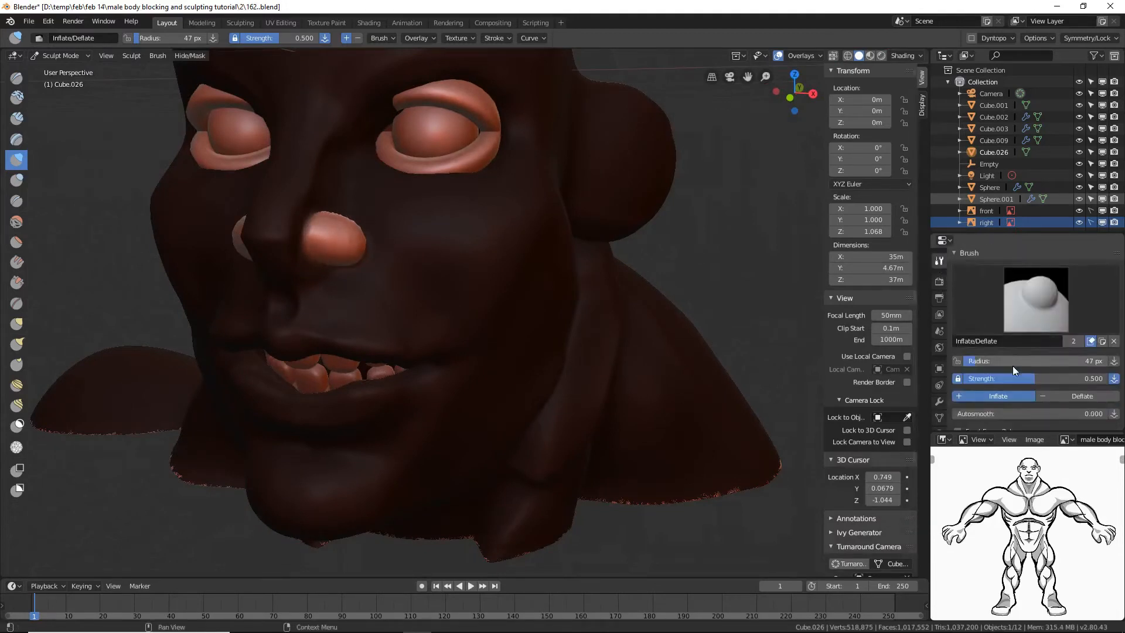
pyautogui.scroll(-7, 1012, 366)
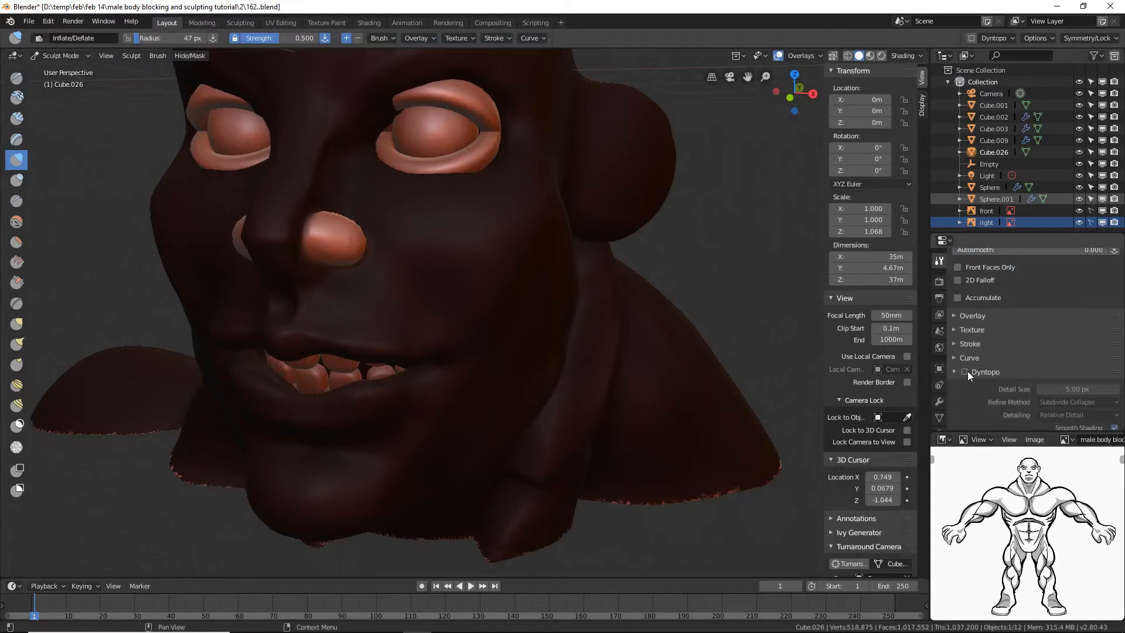
pyautogui.click(967, 371)
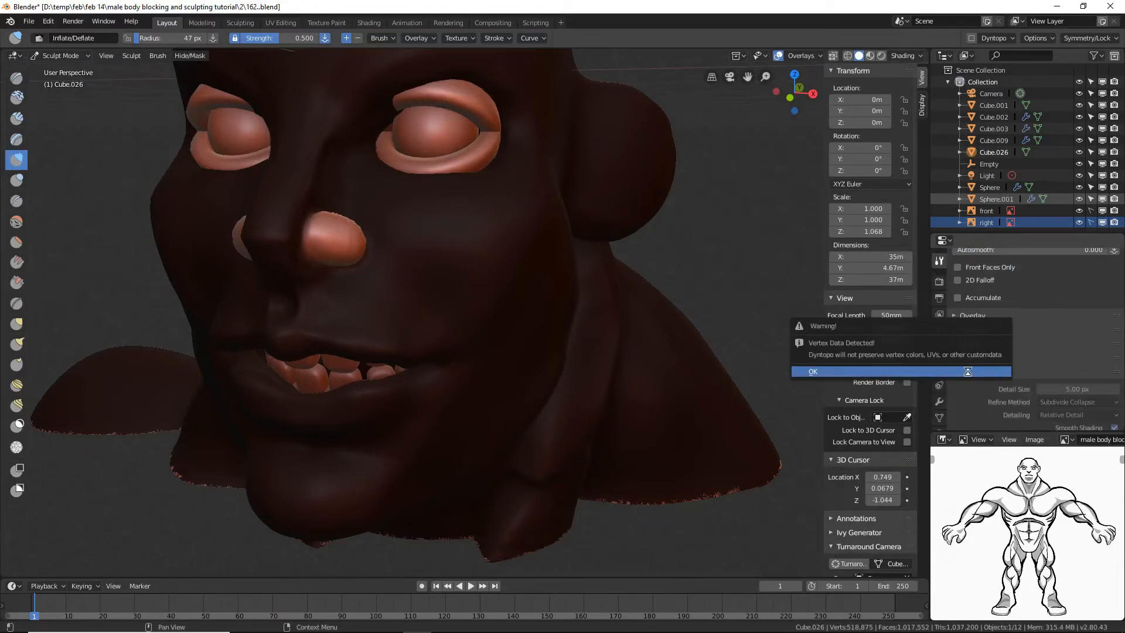
pyautogui.click(967, 371)
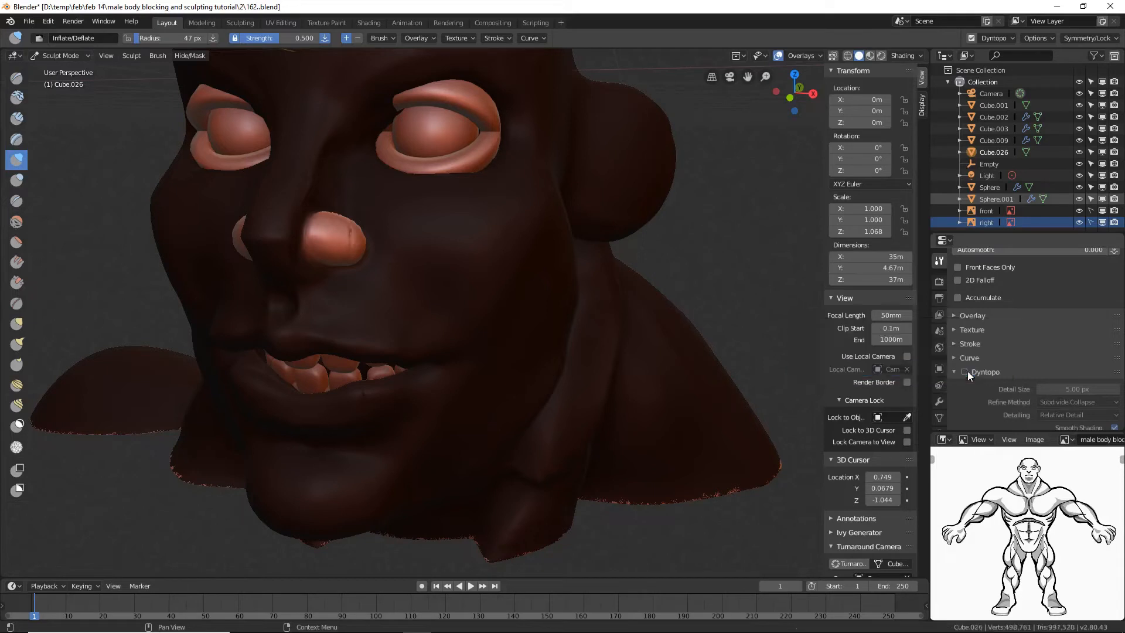
# - Clean up the surface of the inflated nostril wings with the Simplify brush at a 47 px radius
pyautogui.moveTo(392, 265); pyautogui.dragTo(357, 237, button='middle')
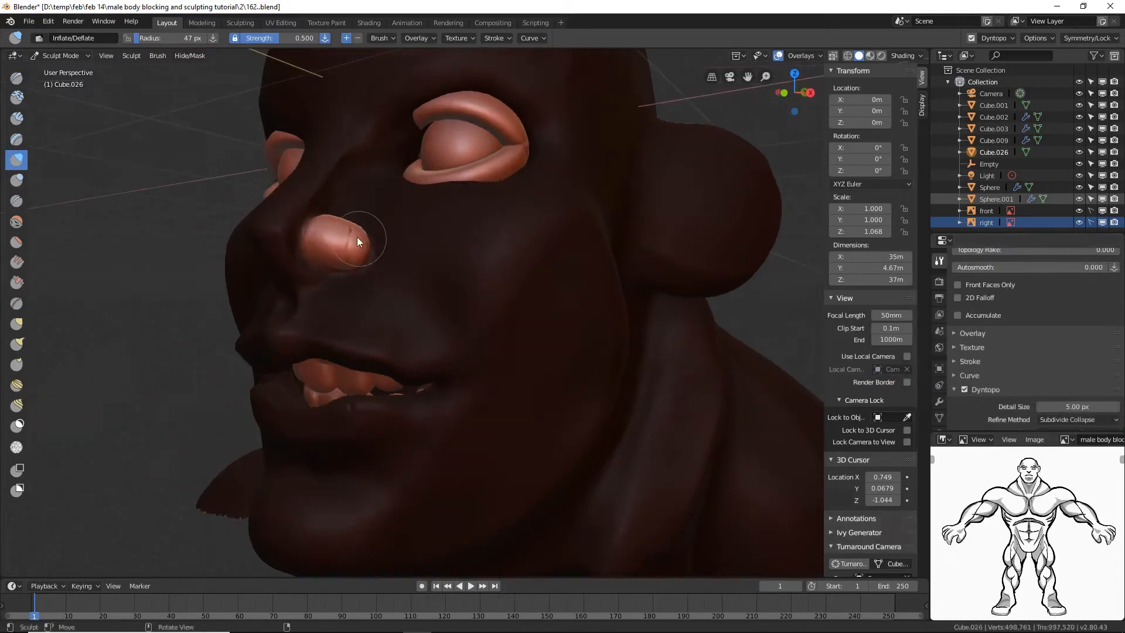
pyautogui.click(22, 448)
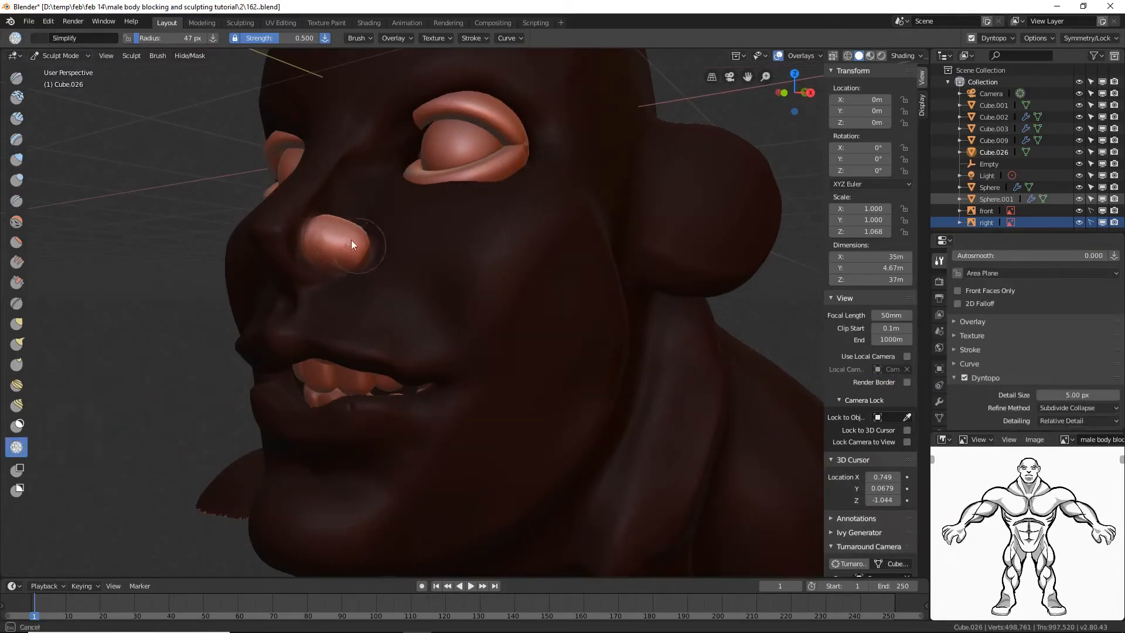
pyautogui.moveTo(348, 246)
pyautogui.mouseDown()
pyautogui.moveTo(370, 253)
pyautogui.moveTo(356, 239)
pyautogui.moveTo(349, 246)
pyautogui.moveTo(400, 264)
pyautogui.mouseUp()
pyautogui.moveTo(400, 264)
pyautogui.mouseDown(button='middle')
pyautogui.moveTo(356, 277)
pyautogui.moveTo(462, 244)
pyautogui.moveTo(399, 254)
pyautogui.moveTo(414, 284)
pyautogui.moveTo(352, 308)
pyautogui.moveTo(355, 277)
pyautogui.moveTo(386, 240)
pyautogui.moveTo(415, 236)
pyautogui.mouseUp(button='middle')
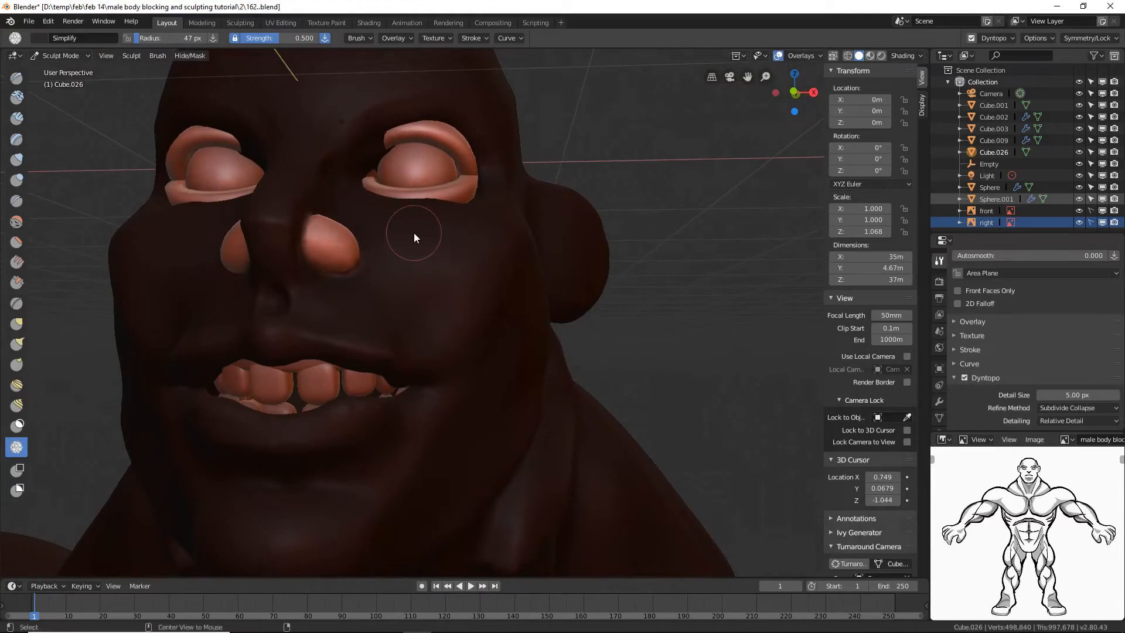
# - Clear the mask from the head and save the file as the new version 163..blend
pyautogui.hotkey('alt', 'm')
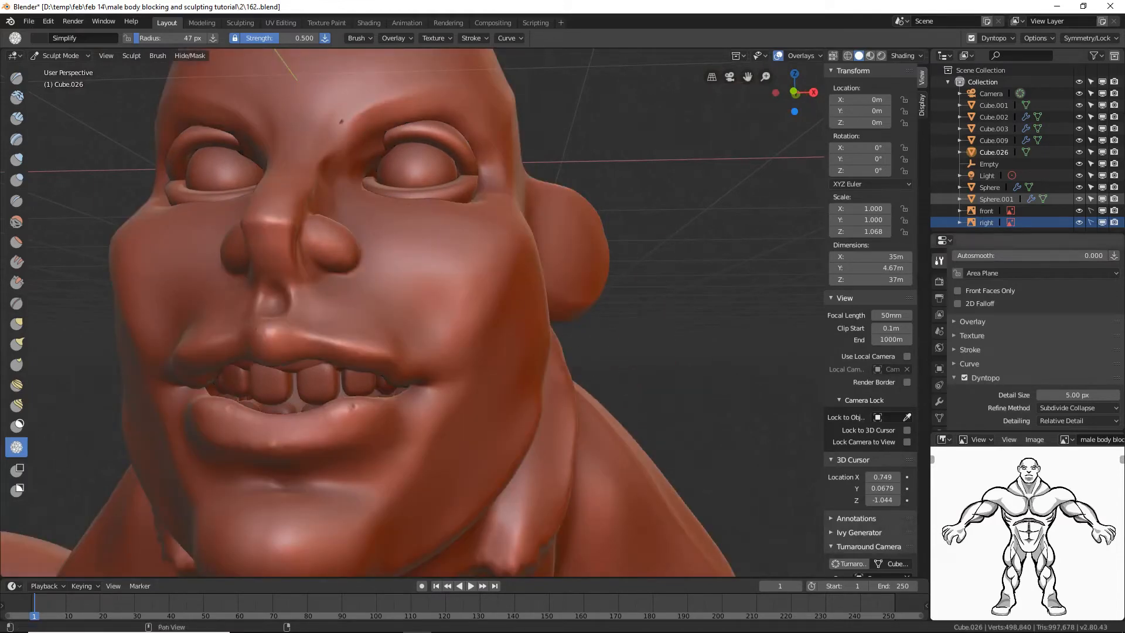
pyautogui.hotkey('ctrl', 'alt', 's')
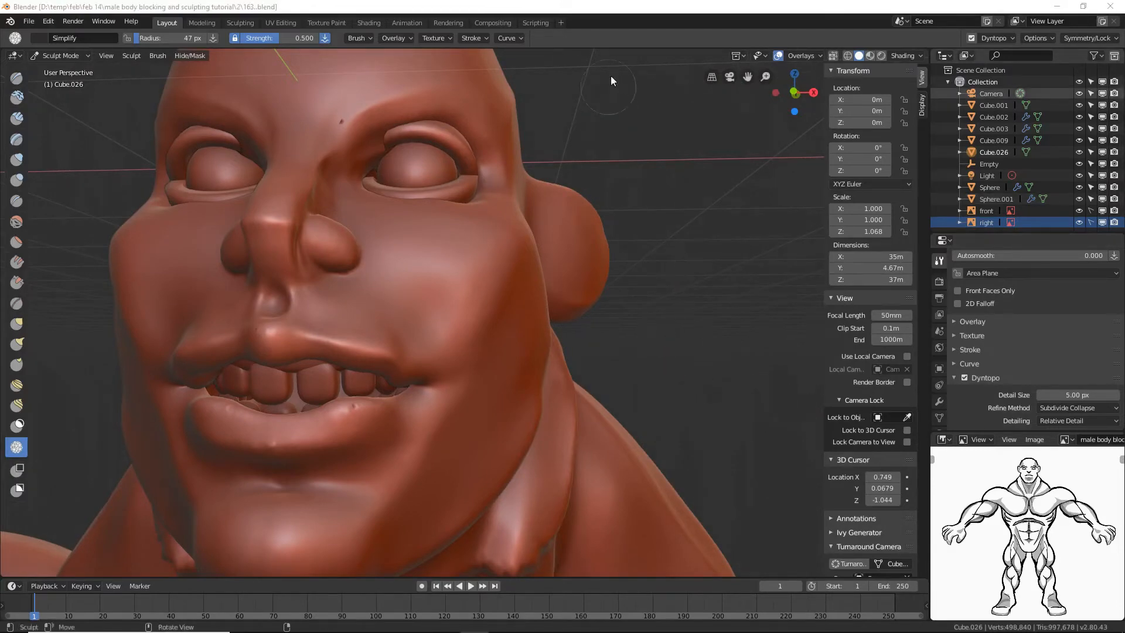
# - Hollow out the bowl of the ear with the Blob brush, enlarging its radius to 81 px
pyautogui.moveTo(647, 209); pyautogui.dragTo(126, 150, button='middle')
pyautogui.click(17, 158)
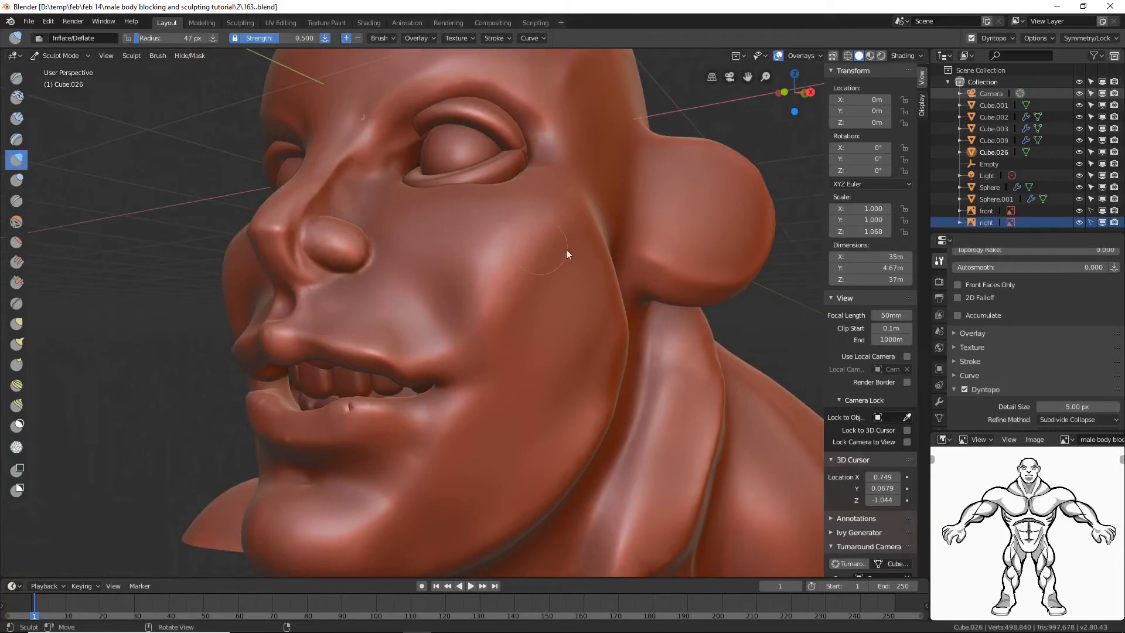
pyautogui.click(17, 180)
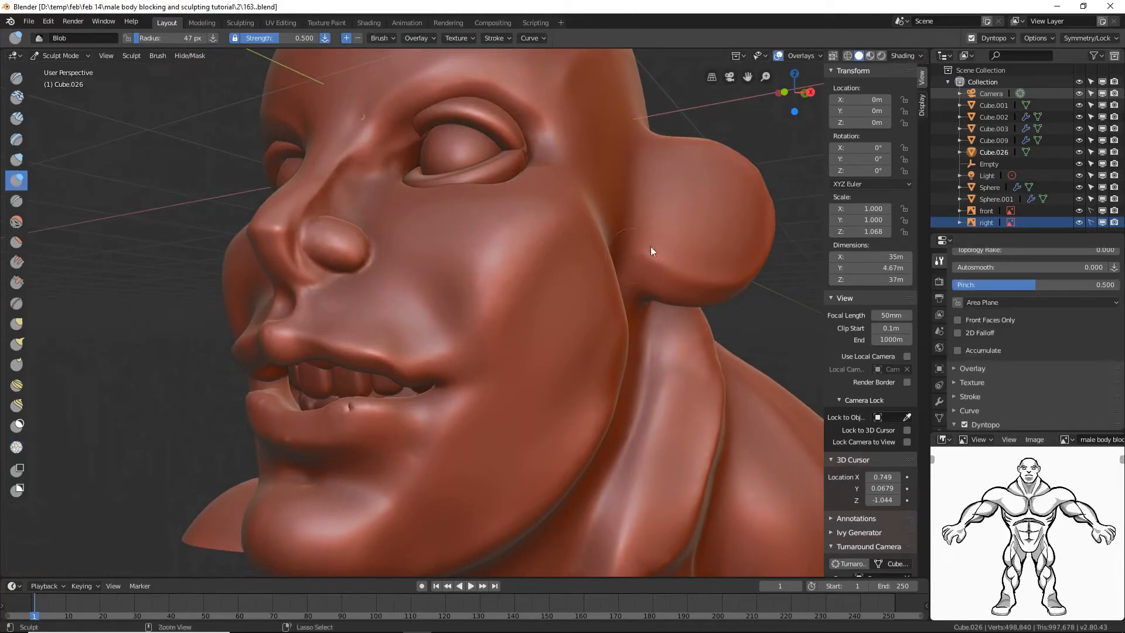
pyautogui.moveTo(651, 246)
pyautogui.mouseDown()
pyautogui.moveTo(700, 194)
pyautogui.moveTo(695, 229)
pyautogui.moveTo(688, 216)
pyautogui.moveTo(723, 234)
pyautogui.moveTo(709, 177)
pyautogui.mouseUp()
pyautogui.press('f')
pyautogui.click(716, 244)
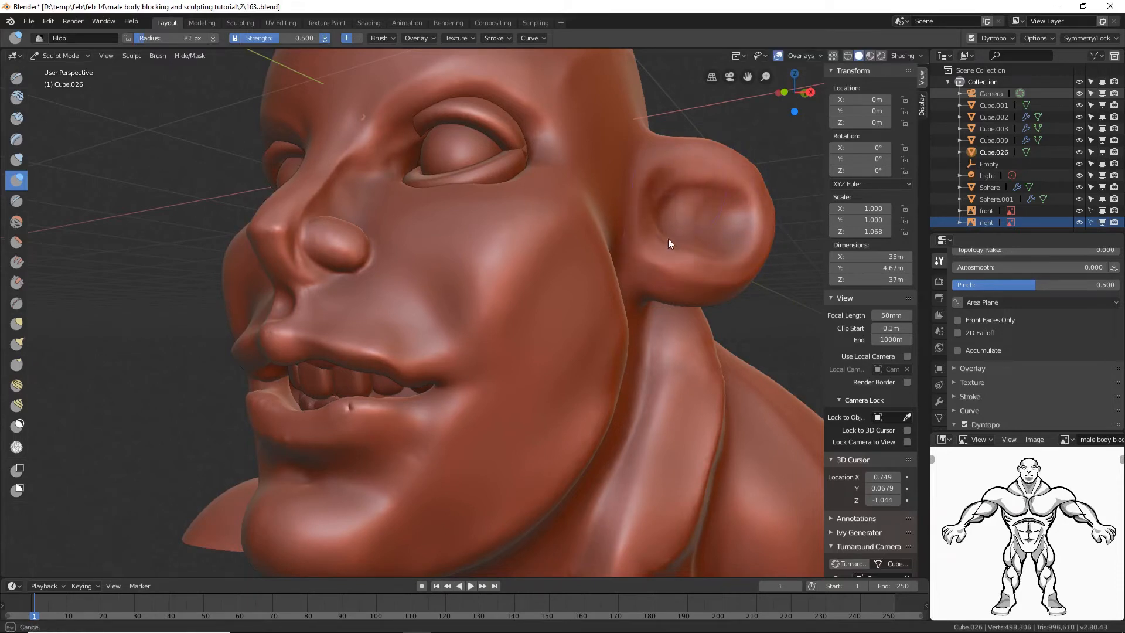
pyautogui.moveTo(668, 238); pyautogui.dragTo(710, 243)
pyautogui.moveTo(688, 184)
pyautogui.mouseDown()
pyautogui.moveTo(671, 236)
pyautogui.moveTo(707, 213)
pyautogui.moveTo(723, 228)
pyautogui.moveTo(681, 264)
pyautogui.moveTo(654, 242)
pyautogui.mouseUp()
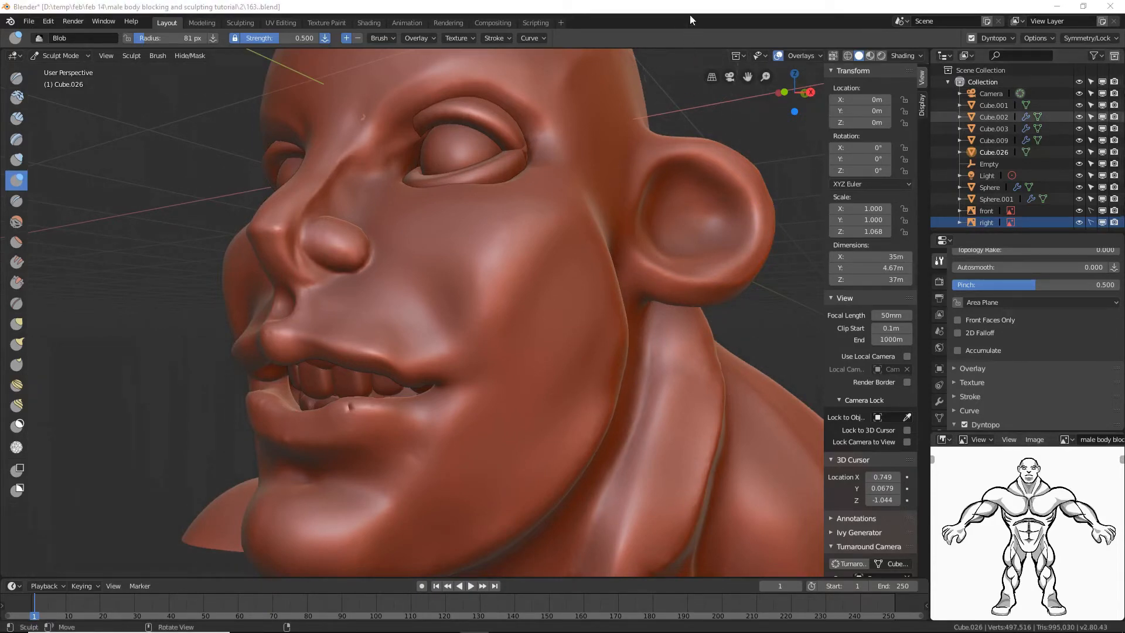
# - Define the ear's outer rim along its upper front and lower edge with the Blob brush at a 61 px radius
pyautogui.moveTo(720, 180); pyautogui.dragTo(700, 220, button='middle')
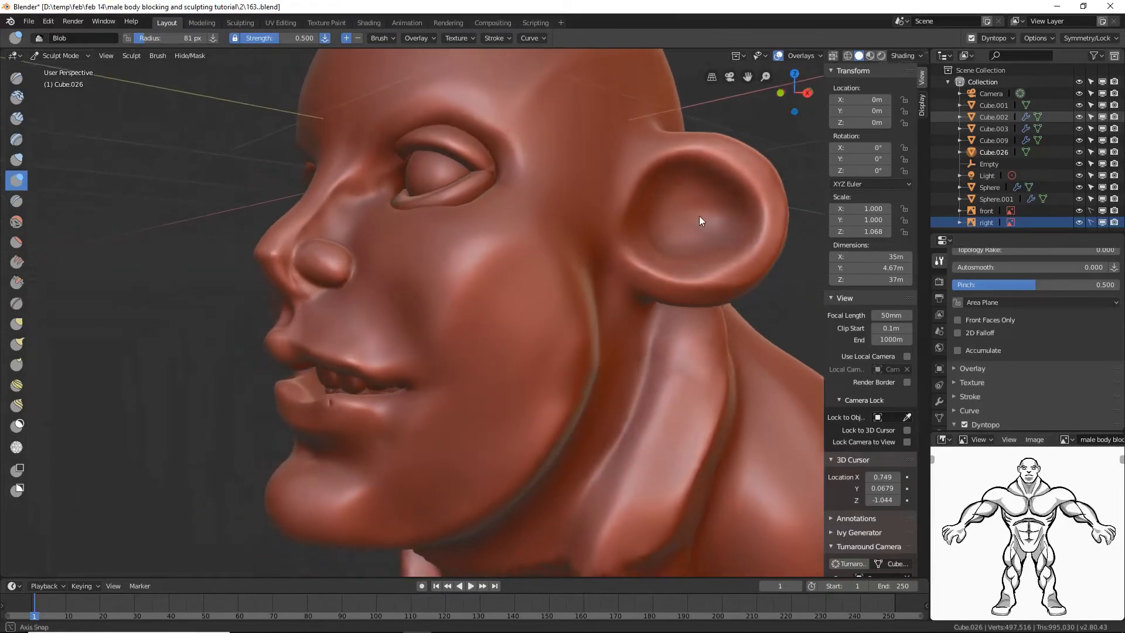
pyautogui.keyDown('alt'); pyautogui.middleClick(699, 216); pyautogui.keyUp('alt')
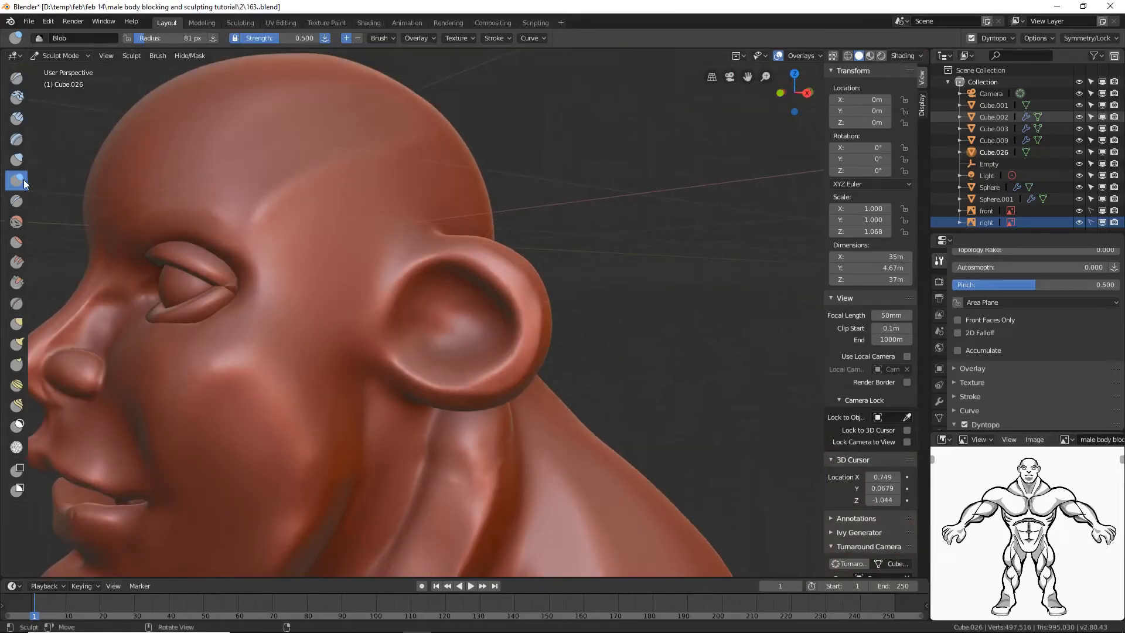
pyautogui.press('f')
pyautogui.click(403, 273)
pyautogui.moveTo(413, 264)
pyautogui.mouseDown()
pyautogui.moveTo(397, 283)
pyautogui.moveTo(401, 270)
pyautogui.mouseUp()
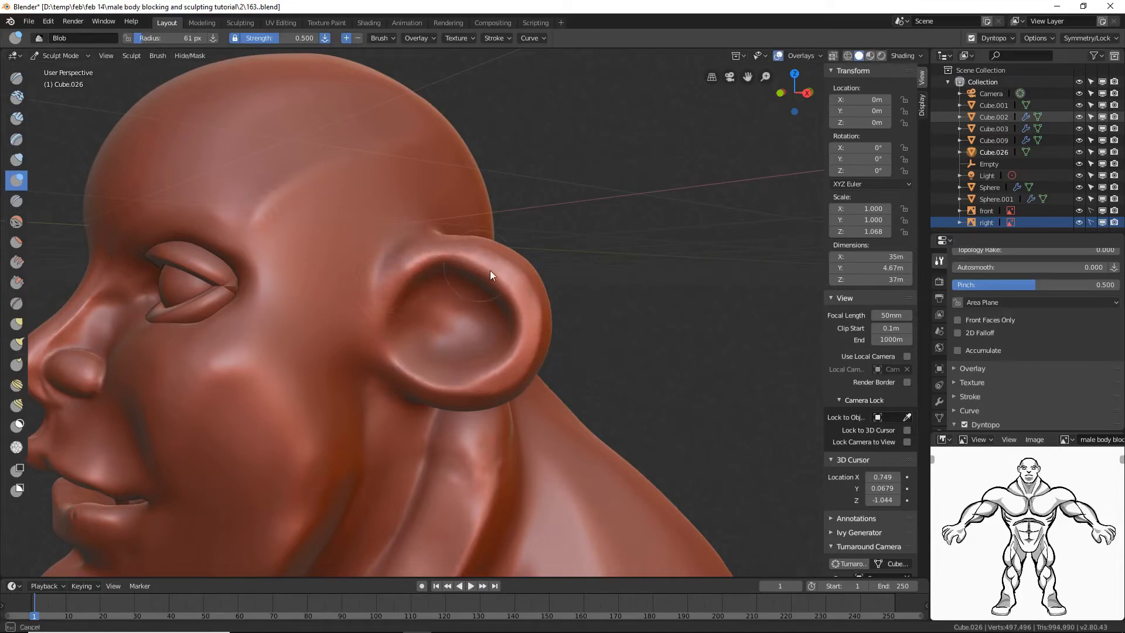
pyautogui.moveTo(499, 374)
pyautogui.mouseDown()
pyautogui.moveTo(471, 400)
pyautogui.moveTo(410, 409)
pyautogui.mouseUp()
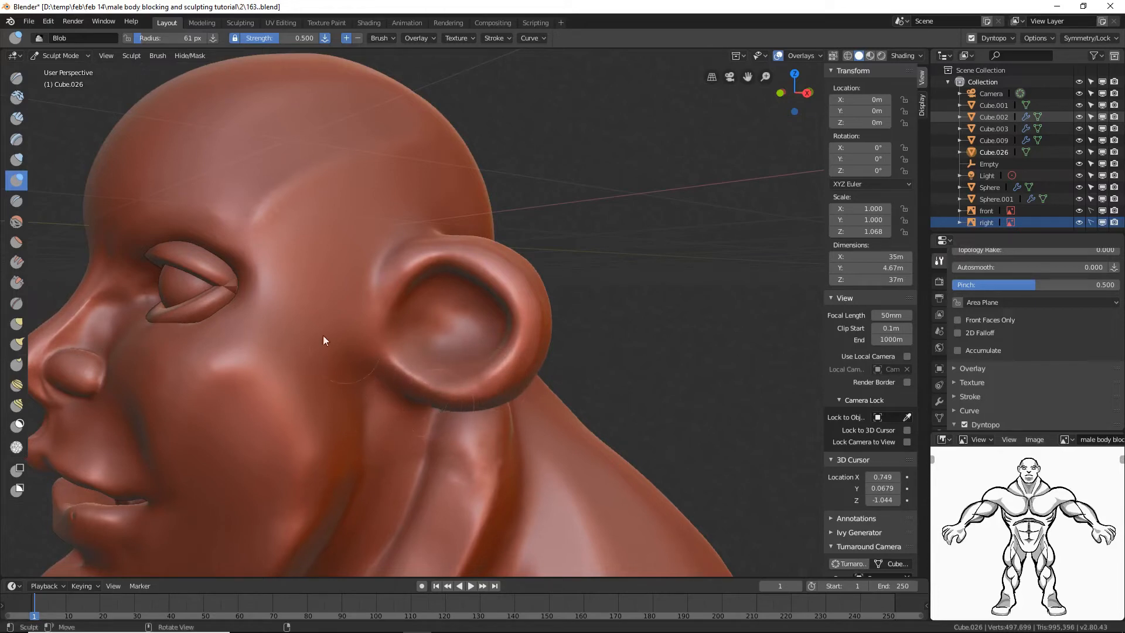
# - Reshape the lower ear into a tapered lobe with the Grab brush at a 136 px radius and smooth the crease beneath it
pyautogui.click(17, 324)
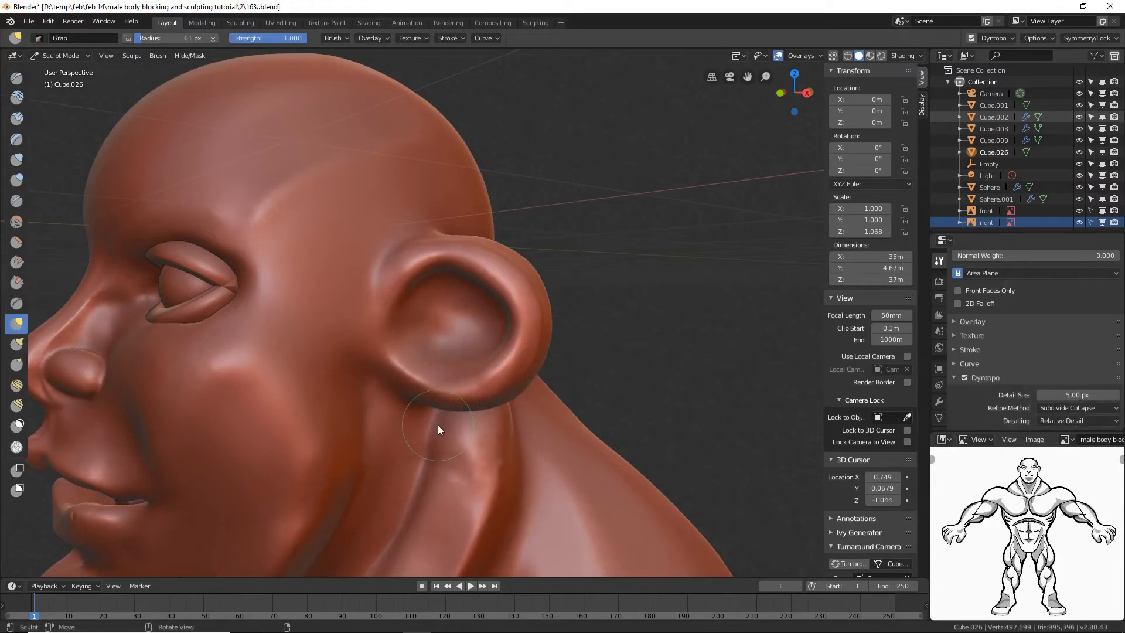
pyautogui.moveTo(469, 469); pyautogui.dragTo(437, 402)
pyautogui.moveTo(437, 401)
pyautogui.mouseDown(button='middle')
pyautogui.moveTo(437, 393)
pyautogui.moveTo(392, 416)
pyautogui.mouseUp(button='middle')
pyautogui.moveTo(392, 416)
pyautogui.mouseDown()
pyautogui.moveTo(386, 444)
pyautogui.moveTo(412, 403)
pyautogui.mouseUp()
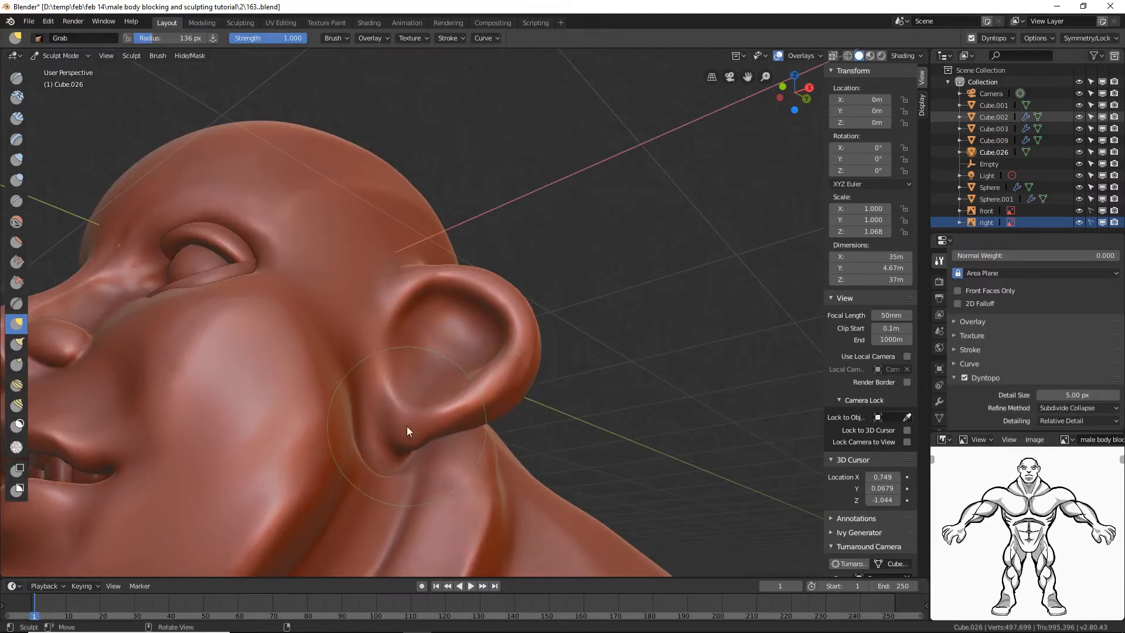
pyautogui.moveTo(407, 427); pyautogui.dragTo(410, 466, button='middle')
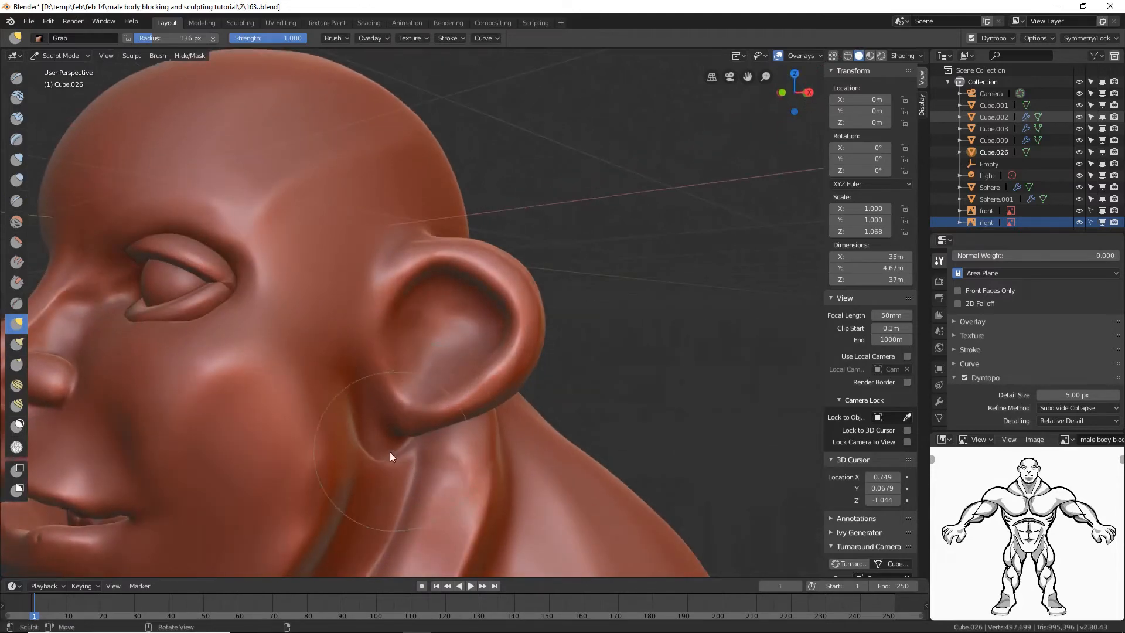
pyautogui.moveTo(379, 458)
pyautogui.keyDown('shift'); pyautogui.mouseDown()
pyautogui.moveTo(379, 446)
pyautogui.moveTo(441, 449)
pyautogui.mouseUp(); pyautogui.keyUp('shift')
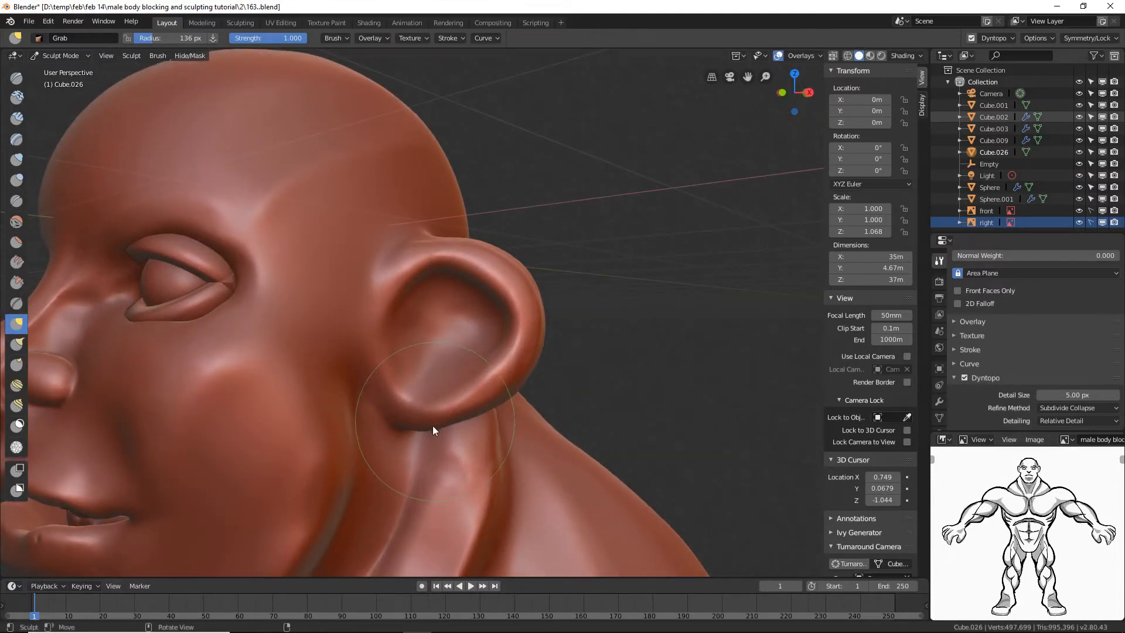
pyautogui.moveTo(490, 437); pyautogui.dragTo(505, 418, button='middle')
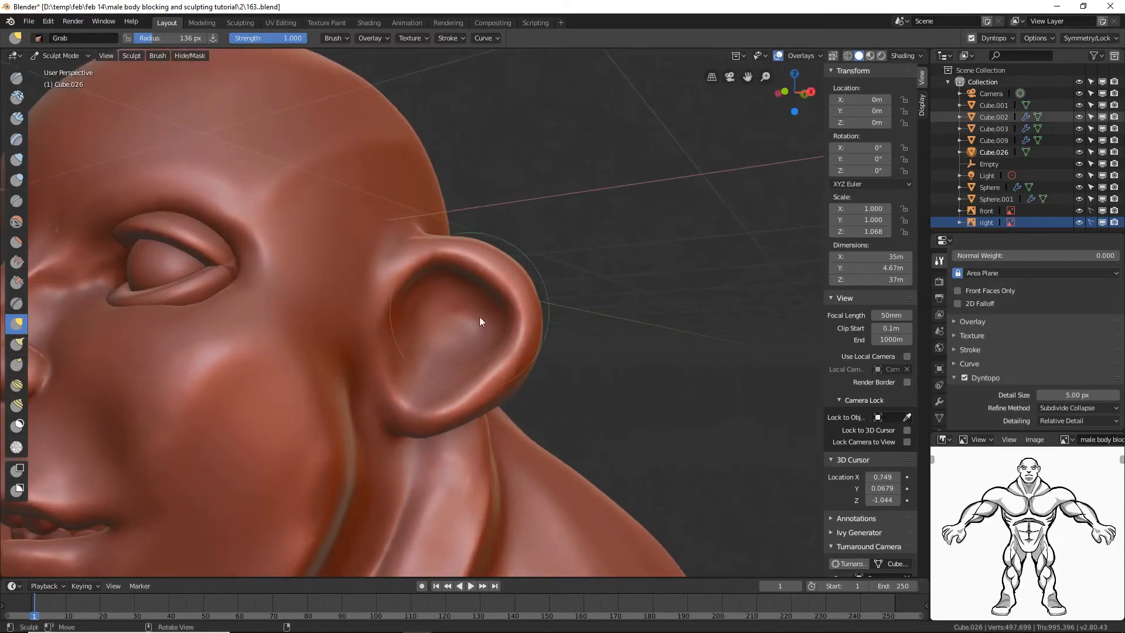
# - Sculpt the inner folds in the upper ear bowl with the Blob brush at 50 px and 21 px radius
pyautogui.click(19, 181)
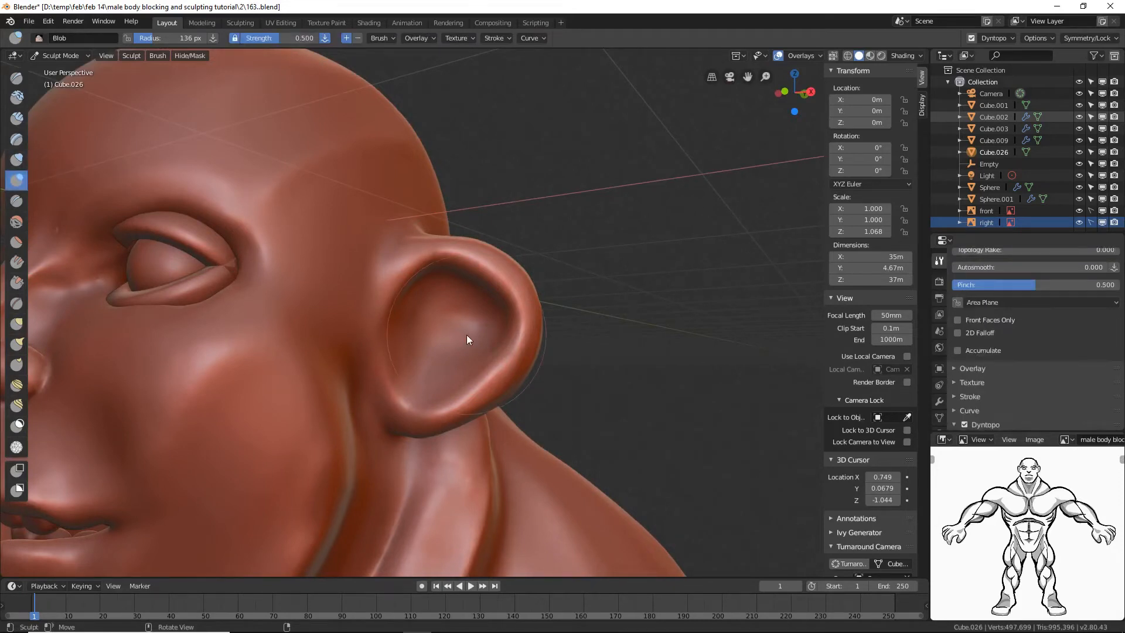
pyautogui.press('f')
pyautogui.click(413, 326)
pyautogui.moveTo(433, 313)
pyautogui.mouseDown(button='middle')
pyautogui.moveTo(410, 307)
pyautogui.moveTo(430, 311)
pyautogui.mouseUp(button='middle')
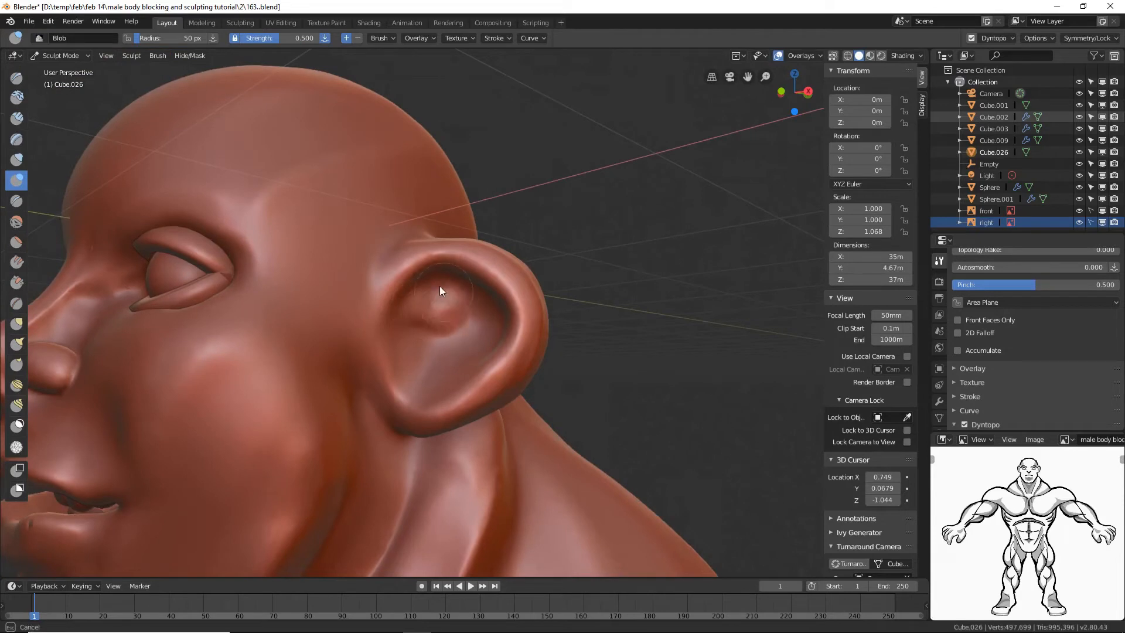
pyautogui.moveTo(420, 302)
pyautogui.mouseDown()
pyautogui.moveTo(464, 324)
pyautogui.moveTo(468, 342)
pyautogui.moveTo(463, 312)
pyautogui.moveTo(431, 285)
pyautogui.moveTo(435, 310)
pyautogui.moveTo(431, 296)
pyautogui.mouseUp()
pyautogui.press('f')
pyautogui.click(425, 308)
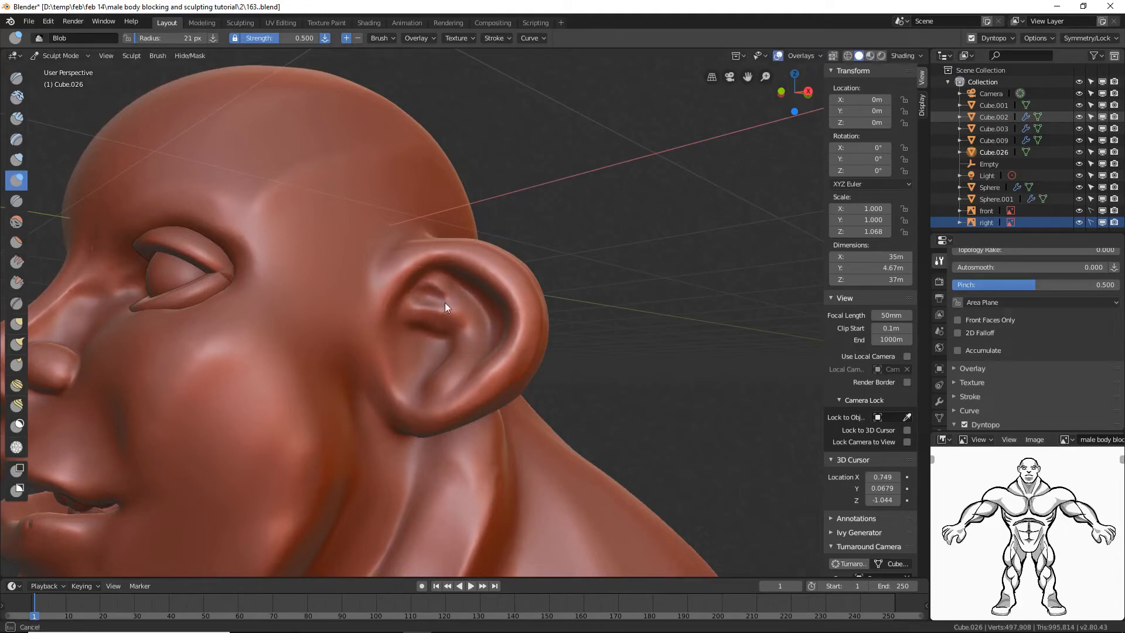
pyautogui.moveTo(428, 294); pyautogui.dragTo(447, 357)
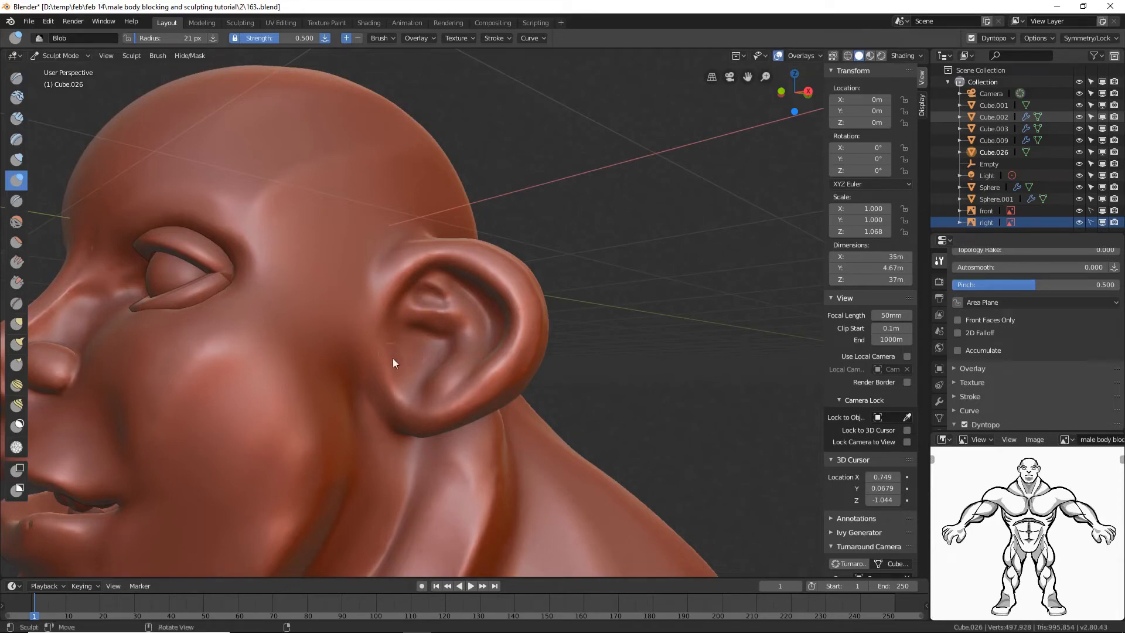
# - Build up the tragus bump at the front of the ear with a larger Blob brush
pyautogui.press('f')
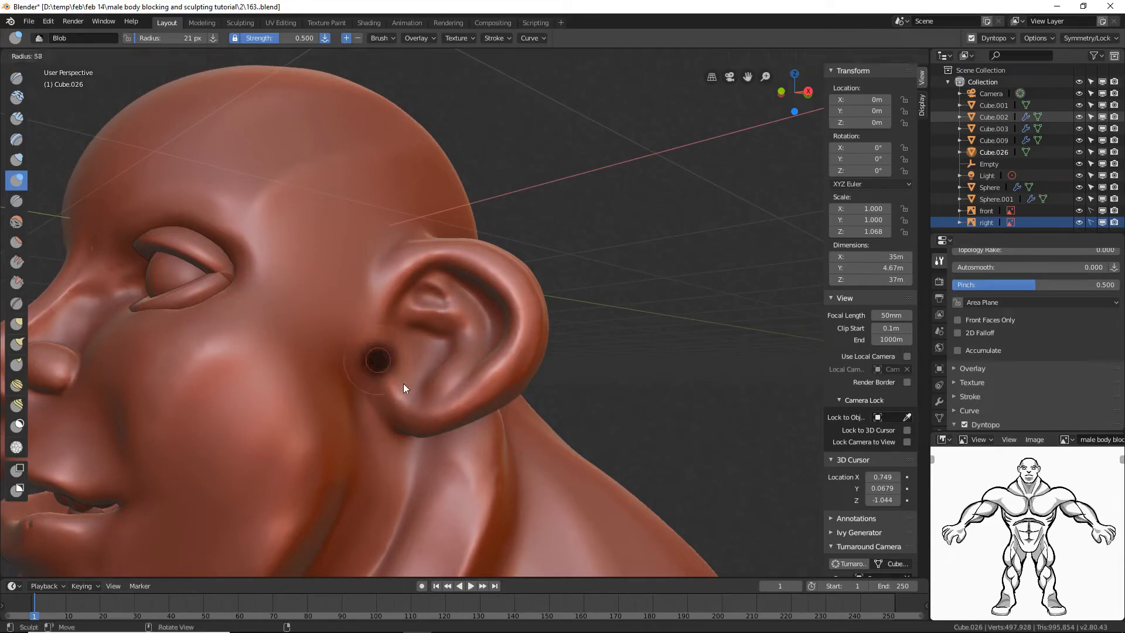
pyautogui.click(404, 383)
pyautogui.moveTo(391, 368)
pyautogui.mouseDown()
pyautogui.moveTo(393, 380)
pyautogui.moveTo(431, 353)
pyautogui.mouseUp()
# - Carve the ear canal hollow behind the tragus with the Blob brush at 38 px and refine the fold above it at 49 px
pyautogui.press('f')
pyautogui.click(426, 363)
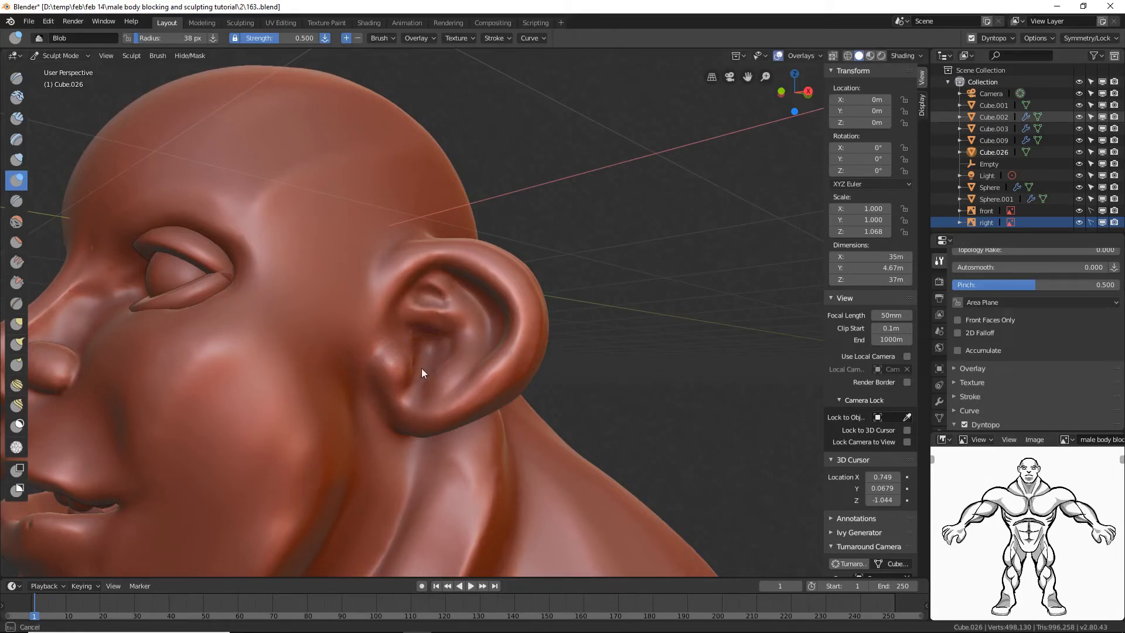
pyautogui.moveTo(406, 338); pyautogui.dragTo(425, 353)
pyautogui.moveTo(415, 379); pyautogui.dragTo(431, 372)
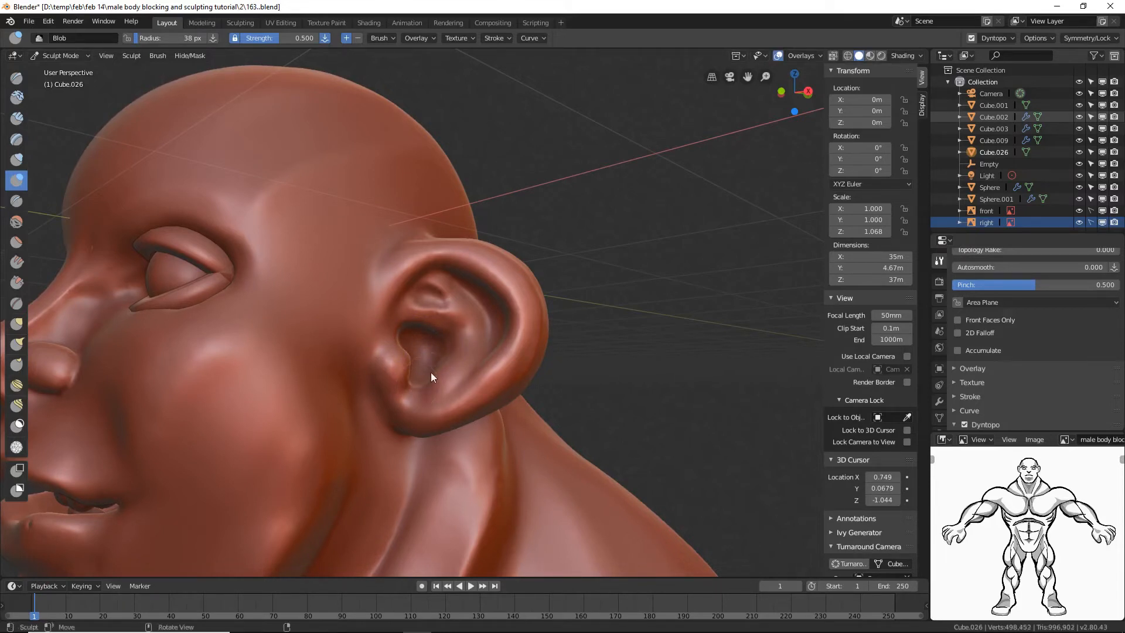
pyautogui.press('f')
pyautogui.click(417, 329)
pyautogui.moveTo(410, 320); pyautogui.dragTo(443, 324)
# - Adjust the tragus with the Grab brush at a 49 px radius and save the file as the new version 164..blend
pyautogui.click(21, 323)
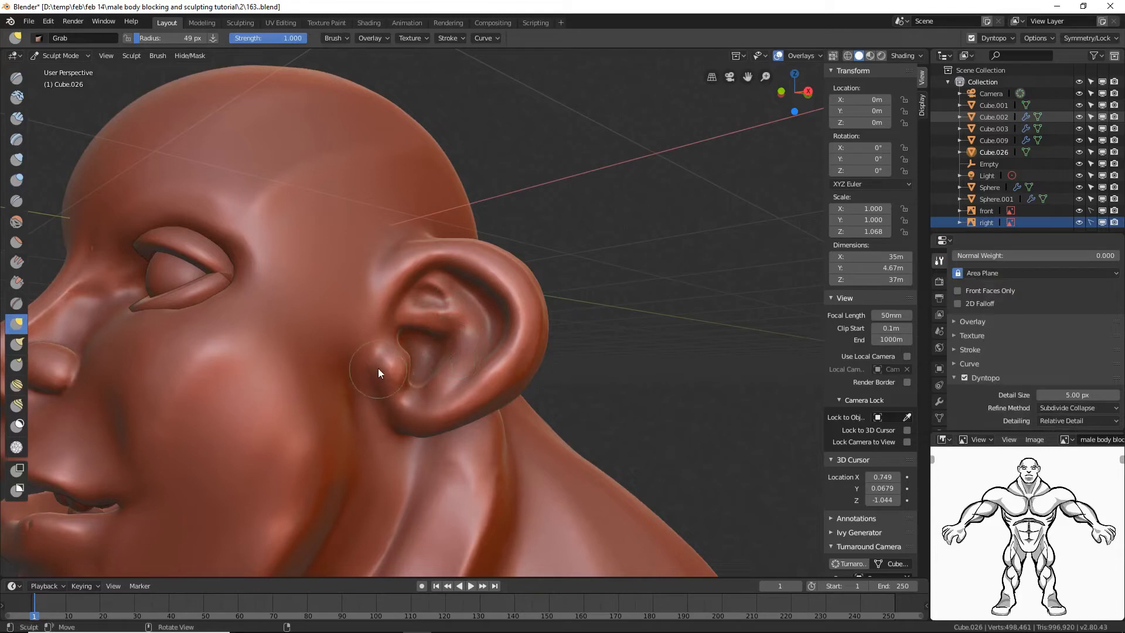
pyautogui.moveTo(375, 368); pyautogui.dragTo(386, 363)
pyautogui.hotkey('ctrl', 'alt', 's')
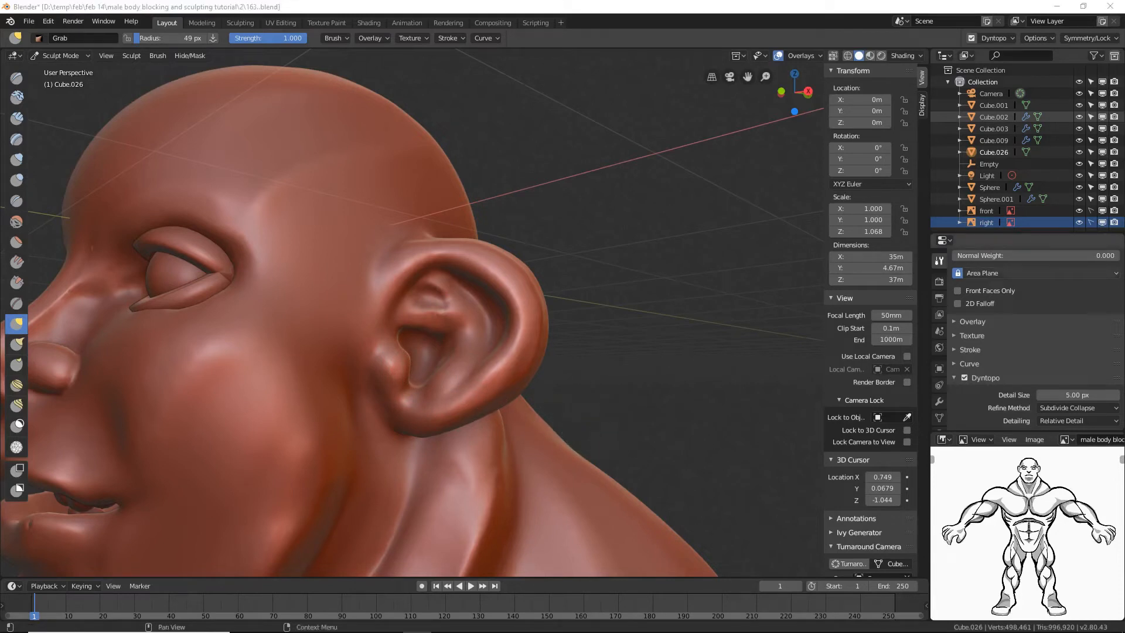
pyautogui.click(567, 13)
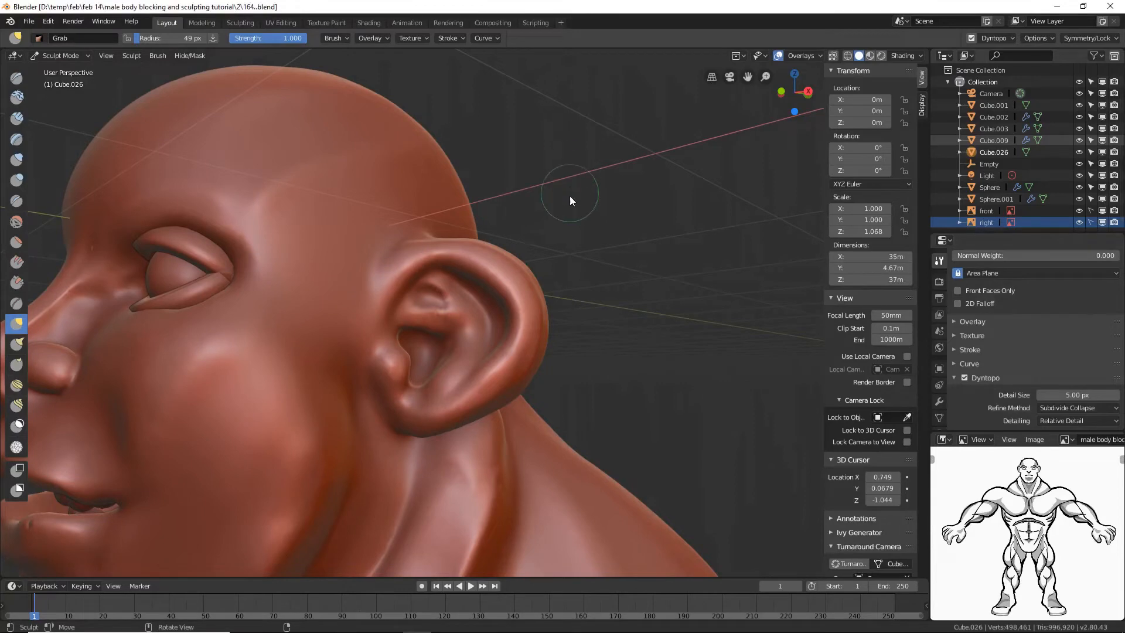
# - Disable Dyntopo and push the sides of the face below the ears inward with the Grab brush at a 106 px radius
pyautogui.scroll(-12, 569, 197)
pyautogui.moveTo(538, 221); pyautogui.dragTo(563, 291, button='middle')
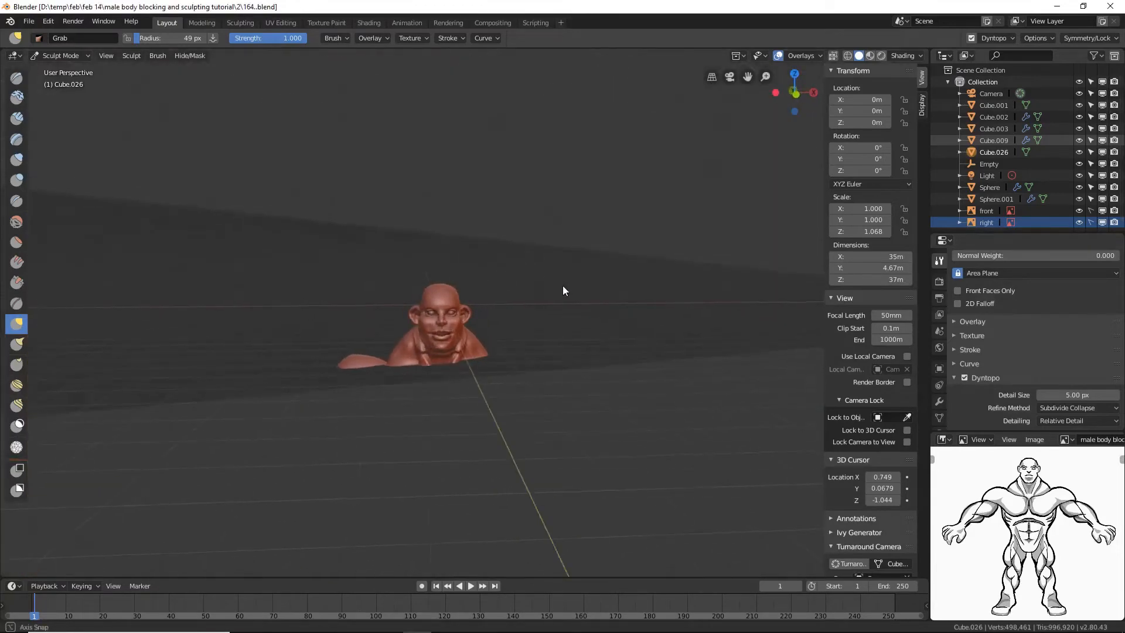
pyautogui.scroll(2, 509, 320)
pyautogui.scroll(8, 508, 302)
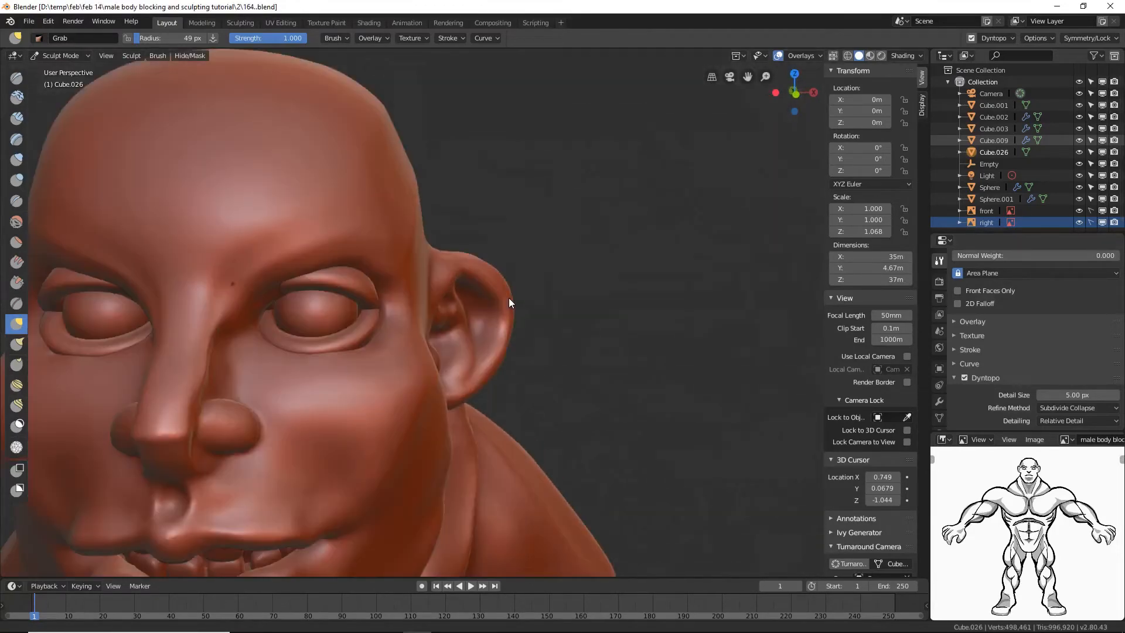
pyautogui.scroll(-4, 508, 300)
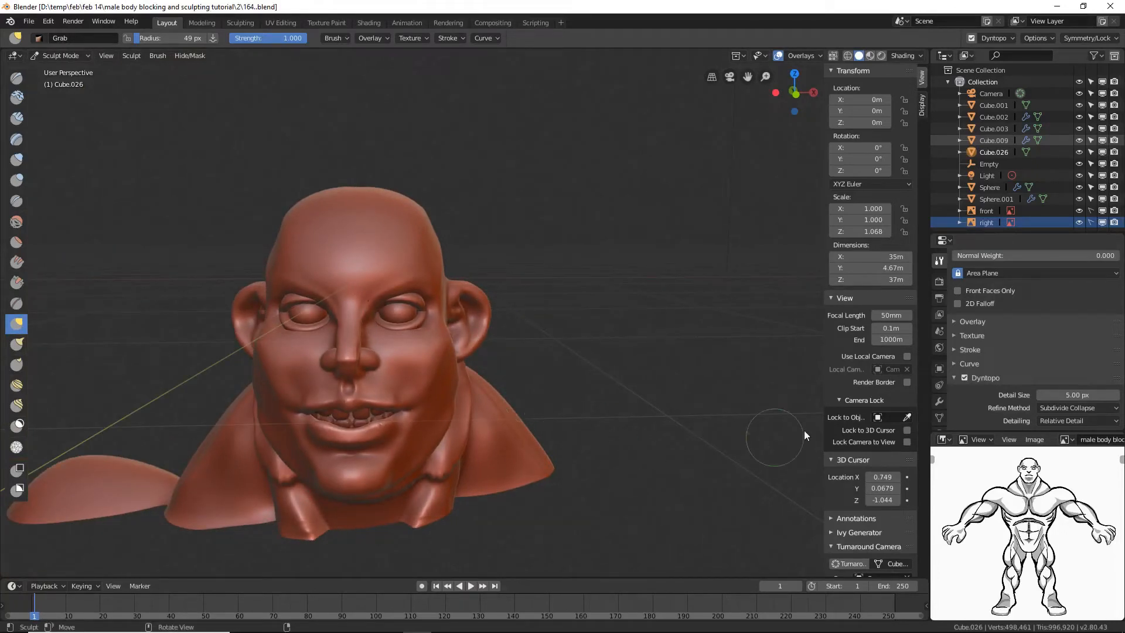
pyautogui.click(966, 375)
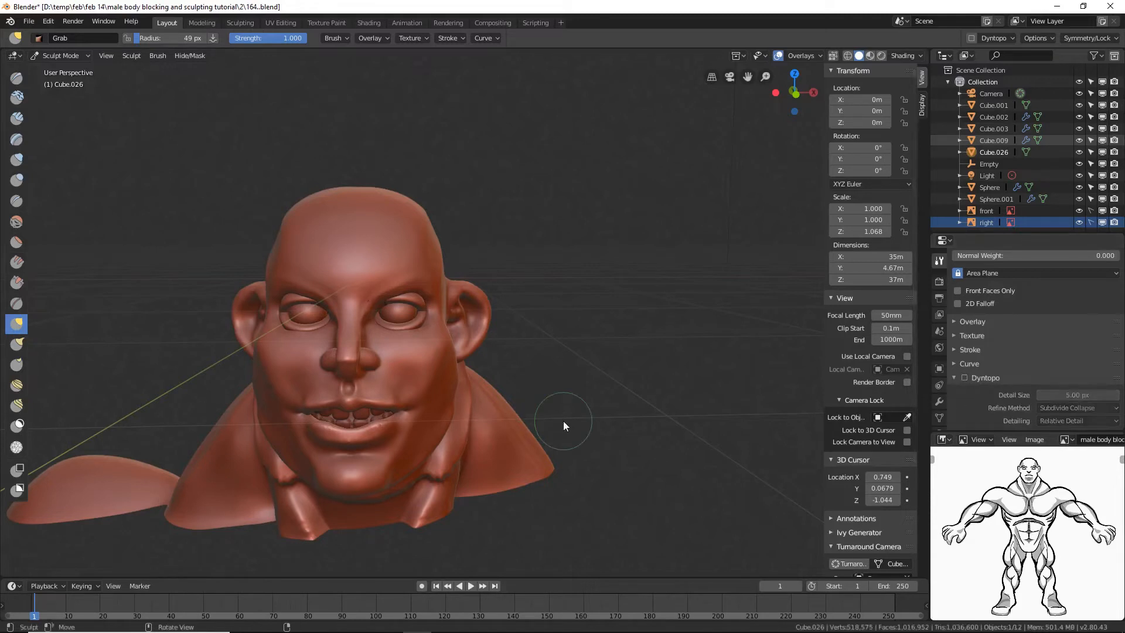
pyautogui.press('f')
pyautogui.click(579, 461)
pyautogui.moveTo(446, 364); pyautogui.dragTo(434, 348)
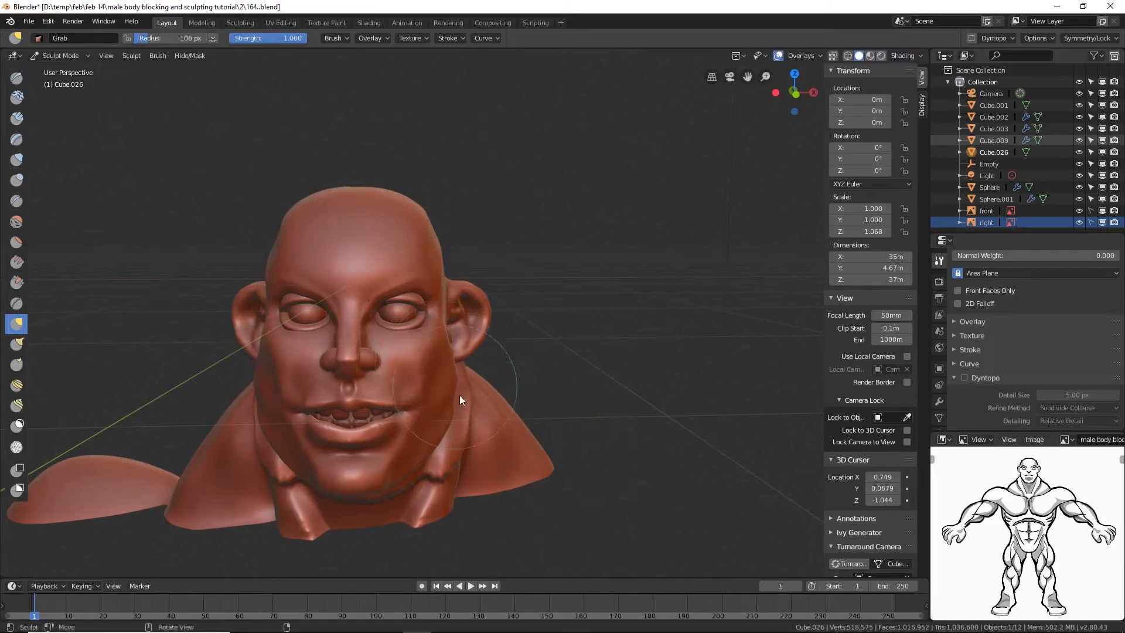
# - Reshape the side of the jaw and the chin with the Grab brush
pyautogui.moveTo(459, 400); pyautogui.dragTo(473, 416)
pyautogui.moveTo(473, 415); pyautogui.dragTo(459, 399, button='middle')
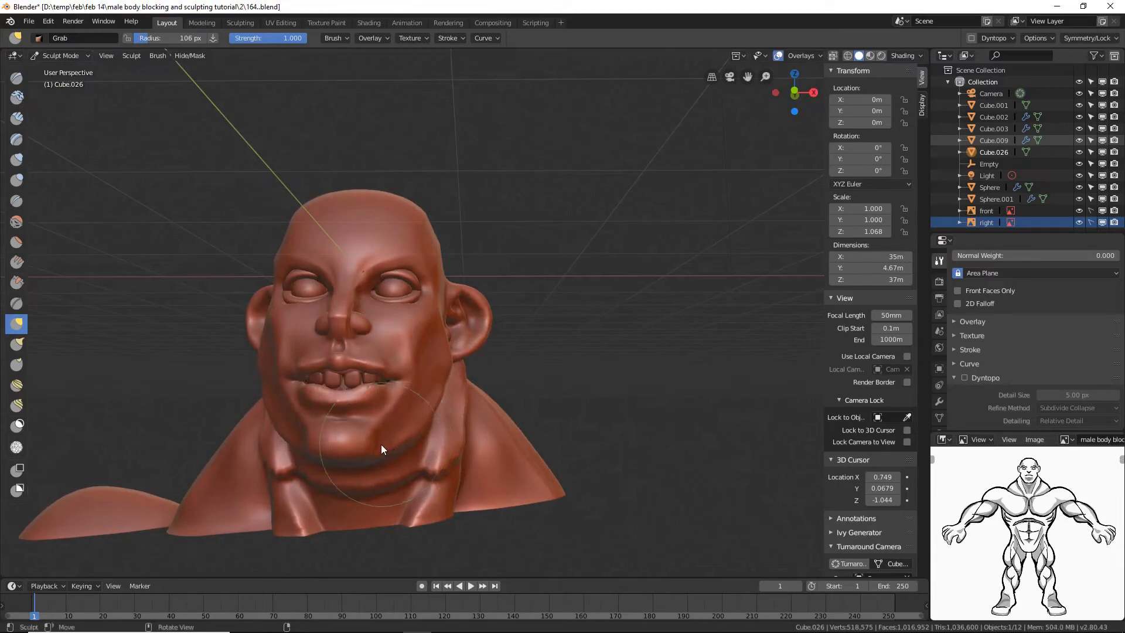
pyautogui.moveTo(381, 444)
pyautogui.mouseDown()
pyautogui.moveTo(428, 416)
pyautogui.moveTo(421, 405)
pyautogui.mouseUp()
pyautogui.moveTo(422, 404); pyautogui.dragTo(428, 413, button='middle')
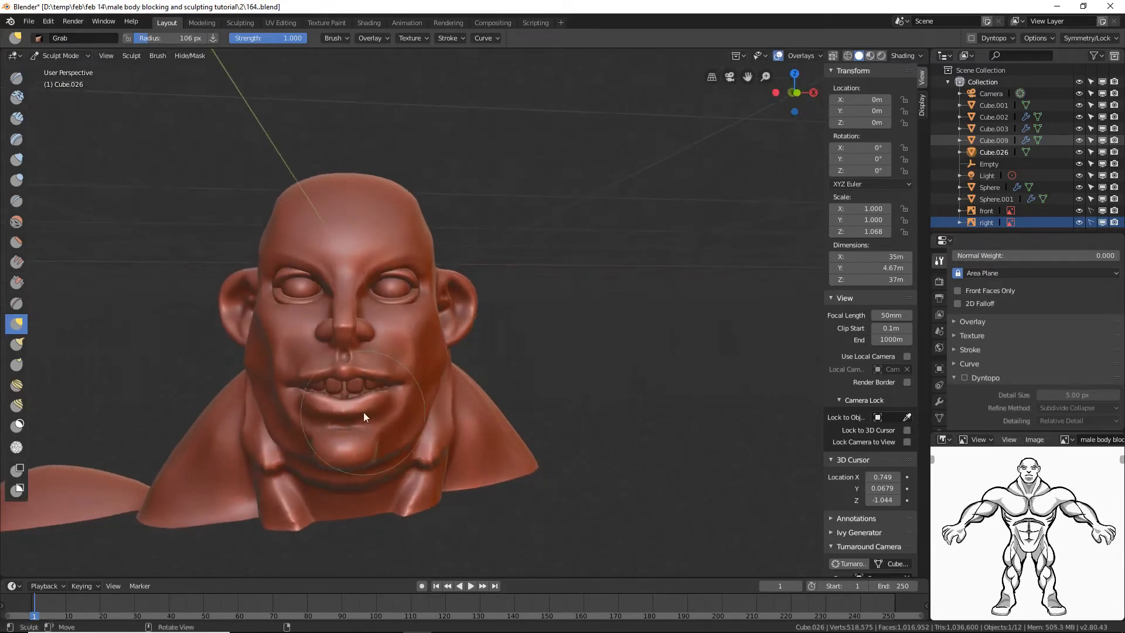
# - Raise the lower lip toward the masked upper lip, using the Grab brush at 81 px and 111 px radius
pyautogui.scroll(2, 402, 446)
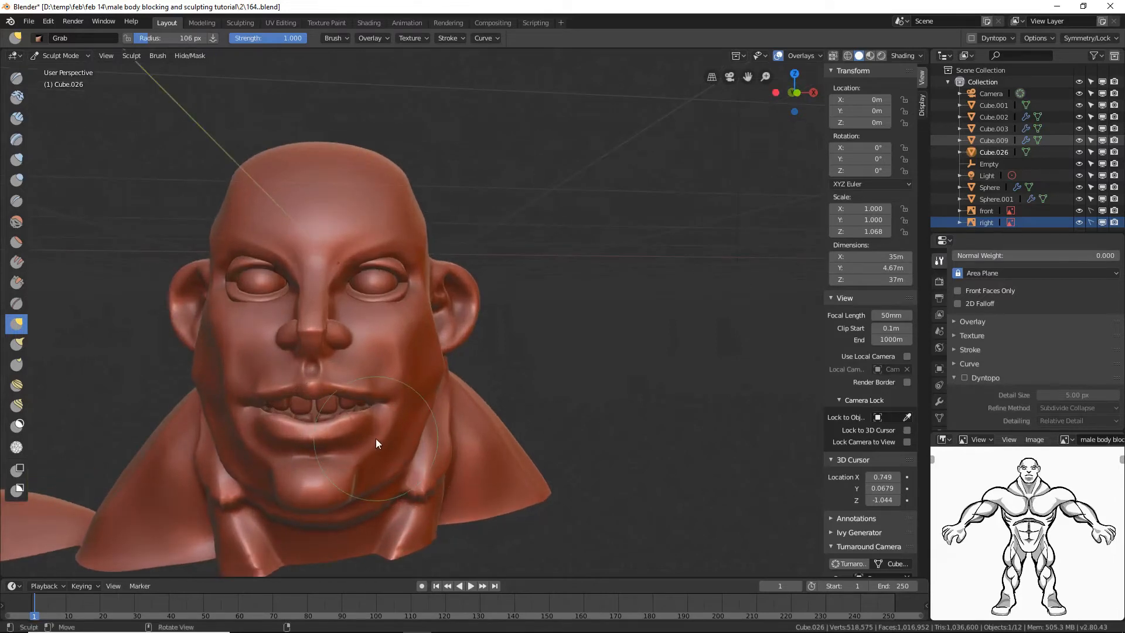
pyautogui.press('f')
pyautogui.click(362, 436)
pyautogui.moveTo(334, 423)
pyautogui.mouseDown()
pyautogui.moveTo(388, 397)
pyautogui.moveTo(258, 412)
pyautogui.moveTo(222, 389)
pyautogui.moveTo(296, 358)
pyautogui.moveTo(431, 372)
pyautogui.moveTo(414, 400)
pyautogui.mouseUp()
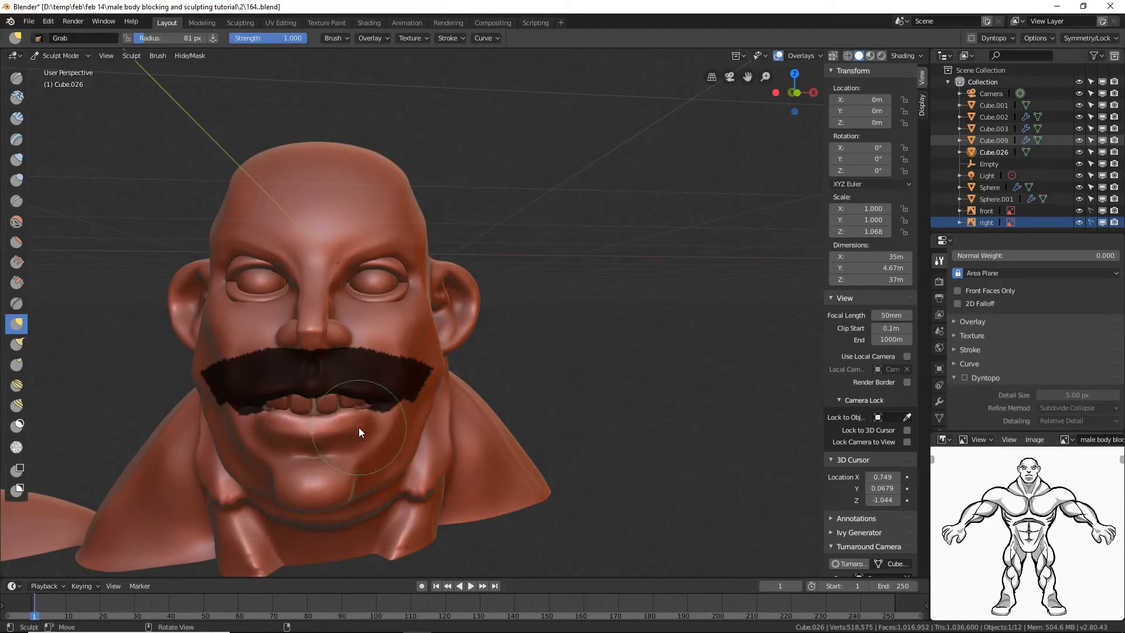
pyautogui.press('f')
pyautogui.click(371, 451)
pyautogui.moveTo(340, 420); pyautogui.dragTo(360, 419)
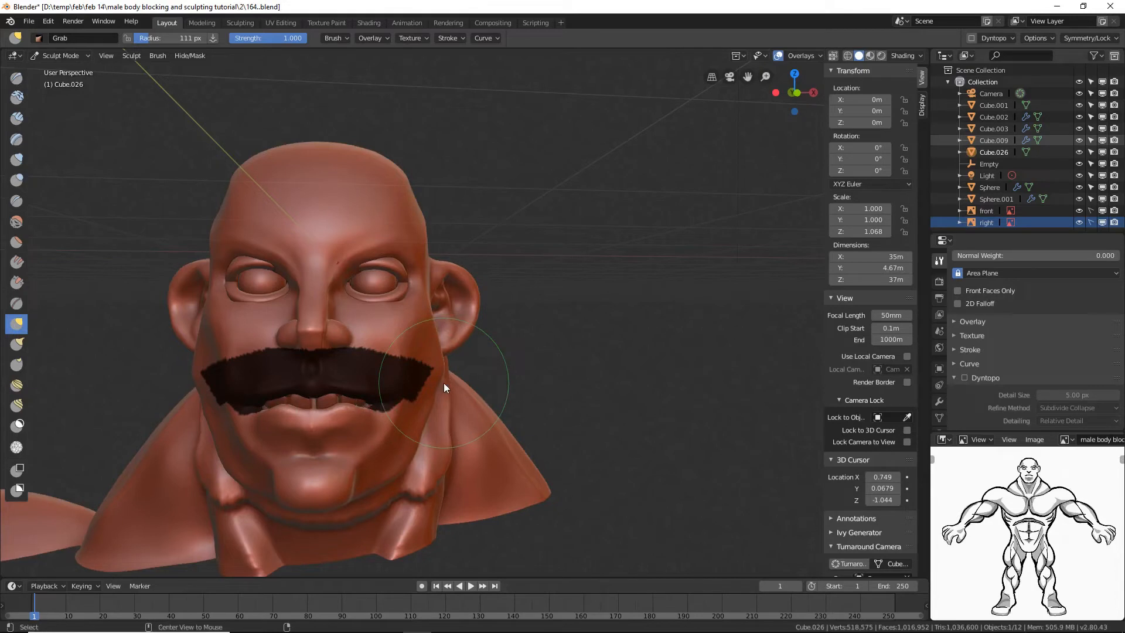
# - Clear the mask from the upper lip area and save the file as 165.blend
pyautogui.hotkey('alt', 'm')
pyautogui.moveTo(445, 382)
pyautogui.mouseDown(button='middle')
pyautogui.moveTo(401, 387)
pyautogui.moveTo(449, 382)
pyautogui.mouseUp(button='middle')
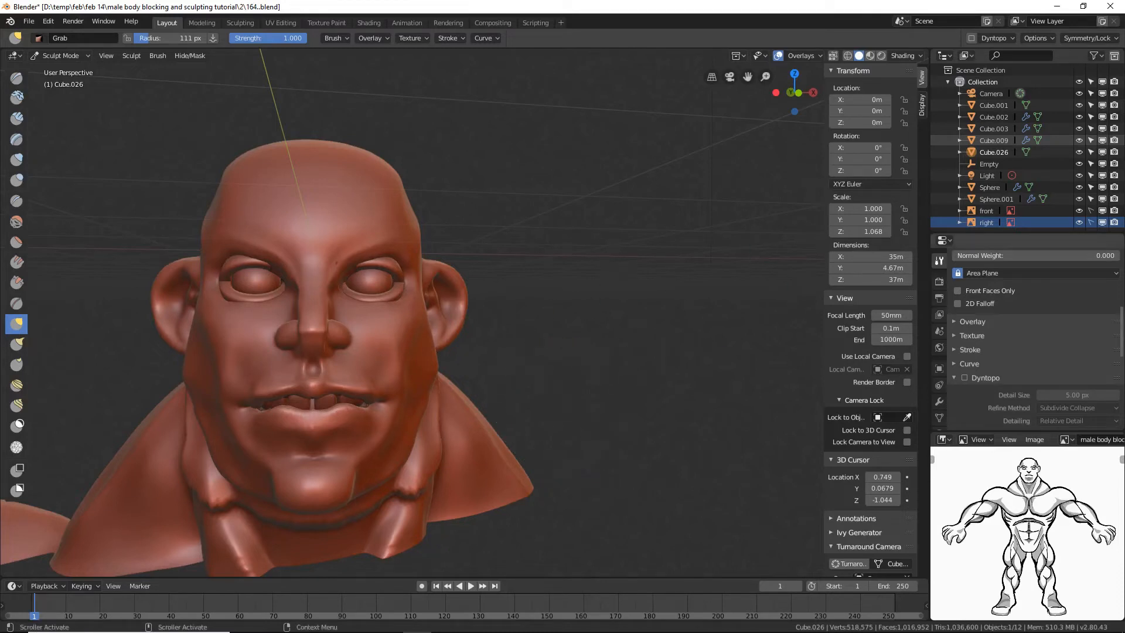
pyautogui.hotkey('ctrl', 'alt', 's')
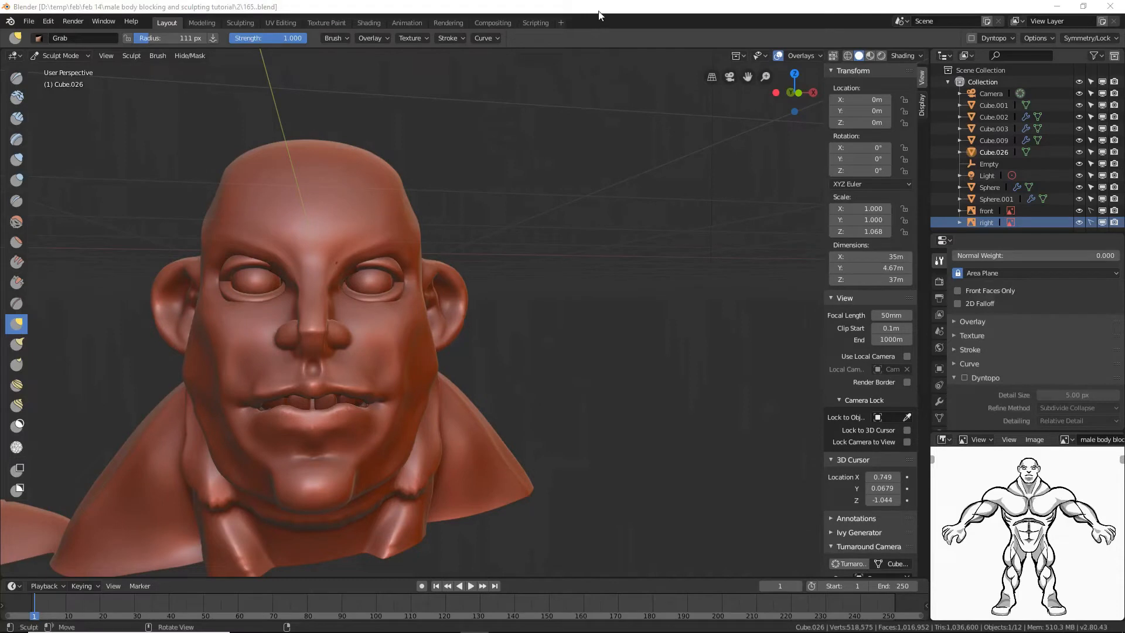
# - Reshape the cheeks and jaw from the front and side with the Grab brush at 153 px radius
pyautogui.moveTo(579, 182); pyautogui.dragTo(528, 291, button='middle')
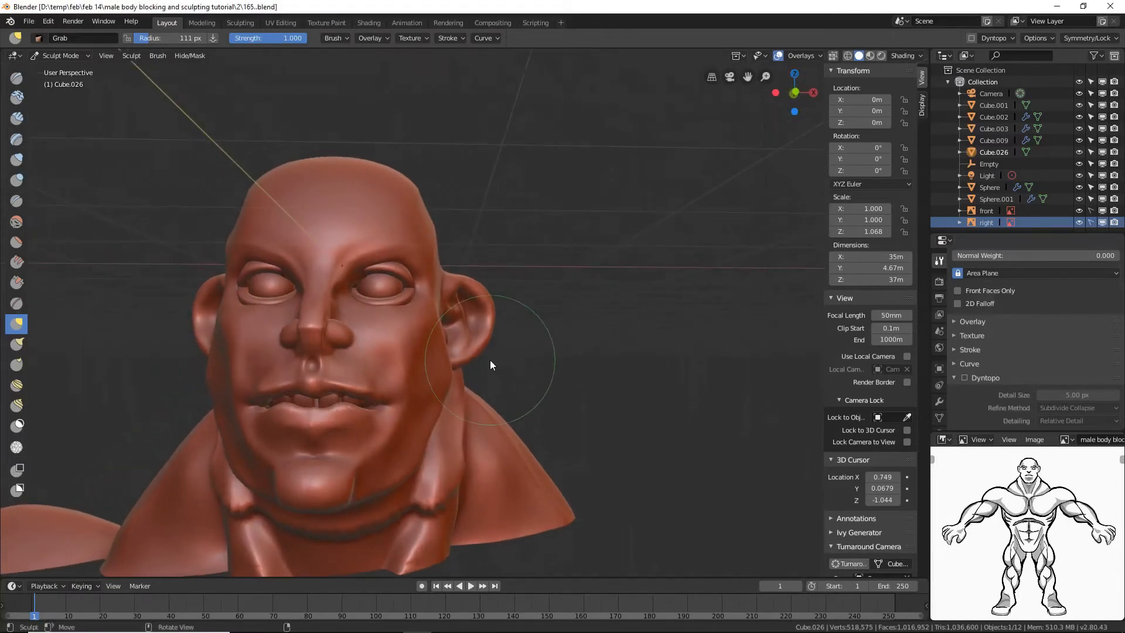
pyautogui.press('f')
pyautogui.click(507, 382)
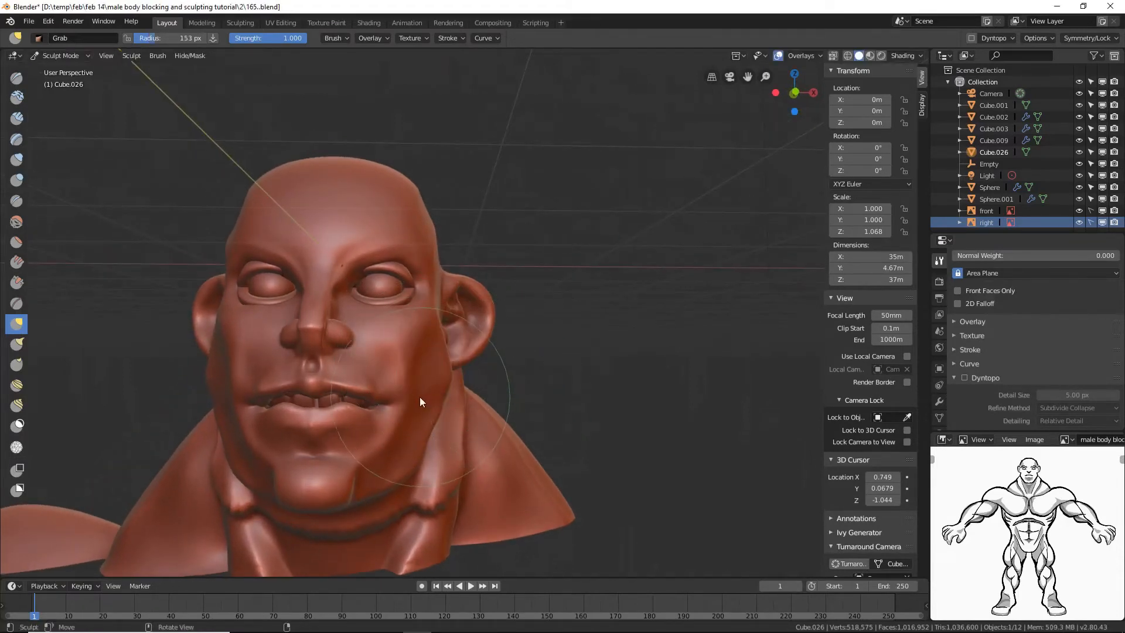
pyautogui.moveTo(420, 396); pyautogui.dragTo(411, 399)
pyautogui.moveTo(411, 399); pyautogui.dragTo(425, 391, button='middle')
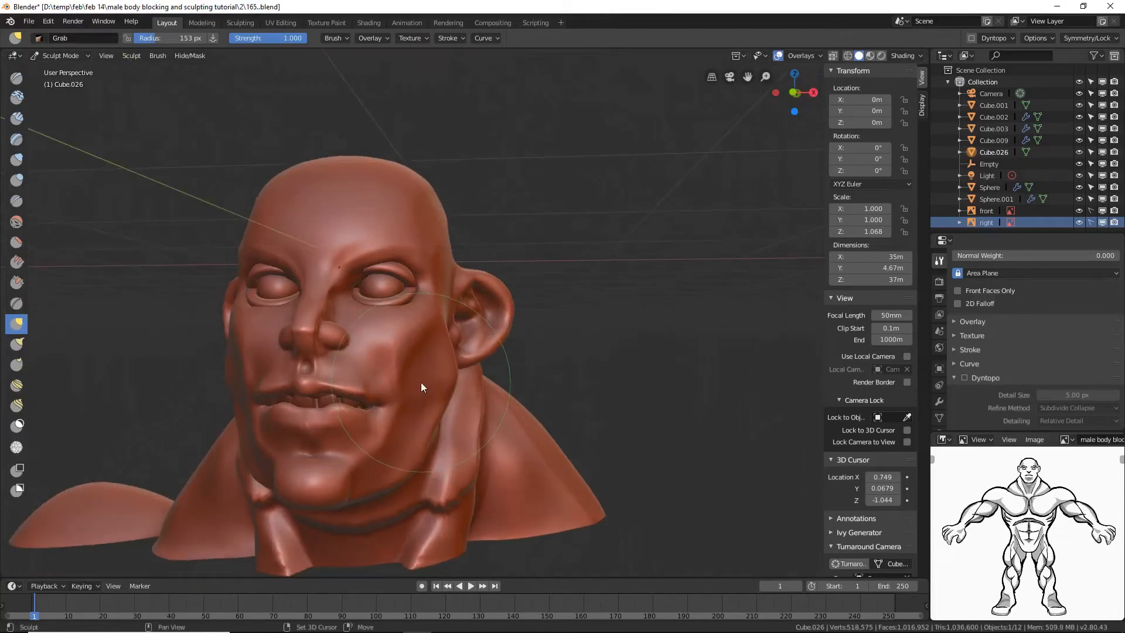
pyautogui.moveTo(495, 394); pyautogui.dragTo(454, 410, button='middle')
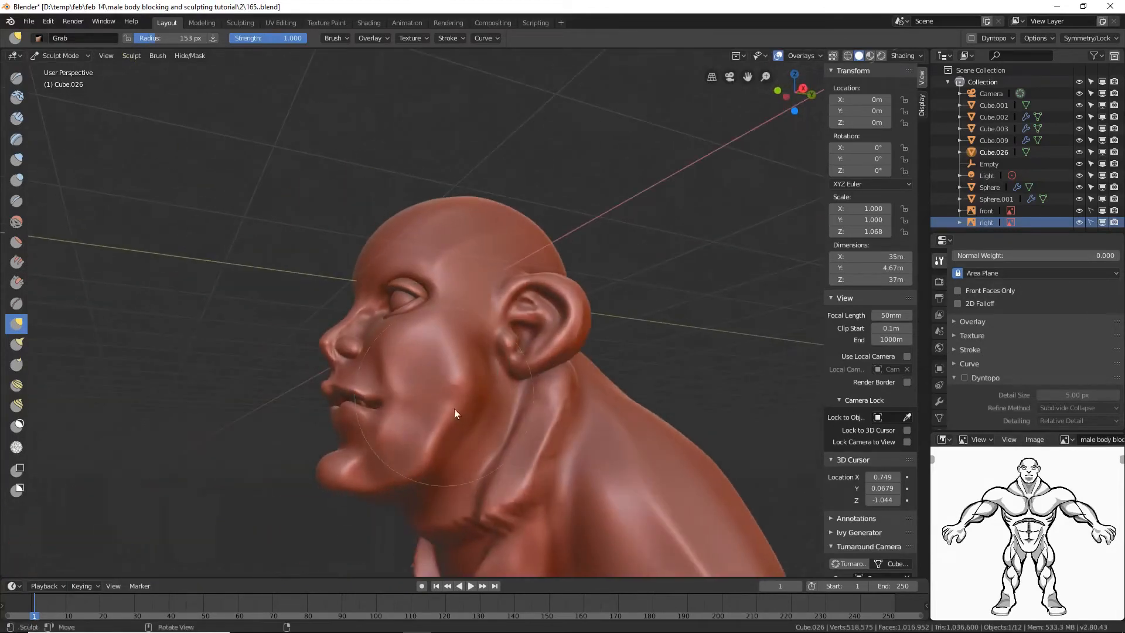
pyautogui.moveTo(454, 410)
pyautogui.mouseDown()
pyautogui.moveTo(470, 424)
pyautogui.moveTo(458, 442)
pyautogui.moveTo(469, 438)
pyautogui.moveTo(469, 464)
pyautogui.moveTo(447, 466)
pyautogui.moveTo(400, 429)
pyautogui.mouseUp()
pyautogui.moveTo(393, 429)
pyautogui.mouseDown(button='middle')
pyautogui.moveTo(510, 421)
pyautogui.moveTo(509, 444)
pyautogui.moveTo(496, 445)
pyautogui.mouseUp(button='middle')
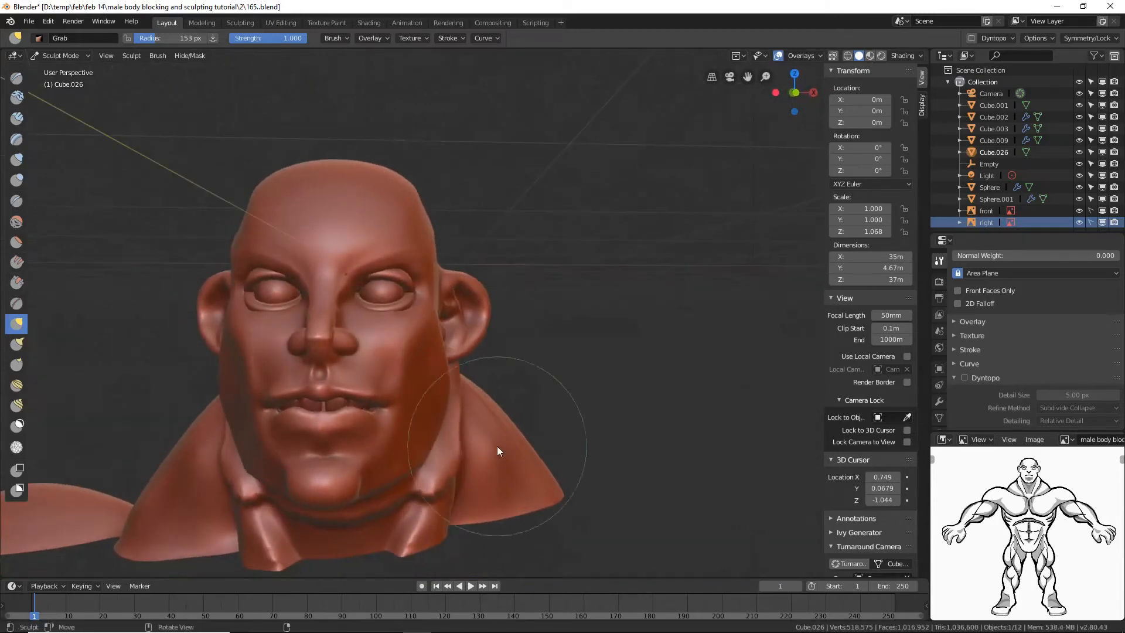
pyautogui.moveTo(412, 418)
pyautogui.mouseDown()
pyautogui.moveTo(404, 416)
pyautogui.moveTo(443, 393)
pyautogui.mouseUp()
# - Adjust the profile of the lower lip and mouth area from the side with the Grab brush
pyautogui.moveTo(443, 393)
pyautogui.mouseDown(button='middle')
pyautogui.moveTo(362, 404)
pyautogui.moveTo(356, 386)
pyautogui.moveTo(388, 406)
pyautogui.moveTo(354, 412)
pyautogui.mouseUp(button='middle')
pyautogui.scroll(4, 396, 408)
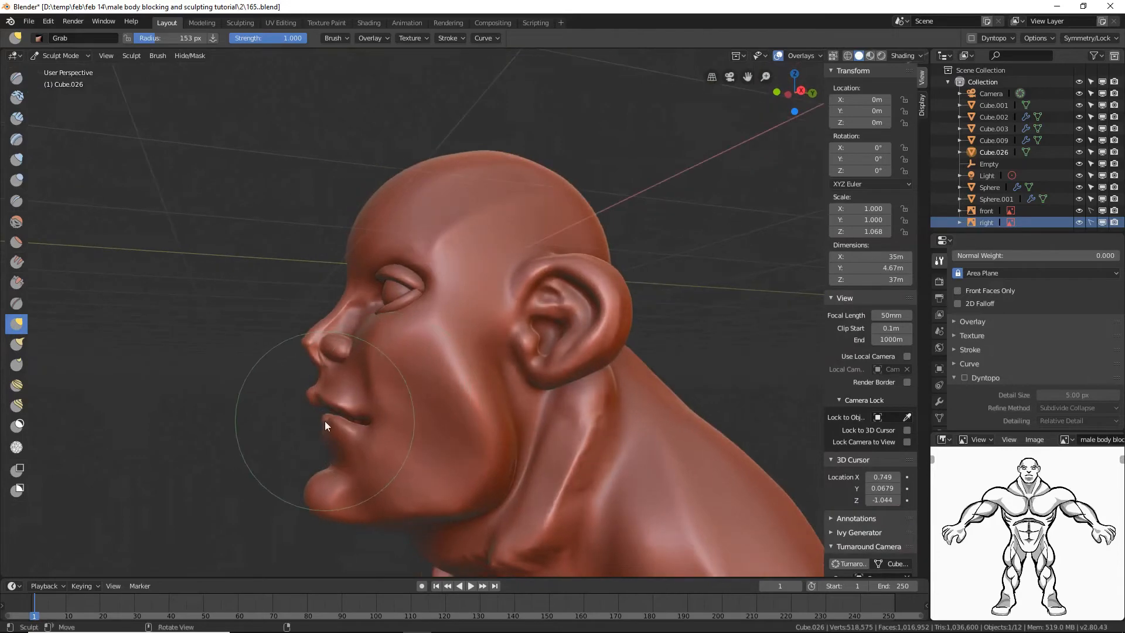
pyautogui.moveTo(325, 421); pyautogui.dragTo(322, 419)
pyautogui.moveTo(324, 418)
pyautogui.mouseDown(button='middle')
pyautogui.moveTo(413, 421)
pyautogui.moveTo(338, 426)
pyautogui.mouseUp(button='middle')
pyautogui.moveTo(334, 426); pyautogui.dragTo(330, 431)
pyautogui.moveTo(365, 430)
pyautogui.mouseDown(button='middle')
pyautogui.moveTo(327, 437)
pyautogui.moveTo(409, 427)
pyautogui.moveTo(395, 418)
pyautogui.mouseUp(button='middle')
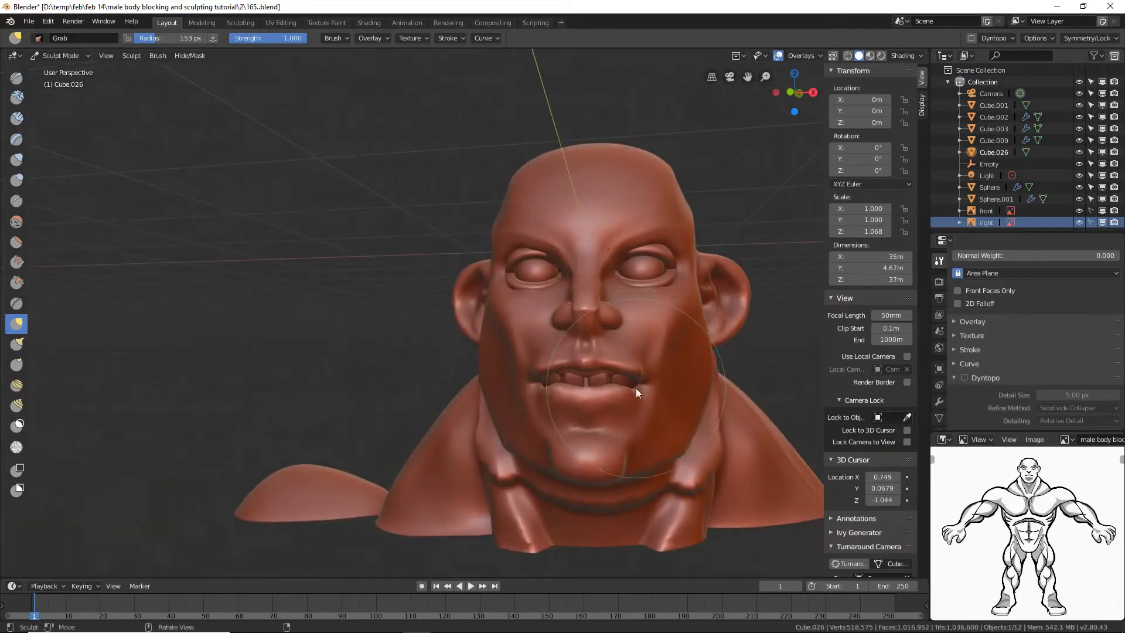
# - Smooth the lower cheek and jaw surface and nudge the jawline with the Grab brush
pyautogui.moveTo(667, 361); pyautogui.dragTo(565, 405, button='middle')
pyautogui.scroll(3, 647, 369)
pyautogui.keyDown('shift'); pyautogui.moveTo(566, 404); pyautogui.dragTo(489, 467); pyautogui.keyUp('shift')
pyautogui.moveTo(498, 469); pyautogui.dragTo(578, 456, button='middle')
pyautogui.scroll(-5, 580, 451)
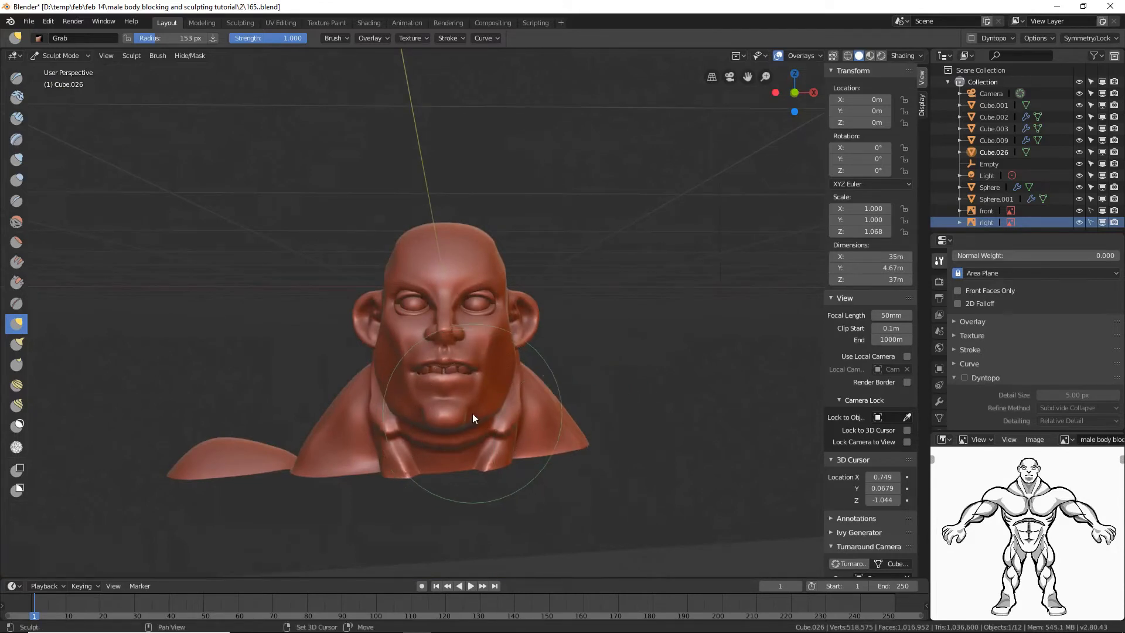
pyautogui.moveTo(499, 405); pyautogui.dragTo(498, 406)
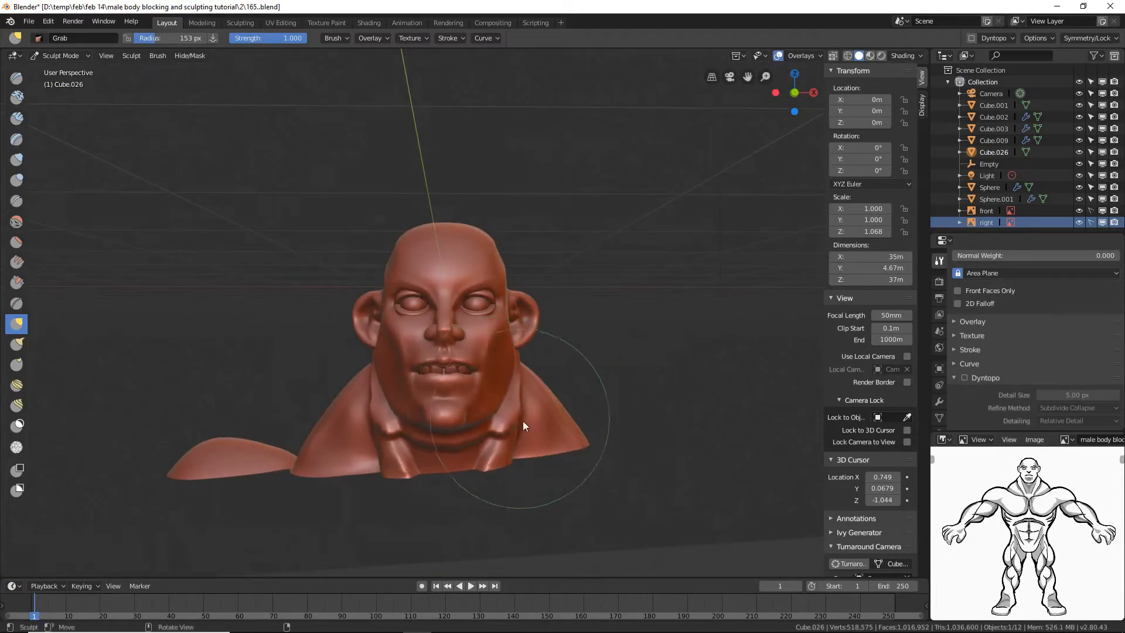
# - Set the Grab brush radius to 124 px, reshape the chin's edge and smooth the chin into the jaw
pyautogui.scroll(2, 544, 434)
pyautogui.press('f')
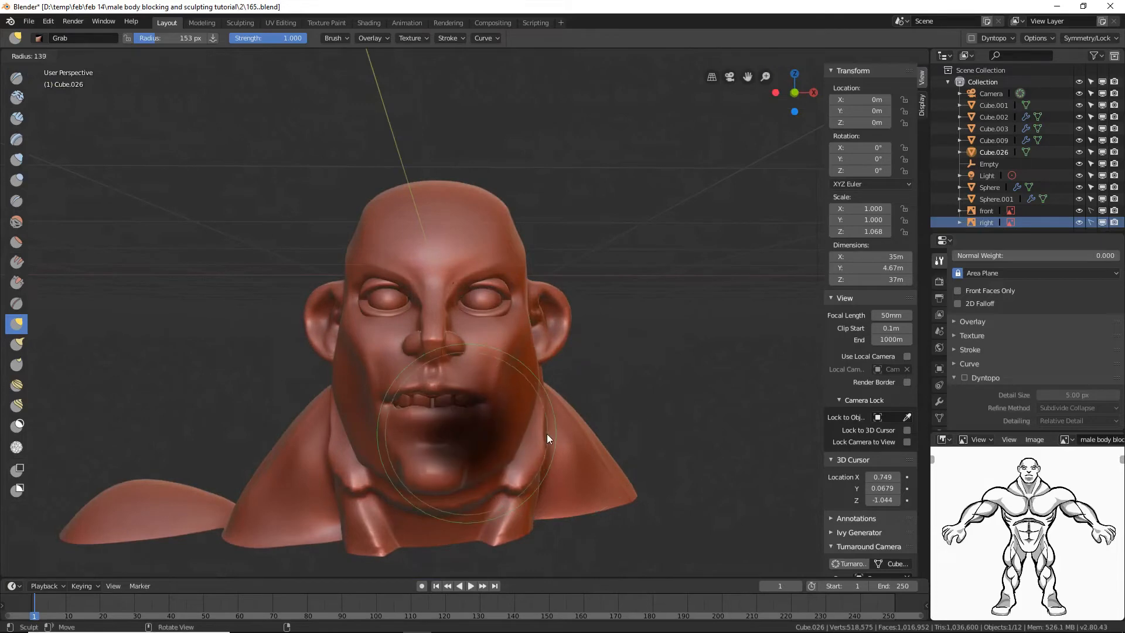
pyautogui.click(540, 434)
pyautogui.scroll(1, 555, 424)
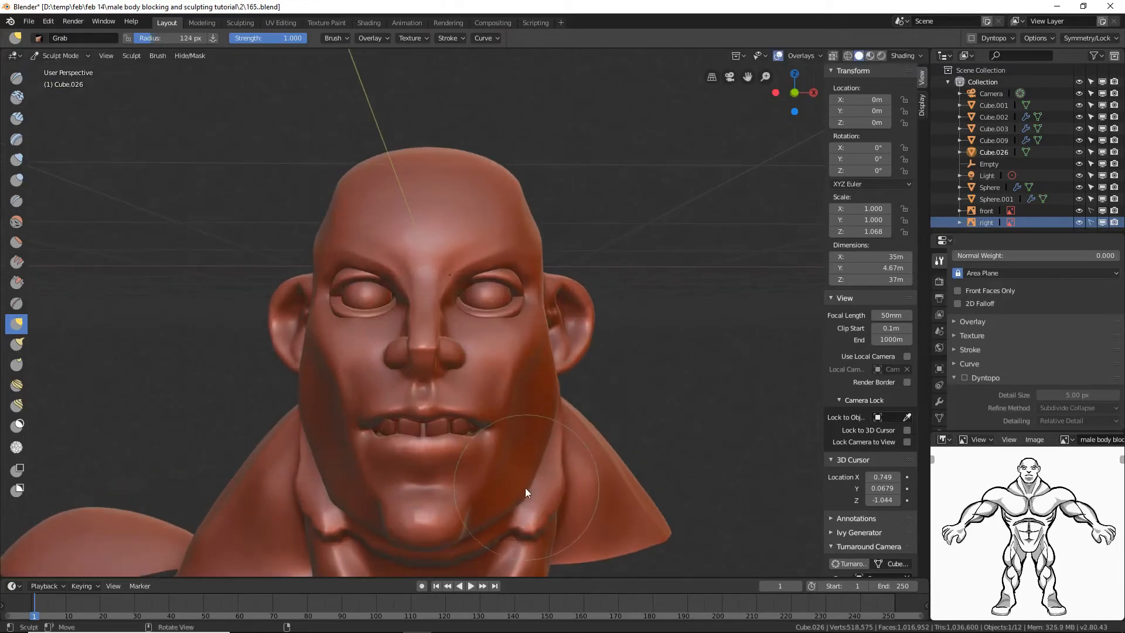
pyautogui.moveTo(519, 489)
pyautogui.mouseDown(button='middle')
pyautogui.moveTo(527, 462)
pyautogui.moveTo(499, 478)
pyautogui.moveTo(549, 483)
pyautogui.moveTo(538, 487)
pyautogui.mouseUp(button='middle')
pyautogui.moveTo(456, 517)
pyautogui.mouseDown()
pyautogui.moveTo(469, 512)
pyautogui.moveTo(463, 520)
pyautogui.mouseUp()
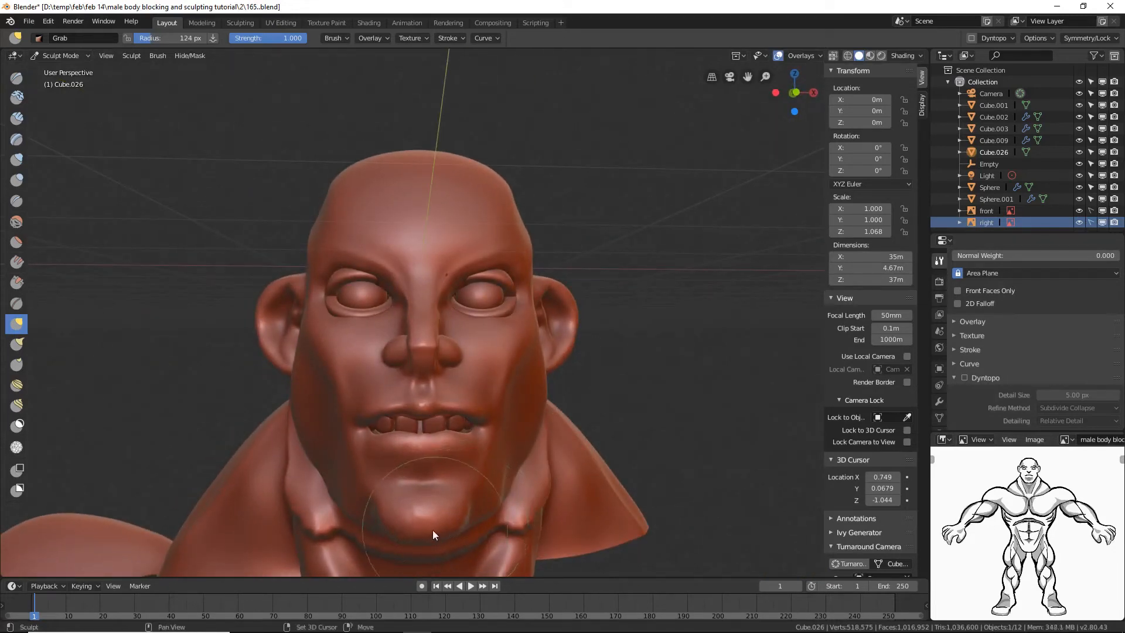
pyautogui.moveTo(389, 523)
pyautogui.keyDown('shift'); pyautogui.mouseDown()
pyautogui.moveTo(440, 519)
pyautogui.moveTo(474, 501)
pyautogui.mouseUp(); pyautogui.keyUp('shift')
# - Adjust the cheek beside the mouth corner with the Grab brush
pyautogui.moveTo(504, 494); pyautogui.dragTo(467, 488, button='middle')
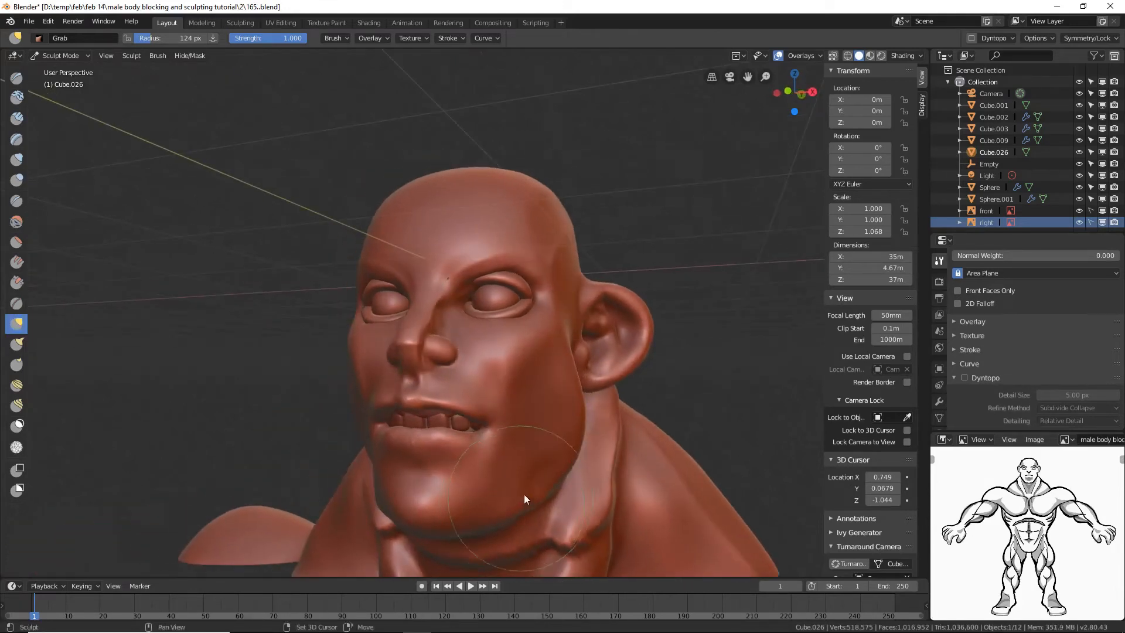
pyautogui.moveTo(498, 453); pyautogui.dragTo(506, 438, button='middle')
pyautogui.moveTo(503, 423); pyautogui.dragTo(507, 423)
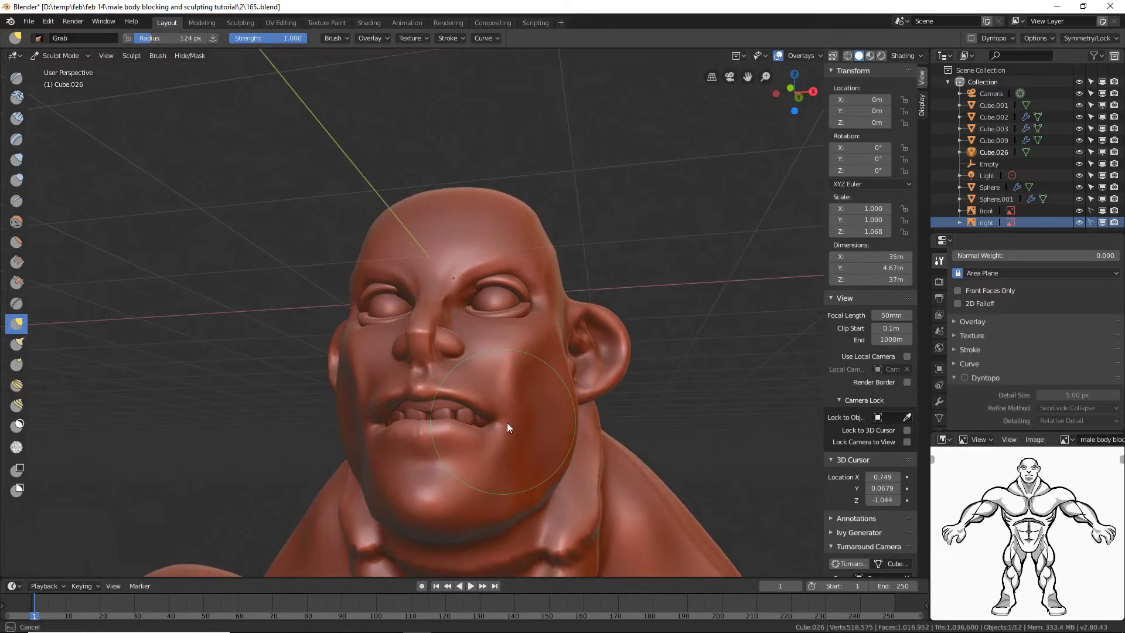
pyautogui.moveTo(507, 422)
pyautogui.mouseDown(button='middle')
pyautogui.moveTo(488, 435)
pyautogui.moveTo(552, 436)
pyautogui.moveTo(425, 416)
pyautogui.moveTo(497, 447)
pyautogui.mouseUp(button='middle')
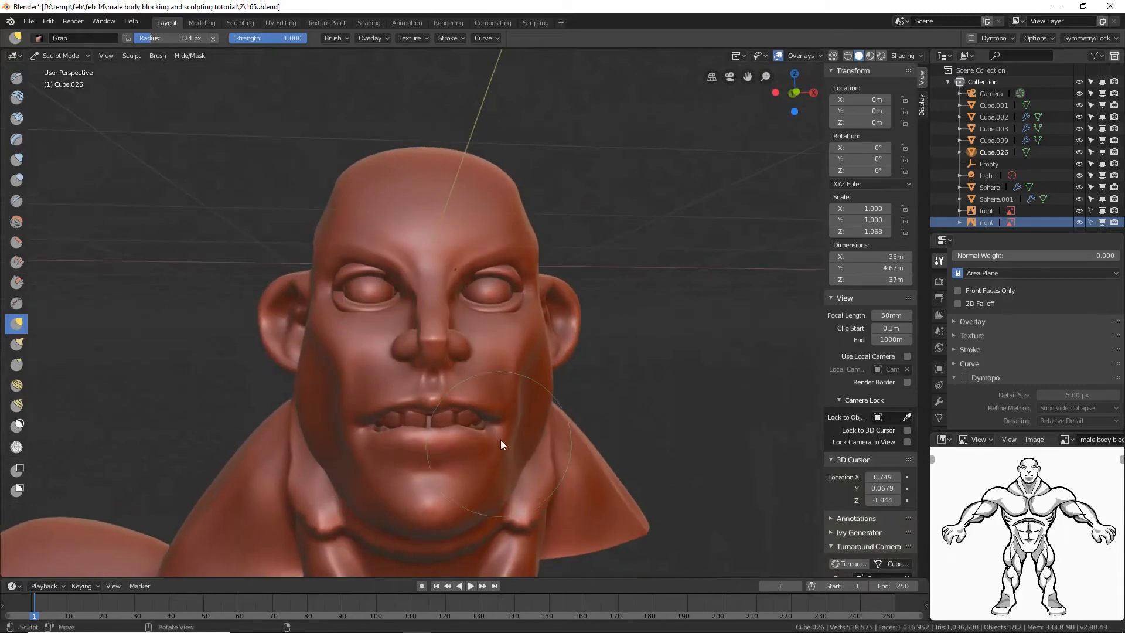
# - Switch to the Mask brush for the nose and save the file as 166.blend
pyautogui.moveTo(514, 410)
pyautogui.mouseDown(button='middle')
pyautogui.moveTo(433, 403)
pyautogui.moveTo(471, 419)
pyautogui.moveTo(517, 384)
pyautogui.mouseUp(button='middle')
pyautogui.scroll(5, 517, 384)
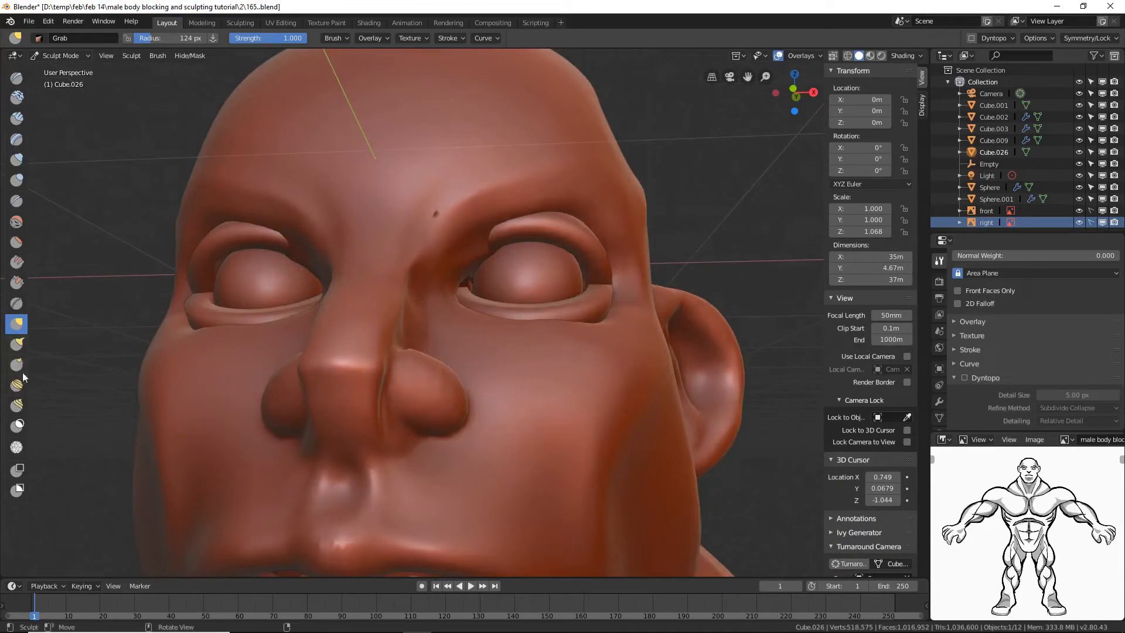
pyautogui.click(17, 425)
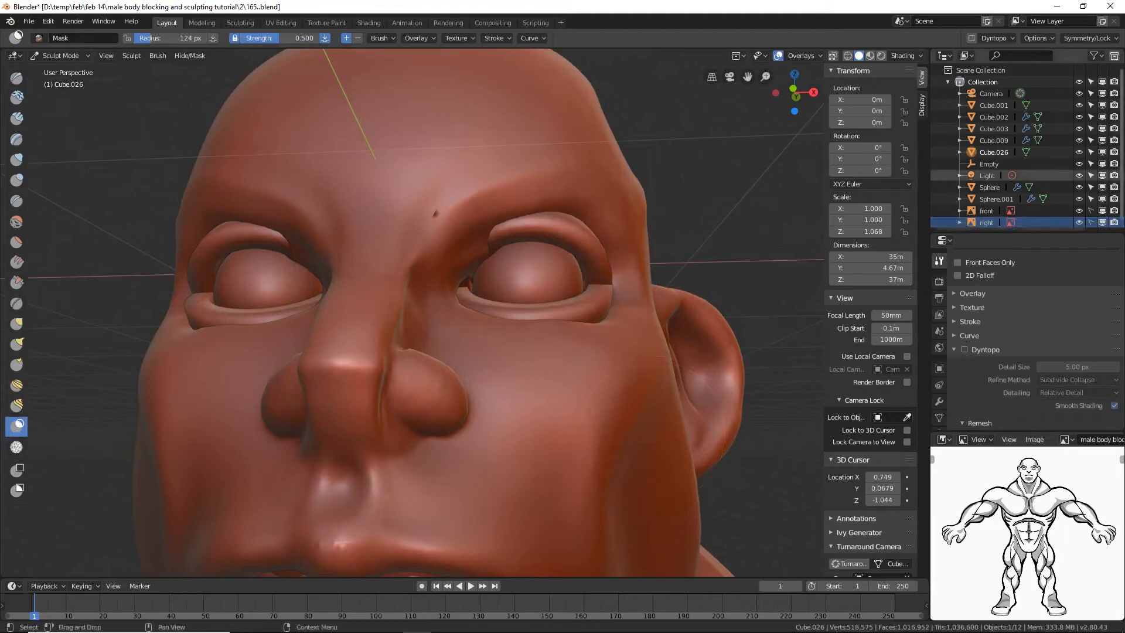
pyautogui.hotkey('ctrl', 'alt', 's')
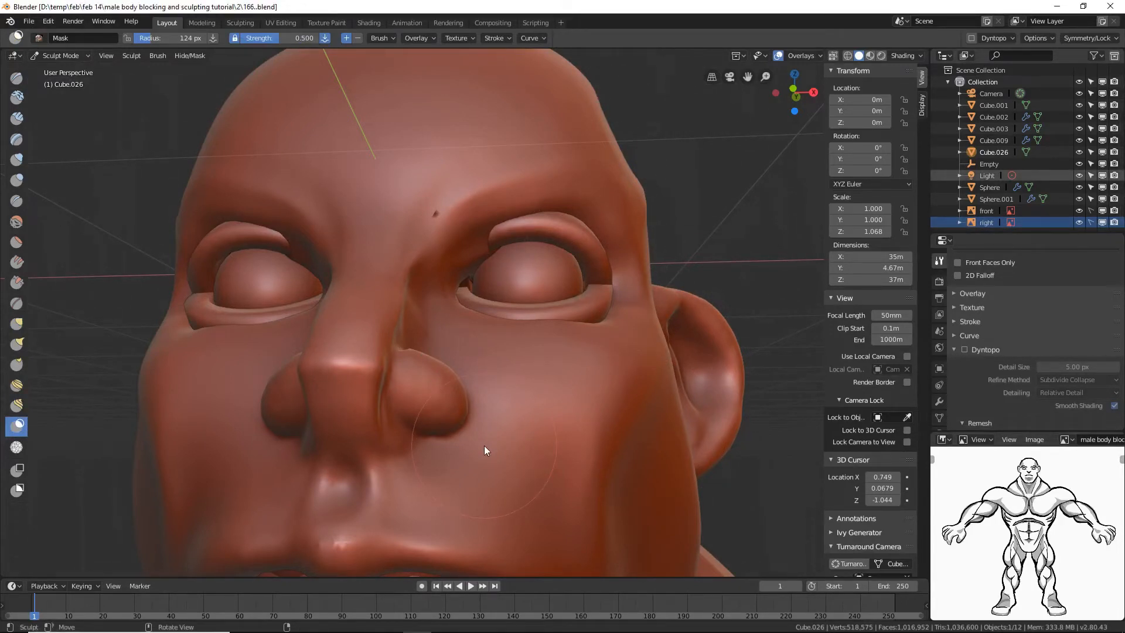
# - Mask both nostril areas with the Mask brush at 30 px radius and invert the mask
pyautogui.moveTo(484, 445); pyautogui.dragTo(484, 430, button='middle')
pyautogui.press('f')
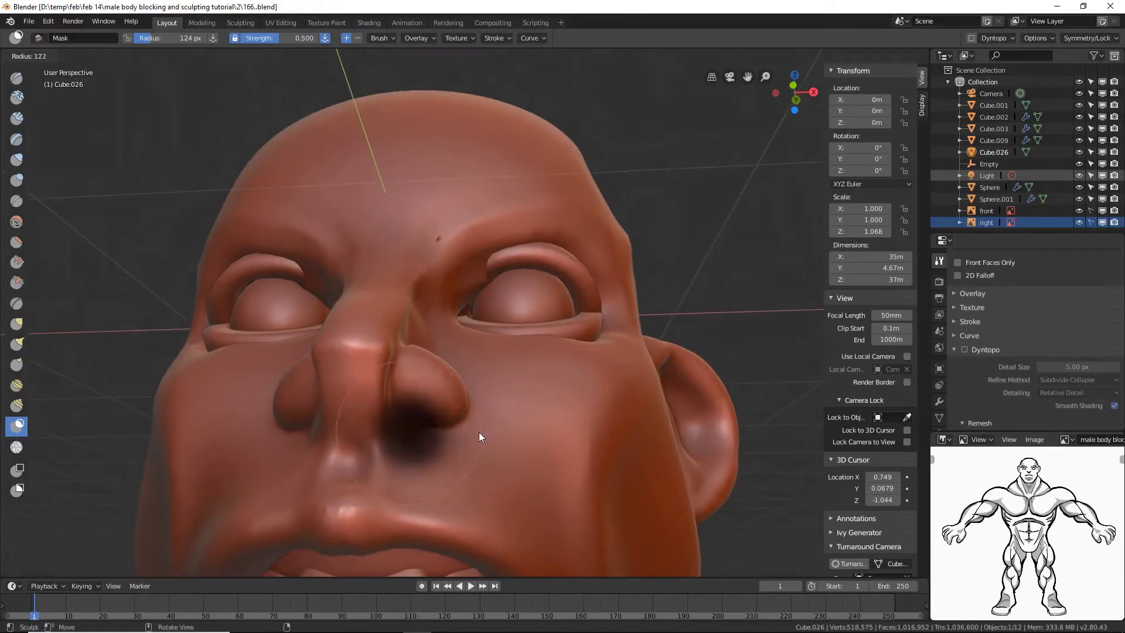
pyautogui.click(420, 432)
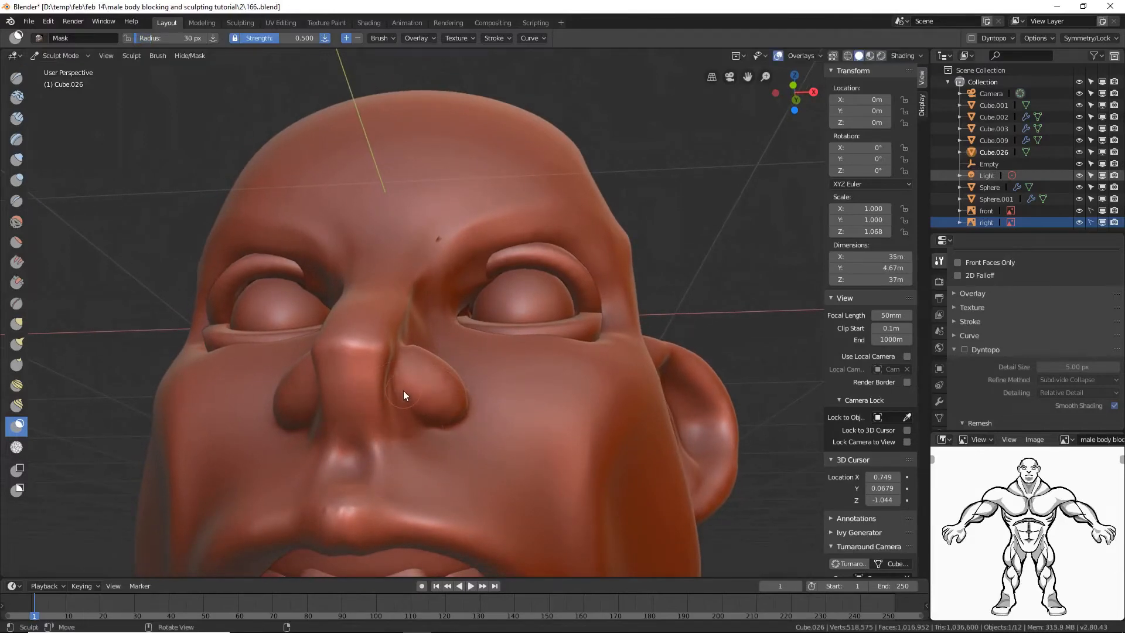
pyautogui.moveTo(403, 390)
pyautogui.mouseDown()
pyautogui.moveTo(418, 413)
pyautogui.moveTo(409, 381)
pyautogui.moveTo(436, 411)
pyautogui.moveTo(434, 397)
pyautogui.moveTo(438, 418)
pyautogui.mouseUp()
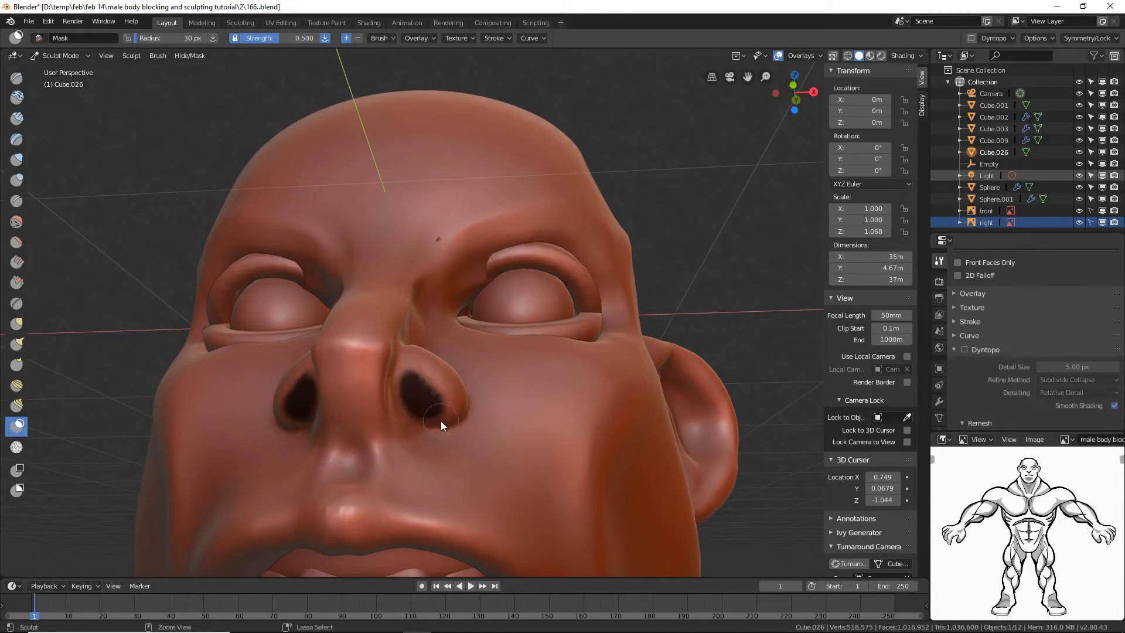
pyautogui.hotkey('ctrl', 'i')
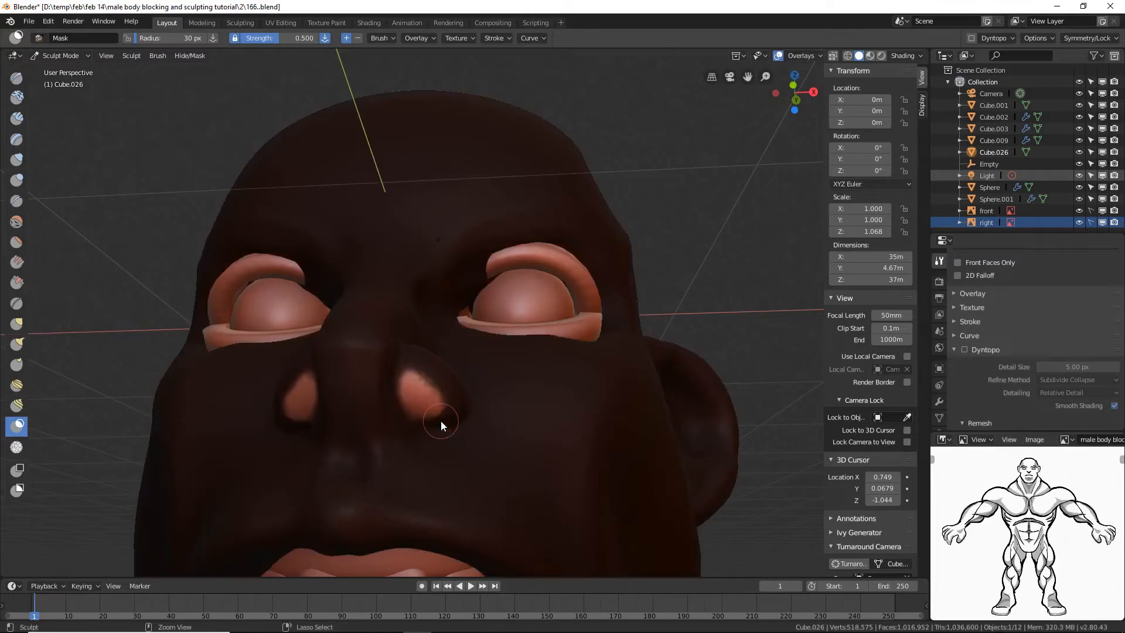
# - Enable Dyntopo and switch to the Blob brush
pyautogui.click(962, 349)
pyautogui.click(962, 349)
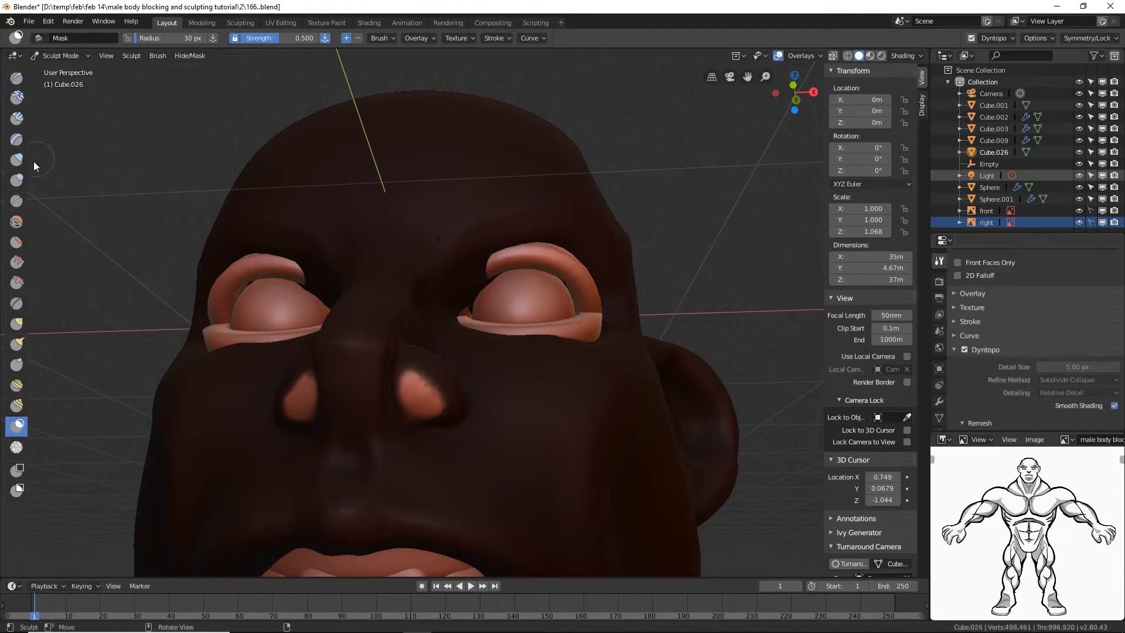
pyautogui.click(21, 182)
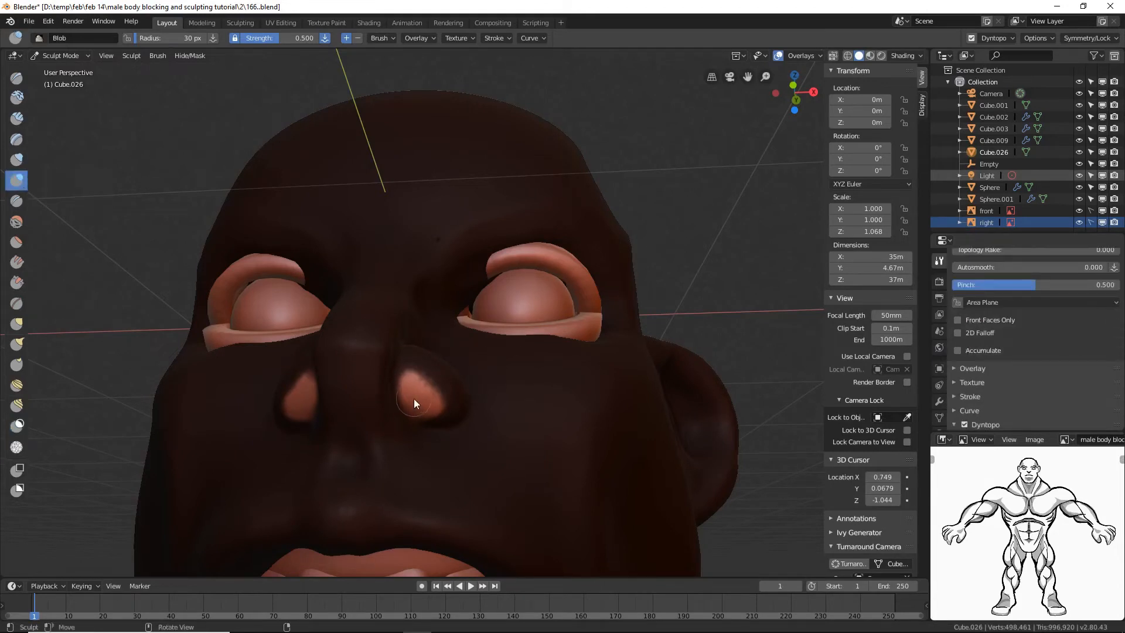
# - Hollow out the unmasked nostrils with the Blob brush at 57 px radius, and clear the mask
pyautogui.press('f')
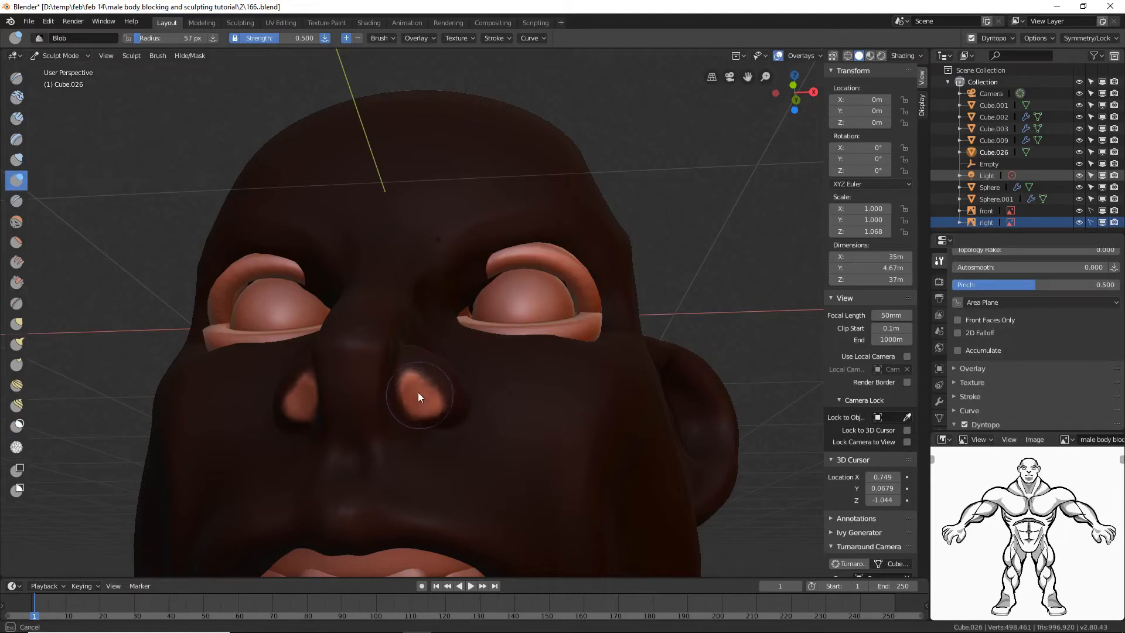
pyautogui.moveTo(418, 392); pyautogui.dragTo(437, 394)
pyautogui.moveTo(437, 395)
pyautogui.mouseDown(button='middle')
pyautogui.moveTo(421, 373)
pyautogui.moveTo(425, 391)
pyautogui.mouseUp(button='middle')
pyautogui.moveTo(425, 392)
pyautogui.mouseDown()
pyautogui.moveTo(404, 385)
pyautogui.moveTo(429, 390)
pyautogui.mouseUp()
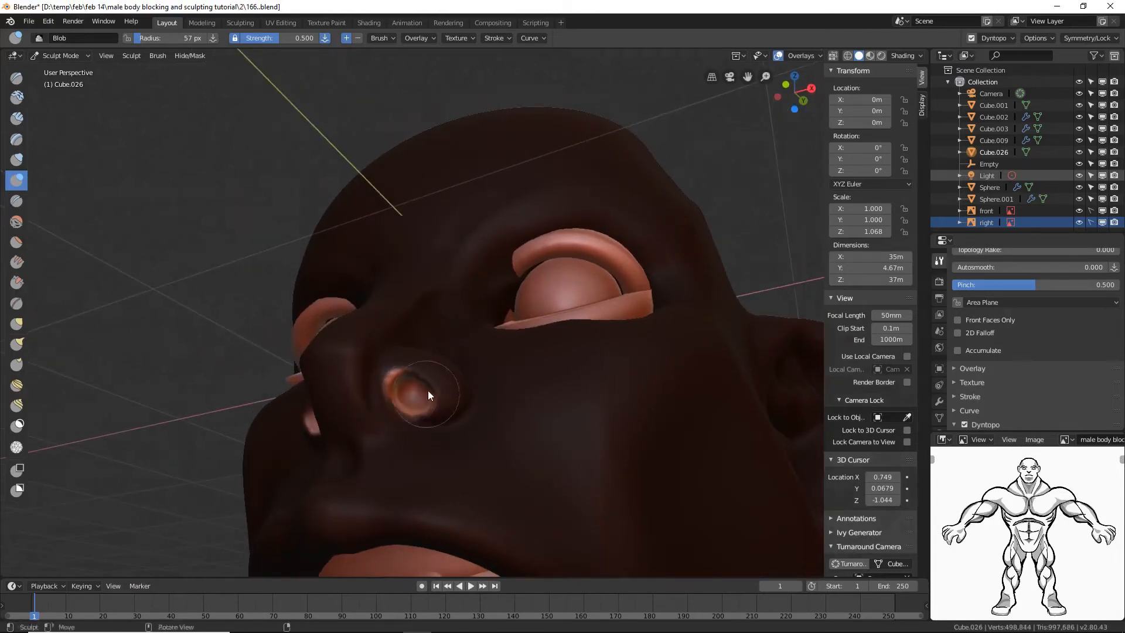
pyautogui.moveTo(427, 390)
pyautogui.mouseDown(button='middle')
pyautogui.moveTo(503, 382)
pyautogui.moveTo(451, 431)
pyautogui.mouseUp(button='middle')
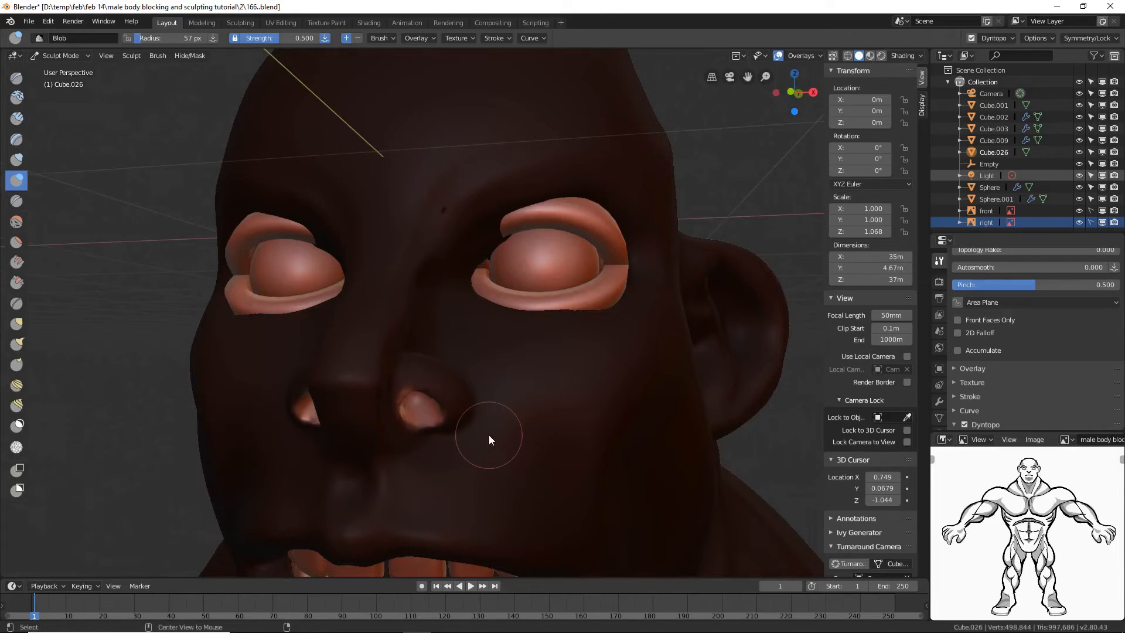
pyautogui.hotkey('alt', 'm')
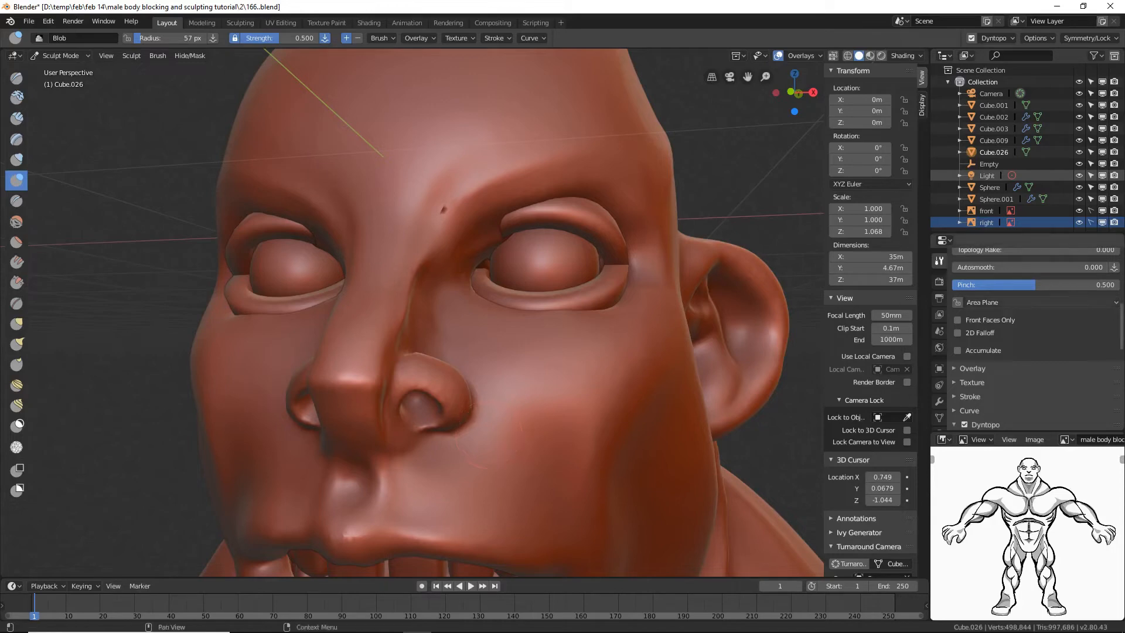
# - Save the file as 167.blend and frame the head from the front
pyautogui.hotkey('ctrl', 'alt', 's')
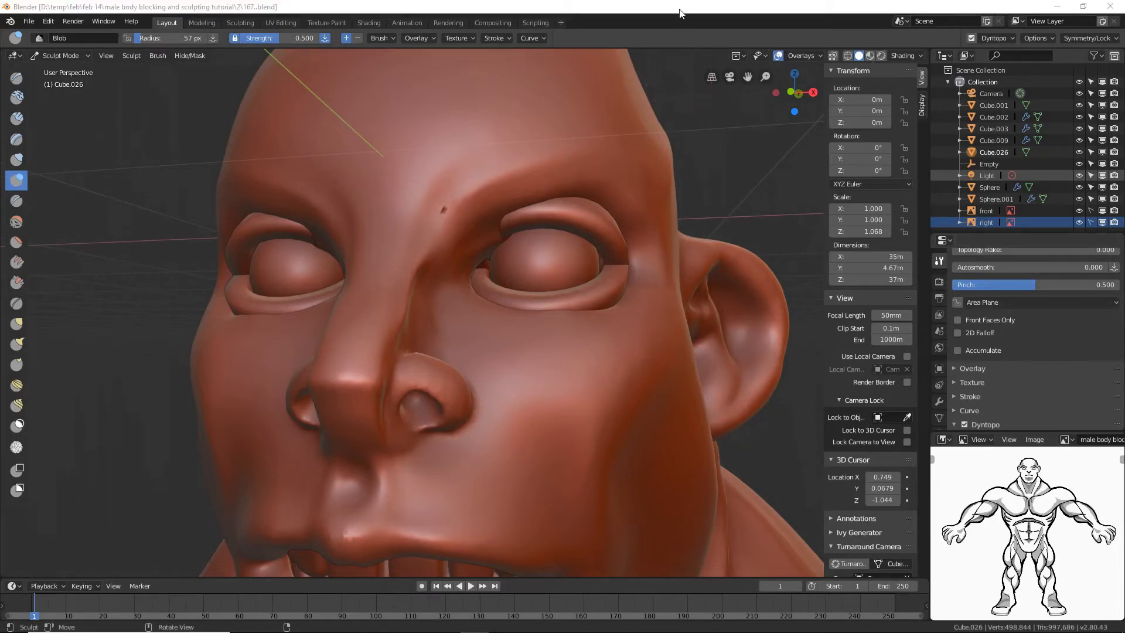
pyautogui.scroll(-6, 699, 189)
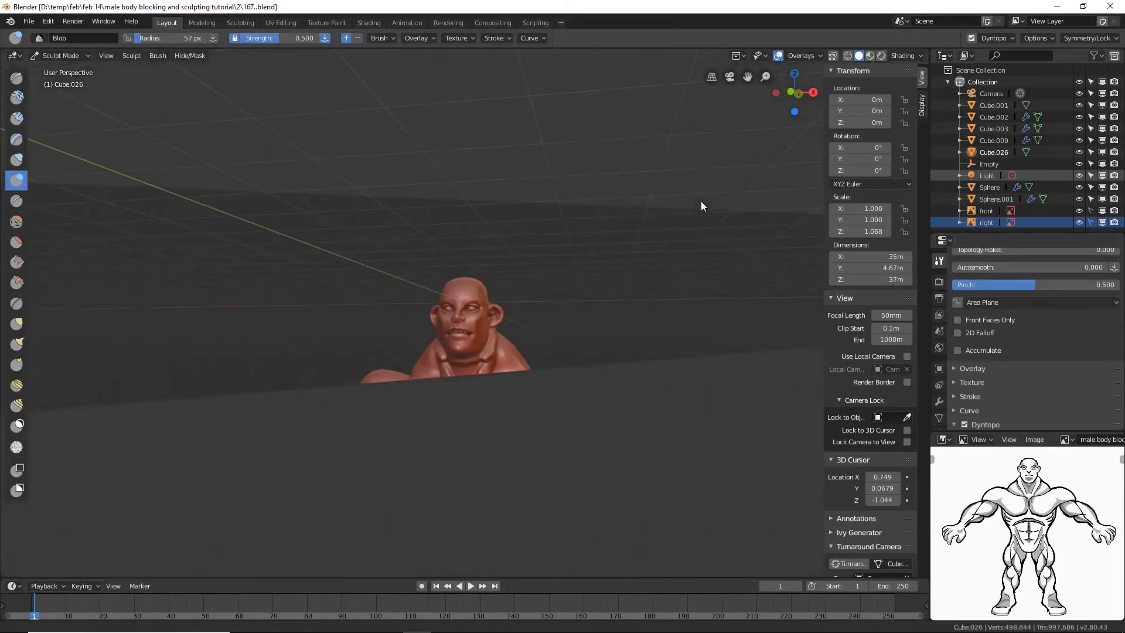
pyautogui.scroll(3, 700, 201)
pyautogui.moveTo(654, 281)
pyautogui.mouseDown(button='middle')
pyautogui.moveTo(577, 279)
pyautogui.moveTo(581, 295)
pyautogui.moveTo(686, 318)
pyautogui.moveTo(678, 306)
pyautogui.moveTo(623, 331)
pyautogui.mouseUp(button='middle')
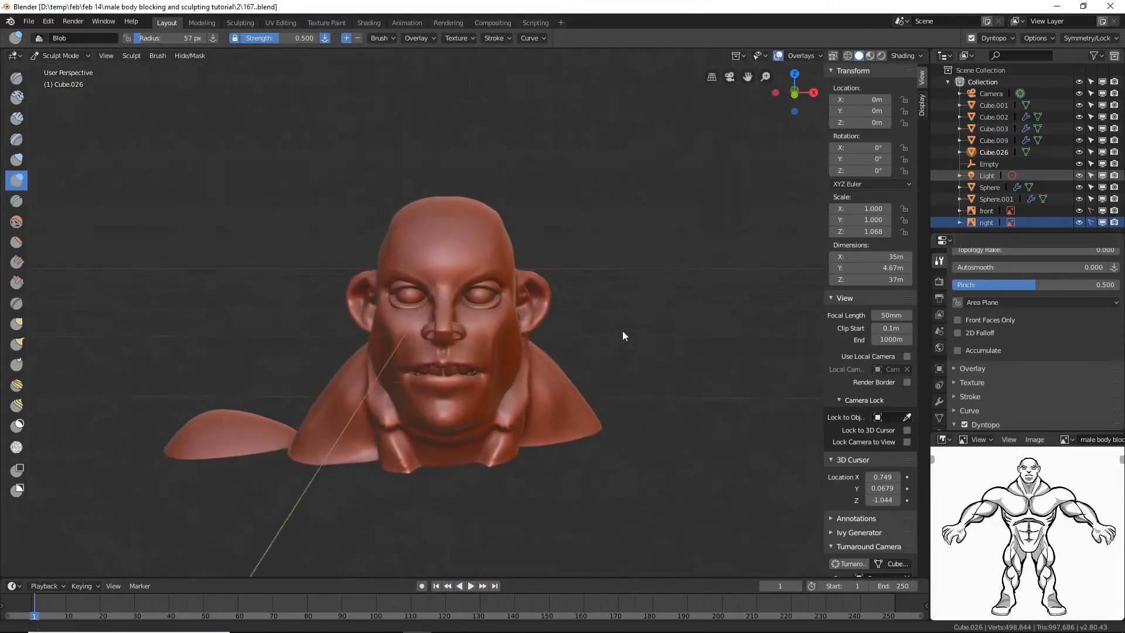
pyautogui.scroll(5, 622, 330)
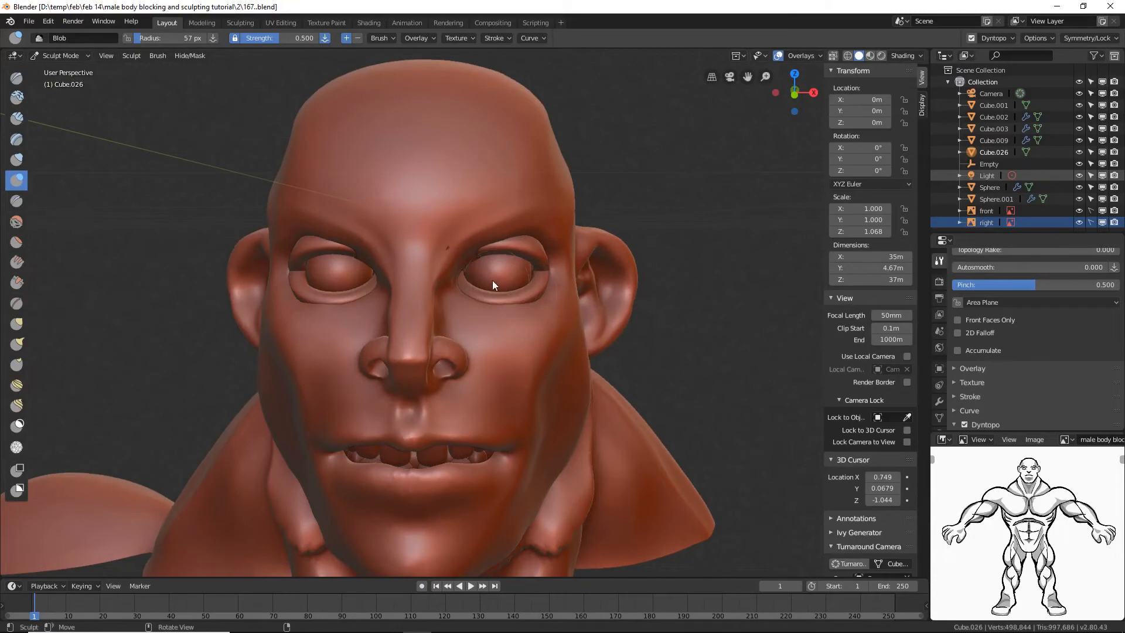
# - Build up the inner corners of the eyes with the Inflate/Deflate brush at 57 px radius
pyautogui.click(17, 159)
pyautogui.moveTo(508, 277); pyautogui.dragTo(489, 260, button='middle')
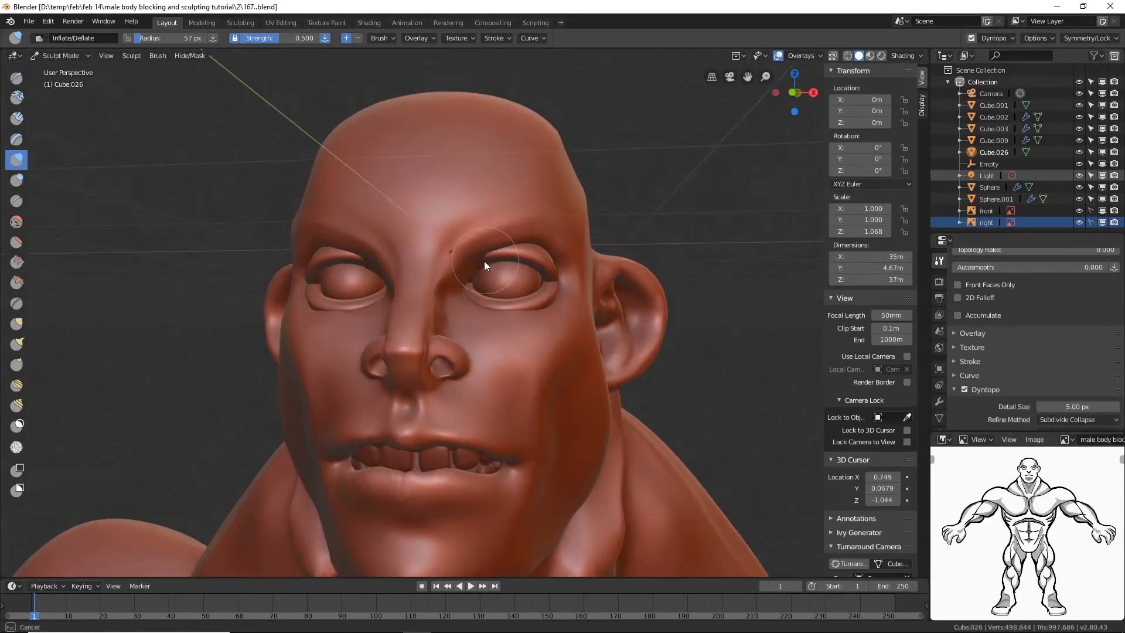
pyautogui.moveTo(486, 267); pyautogui.dragTo(481, 267)
pyautogui.moveTo(504, 281)
pyautogui.mouseDown(button='middle')
pyautogui.moveTo(468, 276)
pyautogui.moveTo(547, 293)
pyautogui.moveTo(522, 290)
pyautogui.mouseUp(button='middle')
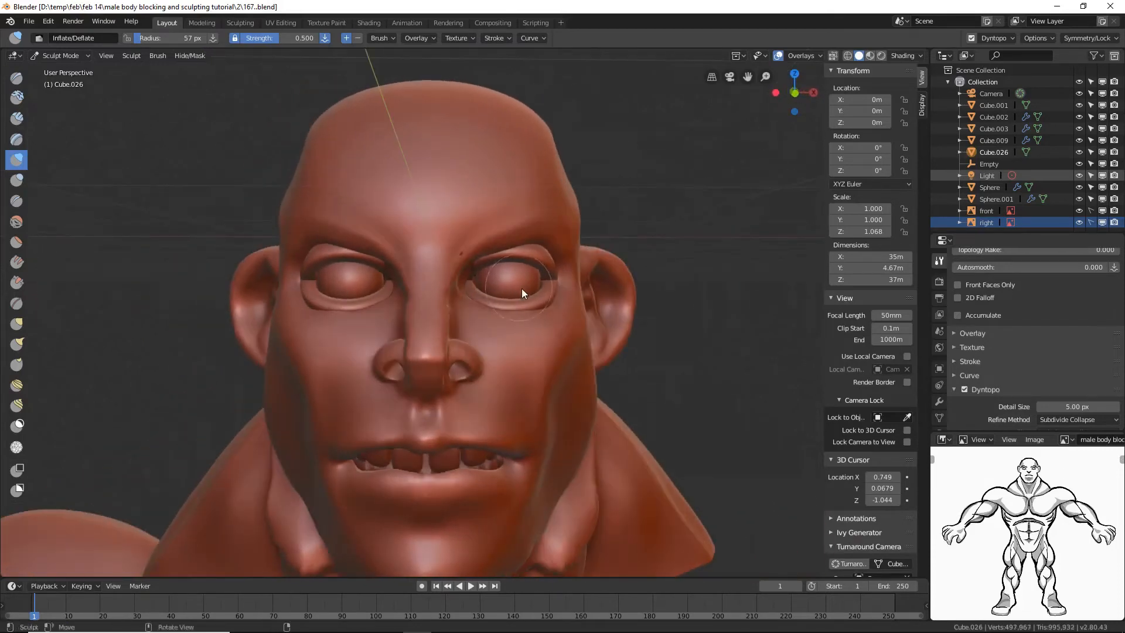
# - Carve frown lines between the brows and up the forehead with the Crease brush at 32 px radius
pyautogui.click(17, 201)
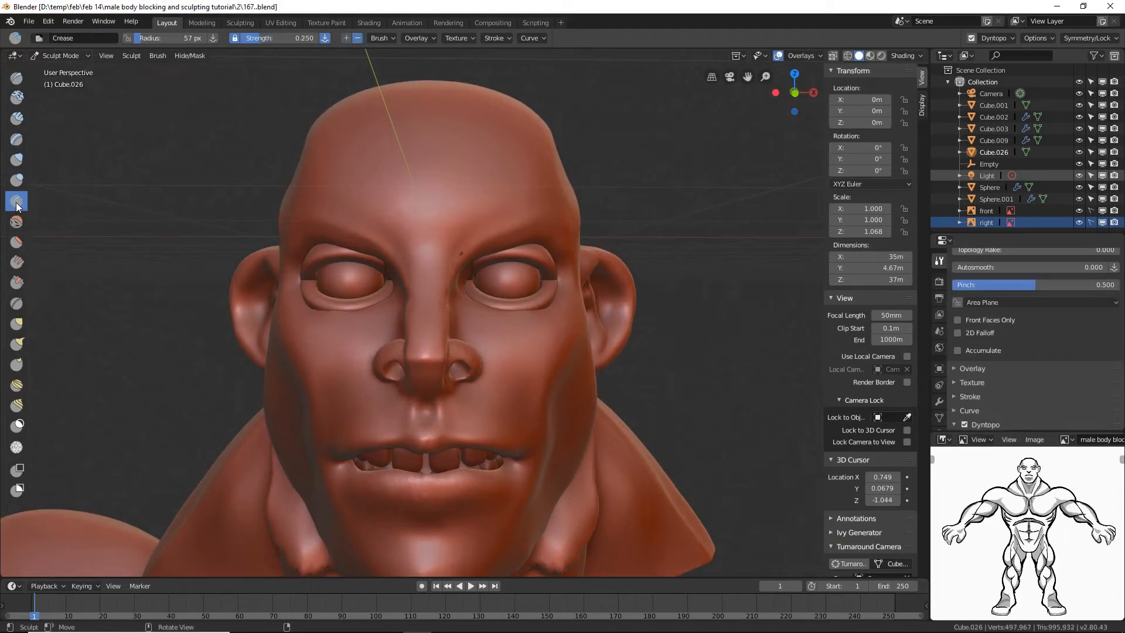
pyautogui.press('f')
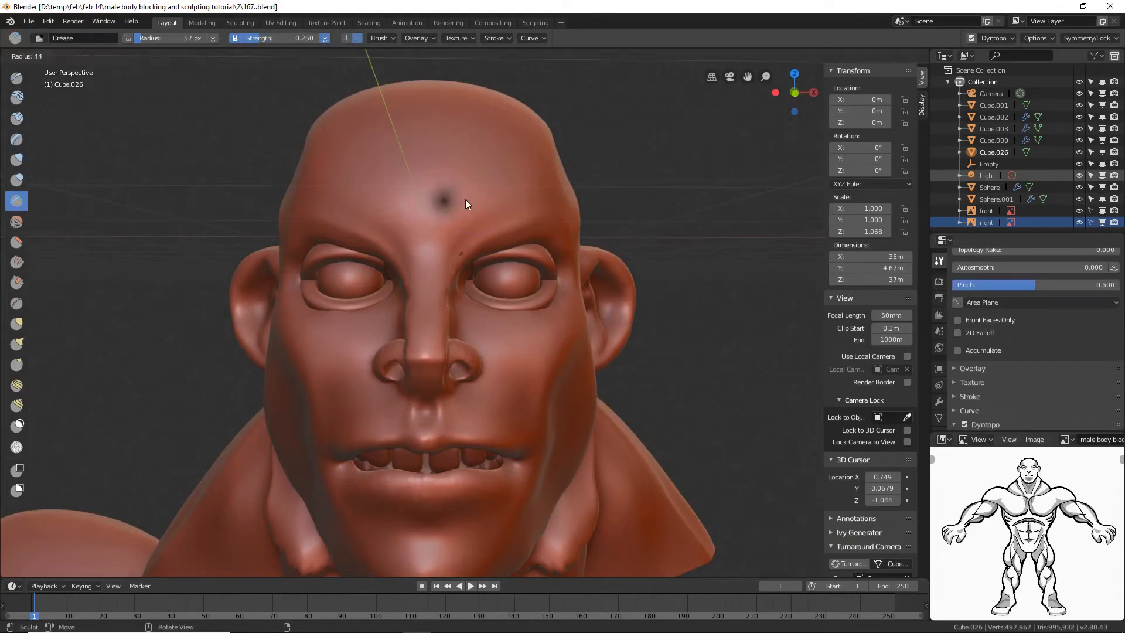
pyautogui.click(464, 200)
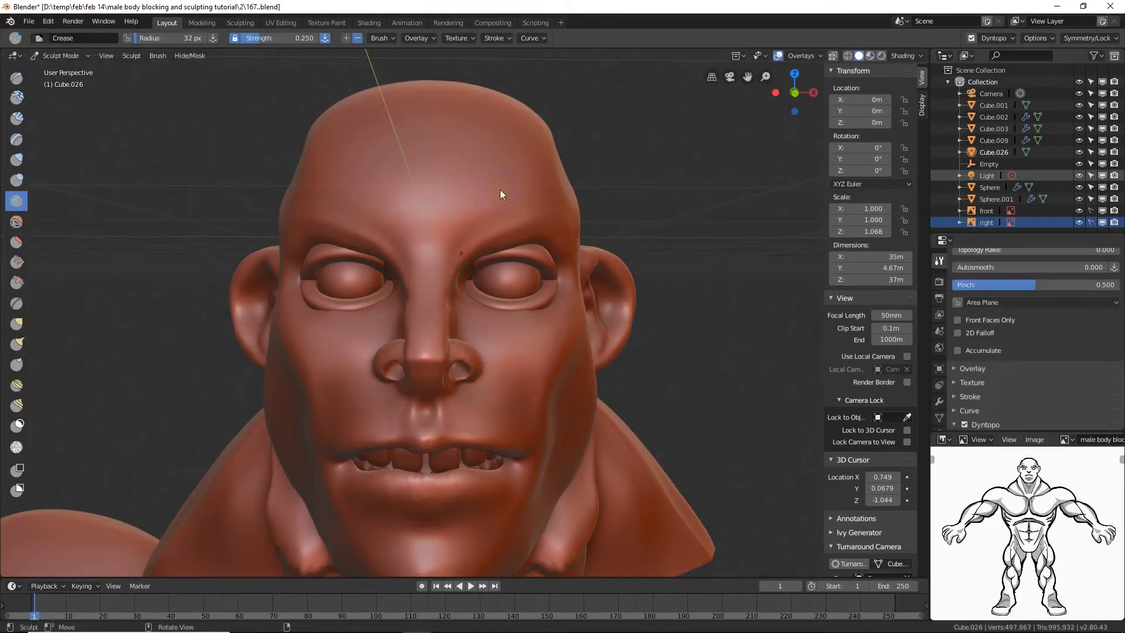
pyautogui.moveTo(427, 220); pyautogui.dragTo(429, 242)
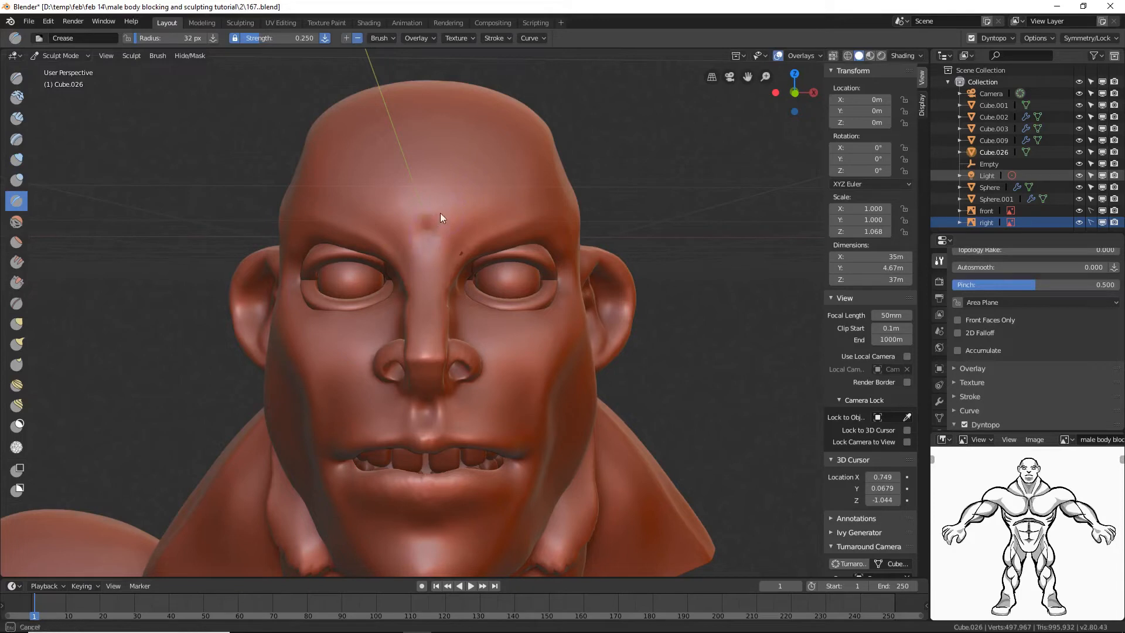
pyautogui.moveTo(512, 166)
pyautogui.mouseDown()
pyautogui.moveTo(495, 176)
pyautogui.moveTo(534, 172)
pyautogui.mouseUp()
pyautogui.moveTo(563, 182); pyautogui.dragTo(502, 196, button='middle')
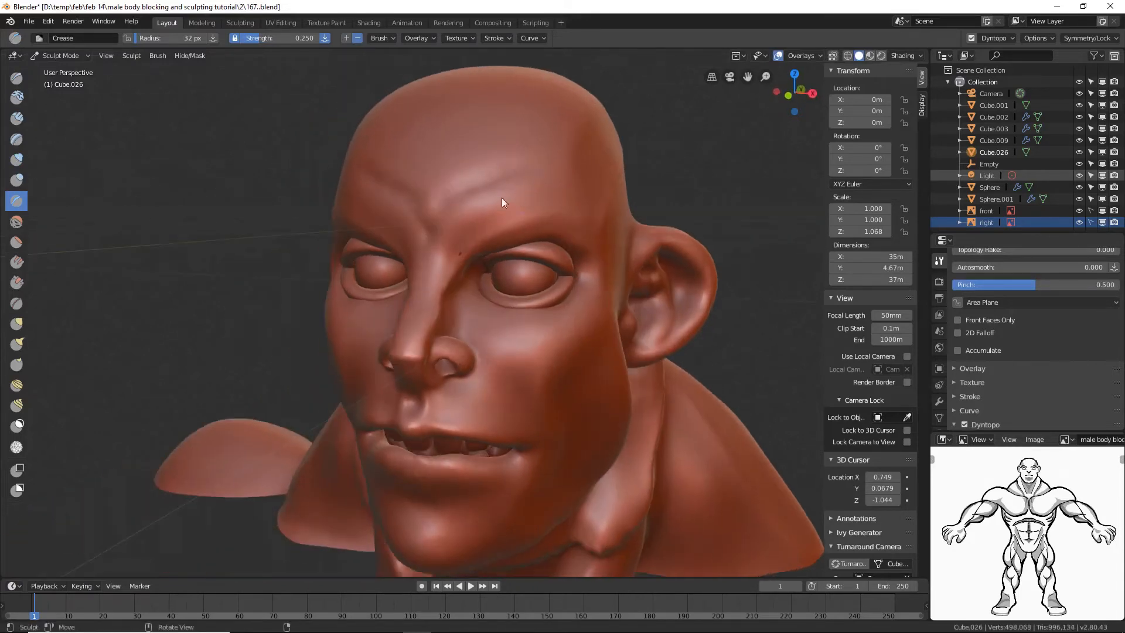
# - Extend the forehead creases outward above the brows and crease the inner brows beside the nose bridge
pyautogui.moveTo(557, 166); pyautogui.dragTo(498, 188)
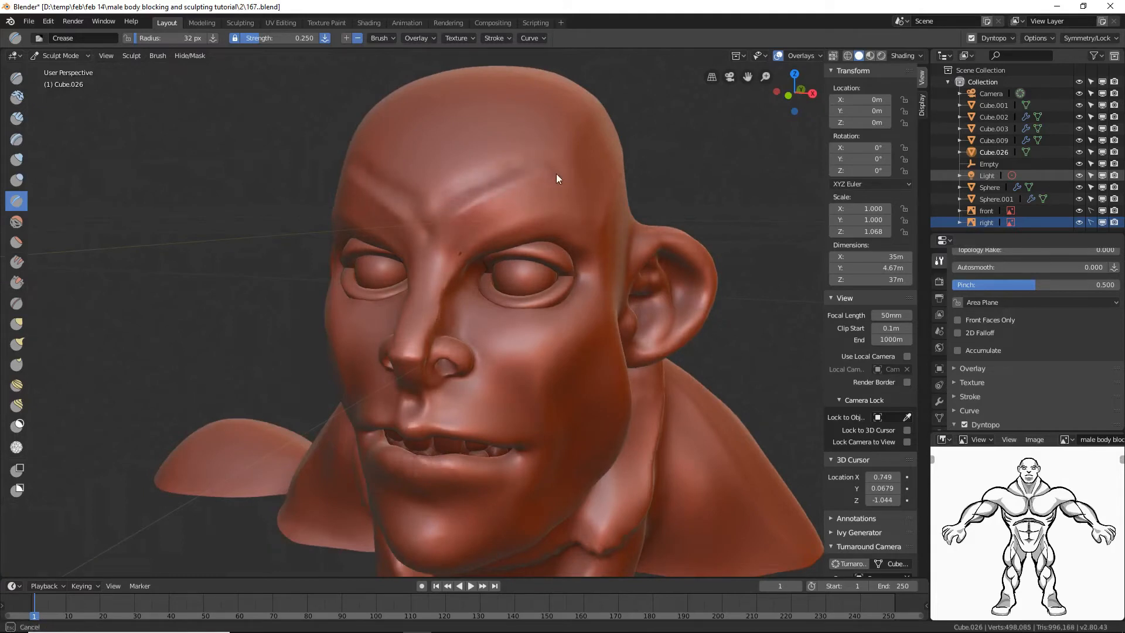
pyautogui.moveTo(563, 180); pyautogui.dragTo(585, 192, button='middle')
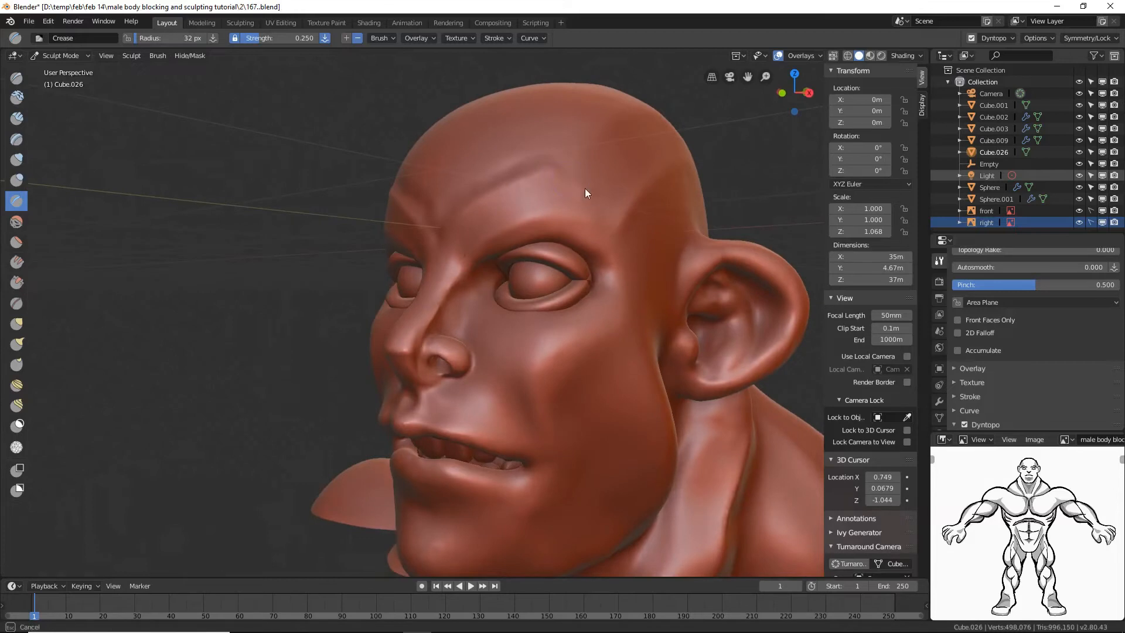
pyautogui.moveTo(464, 260); pyautogui.dragTo(455, 264, button='middle')
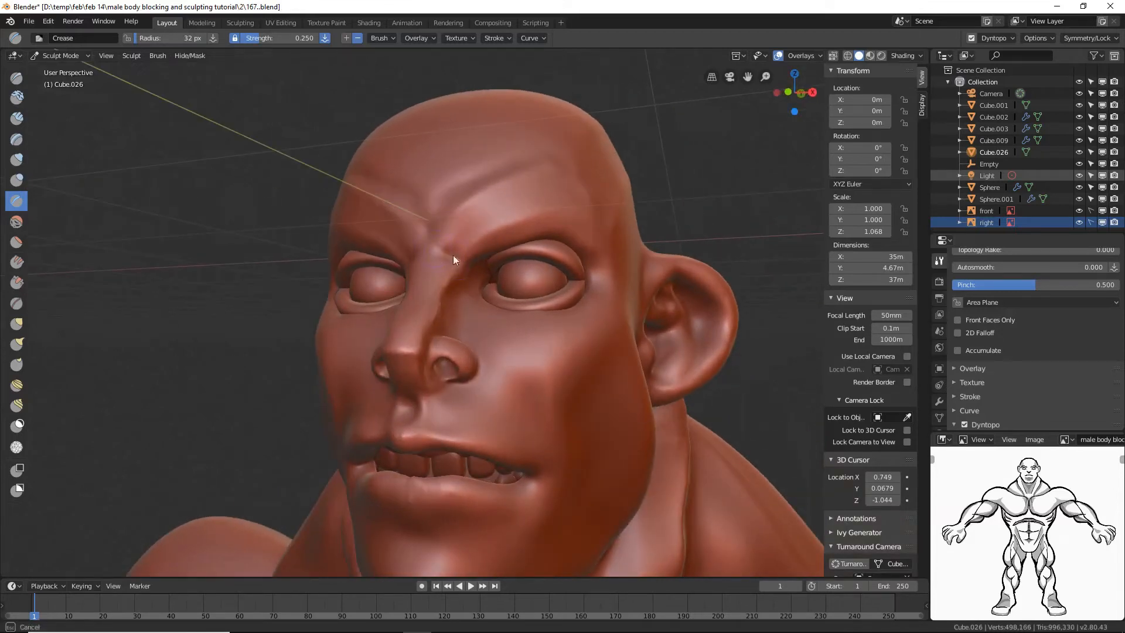
pyautogui.moveTo(440, 250); pyautogui.dragTo(491, 262, button='middle')
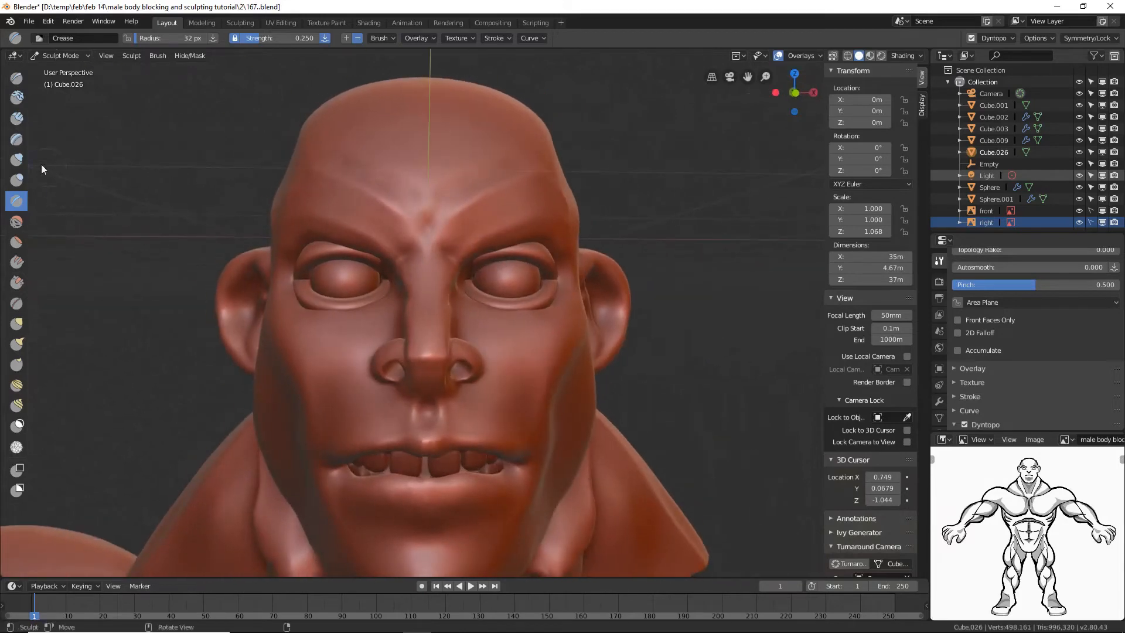
# - Thicken the brow ridges above both eyes with the Inflate/Deflate brush at 89 px radius
pyautogui.click(23, 160)
pyautogui.press('f')
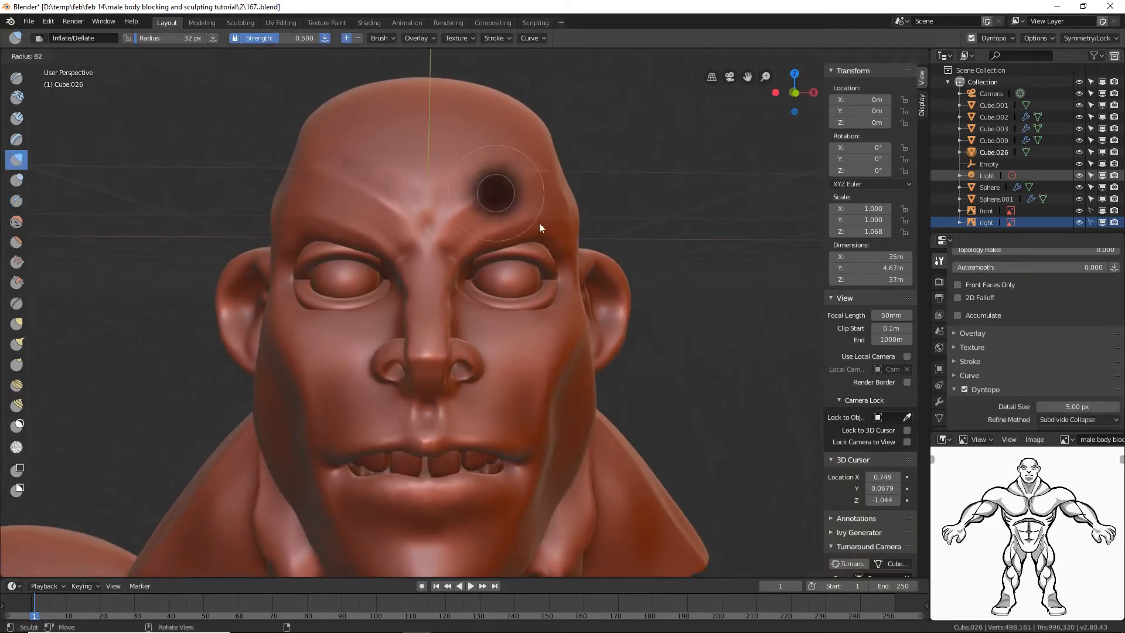
pyautogui.click(539, 223)
pyautogui.moveTo(572, 223); pyautogui.dragTo(531, 214, button='middle')
pyautogui.moveTo(492, 229)
pyautogui.mouseDown()
pyautogui.moveTo(564, 231)
pyautogui.moveTo(549, 208)
pyautogui.mouseUp()
pyautogui.moveTo(489, 230); pyautogui.dragTo(499, 232)
pyautogui.moveTo(619, 243)
pyautogui.mouseDown(button='middle')
pyautogui.moveTo(665, 265)
pyautogui.moveTo(627, 254)
pyautogui.mouseUp(button='middle')
pyautogui.moveTo(548, 222)
pyautogui.mouseDown()
pyautogui.moveTo(565, 208)
pyautogui.moveTo(487, 221)
pyautogui.moveTo(566, 226)
pyautogui.mouseUp()
pyautogui.moveTo(635, 238)
pyautogui.mouseDown(button='middle')
pyautogui.moveTo(571, 274)
pyautogui.moveTo(539, 271)
pyautogui.moveTo(635, 262)
pyautogui.mouseUp(button='middle')
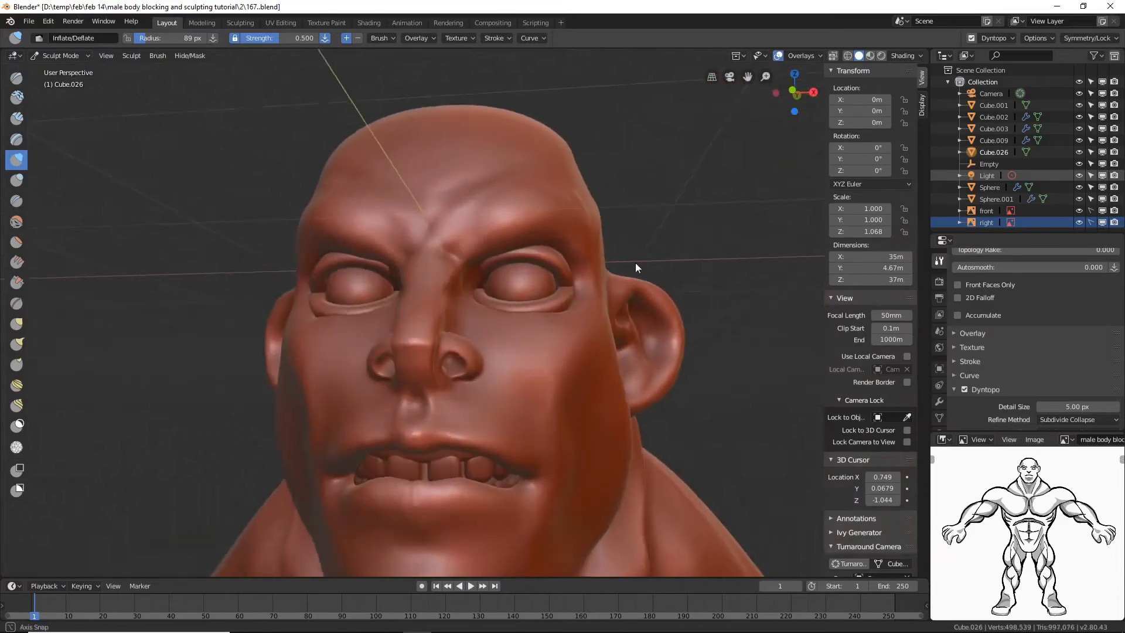
pyautogui.moveTo(577, 352); pyautogui.dragTo(586, 358, button='middle')
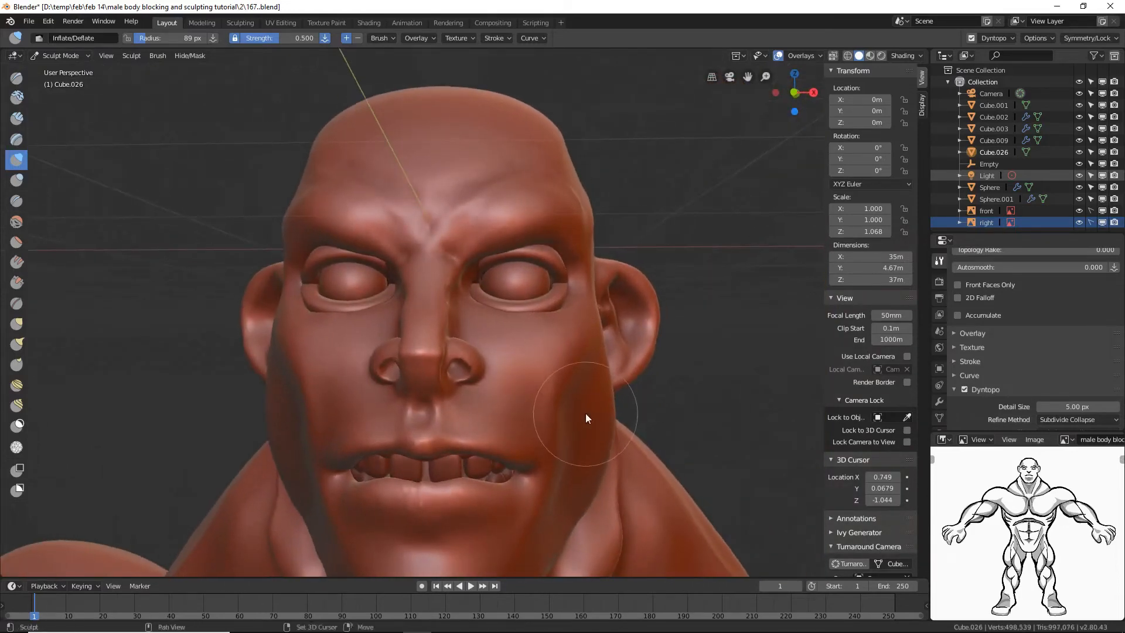
pyautogui.keyDown('shift'); pyautogui.moveTo(469, 503); pyautogui.dragTo(589, 411, button='middle'); pyautogui.keyUp('shift')
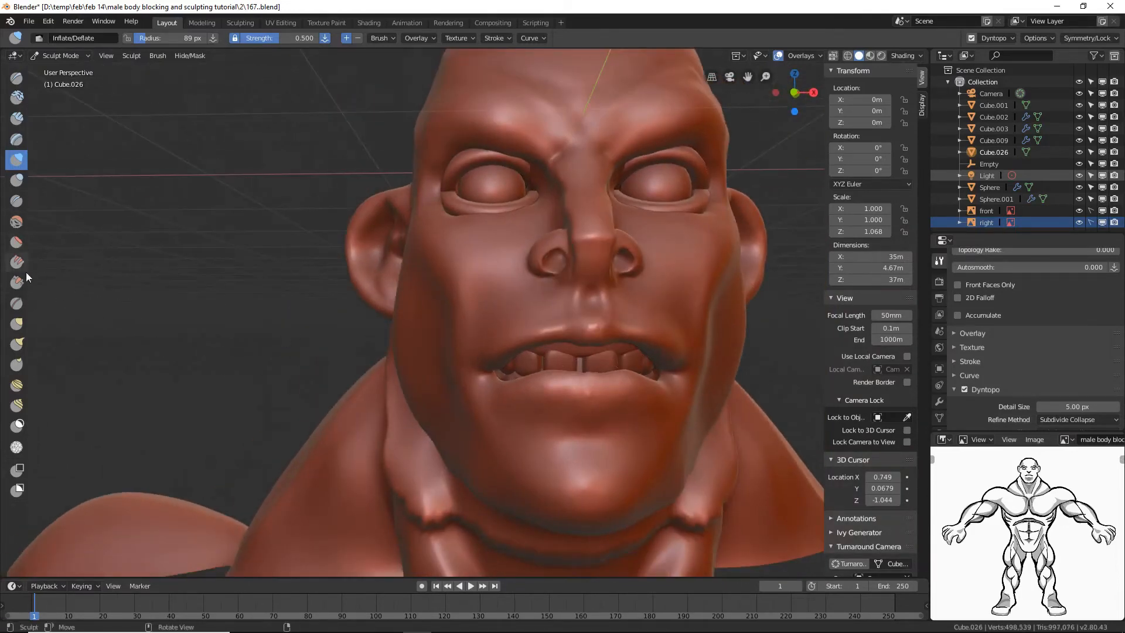
# - Sharpen the outline of the upper lip with the Crease brush at 52 px radius
pyautogui.click(23, 203)
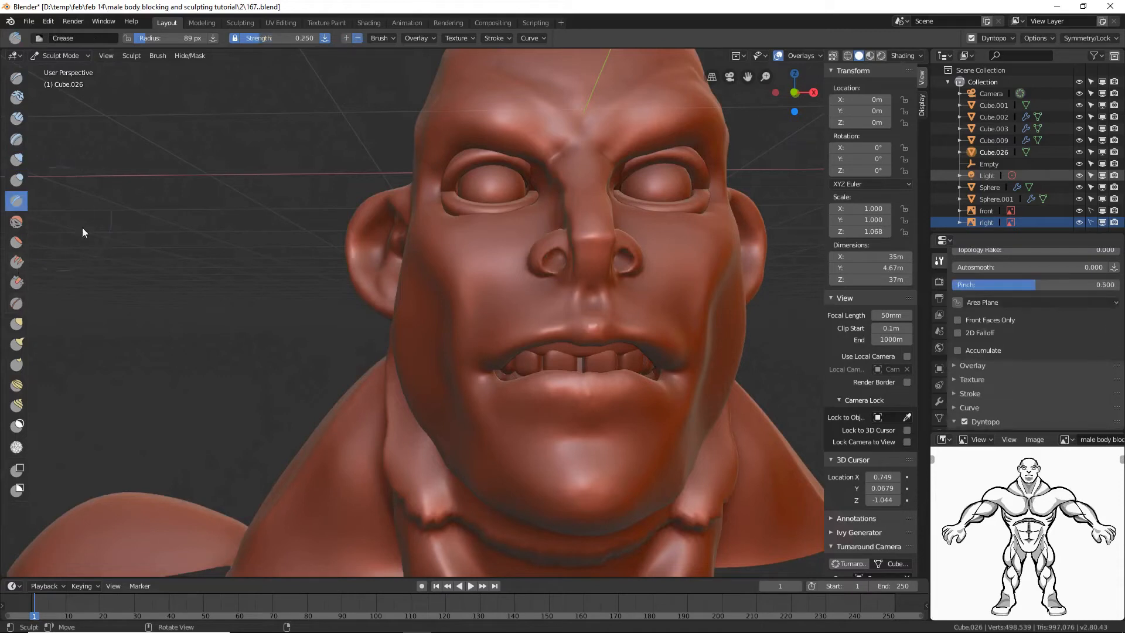
pyautogui.moveTo(594, 376); pyautogui.dragTo(587, 367, button='middle')
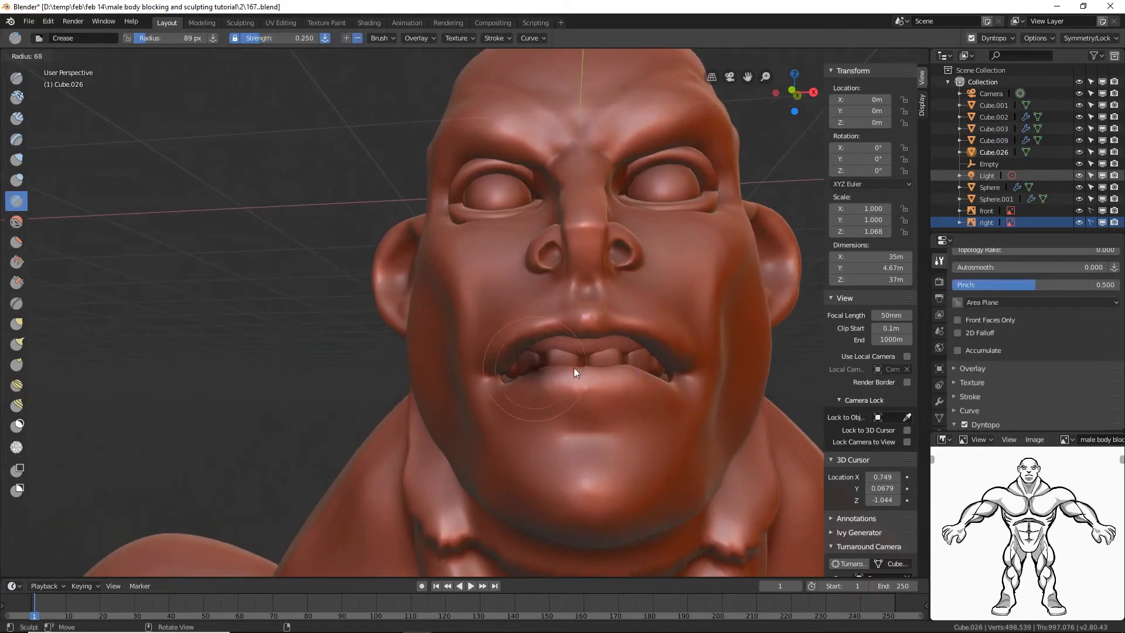
pyautogui.press('f')
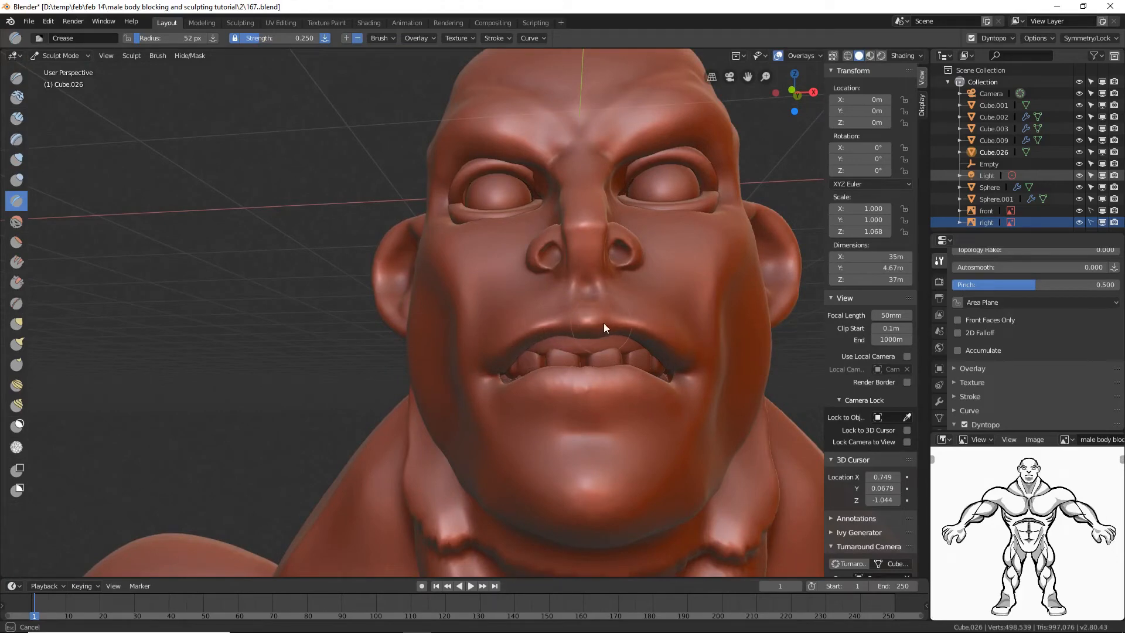
pyautogui.moveTo(614, 323); pyautogui.dragTo(605, 315, button='middle')
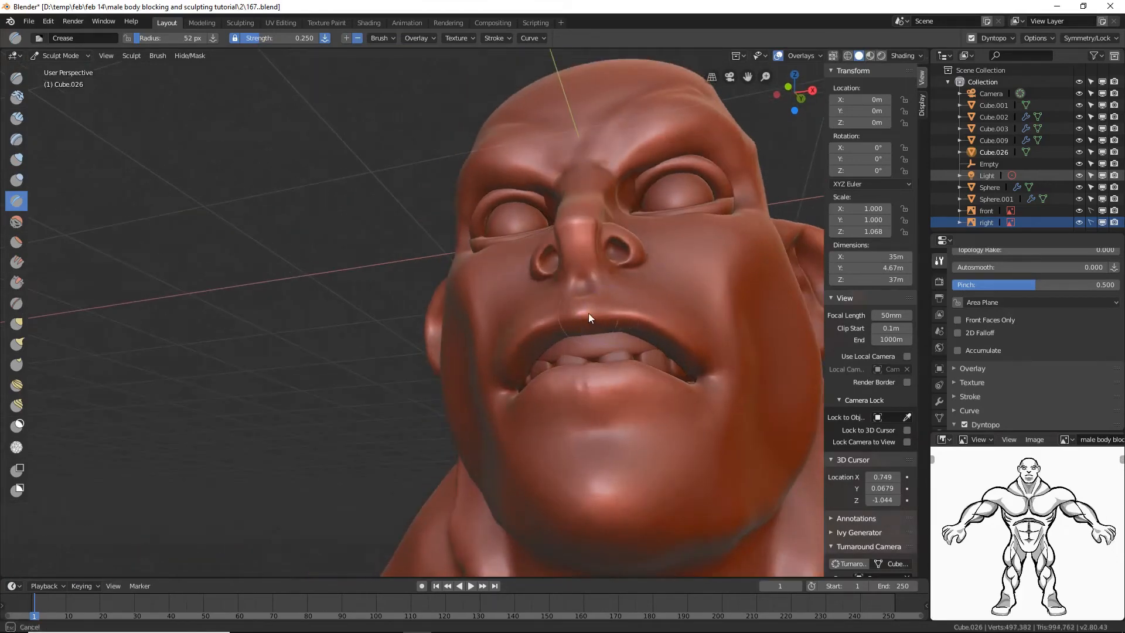
pyautogui.moveTo(610, 403)
pyautogui.mouseDown(button='middle')
pyautogui.moveTo(602, 421)
pyautogui.moveTo(700, 367)
pyautogui.mouseUp(button='middle')
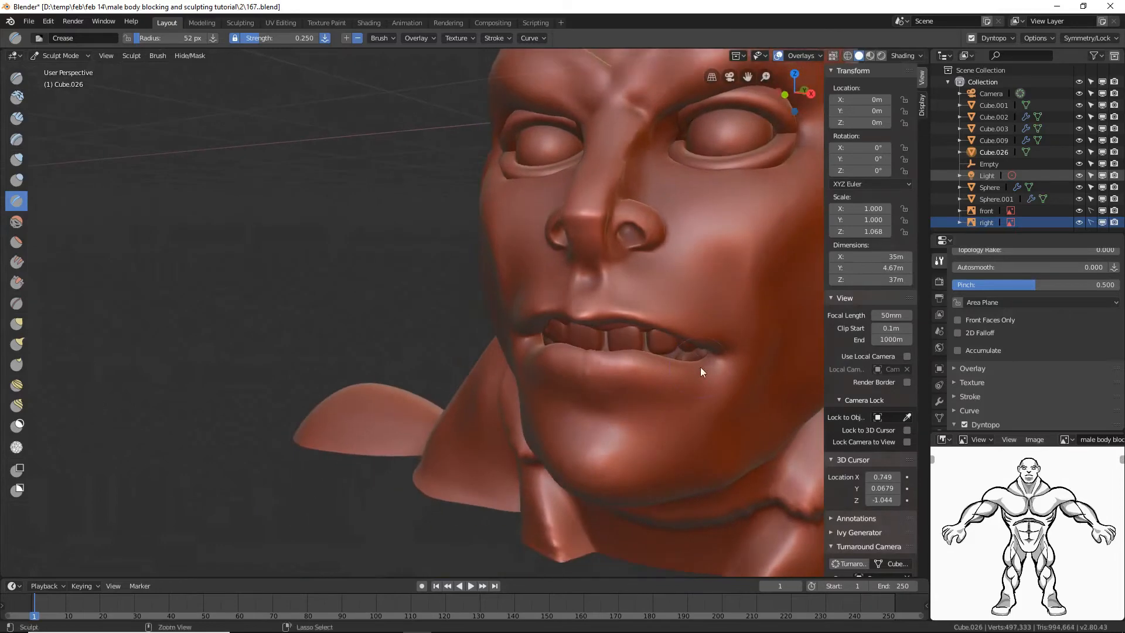
# - Crease the skin below the edge of the lower lip to define it, keeping the 52 px brush radius
pyautogui.press('f')
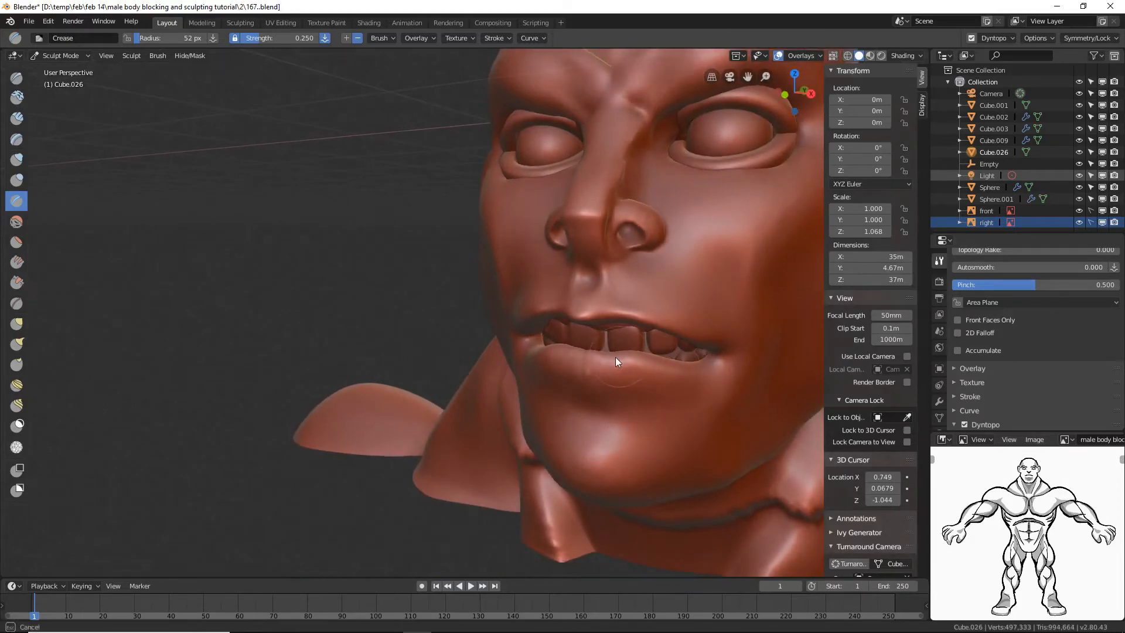
pyautogui.press('Escape')
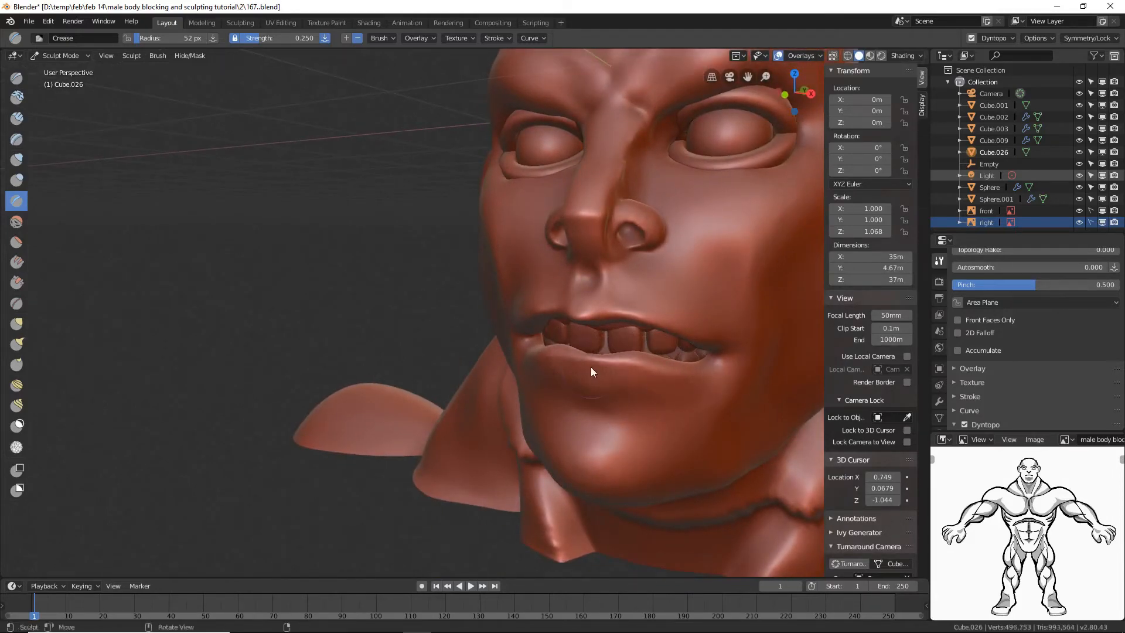
# - Reshape the sides and centre of the upper lip with the Grab brush at 109 px radius
pyautogui.moveTo(590, 367)
pyautogui.mouseDown(button='middle')
pyautogui.moveTo(663, 361)
pyautogui.moveTo(611, 344)
pyautogui.moveTo(607, 288)
pyautogui.moveTo(652, 352)
pyautogui.moveTo(644, 330)
pyautogui.mouseUp(button='middle')
pyautogui.click(17, 324)
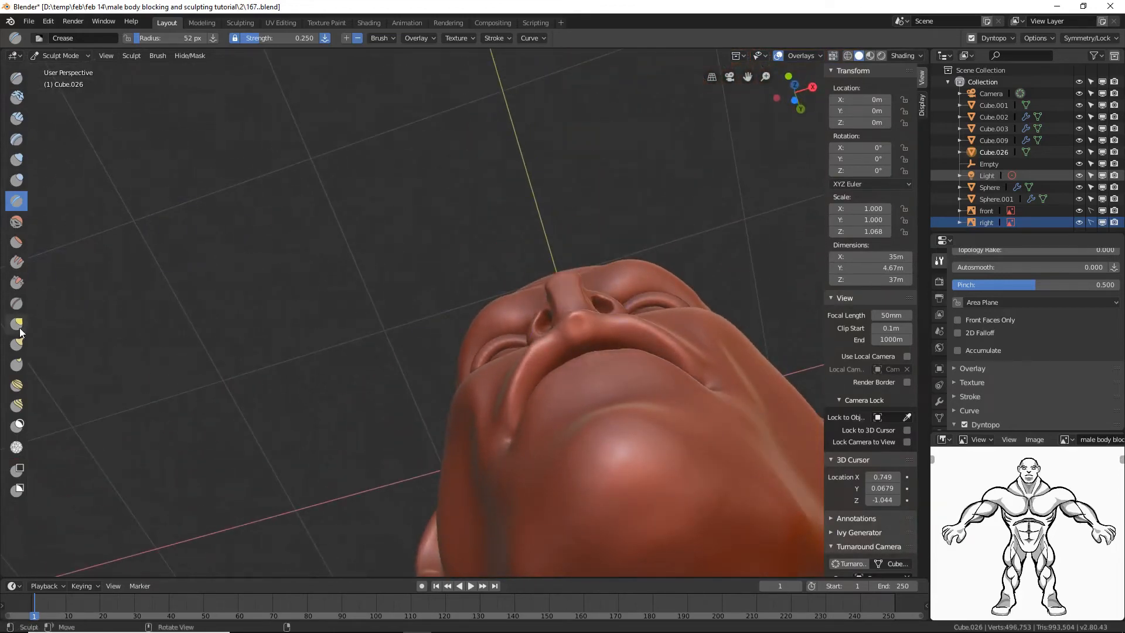
pyautogui.press('f')
pyautogui.click(683, 354)
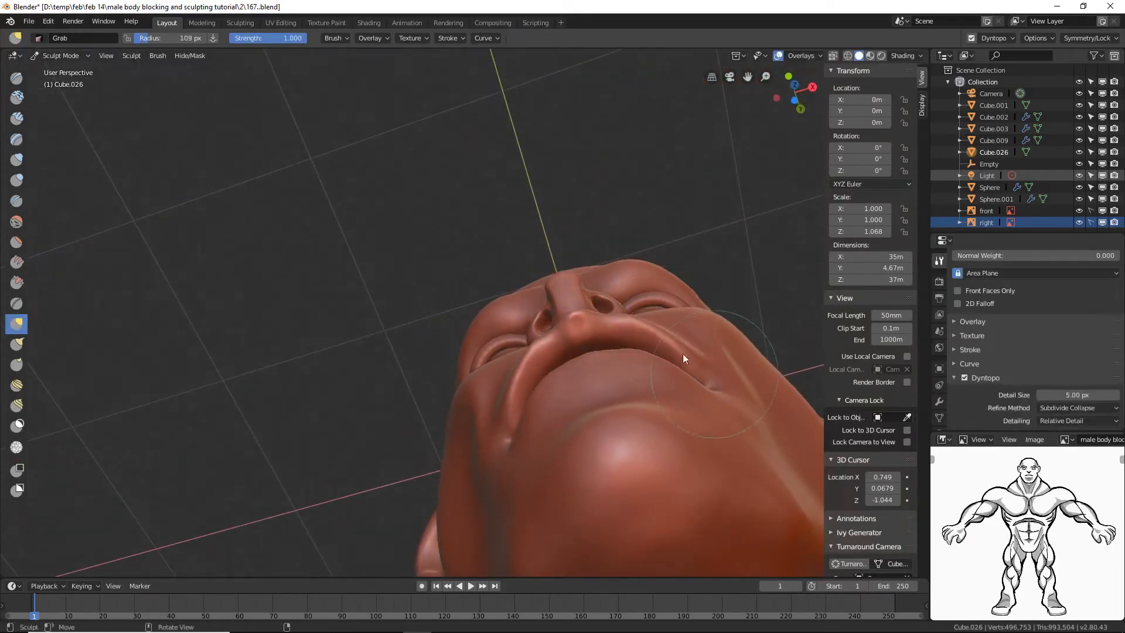
pyautogui.moveTo(633, 332)
pyautogui.mouseDown()
pyautogui.moveTo(620, 332)
pyautogui.moveTo(666, 331)
pyautogui.moveTo(639, 338)
pyautogui.mouseUp()
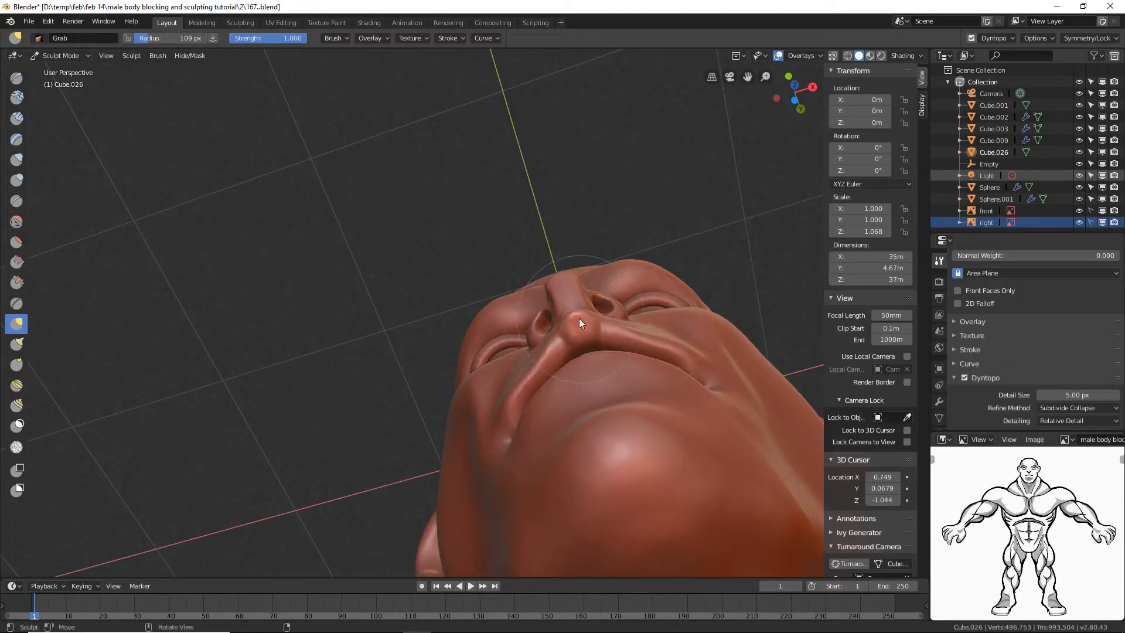
pyautogui.moveTo(577, 316); pyautogui.dragTo(578, 318)
pyautogui.moveTo(687, 304)
pyautogui.mouseDown(button='middle')
pyautogui.moveTo(709, 372)
pyautogui.moveTo(688, 407)
pyautogui.mouseUp(button='middle')
pyautogui.moveTo(666, 345); pyautogui.dragTo(612, 323, button='middle')
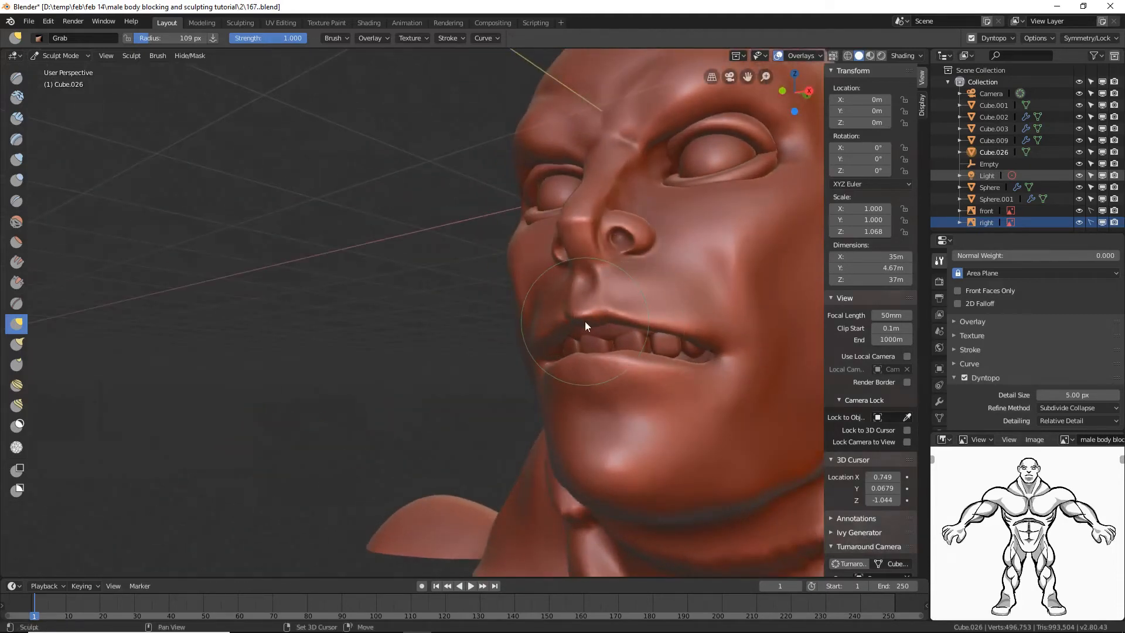
pyautogui.moveTo(585, 321); pyautogui.dragTo(583, 316)
pyautogui.moveTo(628, 306)
pyautogui.mouseDown(button='middle')
pyautogui.moveTo(690, 337)
pyautogui.moveTo(648, 309)
pyautogui.moveTo(631, 316)
pyautogui.moveTo(626, 281)
pyautogui.moveTo(655, 296)
pyautogui.mouseUp(button='middle')
pyautogui.moveTo(188, 289)
pyautogui.mouseDown(button='middle')
pyautogui.moveTo(540, 390)
pyautogui.moveTo(527, 394)
pyautogui.moveTo(135, 246)
pyautogui.mouseUp(button='middle')
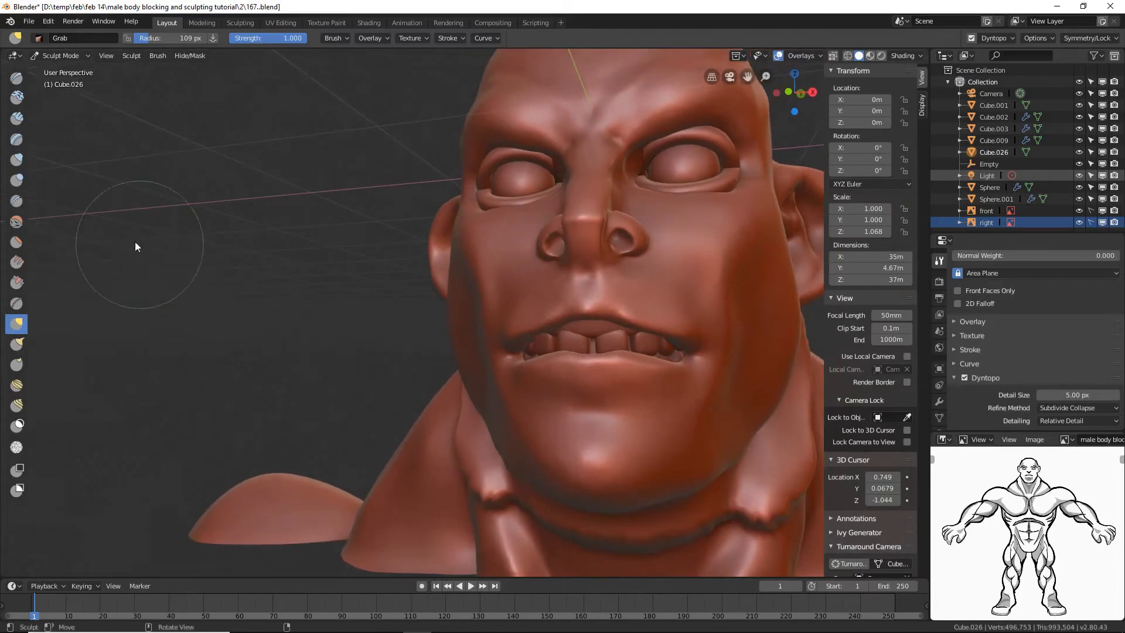
# - Switch to the Crease brush for the mouth, disable Dyntopo and save the file as 168.blend
pyautogui.click(16, 201)
pyautogui.scroll(5, 677, 347)
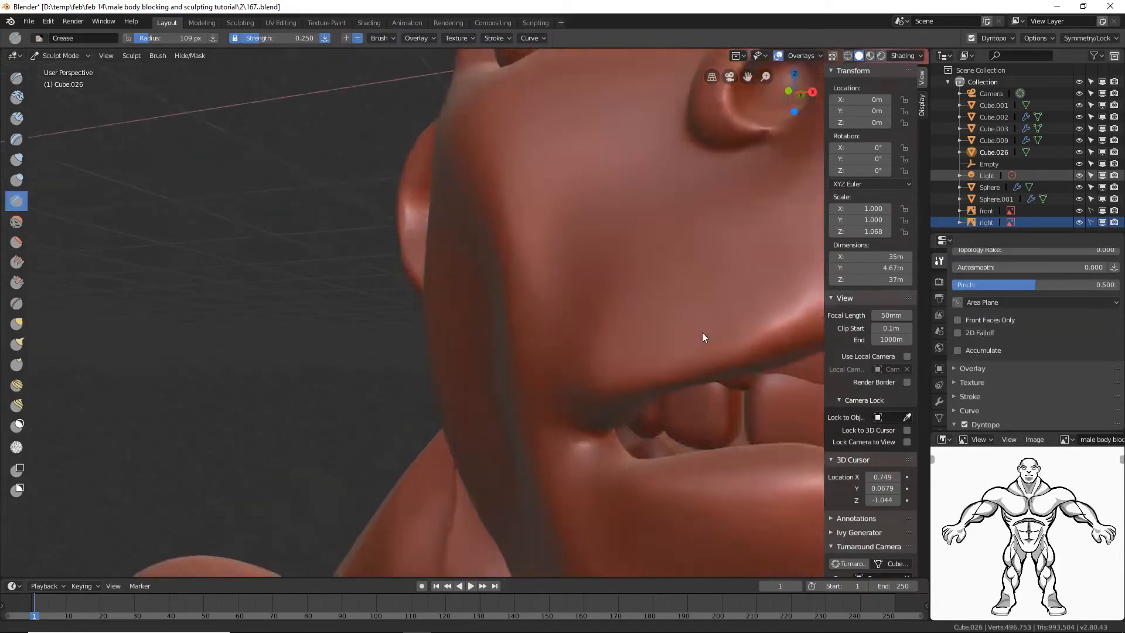
pyautogui.scroll(-5, 702, 332)
pyautogui.moveTo(580, 343); pyautogui.dragTo(612, 367, button='middle')
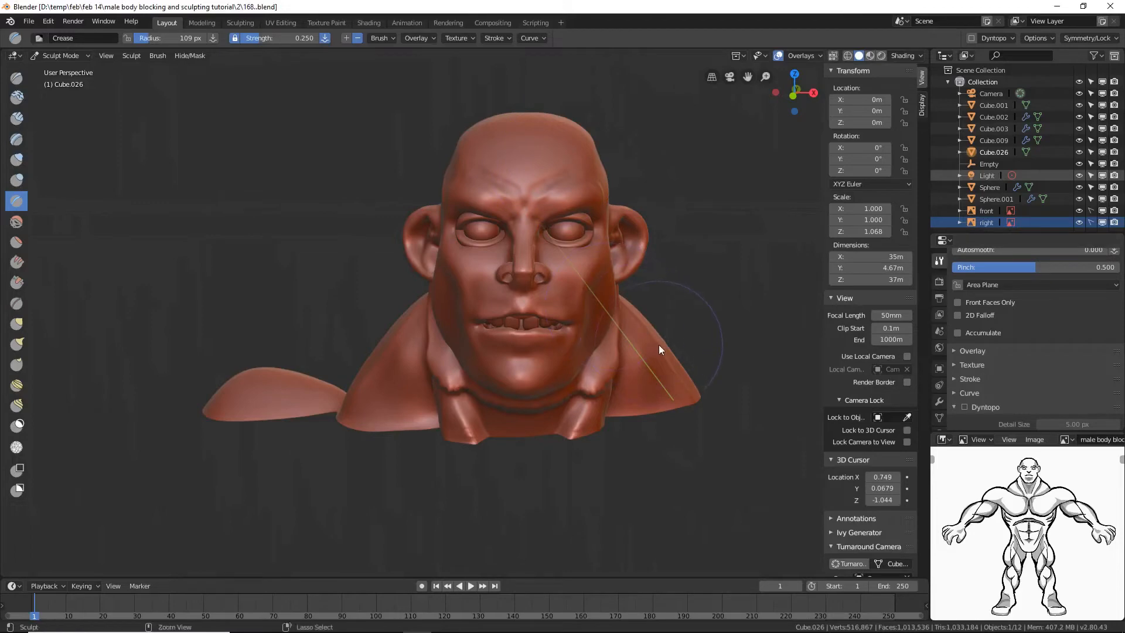
pyautogui.scroll(7, 658, 344)
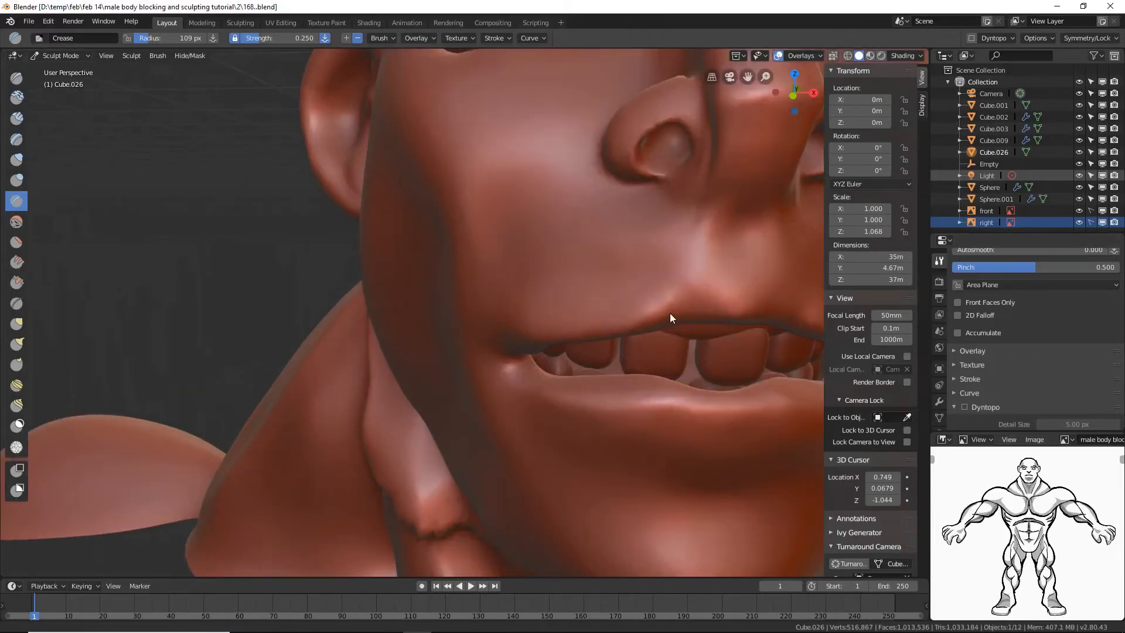
pyautogui.moveTo(672, 316)
pyautogui.mouseDown(button='middle')
pyautogui.moveTo(585, 334)
pyautogui.moveTo(598, 319)
pyautogui.mouseUp(button='middle')
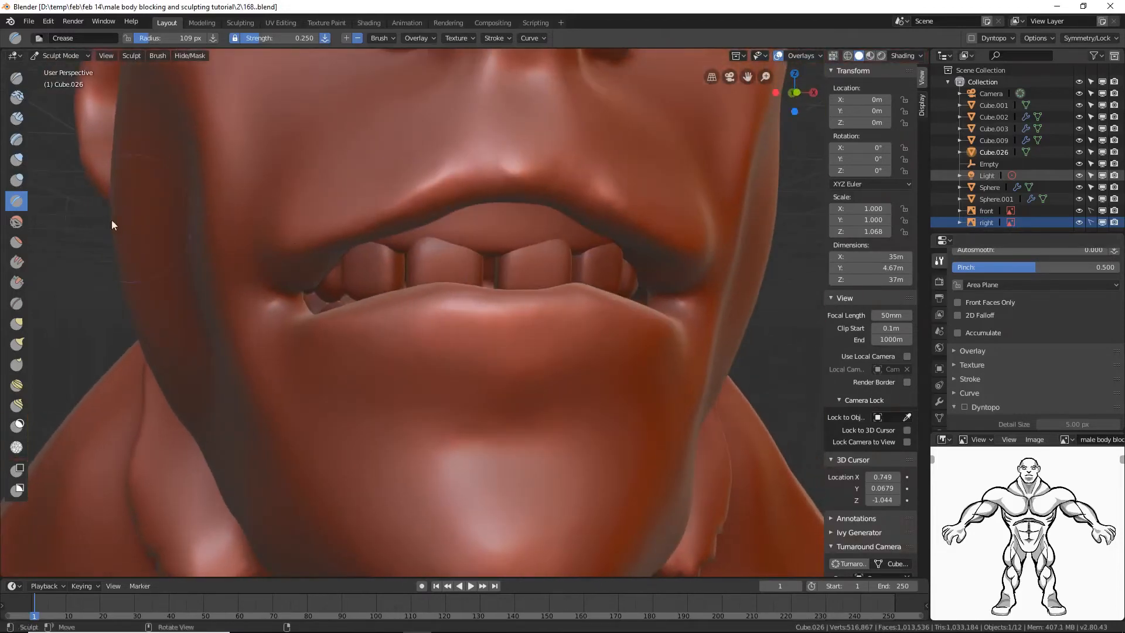
# - Sharpen the upper lip's outer edge toward the mouth corner with the Crease brush at 65 px radius
pyautogui.press('f')
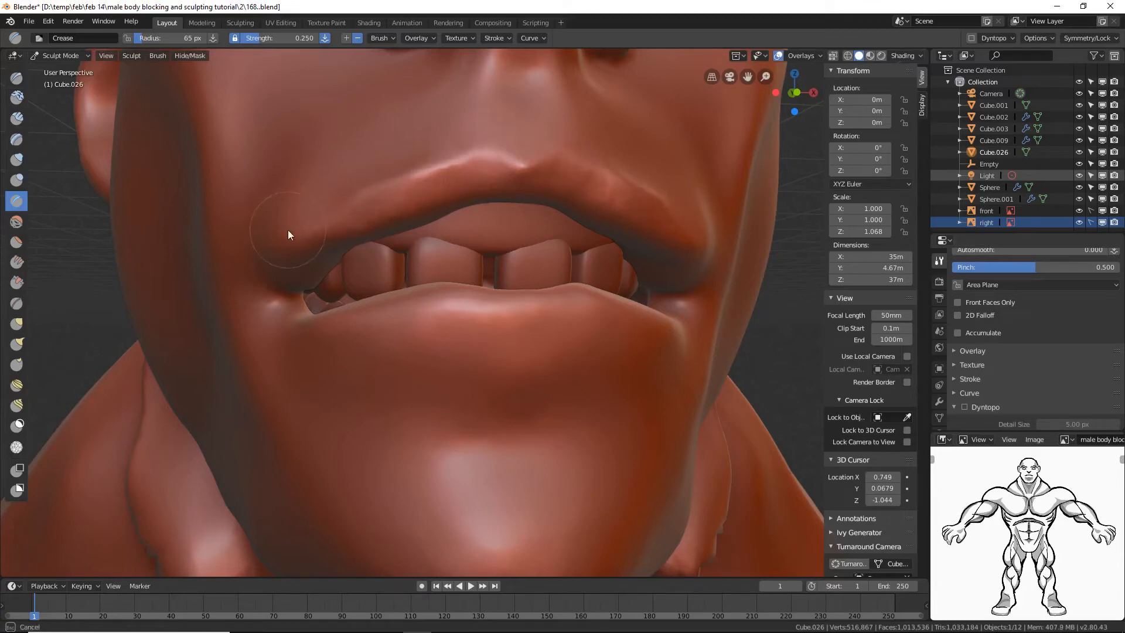
pyautogui.click(387, 188)
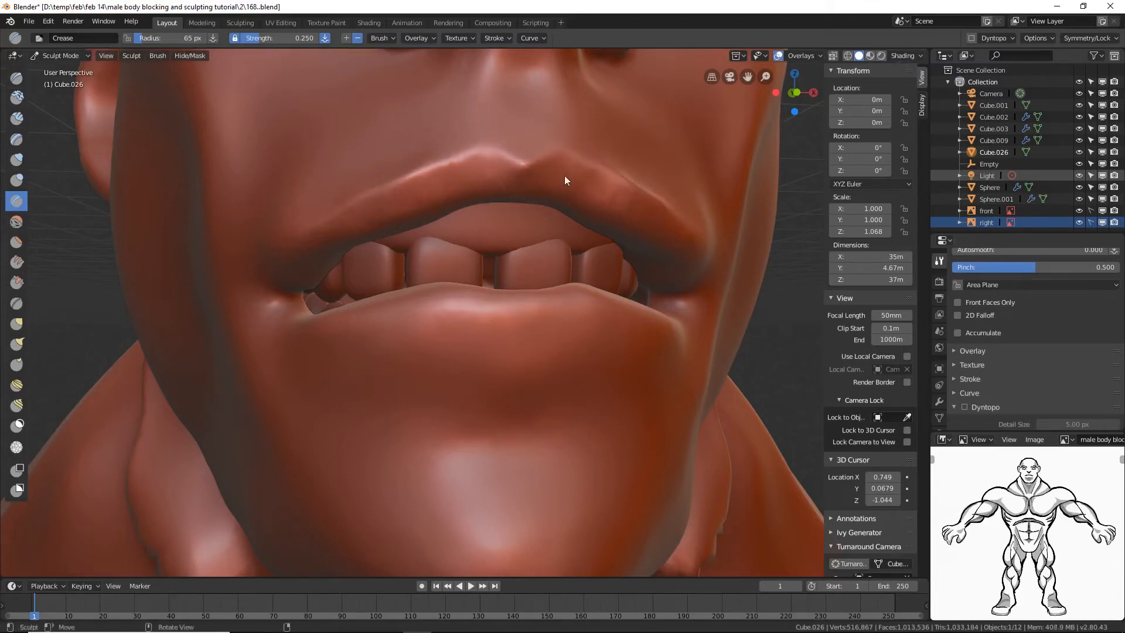
pyautogui.moveTo(564, 175)
pyautogui.mouseDown(button='middle')
pyautogui.moveTo(630, 193)
pyautogui.moveTo(594, 176)
pyautogui.mouseUp(button='middle')
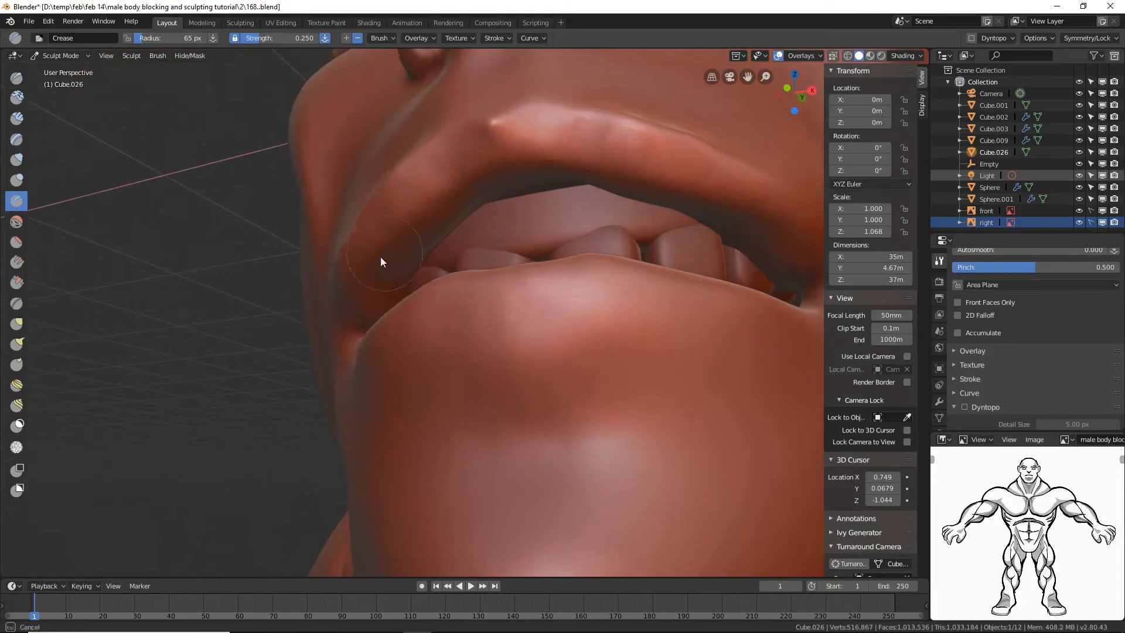
pyautogui.press('f')
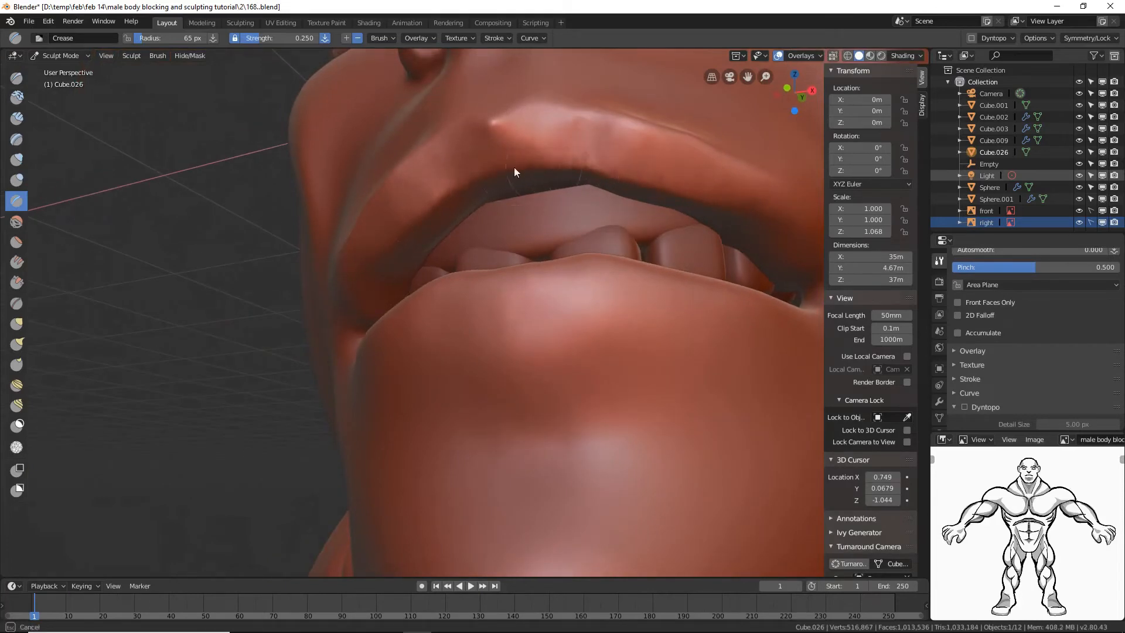
pyautogui.moveTo(514, 167)
pyautogui.mouseDown()
pyautogui.moveTo(392, 229)
pyautogui.moveTo(376, 279)
pyautogui.mouseUp()
pyautogui.moveTo(582, 279)
pyautogui.keyDown('ctrl'); pyautogui.mouseDown(button='middle')
pyautogui.moveTo(585, 292)
pyautogui.moveTo(554, 304)
pyautogui.moveTo(556, 294)
pyautogui.mouseUp(button='middle'); pyautogui.keyUp('ctrl')
pyautogui.moveTo(557, 295); pyautogui.dragTo(495, 273, button='middle')
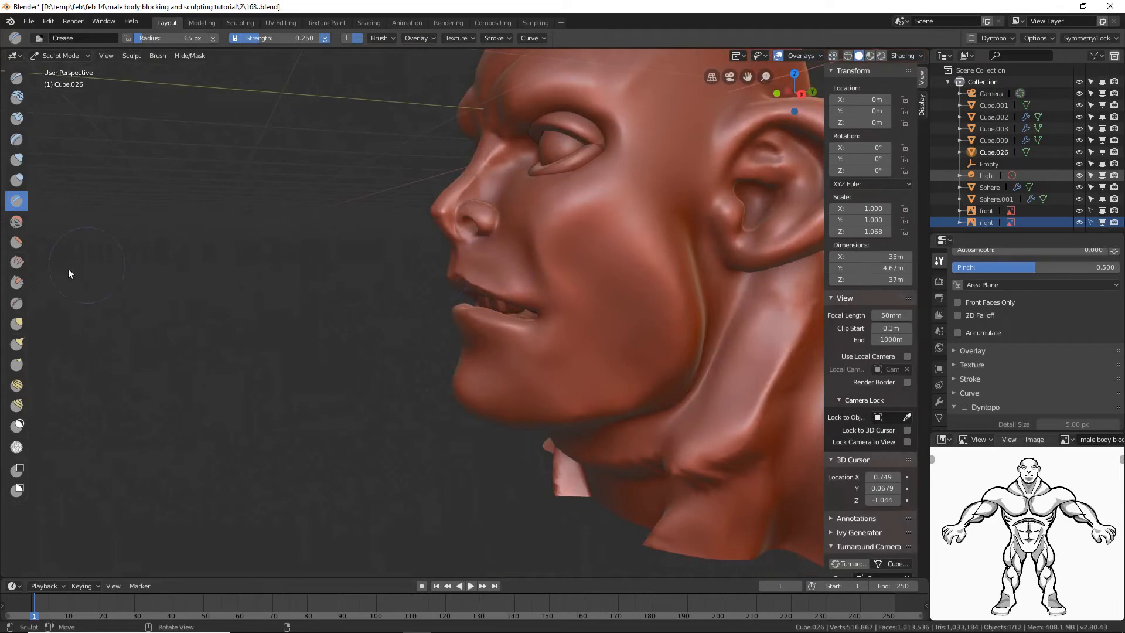
# - Adjust the profile of the nose and upper lip with the Grab brush at 65 px radius
pyautogui.click(18, 323)
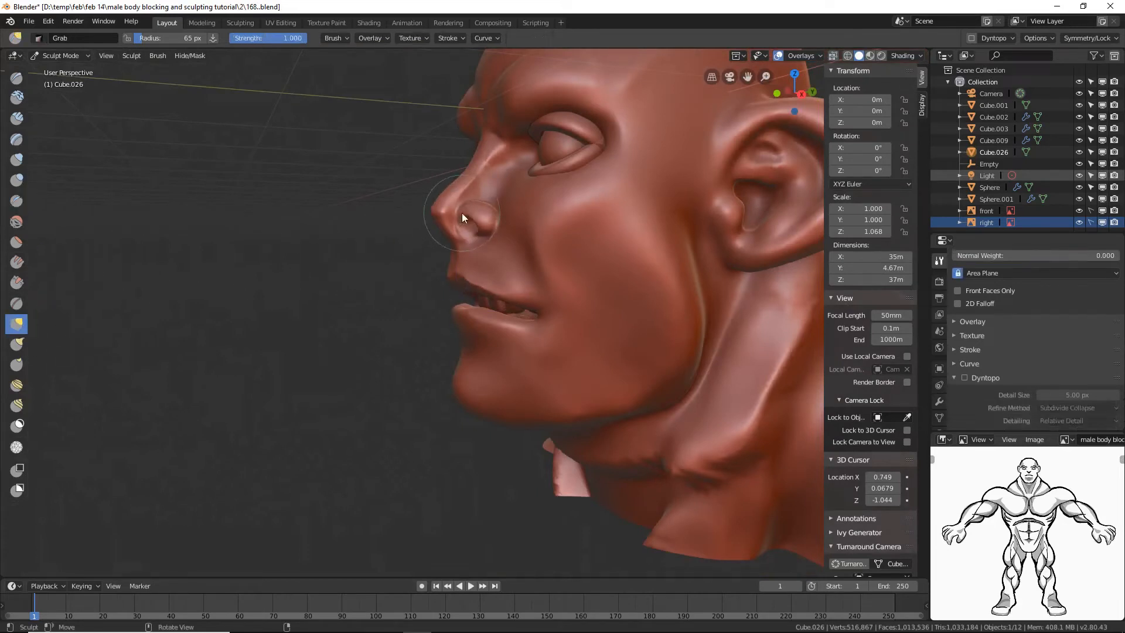
pyautogui.moveTo(462, 217); pyautogui.dragTo(461, 221)
pyautogui.keyDown('ctrl'); pyautogui.moveTo(511, 243); pyautogui.dragTo(511, 240, button='middle'); pyautogui.keyUp('ctrl')
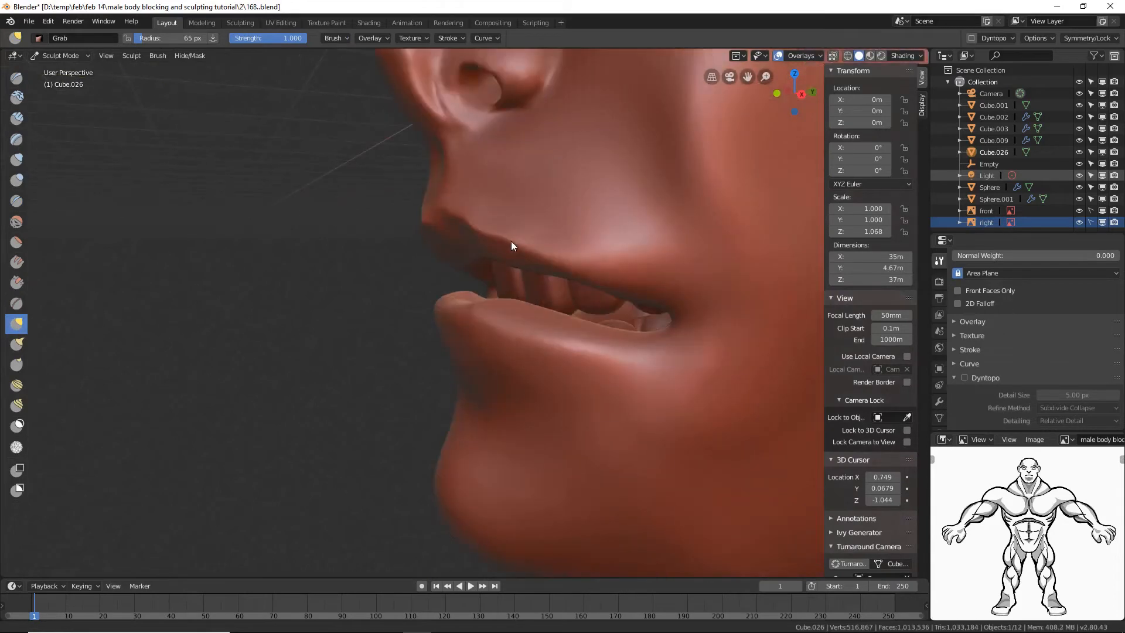
pyautogui.scroll(-4, 511, 241)
pyautogui.moveTo(472, 198)
pyautogui.mouseDown()
pyautogui.moveTo(502, 209)
pyautogui.moveTo(517, 191)
pyautogui.mouseUp()
pyautogui.moveTo(527, 165)
pyautogui.mouseDown(button='middle')
pyautogui.moveTo(588, 159)
pyautogui.moveTo(585, 177)
pyautogui.mouseUp(button='middle')
# - Carve the fold running from beside the nostril into the cheek with the Crease brush at 65 px radius
pyautogui.click(17, 202)
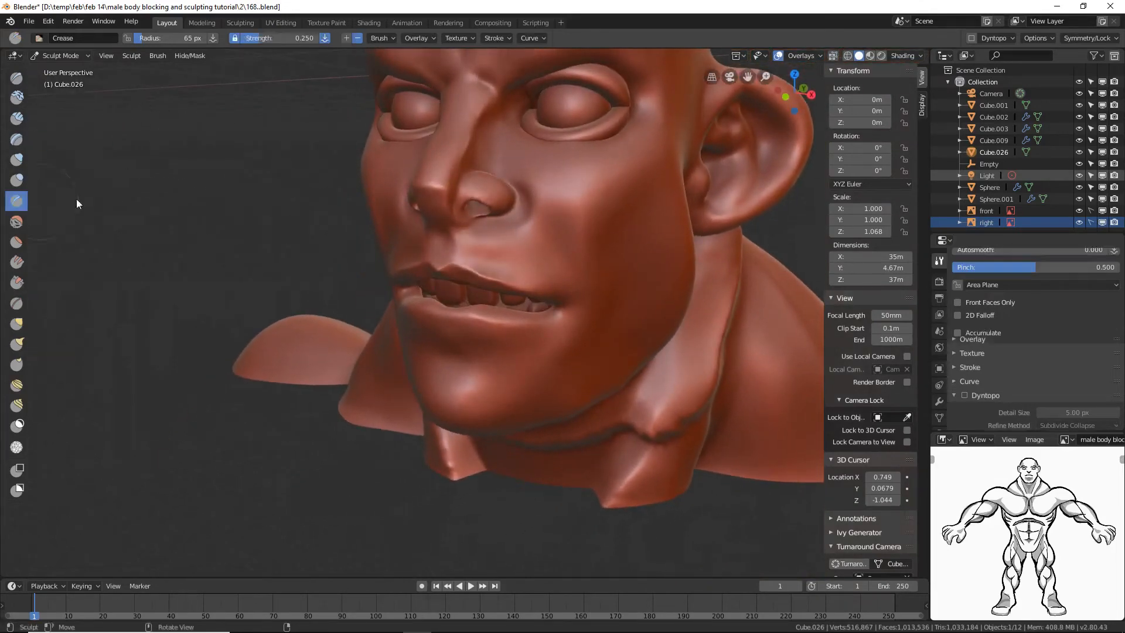
pyautogui.moveTo(514, 145)
pyautogui.mouseDown()
pyautogui.moveTo(491, 148)
pyautogui.moveTo(506, 123)
pyautogui.moveTo(498, 176)
pyautogui.mouseUp()
pyautogui.moveTo(498, 176)
pyautogui.mouseDown(button='middle')
pyautogui.moveTo(558, 170)
pyautogui.moveTo(535, 187)
pyautogui.moveTo(545, 211)
pyautogui.mouseUp(button='middle')
pyautogui.moveTo(543, 201)
pyautogui.mouseDown()
pyautogui.moveTo(566, 220)
pyautogui.moveTo(519, 176)
pyautogui.mouseUp()
pyautogui.moveTo(509, 177); pyautogui.dragTo(479, 176, button='middle')
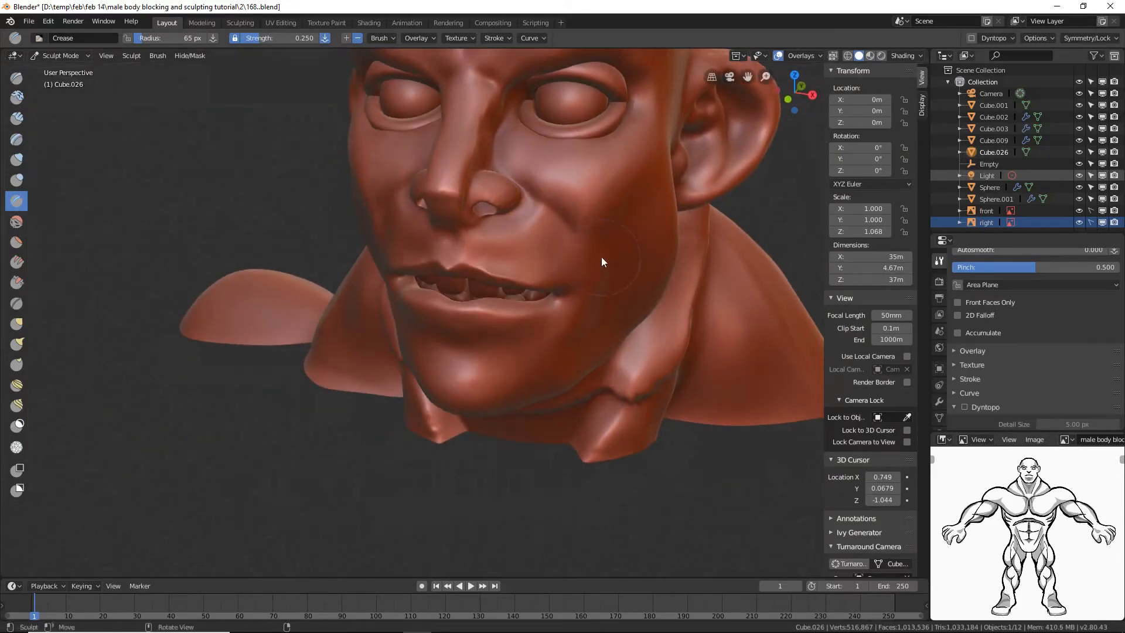
# - Refine the cheek surface from the side of the face and save the file as 169.blend
pyautogui.moveTo(602, 258); pyautogui.dragTo(575, 226, button='middle')
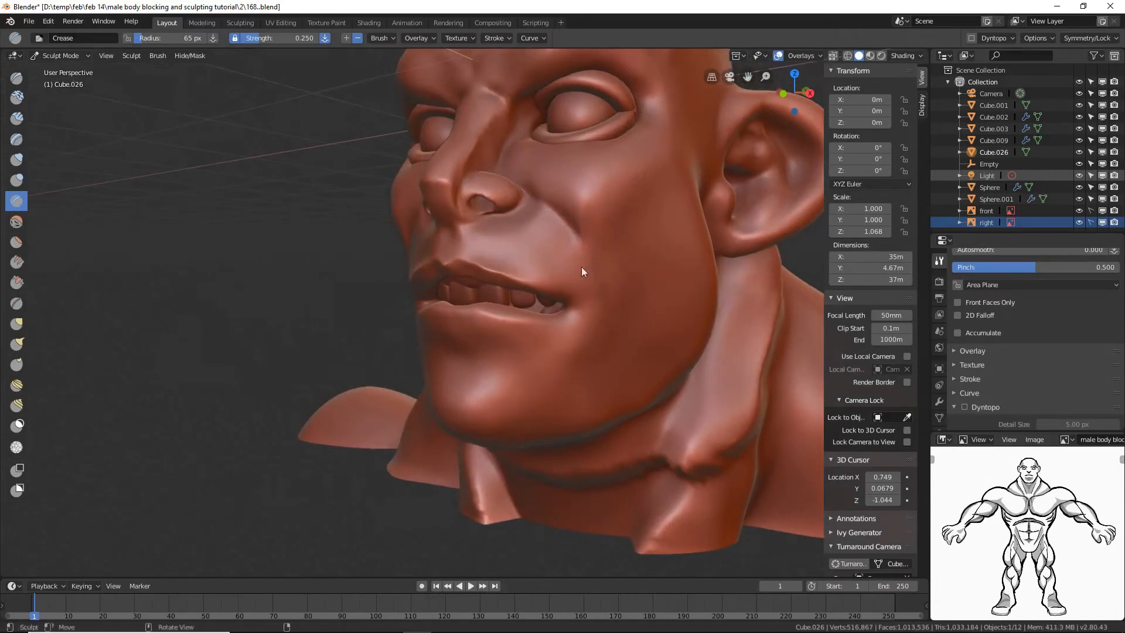
pyautogui.moveTo(581, 266)
pyautogui.mouseDown(button='middle')
pyautogui.moveTo(628, 261)
pyautogui.moveTo(602, 245)
pyautogui.moveTo(632, 251)
pyautogui.moveTo(631, 243)
pyautogui.moveTo(528, 223)
pyautogui.moveTo(613, 245)
pyautogui.moveTo(592, 281)
pyautogui.mouseUp(button='middle')
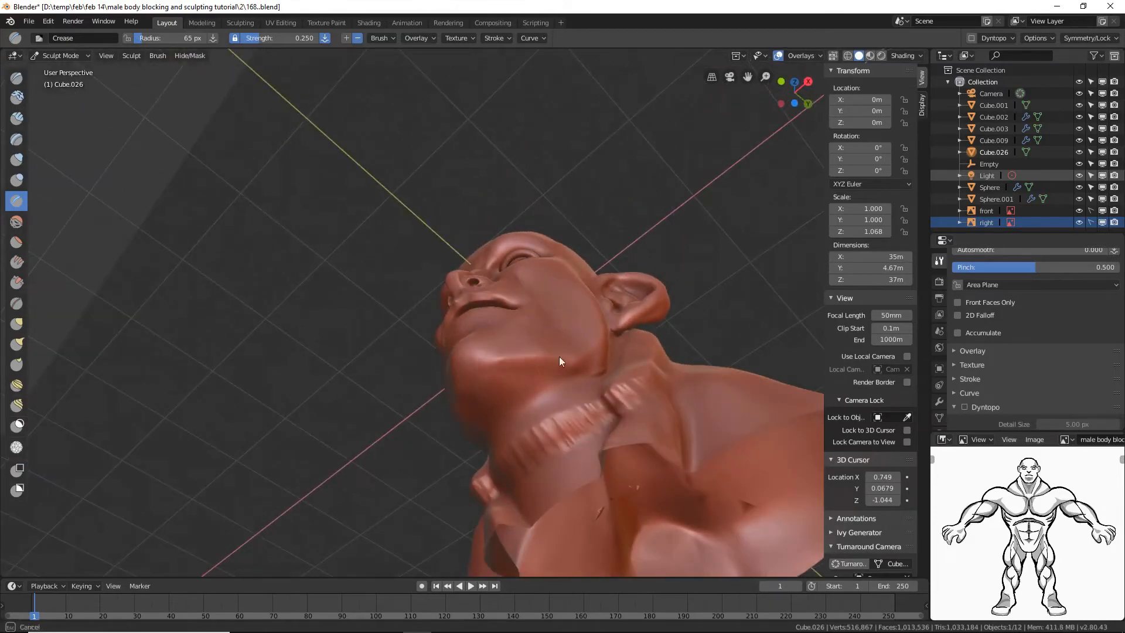
pyautogui.moveTo(562, 321)
pyautogui.mouseDown(button='middle')
pyautogui.moveTo(584, 362)
pyautogui.moveTo(569, 293)
pyautogui.moveTo(517, 331)
pyautogui.moveTo(547, 303)
pyautogui.mouseUp(button='middle')
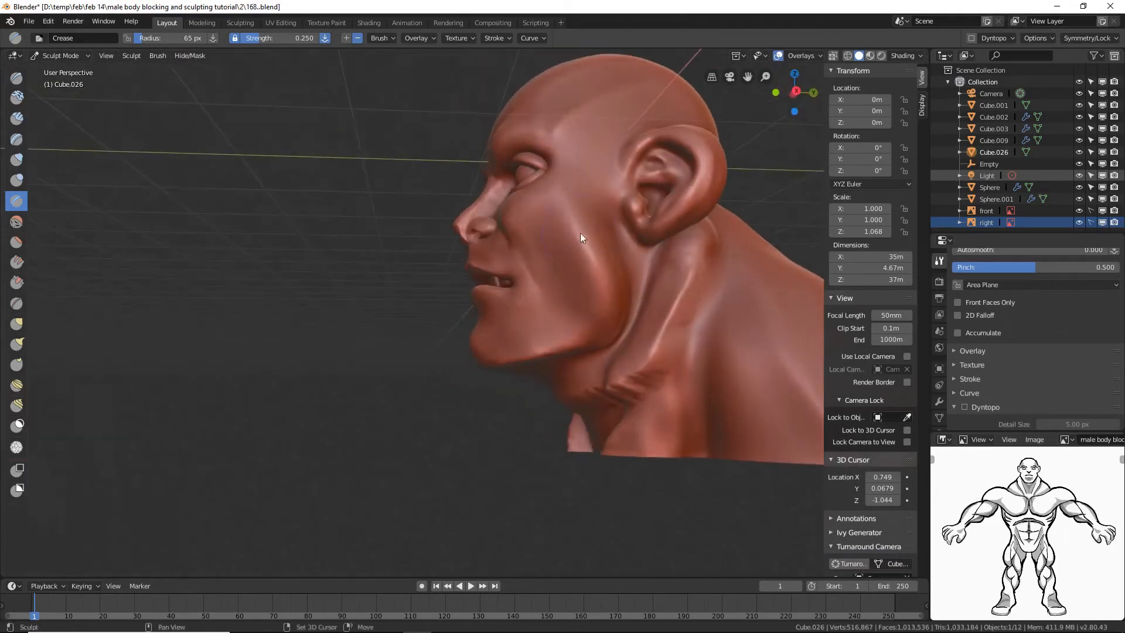
pyautogui.moveTo(559, 246)
pyautogui.mouseDown()
pyautogui.moveTo(597, 297)
pyautogui.moveTo(609, 282)
pyautogui.moveTo(602, 330)
pyautogui.moveTo(562, 191)
pyautogui.moveTo(582, 231)
pyautogui.mouseUp()
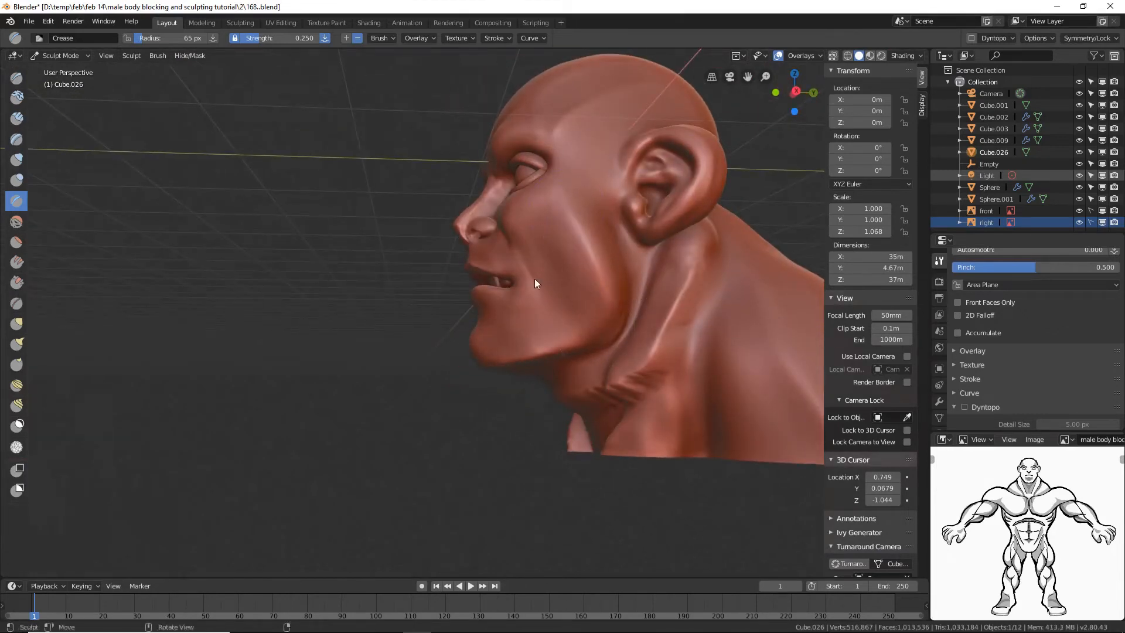
pyautogui.moveTo(534, 280)
pyautogui.mouseDown(button='middle')
pyautogui.moveTo(656, 300)
pyautogui.moveTo(575, 286)
pyautogui.moveTo(666, 336)
pyautogui.mouseUp(button='middle')
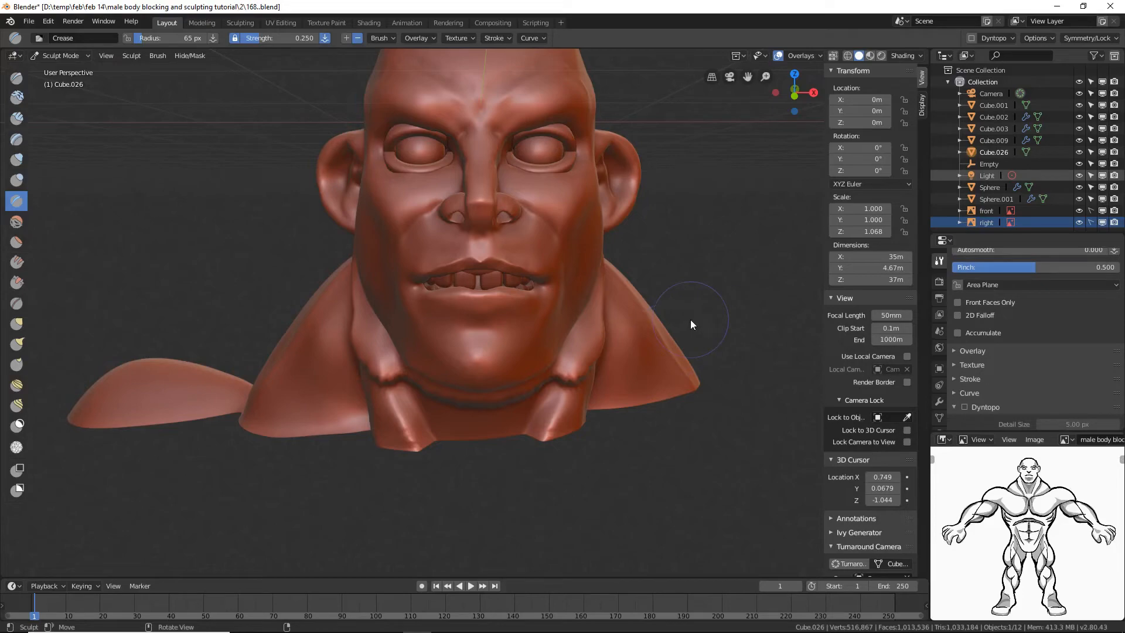
pyautogui.hotkey('ctrl', 'alt', 's')
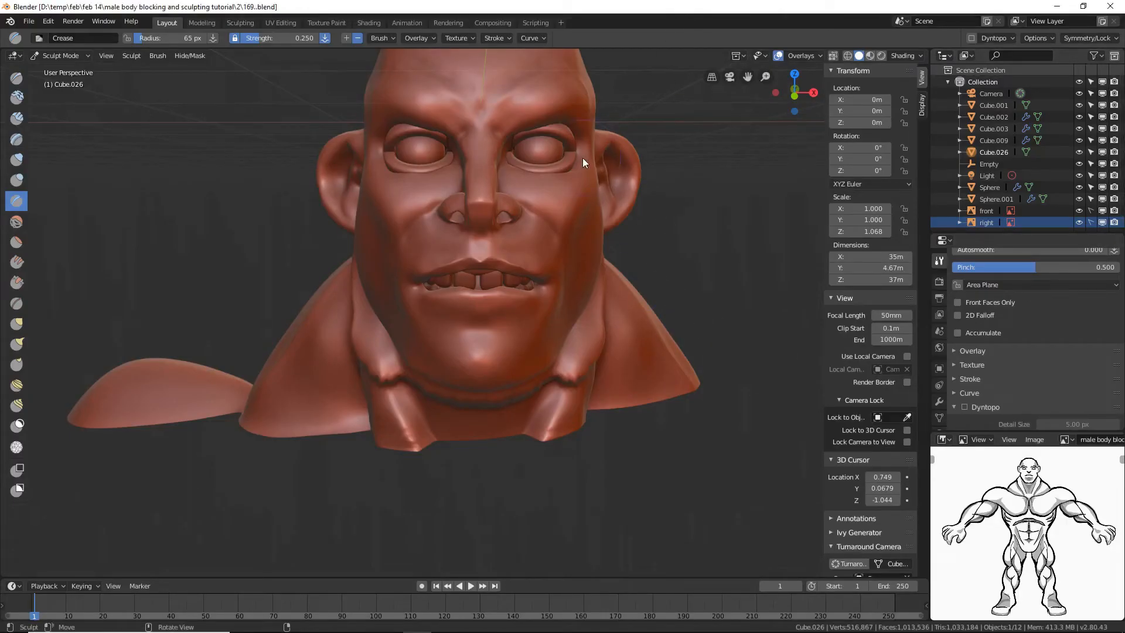
# - In Object Mode, select the eyeballs together with the eyelids and scale them by 0.732
pyautogui.click(75, 56)
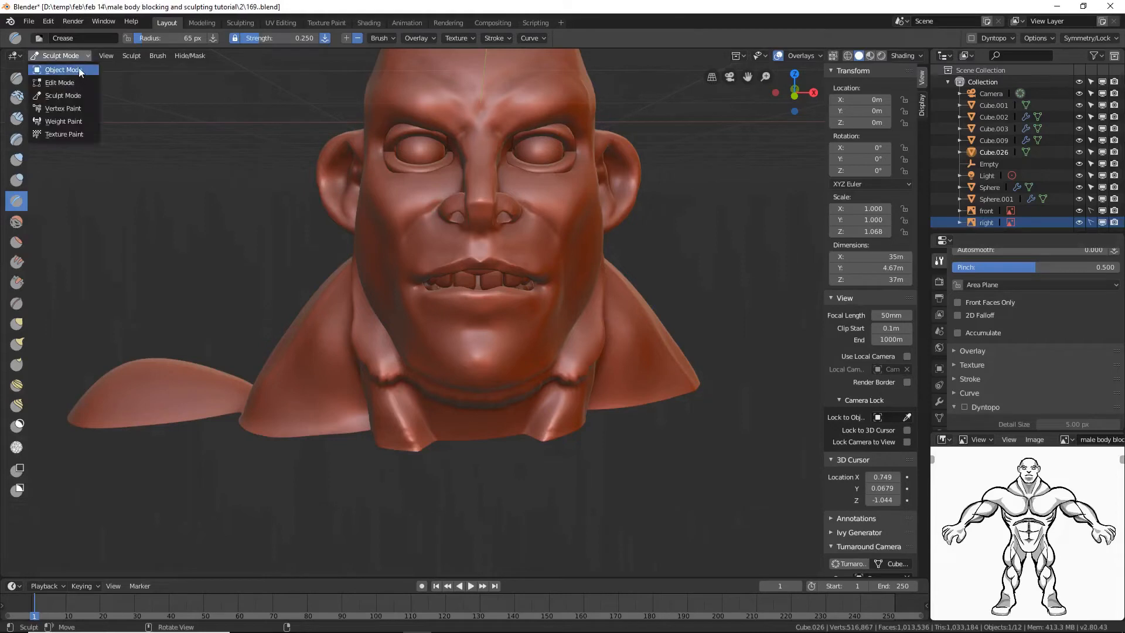
pyautogui.click(79, 67)
pyautogui.click(541, 153)
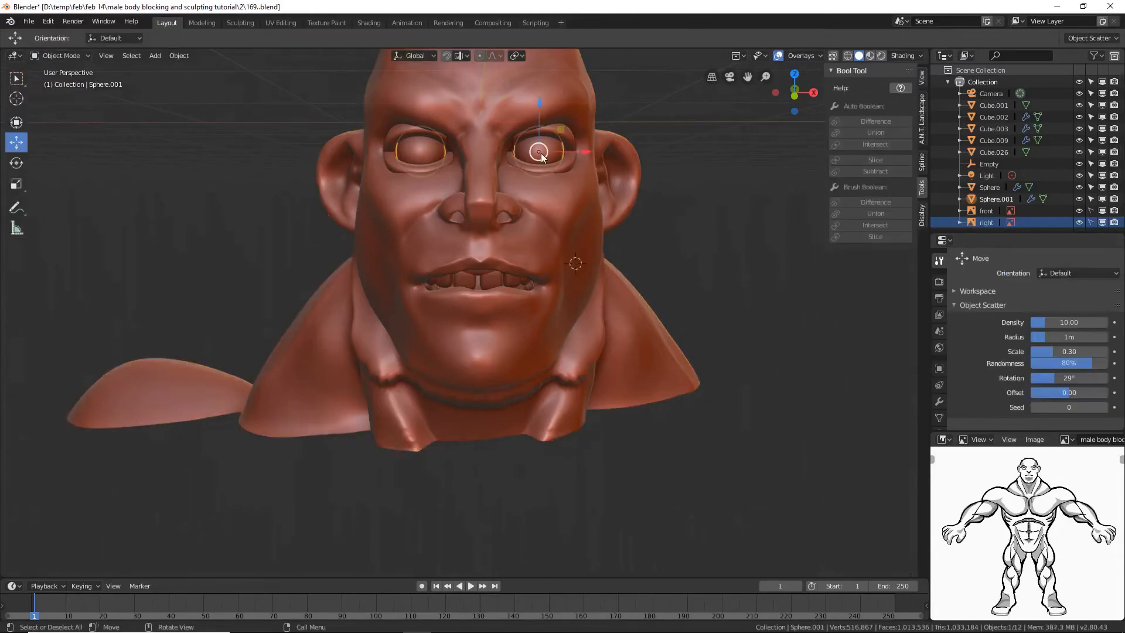
pyautogui.keyDown('shift'); pyautogui.click(572, 140); pyautogui.keyUp('shift')
pyautogui.keyDown('shift'); pyautogui.click(569, 137); pyautogui.keyUp('shift')
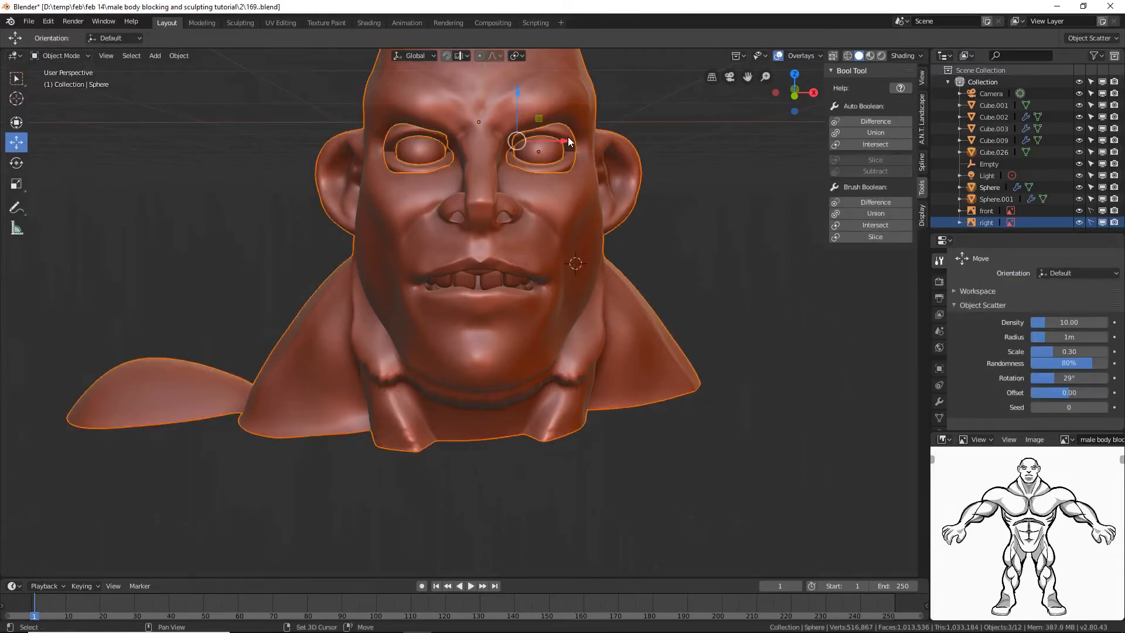
pyautogui.keyDown('shift'); pyautogui.click(572, 106); pyautogui.keyUp('shift')
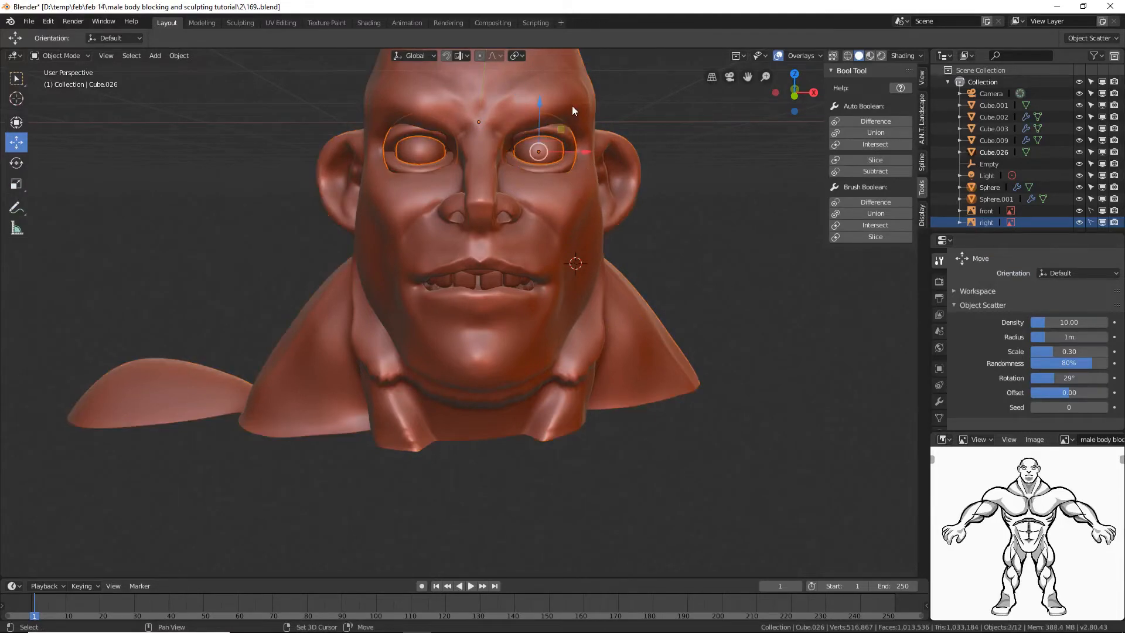
pyautogui.press('s')
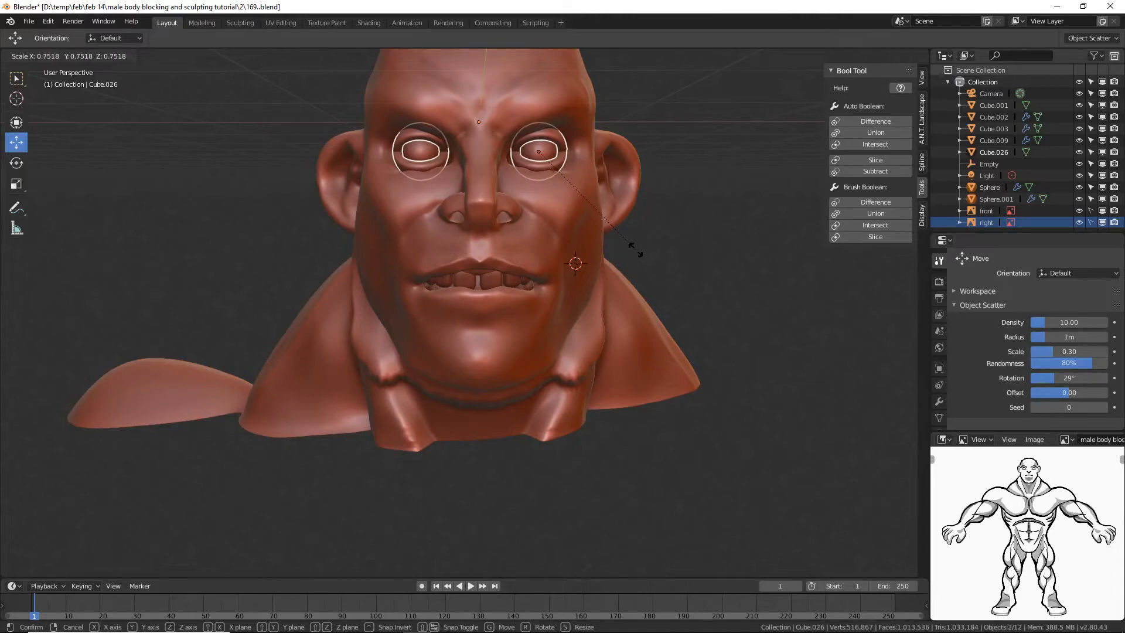
pyautogui.click(632, 249)
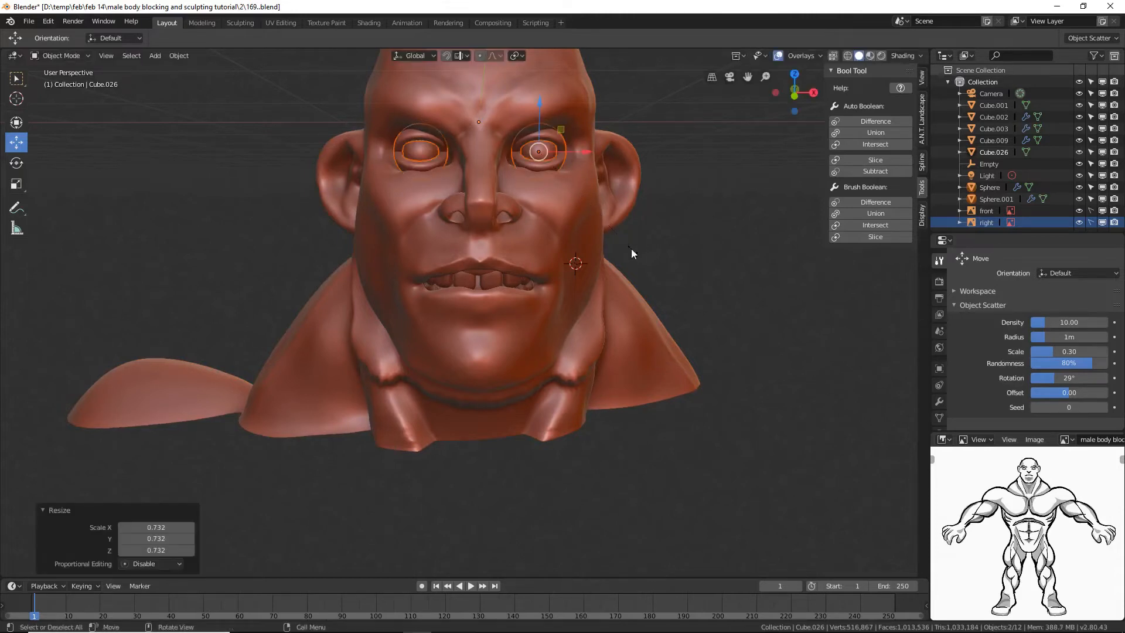
pyautogui.click(695, 261)
# - Select the eyeballs and eyelids and move them -0.0261 m along the Y axis
pyautogui.moveTo(695, 259)
pyautogui.mouseDown(button='middle')
pyautogui.moveTo(595, 264)
pyautogui.moveTo(694, 268)
pyautogui.moveTo(639, 268)
pyautogui.moveTo(649, 275)
pyautogui.moveTo(686, 262)
pyautogui.moveTo(572, 259)
pyautogui.moveTo(712, 263)
pyautogui.moveTo(620, 256)
pyautogui.mouseUp(button='middle')
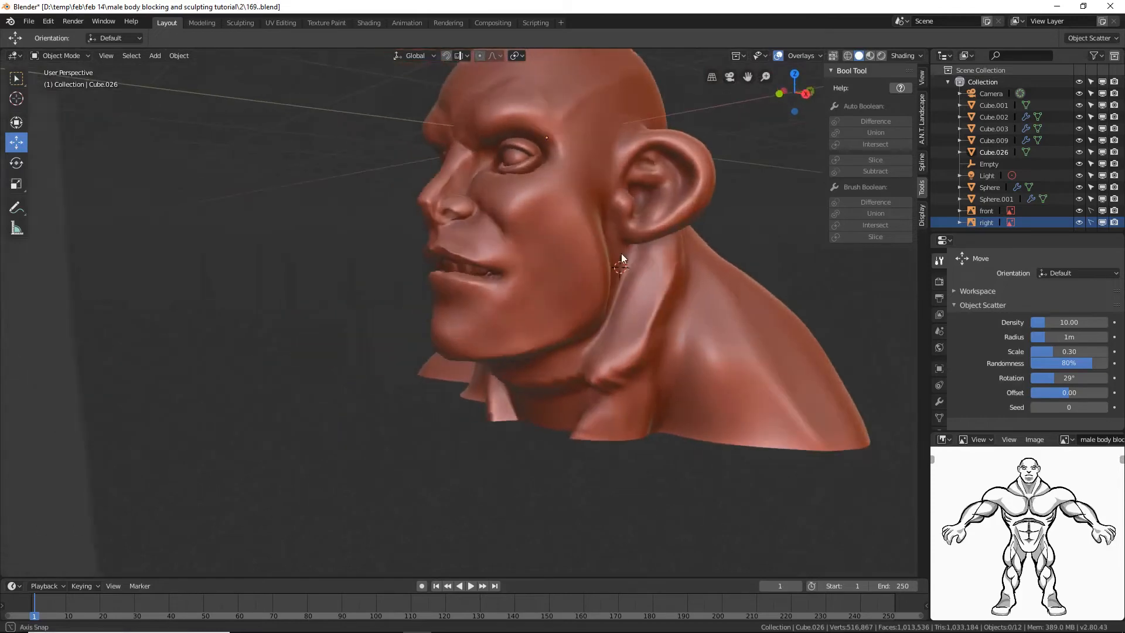
pyautogui.click(512, 157)
pyautogui.scroll(3, 644, 247)
pyautogui.keyDown('shift'); pyautogui.moveTo(644, 245); pyautogui.dragTo(598, 376, button='middle'); pyautogui.keyUp('shift')
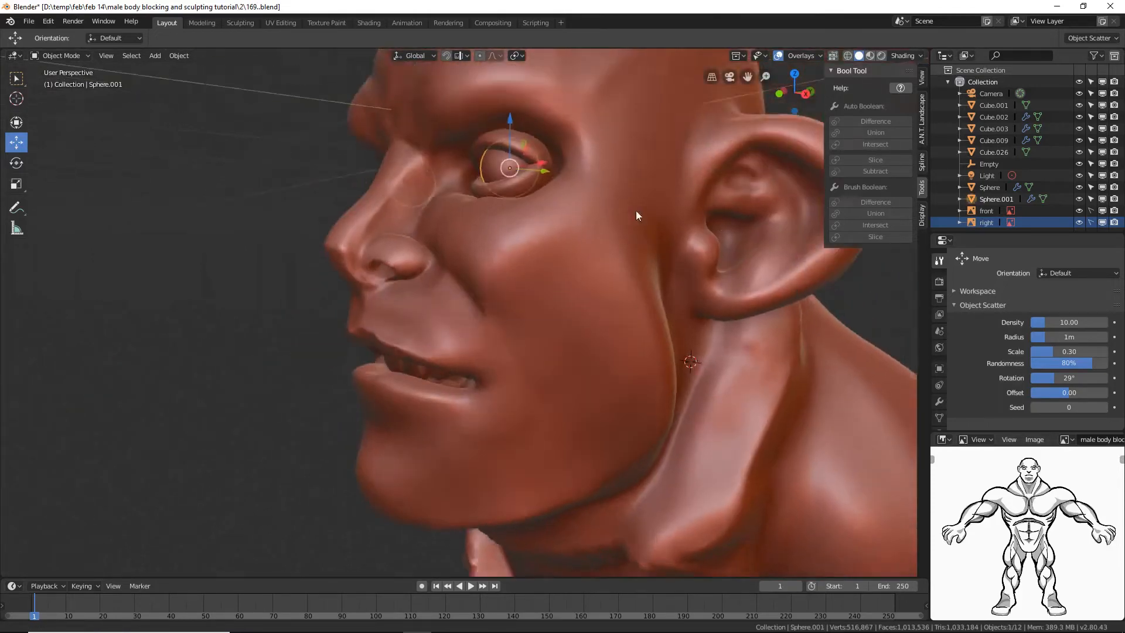
pyautogui.keyDown('shift'); pyautogui.moveTo(636, 212); pyautogui.dragTo(553, 484, button='middle'); pyautogui.keyUp('shift')
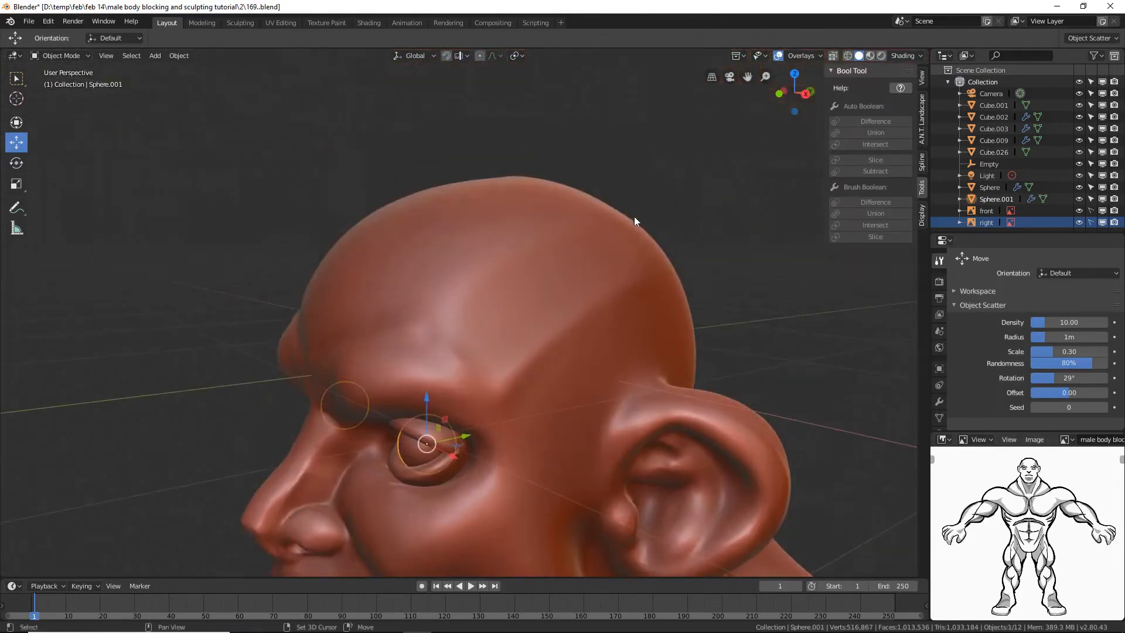
pyautogui.keyDown('shift'); pyautogui.click(395, 423); pyautogui.keyUp('shift')
pyautogui.press('g')
pyautogui.press('y')
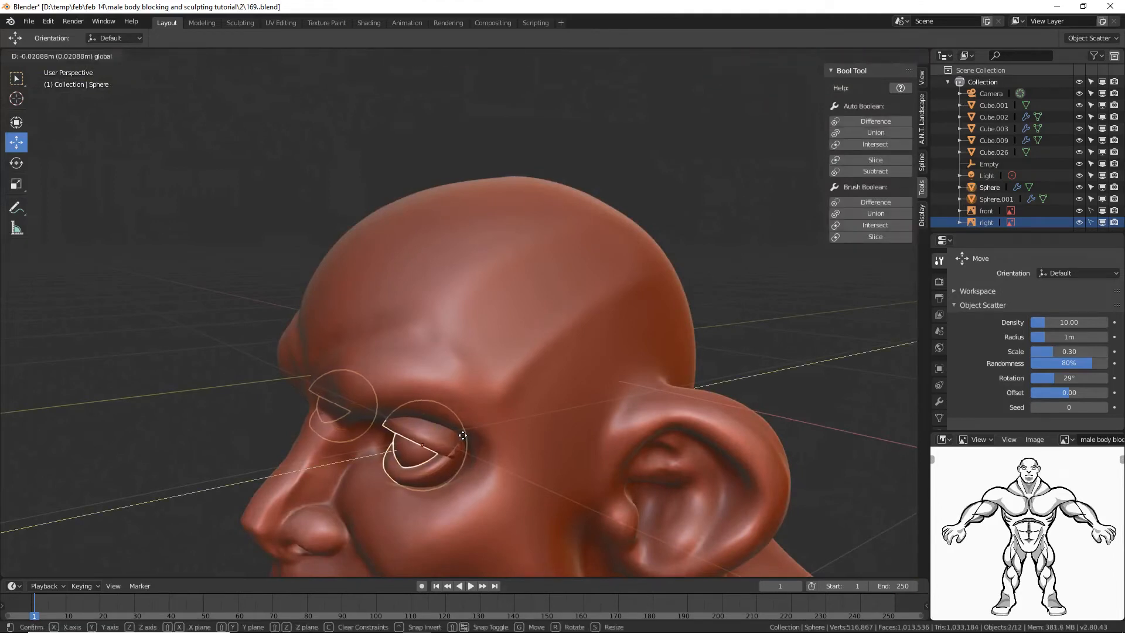
pyautogui.click(464, 442)
pyautogui.moveTo(464, 442); pyautogui.dragTo(523, 466, button='middle')
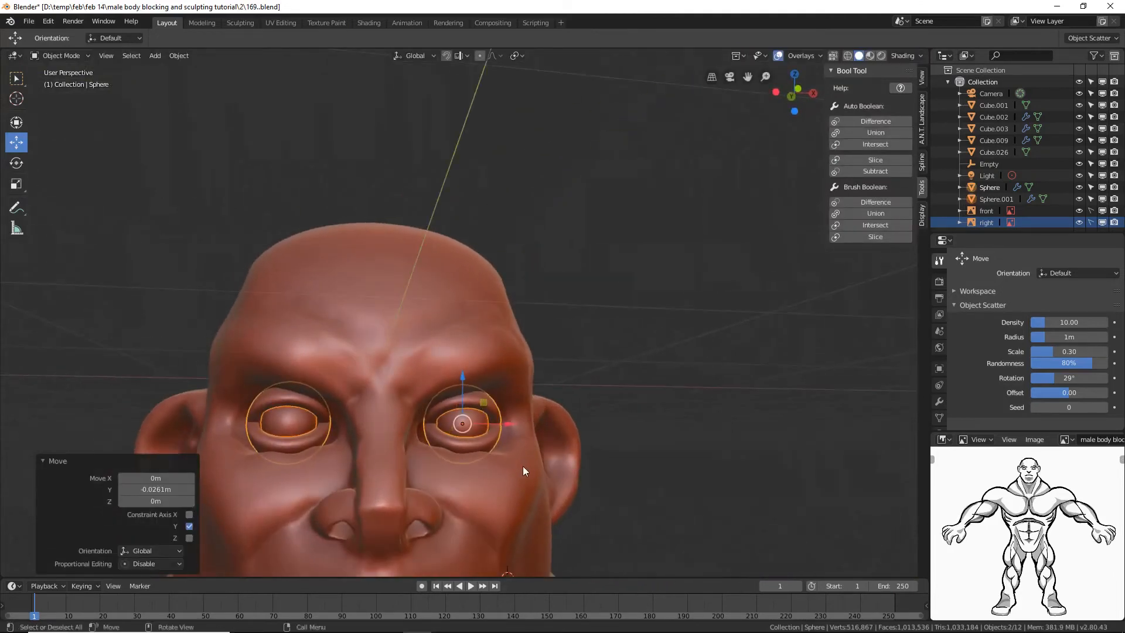
# - Select the head mesh and return it to Sculpt Mode
pyautogui.click(496, 450)
pyautogui.click(78, 55)
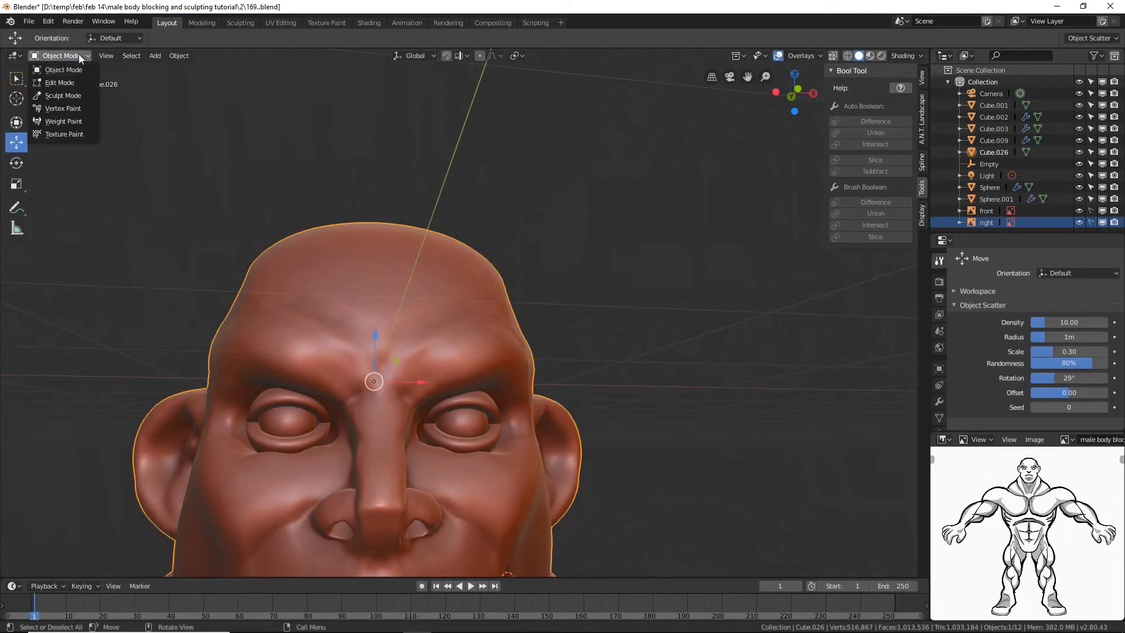
pyautogui.click(85, 95)
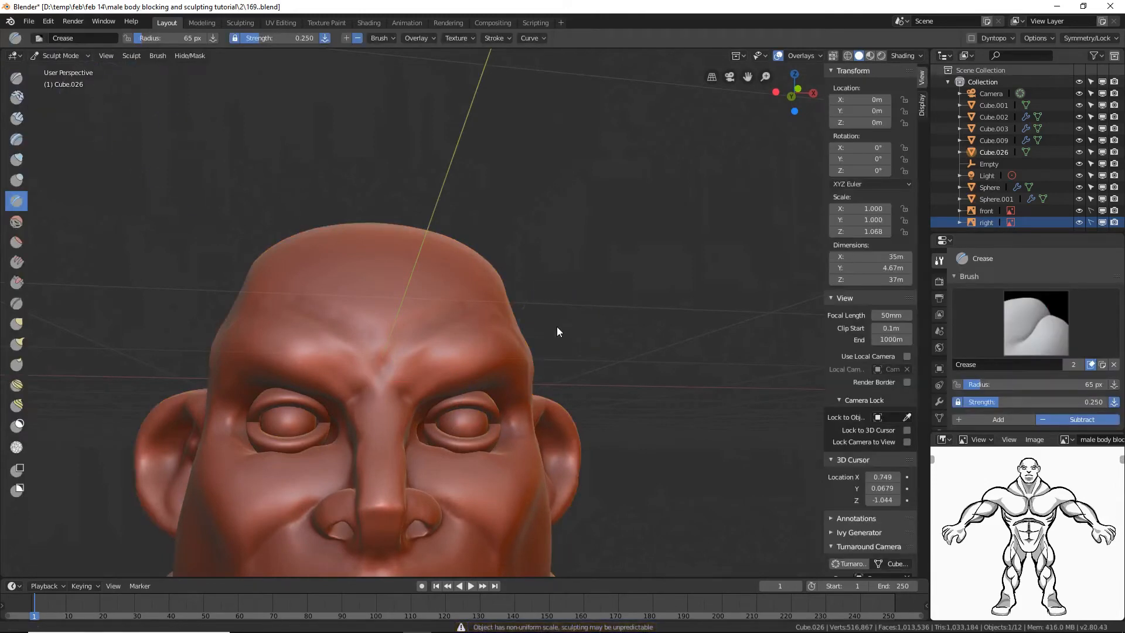
# - Build up the skin around the eyelids with the Inflate brush at 65 px radius and 0.500 strength
pyautogui.scroll(-3, 556, 331)
pyautogui.moveTo(557, 329); pyautogui.dragTo(573, 346, button='middle')
pyautogui.scroll(3, 573, 347)
pyautogui.scroll(1, 572, 344)
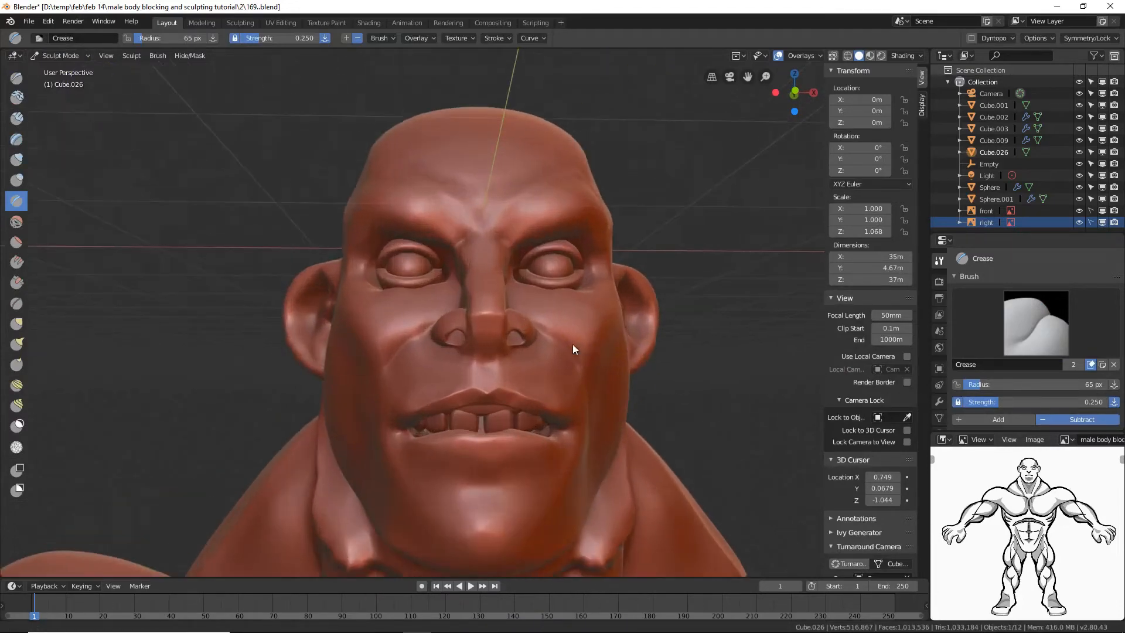
pyautogui.click(18, 161)
pyautogui.moveTo(595, 254)
pyautogui.mouseDown(button='middle')
pyautogui.moveTo(646, 296)
pyautogui.moveTo(541, 287)
pyautogui.mouseUp(button='middle')
pyautogui.moveTo(542, 287)
pyautogui.mouseDown()
pyautogui.moveTo(516, 298)
pyautogui.moveTo(500, 283)
pyautogui.moveTo(575, 296)
pyautogui.moveTo(584, 282)
pyautogui.moveTo(498, 293)
pyautogui.moveTo(528, 292)
pyautogui.mouseUp()
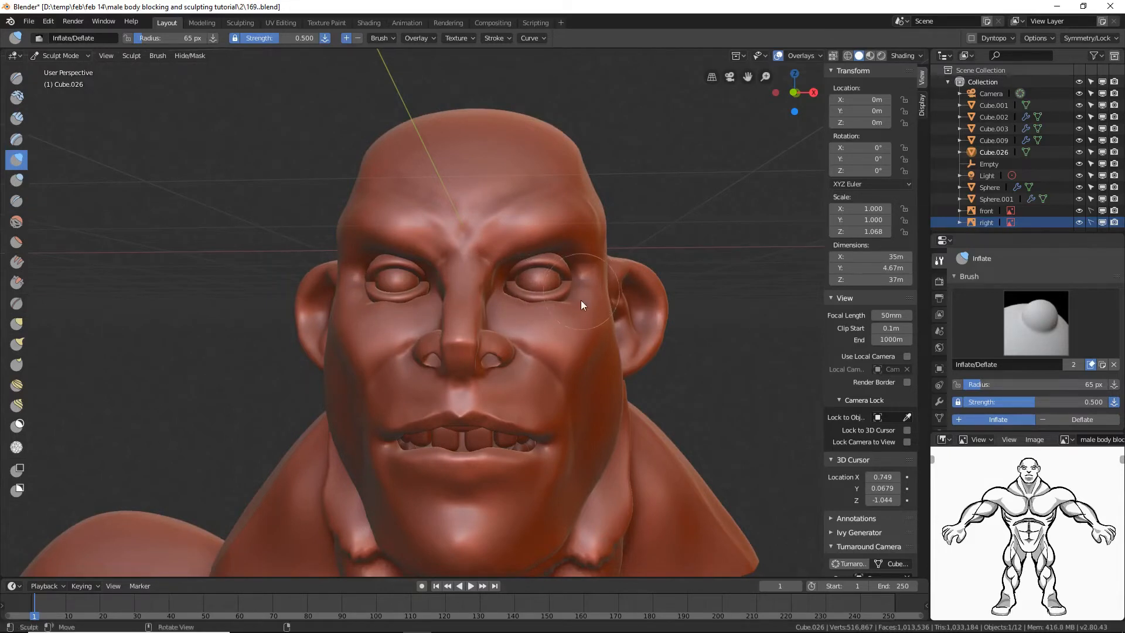
pyautogui.moveTo(582, 302)
pyautogui.mouseDown(button='middle')
pyautogui.moveTo(564, 319)
pyautogui.moveTo(531, 308)
pyautogui.mouseUp(button='middle')
pyautogui.moveTo(532, 311)
pyautogui.mouseDown()
pyautogui.moveTo(509, 299)
pyautogui.moveTo(591, 294)
pyautogui.mouseUp()
pyautogui.moveTo(591, 295); pyautogui.dragTo(574, 299, button='middle')
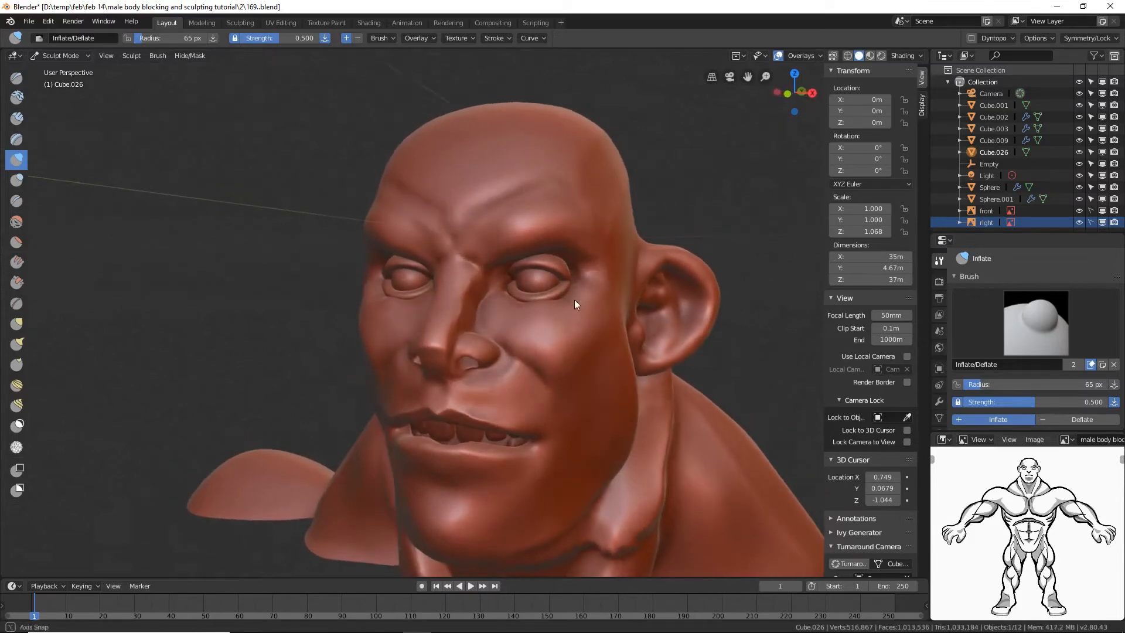
pyautogui.moveTo(580, 281)
pyautogui.mouseDown()
pyautogui.moveTo(536, 252)
pyautogui.moveTo(500, 272)
pyautogui.mouseUp()
pyautogui.moveTo(501, 272); pyautogui.dragTo(564, 282, button='middle')
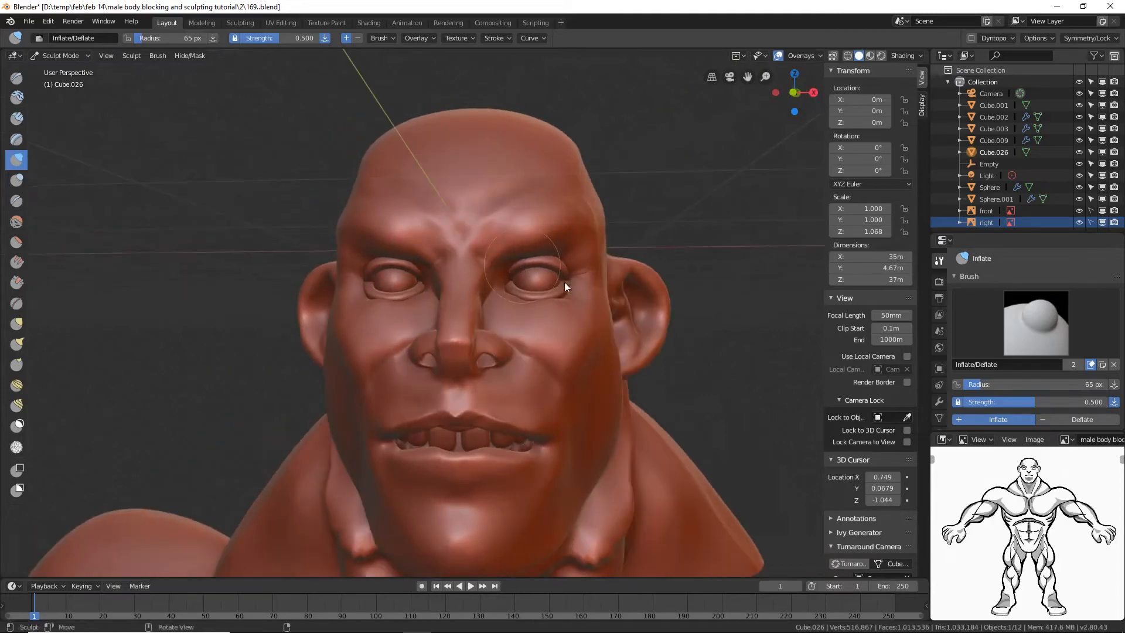
# - Carve a crease beneath the inner corner of the eye with the Crease brush at 45 px radius and 0.250 strength
pyautogui.click(16, 200)
pyautogui.moveTo(478, 308)
pyautogui.mouseDown(button='middle')
pyautogui.moveTo(496, 314)
pyautogui.moveTo(502, 302)
pyautogui.mouseUp(button='middle')
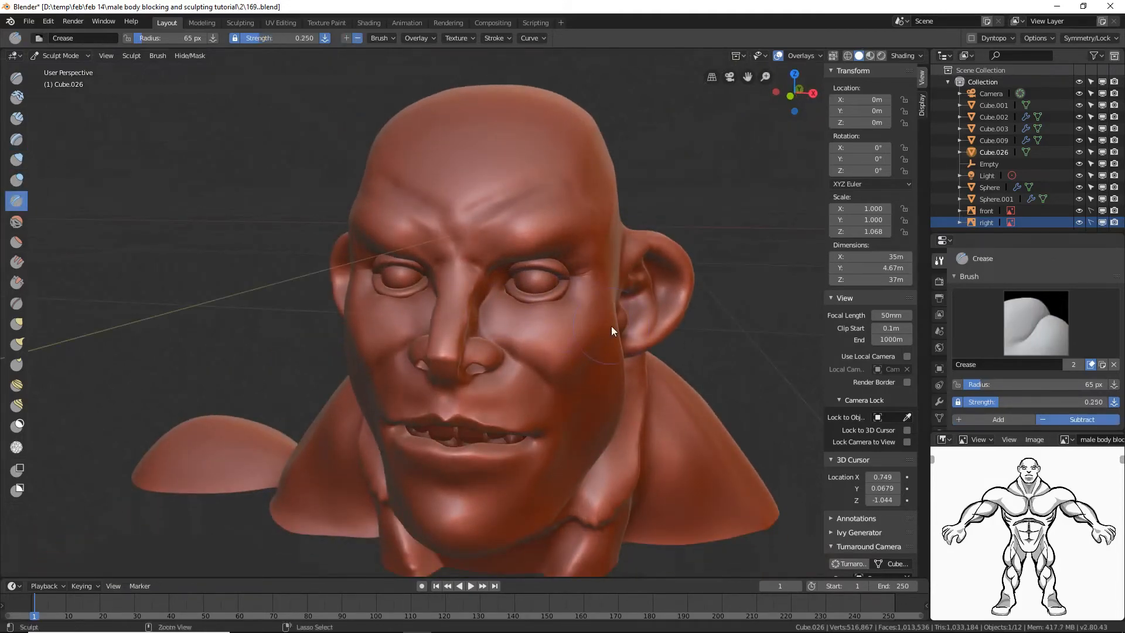
pyautogui.scroll(2, 611, 326)
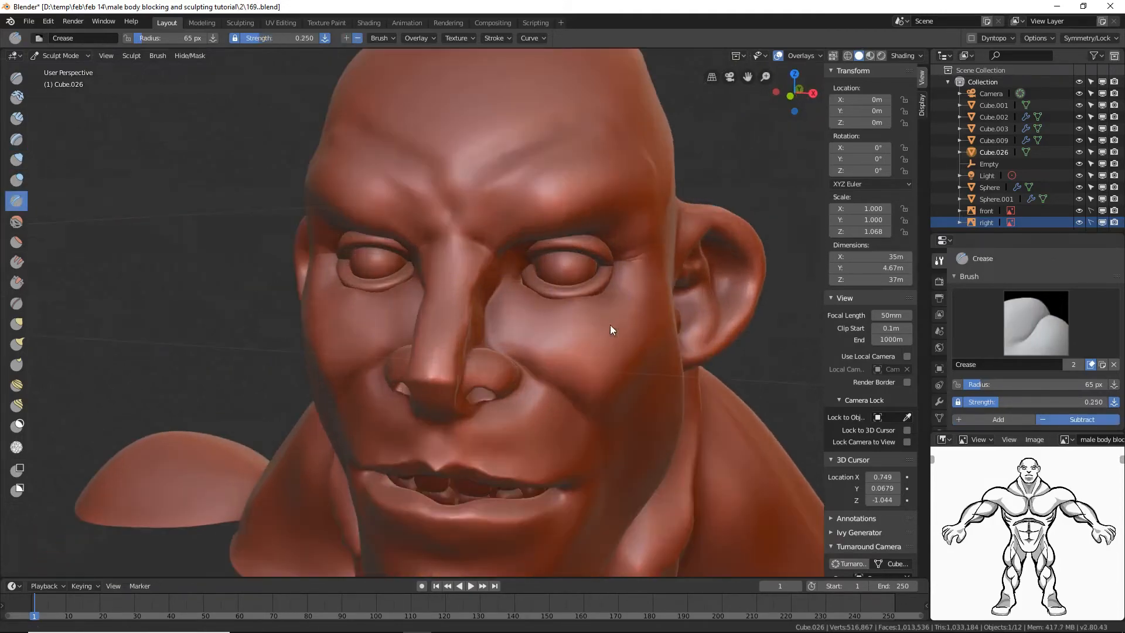
pyautogui.press('f')
pyautogui.click(507, 296)
pyautogui.moveTo(514, 284); pyautogui.dragTo(537, 308)
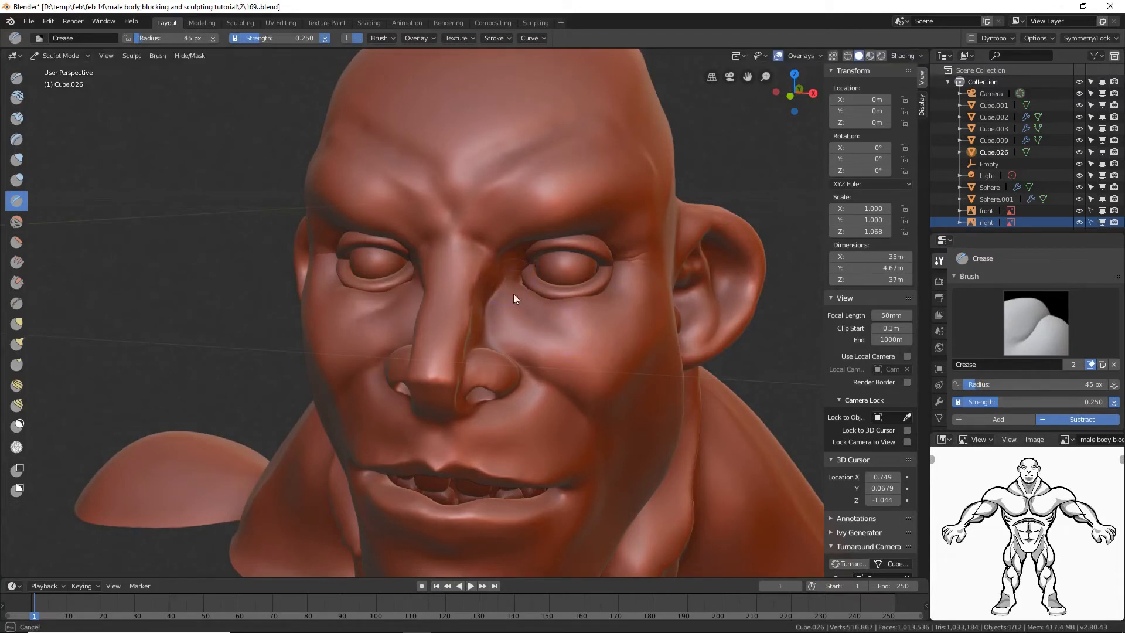
pyautogui.moveTo(604, 337)
pyautogui.mouseDown(button='middle')
pyautogui.moveTo(608, 325)
pyautogui.moveTo(631, 329)
pyautogui.moveTo(622, 325)
pyautogui.mouseUp(button='middle')
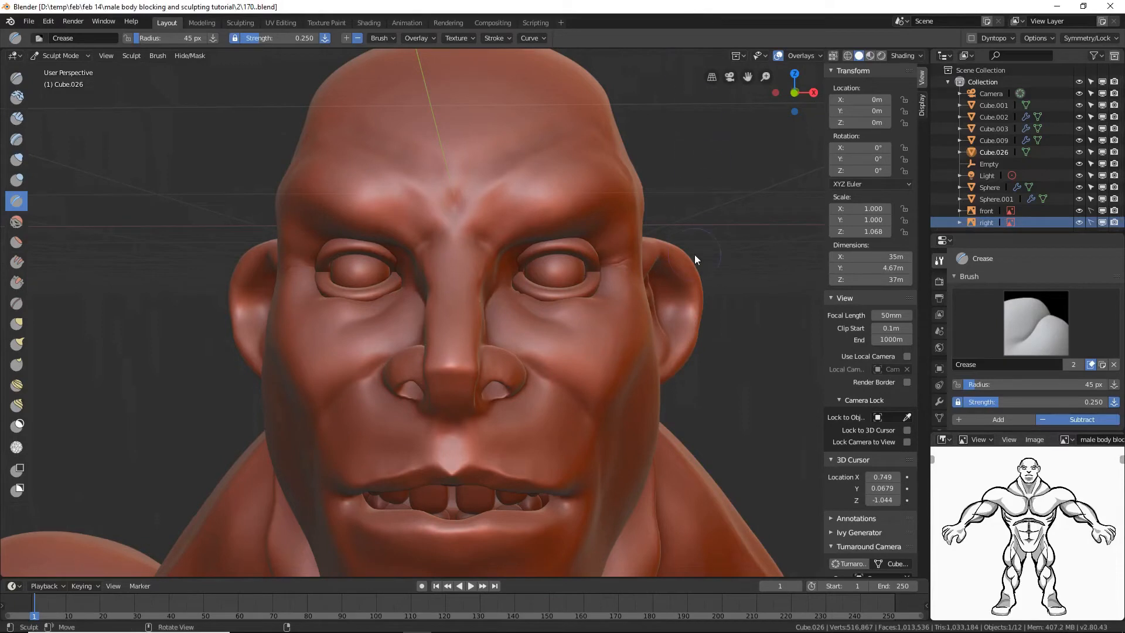
# - Lasso-mask the lower lip and the skin just beneath it, leaving the upper lip unmasked
pyautogui.moveTo(611, 407); pyautogui.dragTo(533, 453, button='middle')
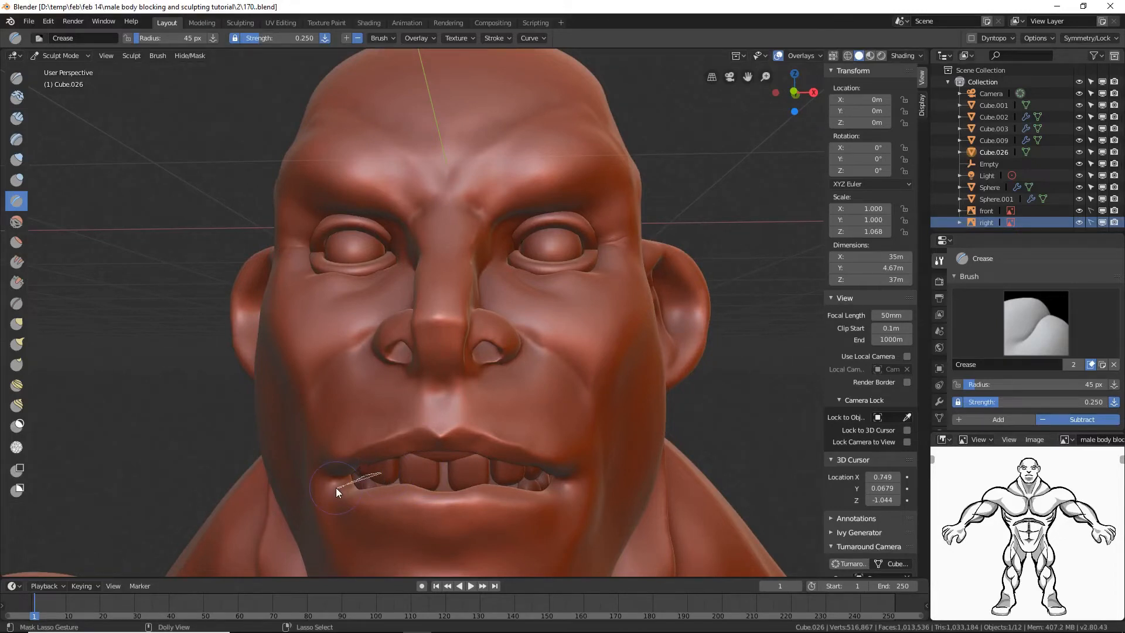
pyautogui.moveTo(329, 490)
pyautogui.keyDown('ctrl'); pyautogui.keyDown('shift'); pyautogui.mouseDown()
pyautogui.moveTo(352, 521)
pyautogui.moveTo(533, 545)
pyautogui.moveTo(595, 513)
pyautogui.moveTo(583, 476)
pyautogui.mouseUp(); pyautogui.keyUp('shift'); pyautogui.keyUp('ctrl')
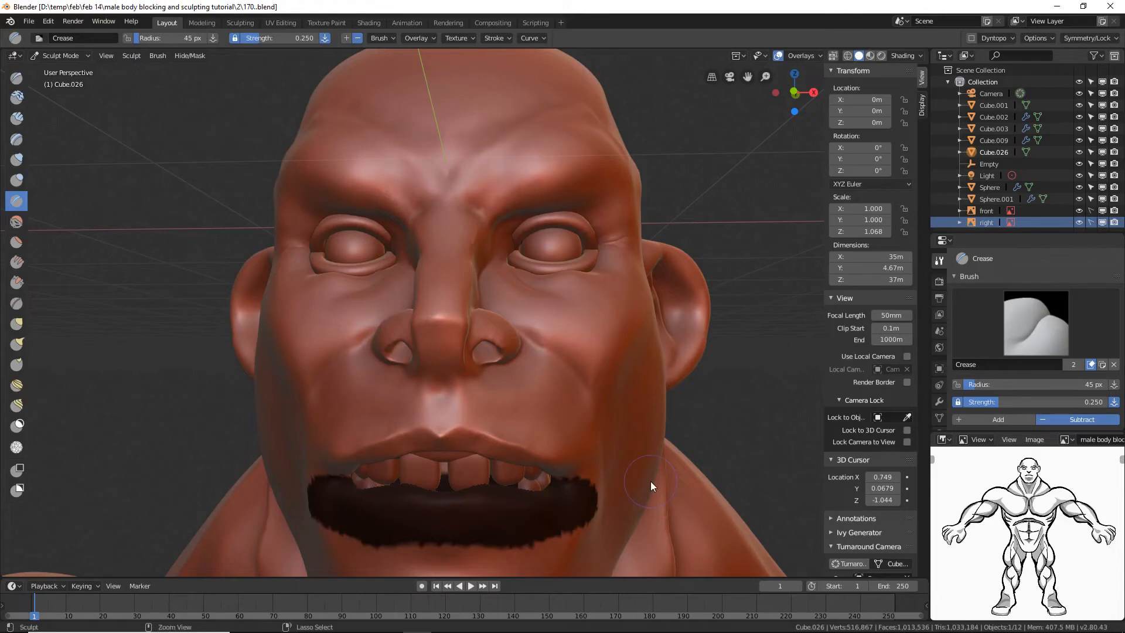
pyautogui.hotkey('ctrl', 'i')
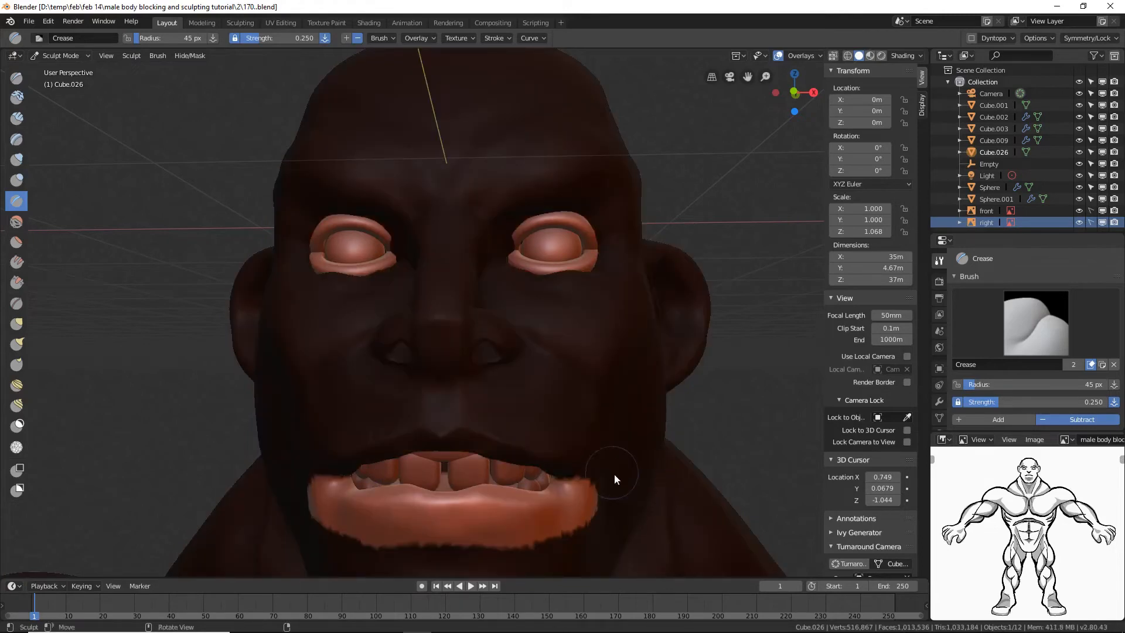
pyautogui.moveTo(615, 473); pyautogui.dragTo(616, 478, button='middle')
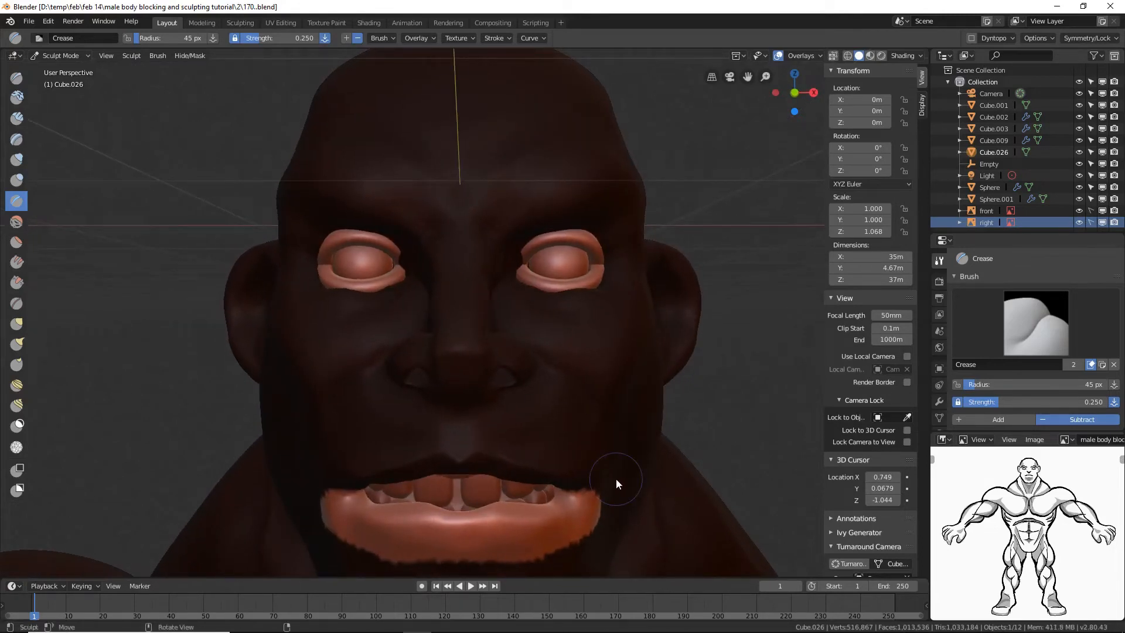
pyautogui.hotkey('ctrl', 'i')
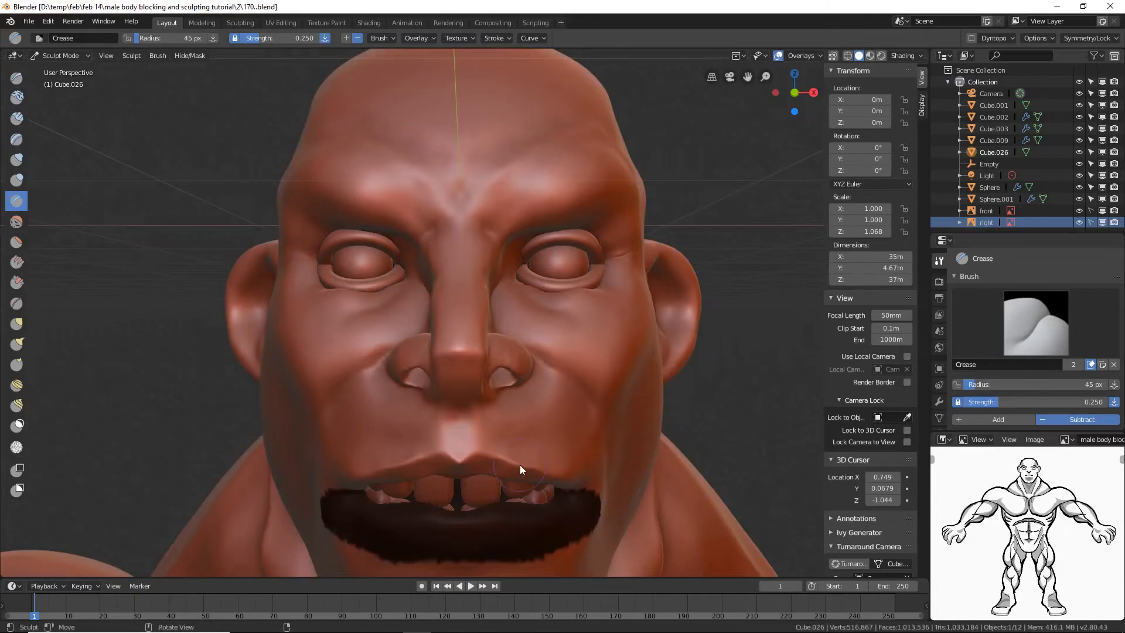
# - Pull the upper lip upward with the Grab brush at 140 px radius, arching it on both sides of its centre
pyautogui.press('f')
pyautogui.click(557, 505)
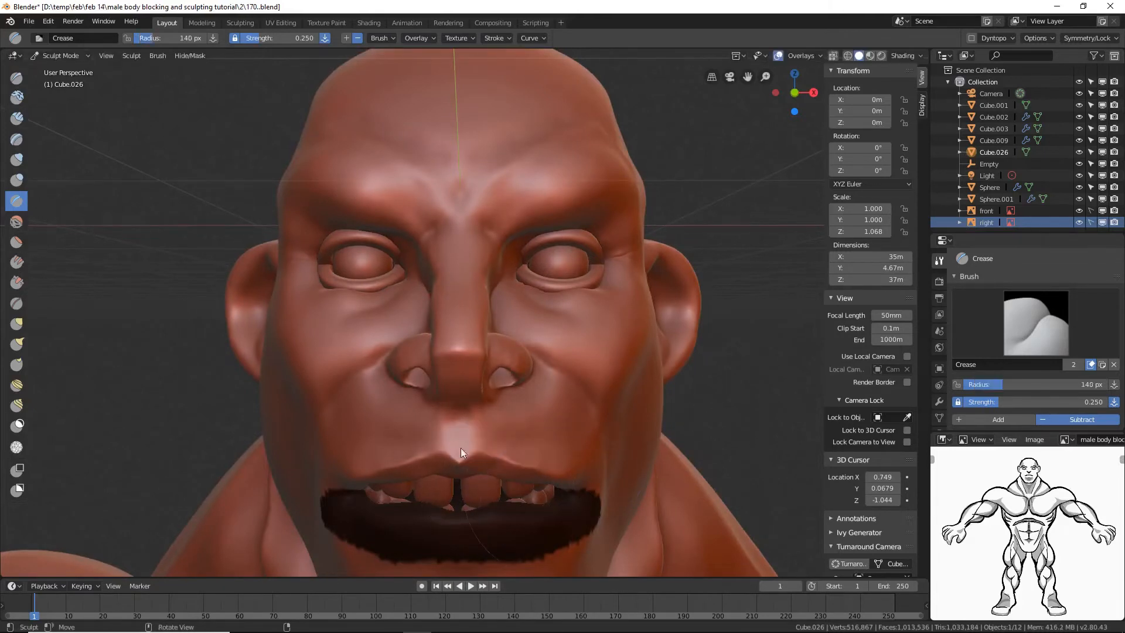
pyautogui.click(17, 323)
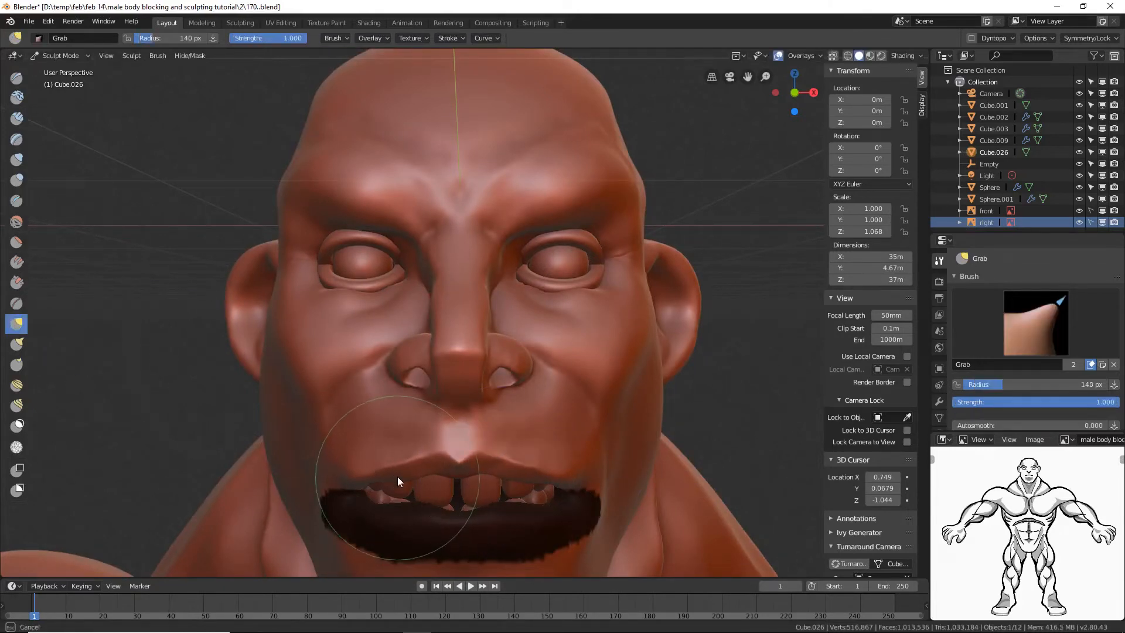
pyautogui.moveTo(397, 476); pyautogui.dragTo(396, 455)
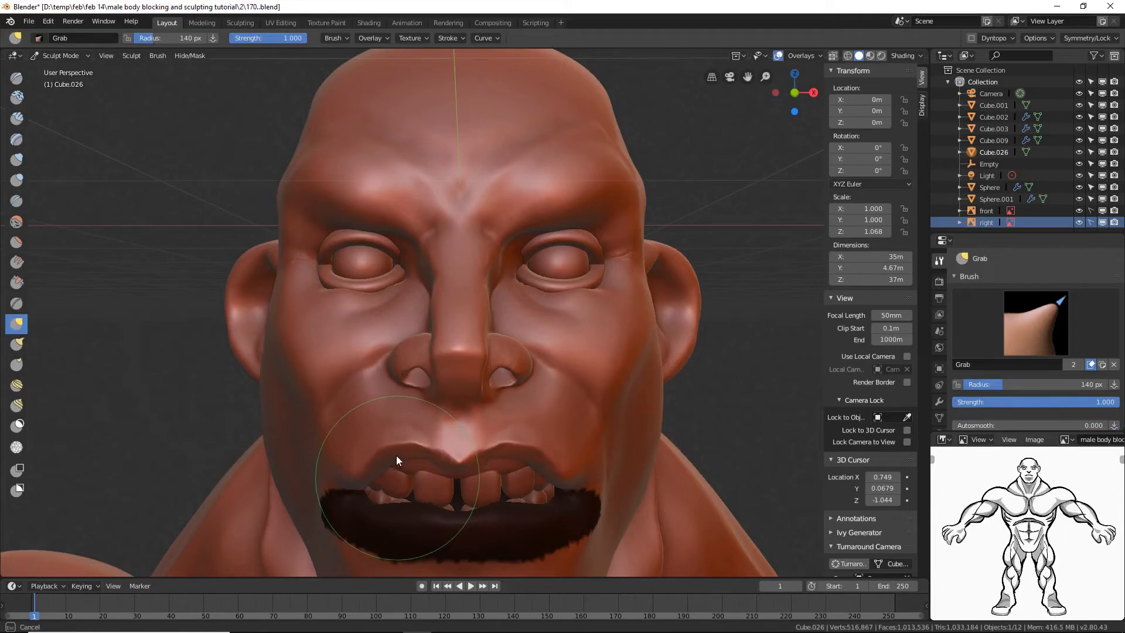
pyautogui.moveTo(461, 465); pyautogui.dragTo(468, 457)
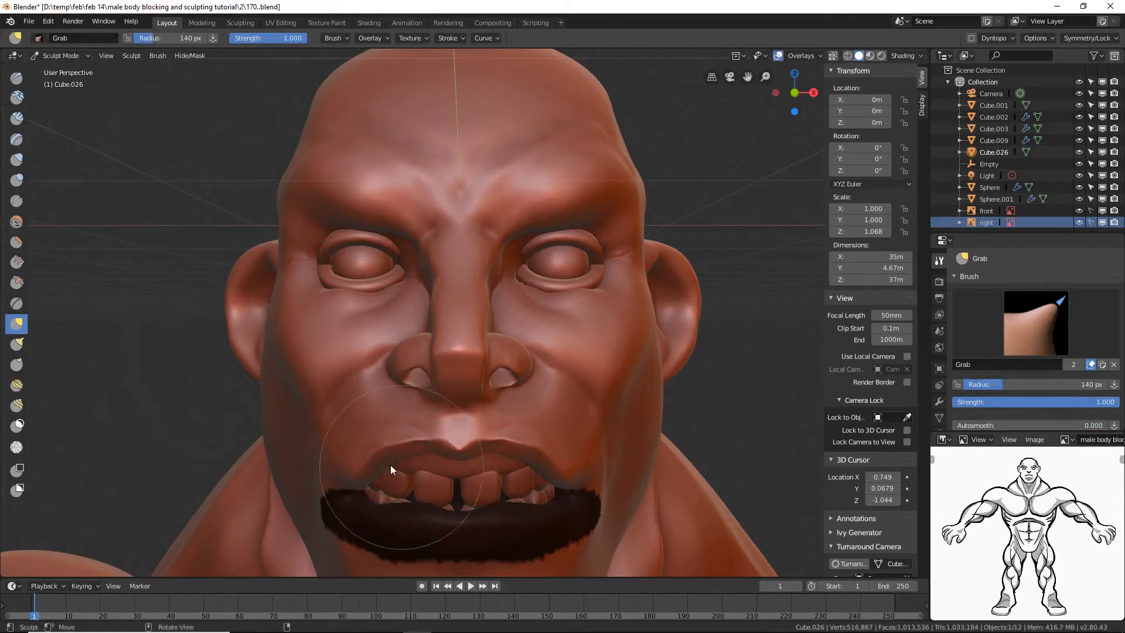
pyautogui.moveTo(390, 469); pyautogui.dragTo(387, 457)
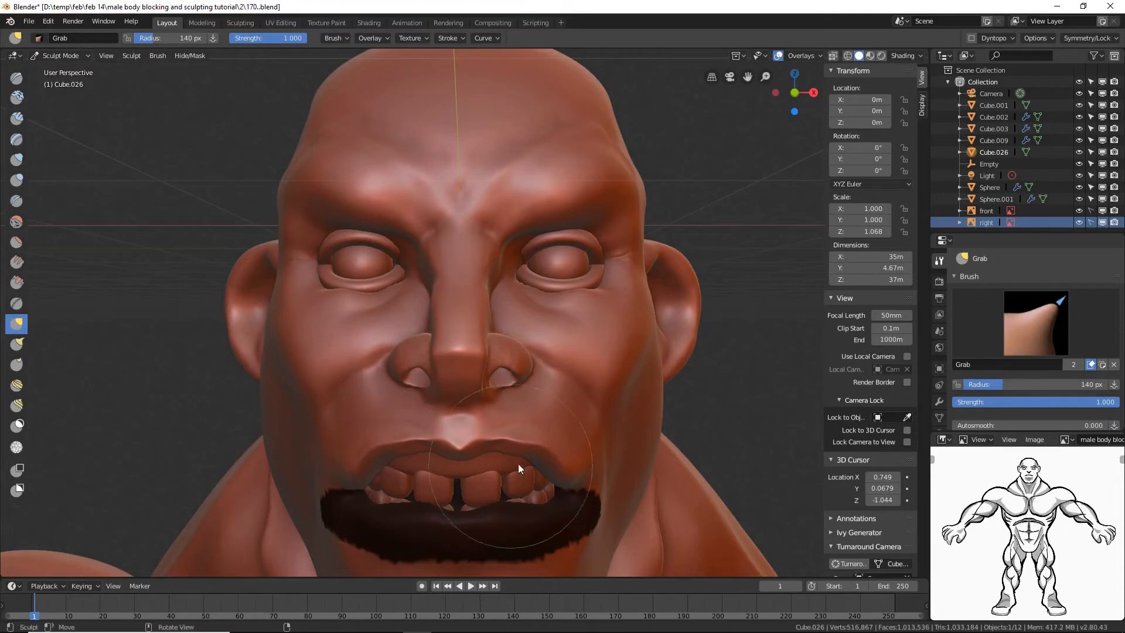
pyautogui.moveTo(517, 463)
pyautogui.mouseDown()
pyautogui.moveTo(528, 449)
pyautogui.moveTo(560, 476)
pyautogui.mouseUp()
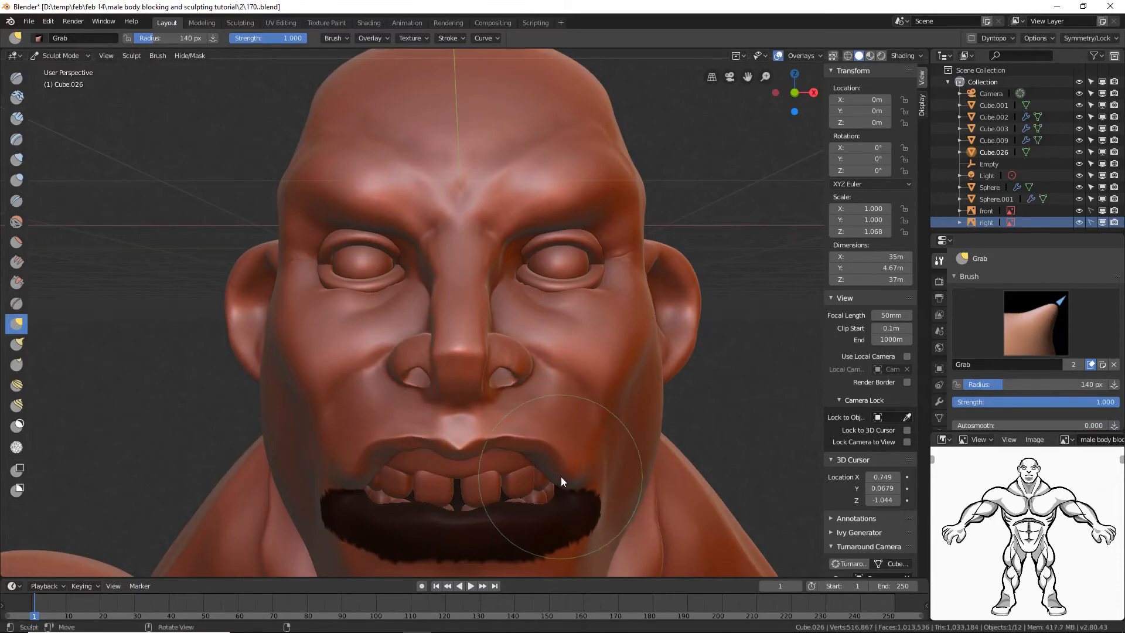
# - Invert the mask, raise the sides of the lower lip with the Grab brush, and clear the mask
pyautogui.moveTo(561, 476)
pyautogui.mouseDown(button='middle')
pyautogui.moveTo(700, 446)
pyautogui.moveTo(647, 442)
pyautogui.moveTo(697, 454)
pyautogui.mouseUp(button='middle')
pyautogui.hotkey('ctrl', 'i')
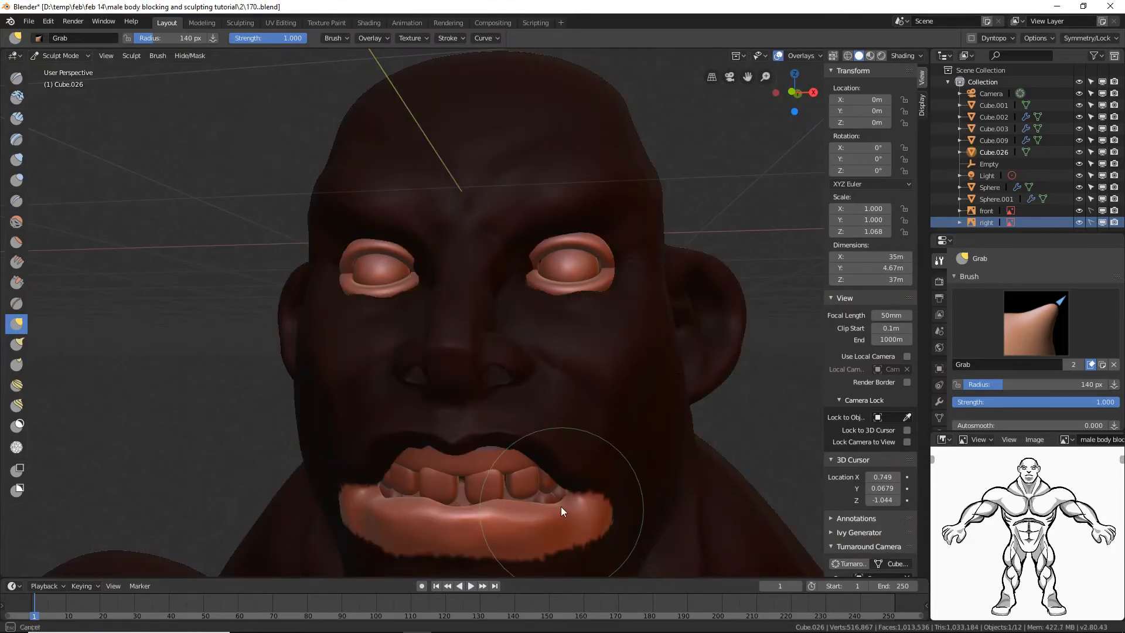
pyautogui.moveTo(560, 502)
pyautogui.mouseDown()
pyautogui.moveTo(499, 509)
pyautogui.moveTo(550, 514)
pyautogui.moveTo(563, 499)
pyautogui.moveTo(530, 509)
pyautogui.moveTo(560, 499)
pyautogui.mouseUp()
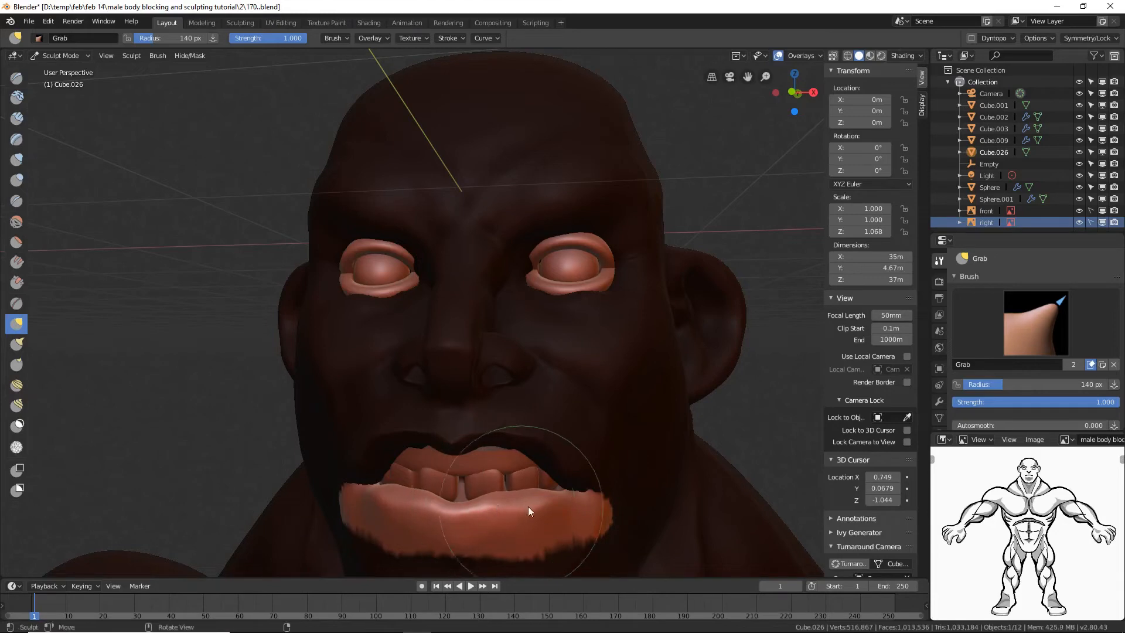
pyautogui.moveTo(559, 499)
pyautogui.mouseDown()
pyautogui.moveTo(422, 494)
pyautogui.moveTo(565, 489)
pyautogui.mouseUp()
pyautogui.moveTo(565, 489)
pyautogui.mouseDown(button='middle')
pyautogui.moveTo(535, 483)
pyautogui.moveTo(592, 484)
pyautogui.mouseUp(button='middle')
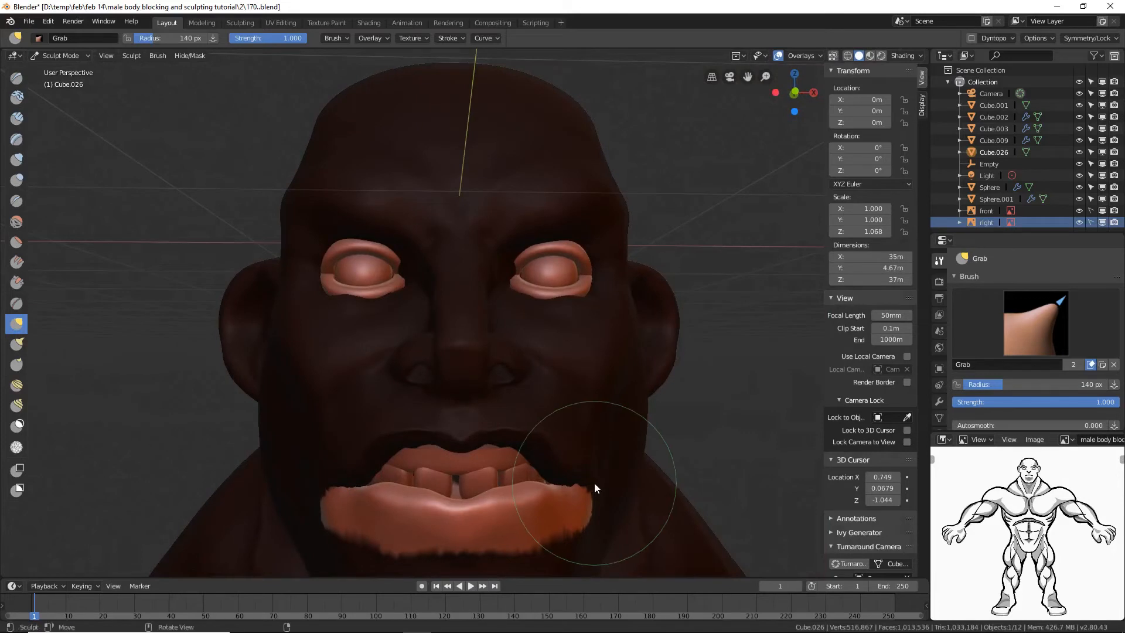
pyautogui.hotkey('ctrl', 'z')
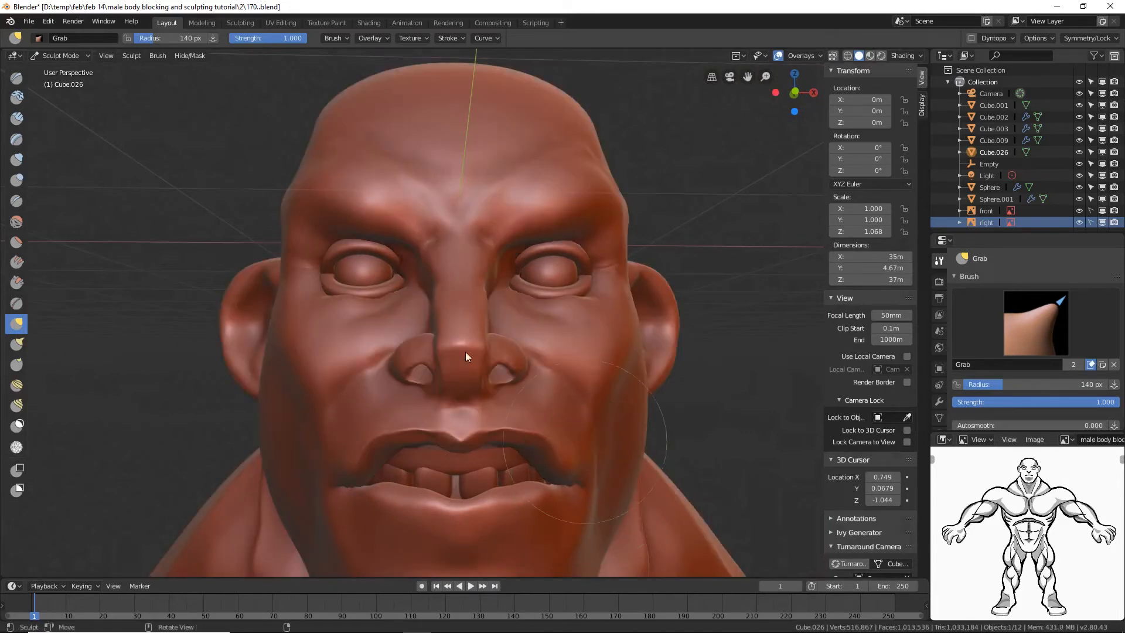
# - In Object Mode, select the upper teeth and move them 0.078 m up along the Z axis
pyautogui.click(65, 57)
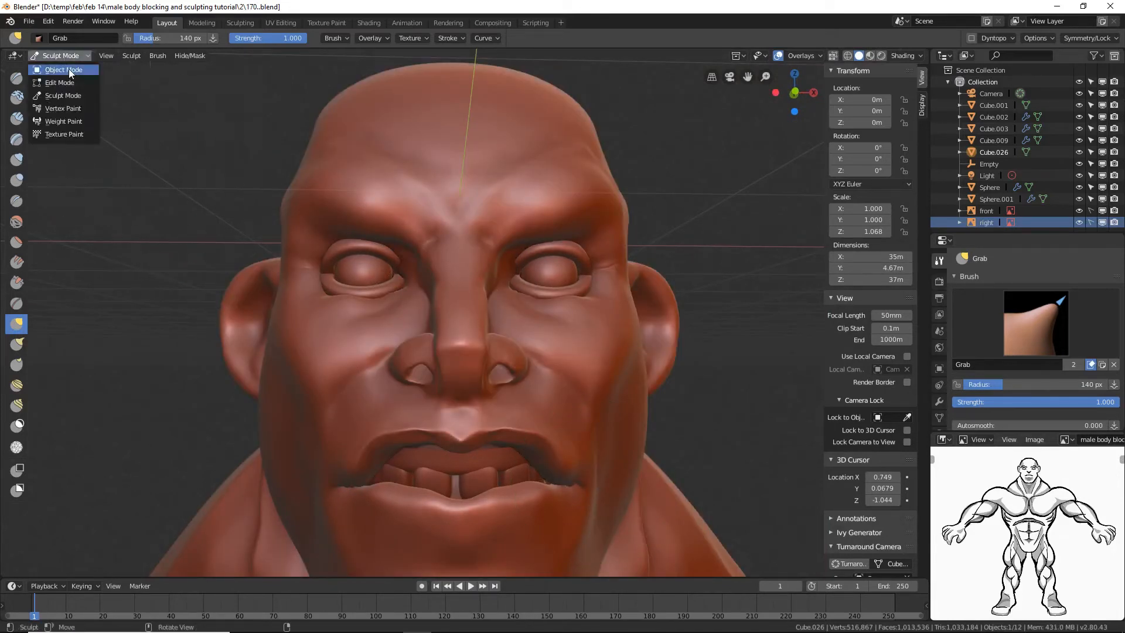
pyautogui.click(69, 70)
pyautogui.click(478, 484)
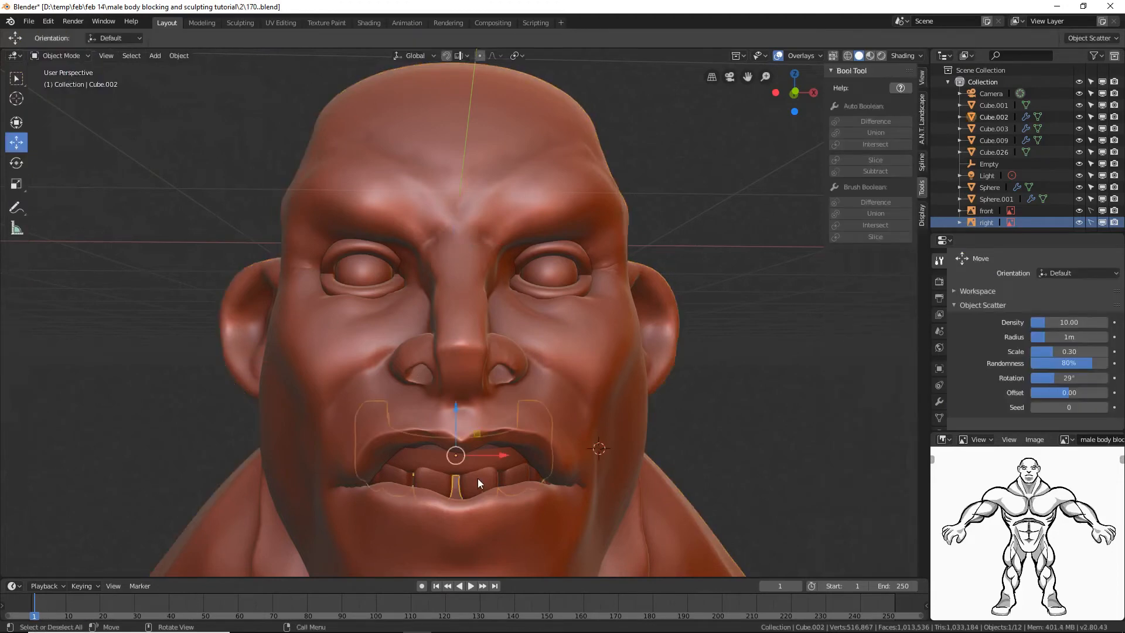
pyautogui.moveTo(458, 420); pyautogui.dragTo(472, 412)
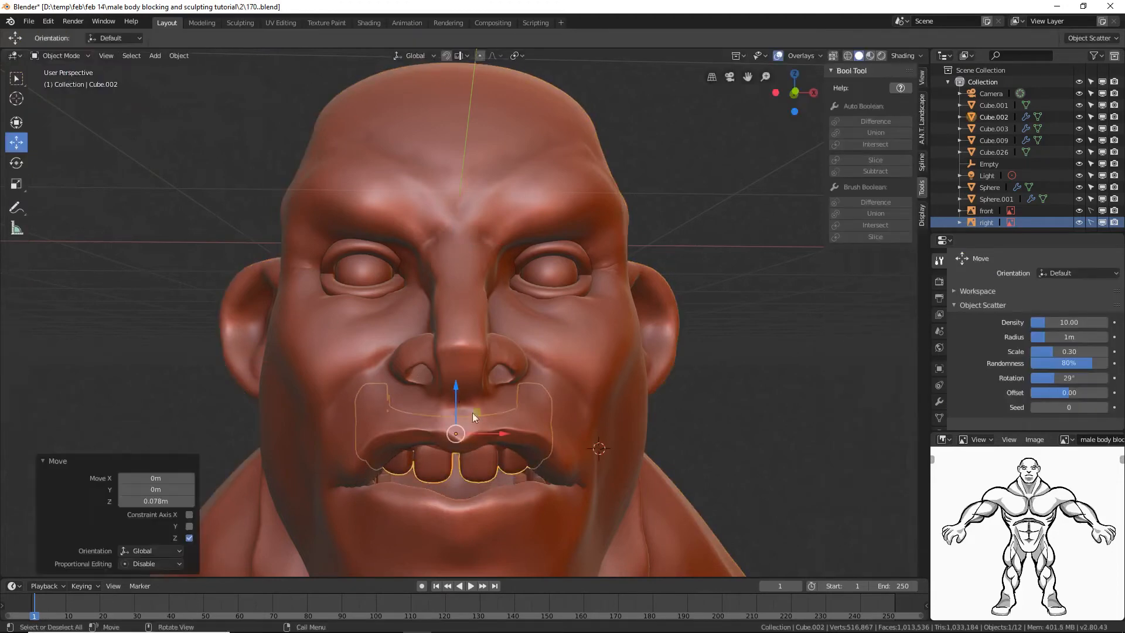
pyautogui.moveTo(472, 412); pyautogui.dragTo(506, 447, button='middle')
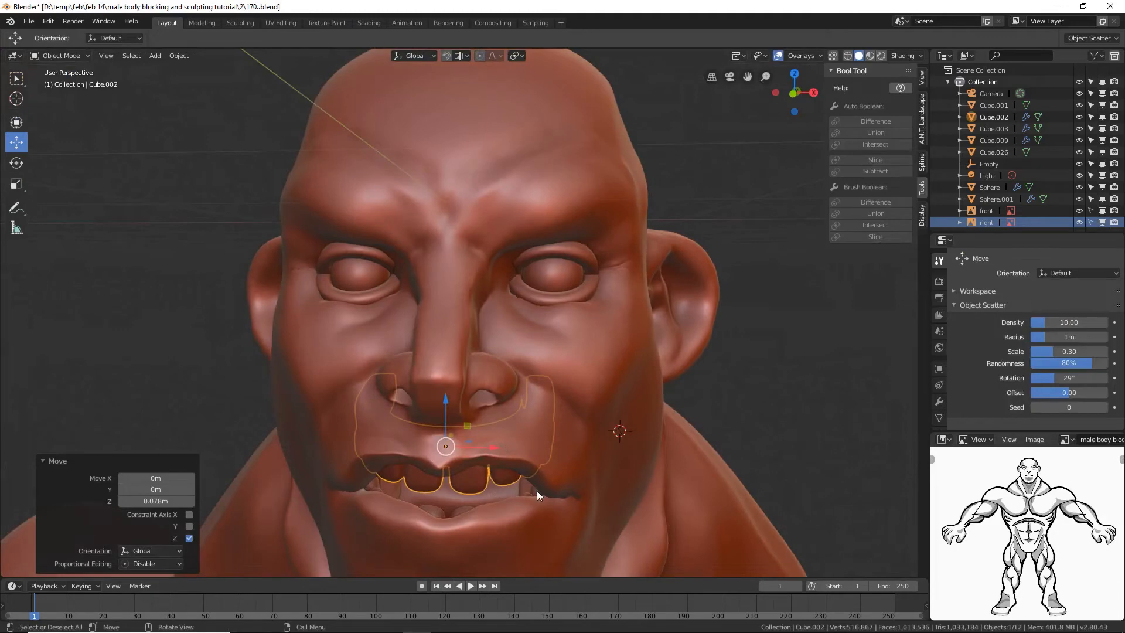
# - Select the lower teeth and move them 0.0847 m up along the Z axis
pyautogui.click(533, 492)
pyautogui.moveTo(515, 492); pyautogui.dragTo(446, 483, button='middle')
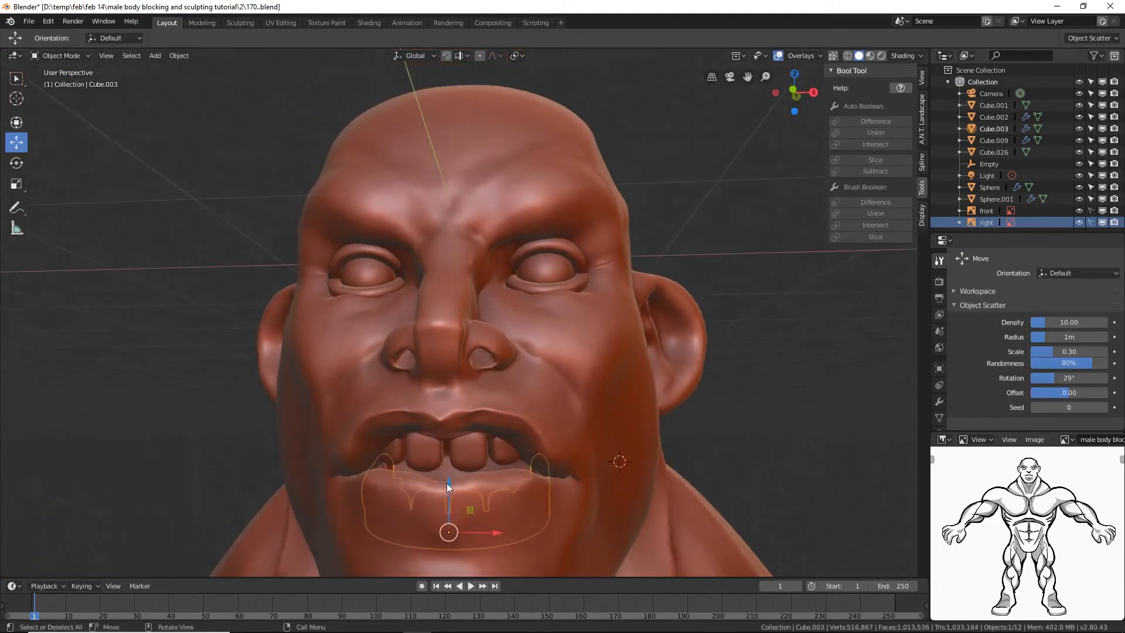
pyautogui.moveTo(446, 483); pyautogui.dragTo(495, 449)
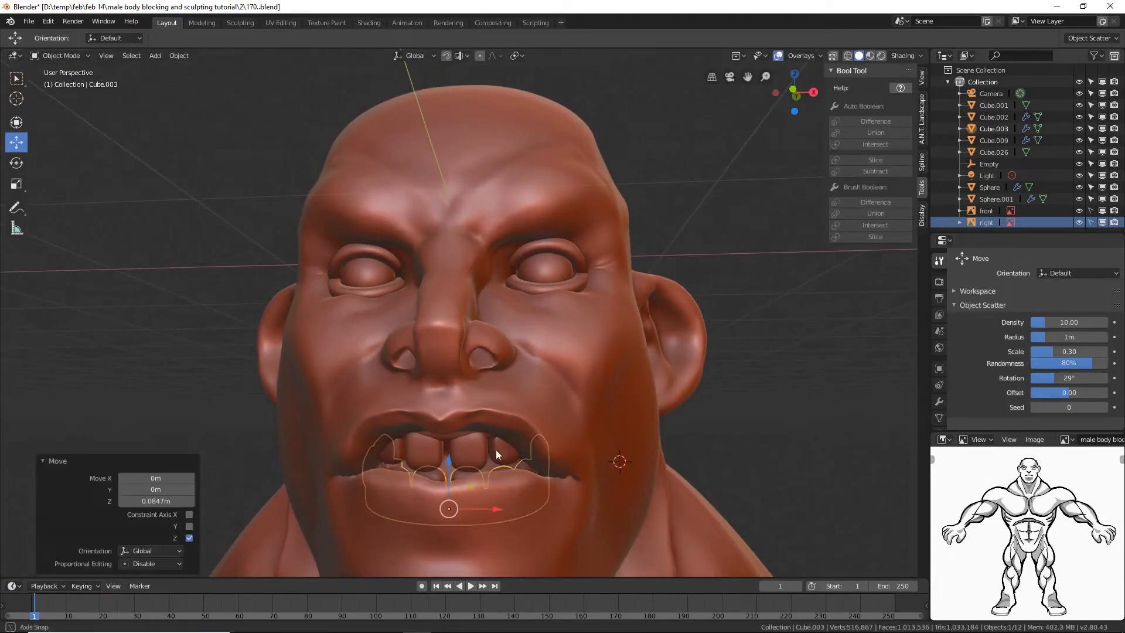
pyautogui.moveTo(495, 449); pyautogui.dragTo(483, 449, button='middle')
# - Enter Edit Mode on the upper teeth object and select all of its teeth without the gum
pyautogui.click(484, 449)
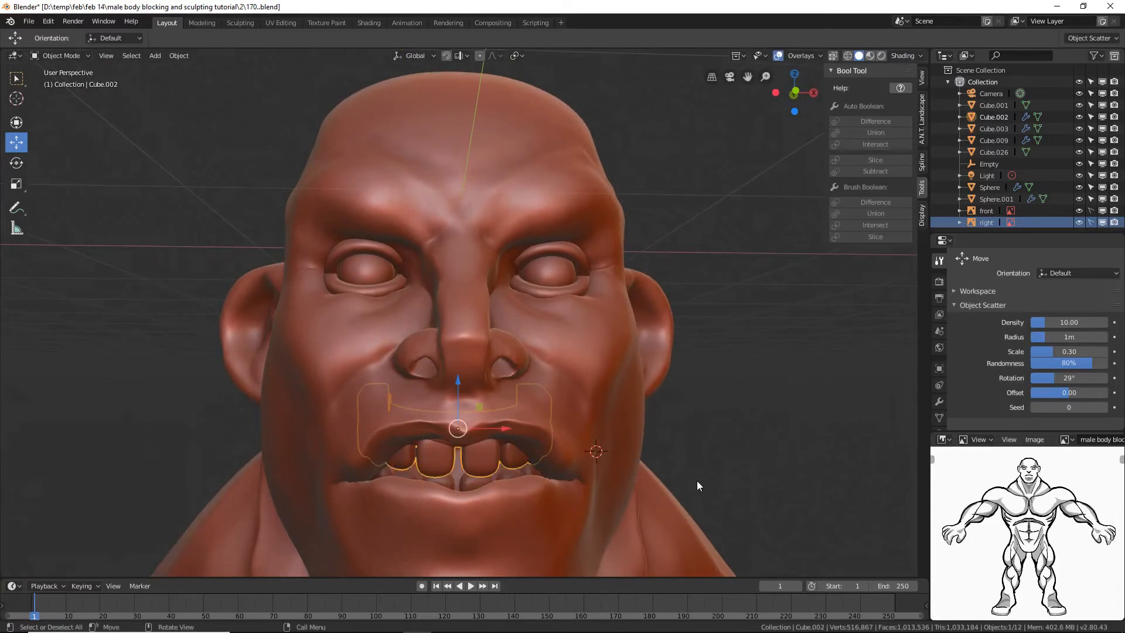
pyautogui.click(63, 55)
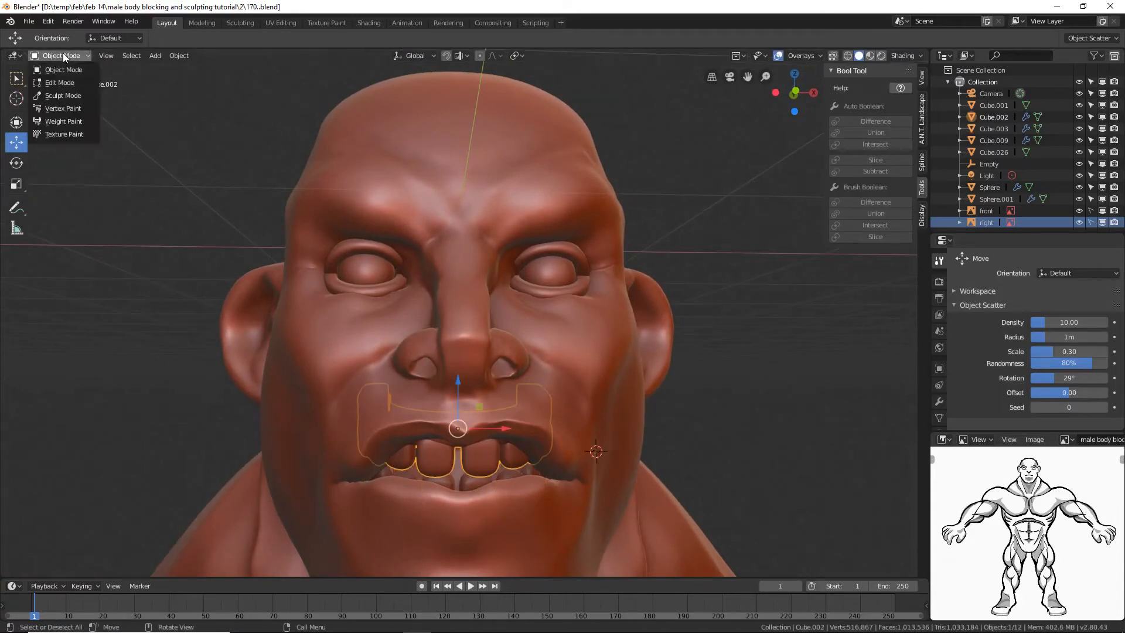
pyautogui.click(77, 82)
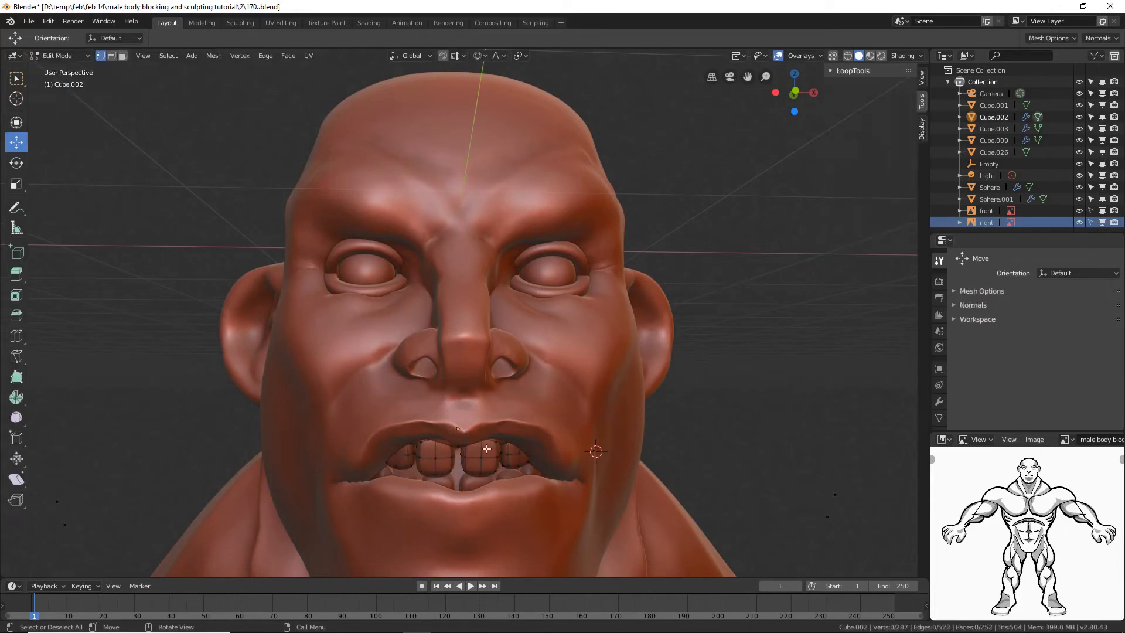
pyautogui.moveTo(486, 448); pyautogui.dragTo(459, 410, button='middle')
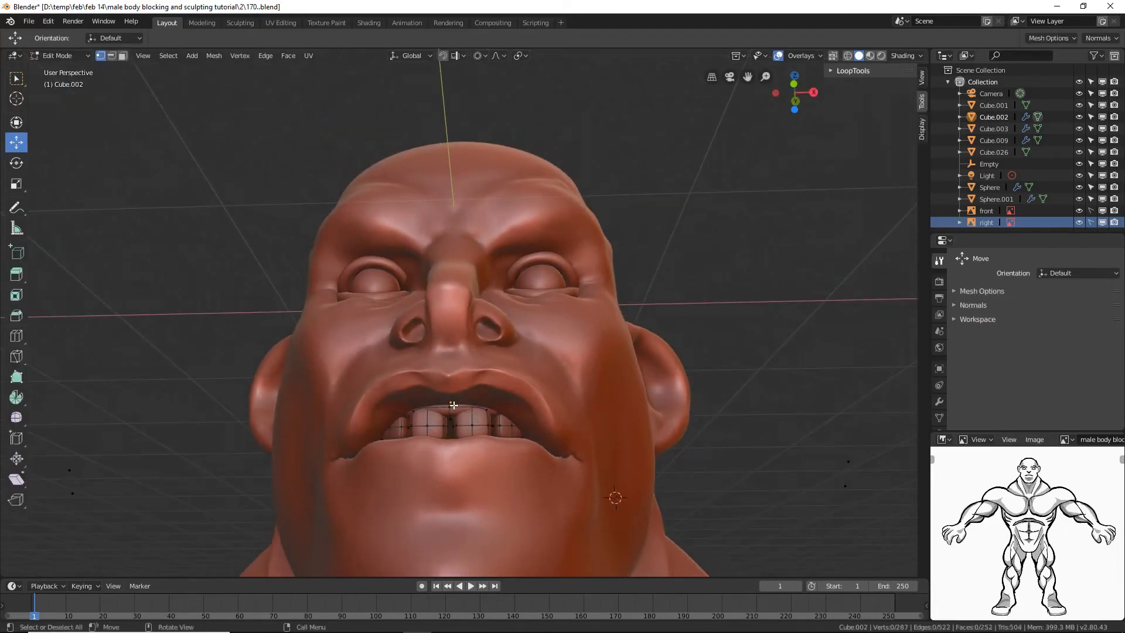
pyautogui.press('l')
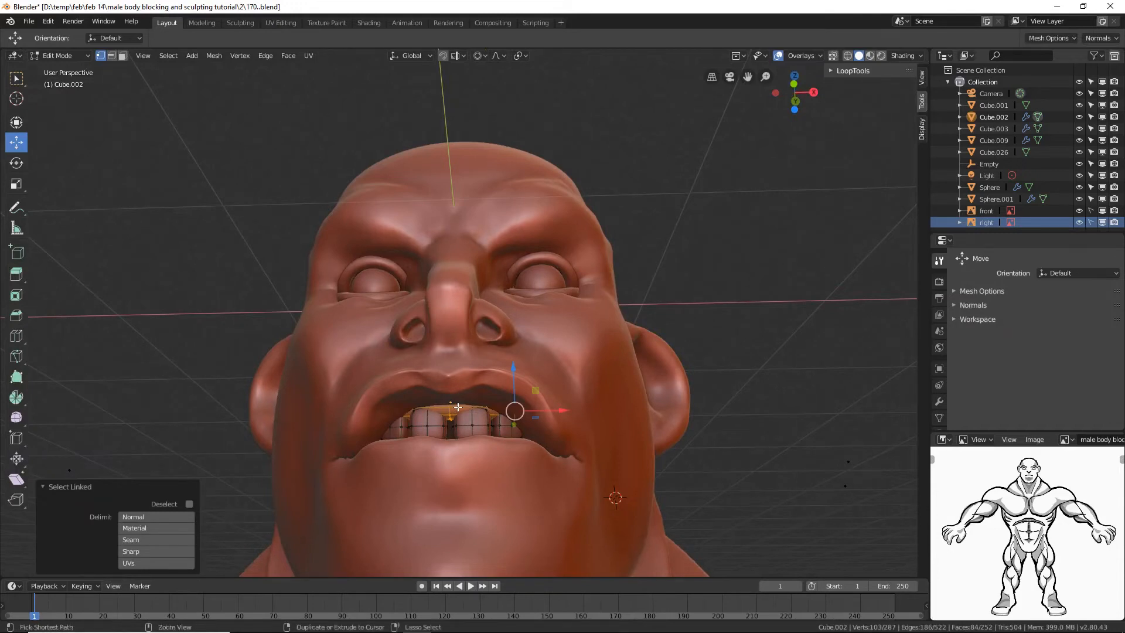
pyautogui.hotkey('ctrl', 'i')
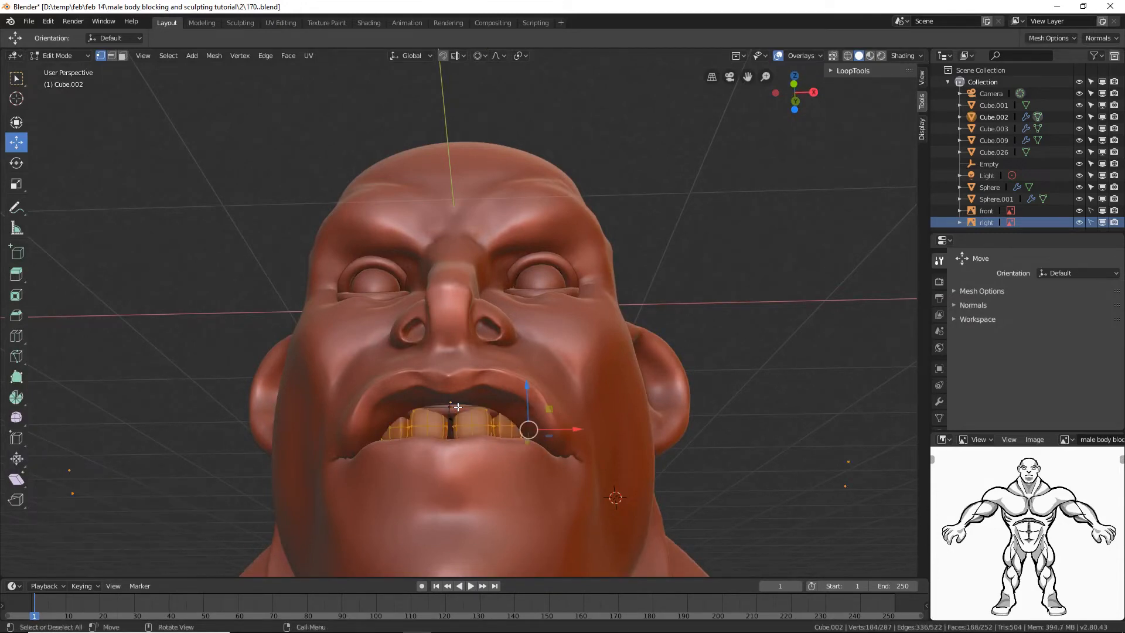
# - Fatten the selected upper teeth with a Shrink/Fatten offset of -0.027 and save the file as new version 171
pyautogui.moveTo(584, 425); pyautogui.dragTo(601, 429, button='middle')
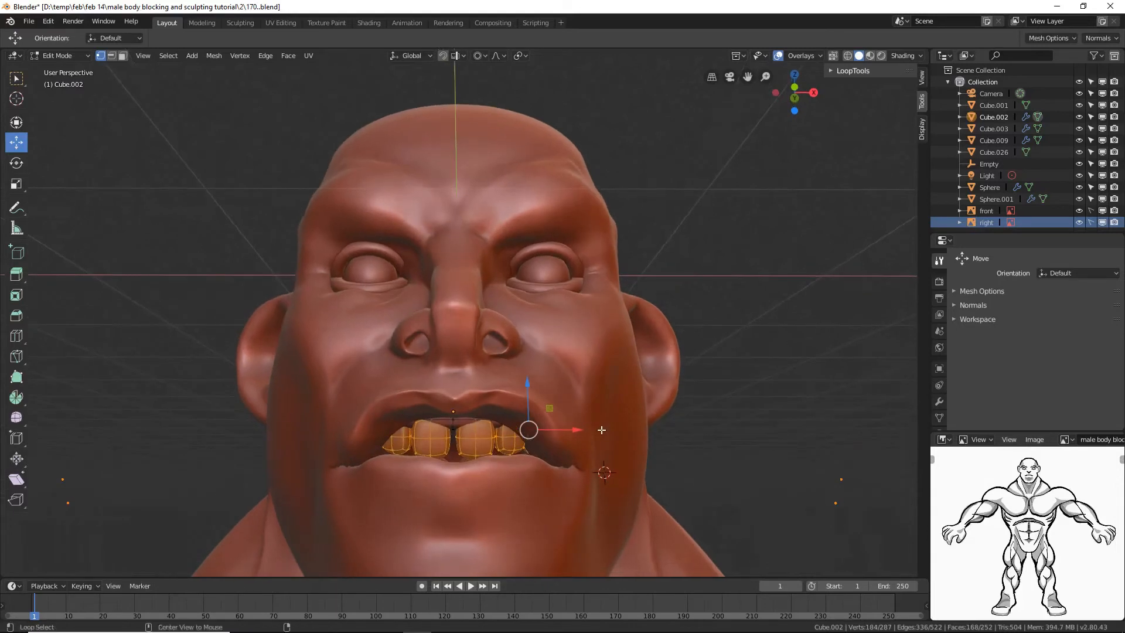
pyautogui.hotkey('alt', 's')
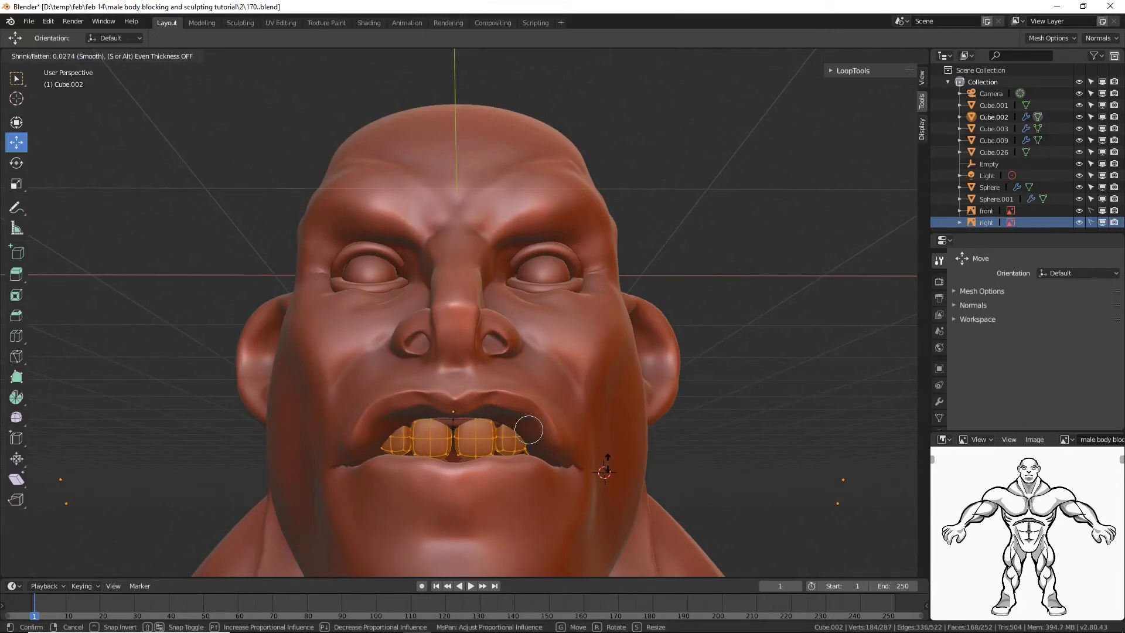
pyautogui.click(685, 403)
pyautogui.moveTo(685, 403); pyautogui.dragTo(688, 429, button='middle')
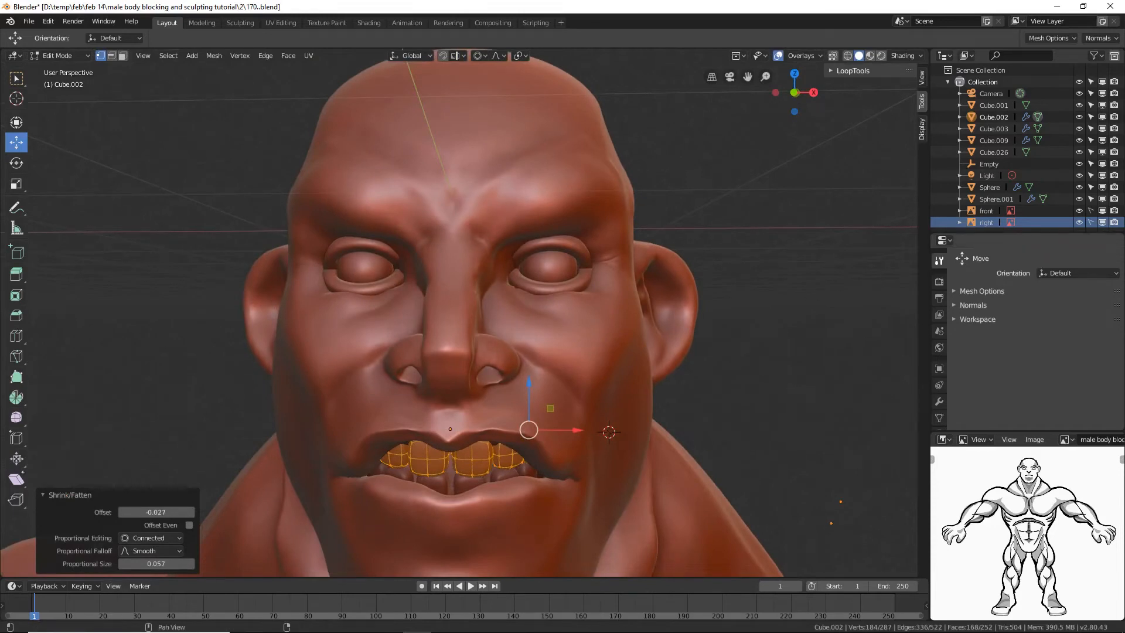
pyautogui.hotkey('ctrl', 'alt', 's')
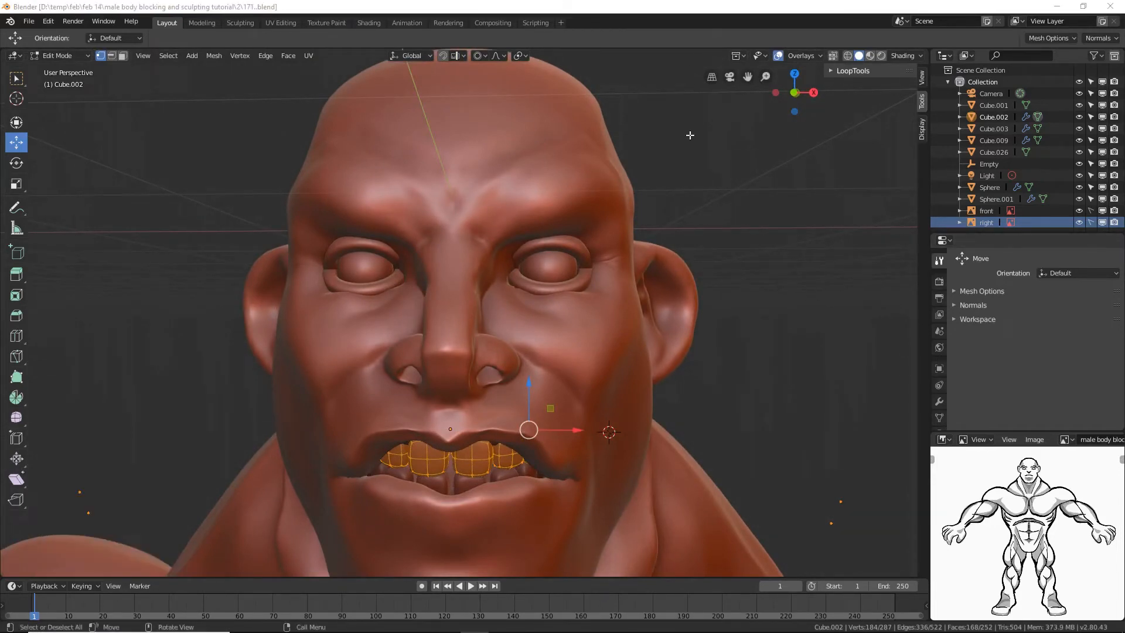
# - Deselect the upper teeth mesh and leave Edit Mode, then enter Edit Mode on the lower teeth object
pyautogui.hotkey('alt', 'a')
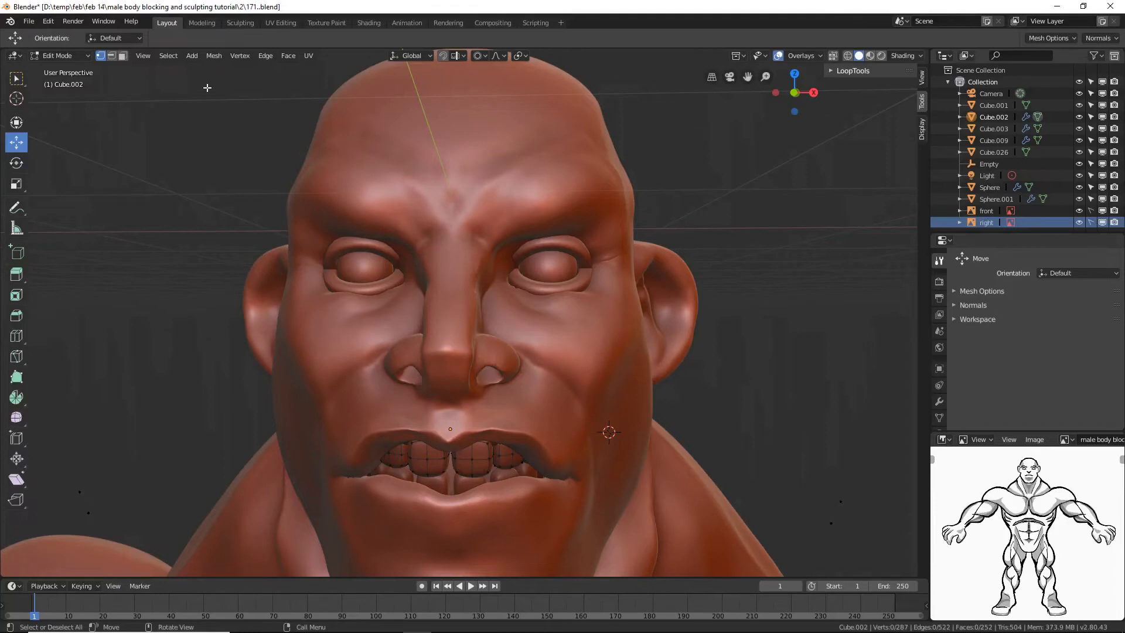
pyautogui.click(79, 58)
pyautogui.click(69, 66)
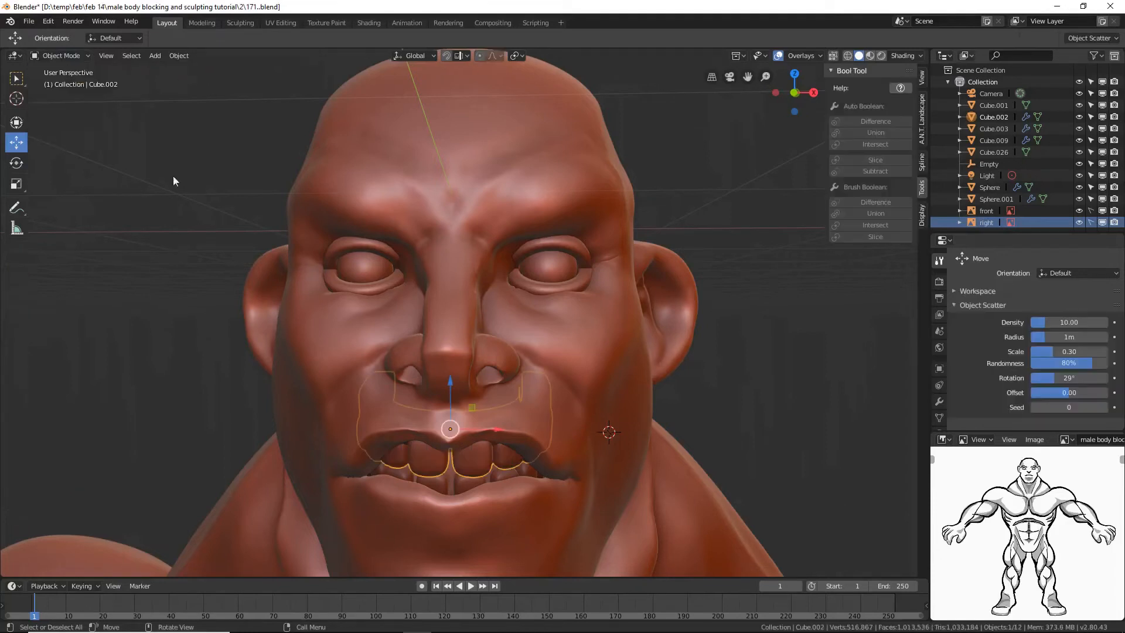
pyautogui.click(461, 482)
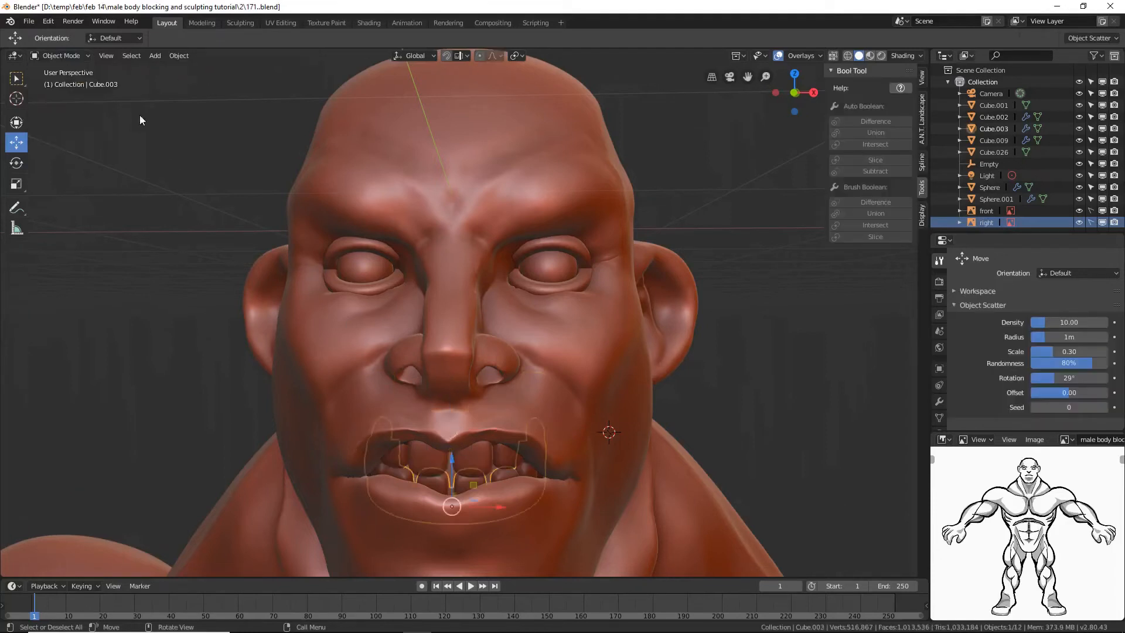
pyautogui.click(65, 52)
pyautogui.click(73, 80)
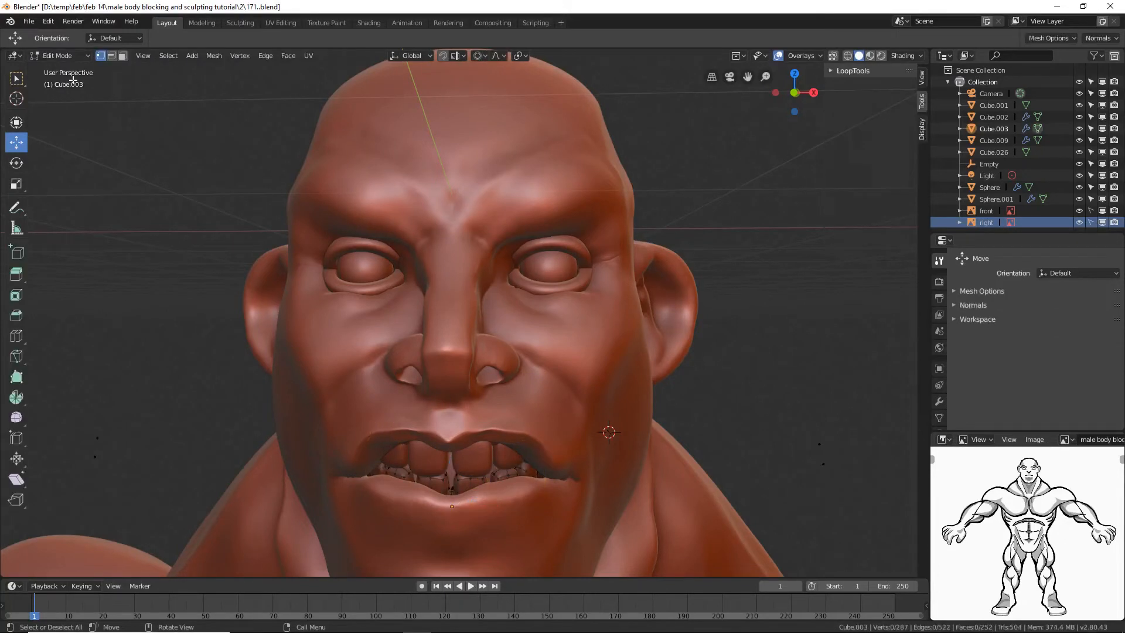
# - In face selection mode, select all the linked faces of the lower teeth without the gum
pyautogui.click(123, 55)
pyautogui.moveTo(514, 329); pyautogui.dragTo(512, 345, button='middle')
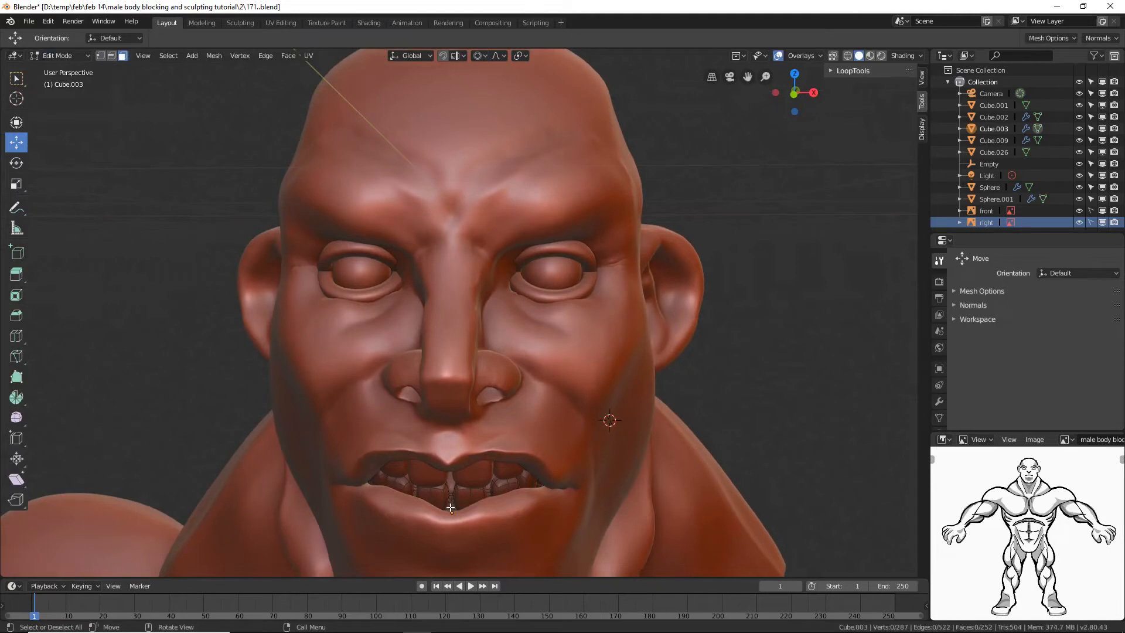
pyautogui.press('l')
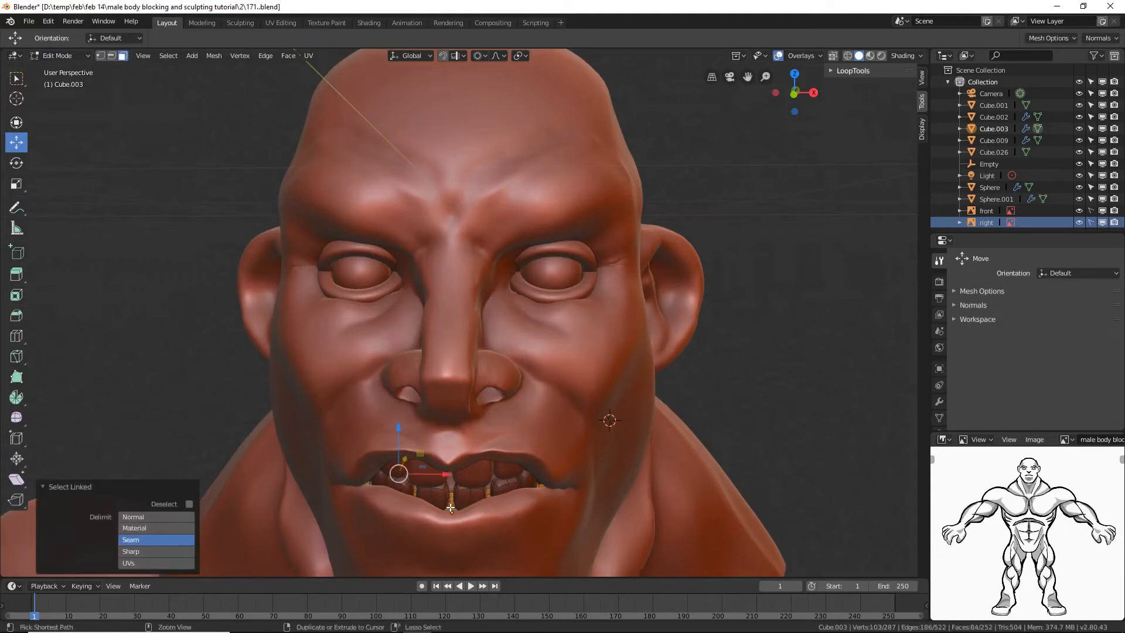
pyautogui.press('l')
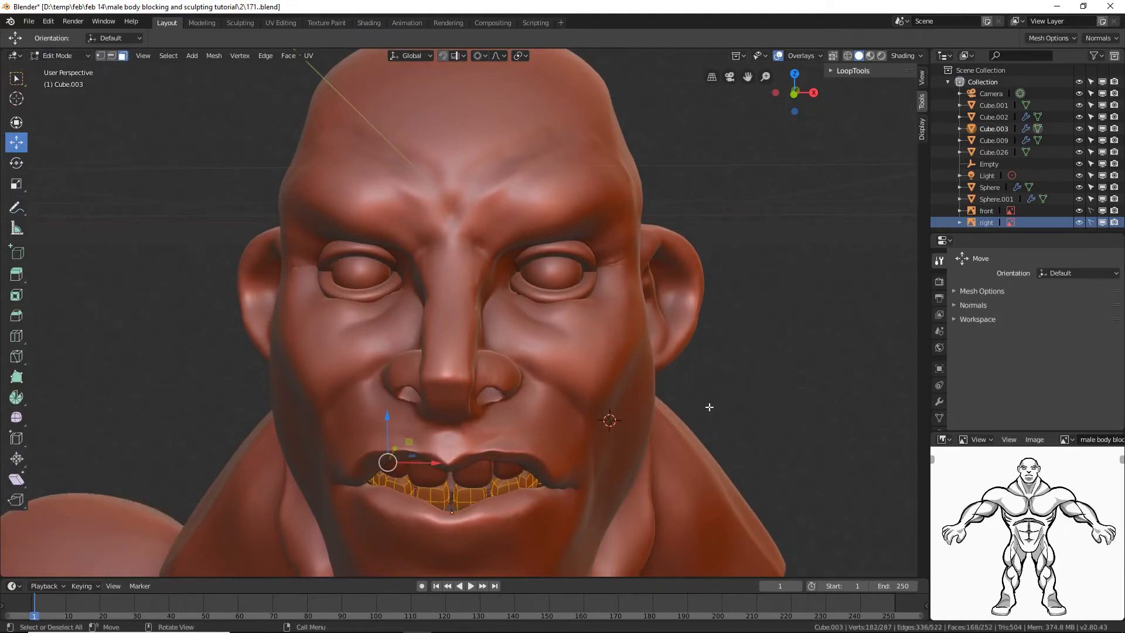
# - Fatten the selected lower teeth with a Shrink/Fatten offset of -0.031, deselect them and save the file as new version 173
pyautogui.moveTo(710, 408); pyautogui.dragTo(712, 392, button='middle')
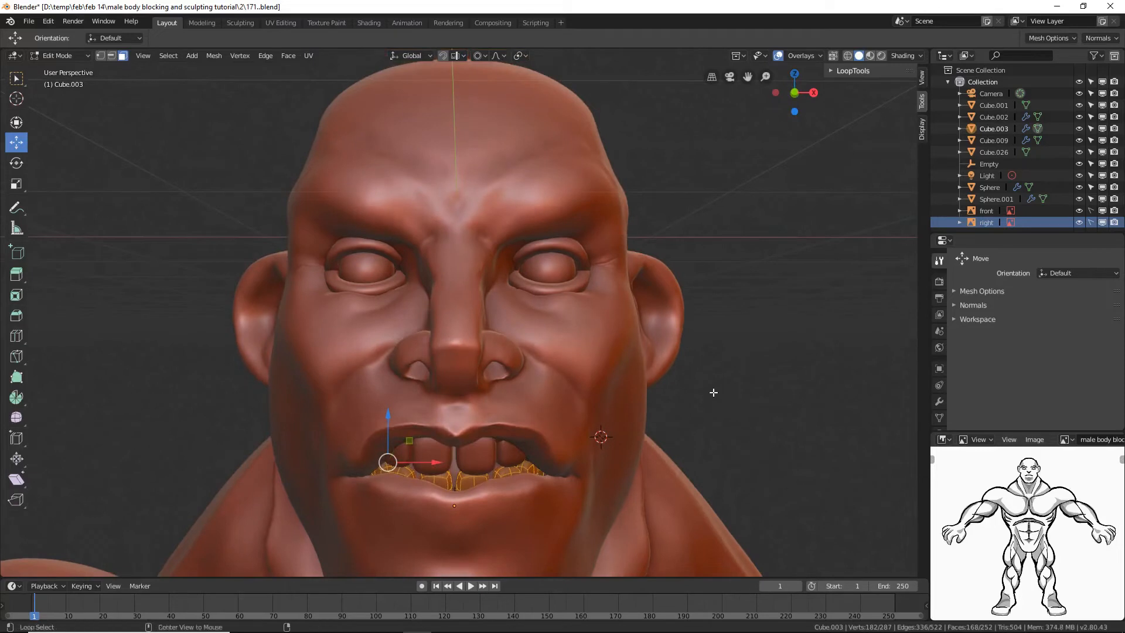
pyautogui.hotkey('alt', 's')
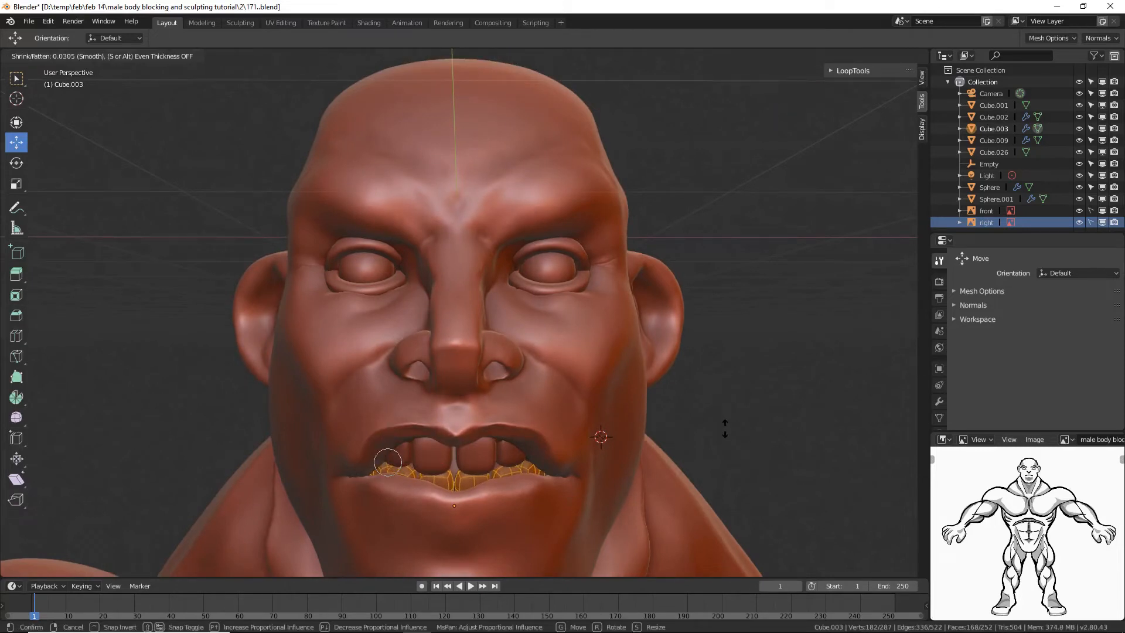
pyautogui.click(773, 442)
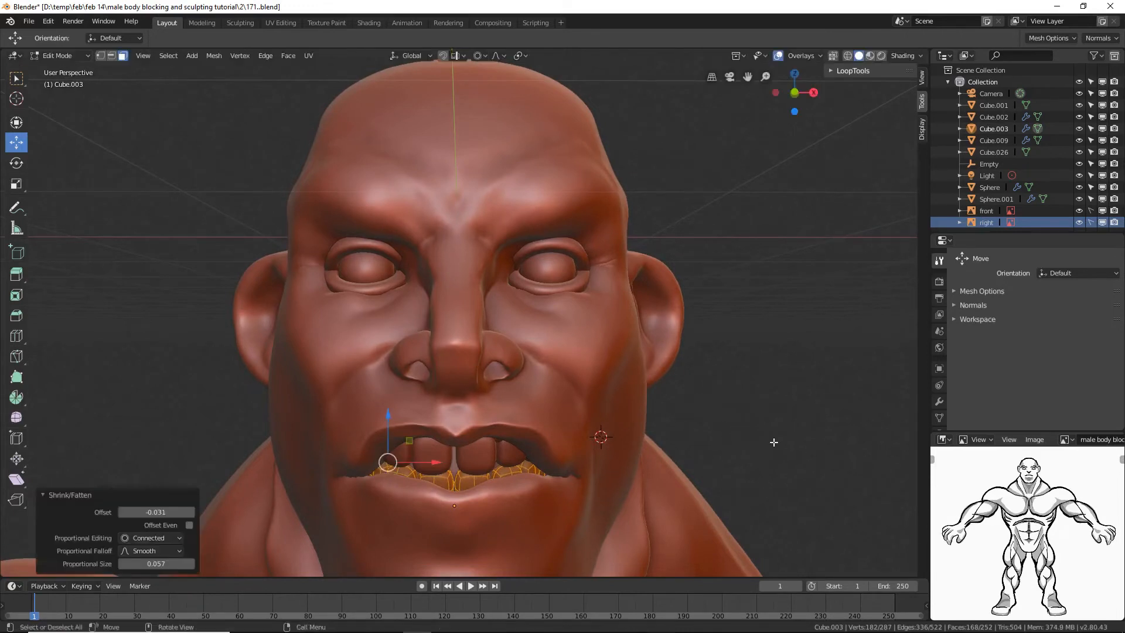
pyautogui.hotkey('alt', 'a')
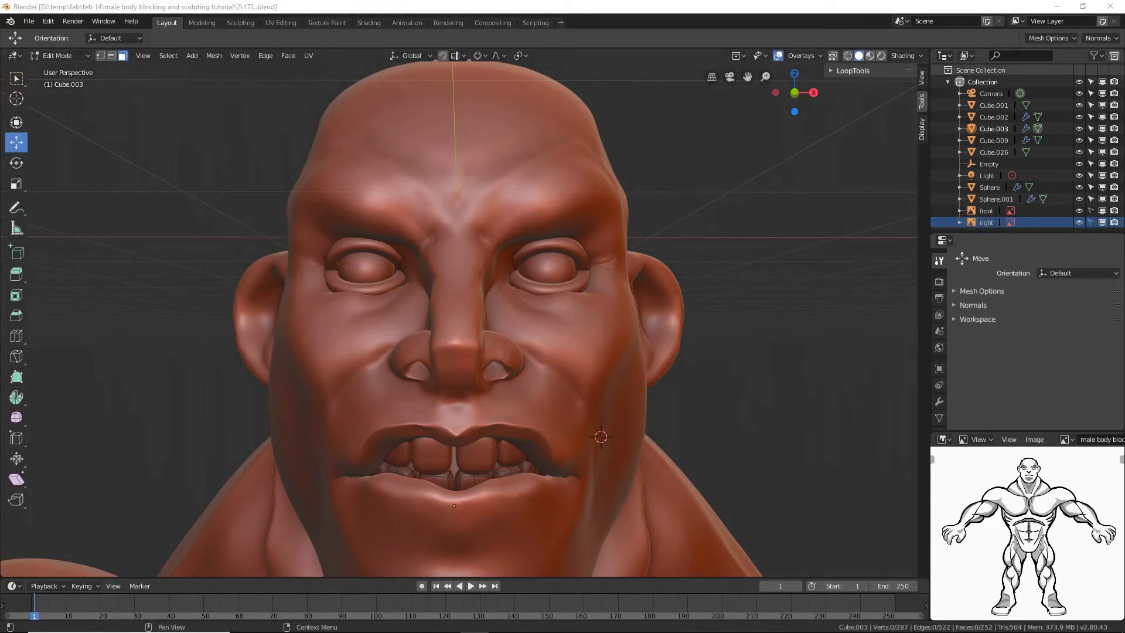
pyautogui.click(682, 10)
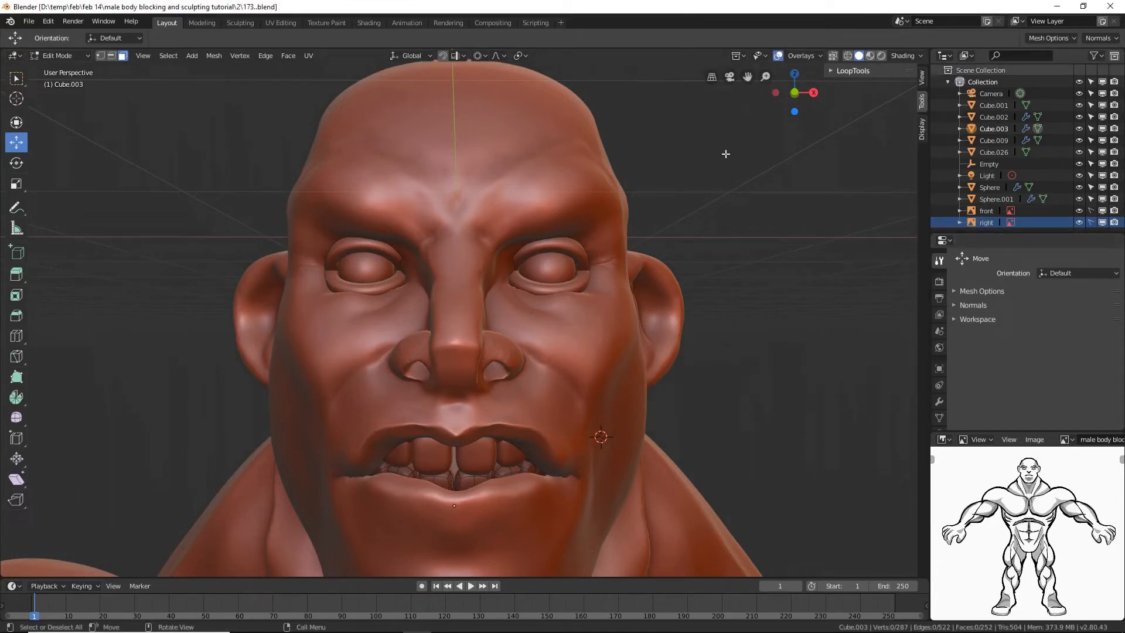
# - Return to Object Mode, select the head mesh and switch it to Sculpt Mode
pyautogui.click(72, 57)
pyautogui.click(71, 71)
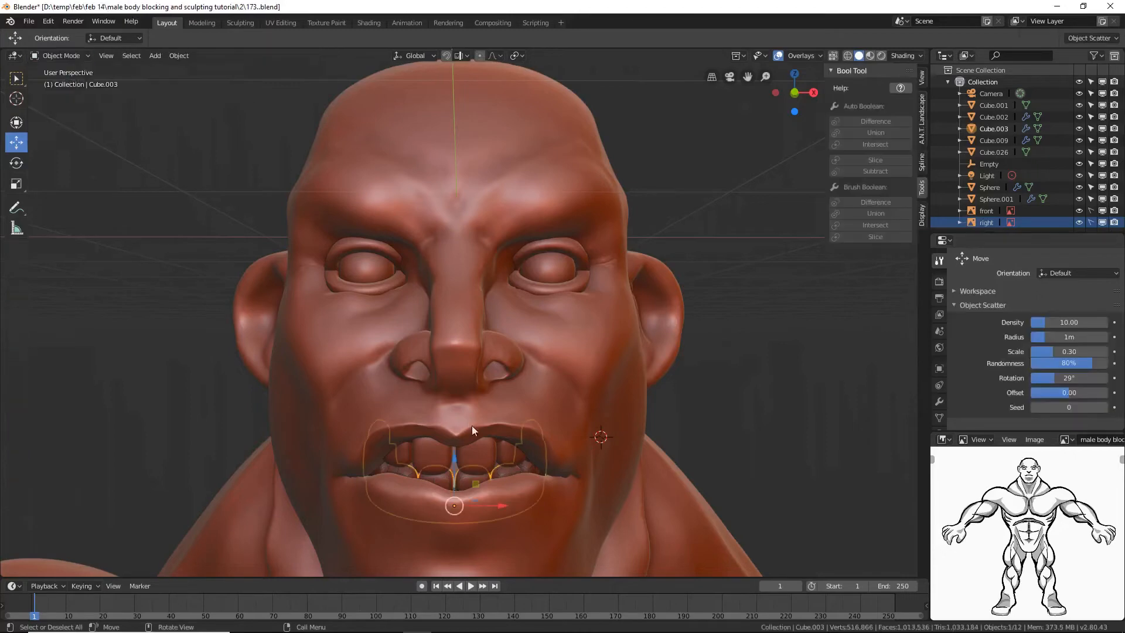
pyautogui.moveTo(595, 444)
pyautogui.mouseDown(button='middle')
pyautogui.moveTo(521, 426)
pyautogui.moveTo(595, 433)
pyautogui.moveTo(582, 453)
pyautogui.moveTo(539, 446)
pyautogui.moveTo(591, 447)
pyautogui.mouseUp(button='middle')
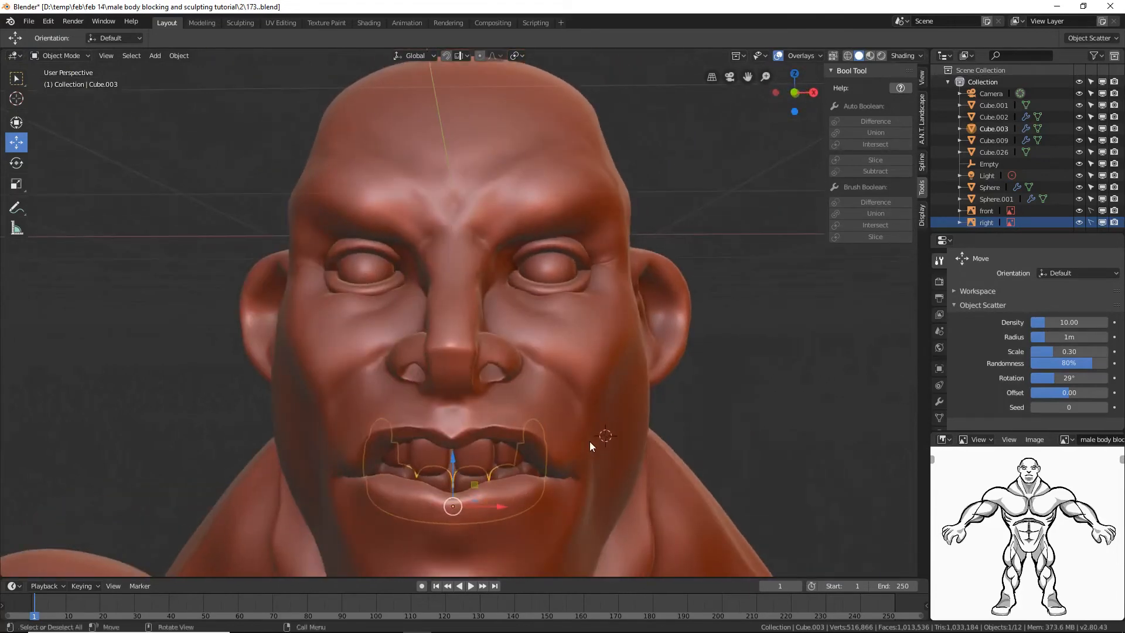
pyautogui.scroll(-5, 647, 425)
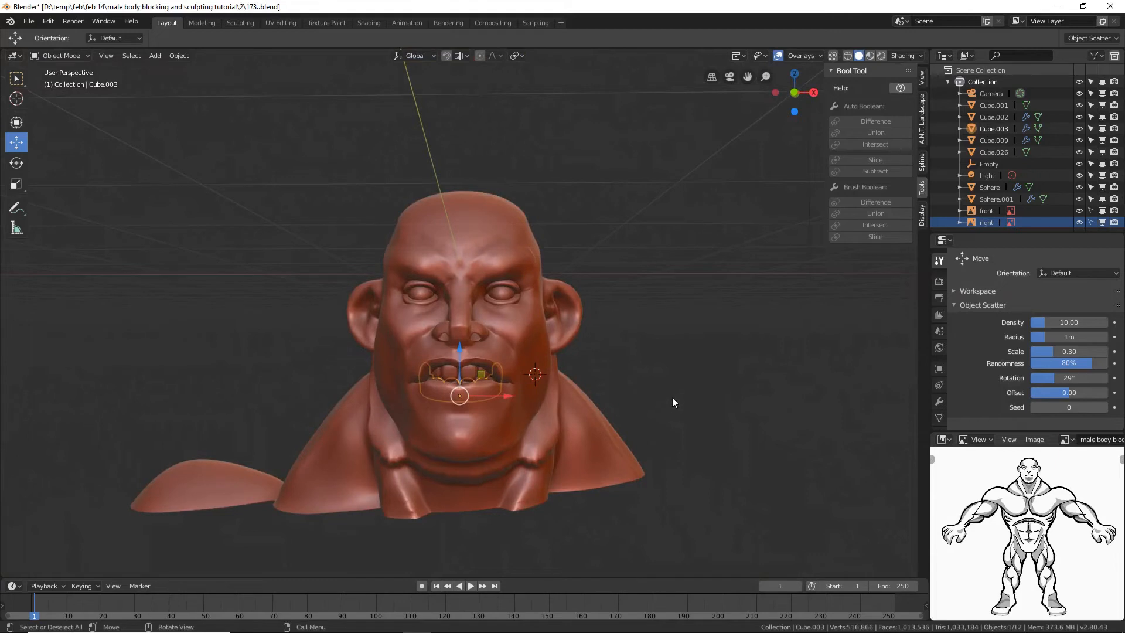
pyautogui.moveTo(659, 389); pyautogui.dragTo(602, 385, button='middle')
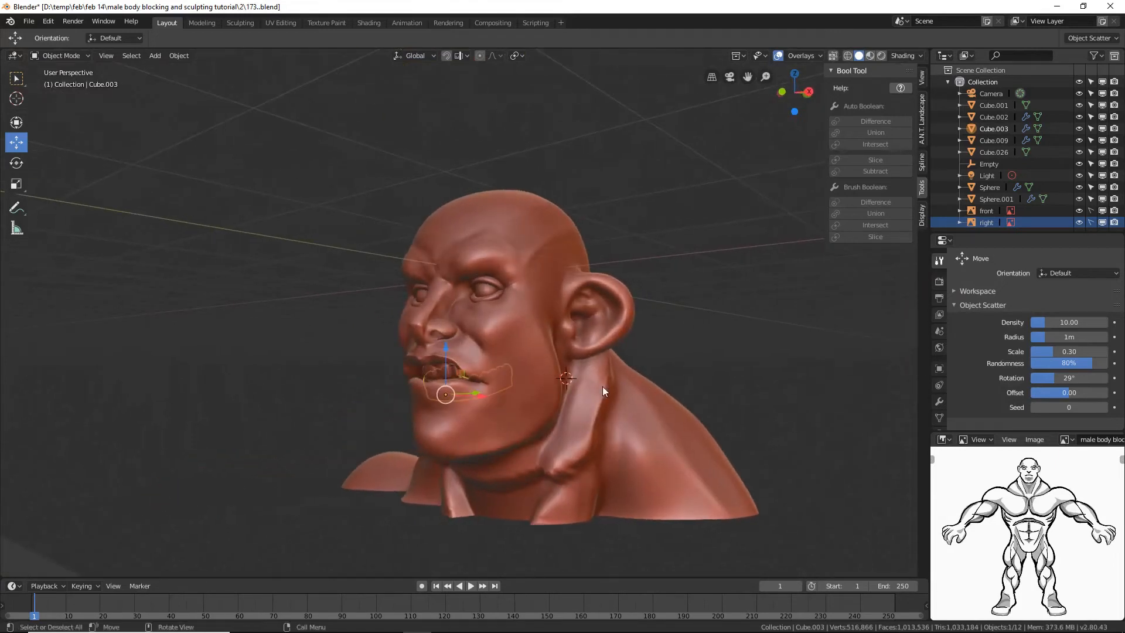
pyautogui.click(518, 325)
pyautogui.click(72, 56)
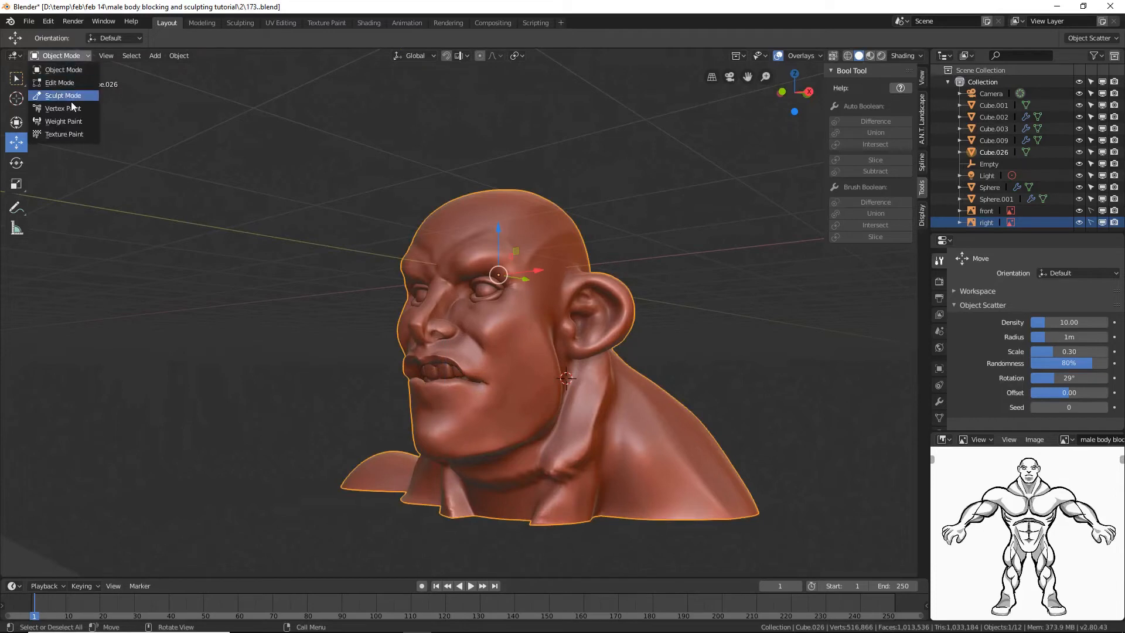
pyautogui.click(64, 96)
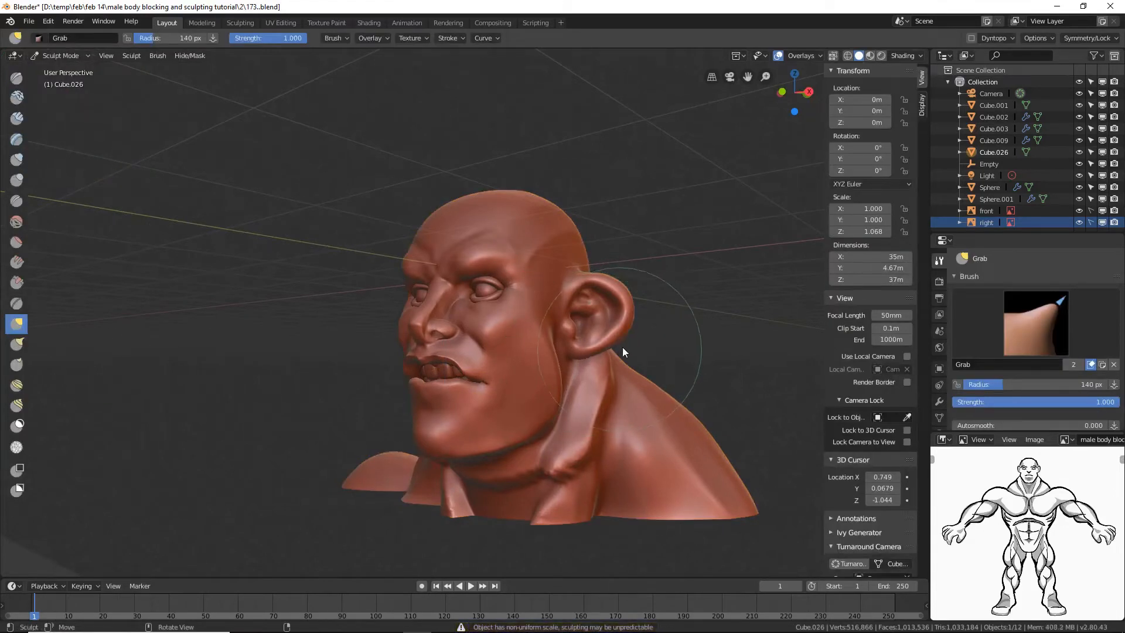
# - Pull the ears closer to the head with the Grab brush at a 140 px radius
pyautogui.moveTo(616, 351); pyautogui.dragTo(641, 362, button='middle')
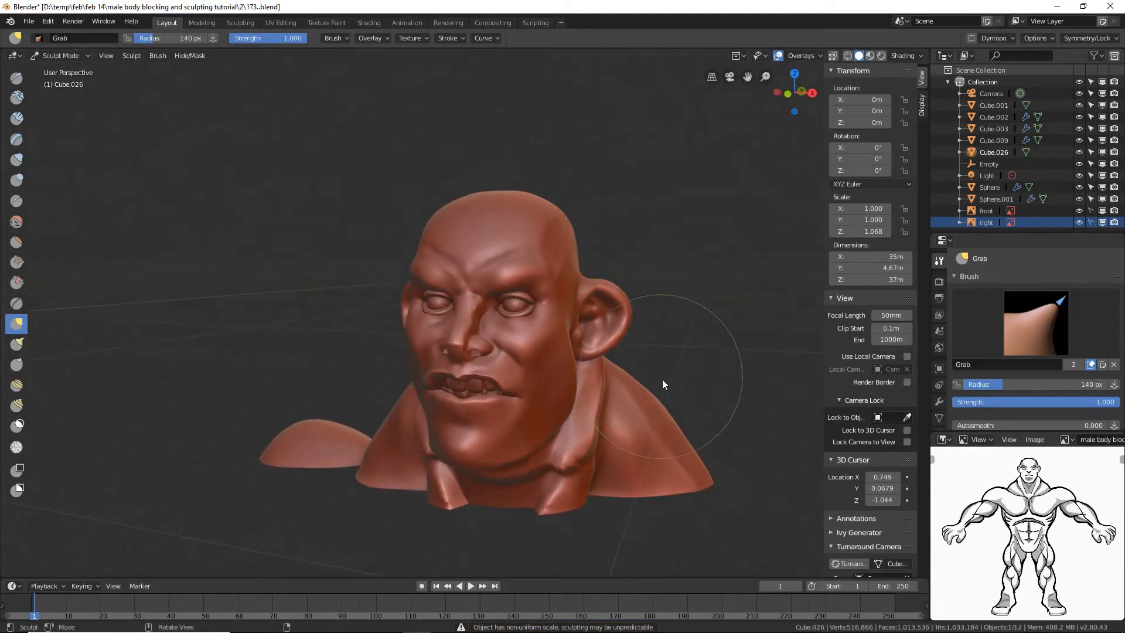
pyautogui.scroll(2, 661, 378)
pyautogui.moveTo(695, 308); pyautogui.dragTo(678, 305)
pyautogui.moveTo(636, 367); pyautogui.dragTo(632, 377)
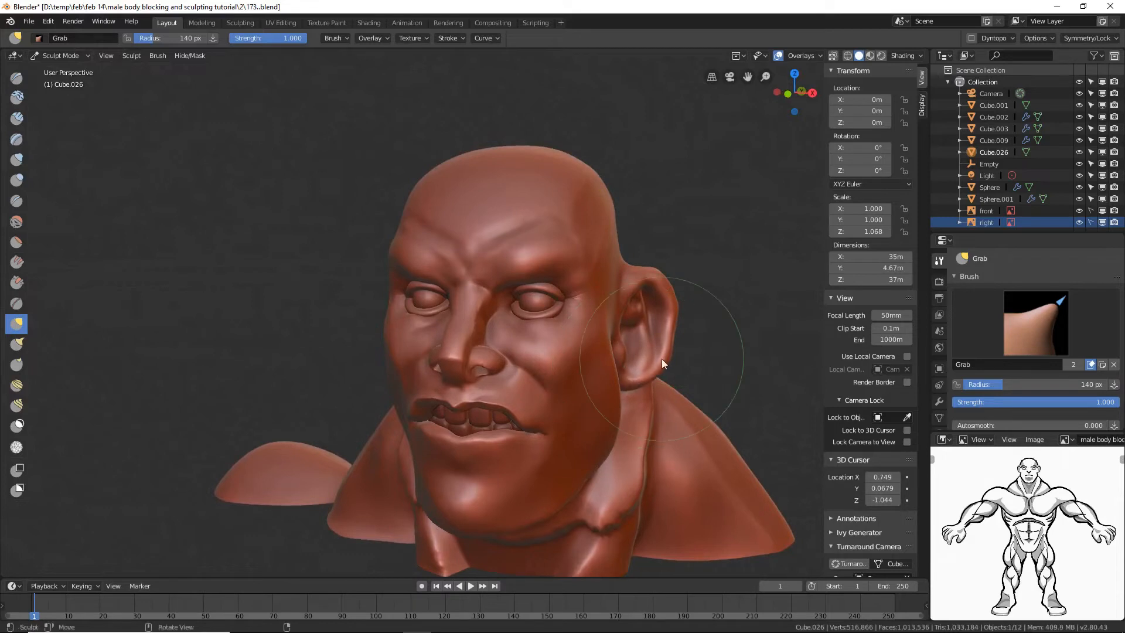
# - Push the chin and jaw upward with the Grab brush to shorten the lower face
pyautogui.moveTo(663, 298)
pyautogui.mouseDown(button='middle')
pyautogui.moveTo(673, 301)
pyautogui.moveTo(637, 315)
pyautogui.moveTo(688, 338)
pyautogui.moveTo(594, 338)
pyautogui.moveTo(705, 339)
pyautogui.moveTo(691, 335)
pyautogui.mouseUp(button='middle')
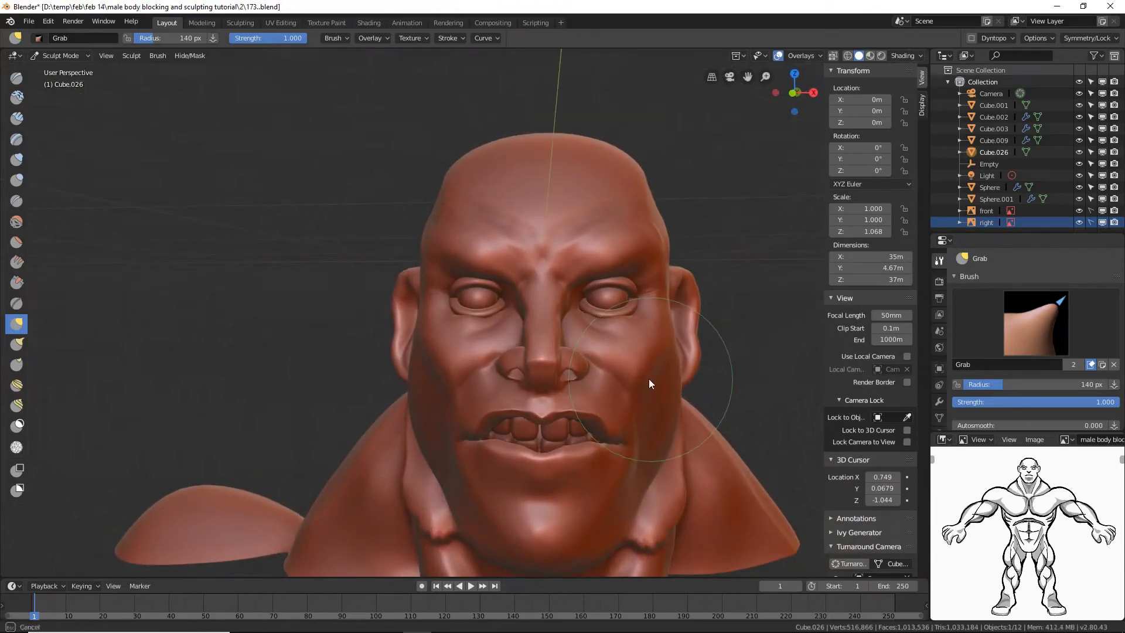
pyautogui.moveTo(666, 397)
pyautogui.mouseDown(button='middle')
pyautogui.moveTo(645, 391)
pyautogui.moveTo(677, 397)
pyautogui.mouseUp(button='middle')
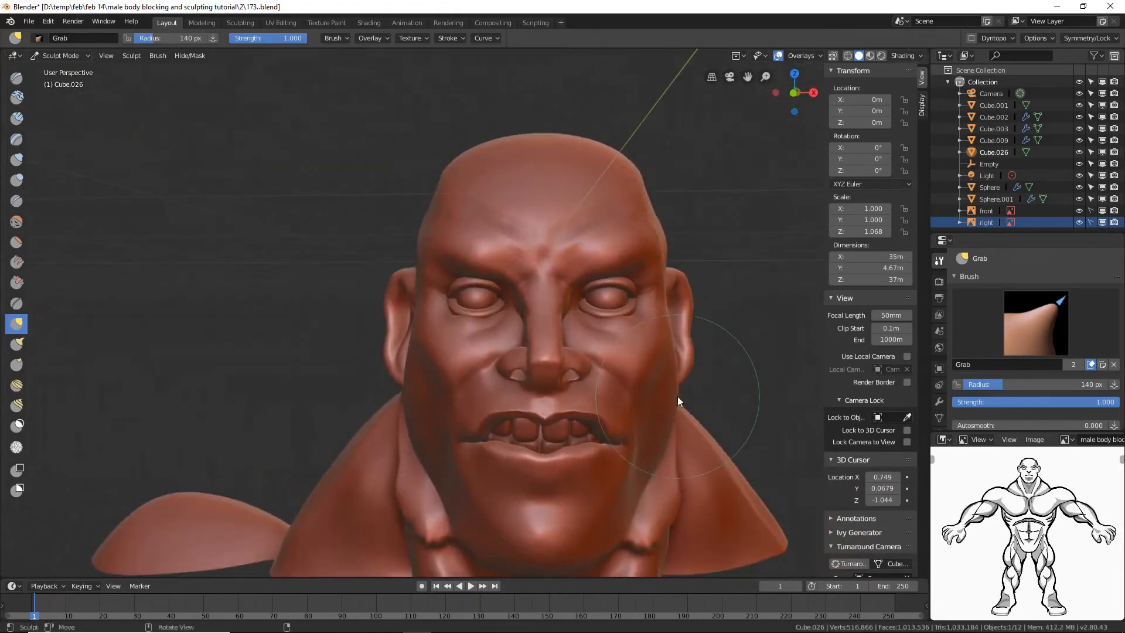
pyautogui.scroll(-3, 677, 397)
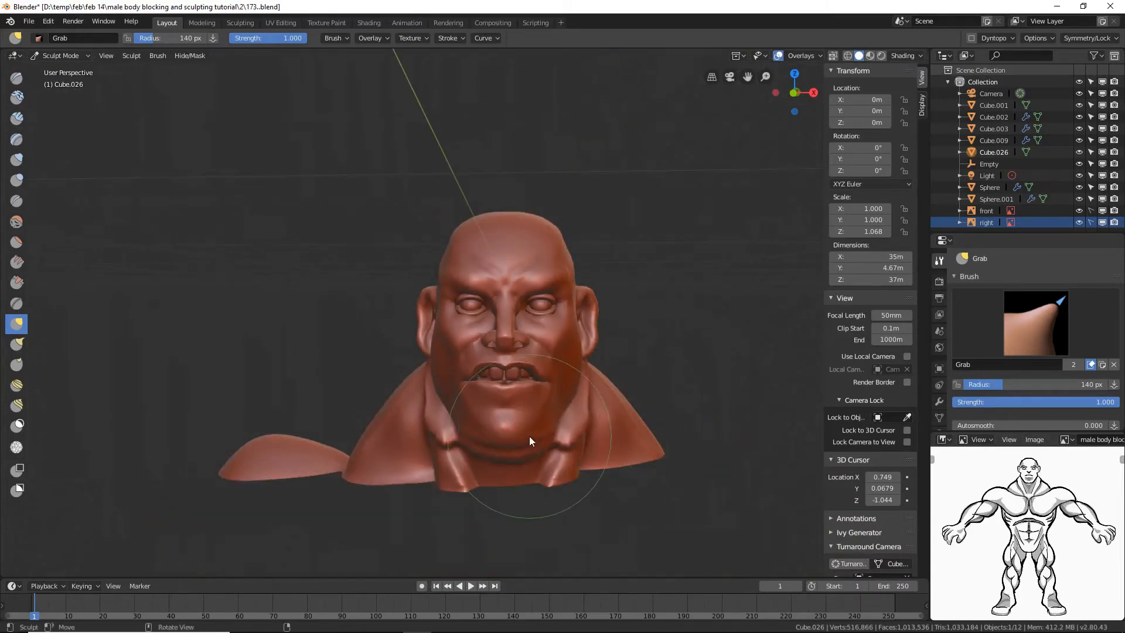
pyautogui.moveTo(530, 437); pyautogui.dragTo(553, 417)
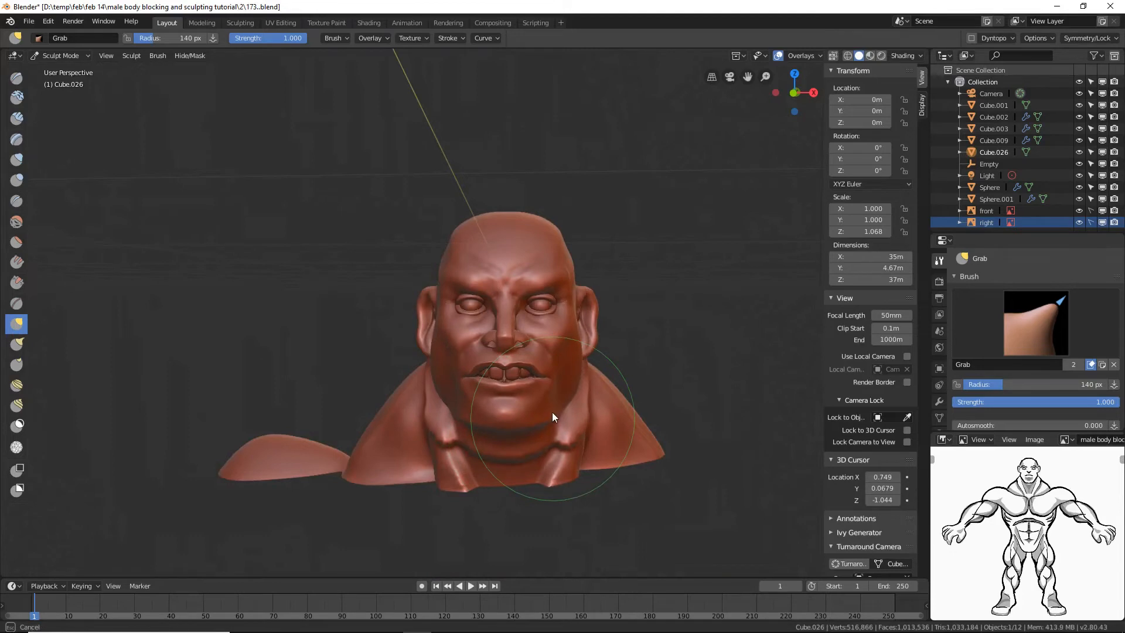
# - Reduce the Grab brush radius to 74 px and narrow the wings of the nose, undoing the last stroke
pyautogui.moveTo(552, 412)
pyautogui.mouseDown(button='middle')
pyautogui.moveTo(512, 414)
pyautogui.moveTo(575, 398)
pyautogui.moveTo(517, 372)
pyautogui.moveTo(651, 385)
pyautogui.moveTo(659, 418)
pyautogui.moveTo(579, 397)
pyautogui.moveTo(603, 393)
pyautogui.moveTo(597, 373)
pyautogui.moveTo(613, 380)
pyautogui.mouseUp(button='middle')
pyautogui.scroll(3, 602, 393)
pyautogui.press('f')
pyautogui.click(613, 394)
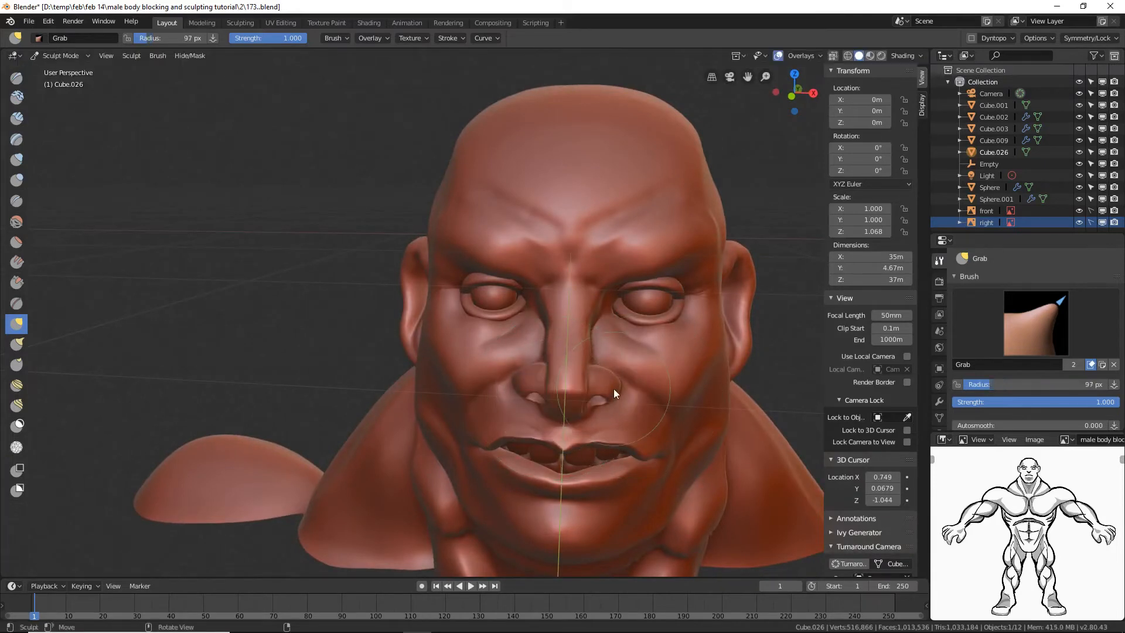
pyautogui.press('f')
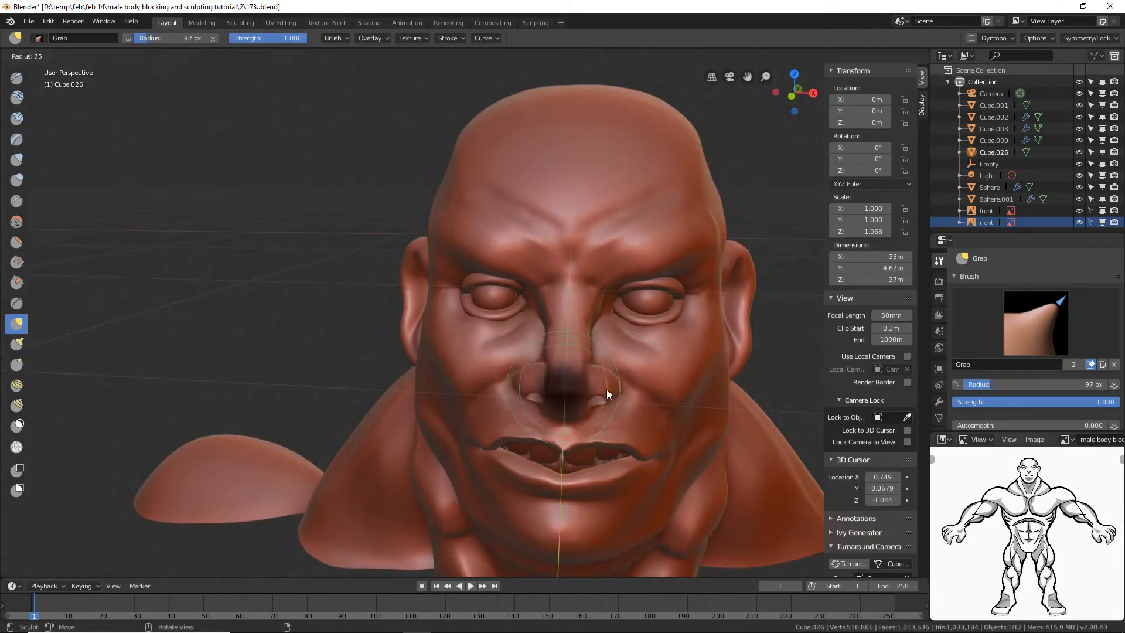
pyautogui.click(606, 389)
pyautogui.moveTo(622, 385); pyautogui.dragTo(614, 388)
pyautogui.moveTo(612, 390)
pyautogui.mouseDown(button='middle')
pyautogui.moveTo(582, 365)
pyautogui.moveTo(569, 377)
pyautogui.mouseUp(button='middle')
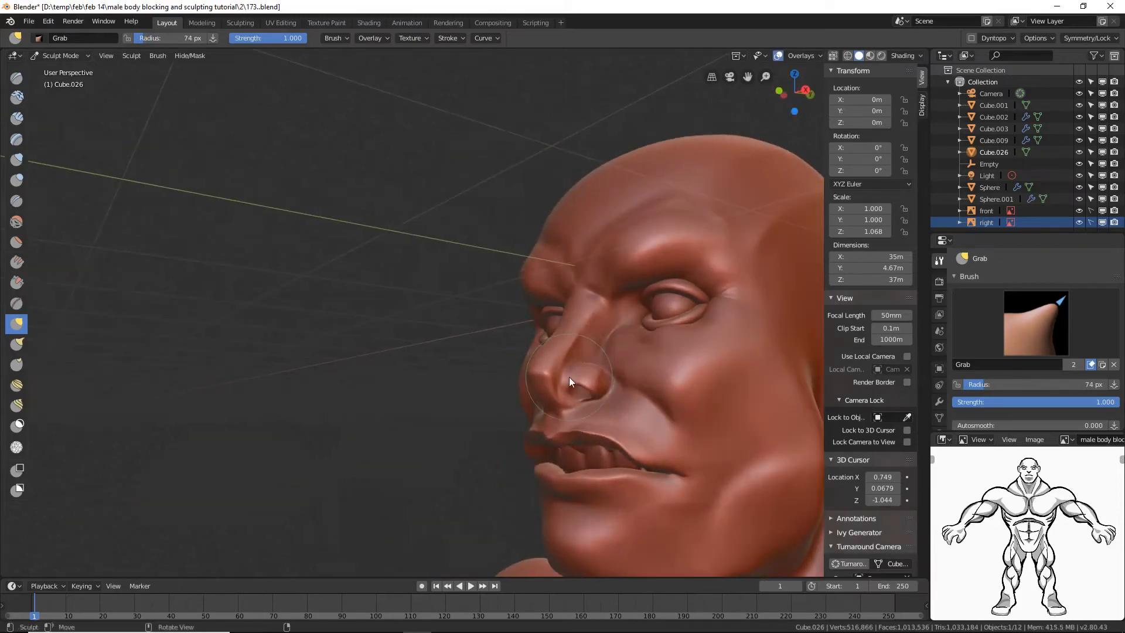
pyautogui.hotkey('ctrl', 'z')
# - Smooth out the frown creases on the forehead above the brows
pyautogui.moveTo(598, 272); pyautogui.dragTo(634, 251, button='middle')
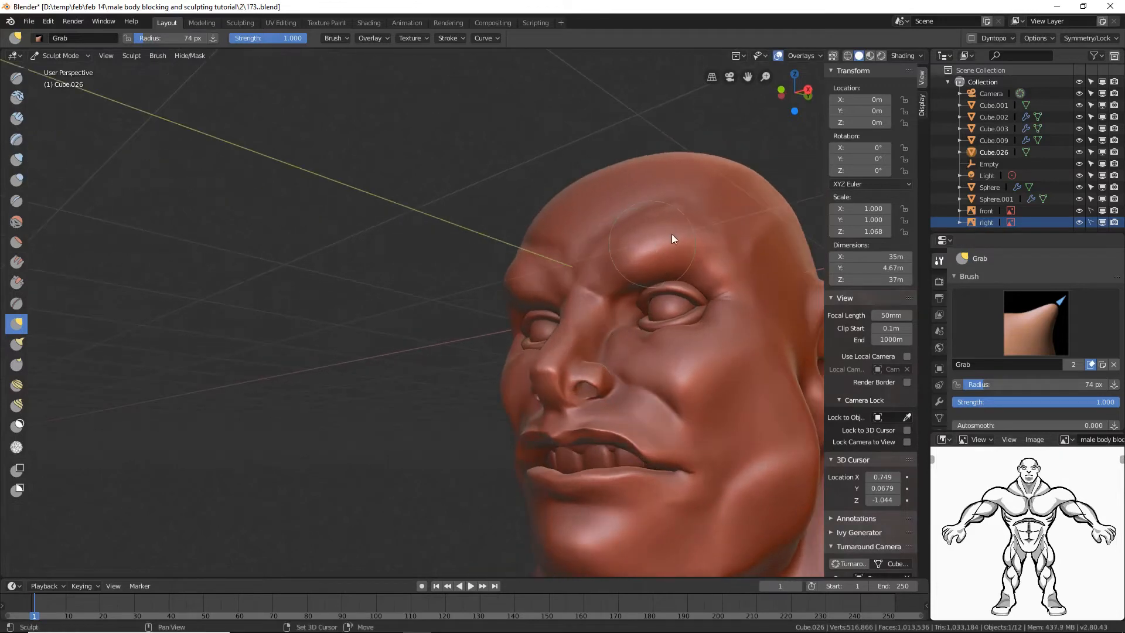
pyautogui.moveTo(593, 248); pyautogui.dragTo(657, 212)
pyautogui.moveTo(732, 267); pyautogui.dragTo(709, 242)
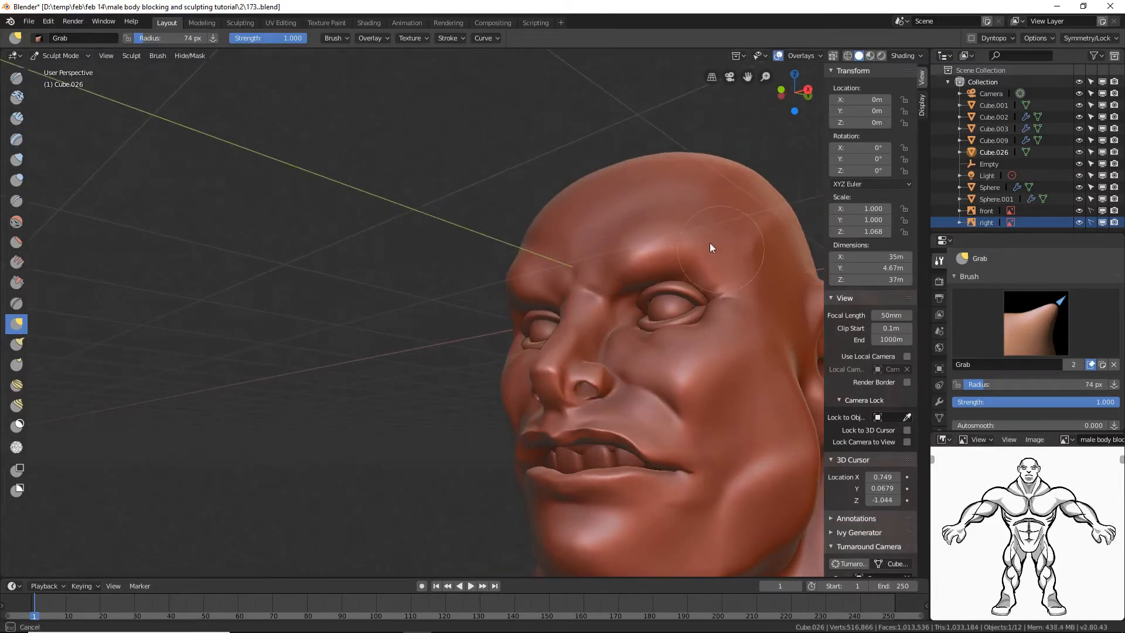
# - Reshape the curve of the lips from below with the Grab brush at a 74 px radius
pyautogui.moveTo(597, 321); pyautogui.dragTo(700, 391, button='middle')
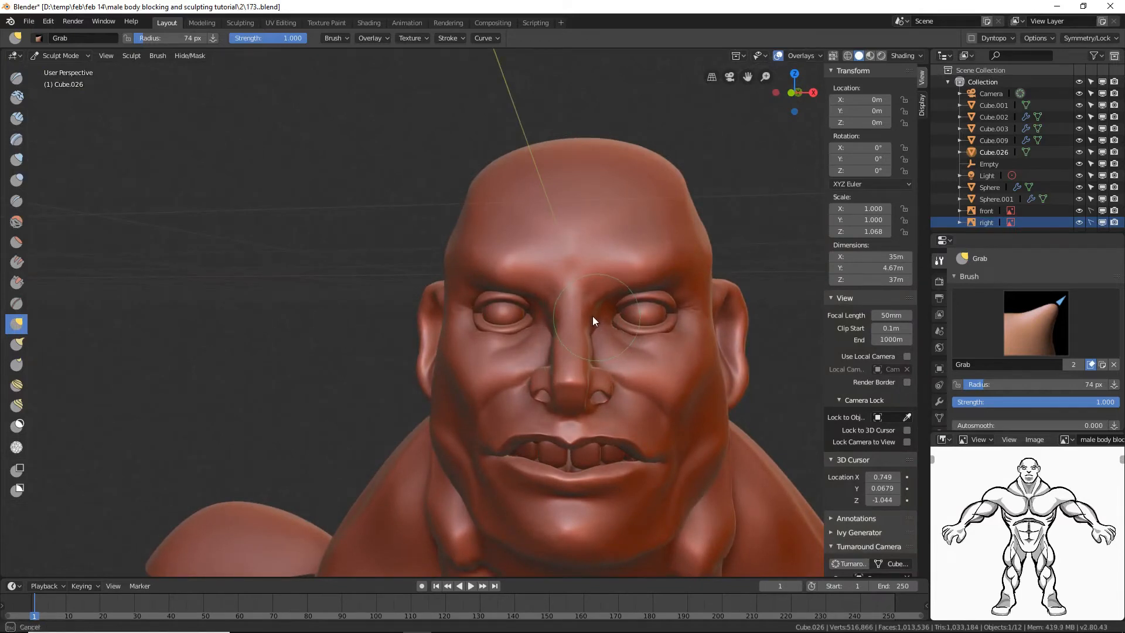
pyautogui.moveTo(618, 338)
pyautogui.mouseDown(button='middle')
pyautogui.moveTo(589, 336)
pyautogui.moveTo(604, 336)
pyautogui.moveTo(591, 362)
pyautogui.moveTo(551, 351)
pyautogui.moveTo(590, 385)
pyautogui.moveTo(563, 374)
pyautogui.moveTo(647, 391)
pyautogui.moveTo(597, 354)
pyautogui.mouseUp(button='middle')
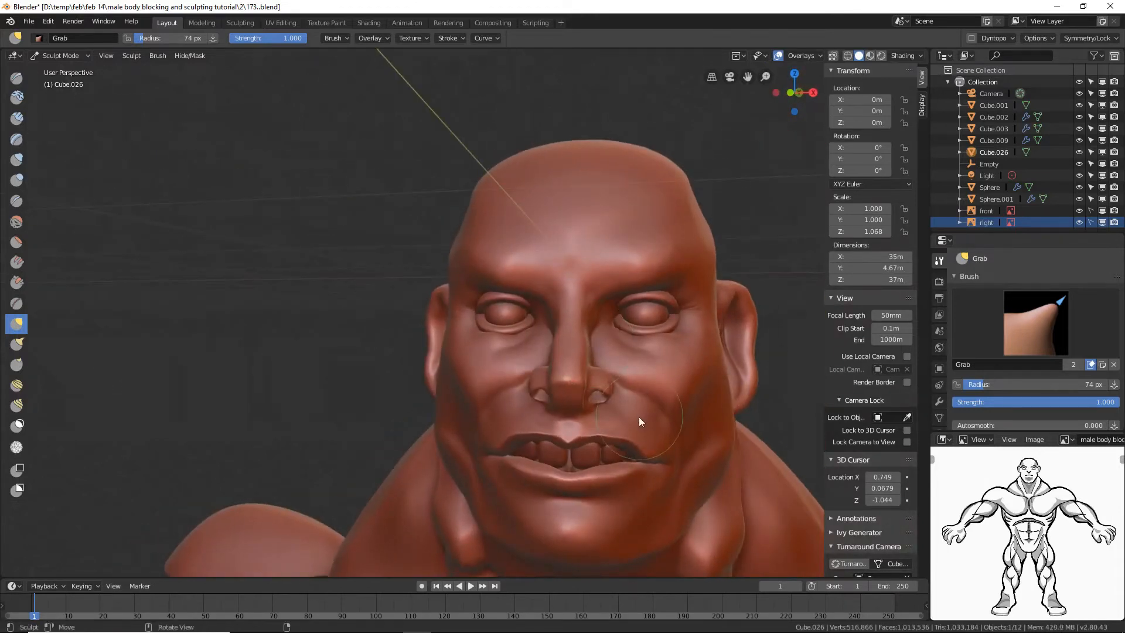
pyautogui.moveTo(639, 417)
pyautogui.mouseDown(button='middle')
pyautogui.moveTo(544, 443)
pyautogui.moveTo(504, 417)
pyautogui.moveTo(585, 377)
pyautogui.moveTo(616, 399)
pyautogui.mouseUp(button='middle')
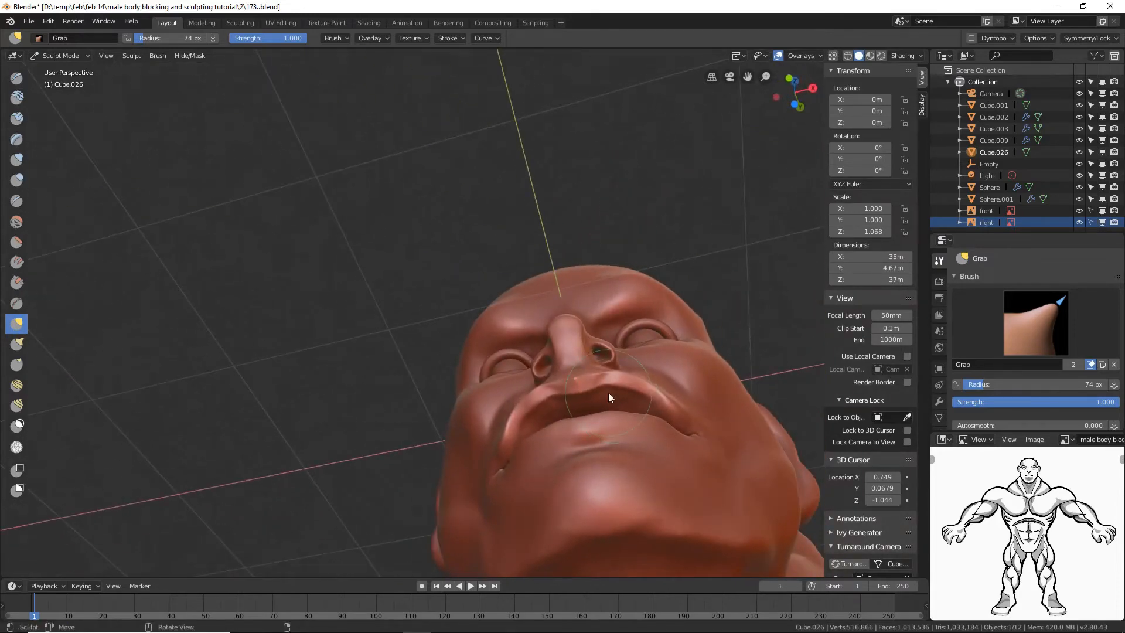
pyautogui.moveTo(610, 397)
pyautogui.mouseDown()
pyautogui.moveTo(597, 387)
pyautogui.moveTo(642, 396)
pyautogui.mouseUp()
pyautogui.moveTo(642, 397)
pyautogui.mouseDown(button='middle')
pyautogui.moveTo(680, 414)
pyautogui.moveTo(665, 455)
pyautogui.moveTo(572, 417)
pyautogui.moveTo(641, 372)
pyautogui.mouseUp(button='middle')
pyautogui.moveTo(628, 429); pyautogui.dragTo(647, 427)
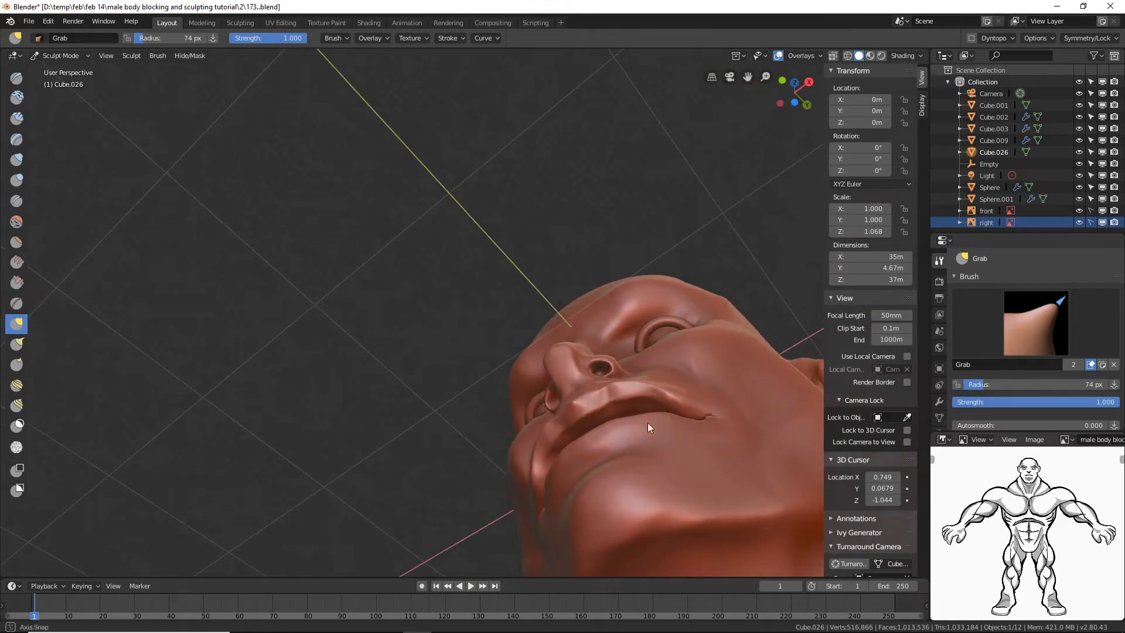
# - Set the Grab brush radius to 84 px and reshape the curve of the lips from beneath the chin
pyautogui.moveTo(647, 427)
pyautogui.mouseDown(button='middle')
pyautogui.moveTo(569, 501)
pyautogui.moveTo(600, 452)
pyautogui.moveTo(680, 393)
pyautogui.mouseUp(button='middle')
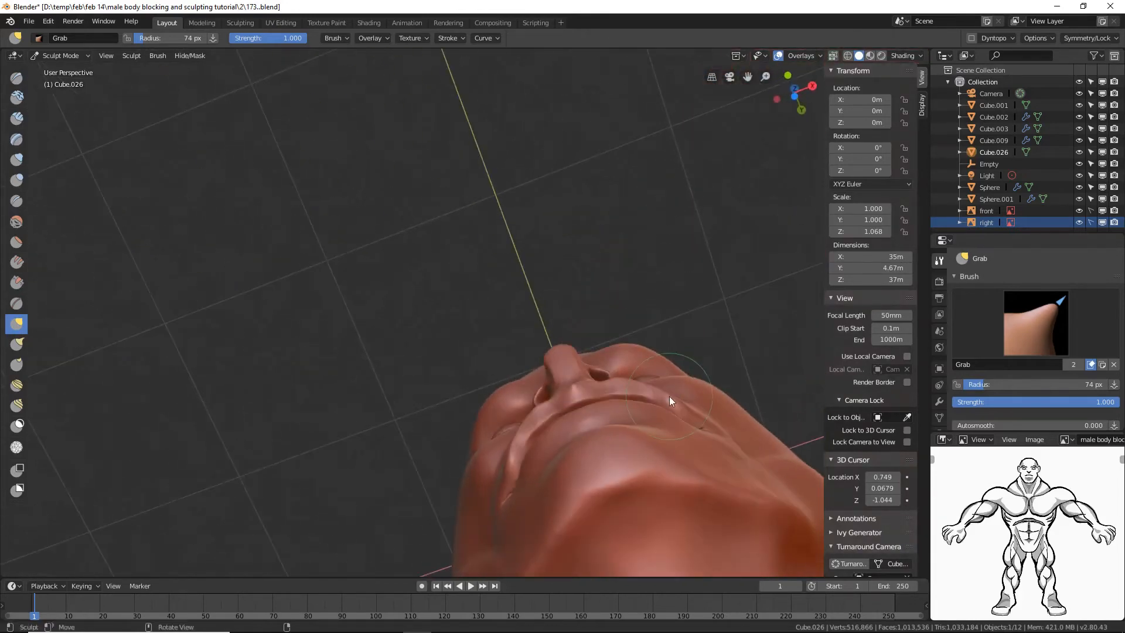
pyautogui.press('f')
pyautogui.click(673, 410)
pyautogui.moveTo(628, 385)
pyautogui.mouseDown()
pyautogui.moveTo(654, 400)
pyautogui.moveTo(605, 394)
pyautogui.mouseUp()
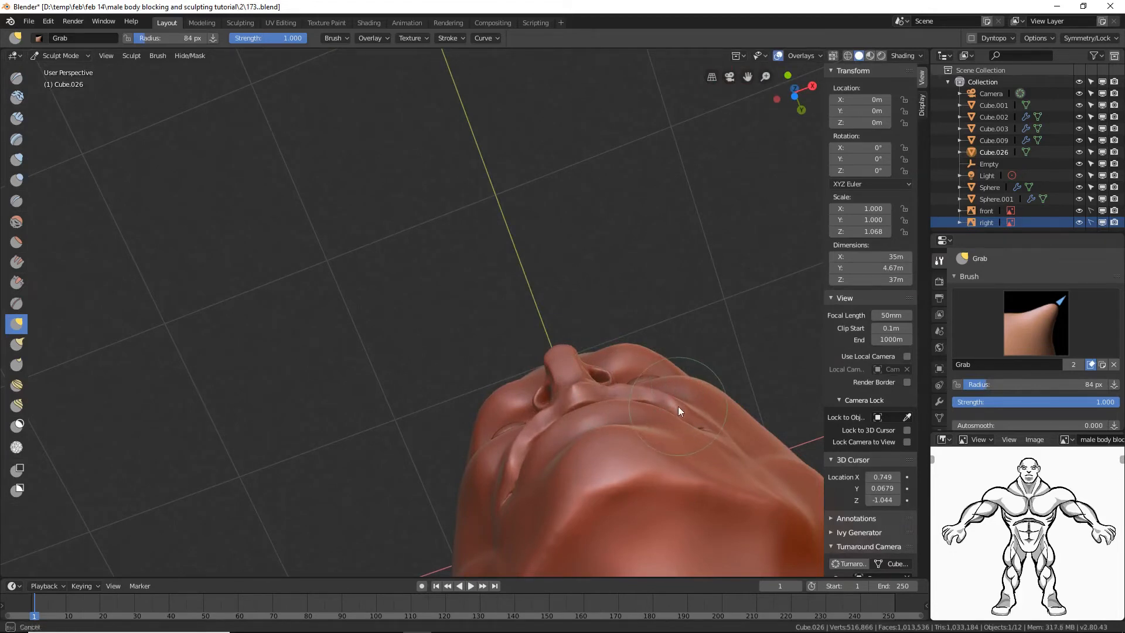
pyautogui.moveTo(678, 406)
pyautogui.mouseDown(button='middle')
pyautogui.moveTo(673, 376)
pyautogui.moveTo(666, 391)
pyautogui.mouseUp(button='middle')
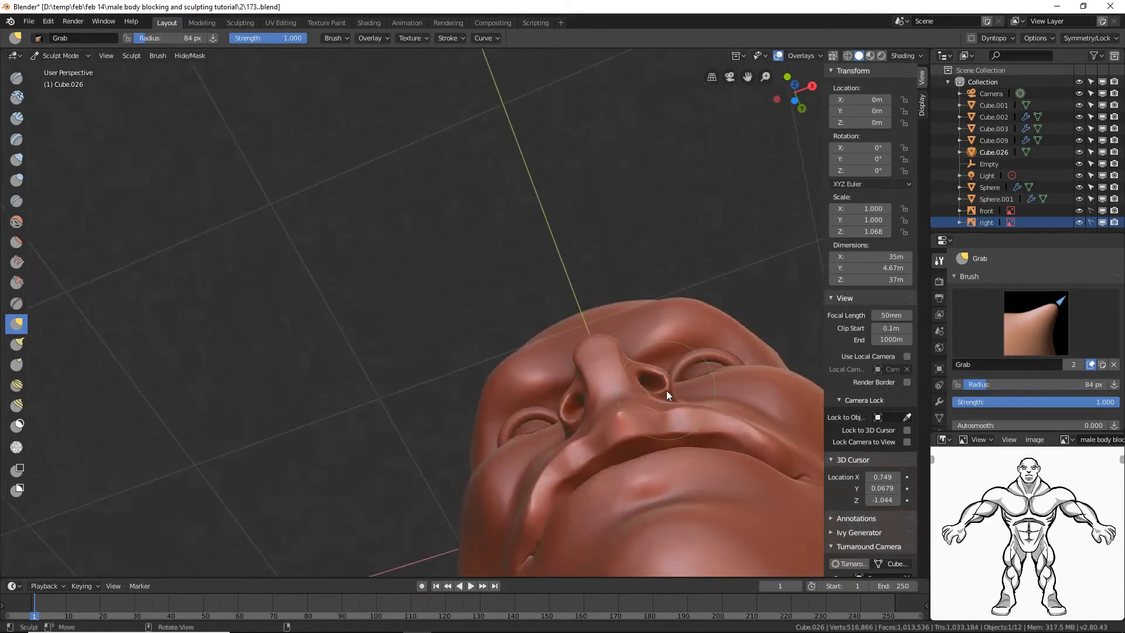
# - Reduce the Grab brush radius to 59 px and adjust the shape of the nostrils from below
pyautogui.press('f')
pyautogui.click(656, 389)
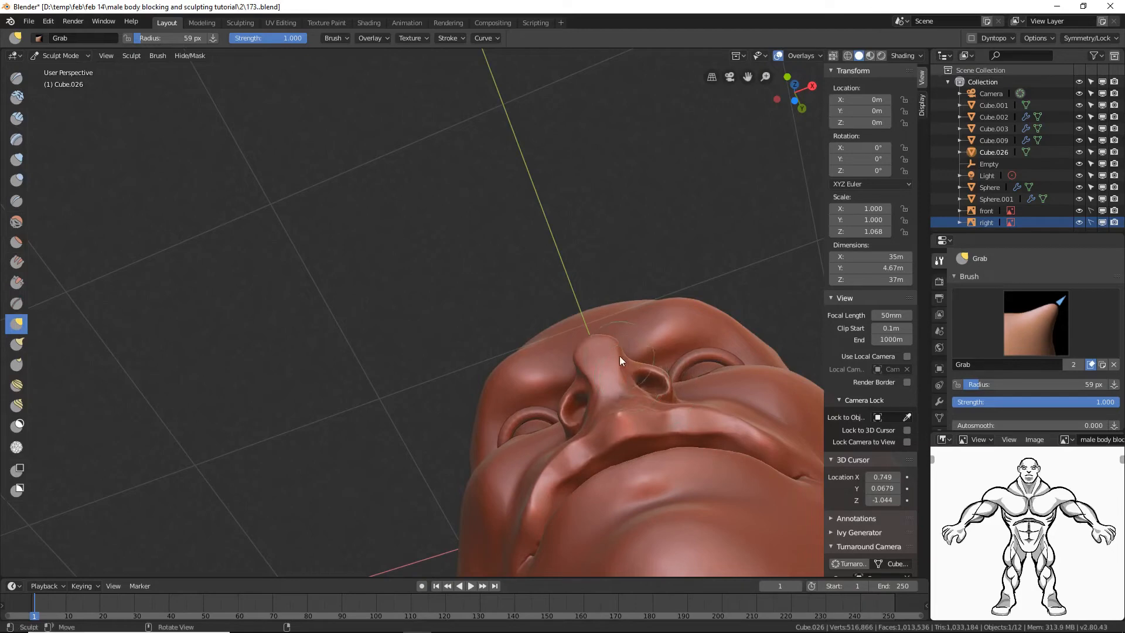
pyautogui.moveTo(641, 318)
pyautogui.mouseDown(button='middle')
pyautogui.moveTo(668, 328)
pyautogui.moveTo(676, 427)
pyautogui.moveTo(641, 396)
pyautogui.moveTo(722, 370)
pyautogui.mouseUp(button='middle')
pyautogui.moveTo(636, 374); pyautogui.dragTo(694, 368, button='middle')
pyautogui.moveTo(639, 353); pyautogui.dragTo(665, 363, button='middle')
# - Enlarge the Grab brush radius to 136 px and push the sides of the cheeks and jaw inward from the front
pyautogui.press('f')
pyautogui.click(689, 408)
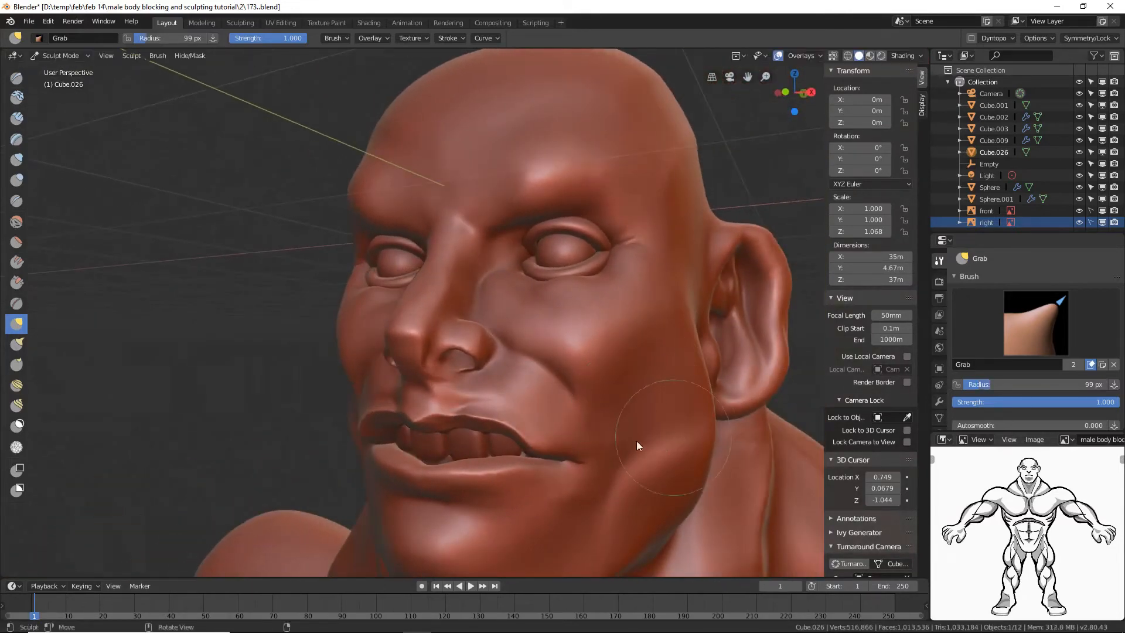
pyautogui.moveTo(637, 440); pyautogui.dragTo(649, 419, button='middle')
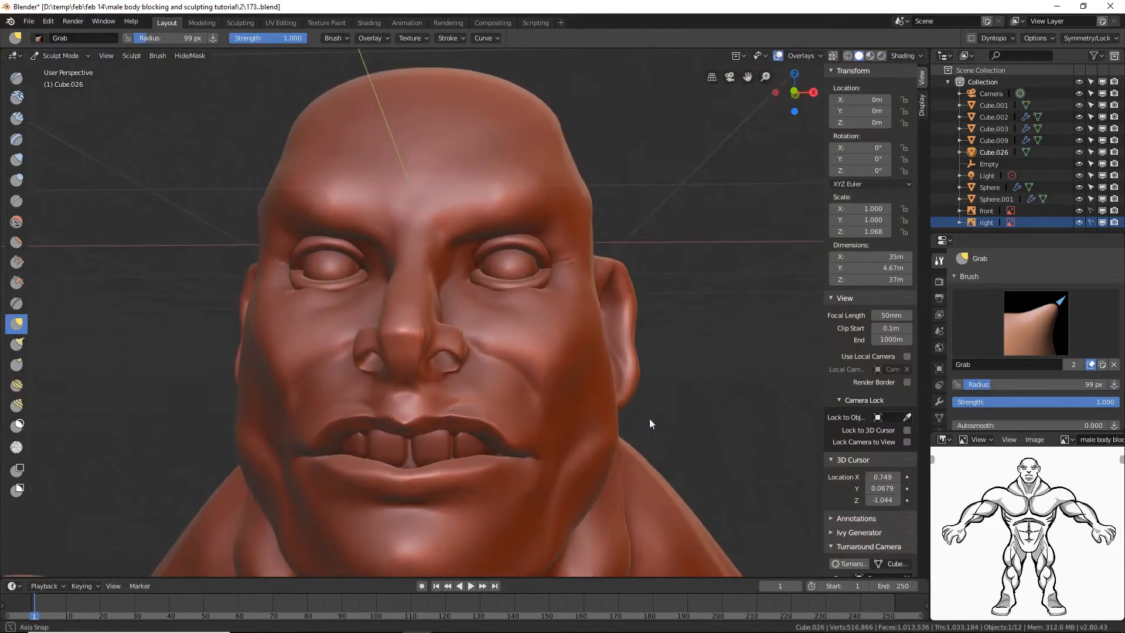
pyautogui.press('f')
pyautogui.click(589, 431)
pyautogui.moveTo(583, 425); pyautogui.dragTo(568, 422)
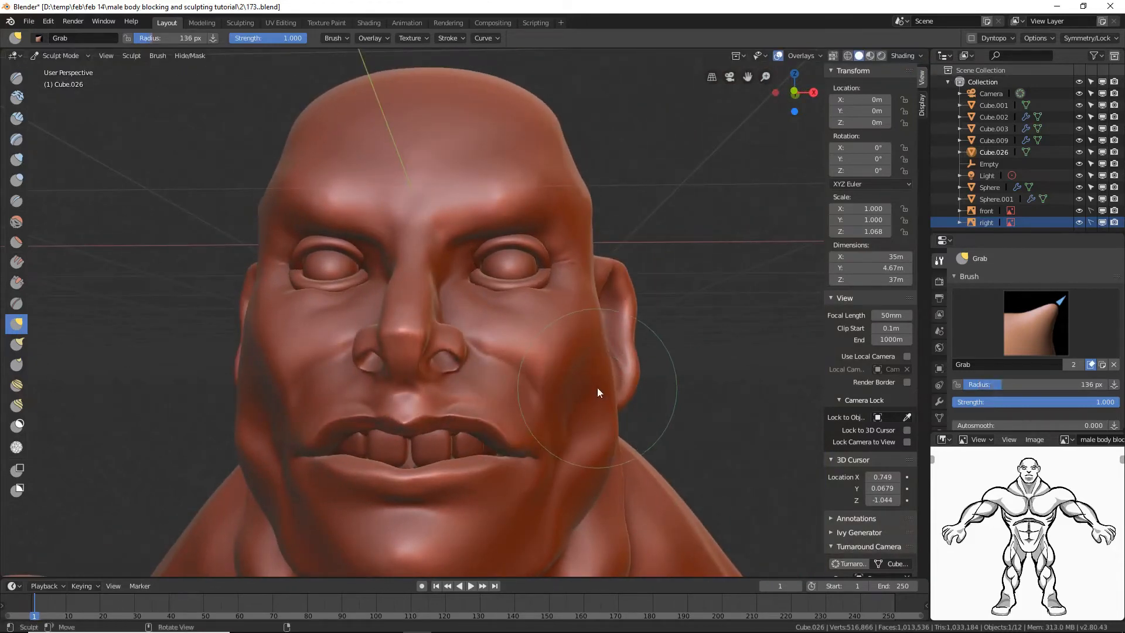
pyautogui.moveTo(597, 388); pyautogui.dragTo(588, 390)
# - Smooth the hollow between cheek and jaw, and nudge the mouth corners inward with the Grab brush
pyautogui.moveTo(590, 436); pyautogui.dragTo(578, 425, button='middle')
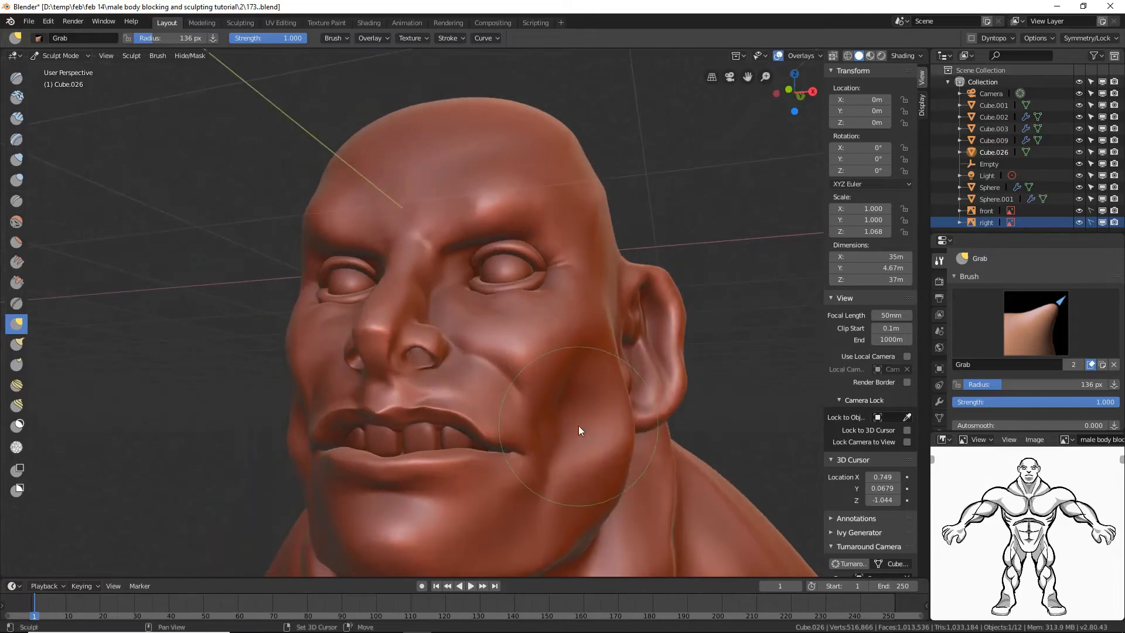
pyautogui.moveTo(567, 453); pyautogui.dragTo(582, 370)
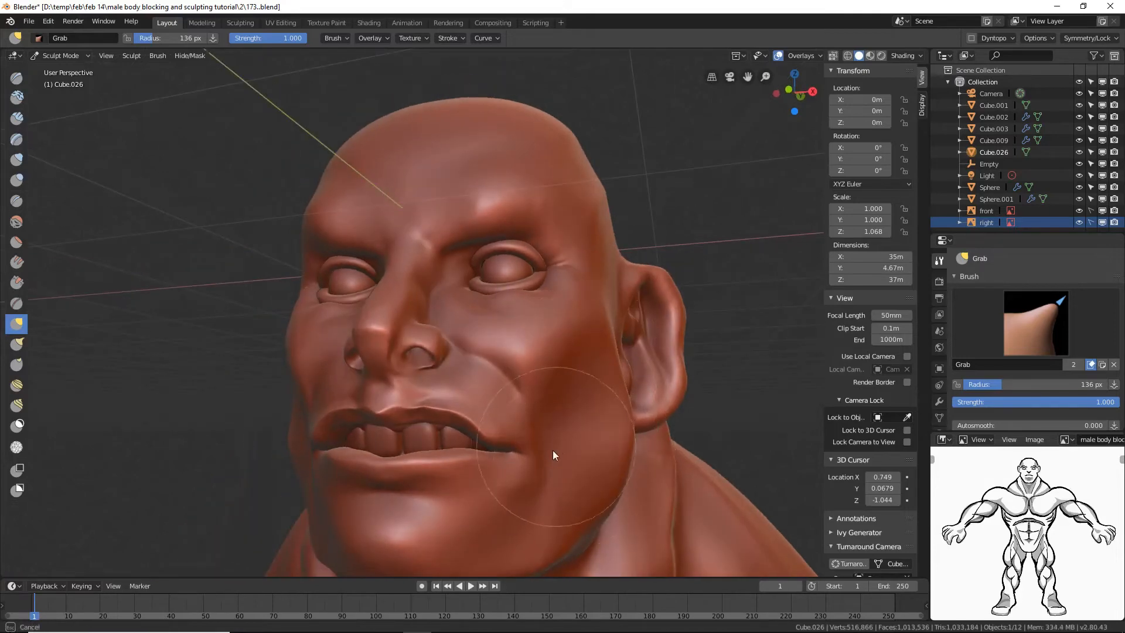
pyautogui.moveTo(570, 439)
pyautogui.mouseDown(button='middle')
pyautogui.moveTo(592, 444)
pyautogui.moveTo(563, 437)
pyautogui.mouseUp(button='middle')
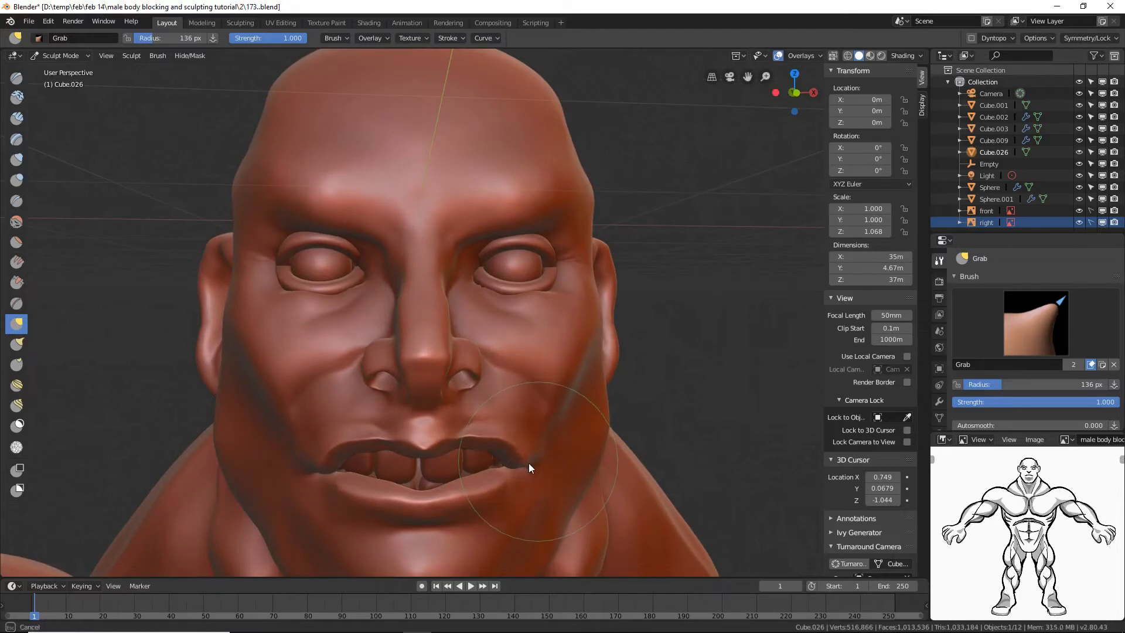
pyautogui.moveTo(528, 463)
pyautogui.mouseDown()
pyautogui.moveTo(510, 444)
pyautogui.moveTo(481, 444)
pyautogui.moveTo(521, 466)
pyautogui.mouseUp()
pyautogui.moveTo(538, 470); pyautogui.dragTo(435, 423, button='middle')
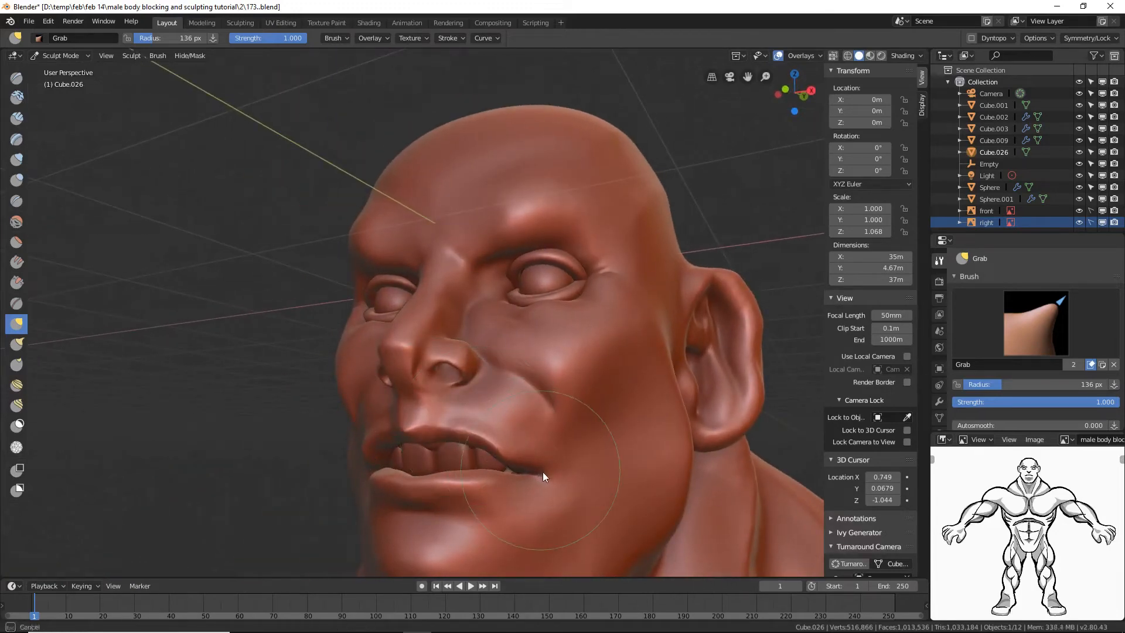
pyautogui.moveTo(542, 472)
pyautogui.mouseDown(button='middle')
pyautogui.moveTo(515, 434)
pyautogui.moveTo(560, 382)
pyautogui.mouseUp(button='middle')
pyautogui.moveTo(560, 382); pyautogui.dragTo(558, 383)
# - Narrow the jaw below the ears and adjust the jaw angle with the Grab brush, and save the file as 175.blend
pyautogui.scroll(-11, 588, 386)
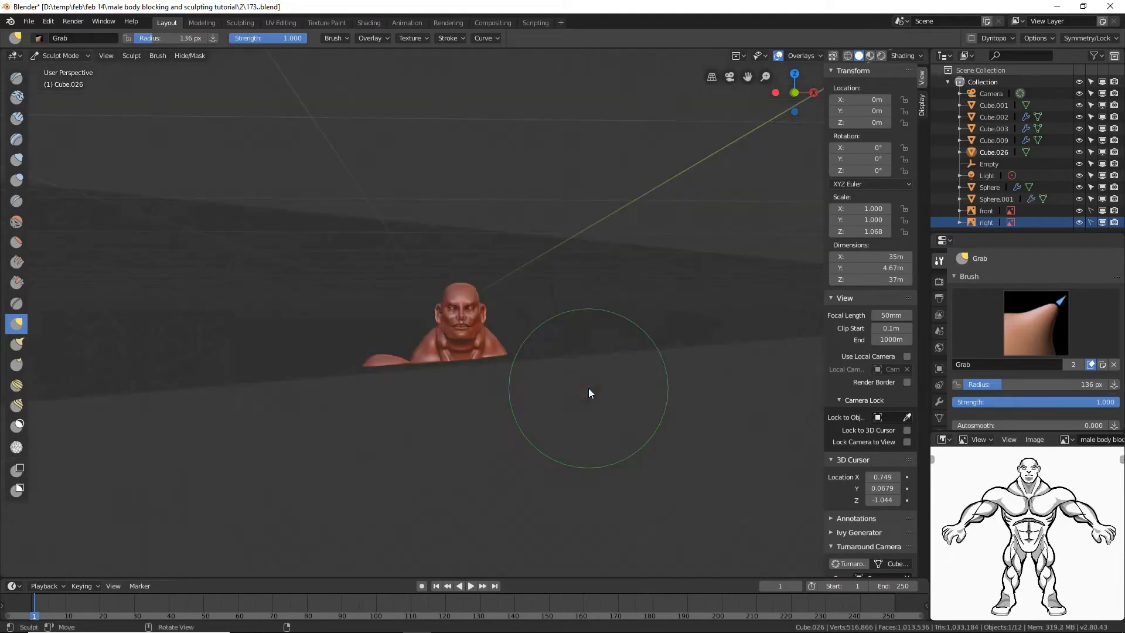
pyautogui.scroll(11, 588, 375)
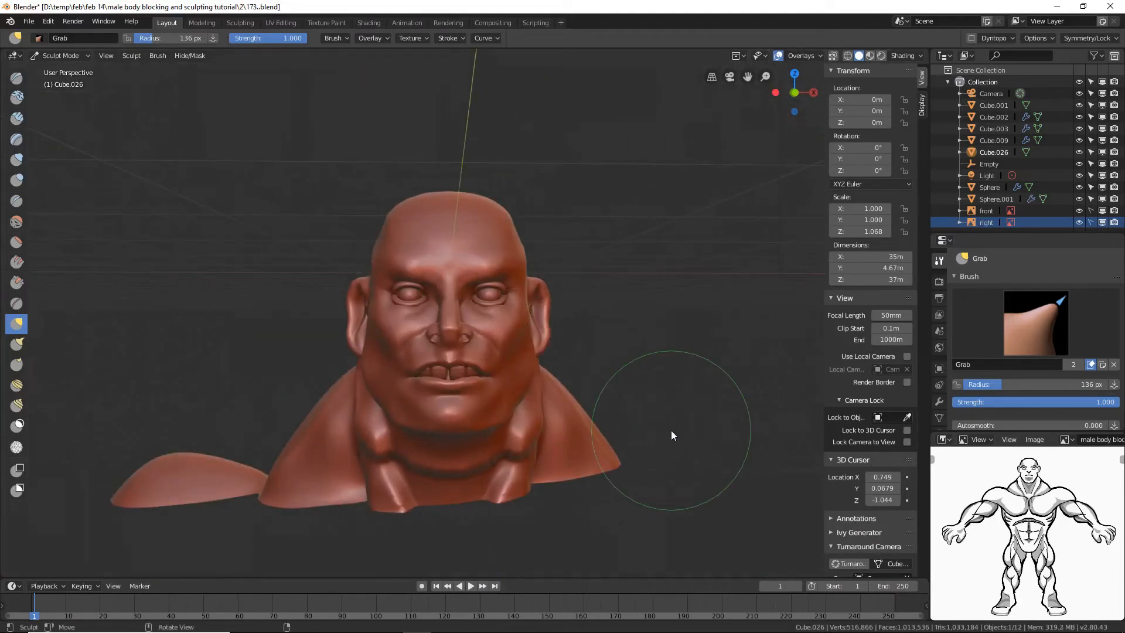
pyautogui.moveTo(661, 409); pyautogui.dragTo(634, 381, button='middle')
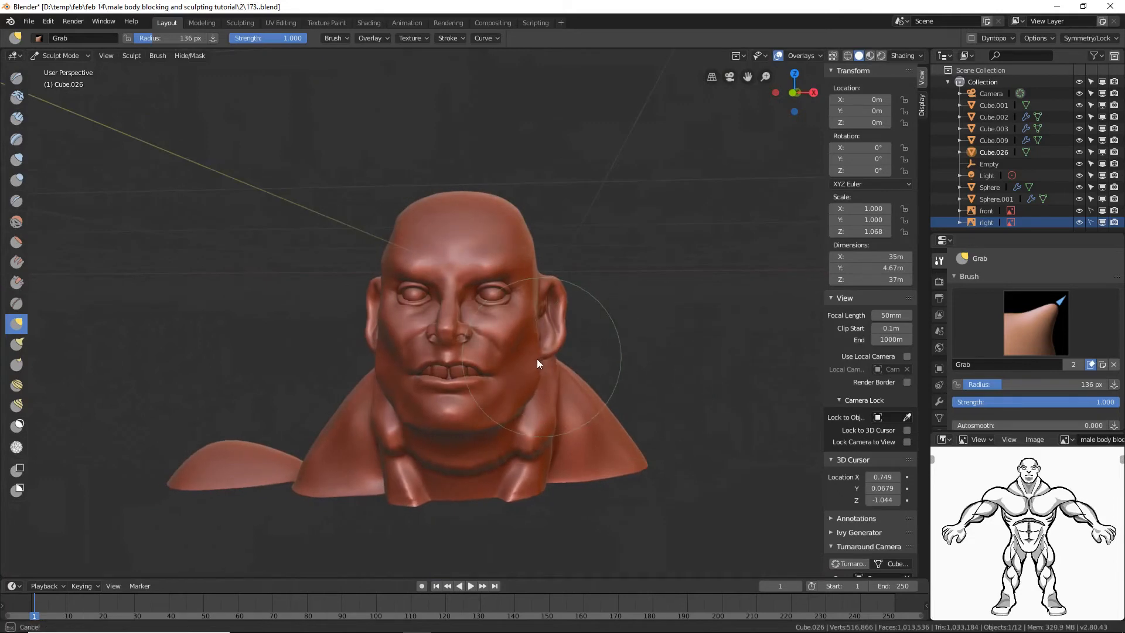
pyautogui.moveTo(537, 359); pyautogui.dragTo(529, 361)
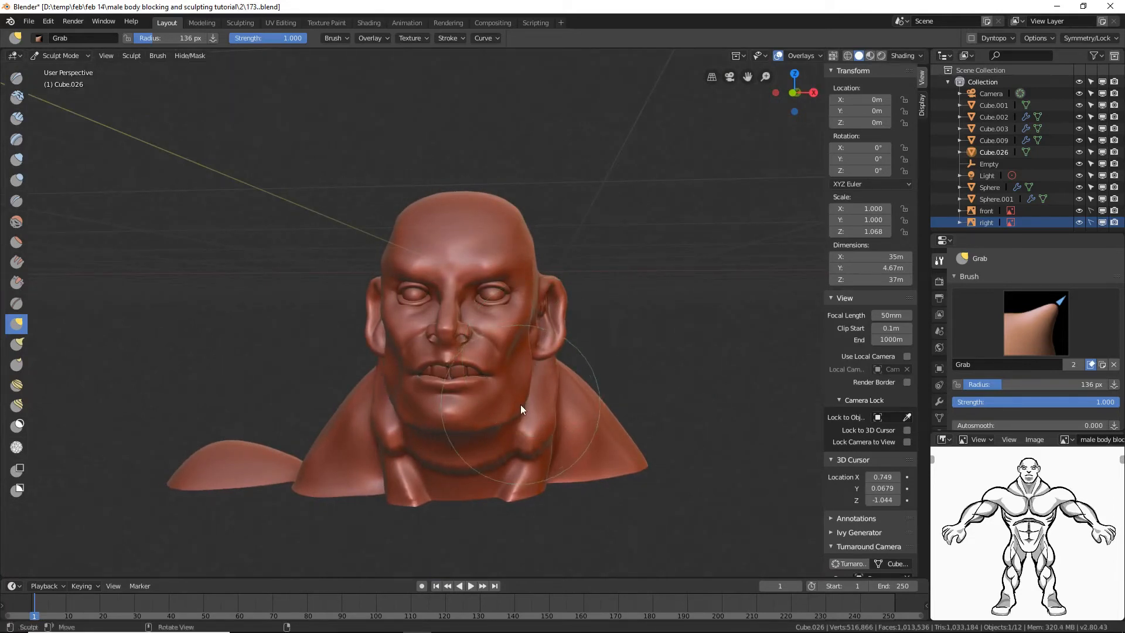
pyautogui.moveTo(520, 409); pyautogui.dragTo(523, 384, button='middle')
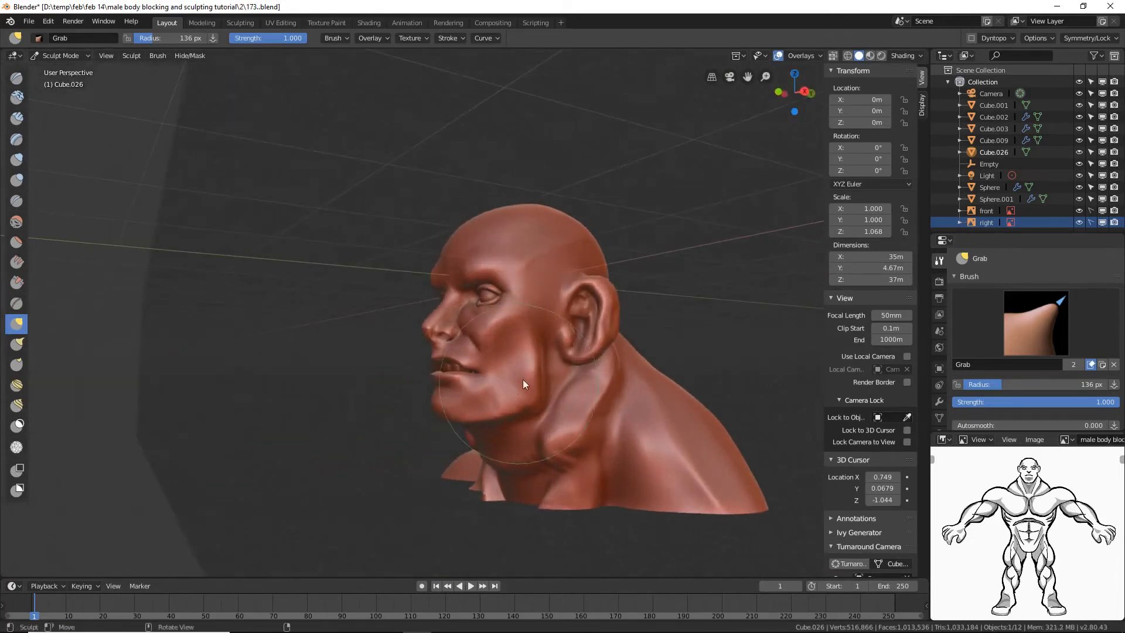
pyautogui.moveTo(537, 403)
pyautogui.mouseDown()
pyautogui.moveTo(548, 371)
pyautogui.moveTo(545, 393)
pyautogui.mouseUp()
pyautogui.moveTo(544, 393)
pyautogui.mouseDown(button='middle')
pyautogui.moveTo(624, 394)
pyautogui.moveTo(554, 385)
pyautogui.mouseUp(button='middle')
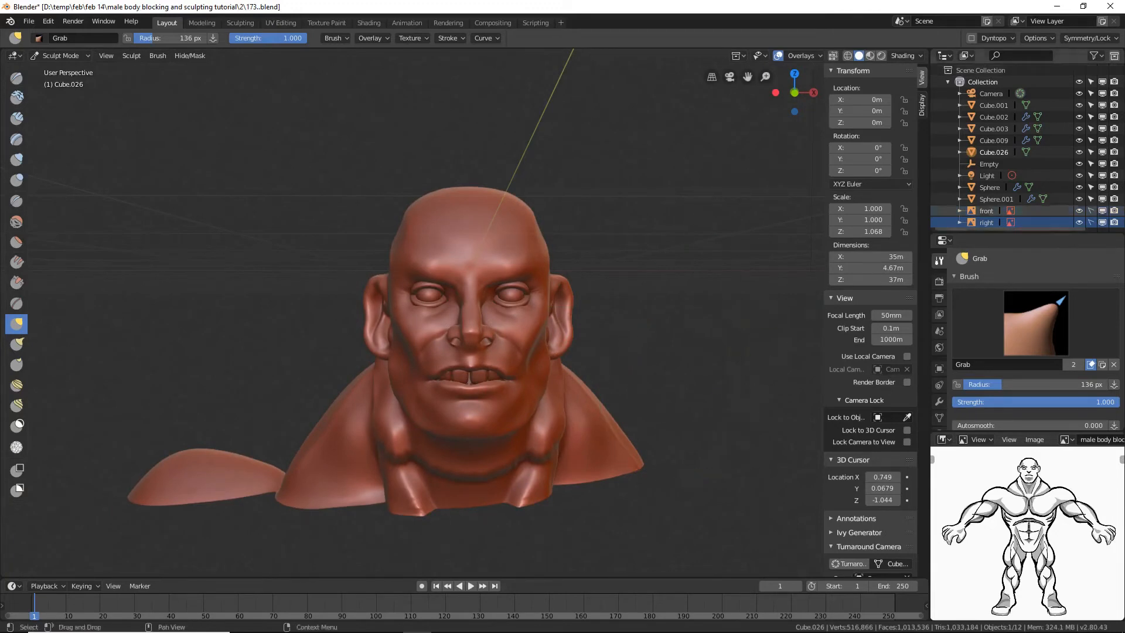
pyautogui.click(1090, 222)
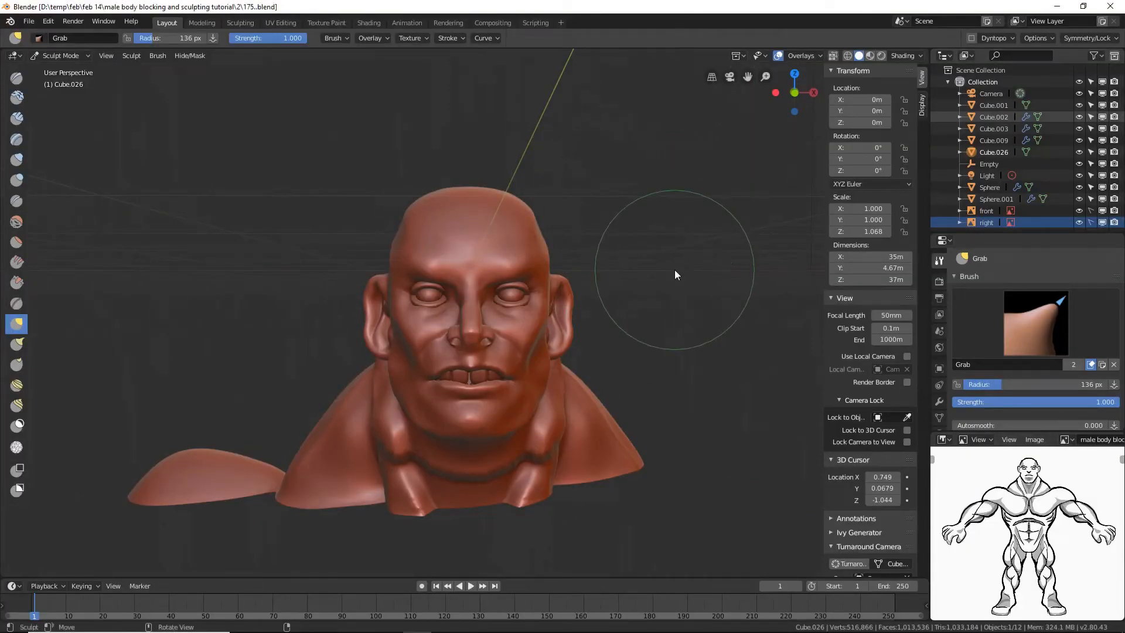
# - Paint a mask ring around both eyes to protect the eyelids from sculpting
pyautogui.moveTo(675, 274)
pyautogui.mouseDown(button='middle')
pyautogui.moveTo(663, 290)
pyautogui.moveTo(639, 269)
pyautogui.mouseUp(button='middle')
pyautogui.scroll(4, 623, 277)
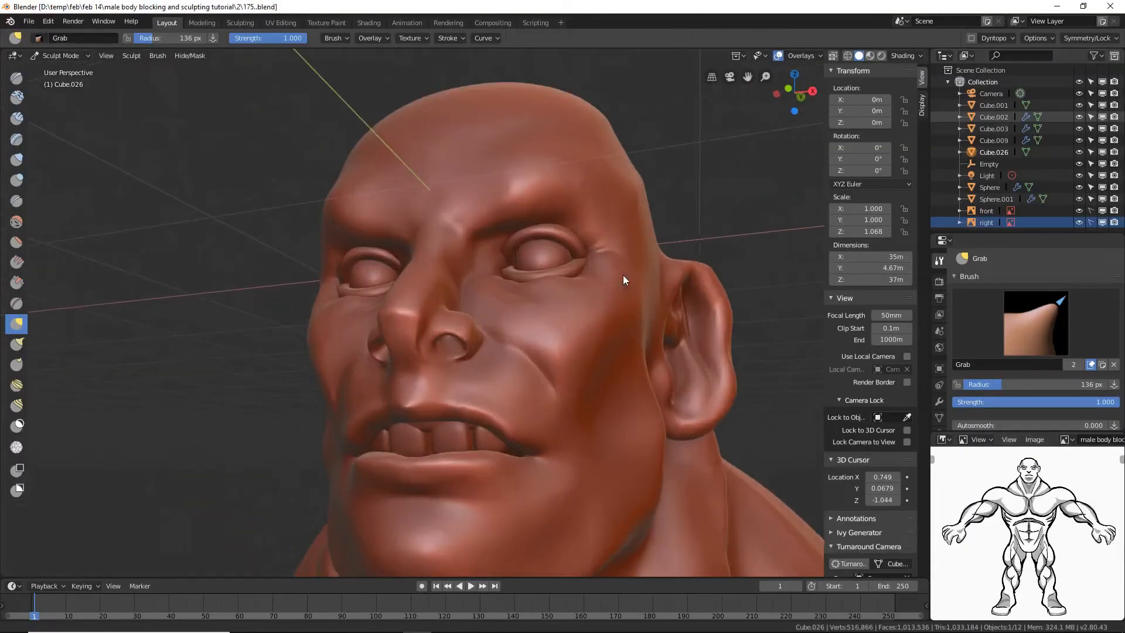
pyautogui.scroll(2, 614, 263)
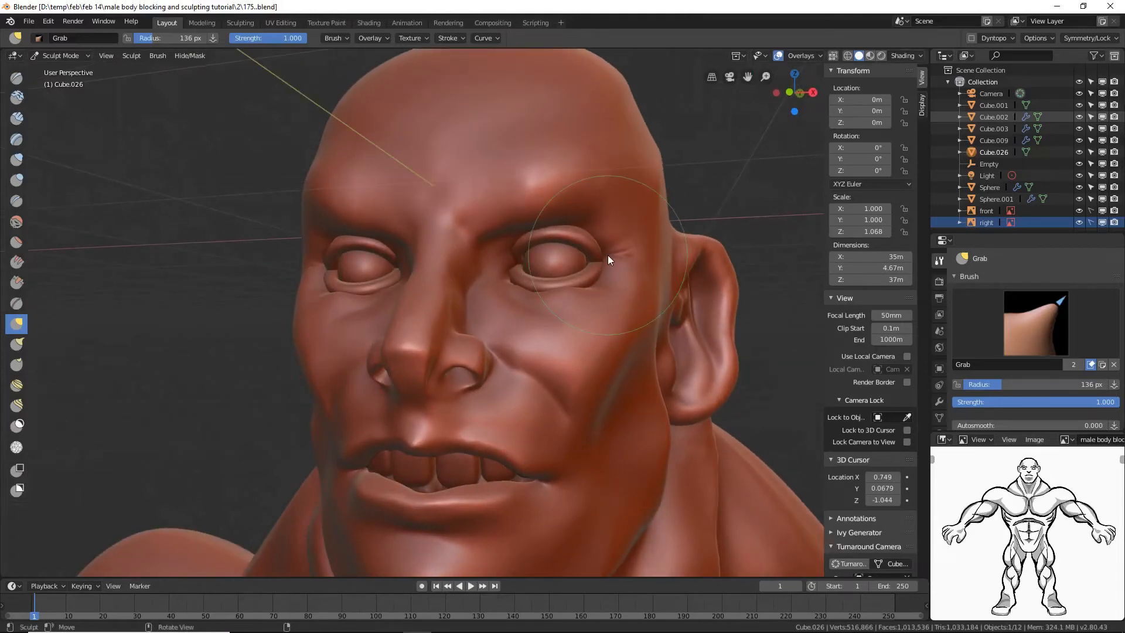
pyautogui.moveTo(578, 226)
pyautogui.keyDown('ctrl'); pyautogui.keyDown('shift'); pyautogui.mouseDown()
pyautogui.moveTo(514, 223)
pyautogui.moveTo(492, 254)
pyautogui.moveTo(500, 290)
pyautogui.moveTo(578, 300)
pyautogui.moveTo(620, 240)
pyautogui.mouseUp(); pyautogui.keyUp('shift'); pyautogui.keyUp('ctrl')
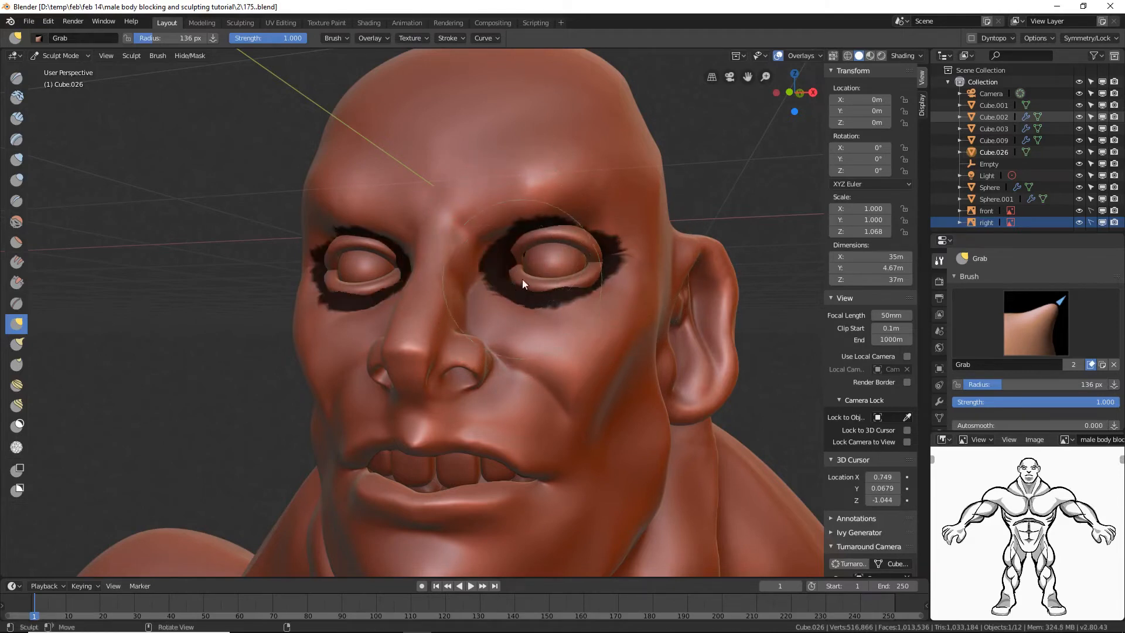
pyautogui.moveTo(490, 234)
pyautogui.mouseDown()
pyautogui.moveTo(474, 232)
pyautogui.moveTo(514, 213)
pyautogui.moveTo(623, 203)
pyautogui.moveTo(591, 215)
pyautogui.mouseUp()
# - Adjust the mouth corners and jaw with the Grab brush, and smooth out the creases in the cheeks beside the nose
pyautogui.moveTo(591, 215)
pyautogui.mouseDown(button='middle')
pyautogui.moveTo(623, 246)
pyautogui.moveTo(554, 326)
pyautogui.moveTo(552, 420)
pyautogui.moveTo(568, 435)
pyautogui.mouseUp(button='middle')
pyautogui.scroll(-3, 570, 332)
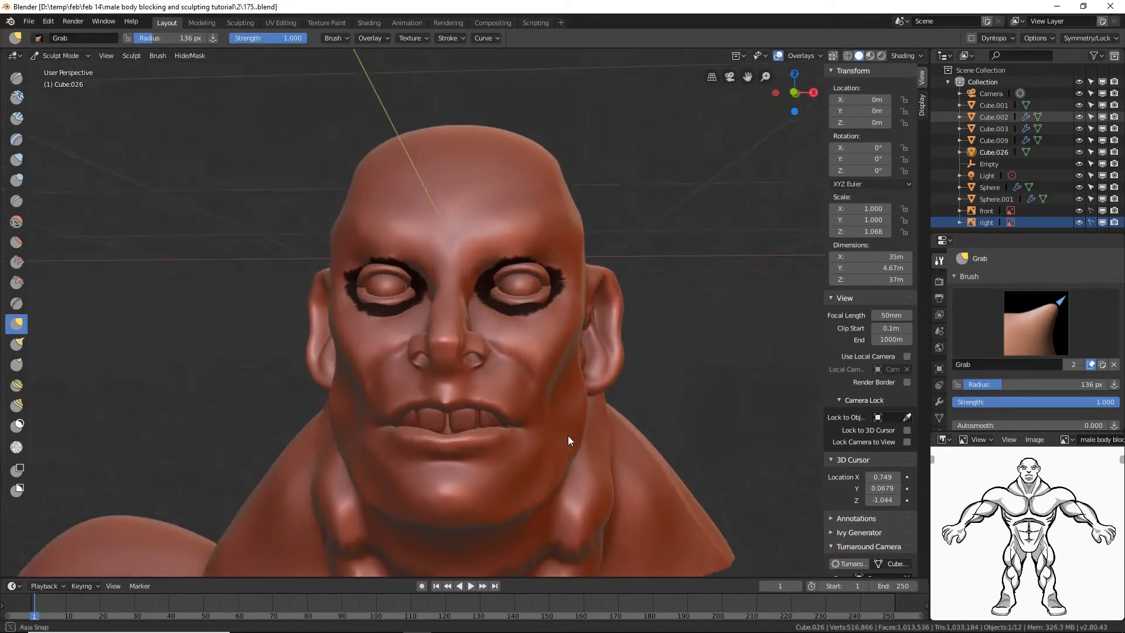
pyautogui.moveTo(526, 428); pyautogui.dragTo(521, 422)
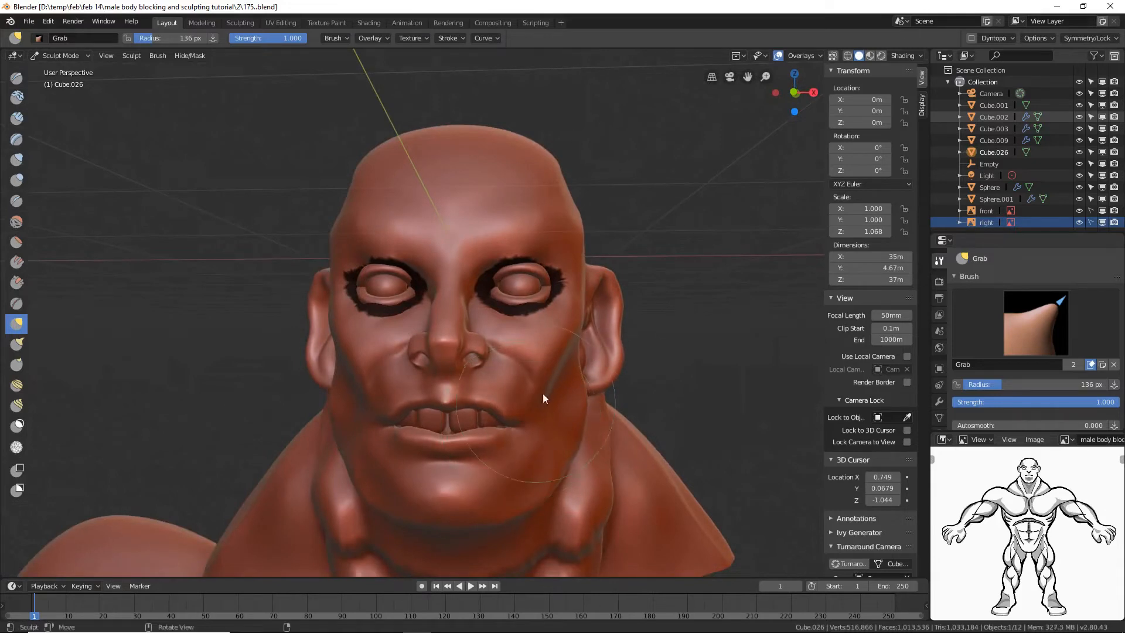
pyautogui.moveTo(521, 355); pyautogui.dragTo(558, 364)
pyautogui.moveTo(557, 364)
pyautogui.mouseDown(button='middle')
pyautogui.moveTo(521, 361)
pyautogui.moveTo(581, 339)
pyautogui.mouseUp(button='middle')
pyautogui.moveTo(595, 387); pyautogui.dragTo(621, 410, button='middle')
pyautogui.moveTo(621, 411)
pyautogui.mouseDown()
pyautogui.moveTo(618, 422)
pyautogui.moveTo(618, 374)
pyautogui.moveTo(578, 443)
pyautogui.moveTo(602, 433)
pyautogui.mouseUp()
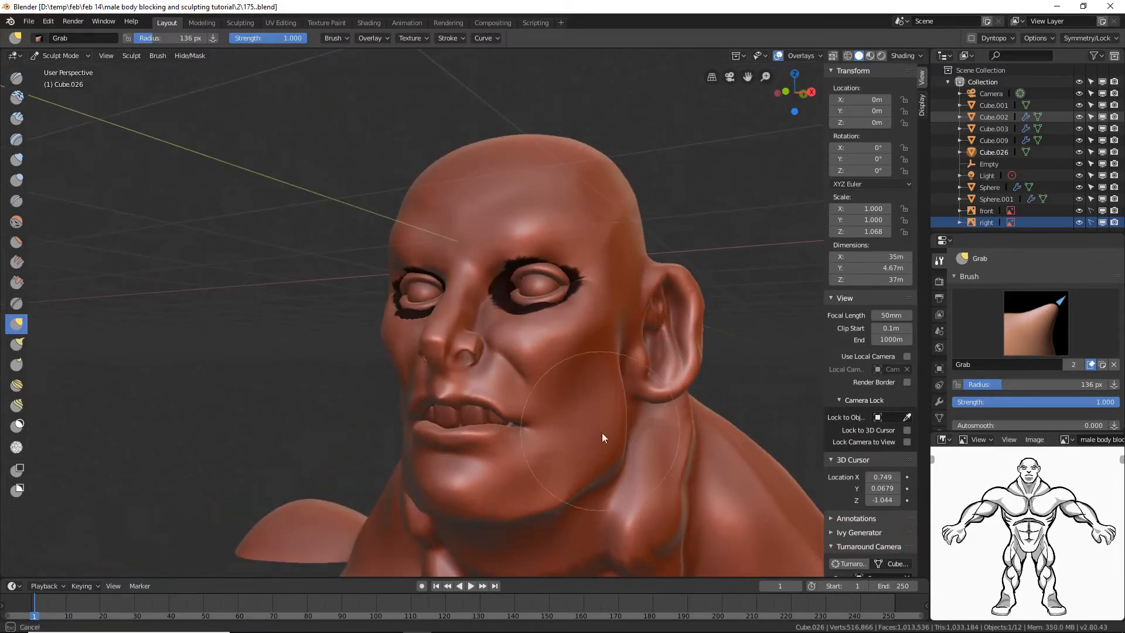
pyautogui.keyDown('shift'); pyautogui.moveTo(526, 354); pyautogui.dragTo(580, 372); pyautogui.keyUp('shift')
# - Reduce the Grab brush radius to 105 px and reshape the ear from the side, smoothing the surface around it
pyautogui.moveTo(580, 372)
pyautogui.mouseDown(button='middle')
pyautogui.moveTo(618, 383)
pyautogui.moveTo(604, 373)
pyautogui.mouseUp(button='middle')
pyautogui.press('f')
pyautogui.click(620, 373)
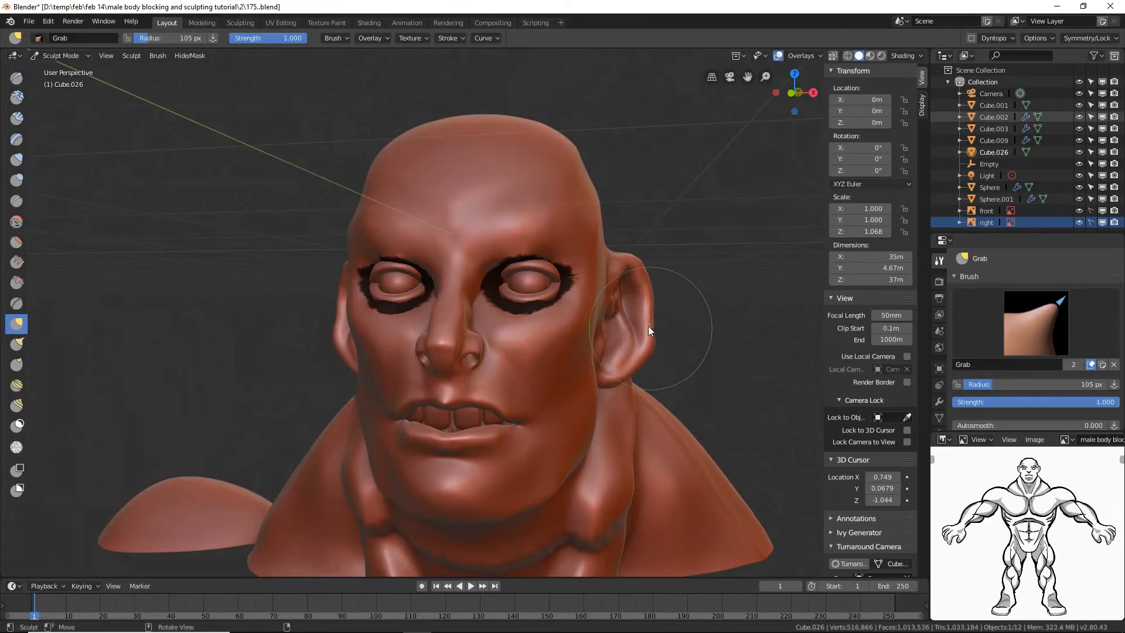
pyautogui.moveTo(693, 316)
pyautogui.mouseDown(button='middle')
pyautogui.moveTo(543, 309)
pyautogui.moveTo(565, 317)
pyautogui.mouseUp(button='middle')
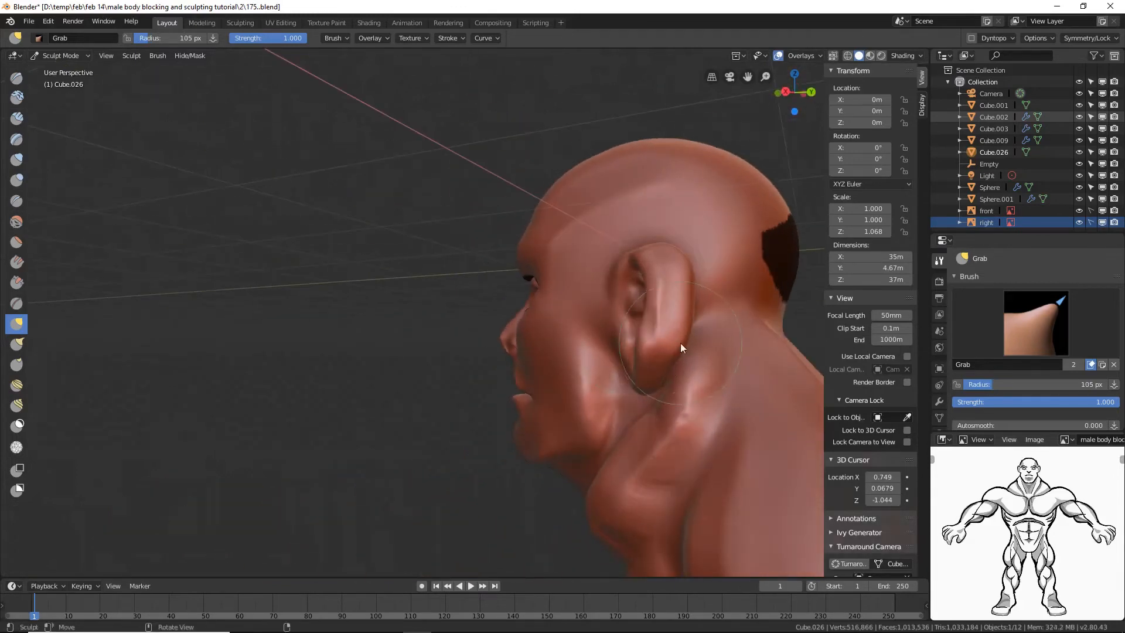
pyautogui.moveTo(680, 343); pyautogui.dragTo(627, 312, button='middle')
pyautogui.moveTo(602, 314); pyautogui.dragTo(591, 331)
pyautogui.moveTo(597, 282); pyautogui.dragTo(602, 280)
pyautogui.moveTo(621, 317)
pyautogui.keyDown('shift'); pyautogui.mouseDown()
pyautogui.moveTo(618, 219)
pyautogui.moveTo(608, 303)
pyautogui.moveTo(562, 306)
pyautogui.mouseUp(); pyautogui.keyUp('shift')
# - Push the earlobe up and pull the outer ear rim backward with the 105 px Grab brush
pyautogui.moveTo(524, 291)
pyautogui.mouseDown(button='middle')
pyautogui.moveTo(666, 295)
pyautogui.moveTo(570, 305)
pyautogui.moveTo(598, 309)
pyautogui.mouseUp(button='middle')
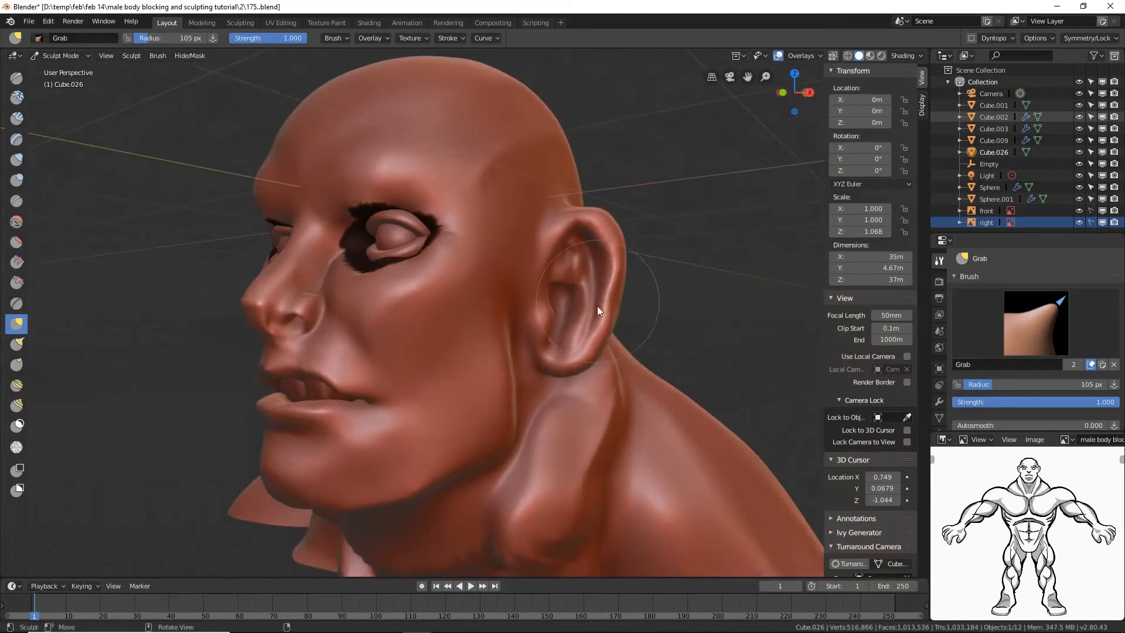
pyautogui.moveTo(564, 372); pyautogui.dragTo(549, 354)
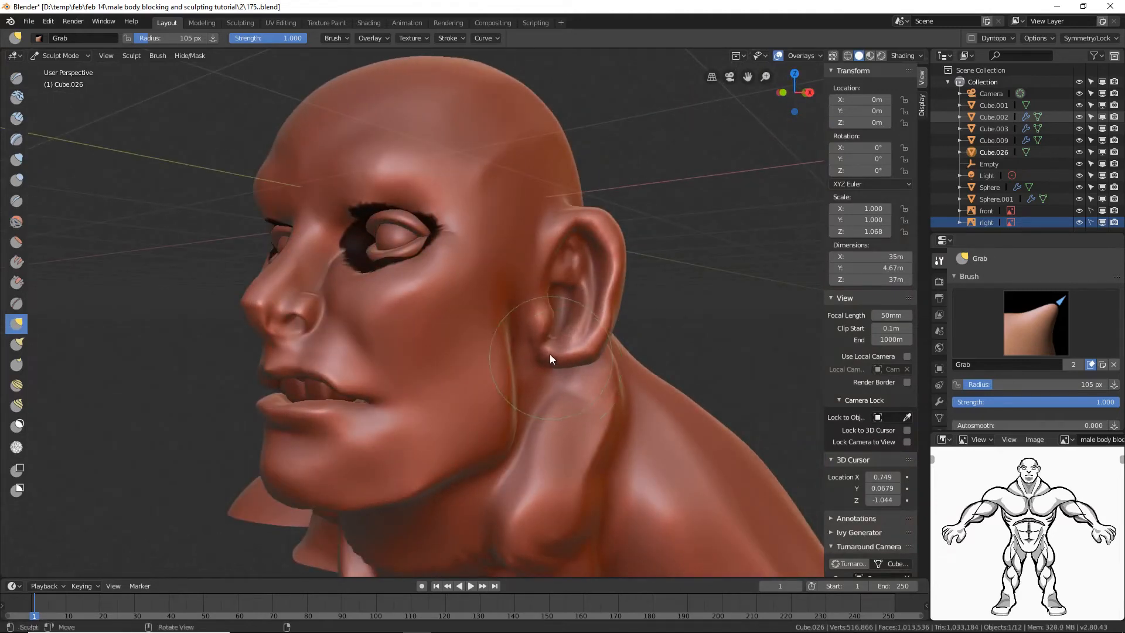
pyautogui.moveTo(608, 337); pyautogui.dragTo(556, 329, button='middle')
pyautogui.moveTo(617, 259); pyautogui.dragTo(625, 260)
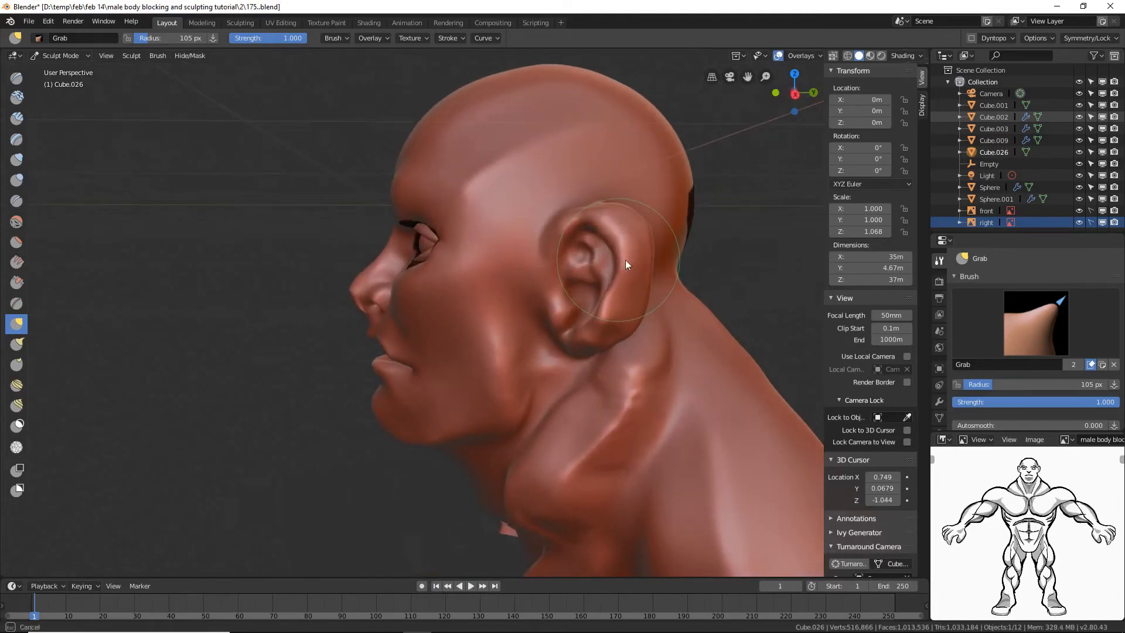
# - Build up the middle of the upper lip below the nose using the Blob brush at a 32 px radius
pyautogui.moveTo(623, 308); pyautogui.dragTo(633, 310, button='middle')
pyautogui.moveTo(524, 356)
pyautogui.mouseDown(button='middle')
pyautogui.moveTo(522, 367)
pyautogui.moveTo(544, 365)
pyautogui.mouseUp(button='middle')
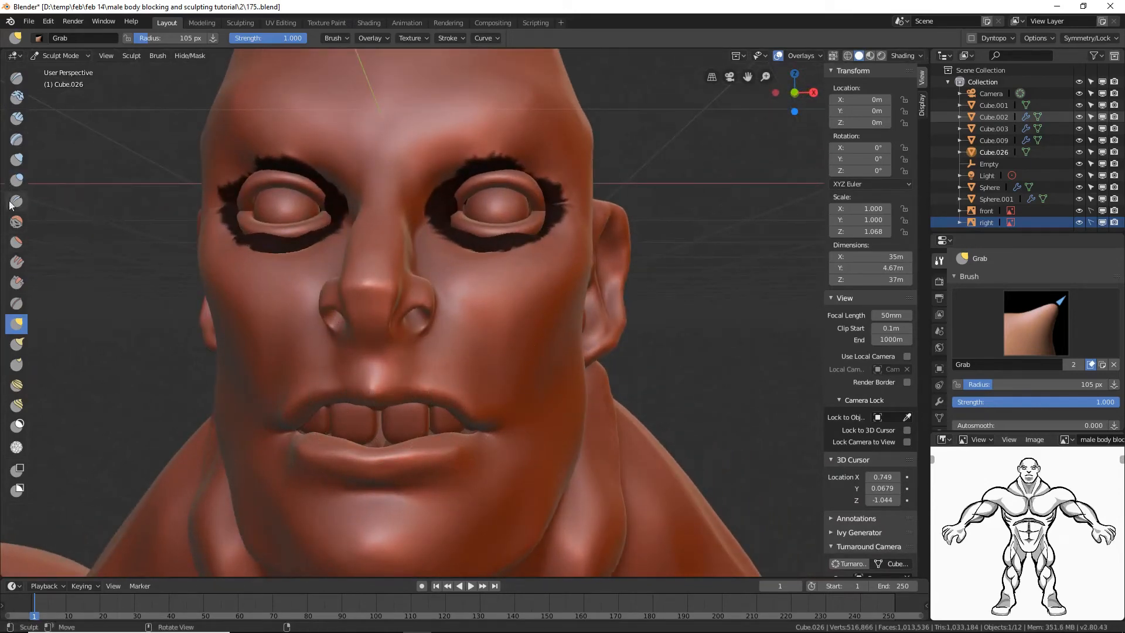
pyautogui.click(17, 180)
pyautogui.press('f')
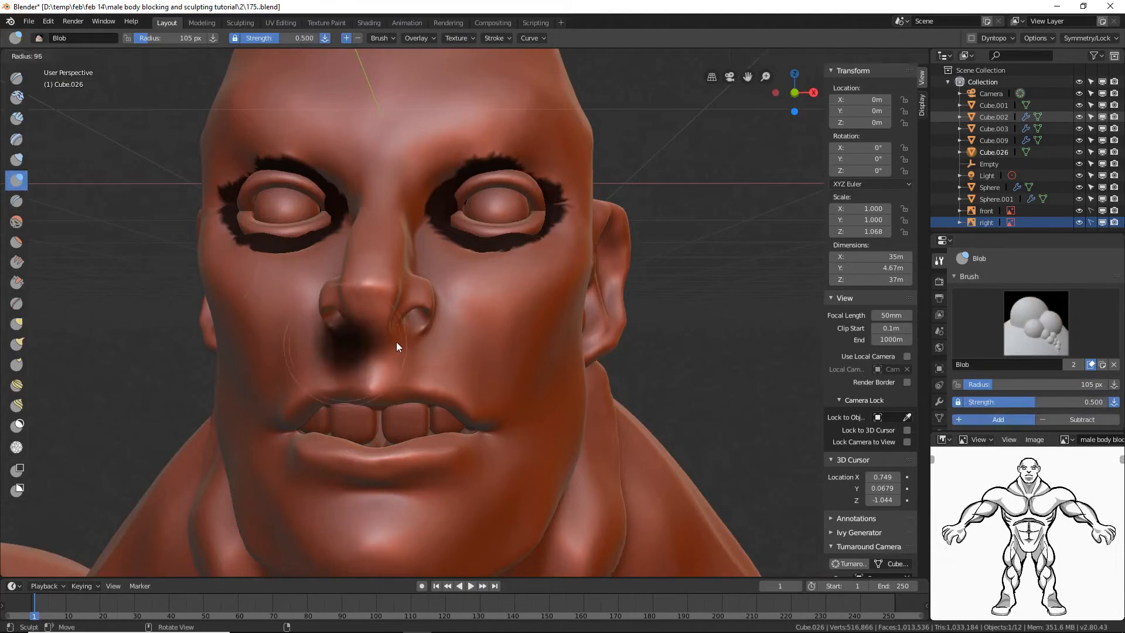
pyautogui.click(375, 345)
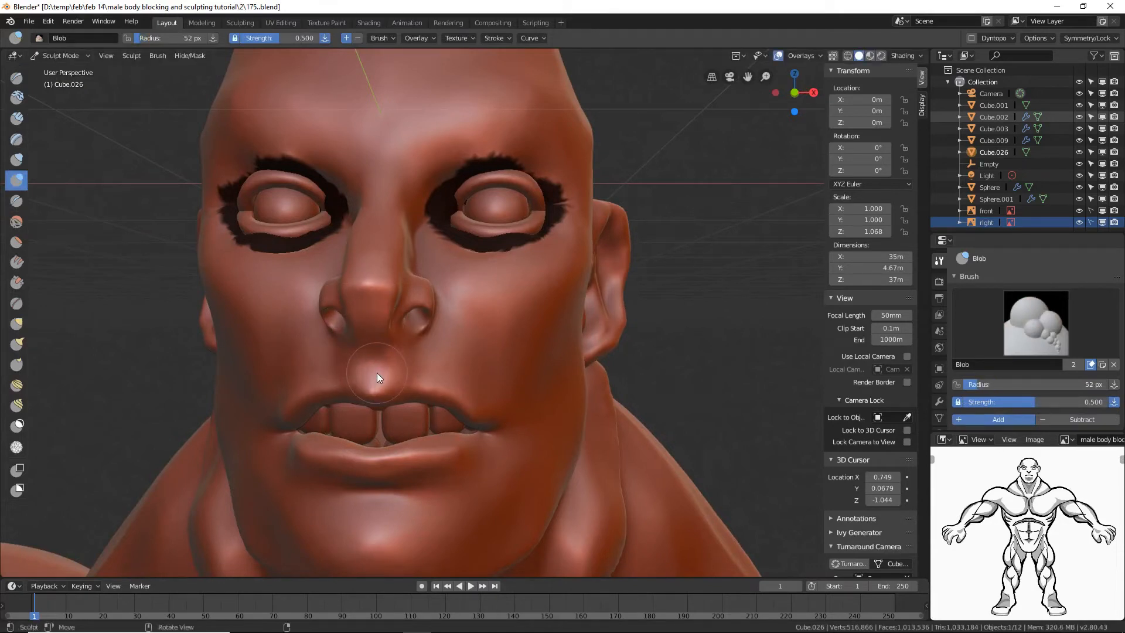
pyautogui.press('f')
pyautogui.click(365, 373)
pyautogui.moveTo(375, 367); pyautogui.dragTo(377, 360)
# - Smooth the cheek and jaw surfaces, checking the head from the side and front
pyautogui.moveTo(530, 359)
pyautogui.mouseDown(button='middle')
pyautogui.moveTo(491, 360)
pyautogui.moveTo(555, 351)
pyautogui.moveTo(558, 393)
pyautogui.moveTo(508, 377)
pyautogui.moveTo(421, 377)
pyautogui.moveTo(472, 340)
pyautogui.mouseUp(button='middle')
pyautogui.scroll(-5, 555, 356)
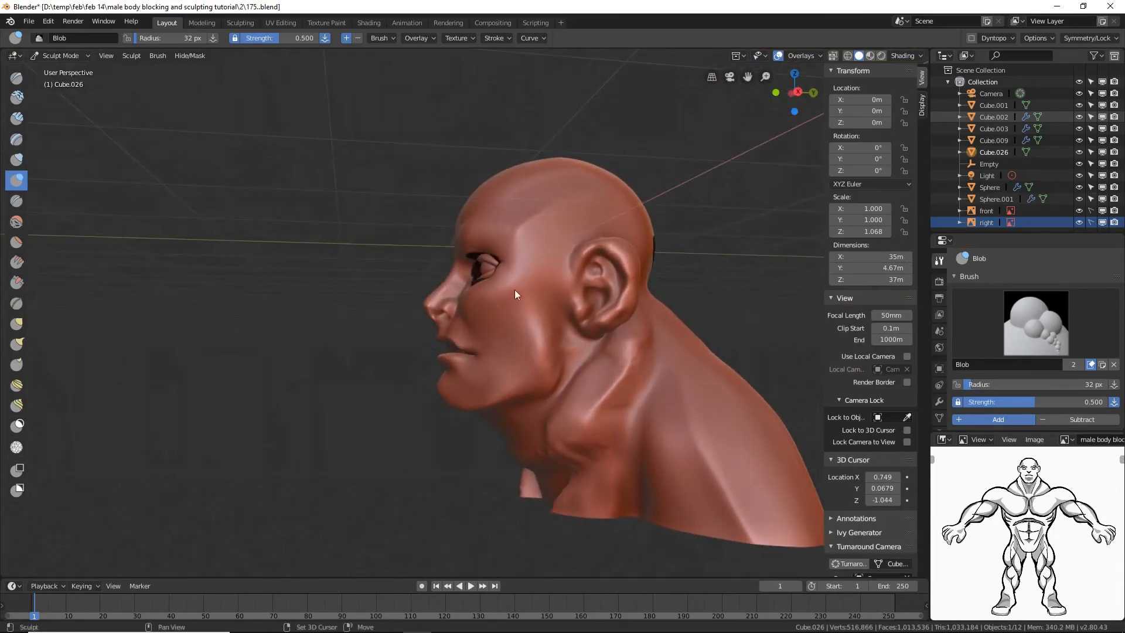
pyautogui.moveTo(532, 314); pyautogui.dragTo(551, 366)
pyautogui.moveTo(463, 405); pyautogui.dragTo(545, 356, button='middle')
pyautogui.moveTo(491, 395)
pyautogui.mouseDown()
pyautogui.moveTo(469, 396)
pyautogui.moveTo(494, 396)
pyautogui.moveTo(498, 373)
pyautogui.mouseUp()
pyautogui.moveTo(498, 372)
pyautogui.mouseDown(button='middle')
pyautogui.moveTo(549, 415)
pyautogui.moveTo(533, 419)
pyautogui.moveTo(582, 417)
pyautogui.mouseUp(button='middle')
pyautogui.moveTo(645, 387)
pyautogui.mouseDown(button='middle')
pyautogui.moveTo(587, 339)
pyautogui.moveTo(603, 349)
pyautogui.moveTo(606, 295)
pyautogui.mouseUp(button='middle')
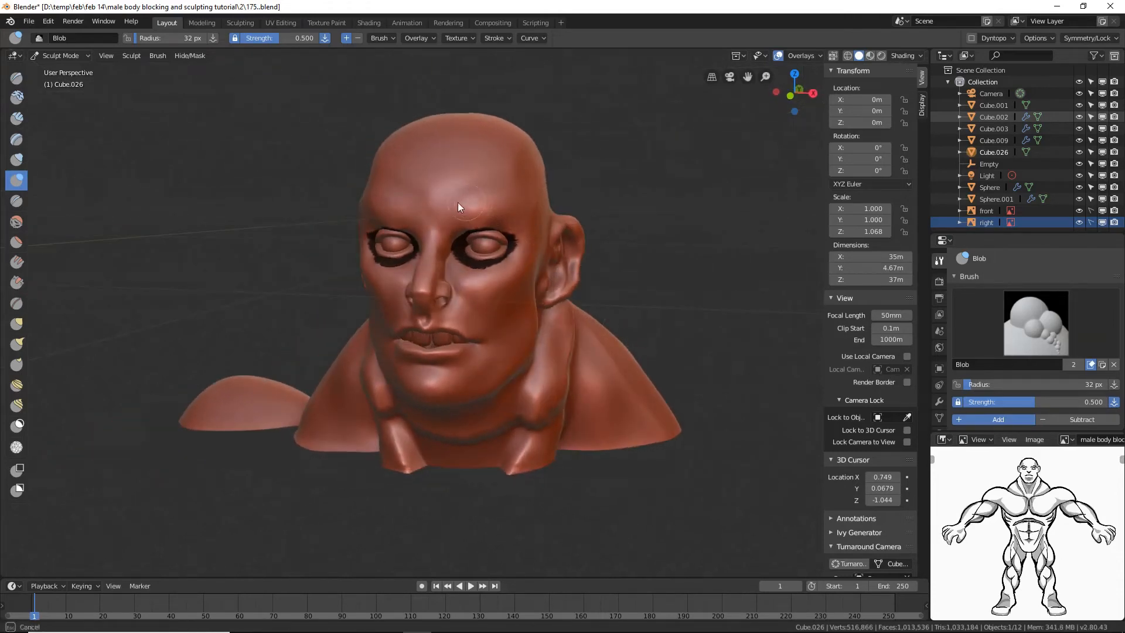
pyautogui.moveTo(690, 287)
pyautogui.mouseDown(button='middle')
pyautogui.moveTo(661, 273)
pyautogui.moveTo(679, 289)
pyautogui.mouseUp(button='middle')
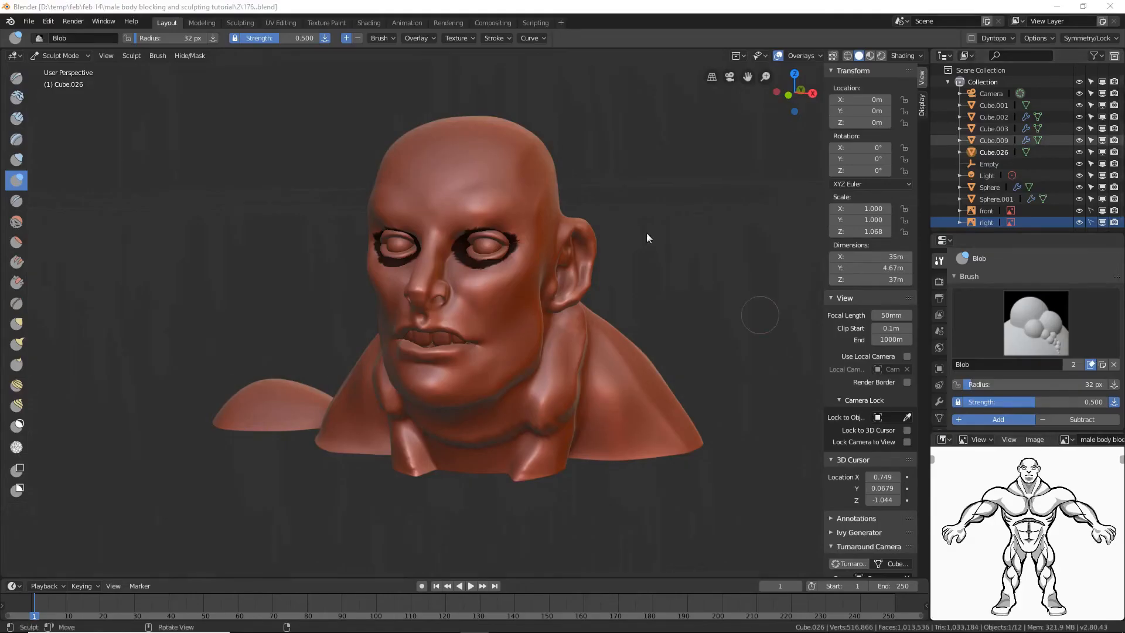
# - Reveal the hidden body and blend the neck surface below the jaw, raising the Blob brush radius to 52 px
pyautogui.click(656, 13)
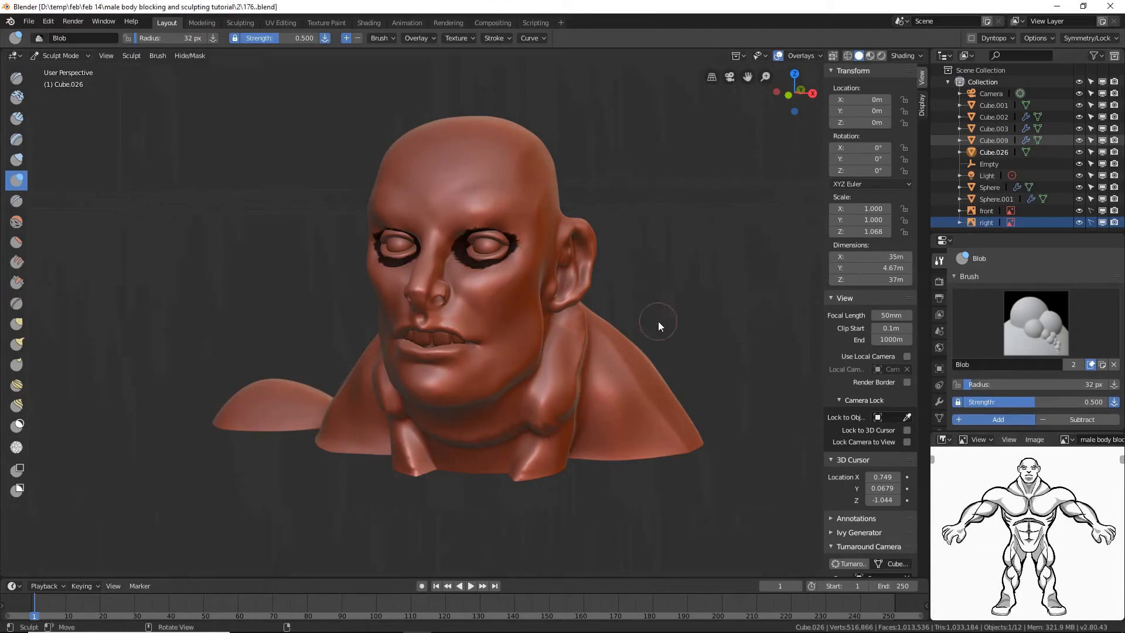
pyautogui.scroll(3, 658, 321)
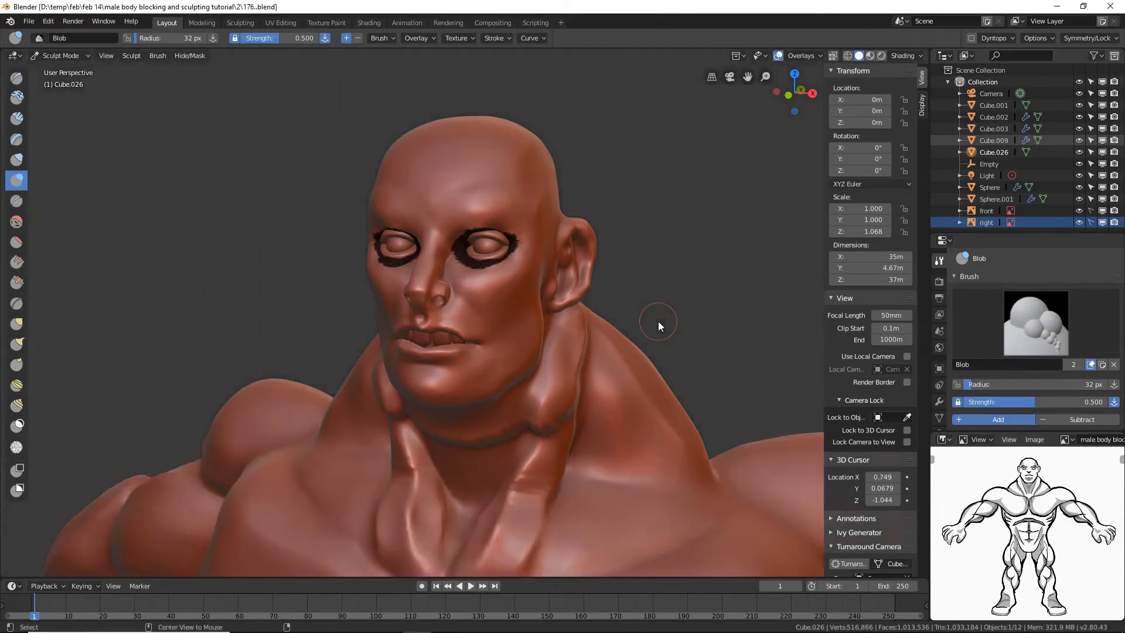
pyautogui.moveTo(607, 402); pyautogui.dragTo(601, 382, button='middle')
pyautogui.moveTo(572, 432); pyautogui.dragTo(548, 466)
pyautogui.press('f')
pyautogui.click(568, 461)
pyautogui.moveTo(460, 471)
pyautogui.mouseDown()
pyautogui.moveTo(556, 429)
pyautogui.moveTo(538, 492)
pyautogui.mouseUp()
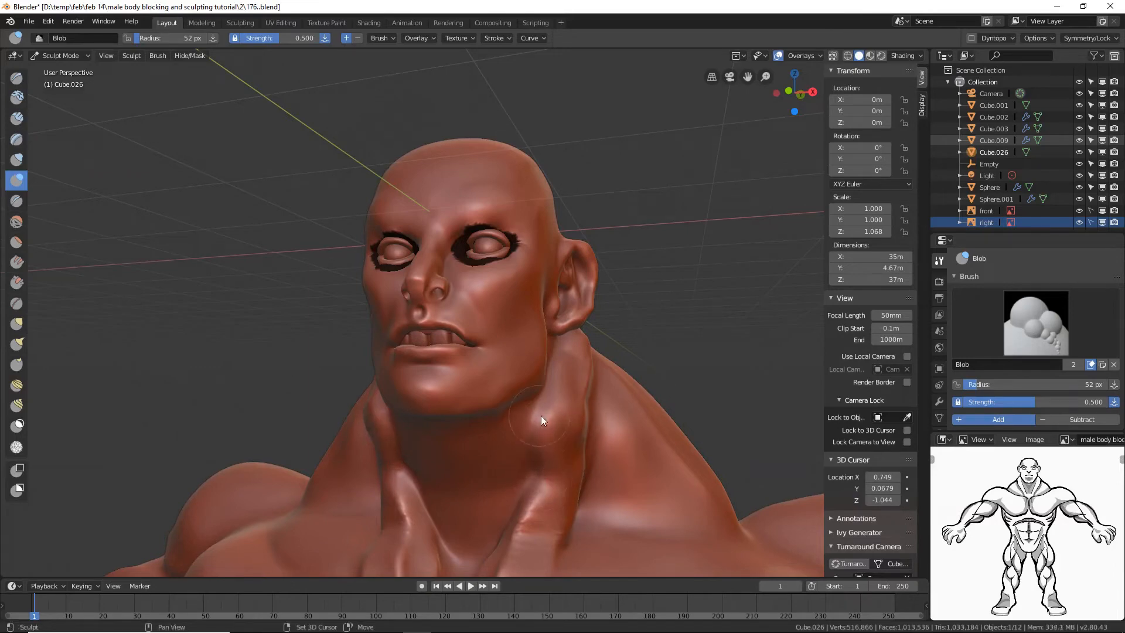
# - Reshape the knees and calves from the front using the Grab brush at an 85 px radius
pyautogui.scroll(-10, 608, 381)
pyautogui.moveTo(543, 380)
pyautogui.mouseDown(button='middle')
pyautogui.moveTo(574, 403)
pyautogui.moveTo(543, 389)
pyautogui.moveTo(543, 364)
pyautogui.mouseUp(button='middle')
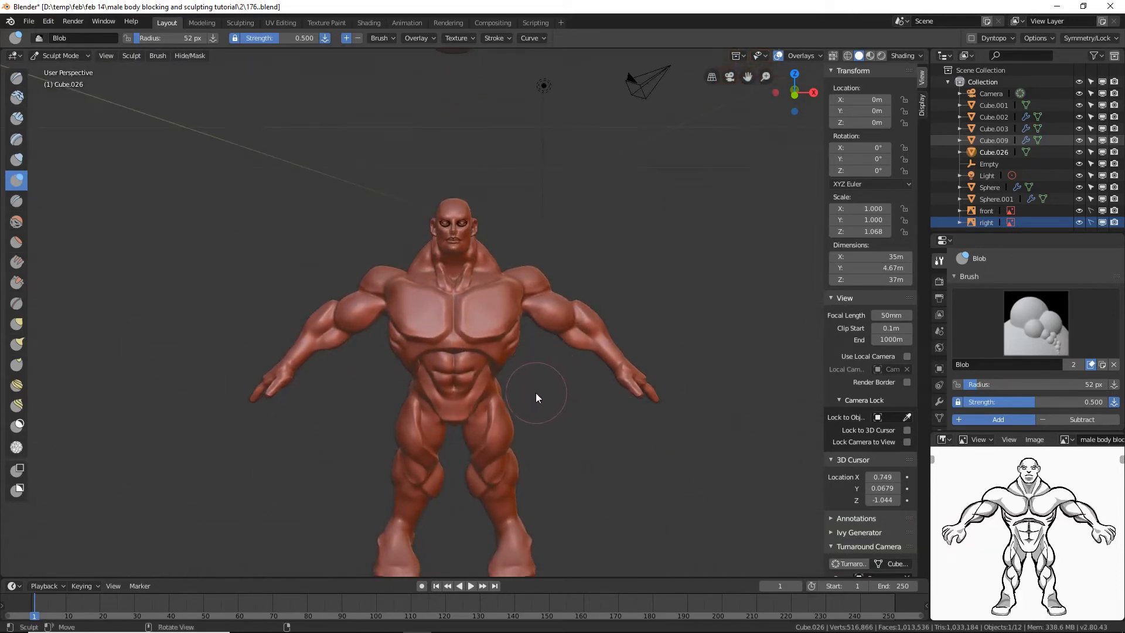
pyautogui.moveTo(534, 393); pyautogui.dragTo(530, 387, button='middle')
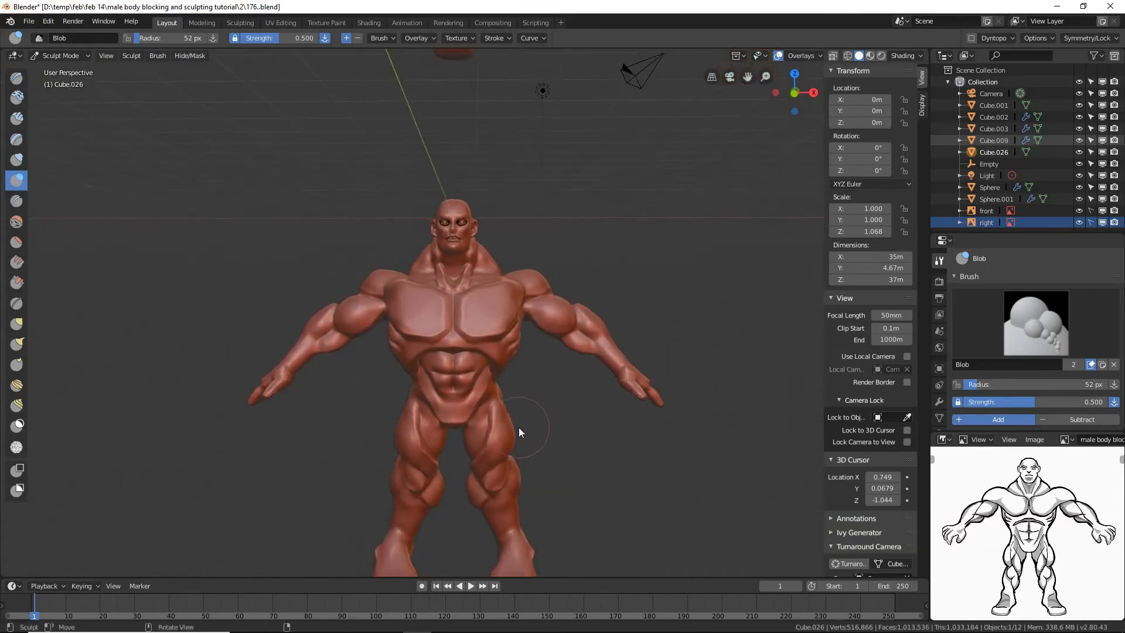
pyautogui.moveTo(518, 427); pyautogui.dragTo(510, 400, button='middle')
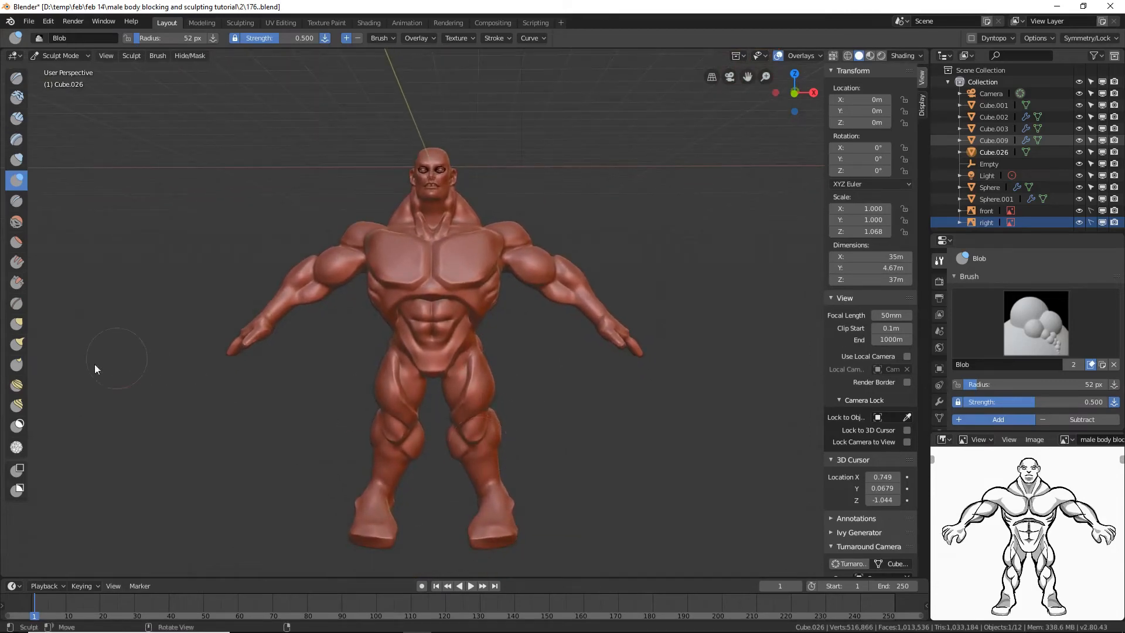
pyautogui.click(17, 324)
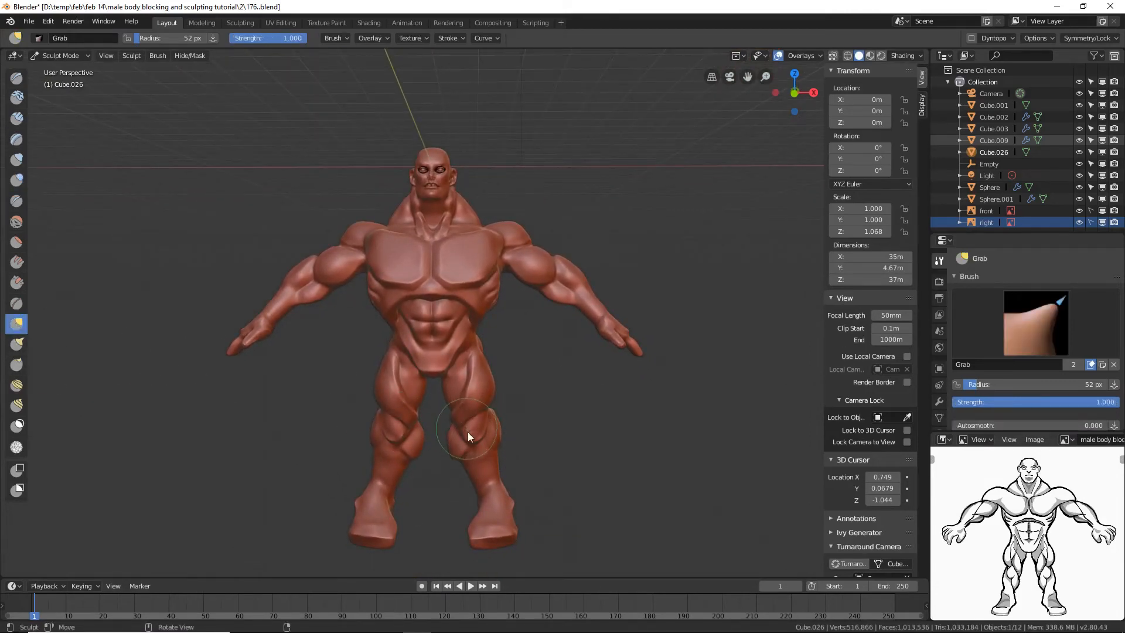
pyautogui.press('f')
pyautogui.click(457, 447)
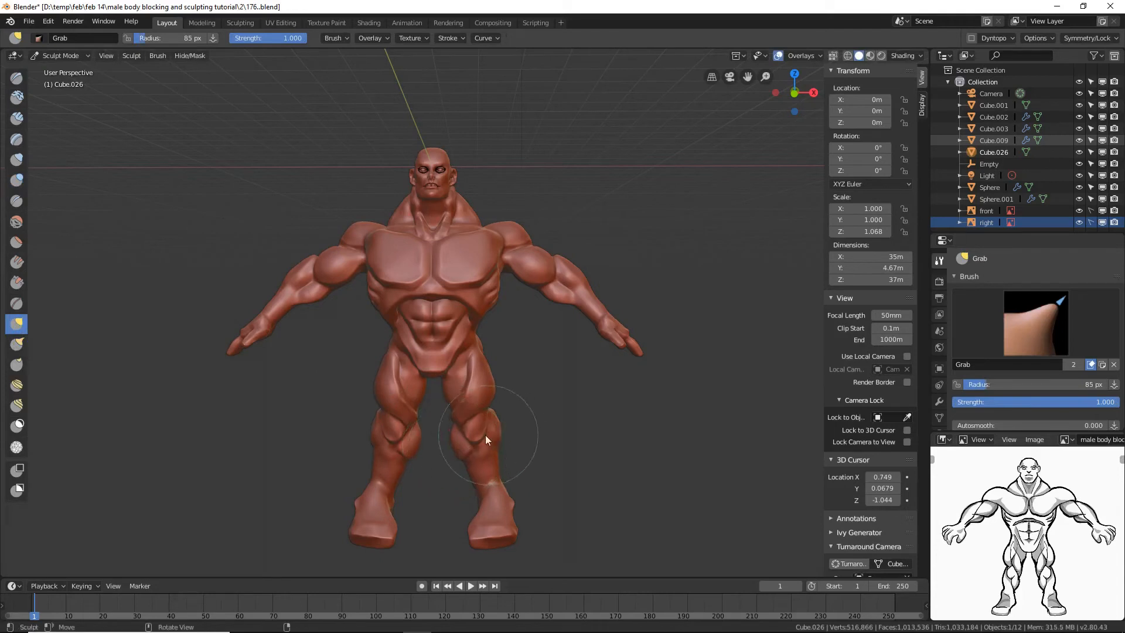
pyautogui.scroll(2, 511, 441)
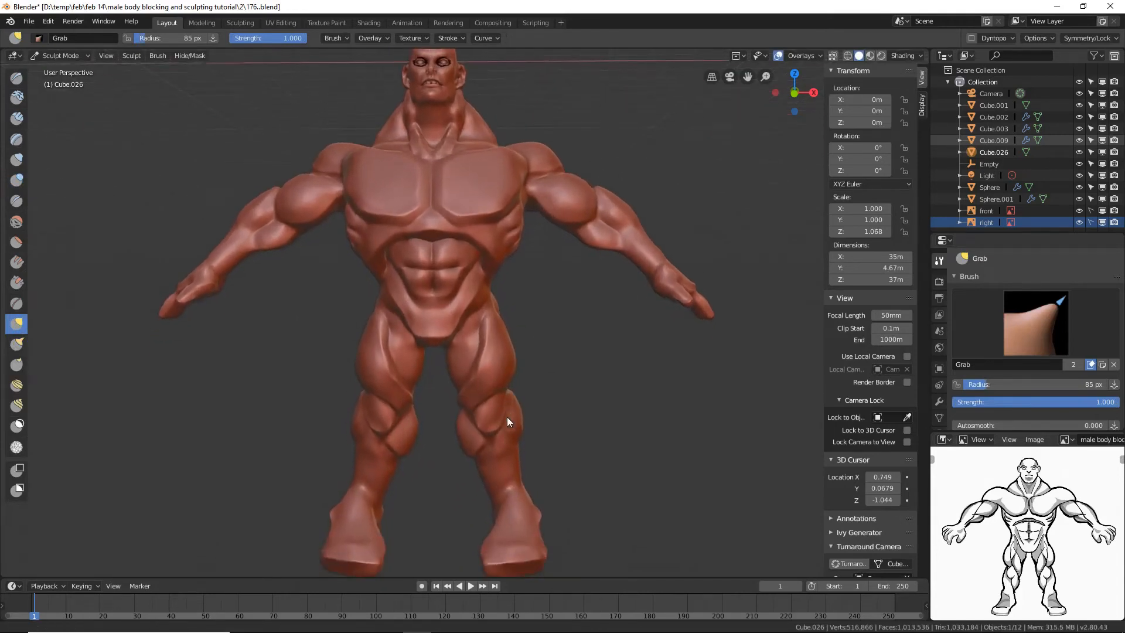
pyautogui.moveTo(483, 448); pyautogui.dragTo(477, 450, button='middle')
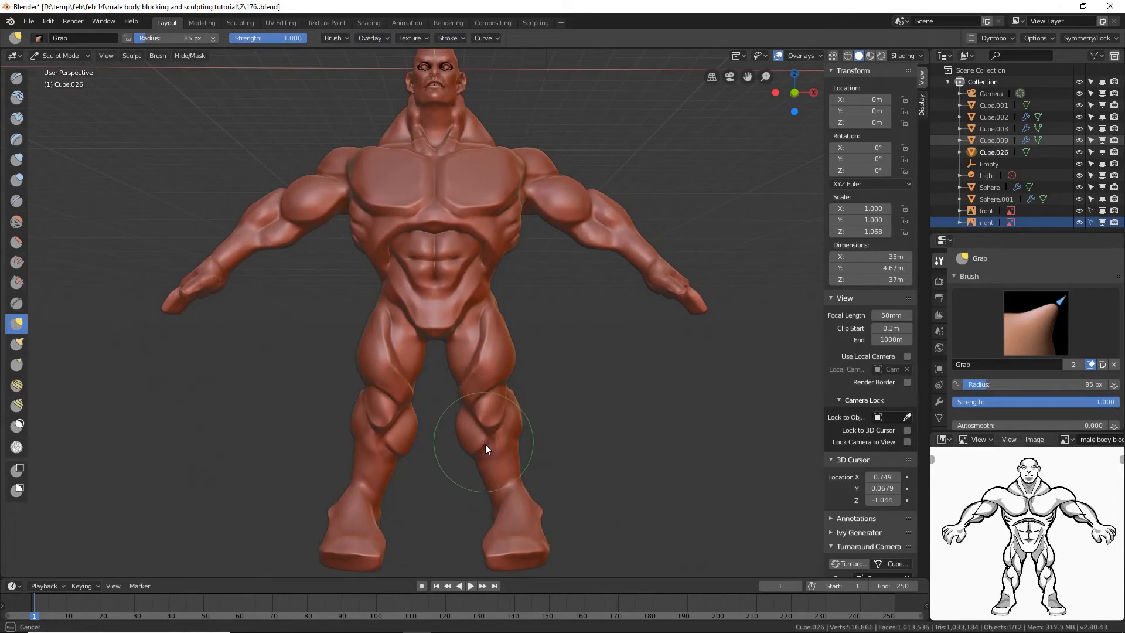
pyautogui.scroll(1, 547, 436)
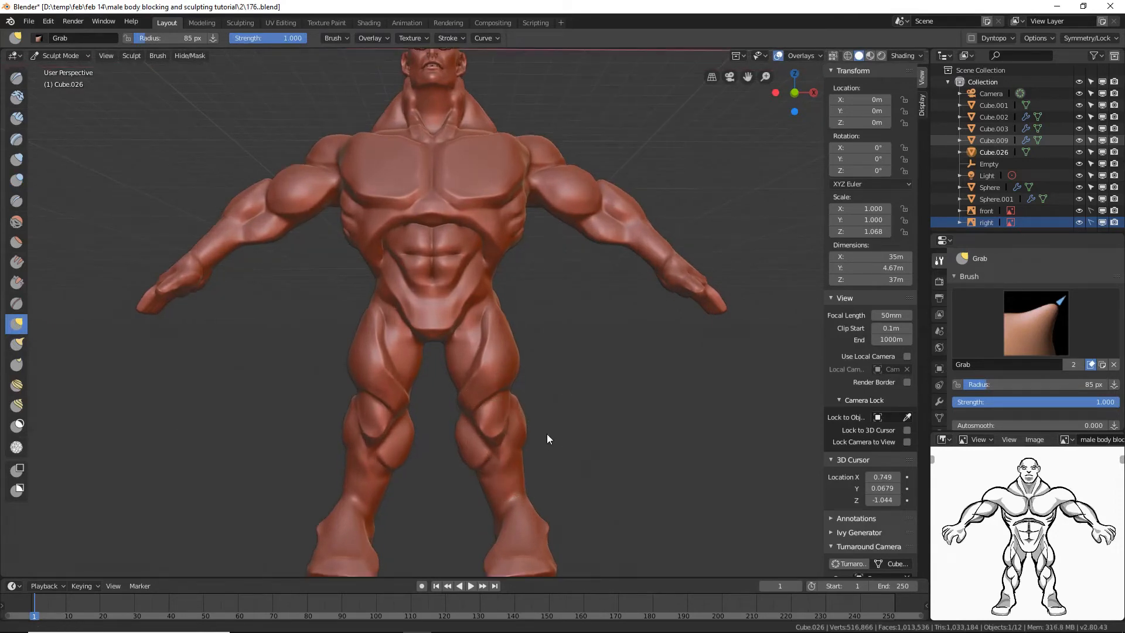
pyautogui.scroll(1, 546, 438)
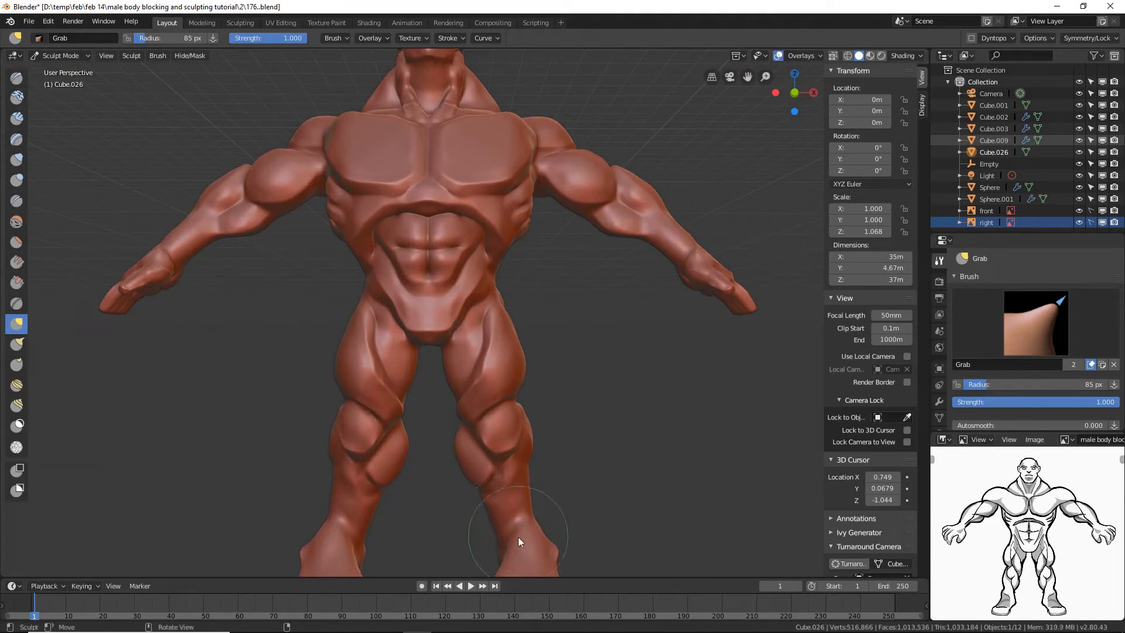
pyautogui.moveTo(580, 460); pyautogui.dragTo(519, 490, button='middle')
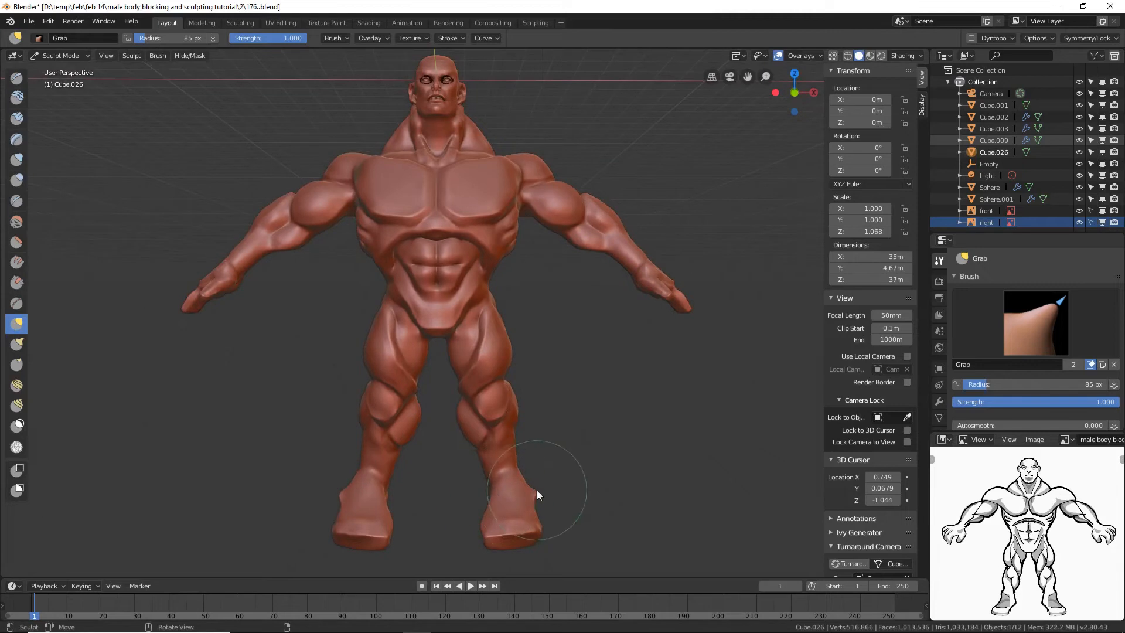
# - Reshape the ankles and feet with the 85 px Grab brush, working from the front and the side
pyautogui.moveTo(533, 491); pyautogui.dragTo(522, 480)
pyautogui.moveTo(522, 479)
pyautogui.mouseDown(button='middle')
pyautogui.moveTo(527, 465)
pyautogui.moveTo(490, 463)
pyautogui.mouseUp(button='middle')
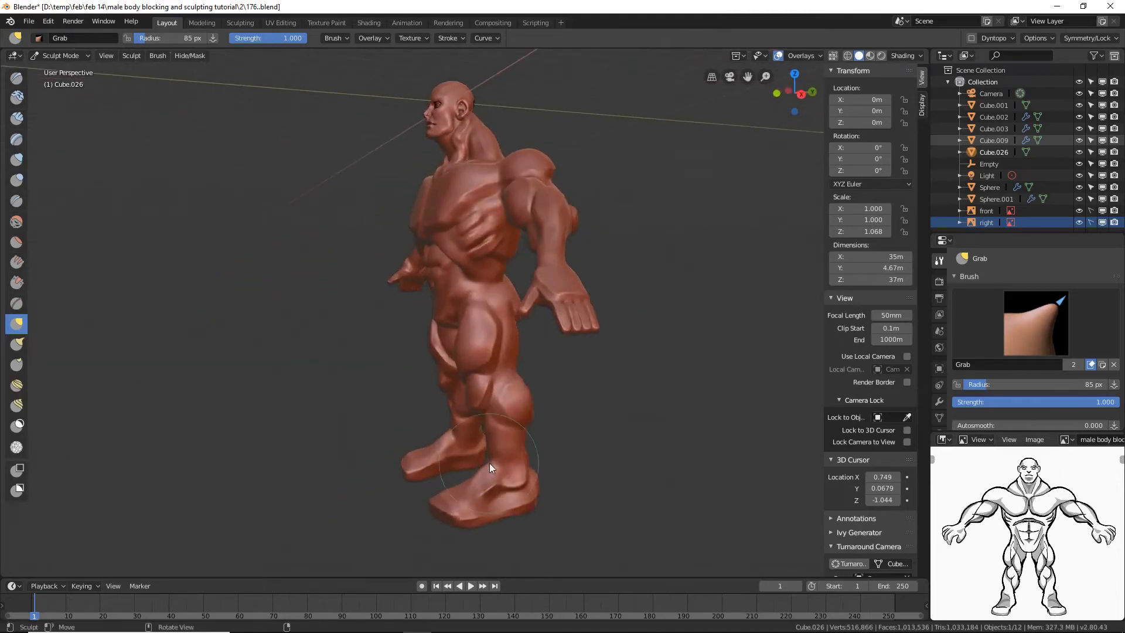
pyautogui.moveTo(490, 462)
pyautogui.mouseDown()
pyautogui.moveTo(494, 486)
pyautogui.moveTo(470, 471)
pyautogui.mouseUp()
pyautogui.moveTo(469, 472)
pyautogui.mouseDown(button='middle')
pyautogui.moveTo(568, 470)
pyautogui.moveTo(479, 482)
pyautogui.mouseUp(button='middle')
pyautogui.moveTo(479, 482); pyautogui.dragTo(468, 498)
pyautogui.moveTo(469, 497)
pyautogui.mouseDown(button='middle')
pyautogui.moveTo(522, 460)
pyautogui.moveTo(390, 451)
pyautogui.moveTo(505, 484)
pyautogui.mouseUp(button='middle')
pyautogui.moveTo(508, 510)
pyautogui.mouseDown()
pyautogui.moveTo(498, 512)
pyautogui.moveTo(525, 500)
pyautogui.mouseUp()
# - Adjust the shins and lower calves with the Grab brush, checking the whole figure from the front
pyautogui.moveTo(433, 469); pyautogui.dragTo(537, 442, button='middle')
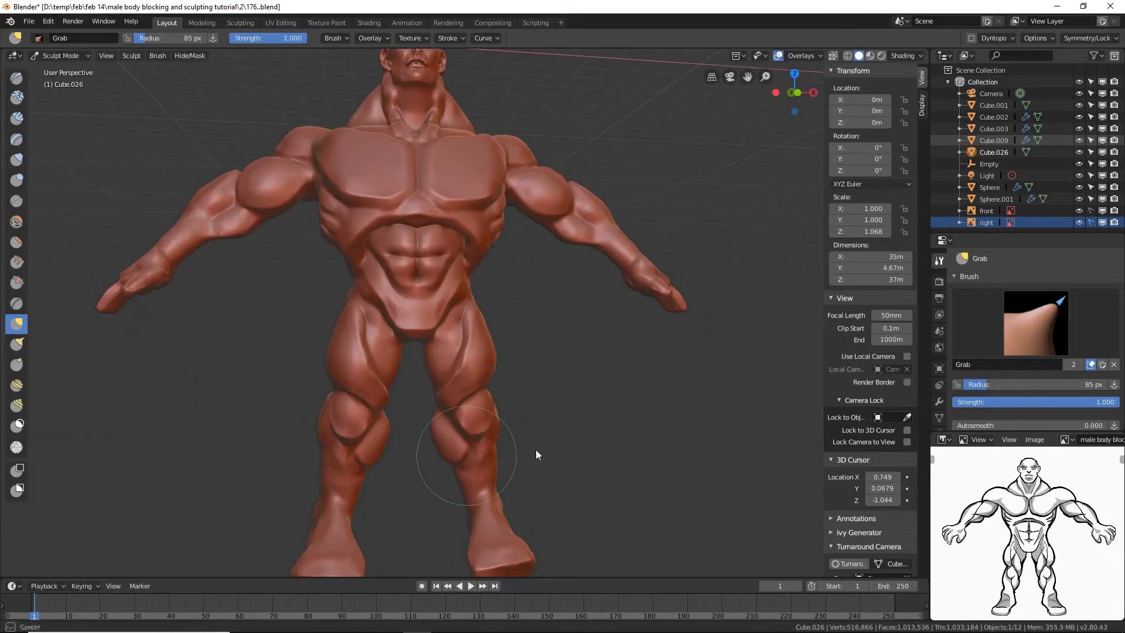
pyautogui.moveTo(535, 449); pyautogui.dragTo(504, 440, button='middle')
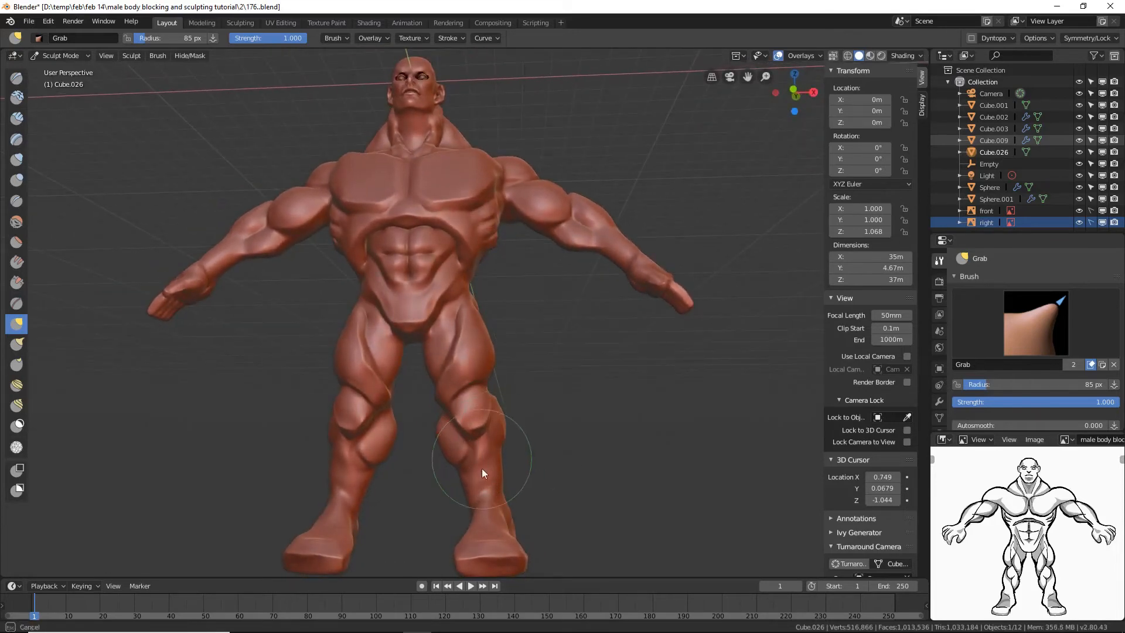
pyautogui.moveTo(533, 427)
pyautogui.mouseDown(button='middle')
pyautogui.moveTo(509, 414)
pyautogui.moveTo(523, 442)
pyautogui.mouseUp(button='middle')
pyautogui.moveTo(526, 375)
pyautogui.mouseDown(button='middle')
pyautogui.moveTo(537, 381)
pyautogui.moveTo(528, 384)
pyautogui.moveTo(565, 355)
pyautogui.mouseUp(button='middle')
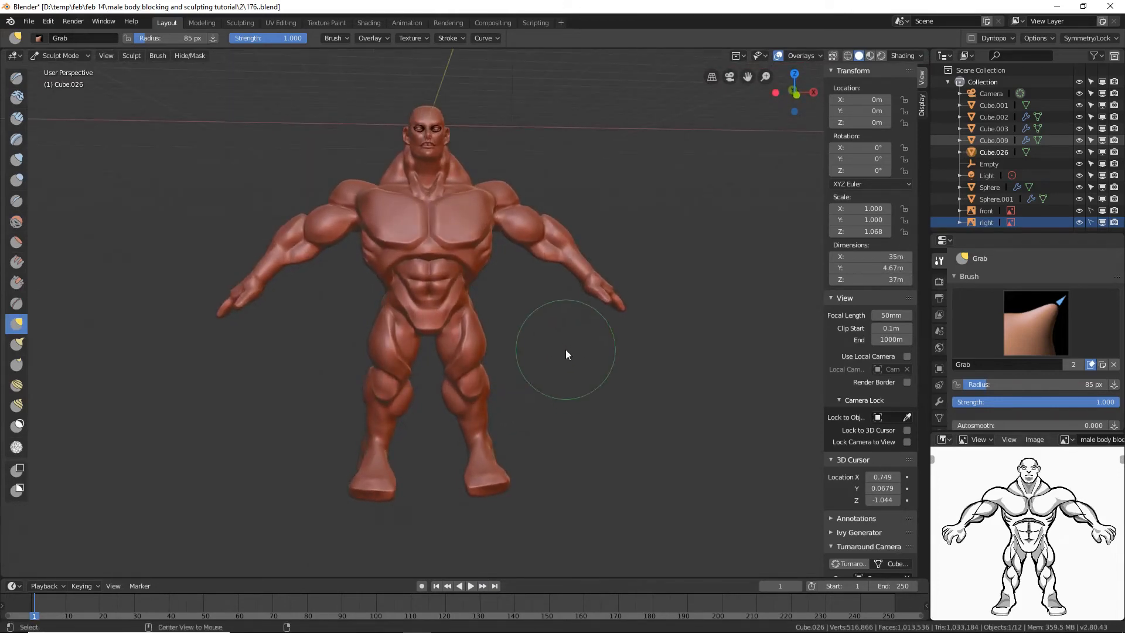
pyautogui.moveTo(547, 215); pyautogui.dragTo(548, 225, button='middle')
pyautogui.moveTo(584, 277)
pyautogui.mouseDown(button='middle')
pyautogui.moveTo(504, 272)
pyautogui.moveTo(584, 275)
pyautogui.mouseUp(button='middle')
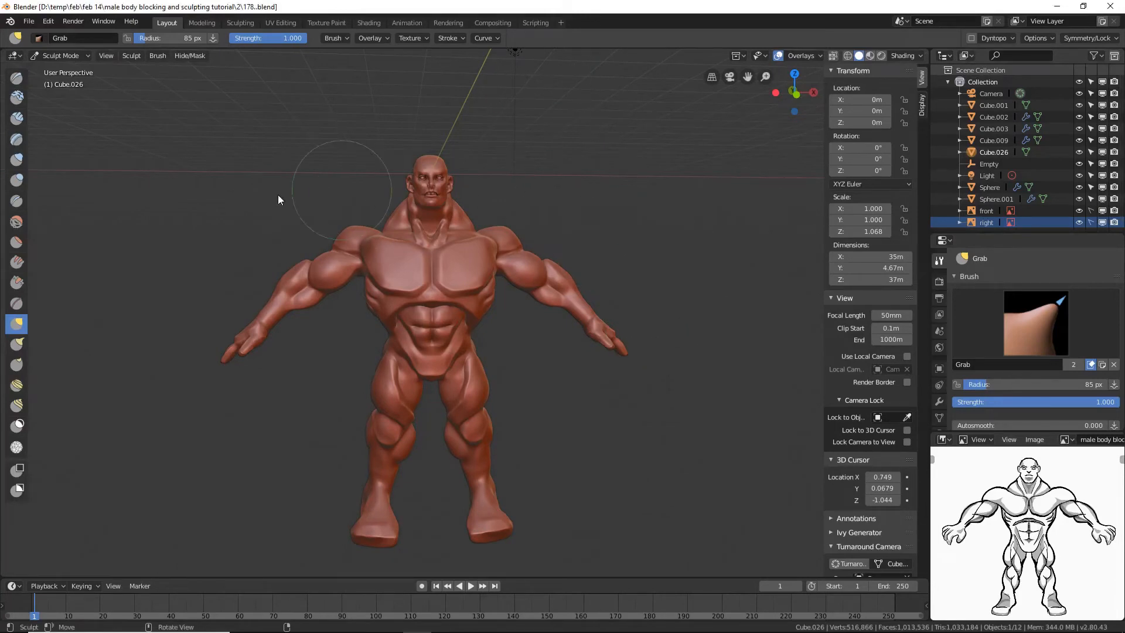
# - Put the body mesh in Edit Mode and show it in wireframe from the front orthographic view
pyautogui.click(78, 58)
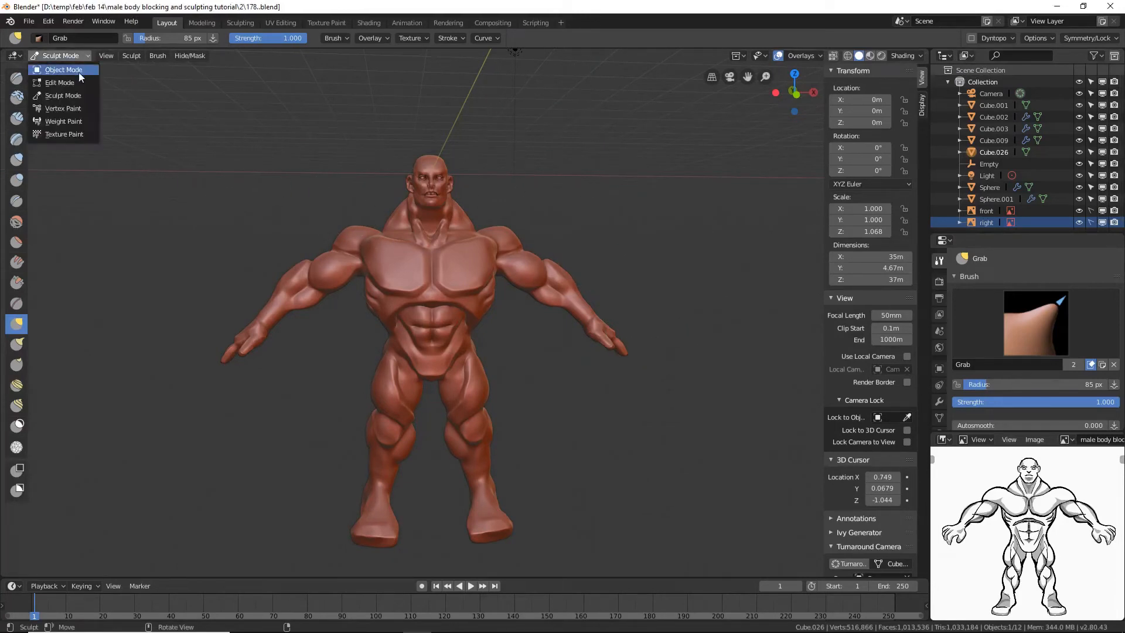
pyautogui.click(78, 73)
pyautogui.click(64, 56)
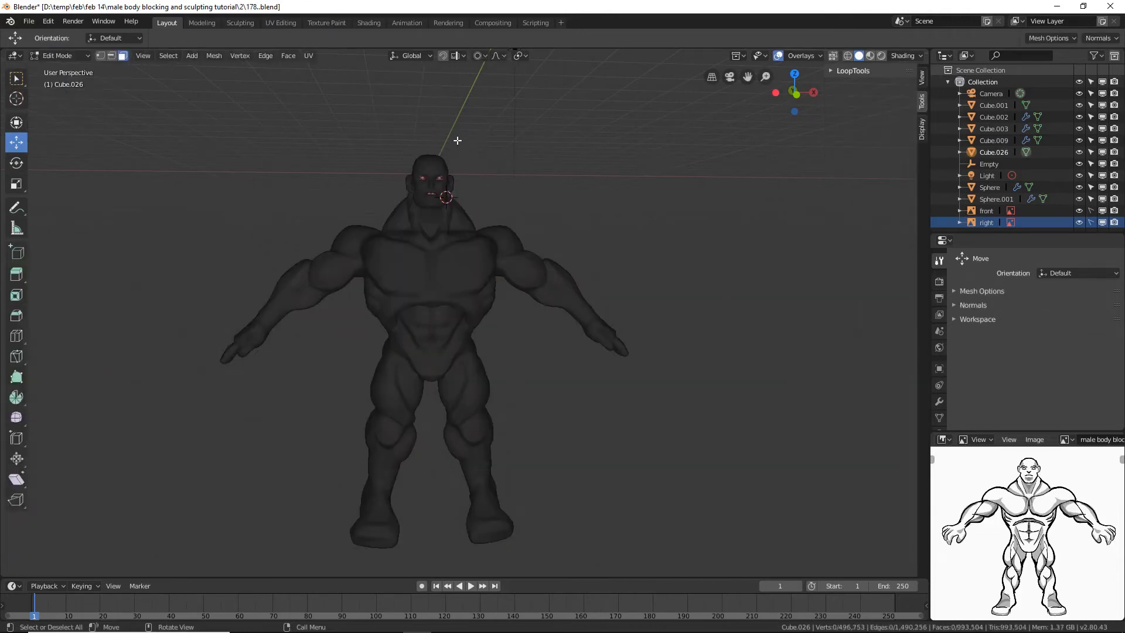
pyautogui.press('KP_1')
pyautogui.scroll(4, 462, 234)
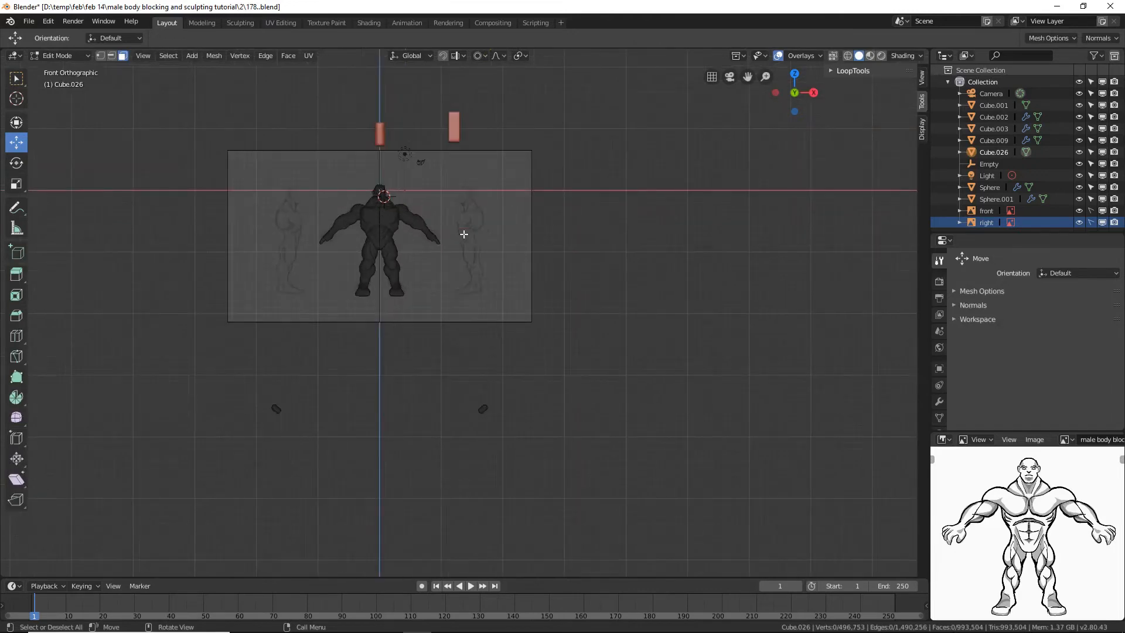
pyautogui.scroll(2, 463, 235)
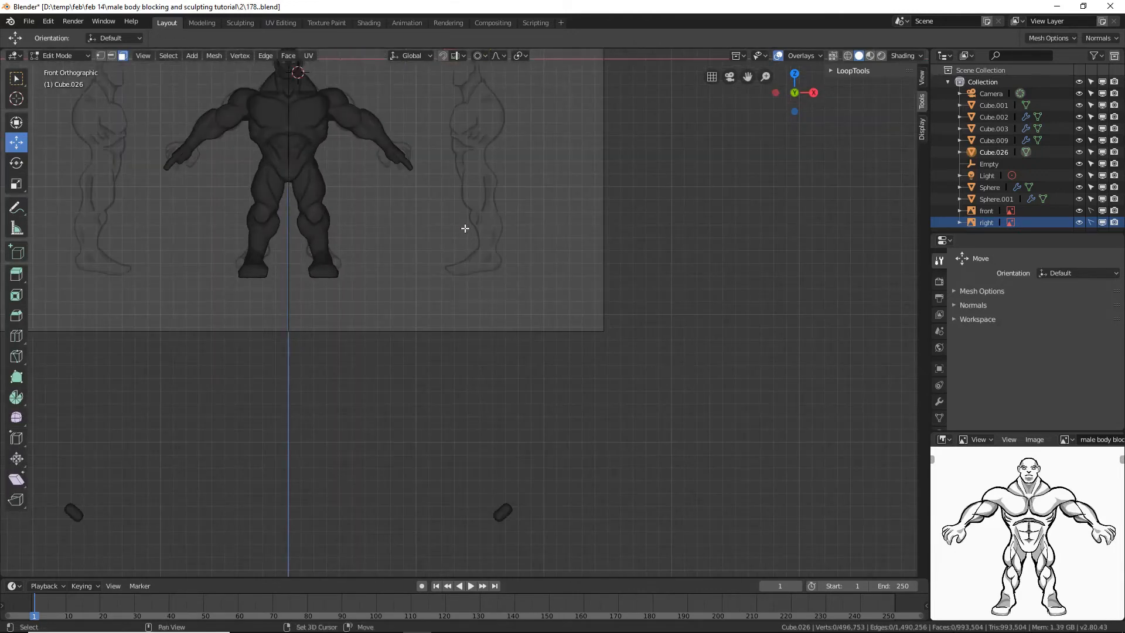
pyautogui.keyDown('shift'); pyautogui.moveTo(465, 229); pyautogui.dragTo(533, 351, button='middle'); pyautogui.keyUp('shift')
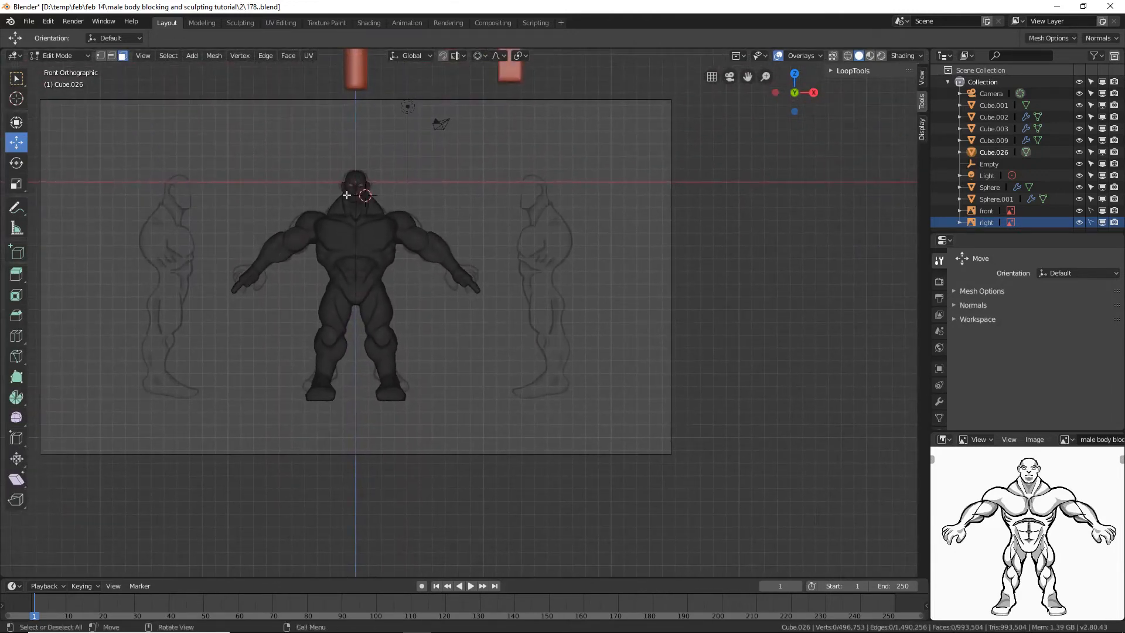
pyautogui.scroll(3, 415, 246)
pyautogui.keyDown('shift'); pyautogui.moveTo(436, 222); pyautogui.dragTo(520, 238, button='middle'); pyautogui.keyUp('shift')
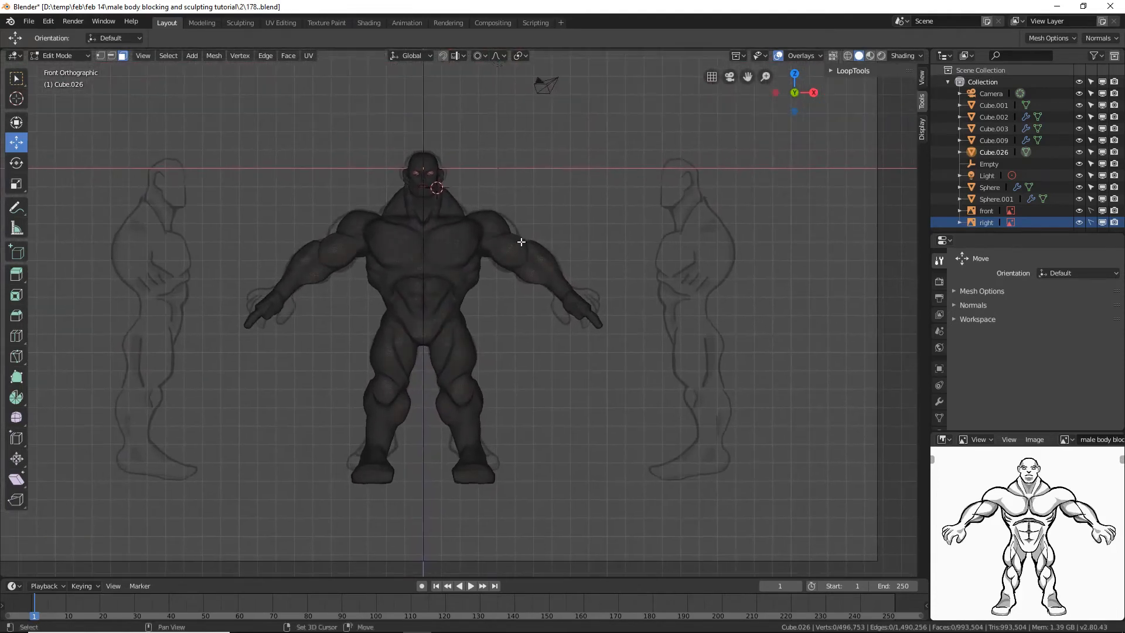
pyautogui.click(846, 56)
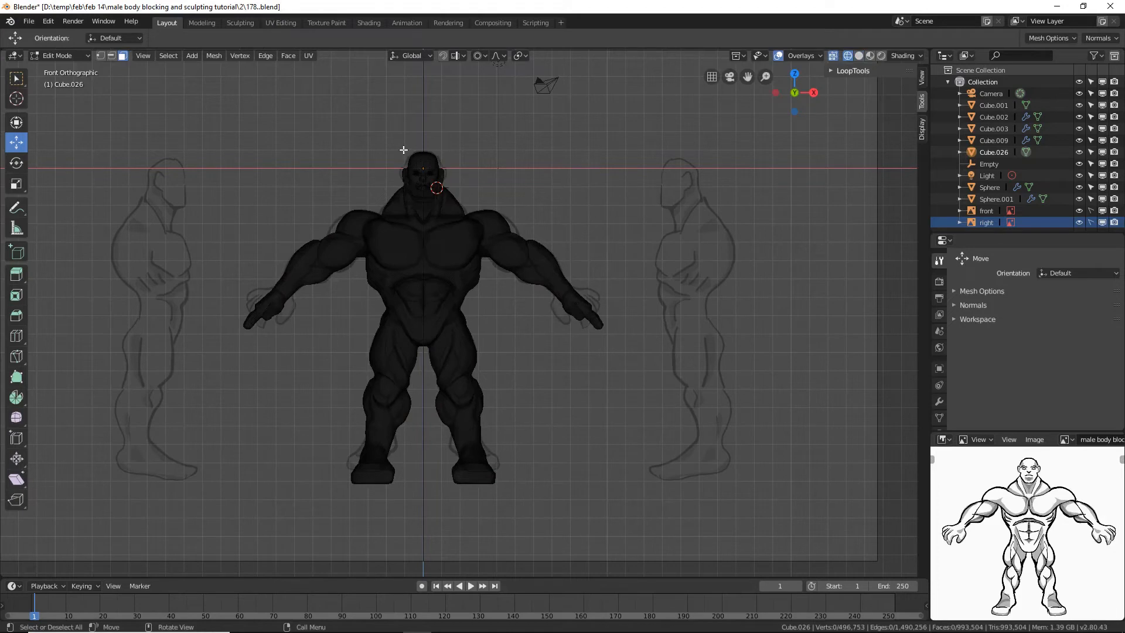
# - Select all faces below the neck by box-selecting the head and neck and inverting, and save the file as 179
pyautogui.press('b')
pyautogui.moveTo(353, 125); pyautogui.dragTo(482, 207)
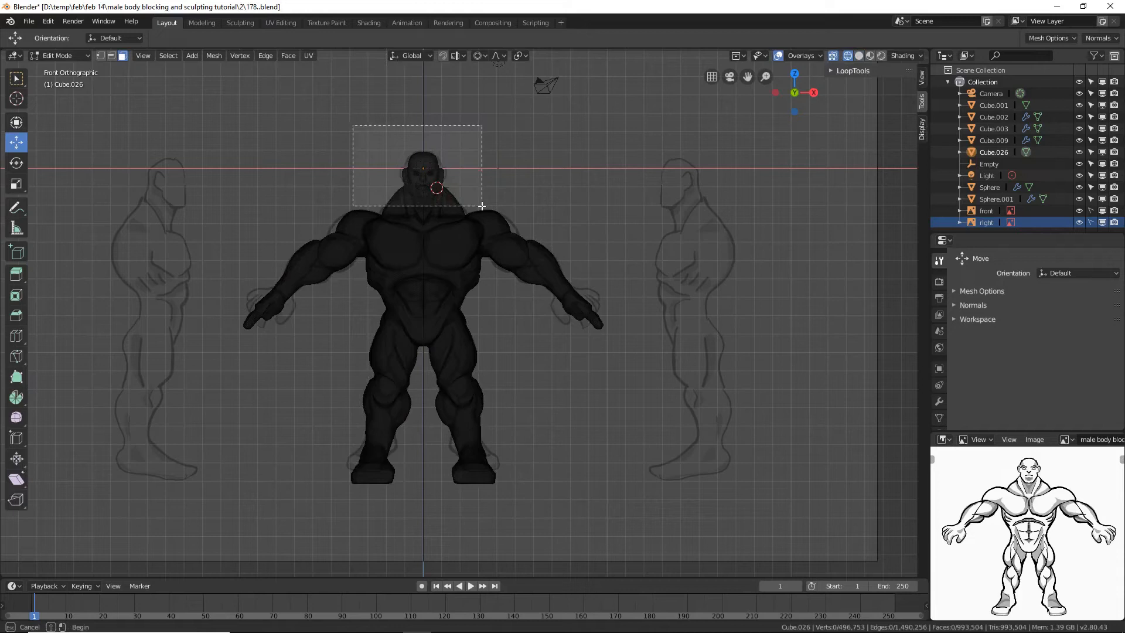
pyautogui.moveTo(482, 207); pyautogui.dragTo(482, 206)
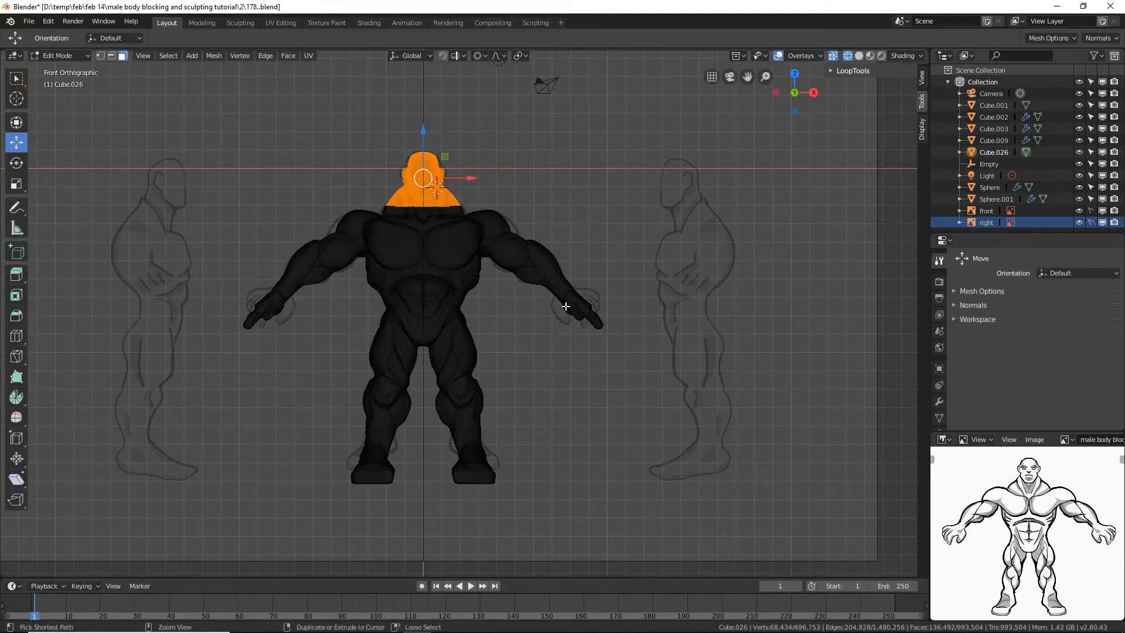
pyautogui.hotkey('ctrl', 'i')
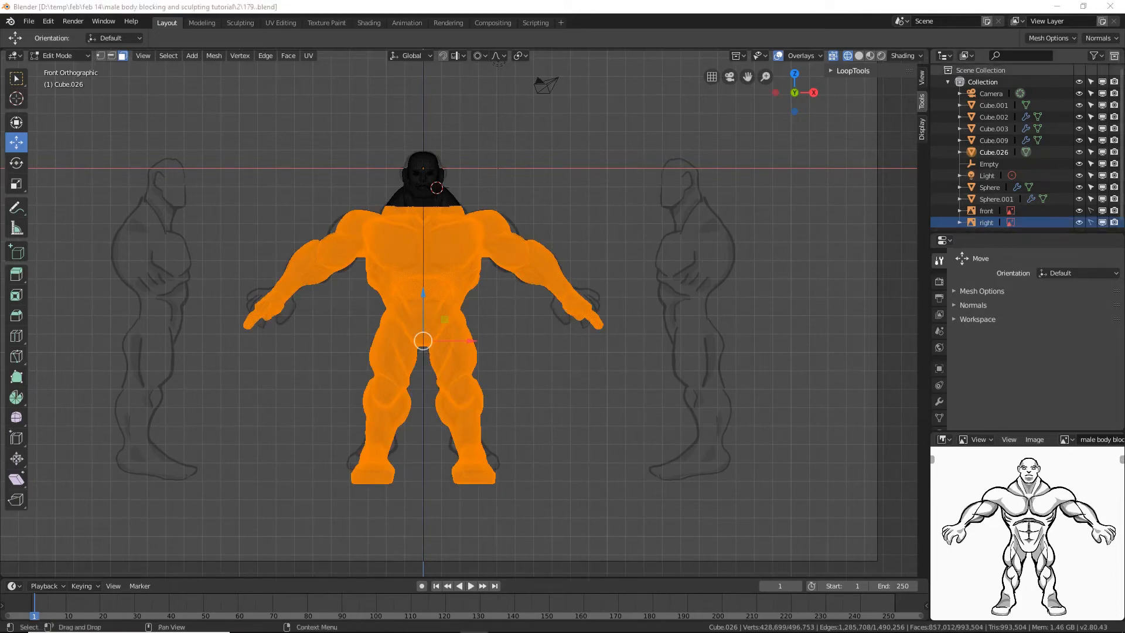
pyautogui.hotkey('ctrl', 'alt', 's')
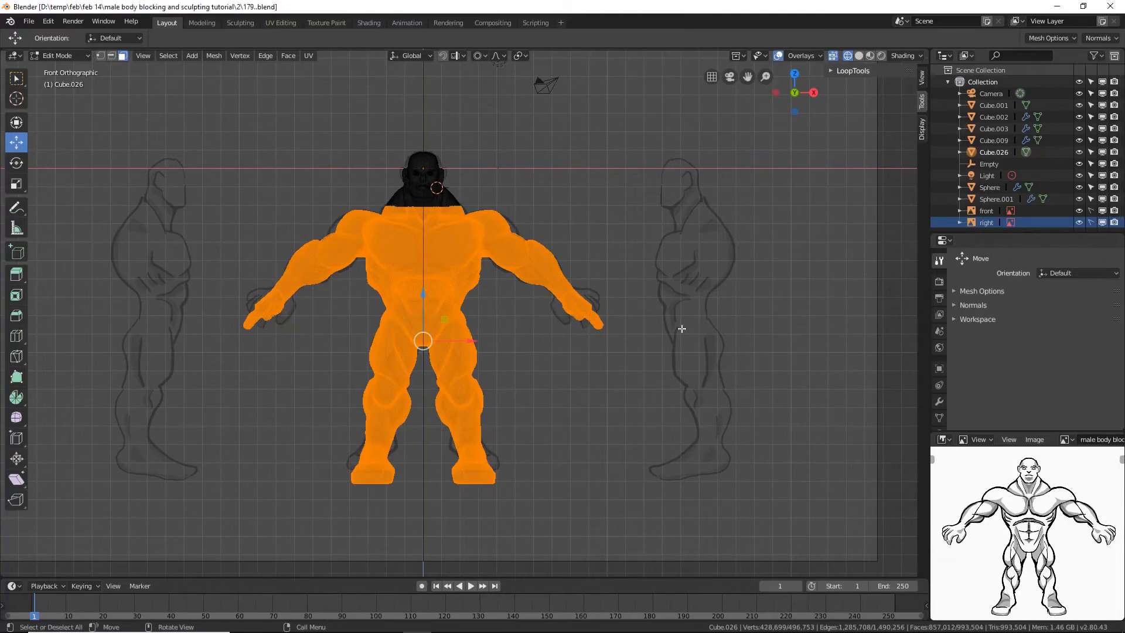
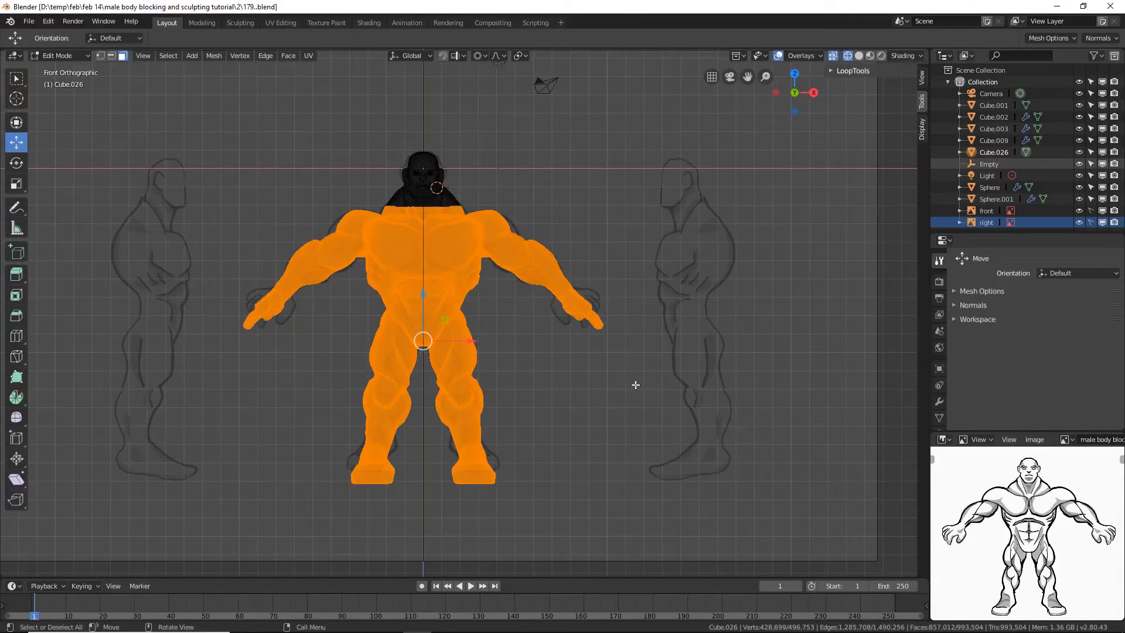
# - Scale the selected body to 0.891 and move it up 1.05 m along Z to meet the neck
pyautogui.press('s')
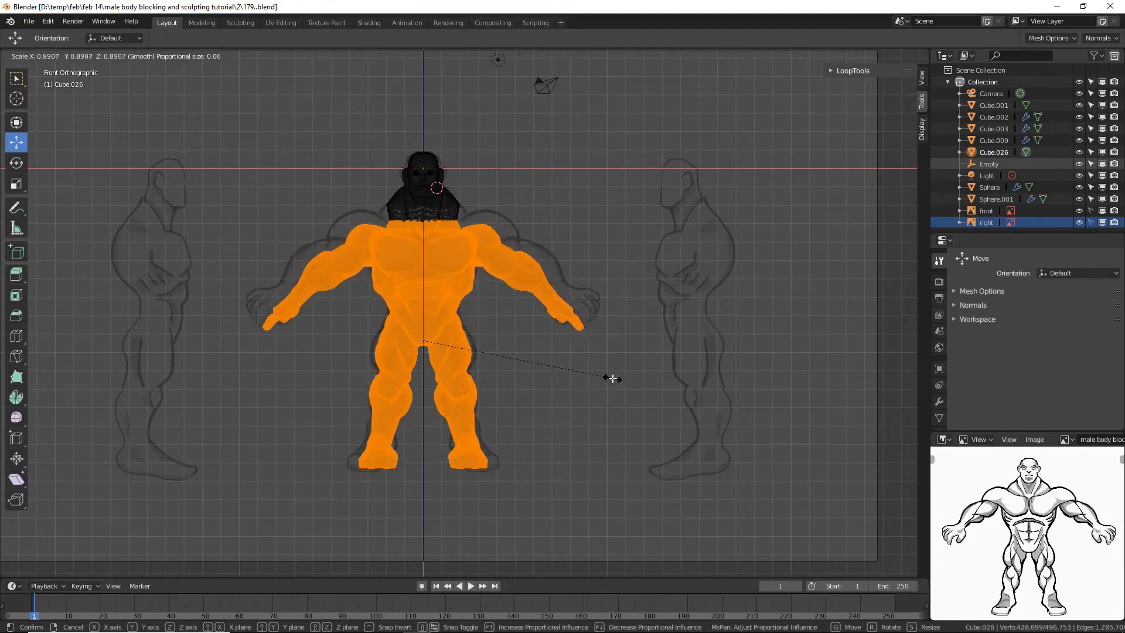
pyautogui.click(609, 377)
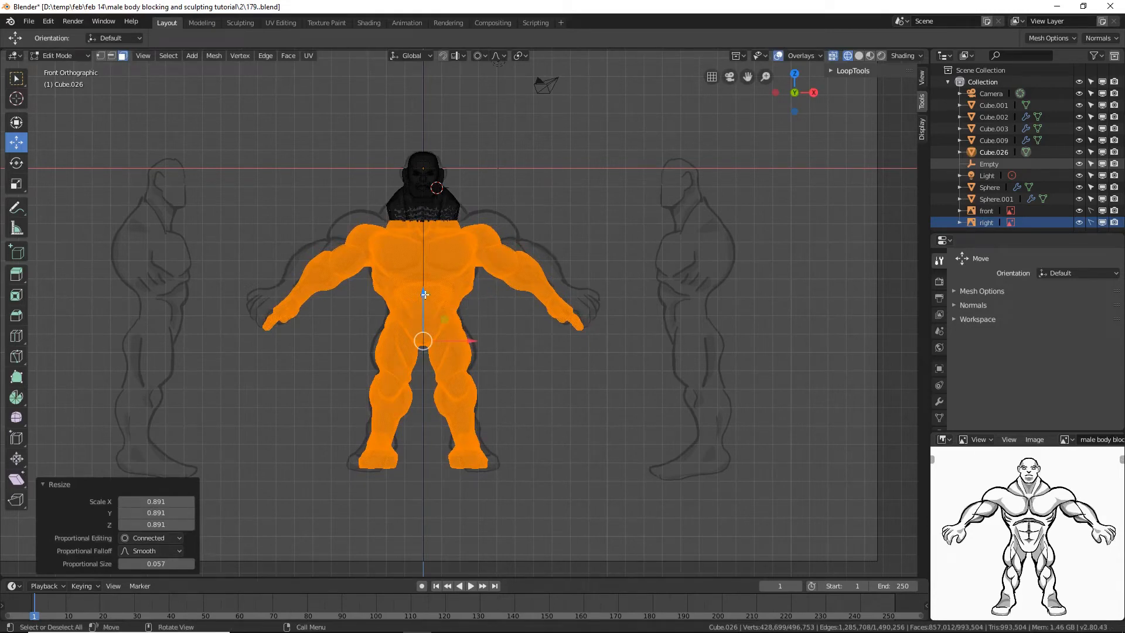
pyautogui.moveTo(424, 291); pyautogui.dragTo(430, 279)
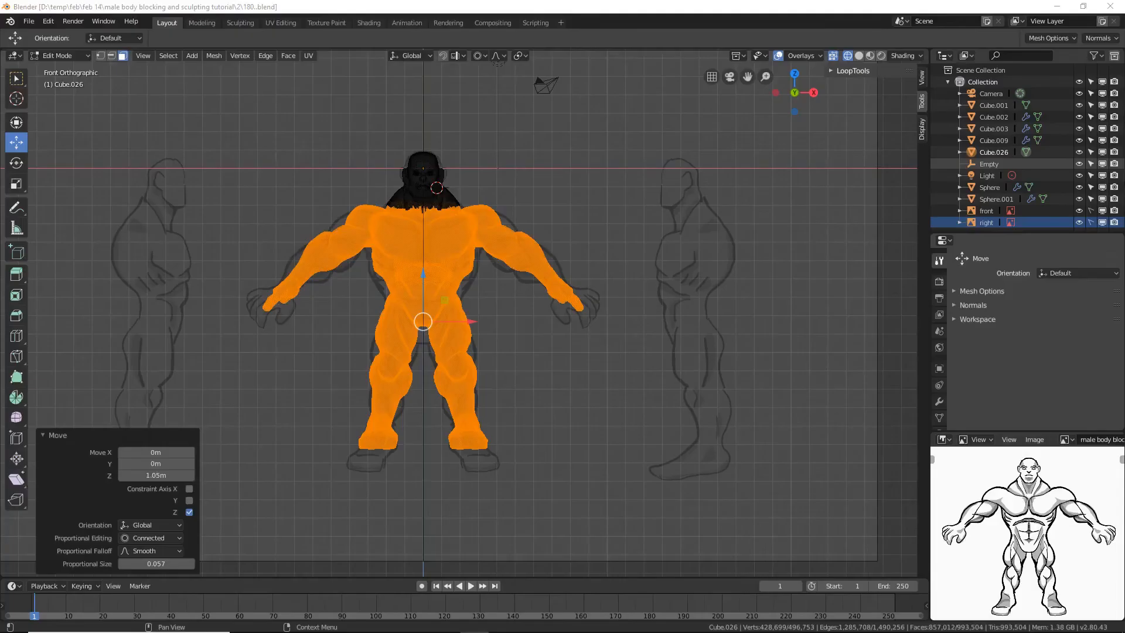
pyautogui.click(659, 13)
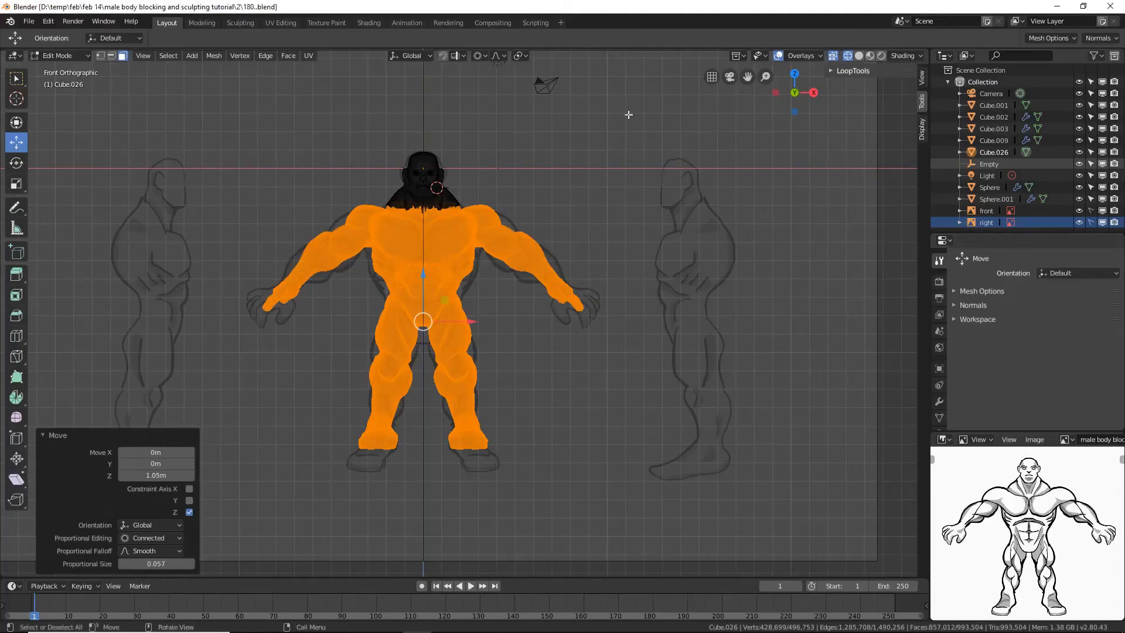
pyautogui.press('Tab')
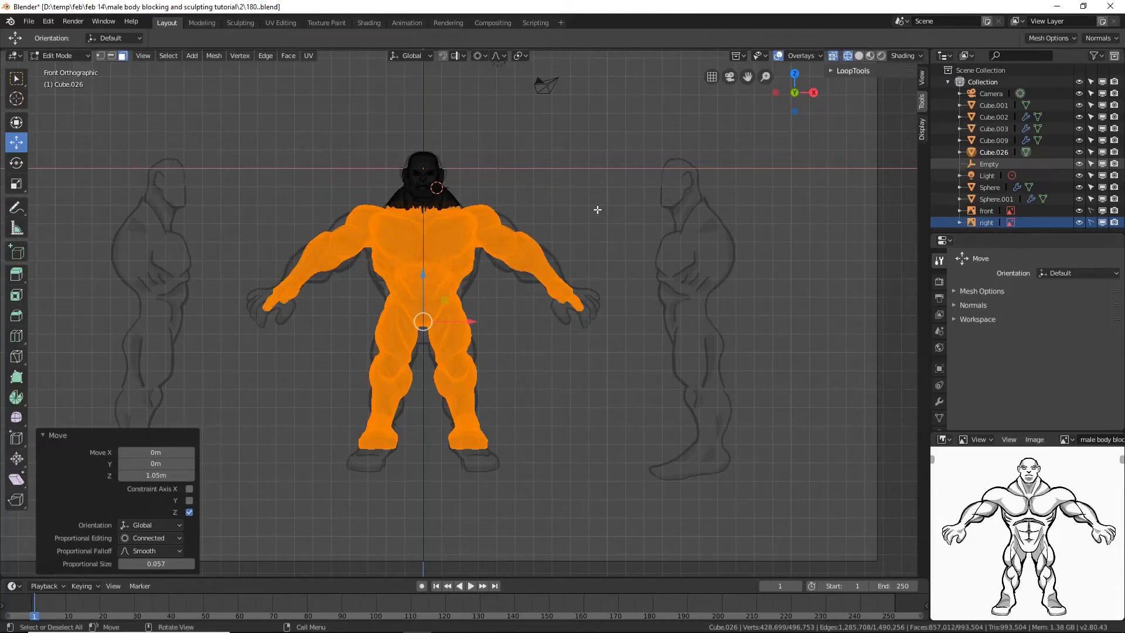
# - Deselect the body faces, leave Edit Mode and put the mesh in Sculpt Mode with solid shading
pyautogui.click(597, 209)
pyautogui.click(73, 54)
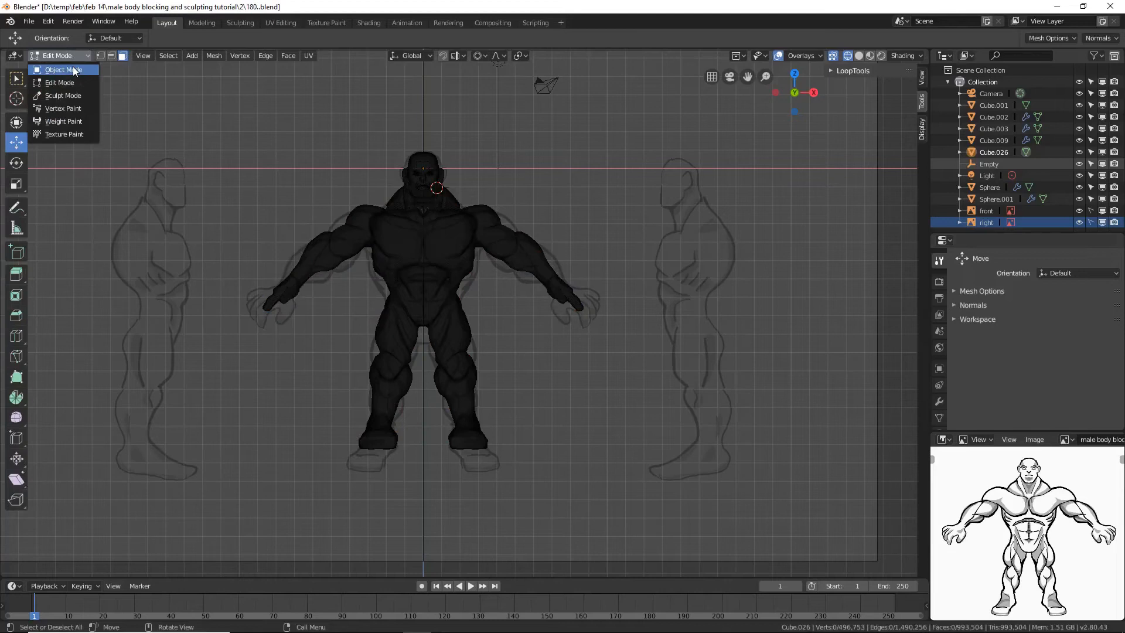
pyautogui.click(72, 70)
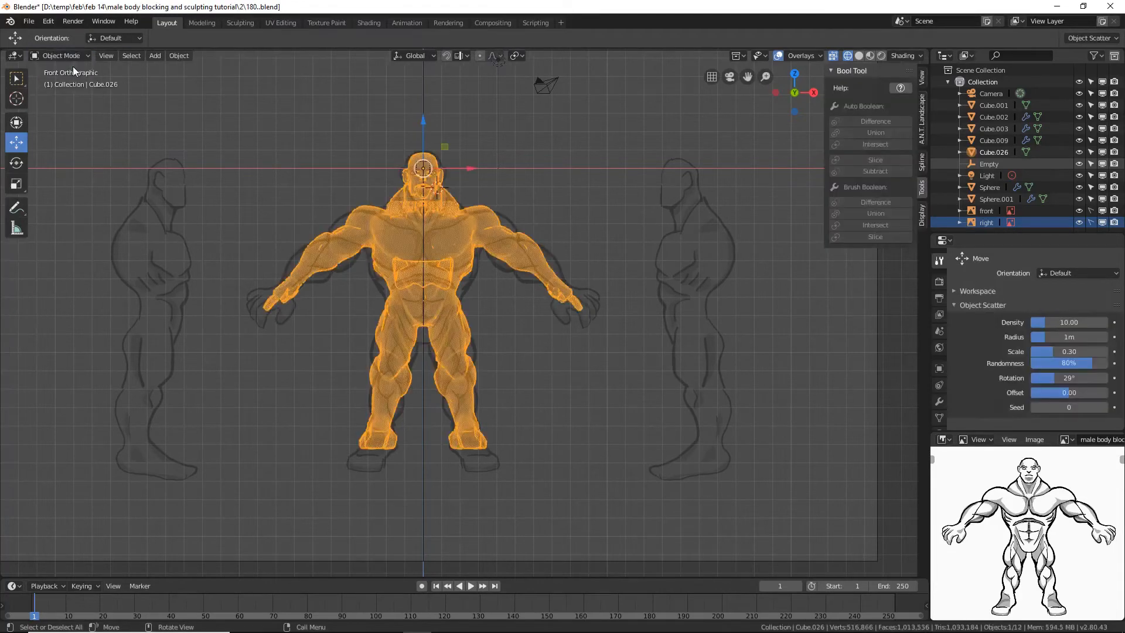
pyautogui.click(859, 54)
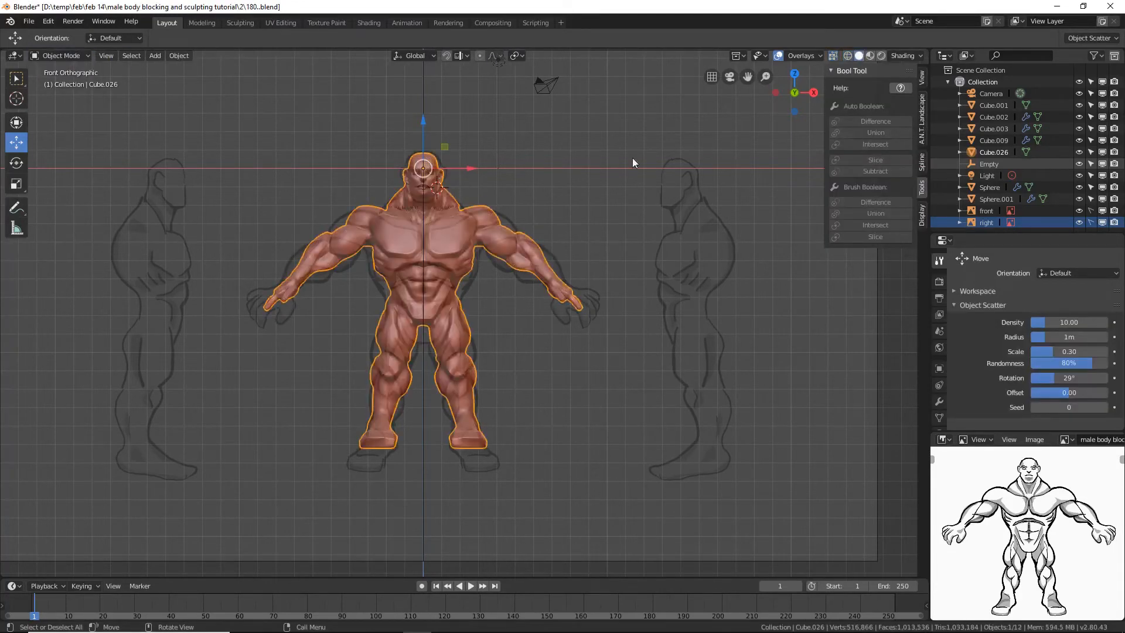
pyautogui.click(62, 56)
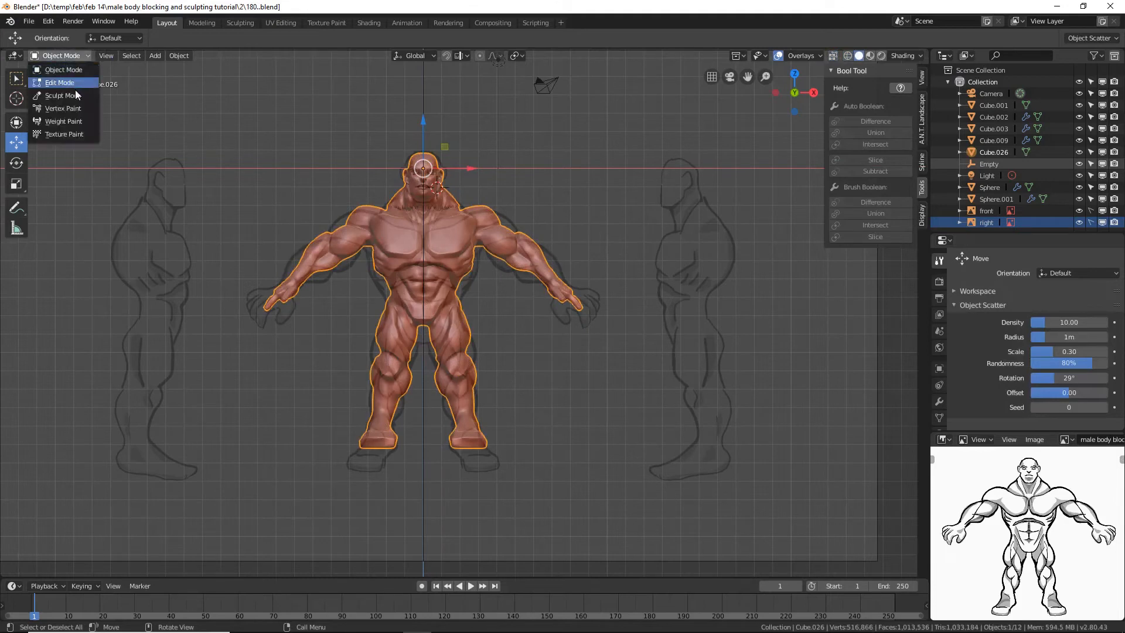
pyautogui.click(76, 96)
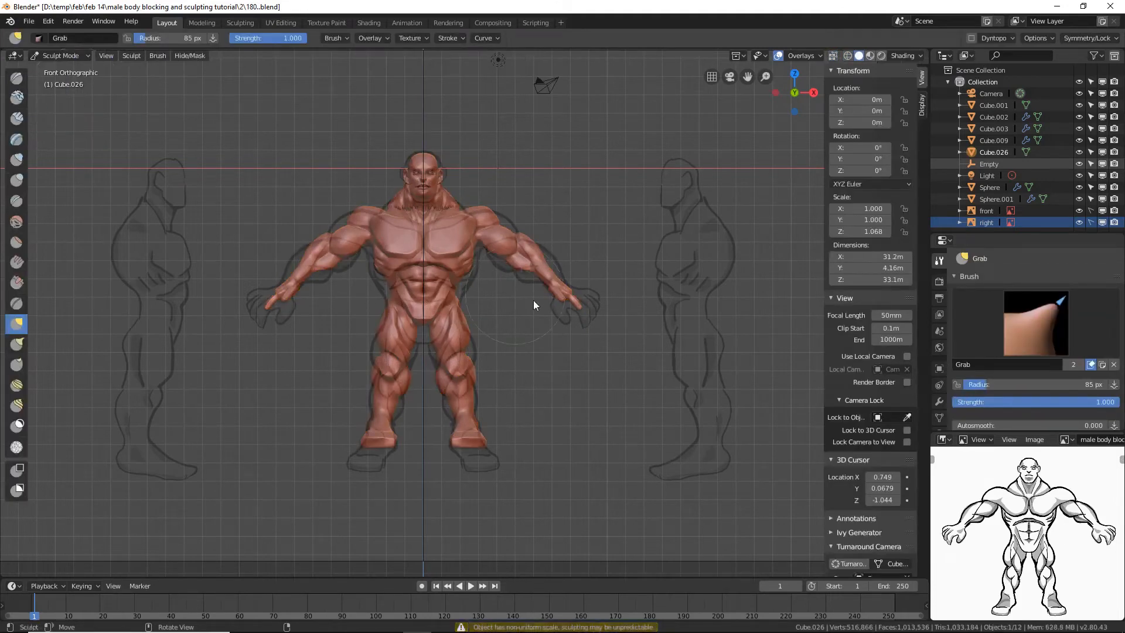
# - Set the brush radius to 37 px and smooth the jagged seam around the front and side of the neck
pyautogui.moveTo(533, 300); pyautogui.dragTo(541, 311, button='middle')
pyautogui.scroll(-3, 543, 314)
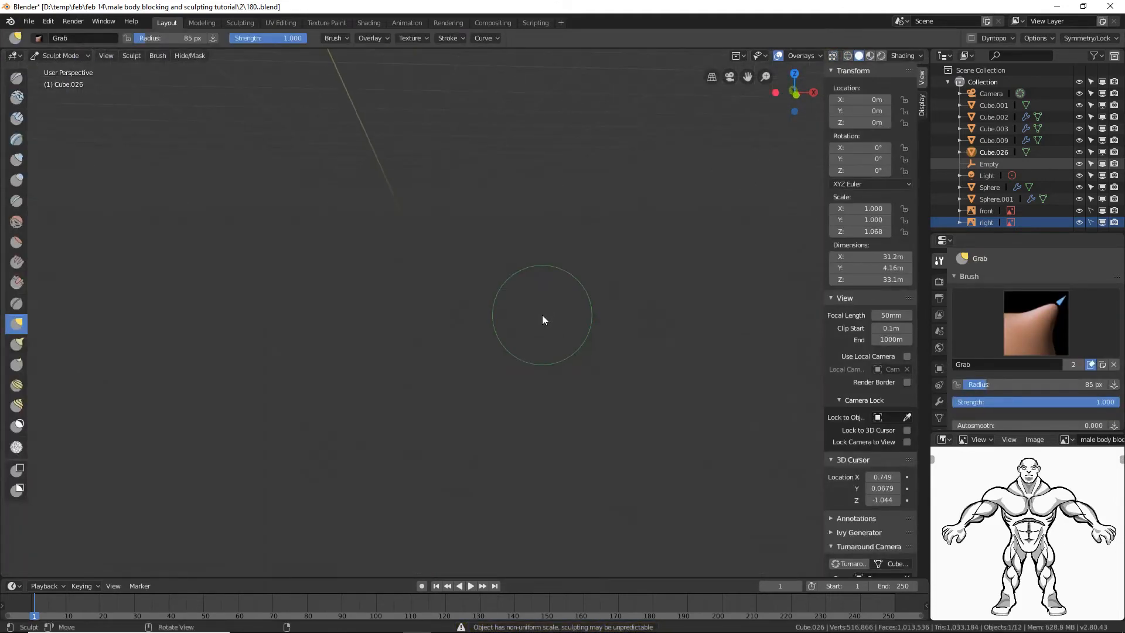
pyautogui.press('Home')
pyautogui.scroll(2, 539, 314)
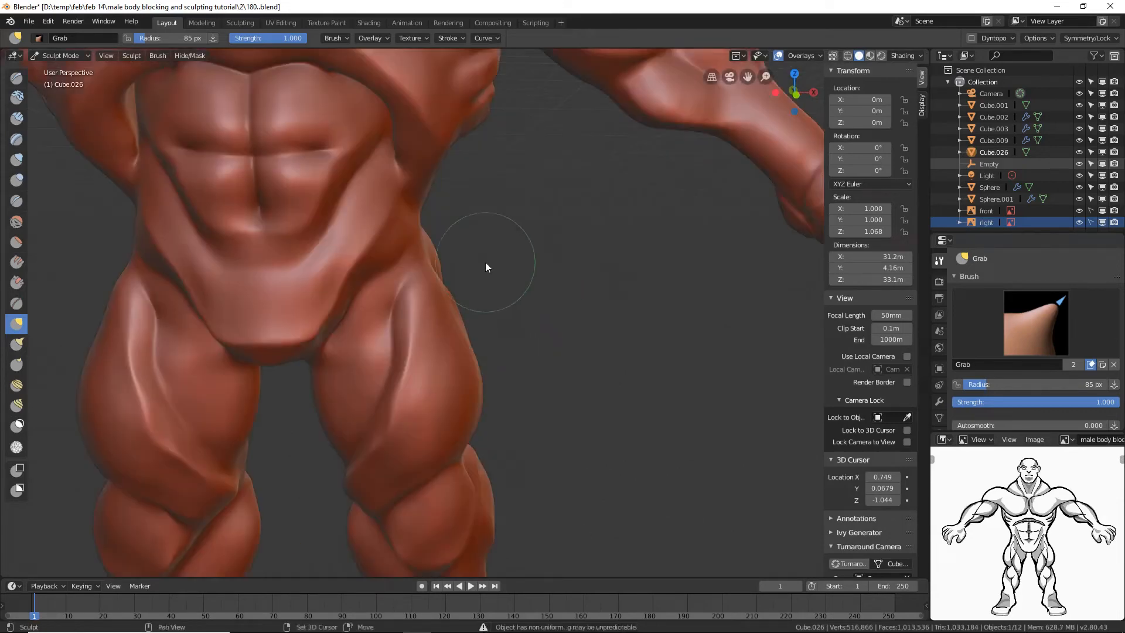
pyautogui.moveTo(485, 261)
pyautogui.keyDown('shift'); pyautogui.mouseDown(button='middle')
pyautogui.moveTo(490, 280)
pyautogui.moveTo(484, 268)
pyautogui.moveTo(417, 263)
pyautogui.moveTo(490, 266)
pyautogui.mouseUp(button='middle'); pyautogui.keyUp('shift')
pyautogui.scroll(-3, 490, 280)
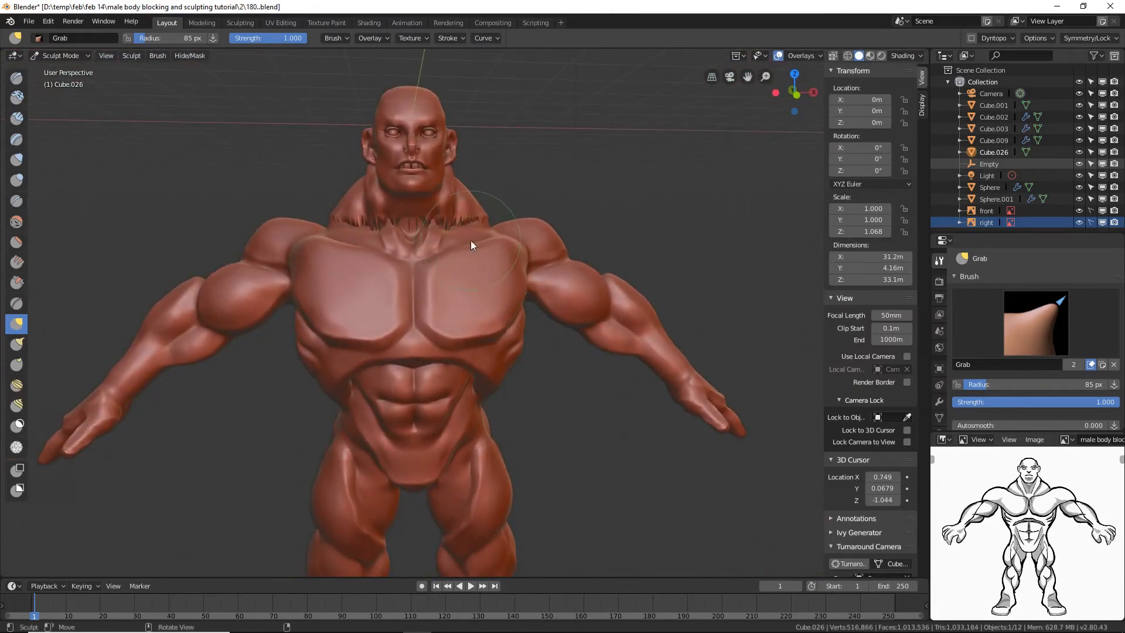
pyautogui.press('f')
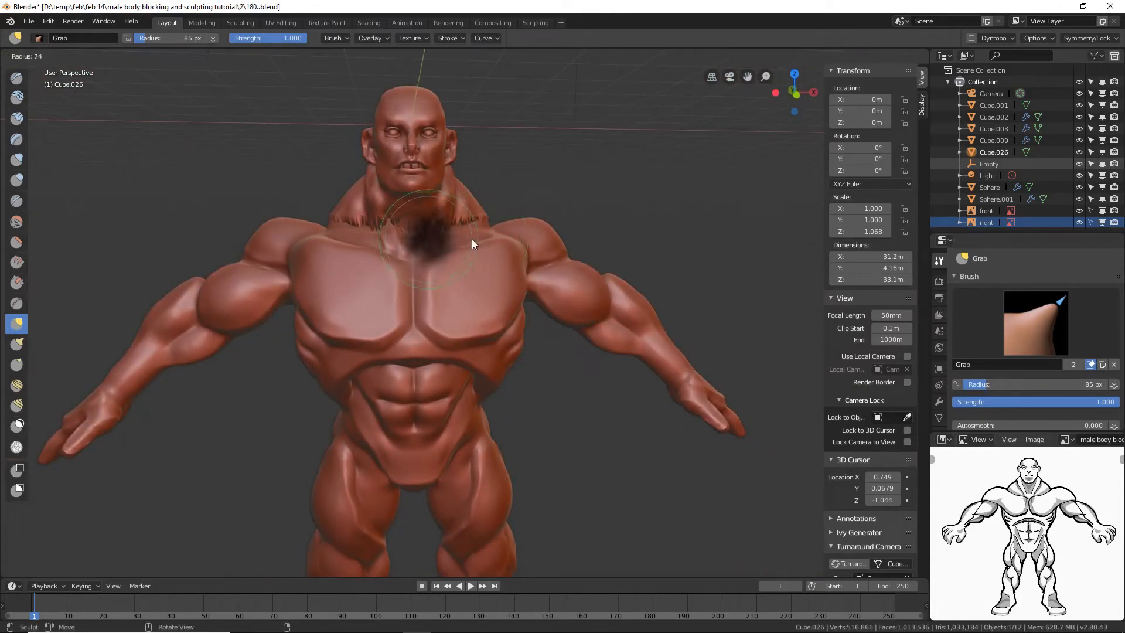
pyautogui.click(450, 238)
pyautogui.moveTo(450, 238)
pyautogui.mouseDown(button='middle')
pyautogui.moveTo(470, 224)
pyautogui.moveTo(452, 230)
pyautogui.mouseUp(button='middle')
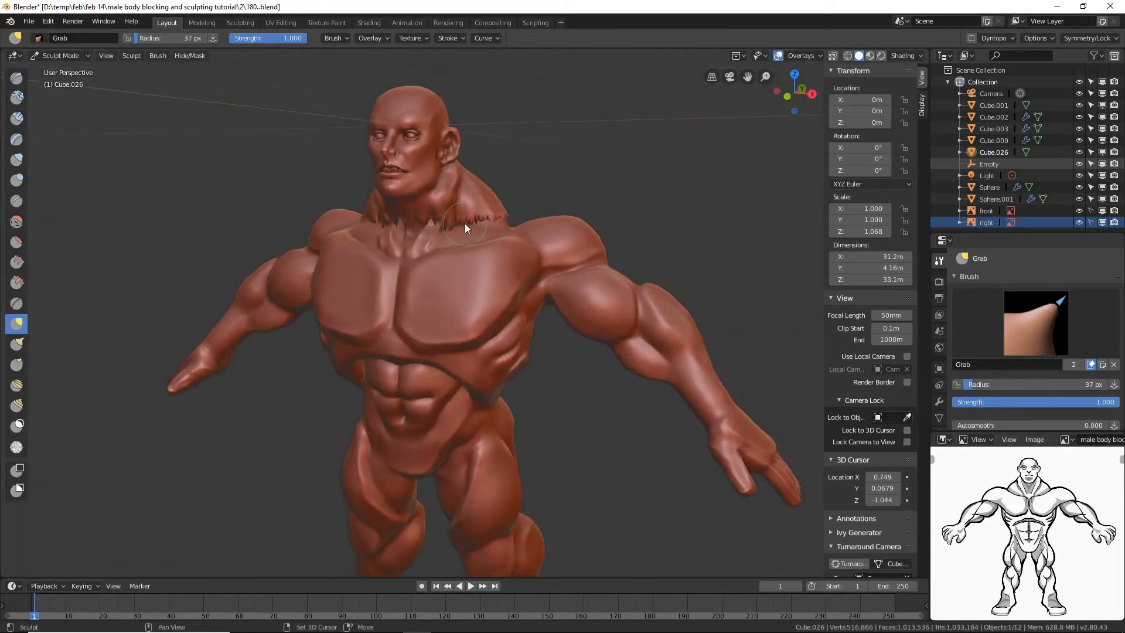
pyautogui.moveTo(465, 223)
pyautogui.mouseDown()
pyautogui.moveTo(476, 219)
pyautogui.moveTo(443, 191)
pyautogui.moveTo(497, 225)
pyautogui.moveTo(444, 223)
pyautogui.mouseUp()
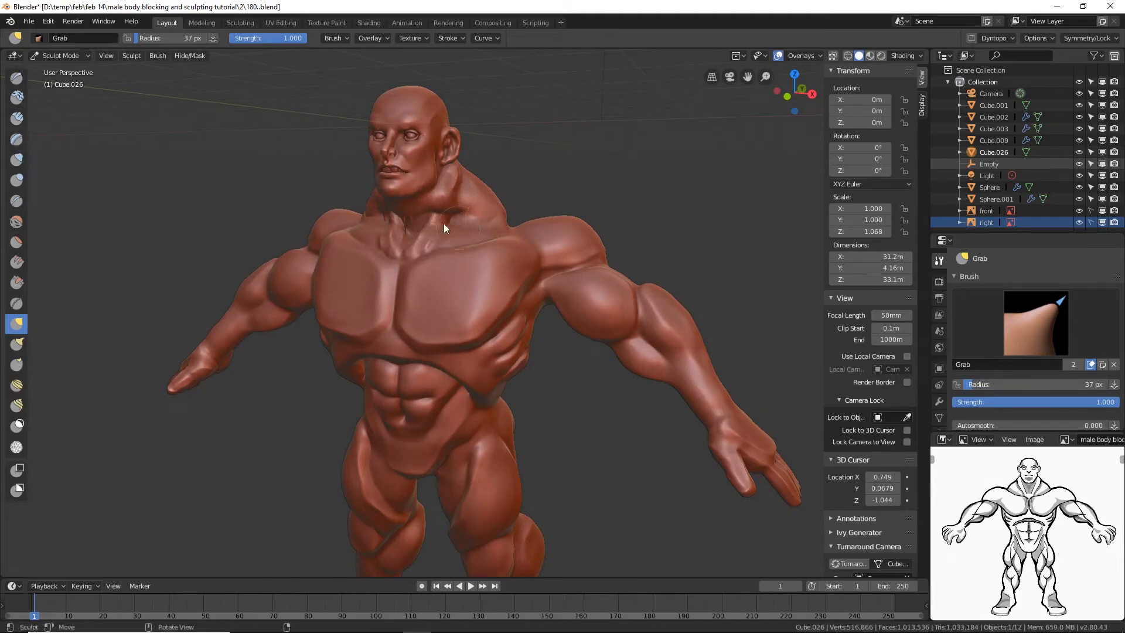
# - Smooth the rest of the neck seam around the nape and throat, and save the file as 181
pyautogui.moveTo(444, 224)
pyautogui.mouseDown(button='middle')
pyautogui.moveTo(441, 205)
pyautogui.moveTo(403, 227)
pyautogui.moveTo(542, 214)
pyautogui.moveTo(403, 226)
pyautogui.moveTo(419, 229)
pyautogui.mouseUp(button='middle')
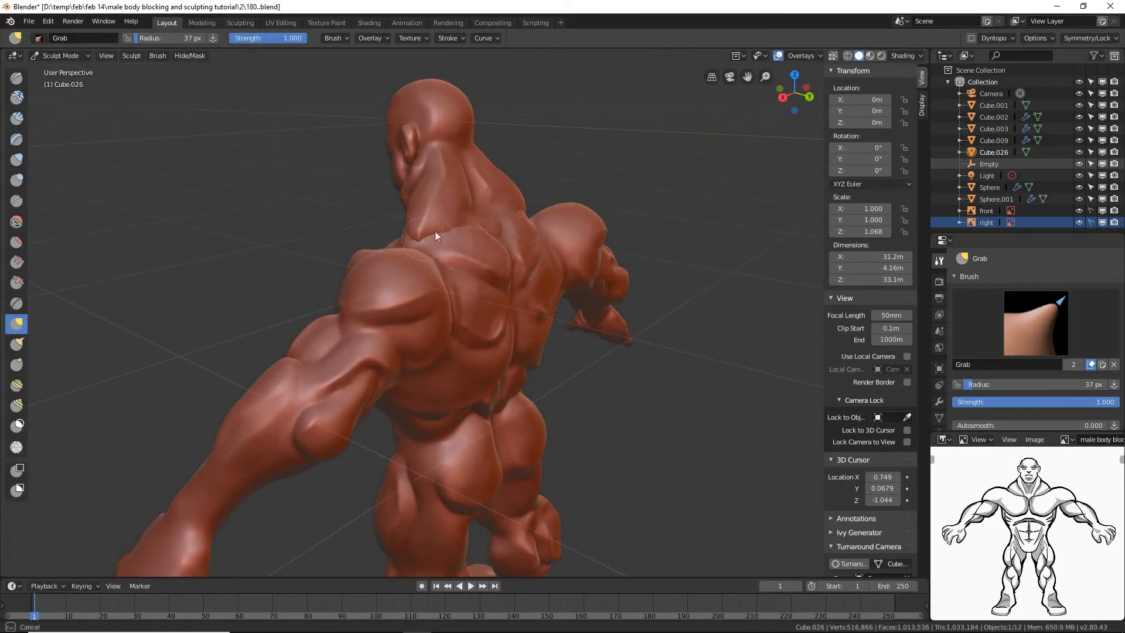
pyautogui.moveTo(466, 229)
pyautogui.mouseDown(button='middle')
pyautogui.moveTo(441, 230)
pyautogui.moveTo(452, 218)
pyautogui.mouseUp(button='middle')
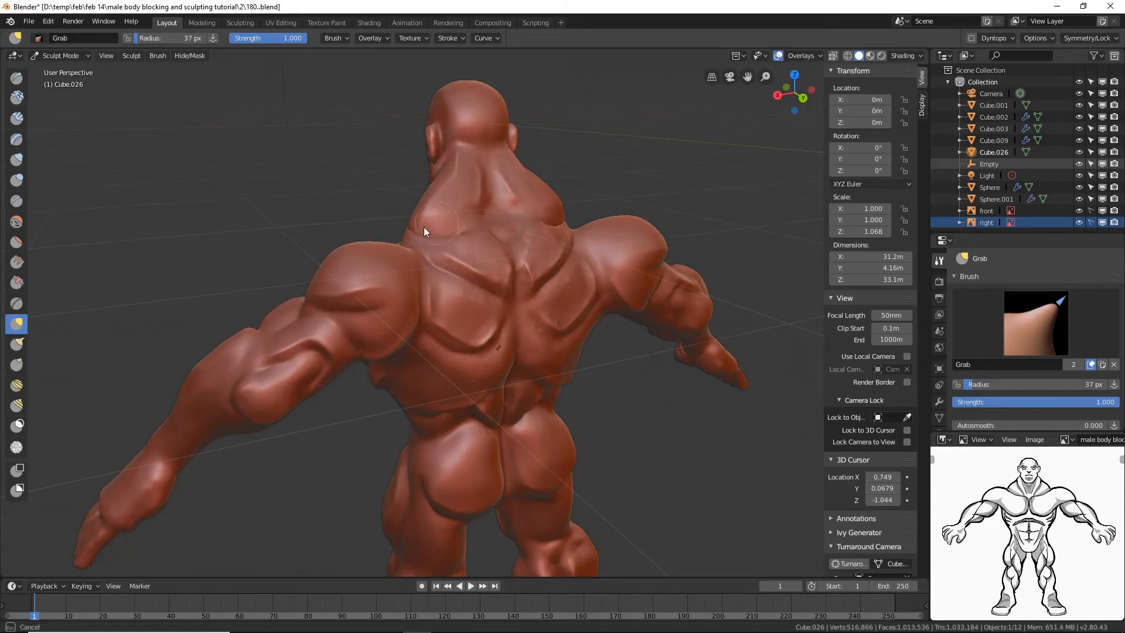
pyautogui.moveTo(448, 225)
pyautogui.mouseDown(button='middle')
pyautogui.moveTo(378, 236)
pyautogui.moveTo(589, 191)
pyautogui.moveTo(417, 222)
pyautogui.mouseUp(button='middle')
pyautogui.moveTo(410, 213)
pyautogui.mouseDown()
pyautogui.moveTo(403, 184)
pyautogui.moveTo(379, 182)
pyautogui.mouseUp()
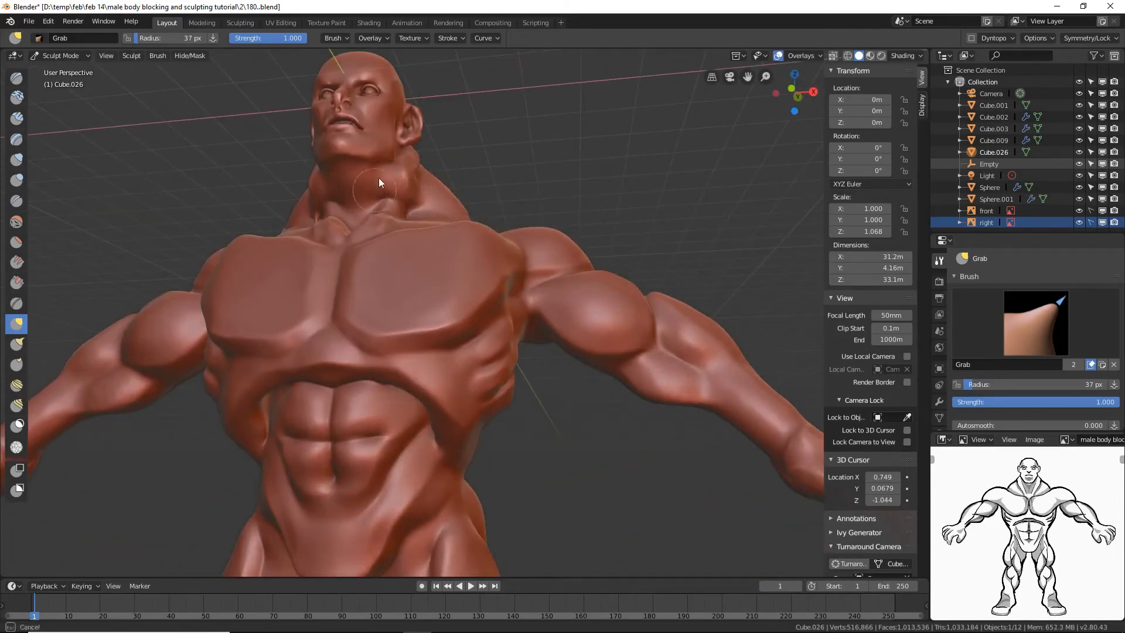
pyautogui.moveTo(421, 201); pyautogui.dragTo(490, 223, button='middle')
pyautogui.scroll(-3, 501, 234)
pyautogui.moveTo(545, 280); pyautogui.dragTo(574, 303, button='middle')
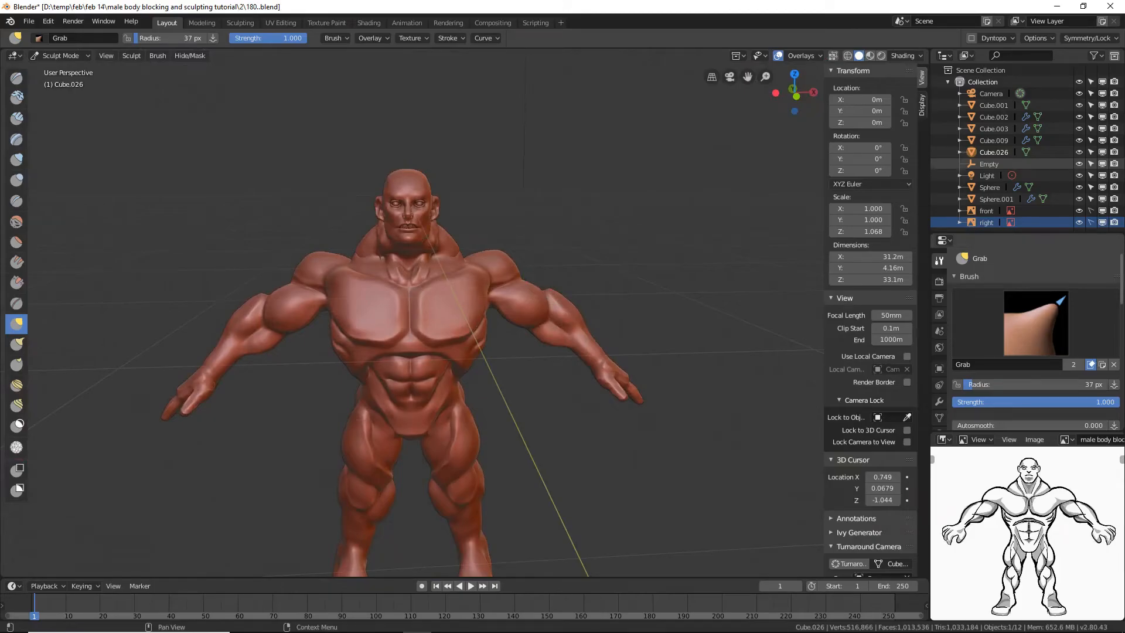
pyautogui.hotkey('ctrl', 'alt', 's')
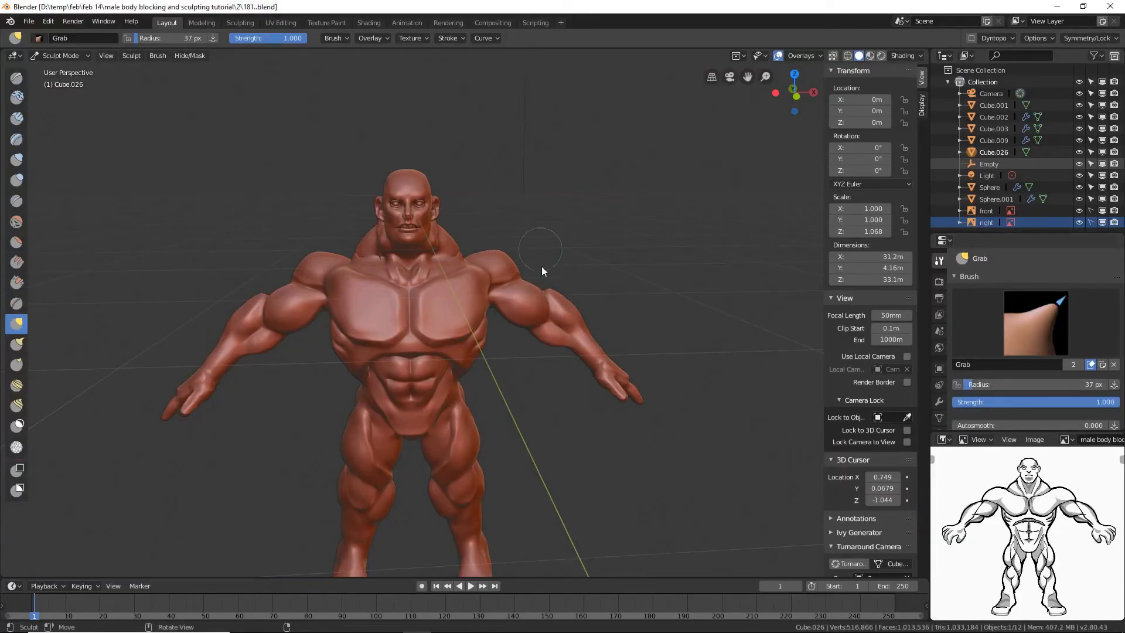
# - Set the Grab brush radius to 96 px and reshape the throat and upper chest in side view
pyautogui.moveTo(542, 268); pyautogui.dragTo(477, 264, button='middle')
pyautogui.scroll(3, 513, 269)
pyautogui.moveTo(440, 221)
pyautogui.mouseDown(button='middle')
pyautogui.moveTo(409, 237)
pyautogui.moveTo(388, 227)
pyautogui.mouseUp(button='middle')
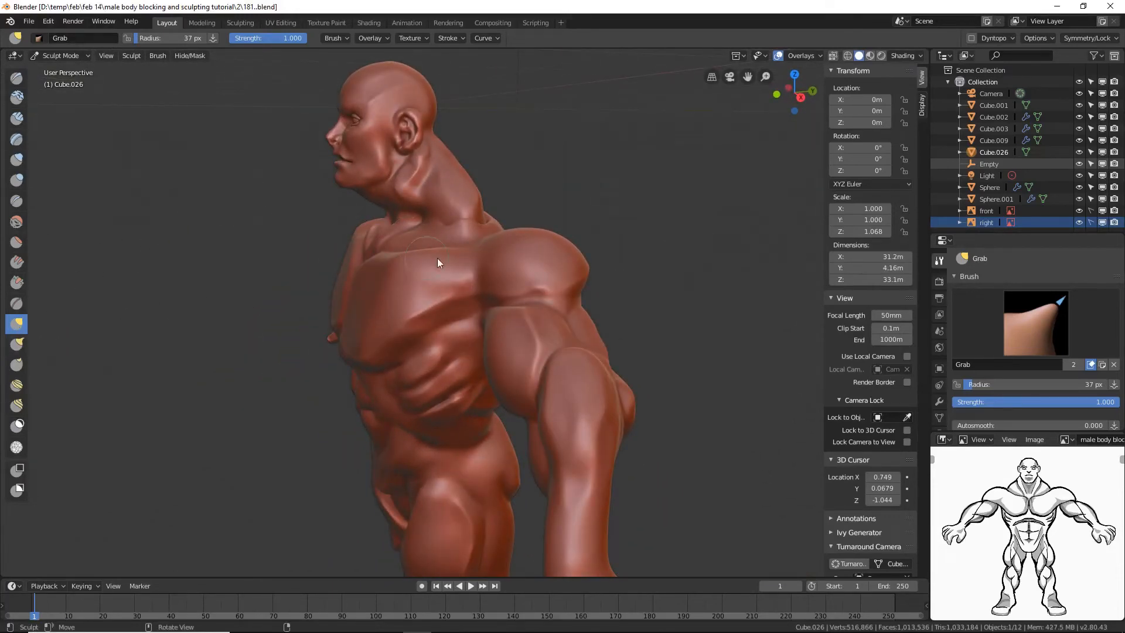
pyautogui.press('f')
pyautogui.click(440, 293)
pyautogui.moveTo(425, 268); pyautogui.dragTo(407, 249, button='middle')
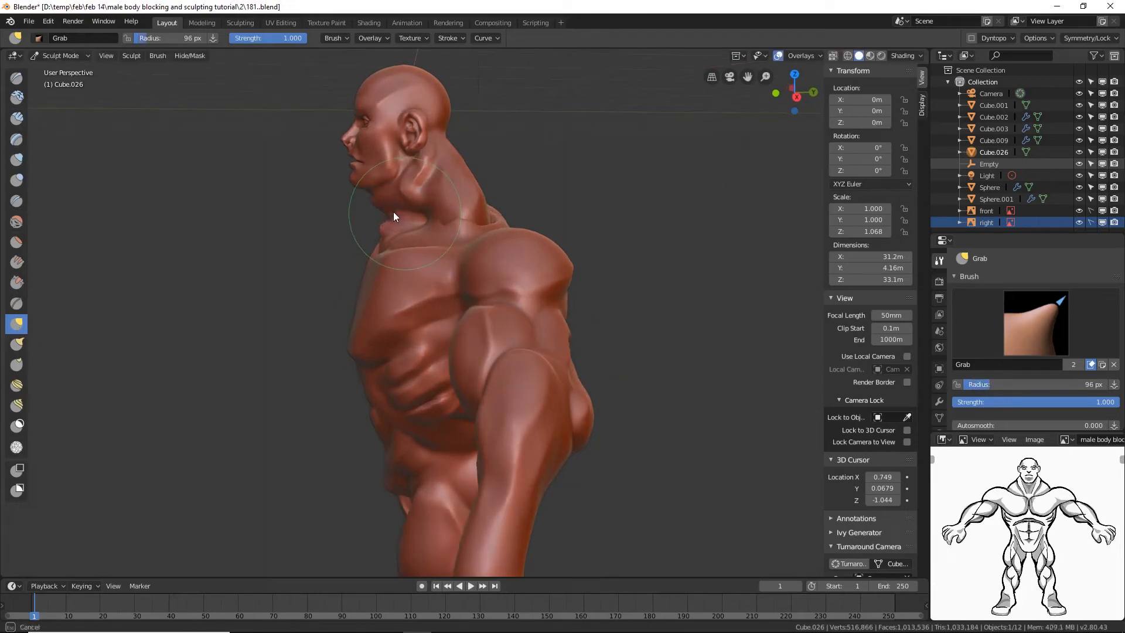
pyautogui.moveTo(392, 212)
pyautogui.mouseDown()
pyautogui.moveTo(427, 212)
pyautogui.moveTo(392, 213)
pyautogui.mouseUp()
# - Smooth and reshape the front of the neck between the chin and the collarbones
pyautogui.moveTo(393, 224)
pyautogui.mouseDown(button='middle')
pyautogui.moveTo(536, 230)
pyautogui.moveTo(445, 237)
pyautogui.moveTo(498, 339)
pyautogui.mouseUp(button='middle')
pyautogui.scroll(2, 498, 340)
pyautogui.scroll(2, 476, 409)
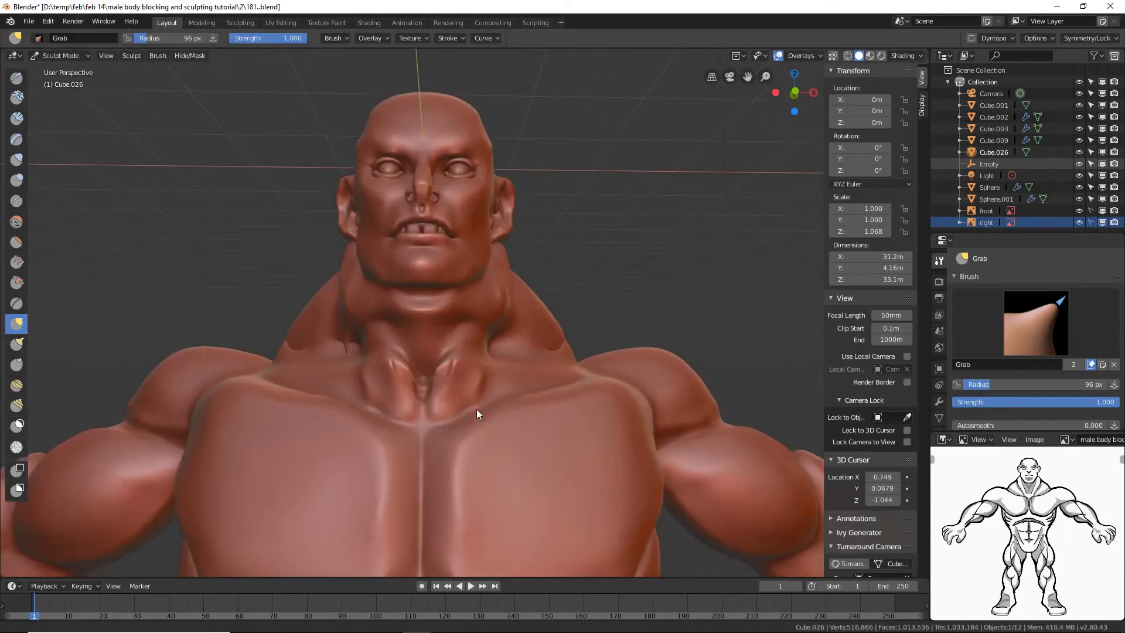
pyautogui.moveTo(444, 356); pyautogui.dragTo(436, 374)
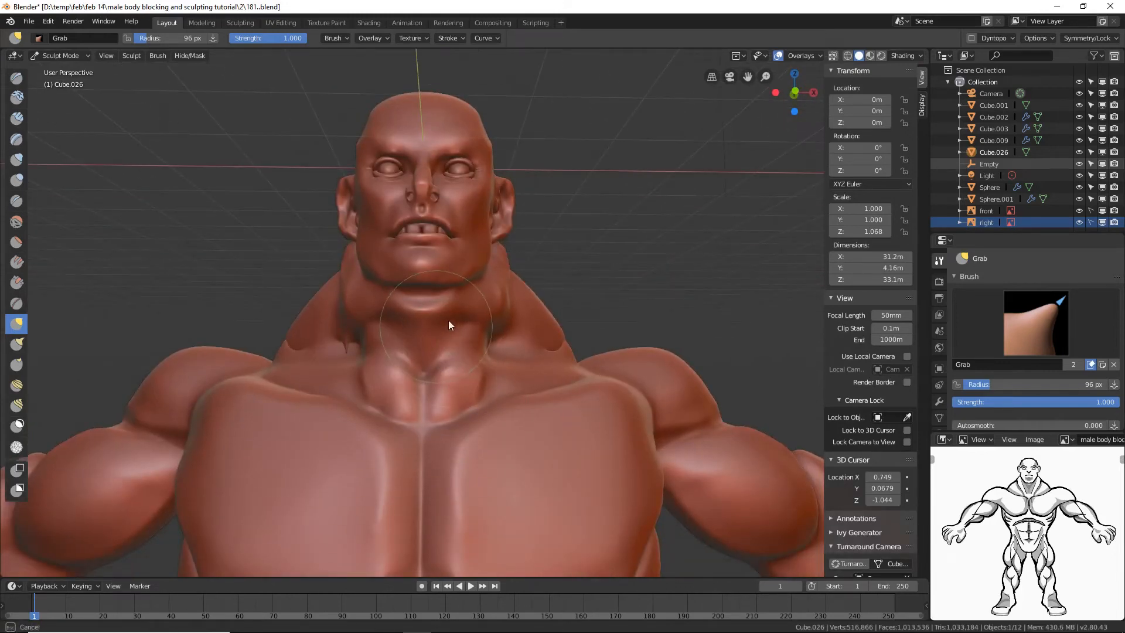
pyautogui.moveTo(448, 320)
pyautogui.mouseDown(button='middle')
pyautogui.moveTo(464, 329)
pyautogui.moveTo(444, 311)
pyautogui.mouseUp(button='middle')
pyautogui.moveTo(444, 311); pyautogui.dragTo(433, 315)
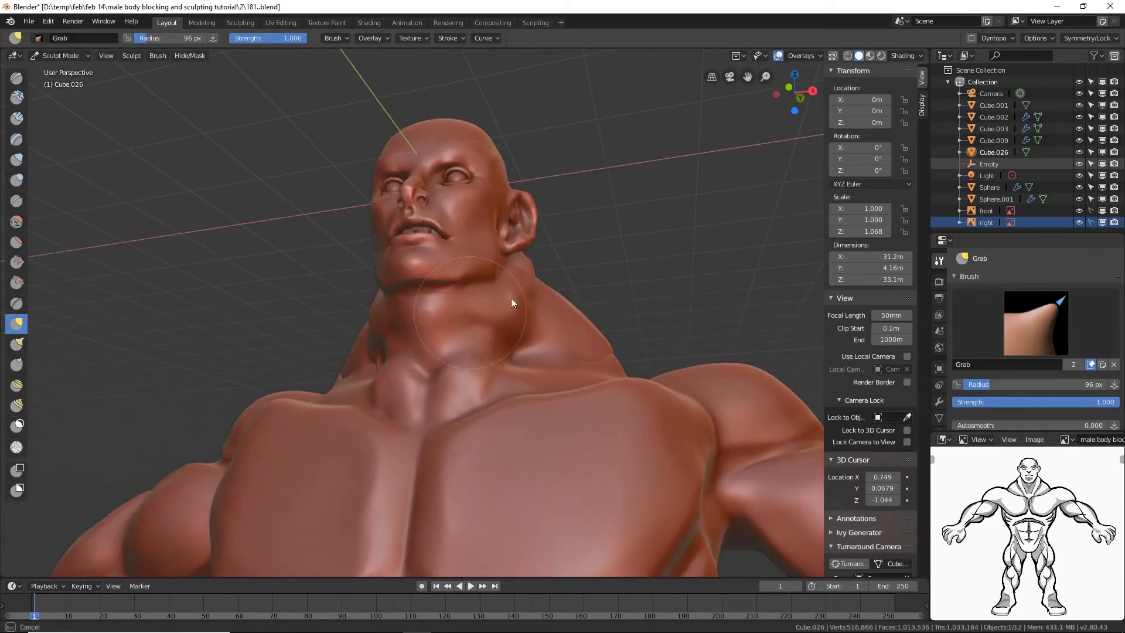
# - Smooth the transition from the trapezius muscles into the upper back and shoulders
pyautogui.moveTo(594, 301)
pyautogui.mouseDown(button='middle')
pyautogui.moveTo(631, 321)
pyautogui.moveTo(600, 349)
pyautogui.moveTo(719, 342)
pyautogui.mouseUp(button='middle')
pyautogui.moveTo(720, 339)
pyautogui.mouseDown()
pyautogui.moveTo(717, 362)
pyautogui.moveTo(715, 342)
pyautogui.moveTo(695, 359)
pyautogui.moveTo(718, 339)
pyautogui.mouseUp()
pyautogui.moveTo(718, 339)
pyautogui.mouseDown(button='middle')
pyautogui.moveTo(700, 335)
pyautogui.moveTo(740, 349)
pyautogui.mouseUp(button='middle')
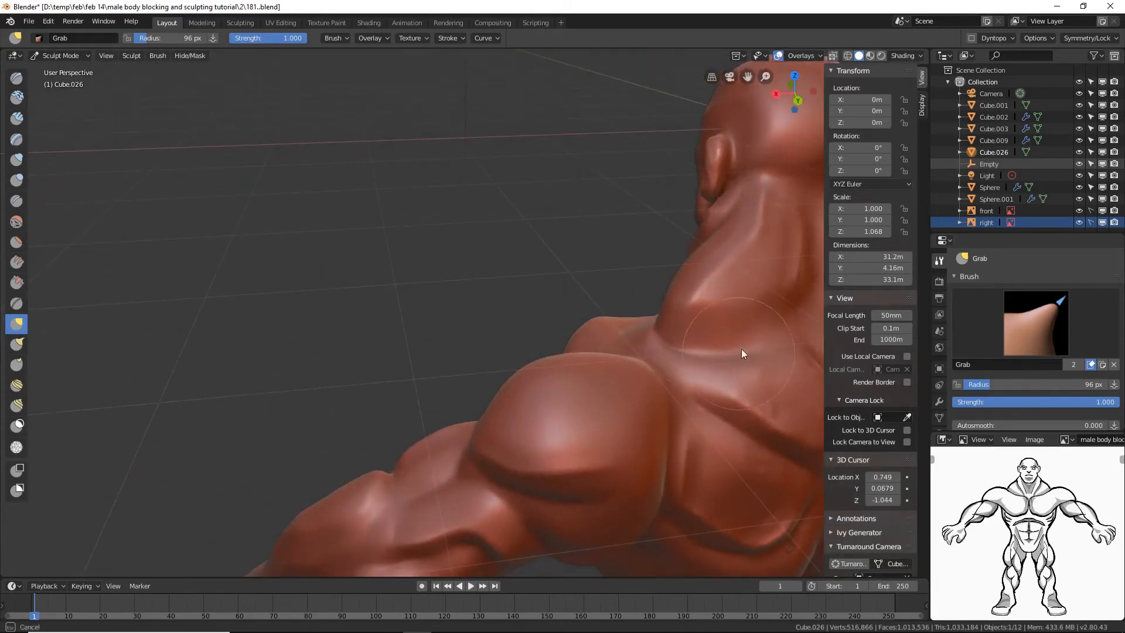
pyautogui.moveTo(740, 349)
pyautogui.mouseDown()
pyautogui.moveTo(663, 377)
pyautogui.moveTo(711, 334)
pyautogui.mouseUp()
pyautogui.moveTo(711, 334); pyautogui.dragTo(641, 350, button='middle')
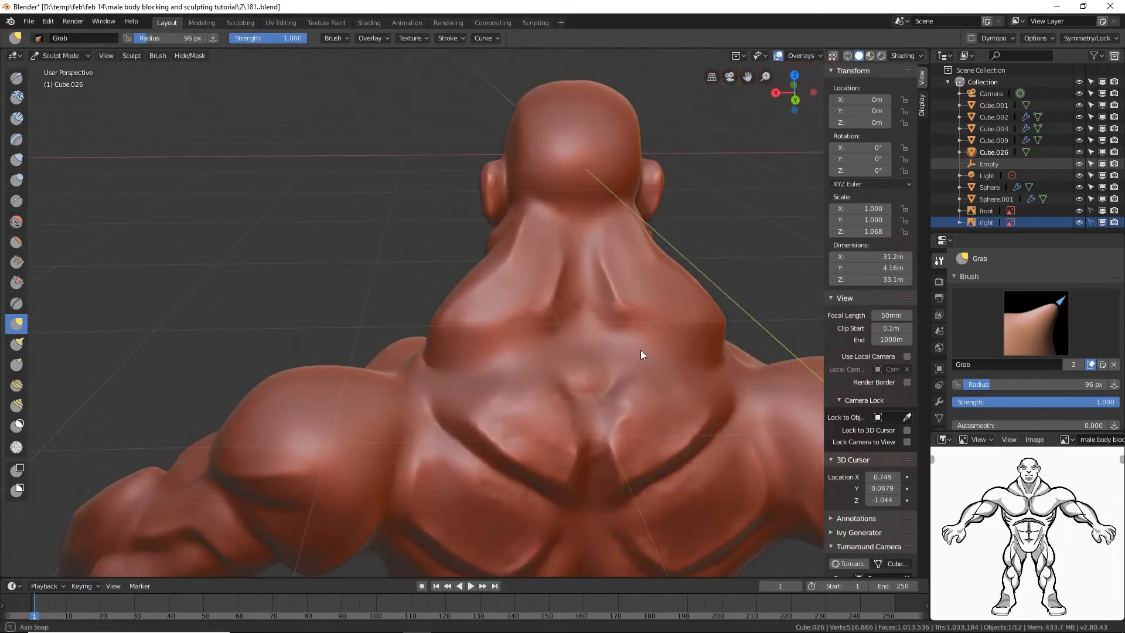
pyautogui.moveTo(478, 343)
pyautogui.mouseDown(button='middle')
pyautogui.moveTo(529, 334)
pyautogui.moveTo(526, 394)
pyautogui.mouseUp(button='middle')
pyautogui.moveTo(526, 394)
pyautogui.mouseDown()
pyautogui.moveTo(544, 409)
pyautogui.moveTo(531, 409)
pyautogui.moveTo(529, 430)
pyautogui.moveTo(496, 409)
pyautogui.moveTo(376, 408)
pyautogui.mouseUp()
# - Soften the side of the neck and adjust the throat contour beneath the jaw with the Grab brush
pyautogui.moveTo(376, 409); pyautogui.dragTo(469, 381, button='middle')
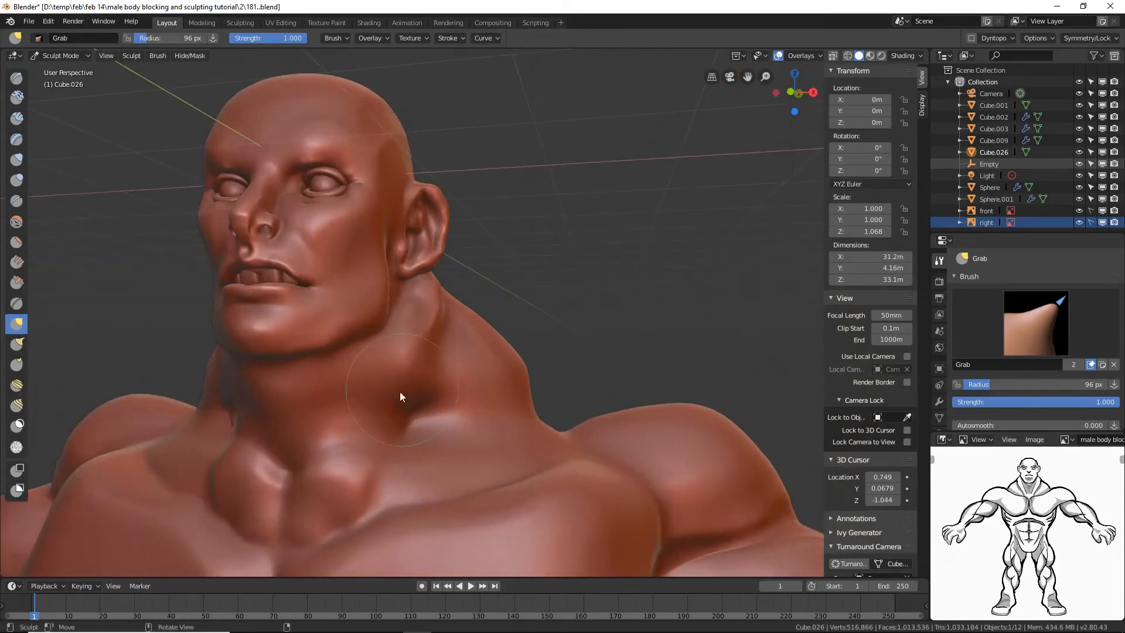
pyautogui.moveTo(65, 245); pyautogui.dragTo(301, 385, button='middle')
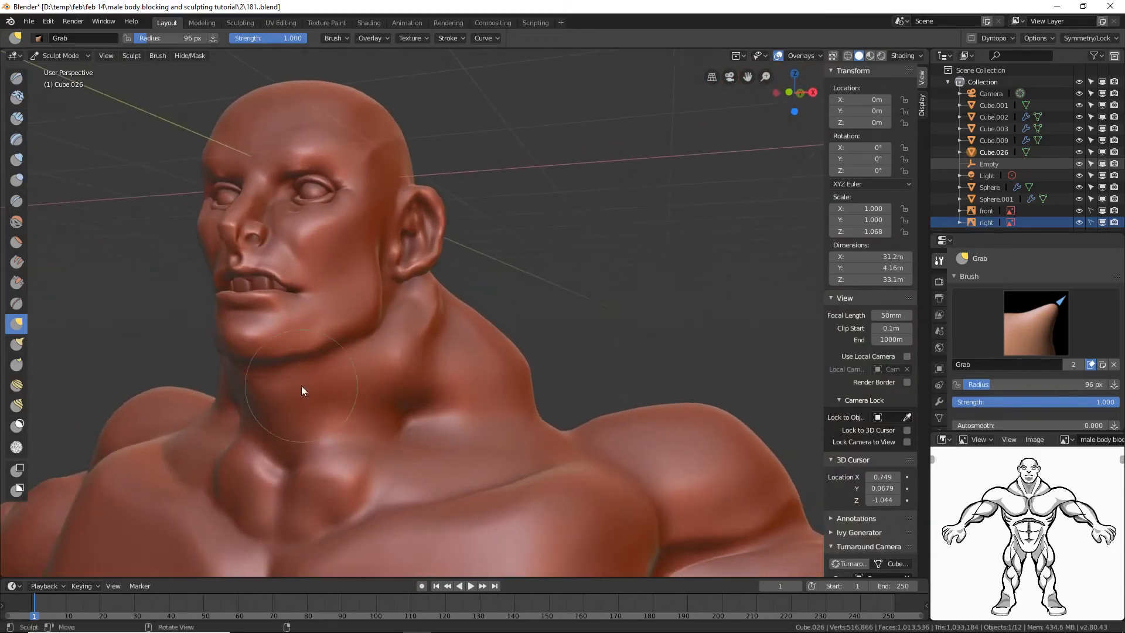
pyautogui.moveTo(394, 387)
pyautogui.mouseDown()
pyautogui.moveTo(403, 348)
pyautogui.moveTo(376, 382)
pyautogui.mouseUp()
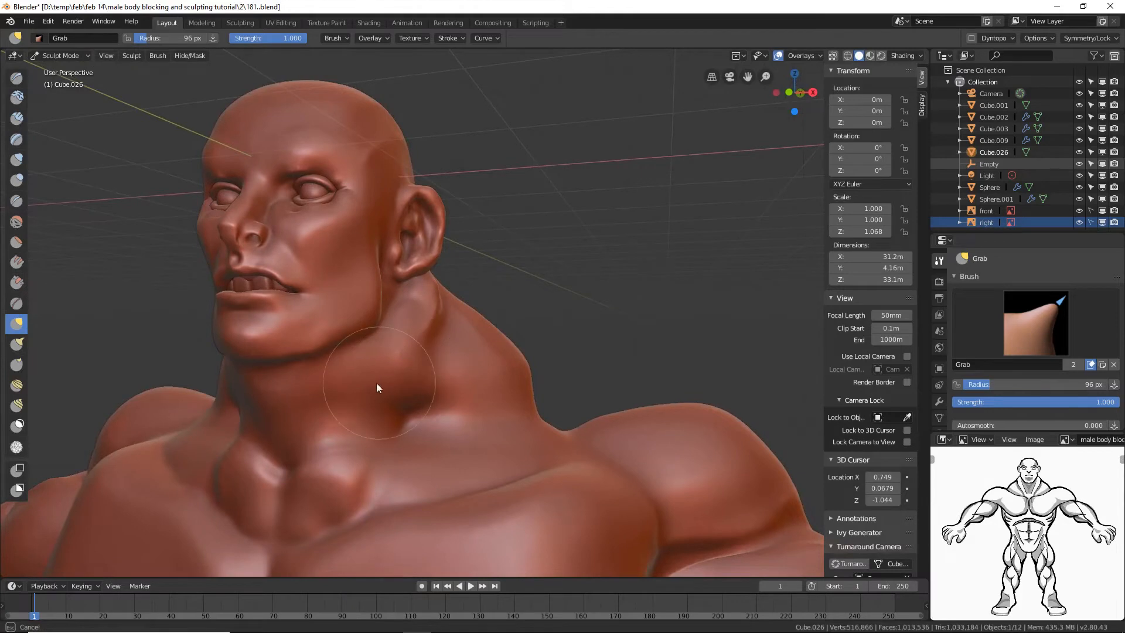
pyautogui.moveTo(376, 382); pyautogui.dragTo(272, 385, button='middle')
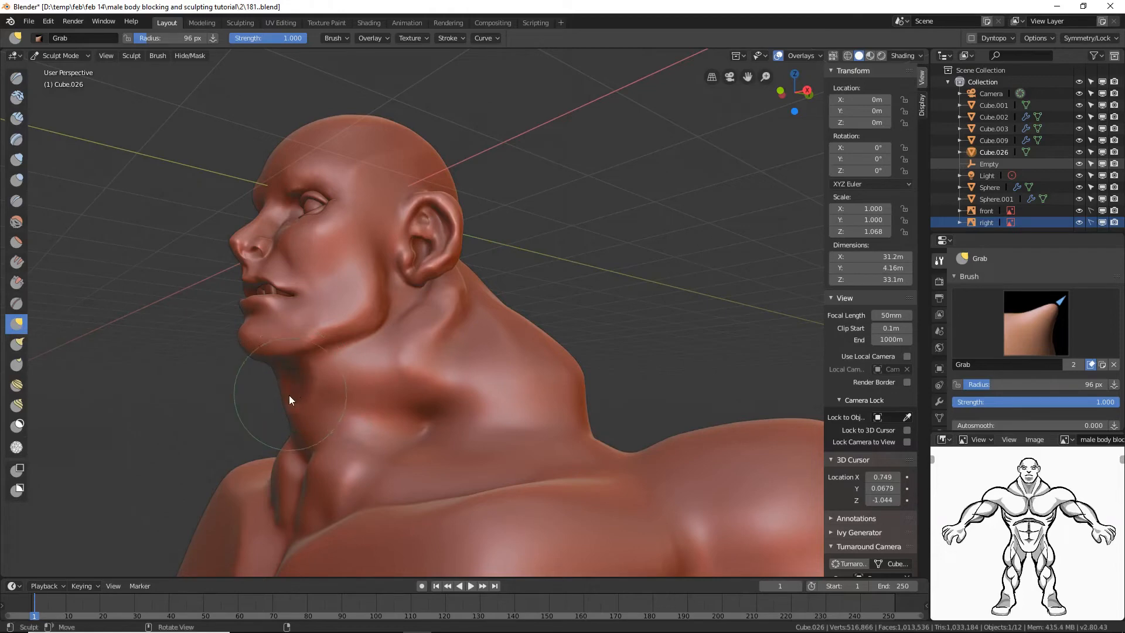
pyautogui.moveTo(289, 393); pyautogui.dragTo(348, 372)
pyautogui.moveTo(374, 368); pyautogui.dragTo(391, 364)
pyautogui.moveTo(388, 360); pyautogui.dragTo(401, 360)
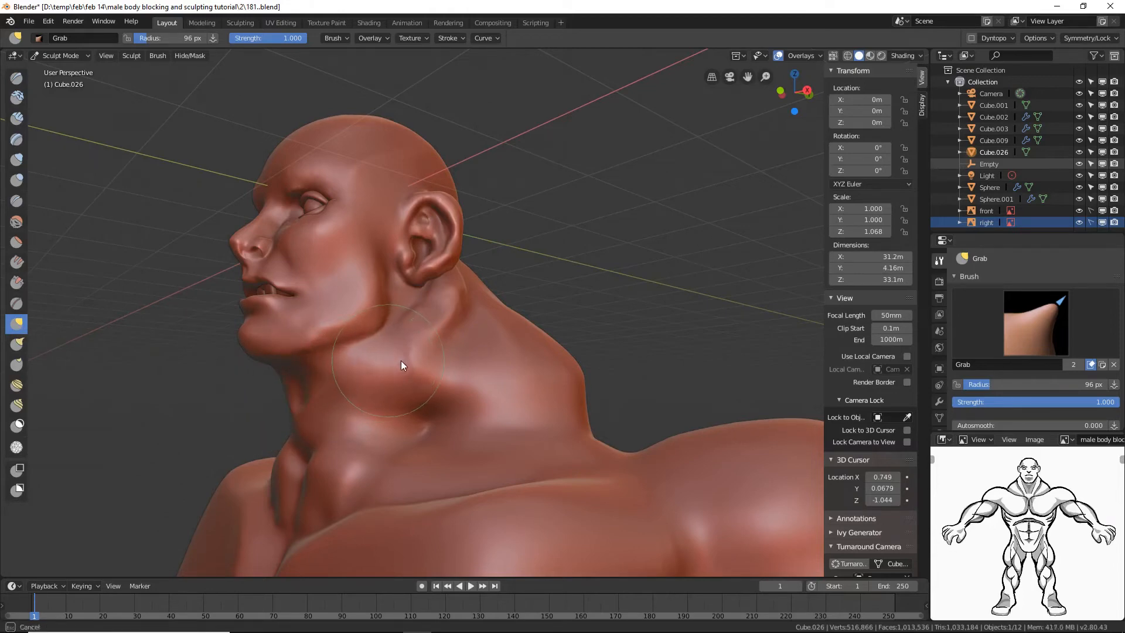
# - Narrow the sides of the neck below the ears with the Grab brush and blend them into the collarbone area
pyautogui.moveTo(396, 378); pyautogui.dragTo(429, 373, button='middle')
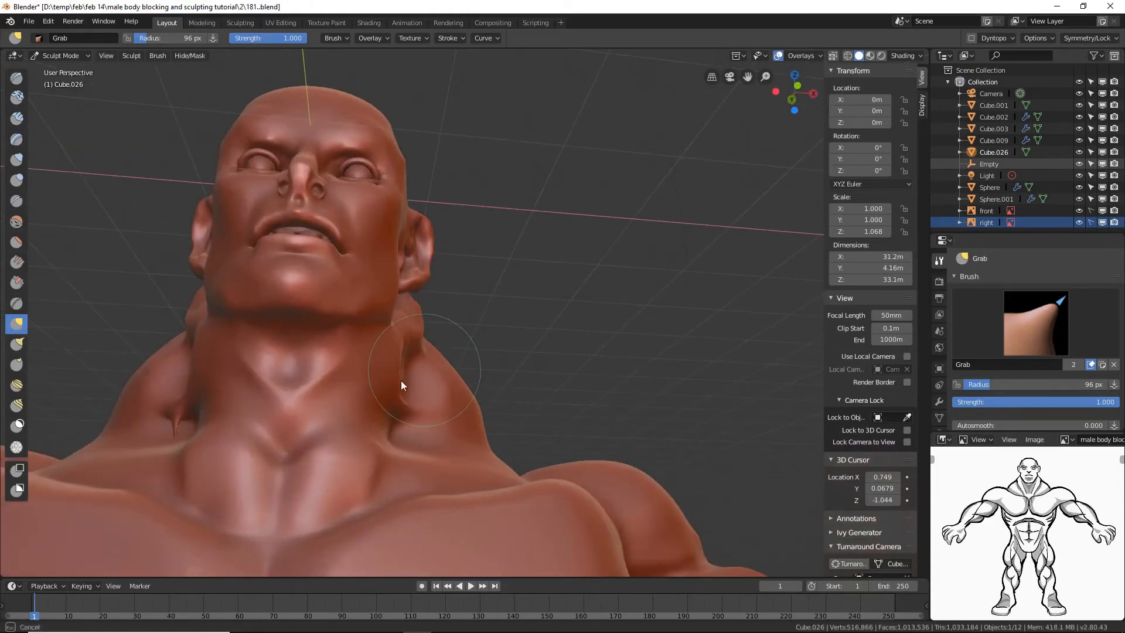
pyautogui.moveTo(401, 384)
pyautogui.mouseDown()
pyautogui.moveTo(408, 350)
pyautogui.moveTo(391, 415)
pyautogui.mouseUp()
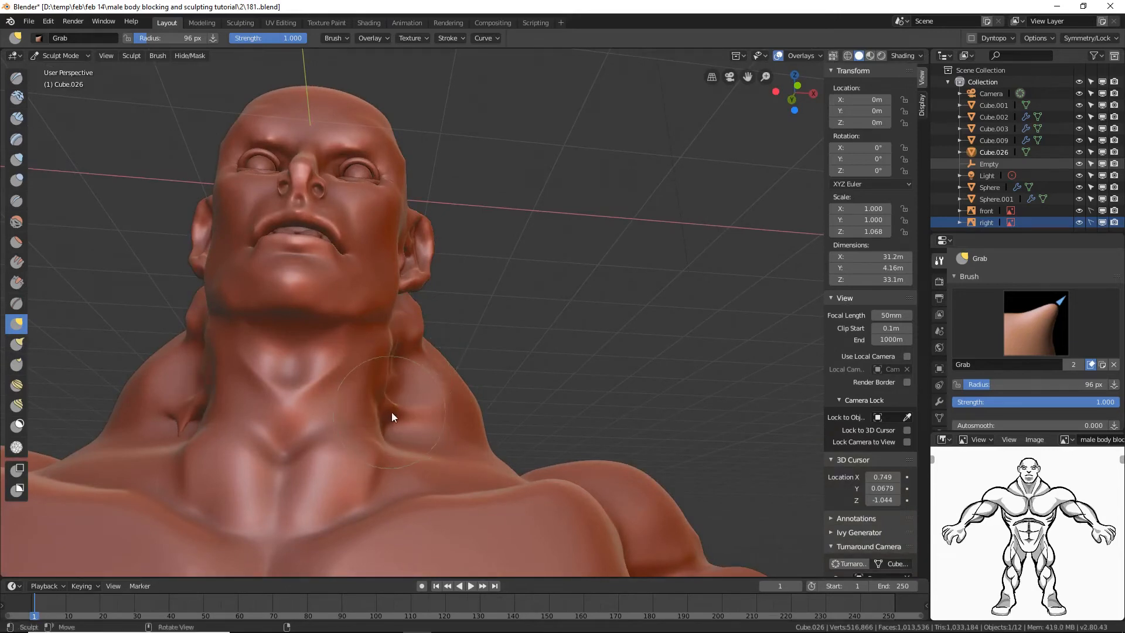
pyautogui.moveTo(391, 412); pyautogui.dragTo(401, 392, button='middle')
pyautogui.moveTo(400, 393)
pyautogui.mouseDown()
pyautogui.moveTo(388, 345)
pyautogui.moveTo(432, 314)
pyautogui.moveTo(409, 384)
pyautogui.moveTo(396, 369)
pyautogui.moveTo(370, 388)
pyautogui.moveTo(375, 414)
pyautogui.moveTo(263, 505)
pyautogui.moveTo(287, 475)
pyautogui.moveTo(278, 455)
pyautogui.moveTo(345, 476)
pyautogui.moveTo(315, 425)
pyautogui.moveTo(252, 453)
pyautogui.mouseUp()
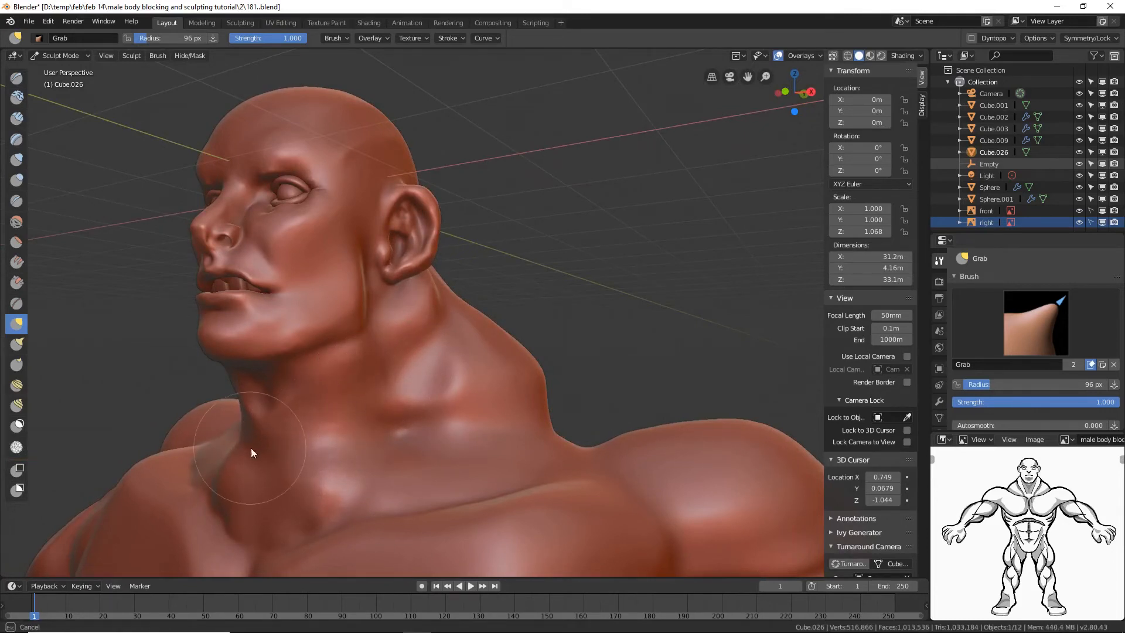
pyautogui.keyDown('alt'); pyautogui.moveTo(364, 412); pyautogui.dragTo(398, 419, button='middle'); pyautogui.keyUp('alt')
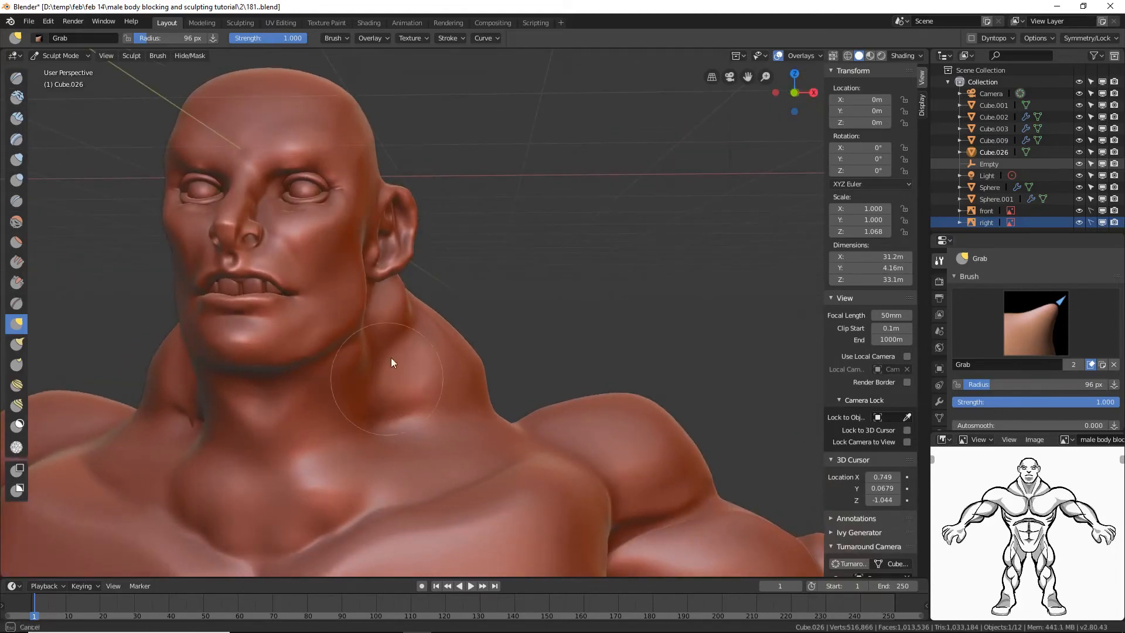
pyautogui.moveTo(391, 362)
pyautogui.mouseDown()
pyautogui.moveTo(380, 376)
pyautogui.moveTo(384, 404)
pyautogui.mouseUp()
# - Carve the side neck muscle from behind the ear to the collarbone and define the jawline with the 96 px Crease brush at strength 0.250
pyautogui.click(17, 201)
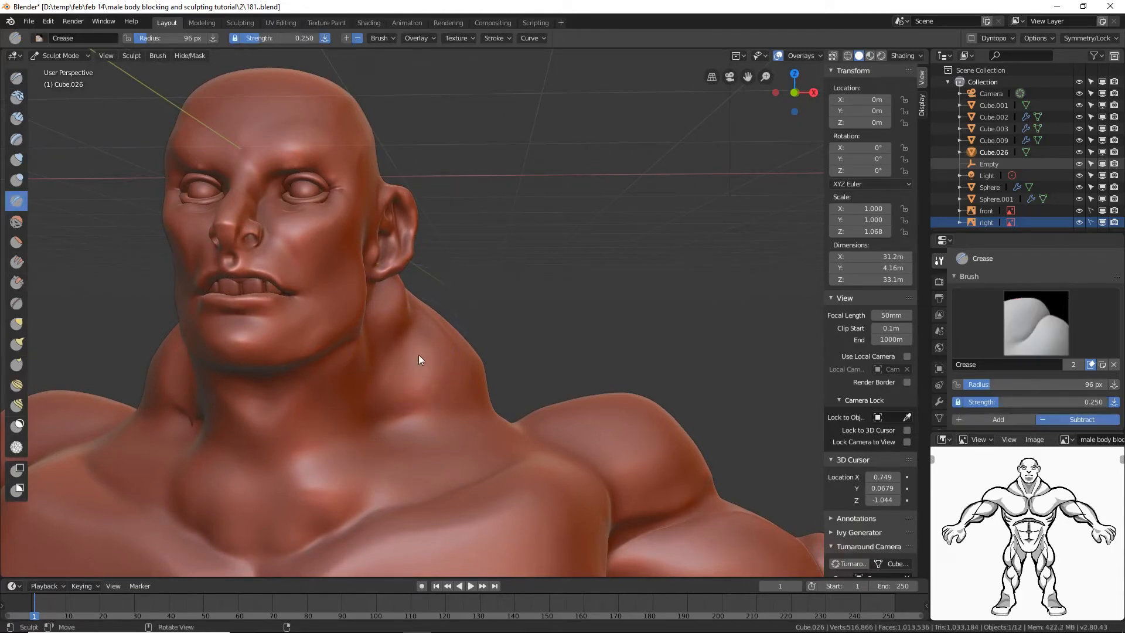
pyautogui.moveTo(419, 353); pyautogui.dragTo(400, 354, button='middle')
pyautogui.moveTo(399, 349); pyautogui.dragTo(363, 459)
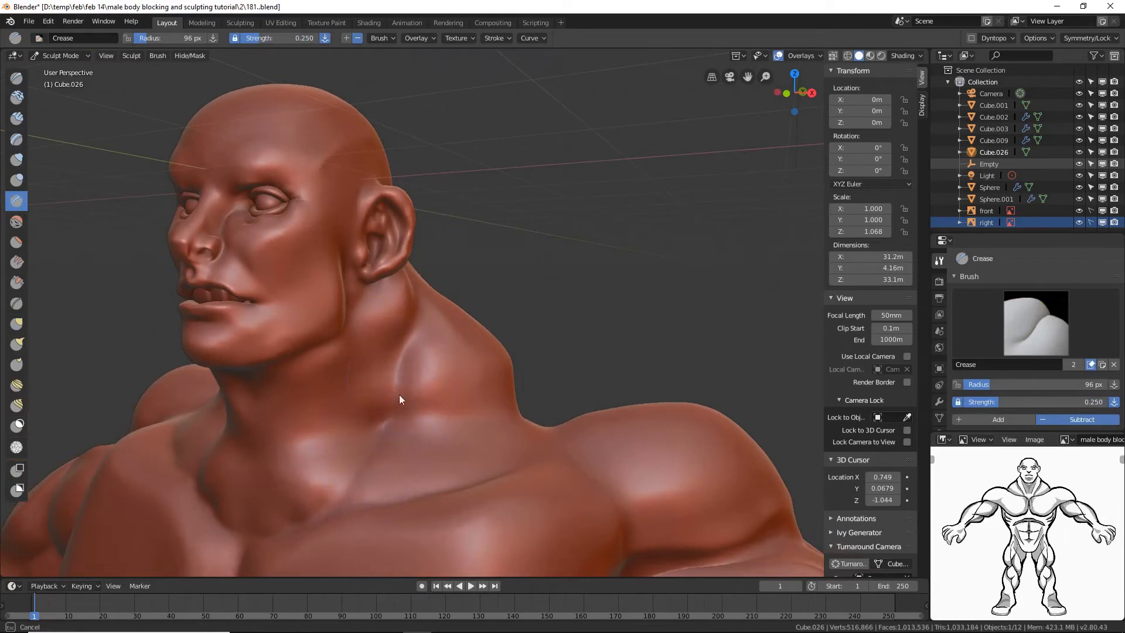
pyautogui.moveTo(399, 394); pyautogui.dragTo(334, 501)
pyautogui.moveTo(372, 321)
pyautogui.mouseDown()
pyautogui.moveTo(293, 494)
pyautogui.moveTo(315, 439)
pyautogui.moveTo(261, 510)
pyautogui.moveTo(314, 445)
pyautogui.moveTo(271, 489)
pyautogui.mouseUp()
pyautogui.moveTo(270, 490)
pyautogui.mouseDown(button='middle')
pyautogui.moveTo(359, 465)
pyautogui.moveTo(303, 476)
pyautogui.mouseUp(button='middle')
pyautogui.moveTo(303, 476)
pyautogui.mouseDown()
pyautogui.moveTo(270, 495)
pyautogui.moveTo(335, 497)
pyautogui.moveTo(330, 511)
pyautogui.mouseUp()
pyautogui.moveTo(328, 512)
pyautogui.mouseDown(button='middle')
pyautogui.moveTo(399, 314)
pyautogui.moveTo(477, 417)
pyautogui.moveTo(410, 427)
pyautogui.moveTo(423, 427)
pyautogui.mouseUp(button='middle')
pyautogui.moveTo(321, 350); pyautogui.dragTo(318, 343)
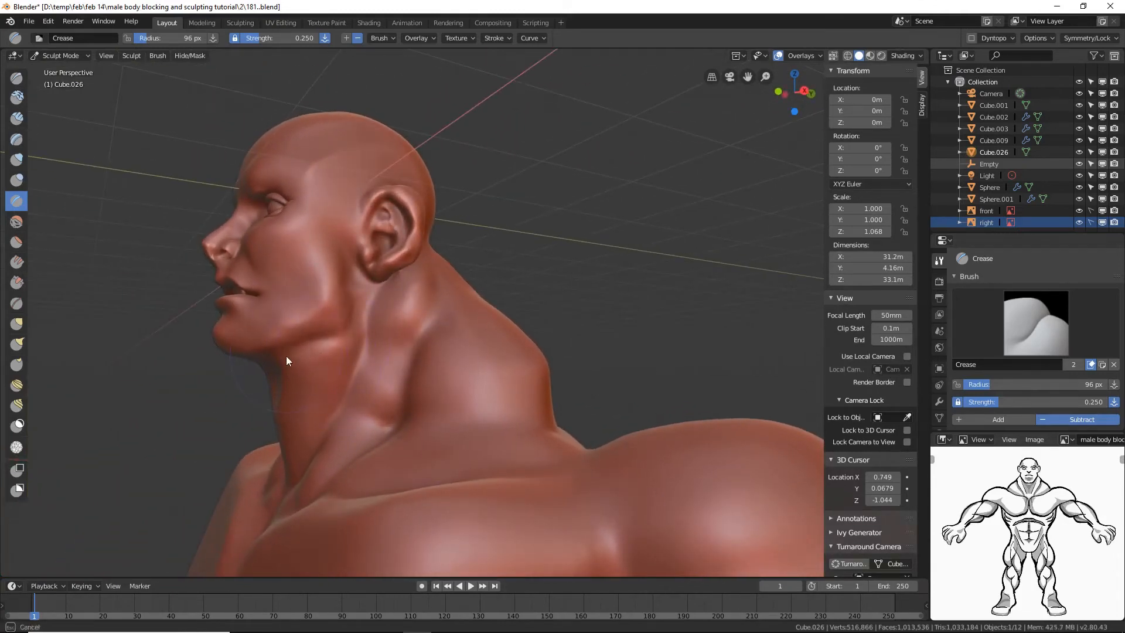
# - Carve the cheek hollow and sharpen the upper edge of the jaw with the Crease brush at a 45 px radius
pyautogui.moveTo(280, 370); pyautogui.dragTo(355, 423, button='middle')
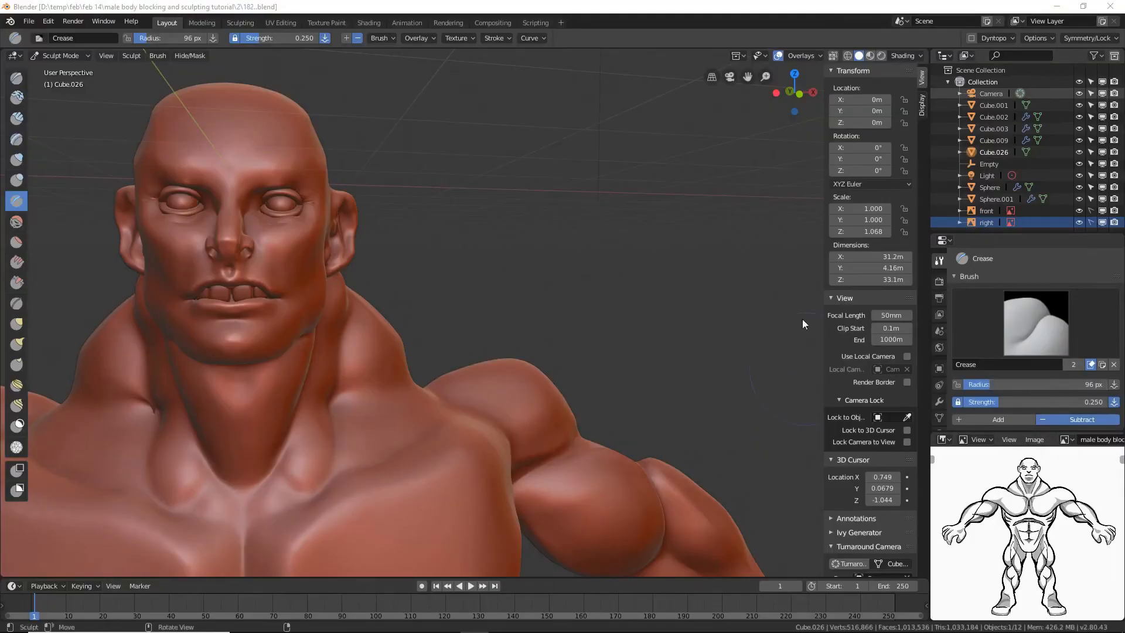
pyautogui.moveTo(627, 146); pyautogui.dragTo(537, 178, button='middle')
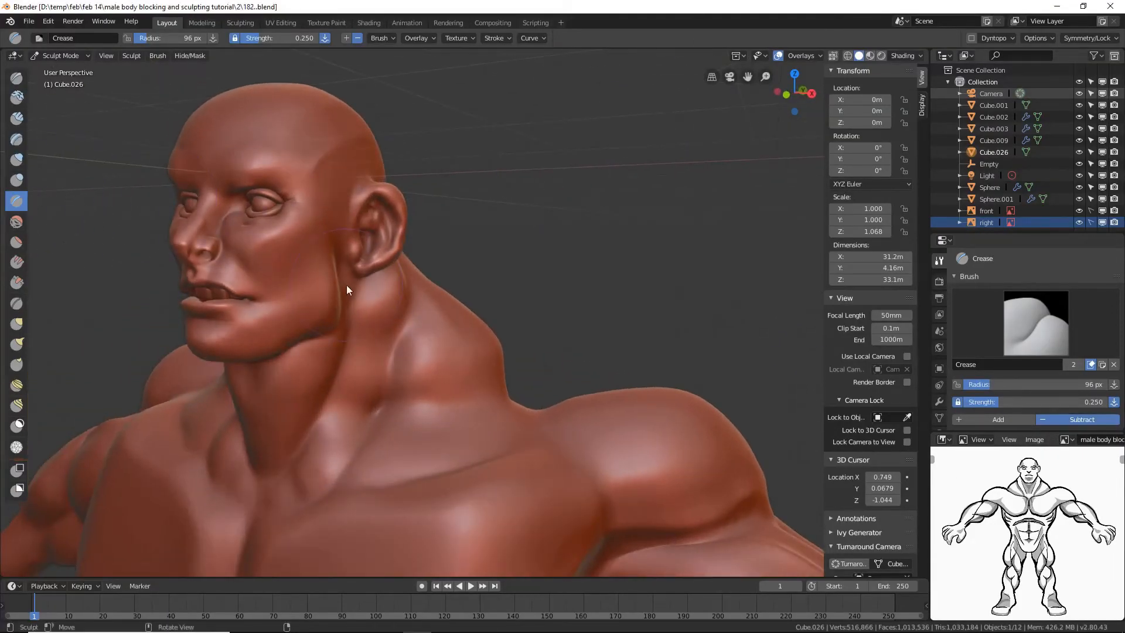
pyautogui.press('f')
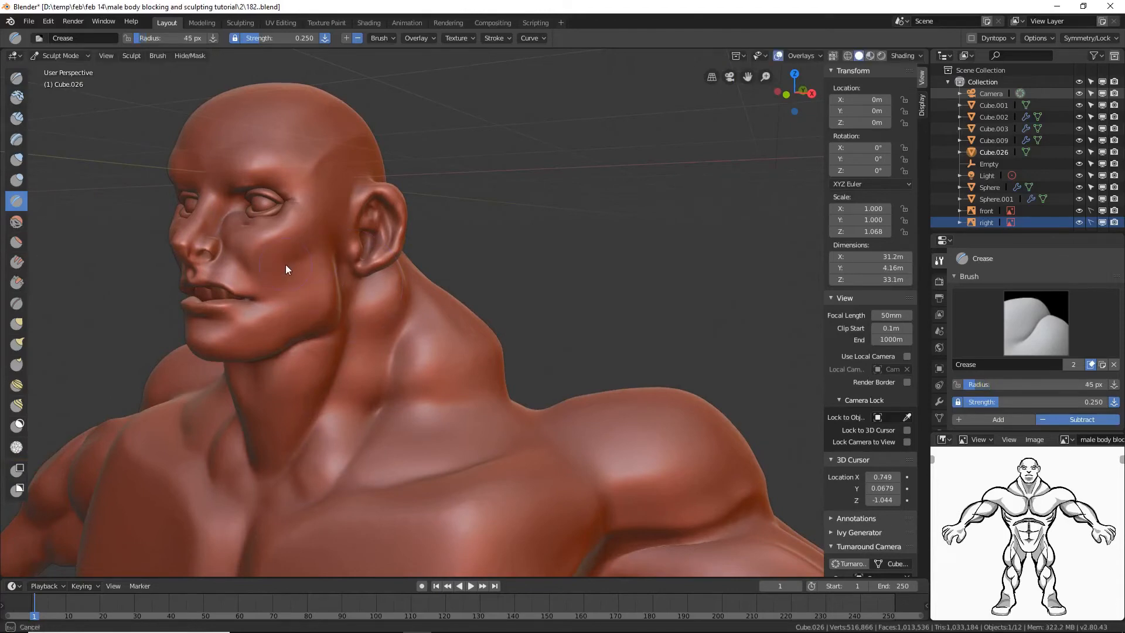
pyautogui.moveTo(308, 251)
pyautogui.mouseDown()
pyautogui.moveTo(281, 263)
pyautogui.moveTo(281, 286)
pyautogui.mouseUp()
pyautogui.moveTo(291, 301); pyautogui.dragTo(304, 316, button='middle')
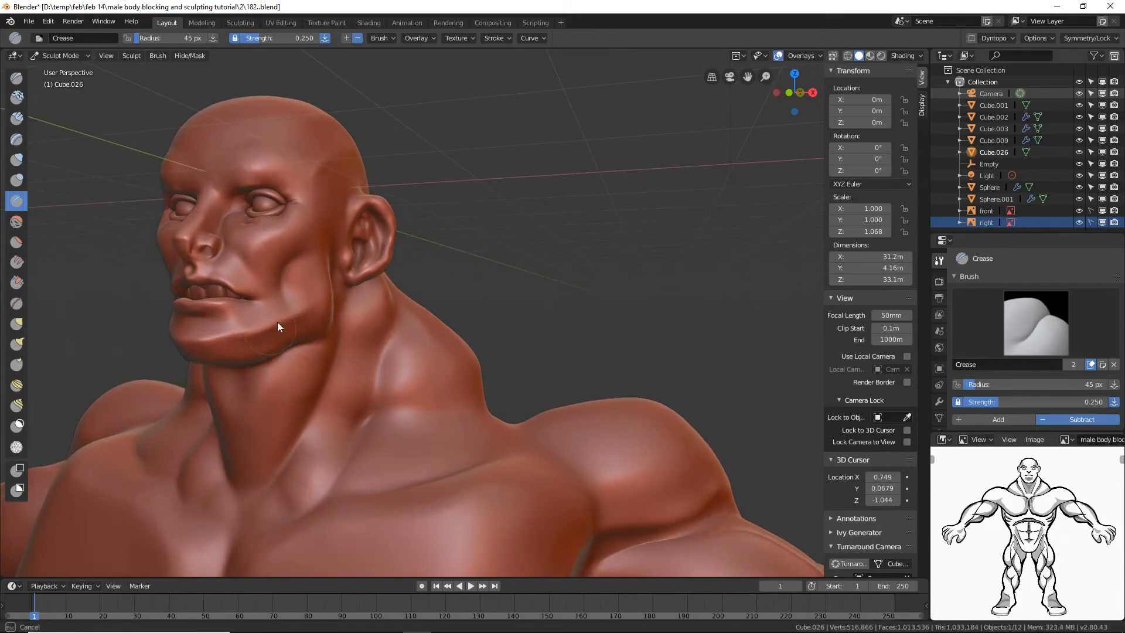
pyautogui.moveTo(311, 335); pyautogui.dragTo(293, 329, button='middle')
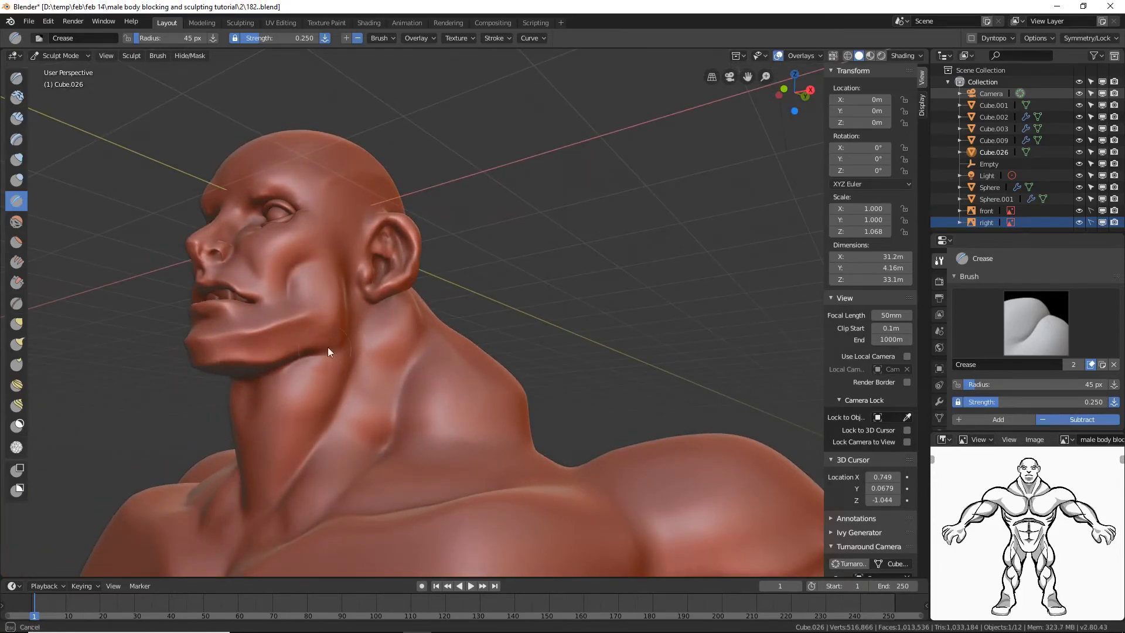
pyautogui.moveTo(328, 348)
pyautogui.mouseDown(button='middle')
pyautogui.moveTo(301, 342)
pyautogui.moveTo(303, 358)
pyautogui.mouseUp(button='middle')
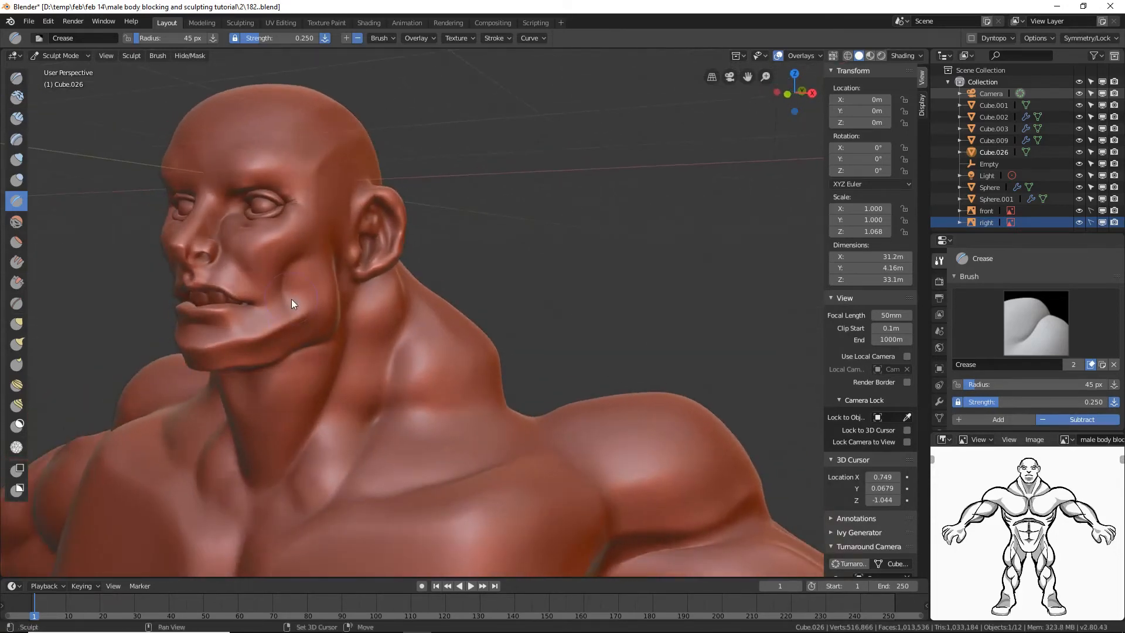
pyautogui.moveTo(293, 302); pyautogui.dragTo(303, 306)
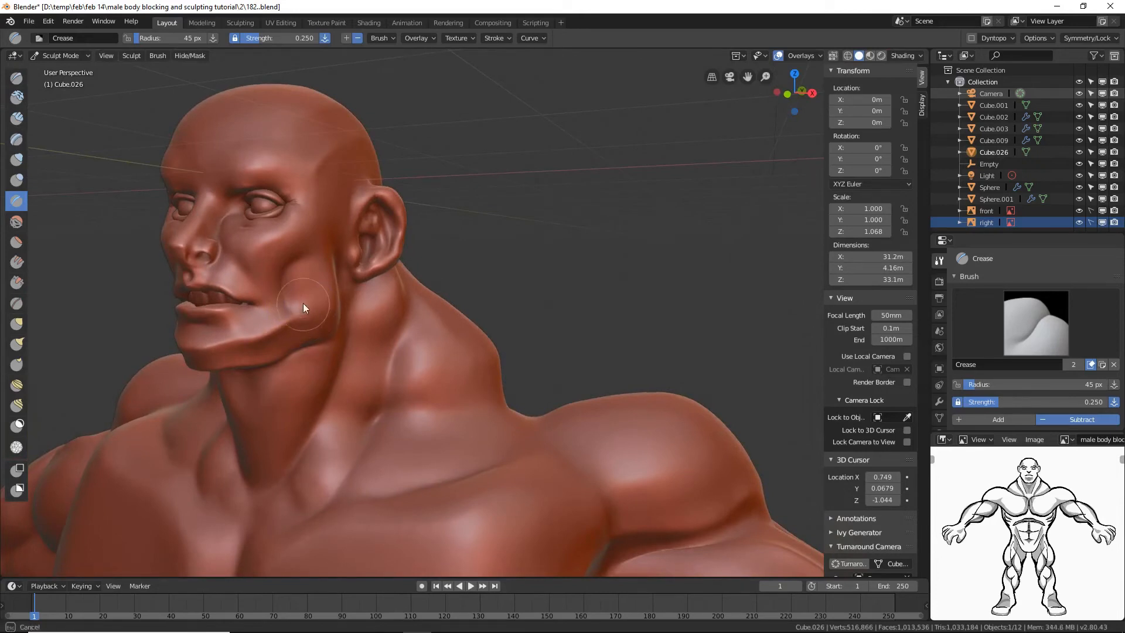
pyautogui.moveTo(303, 307)
pyautogui.mouseDown(button='middle')
pyautogui.moveTo(301, 295)
pyautogui.moveTo(350, 297)
pyautogui.moveTo(337, 305)
pyautogui.moveTo(361, 276)
pyautogui.mouseUp(button='middle')
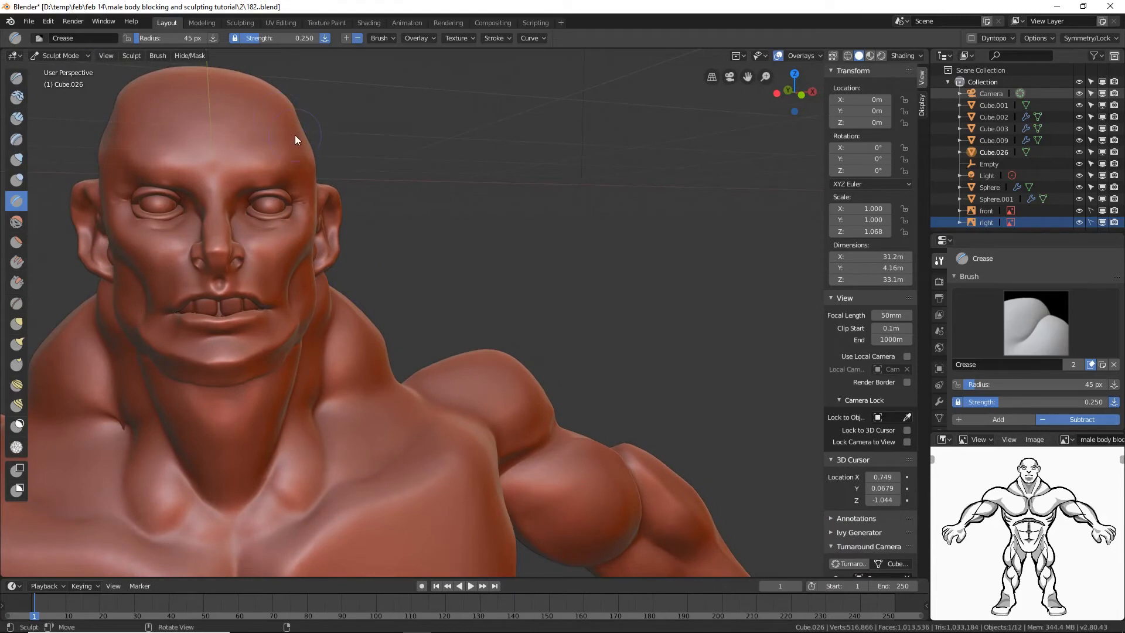
# - Deepen the crease between the inner brow and the bridge of the nose
pyautogui.moveTo(295, 138)
pyautogui.mouseDown(button='middle')
pyautogui.moveTo(239, 168)
pyautogui.moveTo(289, 157)
pyautogui.moveTo(240, 167)
pyautogui.mouseUp(button='middle')
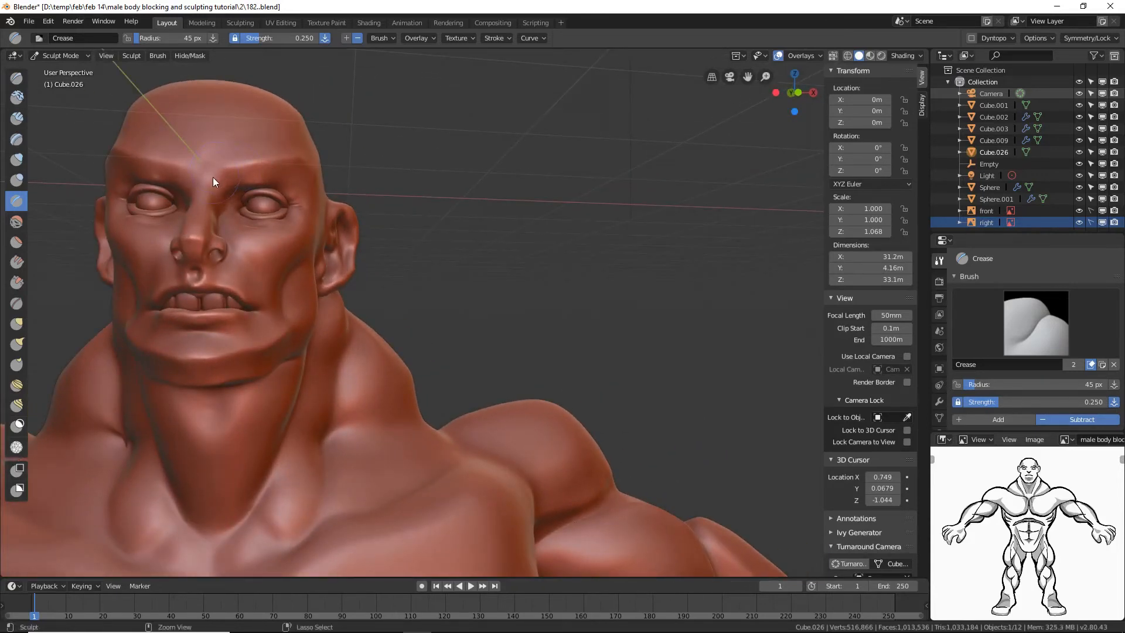
pyautogui.moveTo(213, 177); pyautogui.dragTo(212, 191)
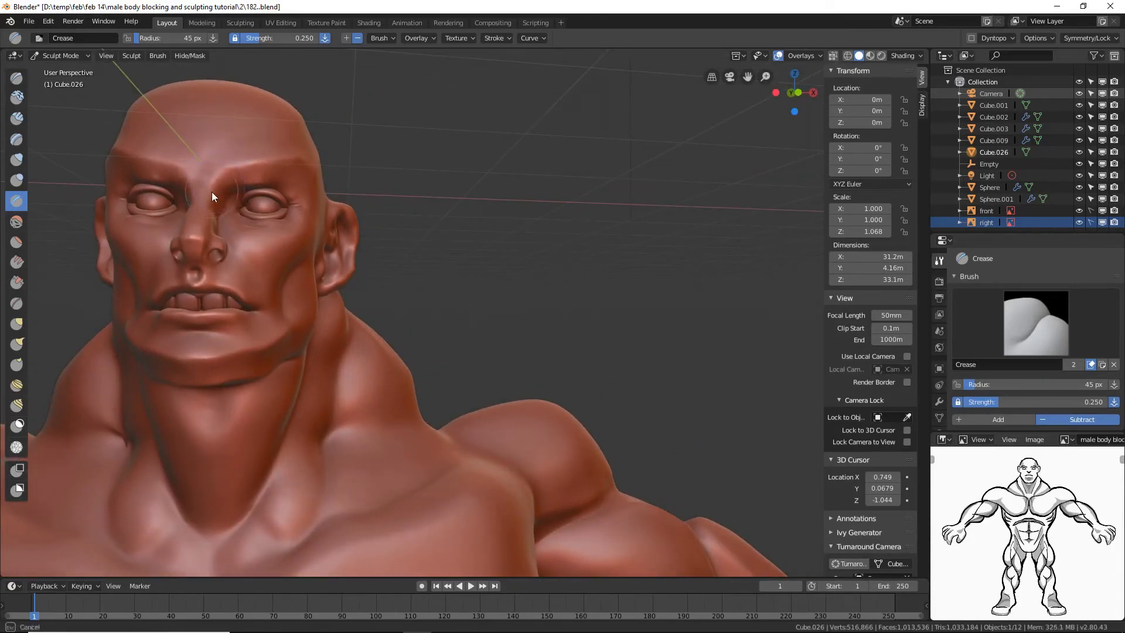
pyautogui.moveTo(212, 191)
pyautogui.mouseDown(button='middle')
pyautogui.moveTo(209, 210)
pyautogui.moveTo(204, 195)
pyautogui.mouseUp(button='middle')
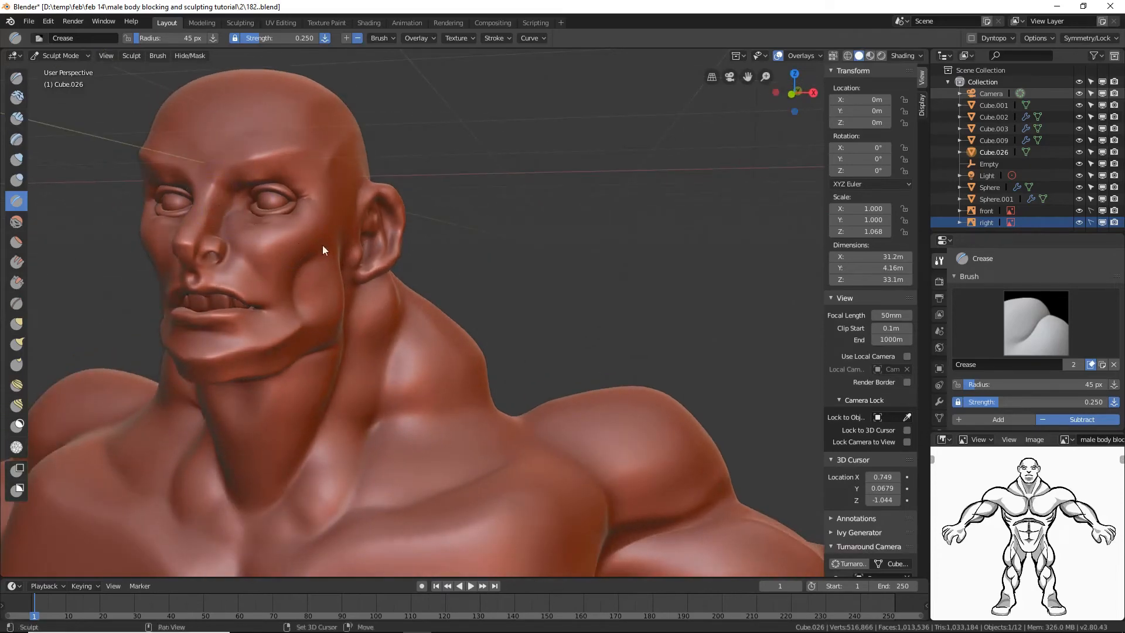
pyautogui.keyDown('shift'); pyautogui.moveTo(322, 245); pyautogui.dragTo(332, 250, button='middle'); pyautogui.keyUp('shift')
pyautogui.moveTo(331, 250); pyautogui.dragTo(337, 253, button='middle')
pyautogui.scroll(10, 546, 313)
pyautogui.scroll(-10, 545, 314)
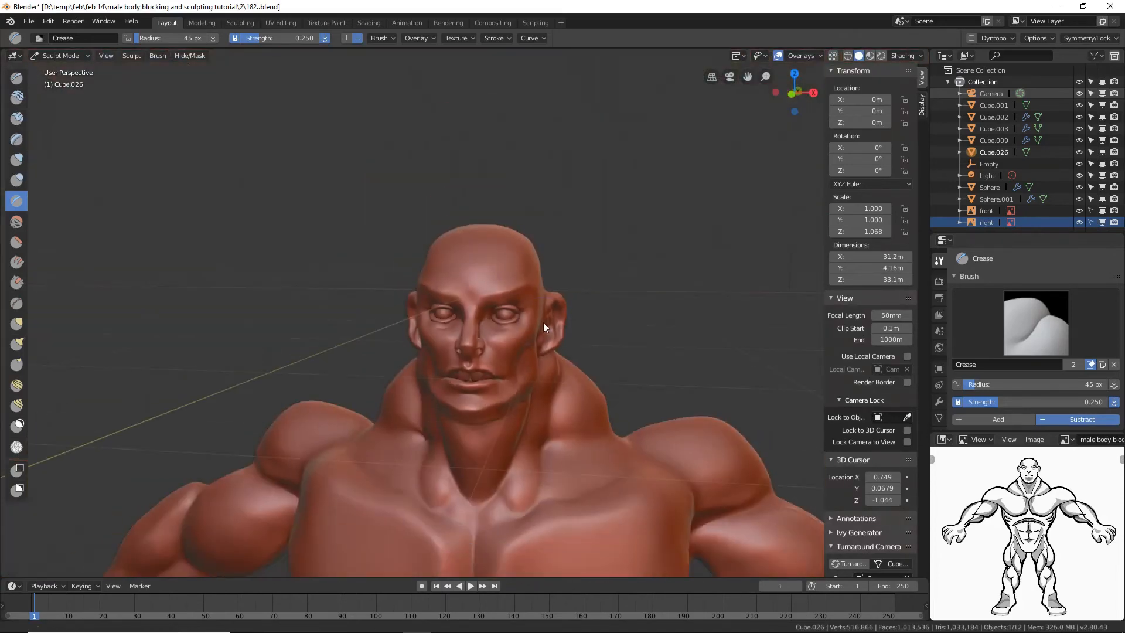
pyautogui.moveTo(543, 322); pyautogui.dragTo(508, 329, button='middle')
pyautogui.scroll(5, 510, 328)
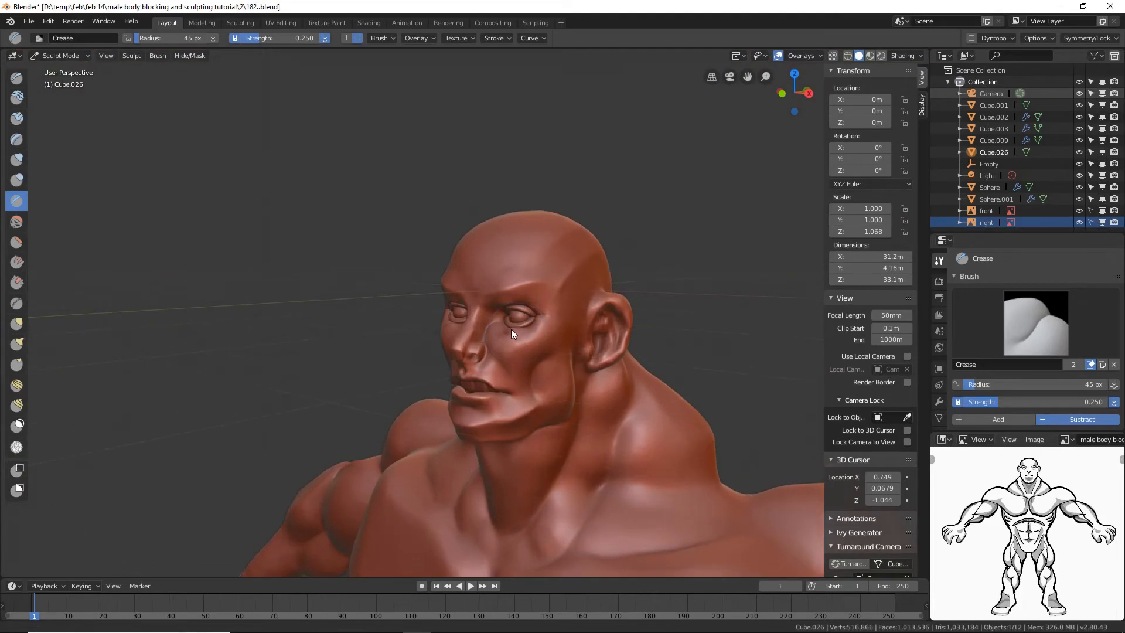
# - Define the side of the nose and sharpen the brow ridge above the eye with the Crease brush
pyautogui.moveTo(482, 324); pyautogui.dragTo(473, 343)
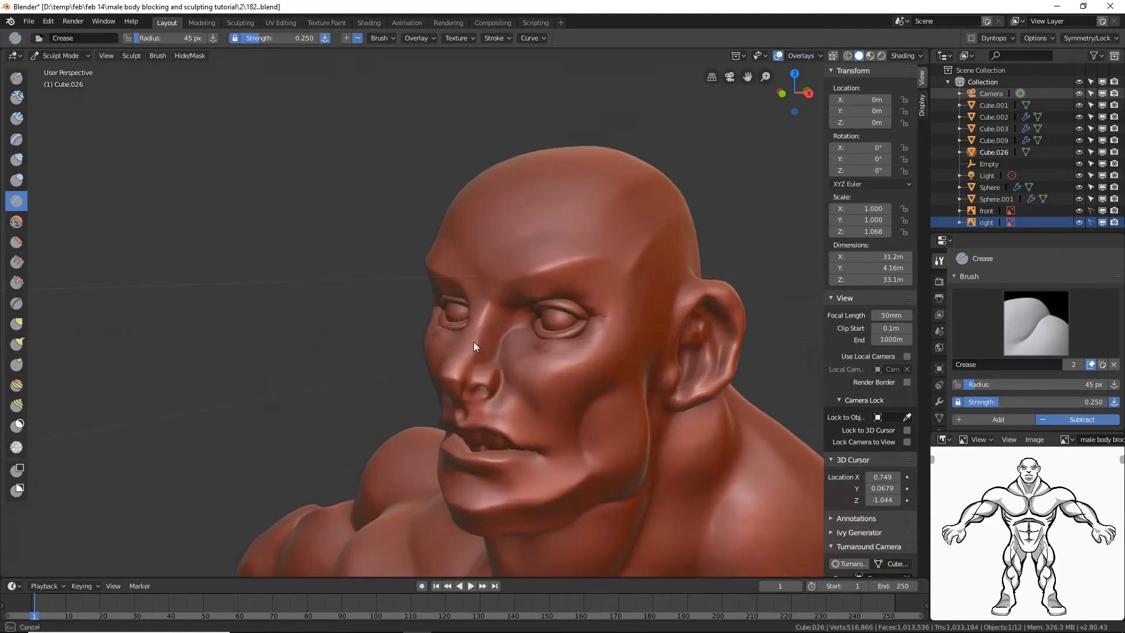
pyautogui.moveTo(491, 304); pyautogui.dragTo(499, 280)
pyautogui.moveTo(499, 280)
pyautogui.mouseDown(button='middle')
pyautogui.moveTo(505, 315)
pyautogui.moveTo(617, 298)
pyautogui.mouseUp(button='middle')
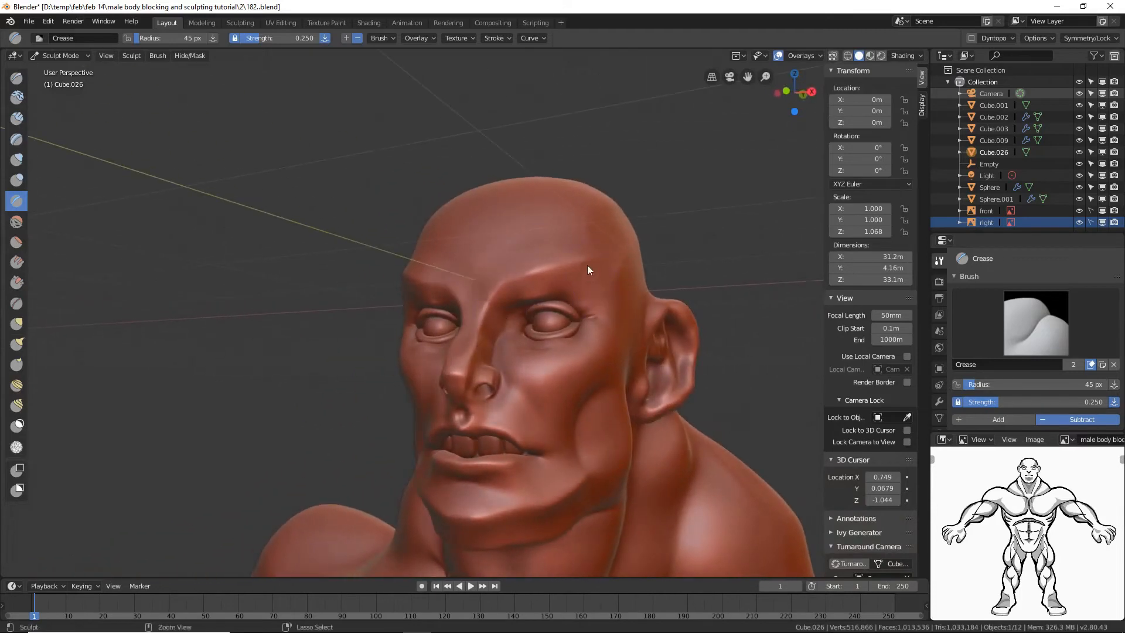
pyautogui.moveTo(588, 268)
pyautogui.mouseDown()
pyautogui.moveTo(614, 287)
pyautogui.moveTo(528, 288)
pyautogui.mouseUp()
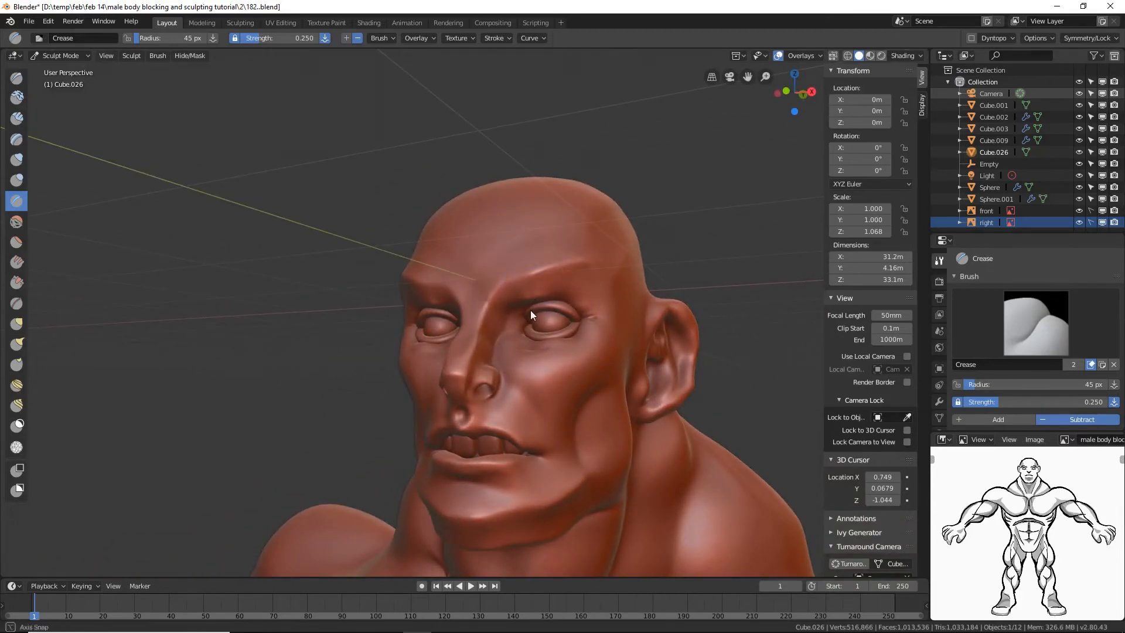
pyautogui.moveTo(530, 310)
pyautogui.mouseDown(button='middle')
pyautogui.moveTo(505, 315)
pyautogui.moveTo(552, 317)
pyautogui.moveTo(536, 319)
pyautogui.mouseUp(button='middle')
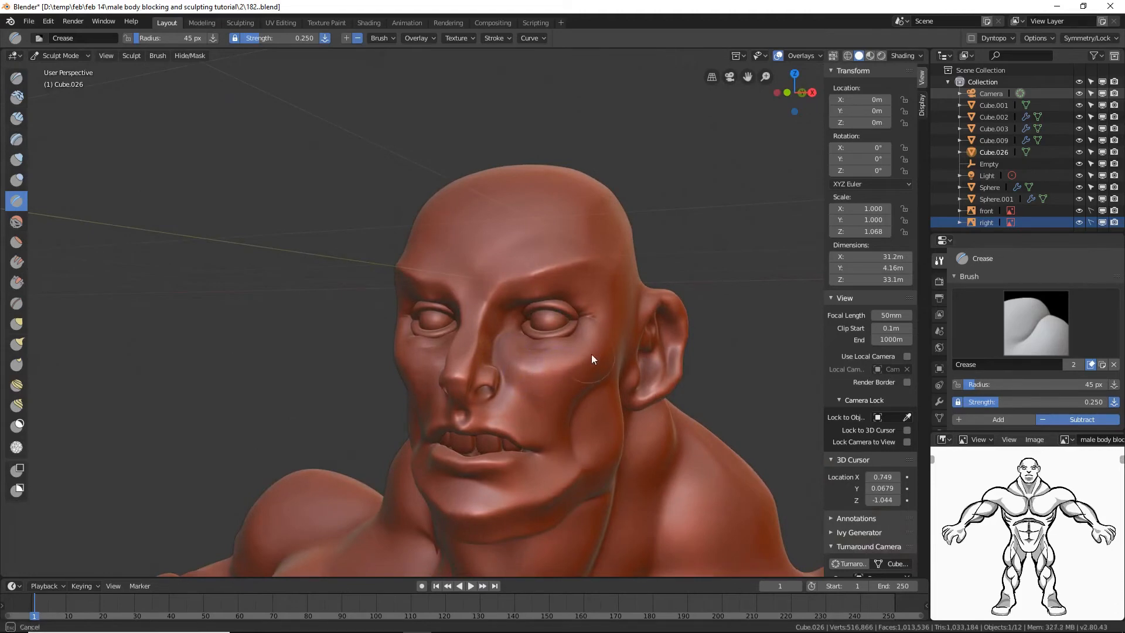
# - Refine the cheekbone below the eye and shape the chin under the lower lip
pyautogui.moveTo(605, 353); pyautogui.dragTo(572, 334, button='middle')
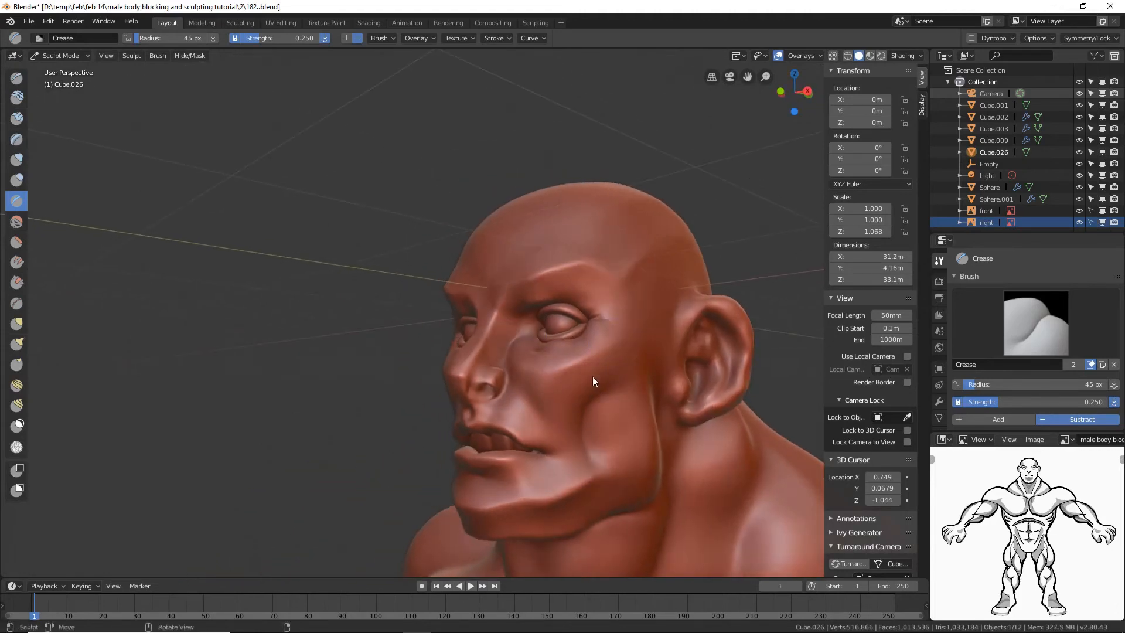
pyautogui.moveTo(588, 379); pyautogui.dragTo(632, 383, button='middle')
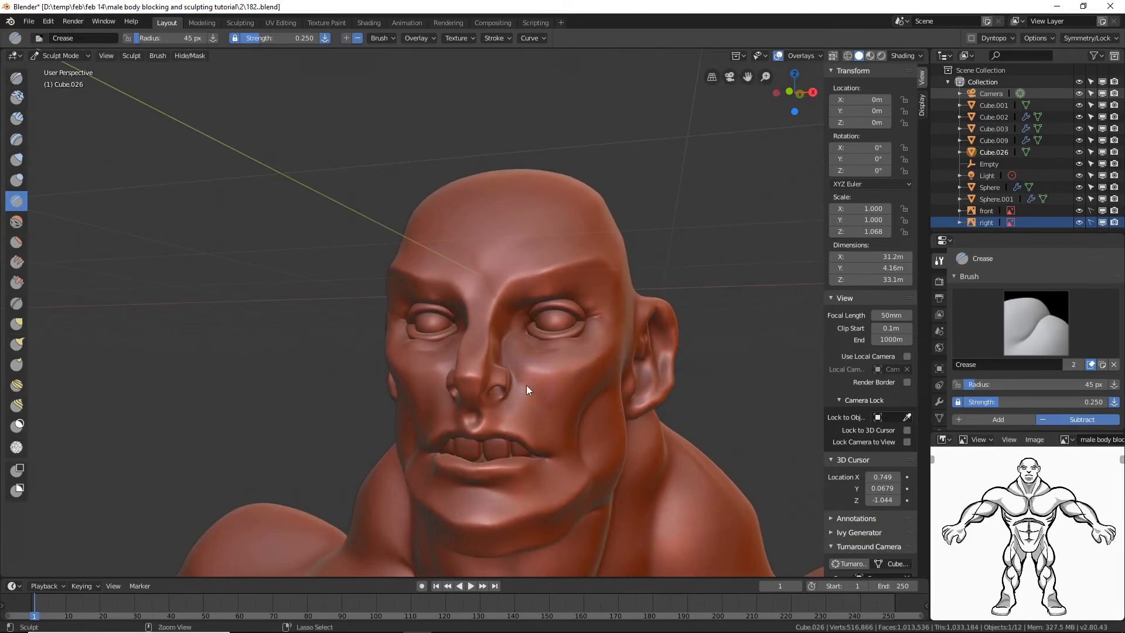
pyautogui.moveTo(557, 410); pyautogui.dragTo(602, 434, button='middle')
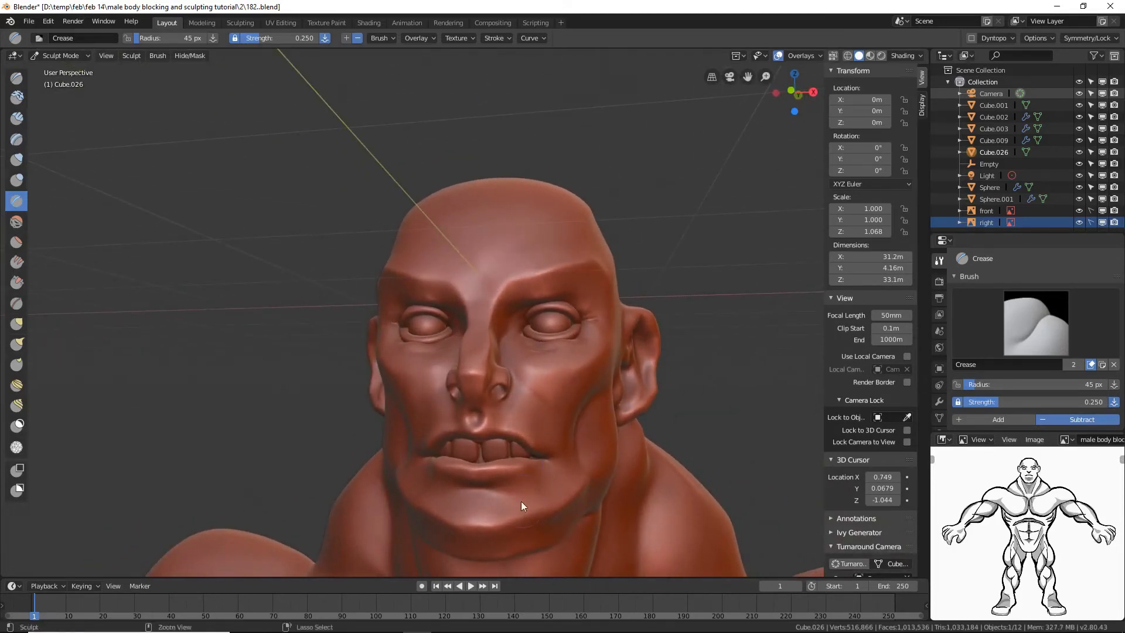
pyautogui.moveTo(507, 497)
pyautogui.mouseDown()
pyautogui.moveTo(526, 516)
pyautogui.moveTo(504, 497)
pyautogui.mouseUp()
pyautogui.moveTo(547, 501); pyautogui.dragTo(582, 493, button='middle')
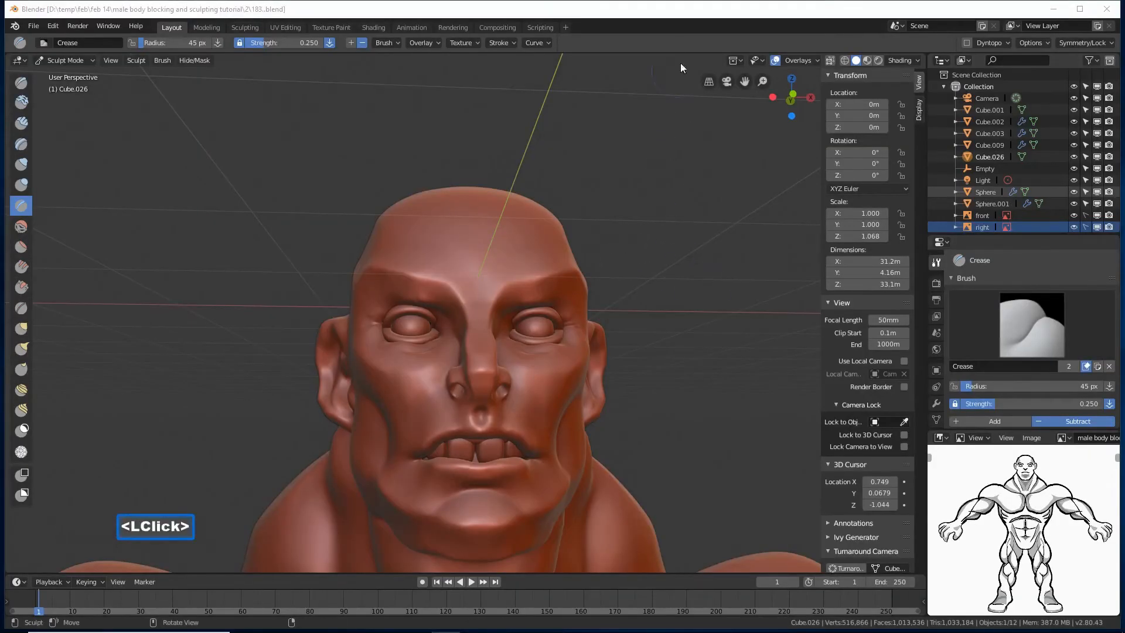
# - Adjust the trapezius slope beside the neck with the Grab brush at a 63 px radius and smooth it
pyautogui.click(637, 265)
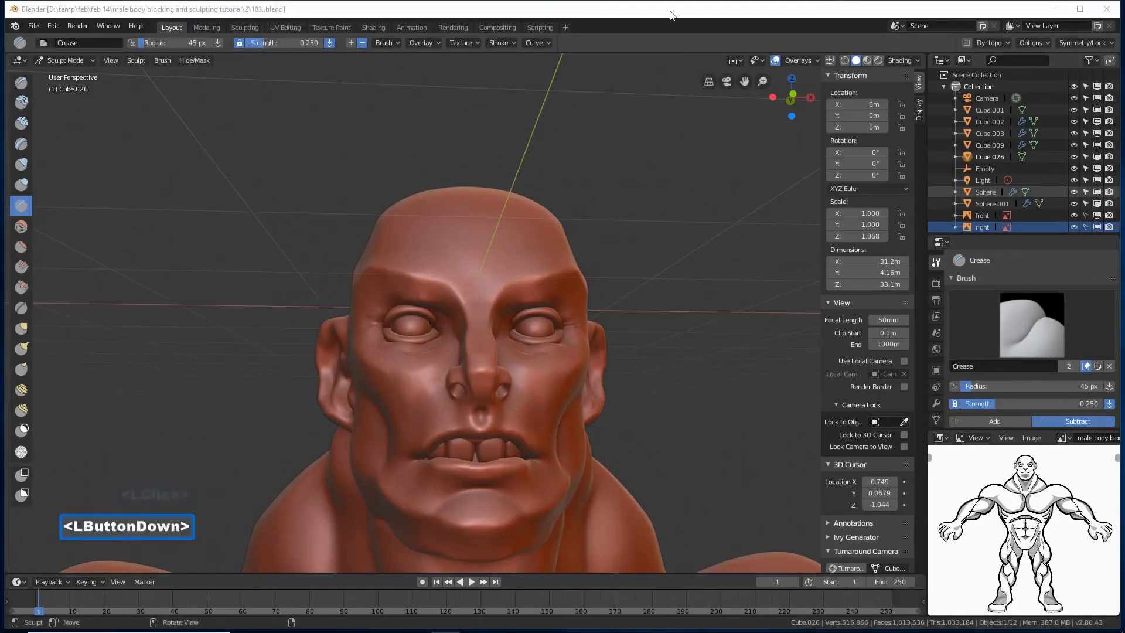
pyautogui.keyDown('ctrl'); pyautogui.moveTo(641, 266); pyautogui.dragTo(636, 317, button='middle'); pyautogui.keyUp('ctrl')
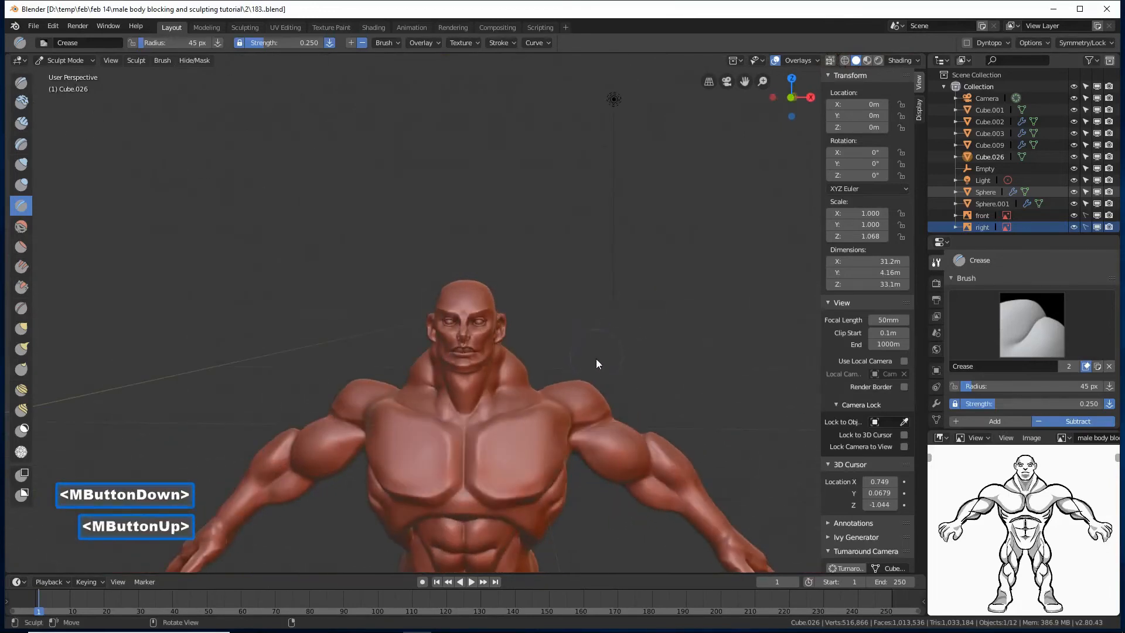
pyautogui.moveTo(595, 359); pyautogui.dragTo(594, 353, button='middle')
pyautogui.keyDown('shift'); pyautogui.moveTo(595, 353); pyautogui.dragTo(356, 387, button='middle'); pyautogui.keyUp('shift')
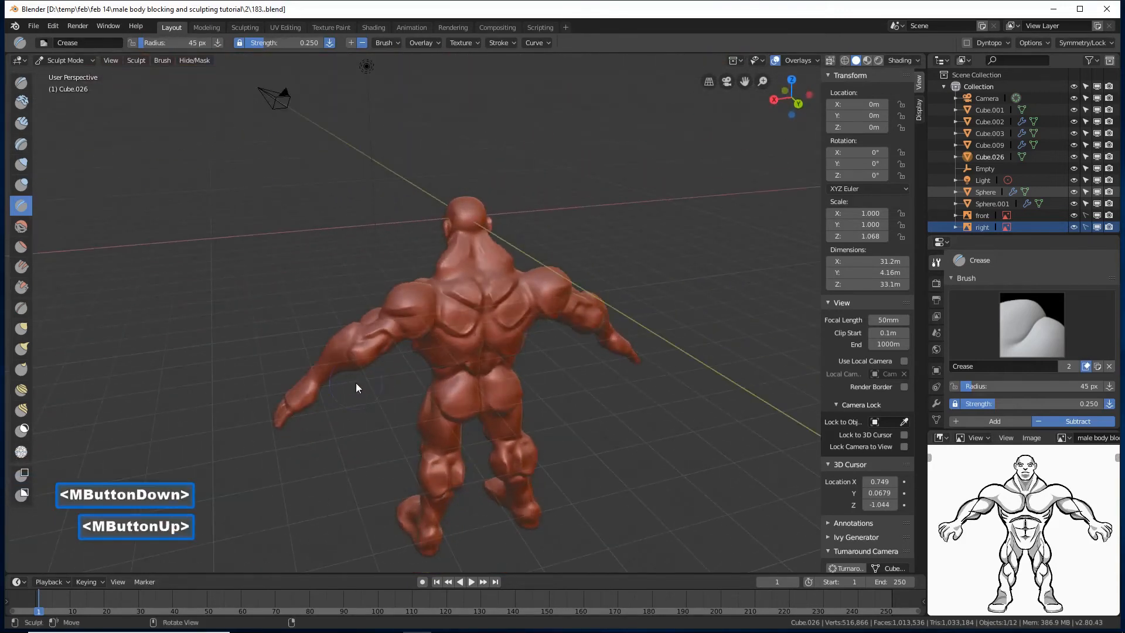
pyautogui.click(22, 328)
pyautogui.moveTo(338, 287); pyautogui.dragTo(518, 261, button='middle')
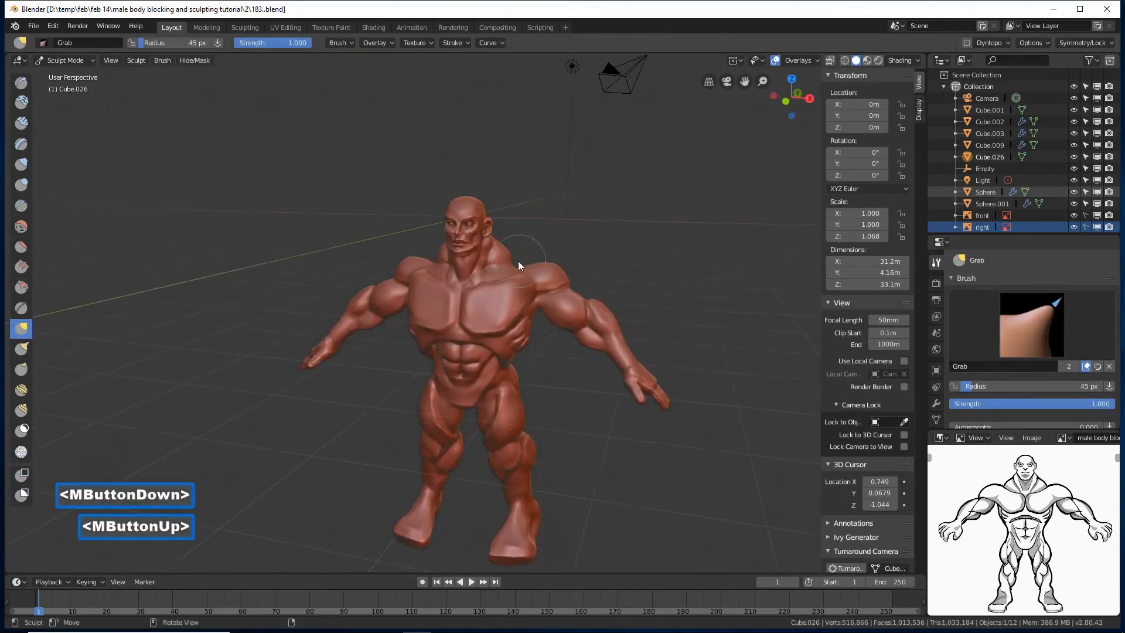
pyautogui.moveTo(516, 266); pyautogui.dragTo(519, 263)
pyautogui.press('f')
pyautogui.click(516, 272)
pyautogui.moveTo(518, 262); pyautogui.dragTo(532, 261, button='middle')
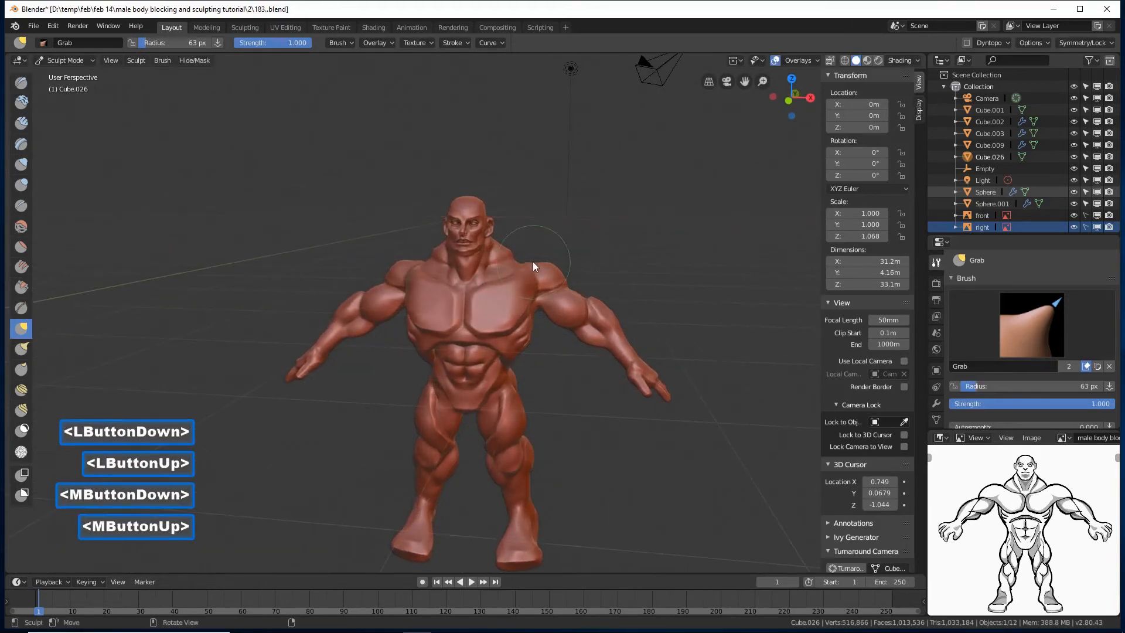
pyautogui.moveTo(508, 248)
pyautogui.keyDown('shift'); pyautogui.mouseDown()
pyautogui.moveTo(499, 267)
pyautogui.moveTo(509, 256)
pyautogui.mouseUp(); pyautogui.keyUp('shift')
pyautogui.moveTo(510, 257)
pyautogui.mouseDown(button='middle')
pyautogui.moveTo(550, 276)
pyautogui.moveTo(571, 258)
pyautogui.moveTo(532, 257)
pyautogui.mouseUp(button='middle')
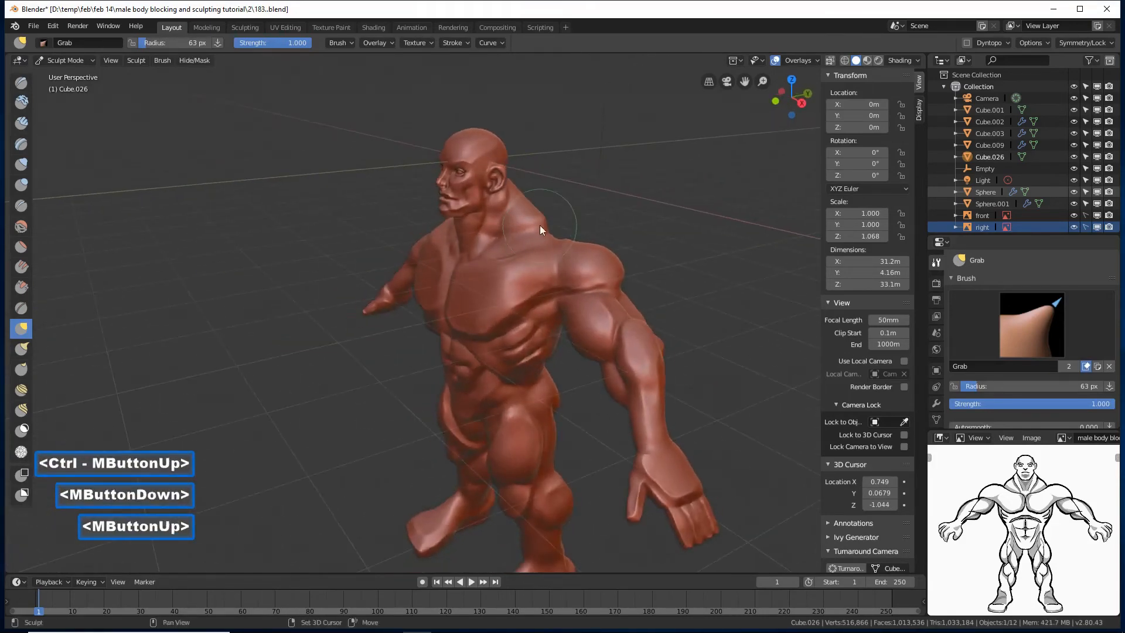
# - Smooth the back of the trapezius and reshape where it meets the shoulder with the Grab brush
pyautogui.middleClick(539, 225)
pyautogui.moveTo(539, 223)
pyautogui.keyDown('shift'); pyautogui.mouseDown()
pyautogui.moveTo(526, 227)
pyautogui.moveTo(546, 230)
pyautogui.mouseUp(); pyautogui.keyUp('shift')
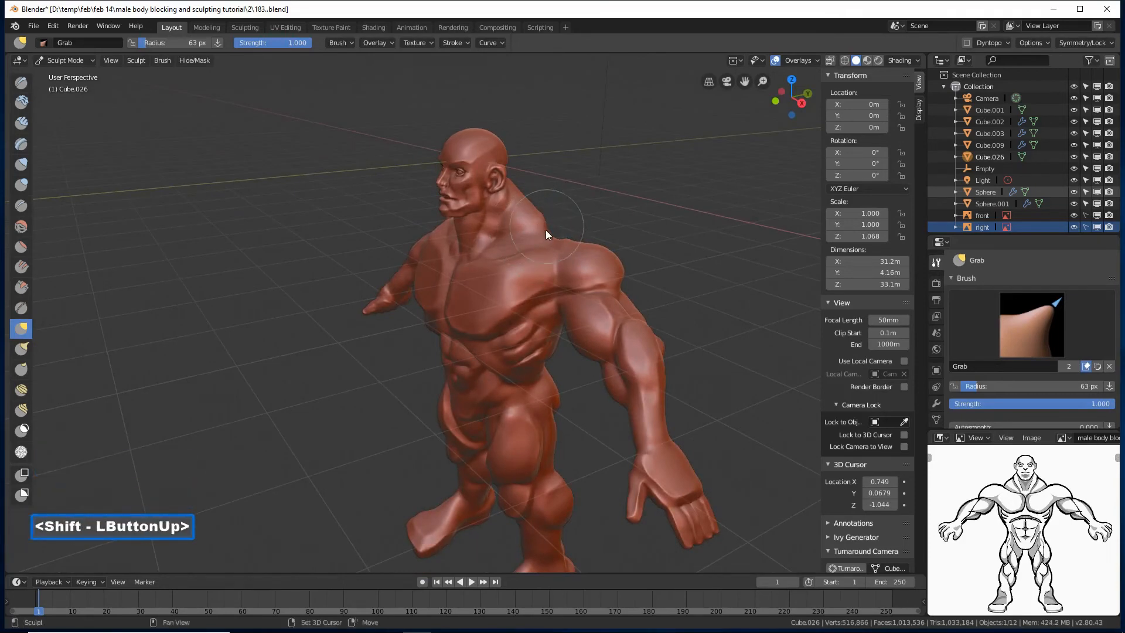
pyautogui.moveTo(545, 229)
pyautogui.mouseDown(button='middle')
pyautogui.moveTo(589, 222)
pyautogui.moveTo(580, 213)
pyautogui.moveTo(557, 253)
pyautogui.moveTo(574, 274)
pyautogui.moveTo(562, 274)
pyautogui.mouseUp(button='middle')
pyautogui.moveTo(593, 250); pyautogui.dragTo(509, 308, button='middle')
pyautogui.moveTo(541, 279); pyautogui.dragTo(527, 274)
pyautogui.moveTo(527, 274)
pyautogui.mouseDown(button='middle')
pyautogui.moveTo(516, 273)
pyautogui.moveTo(535, 254)
pyautogui.mouseUp(button='middle')
pyautogui.moveTo(536, 256); pyautogui.dragTo(529, 255)
pyautogui.moveTo(530, 255)
pyautogui.mouseDown(button='middle')
pyautogui.moveTo(553, 252)
pyautogui.moveTo(561, 268)
pyautogui.mouseUp(button='middle')
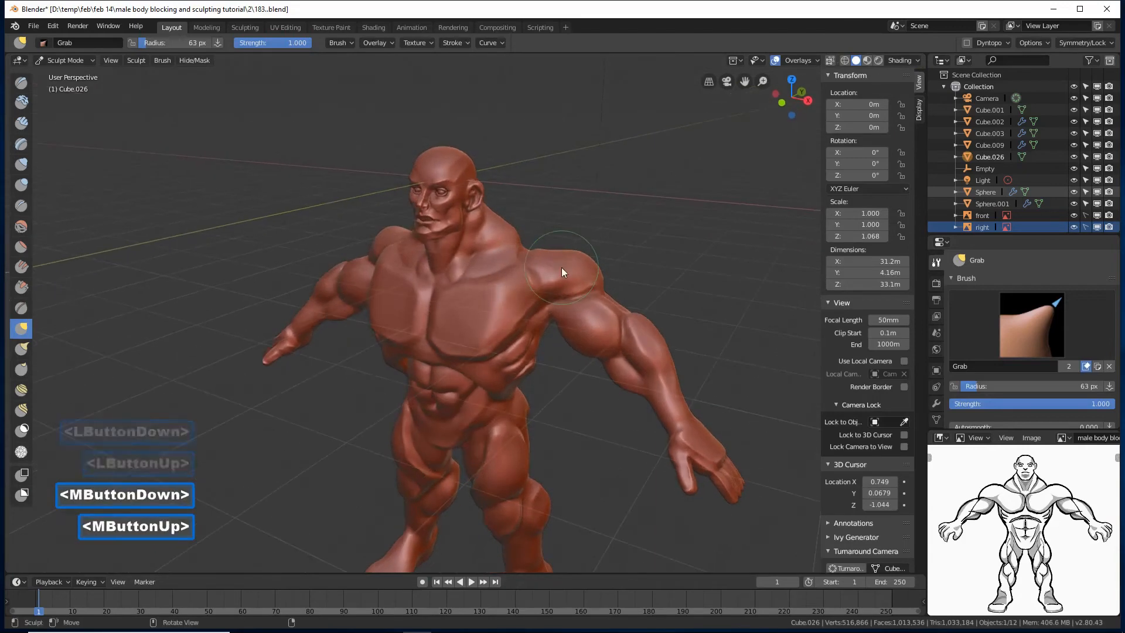
# - Raise and round the top of the shoulders with the Grab brush at a 79 px radius
pyautogui.press('f')
pyautogui.click(568, 280)
pyautogui.moveTo(531, 269); pyautogui.dragTo(536, 255)
pyautogui.moveTo(535, 255); pyautogui.dragTo(540, 261, button='middle')
pyautogui.moveTo(540, 261)
pyautogui.mouseDown()
pyautogui.moveTo(511, 258)
pyautogui.moveTo(543, 264)
pyautogui.moveTo(535, 249)
pyautogui.mouseUp()
pyautogui.moveTo(534, 249)
pyautogui.mouseDown(button='middle')
pyautogui.moveTo(526, 232)
pyautogui.moveTo(536, 248)
pyautogui.mouseUp(button='middle')
pyautogui.click(537, 249)
pyautogui.moveTo(548, 249); pyautogui.dragTo(578, 249)
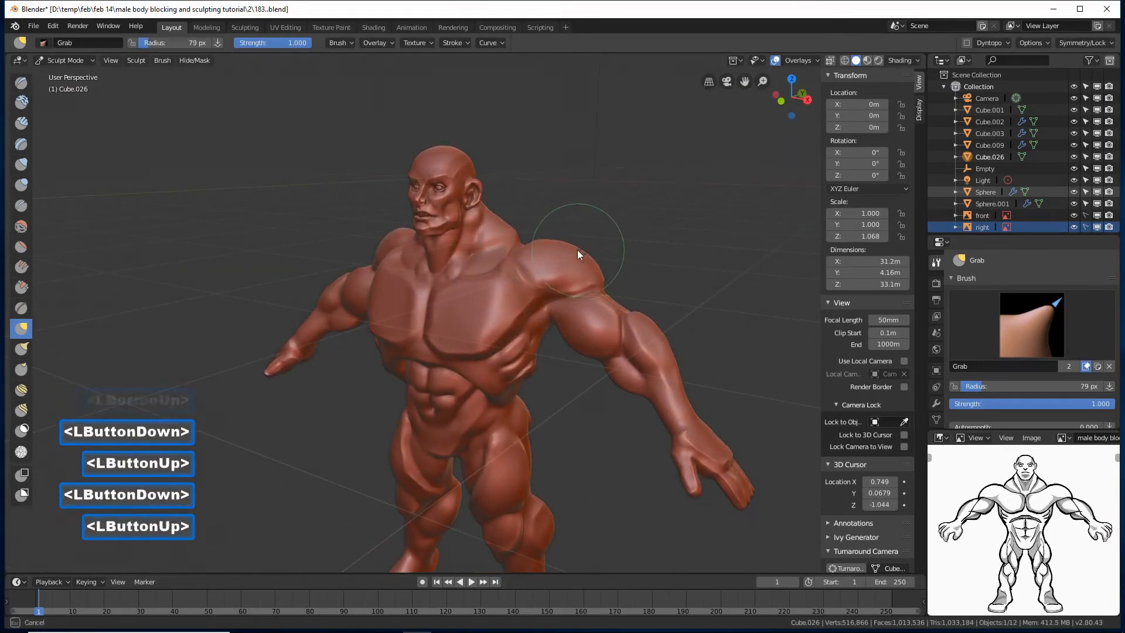
# - Fill out the front of the deltoid and reshape its border with the upper chest
pyautogui.moveTo(577, 250); pyautogui.dragTo(541, 283, button='middle')
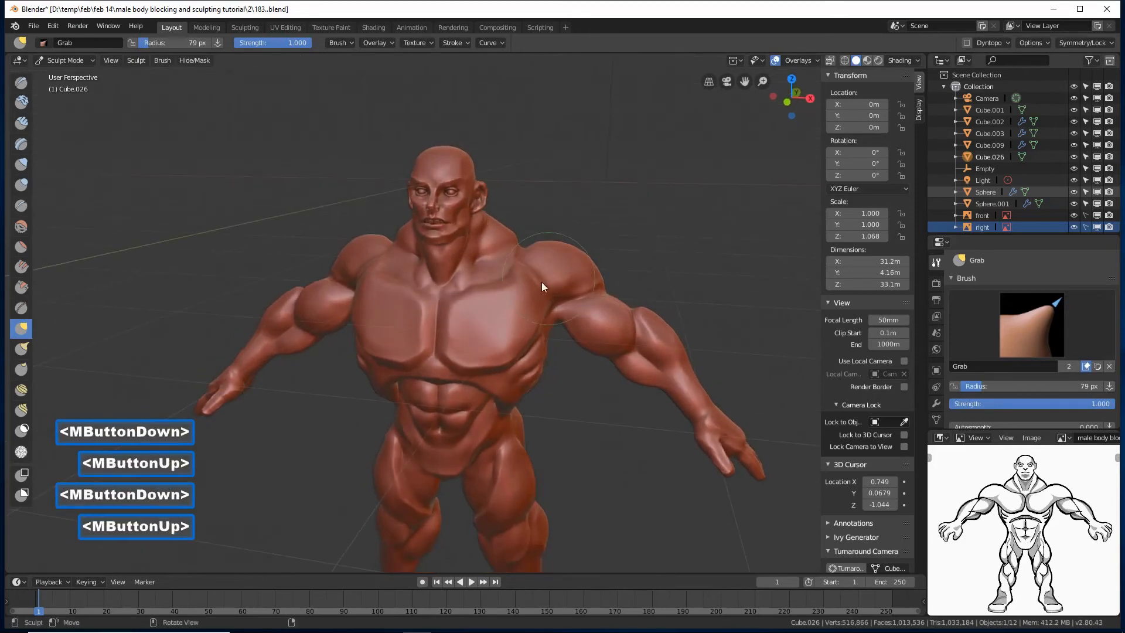
pyautogui.moveTo(542, 282); pyautogui.dragTo(561, 272)
pyautogui.moveTo(561, 272); pyautogui.dragTo(540, 282, button='middle')
pyautogui.moveTo(540, 281); pyautogui.dragTo(531, 272)
pyautogui.moveTo(530, 275)
pyautogui.mouseDown(button='middle')
pyautogui.moveTo(555, 254)
pyautogui.moveTo(548, 261)
pyautogui.mouseUp(button='middle')
pyautogui.moveTo(549, 261); pyautogui.dragTo(536, 275, button='middle')
pyautogui.moveTo(542, 270); pyautogui.dragTo(542, 268)
pyautogui.moveTo(542, 268); pyautogui.dragTo(605, 236, button='middle')
pyautogui.moveTo(544, 287)
pyautogui.mouseDown(button='middle')
pyautogui.moveTo(557, 294)
pyautogui.moveTo(542, 279)
pyautogui.moveTo(526, 284)
pyautogui.mouseUp(button='middle')
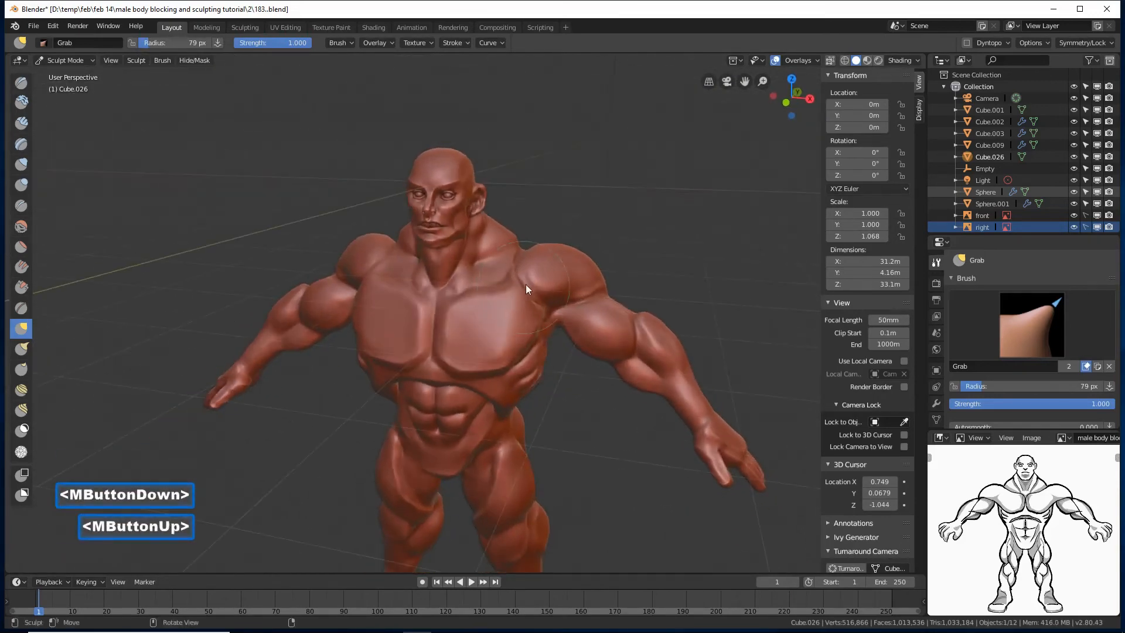
# - Adjust the outer upper chest beside the shoulder with the Grab brush and smooth the junction
pyautogui.moveTo(525, 283); pyautogui.dragTo(541, 279)
pyautogui.moveTo(541, 279); pyautogui.dragTo(525, 283, button='middle')
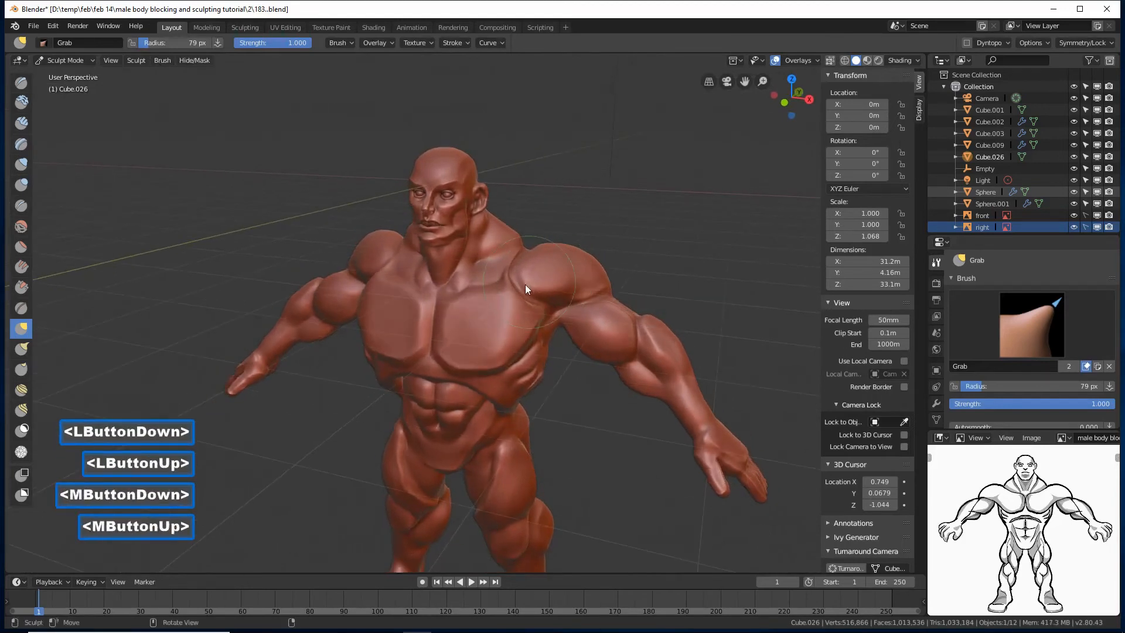
pyautogui.moveTo(525, 283)
pyautogui.keyDown('shift'); pyautogui.mouseDown()
pyautogui.moveTo(501, 280)
pyautogui.moveTo(519, 271)
pyautogui.moveTo(519, 282)
pyautogui.moveTo(522, 271)
pyautogui.moveTo(501, 291)
pyautogui.moveTo(525, 290)
pyautogui.mouseUp(); pyautogui.keyUp('shift')
pyautogui.moveTo(525, 289)
pyautogui.keyDown('ctrl'); pyautogui.mouseDown(button='middle')
pyautogui.moveTo(571, 283)
pyautogui.moveTo(571, 273)
pyautogui.mouseUp(button='middle'); pyautogui.keyUp('ctrl')
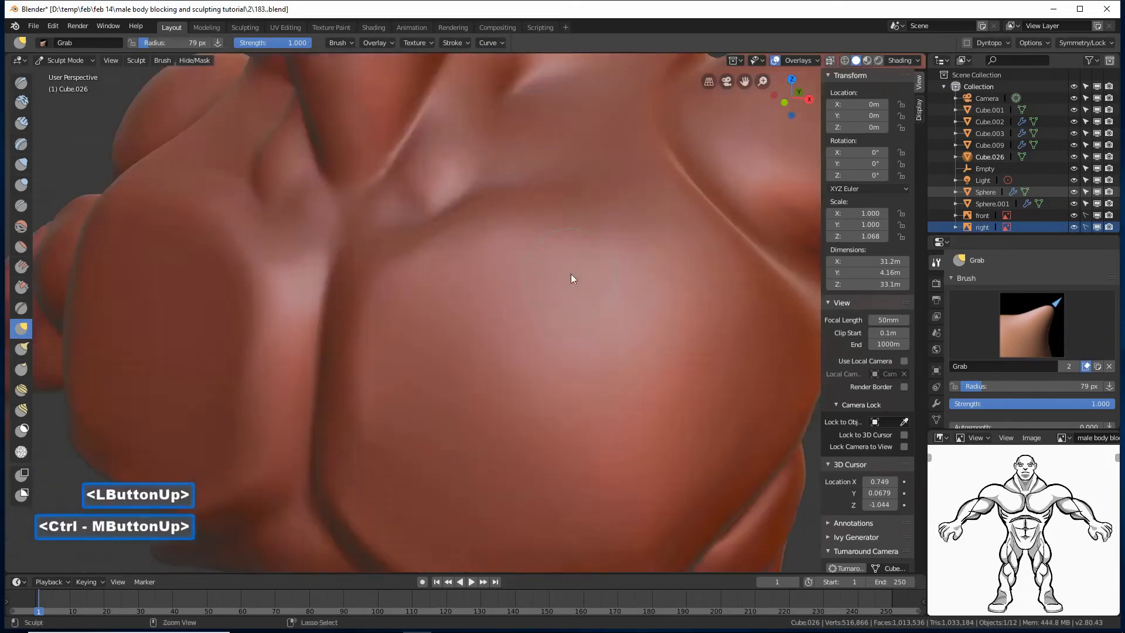
pyautogui.keyDown('ctrl'); pyautogui.moveTo(612, 230); pyautogui.dragTo(569, 266, button='middle'); pyautogui.keyUp('ctrl')
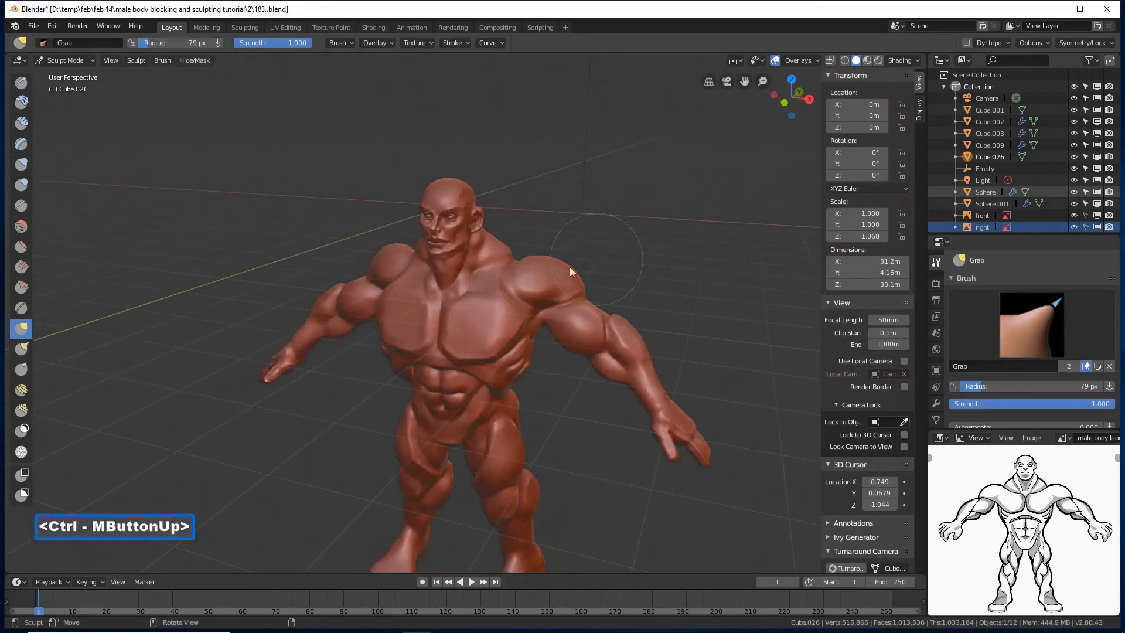
# - Flatten the outer upper chest beside the front of the shoulder with the Flatten brush at a 48 px radius
pyautogui.click(21, 247)
pyautogui.moveTo(469, 265); pyautogui.dragTo(458, 271, button='middle')
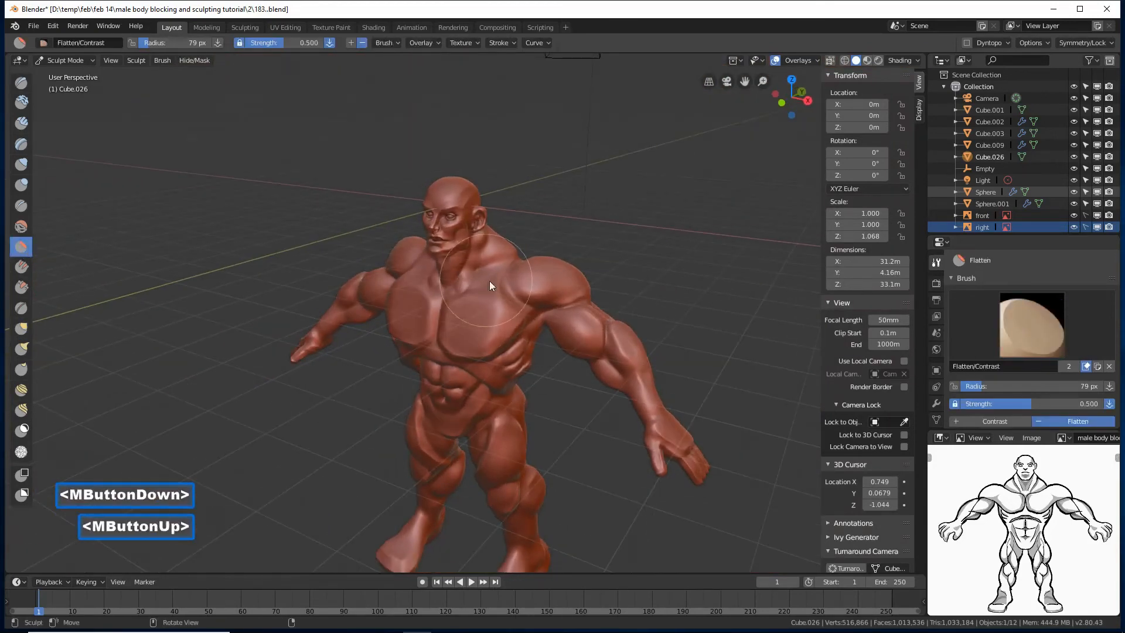
pyautogui.press('f')
pyautogui.click(539, 296)
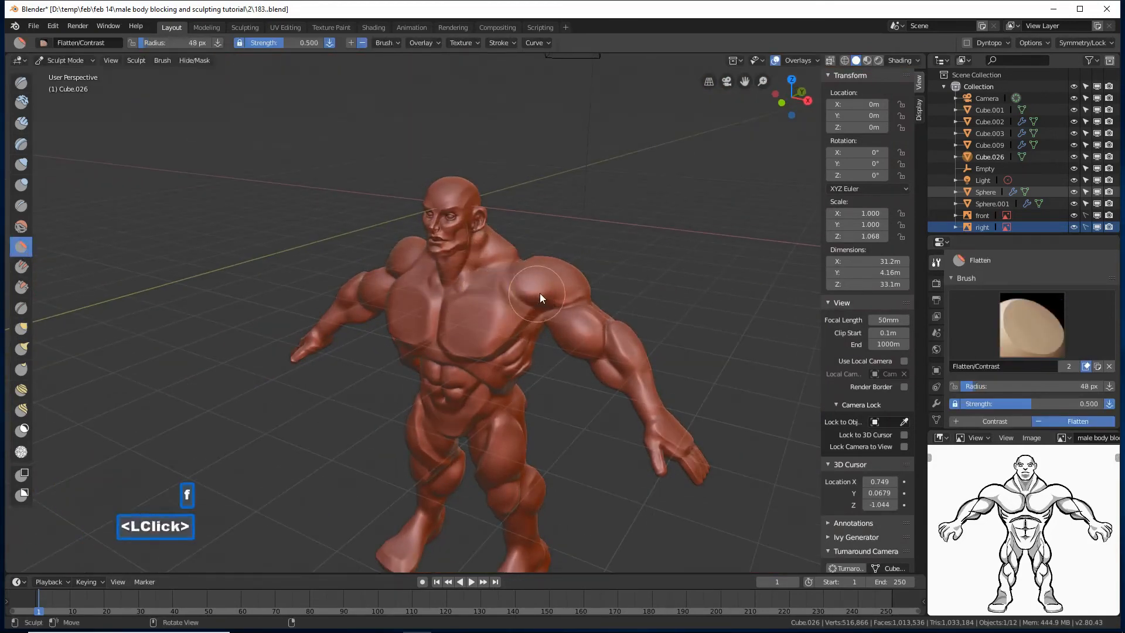
pyautogui.keyDown('ctrl'); pyautogui.moveTo(539, 293); pyautogui.dragTo(537, 263, button='middle'); pyautogui.keyUp('ctrl')
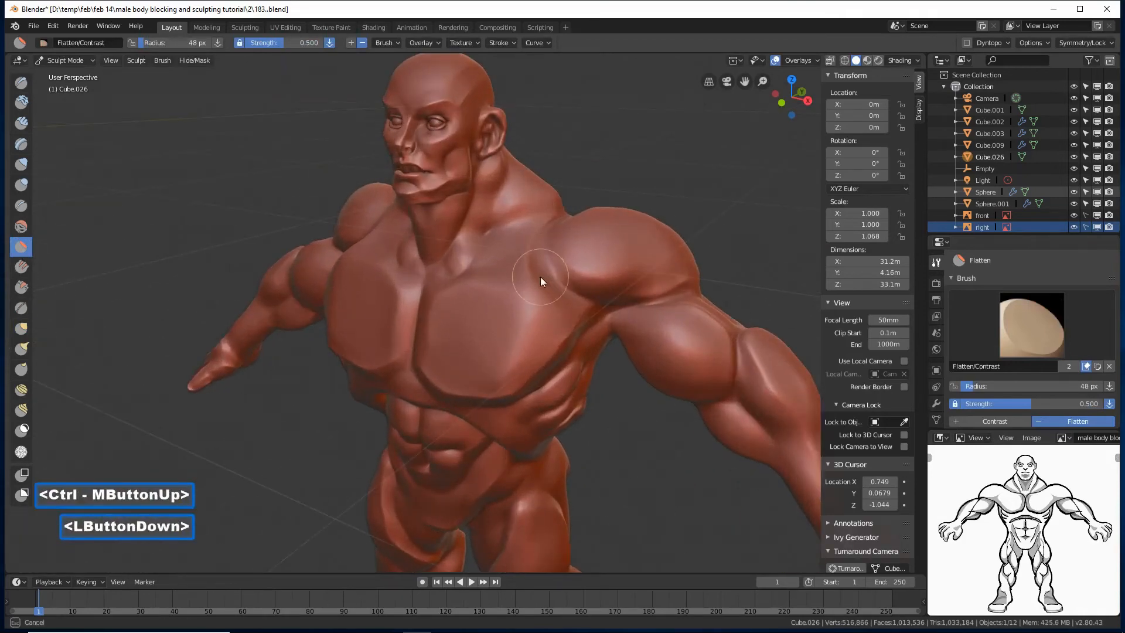
pyautogui.moveTo(540, 276); pyautogui.dragTo(553, 216)
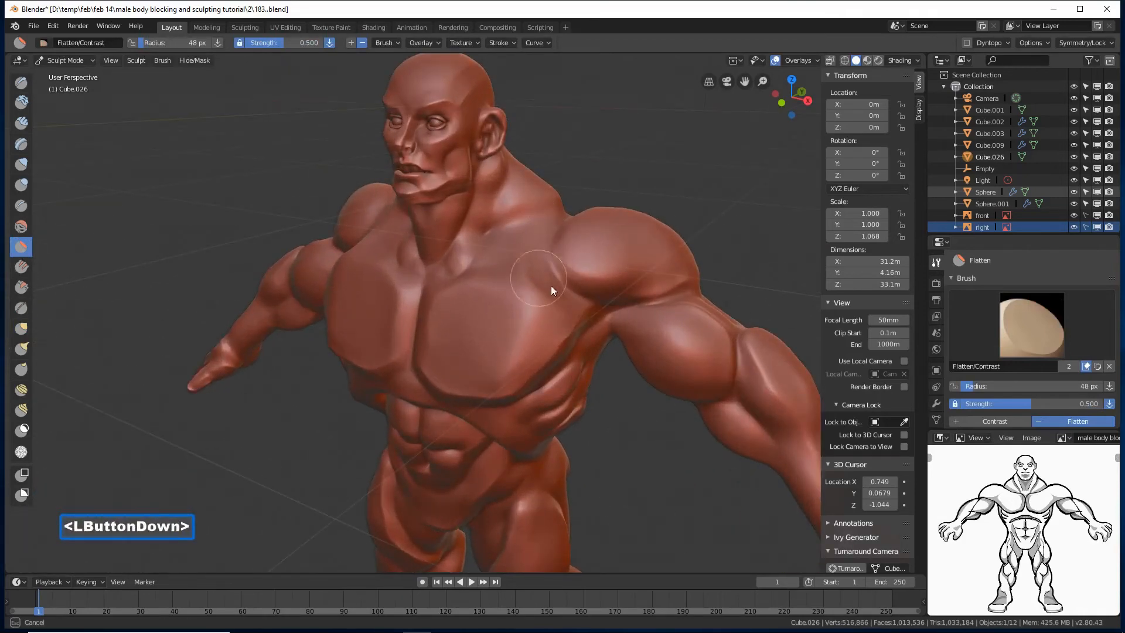
pyautogui.moveTo(540, 297); pyautogui.dragTo(543, 285)
pyautogui.moveTo(543, 285); pyautogui.dragTo(545, 294, button='middle')
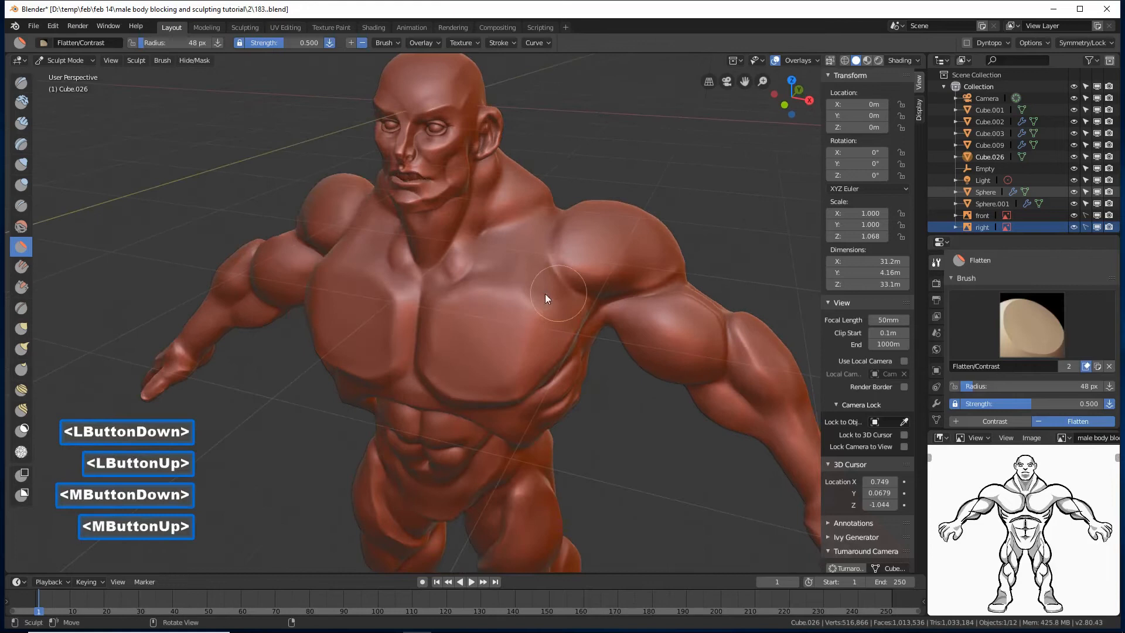
# - Pull the inner edge of the front deltoid toward the upper chest with the Grab brush at an 89 px radius
pyautogui.click(27, 328)
pyautogui.press('f')
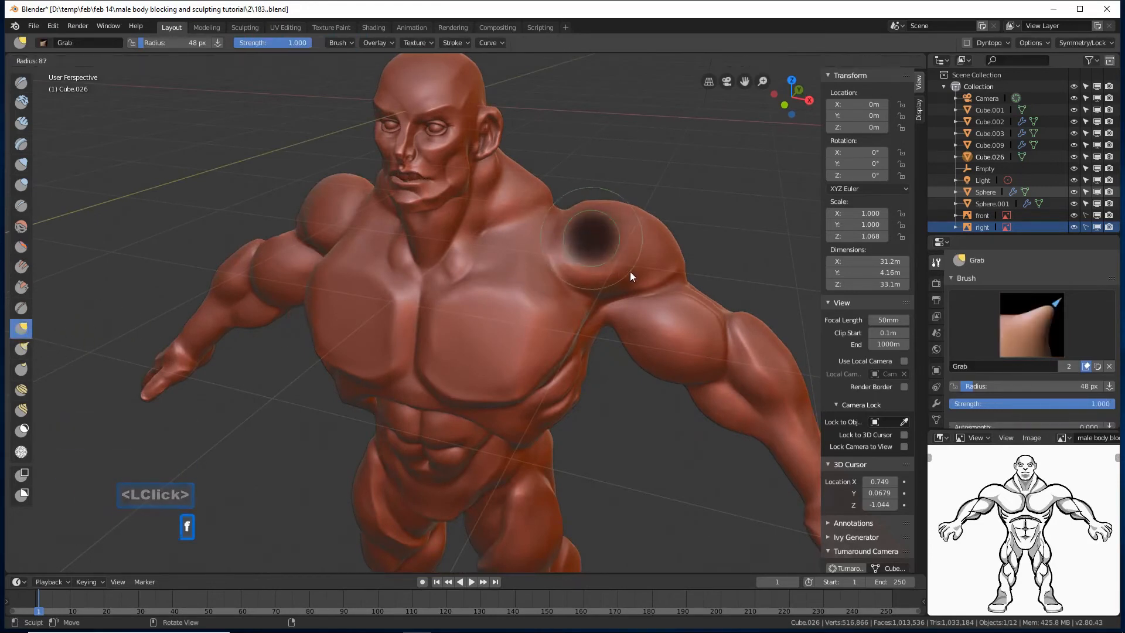
pyautogui.click(574, 259)
pyautogui.moveTo(574, 258)
pyautogui.mouseDown()
pyautogui.moveTo(557, 252)
pyautogui.moveTo(561, 231)
pyautogui.moveTo(546, 233)
pyautogui.moveTo(545, 259)
pyautogui.moveTo(525, 245)
pyautogui.mouseUp()
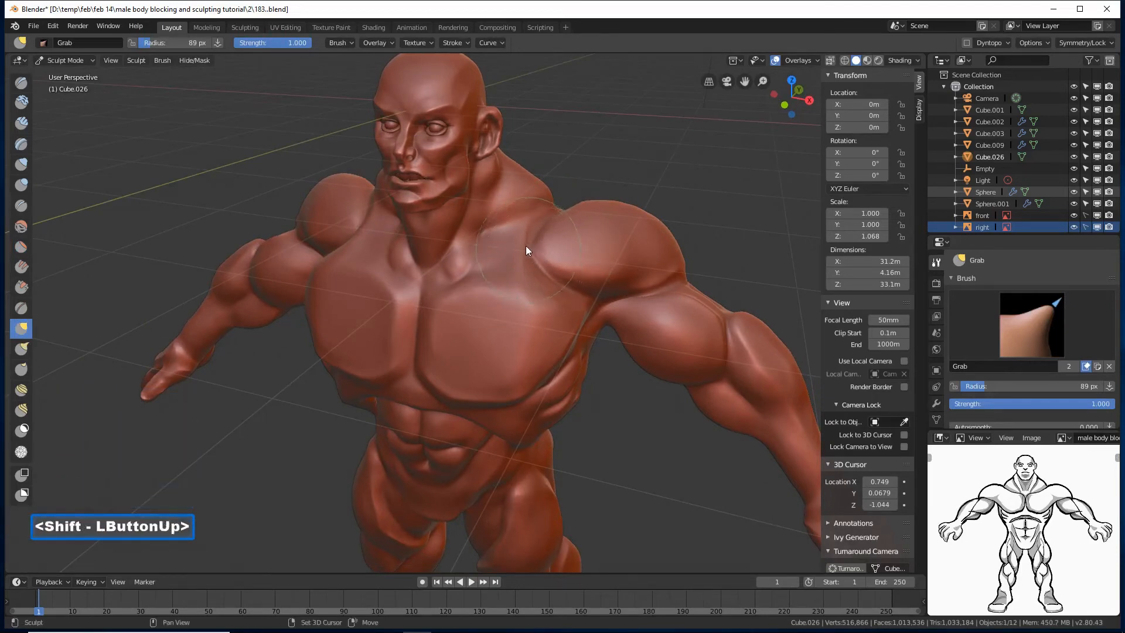
# - Flatten the area between the trapezius, upper chest and shoulder with the Flatten brush, reducing its radius to 52 px
pyautogui.click(26, 246)
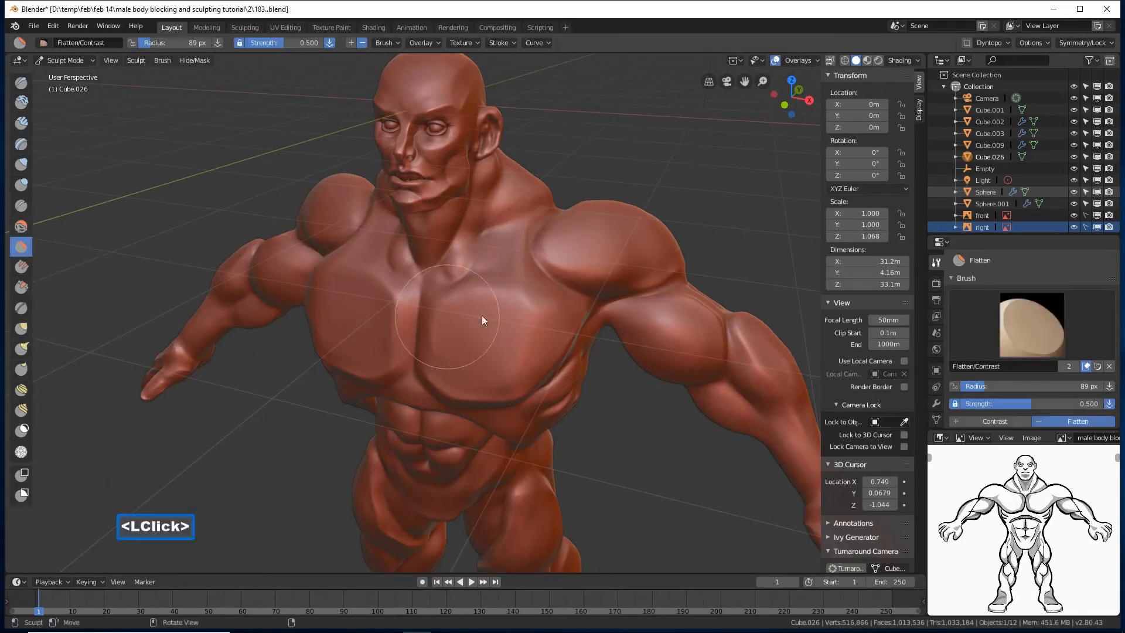
pyautogui.moveTo(547, 311); pyautogui.dragTo(558, 291, button='middle')
pyautogui.doubleClick(550, 214)
pyautogui.click(562, 217)
pyautogui.press('f')
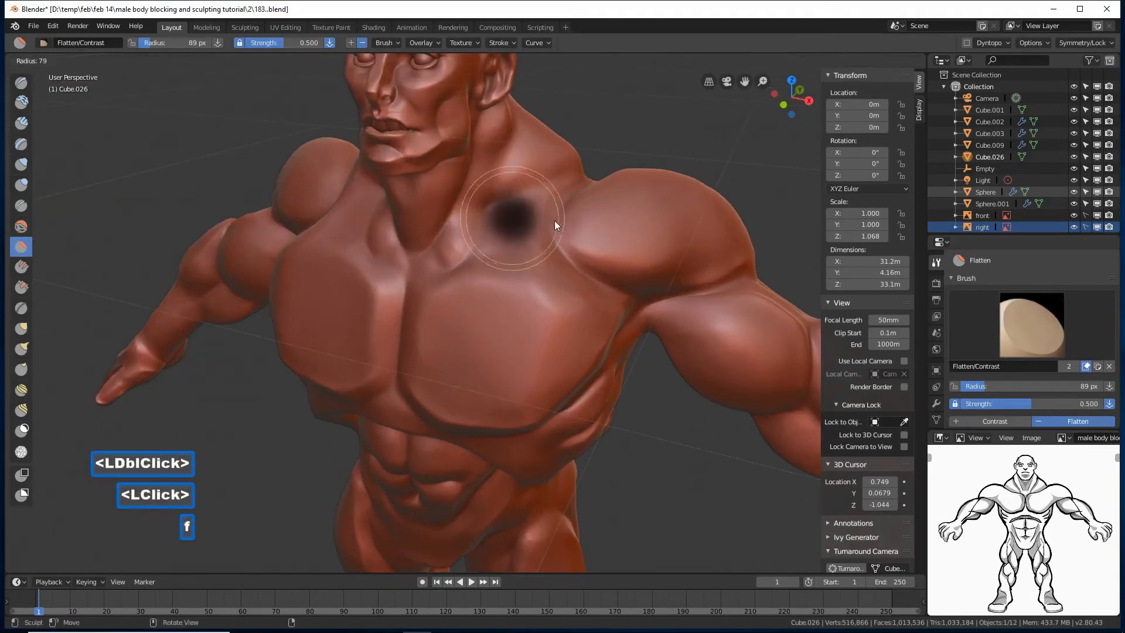
pyautogui.click(543, 217)
pyautogui.moveTo(559, 194)
pyautogui.mouseDown()
pyautogui.moveTo(547, 237)
pyautogui.moveTo(591, 290)
pyautogui.moveTo(555, 262)
pyautogui.moveTo(571, 198)
pyautogui.mouseUp()
pyautogui.click(591, 208)
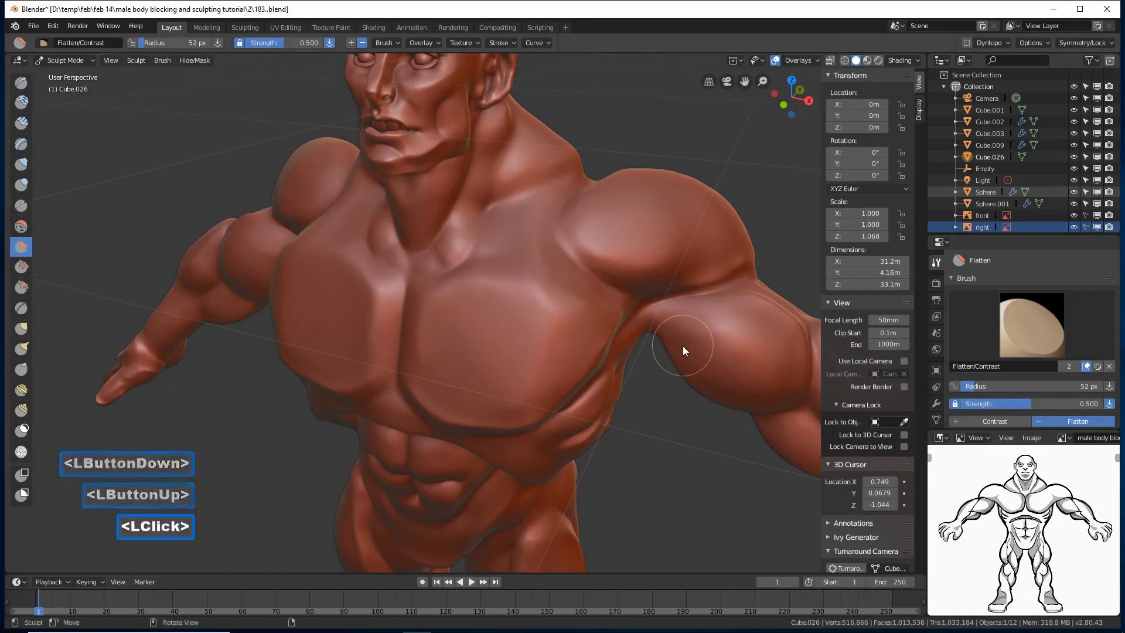
# - Reshape the rear shoulder and its junction with the upper back using the Grab brush at a 133 px radius
pyautogui.moveTo(683, 346)
pyautogui.keyDown('ctrl'); pyautogui.mouseDown(button='middle')
pyautogui.moveTo(698, 353)
pyautogui.moveTo(730, 328)
pyautogui.moveTo(494, 304)
pyautogui.moveTo(507, 318)
pyautogui.mouseUp(button='middle'); pyautogui.keyUp('ctrl')
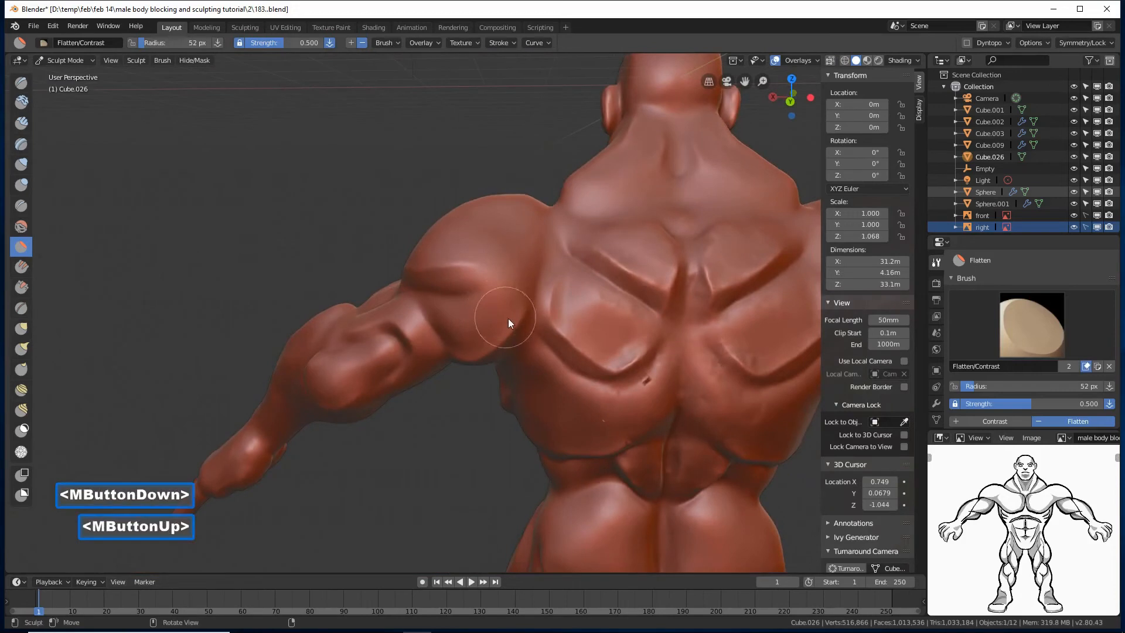
pyautogui.click(21, 328)
pyautogui.press('f')
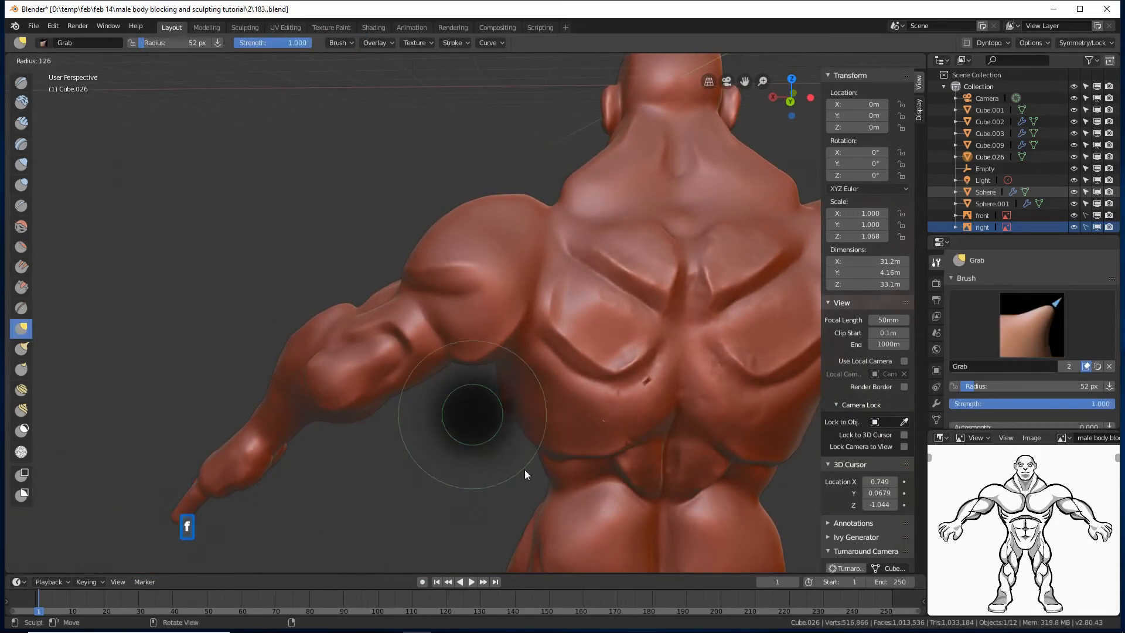
pyautogui.click(525, 471)
pyautogui.moveTo(543, 290)
pyautogui.mouseDown()
pyautogui.moveTo(532, 238)
pyautogui.moveTo(546, 233)
pyautogui.moveTo(540, 262)
pyautogui.mouseUp()
pyautogui.moveTo(535, 206); pyautogui.dragTo(529, 230)
pyautogui.moveTo(499, 225)
pyautogui.mouseDown(button='middle')
pyautogui.moveTo(572, 253)
pyautogui.moveTo(612, 247)
pyautogui.moveTo(539, 153)
pyautogui.mouseUp(button='middle')
pyautogui.moveTo(535, 154); pyautogui.dragTo(545, 157)
pyautogui.moveTo(525, 187)
pyautogui.mouseDown(button='middle')
pyautogui.moveTo(571, 177)
pyautogui.moveTo(563, 186)
pyautogui.moveTo(448, 174)
pyautogui.moveTo(510, 166)
pyautogui.moveTo(421, 136)
pyautogui.moveTo(514, 173)
pyautogui.moveTo(505, 169)
pyautogui.mouseUp(button='middle')
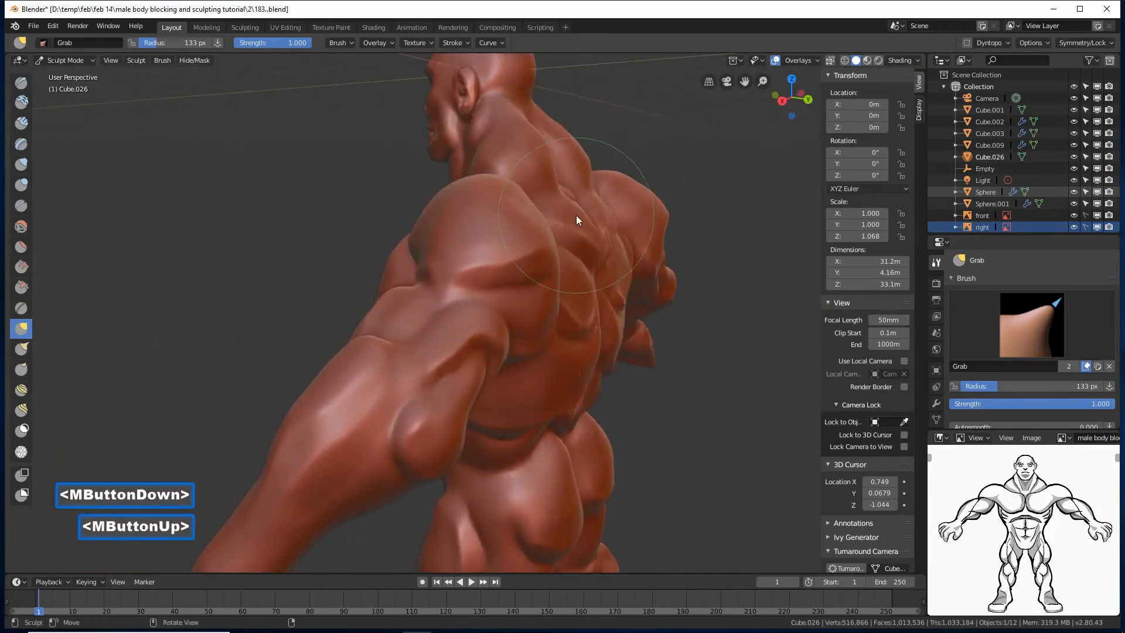
# - Adjust the contours of the shoulder blade and the side of the back behind the arm with the Grab brush
pyautogui.moveTo(575, 215); pyautogui.dragTo(583, 216)
pyautogui.click(585, 282)
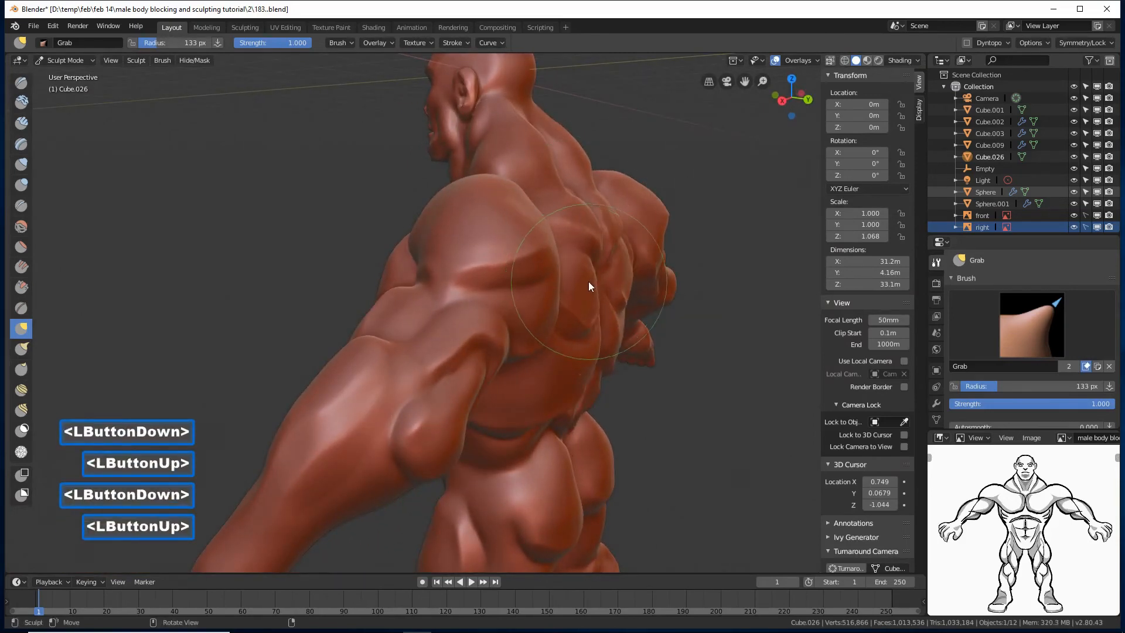
pyautogui.moveTo(588, 281)
pyautogui.mouseDown(button='middle')
pyautogui.moveTo(584, 329)
pyautogui.moveTo(593, 305)
pyautogui.mouseUp(button='middle')
pyautogui.moveTo(546, 360)
pyautogui.mouseDown(button='middle')
pyautogui.moveTo(438, 362)
pyautogui.moveTo(476, 376)
pyautogui.moveTo(573, 370)
pyautogui.moveTo(537, 388)
pyautogui.moveTo(490, 381)
pyautogui.moveTo(524, 402)
pyautogui.moveTo(563, 391)
pyautogui.mouseUp(button='middle')
pyautogui.moveTo(566, 388)
pyautogui.mouseDown()
pyautogui.moveTo(527, 392)
pyautogui.moveTo(568, 375)
pyautogui.mouseUp()
pyautogui.moveTo(568, 374)
pyautogui.mouseDown(button='middle')
pyautogui.moveTo(492, 370)
pyautogui.moveTo(539, 396)
pyautogui.moveTo(539, 381)
pyautogui.mouseUp(button='middle')
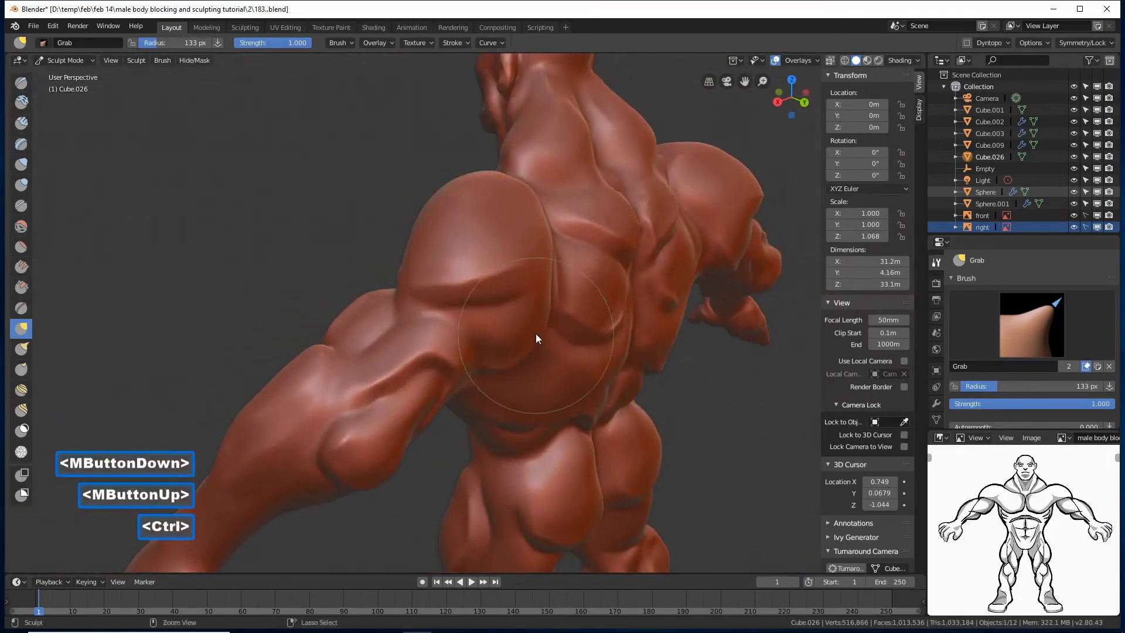
pyautogui.moveTo(537, 334)
pyautogui.keyDown('ctrl'); pyautogui.mouseDown(button='middle')
pyautogui.moveTo(529, 346)
pyautogui.moveTo(442, 315)
pyautogui.moveTo(595, 312)
pyautogui.moveTo(632, 296)
pyautogui.moveTo(545, 319)
pyautogui.moveTo(567, 350)
pyautogui.mouseUp(button='middle'); pyautogui.keyUp('ctrl')
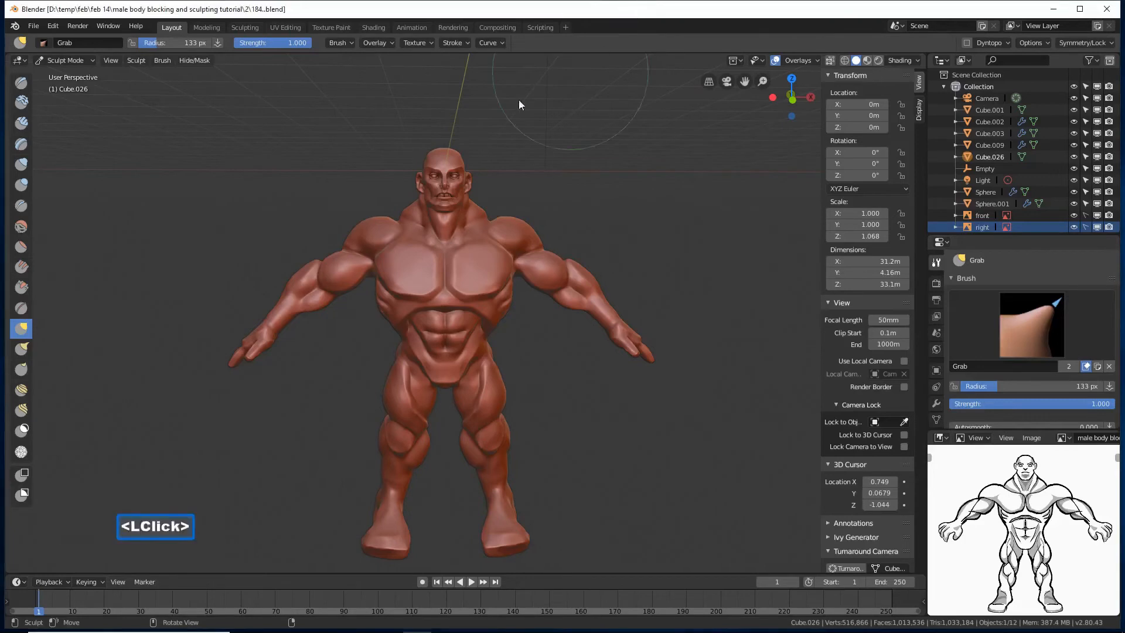
# - Take the body out of Sculpt Mode and open its mesh in Edit Mode in front orthographic view
pyautogui.click(78, 61)
pyautogui.doubleClick(75, 77)
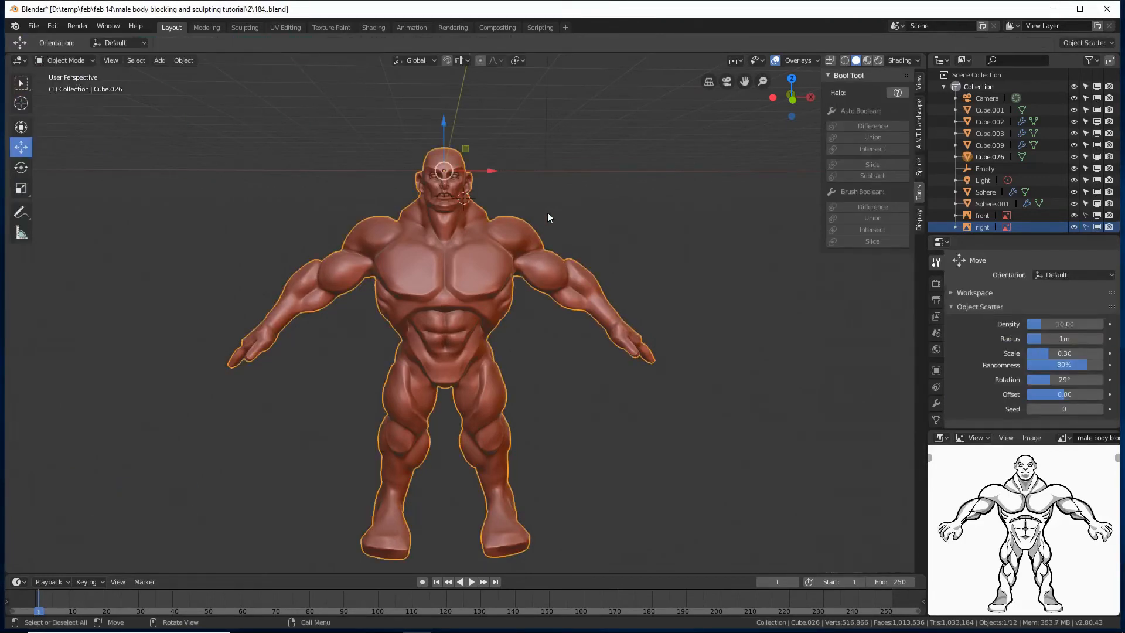
pyautogui.press('End')
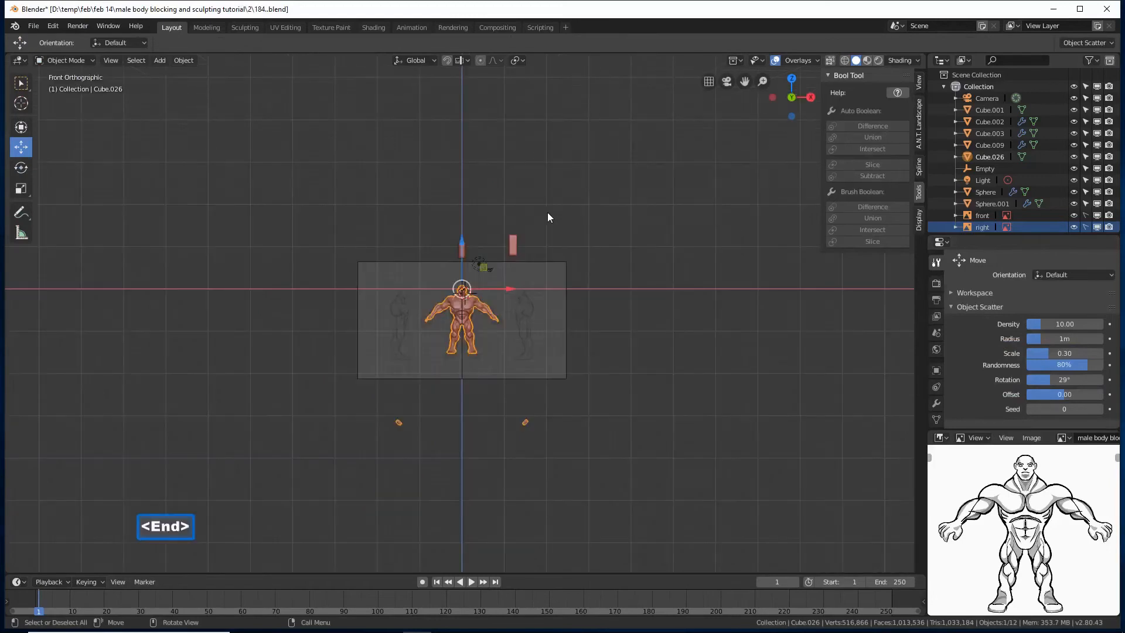
pyautogui.scroll(7, 547, 213)
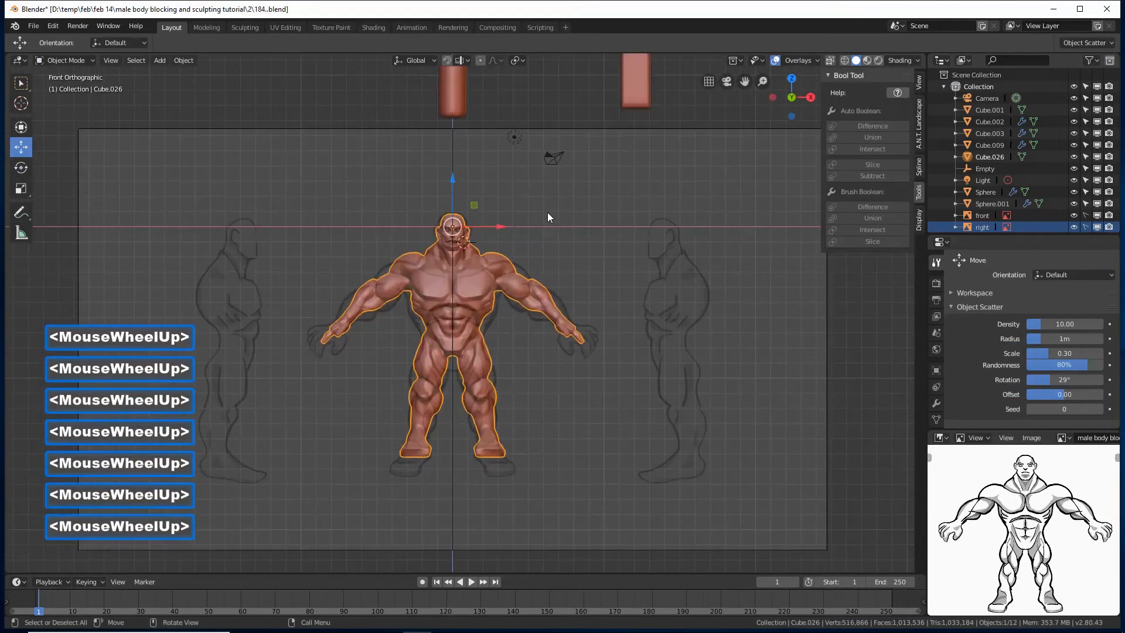
pyautogui.click(84, 58)
pyautogui.click(72, 88)
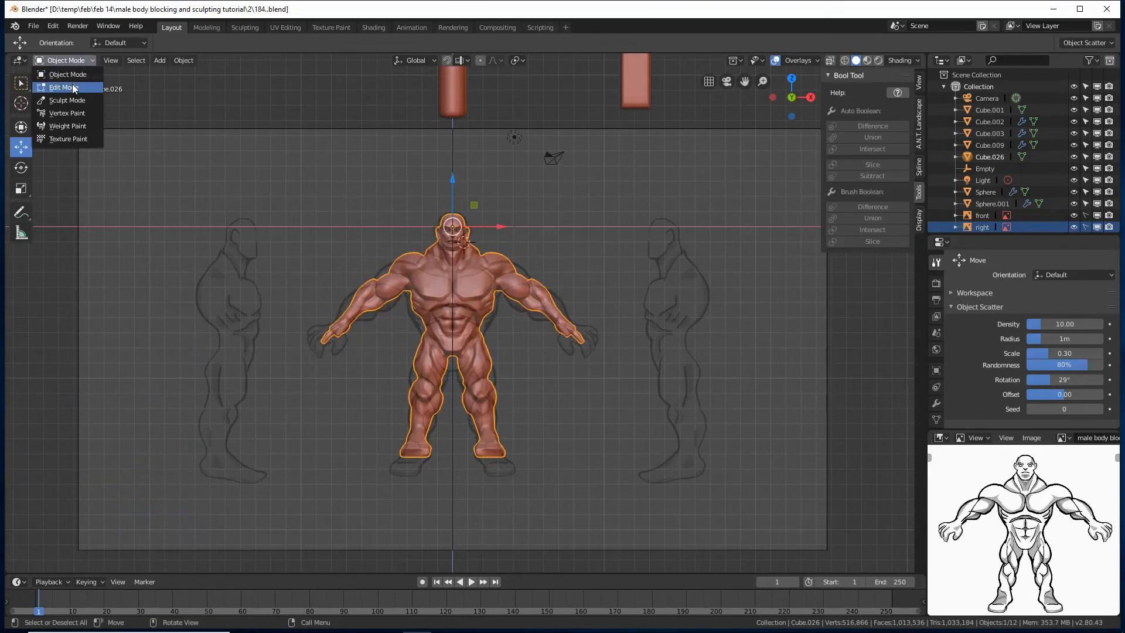
pyautogui.click(74, 88)
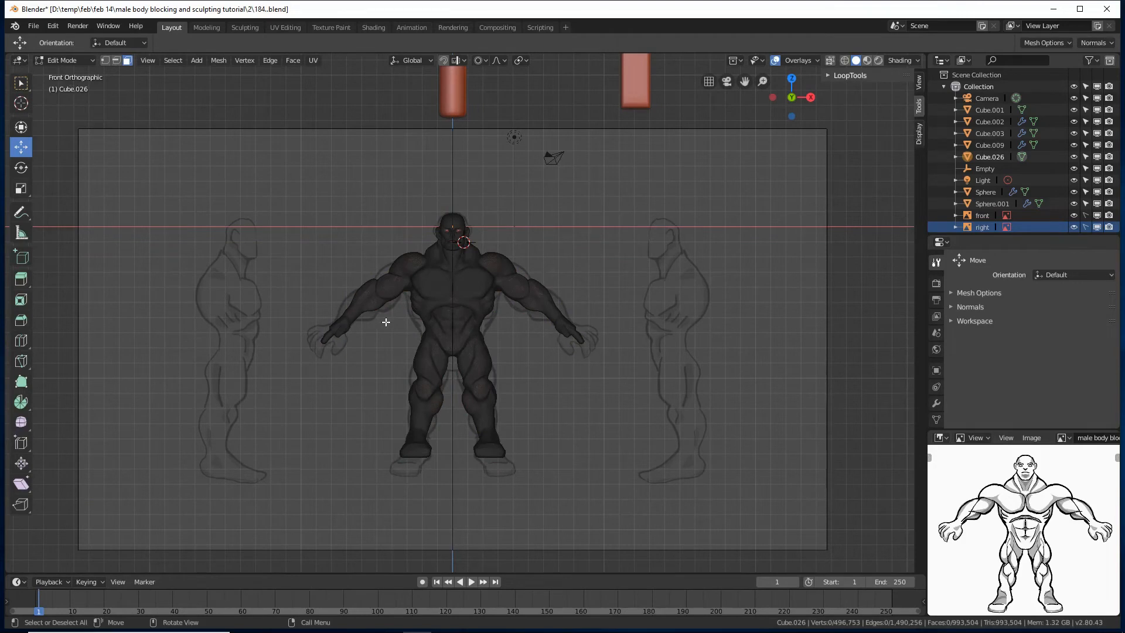
# - Box-select the whole lower body from the waist to the feet, using wireframe shading to select through the mesh
pyautogui.press('b')
pyautogui.moveTo(386, 322); pyautogui.dragTo(535, 494)
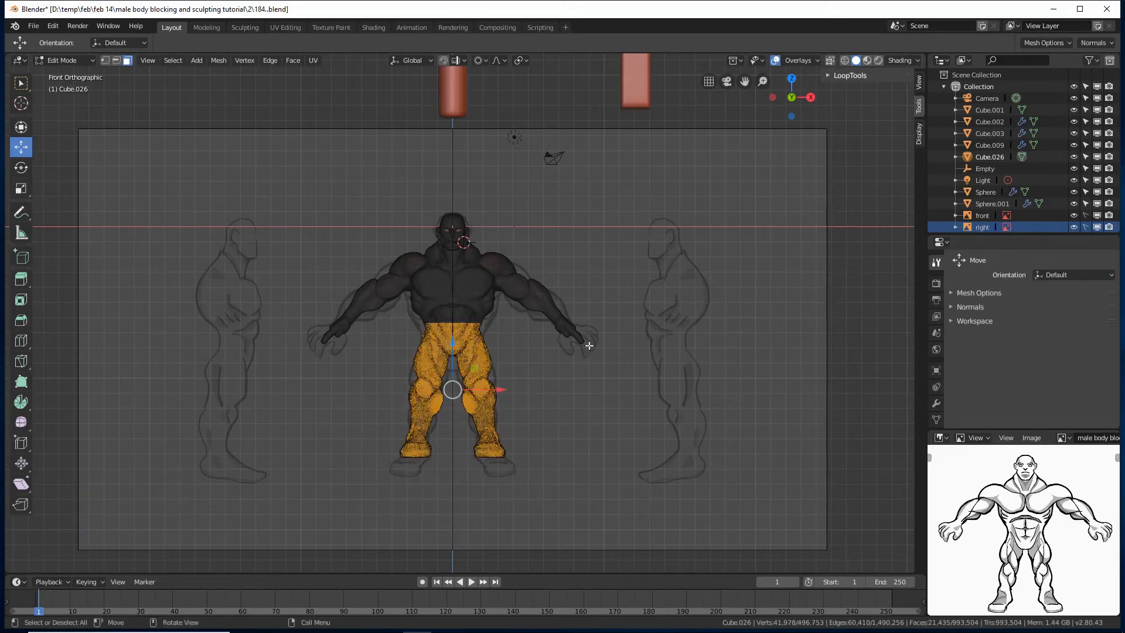
pyautogui.click(844, 60)
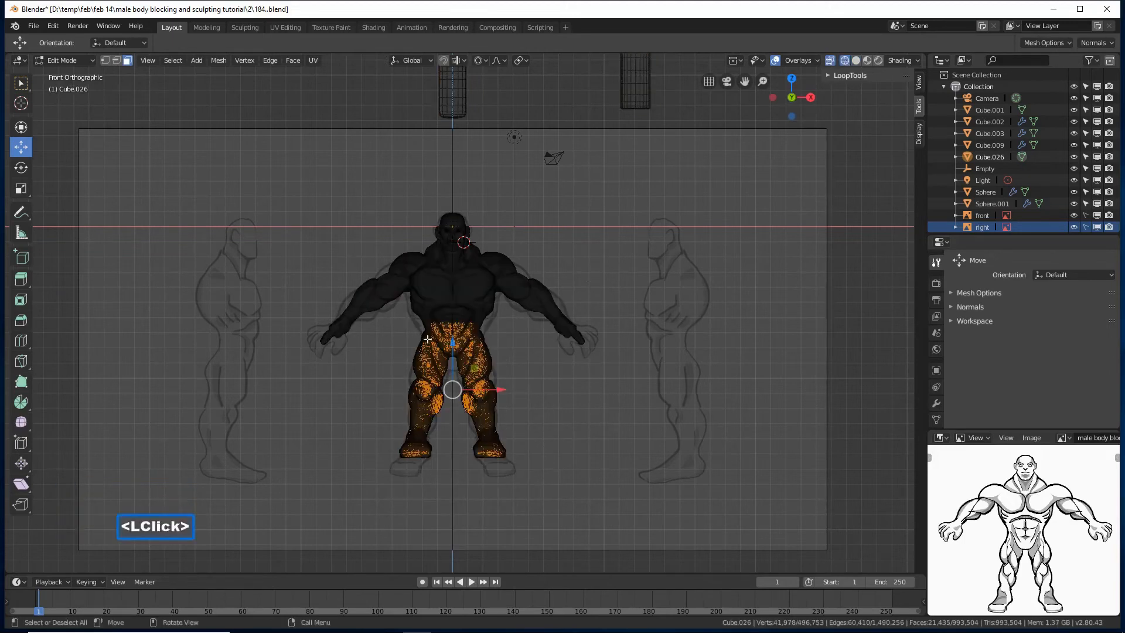
pyautogui.click(563, 367)
pyautogui.press('b')
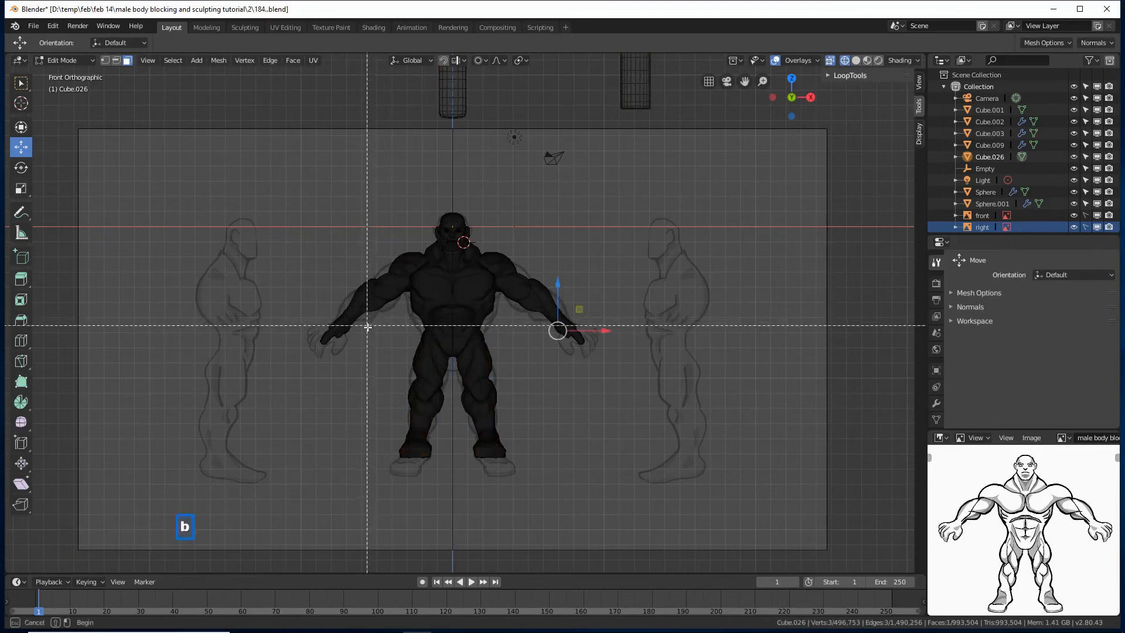
pyautogui.moveTo(383, 371); pyautogui.dragTo(548, 518)
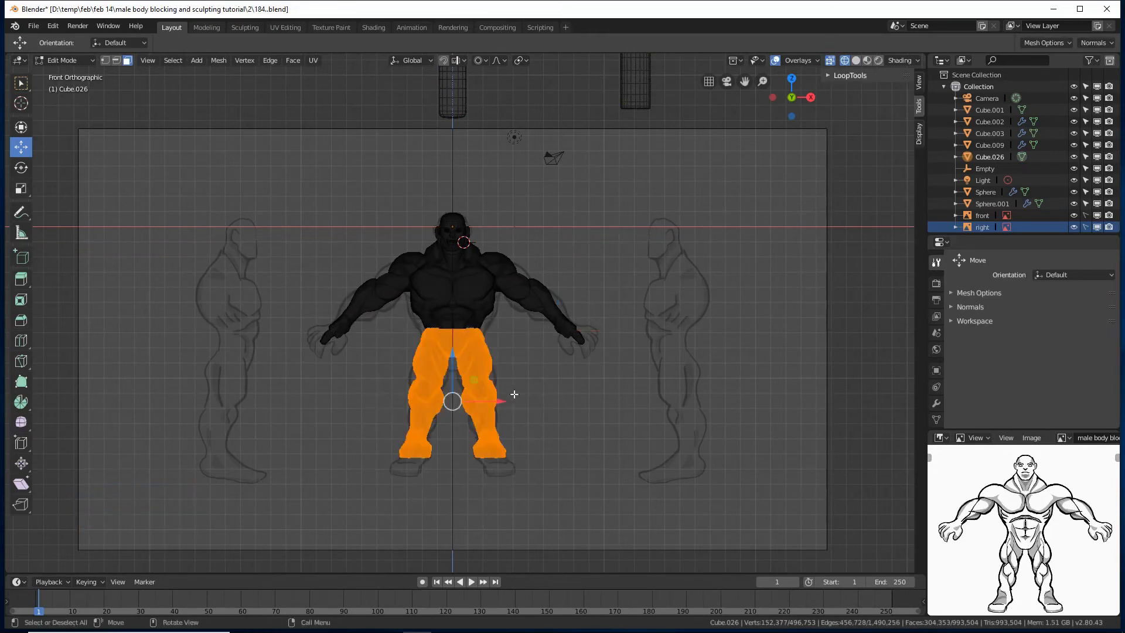
# - Move the selected lower body down 1.28 m along the global Z axis with smooth proportional falloff
pyautogui.press('g')
pyautogui.press('z')
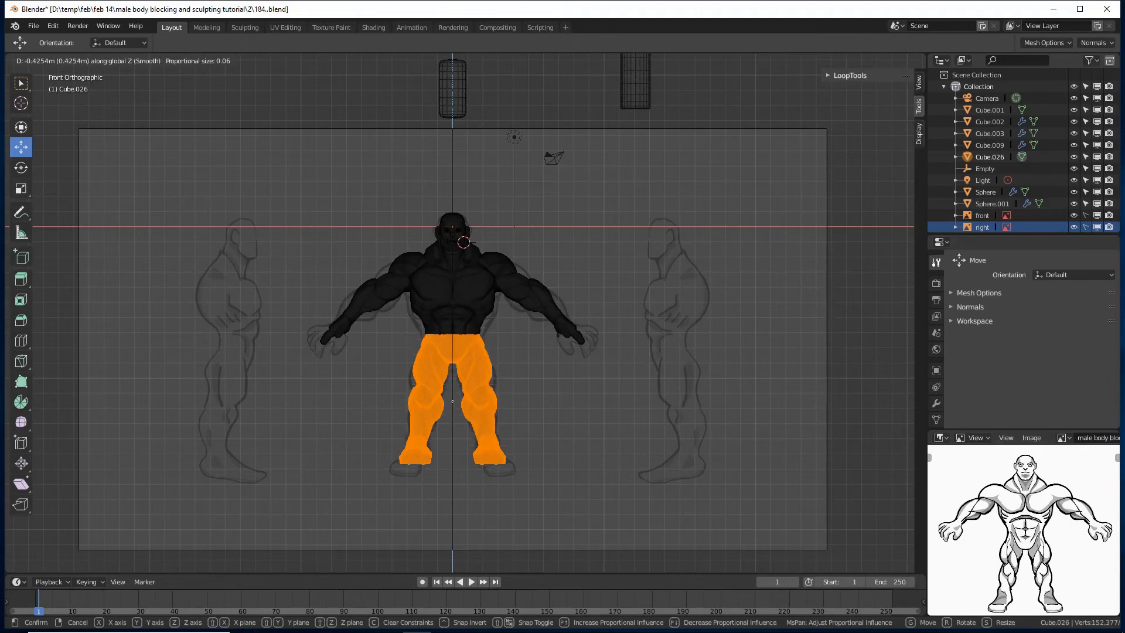
pyautogui.click(557, 337)
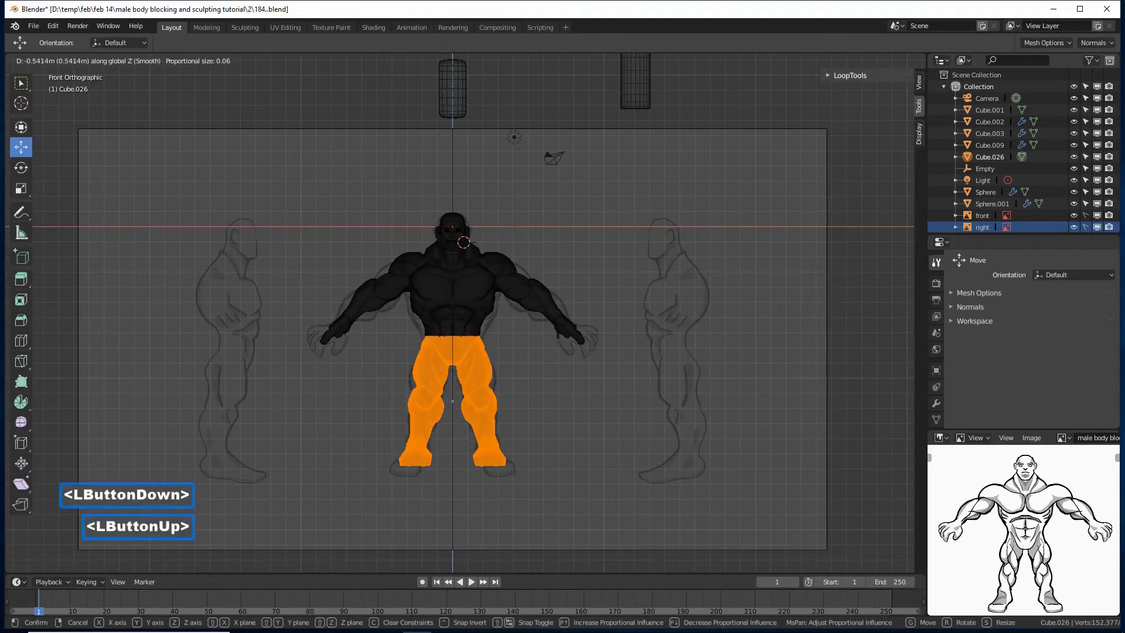
pyautogui.click(554, 414)
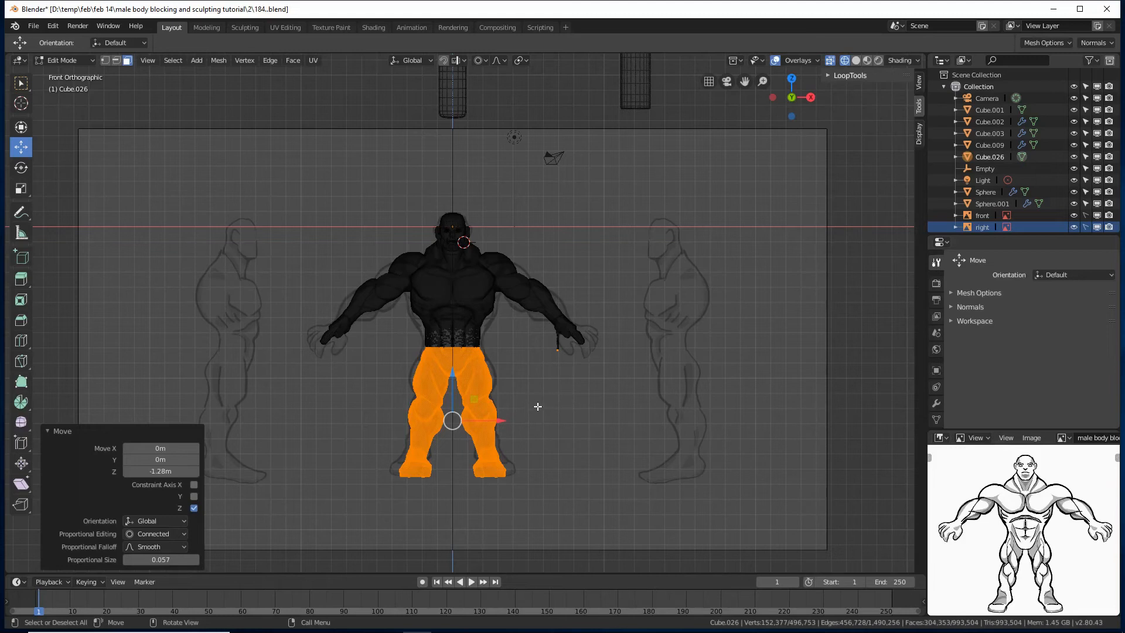
# - Stretch the selected lower body along the Z axis by a factor of 1.137 to lengthen the legs
pyautogui.press('s')
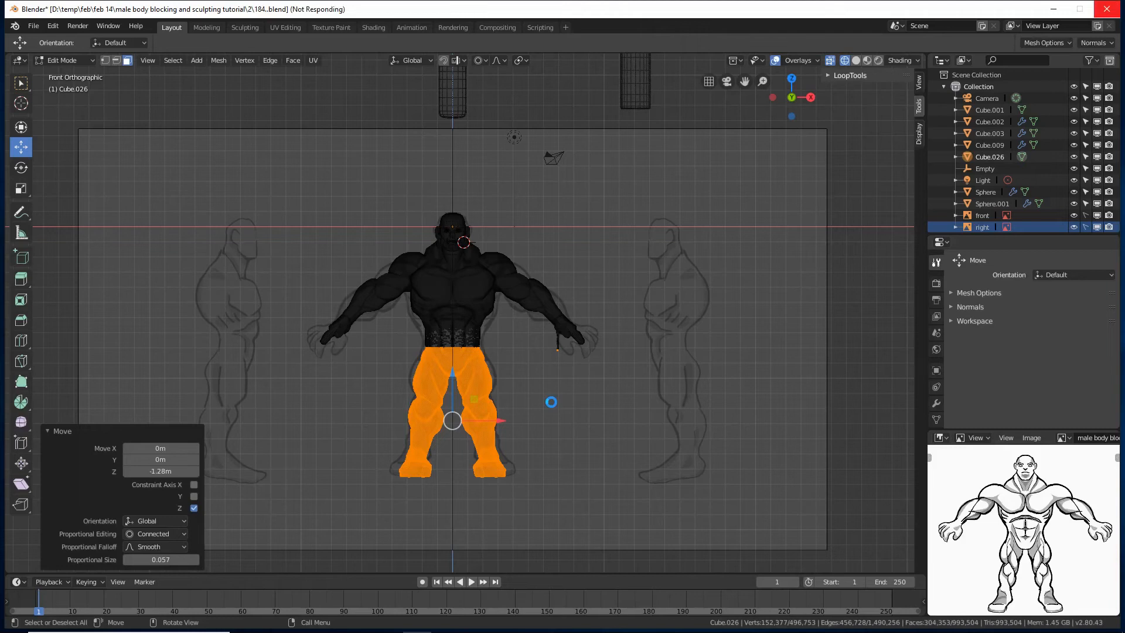
pyautogui.press('g')
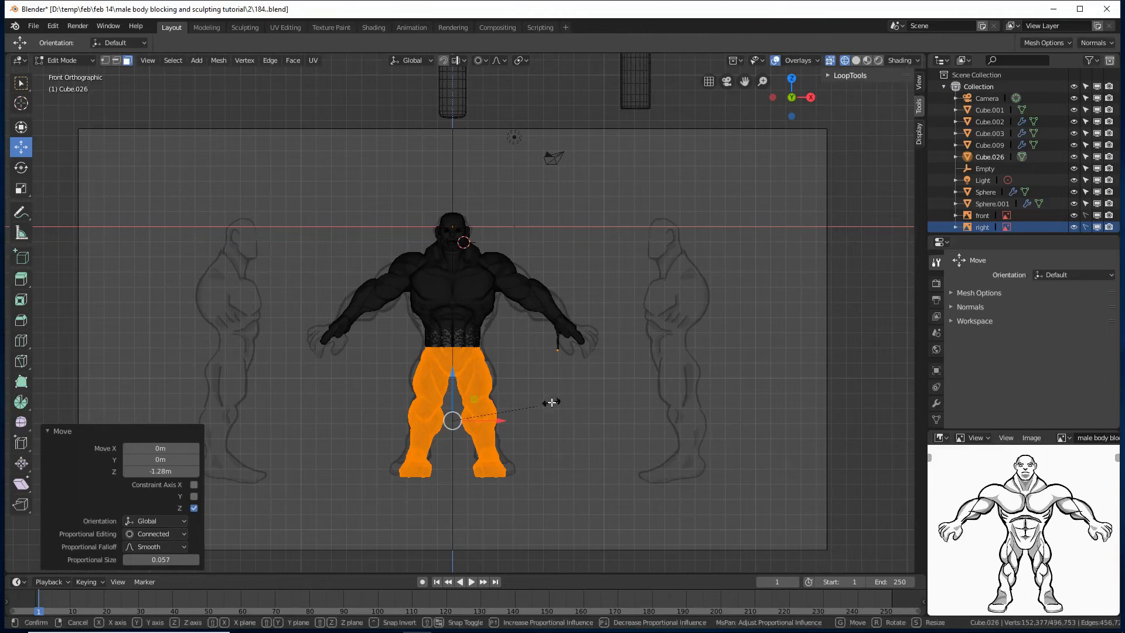
pyautogui.press('s')
pyautogui.press('z')
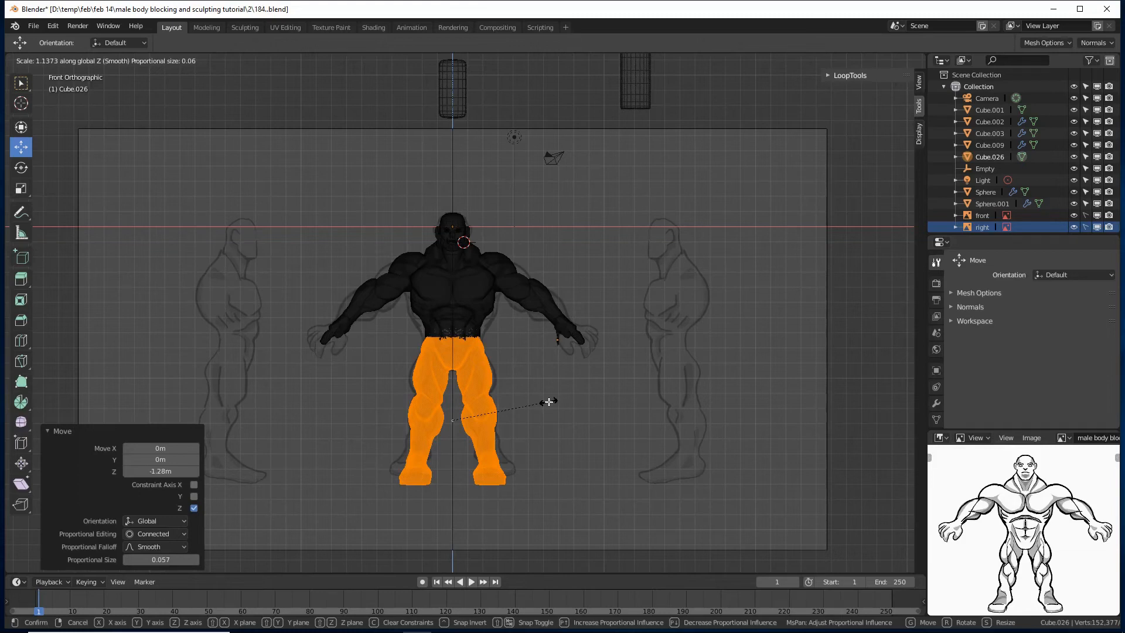
pyautogui.click(548, 400)
pyautogui.click(555, 397)
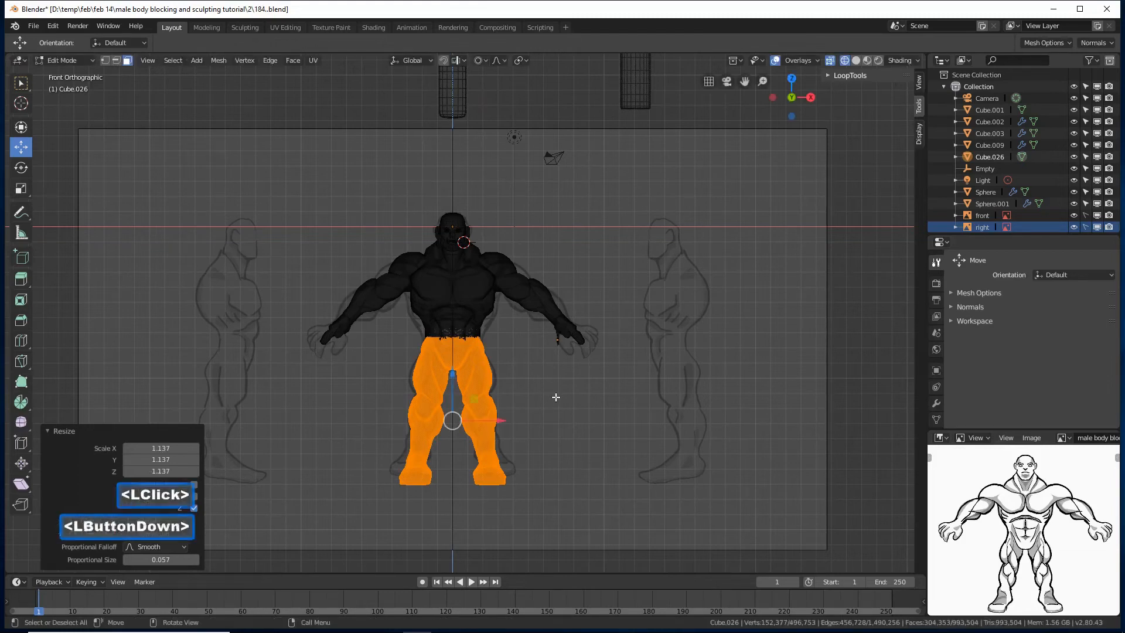
# - Clear the mesh selection and return the viewport to solid shading
pyautogui.click(556, 397)
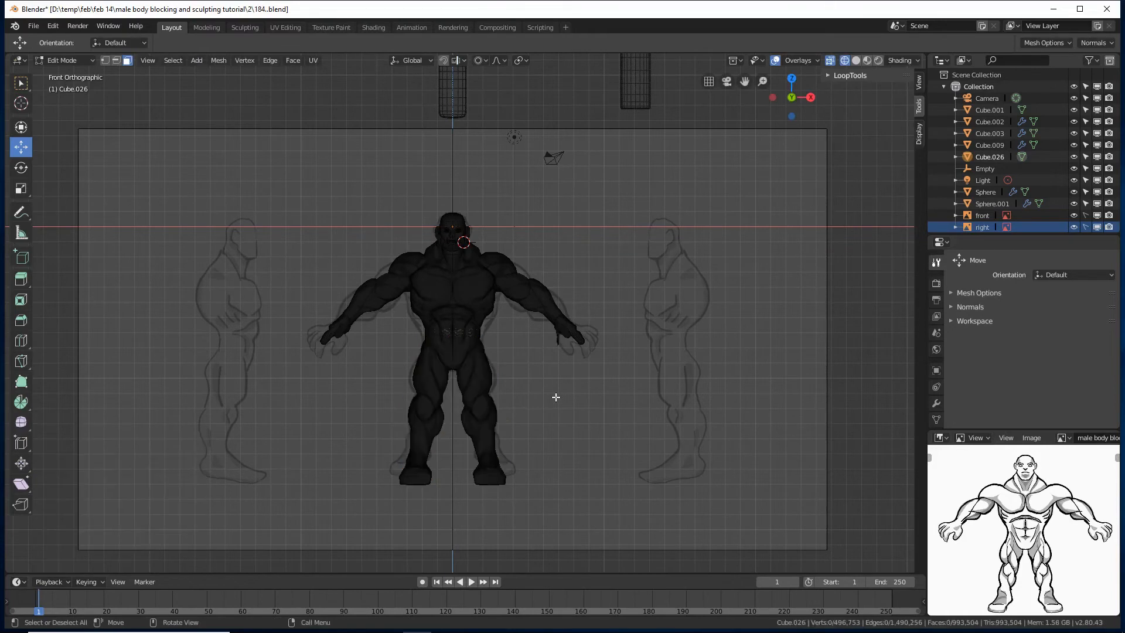
pyautogui.click(855, 61)
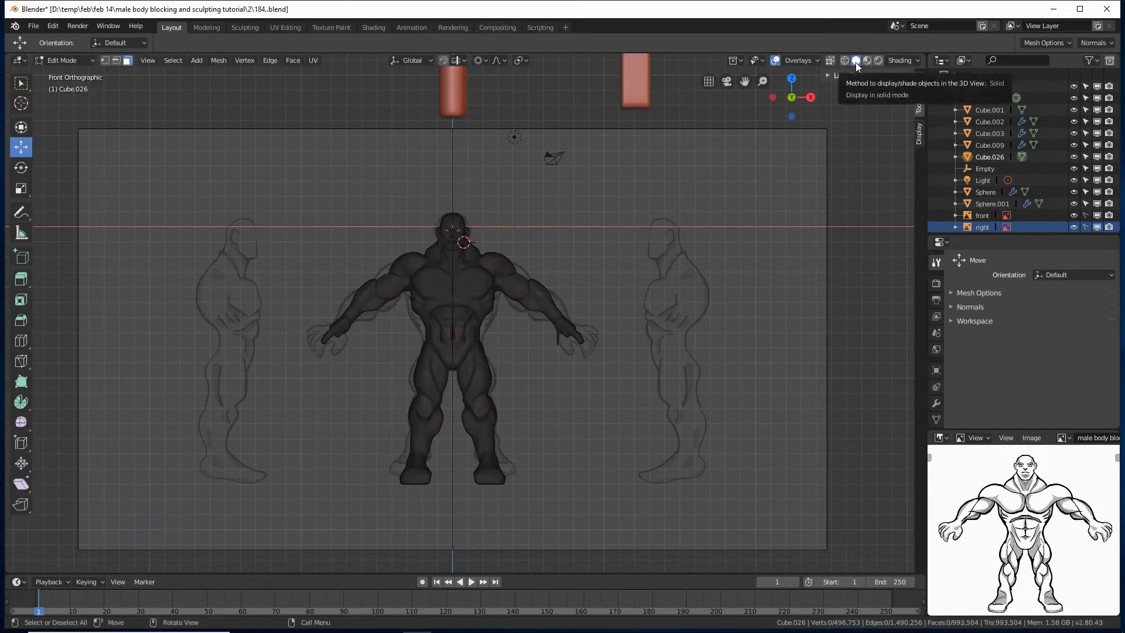
pyautogui.click(855, 62)
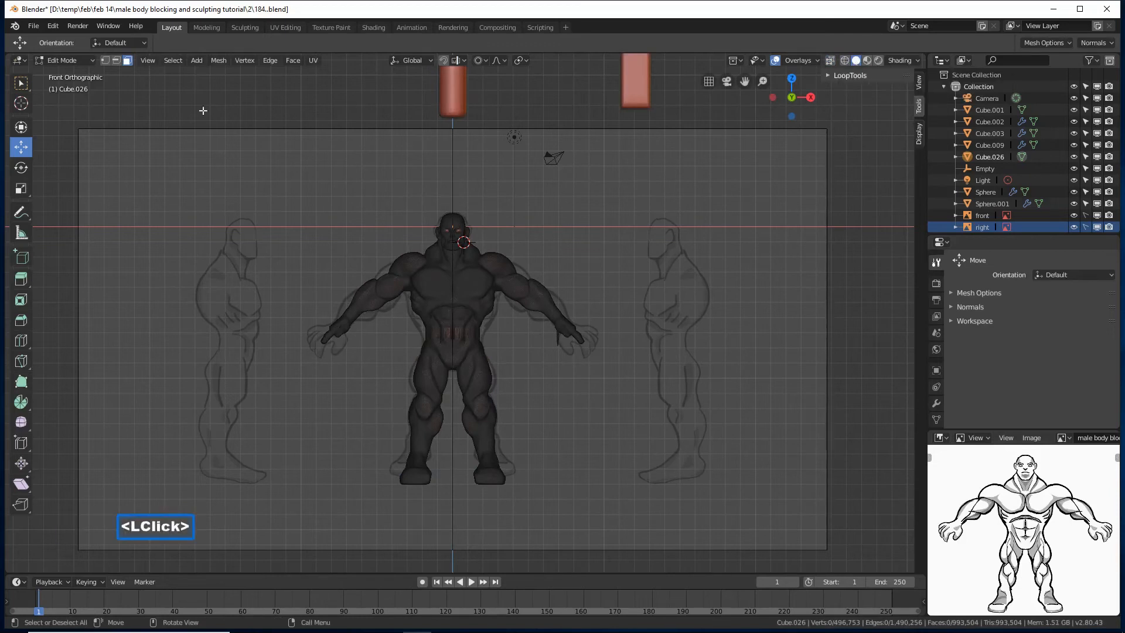
# - Leave Edit Mode through Object Mode and enter Sculpt Mode on the male body mesh
pyautogui.click(62, 62)
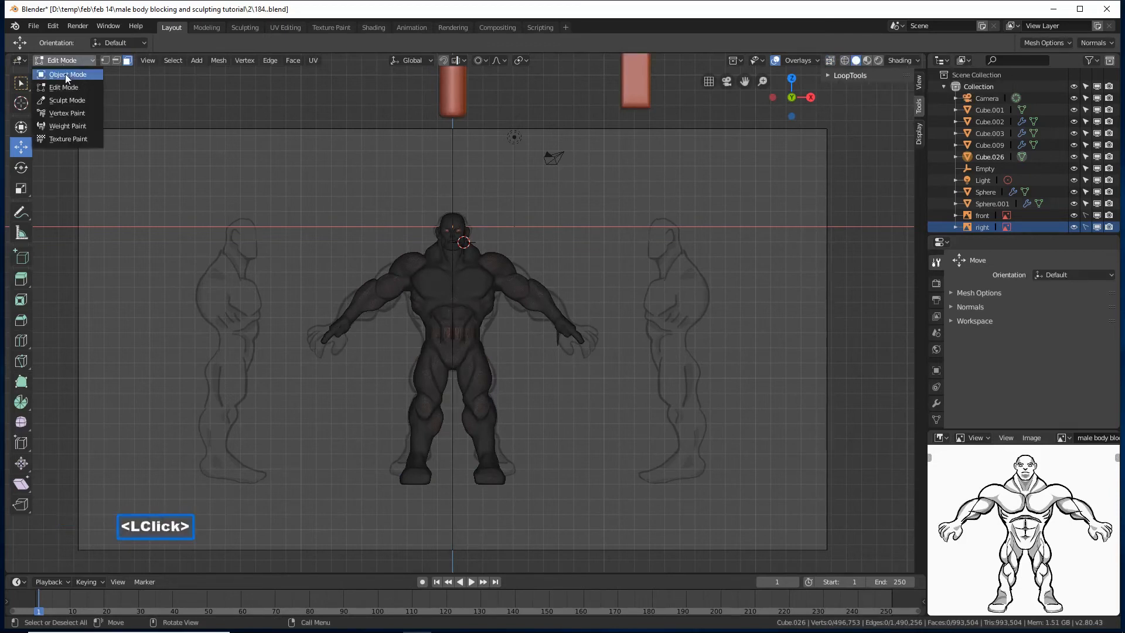
pyautogui.click(65, 74)
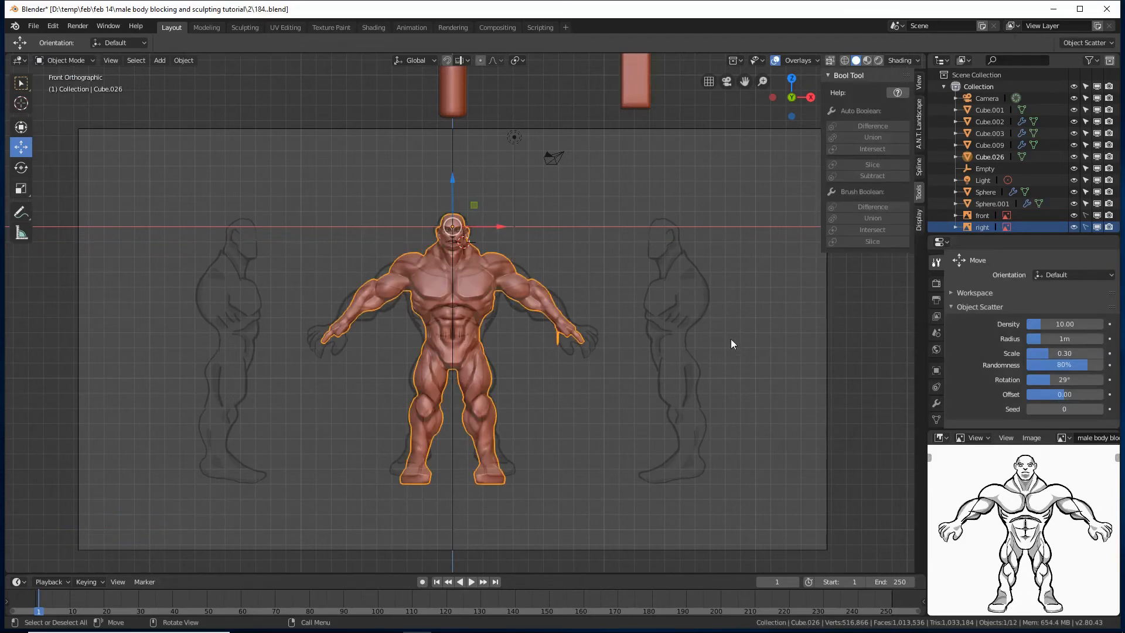
pyautogui.click(66, 60)
pyautogui.click(84, 100)
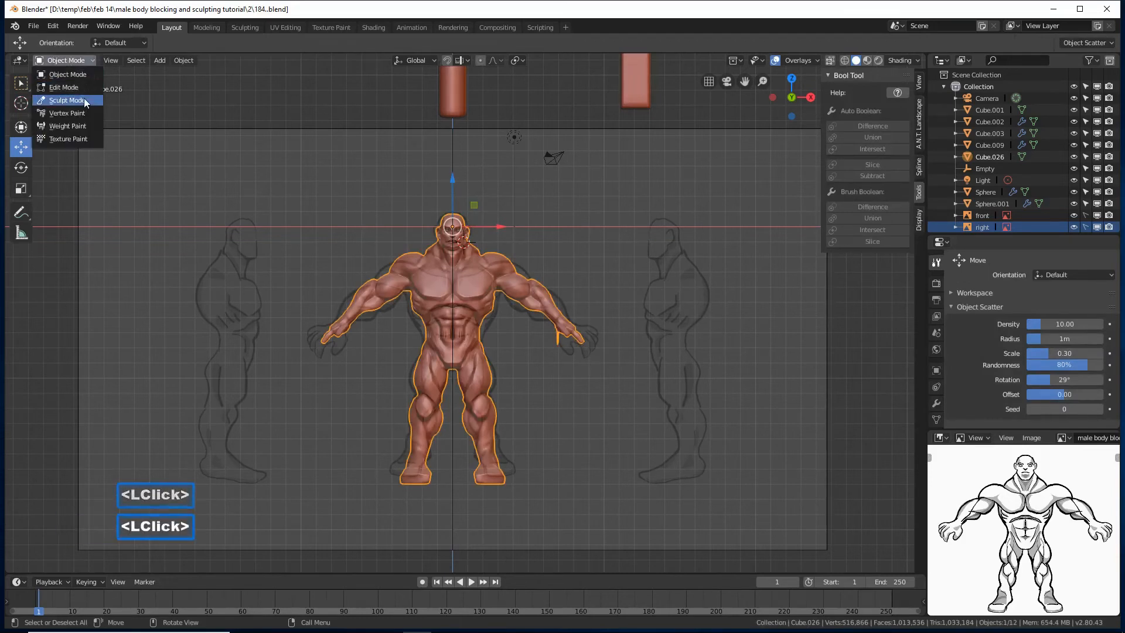
pyautogui.moveTo(572, 273); pyautogui.dragTo(621, 287, button='middle')
pyautogui.scroll(-7, 622, 287)
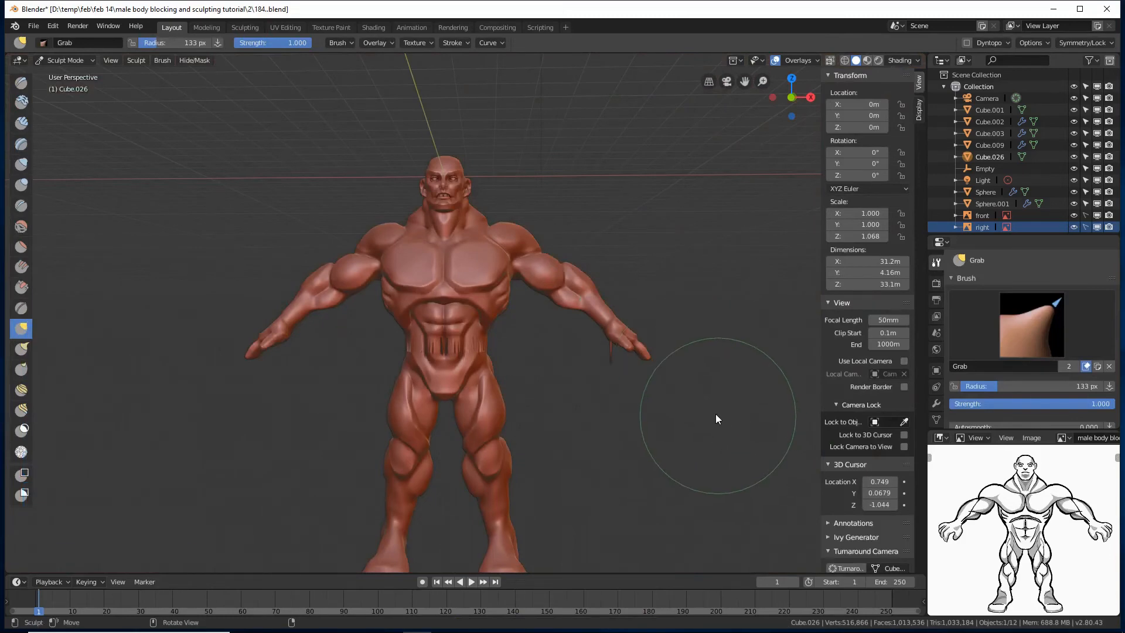
# - Set the Grab brush radius to 56 px for working on the streaked area of the lower abdomen
pyautogui.moveTo(715, 416)
pyautogui.mouseDown(button='middle')
pyautogui.moveTo(707, 385)
pyautogui.moveTo(665, 370)
pyautogui.moveTo(684, 343)
pyautogui.moveTo(692, 385)
pyautogui.moveTo(659, 349)
pyautogui.moveTo(665, 379)
pyautogui.mouseUp(button='middle')
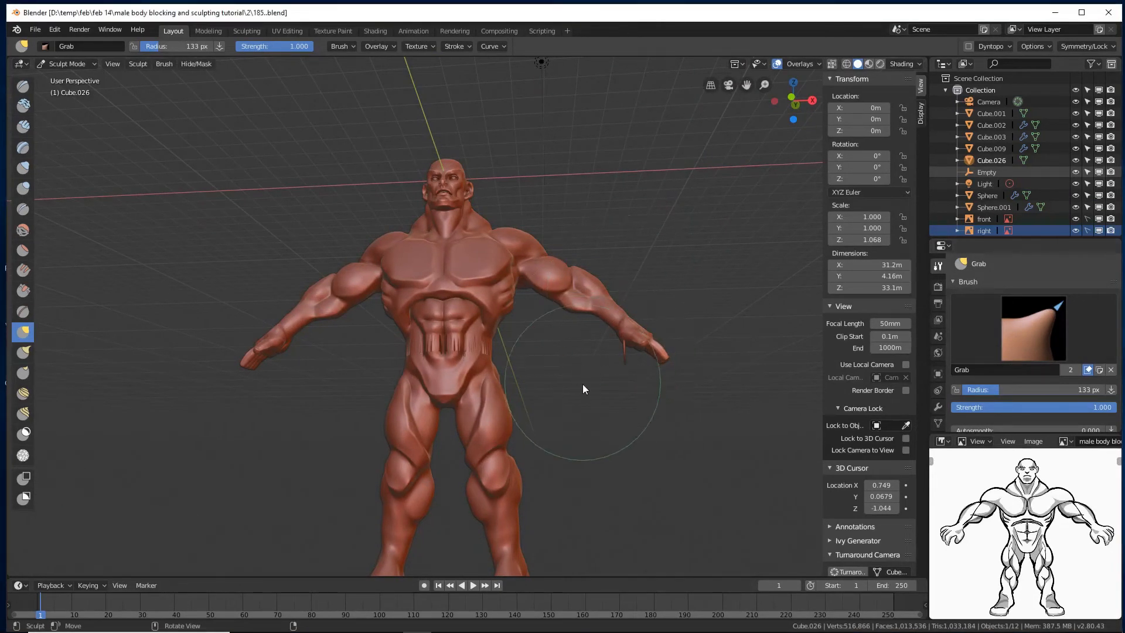
pyautogui.keyDown('ctrl'); pyautogui.moveTo(582, 384); pyautogui.dragTo(584, 372, button='middle'); pyautogui.keyUp('ctrl')
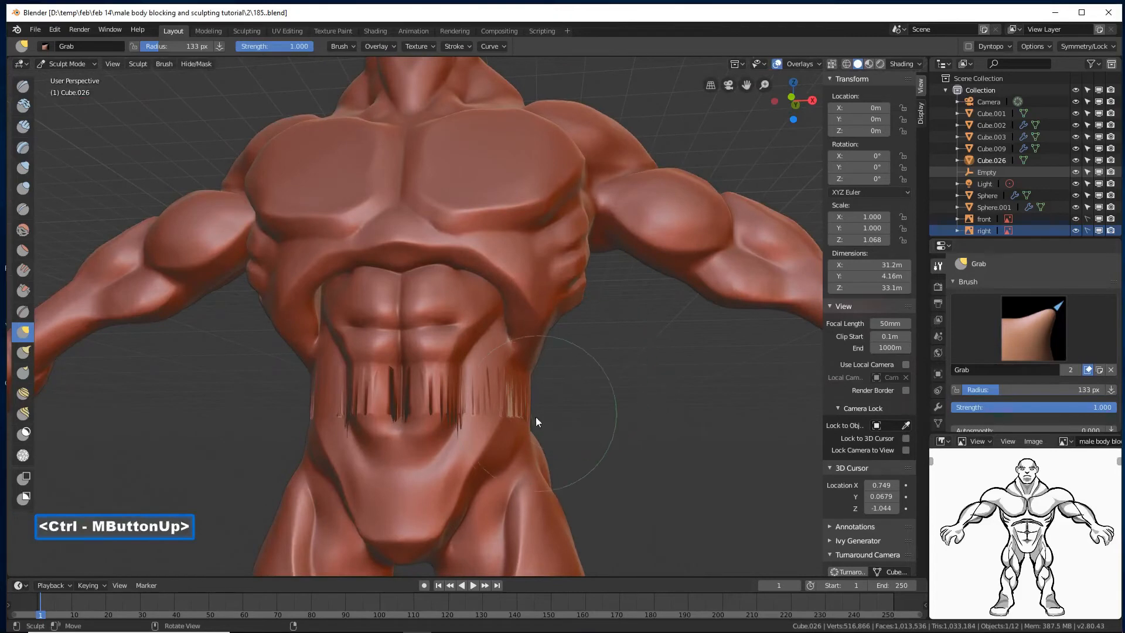
pyautogui.moveTo(542, 412); pyautogui.dragTo(539, 414, button='middle')
pyautogui.press('f')
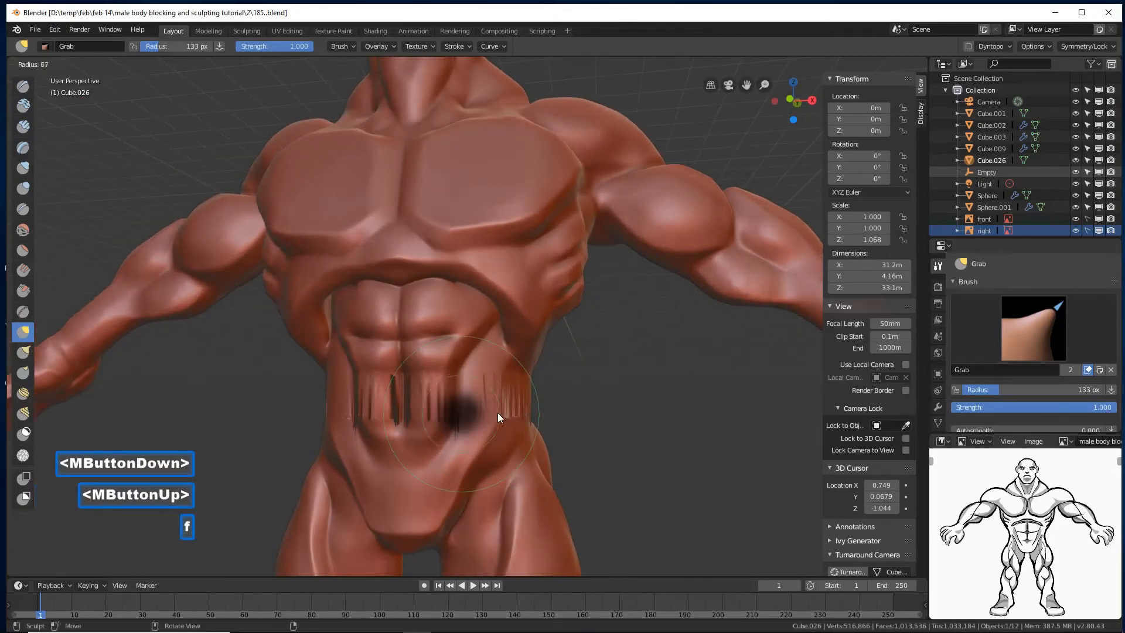
pyautogui.click(493, 413)
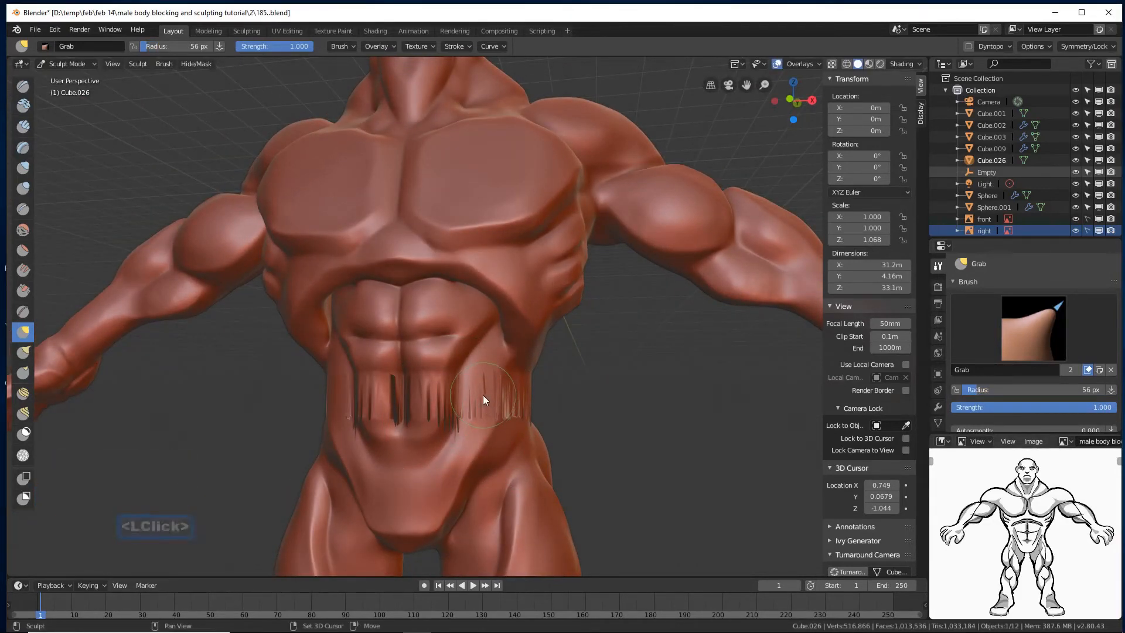
# - Smooth the stretched vertical streaks around the front and side of the waist
pyautogui.moveTo(483, 395)
pyautogui.keyDown('shift'); pyautogui.mouseDown()
pyautogui.moveTo(479, 417)
pyautogui.moveTo(421, 406)
pyautogui.moveTo(451, 417)
pyautogui.moveTo(375, 419)
pyautogui.mouseUp(); pyautogui.keyUp('shift')
pyautogui.moveTo(595, 389); pyautogui.dragTo(497, 390, button='middle')
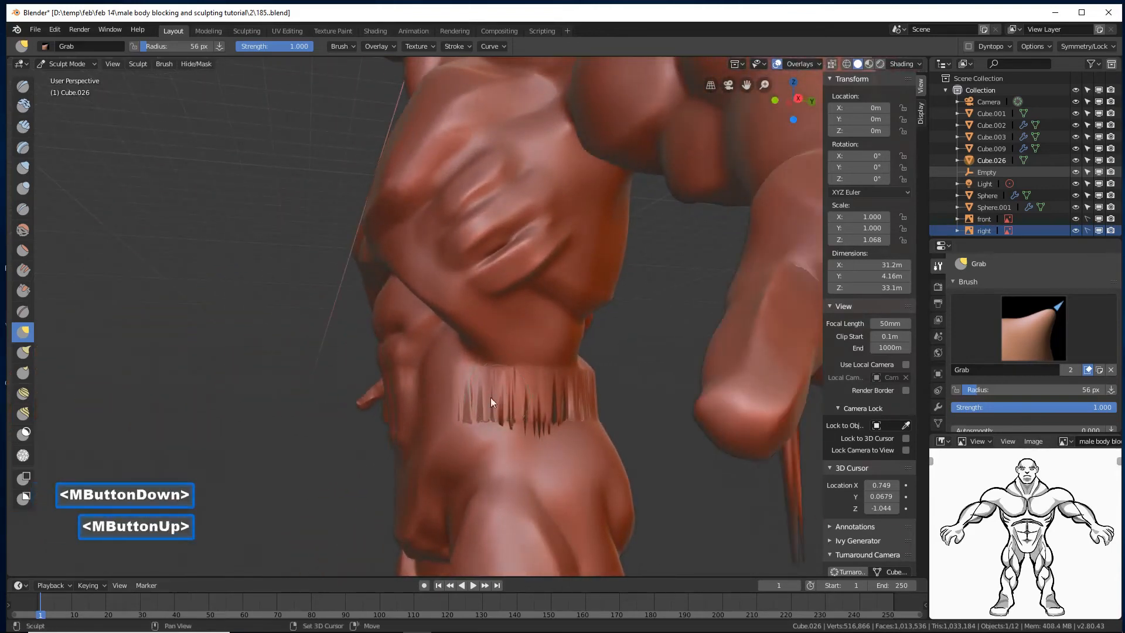
pyautogui.moveTo(477, 389)
pyautogui.keyDown('shift'); pyautogui.mouseDown()
pyautogui.moveTo(489, 409)
pyautogui.moveTo(520, 410)
pyautogui.moveTo(515, 397)
pyautogui.mouseUp(); pyautogui.keyUp('shift')
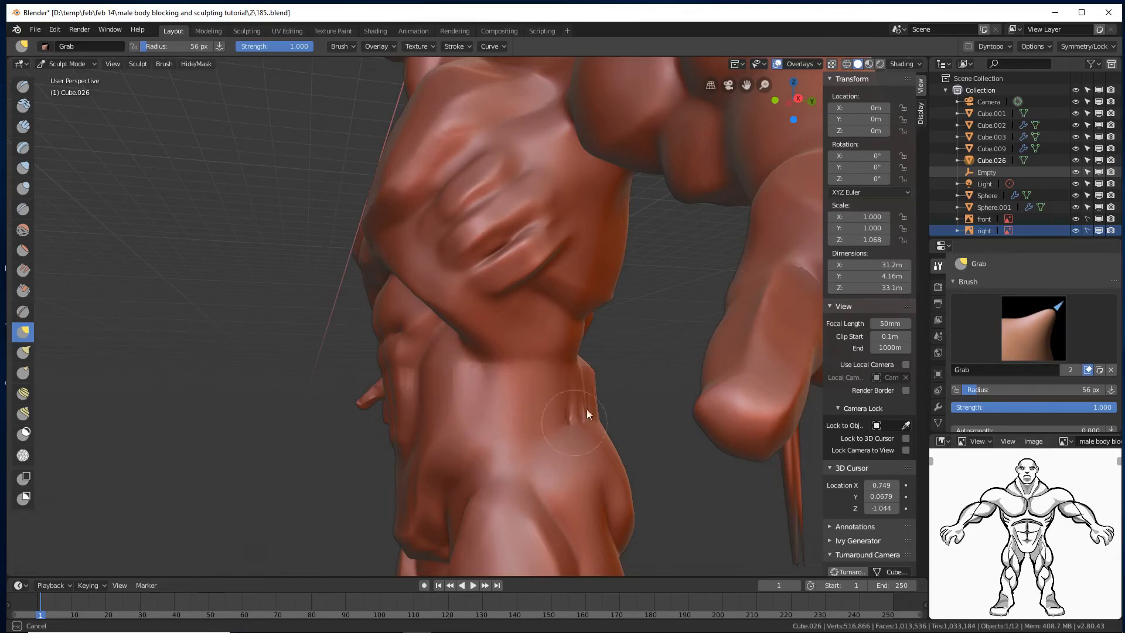
pyautogui.keyDown('shift'); pyautogui.moveTo(588, 414); pyautogui.dragTo(559, 416); pyautogui.keyUp('shift')
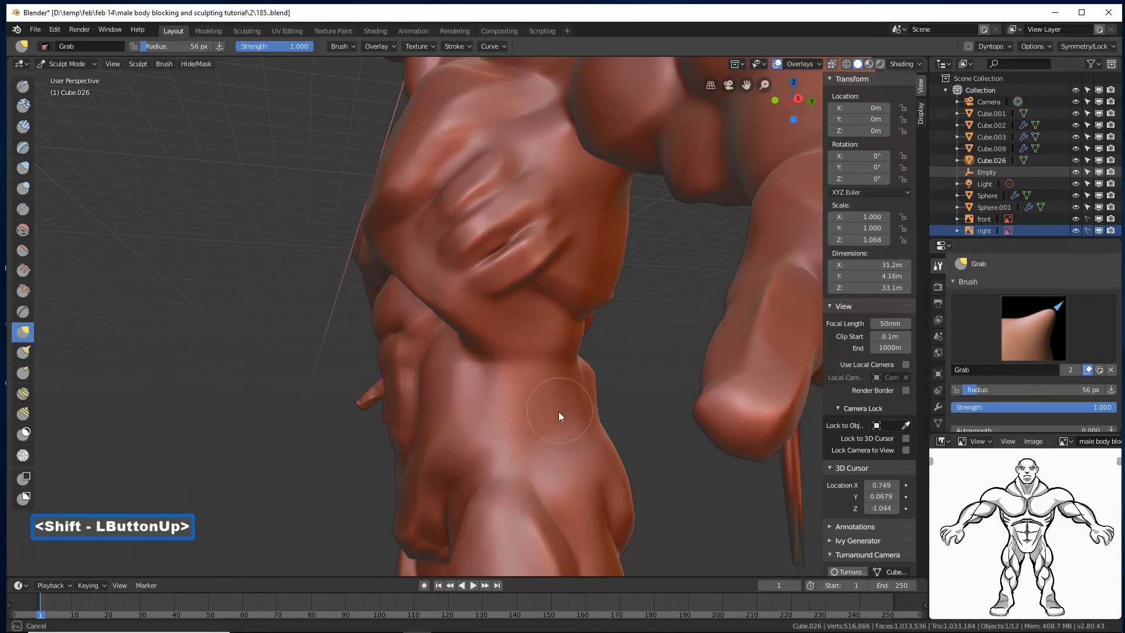
# - Smooth the stretched streaks across the lower back on both sides of the spine
pyautogui.moveTo(556, 379); pyautogui.dragTo(480, 355, button='middle')
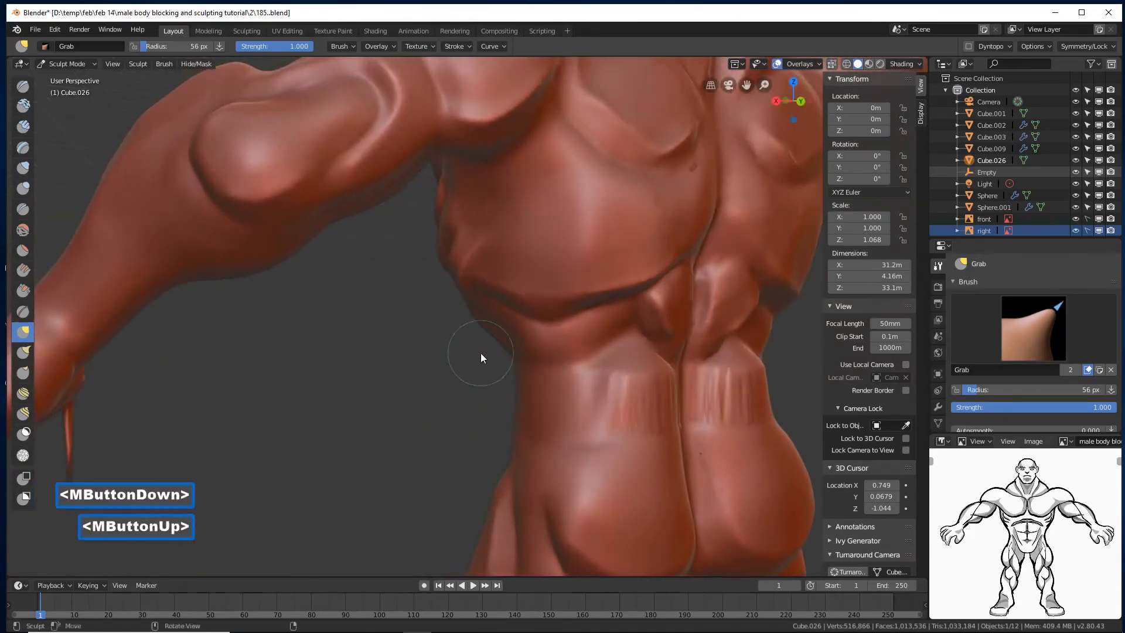
pyautogui.keyDown('shift'); pyautogui.moveTo(631, 381); pyautogui.dragTo(573, 360, button='middle'); pyautogui.keyUp('shift')
pyautogui.moveTo(297, 440)
pyautogui.keyDown('shift'); pyautogui.mouseDown()
pyautogui.moveTo(289, 447)
pyautogui.moveTo(274, 417)
pyautogui.mouseUp(); pyautogui.keyUp('shift')
pyautogui.keyDown('shift'); pyautogui.moveTo(291, 460); pyautogui.dragTo(312, 454); pyautogui.keyUp('shift')
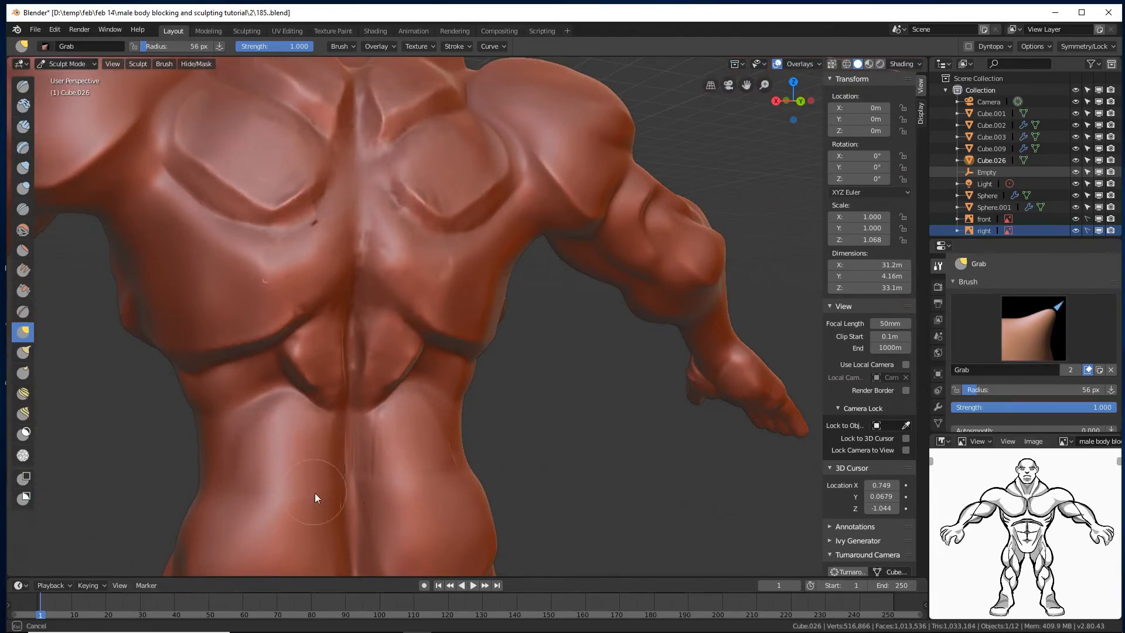
pyautogui.keyDown('shift'); pyautogui.moveTo(315, 497); pyautogui.dragTo(312, 497); pyautogui.keyUp('shift')
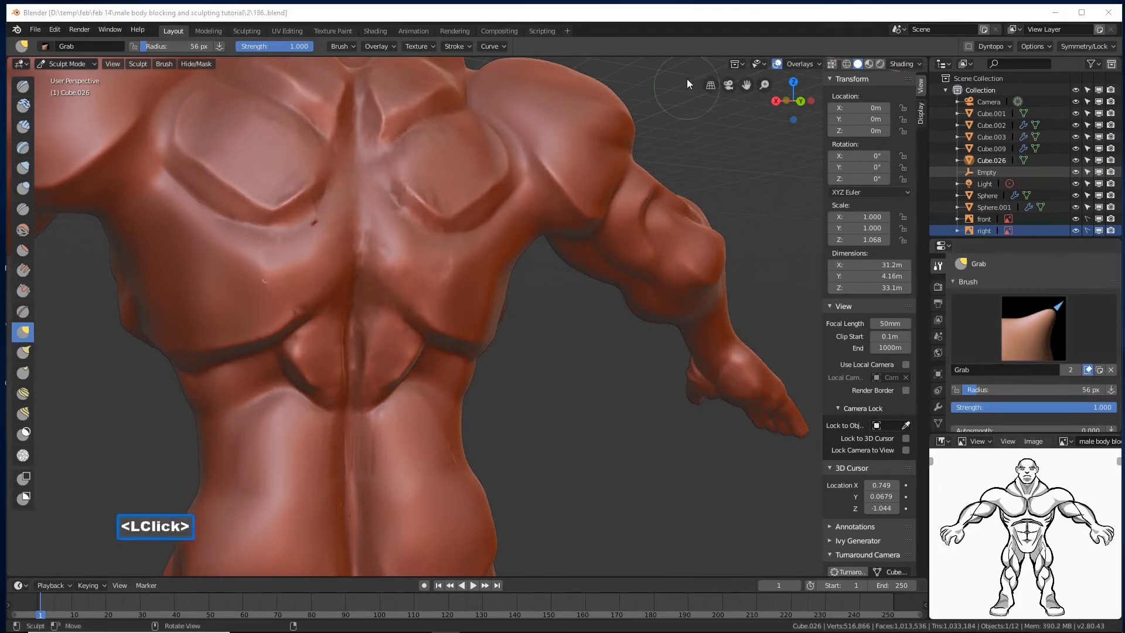
pyautogui.click(669, 16)
# - Switch to the Crease brush and raise ridges with inverted strokes across the front and side of the shoulder muscle
pyautogui.moveTo(283, 350); pyautogui.dragTo(530, 324, button='middle')
pyautogui.moveTo(530, 324)
pyautogui.keyDown('ctrl'); pyautogui.mouseDown(button='middle')
pyautogui.moveTo(555, 318)
pyautogui.moveTo(545, 319)
pyautogui.moveTo(572, 341)
pyautogui.moveTo(557, 326)
pyautogui.moveTo(581, 330)
pyautogui.moveTo(504, 326)
pyautogui.moveTo(499, 359)
pyautogui.moveTo(514, 340)
pyautogui.mouseUp(button='middle'); pyautogui.keyUp('ctrl')
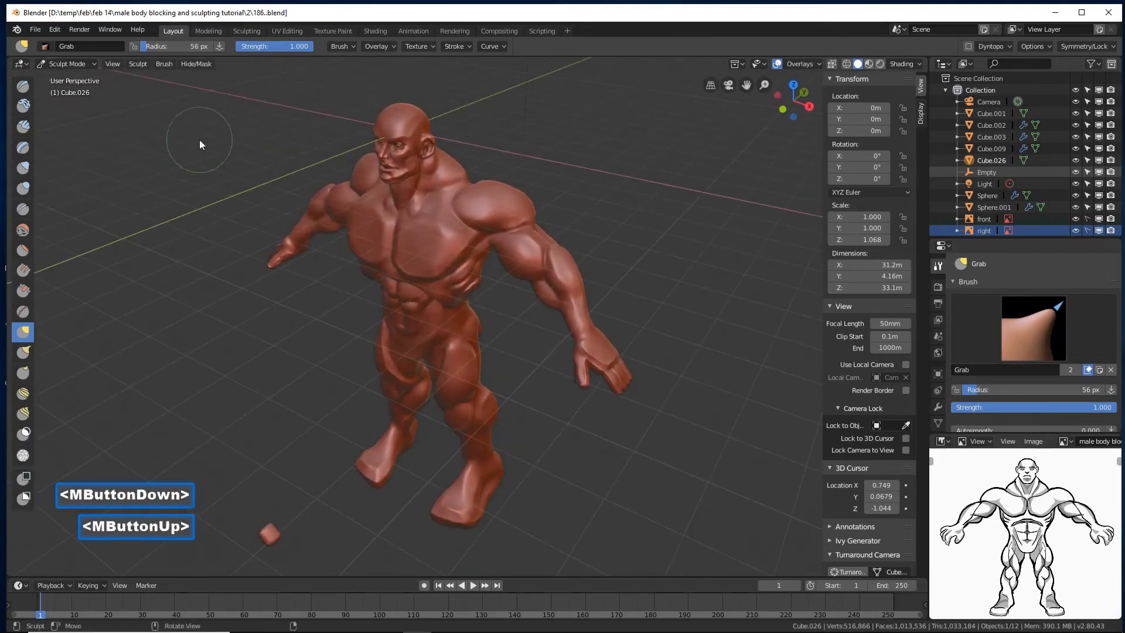
pyautogui.click(23, 209)
pyautogui.moveTo(574, 295)
pyautogui.keyDown('ctrl'); pyautogui.mouseDown(button='middle')
pyautogui.moveTo(585, 297)
pyautogui.moveTo(537, 251)
pyautogui.moveTo(581, 301)
pyautogui.moveTo(519, 340)
pyautogui.moveTo(532, 290)
pyautogui.mouseUp(button='middle'); pyautogui.keyUp('ctrl')
pyautogui.moveTo(515, 275)
pyautogui.keyDown('ctrl'); pyautogui.mouseDown()
pyautogui.moveTo(582, 280)
pyautogui.moveTo(543, 275)
pyautogui.mouseUp(); pyautogui.keyUp('ctrl')
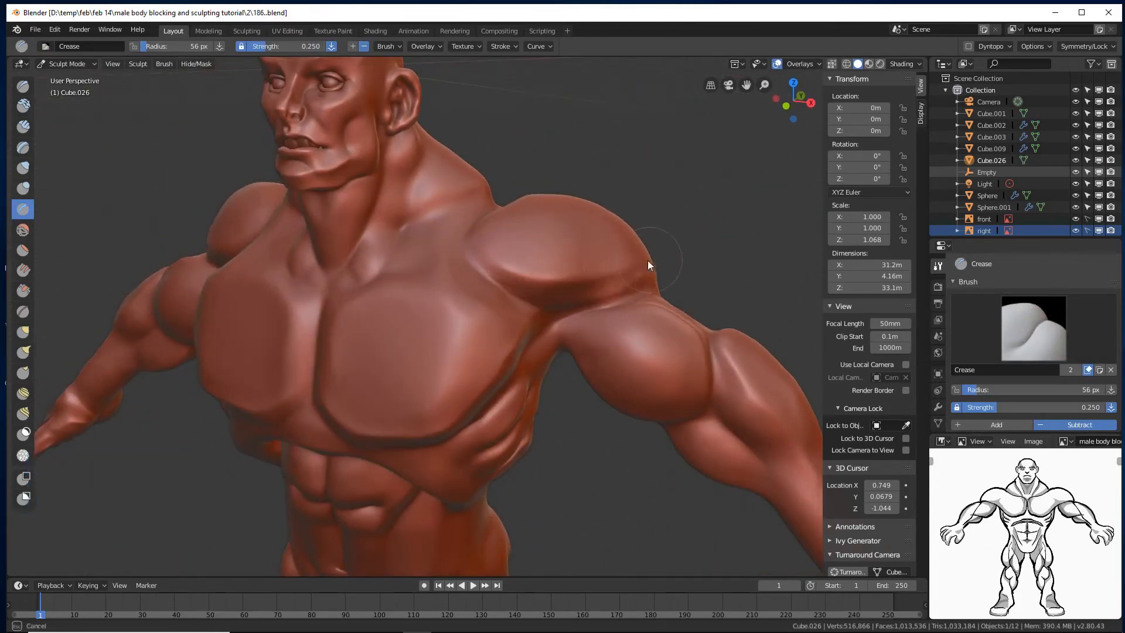
pyautogui.keyDown('ctrl'); pyautogui.moveTo(483, 256); pyautogui.dragTo(549, 265); pyautogui.keyUp('ctrl')
pyautogui.moveTo(549, 265)
pyautogui.mouseDown(button='middle')
pyautogui.moveTo(588, 258)
pyautogui.moveTo(459, 261)
pyautogui.moveTo(581, 297)
pyautogui.mouseUp(button='middle')
pyautogui.keyDown('ctrl'); pyautogui.moveTo(582, 297); pyautogui.dragTo(615, 313); pyautogui.keyUp('ctrl')
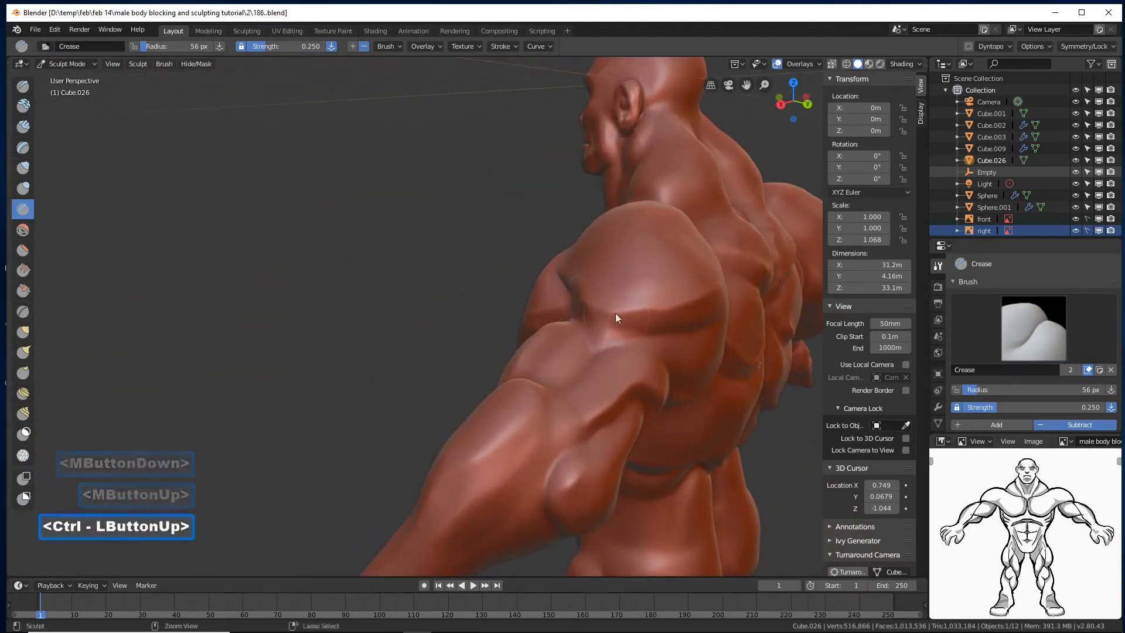
# - Raise a sharp ridge across the rear shoulder muscle and carve a groove beneath it with the Crease brush
pyautogui.moveTo(615, 313)
pyautogui.mouseDown(button='middle')
pyautogui.moveTo(602, 298)
pyautogui.moveTo(645, 312)
pyautogui.moveTo(638, 305)
pyautogui.mouseUp(button='middle')
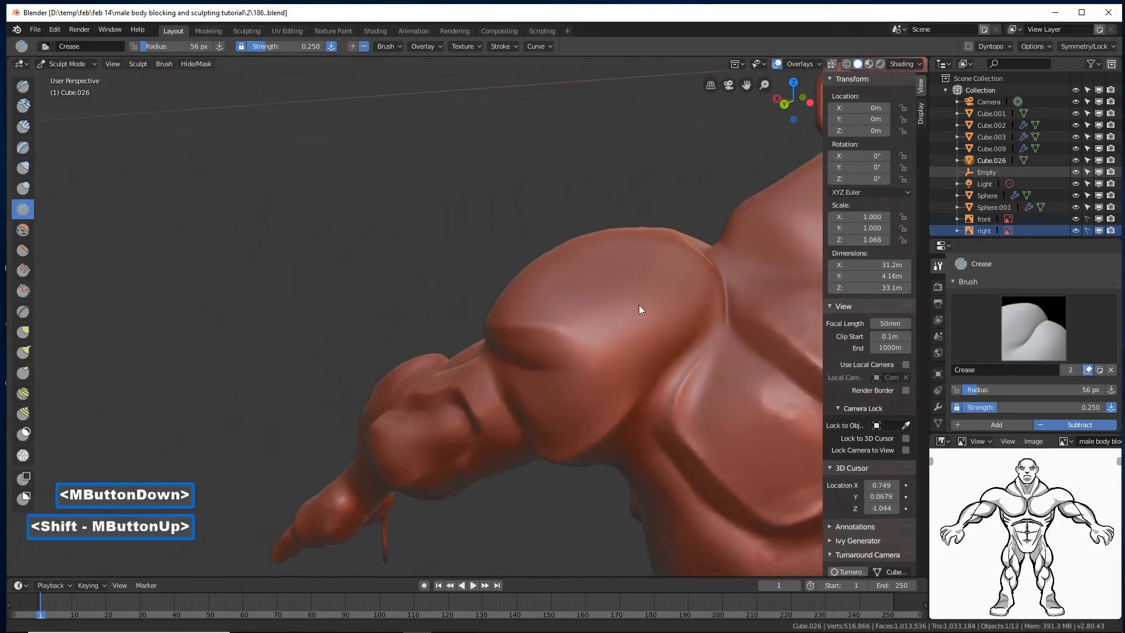
pyautogui.moveTo(597, 321)
pyautogui.keyDown('ctrl'); pyautogui.mouseDown()
pyautogui.moveTo(552, 323)
pyautogui.moveTo(683, 302)
pyautogui.moveTo(578, 317)
pyautogui.moveTo(659, 339)
pyautogui.moveTo(636, 347)
pyautogui.mouseUp(); pyautogui.keyUp('ctrl')
pyautogui.moveTo(558, 378); pyautogui.dragTo(554, 369)
pyautogui.moveTo(553, 366); pyautogui.dragTo(553, 366)
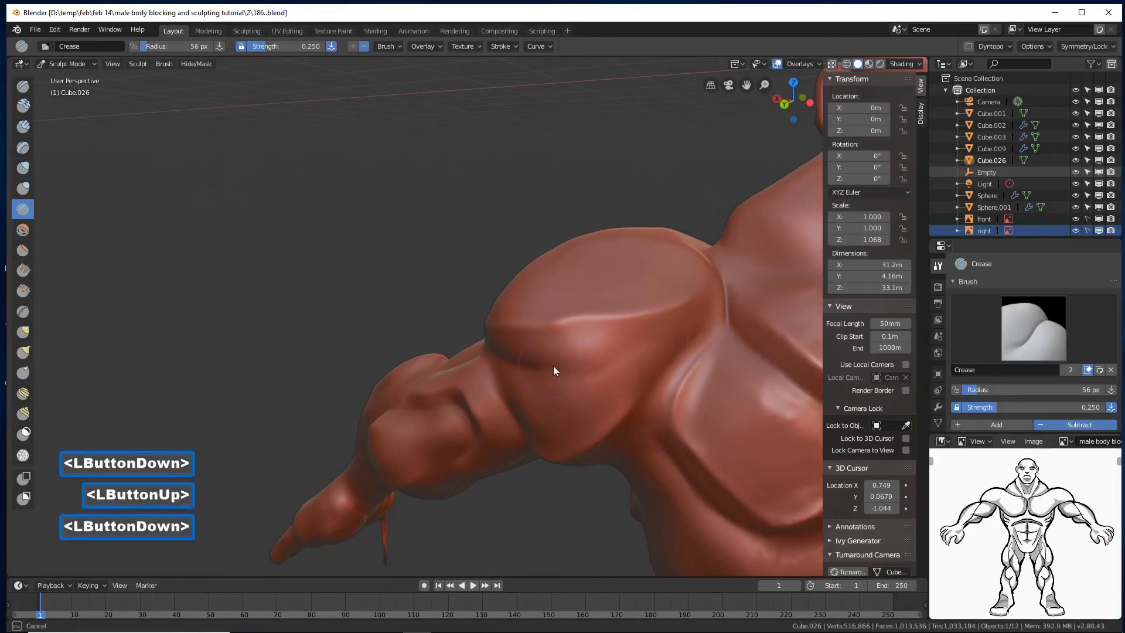
pyautogui.moveTo(647, 346)
pyautogui.mouseDown()
pyautogui.moveTo(594, 358)
pyautogui.moveTo(627, 351)
pyautogui.mouseUp()
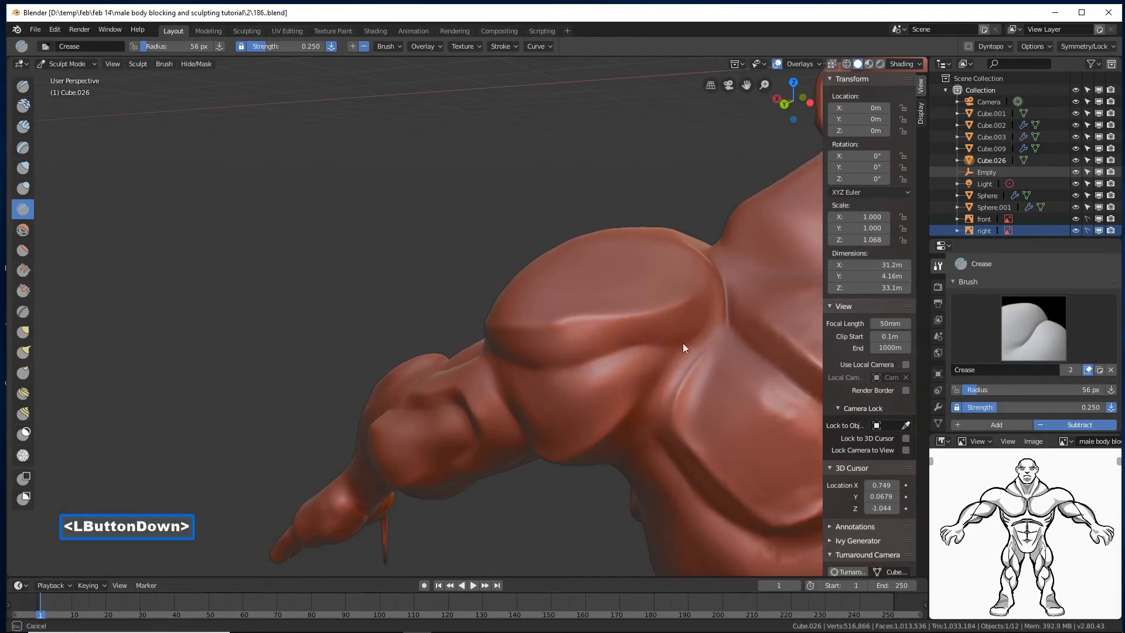
pyautogui.moveTo(543, 384); pyautogui.dragTo(515, 359)
# - Sharpen the muscle ridges around the shoulder and trapezius with inverted Crease strokes
pyautogui.keyDown('ctrl'); pyautogui.moveTo(515, 359); pyautogui.dragTo(516, 367, button='middle'); pyautogui.keyUp('ctrl')
pyautogui.moveTo(428, 333); pyautogui.dragTo(627, 307, button='middle')
pyautogui.moveTo(654, 248)
pyautogui.keyDown('ctrl'); pyautogui.mouseDown()
pyautogui.moveTo(627, 291)
pyautogui.moveTo(605, 285)
pyautogui.mouseUp(); pyautogui.keyUp('ctrl')
pyautogui.keyDown('shift'); pyautogui.moveTo(713, 291); pyautogui.dragTo(617, 339, button='middle'); pyautogui.keyUp('shift')
pyautogui.moveTo(552, 398)
pyautogui.keyDown('ctrl'); pyautogui.mouseDown()
pyautogui.moveTo(529, 416)
pyautogui.moveTo(542, 475)
pyautogui.moveTo(539, 463)
pyautogui.mouseUp(); pyautogui.keyUp('ctrl')
pyautogui.moveTo(532, 430)
pyautogui.mouseDown(button='middle')
pyautogui.moveTo(581, 386)
pyautogui.moveTo(436, 395)
pyautogui.moveTo(496, 433)
pyautogui.mouseUp(button='middle')
pyautogui.moveTo(497, 433)
pyautogui.keyDown('ctrl'); pyautogui.mouseDown()
pyautogui.moveTo(469, 442)
pyautogui.moveTo(515, 407)
pyautogui.mouseUp(); pyautogui.keyUp('ctrl')
pyautogui.moveTo(515, 407)
pyautogui.mouseDown(button='middle')
pyautogui.moveTo(446, 407)
pyautogui.moveTo(465, 449)
pyautogui.mouseUp(button='middle')
pyautogui.moveTo(466, 448)
pyautogui.keyDown('ctrl'); pyautogui.mouseDown()
pyautogui.moveTo(421, 484)
pyautogui.moveTo(494, 444)
pyautogui.mouseUp(); pyautogui.keyUp('ctrl')
# - Define the side neck muscle from below the ear to the collarbone with inverted Crease strokes
pyautogui.keyDown('shift'); pyautogui.moveTo(493, 444); pyautogui.dragTo(426, 458, button='middle'); pyautogui.keyUp('shift')
pyautogui.press('ctrl')
pyautogui.keyDown('ctrl'); pyautogui.moveTo(528, 333); pyautogui.dragTo(510, 381); pyautogui.keyUp('ctrl')
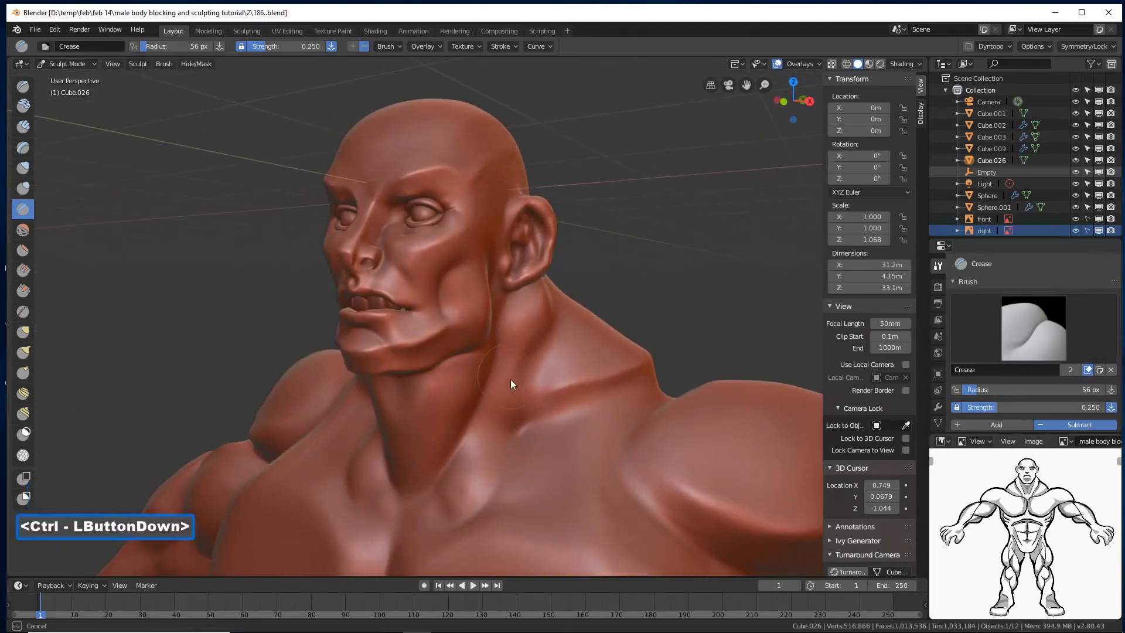
pyautogui.keyDown('ctrl'); pyautogui.moveTo(489, 431); pyautogui.dragTo(451, 510); pyautogui.keyUp('ctrl')
pyautogui.moveTo(449, 423); pyautogui.dragTo(470, 427, button='middle')
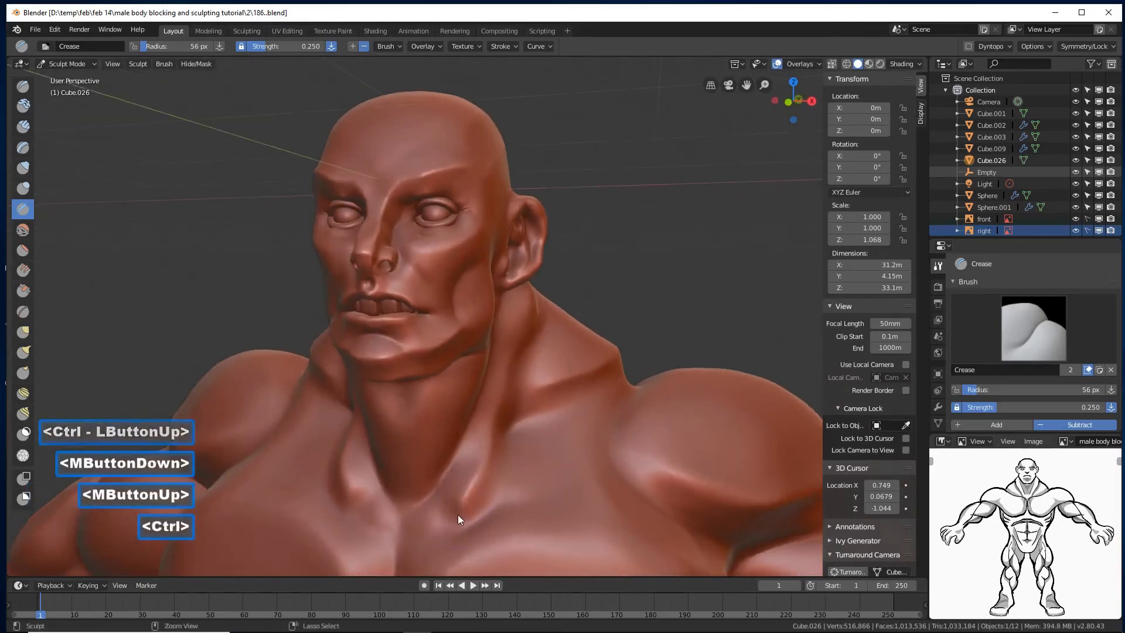
pyautogui.moveTo(458, 514)
pyautogui.keyDown('ctrl'); pyautogui.mouseDown()
pyautogui.moveTo(423, 534)
pyautogui.moveTo(481, 503)
pyautogui.mouseUp(); pyautogui.keyUp('ctrl')
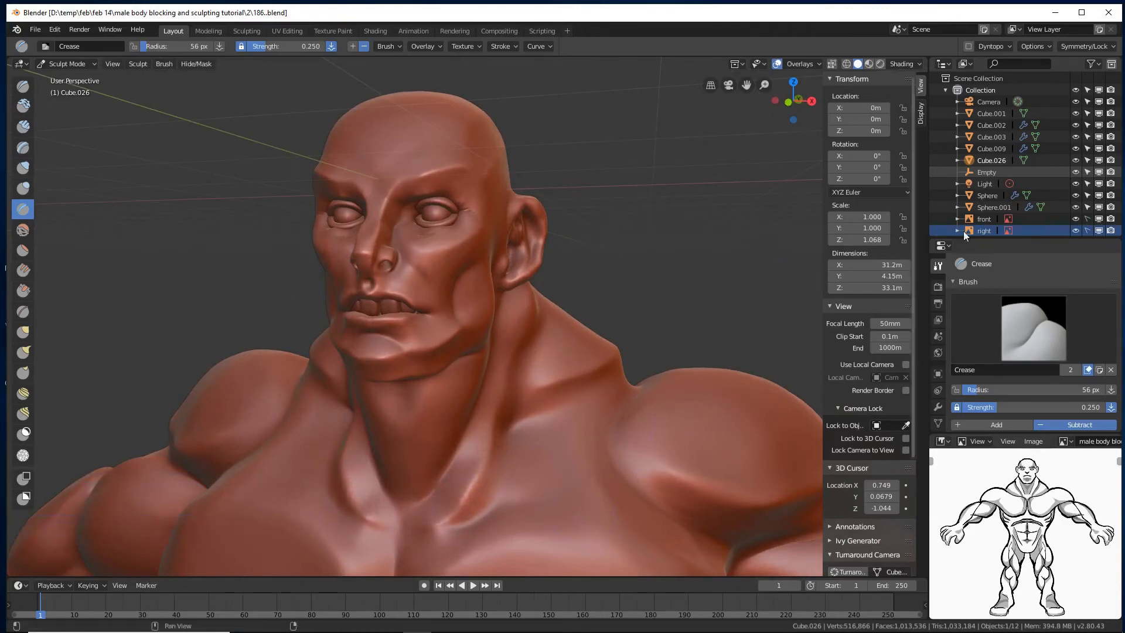
pyautogui.click(729, 288)
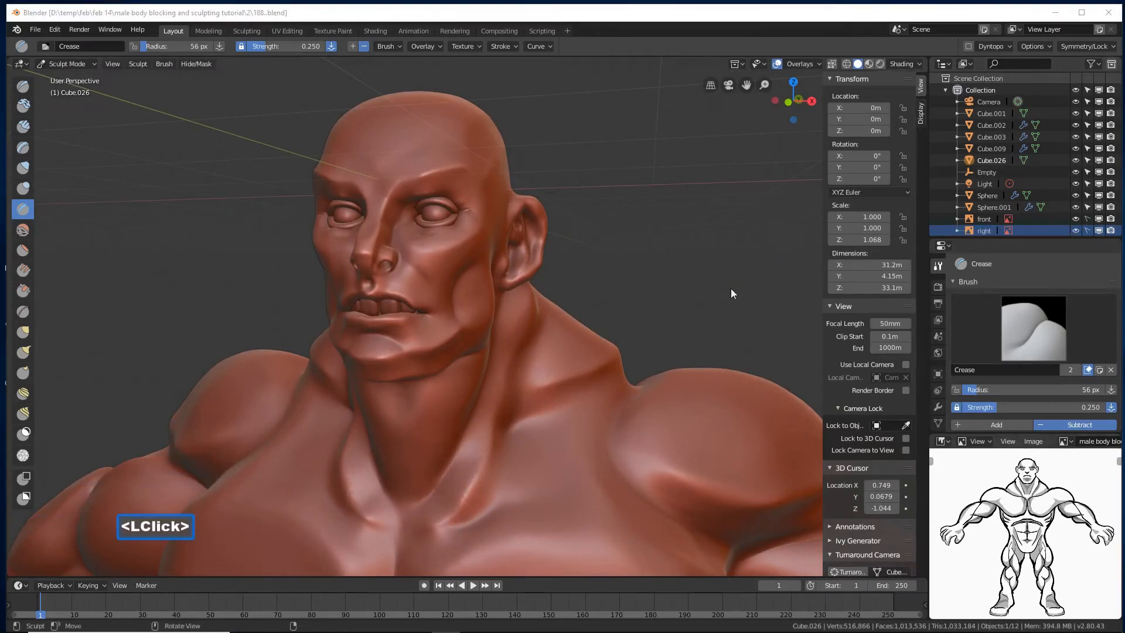
pyautogui.click(744, 16)
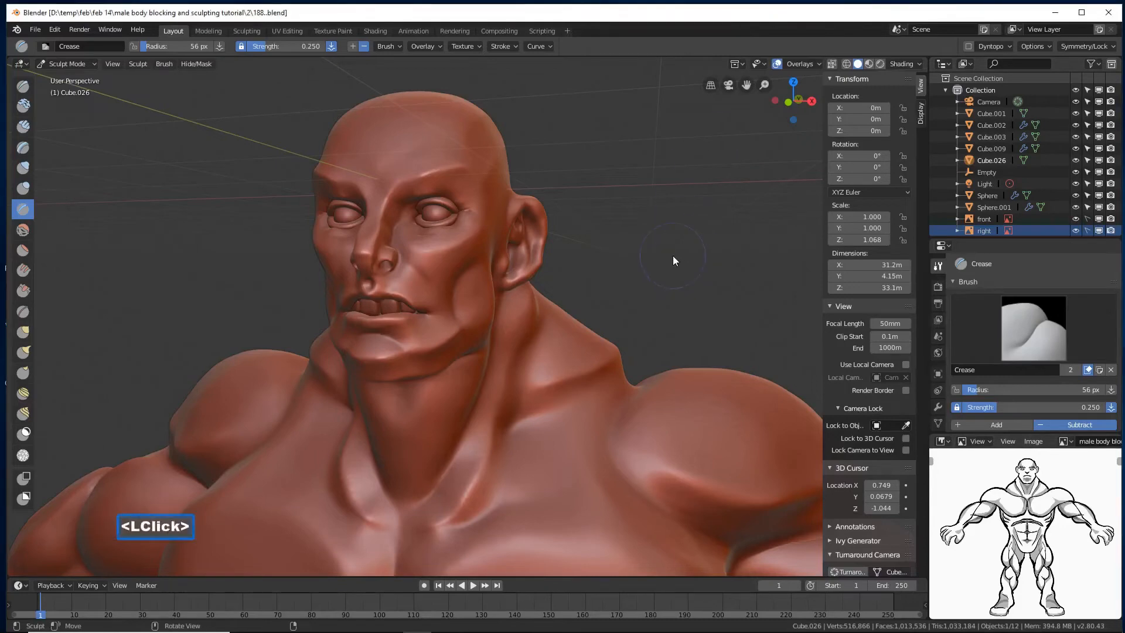
# - Raise the outer and lower edges of the buttock with inverted Crease strokes
pyautogui.keyDown('ctrl'); pyautogui.moveTo(664, 266); pyautogui.dragTo(661, 282, button='middle'); pyautogui.keyUp('ctrl')
pyautogui.keyDown('shift'); pyautogui.moveTo(582, 339); pyautogui.dragTo(394, 338, button='middle'); pyautogui.keyUp('shift')
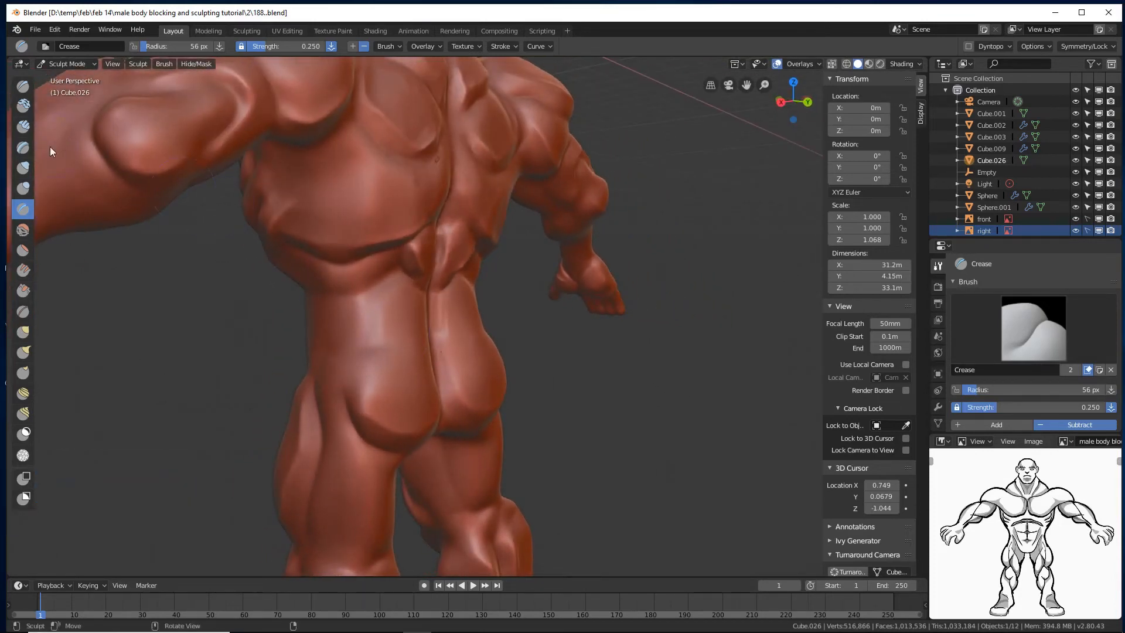
pyautogui.moveTo(161, 271)
pyautogui.mouseDown(button='middle')
pyautogui.moveTo(117, 273)
pyautogui.moveTo(233, 287)
pyautogui.moveTo(429, 371)
pyautogui.mouseUp(button='middle')
pyautogui.keyDown('ctrl'); pyautogui.moveTo(403, 364); pyautogui.dragTo(401, 363); pyautogui.keyUp('ctrl')
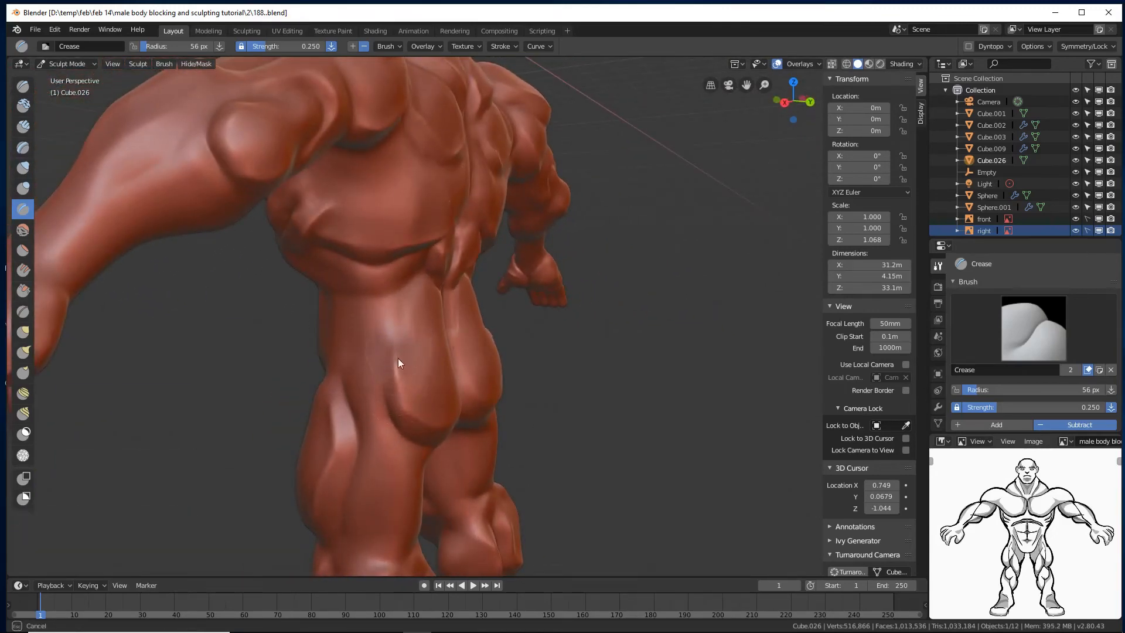
pyautogui.keyDown('ctrl'); pyautogui.moveTo(411, 413); pyautogui.dragTo(469, 439); pyautogui.keyUp('ctrl')
# - Carve a crease above the buttocks, build up the lower back around it and smooth the area beside the spine
pyautogui.moveTo(469, 439)
pyautogui.mouseDown(button='middle')
pyautogui.moveTo(405, 394)
pyautogui.moveTo(439, 410)
pyautogui.moveTo(424, 352)
pyautogui.mouseUp(button='middle')
pyautogui.moveTo(431, 330)
pyautogui.mouseDown()
pyautogui.moveTo(458, 332)
pyautogui.moveTo(421, 330)
pyautogui.moveTo(456, 327)
pyautogui.moveTo(440, 326)
pyautogui.mouseUp()
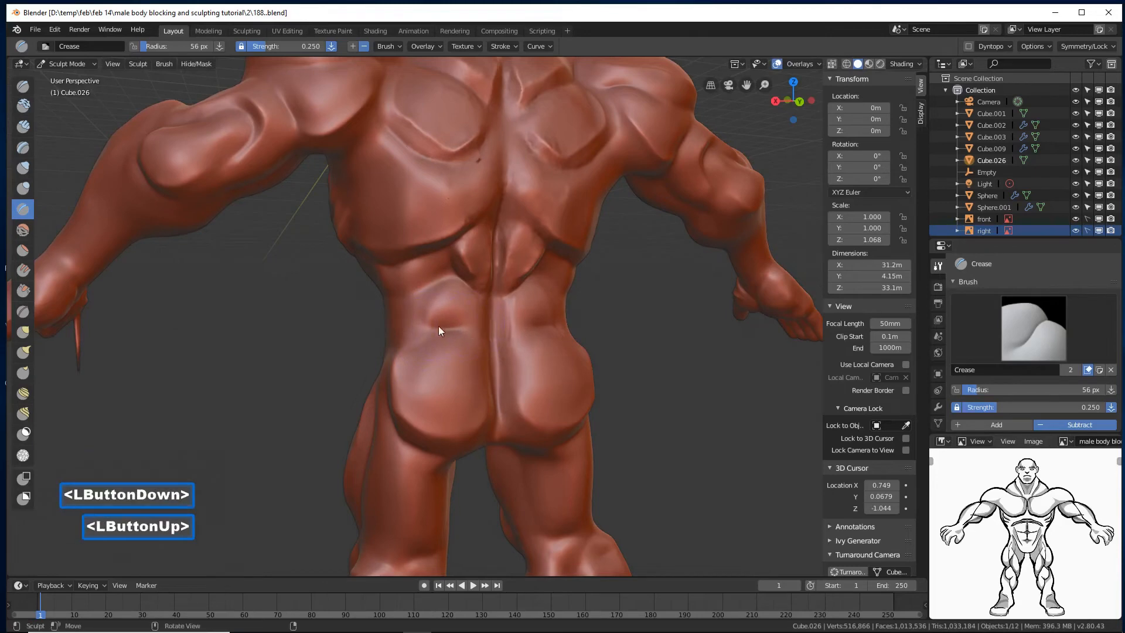
pyautogui.moveTo(439, 326)
pyautogui.mouseDown(button='middle')
pyautogui.moveTo(397, 334)
pyautogui.moveTo(434, 310)
pyautogui.mouseUp(button='middle')
pyautogui.moveTo(434, 311)
pyautogui.keyDown('ctrl'); pyautogui.mouseDown()
pyautogui.moveTo(443, 300)
pyautogui.moveTo(430, 332)
pyautogui.mouseUp(); pyautogui.keyUp('ctrl')
pyautogui.moveTo(430, 332); pyautogui.dragTo(486, 304, button='middle')
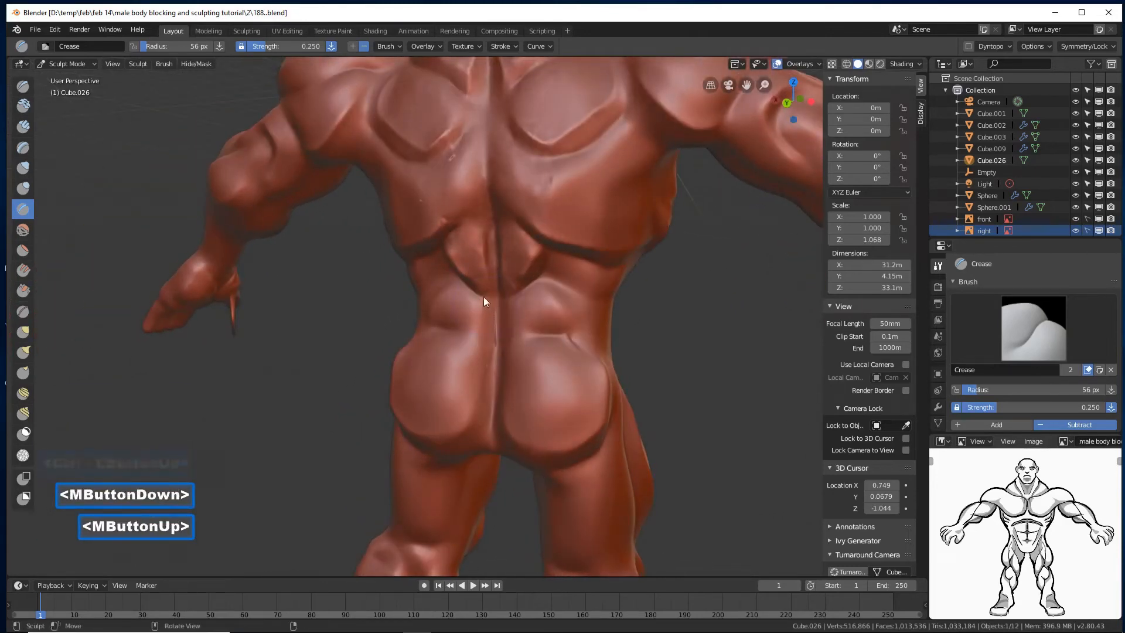
pyautogui.keyDown('ctrl'); pyautogui.moveTo(482, 322); pyautogui.dragTo(477, 331); pyautogui.keyUp('ctrl')
pyautogui.moveTo(432, 311); pyautogui.dragTo(490, 330, button='middle')
pyautogui.keyDown('shift'); pyautogui.click(493, 335); pyautogui.keyUp('shift')
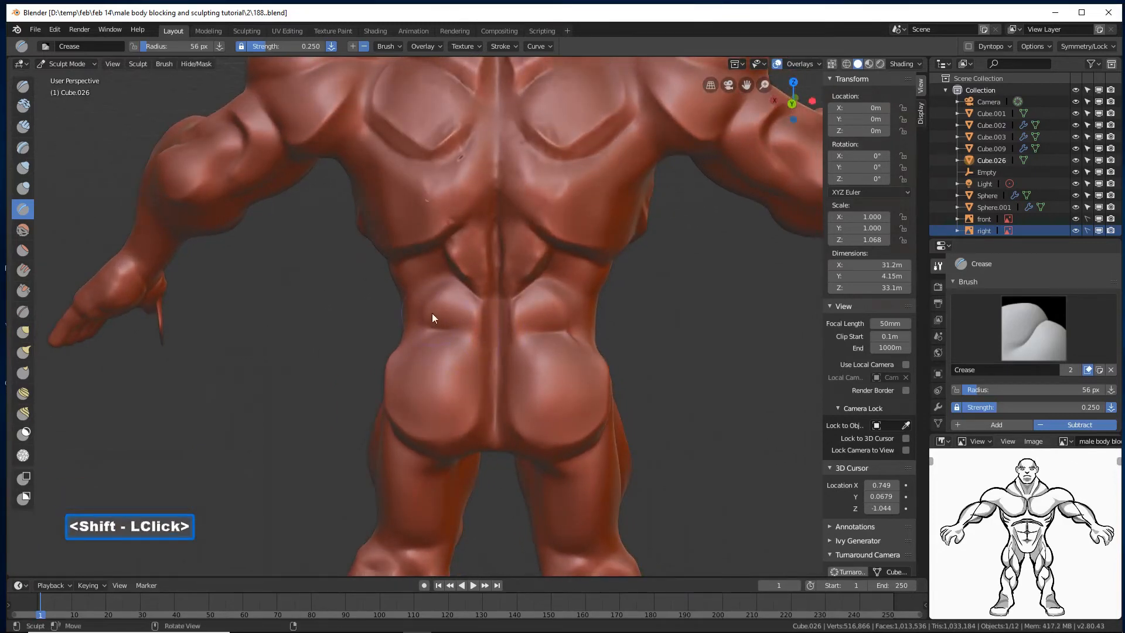
# - Define the fingertips and the gaps between the fingers with Crease strokes
pyautogui.scroll(-2, 428, 319)
pyautogui.moveTo(466, 276); pyautogui.dragTo(361, 257, button='middle')
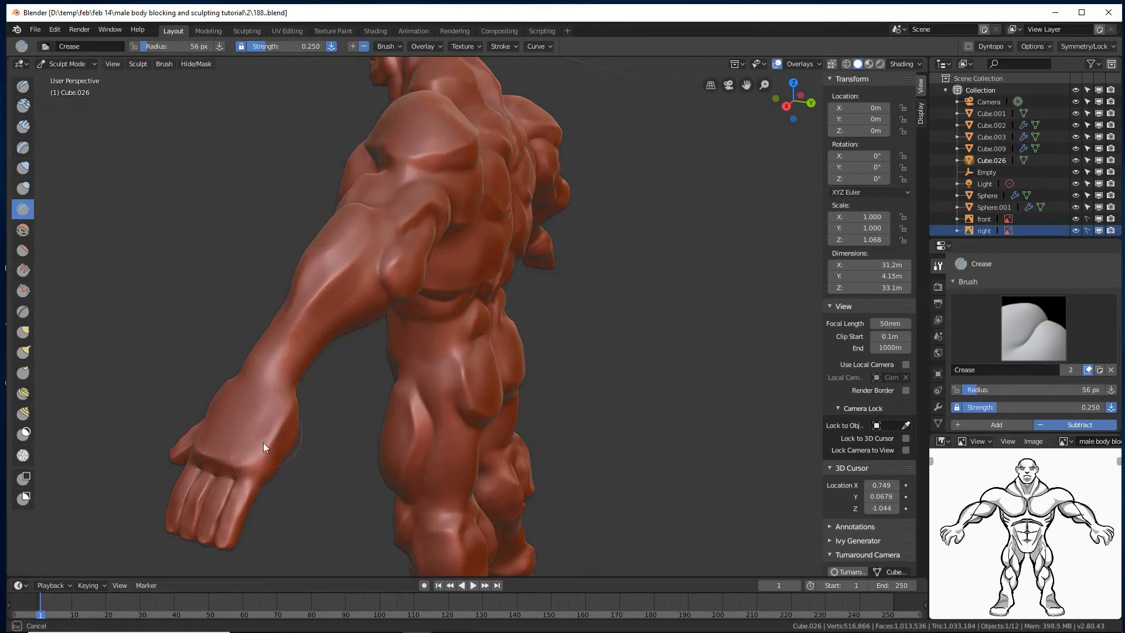
pyautogui.moveTo(235, 468); pyautogui.dragTo(456, 329, button='middle')
pyautogui.scroll(1, 456, 329)
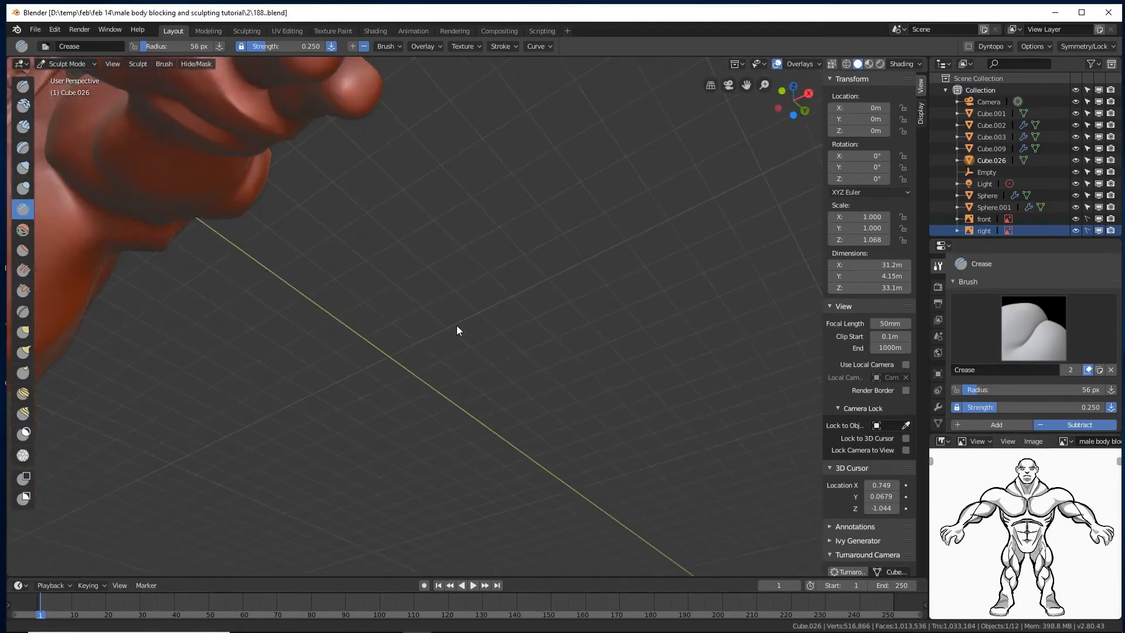
pyautogui.keyDown('shift'); pyautogui.moveTo(421, 277); pyautogui.dragTo(426, 294, button='middle'); pyautogui.keyUp('shift')
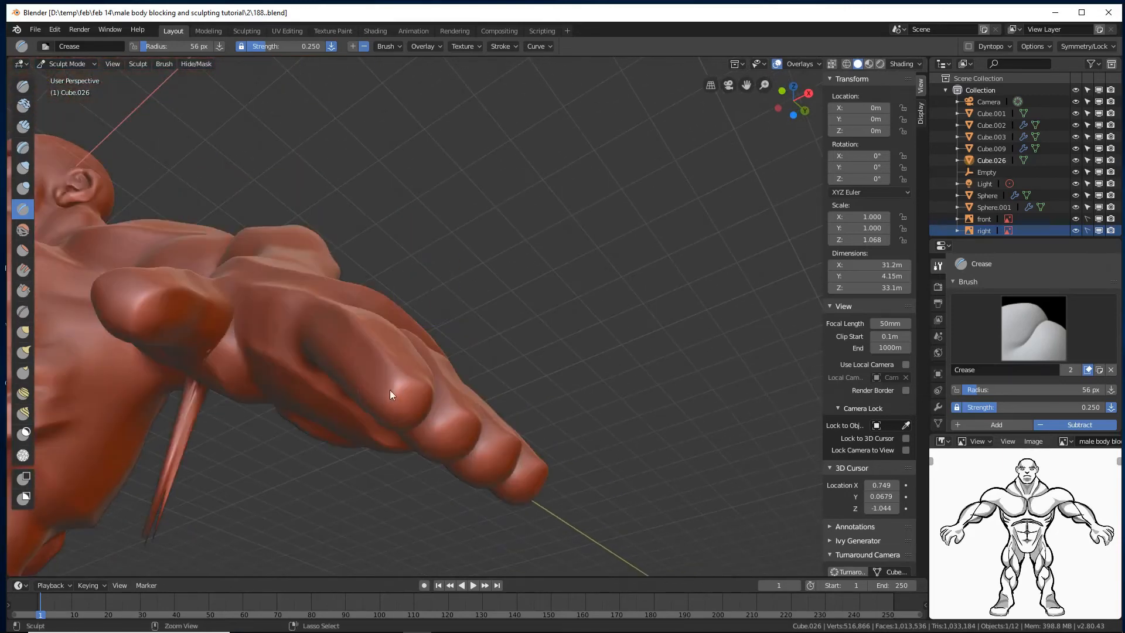
pyautogui.moveTo(489, 391); pyautogui.dragTo(438, 387, button='middle')
pyautogui.moveTo(442, 395); pyautogui.dragTo(454, 358)
pyautogui.moveTo(503, 429); pyautogui.dragTo(501, 411, button='middle')
pyautogui.moveTo(469, 411)
pyautogui.mouseDown()
pyautogui.moveTo(512, 407)
pyautogui.moveTo(523, 387)
pyautogui.mouseUp()
pyautogui.moveTo(521, 374); pyautogui.dragTo(499, 389, button='middle')
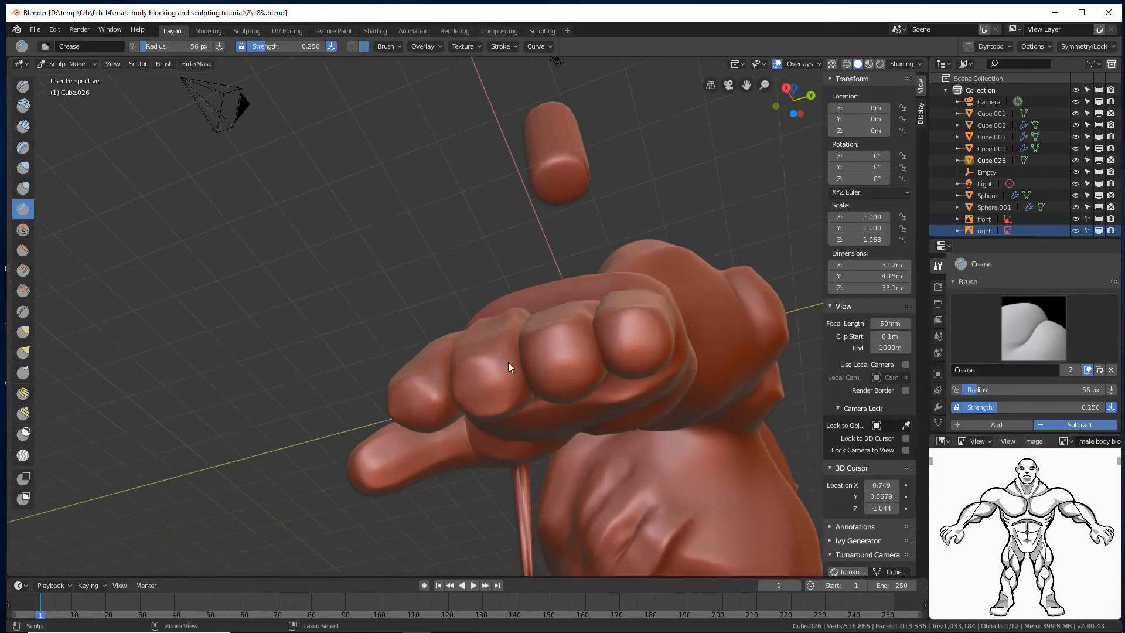
pyautogui.moveTo(505, 391)
pyautogui.mouseDown()
pyautogui.moveTo(500, 378)
pyautogui.moveTo(534, 347)
pyautogui.moveTo(575, 396)
pyautogui.moveTo(595, 378)
pyautogui.mouseUp()
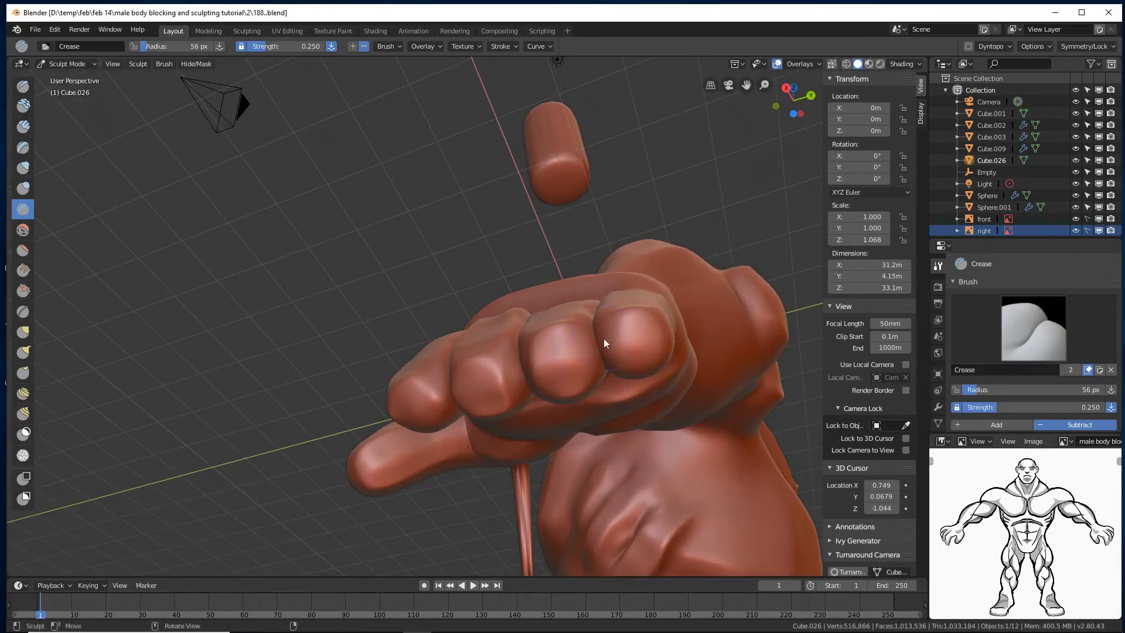
# - Crease around the ends of the ring and little fingers to give the tips firmer edges
pyautogui.moveTo(603, 338); pyautogui.dragTo(614, 349, button='middle')
pyautogui.moveTo(617, 363); pyautogui.dragTo(631, 367)
pyautogui.moveTo(633, 366); pyautogui.dragTo(686, 349, button='middle')
pyautogui.moveTo(671, 312); pyautogui.dragTo(657, 309)
pyautogui.moveTo(657, 309); pyautogui.dragTo(651, 328, button='middle')
pyautogui.moveTo(620, 322); pyautogui.dragTo(674, 303)
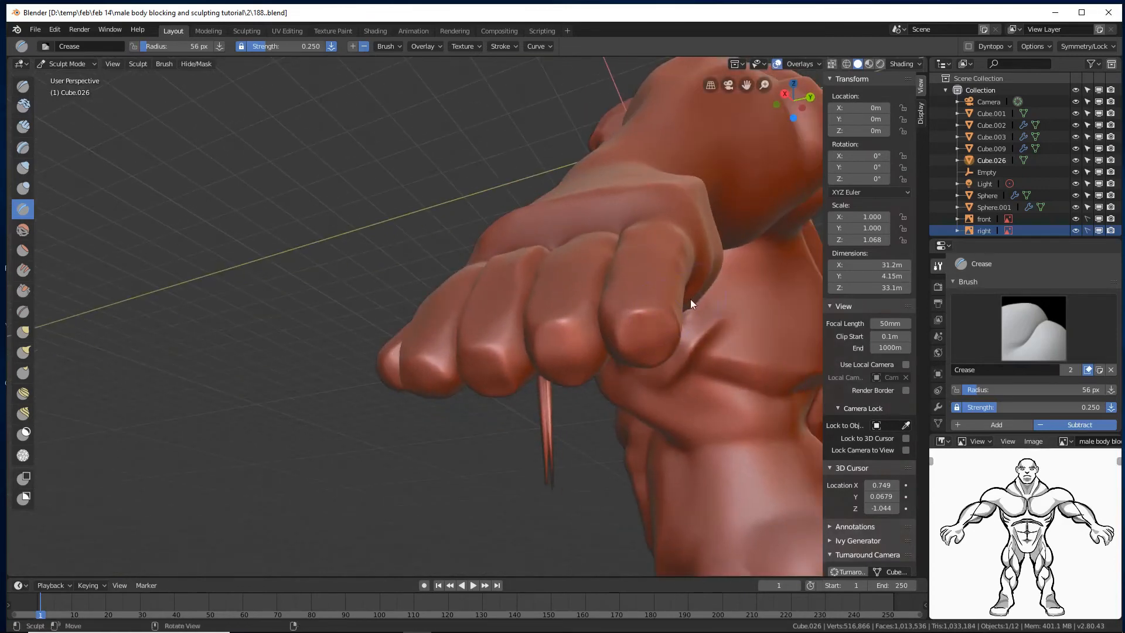
# - Run Crease strokes along the outer side and back of the little finger
pyautogui.moveTo(690, 299); pyautogui.dragTo(656, 323, button='middle')
pyautogui.moveTo(740, 200); pyautogui.dragTo(728, 228)
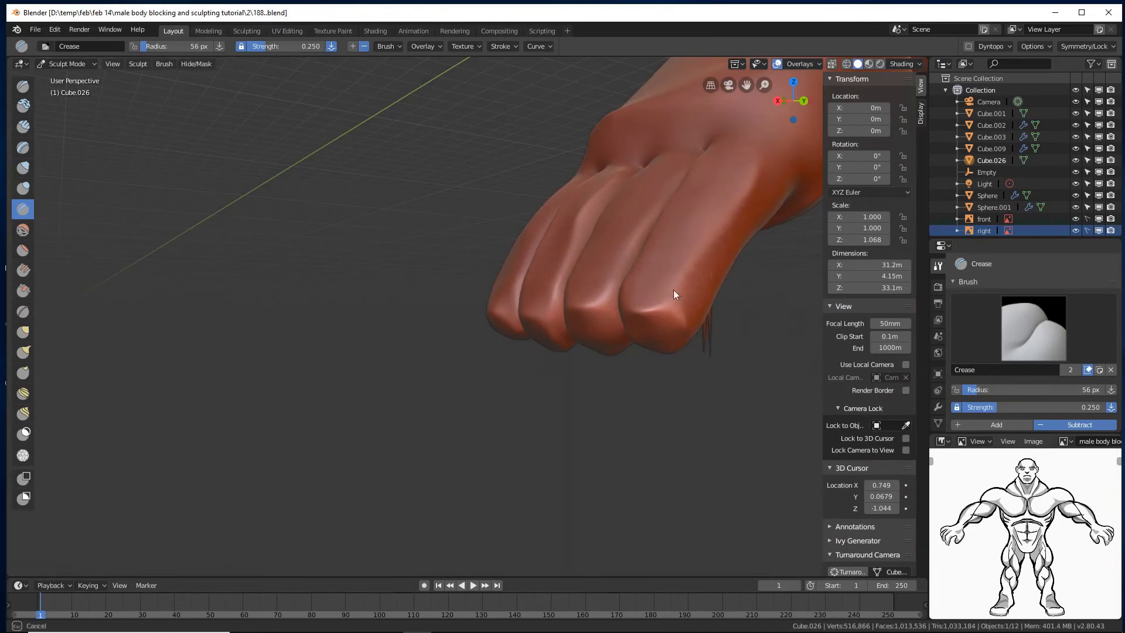
pyautogui.moveTo(757, 158); pyautogui.dragTo(670, 214)
pyautogui.moveTo(670, 215); pyautogui.dragTo(683, 245, button='middle')
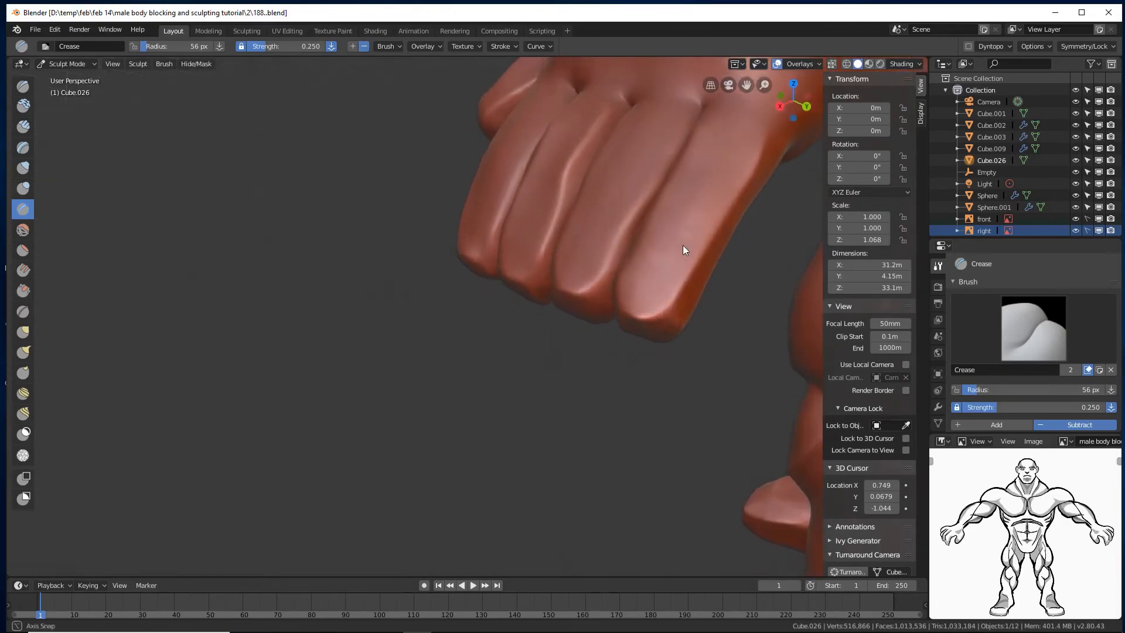
# - Examine the whole figure from the side and front, and look through the Crease brush settings
pyautogui.moveTo(508, 237); pyautogui.dragTo(554, 234, button='middle')
pyautogui.scroll(-10, 544, 239)
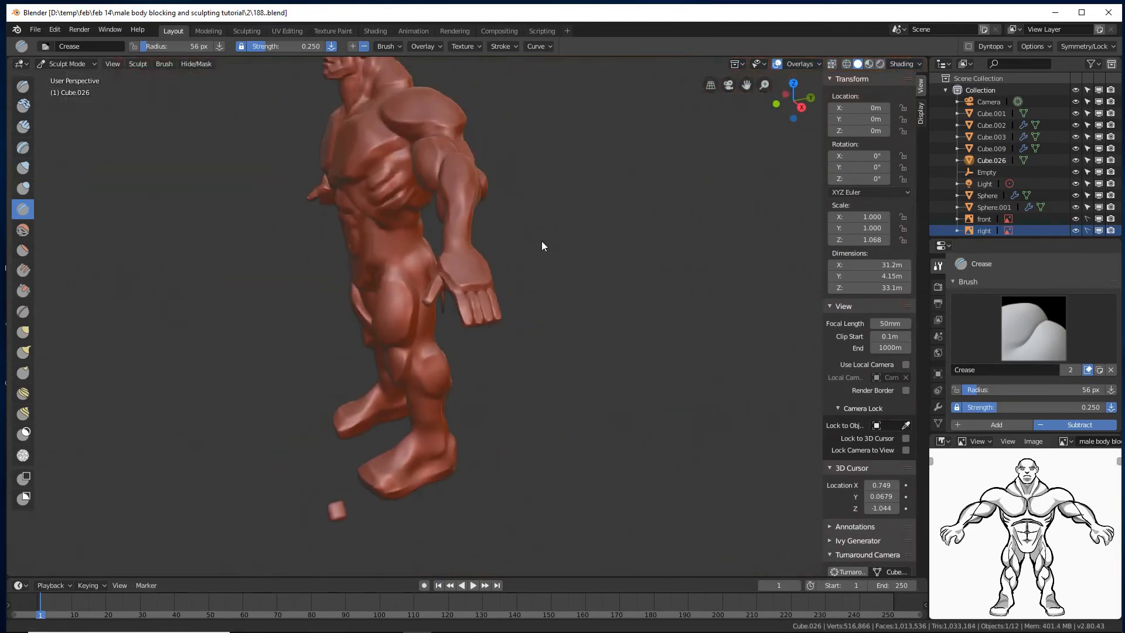
pyautogui.moveTo(407, 238); pyautogui.dragTo(523, 225, button='middle')
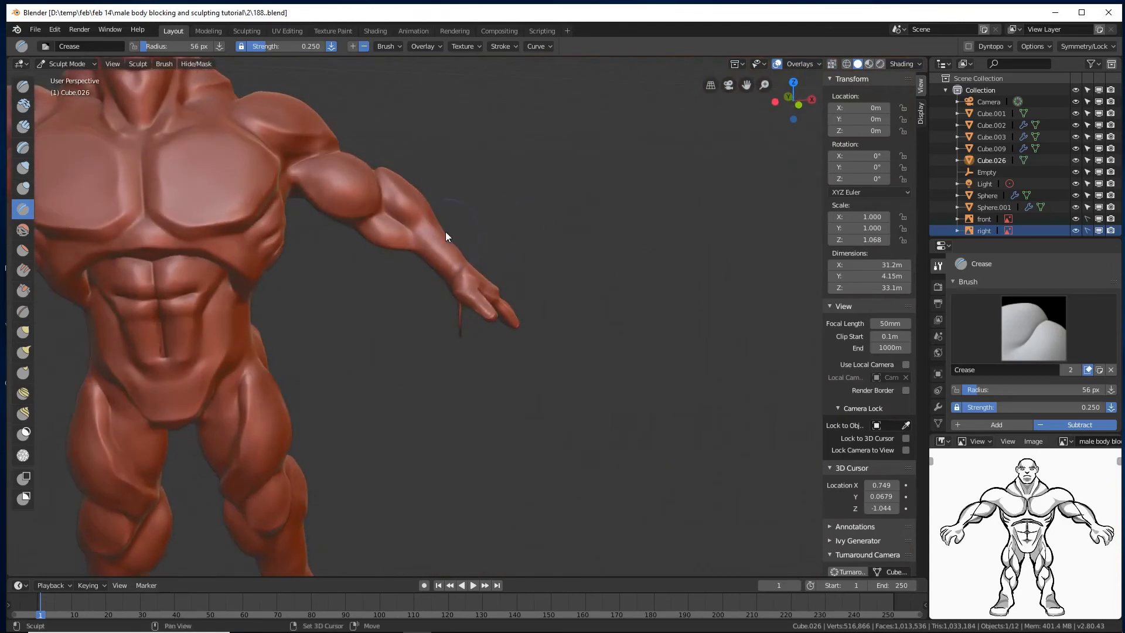
pyautogui.moveTo(445, 231); pyautogui.dragTo(542, 284, button='middle')
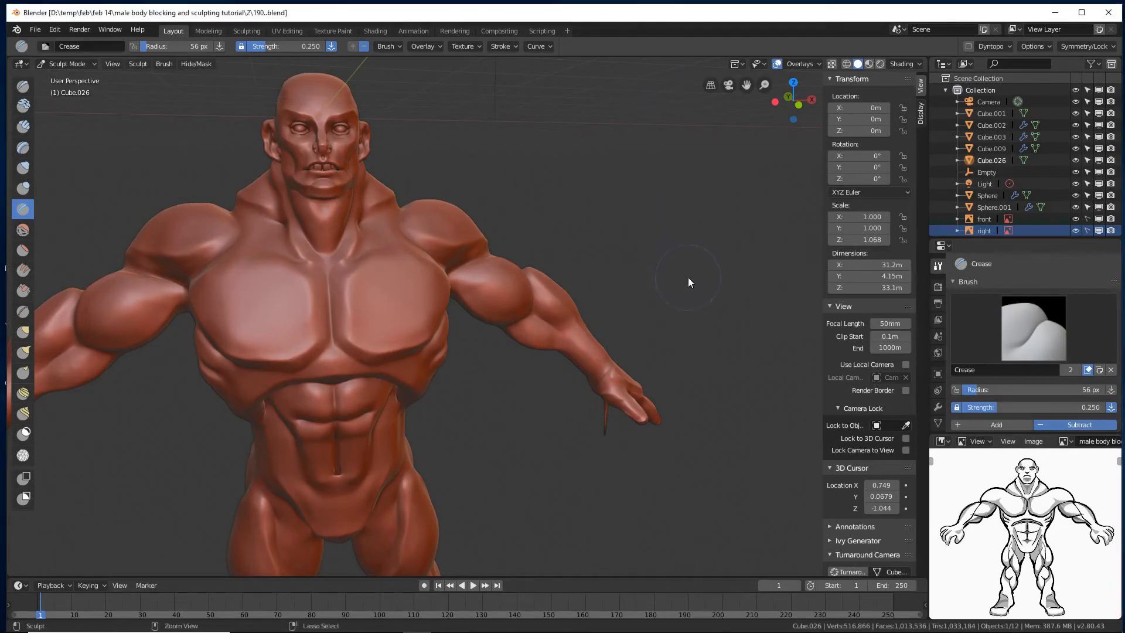
pyautogui.scroll(-3, 688, 276)
pyautogui.moveTo(688, 283); pyautogui.dragTo(662, 318, button='middle')
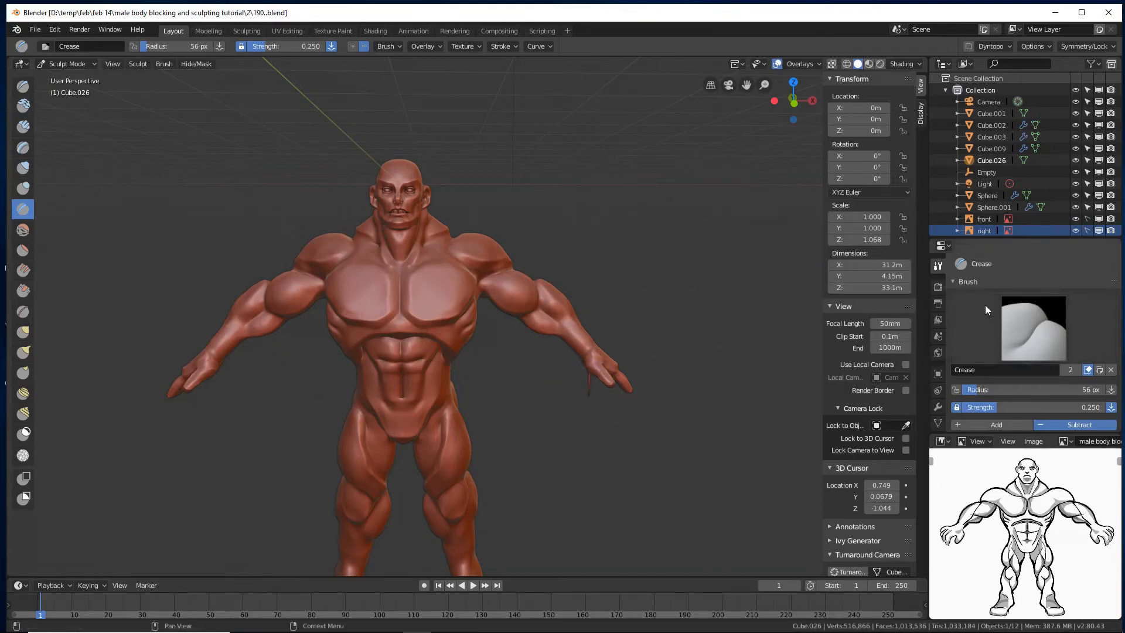
pyautogui.scroll(-1, 988, 321)
pyautogui.scroll(-8, 988, 319)
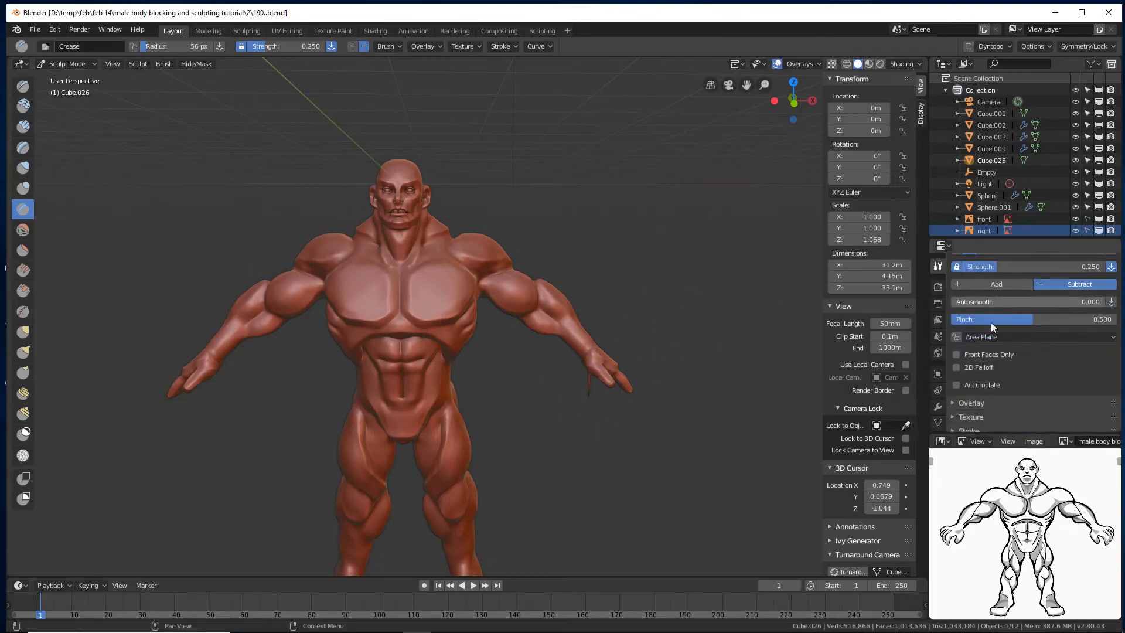
# - Enable Dyntopo on the body mesh, accepting the warning about vertex data
pyautogui.click(963, 367)
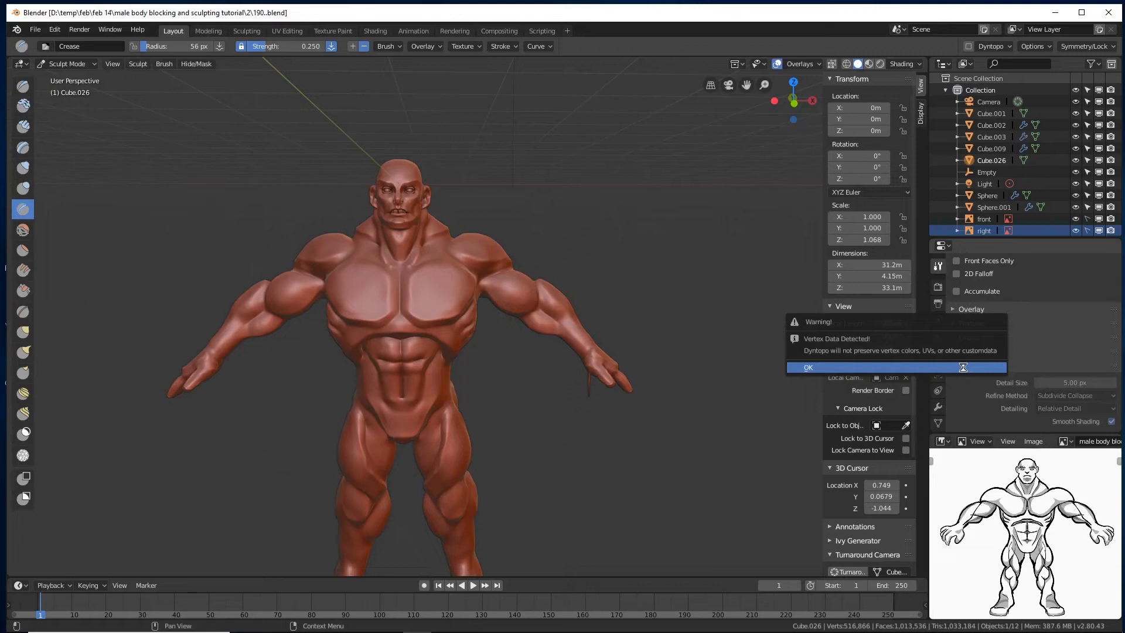
pyautogui.click(962, 366)
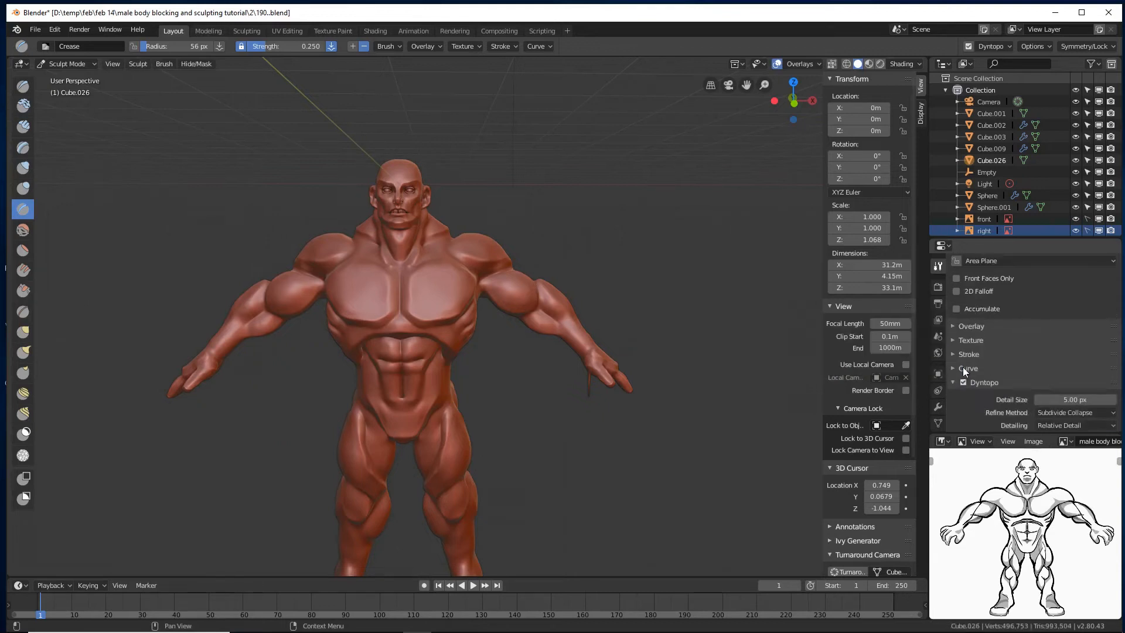
pyautogui.scroll(-2, 1012, 374)
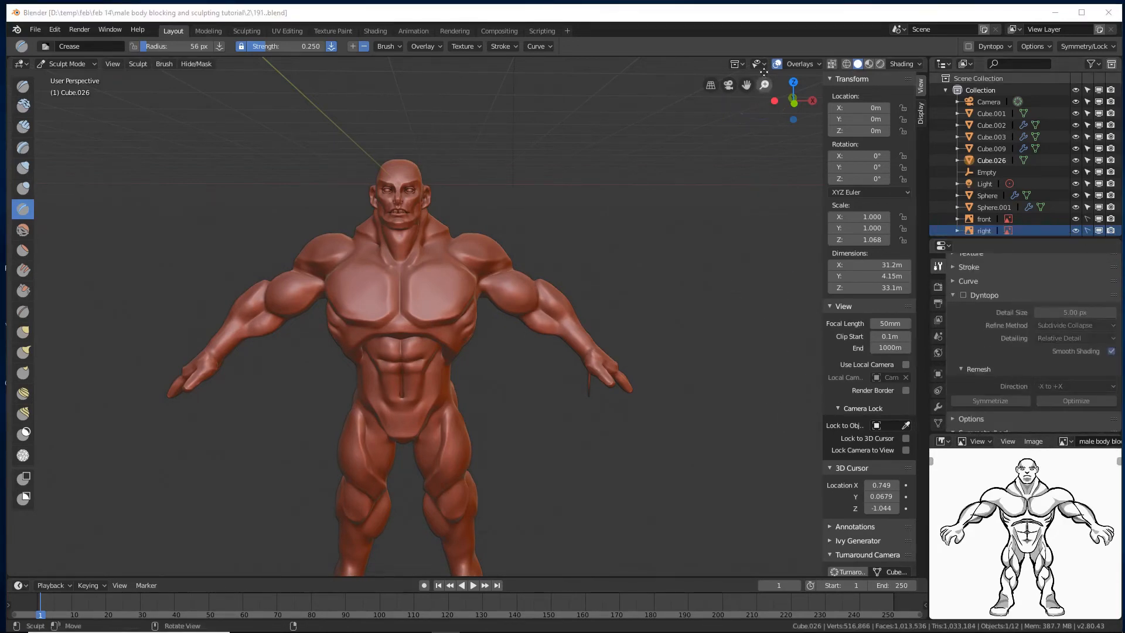
pyautogui.click(772, 16)
pyautogui.click(962, 295)
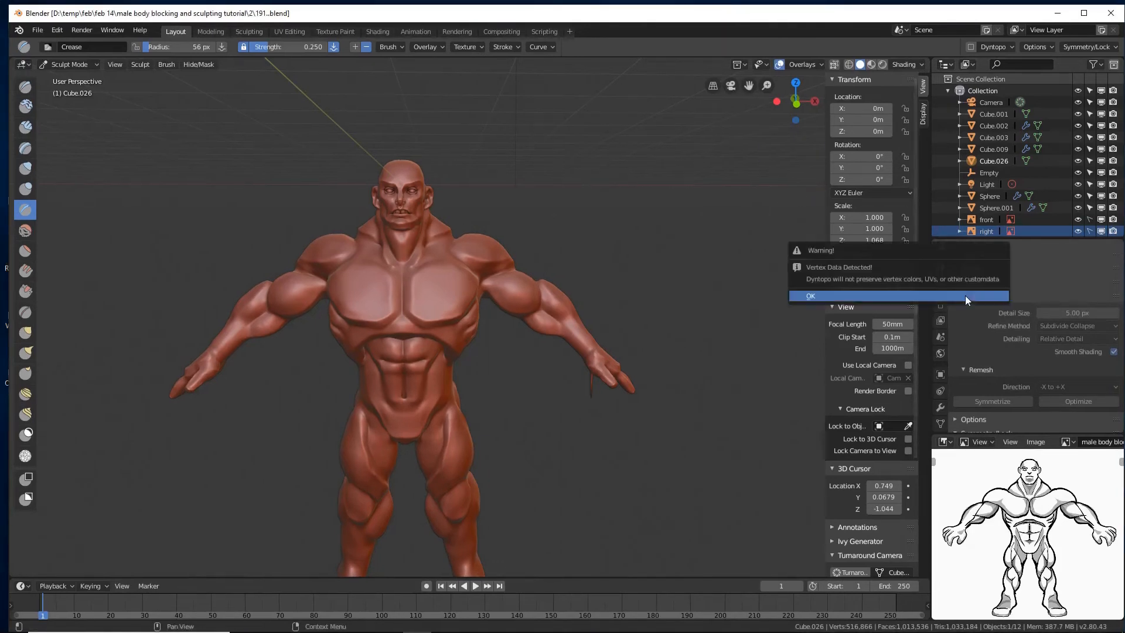
pyautogui.click(907, 302)
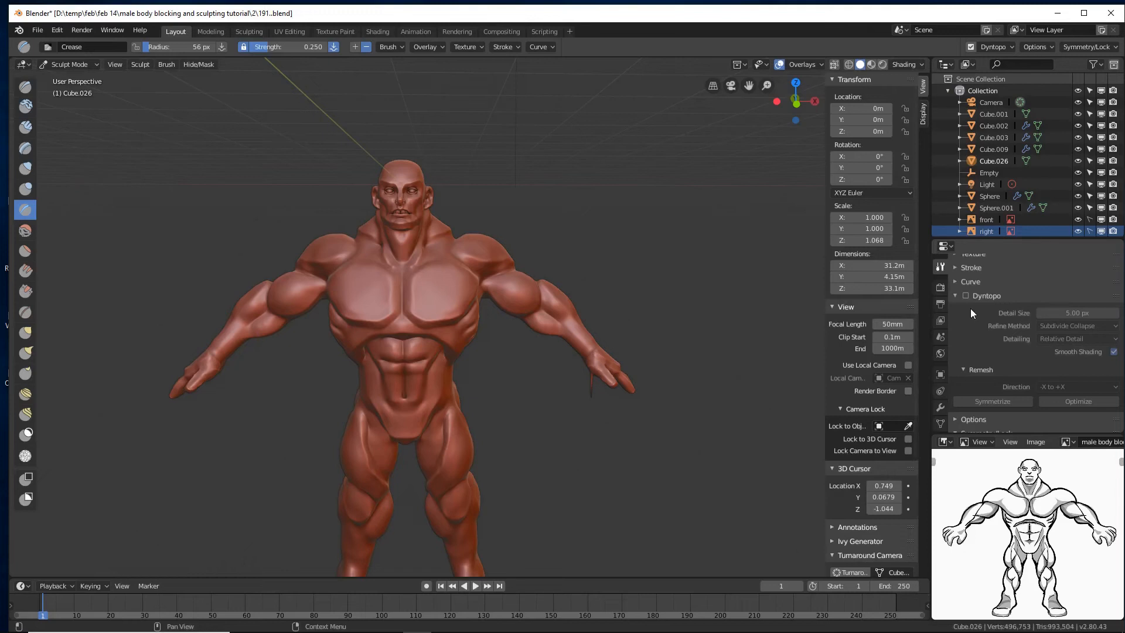
pyautogui.scroll(1, 962, 303)
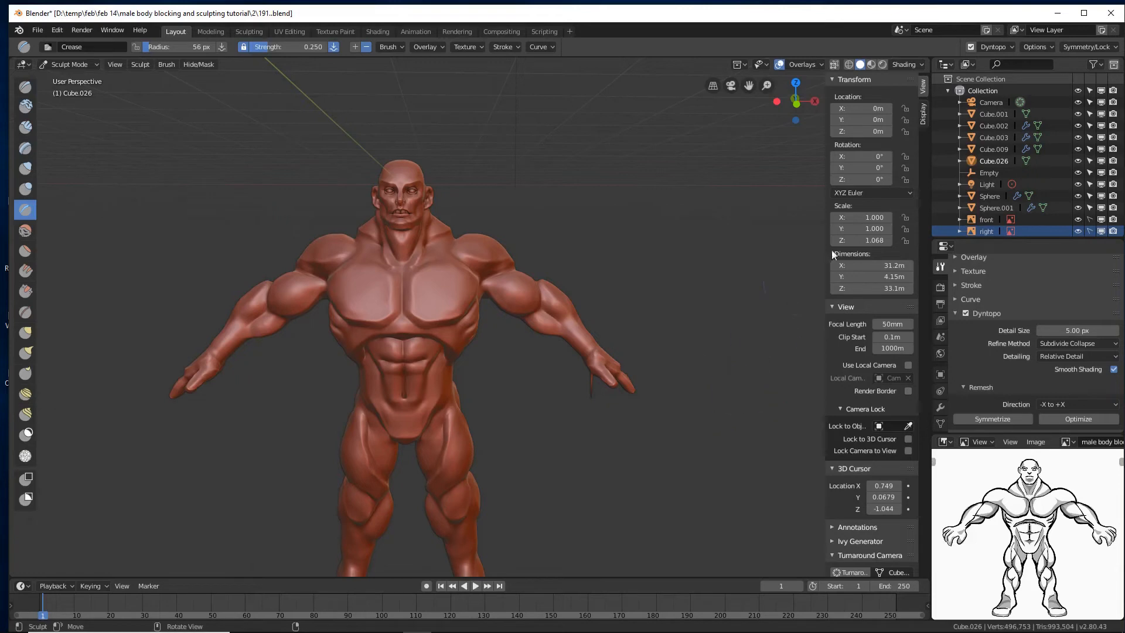
# - Save the file as incremental version 192 and symmetrize the body mesh in the -X to +X direction
pyautogui.hotkey('ctrl', 'alt', 's')
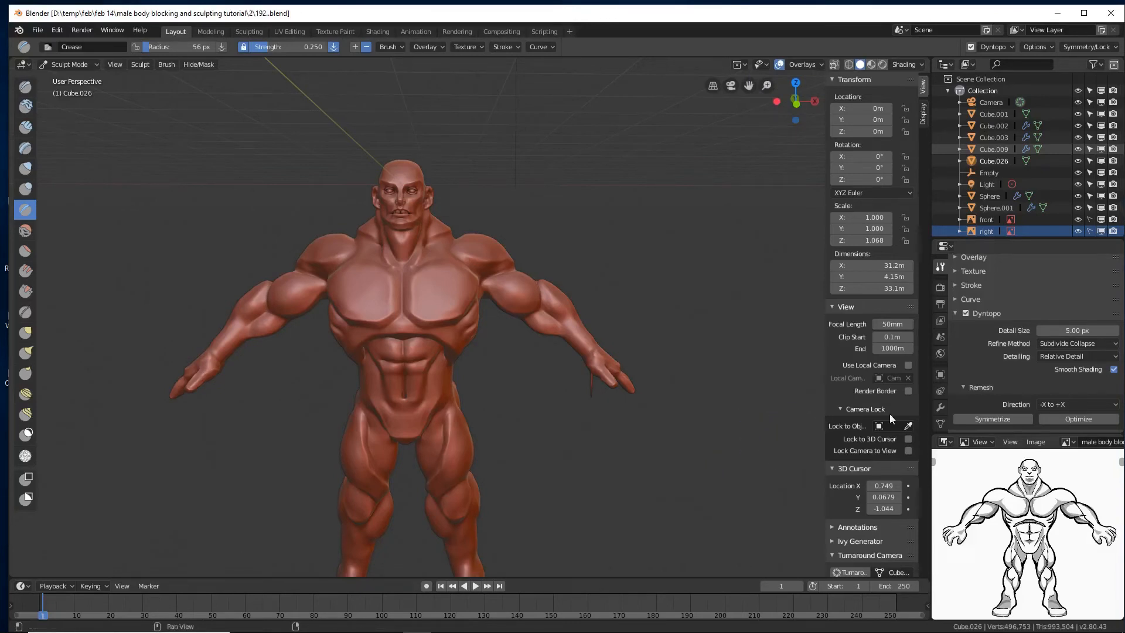
pyautogui.click(964, 417)
pyautogui.moveTo(678, 464)
pyautogui.mouseDown(button='middle')
pyautogui.moveTo(684, 435)
pyautogui.moveTo(680, 459)
pyautogui.moveTo(659, 444)
pyautogui.mouseUp(button='middle')
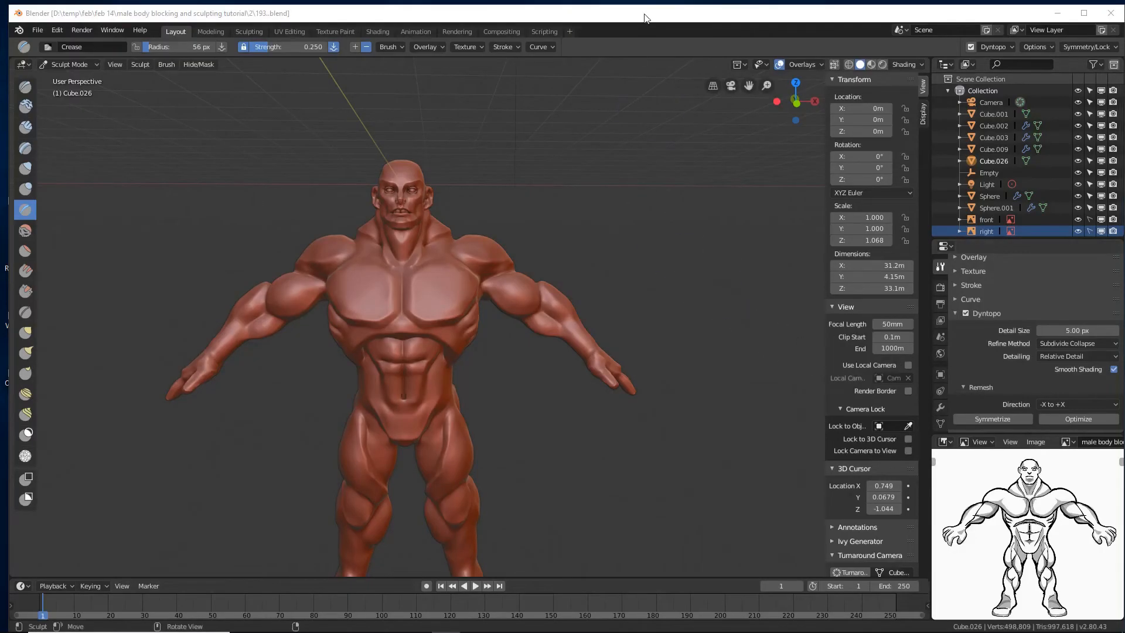
# - Smooth the trapezius between the neck and the shoulder, checking it from the front and back
pyautogui.scroll(5, 590, 254)
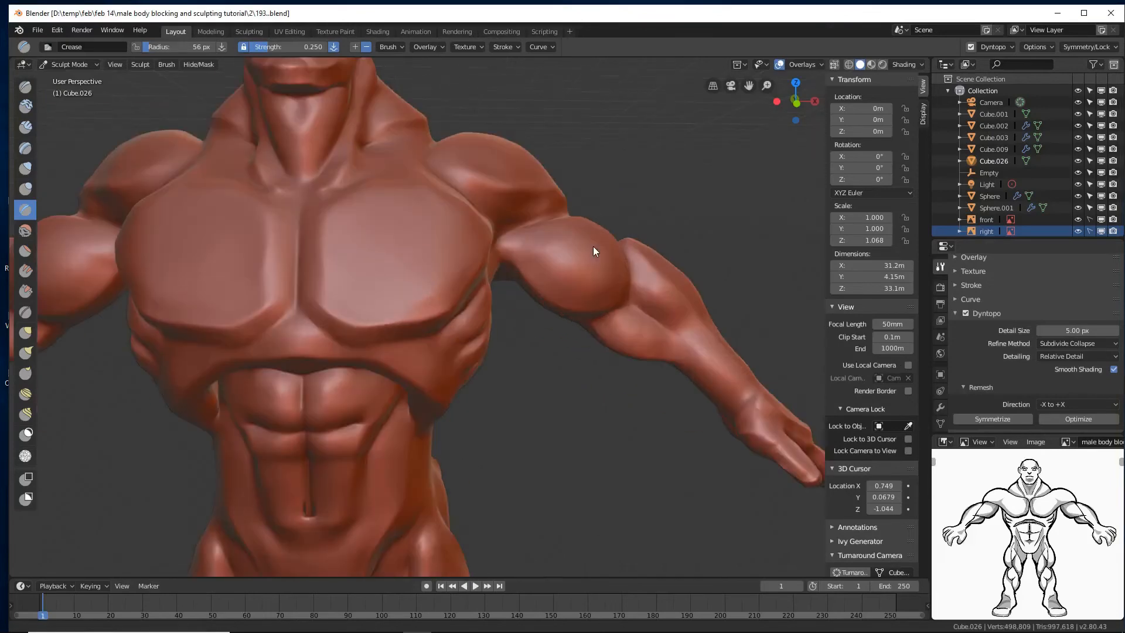
pyautogui.moveTo(593, 246)
pyautogui.mouseDown(button='middle')
pyautogui.moveTo(589, 221)
pyautogui.moveTo(587, 239)
pyautogui.moveTo(520, 268)
pyautogui.moveTo(382, 276)
pyautogui.moveTo(576, 234)
pyautogui.moveTo(572, 254)
pyautogui.moveTo(550, 256)
pyautogui.mouseUp(button='middle')
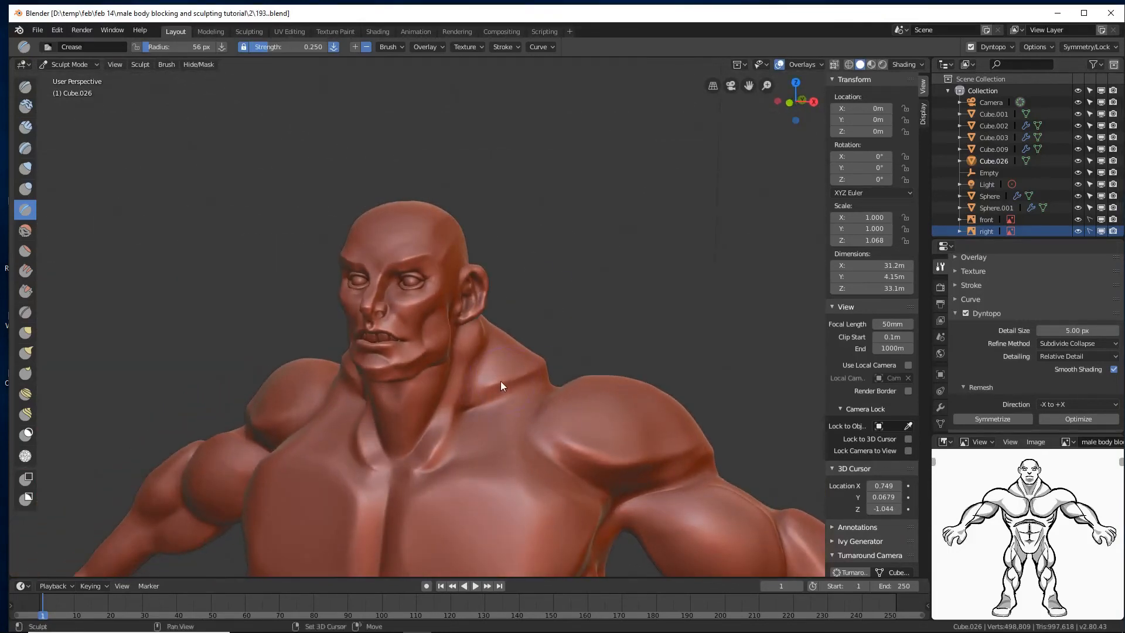
pyautogui.moveTo(501, 381)
pyautogui.mouseDown()
pyautogui.moveTo(509, 374)
pyautogui.moveTo(491, 387)
pyautogui.moveTo(537, 359)
pyautogui.moveTo(476, 406)
pyautogui.moveTo(603, 323)
pyautogui.mouseUp()
pyautogui.moveTo(603, 324)
pyautogui.mouseDown(button='middle')
pyautogui.moveTo(439, 357)
pyautogui.moveTo(504, 418)
pyautogui.mouseUp(button='middle')
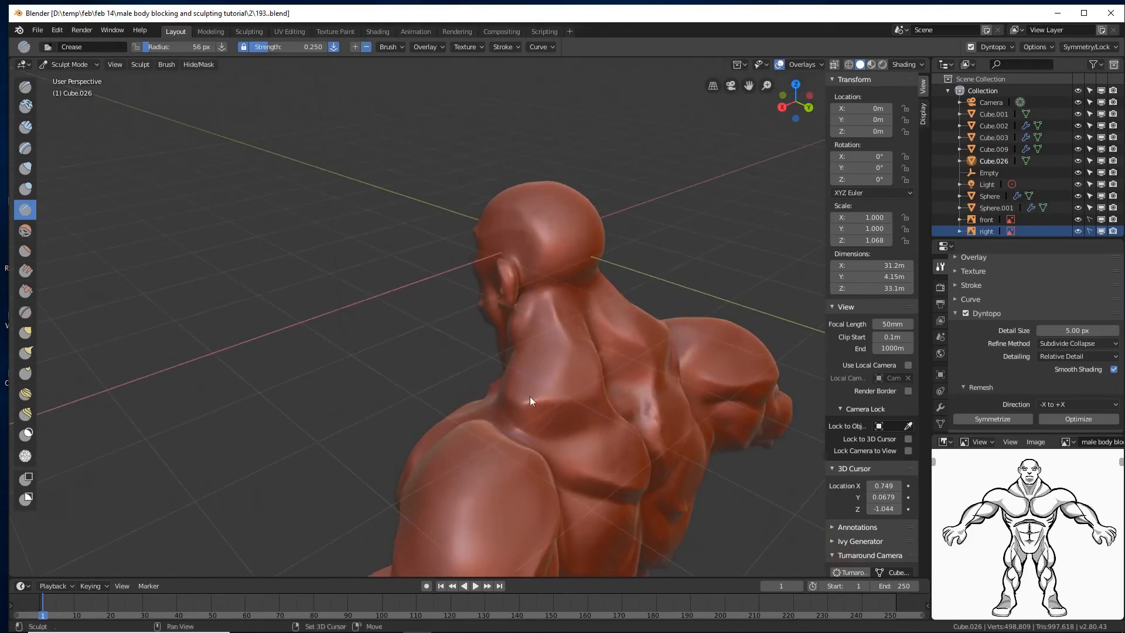
pyautogui.moveTo(440, 395)
pyautogui.mouseDown(button='middle')
pyautogui.moveTo(595, 353)
pyautogui.moveTo(557, 381)
pyautogui.mouseUp(button='middle')
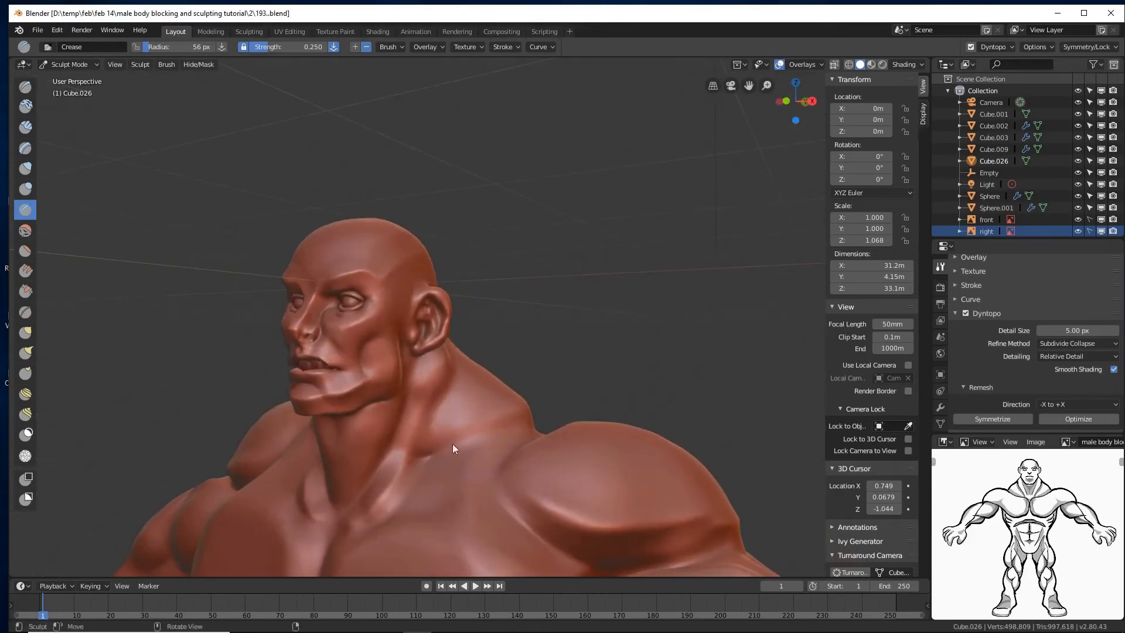
# - Pull the trapezius beside the neck outward with the Grab brush
pyautogui.click(28, 334)
pyautogui.moveTo(390, 419); pyautogui.dragTo(440, 420, button='middle')
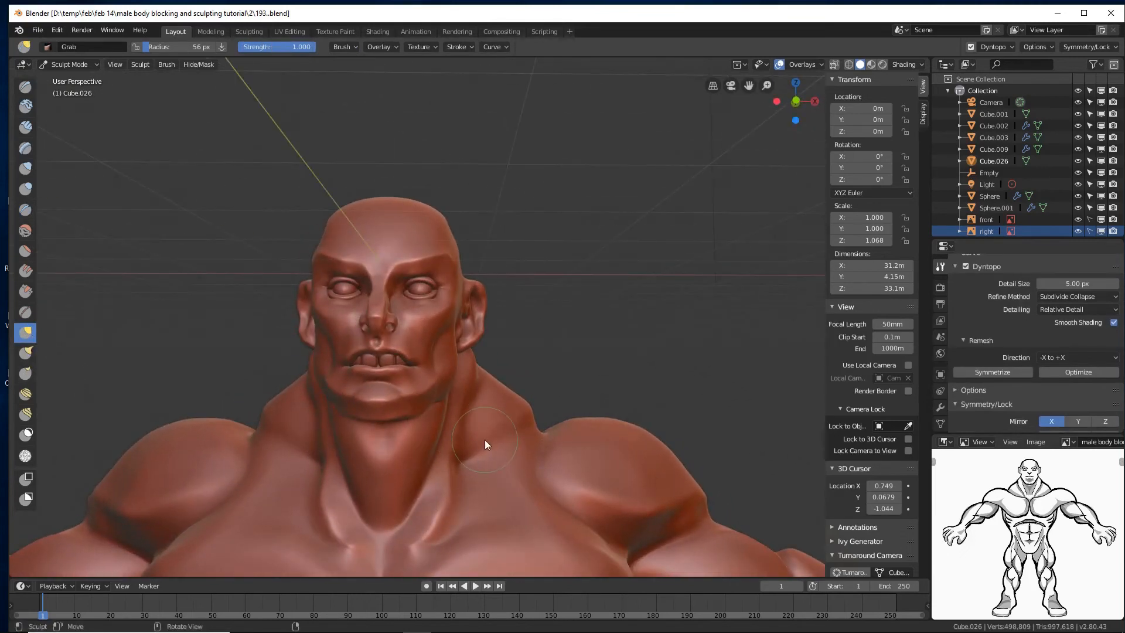
pyautogui.moveTo(481, 445)
pyautogui.mouseDown()
pyautogui.moveTo(470, 456)
pyautogui.moveTo(533, 399)
pyautogui.moveTo(529, 417)
pyautogui.mouseUp()
pyautogui.moveTo(529, 417)
pyautogui.mouseDown(button='middle')
pyautogui.moveTo(574, 376)
pyautogui.moveTo(392, 392)
pyautogui.moveTo(502, 393)
pyautogui.mouseUp(button='middle')
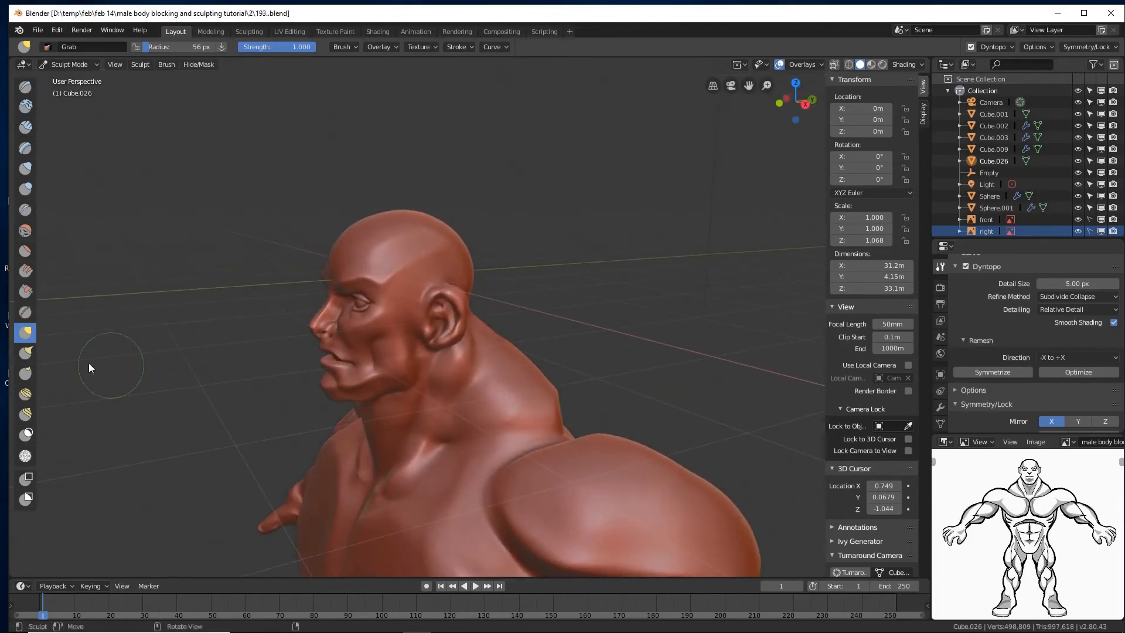
# - Refine the trapezius edge above the shoulder with a Crease brush stroke
pyautogui.click(25, 209)
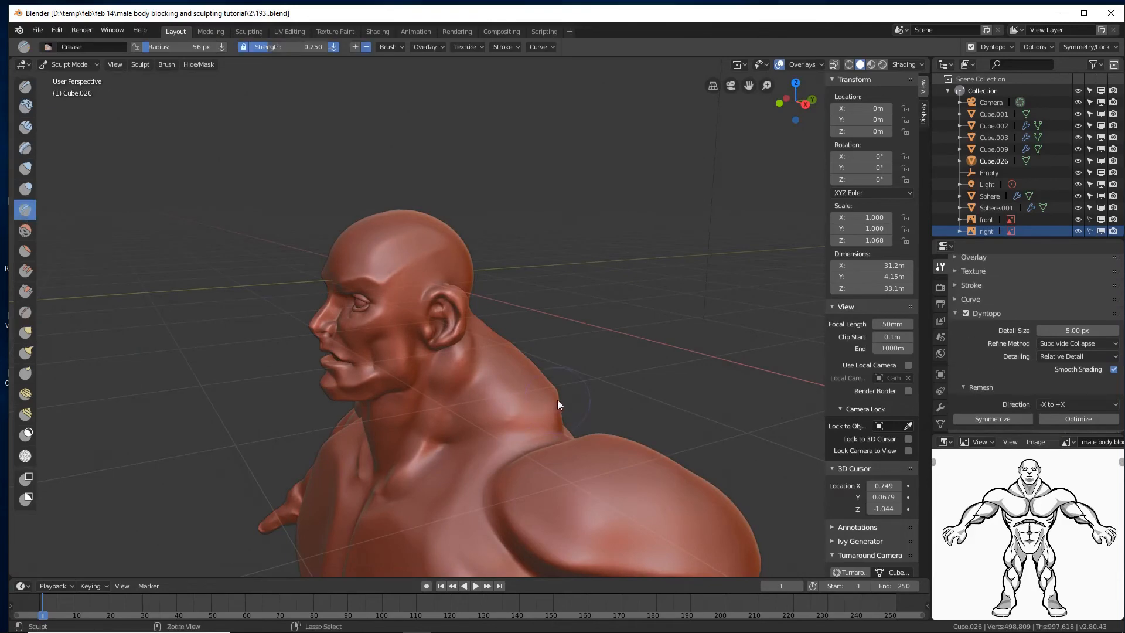
pyautogui.moveTo(557, 399)
pyautogui.mouseDown()
pyautogui.moveTo(498, 409)
pyautogui.moveTo(507, 430)
pyautogui.mouseUp()
pyautogui.moveTo(507, 430)
pyautogui.mouseDown(button='middle')
pyautogui.moveTo(505, 420)
pyautogui.moveTo(543, 424)
pyautogui.moveTo(564, 410)
pyautogui.moveTo(539, 411)
pyautogui.moveTo(546, 425)
pyautogui.mouseUp(button='middle')
pyautogui.scroll(-5, 553, 413)
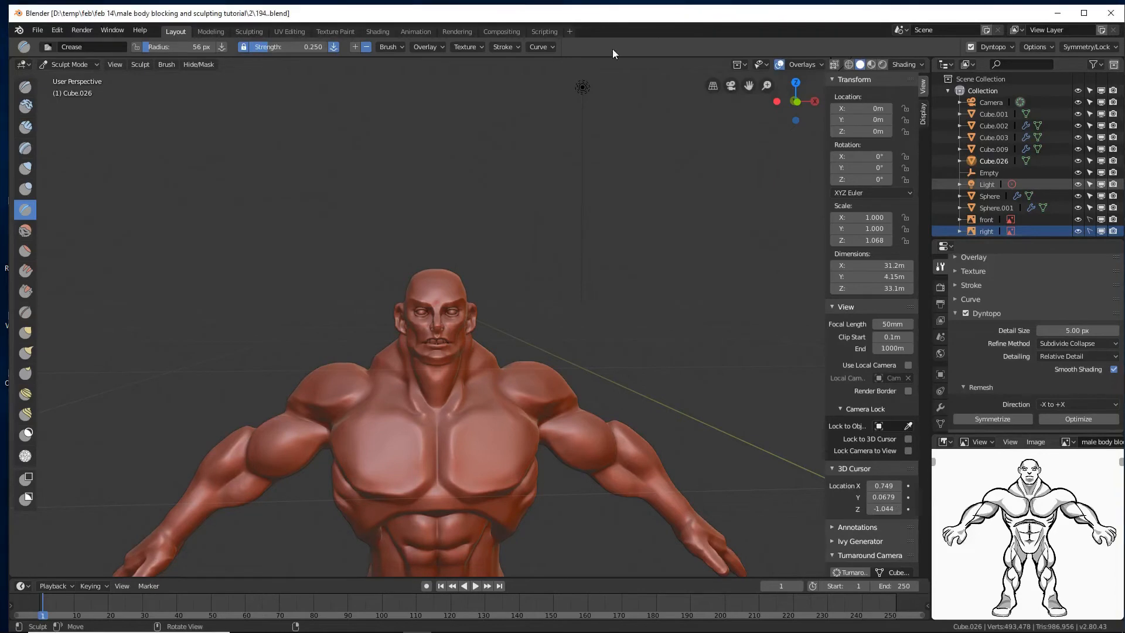
# - Leave sculpting for Object Mode, place the 3D cursor on the forehead above the brow, and add a plane there
pyautogui.click(76, 65)
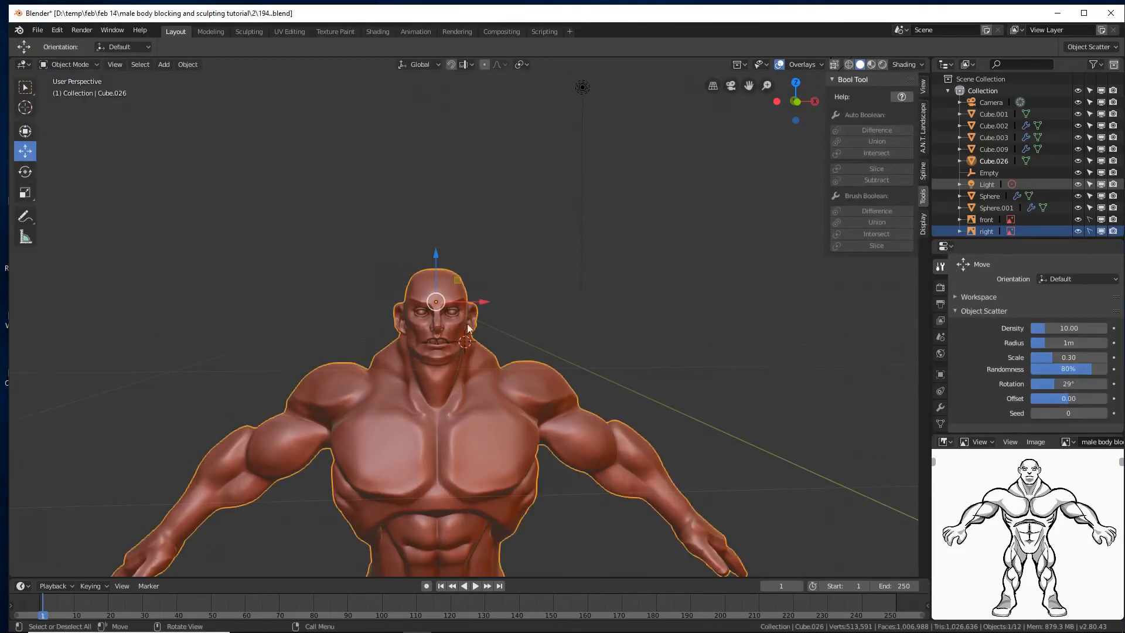
pyautogui.scroll(8, 522, 362)
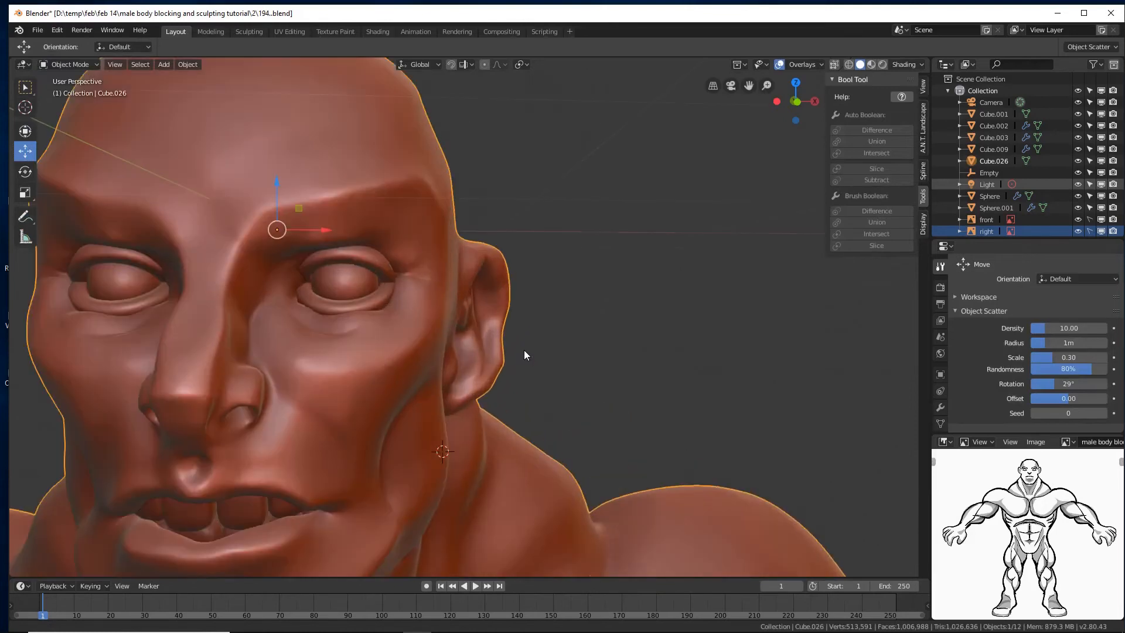
pyautogui.keyDown('shift'); pyautogui.rightClick(288, 164); pyautogui.keyUp('shift')
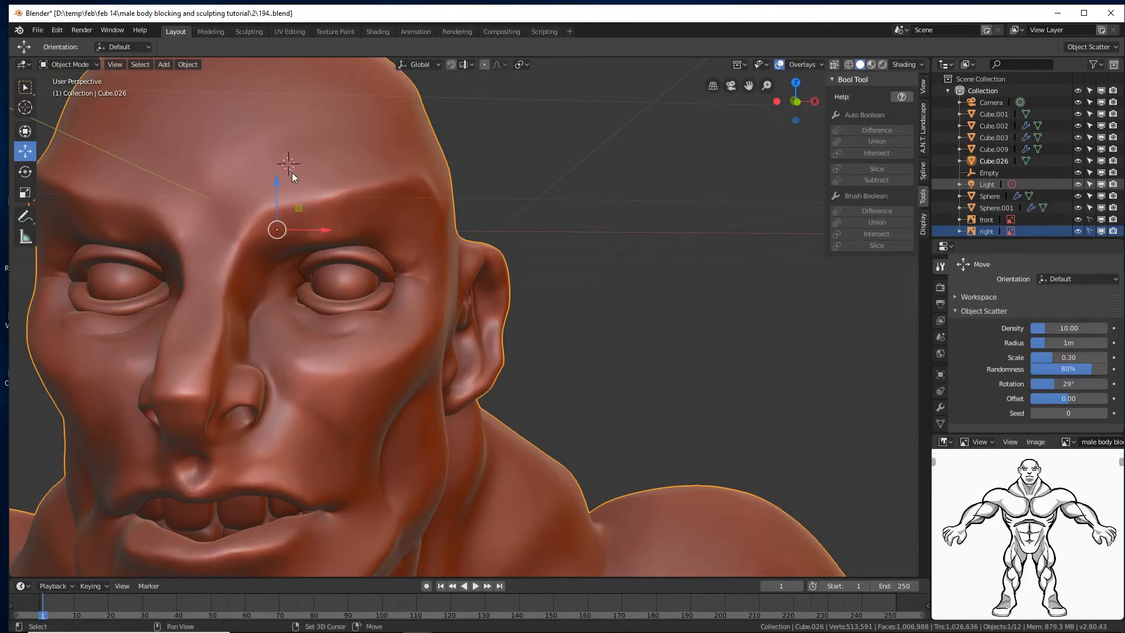
pyautogui.hotkey('shift', 'a')
pyautogui.moveTo(292, 173)
pyautogui.click(336, 174)
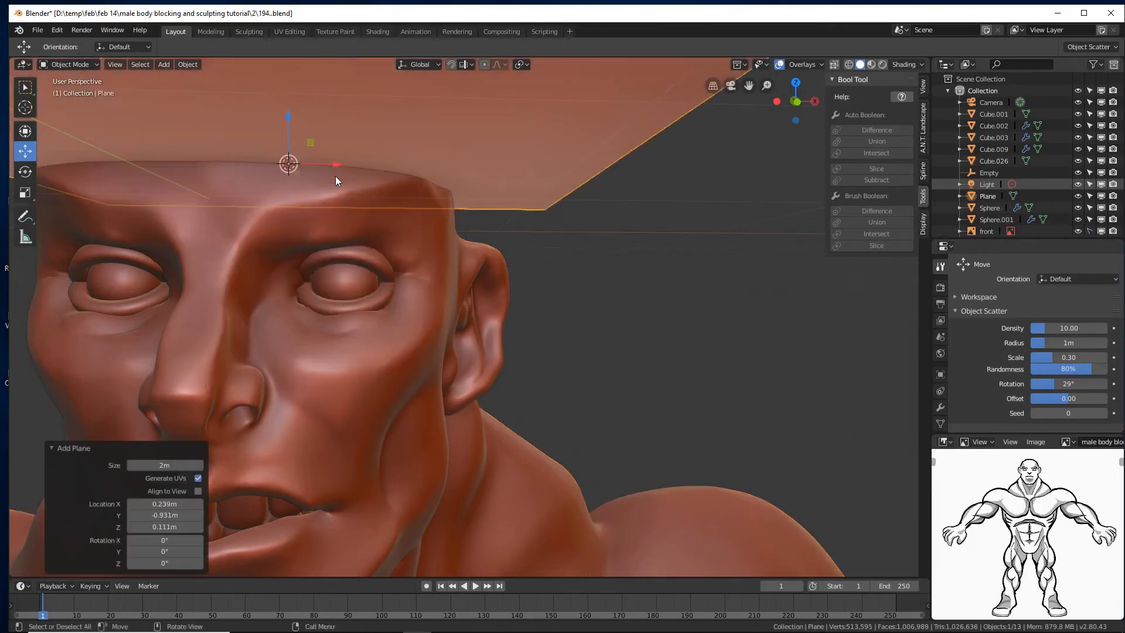
# - Merge all of the plane's vertices at their center in Edit Mode to leave a single vertex
pyautogui.click(85, 65)
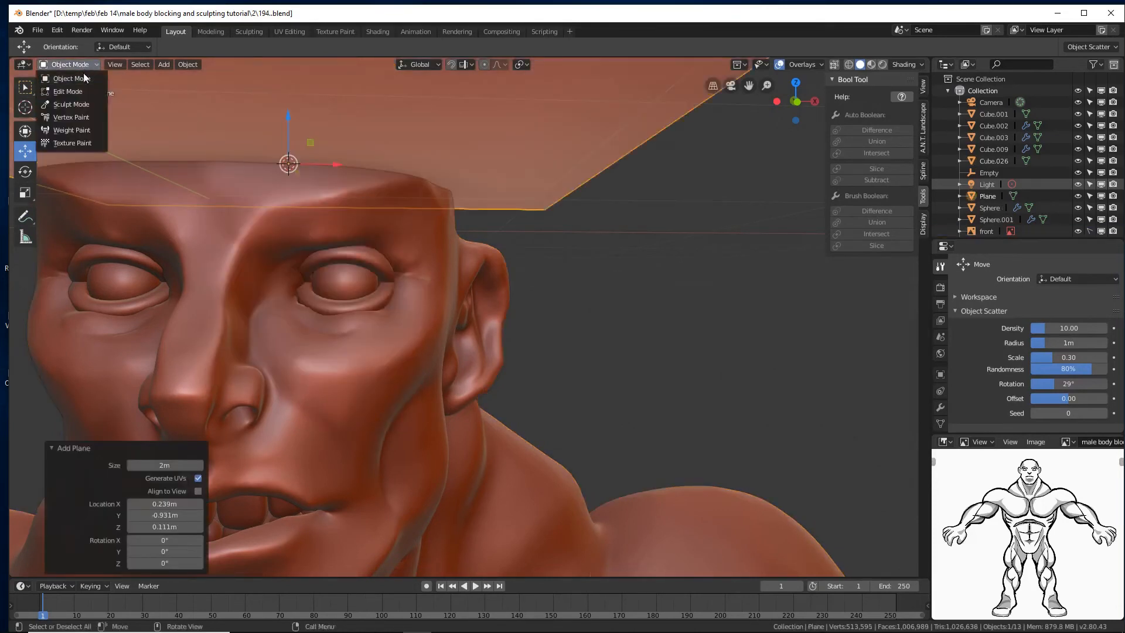
pyautogui.click(82, 91)
pyautogui.press('alt')
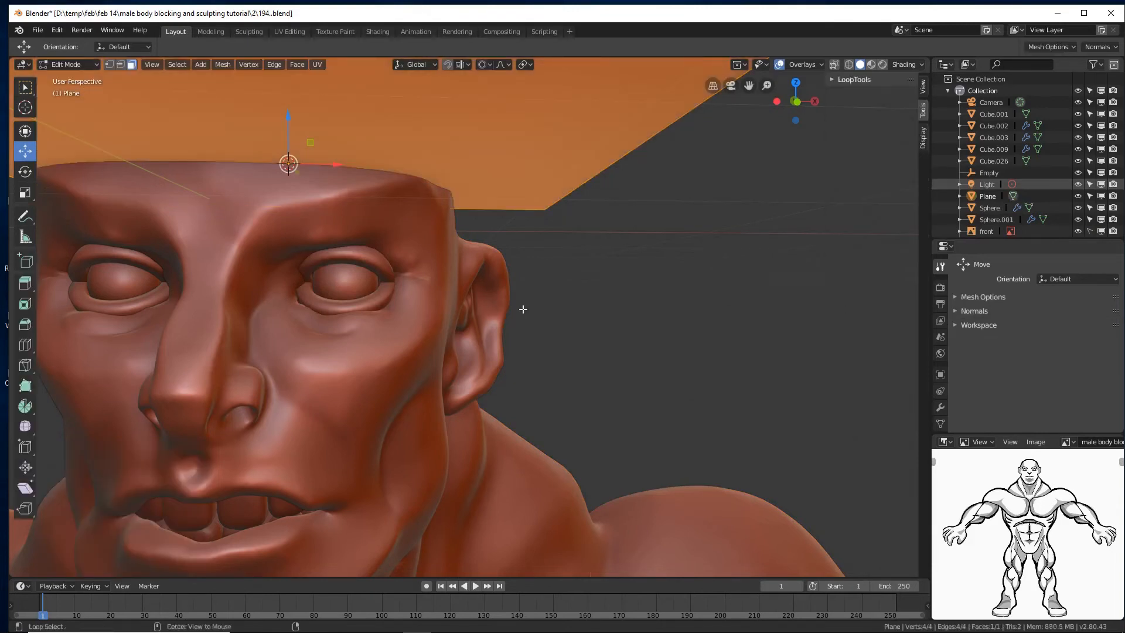
pyautogui.hotkey('alt', 'm')
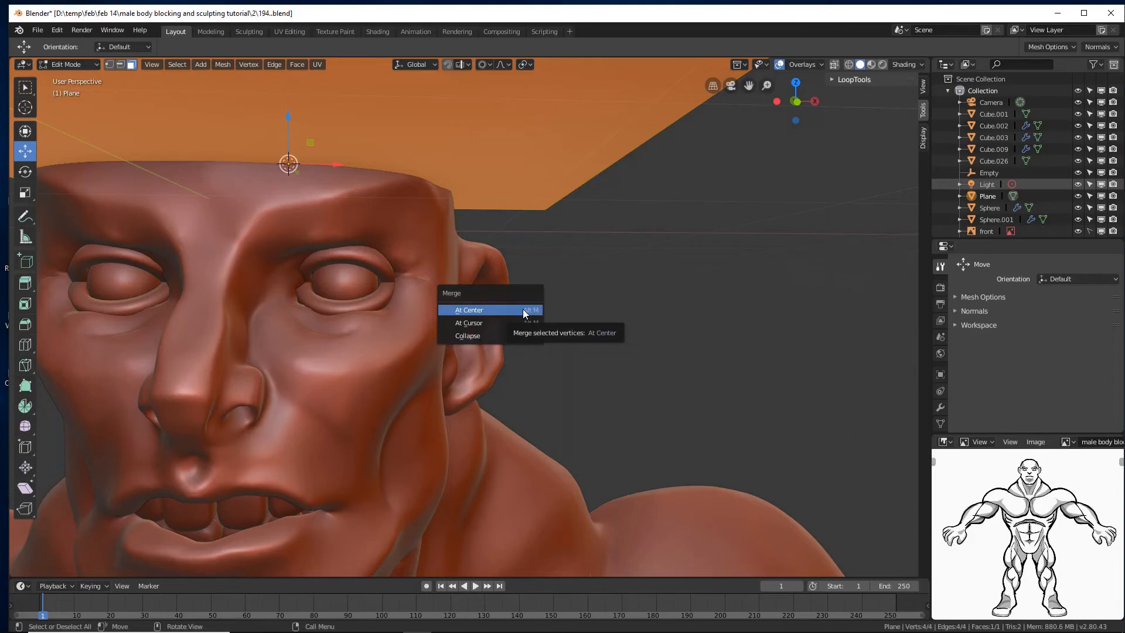
pyautogui.click(110, 65)
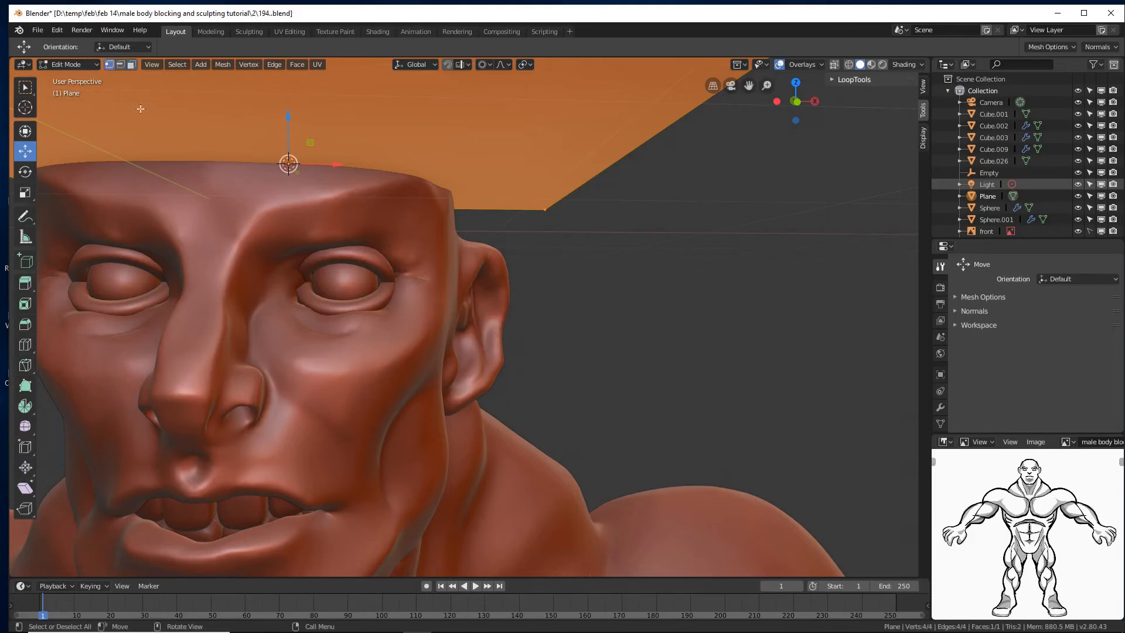
pyautogui.press('alt')
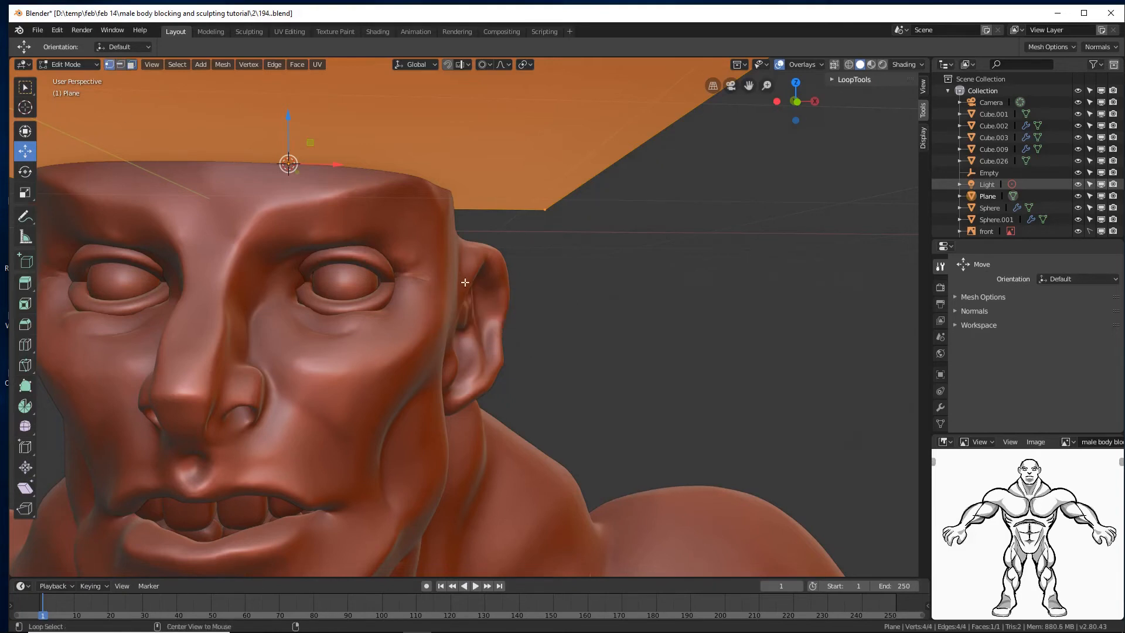
pyautogui.hotkey('alt', 'm')
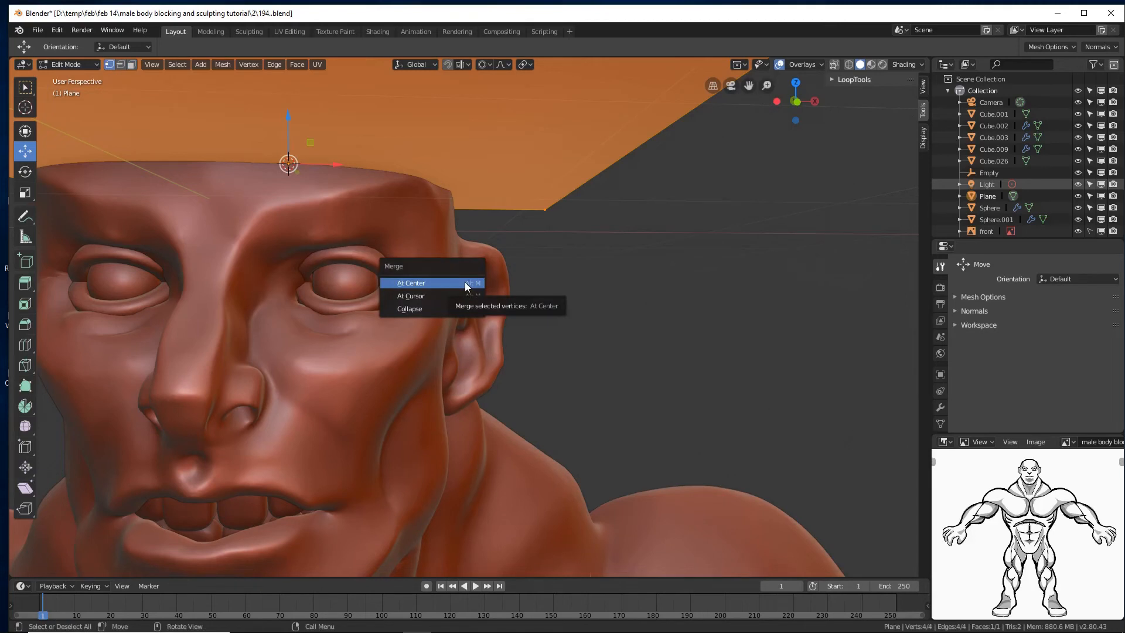
pyautogui.click(467, 284)
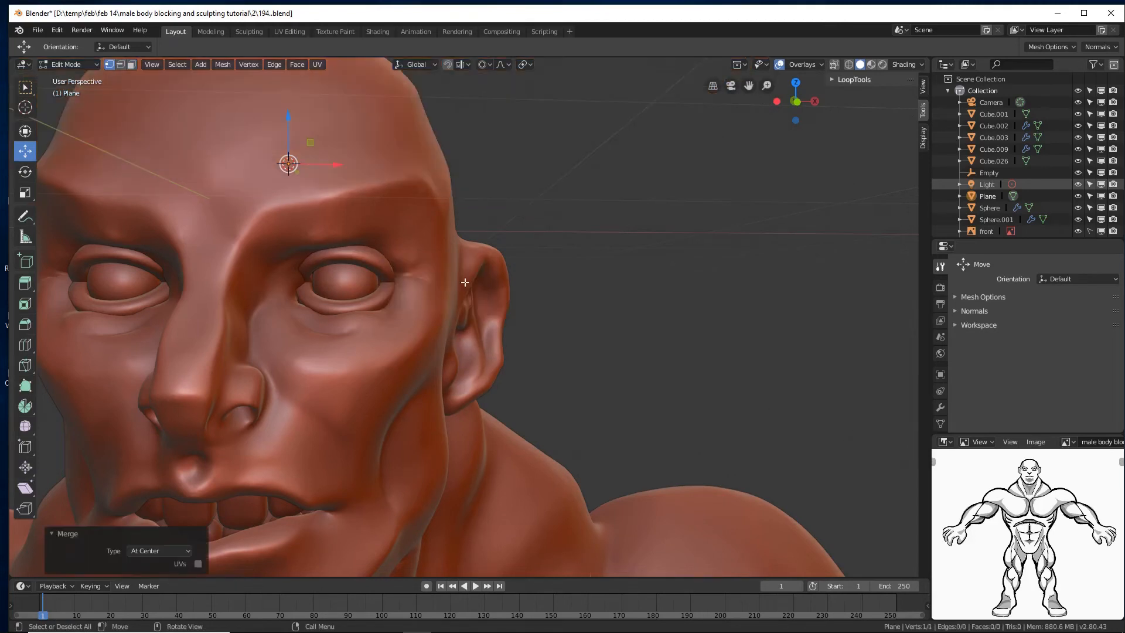
# - Move the vertex -0.0986 m along Y in front of the forehead and slightly down, and turn off proportional editing
pyautogui.moveTo(535, 280); pyautogui.dragTo(487, 329, button='middle')
pyautogui.press('Tab')
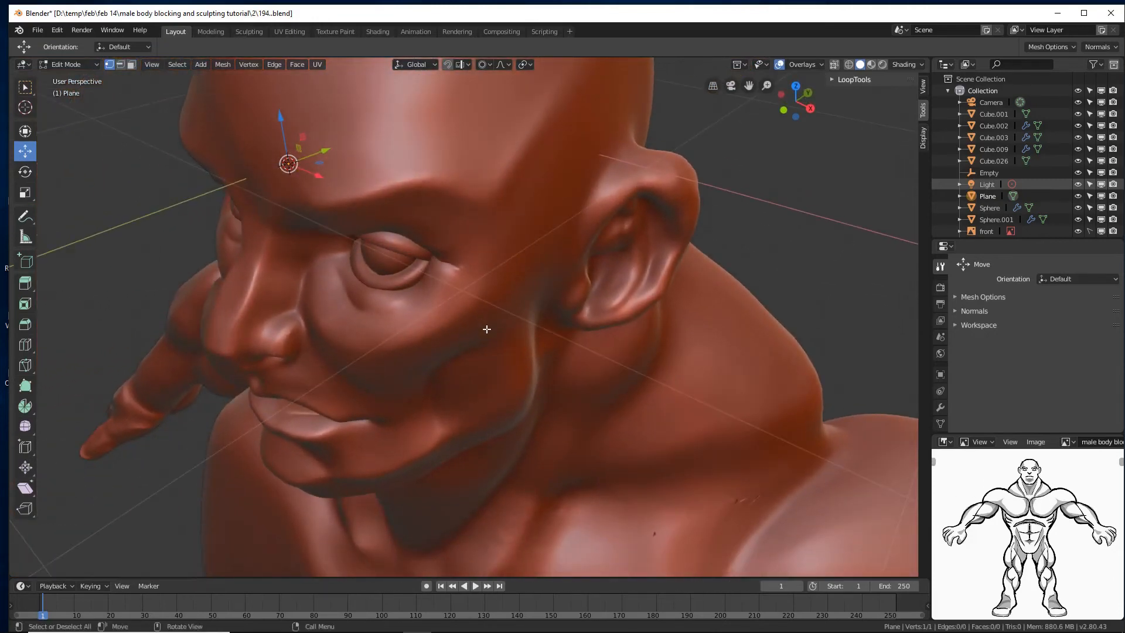
pyautogui.moveTo(326, 148); pyautogui.dragTo(281, 202)
pyautogui.moveTo(282, 202); pyautogui.dragTo(309, 163, button='middle')
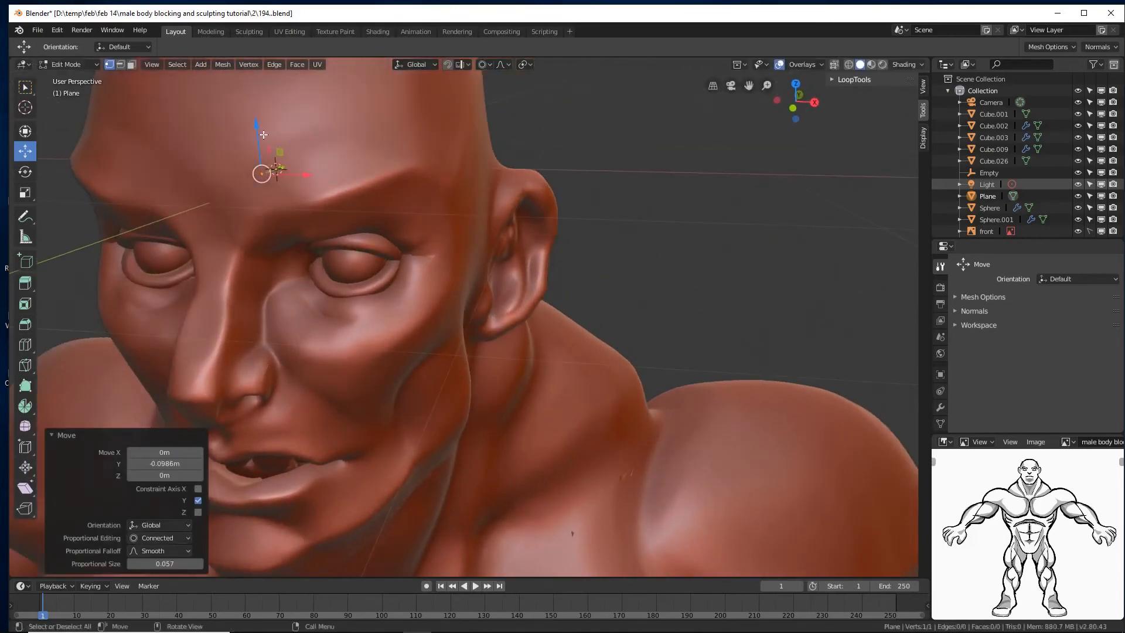
pyautogui.moveTo(255, 126); pyautogui.dragTo(258, 135)
pyautogui.press('o')
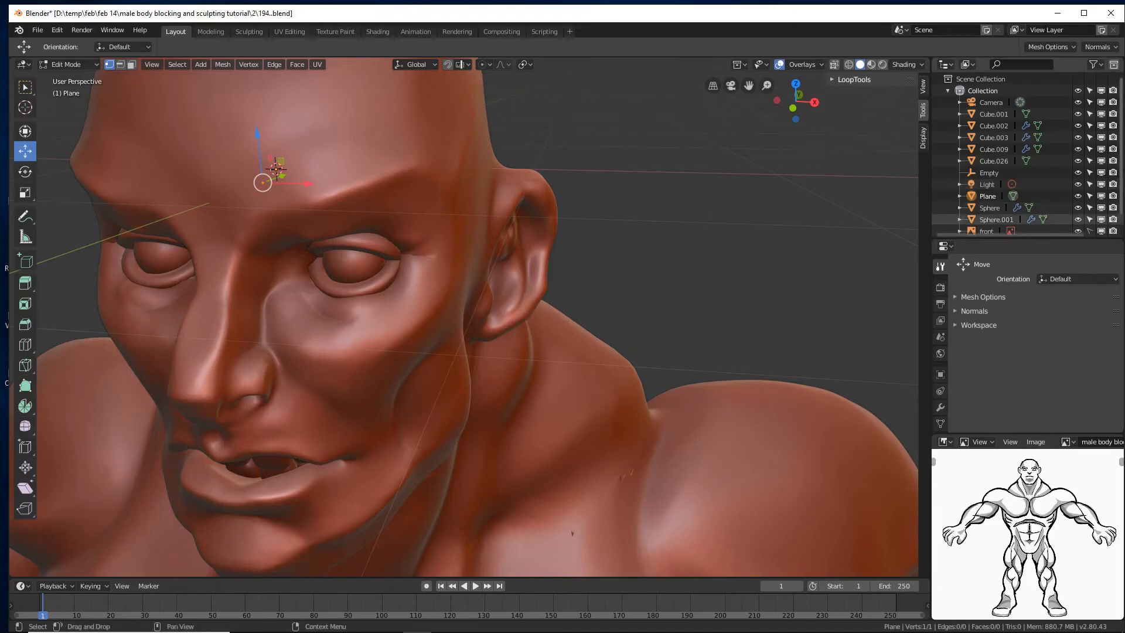
# - Save the file as incremental version 195 and set snapping to Face with Project Individual Elements enabled
pyautogui.hotkey('ctrl', 'alt', 's')
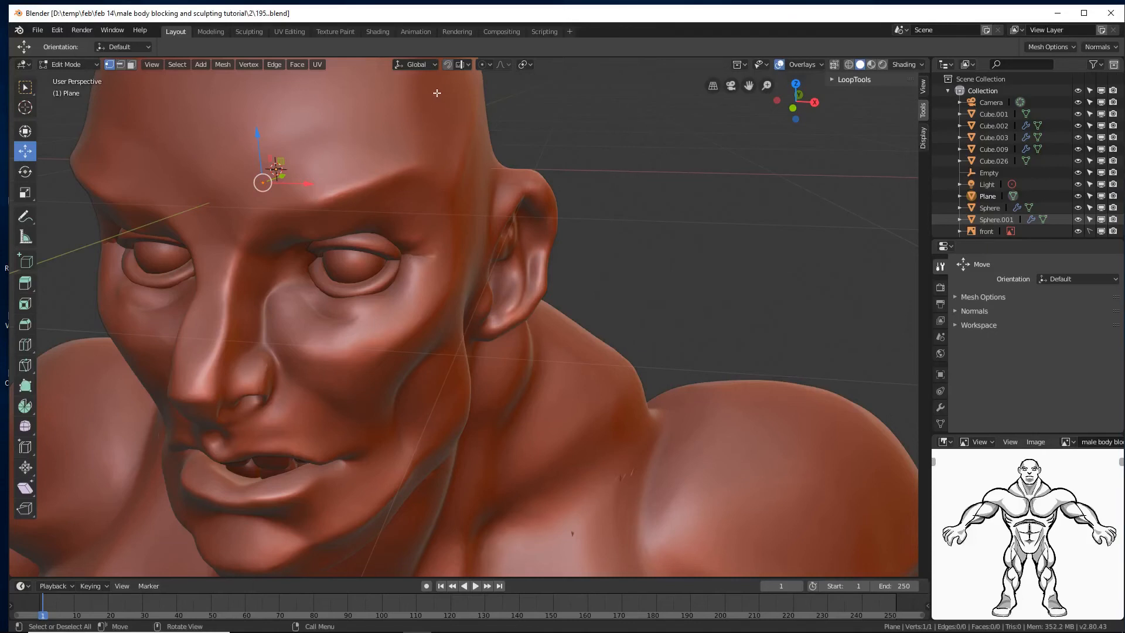
pyautogui.click(467, 66)
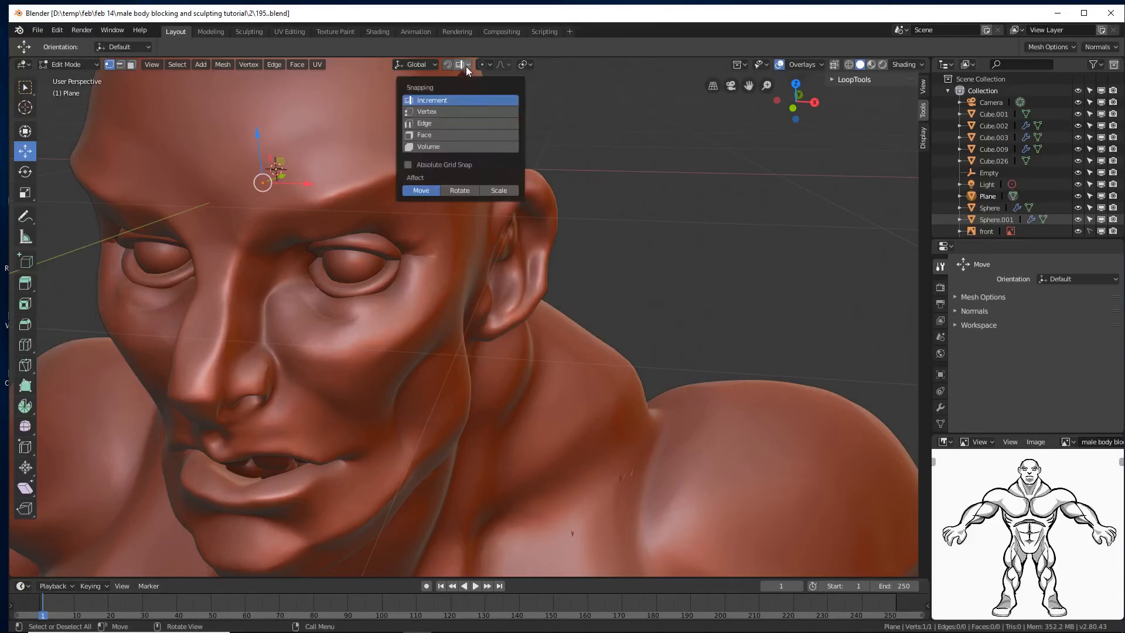
pyautogui.click(448, 134)
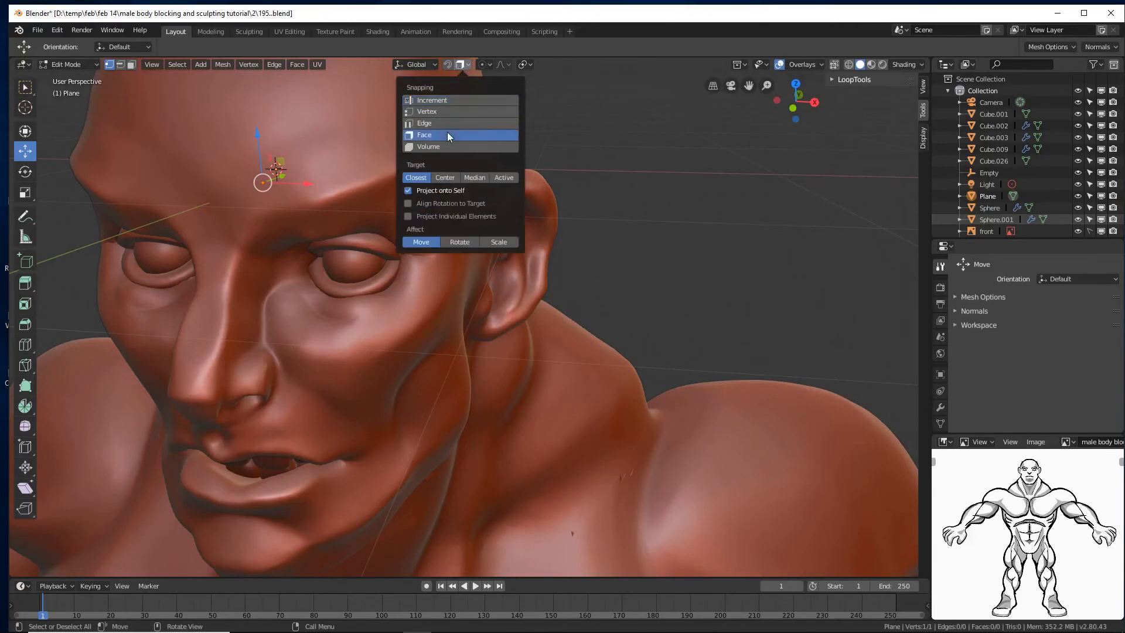
pyautogui.click(464, 65)
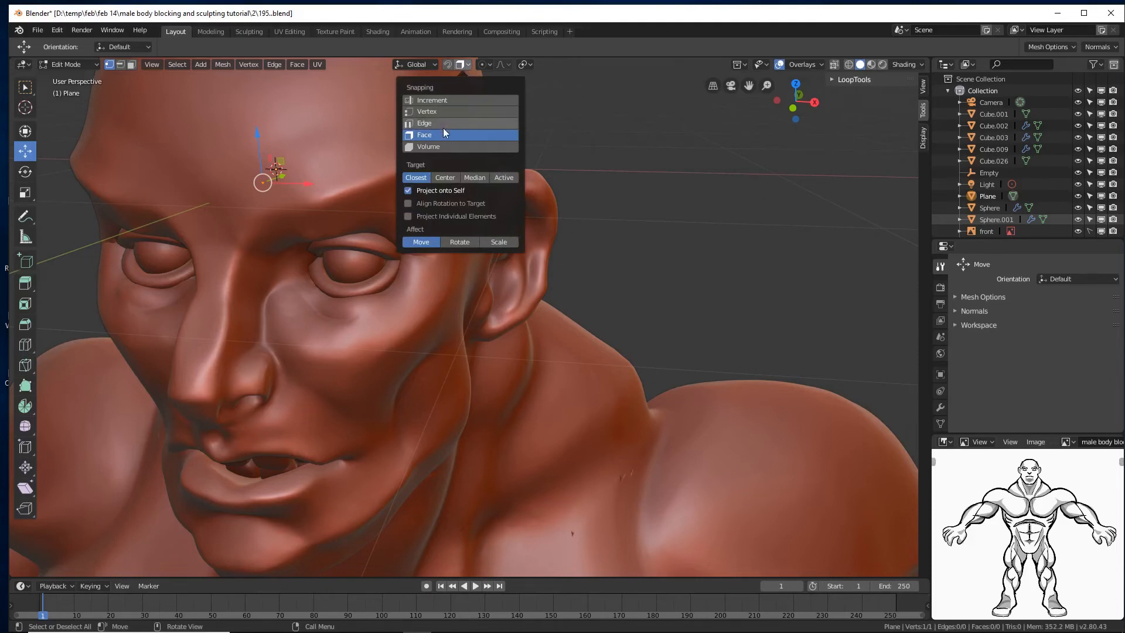
pyautogui.click(408, 217)
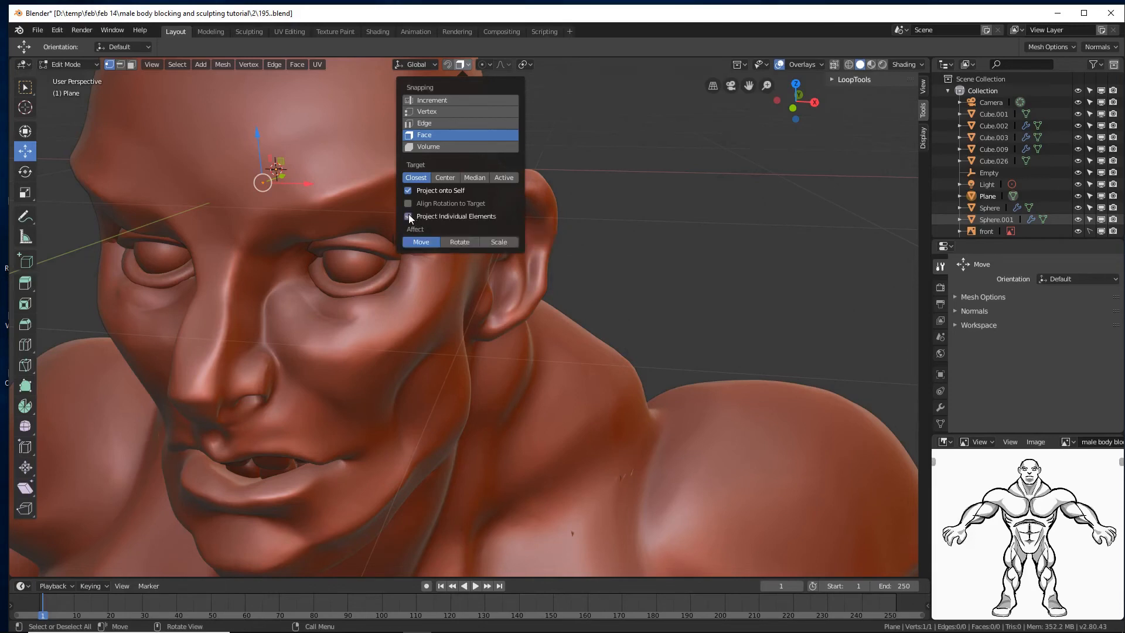
# - Enable snapping, nudge the vertex slightly along X, and lower it -0.0779 m along Z to the inner end of the brow
pyautogui.click(446, 63)
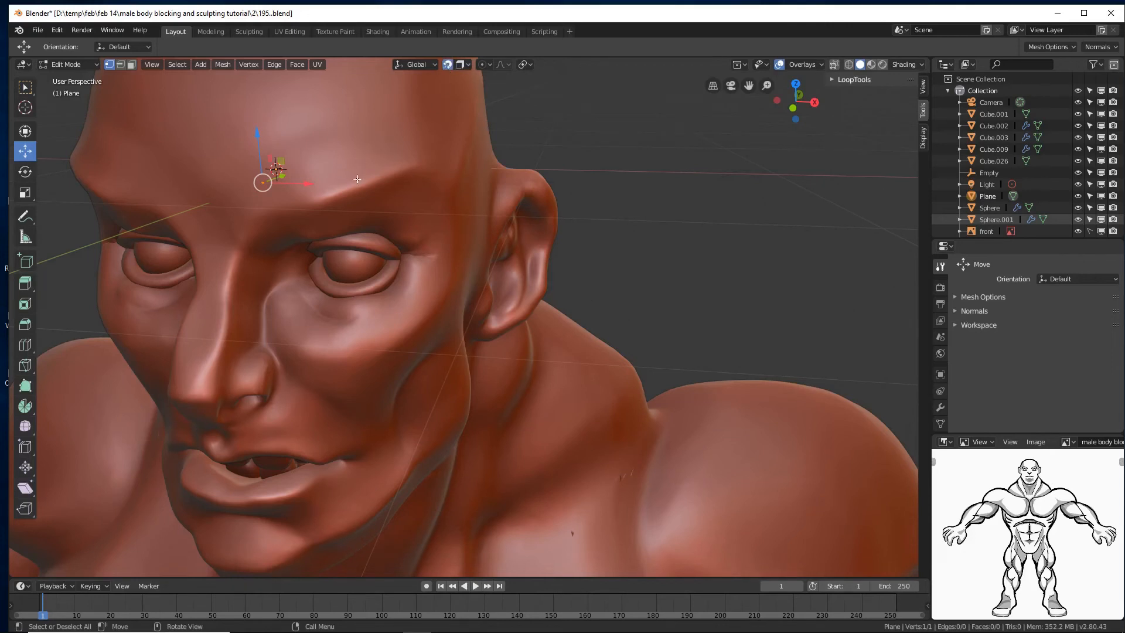
pyautogui.press('g')
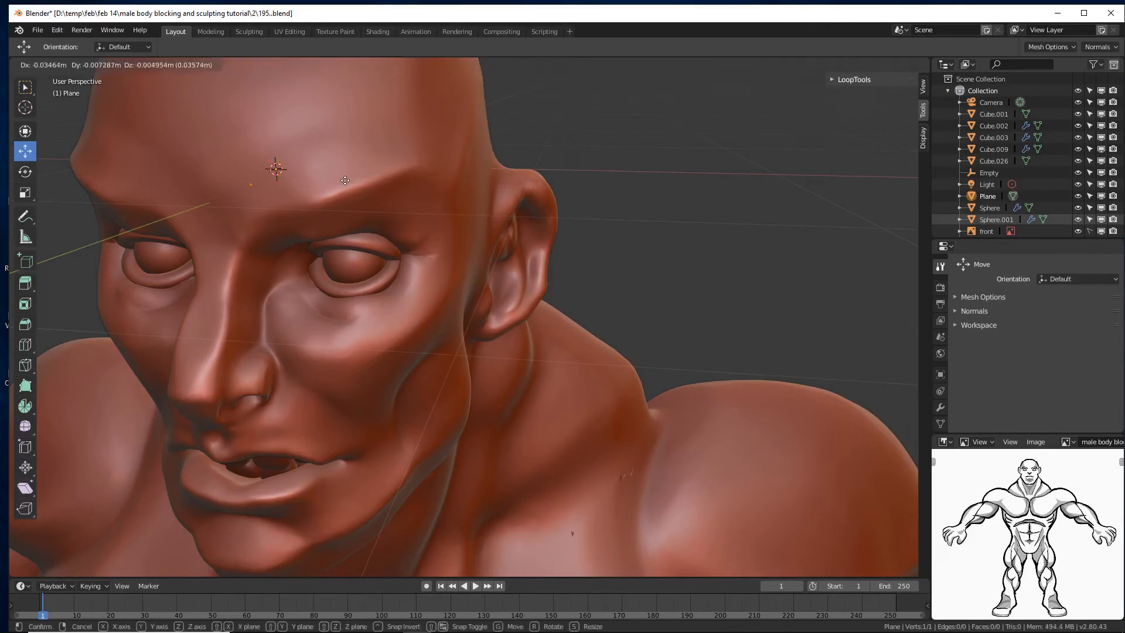
pyautogui.click(361, 179)
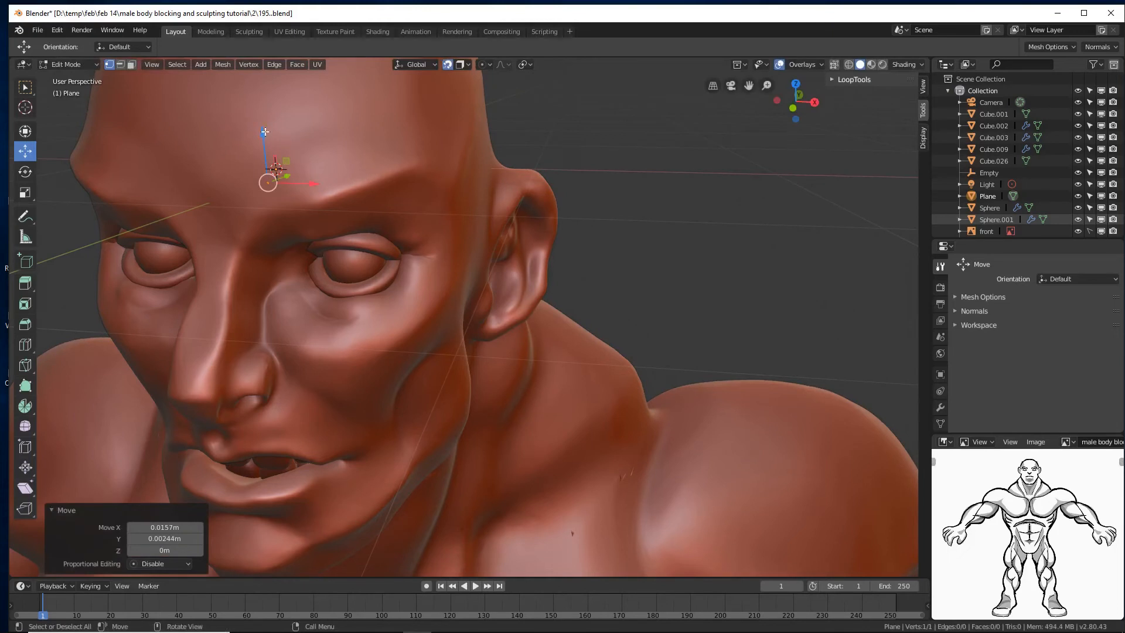
pyautogui.moveTo(271, 131); pyautogui.dragTo(264, 179)
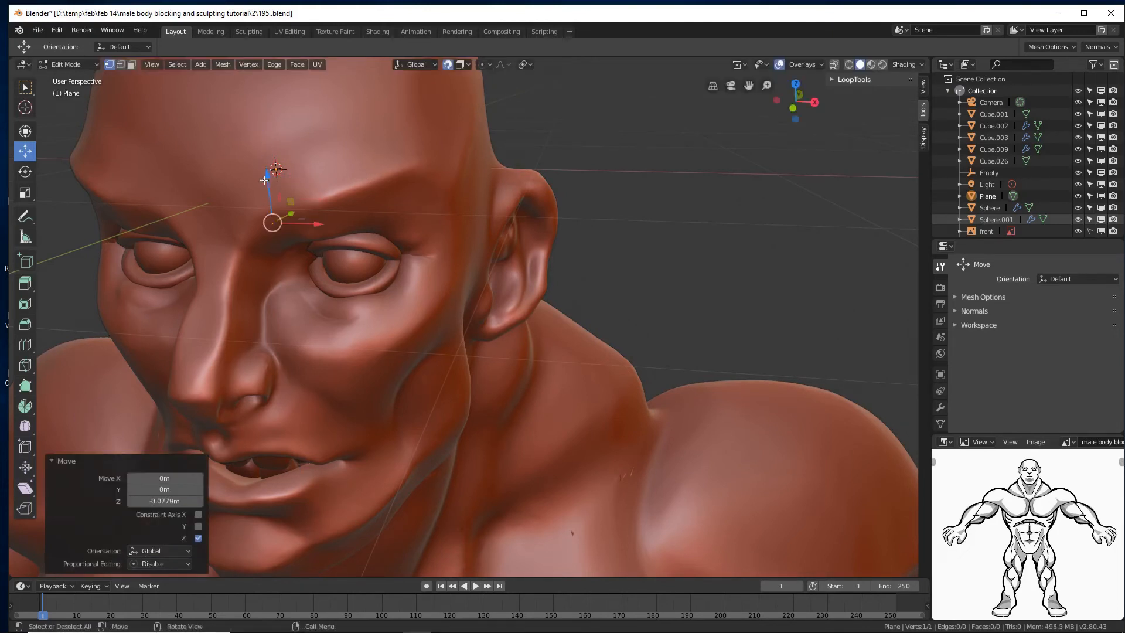
# - Extrude a chain of vertices from the inner brow along the brow ridge to its outer end, following the sculpt's surface
pyautogui.moveTo(320, 209); pyautogui.dragTo(308, 187, button='middle')
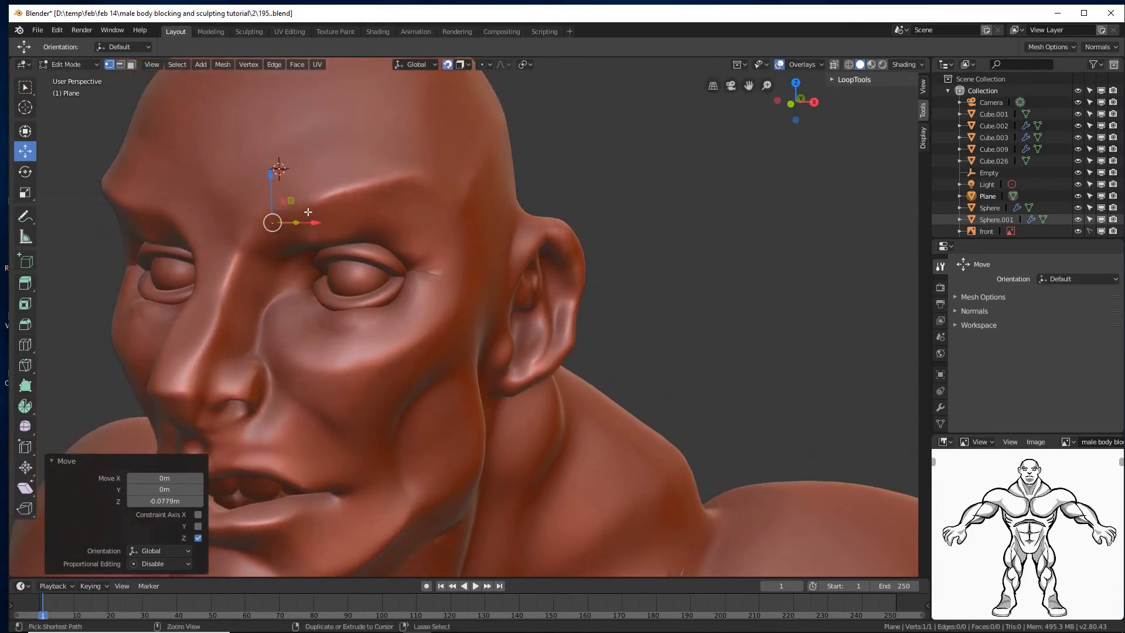
pyautogui.keyDown('ctrl'); pyautogui.rightClick(308, 212); pyautogui.keyUp('ctrl')
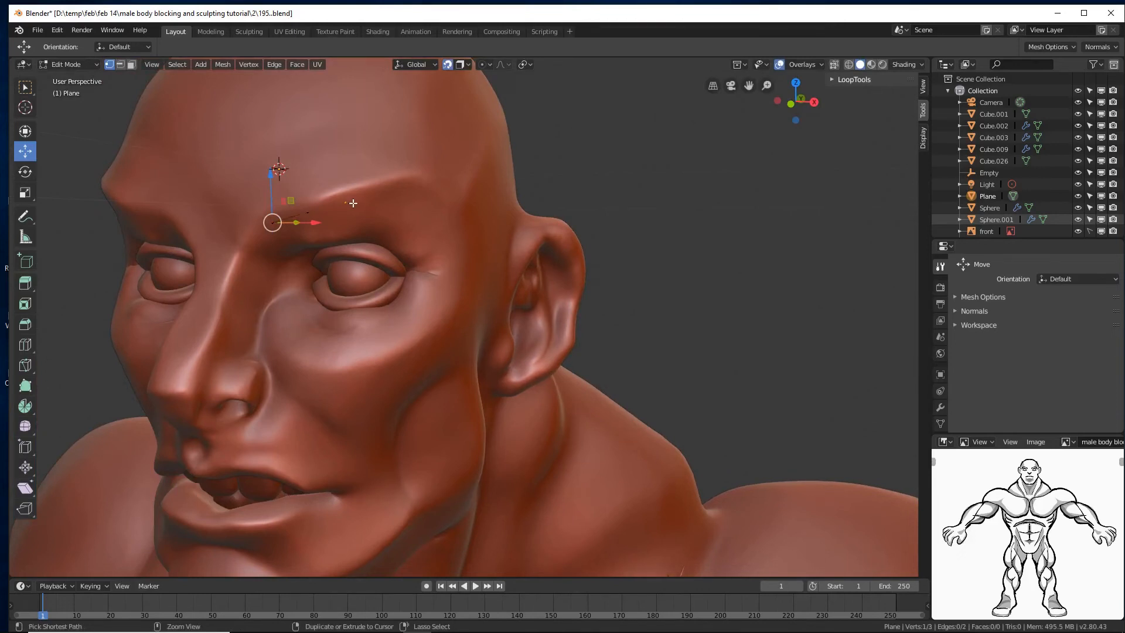
pyautogui.keyDown('ctrl'); pyautogui.rightClick(377, 198); pyautogui.keyUp('ctrl')
pyautogui.keyDown('ctrl'); pyautogui.rightClick(436, 196); pyautogui.keyUp('ctrl')
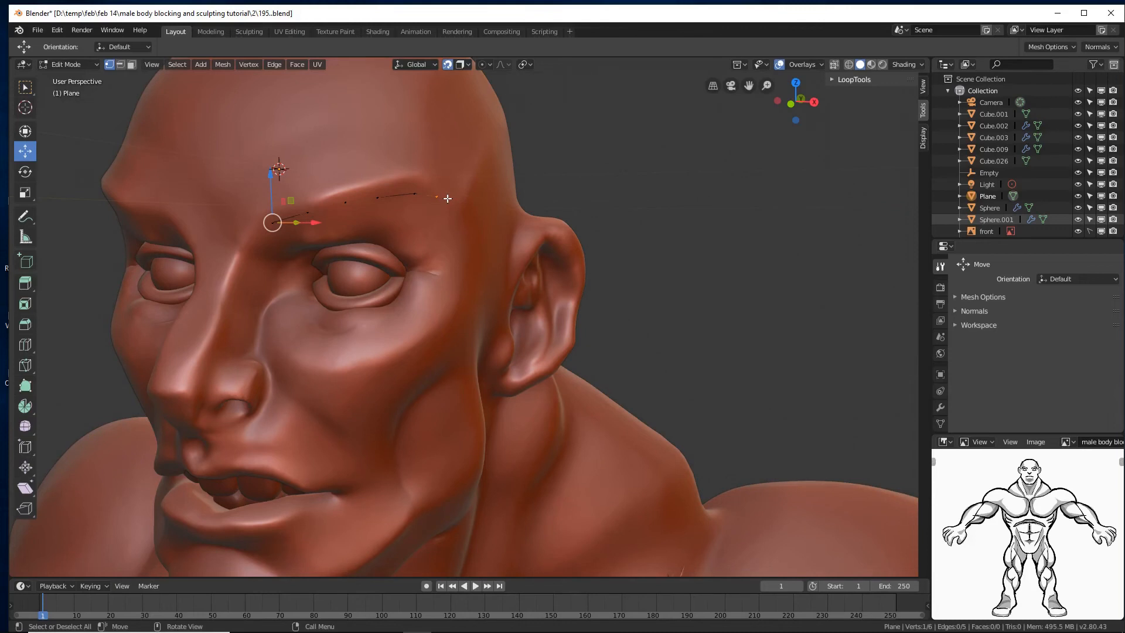
# - Extrude the whole brow vertex line upward twice along Z, by 0.0488 m and 0.0626 m, to form an eyebrow strip
pyautogui.press('a')
pyautogui.press('e')
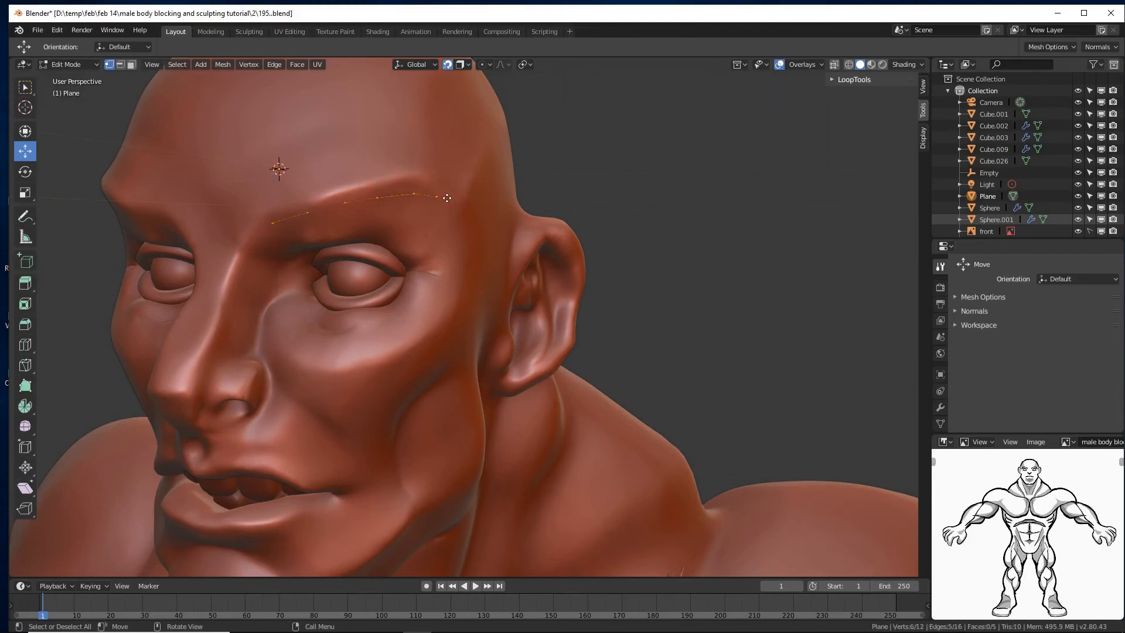
pyautogui.rightClick(446, 198)
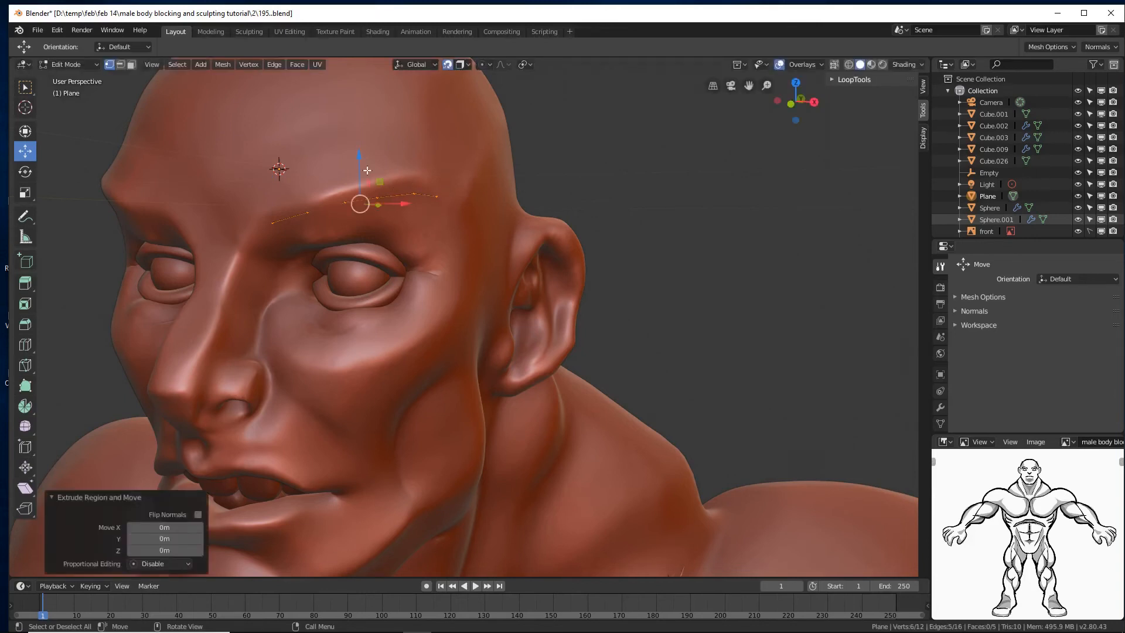
pyautogui.press('g')
pyautogui.press('z')
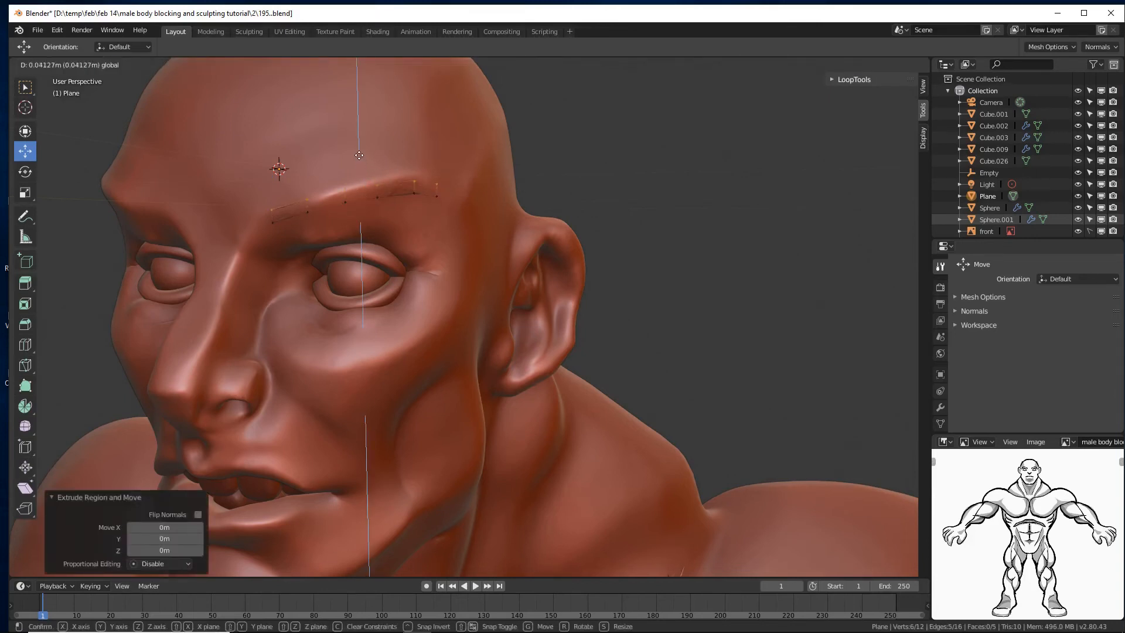
pyautogui.click(360, 152)
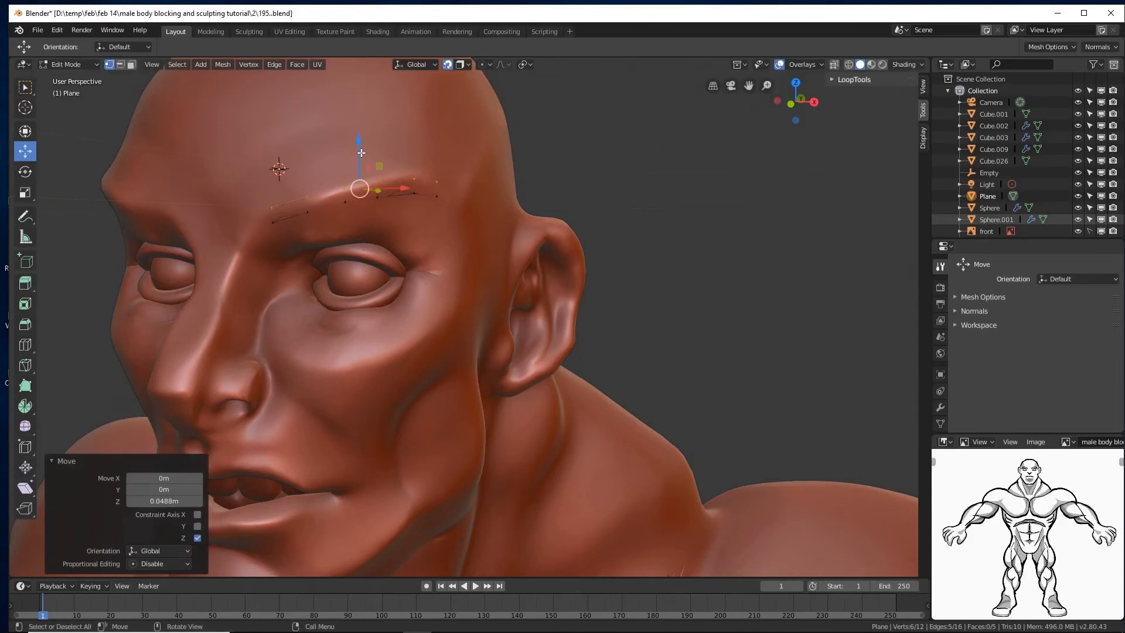
pyautogui.press('e')
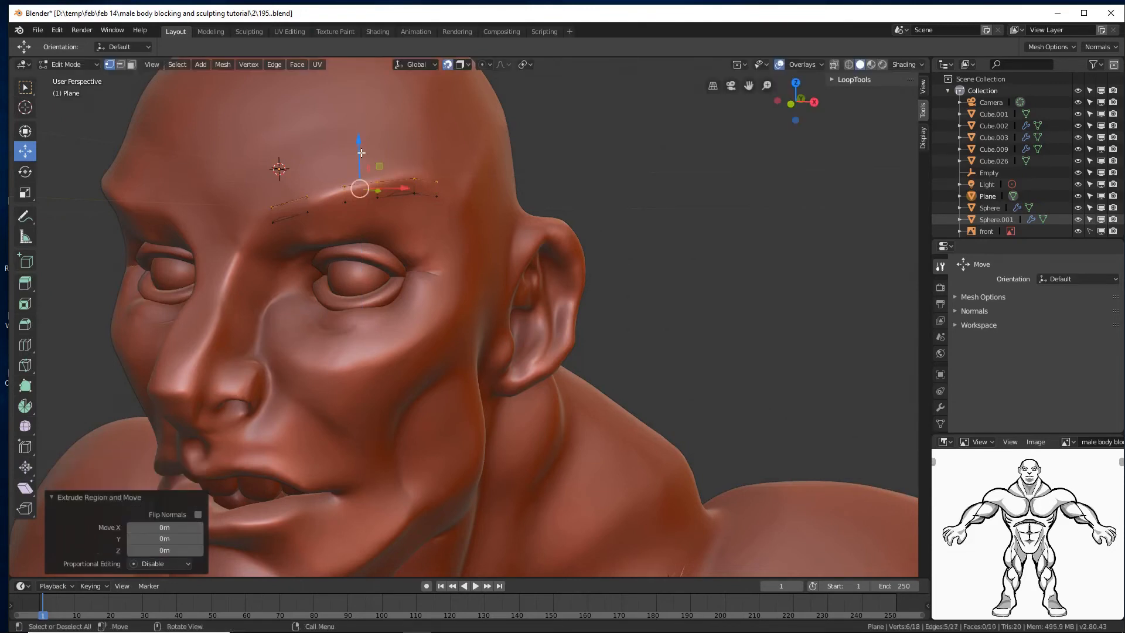
pyautogui.press('z')
pyautogui.click(350, 135)
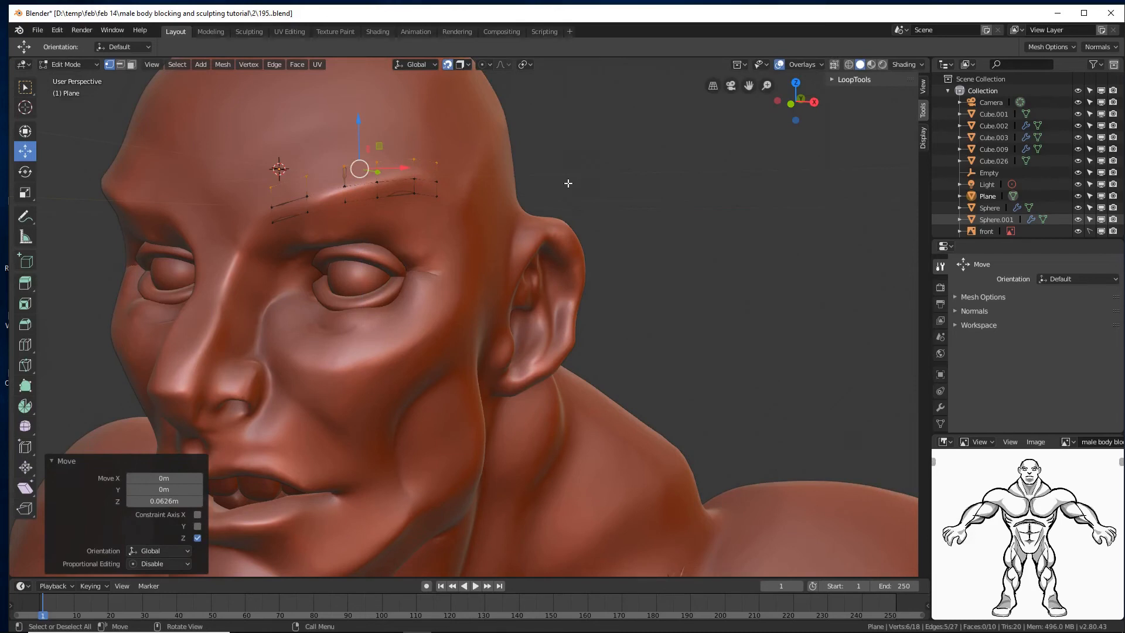
# - Return to Object Mode and add a Solidify modifier to the eyebrow strip
pyautogui.click(131, 65)
pyautogui.press('a')
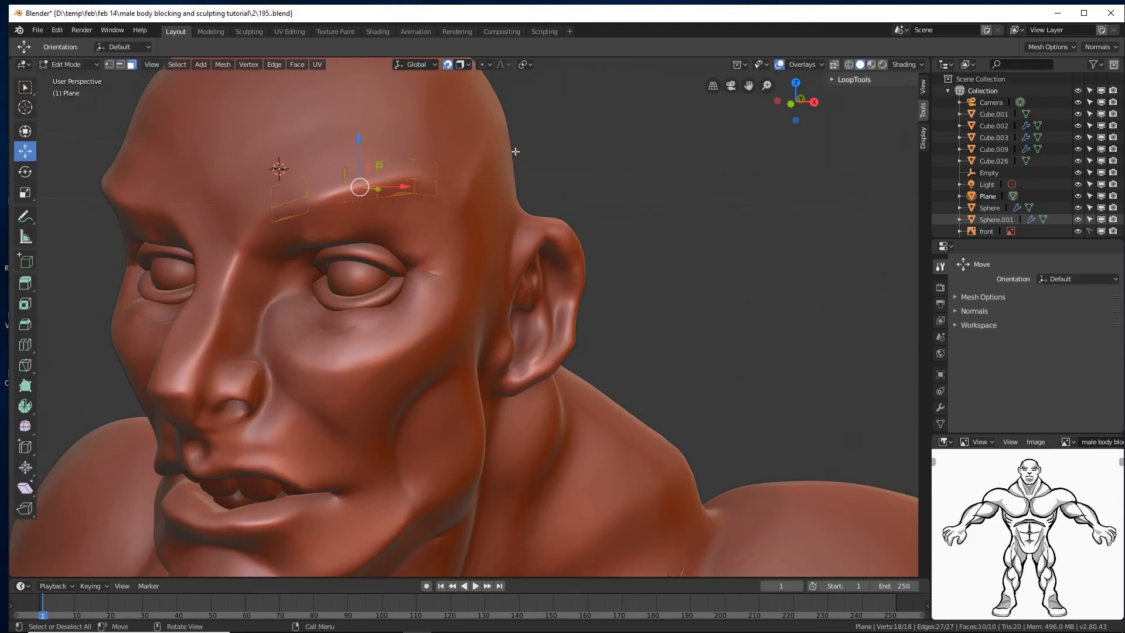
pyautogui.click(565, 149)
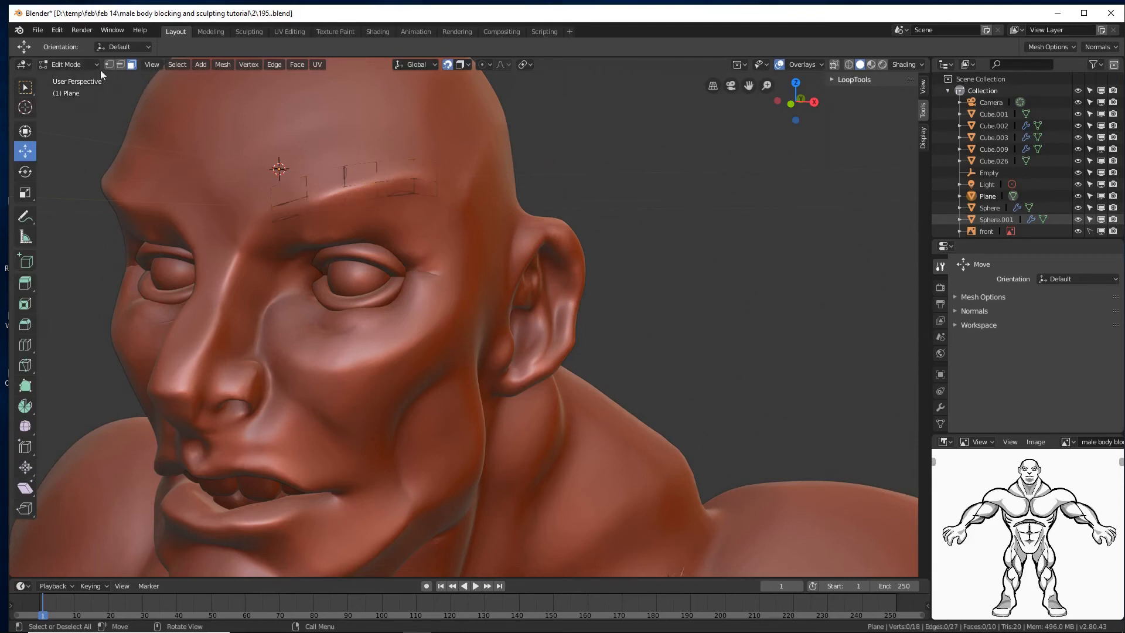
pyautogui.click(82, 63)
pyautogui.click(82, 75)
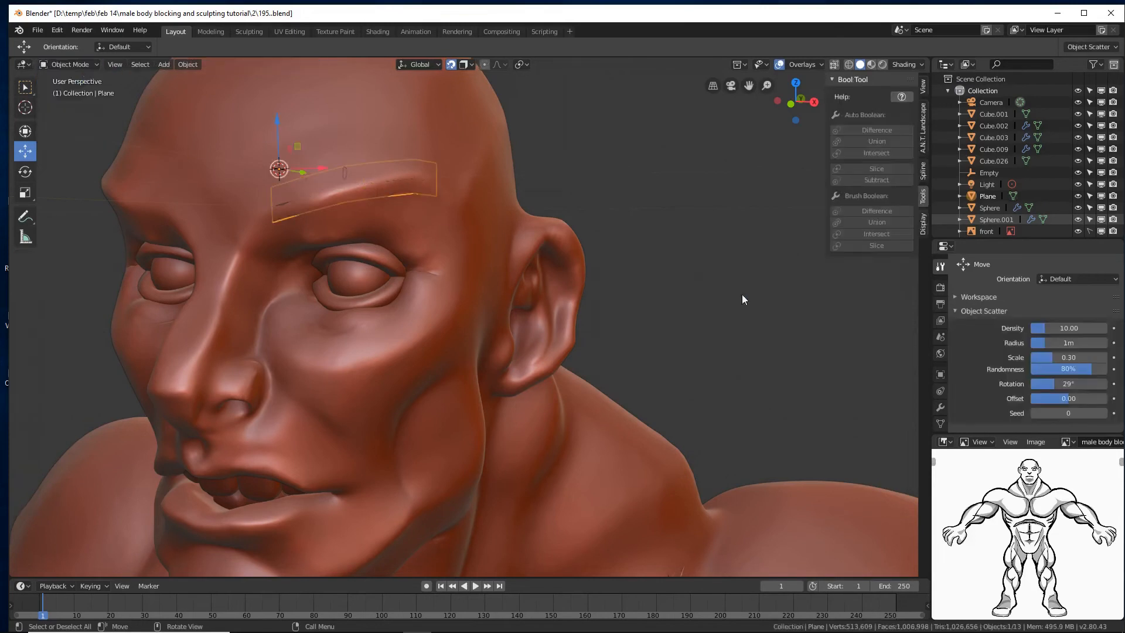
pyautogui.click(939, 406)
pyautogui.click(1004, 263)
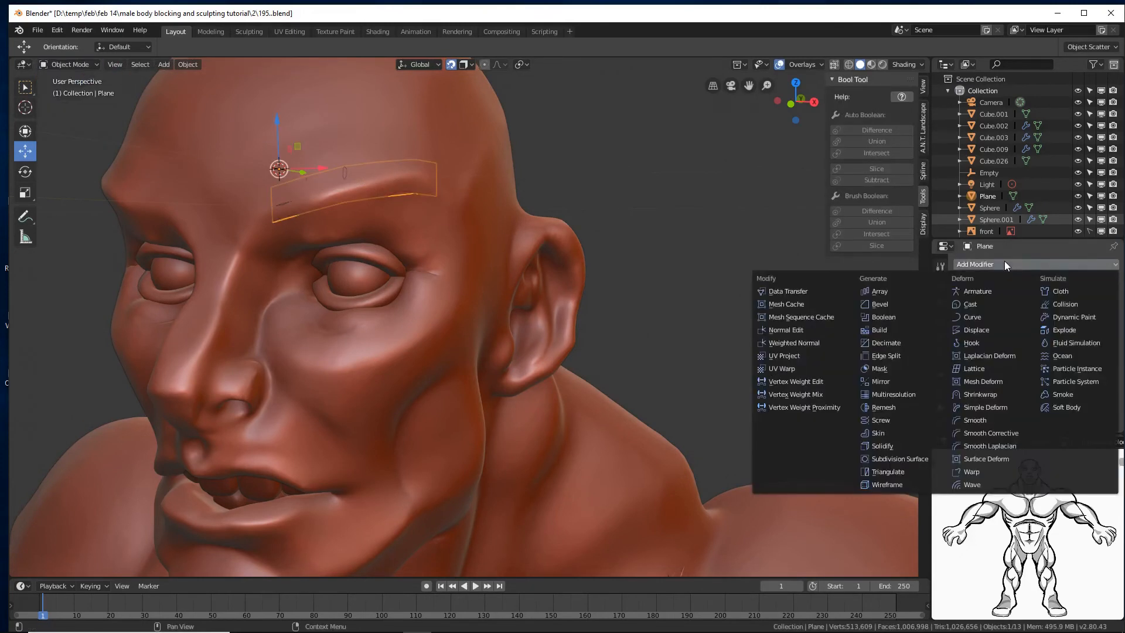
pyautogui.click(909, 445)
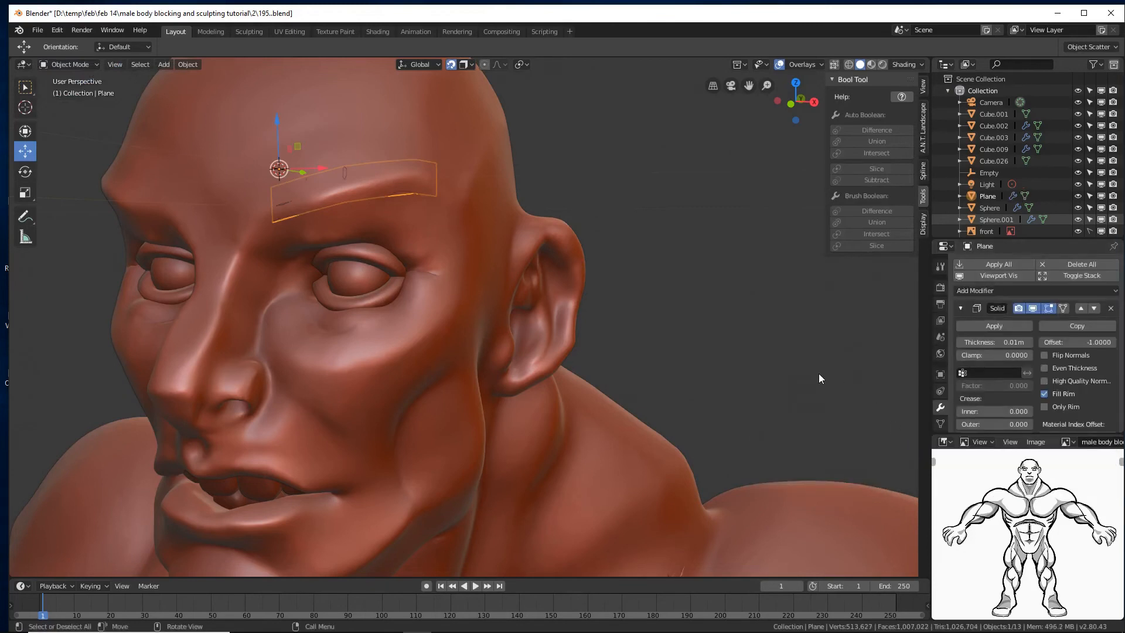
# - Save the file as incremental version 196 and set the eyebrow's Solidify thickness to -0.057 m
pyautogui.hotkey('ctrl', 'alt', 's')
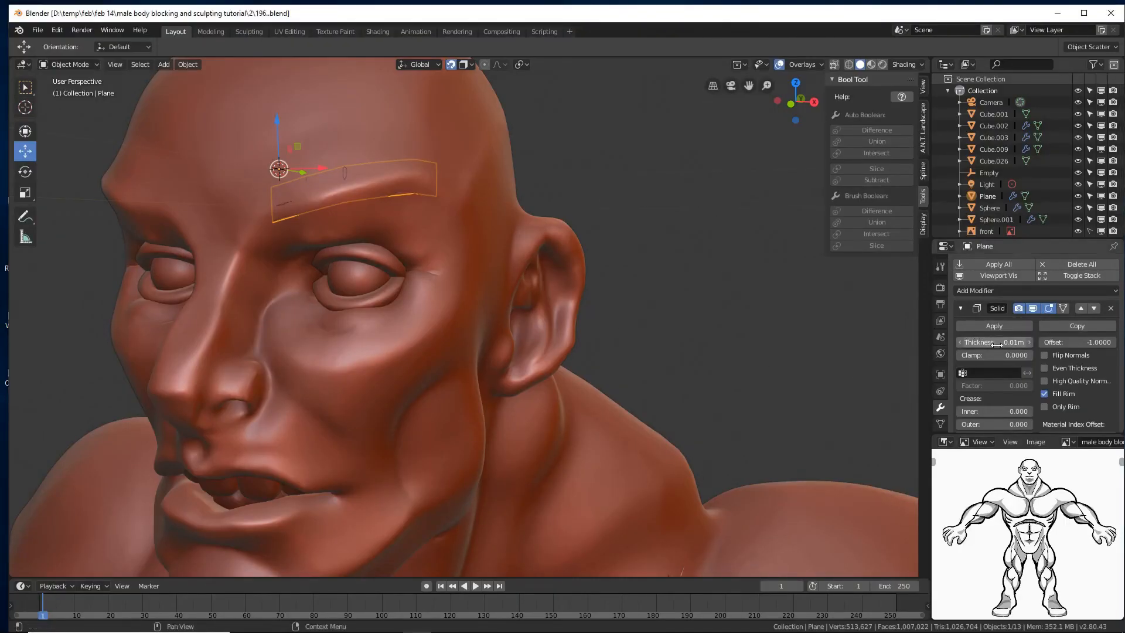
pyautogui.moveTo(997, 345); pyautogui.dragTo(961, 344)
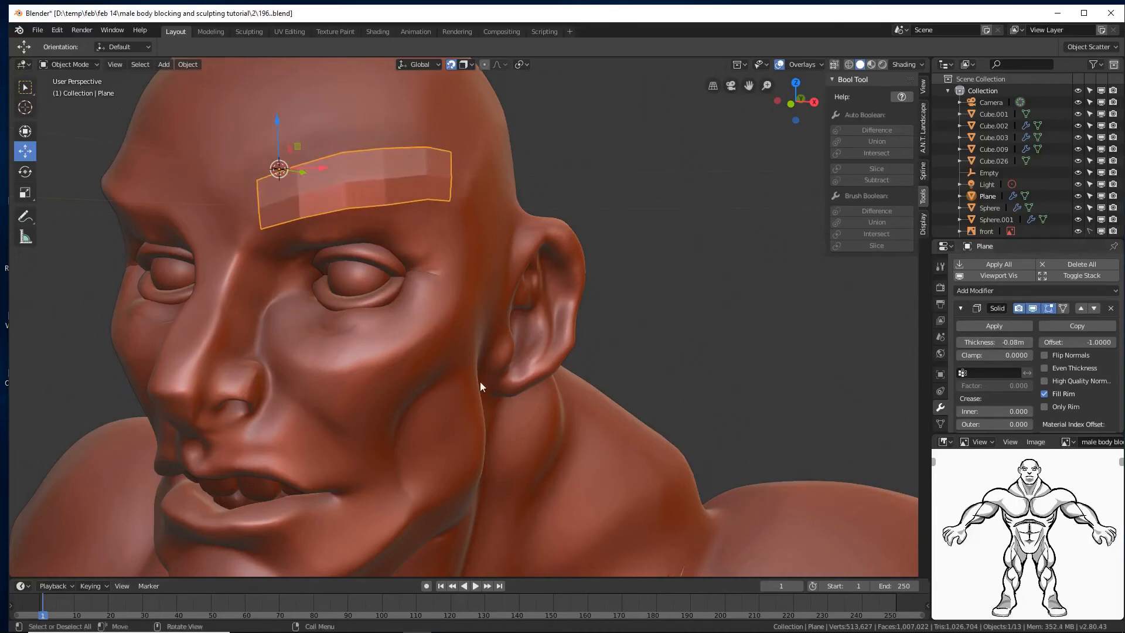
pyautogui.moveTo(481, 386); pyautogui.dragTo(500, 356, button='middle')
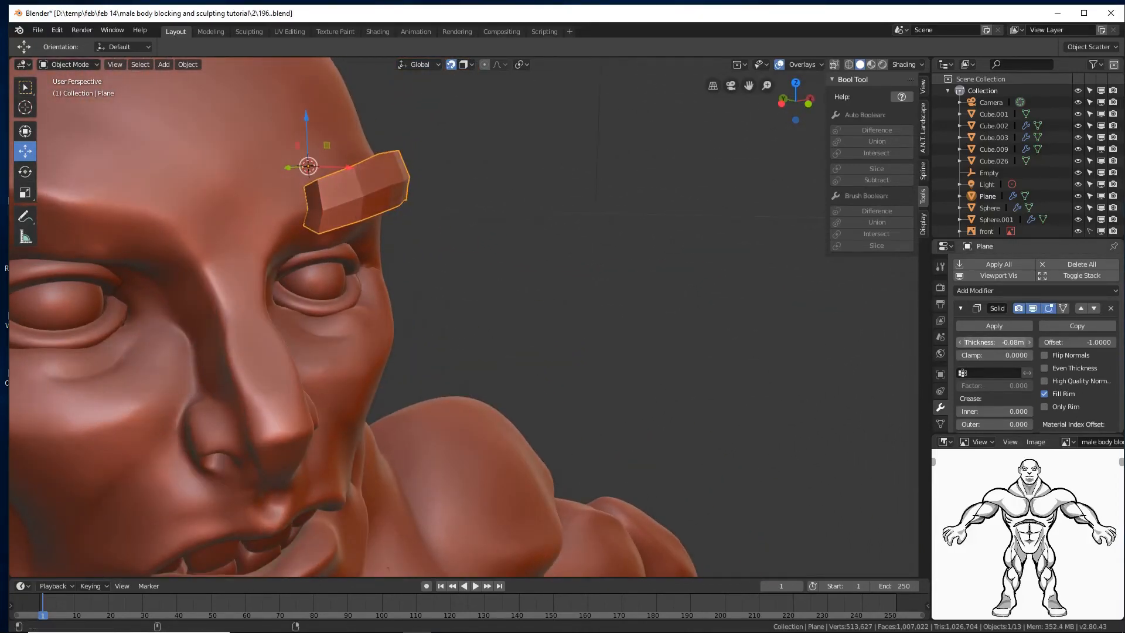
pyautogui.moveTo(995, 343); pyautogui.dragTo(1010, 342)
pyautogui.moveTo(755, 328); pyautogui.dragTo(637, 312, button='middle')
# - Give the eyebrow level 2 subdivision with smooth shading, and save the file as incremental version 197
pyautogui.press('ctrl')
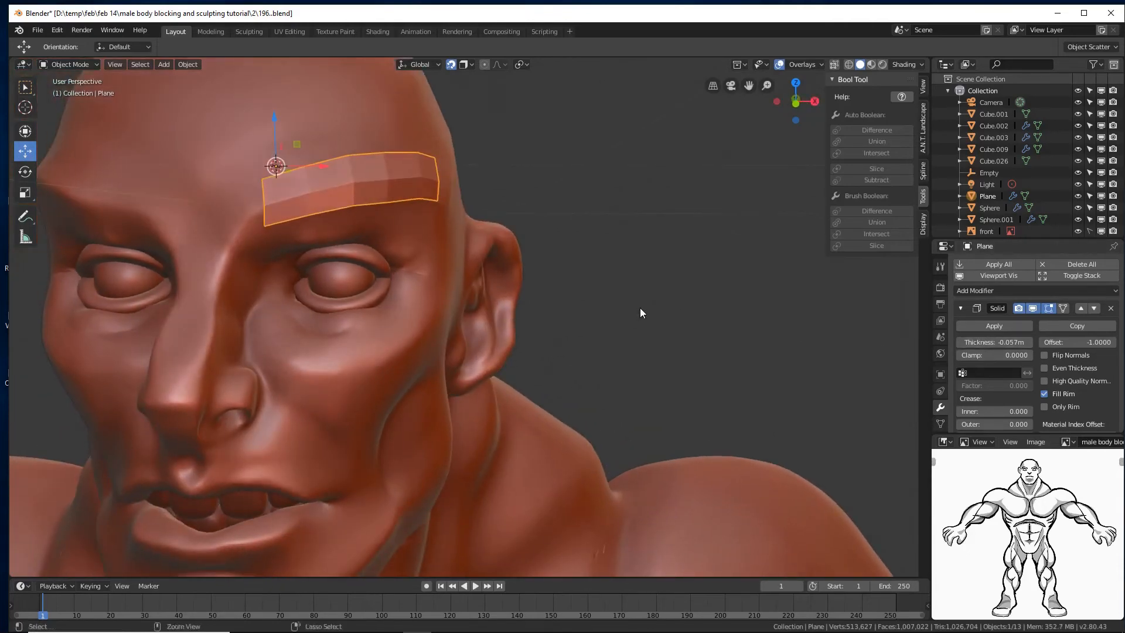
pyautogui.hotkey('ctrl', '2')
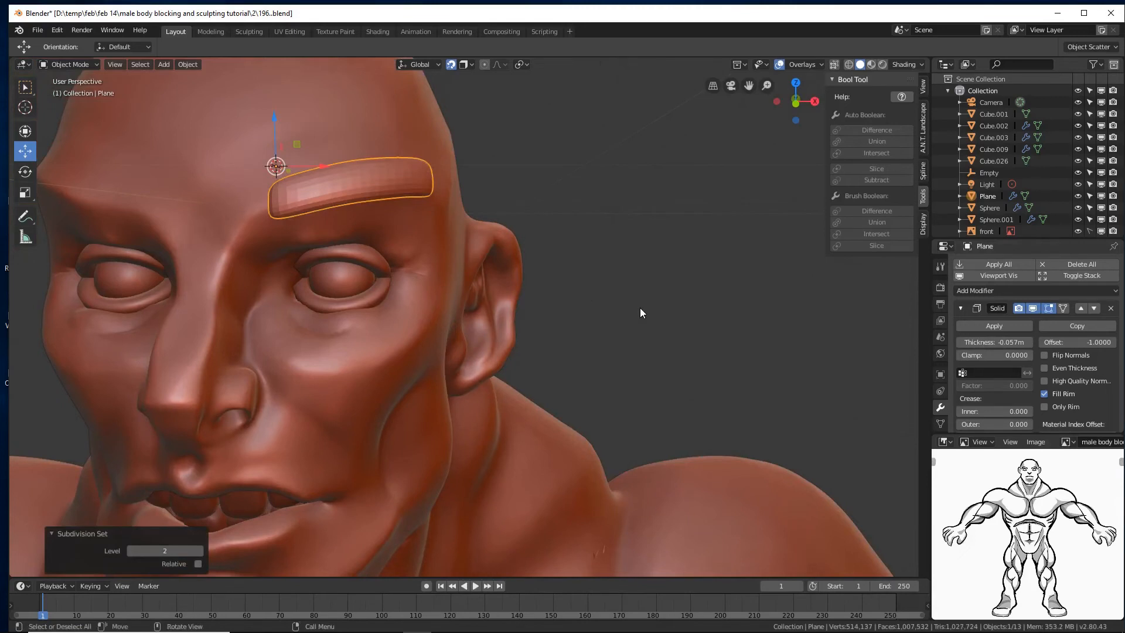
pyautogui.rightClick(596, 195)
pyautogui.click(595, 195)
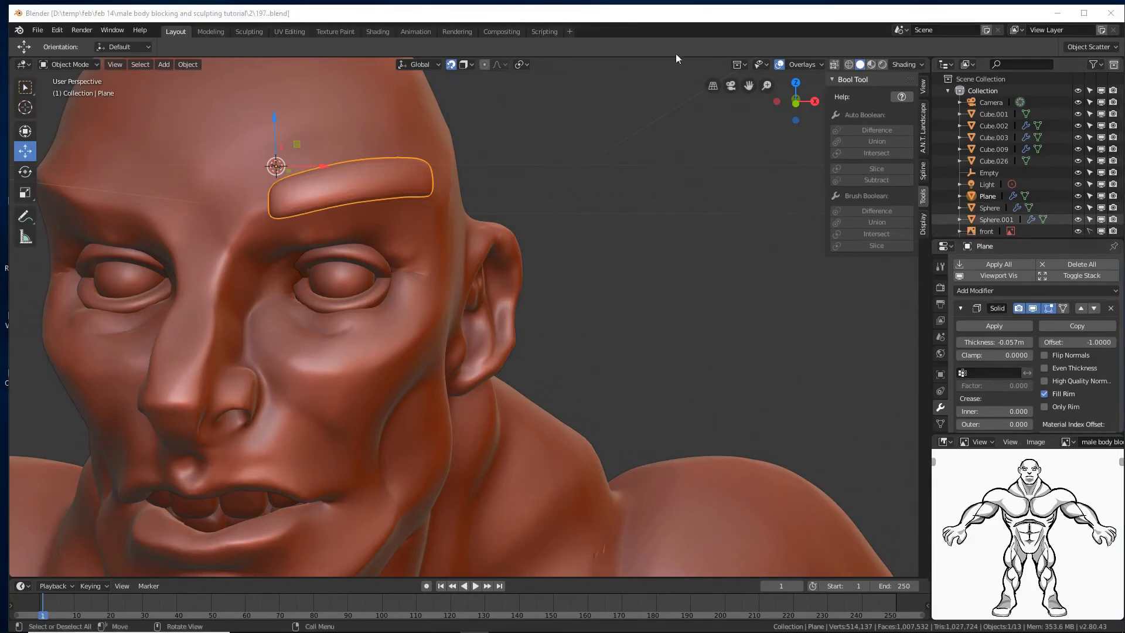
pyautogui.click(661, 14)
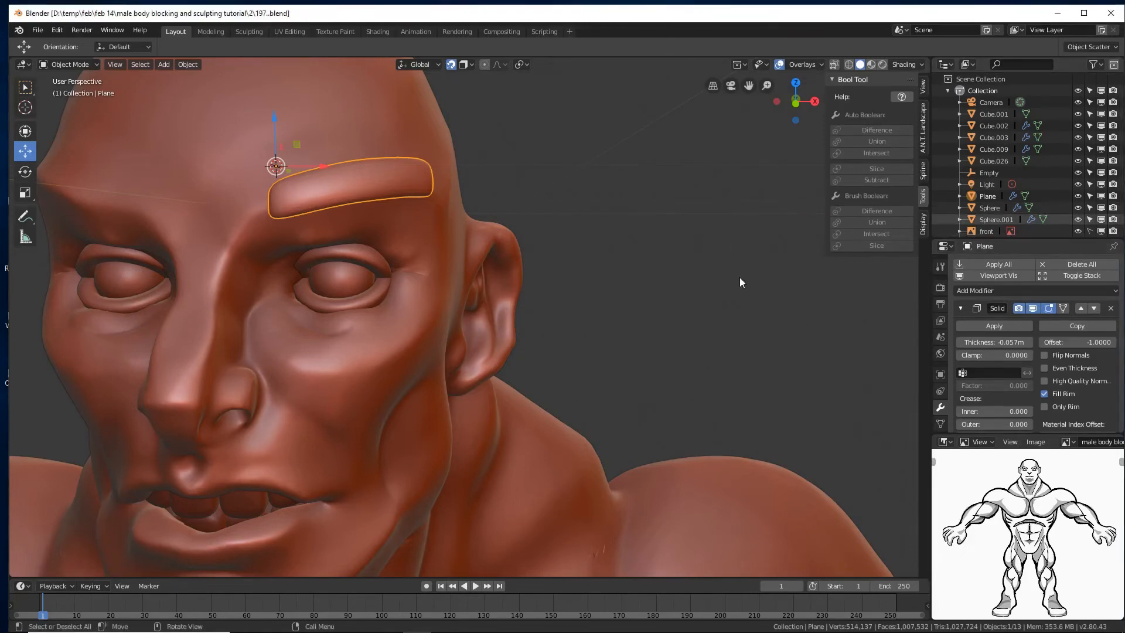
# - Add a Mirror modifier on the X axis to the eyebrow, using the Empty as its mirror object
pyautogui.click(1042, 292)
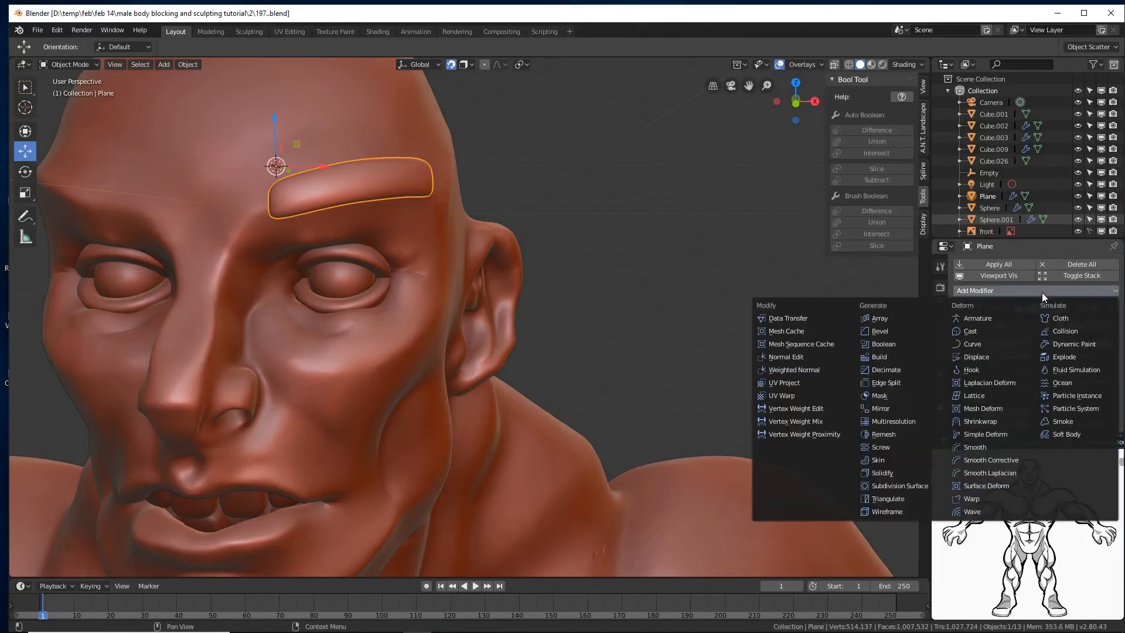
pyautogui.click(924, 409)
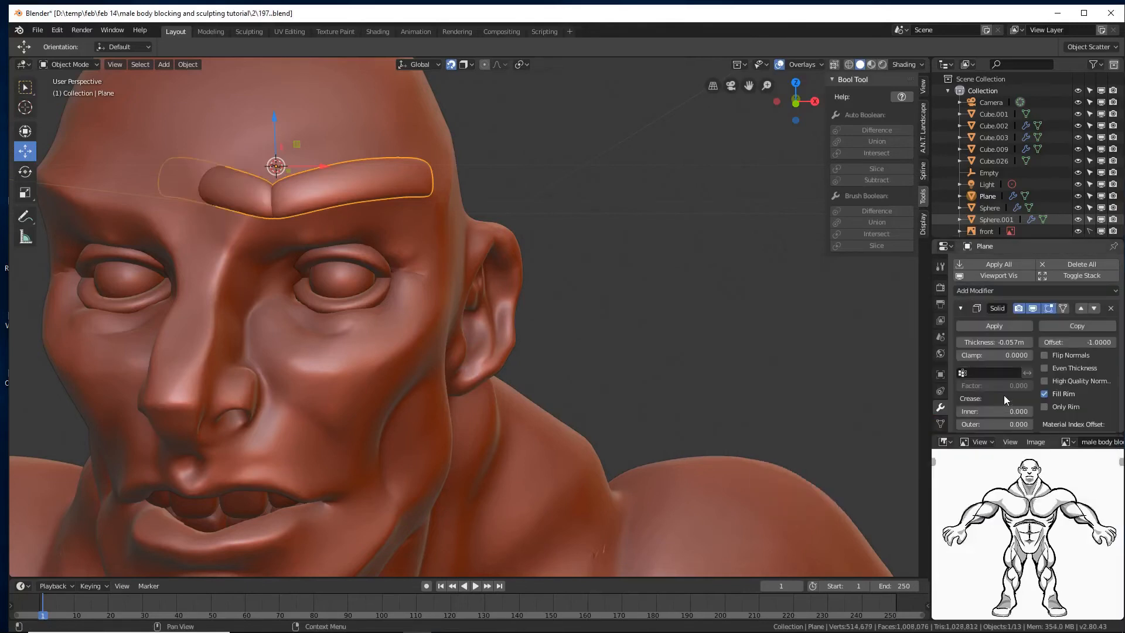
pyautogui.scroll(-2, 1003, 396)
pyautogui.scroll(-2, 1002, 401)
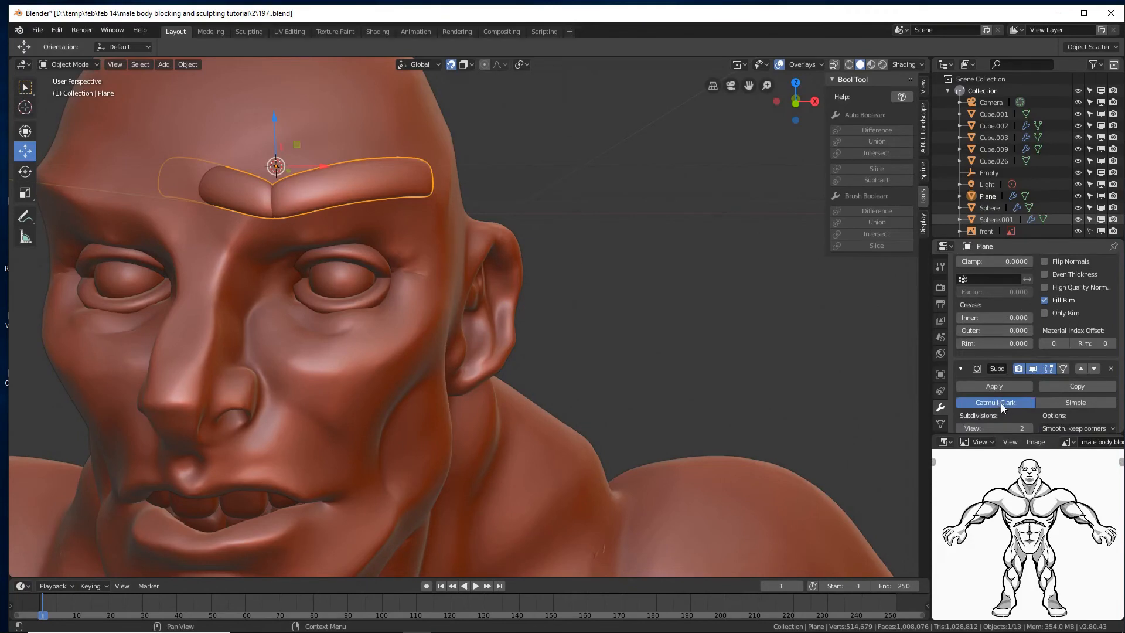
pyautogui.scroll(4, 1000, 403)
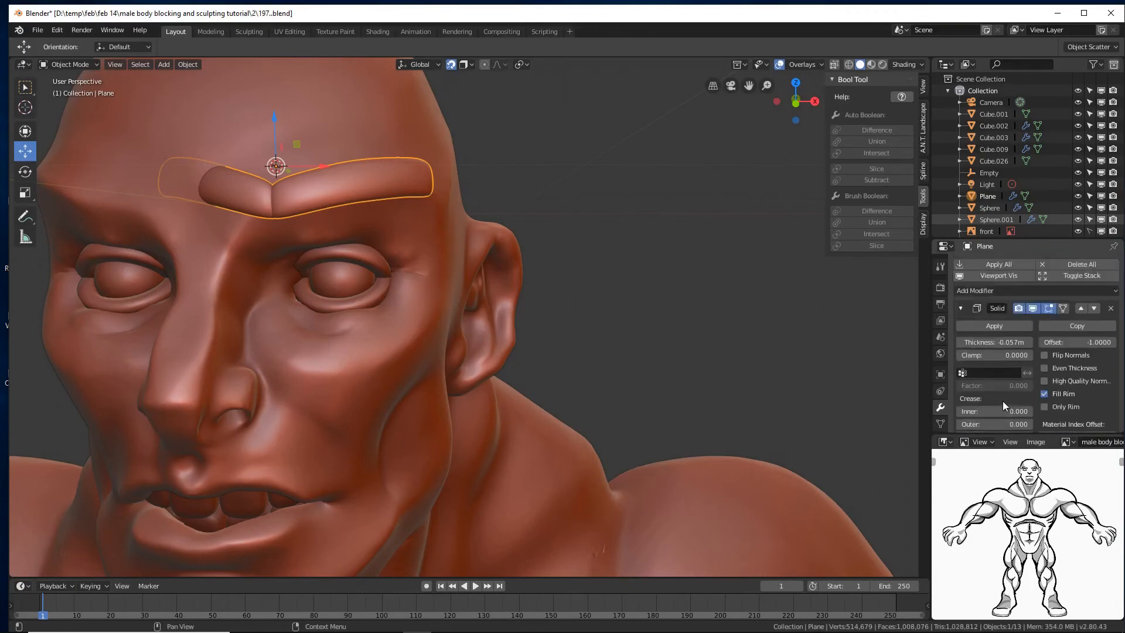
pyautogui.scroll(-5, 1002, 401)
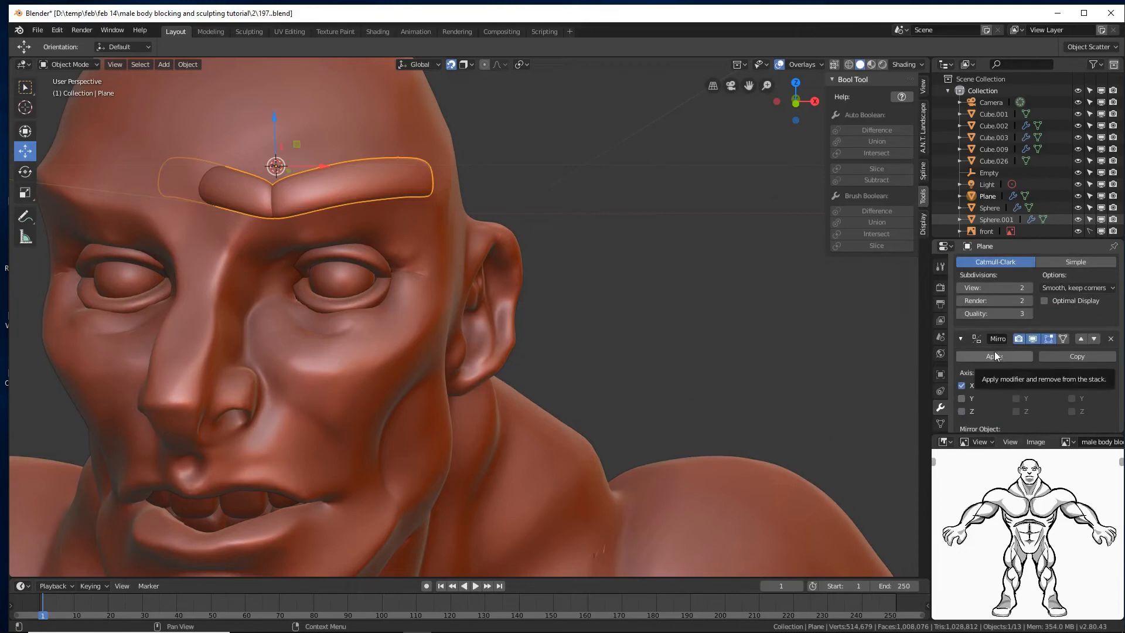
pyautogui.scroll(-2, 989, 377)
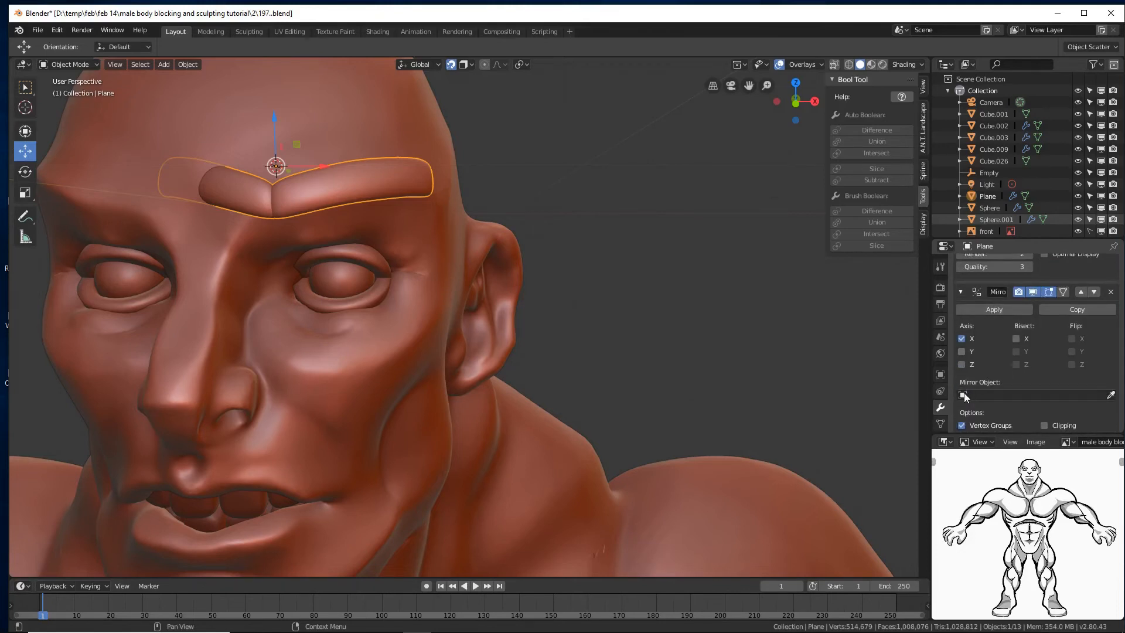
pyautogui.click(967, 393)
pyautogui.write('em')
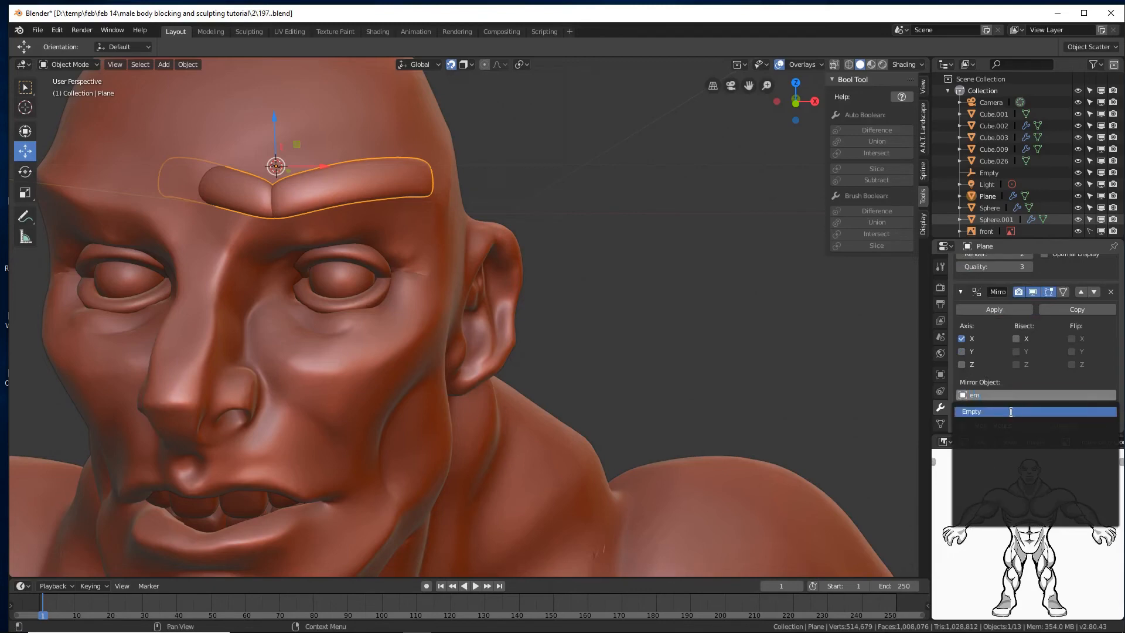
pyautogui.click(1010, 411)
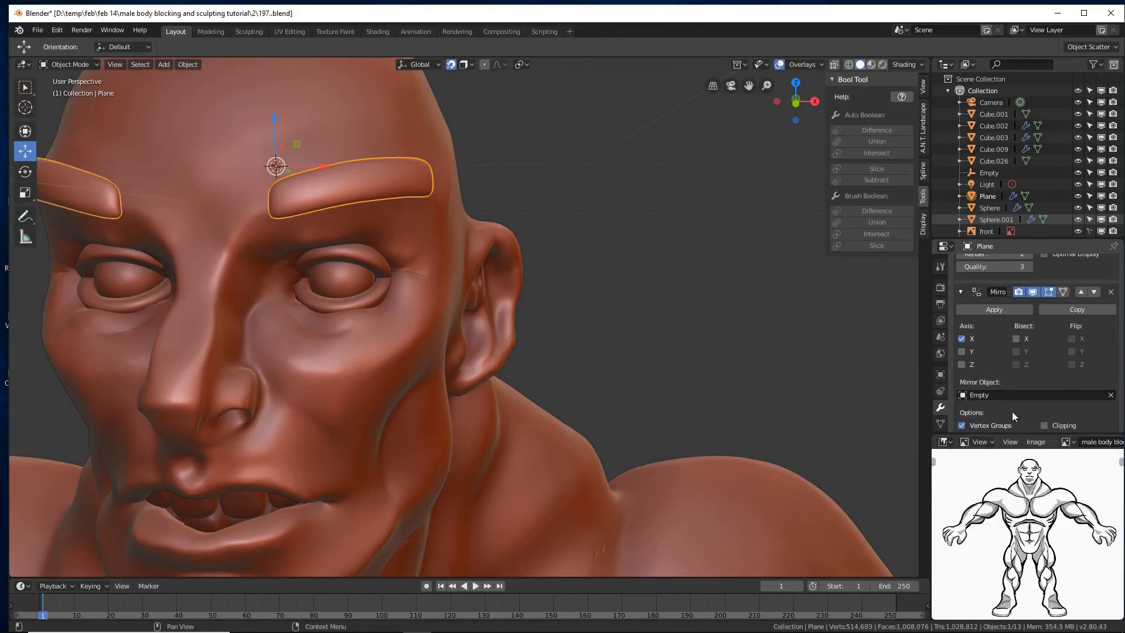
# - Move the mirrored eyebrow object -0.0795 m along X toward the center of the face
pyautogui.moveTo(708, 343); pyautogui.dragTo(651, 305, button='middle')
pyautogui.moveTo(679, 330); pyautogui.dragTo(641, 334, button='middle')
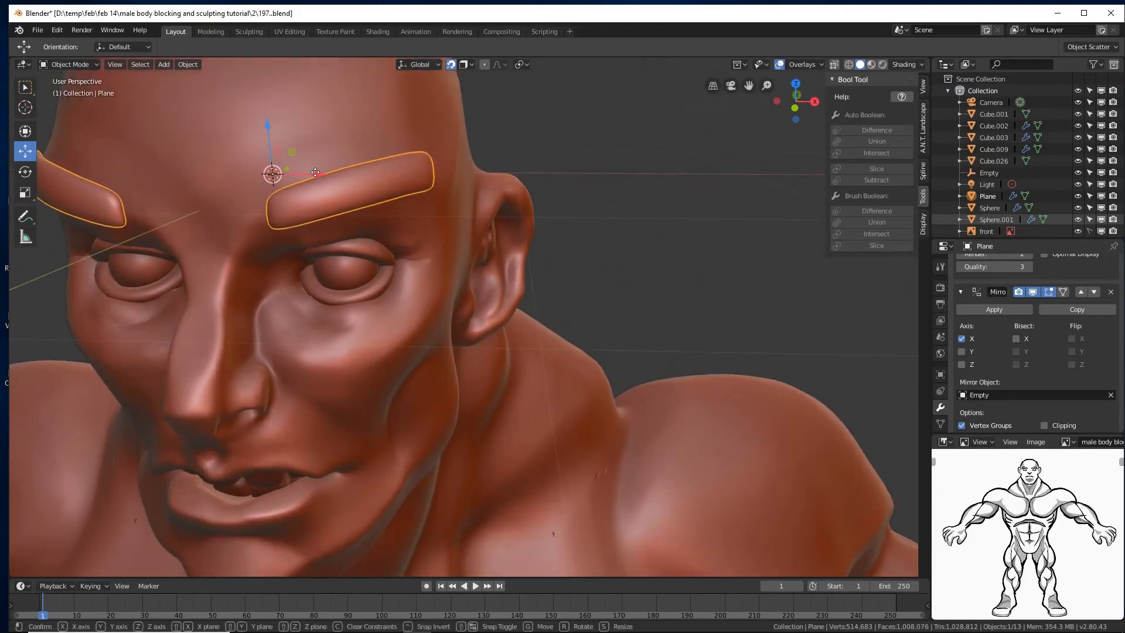
pyautogui.moveTo(318, 173); pyautogui.dragTo(284, 177)
pyautogui.moveTo(352, 276); pyautogui.dragTo(378, 259, button='middle')
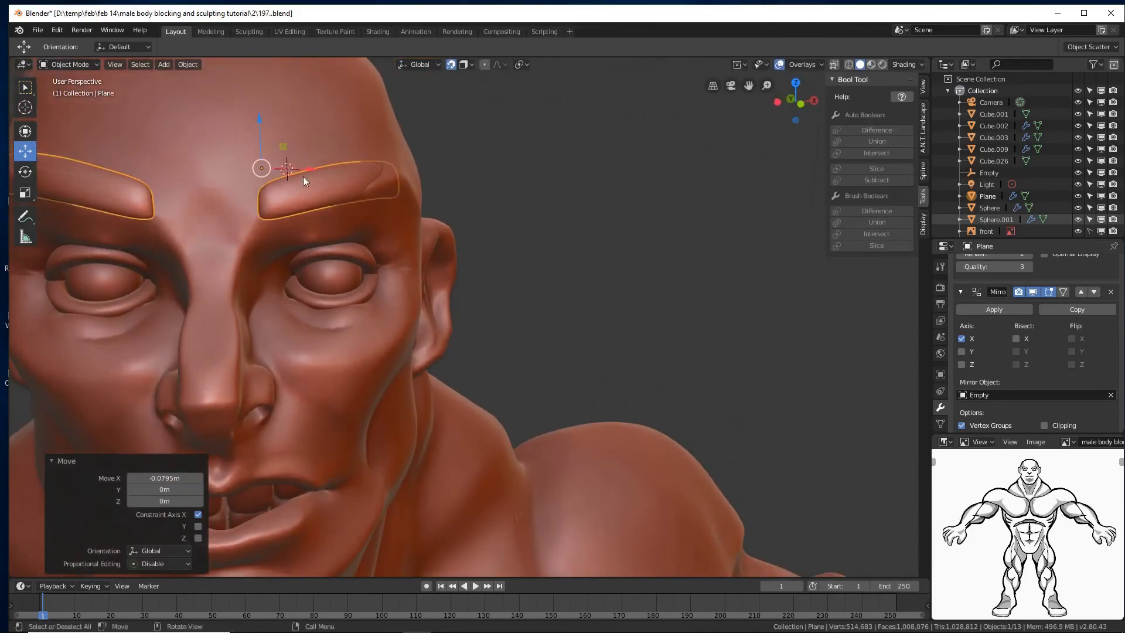
# - Move the mirrored eyebrows -0.0384 m along X and scale them up uniformly by 1.157
pyautogui.moveTo(308, 167); pyautogui.dragTo(295, 169)
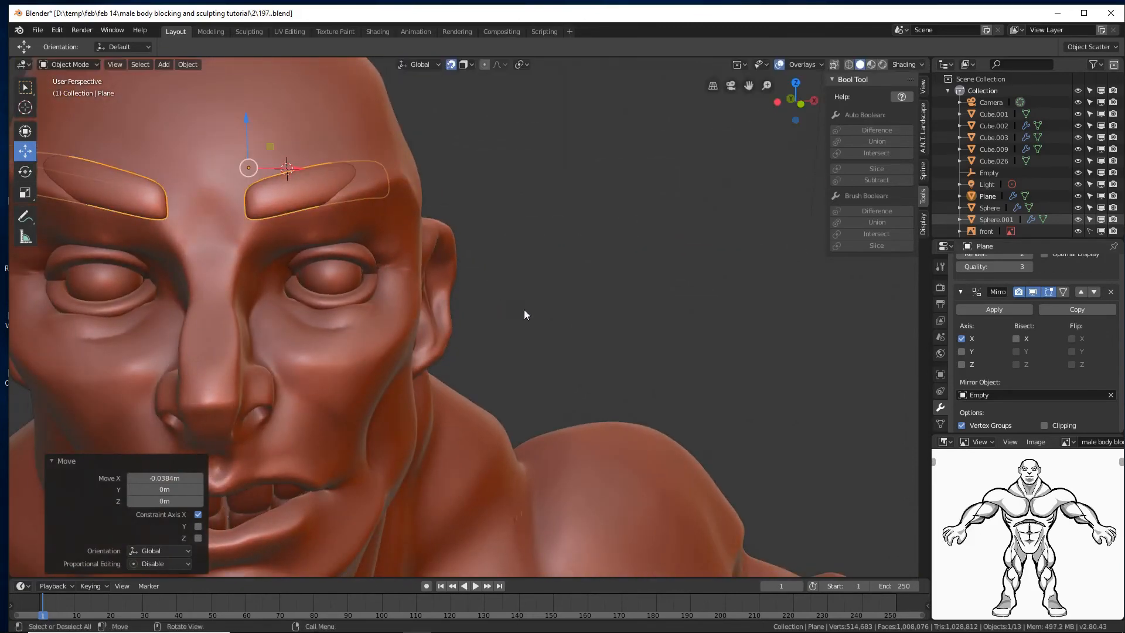
pyautogui.press('s')
pyautogui.click(516, 331)
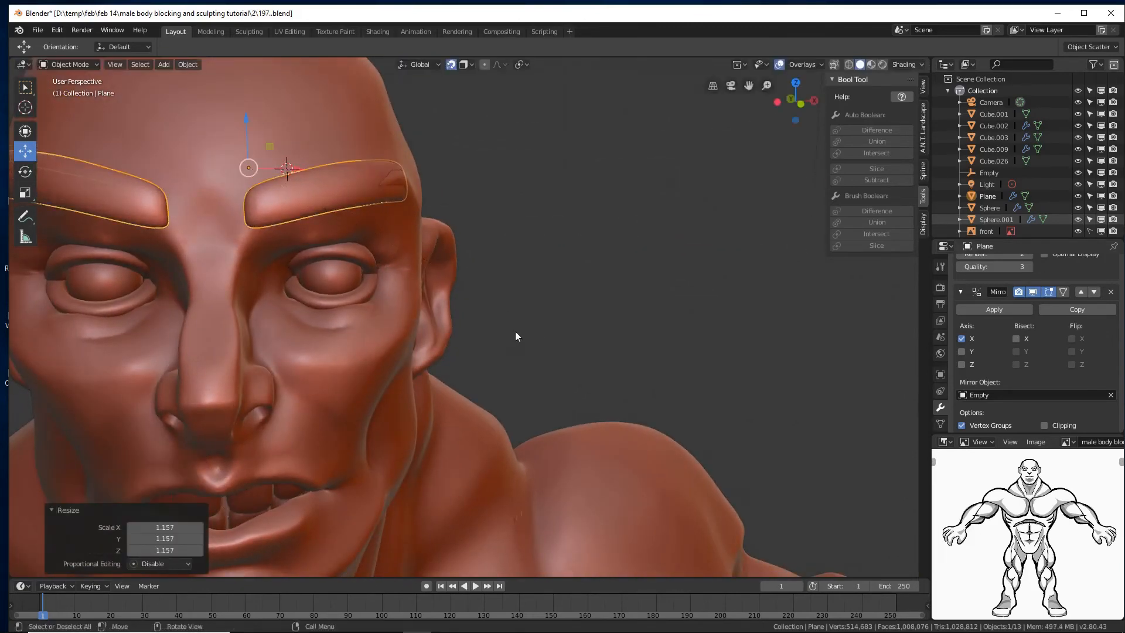
# - Scale the eyebrows by 1.124 along the Z axis only to make them thicker vertically
pyautogui.moveTo(515, 331); pyautogui.dragTo(477, 311, button='middle')
pyautogui.press('s')
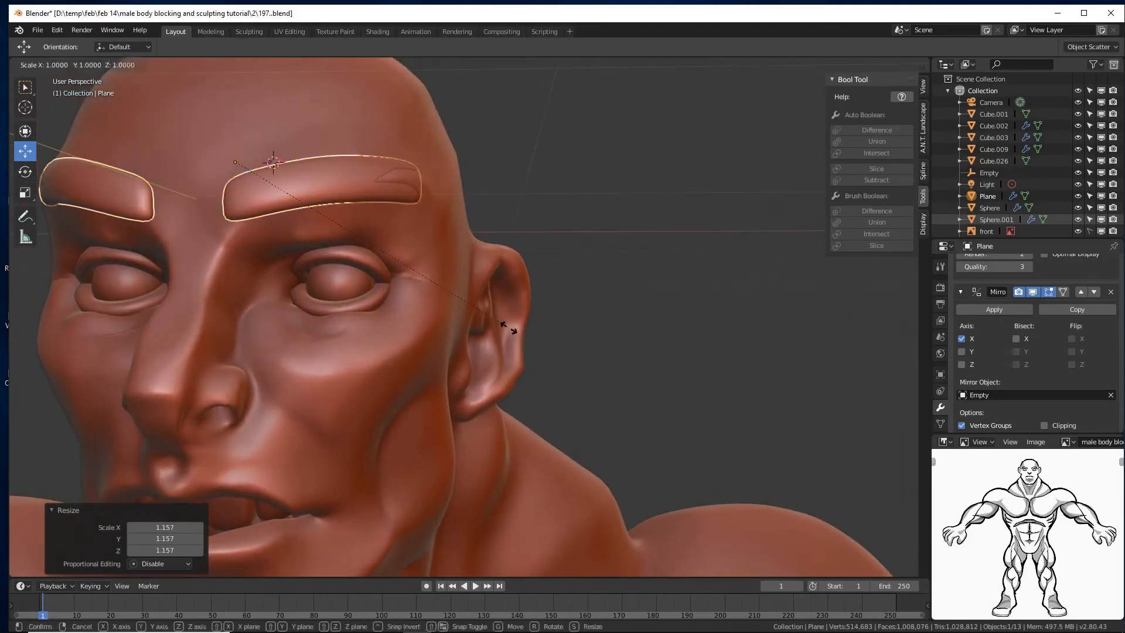
pyautogui.press('z')
pyautogui.click(537, 356)
pyautogui.moveTo(537, 356); pyautogui.dragTo(563, 379, button='middle')
pyautogui.scroll(-5, 565, 366)
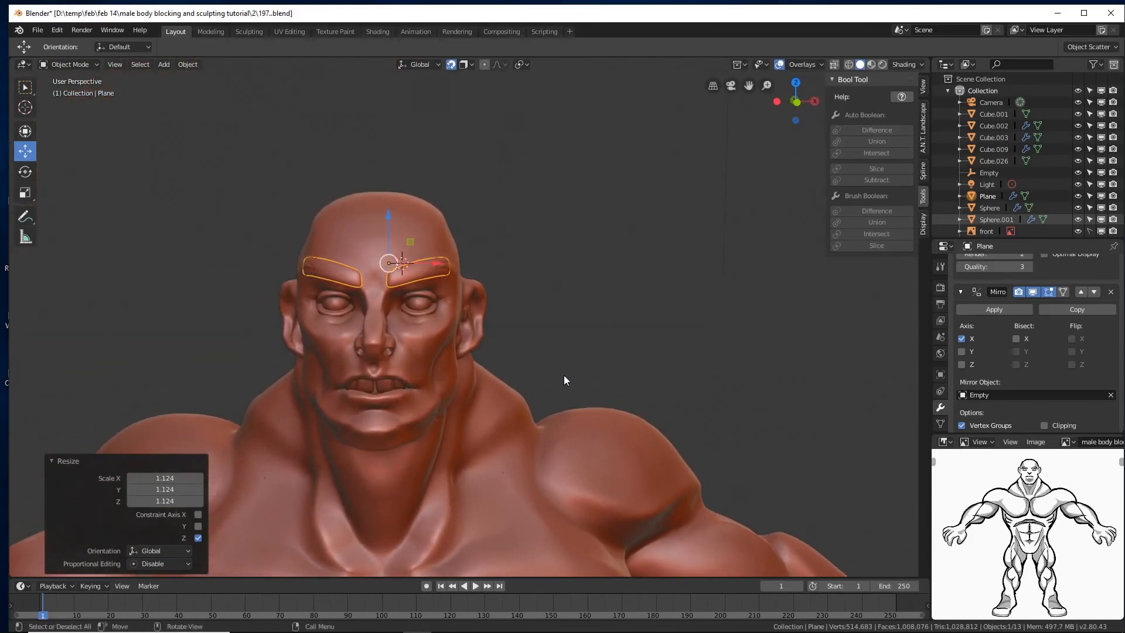
# - Nudge the eyebrows slightly apart along X, deselect them, and save the file as incremental version 198
pyautogui.moveTo(434, 262); pyautogui.dragTo(440, 264)
pyautogui.moveTo(545, 310); pyautogui.dragTo(660, 342, button='middle')
pyautogui.click(623, 332)
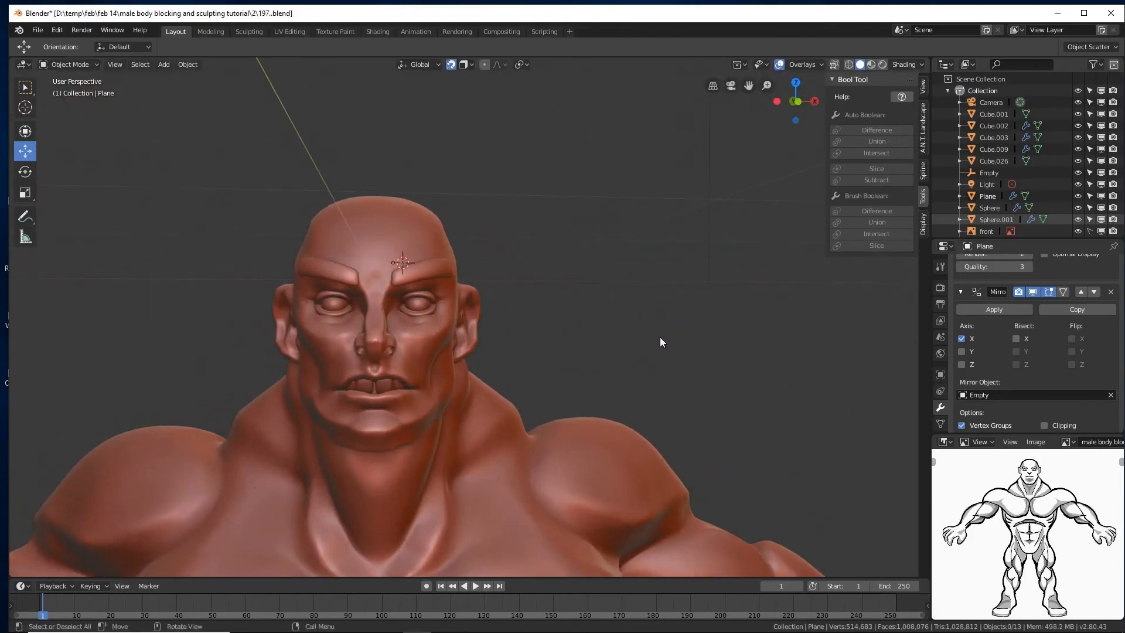
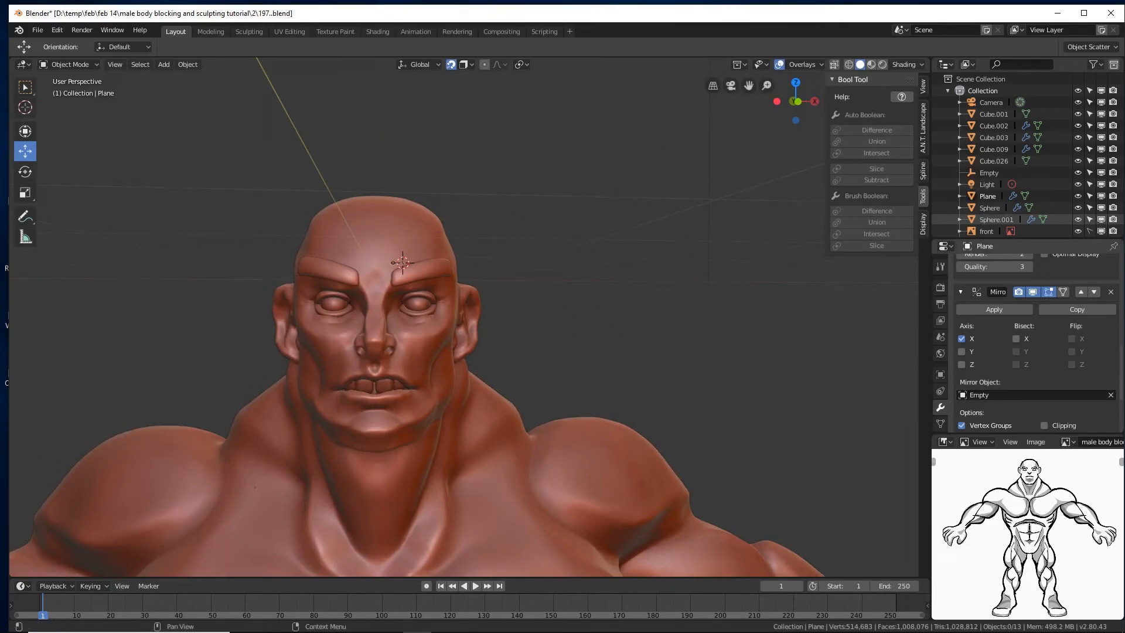
pyautogui.hotkey('ctrl', 'alt', 's')
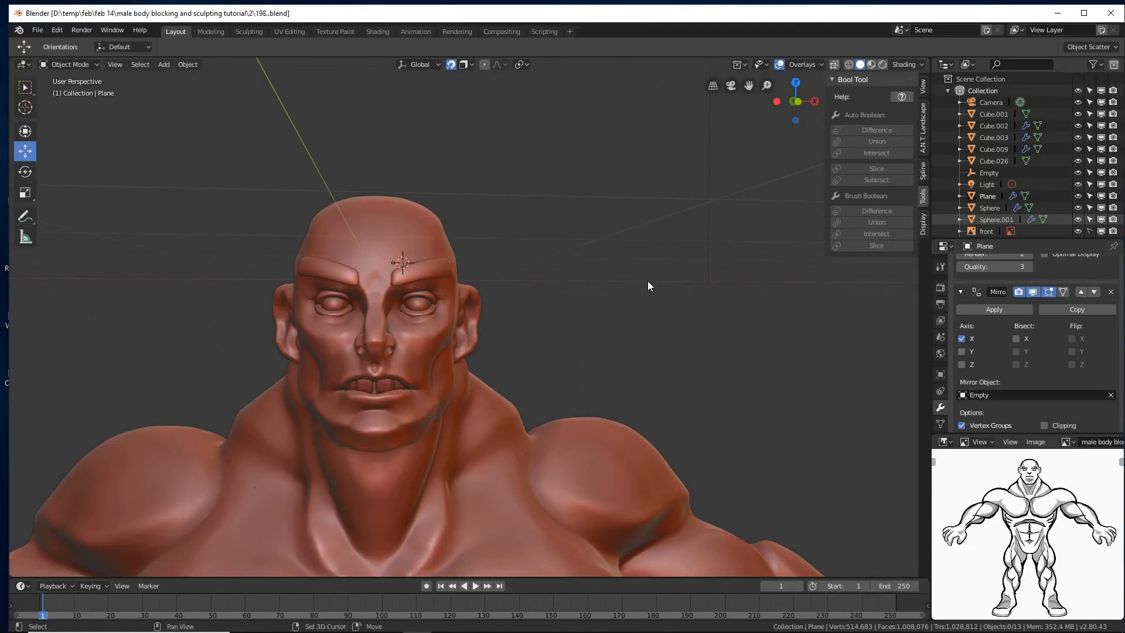
# - Reset the 3D cursor to the world origin and add a UV sphere with 32 segments, 16 rings and 1 m radius around the head
pyautogui.press('Home')
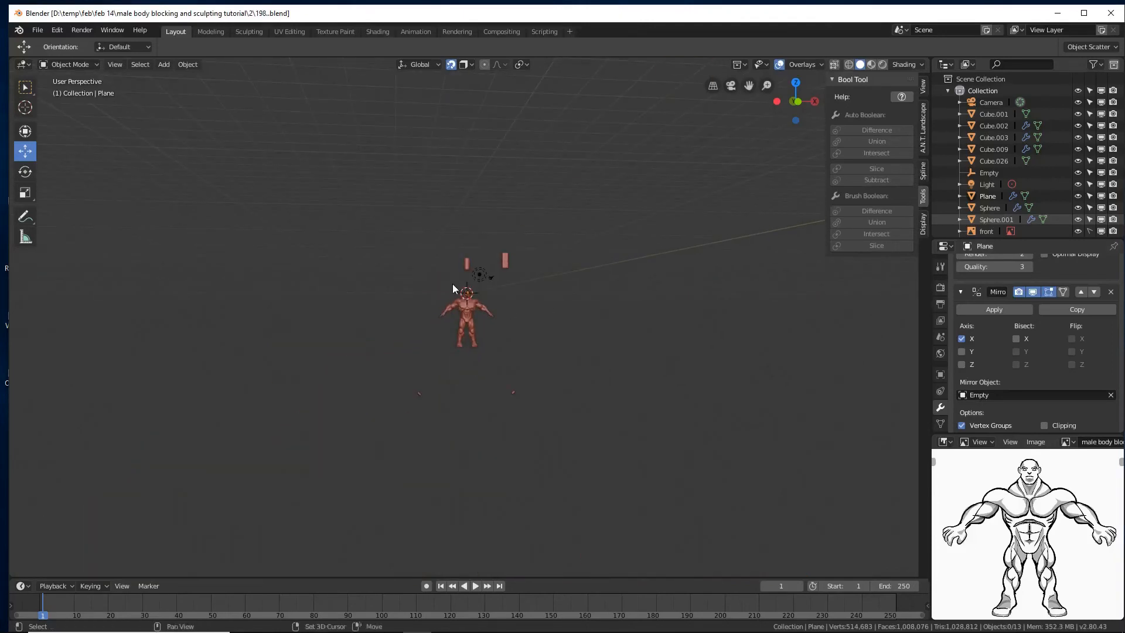
pyautogui.hotkey('shift', 'b')
pyautogui.moveTo(452, 284); pyautogui.dragTo(482, 307)
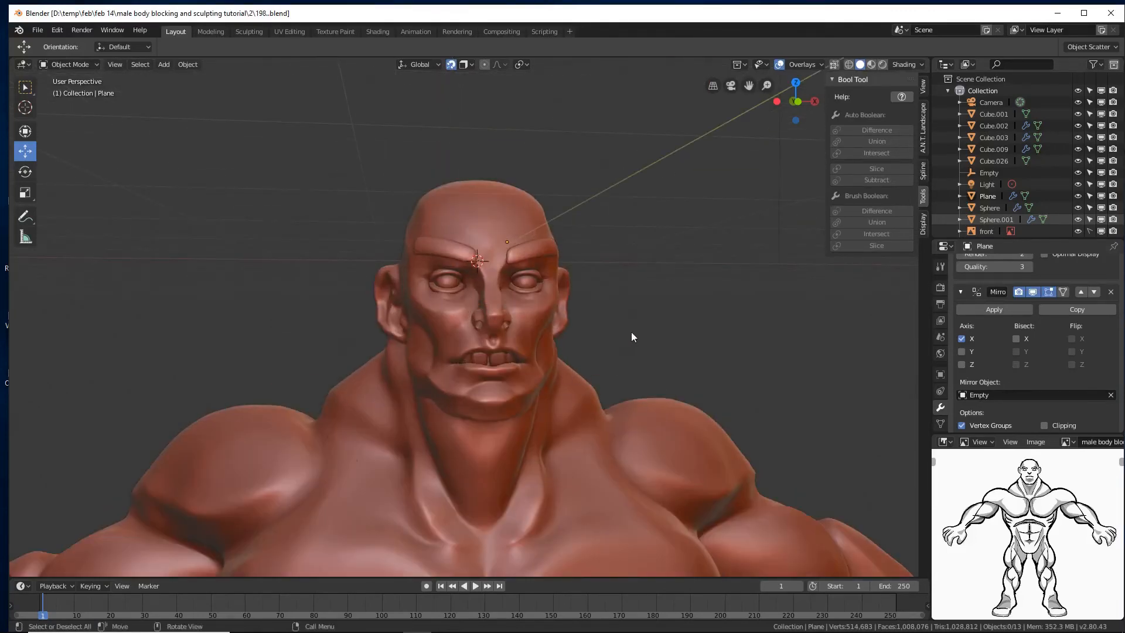
pyautogui.moveTo(631, 333); pyautogui.dragTo(615, 333, button='middle')
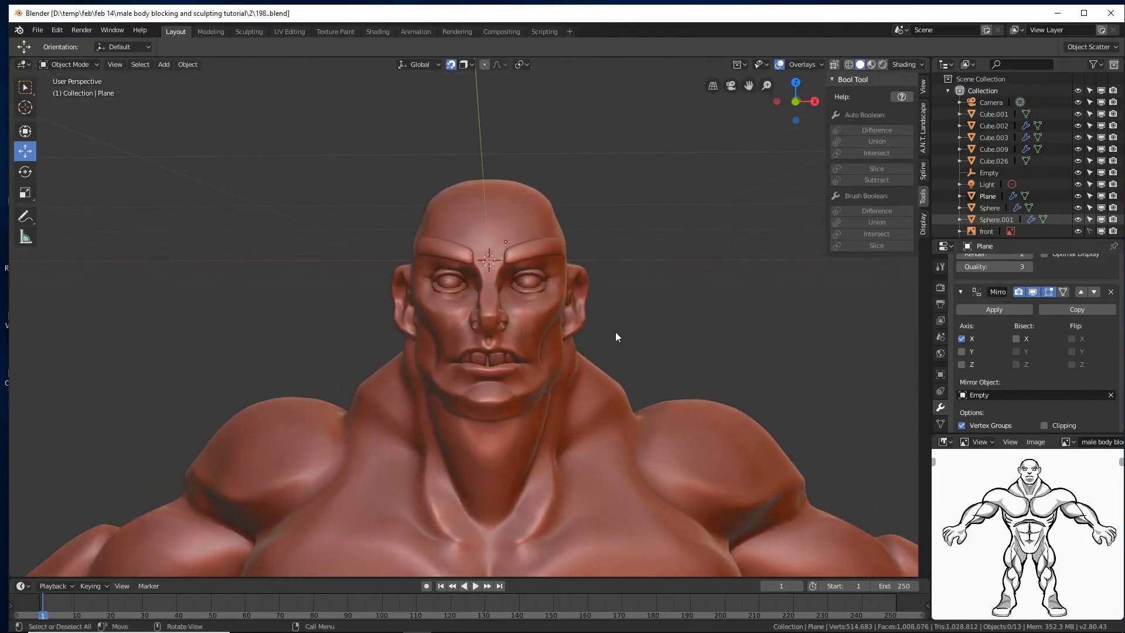
pyautogui.hotkey('shift', 'a')
pyautogui.moveTo(615, 331)
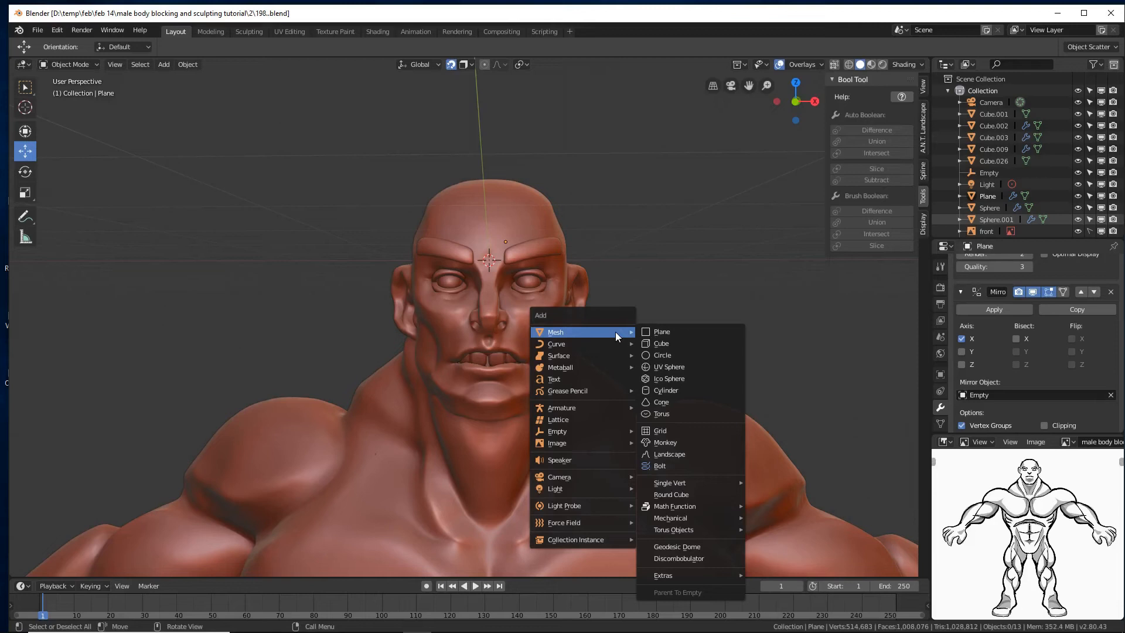
pyautogui.click(688, 368)
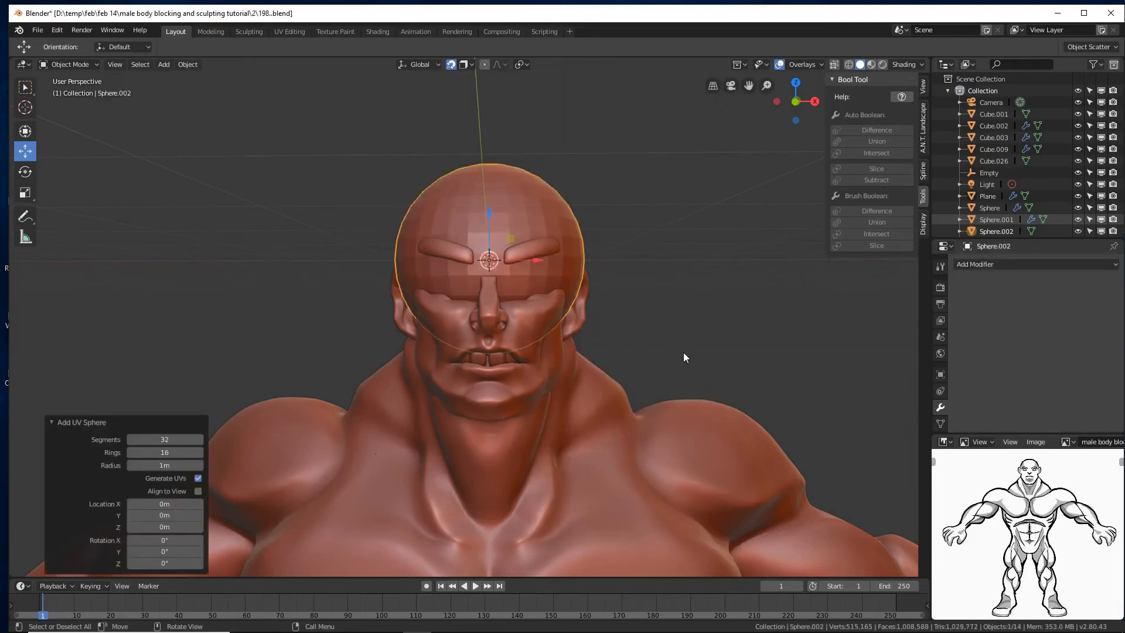
# - Delete the sphere's lower front faces covering the face in right side view, and save the file as incremental version 199
pyautogui.press('KP_3')
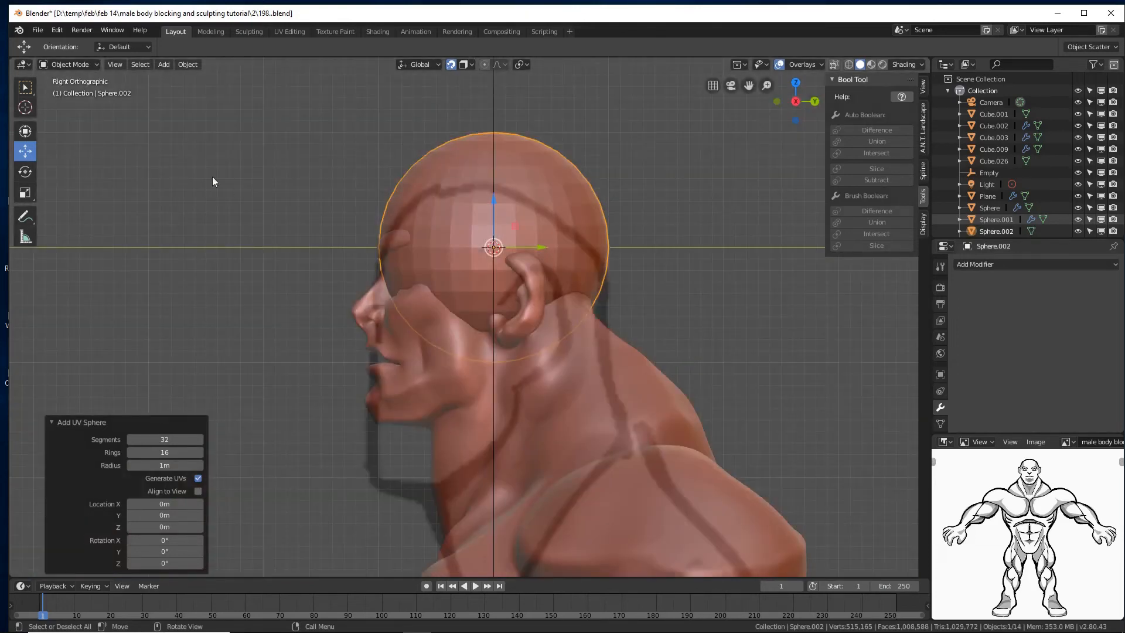
pyautogui.click(84, 65)
pyautogui.click(69, 91)
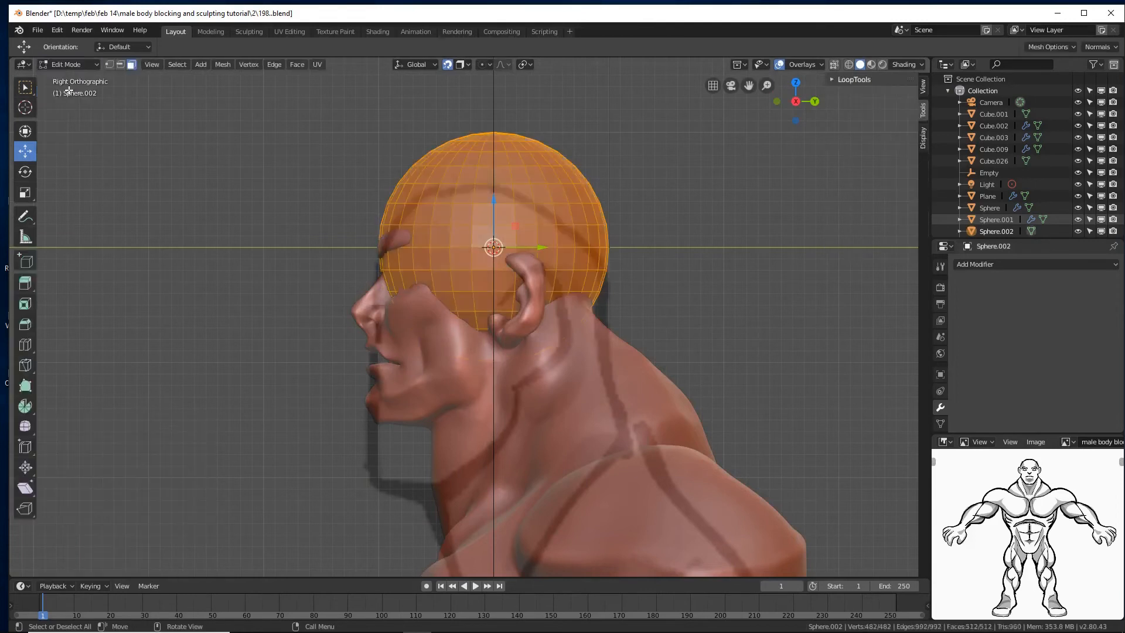
pyautogui.click(750, 199)
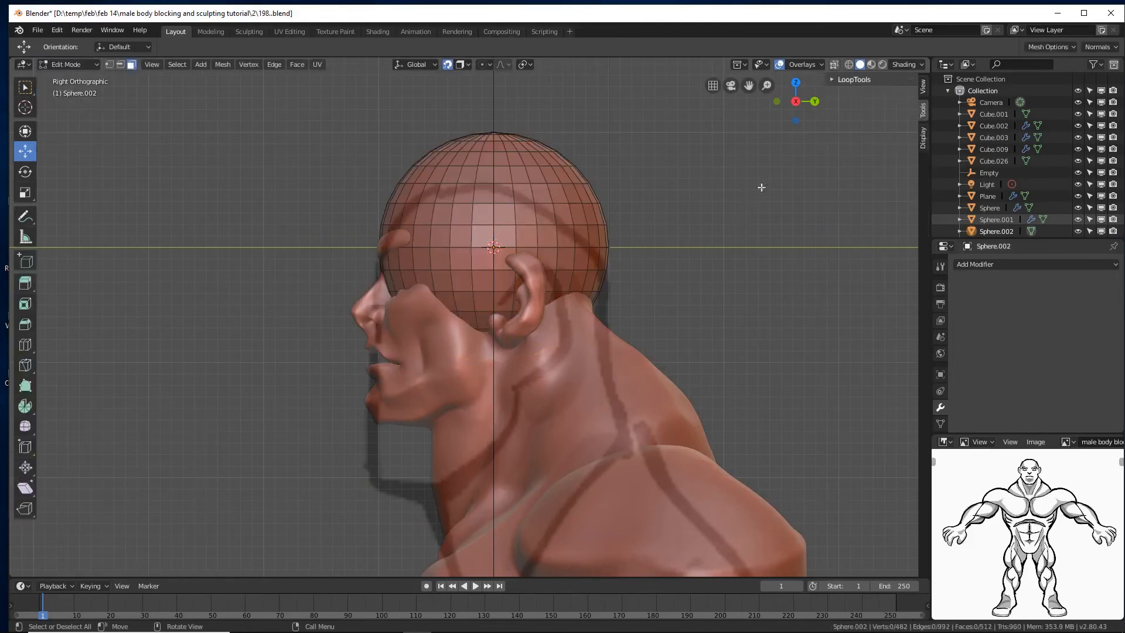
pyautogui.click(848, 64)
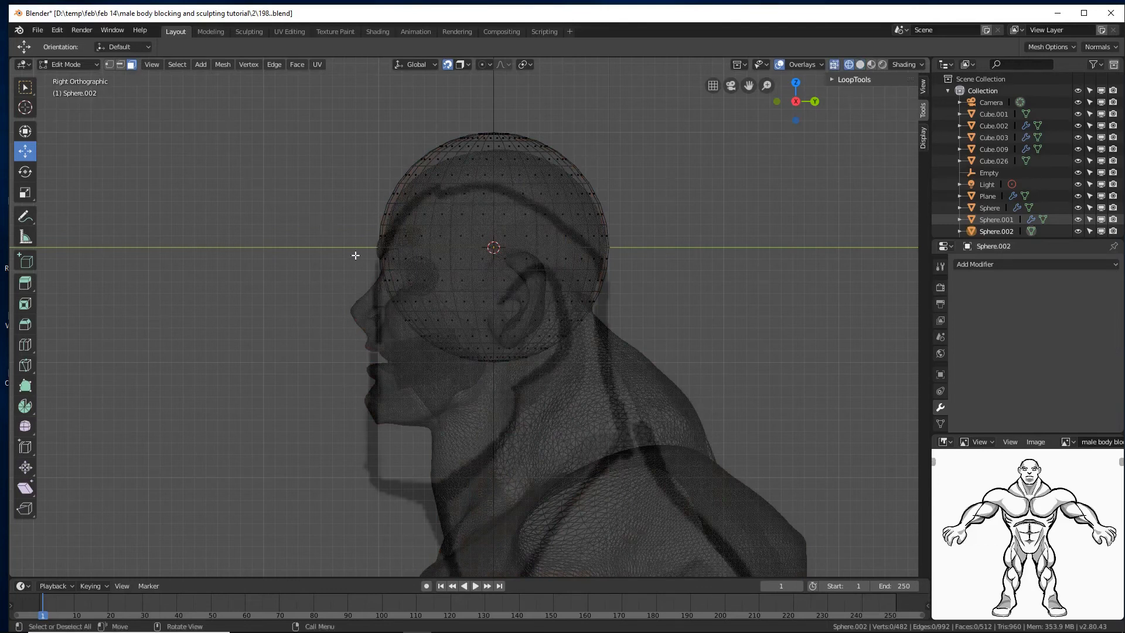
pyautogui.press('b')
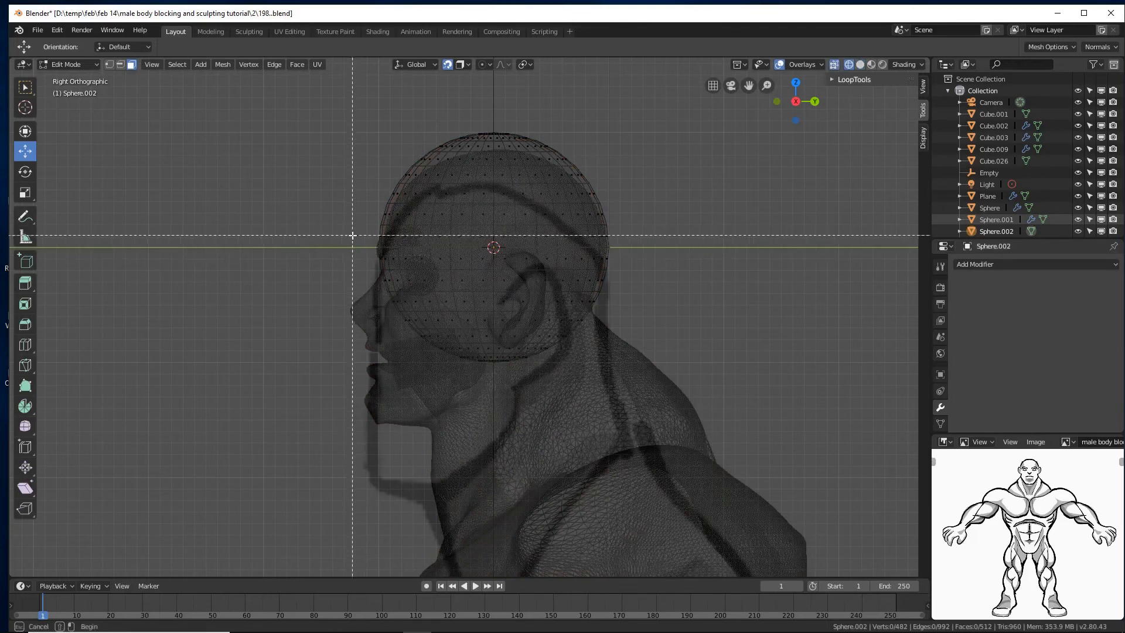
pyautogui.moveTo(352, 235); pyautogui.dragTo(500, 393)
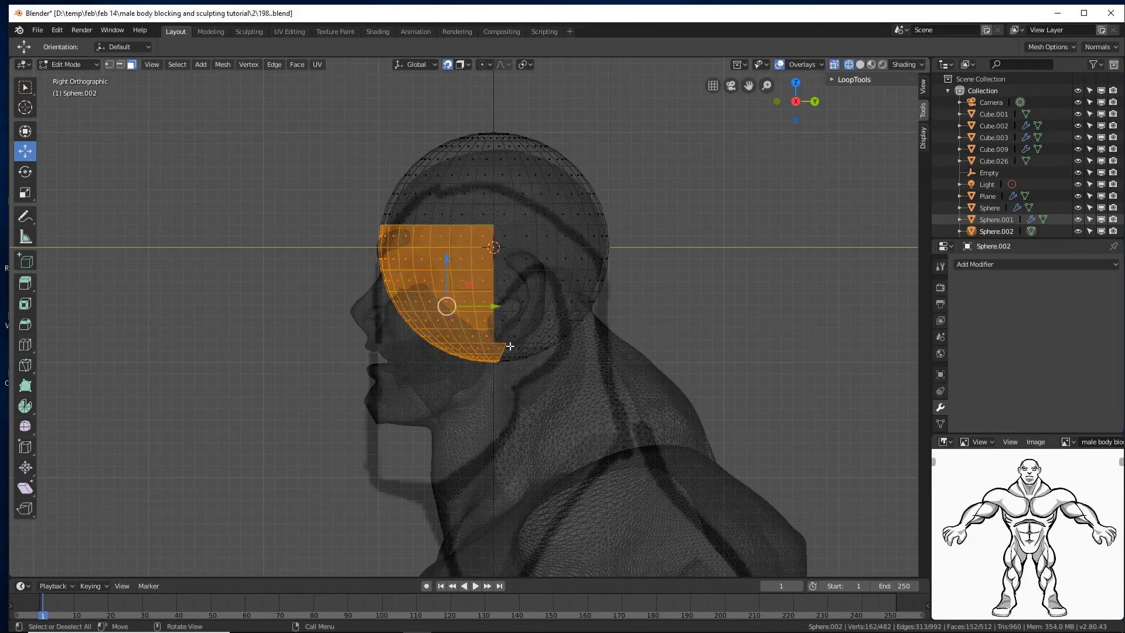
pyautogui.press('c')
pyautogui.moveTo(520, 334)
pyautogui.mouseDown(button='middle')
pyautogui.moveTo(509, 367)
pyautogui.moveTo(510, 343)
pyautogui.mouseUp(button='middle')
pyautogui.rightClick(685, 311)
pyautogui.press('x')
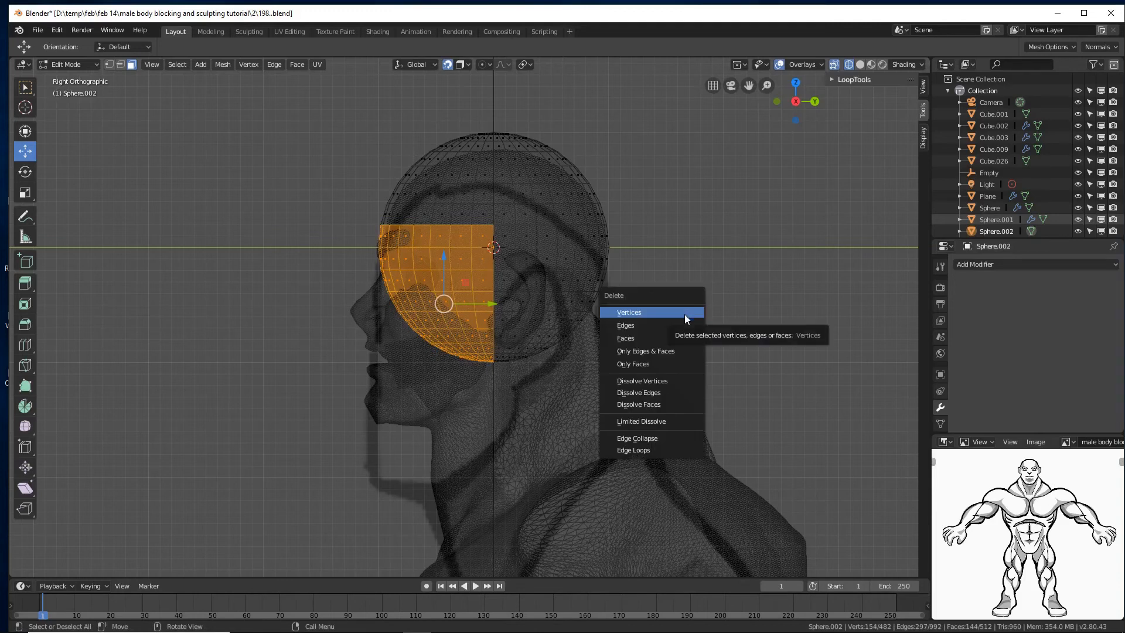
pyautogui.click(679, 338)
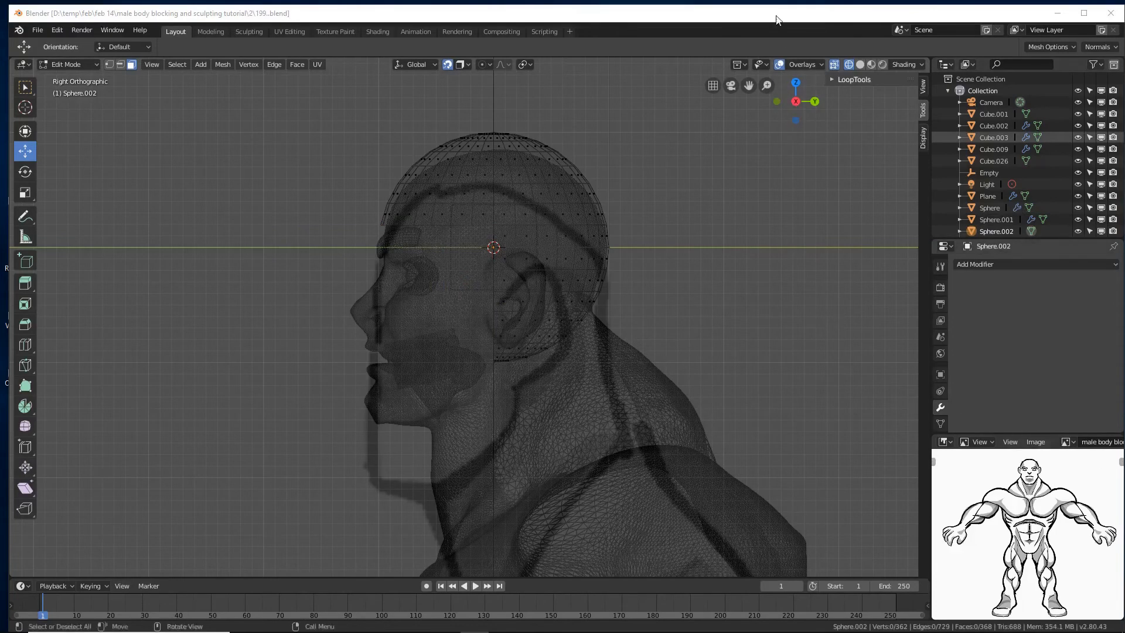
# - Restore solid shading and enter Sculpt Mode on the hair cap with the Grab brush at a 132 px radius
pyautogui.click(777, 16)
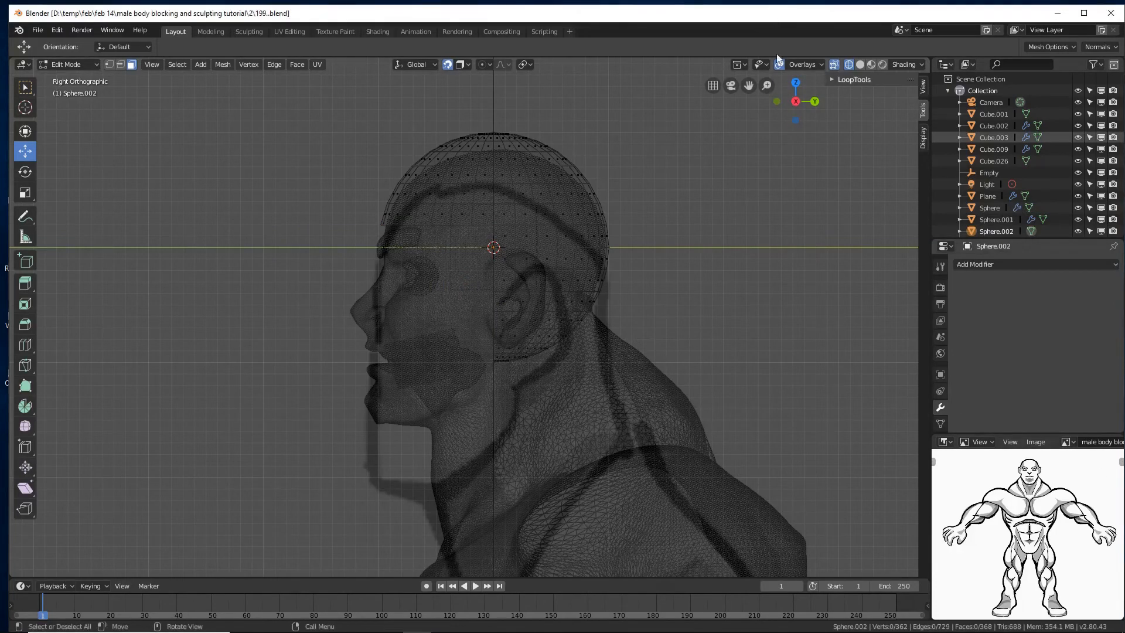
pyautogui.click(859, 63)
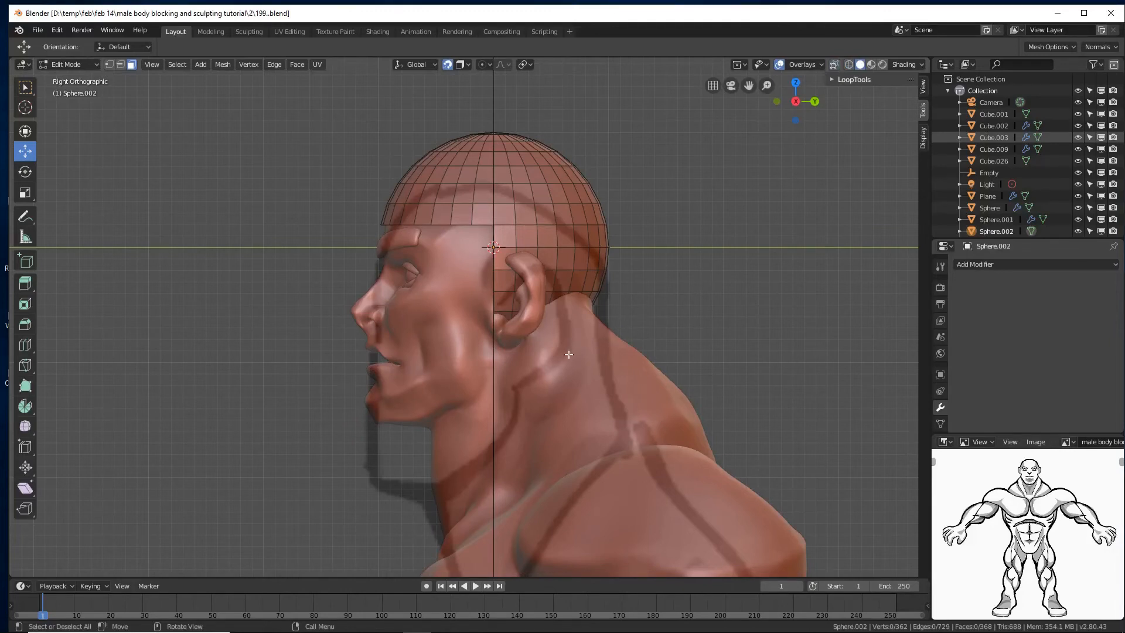
pyautogui.moveTo(510, 403)
pyautogui.mouseDown(button='middle')
pyautogui.moveTo(534, 372)
pyautogui.moveTo(602, 389)
pyautogui.moveTo(633, 416)
pyautogui.moveTo(643, 402)
pyautogui.moveTo(666, 402)
pyautogui.moveTo(504, 420)
pyautogui.mouseUp(button='middle')
pyautogui.click(79, 64)
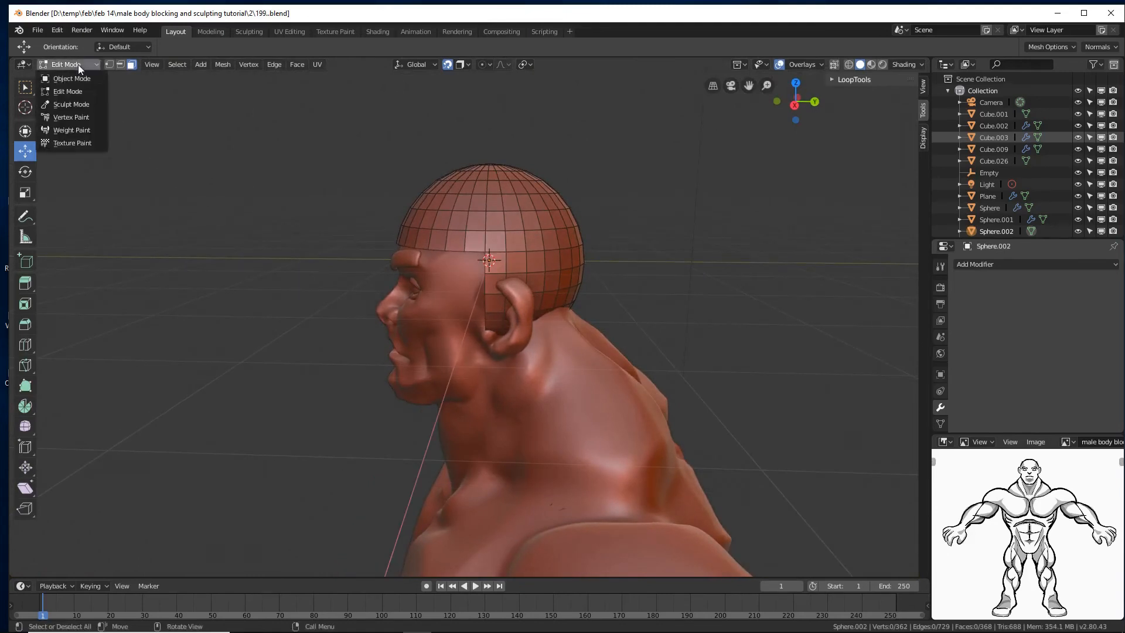
pyautogui.moveTo(226, 314); pyautogui.dragTo(352, 305, button='middle')
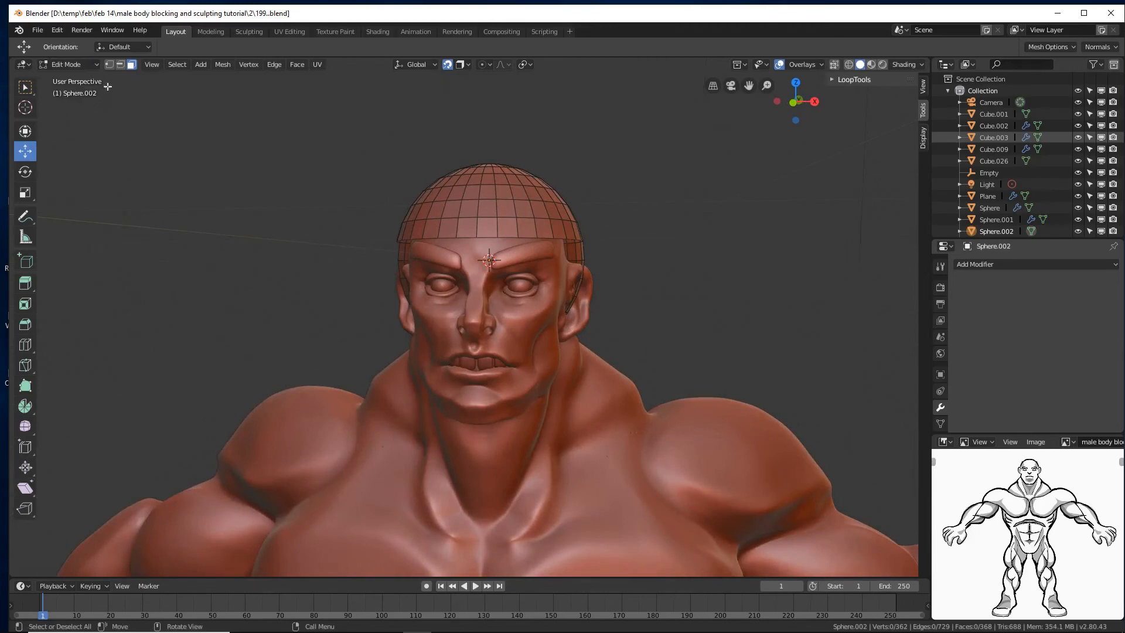
pyautogui.click(83, 65)
pyautogui.click(86, 105)
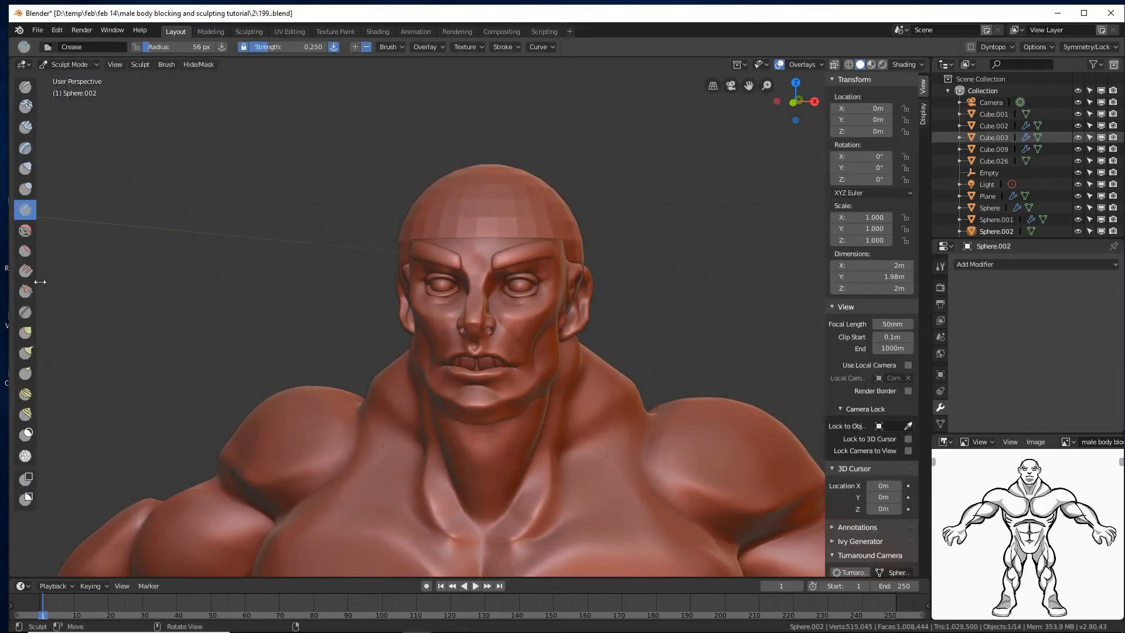
pyautogui.click(26, 332)
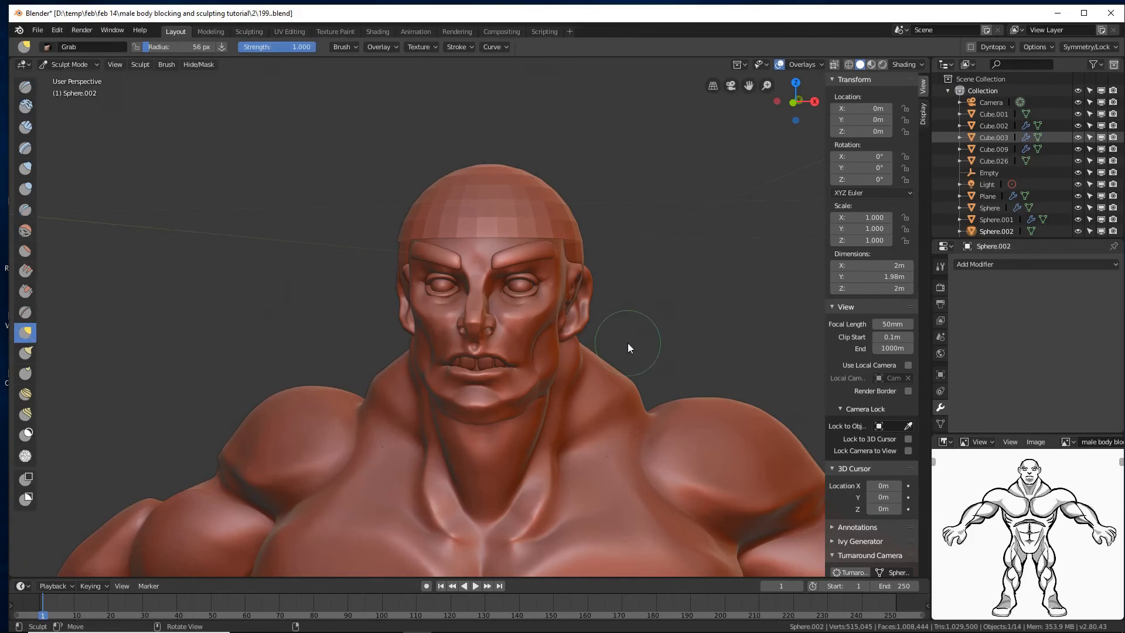
pyautogui.press('f')
pyautogui.click(656, 389)
# - Grab the sides and back of the hair cap inward so it fits closely around the skull
pyautogui.moveTo(584, 250); pyautogui.dragTo(565, 238)
pyautogui.moveTo(565, 237)
pyautogui.mouseDown(button='middle')
pyautogui.moveTo(584, 235)
pyautogui.moveTo(533, 228)
pyautogui.moveTo(515, 237)
pyautogui.moveTo(629, 276)
pyautogui.moveTo(591, 311)
pyautogui.mouseUp(button='middle')
pyautogui.moveTo(576, 302); pyautogui.dragTo(625, 318)
pyautogui.moveTo(625, 319)
pyautogui.mouseDown(button='middle')
pyautogui.moveTo(674, 304)
pyautogui.moveTo(648, 317)
pyautogui.moveTo(666, 337)
pyautogui.moveTo(685, 335)
pyautogui.mouseUp(button='middle')
pyautogui.moveTo(684, 334); pyautogui.dragTo(696, 346)
pyautogui.moveTo(734, 327)
pyautogui.mouseDown()
pyautogui.moveTo(739, 348)
pyautogui.moveTo(698, 336)
pyautogui.mouseUp()
pyautogui.moveTo(562, 299)
pyautogui.mouseDown(button='middle')
pyautogui.moveTo(694, 299)
pyautogui.moveTo(595, 300)
pyautogui.moveTo(638, 326)
pyautogui.moveTo(621, 328)
pyautogui.mouseUp(button='middle')
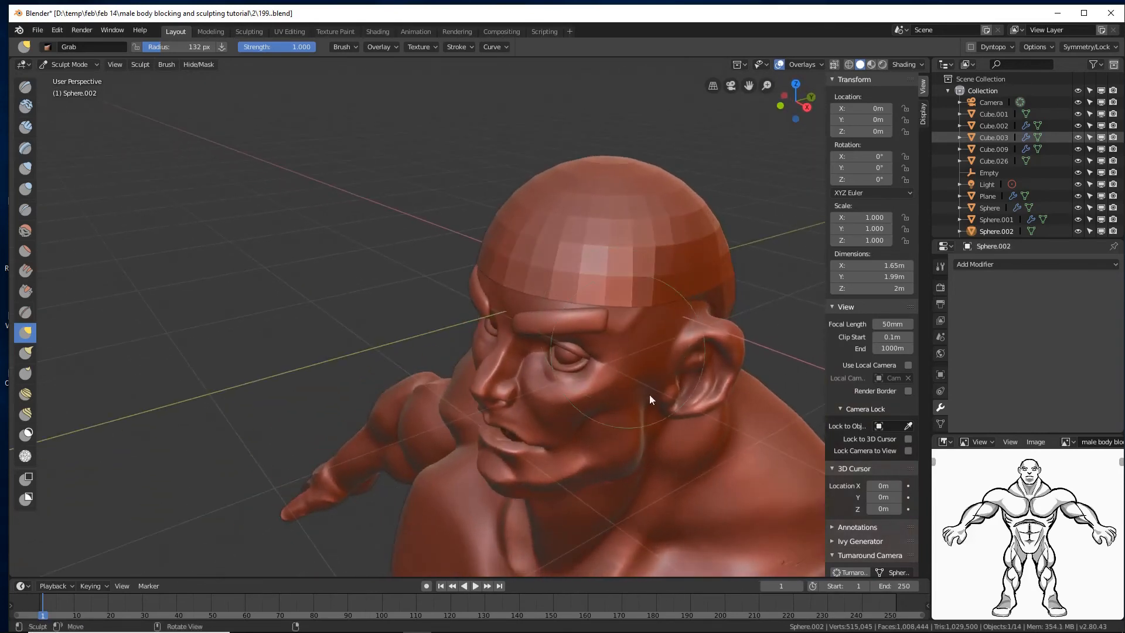
pyautogui.moveTo(669, 392)
pyautogui.mouseDown(button='middle')
pyautogui.moveTo(549, 337)
pyautogui.moveTo(597, 349)
pyautogui.moveTo(597, 311)
pyautogui.moveTo(530, 326)
pyautogui.moveTo(553, 322)
pyautogui.mouseUp(button='middle')
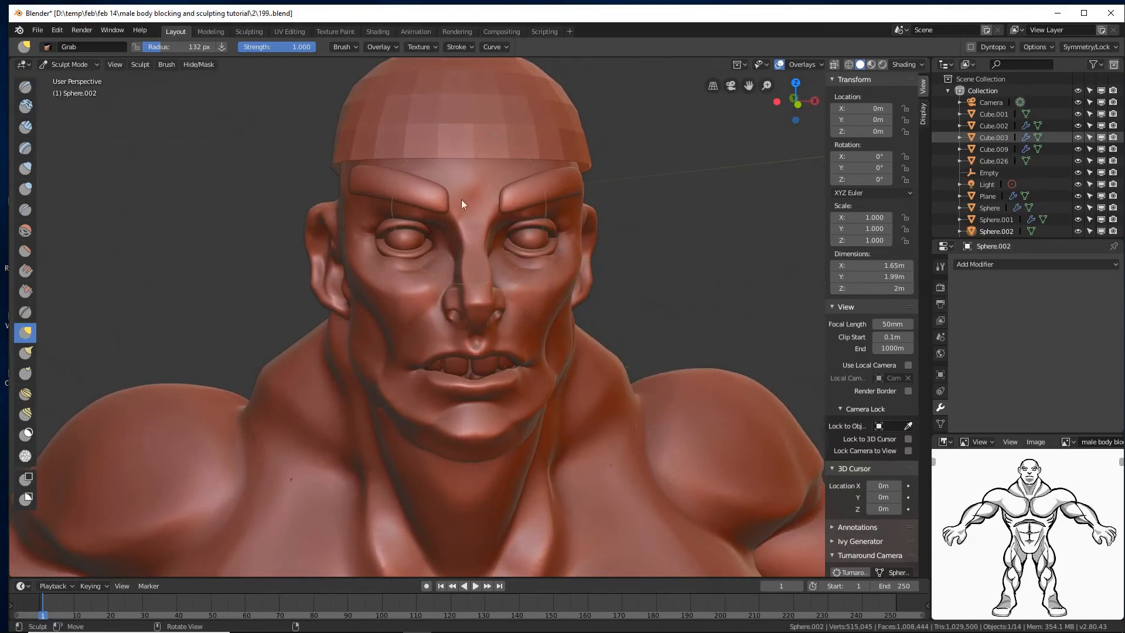
# - Pull the cap's front edge up into a shaped hairline above the forehead, and save the file as version 201
pyautogui.moveTo(398, 155)
pyautogui.mouseDown()
pyautogui.moveTo(395, 129)
pyautogui.moveTo(470, 142)
pyautogui.mouseUp()
pyautogui.moveTo(341, 160); pyautogui.dragTo(338, 161)
pyautogui.moveTo(632, 210)
pyautogui.mouseDown(button='middle')
pyautogui.moveTo(554, 198)
pyautogui.moveTo(628, 213)
pyautogui.moveTo(633, 231)
pyautogui.moveTo(620, 234)
pyautogui.moveTo(640, 231)
pyautogui.mouseUp(button='middle')
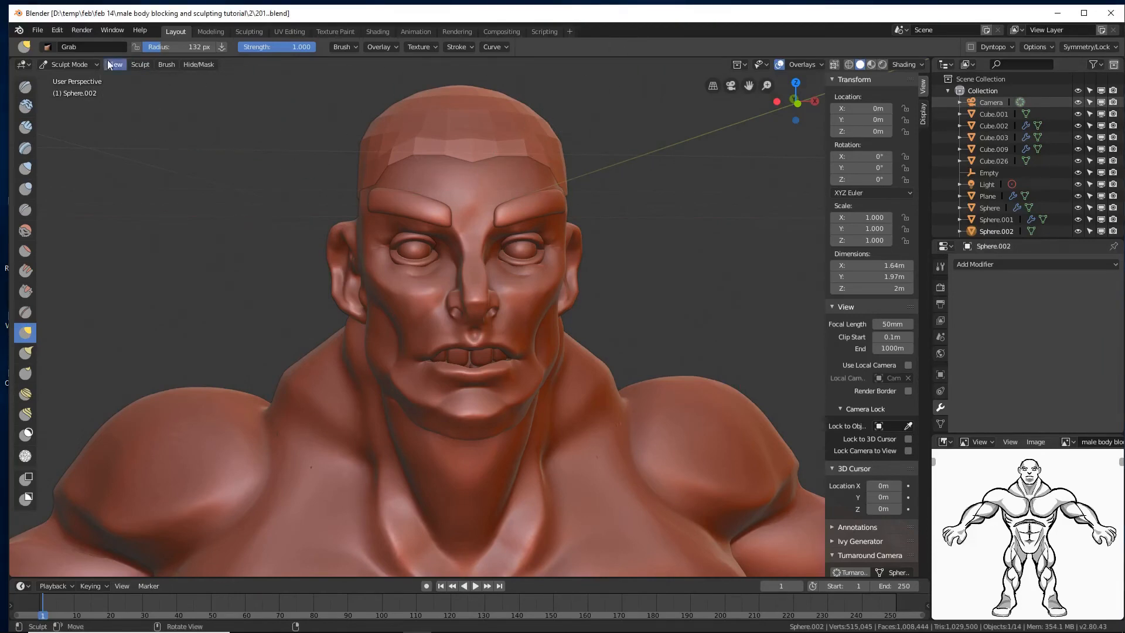
# - Enter Edit Mode on the hair cap and select alternate vertical face strips across its front
pyautogui.click(91, 65)
pyautogui.click(68, 92)
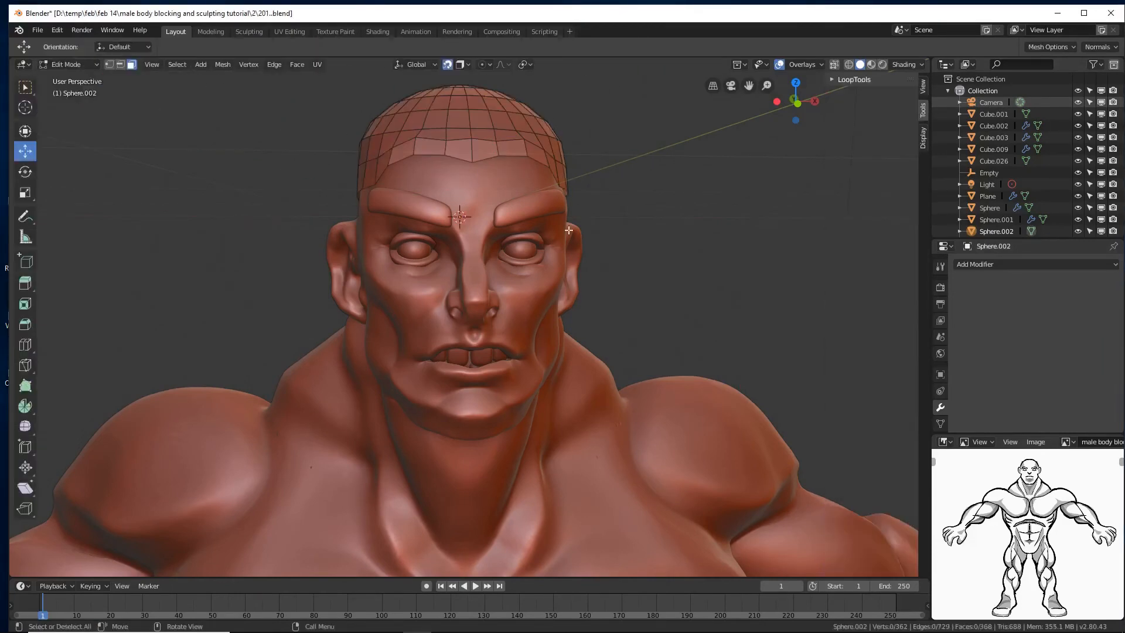
pyautogui.moveTo(580, 258); pyautogui.dragTo(545, 275, button='middle')
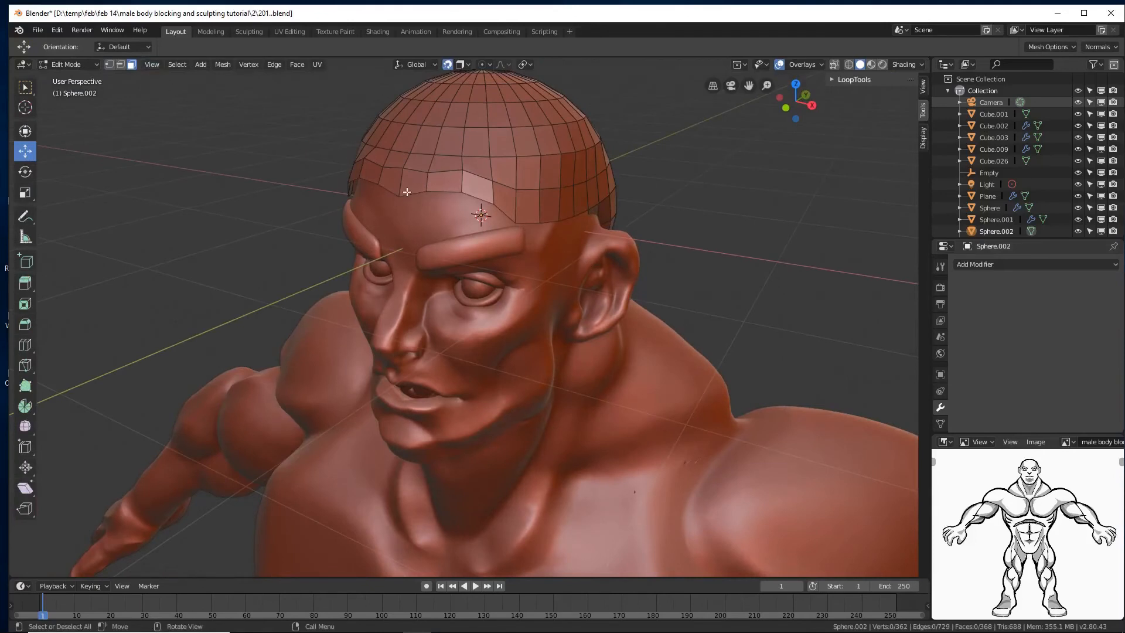
pyautogui.keyDown('alt'); pyautogui.click(453, 169); pyautogui.keyUp('alt')
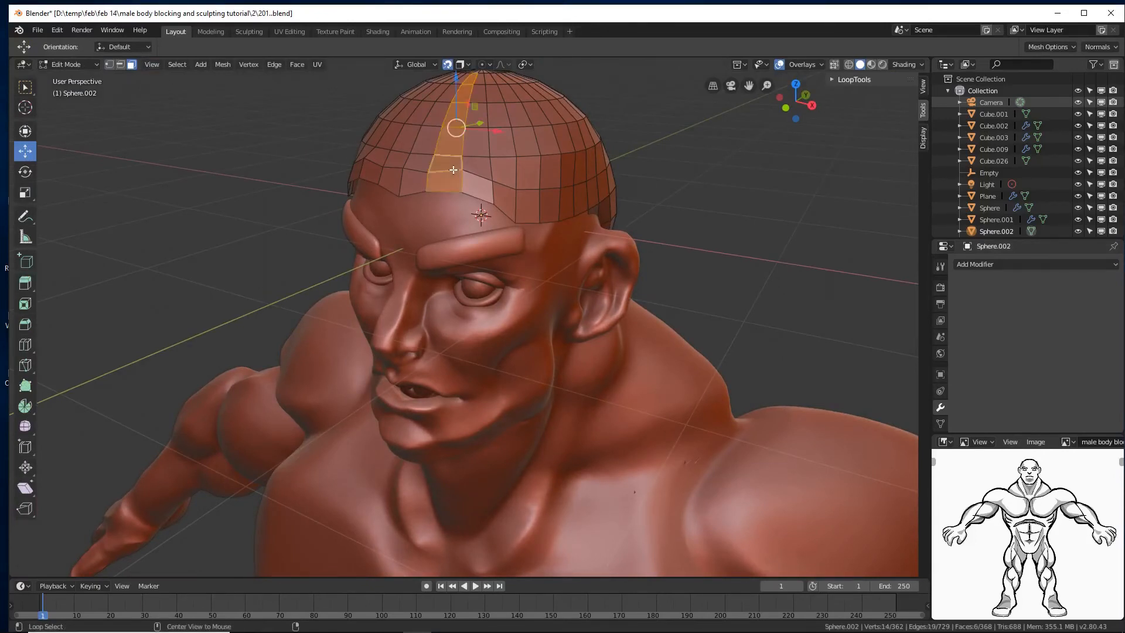
pyautogui.keyDown('alt'); pyautogui.keyDown('shift'); pyautogui.click(503, 183); pyautogui.keyUp('shift'); pyautogui.keyUp('alt')
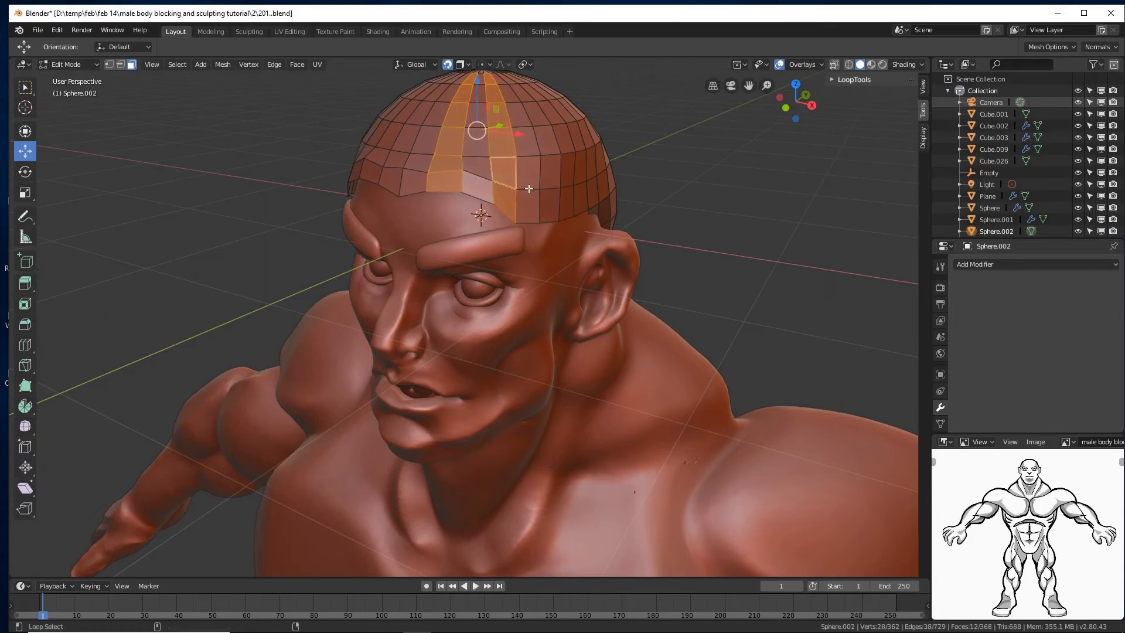
pyautogui.keyDown('alt'); pyautogui.keyDown('shift'); pyautogui.click(553, 191); pyautogui.keyUp('shift'); pyautogui.keyUp('alt')
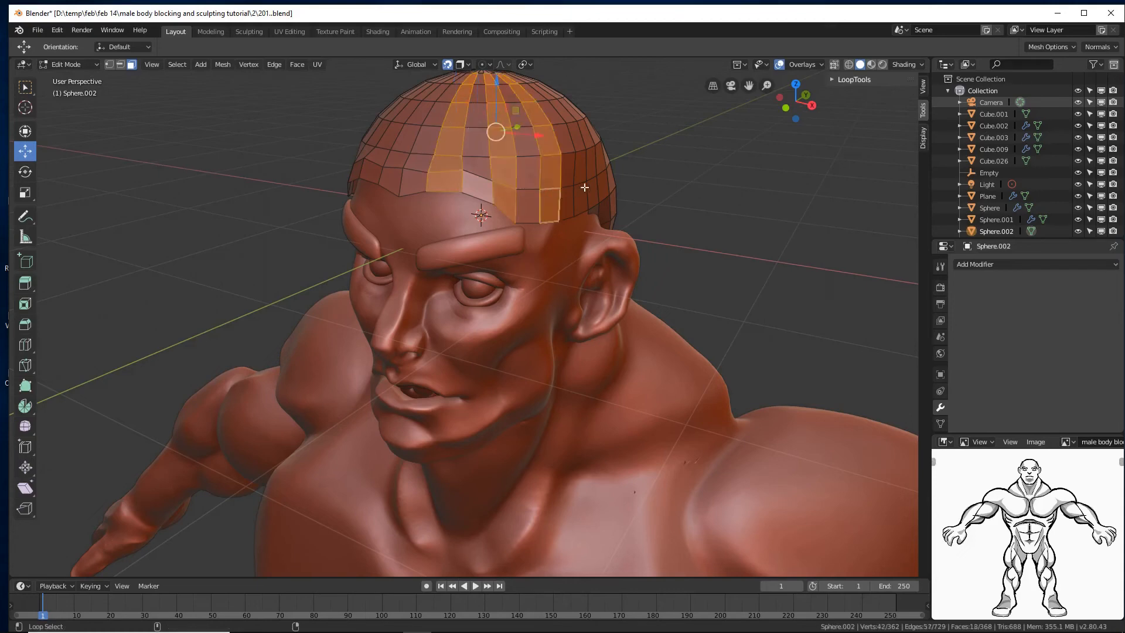
# - Add every other vertical face strip along the character's left side of the cap to the selection
pyautogui.moveTo(584, 188); pyautogui.dragTo(557, 199, button='middle')
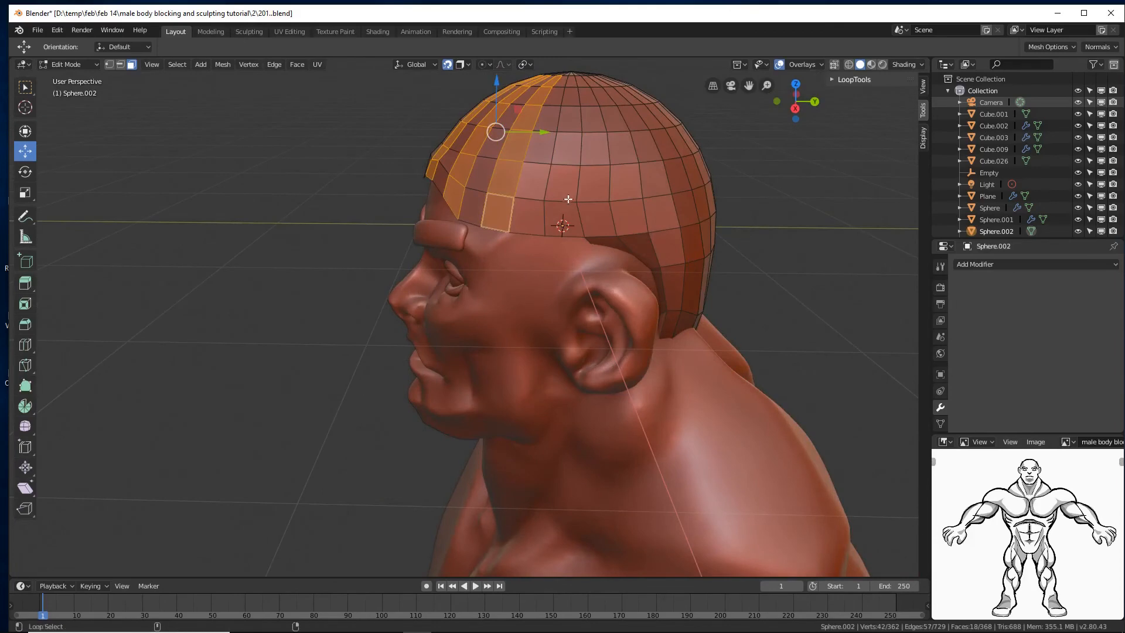
pyautogui.keyDown('alt'); pyautogui.keyDown('shift'); pyautogui.click(562, 201); pyautogui.keyUp('shift'); pyautogui.keyUp('alt')
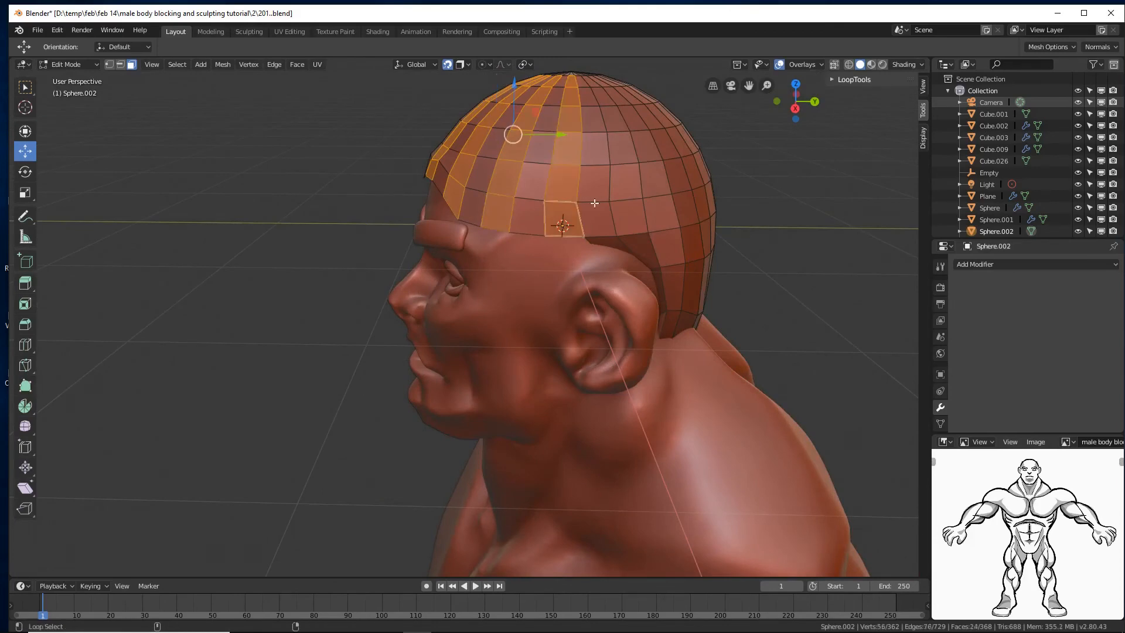
pyautogui.keyDown('alt'); pyautogui.keyDown('shift'); pyautogui.click(625, 194); pyautogui.keyUp('shift'); pyautogui.keyUp('alt')
pyautogui.keyDown('alt'); pyautogui.keyDown('shift'); pyautogui.click(684, 190); pyautogui.keyUp('shift'); pyautogui.keyUp('alt')
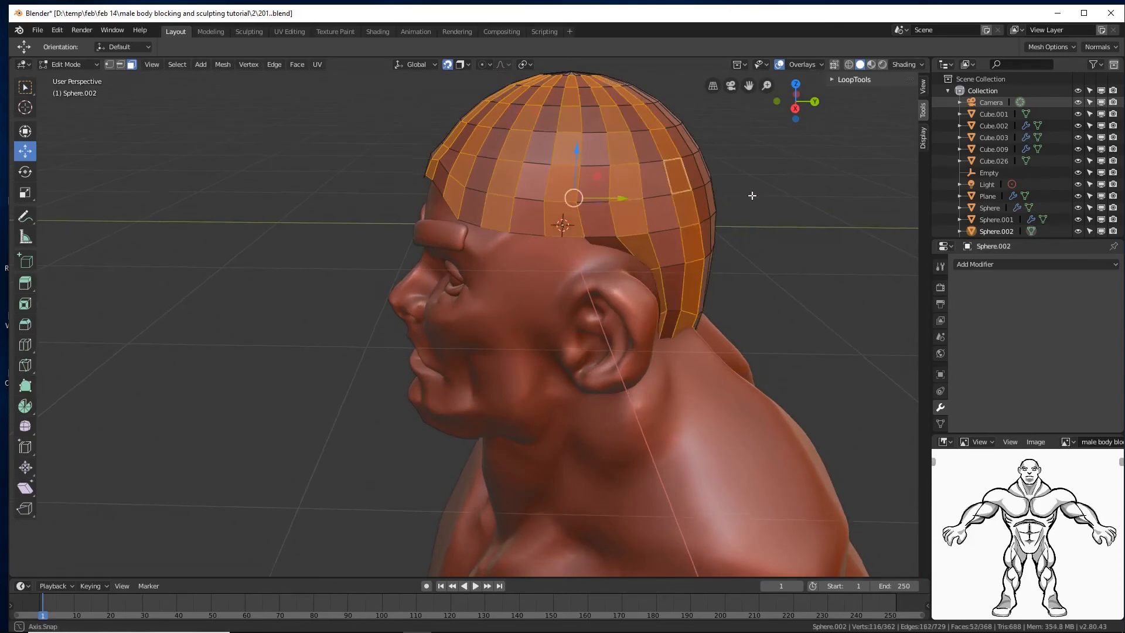
# - Add alternate vertical face strips across the back of the cap to the selection, and save the file as version 203
pyautogui.moveTo(684, 191); pyautogui.dragTo(636, 233, button='middle')
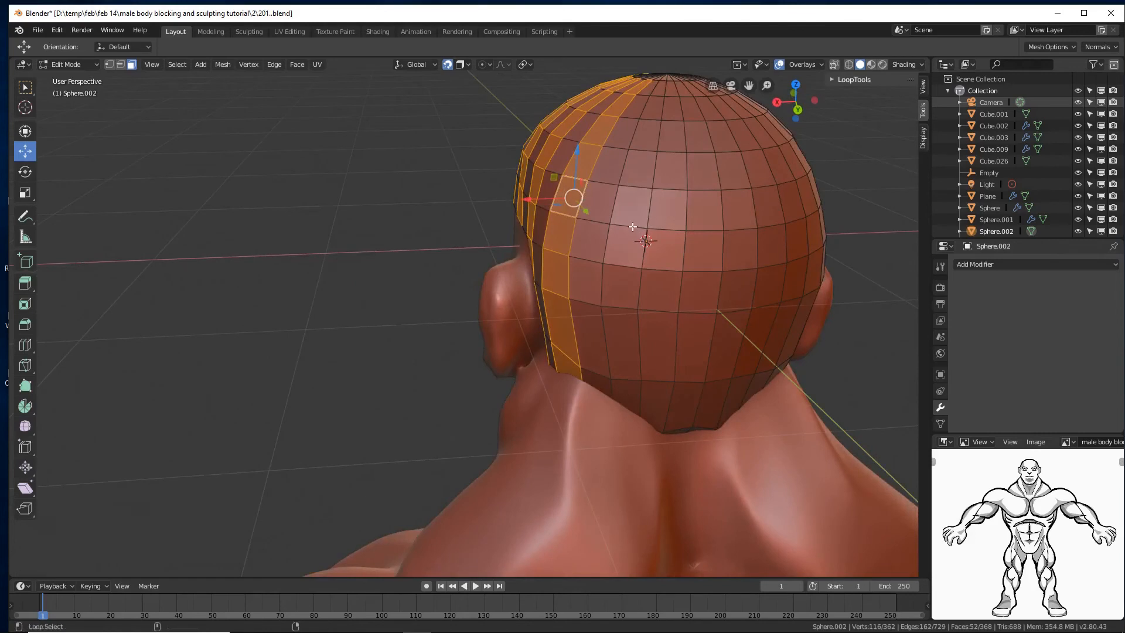
pyautogui.keyDown('alt'); pyautogui.keyDown('shift'); pyautogui.click(633, 227); pyautogui.keyUp('shift'); pyautogui.keyUp('alt')
pyautogui.keyDown('alt'); pyautogui.keyDown('shift'); pyautogui.click(702, 234); pyautogui.keyUp('shift'); pyautogui.keyUp('alt')
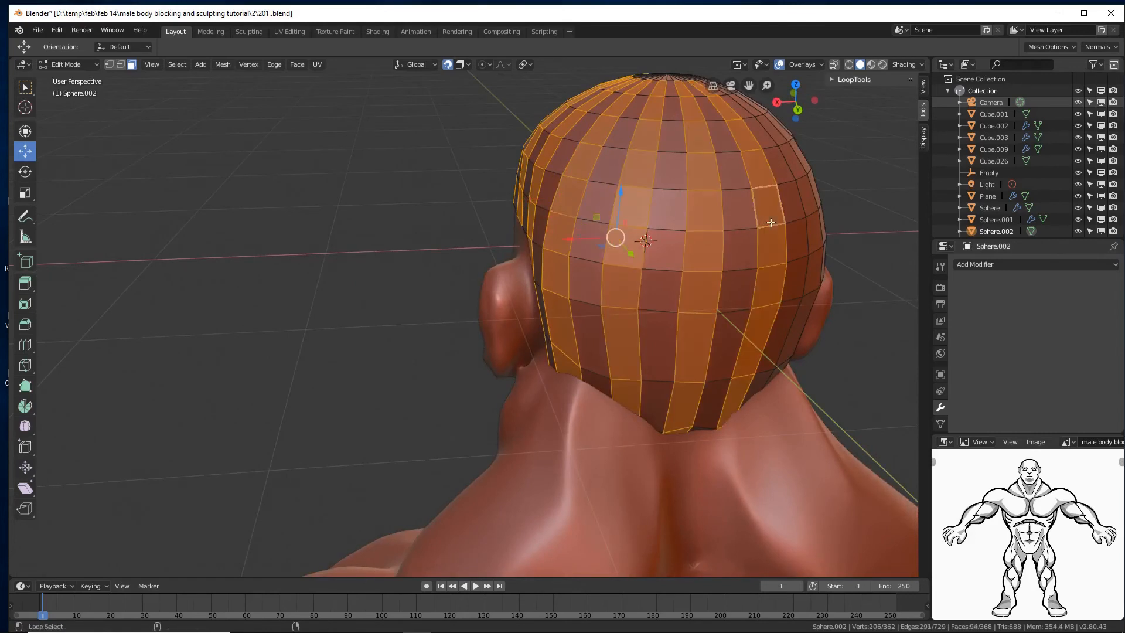
pyautogui.keyDown('alt'); pyautogui.keyDown('shift'); pyautogui.click(770, 224); pyautogui.keyUp('shift'); pyautogui.keyUp('alt')
pyautogui.moveTo(667, 281); pyautogui.dragTo(607, 254, button='middle')
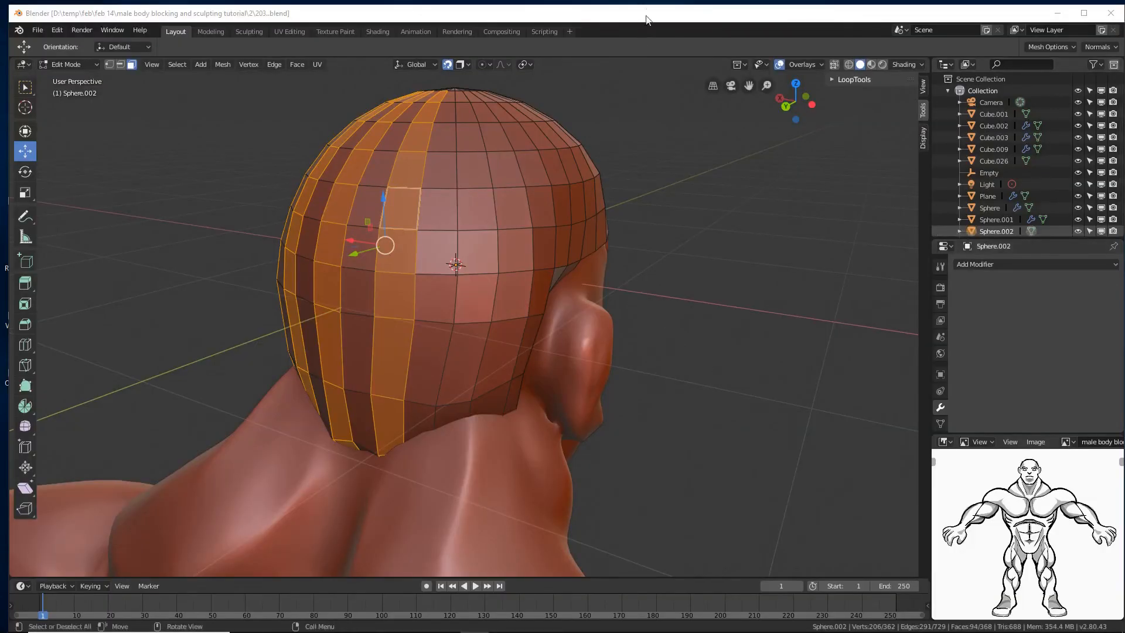
pyautogui.press('shift')
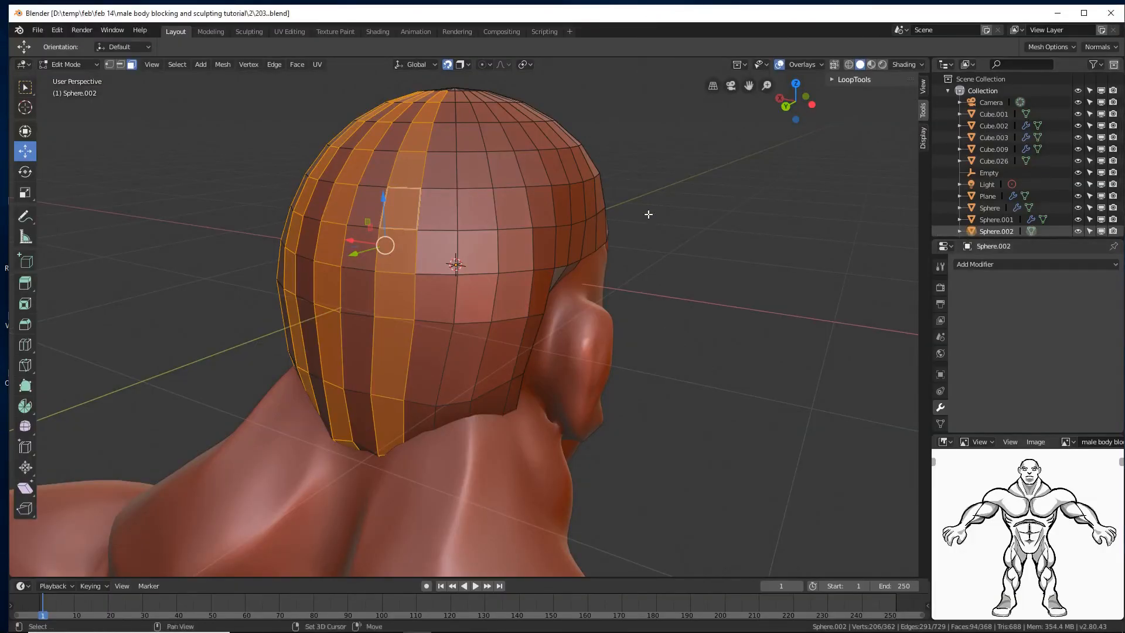
# - Extend the alternating strip selection from the back of the cap around the side above the character's right ear
pyautogui.keyDown('alt'); pyautogui.keyDown('shift'); pyautogui.click(478, 273); pyautogui.keyUp('shift'); pyautogui.keyUp('alt')
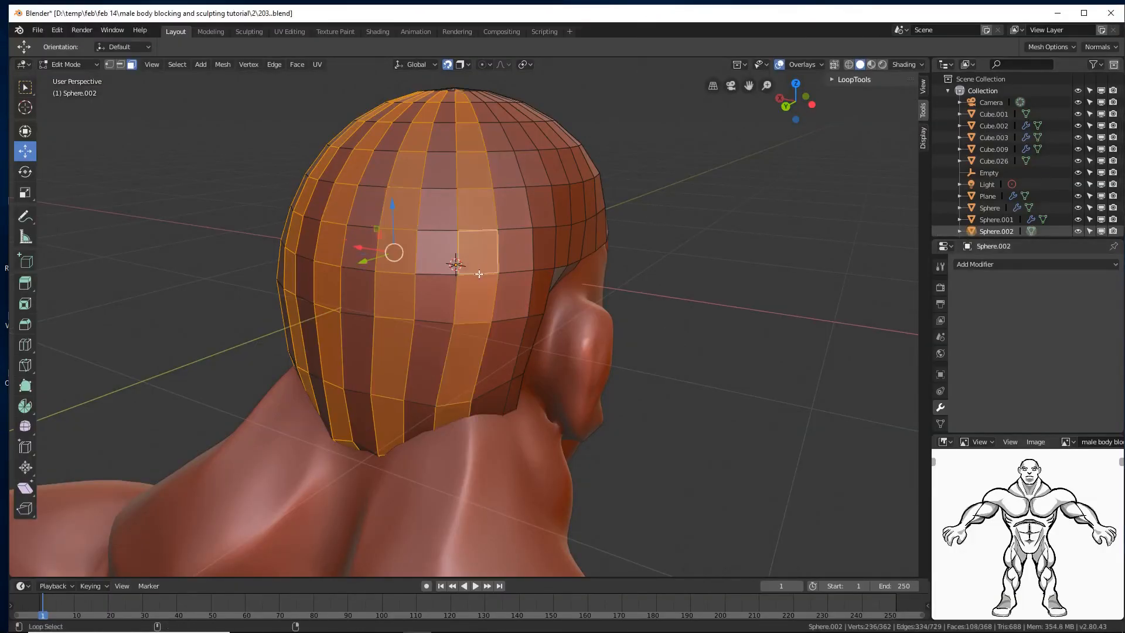
pyautogui.keyDown('alt'); pyautogui.keyDown('shift'); pyautogui.click(548, 226); pyautogui.keyUp('shift'); pyautogui.keyUp('alt')
pyautogui.moveTo(625, 246); pyautogui.dragTo(514, 268, button='middle')
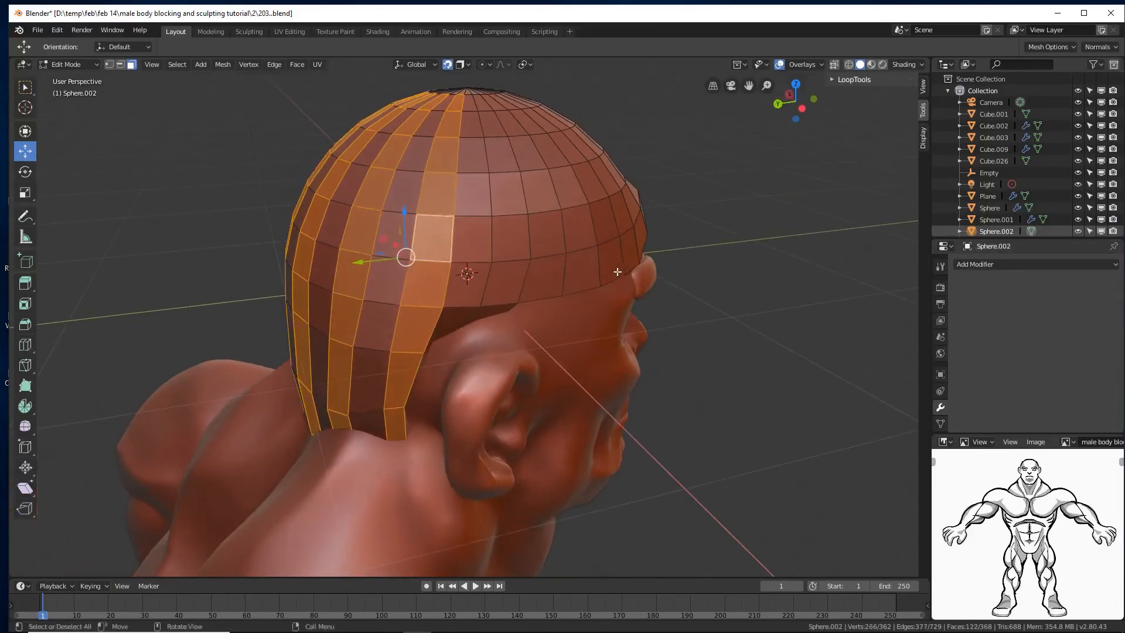
pyautogui.keyDown('alt'); pyautogui.keyDown('shift'); pyautogui.click(511, 258); pyautogui.keyUp('shift'); pyautogui.keyUp('alt')
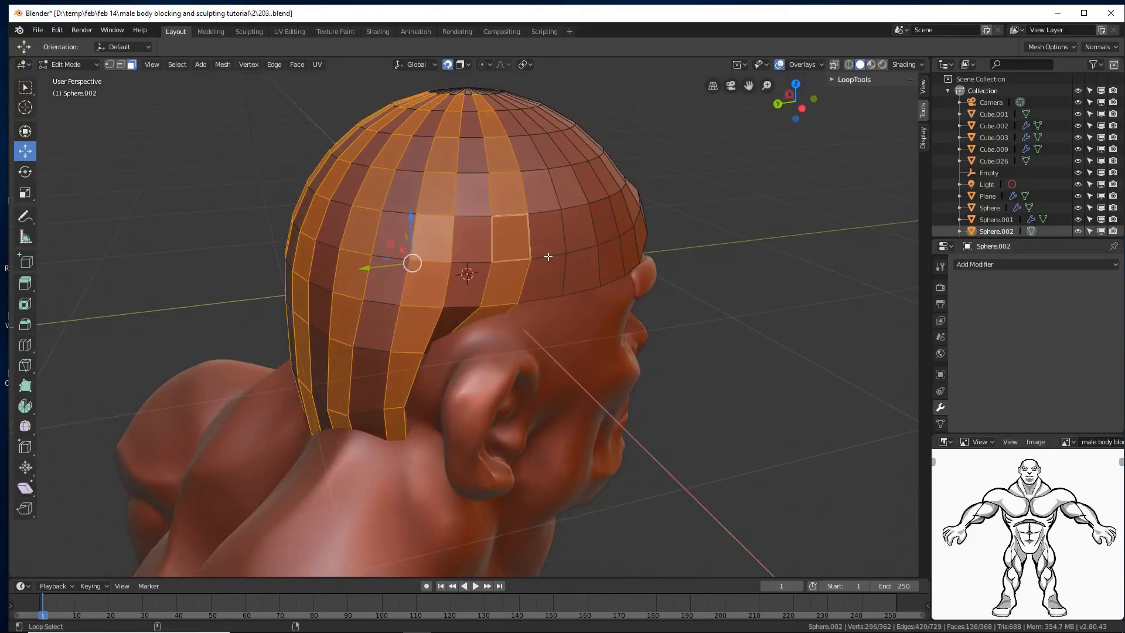
pyautogui.keyDown('alt'); pyautogui.keyDown('shift'); pyautogui.click(585, 247); pyautogui.keyUp('shift'); pyautogui.keyUp('alt')
# - Complete the alternating strip selection over the right temple and forehead, and save the file as version 204
pyautogui.moveTo(677, 261); pyautogui.dragTo(528, 288, button='middle')
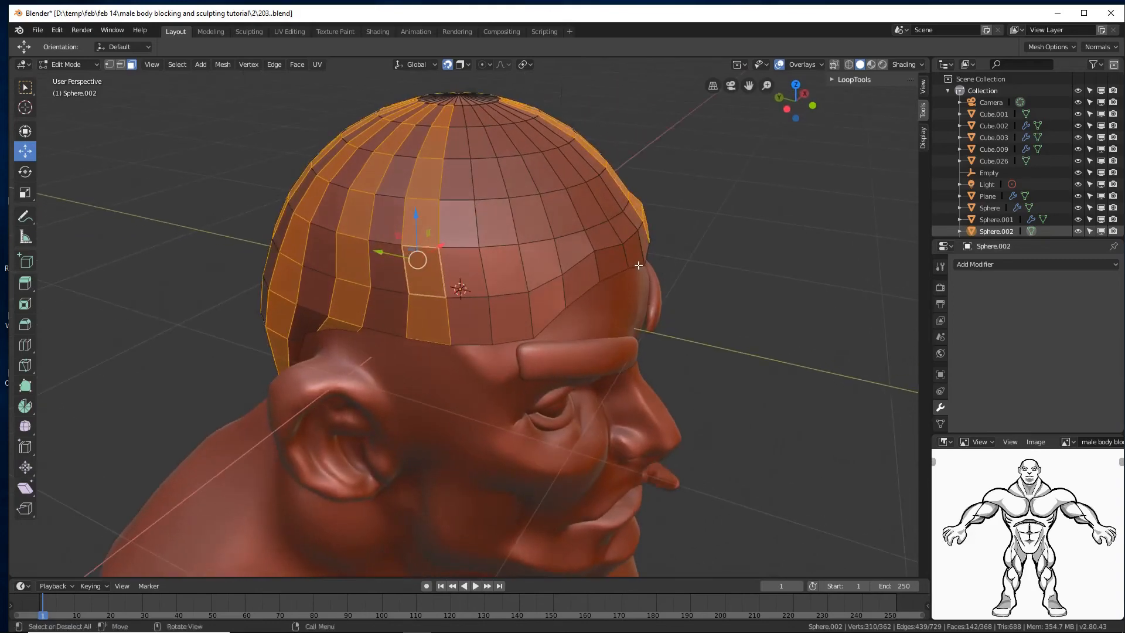
pyautogui.keyDown('alt'); pyautogui.keyDown('shift'); pyautogui.click(514, 288); pyautogui.keyUp('shift'); pyautogui.keyUp('alt')
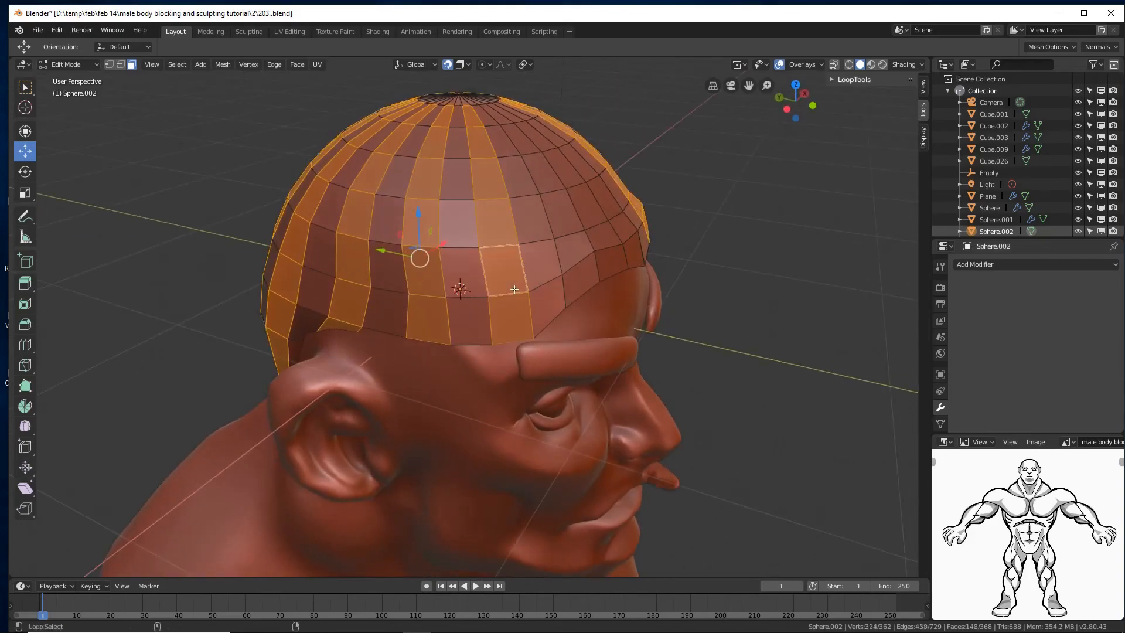
pyautogui.keyDown('alt'); pyautogui.keyDown('shift'); pyautogui.click(578, 256); pyautogui.keyUp('shift'); pyautogui.keyUp('alt')
pyautogui.moveTo(715, 266); pyautogui.dragTo(657, 267, button='middle')
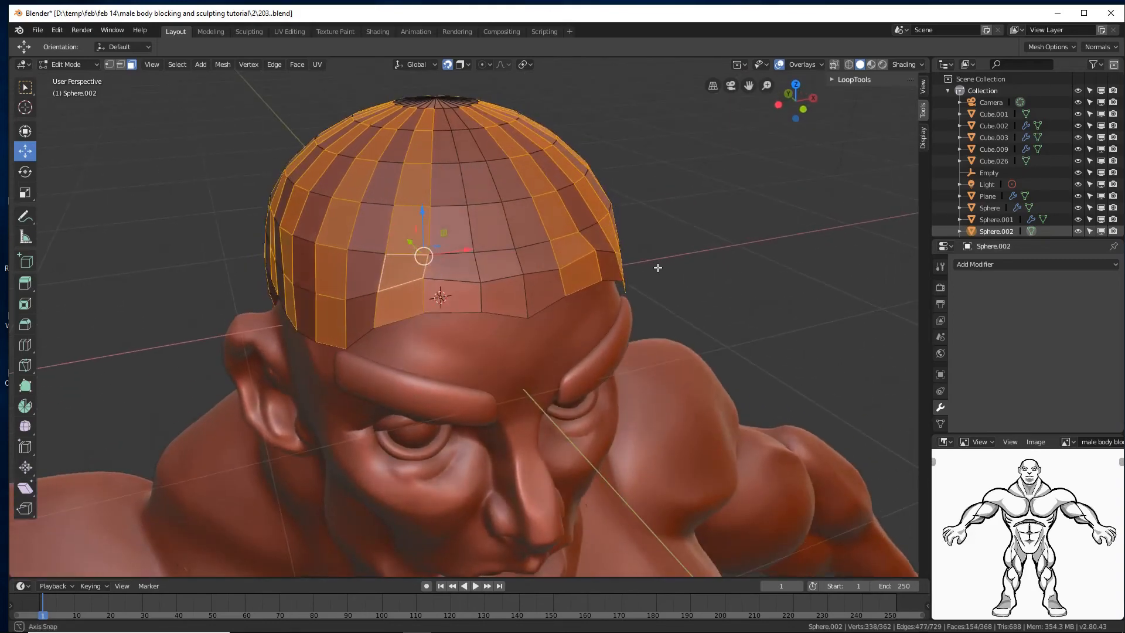
pyautogui.keyDown('alt'); pyautogui.keyDown('shift'); pyautogui.click(498, 276); pyautogui.keyUp('shift'); pyautogui.keyUp('alt')
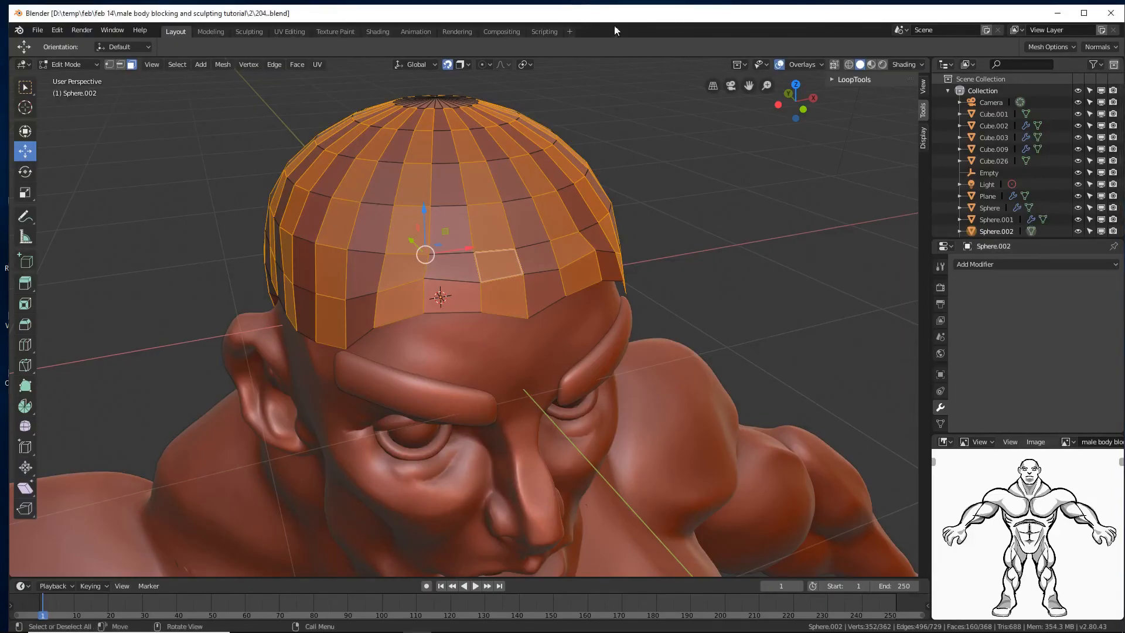
# - Extrude the selected strips in place and fatten them outward along their normals by about 0.064
pyautogui.moveTo(516, 317); pyautogui.dragTo(530, 320, button='middle')
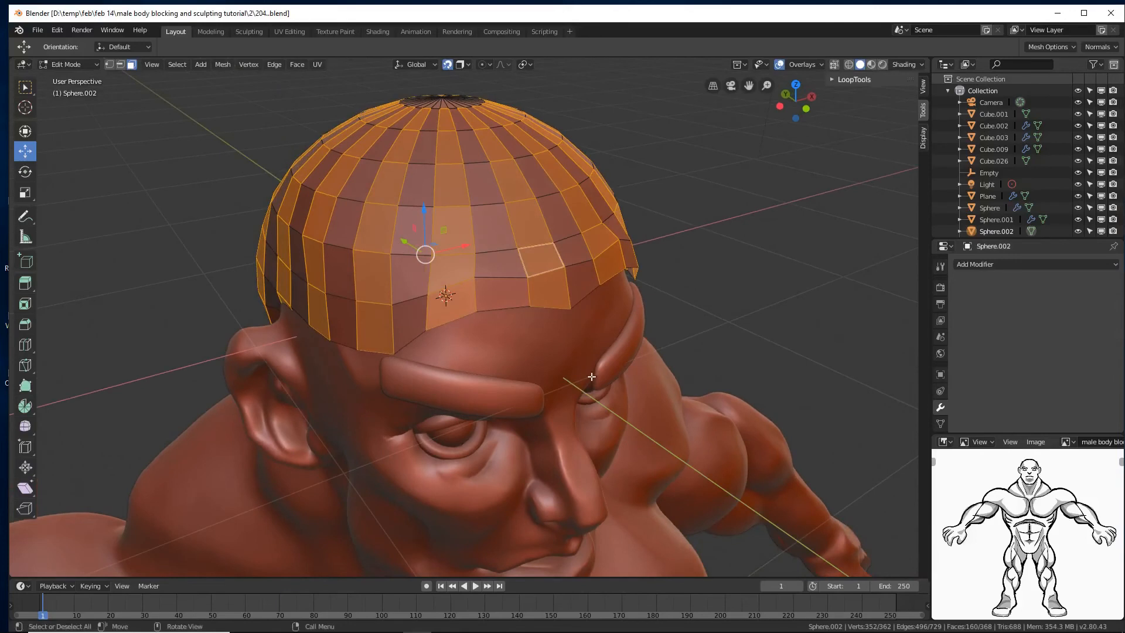
pyautogui.hotkey('shift', 'd')
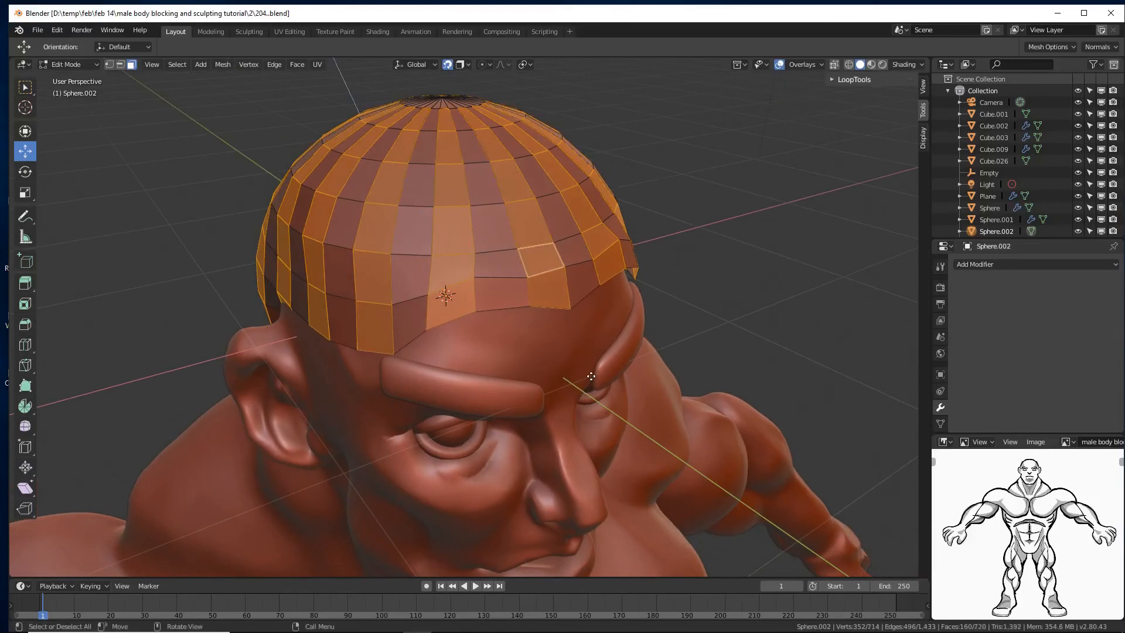
pyautogui.rightClick(591, 376)
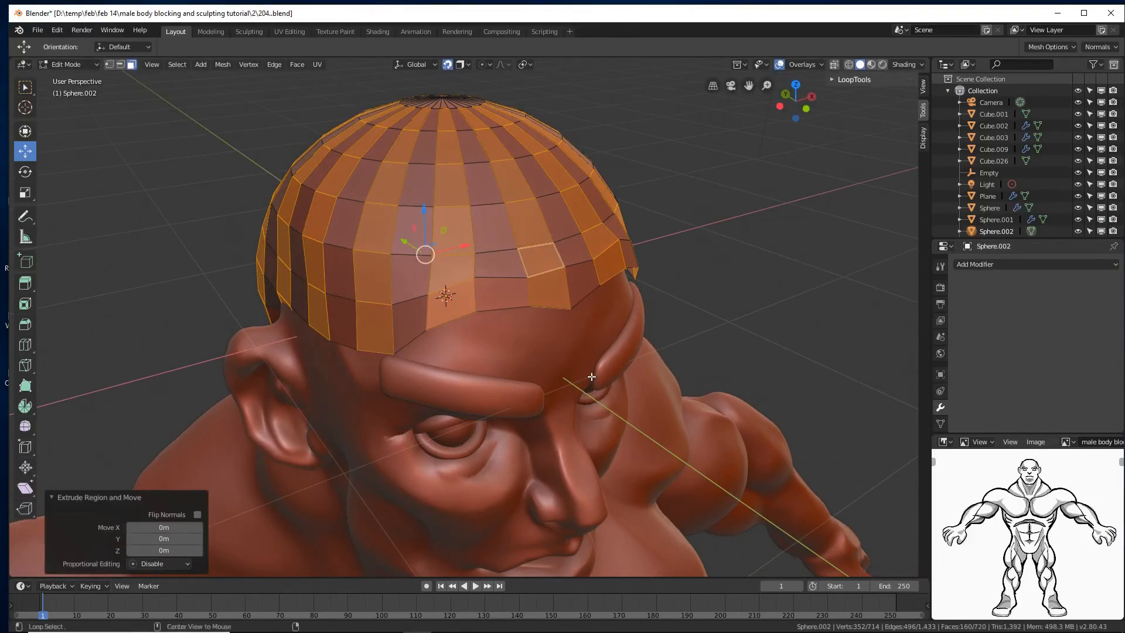
pyautogui.hotkey('alt', 's')
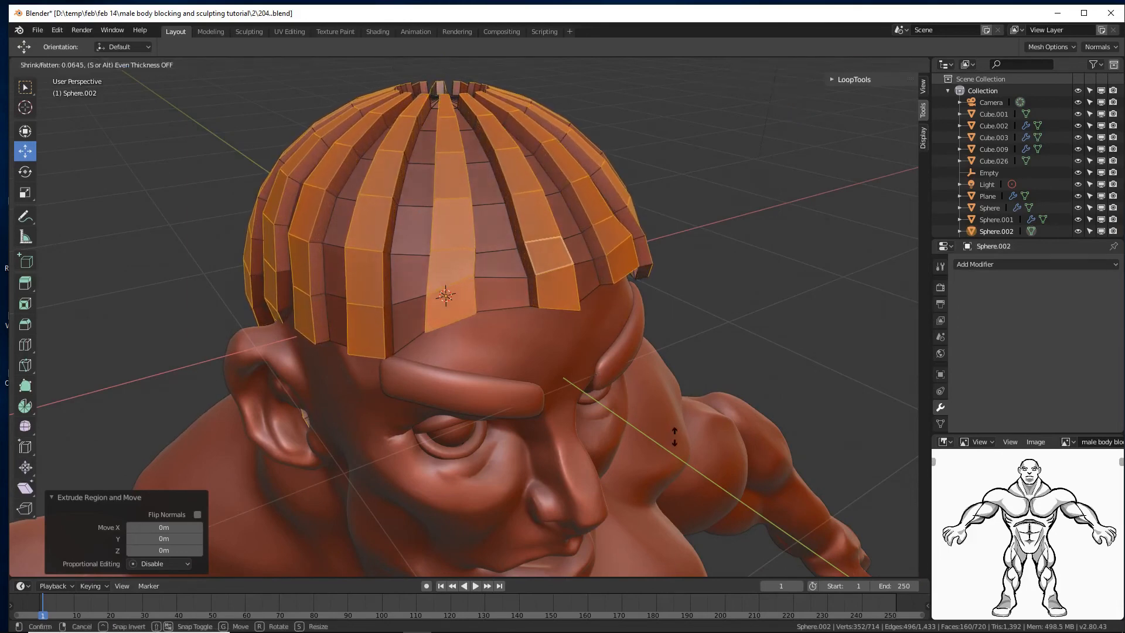
pyautogui.click(680, 418)
# - Delete the circular fan of faces at the crown of the hair cap, and save the file as version 205
pyautogui.moveTo(680, 418); pyautogui.dragTo(628, 438, button='middle')
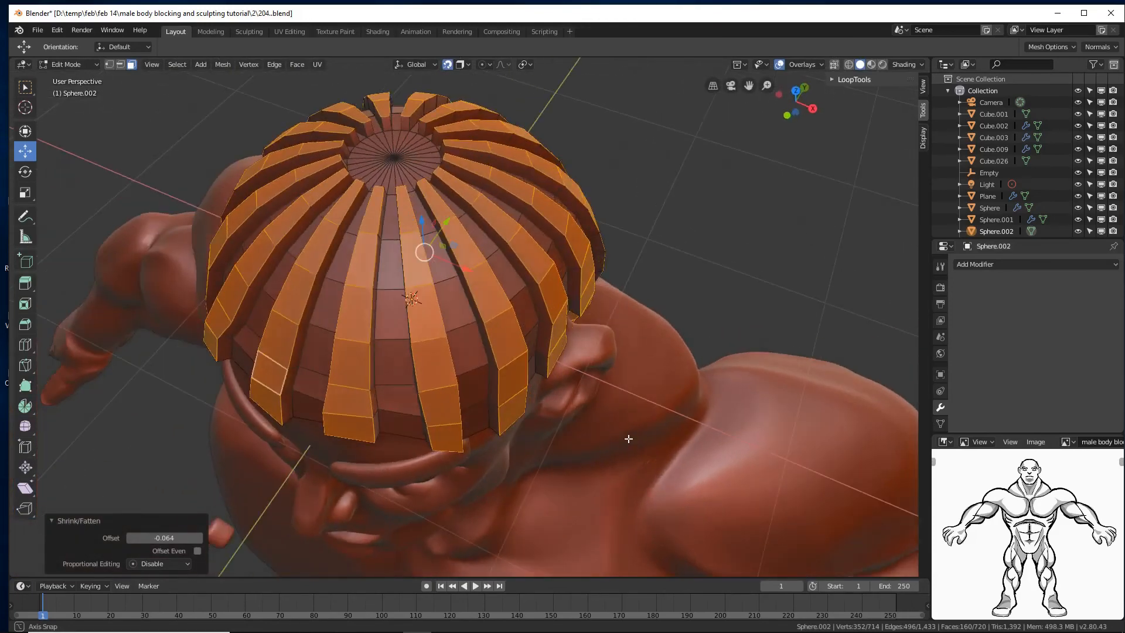
pyautogui.moveTo(629, 438); pyautogui.dragTo(629, 438, button='middle')
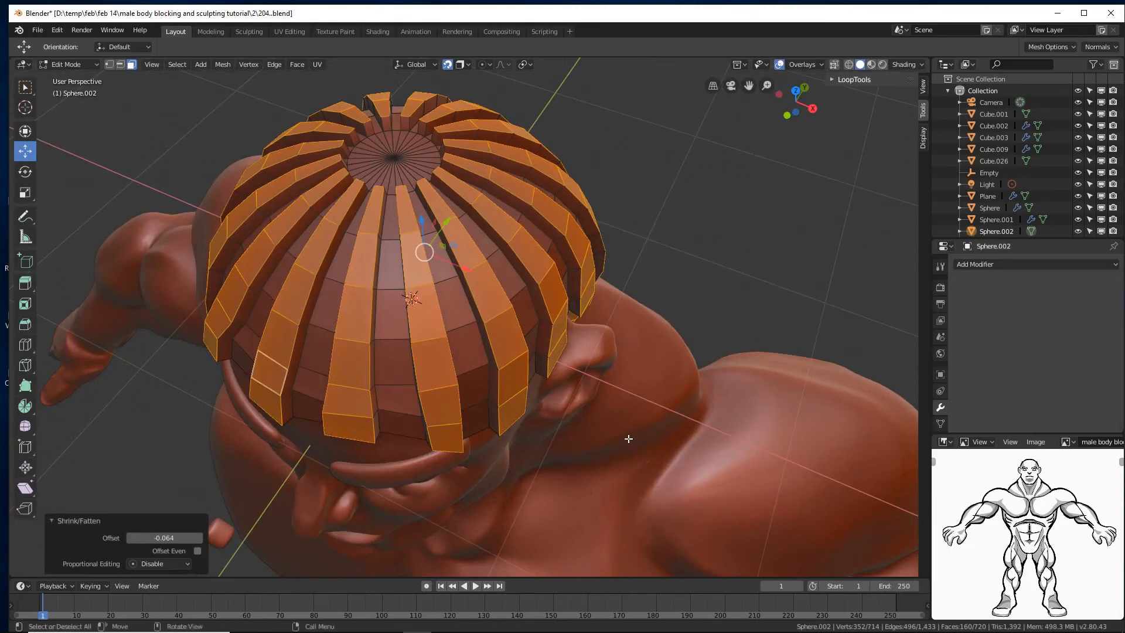
pyautogui.click(402, 159)
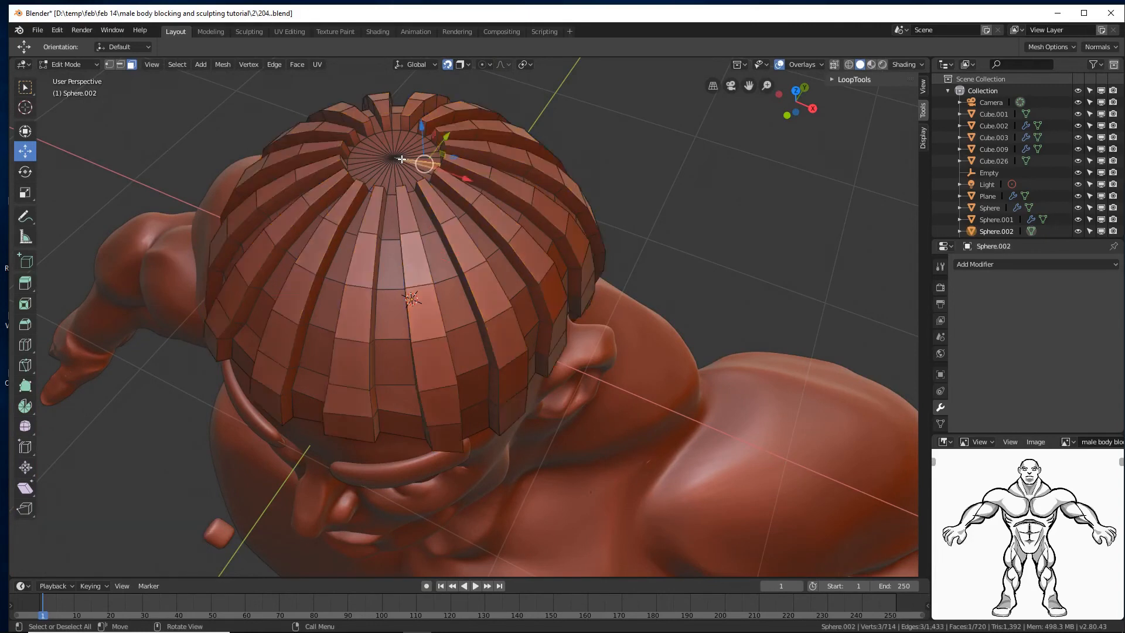
pyautogui.press('c')
pyautogui.click(401, 159)
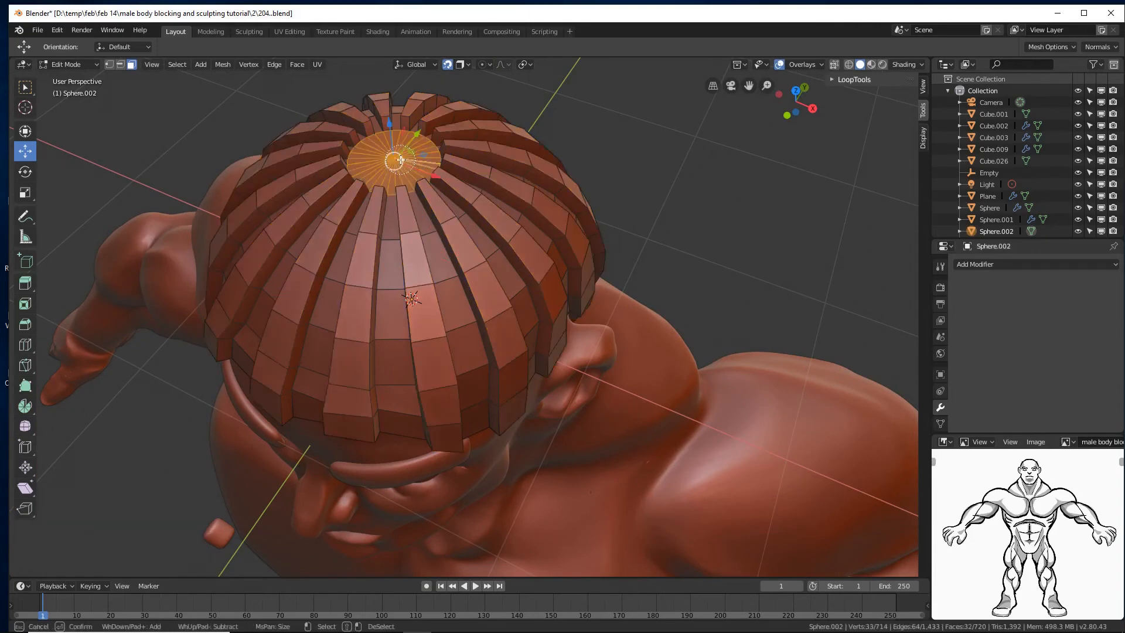
pyautogui.press('Escape')
pyautogui.press('x')
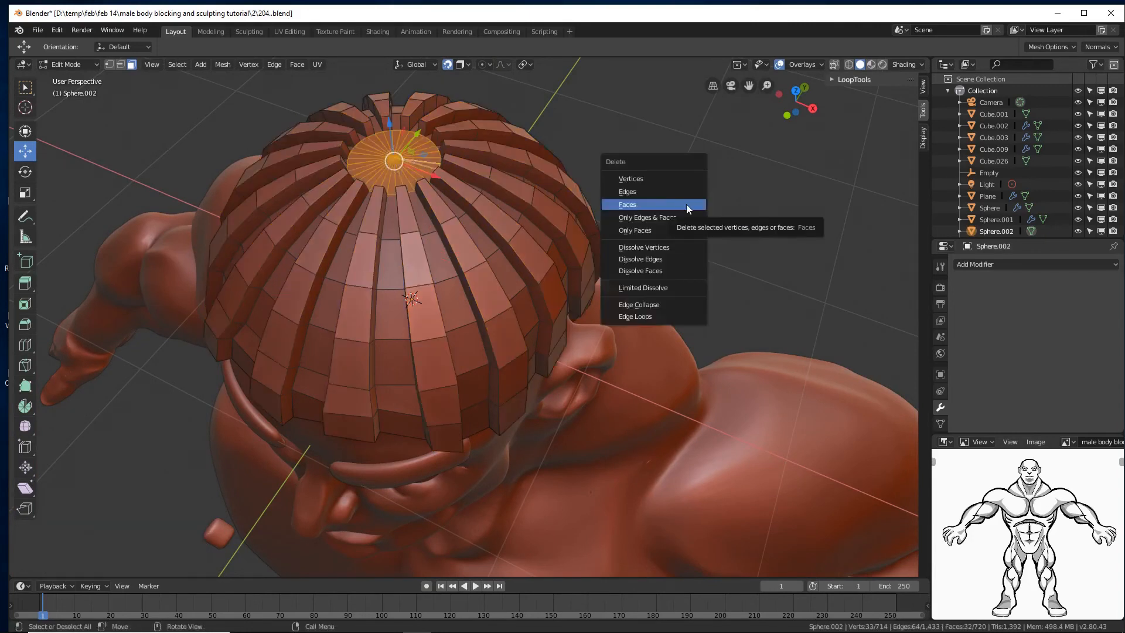
pyautogui.click(686, 203)
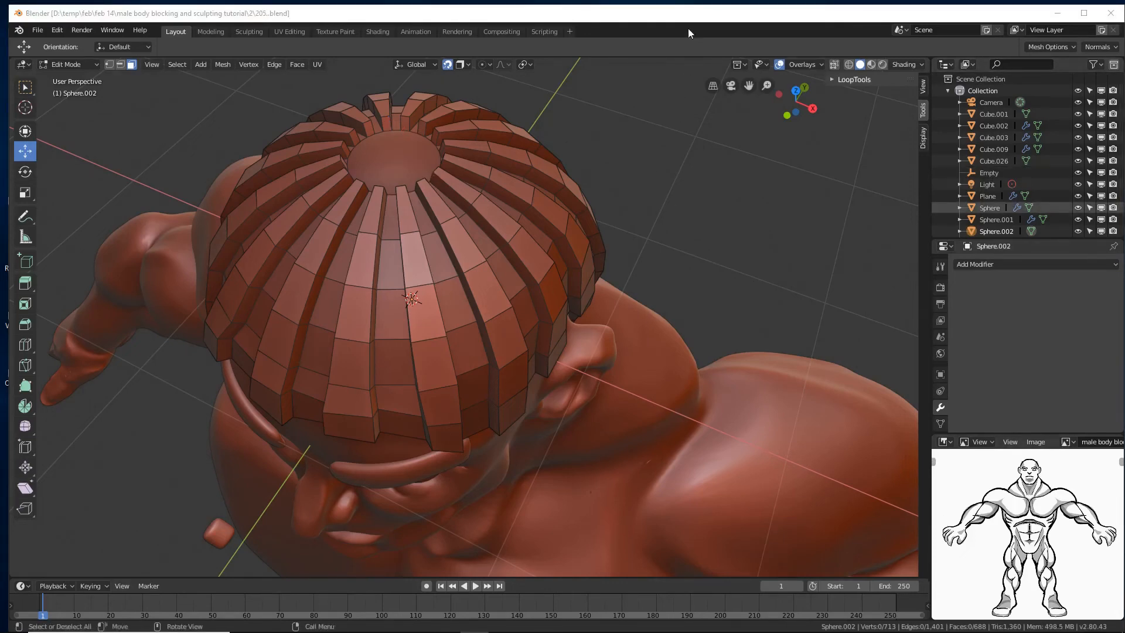
pyautogui.click(687, 20)
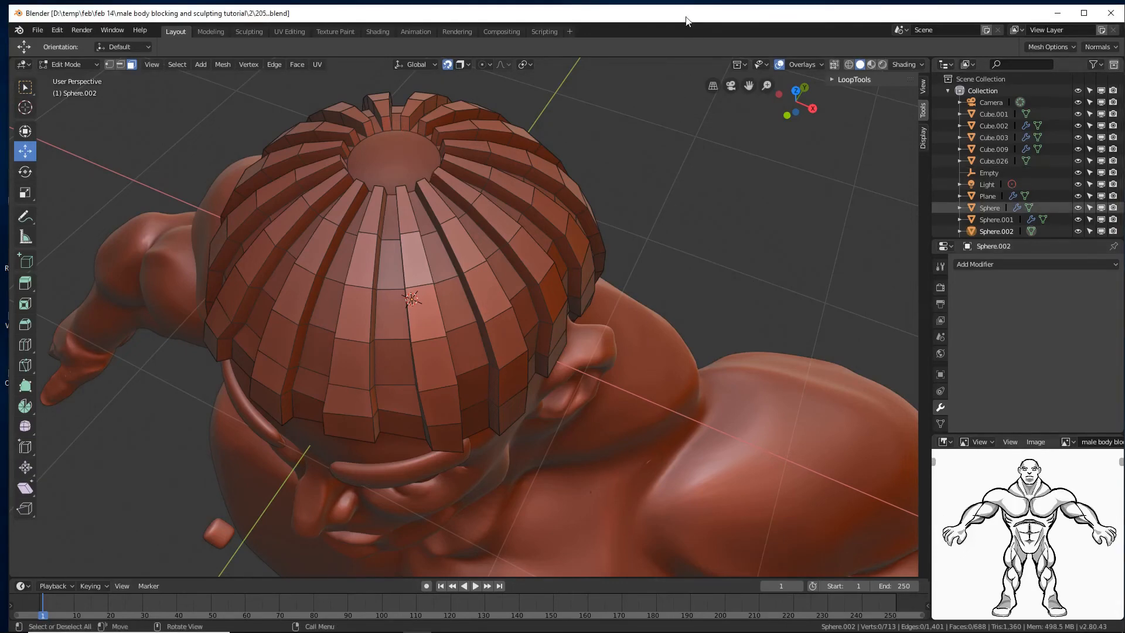
# - Return to Object Mode, give the hair a level 2 subdivision surface, and shade it smooth
pyautogui.moveTo(556, 428); pyautogui.dragTo(326, 261, button='middle')
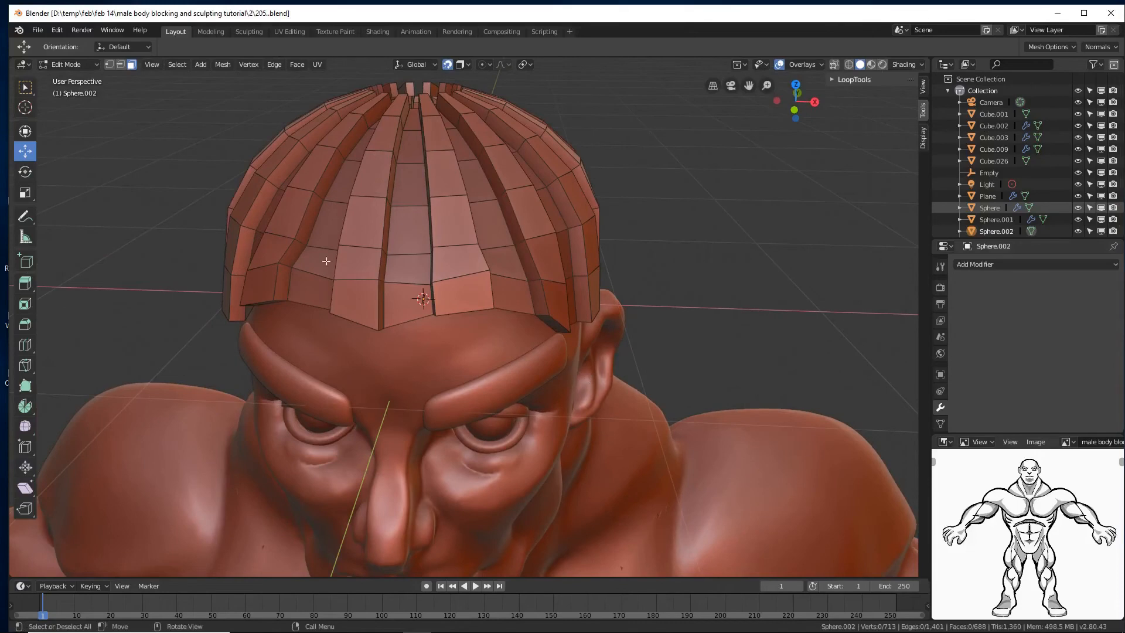
pyautogui.click(86, 67)
pyautogui.click(86, 80)
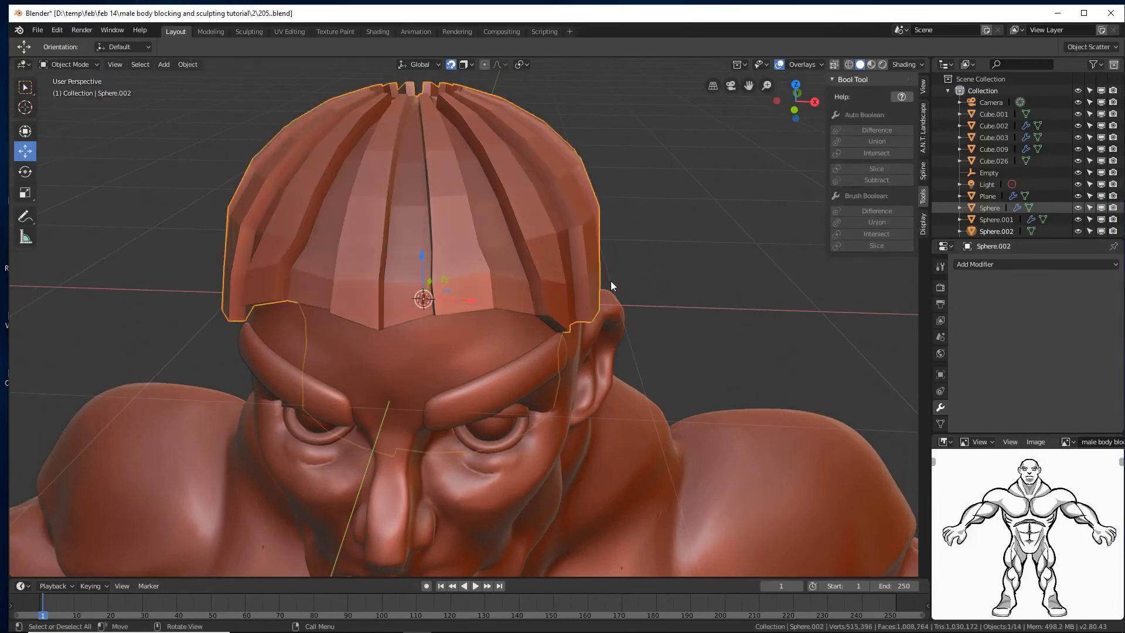
pyautogui.hotkey('ctrl', '2')
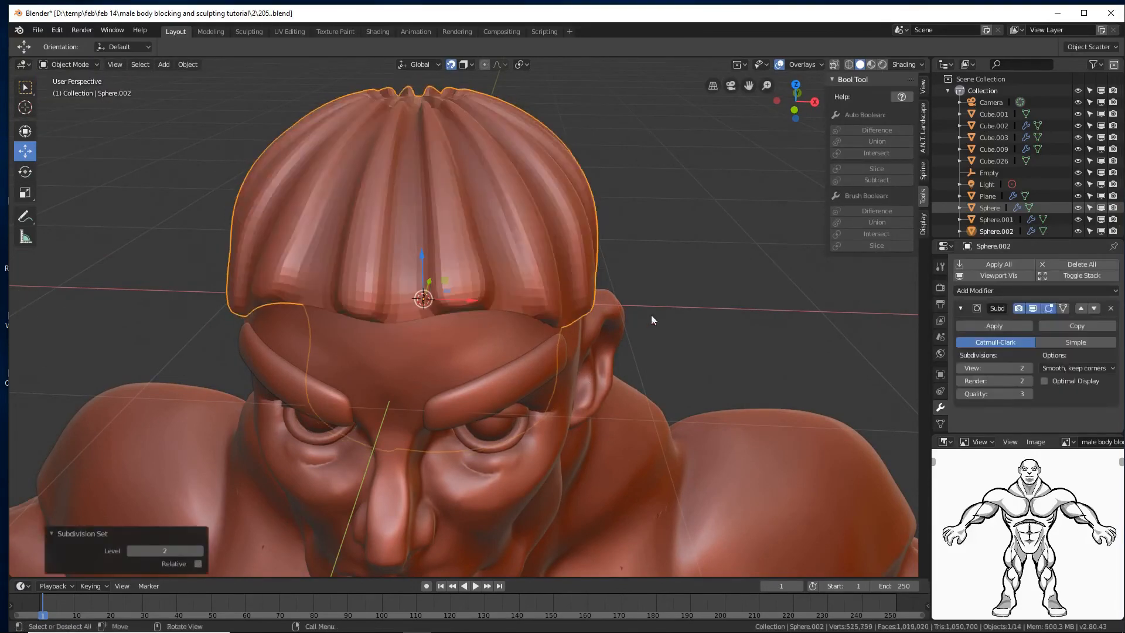
pyautogui.rightClick(672, 238)
pyautogui.click(672, 237)
# - View the back of the hair and enter Sculpt Mode on it with the Grab brush
pyautogui.moveTo(673, 238); pyautogui.dragTo(486, 257, button='middle')
pyautogui.click(91, 62)
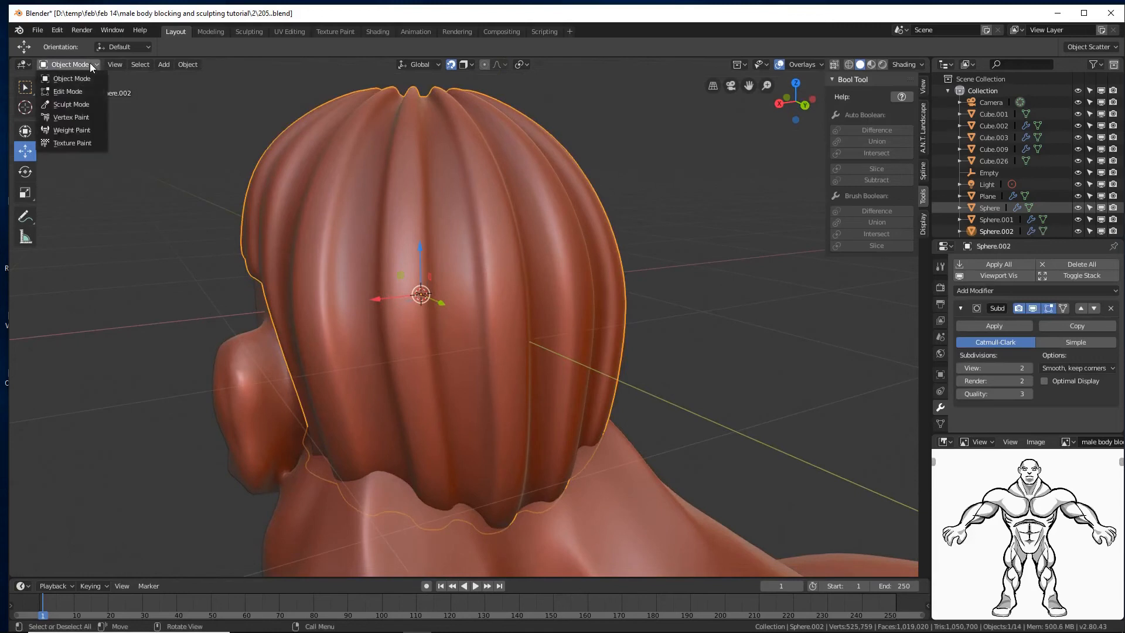
pyautogui.click(82, 105)
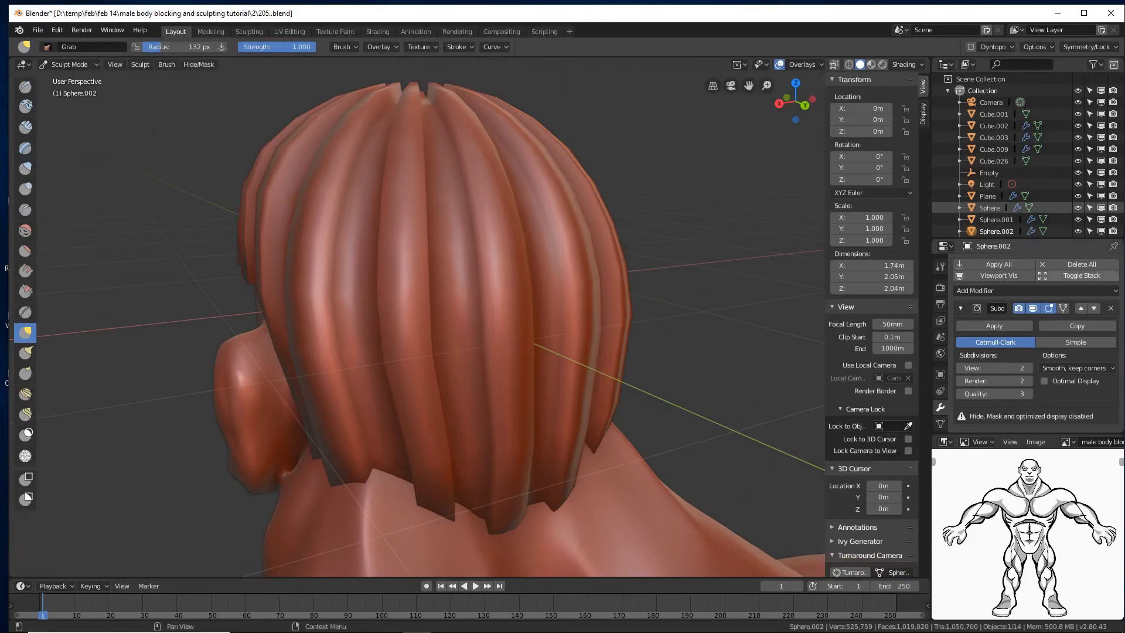
# - Apply the hair's subdivision modifier in Object Mode, saving version 206 before and version 207 after applying it
pyautogui.hotkey('ctrl', 'alt', 's')
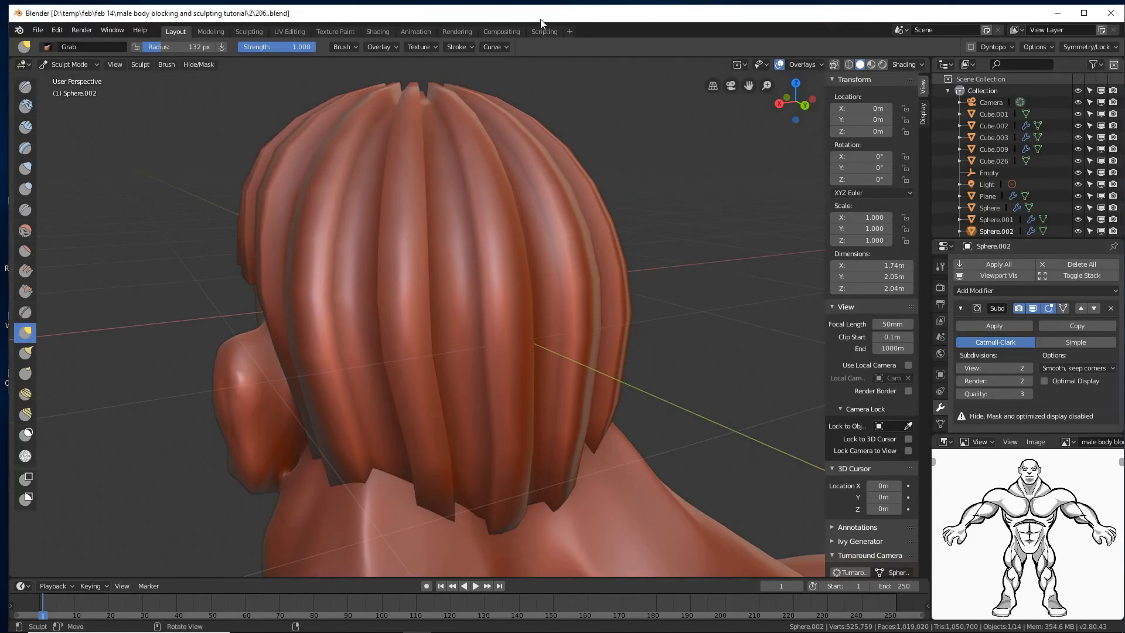
pyautogui.click(87, 62)
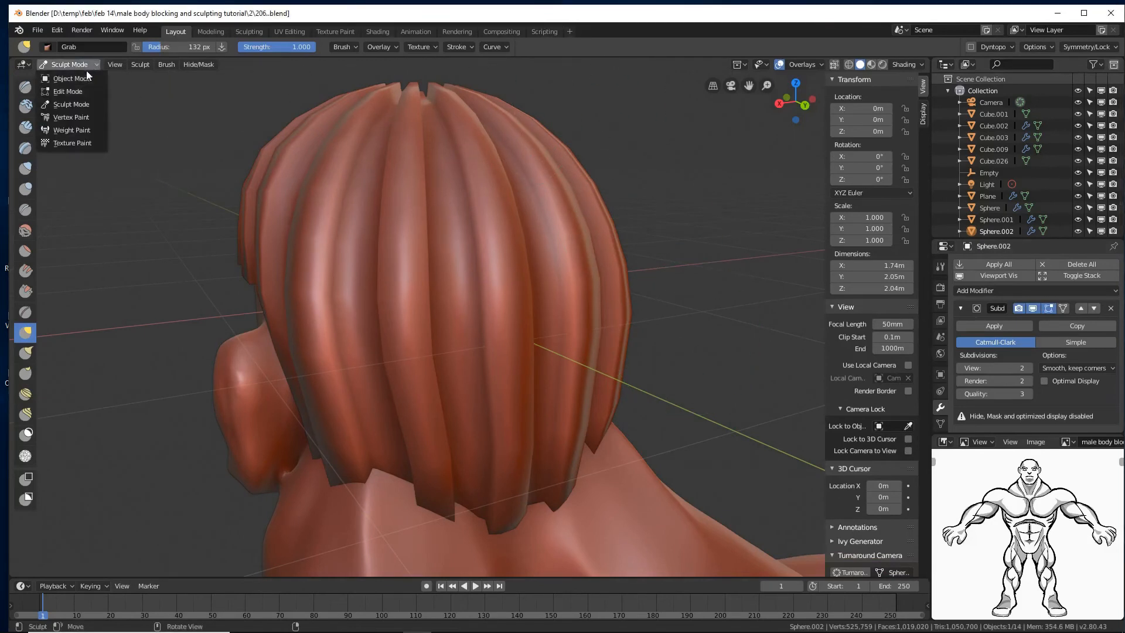
pyautogui.click(87, 75)
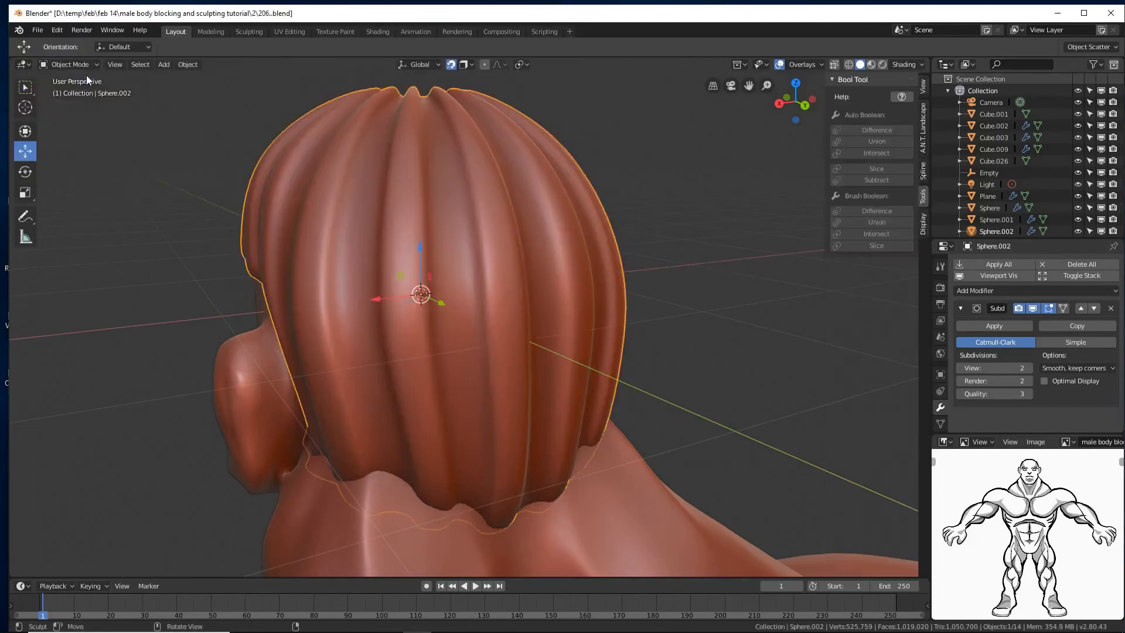
pyautogui.click(972, 324)
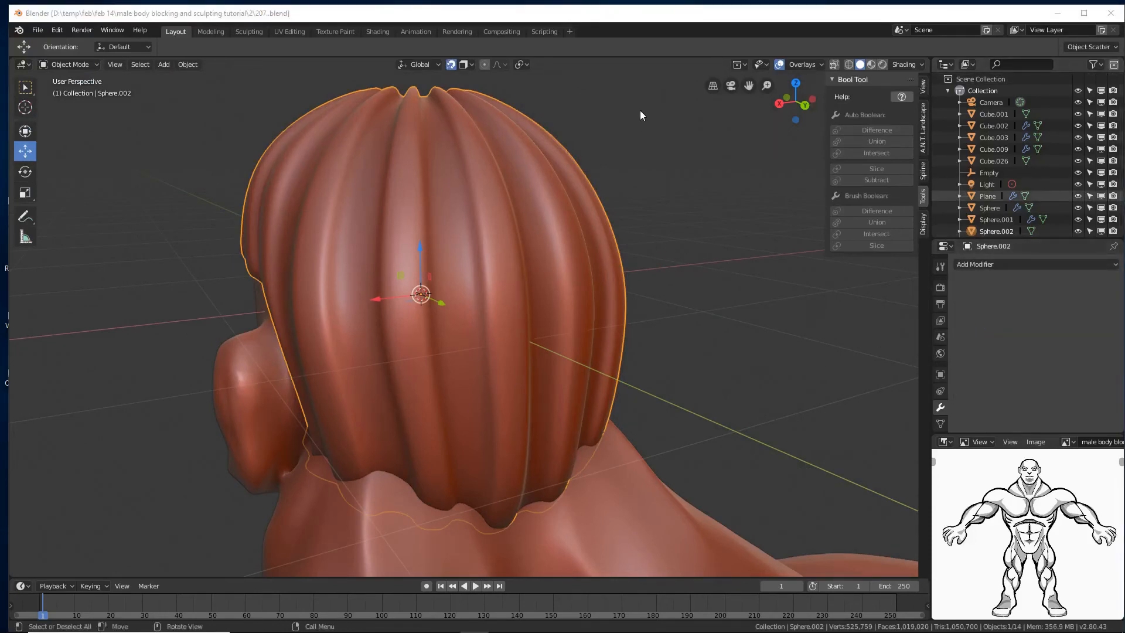
pyautogui.click(663, 15)
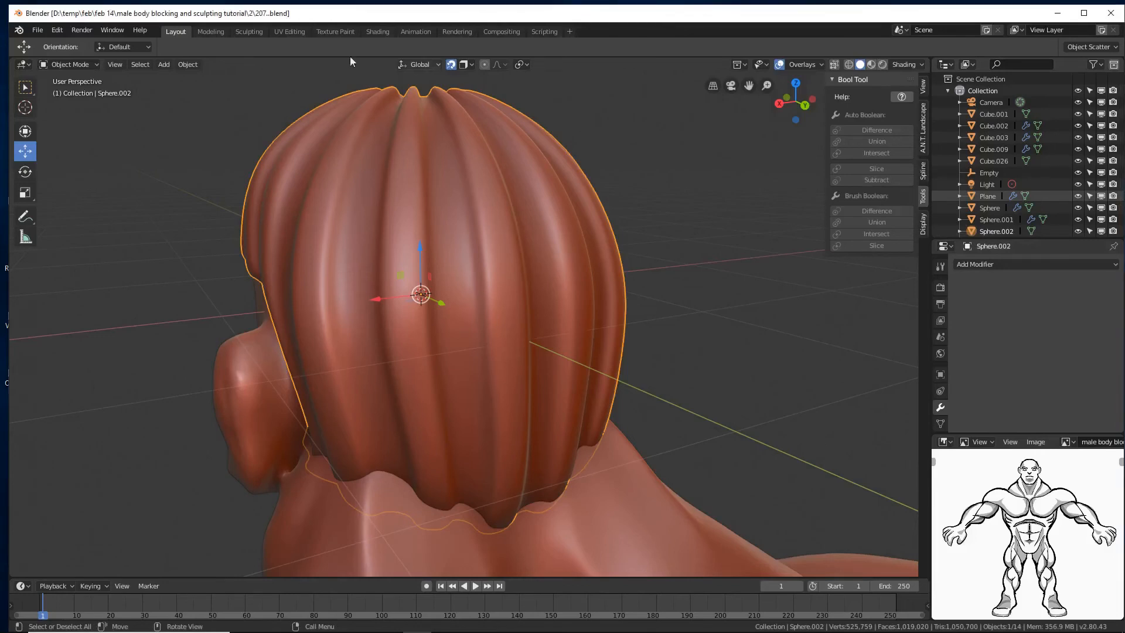
# - Return to Sculpt Mode, puff up the hair strands around the head with the Inflate/Deflate brush, and save version 208
pyautogui.click(90, 65)
pyautogui.click(69, 100)
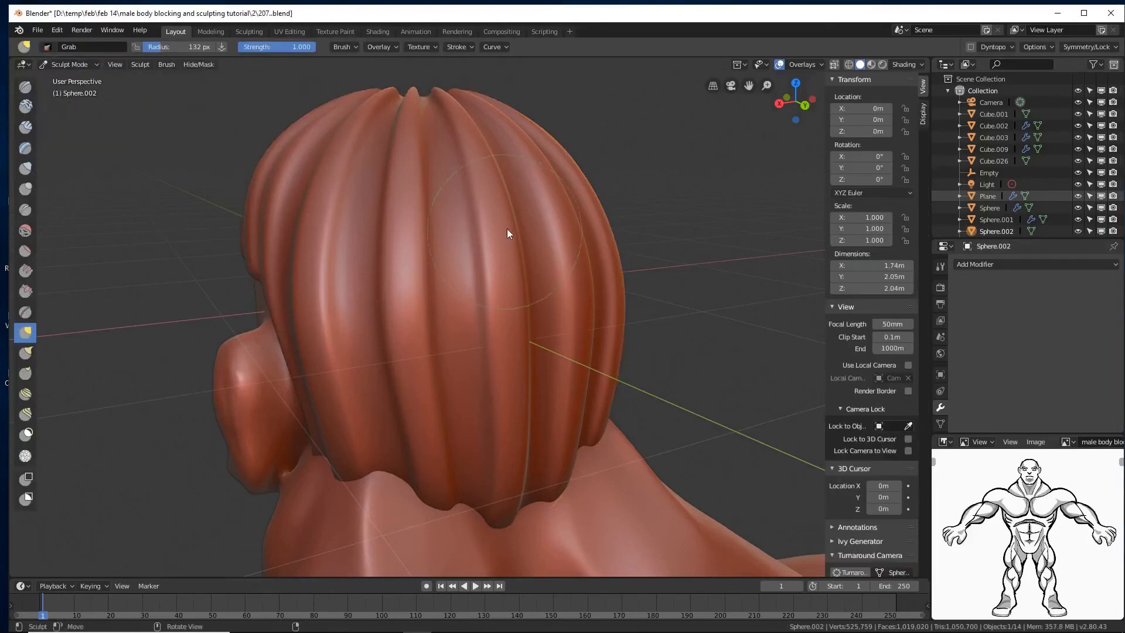
pyautogui.scroll(-5, 536, 222)
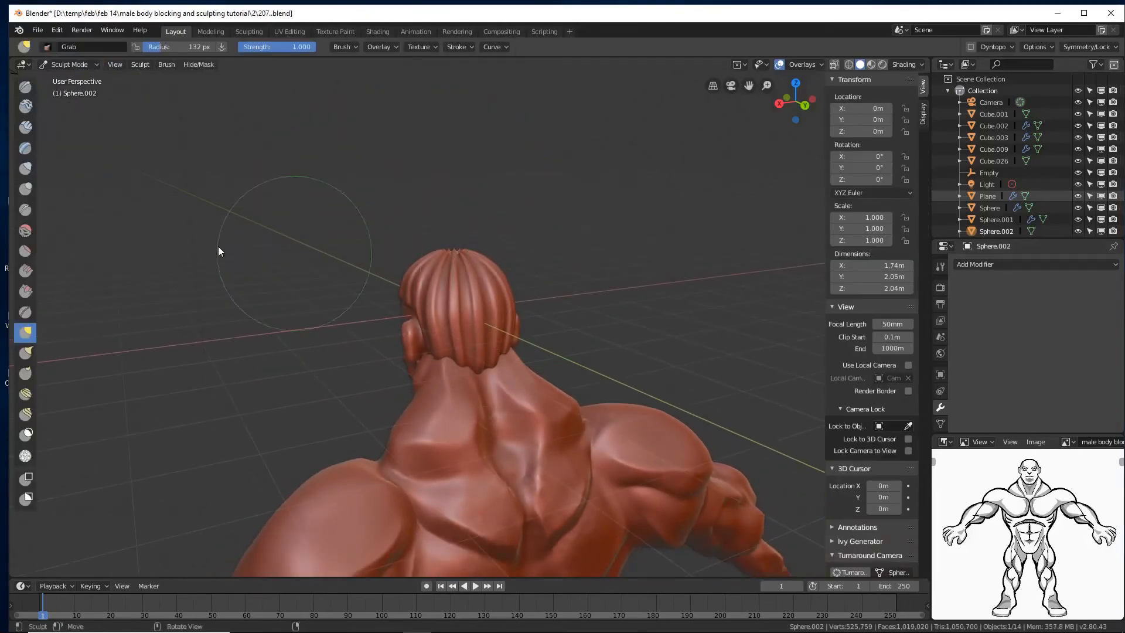
pyautogui.click(26, 168)
pyautogui.moveTo(462, 322)
pyautogui.mouseDown()
pyautogui.moveTo(465, 311)
pyautogui.moveTo(441, 321)
pyautogui.mouseUp()
pyautogui.moveTo(369, 323); pyautogui.dragTo(513, 299, button='middle')
pyautogui.moveTo(456, 286)
pyautogui.mouseDown()
pyautogui.moveTo(424, 323)
pyautogui.moveTo(462, 320)
pyautogui.moveTo(455, 306)
pyautogui.moveTo(559, 305)
pyautogui.mouseUp()
pyautogui.moveTo(558, 306)
pyautogui.mouseDown(button='middle')
pyautogui.moveTo(389, 300)
pyautogui.moveTo(524, 331)
pyautogui.moveTo(381, 325)
pyautogui.moveTo(597, 305)
pyautogui.moveTo(308, 316)
pyautogui.moveTo(555, 324)
pyautogui.moveTo(547, 339)
pyautogui.mouseUp(button='middle')
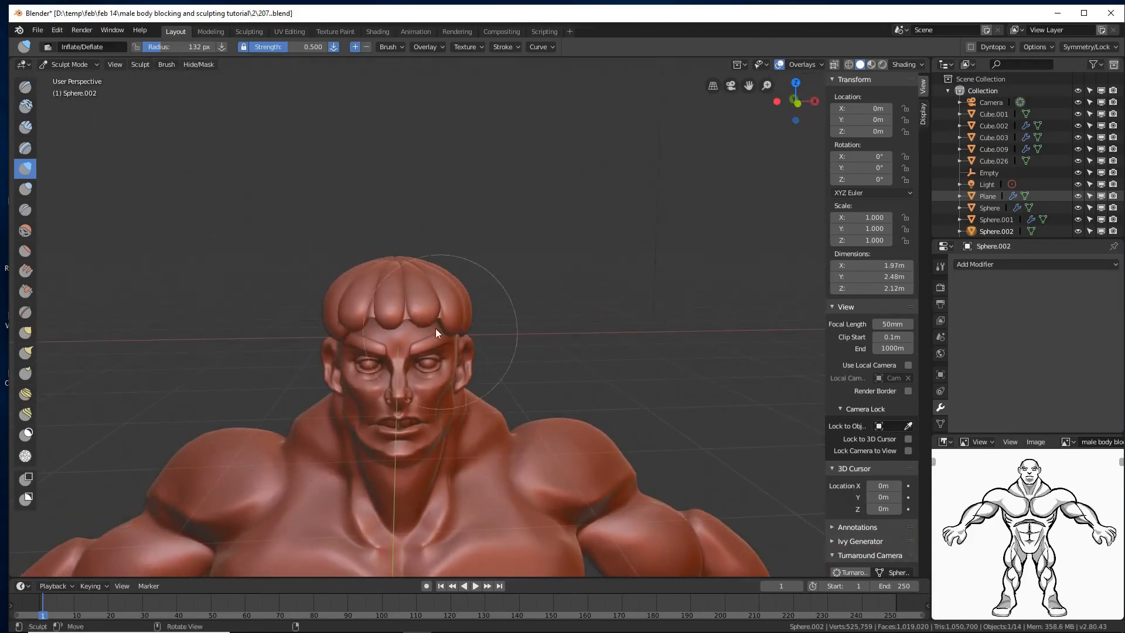
pyautogui.moveTo(440, 327)
pyautogui.mouseDown()
pyautogui.moveTo(408, 319)
pyautogui.moveTo(420, 308)
pyautogui.moveTo(445, 317)
pyautogui.mouseUp()
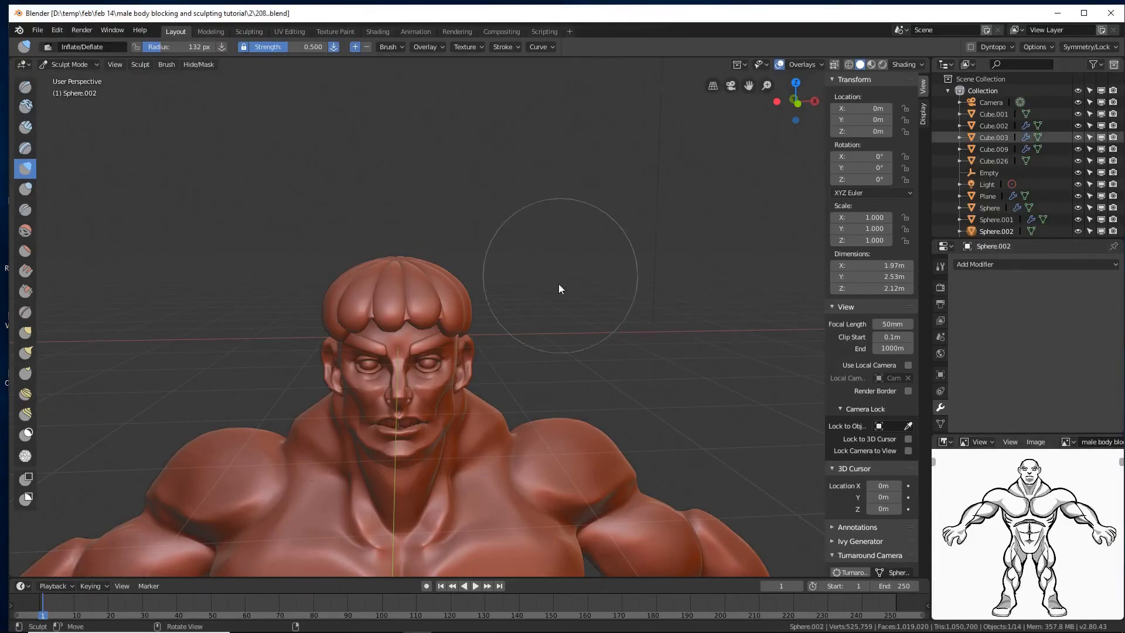
# - Inflate the strands around the crown from above, enlarging the brush radius to 188 px to close the central hole
pyautogui.moveTo(572, 267); pyautogui.dragTo(586, 326, button='middle')
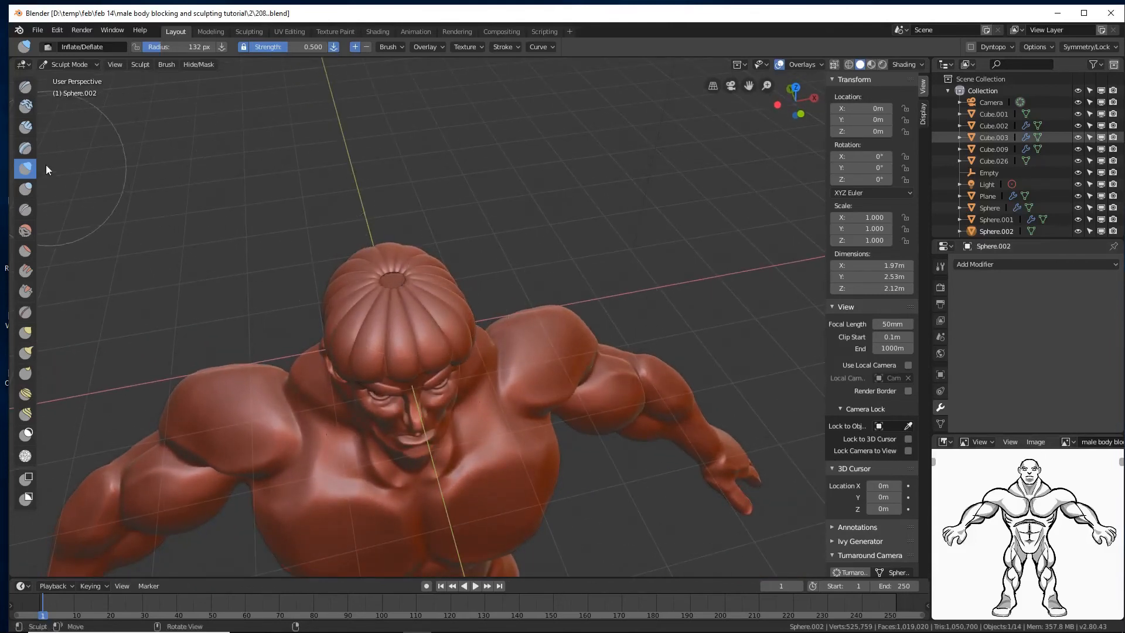
pyautogui.moveTo(403, 293)
pyautogui.mouseDown()
pyautogui.moveTo(399, 280)
pyautogui.moveTo(391, 290)
pyautogui.moveTo(419, 290)
pyautogui.mouseUp()
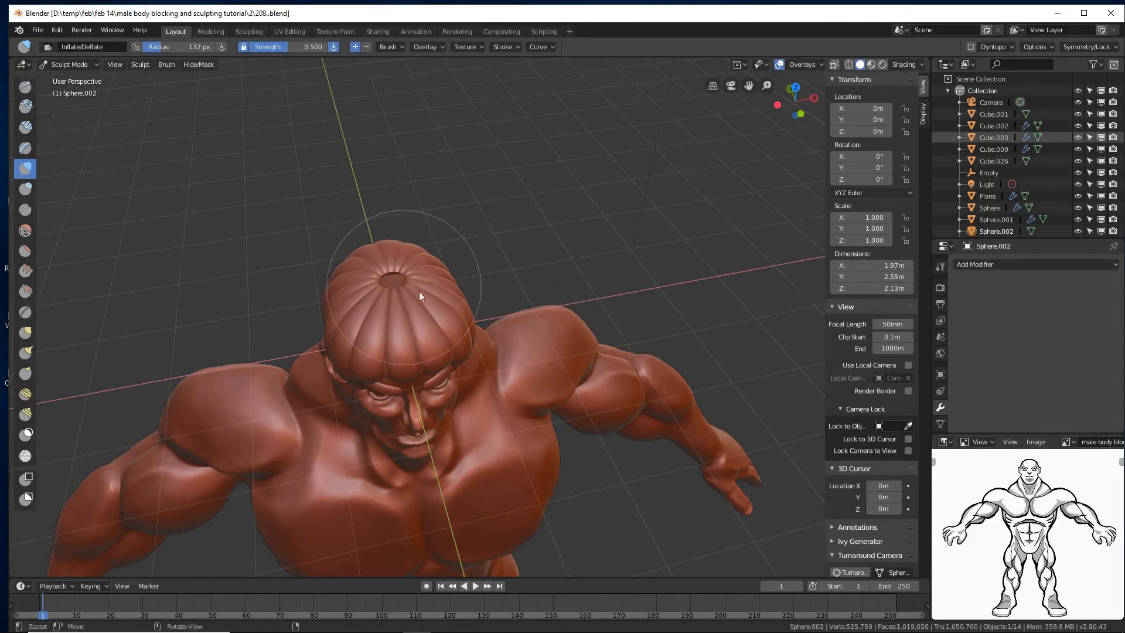
pyautogui.moveTo(419, 291)
pyautogui.mouseDown(button='middle')
pyautogui.moveTo(351, 286)
pyautogui.moveTo(357, 269)
pyautogui.moveTo(406, 321)
pyautogui.mouseUp(button='middle')
pyautogui.press('f')
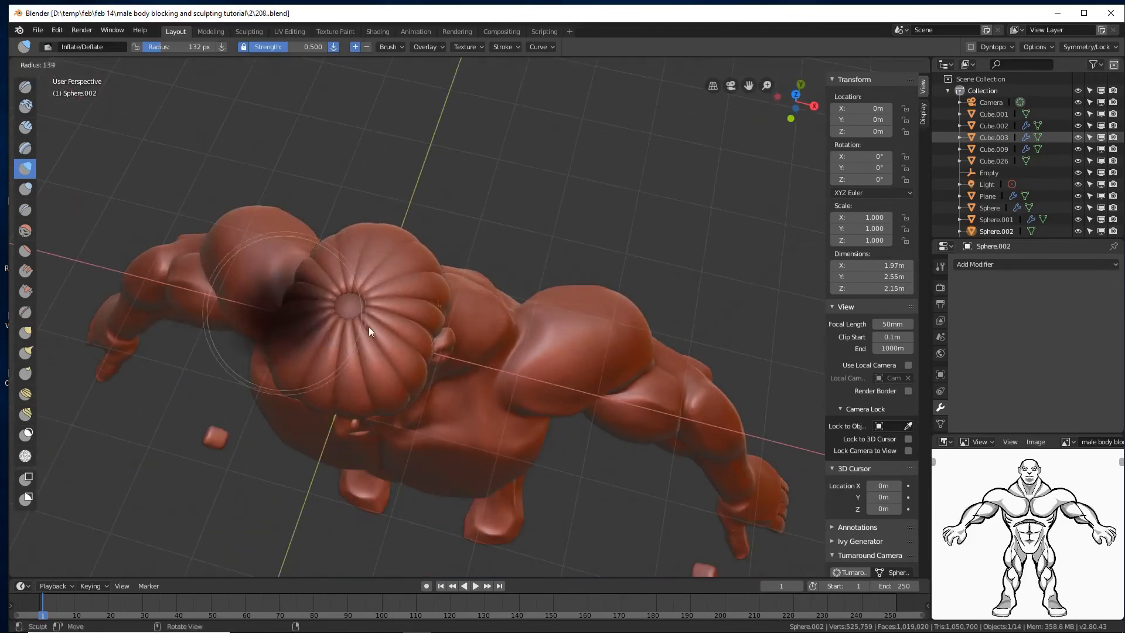
pyautogui.click(388, 346)
pyautogui.moveTo(360, 311)
pyautogui.mouseDown()
pyautogui.moveTo(351, 297)
pyautogui.moveTo(352, 316)
pyautogui.mouseUp()
# - Reshape the raised crown of the hair with the Grab brush at a 217 px radius
pyautogui.moveTo(351, 316); pyautogui.dragTo(396, 252, button='middle')
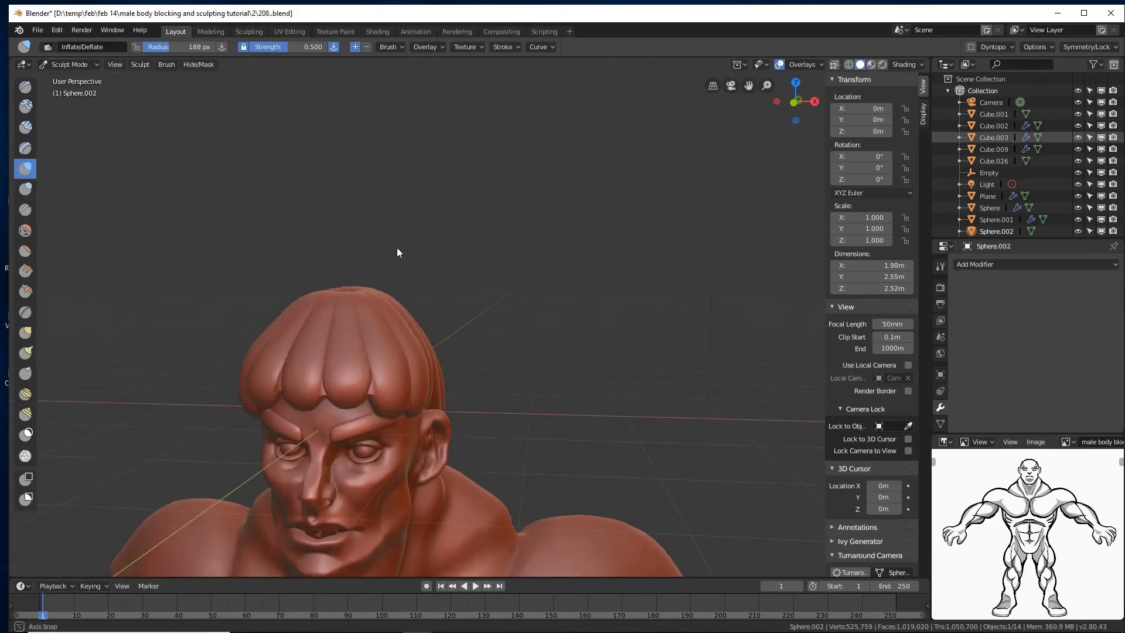
pyautogui.moveTo(474, 321); pyautogui.dragTo(421, 307, button='middle')
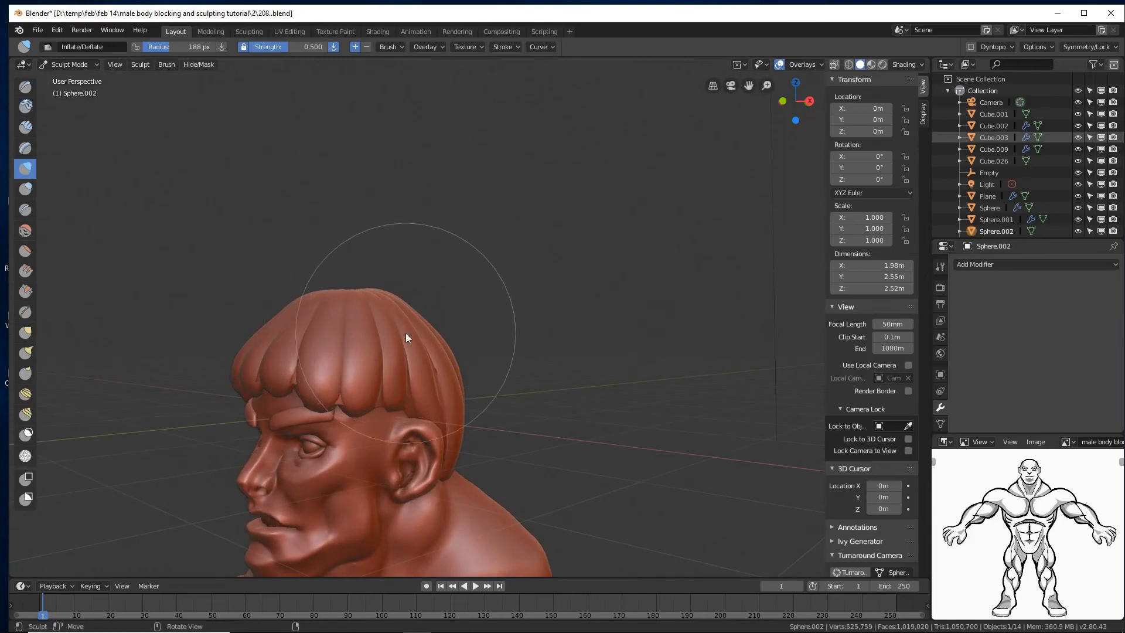
pyautogui.click(30, 332)
pyautogui.press('f')
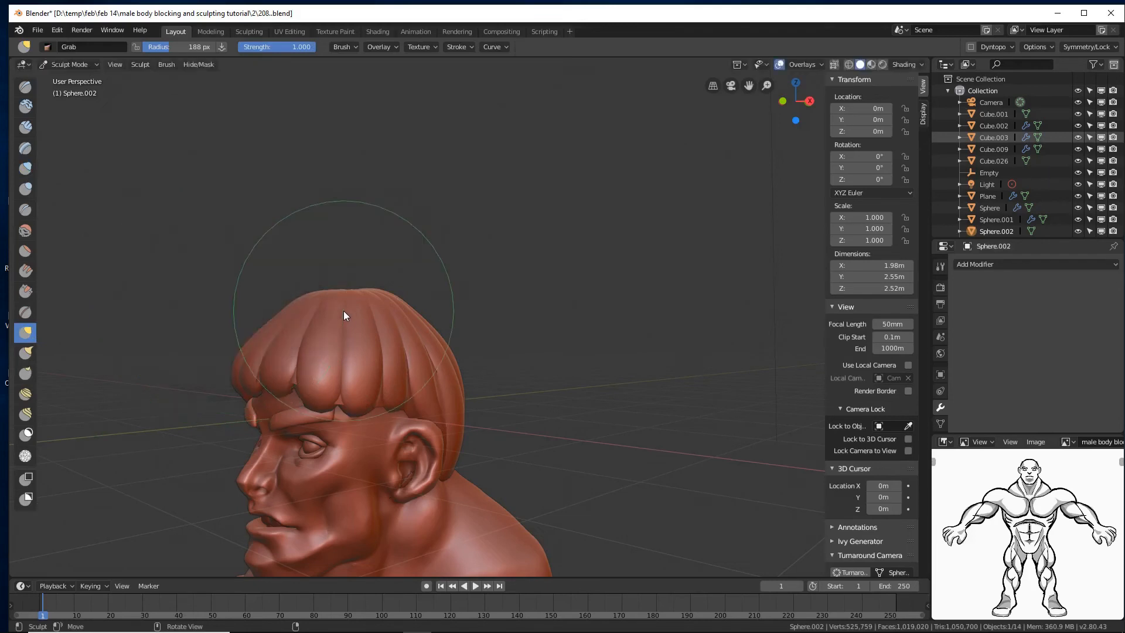
pyautogui.click(359, 337)
pyautogui.moveTo(354, 291); pyautogui.dragTo(383, 308)
# - Turn off X mirror symmetry for sculpting the hair
pyautogui.moveTo(383, 308); pyautogui.dragTo(287, 328, button='middle')
pyautogui.click(940, 266)
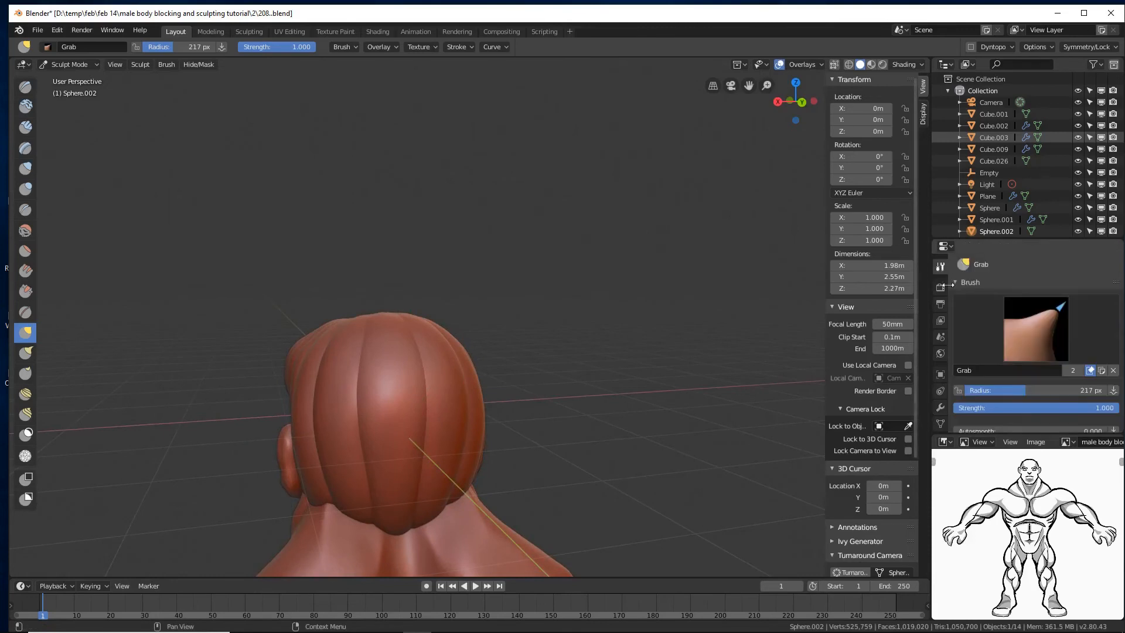
pyautogui.scroll(-5, 991, 352)
pyautogui.scroll(-10, 991, 353)
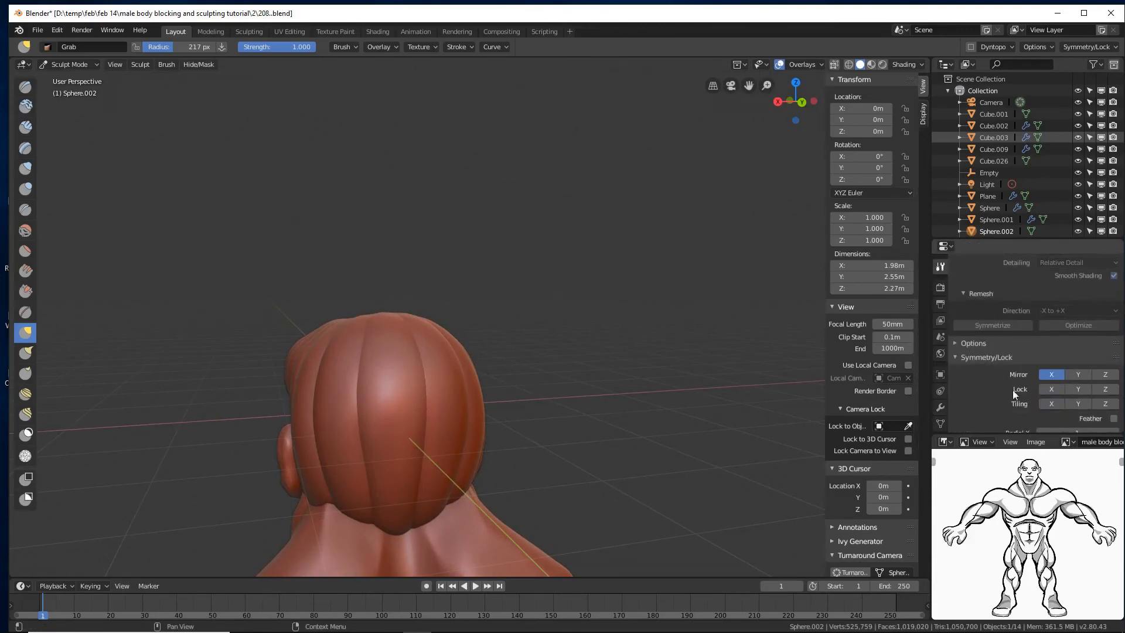
pyautogui.click(1053, 375)
# - Bend the strands on the back of the hair into asymmetric waves with the Grab brush at a 179 px radius
pyautogui.press('f')
pyautogui.click(472, 445)
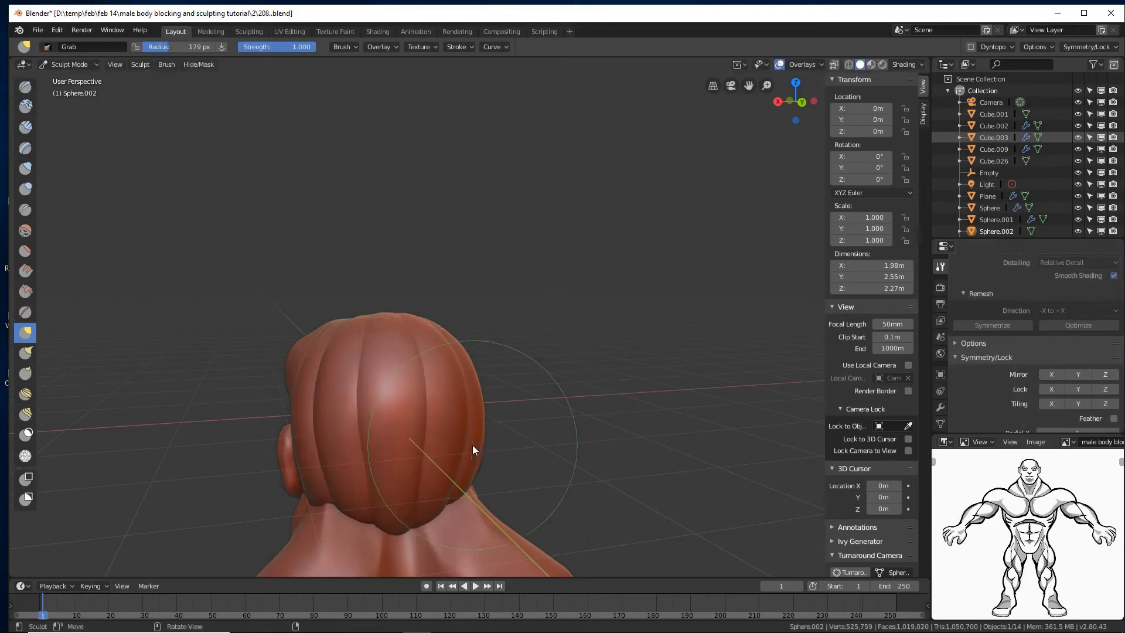
pyautogui.moveTo(363, 431); pyautogui.dragTo(441, 431)
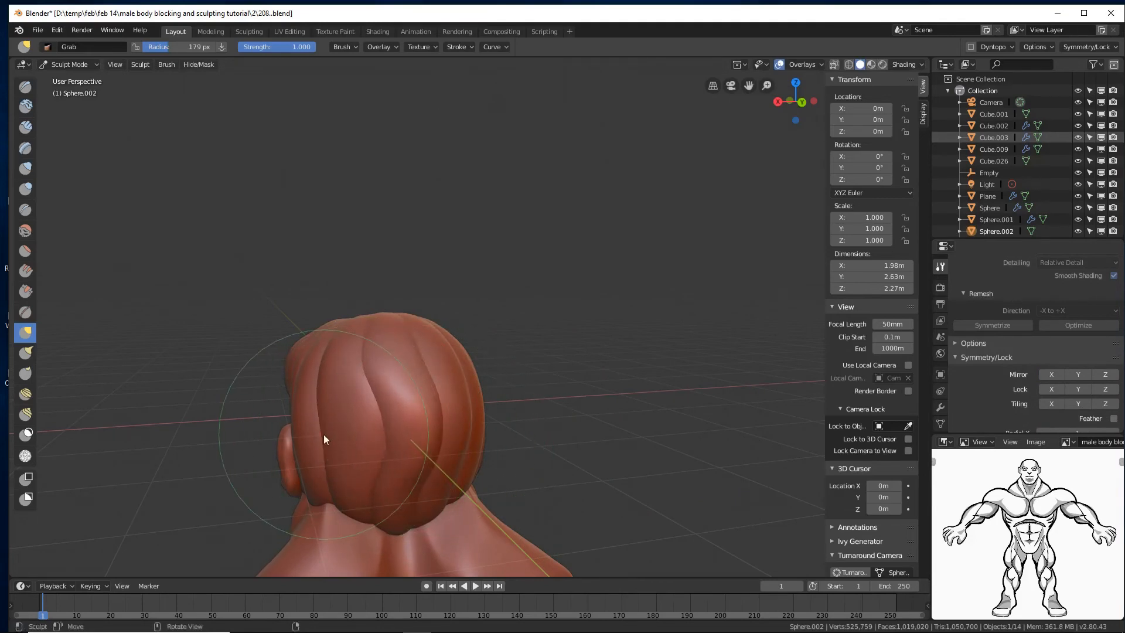
pyautogui.moveTo(326, 433)
pyautogui.mouseDown(button='middle')
pyautogui.moveTo(572, 435)
pyautogui.moveTo(492, 442)
pyautogui.mouseUp(button='middle')
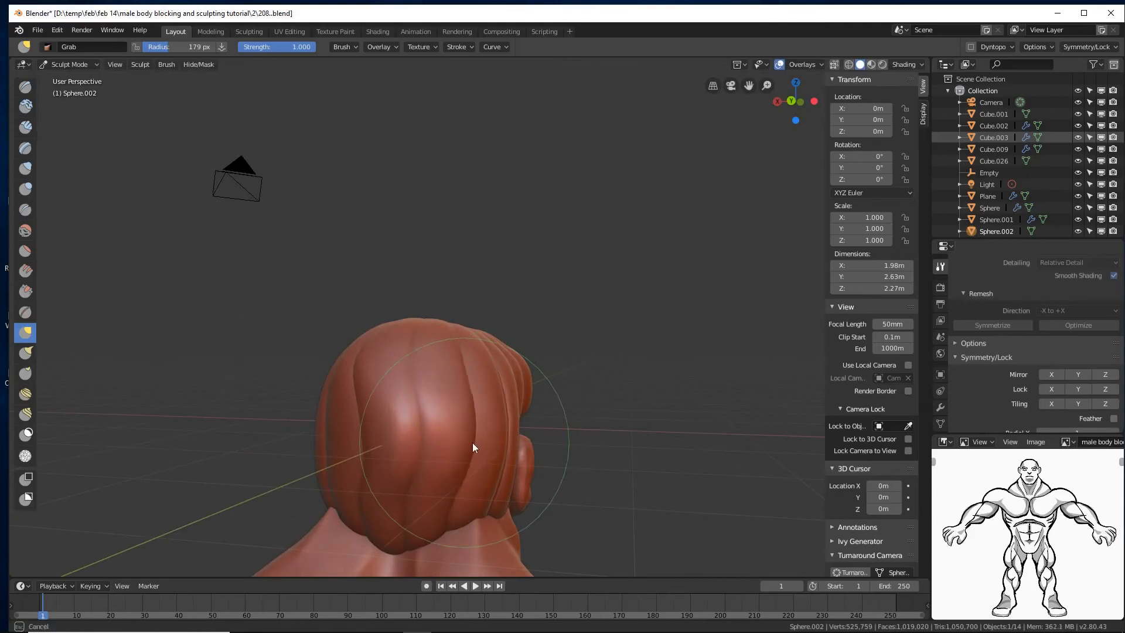
pyautogui.moveTo(396, 444)
pyautogui.mouseDown(button='middle')
pyautogui.moveTo(431, 416)
pyautogui.moveTo(462, 425)
pyautogui.moveTo(353, 463)
pyautogui.mouseUp(button='middle')
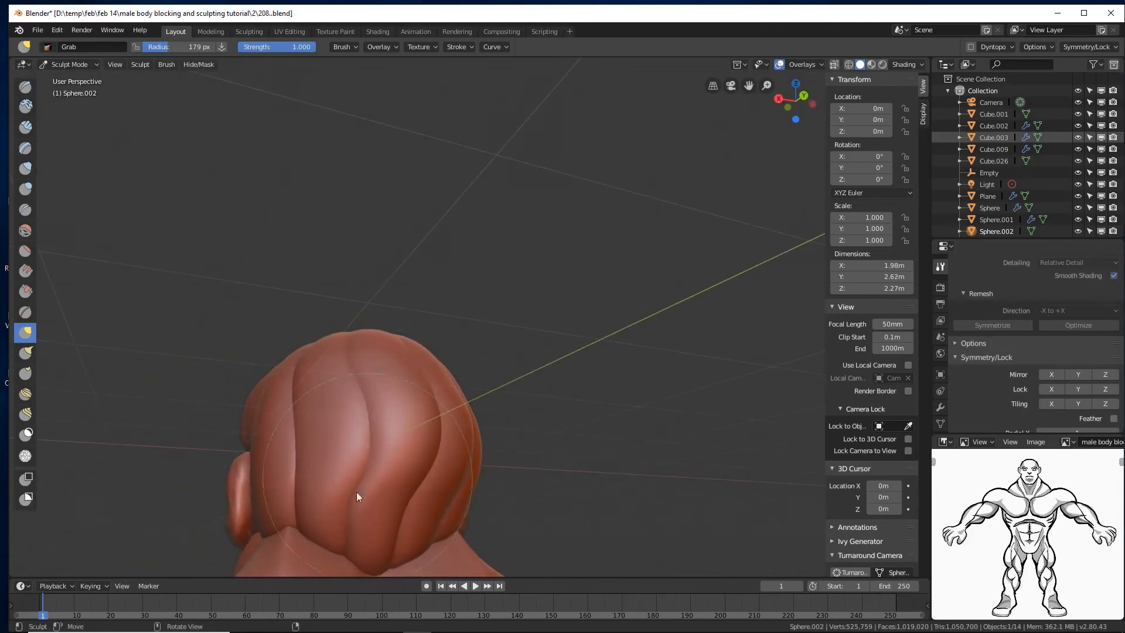
pyautogui.moveTo(333, 523)
pyautogui.mouseDown()
pyautogui.moveTo(347, 540)
pyautogui.moveTo(332, 528)
pyautogui.mouseUp()
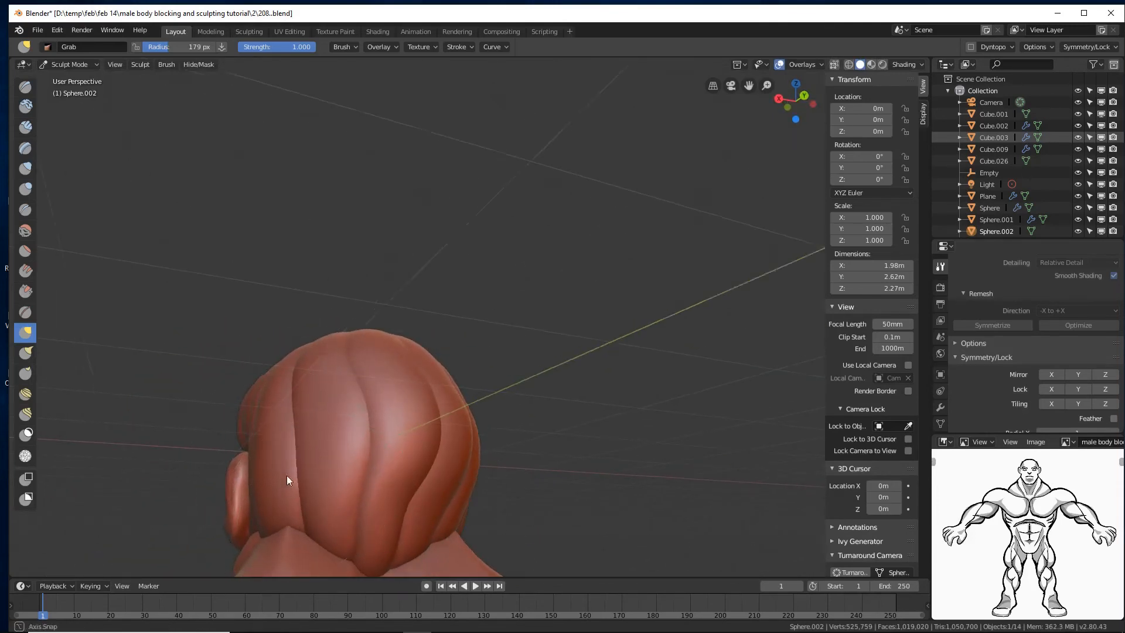
# - Pull the strands above the character's left ear with the Grab brush to vary their shape on that side
pyautogui.moveTo(286, 476)
pyautogui.mouseDown(button='middle')
pyautogui.moveTo(454, 477)
pyautogui.moveTo(441, 494)
pyautogui.moveTo(434, 463)
pyautogui.mouseUp(button='middle')
pyautogui.moveTo(199, 409); pyautogui.dragTo(175, 417)
pyautogui.moveTo(169, 414); pyautogui.dragTo(198, 425)
pyautogui.moveTo(231, 395); pyautogui.dragTo(245, 401)
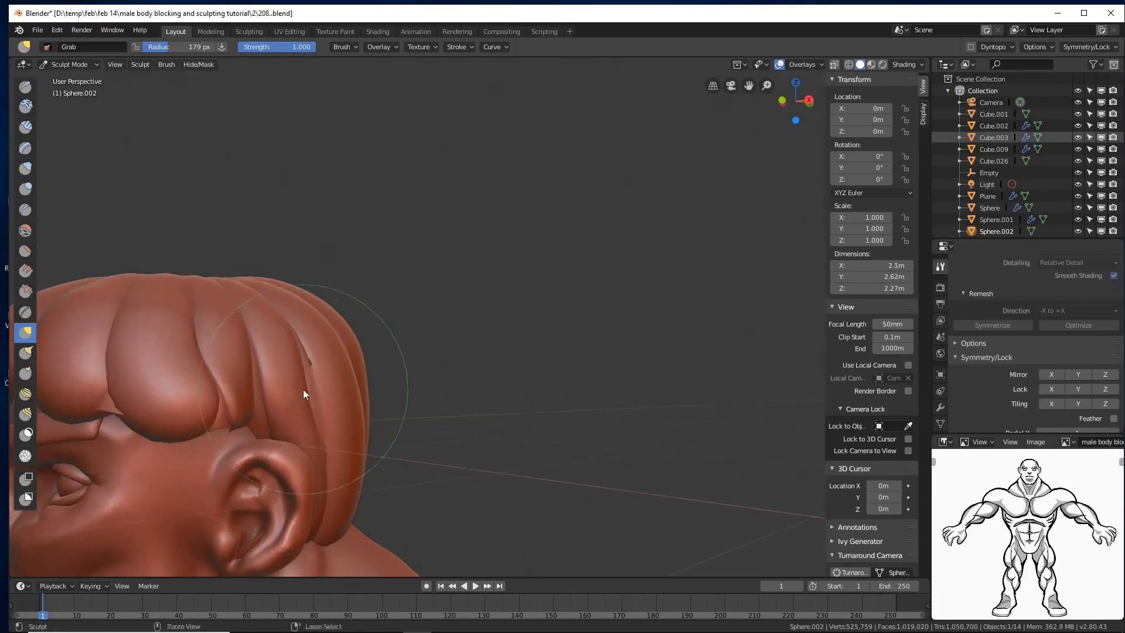
# - Reduce the Grab brush radius to 142 px and sweep the front fringe strands diagonally across the forehead
pyautogui.moveTo(303, 389); pyautogui.dragTo(386, 371, button='middle')
pyautogui.moveTo(386, 371)
pyautogui.mouseDown()
pyautogui.moveTo(442, 328)
pyautogui.moveTo(456, 341)
pyautogui.mouseUp()
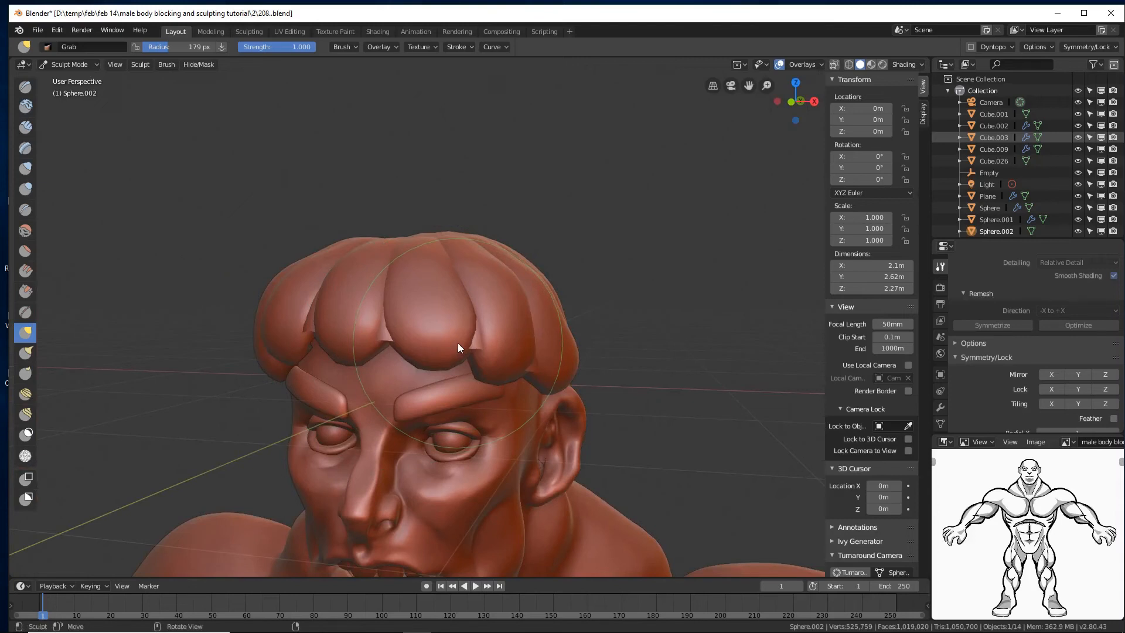
pyautogui.press('f')
pyautogui.click(437, 341)
pyautogui.moveTo(466, 318); pyautogui.dragTo(432, 362)
pyautogui.moveTo(350, 357)
pyautogui.mouseDown()
pyautogui.moveTo(377, 365)
pyautogui.moveTo(366, 378)
pyautogui.mouseUp()
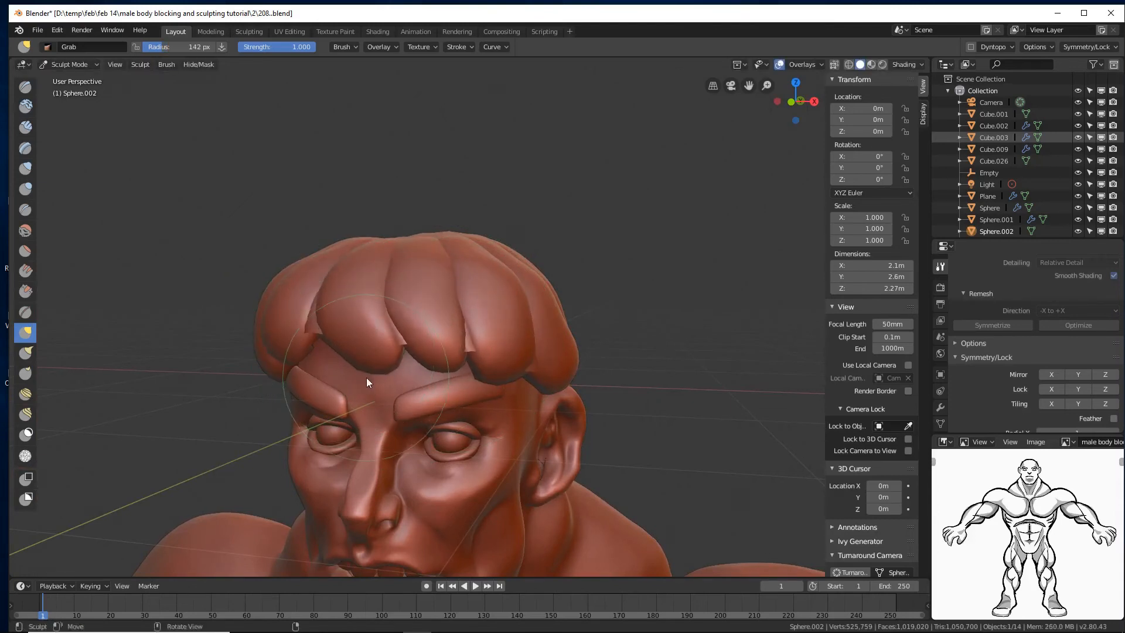
# - Shift the fringe strands over the character's right temple with the Grab brush
pyautogui.moveTo(368, 377)
pyautogui.mouseDown(button='middle')
pyautogui.moveTo(391, 376)
pyautogui.moveTo(364, 364)
pyautogui.mouseUp(button='middle')
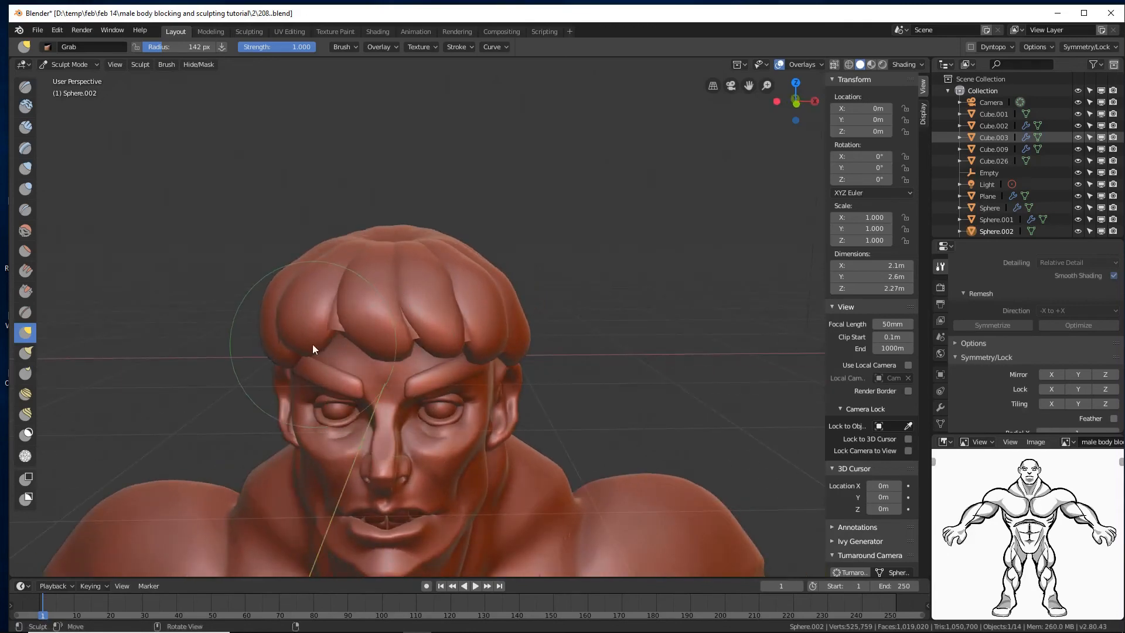
pyautogui.moveTo(311, 343); pyautogui.dragTo(335, 350)
pyautogui.moveTo(335, 350); pyautogui.dragTo(301, 351, button='middle')
pyautogui.moveTo(301, 352)
pyautogui.mouseDown()
pyautogui.moveTo(266, 369)
pyautogui.moveTo(258, 356)
pyautogui.moveTo(283, 339)
pyautogui.mouseUp()
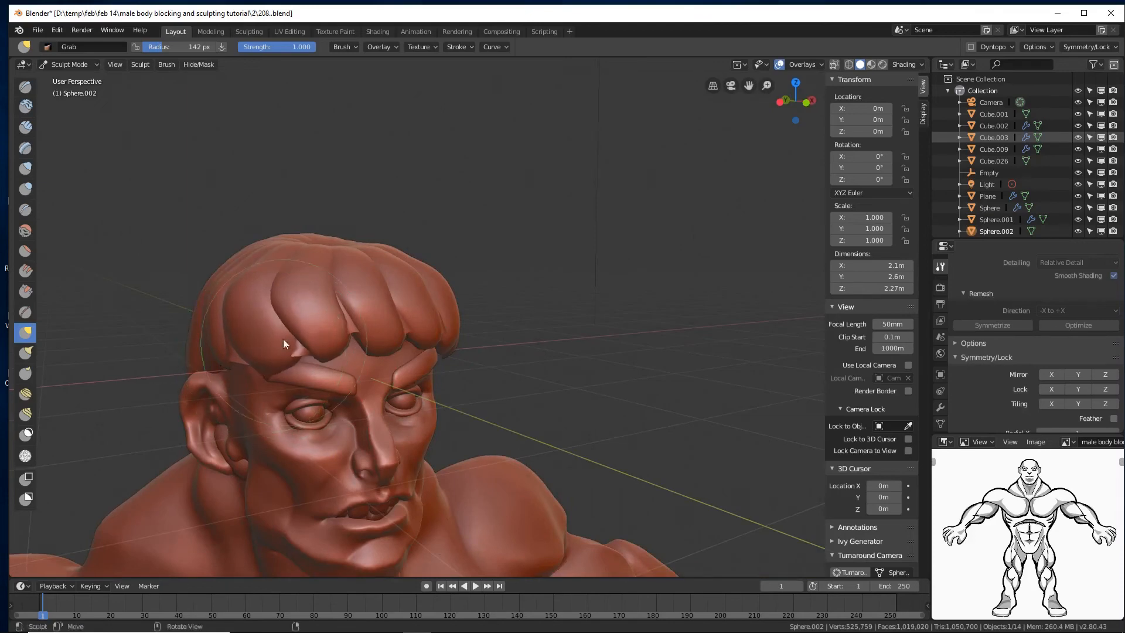
# - Pull the strands on the side of the hair behind the ear with the Grab brush, and save version 210
pyautogui.moveTo(311, 311)
pyautogui.mouseDown(button='middle')
pyautogui.moveTo(308, 334)
pyautogui.moveTo(276, 311)
pyautogui.moveTo(504, 319)
pyautogui.mouseUp(button='middle')
pyautogui.moveTo(515, 318); pyautogui.dragTo(417, 334, button='middle')
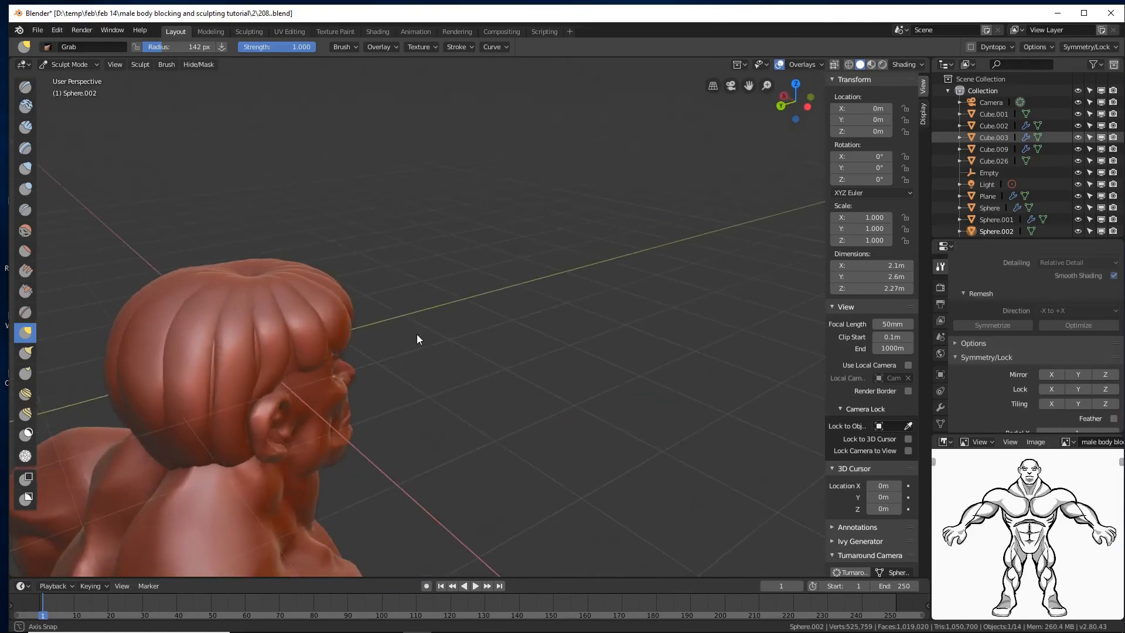
pyautogui.moveTo(195, 361)
pyautogui.mouseDown()
pyautogui.moveTo(212, 368)
pyautogui.moveTo(284, 336)
pyautogui.moveTo(261, 342)
pyautogui.mouseUp()
pyautogui.moveTo(259, 343)
pyautogui.mouseDown(button='middle')
pyautogui.moveTo(426, 333)
pyautogui.moveTo(314, 302)
pyautogui.moveTo(377, 348)
pyautogui.moveTo(353, 332)
pyautogui.mouseUp(button='middle')
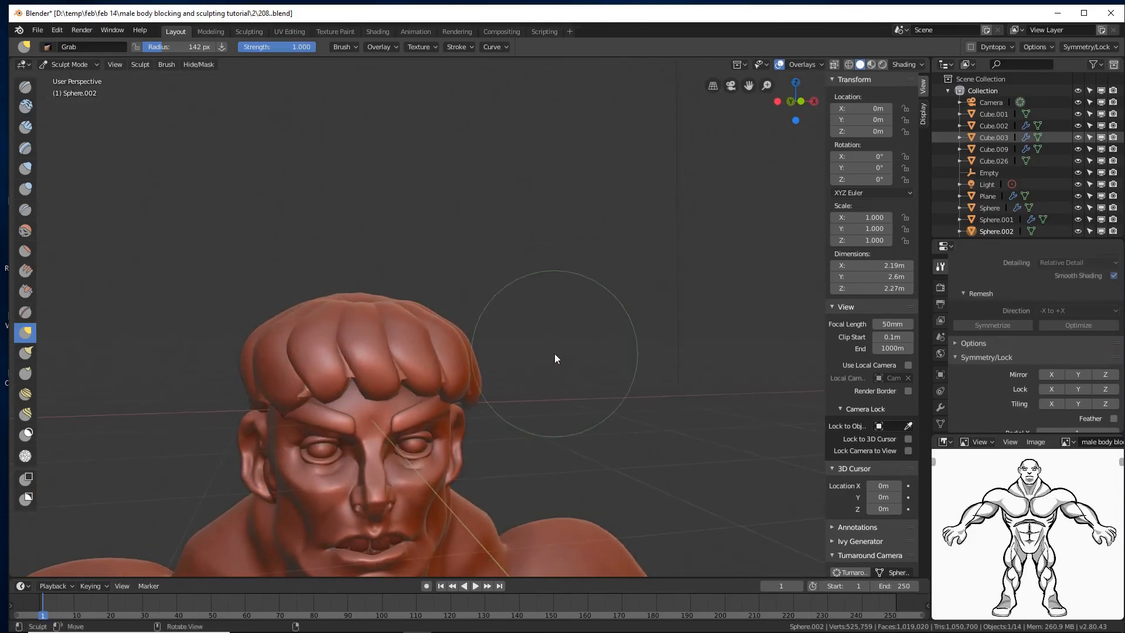
pyautogui.keyDown('ctrl'); pyautogui.moveTo(565, 340); pyautogui.dragTo(566, 349, button='middle'); pyautogui.keyUp('ctrl')
pyautogui.moveTo(624, 384); pyautogui.dragTo(617, 380, button='middle')
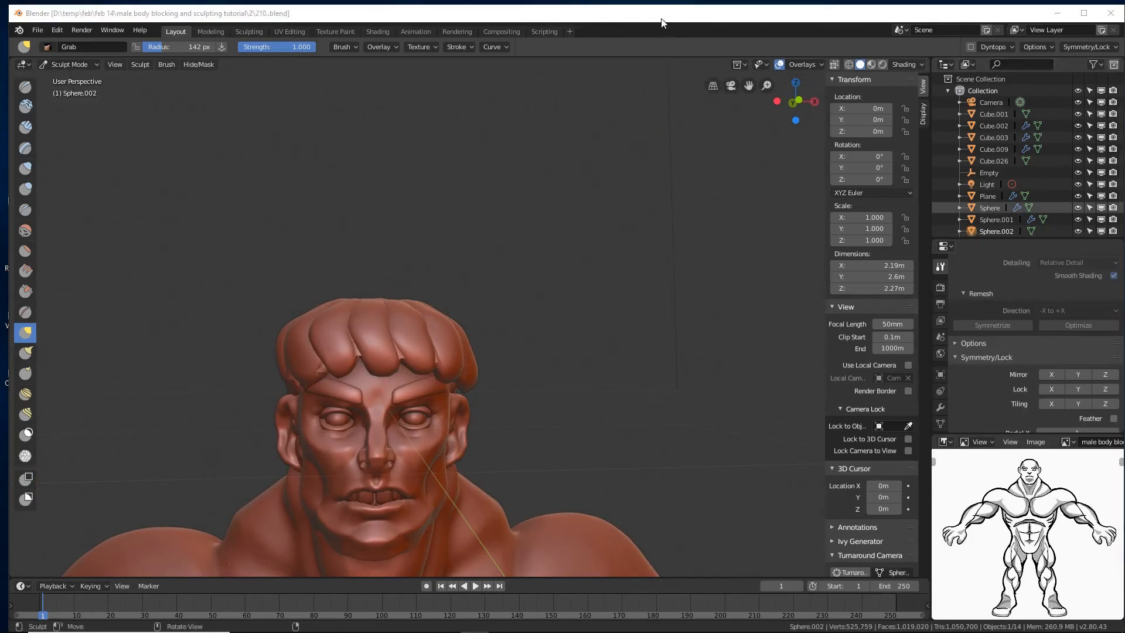
pyautogui.click(662, 17)
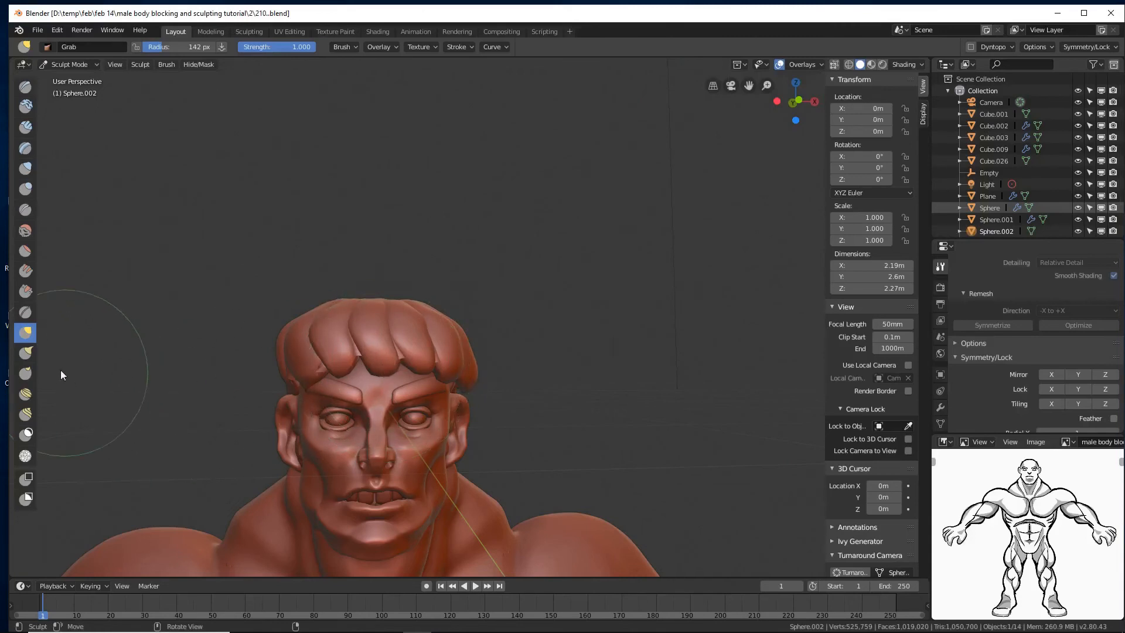
# - Pull the tip of a front fringe strand sideways with the Snake Hook brush at a 91 px radius
pyautogui.click(25, 352)
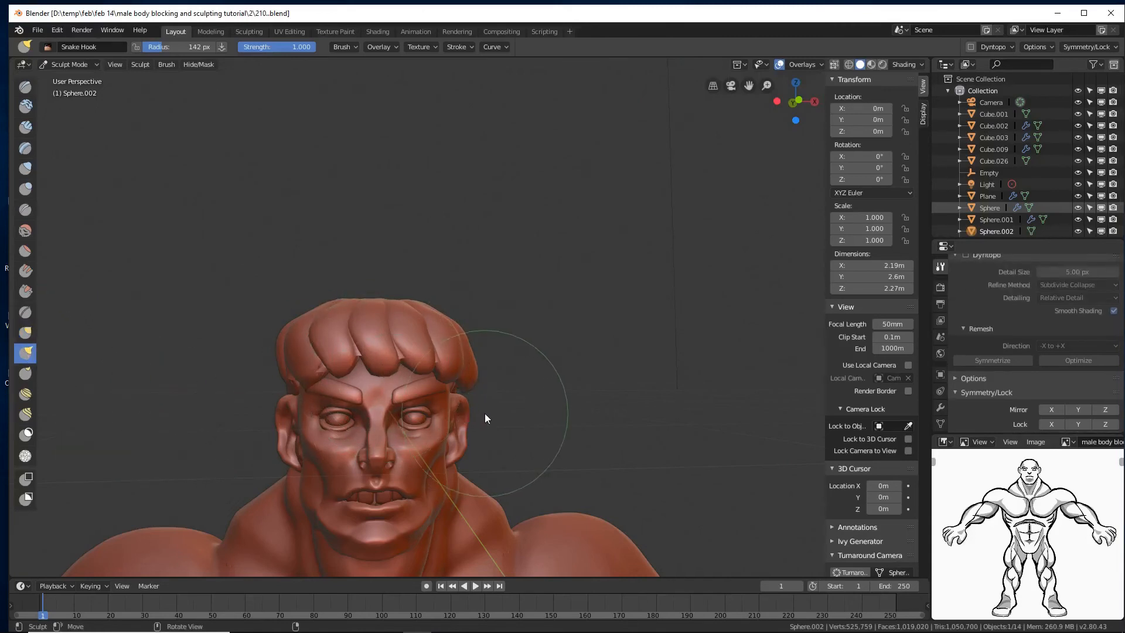
pyautogui.moveTo(519, 436)
pyautogui.keyDown('ctrl'); pyautogui.mouseDown(button='middle')
pyautogui.moveTo(518, 419)
pyautogui.moveTo(568, 406)
pyautogui.moveTo(577, 391)
pyautogui.mouseUp(button='middle'); pyautogui.keyUp('ctrl')
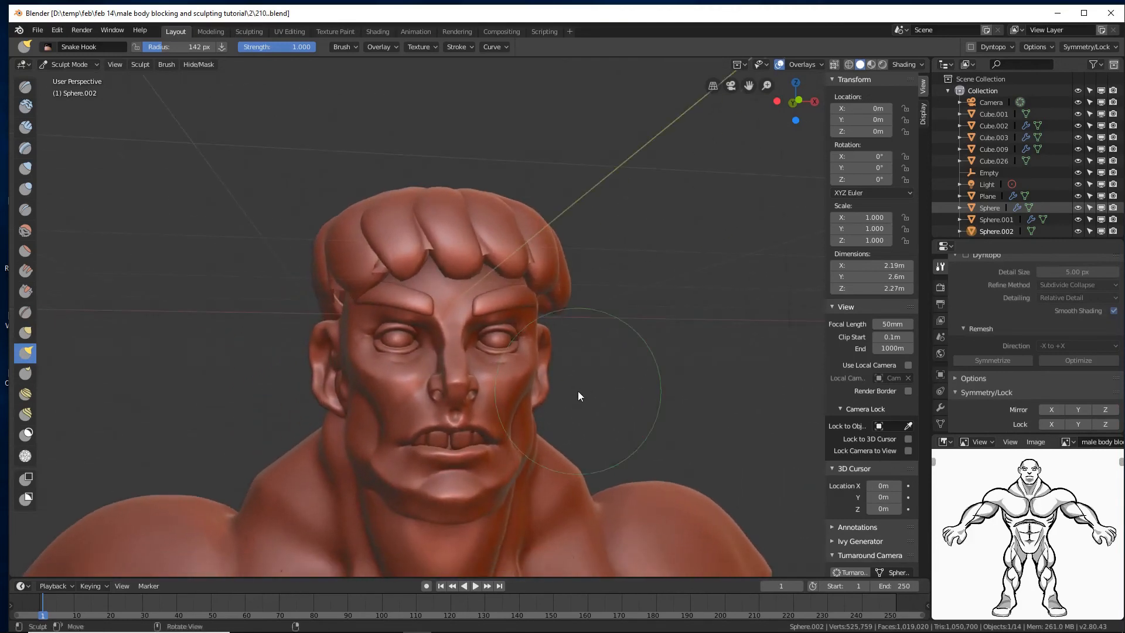
pyautogui.press('f')
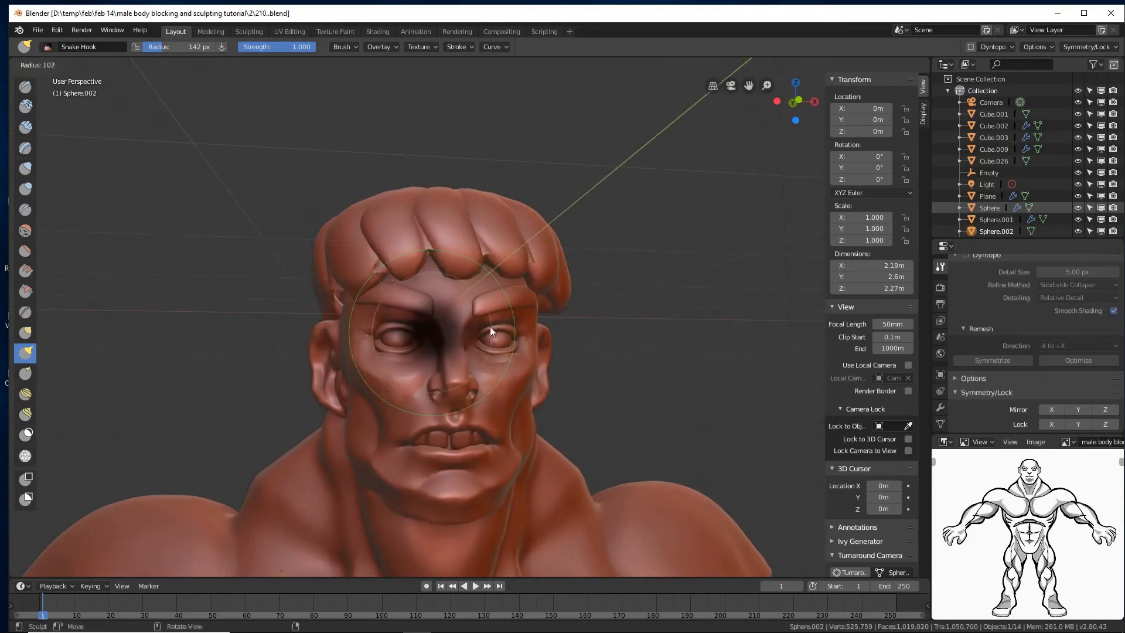
pyautogui.click(485, 322)
pyautogui.moveTo(459, 271); pyautogui.dragTo(489, 288)
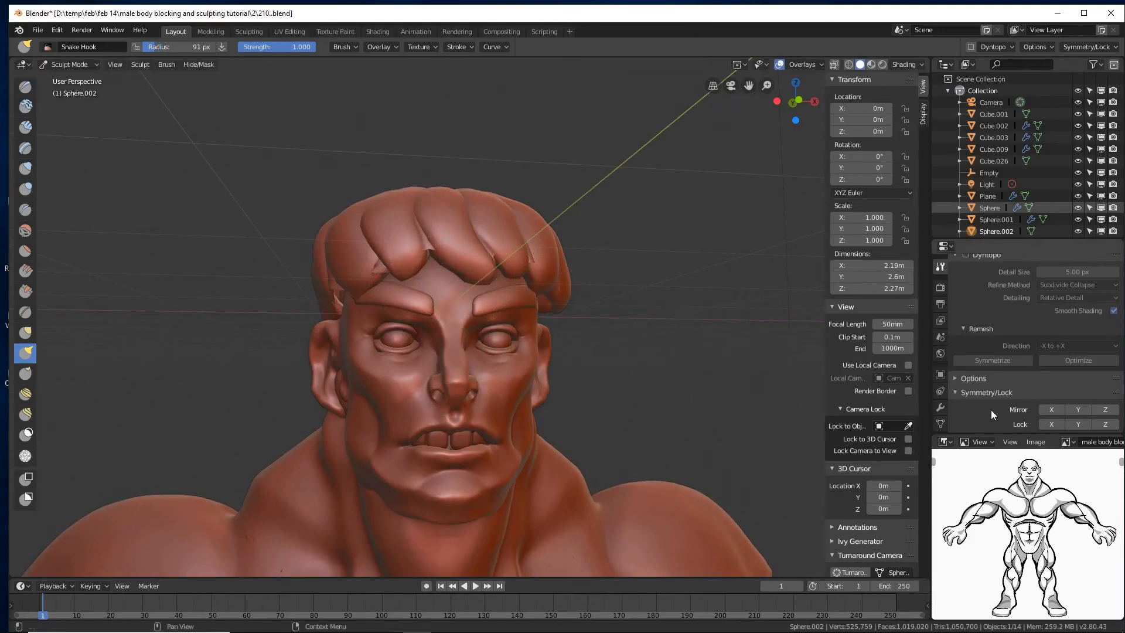
# - Enable Dyntopo for the hair, accept the vertex data warning, and stretch the tip of a front fringe strand with the Snake Hook brush
pyautogui.scroll(1, 990, 409)
pyautogui.click(965, 276)
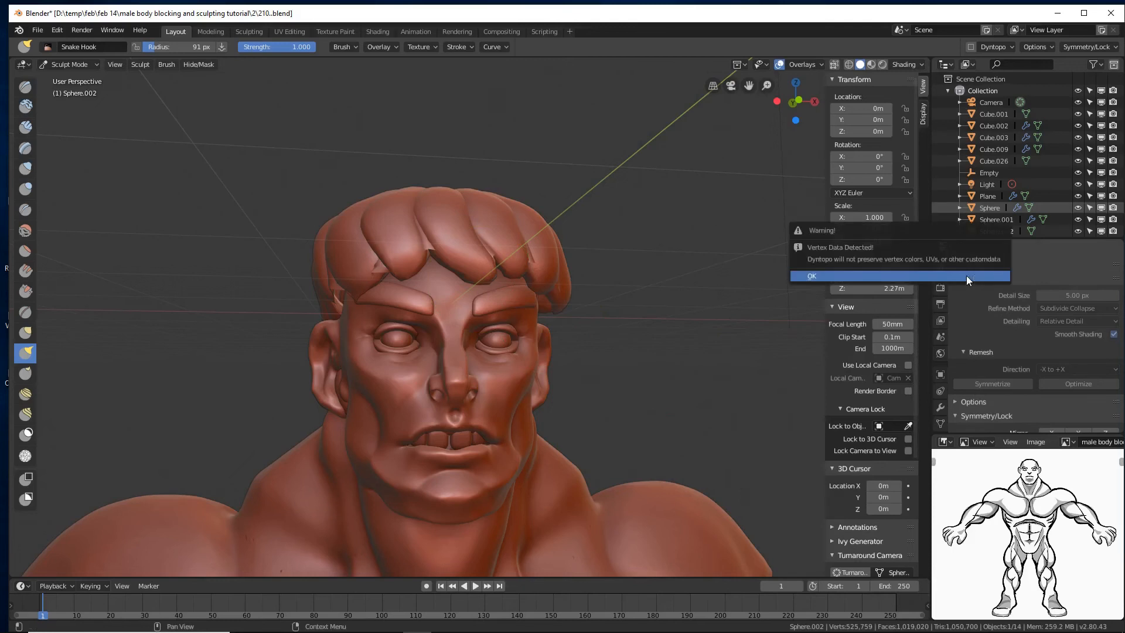
pyautogui.click(965, 277)
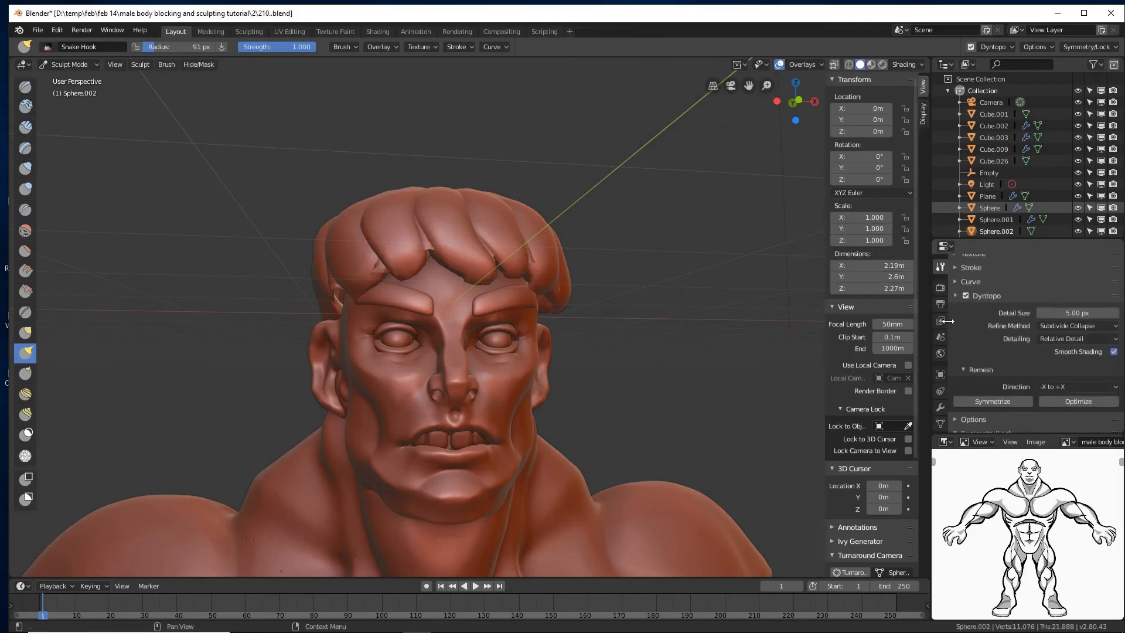
pyautogui.moveTo(475, 284); pyautogui.dragTo(492, 281)
pyautogui.moveTo(557, 291); pyautogui.dragTo(525, 305, button='middle')
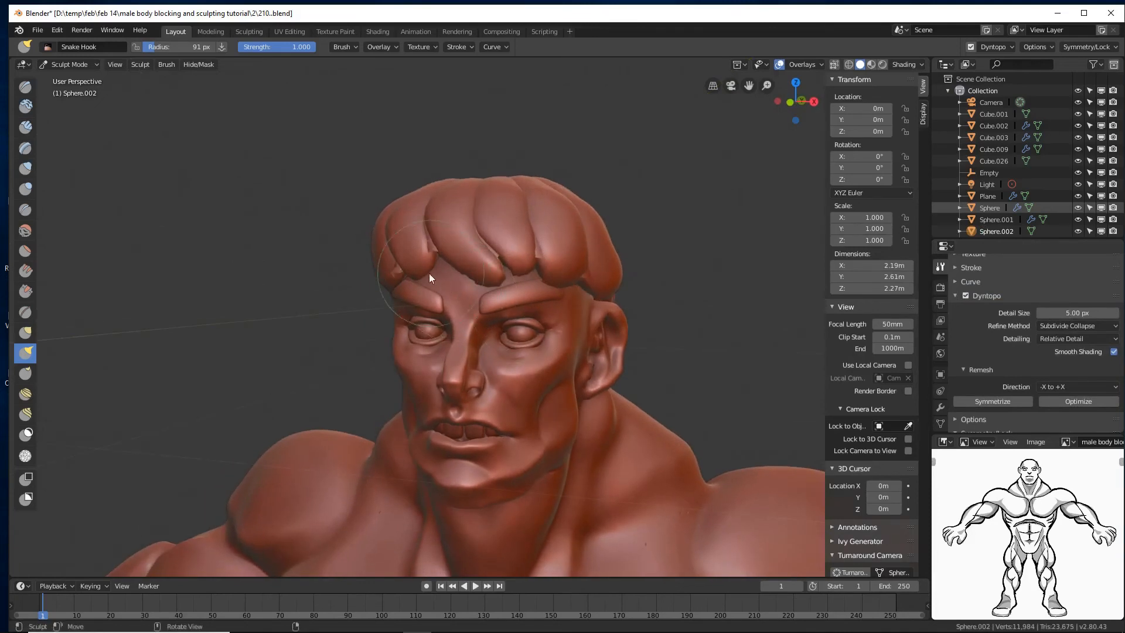
# - Reduce the Snake Hook radius to 61 px and pull the fringe tip above the character's right eye, then the strand edge at the left temple
pyautogui.moveTo(431, 293); pyautogui.dragTo(468, 294, button='middle')
pyautogui.press('f')
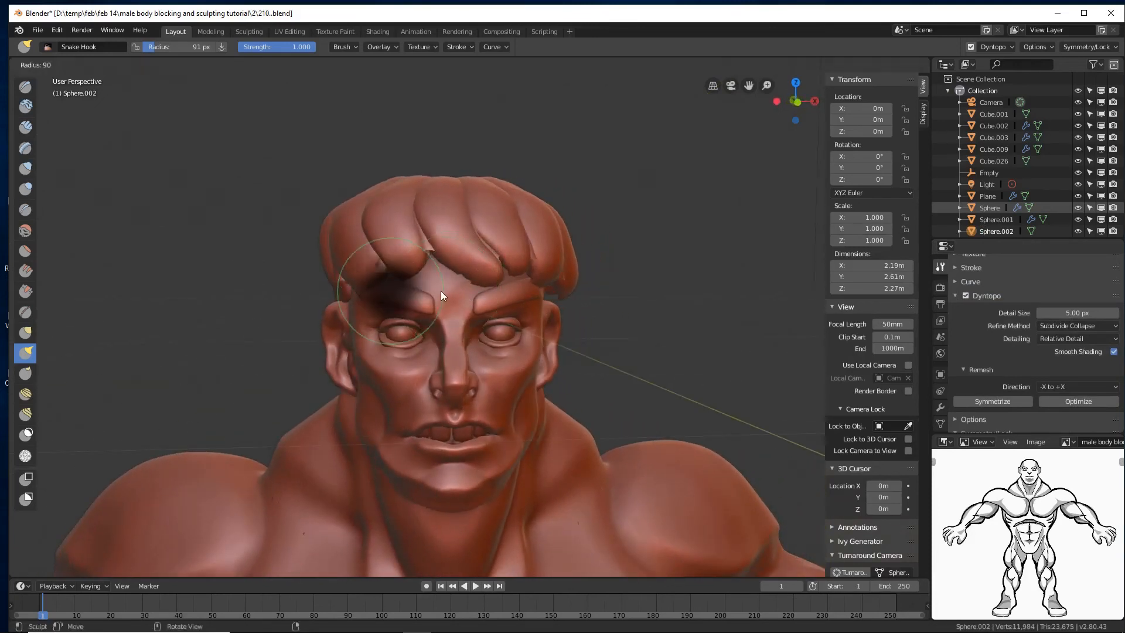
pyautogui.click(427, 289)
pyautogui.moveTo(416, 268)
pyautogui.mouseDown()
pyautogui.moveTo(434, 279)
pyautogui.moveTo(380, 273)
pyautogui.mouseUp()
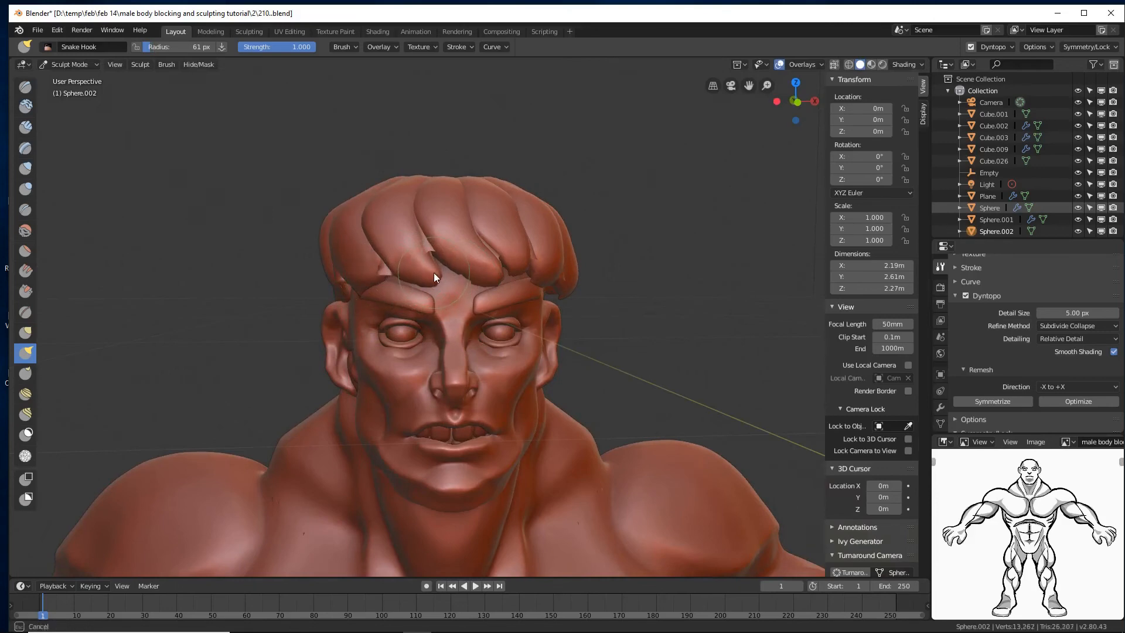
pyautogui.moveTo(579, 264)
pyautogui.mouseDown(button='middle')
pyautogui.moveTo(506, 272)
pyautogui.moveTo(543, 290)
pyautogui.moveTo(648, 301)
pyautogui.moveTo(579, 271)
pyautogui.moveTo(592, 271)
pyautogui.mouseUp(button='middle')
pyautogui.moveTo(560, 287)
pyautogui.mouseDown()
pyautogui.moveTo(588, 304)
pyautogui.moveTo(563, 279)
pyautogui.mouseUp()
pyautogui.moveTo(555, 277); pyautogui.dragTo(625, 267, button='middle')
# - Pull the fringe strand tips above the character's left eyebrow into sharper points with the Snake Hook brush
pyautogui.moveTo(478, 260); pyautogui.dragTo(492, 278)
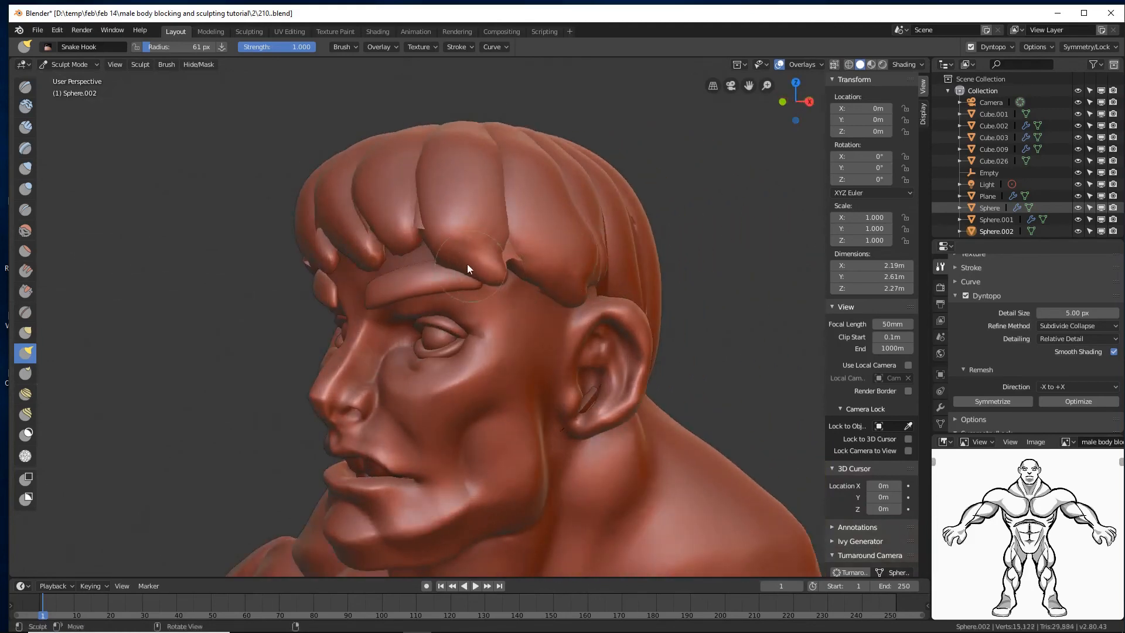
pyautogui.moveTo(417, 226); pyautogui.dragTo(419, 237)
pyautogui.moveTo(414, 235); pyautogui.dragTo(416, 245)
pyautogui.moveTo(440, 271); pyautogui.dragTo(511, 268, button='middle')
pyautogui.moveTo(333, 263); pyautogui.dragTo(342, 269)
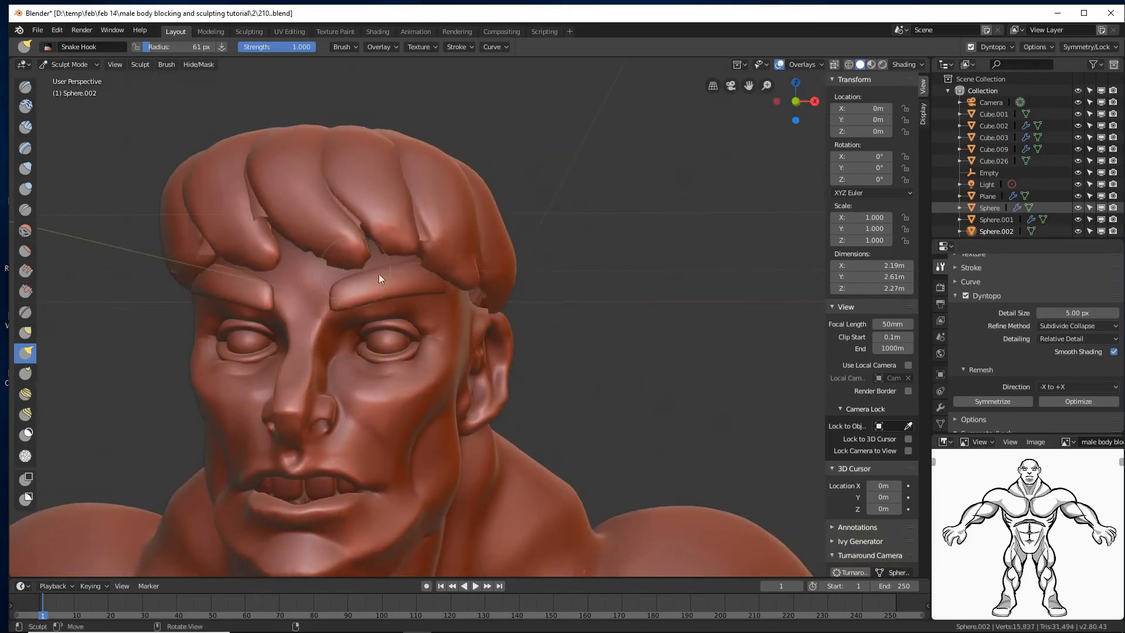
# - Pull the strand tips at the character's right temple with the Snake Hook brush, undo the last stroke, and raise the radius to 86 px
pyautogui.scroll(-2, 480, 261)
pyautogui.moveTo(480, 264)
pyautogui.mouseDown(button='middle')
pyautogui.moveTo(455, 280)
pyautogui.moveTo(507, 281)
pyautogui.mouseUp(button='middle')
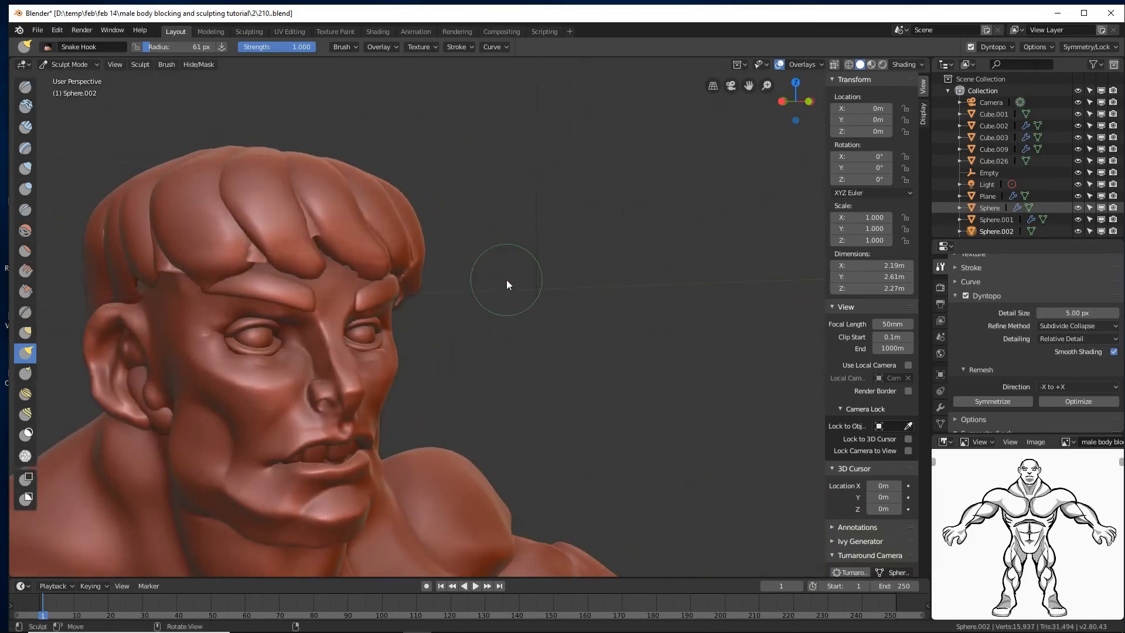
pyautogui.moveTo(245, 290); pyautogui.dragTo(217, 283)
pyautogui.moveTo(217, 283)
pyautogui.mouseDown(button='middle')
pyautogui.moveTo(394, 278)
pyautogui.moveTo(394, 300)
pyautogui.moveTo(267, 301)
pyautogui.moveTo(301, 302)
pyautogui.moveTo(287, 298)
pyautogui.mouseUp(button='middle')
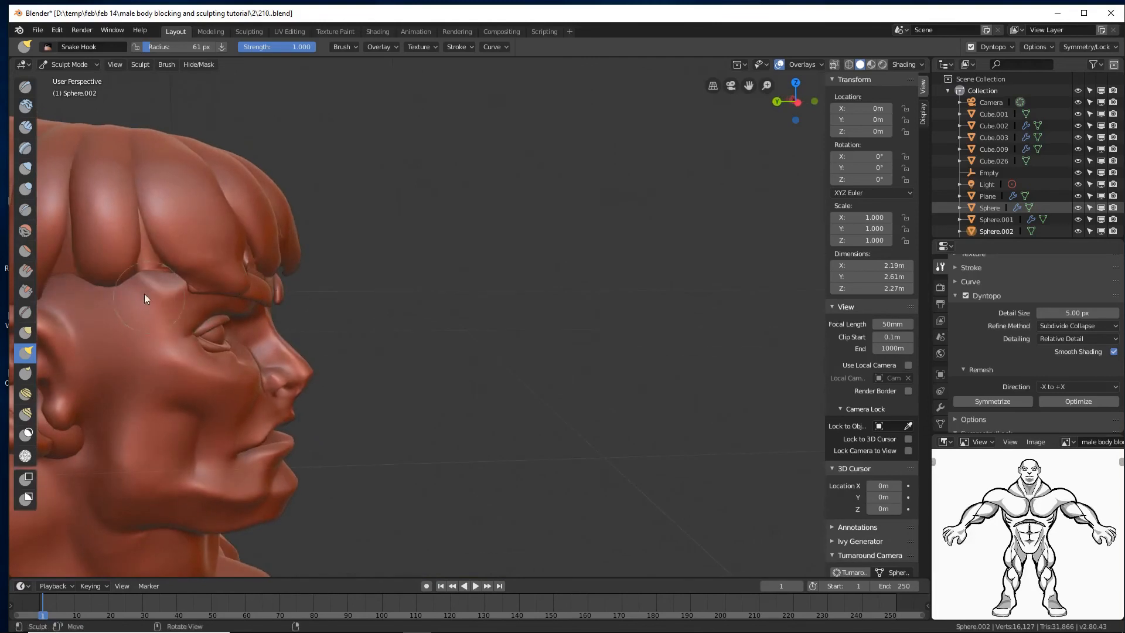
pyautogui.moveTo(124, 289); pyautogui.dragTo(136, 307)
pyautogui.hotkey('ctrl', 'z')
pyautogui.press('f')
pyautogui.click(125, 297)
pyautogui.moveTo(125, 297)
pyautogui.mouseDown(button='middle')
pyautogui.moveTo(563, 296)
pyautogui.moveTo(537, 300)
pyautogui.mouseUp(button='middle')
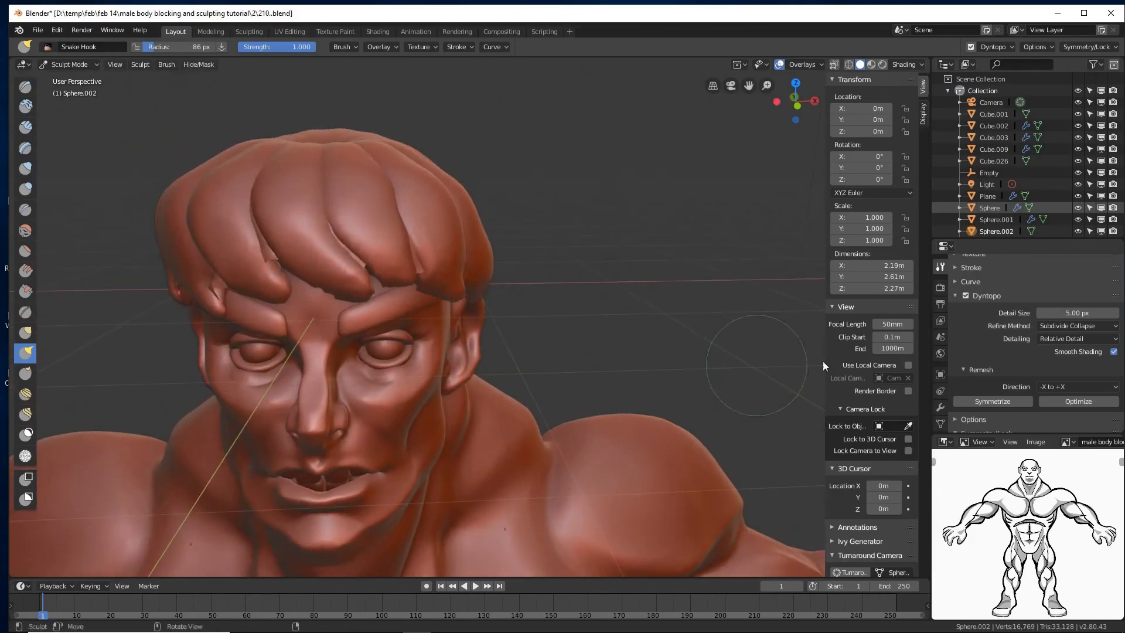
# - Turn off Dyntopo for the hair and save the file as version 211
pyautogui.click(965, 295)
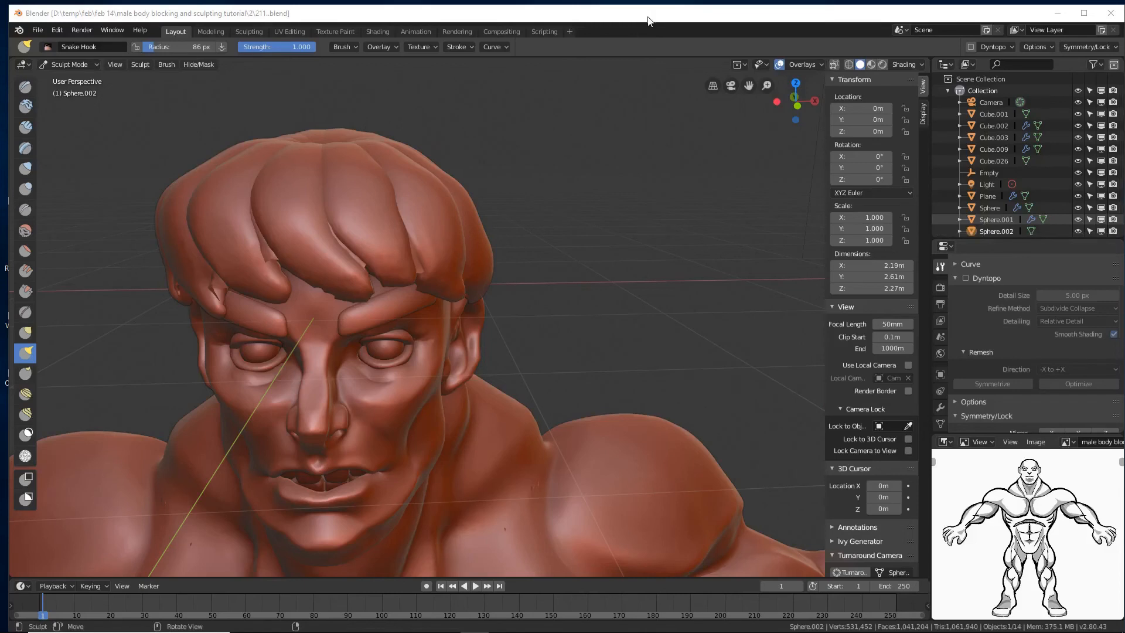
pyautogui.click(649, 17)
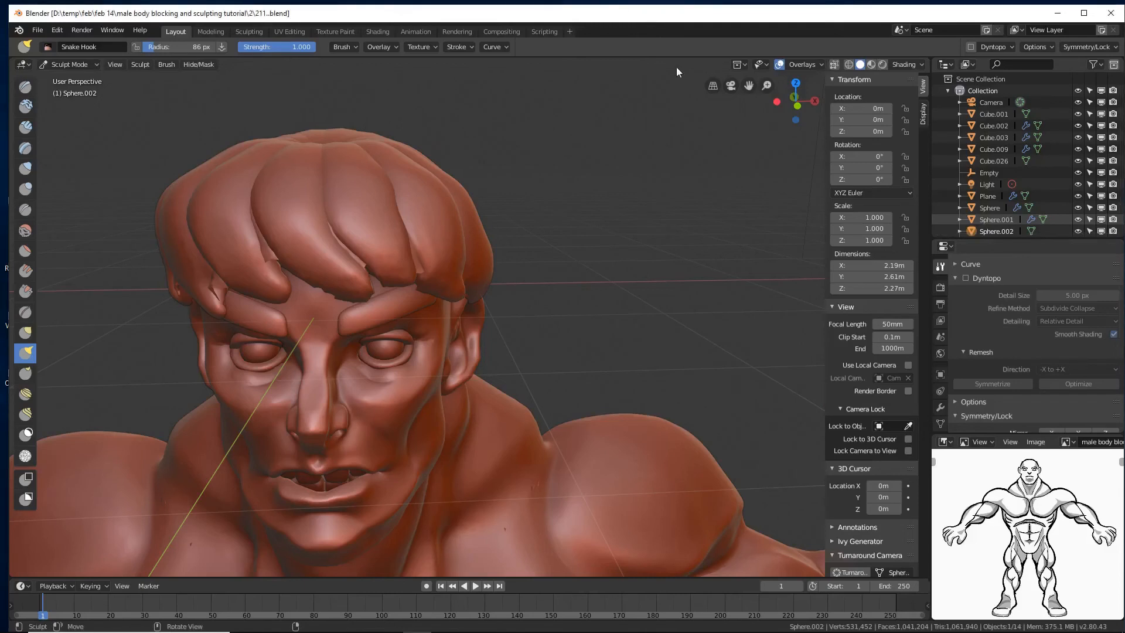
# - Show the wireframe overlay on the model to inspect the hair's mesh density
pyautogui.click(810, 66)
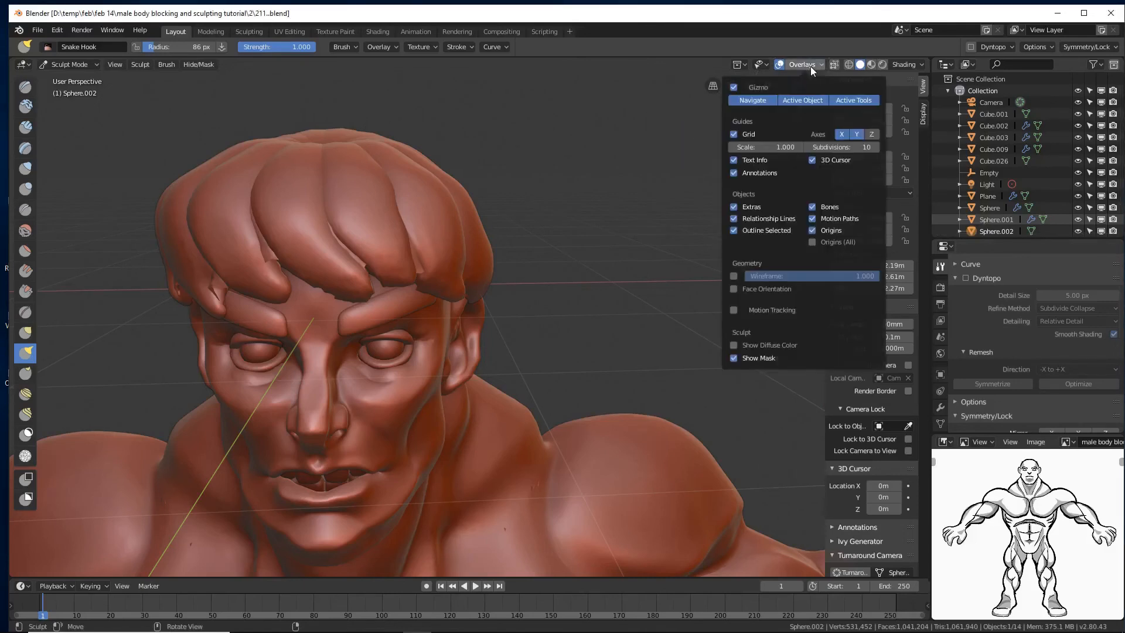
pyautogui.click(734, 276)
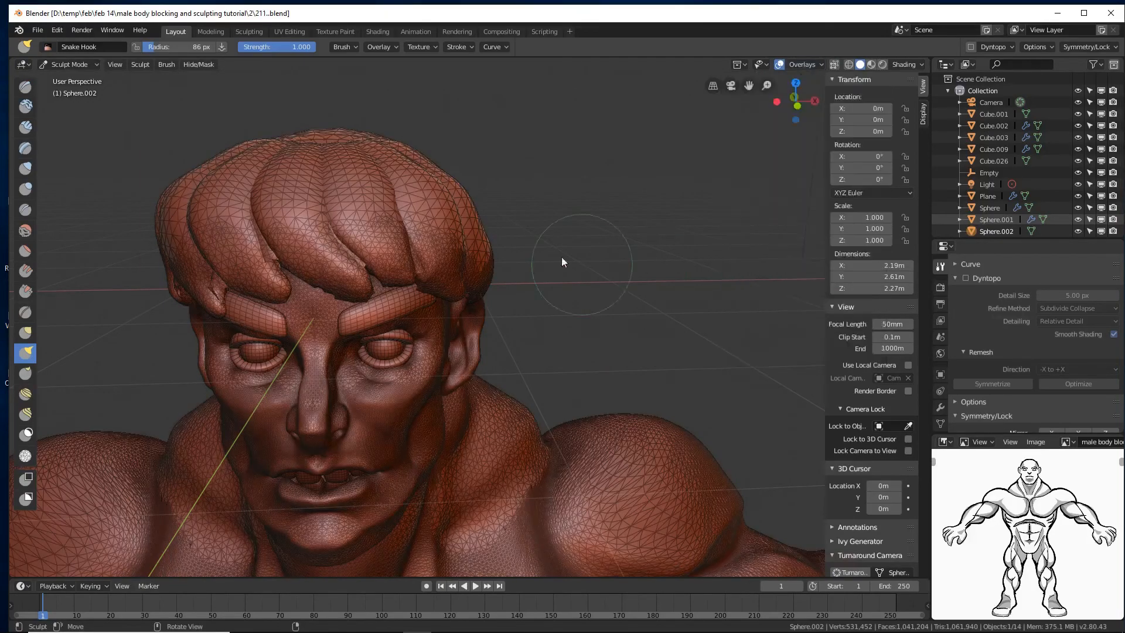
pyautogui.moveTo(496, 230)
pyautogui.mouseDown(button='middle')
pyautogui.moveTo(427, 238)
pyautogui.moveTo(520, 239)
pyautogui.mouseUp(button='middle')
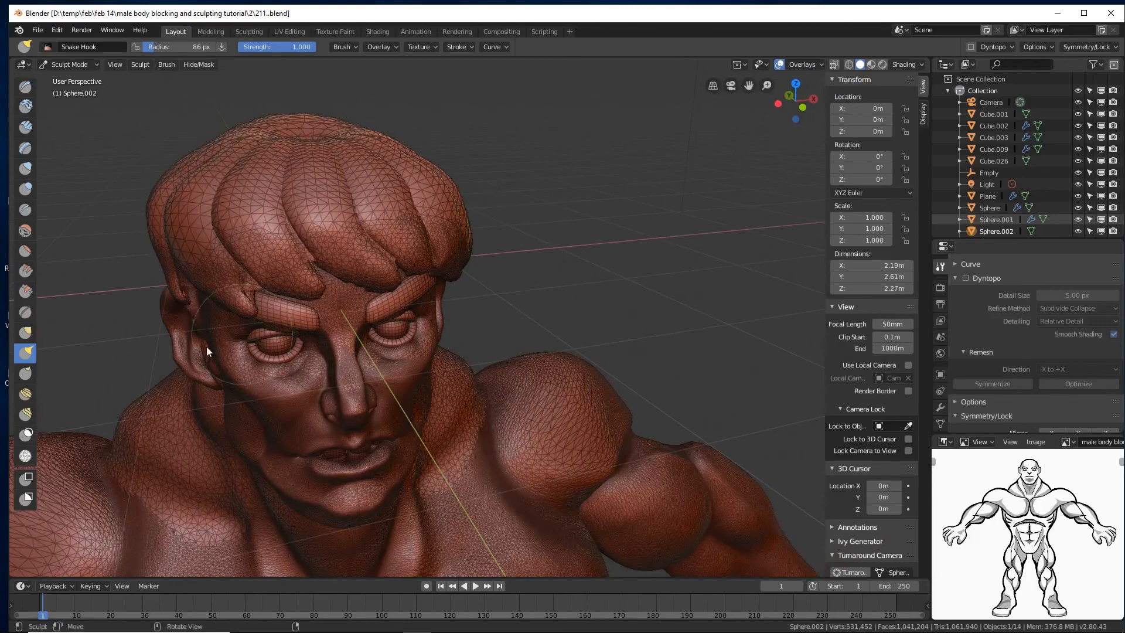
# - Switch to the Simplify brush and turn Dyntopo back on for the hair, accepting the vertex data warning
pyautogui.click(26, 458)
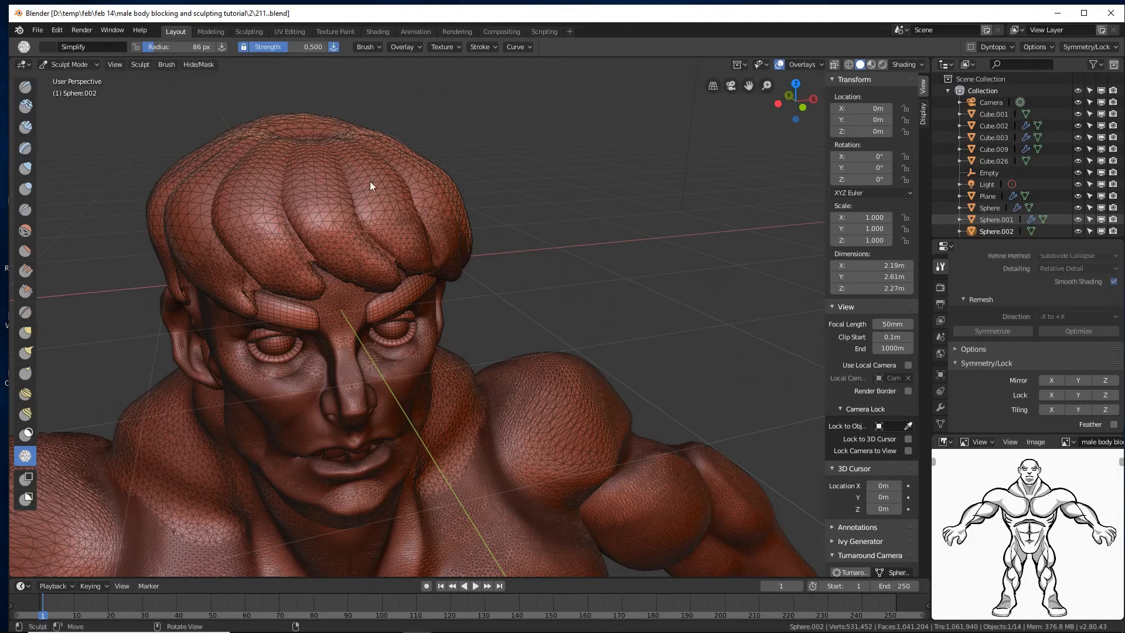
pyautogui.moveTo(345, 170); pyautogui.dragTo(328, 202)
pyautogui.scroll(-3, 1004, 359)
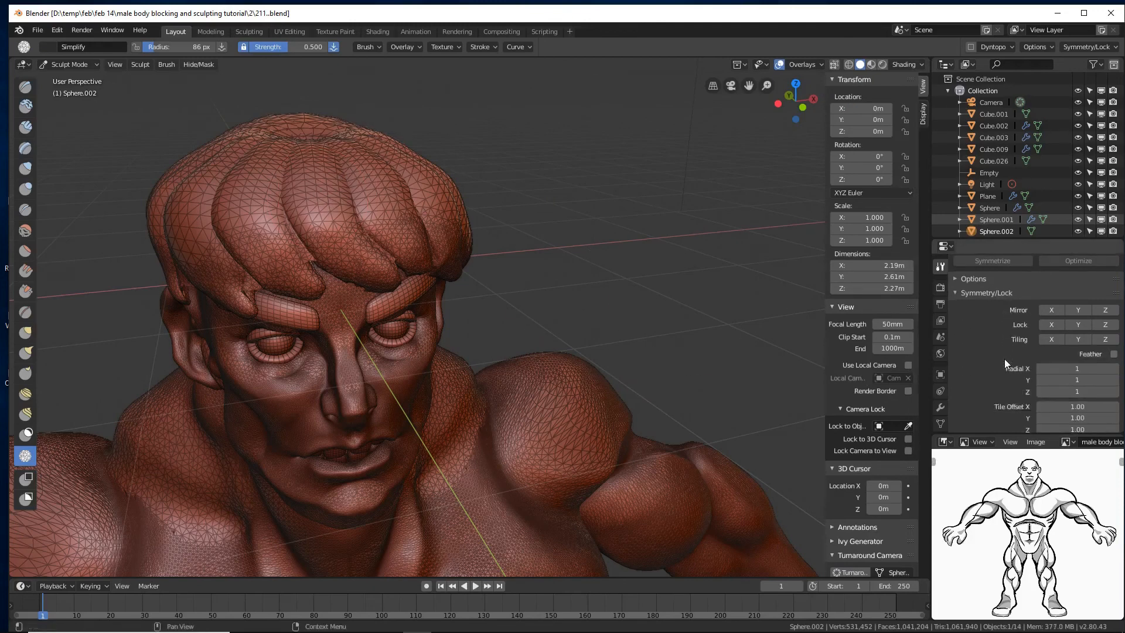
pyautogui.scroll(6, 1004, 358)
pyautogui.click(970, 344)
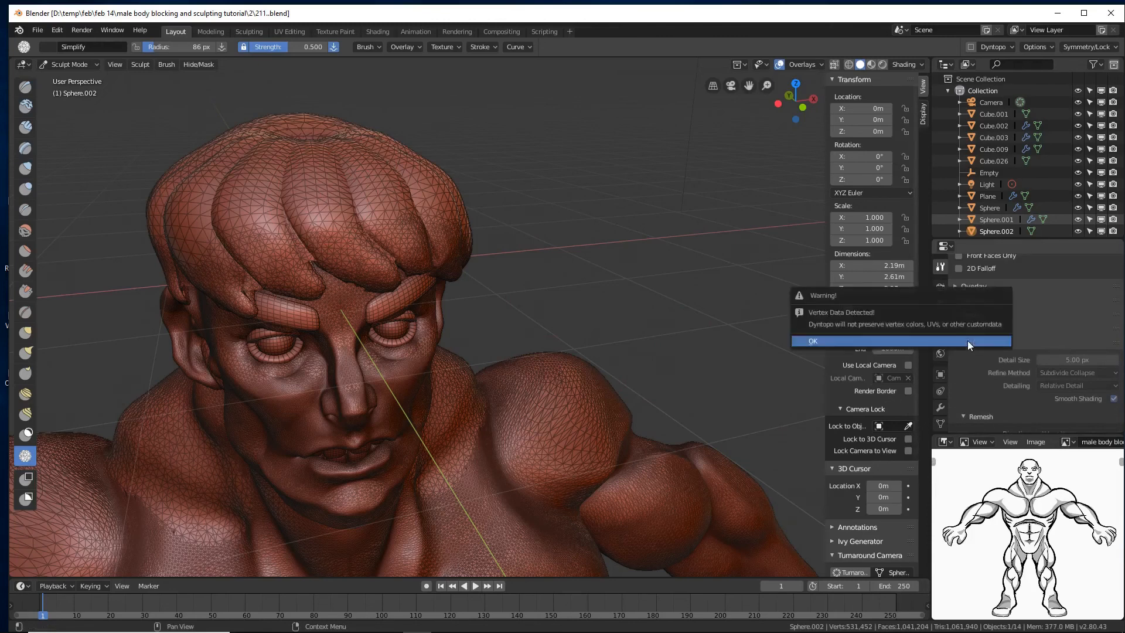
pyautogui.click(967, 340)
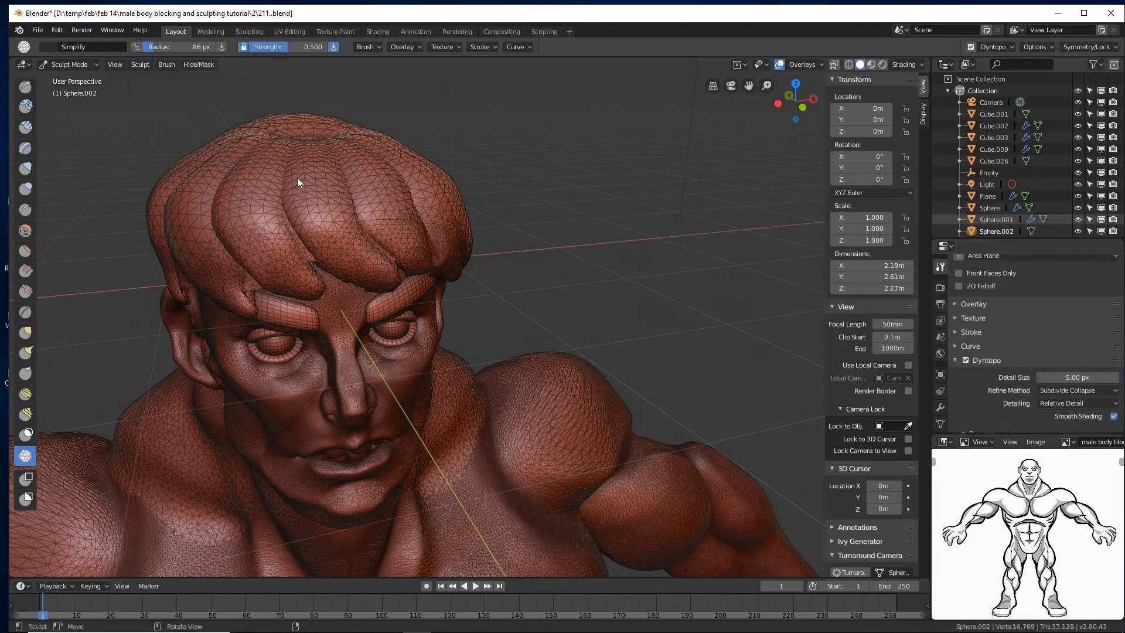
# - Set the Simplify brush radius to 144 px and brush over the front, side and back of the hair to even out its mesh
pyautogui.press('f')
pyautogui.click(319, 220)
pyautogui.moveTo(276, 213)
pyautogui.mouseDown()
pyautogui.moveTo(260, 200)
pyautogui.moveTo(419, 214)
pyautogui.mouseUp()
pyautogui.moveTo(630, 243); pyautogui.dragTo(523, 238, button='middle')
pyautogui.moveTo(522, 237)
pyautogui.mouseDown()
pyautogui.moveTo(601, 219)
pyautogui.moveTo(691, 304)
pyautogui.mouseUp()
pyautogui.moveTo(690, 300)
pyautogui.mouseDown(button='middle')
pyautogui.moveTo(609, 304)
pyautogui.moveTo(675, 286)
pyautogui.moveTo(613, 295)
pyautogui.mouseUp(button='middle')
pyautogui.moveTo(613, 295)
pyautogui.mouseDown()
pyautogui.moveTo(427, 309)
pyautogui.moveTo(451, 359)
pyautogui.moveTo(529, 269)
pyautogui.moveTo(448, 224)
pyautogui.moveTo(625, 290)
pyautogui.mouseUp()
pyautogui.moveTo(624, 289)
pyautogui.mouseDown(button='middle')
pyautogui.moveTo(508, 262)
pyautogui.moveTo(630, 438)
pyautogui.mouseUp(button='middle')
pyautogui.moveTo(631, 440)
pyautogui.mouseDown()
pyautogui.moveTo(533, 449)
pyautogui.moveTo(670, 307)
pyautogui.moveTo(615, 249)
pyautogui.moveTo(701, 237)
pyautogui.moveTo(749, 327)
pyautogui.mouseUp()
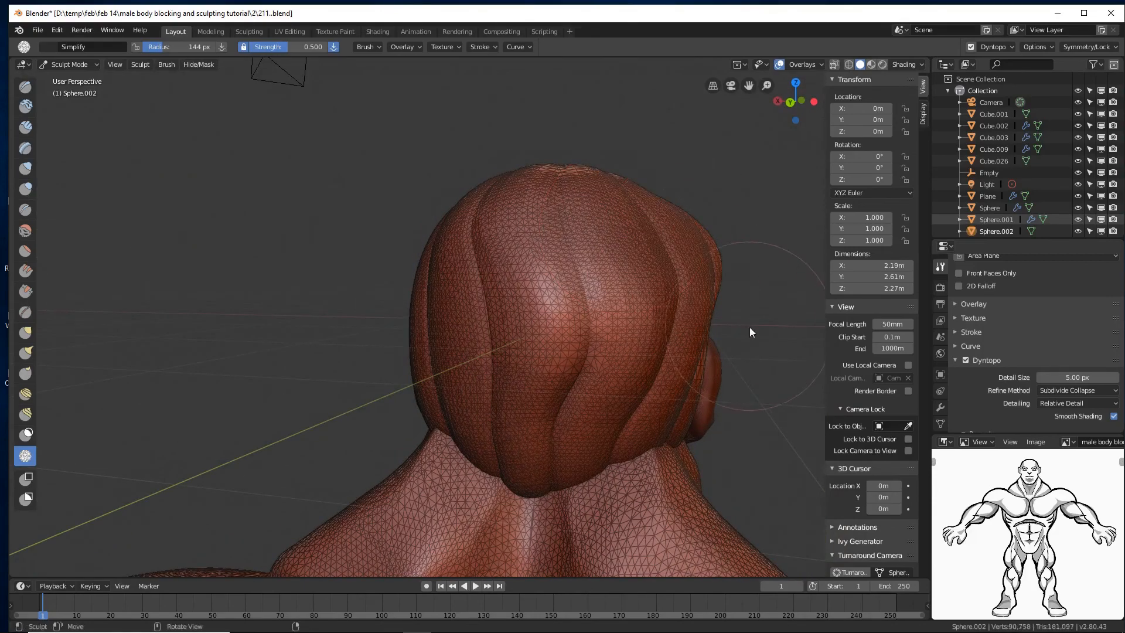
# - Brush over the character's right-side hair strands and the crown with the Simplify brush to even out the remaining mesh
pyautogui.moveTo(750, 327); pyautogui.dragTo(567, 337, button='middle')
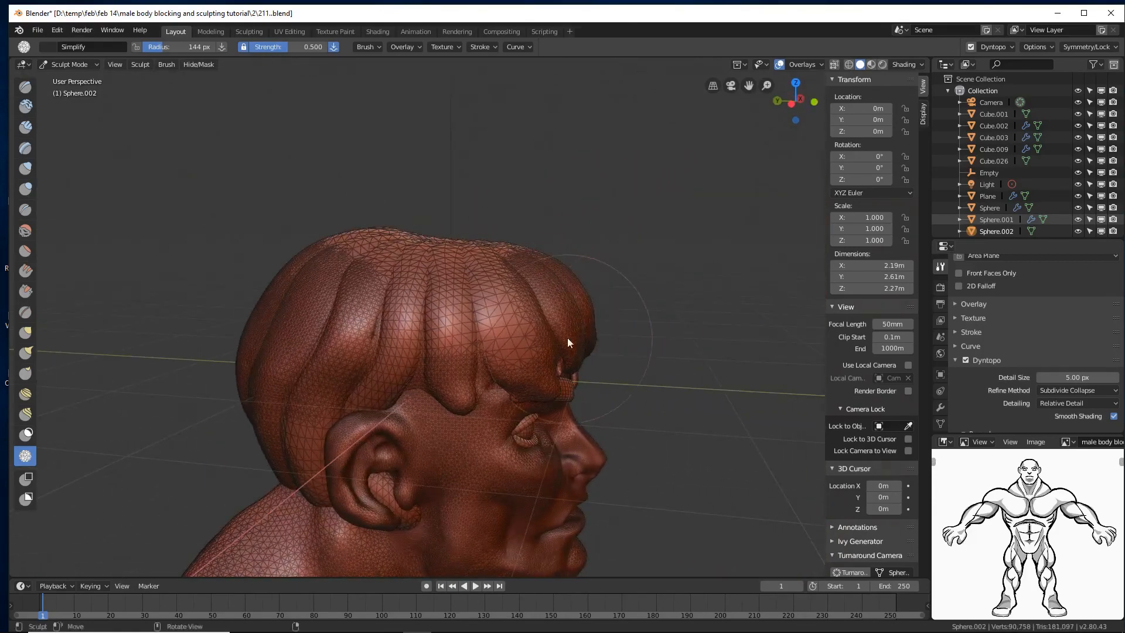
pyautogui.moveTo(567, 338)
pyautogui.mouseDown()
pyautogui.moveTo(511, 339)
pyautogui.moveTo(371, 378)
pyautogui.mouseUp()
pyautogui.moveTo(392, 317)
pyautogui.mouseDown()
pyautogui.moveTo(403, 287)
pyautogui.moveTo(498, 252)
pyautogui.moveTo(381, 251)
pyautogui.moveTo(257, 339)
pyautogui.mouseUp()
pyautogui.moveTo(256, 338)
pyautogui.mouseDown(button='middle')
pyautogui.moveTo(244, 349)
pyautogui.moveTo(568, 369)
pyautogui.mouseUp(button='middle')
pyautogui.moveTo(338, 334)
pyautogui.mouseDown()
pyautogui.moveTo(309, 336)
pyautogui.moveTo(395, 287)
pyautogui.mouseUp()
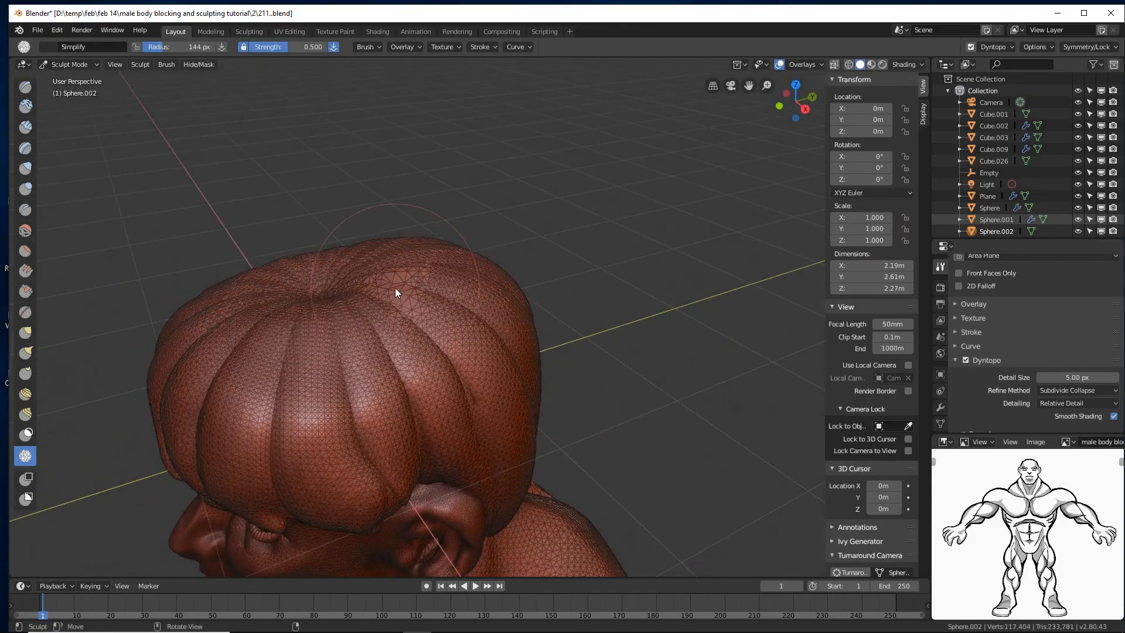
pyautogui.moveTo(346, 407)
pyautogui.mouseDown(button='middle')
pyautogui.moveTo(417, 371)
pyautogui.moveTo(455, 374)
pyautogui.moveTo(511, 415)
pyautogui.moveTo(522, 389)
pyautogui.mouseUp(button='middle')
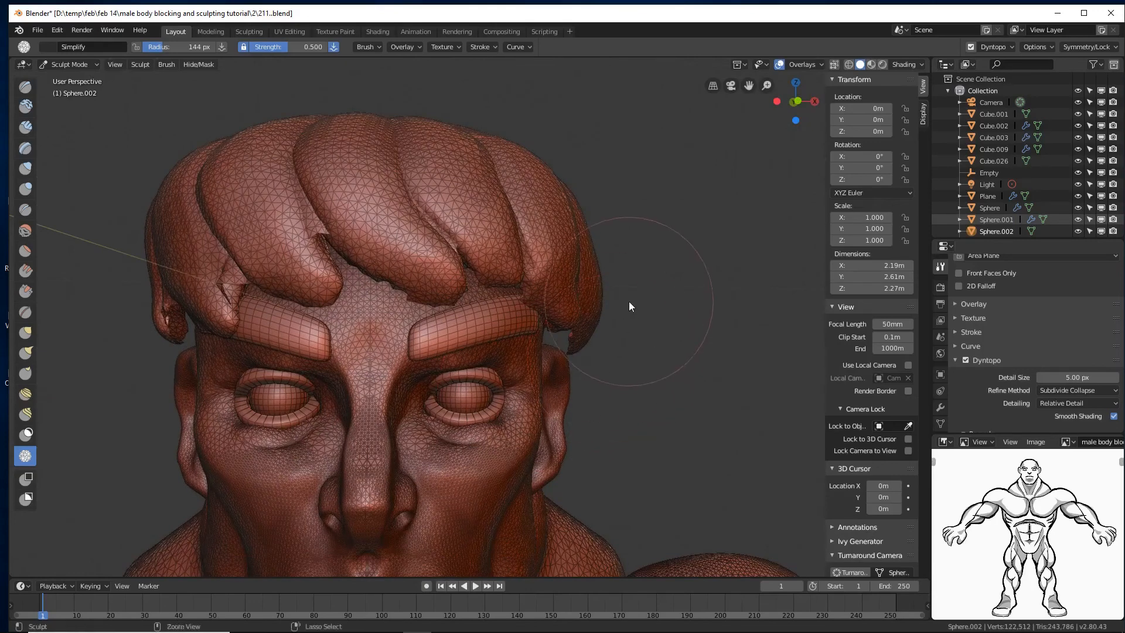
# - Hide the wireframe overlay and save the file as version 212
pyautogui.scroll(-5, 628, 301)
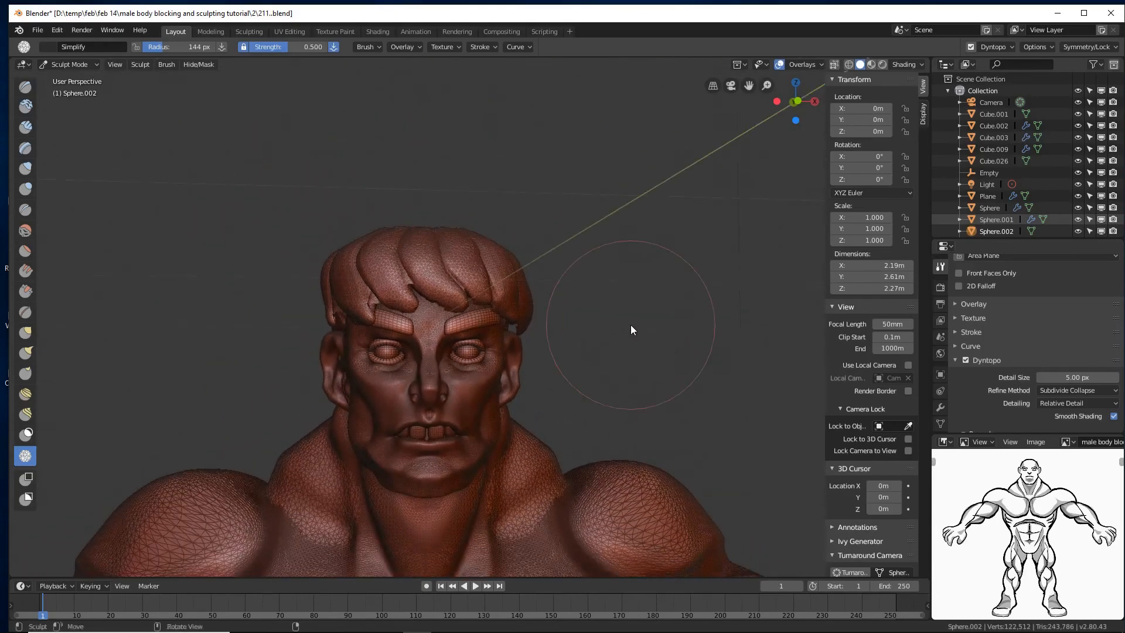
pyautogui.click(807, 65)
pyautogui.click(733, 275)
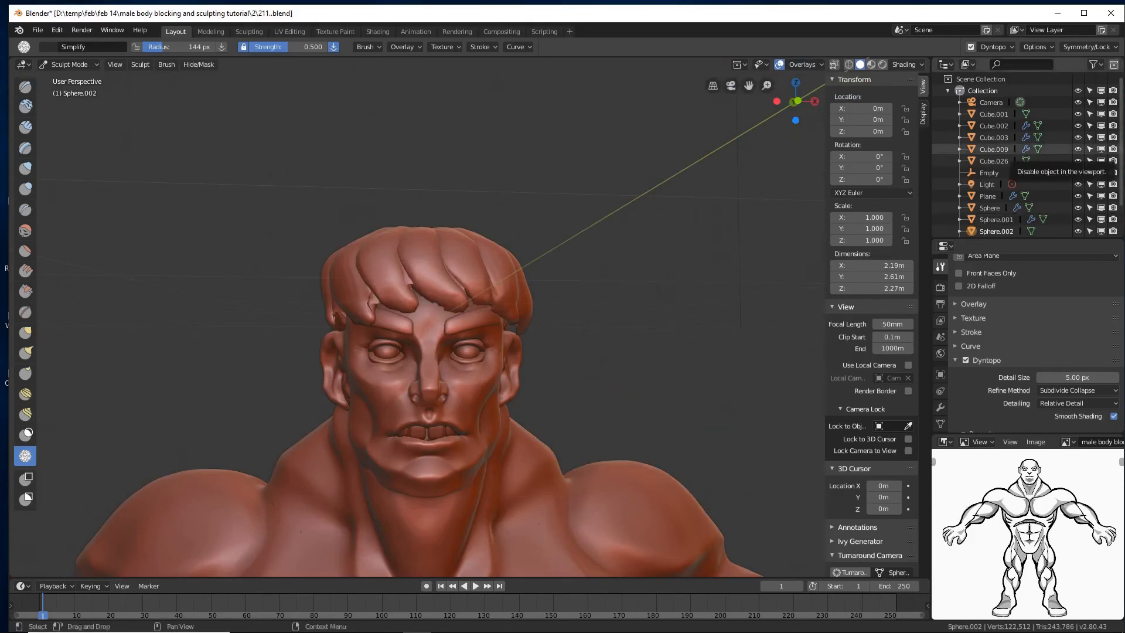
pyautogui.hotkey('ctrl', 'alt', 's')
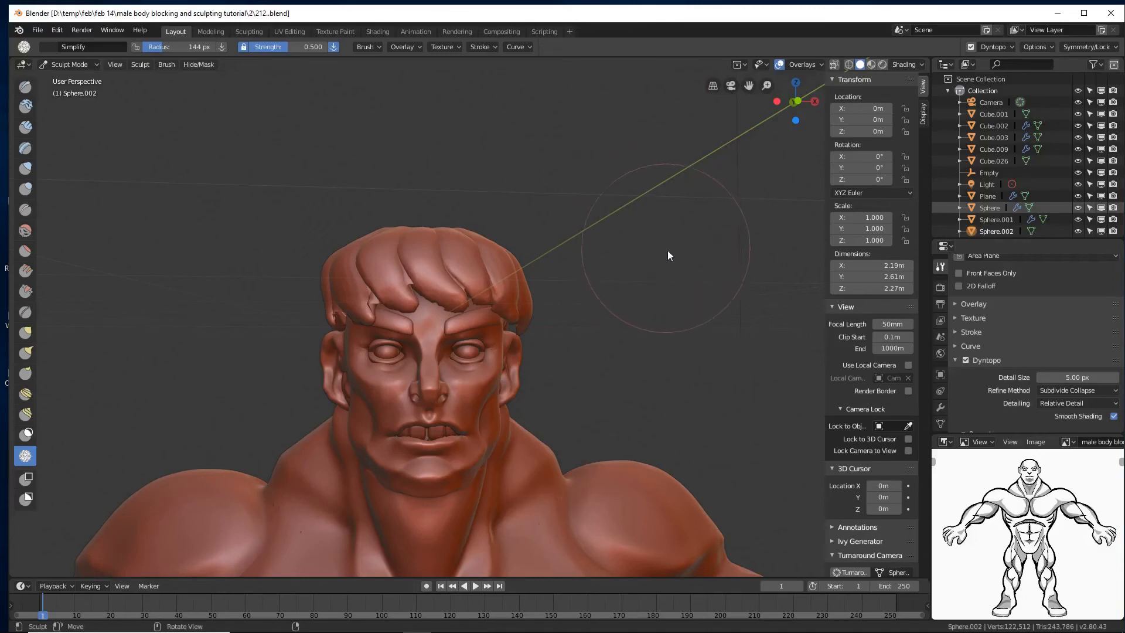
# - Thicken the front fringe and the strands over the character's left temple with the Inflate/Deflate brush at a 144 px radius
pyautogui.keyDown('shift'); pyautogui.moveTo(683, 283); pyautogui.dragTo(682, 280, button='middle'); pyautogui.keyUp('shift')
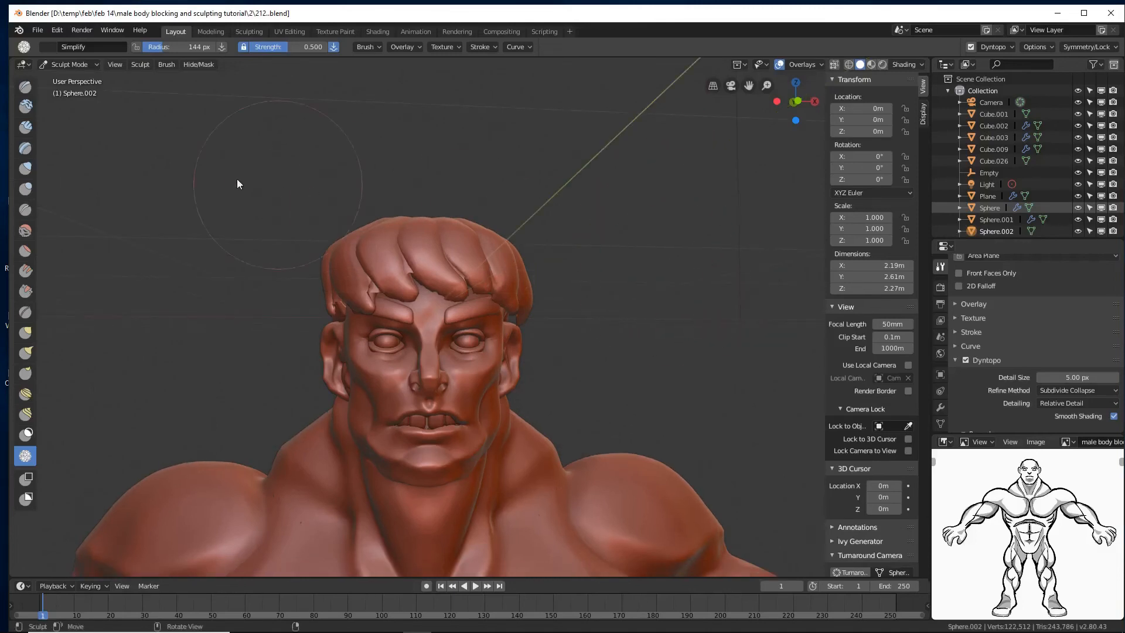
pyautogui.click(27, 168)
pyautogui.moveTo(481, 266); pyautogui.dragTo(447, 297, button='middle')
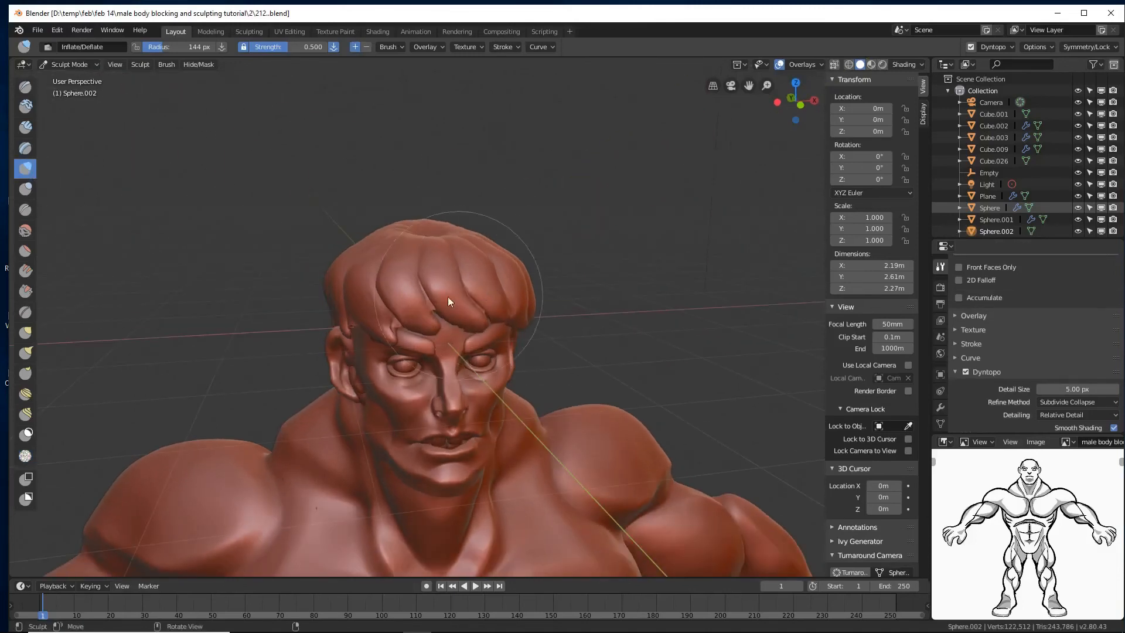
pyautogui.moveTo(429, 301); pyautogui.dragTo(427, 295)
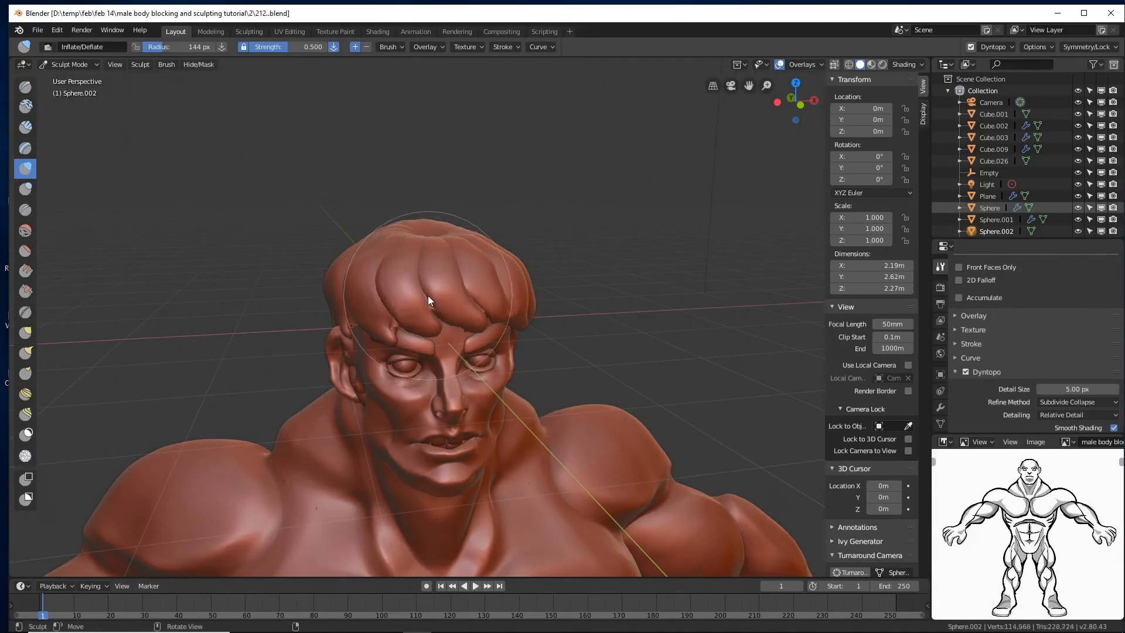
pyautogui.moveTo(576, 315); pyautogui.dragTo(479, 308, button='middle')
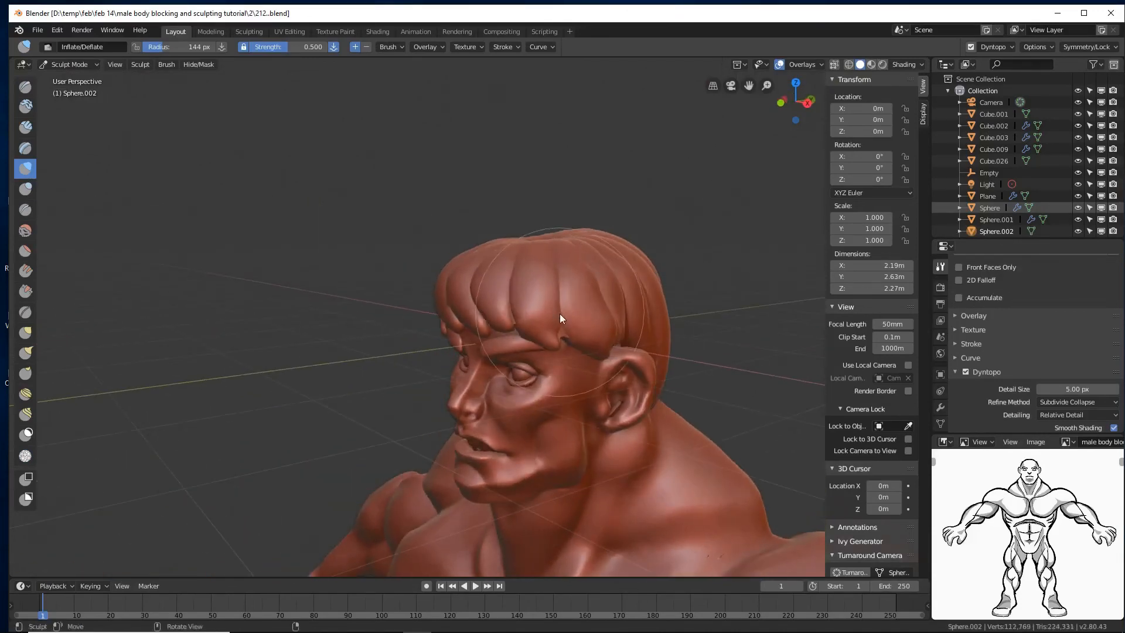
pyautogui.moveTo(562, 330); pyautogui.dragTo(551, 328)
pyautogui.moveTo(521, 323); pyautogui.dragTo(583, 301, button='middle')
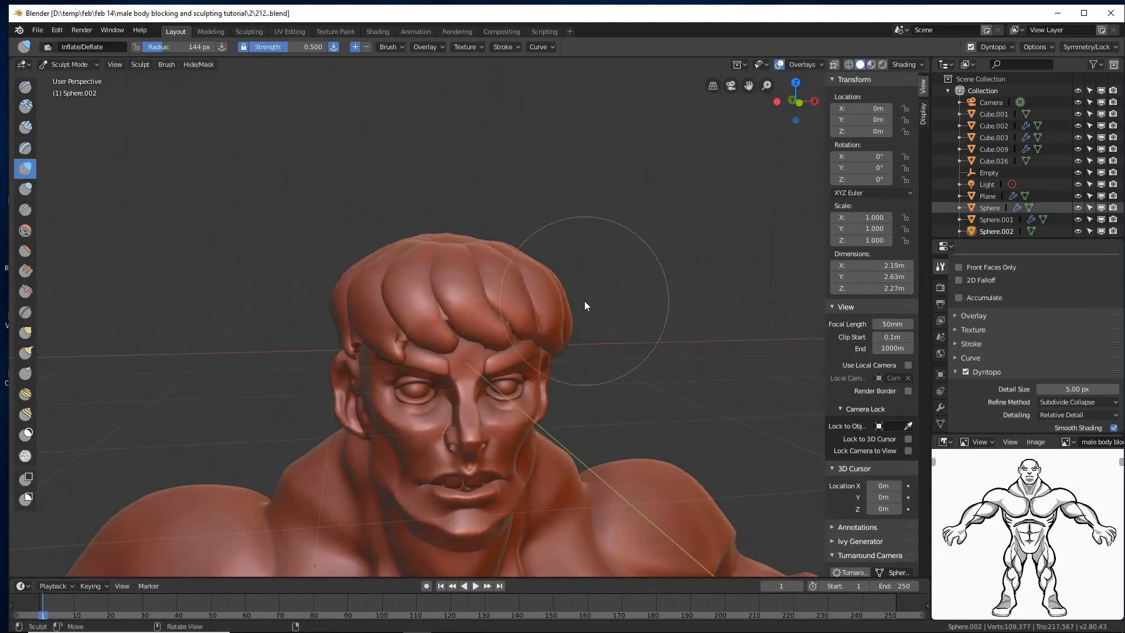
# - Raise a sharp ridge along the central front fringe strand using the Crease brush at a 72 px radius
pyautogui.click(24, 210)
pyautogui.scroll(5, 554, 319)
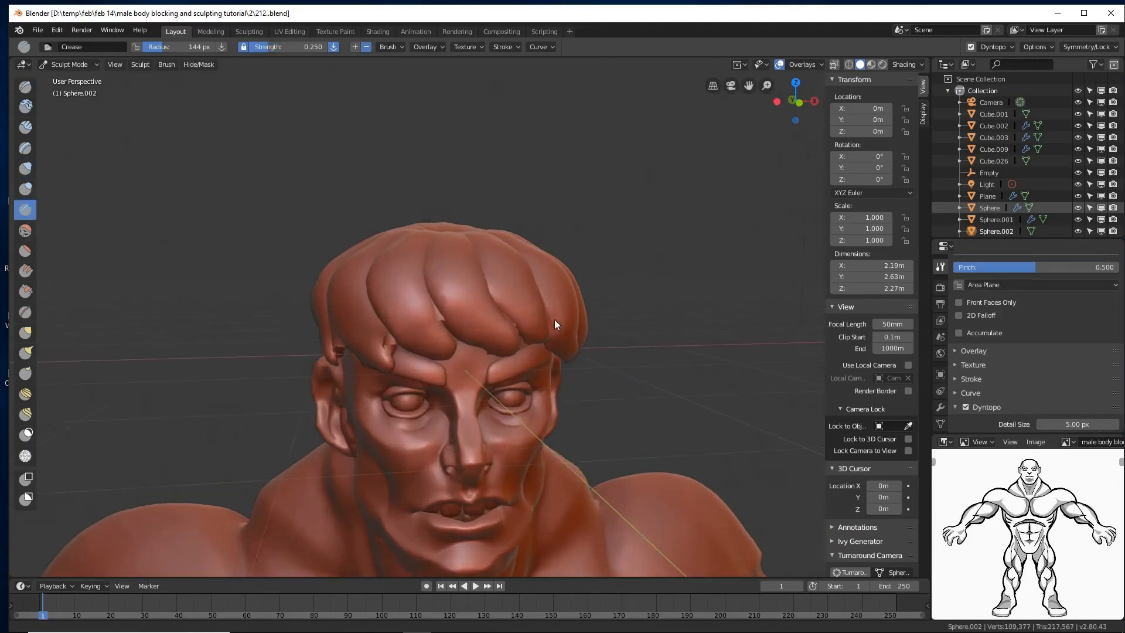
pyautogui.press('f')
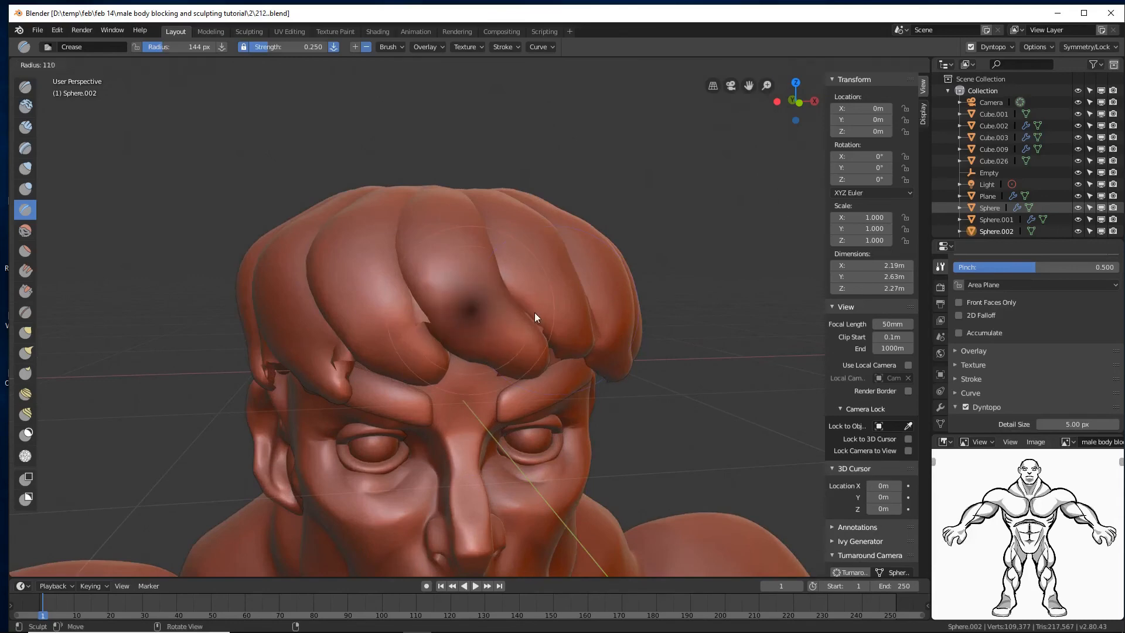
pyautogui.click(511, 319)
pyautogui.moveTo(564, 281); pyautogui.dragTo(533, 310, button='middle')
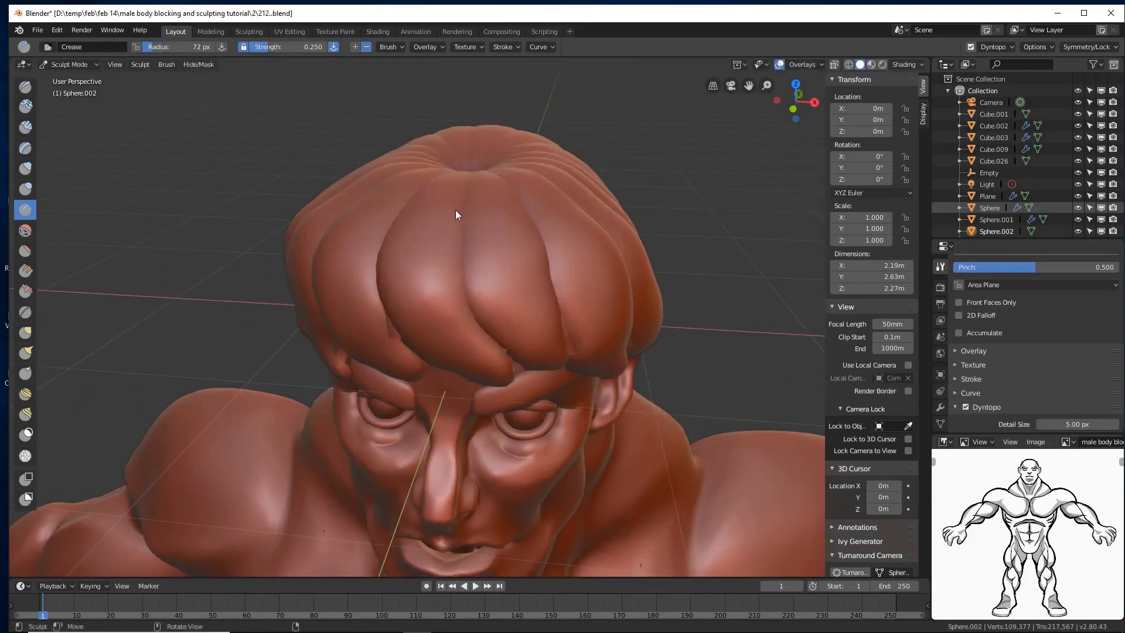
pyautogui.moveTo(455, 210); pyautogui.dragTo(451, 224)
pyautogui.moveTo(459, 323)
pyautogui.mouseDown()
pyautogui.moveTo(480, 351)
pyautogui.moveTo(447, 310)
pyautogui.mouseUp()
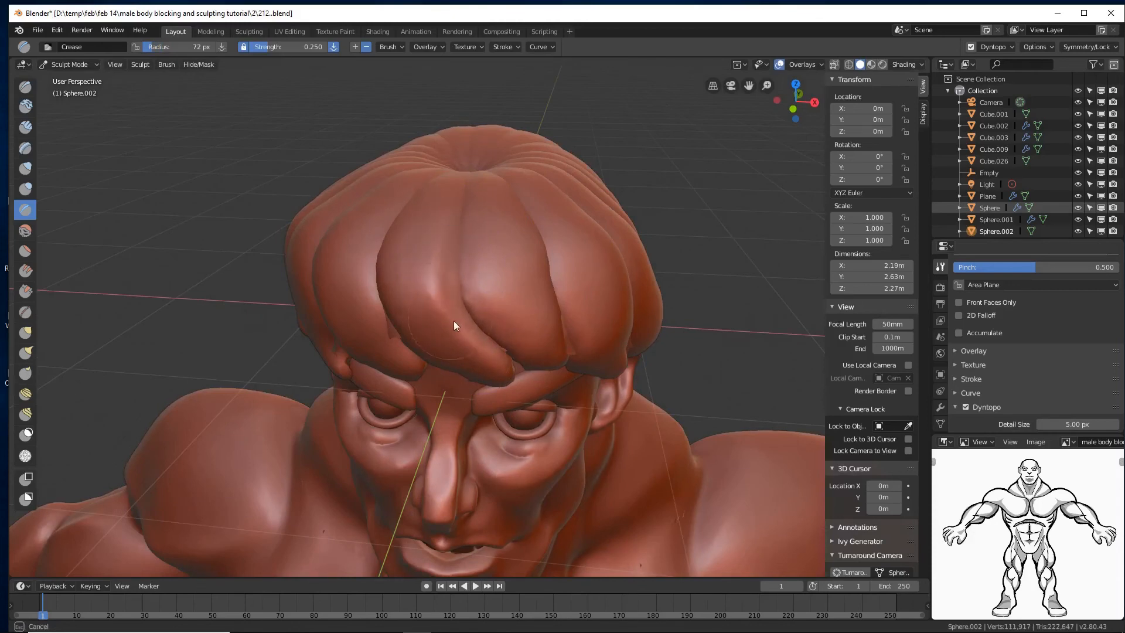
pyautogui.moveTo(439, 228); pyautogui.dragTo(450, 215)
# - Raise Crease ridges down the fringe strands over the character's left forehead and left temple
pyautogui.moveTo(450, 214)
pyautogui.mouseDown(button='middle')
pyautogui.moveTo(458, 248)
pyautogui.moveTo(431, 290)
pyautogui.moveTo(439, 284)
pyautogui.mouseUp(button='middle')
pyautogui.moveTo(548, 246); pyautogui.dragTo(552, 261, button='middle')
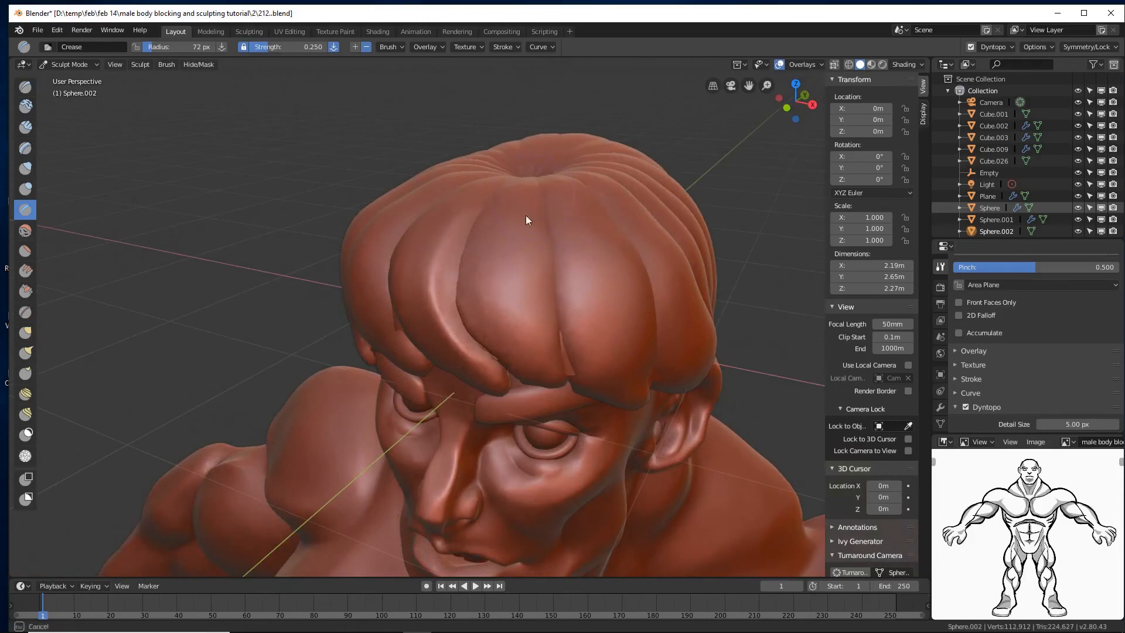
pyautogui.moveTo(549, 339); pyautogui.dragTo(540, 173)
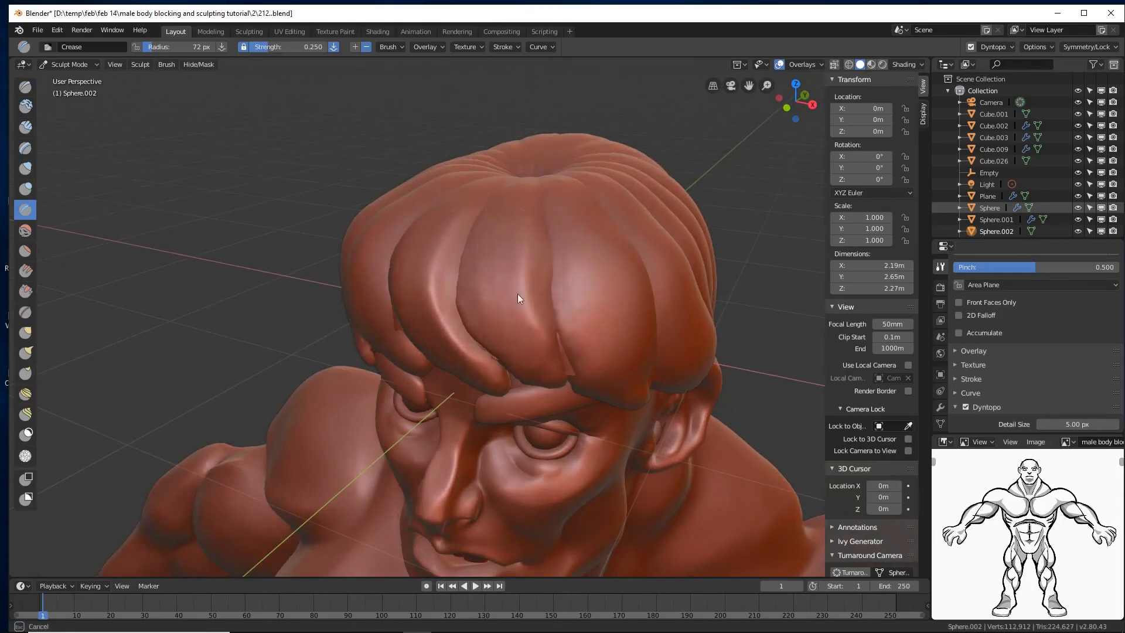
pyautogui.moveTo(549, 367); pyautogui.dragTo(554, 357)
pyautogui.moveTo(554, 357)
pyautogui.mouseDown(button='middle')
pyautogui.moveTo(578, 305)
pyautogui.moveTo(627, 289)
pyautogui.moveTo(607, 289)
pyautogui.mouseUp(button='middle')
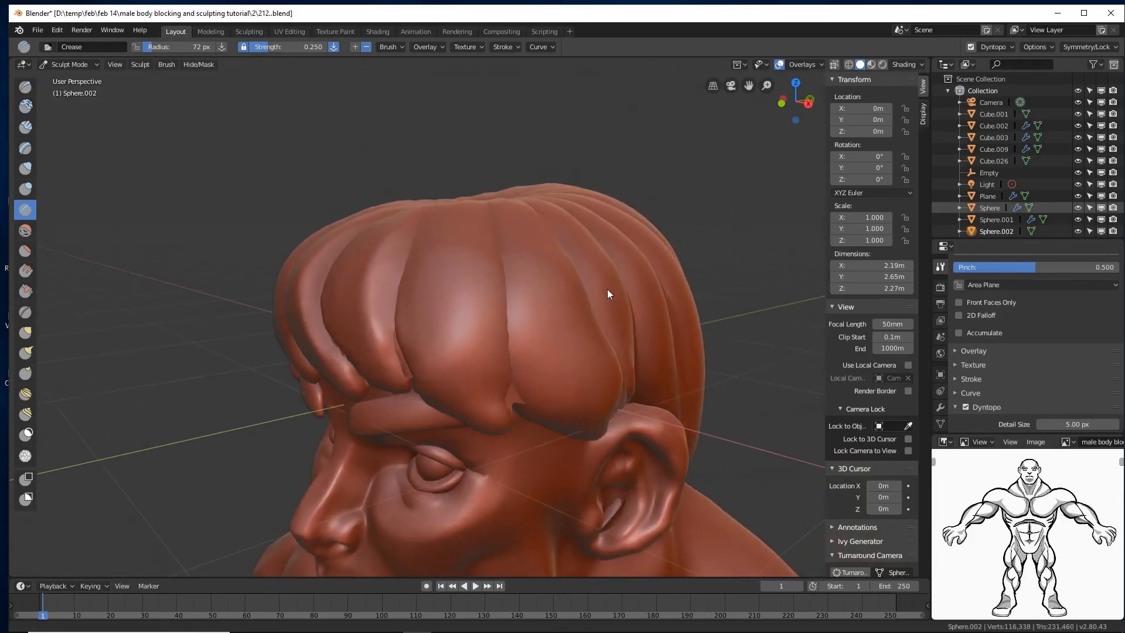
pyautogui.moveTo(477, 226)
pyautogui.mouseDown()
pyautogui.moveTo(469, 293)
pyautogui.moveTo(484, 394)
pyautogui.moveTo(484, 255)
pyautogui.mouseUp()
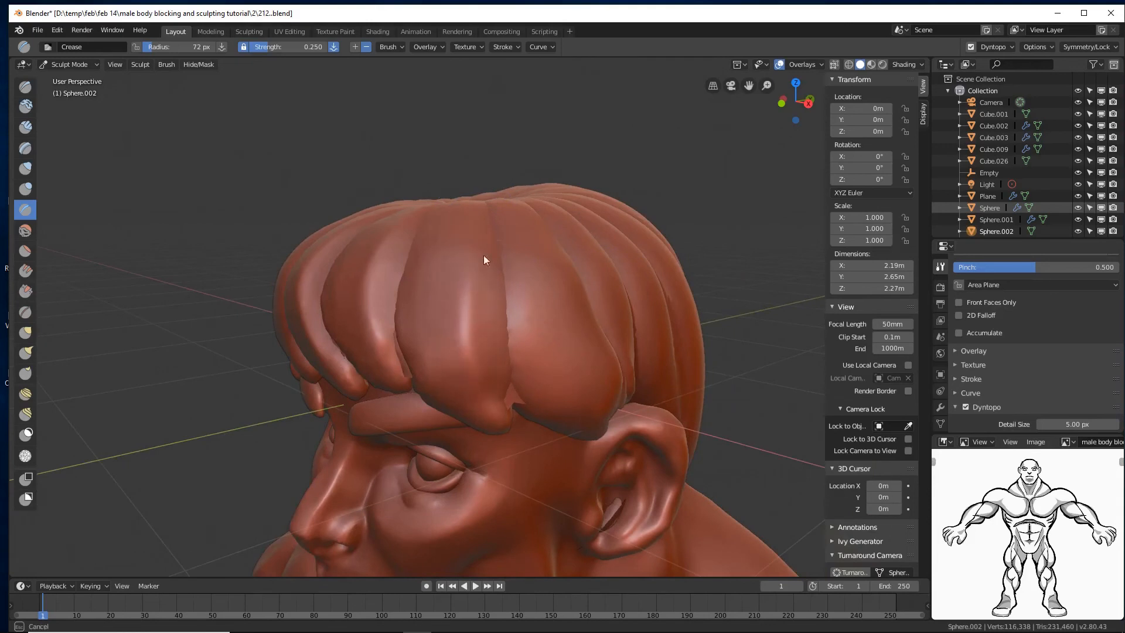
pyautogui.moveTo(489, 422)
pyautogui.mouseDown()
pyautogui.moveTo(489, 410)
pyautogui.moveTo(492, 419)
pyautogui.mouseUp()
# - Build up Crease ridges on the strands hanging above the character's left ear
pyautogui.moveTo(596, 353); pyautogui.dragTo(557, 371, button='middle')
pyautogui.moveTo(502, 226)
pyautogui.mouseDown()
pyautogui.moveTo(477, 382)
pyautogui.moveTo(502, 406)
pyautogui.moveTo(483, 349)
pyautogui.moveTo(524, 437)
pyautogui.moveTo(489, 259)
pyautogui.moveTo(500, 229)
pyautogui.mouseUp()
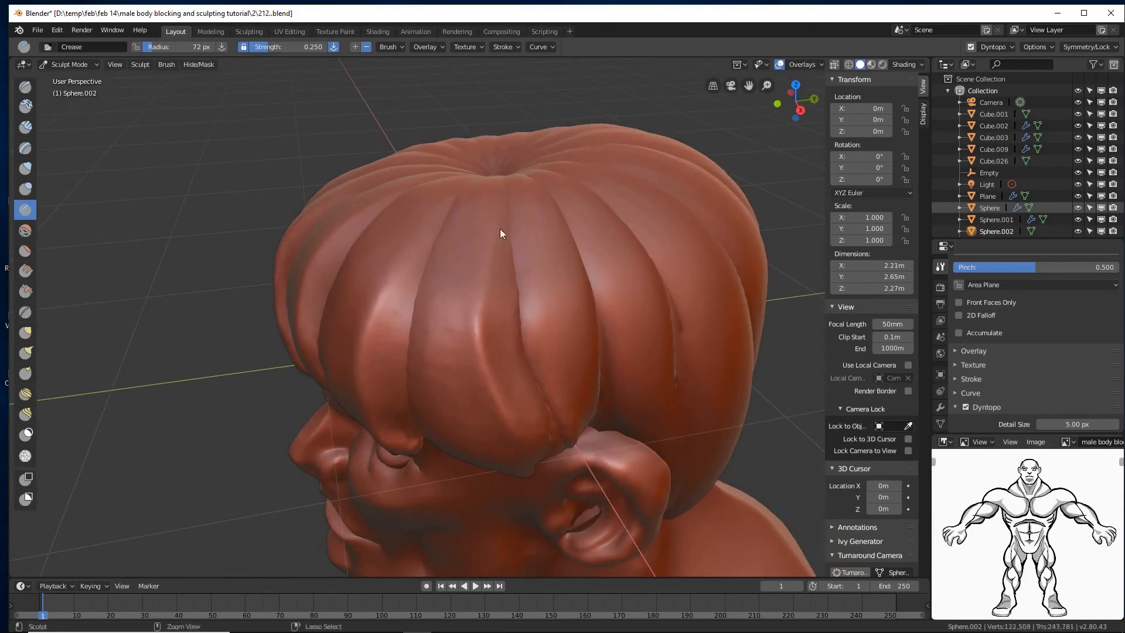
pyautogui.moveTo(648, 356); pyautogui.dragTo(606, 358, button='middle')
pyautogui.moveTo(621, 218)
pyautogui.mouseDown()
pyautogui.moveTo(589, 455)
pyautogui.moveTo(610, 246)
pyautogui.moveTo(590, 421)
pyautogui.moveTo(708, 345)
pyautogui.mouseUp()
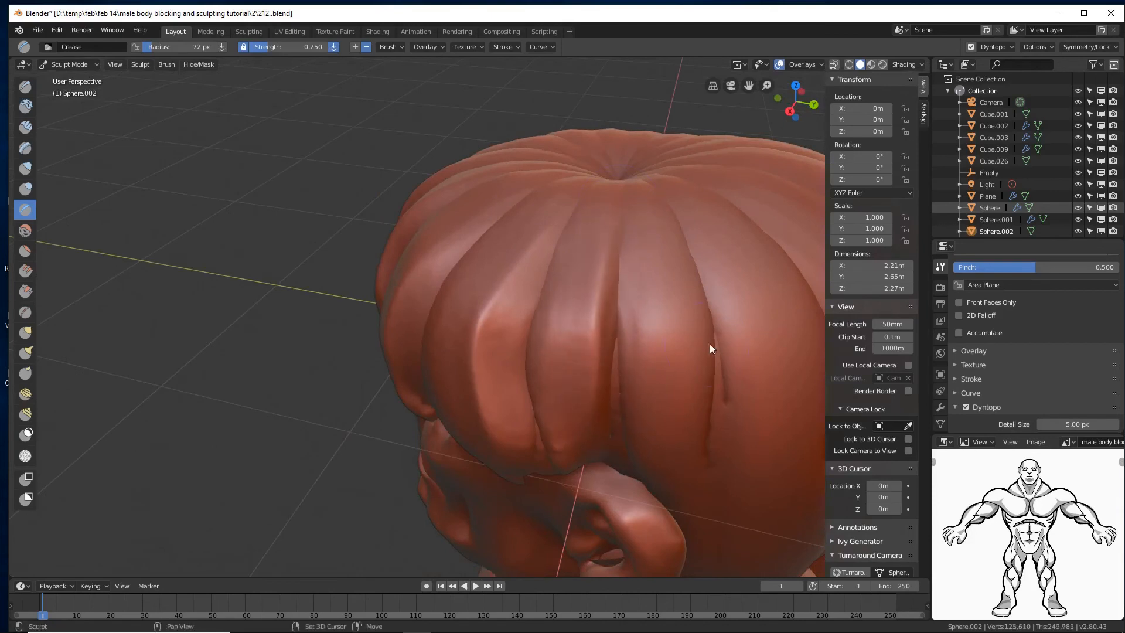
# - Raise long Crease ridges from the crown down the strands behind the character's left ear
pyautogui.moveTo(707, 342); pyautogui.dragTo(680, 340, button='middle')
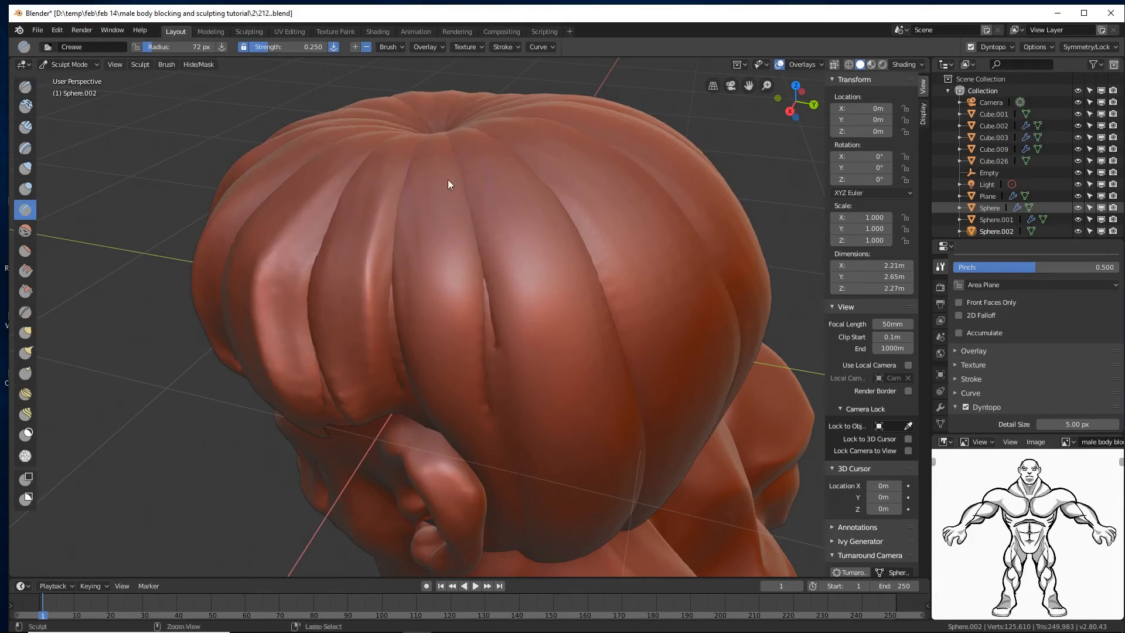
pyautogui.moveTo(452, 183); pyautogui.dragTo(467, 420)
pyautogui.moveTo(453, 238); pyautogui.dragTo(505, 510)
pyautogui.moveTo(548, 196); pyautogui.dragTo(617, 458)
pyautogui.moveTo(556, 218)
pyautogui.mouseDown()
pyautogui.moveTo(588, 306)
pyautogui.moveTo(623, 540)
pyautogui.mouseUp()
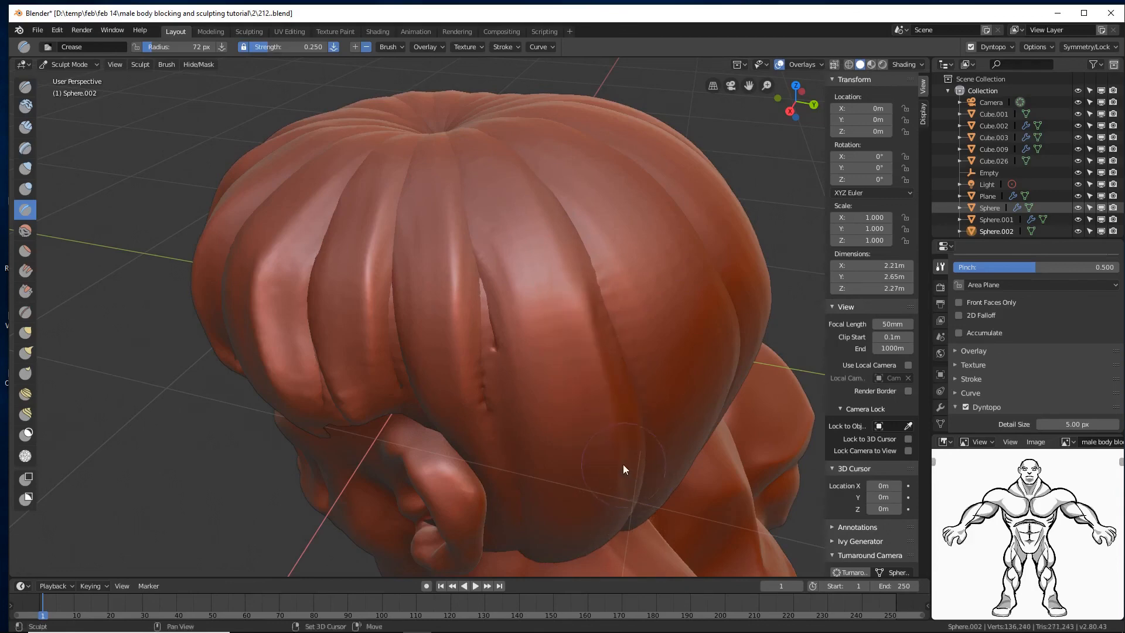
# - Extend the Crease ridges along the lower strands behind the character's left ear towards the nape
pyautogui.moveTo(623, 464); pyautogui.dragTo(618, 437, button='middle')
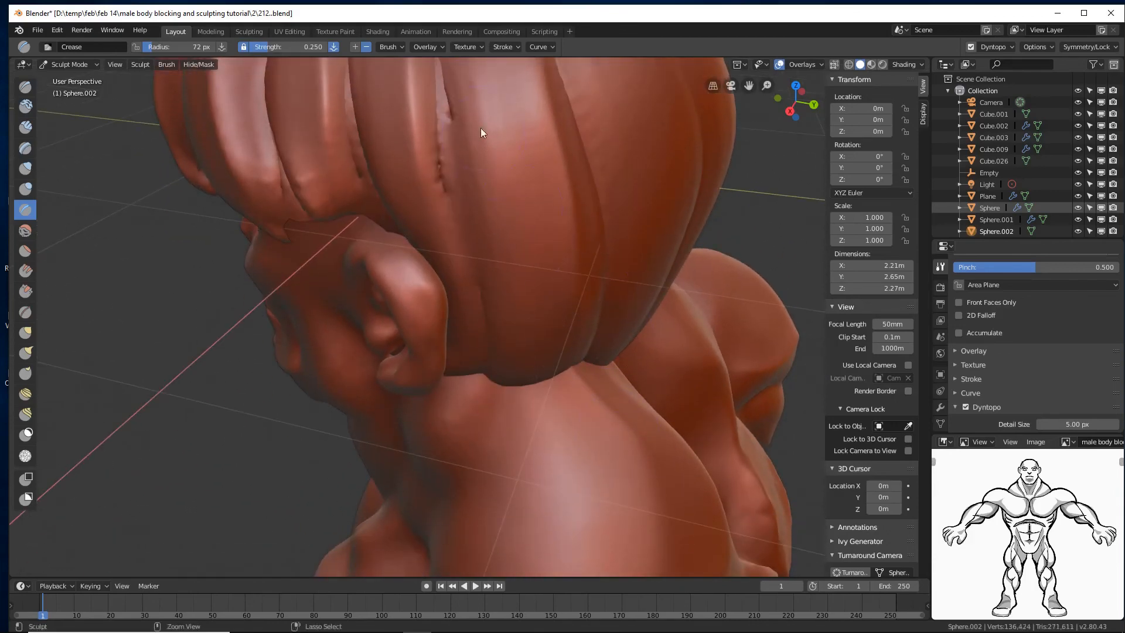
pyautogui.moveTo(480, 128)
pyautogui.mouseDown()
pyautogui.moveTo(501, 372)
pyautogui.moveTo(486, 114)
pyautogui.moveTo(491, 200)
pyautogui.mouseUp()
pyautogui.moveTo(610, 233)
pyautogui.mouseDown(button='middle')
pyautogui.moveTo(631, 269)
pyautogui.moveTo(582, 258)
pyautogui.moveTo(532, 179)
pyautogui.mouseUp(button='middle')
pyautogui.moveTo(519, 182)
pyautogui.mouseDown()
pyautogui.moveTo(554, 432)
pyautogui.moveTo(539, 370)
pyautogui.moveTo(574, 522)
pyautogui.mouseUp()
pyautogui.moveTo(632, 414)
pyautogui.keyDown('shift'); pyautogui.mouseDown(button='middle')
pyautogui.moveTo(609, 391)
pyautogui.moveTo(602, 352)
pyautogui.mouseUp(button='middle'); pyautogui.keyUp('shift')
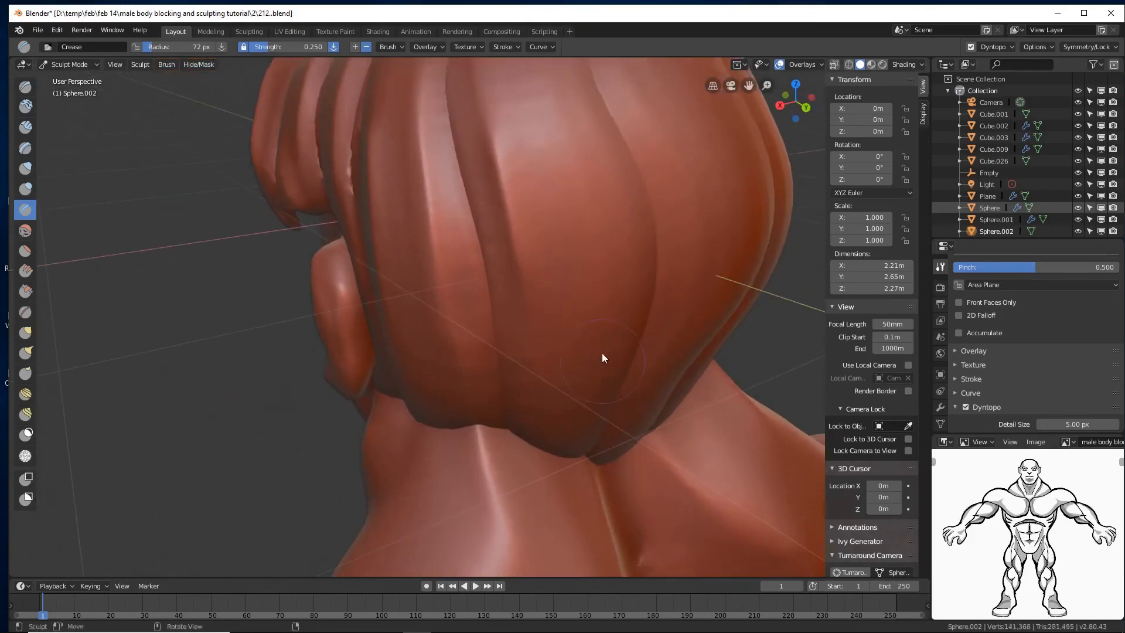
pyautogui.moveTo(547, 286)
pyautogui.mouseDown()
pyautogui.moveTo(529, 412)
pyautogui.moveTo(529, 331)
pyautogui.mouseUp()
pyautogui.moveTo(570, 352)
pyautogui.mouseDown()
pyautogui.moveTo(575, 342)
pyautogui.moveTo(584, 363)
pyautogui.mouseUp()
pyautogui.moveTo(620, 392); pyautogui.dragTo(634, 371, button='middle')
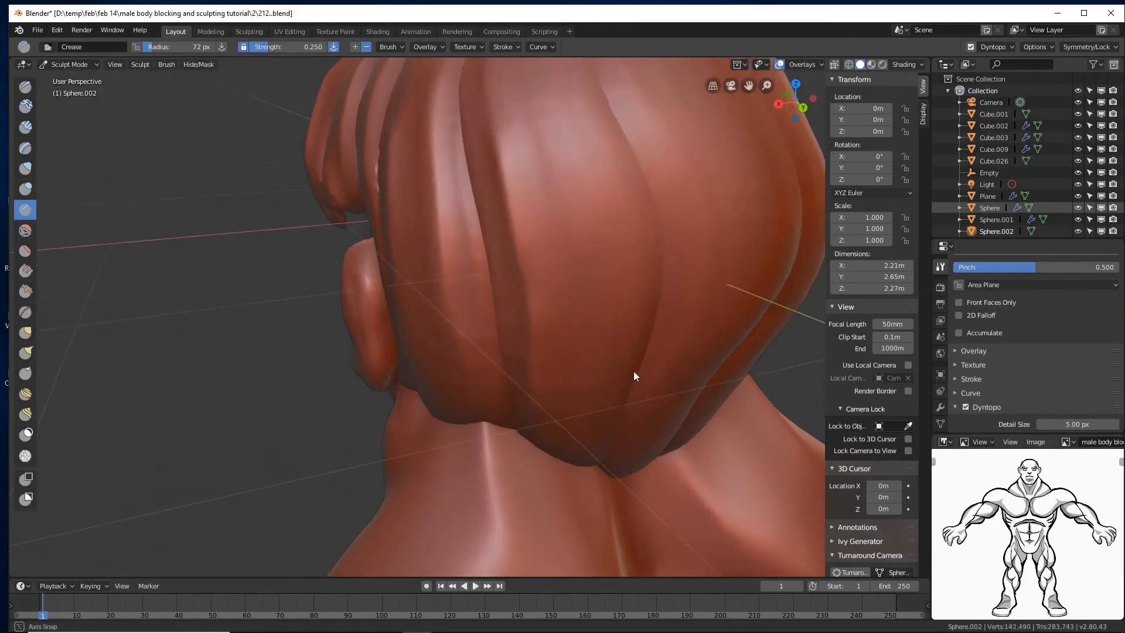
pyautogui.moveTo(633, 371)
pyautogui.mouseDown()
pyautogui.moveTo(631, 332)
pyautogui.moveTo(598, 420)
pyautogui.moveTo(623, 207)
pyautogui.moveTo(609, 130)
pyautogui.mouseUp()
# - Raise flowing Crease ridges down the strands on the back-left of the head, from the crown to the hair's lower edge
pyautogui.keyDown('shift'); pyautogui.moveTo(697, 105); pyautogui.dragTo(553, 287, button='middle'); pyautogui.keyUp('shift')
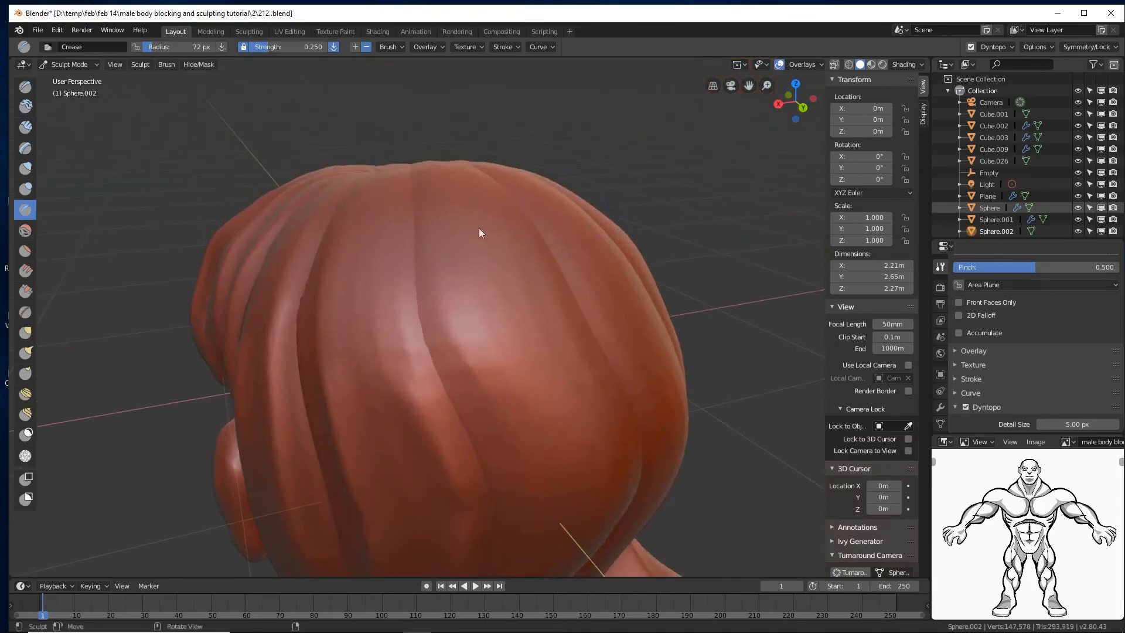
pyautogui.moveTo(392, 203)
pyautogui.mouseDown()
pyautogui.moveTo(412, 399)
pyautogui.moveTo(382, 316)
pyautogui.moveTo(391, 180)
pyautogui.moveTo(421, 201)
pyautogui.moveTo(502, 441)
pyautogui.mouseUp()
pyautogui.moveTo(472, 387); pyautogui.dragTo(518, 450)
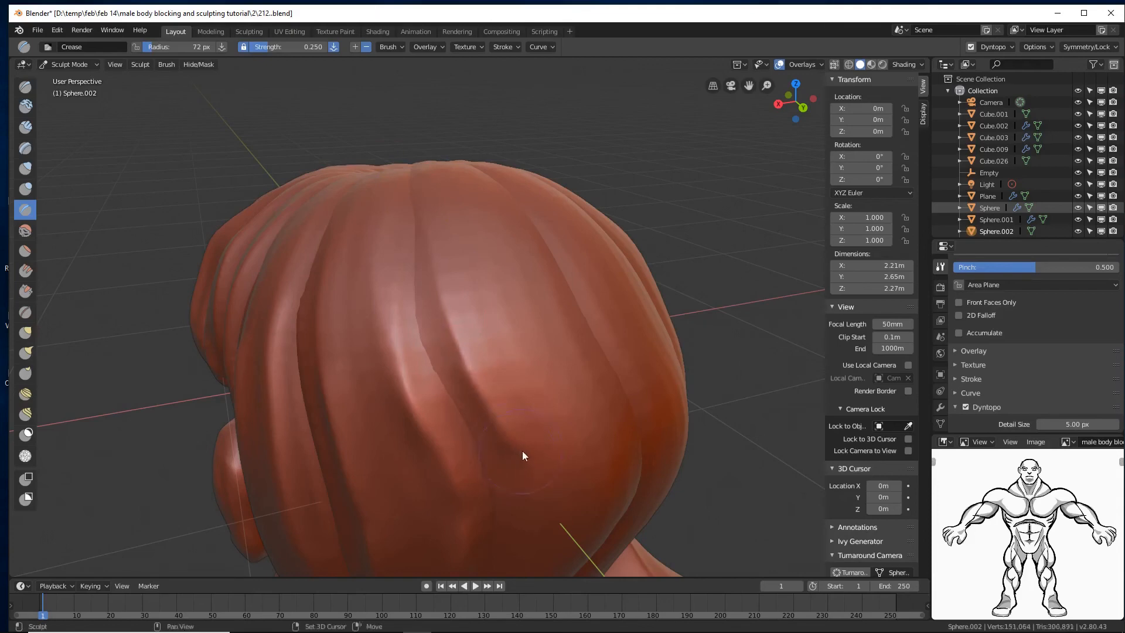
pyautogui.keyDown('shift'); pyautogui.moveTo(551, 541); pyautogui.dragTo(511, 426, button='middle'); pyautogui.keyUp('shift')
pyautogui.moveTo(470, 290)
pyautogui.mouseDown()
pyautogui.moveTo(469, 448)
pyautogui.moveTo(473, 424)
pyautogui.mouseUp()
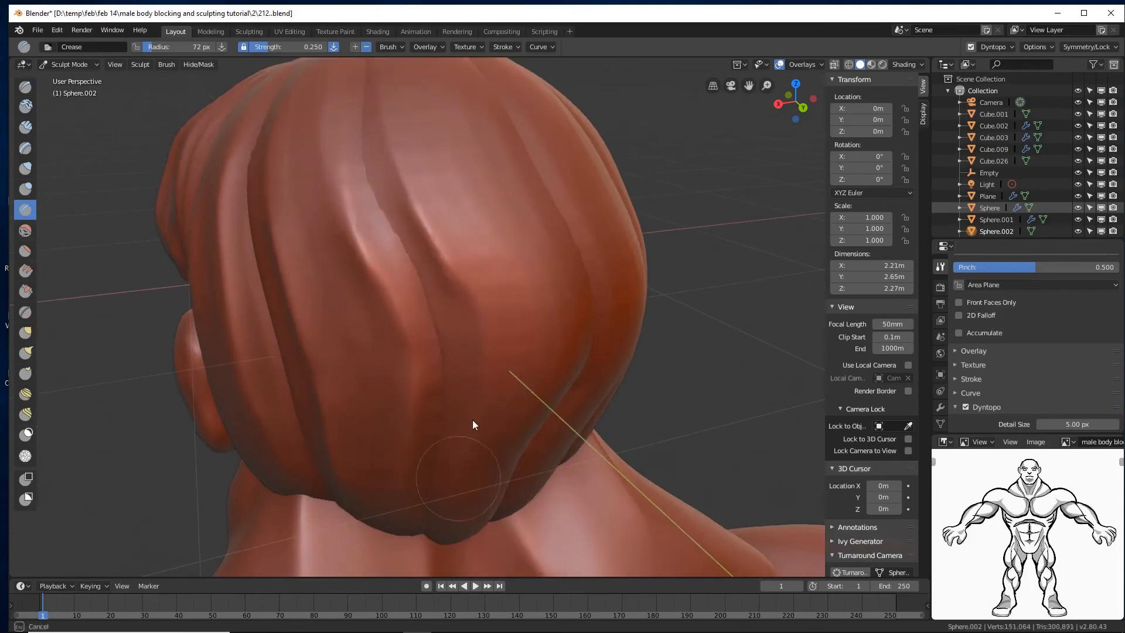
# - Work Crease ridges along the strands across the centre of the back of the head down to the nape
pyautogui.moveTo(473, 270)
pyautogui.mouseDown(button='middle')
pyautogui.moveTo(540, 331)
pyautogui.moveTo(557, 180)
pyautogui.mouseUp(button='middle')
pyautogui.moveTo(557, 179)
pyautogui.mouseDown()
pyautogui.moveTo(542, 230)
pyautogui.moveTo(564, 378)
pyautogui.mouseUp()
pyautogui.moveTo(514, 508)
pyautogui.mouseDown()
pyautogui.moveTo(526, 490)
pyautogui.moveTo(523, 553)
pyautogui.moveTo(566, 347)
pyautogui.moveTo(540, 146)
pyautogui.mouseUp()
pyautogui.moveTo(564, 277); pyautogui.dragTo(566, 330)
pyautogui.keyDown('shift'); pyautogui.moveTo(564, 328); pyautogui.dragTo(543, 153, button='middle'); pyautogui.keyUp('shift')
pyautogui.moveTo(510, 309); pyautogui.dragTo(500, 347)
pyautogui.moveTo(507, 393); pyautogui.dragTo(515, 383)
pyautogui.scroll(-5, 598, 203)
pyautogui.moveTo(597, 221); pyautogui.dragTo(557, 266, button='middle')
pyautogui.moveTo(550, 155)
pyautogui.mouseDown()
pyautogui.moveTo(542, 270)
pyautogui.moveTo(585, 244)
pyautogui.mouseUp()
pyautogui.scroll(4, 574, 262)
pyautogui.moveTo(545, 327); pyautogui.dragTo(544, 333)
# - Sharpen the strands on the back-right of the character's head with curved Crease ridges
pyautogui.moveTo(546, 325); pyautogui.dragTo(577, 230, button='middle')
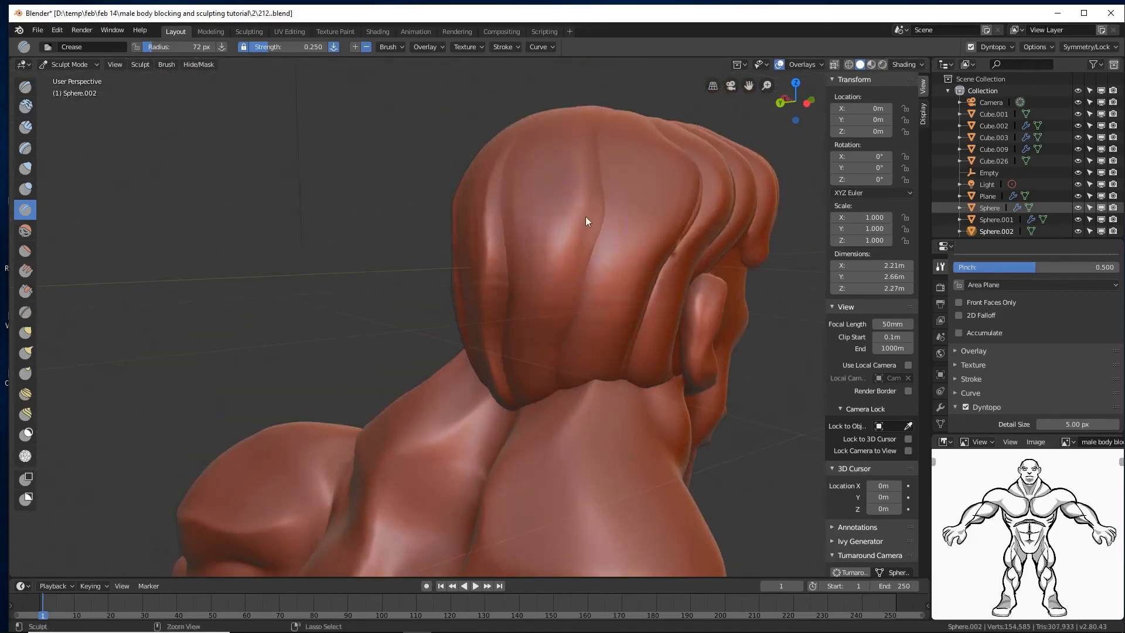
pyautogui.moveTo(585, 216)
pyautogui.mouseDown()
pyautogui.moveTo(536, 347)
pyautogui.moveTo(571, 251)
pyautogui.moveTo(535, 341)
pyautogui.moveTo(522, 308)
pyautogui.mouseUp()
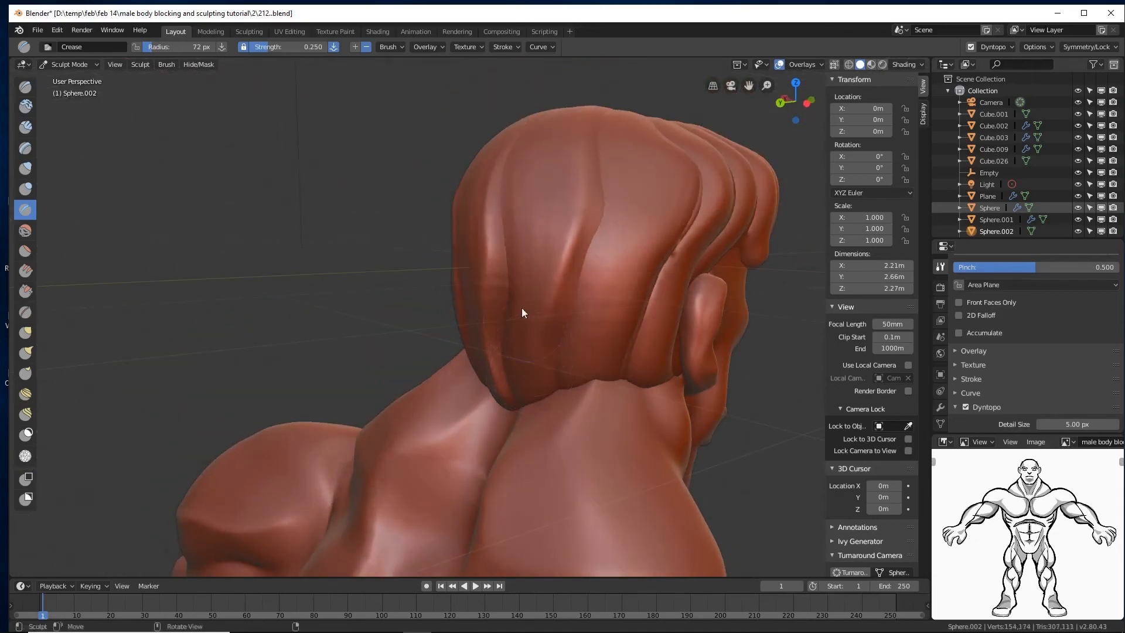
pyautogui.moveTo(521, 307); pyautogui.dragTo(575, 304, button='middle')
pyautogui.moveTo(530, 277)
pyautogui.mouseDown()
pyautogui.moveTo(495, 356)
pyautogui.moveTo(533, 276)
pyautogui.mouseUp()
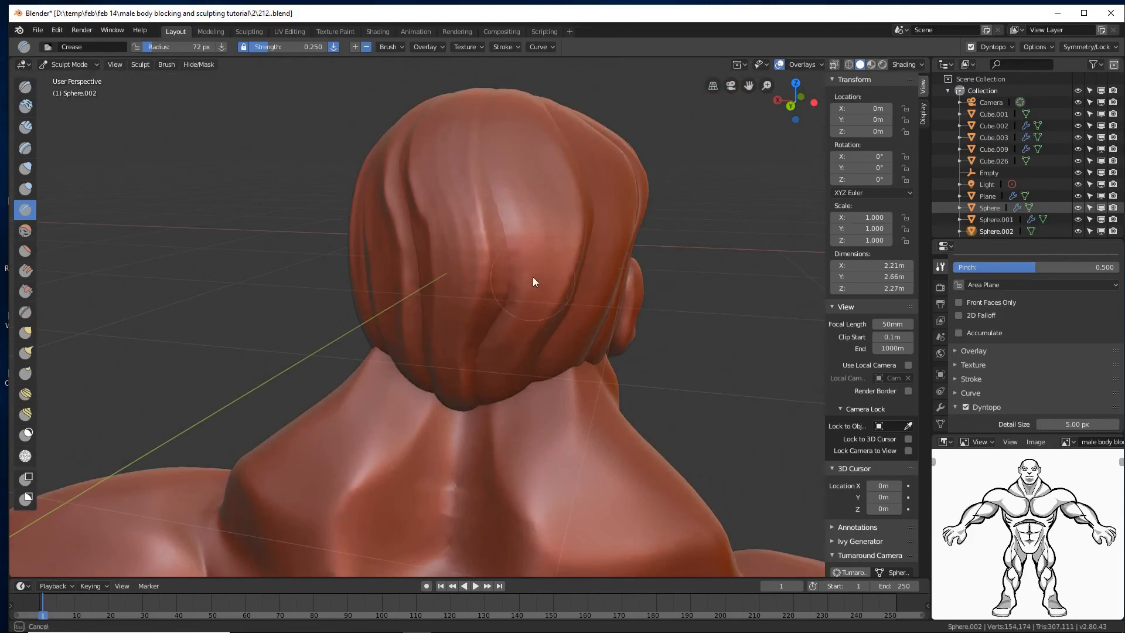
pyautogui.moveTo(517, 227)
pyautogui.mouseDown()
pyautogui.moveTo(504, 141)
pyautogui.moveTo(526, 217)
pyautogui.mouseUp()
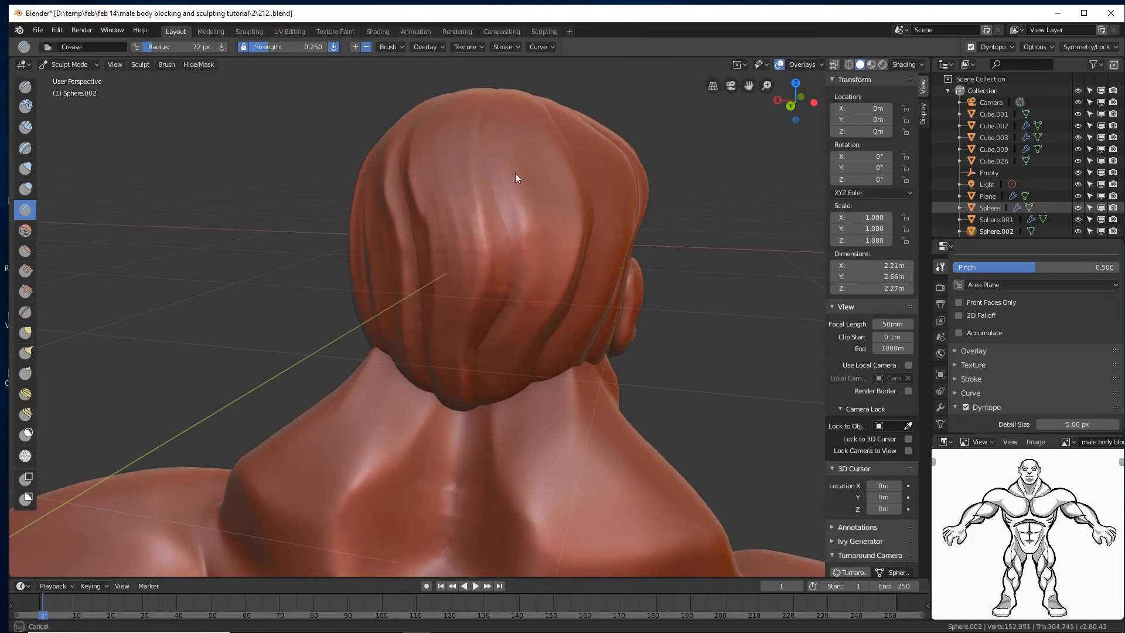
pyautogui.moveTo(505, 92); pyautogui.dragTo(642, 225)
# - Raise Crease ridges from the crown down the wide strands behind the character's right ear
pyautogui.moveTo(642, 225)
pyautogui.mouseDown(button='middle')
pyautogui.moveTo(592, 229)
pyautogui.moveTo(638, 219)
pyautogui.moveTo(626, 224)
pyautogui.mouseUp(button='middle')
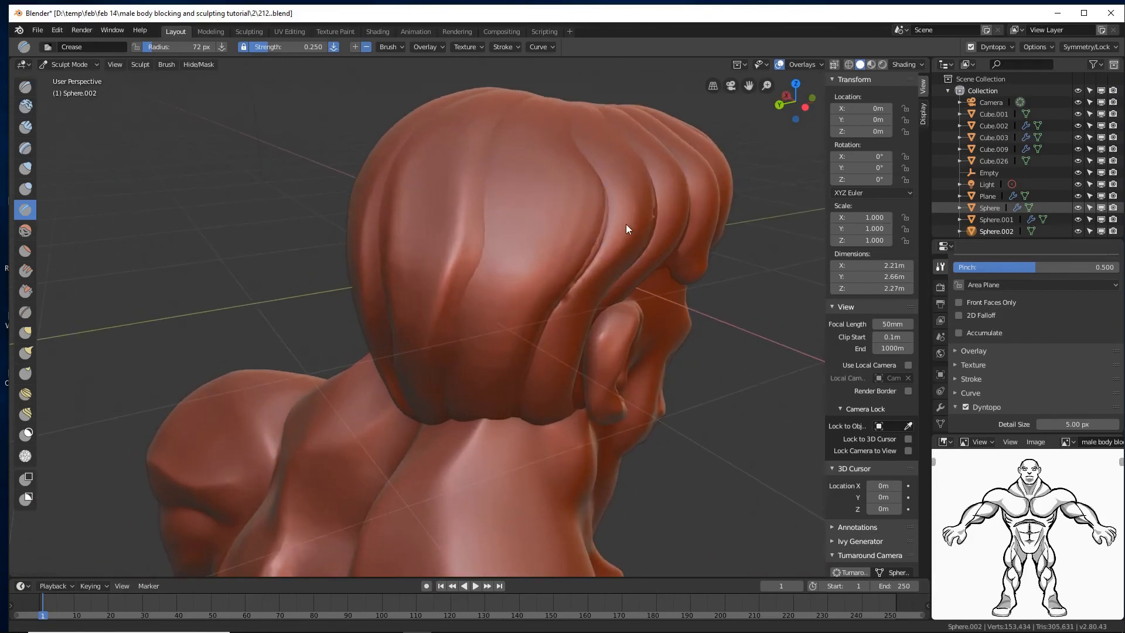
pyautogui.scroll(1, 626, 224)
pyautogui.moveTo(556, 106); pyautogui.dragTo(555, 127)
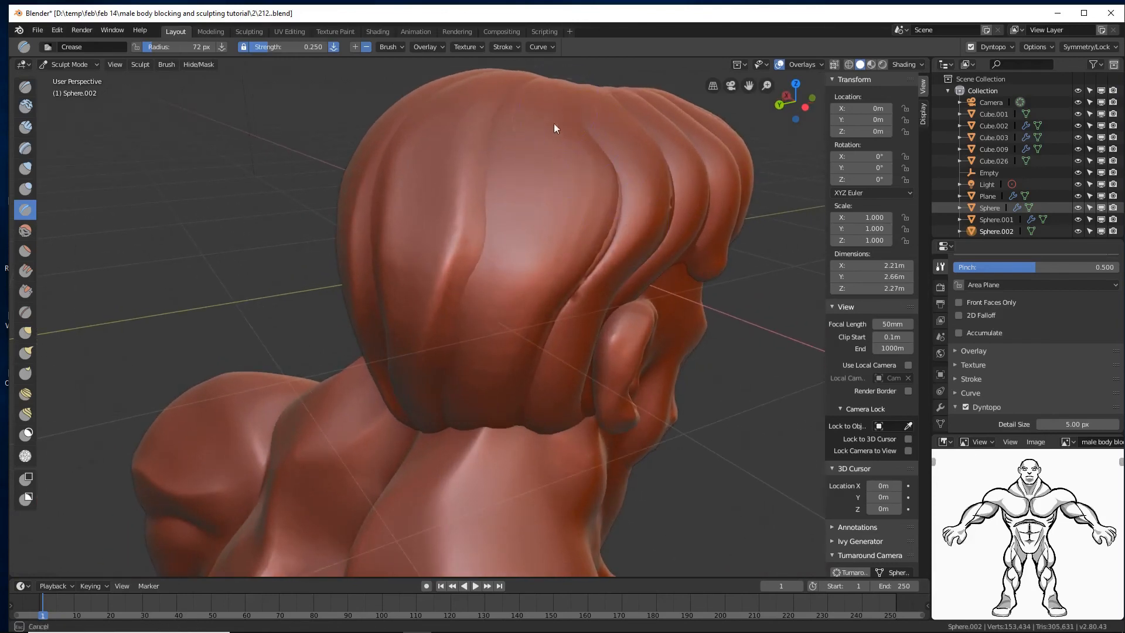
pyautogui.moveTo(594, 188)
pyautogui.mouseDown()
pyautogui.moveTo(568, 266)
pyautogui.moveTo(514, 317)
pyautogui.moveTo(484, 412)
pyautogui.moveTo(523, 318)
pyautogui.moveTo(466, 328)
pyautogui.moveTo(493, 286)
pyautogui.mouseUp()
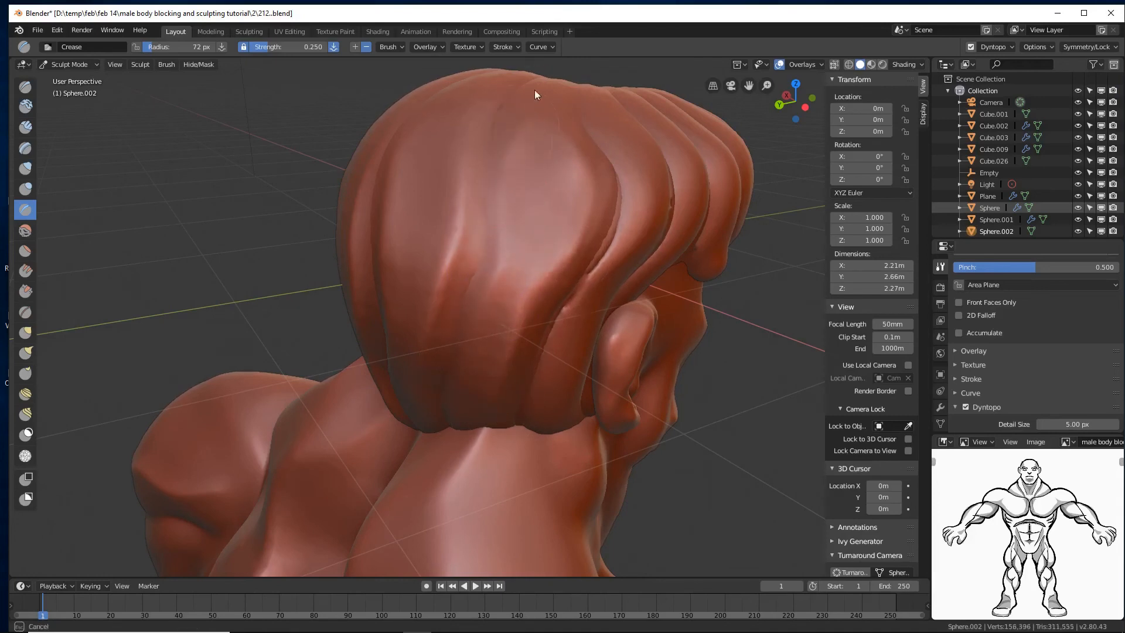
pyautogui.moveTo(535, 95); pyautogui.dragTo(674, 205)
# - Add curved Crease ridges to the strands sweeping back above and behind the character's right ear
pyautogui.moveTo(708, 233)
pyautogui.mouseDown(button='middle')
pyautogui.moveTo(690, 219)
pyautogui.moveTo(634, 224)
pyautogui.moveTo(632, 248)
pyautogui.mouseUp(button='middle')
pyautogui.moveTo(683, 148); pyautogui.dragTo(664, 246)
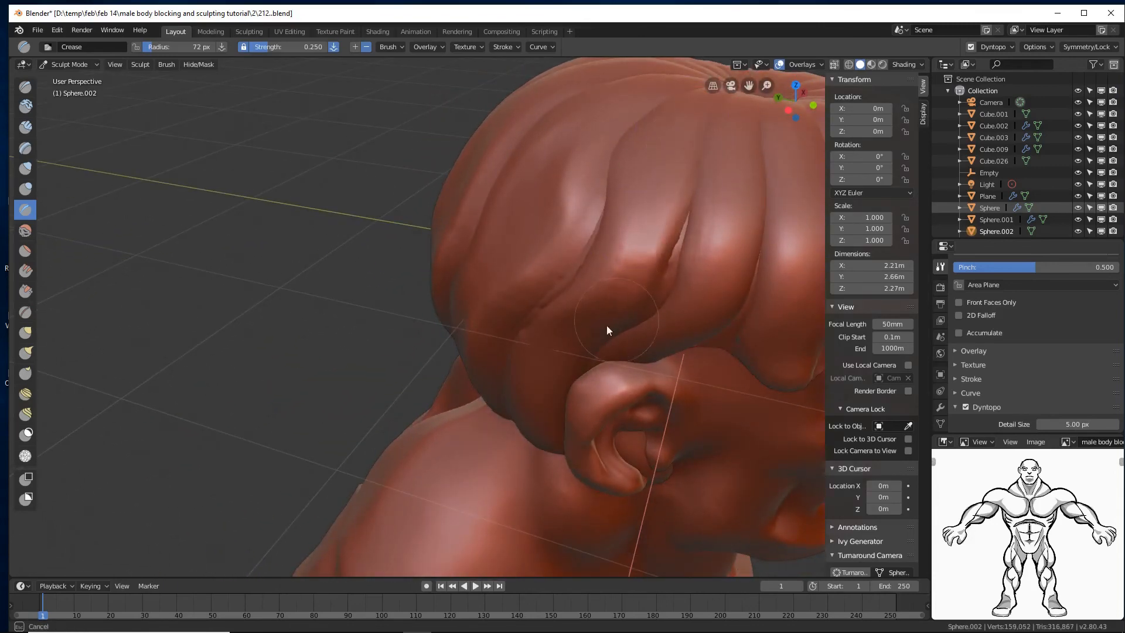
pyautogui.moveTo(606, 325)
pyautogui.mouseDown()
pyautogui.moveTo(550, 419)
pyautogui.moveTo(560, 410)
pyautogui.mouseUp()
pyautogui.moveTo(668, 113); pyautogui.dragTo(630, 185)
pyautogui.moveTo(572, 309); pyautogui.dragTo(537, 340)
# - Raise Crease ridges down the strands over the character's right temple and right brow
pyautogui.moveTo(536, 339)
pyautogui.mouseDown(button='middle')
pyautogui.moveTo(686, 244)
pyautogui.moveTo(661, 250)
pyautogui.mouseUp(button='middle')
pyautogui.moveTo(418, 256)
pyautogui.mouseDown()
pyautogui.moveTo(390, 336)
pyautogui.moveTo(392, 415)
pyautogui.moveTo(396, 334)
pyautogui.moveTo(482, 196)
pyautogui.moveTo(456, 357)
pyautogui.moveTo(495, 433)
pyautogui.moveTo(465, 345)
pyautogui.moveTo(458, 257)
pyautogui.moveTo(434, 303)
pyautogui.mouseUp()
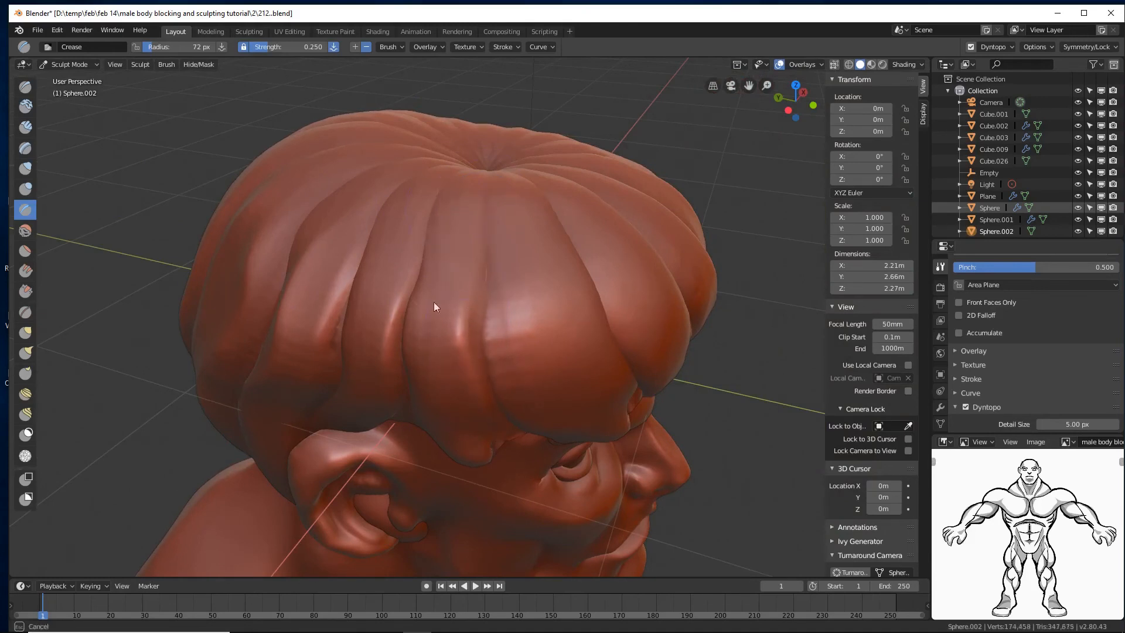
pyautogui.moveTo(436, 429); pyautogui.dragTo(441, 436)
pyautogui.moveTo(568, 279); pyautogui.dragTo(544, 291, button='middle')
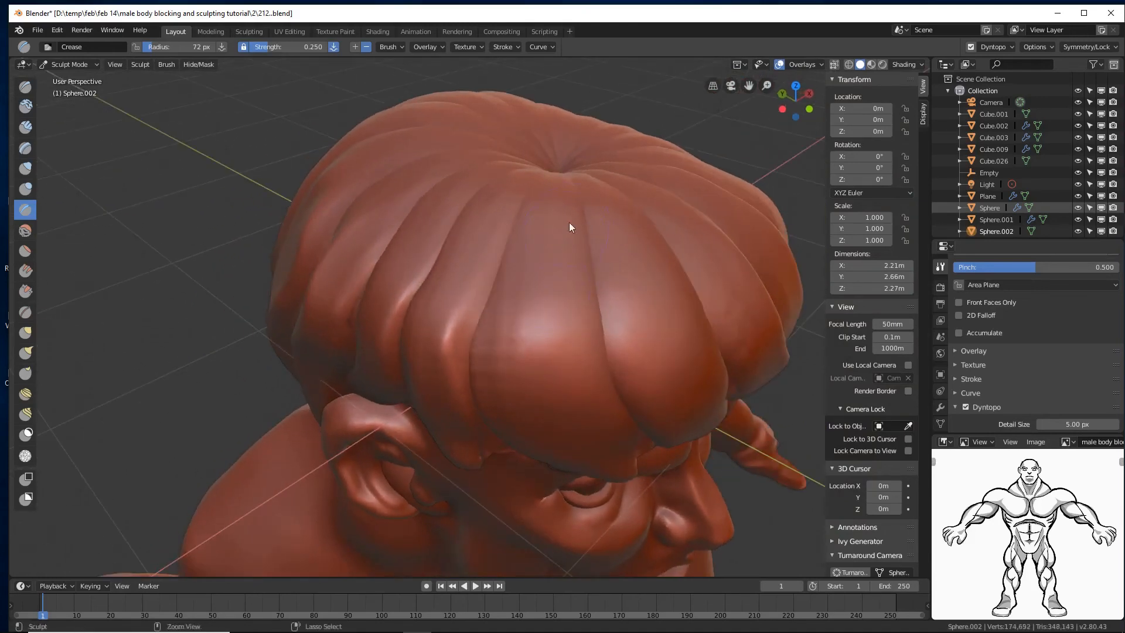
pyautogui.moveTo(568, 222); pyautogui.dragTo(565, 339)
pyautogui.moveTo(615, 435); pyautogui.dragTo(554, 312)
pyautogui.moveTo(515, 291); pyautogui.dragTo(496, 274, button='middle')
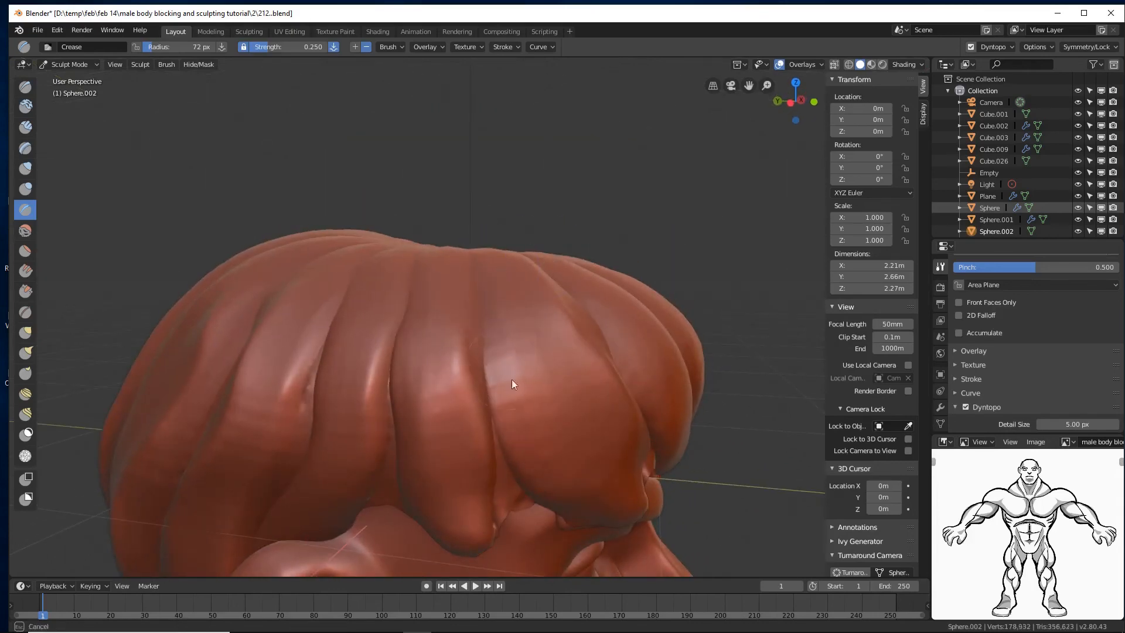
pyautogui.moveTo(500, 329)
pyautogui.mouseDown()
pyautogui.moveTo(522, 399)
pyautogui.moveTo(613, 506)
pyautogui.moveTo(643, 515)
pyautogui.mouseUp()
# - Raise Crease ridges from the crown to the tip of the forehead strand above the character's right eye
pyautogui.moveTo(642, 419)
pyautogui.mouseDown(button='middle')
pyautogui.moveTo(610, 419)
pyautogui.moveTo(673, 371)
pyautogui.moveTo(616, 391)
pyautogui.moveTo(612, 377)
pyautogui.mouseUp(button='middle')
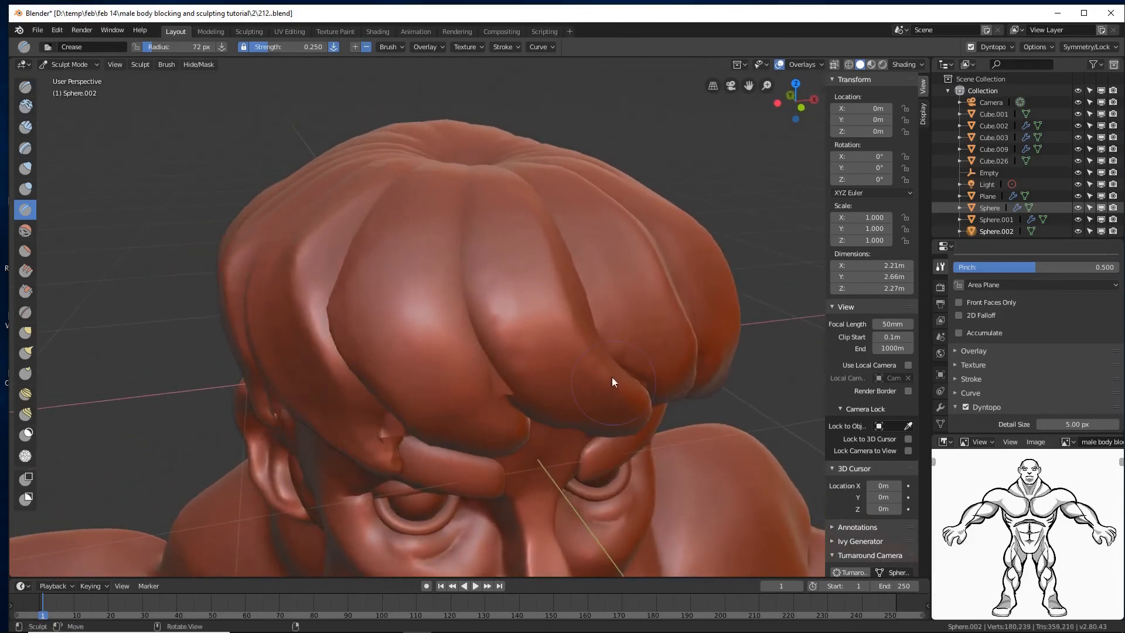
pyautogui.moveTo(436, 313); pyautogui.dragTo(454, 367)
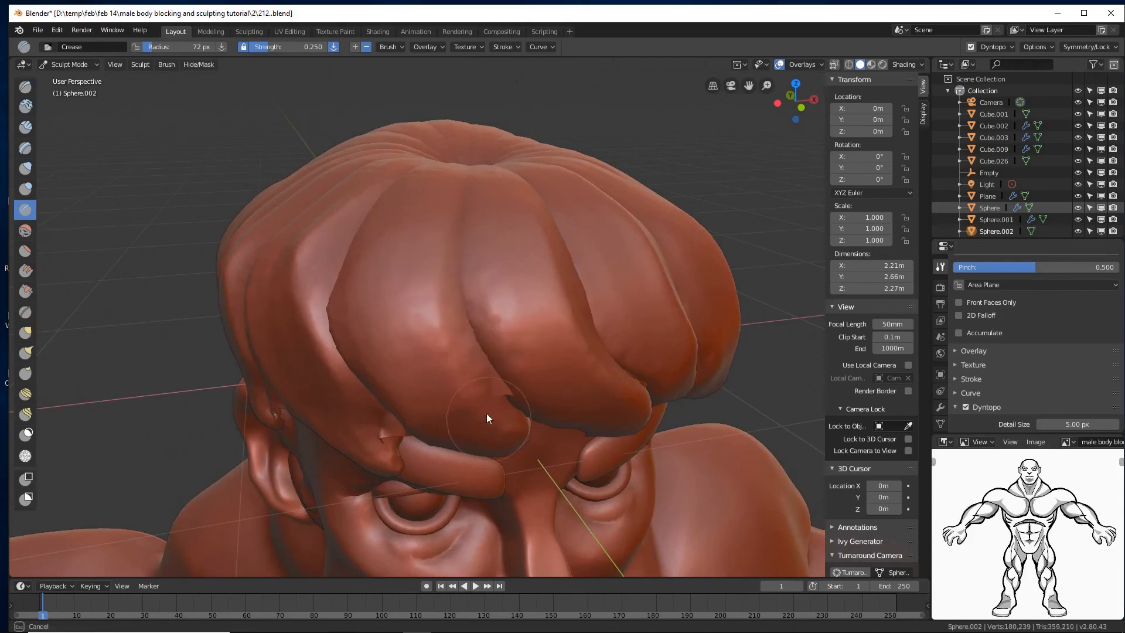
pyautogui.moveTo(486, 413)
pyautogui.mouseDown()
pyautogui.moveTo(435, 317)
pyautogui.moveTo(480, 398)
pyautogui.mouseUp()
pyautogui.moveTo(443, 234); pyautogui.dragTo(435, 189)
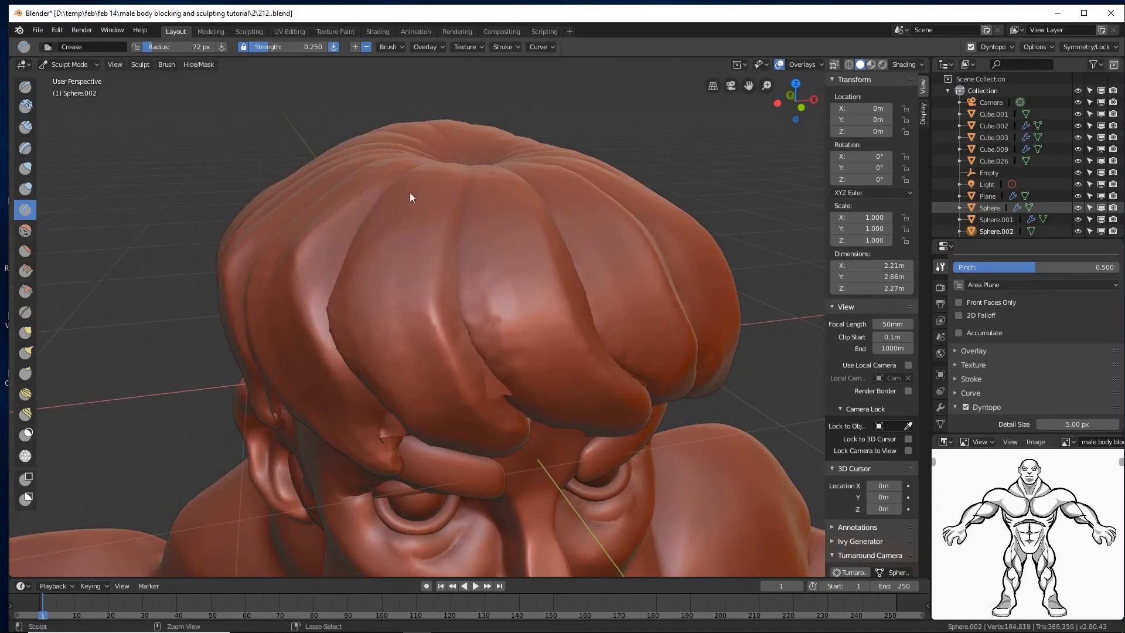
pyautogui.moveTo(410, 192); pyautogui.dragTo(386, 202, button='middle')
pyautogui.moveTo(382, 200); pyautogui.dragTo(374, 219)
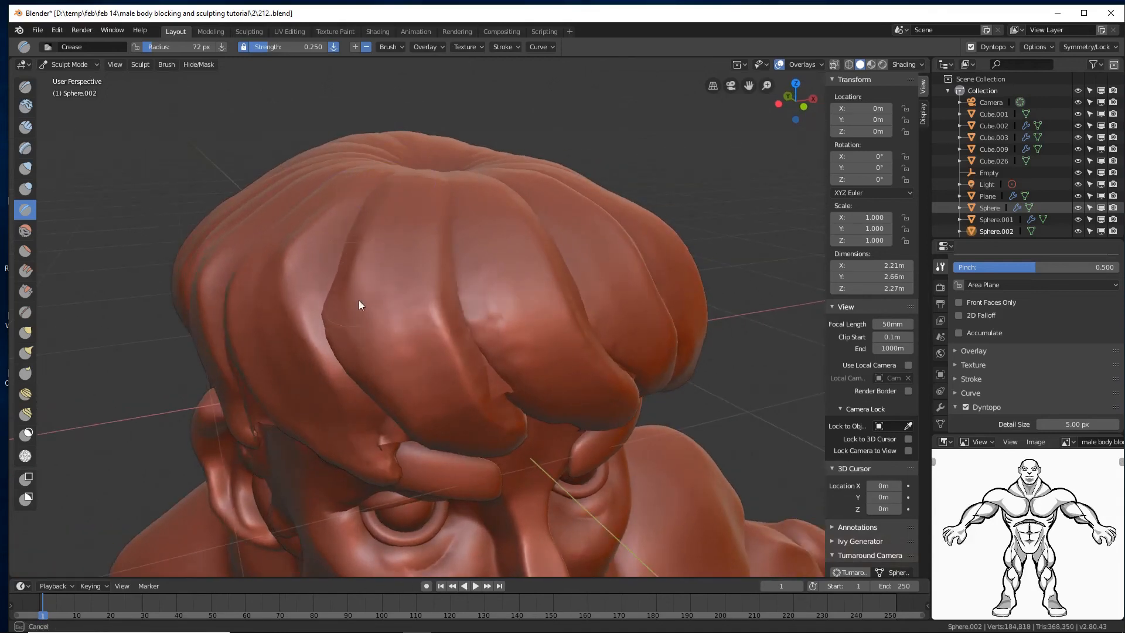
pyautogui.moveTo(409, 414); pyautogui.dragTo(404, 375)
# - Add Crease ridges along the central forehead strand, following its curve down to the tip between the eyebrows
pyautogui.moveTo(601, 356); pyautogui.dragTo(575, 362, button='middle')
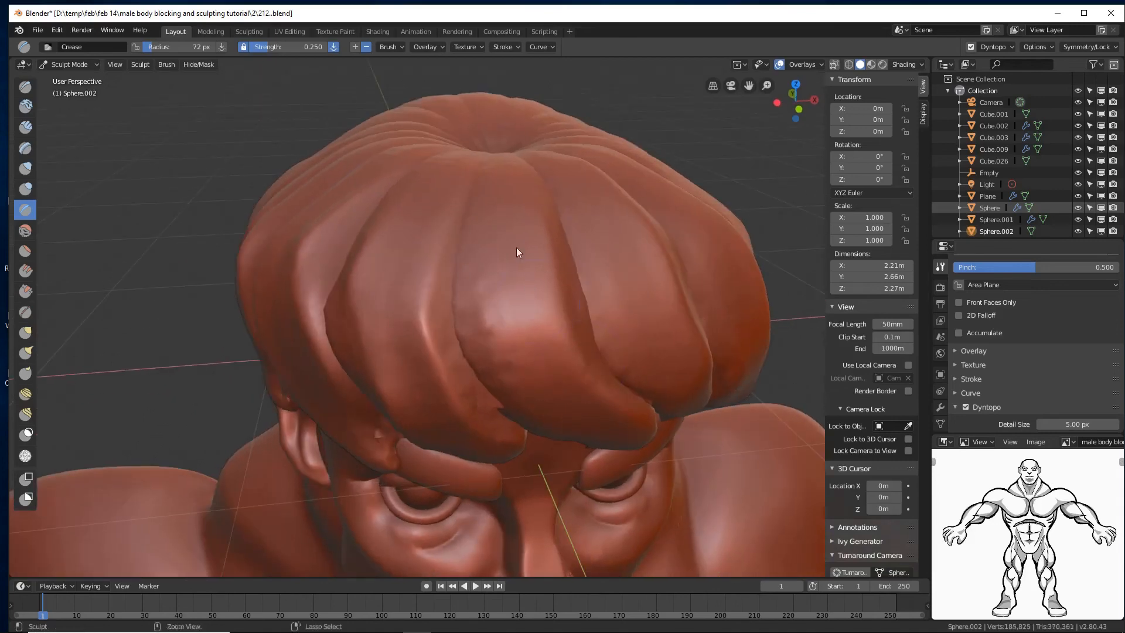
pyautogui.moveTo(477, 290)
pyautogui.mouseDown()
pyautogui.moveTo(474, 336)
pyautogui.moveTo(476, 279)
pyautogui.mouseUp()
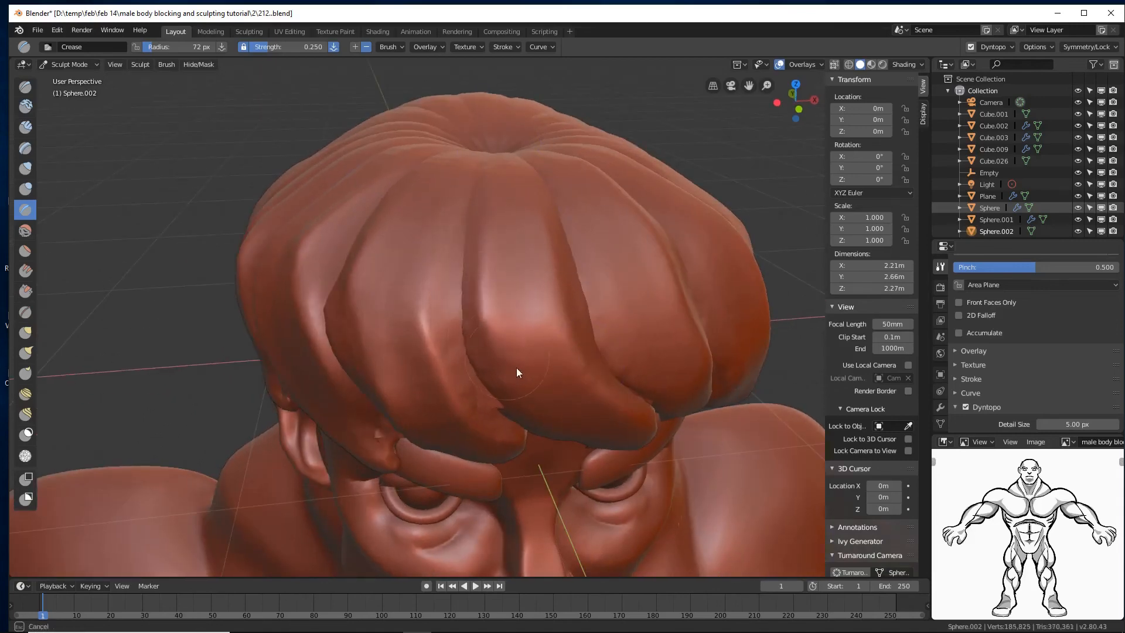
pyautogui.moveTo(576, 422); pyautogui.dragTo(591, 418)
pyautogui.moveTo(592, 418)
pyautogui.mouseDown(button='middle')
pyautogui.moveTo(583, 389)
pyautogui.moveTo(581, 433)
pyautogui.mouseUp(button='middle')
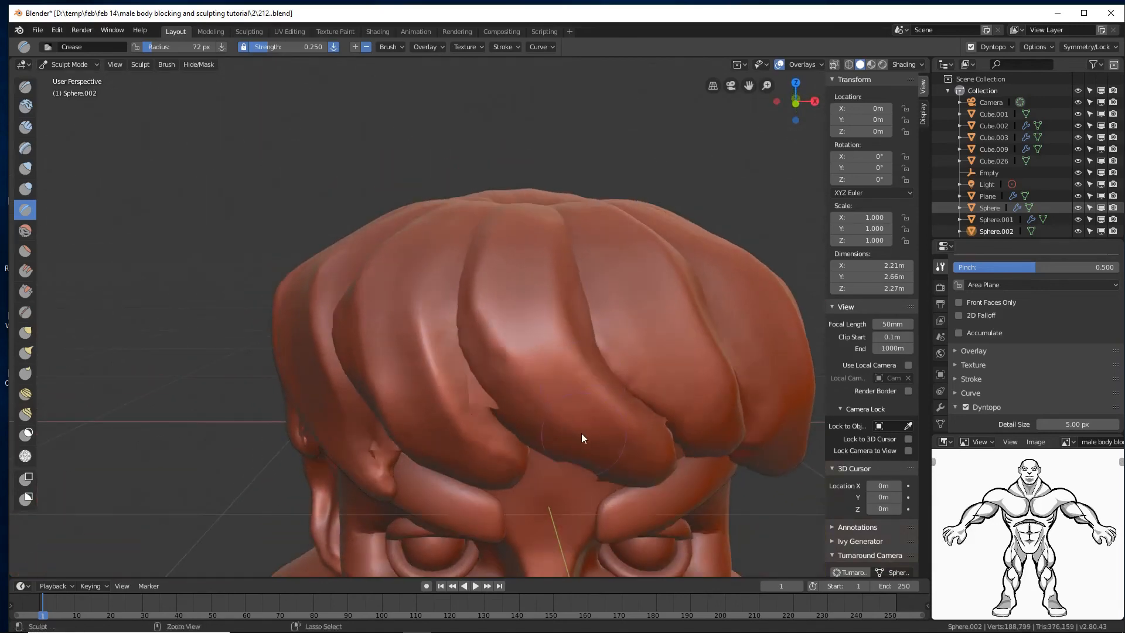
pyautogui.moveTo(582, 434)
pyautogui.mouseDown()
pyautogui.moveTo(641, 470)
pyautogui.moveTo(614, 453)
pyautogui.moveTo(640, 442)
pyautogui.mouseUp()
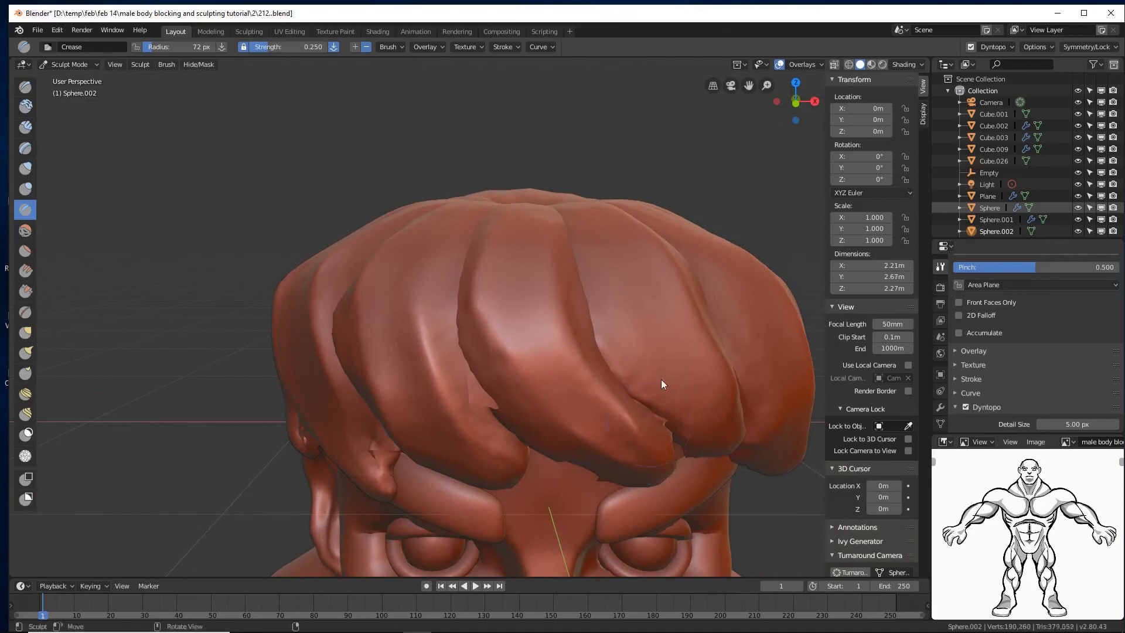
# - Raise a long Crease ridge from the crown down the strand above the character's left eye
pyautogui.moveTo(663, 352); pyautogui.dragTo(653, 350, button='middle')
pyautogui.moveTo(609, 174)
pyautogui.mouseDown()
pyautogui.moveTo(661, 373)
pyautogui.moveTo(716, 430)
pyautogui.moveTo(702, 424)
pyautogui.mouseUp()
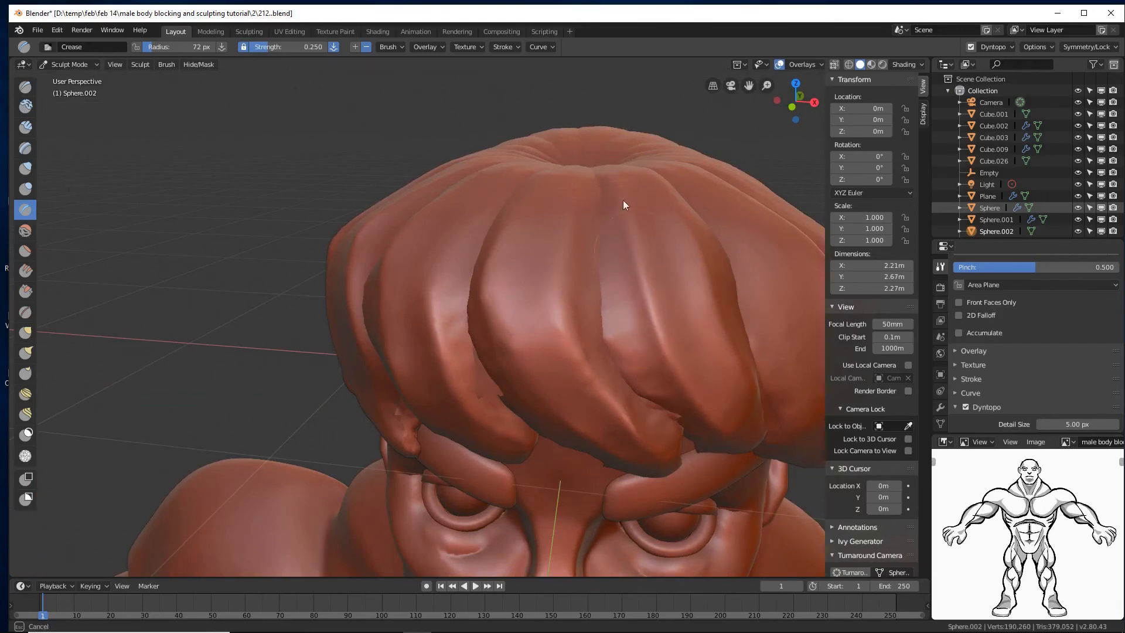
pyautogui.moveTo(623, 199); pyautogui.dragTo(663, 378)
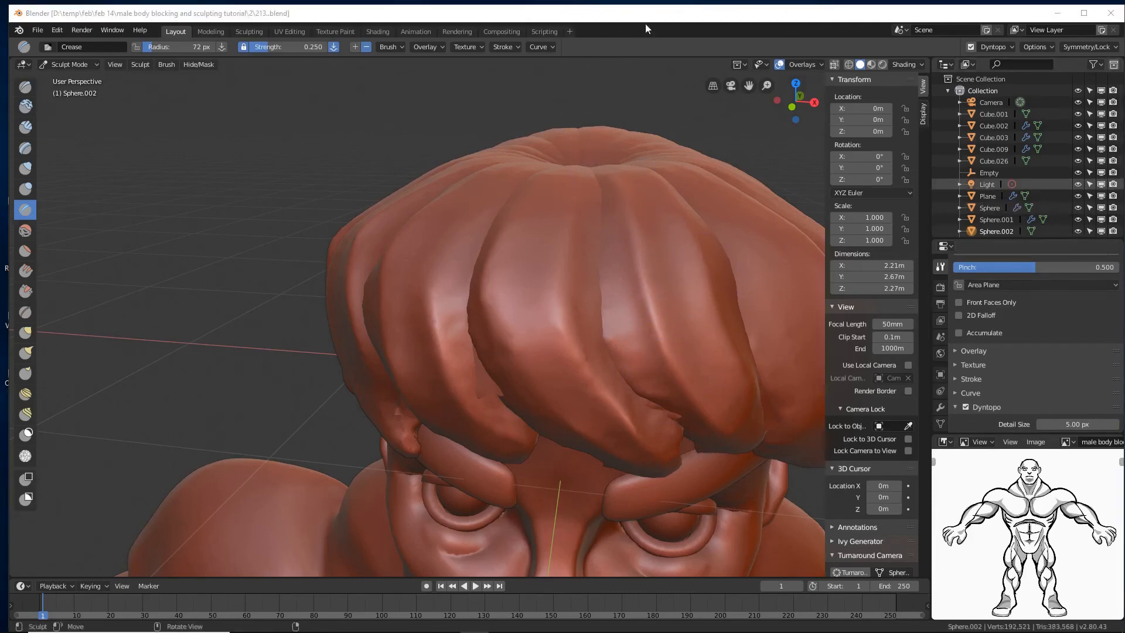
# - Thicken the front hair strands over the forehead and left temple with the Inflate/Deflate brush
pyautogui.click(645, 24)
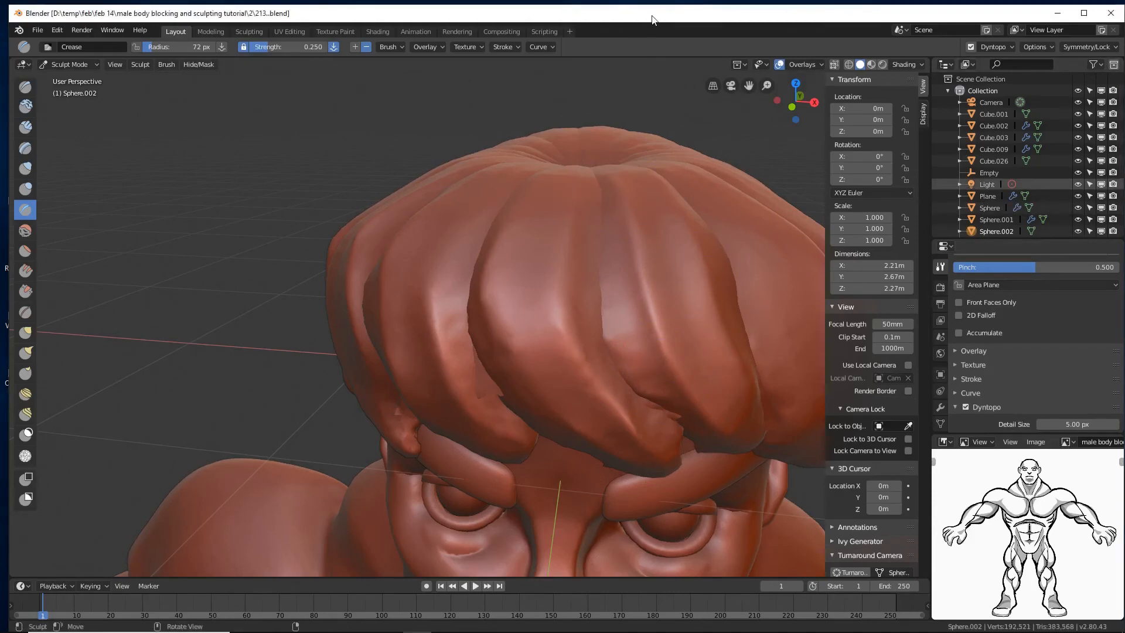
pyautogui.scroll(-6, 687, 131)
pyautogui.moveTo(695, 157); pyautogui.dragTo(536, 371, button='middle')
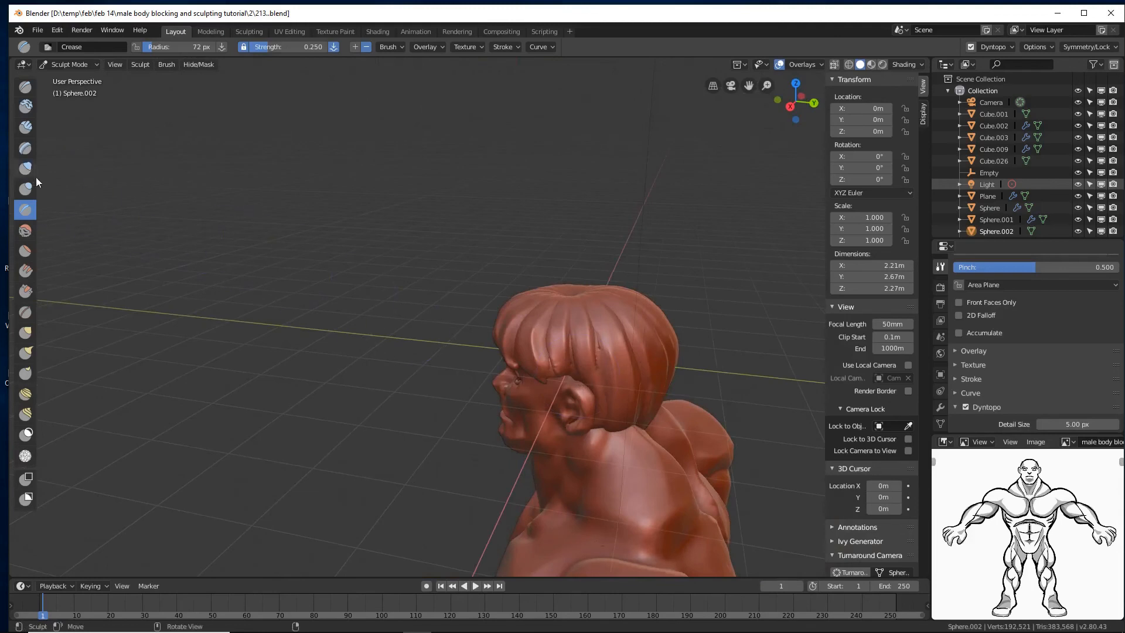
pyautogui.click(25, 188)
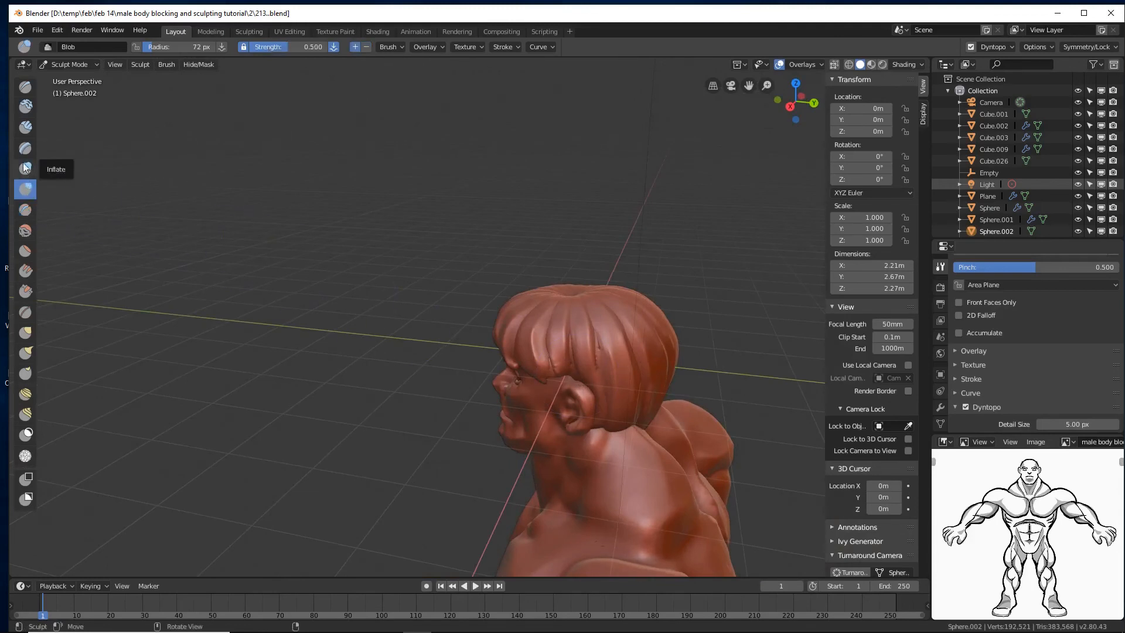
pyautogui.click(26, 168)
pyautogui.moveTo(308, 269); pyautogui.dragTo(318, 277, button='middle')
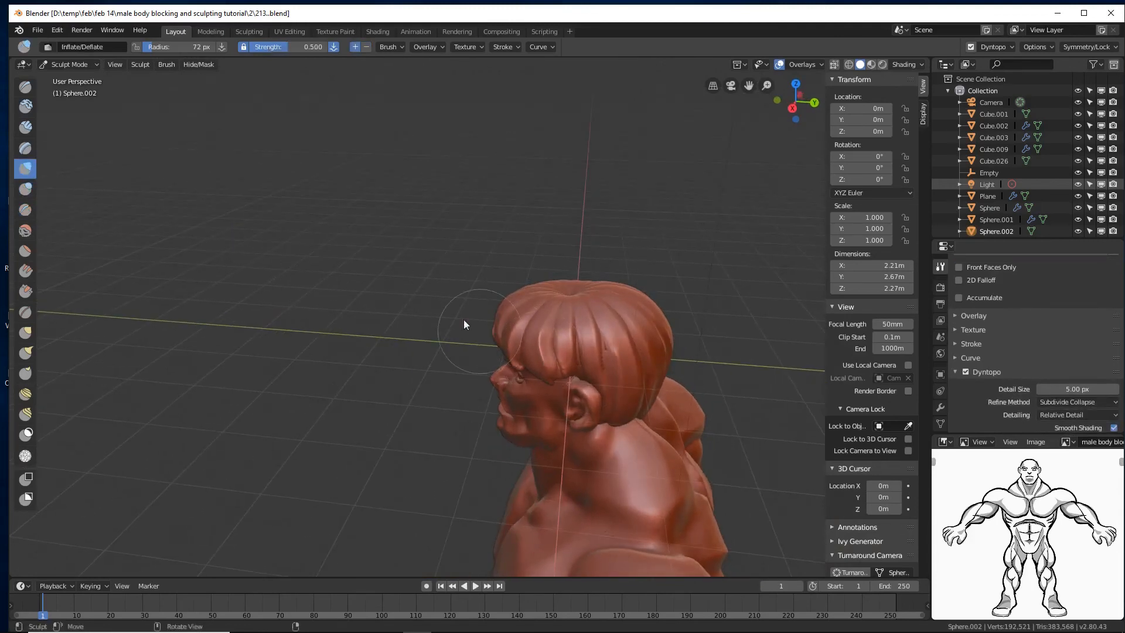
pyautogui.moveTo(464, 324); pyautogui.dragTo(580, 304, button='middle')
pyautogui.scroll(2, 581, 293)
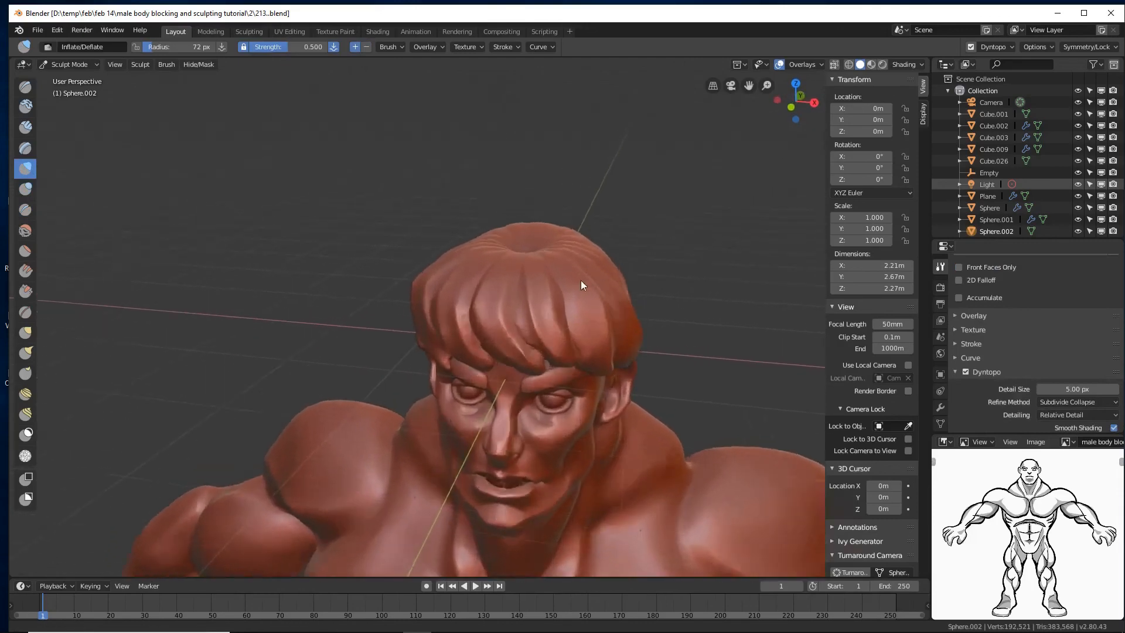
pyautogui.scroll(1, 580, 280)
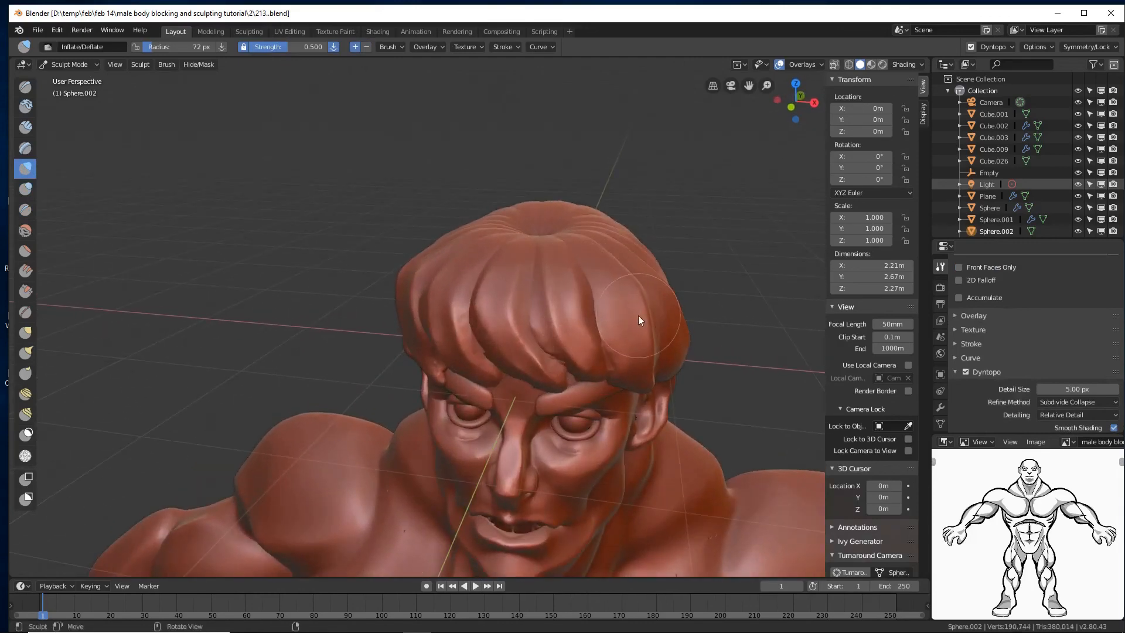
pyautogui.moveTo(638, 315)
pyautogui.mouseDown()
pyautogui.moveTo(630, 324)
pyautogui.moveTo(592, 230)
pyautogui.mouseUp()
pyautogui.moveTo(504, 279); pyautogui.dragTo(509, 321)
pyautogui.moveTo(626, 308)
pyautogui.mouseDown(button='middle')
pyautogui.moveTo(659, 294)
pyautogui.moveTo(621, 300)
pyautogui.mouseUp(button='middle')
pyautogui.moveTo(559, 314); pyautogui.dragTo(567, 380)
# - Inflate the side strands above and behind the character's left ear
pyautogui.moveTo(634, 322); pyautogui.dragTo(566, 305, button='middle')
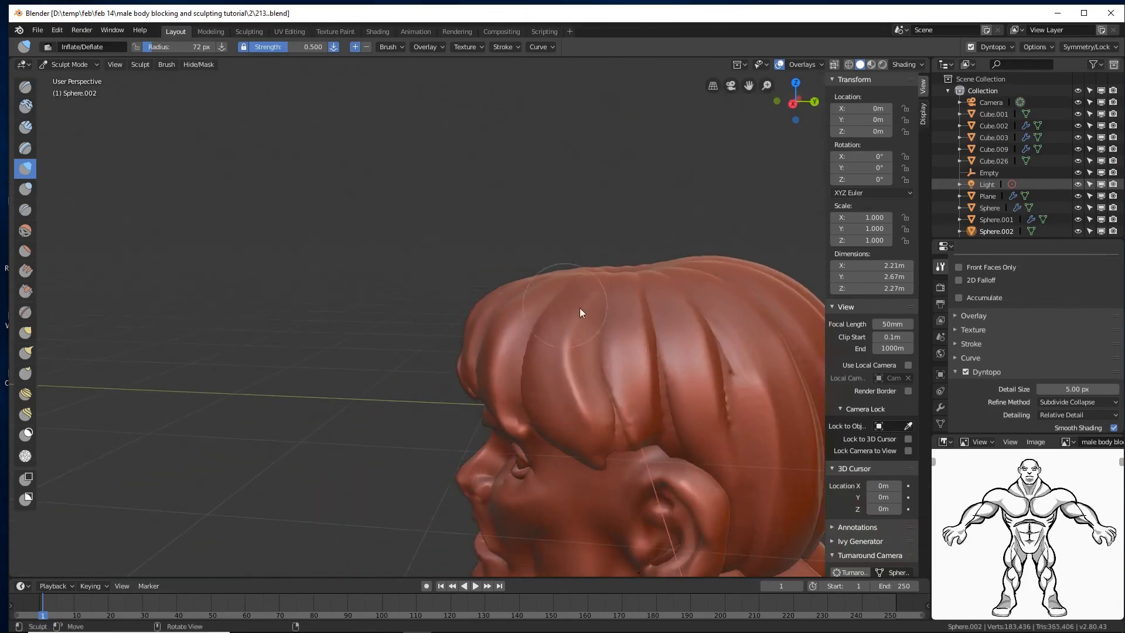
pyautogui.moveTo(674, 329); pyautogui.dragTo(696, 378)
pyautogui.moveTo(739, 348)
pyautogui.keyDown('shift'); pyautogui.mouseDown(button='middle')
pyautogui.moveTo(611, 372)
pyautogui.moveTo(517, 369)
pyautogui.mouseUp(button='middle'); pyautogui.keyUp('shift')
pyautogui.moveTo(517, 370)
pyautogui.mouseDown()
pyautogui.moveTo(516, 465)
pyautogui.moveTo(519, 355)
pyautogui.mouseUp()
# - Inflate the long strands running down the back of the head from the crown to the nape
pyautogui.moveTo(520, 356)
pyautogui.mouseDown(button='middle')
pyautogui.moveTo(610, 369)
pyautogui.moveTo(598, 381)
pyautogui.moveTo(557, 344)
pyautogui.mouseUp(button='middle')
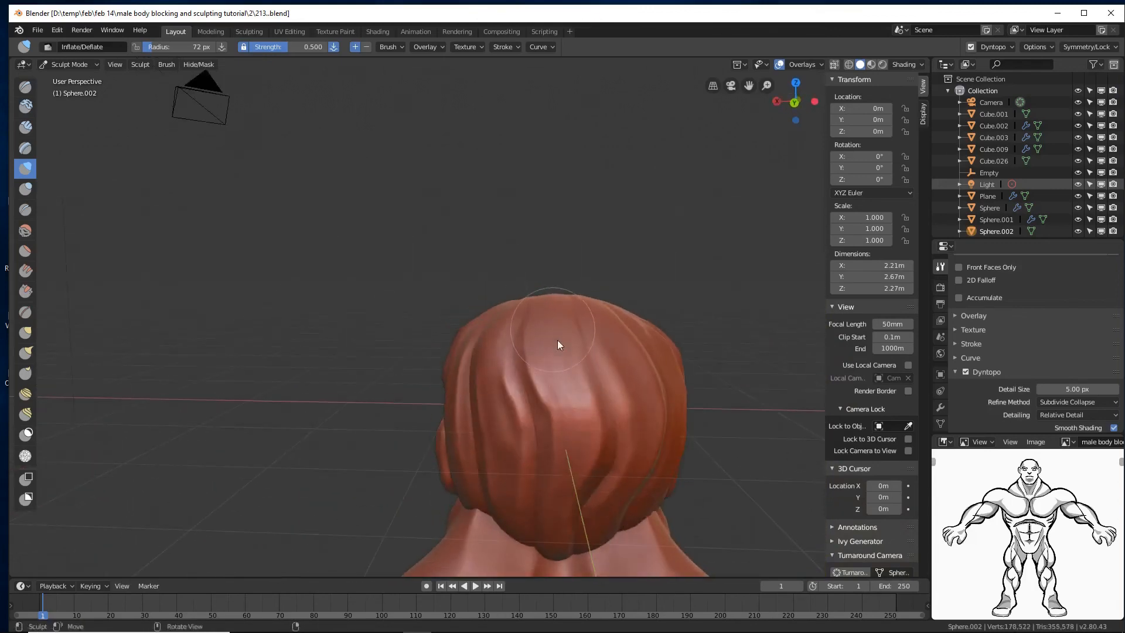
pyautogui.moveTo(557, 345)
pyautogui.mouseDown()
pyautogui.moveTo(574, 452)
pyautogui.moveTo(572, 509)
pyautogui.moveTo(560, 352)
pyautogui.moveTo(570, 390)
pyautogui.moveTo(562, 515)
pyautogui.mouseUp()
pyautogui.moveTo(562, 516)
pyautogui.mouseDown(button='middle')
pyautogui.moveTo(674, 436)
pyautogui.moveTo(632, 324)
pyautogui.mouseUp(button='middle')
pyautogui.moveTo(631, 325)
pyautogui.mouseDown()
pyautogui.moveTo(657, 464)
pyautogui.moveTo(624, 508)
pyautogui.moveTo(640, 325)
pyautogui.mouseUp()
pyautogui.moveTo(675, 359)
pyautogui.keyDown('shift'); pyautogui.mouseDown(button='middle')
pyautogui.moveTo(586, 347)
pyautogui.moveTo(607, 350)
pyautogui.mouseUp(button='middle'); pyautogui.keyUp('shift')
pyautogui.moveTo(605, 352)
pyautogui.mouseDown()
pyautogui.moveTo(589, 396)
pyautogui.moveTo(624, 337)
pyautogui.mouseUp()
# - Inflate the strands above and behind the character's right ear to close the gaps between them
pyautogui.moveTo(623, 337); pyautogui.dragTo(669, 353, button='middle')
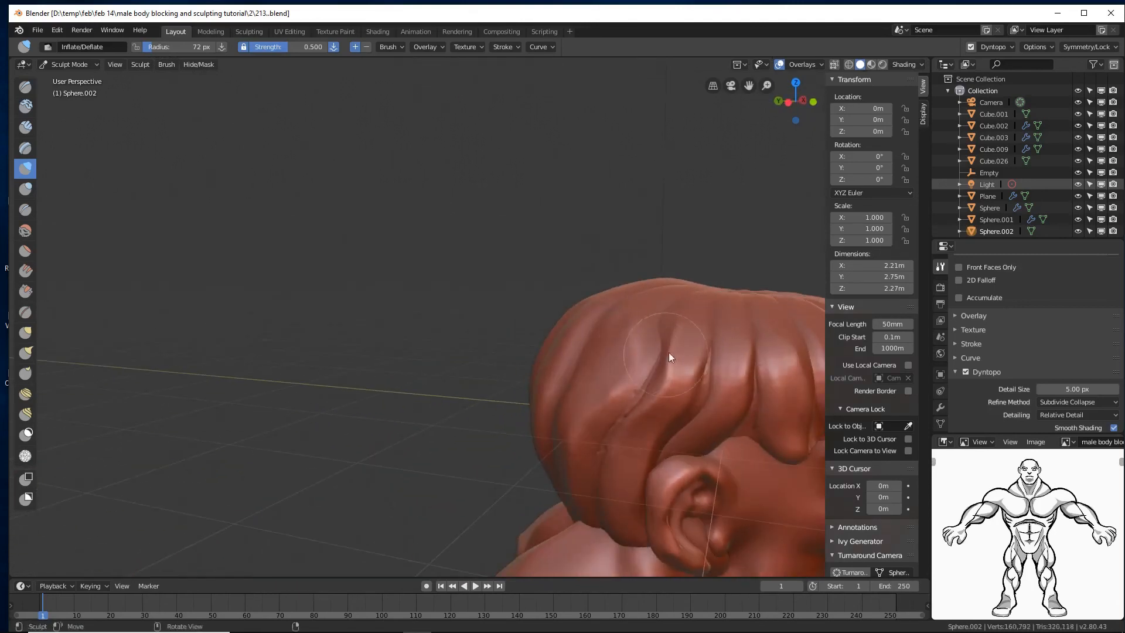
pyautogui.moveTo(658, 431)
pyautogui.mouseDown()
pyautogui.moveTo(626, 471)
pyautogui.moveTo(686, 318)
pyautogui.moveTo(663, 372)
pyautogui.mouseUp()
pyautogui.moveTo(663, 372)
pyautogui.mouseDown(button='middle')
pyautogui.moveTo(657, 381)
pyautogui.moveTo(728, 350)
pyautogui.mouseUp(button='middle')
pyautogui.moveTo(728, 350)
pyautogui.mouseDown()
pyautogui.moveTo(732, 382)
pyautogui.moveTo(746, 315)
pyautogui.moveTo(749, 351)
pyautogui.mouseUp()
pyautogui.moveTo(749, 350); pyautogui.dragTo(662, 355, button='middle')
# - Fill out the remaining thin strands around the side and rear of the head with Inflate strokes
pyautogui.moveTo(567, 366)
pyautogui.mouseDown()
pyautogui.moveTo(589, 439)
pyautogui.moveTo(549, 346)
pyautogui.moveTo(519, 396)
pyautogui.mouseUp()
pyautogui.moveTo(519, 395)
pyautogui.mouseDown(button='middle')
pyautogui.moveTo(329, 402)
pyautogui.moveTo(511, 383)
pyautogui.mouseUp(button='middle')
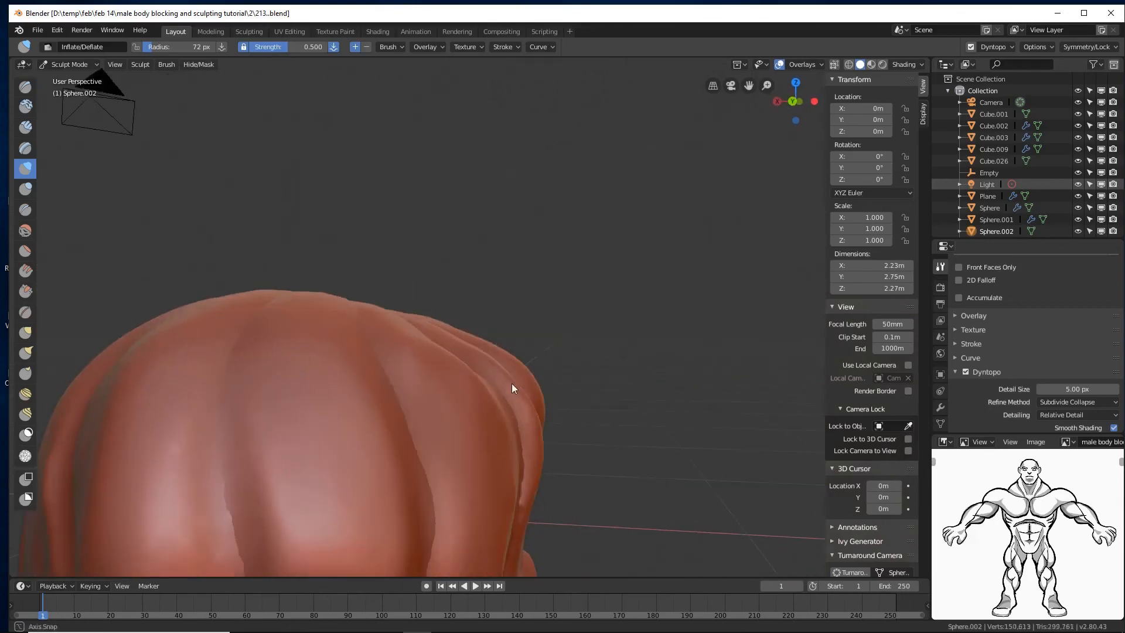
pyautogui.keyDown('ctrl'); pyautogui.moveTo(421, 366); pyautogui.dragTo(443, 385, button='middle'); pyautogui.keyUp('ctrl')
pyautogui.moveTo(520, 397)
pyautogui.mouseDown()
pyautogui.moveTo(572, 500)
pyautogui.moveTo(527, 463)
pyautogui.mouseUp()
pyautogui.moveTo(478, 437)
pyautogui.mouseDown()
pyautogui.moveTo(480, 460)
pyautogui.moveTo(477, 451)
pyautogui.mouseUp()
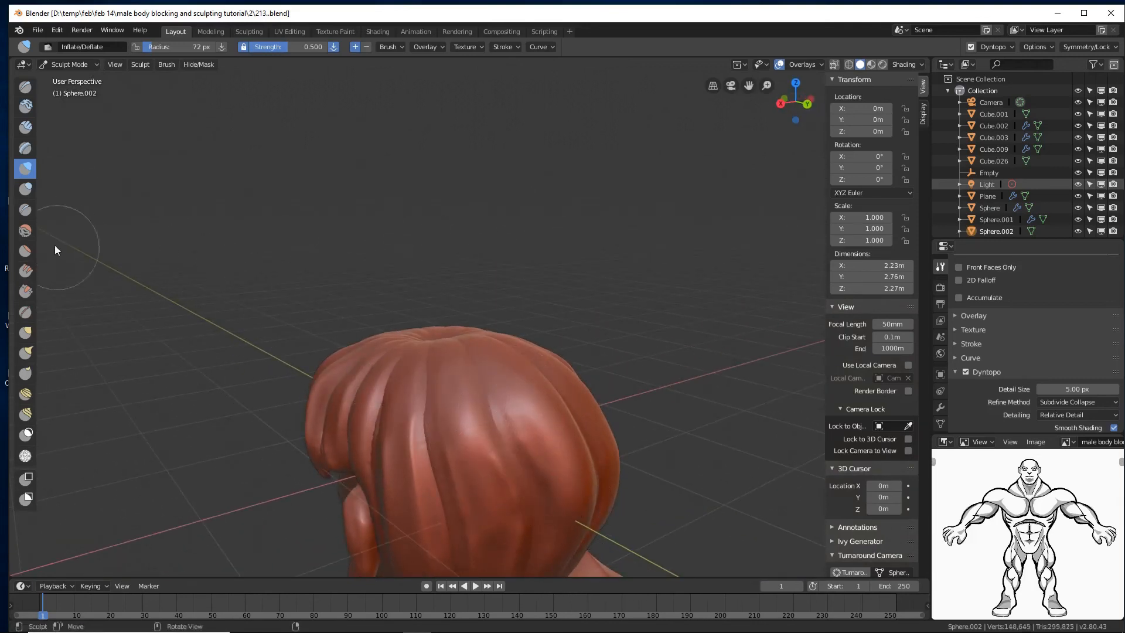
# - Smooth down the bulging strands on the left side of the hair with the Flatten/Contrast brush
pyautogui.click(30, 251)
pyautogui.moveTo(229, 276)
pyautogui.mouseDown(button='middle')
pyautogui.moveTo(321, 288)
pyautogui.moveTo(314, 281)
pyautogui.moveTo(394, 345)
pyautogui.mouseUp(button='middle')
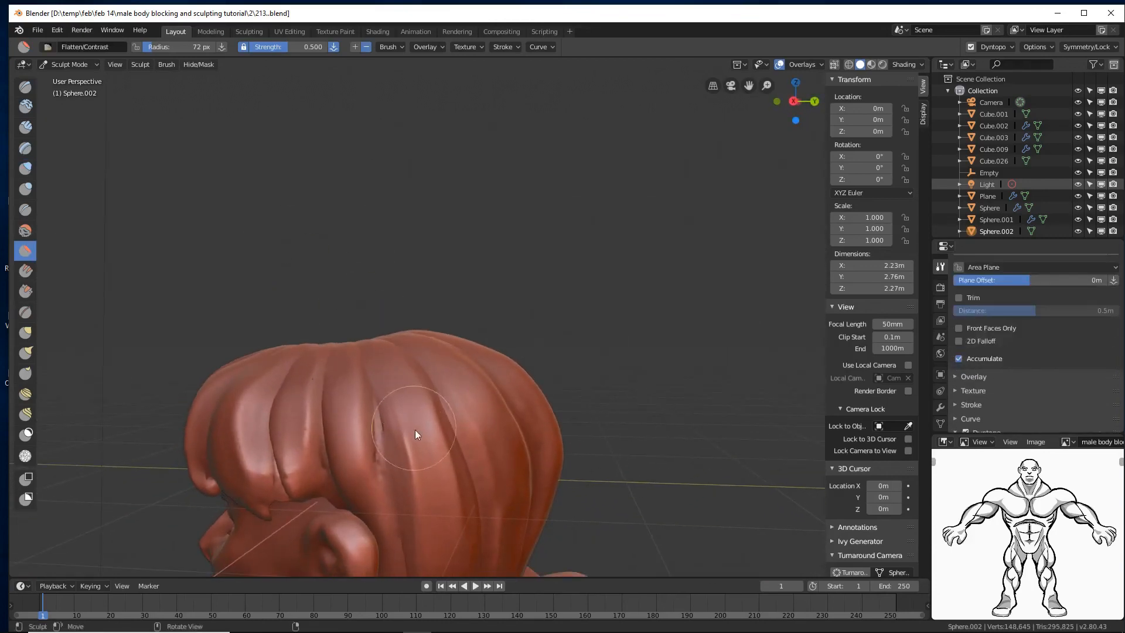
pyautogui.moveTo(417, 440)
pyautogui.mouseDown()
pyautogui.moveTo(435, 527)
pyautogui.moveTo(410, 396)
pyautogui.mouseUp()
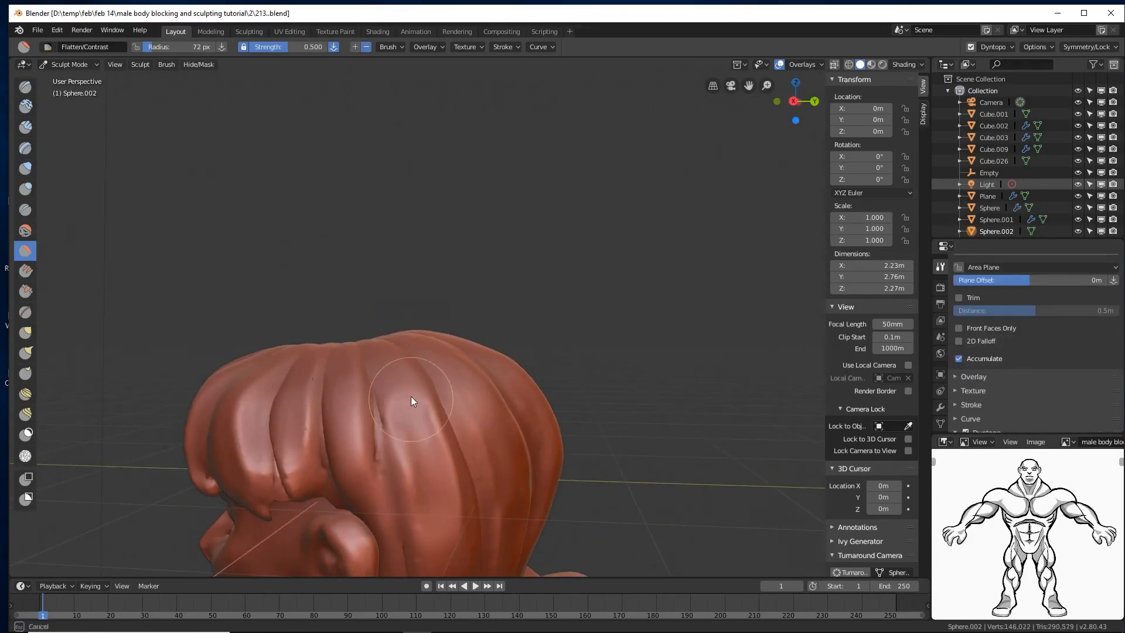
pyautogui.moveTo(495, 414); pyautogui.dragTo(486, 411, button='middle')
pyautogui.moveTo(486, 410)
pyautogui.mouseDown()
pyautogui.moveTo(540, 530)
pyautogui.moveTo(540, 519)
pyautogui.mouseUp()
# - Flatten the swollen strands across the back of the head and toward the back-right side
pyautogui.keyDown('shift'); pyautogui.moveTo(528, 428); pyautogui.dragTo(402, 299, button='middle'); pyautogui.keyUp('shift')
pyautogui.moveTo(548, 353); pyautogui.dragTo(487, 357, button='middle')
pyautogui.moveTo(487, 357)
pyautogui.mouseDown()
pyautogui.moveTo(469, 266)
pyautogui.moveTo(469, 468)
pyautogui.mouseUp()
pyautogui.moveTo(602, 330); pyautogui.dragTo(541, 342, button='middle')
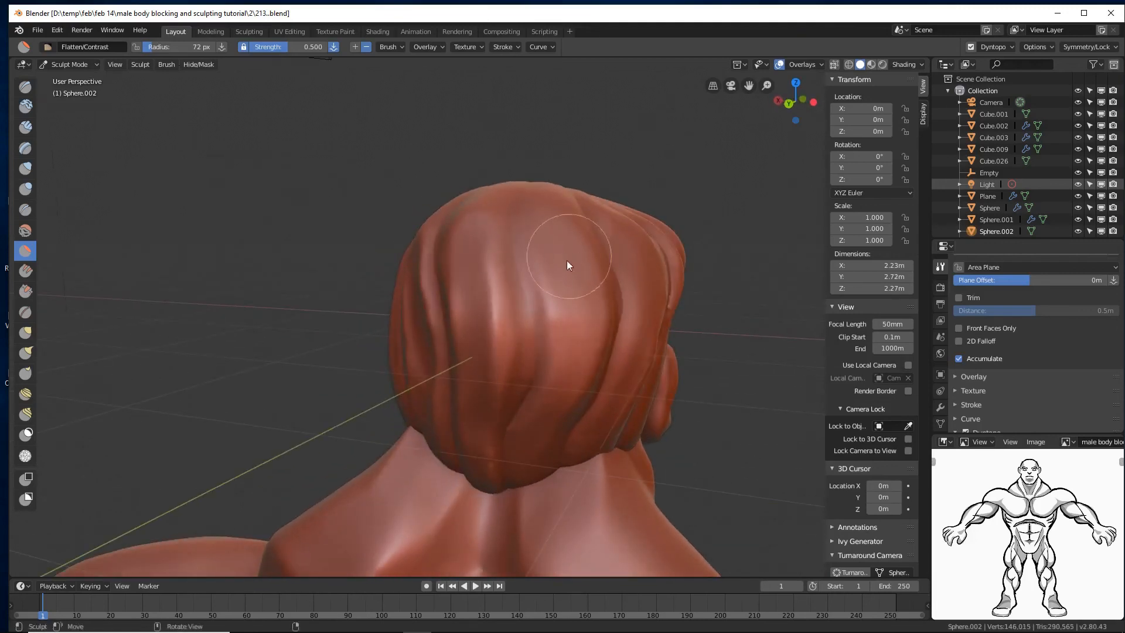
pyautogui.moveTo(567, 261); pyautogui.dragTo(574, 331)
pyautogui.moveTo(570, 266); pyautogui.dragTo(573, 397)
pyautogui.moveTo(572, 397)
pyautogui.mouseDown(button='middle')
pyautogui.moveTo(594, 331)
pyautogui.moveTo(623, 311)
pyautogui.moveTo(611, 313)
pyautogui.mouseUp(button='middle')
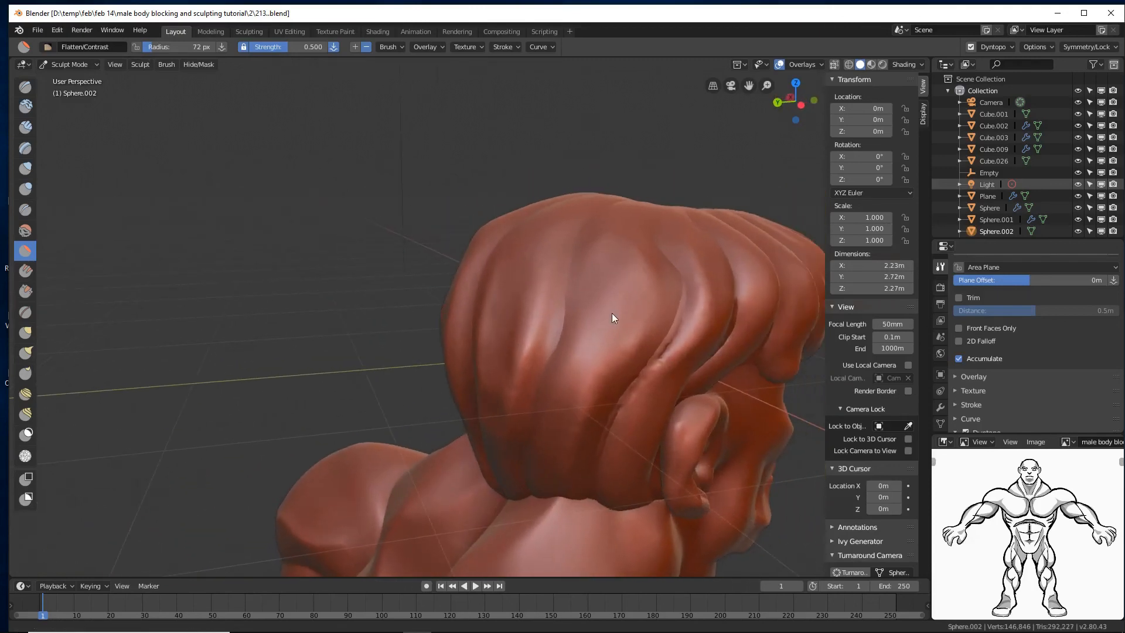
pyautogui.moveTo(616, 253)
pyautogui.mouseDown()
pyautogui.moveTo(580, 371)
pyautogui.moveTo(604, 280)
pyautogui.moveTo(589, 355)
pyautogui.mouseUp()
# - Set the Flatten brush radius to 46 px and flatten the strands above the right ear and temple
pyautogui.moveTo(669, 317)
pyautogui.mouseDown(button='middle')
pyautogui.moveTo(648, 306)
pyautogui.moveTo(670, 301)
pyautogui.mouseUp(button='middle')
pyautogui.scroll(-3, 668, 310)
pyautogui.press('f')
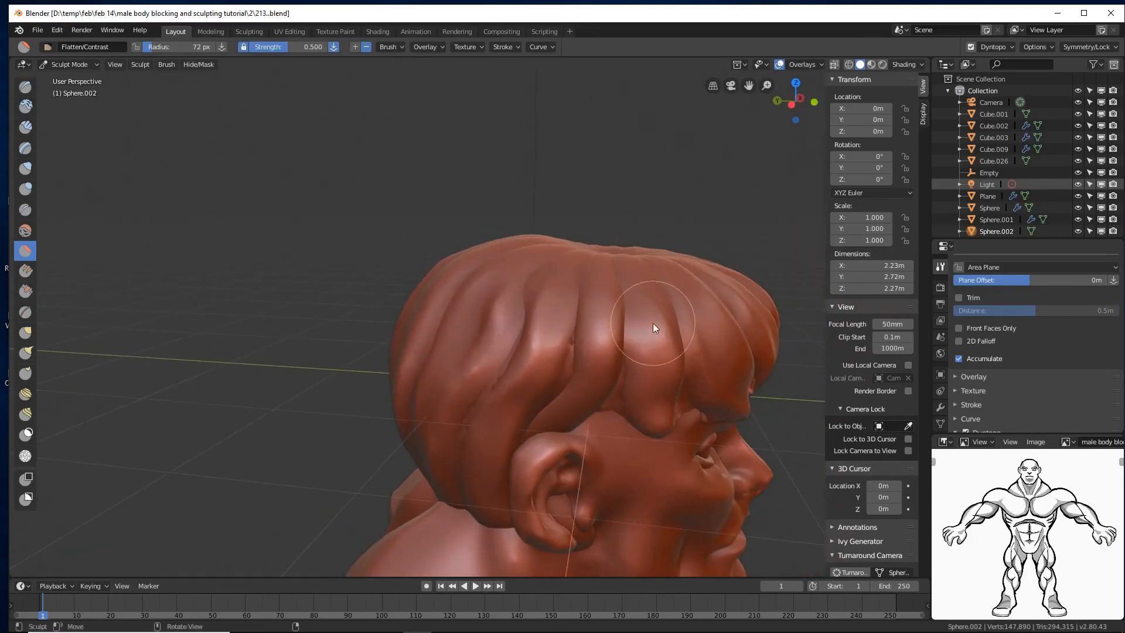
pyautogui.moveTo(655, 312)
pyautogui.mouseDown()
pyautogui.moveTo(658, 376)
pyautogui.moveTo(612, 291)
pyautogui.moveTo(602, 363)
pyautogui.moveTo(567, 399)
pyautogui.mouseUp()
pyautogui.moveTo(610, 287); pyautogui.dragTo(662, 337)
pyautogui.moveTo(721, 346); pyautogui.dragTo(612, 335, button='middle')
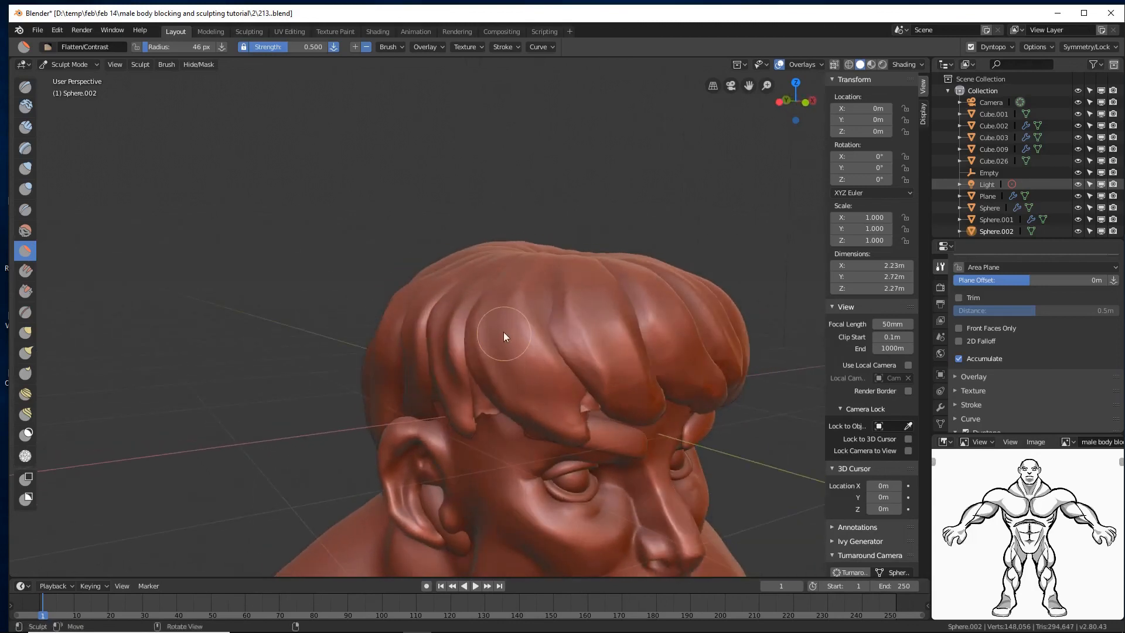
pyautogui.moveTo(504, 332)
pyautogui.mouseDown()
pyautogui.moveTo(535, 374)
pyautogui.moveTo(510, 338)
pyautogui.mouseUp()
pyautogui.moveTo(557, 328)
pyautogui.mouseDown(button='middle')
pyautogui.moveTo(575, 362)
pyautogui.moveTo(564, 367)
pyautogui.mouseUp(button='middle')
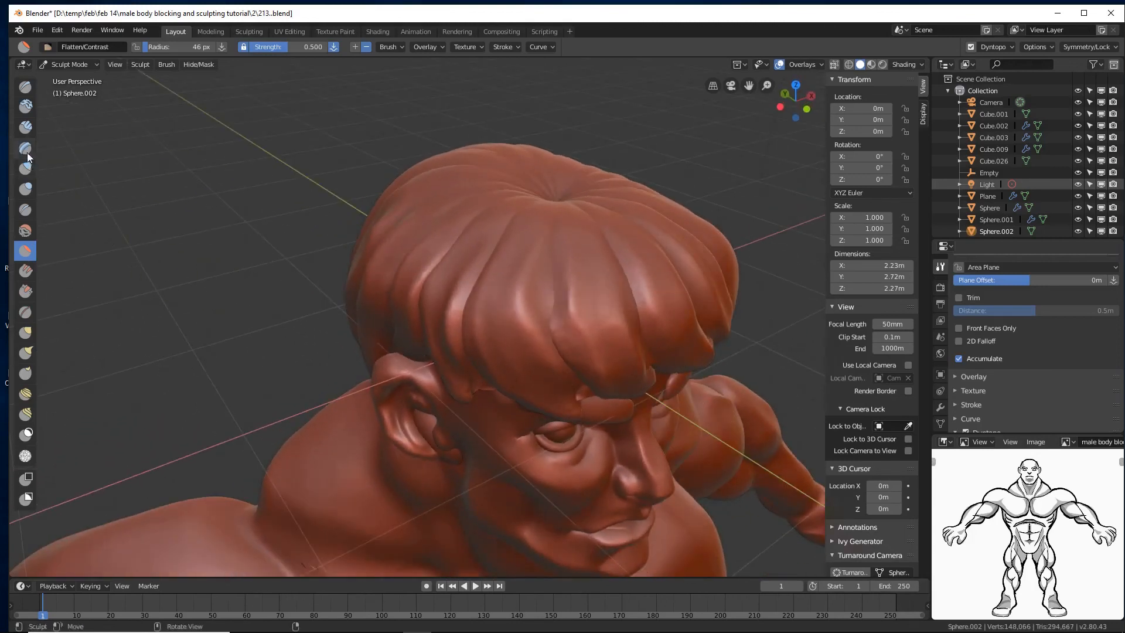
# - Re-sharpen the front strands over the forehead and right brow with 46 px Crease strokes
pyautogui.click(25, 209)
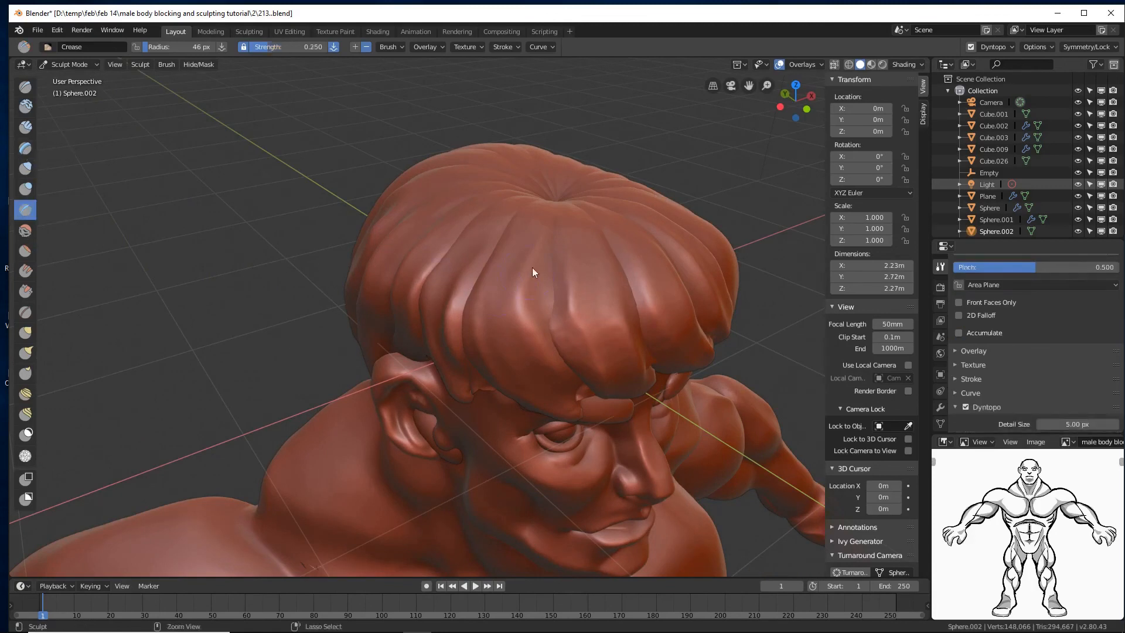
pyautogui.moveTo(532, 268); pyautogui.dragTo(530, 268)
pyautogui.moveTo(524, 318)
pyautogui.mouseDown()
pyautogui.moveTo(544, 248)
pyautogui.moveTo(486, 241)
pyautogui.mouseUp()
pyautogui.moveTo(519, 285); pyautogui.dragTo(569, 286)
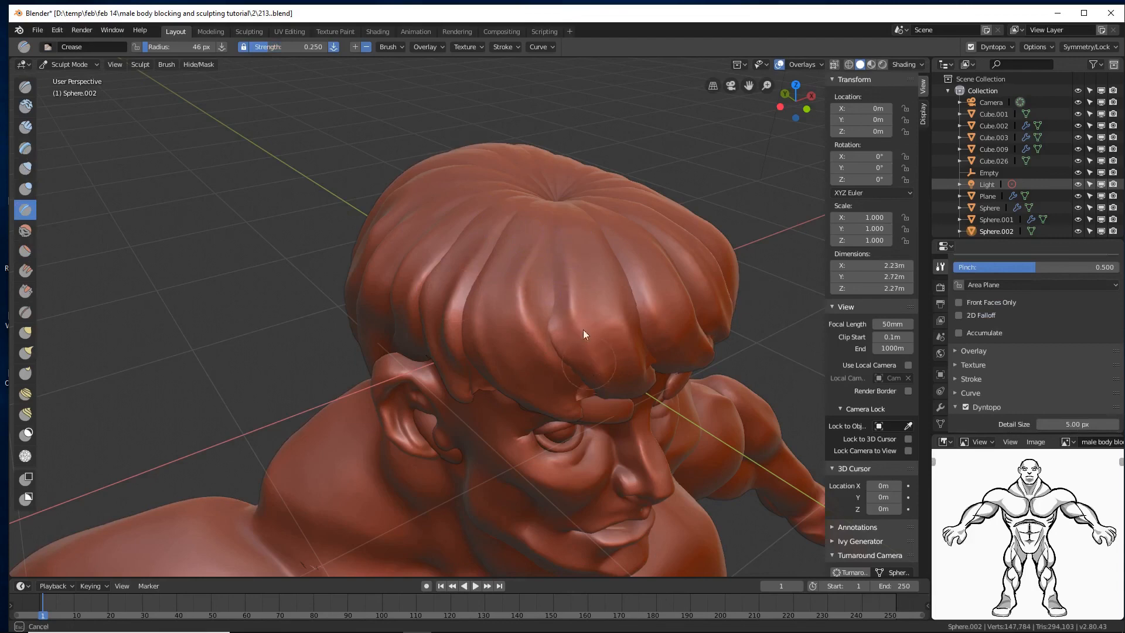
pyautogui.moveTo(584, 330); pyautogui.dragTo(575, 302)
pyautogui.moveTo(601, 239)
pyautogui.mouseDown()
pyautogui.moveTo(645, 364)
pyautogui.moveTo(606, 252)
pyautogui.mouseUp()
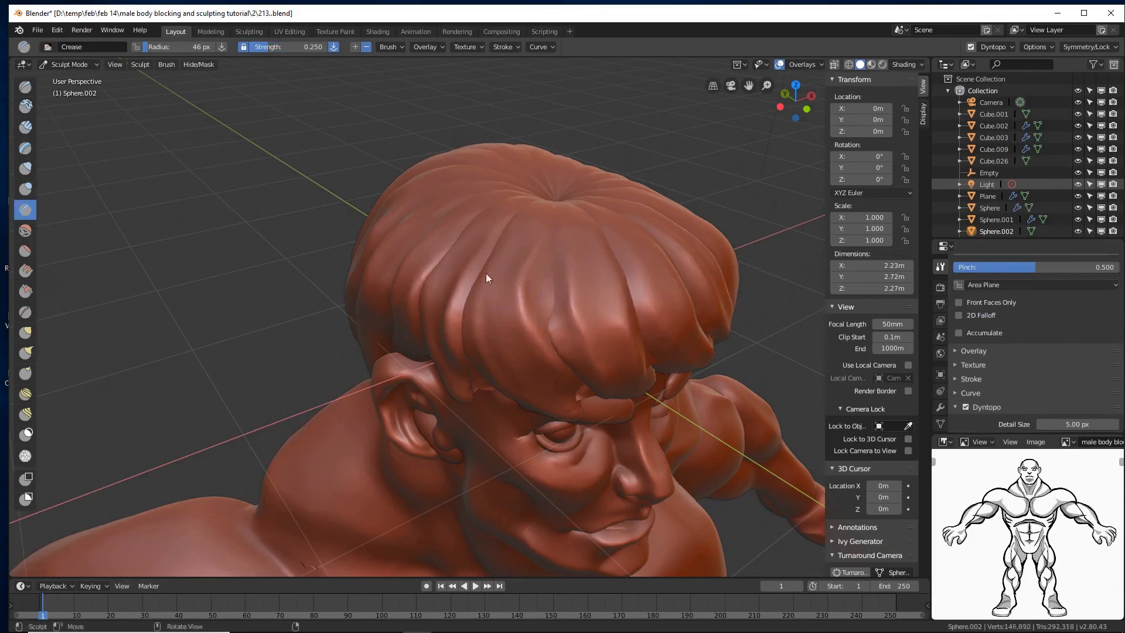
# - Sharpen the strands at the right temple and in front of the right ear with Crease ridges
pyautogui.moveTo(486, 273); pyautogui.dragTo(505, 279, button='middle')
pyautogui.moveTo(438, 339)
pyautogui.mouseDown()
pyautogui.moveTo(428, 428)
pyautogui.moveTo(457, 457)
pyautogui.mouseUp()
pyautogui.moveTo(415, 292); pyautogui.dragTo(410, 328)
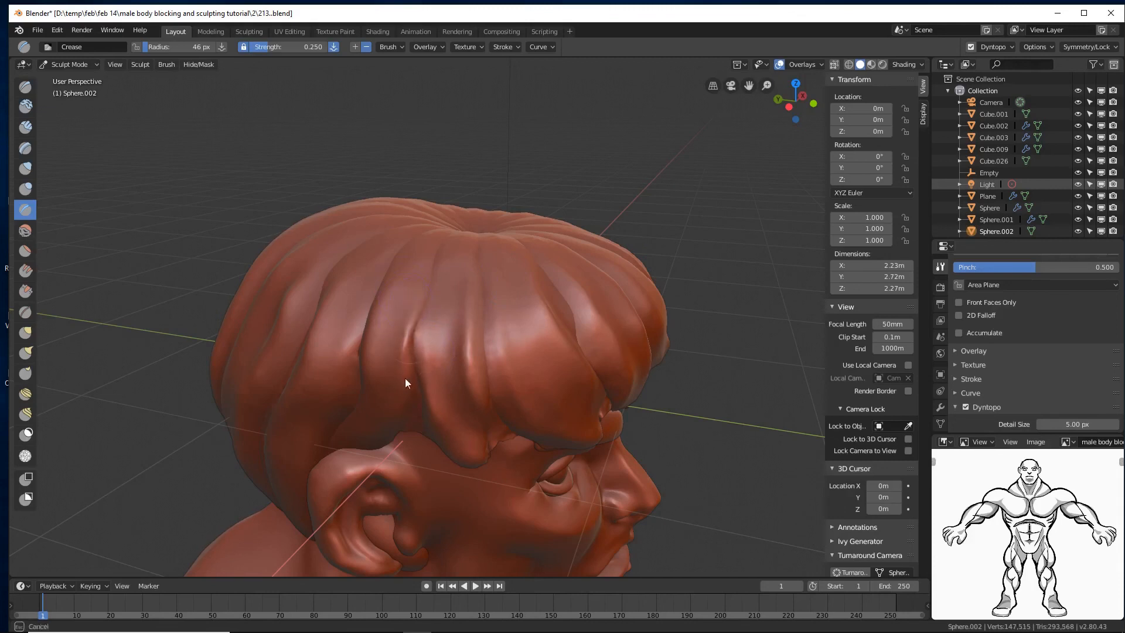
pyautogui.moveTo(405, 378); pyautogui.dragTo(405, 398)
# - Sharpen the hair strands above and behind the right ear with 46 px Crease strokes
pyautogui.moveTo(338, 324); pyautogui.dragTo(346, 350, button='middle')
pyautogui.moveTo(291, 325); pyautogui.dragTo(310, 410)
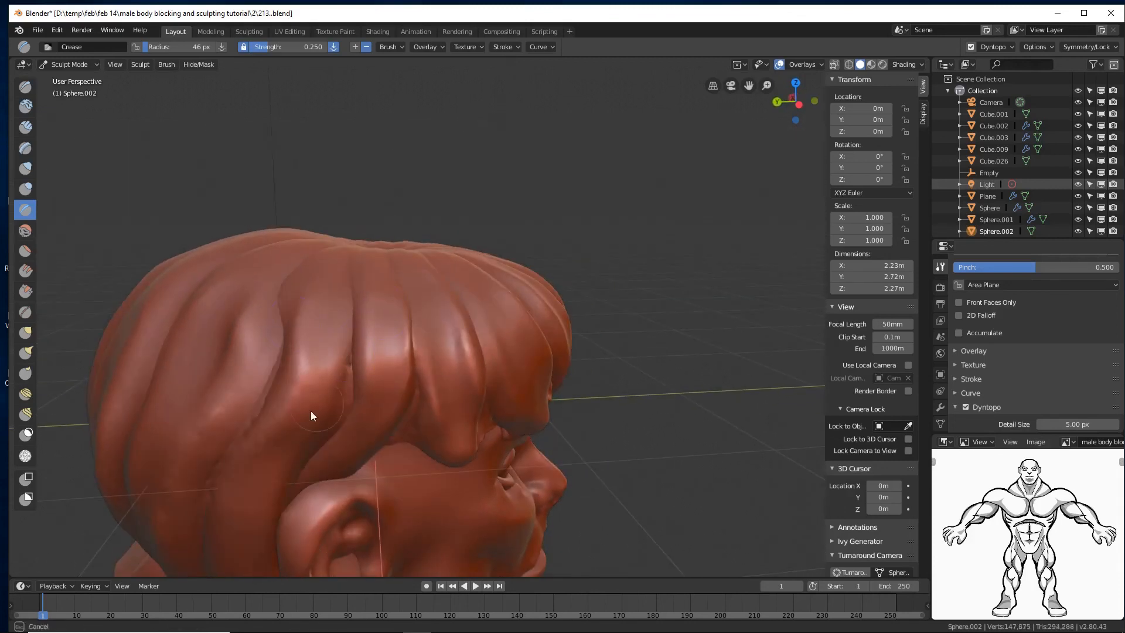
pyautogui.moveTo(261, 458); pyautogui.dragTo(292, 345)
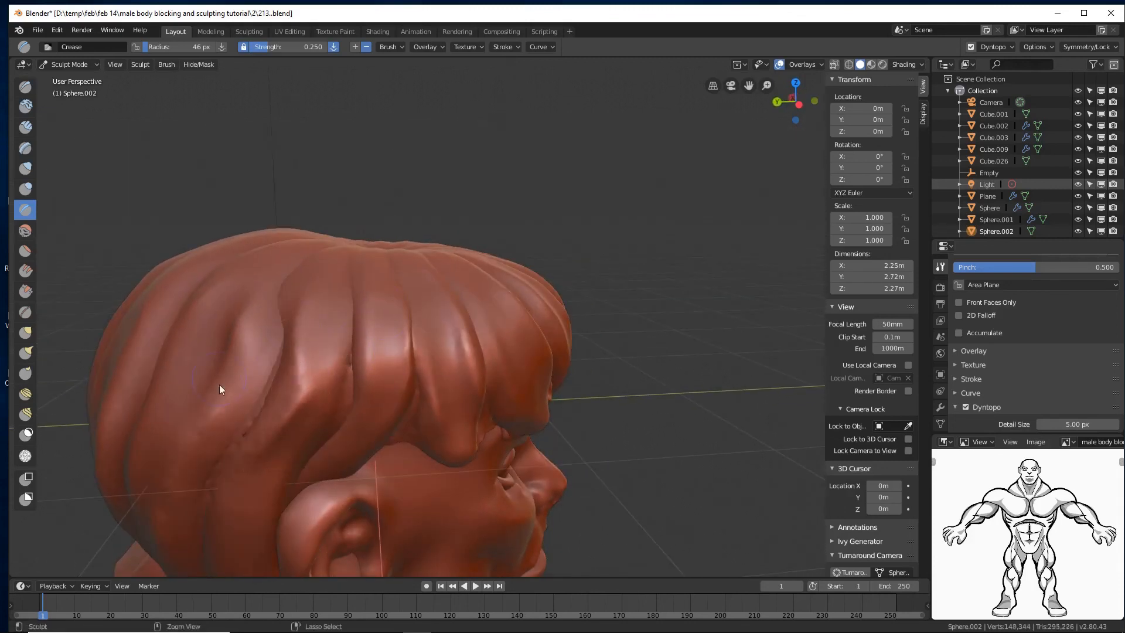
pyautogui.moveTo(219, 385)
pyautogui.mouseDown()
pyautogui.moveTo(225, 404)
pyautogui.moveTo(215, 395)
pyautogui.mouseUp()
# - Crease the strands across the back-right side of the head down towards the nape
pyautogui.moveTo(215, 396); pyautogui.dragTo(321, 350, button='middle')
pyautogui.moveTo(185, 335); pyautogui.dragTo(237, 423)
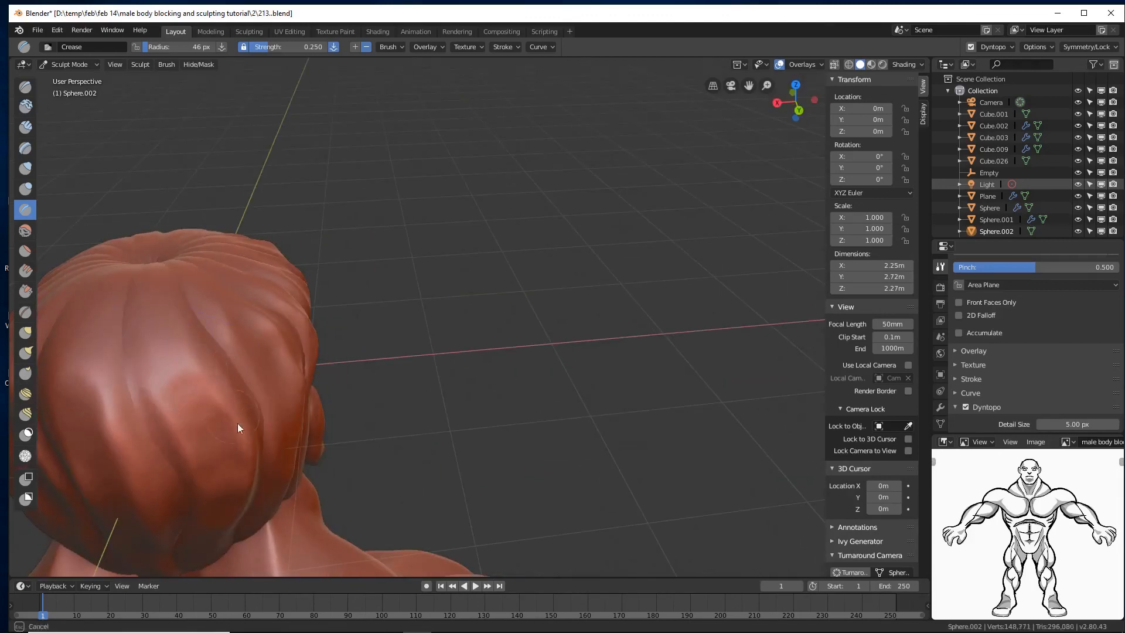
pyautogui.moveTo(241, 503)
pyautogui.mouseDown()
pyautogui.moveTo(145, 357)
pyautogui.moveTo(191, 448)
pyautogui.mouseUp()
pyautogui.moveTo(197, 521); pyautogui.dragTo(198, 527)
# - Define the strands down the middle of the back of the head with Crease strokes
pyautogui.keyDown('shift'); pyautogui.moveTo(207, 389); pyautogui.dragTo(331, 341, button='middle'); pyautogui.keyUp('shift')
pyautogui.moveTo(257, 282); pyautogui.dragTo(274, 340)
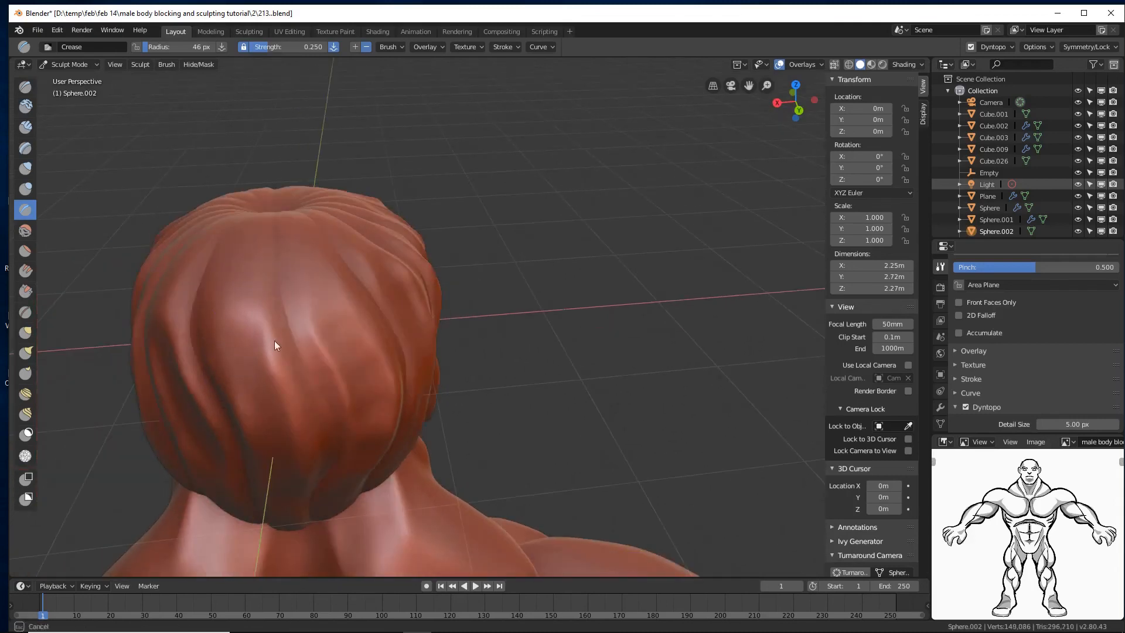
pyautogui.moveTo(311, 462)
pyautogui.mouseDown()
pyautogui.moveTo(258, 310)
pyautogui.moveTo(257, 395)
pyautogui.mouseUp()
# - Sharpen the strands on the back-left of the head and behind the left ear with Crease strokes
pyautogui.moveTo(256, 395)
pyautogui.mouseDown(button='middle')
pyautogui.moveTo(266, 353)
pyautogui.moveTo(277, 360)
pyautogui.mouseUp(button='middle')
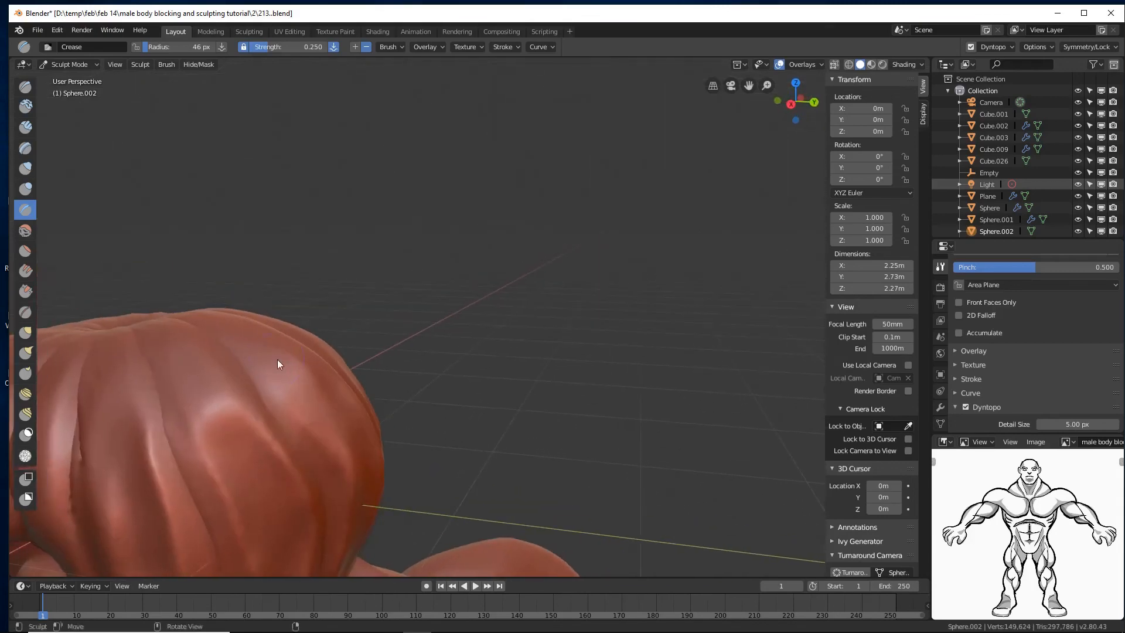
pyautogui.moveTo(181, 371)
pyautogui.mouseDown()
pyautogui.moveTo(216, 447)
pyautogui.moveTo(220, 430)
pyautogui.mouseUp()
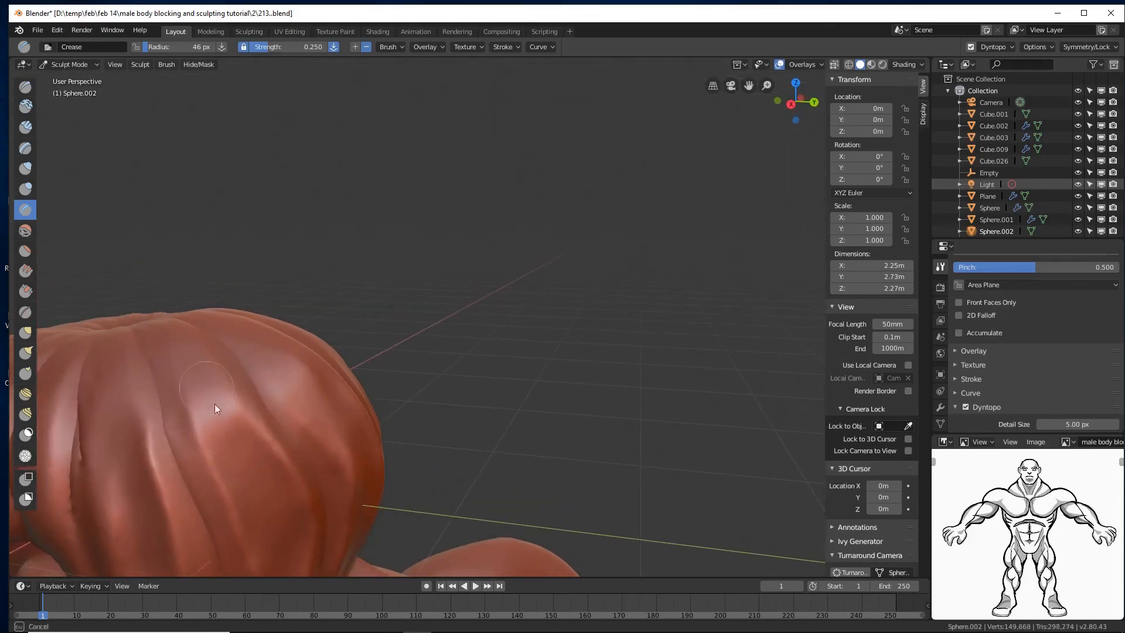
pyautogui.moveTo(273, 412)
pyautogui.mouseDown(button='middle')
pyautogui.moveTo(290, 399)
pyautogui.moveTo(277, 429)
pyautogui.mouseUp(button='middle')
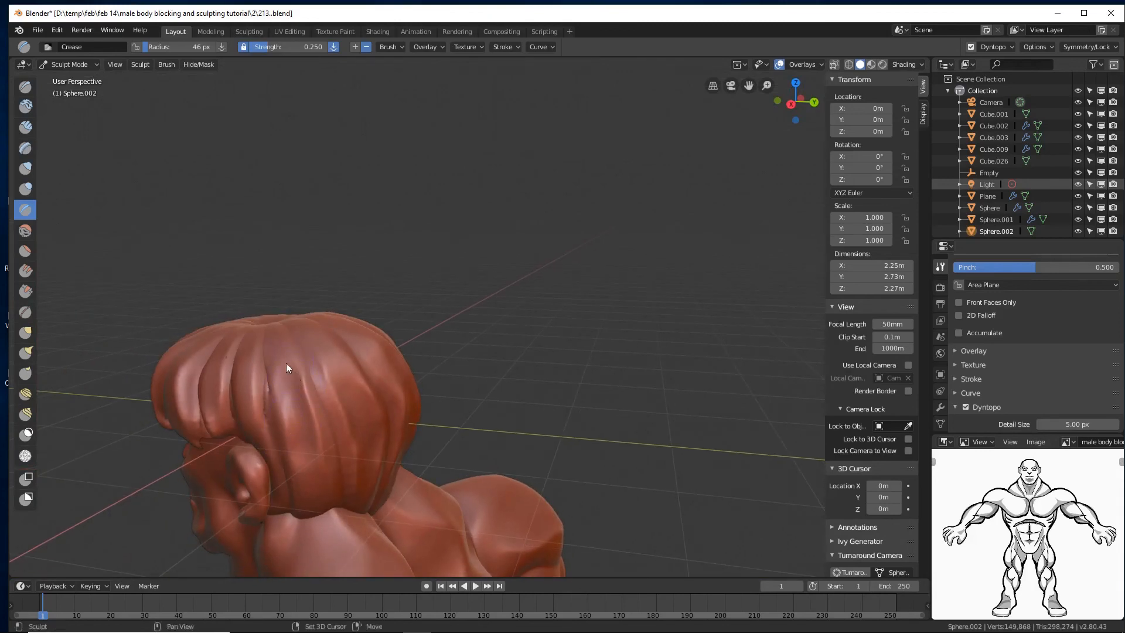
pyautogui.moveTo(286, 363); pyautogui.dragTo(294, 424)
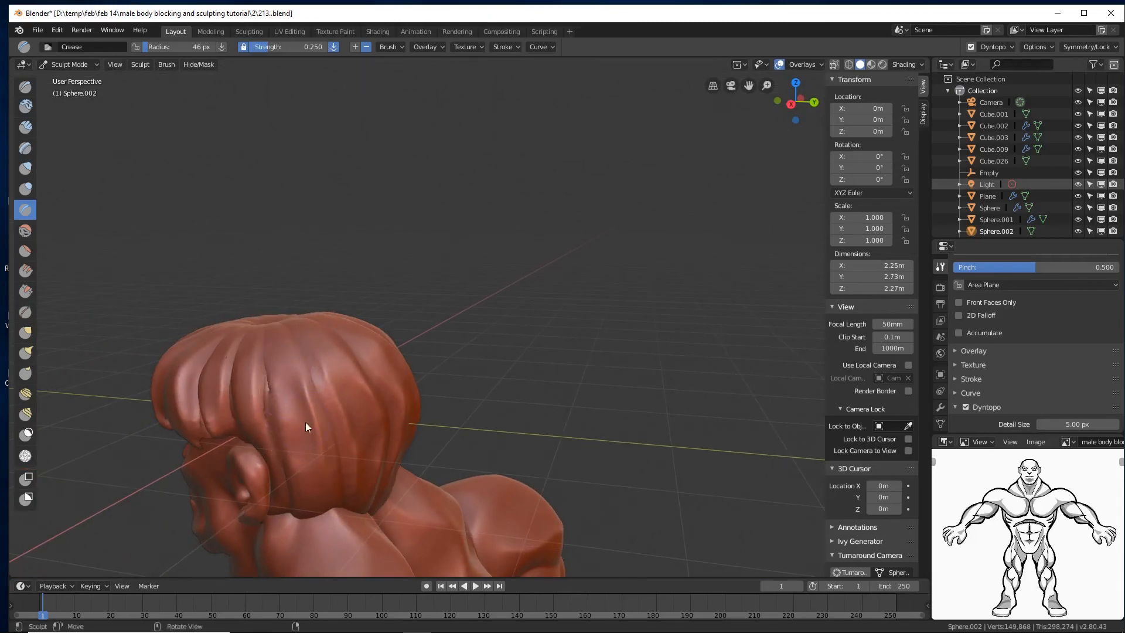
pyautogui.moveTo(304, 421); pyautogui.dragTo(322, 452, button='middle')
pyautogui.moveTo(322, 452); pyautogui.dragTo(331, 498)
pyautogui.moveTo(328, 454)
pyautogui.mouseDown()
pyautogui.moveTo(293, 454)
pyautogui.moveTo(301, 490)
pyautogui.moveTo(271, 402)
pyautogui.mouseUp()
# - Turn off dynamic topology for the hair and save the file as 214..blend
pyautogui.moveTo(271, 402)
pyautogui.mouseDown(button='middle')
pyautogui.moveTo(350, 415)
pyautogui.moveTo(329, 354)
pyautogui.moveTo(294, 368)
pyautogui.moveTo(374, 368)
pyautogui.moveTo(381, 356)
pyautogui.mouseUp(button='middle')
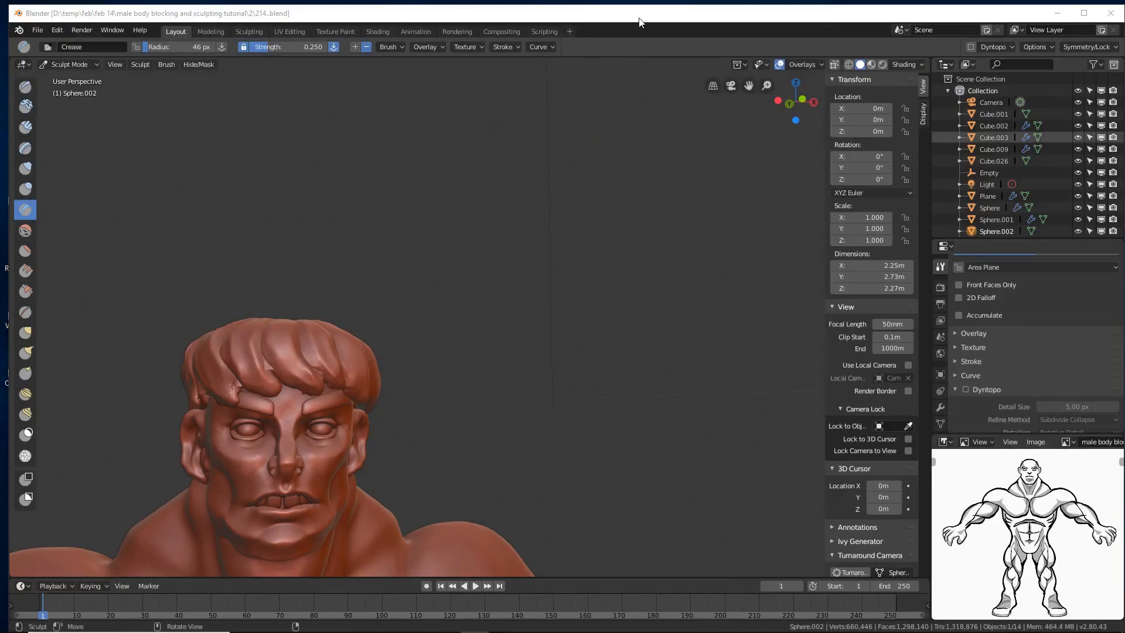
pyautogui.click(640, 22)
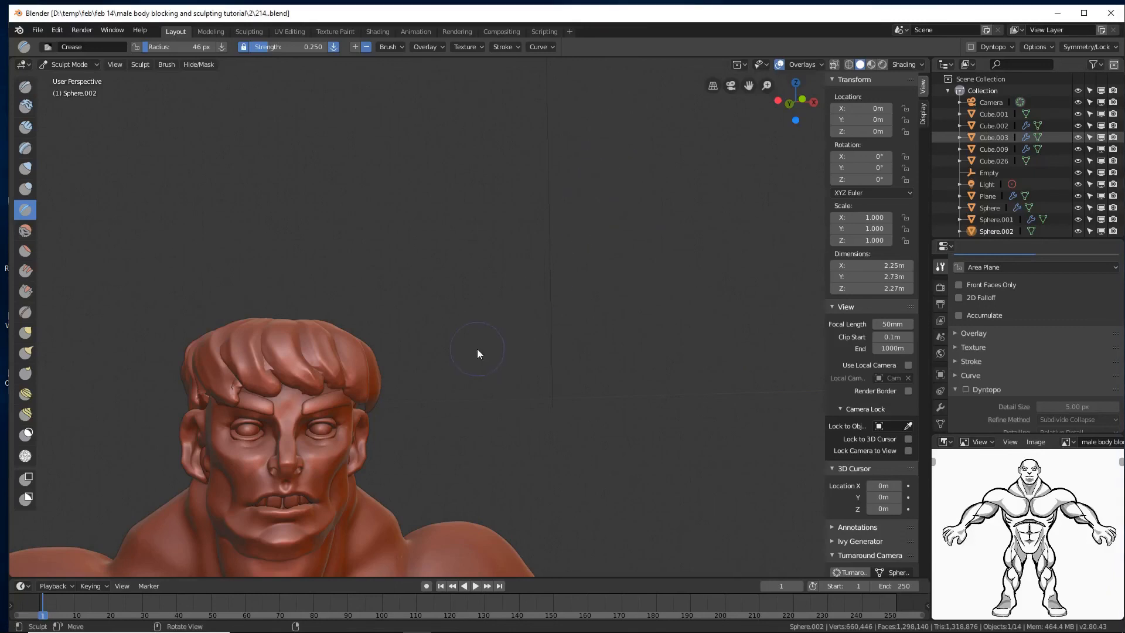
# - Leave sculpting on the hair, select the body mesh Cube.026 and enter Sculpt Mode on it
pyautogui.moveTo(477, 349)
pyautogui.mouseDown(button='middle')
pyautogui.moveTo(514, 325)
pyautogui.moveTo(594, 347)
pyautogui.moveTo(567, 360)
pyautogui.mouseUp(button='middle')
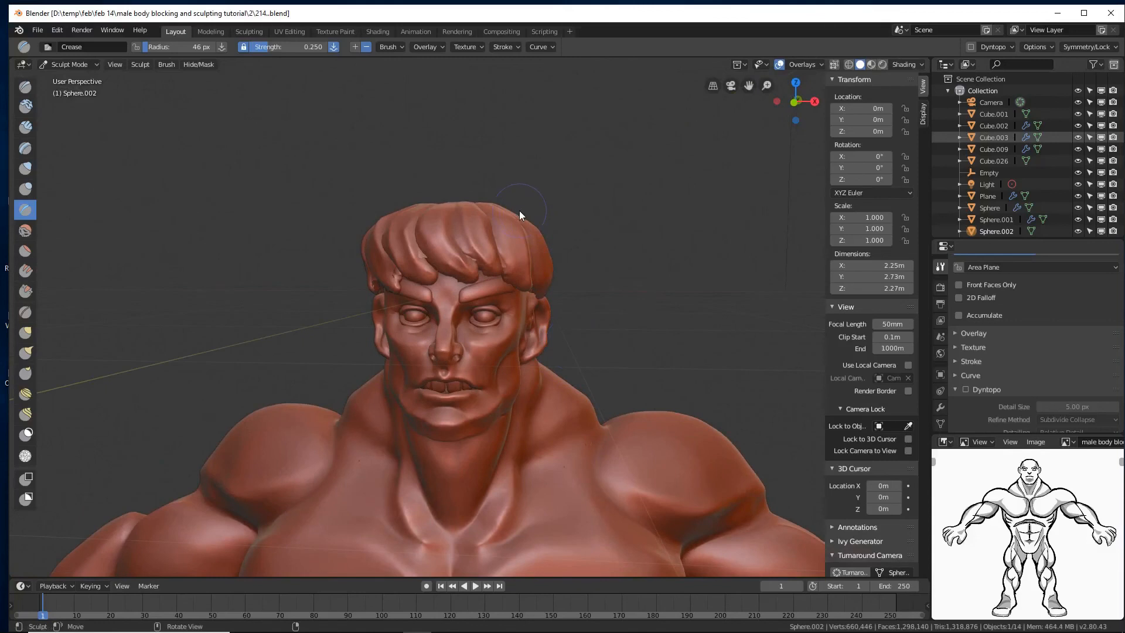
pyautogui.click(84, 64)
pyautogui.click(69, 78)
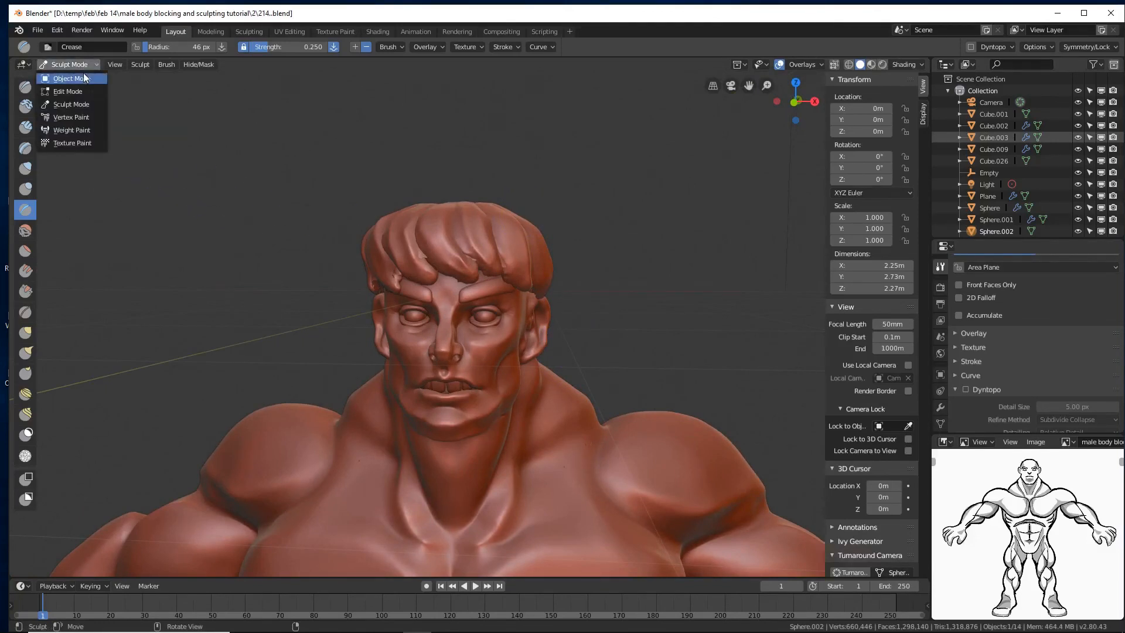
pyautogui.click(670, 443)
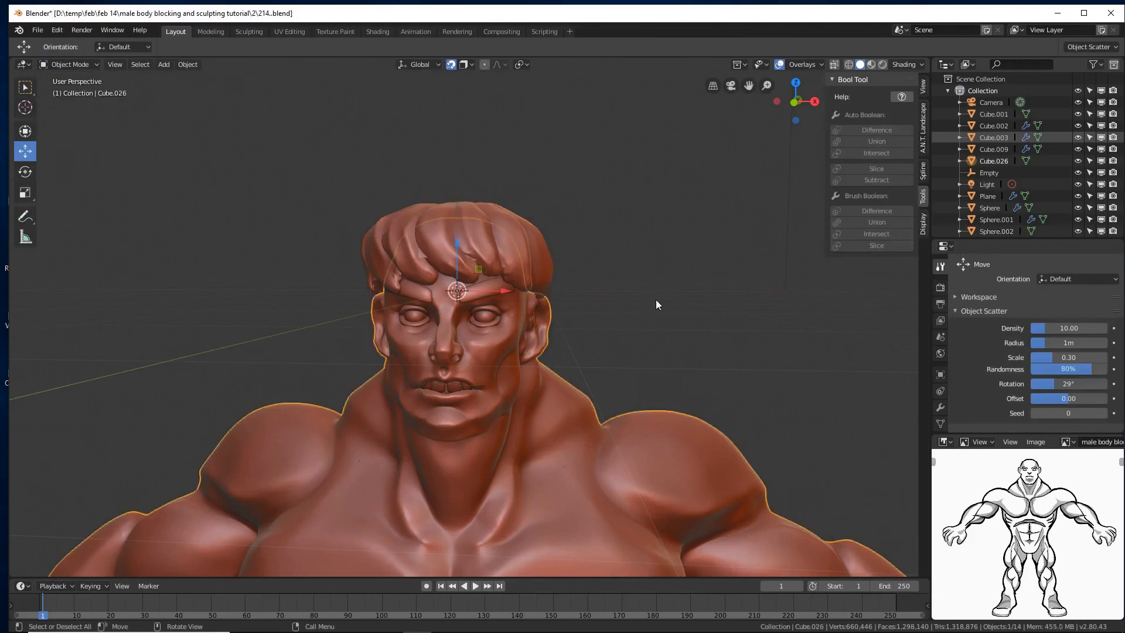
pyautogui.click(93, 64)
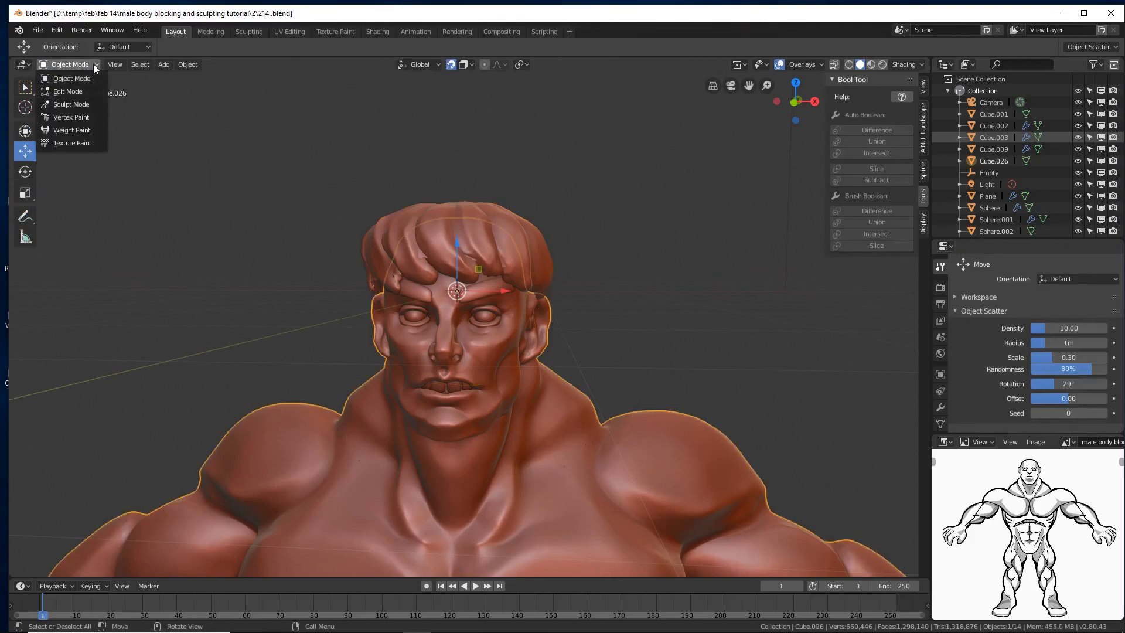
pyautogui.click(85, 105)
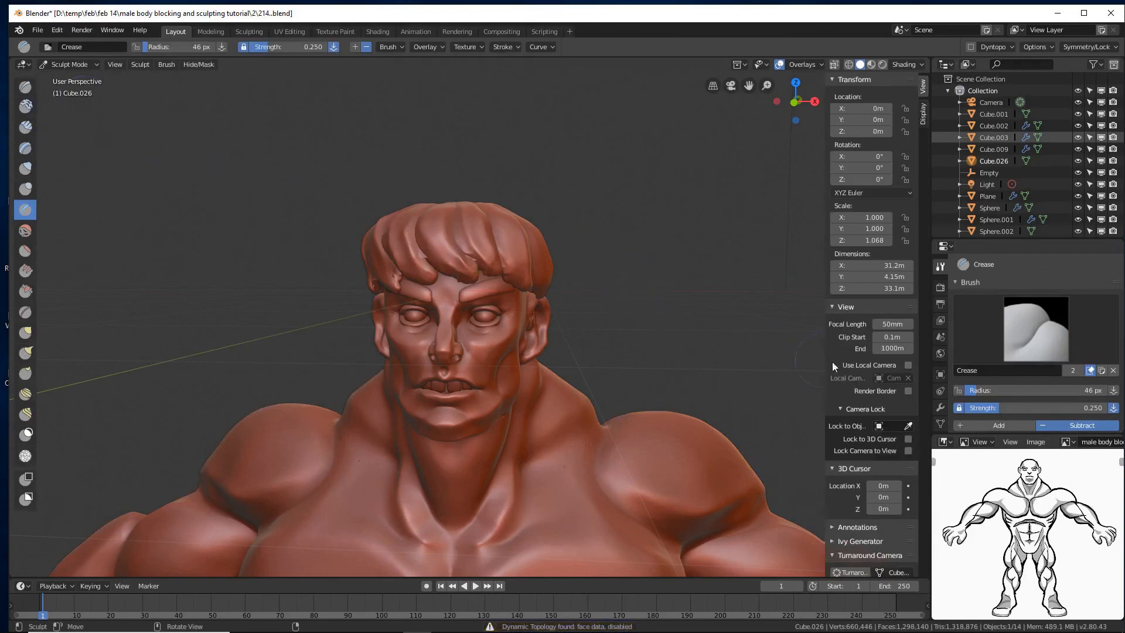
# - Enable X mirror symmetry for sculpting the body and save the file as 215..blend
pyautogui.scroll(-2, 948, 354)
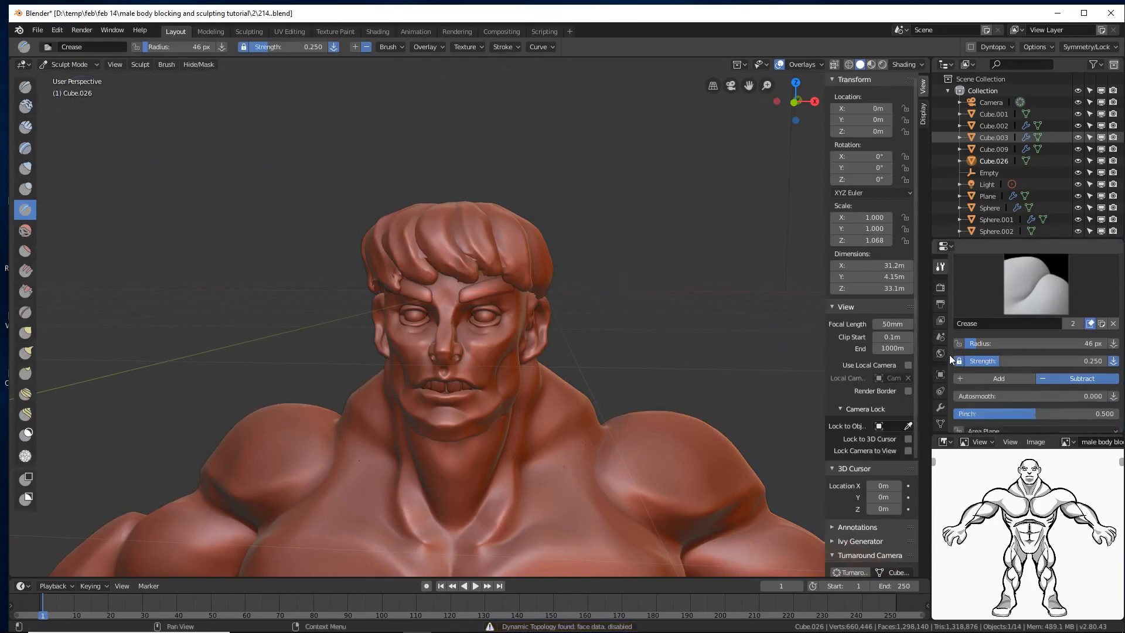
pyautogui.scroll(-12, 949, 353)
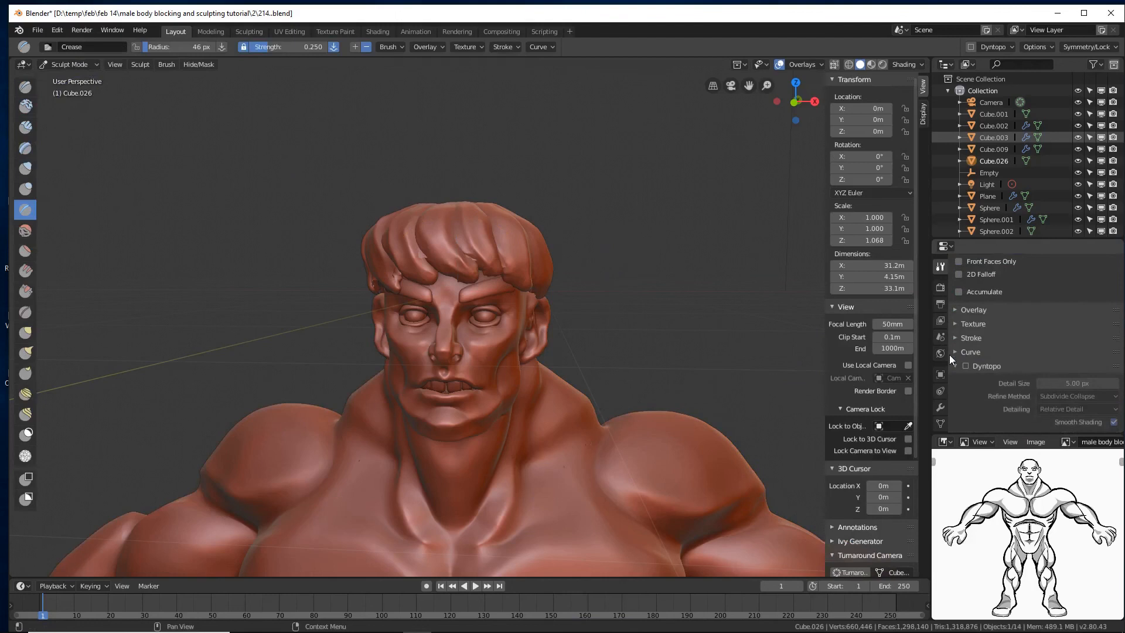
pyautogui.scroll(-5, 949, 354)
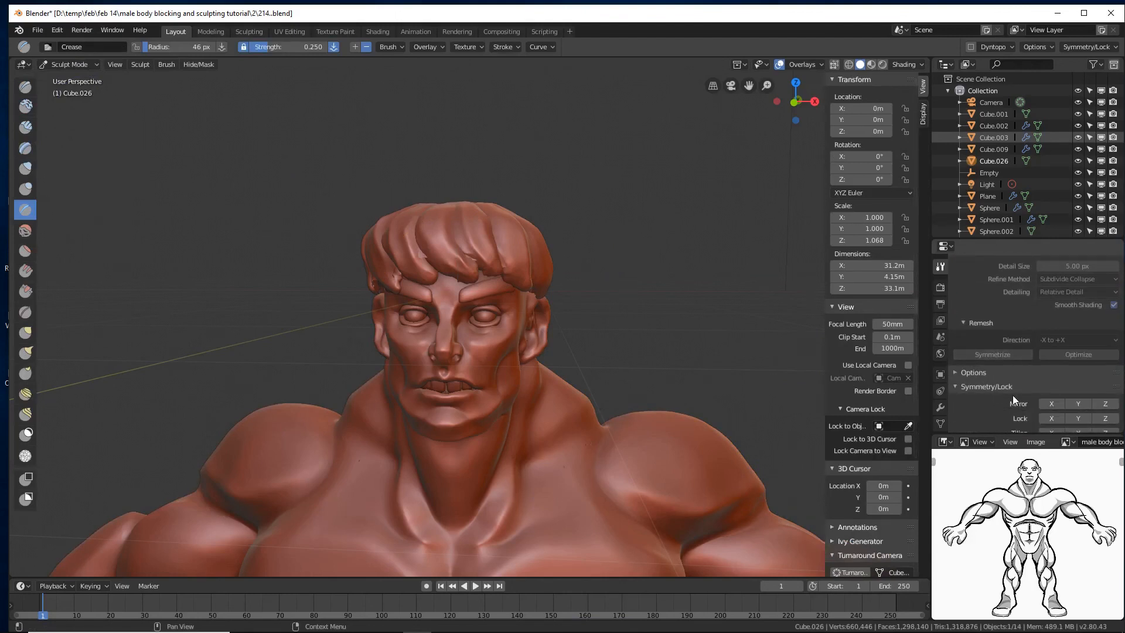
pyautogui.click(1052, 403)
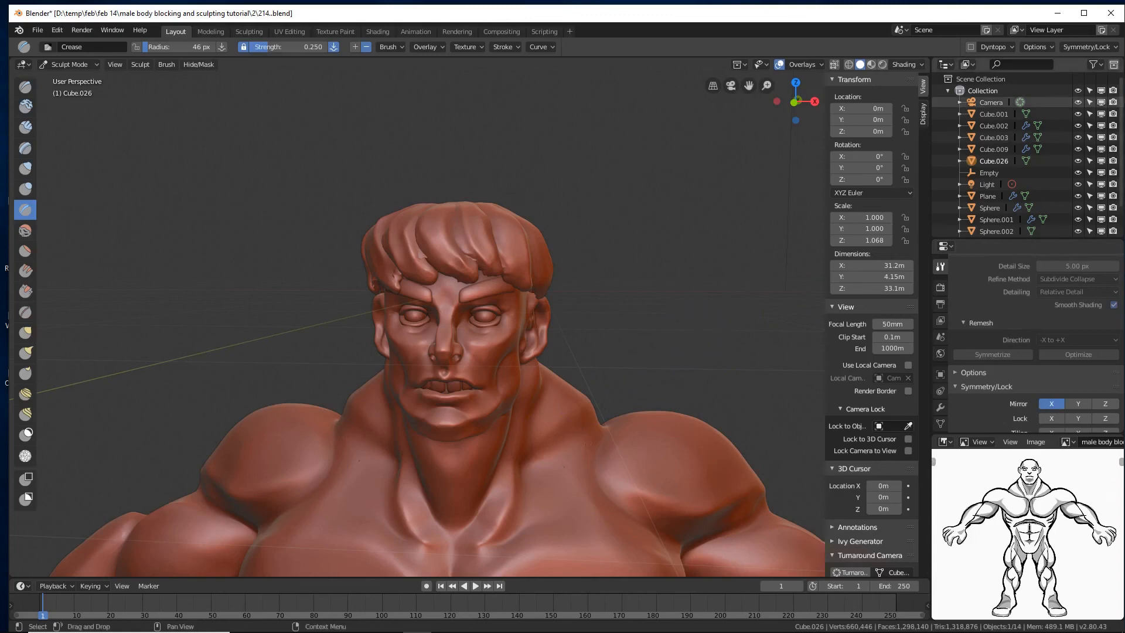
pyautogui.hotkey('ctrl', 'alt', 's')
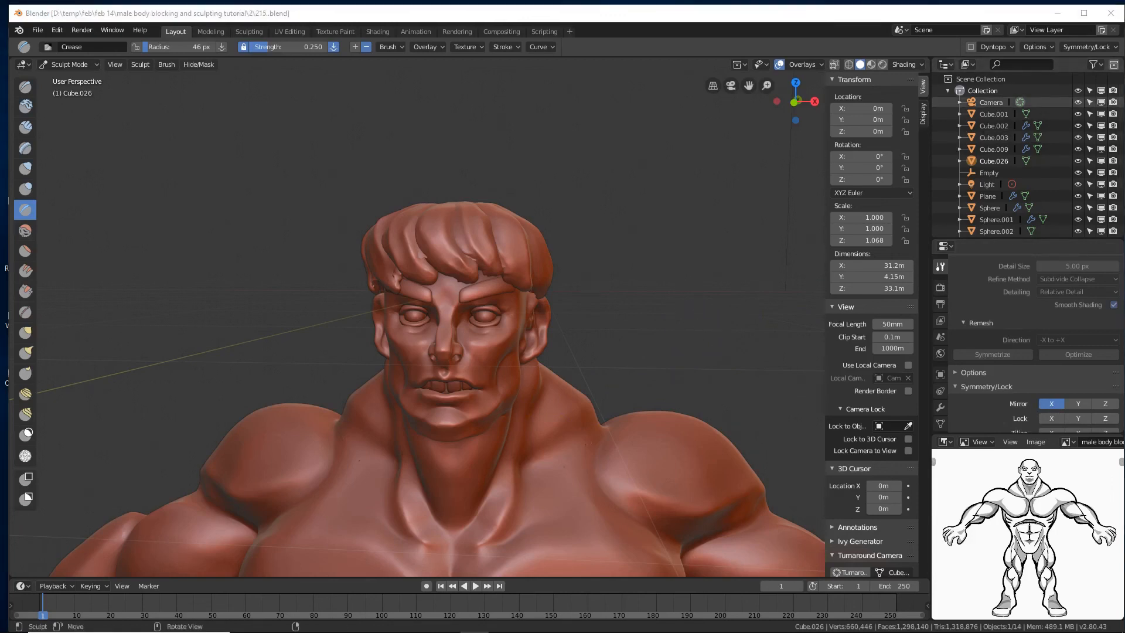
pyautogui.click(631, 21)
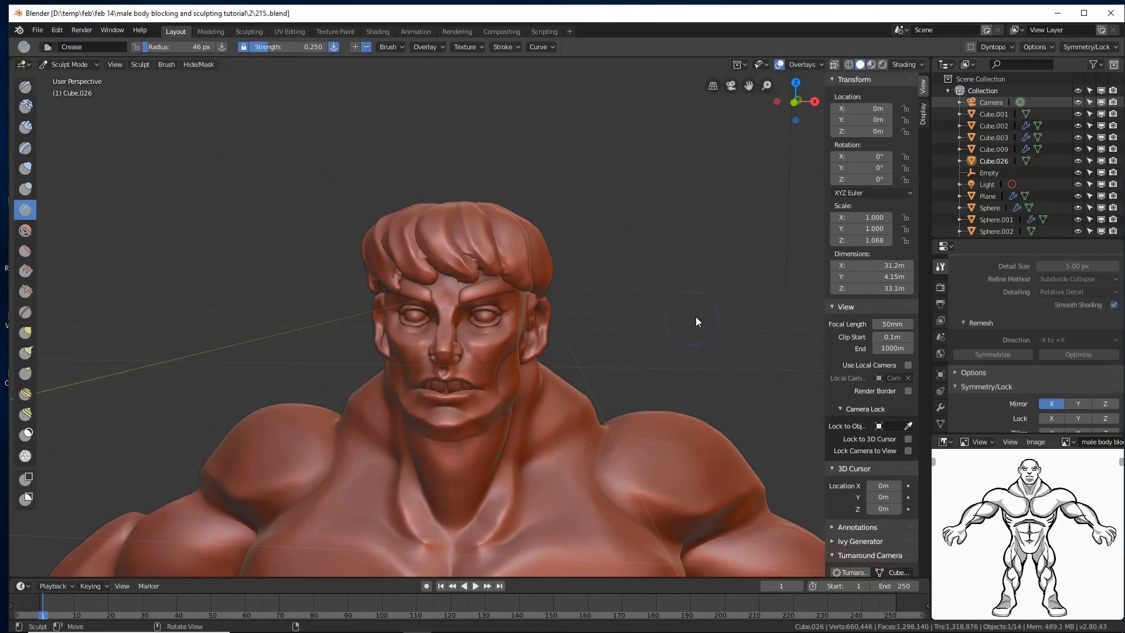
# - Swell the trapezius on the upper back with the 46 px Inflate/Deflate brush and save as 216..blend
pyautogui.moveTo(695, 320); pyautogui.dragTo(571, 344, button='middle')
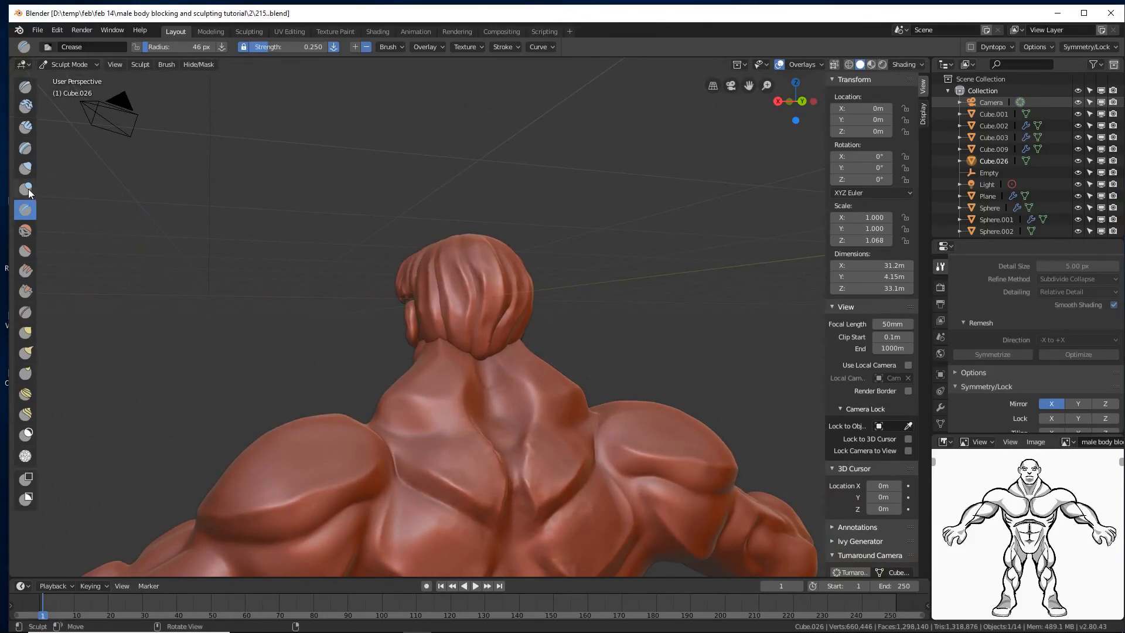
pyautogui.click(27, 168)
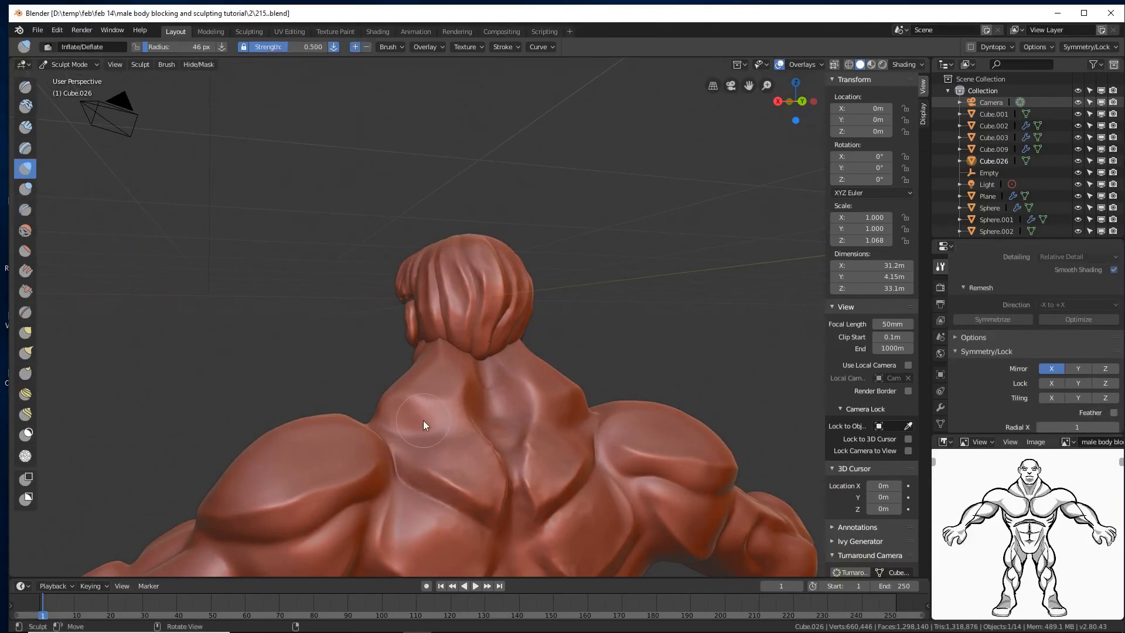
pyautogui.moveTo(423, 420)
pyautogui.mouseDown()
pyautogui.moveTo(410, 431)
pyautogui.moveTo(451, 431)
pyautogui.moveTo(399, 437)
pyautogui.moveTo(434, 429)
pyautogui.mouseUp()
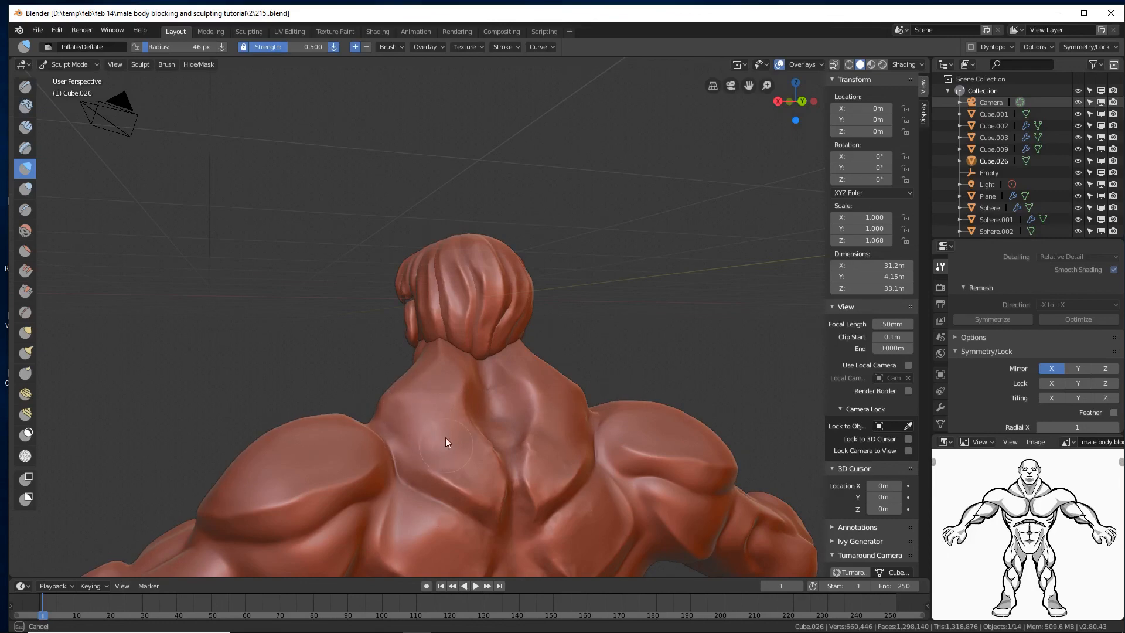
pyautogui.moveTo(420, 427)
pyautogui.mouseDown(button='middle')
pyautogui.moveTo(469, 438)
pyautogui.moveTo(419, 443)
pyautogui.mouseUp(button='middle')
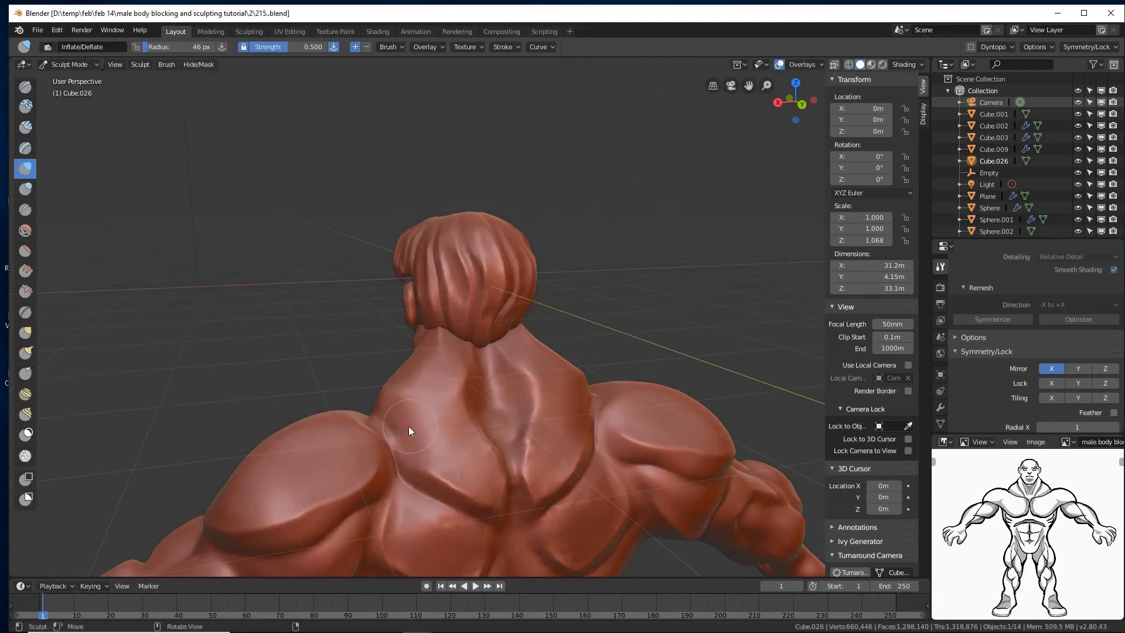
pyautogui.moveTo(423, 429)
pyautogui.mouseDown()
pyautogui.moveTo(451, 432)
pyautogui.moveTo(404, 430)
pyautogui.moveTo(434, 441)
pyautogui.mouseUp()
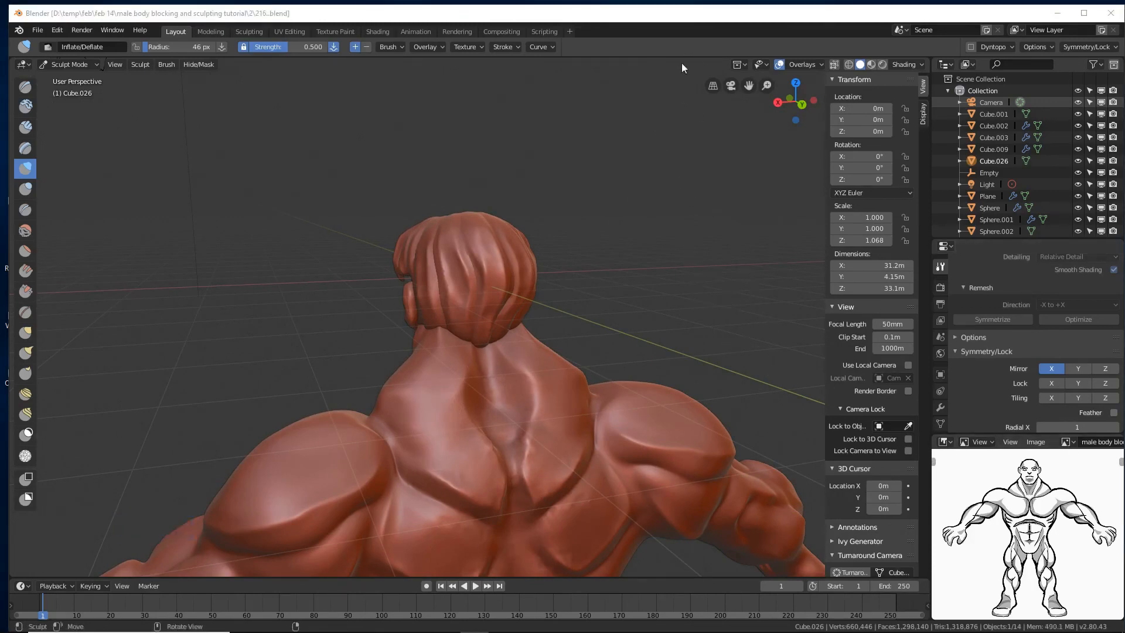
pyautogui.click(683, 58)
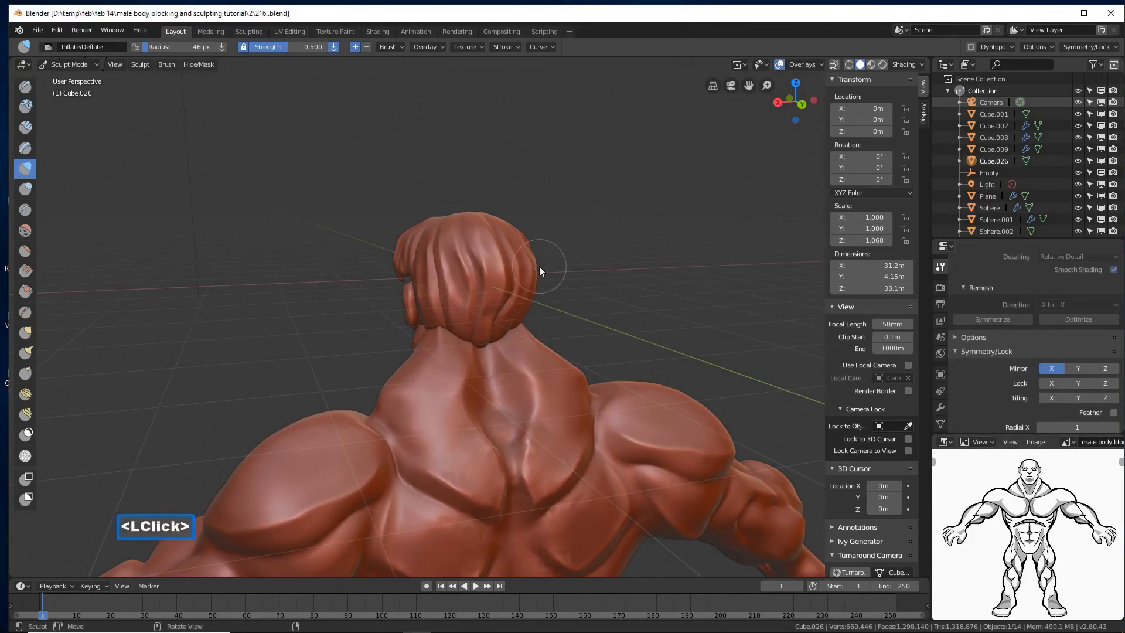
# - Raise ridges along the trapezius and above the collarbone with inverted 46 px Crease strokes
pyautogui.keyDown('ctrl'); pyautogui.moveTo(539, 266); pyautogui.dragTo(586, 389, button='middle'); pyautogui.keyUp('ctrl')
pyautogui.keyDown('ctrl'); pyautogui.moveTo(516, 384); pyautogui.dragTo(515, 351, button='middle'); pyautogui.keyUp('ctrl')
pyautogui.click(23, 210)
pyautogui.moveTo(264, 319); pyautogui.dragTo(309, 345, button='middle')
pyautogui.moveTo(417, 352)
pyautogui.keyDown('ctrl'); pyautogui.mouseDown()
pyautogui.moveTo(404, 405)
pyautogui.moveTo(417, 332)
pyautogui.mouseUp(); pyautogui.keyUp('ctrl')
pyautogui.moveTo(385, 380)
pyautogui.mouseDown(button='middle')
pyautogui.moveTo(458, 371)
pyautogui.moveTo(516, 340)
pyautogui.moveTo(526, 360)
pyautogui.moveTo(515, 375)
pyautogui.mouseUp(button='middle')
pyautogui.keyDown('ctrl'); pyautogui.moveTo(516, 375); pyautogui.dragTo(508, 374, button='middle'); pyautogui.keyUp('ctrl')
pyautogui.moveTo(471, 408)
pyautogui.keyDown('ctrl'); pyautogui.mouseDown()
pyautogui.moveTo(402, 420)
pyautogui.moveTo(365, 454)
pyautogui.moveTo(457, 416)
pyautogui.moveTo(368, 447)
pyautogui.mouseUp(); pyautogui.keyUp('ctrl')
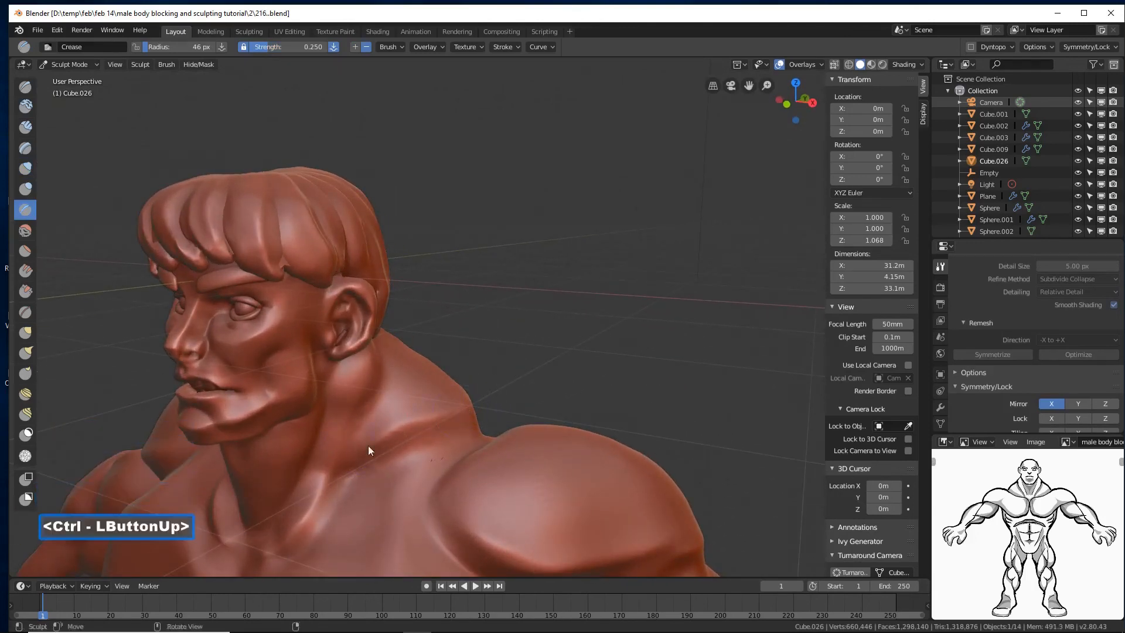
pyautogui.moveTo(368, 446); pyautogui.dragTo(360, 423, button='middle')
pyautogui.moveTo(349, 430)
pyautogui.keyDown('ctrl'); pyautogui.mouseDown()
pyautogui.moveTo(318, 483)
pyautogui.moveTo(403, 455)
pyautogui.mouseUp(); pyautogui.keyUp('ctrl')
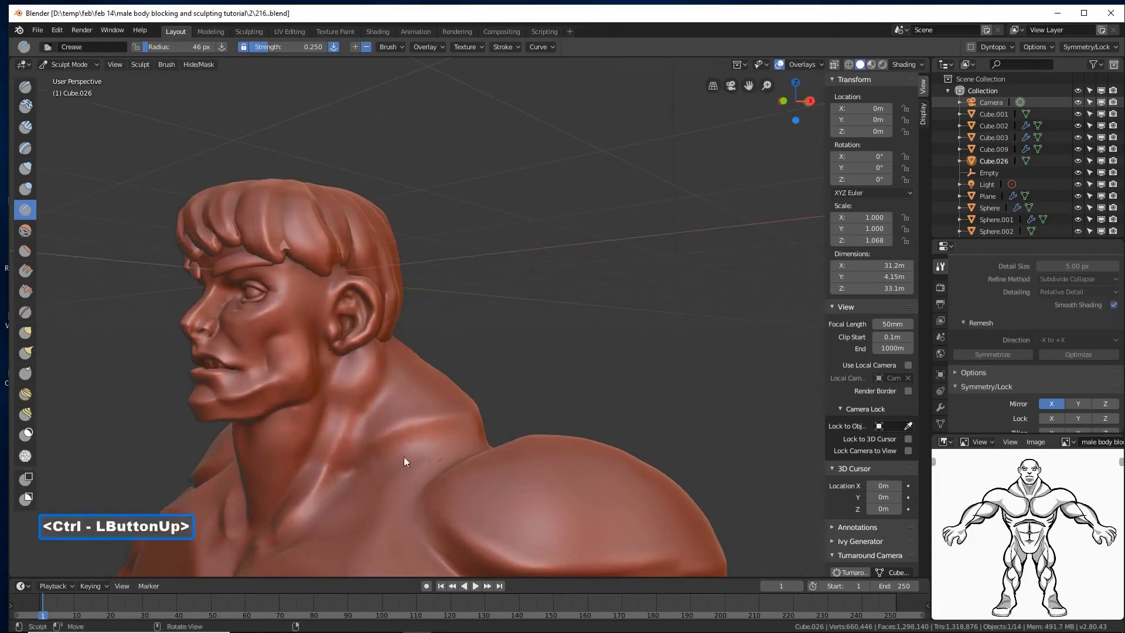
# - Smooth the abdominal surface and sharpen the outer edge of the lower abs with inverted Crease strokes
pyautogui.moveTo(403, 455)
pyautogui.keyDown('ctrl'); pyautogui.mouseDown(button='middle')
pyautogui.moveTo(440, 443)
pyautogui.moveTo(470, 364)
pyautogui.moveTo(482, 398)
pyautogui.mouseUp(button='middle'); pyautogui.keyUp('ctrl')
pyautogui.moveTo(482, 398)
pyautogui.mouseDown(button='middle')
pyautogui.moveTo(550, 364)
pyautogui.moveTo(545, 377)
pyautogui.moveTo(381, 356)
pyautogui.moveTo(331, 363)
pyautogui.moveTo(557, 358)
pyautogui.moveTo(592, 379)
pyautogui.moveTo(551, 369)
pyautogui.moveTo(532, 311)
pyautogui.mouseUp(button='middle')
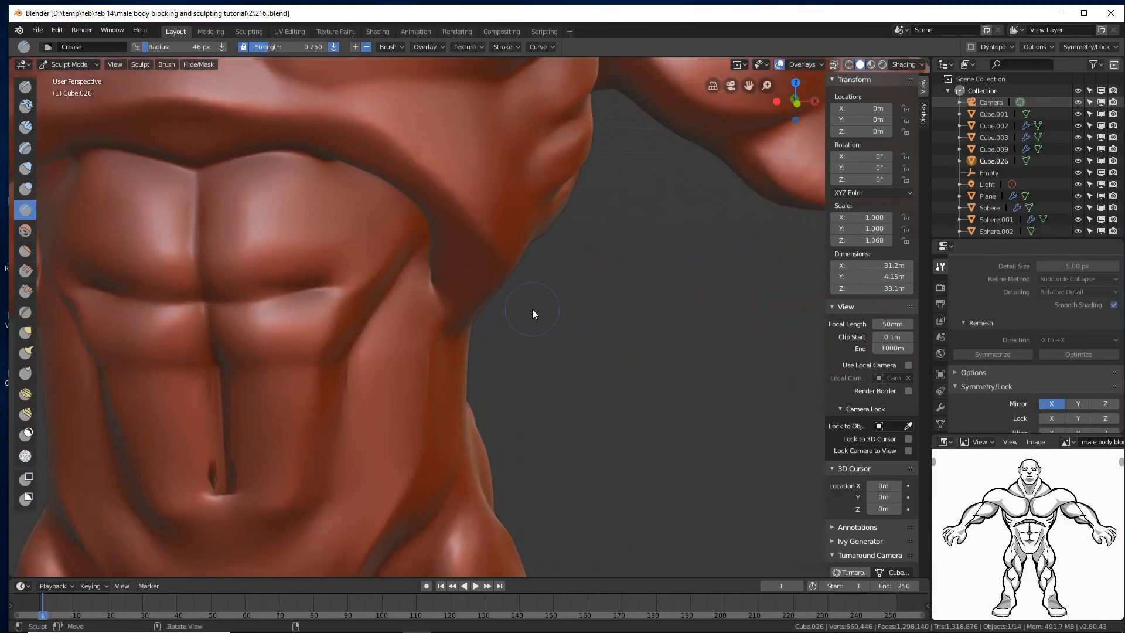
pyautogui.moveTo(295, 360)
pyautogui.keyDown('shift'); pyautogui.mouseDown()
pyautogui.moveTo(259, 361)
pyautogui.moveTo(304, 328)
pyautogui.moveTo(249, 331)
pyautogui.mouseUp(); pyautogui.keyUp('shift')
pyautogui.moveTo(424, 336)
pyautogui.mouseDown(button='middle')
pyautogui.moveTo(396, 327)
pyautogui.moveTo(386, 346)
pyautogui.mouseUp(button='middle')
pyautogui.moveTo(340, 410)
pyautogui.keyDown('ctrl'); pyautogui.mouseDown()
pyautogui.moveTo(318, 432)
pyautogui.moveTo(297, 508)
pyautogui.moveTo(335, 394)
pyautogui.moveTo(300, 497)
pyautogui.mouseUp(); pyautogui.keyUp('ctrl')
pyautogui.moveTo(268, 536)
pyautogui.keyDown('ctrl'); pyautogui.mouseDown()
pyautogui.moveTo(402, 258)
pyautogui.moveTo(366, 299)
pyautogui.mouseUp(); pyautogui.keyUp('ctrl')
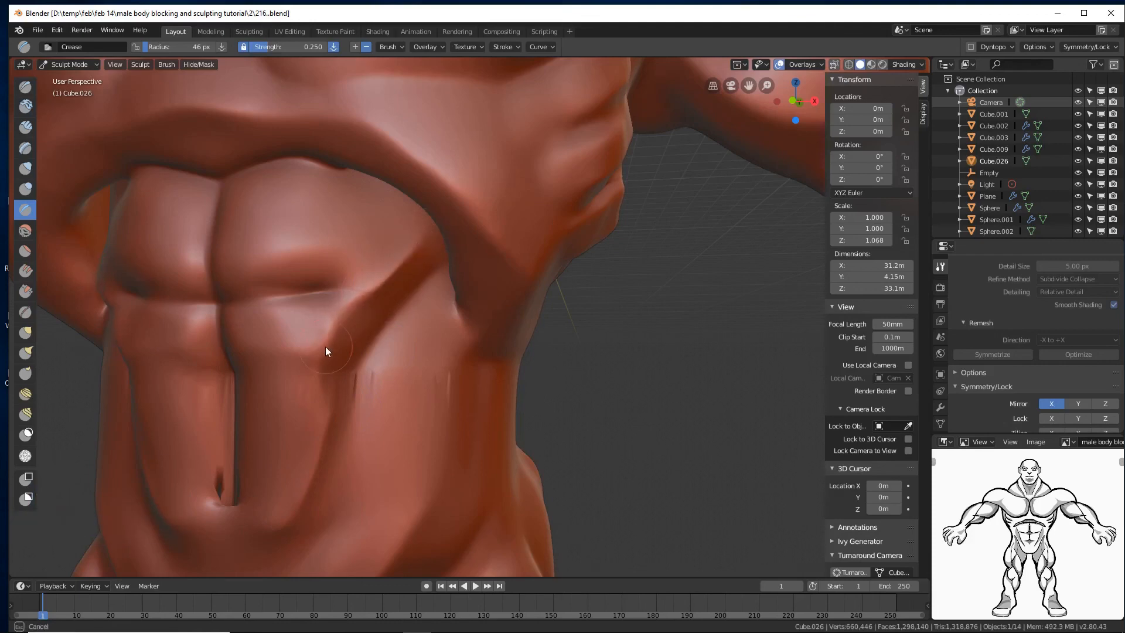
# - Save the finished figure as 217..blend and return the body mesh to Object Mode
pyautogui.moveTo(325, 350)
pyautogui.keyDown('ctrl'); pyautogui.mouseDown(button='middle')
pyautogui.moveTo(602, 294)
pyautogui.moveTo(593, 331)
pyautogui.moveTo(568, 337)
pyautogui.moveTo(594, 382)
pyautogui.moveTo(592, 366)
pyautogui.mouseUp(button='middle'); pyautogui.keyUp('ctrl')
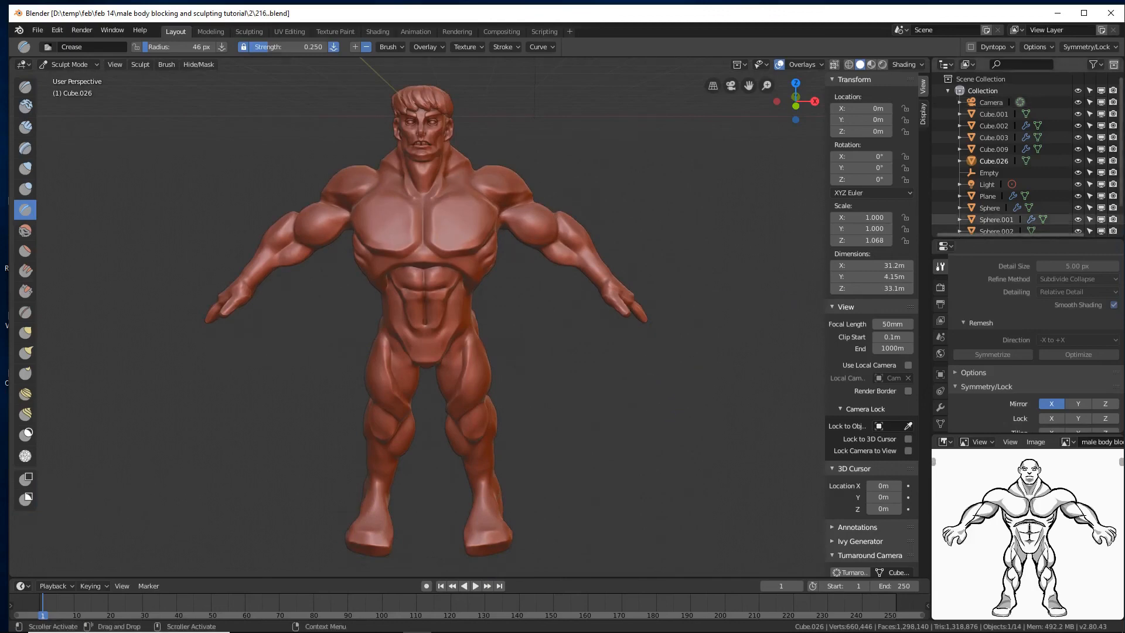
pyautogui.click(477, 333)
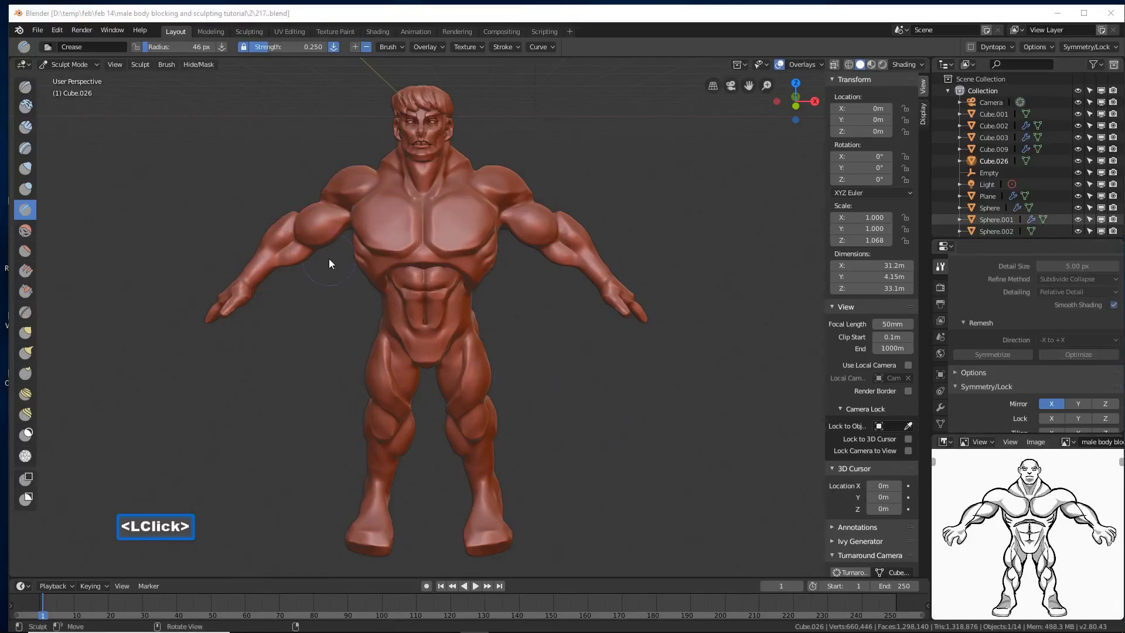
pyautogui.click(86, 67)
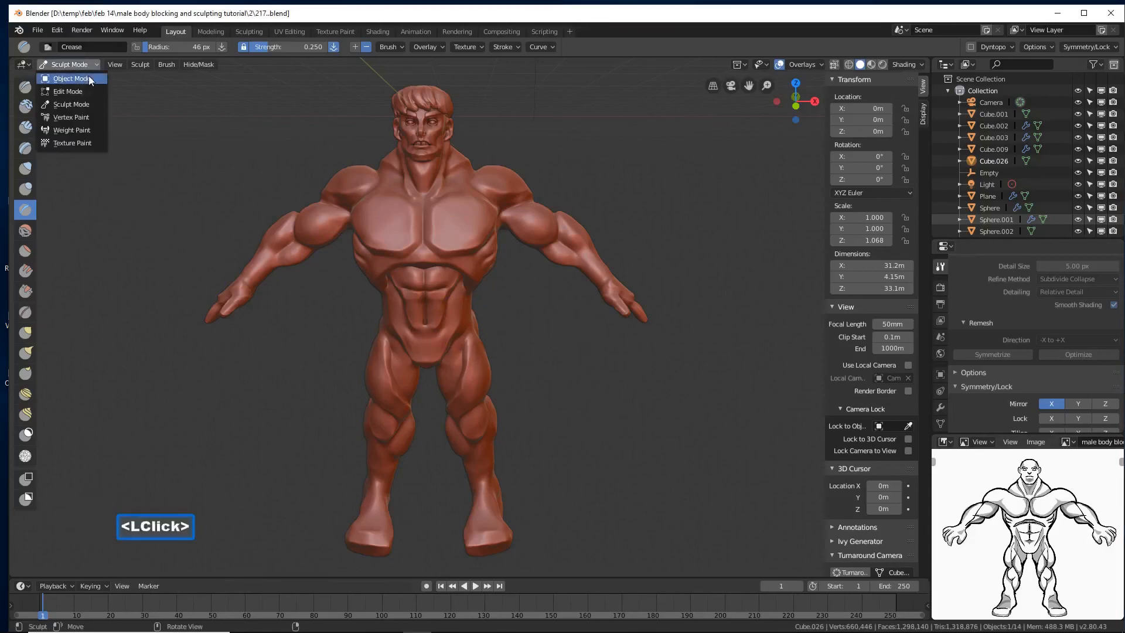
pyautogui.click(87, 76)
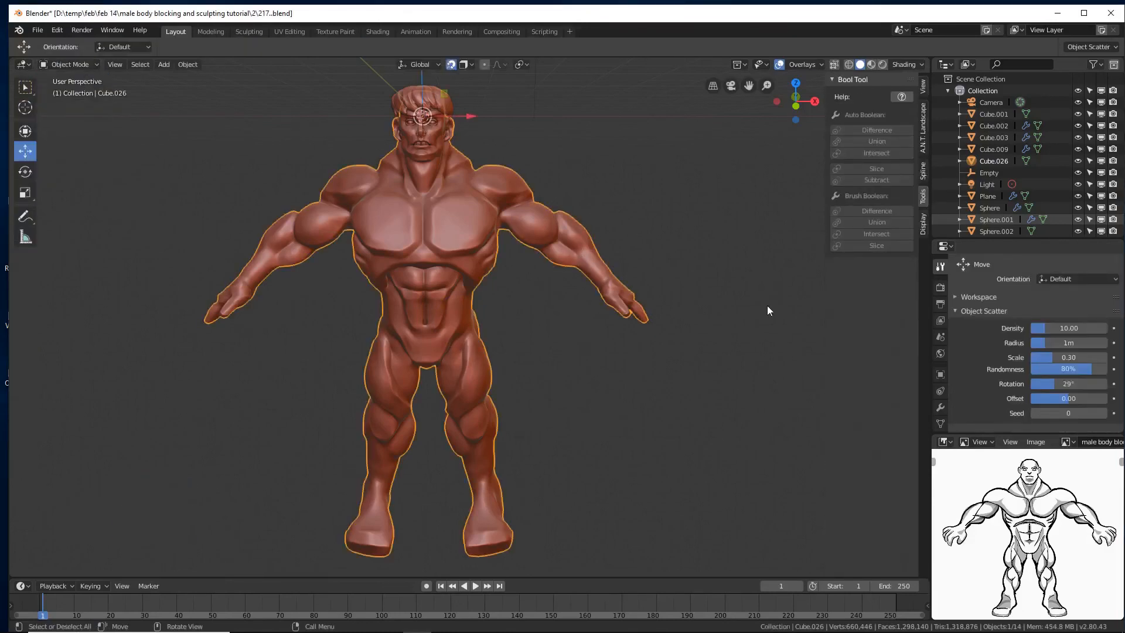
# - Add a Smooth modifier to the body mesh with factor 1 and repeat 20, and save the file as 218..blend
pyautogui.click(939, 408)
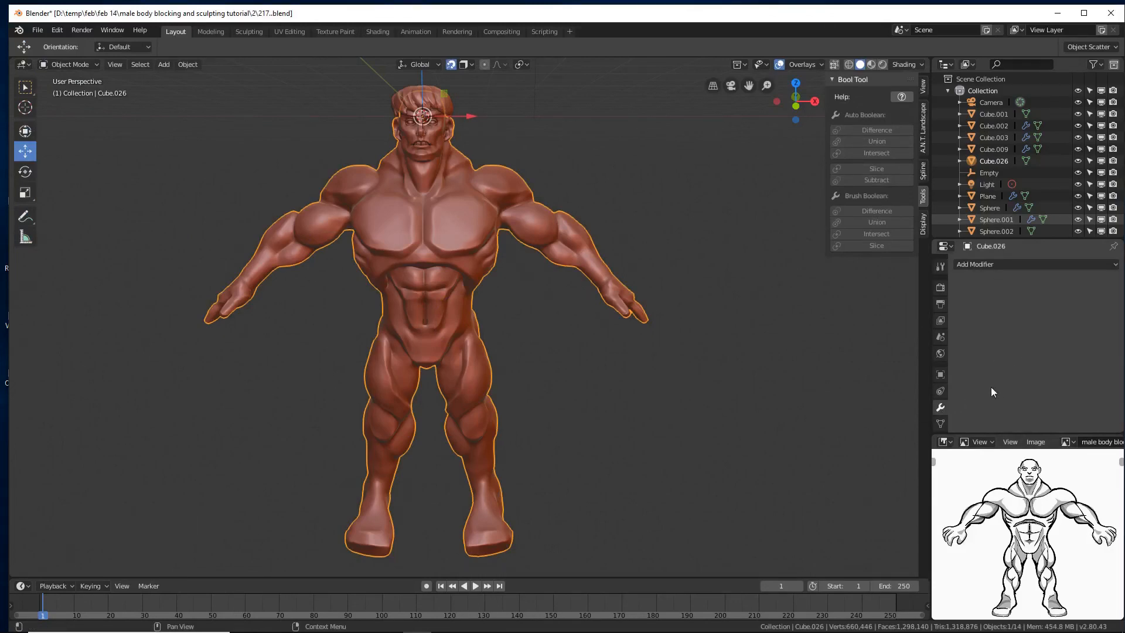
pyautogui.click(1067, 264)
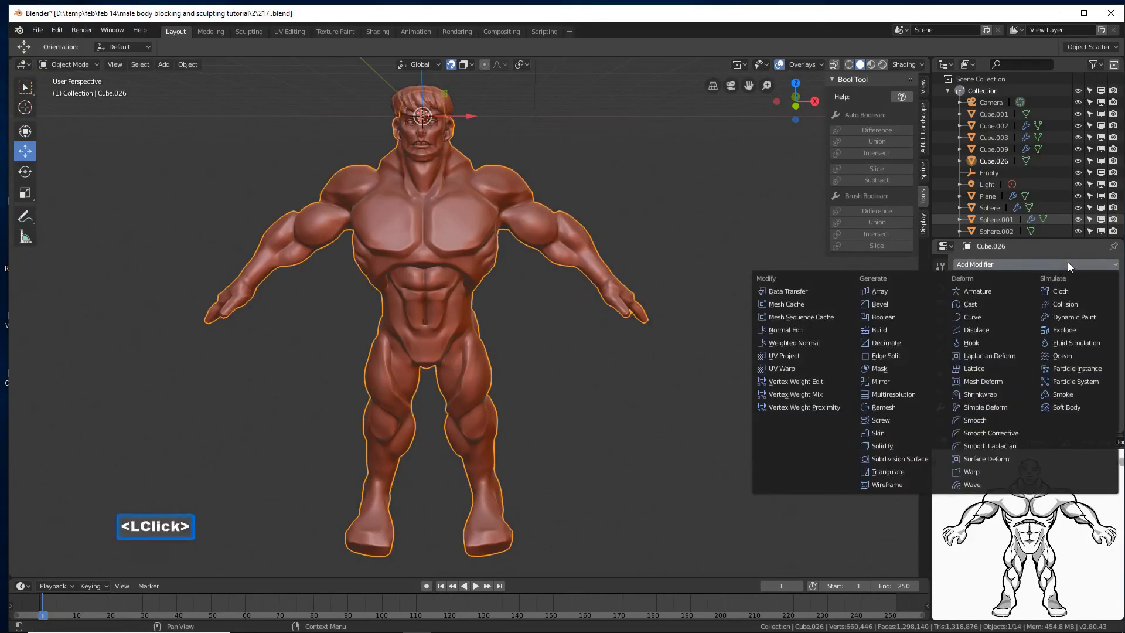
pyautogui.click(1005, 420)
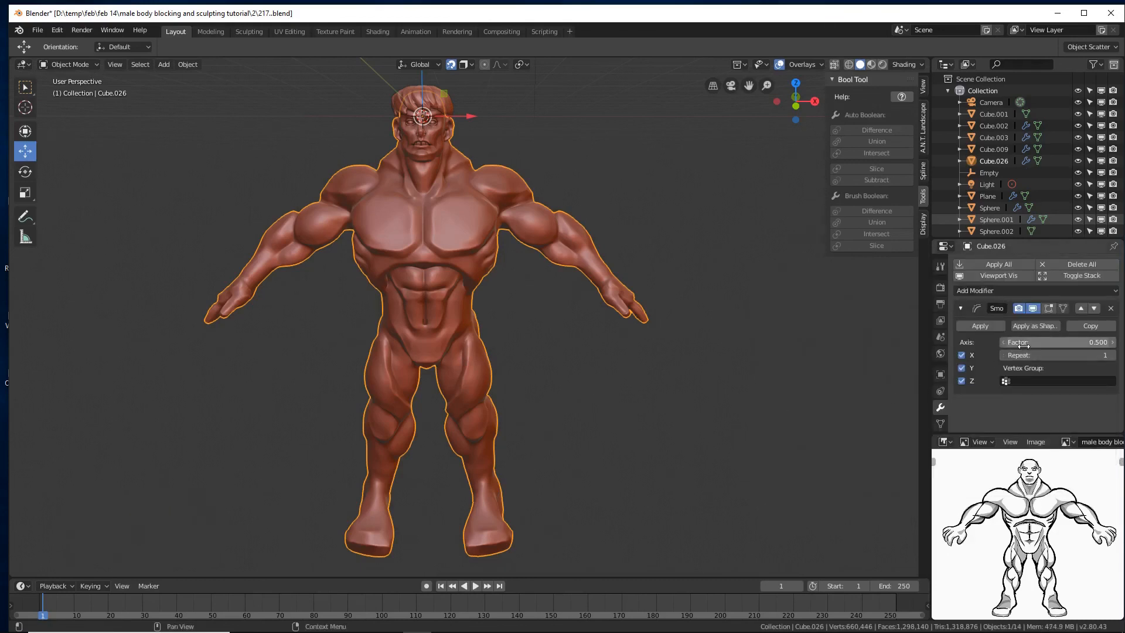
pyautogui.click(1023, 345)
pyautogui.write('1')
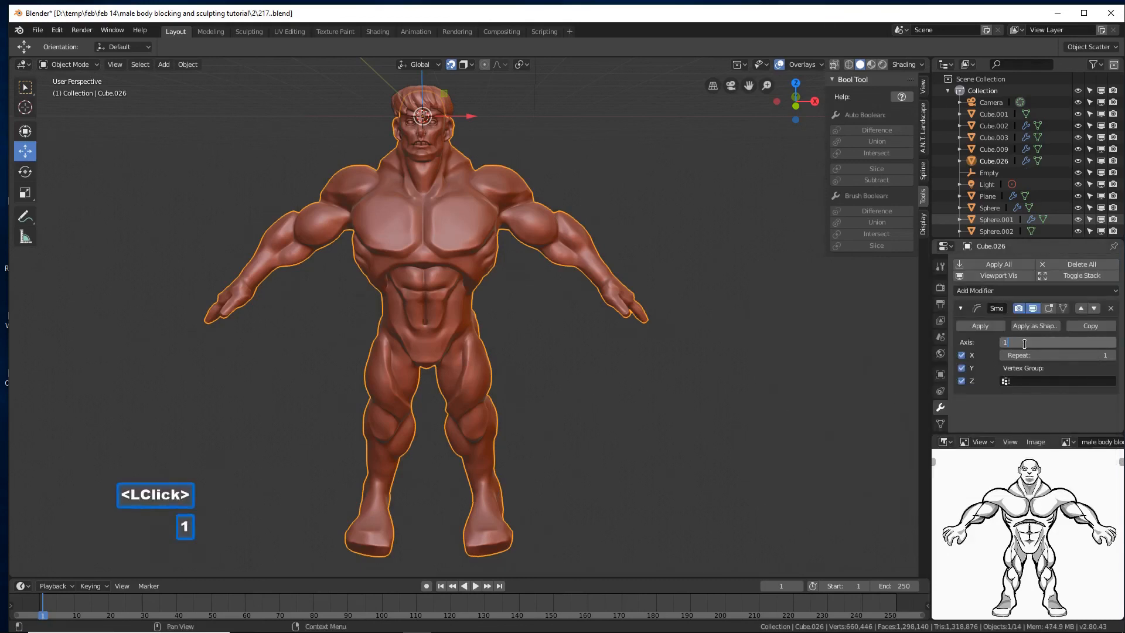
pyautogui.press('Return')
pyautogui.click(1031, 356)
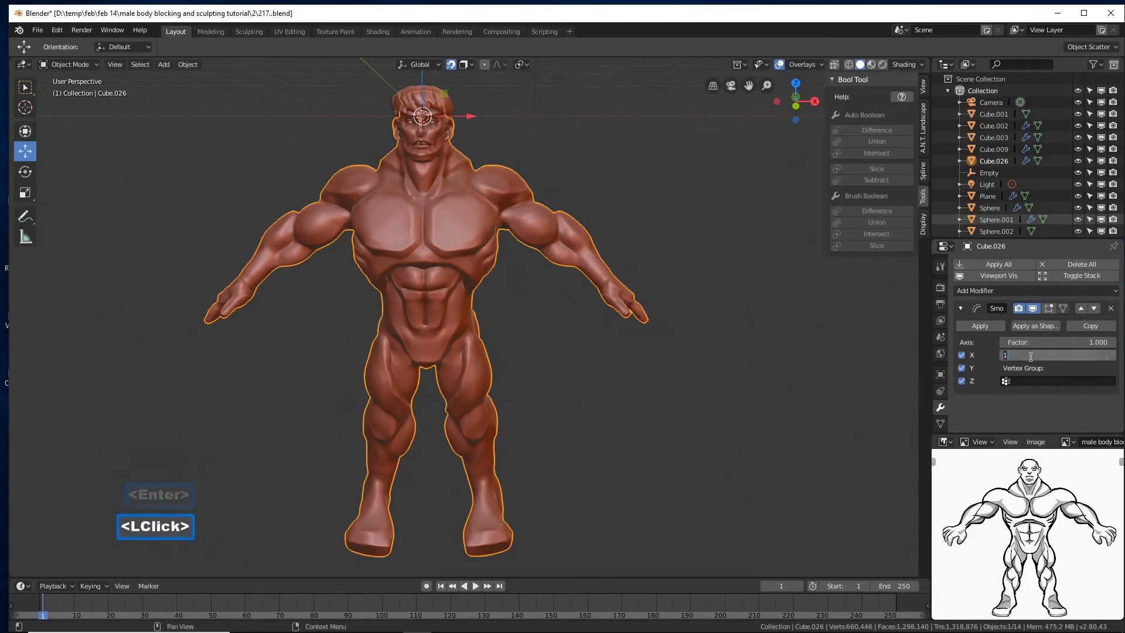
pyautogui.write('20')
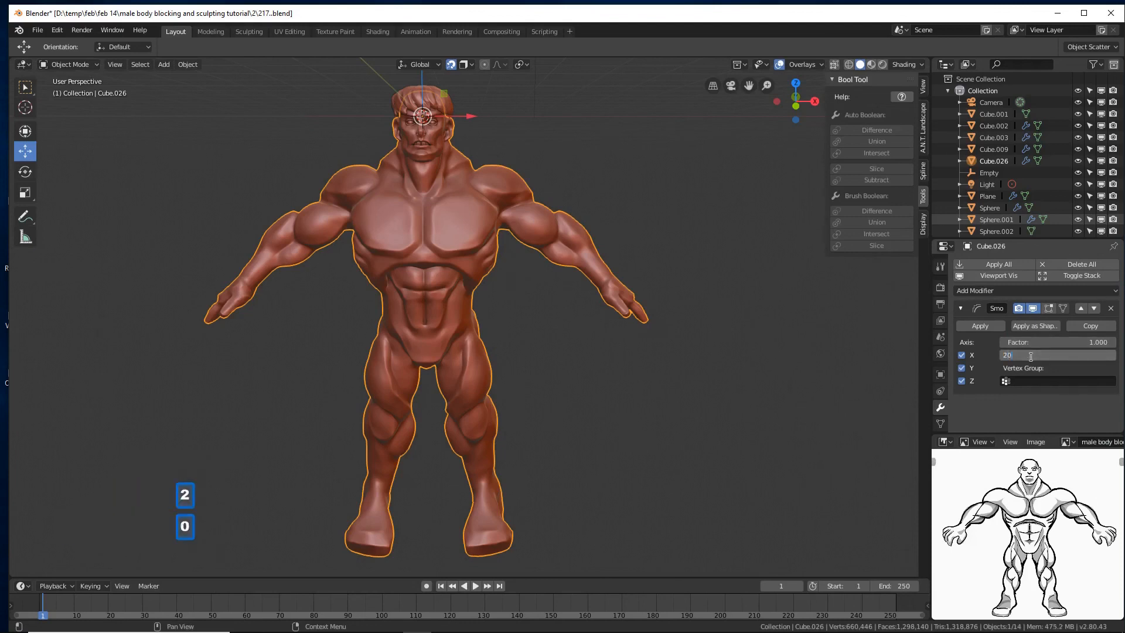
pyautogui.press('Return')
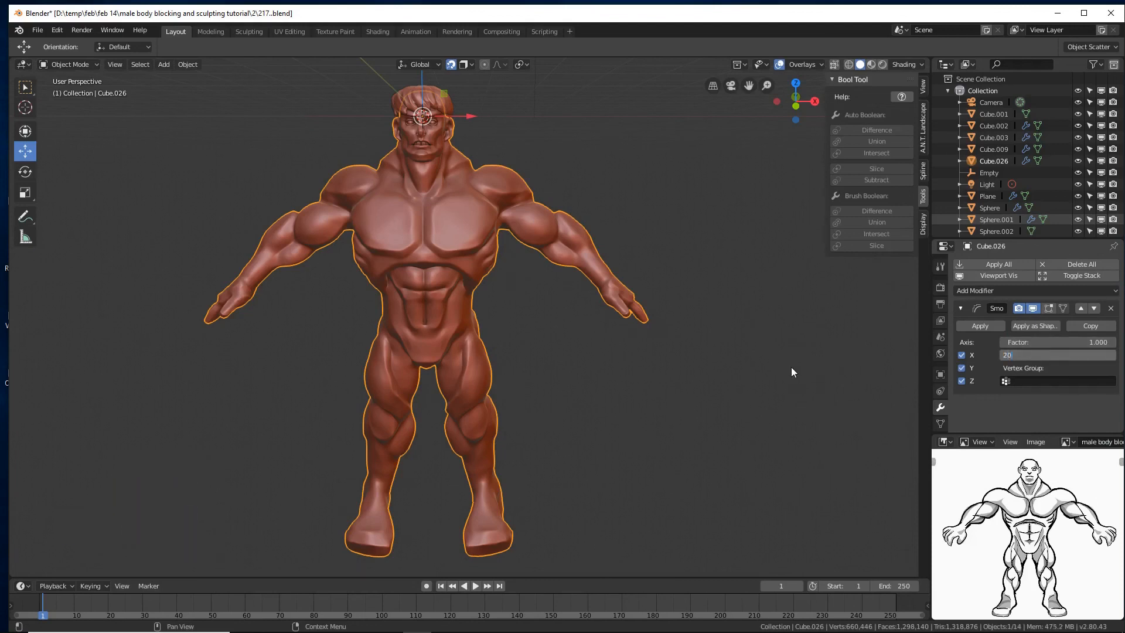
pyautogui.moveTo(592, 372)
pyautogui.mouseDown(button='middle')
pyautogui.moveTo(560, 354)
pyautogui.moveTo(524, 369)
pyautogui.moveTo(593, 349)
pyautogui.moveTo(637, 372)
pyautogui.moveTo(590, 355)
pyautogui.moveTo(384, 359)
pyautogui.moveTo(516, 339)
pyautogui.moveTo(596, 347)
pyautogui.moveTo(613, 357)
pyautogui.moveTo(560, 365)
pyautogui.moveTo(643, 375)
pyautogui.moveTo(564, 359)
pyautogui.moveTo(594, 362)
pyautogui.mouseUp(button='middle')
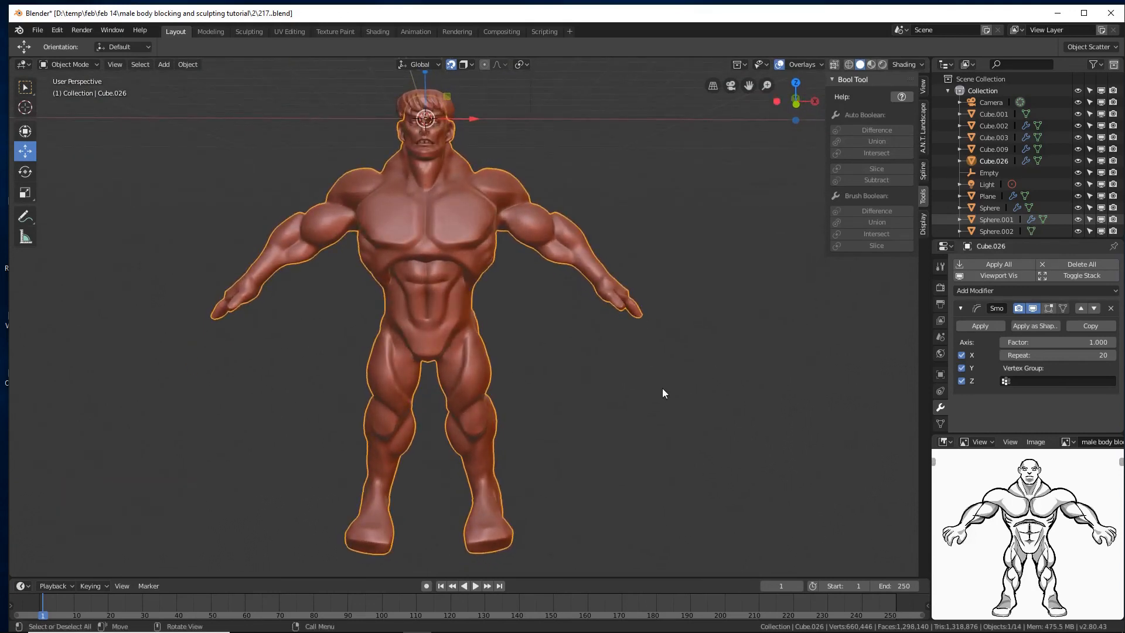
pyautogui.moveTo(662, 387)
pyautogui.mouseDown(button='middle')
pyautogui.moveTo(566, 385)
pyautogui.moveTo(650, 394)
pyautogui.mouseUp(button='middle')
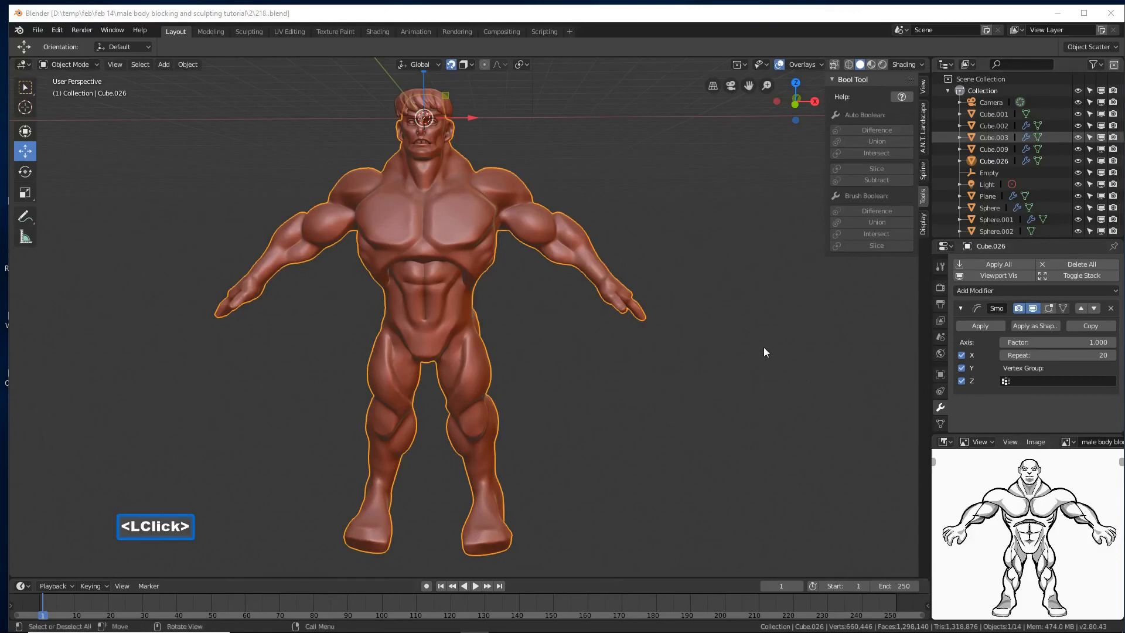
pyautogui.click(776, 22)
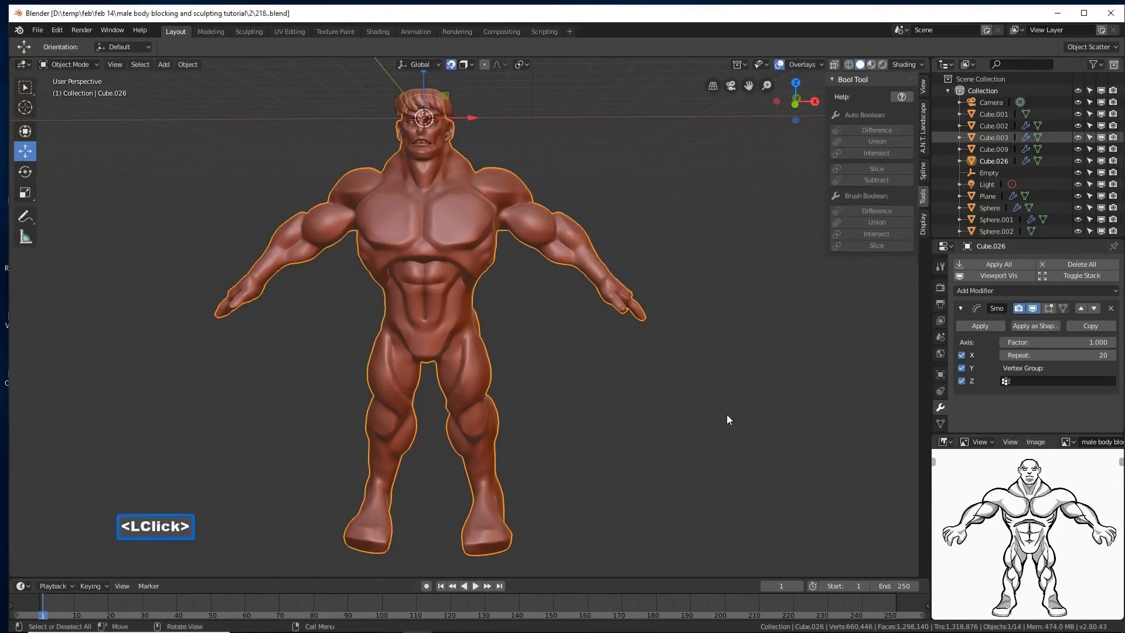
# - Compare the body with the Smooth modifier's viewport display off and on, apply the modifier and save as 219..blend
pyautogui.click(1032, 307)
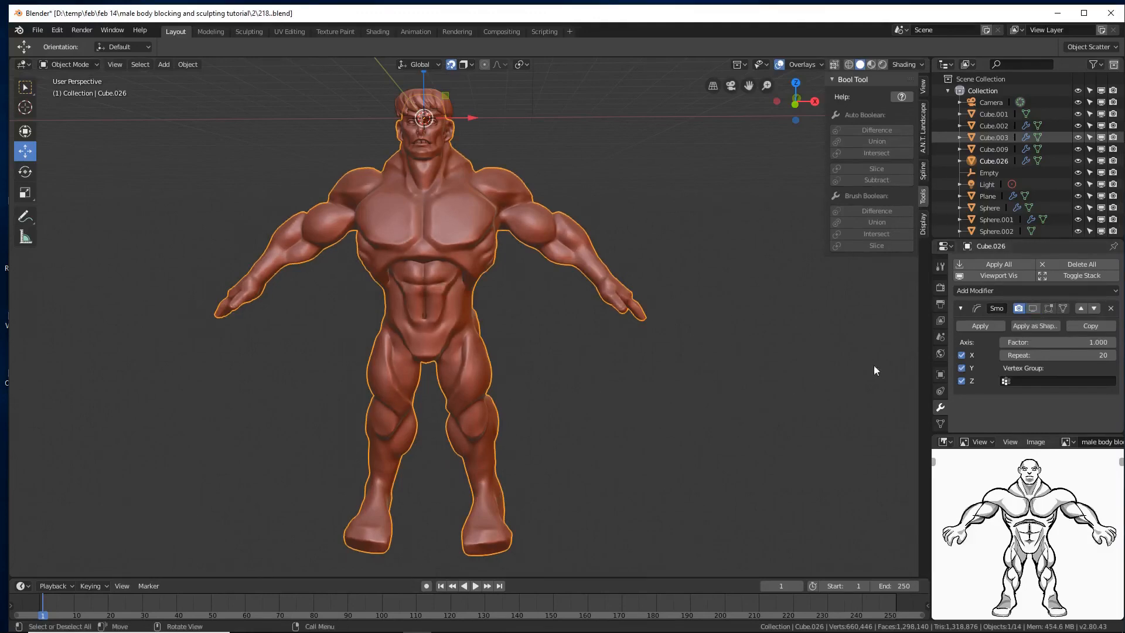
pyautogui.click(1032, 307)
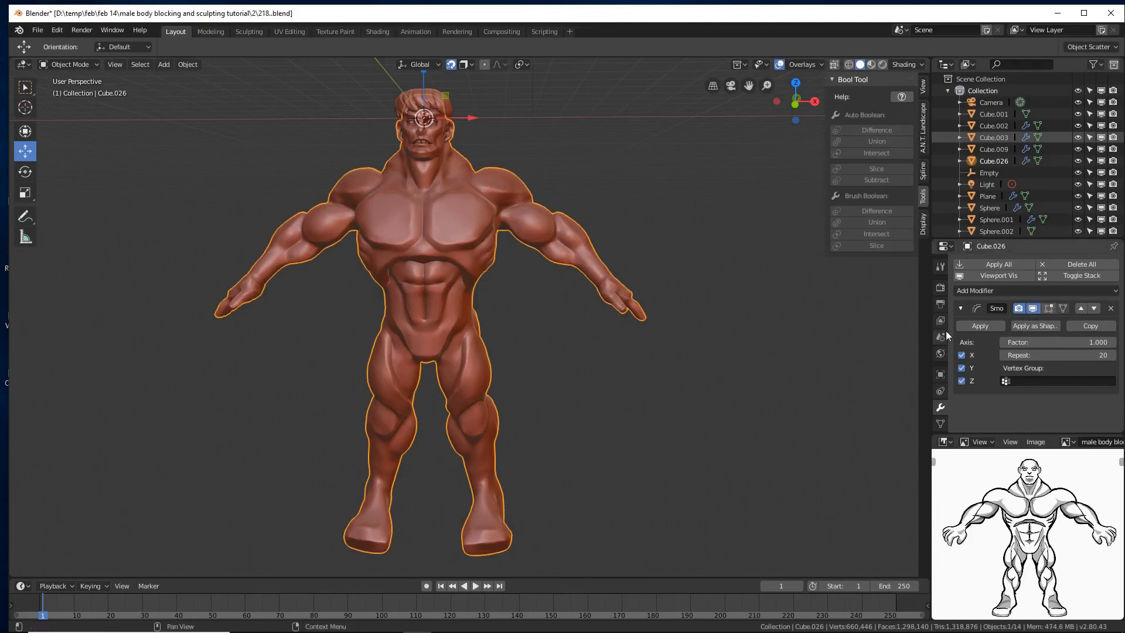
pyautogui.click(974, 324)
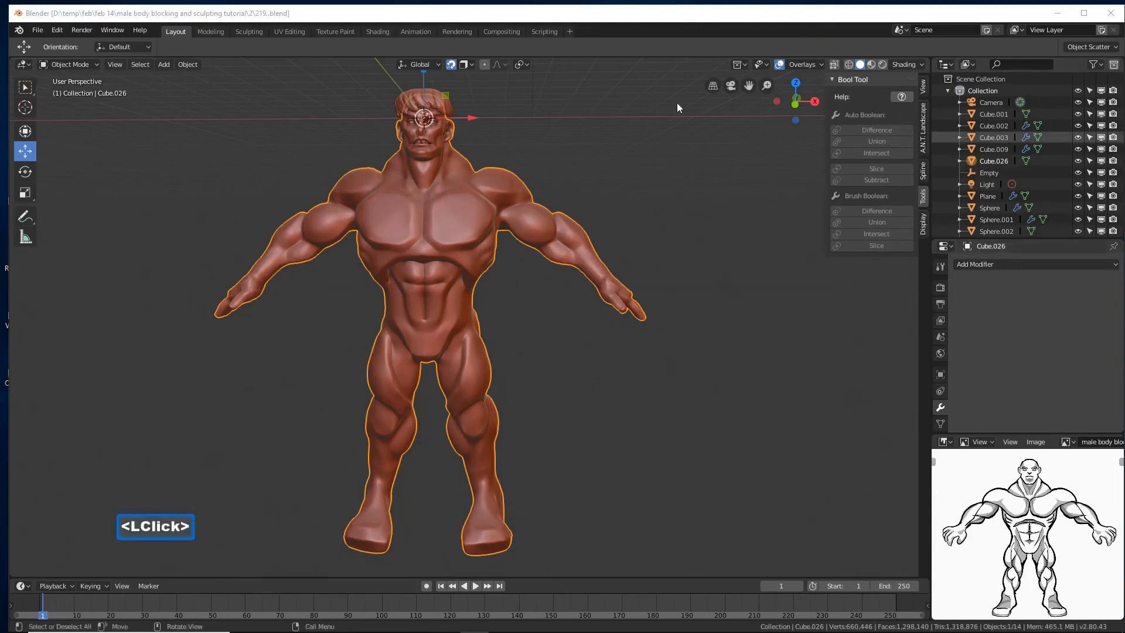
pyautogui.click(707, 15)
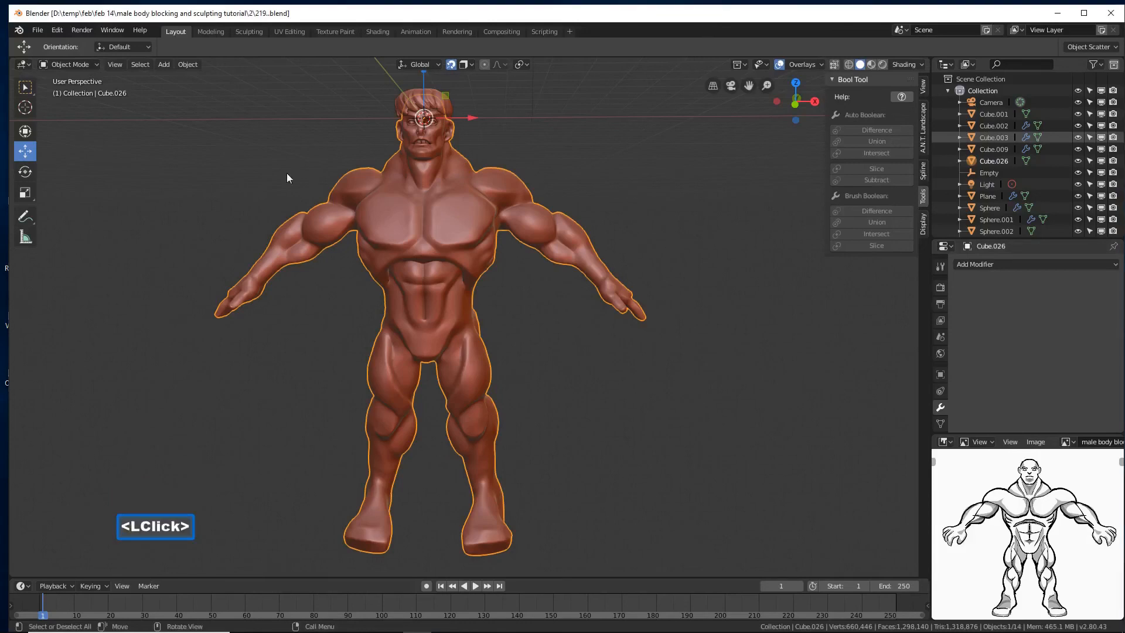
# - Carve a mirrored horizontal groove across the middle of the abs in Sculpt Mode with the 46 px Crease brush
pyautogui.click(82, 63)
pyautogui.click(85, 105)
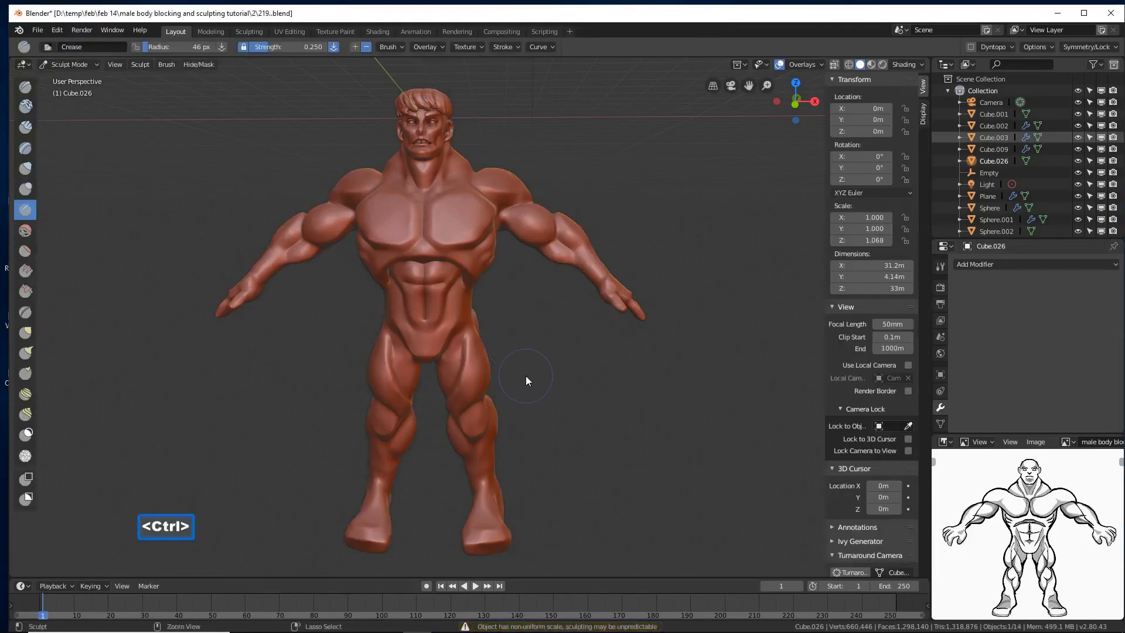
pyautogui.moveTo(526, 375)
pyautogui.keyDown('ctrl'); pyautogui.mouseDown(button='middle')
pyautogui.moveTo(512, 336)
pyautogui.moveTo(469, 305)
pyautogui.mouseUp(button='middle'); pyautogui.keyUp('ctrl')
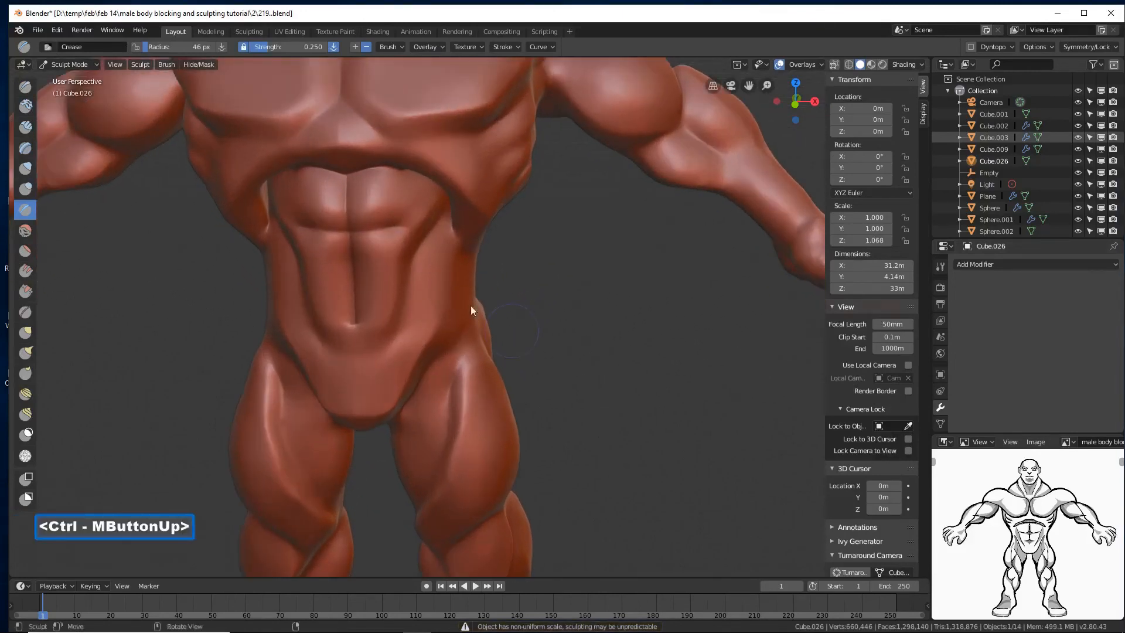
pyautogui.moveTo(385, 226)
pyautogui.keyDown('shift'); pyautogui.mouseDown()
pyautogui.moveTo(396, 223)
pyautogui.moveTo(367, 227)
pyautogui.moveTo(396, 222)
pyautogui.moveTo(400, 269)
pyautogui.mouseUp(); pyautogui.keyUp('shift')
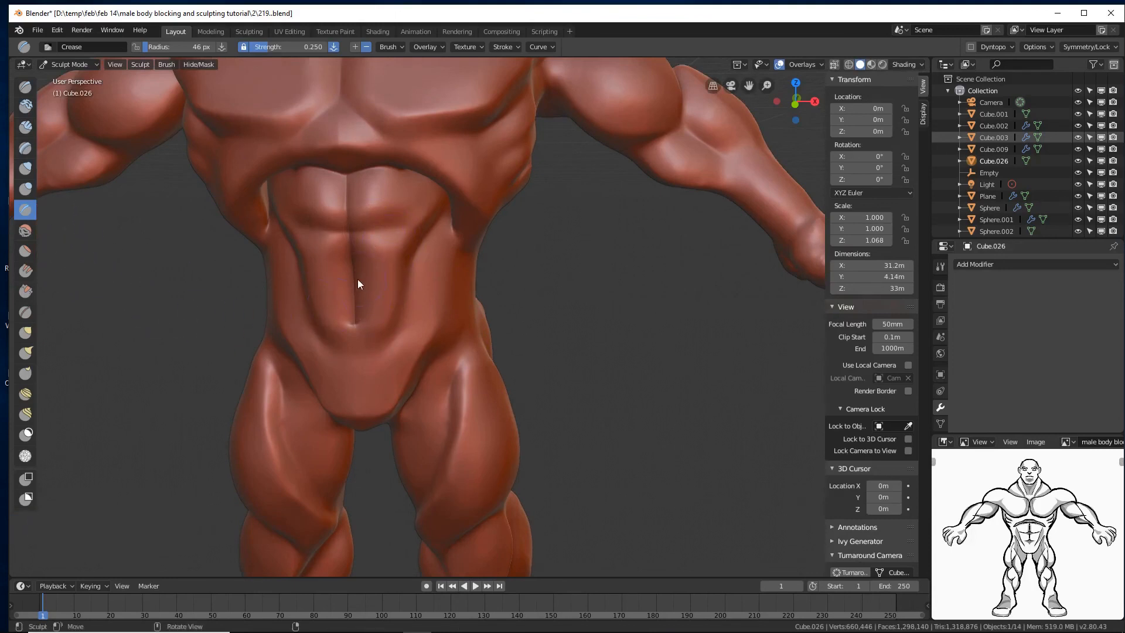
pyautogui.moveTo(354, 273)
pyautogui.mouseDown()
pyautogui.moveTo(402, 266)
pyautogui.moveTo(393, 269)
pyautogui.mouseUp()
pyautogui.moveTo(393, 268); pyautogui.dragTo(379, 269, button='middle')
pyautogui.moveTo(404, 264); pyautogui.dragTo(371, 277)
pyautogui.moveTo(371, 277); pyautogui.dragTo(406, 287, button='middle')
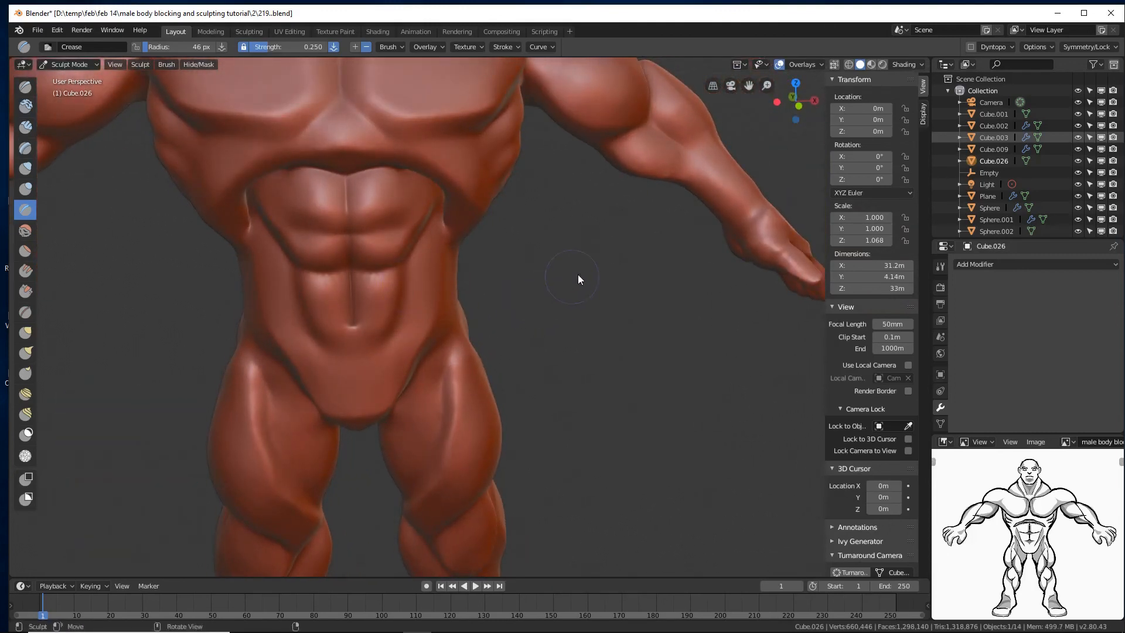
# - Check the whole figure from the front and save the file as 220..blend
pyautogui.keyDown('ctrl'); pyautogui.moveTo(596, 271); pyautogui.dragTo(592, 309, button='middle'); pyautogui.keyUp('ctrl')
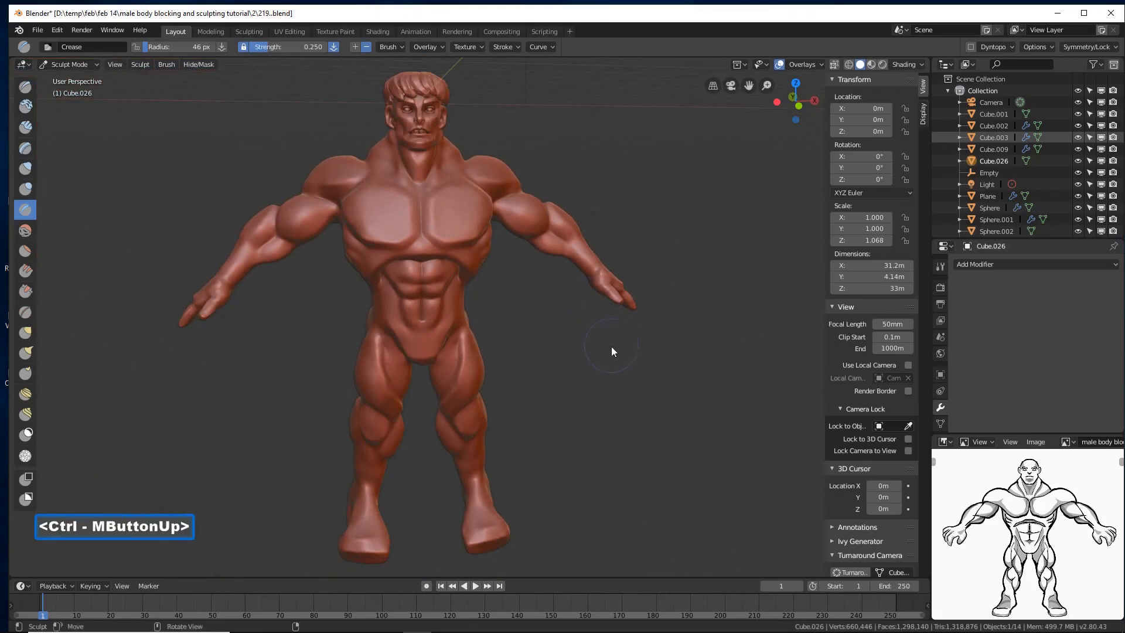
pyautogui.moveTo(638, 365); pyautogui.dragTo(624, 363, button='middle')
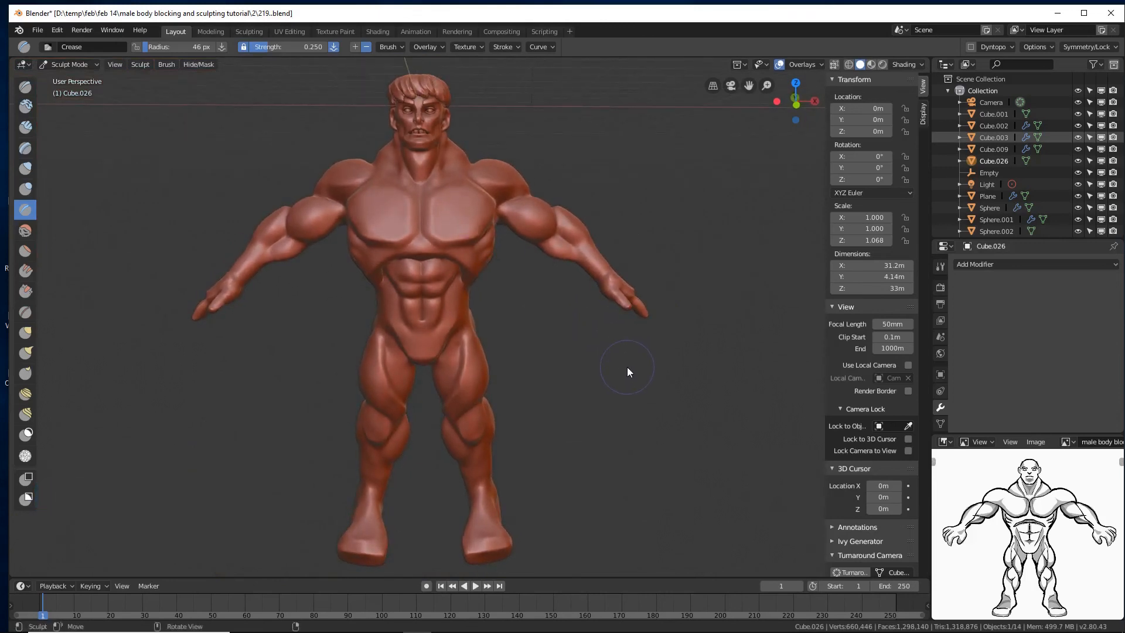
pyautogui.click(698, 50)
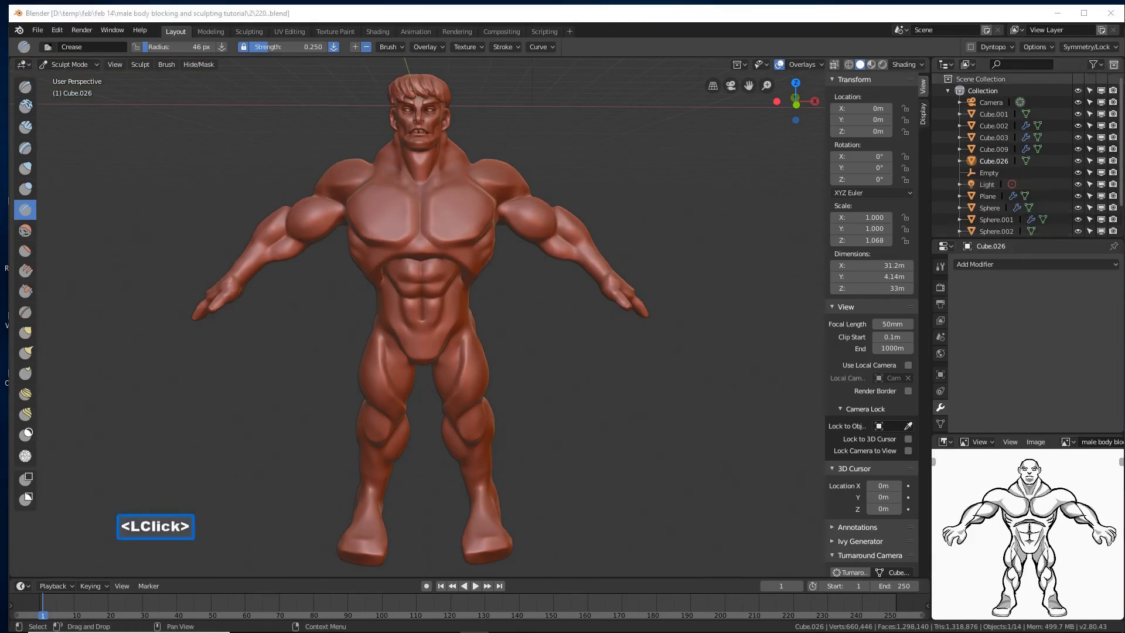
pyautogui.hotkey('ctrl', 'alt', 's')
pyautogui.click(704, 36)
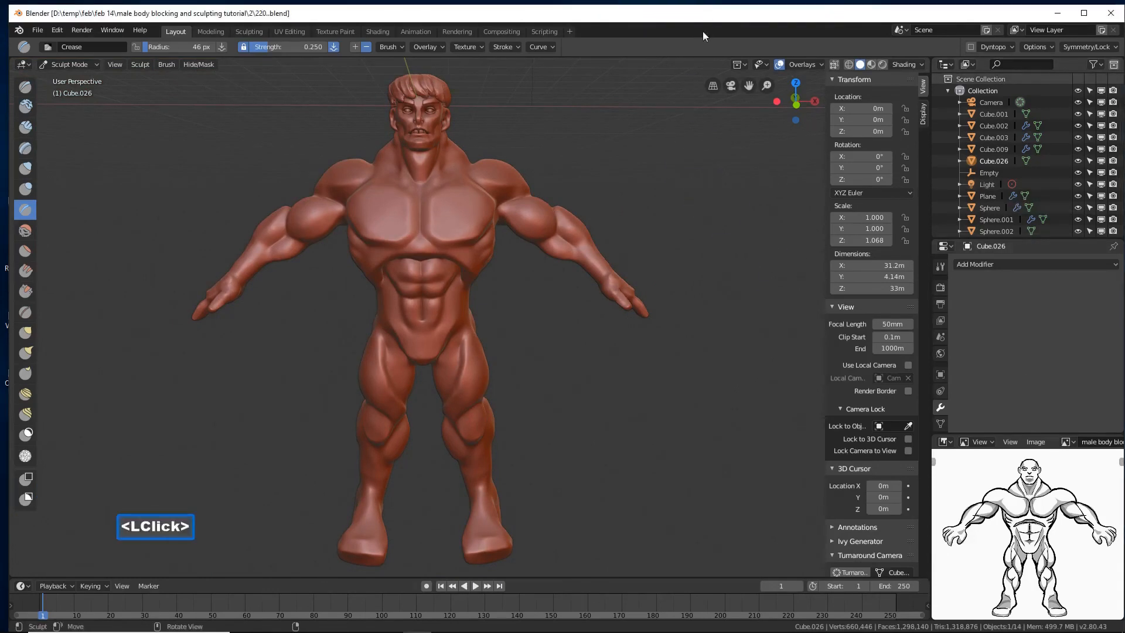